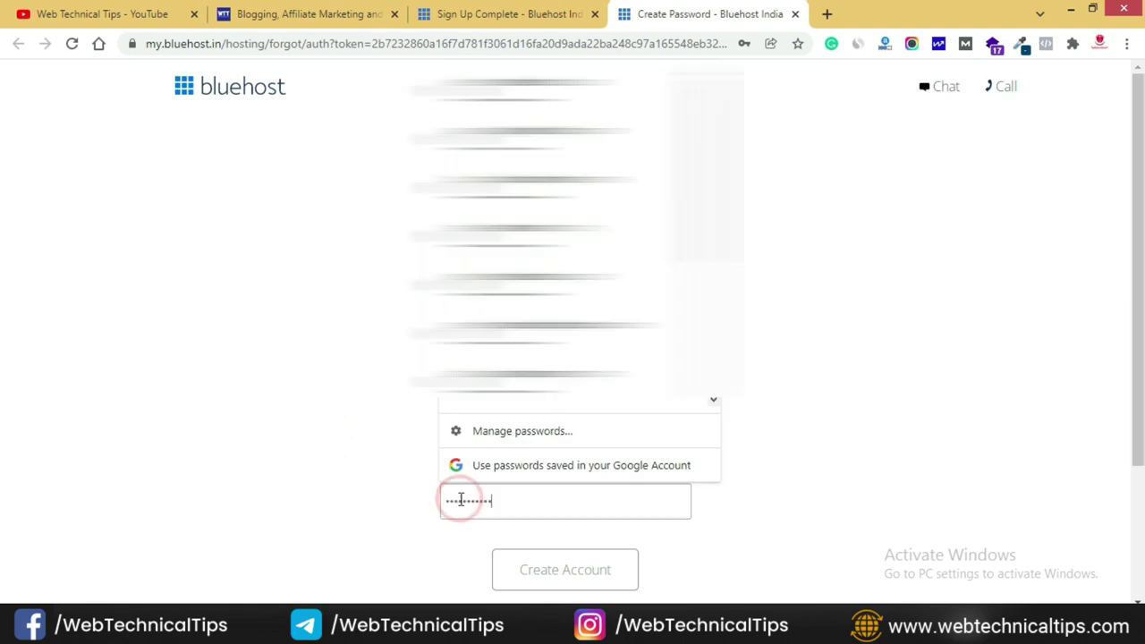
# - Accept the privacy policy and terms, then create the Bluehost account with the new password
pyautogui.click(364, 554)
pyautogui.scroll(-2, 398, 501)
pyautogui.click(582, 450)
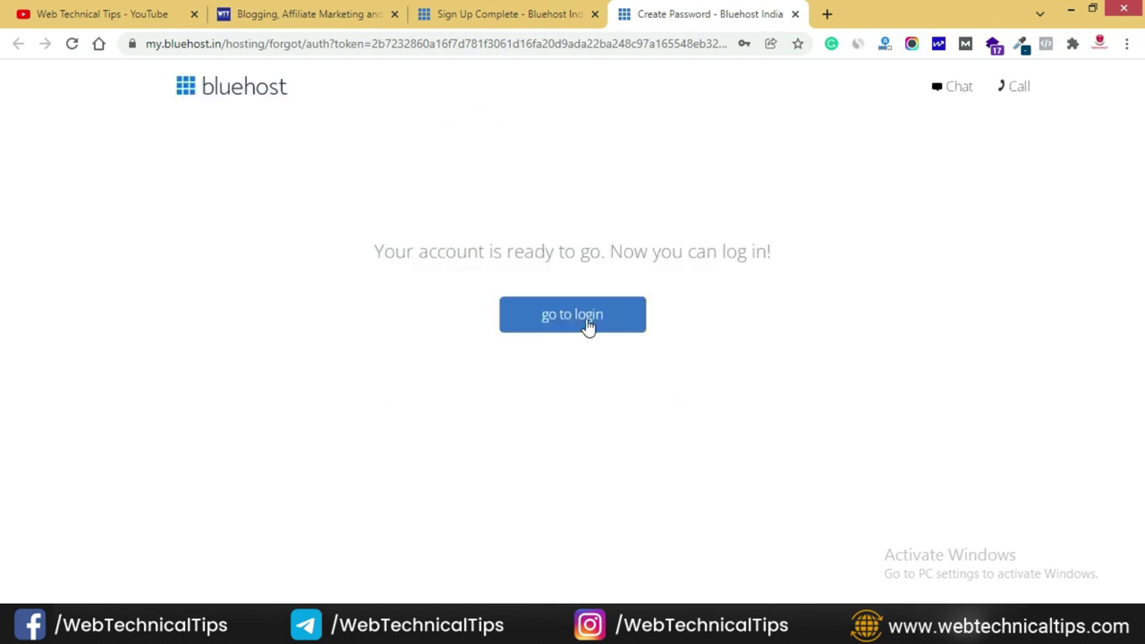
# - Go to the Bluehost login page and paste the account password into the Password field
pyautogui.click(586, 320)
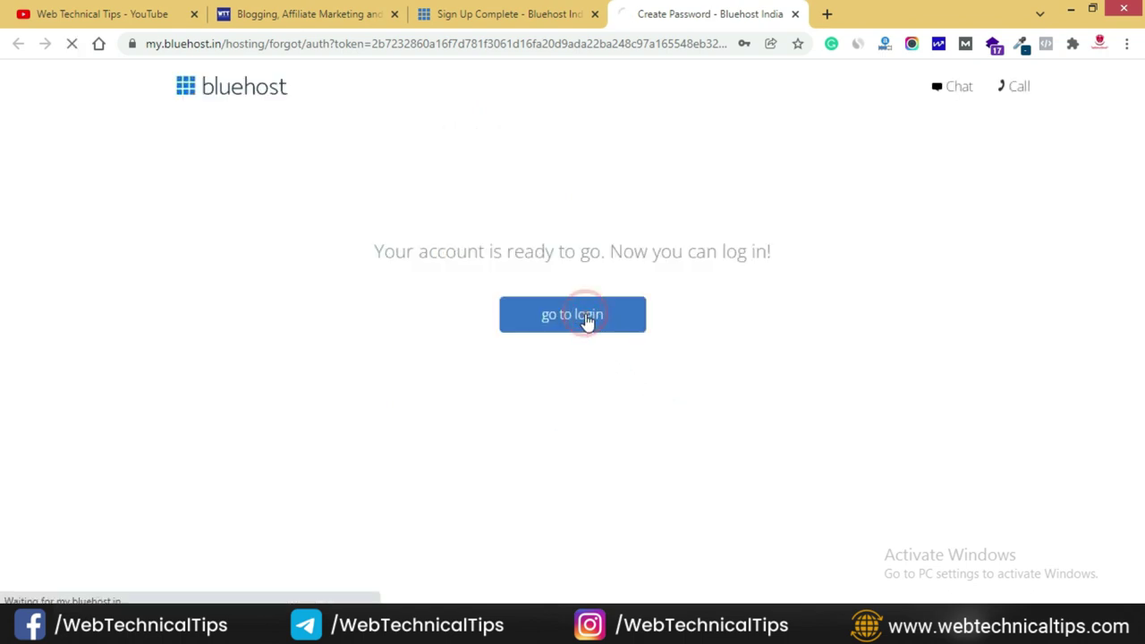
pyautogui.click(588, 424)
pyautogui.hotkey('ctrl', 'v')
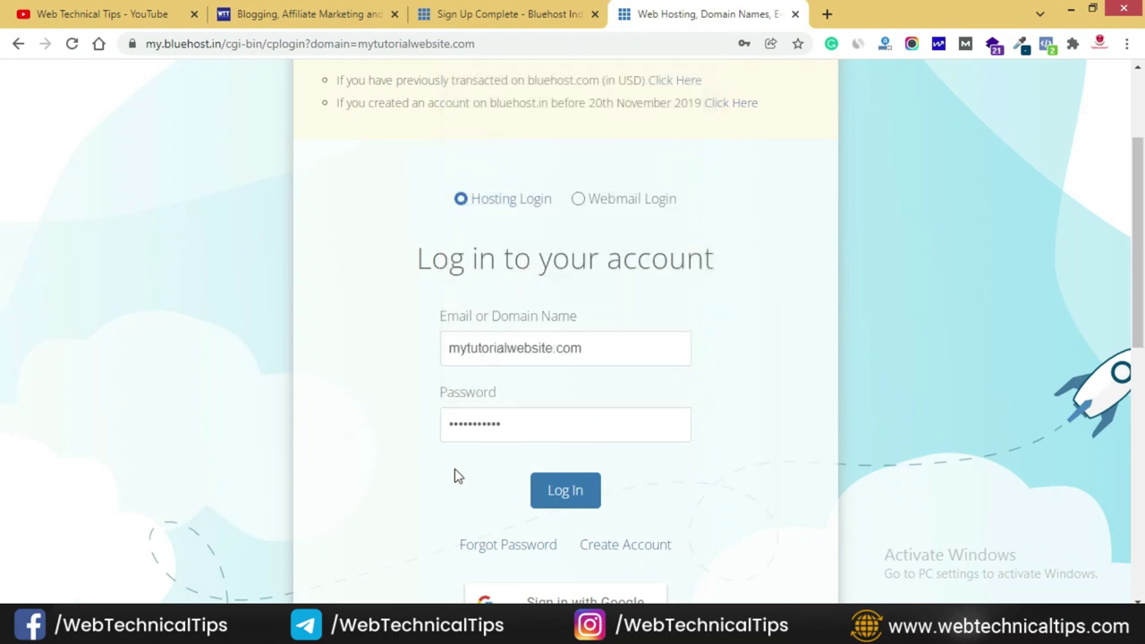
# - Log in, start a new website, skip the help question, and submit 'None of these' as purpose
pyautogui.click(565, 495)
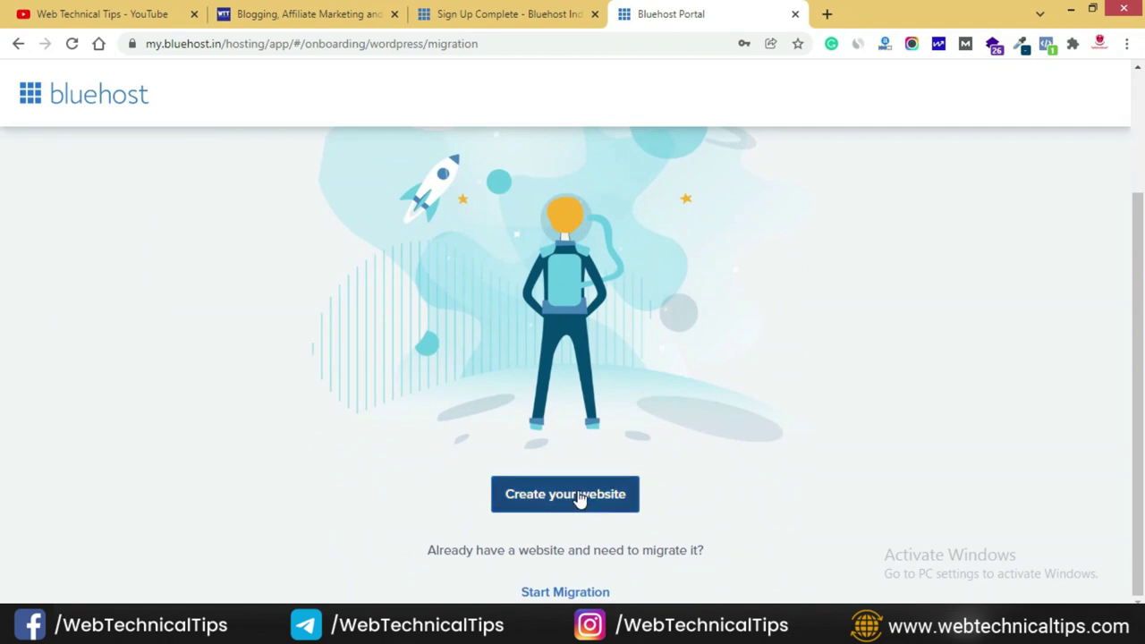
pyautogui.click(578, 498)
pyautogui.click(595, 486)
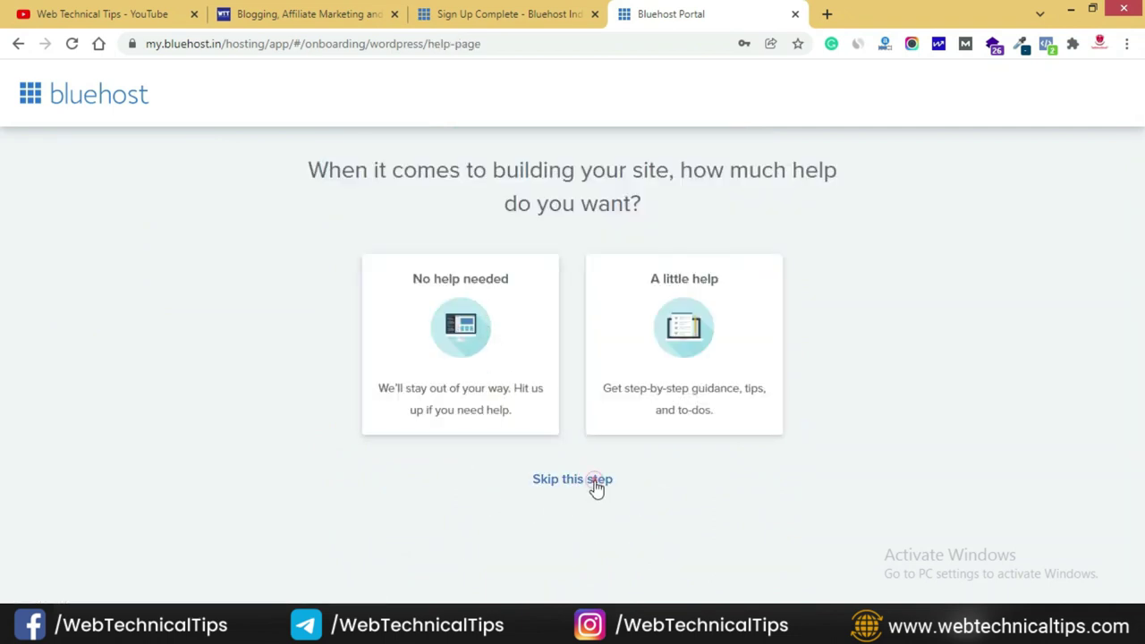
pyautogui.scroll(-1, 506, 456)
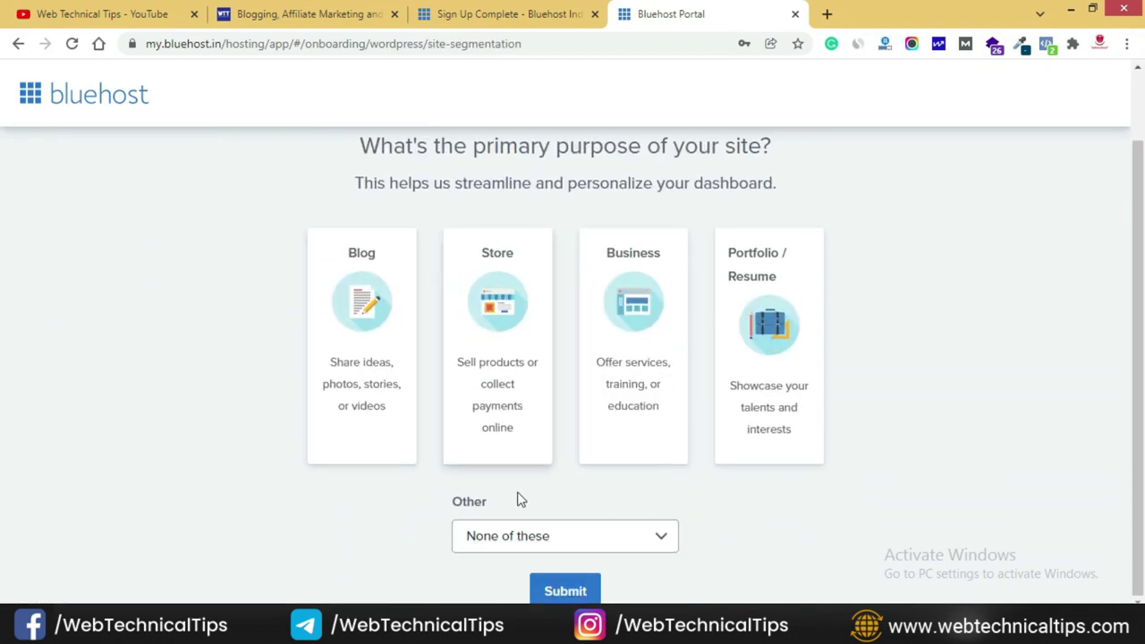
pyautogui.click(580, 548)
pyautogui.click(571, 501)
pyautogui.click(565, 591)
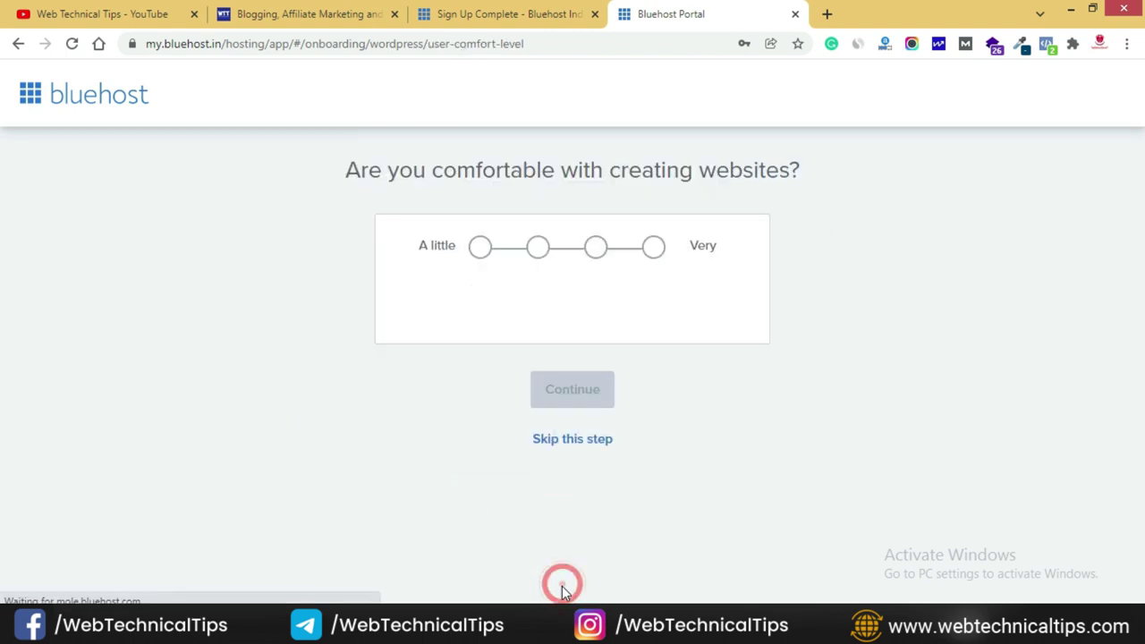
# - Skip the comfort-level question and choose WordPress as the site builder
pyautogui.scroll(-1, 599, 509)
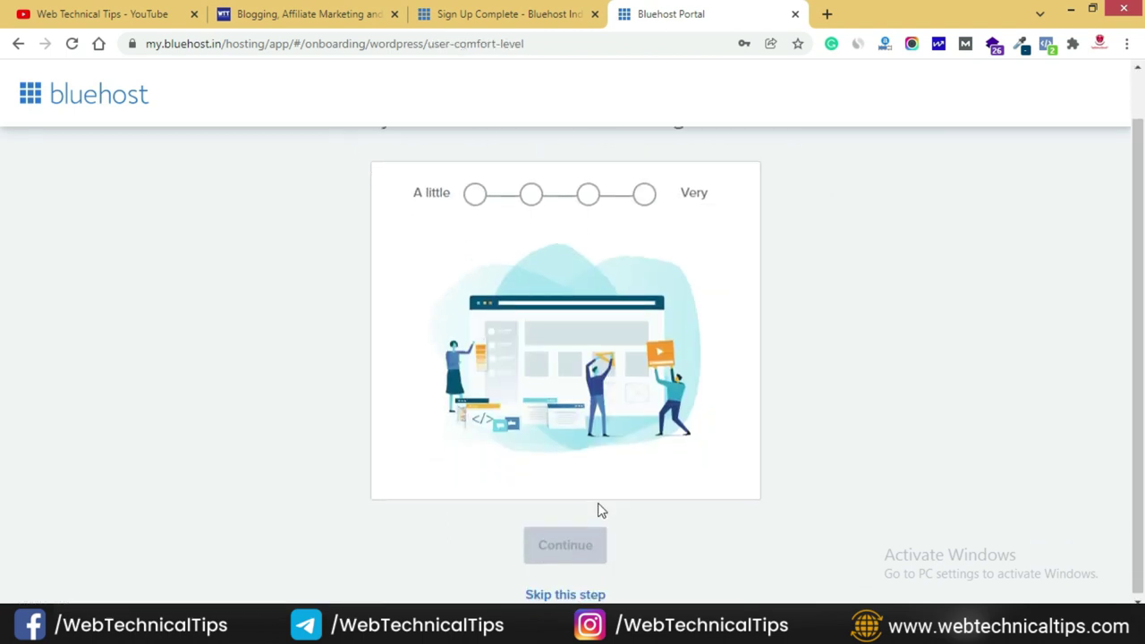
pyautogui.click(586, 593)
pyautogui.scroll(-6, 614, 429)
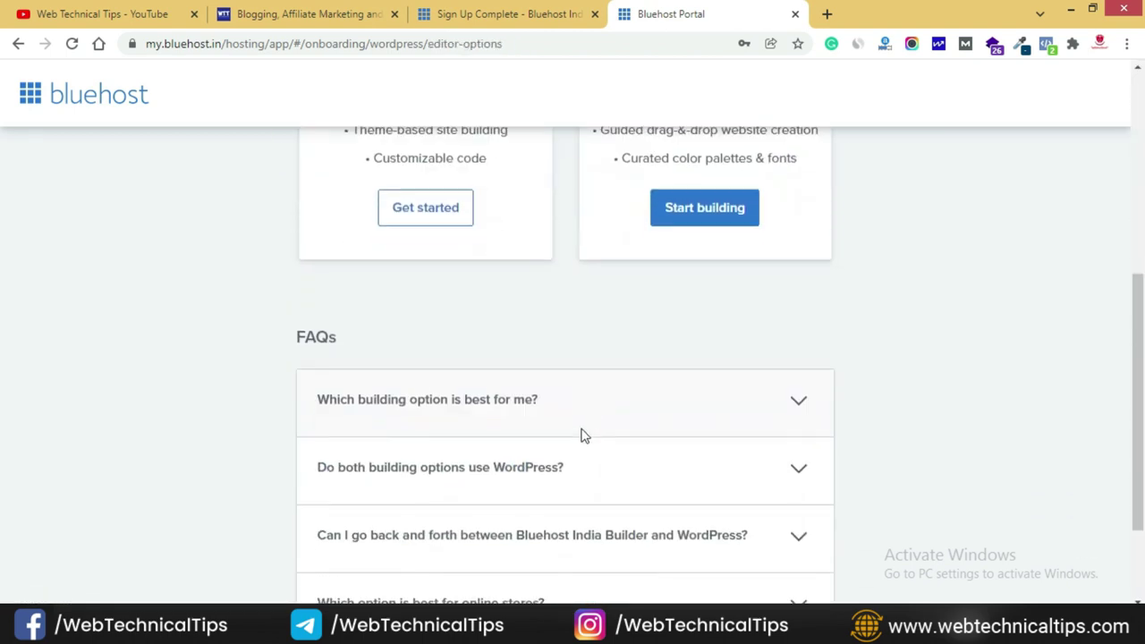
pyautogui.scroll(6, 542, 430)
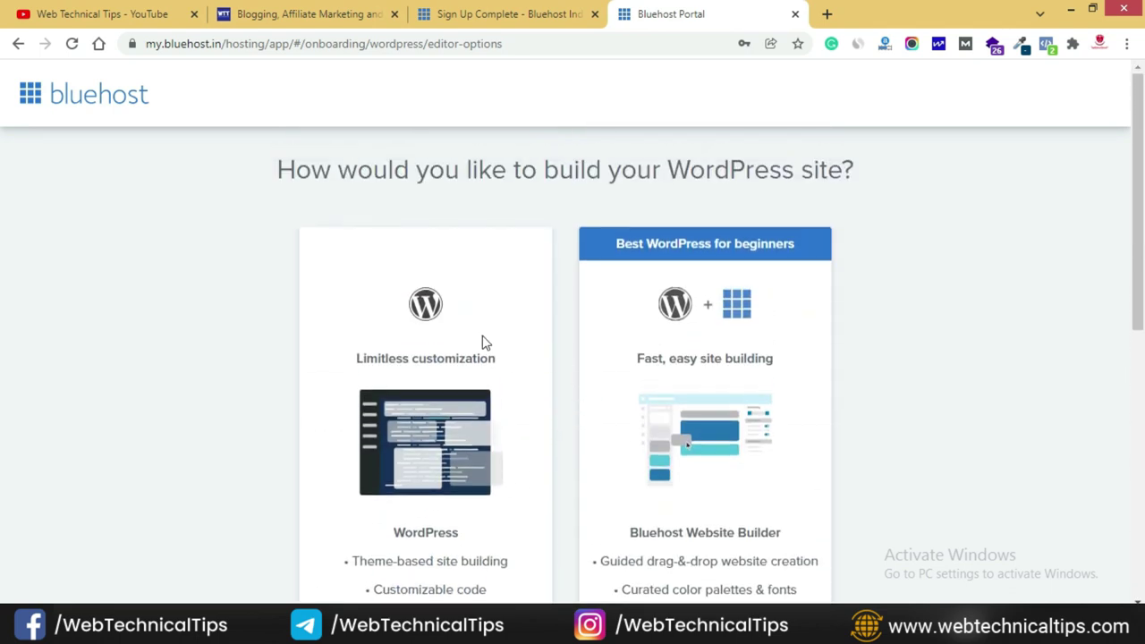
pyautogui.scroll(-3, 474, 379)
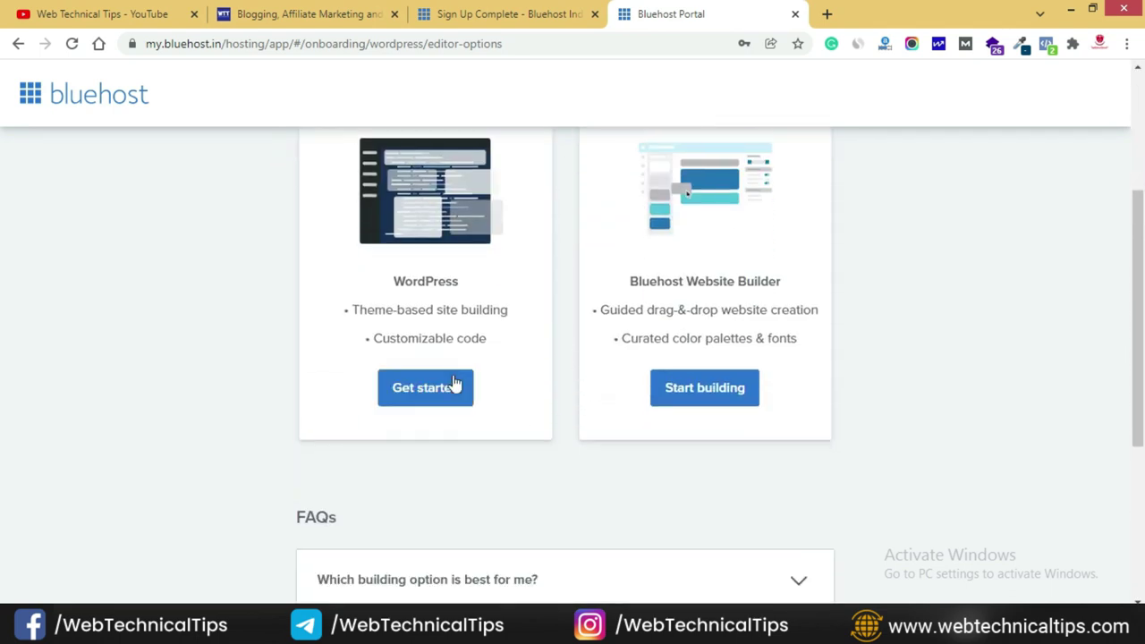
pyautogui.click(433, 393)
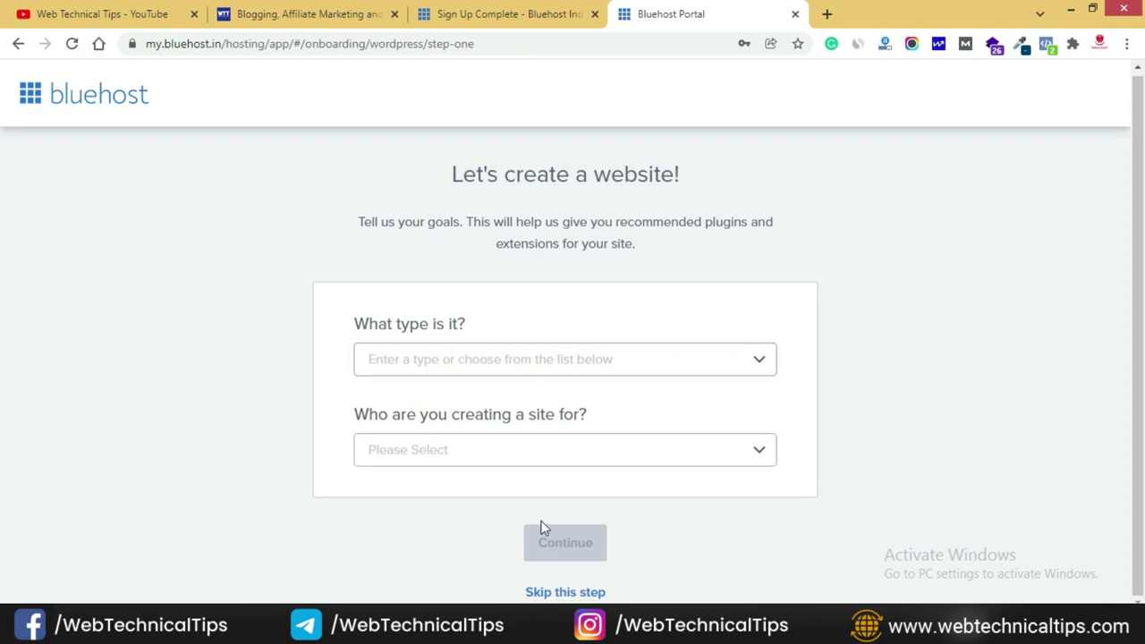
# - Skip the site type, site name and tagline, and theme selection steps
pyautogui.click(582, 593)
pyautogui.scroll(-1, 588, 535)
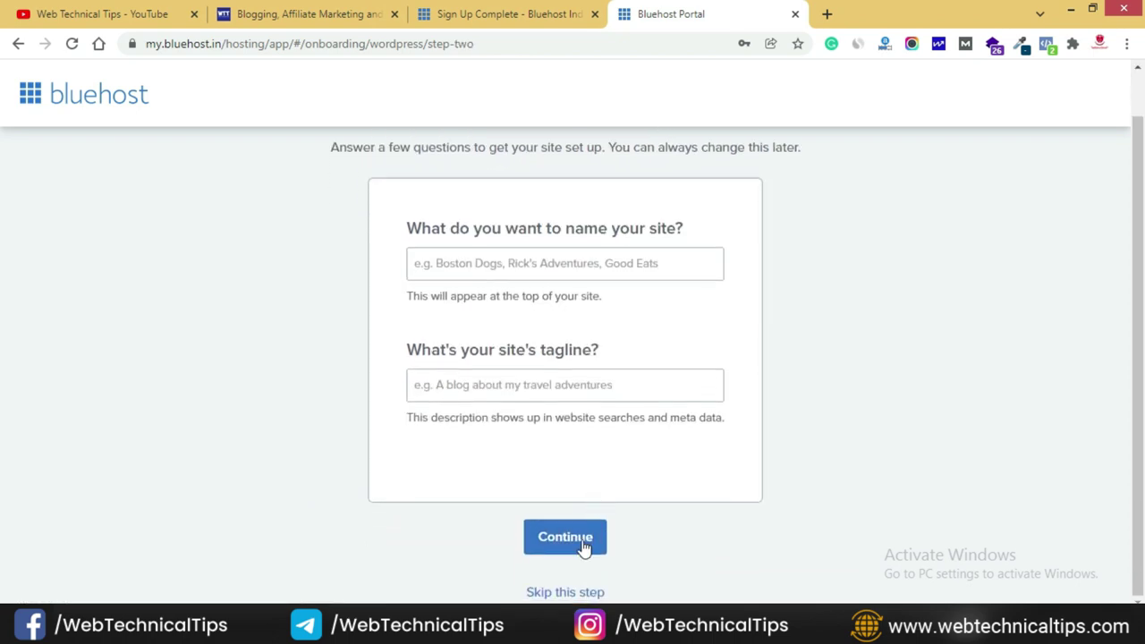
pyautogui.click(572, 593)
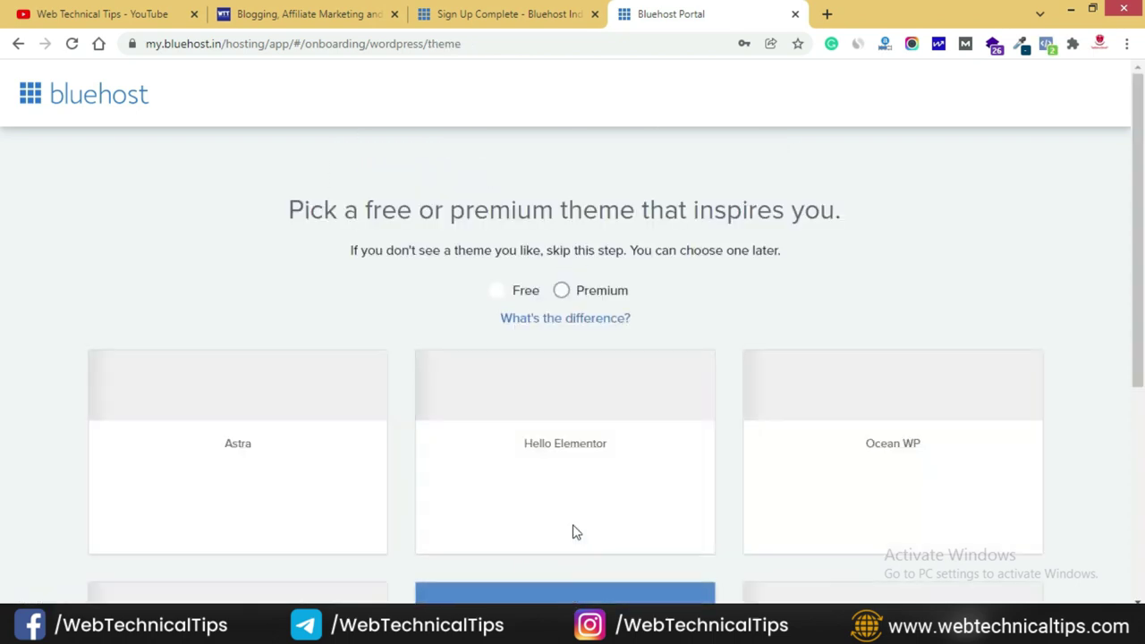
pyautogui.scroll(-2, 556, 408)
pyautogui.scroll(-4, 556, 408)
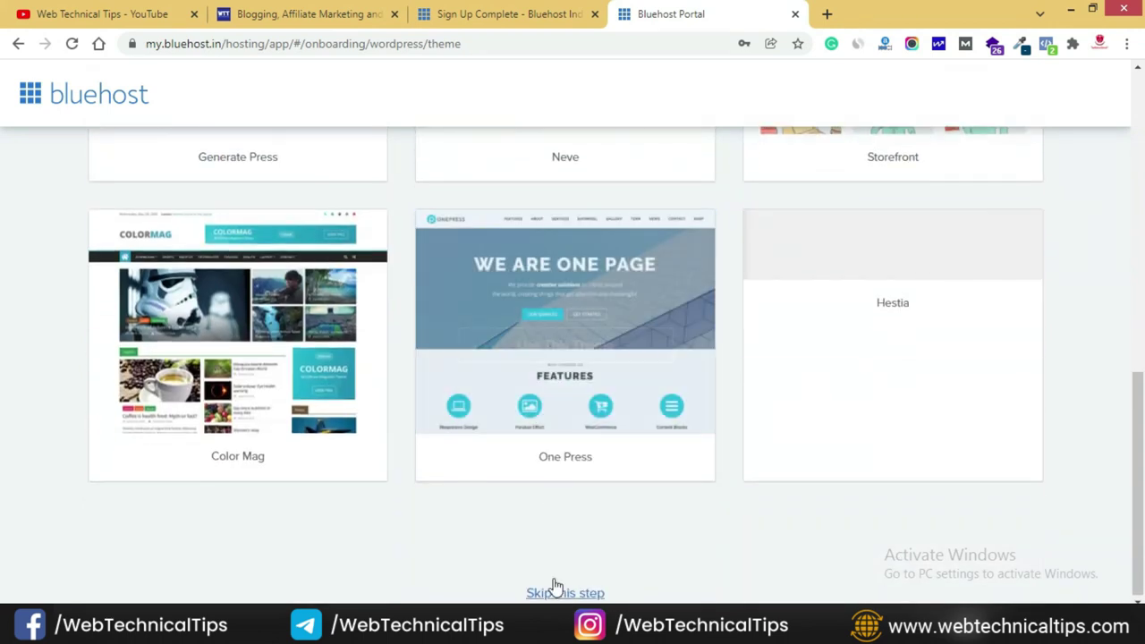
pyautogui.click(557, 594)
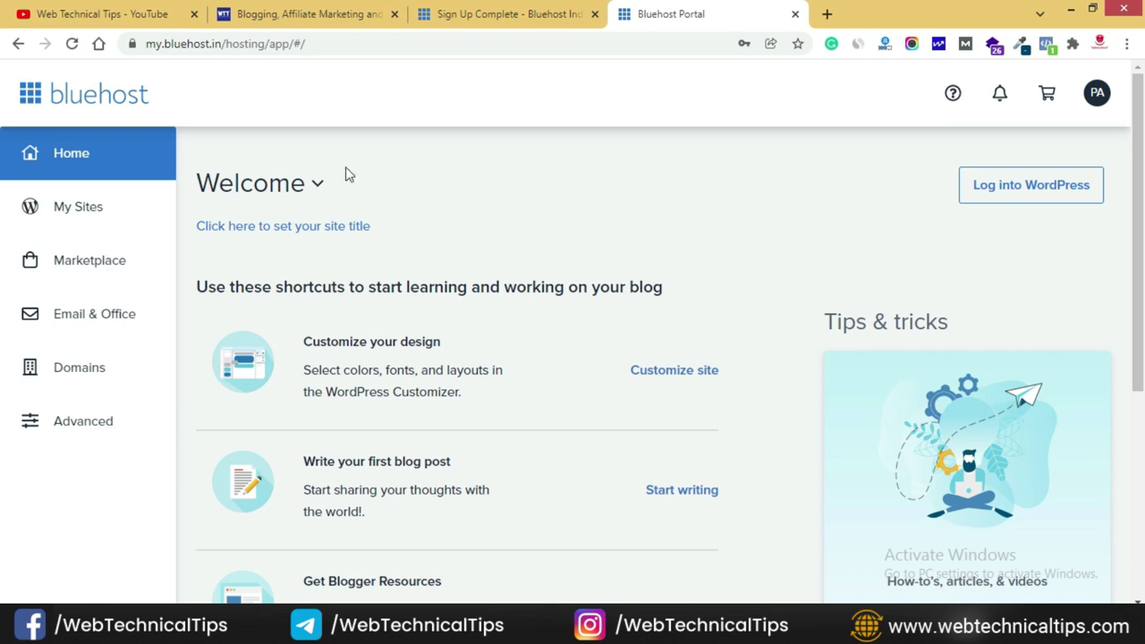
# - Turn off the Coming Soon page in mytutorialwebsite.com's site settings
pyautogui.click(100, 219)
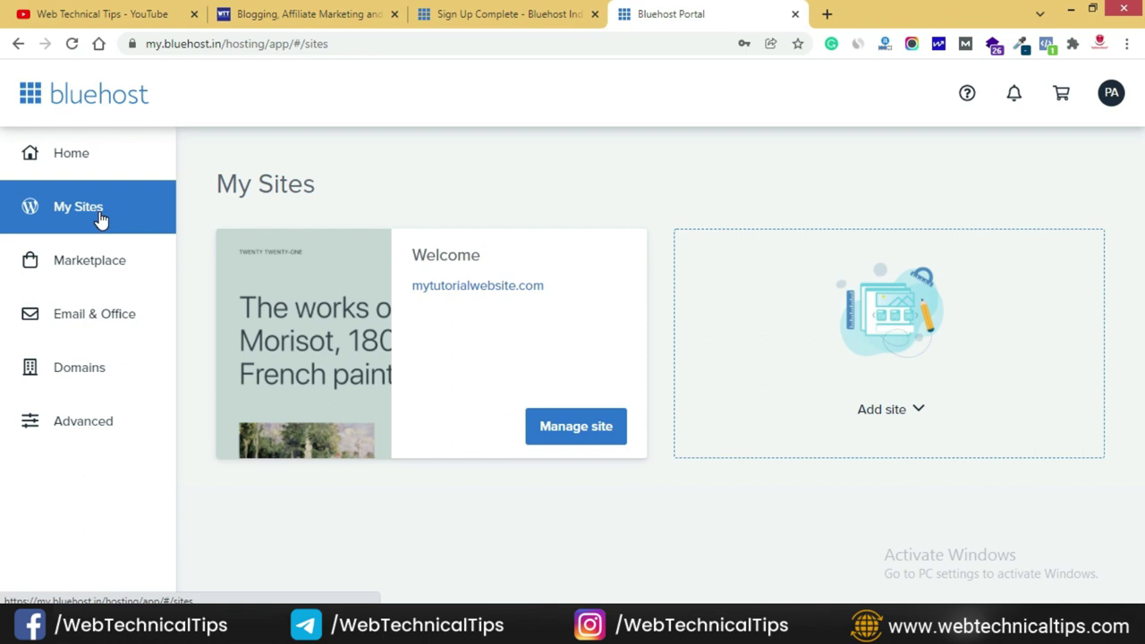
pyautogui.click(562, 440)
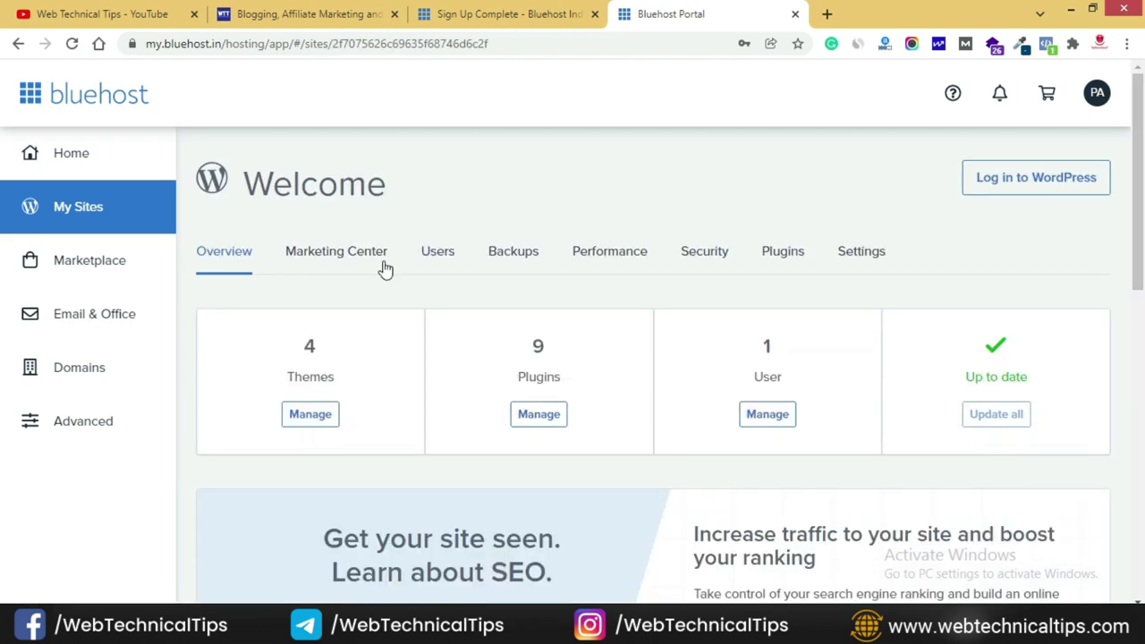
pyautogui.click(870, 252)
pyautogui.scroll(-3, 660, 323)
pyautogui.scroll(-4, 654, 317)
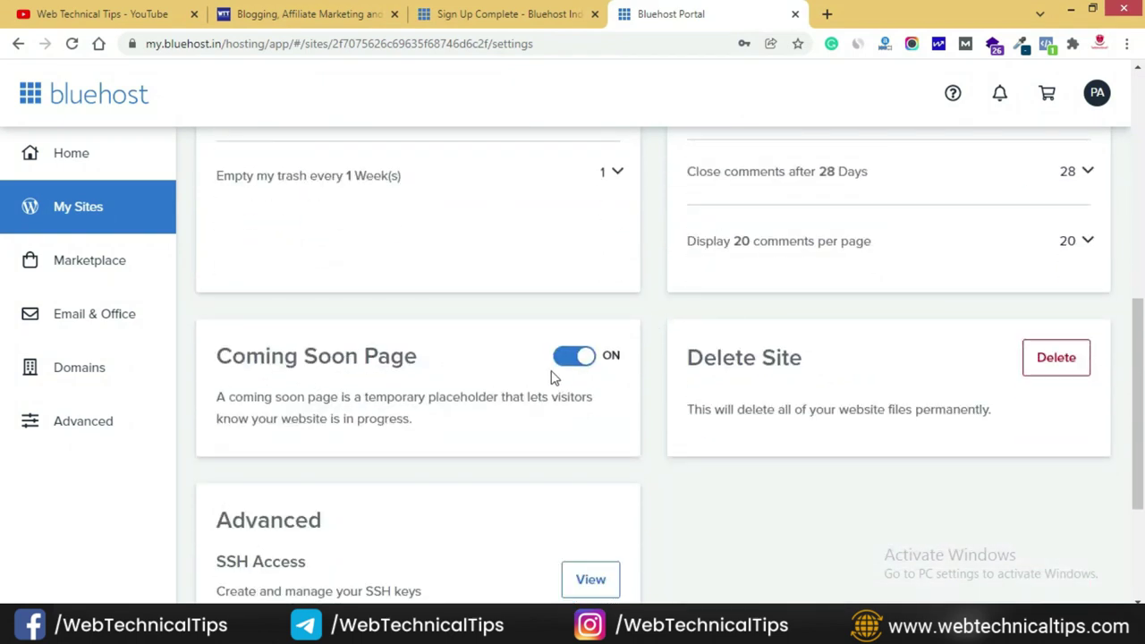
pyautogui.click(577, 359)
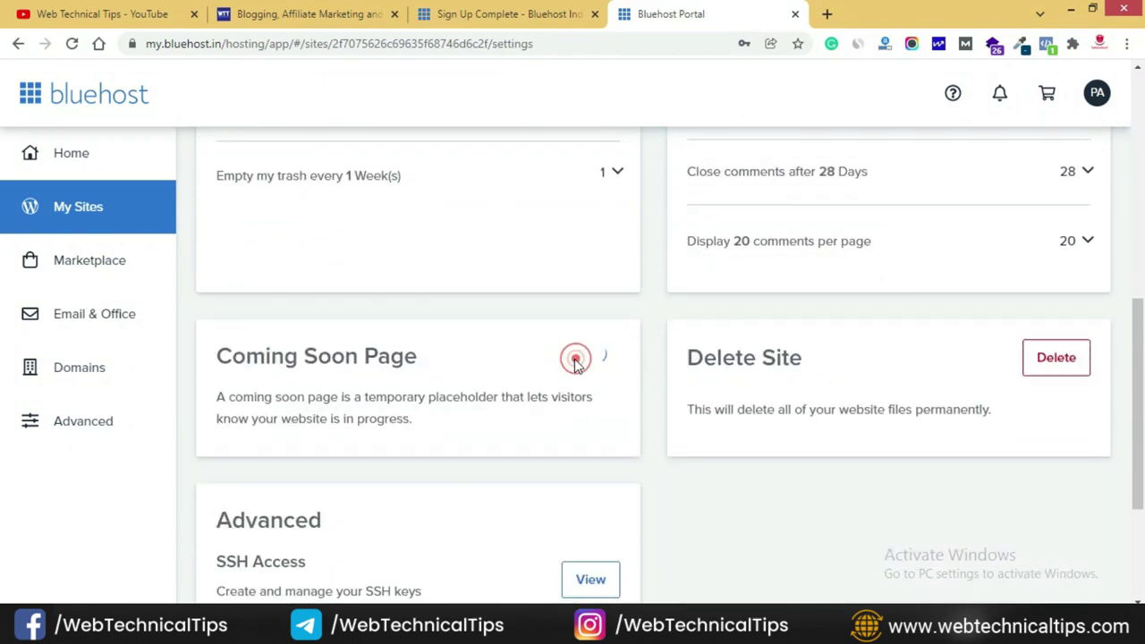
pyautogui.scroll(8, 655, 387)
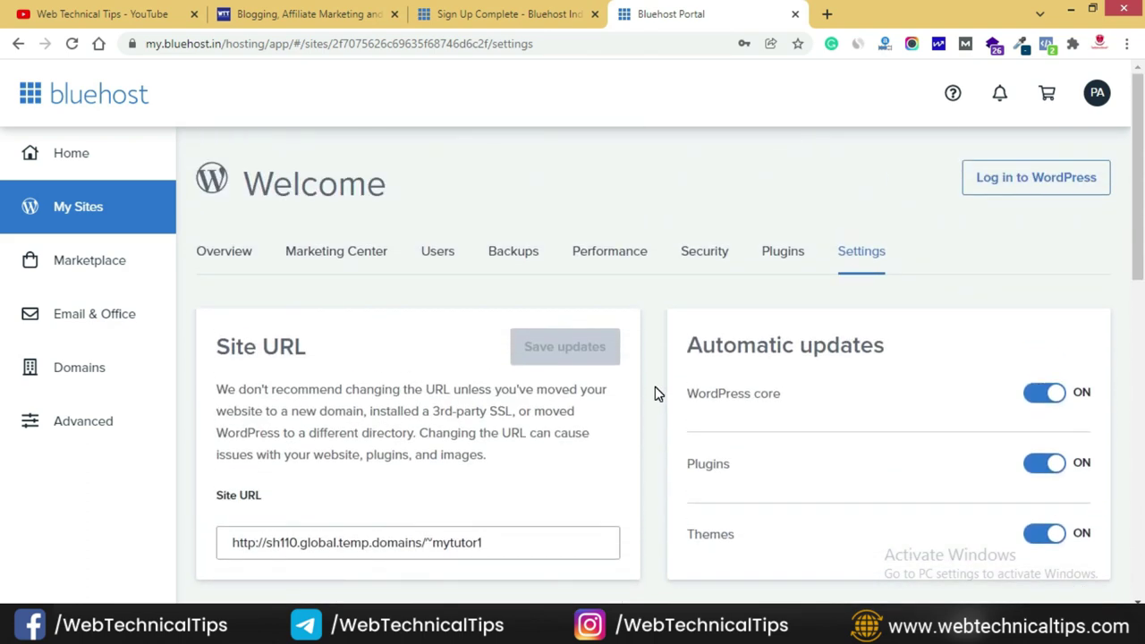
# - Review the site's Performance and Security pages, then return to Settings
pyautogui.click(631, 253)
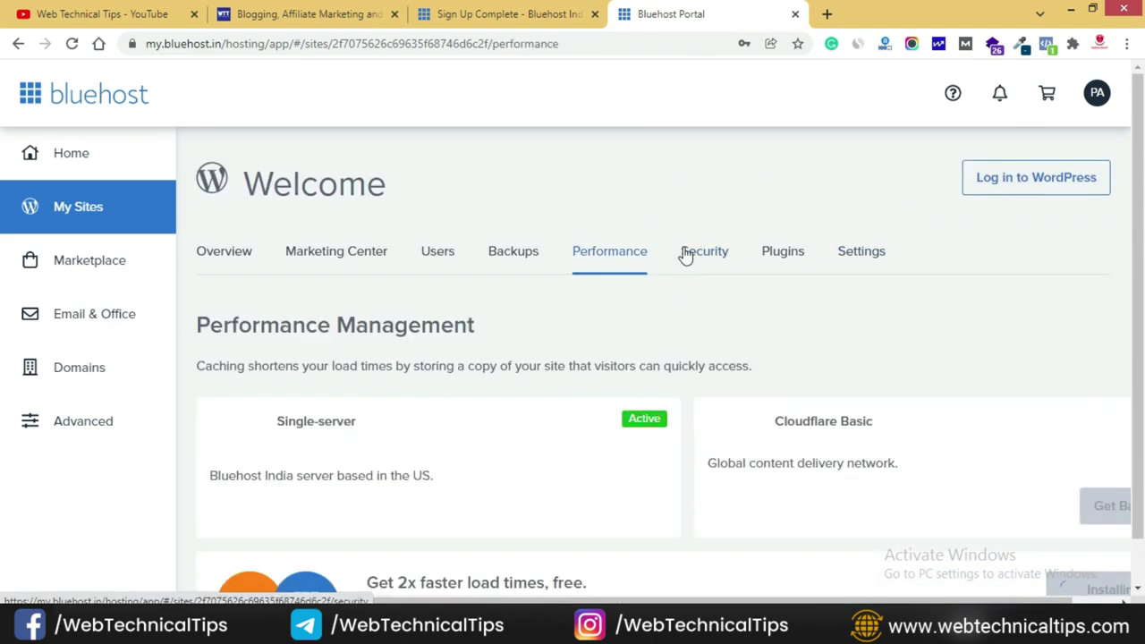
pyautogui.click(691, 254)
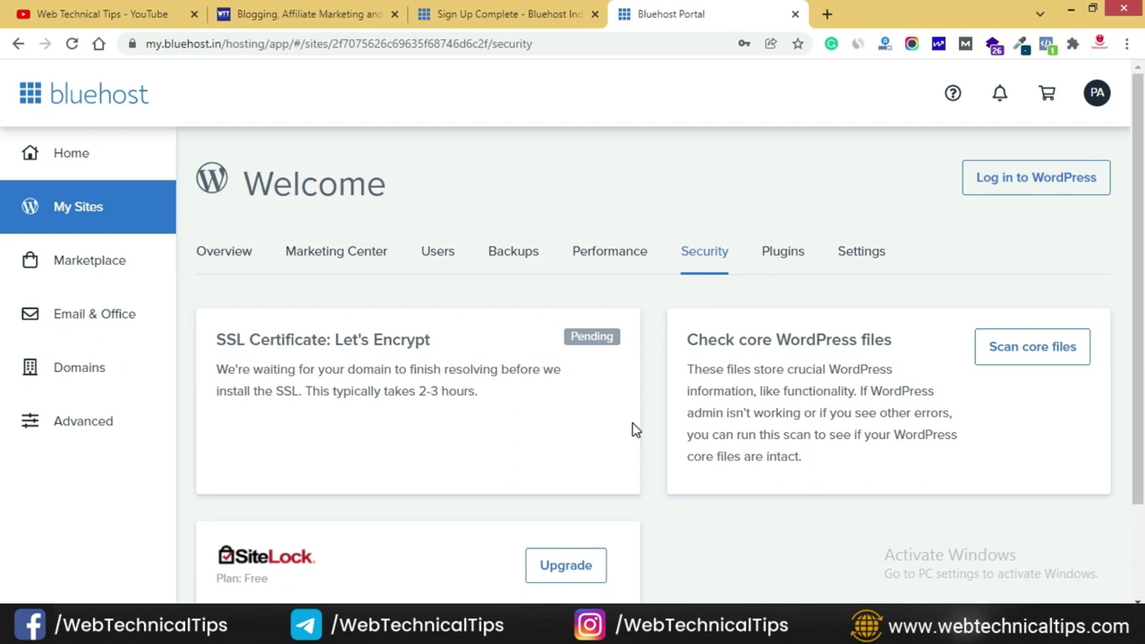
pyautogui.click(863, 252)
# - Replace the temporary Site URL with mytutorialwebsite.com
pyautogui.scroll(-2, 425, 461)
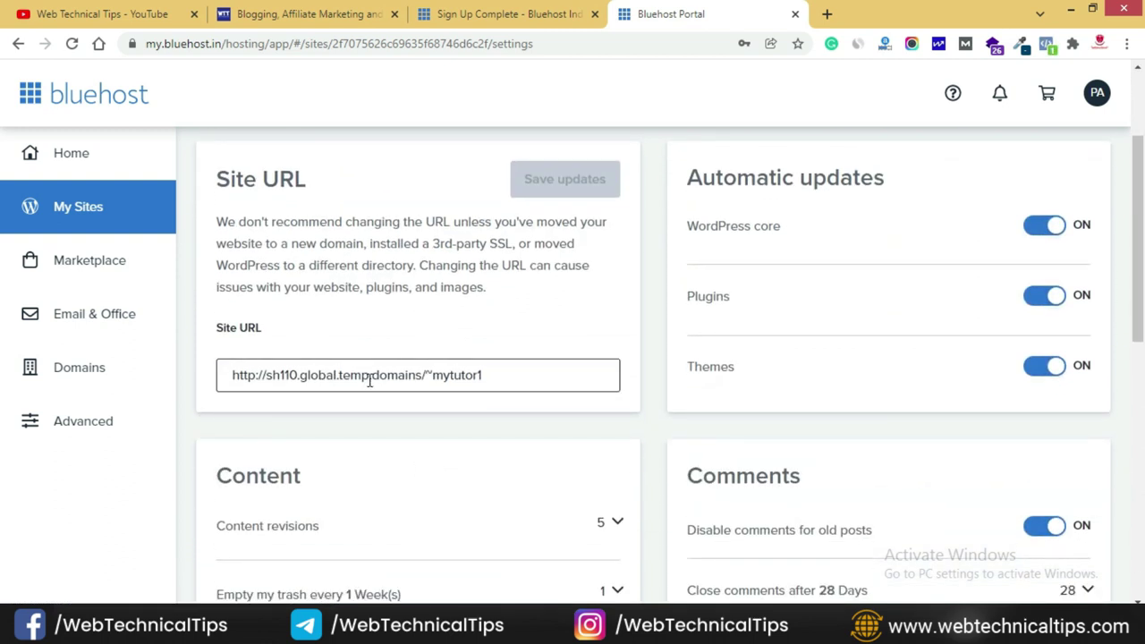
pyautogui.click(370, 380)
pyautogui.hotkey('ctrl', 'a')
pyautogui.write('http://mytutorialwebsite.com')
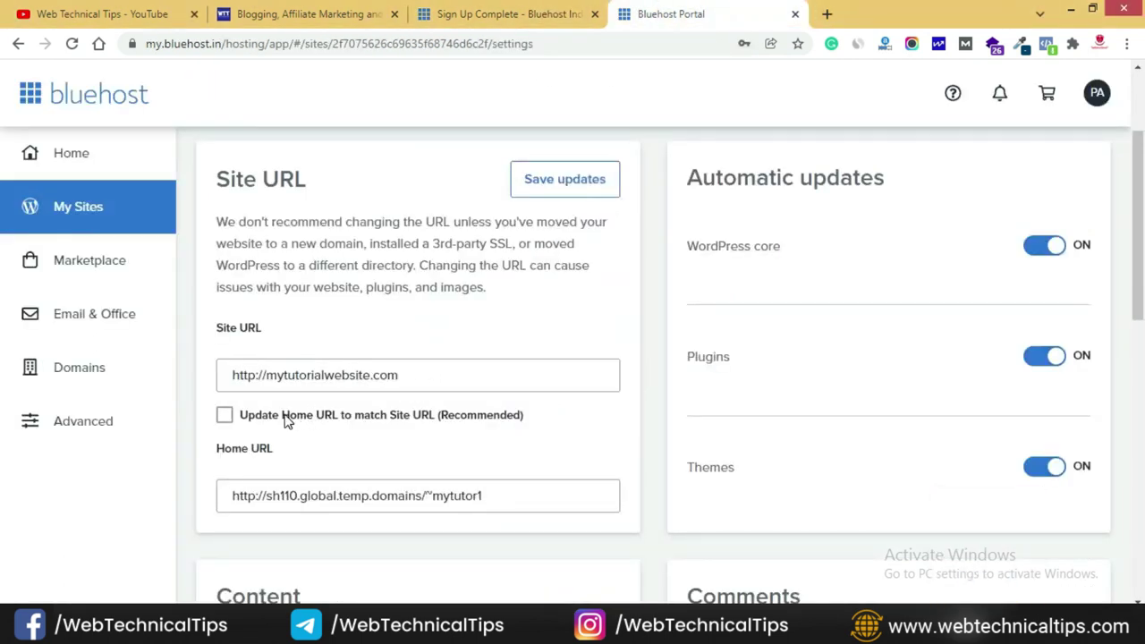
pyautogui.tripleClick(427, 373)
pyautogui.hotkey('ctrl', 'c')
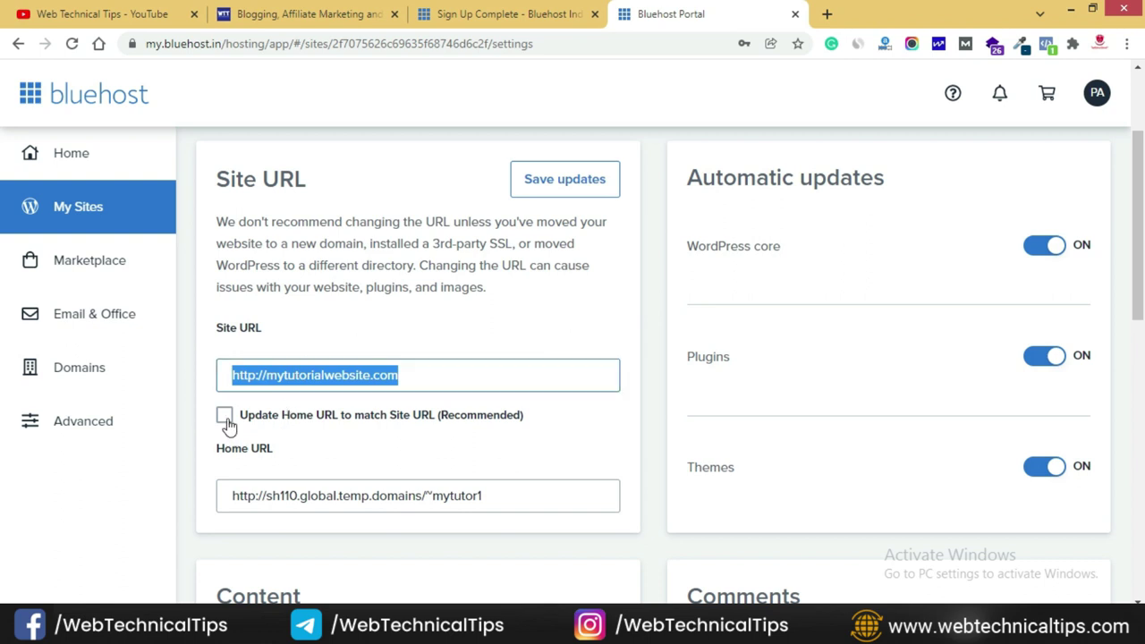
# - Make the Home URL match the Site URL, set it to mytutorialwebsite.com, and save
pyautogui.click(225, 414)
pyautogui.moveTo(496, 496); pyautogui.dragTo(228, 498)
pyautogui.hotkey('ctrl', 'v')
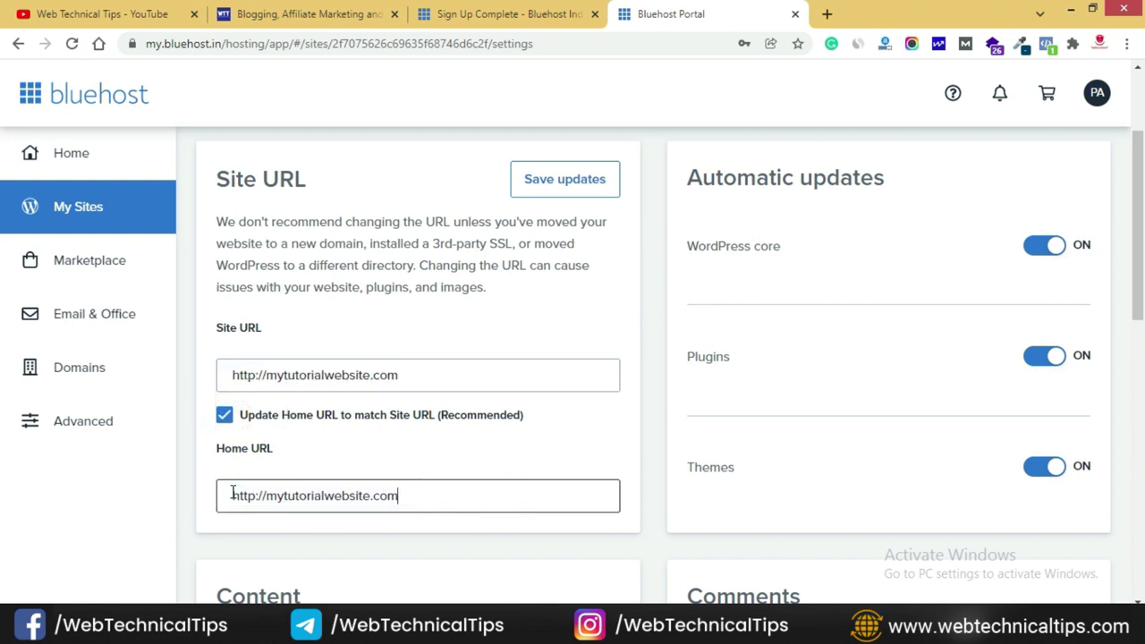
pyautogui.click(470, 521)
pyautogui.click(556, 179)
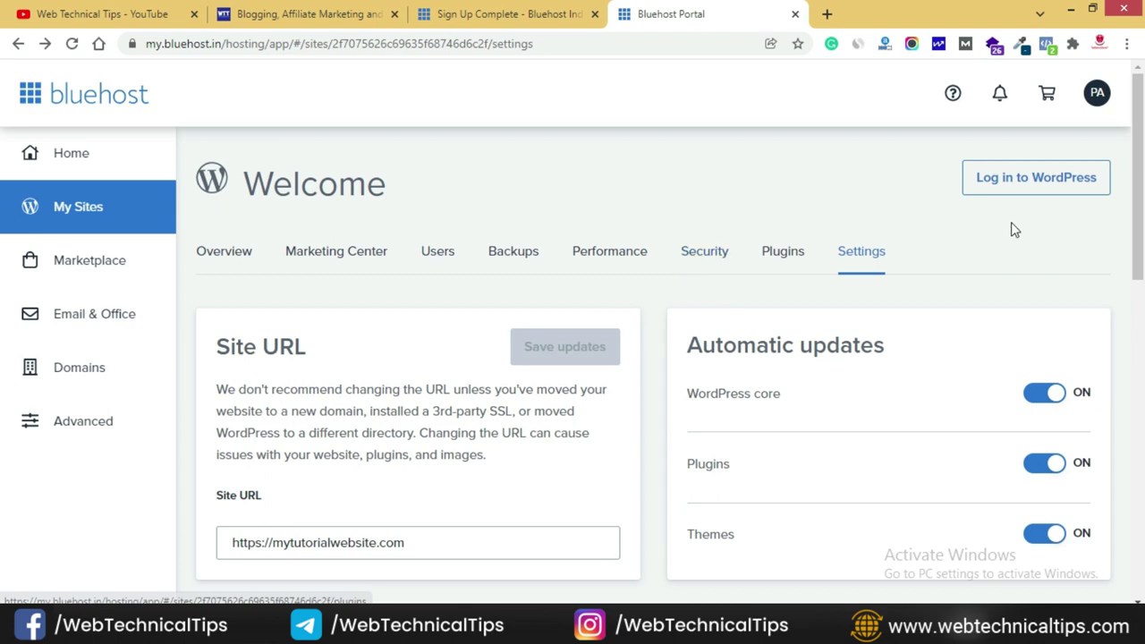
pyautogui.click(1048, 182)
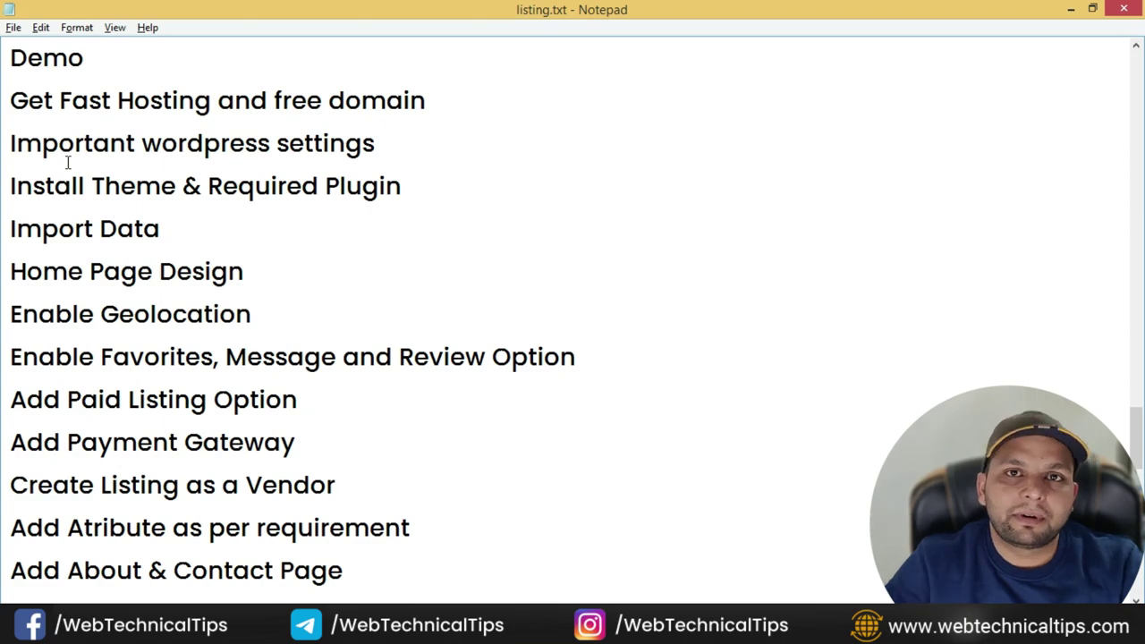
# - Hide every dashboard box, including Bluehost, WPForms, Site Health, Activity, Quick Draft, Welcome and Events
pyautogui.scroll(3, 67, 163)
pyautogui.hotkey('alt', 'Tab')
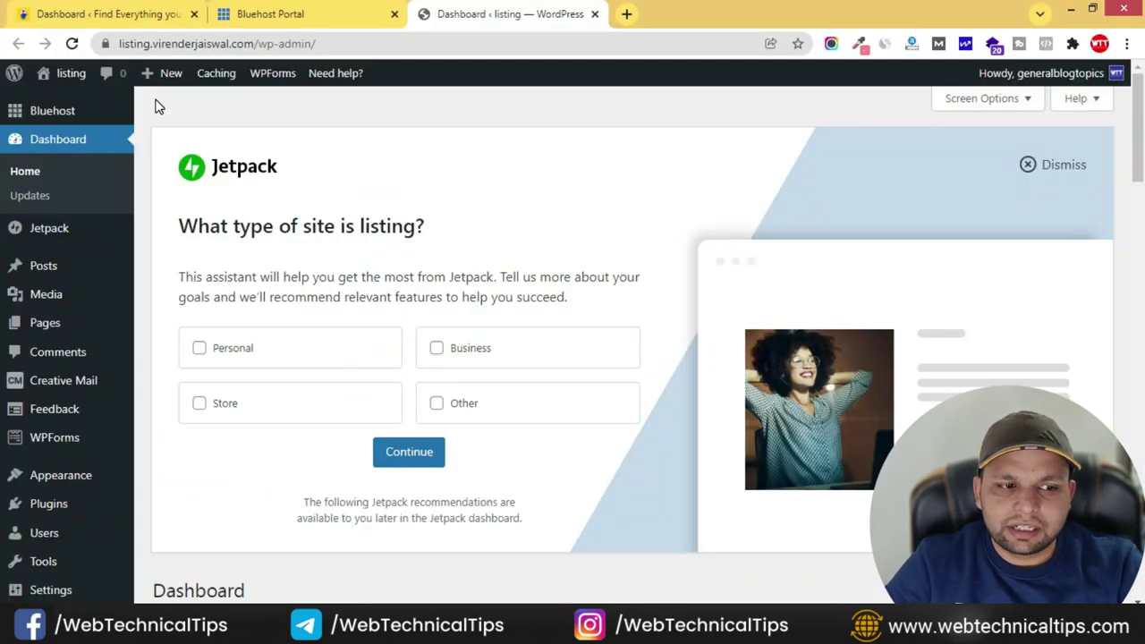
pyautogui.scroll(-15, 560, 359)
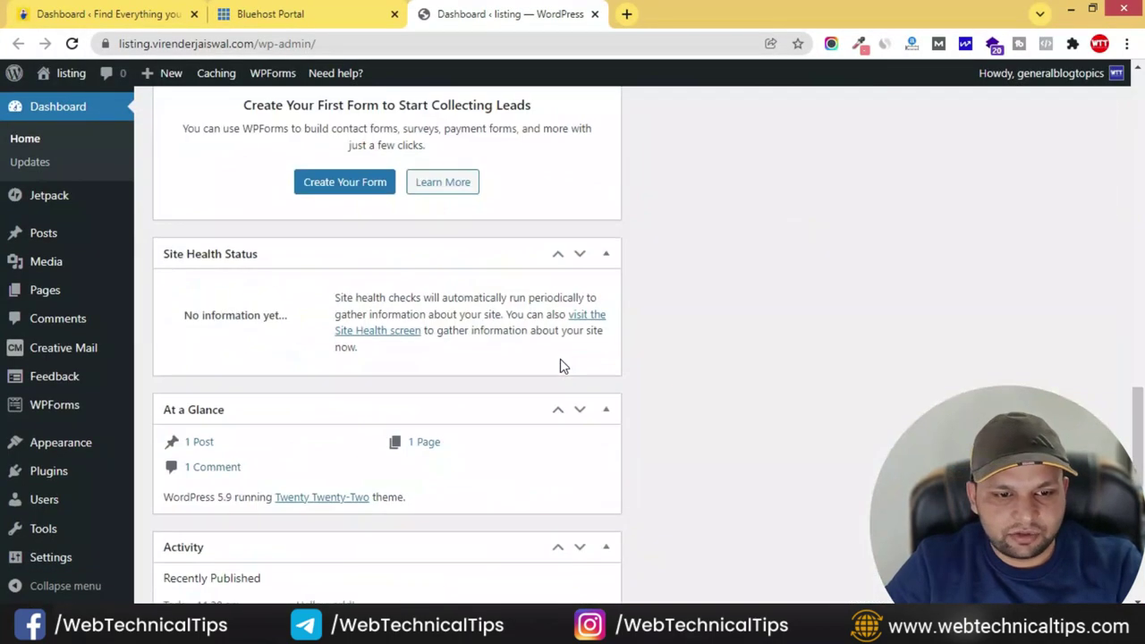
pyautogui.scroll(15, 632, 350)
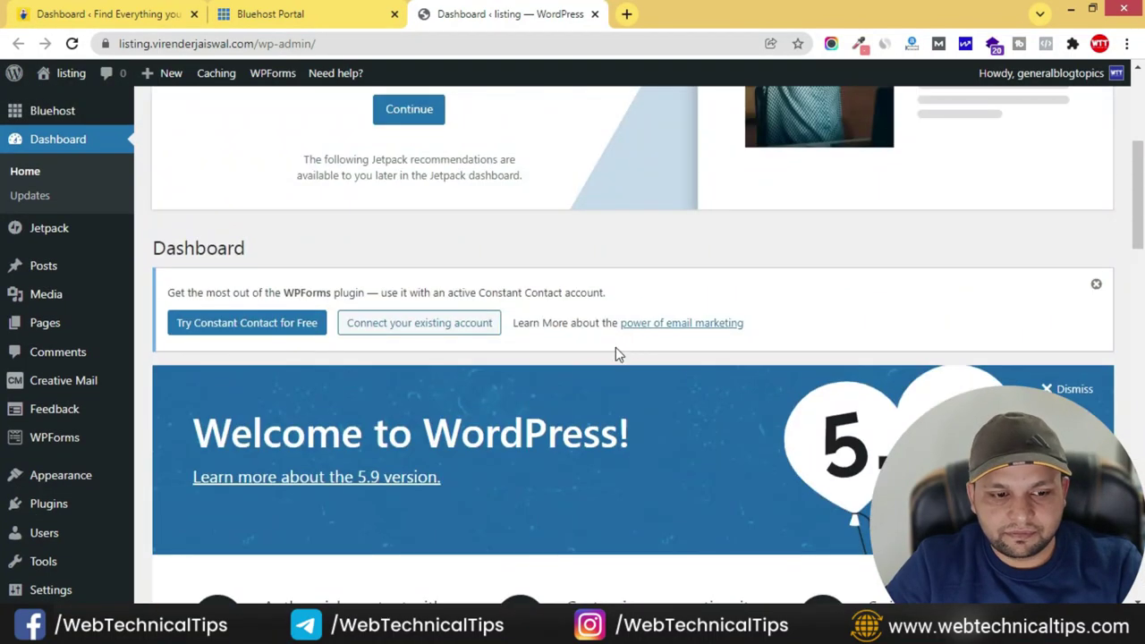
pyautogui.scroll(-2, 621, 345)
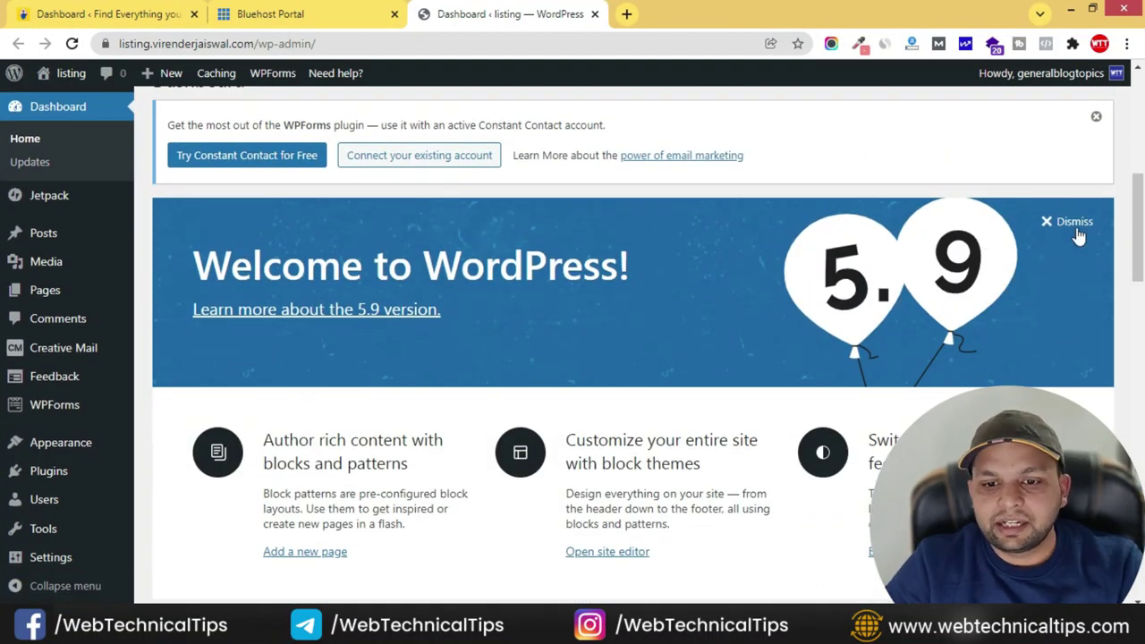
pyautogui.scroll(1, 1007, 256)
pyautogui.scroll(5, 1006, 257)
pyautogui.click(966, 102)
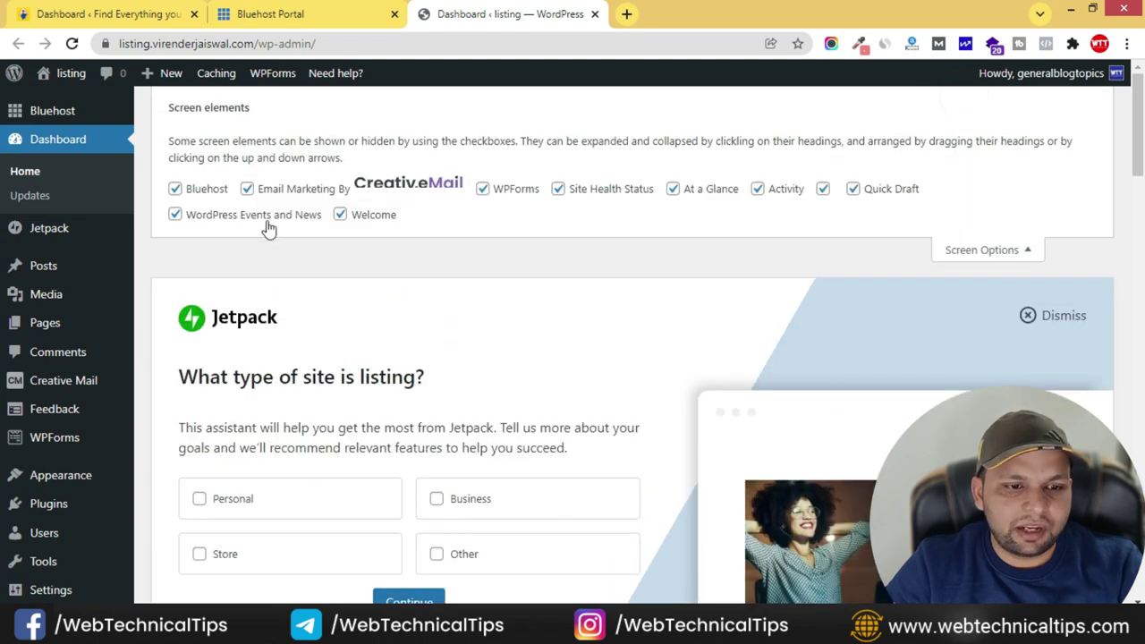
pyautogui.click(198, 190)
pyautogui.click(279, 189)
pyautogui.click(521, 189)
pyautogui.click(615, 189)
pyautogui.click(725, 188)
pyautogui.click(806, 193)
pyautogui.click(871, 187)
pyautogui.click(823, 188)
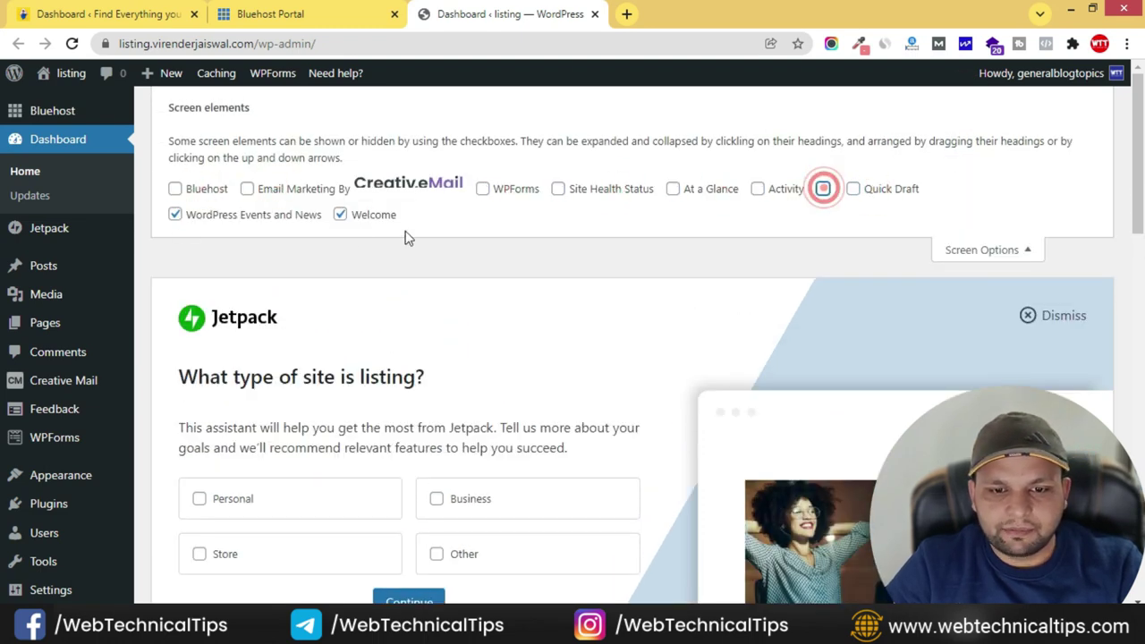
pyautogui.click(351, 219)
pyautogui.click(263, 215)
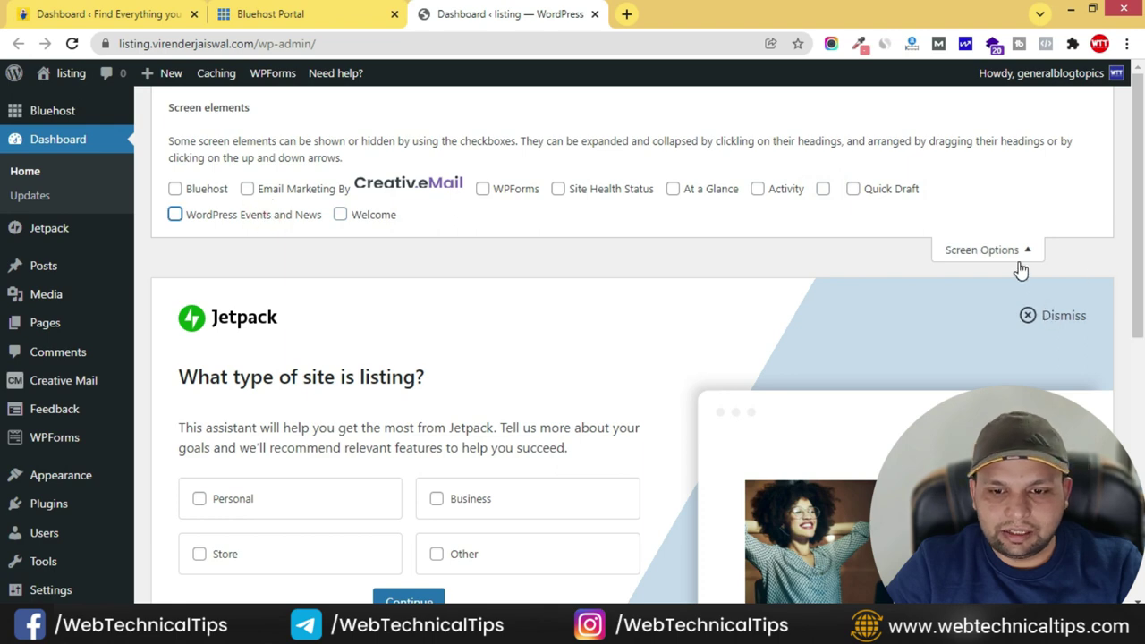
pyautogui.click(1021, 255)
# - Dismiss the Jetpack site setup box and the WPForms Constant Contact notice
pyautogui.click(1025, 166)
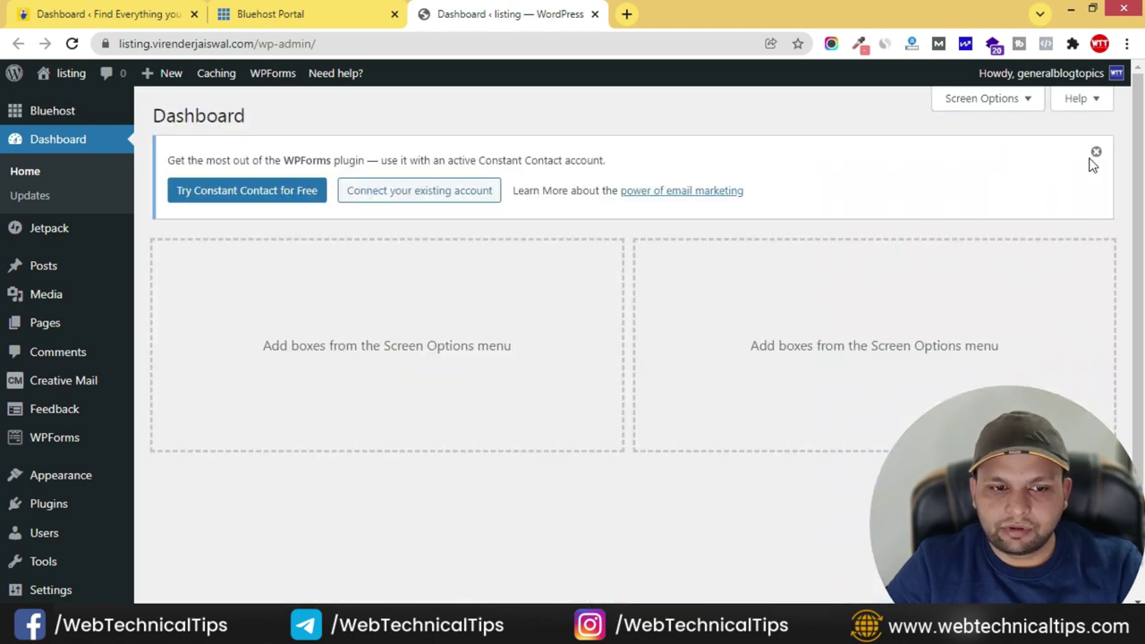
pyautogui.click(1096, 152)
pyautogui.moveTo(94, 309)
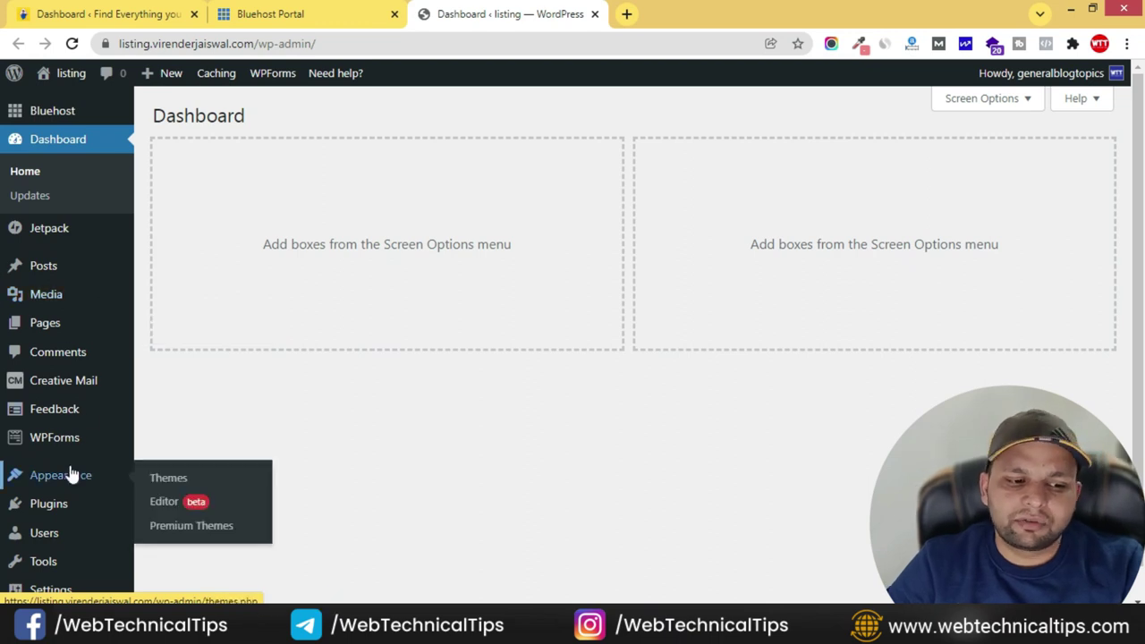
# - Change the site title in General Settings to 'Business Listing Directory'
pyautogui.scroll(-1, 44, 573)
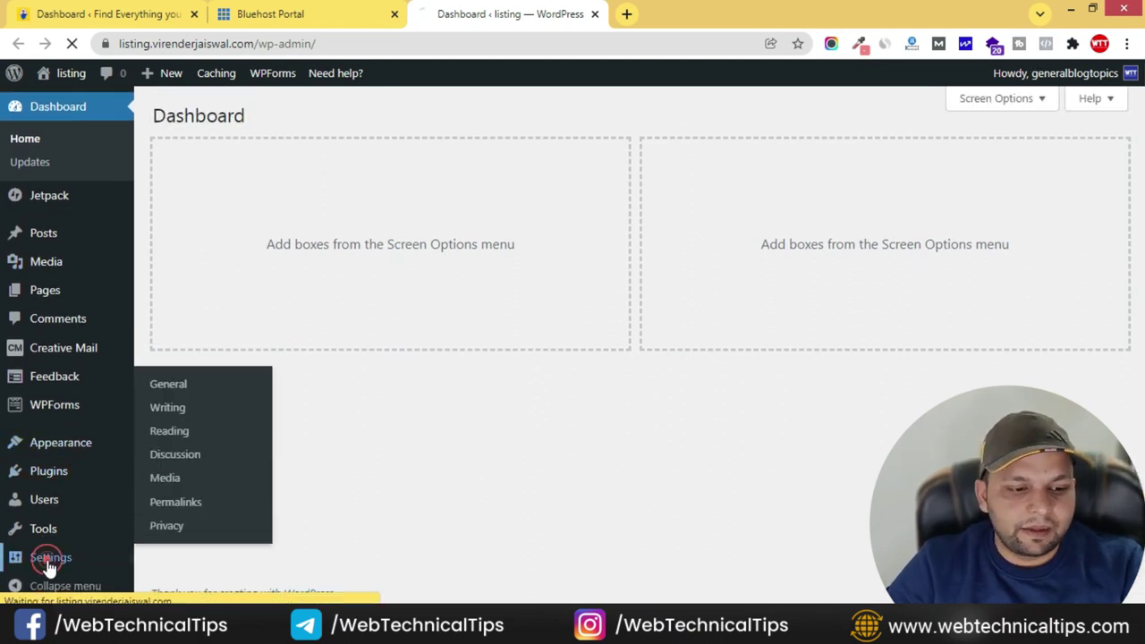
pyautogui.click(49, 563)
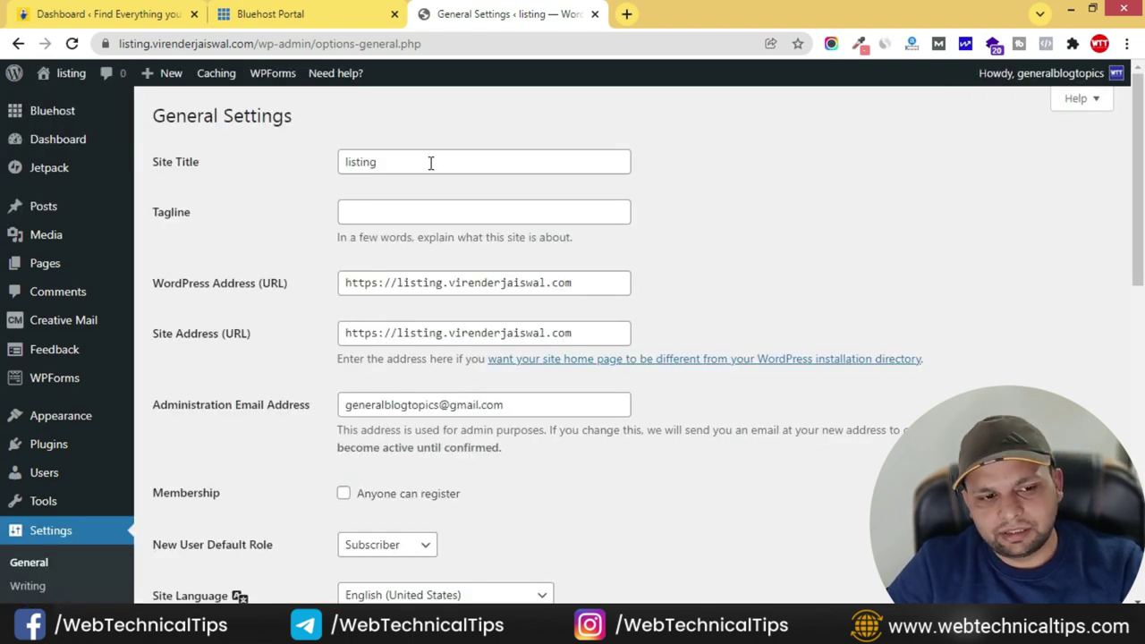
pyautogui.moveTo(431, 163); pyautogui.dragTo(313, 169)
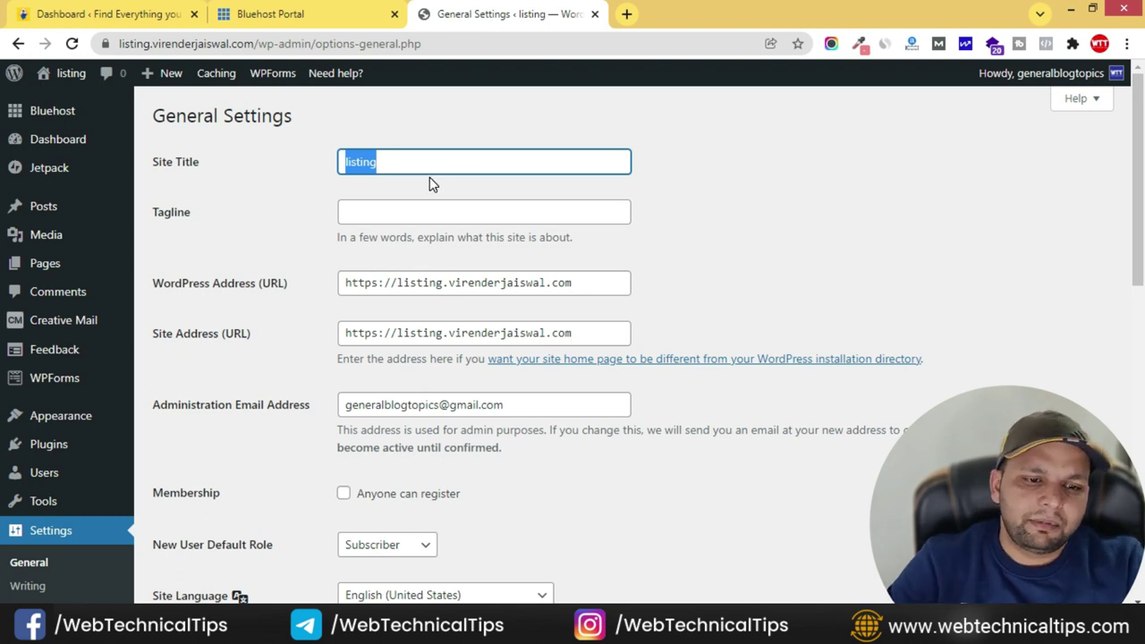
pyautogui.write('Business')
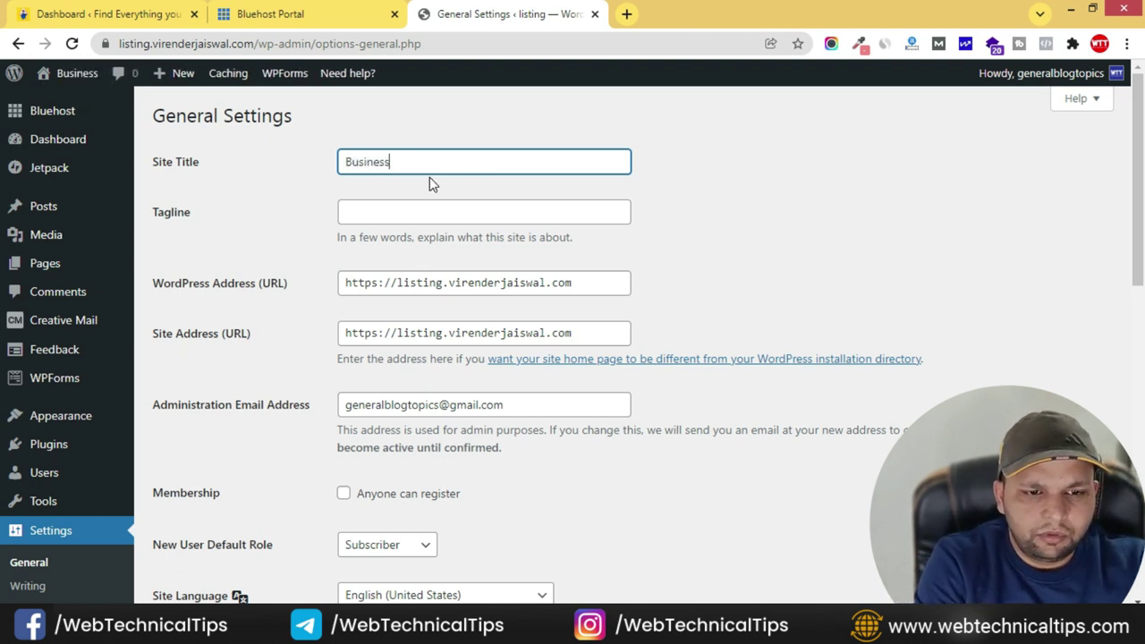
pyautogui.write(' Listing ')
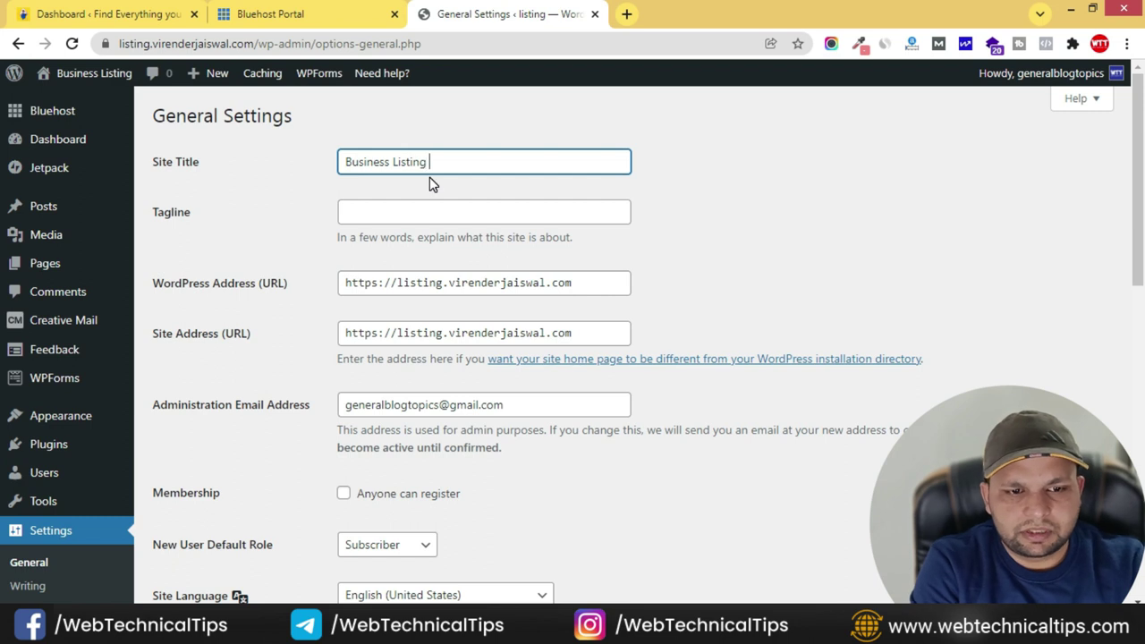
pyautogui.write('Direc')
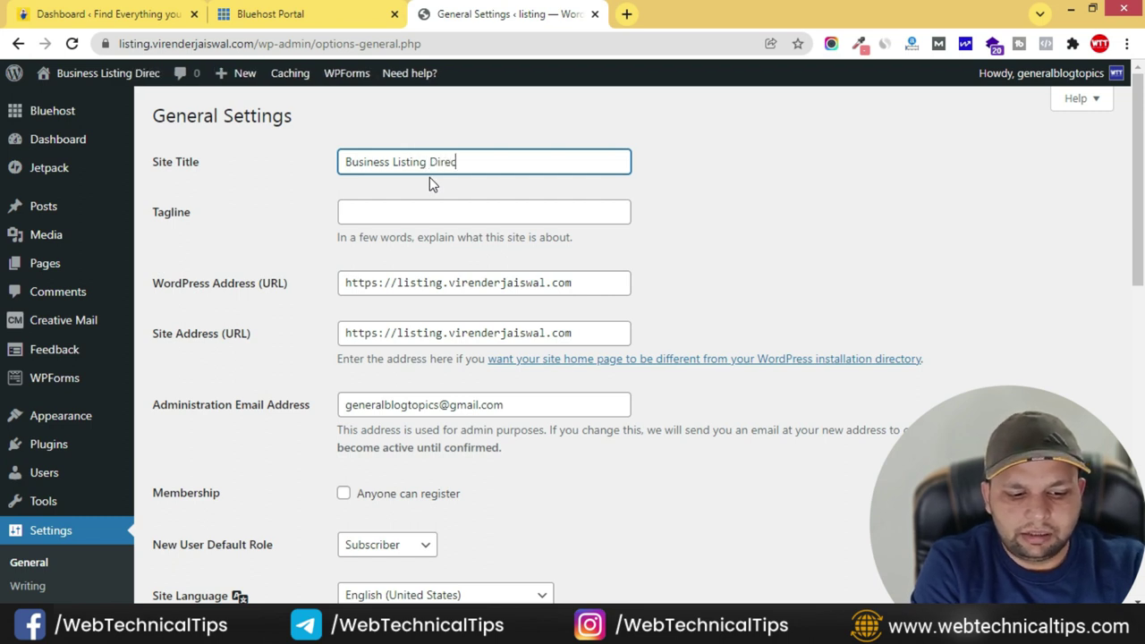
pyautogui.write('tory')
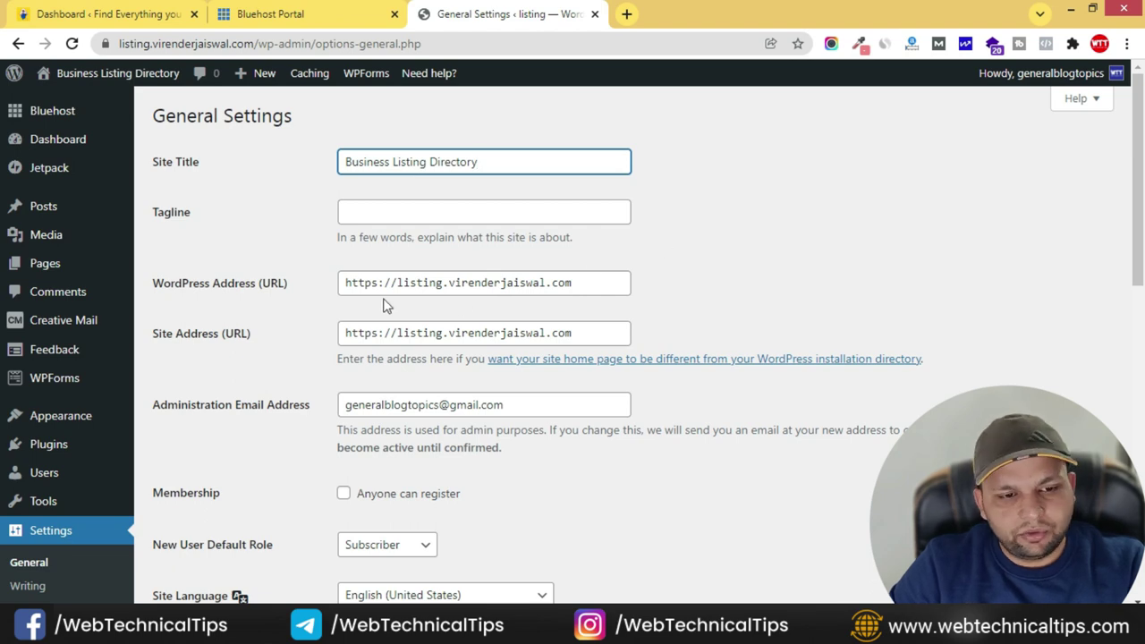
pyautogui.click(383, 282)
pyautogui.moveTo(383, 283); pyautogui.dragTo(344, 282)
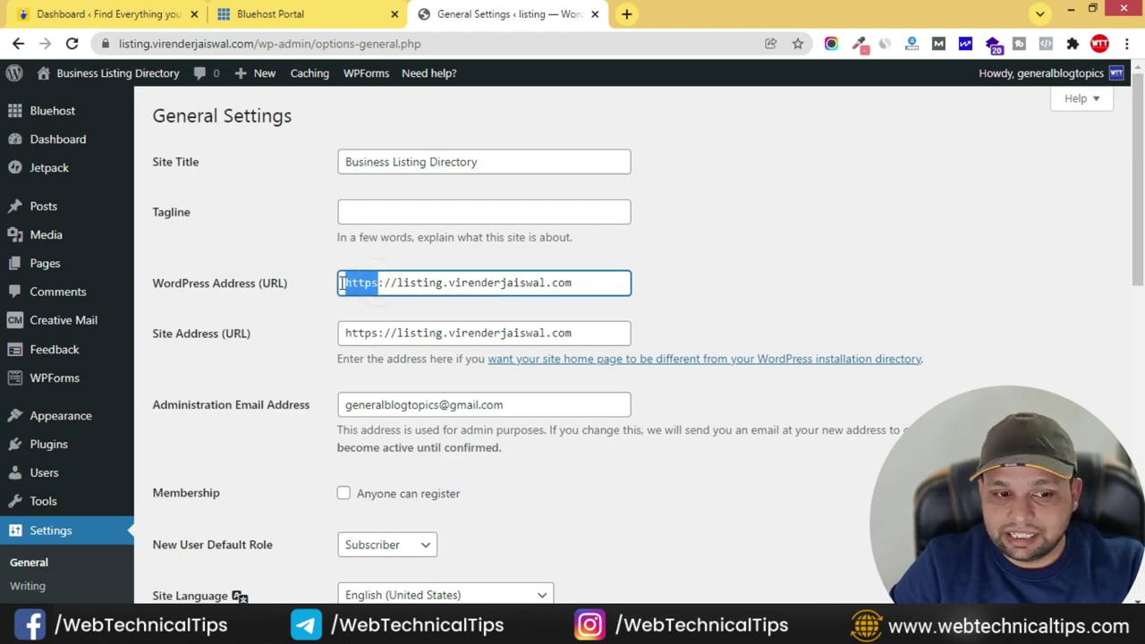
pyautogui.click(297, 264)
pyautogui.scroll(-1, 293, 349)
pyautogui.scroll(-1, 293, 349)
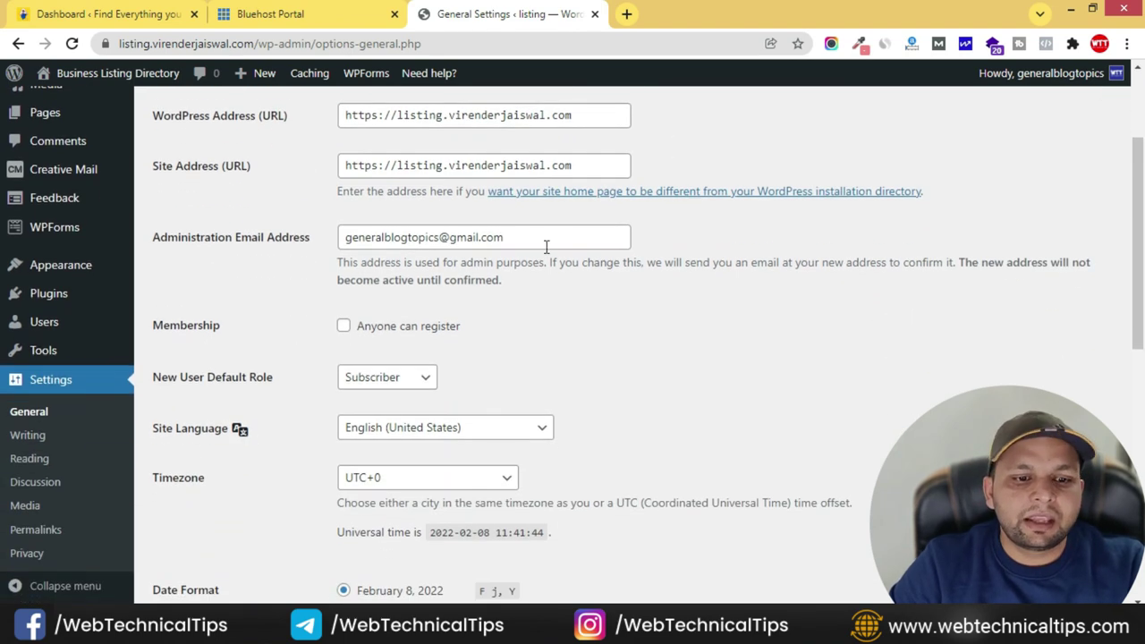
pyautogui.scroll(-1, 429, 295)
# - Enable the 'Anyone can register' membership option
pyautogui.click(374, 247)
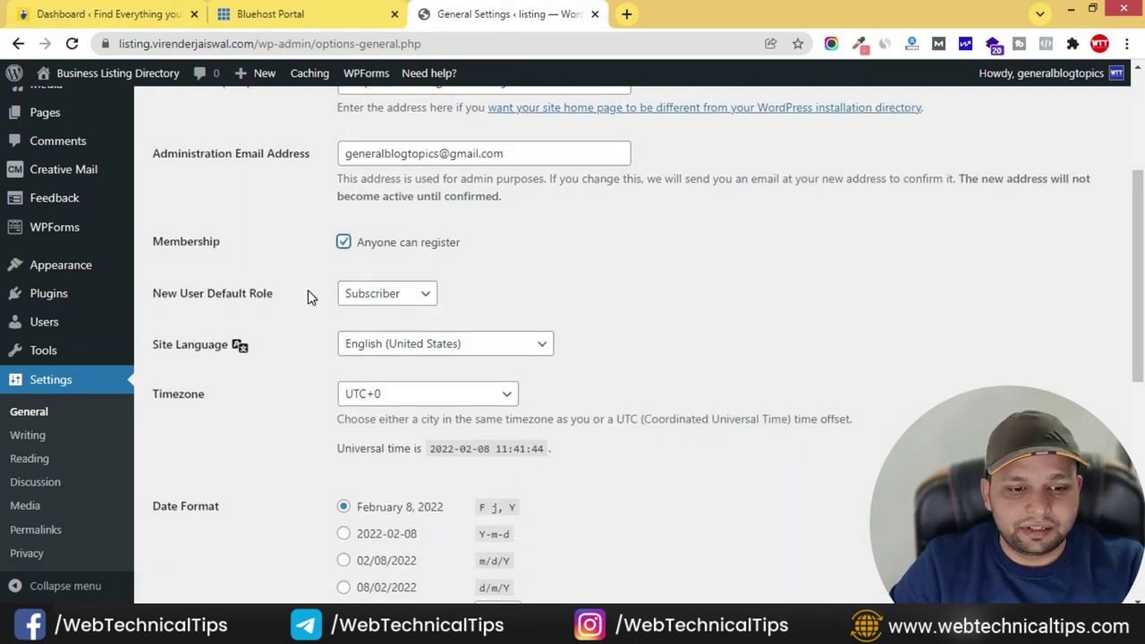
pyautogui.scroll(-2, 308, 295)
pyautogui.scroll(-1, 310, 398)
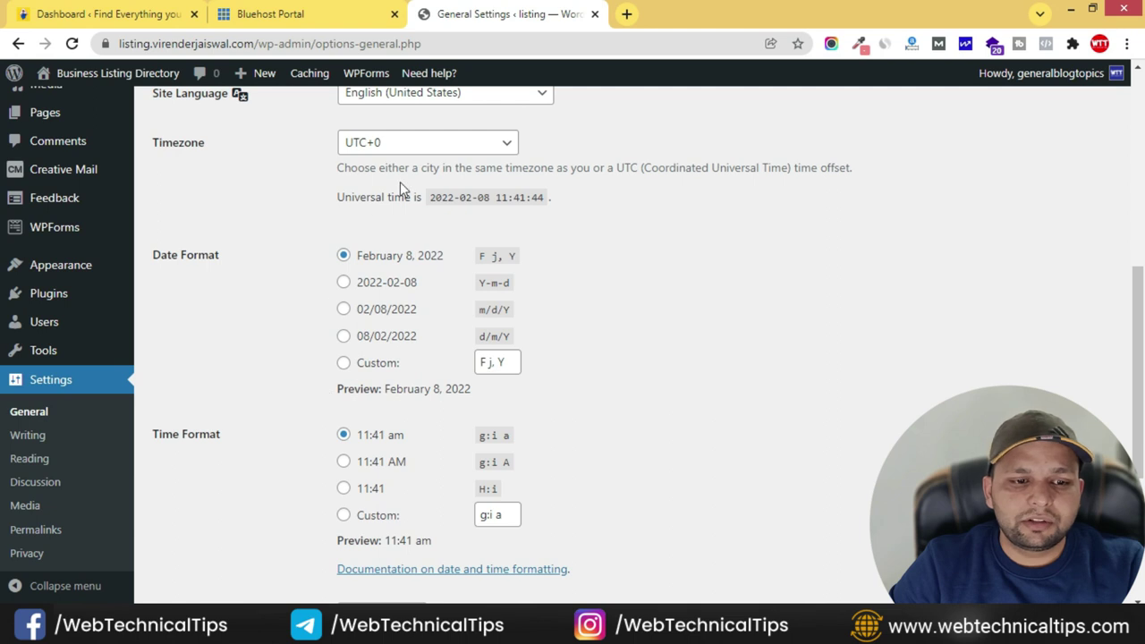
pyautogui.scroll(1, 412, 174)
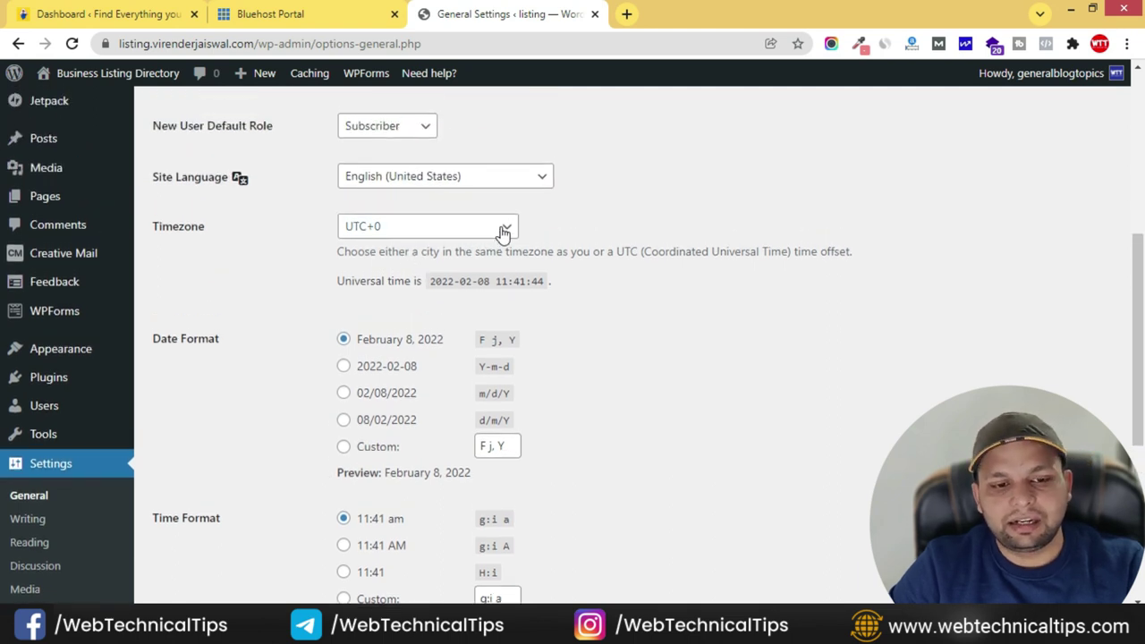
# - Set the timezone to Kolkata and save the general settings
pyautogui.click(504, 231)
pyautogui.scroll(-5, 456, 366)
pyautogui.scroll(10, 455, 367)
pyautogui.scroll(10, 456, 368)
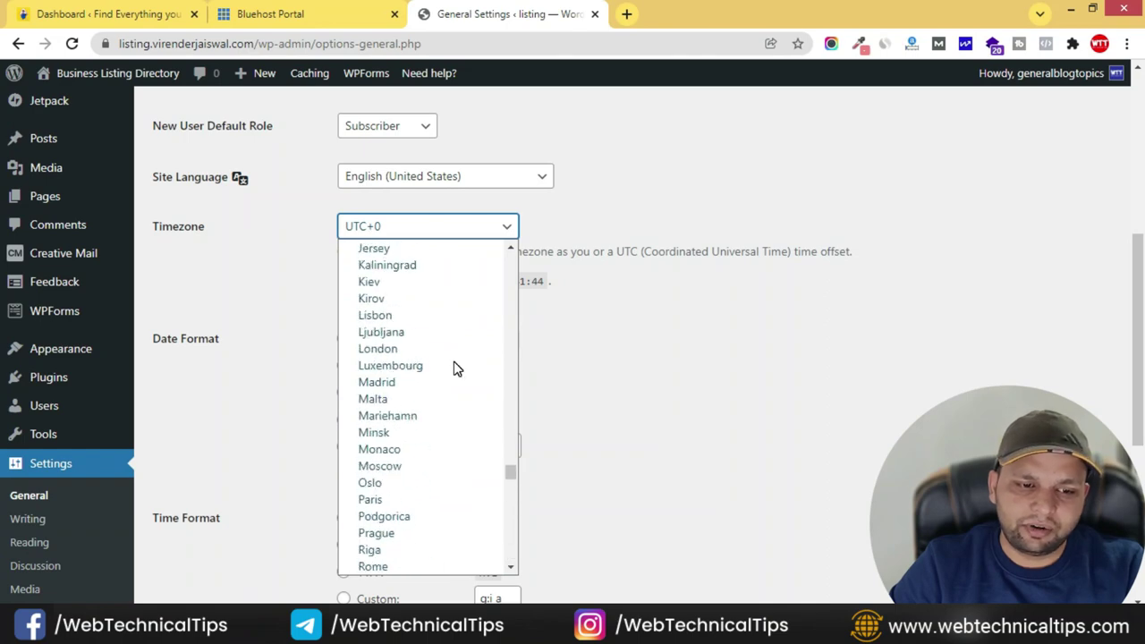
pyautogui.scroll(10, 456, 369)
pyautogui.scroll(20, 454, 366)
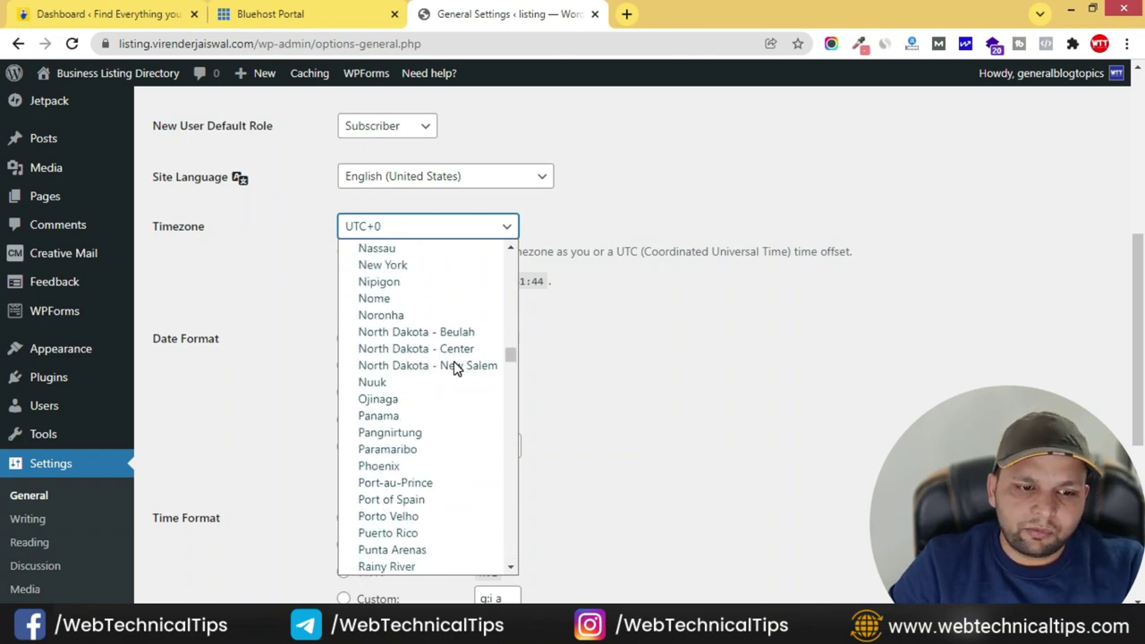
pyautogui.write('Kolkata')
pyautogui.press('Return')
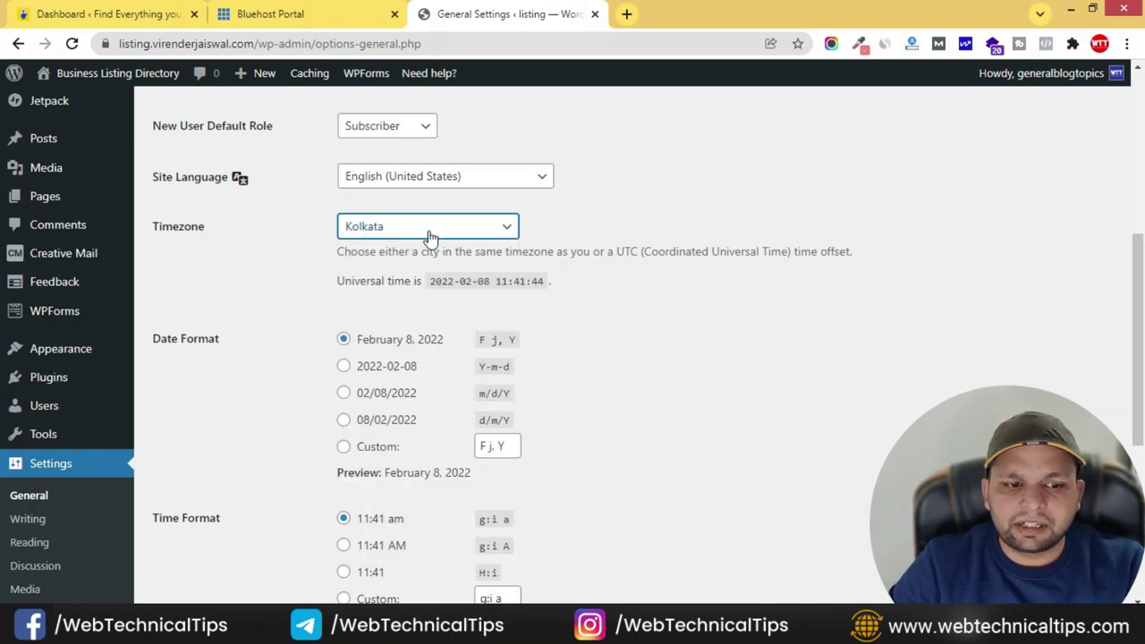
pyautogui.scroll(-4, 281, 366)
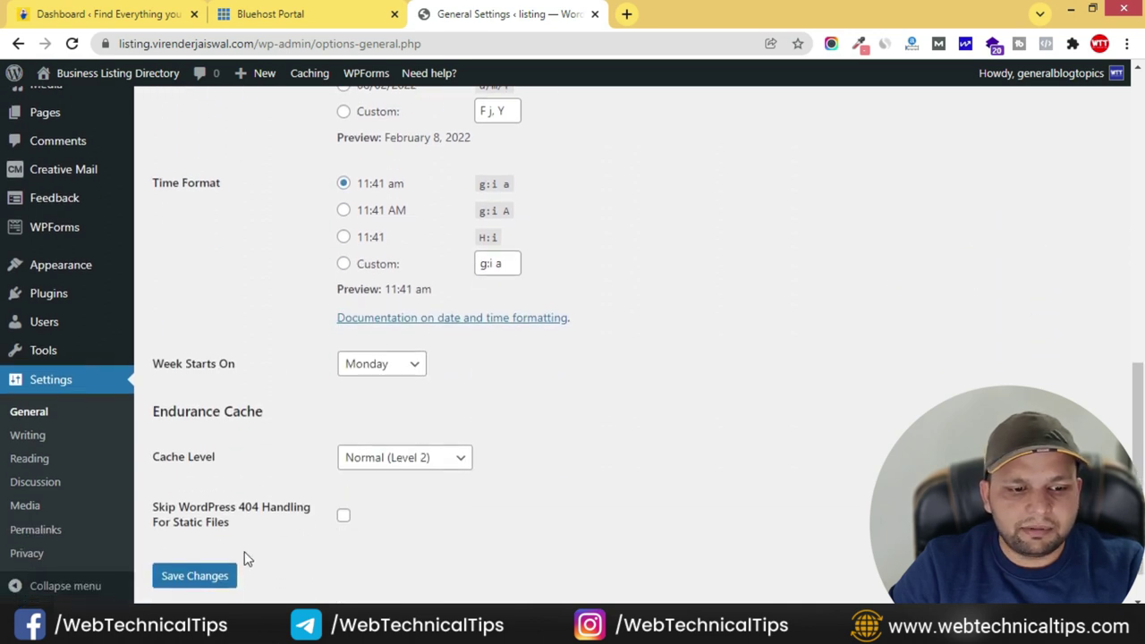
pyautogui.click(194, 578)
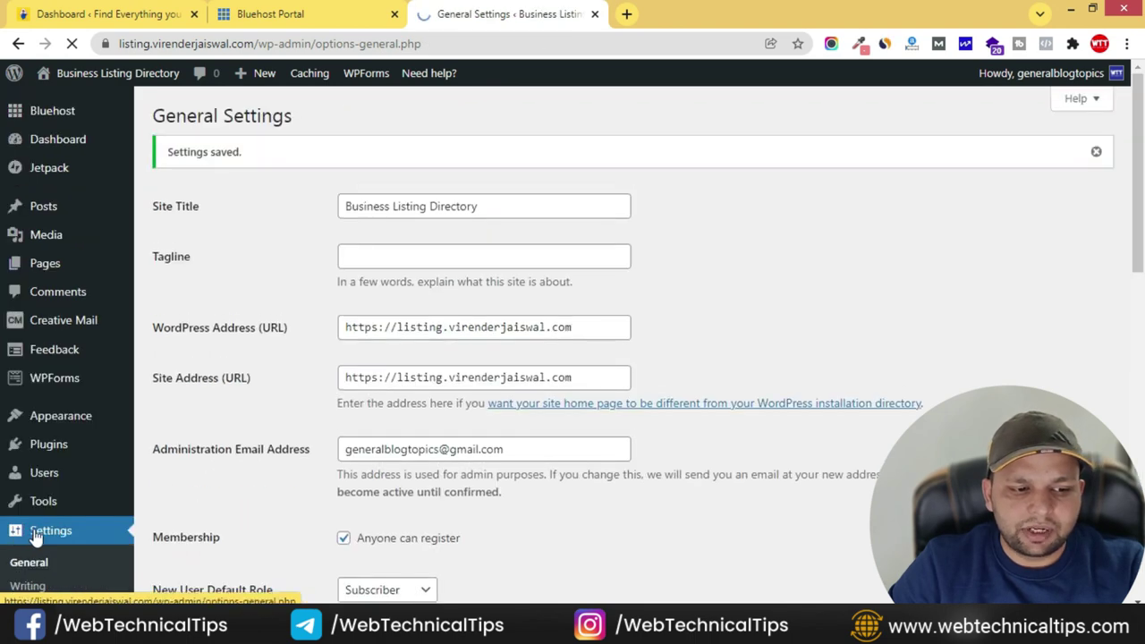
pyautogui.scroll(-4, 23, 535)
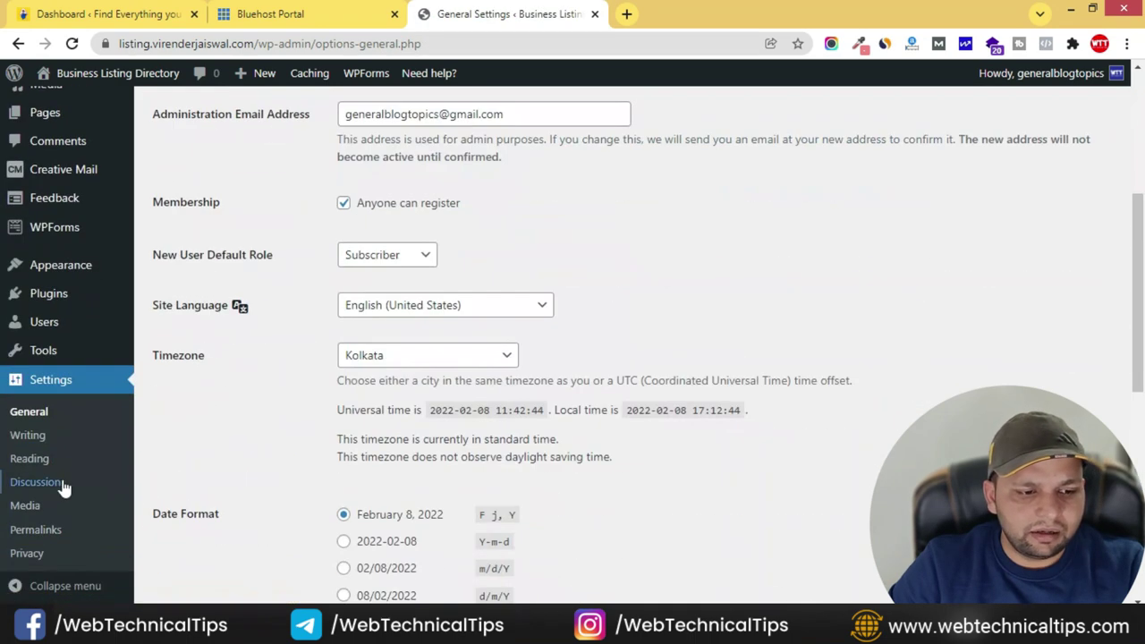
# - Switch the permalink structure to Post name and save it
pyautogui.click(45, 534)
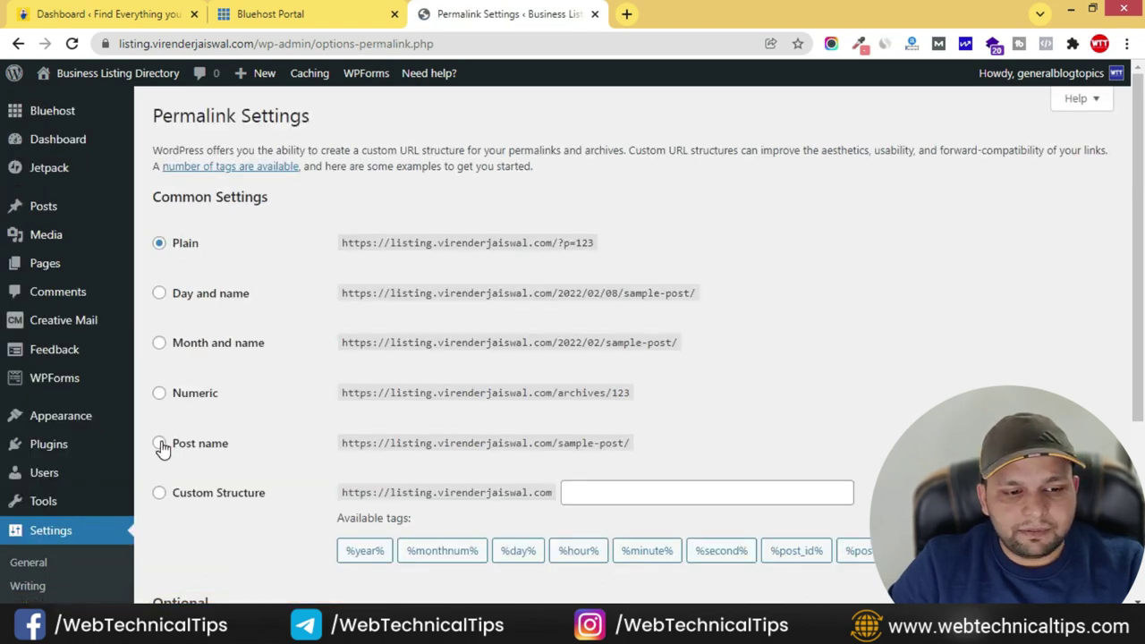
pyautogui.click(160, 443)
pyautogui.scroll(-3, 358, 441)
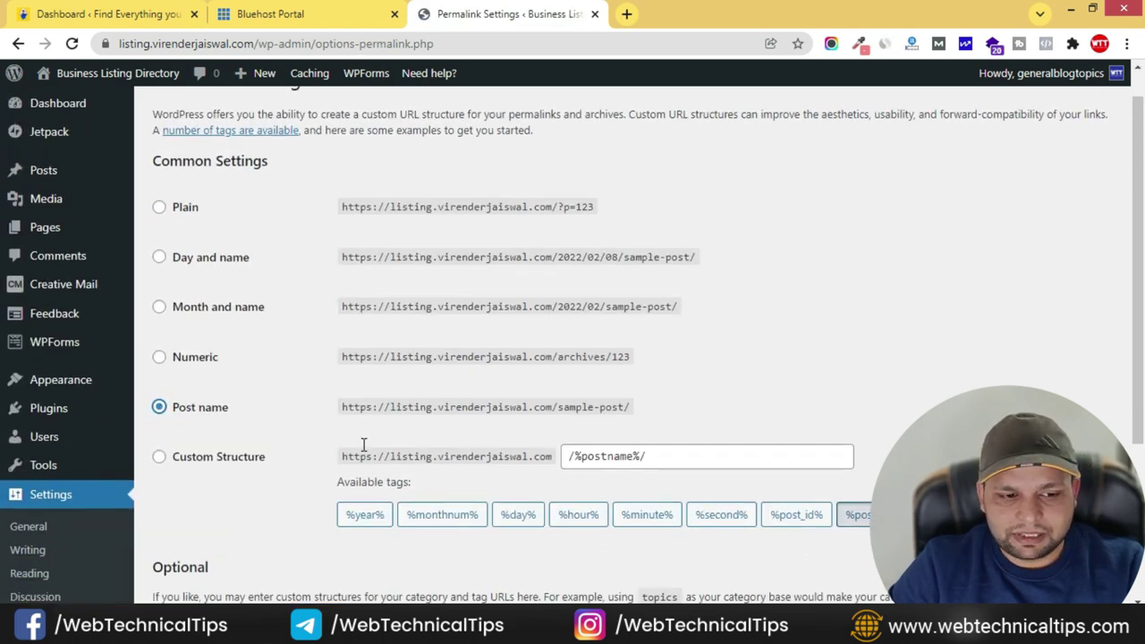
pyautogui.click(198, 550)
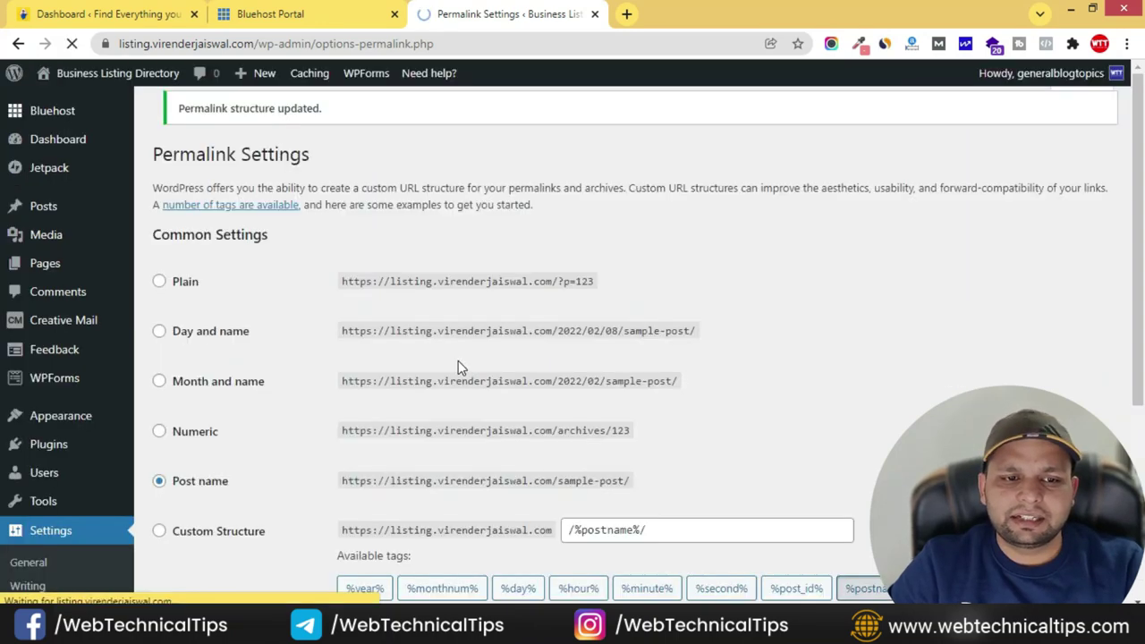
pyautogui.click(64, 451)
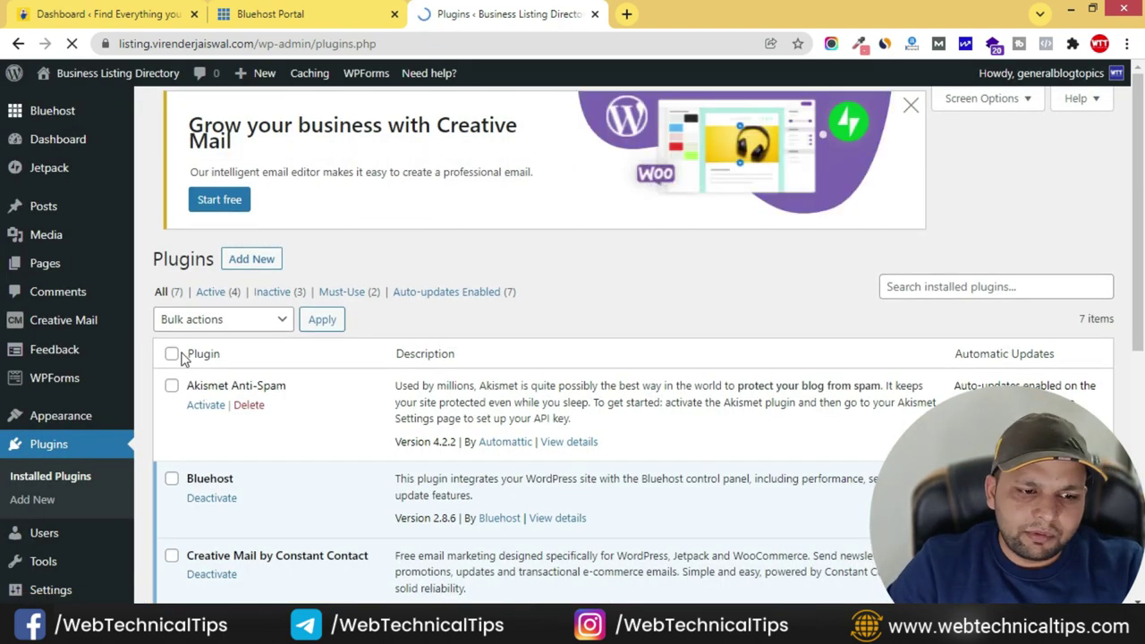
# - Bulk-deactivate all installed plugins
pyautogui.click(173, 355)
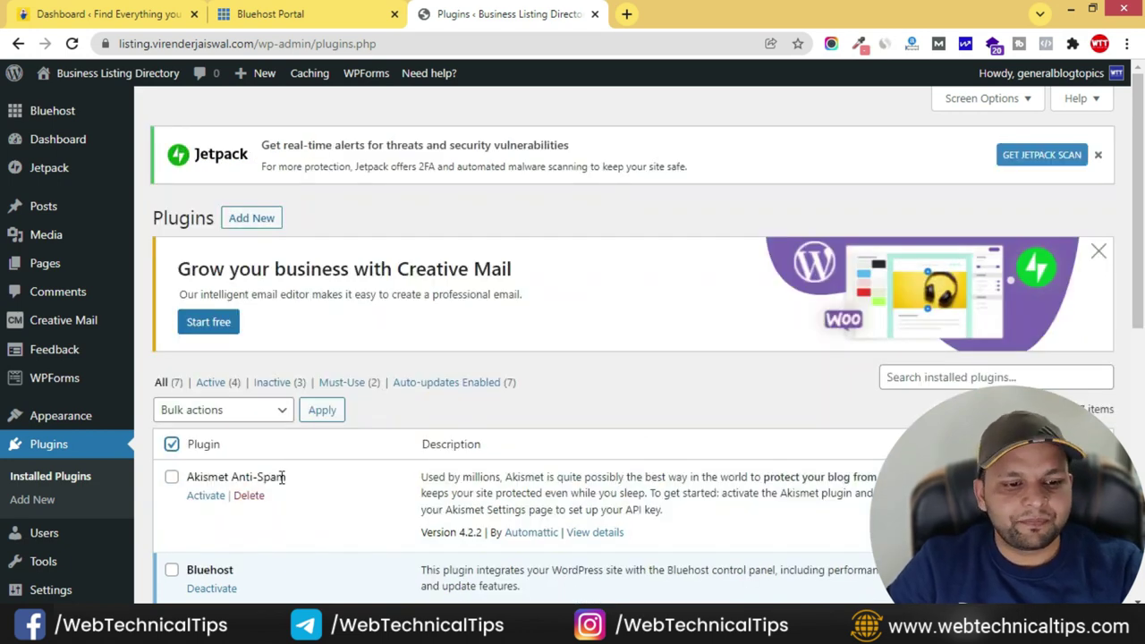
pyautogui.scroll(-2, 285, 483)
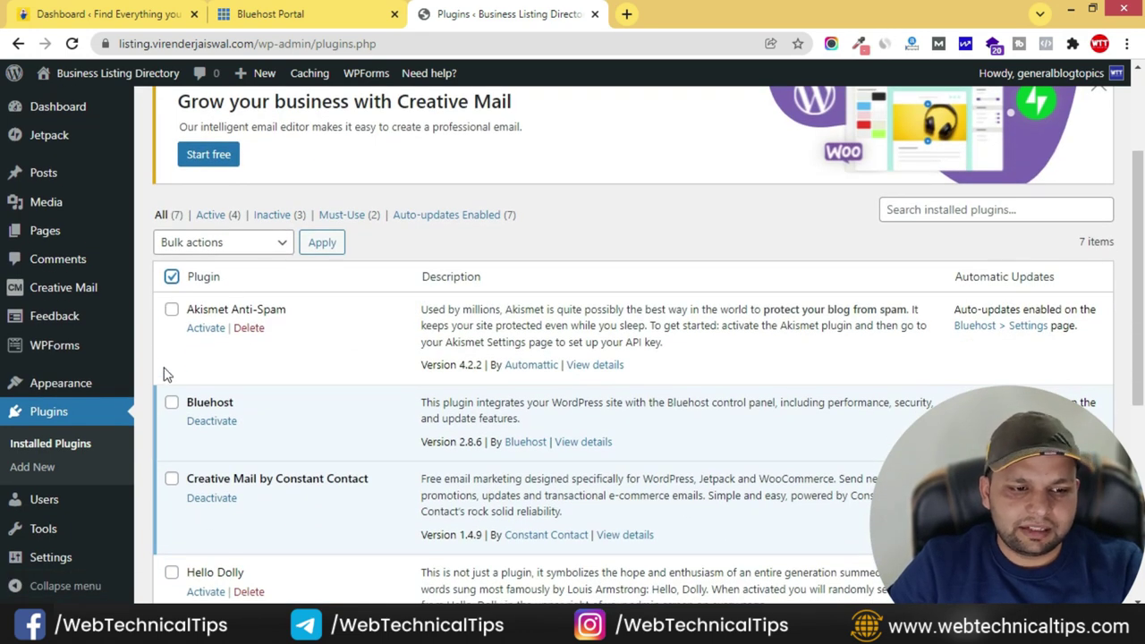
pyautogui.click(173, 278)
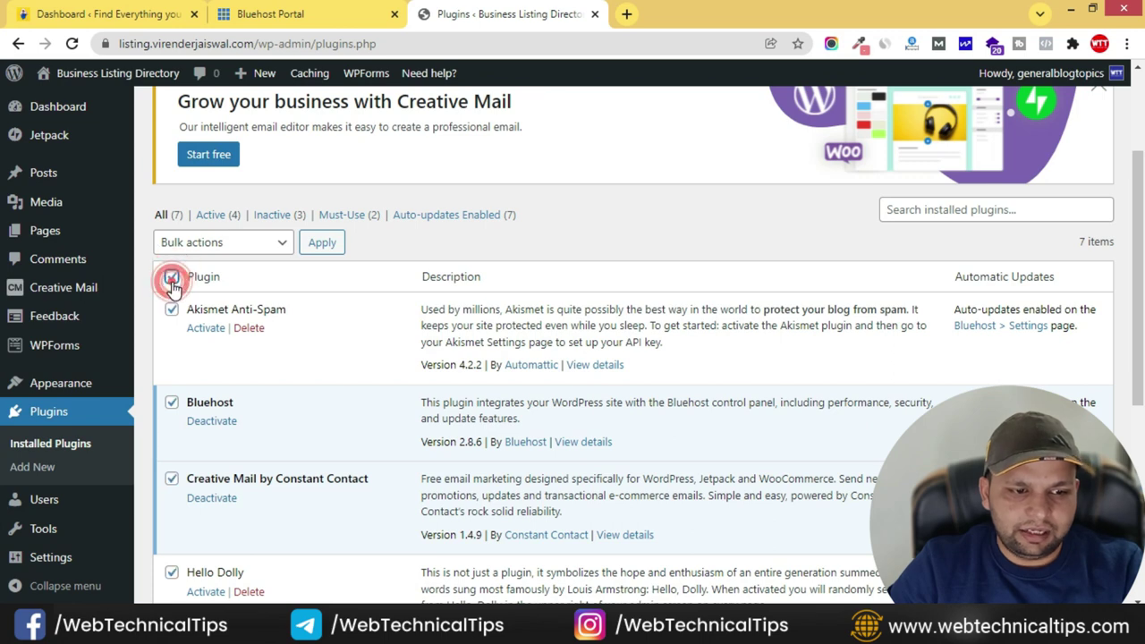
pyautogui.click(263, 242)
pyautogui.click(197, 296)
pyautogui.click(324, 247)
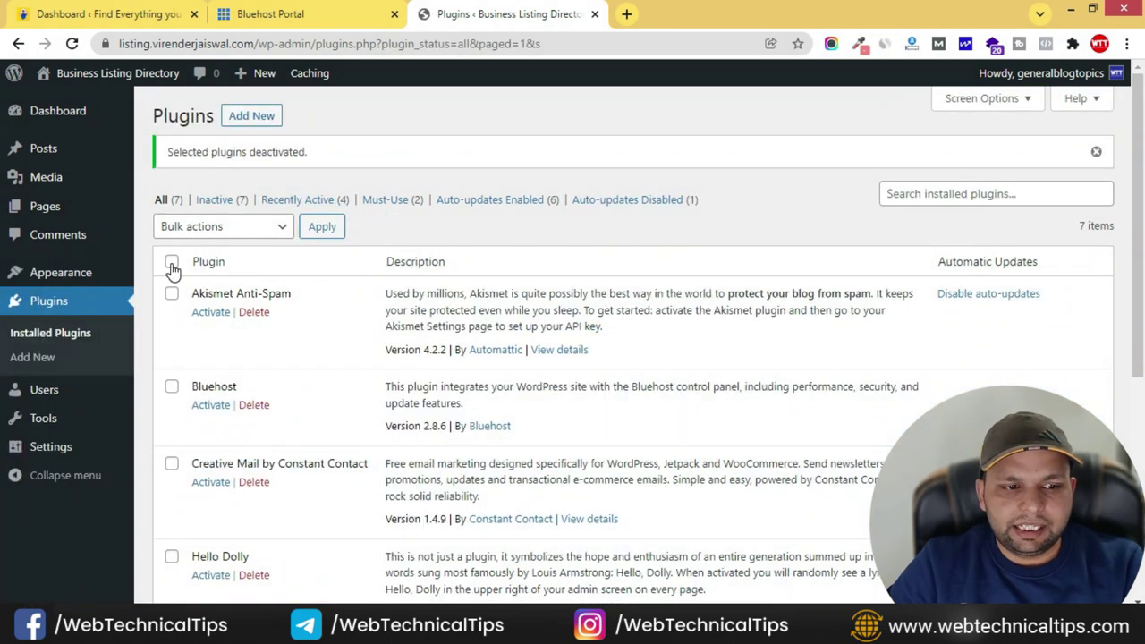
# - Bulk-delete every plugin except Bluehost, then reactivate Bluehost
pyautogui.click(172, 263)
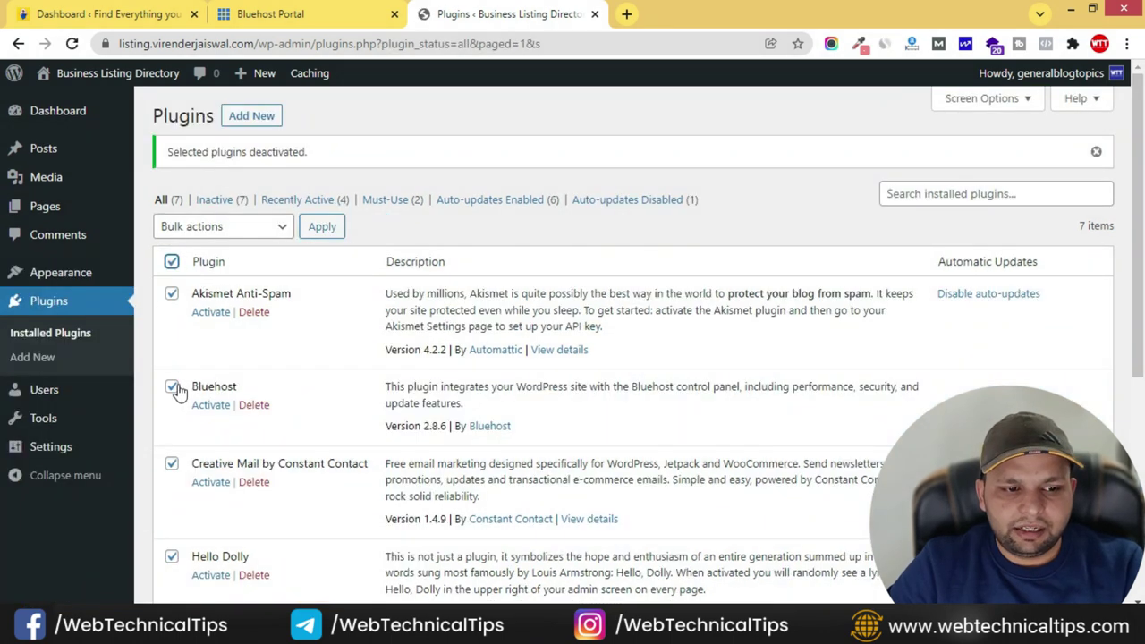
pyautogui.click(174, 390)
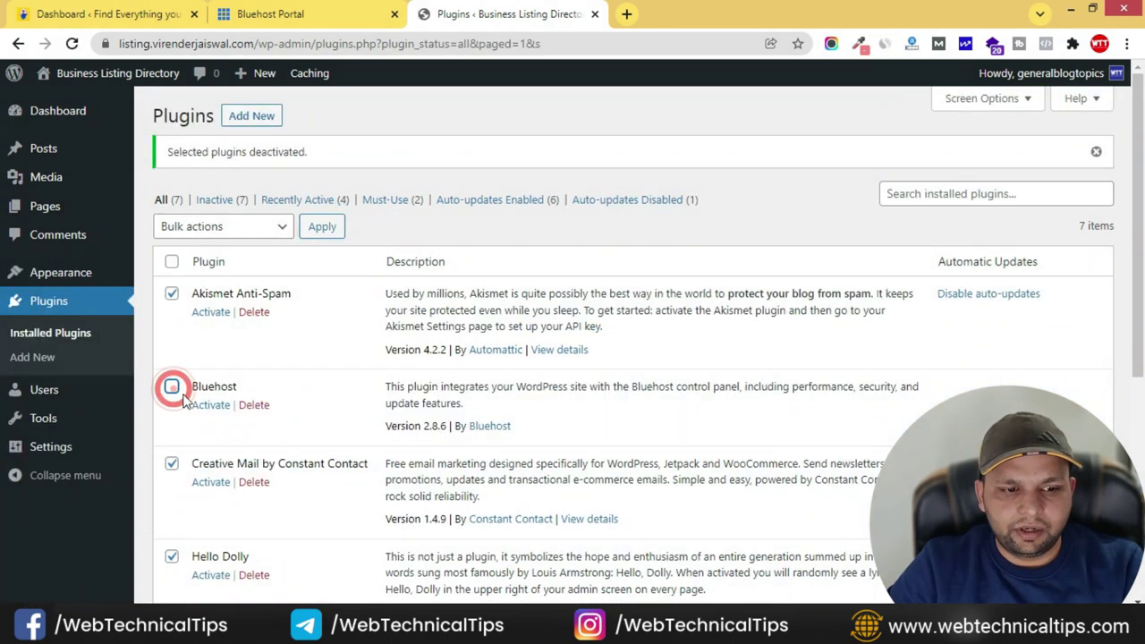
pyautogui.click(238, 220)
pyautogui.click(199, 315)
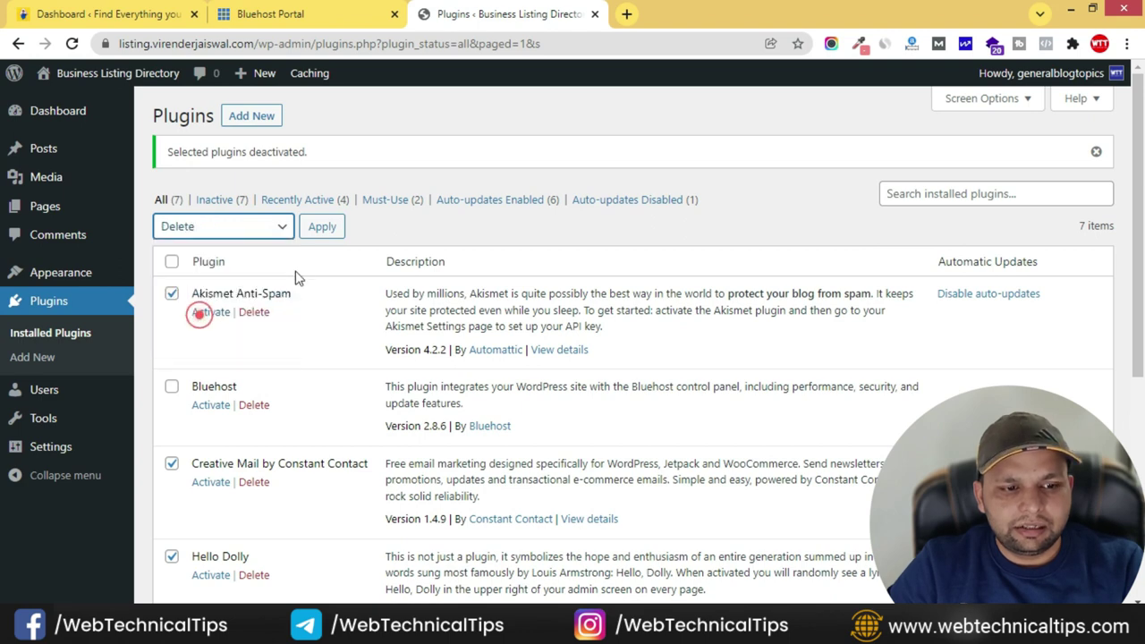
pyautogui.click(320, 230)
pyautogui.click(652, 156)
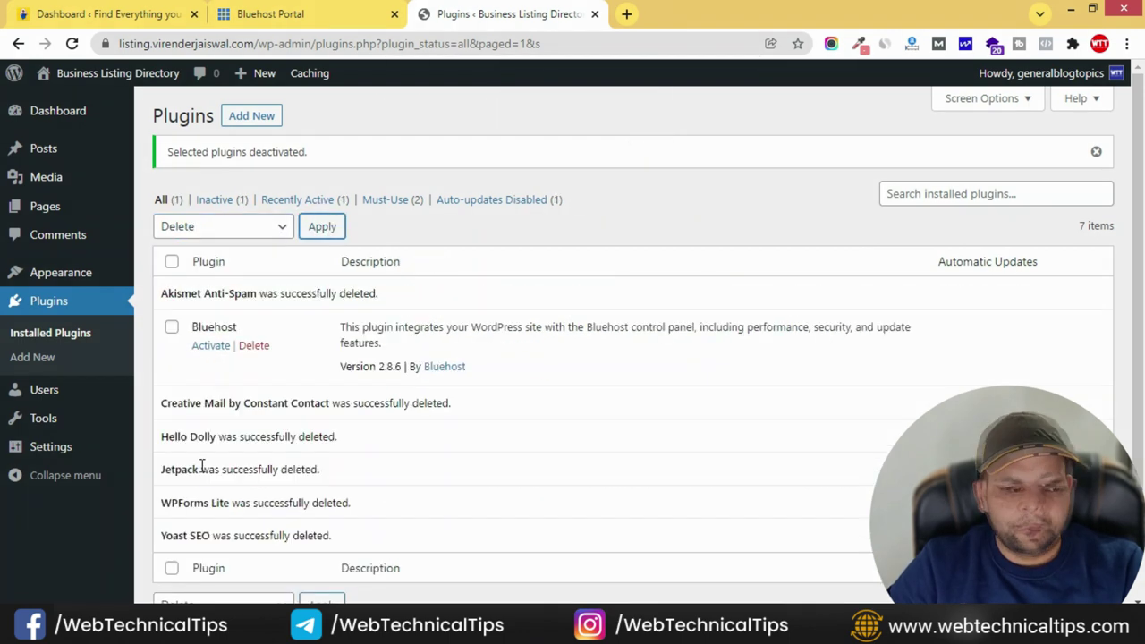
pyautogui.click(213, 350)
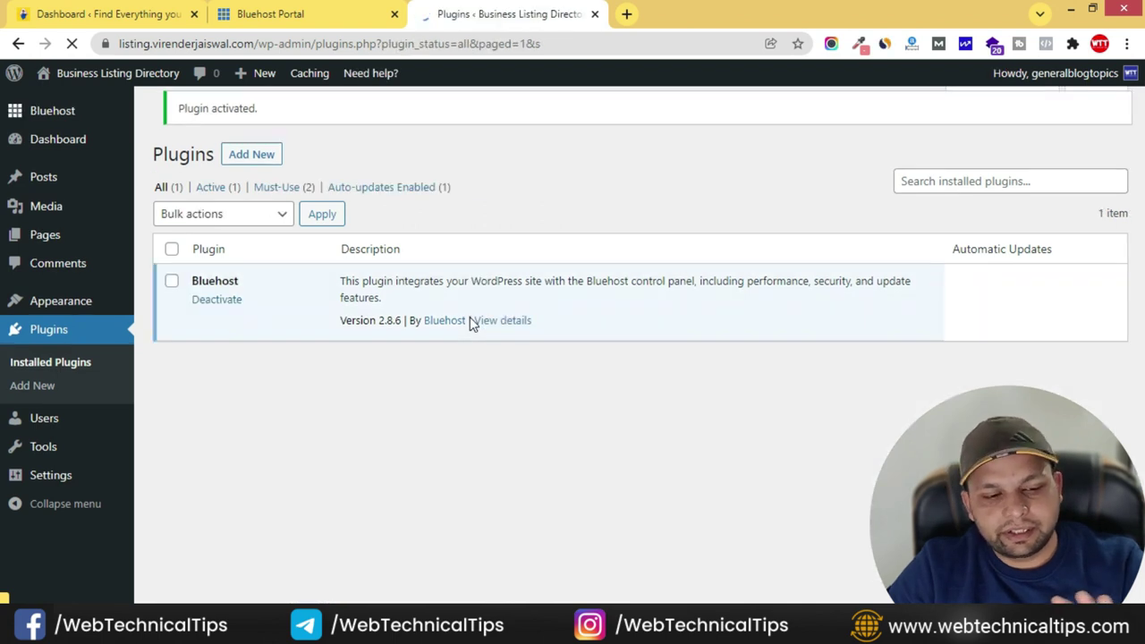
pyautogui.moveTo(65, 309)
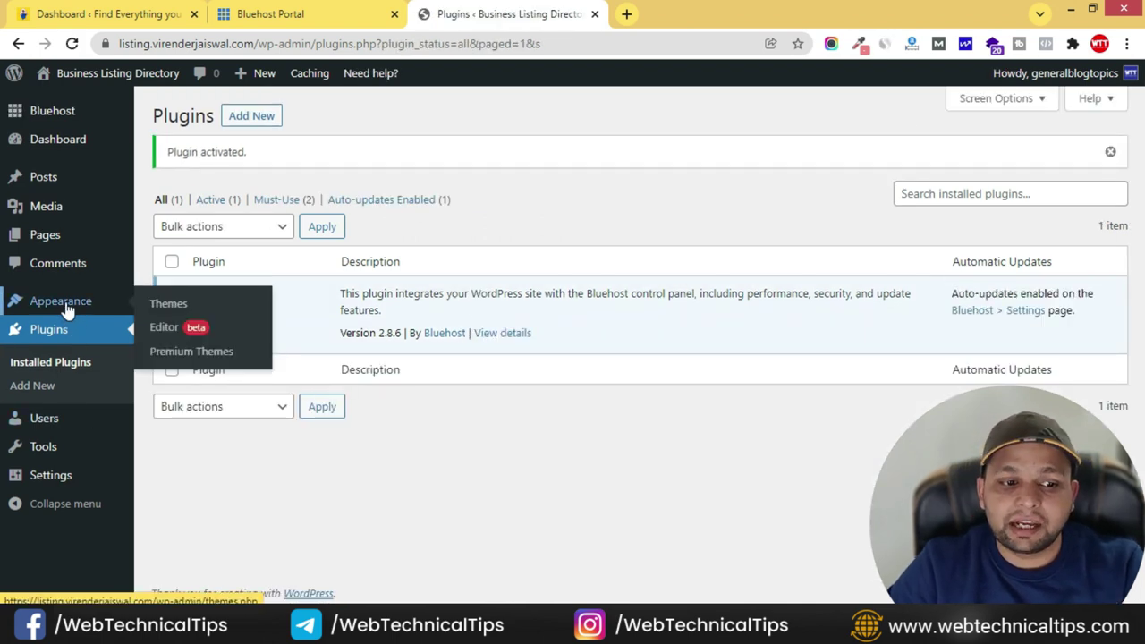
# - Delete the Sinatra and Twenty Twenty themes
pyautogui.click(65, 304)
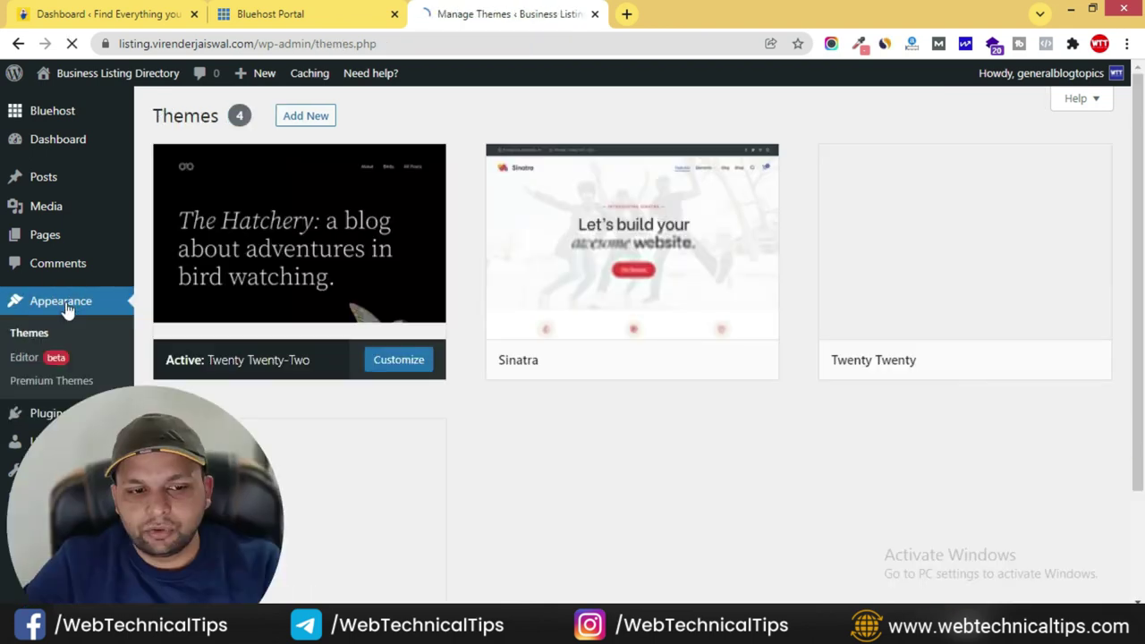
pyautogui.click(691, 202)
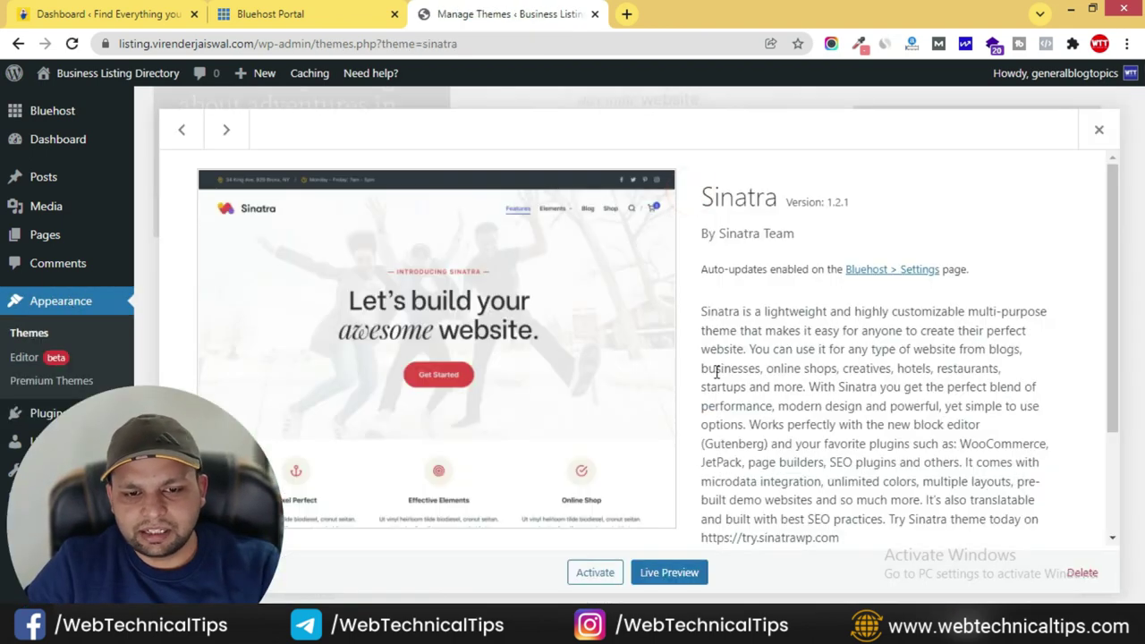
pyautogui.click(1082, 573)
pyautogui.click(653, 174)
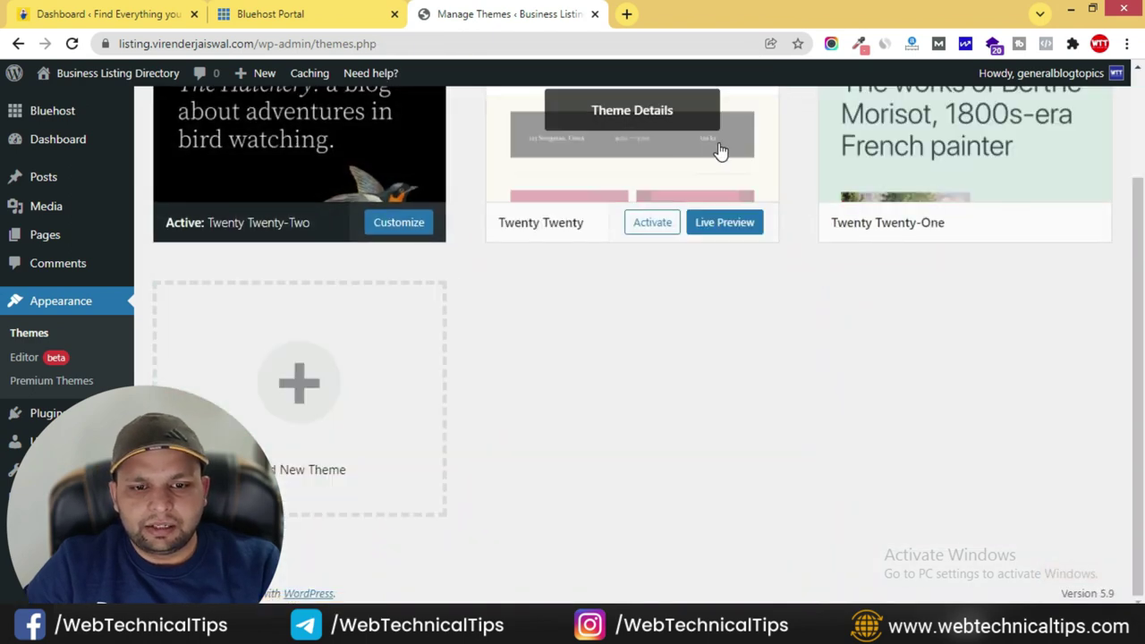
pyautogui.click(720, 148)
pyautogui.click(1080, 573)
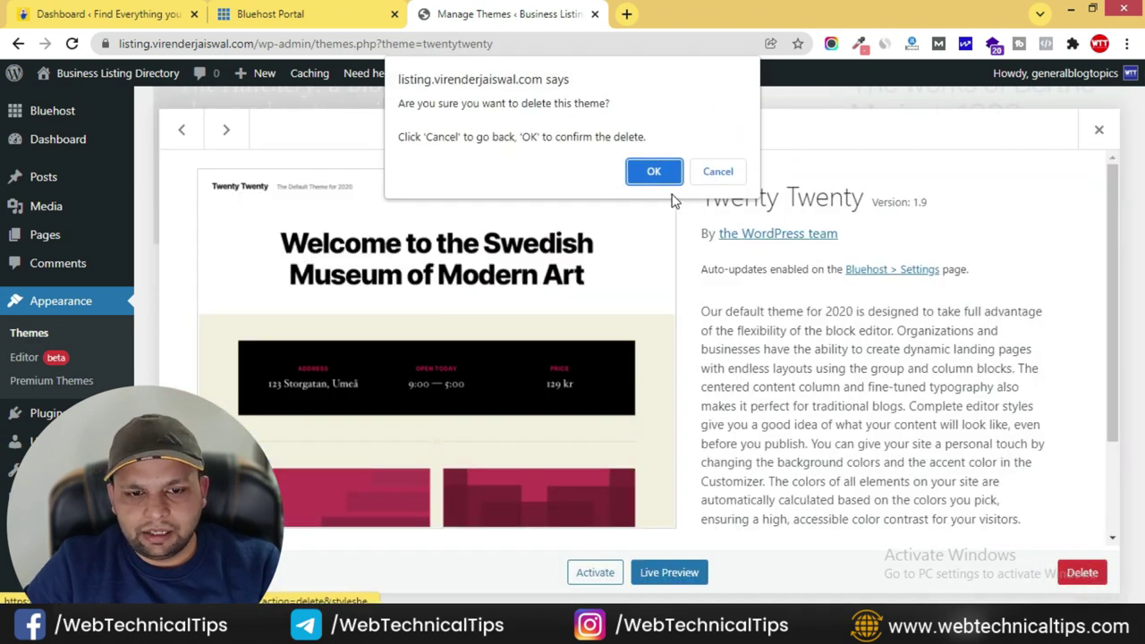
pyautogui.click(657, 172)
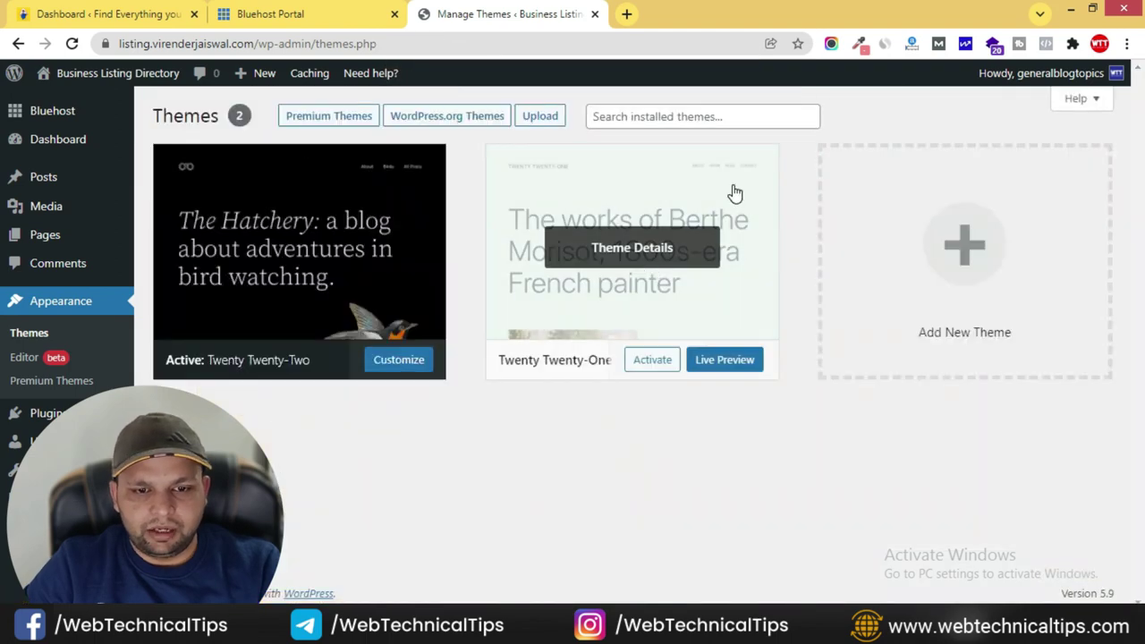
# - Delete the Twenty Twenty-One theme and view the remaining Twenty Twenty-Two details
pyautogui.click(734, 193)
pyautogui.click(1077, 570)
pyautogui.click(661, 176)
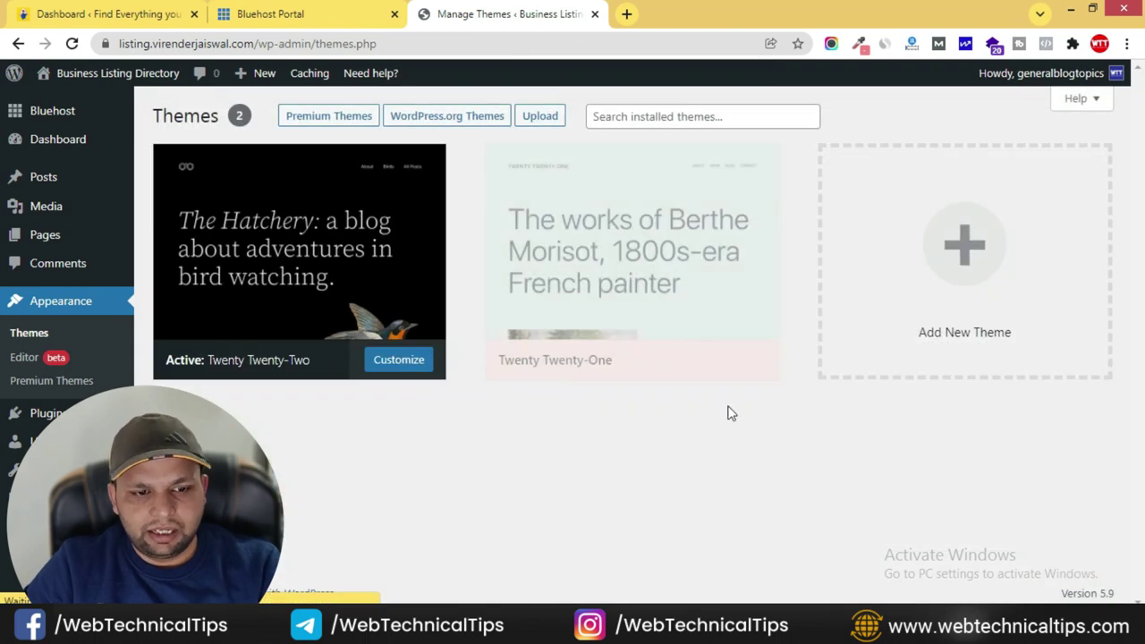
pyautogui.click(307, 205)
pyautogui.scroll(-3, 307, 205)
pyautogui.scroll(3, 640, 327)
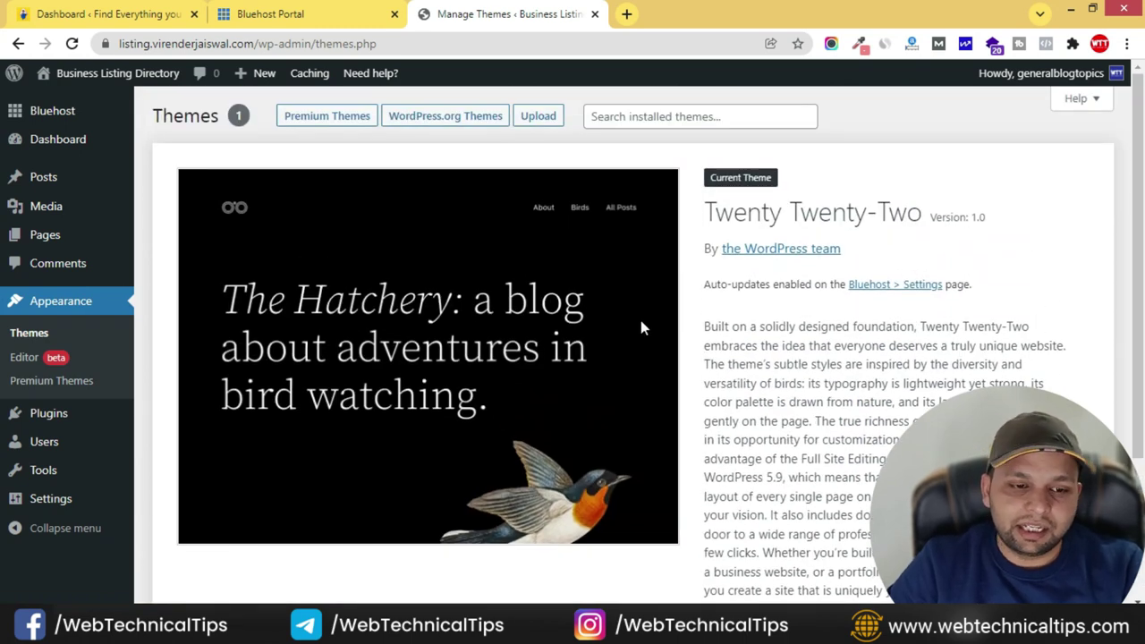
# - Open the live site in a new tab, check it, and return to Themes
pyautogui.moveTo(90, 72)
pyautogui.middleClick(69, 105)
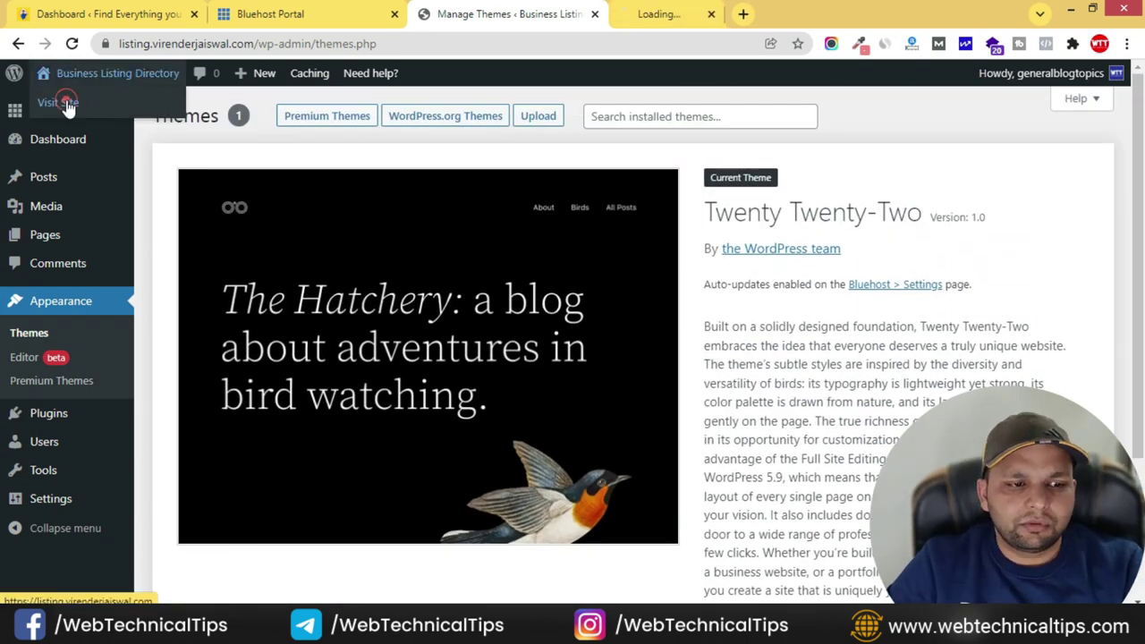
pyautogui.click(689, 14)
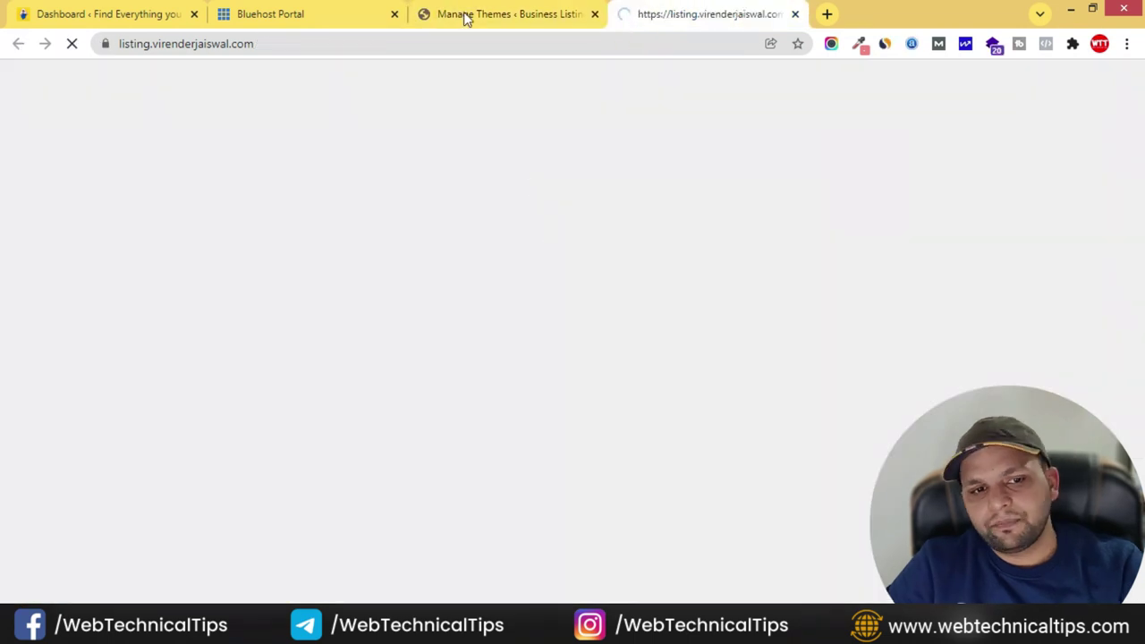
pyautogui.click(537, 16)
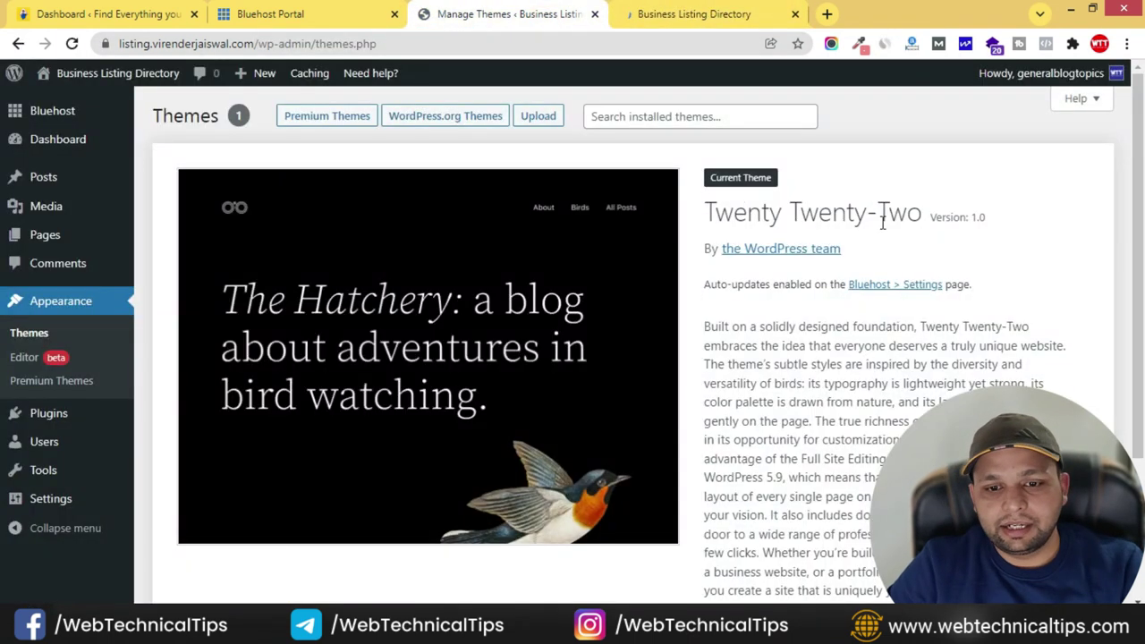
pyautogui.click(720, 18)
pyautogui.scroll(-5, 618, 278)
pyautogui.scroll(5, 627, 331)
pyautogui.click(510, 15)
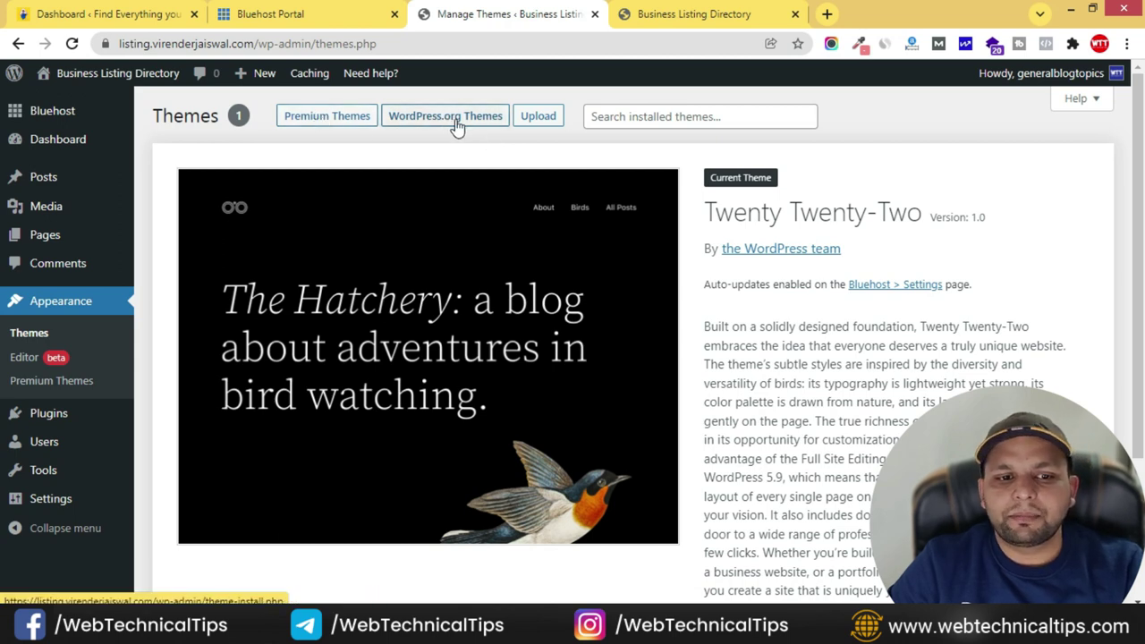
# - Search WordPress.org themes for 'listing hive', then install and activate ListingHive
pyautogui.click(487, 121)
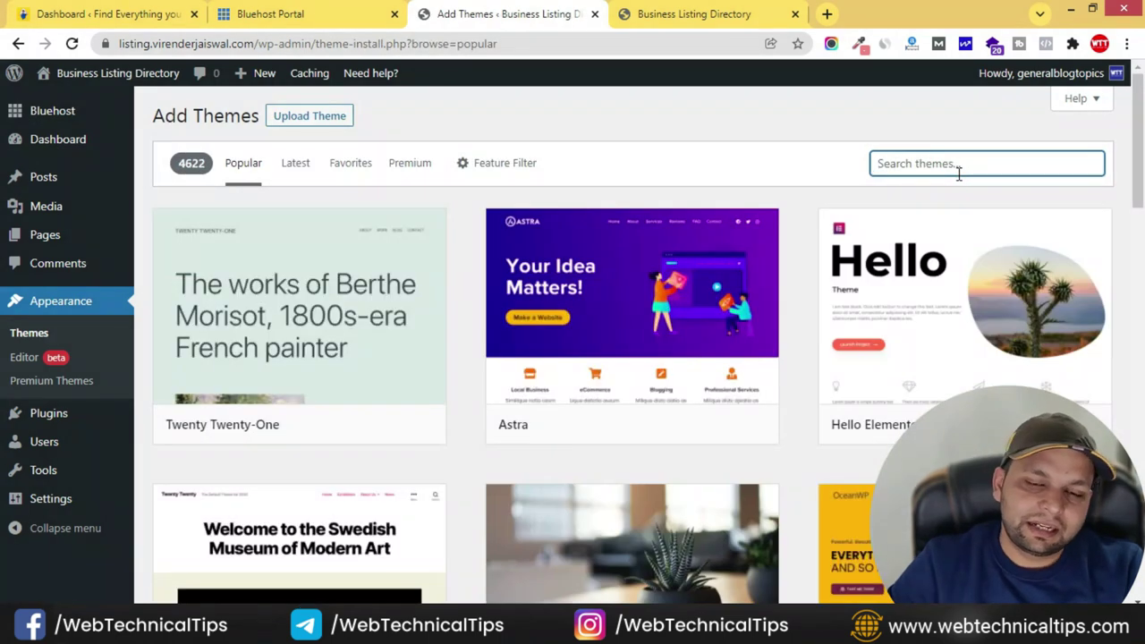
pyautogui.write('lis')
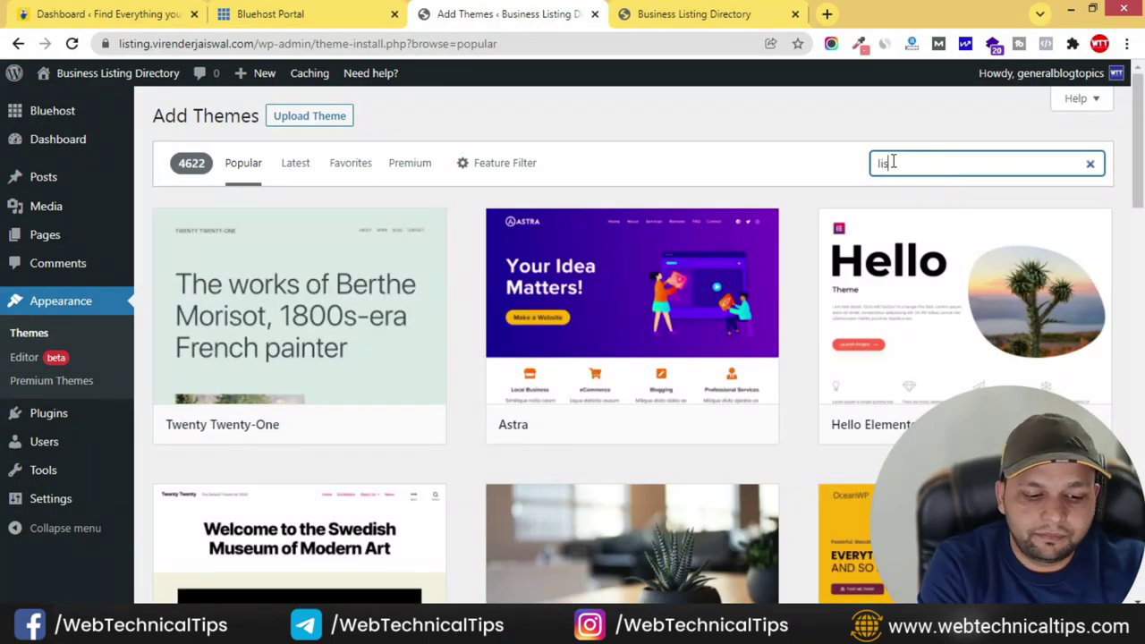
pyautogui.write('ting hi')
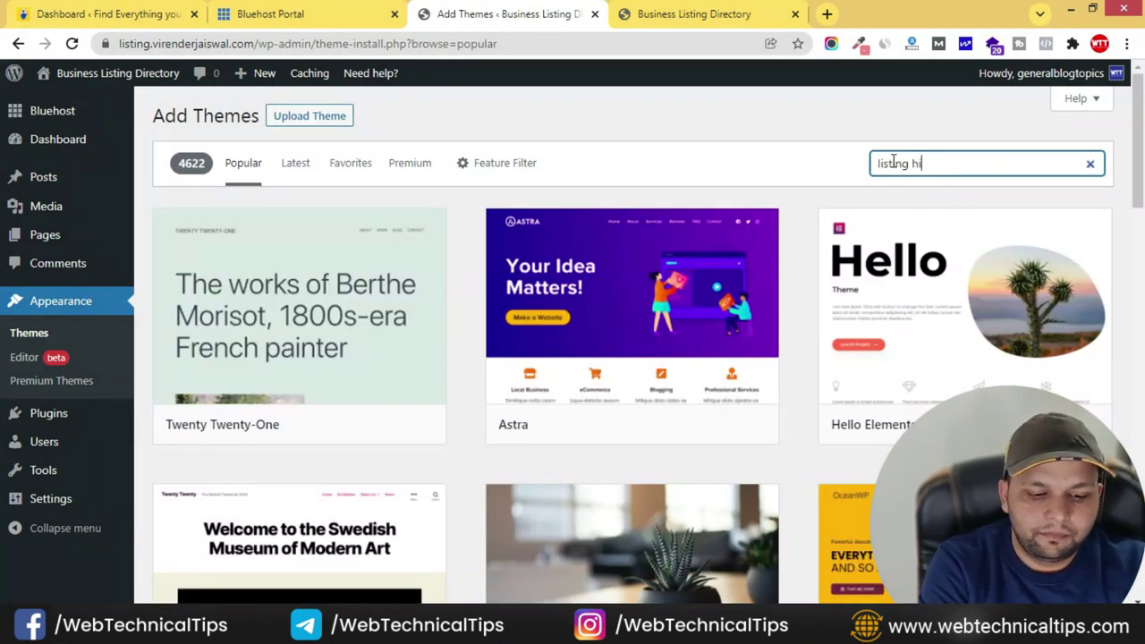
pyautogui.write('ve')
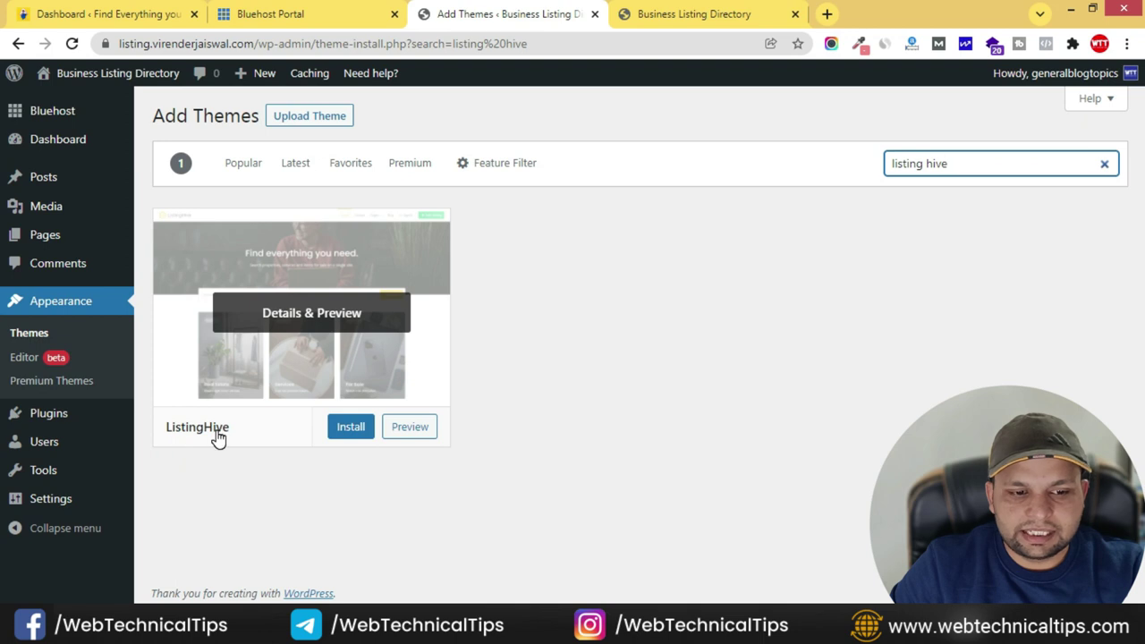
pyautogui.click(349, 429)
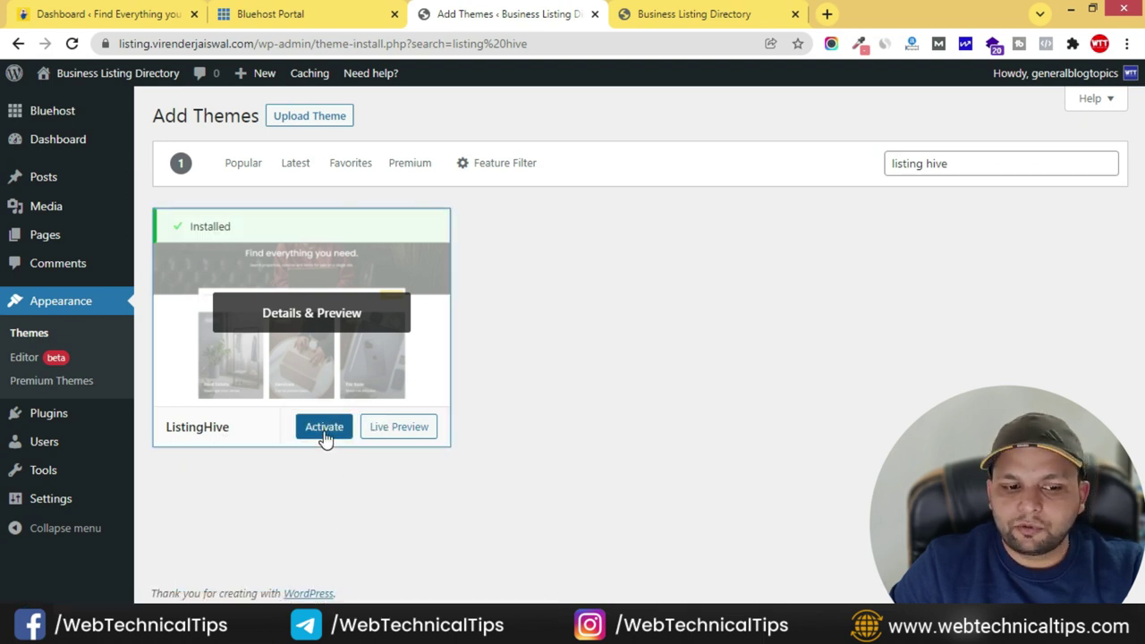
pyautogui.click(324, 427)
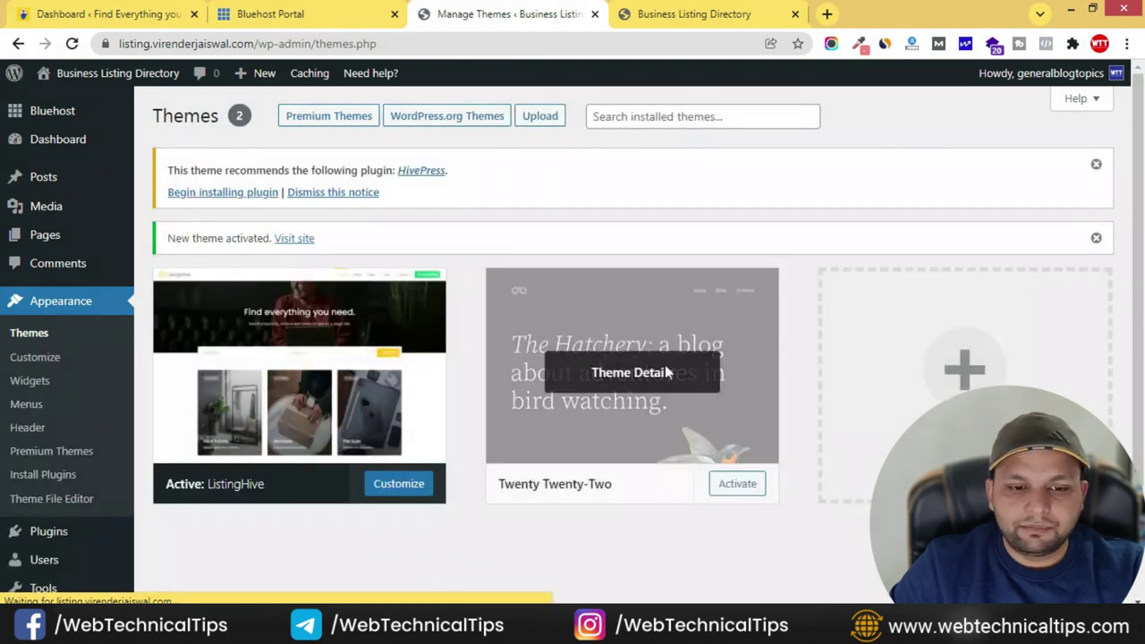
# - Delete the Twenty Twenty-Two theme from its Theme Details and confirm the deletion
pyautogui.click(742, 326)
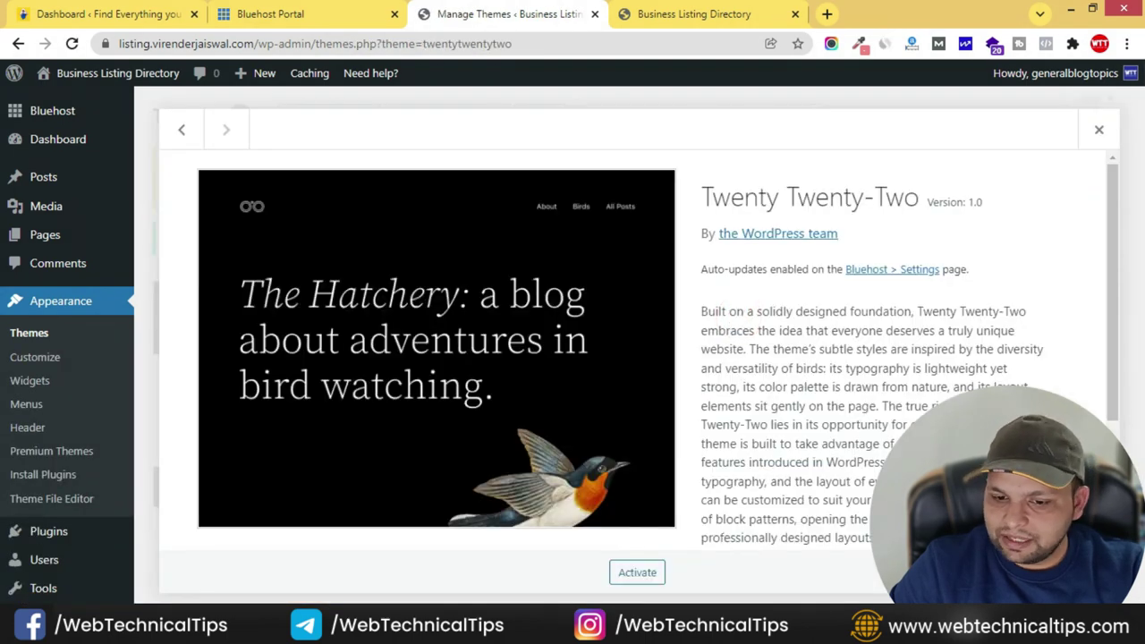
pyautogui.click(1074, 572)
pyautogui.click(653, 170)
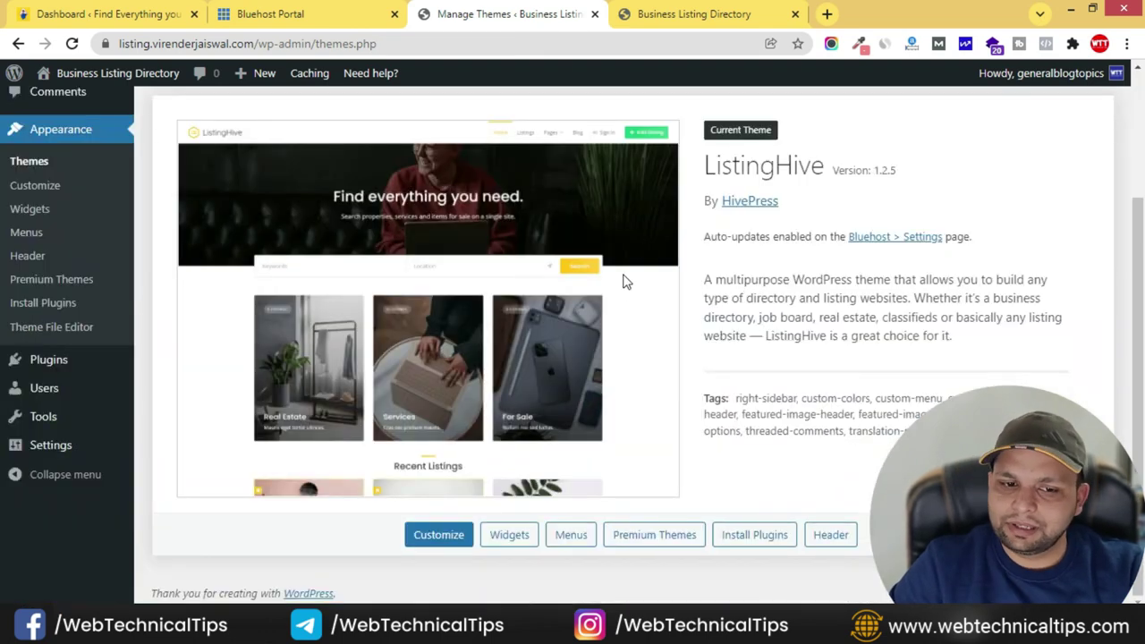
pyautogui.scroll(2, 359, 275)
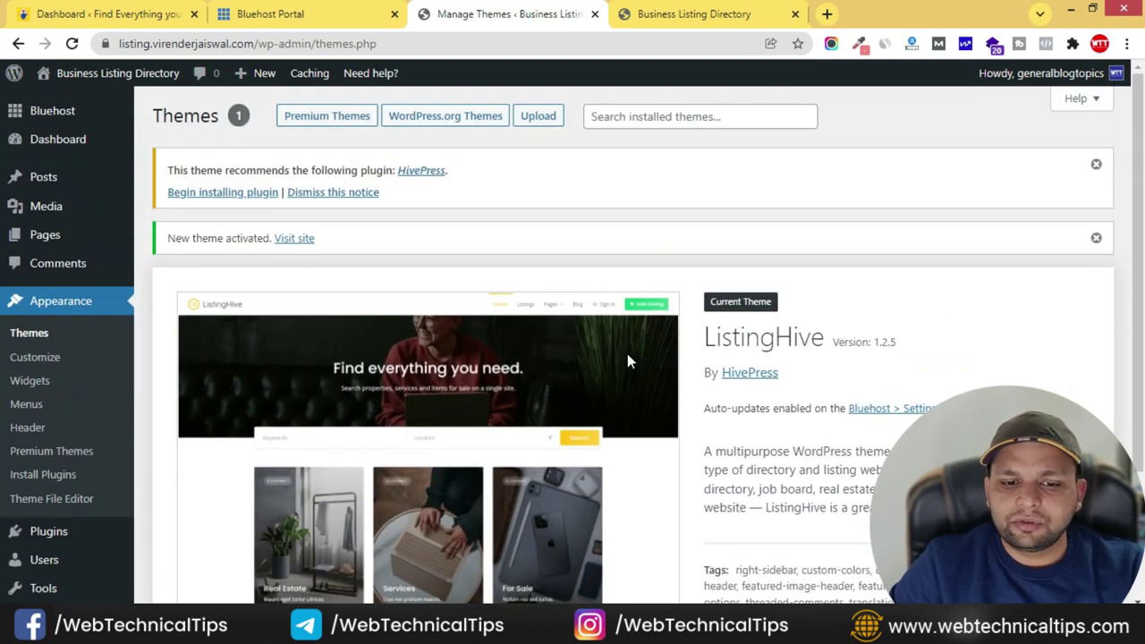
pyautogui.scroll(-2, 628, 358)
pyautogui.scroll(2, 634, 363)
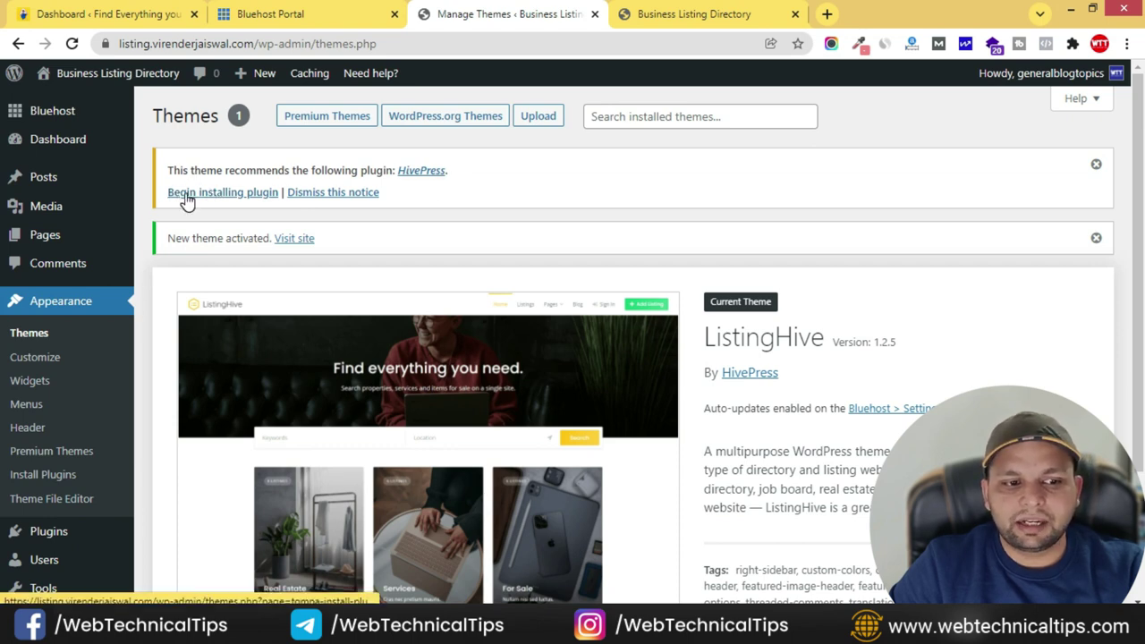
# - Install the recommended HivePress plugin and activate it from the required plugins list
pyautogui.click(242, 195)
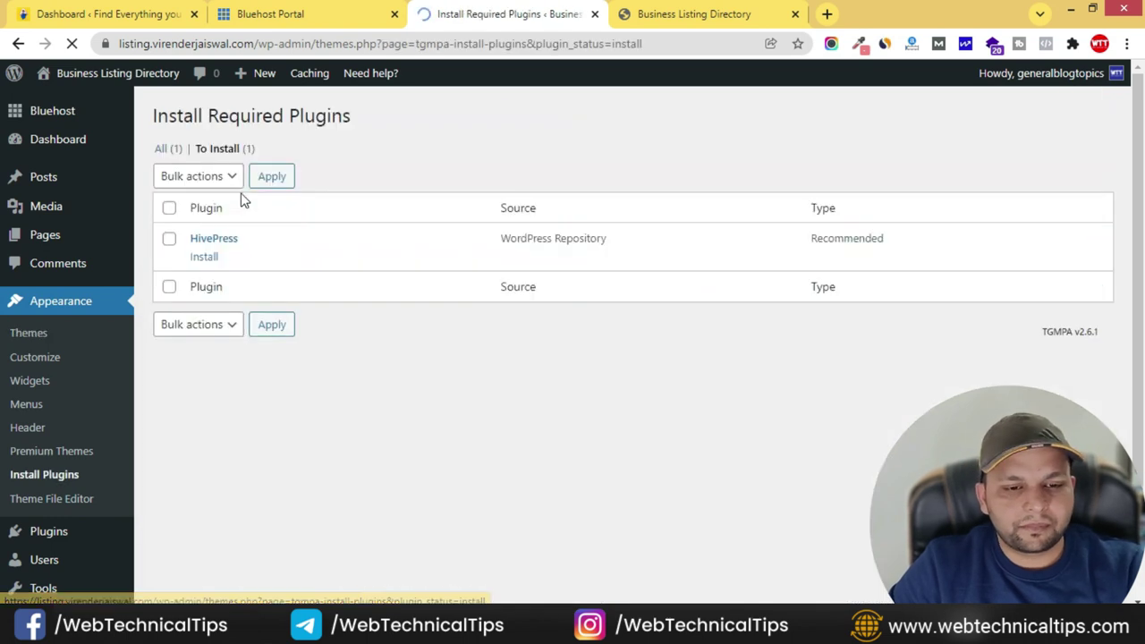
pyautogui.click(197, 258)
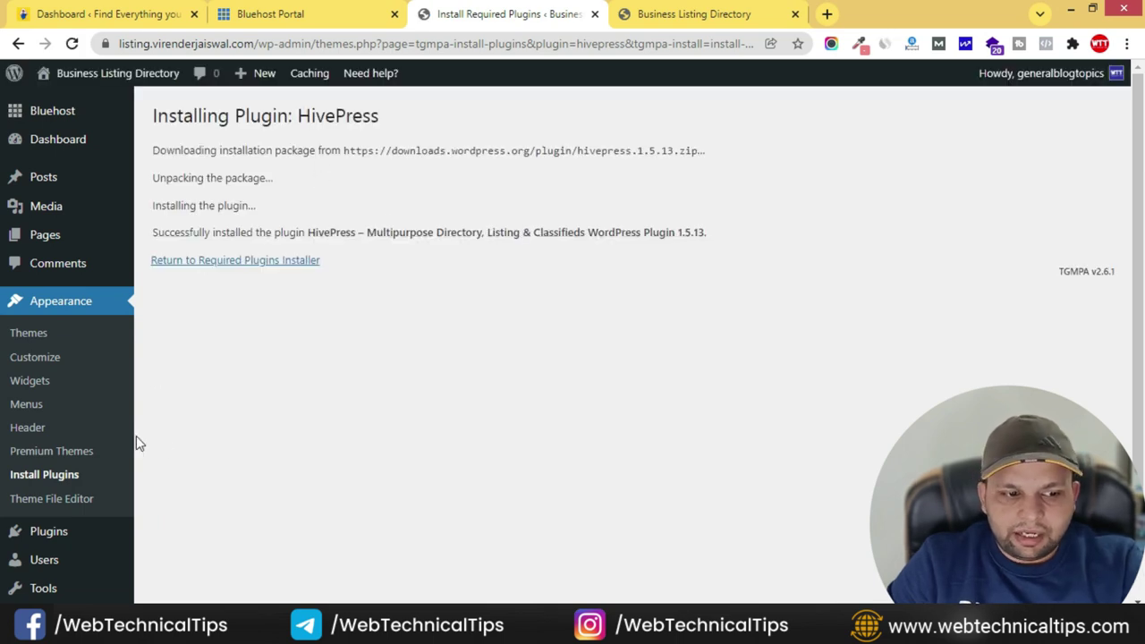
pyautogui.click(250, 265)
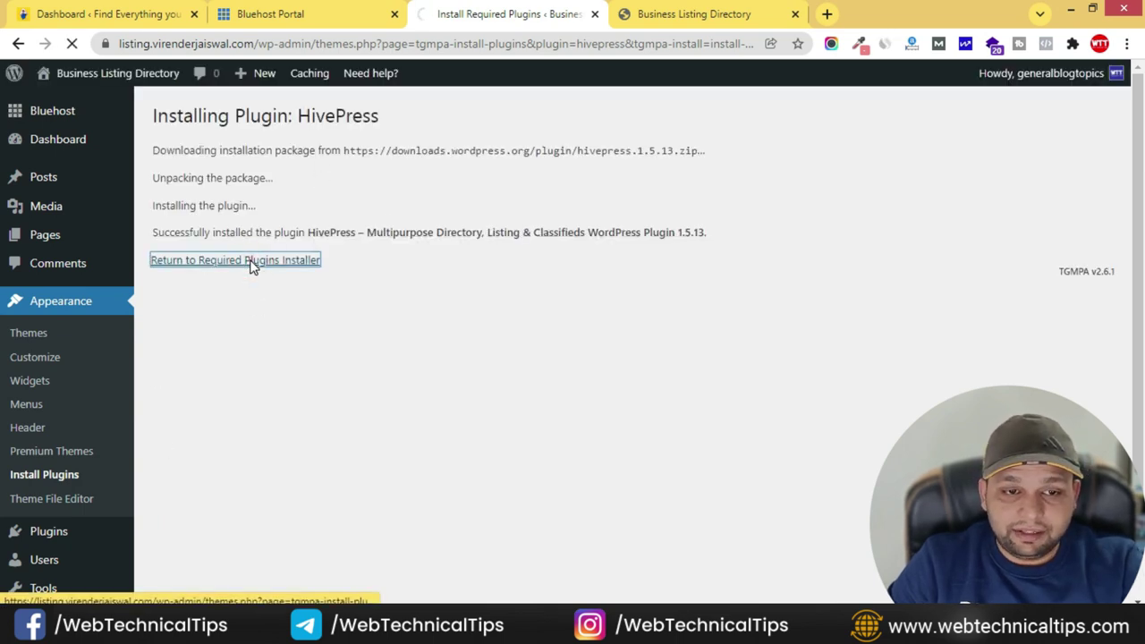
pyautogui.click(211, 259)
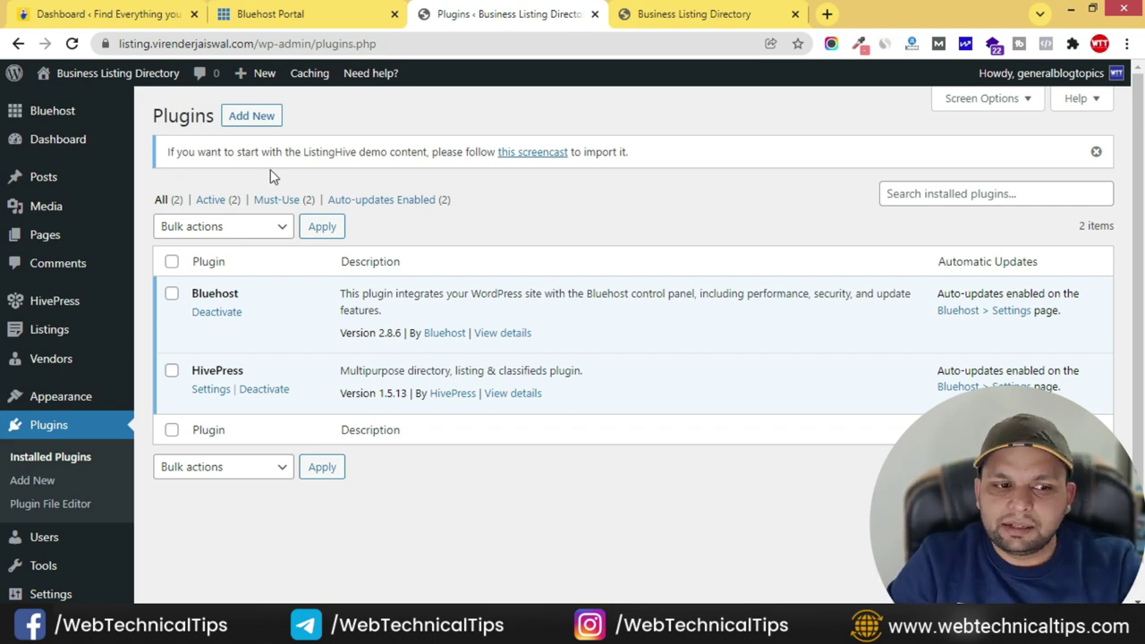
# - Search plugins for 'demo import', then install and activate One Click Demo Import
pyautogui.click(254, 116)
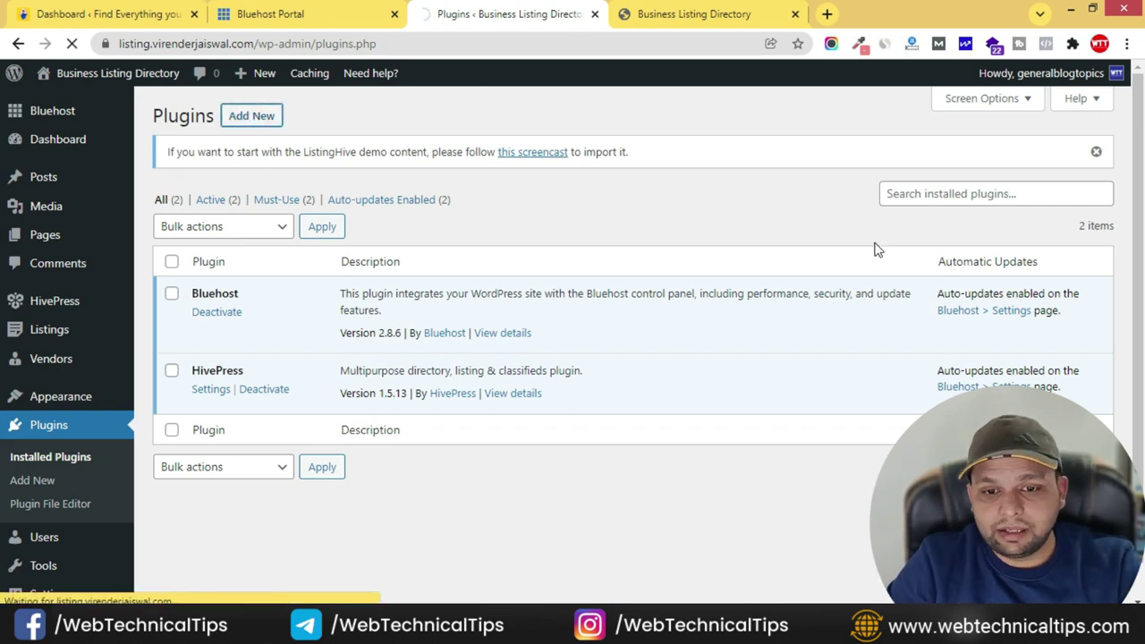
pyautogui.click(893, 201)
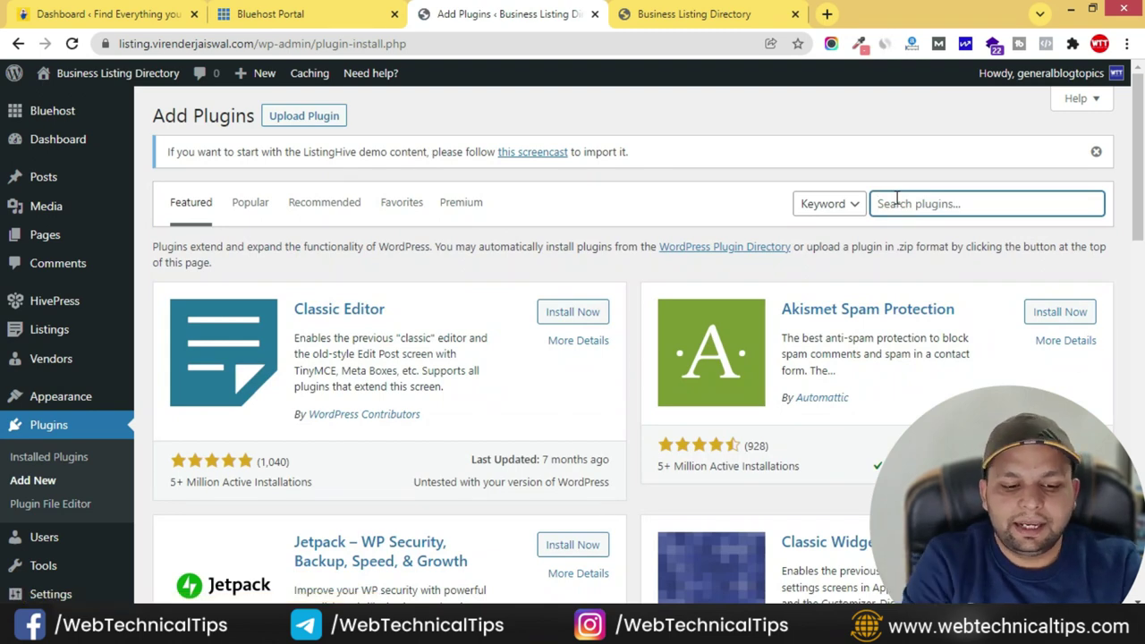
pyautogui.write('demo import')
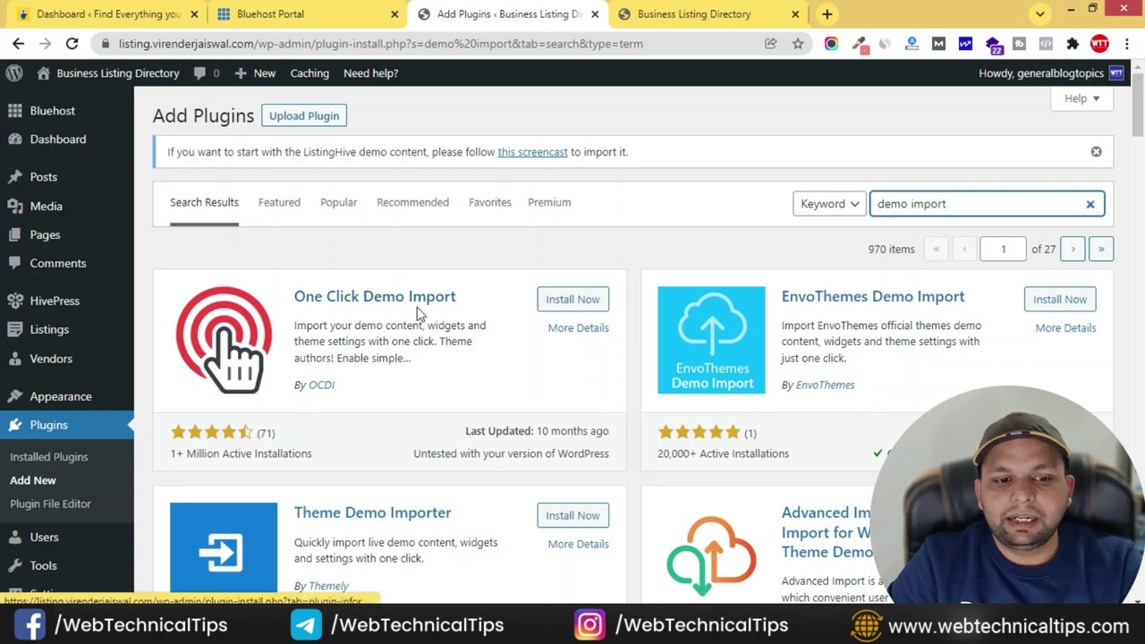
pyautogui.click(579, 302)
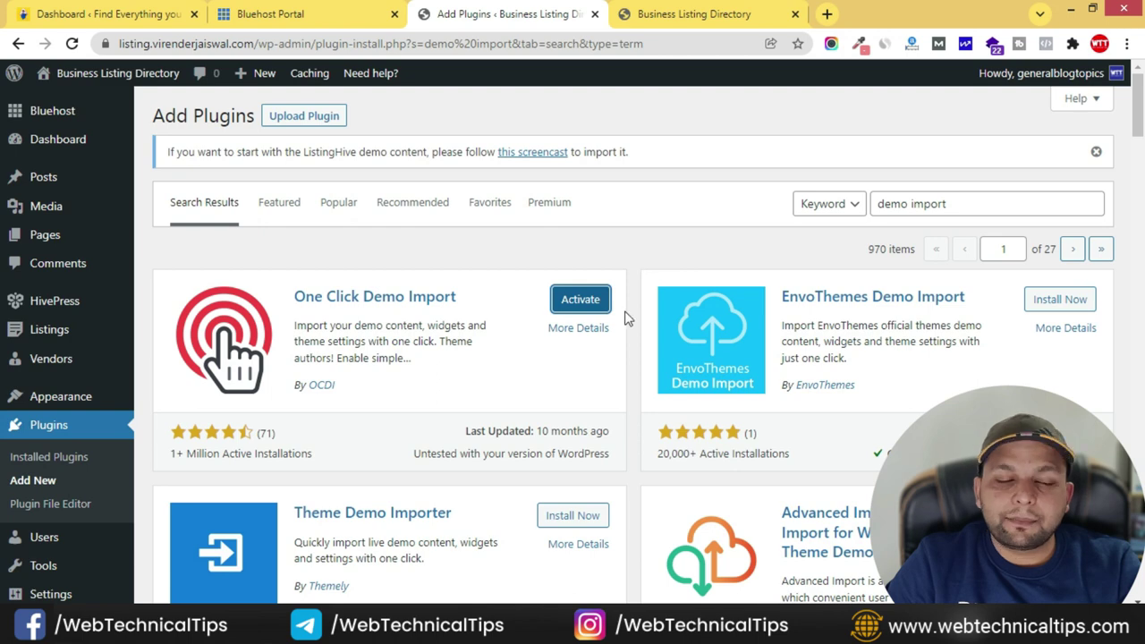
pyautogui.click(578, 302)
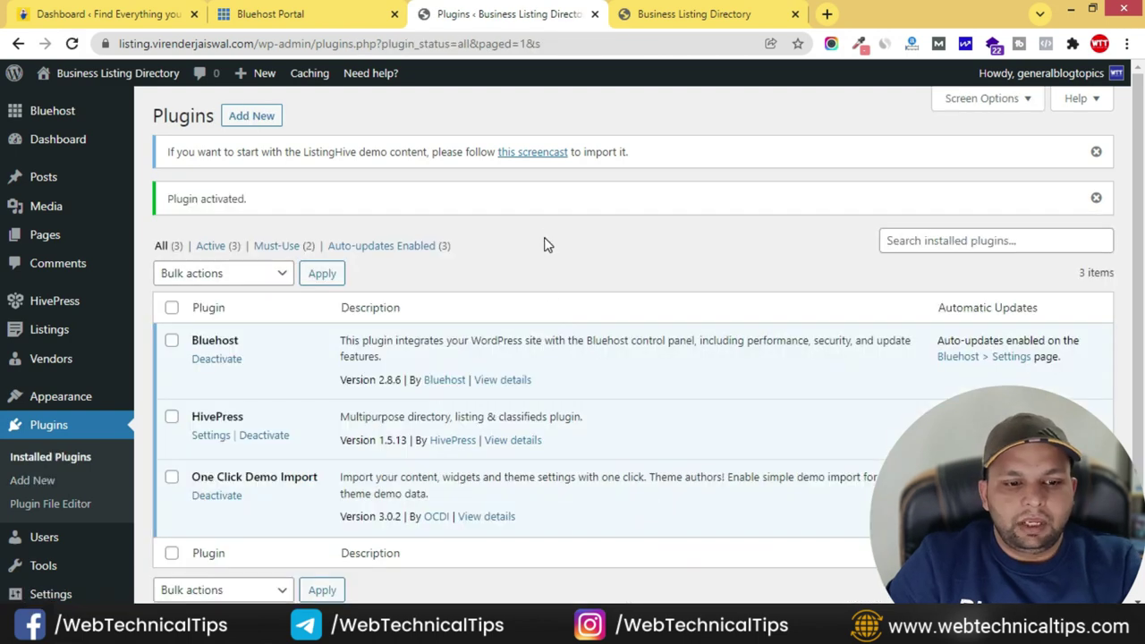
pyautogui.scroll(-2, 617, 463)
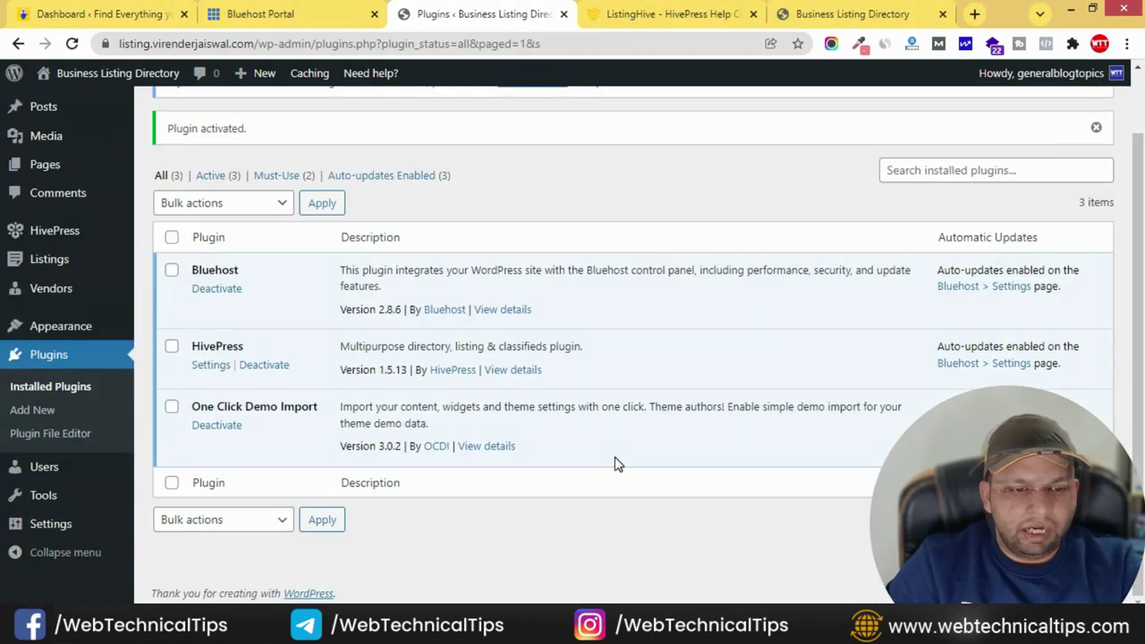
pyautogui.moveTo(65, 338)
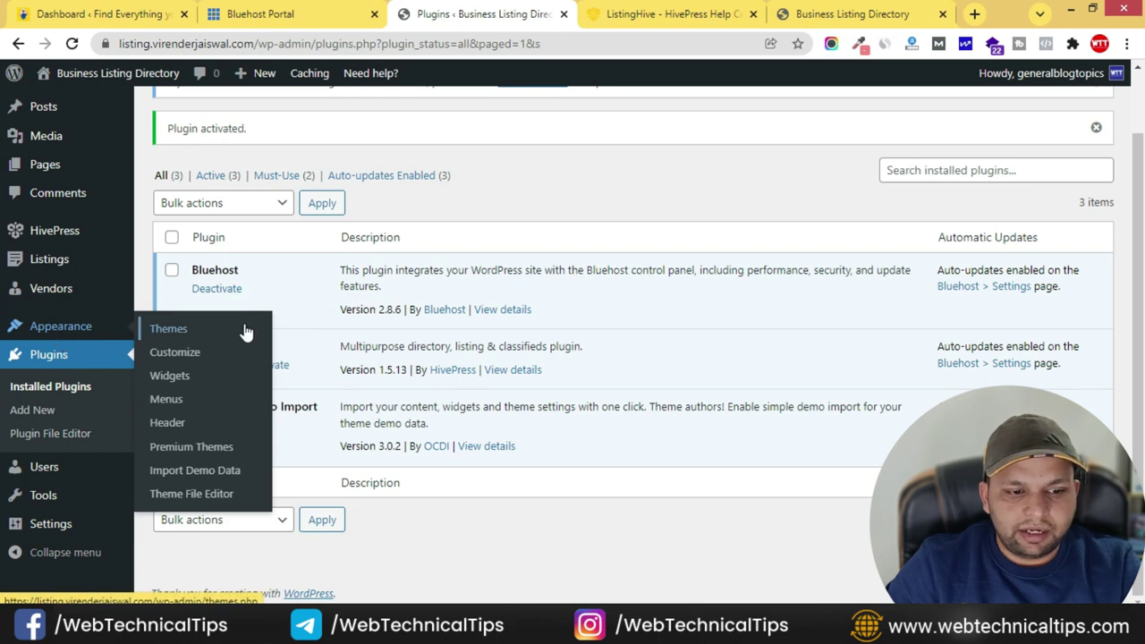
# - Open Appearance > Import Demo Data to reach the manual demo file import page
pyautogui.click(204, 473)
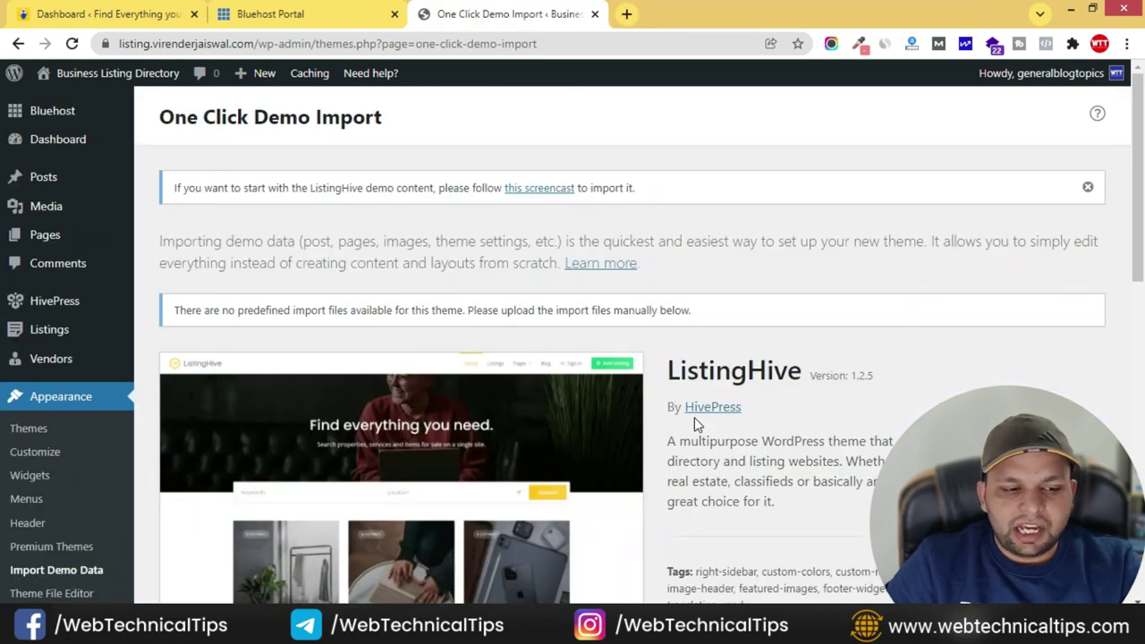
pyautogui.scroll(-8, 678, 416)
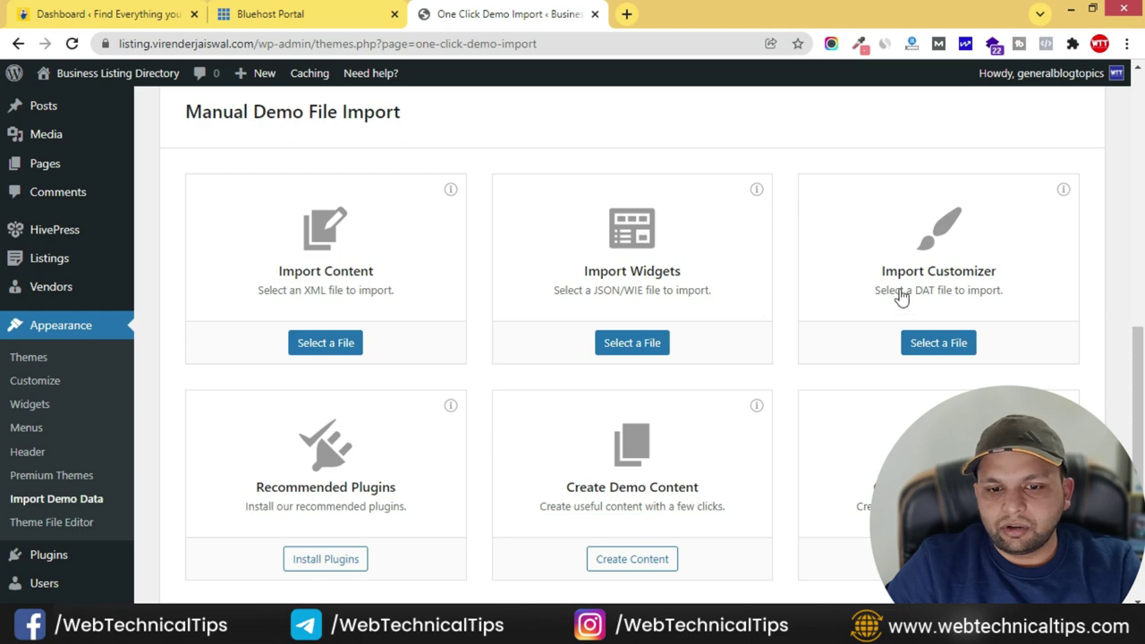
pyautogui.scroll(8, 639, 468)
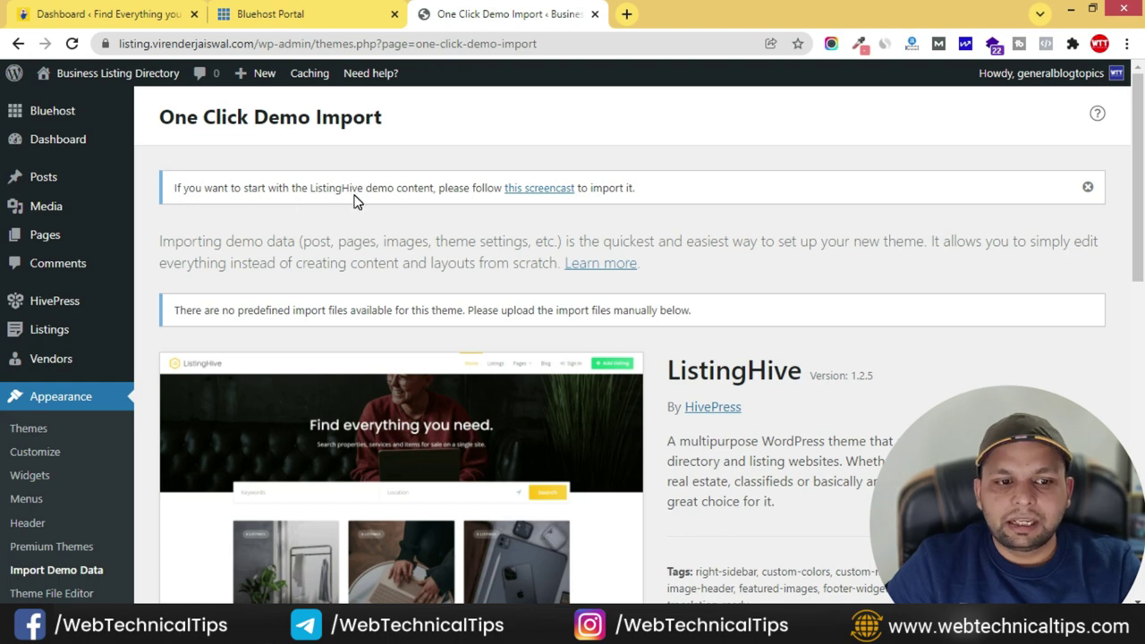
# - Download ListingHive's demo.zip via the HivePress import guide, then return to the import tab
pyautogui.click(539, 190)
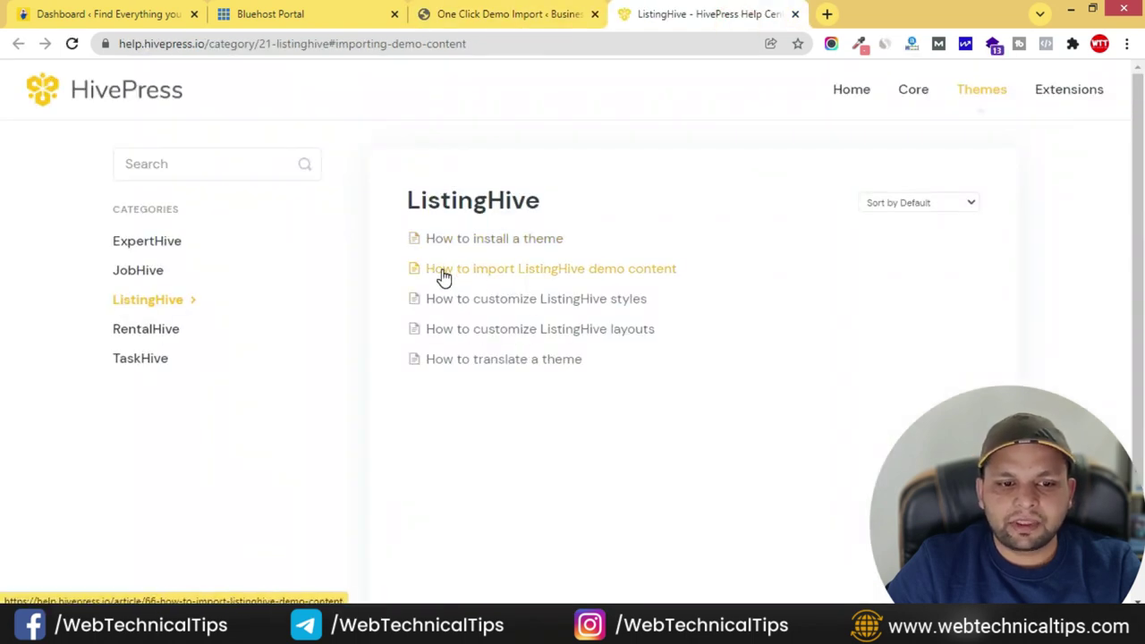
pyautogui.click(651, 273)
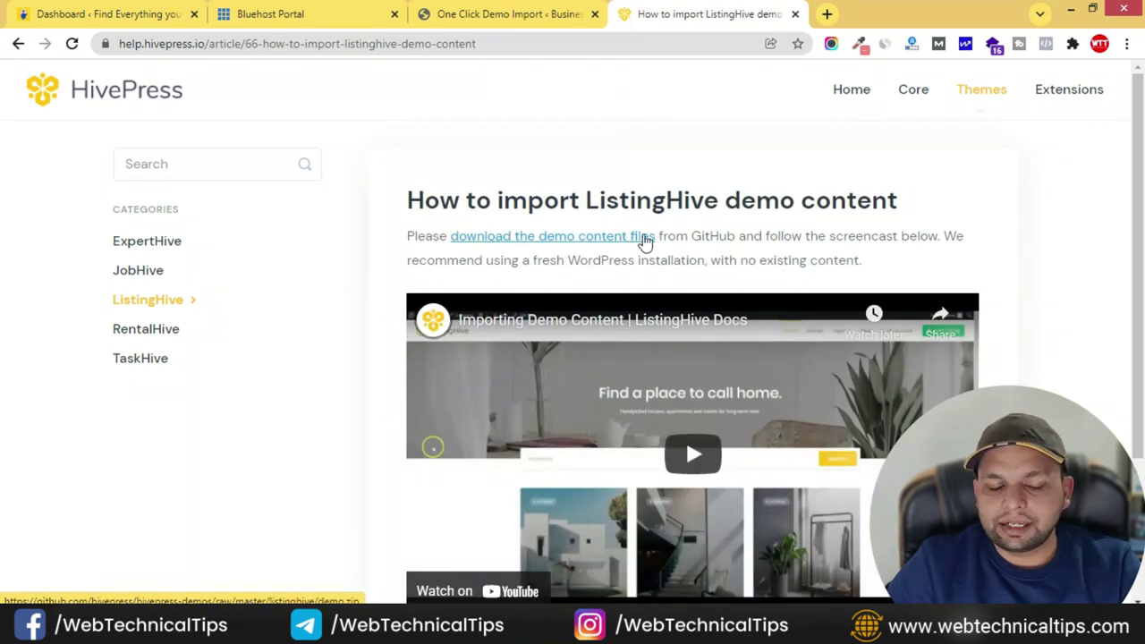
pyautogui.click(558, 240)
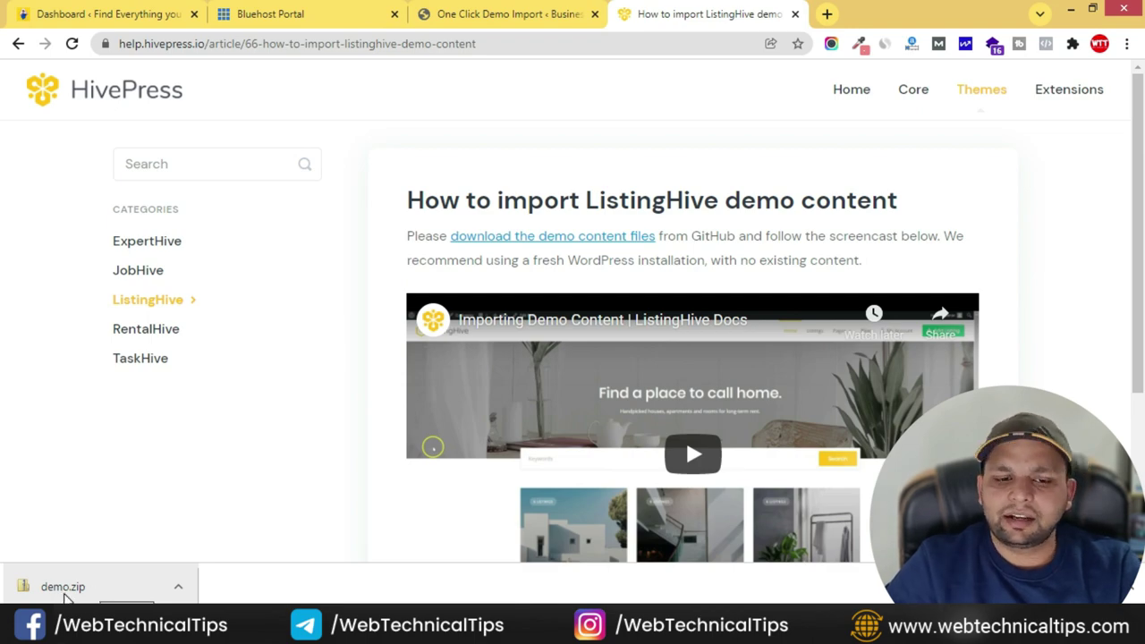
pyautogui.click(526, 16)
pyautogui.scroll(-10, 570, 410)
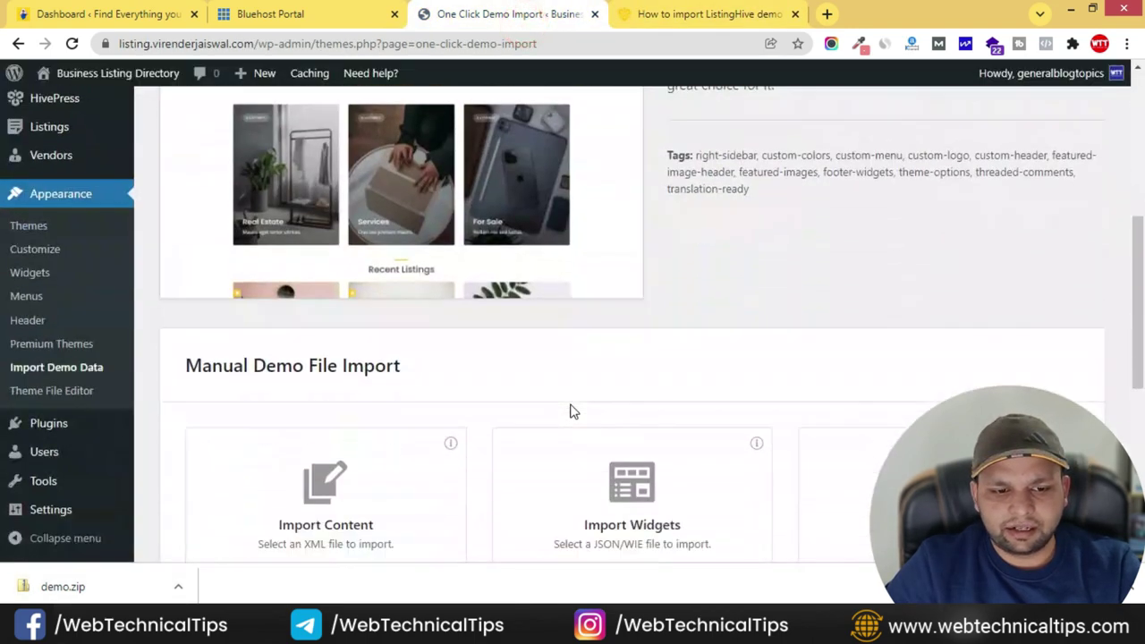
pyautogui.scroll(1, 346, 281)
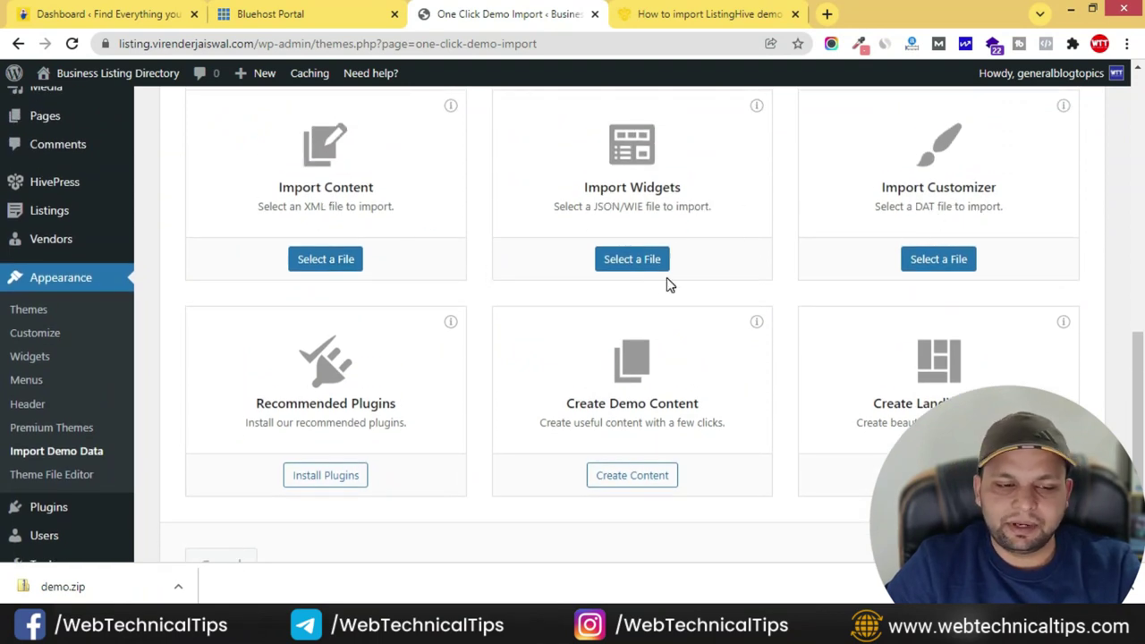
pyautogui.scroll(3, 454, 304)
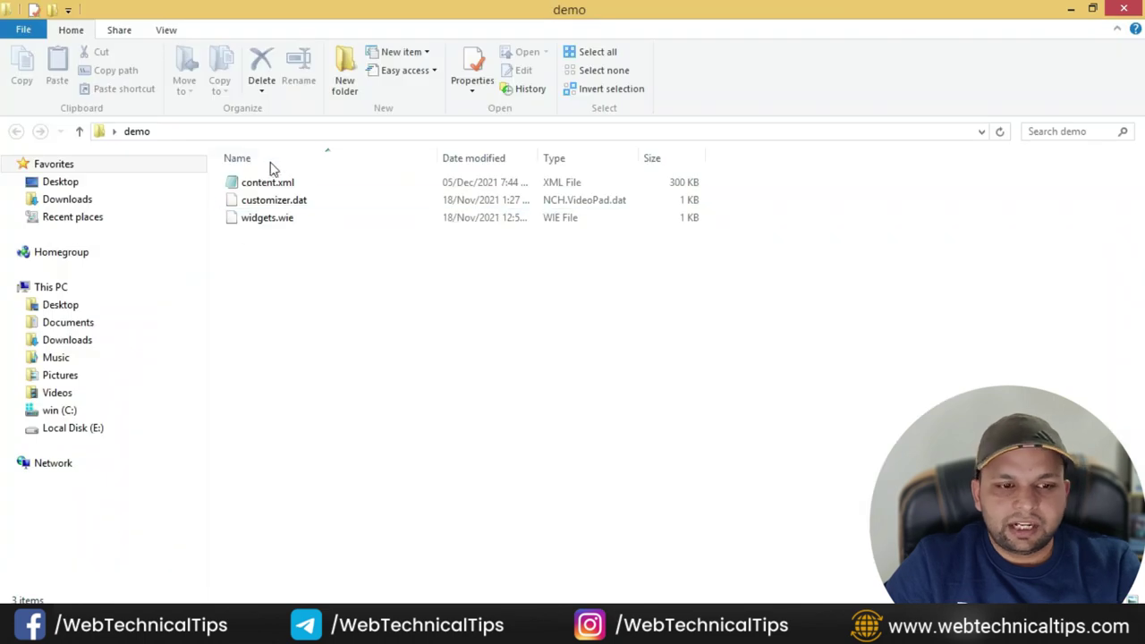
pyautogui.click(271, 184)
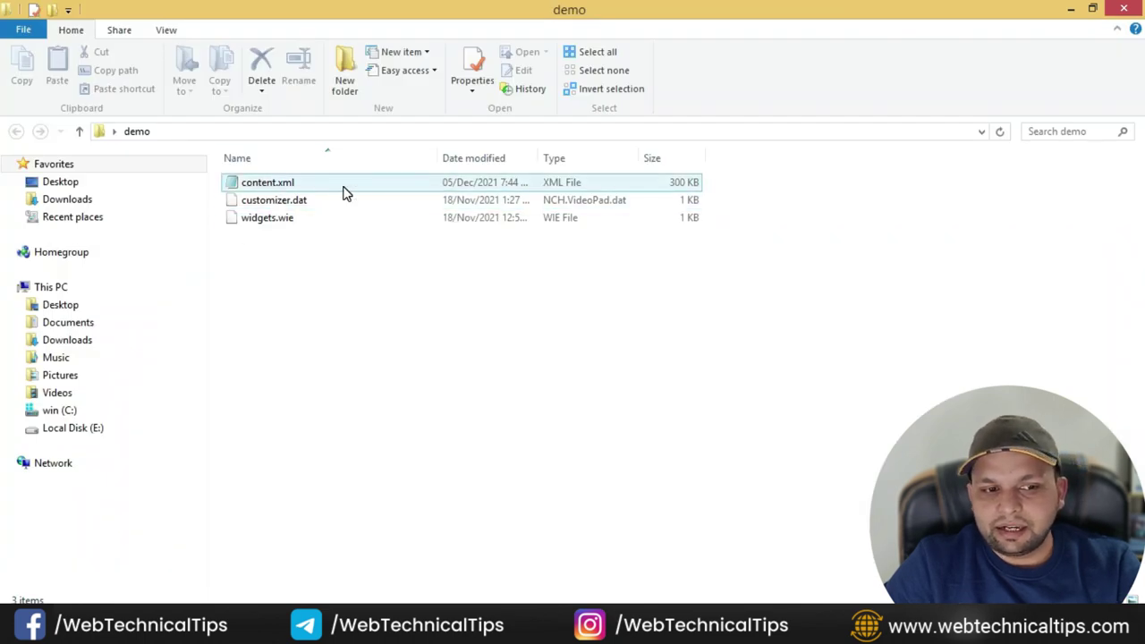
pyautogui.click(340, 204)
pyautogui.click(275, 227)
pyautogui.click(676, 454)
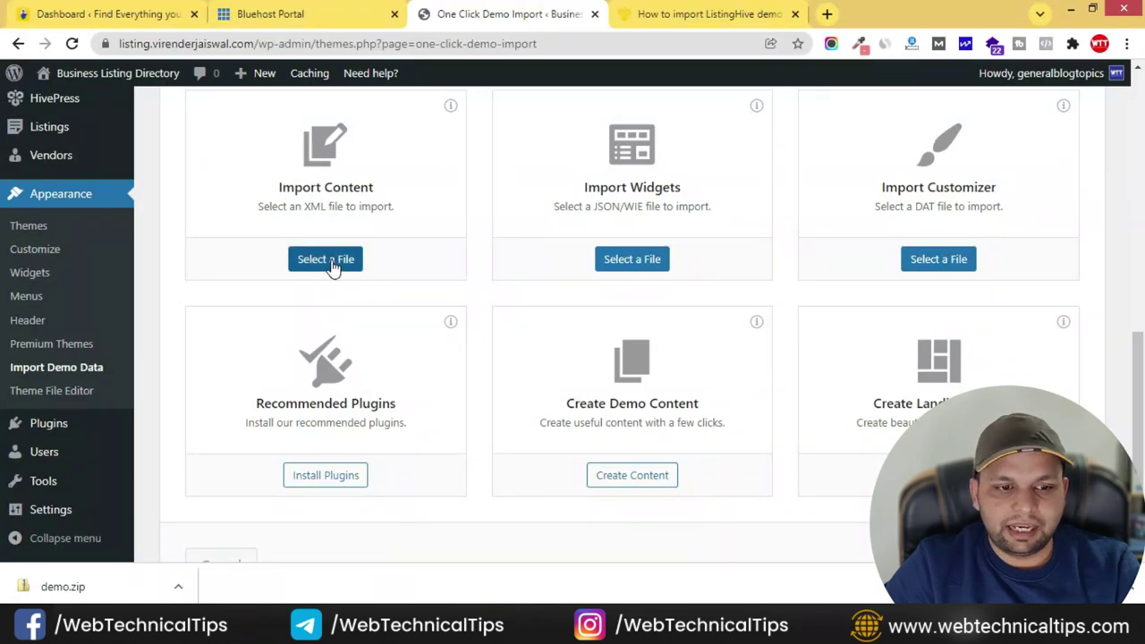
# - Select content.xml, widgets.wie and customizer.dat as the content, widgets and customizer files
pyautogui.click(325, 260)
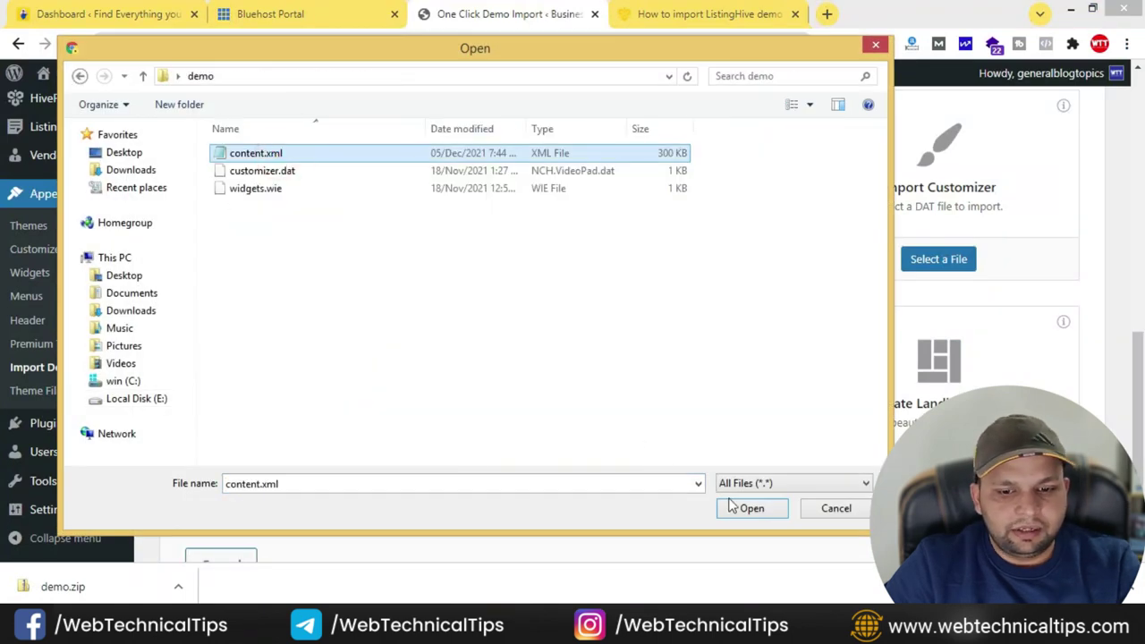
pyautogui.click(746, 508)
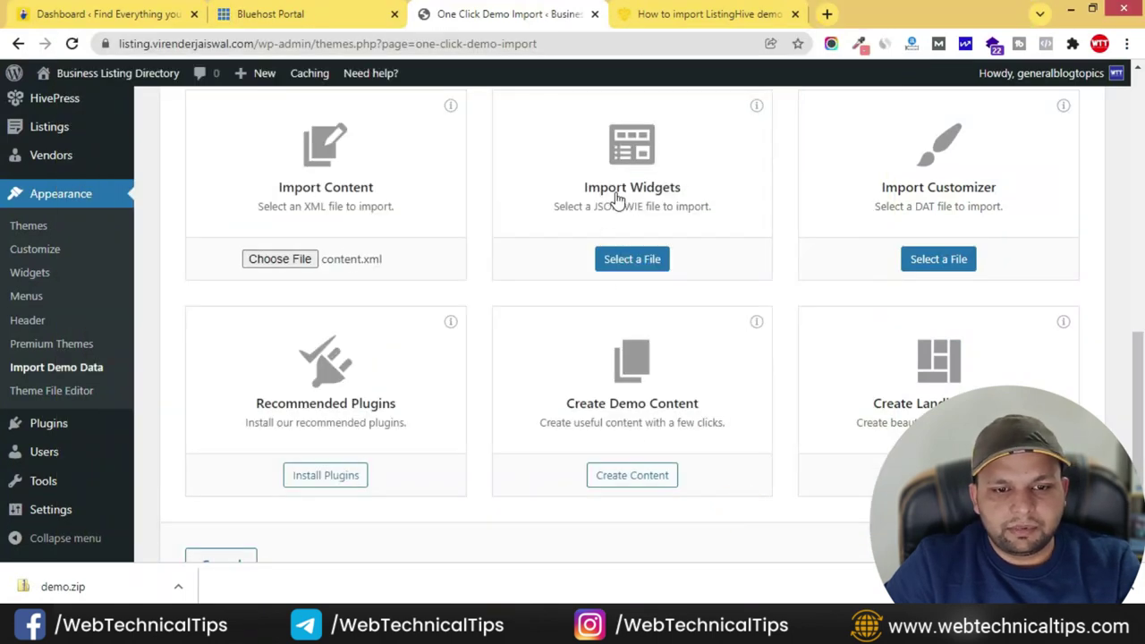
pyautogui.click(633, 259)
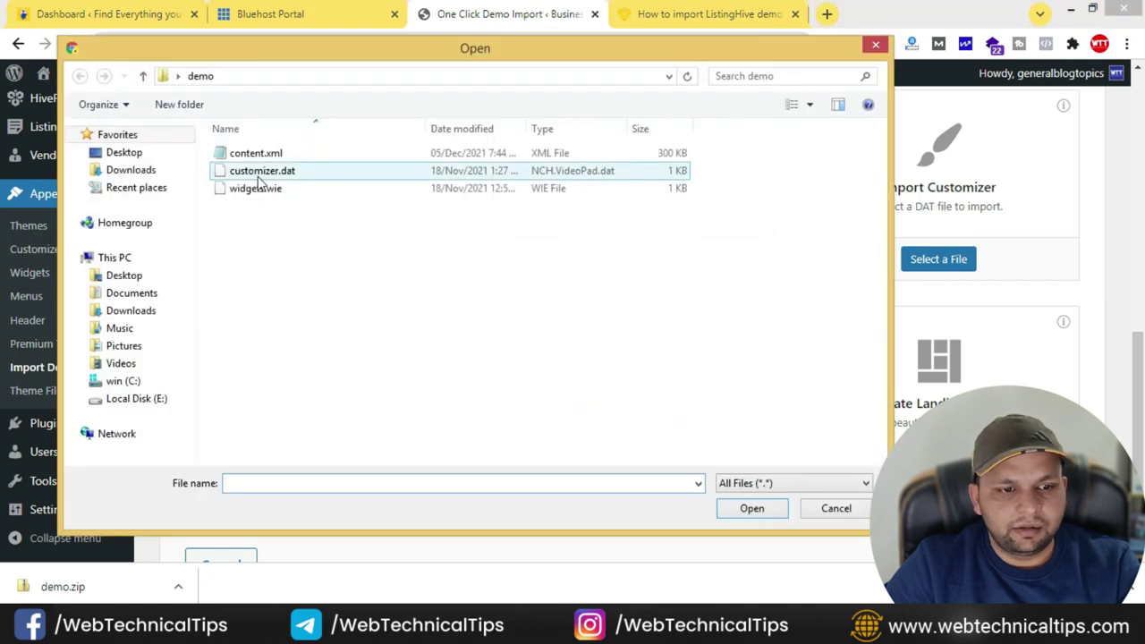
pyautogui.click(259, 192)
pyautogui.click(741, 508)
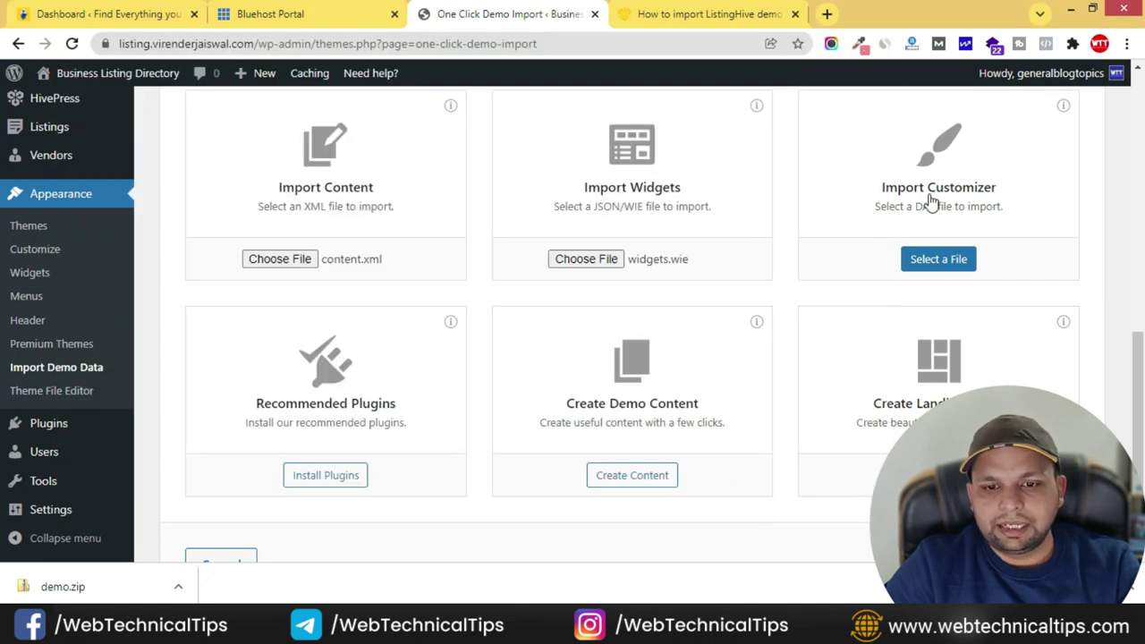
pyautogui.click(939, 259)
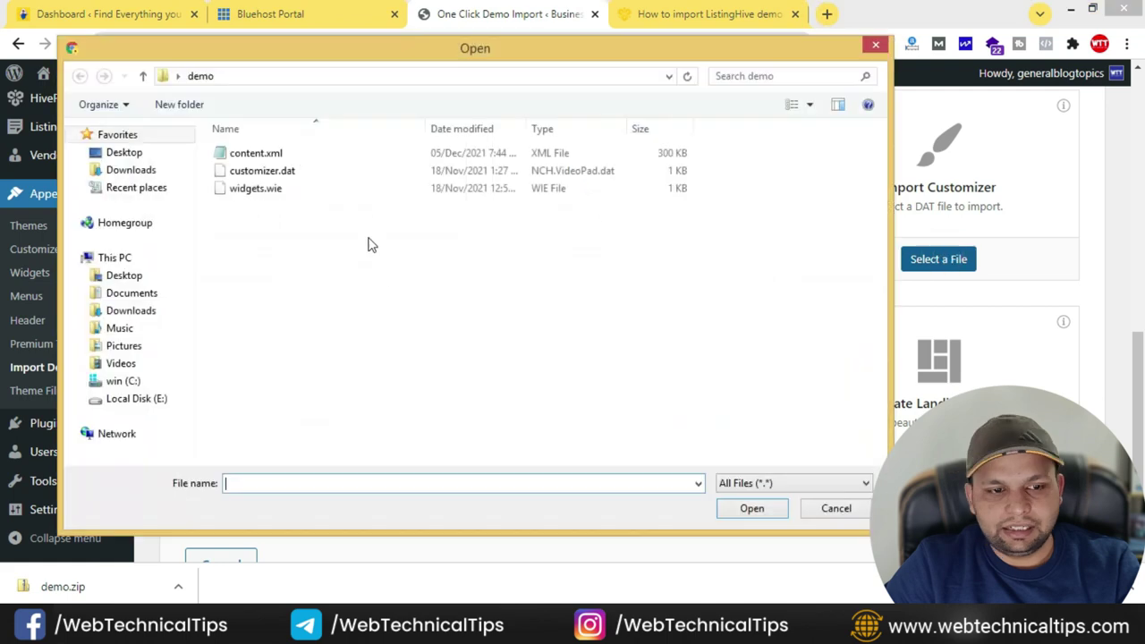
pyautogui.click(264, 171)
pyautogui.click(775, 516)
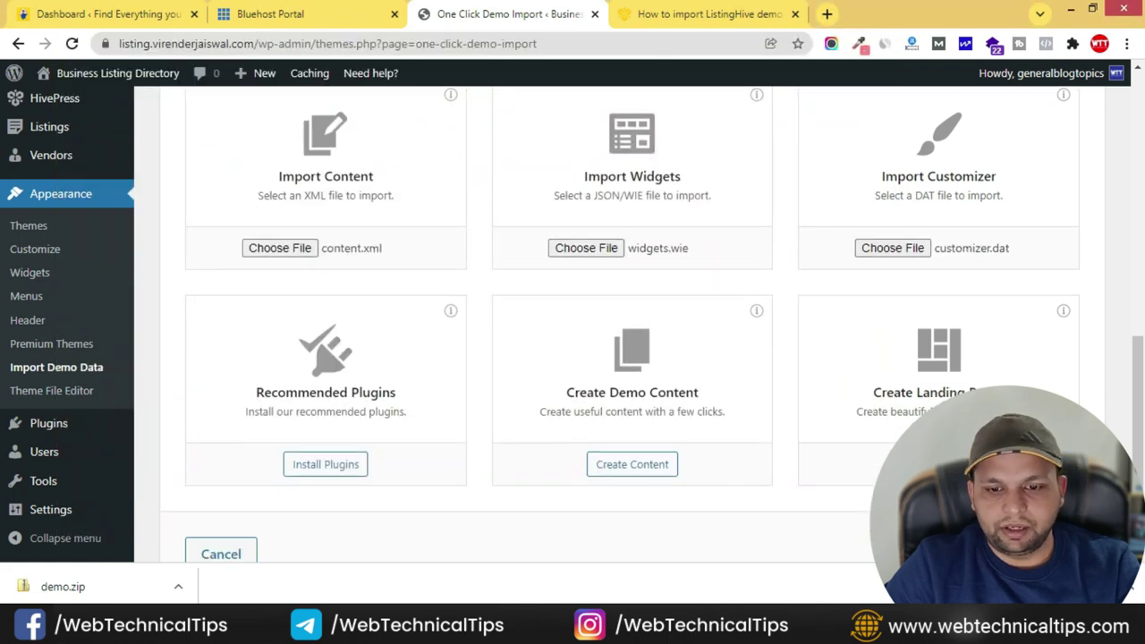
# - Run Continue & Import until the demo import reports Import Complete
pyautogui.scroll(-3, 776, 517)
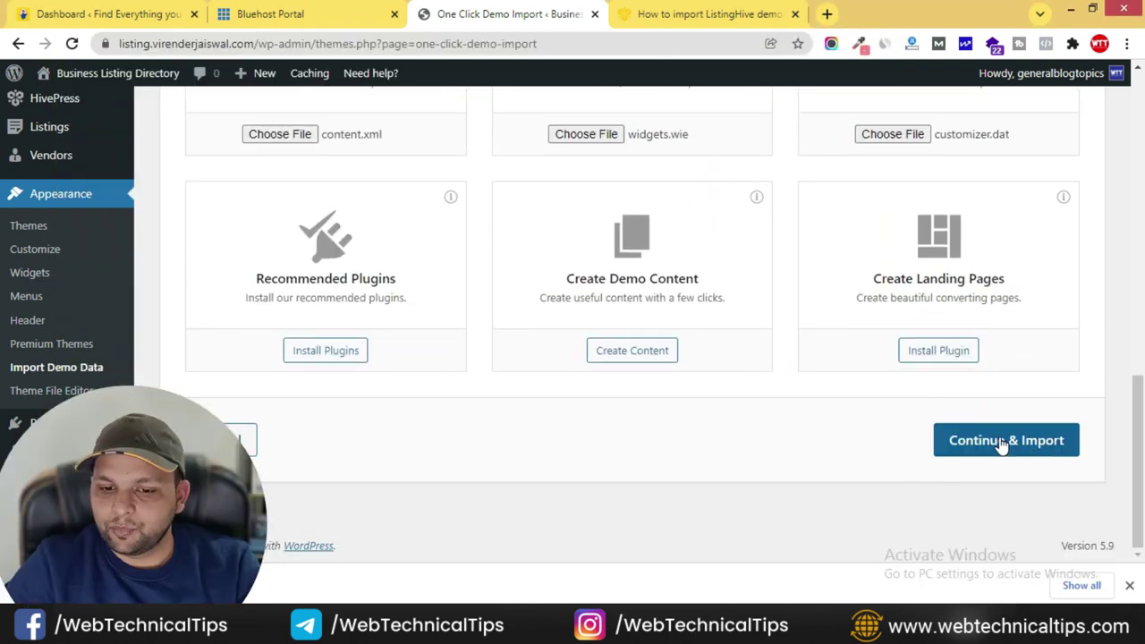
pyautogui.click(1015, 437)
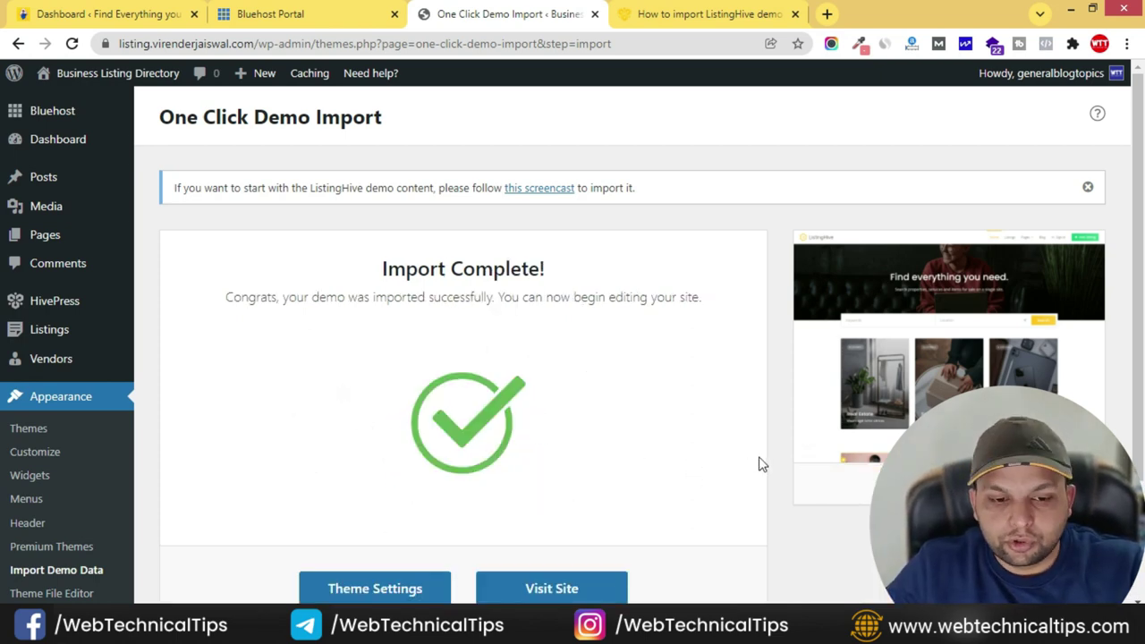
pyautogui.scroll(-2, 761, 463)
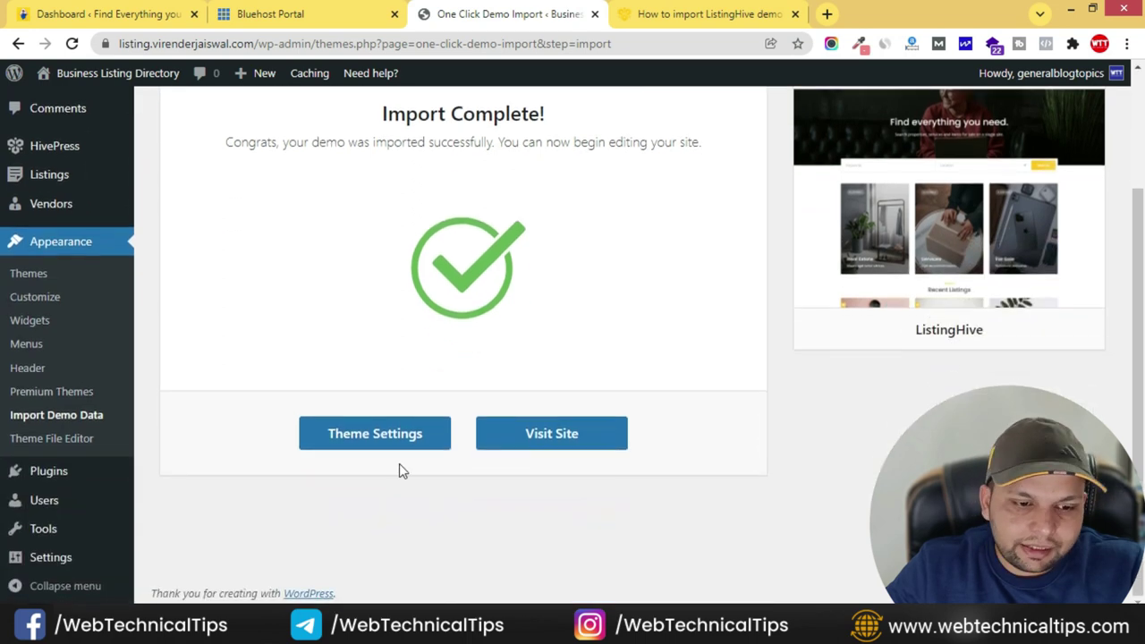
pyautogui.click(551, 434)
pyautogui.click(665, 18)
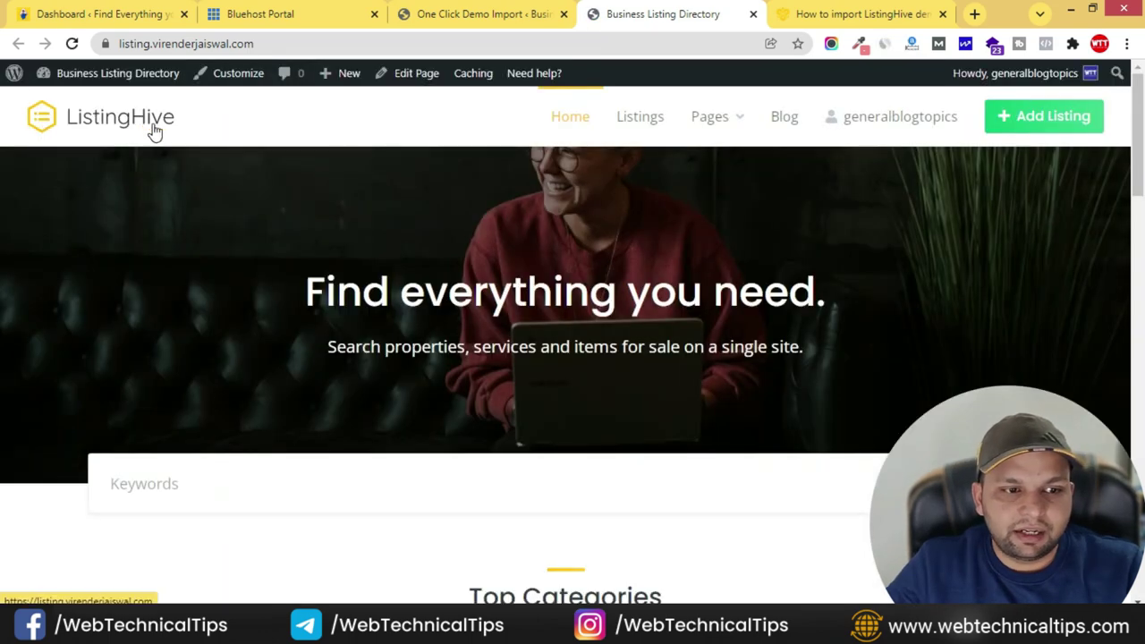
pyautogui.scroll(-4, 299, 259)
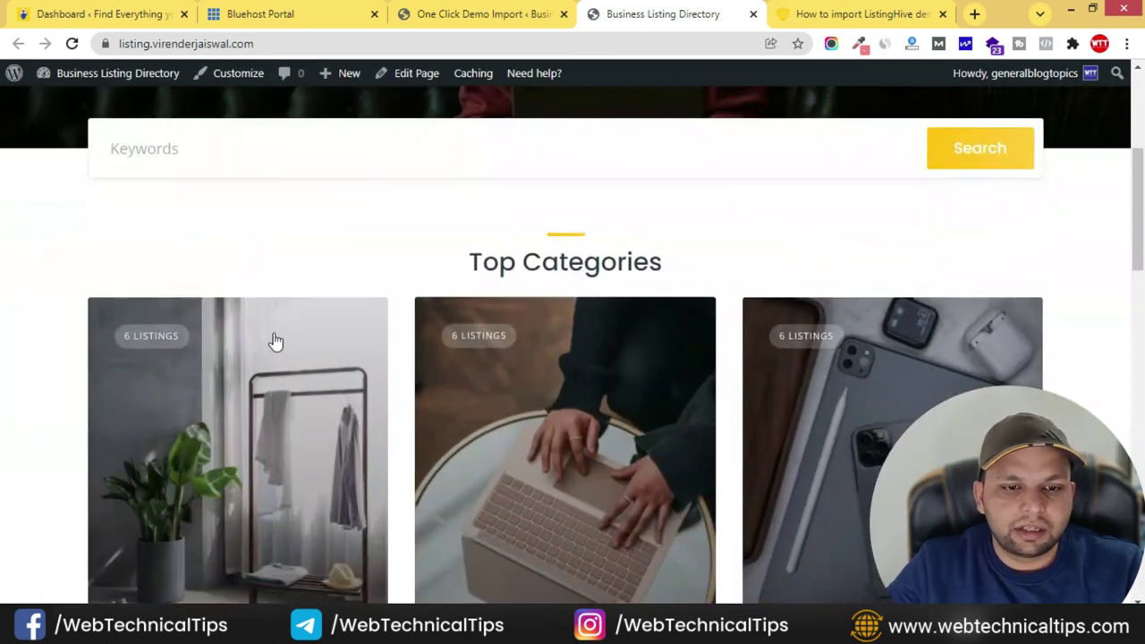
pyautogui.scroll(3, 268, 281)
pyautogui.scroll(-1, 322, 268)
pyautogui.scroll(-1, 321, 268)
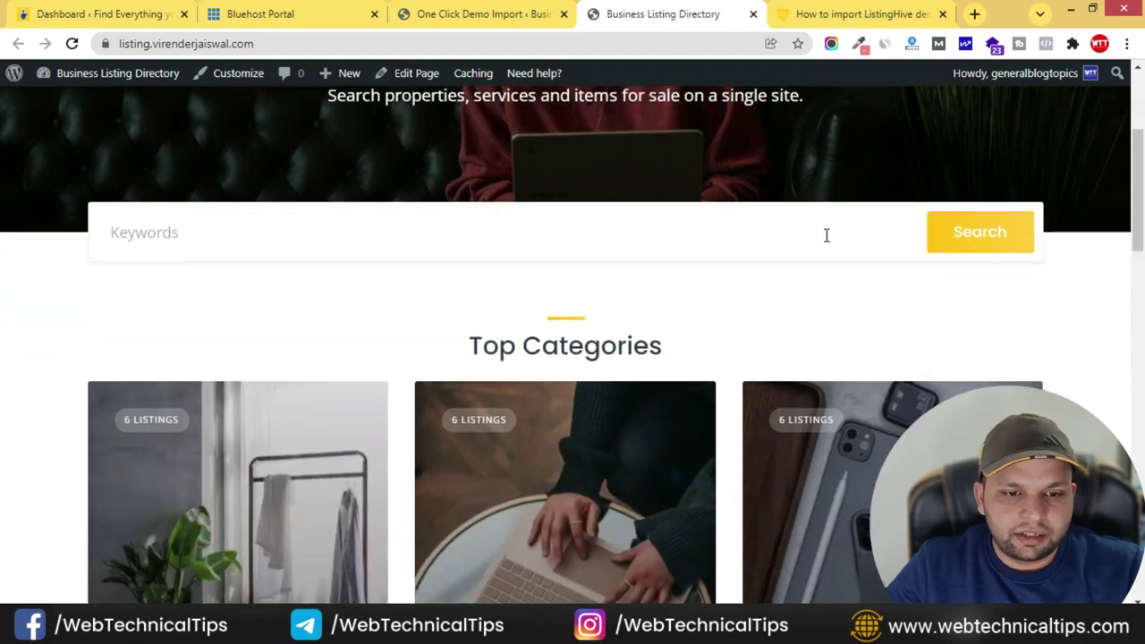
pyautogui.scroll(-10, 642, 261)
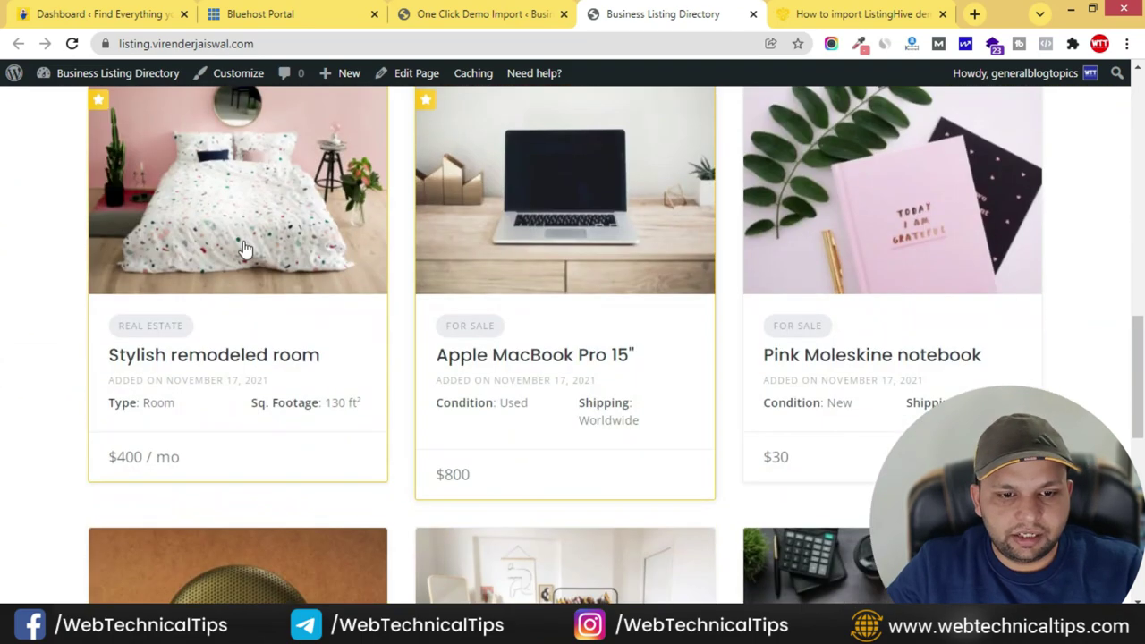
pyautogui.scroll(-8, 854, 376)
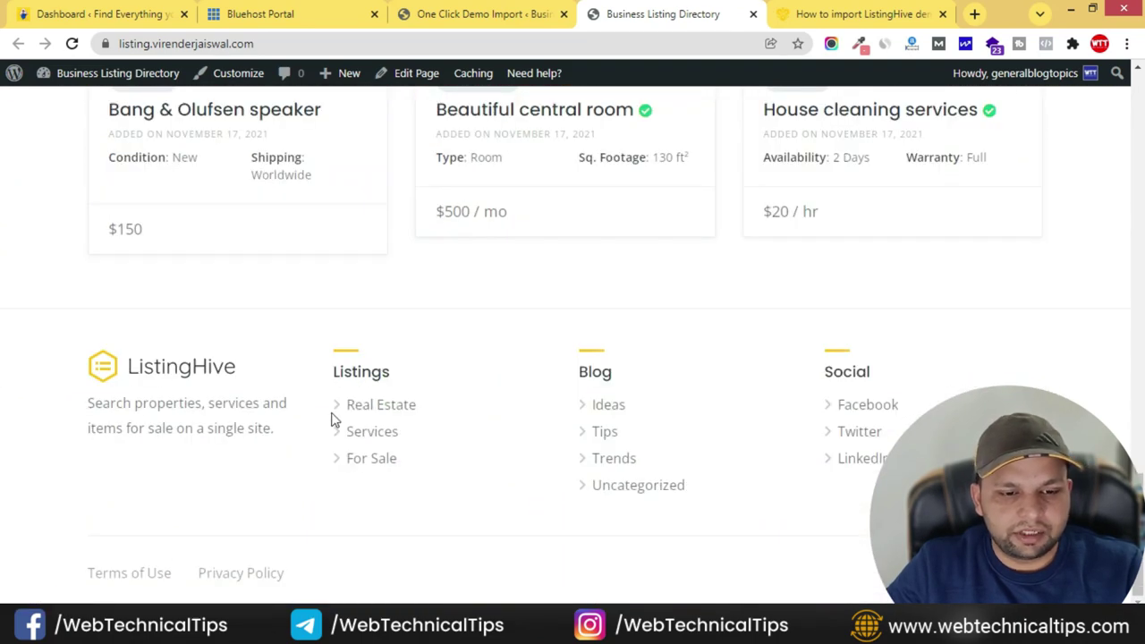
pyautogui.scroll(4, 896, 417)
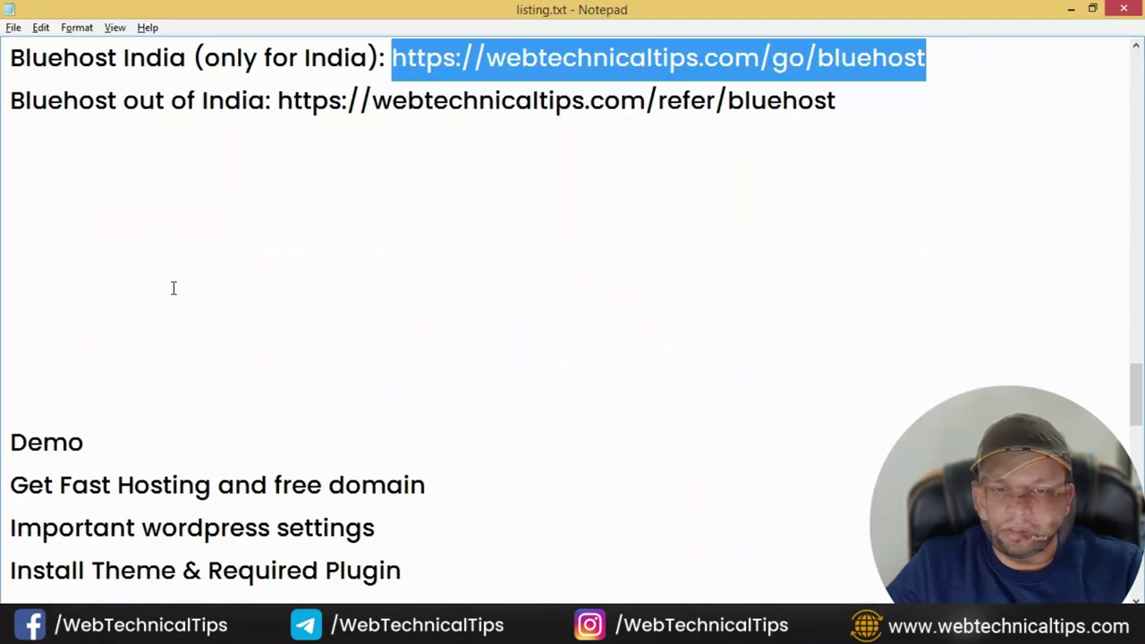
pyautogui.scroll(-4, 175, 286)
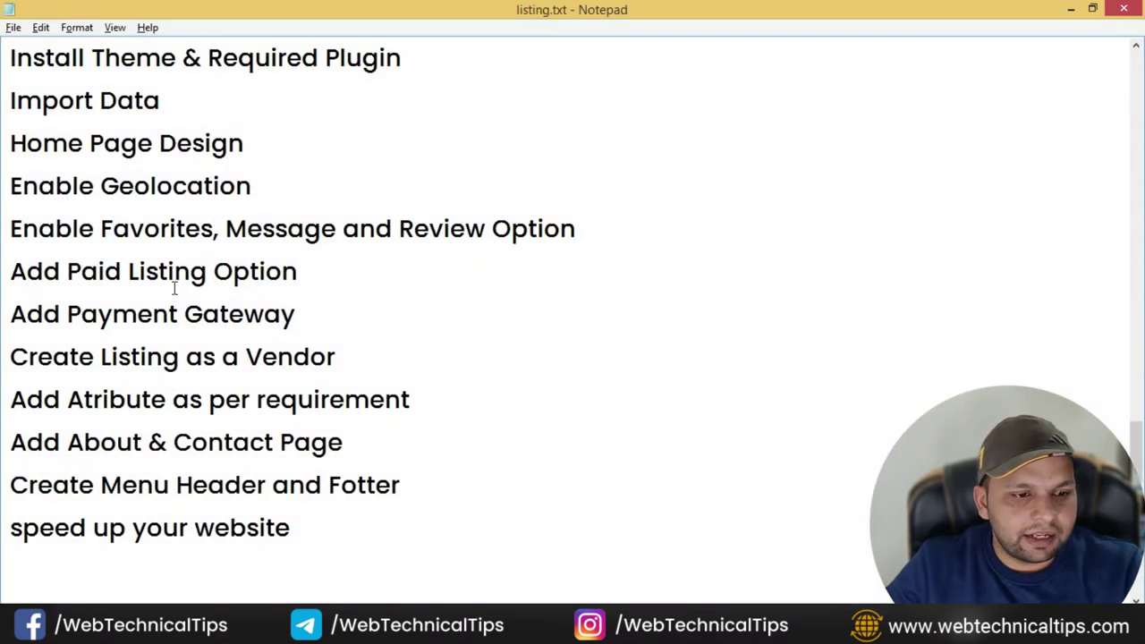
pyautogui.click(224, 182)
pyautogui.click(286, 152)
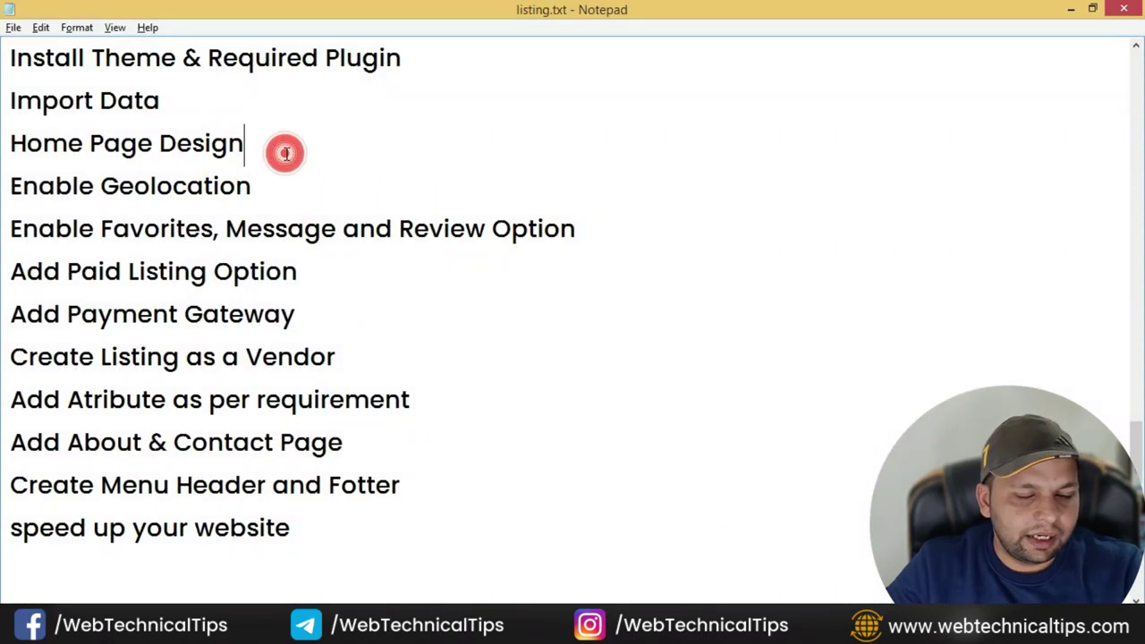
pyautogui.scroll(1, 199, 250)
pyautogui.click(302, 274)
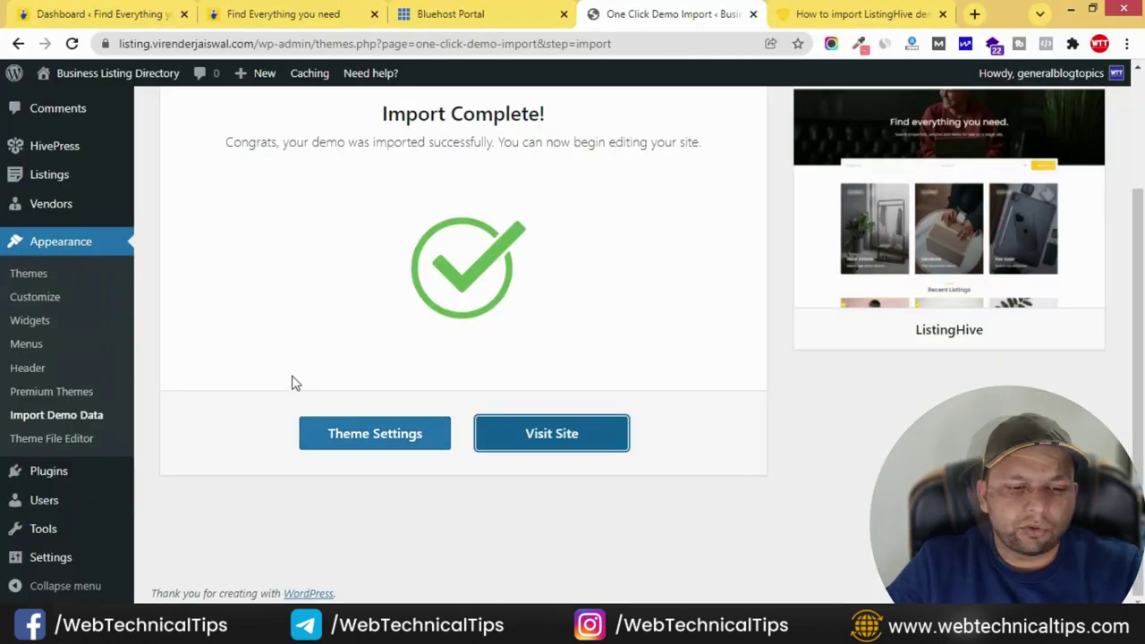
# - Search 'elementor' and install Elementor Website Builder and Essential Addons for Elementor
pyautogui.scroll(2, 302, 420)
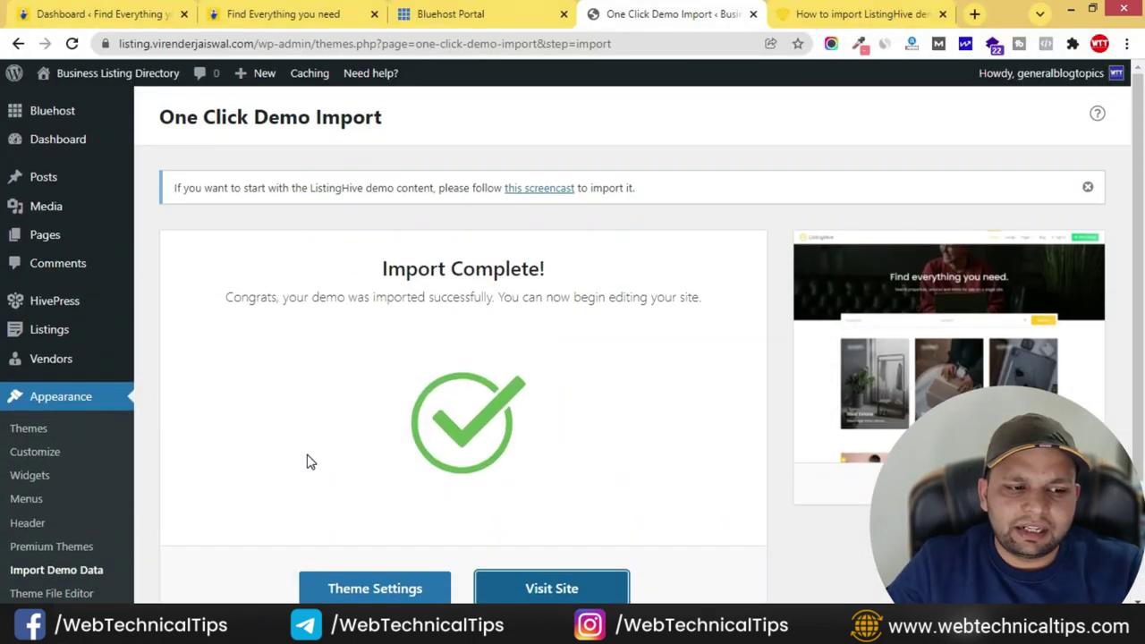
pyautogui.scroll(-2, 67, 376)
pyautogui.moveTo(51, 472)
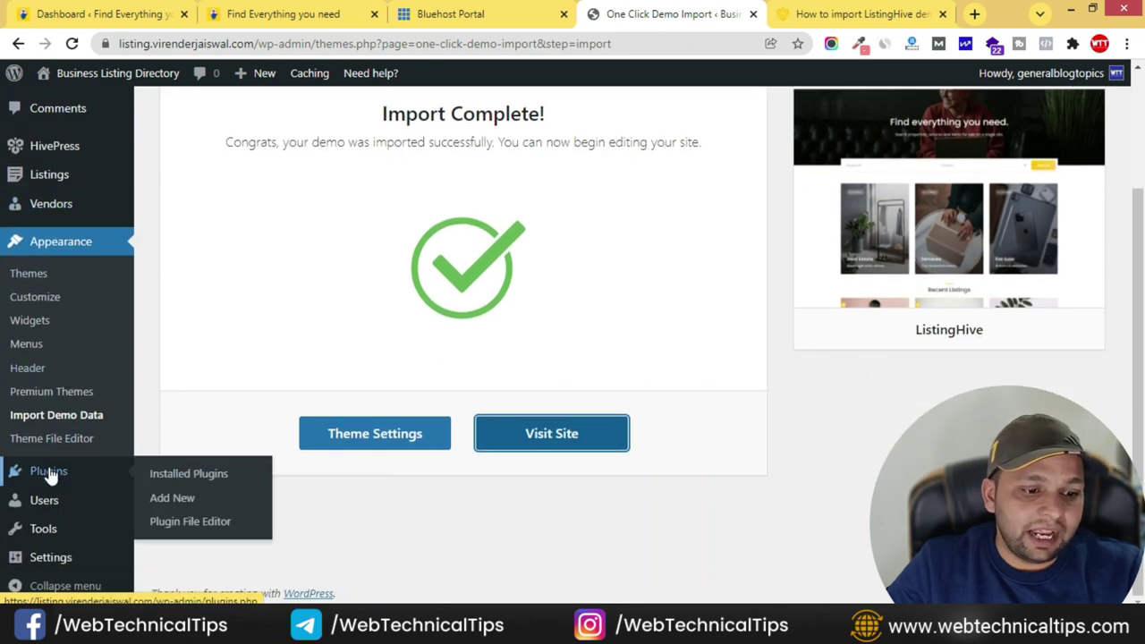
pyautogui.click(188, 499)
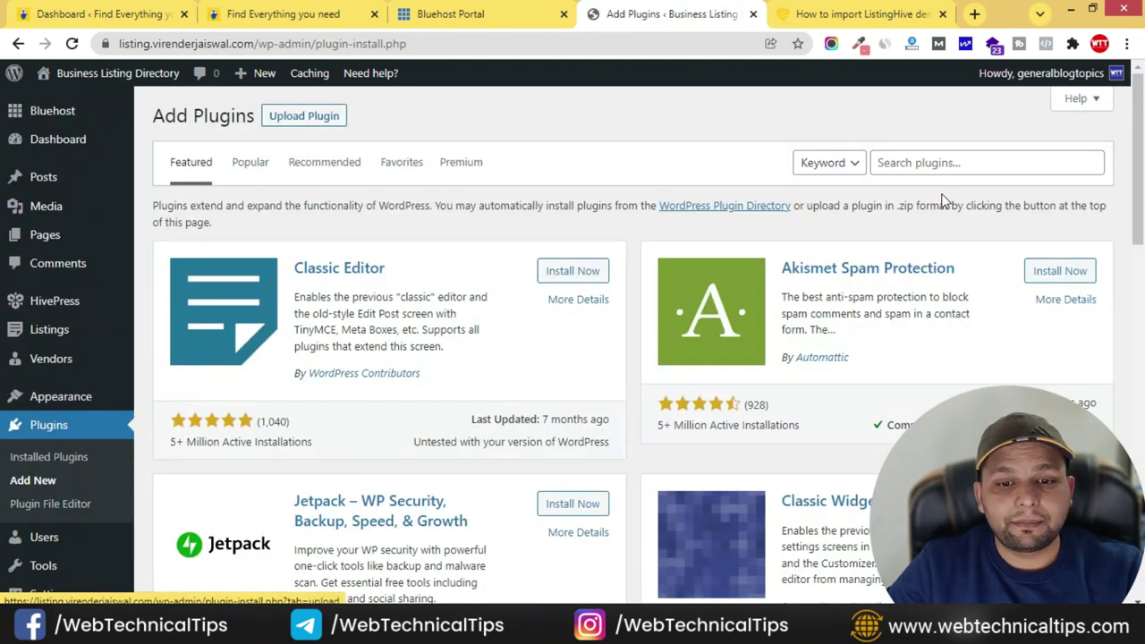
pyautogui.click(937, 163)
pyautogui.write('elem')
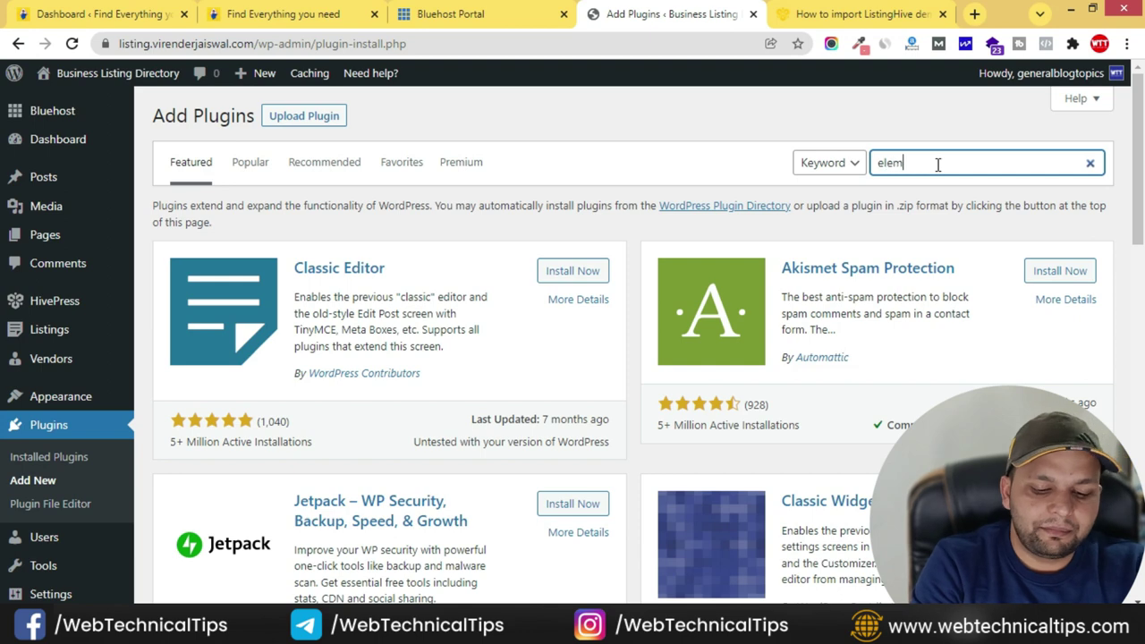
pyautogui.write('entor')
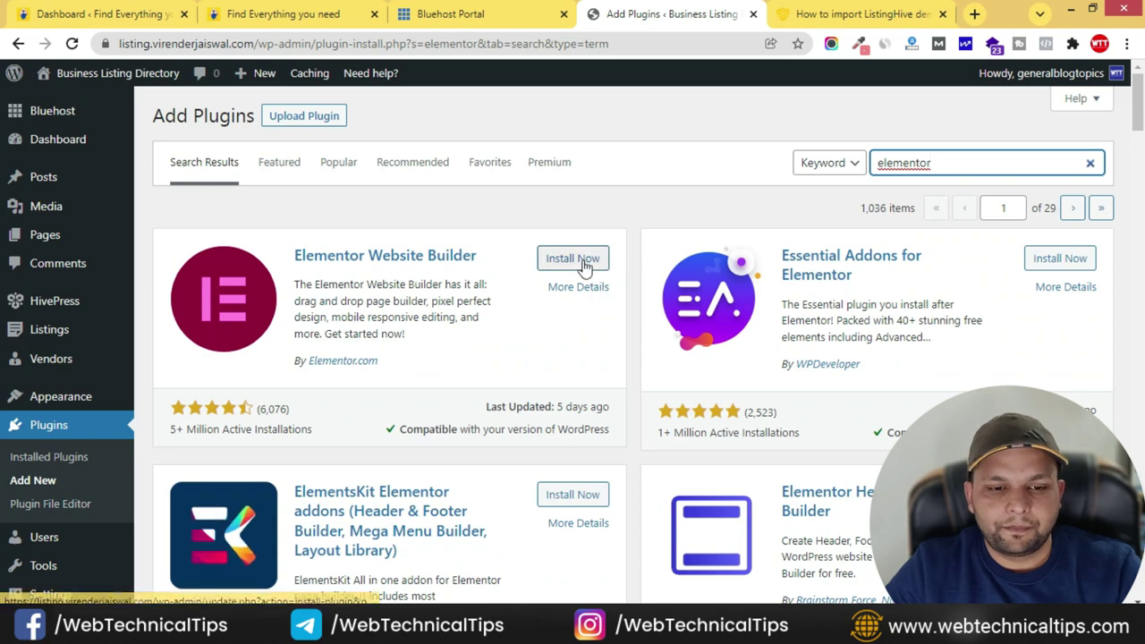
pyautogui.click(580, 259)
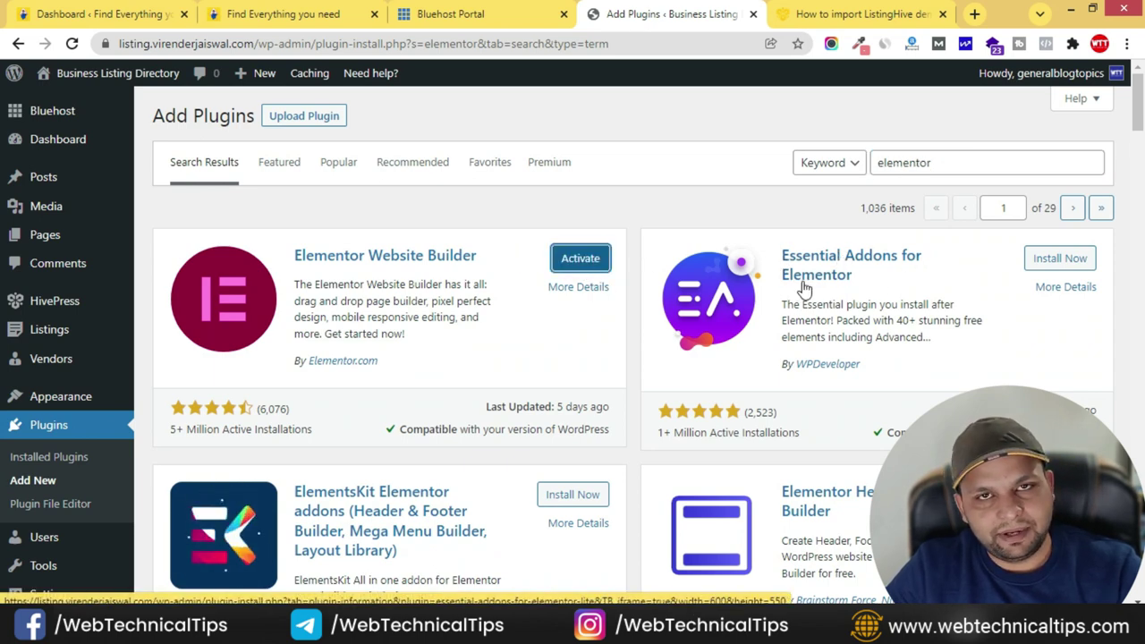
pyautogui.click(1072, 259)
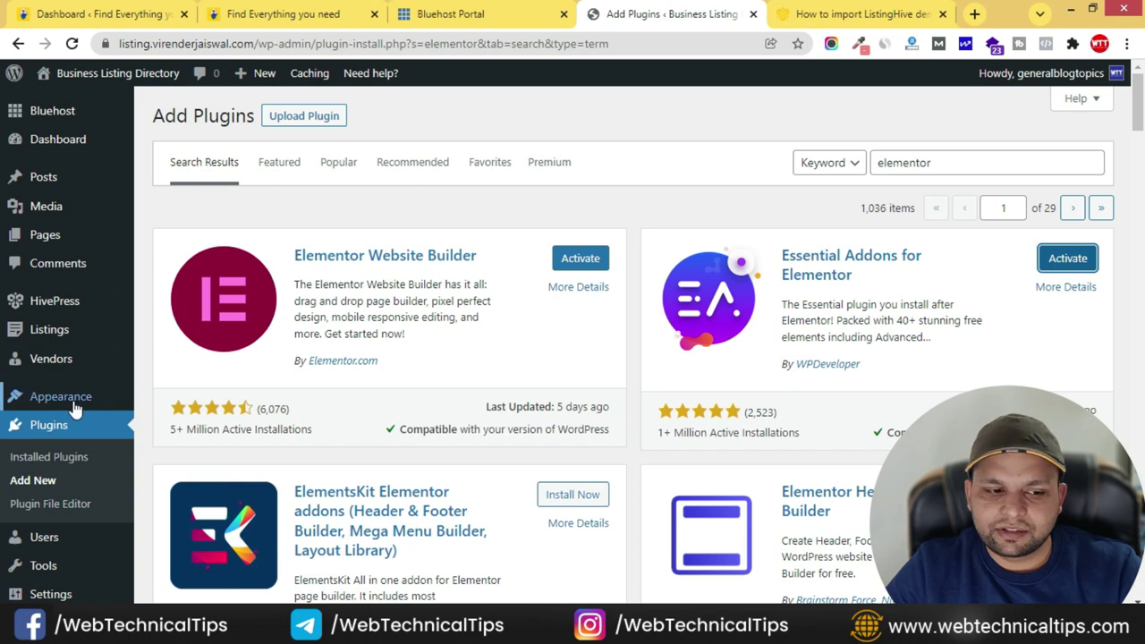
pyautogui.click(40, 458)
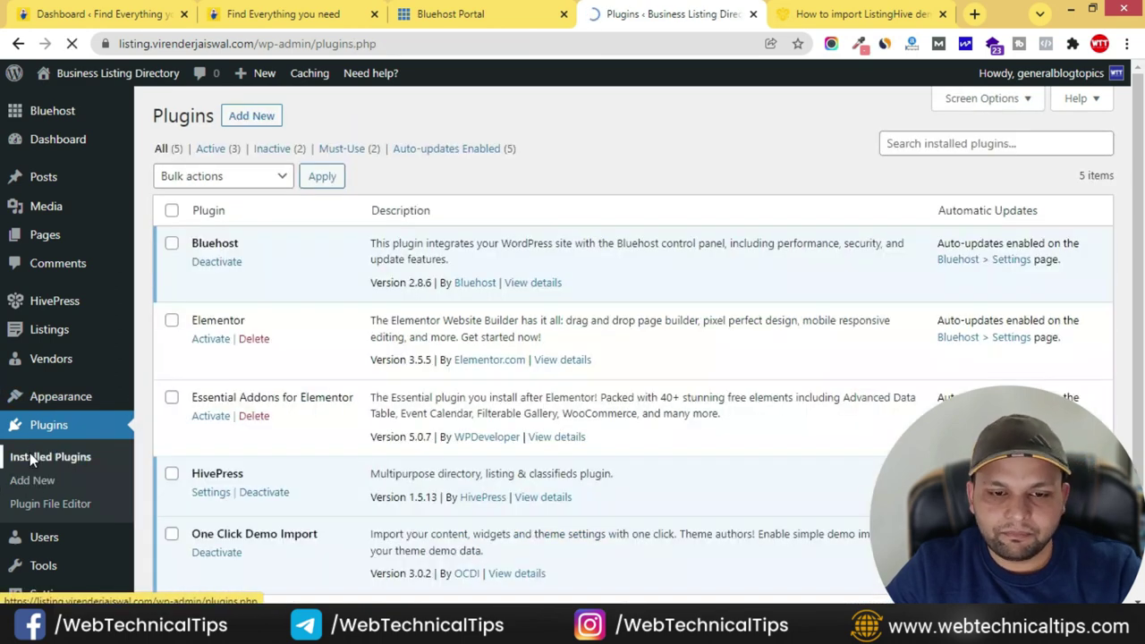
# - Bulk-activate Elementor and Essential Addons for Elementor from the plugins list
pyautogui.click(171, 320)
pyautogui.click(171, 397)
pyautogui.click(224, 176)
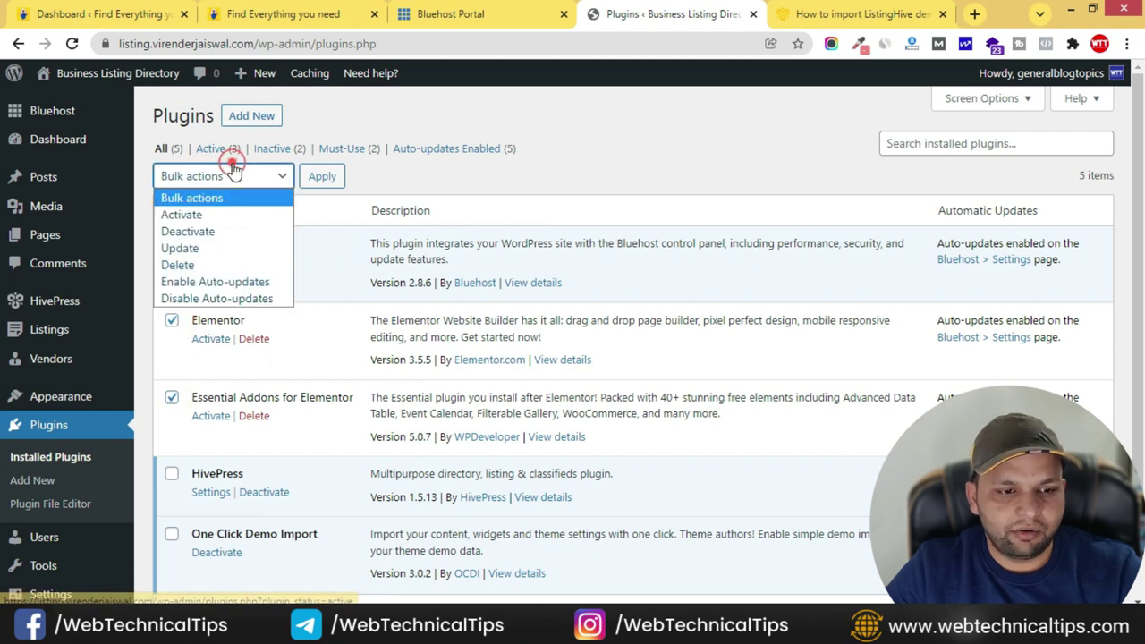
pyautogui.click(192, 212)
pyautogui.click(322, 176)
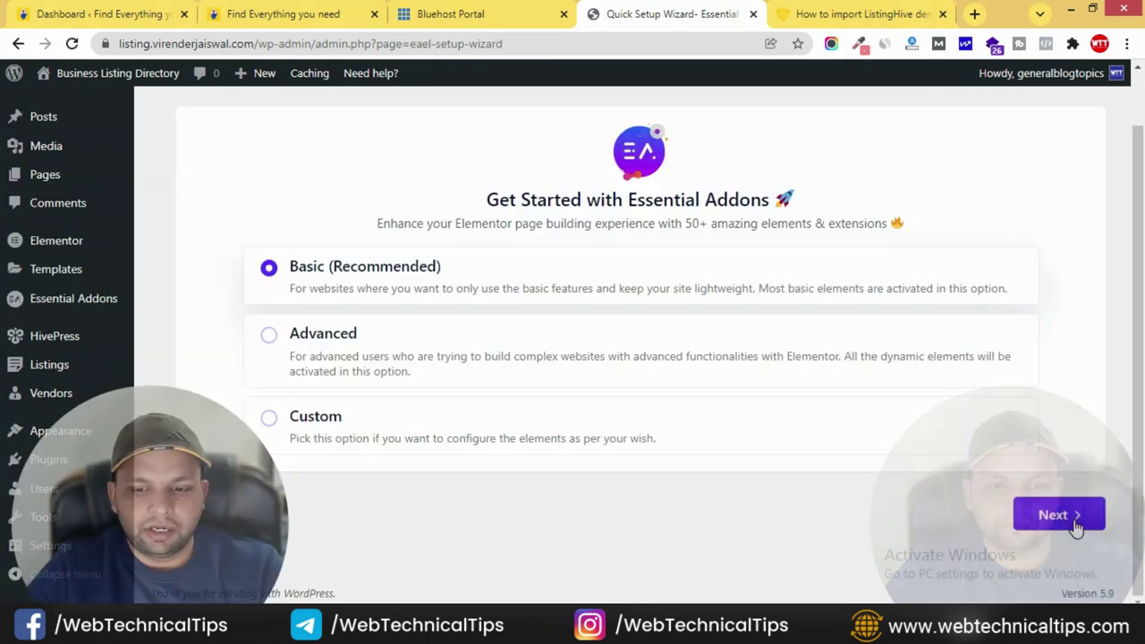
# - Step through the Essential Addons setup wizard to its settings page
pyautogui.click(1071, 517)
pyautogui.scroll(-2, 546, 382)
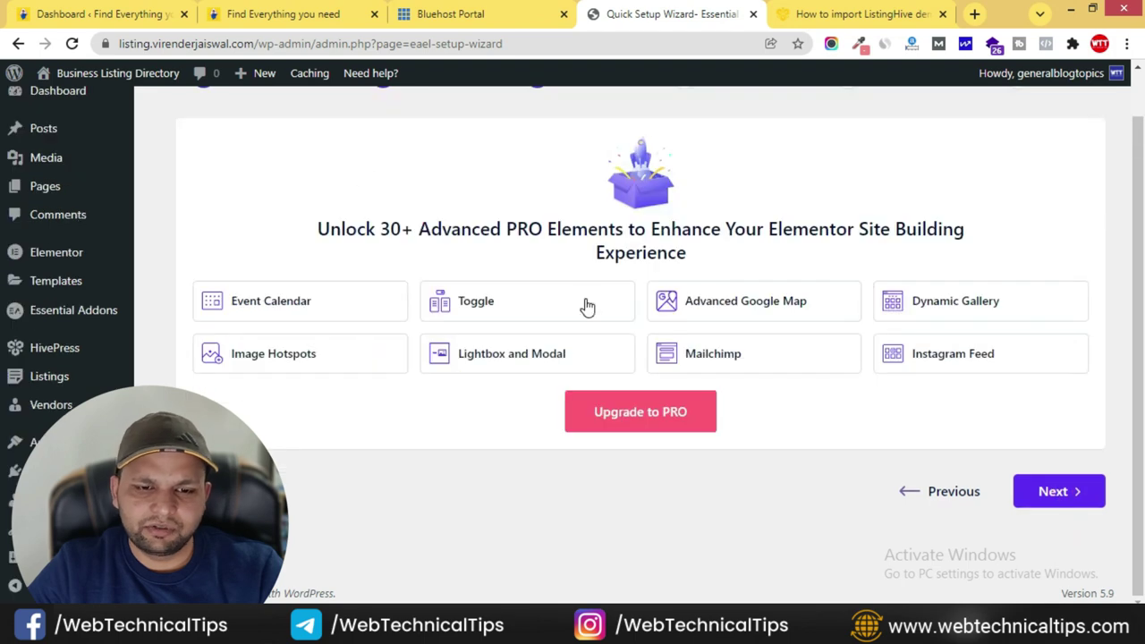
pyautogui.click(1053, 491)
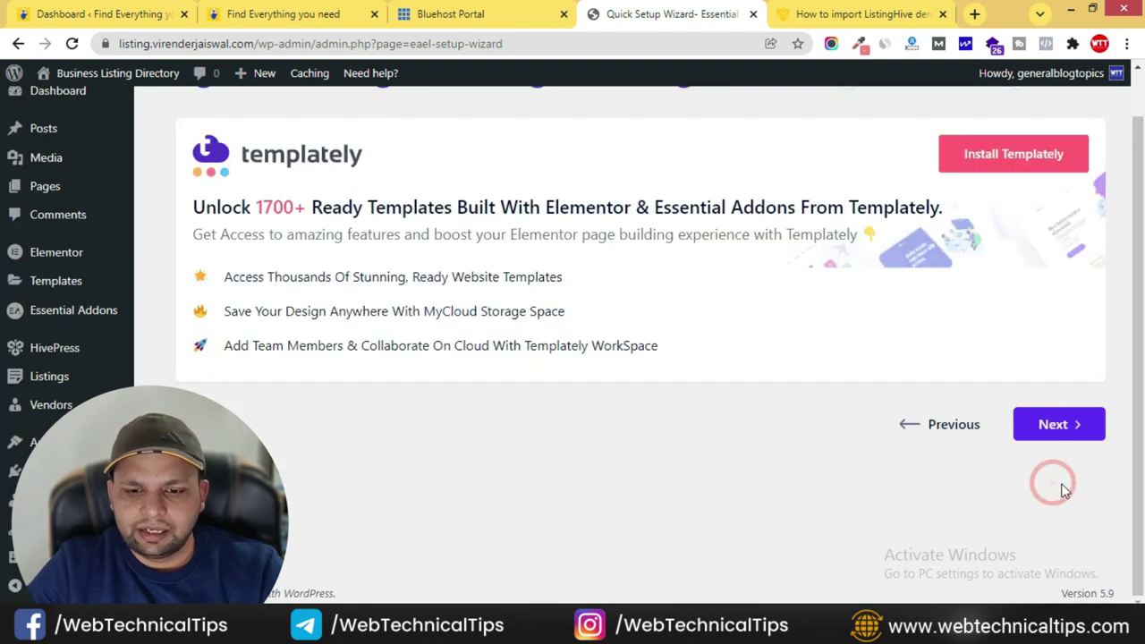
pyautogui.click(1063, 428)
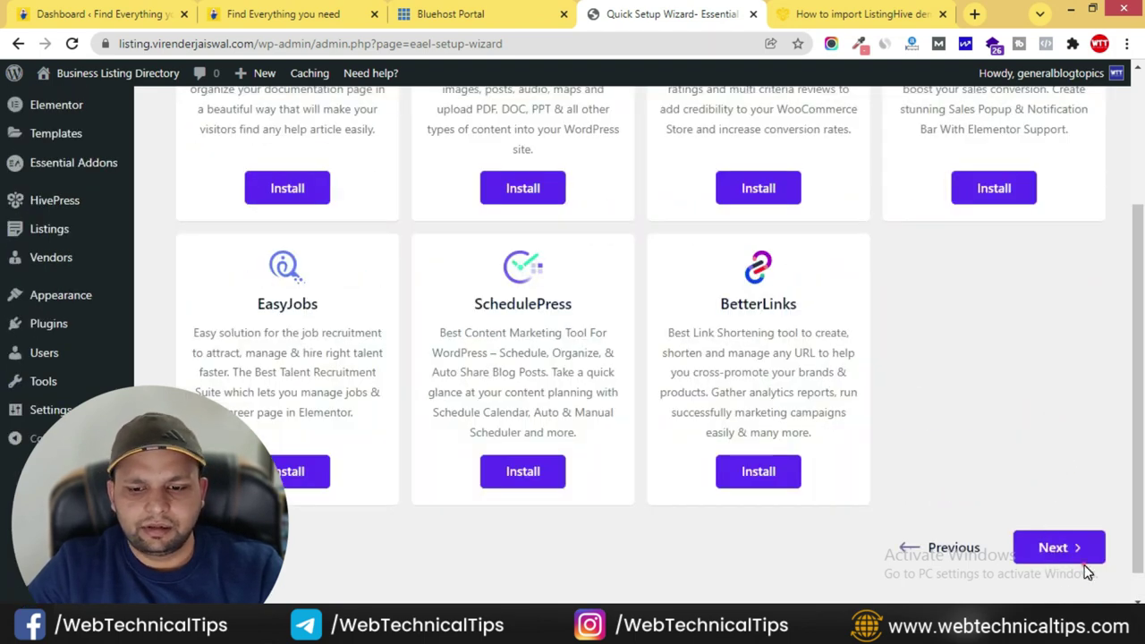
pyautogui.click(1085, 552)
pyautogui.click(691, 440)
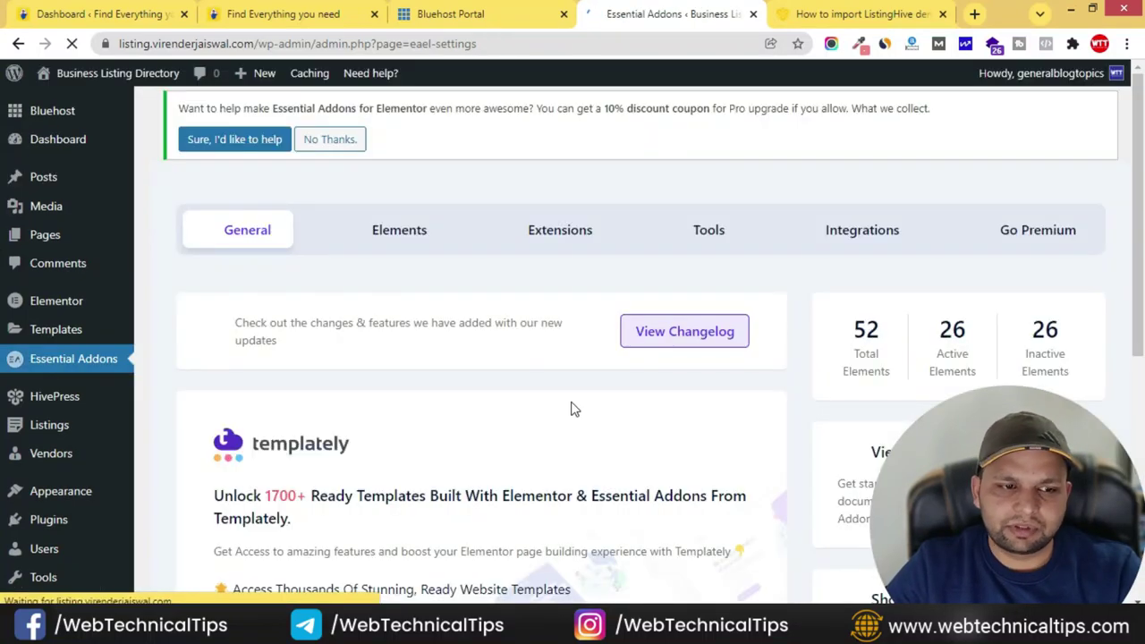
# - Decline sharing usage data with Essential Addons
pyautogui.click(345, 140)
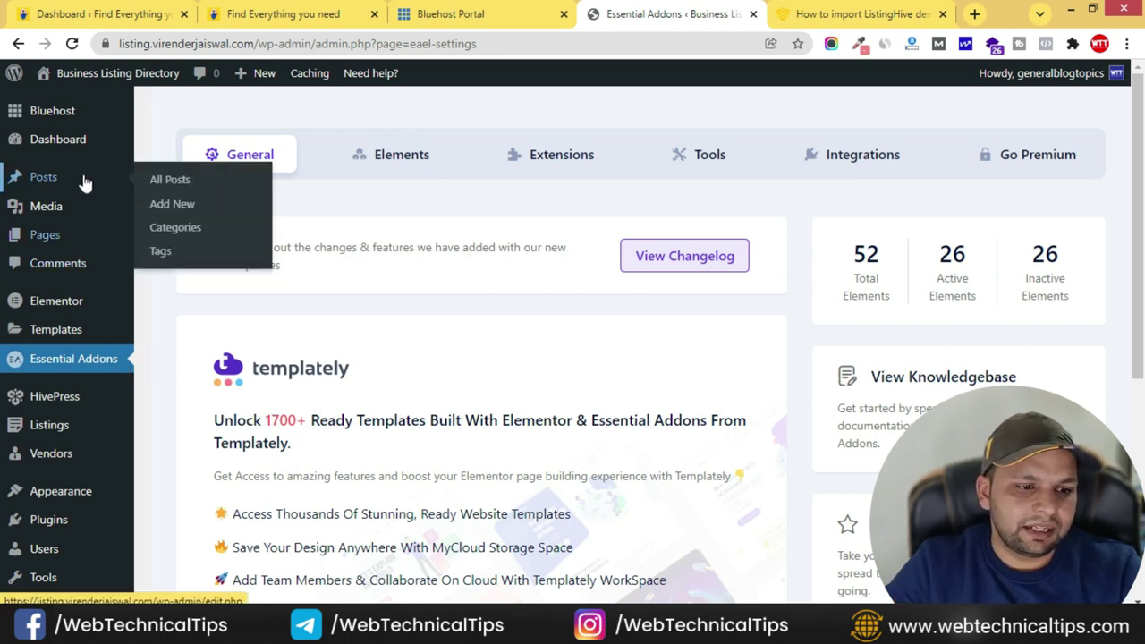
pyautogui.scroll(-2, 71, 340)
pyautogui.scroll(2, 75, 269)
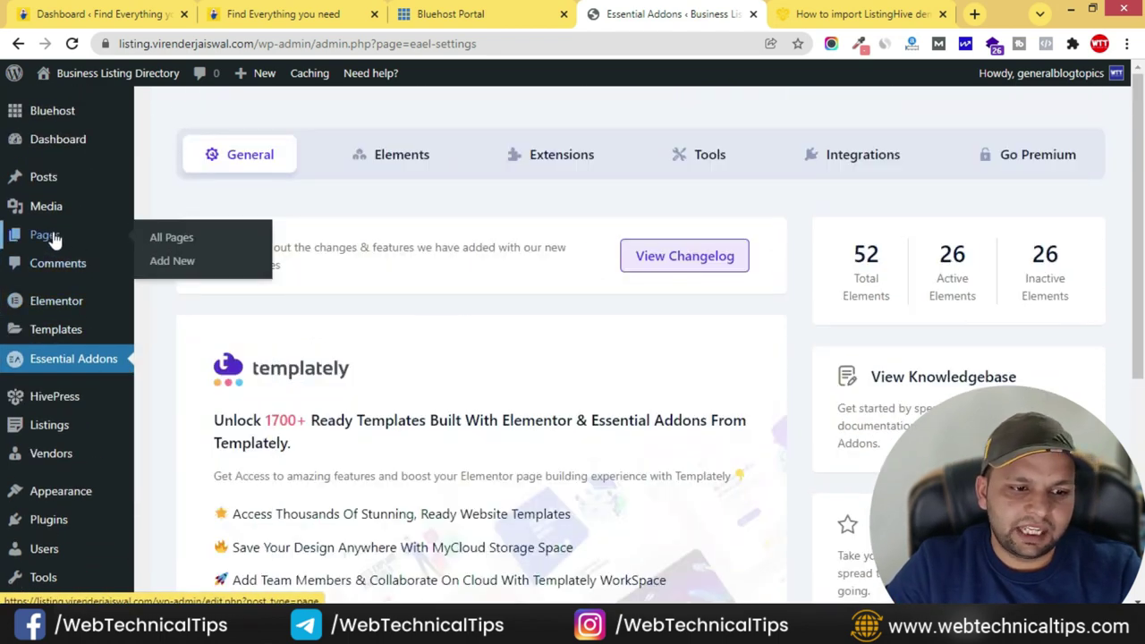
# - Trash the Sample Page and start a new blank page
pyautogui.click(51, 236)
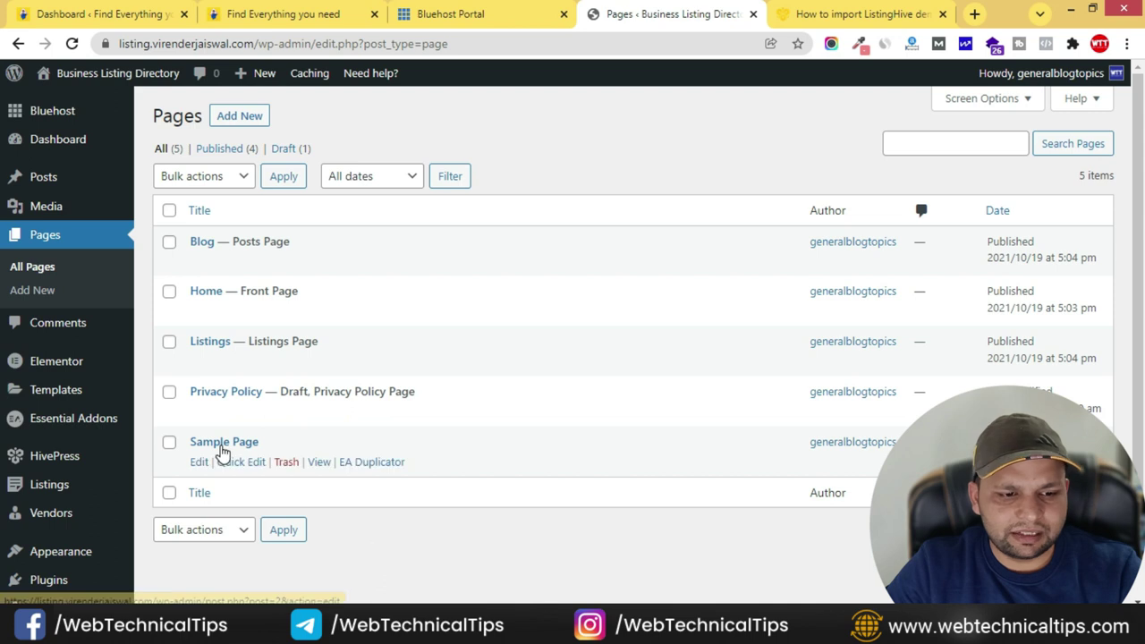
pyautogui.click(281, 463)
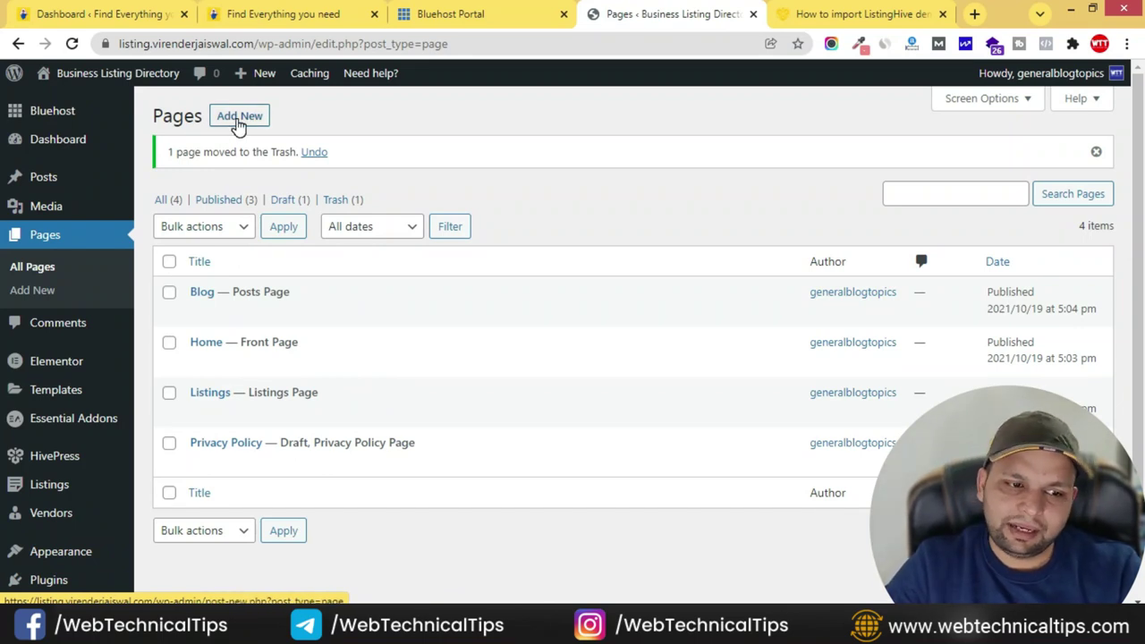
pyautogui.click(240, 119)
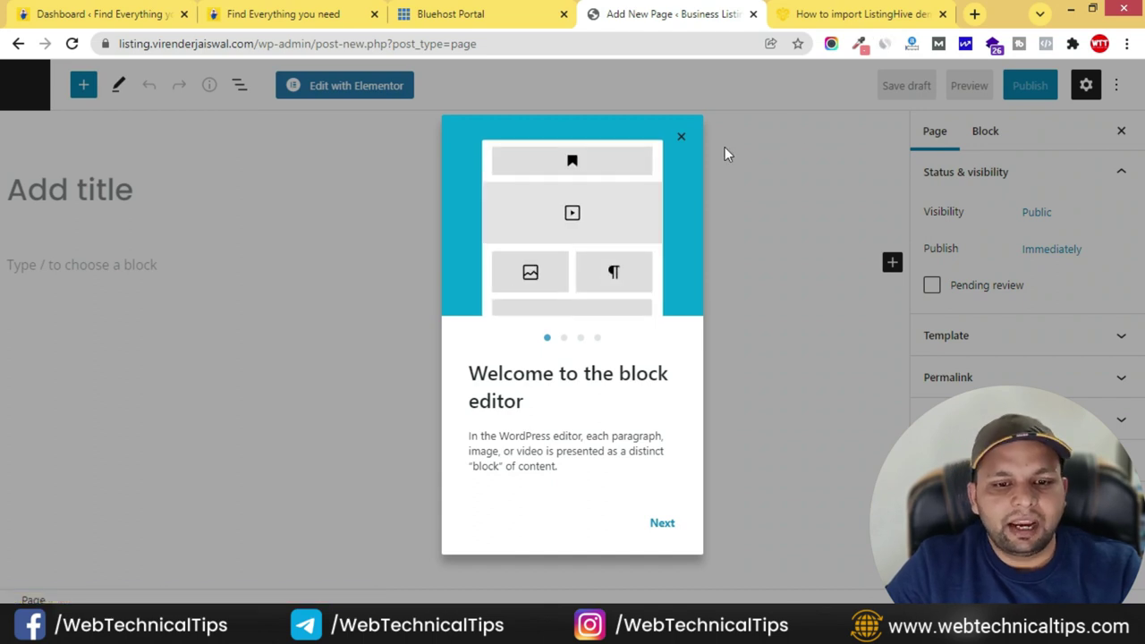
# - Title the new page 'Home', publish it, and open it with Elementor
pyautogui.click(682, 142)
pyautogui.click(190, 176)
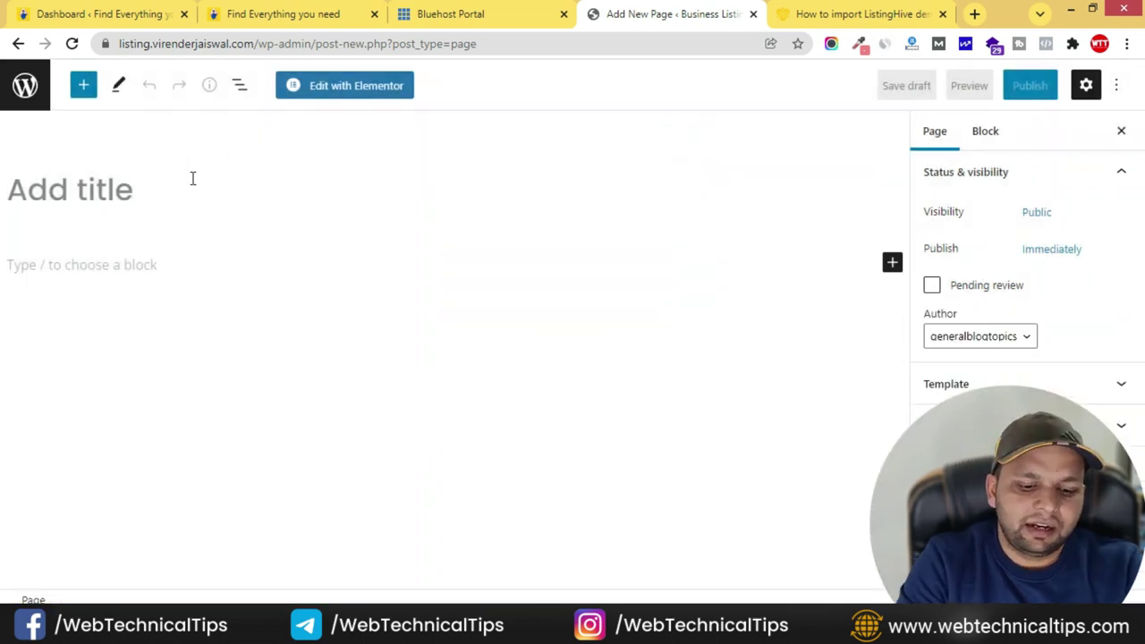
pyautogui.write('Home')
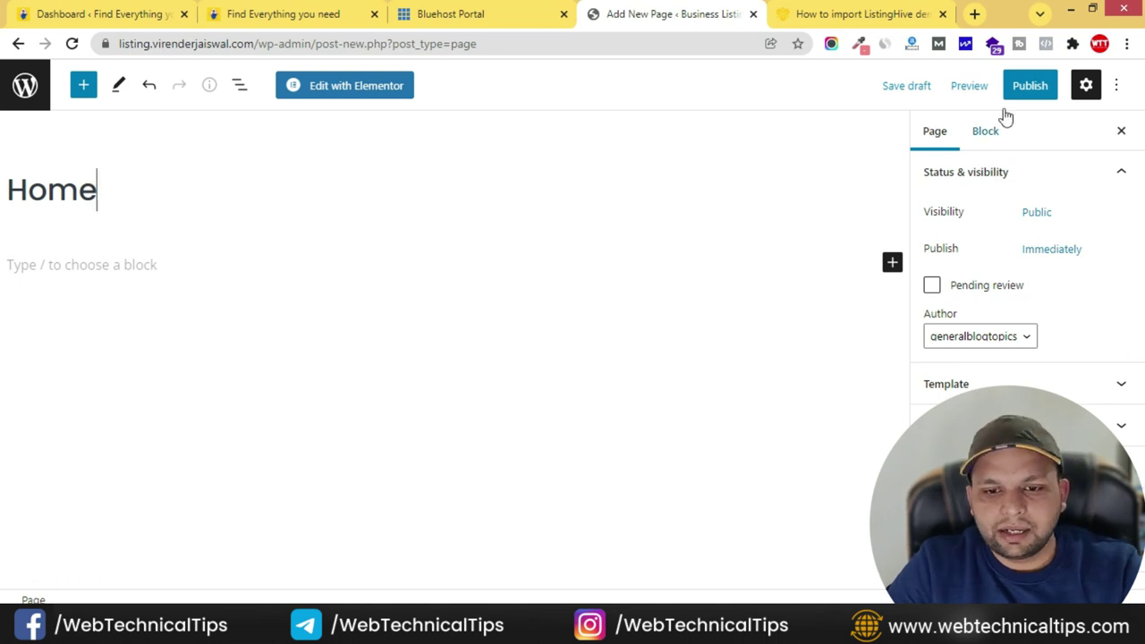
pyautogui.click(1033, 87)
pyautogui.click(994, 86)
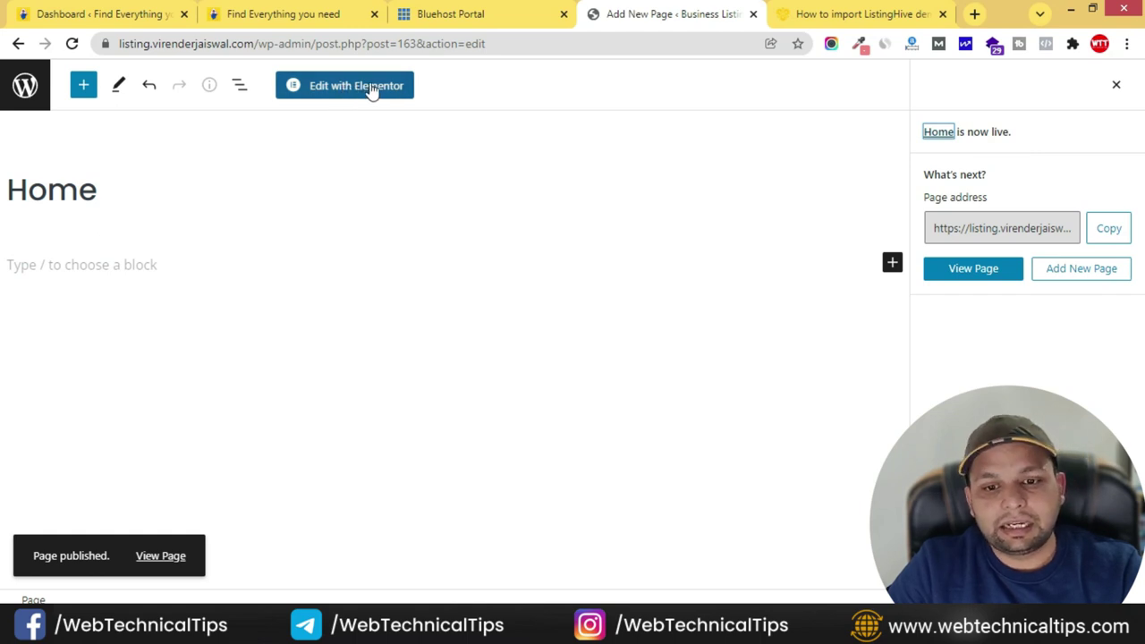
pyautogui.click(389, 87)
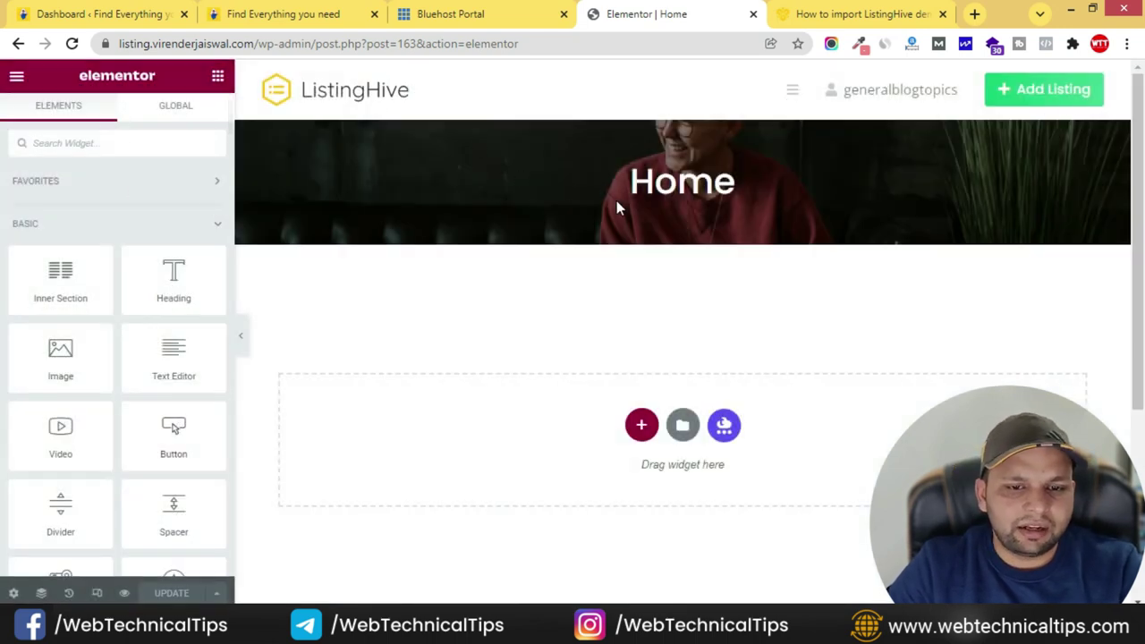
# - Hide the Home page title banner in the page settings
pyautogui.click(15, 594)
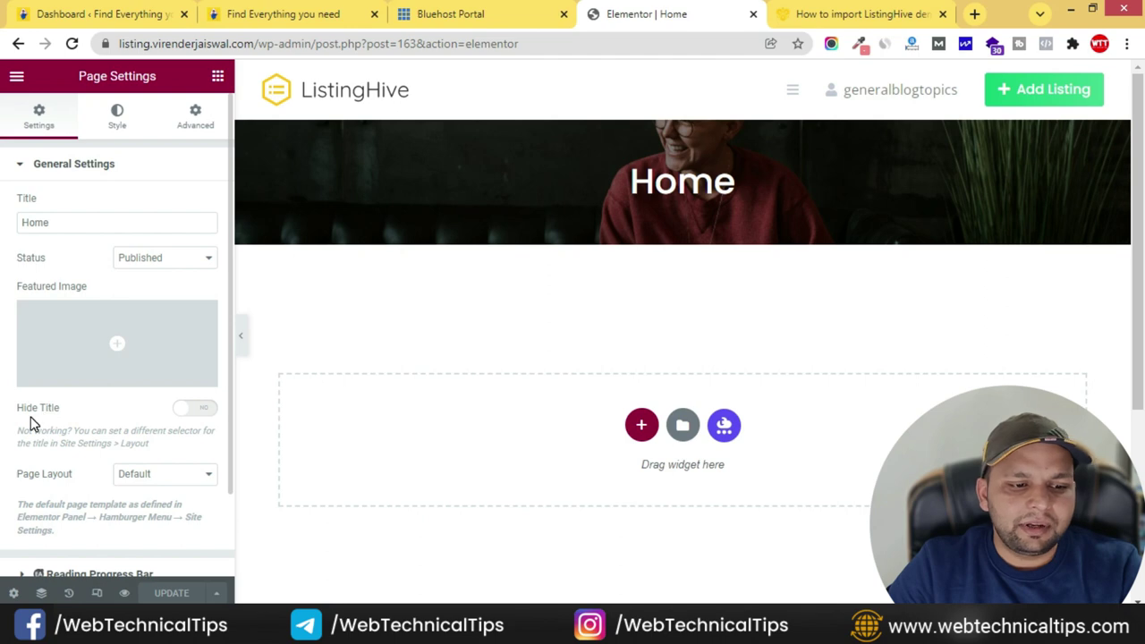
pyautogui.moveTo(20, 409); pyautogui.dragTo(128, 422)
pyautogui.click(204, 410)
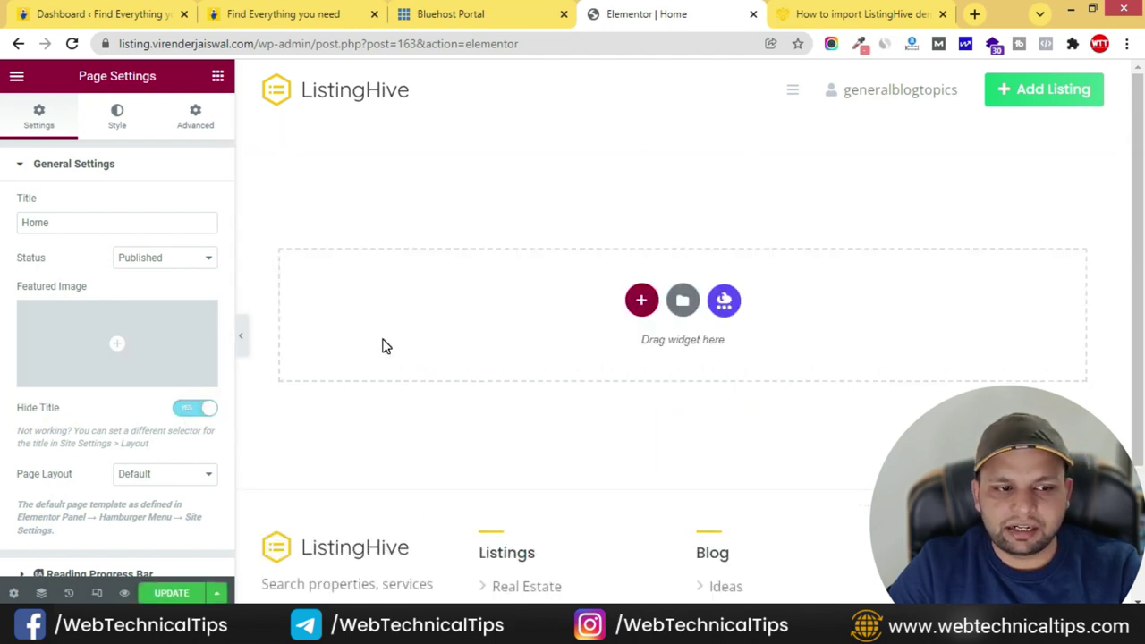
pyautogui.scroll(-1, 72, 390)
pyautogui.scroll(1, 103, 358)
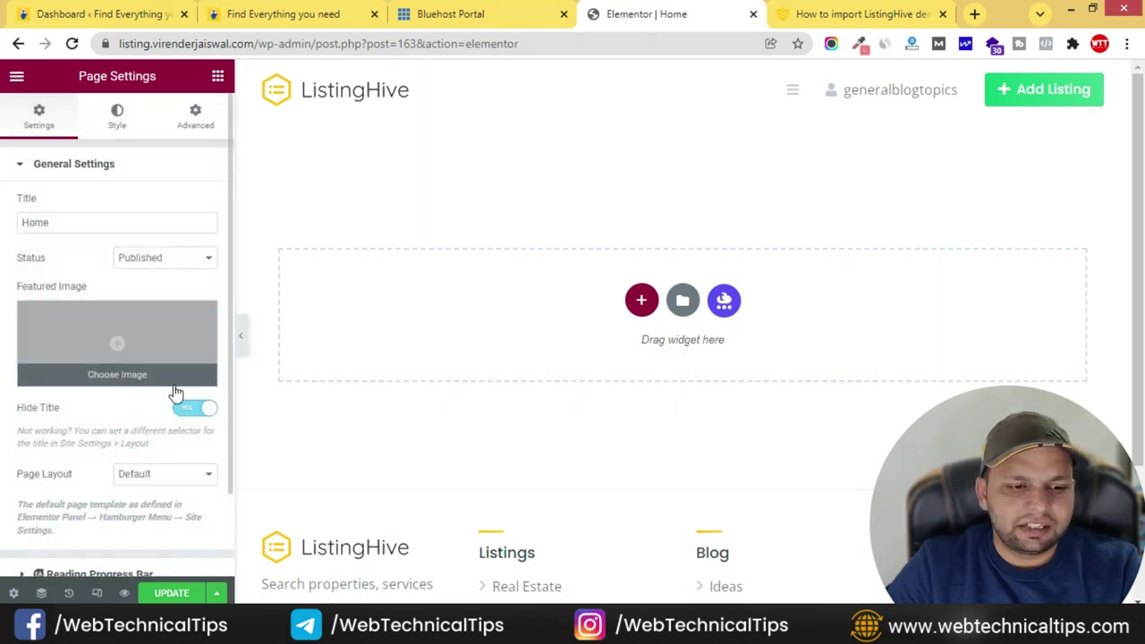
# - Show the widget list and view the live site's yellow hero banner with its search form
pyautogui.click(219, 78)
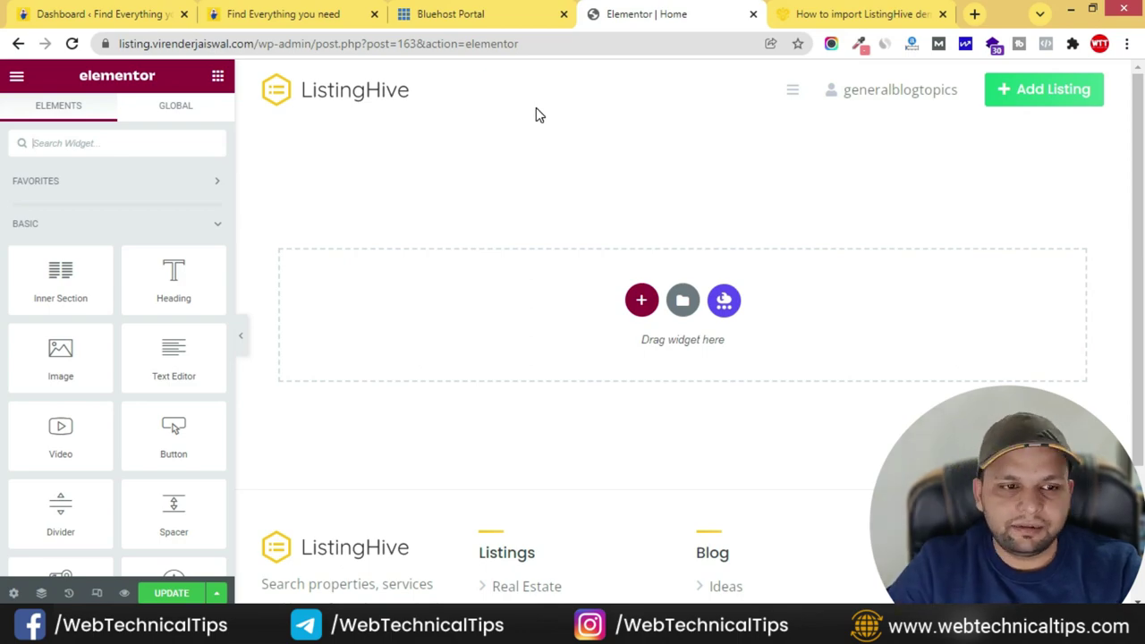
pyautogui.click(338, 11)
pyautogui.scroll(20, 380, 281)
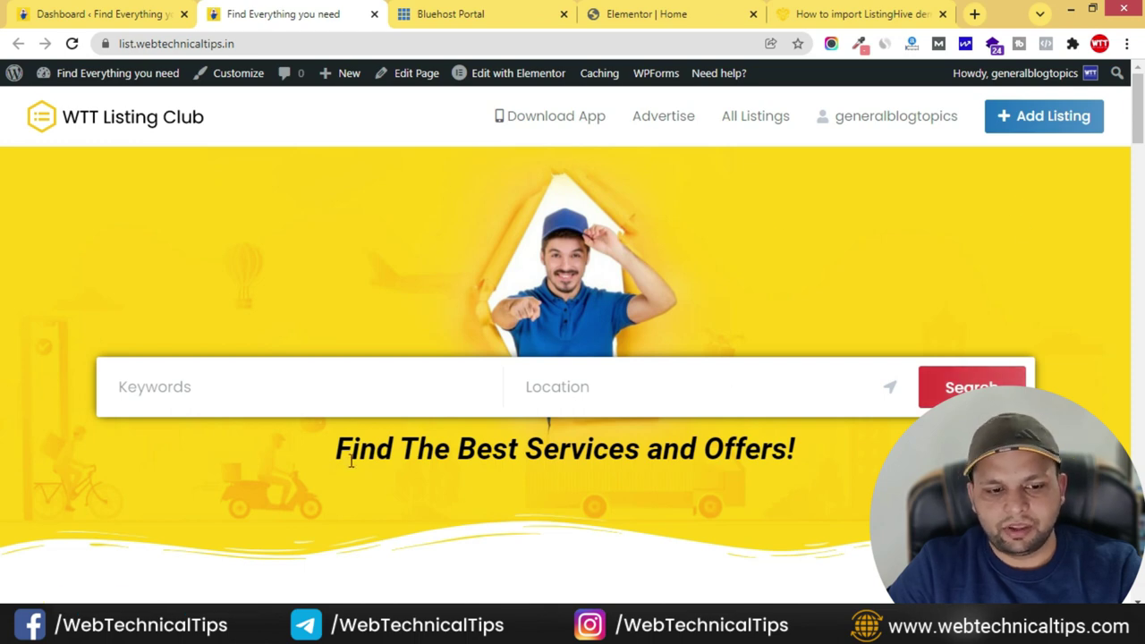
# - Copy the live hero heading 'Find The Best Services and Offers!' and return to the Elementor editor
pyautogui.moveTo(338, 456); pyautogui.dragTo(857, 457)
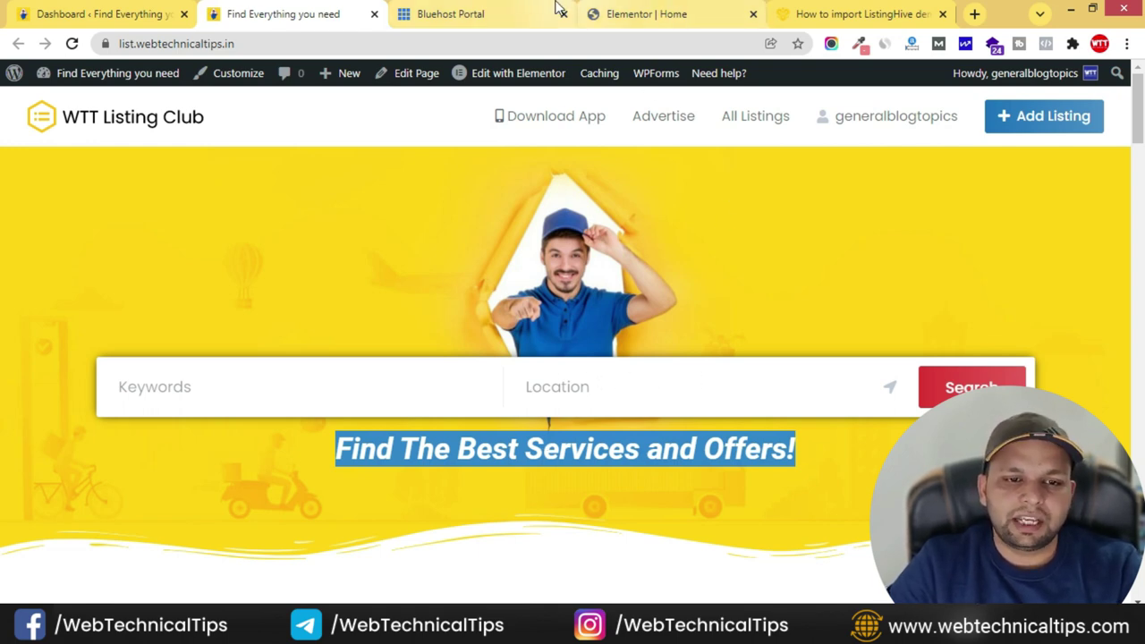
pyautogui.click(710, 15)
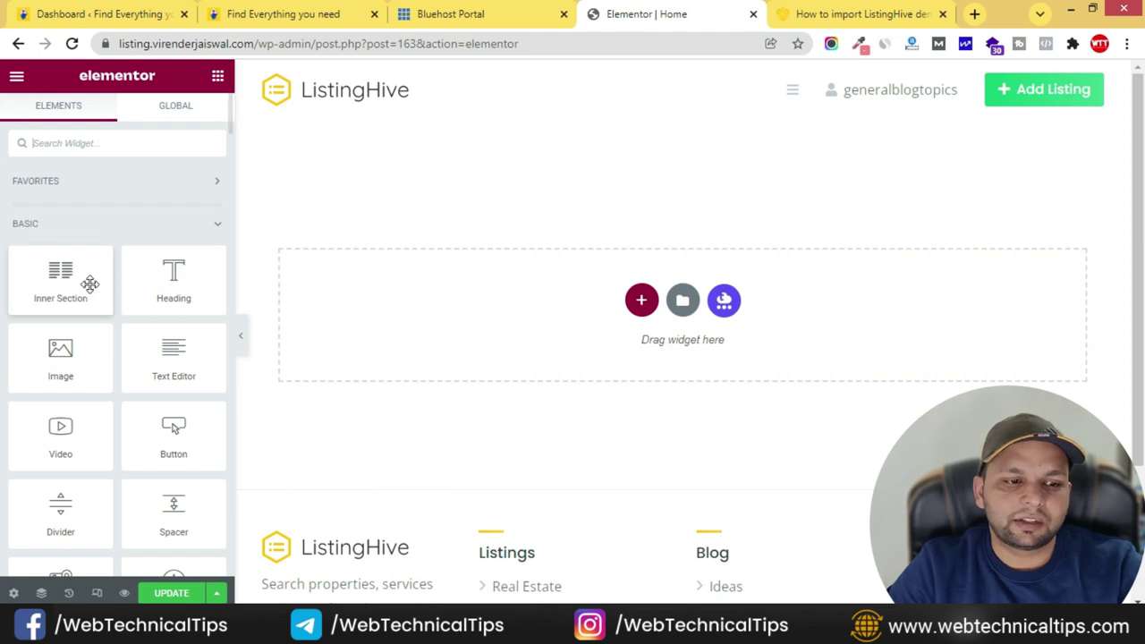
# - Insert a single-column section at the top of the Home page and return to the Elements panel
pyautogui.scroll(-6, 117, 350)
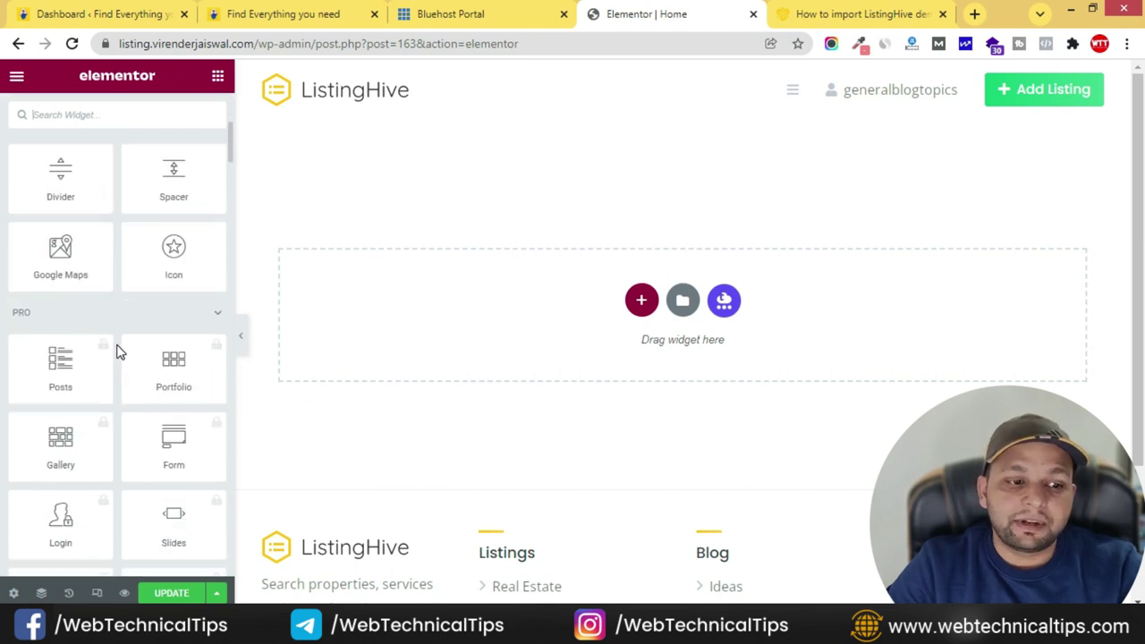
pyautogui.scroll(8, 100, 334)
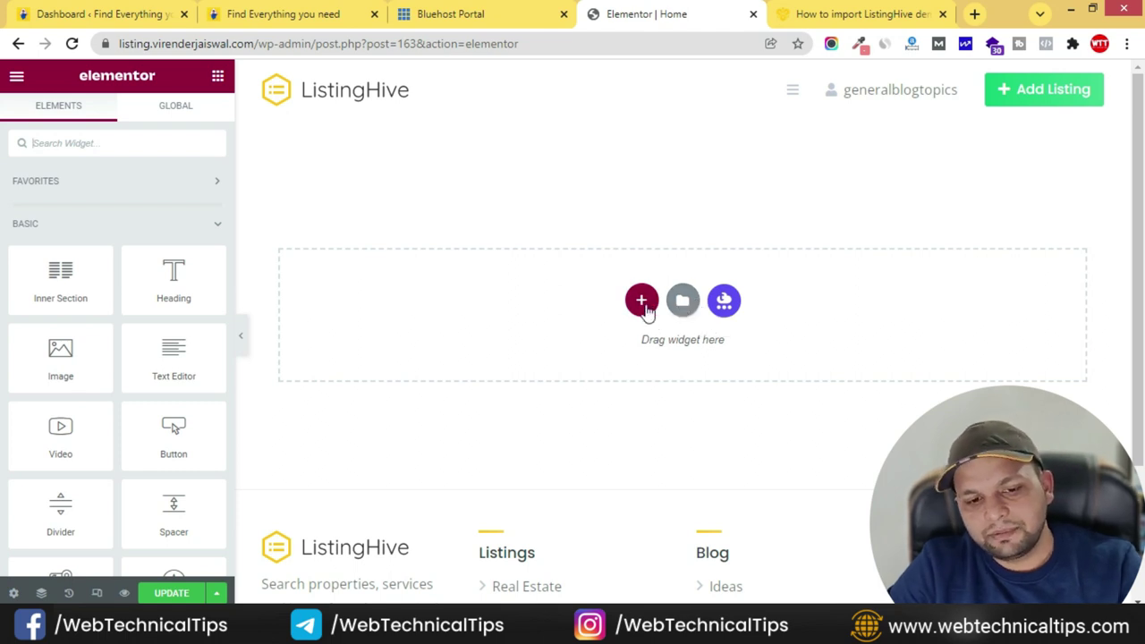
pyautogui.click(640, 302)
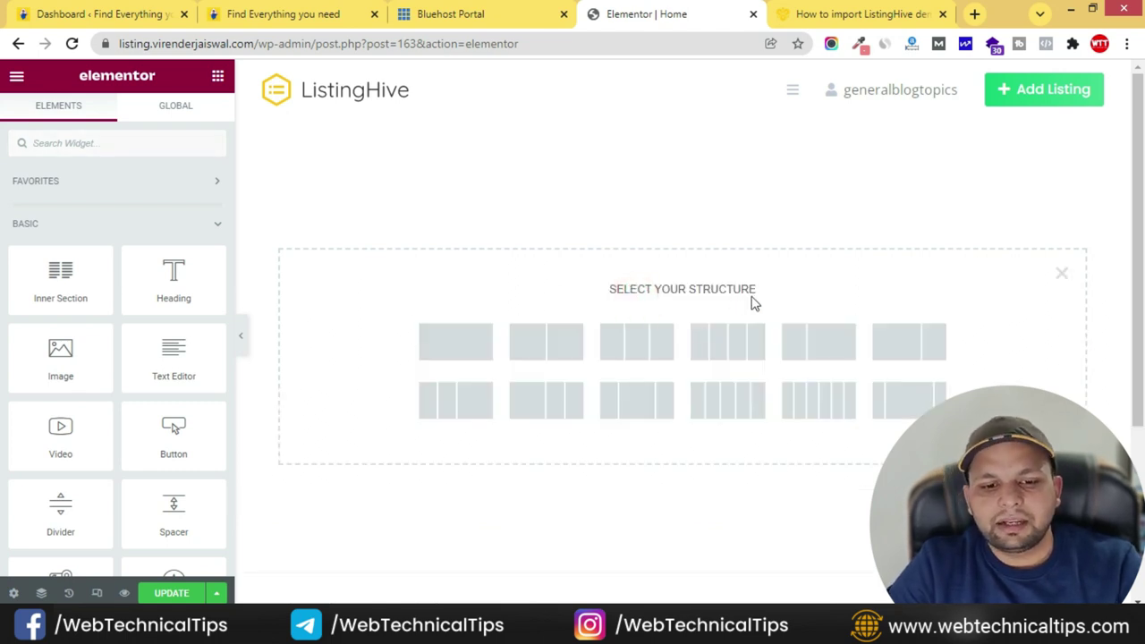
pyautogui.moveTo(756, 290); pyautogui.dragTo(614, 289)
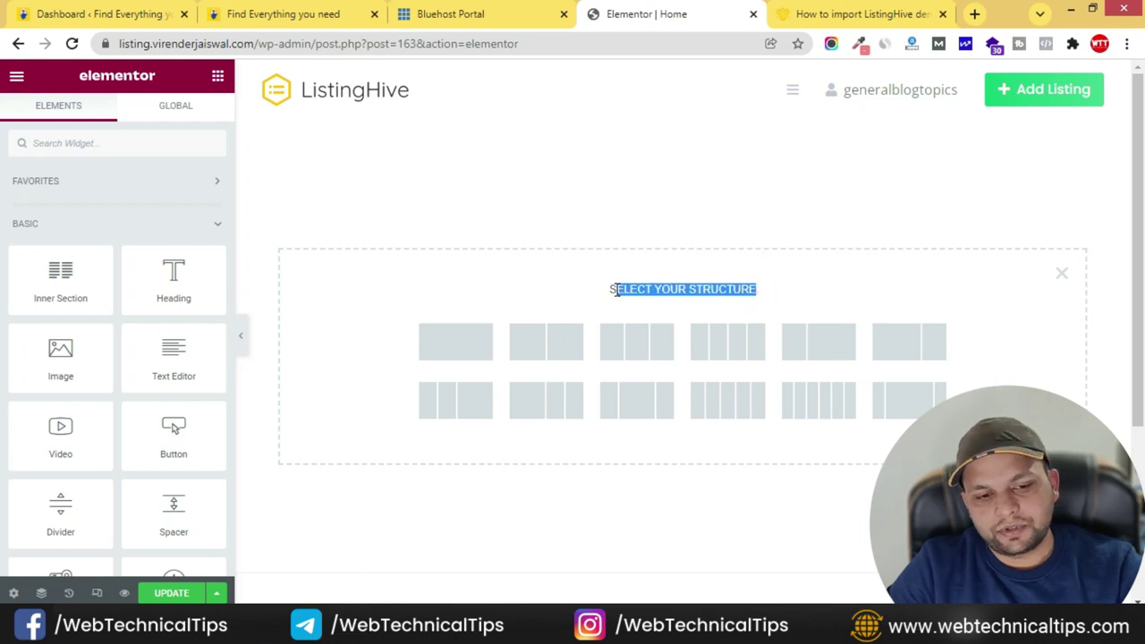
pyautogui.click(606, 289)
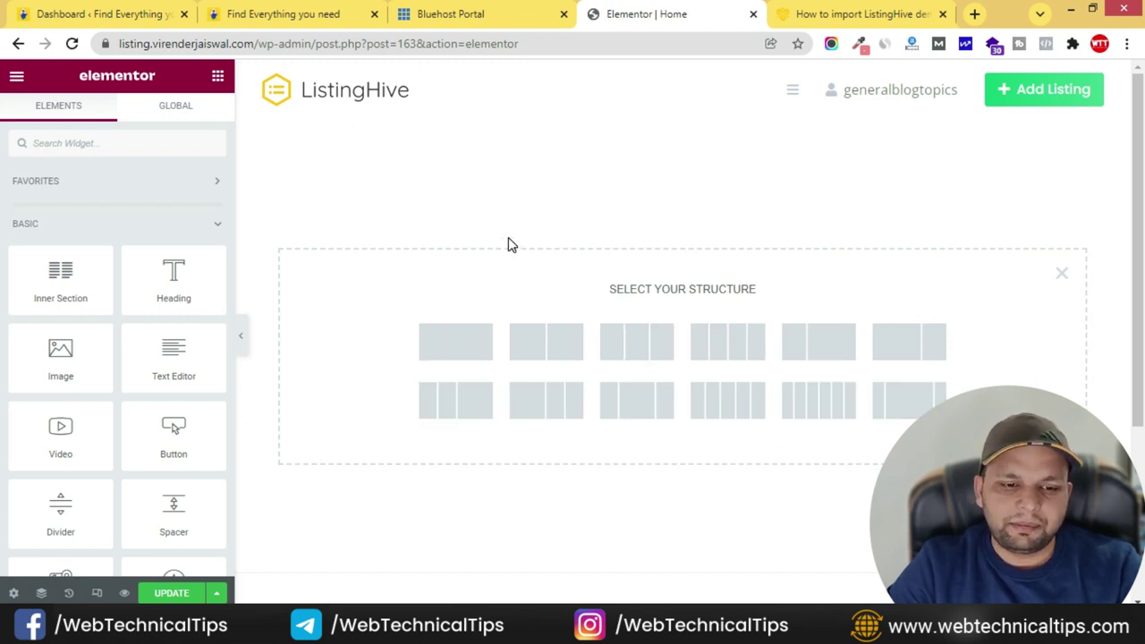
pyautogui.click(454, 348)
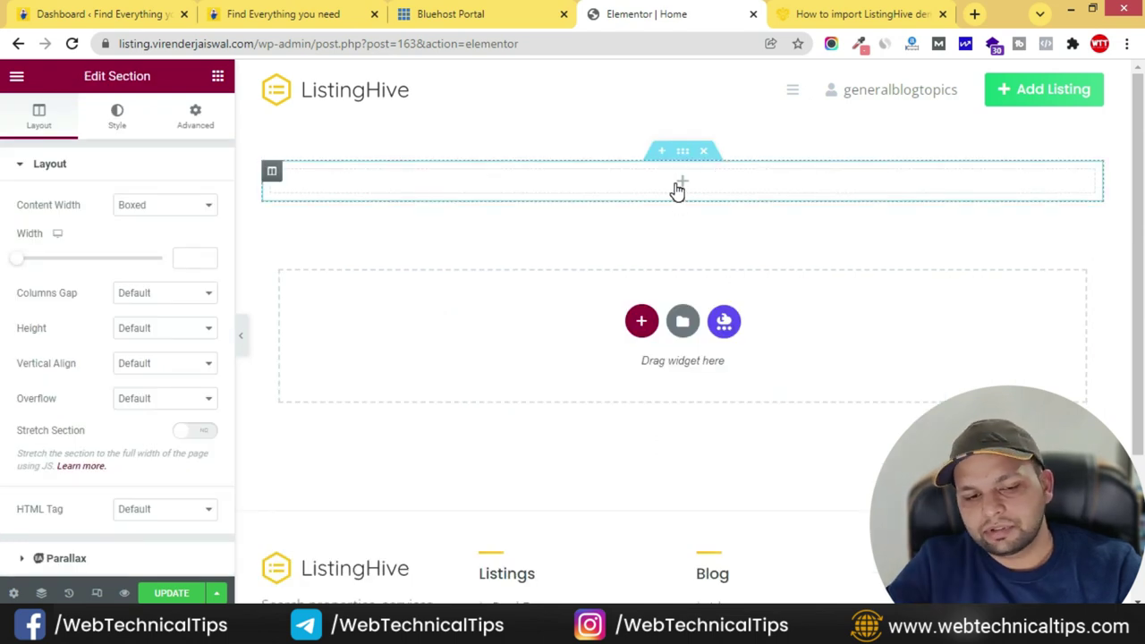
pyautogui.click(217, 76)
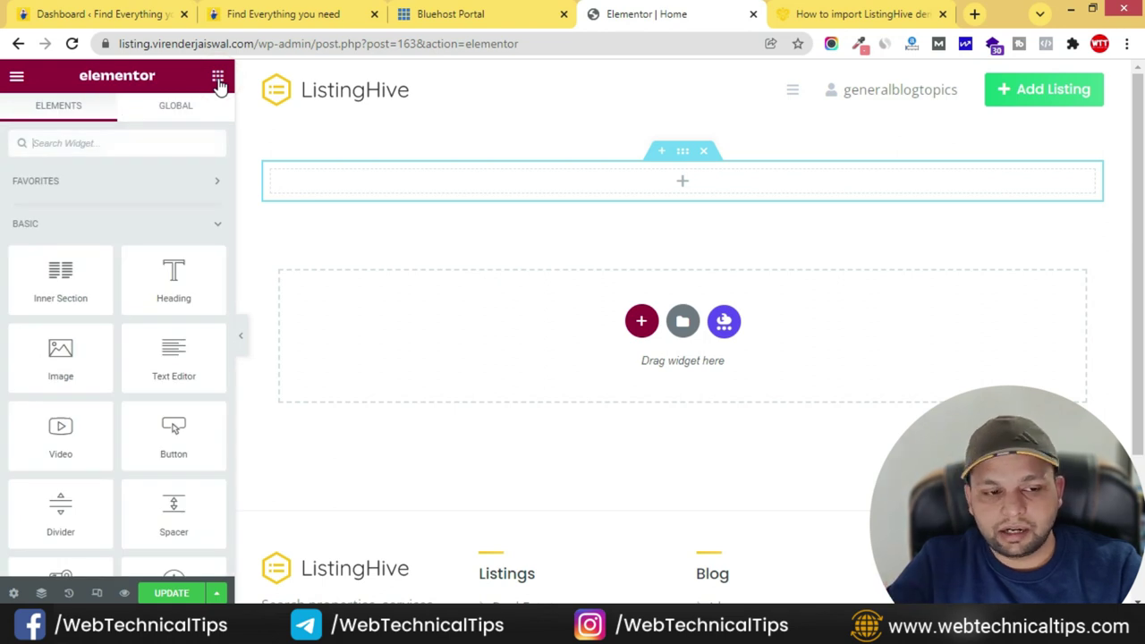
pyautogui.click(121, 146)
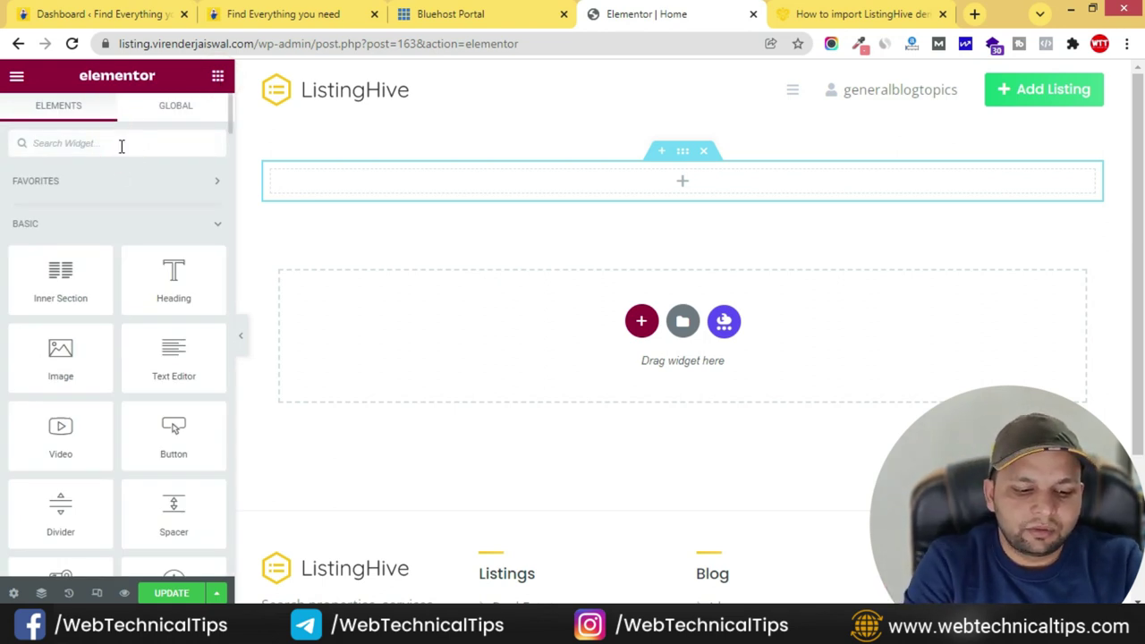
# - Drop the Listing Search Form widget into the new section and copy the live hero heading
pyautogui.write('search')
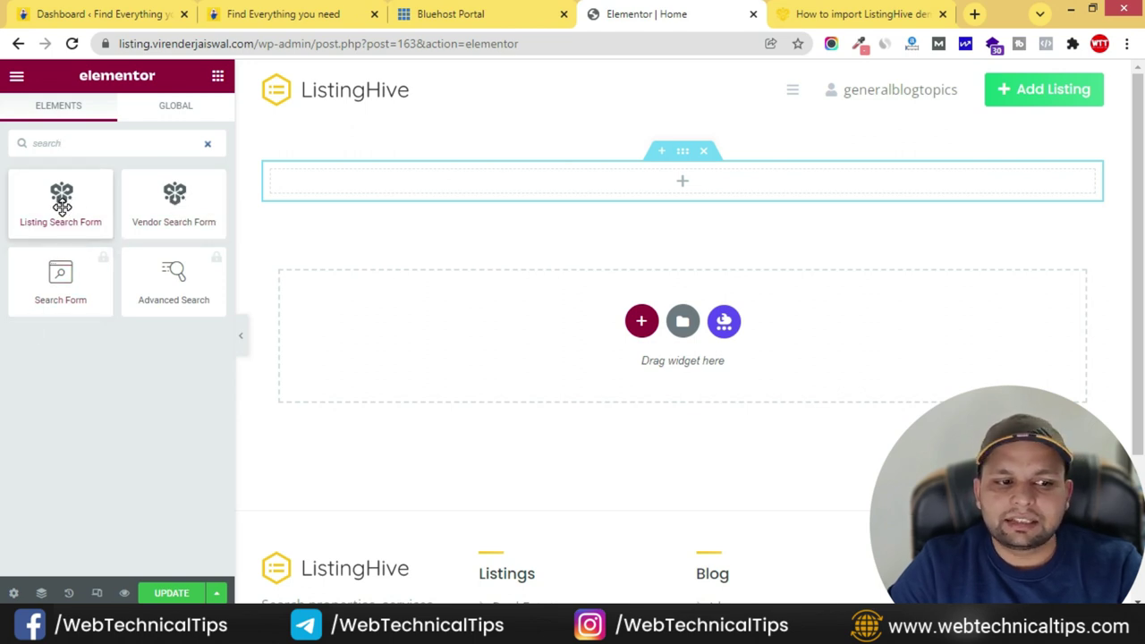
pyautogui.moveTo(58, 200); pyautogui.dragTo(715, 184)
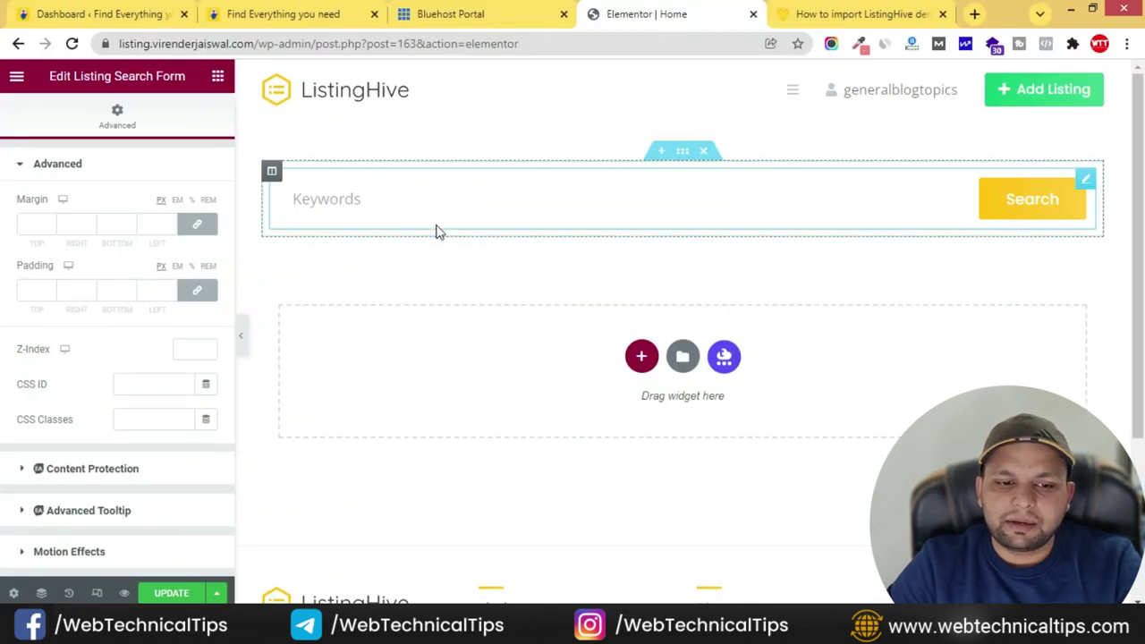
pyautogui.click(291, 14)
pyautogui.click(349, 470)
pyautogui.moveTo(349, 470); pyautogui.dragTo(808, 469)
pyautogui.hotkey('ctrl', 'c')
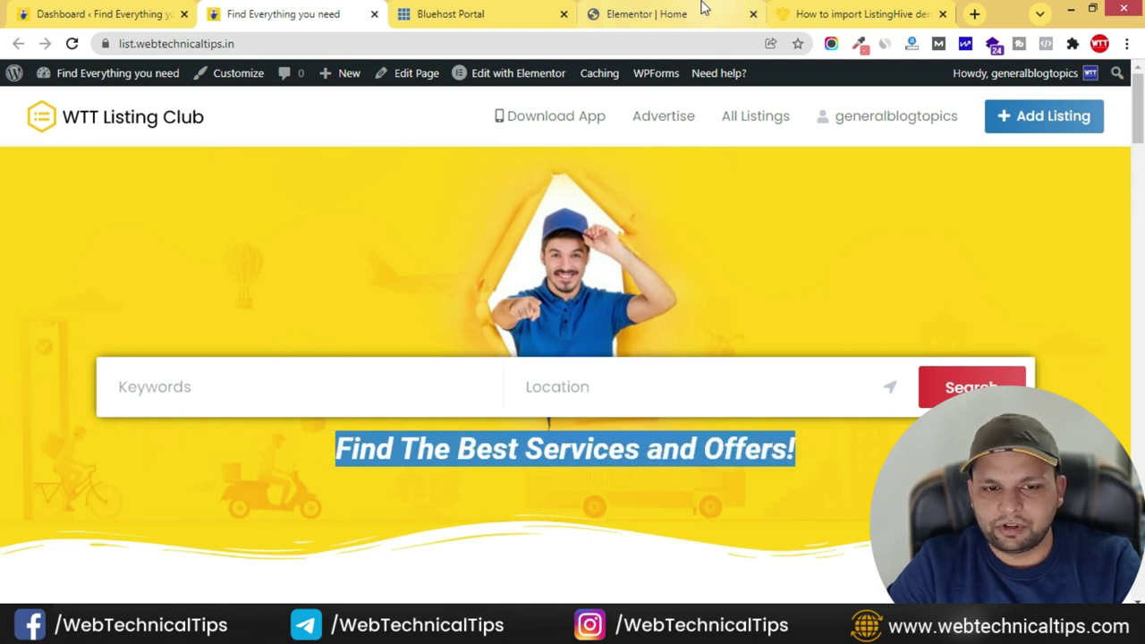
pyautogui.click(707, 13)
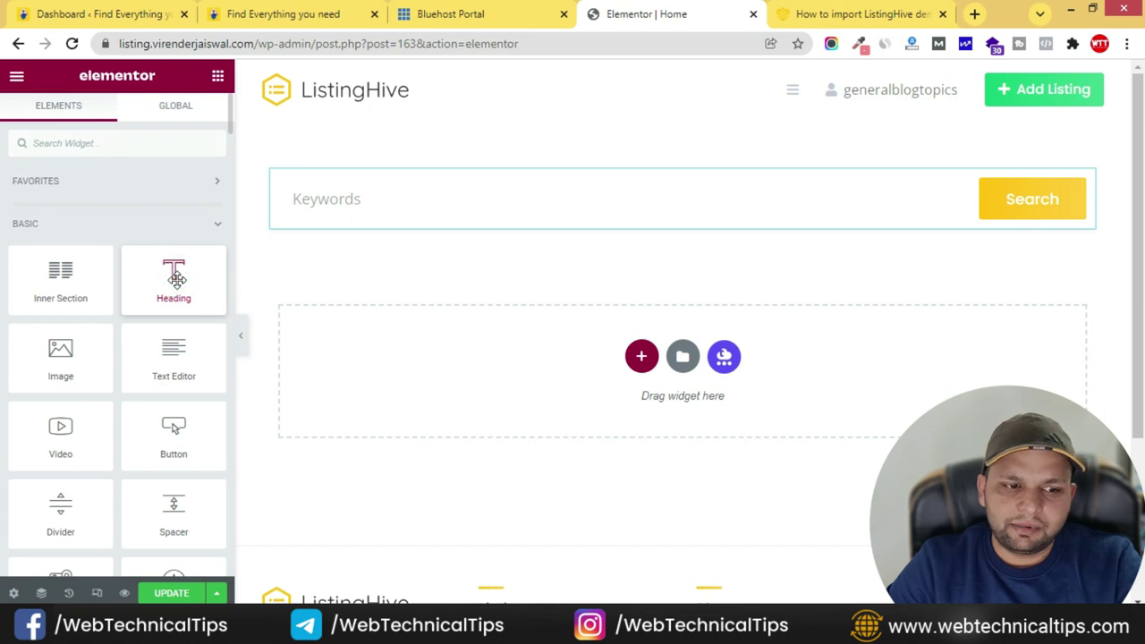
# - Add a centred Heading below the form reading 'Find The Best Services and Offers!'
pyautogui.moveTo(170, 277); pyautogui.dragTo(652, 241)
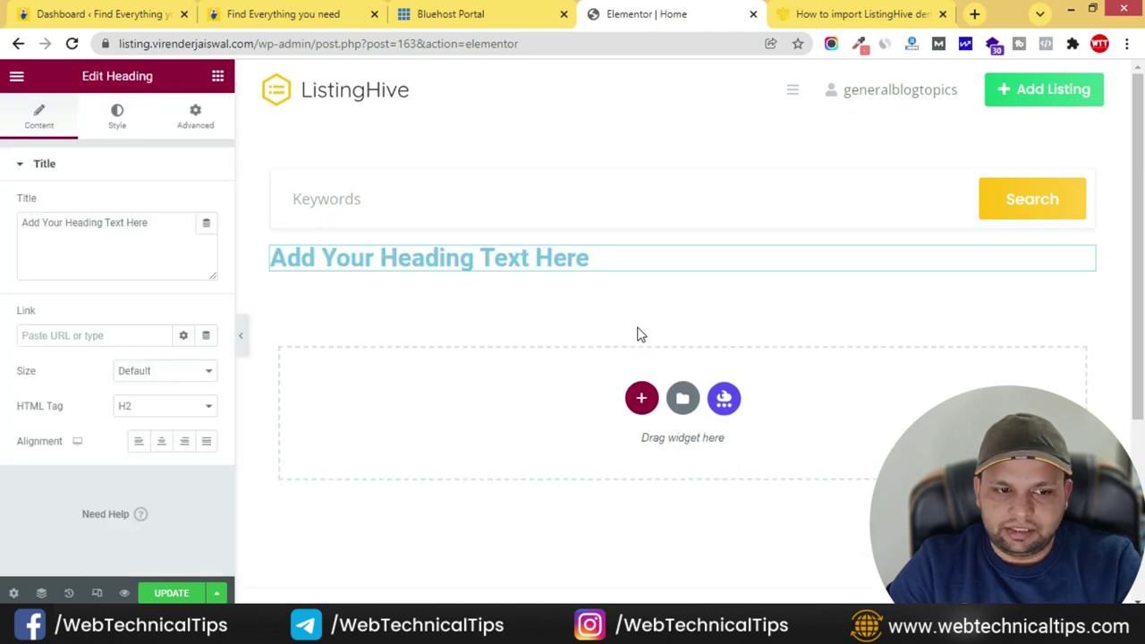
pyautogui.click(173, 444)
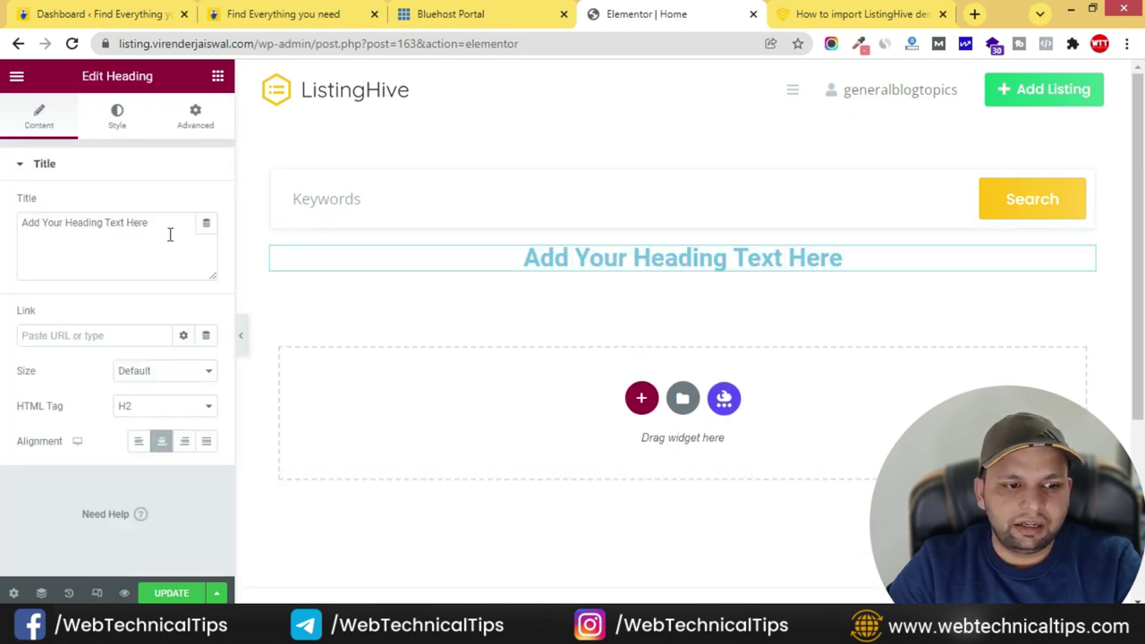
pyautogui.moveTo(170, 231); pyautogui.dragTo(2, 228)
pyautogui.hotkey('ctrl', 'v')
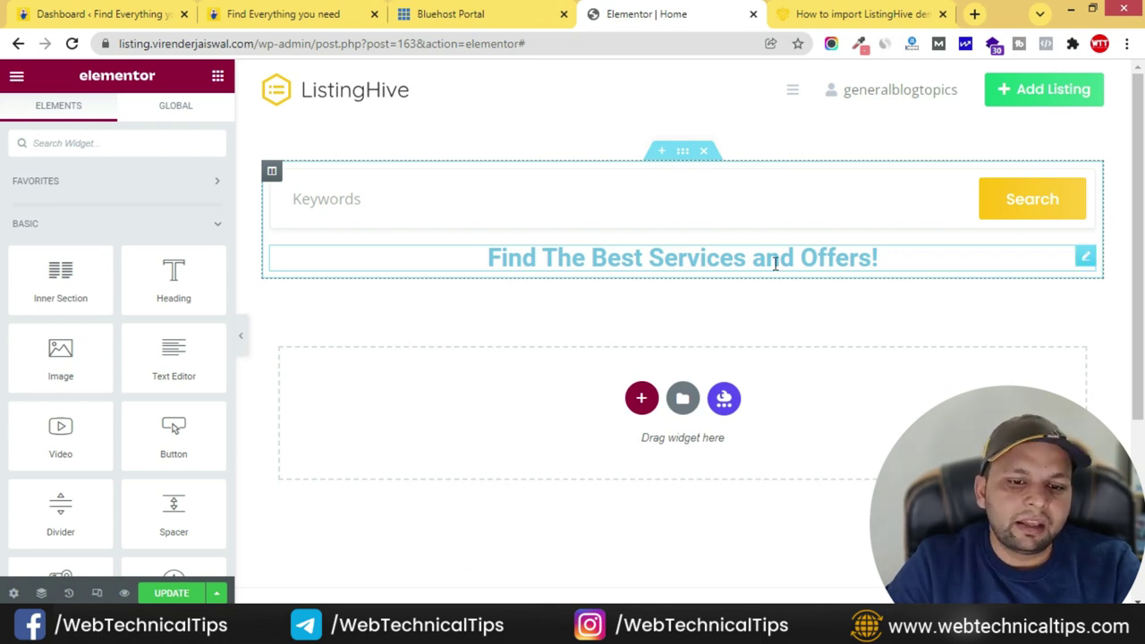
# - Open the Global Colors panel in Site Settings
pyautogui.click(18, 79)
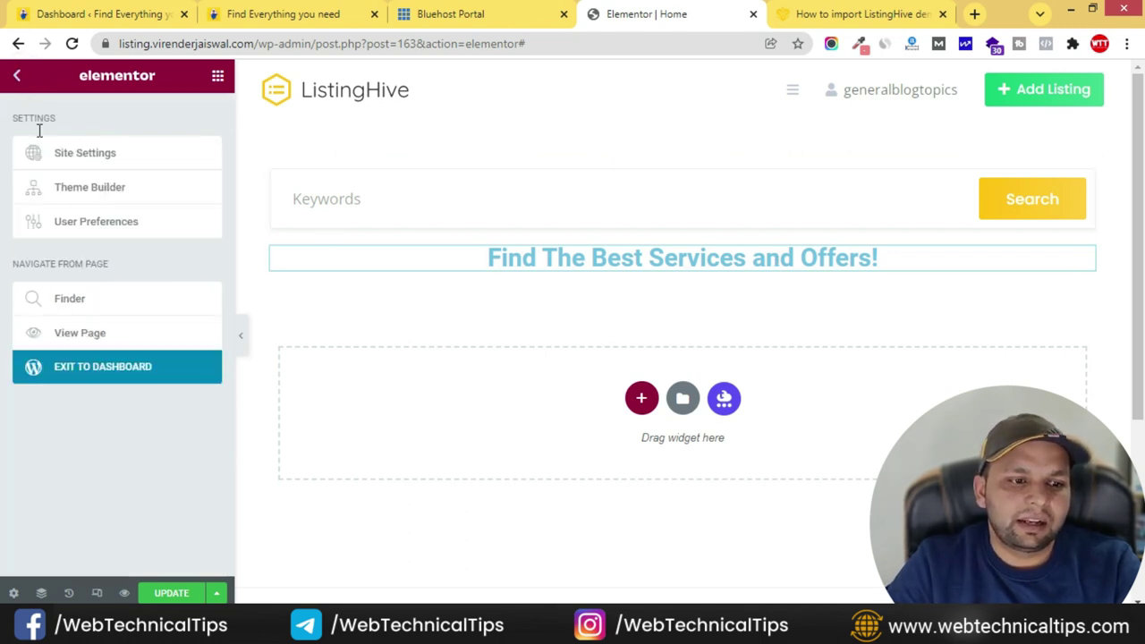
pyautogui.click(94, 155)
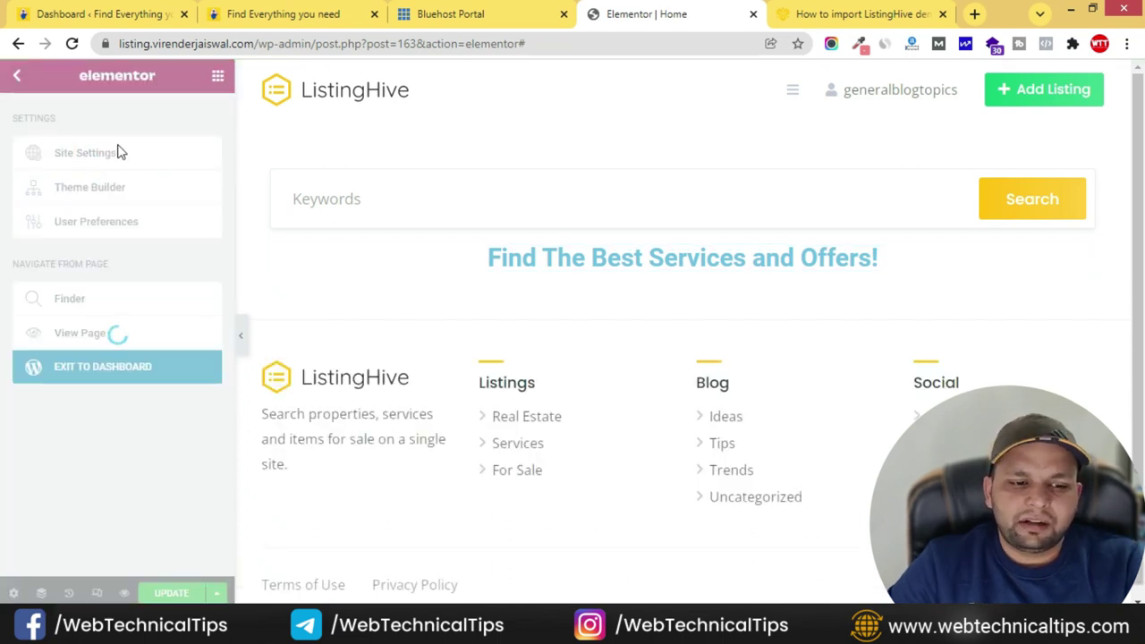
pyautogui.click(117, 155)
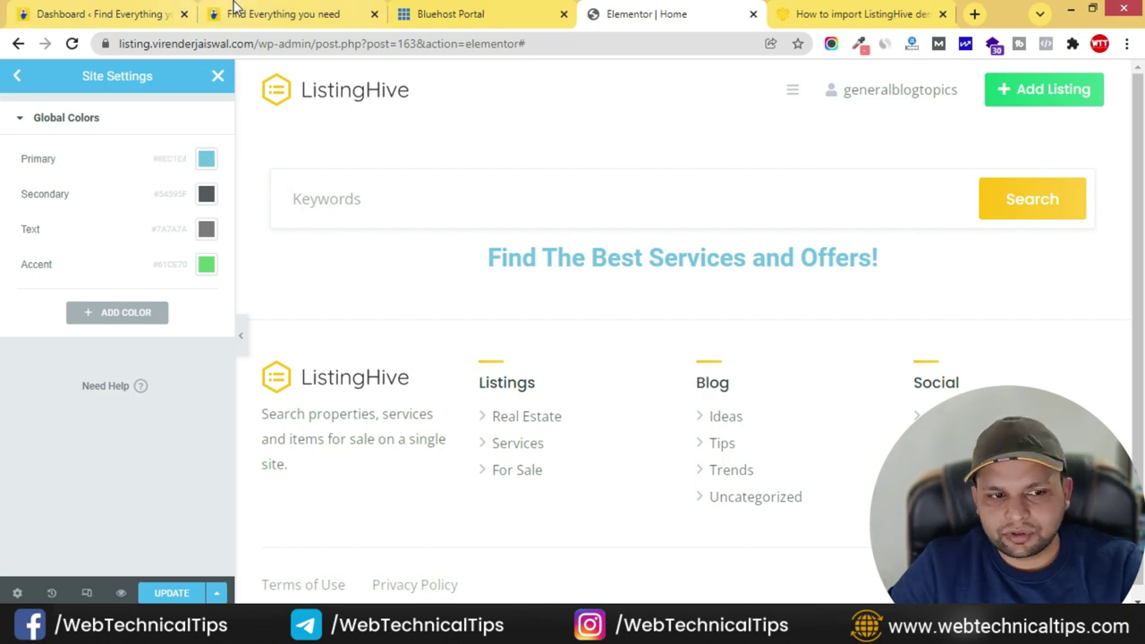
# - Sample and copy the live heading's red #DD3333 with ColorZilla
pyautogui.click(234, 15)
pyautogui.scroll(-5, 537, 268)
pyautogui.click(571, 305)
pyautogui.scroll(-9, 572, 304)
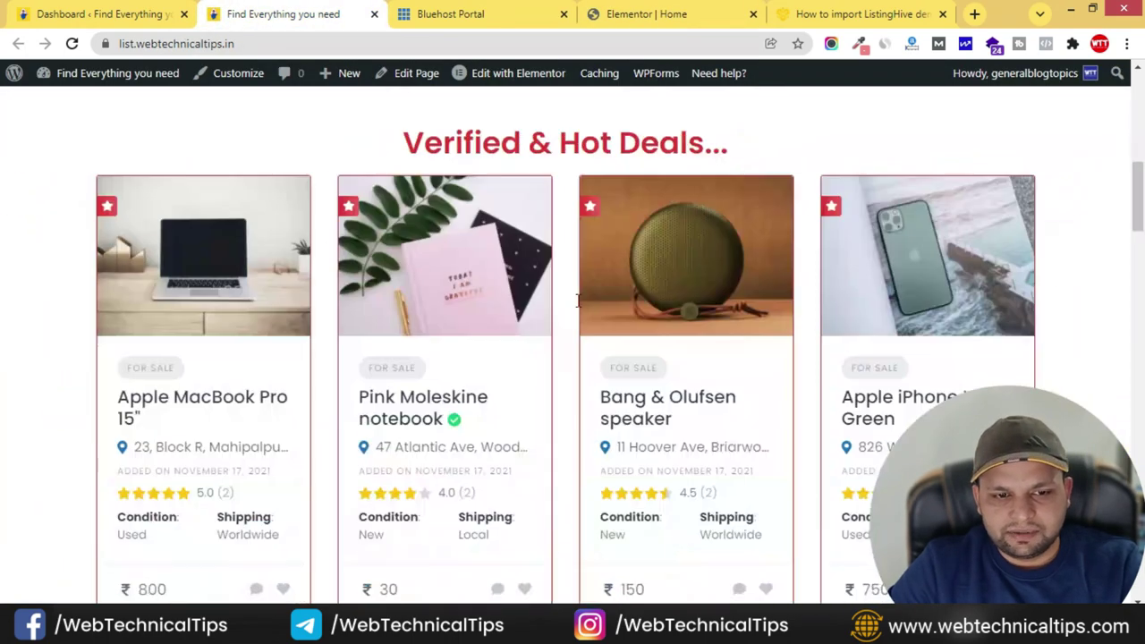
pyautogui.moveTo(463, 343); pyautogui.dragTo(774, 358)
pyautogui.scroll(-8, 652, 337)
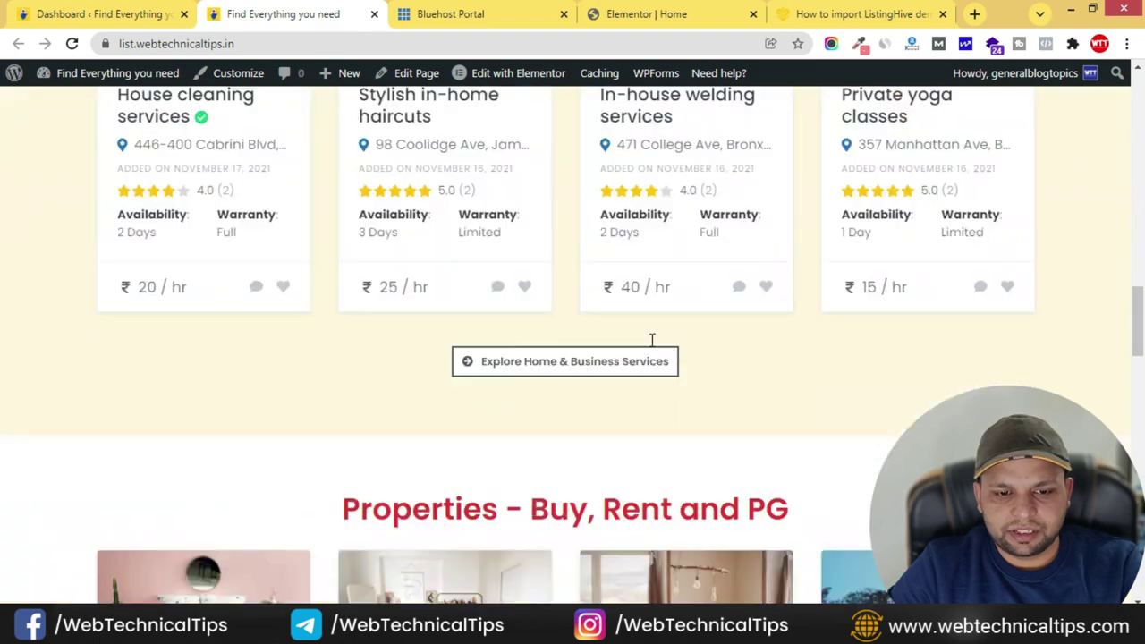
pyautogui.moveTo(463, 175); pyautogui.dragTo(953, 178)
pyautogui.scroll(-5, 581, 322)
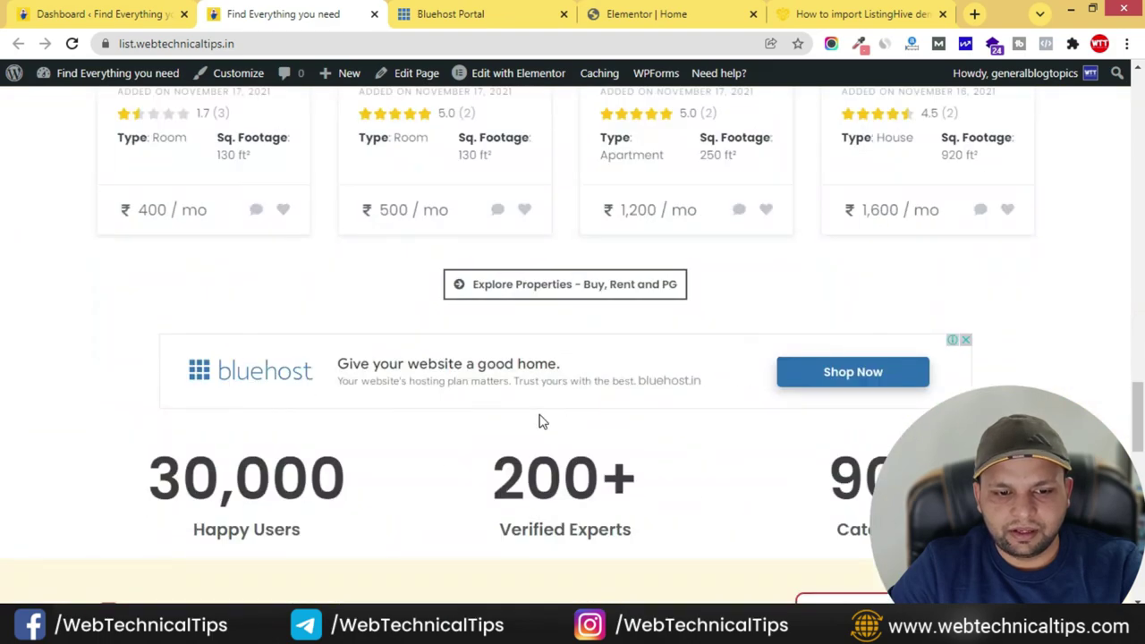
pyautogui.scroll(-5, 541, 421)
pyautogui.scroll(20, 542, 417)
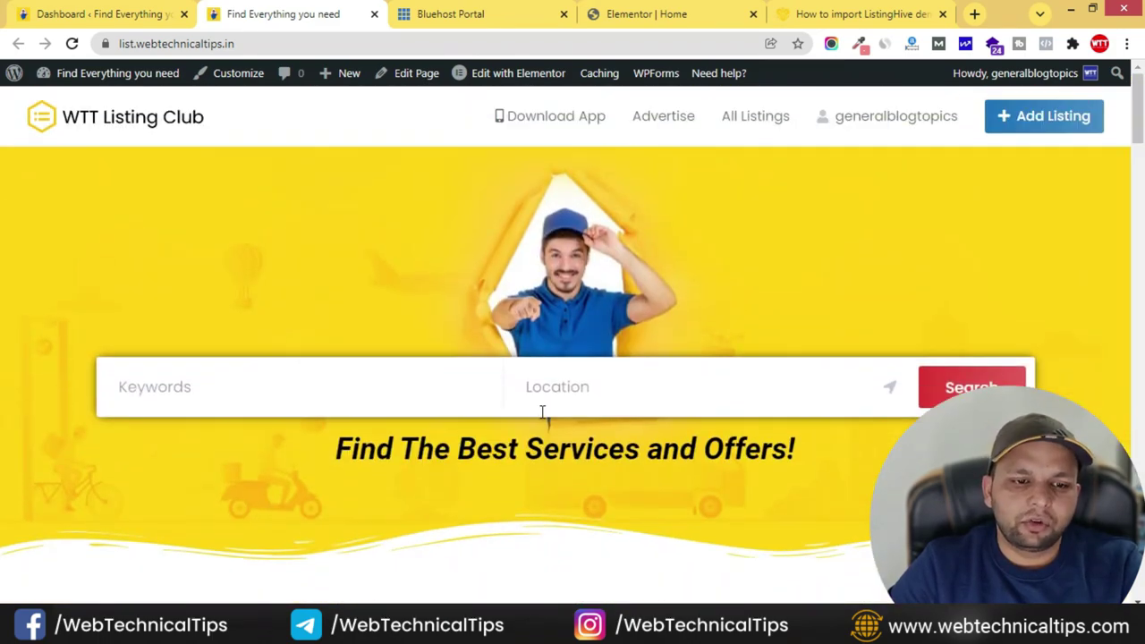
pyautogui.scroll(-4, 511, 360)
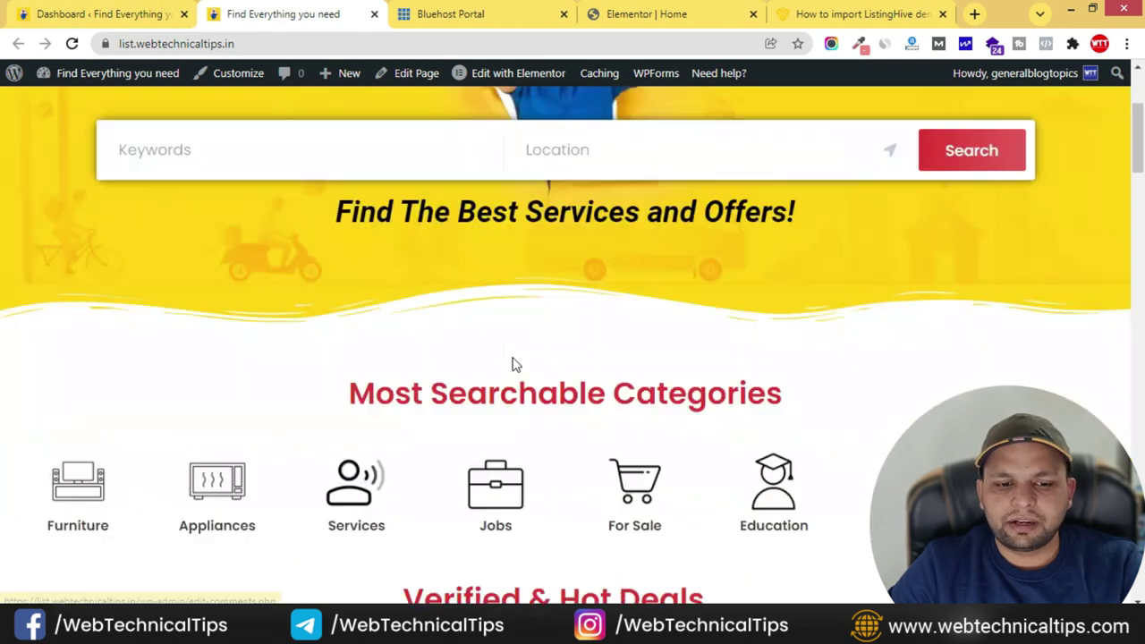
pyautogui.moveTo(419, 295); pyautogui.dragTo(677, 291)
pyautogui.click(711, 291)
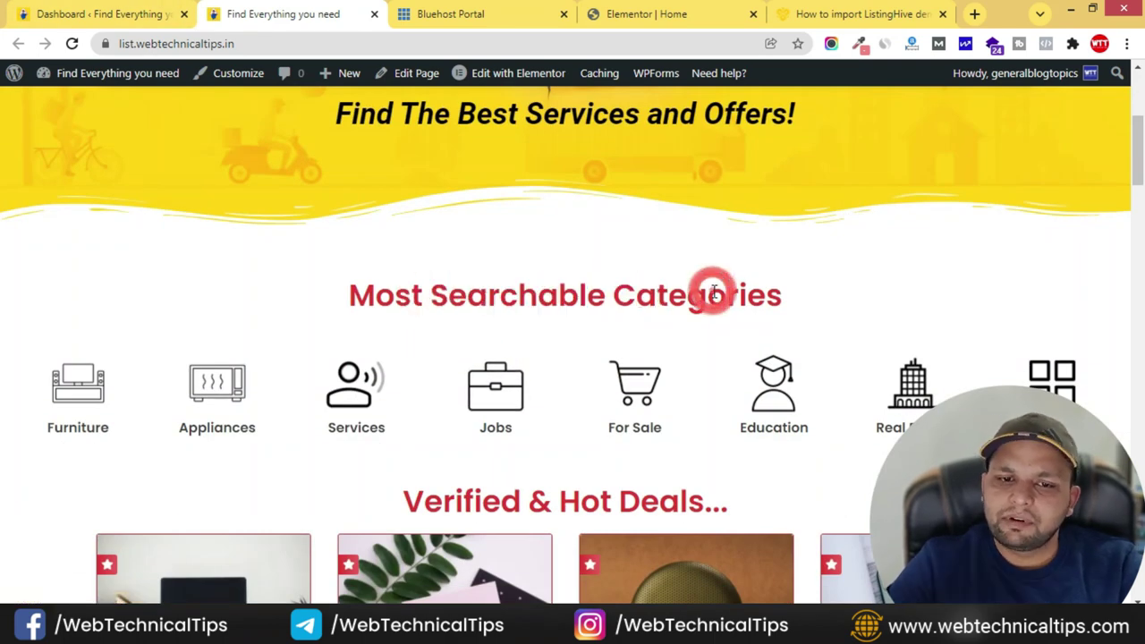
pyautogui.click(858, 43)
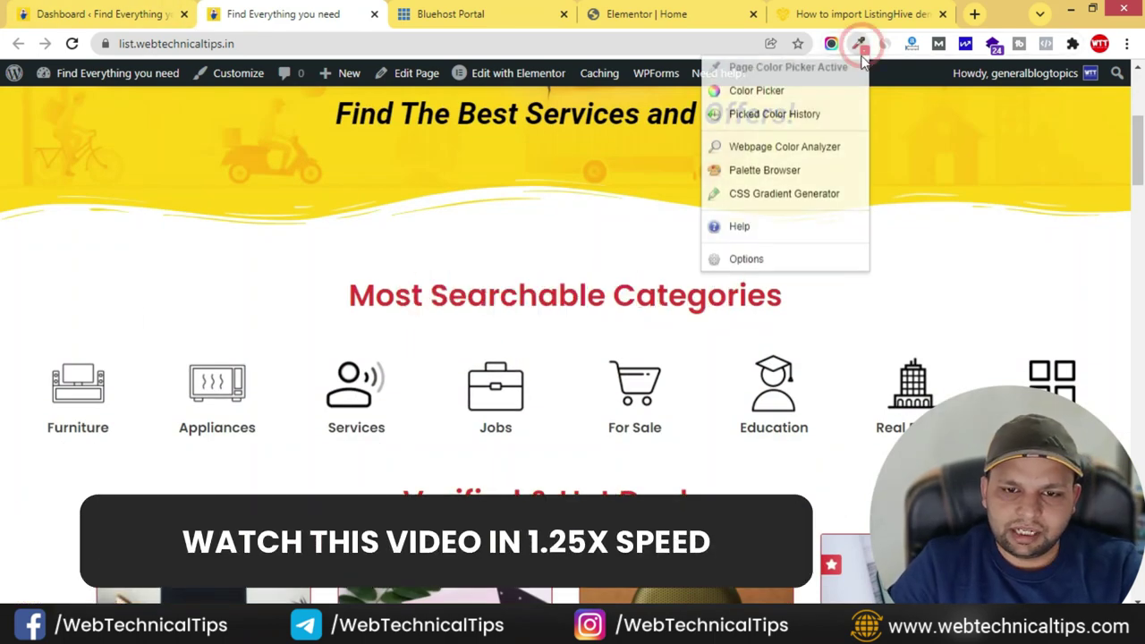
pyautogui.scroll(1, 692, 333)
pyautogui.click(691, 337)
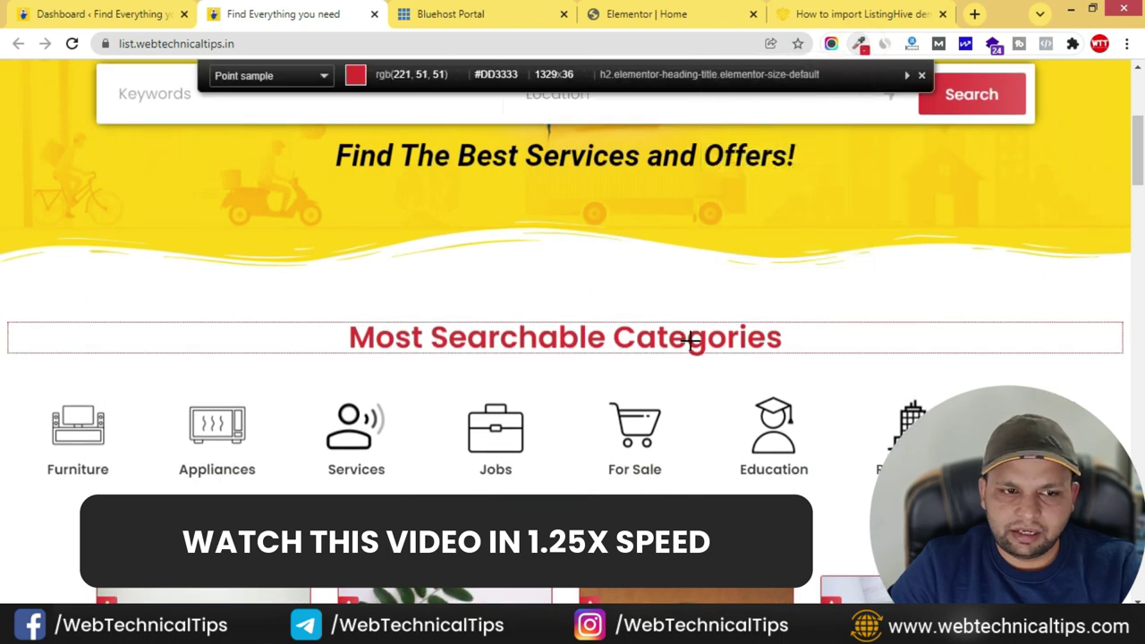
pyautogui.click(691, 340)
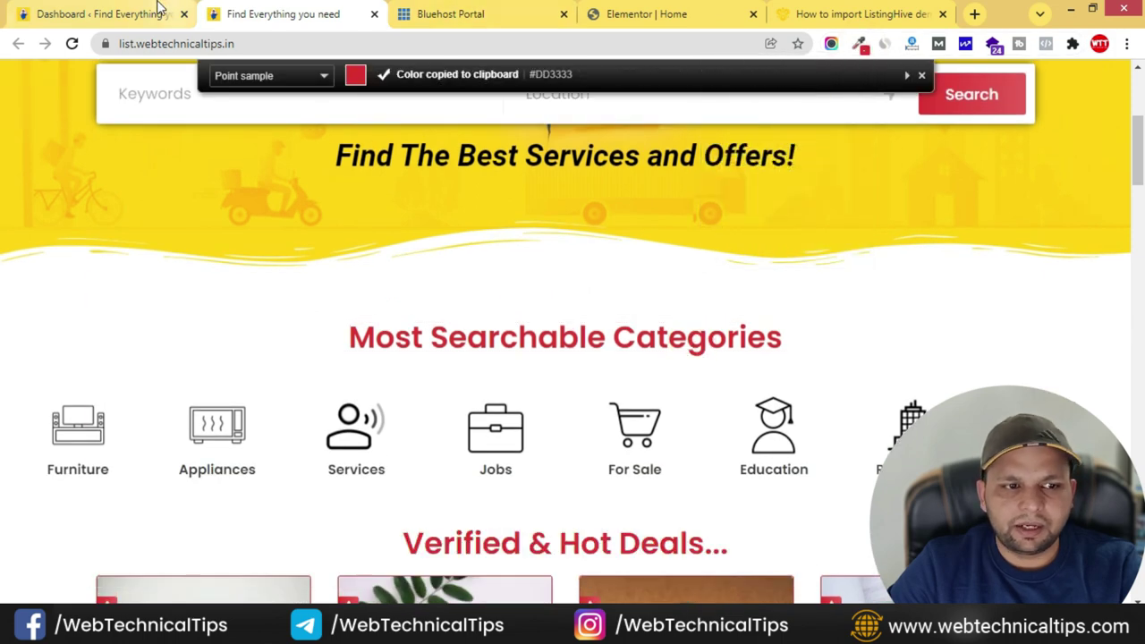
# - Set the Primary global colour to #DD3333 and save the site settings
pyautogui.click(154, 9)
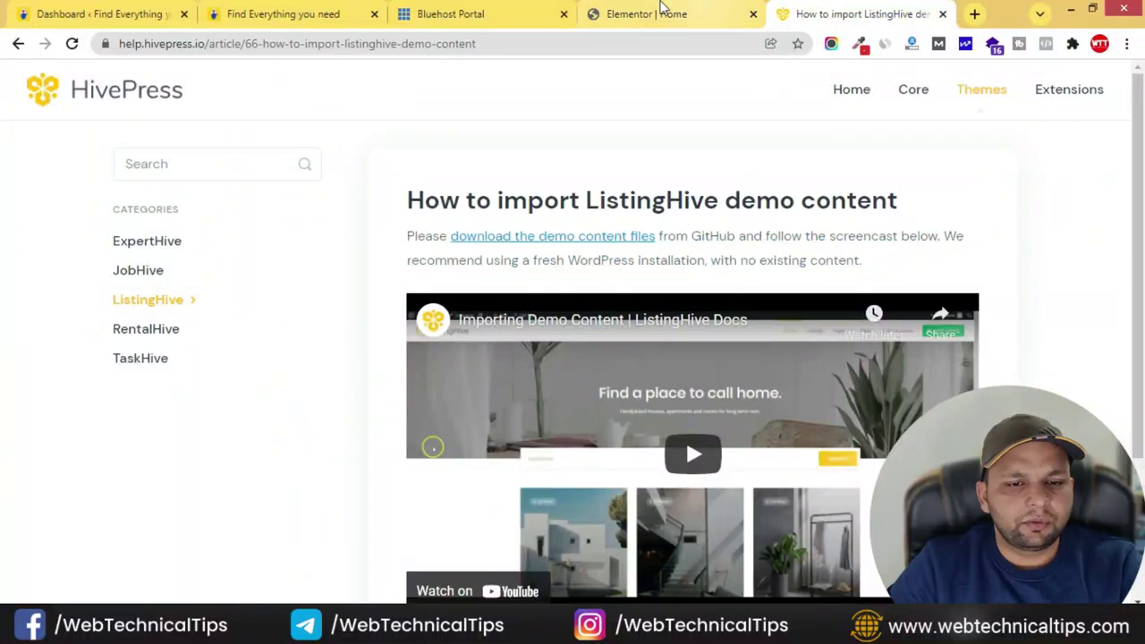
pyautogui.click(662, 14)
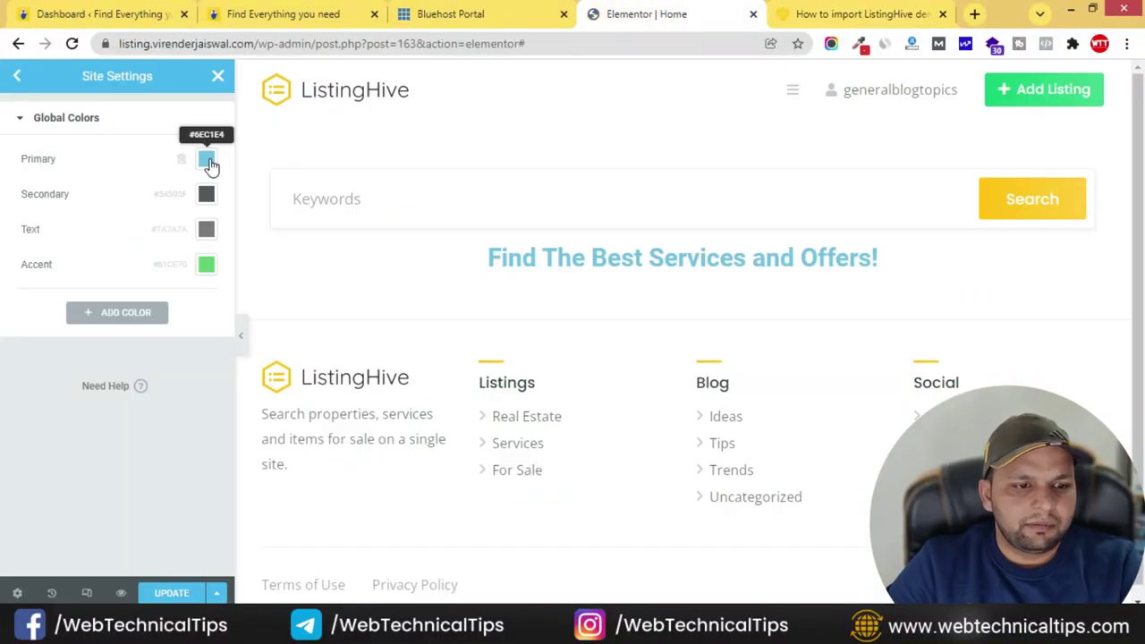
pyautogui.click(206, 158)
pyautogui.hotkey('ctrl', 'v')
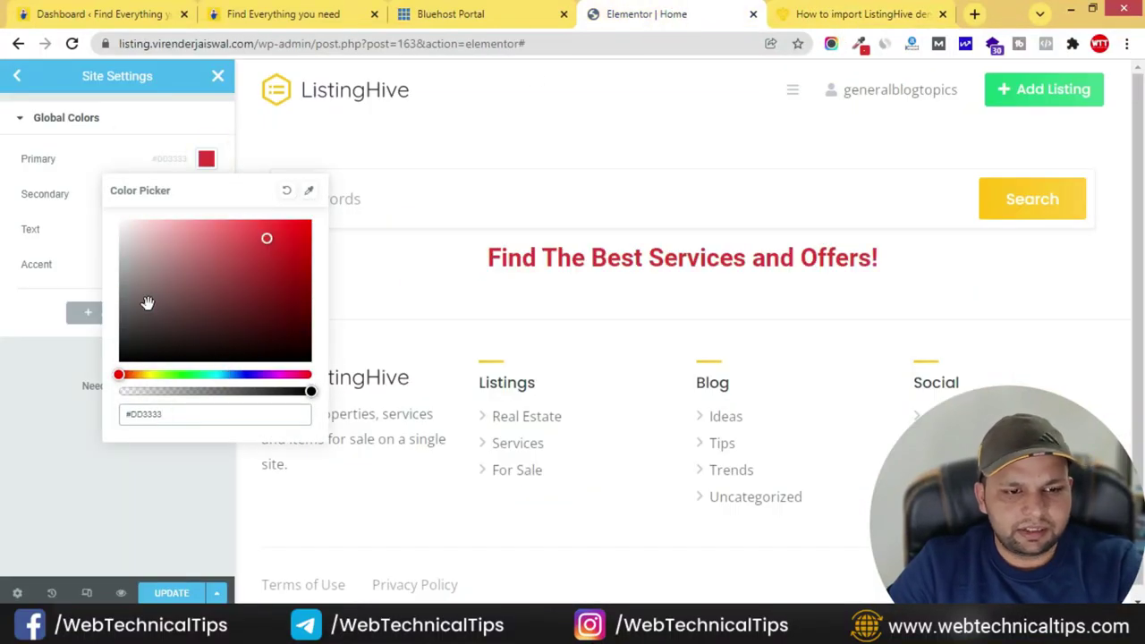
pyautogui.click(151, 156)
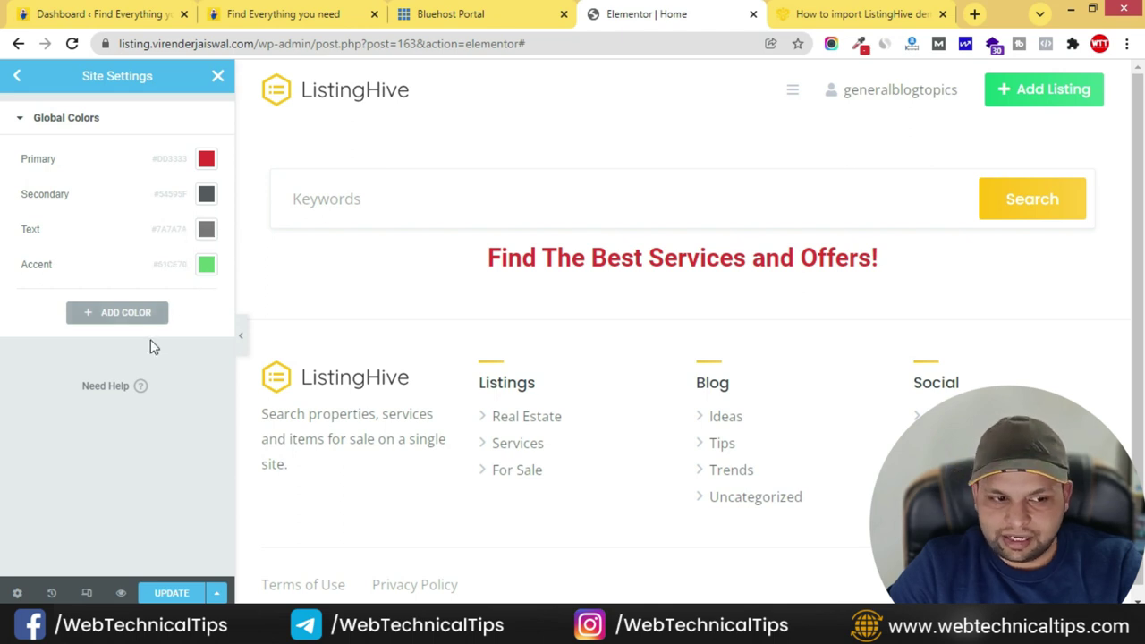
pyautogui.click(170, 592)
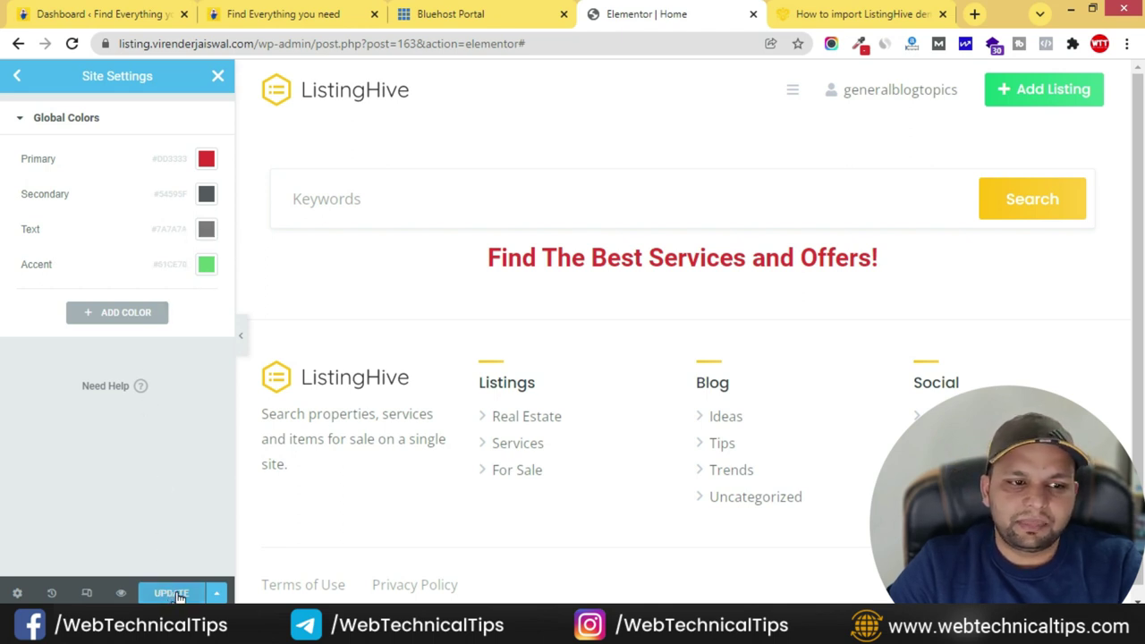
pyautogui.click(15, 77)
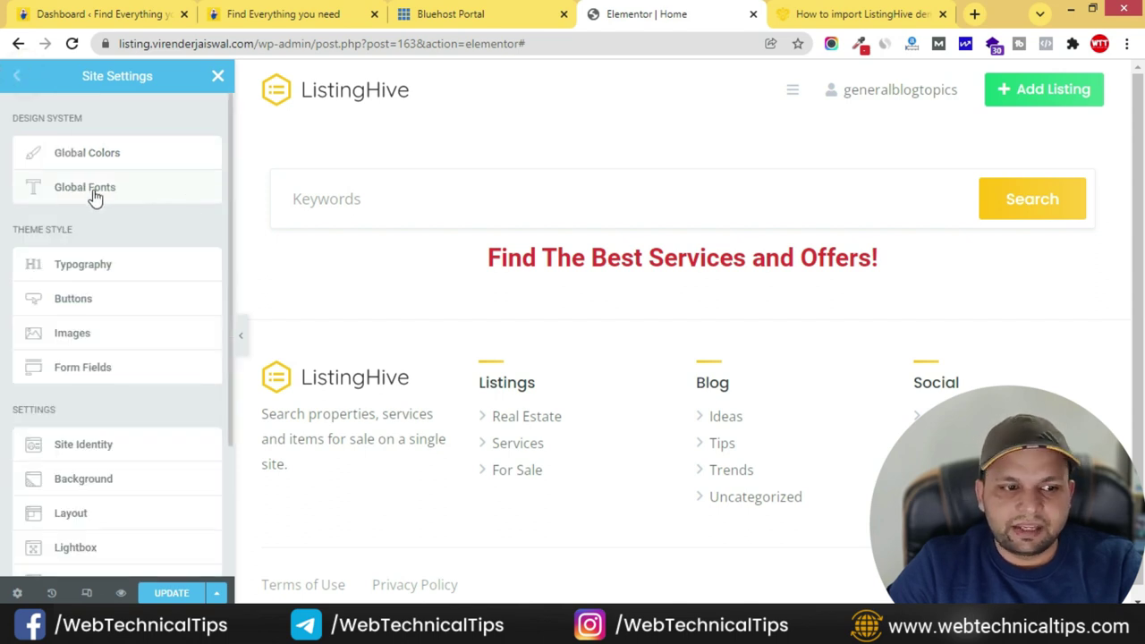
# - Set the Primary and Secondary global fonts to Poppins
pyautogui.click(139, 194)
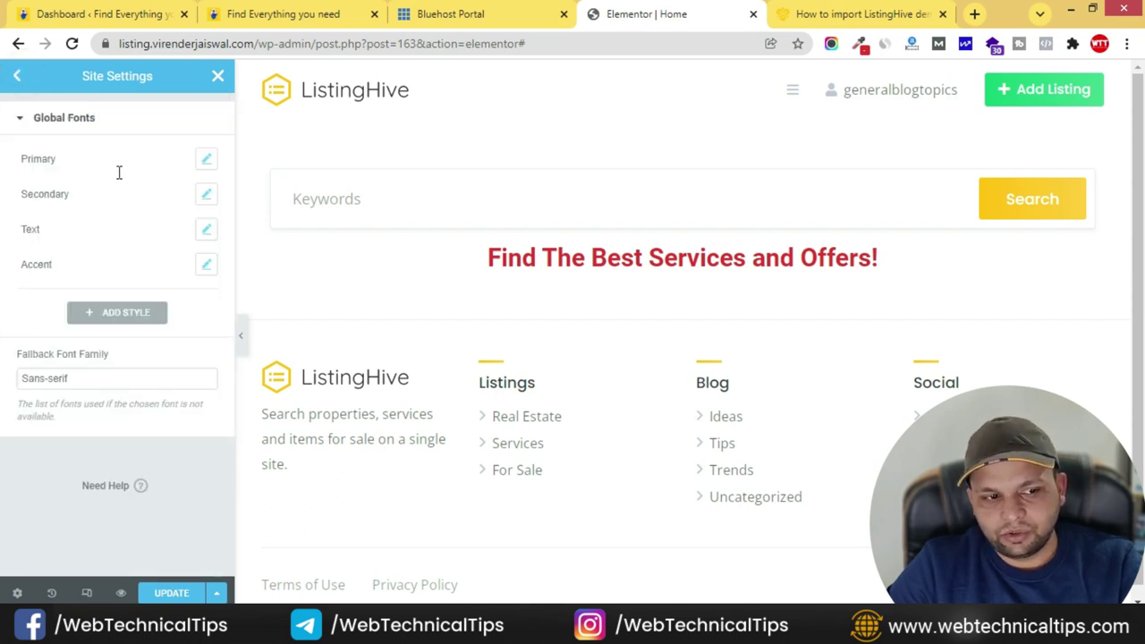
pyautogui.click(207, 162)
pyautogui.click(167, 236)
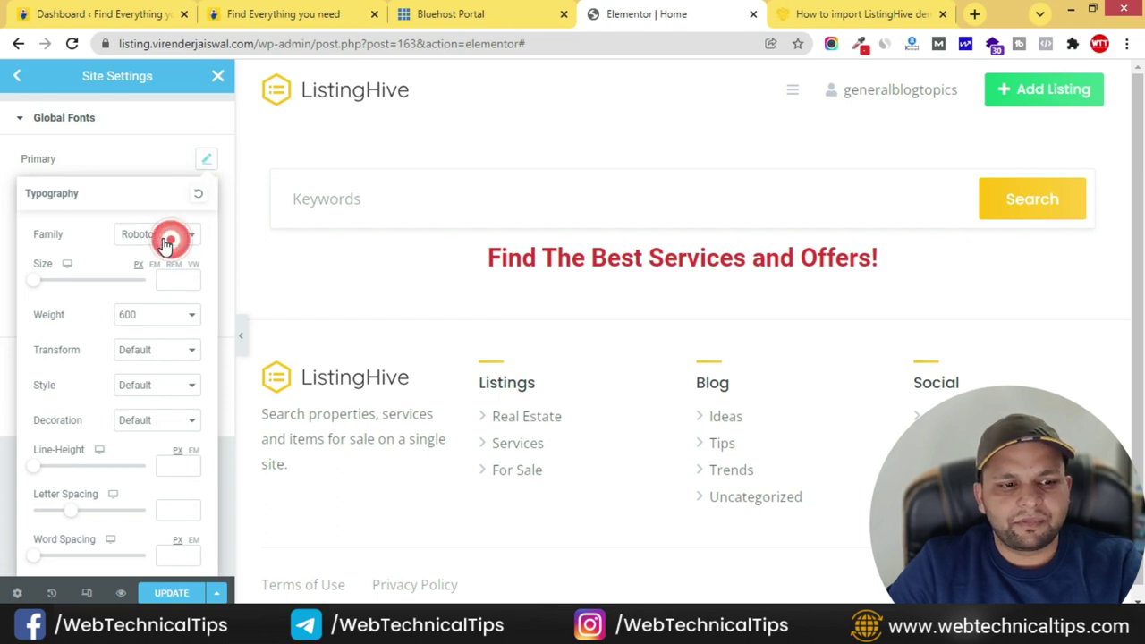
pyautogui.click(131, 260)
pyautogui.write('popp')
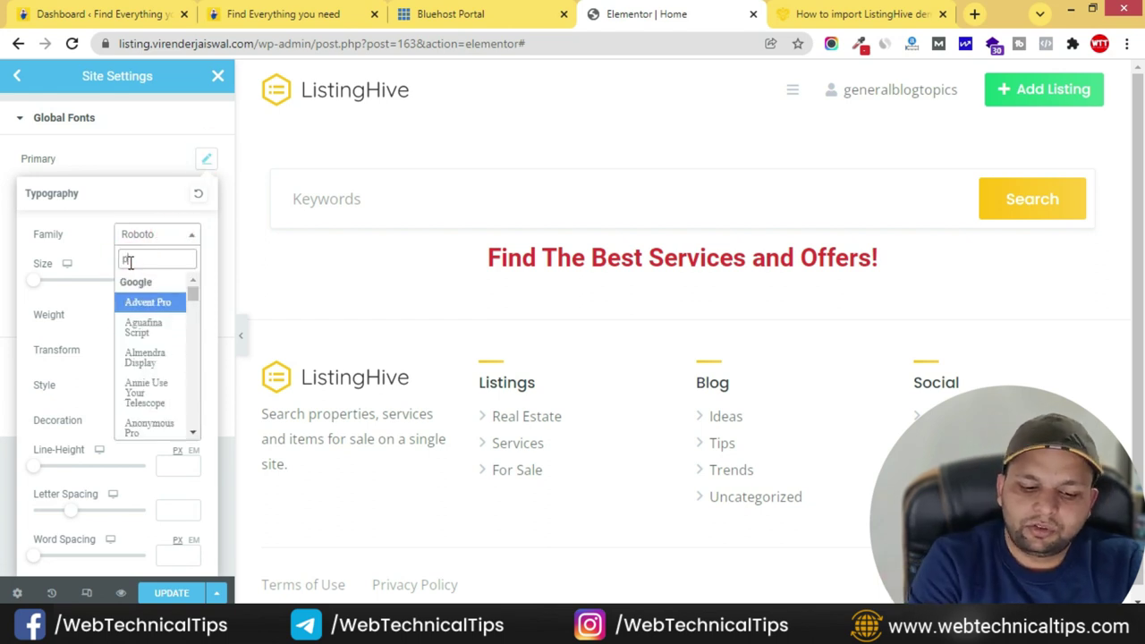
pyautogui.click(139, 302)
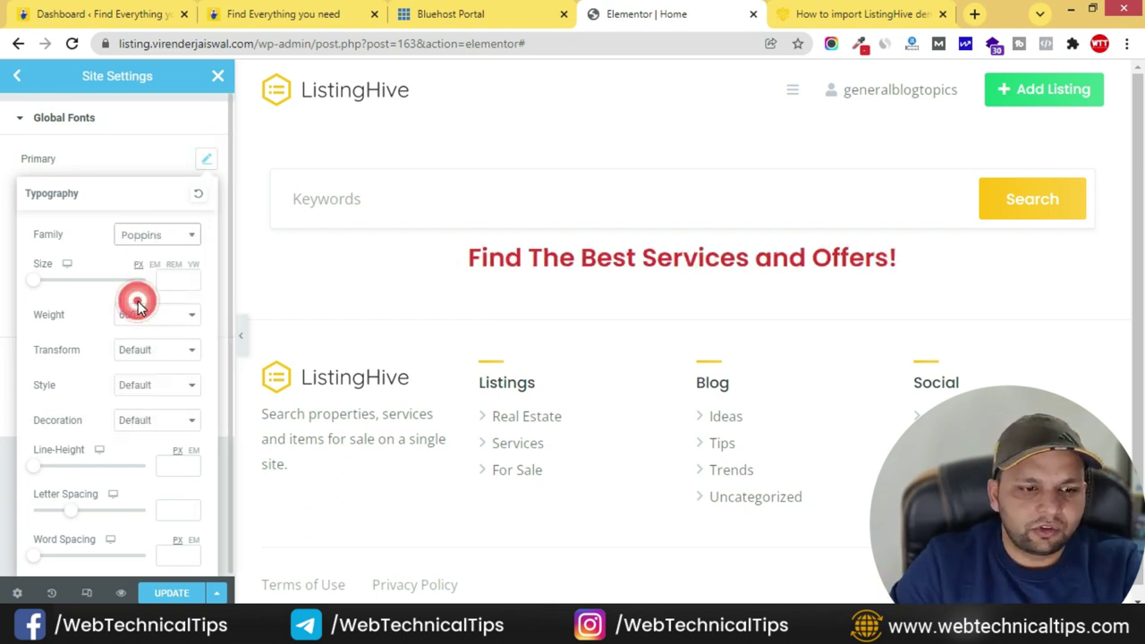
pyautogui.click(206, 161)
pyautogui.click(209, 197)
pyautogui.click(171, 270)
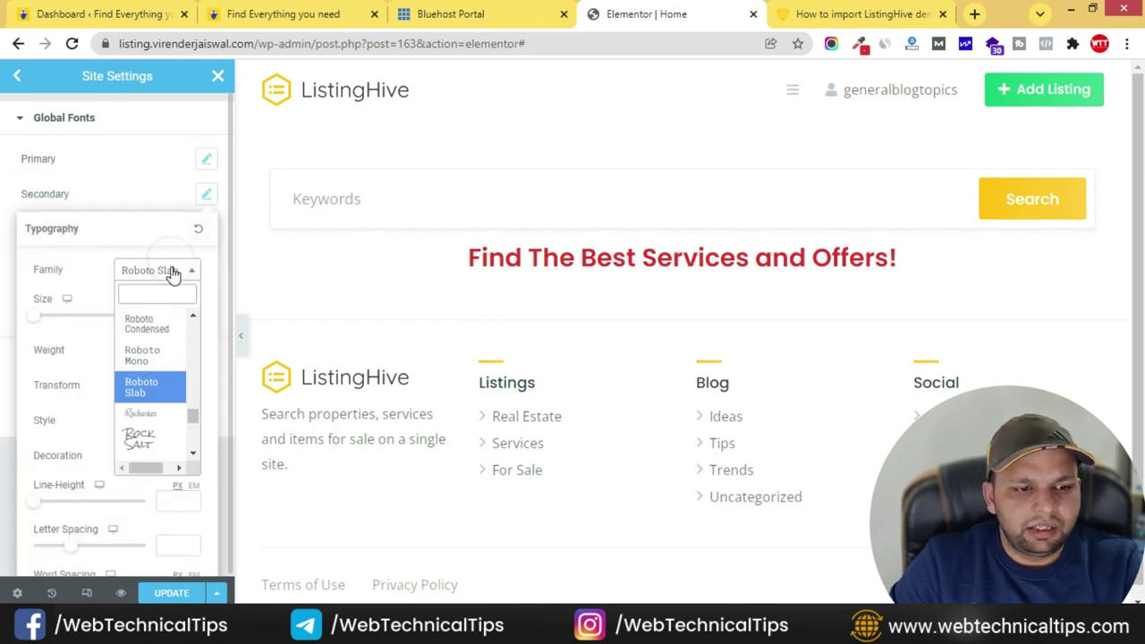
pyautogui.click(153, 299)
pyautogui.write('popp')
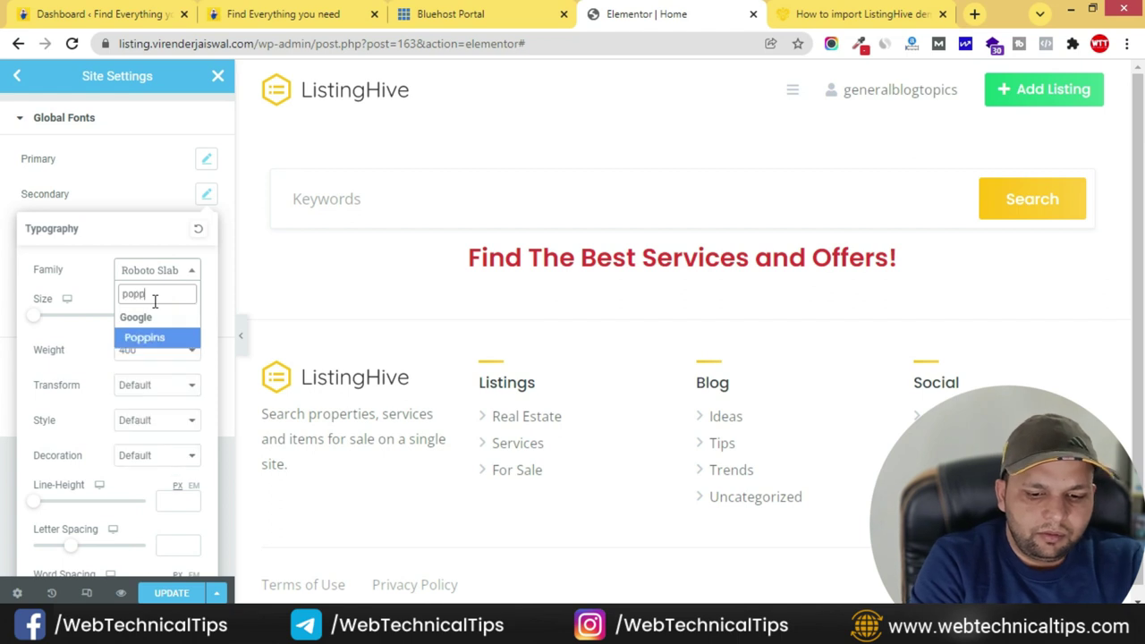
pyautogui.click(145, 338)
pyautogui.click(153, 197)
# - Set the Text and Accent global fonts to Poppins, save, and return to the page editor
pyautogui.click(205, 233)
pyautogui.click(163, 306)
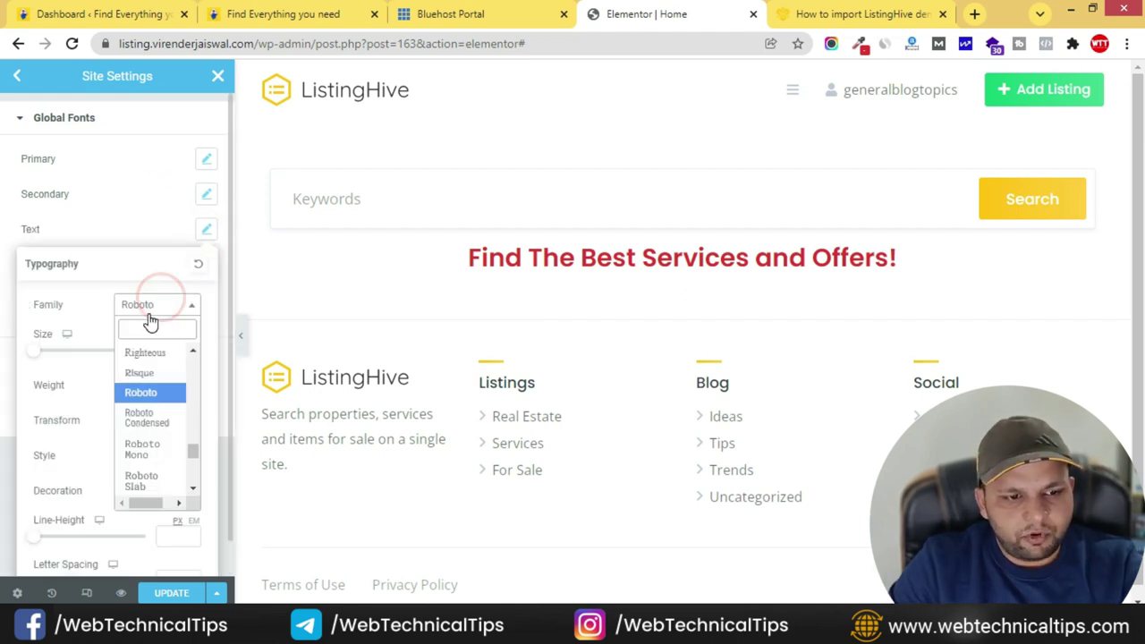
pyautogui.write('poppi')
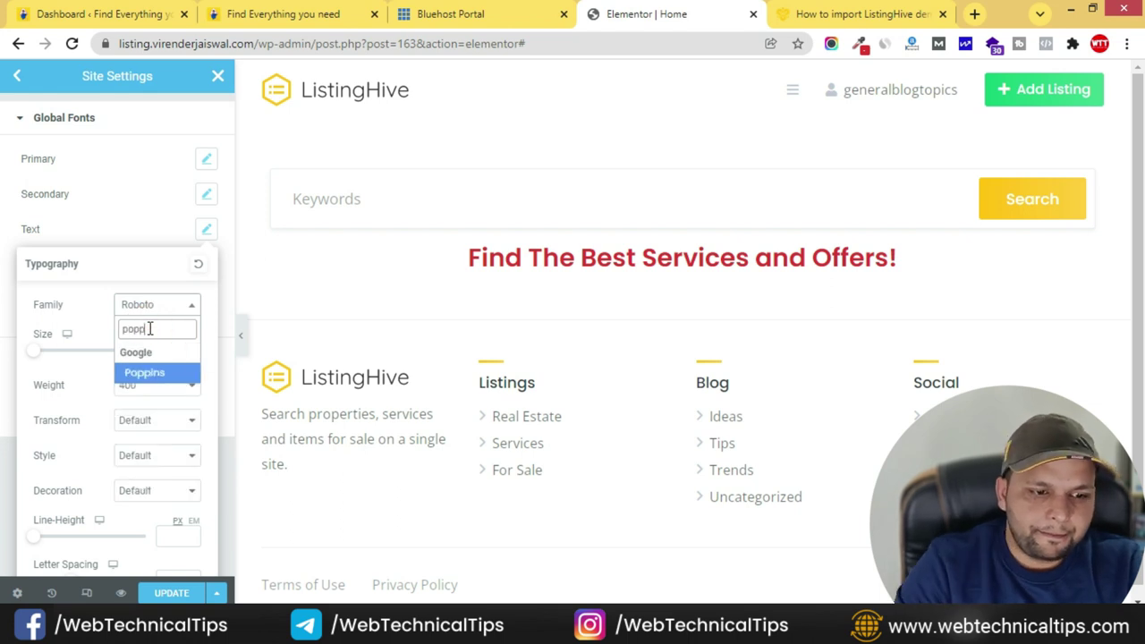
pyautogui.click(148, 374)
pyautogui.click(152, 234)
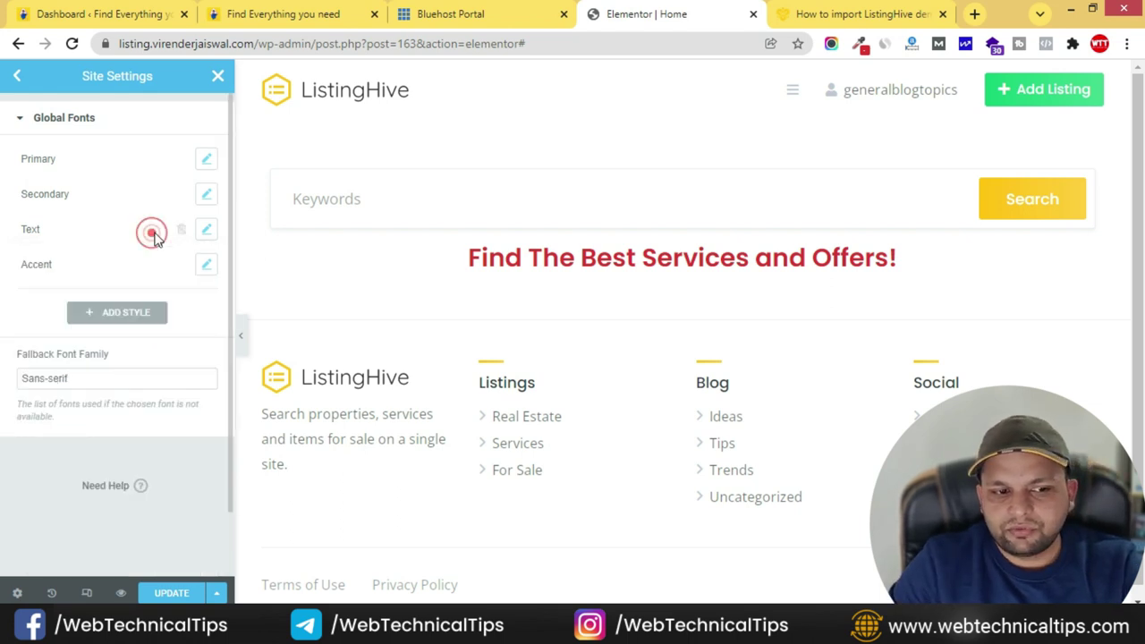
pyautogui.click(205, 264)
pyautogui.click(146, 343)
pyautogui.click(146, 363)
pyautogui.write('popp')
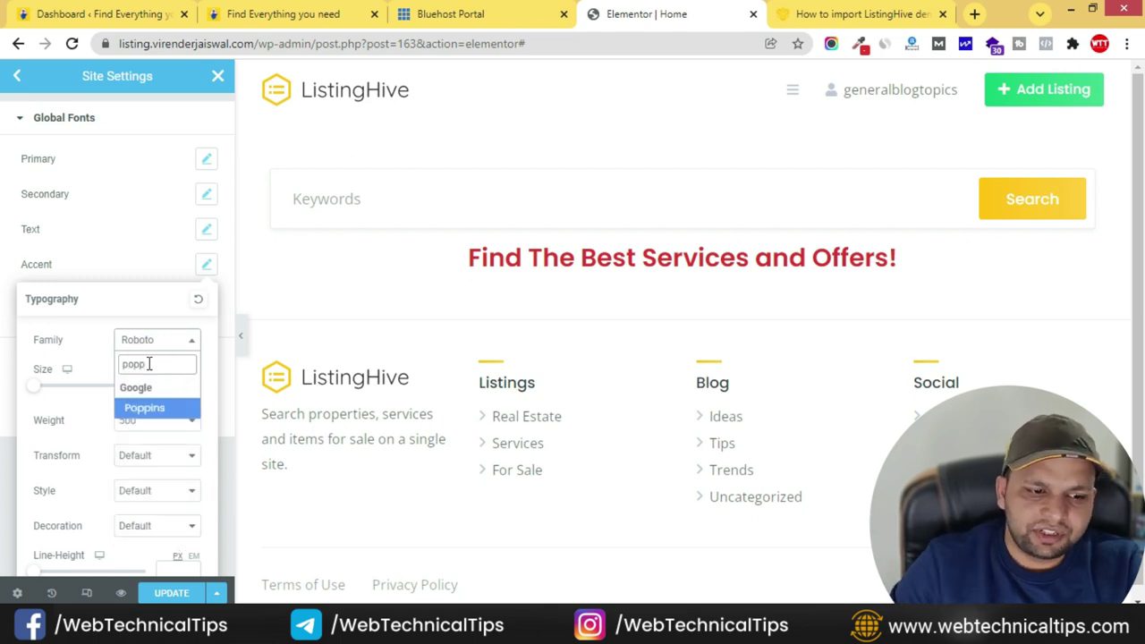
pyautogui.click(149, 407)
pyautogui.click(163, 276)
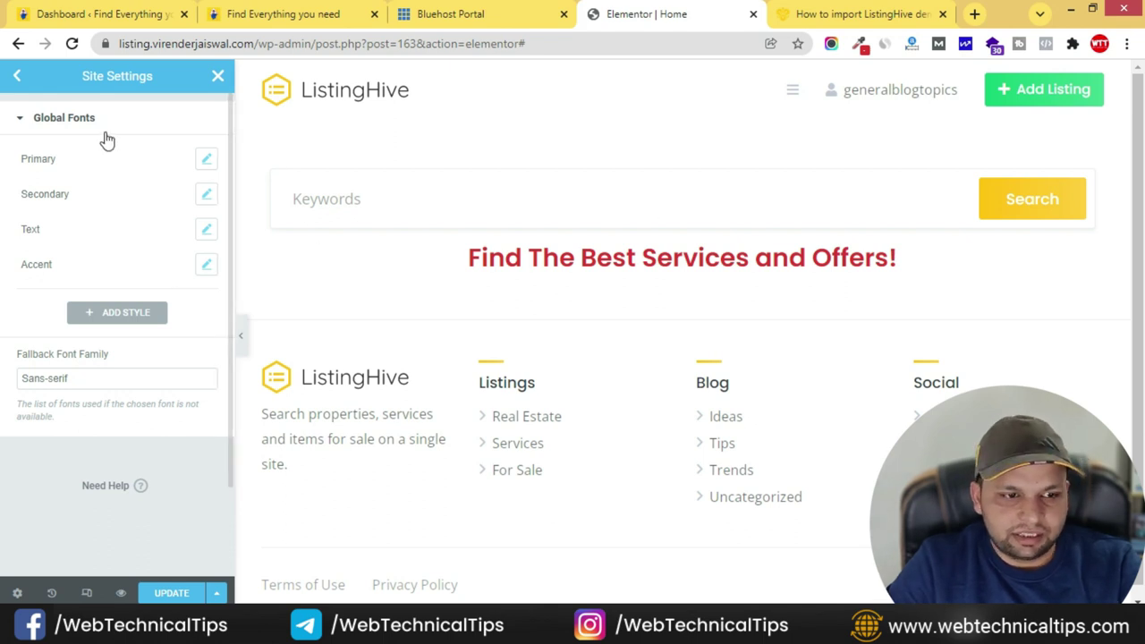
pyautogui.click(173, 595)
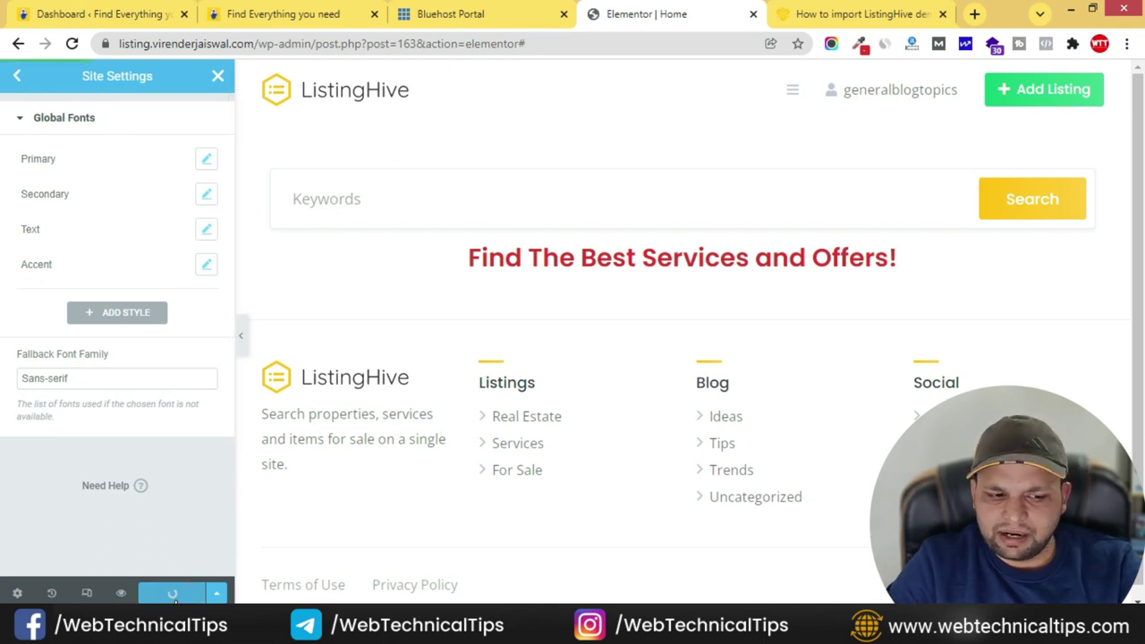
pyautogui.click(217, 76)
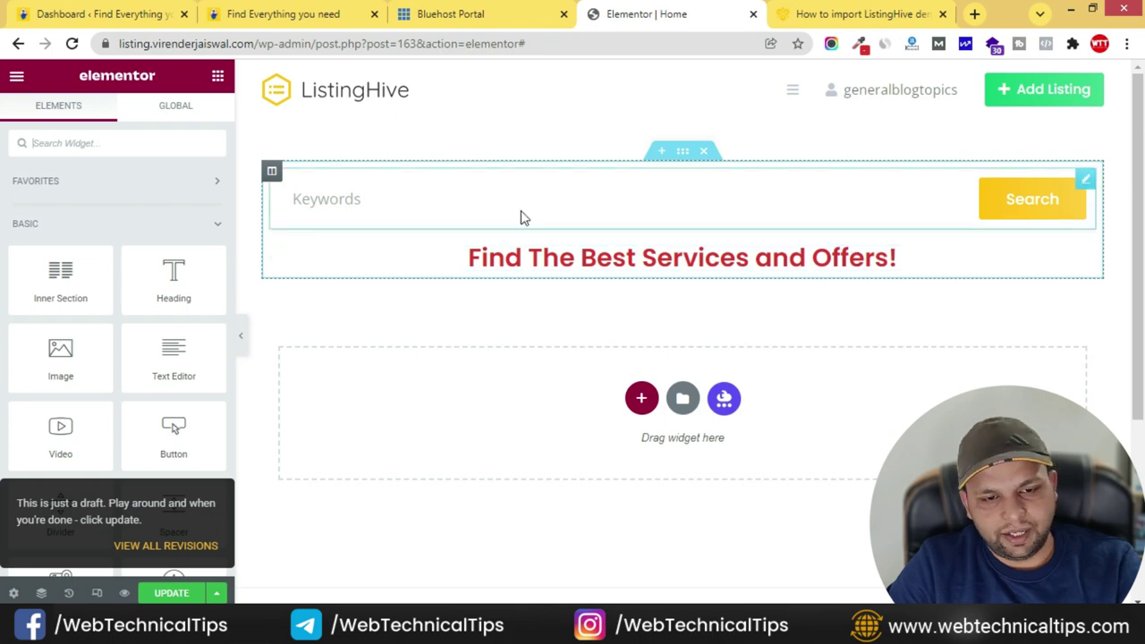
# - Give the search section Full Width content and stretch it across the page
pyautogui.click(269, 14)
pyautogui.scroll(-1, 564, 242)
pyautogui.scroll(4, 307, 266)
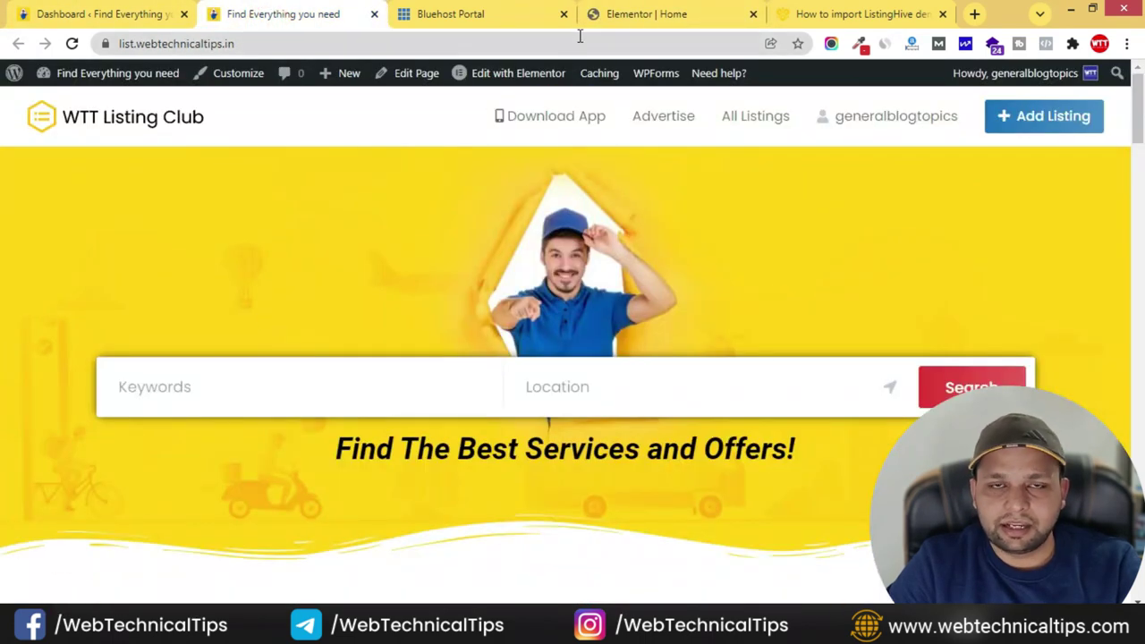
pyautogui.click(631, 14)
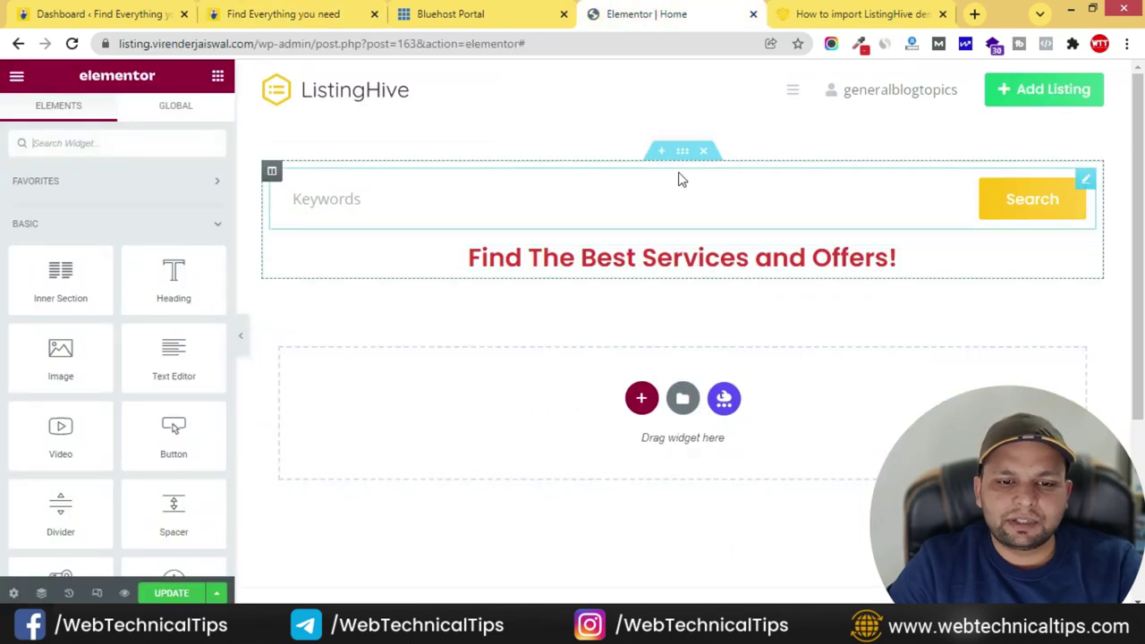
pyautogui.click(682, 154)
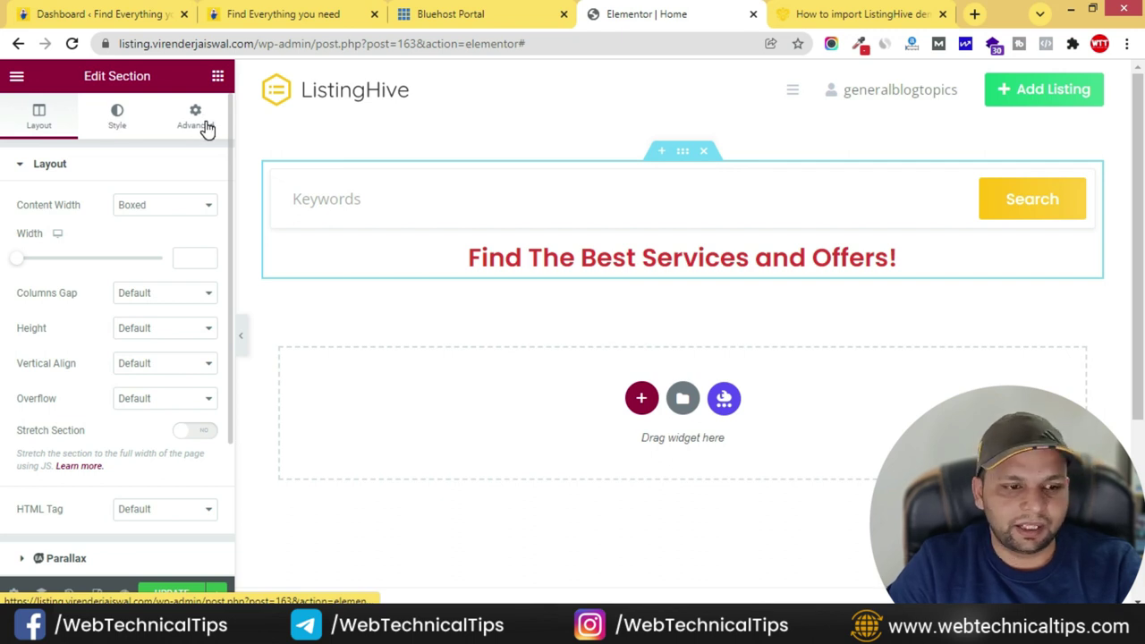
pyautogui.click(163, 205)
pyautogui.click(156, 235)
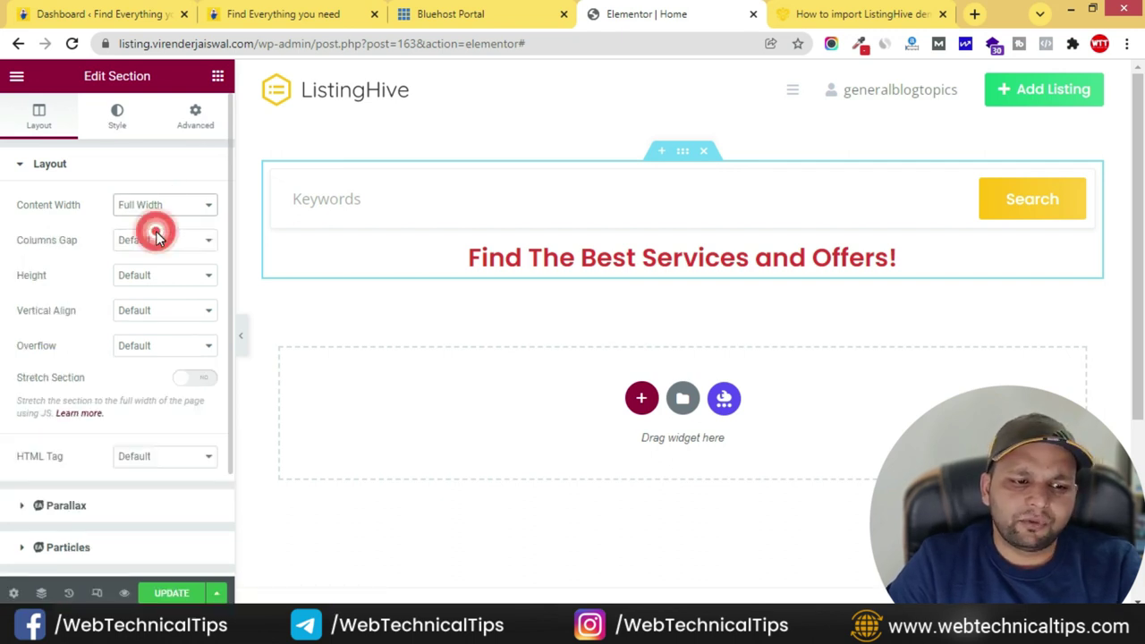
pyautogui.click(205, 383)
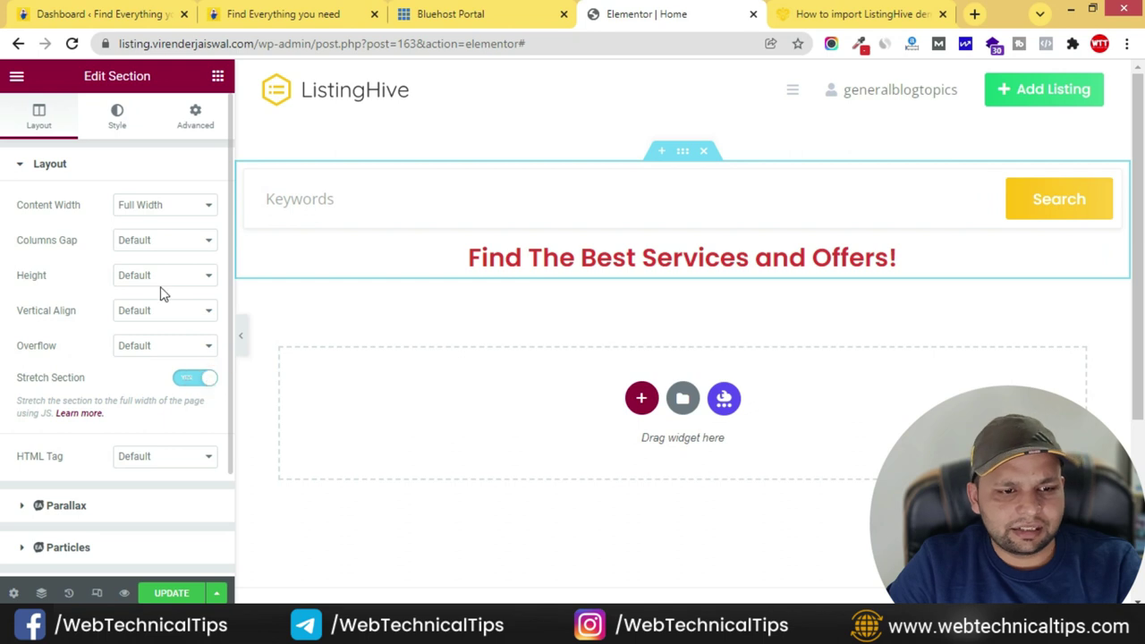
# - Set the section's background type to Classic and start choosing a background image
pyautogui.click(125, 130)
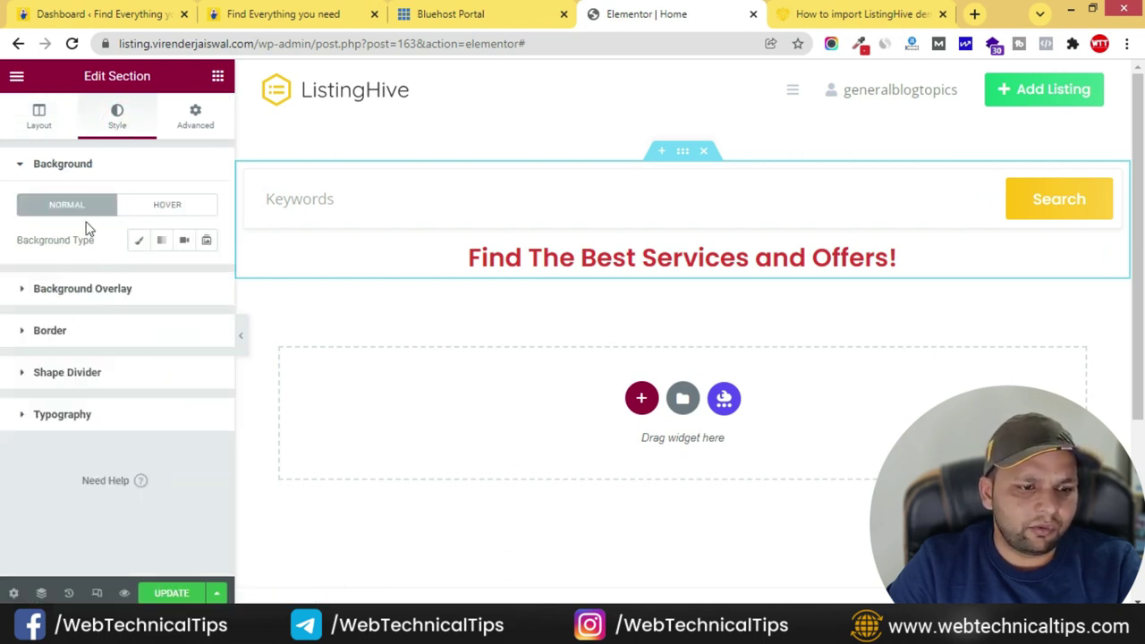
pyautogui.click(139, 243)
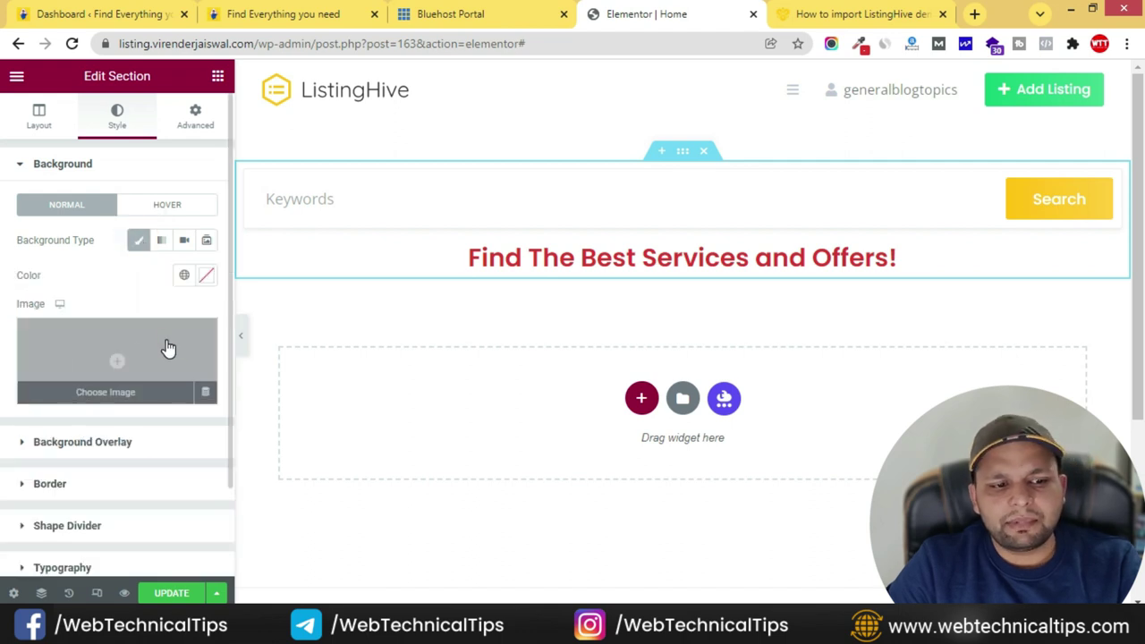
pyautogui.click(169, 348)
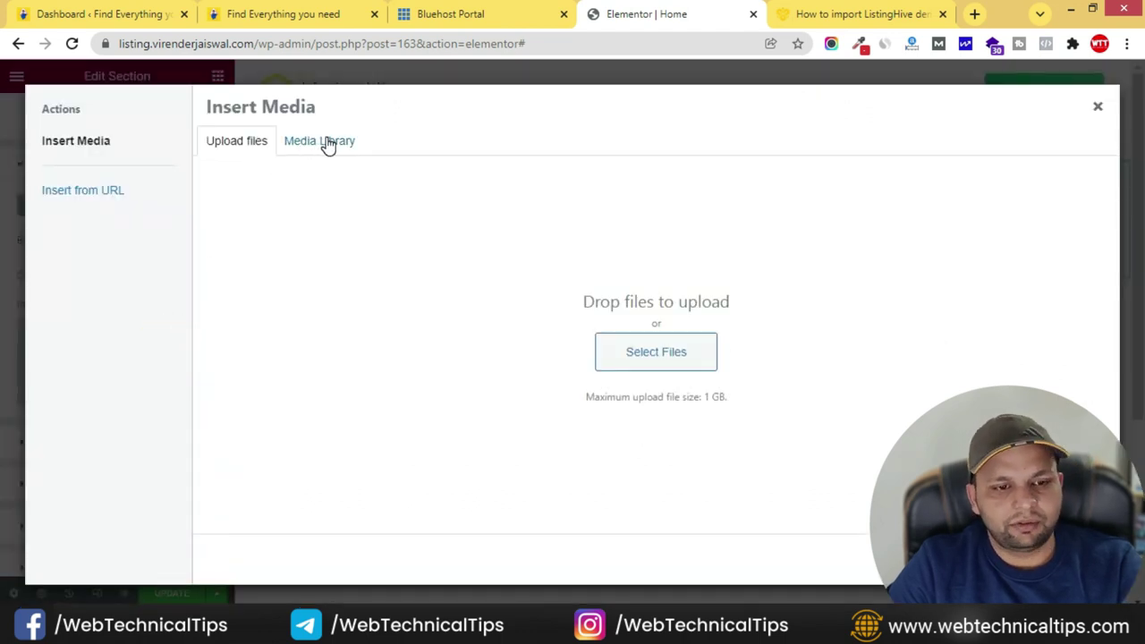
# - Upload hero-opt.jpg from the computer into the Media Library
pyautogui.click(644, 358)
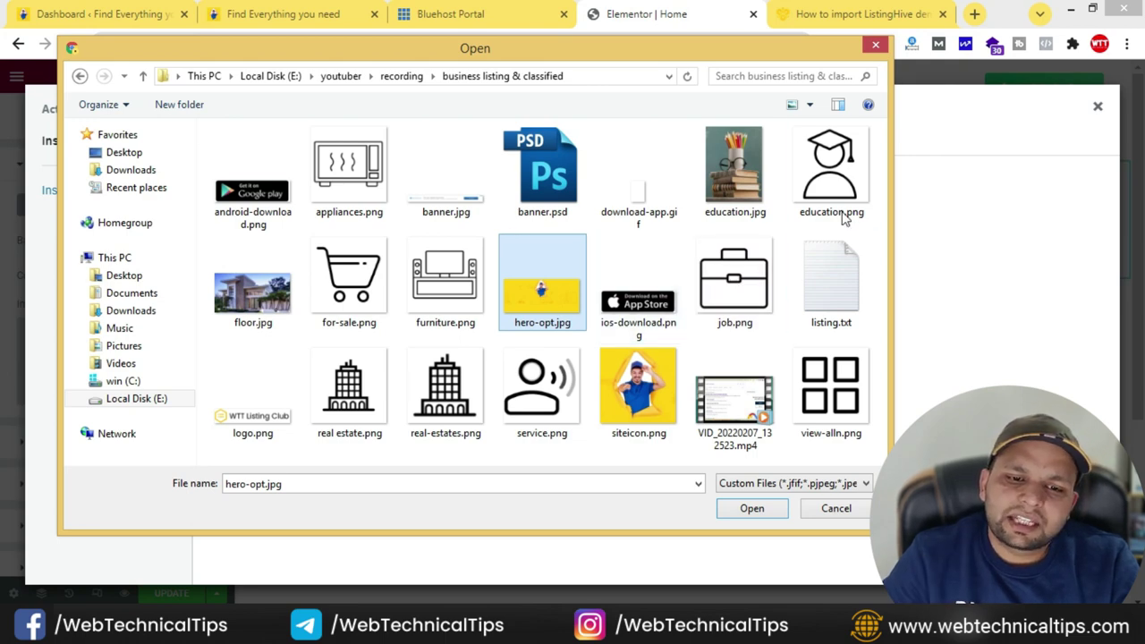
pyautogui.click(763, 512)
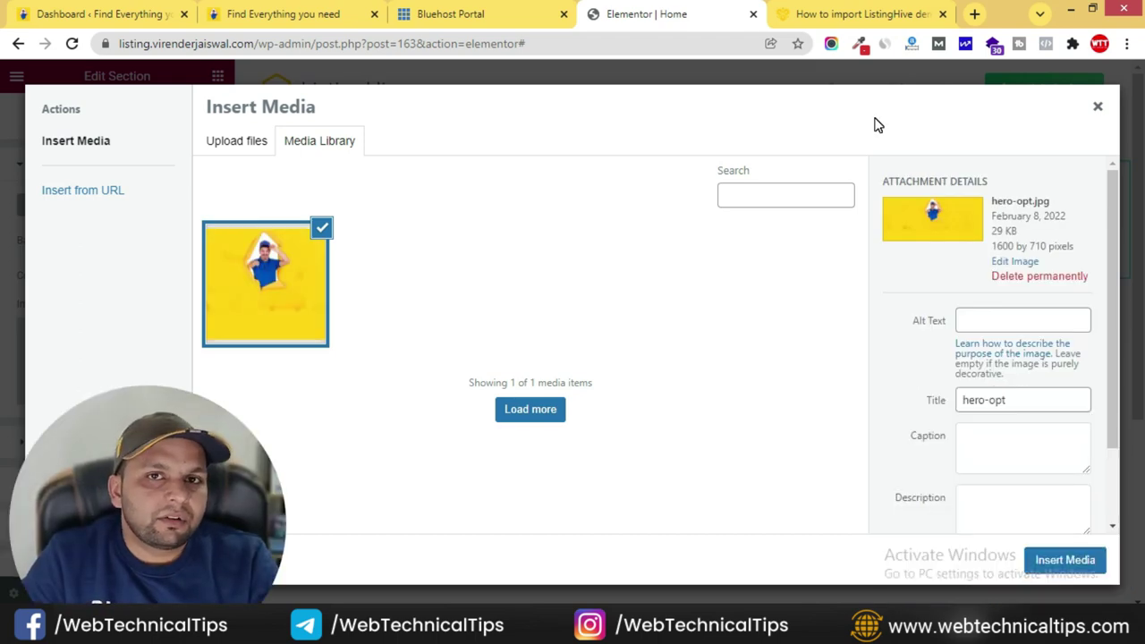
# - Go to tinypng.com in a new browser tab
pyautogui.click(976, 16)
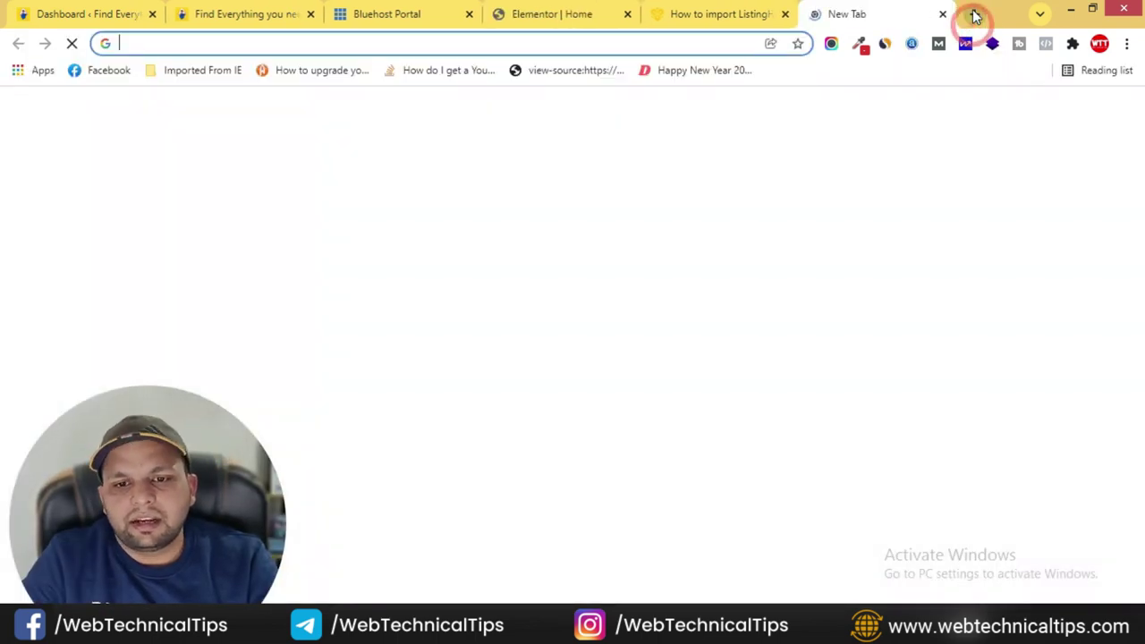
pyautogui.write('tu')
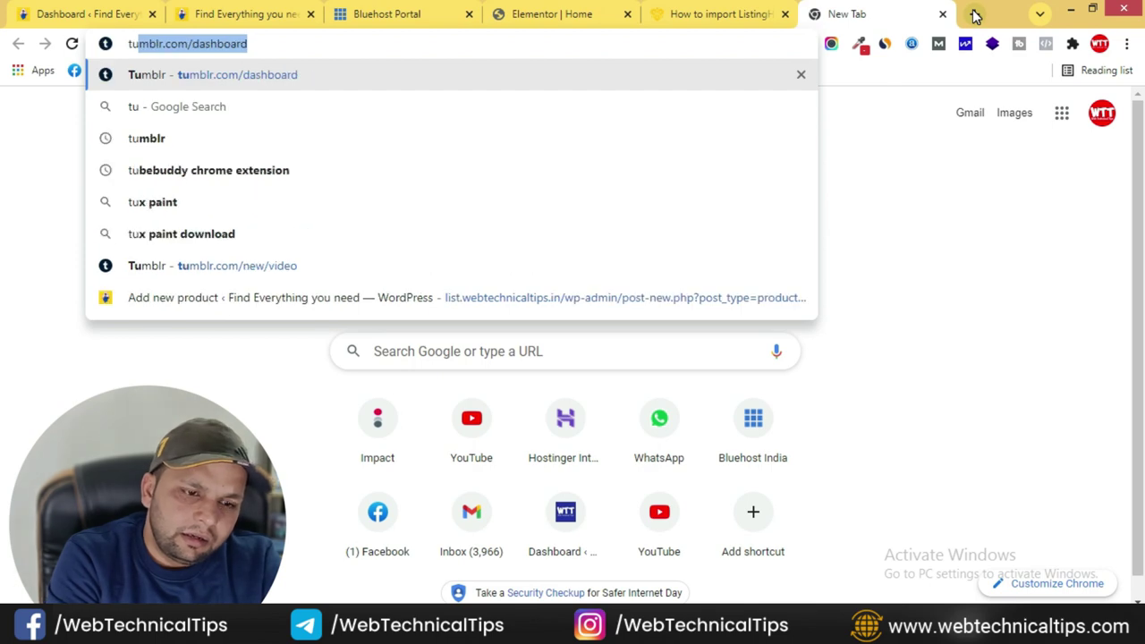
pyautogui.press('BackSpace')
pyautogui.press('BackSpace')
pyautogui.write('inypng.com')
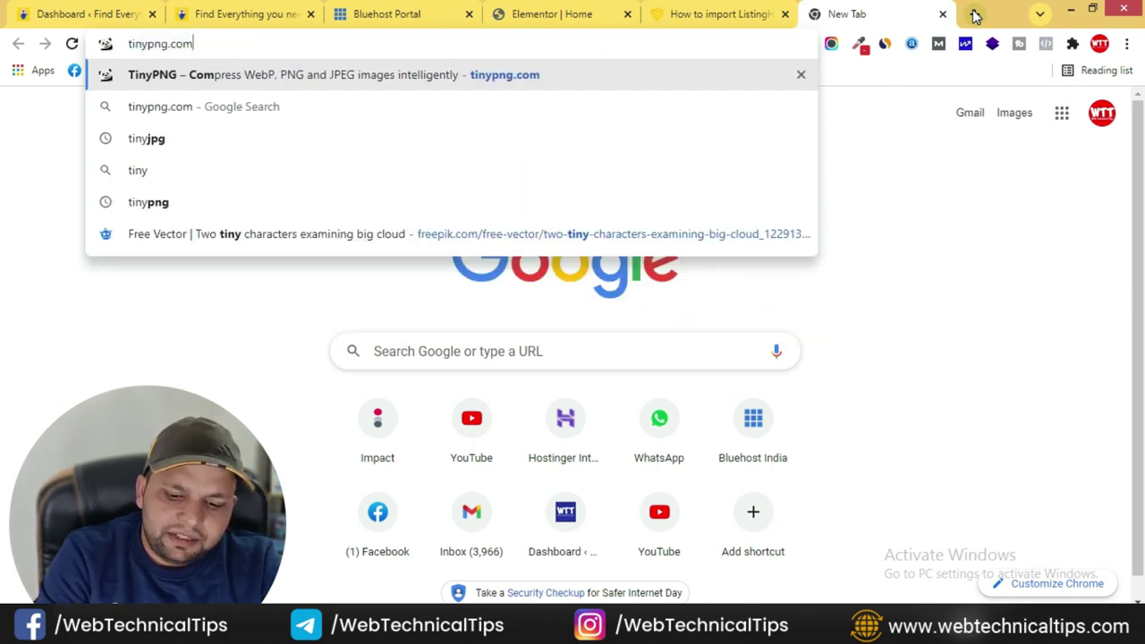
pyautogui.press('Return')
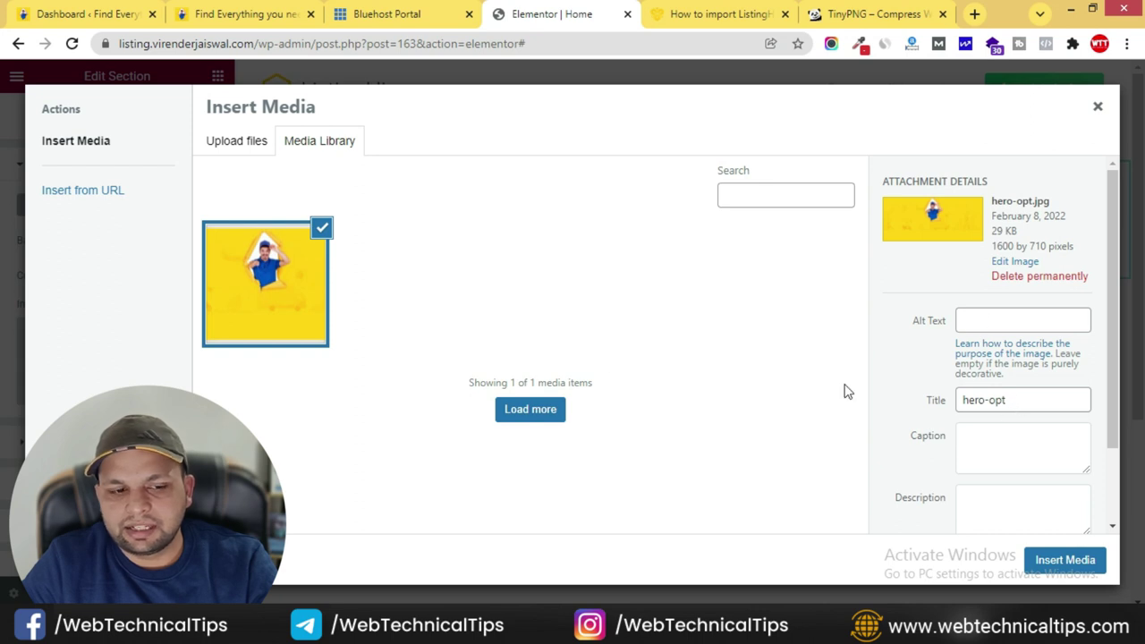
# - Give hero-opt.jpg the alt text 'banner' and insert it as the section background
pyautogui.click(1004, 327)
pyautogui.write('ba')
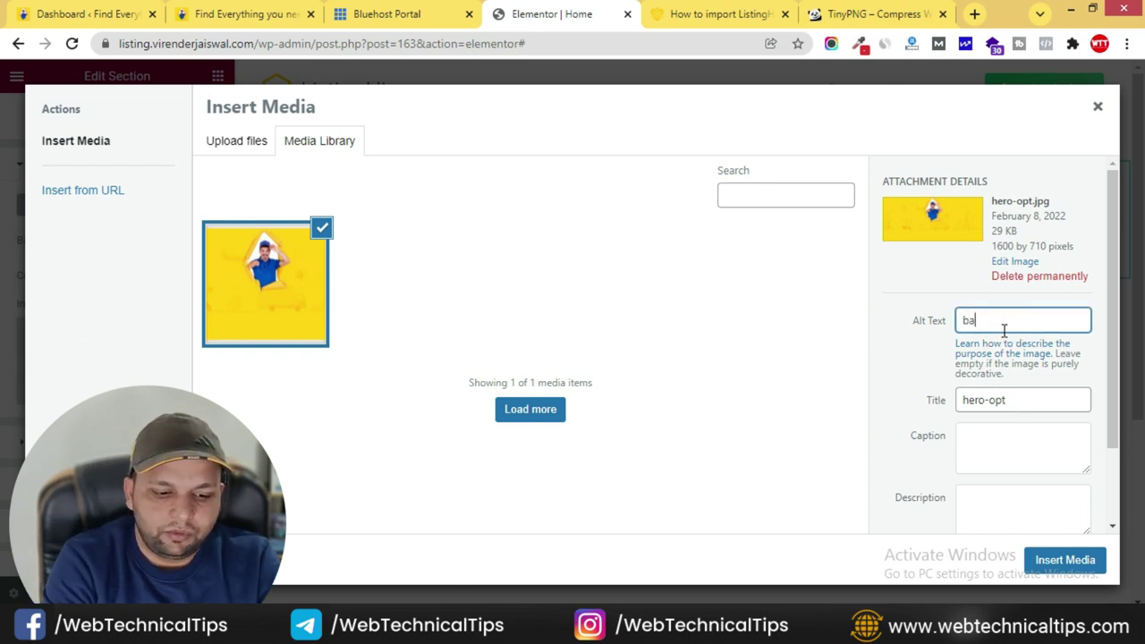
pyautogui.write('nner')
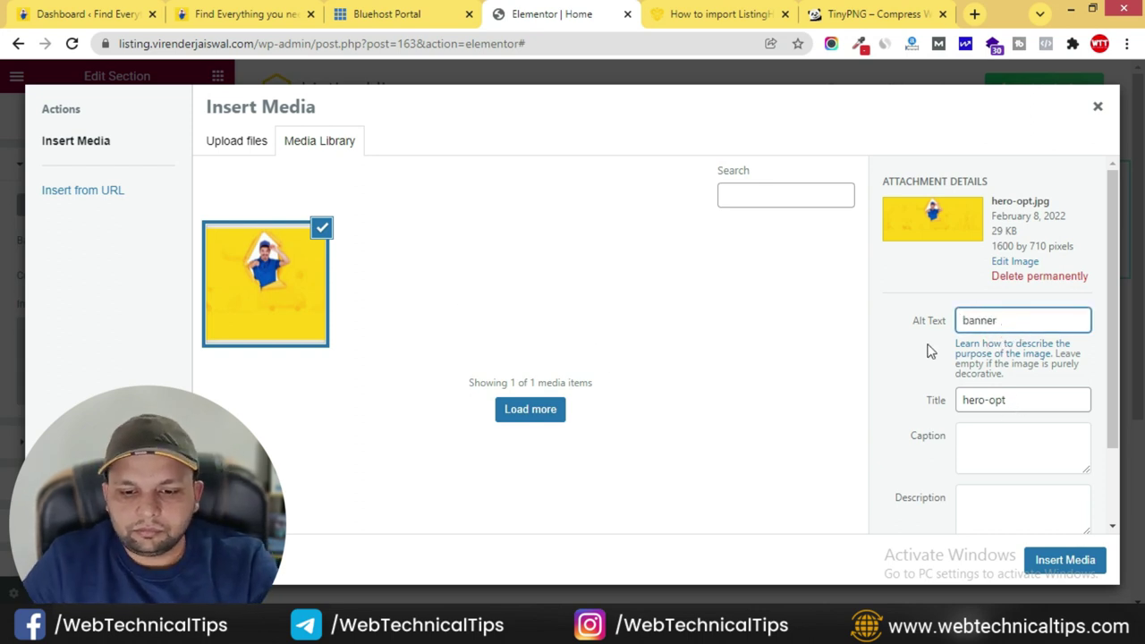
pyautogui.scroll(-2, 1020, 403)
pyautogui.click(1083, 565)
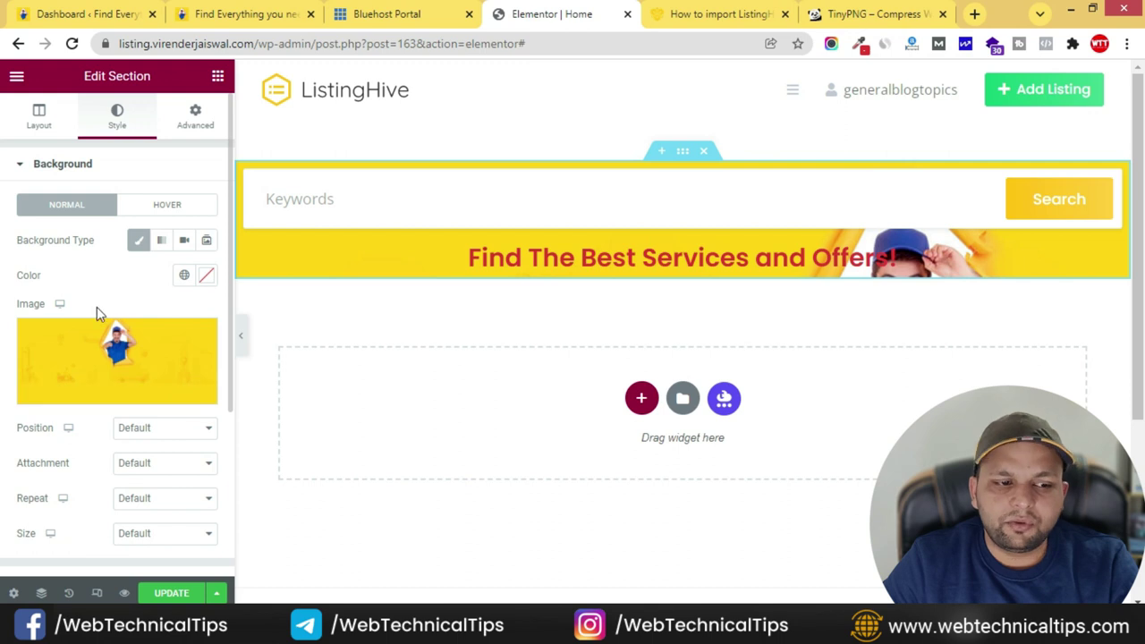
# - Set the background position to Center Center and size to Cover, keeping attachment Default
pyautogui.scroll(-1, 89, 315)
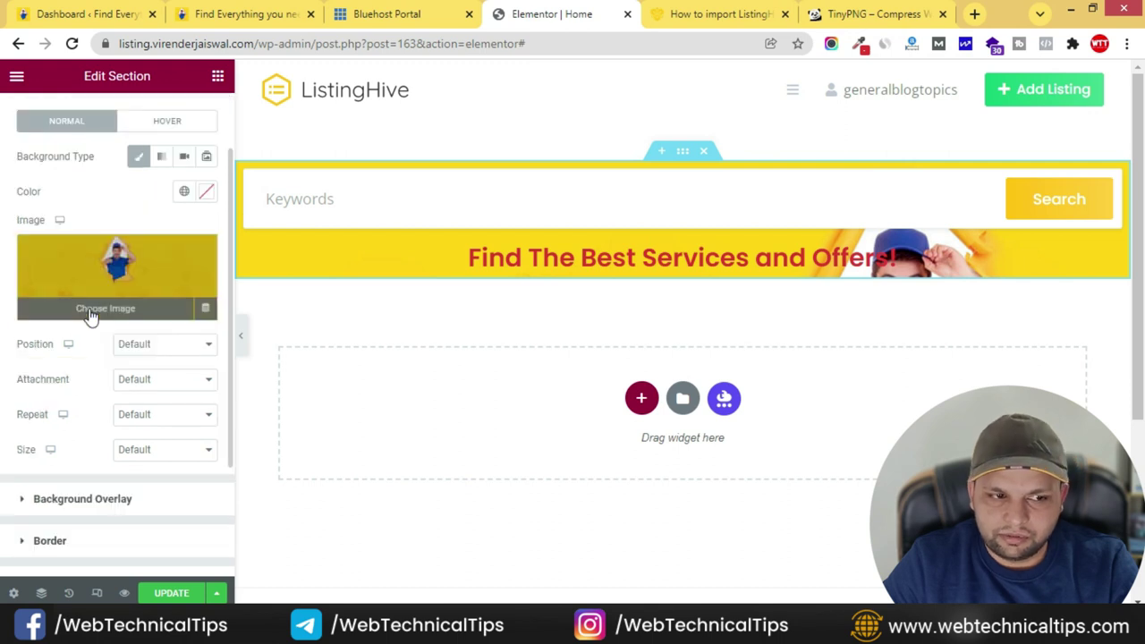
pyautogui.click(164, 344)
pyautogui.click(163, 374)
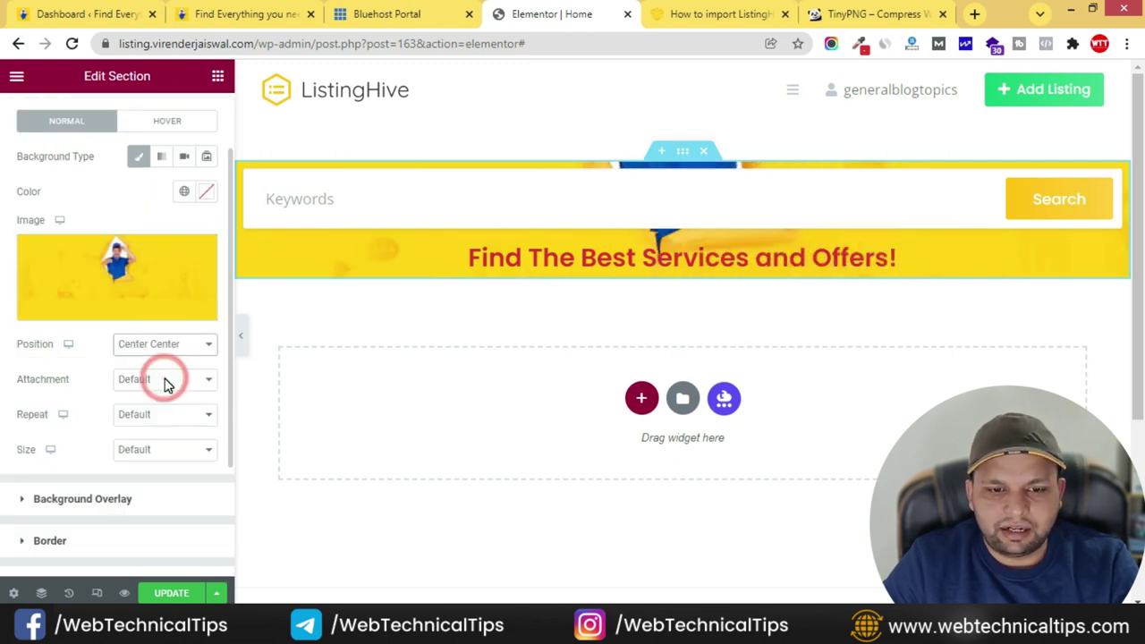
pyautogui.click(172, 450)
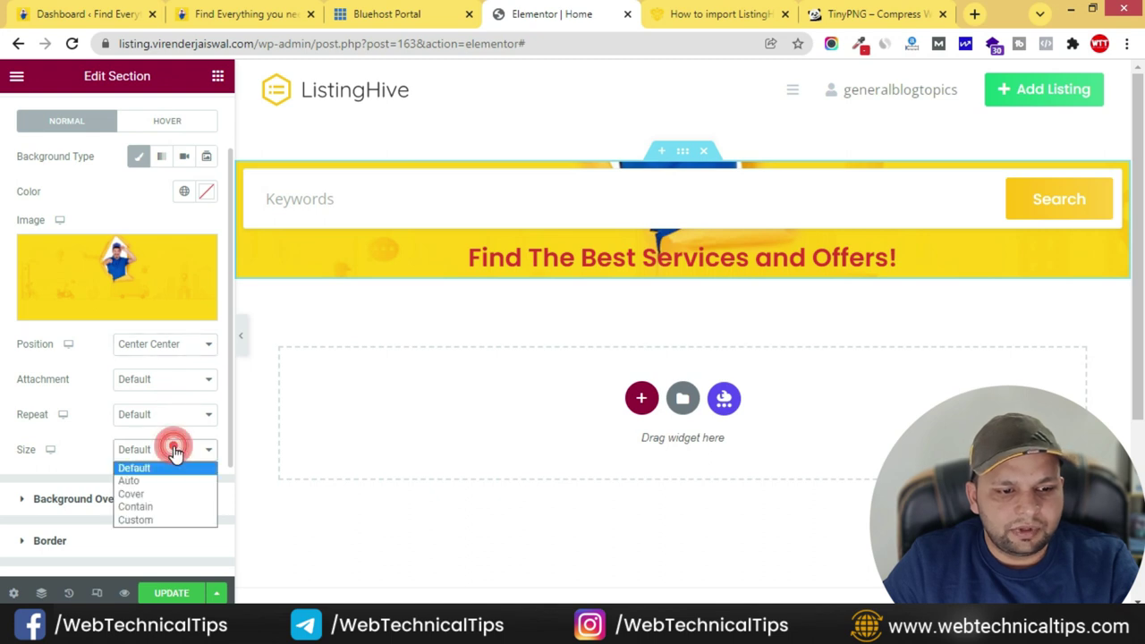
pyautogui.click(169, 492)
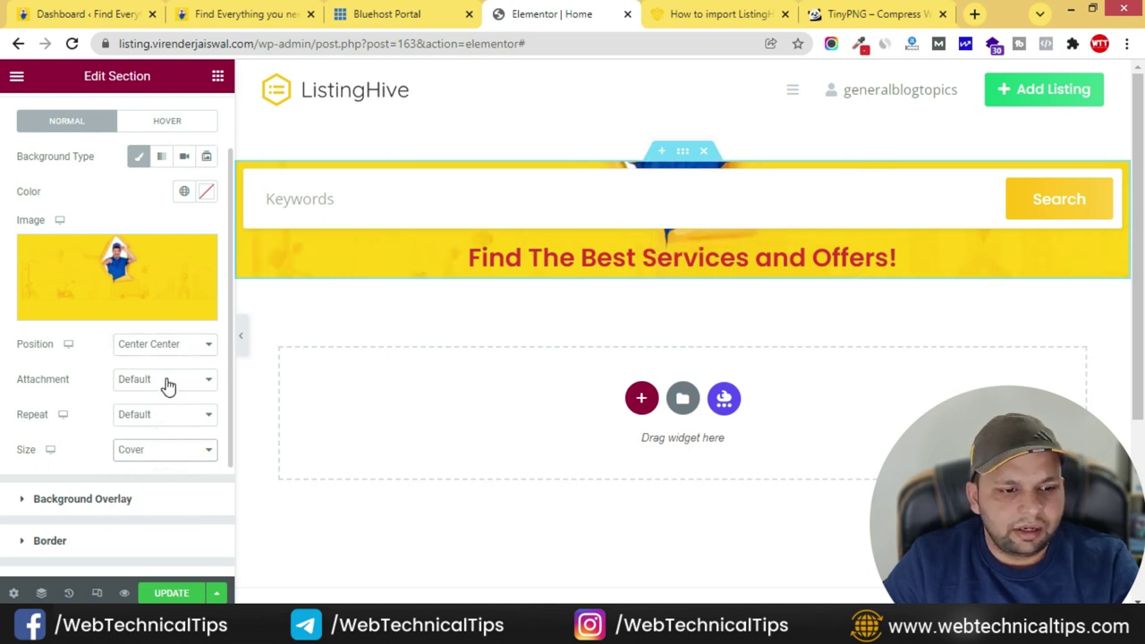
pyautogui.click(172, 383)
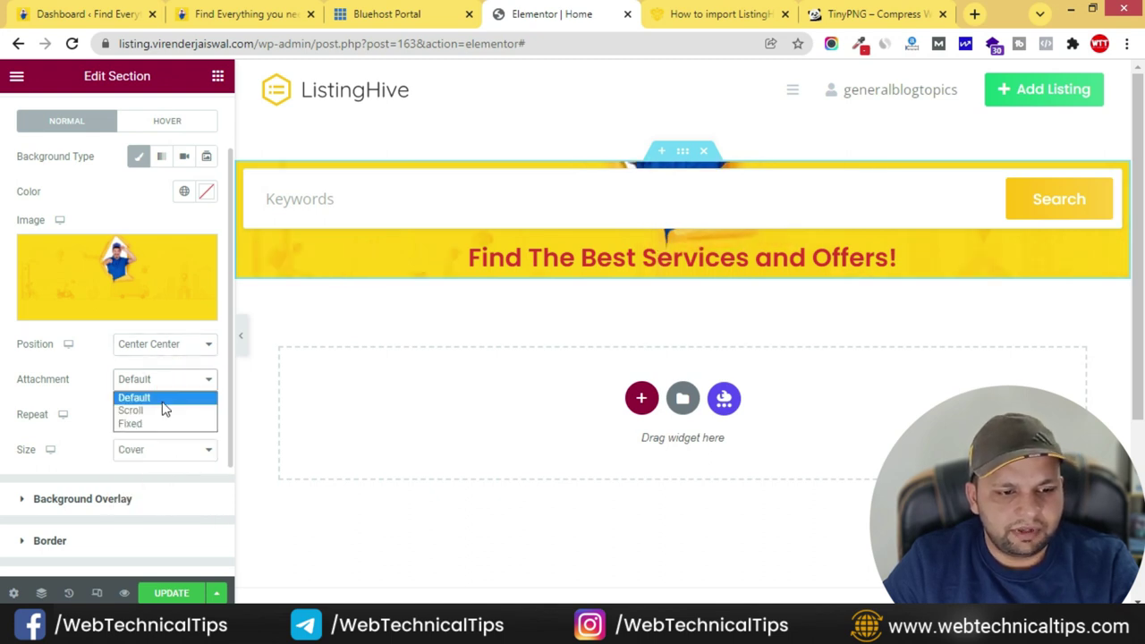
pyautogui.click(154, 399)
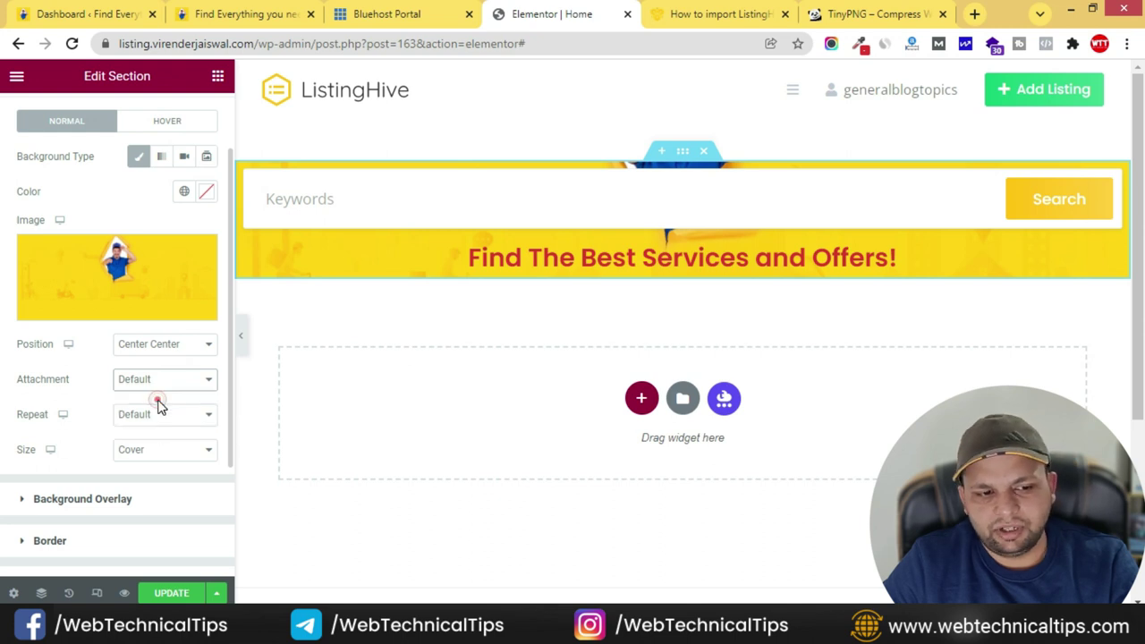
pyautogui.scroll(1, 95, 388)
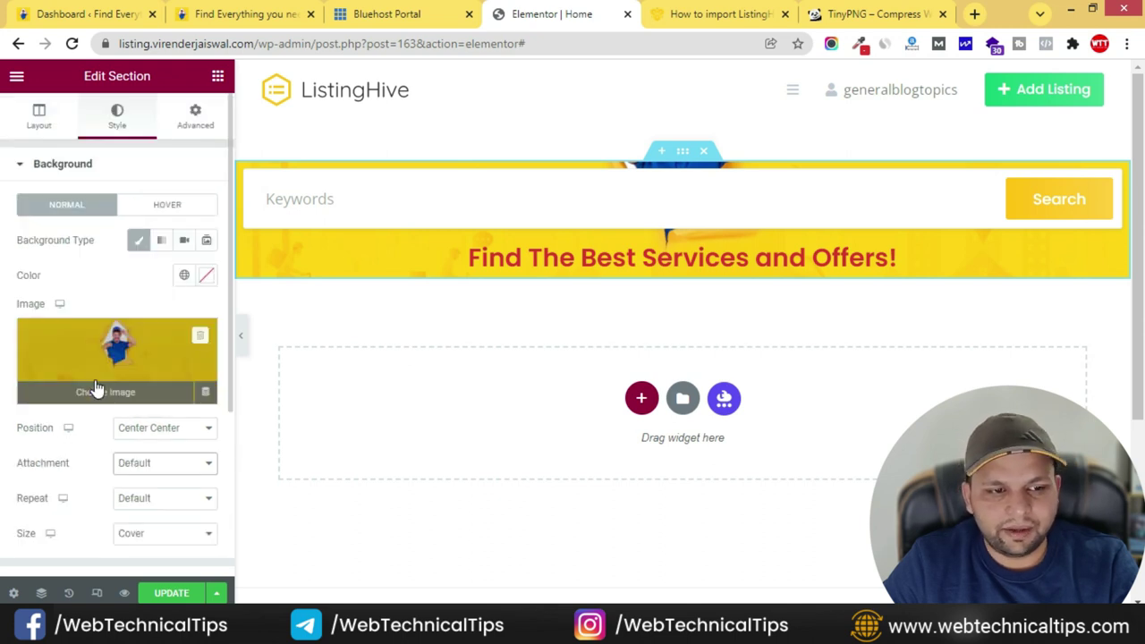
pyautogui.click(38, 114)
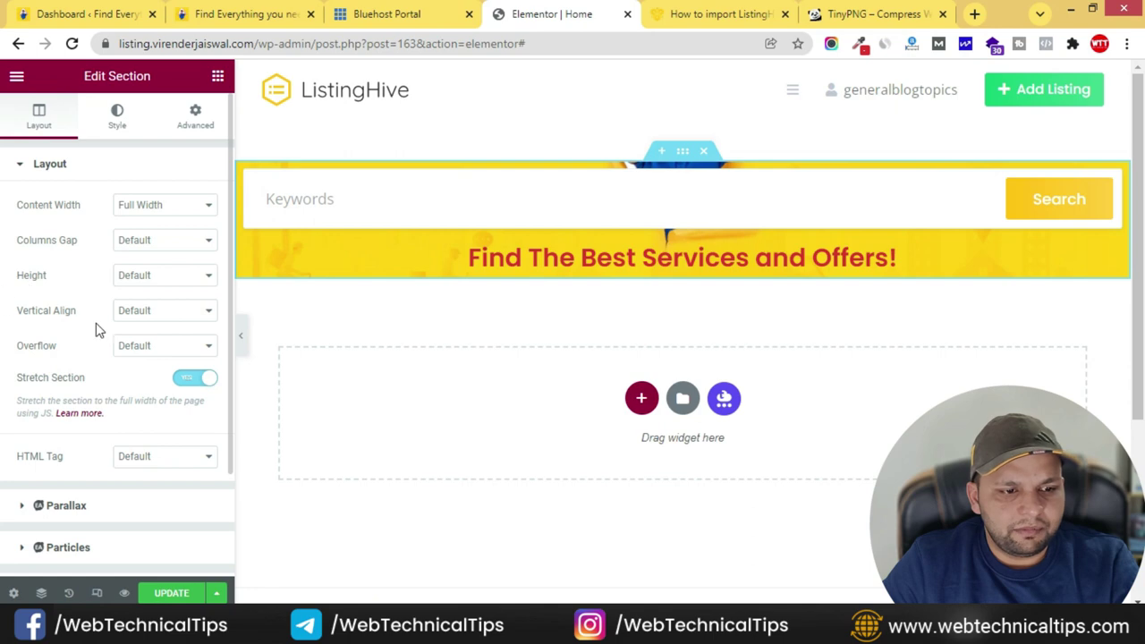
# - Give the hero section a minimum height, first entering 450
pyautogui.click(183, 277)
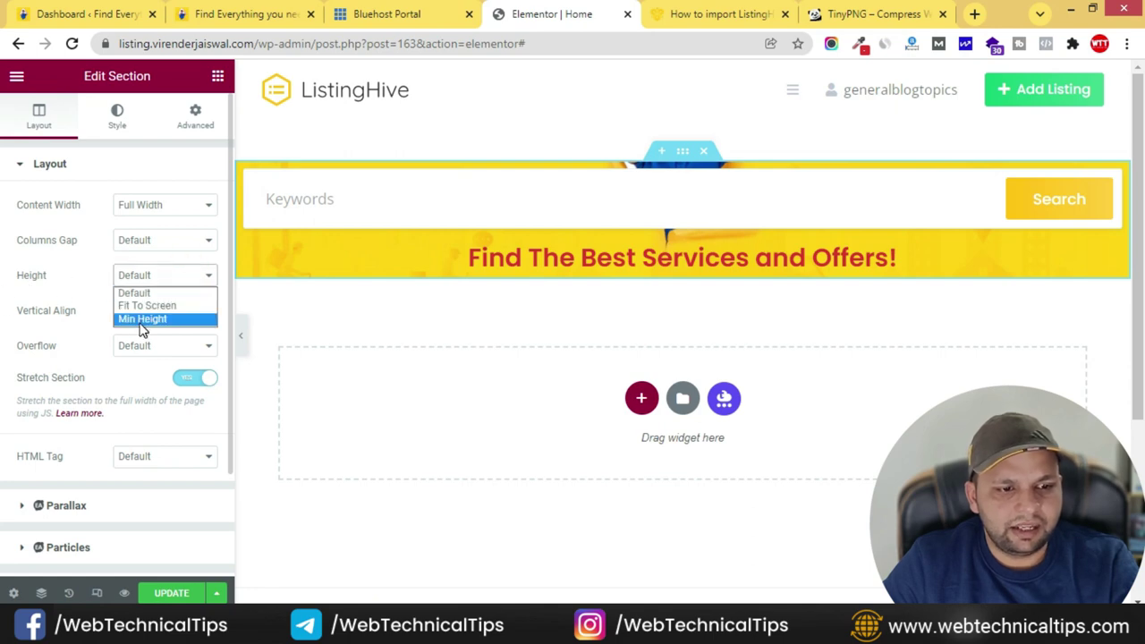
pyautogui.click(143, 317)
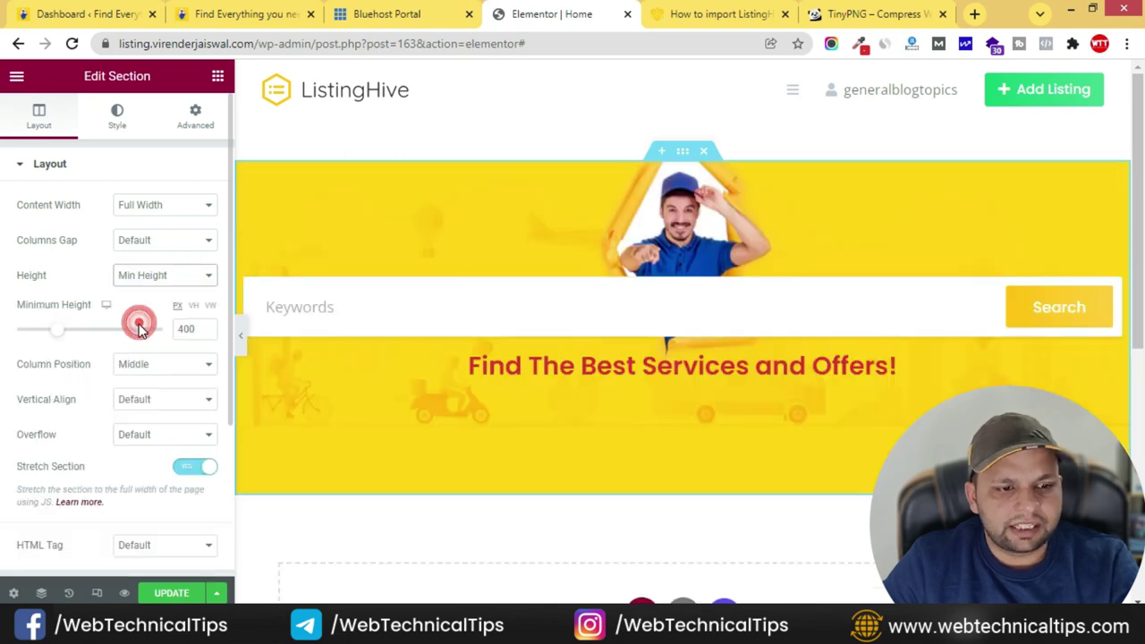
pyautogui.doubleClick(187, 328)
pyautogui.write('450')
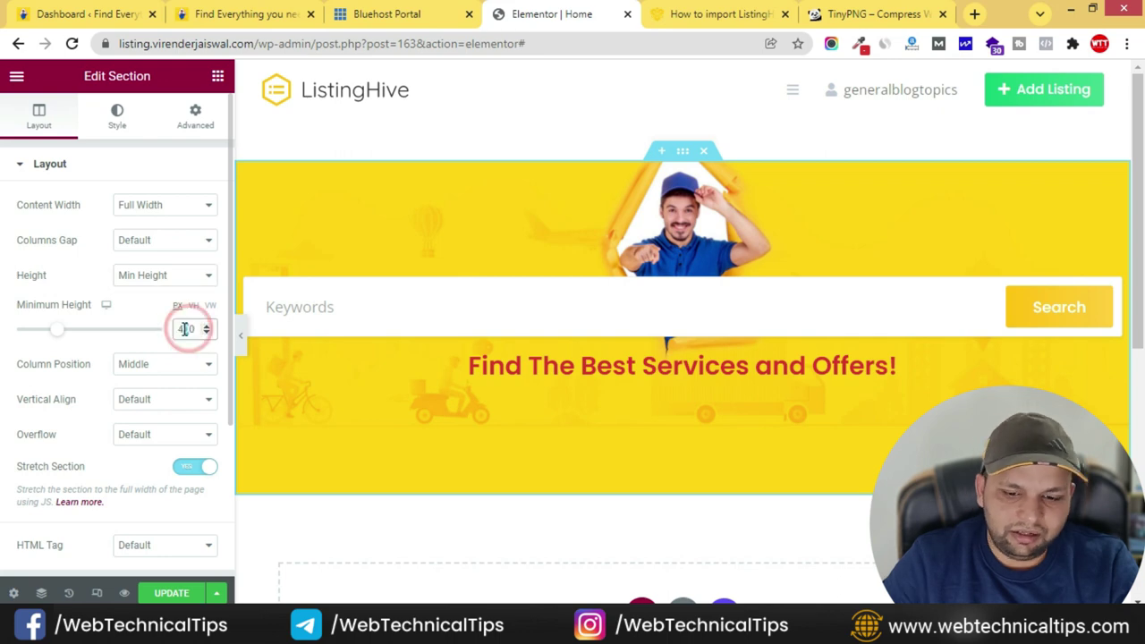
# - Anchor the section's background image at Top Center
pyautogui.click(117, 114)
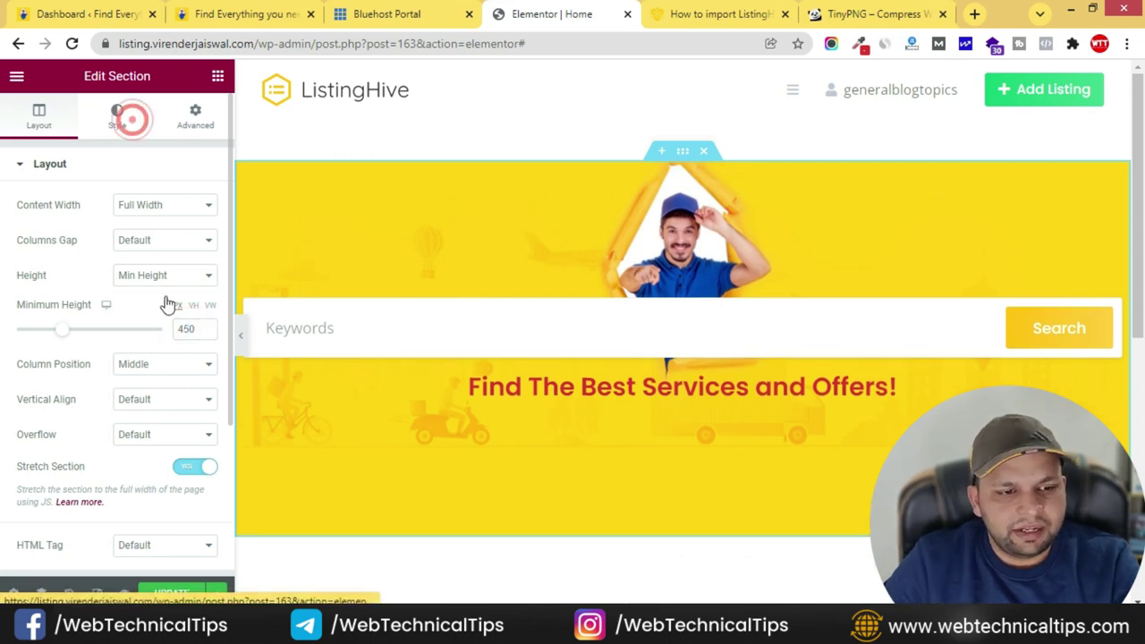
pyautogui.click(166, 429)
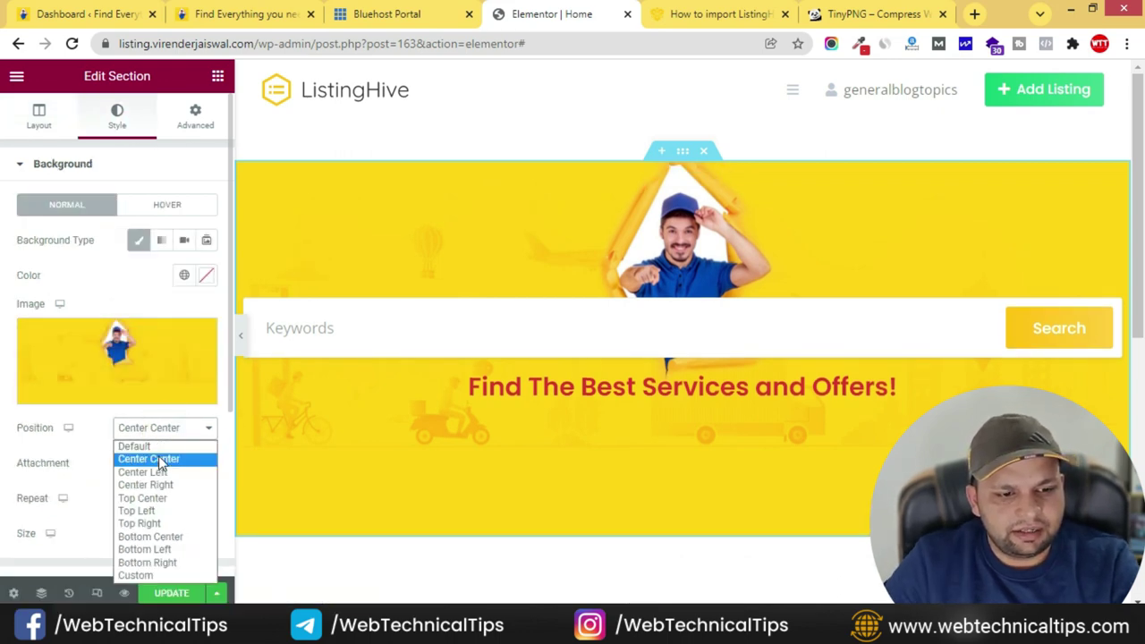
pyautogui.click(154, 497)
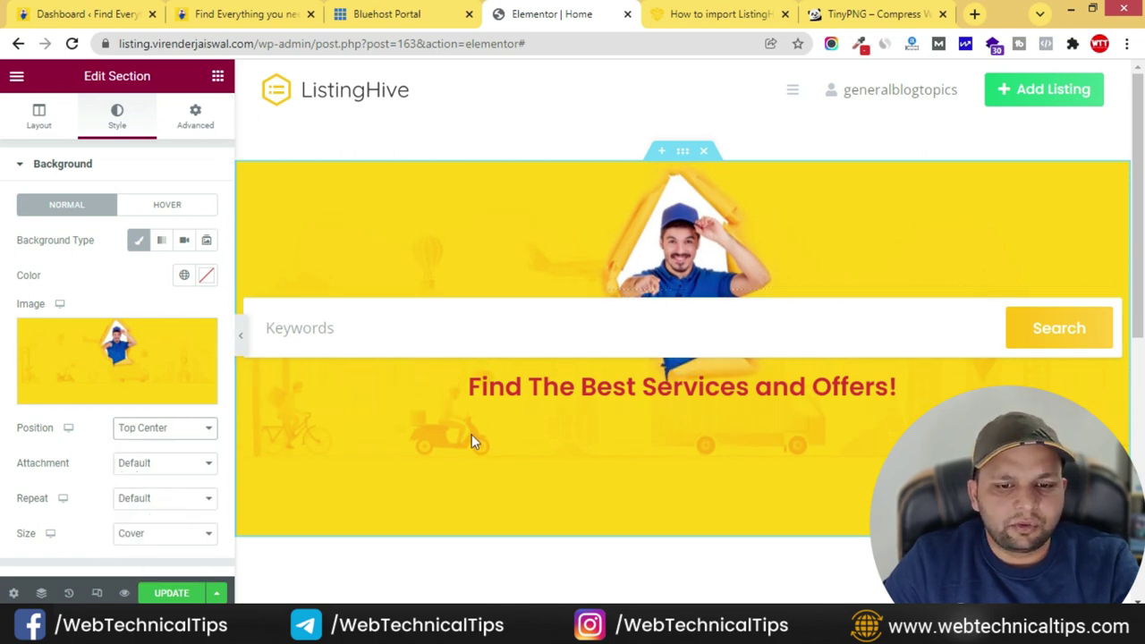
# - Change the minimum height to 500 px and preview the page full width
pyautogui.click(34, 117)
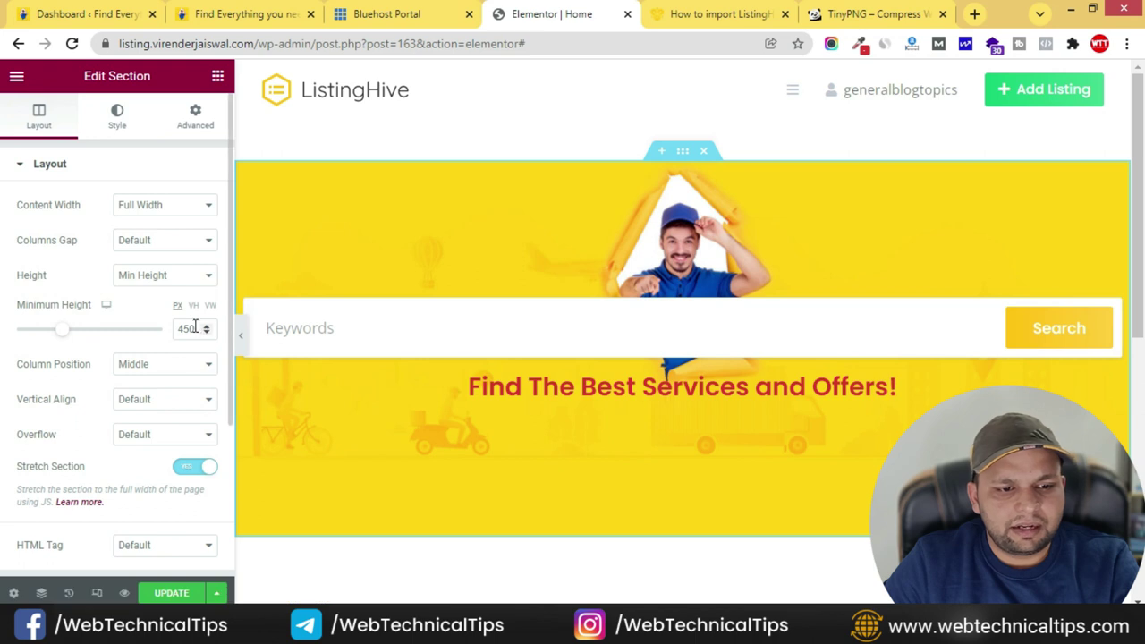
pyautogui.doubleClick(188, 328)
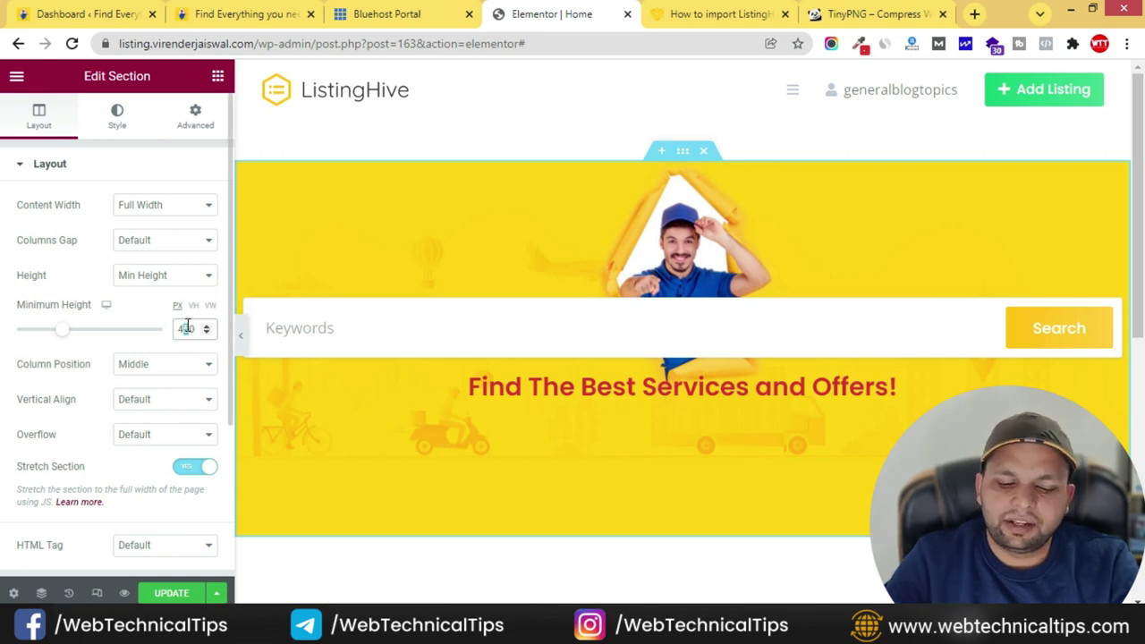
pyautogui.write('400')
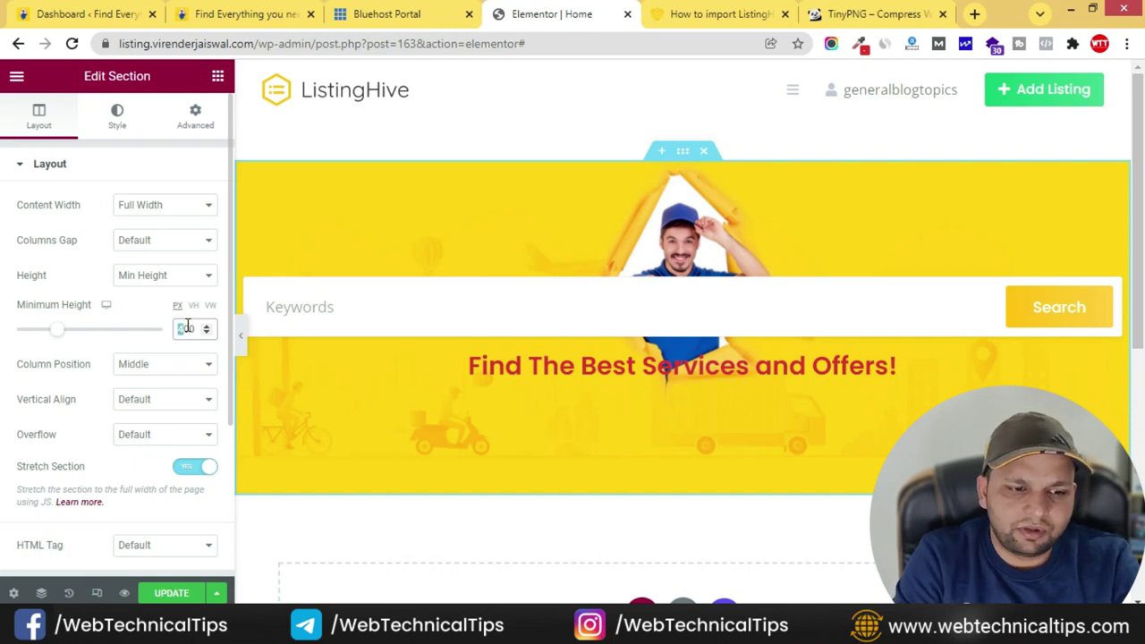
pyautogui.write('500')
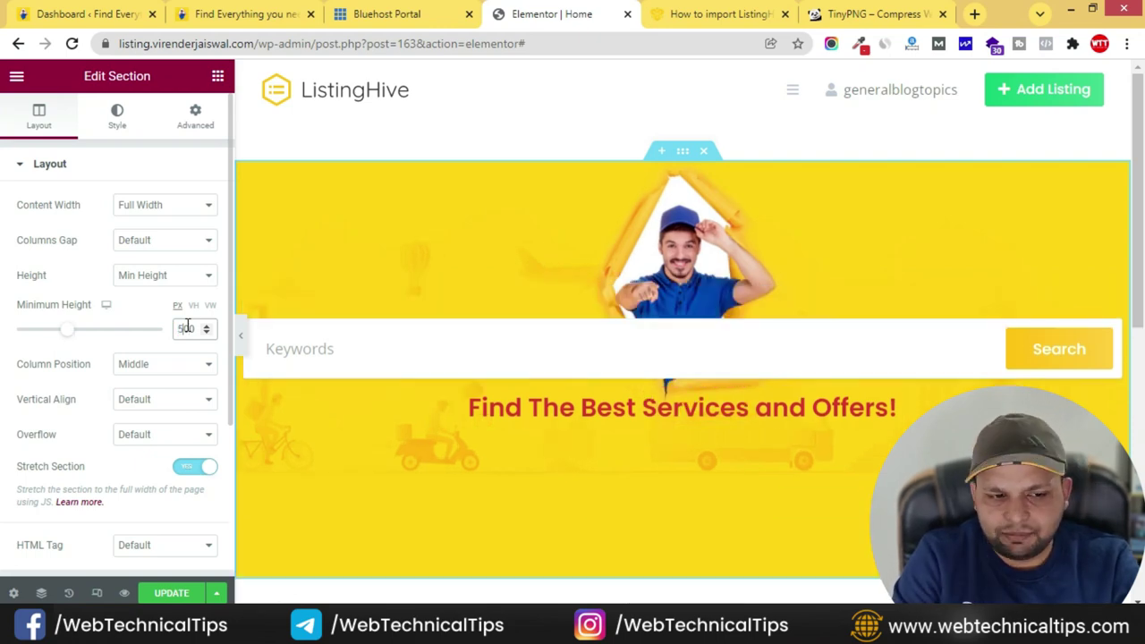
pyautogui.click(242, 340)
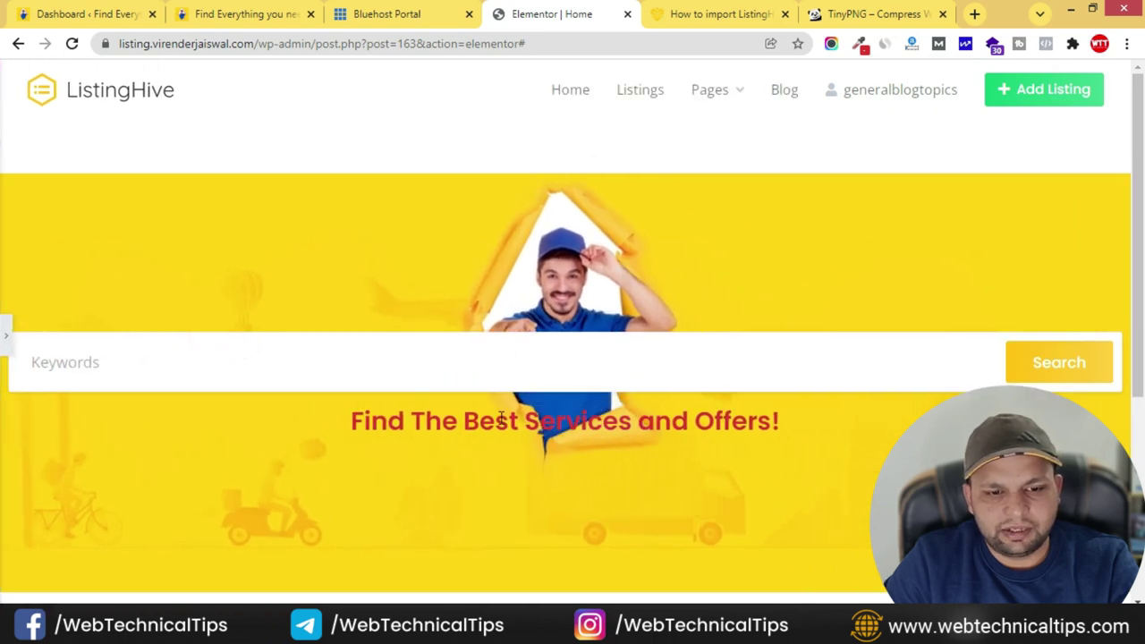
# - Restore the editor and open the Advanced tab of the search form's column
pyautogui.click(6, 335)
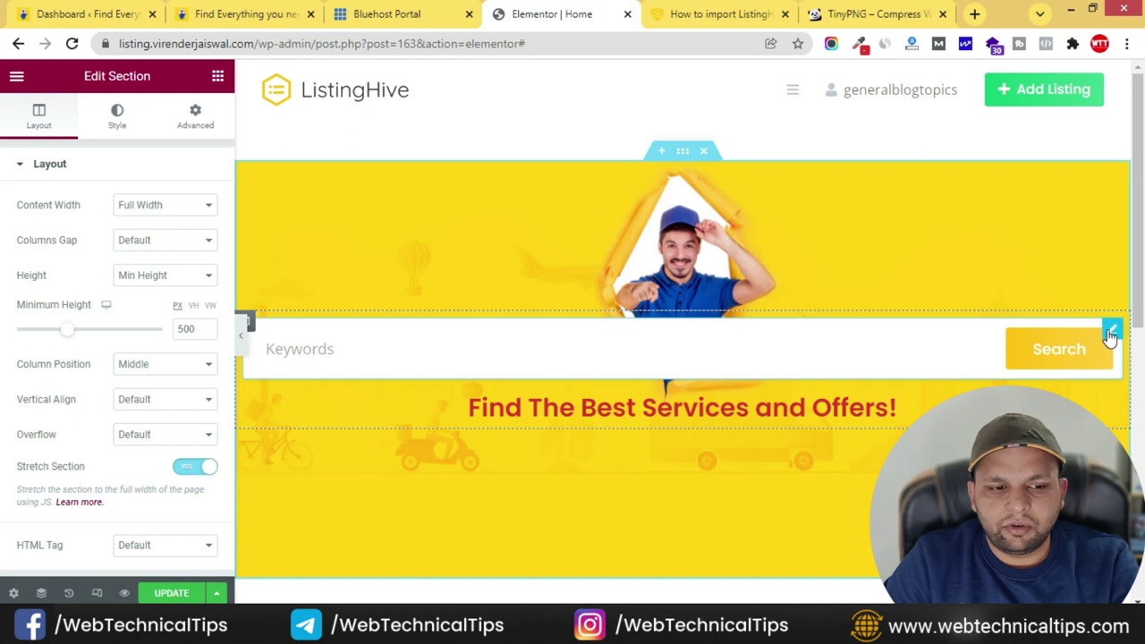
pyautogui.click(1112, 332)
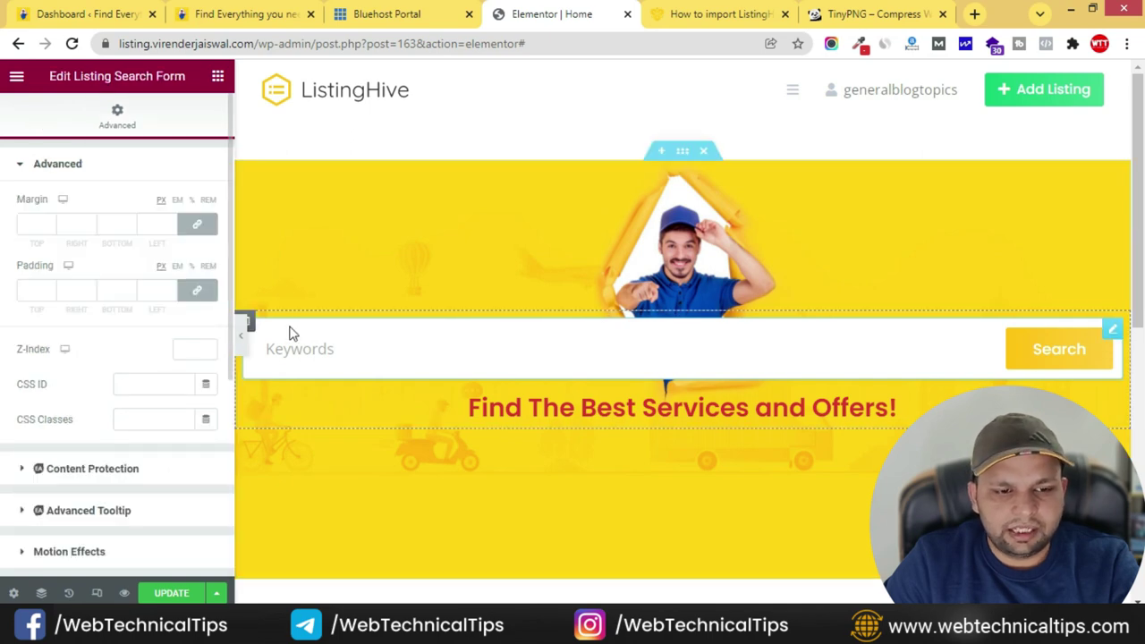
pyautogui.click(251, 320)
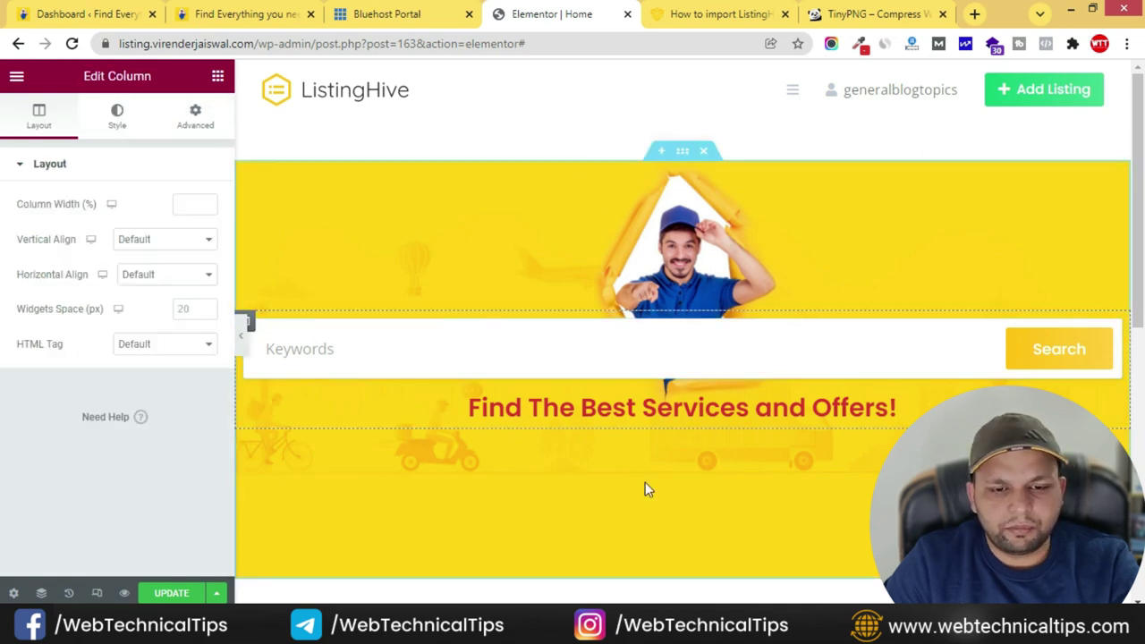
pyautogui.click(197, 111)
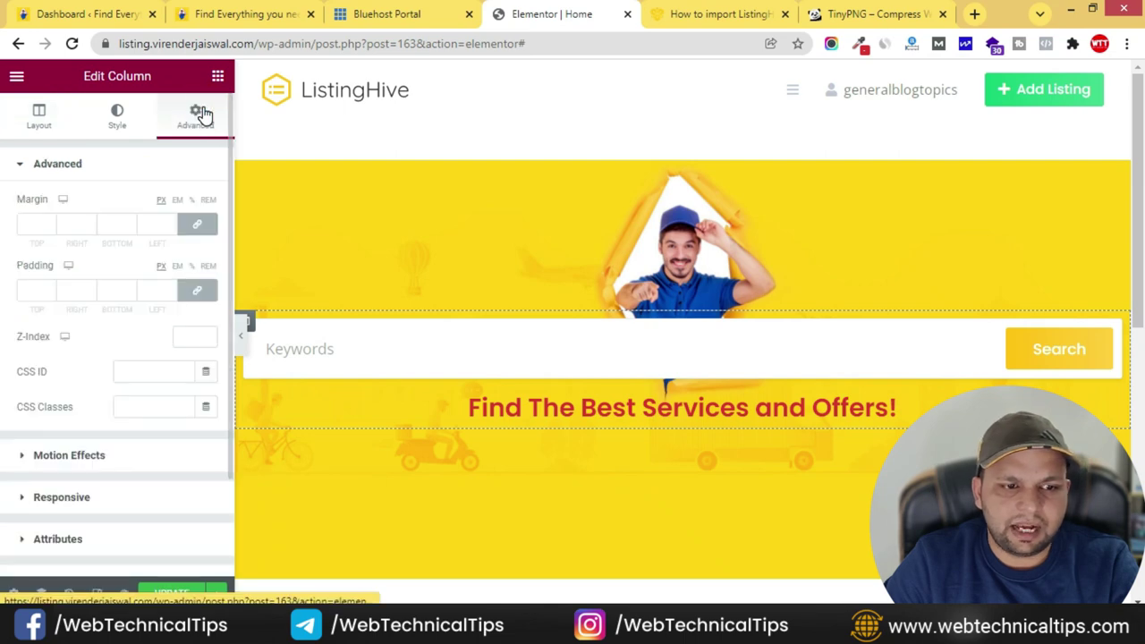
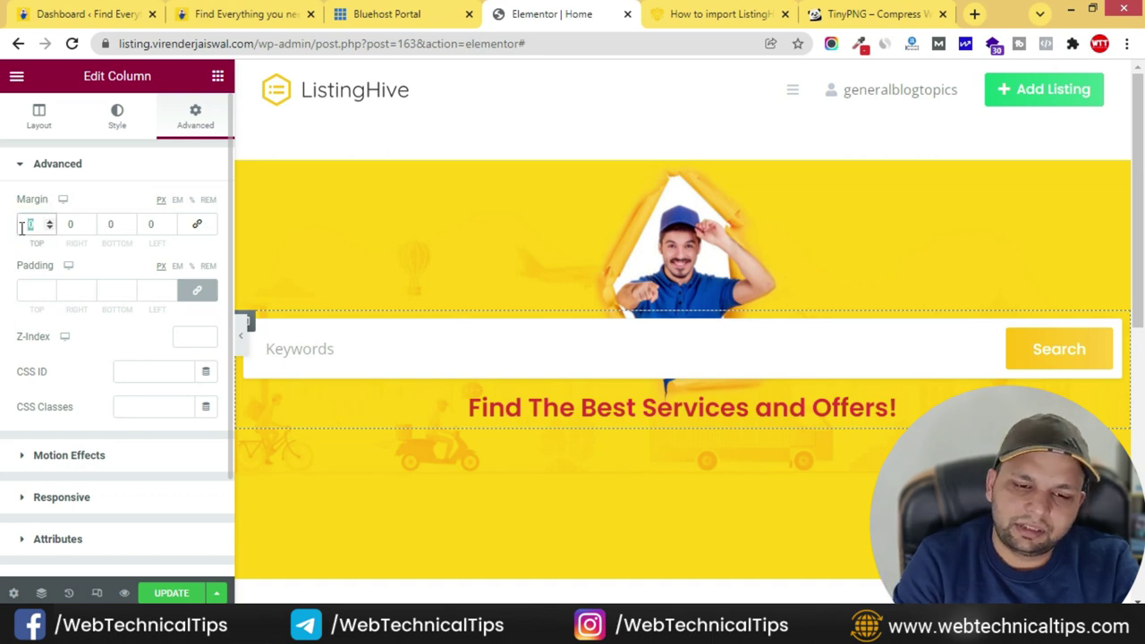
# - Give the search column a 30 px top margin
pyautogui.write('20')
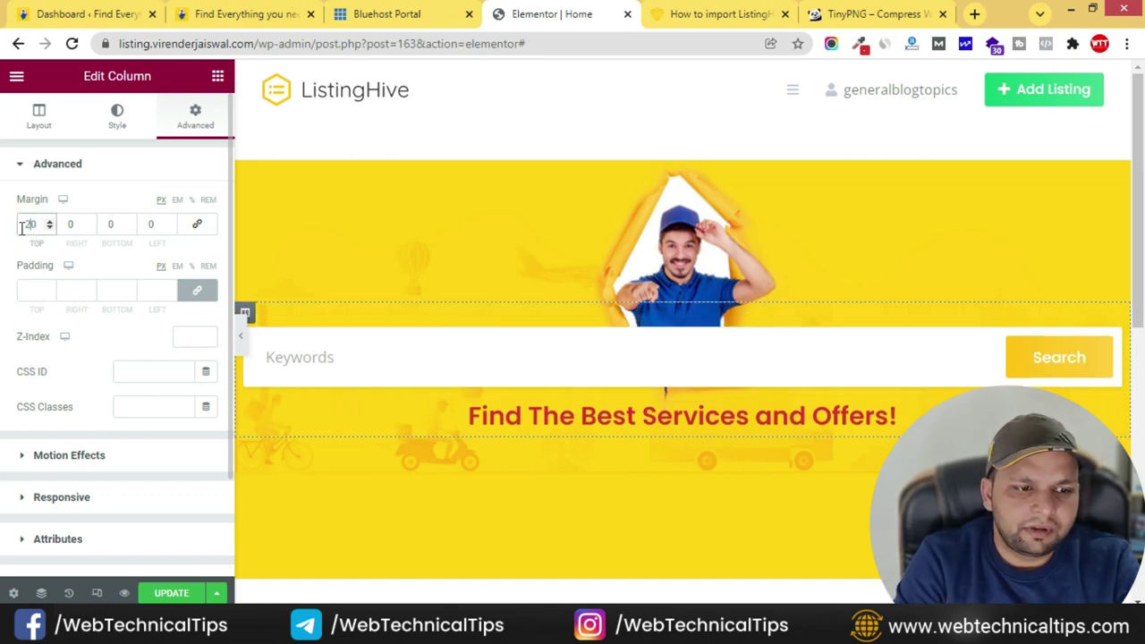
pyautogui.write('30')
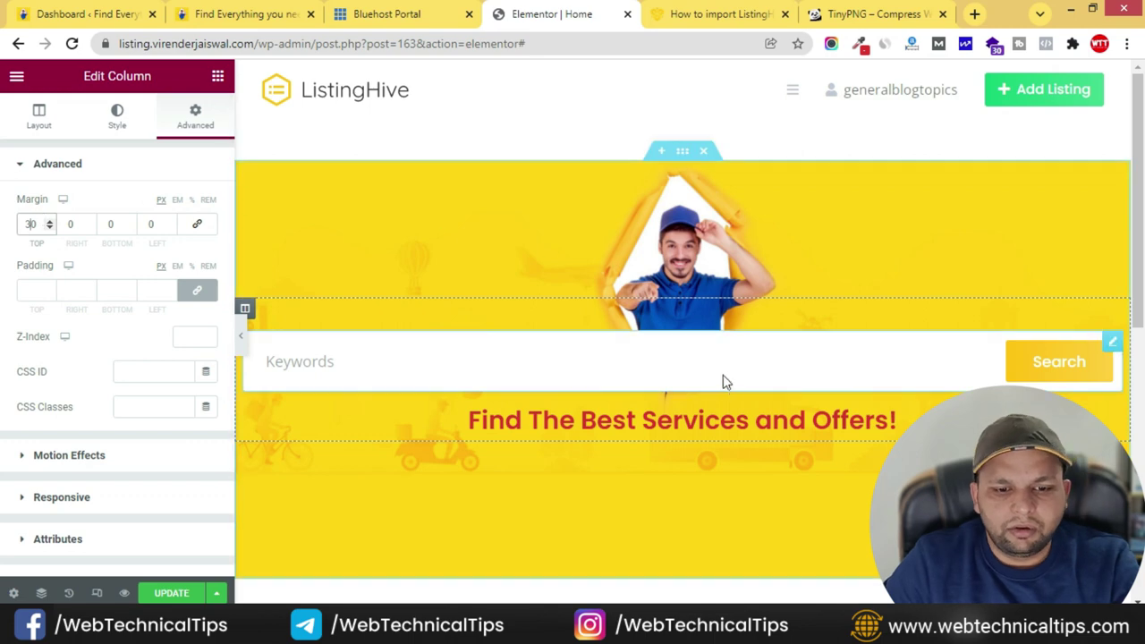
pyautogui.click(1110, 421)
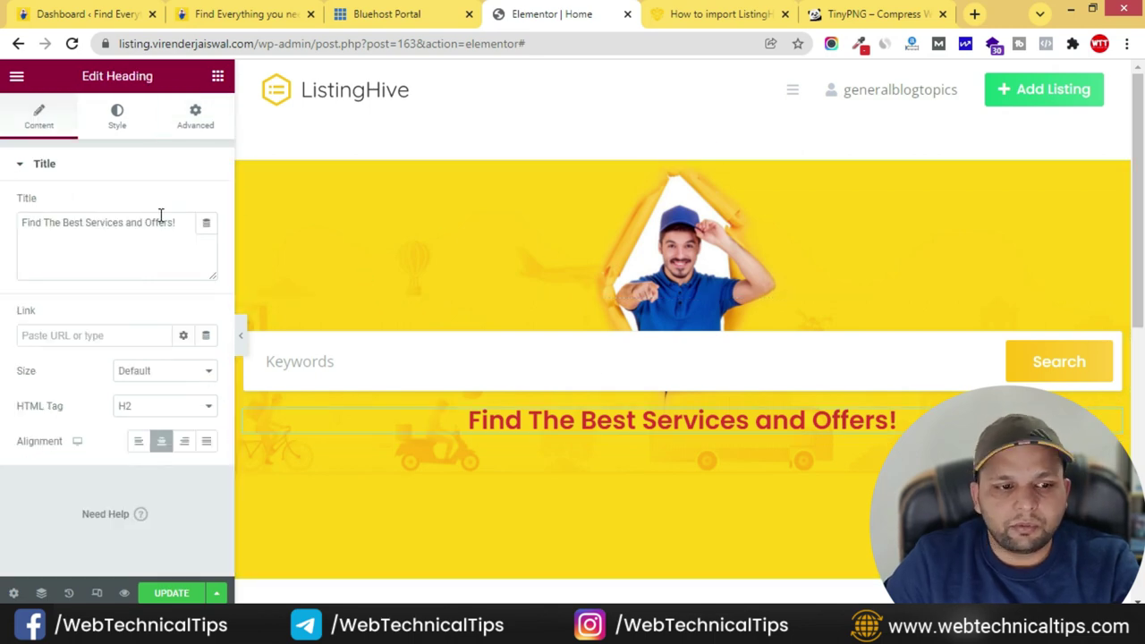
pyautogui.click(114, 121)
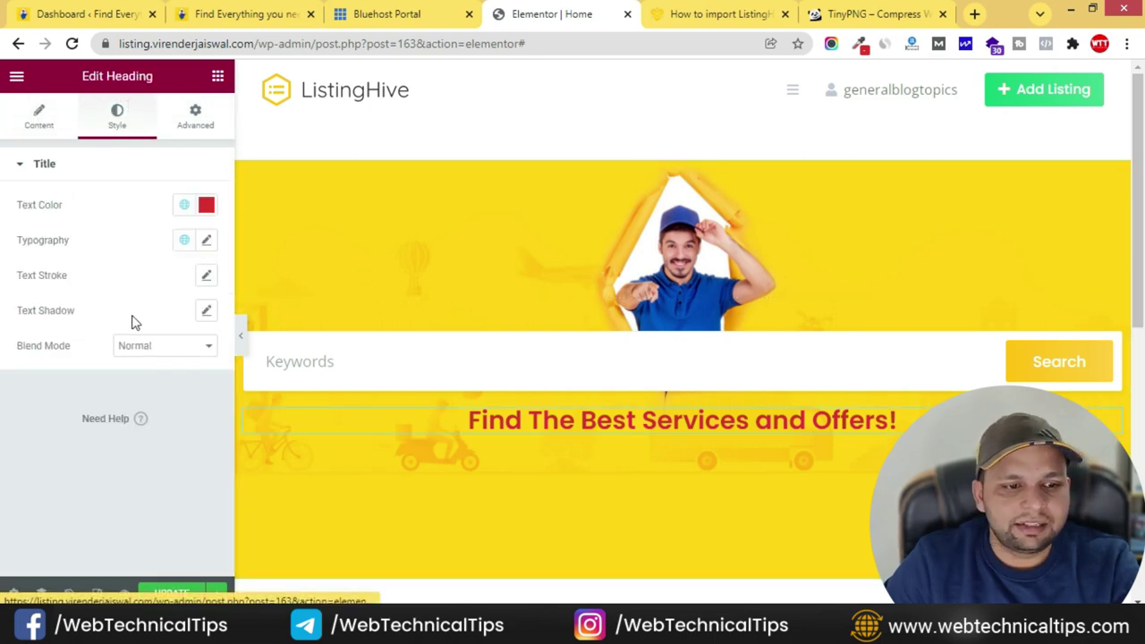
pyautogui.click(207, 208)
pyautogui.click(55, 238)
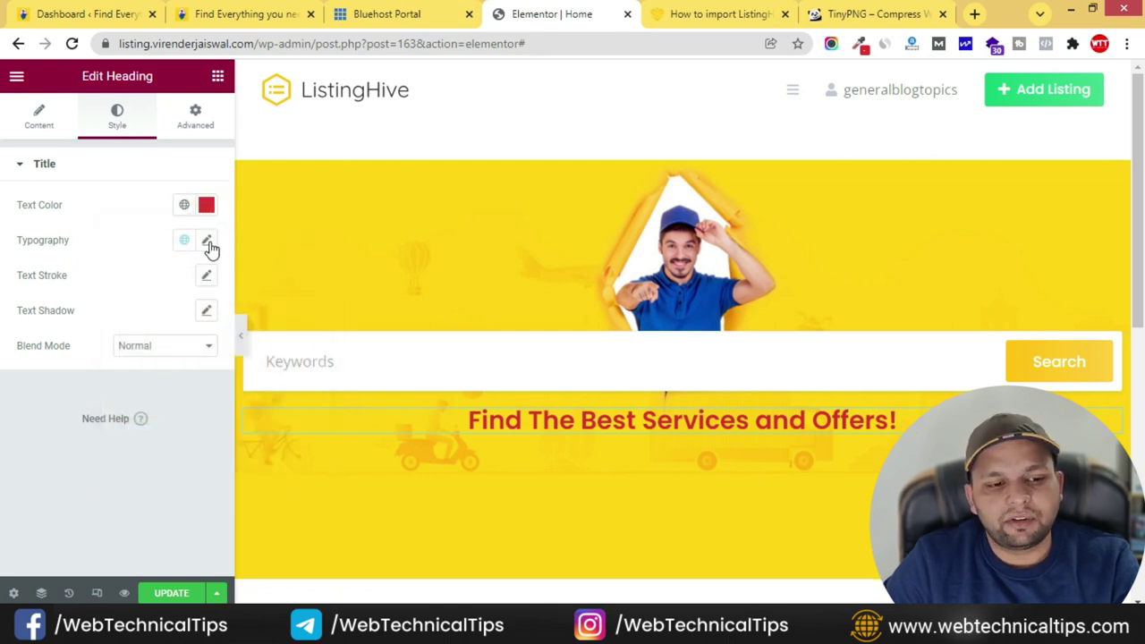
# - Make the hero heading weight 700 and italic, leaving text transform at default
pyautogui.click(208, 243)
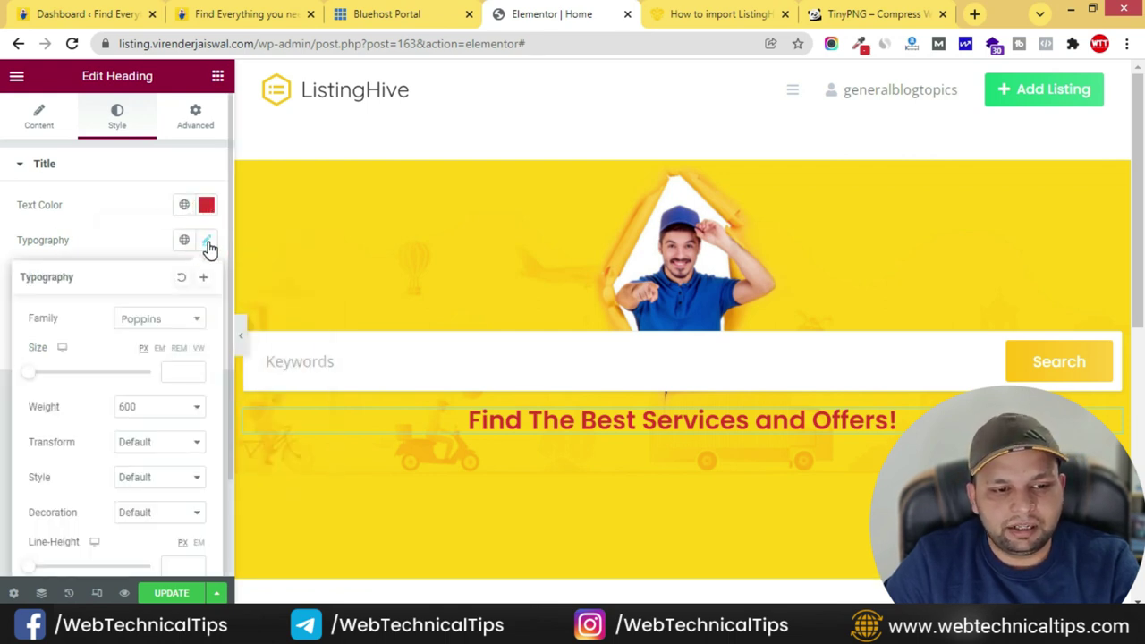
pyautogui.click(167, 409)
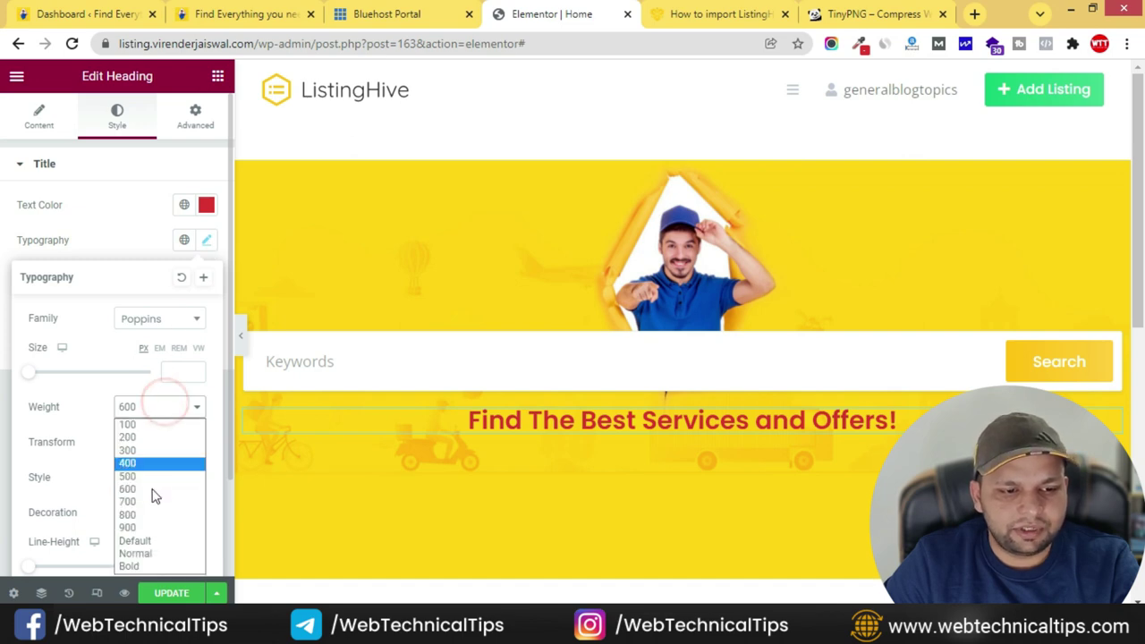
pyautogui.click(149, 501)
pyautogui.click(142, 443)
pyautogui.click(145, 443)
pyautogui.click(147, 481)
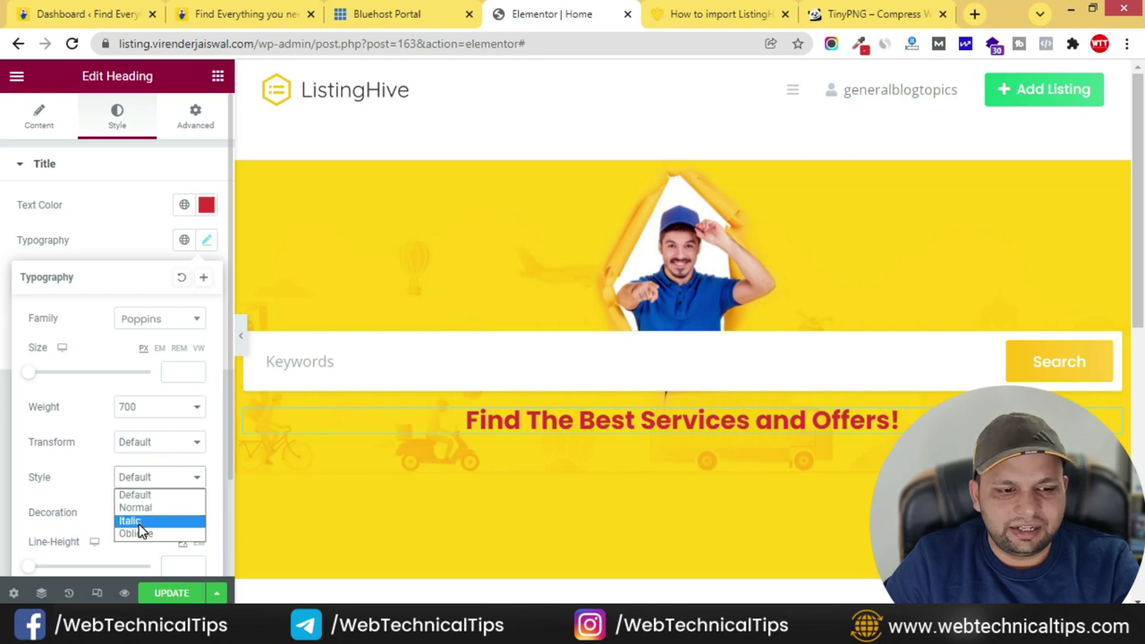
pyautogui.click(135, 520)
# - Change the hero heading colour to black #000000, checking it against the live site
pyautogui.click(225, 14)
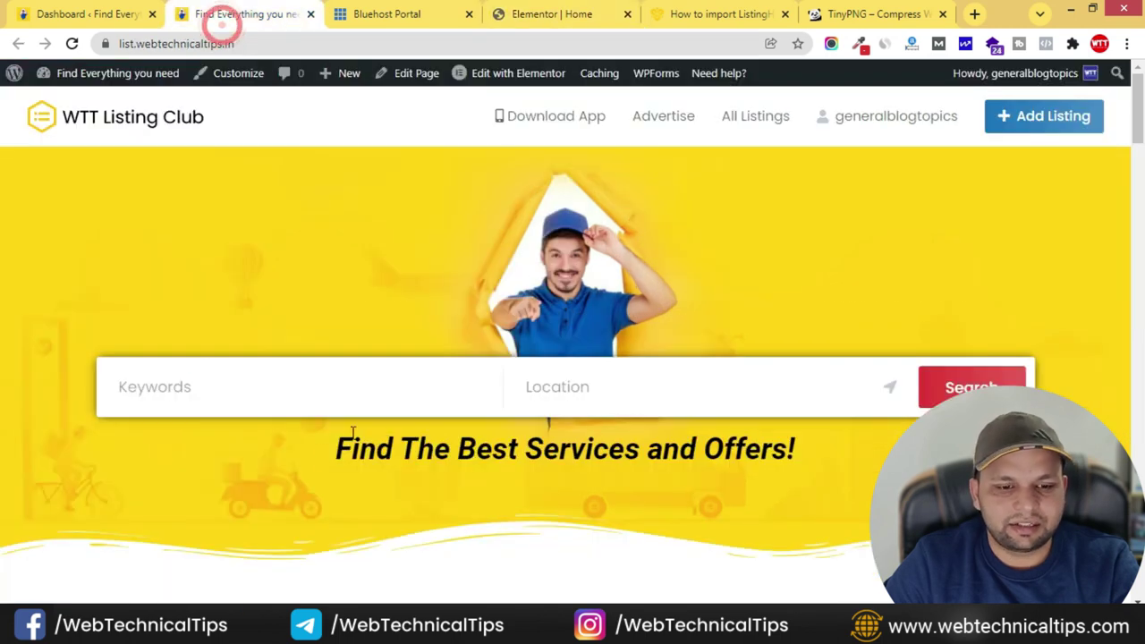
pyautogui.click(756, 15)
pyautogui.click(504, 14)
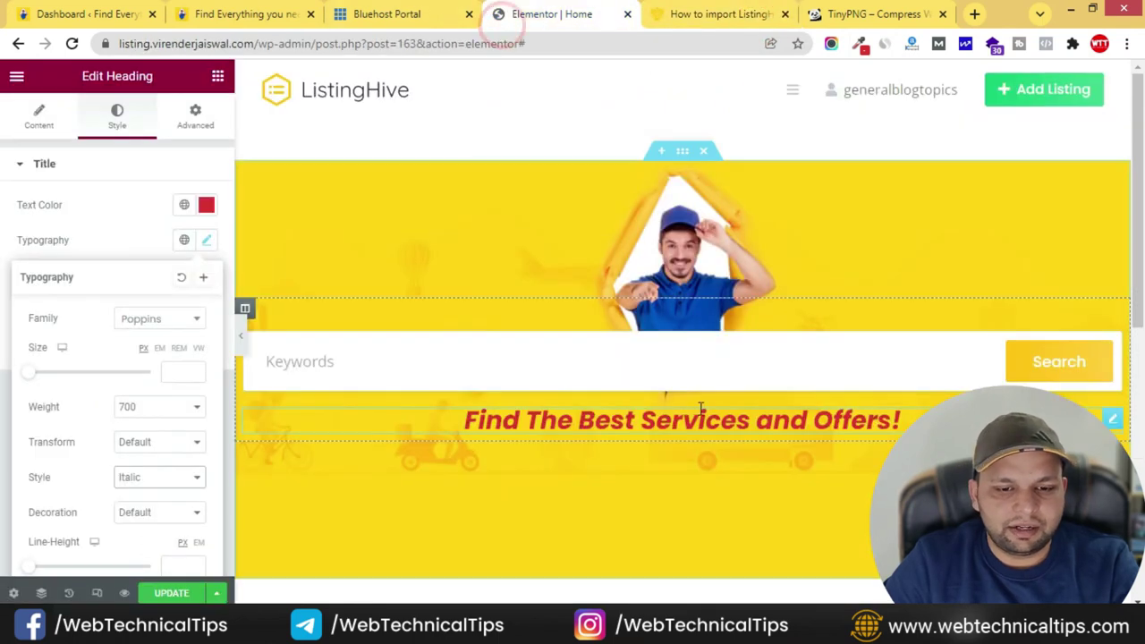
pyautogui.click(207, 207)
pyautogui.click(153, 404)
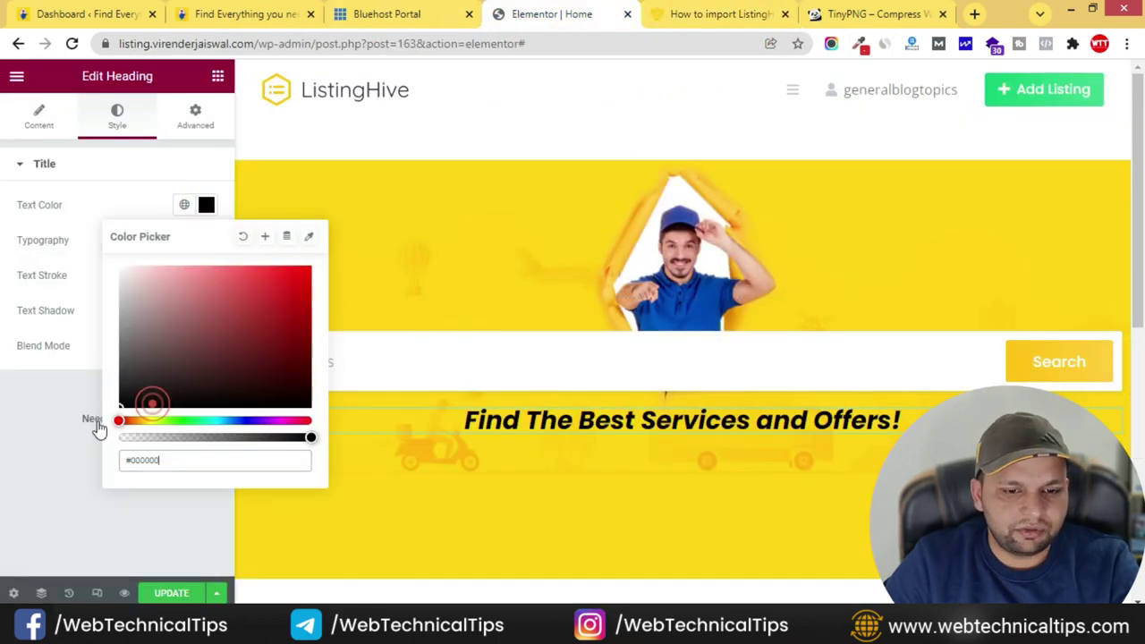
pyautogui.click(136, 205)
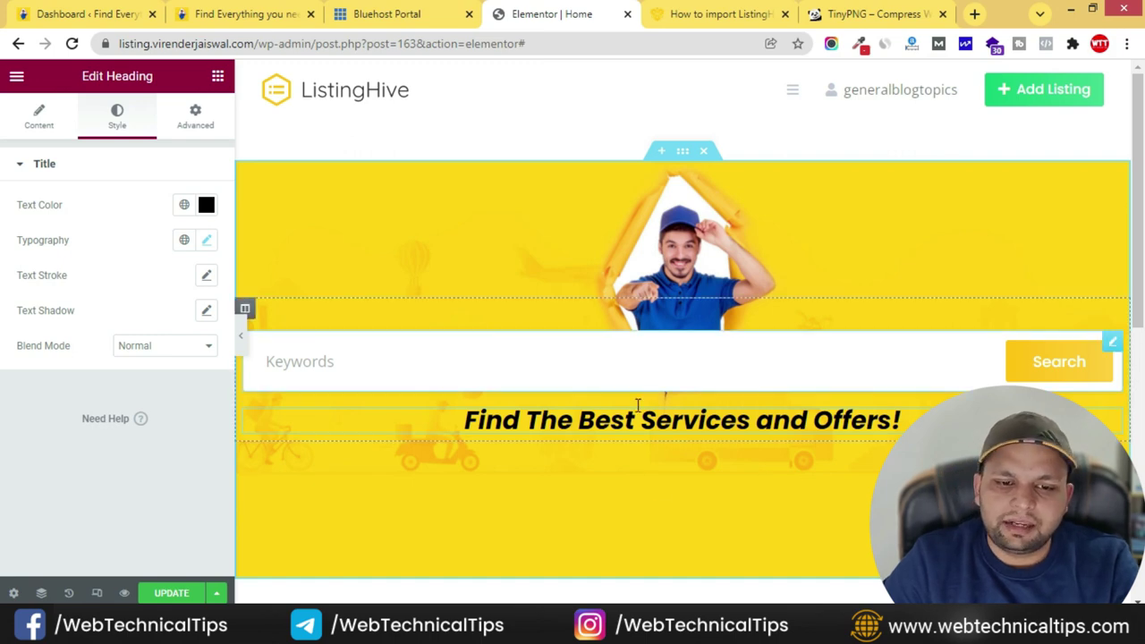
pyautogui.click(239, 16)
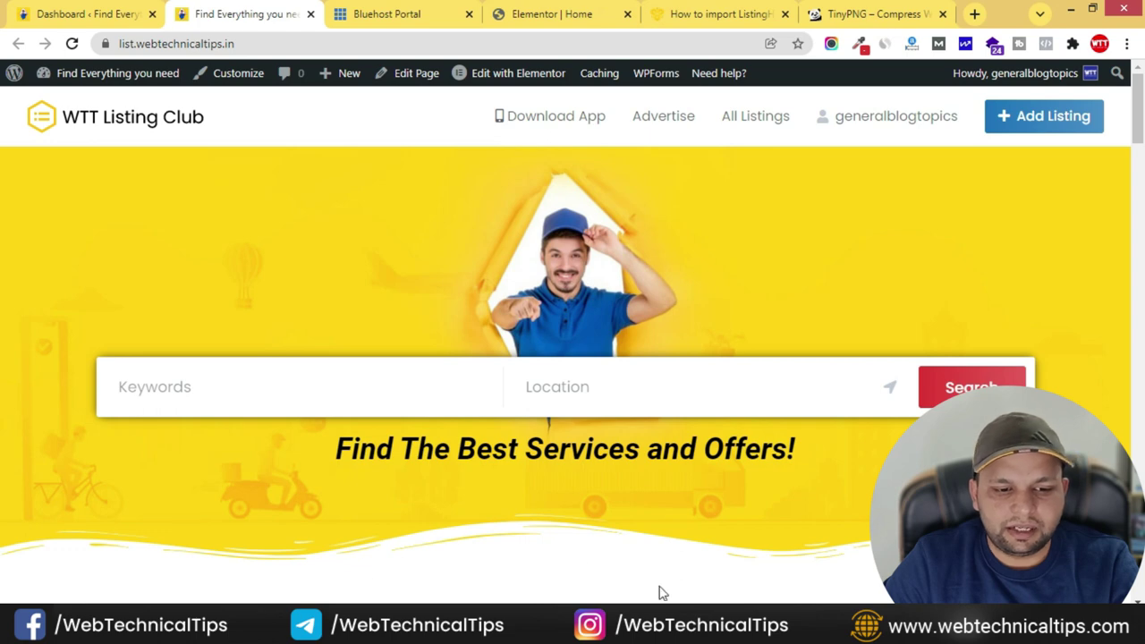
pyautogui.click(553, 13)
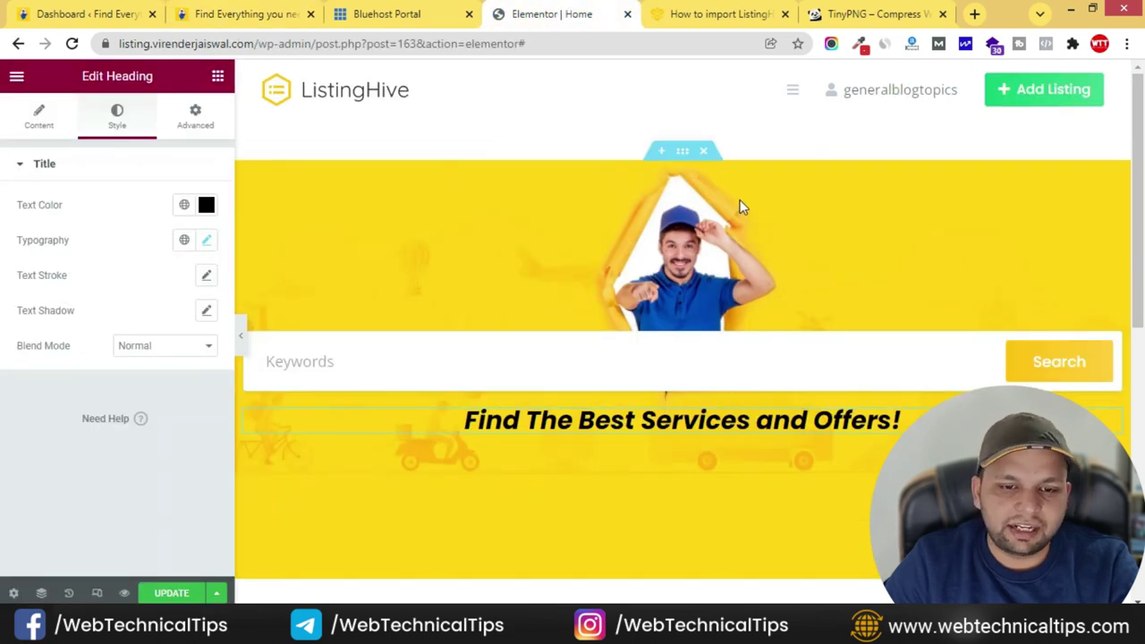
# - Add a Mountains bottom shape divider to the hero section with height 63
pyautogui.click(681, 153)
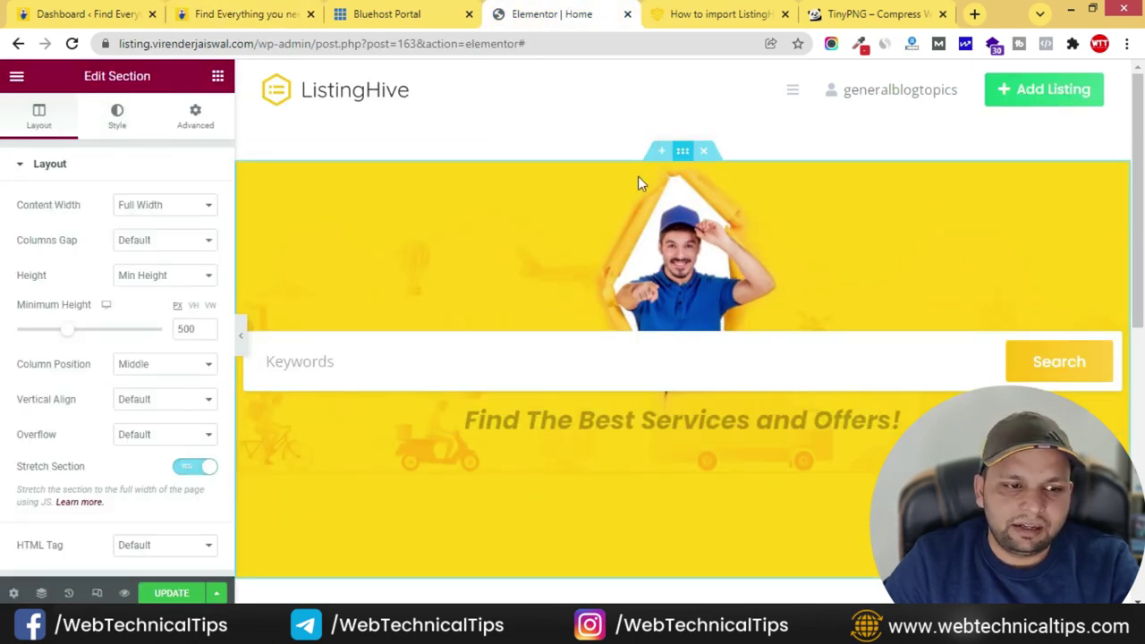
pyautogui.click(113, 130)
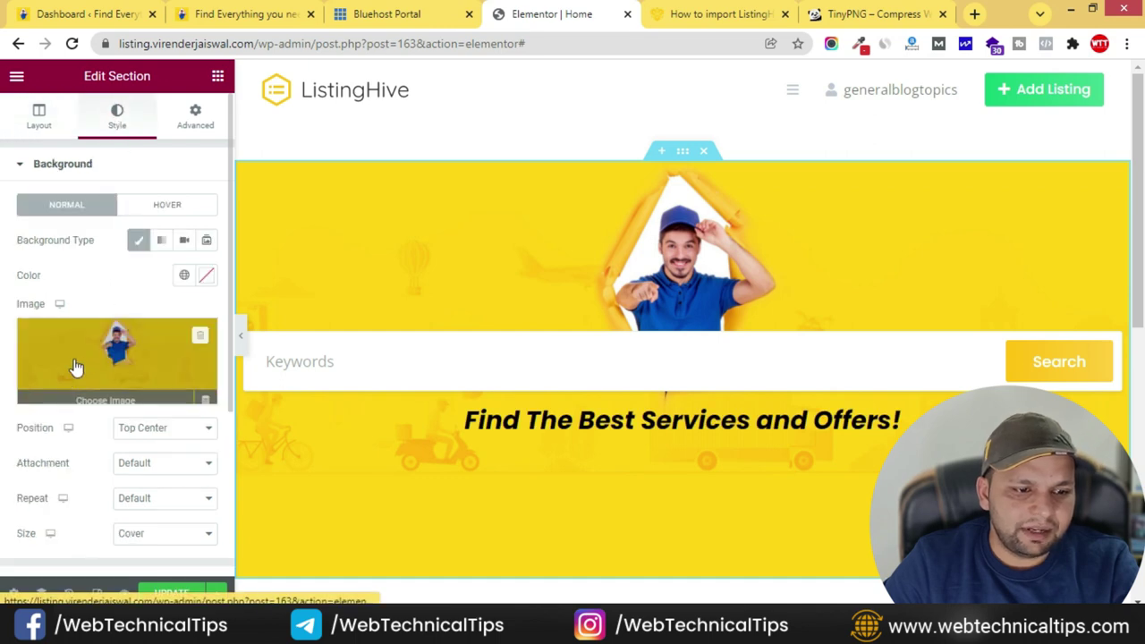
pyautogui.scroll(-5, 26, 366)
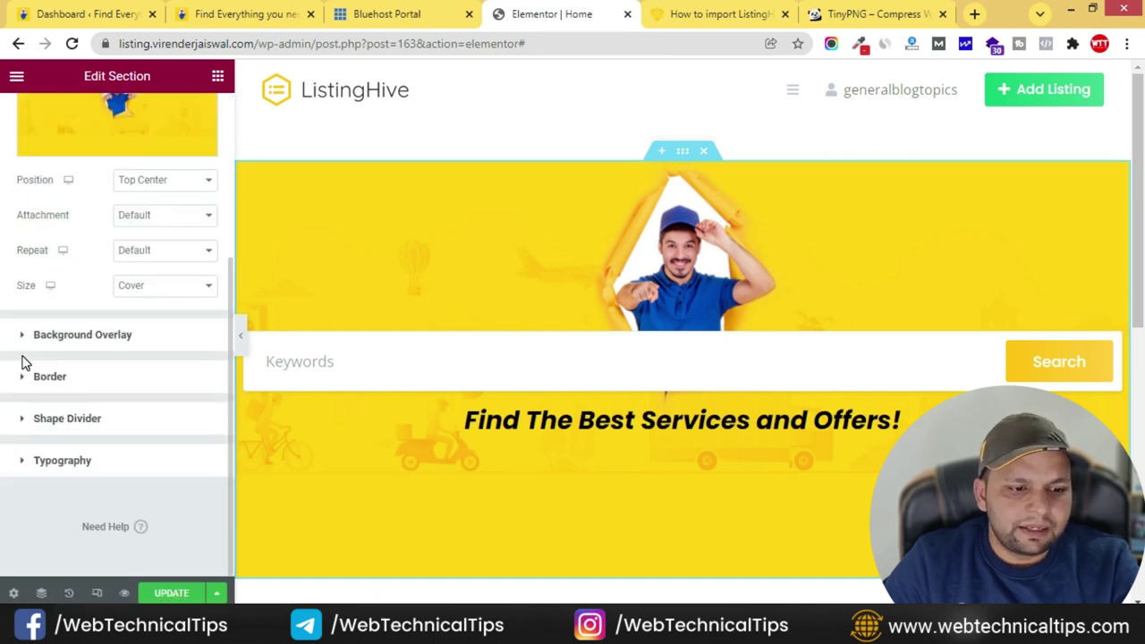
pyautogui.click(64, 420)
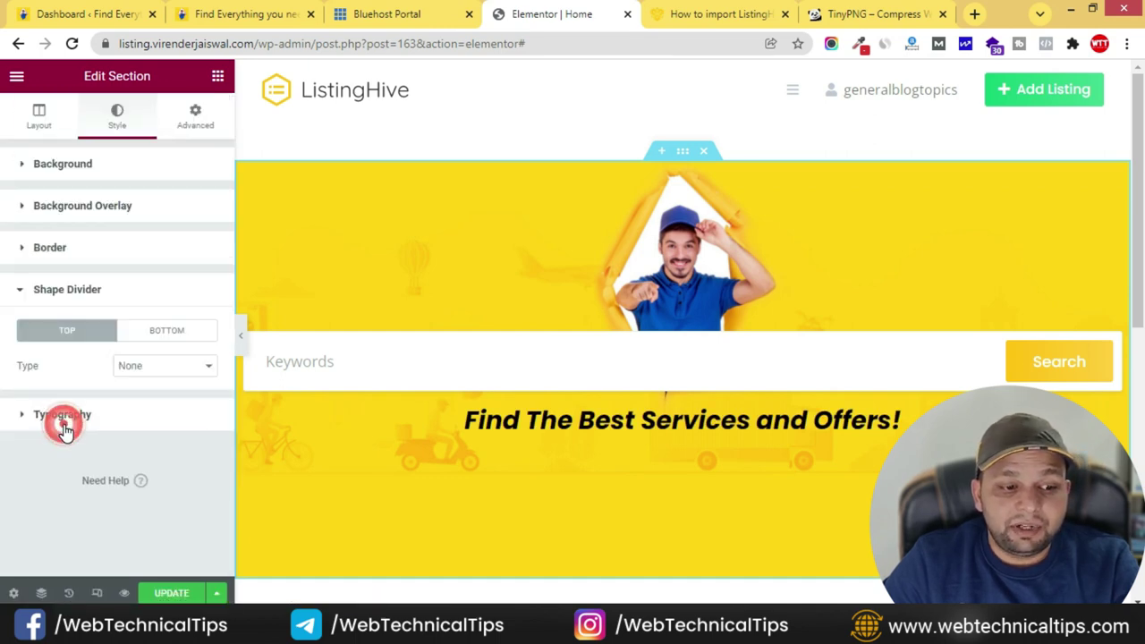
pyautogui.click(167, 331)
pyautogui.scroll(-2, 559, 395)
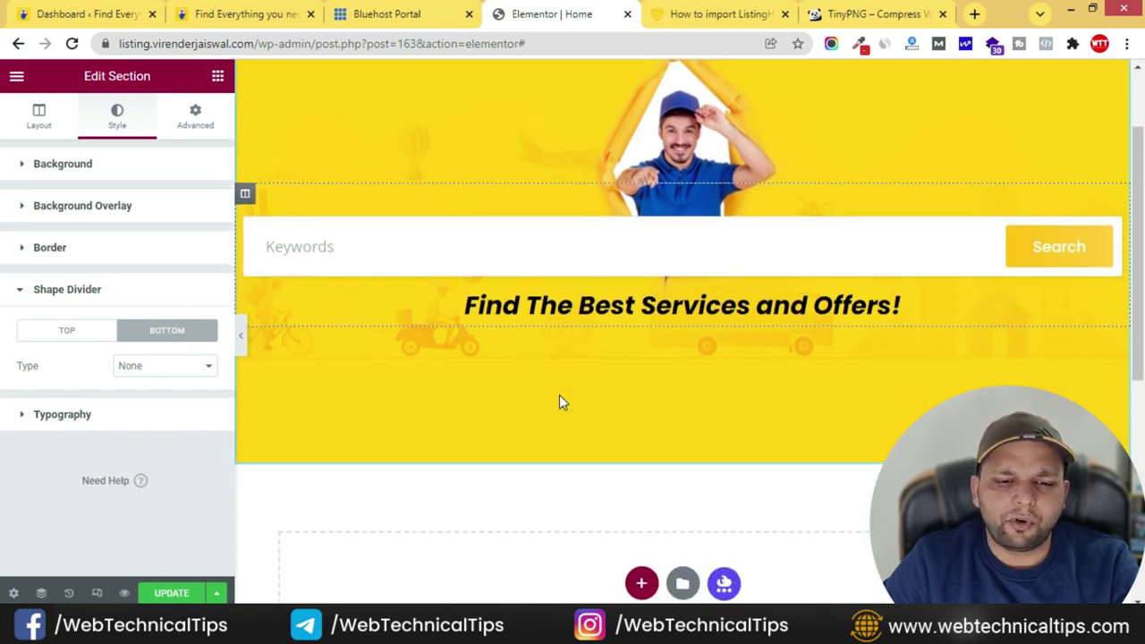
pyautogui.click(149, 380)
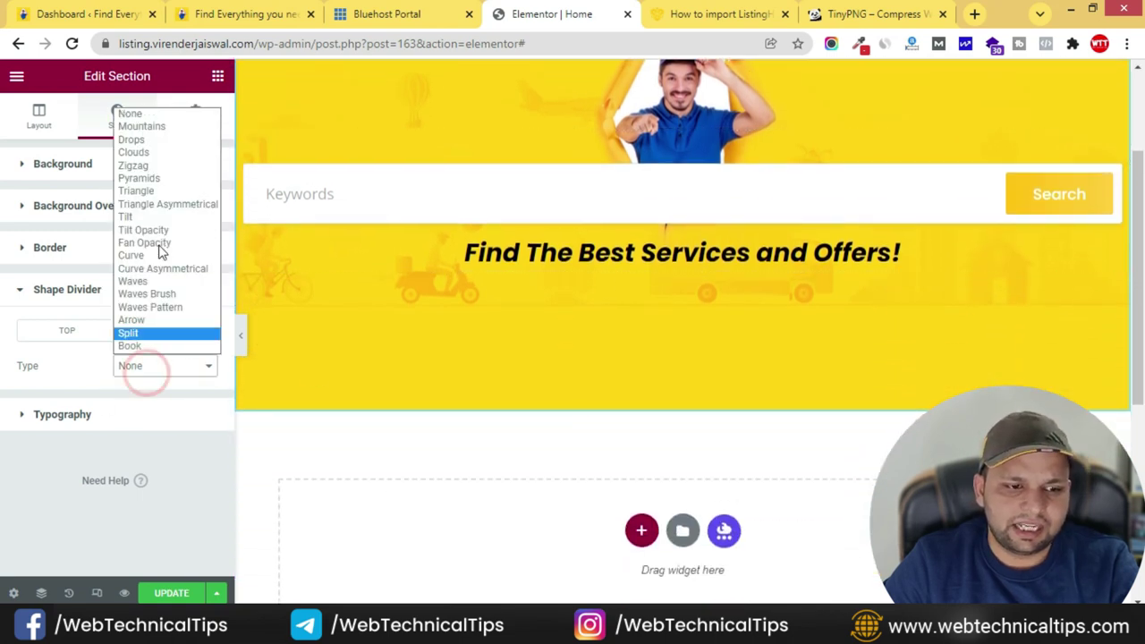
pyautogui.click(143, 122)
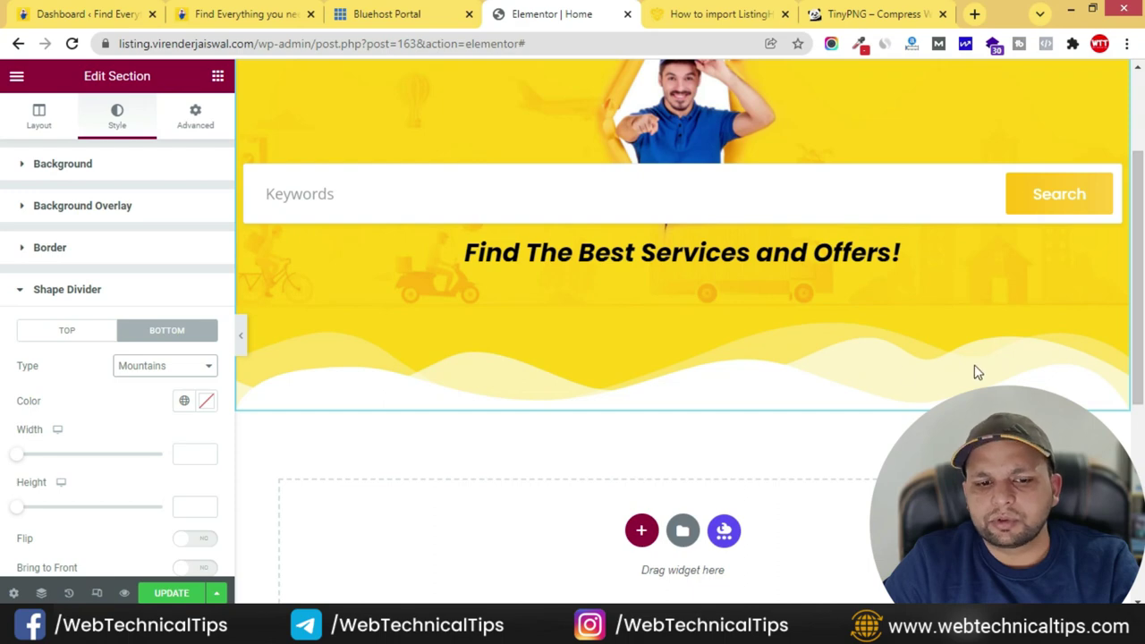
pyautogui.scroll(-2, 124, 387)
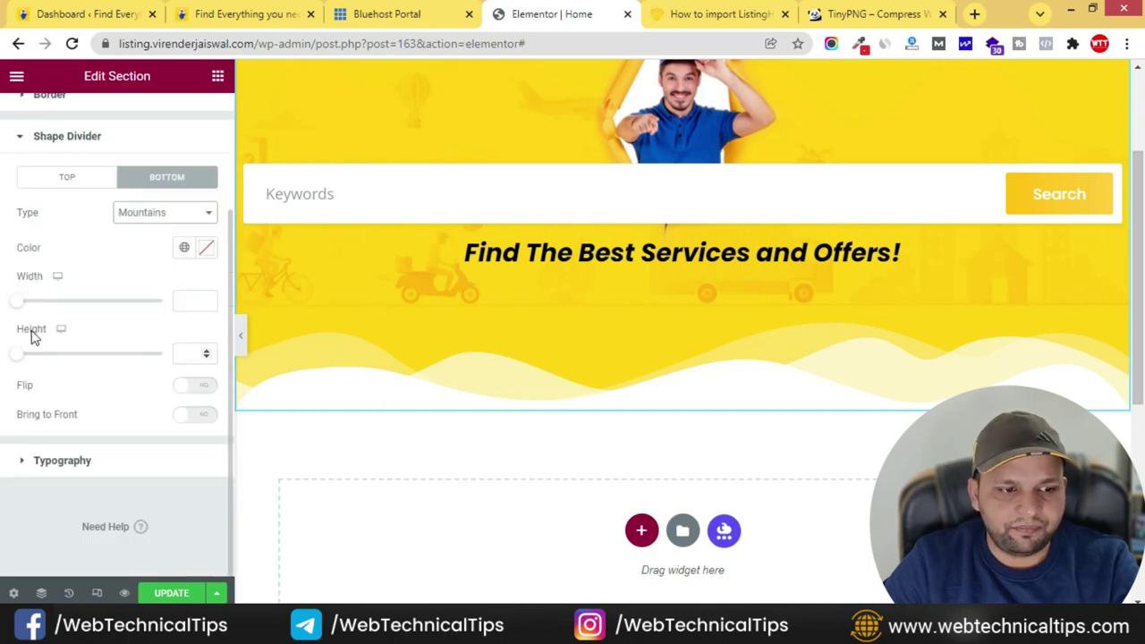
pyautogui.moveTo(22, 357); pyautogui.dragTo(37, 364)
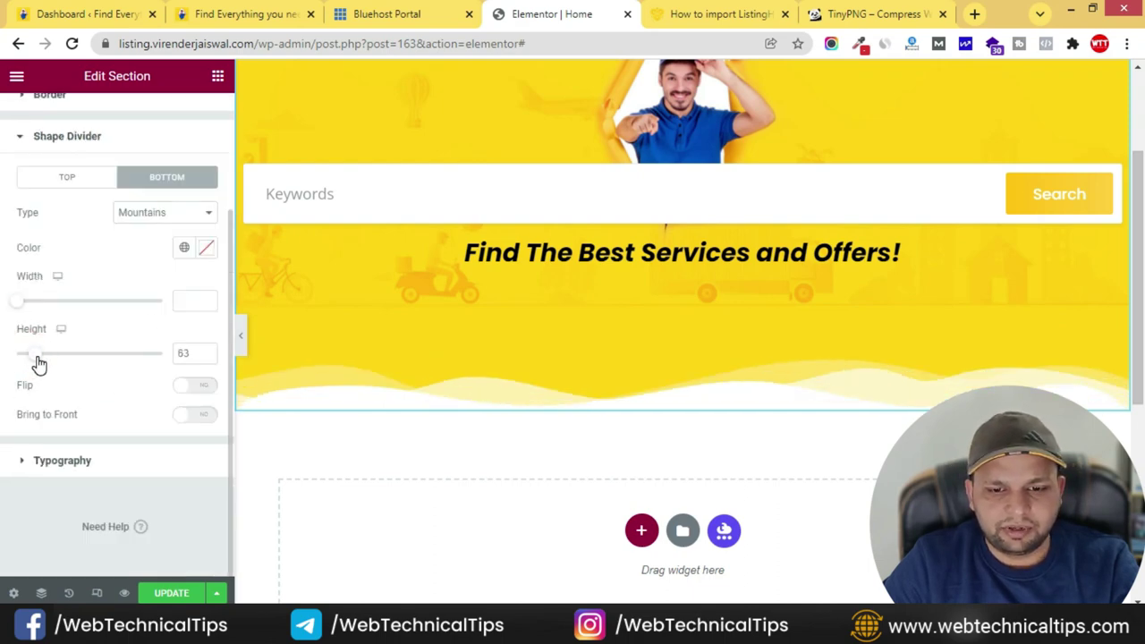
# - Try Drops, Clouds, Zigzag, Tilt and Tilt Opacity shapes, then settle on Waves Brush
pyautogui.click(166, 212)
pyautogui.click(152, 254)
pyautogui.click(166, 236)
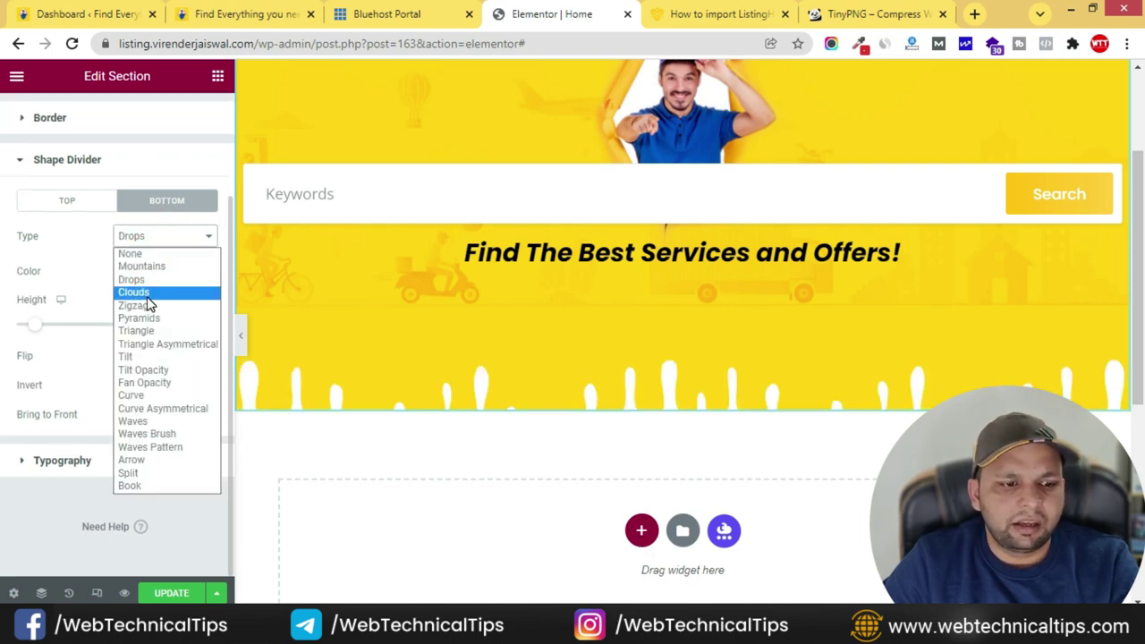
pyautogui.click(143, 294)
pyautogui.click(164, 237)
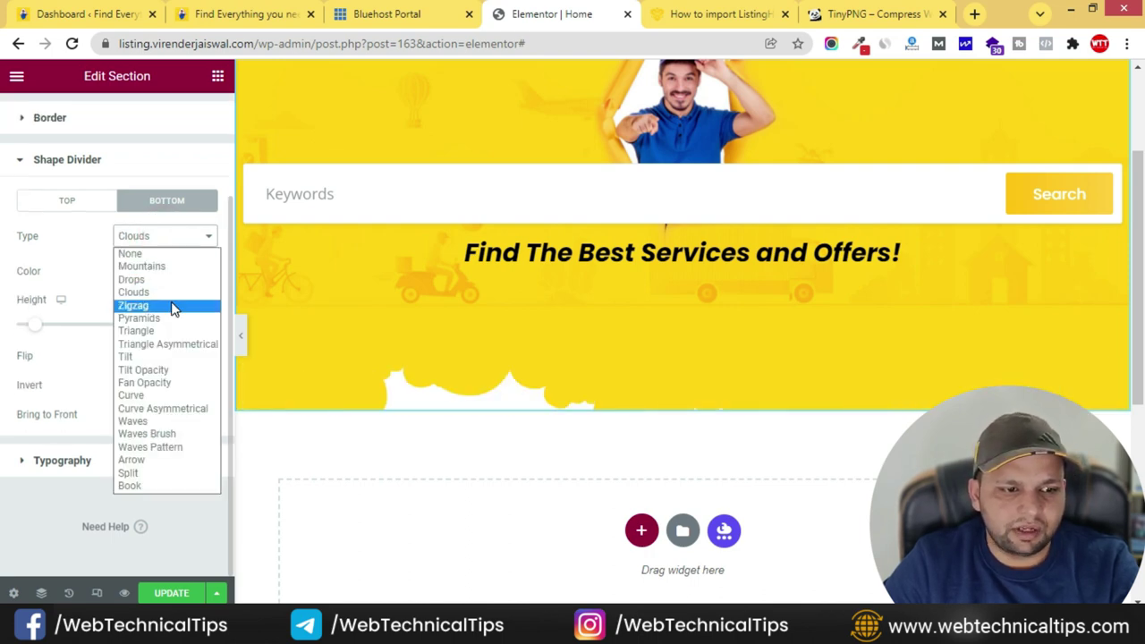
pyautogui.click(150, 306)
pyautogui.click(176, 246)
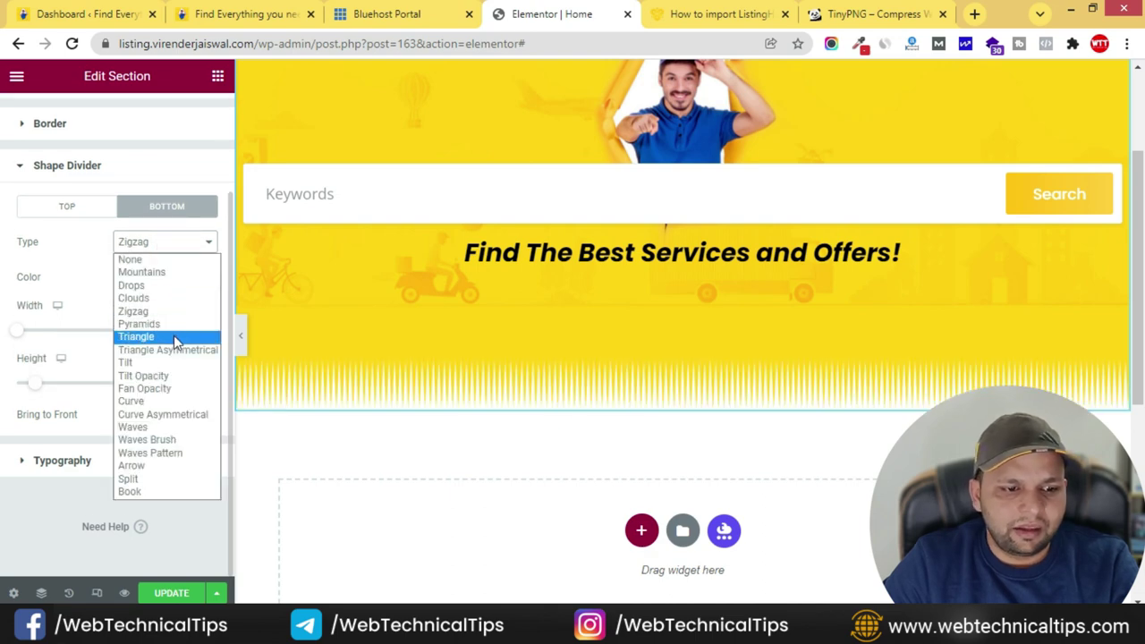
pyautogui.click(178, 363)
pyautogui.click(169, 263)
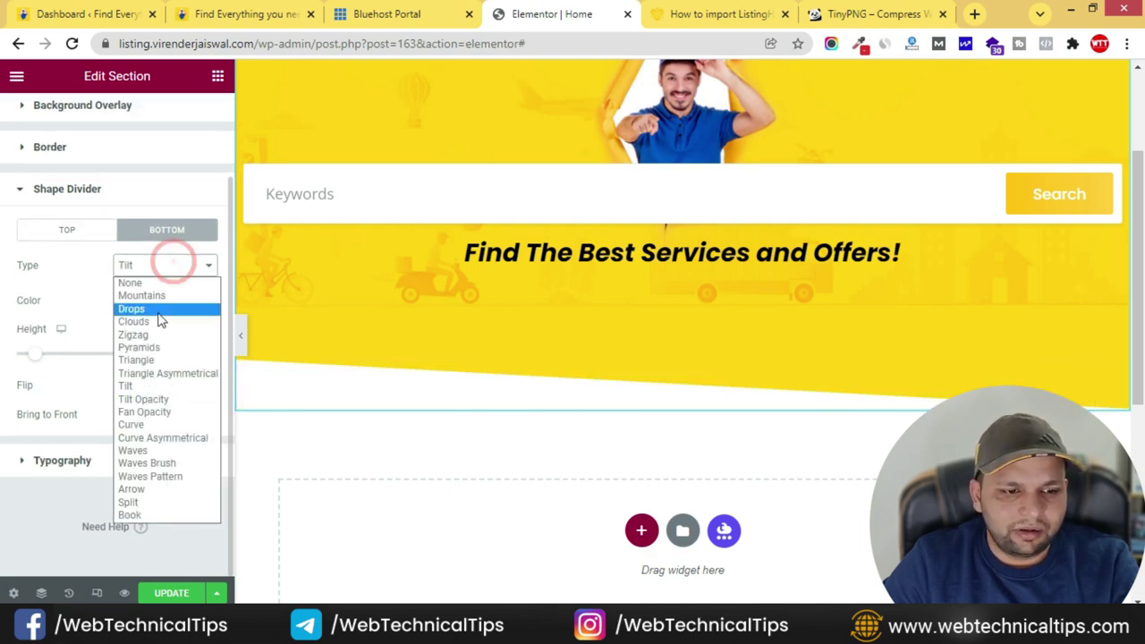
pyautogui.click(170, 399)
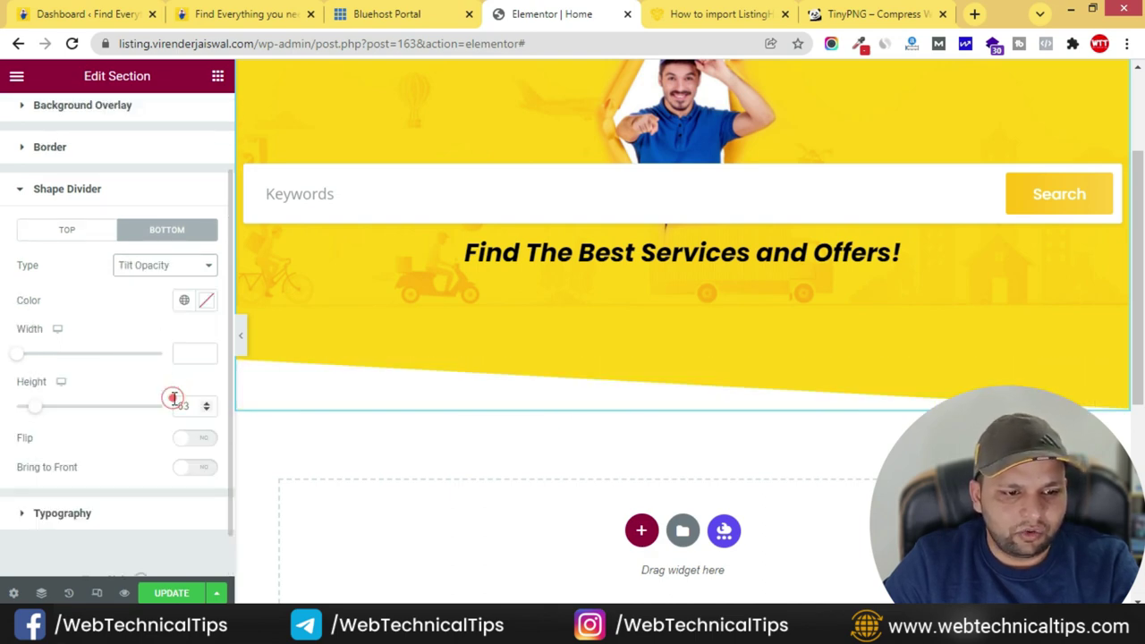
pyautogui.click(154, 265)
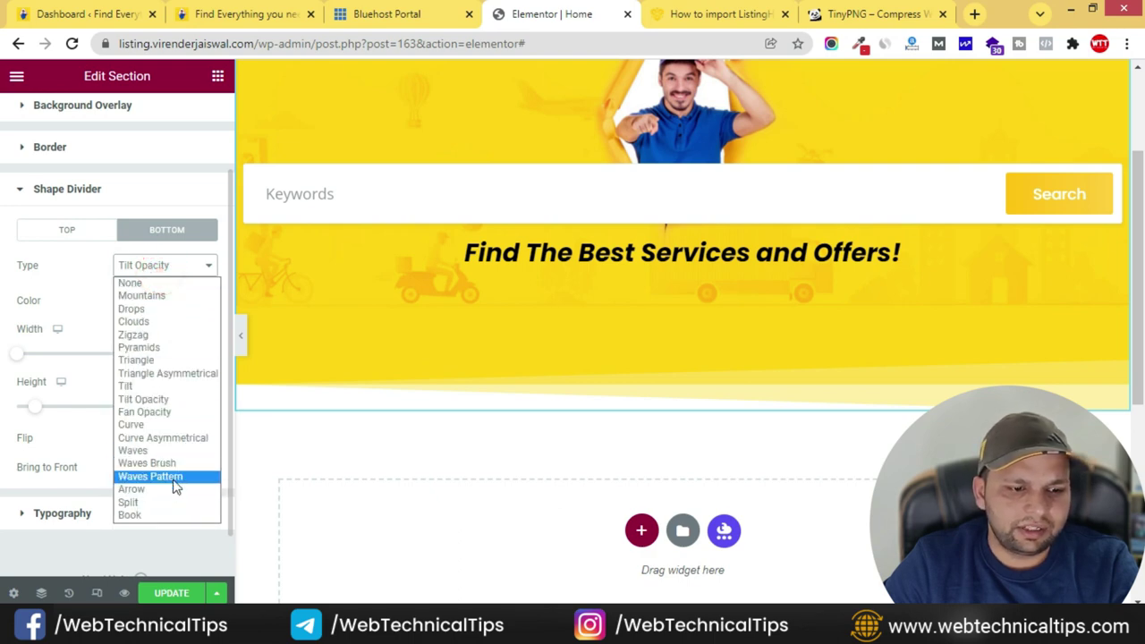
pyautogui.click(191, 464)
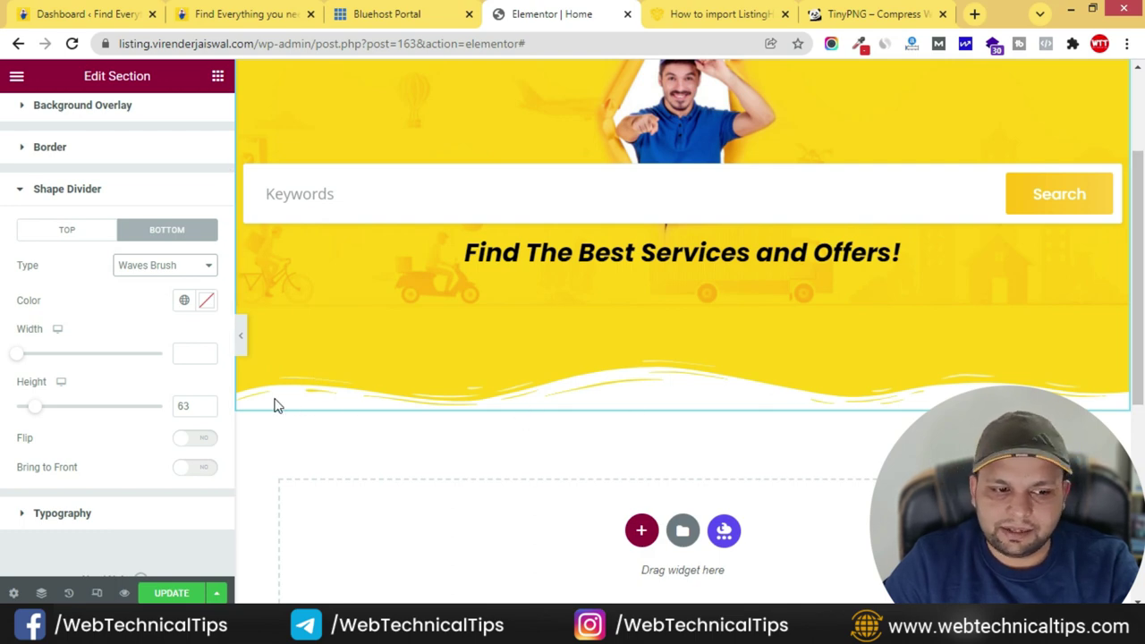
# - Leave the Waves Brush divider unflipped, turn off Bring to Front, and collapse its settings
pyautogui.click(205, 444)
pyautogui.click(202, 440)
pyautogui.click(205, 470)
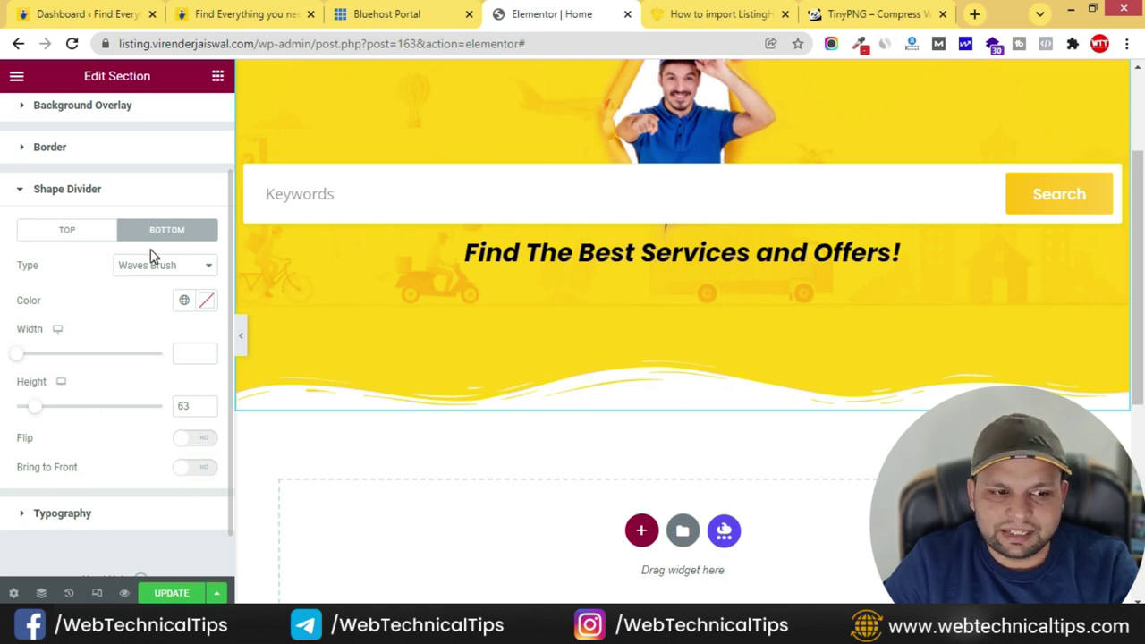
pyautogui.click(67, 189)
pyautogui.scroll(3, 795, 297)
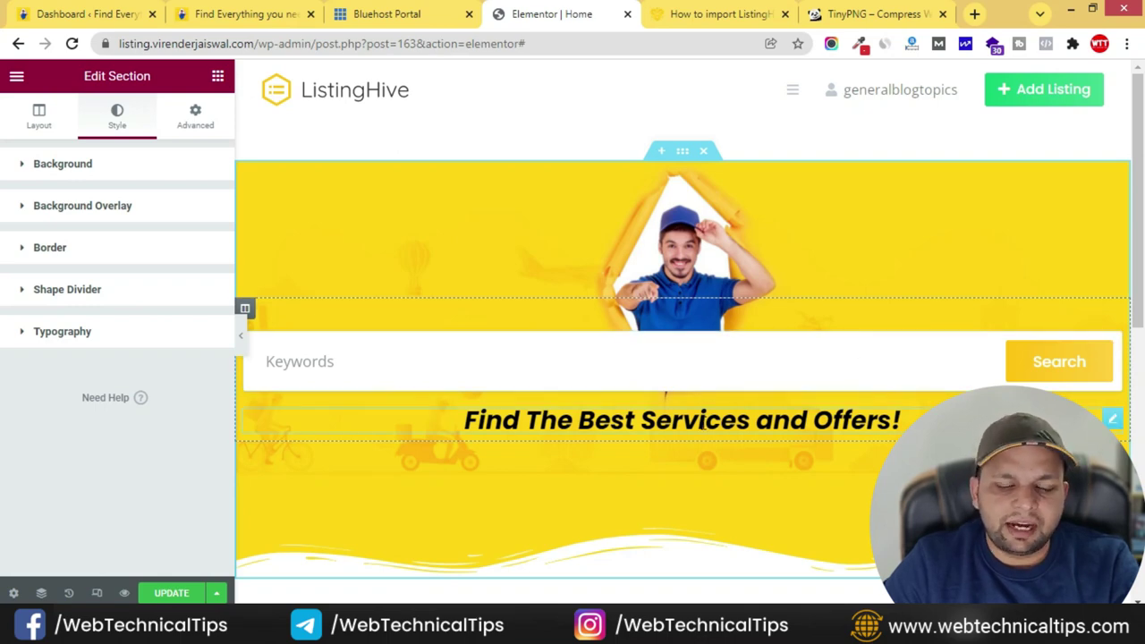
pyautogui.scroll(-3, 614, 437)
# - Copy the 'Most Searchable Categories' title from the live site and close the TinyPNG and import-guide pages
pyautogui.click(242, 13)
pyautogui.scroll(-3, 507, 334)
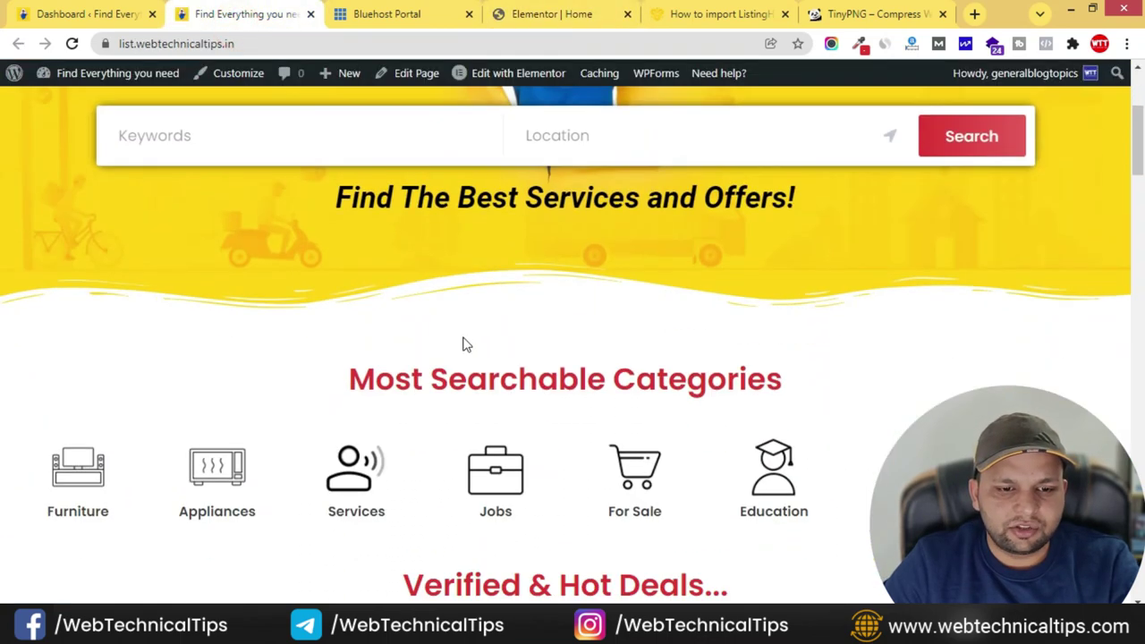
pyautogui.scroll(-1, 506, 334)
pyautogui.moveTo(352, 293); pyautogui.dragTo(814, 298)
pyautogui.hotkey('ctrl', 'c')
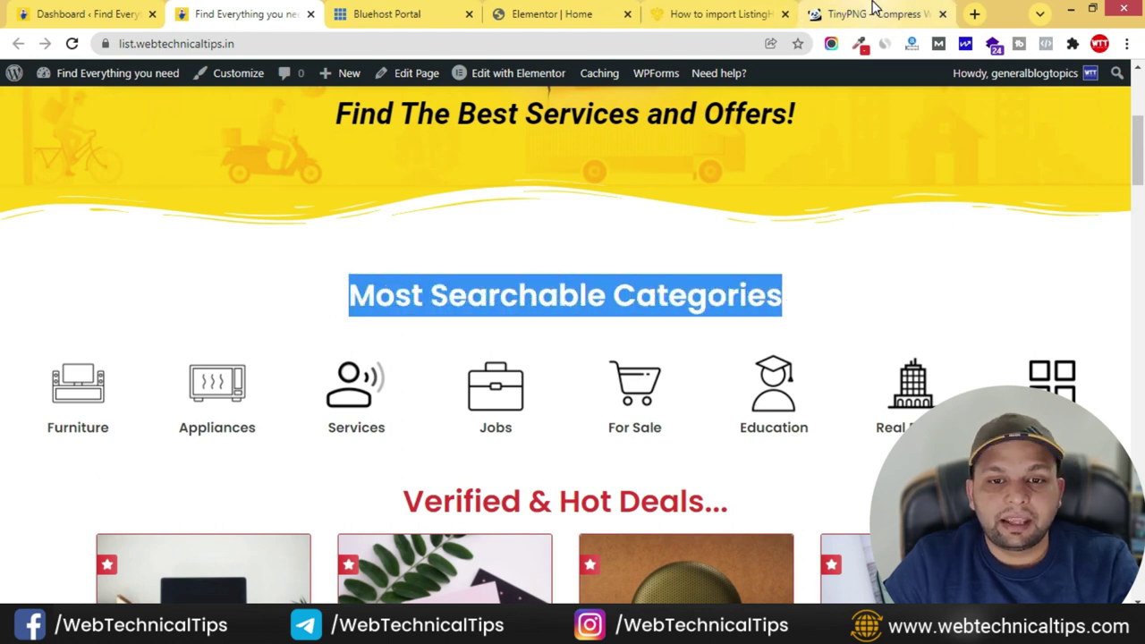
pyautogui.click(673, 18)
pyautogui.click(951, 17)
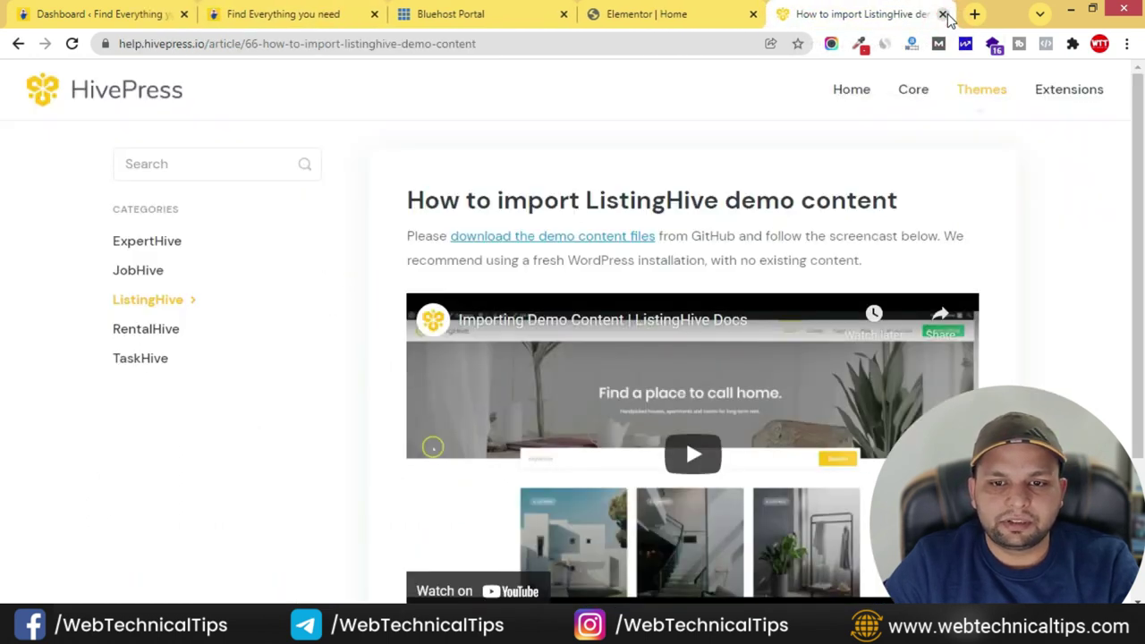
pyautogui.click(943, 15)
pyautogui.scroll(-2, 603, 535)
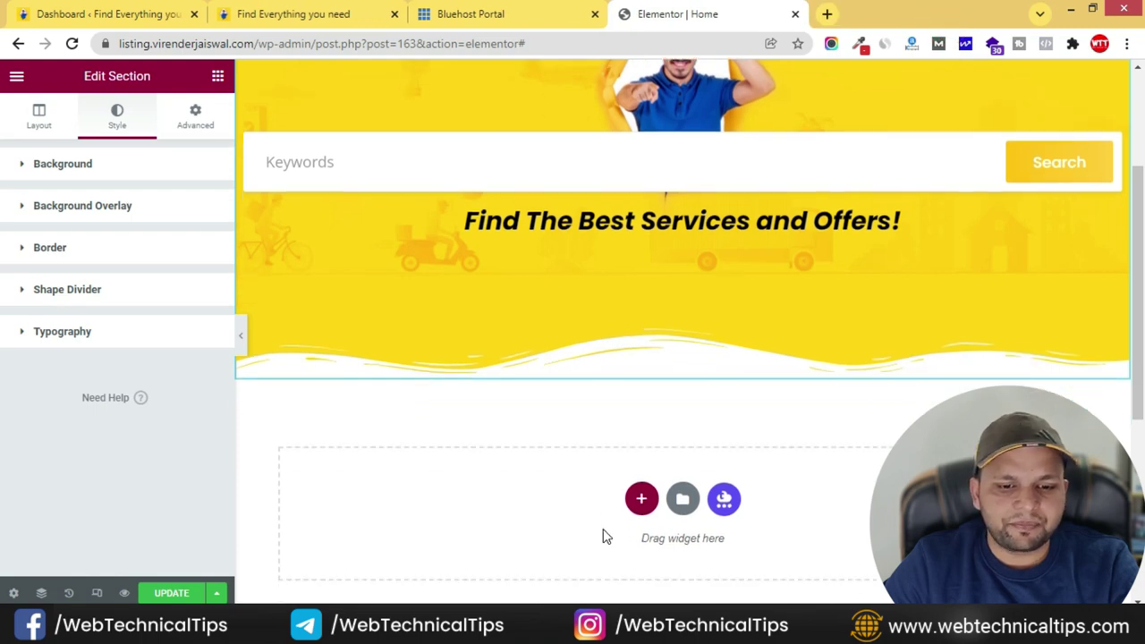
# - Add a single-column section below the hero with a centred 'Most Searchable Categories' heading
pyautogui.click(642, 364)
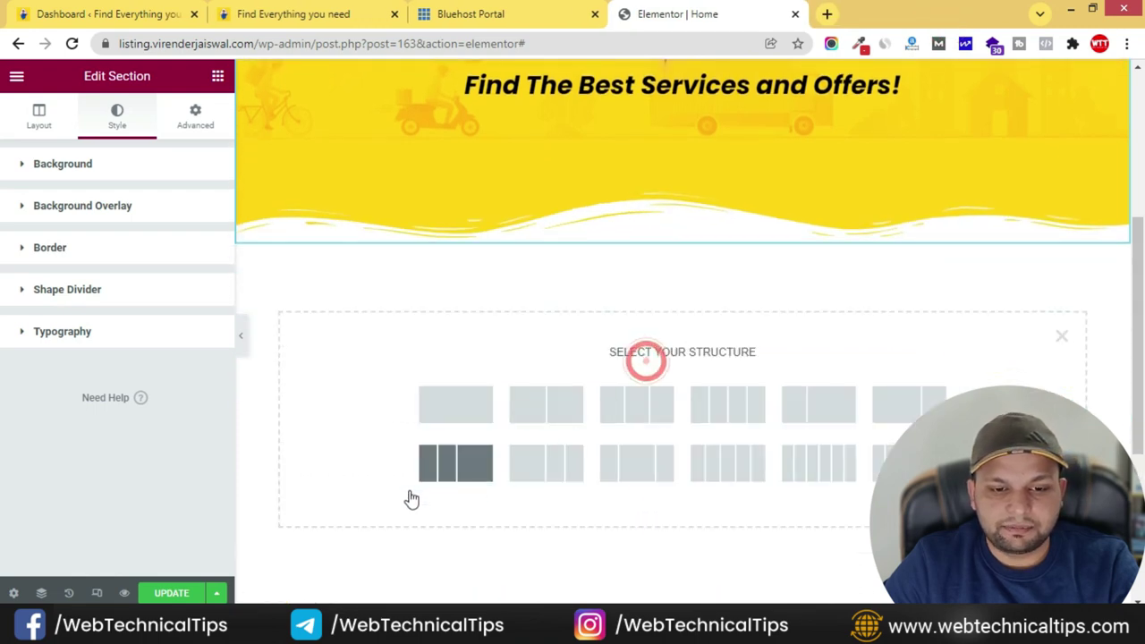
pyautogui.click(458, 418)
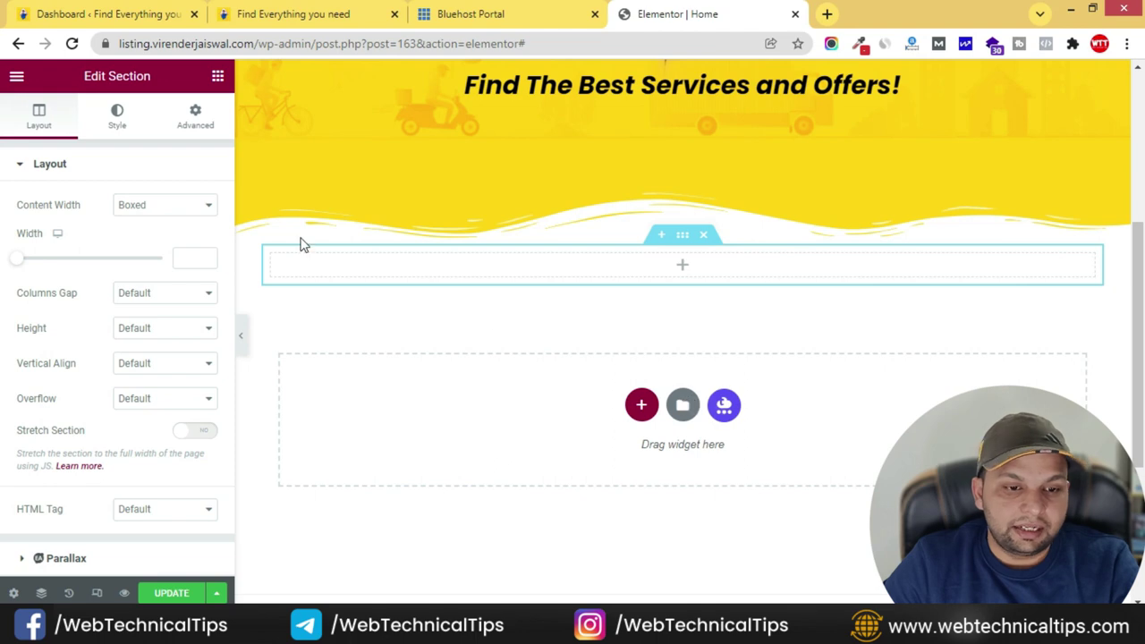
pyautogui.click(217, 77)
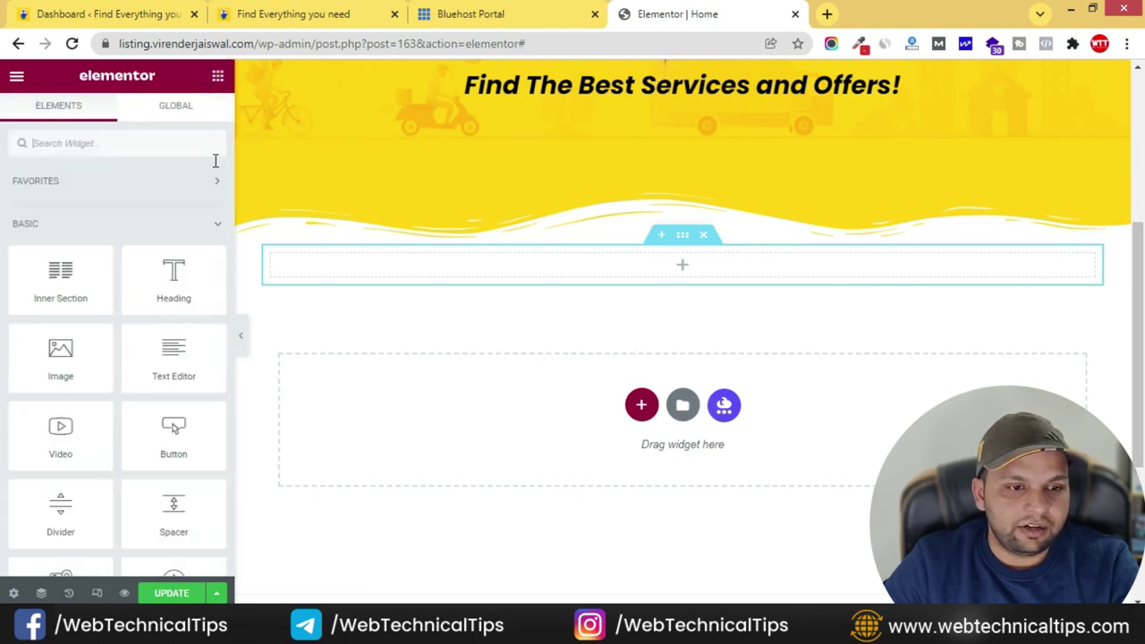
pyautogui.moveTo(192, 284); pyautogui.dragTo(728, 268)
pyautogui.tripleClick(99, 238)
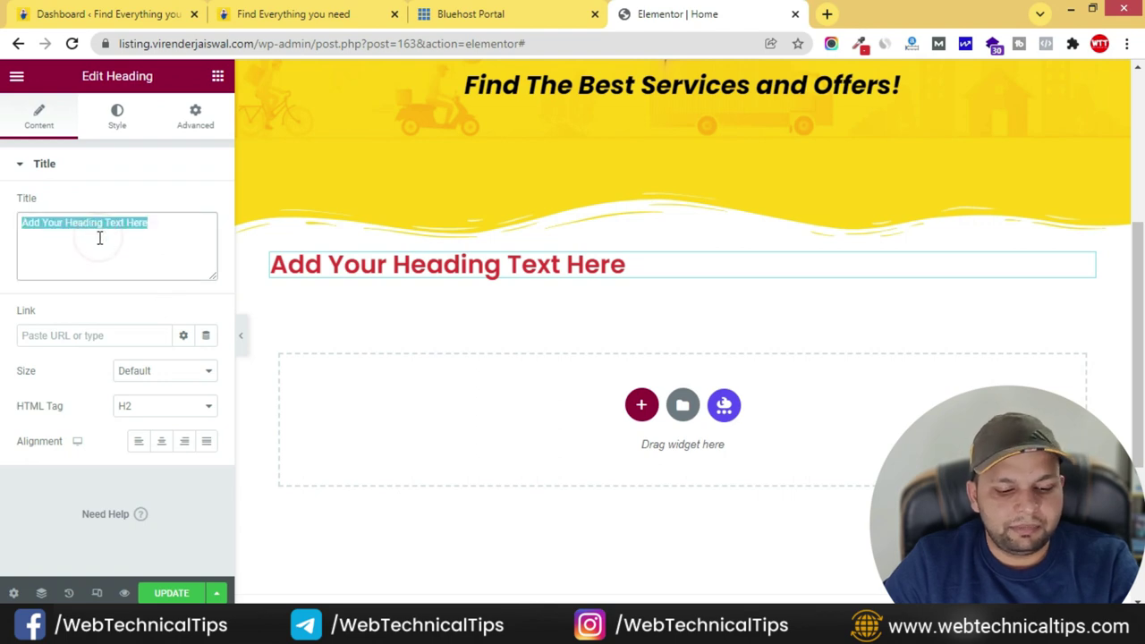
pyautogui.hotkey('ctrl', 'v')
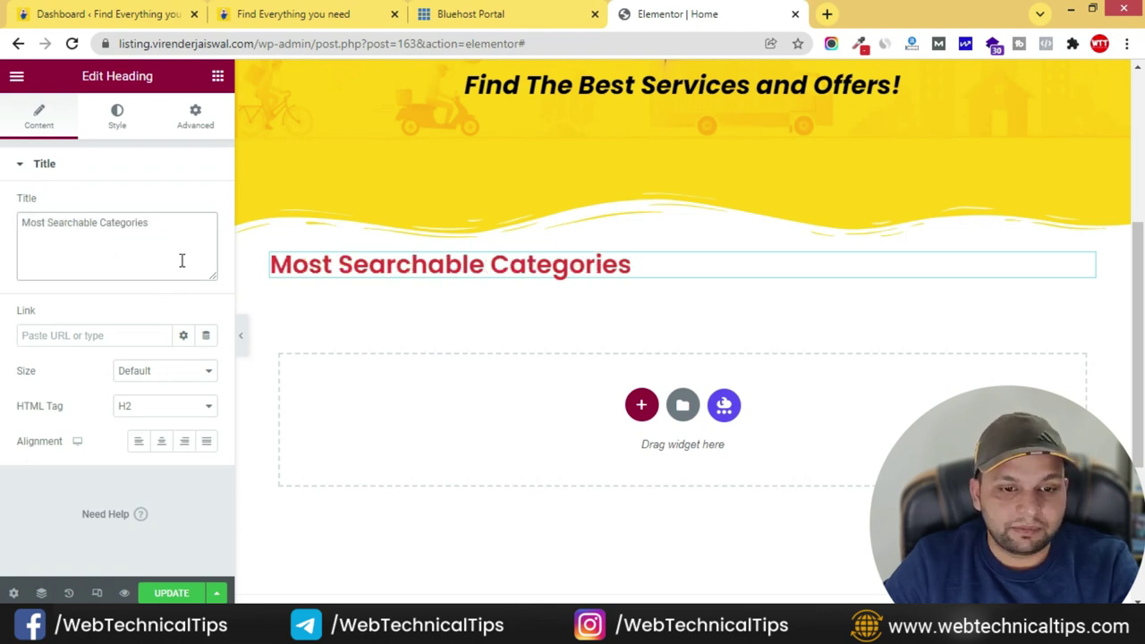
pyautogui.click(161, 441)
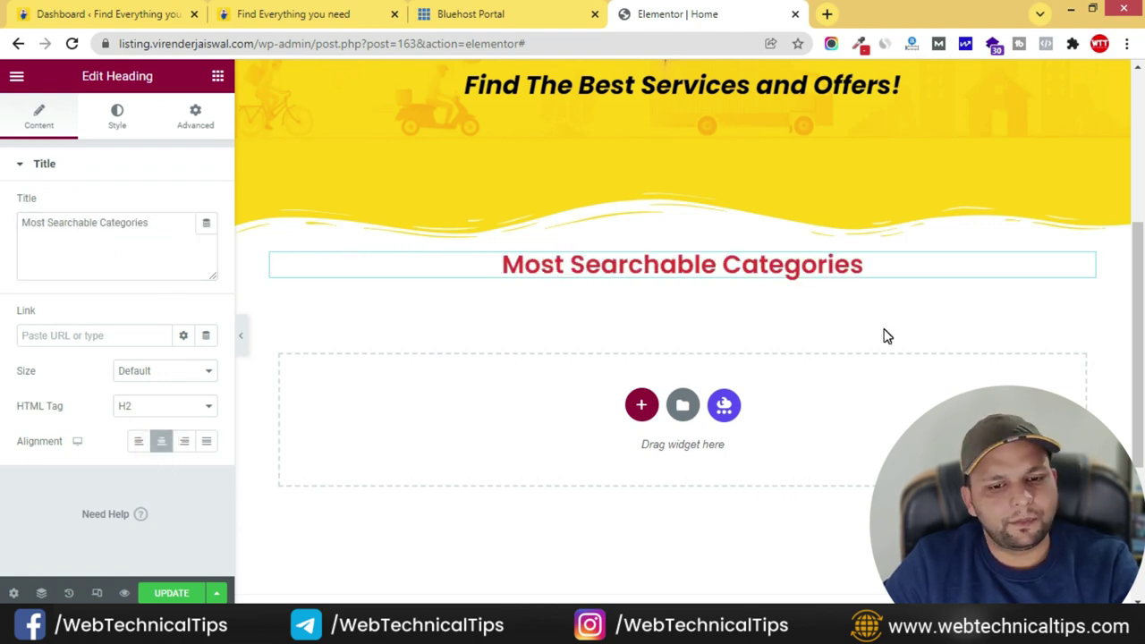
pyautogui.click(365, 11)
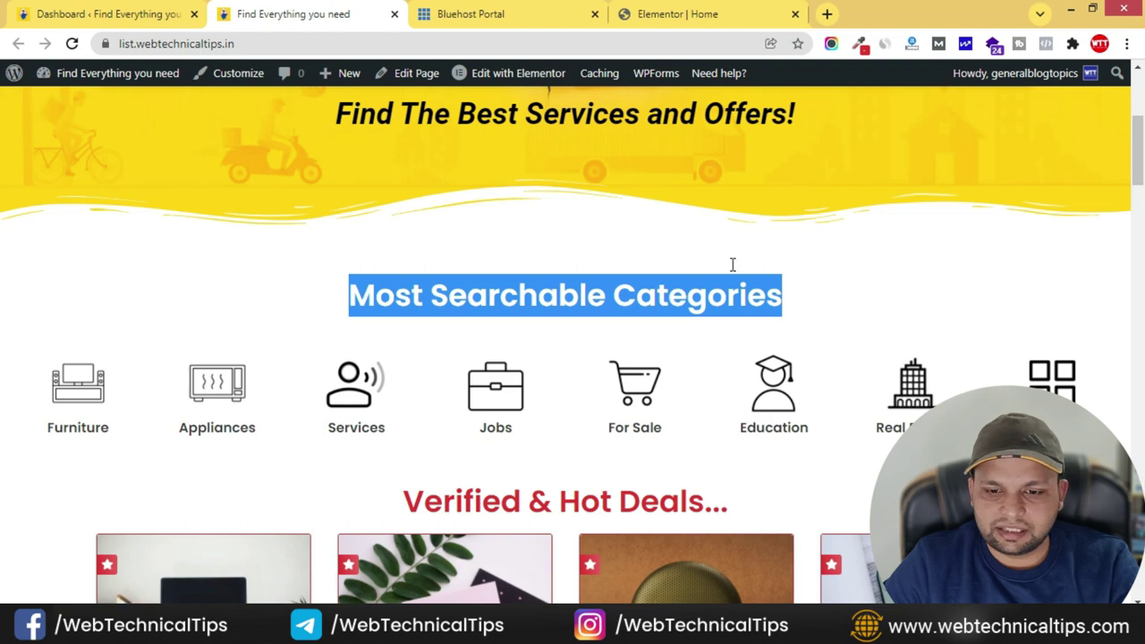
pyautogui.click(680, 14)
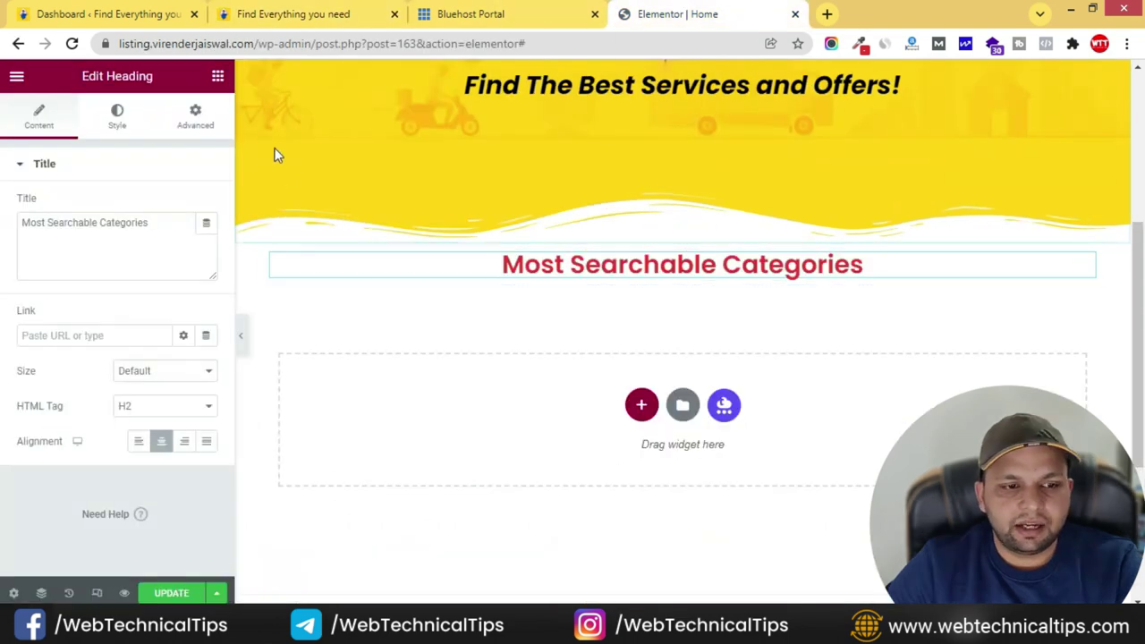
pyautogui.click(218, 76)
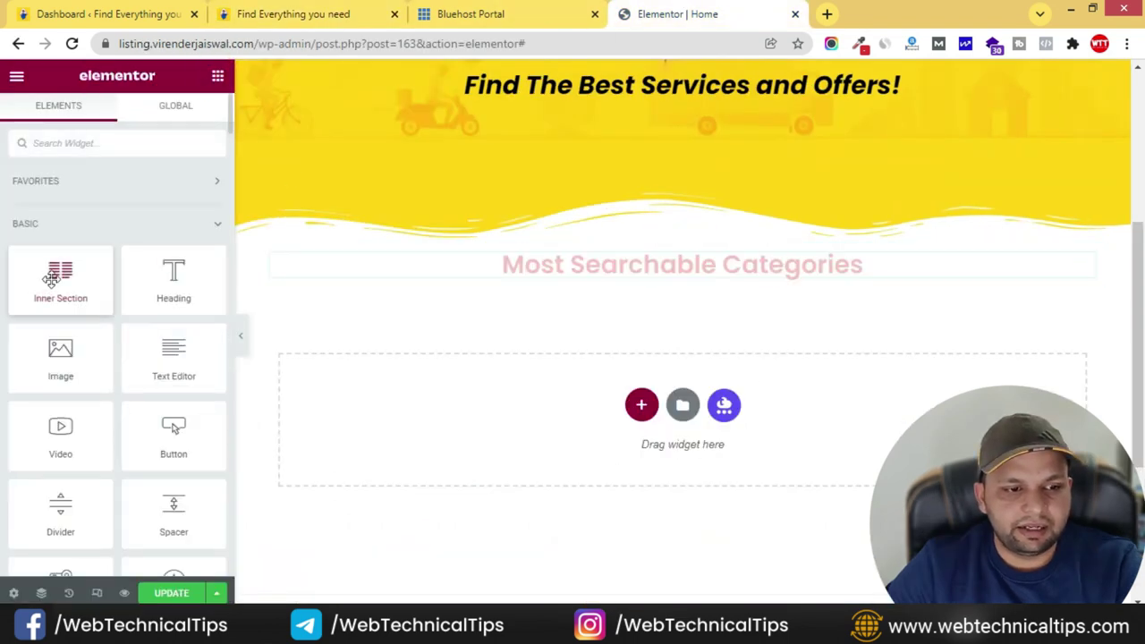
# - Drop a two-column Inner Section below the heading and filter the widgets by 'image'
pyautogui.moveTo(57, 278); pyautogui.dragTo(664, 284)
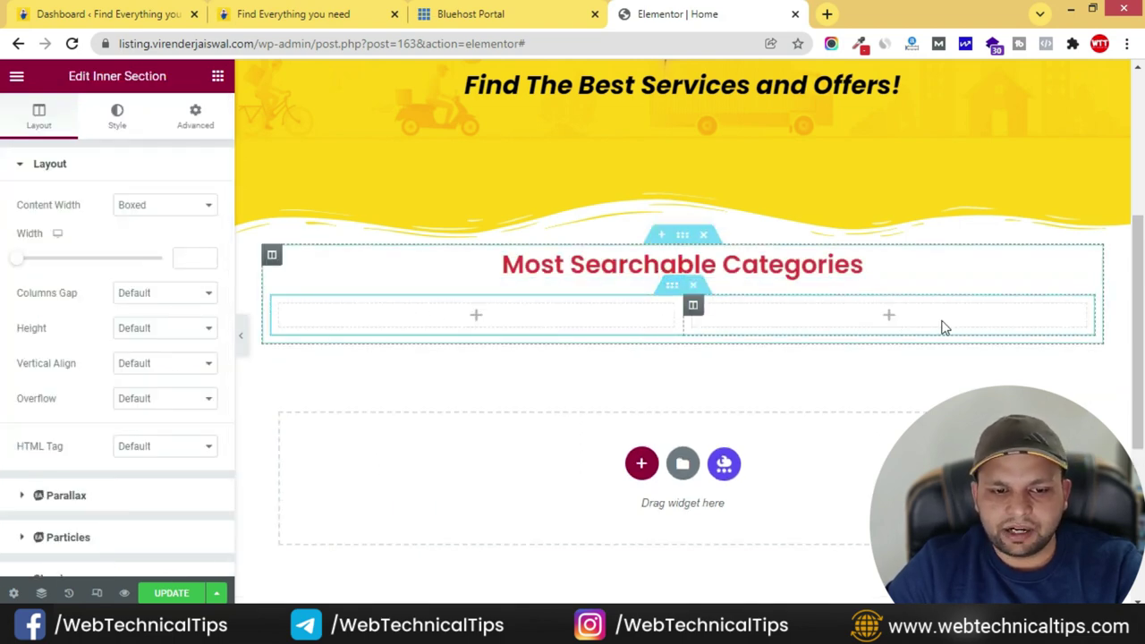
pyautogui.click(217, 76)
pyautogui.click(105, 133)
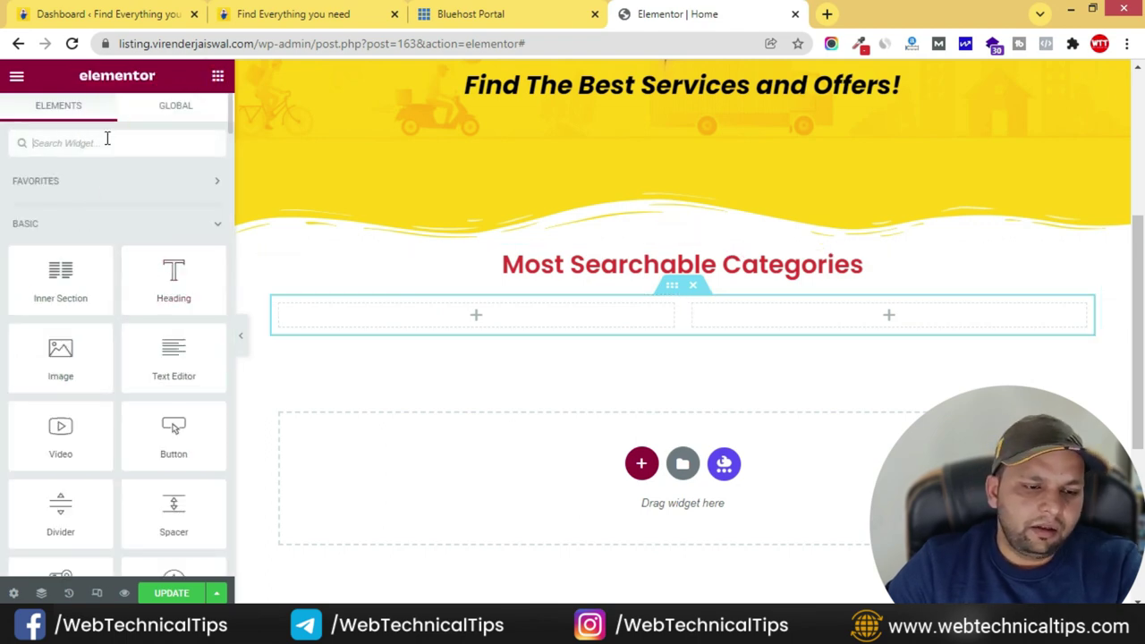
pyautogui.write('image')
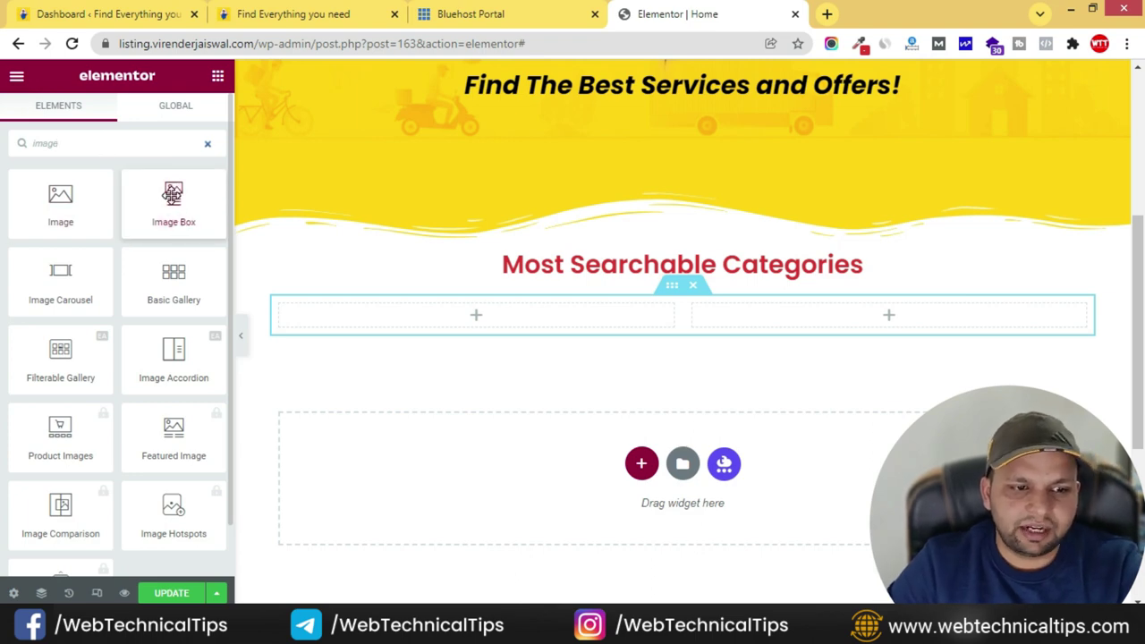
# - Place an Image Box in the left column with its placeholder description deleted
pyautogui.moveTo(231, 213); pyautogui.dragTo(511, 324)
pyautogui.tripleClick(79, 441)
pyautogui.press('BackSpace')
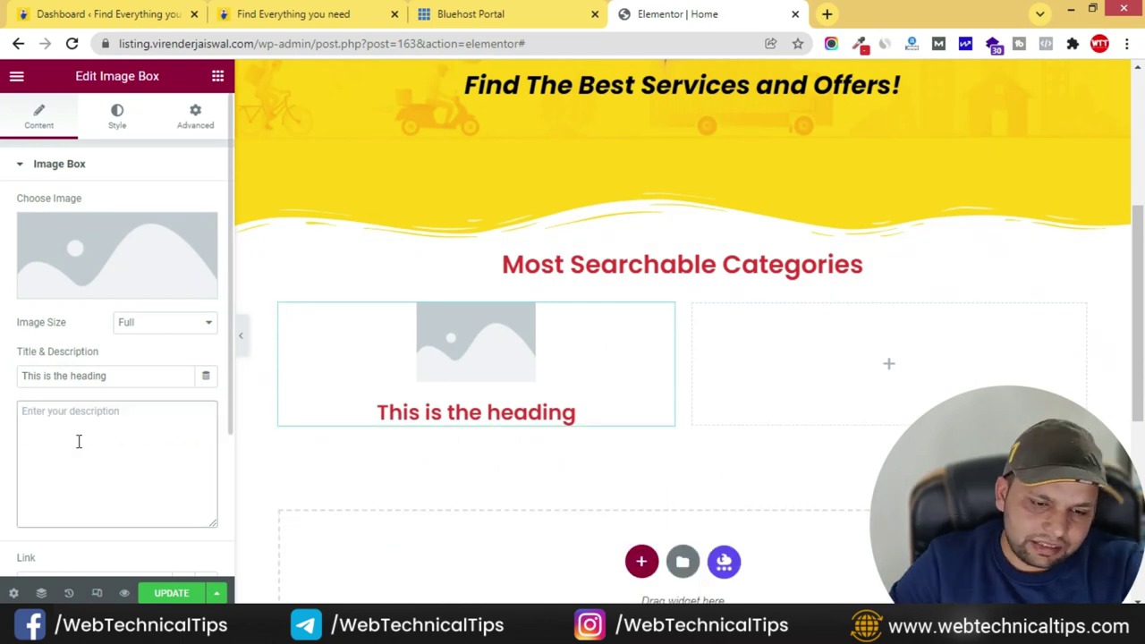
pyautogui.click(322, 18)
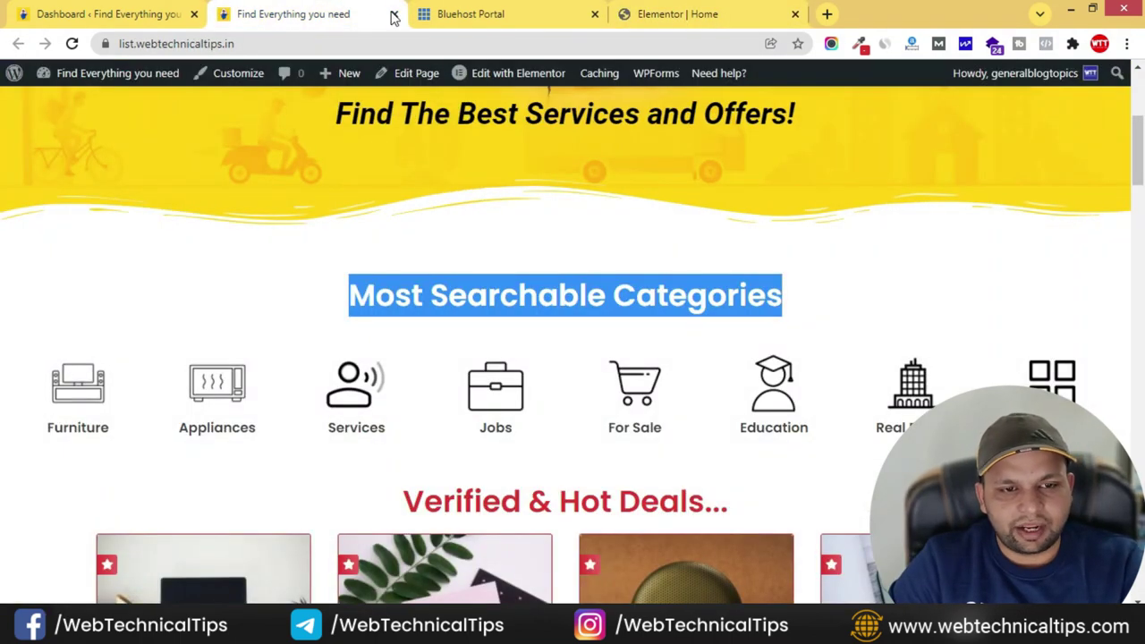
pyautogui.click(475, 16)
pyautogui.click(671, 14)
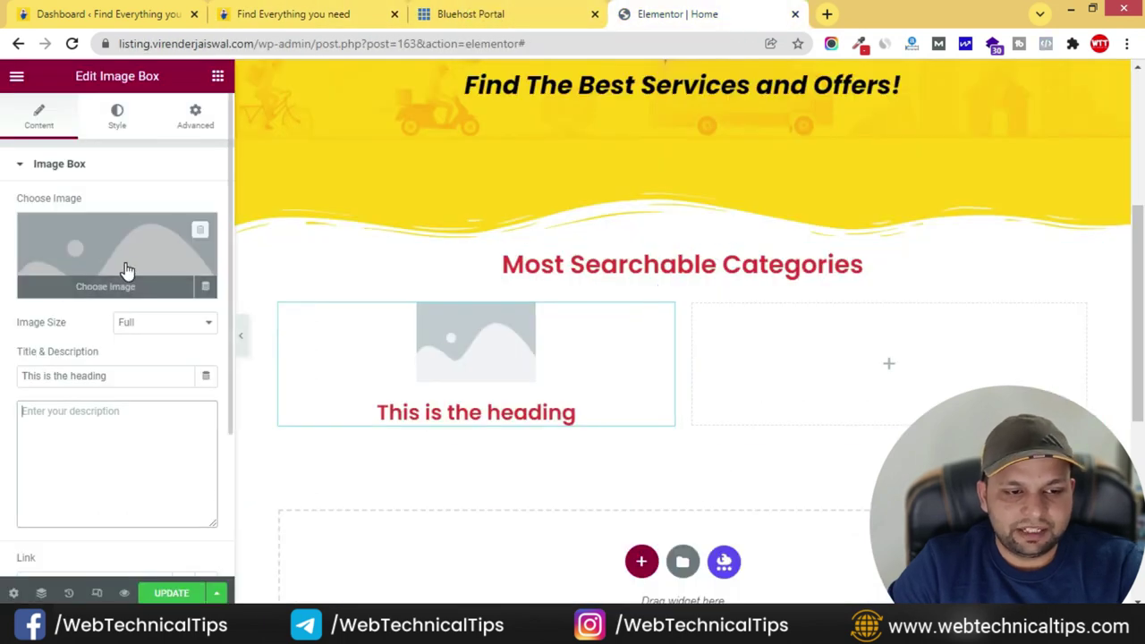
pyautogui.click(362, 13)
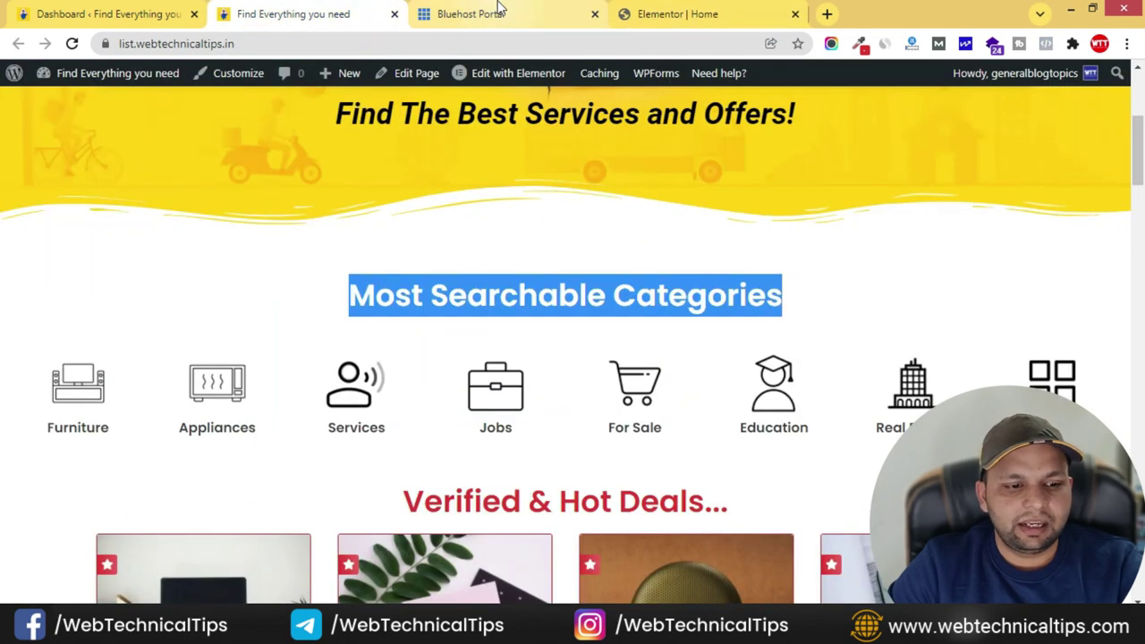
pyautogui.click(626, 12)
pyautogui.click(102, 238)
# - Upload eight icons (appliances, for-sale, furniture, job, education, view-alln, service, real-estates) to the media library
pyautogui.click(255, 145)
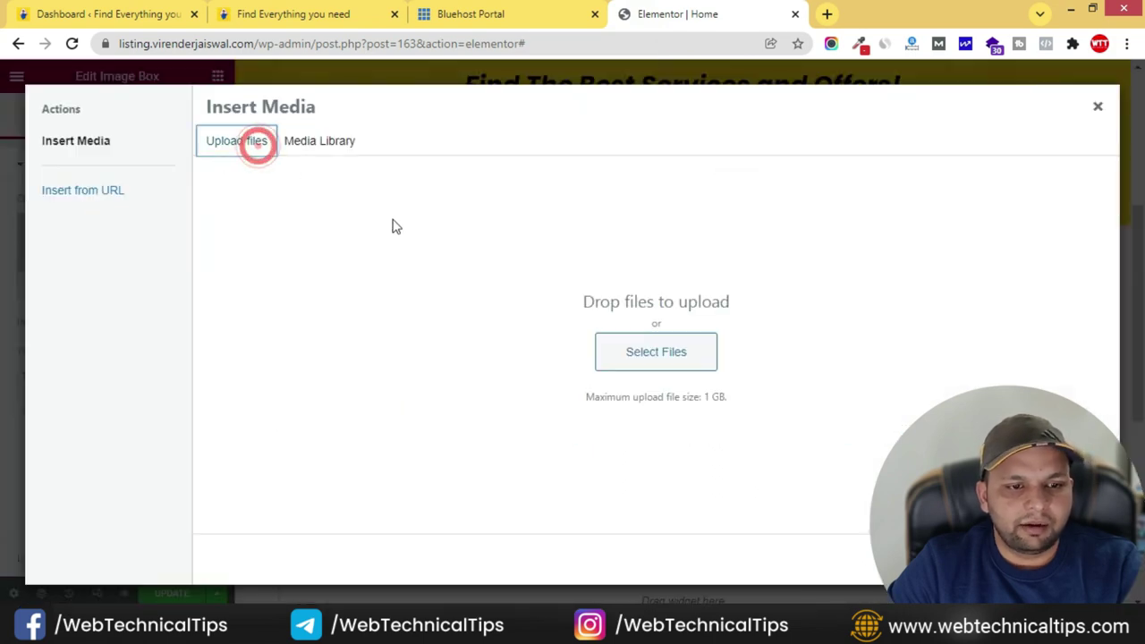
pyautogui.click(684, 356)
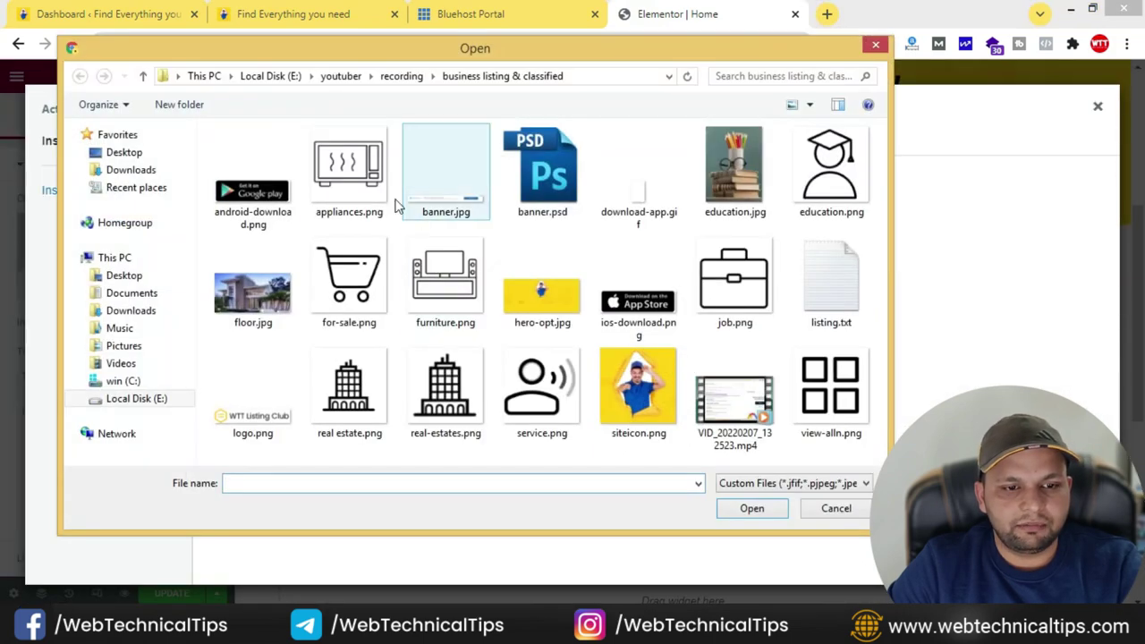
pyautogui.click(349, 170)
pyautogui.keyDown('ctrl'); pyautogui.click(349, 279); pyautogui.keyUp('ctrl')
pyautogui.keyDown('ctrl'); pyautogui.click(528, 277); pyautogui.keyUp('ctrl')
pyautogui.keyDown('ctrl'); pyautogui.click(442, 282); pyautogui.keyUp('ctrl')
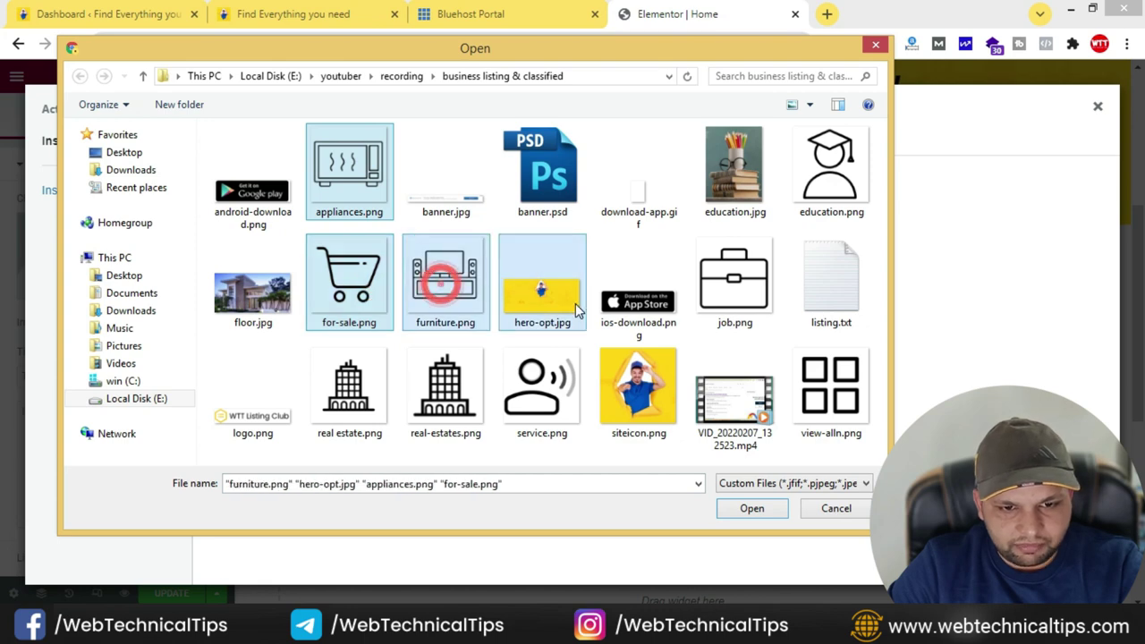
pyautogui.keyDown('ctrl'); pyautogui.click(573, 302); pyautogui.keyUp('ctrl')
pyautogui.keyDown('ctrl'); pyautogui.click(735, 282); pyautogui.keyUp('ctrl')
pyautogui.keyDown('ctrl'); pyautogui.click(814, 197); pyautogui.keyUp('ctrl')
pyautogui.keyDown('ctrl'); pyautogui.click(827, 407); pyautogui.keyUp('ctrl')
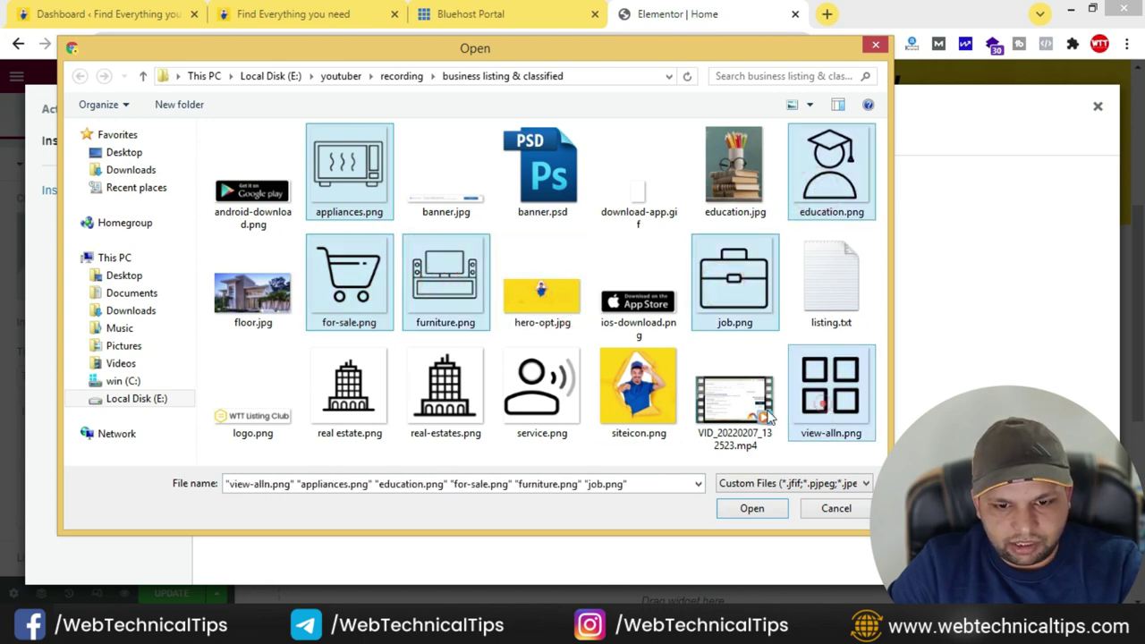
pyautogui.keyDown('ctrl'); pyautogui.click(541, 385); pyautogui.keyUp('ctrl')
pyautogui.keyDown('ctrl'); pyautogui.click(433, 391); pyautogui.keyUp('ctrl')
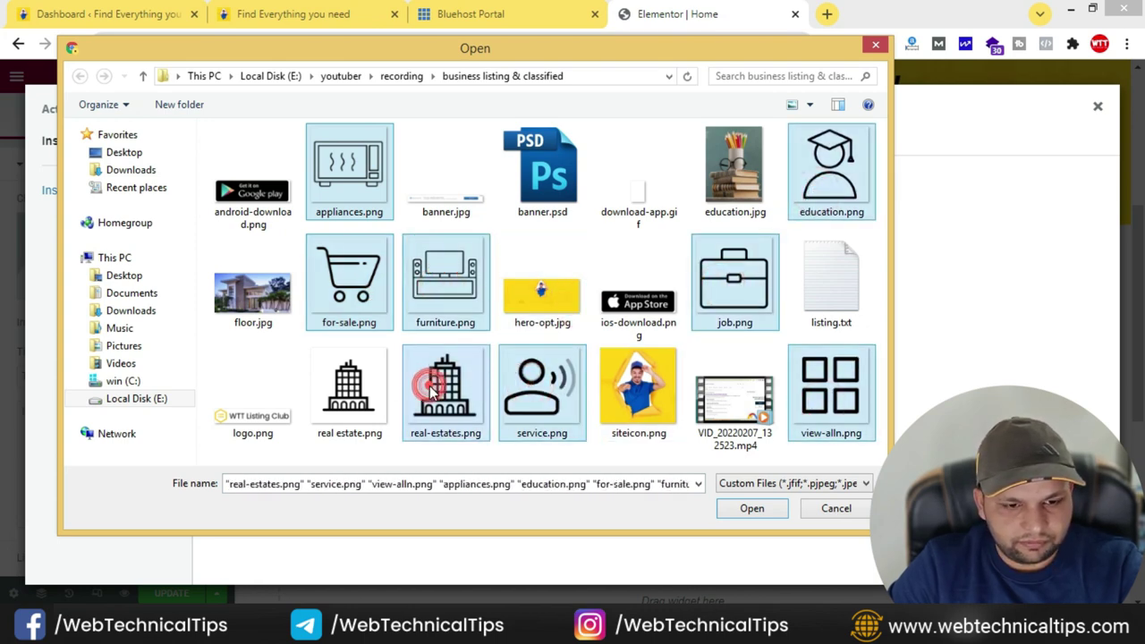
pyautogui.press('Return')
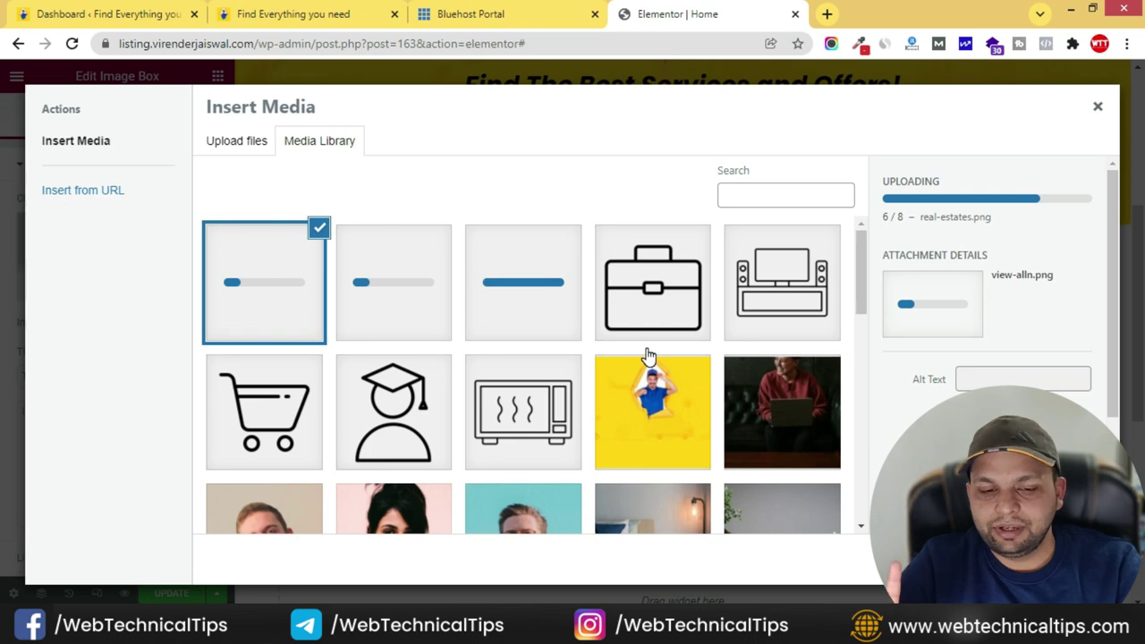
# - Insert furniture.png into the image box with alt text 'furniture'
pyautogui.click(300, 17)
pyautogui.click(677, 14)
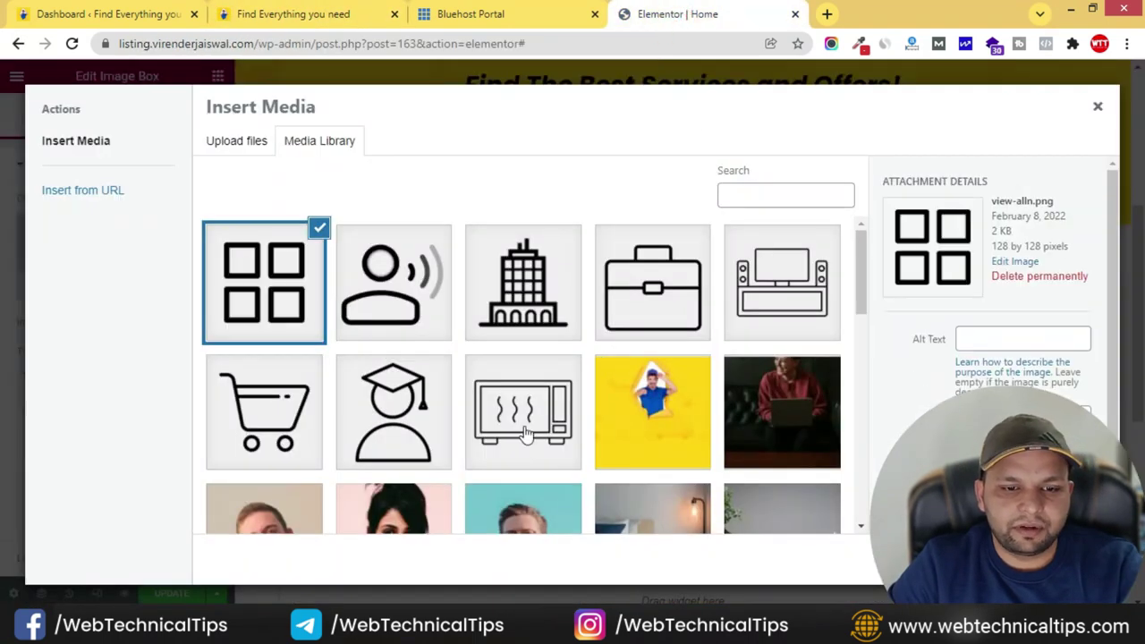
pyautogui.click(815, 298)
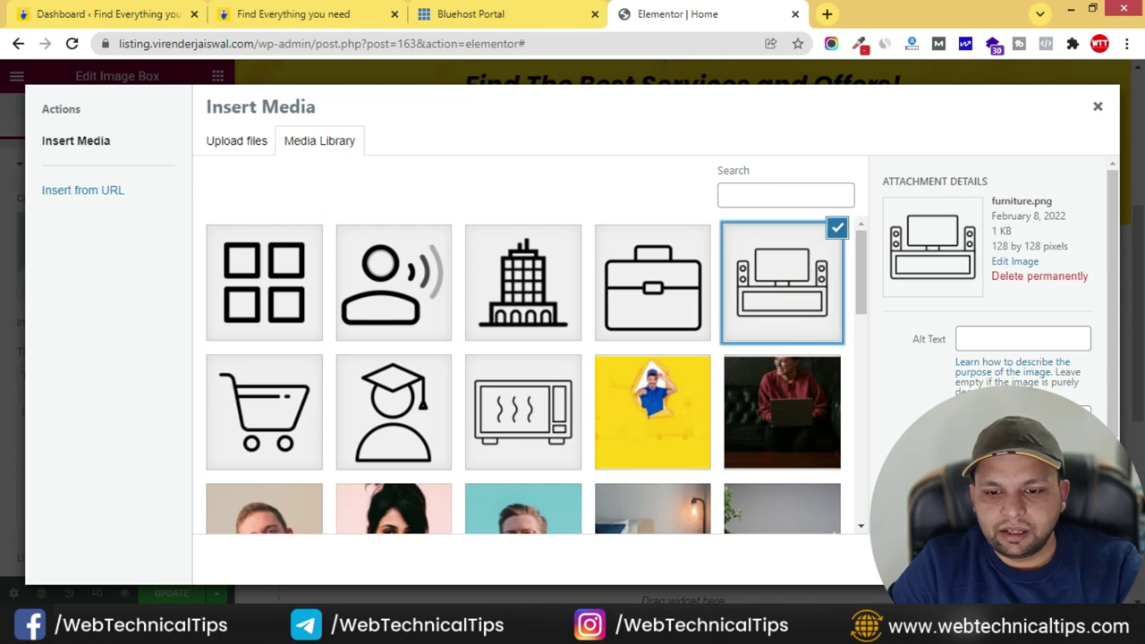
pyautogui.click(967, 346)
pyautogui.write('furniture')
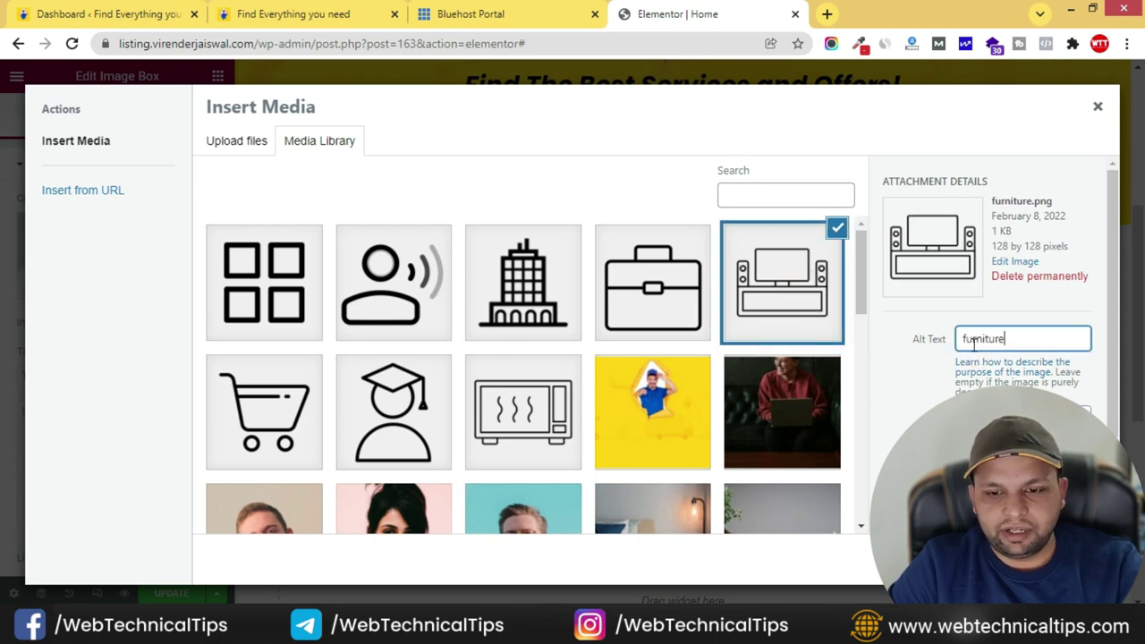
pyautogui.click(1060, 559)
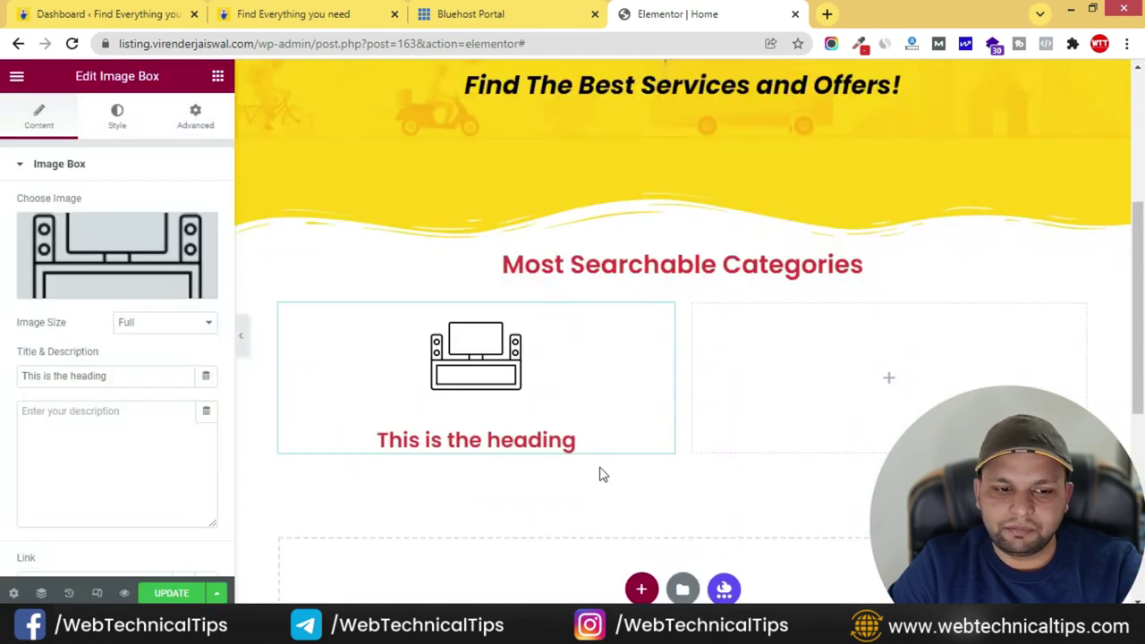
# - Title the image box 'Furniture' and set its image width to 50%
pyautogui.click(438, 435)
pyautogui.tripleClick(119, 379)
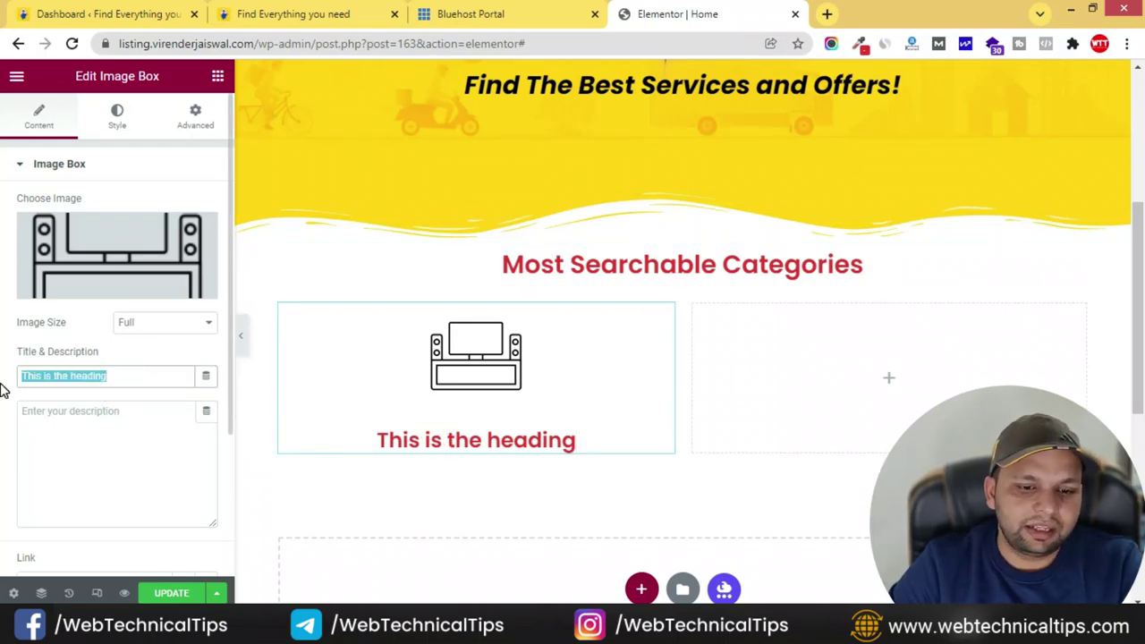
pyautogui.write('Furniture')
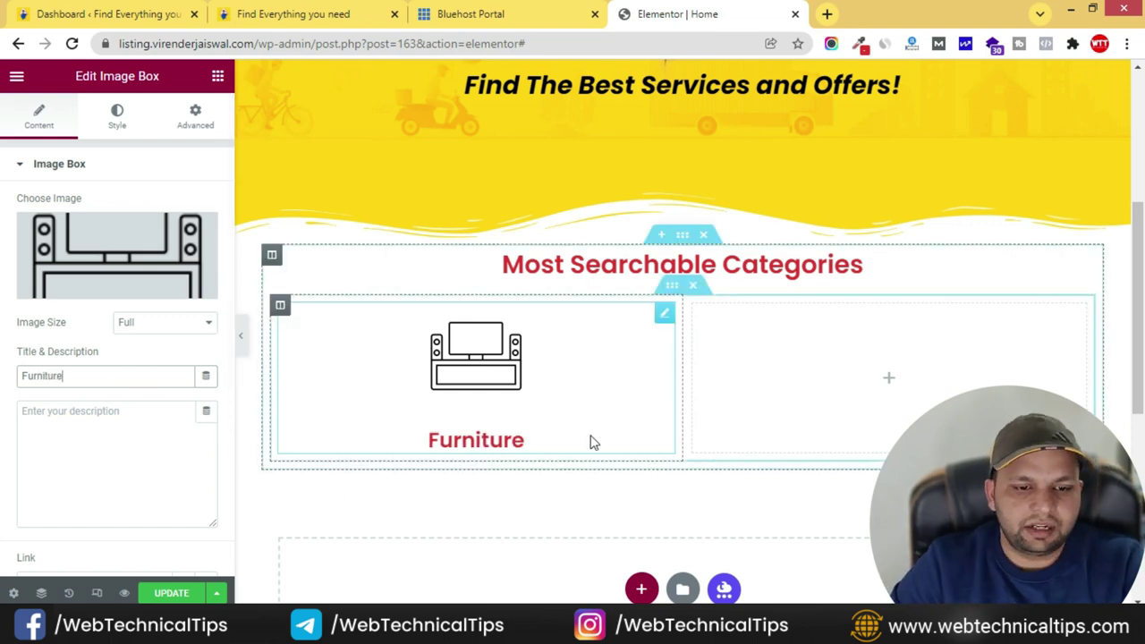
pyautogui.click(124, 125)
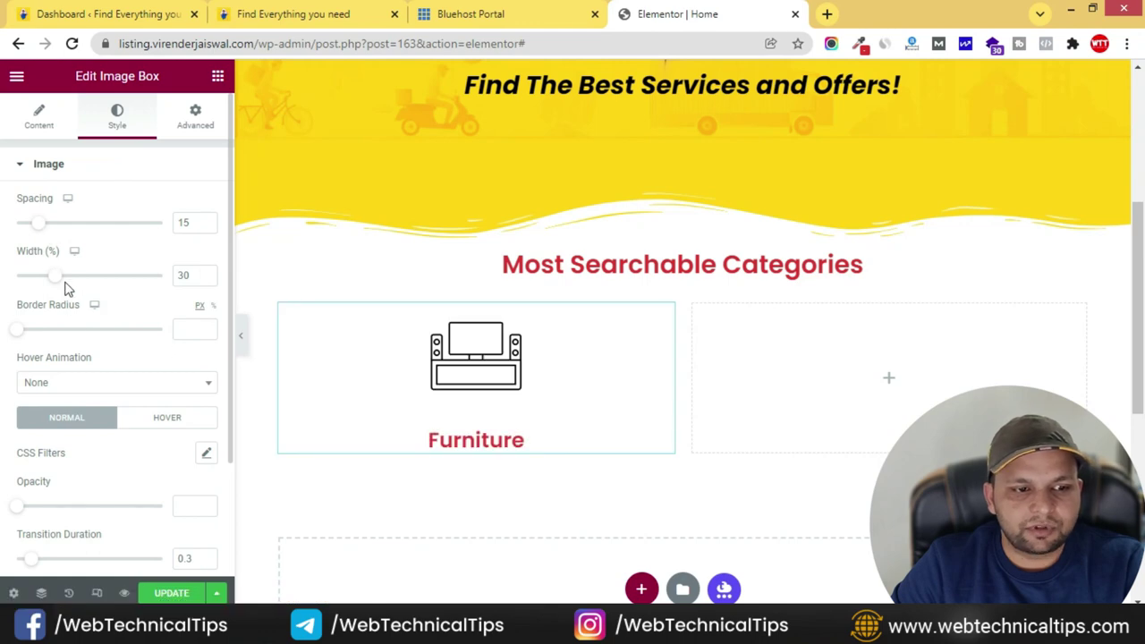
pyautogui.write('50')
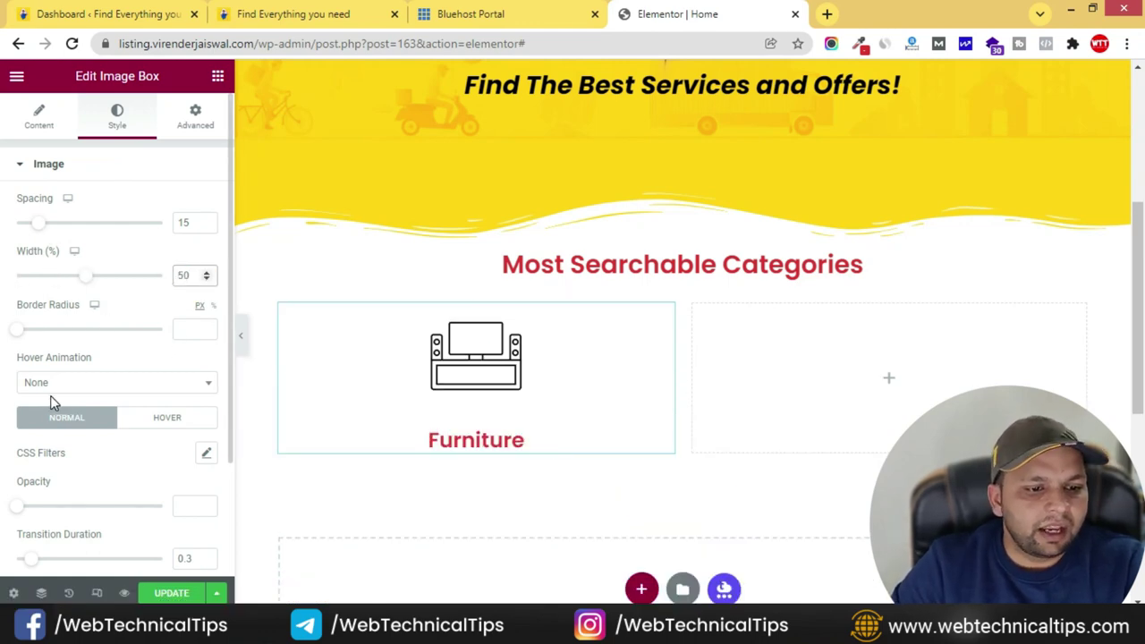
pyautogui.scroll(-3, 50, 402)
pyautogui.scroll(3, 1, 371)
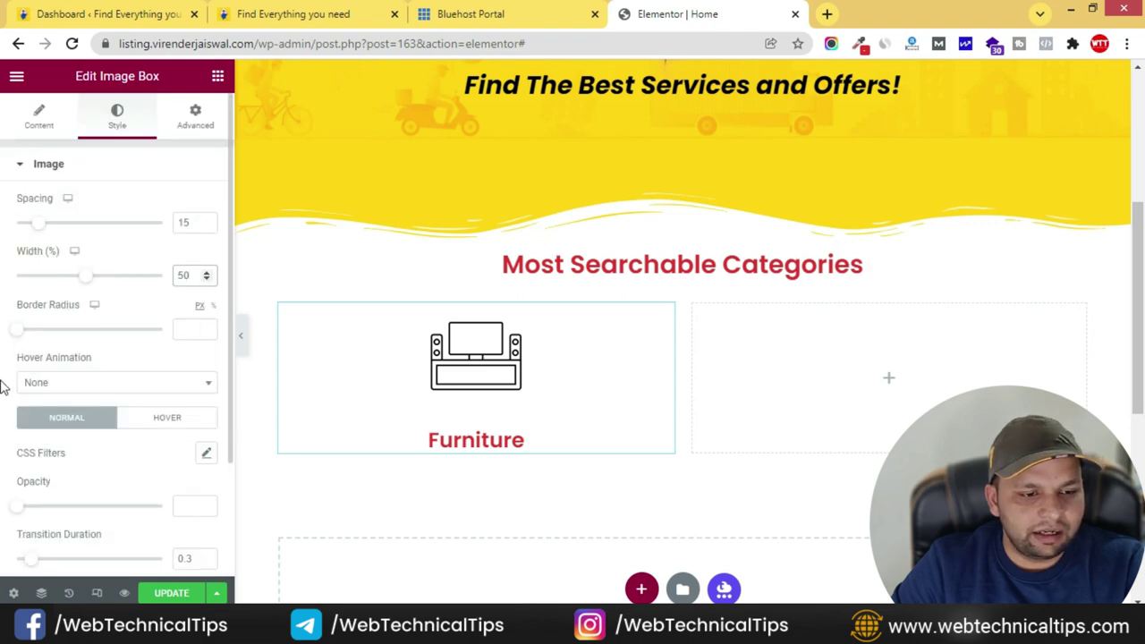
pyautogui.scroll(-3, 7, 430)
# - Give the title the dark-grey global colour and set image spacing to 0
pyautogui.click(25, 462)
pyautogui.scroll(-3, 192, 313)
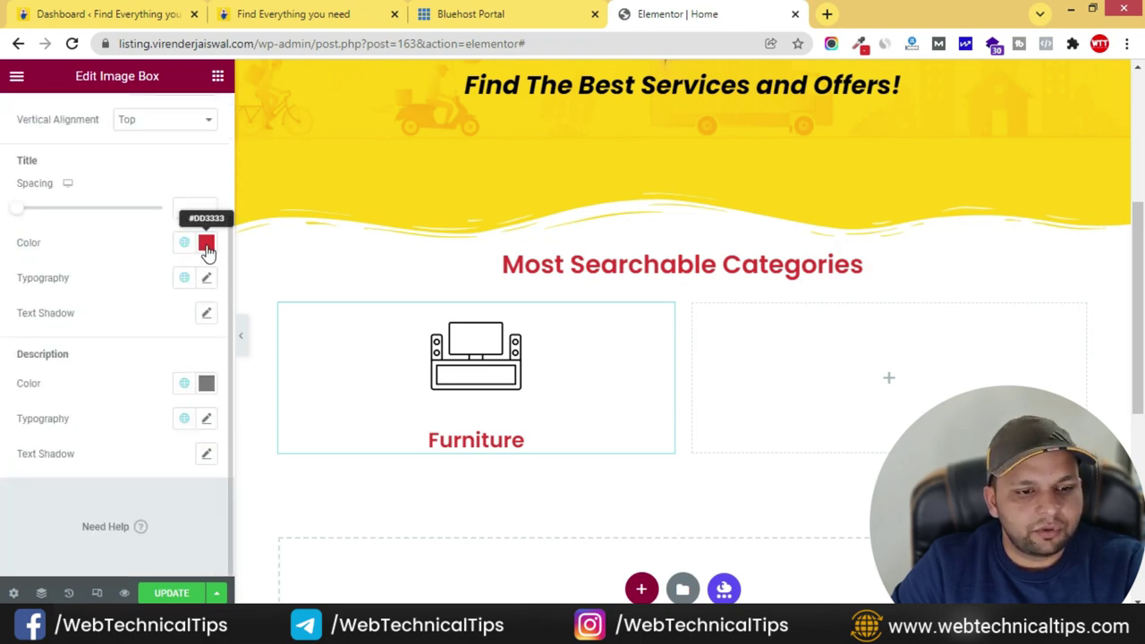
pyautogui.click(184, 242)
pyautogui.click(46, 356)
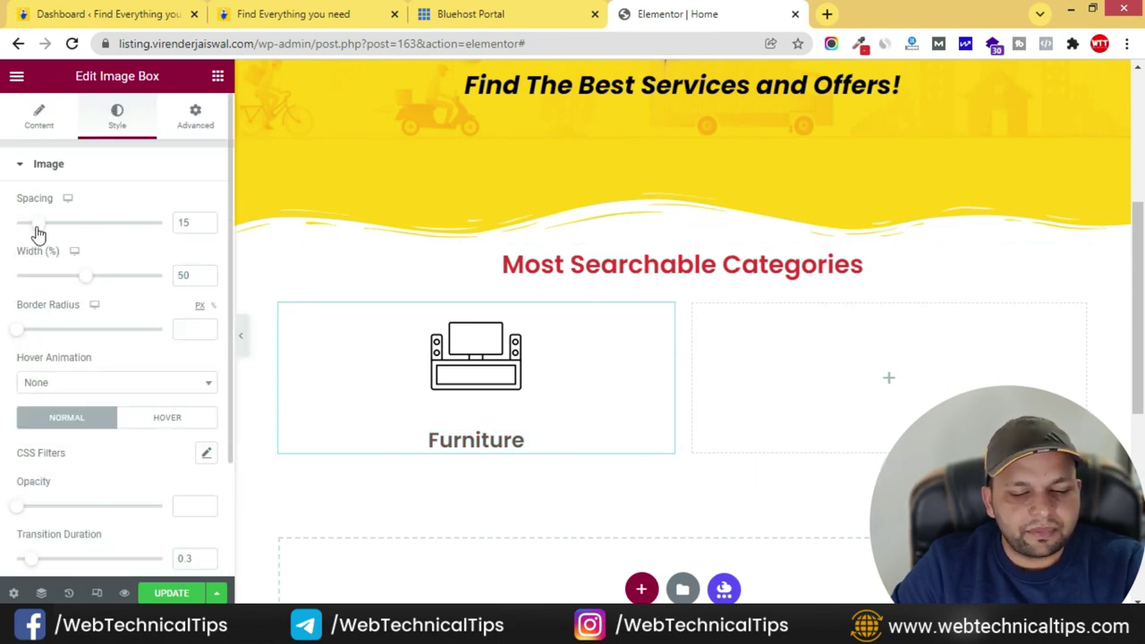
pyautogui.moveTo(32, 230); pyautogui.dragTo(7, 230)
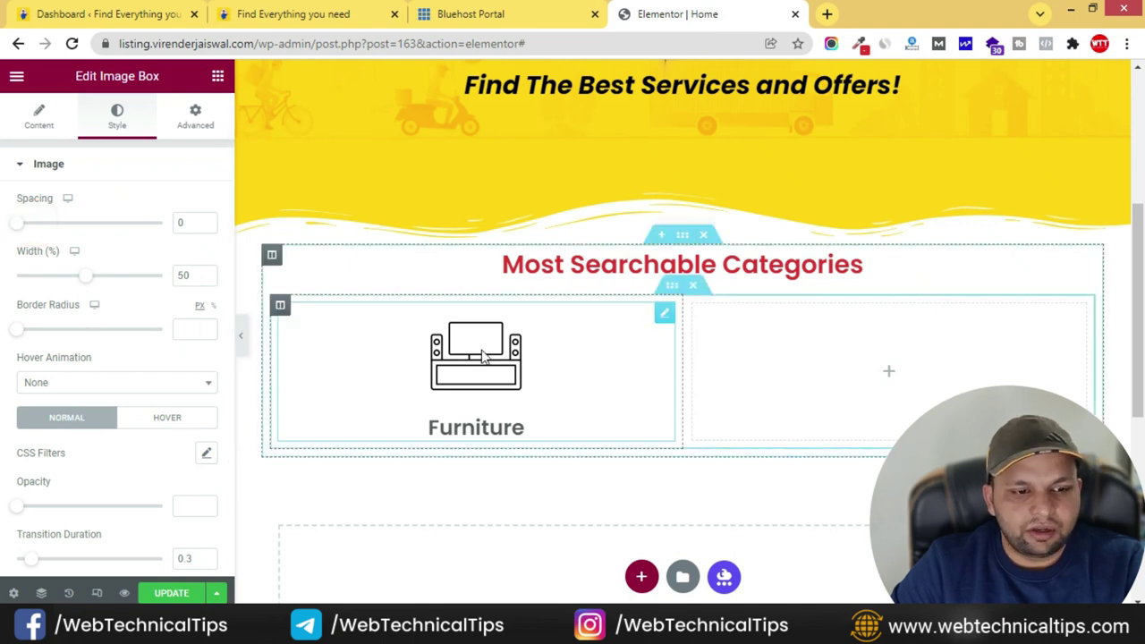
# - Add a Shrink hover animation to the image and link the box to '#'
pyautogui.click(163, 421)
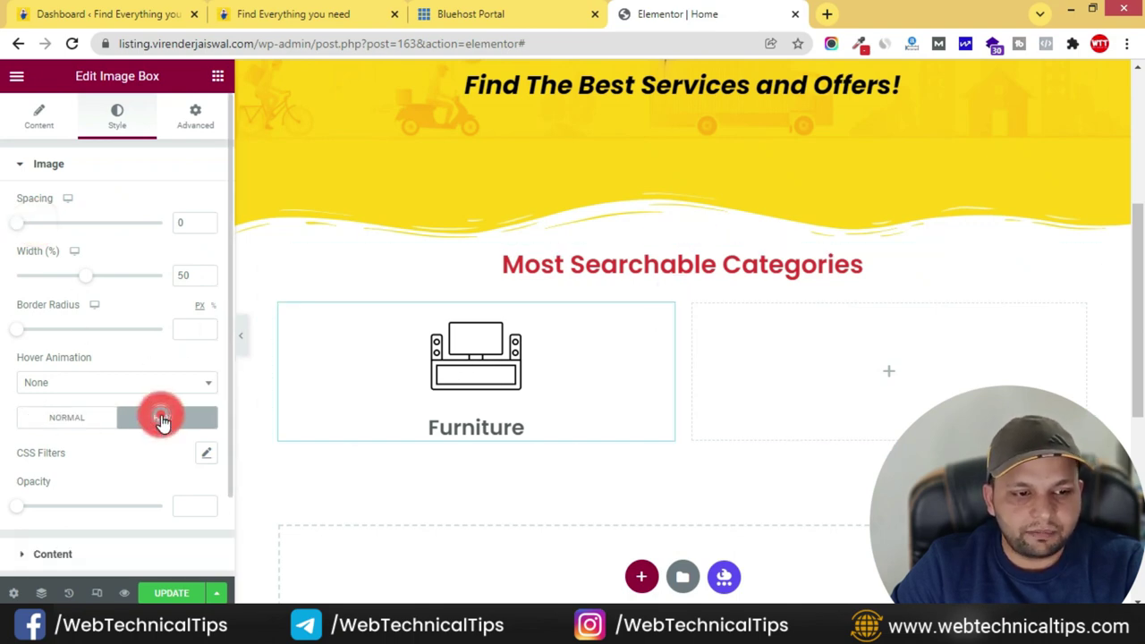
pyautogui.click(148, 385)
pyautogui.click(64, 467)
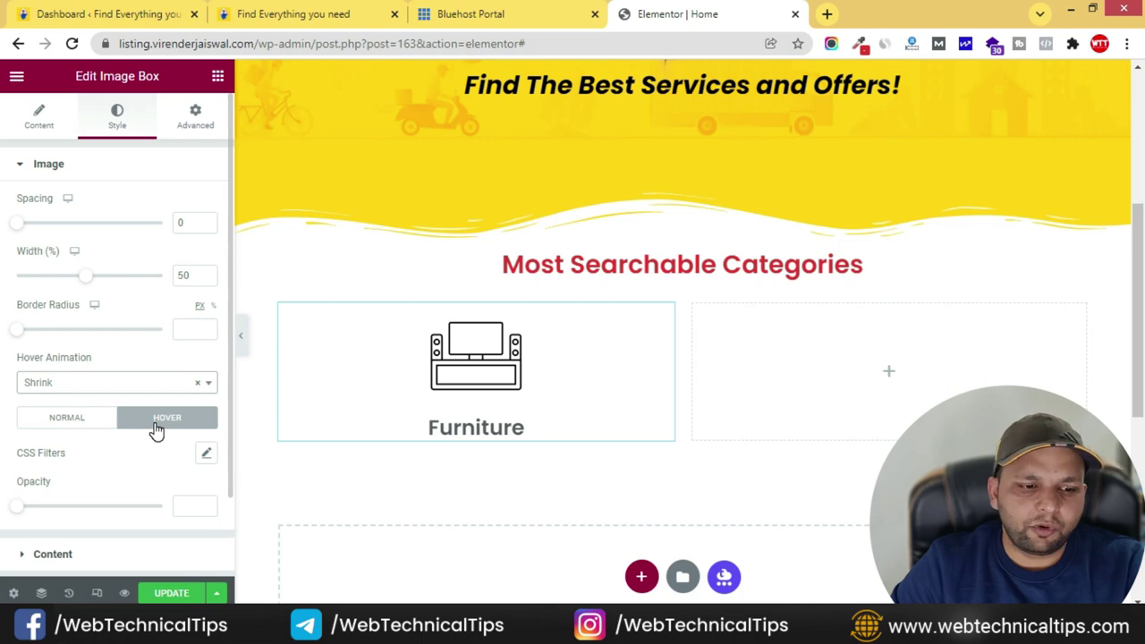
pyautogui.click(132, 384)
pyautogui.click(88, 452)
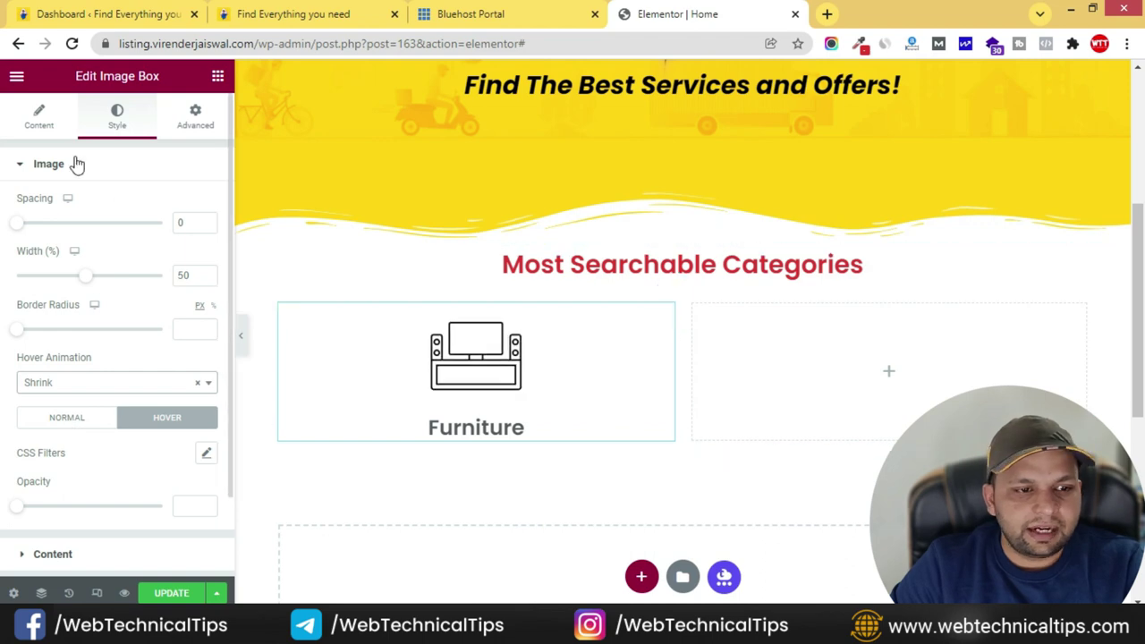
pyautogui.click(54, 121)
pyautogui.scroll(-2, 5, 388)
pyautogui.click(51, 411)
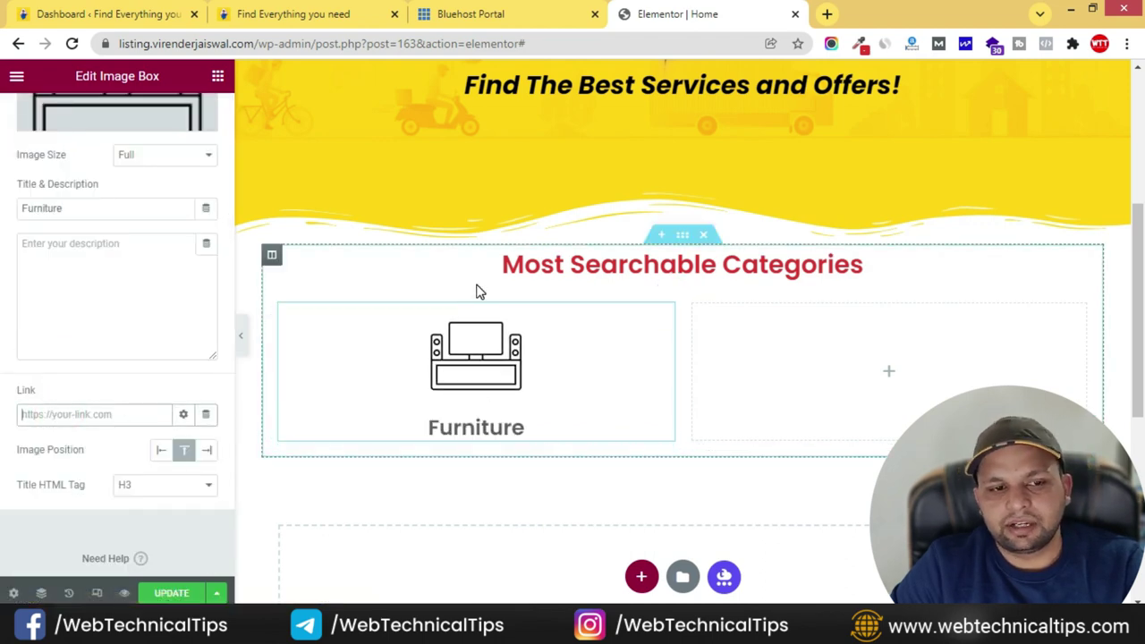
pyautogui.click(51, 412)
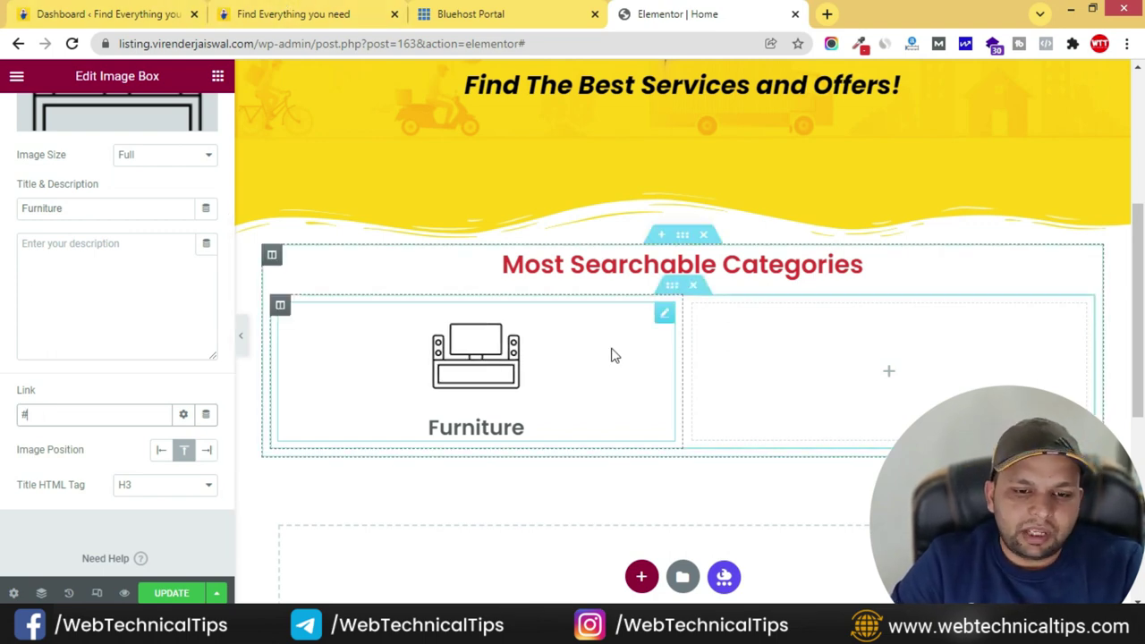
# - Duplicate the Furniture column until the row holds six Furniture columns
pyautogui.rightClick(280, 309)
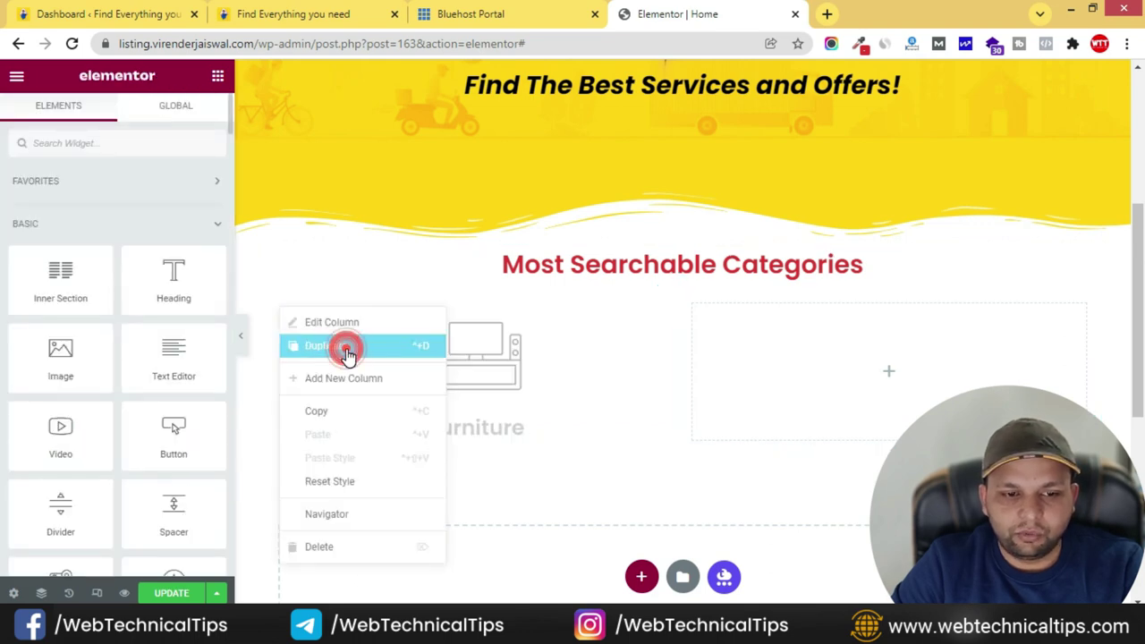
pyautogui.click(348, 354)
pyautogui.rightClick(286, 311)
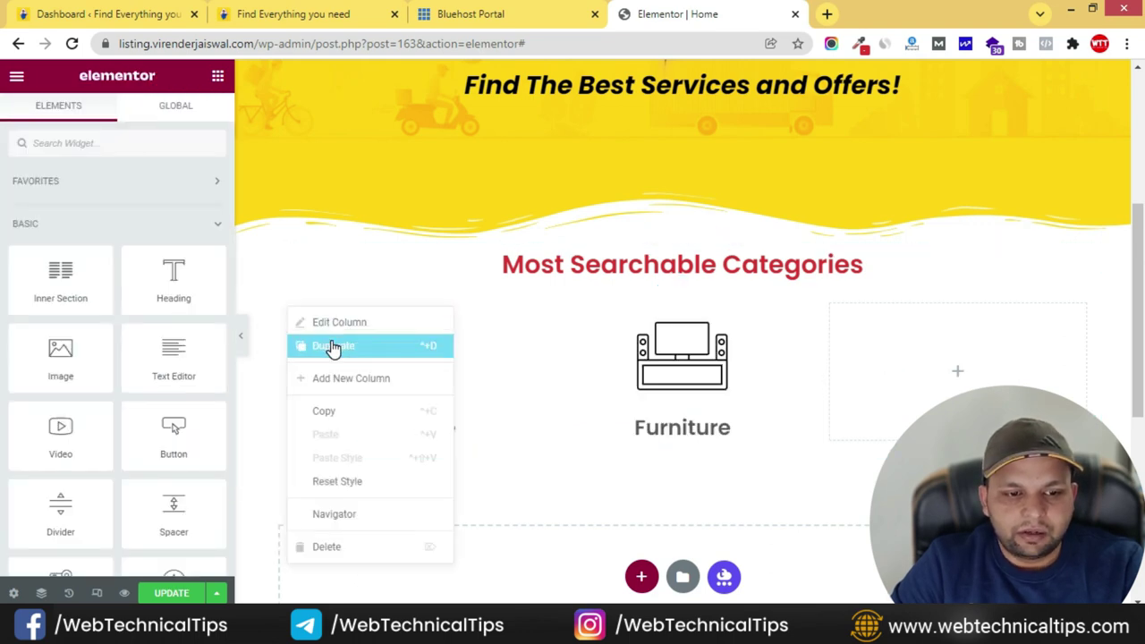
pyautogui.click(333, 347)
pyautogui.rightClick(282, 309)
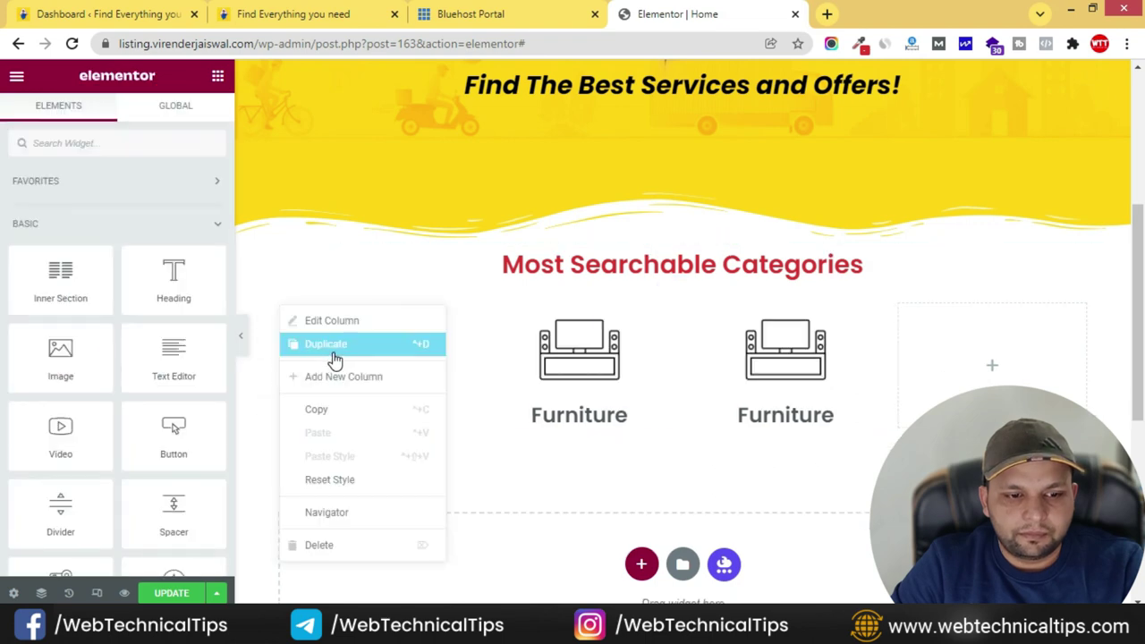
pyautogui.click(334, 356)
pyautogui.rightClick(285, 309)
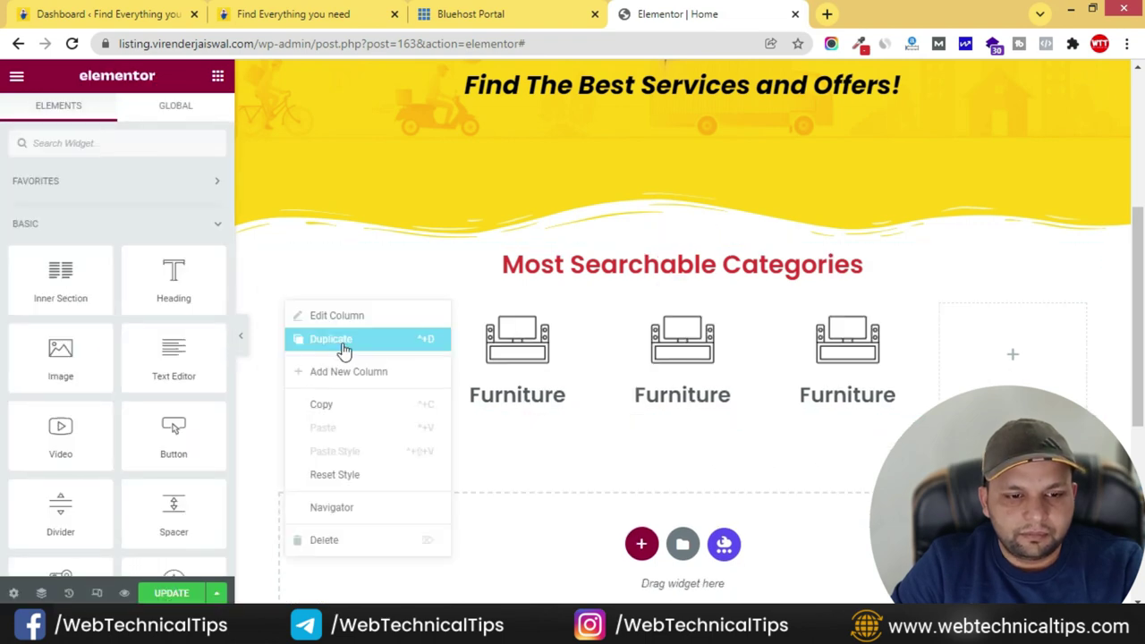
pyautogui.click(349, 345)
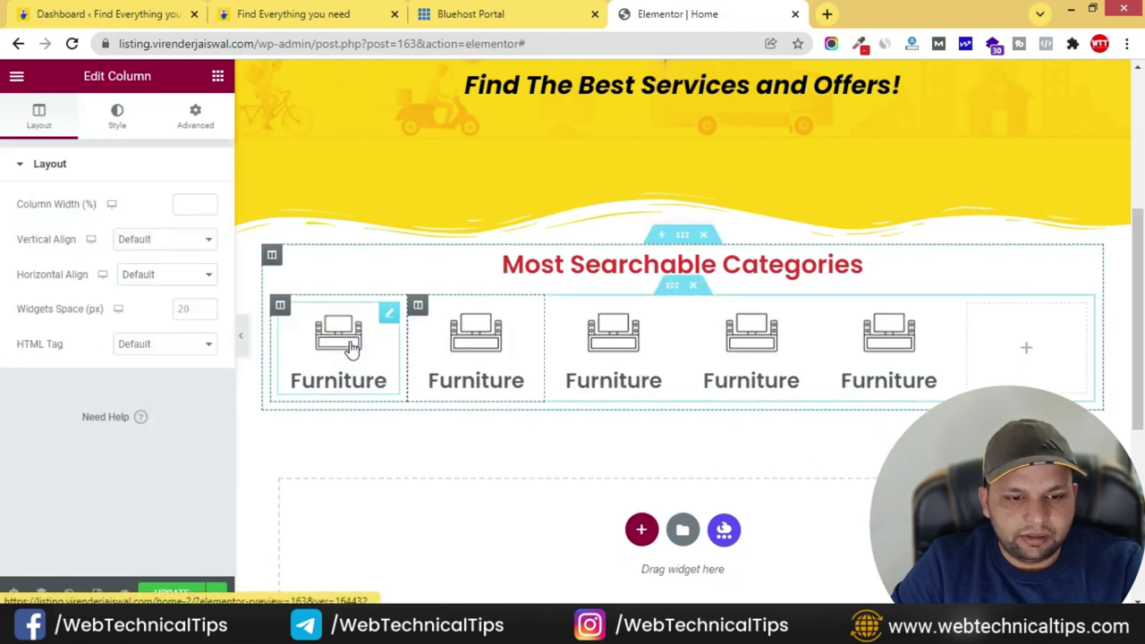
pyautogui.rightClick(283, 311)
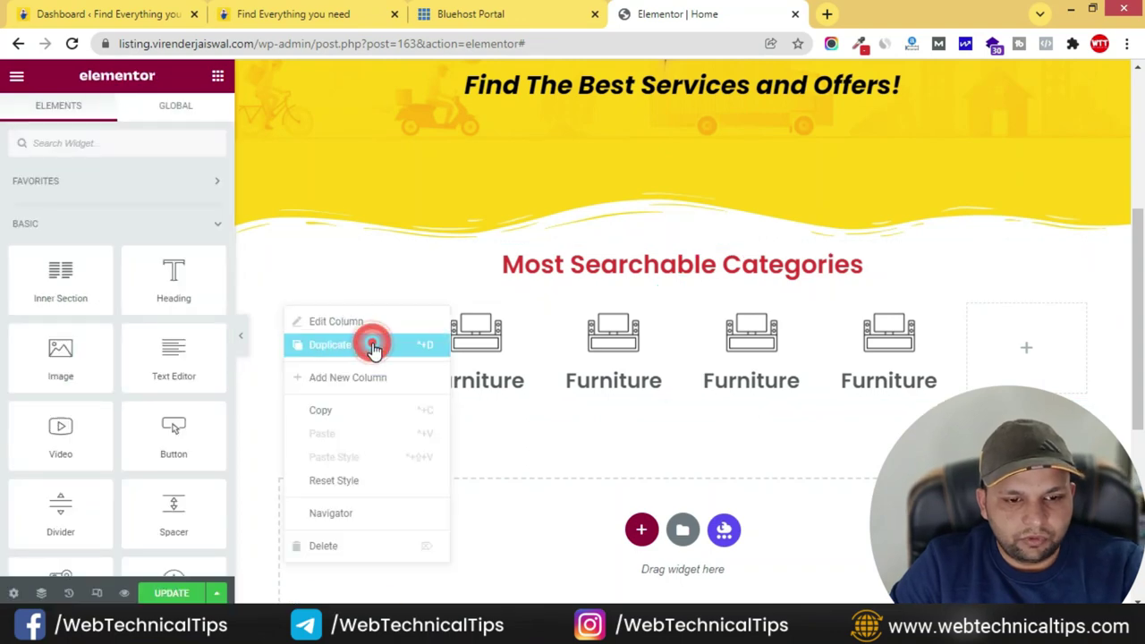
pyautogui.click(374, 347)
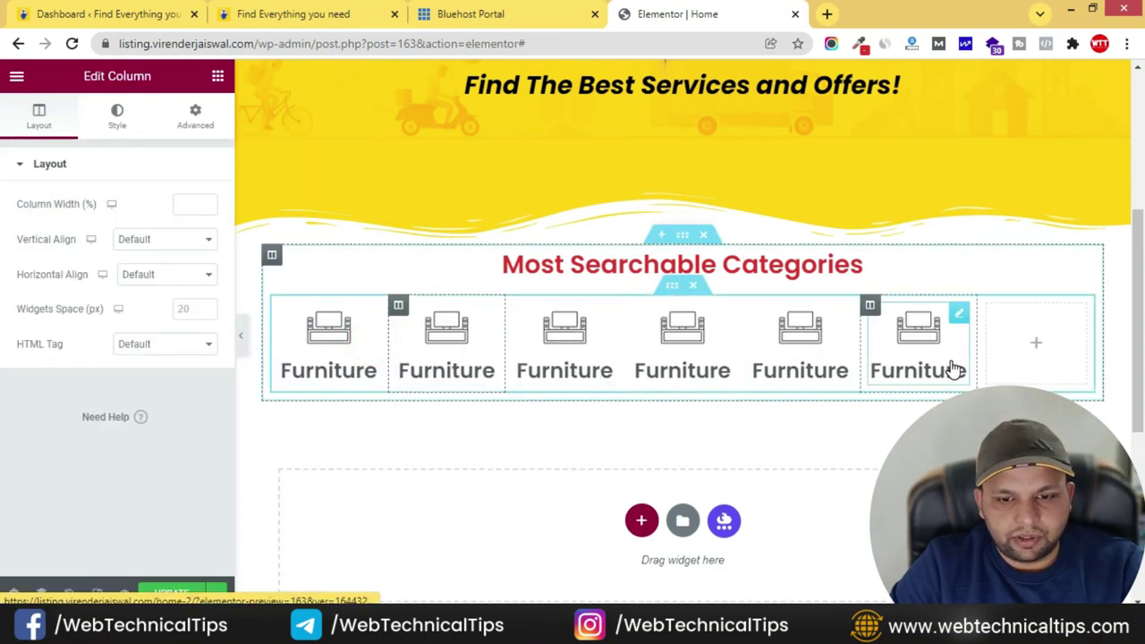
pyautogui.click(286, 25)
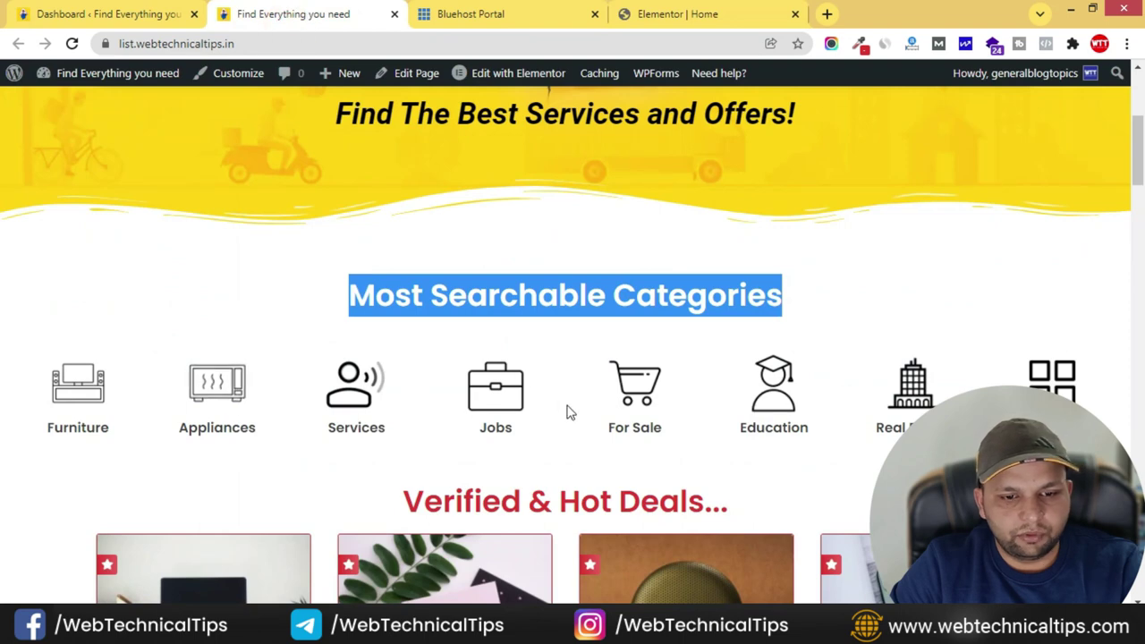
pyautogui.click(707, 17)
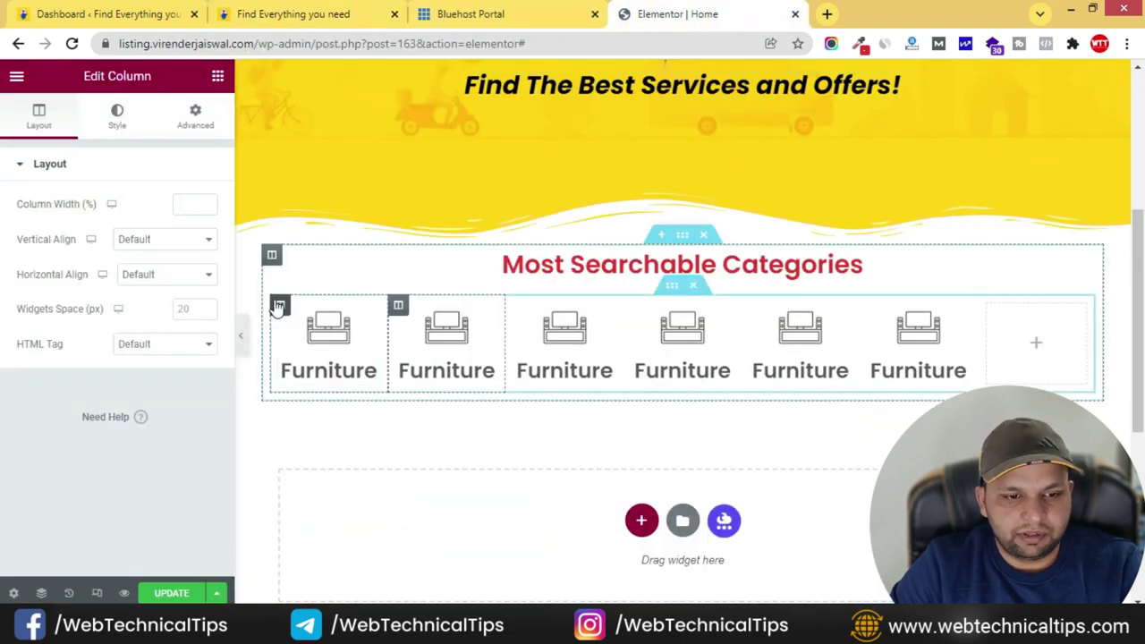
# - Add seventh and eighth Furniture columns and delete the empty leftover column
pyautogui.rightClick(308, 329)
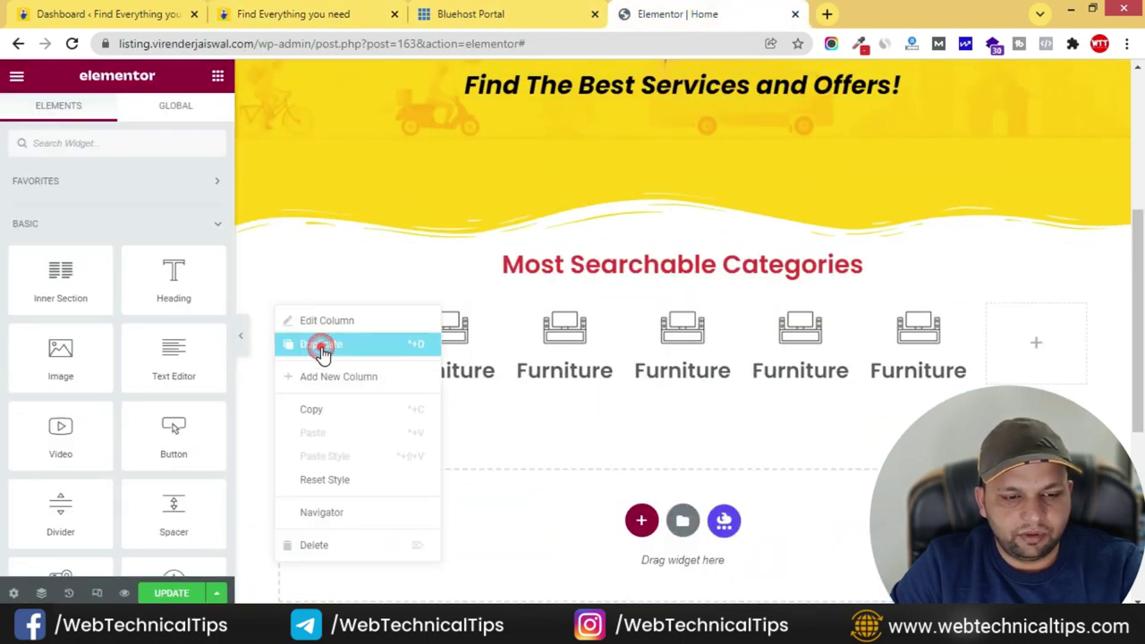
pyautogui.click(319, 346)
pyautogui.rightClick(321, 332)
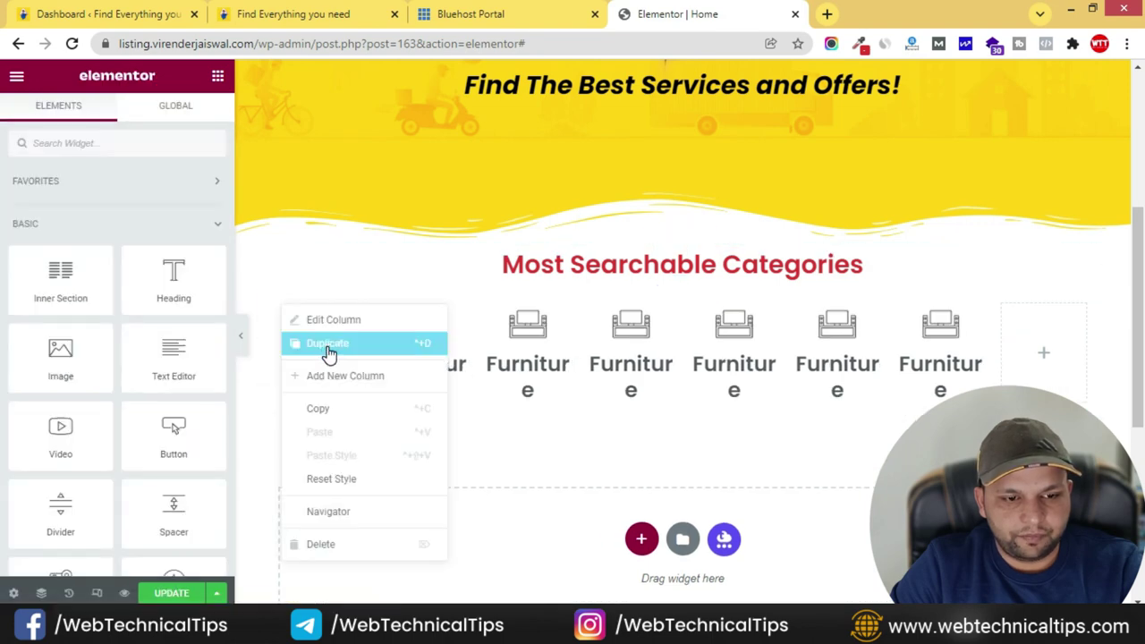
pyautogui.click(329, 346)
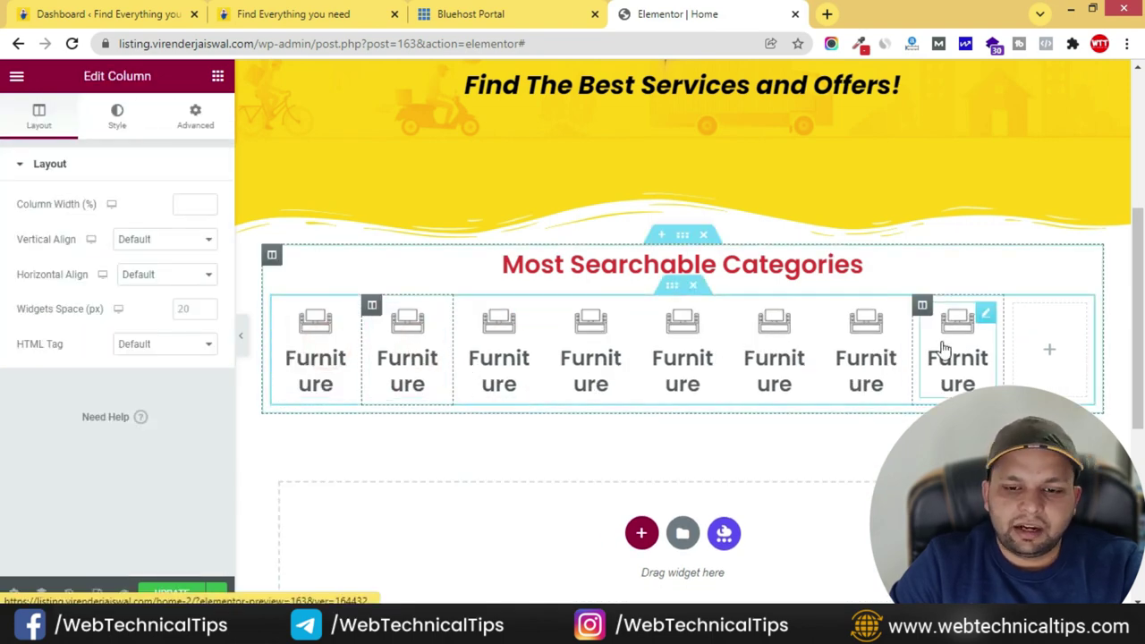
pyautogui.rightClick(1016, 307)
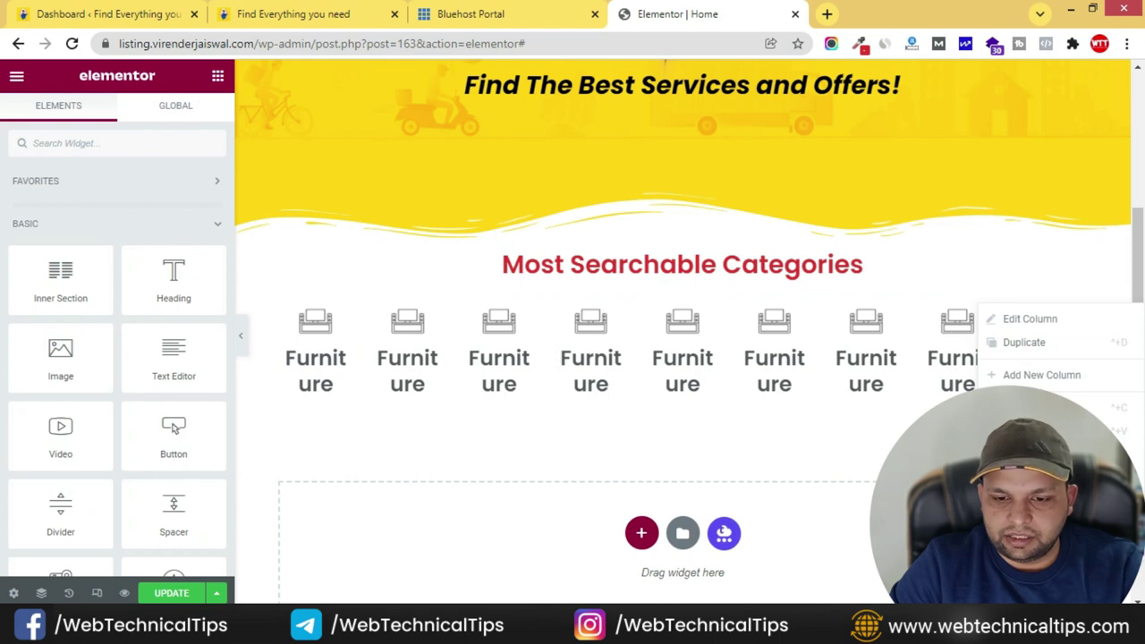
pyautogui.click(1002, 537)
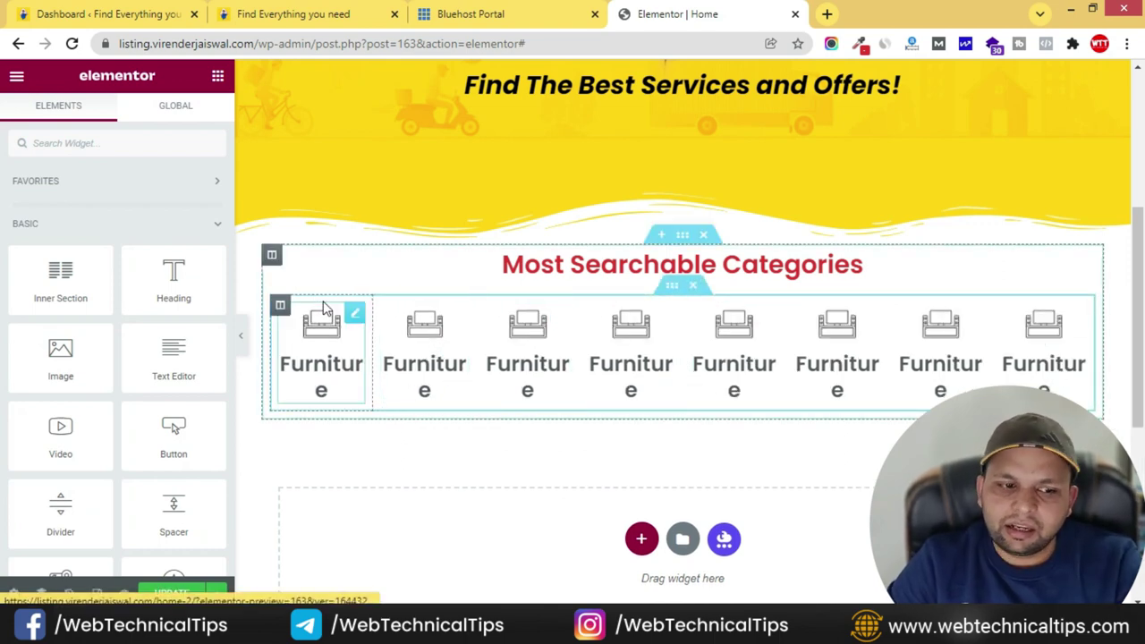
# - Set the categories section to Full Width content and turn on Stretch Section
pyautogui.click(682, 238)
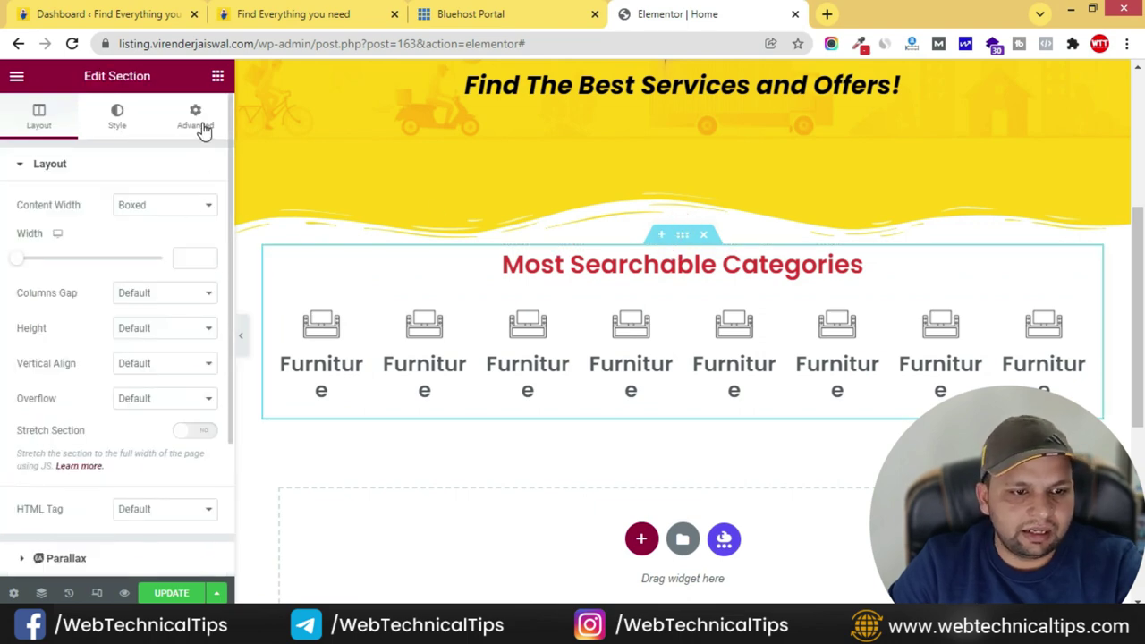
pyautogui.click(173, 207)
pyautogui.click(158, 236)
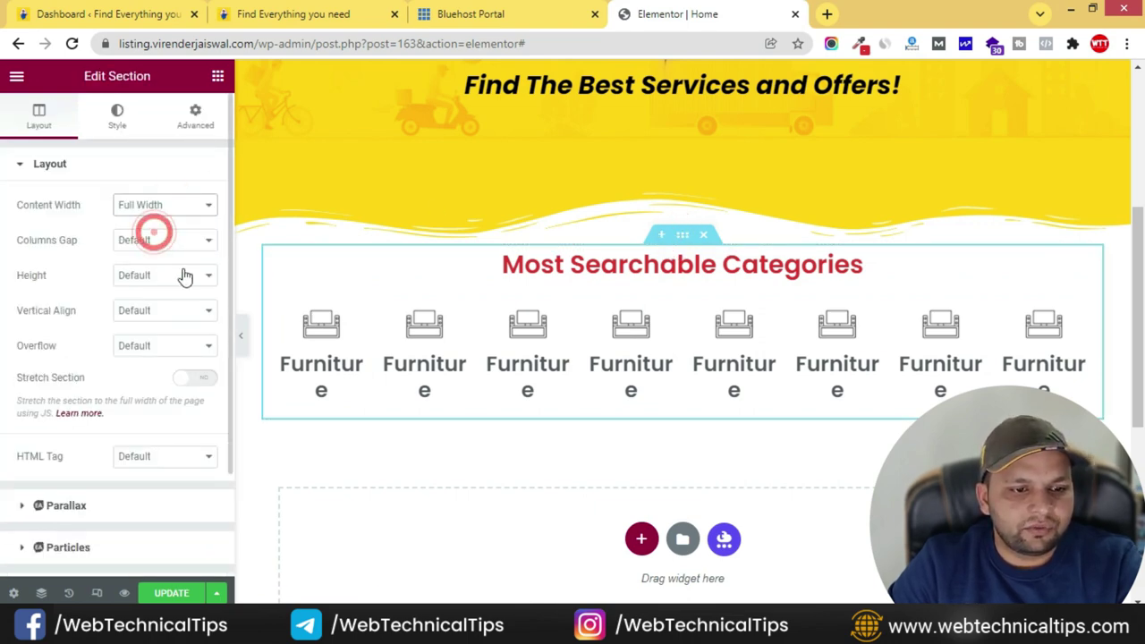
pyautogui.click(196, 380)
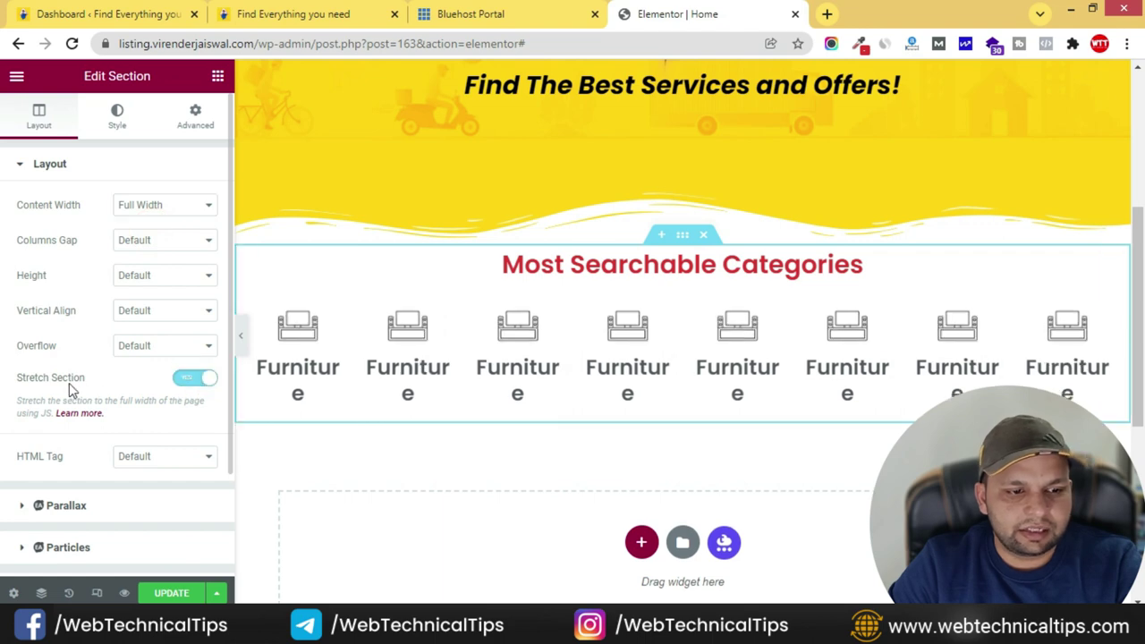
# - Preview the page, select the second category box, and pick out 'Appliances' on the live site
pyautogui.click(240, 336)
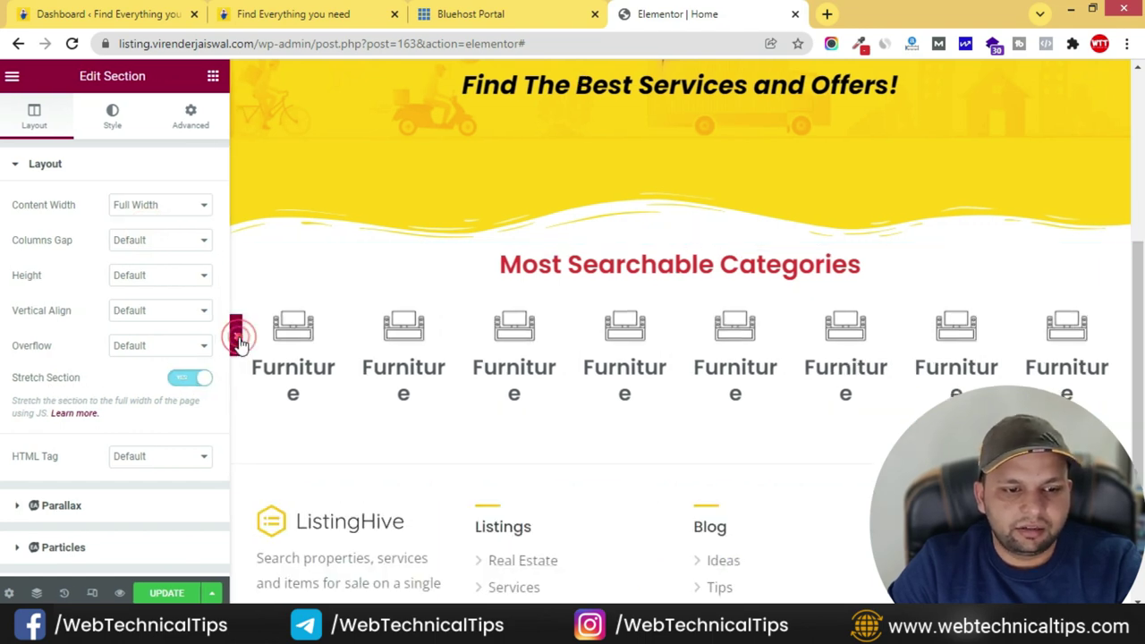
pyautogui.click(6, 336)
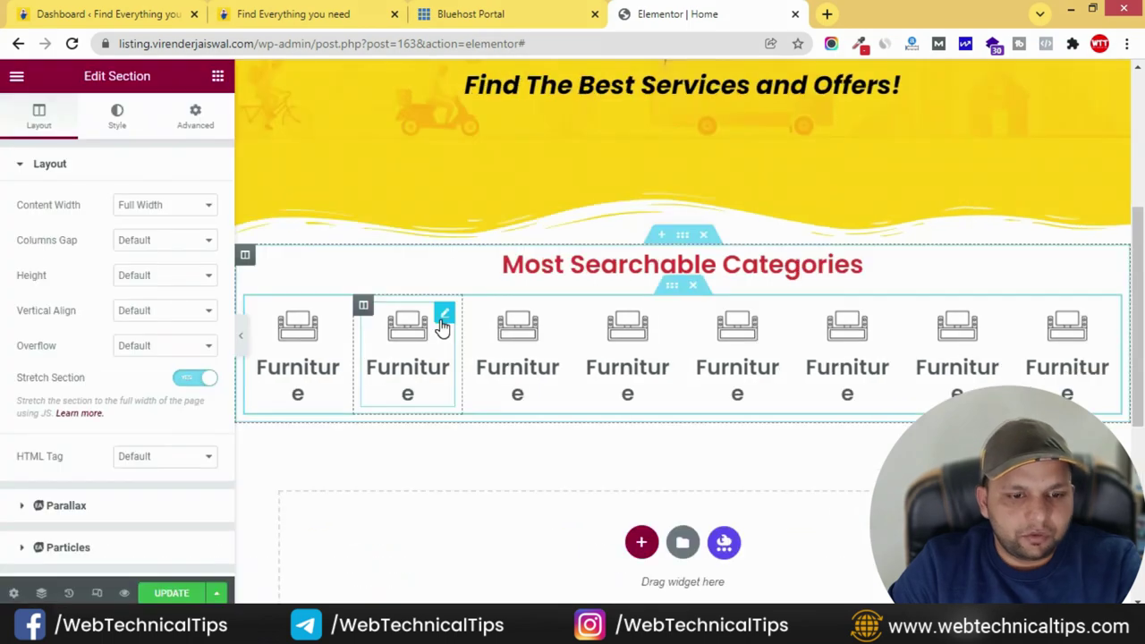
pyautogui.click(440, 317)
pyautogui.click(343, 11)
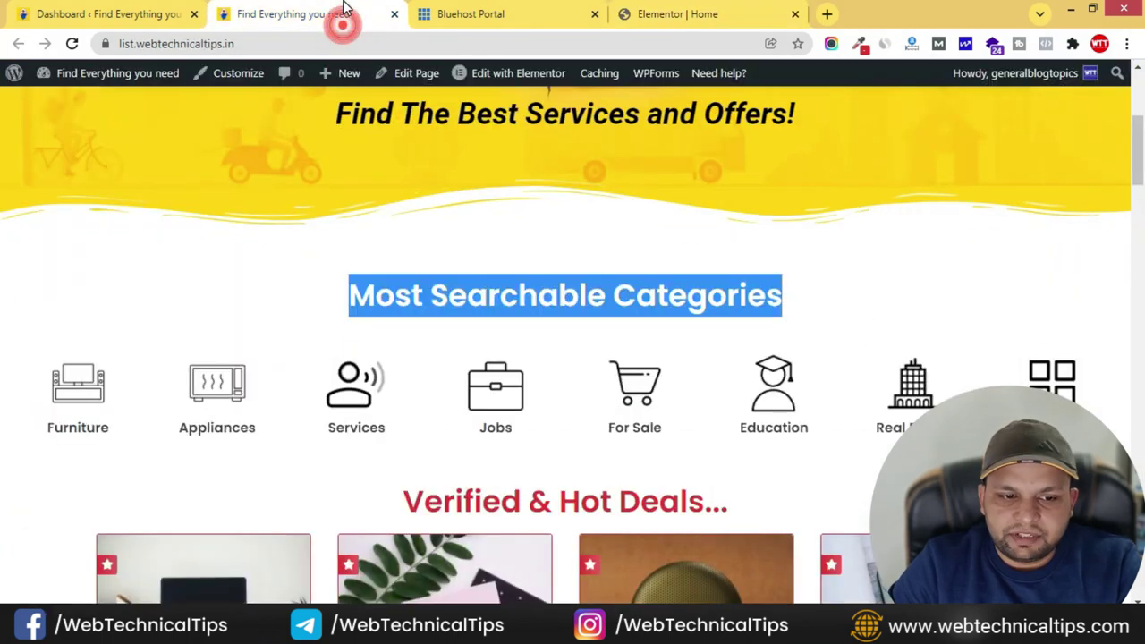
pyautogui.doubleClick(179, 430)
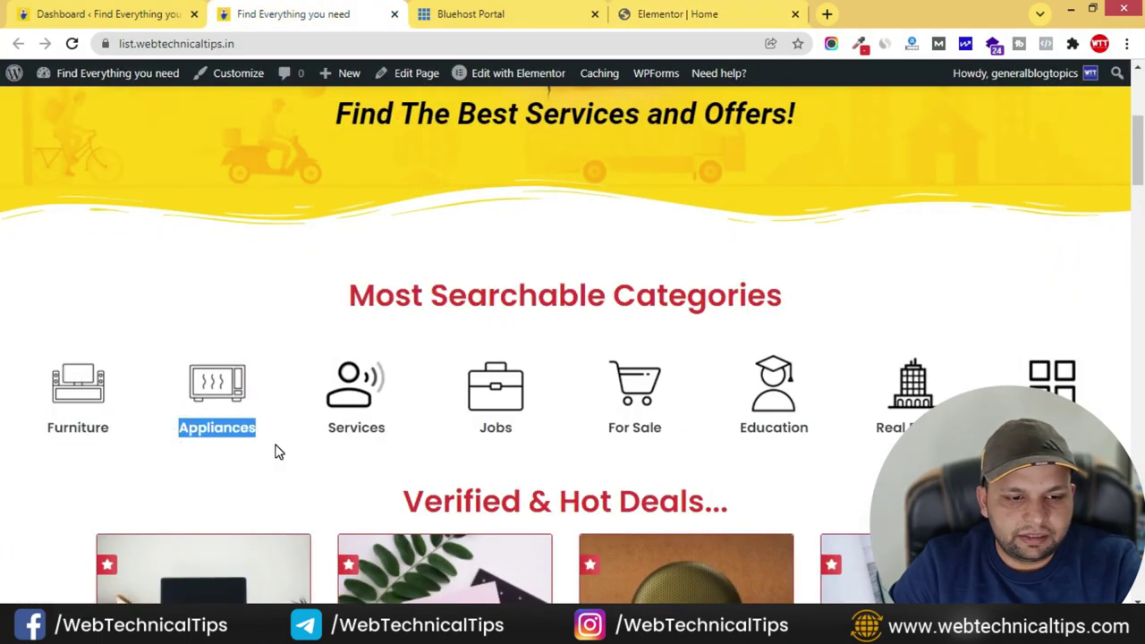
# - Give the second box the microwave icon with alt text and the title 'Appliances'
pyautogui.click(677, 14)
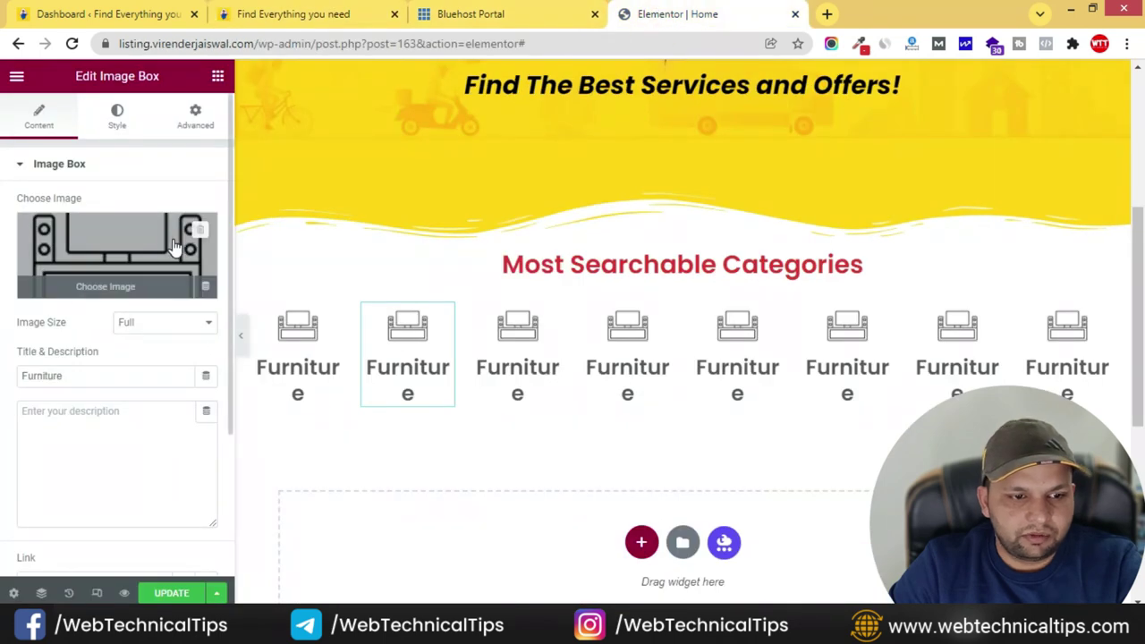
pyautogui.click(175, 246)
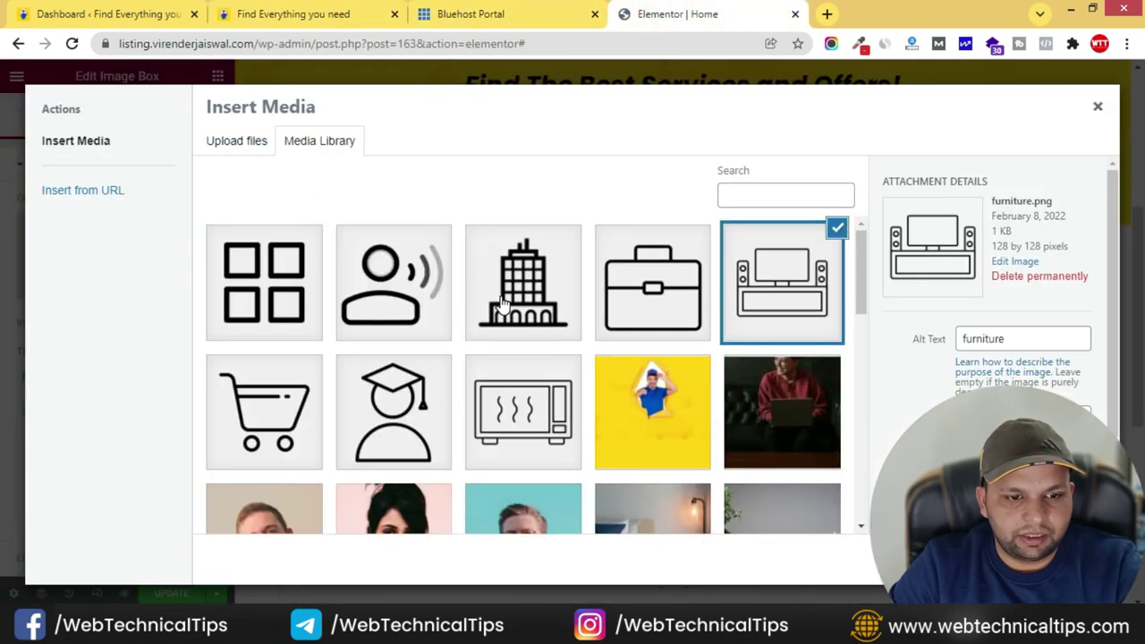
pyautogui.click(510, 439)
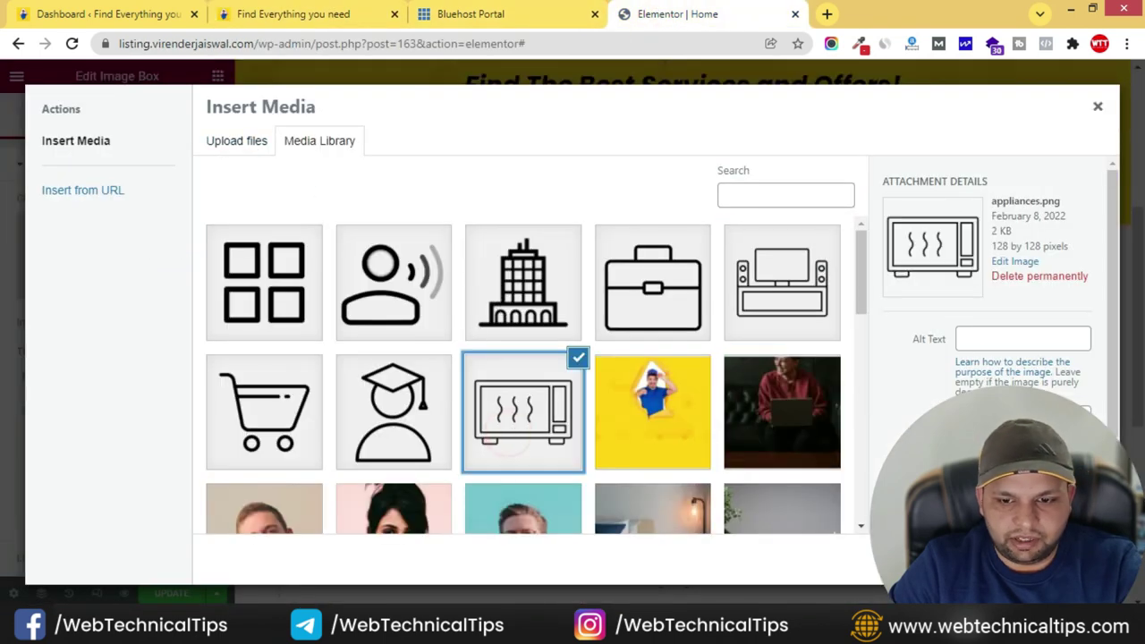
pyautogui.click(1016, 337)
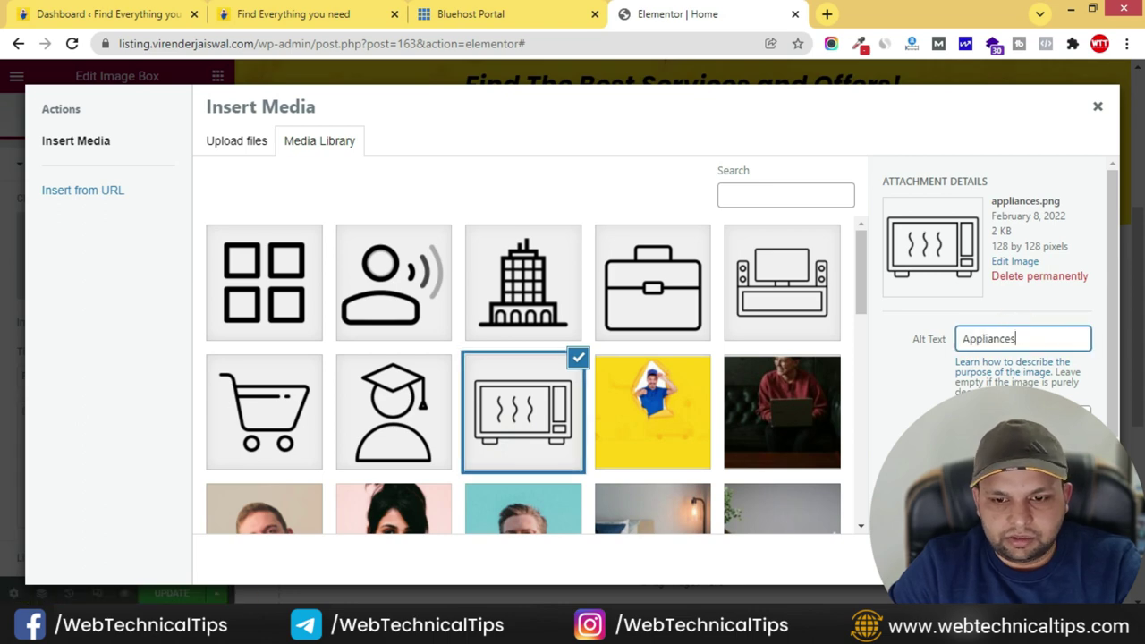
pyautogui.click(1051, 559)
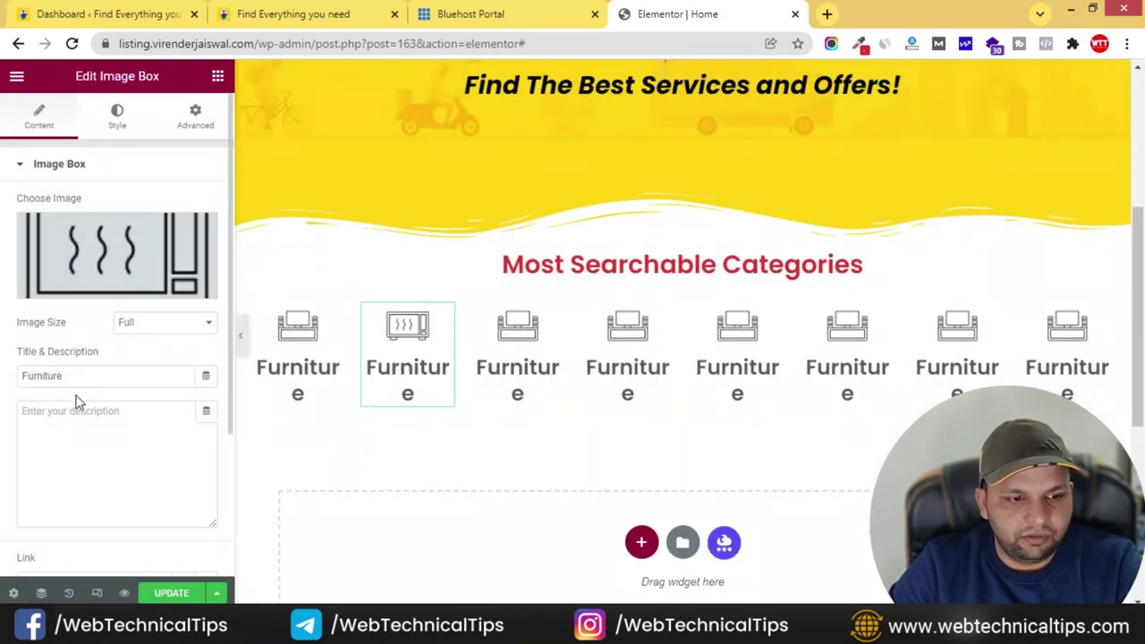
pyautogui.write('Appliances')
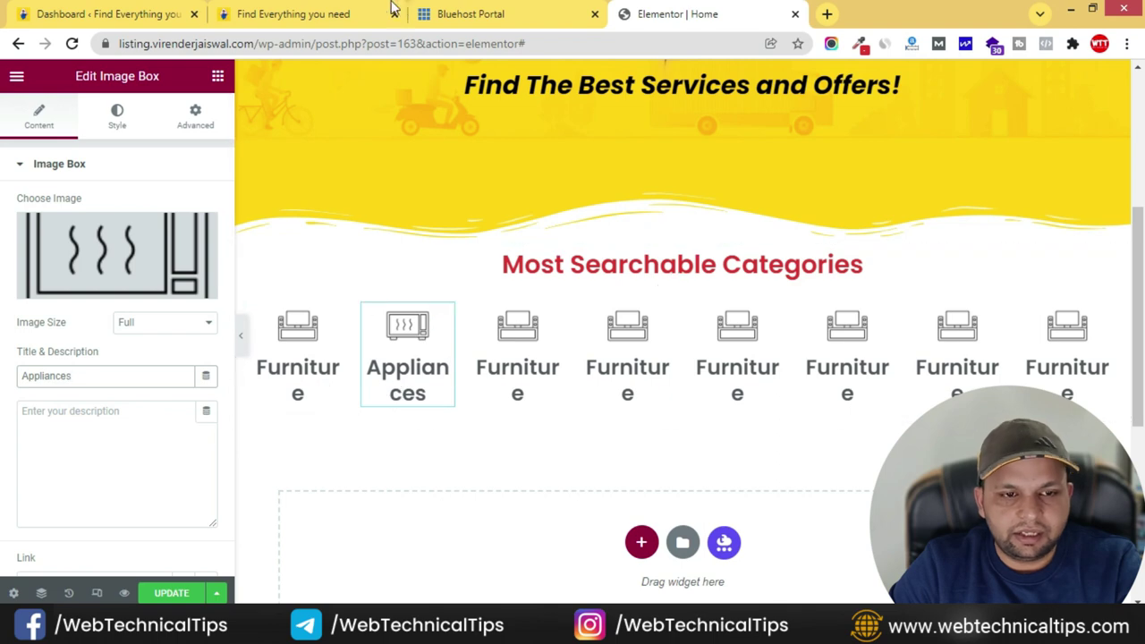
# - Give the third box the services icon and the title 'Services' copied from the live site
pyautogui.click(313, 18)
pyautogui.moveTo(315, 435); pyautogui.dragTo(391, 441)
pyautogui.hotkey('ctrl', 'c')
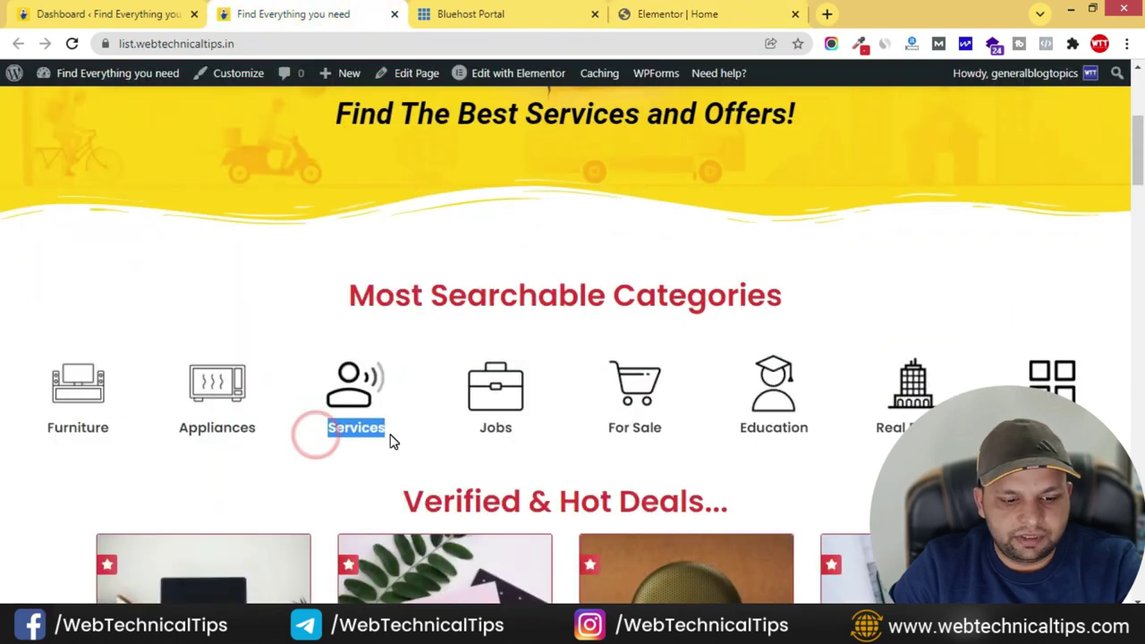
pyautogui.click(670, 13)
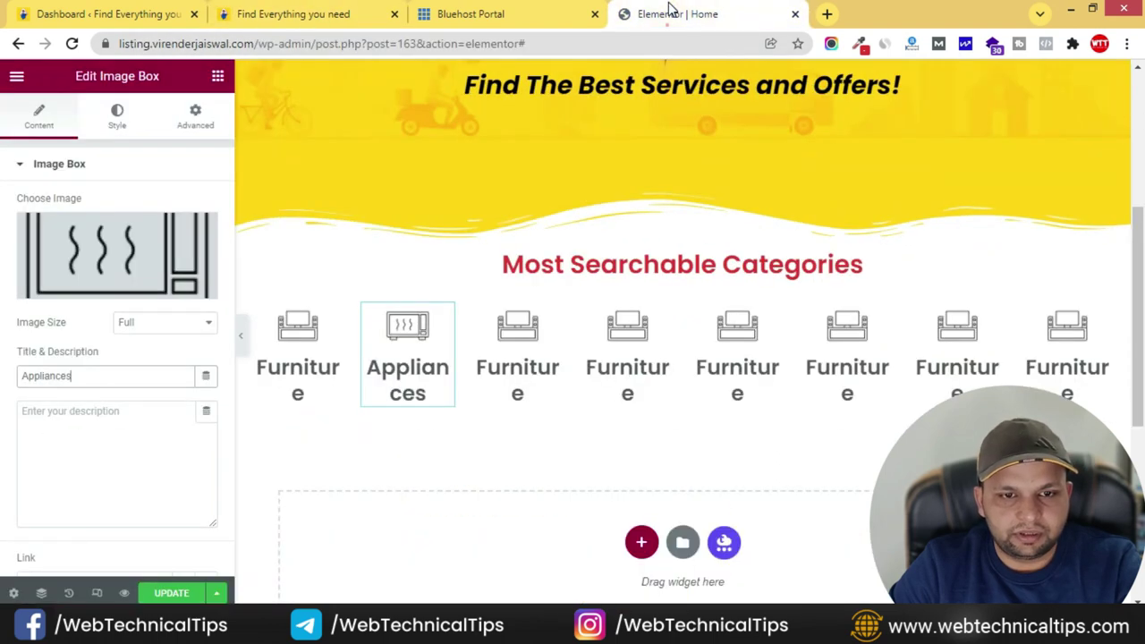
pyautogui.click(548, 313)
pyautogui.click(139, 239)
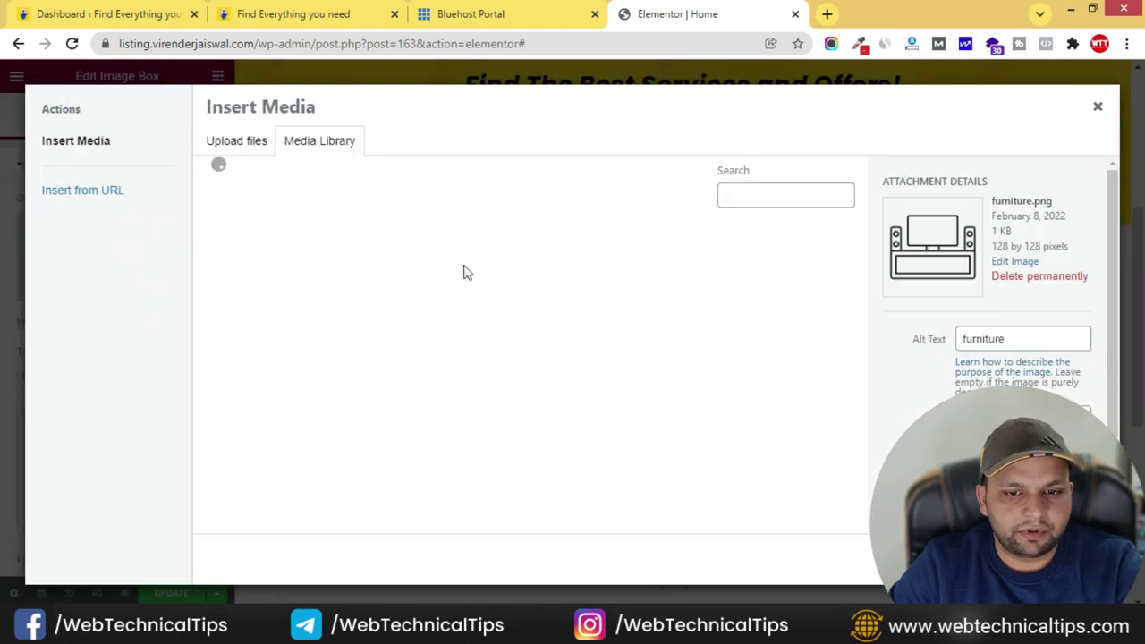
pyautogui.click(391, 281)
pyautogui.click(1064, 559)
pyautogui.tripleClick(128, 373)
pyautogui.hotkey('ctrl', 'v')
# - Fill the next boxes with their icons and titles, including Education and Real Estate
pyautogui.click(356, 14)
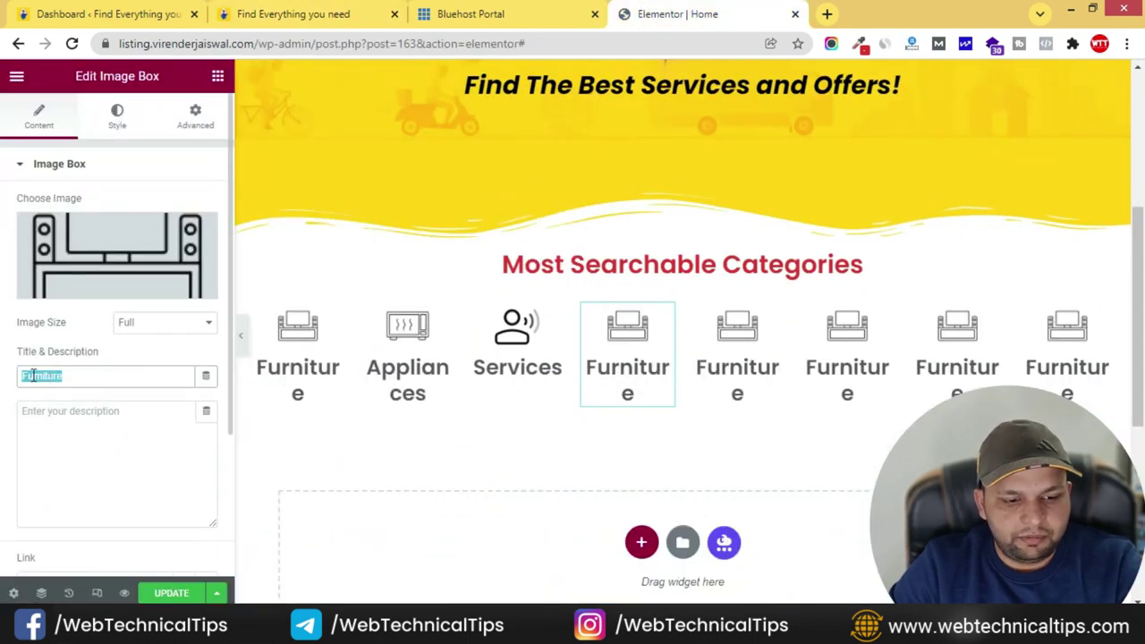
pyautogui.click(139, 240)
pyautogui.click(407, 396)
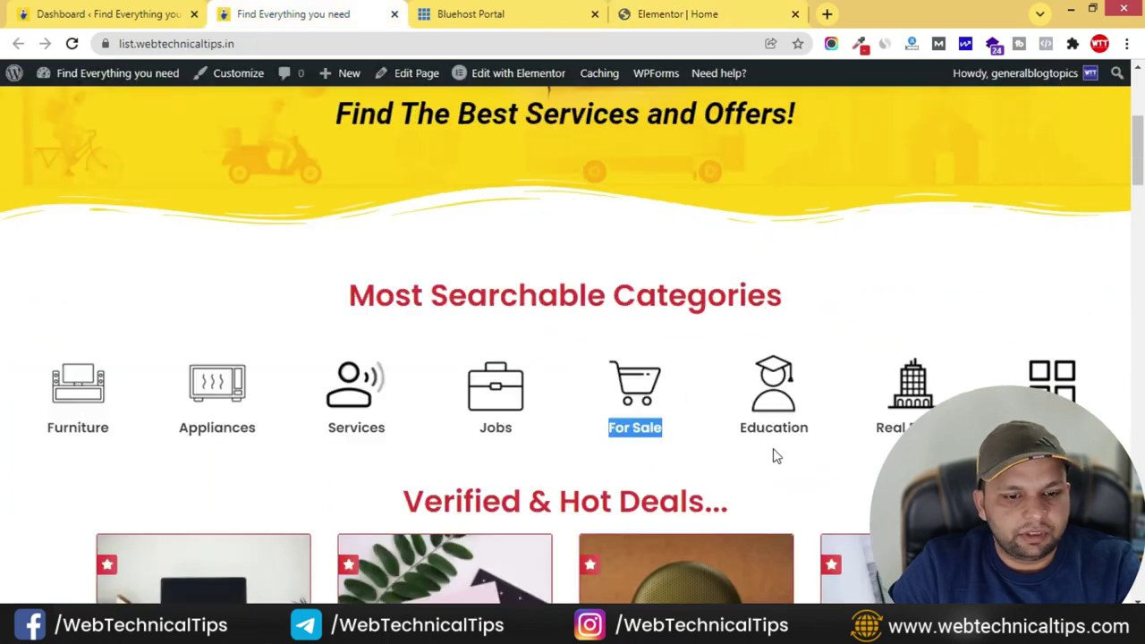
pyautogui.doubleClick(775, 427)
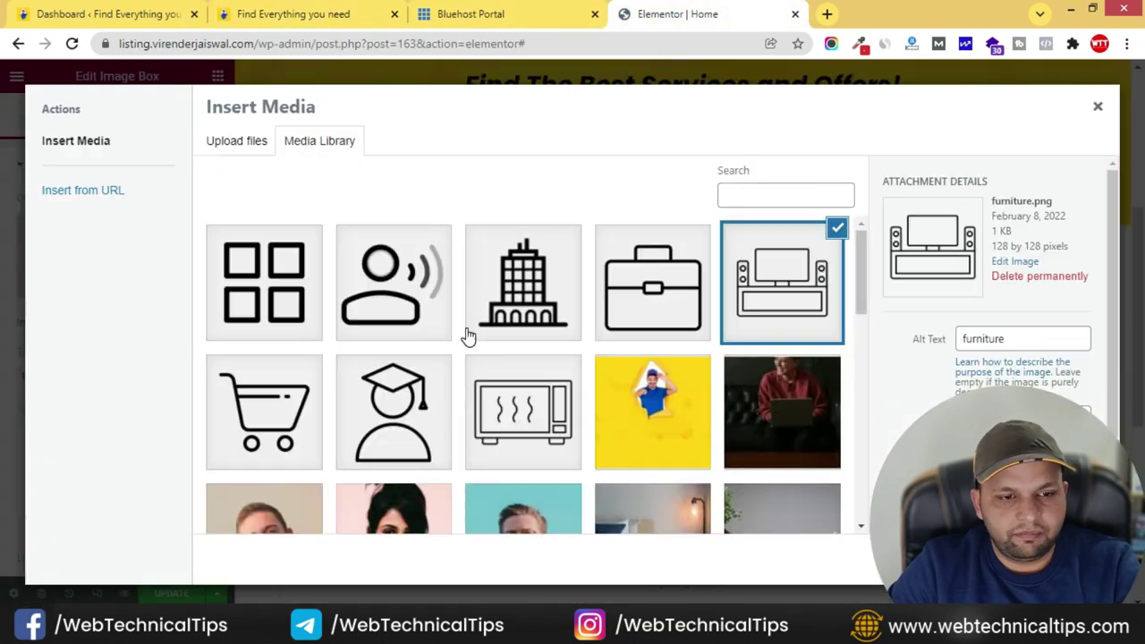
pyautogui.click(396, 409)
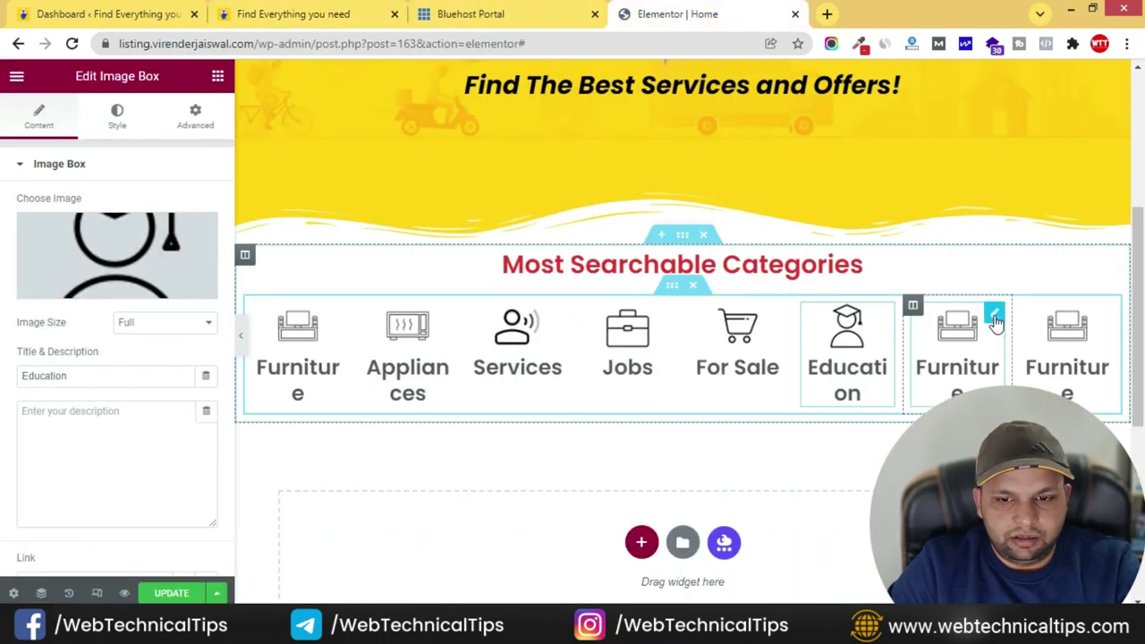
pyautogui.write('Real Estate')
pyautogui.click(523, 282)
pyautogui.click(1027, 337)
# - Give the last box the View All grid icon with alt text
pyautogui.click(342, 11)
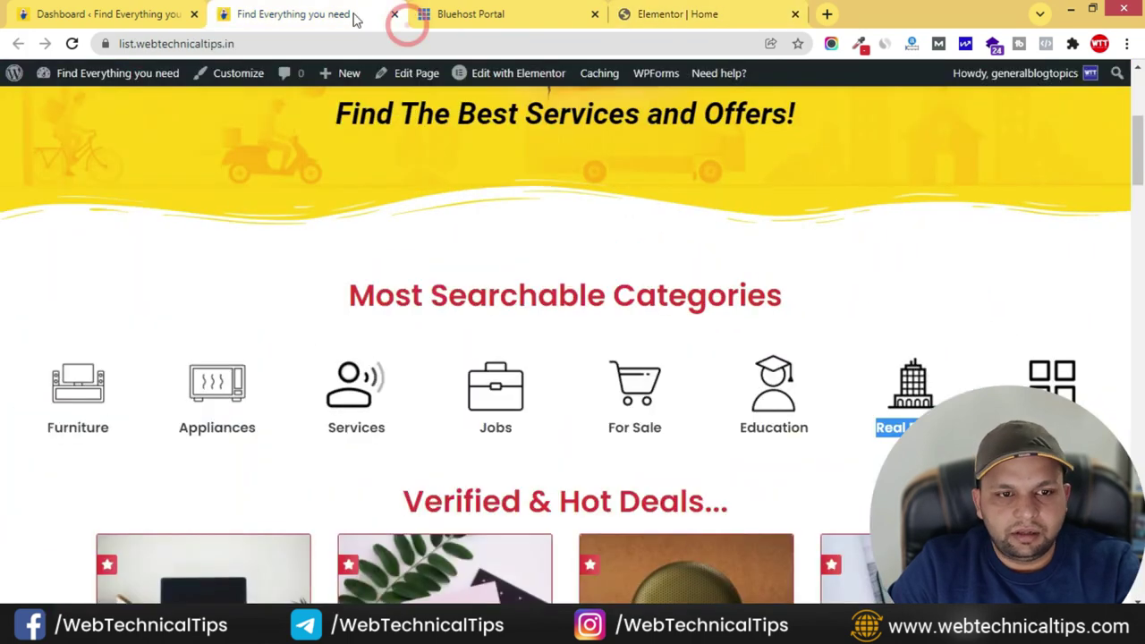
pyautogui.click(627, 11)
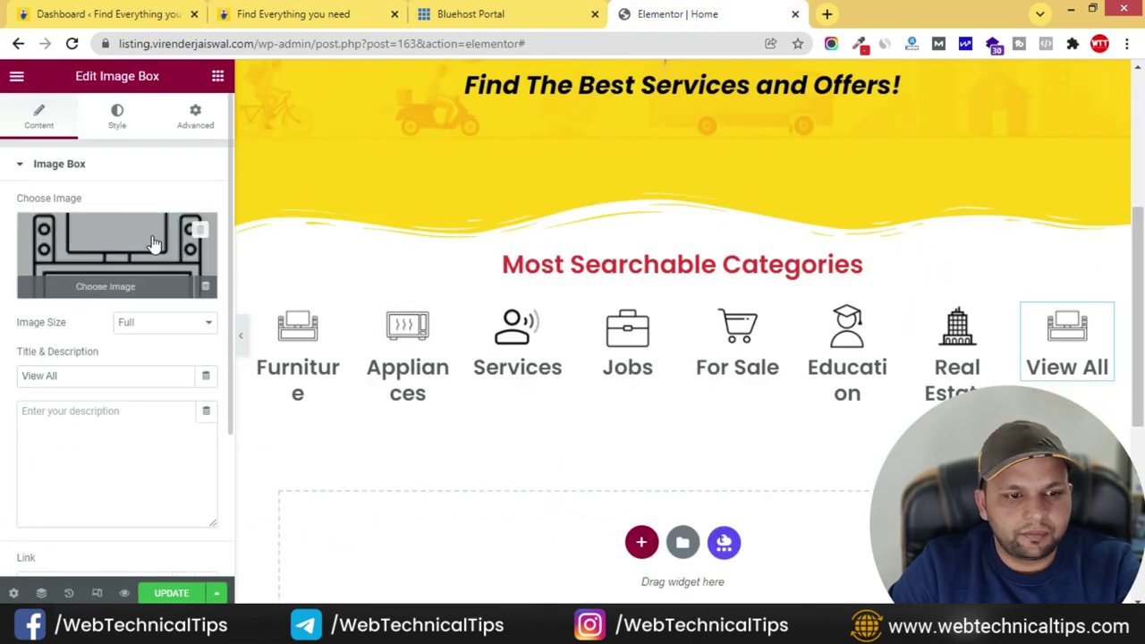
pyautogui.click(152, 237)
pyautogui.click(264, 282)
pyautogui.click(1023, 340)
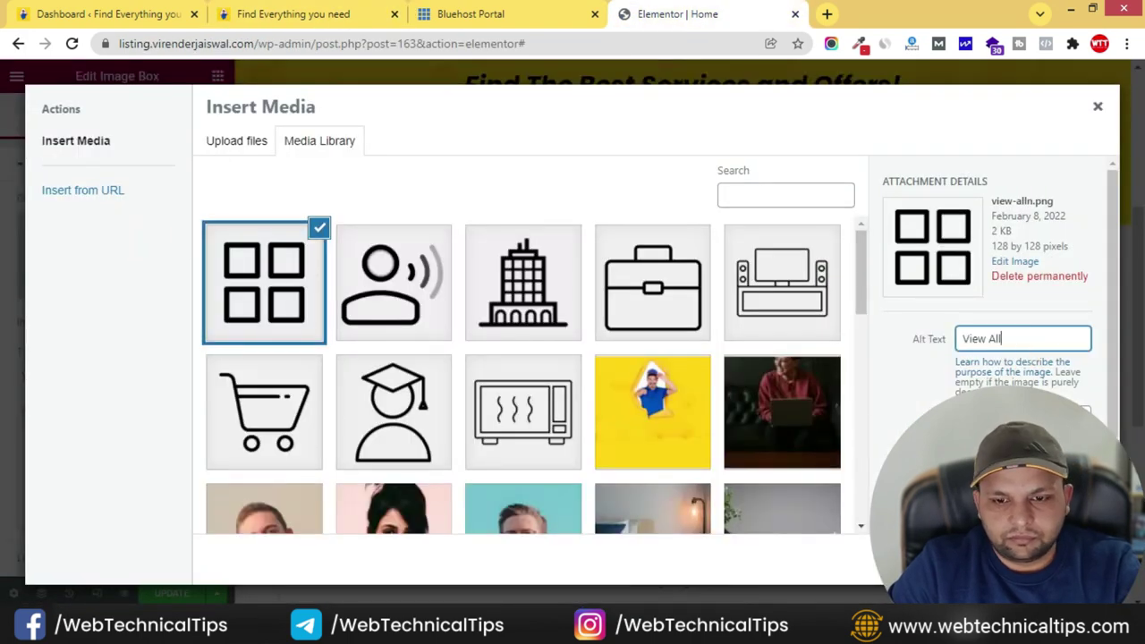
pyautogui.click(1064, 559)
pyautogui.click(1096, 333)
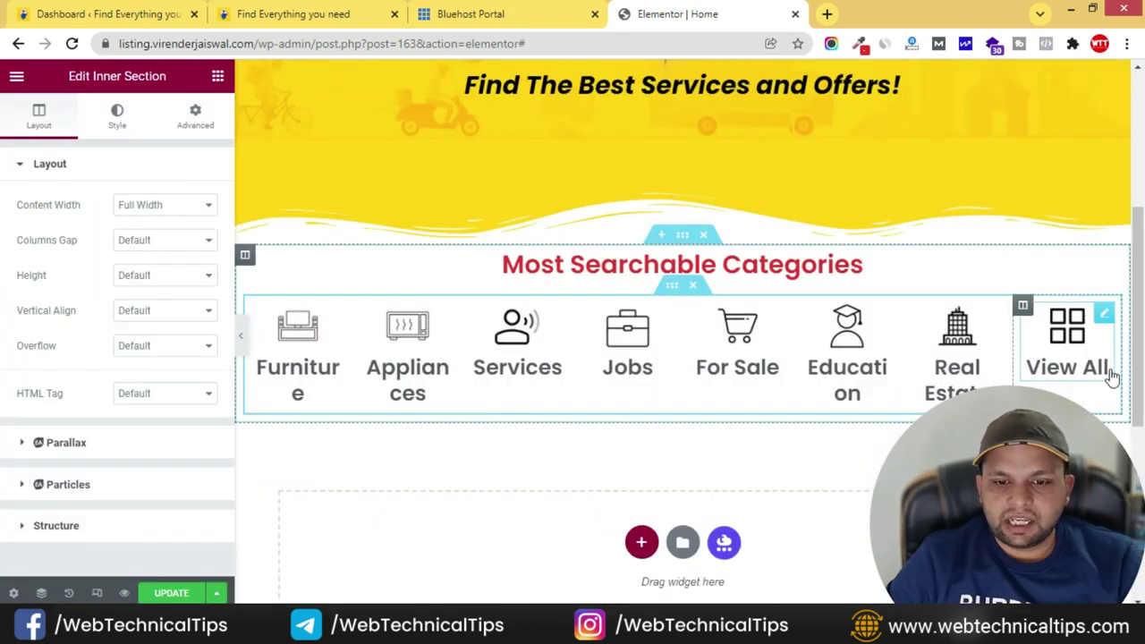
# - Compare the eight-box categories row against the live site, then select the Furniture box
pyautogui.click(265, 24)
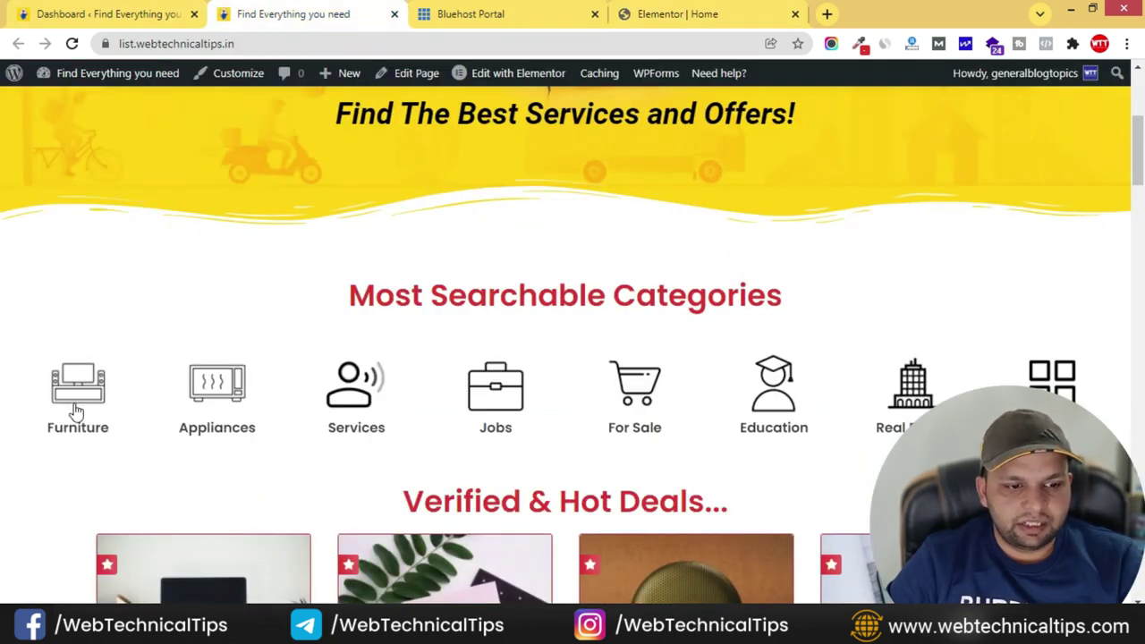
pyautogui.click(733, 14)
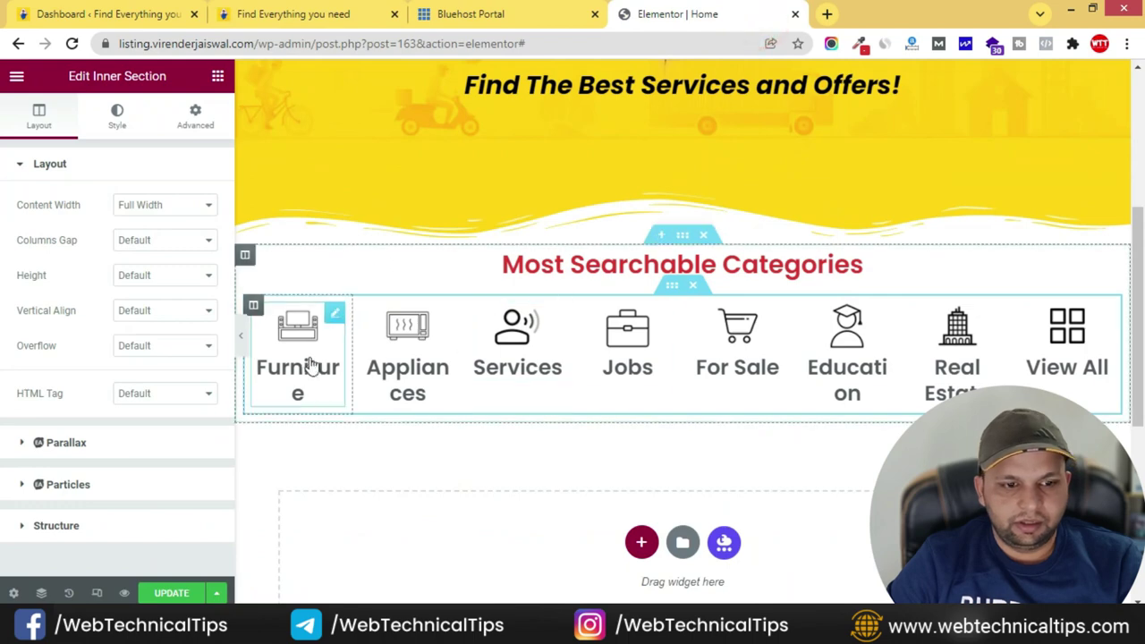
pyautogui.click(240, 335)
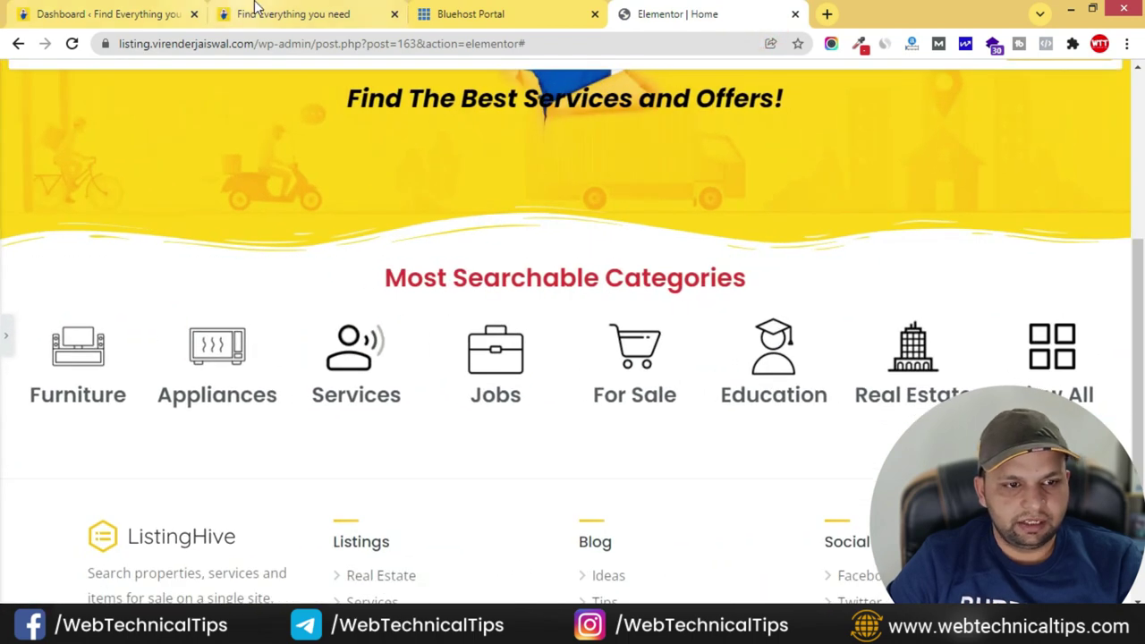
pyautogui.click(250, 13)
pyautogui.click(684, 16)
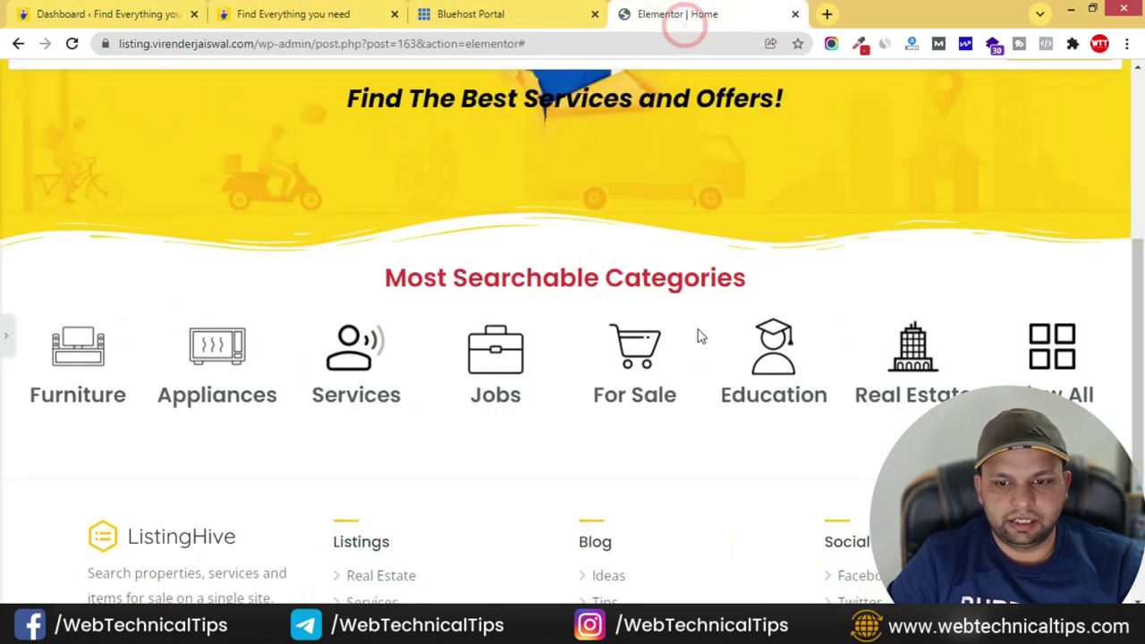
pyautogui.click(361, 18)
pyautogui.click(644, 13)
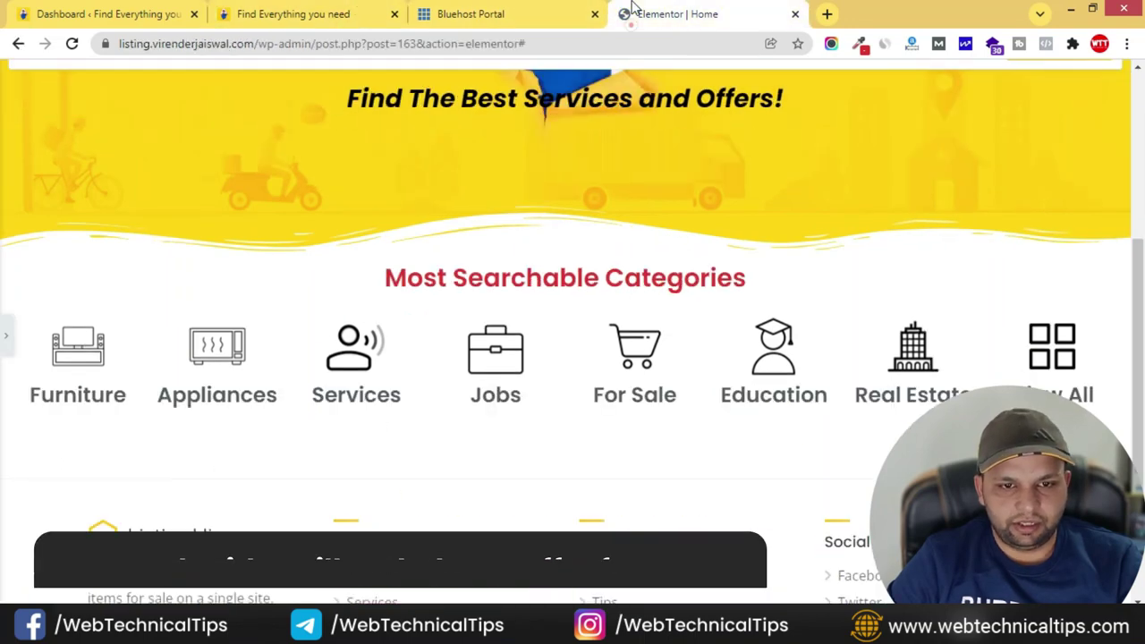
pyautogui.click(11, 329)
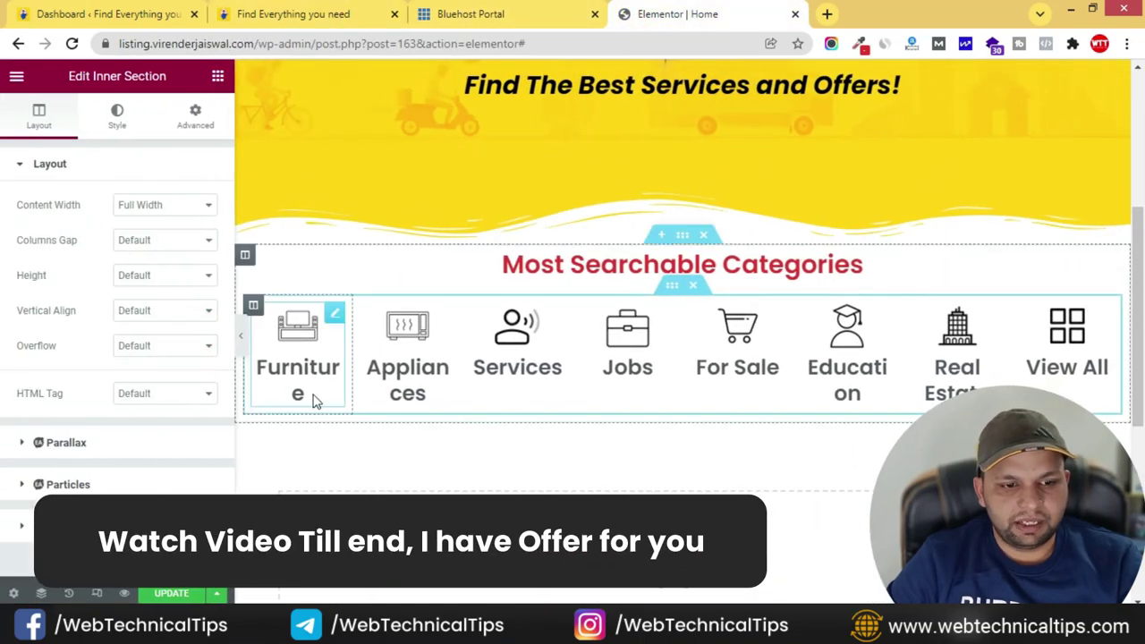
pyautogui.click(332, 313)
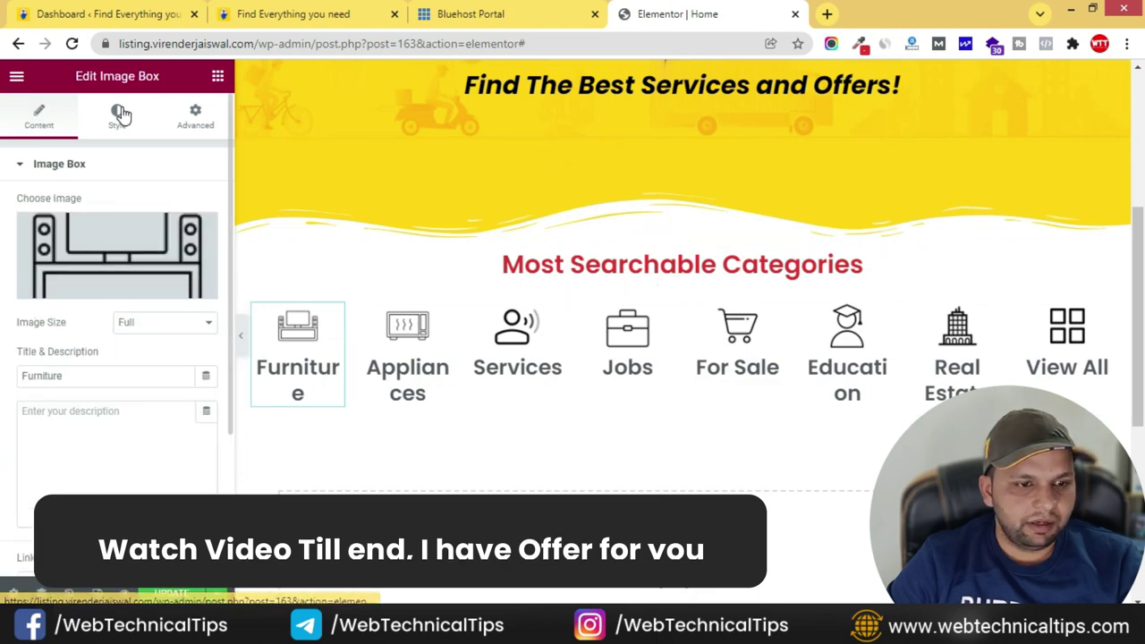
# - Set the Furniture box's title typography to Poppins at 16 px
pyautogui.click(117, 114)
pyautogui.scroll(-3, 3, 353)
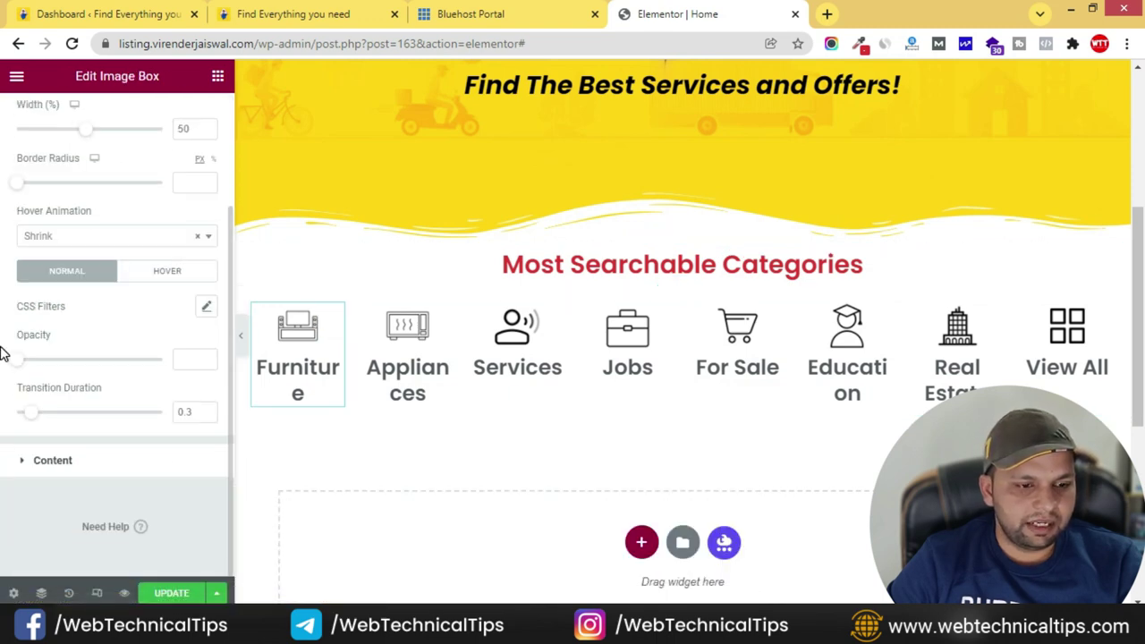
pyautogui.click(33, 464)
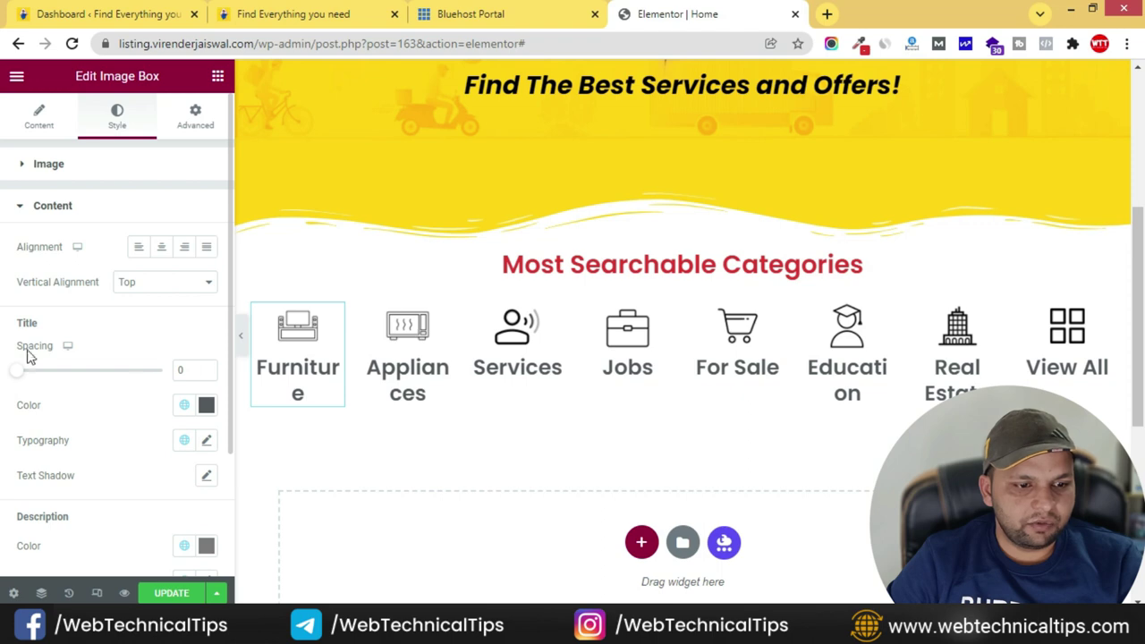
pyautogui.scroll(-1, 53, 383)
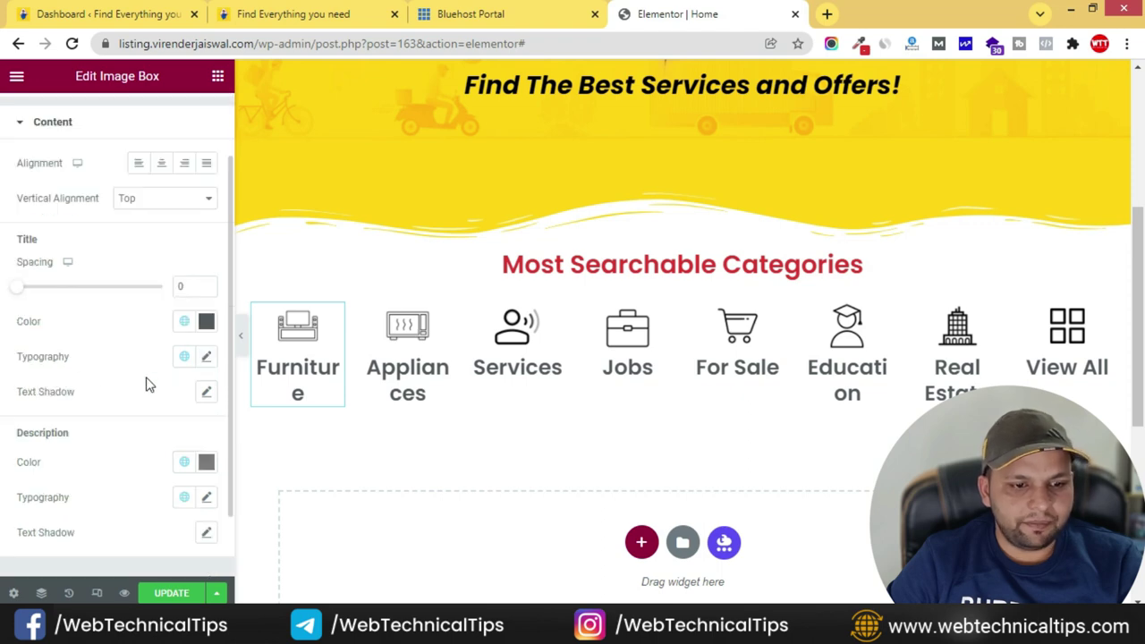
pyautogui.click(206, 357)
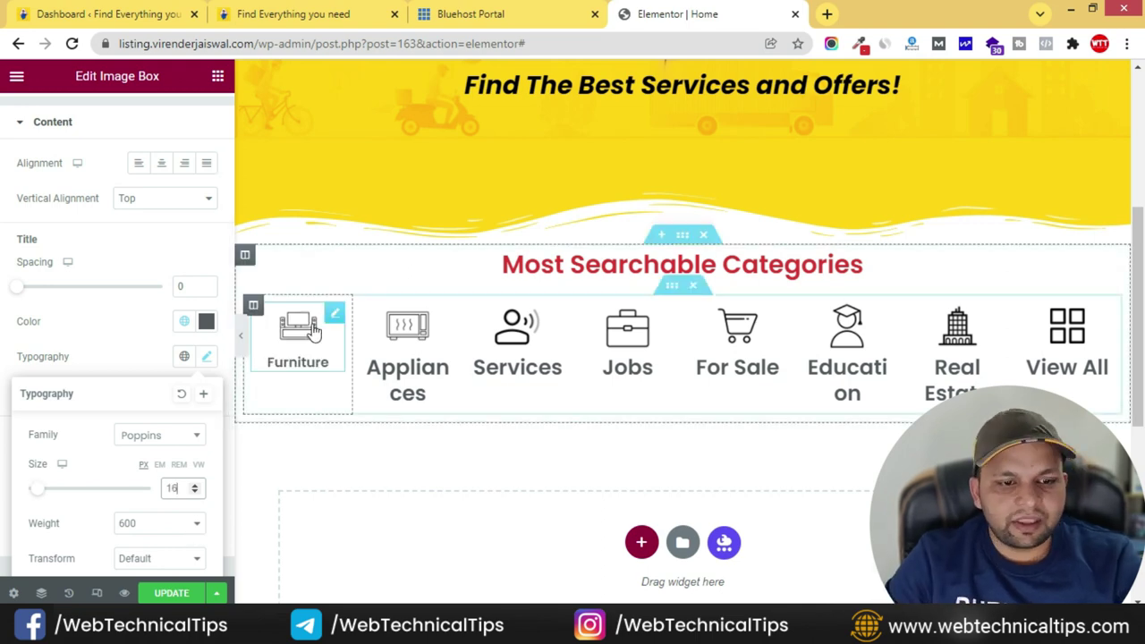
# - Copy the Furniture box and paste its style onto Appliances through View All, then preview
pyautogui.rightClick(338, 317)
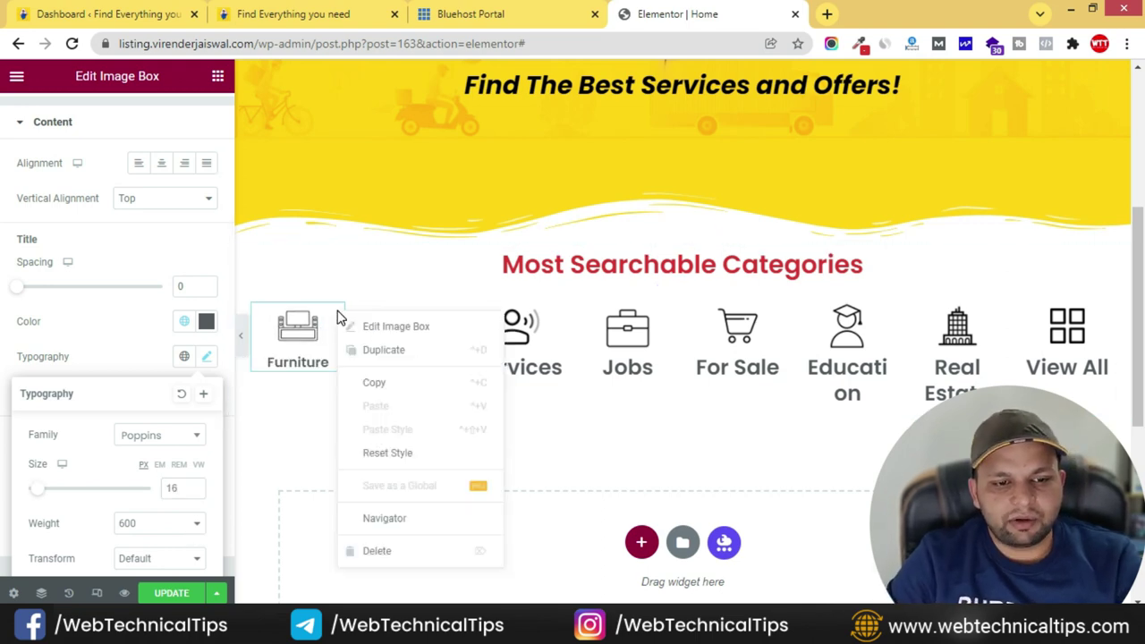
pyautogui.click(398, 383)
pyautogui.click(444, 315)
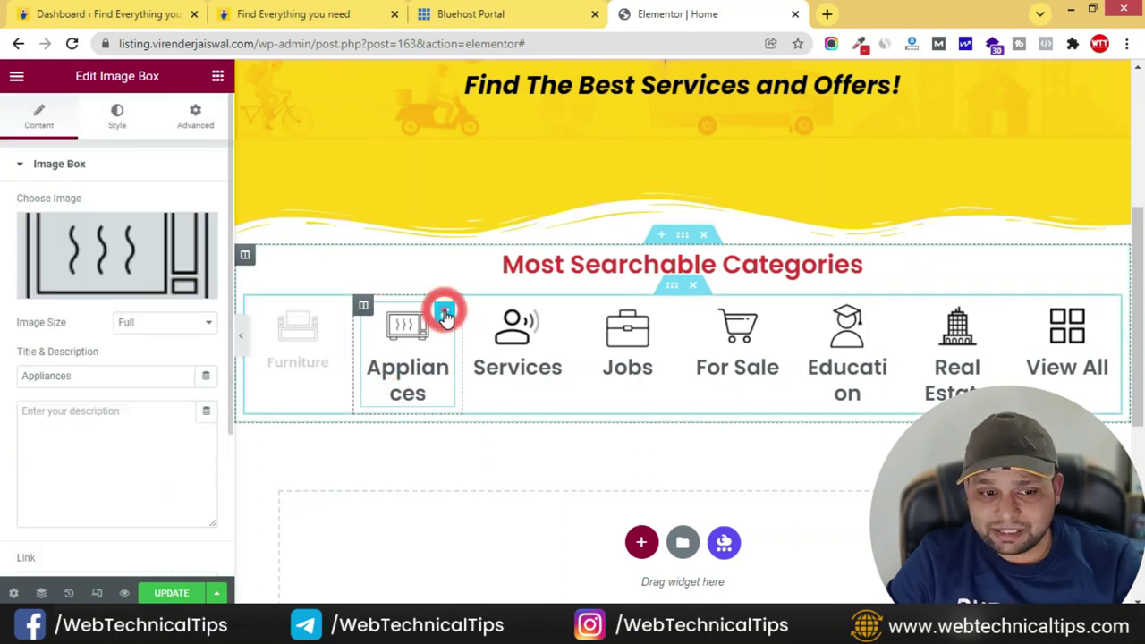
pyautogui.rightClick(446, 320)
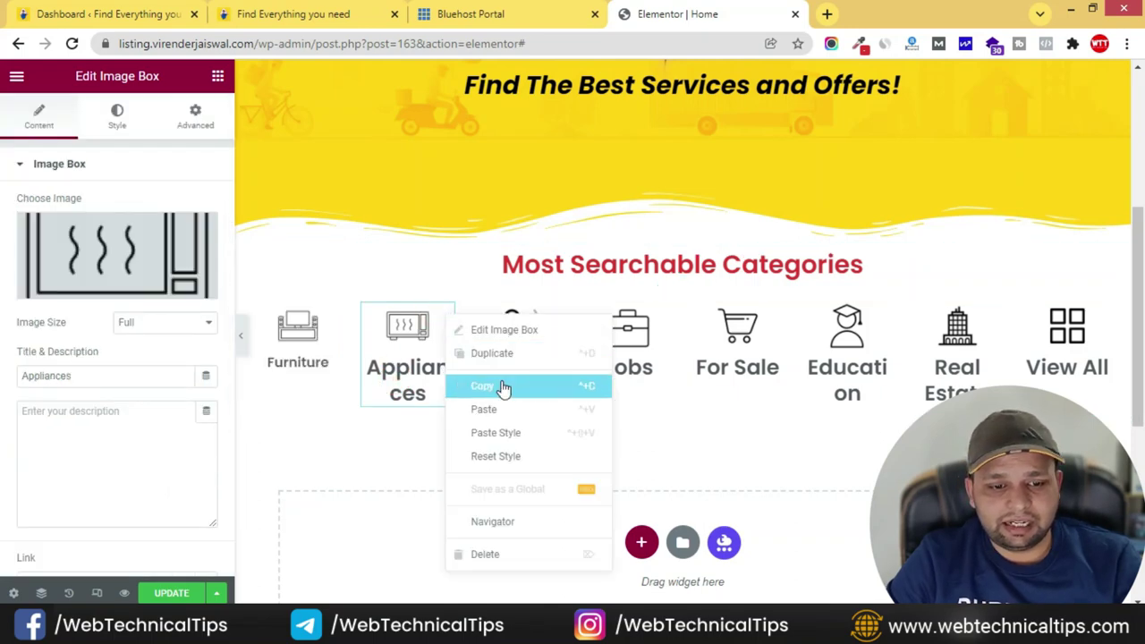
pyautogui.click(515, 435)
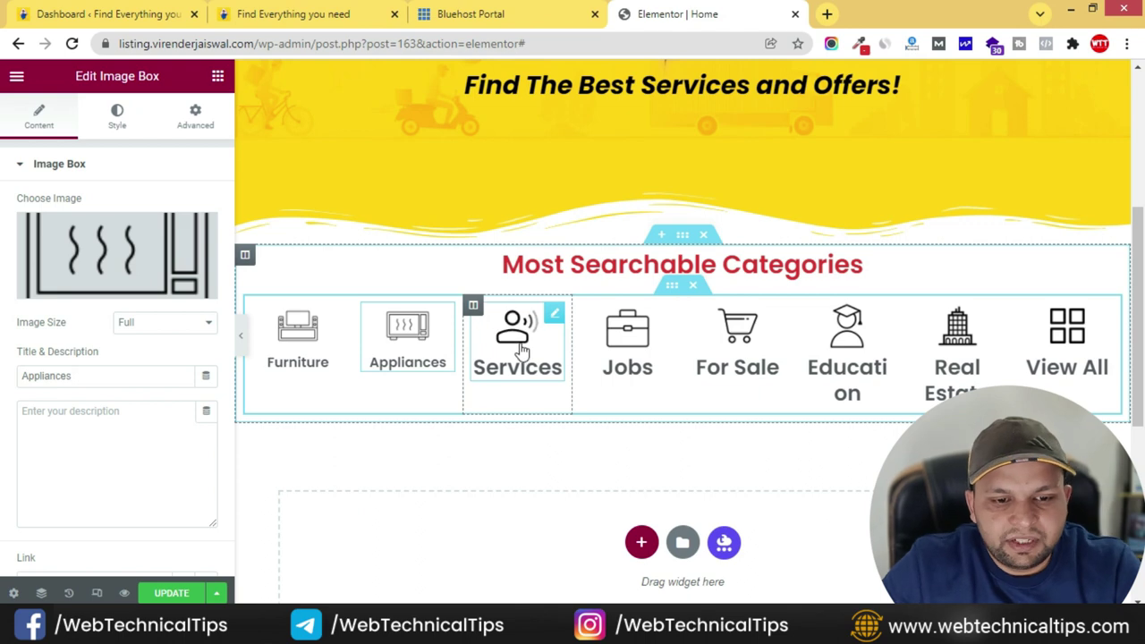
pyautogui.rightClick(554, 319)
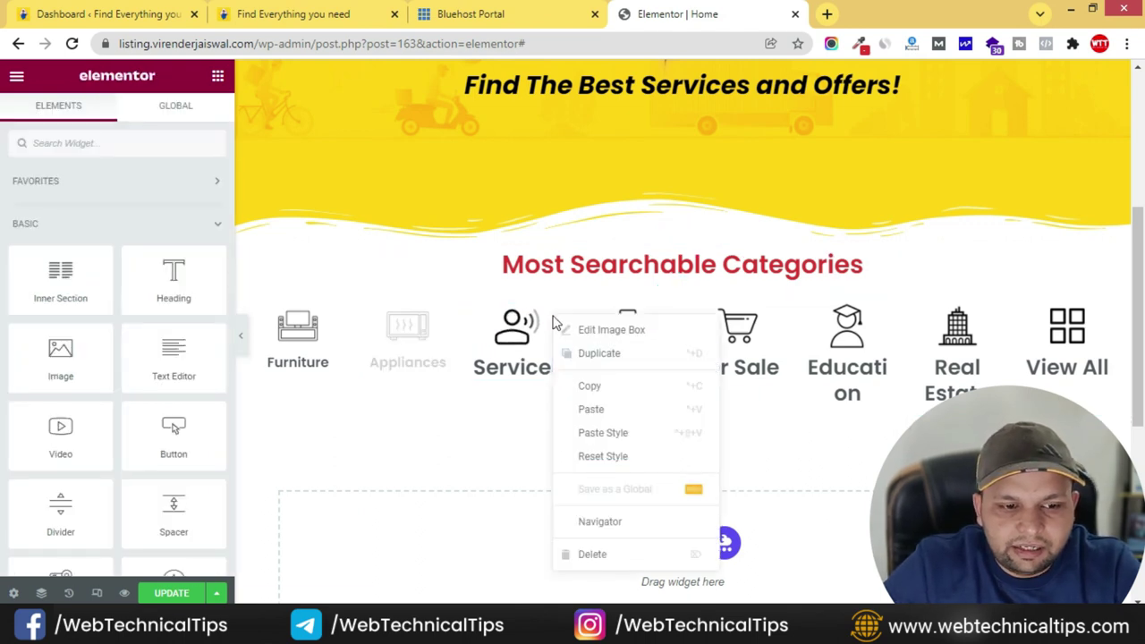
pyautogui.click(605, 433)
pyautogui.rightClick(669, 326)
pyautogui.click(706, 436)
pyautogui.rightClick(775, 317)
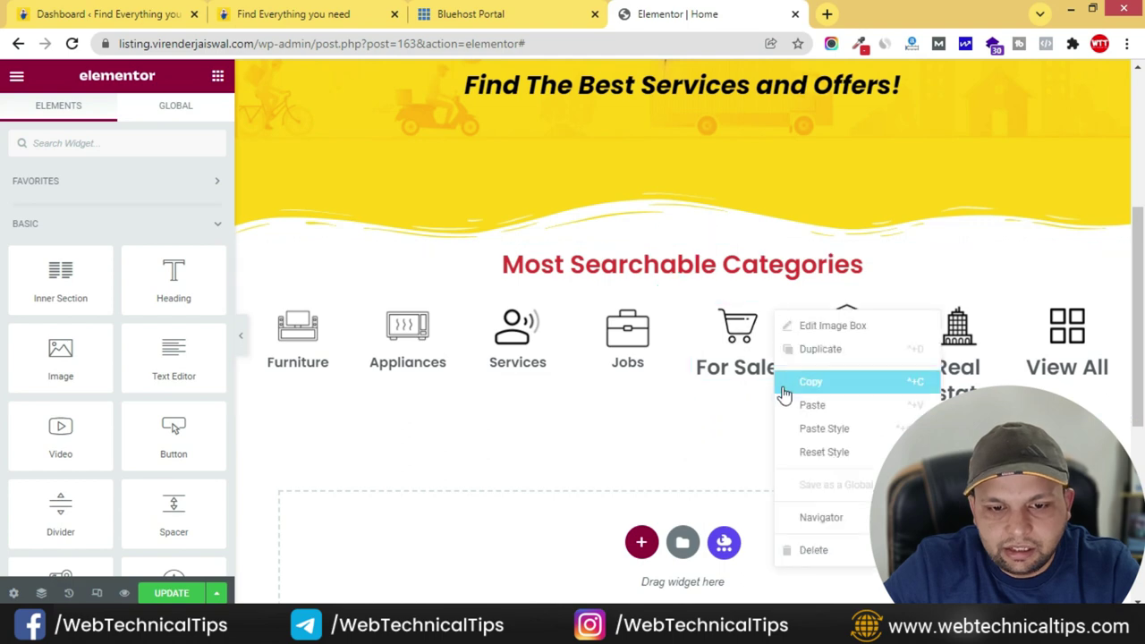
pyautogui.click(824, 430)
pyautogui.rightClick(890, 313)
pyautogui.click(940, 427)
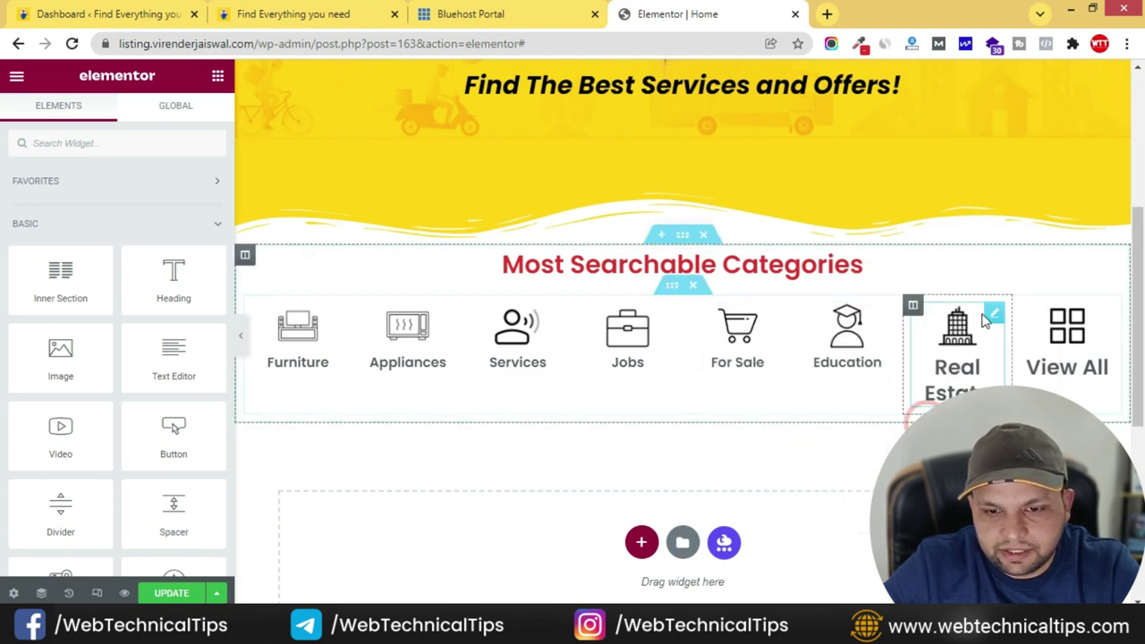
pyautogui.rightClick(977, 314)
pyautogui.click(1029, 431)
pyautogui.rightClick(1105, 319)
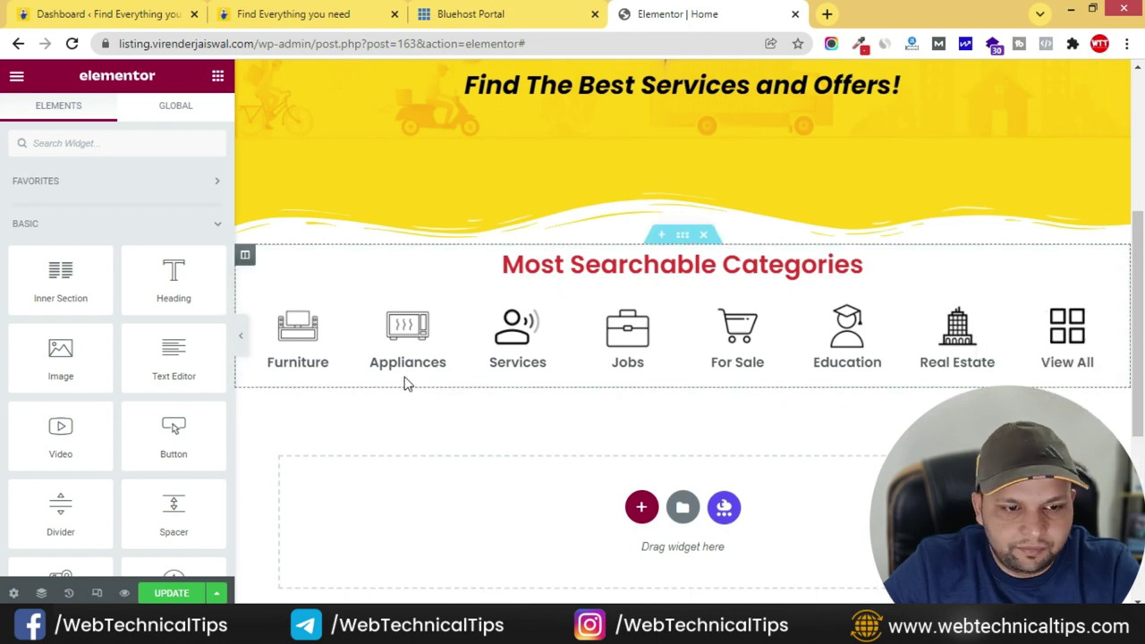
pyautogui.click(240, 340)
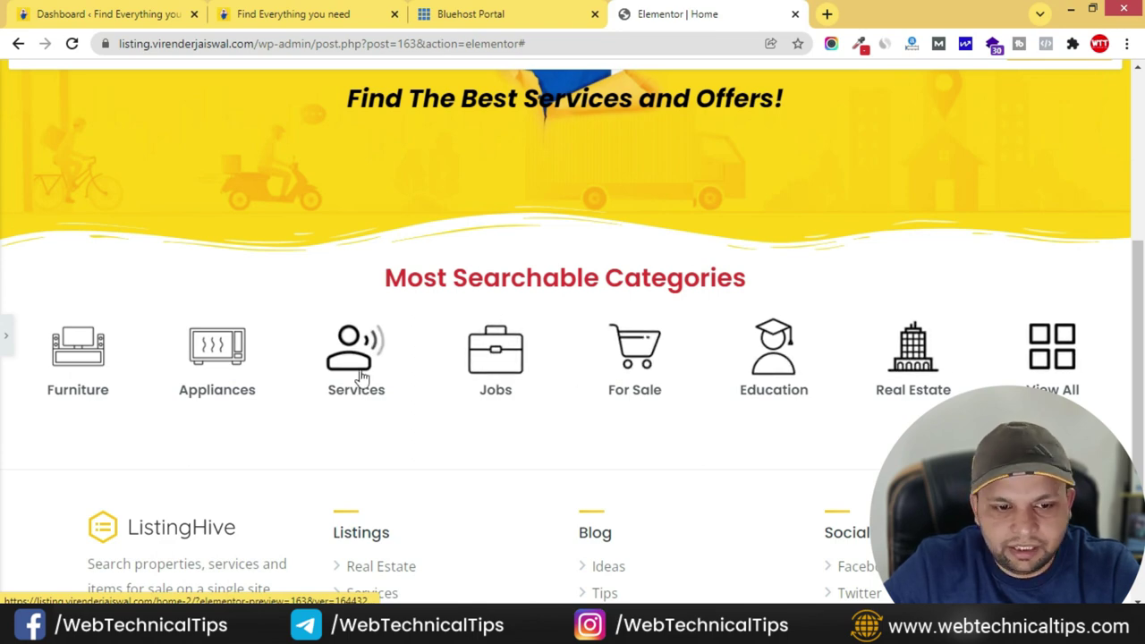
# - Give the Most Searchable Categories section a 50 px top margin in its Advanced settings
pyautogui.click(7, 338)
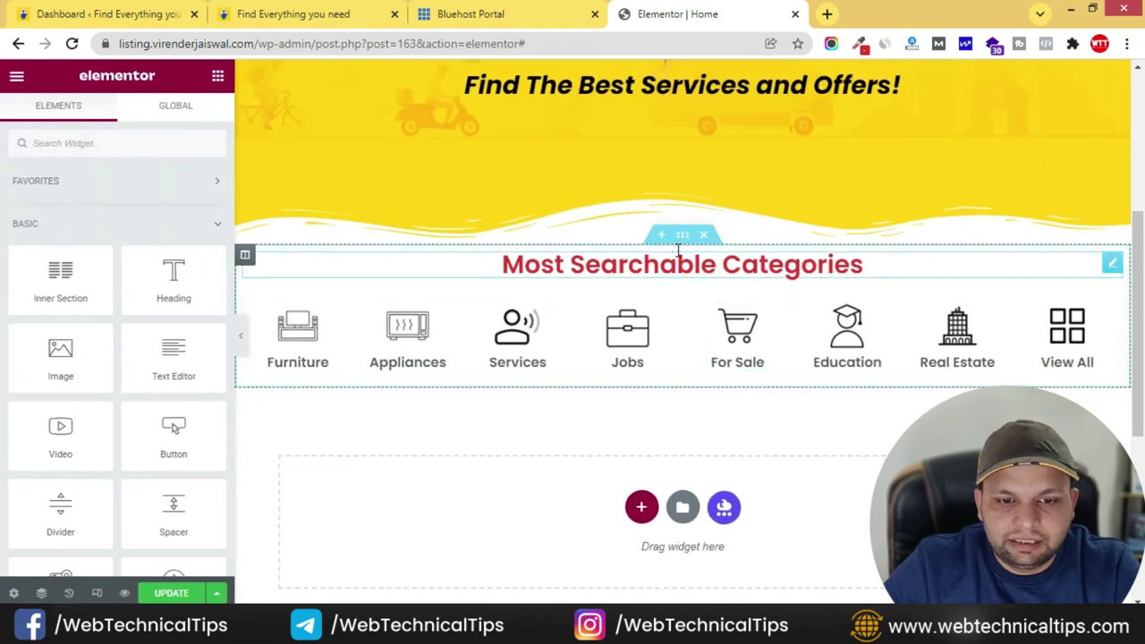
pyautogui.click(683, 236)
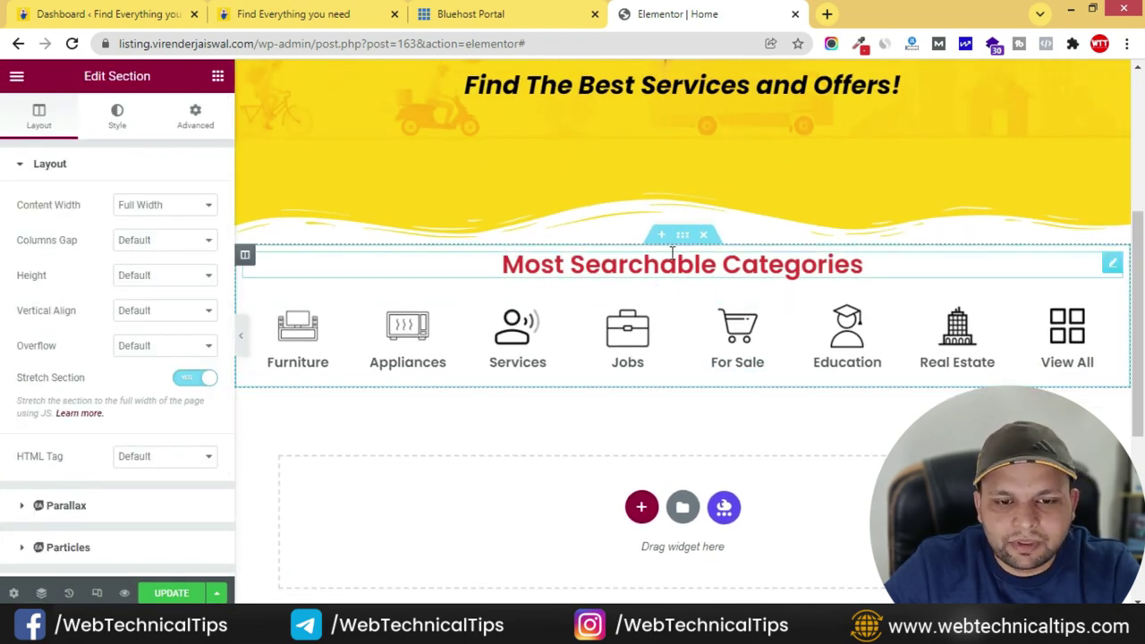
pyautogui.click(195, 116)
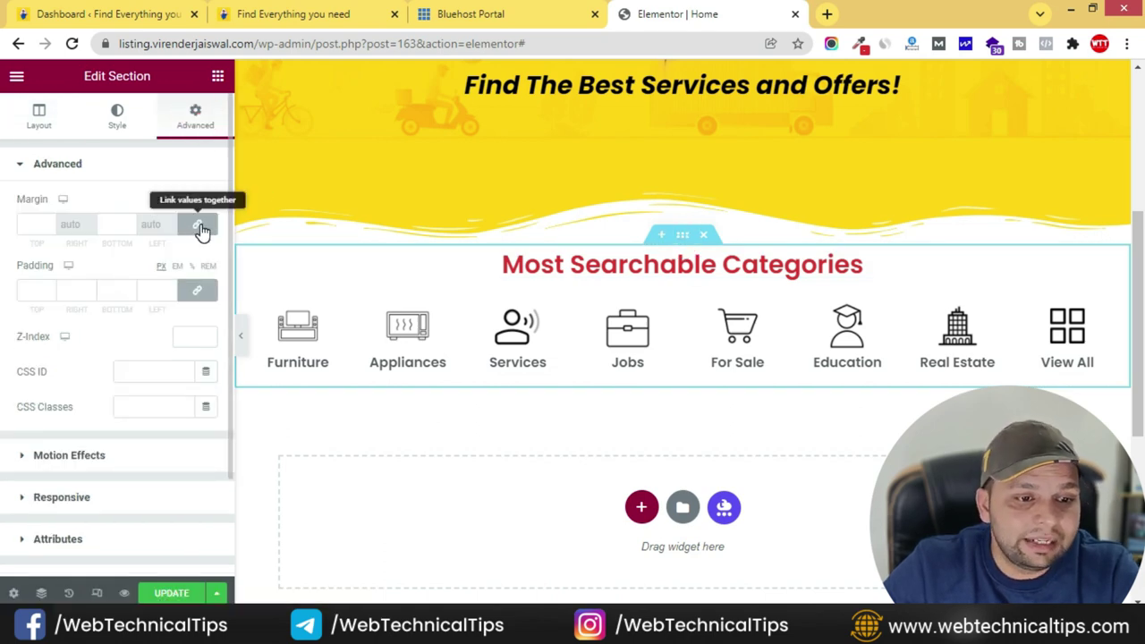
pyautogui.click(33, 225)
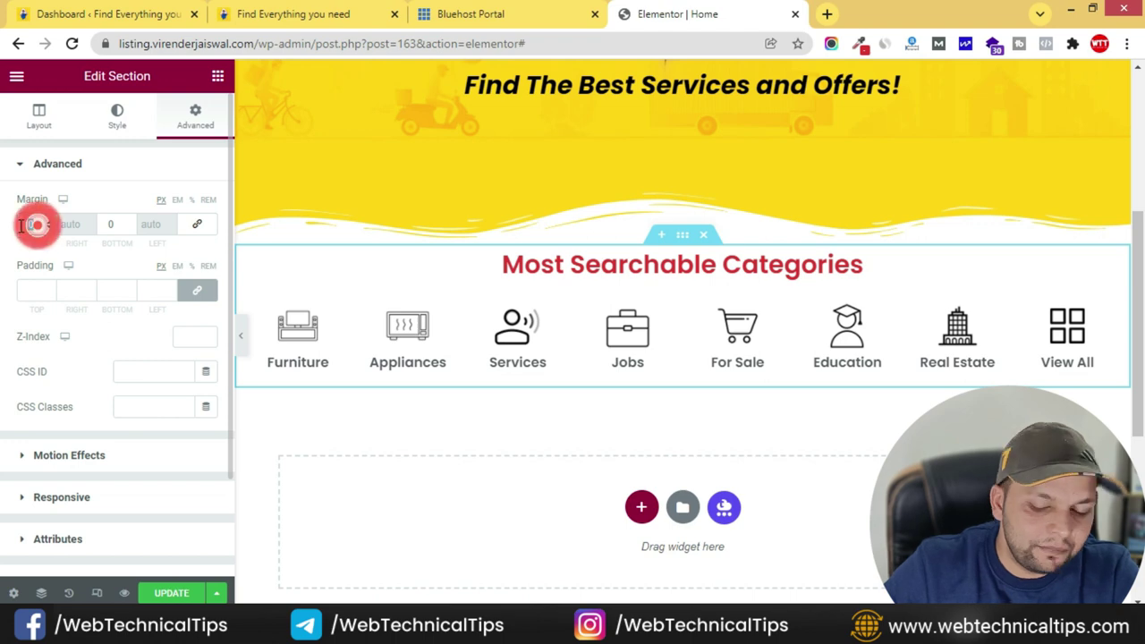
pyautogui.write('50')
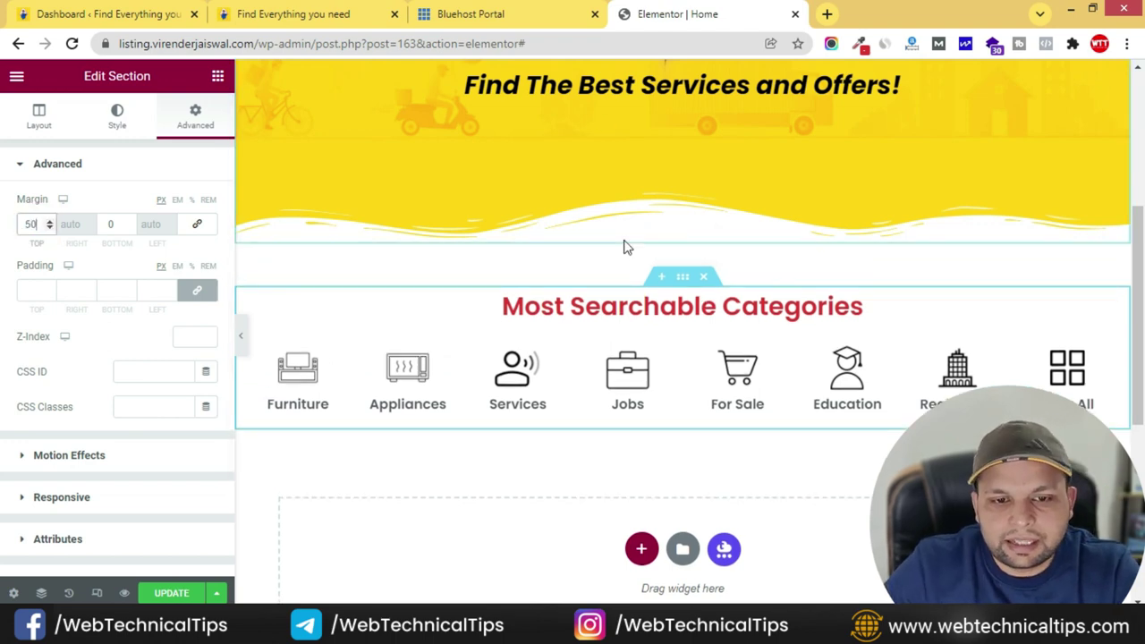
pyautogui.scroll(3, 657, 256)
pyautogui.scroll(-2, 657, 340)
pyautogui.scroll(-3, 658, 327)
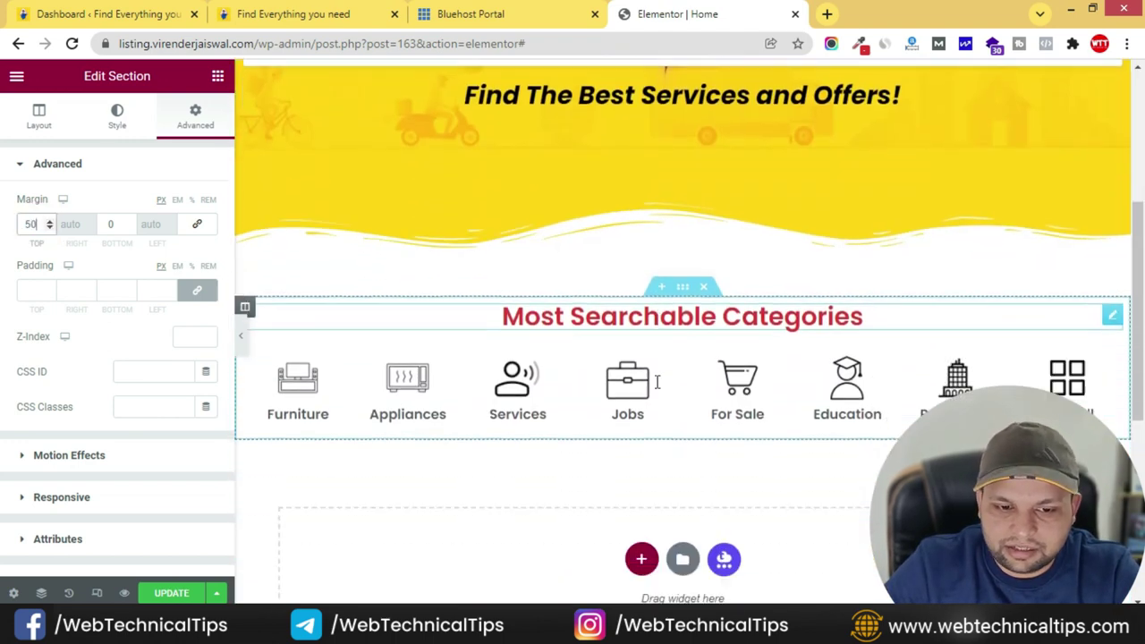
pyautogui.click(292, 11)
# - Copy the 'Verified & Hot Deals...' heading from the live site and return to the editor
pyautogui.scroll(-2, 596, 328)
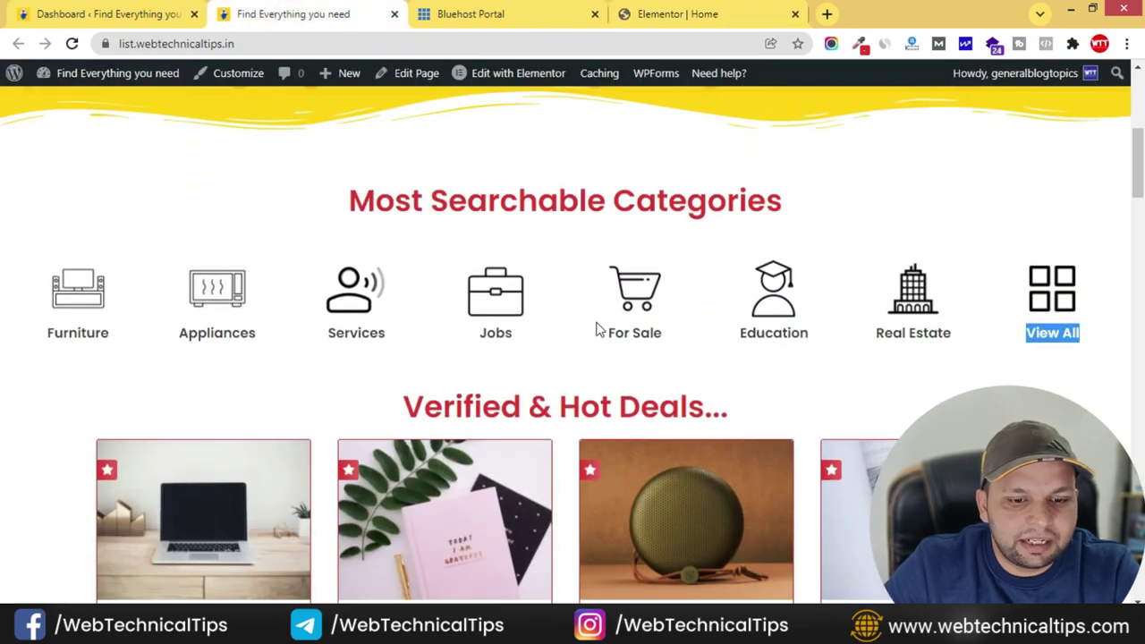
pyautogui.scroll(-1, 337, 255)
pyautogui.moveTo(396, 246); pyautogui.dragTo(748, 257)
pyautogui.hotkey('ctrl', 'c')
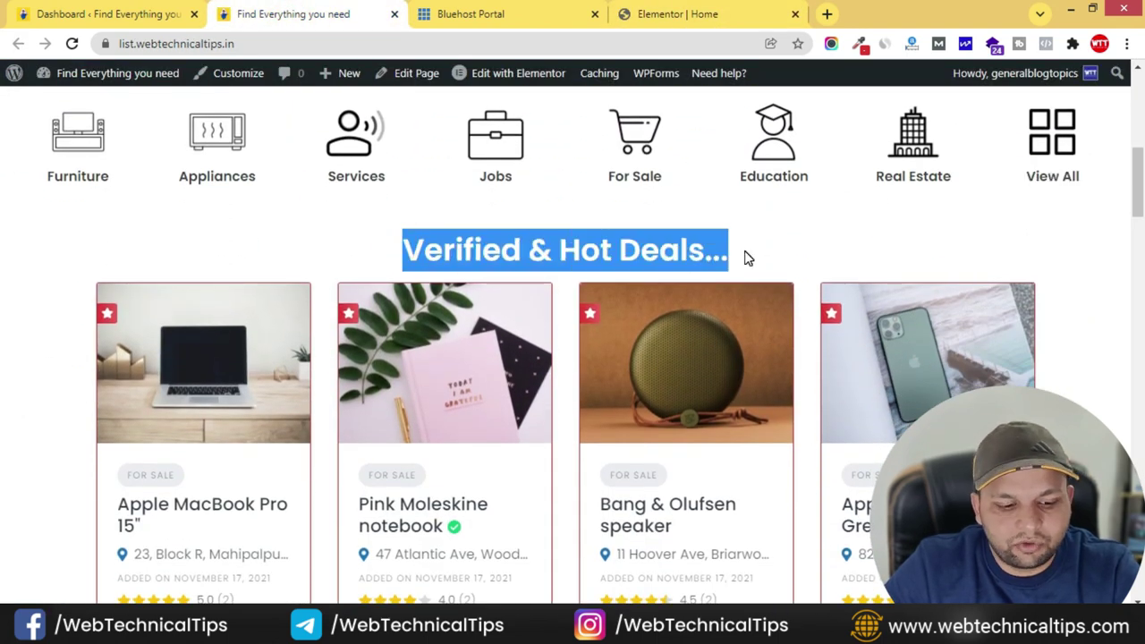
pyautogui.click(682, 13)
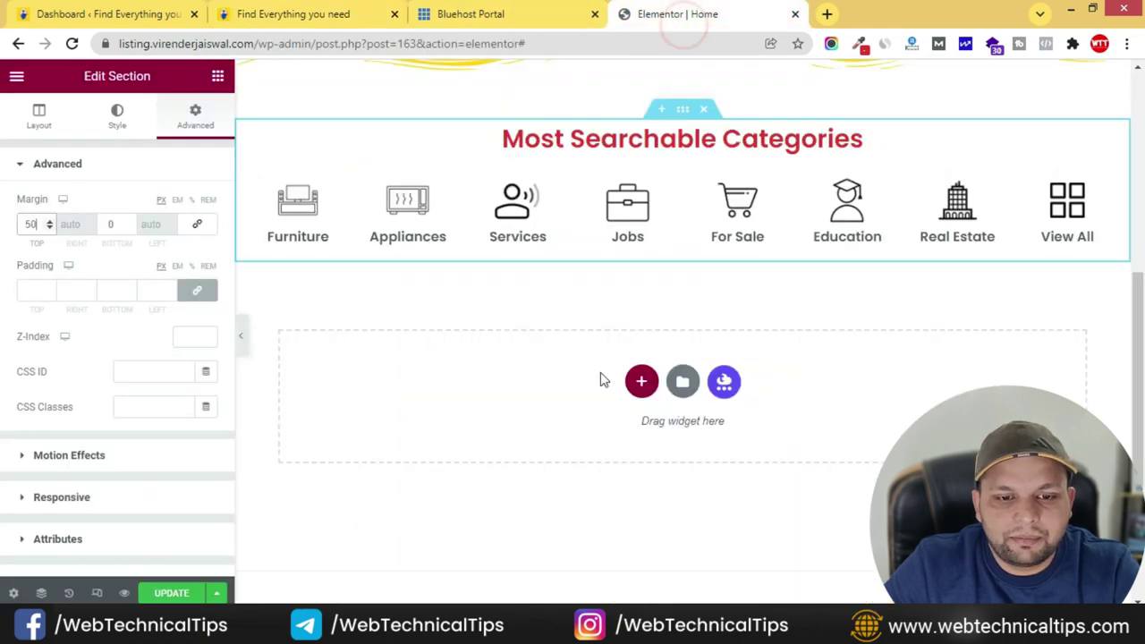
# - Add a single-column section below the categories with a centred 'Verified & Hot Deals...' heading
pyautogui.click(217, 76)
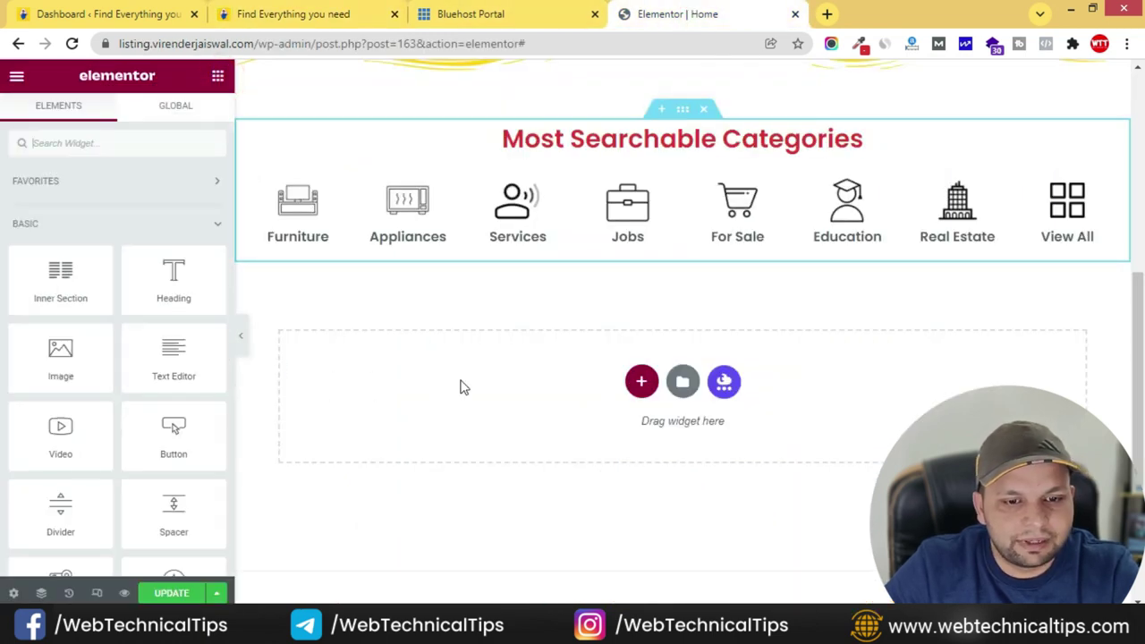
pyautogui.click(628, 383)
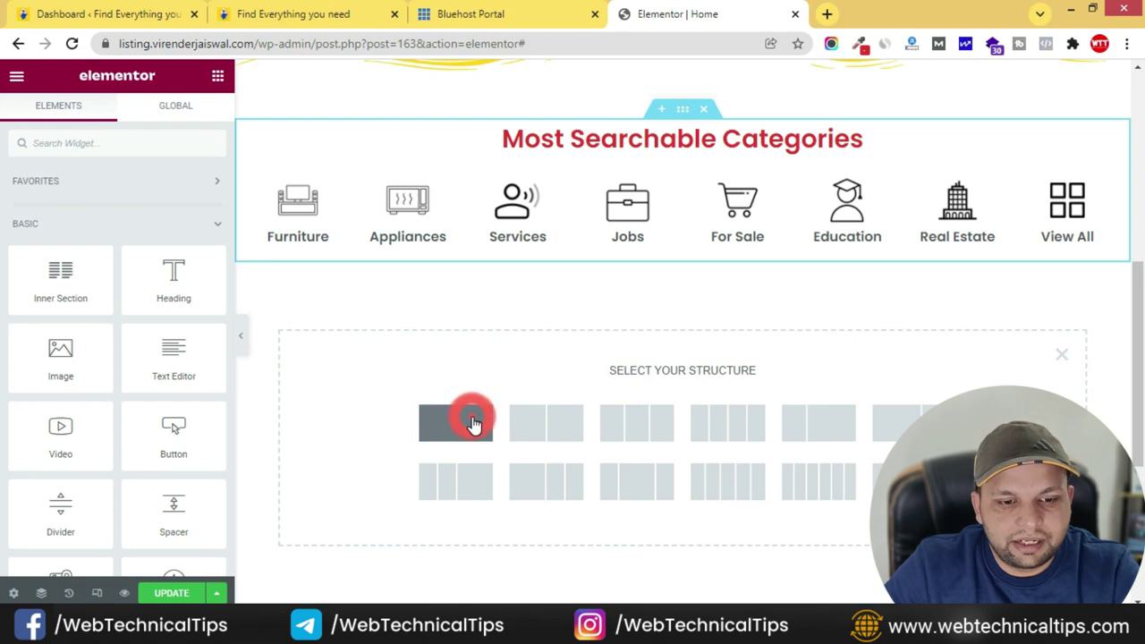
pyautogui.click(474, 423)
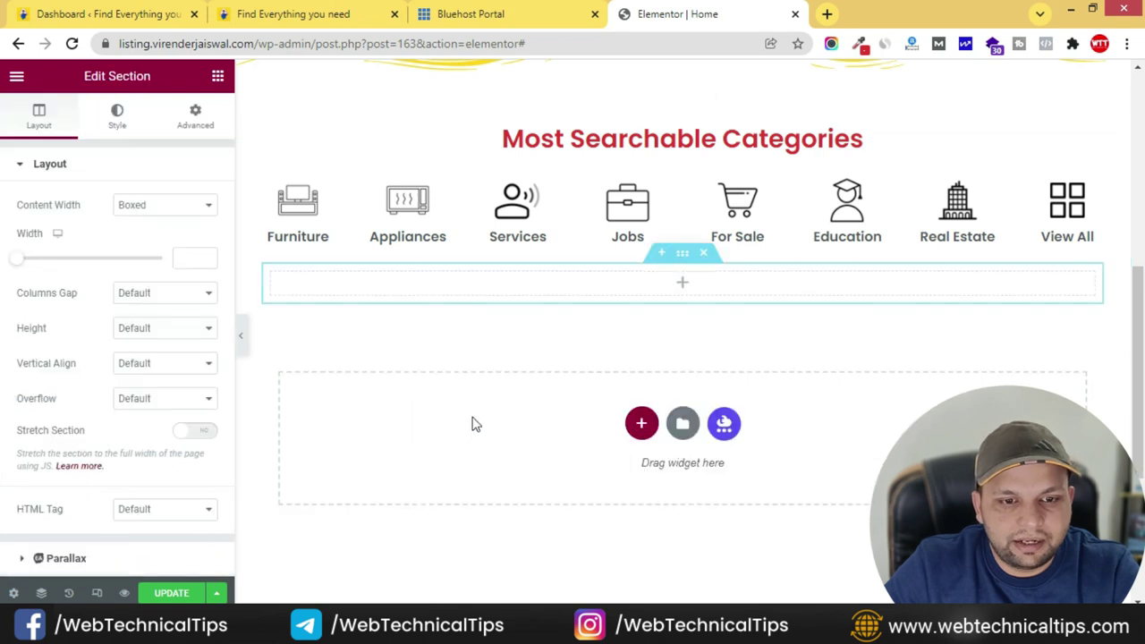
pyautogui.click(218, 80)
pyautogui.moveTo(171, 277); pyautogui.dragTo(678, 275)
pyautogui.tripleClick(80, 251)
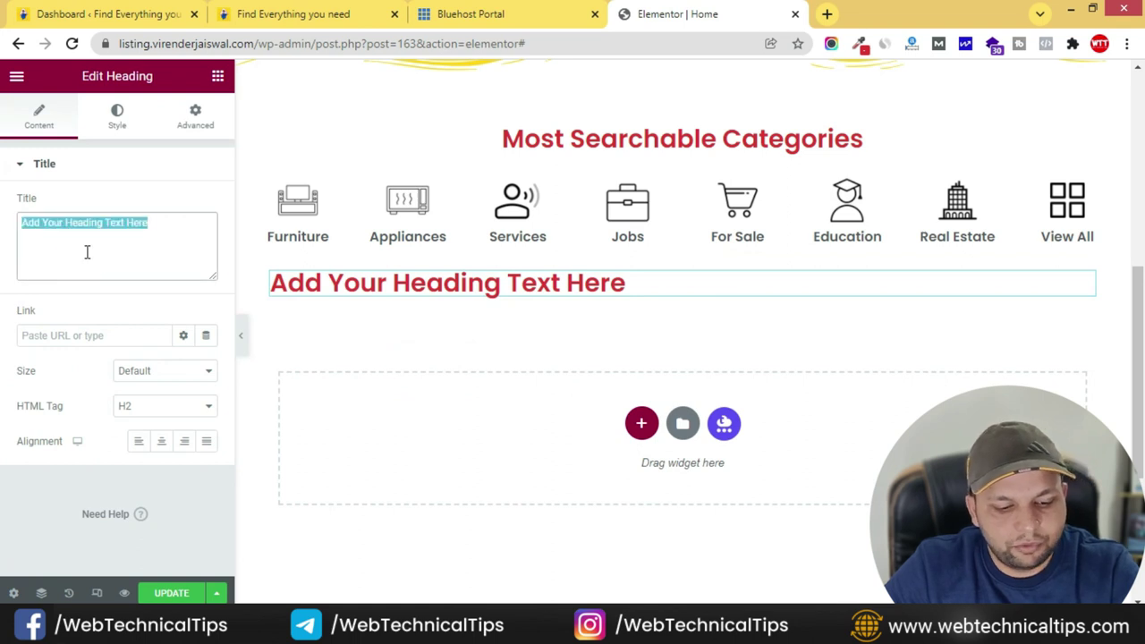
pyautogui.hotkey('ctrl', 'v')
pyautogui.click(161, 441)
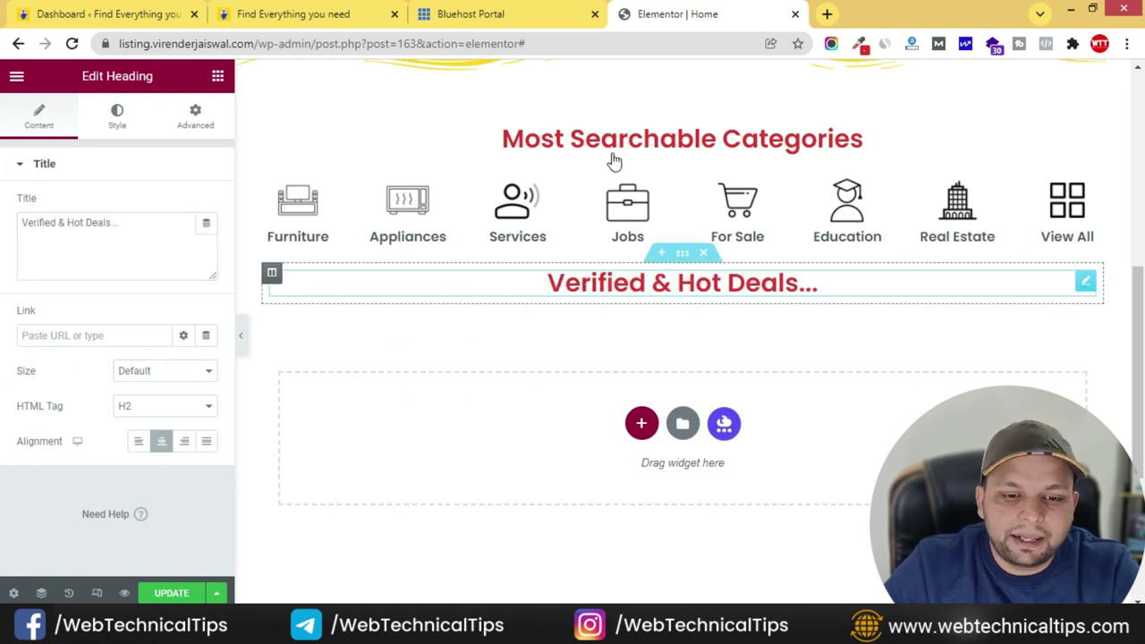
# - Compare the heading with the live site, then return to the widget list's search
pyautogui.click(349, 13)
pyautogui.scroll(-1, 546, 301)
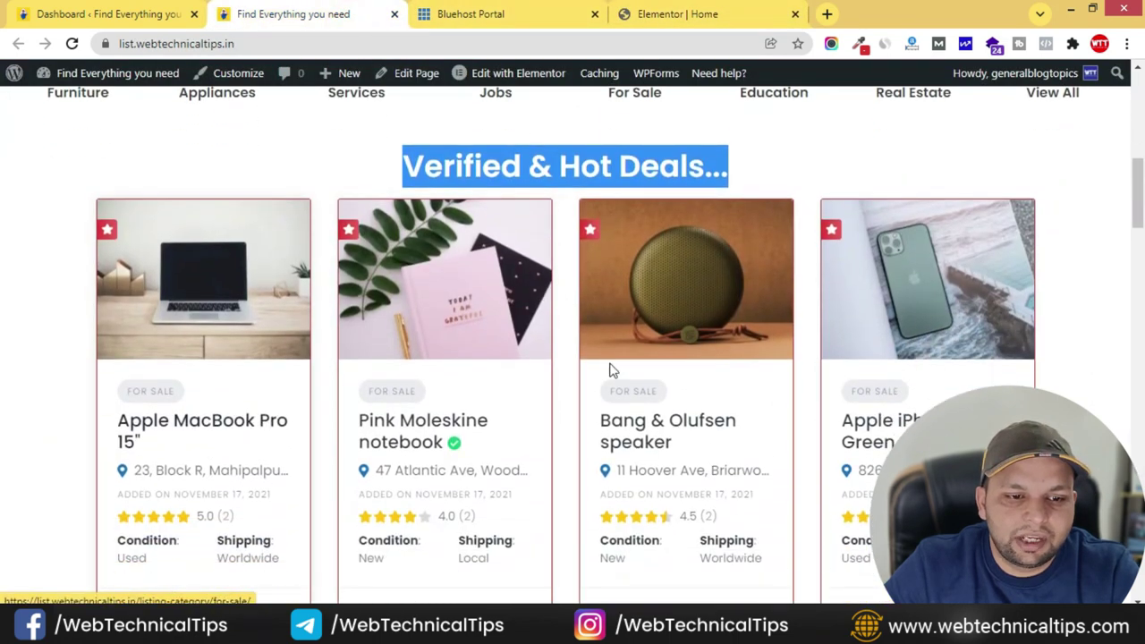
pyautogui.click(27, 234)
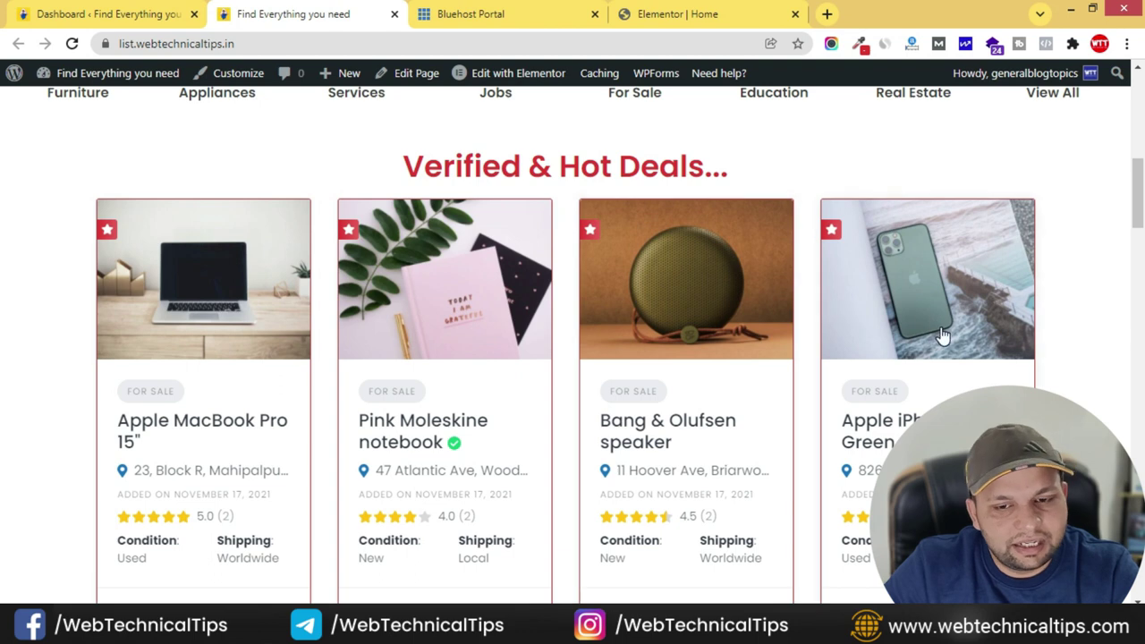
pyautogui.click(695, 14)
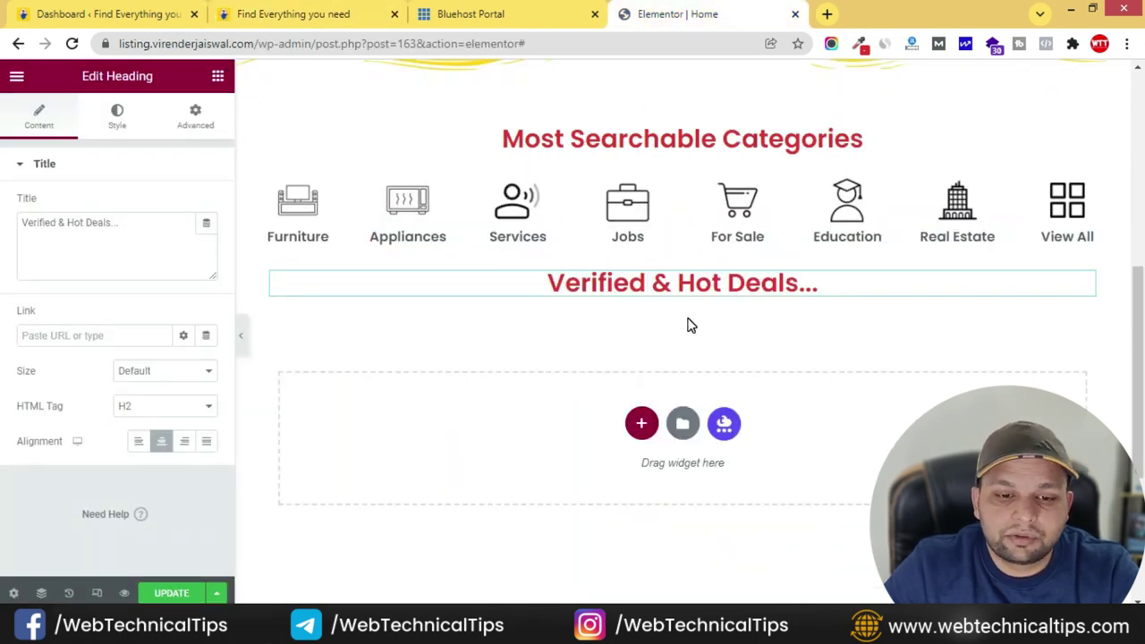
pyautogui.click(217, 76)
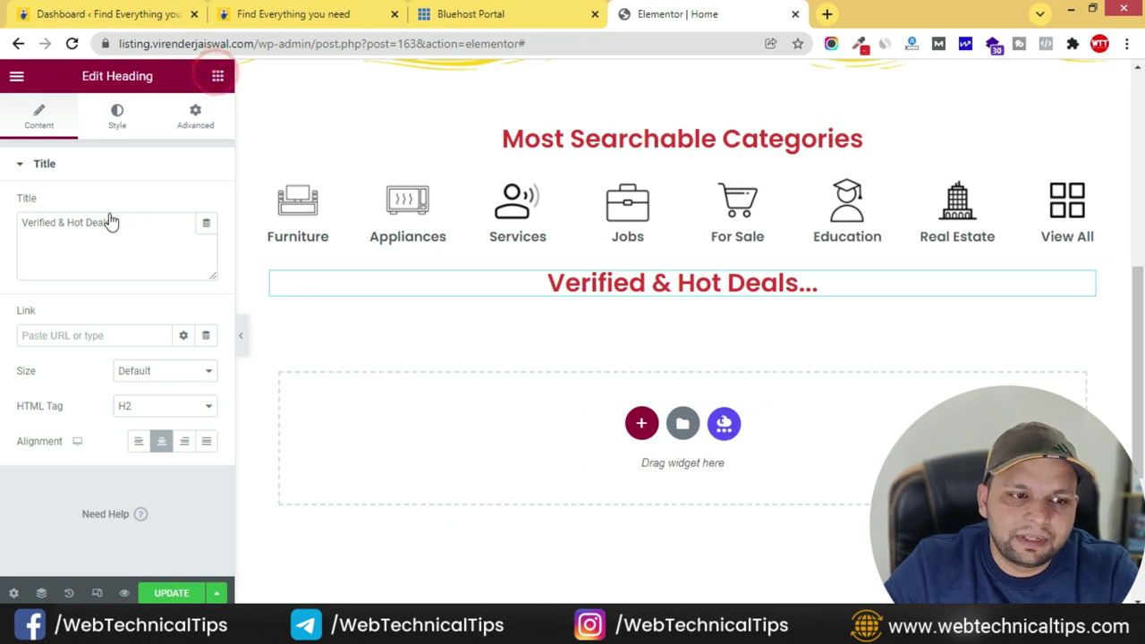
pyautogui.click(98, 143)
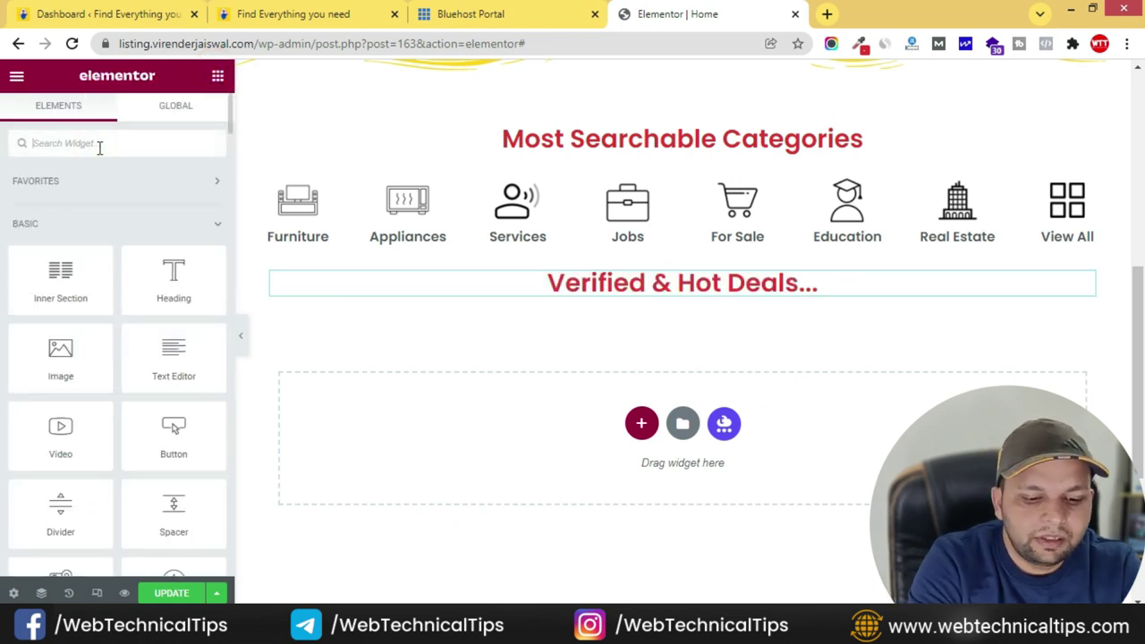
# - Place the Listings widget under the deals heading, showing only featured listings
pyautogui.write('listing')
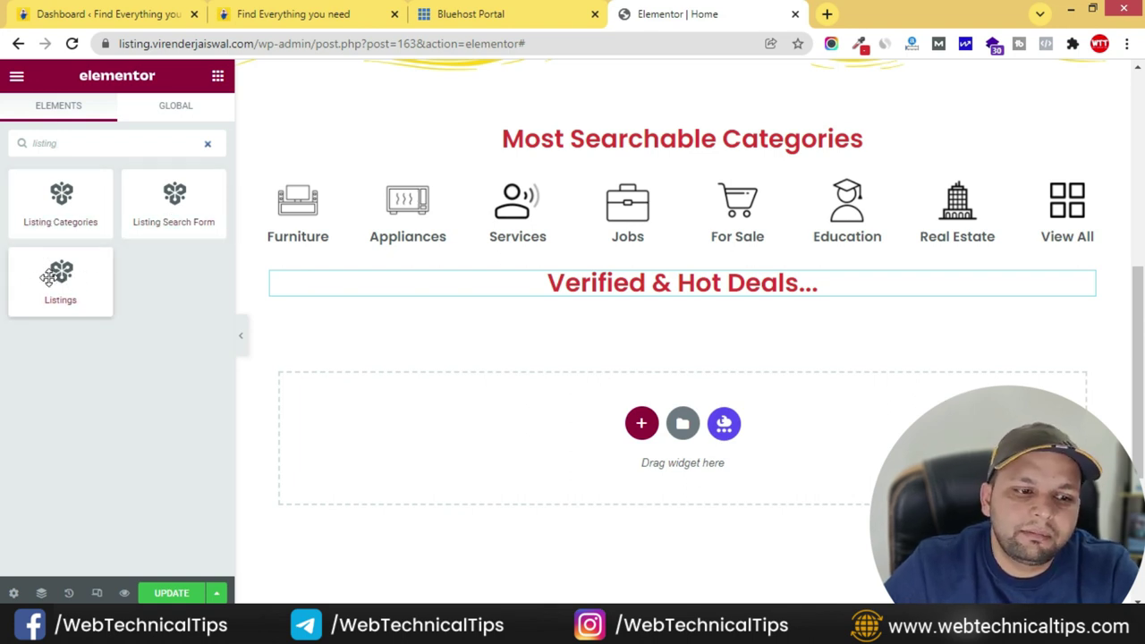
pyautogui.moveTo(64, 277); pyautogui.dragTo(689, 304)
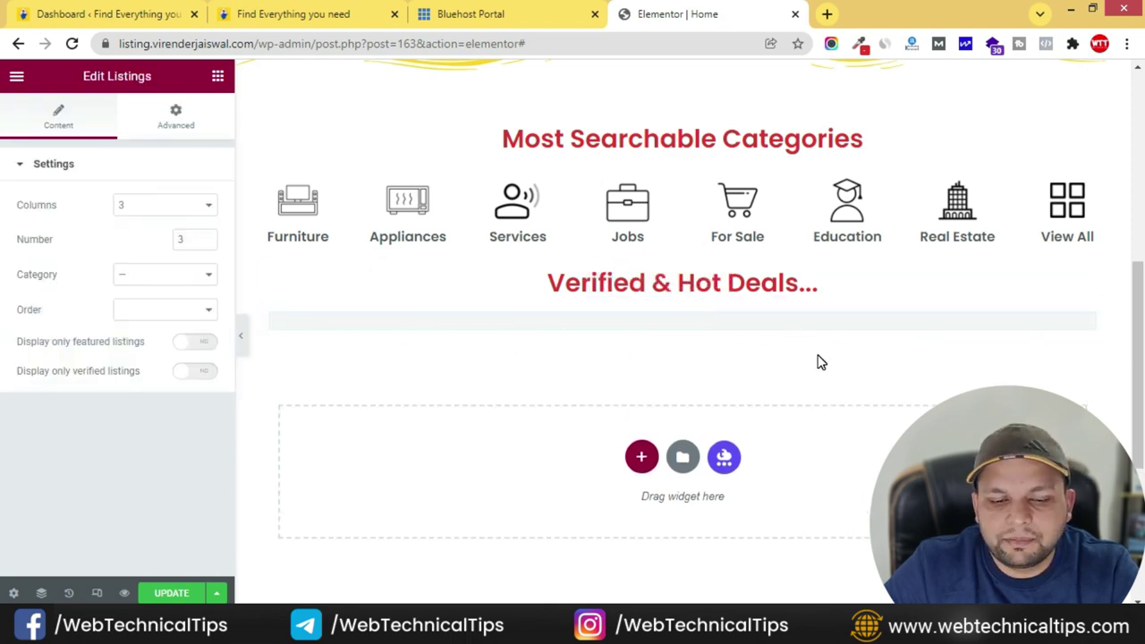
pyautogui.scroll(-4, 573, 376)
pyautogui.scroll(4, 567, 384)
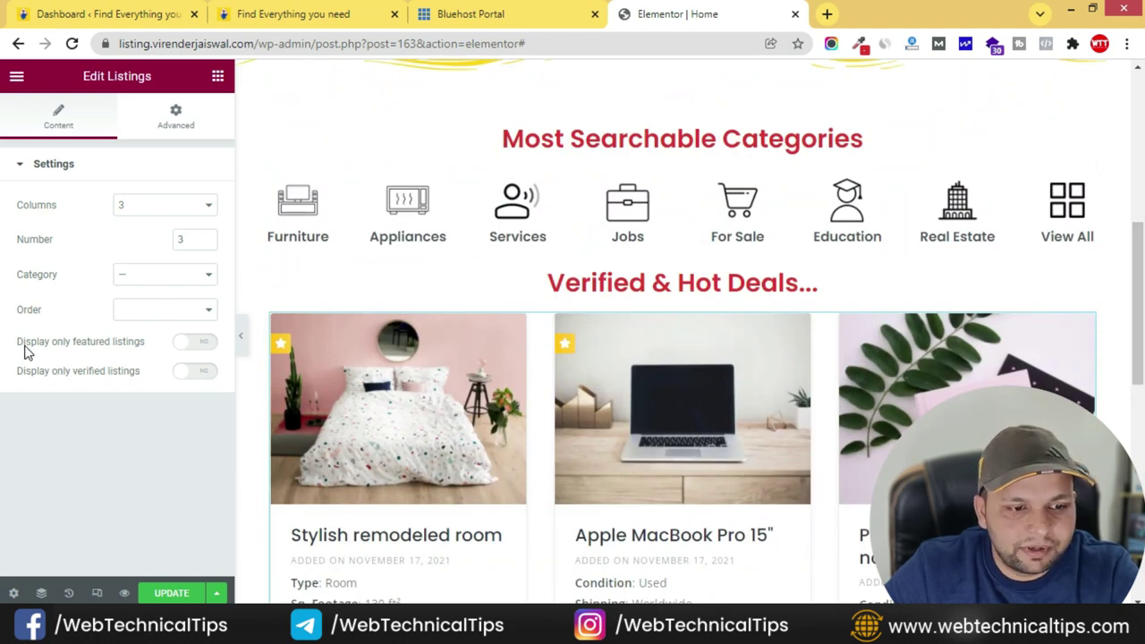
pyautogui.click(205, 350)
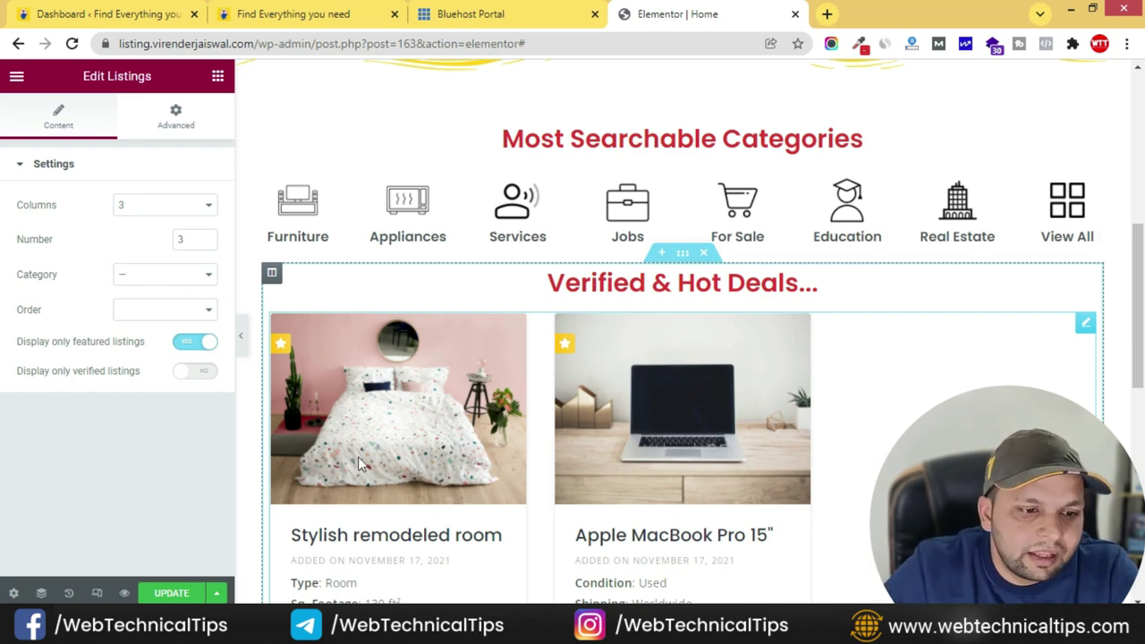
# - Try the Services, Real Estate and For Sale category filters, then reset the category to '—'
pyautogui.click(191, 281)
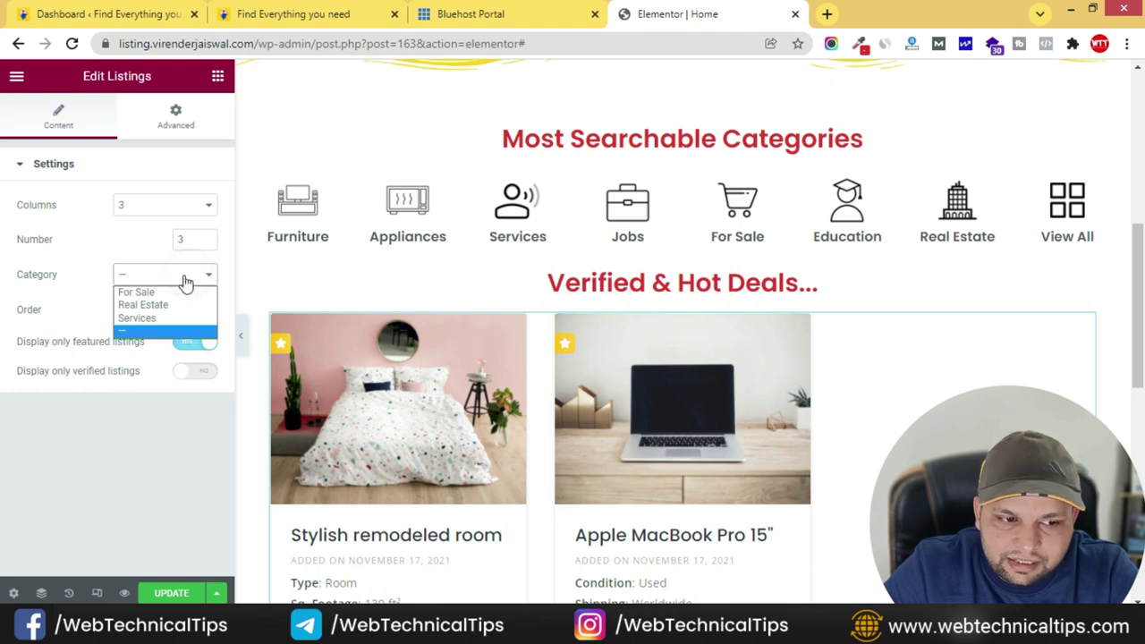
pyautogui.click(152, 332)
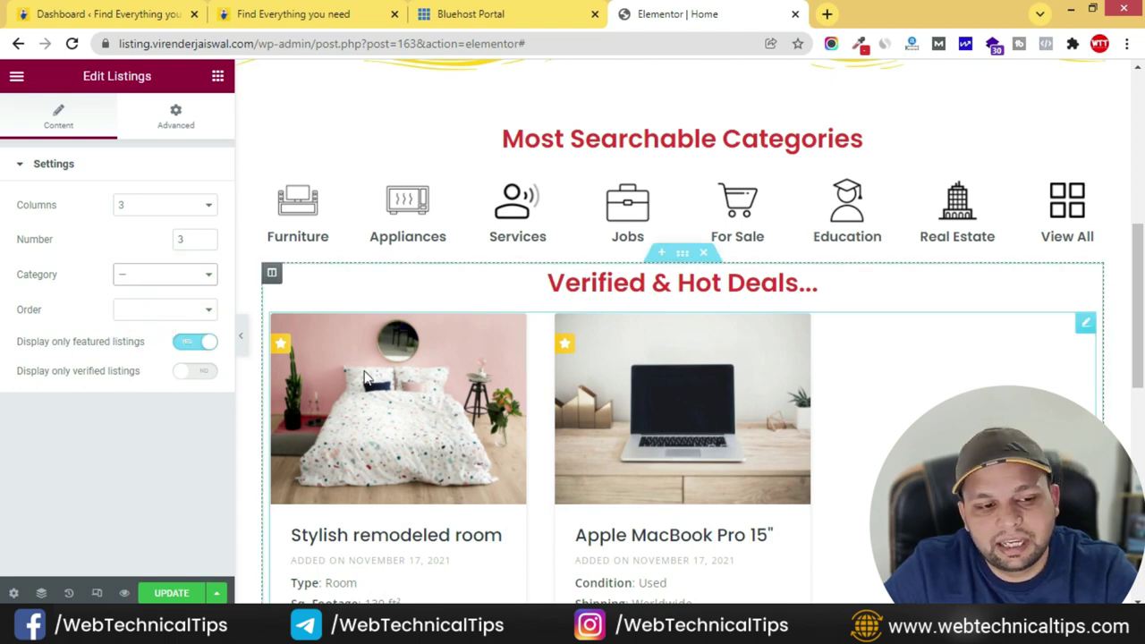
pyautogui.click(149, 277)
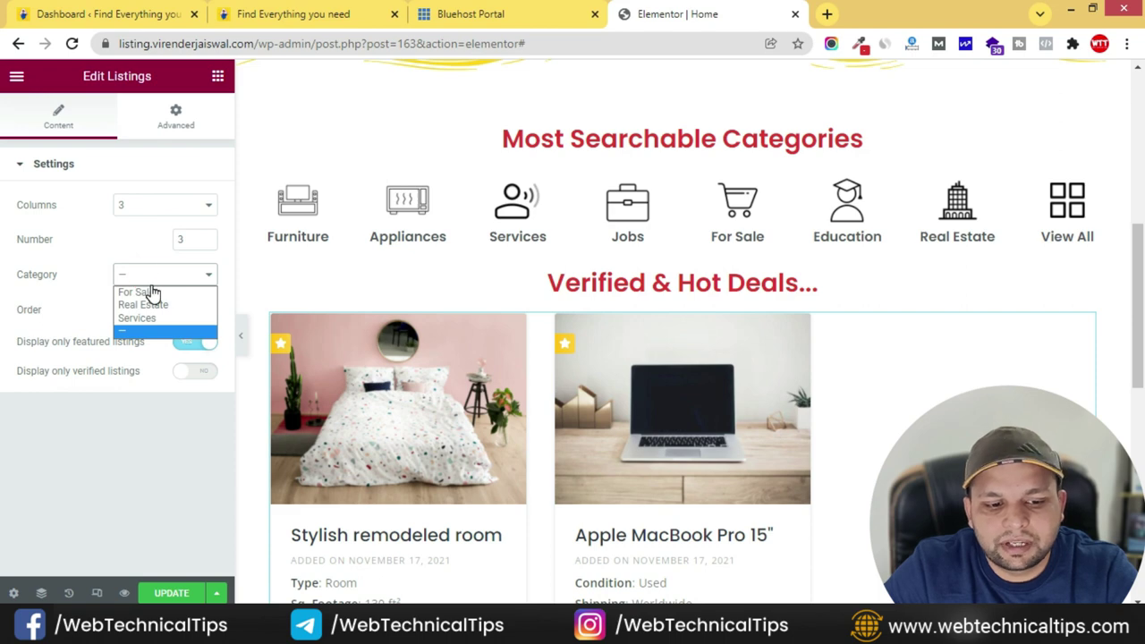
pyautogui.scroll(-2, 356, 450)
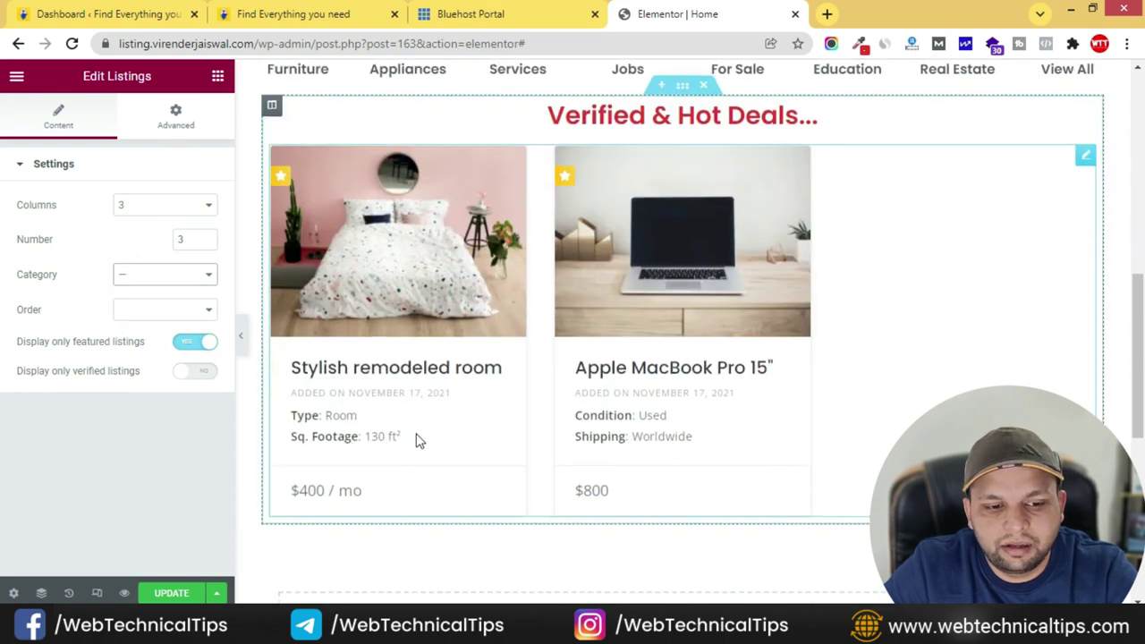
pyautogui.click(177, 278)
pyautogui.click(140, 322)
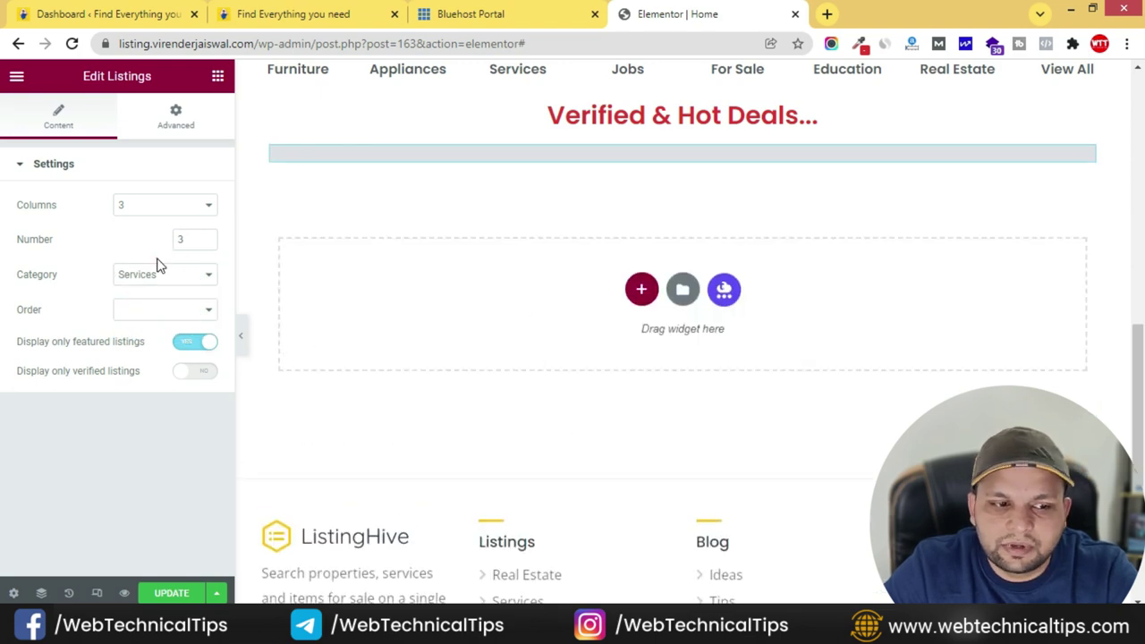
pyautogui.click(157, 270)
pyautogui.click(156, 304)
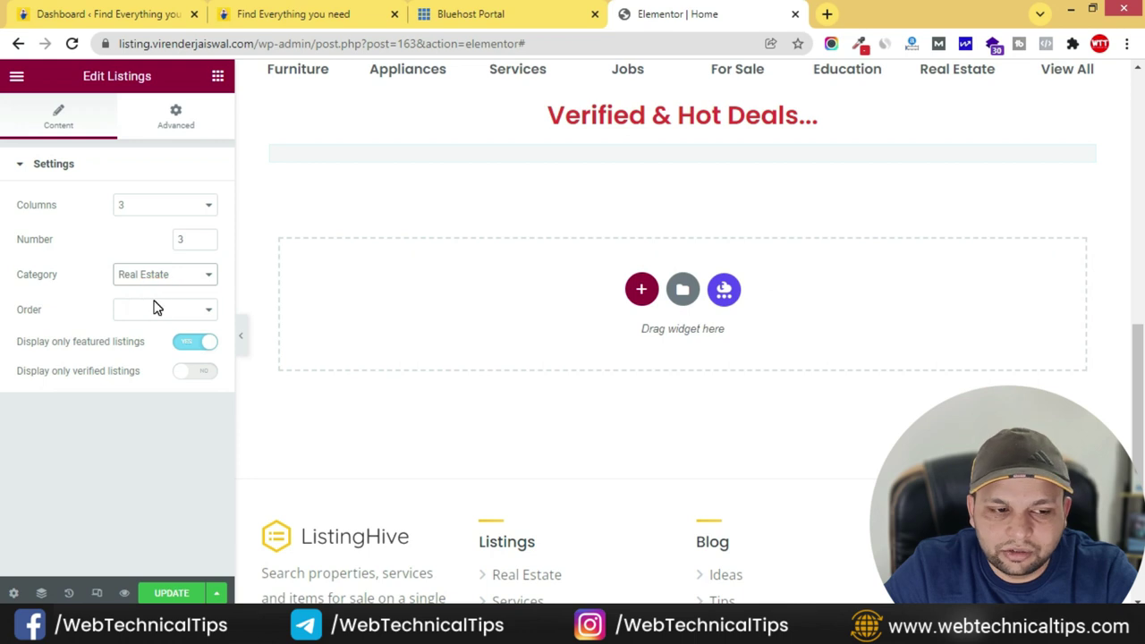
pyautogui.click(163, 274)
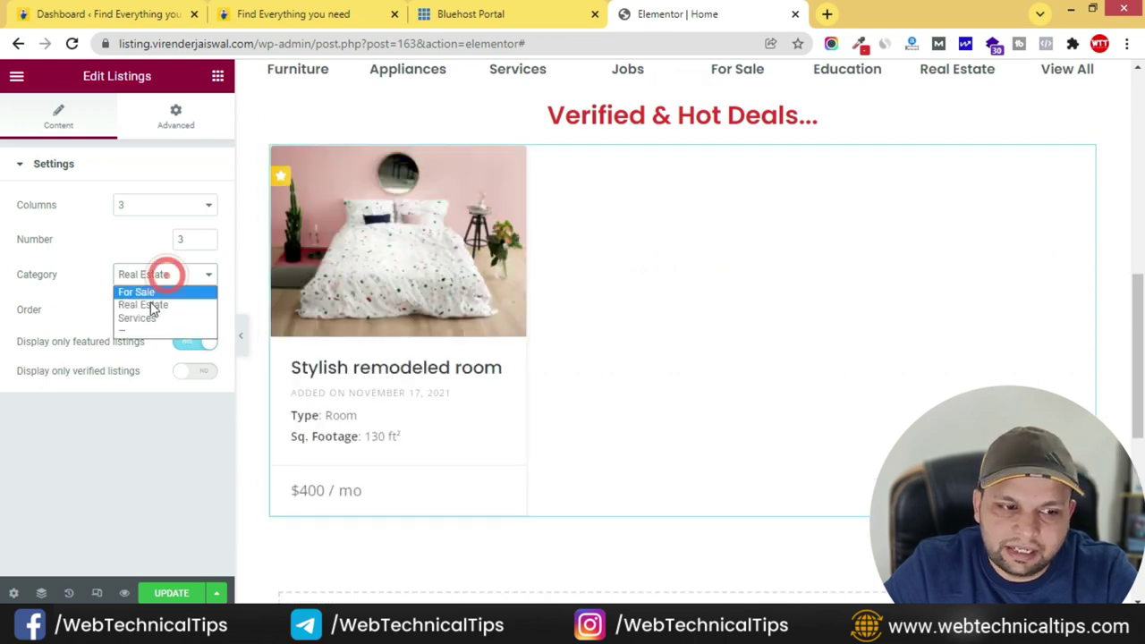
pyautogui.click(142, 293)
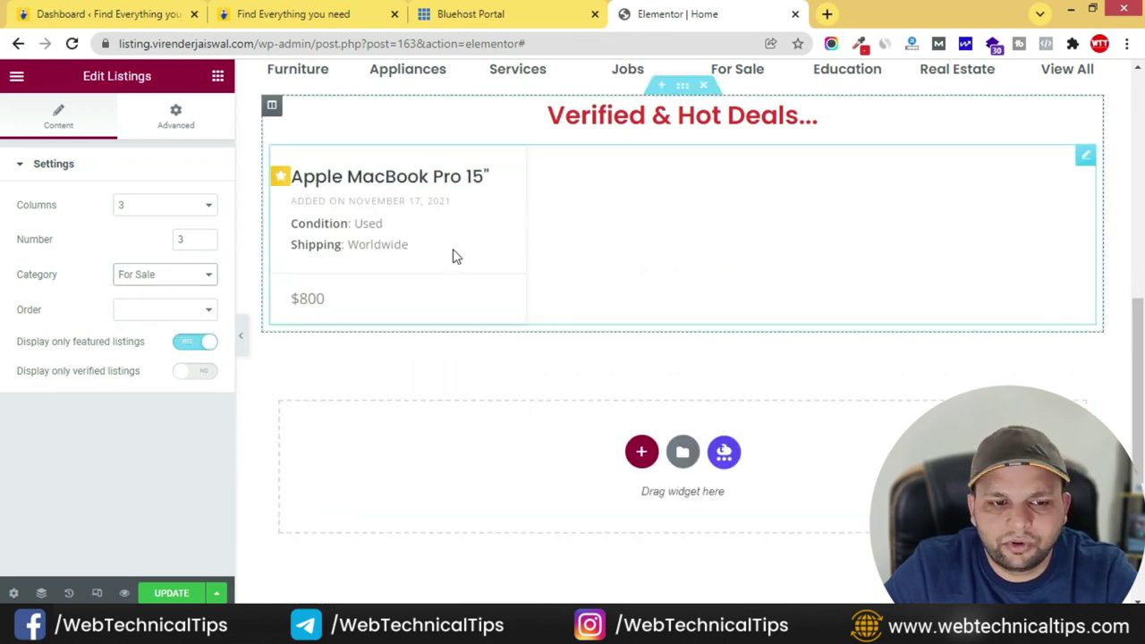
pyautogui.click(138, 276)
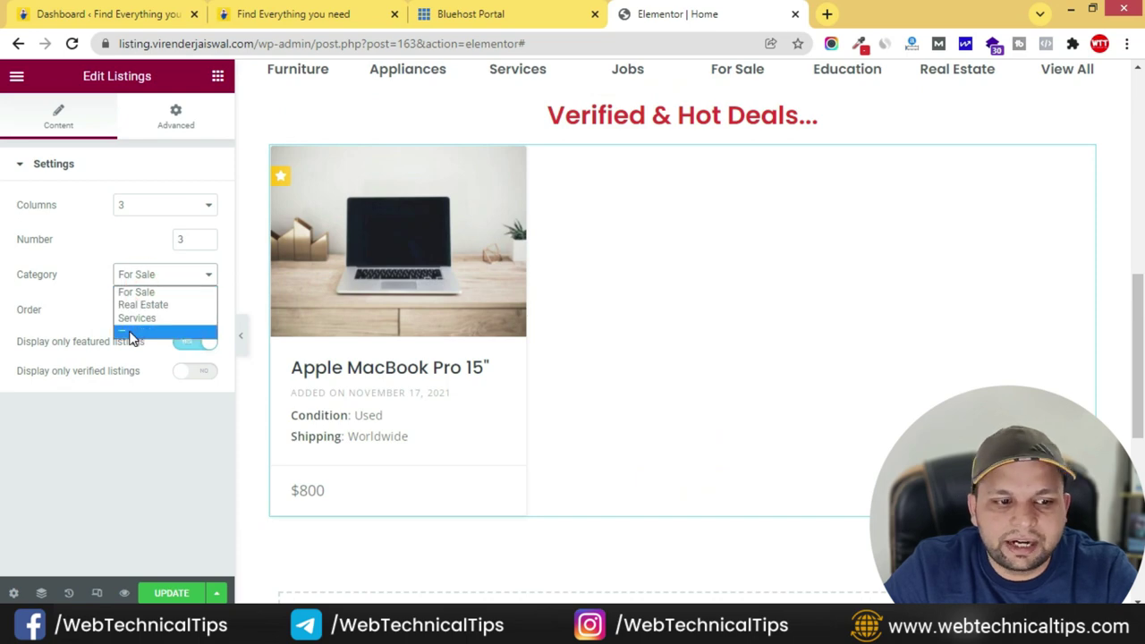
pyautogui.click(129, 330)
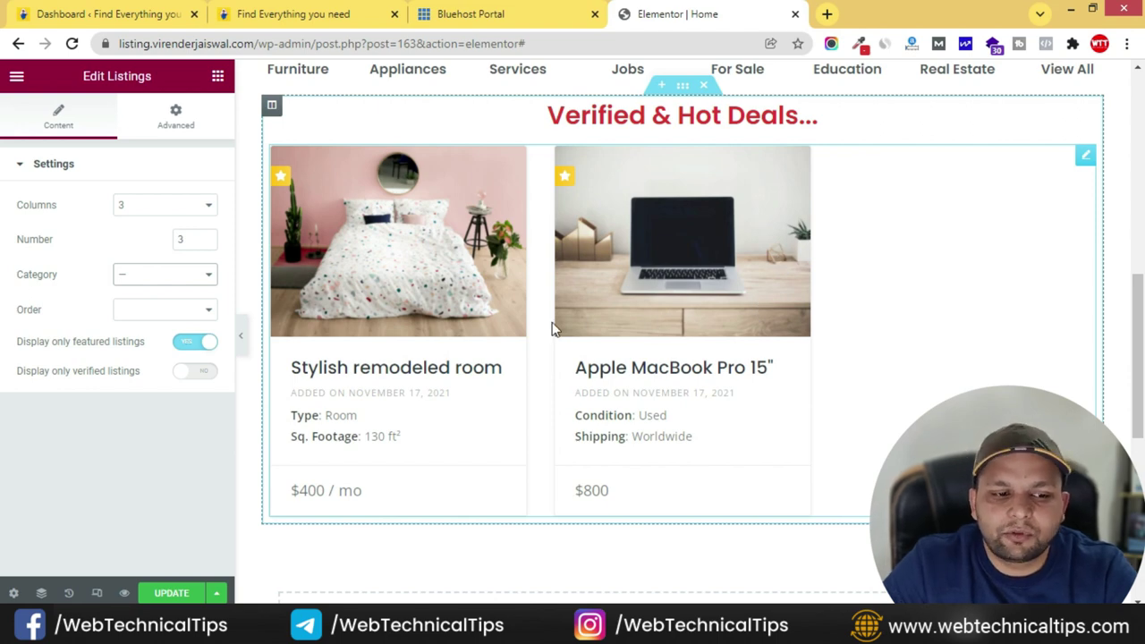
pyautogui.click(166, 205)
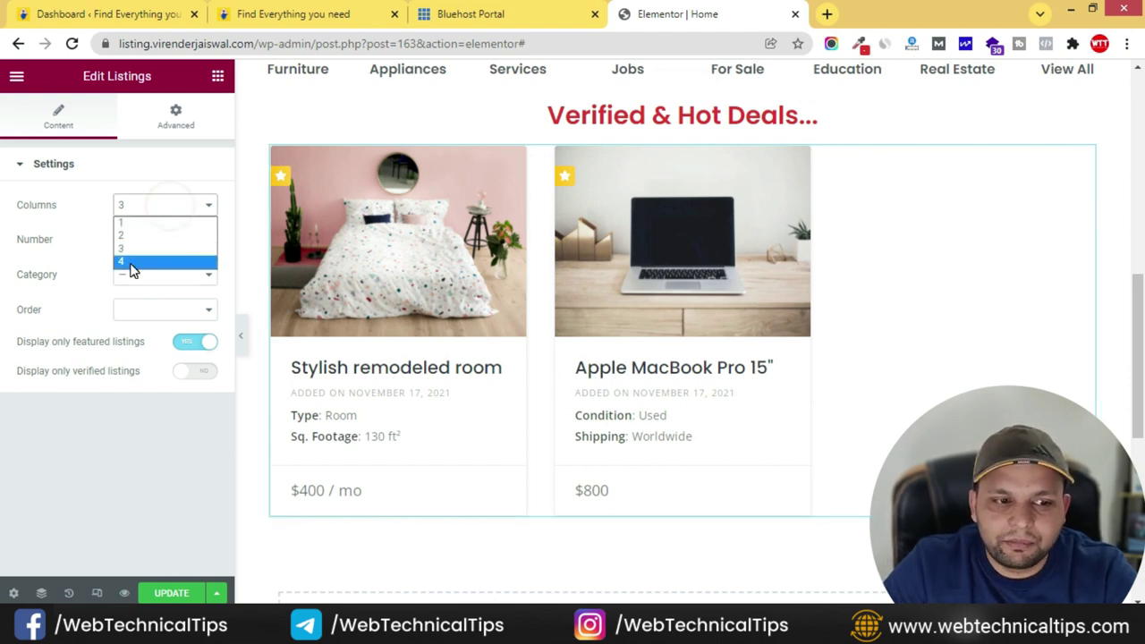
# - Set the listings to 4 columns, compare with the live deals row, and select the deals section
pyautogui.click(133, 256)
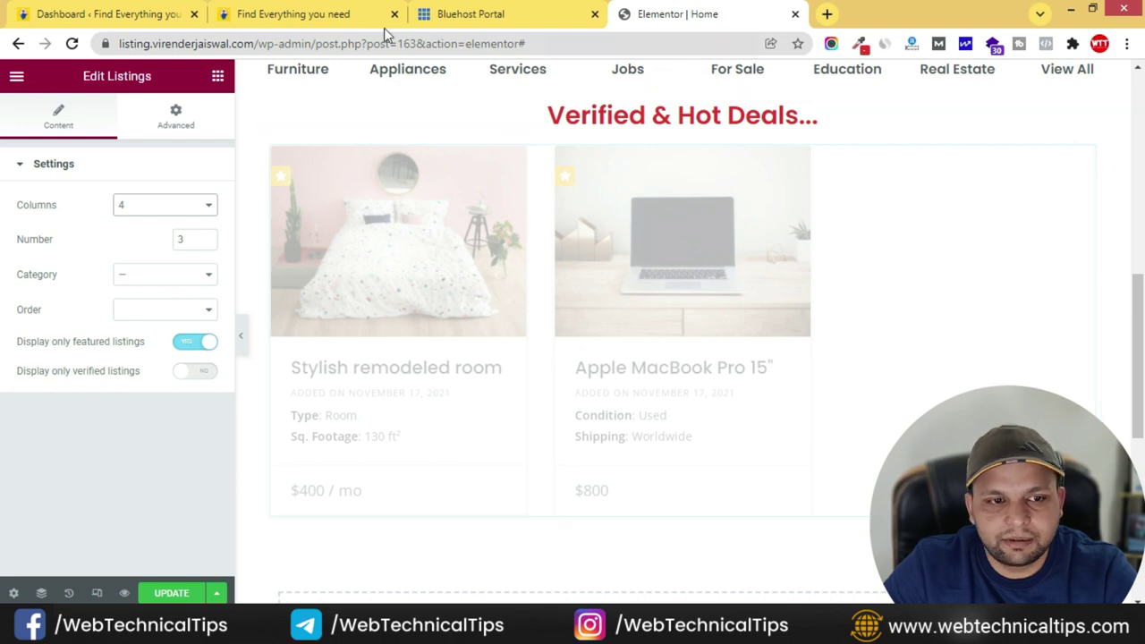
pyautogui.click(366, 15)
pyautogui.click(730, 8)
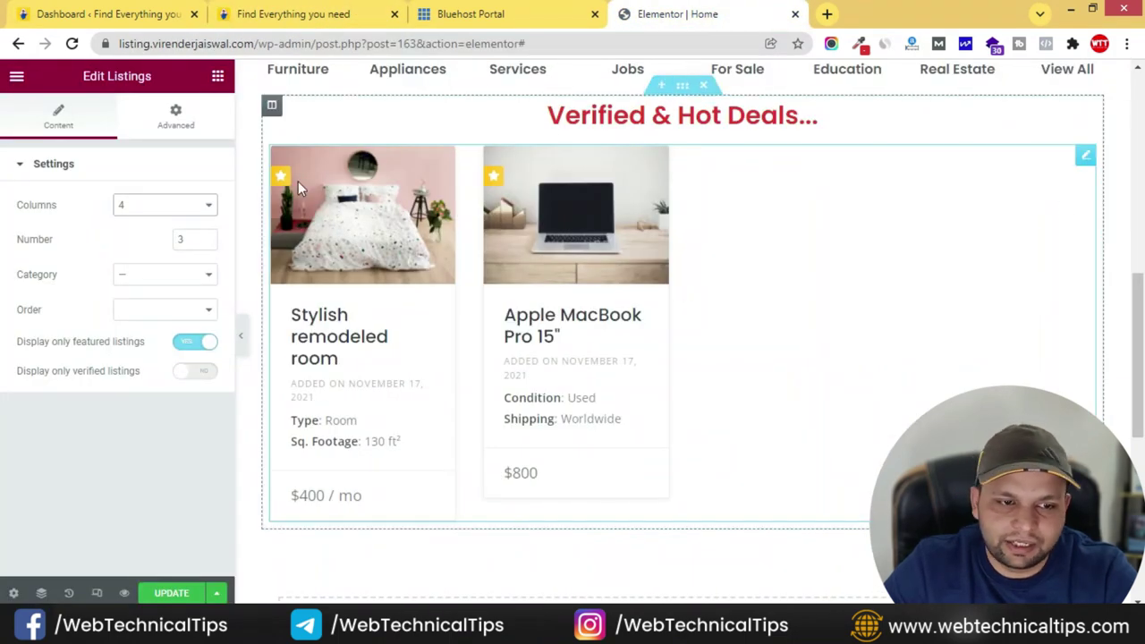
pyautogui.click(259, 15)
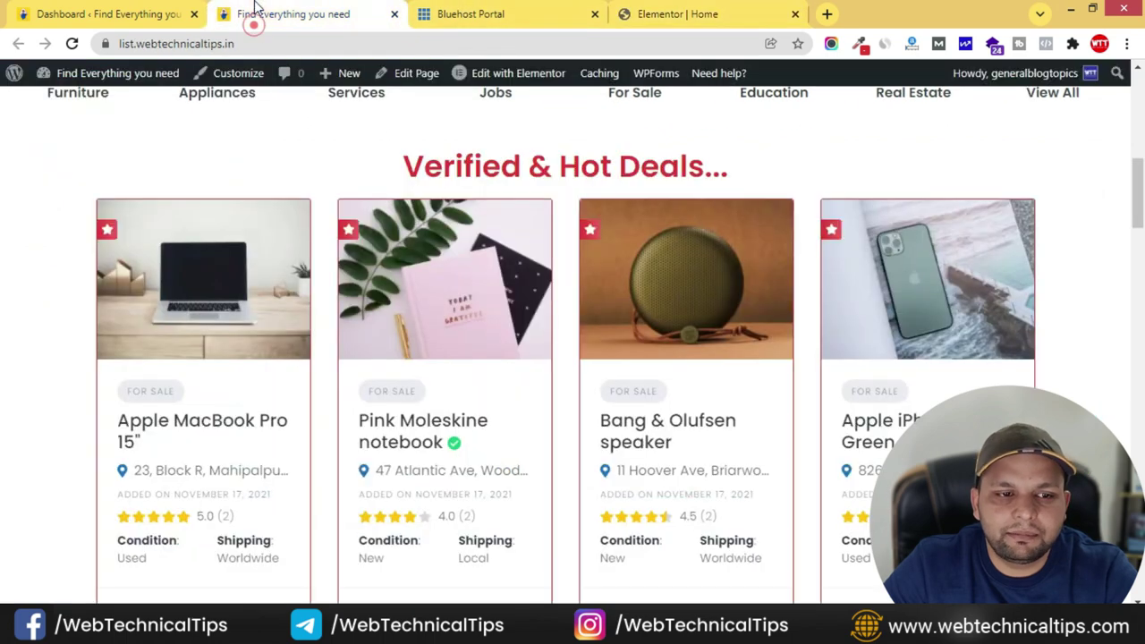
pyautogui.click(687, 16)
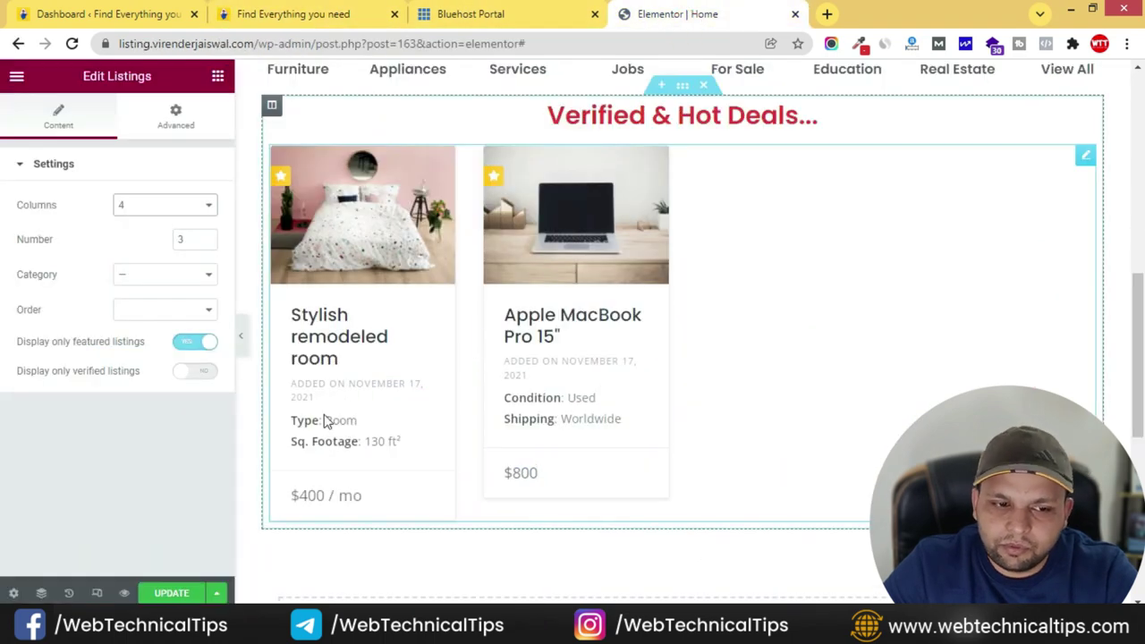
pyautogui.click(332, 13)
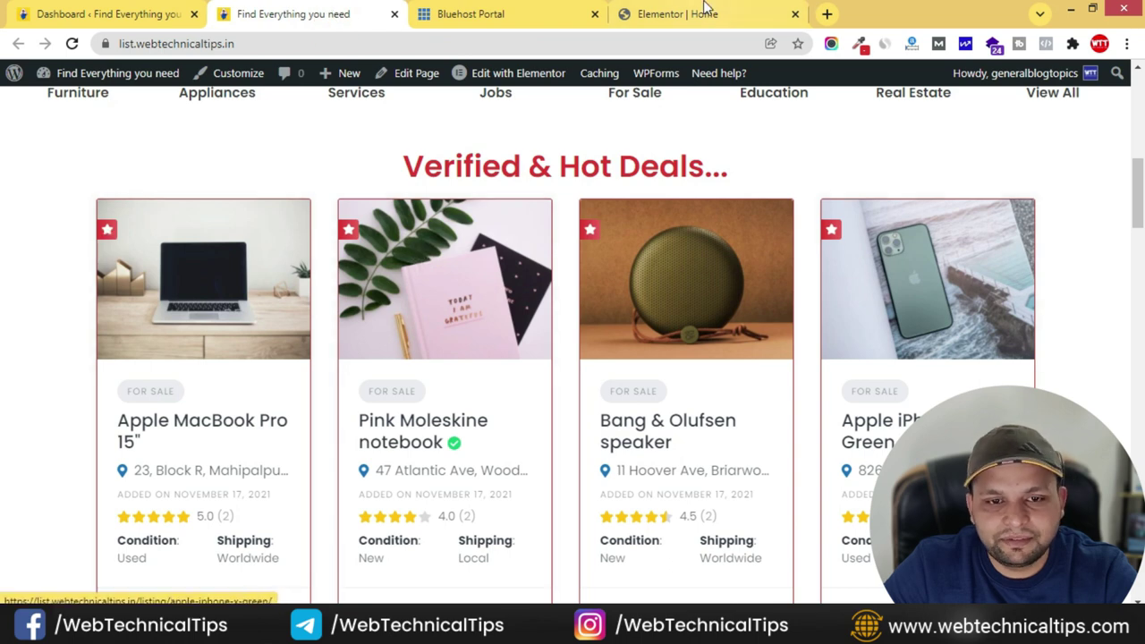
pyautogui.click(705, 11)
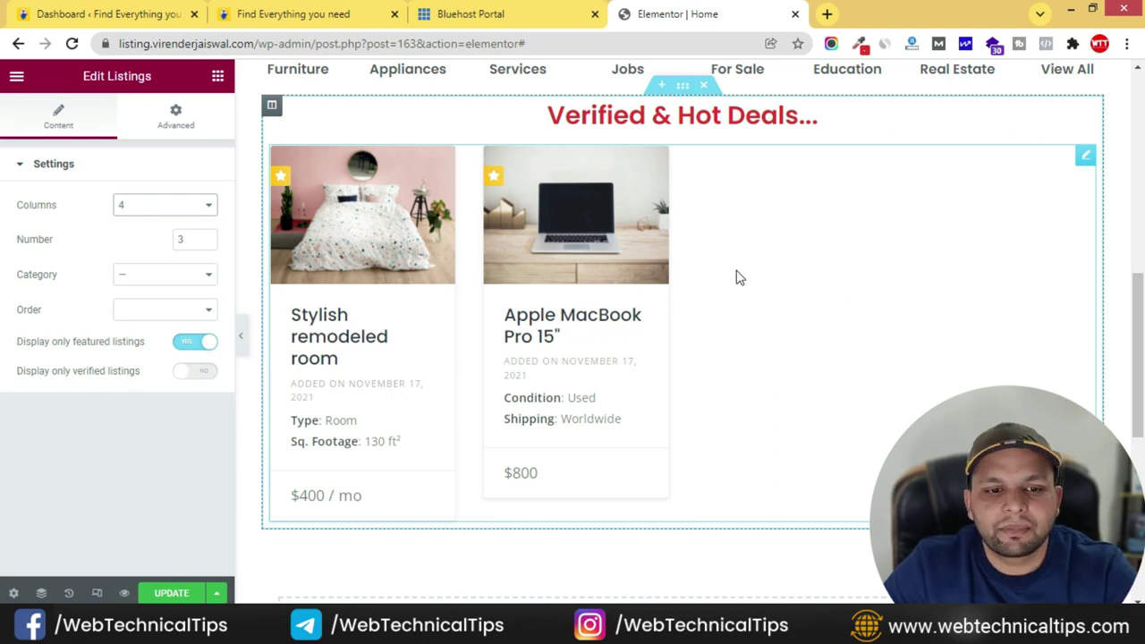
pyautogui.scroll(2, 650, 280)
pyautogui.click(340, 10)
pyautogui.click(672, 10)
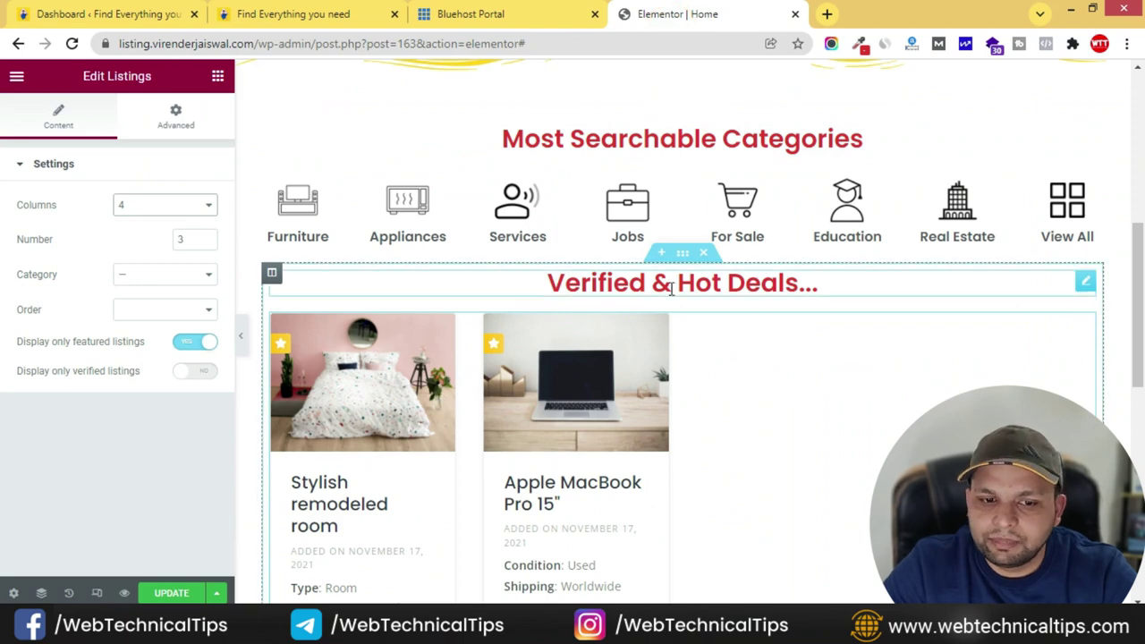
pyautogui.click(683, 256)
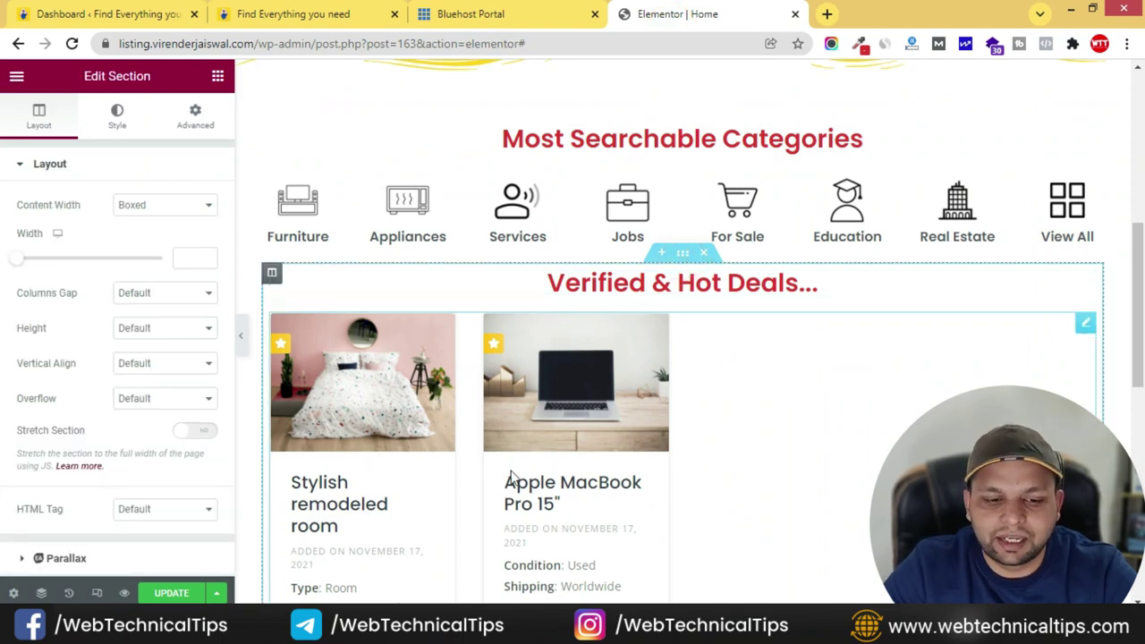
pyautogui.scroll(-1, 701, 481)
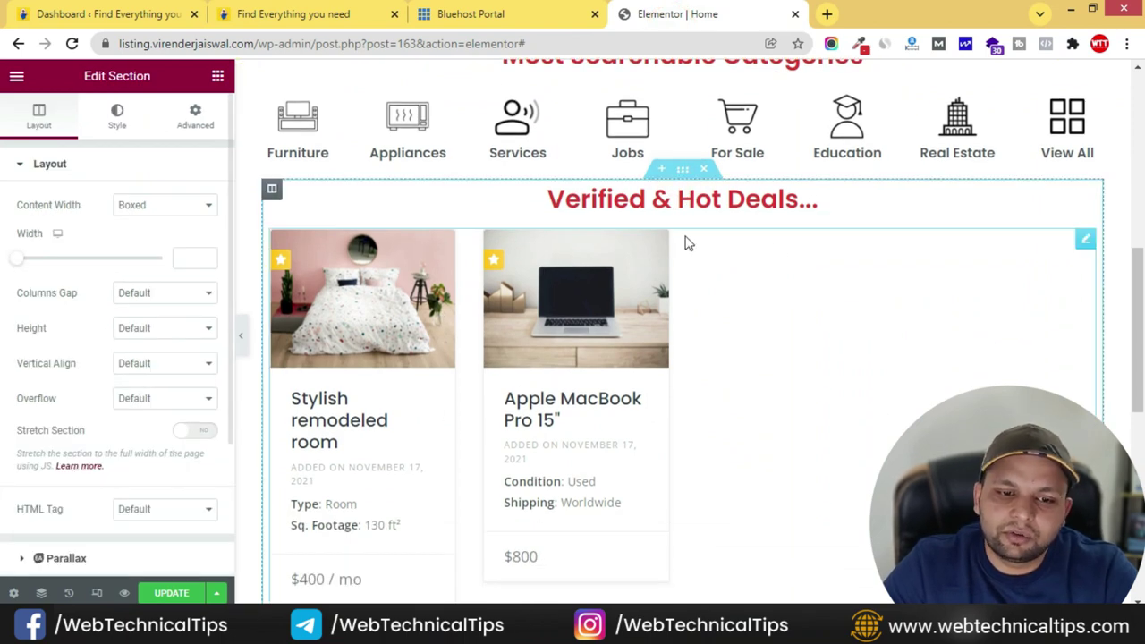
pyautogui.click(684, 170)
pyautogui.click(192, 114)
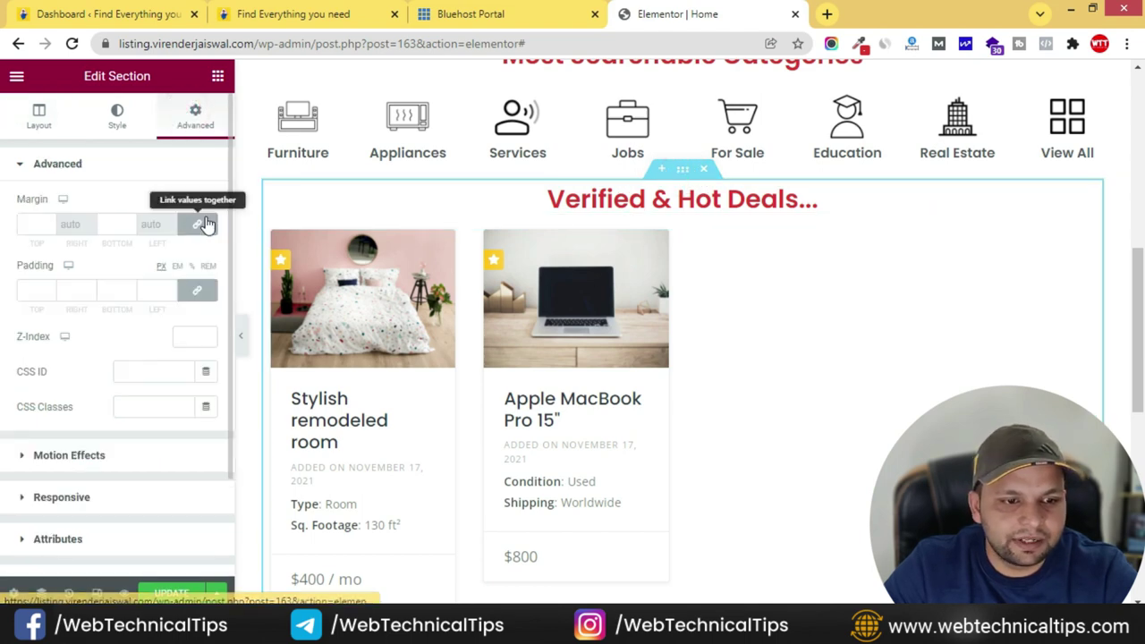
pyautogui.click(205, 223)
pyautogui.click(36, 223)
pyautogui.write('5')
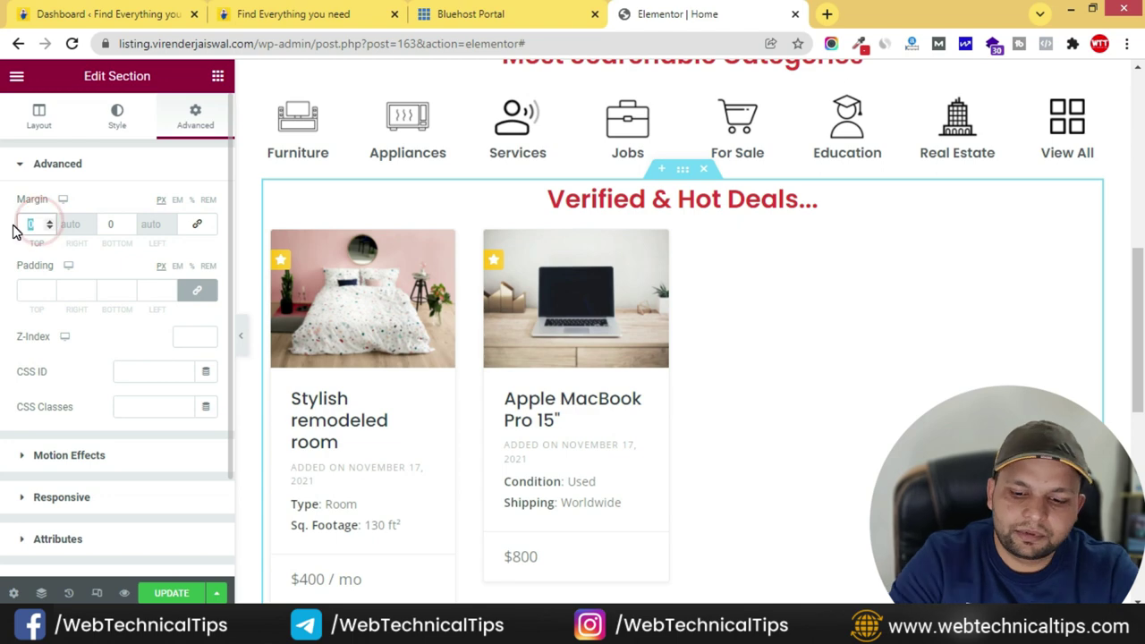
pyautogui.write('0')
pyautogui.scroll(3, 743, 179)
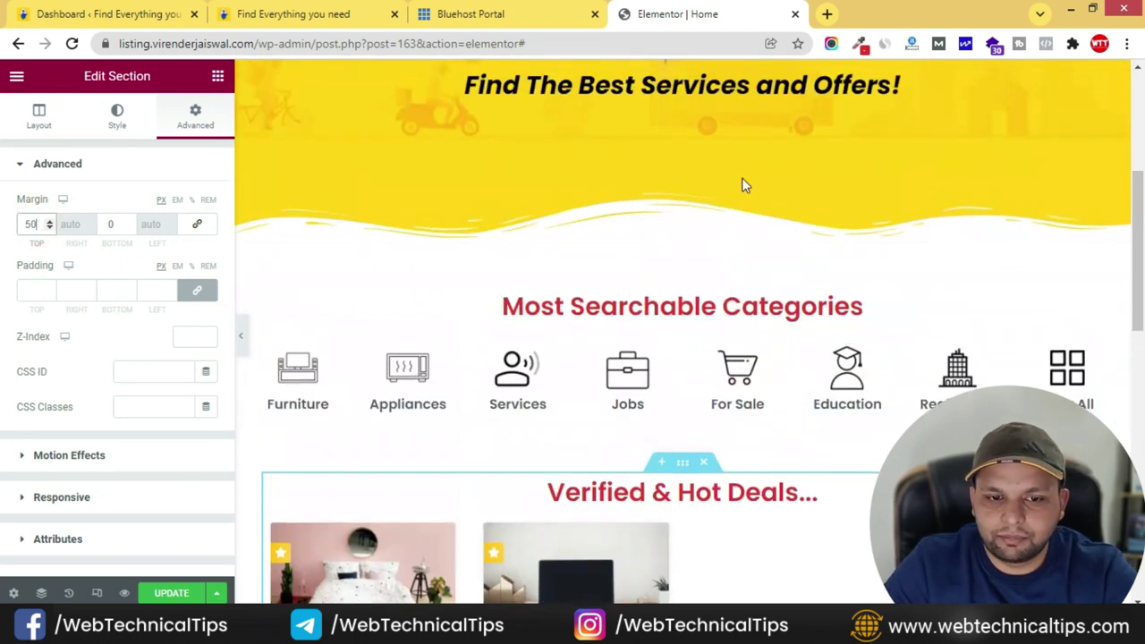
pyautogui.scroll(-4, 720, 358)
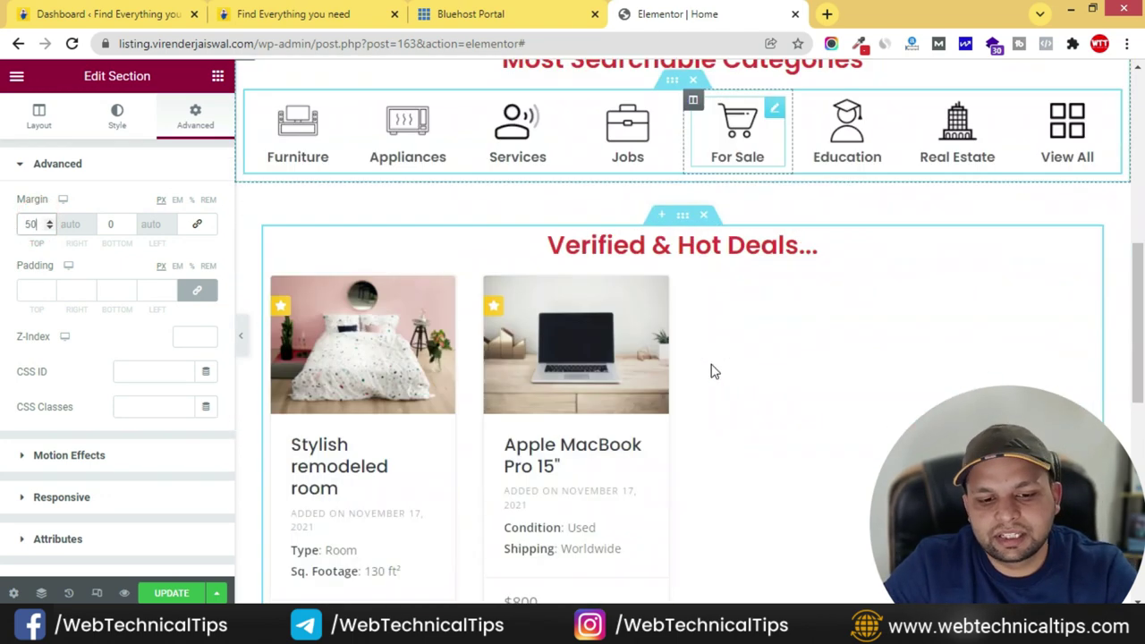
pyautogui.click(249, 14)
pyautogui.scroll(-5, 596, 325)
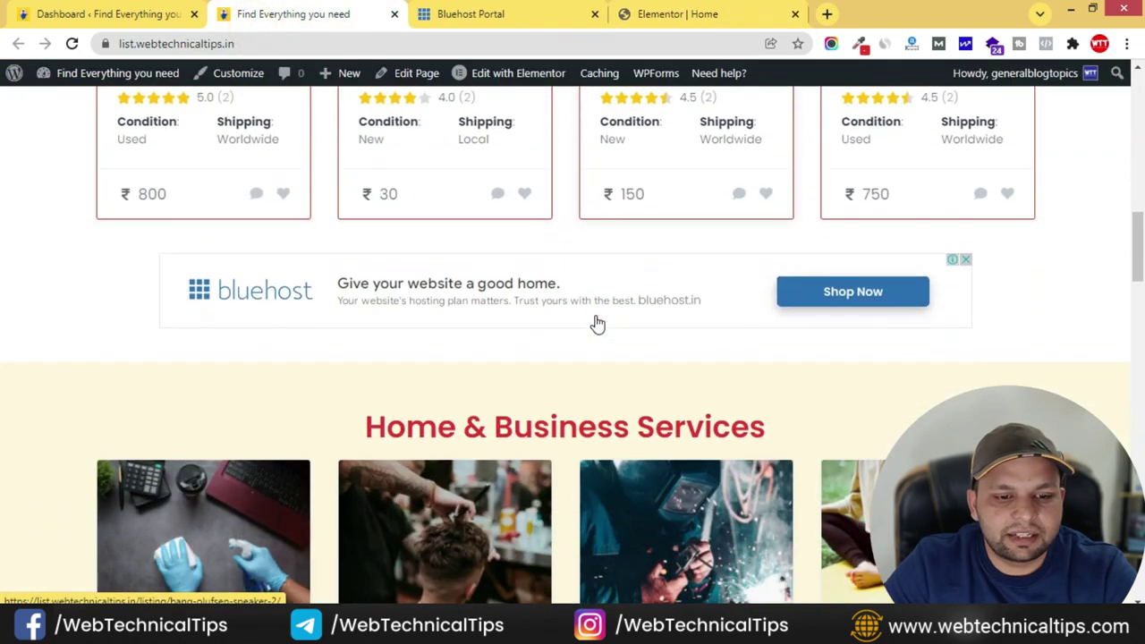
pyautogui.click(707, 12)
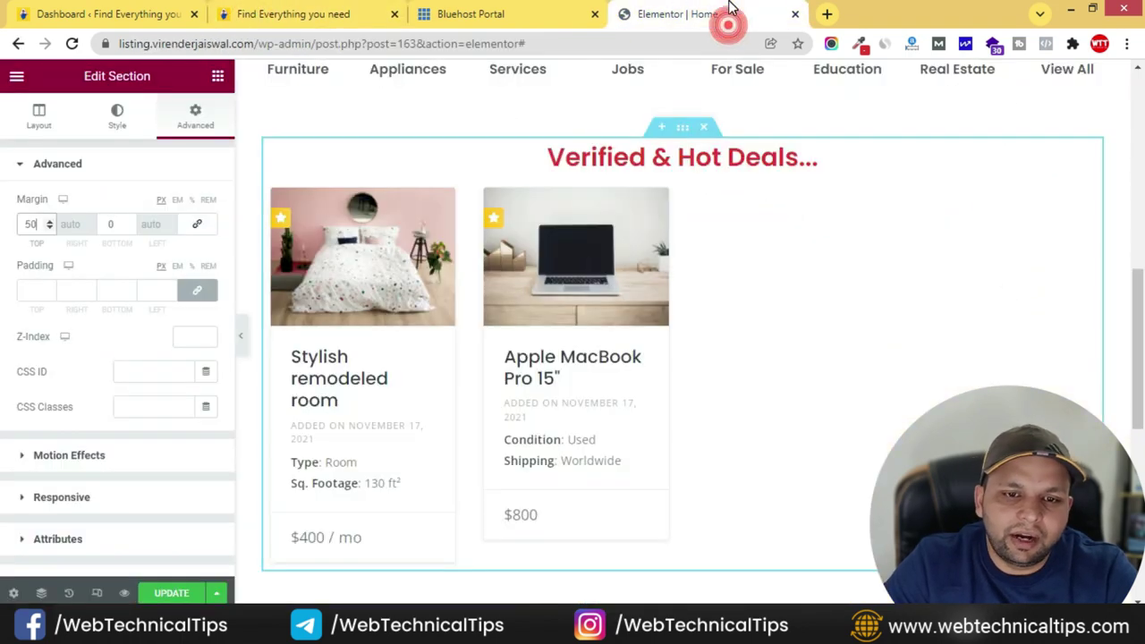
pyautogui.scroll(-3, 698, 278)
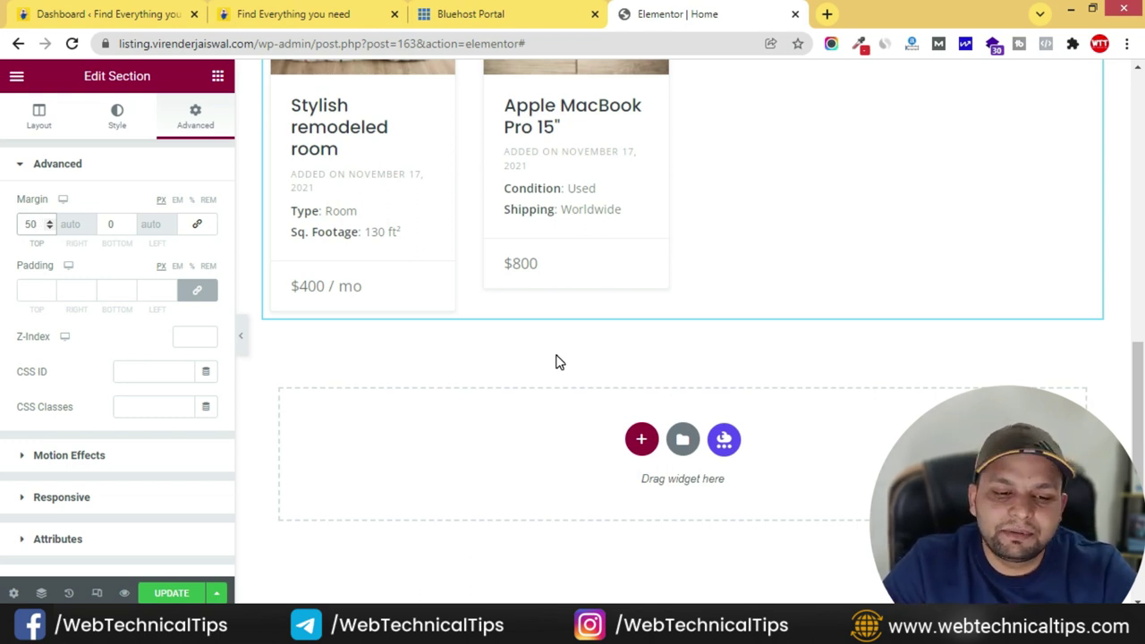
# - Add a single-column section below the deals grid with an Image widget set to Full size
pyautogui.click(642, 441)
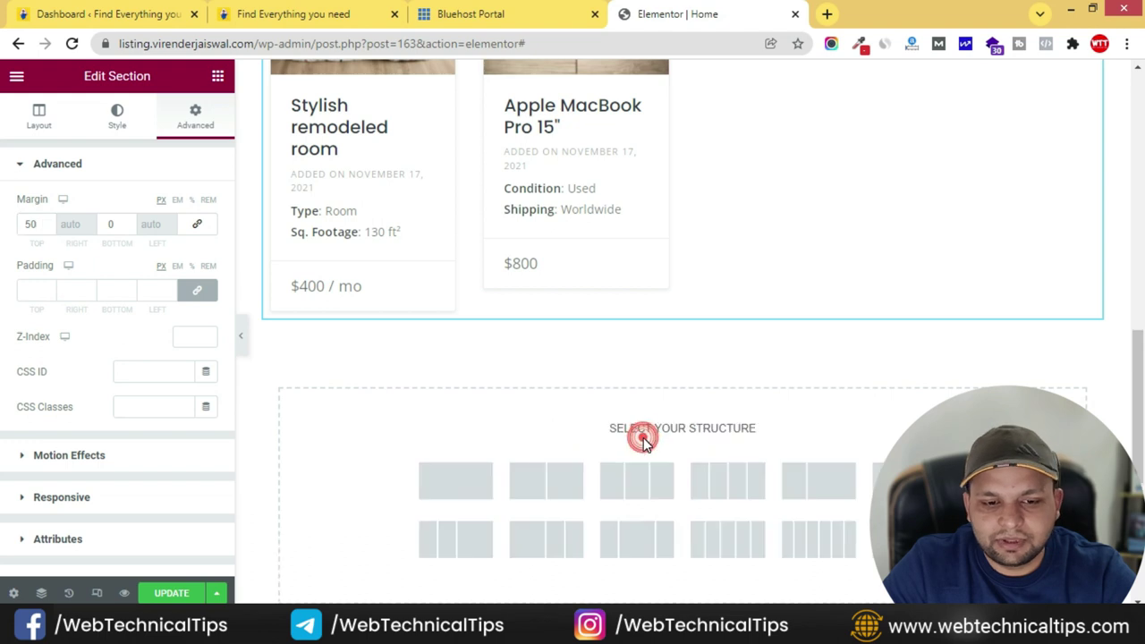
pyautogui.click(471, 471)
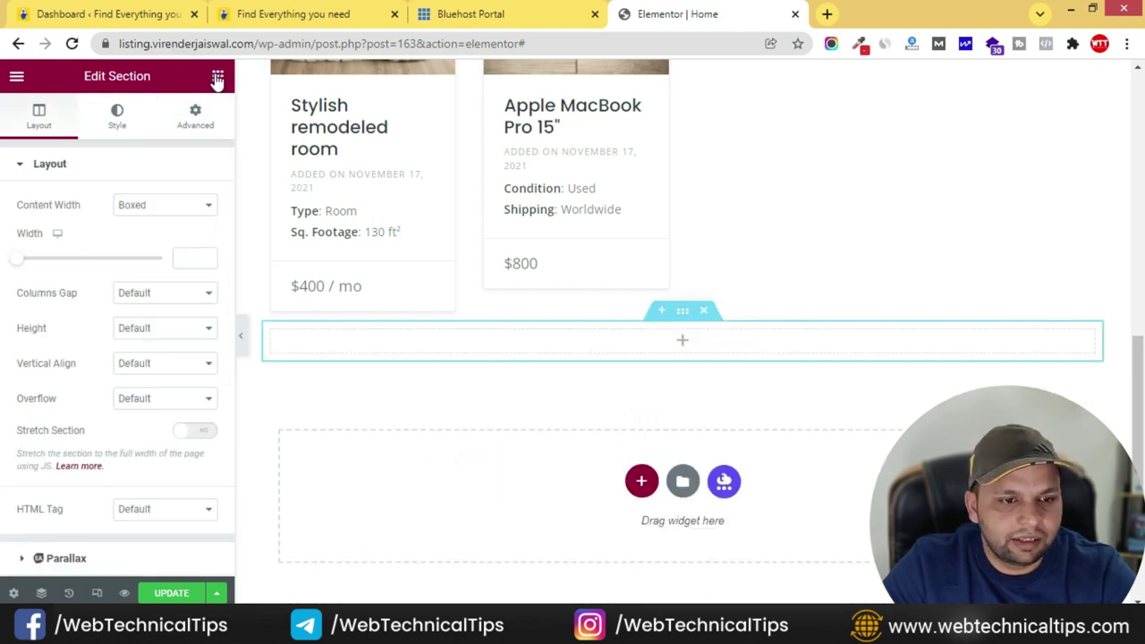
pyautogui.moveTo(56, 358); pyautogui.dragTo(749, 350)
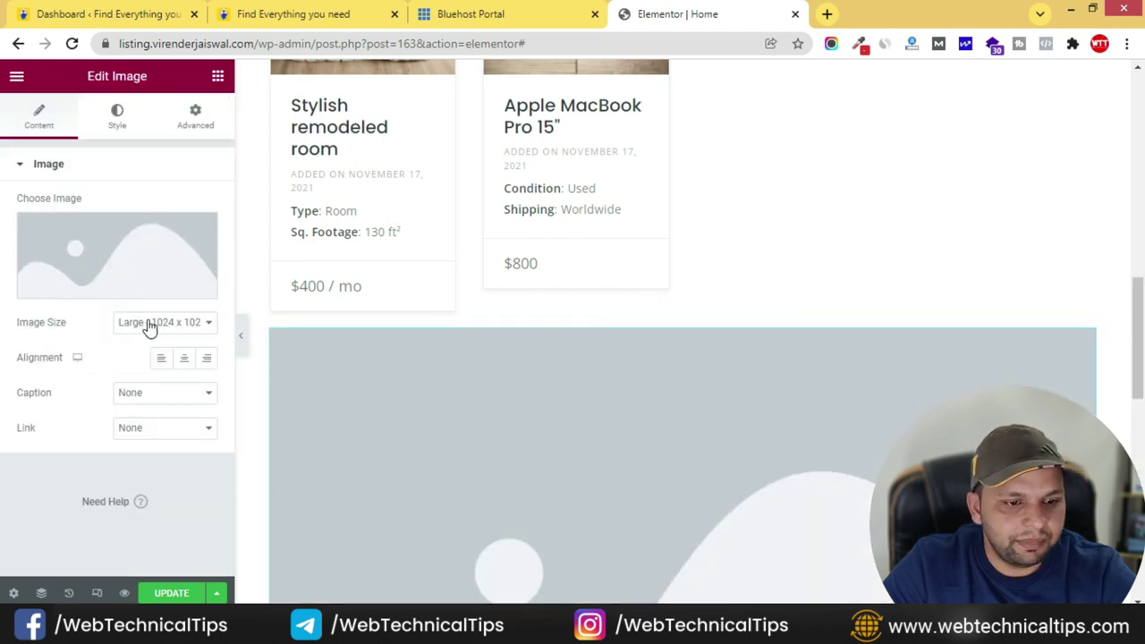
pyautogui.click(147, 322)
pyautogui.click(126, 494)
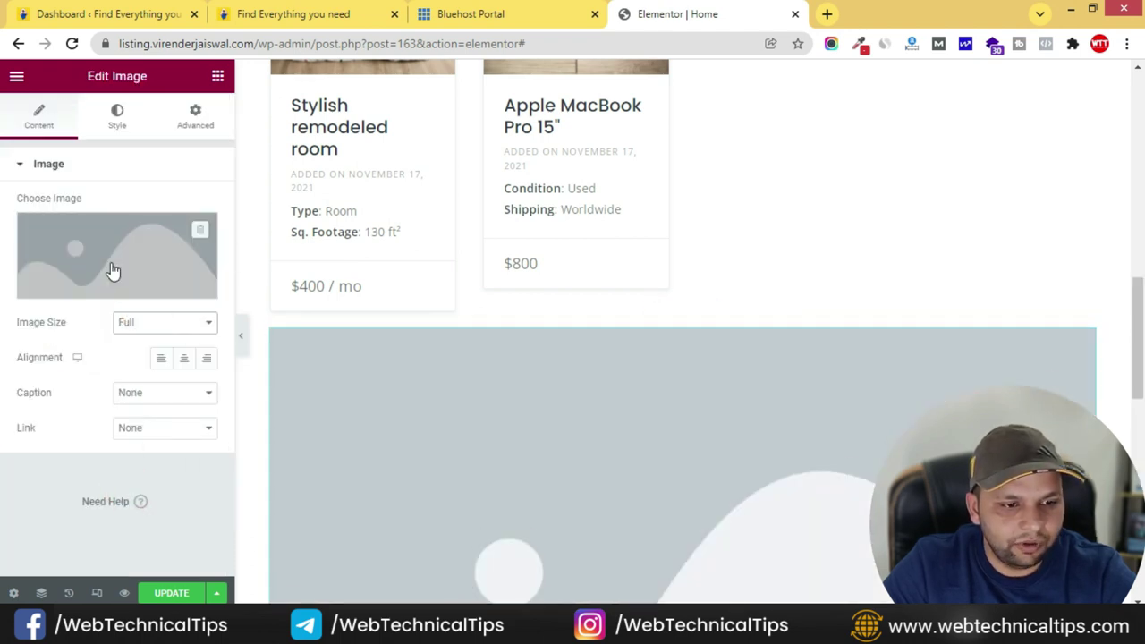
# - Upload banner.jpg to the media library as the widget's image
pyautogui.click(113, 260)
pyautogui.click(253, 140)
pyautogui.click(627, 350)
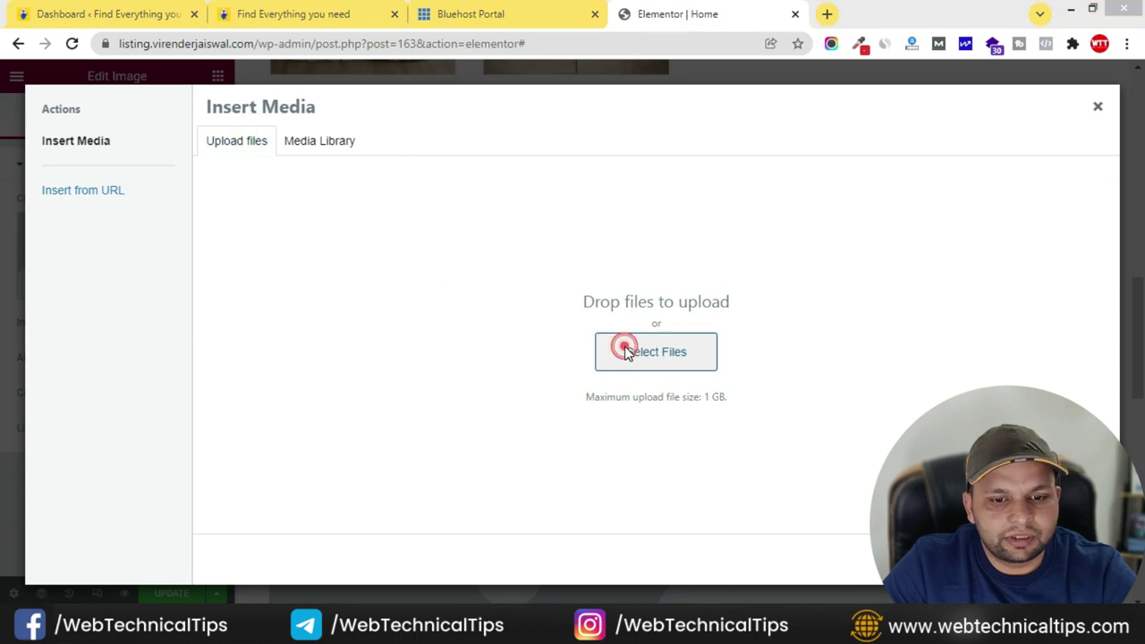
pyautogui.click(447, 201)
pyautogui.click(748, 505)
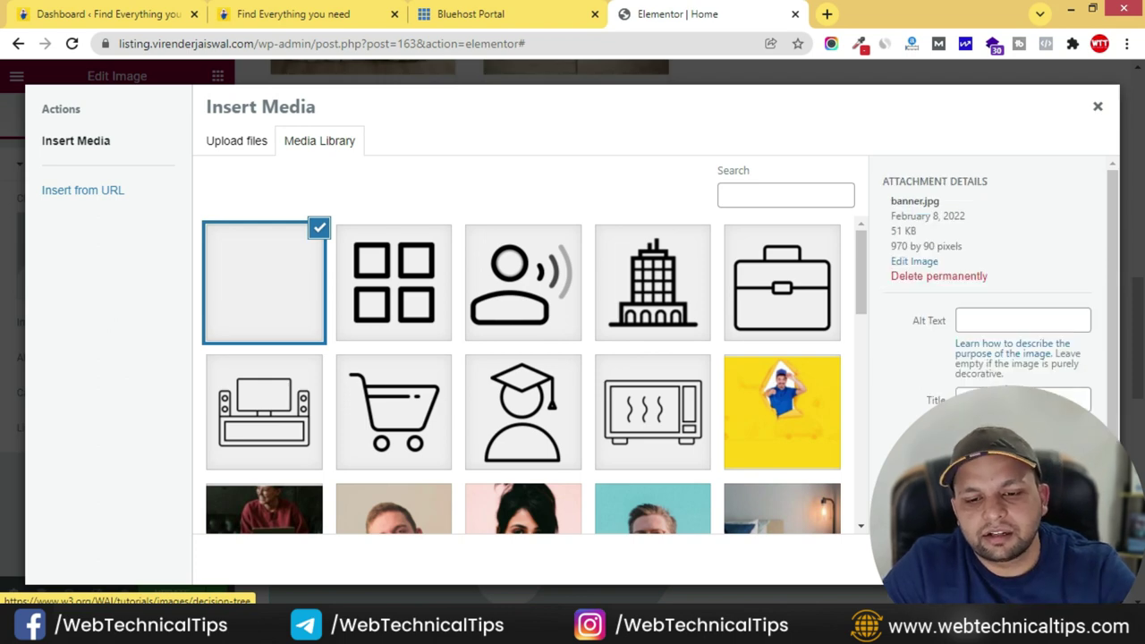
# - Give the banner the alt text 'ads banner' and insert it into the page
pyautogui.click(992, 313)
pyautogui.write('banner')
pyautogui.click(963, 321)
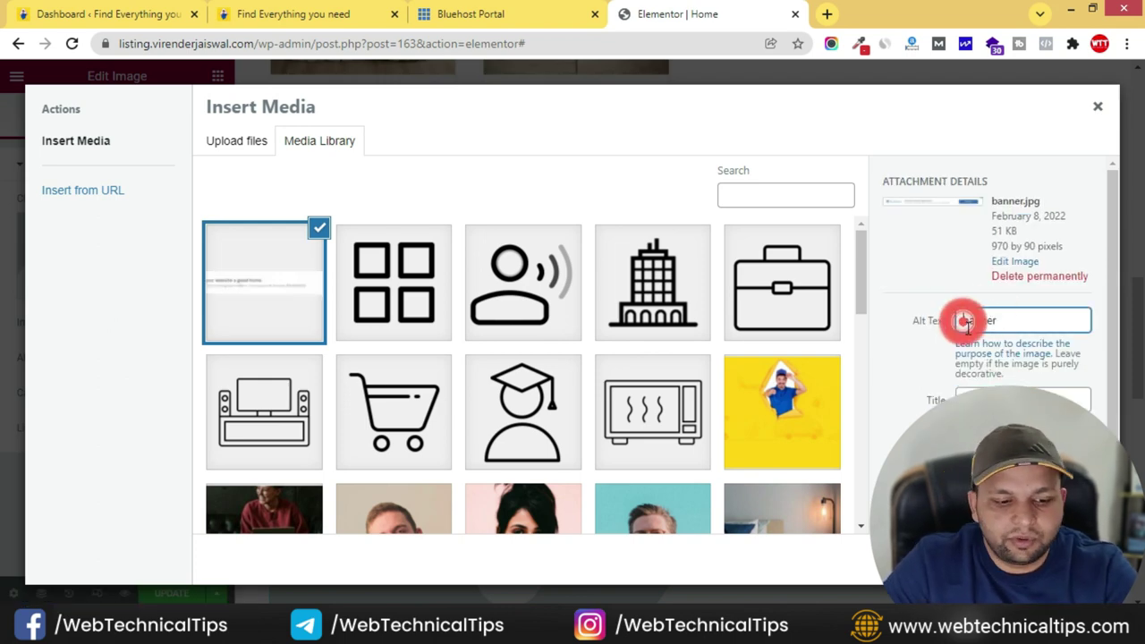
pyautogui.write('ads')
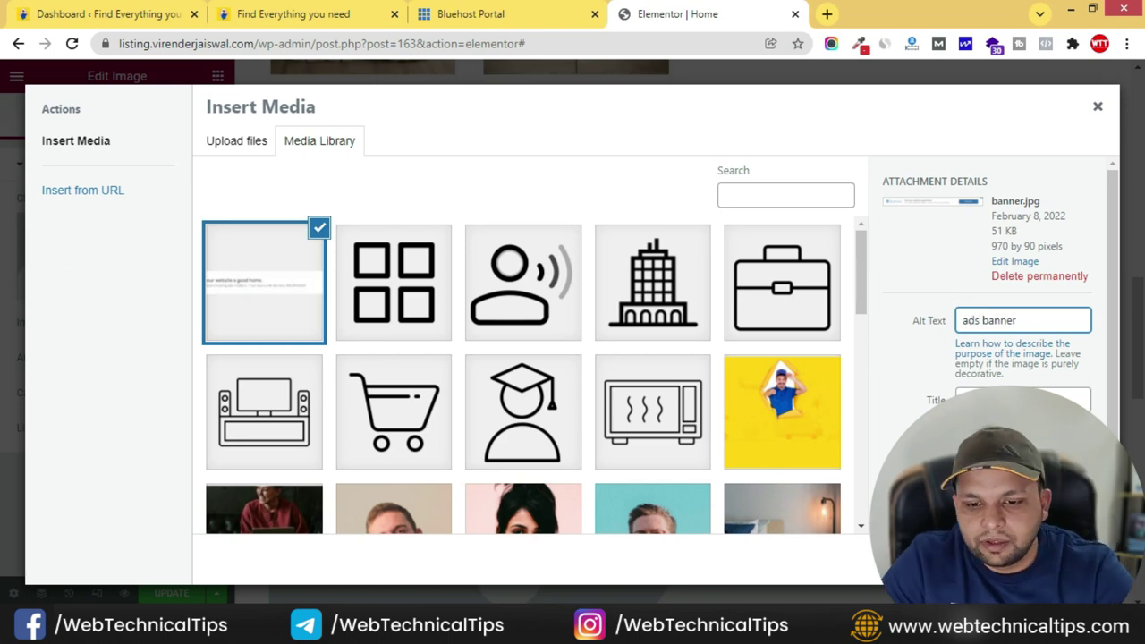
pyautogui.press('Escape')
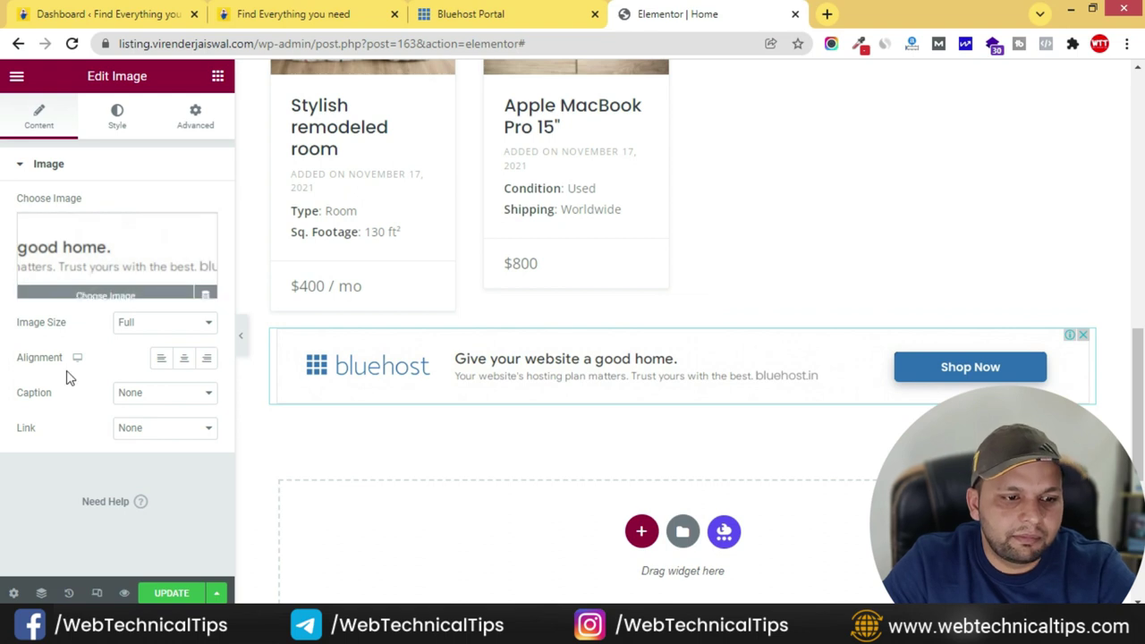
pyautogui.click(159, 396)
# - Keep the banner's caption as None and set its link to Custom URL
pyautogui.click(82, 417)
pyautogui.click(164, 430)
pyautogui.click(143, 471)
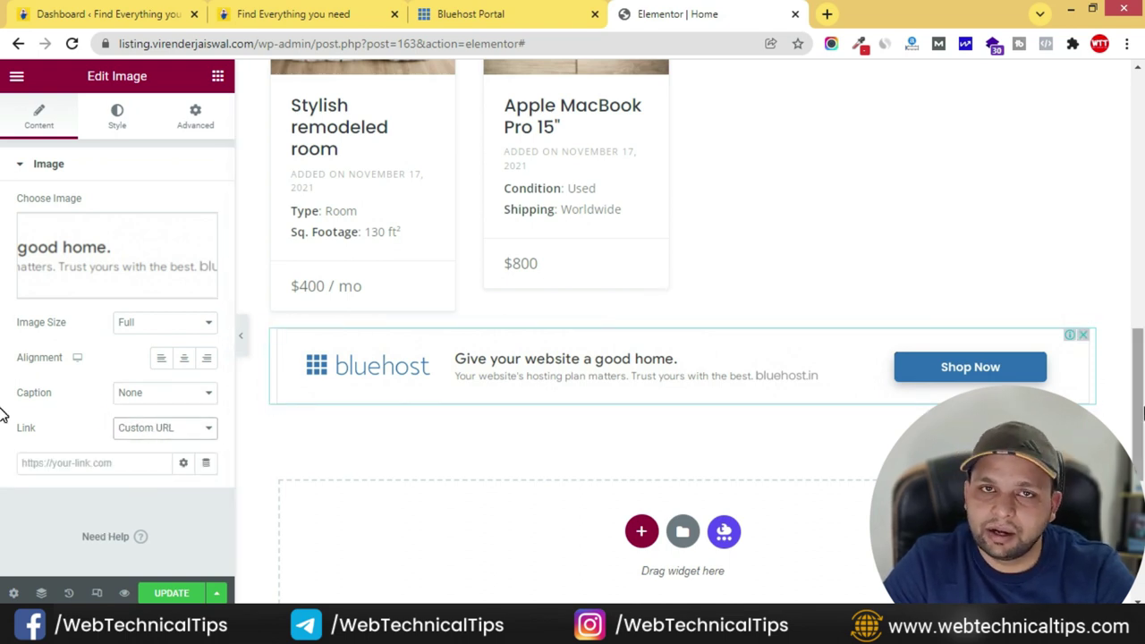
pyautogui.click(102, 461)
pyautogui.write('#')
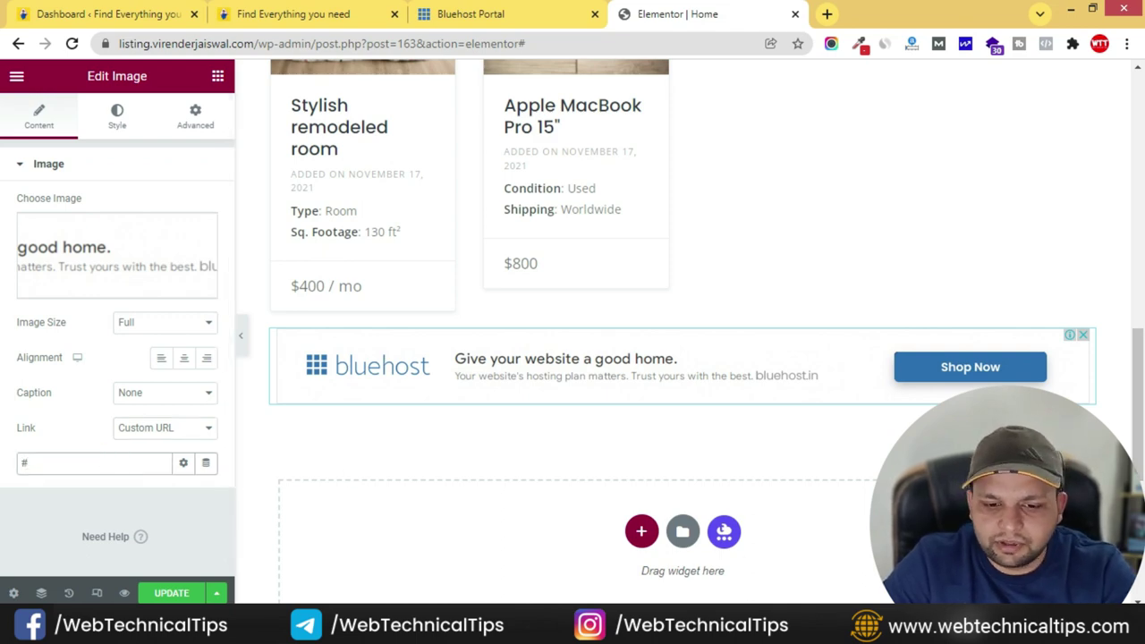
pyautogui.hotkey('alt', 'Tab')
pyautogui.scroll(-10, 390, 298)
pyautogui.moveTo(930, 315); pyautogui.dragTo(408, 315)
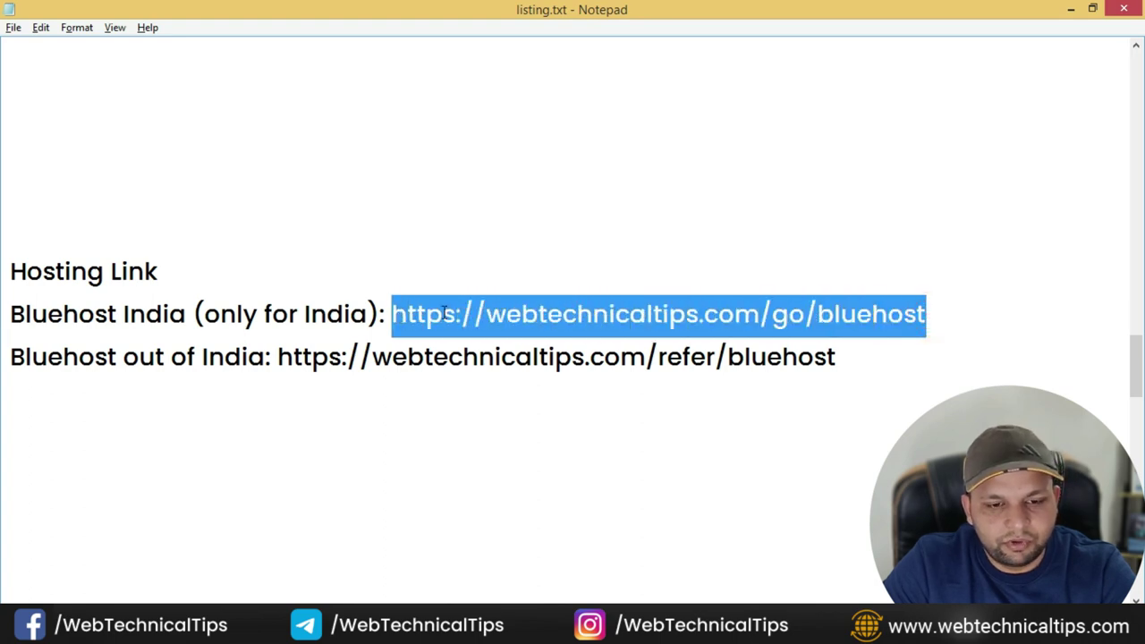
pyautogui.scroll(-5, 550, 387)
pyautogui.hotkey('alt', 'Tab')
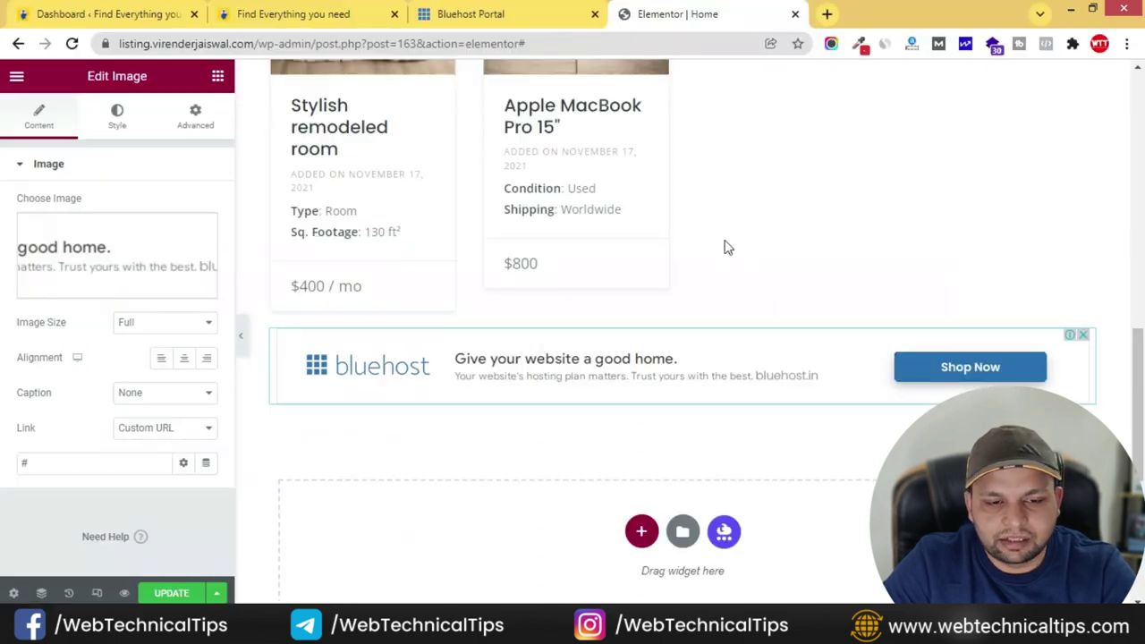
pyautogui.click(52, 462)
pyautogui.write('https://www.webtechnicaltips.com/go/bluehost')
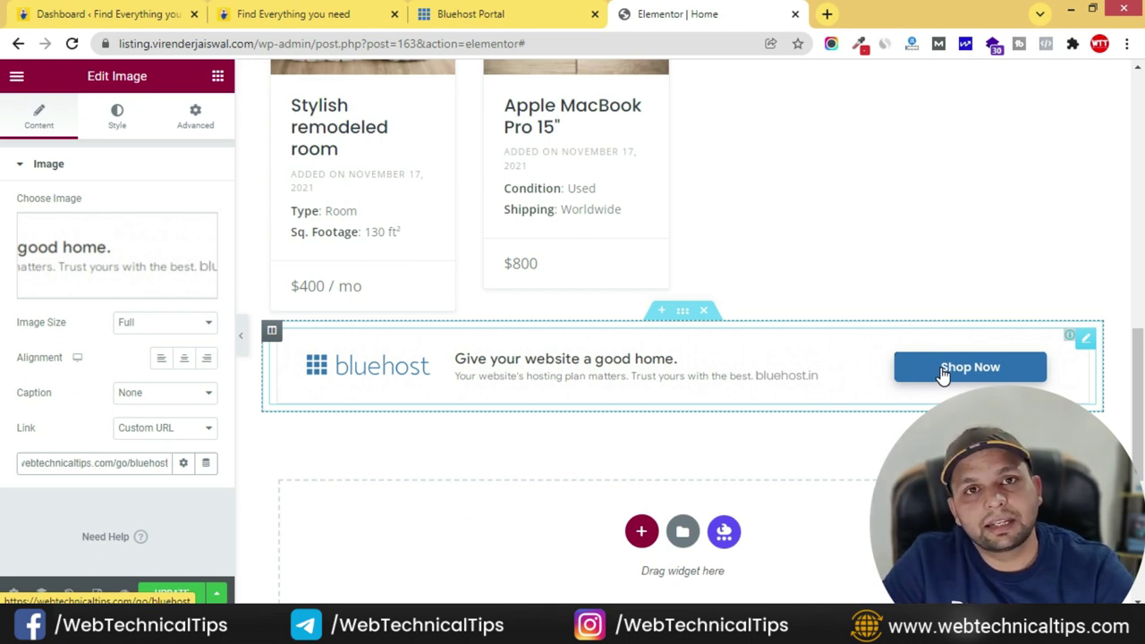
pyautogui.click(170, 593)
# - Compare the editor page against the live site's homepage sections
pyautogui.scroll(10, 445, 391)
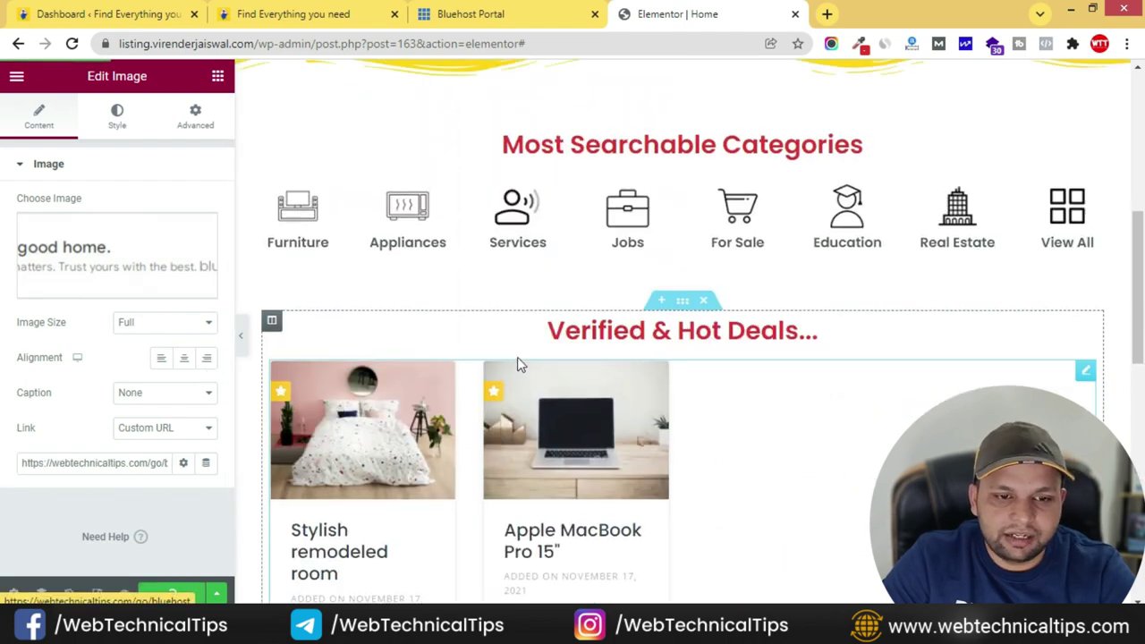
pyautogui.scroll(-10, 624, 324)
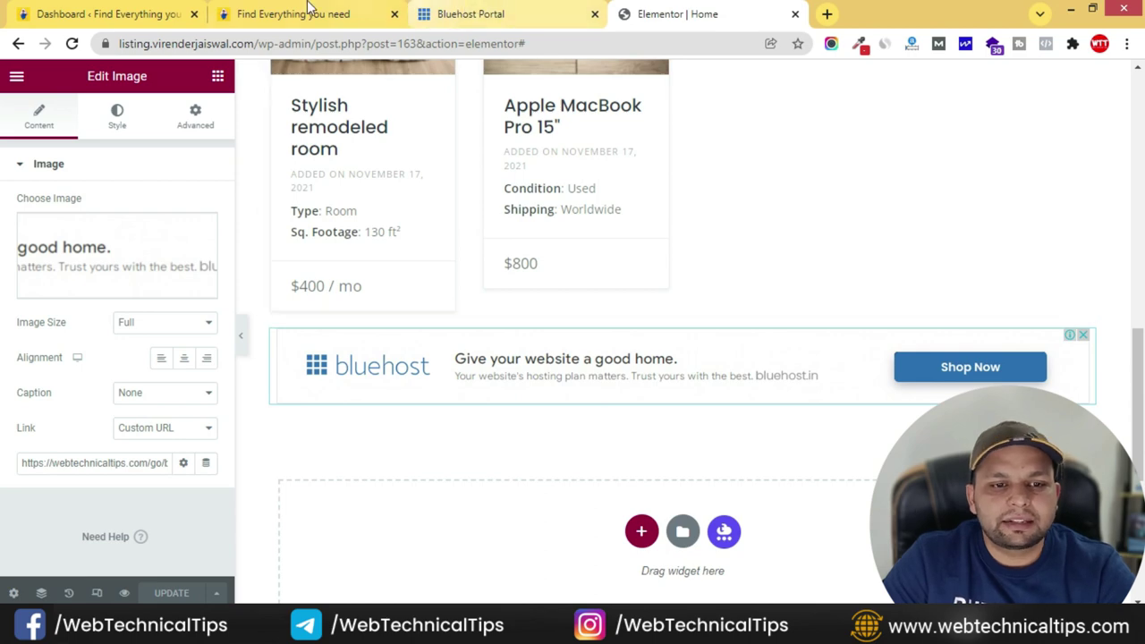
pyautogui.click(304, 20)
pyautogui.scroll(-2, 537, 295)
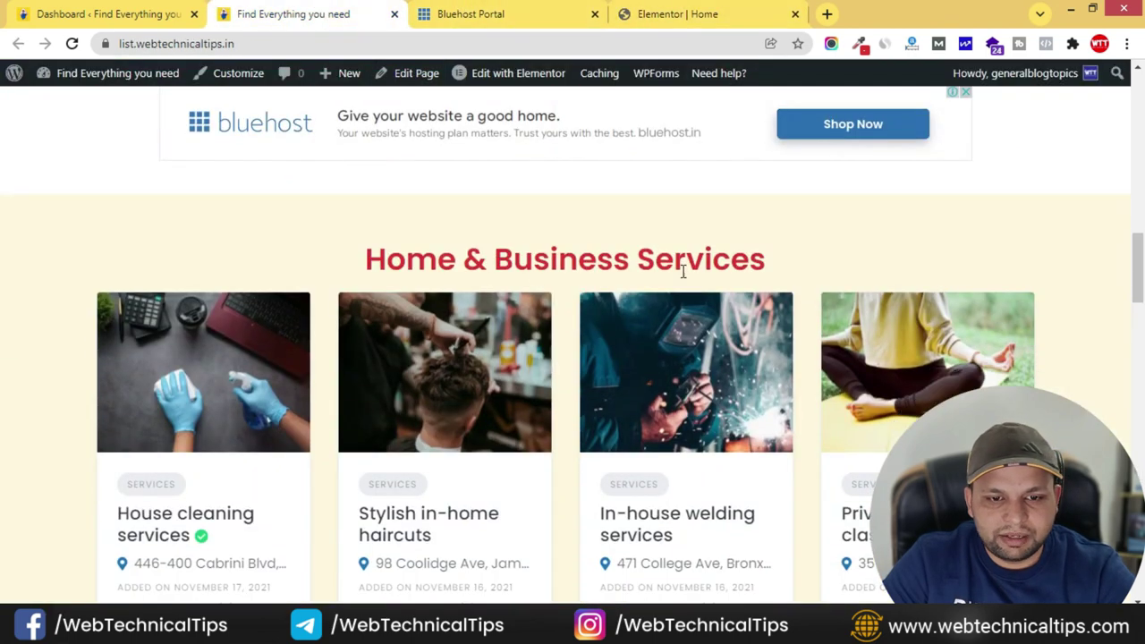
pyautogui.scroll(-4, 683, 259)
pyautogui.scroll(3, 575, 451)
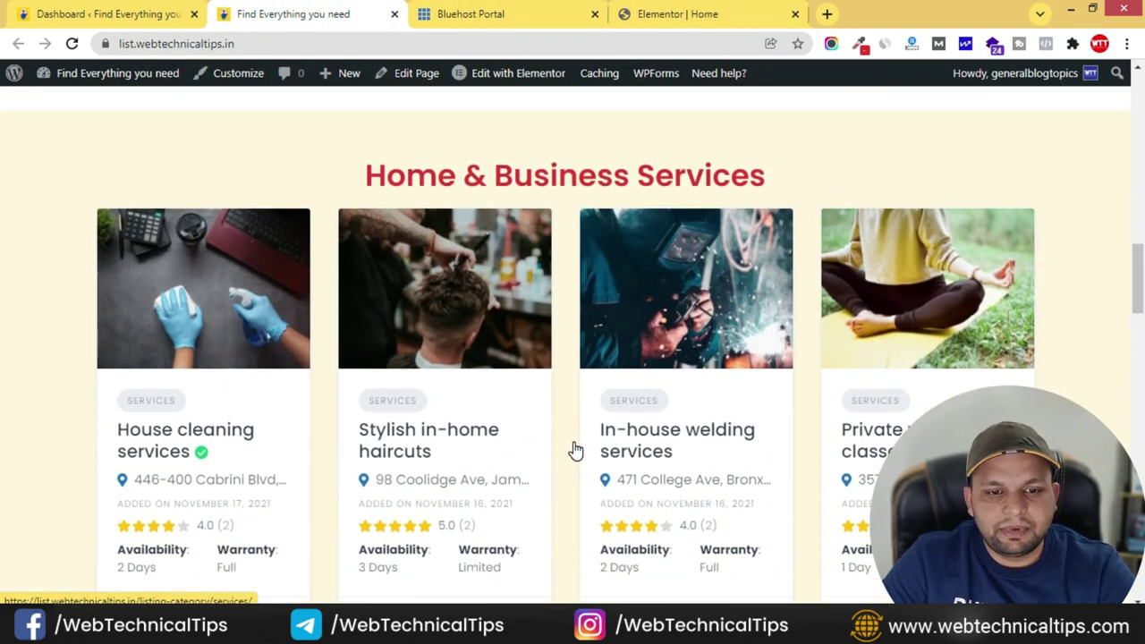
pyautogui.scroll(8, 575, 450)
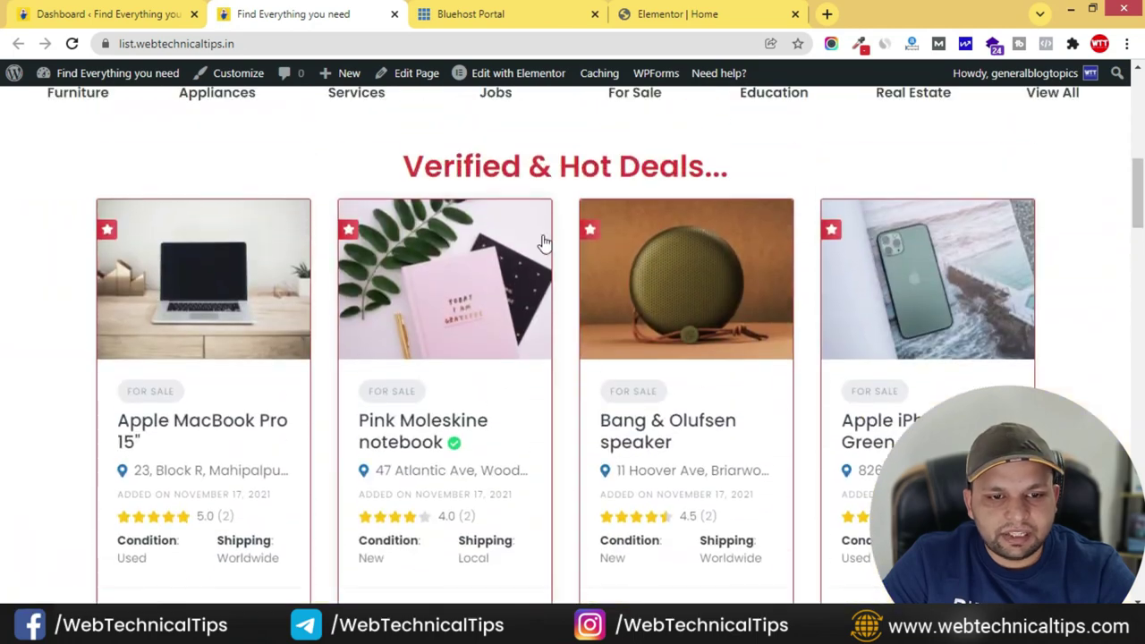
pyautogui.scroll(-2, 549, 396)
pyautogui.scroll(-5, 549, 396)
pyautogui.click(663, 11)
pyautogui.scroll(4, 578, 302)
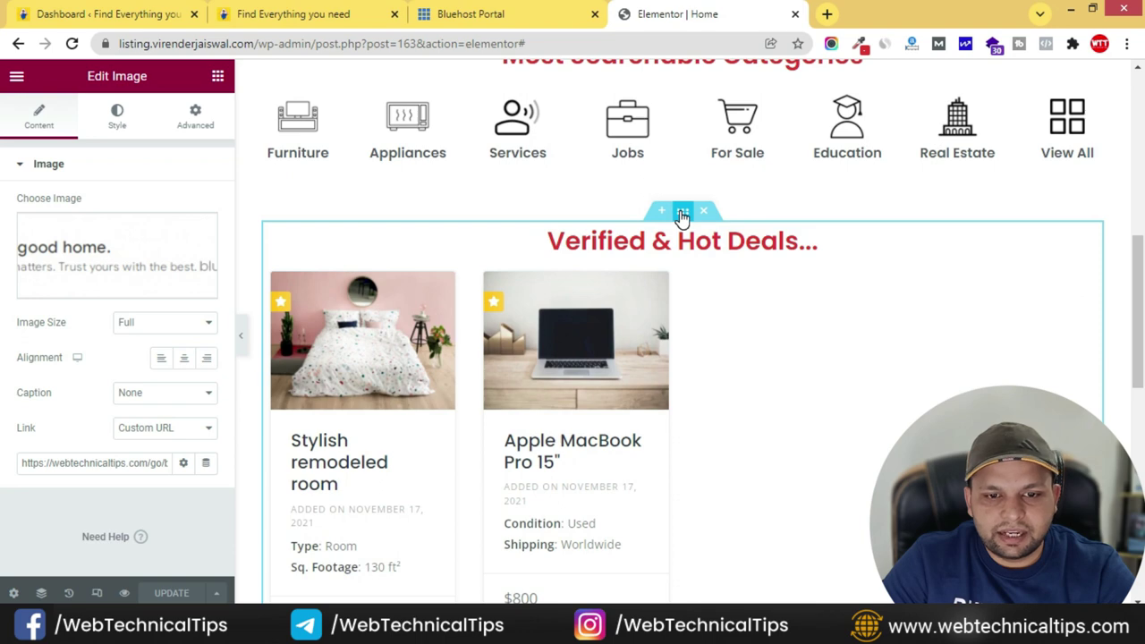
# - Copy the Verified & Hot Deals section and paste it below the Bluehost banner
pyautogui.rightClick(682, 215)
pyautogui.click(719, 281)
pyautogui.scroll(-4, 611, 358)
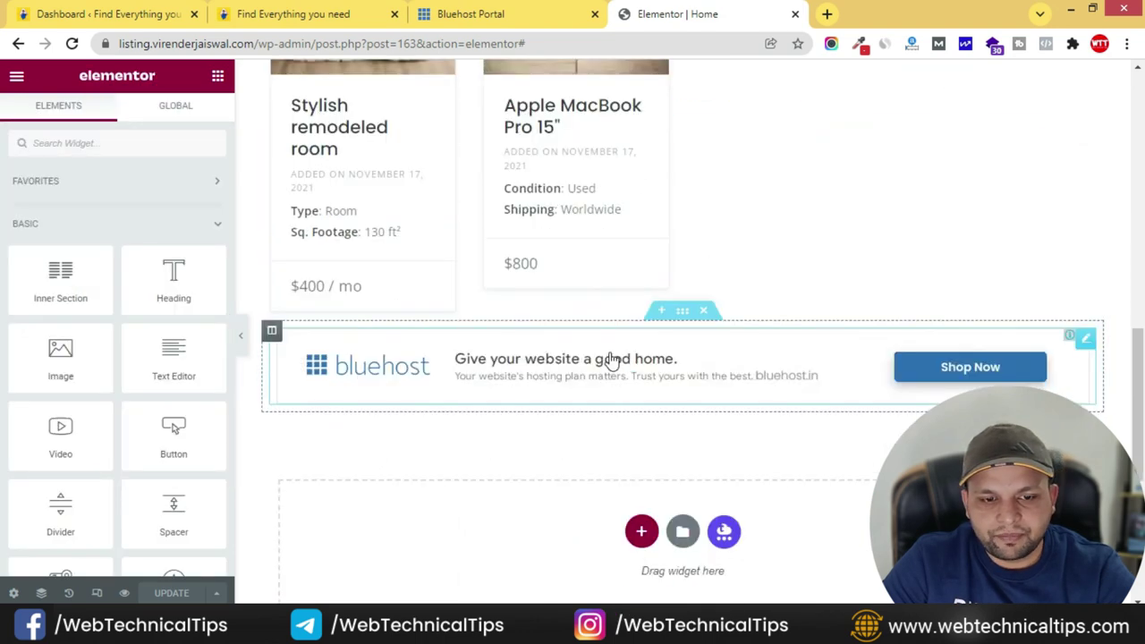
pyautogui.scroll(-3, 611, 357)
pyautogui.rightClick(522, 294)
pyautogui.click(578, 306)
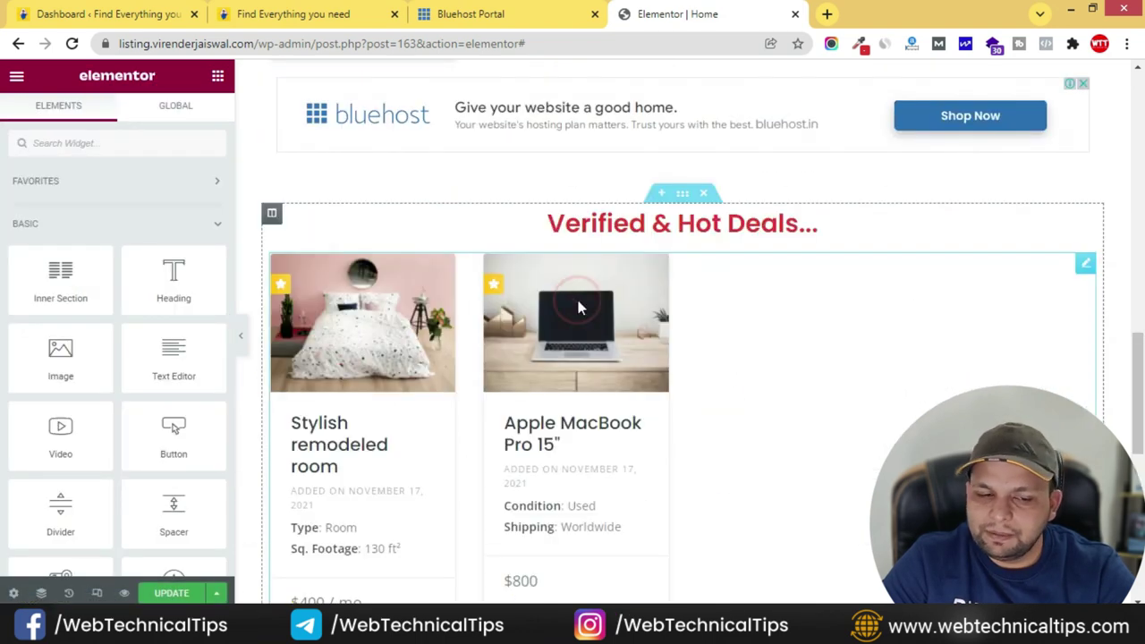
# - Copy the 'Home & Business Services' heading from the live site and edit the copied section's heading
pyautogui.click(331, 16)
pyautogui.moveTo(357, 261); pyautogui.dragTo(799, 263)
pyautogui.click(767, 13)
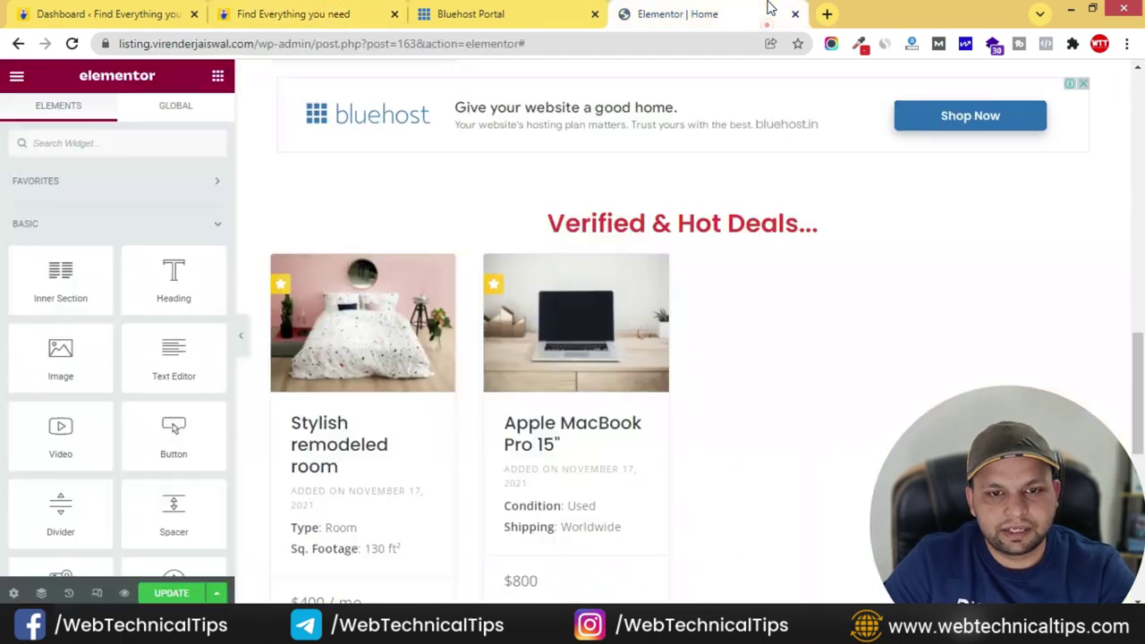
pyautogui.click(713, 223)
pyautogui.tripleClick(92, 243)
pyautogui.hotkey('ctrl', 'v')
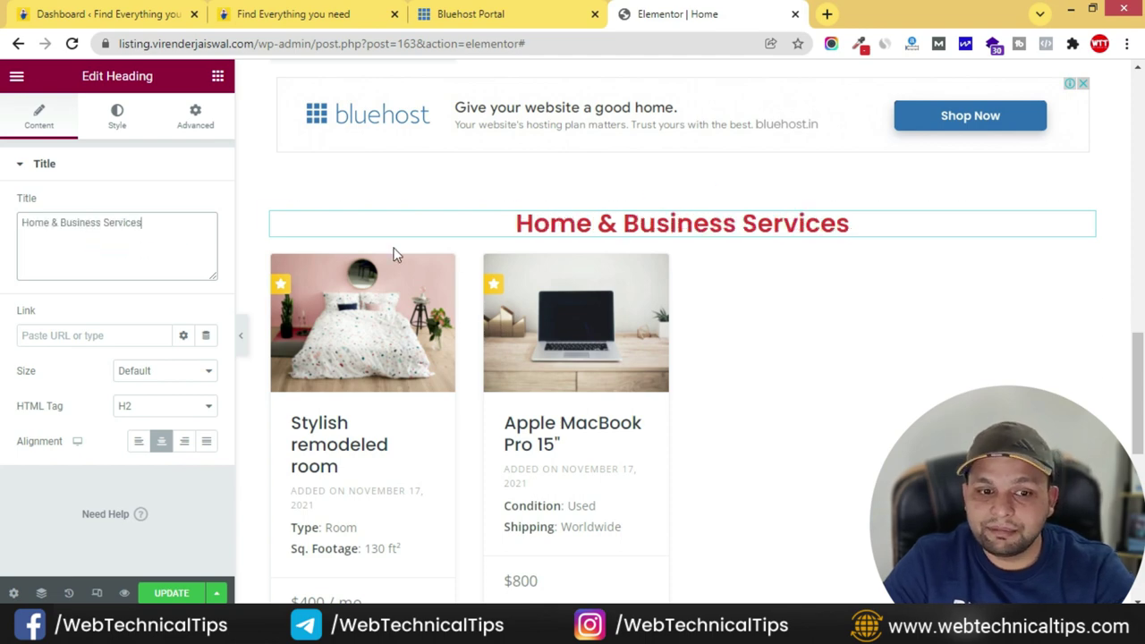
pyautogui.click(1086, 269)
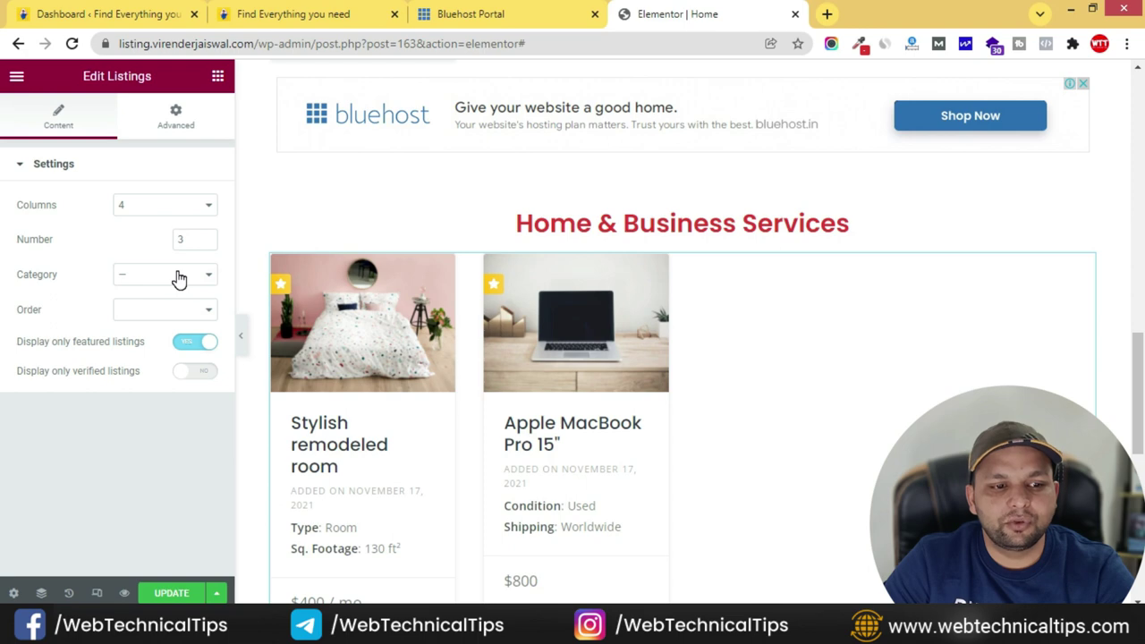
pyautogui.click(188, 343)
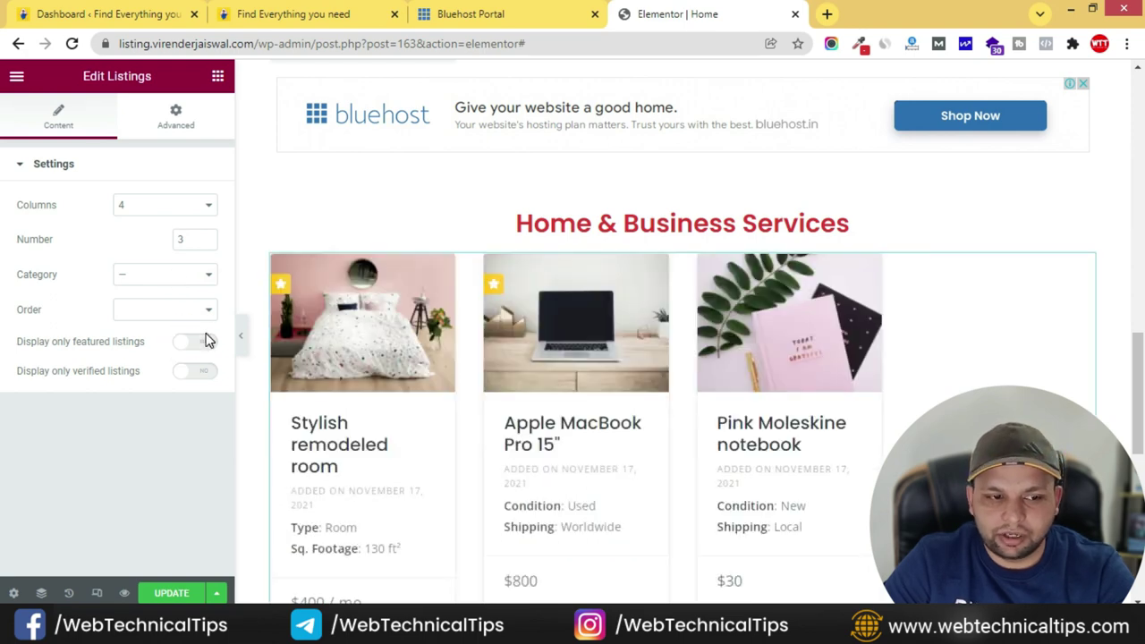
pyautogui.click(169, 277)
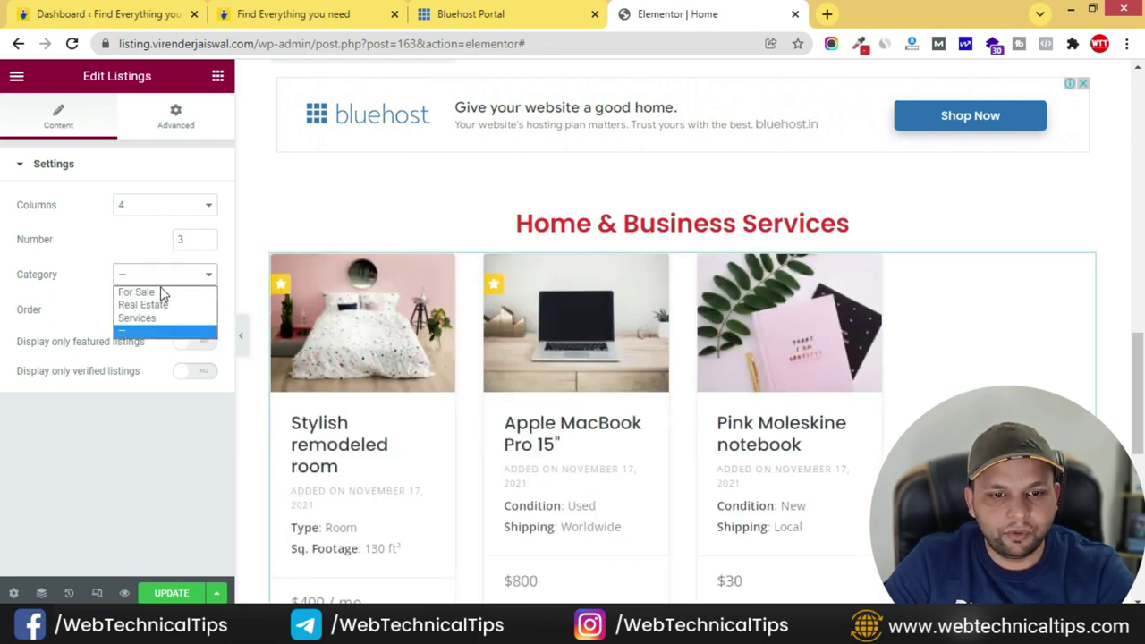
pyautogui.click(139, 319)
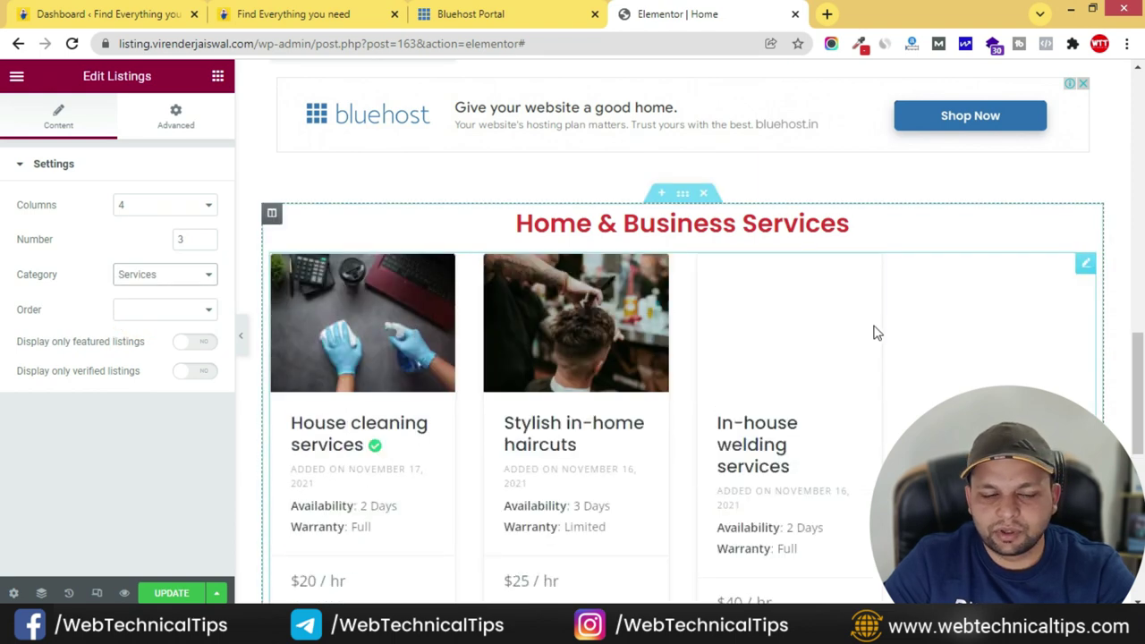
pyautogui.click(206, 239)
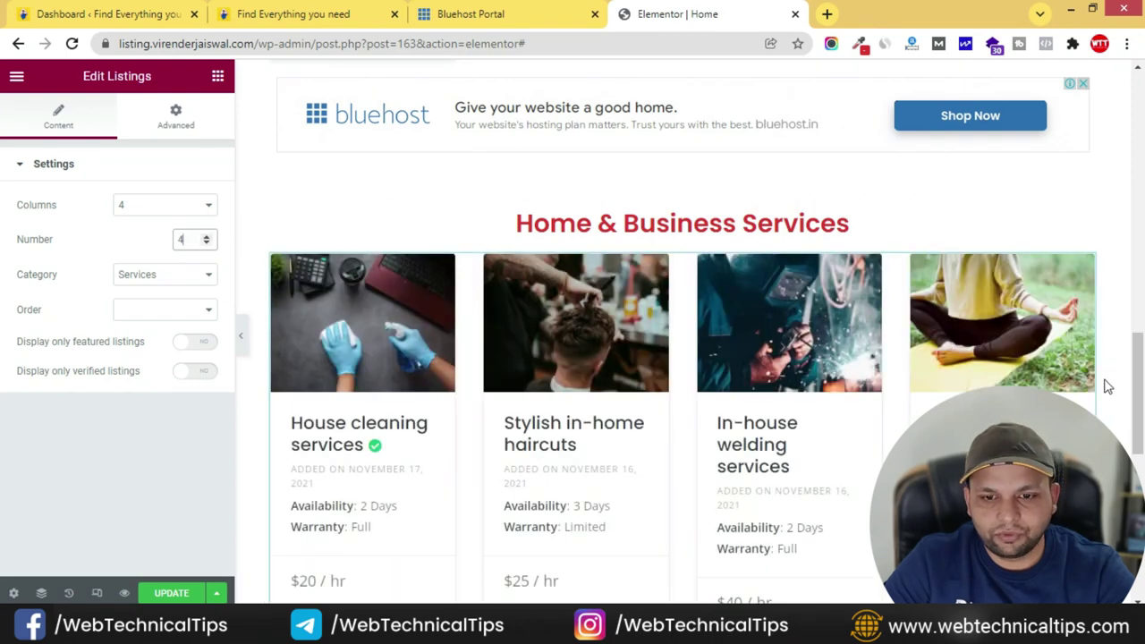
pyautogui.click(369, 22)
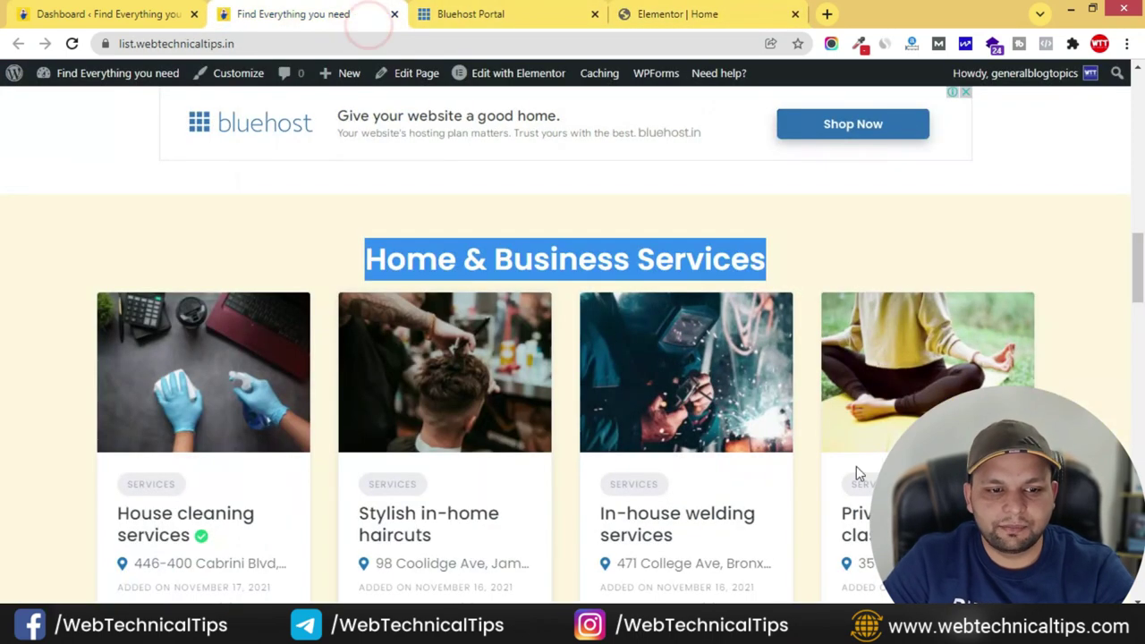
pyautogui.click(756, 13)
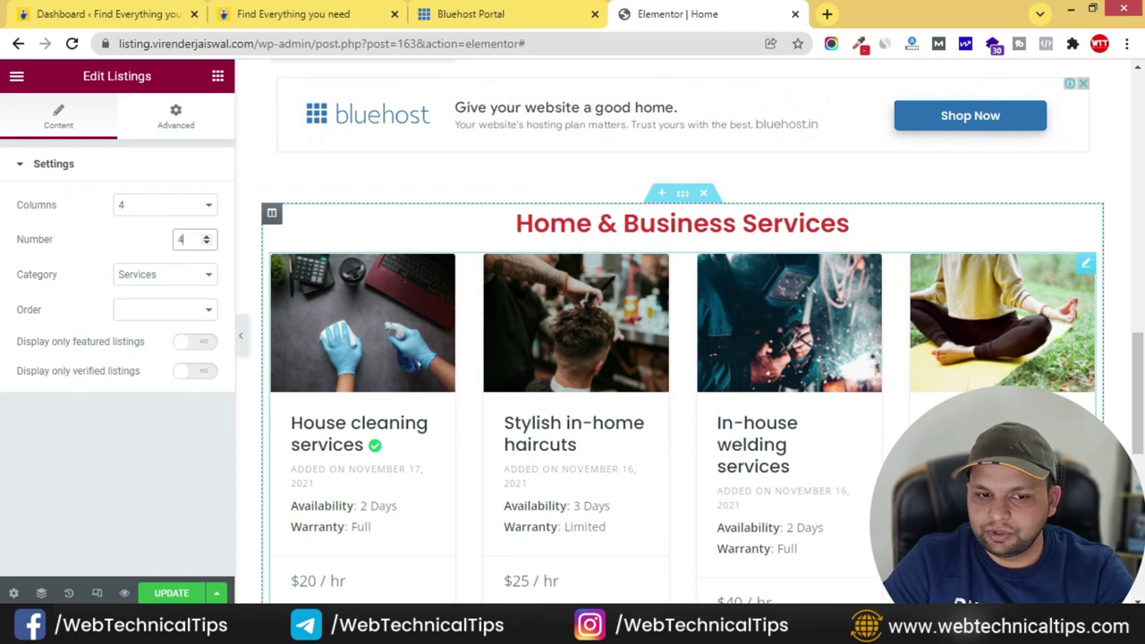
pyautogui.click(379, 20)
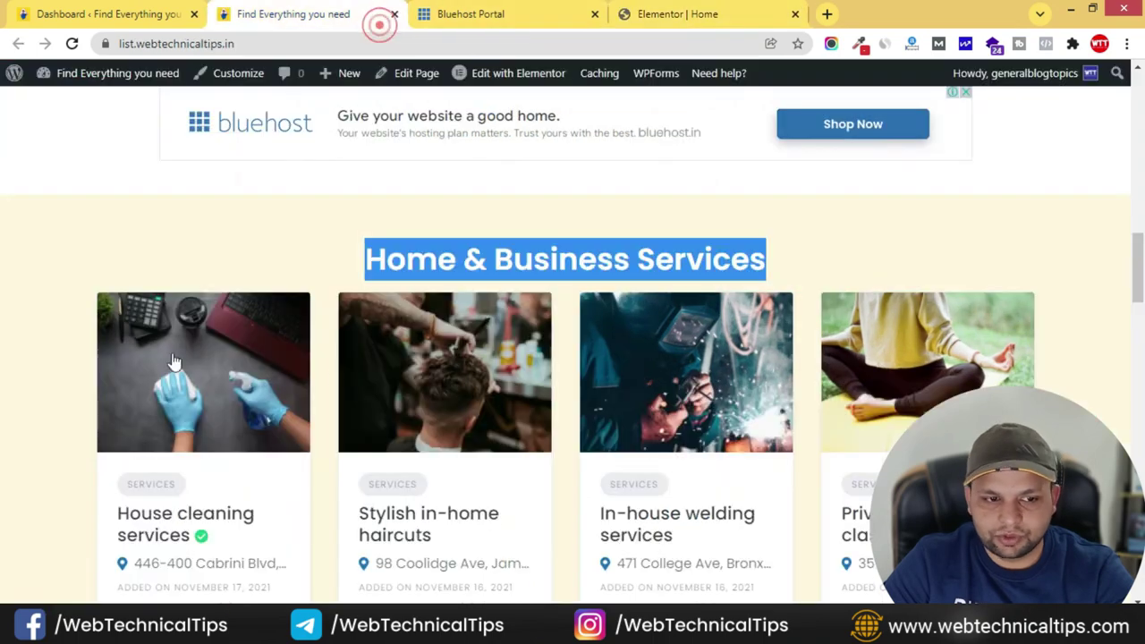
pyautogui.click(59, 266)
pyautogui.scroll(-3, 1116, 231)
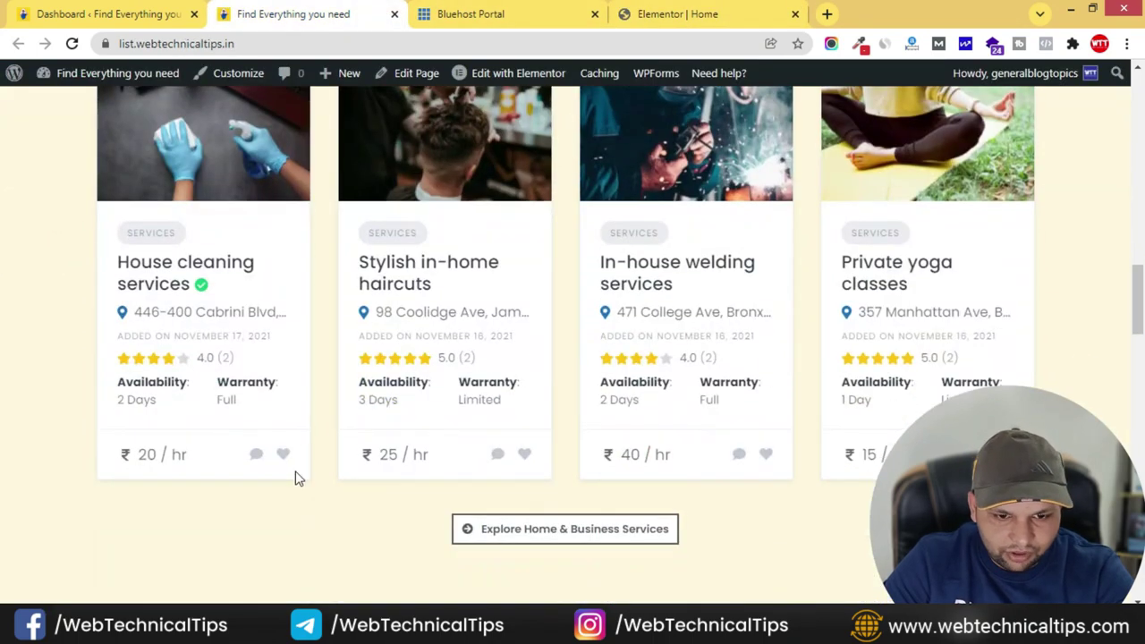
pyautogui.scroll(2, 212, 452)
pyautogui.scroll(-2, 624, 525)
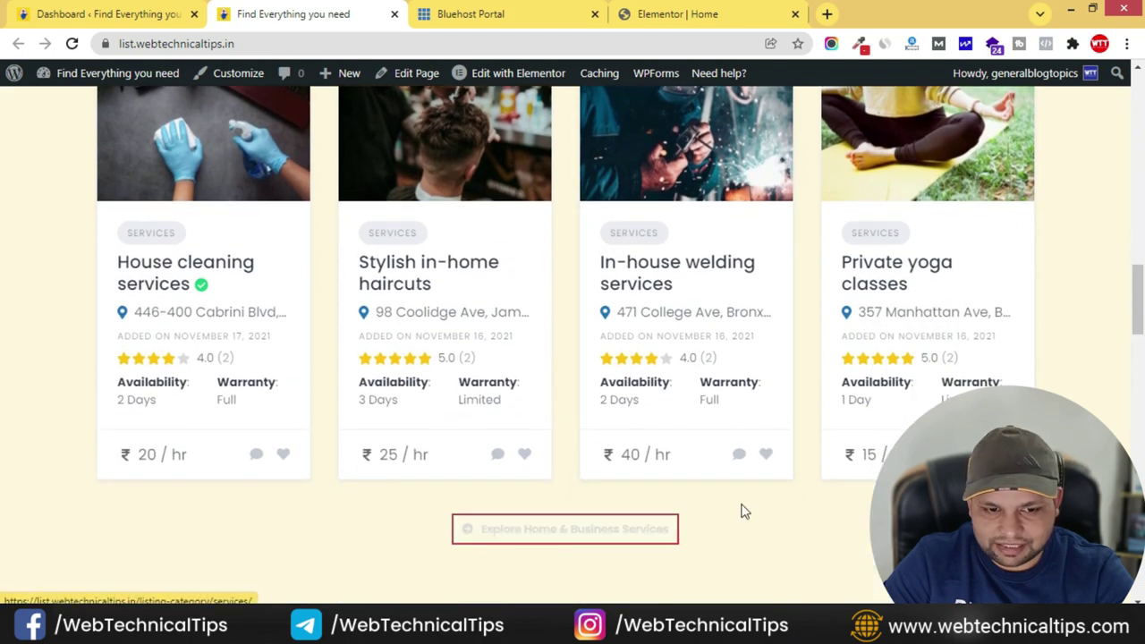
pyautogui.scroll(4, 802, 519)
pyautogui.click(663, 12)
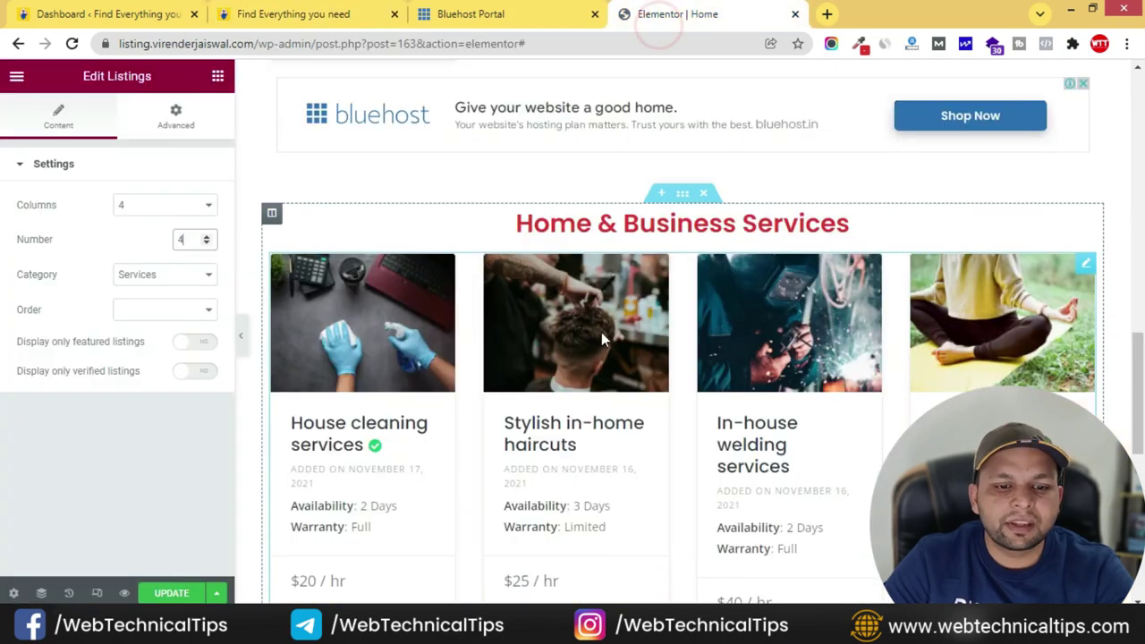
# - Set the services section to Full Width content and turn on Stretch Section
pyautogui.click(682, 193)
pyautogui.click(176, 207)
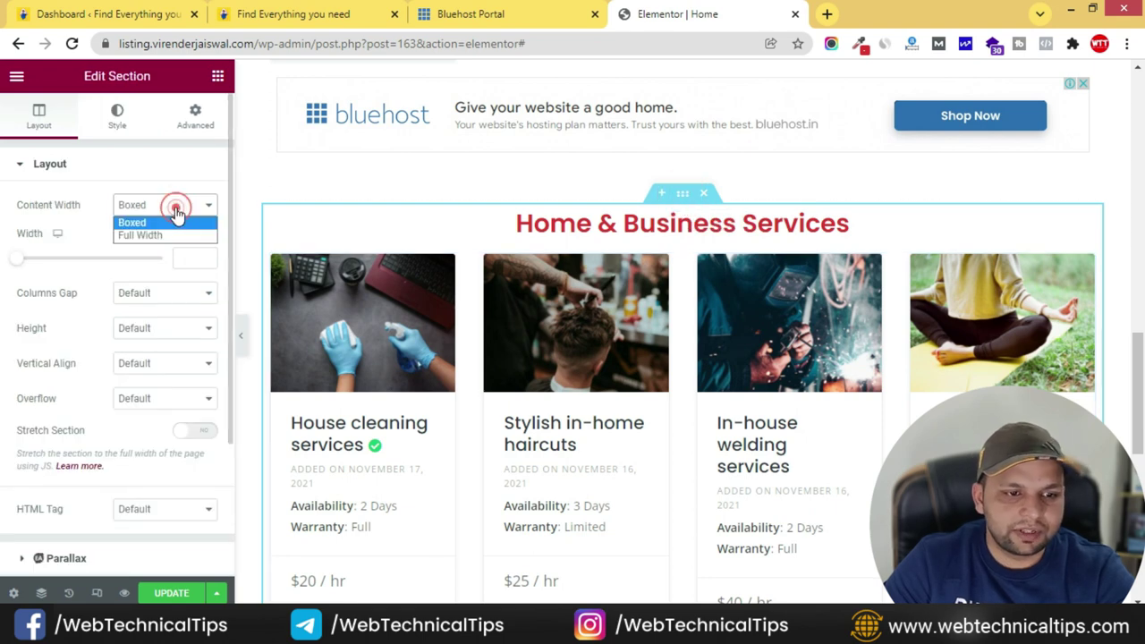
pyautogui.click(140, 235)
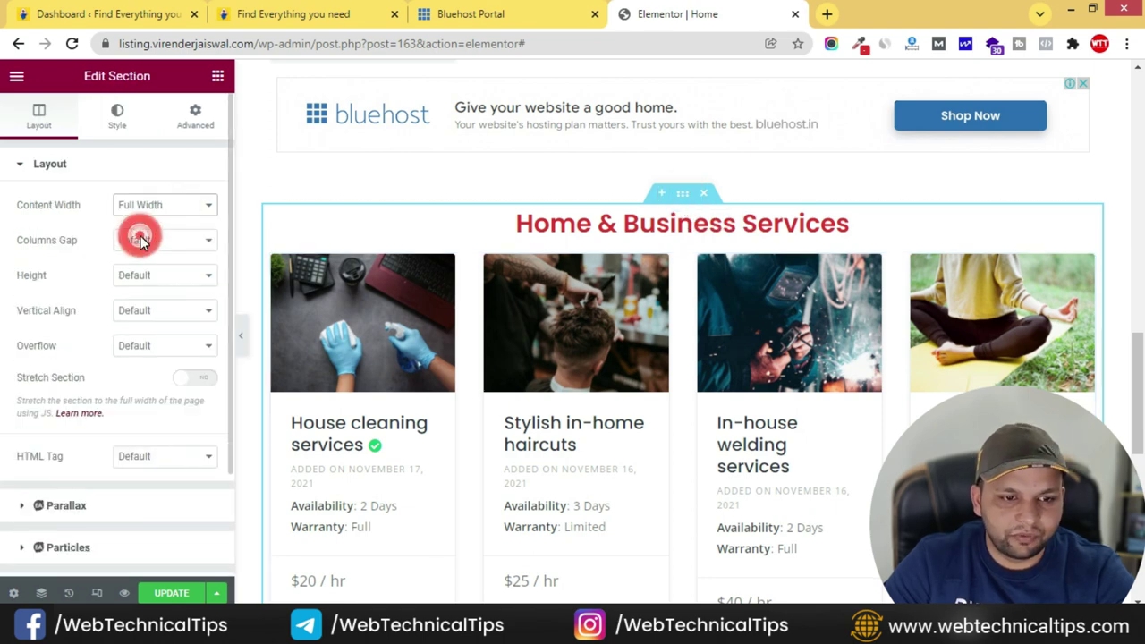
pyautogui.click(199, 380)
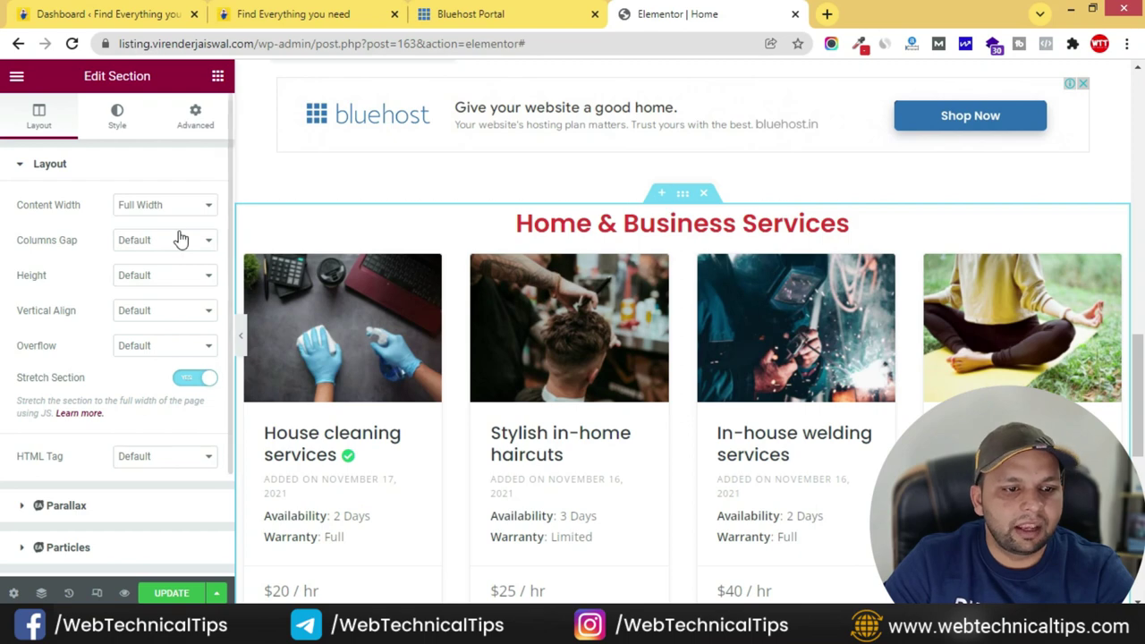
# - Give the section a Classic background in pale cream, #FFF4DF
pyautogui.click(117, 125)
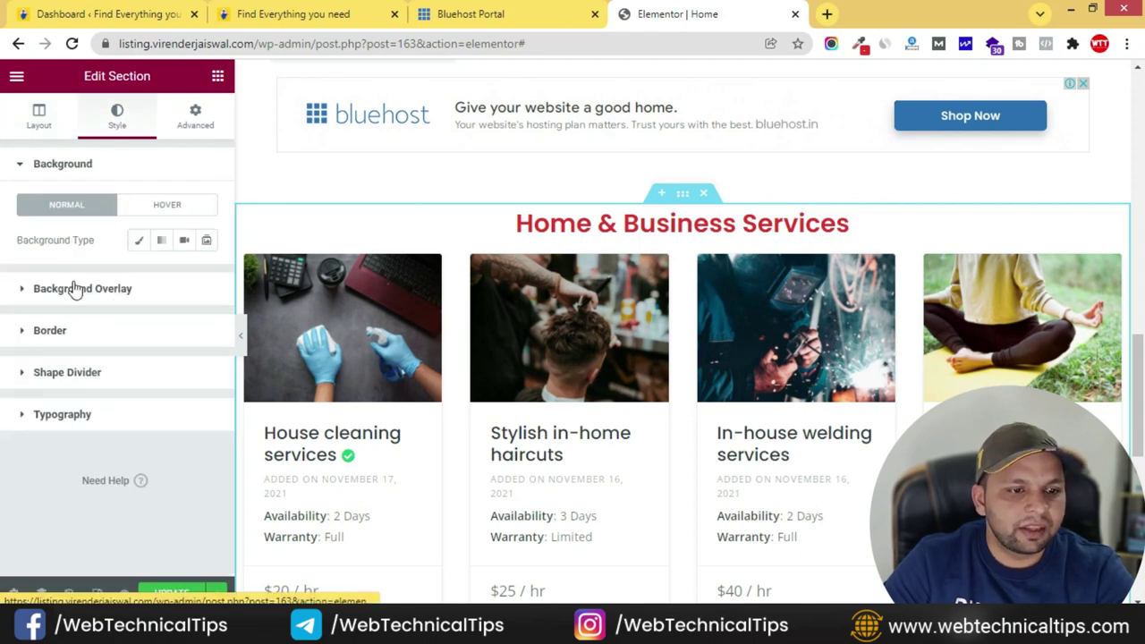
pyautogui.click(138, 242)
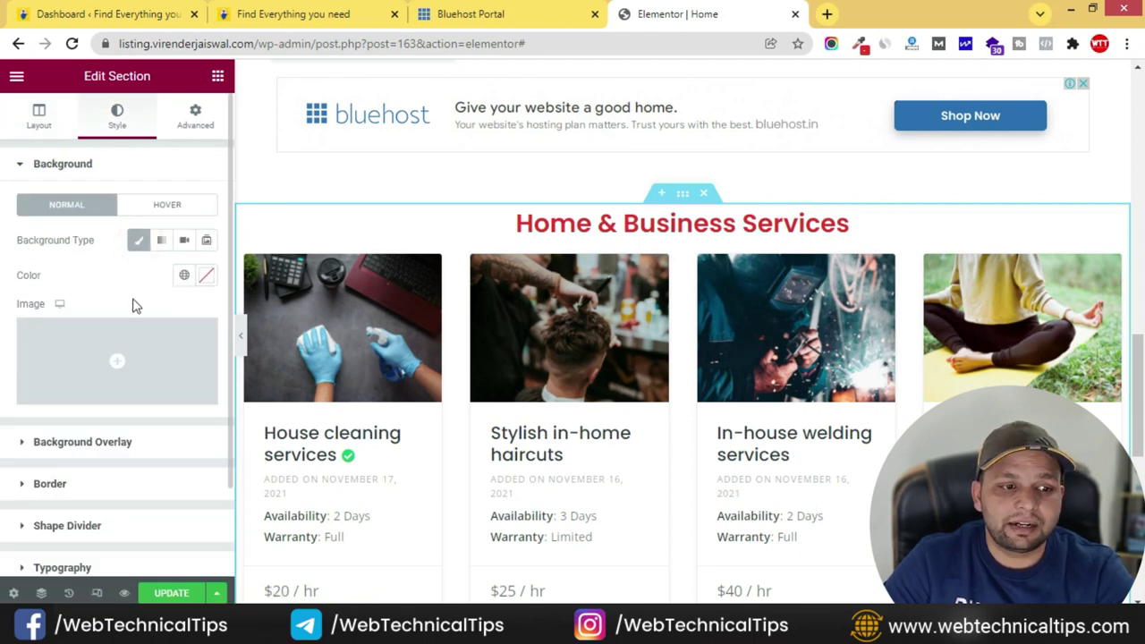
pyautogui.click(203, 279)
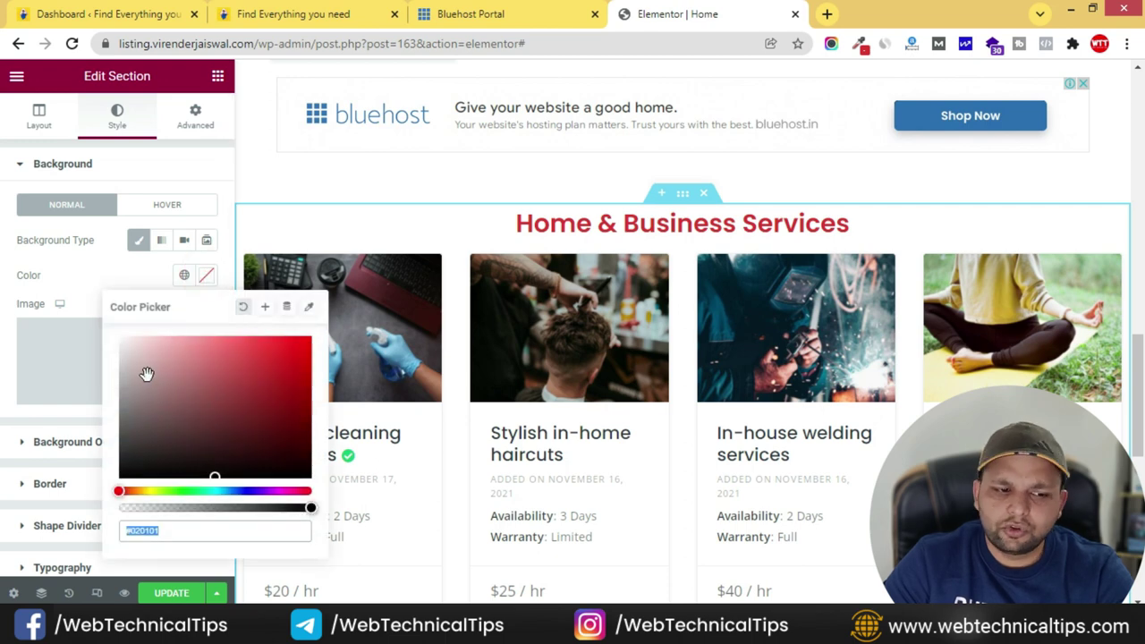
pyautogui.moveTo(148, 331); pyautogui.dragTo(143, 308)
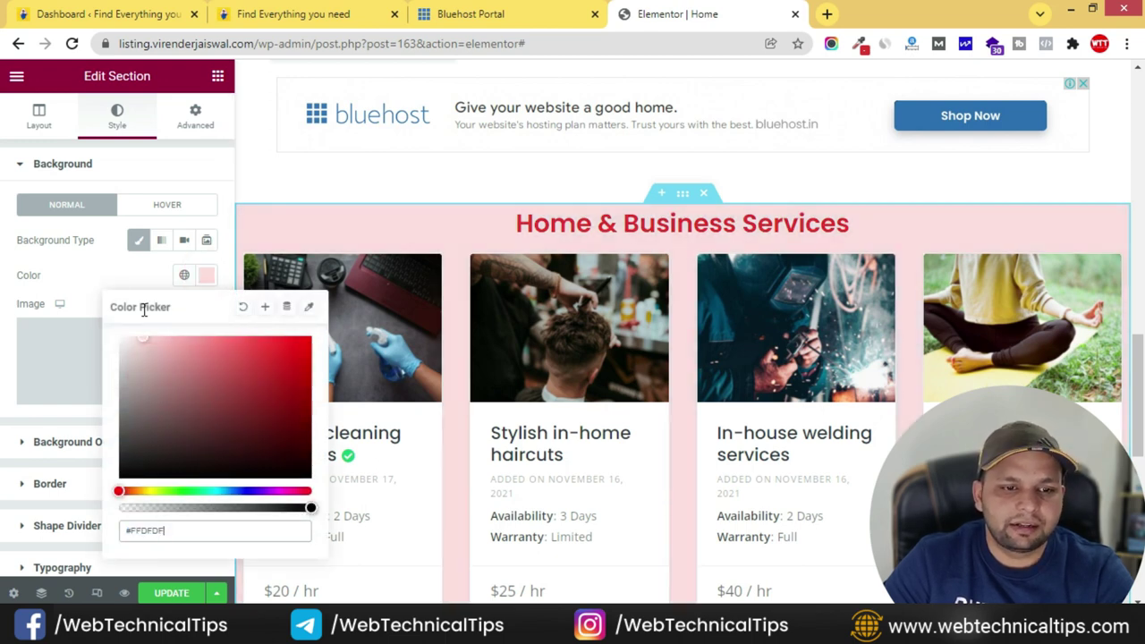
pyautogui.moveTo(148, 492); pyautogui.dragTo(155, 492)
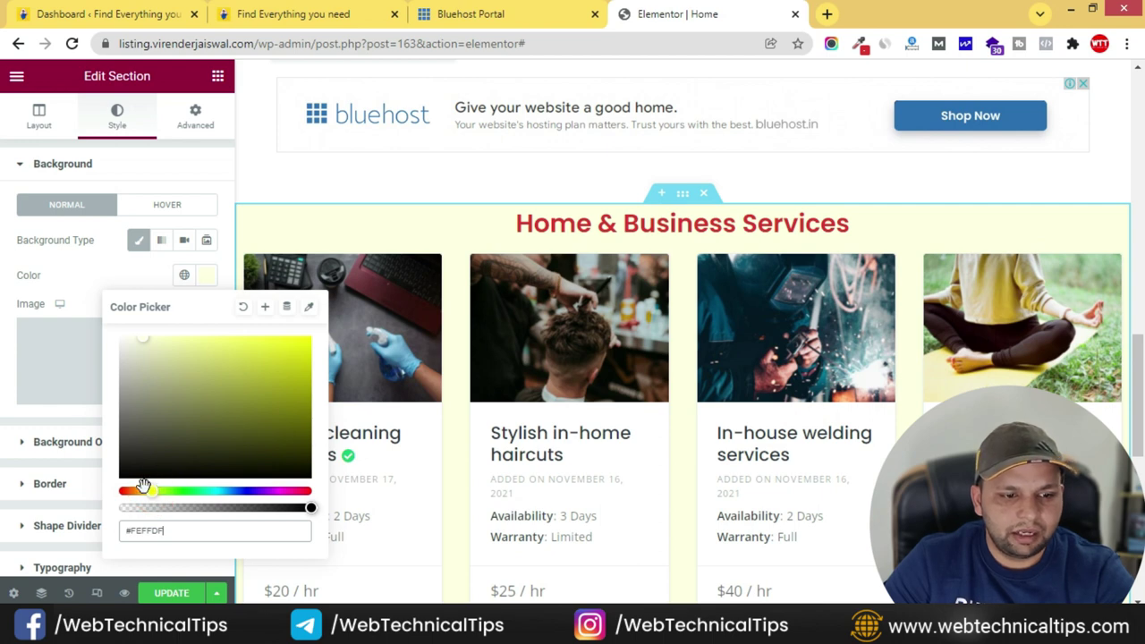
pyautogui.click(143, 487)
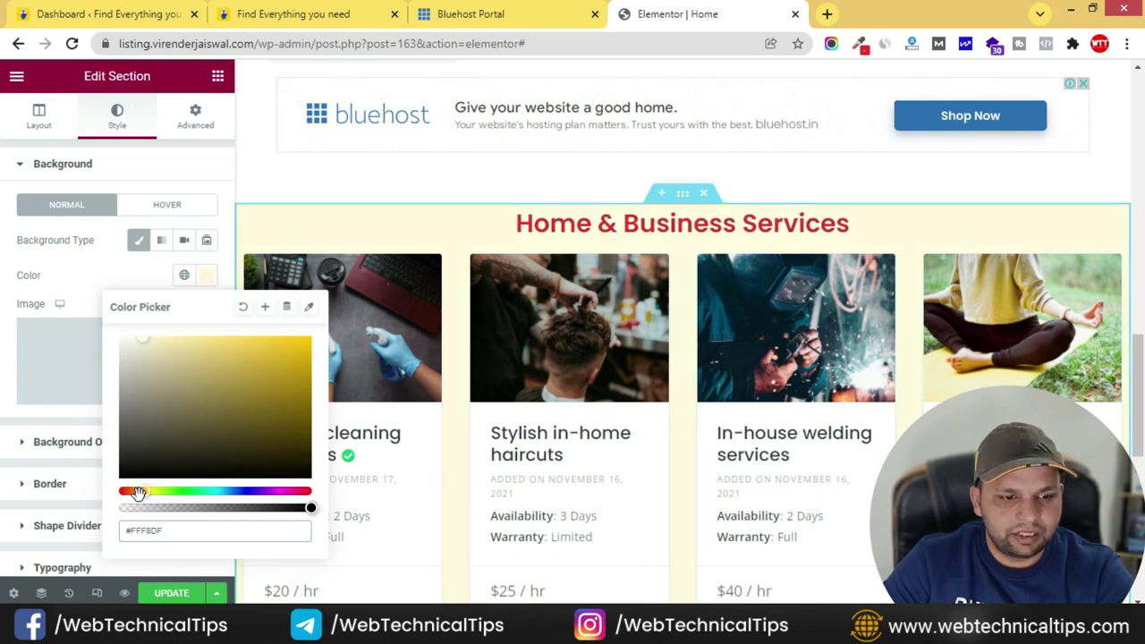
pyautogui.click(137, 492)
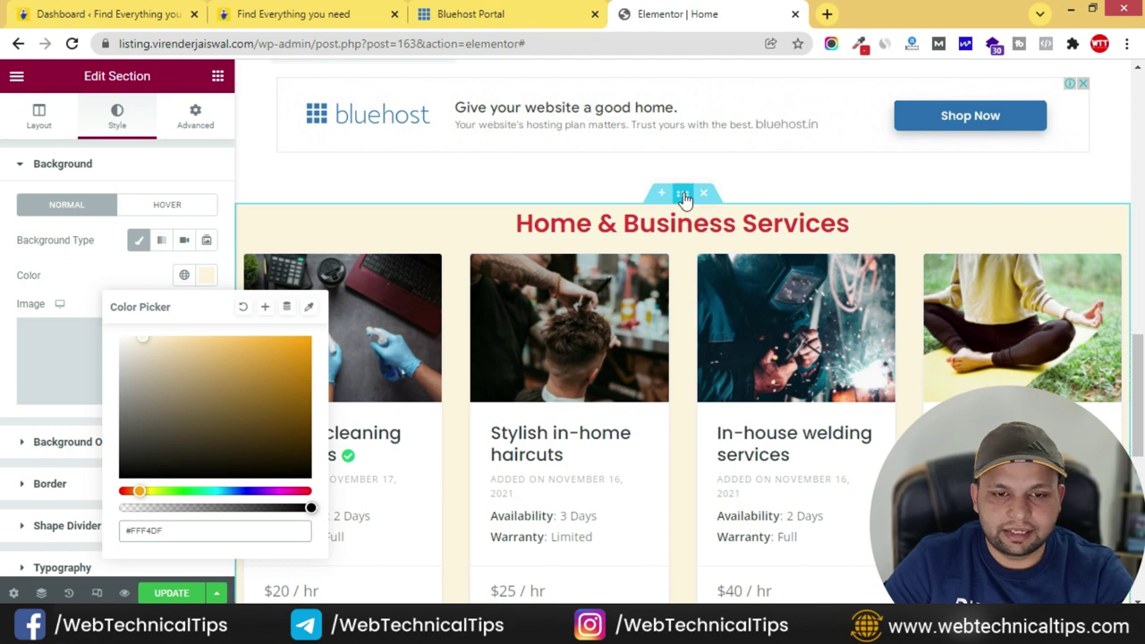
pyautogui.click(95, 276)
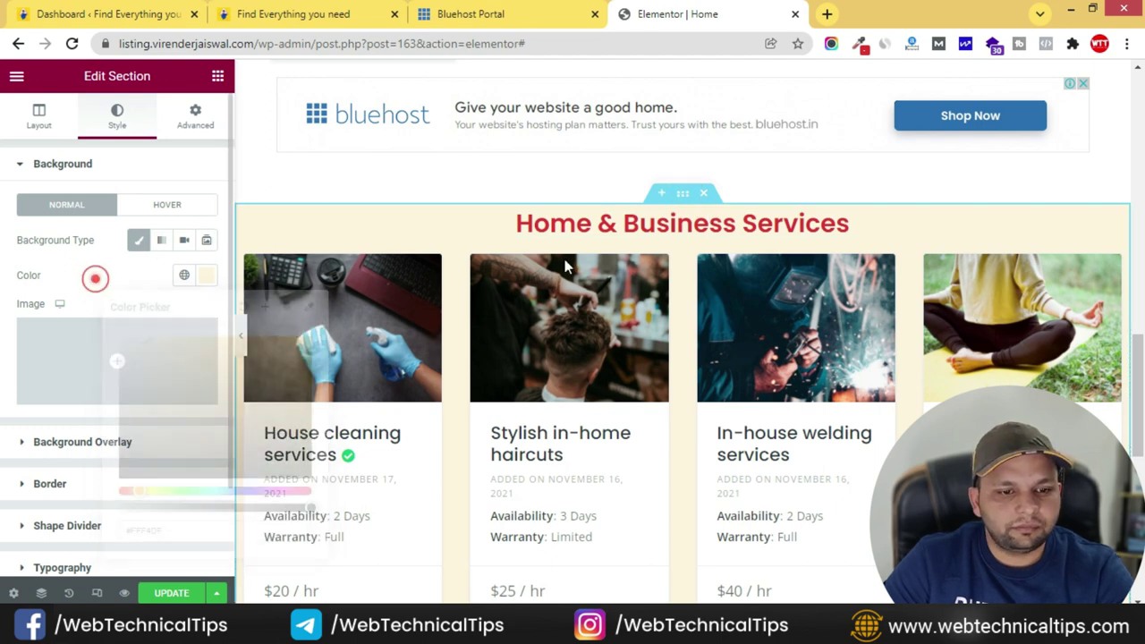
# - Preview the page and compare it with the live homepage
pyautogui.click(240, 336)
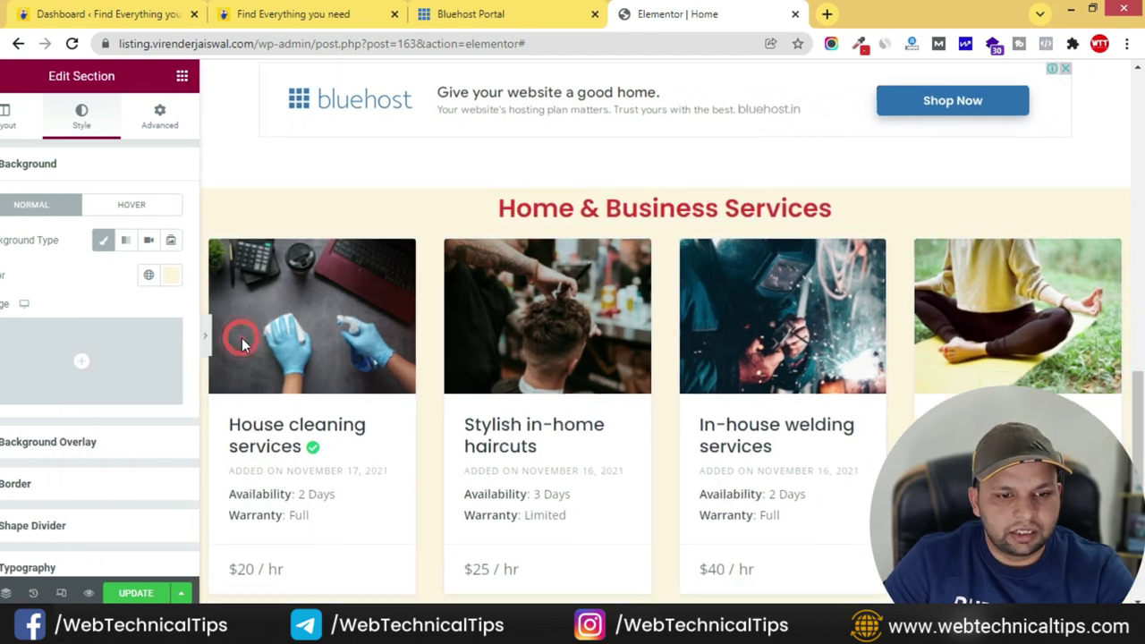
pyautogui.click(309, 14)
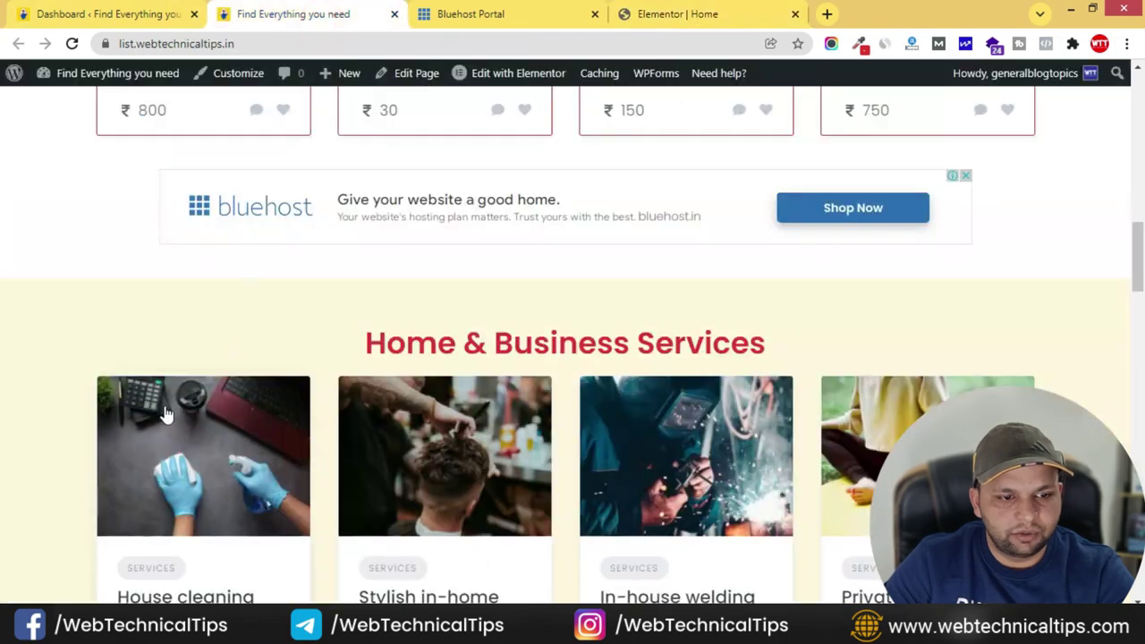
pyautogui.click(660, 11)
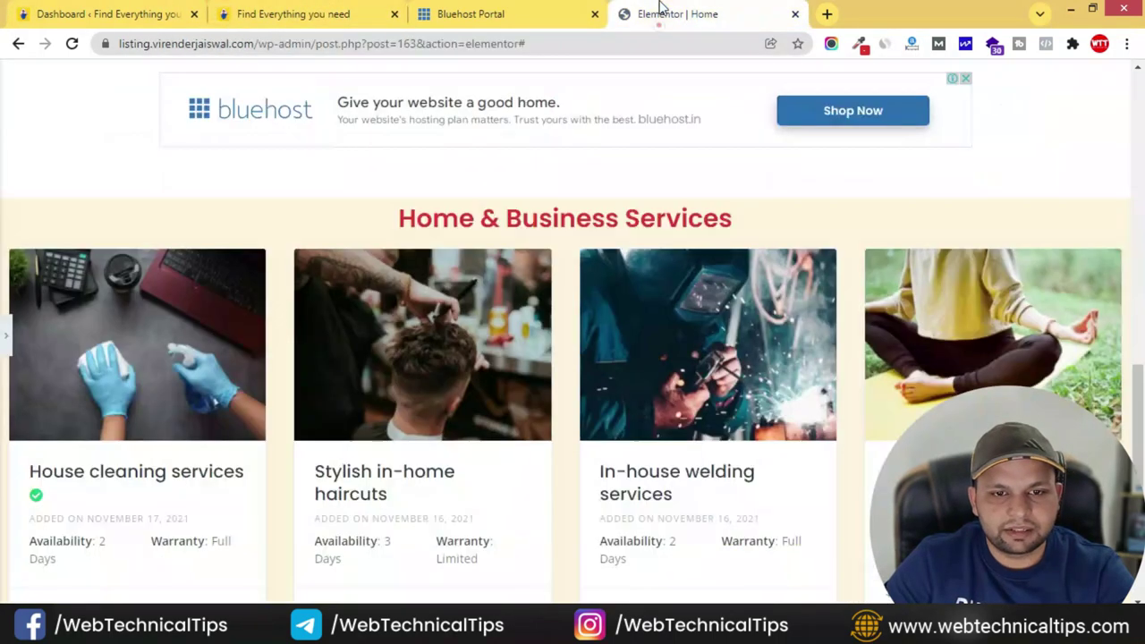
pyautogui.click(5, 342)
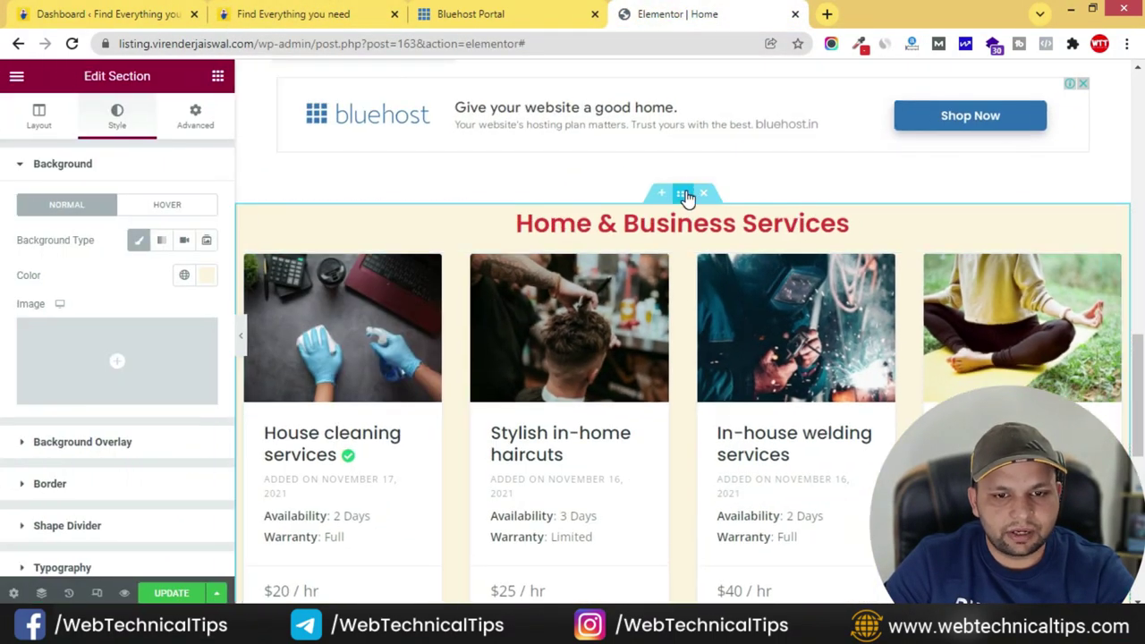
# - Keep Stretch Section on and set the services section's Content Width to Boxed, then preview it
pyautogui.click(686, 197)
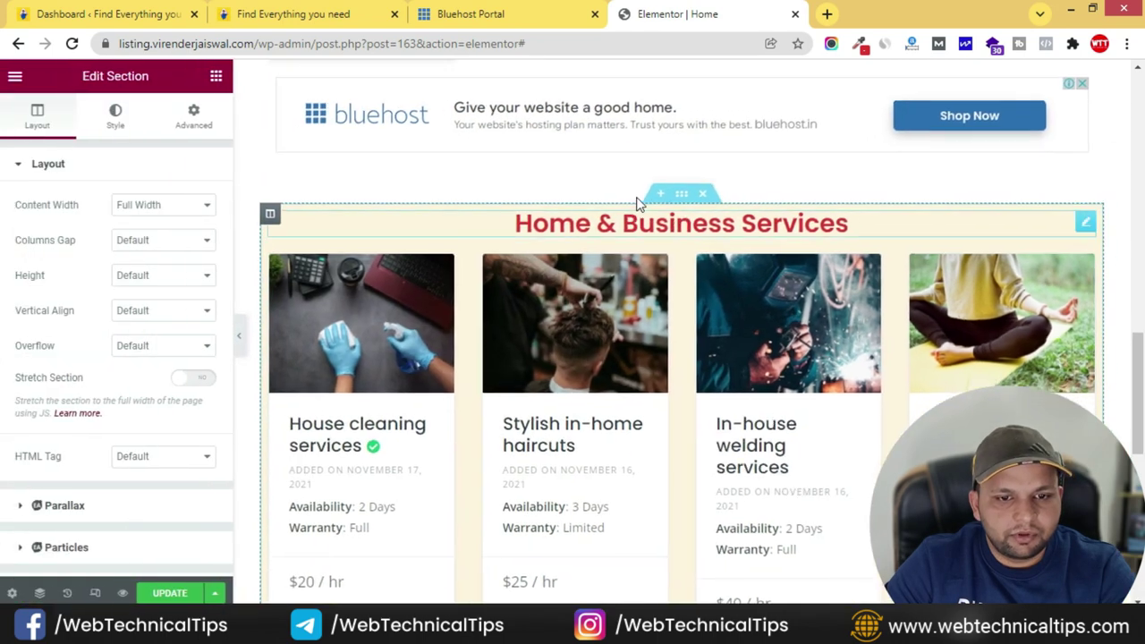
pyautogui.click(201, 380)
pyautogui.click(170, 205)
pyautogui.click(156, 223)
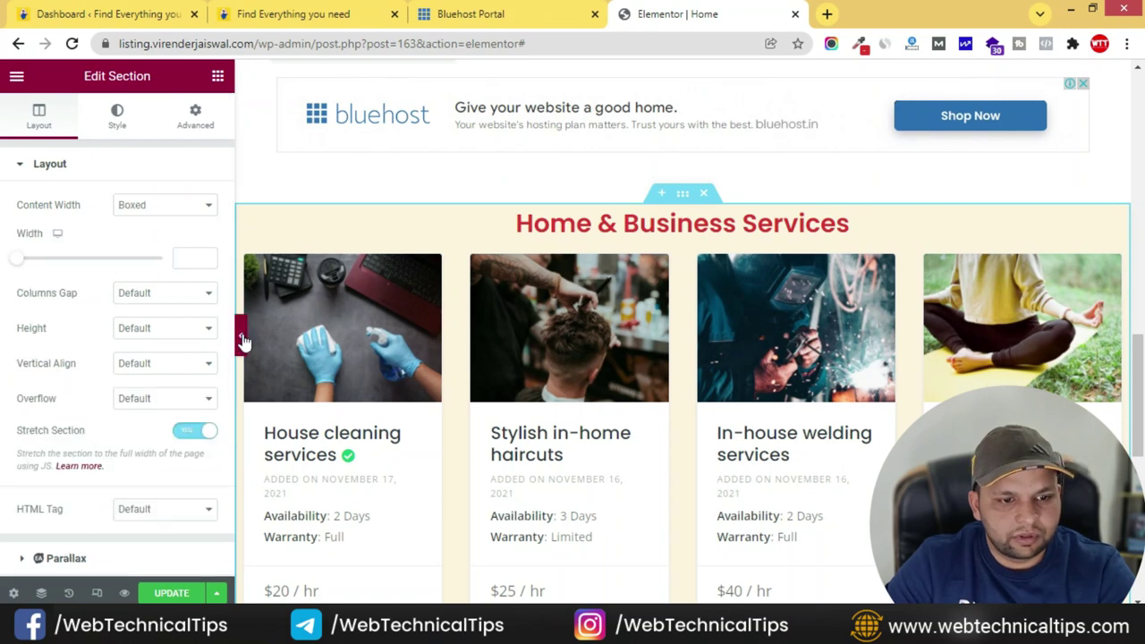
pyautogui.click(241, 341)
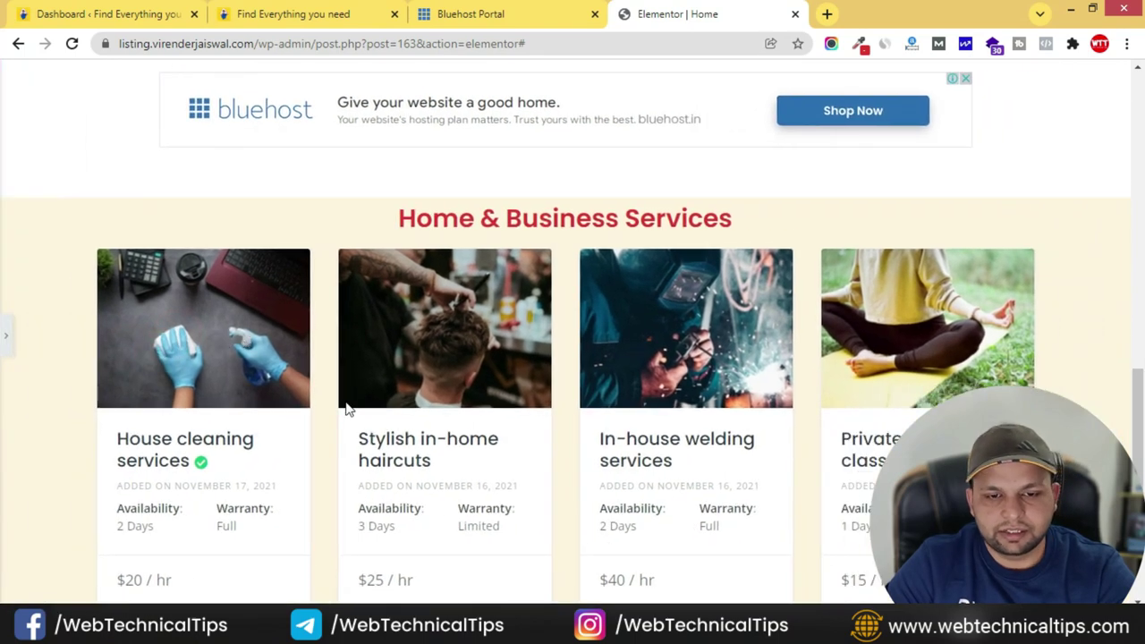
pyautogui.scroll(-1, 130, 422)
pyautogui.click(7, 331)
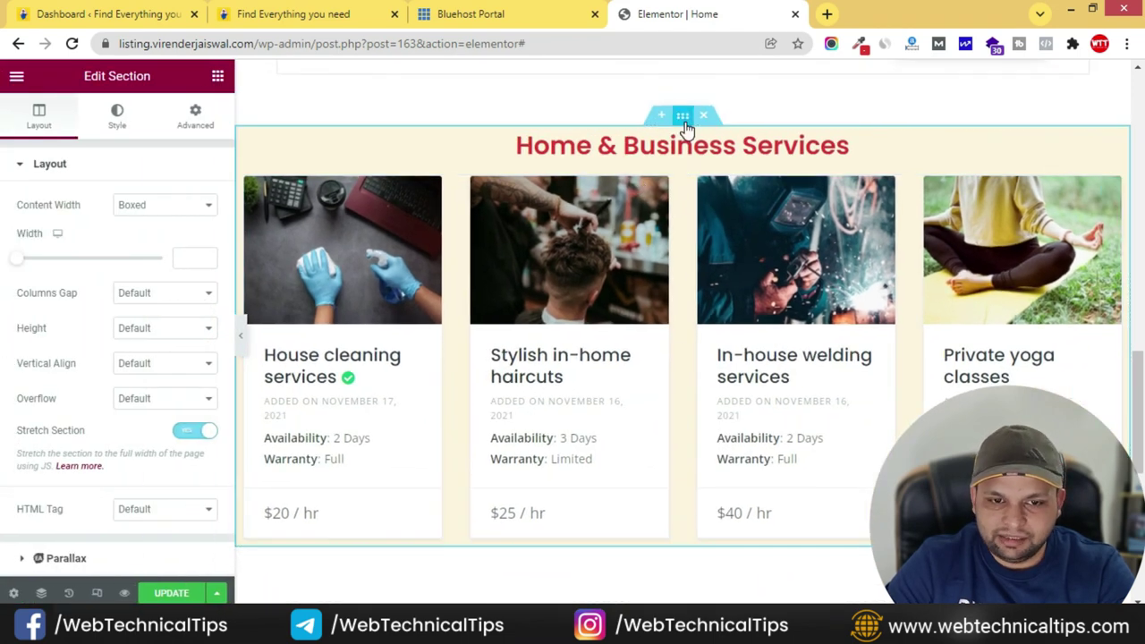
# - Review the section's margin and padding settings in the Advanced tab
pyautogui.click(198, 121)
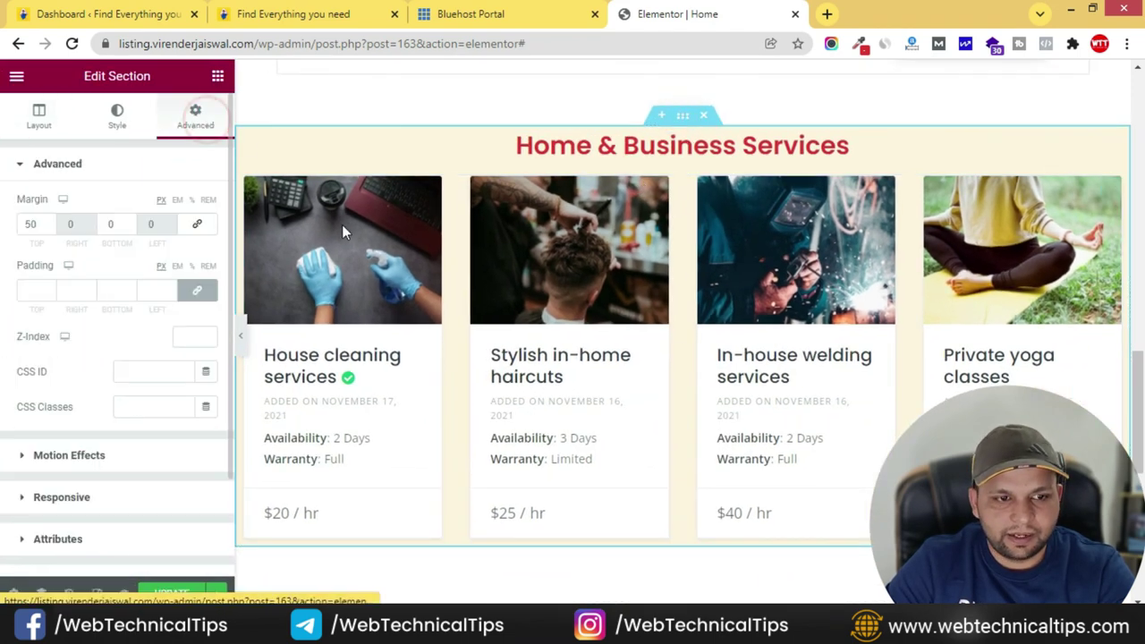
pyautogui.scroll(-3, 680, 307)
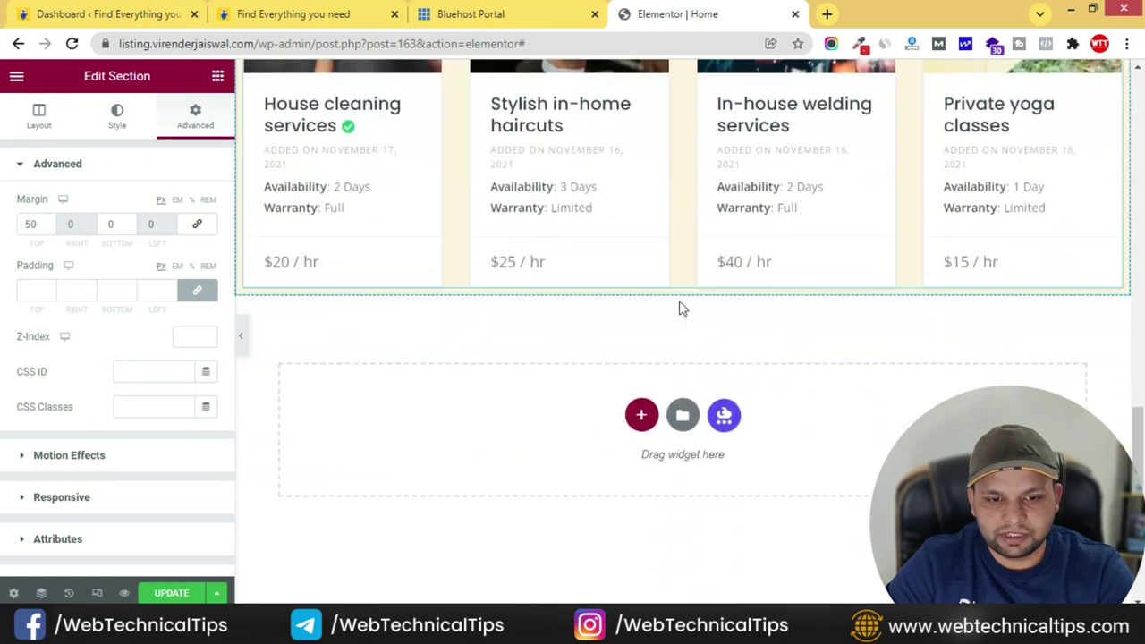
pyautogui.scroll(3, 681, 307)
pyautogui.scroll(2, 681, 301)
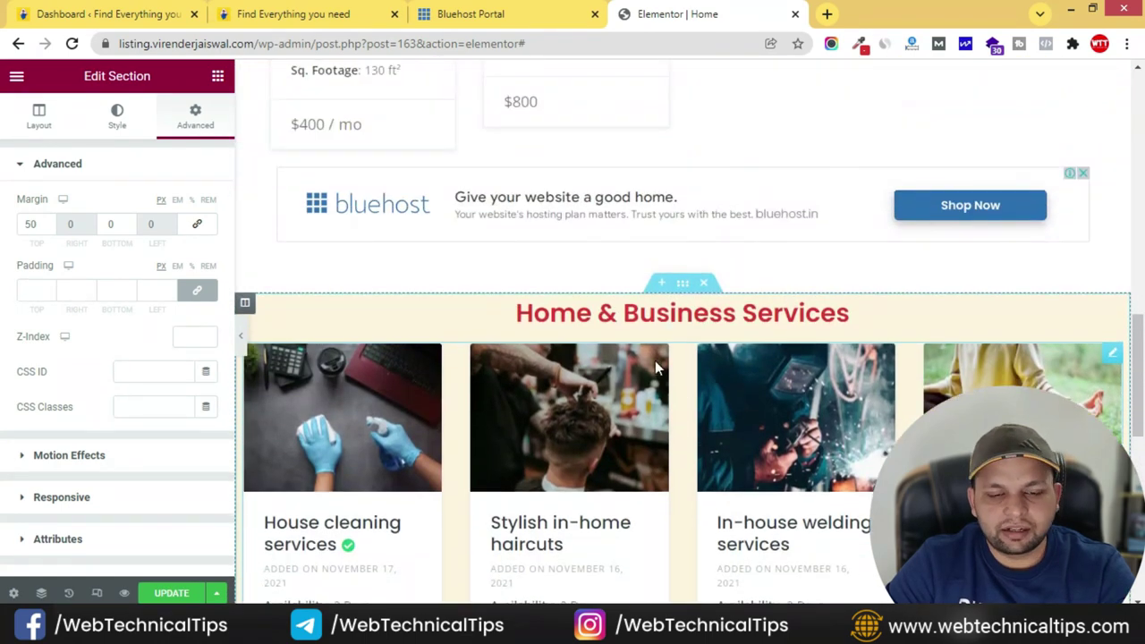
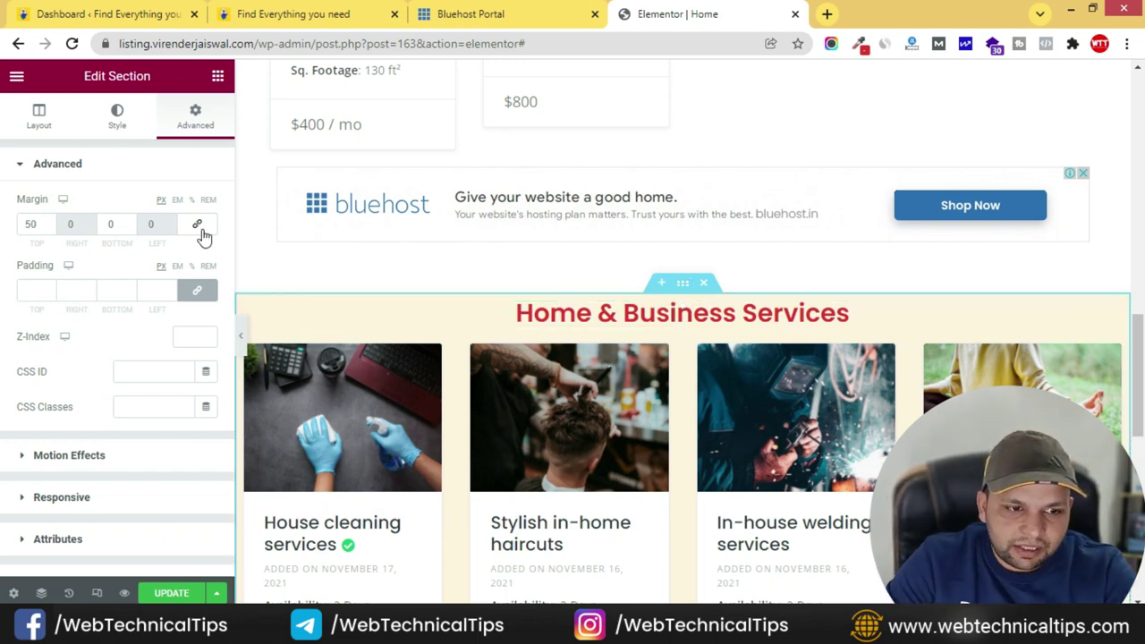
# - Unlink the section padding and set top and bottom padding to 50 px
pyautogui.click(199, 291)
pyautogui.click(32, 292)
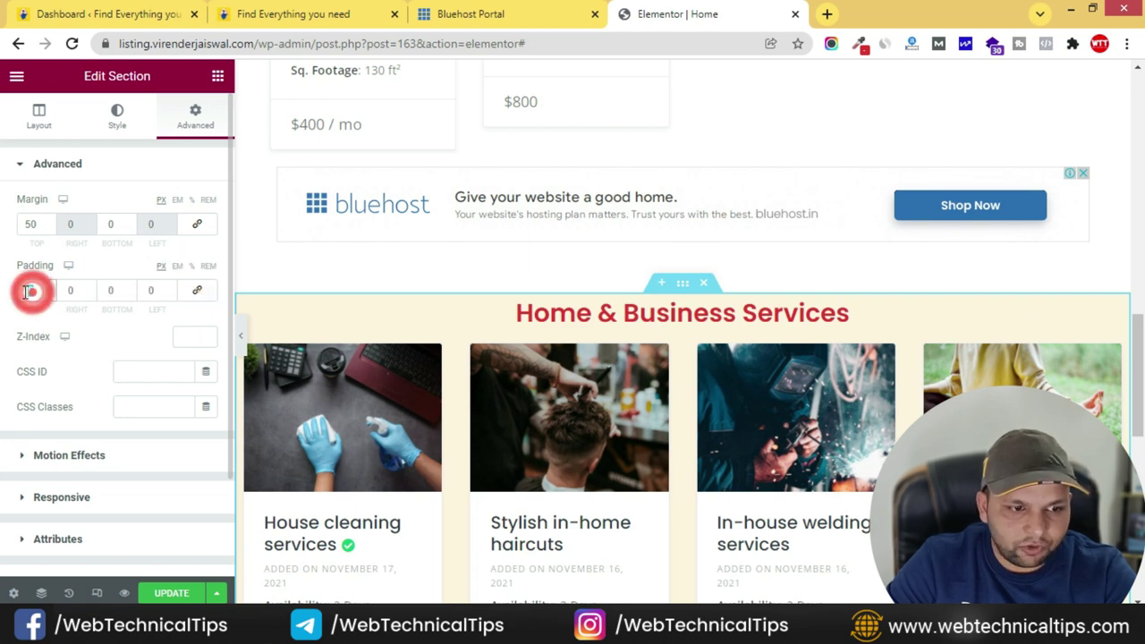
pyautogui.write('50')
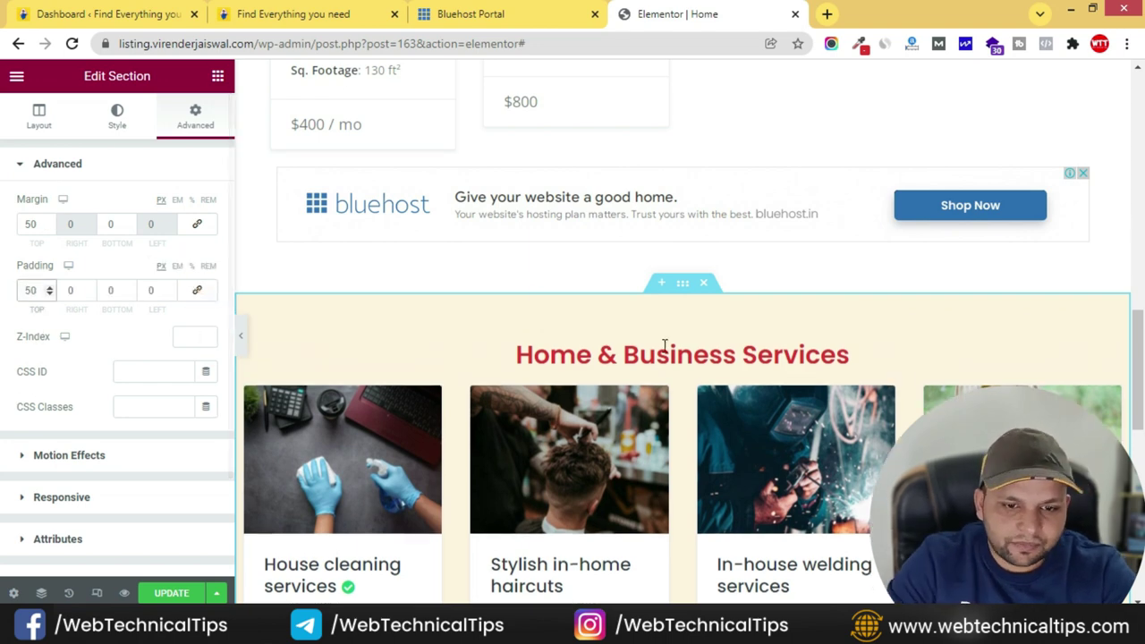
pyautogui.scroll(-3, 639, 439)
pyautogui.click(115, 289)
pyautogui.write('50')
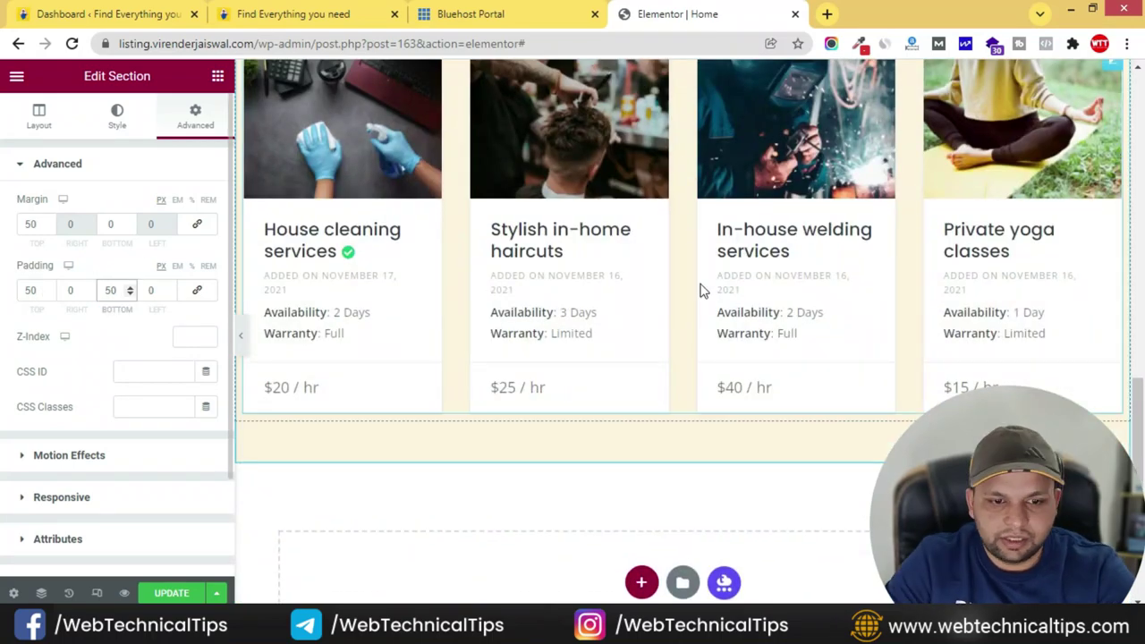
pyautogui.scroll(4, 664, 286)
pyautogui.scroll(-2, 591, 460)
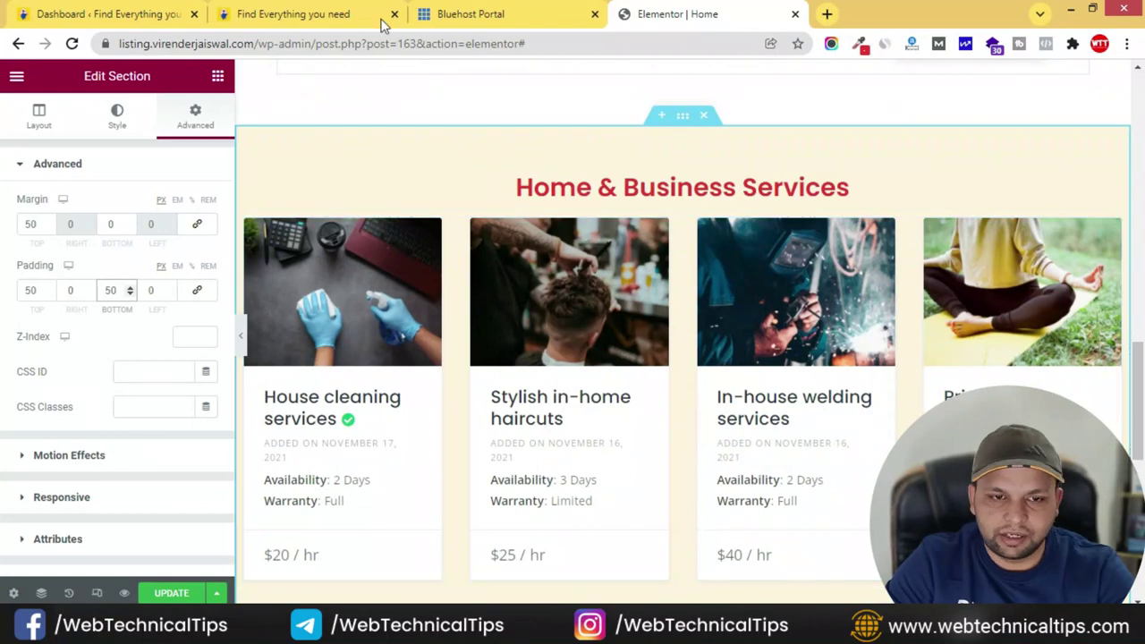
# - Compare the padded section with the live site, then return to the editor
pyautogui.click(349, 16)
pyautogui.scroll(-3, 537, 286)
pyautogui.scroll(-4, 537, 286)
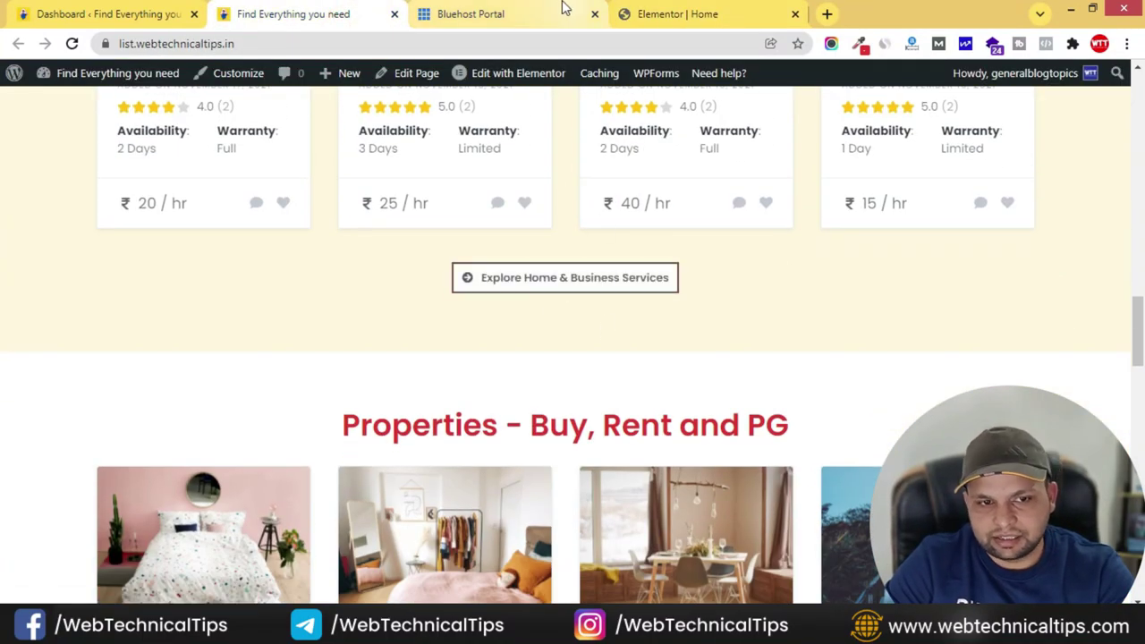
pyautogui.click(657, 14)
pyautogui.scroll(-2, 680, 367)
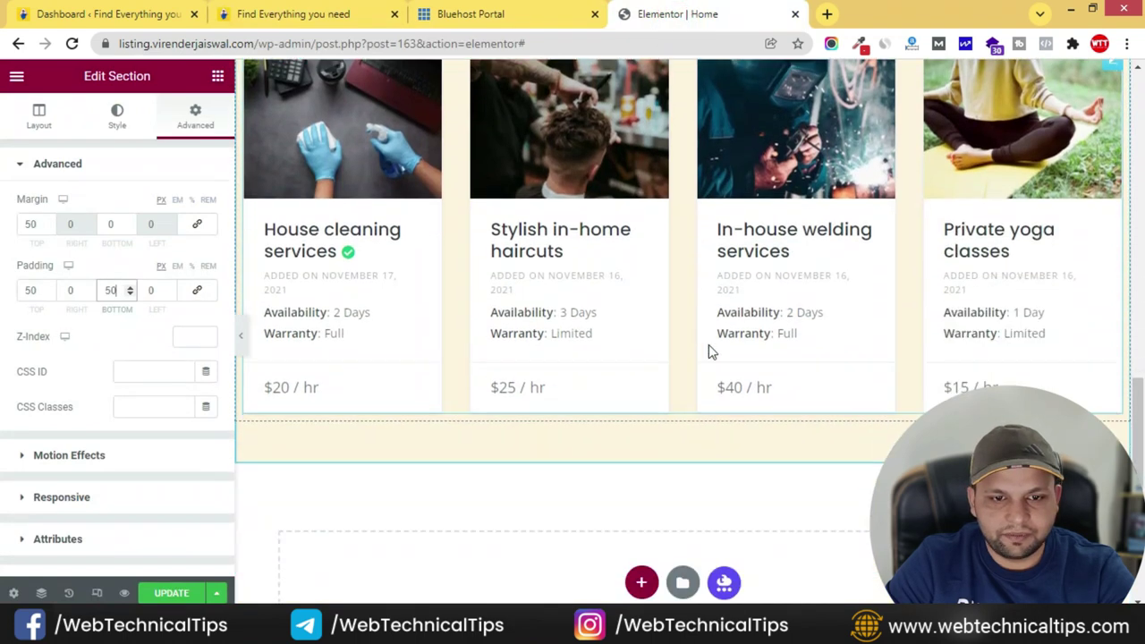
# - Add a centre-aligned Button widget below the service cards, checking the live site's button
pyautogui.click(219, 76)
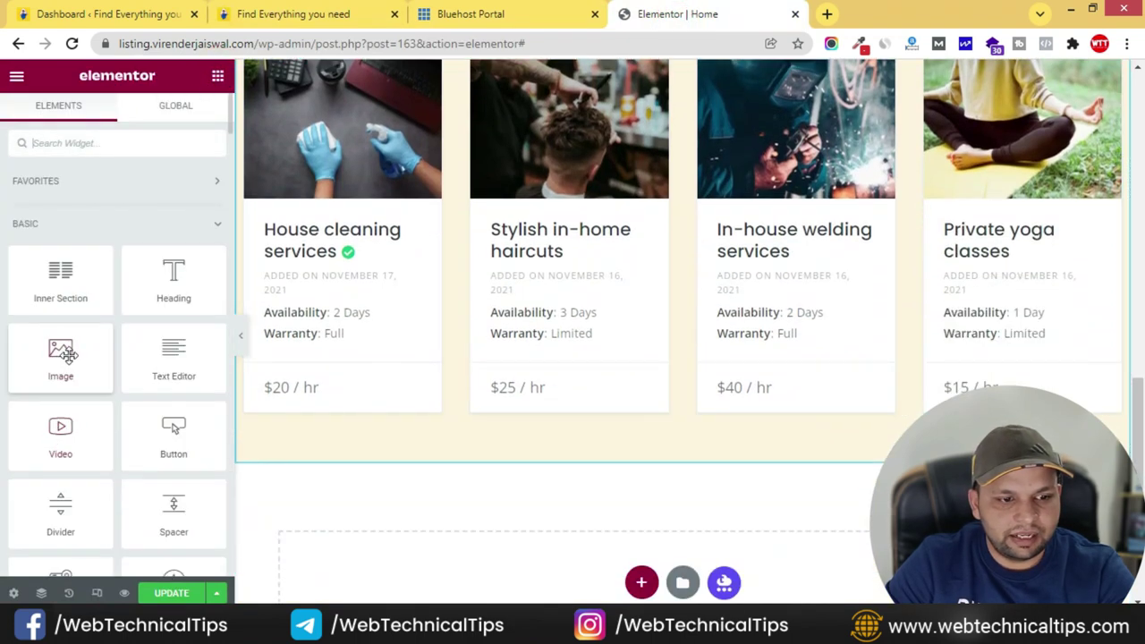
pyautogui.moveTo(176, 430); pyautogui.dragTo(689, 413)
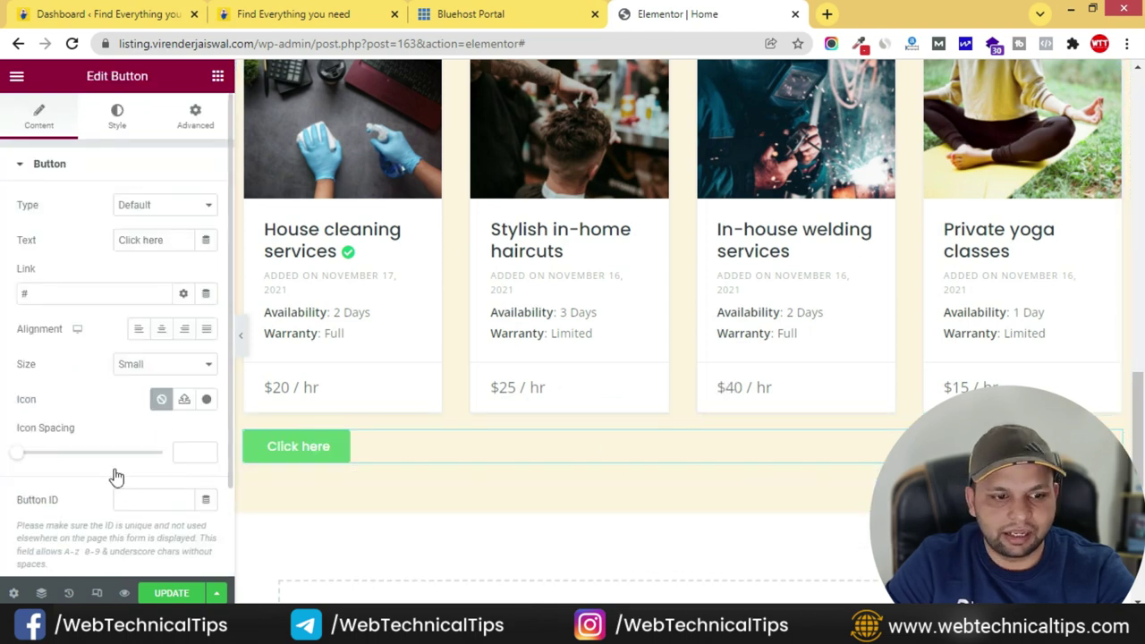
pyautogui.click(161, 329)
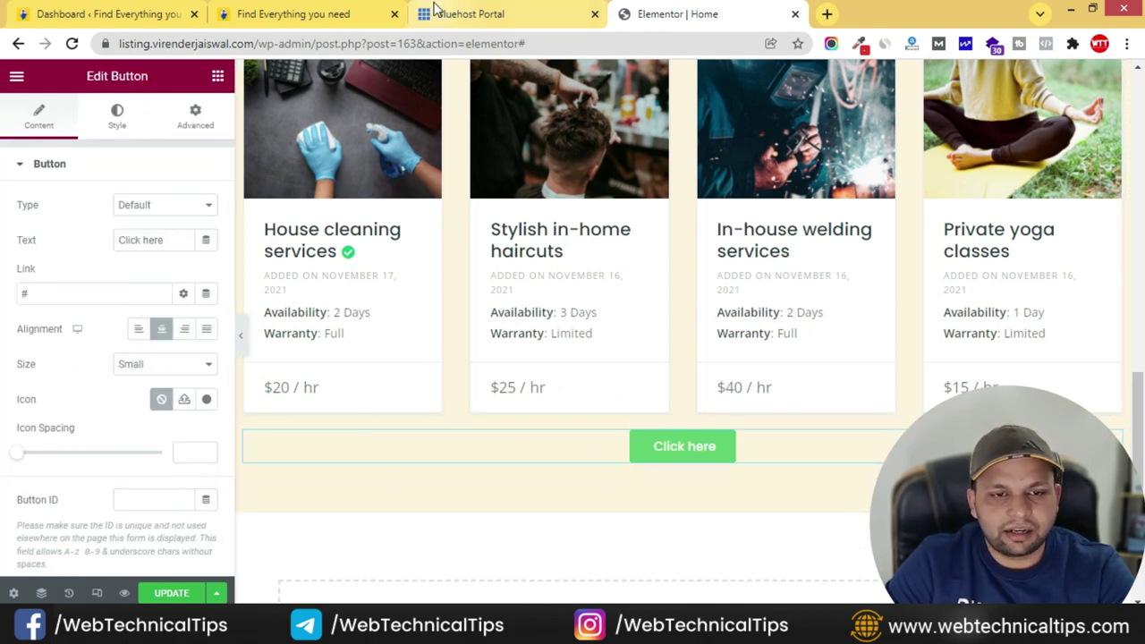
pyautogui.click(295, 13)
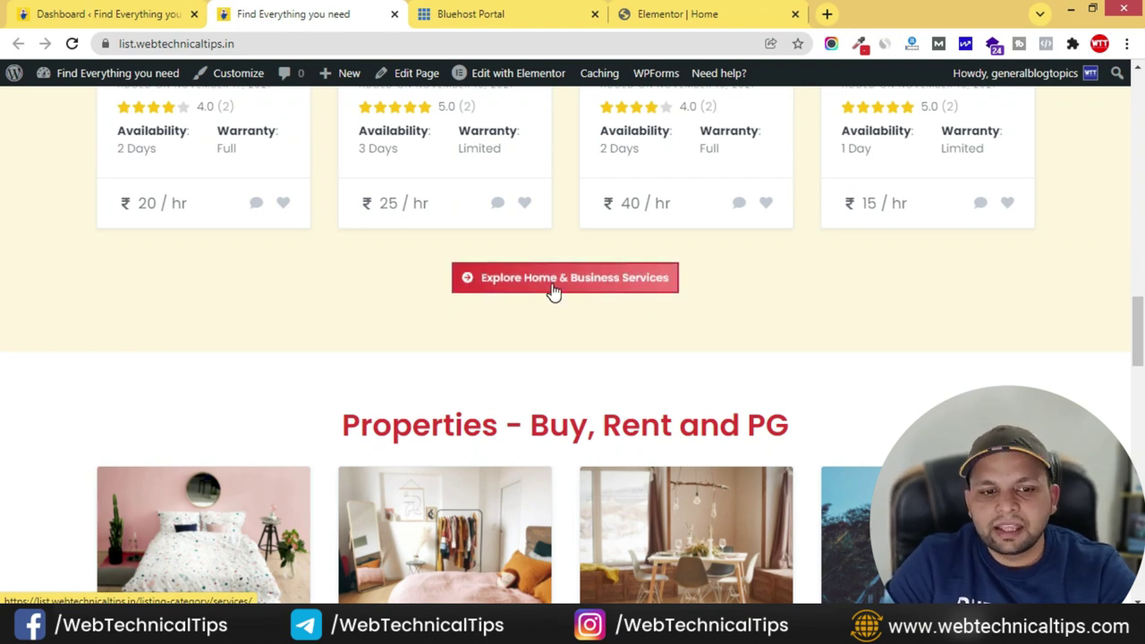
pyautogui.click(728, 12)
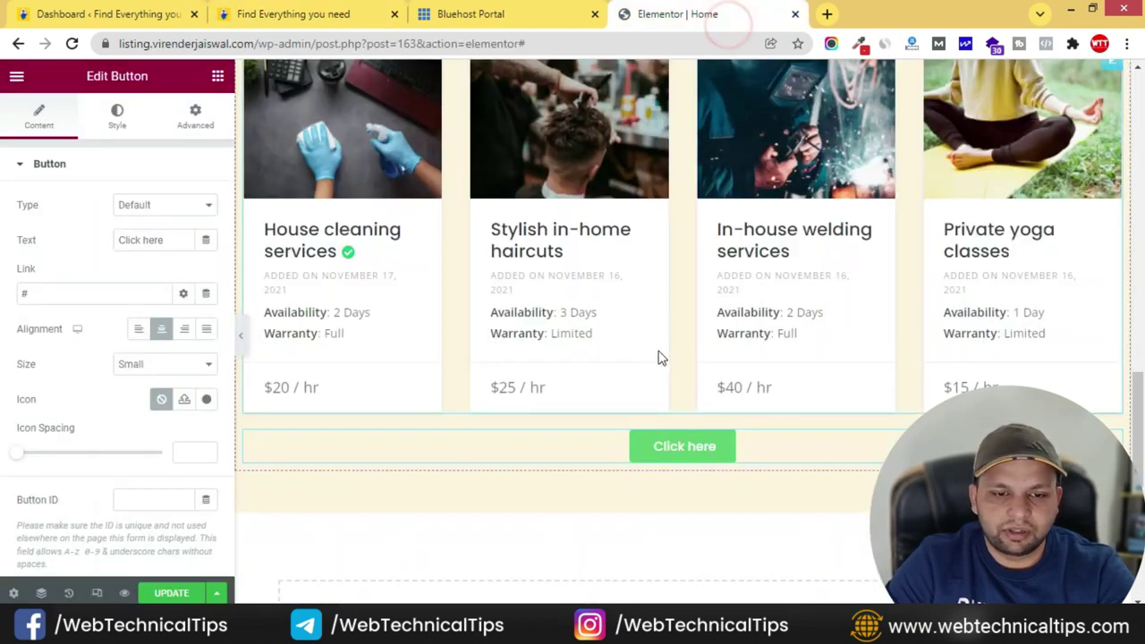
pyautogui.scroll(3, 658, 317)
# - Change the new button's label to 'Explore Home & Business Services'
pyautogui.click(586, 278)
pyautogui.tripleClick(147, 216)
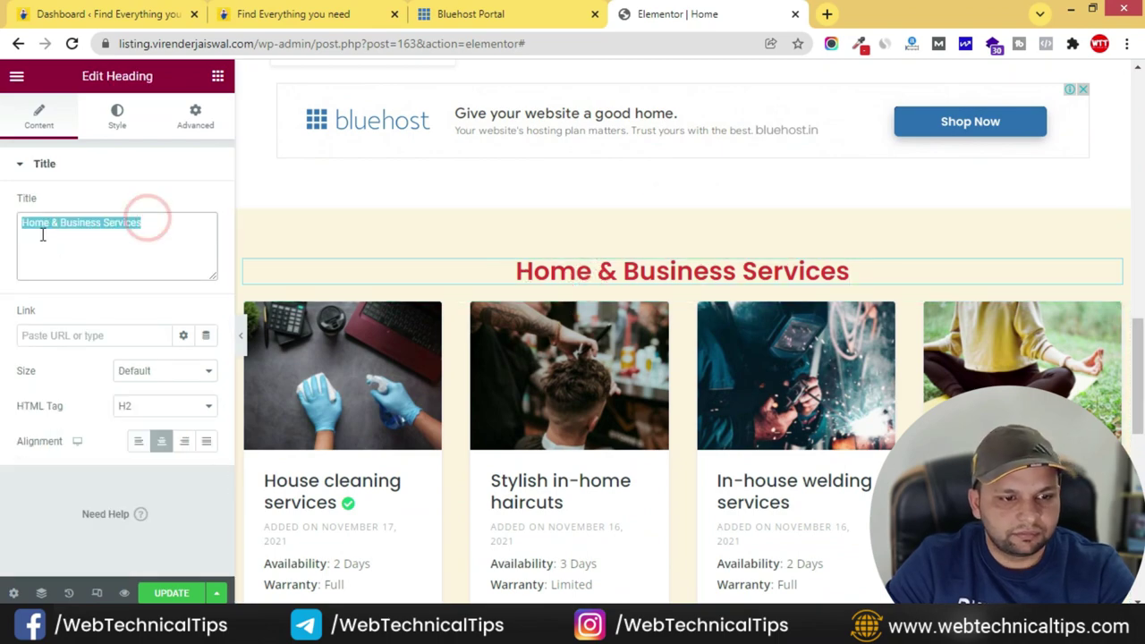
pyautogui.scroll(-4, 724, 399)
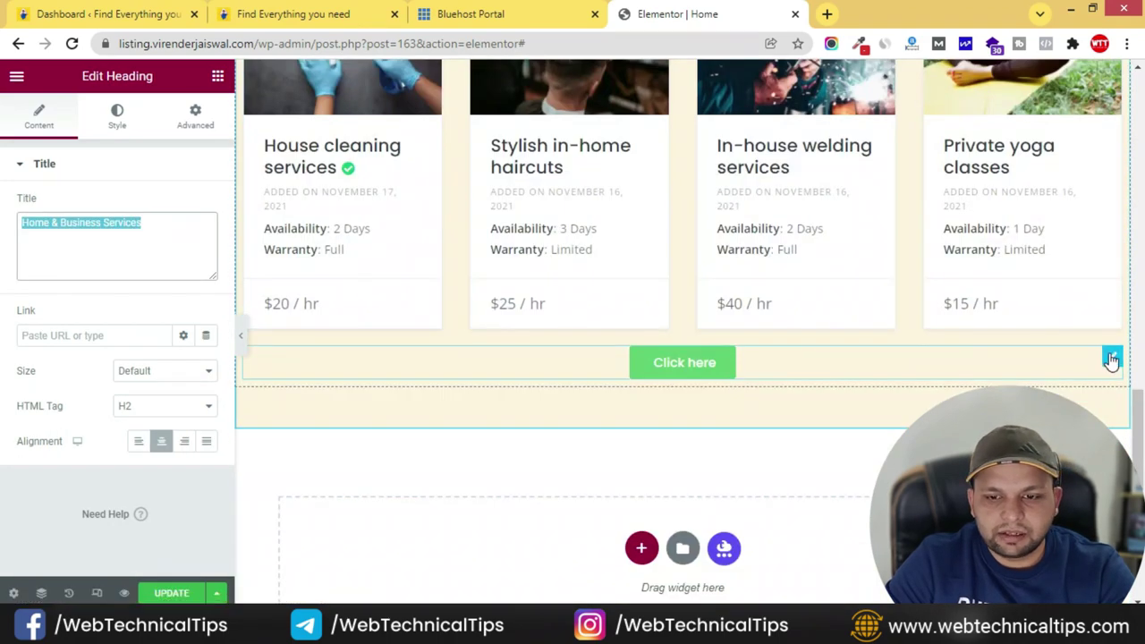
pyautogui.click(1110, 354)
pyautogui.moveTo(157, 243); pyautogui.dragTo(171, 239)
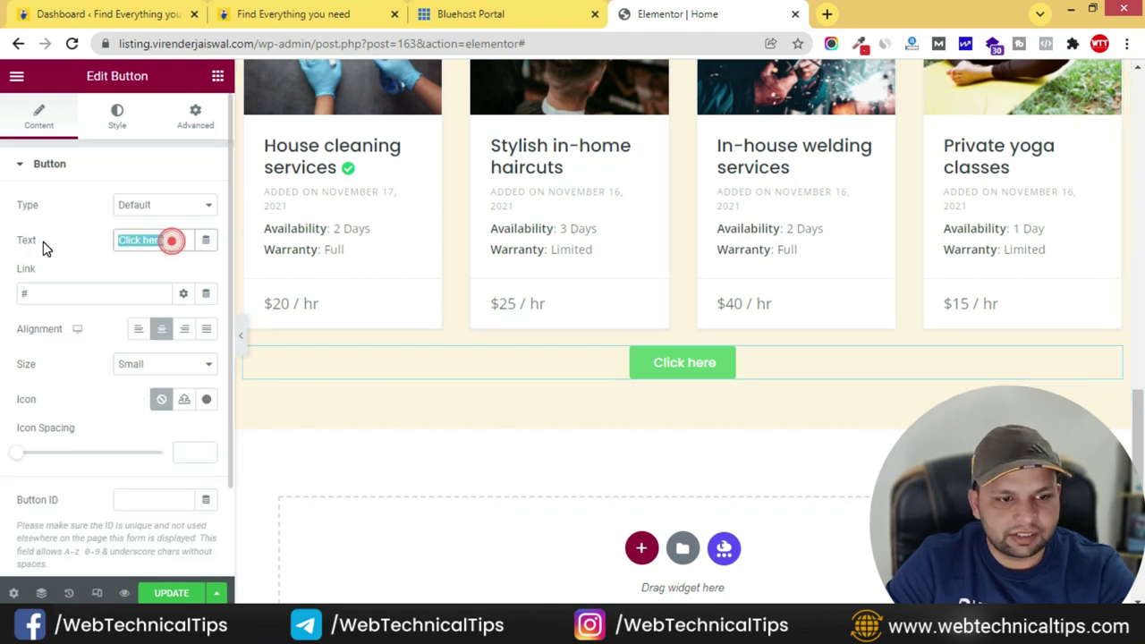
pyautogui.write('Expl')
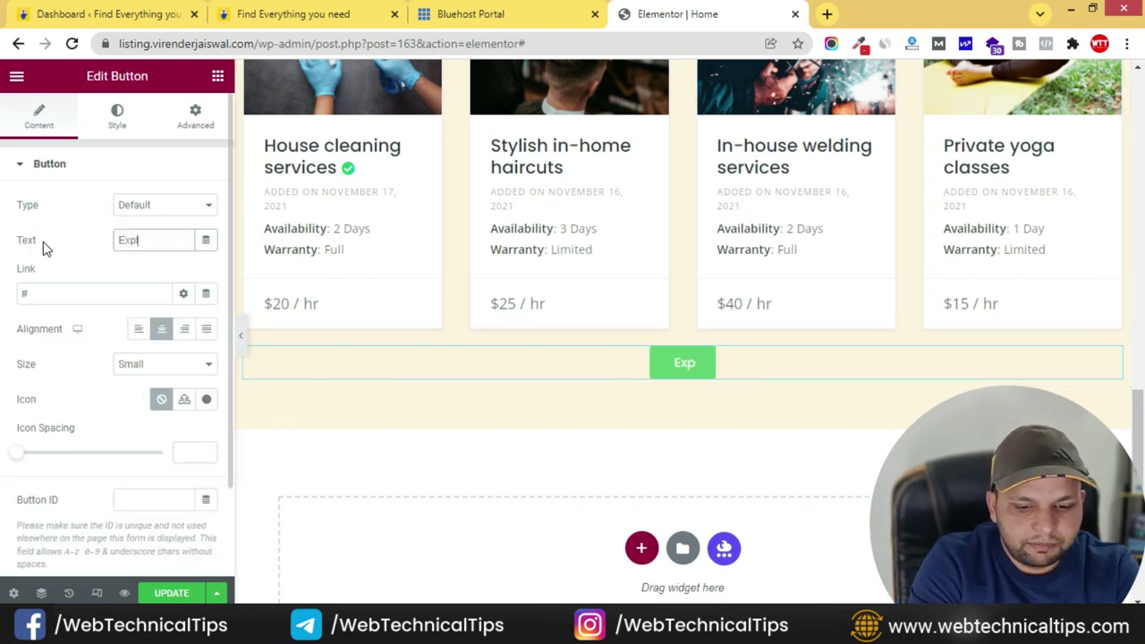
pyautogui.write('ore Home & Business Services')
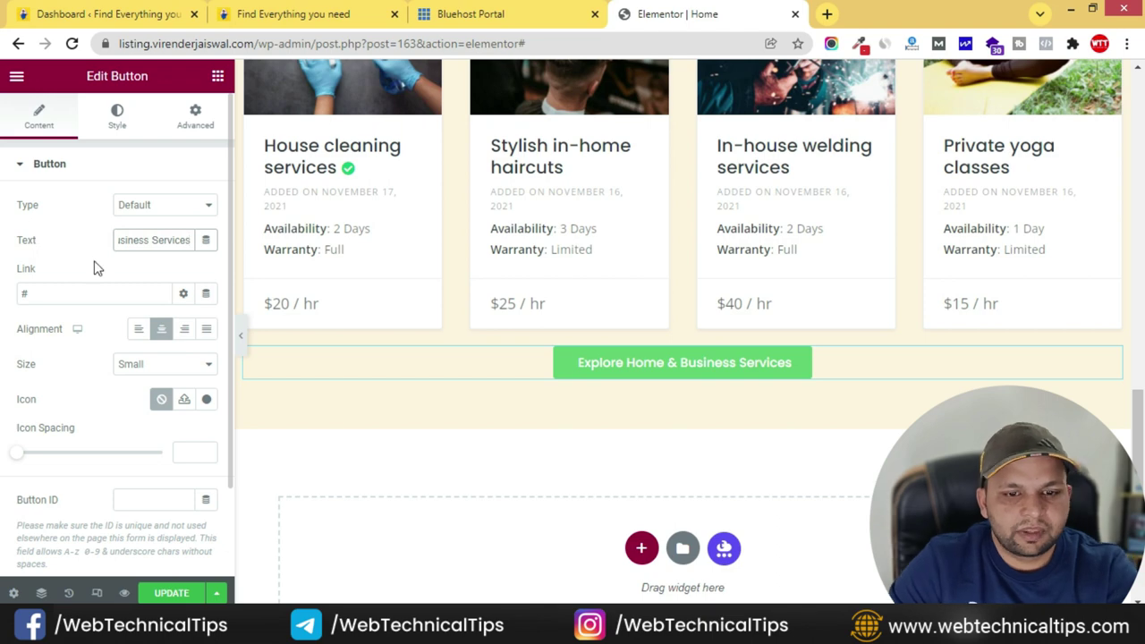
pyautogui.click(207, 402)
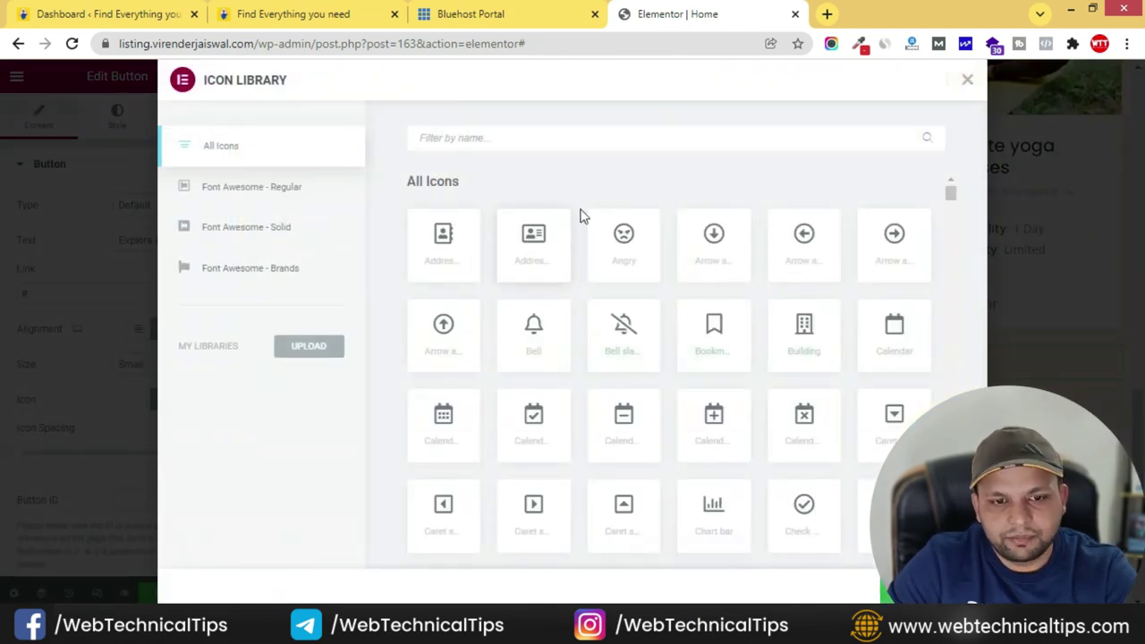
# - Browse the Icon Library, trying a thumbs-up icon and checking the live button's icon
pyautogui.scroll(-2, 810, 490)
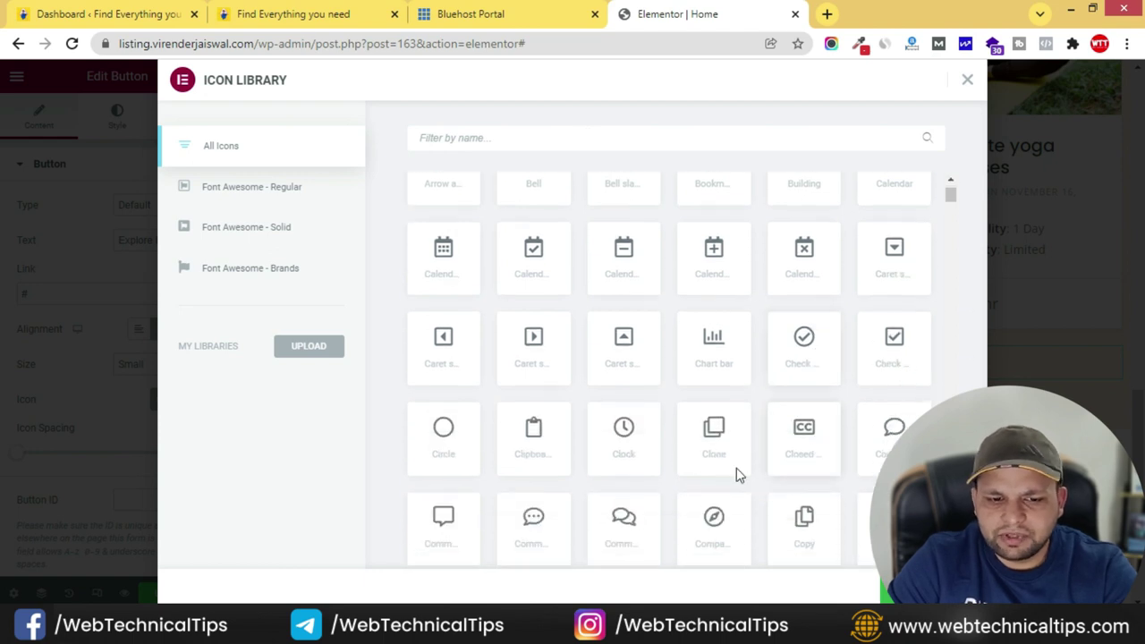
pyautogui.scroll(-4, 695, 435)
pyautogui.scroll(-10, 694, 435)
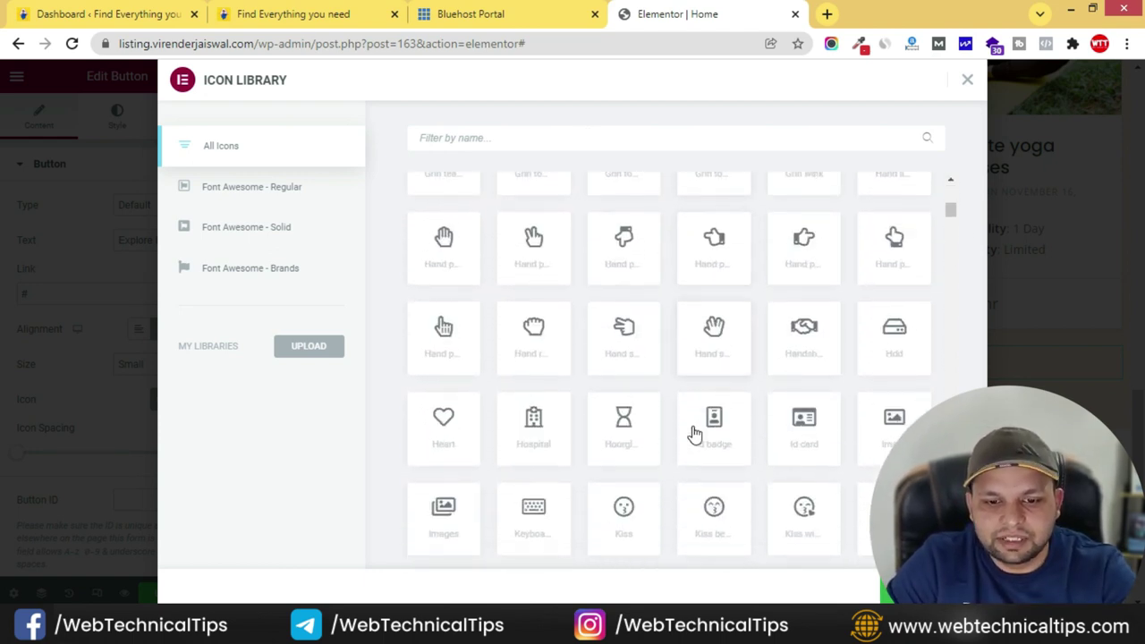
pyautogui.click(816, 238)
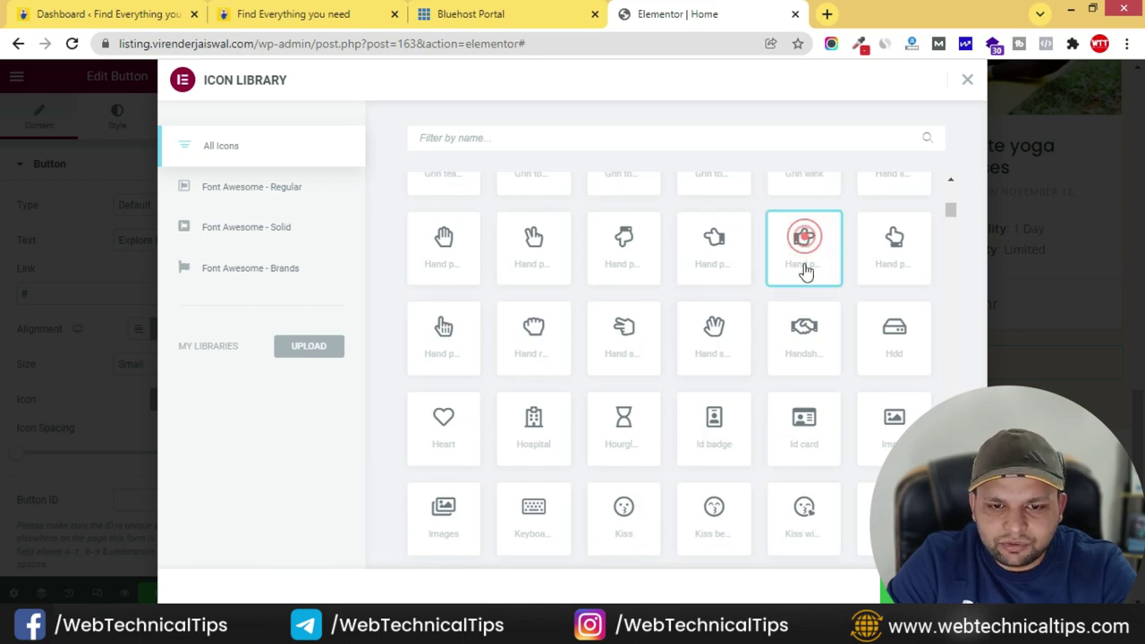
pyautogui.scroll(-5, 750, 405)
pyautogui.scroll(-3, 749, 406)
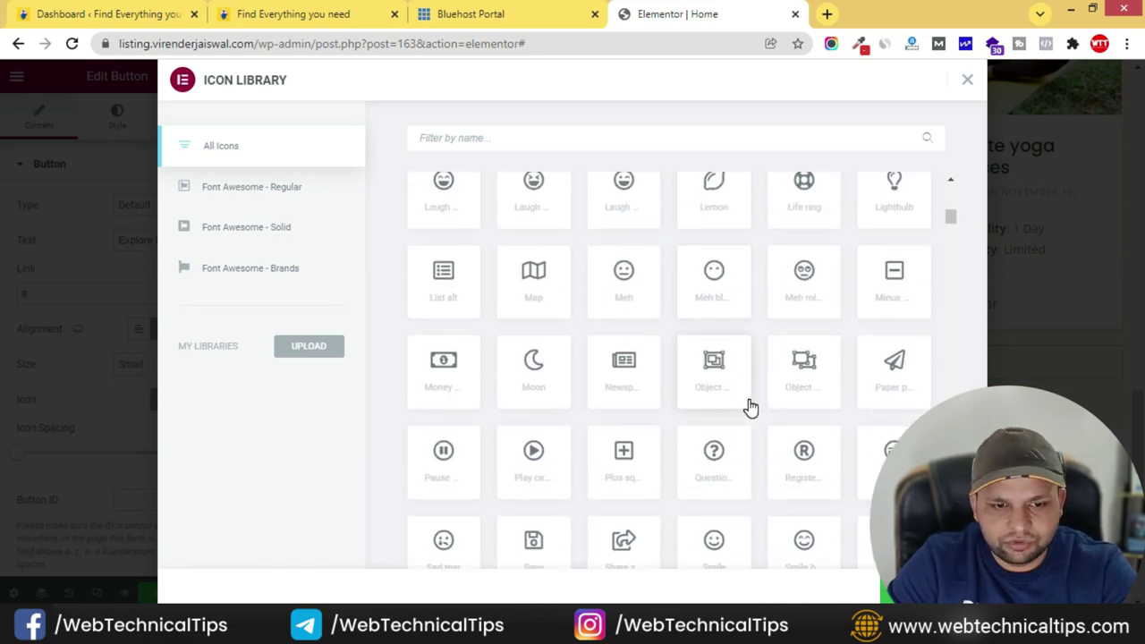
pyautogui.click(255, 19)
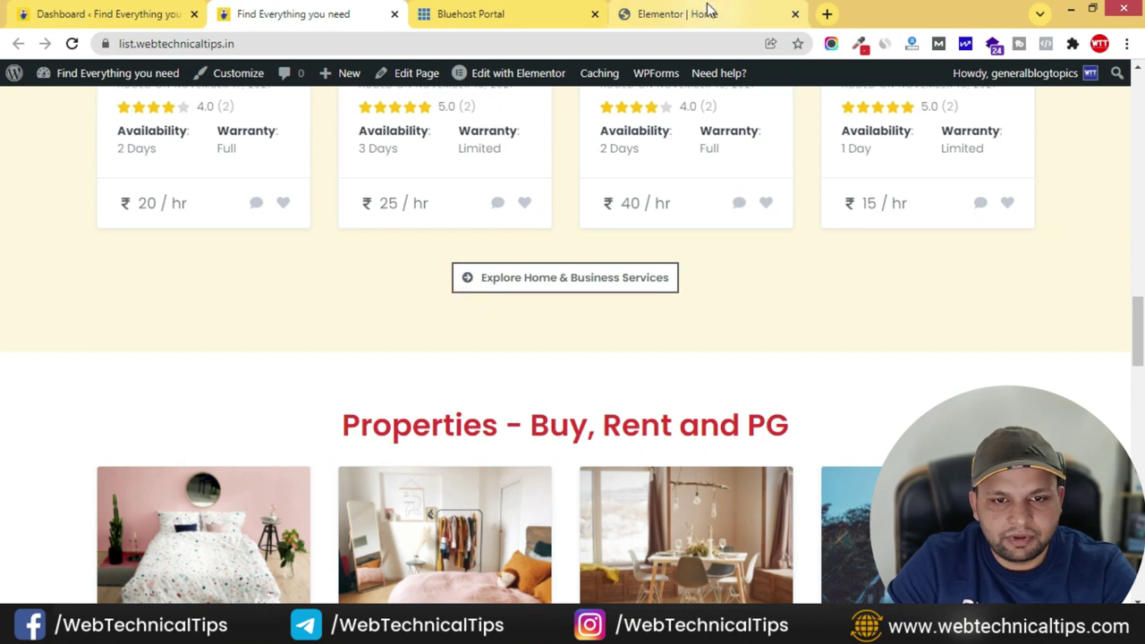
pyautogui.click(707, 14)
# - Insert the arrow-circle-right icon before the button's label
pyautogui.scroll(-6, 783, 407)
pyautogui.scroll(-3, 783, 410)
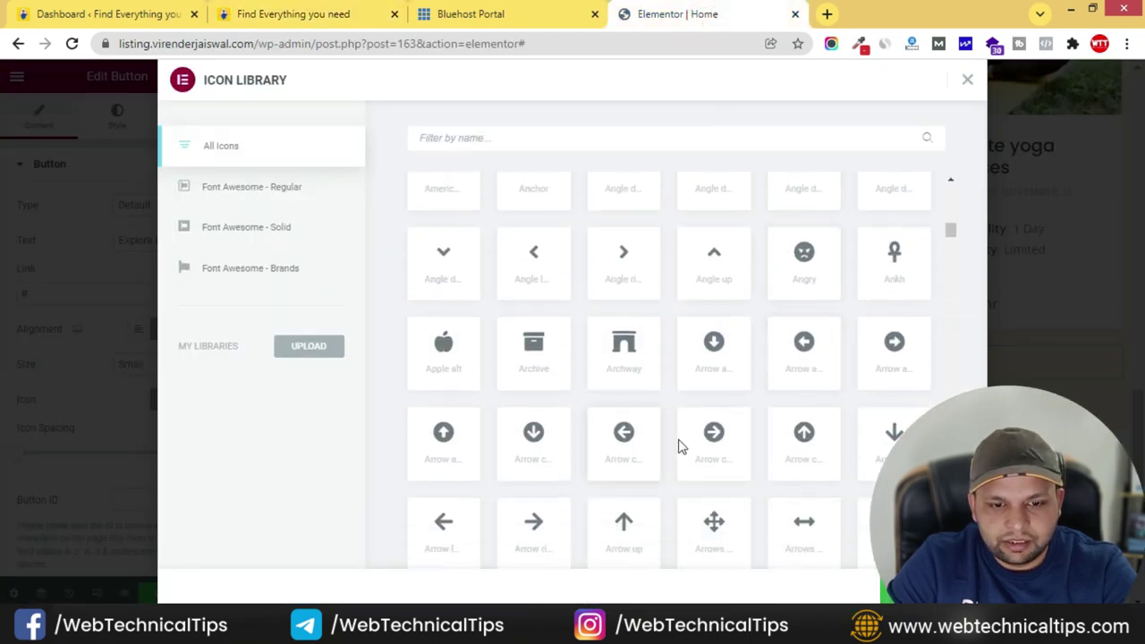
pyautogui.click(940, 586)
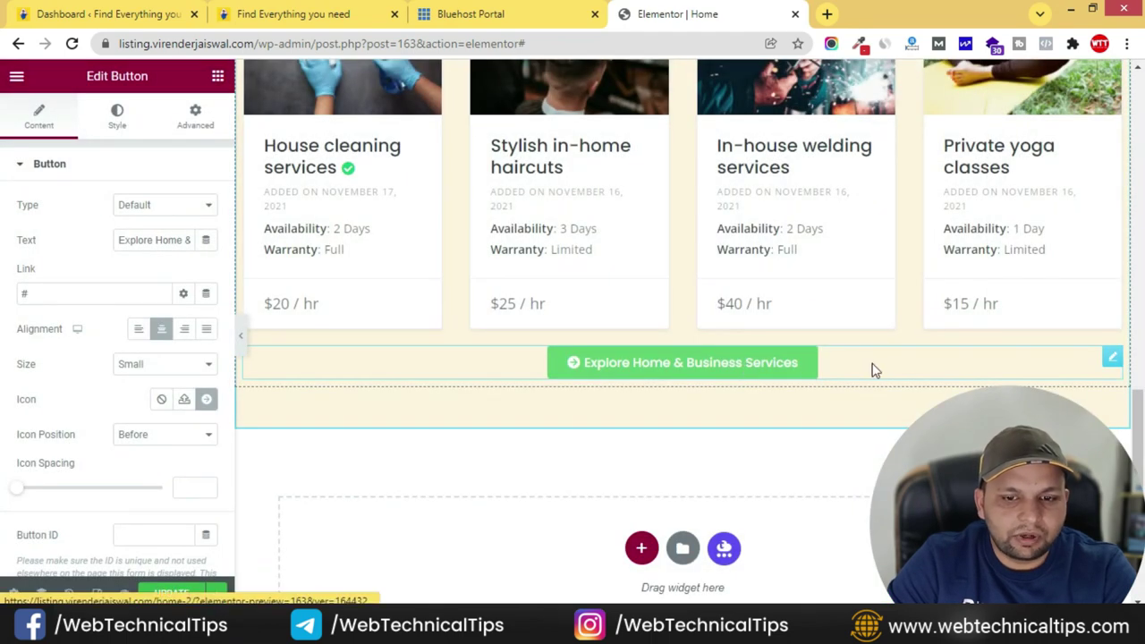
pyautogui.scroll(-3, 49, 412)
pyautogui.scroll(3, 53, 358)
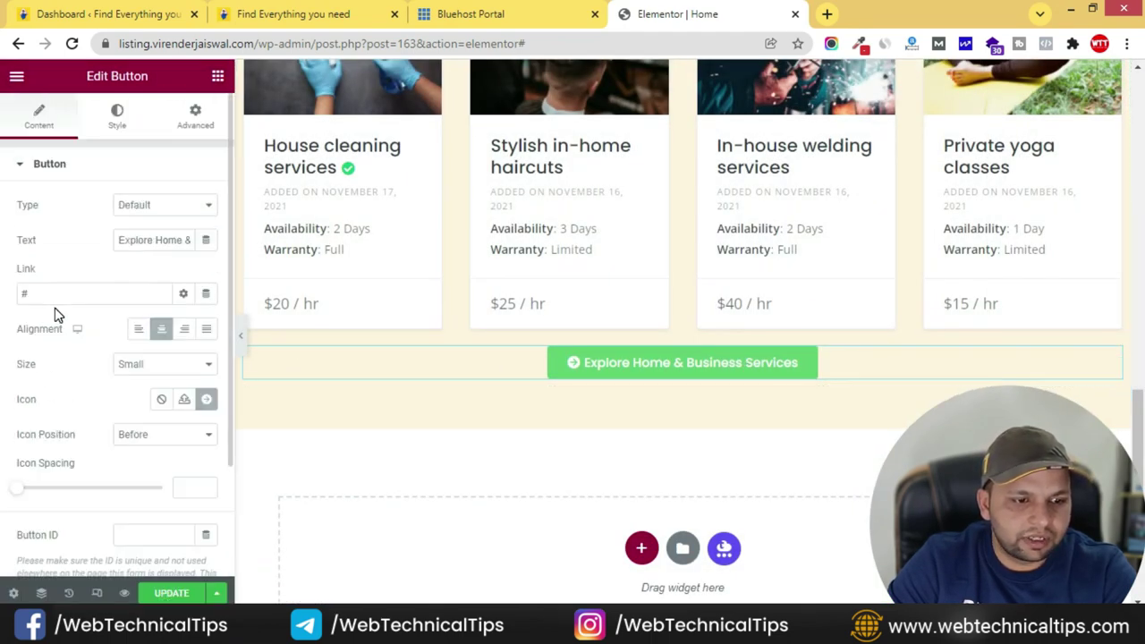
# - In the button's Style settings, make its background white, referencing the live site
pyautogui.click(115, 119)
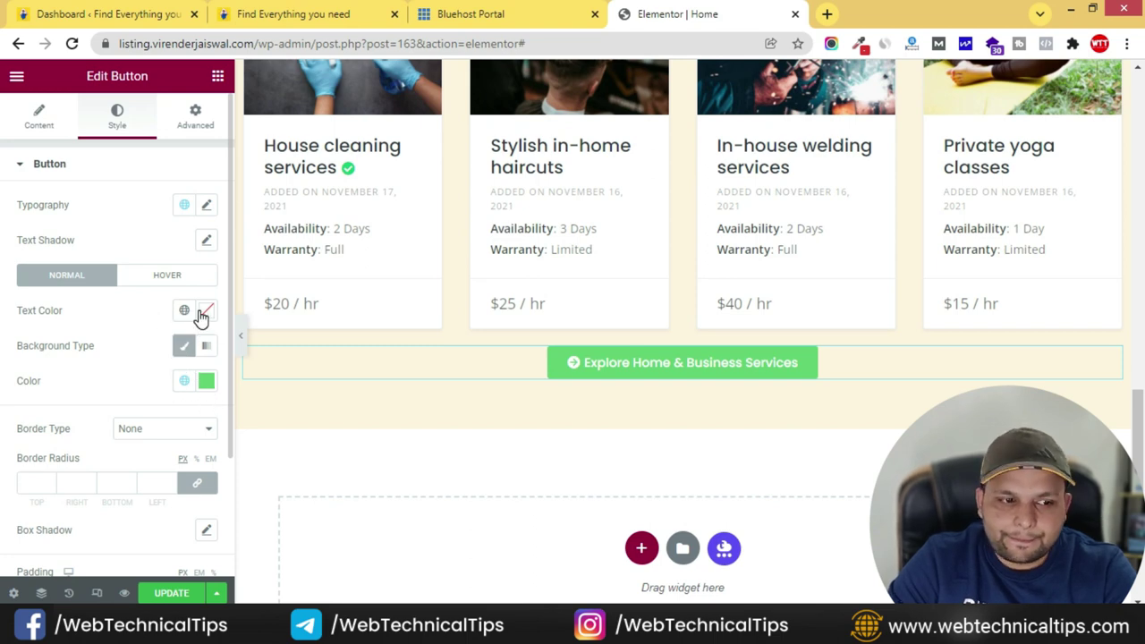
pyautogui.click(268, 11)
pyautogui.click(716, 10)
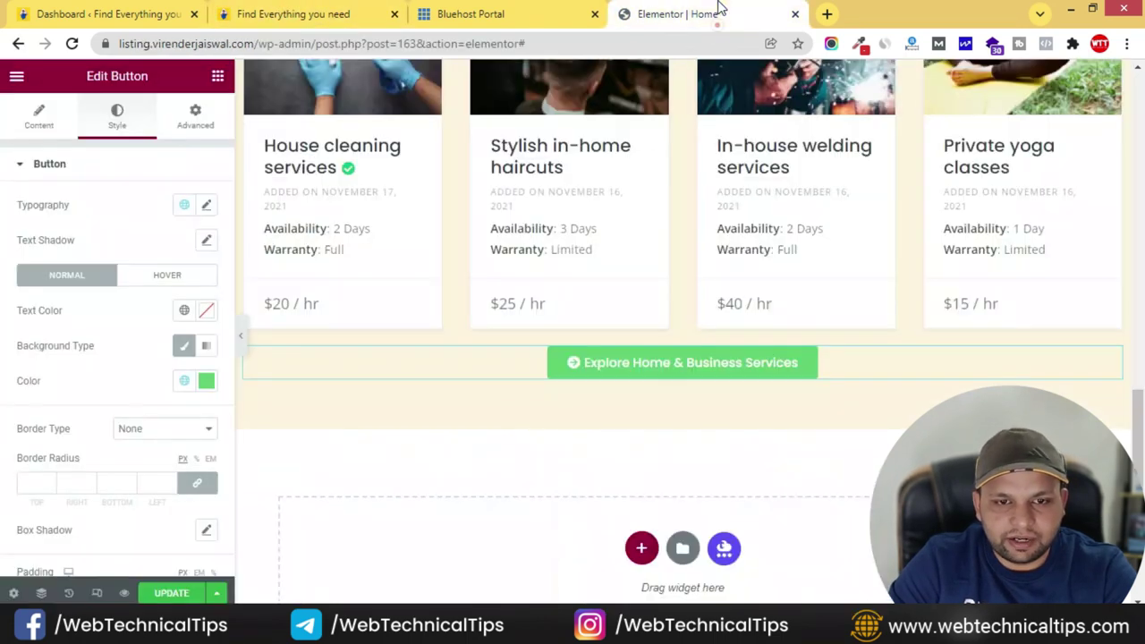
pyautogui.click(206, 385)
pyautogui.click(122, 146)
pyautogui.click(61, 393)
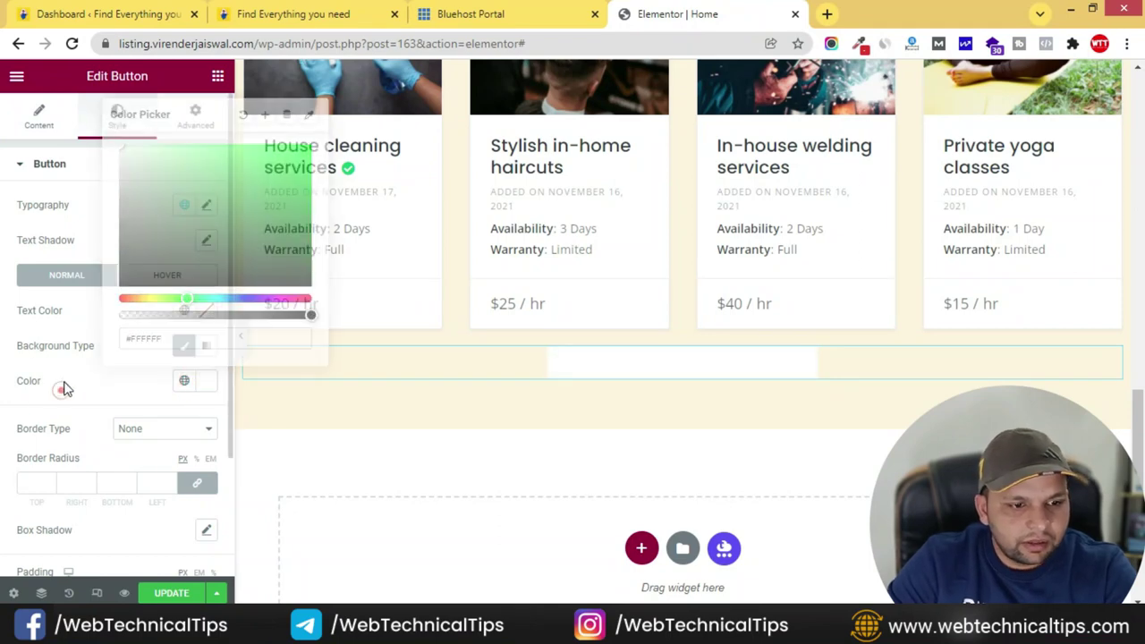
# - Set the button text colour to black and give it a solid border
pyautogui.click(206, 310)
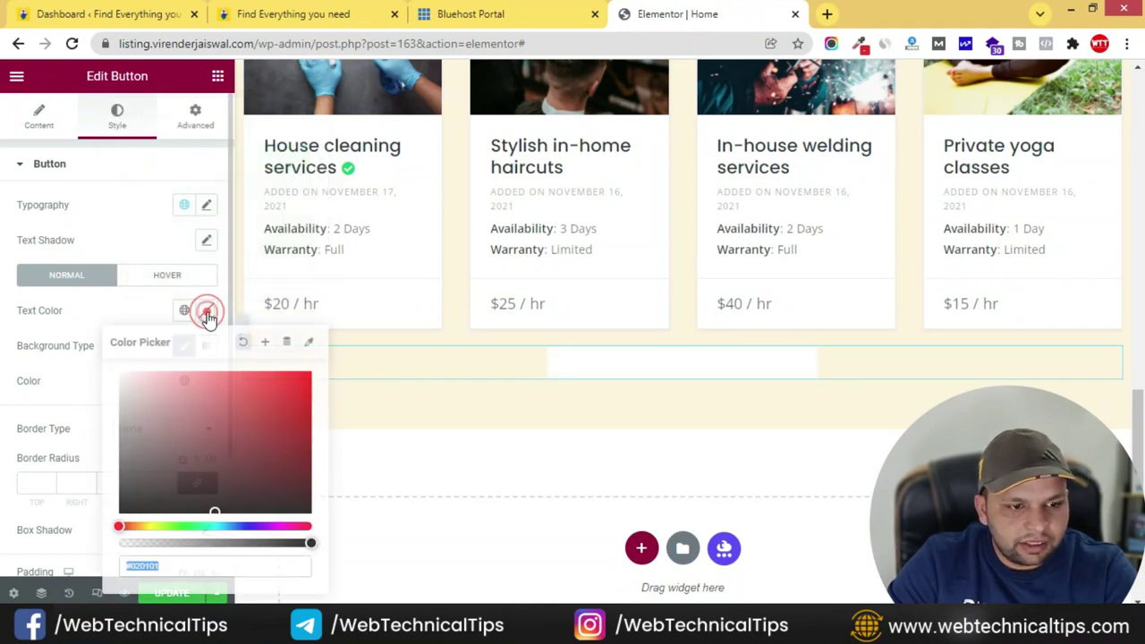
pyautogui.click(156, 474)
pyautogui.click(86, 380)
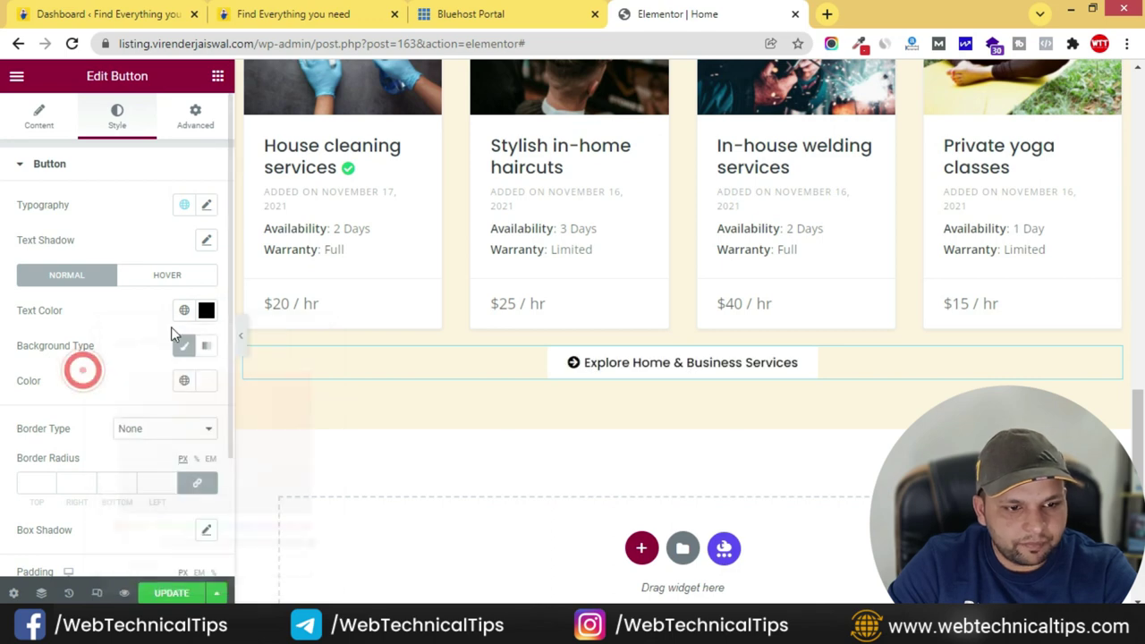
pyautogui.click(168, 428)
pyautogui.click(148, 453)
pyautogui.scroll(-2, 146, 456)
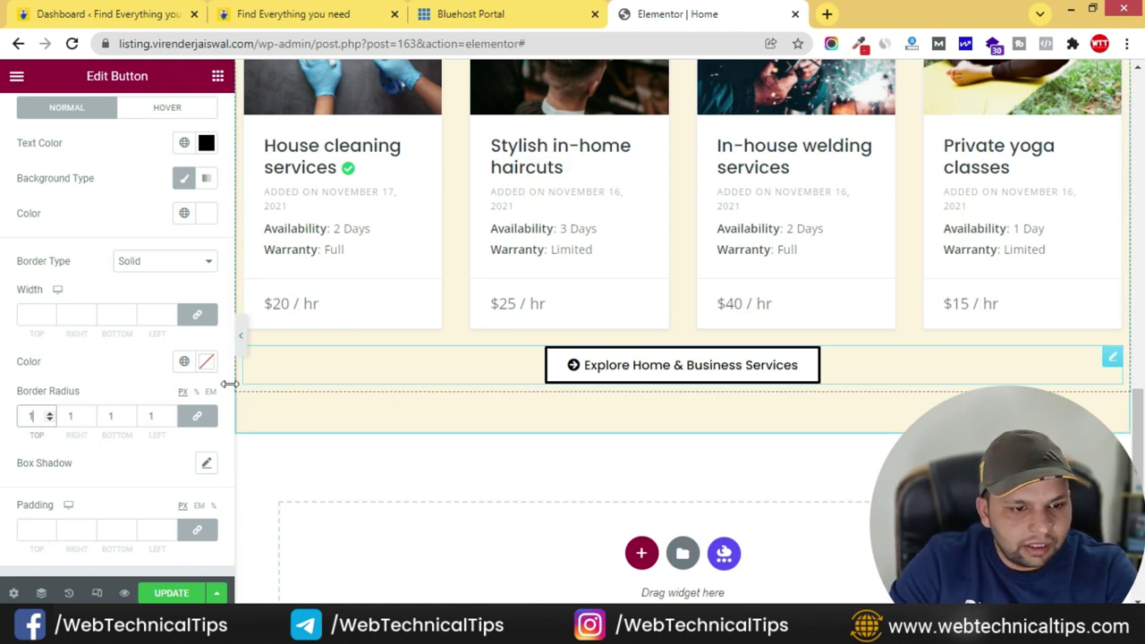
# - Set the button's border colour to dark grey #3D3D3D
pyautogui.click(206, 361)
pyautogui.click(135, 248)
pyautogui.click(120, 236)
pyautogui.click(119, 176)
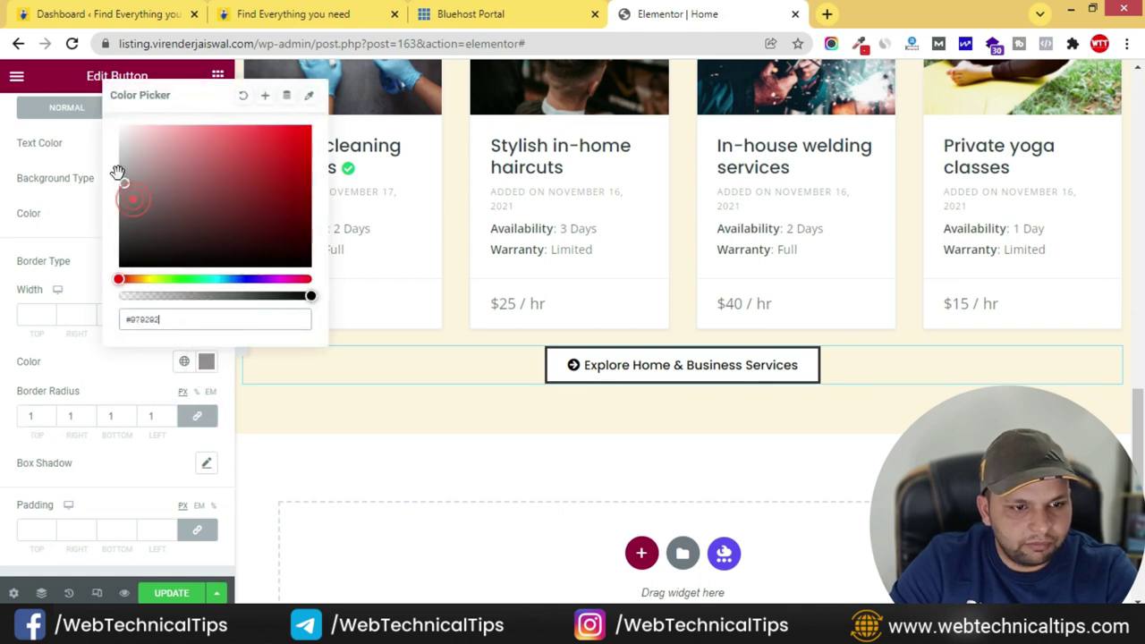
pyautogui.click(118, 233)
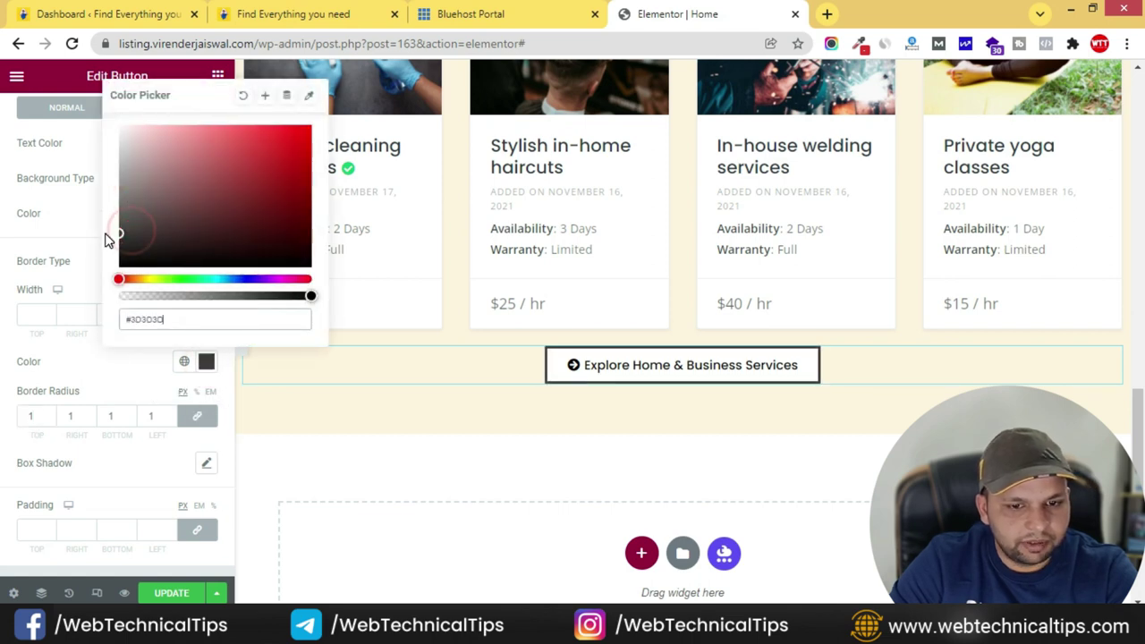
pyautogui.click(80, 367)
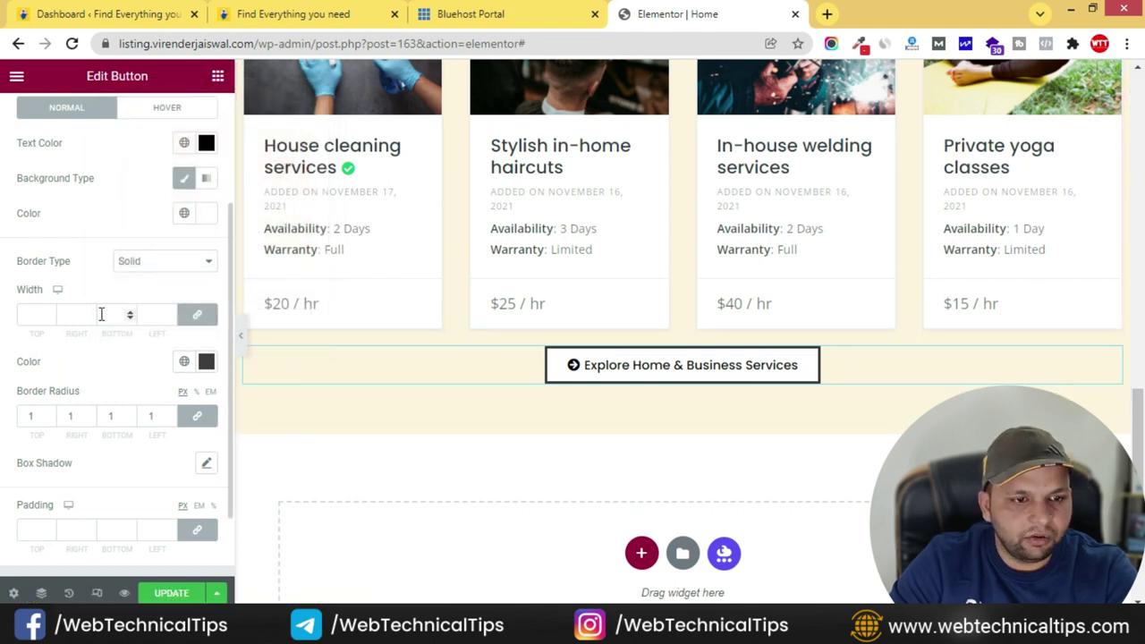
pyautogui.scroll(1, 102, 314)
pyautogui.click(144, 192)
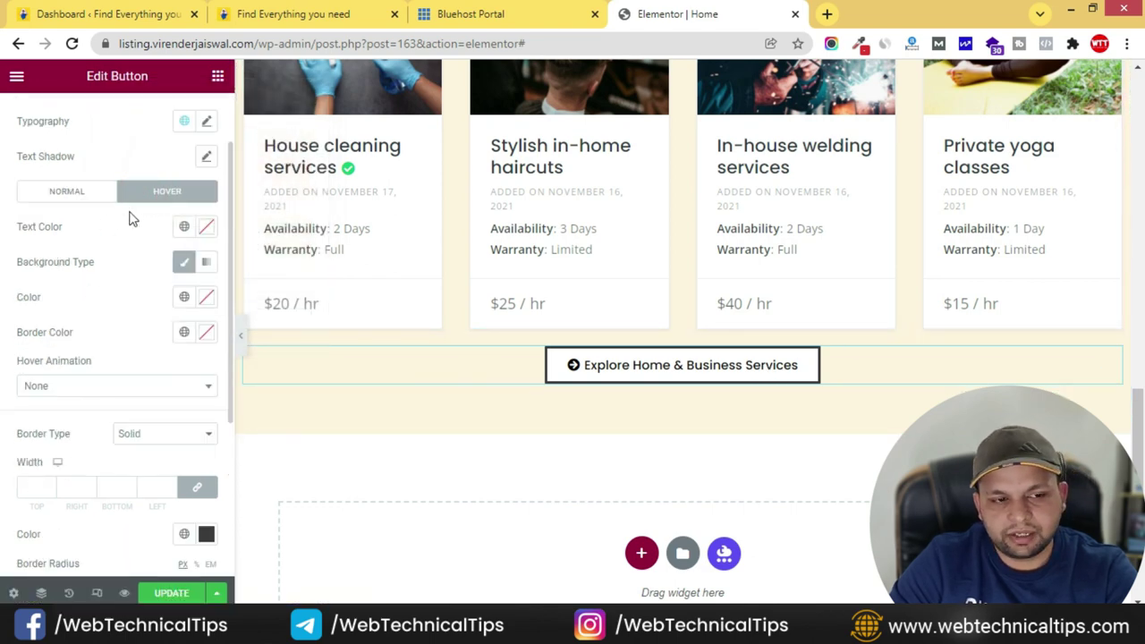
# - Set the hover text colour to the Primary global red
pyautogui.click(206, 231)
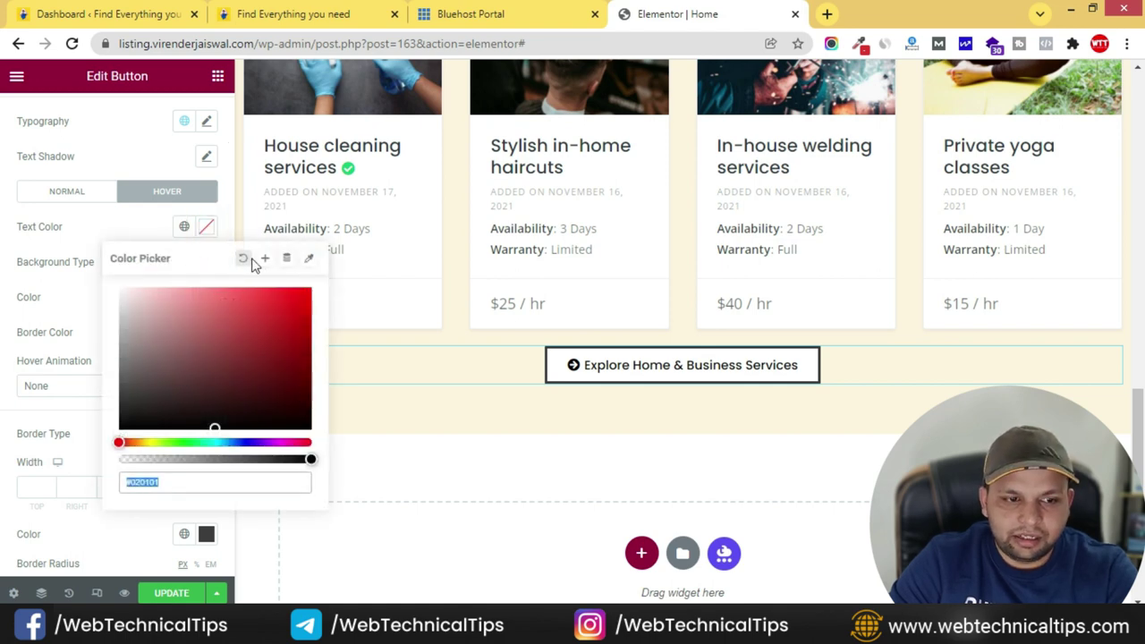
pyautogui.click(185, 227)
pyautogui.click(184, 227)
pyautogui.click(184, 226)
pyautogui.click(51, 304)
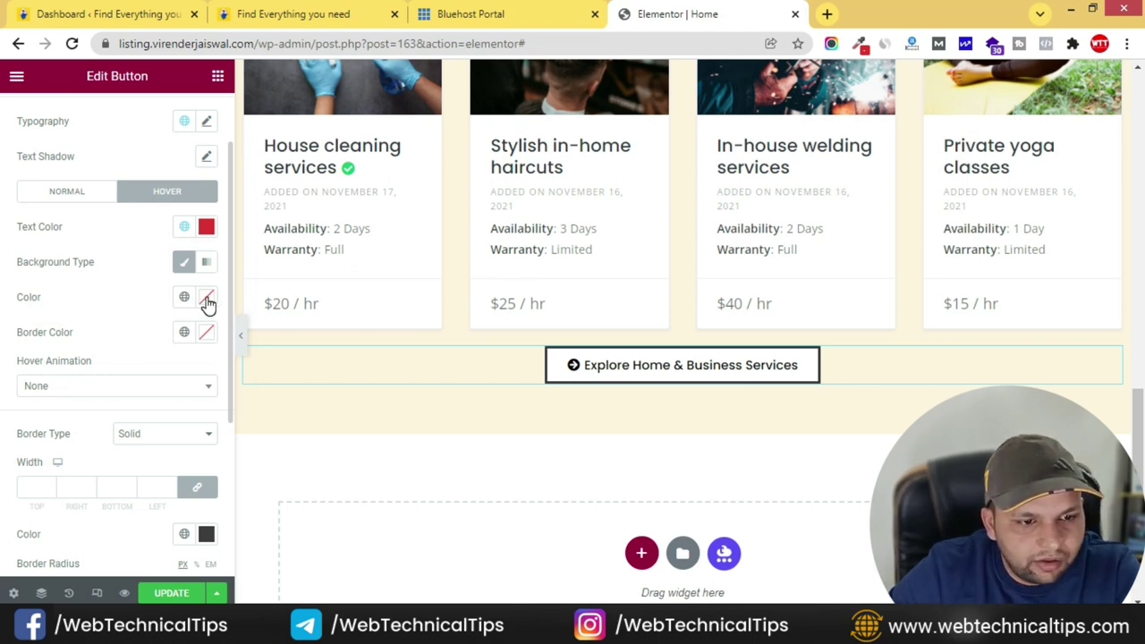
# - Set the hover background and border colours to the Primary global red
pyautogui.click(207, 300)
pyautogui.click(179, 295)
pyautogui.click(180, 296)
pyautogui.click(74, 381)
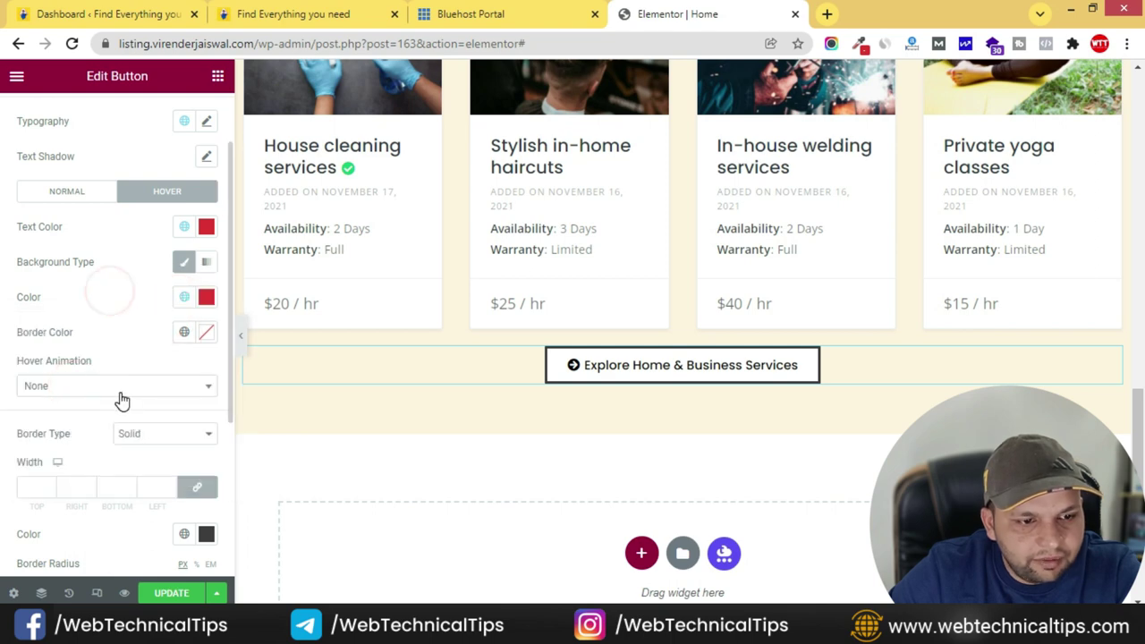
pyautogui.scroll(-1, 121, 398)
pyautogui.click(185, 457)
pyautogui.click(90, 320)
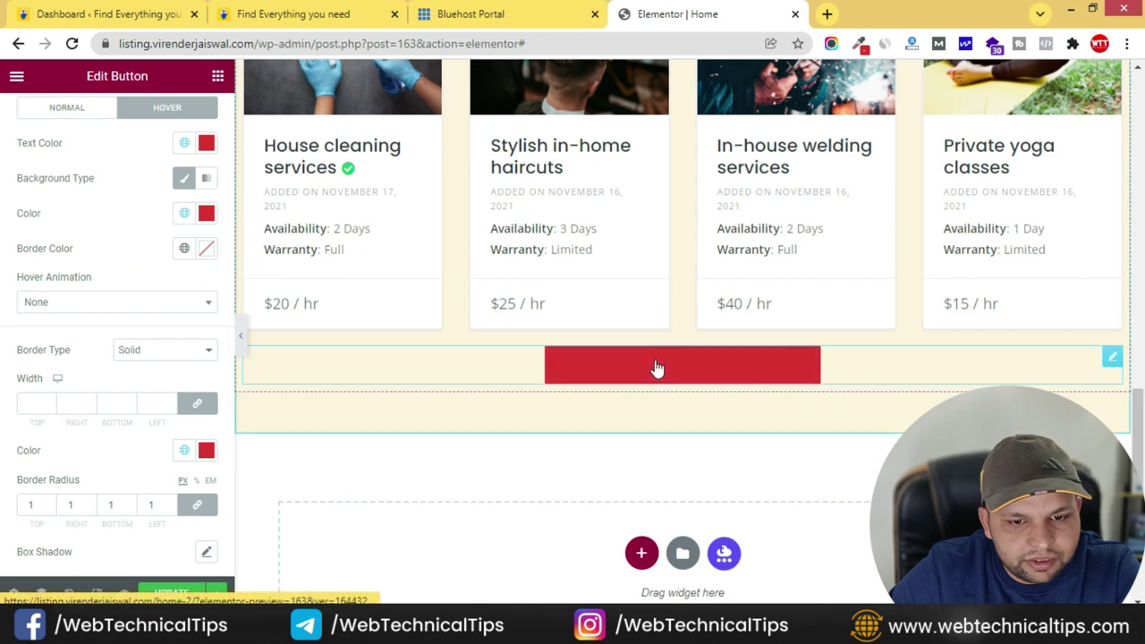
pyautogui.scroll(-1, 128, 507)
pyautogui.scroll(3, 205, 307)
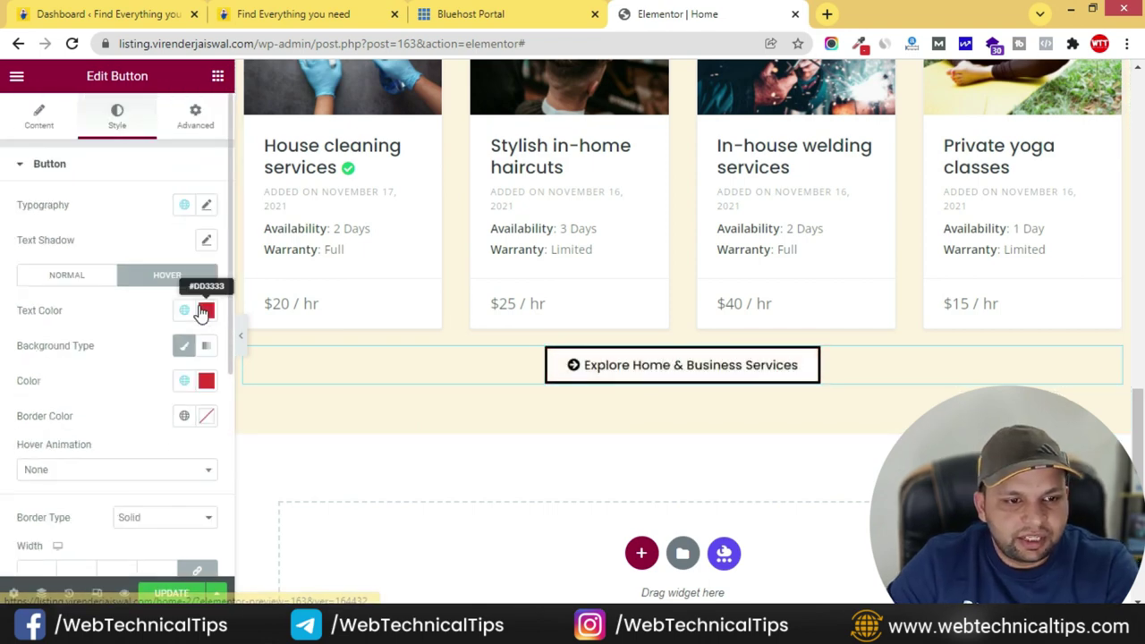
# - Change the hover text colour to white
pyautogui.click(206, 310)
pyautogui.click(122, 374)
pyautogui.click(107, 308)
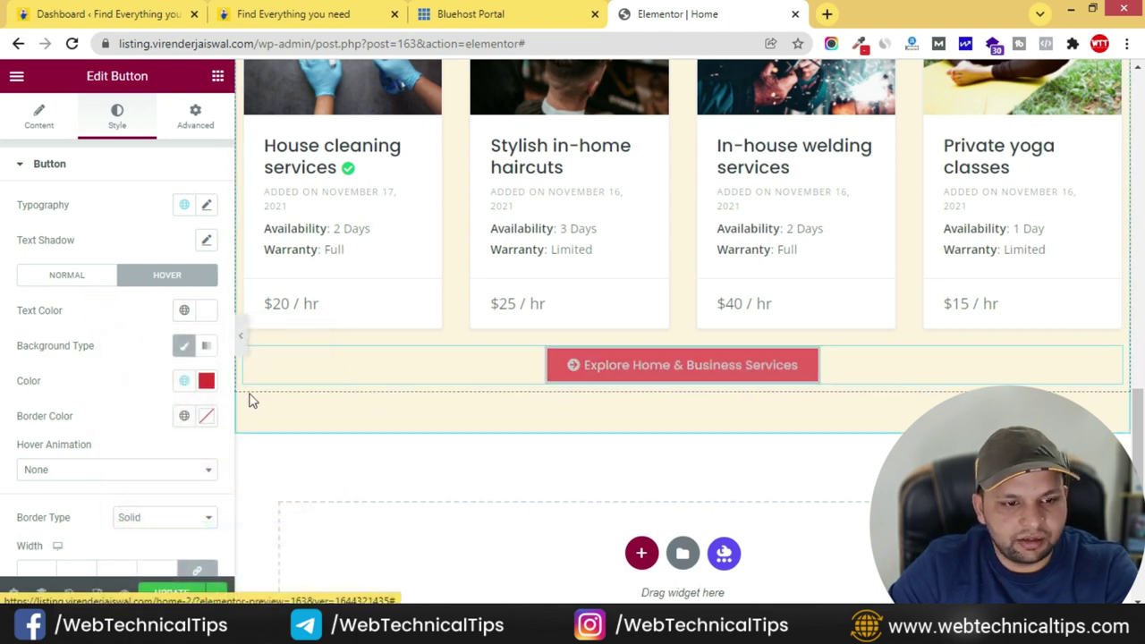
pyautogui.scroll(-2, 161, 458)
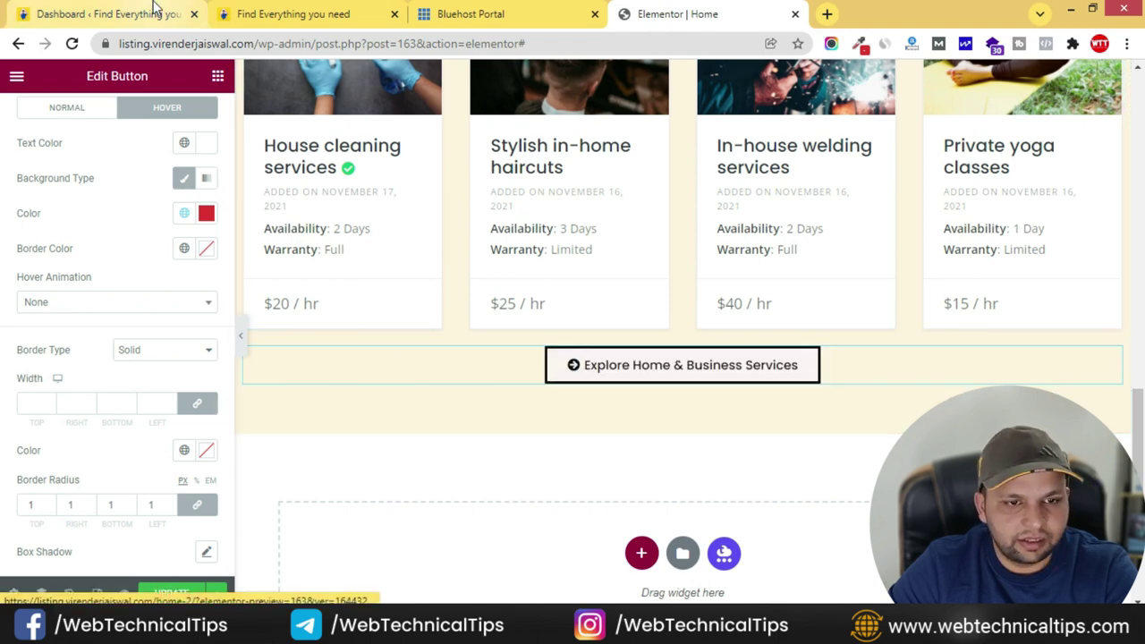
# - After checking the live site, set the hover border to the Primary red
pyautogui.click(321, 18)
pyautogui.hotkey('ctrl', '4')
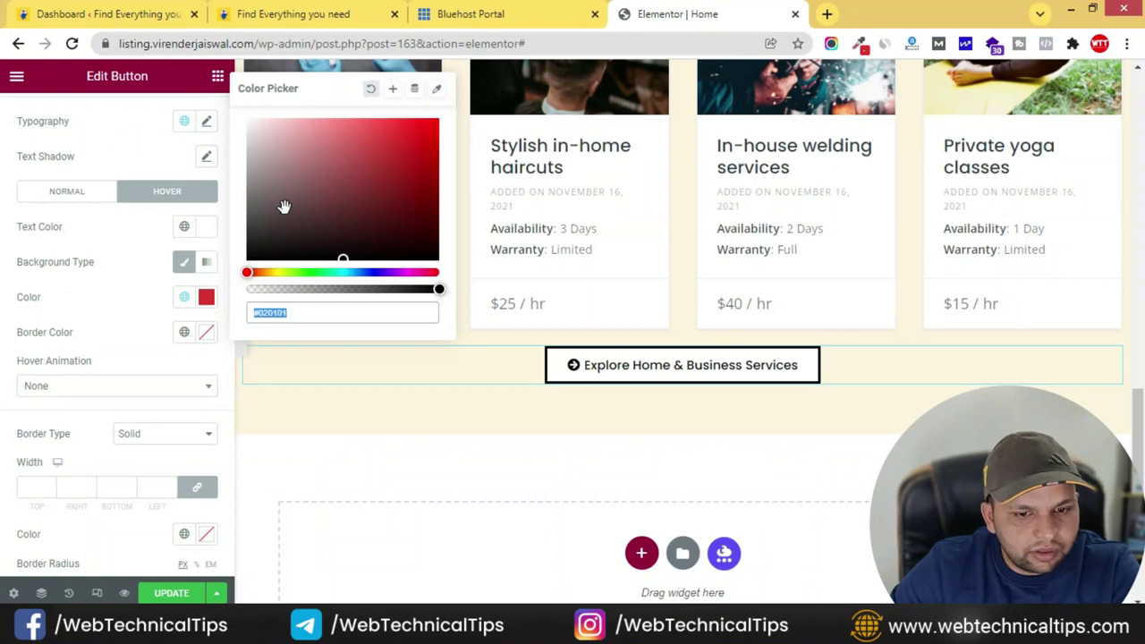
pyautogui.click(132, 319)
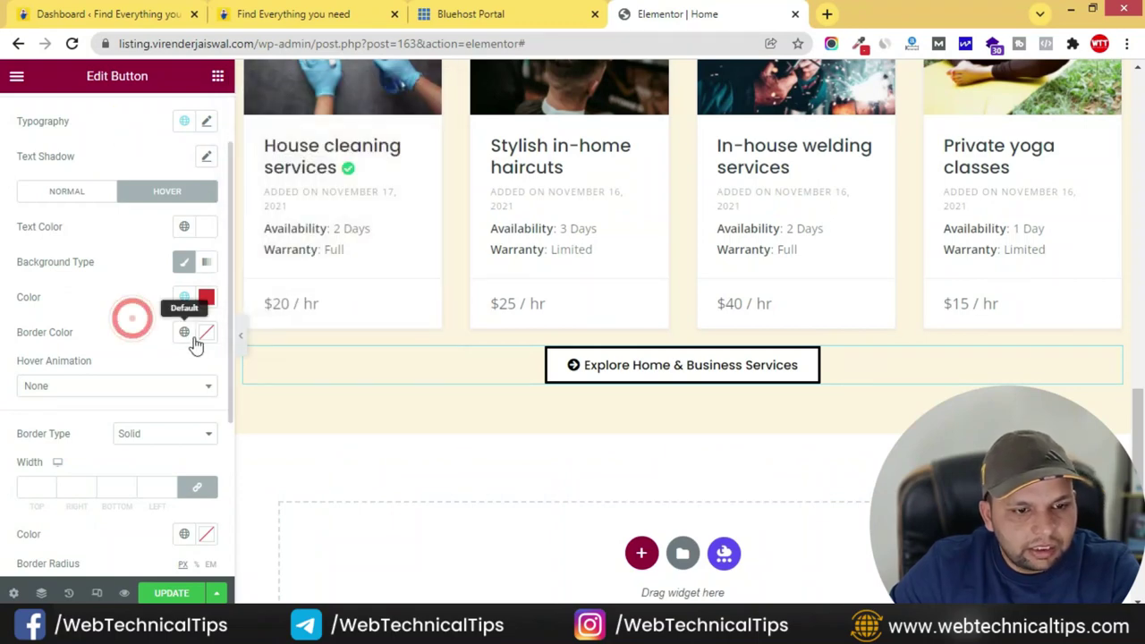
pyautogui.click(185, 334)
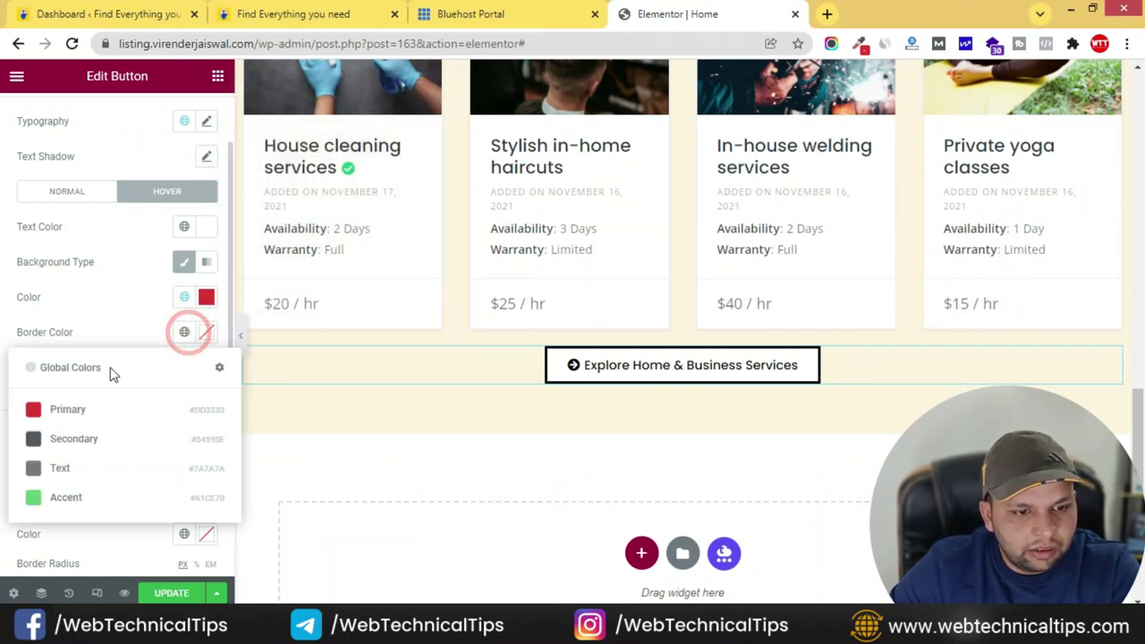
pyautogui.click(74, 409)
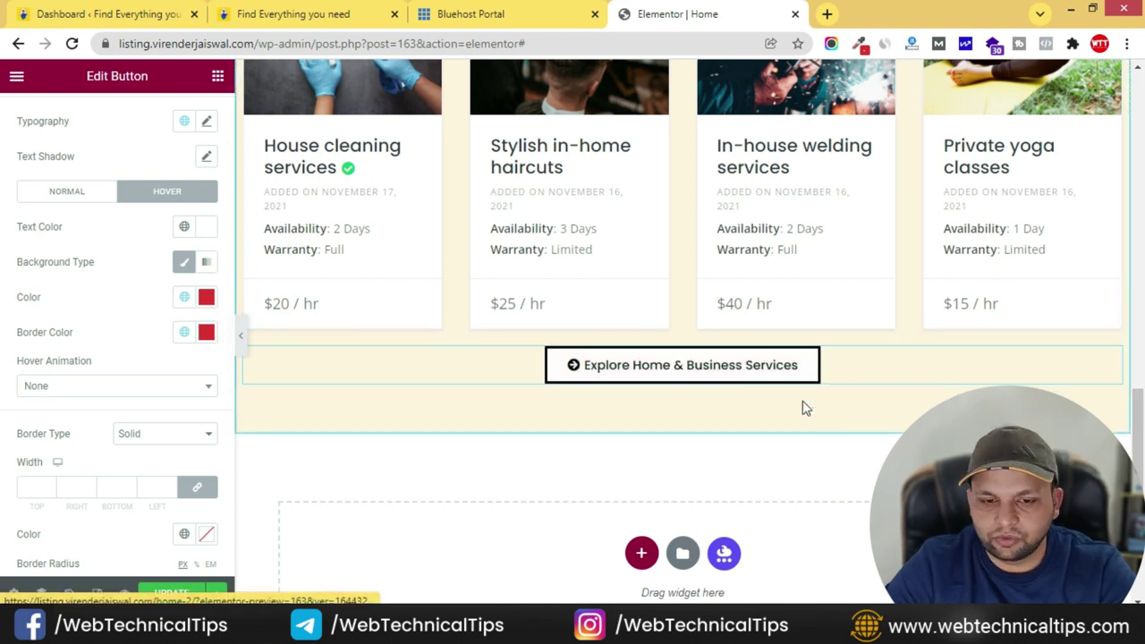
# - Review the button's content settings and open the live site to check the button
pyautogui.scroll(1, 54, 264)
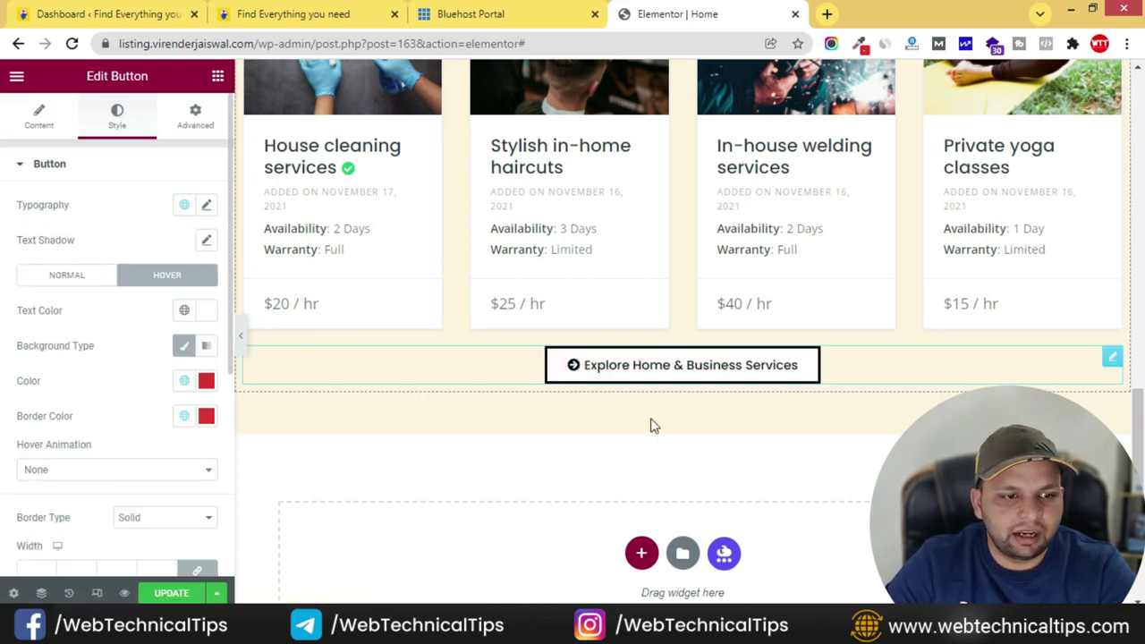
pyautogui.click(38, 116)
pyautogui.scroll(-2, 38, 413)
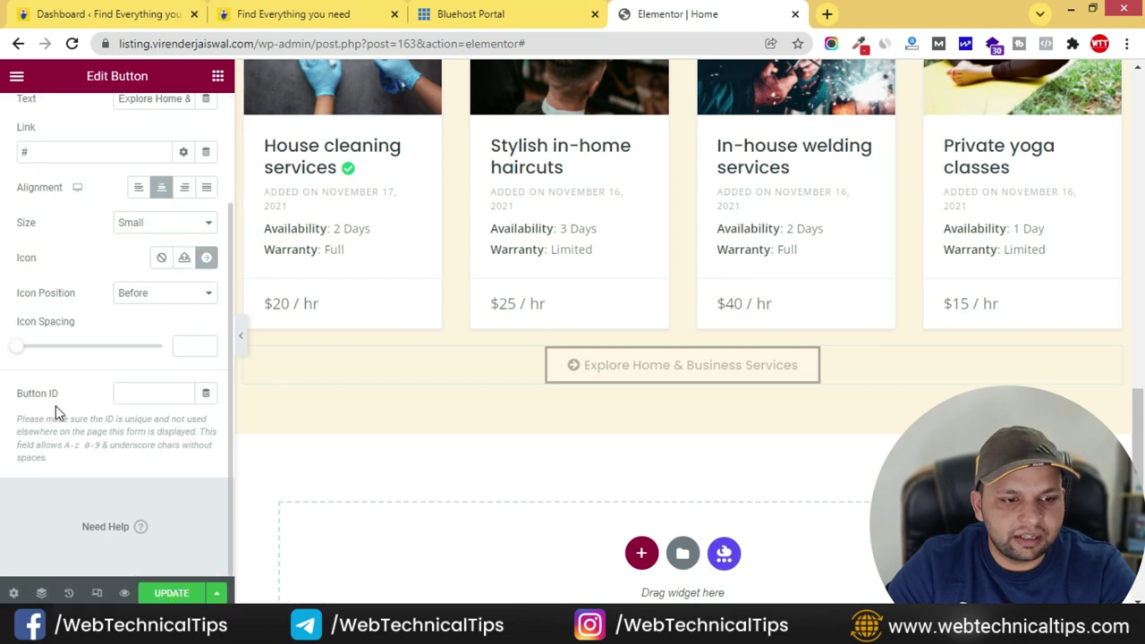
pyautogui.scroll(2, 49, 305)
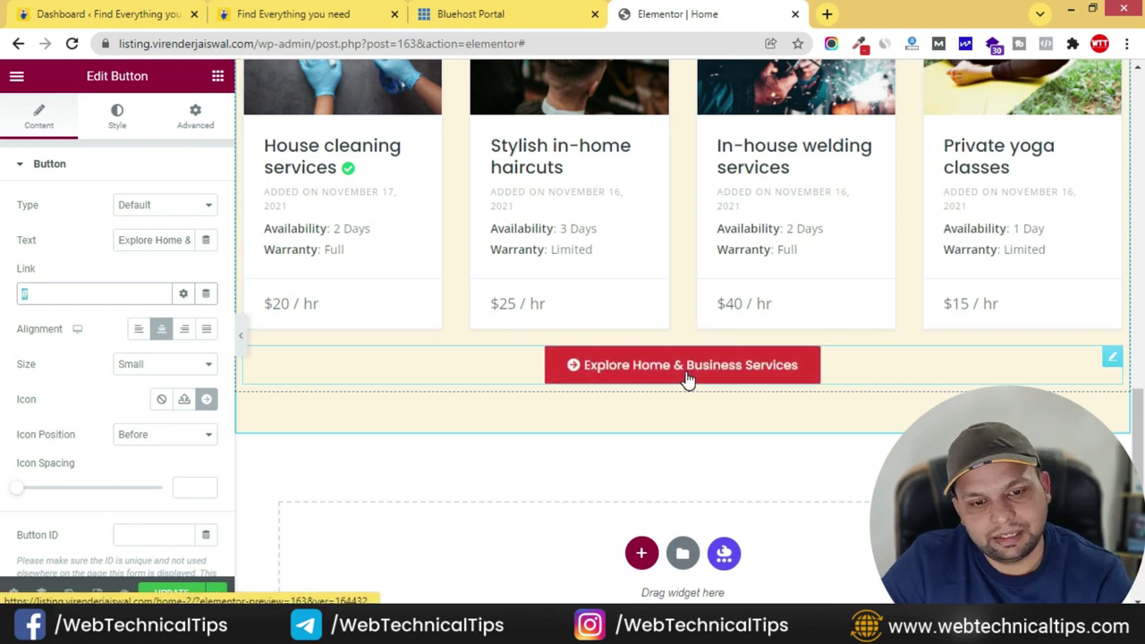
pyautogui.click(349, 16)
# - Glance at the hosting portal and return to the Elementor editor
pyautogui.scroll(-2, 565, 358)
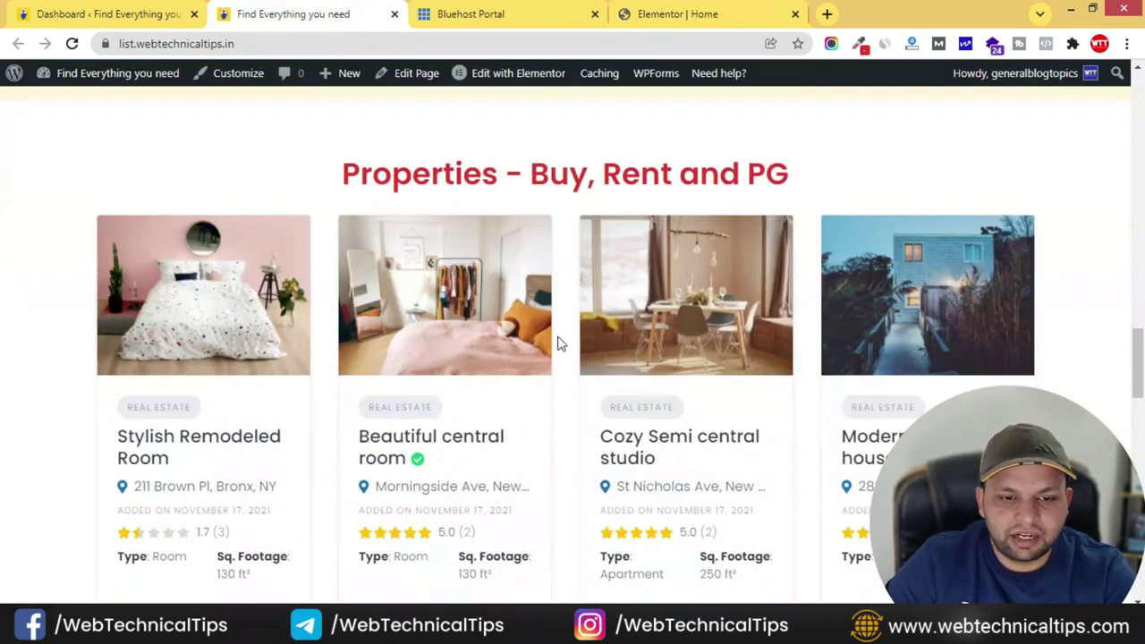
pyautogui.scroll(-2, 546, 340)
pyautogui.scroll(3, 485, 314)
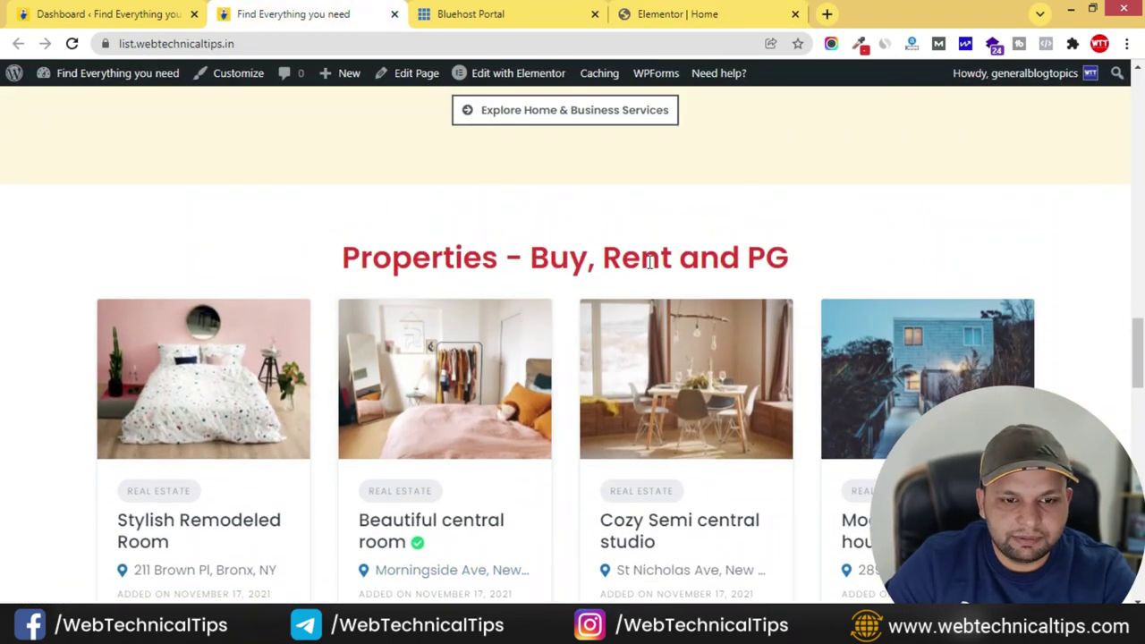
pyautogui.click(499, 16)
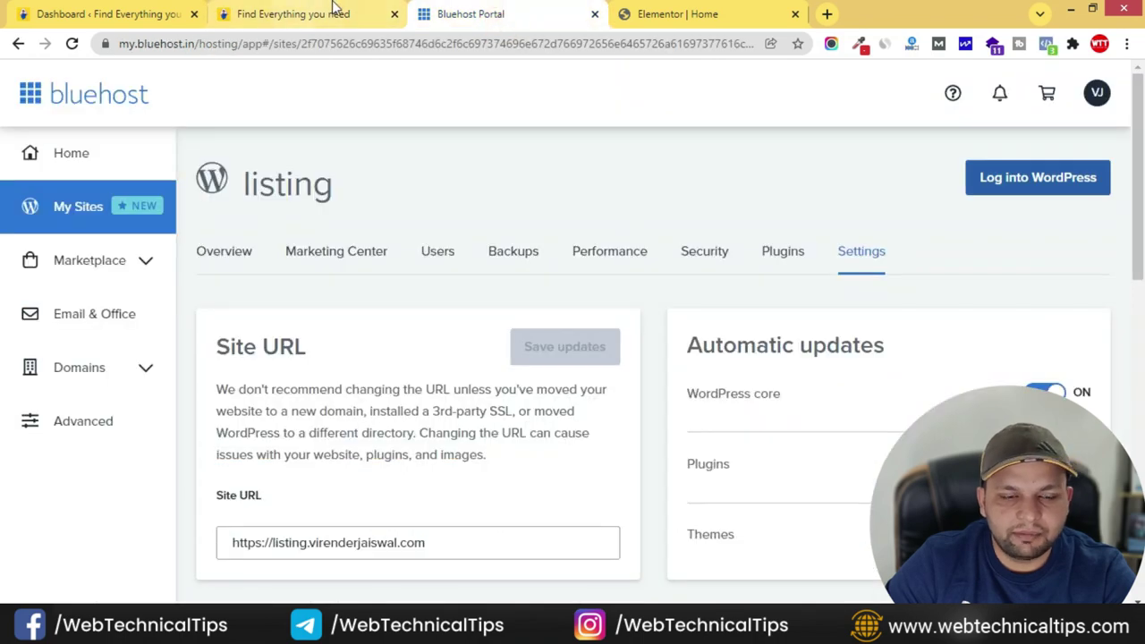
pyautogui.click(692, 16)
pyautogui.scroll(4, 593, 402)
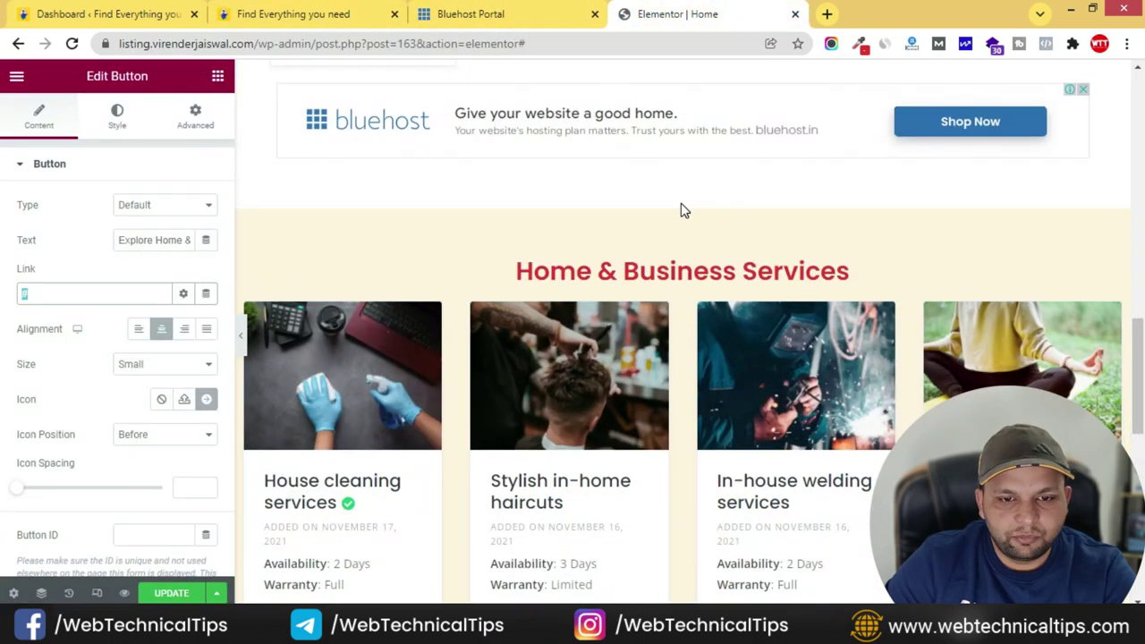
# - Copy the Home & Business Services section, paste it into the empty area, and select it
pyautogui.rightClick(680, 212)
pyautogui.click(716, 279)
pyautogui.scroll(-10, 643, 359)
pyautogui.rightClick(545, 246)
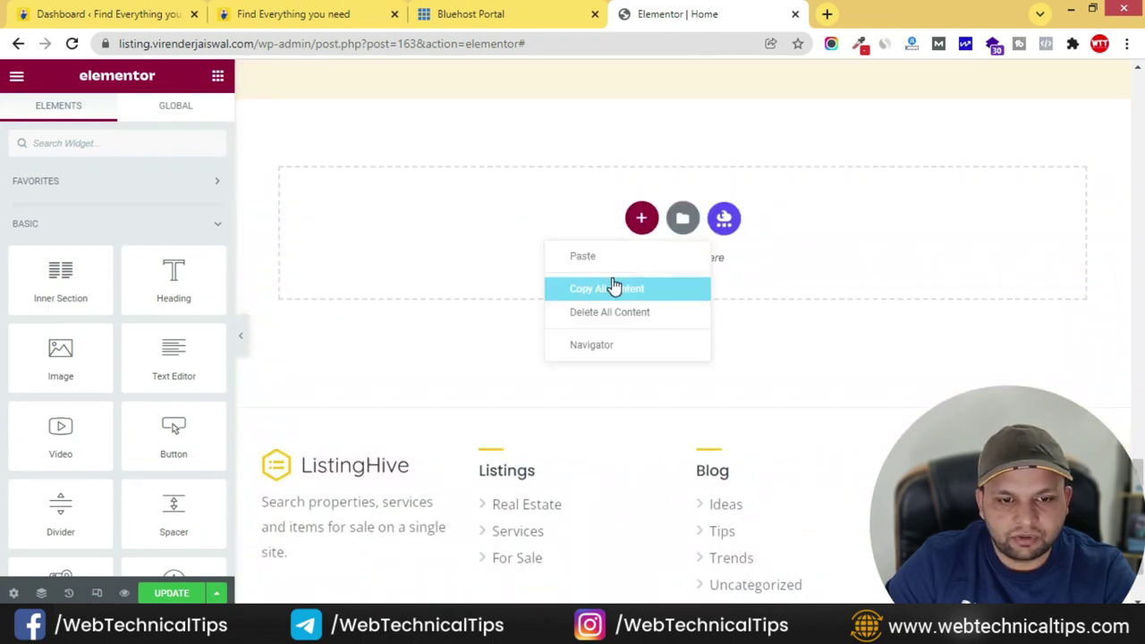
pyautogui.click(621, 258)
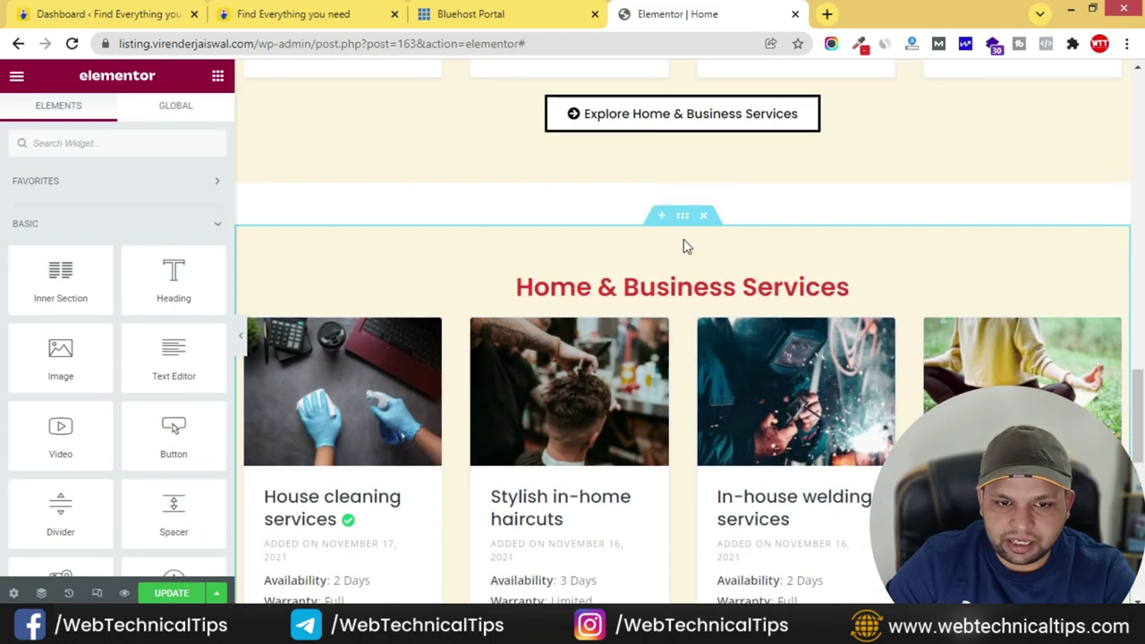
pyautogui.click(684, 216)
# - Set the pasted section's top margin to 0 and clear its cream background colour
pyautogui.click(192, 119)
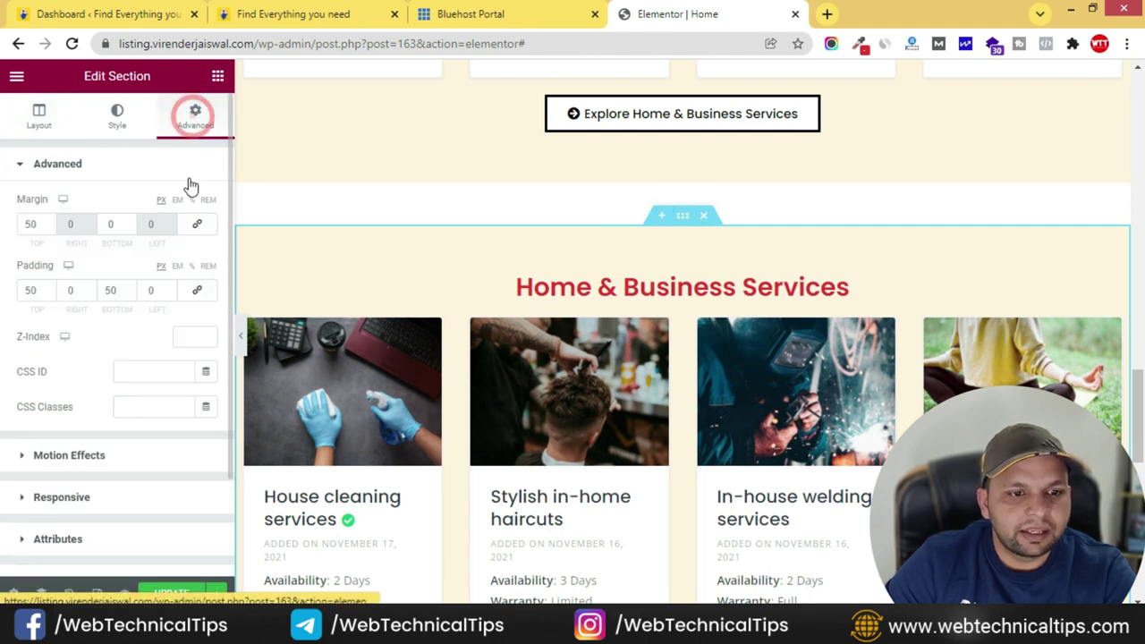
pyautogui.write('0')
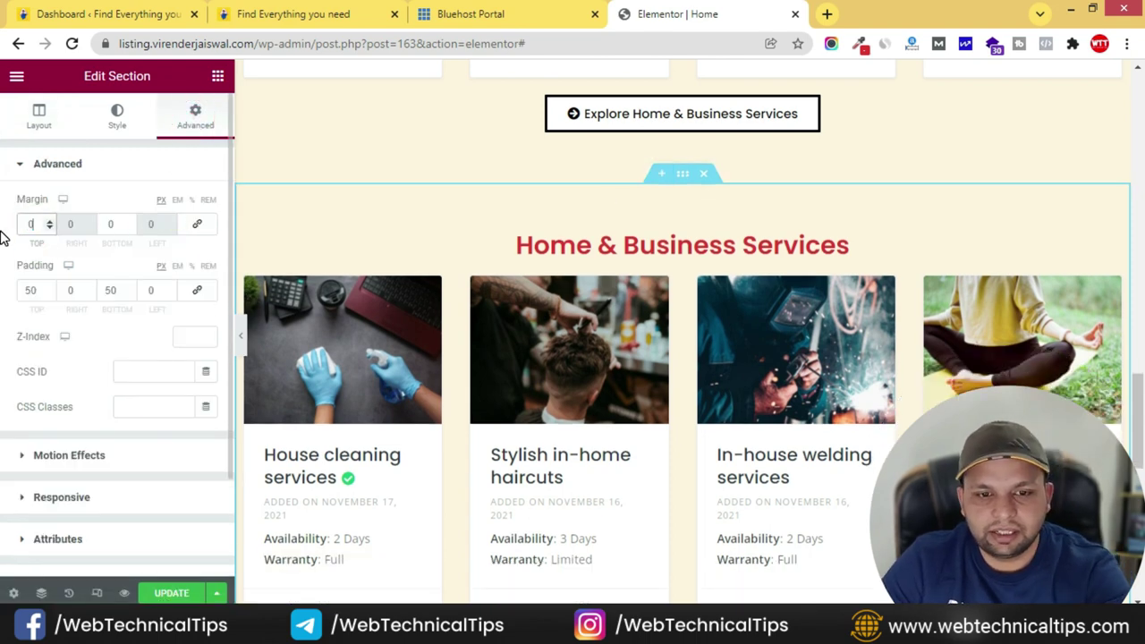
pyautogui.click(126, 114)
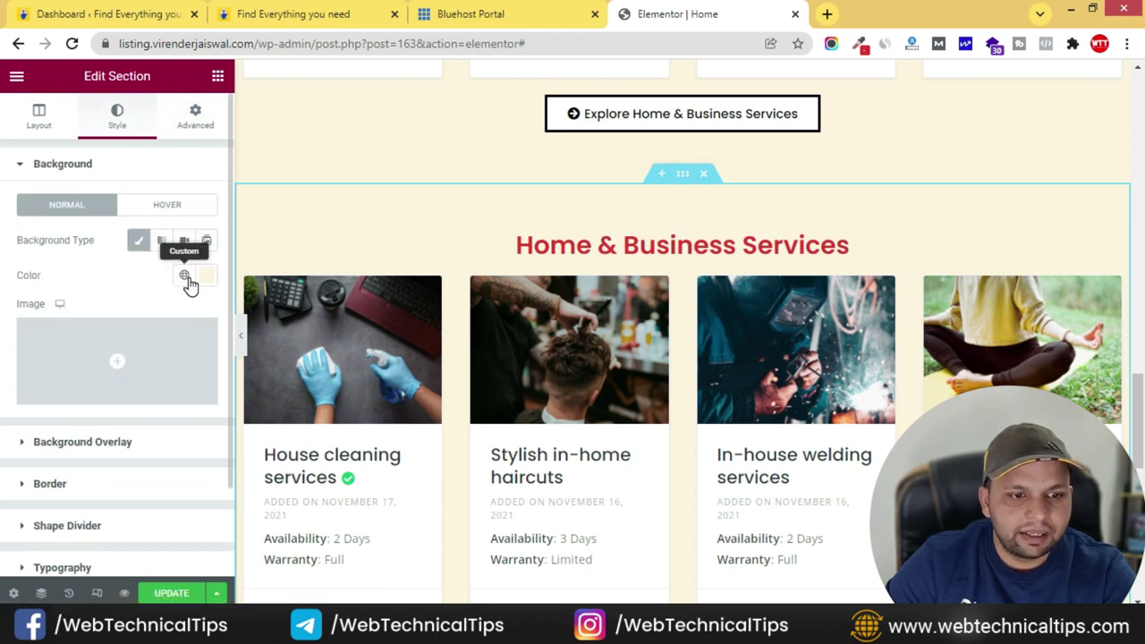
pyautogui.click(186, 276)
pyautogui.click(205, 279)
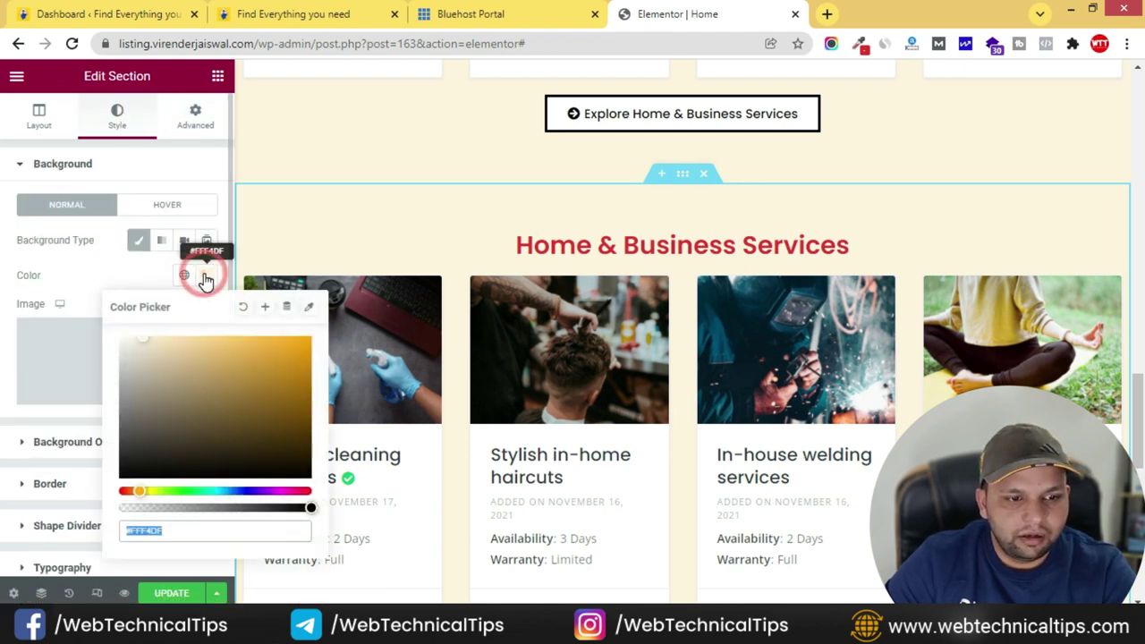
pyautogui.click(243, 308)
pyautogui.click(106, 285)
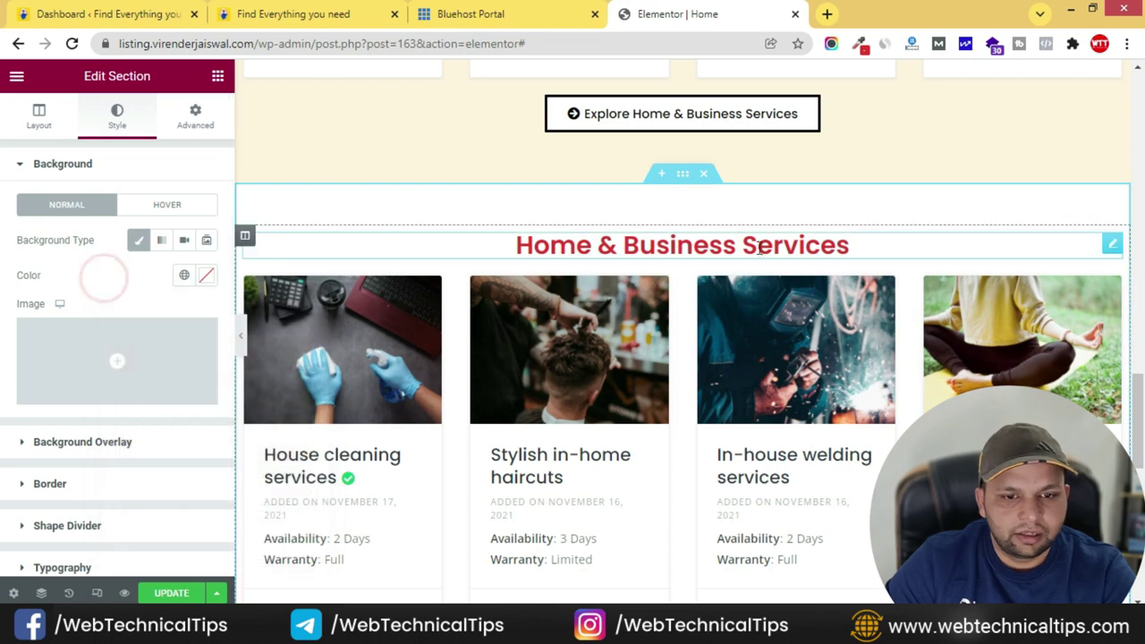
pyautogui.scroll(-2, 627, 155)
# - Copy the 'Properties - Buy, Rent and PG' heading from the live site
pyautogui.click(340, 11)
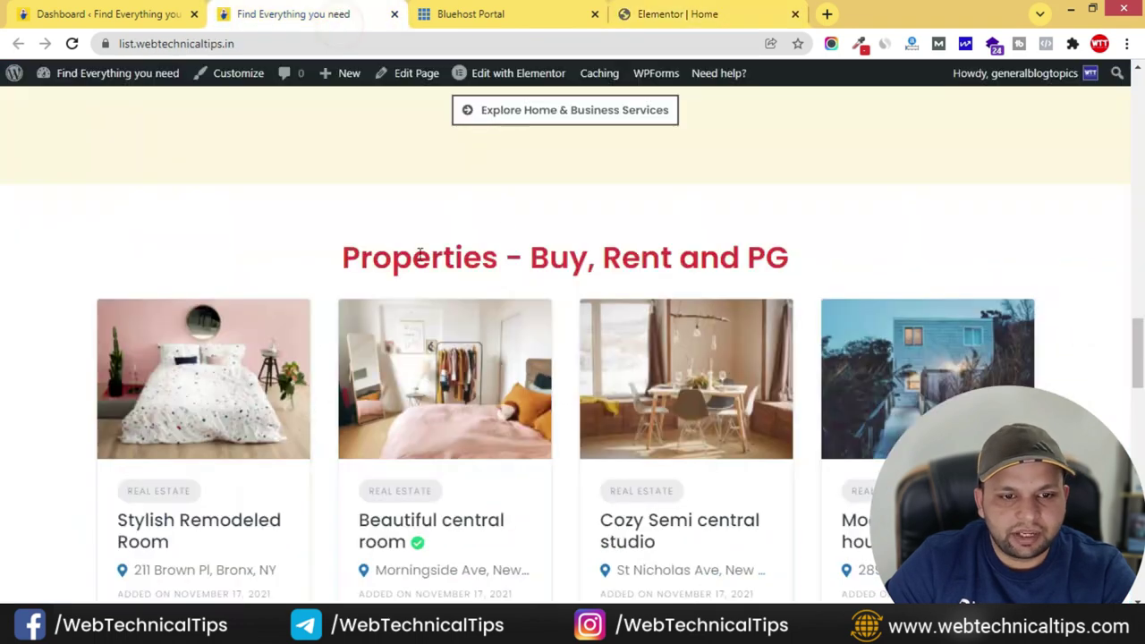
pyautogui.moveTo(340, 259); pyautogui.dragTo(805, 266)
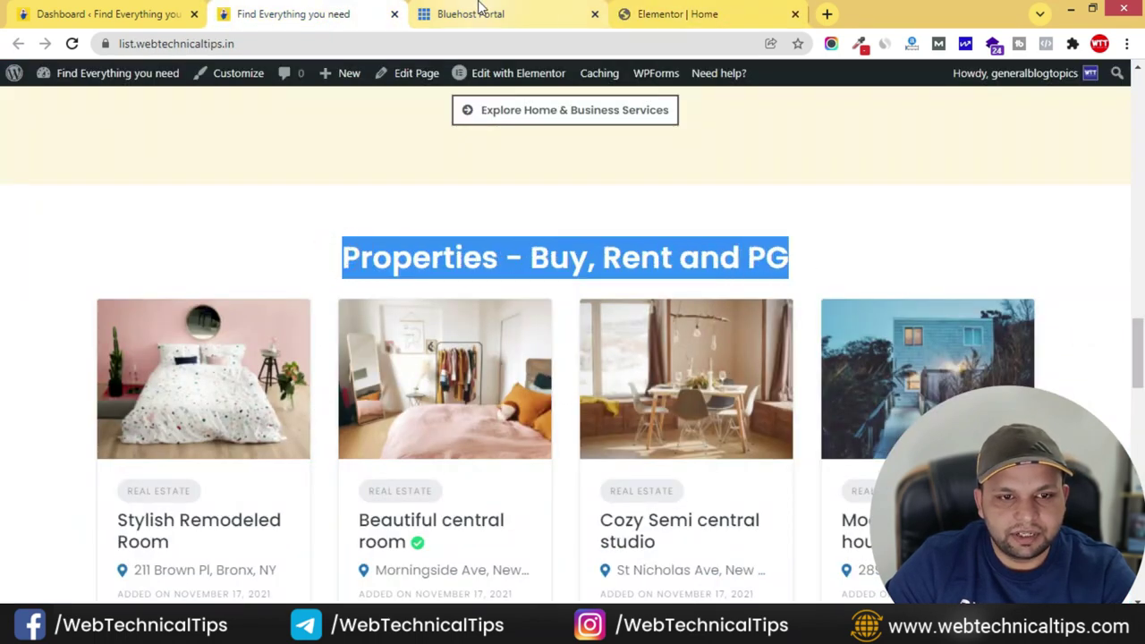
pyautogui.click(658, 11)
# - Replace the lower heading's title with 'Properties - Buy, Rent and PG'
pyautogui.click(724, 71)
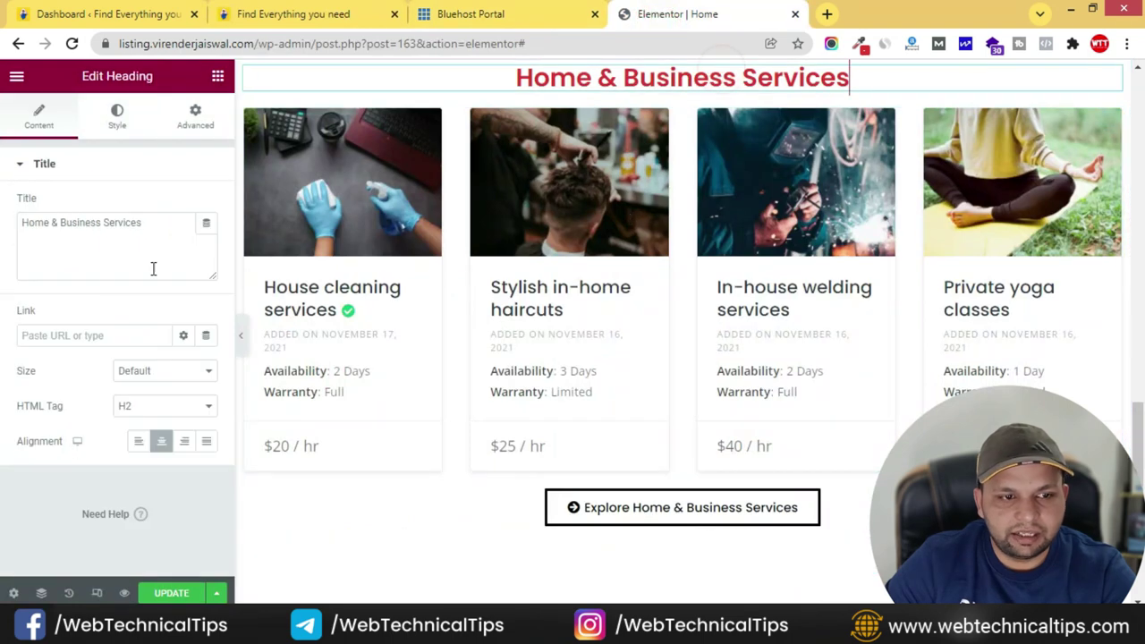
pyautogui.tripleClick(184, 226)
pyautogui.hotkey('ctrl', 'v')
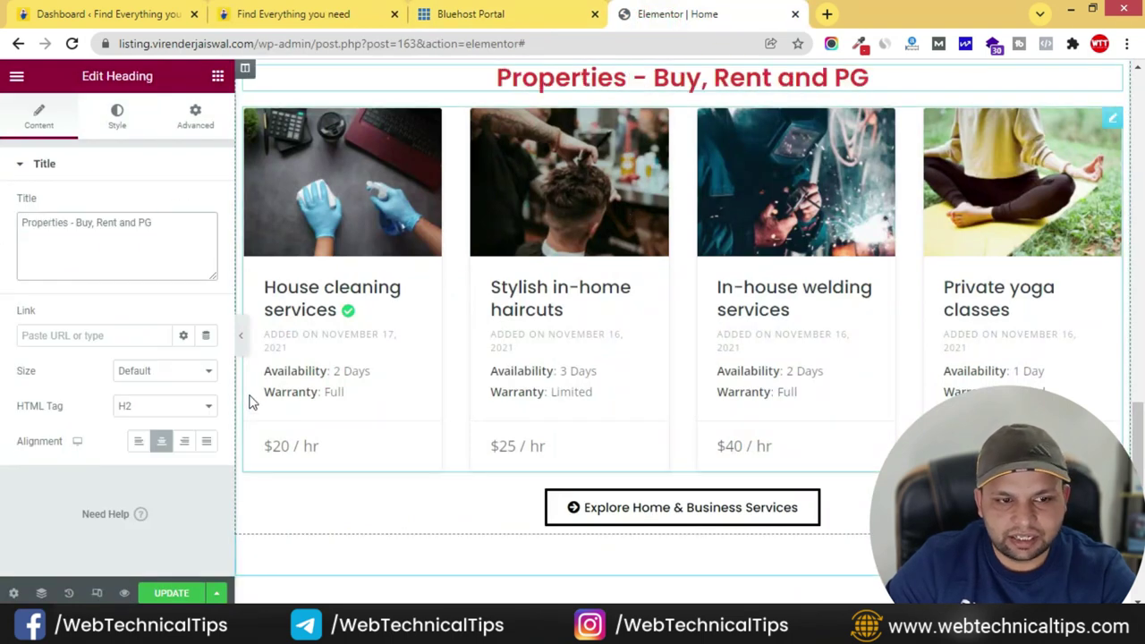
# - Set the listings grid category to Real Estate and compare with the live site
pyautogui.click(1111, 119)
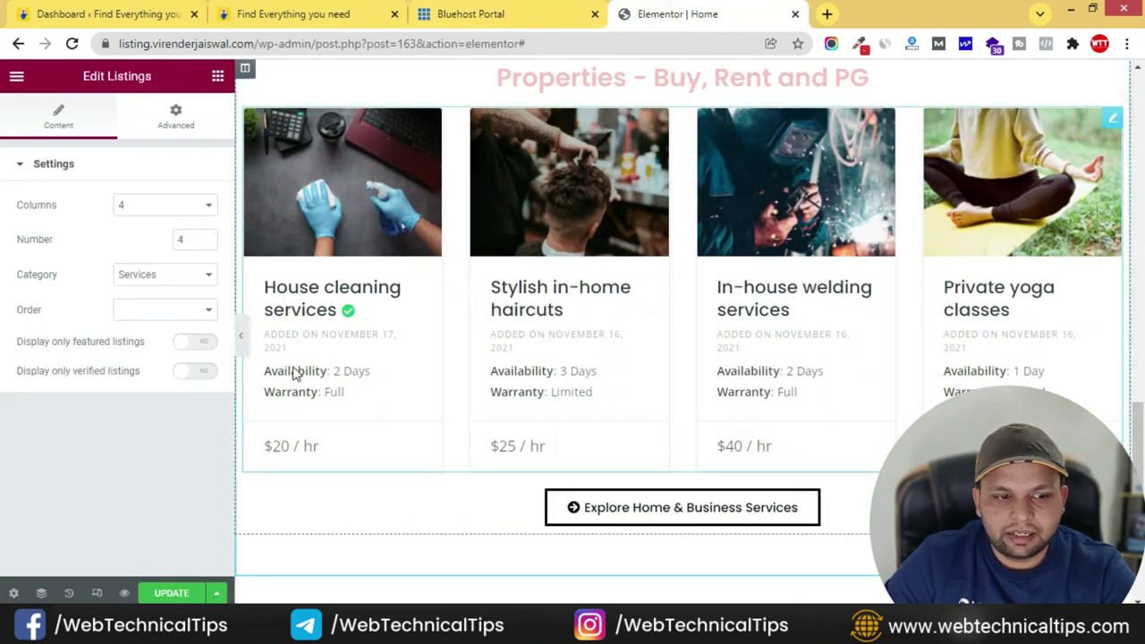
pyautogui.click(169, 275)
pyautogui.click(148, 313)
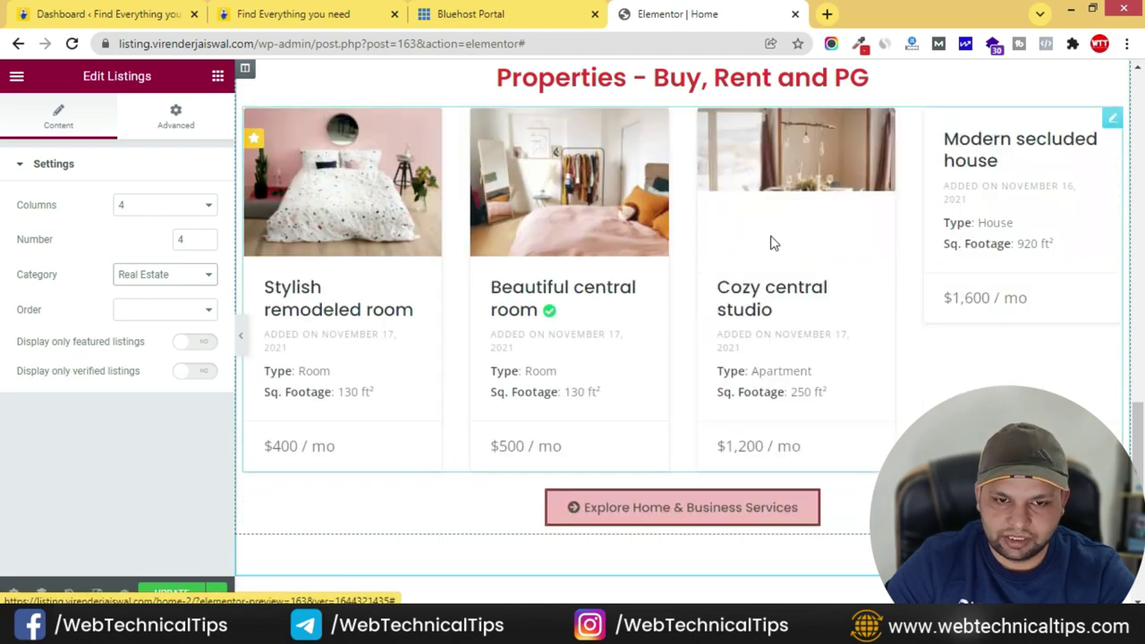
pyautogui.click(318, 19)
pyautogui.scroll(-4, 625, 304)
pyautogui.scroll(-3, 549, 391)
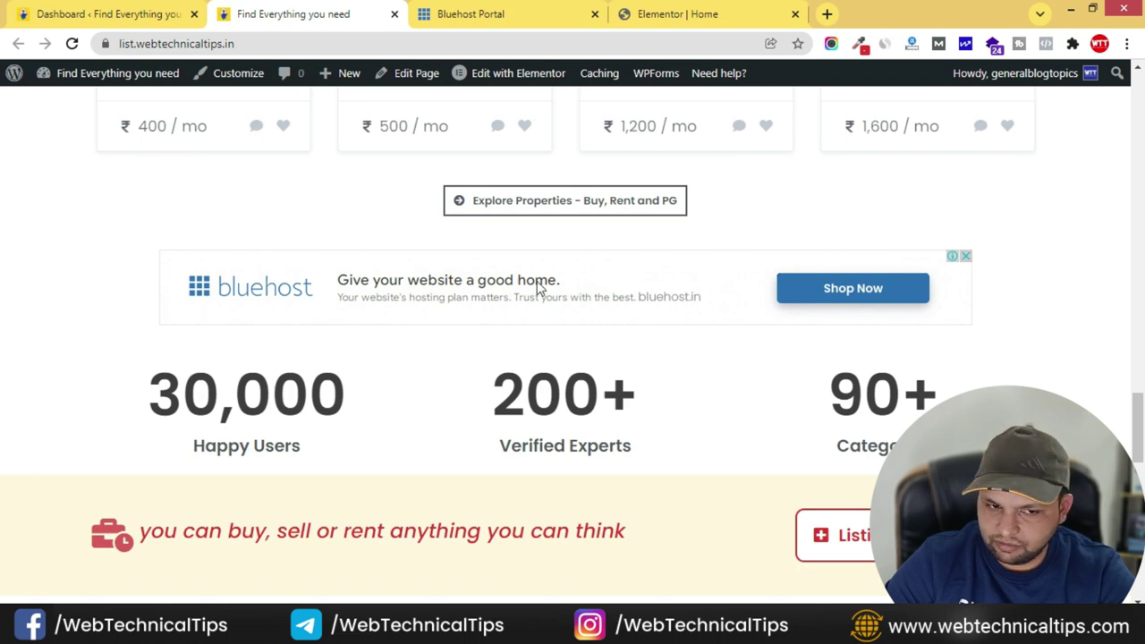
# - Copy the Bluehost ad section and paste it into the empty section below Properties
pyautogui.click(673, 15)
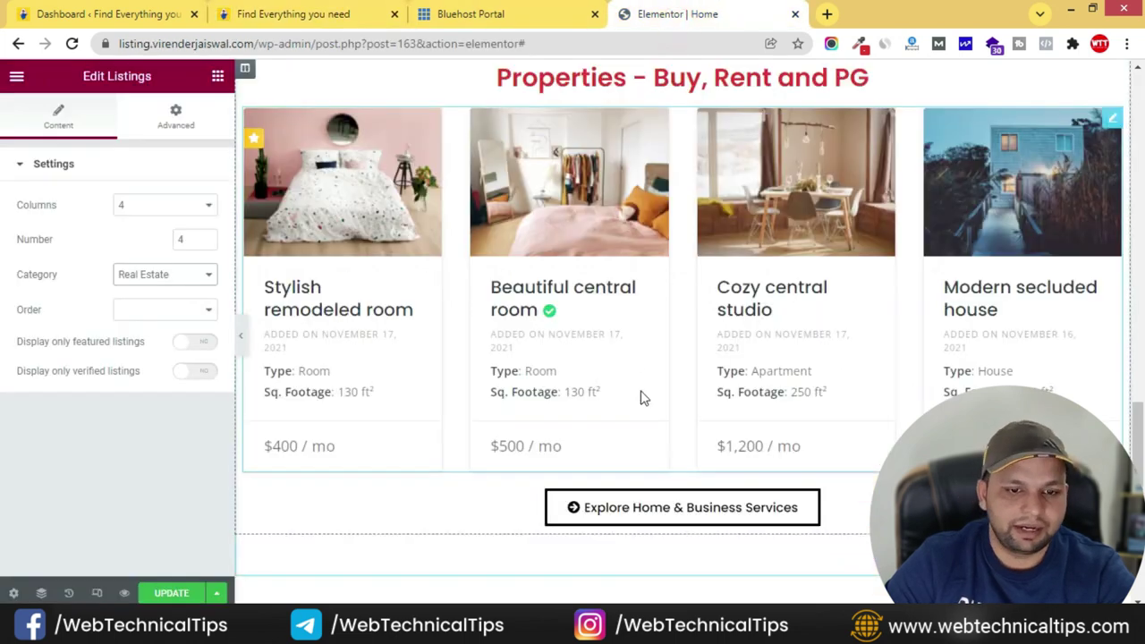
pyautogui.scroll(-2, 642, 398)
pyautogui.scroll(10, 645, 375)
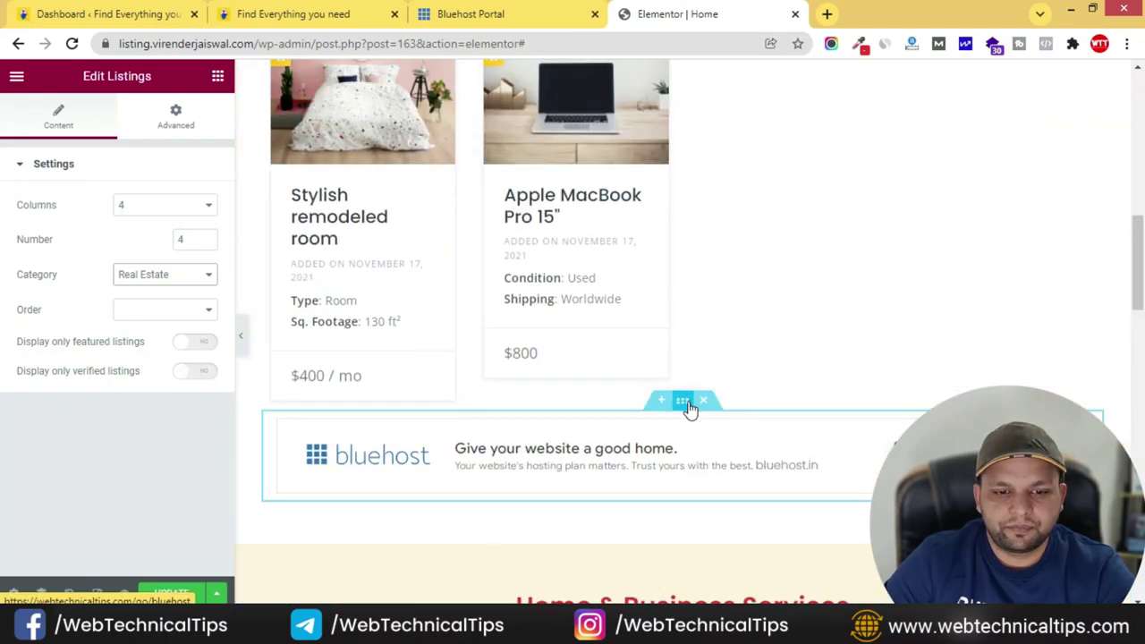
pyautogui.rightClick(690, 403)
pyautogui.click(717, 307)
pyautogui.scroll(-12, 626, 439)
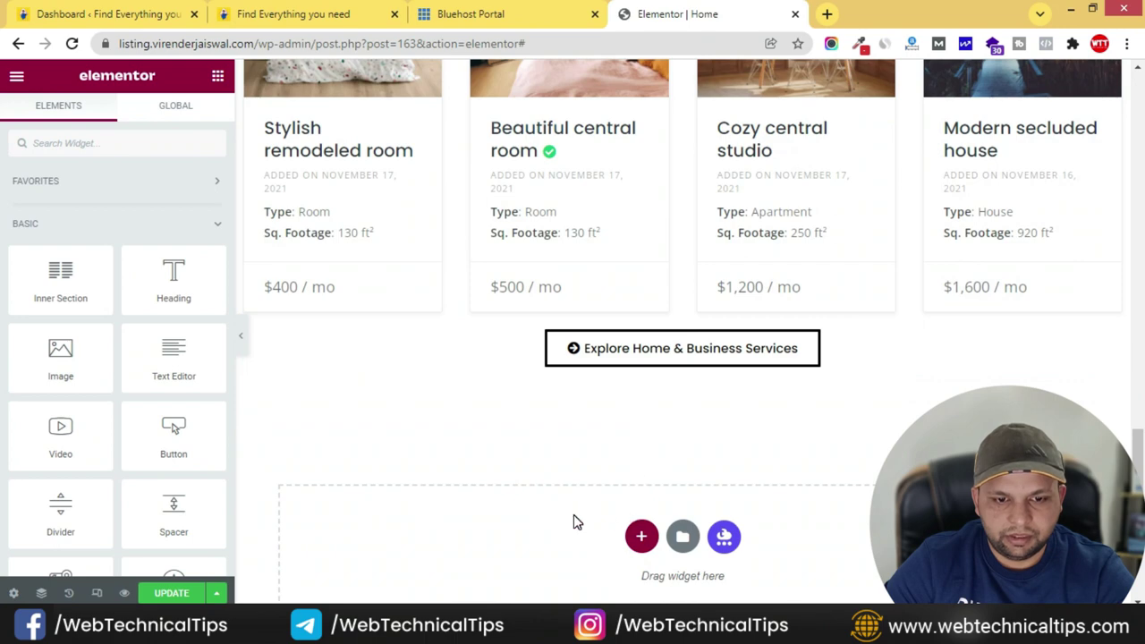
pyautogui.rightClick(577, 523)
pyautogui.click(613, 505)
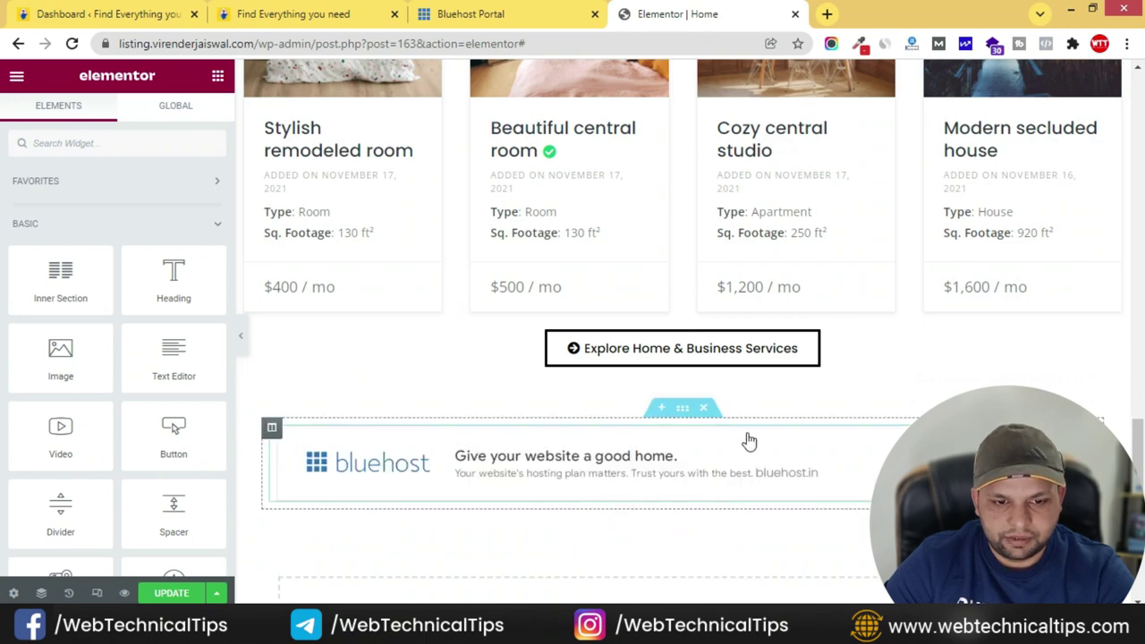
# - Give the Properties section 0 margin, 50 top padding and 30 bottom padding
pyautogui.click(302, 16)
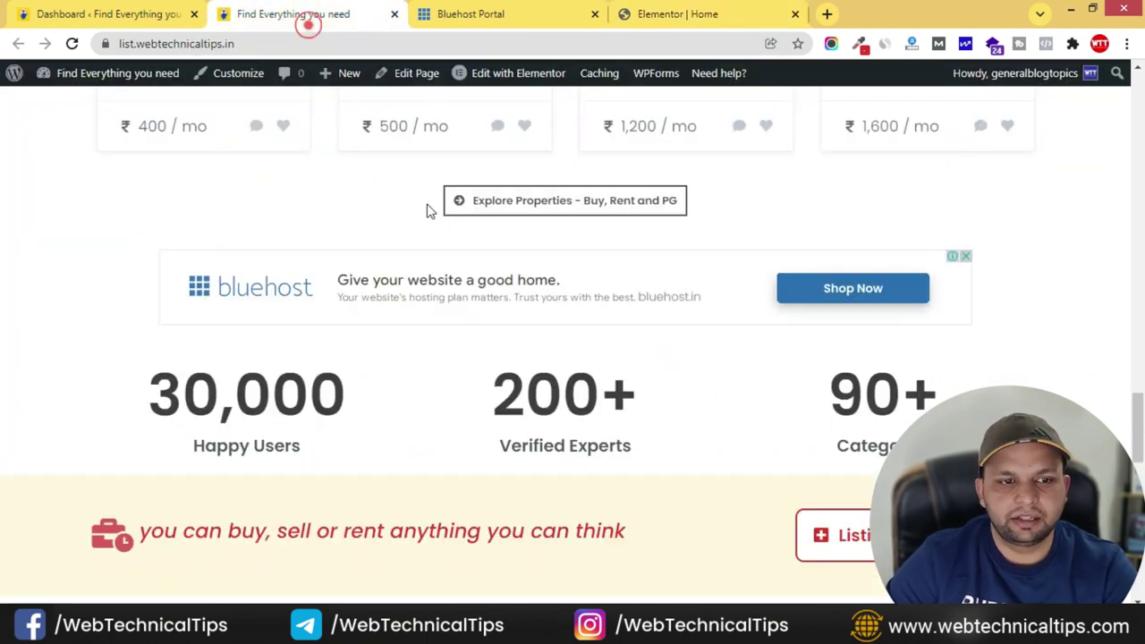
pyautogui.click(689, 14)
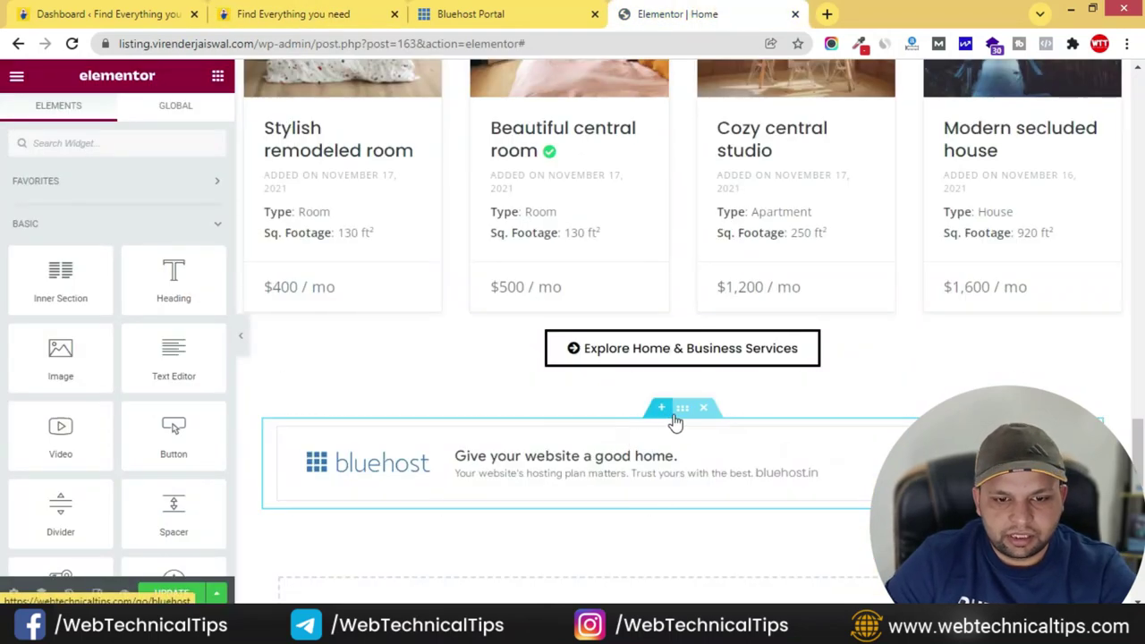
pyautogui.click(195, 116)
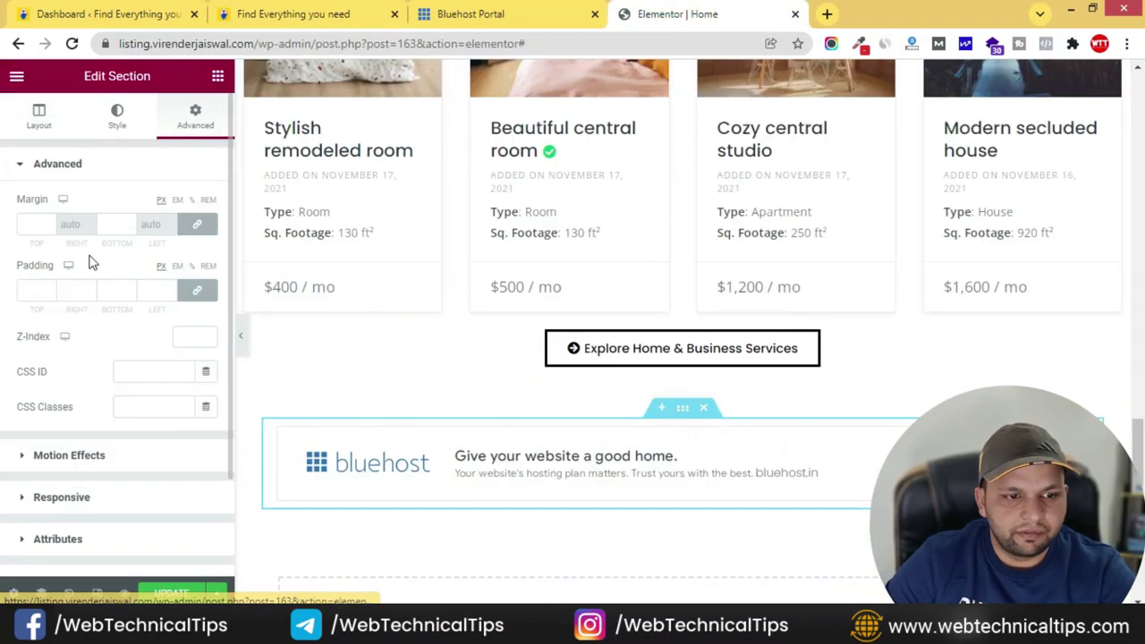
pyautogui.click(49, 228)
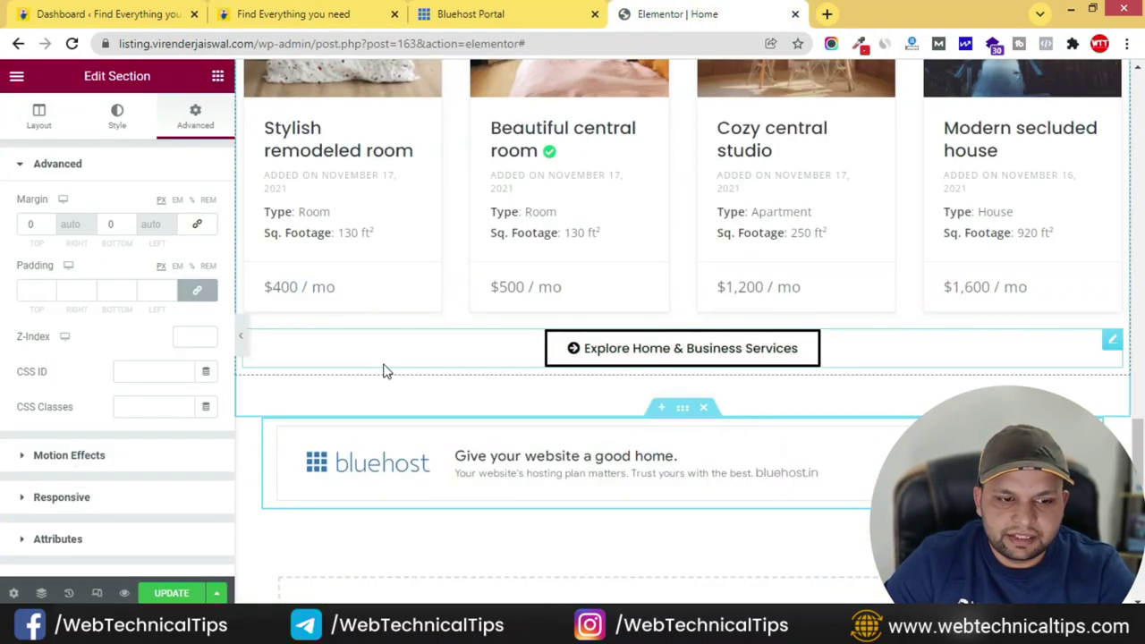
pyautogui.moveTo(683, 414); pyautogui.dragTo(671, 440)
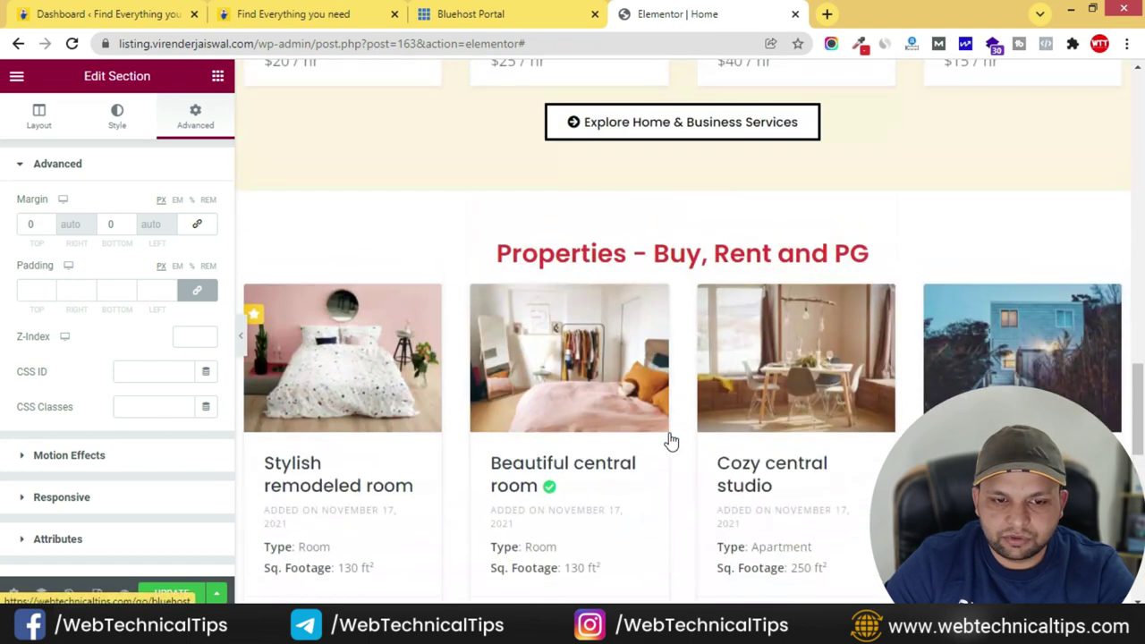
pyautogui.click(680, 189)
pyautogui.scroll(-3, 617, 465)
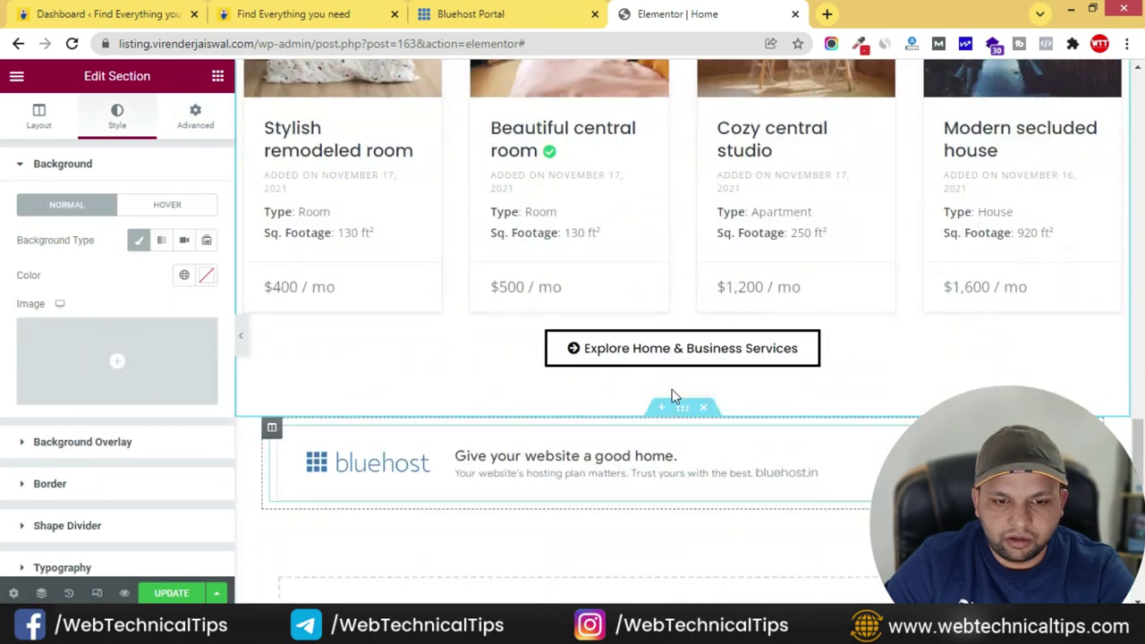
pyautogui.click(195, 116)
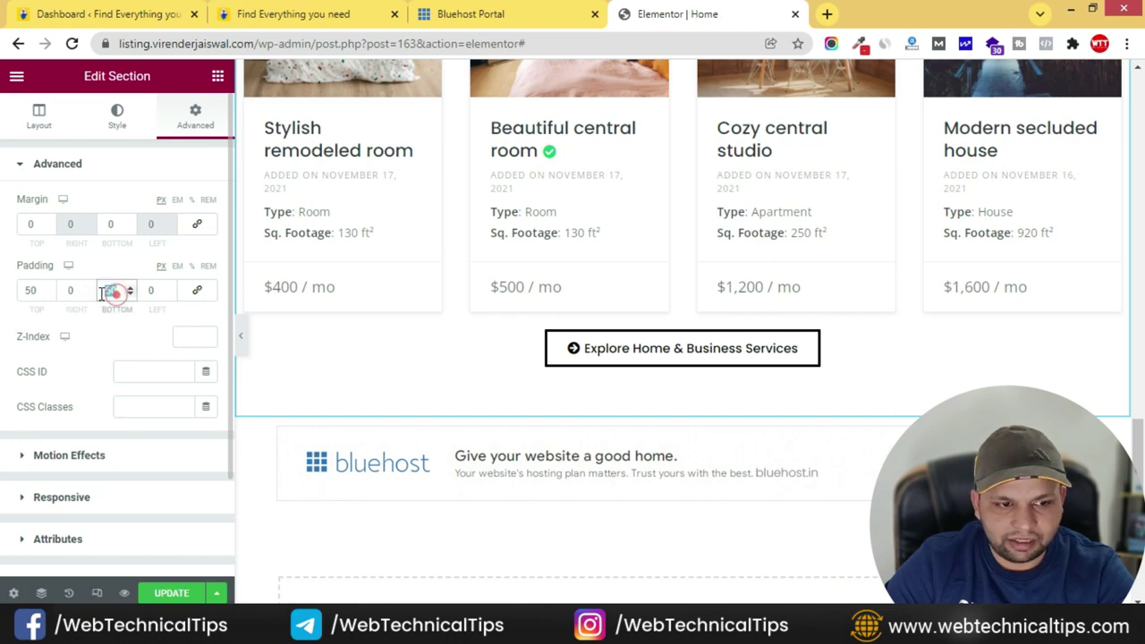
pyautogui.write('30')
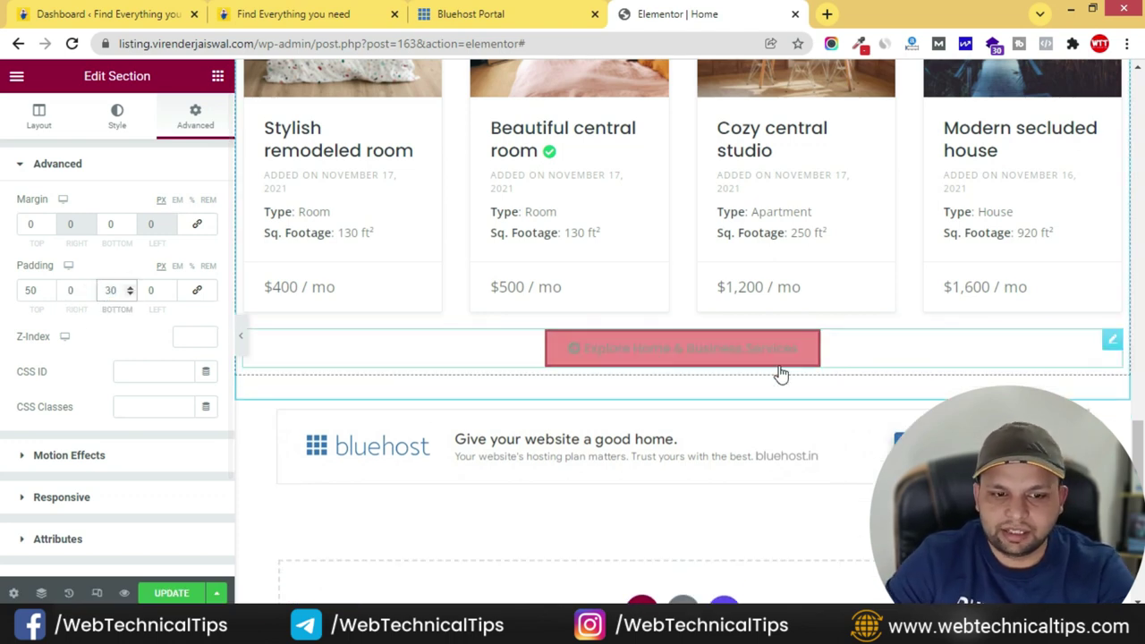
pyautogui.scroll(-2, 703, 402)
# - Compare the Properties section's spacing against the live site
pyautogui.hotkey('ctrl', '2')
pyautogui.scroll(-2, 358, 295)
pyautogui.scroll(-1, 299, 345)
pyautogui.moveTo(153, 217); pyautogui.dragTo(987, 259)
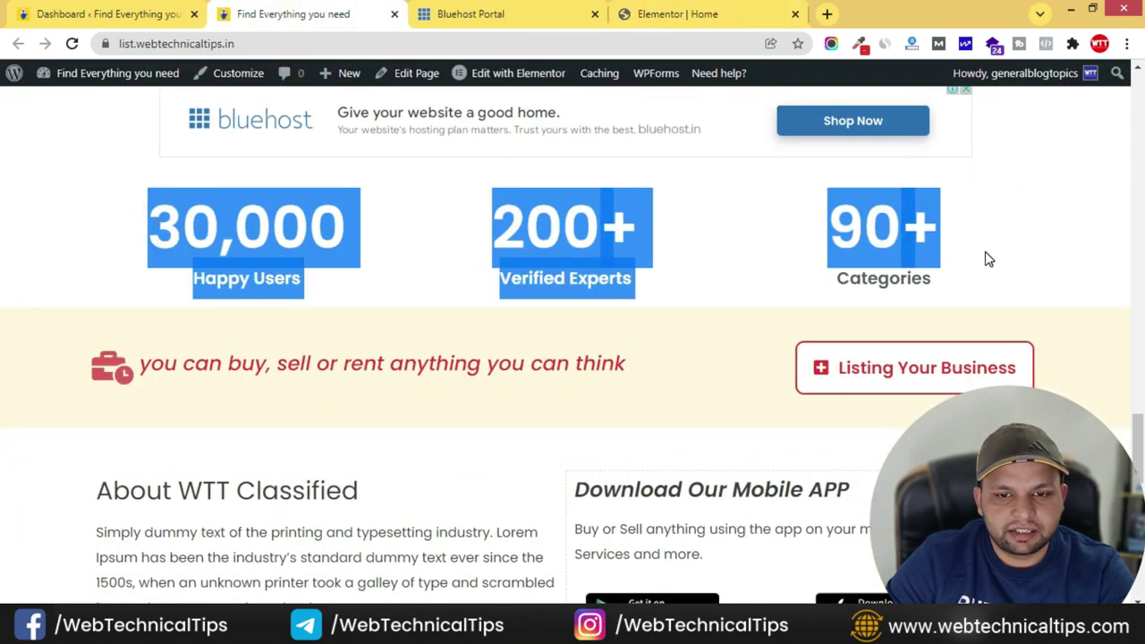
pyautogui.click(984, 252)
pyautogui.hotkey('ctrl', '4')
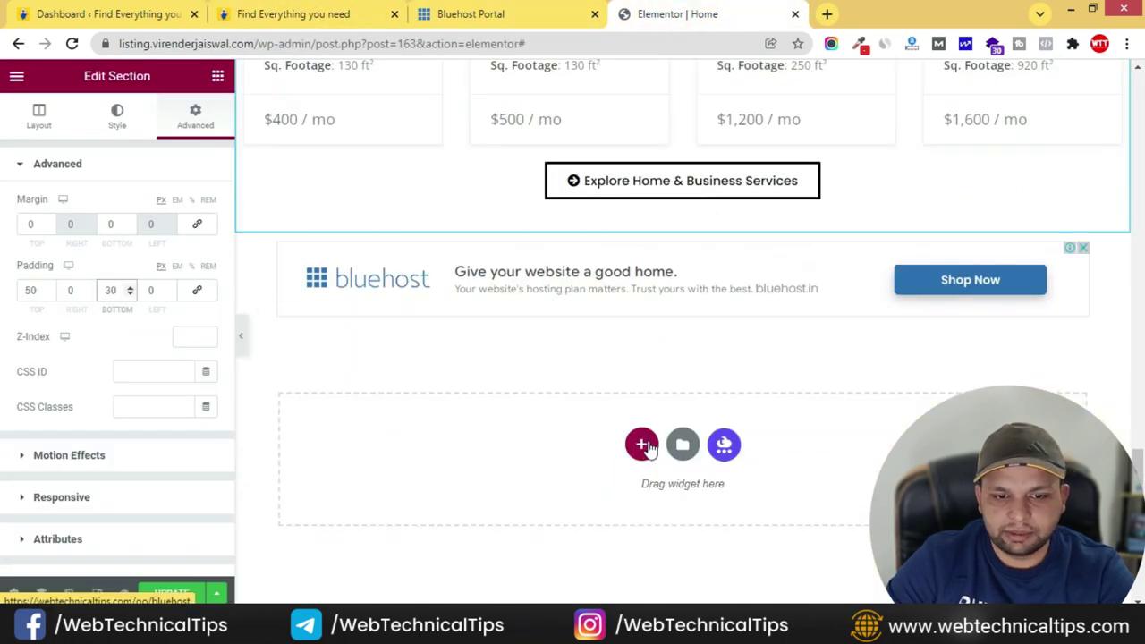
# - Add a three-column section with a Counter widget in the first column
pyautogui.click(646, 448)
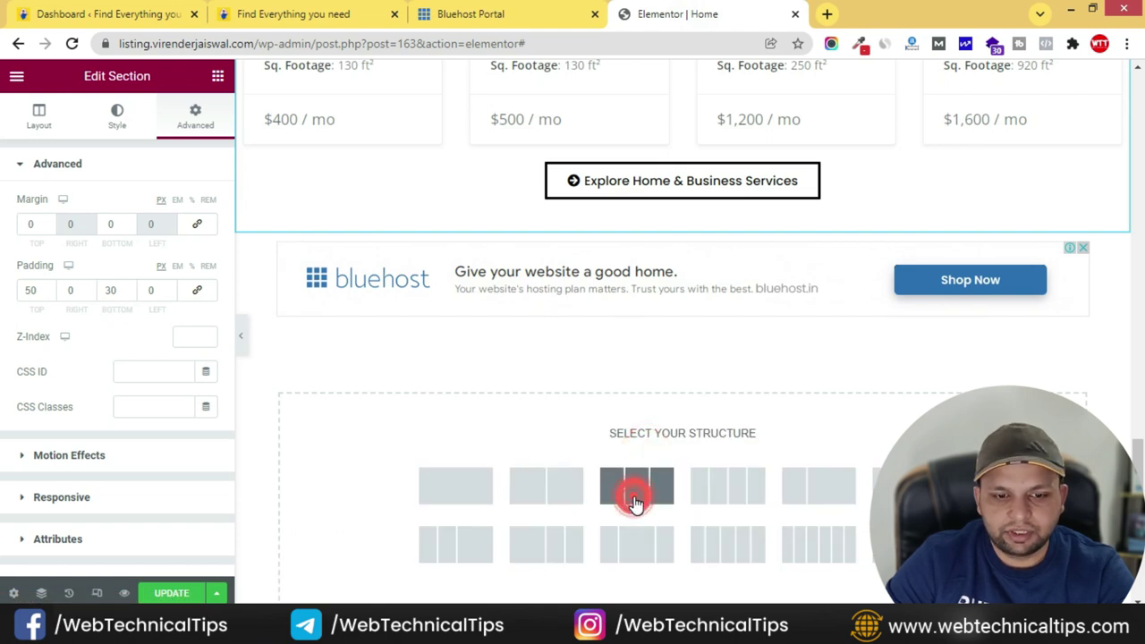
pyautogui.click(634, 503)
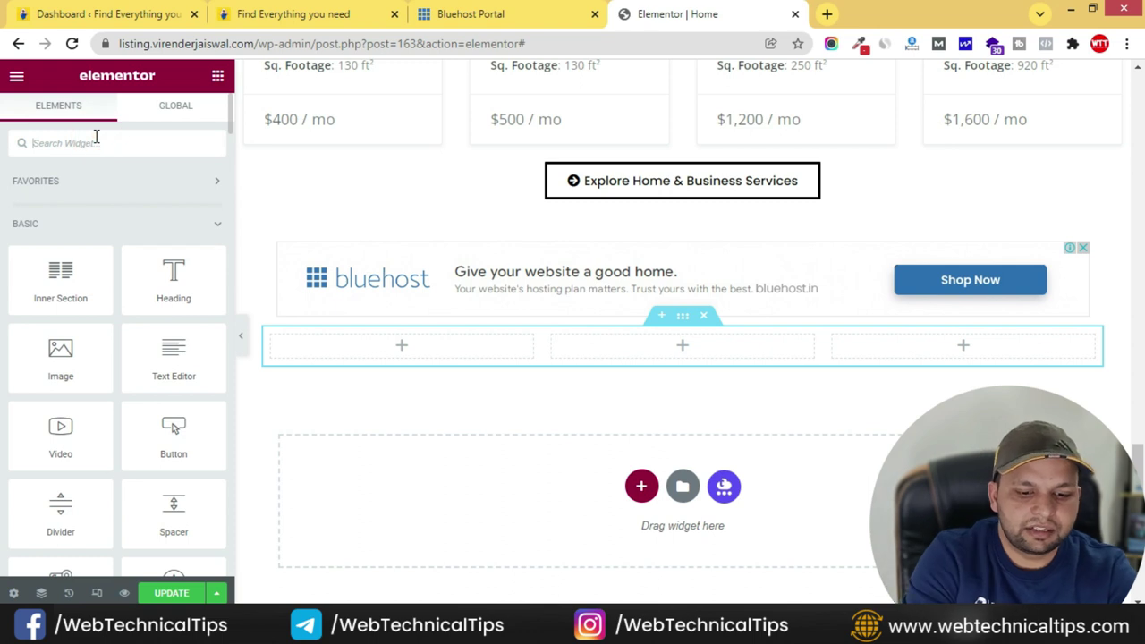
pyautogui.write('counter')
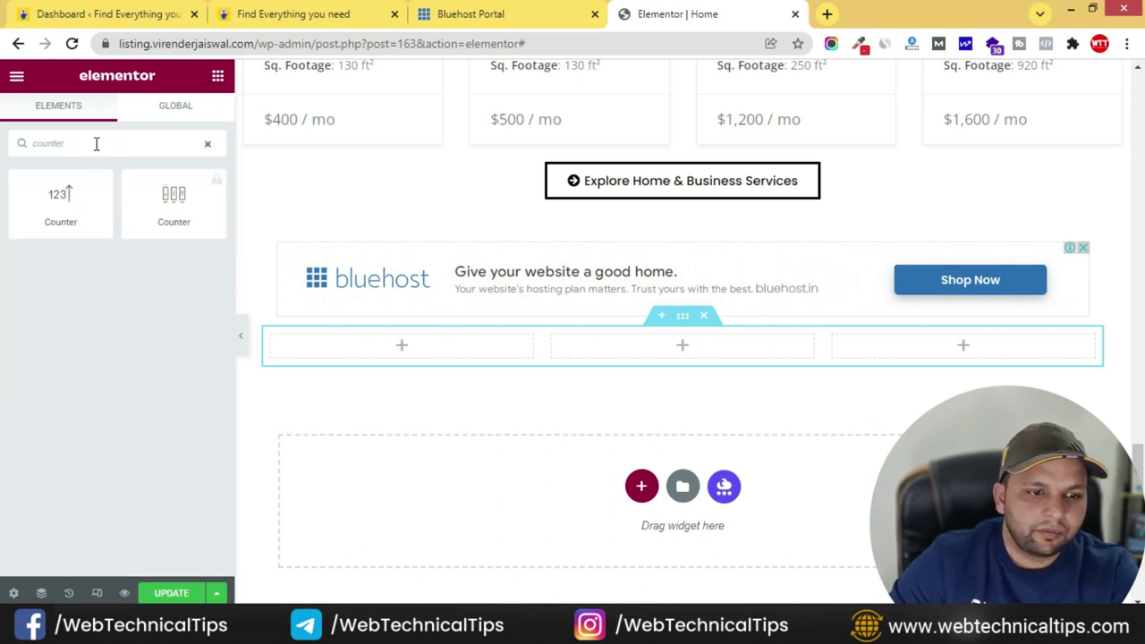
pyautogui.moveTo(63, 197); pyautogui.dragTo(428, 349)
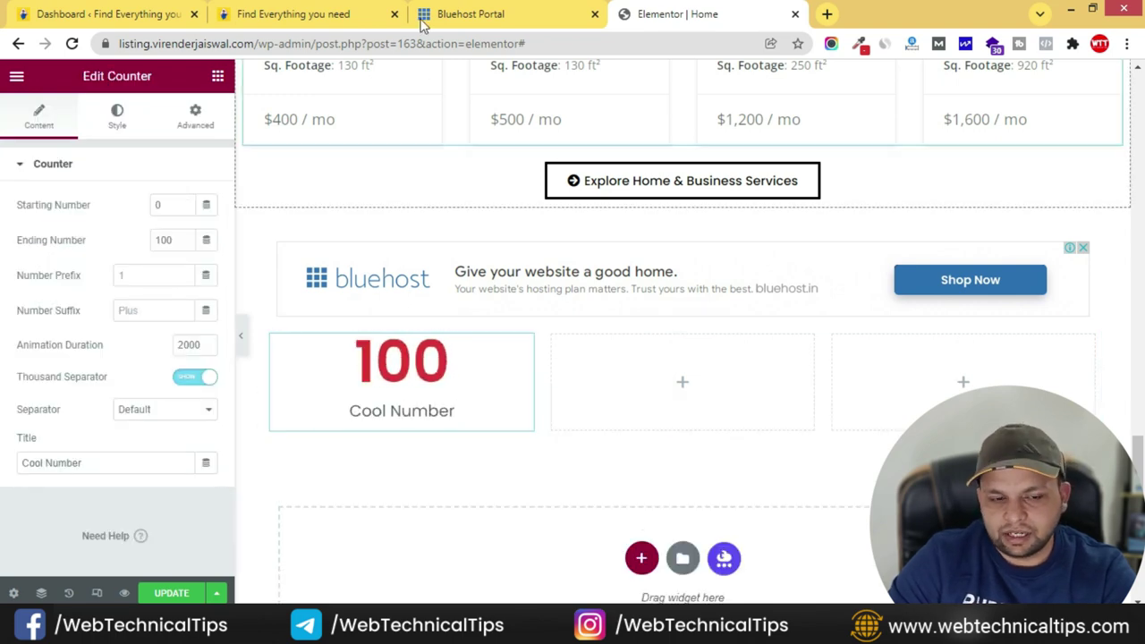
# - Set the counter's ending number to 30000 and its title to 'Happy Users'
pyautogui.click(295, 13)
pyautogui.moveTo(185, 277); pyautogui.dragTo(311, 297)
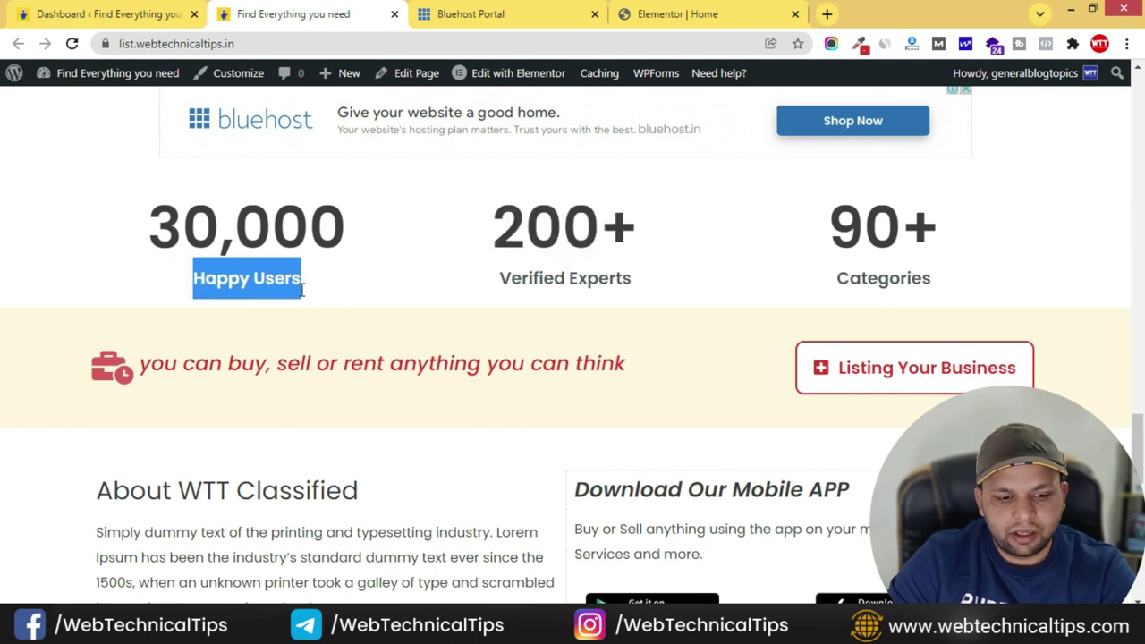
pyautogui.click(648, 13)
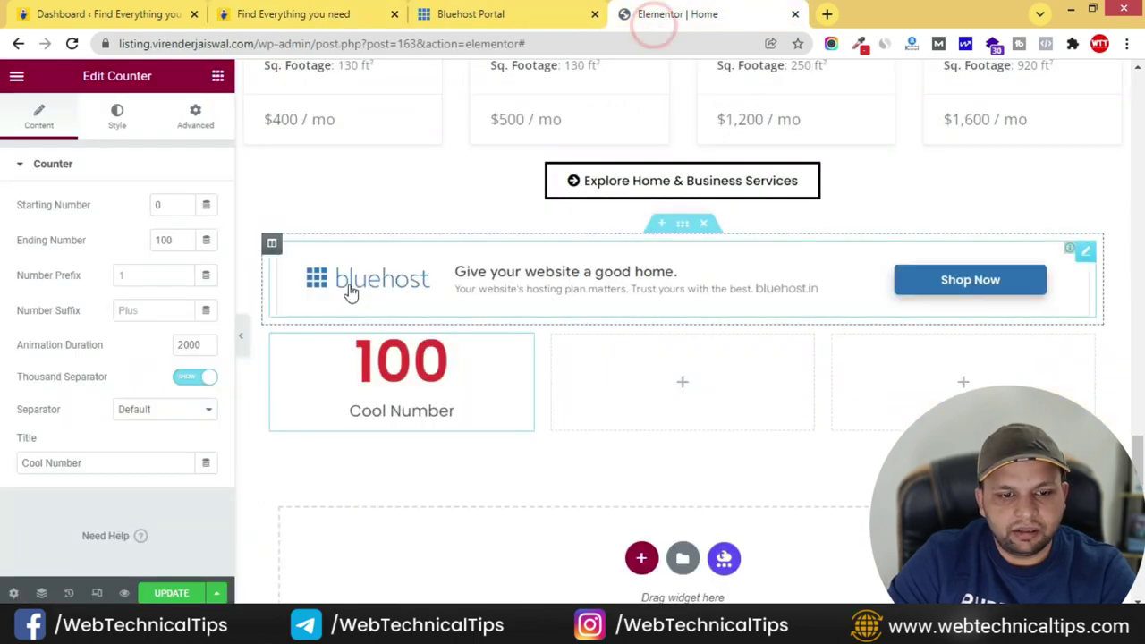
pyautogui.doubleClick(171, 240)
pyautogui.write('3')
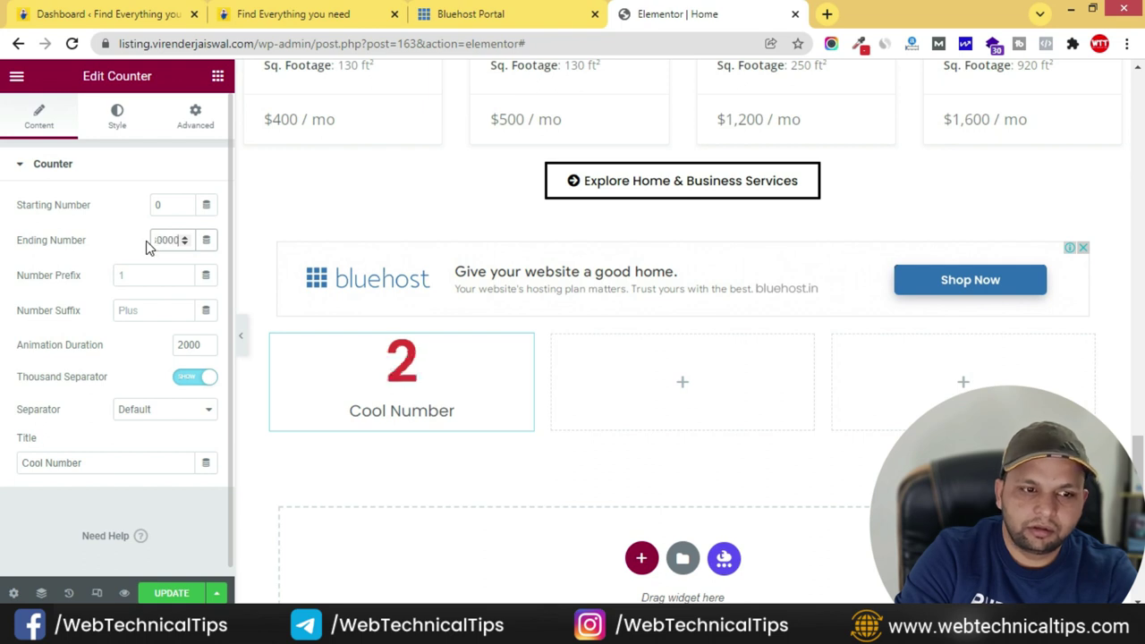
pyautogui.tripleClick(105, 463)
pyautogui.write('Happy Users')
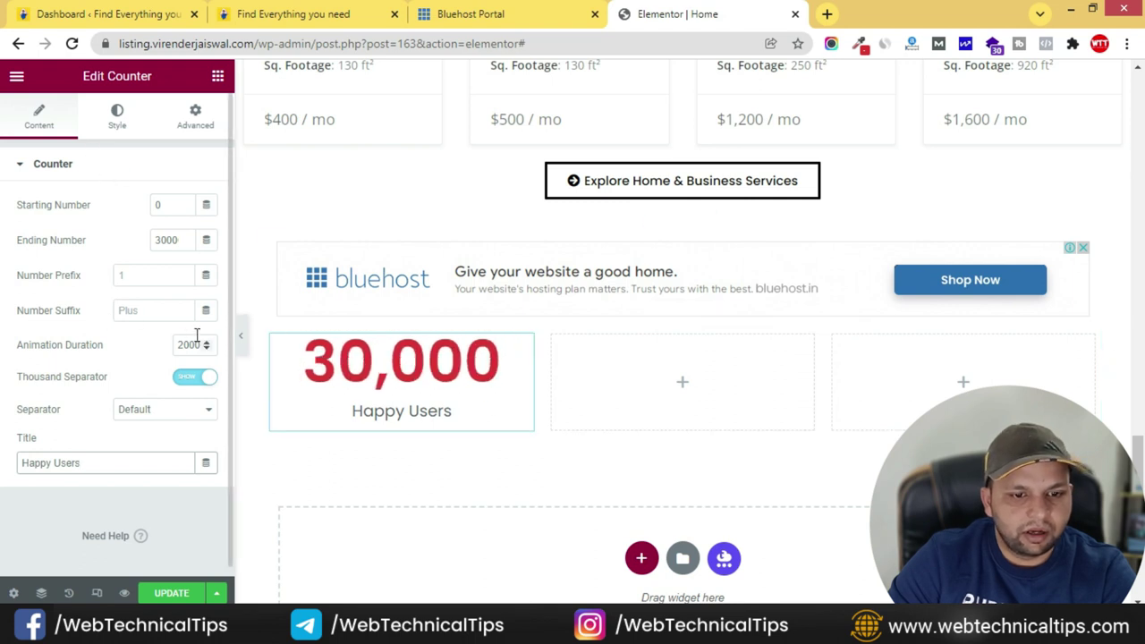
# - Colour the counter number with the Secondary global colour and set title weight 600
pyautogui.click(117, 116)
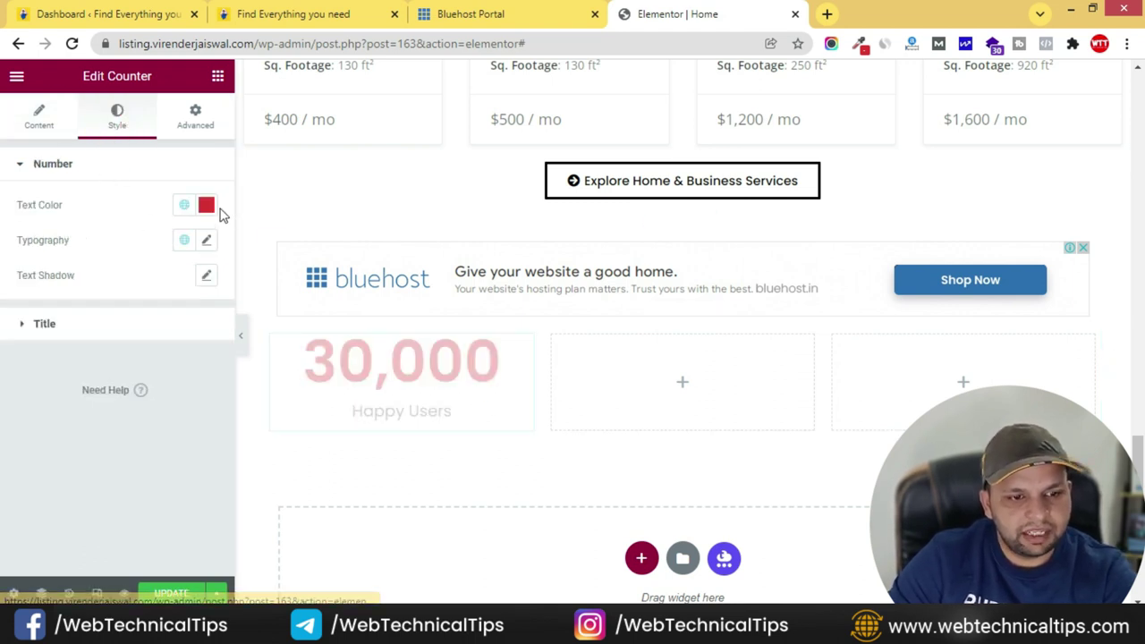
pyautogui.click(184, 205)
pyautogui.click(92, 309)
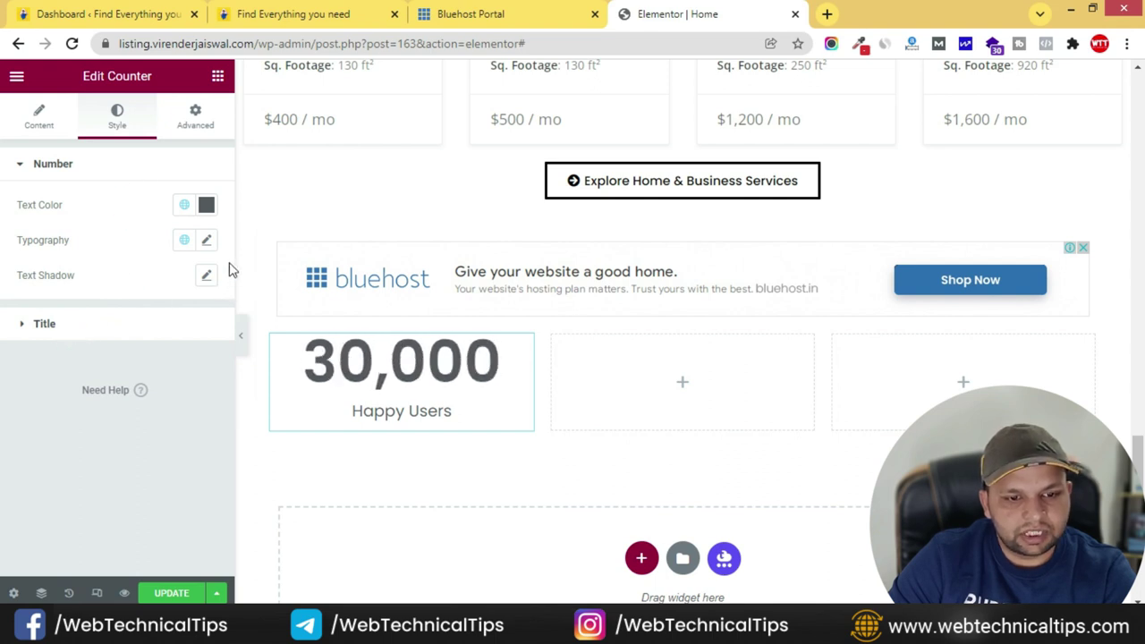
pyautogui.click(25, 335)
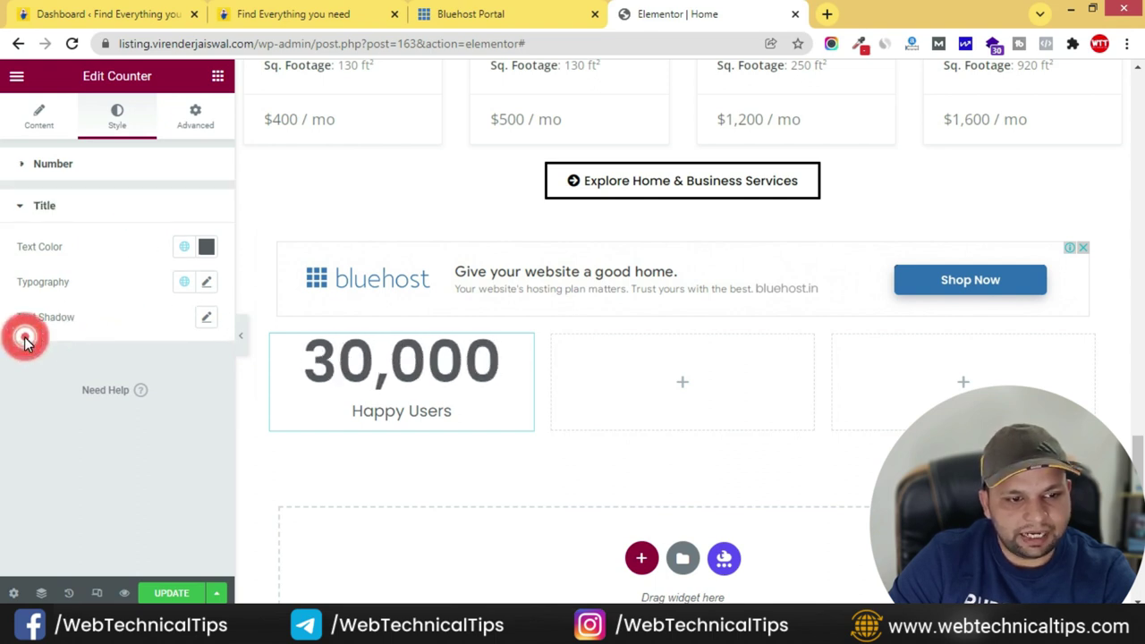
pyautogui.click(206, 284)
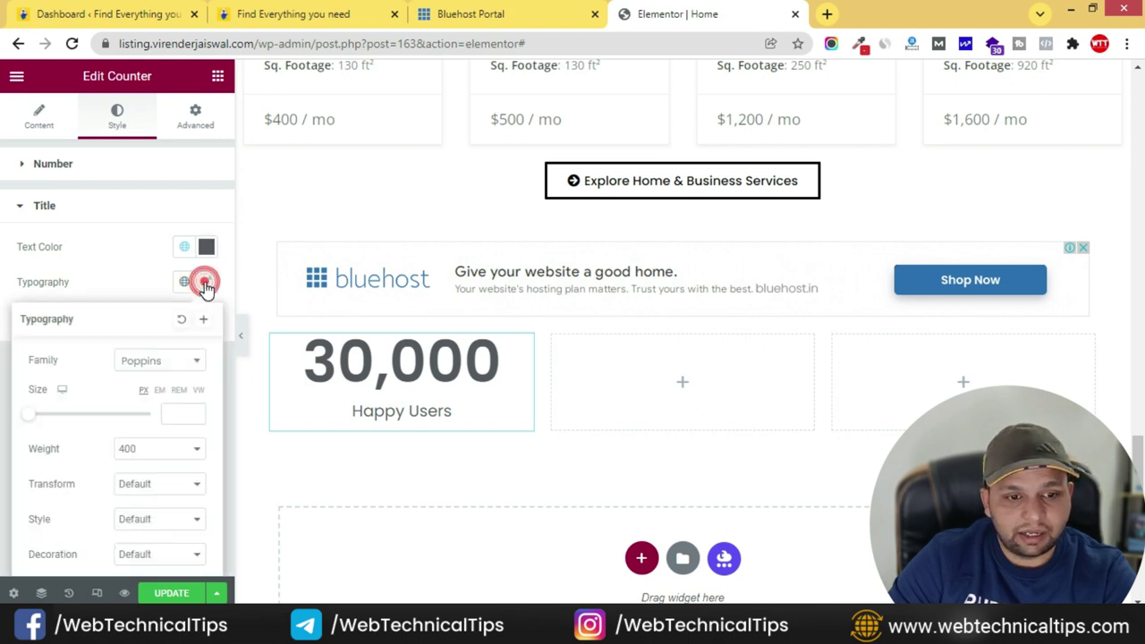
pyautogui.click(161, 450)
pyautogui.click(135, 352)
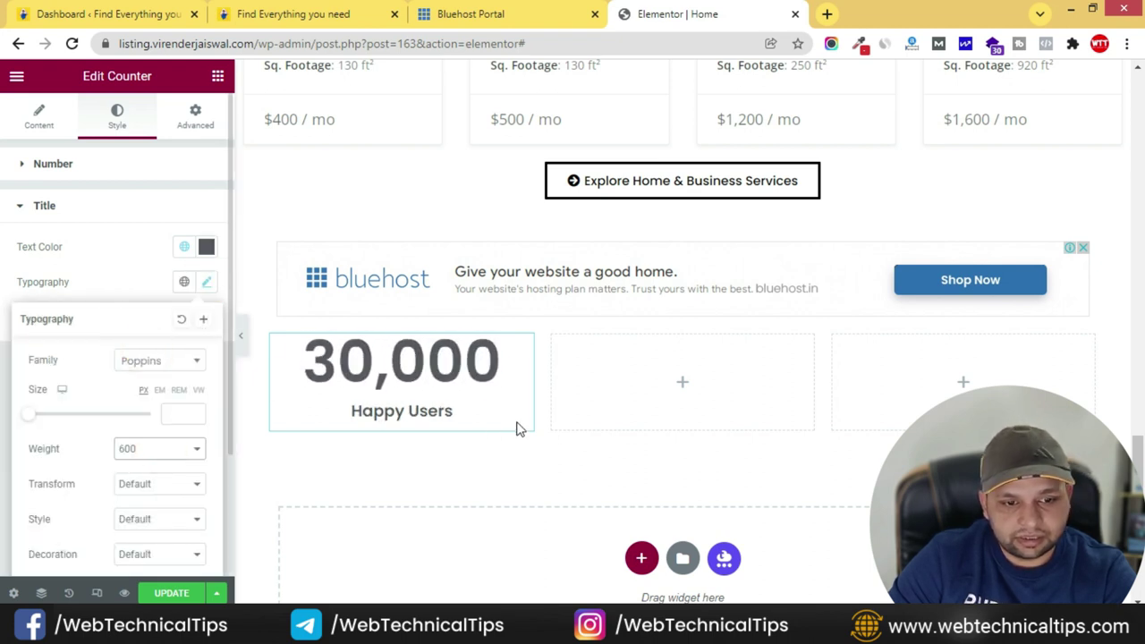
pyautogui.click(475, 479)
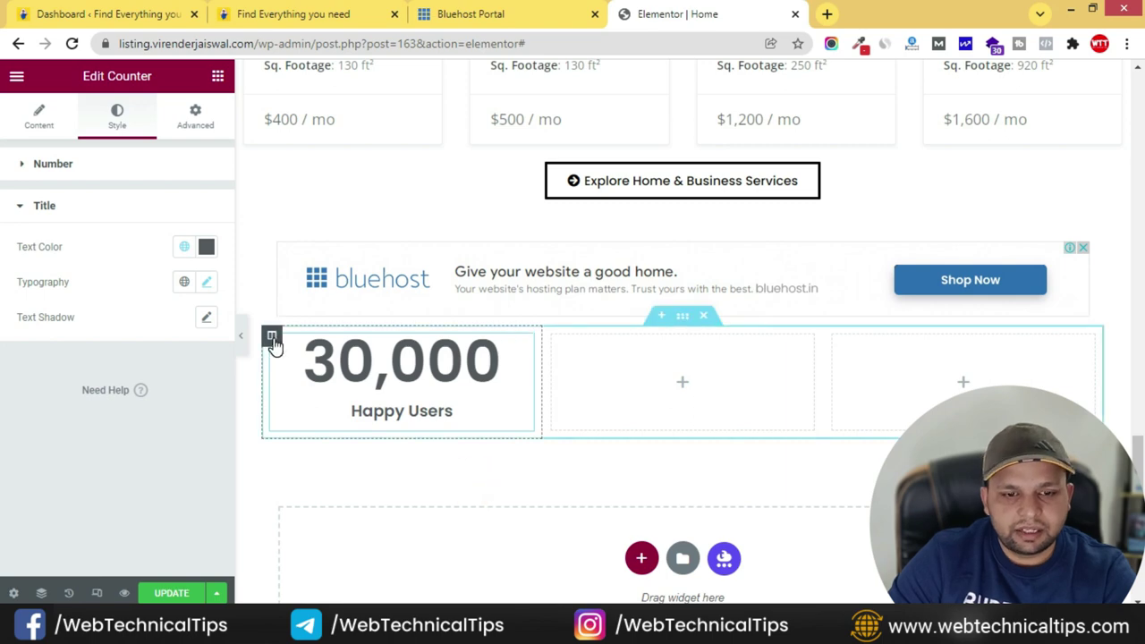
# - Duplicate the counter column twice, delete the extra empty column, and copy 'Verified Experts'
pyautogui.rightClick(275, 345)
pyautogui.click(440, 378)
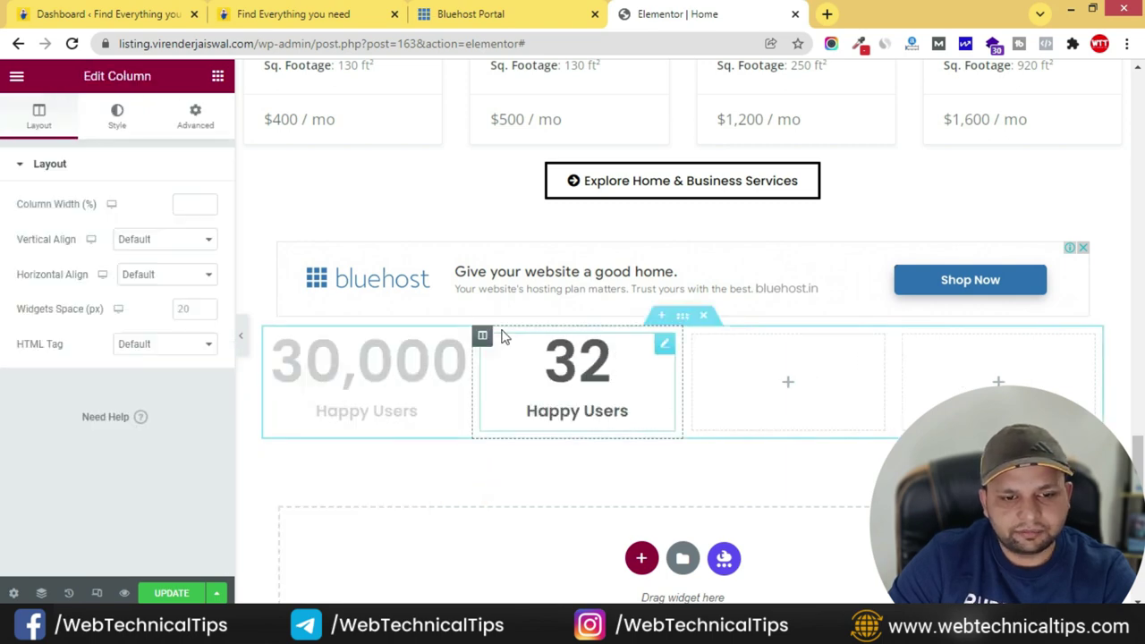
pyautogui.rightClick(482, 337)
pyautogui.click(526, 376)
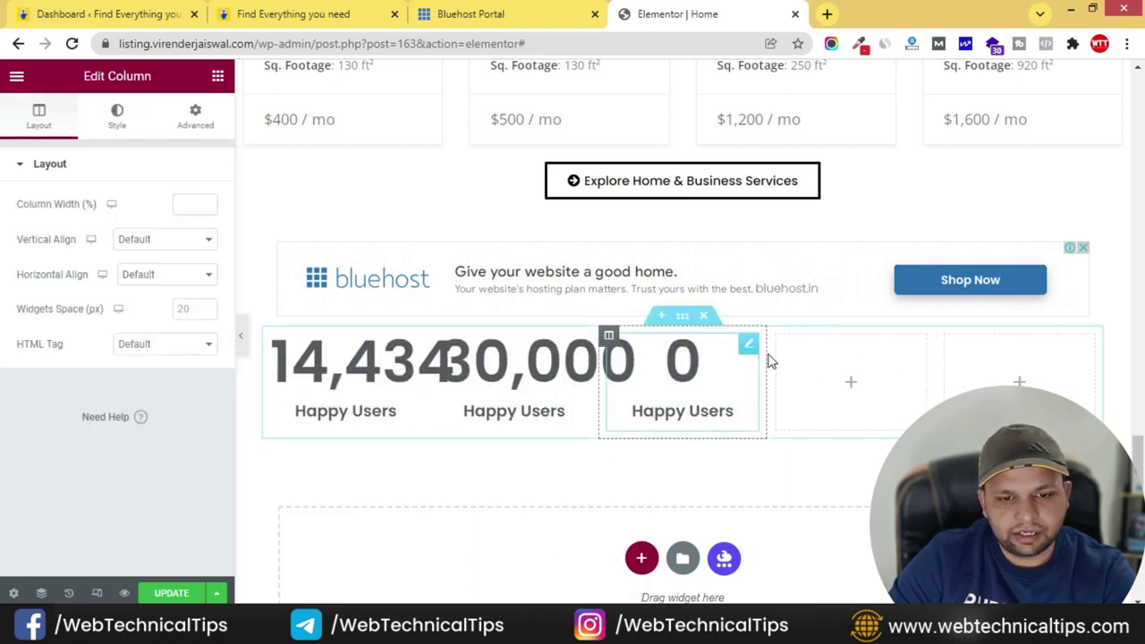
pyautogui.rightClick(777, 337)
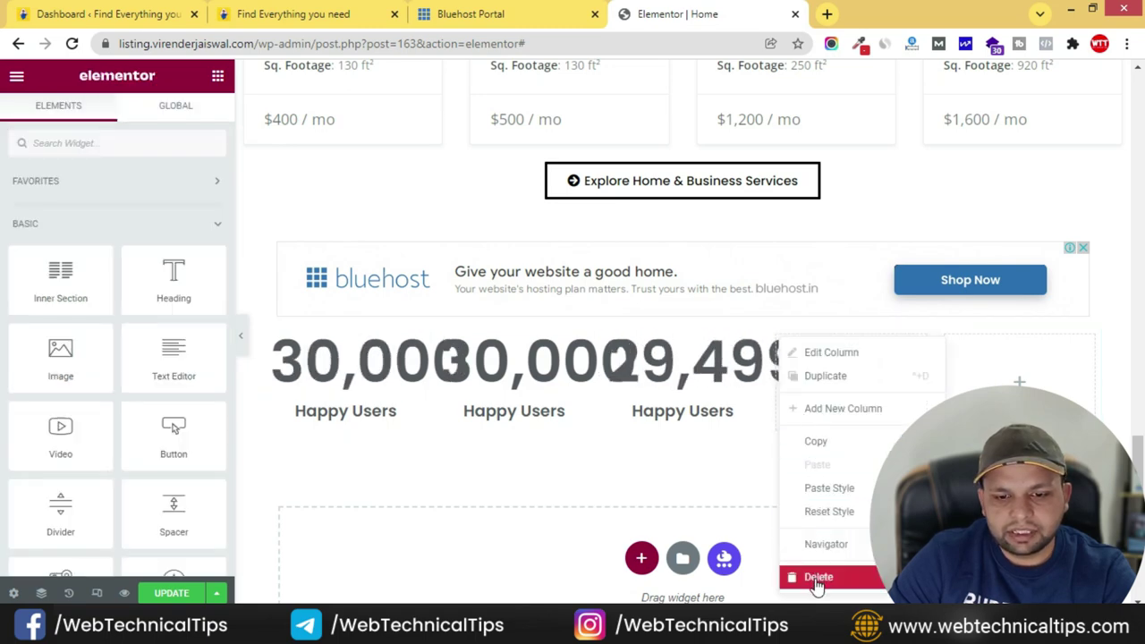
pyautogui.click(818, 577)
pyautogui.rightClick(905, 337)
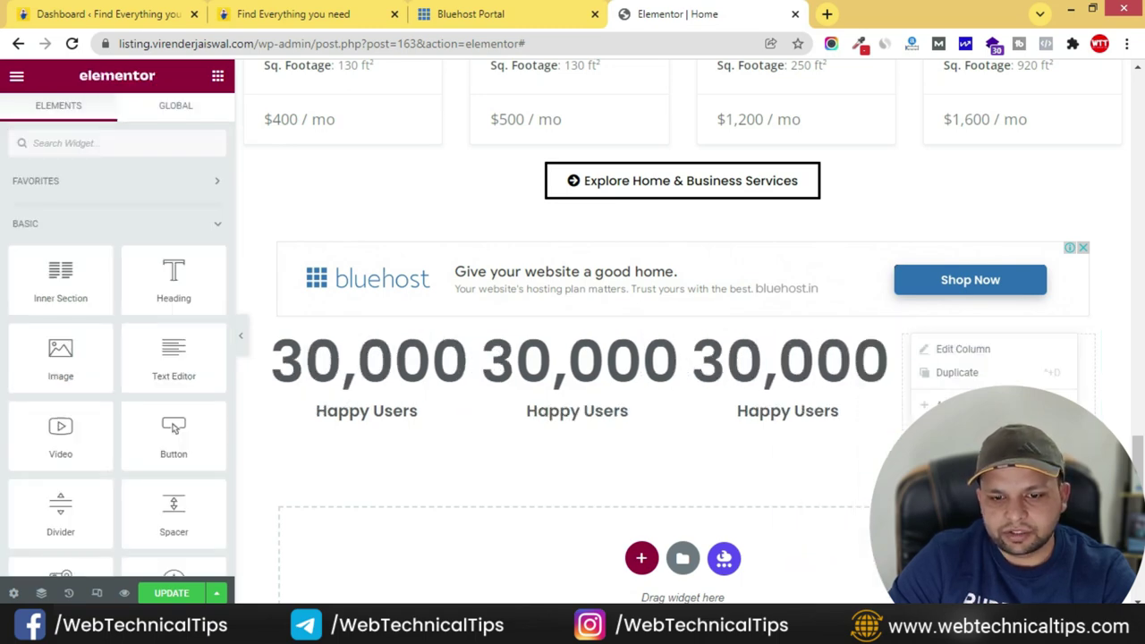
pyautogui.click(318, 14)
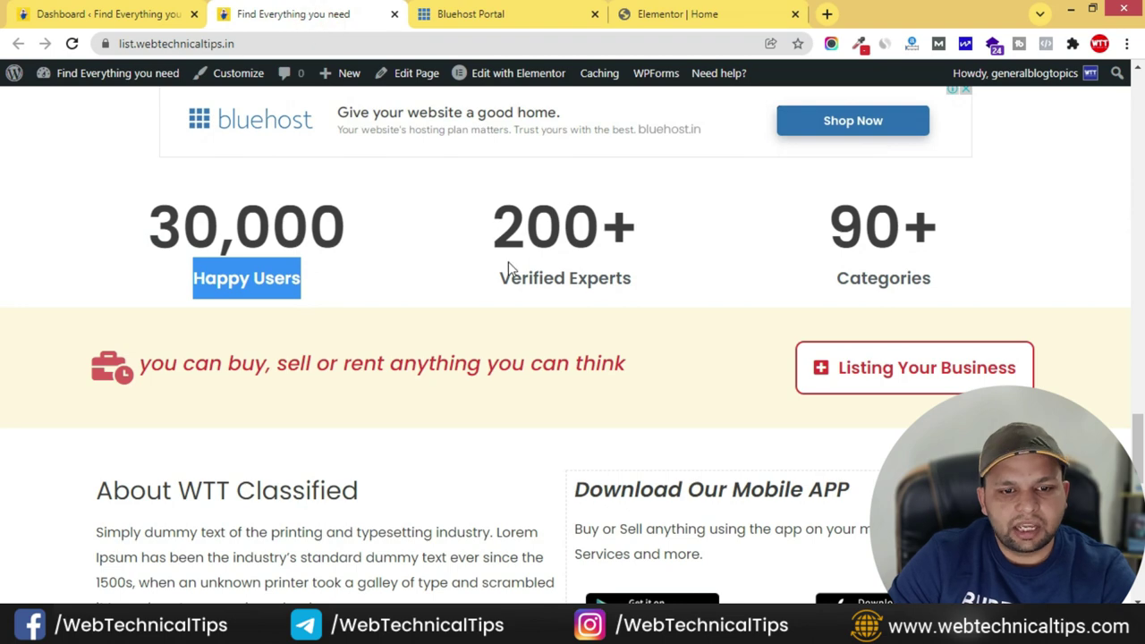
pyautogui.moveTo(499, 279); pyautogui.dragTo(724, 286)
pyautogui.hotkey('ctrl', 'c')
# - Make the middle counter 'Verified Experts' with ending number 200 and suffix '+'
pyautogui.click(657, 14)
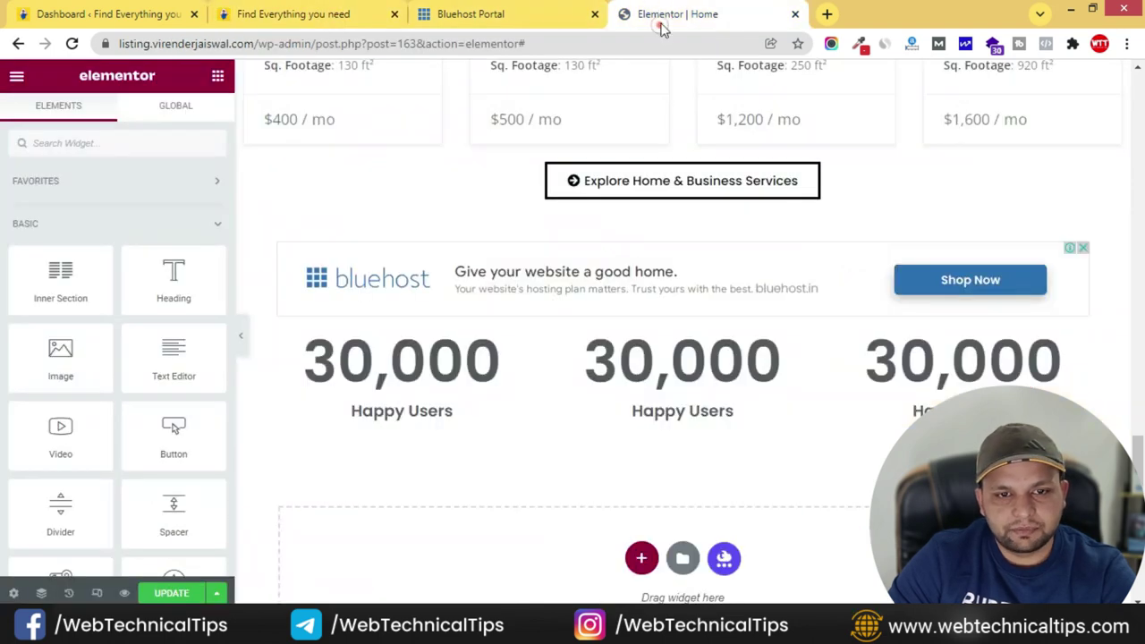
pyautogui.click(806, 341)
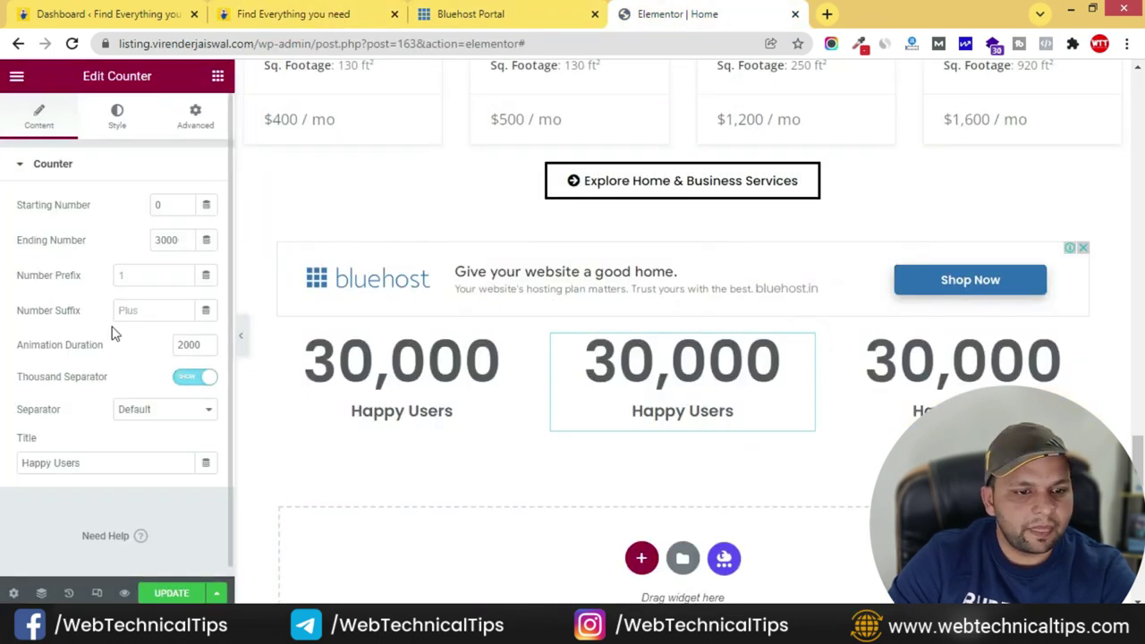
pyautogui.tripleClick(95, 463)
pyautogui.hotkey('ctrl', 'v')
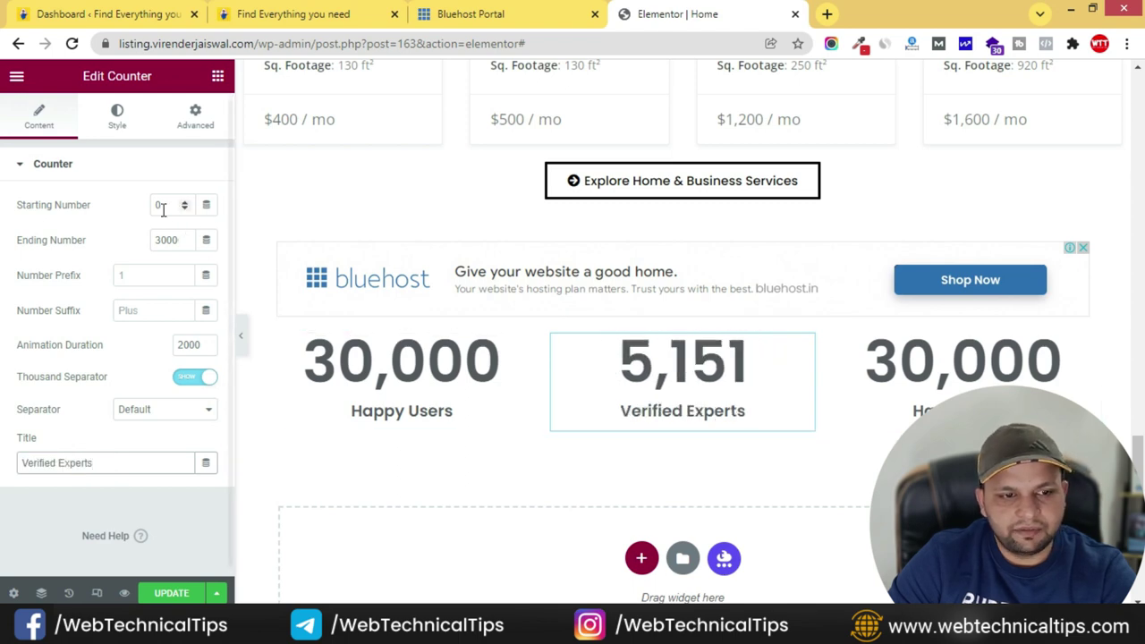
pyautogui.moveTo(173, 238); pyautogui.dragTo(148, 245)
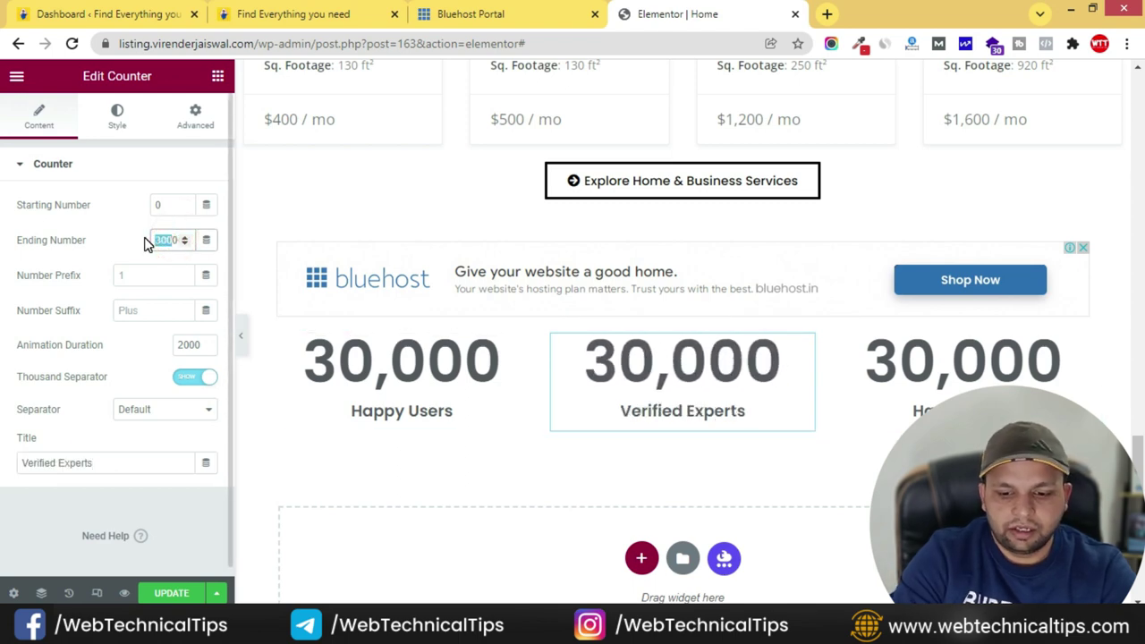
pyautogui.write('200')
pyautogui.click(333, 9)
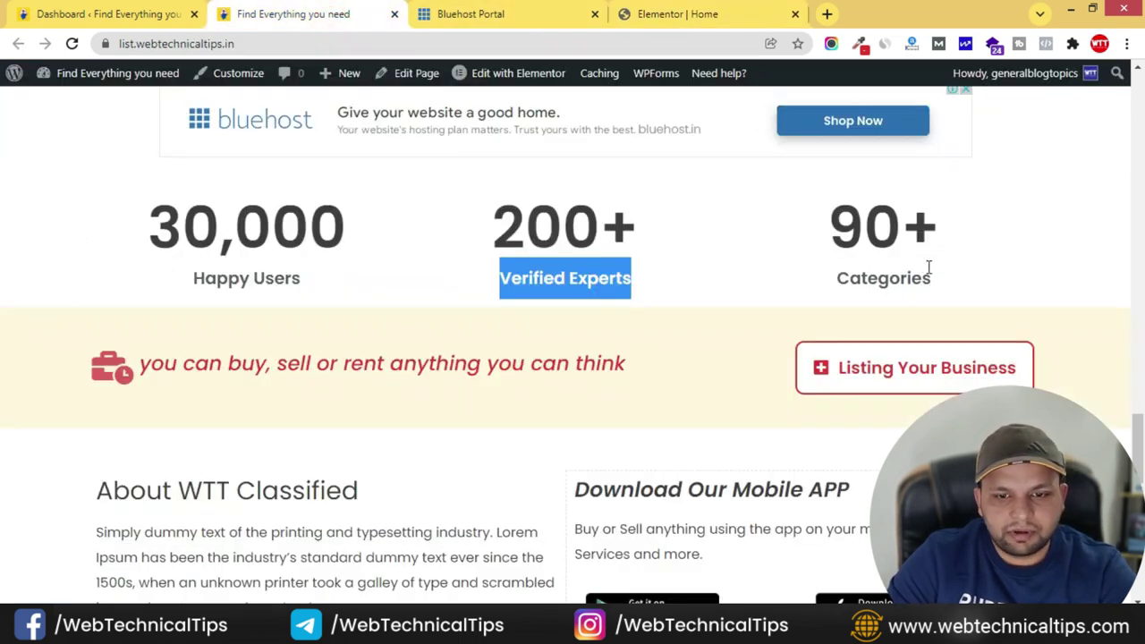
pyautogui.click(760, 14)
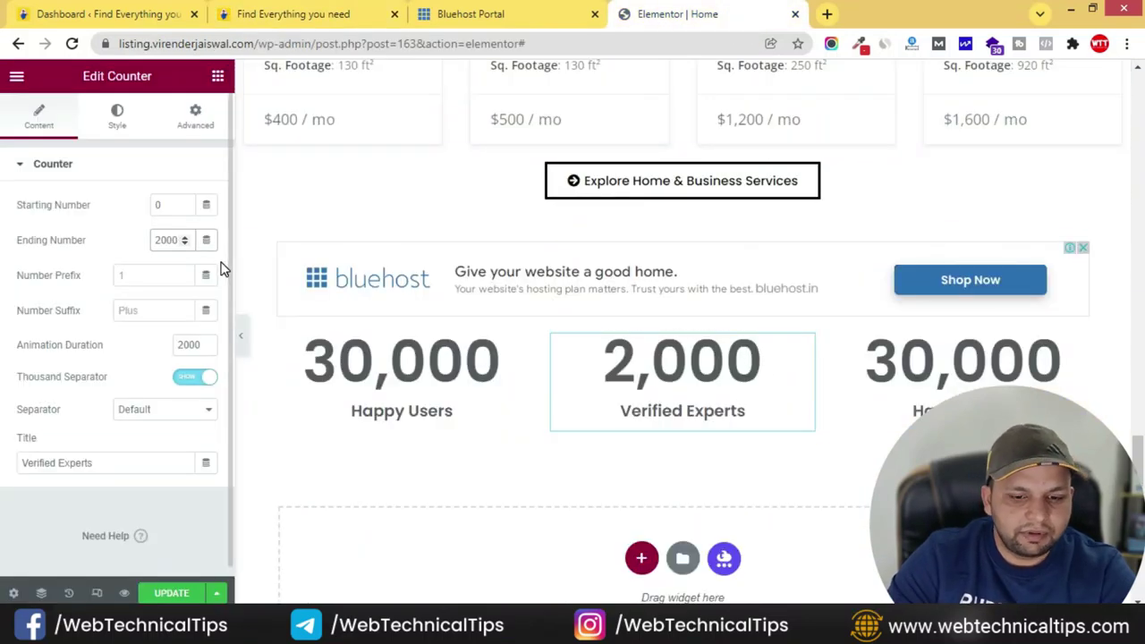
pyautogui.press('BackSpace')
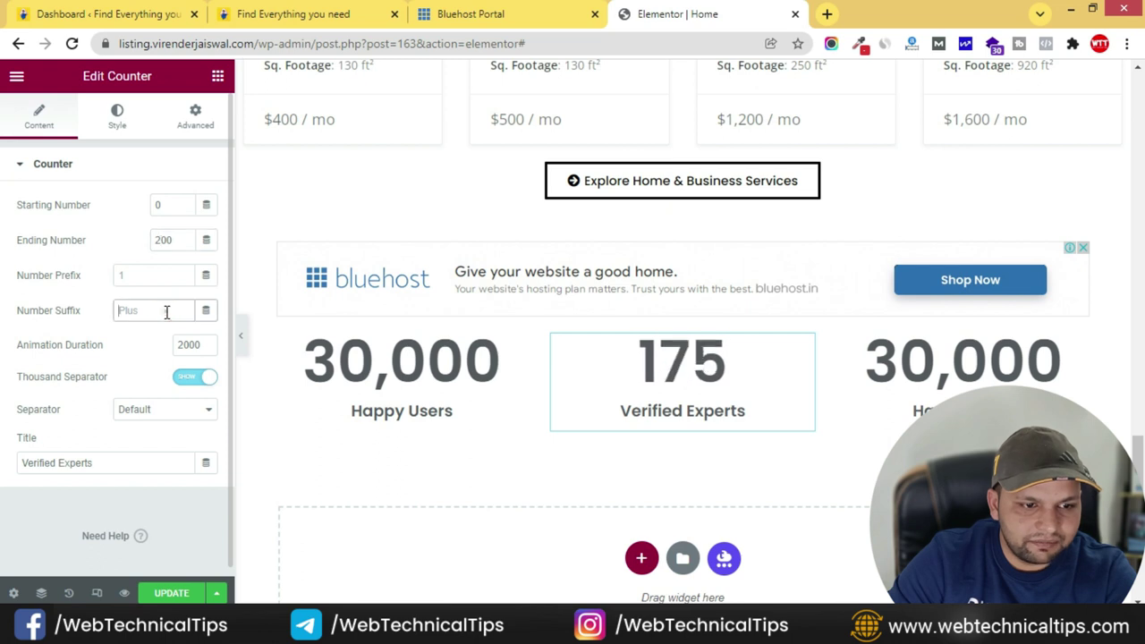
pyautogui.write('+')
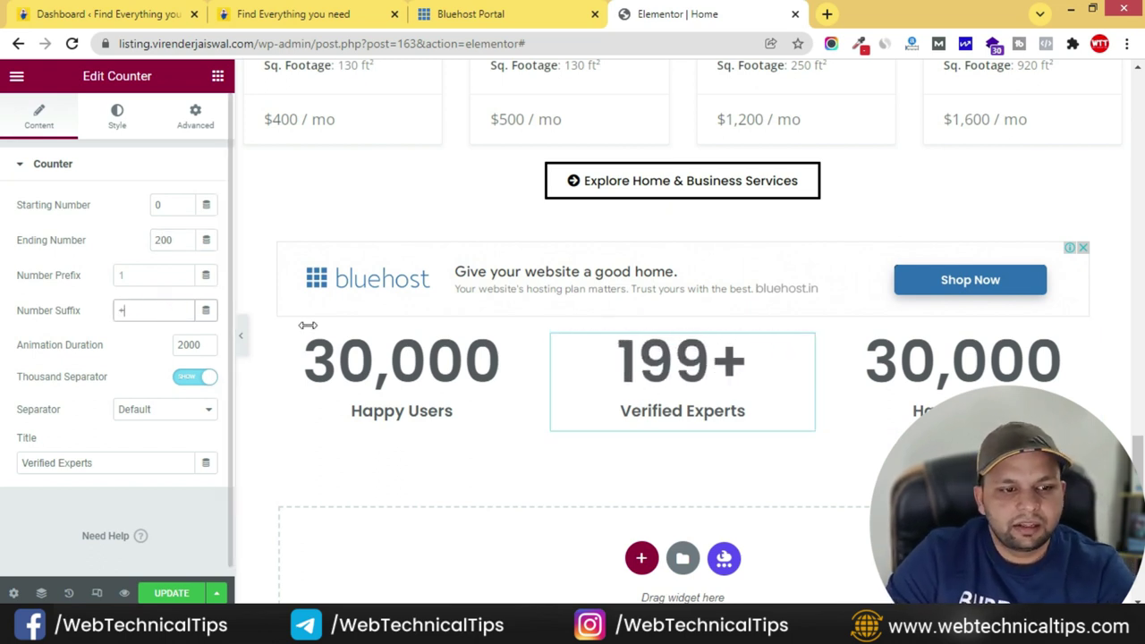
# - Make the third counter 'Category' with ending number 90 and suffix '+'
pyautogui.click(291, 13)
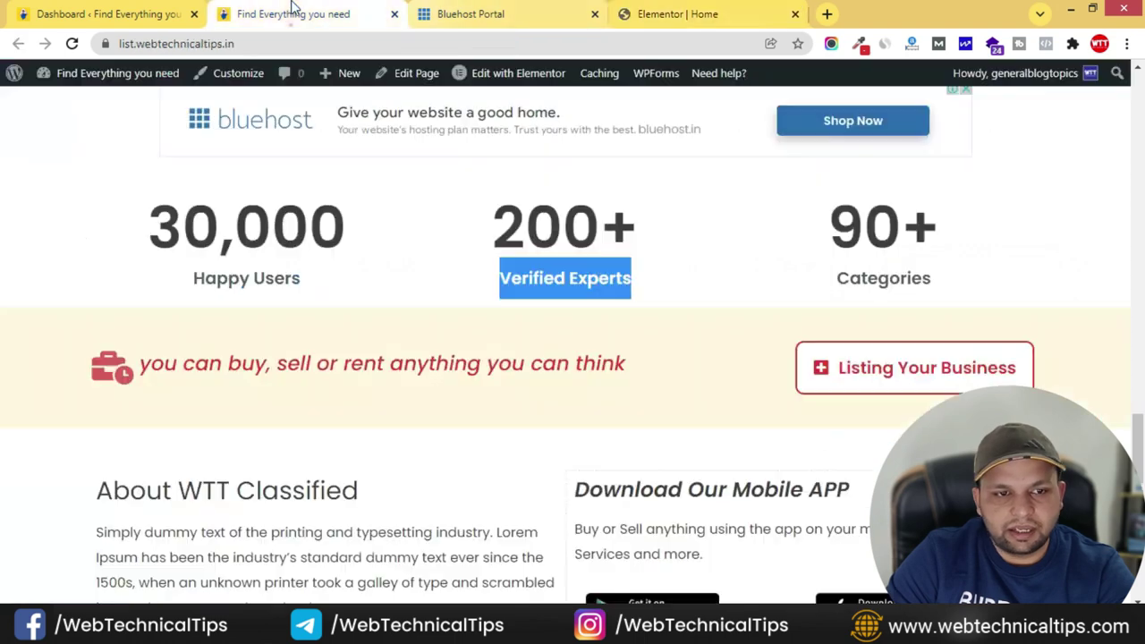
pyautogui.click(713, 10)
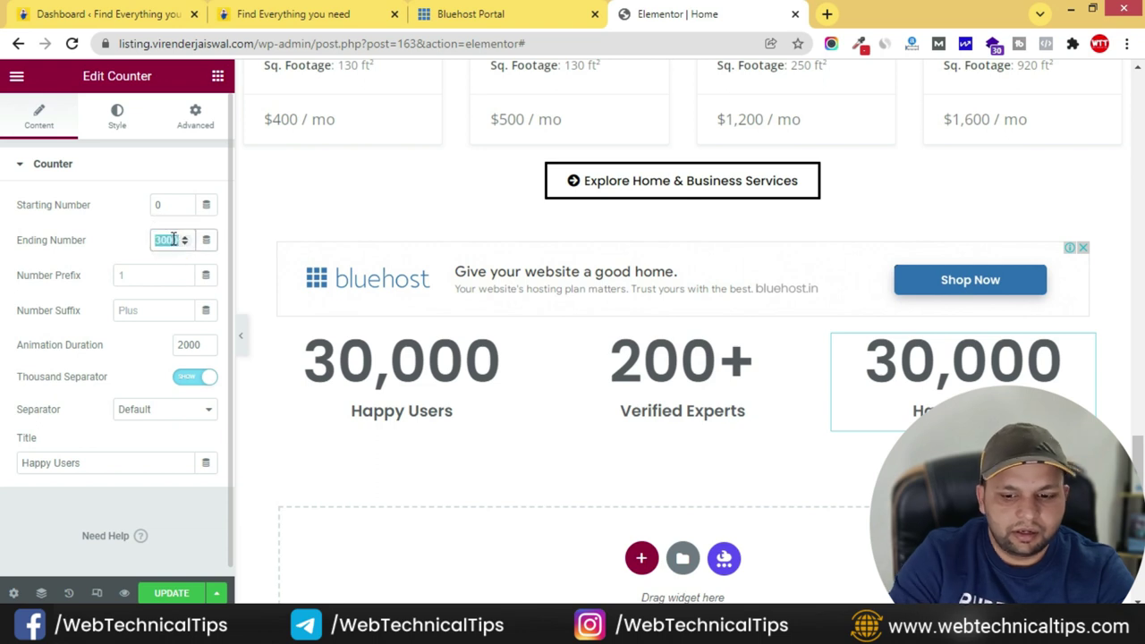
pyautogui.write('90')
pyautogui.click(181, 309)
pyautogui.write('=')
pyautogui.press('BackSpace')
pyautogui.write('+')
pyautogui.tripleClick(122, 465)
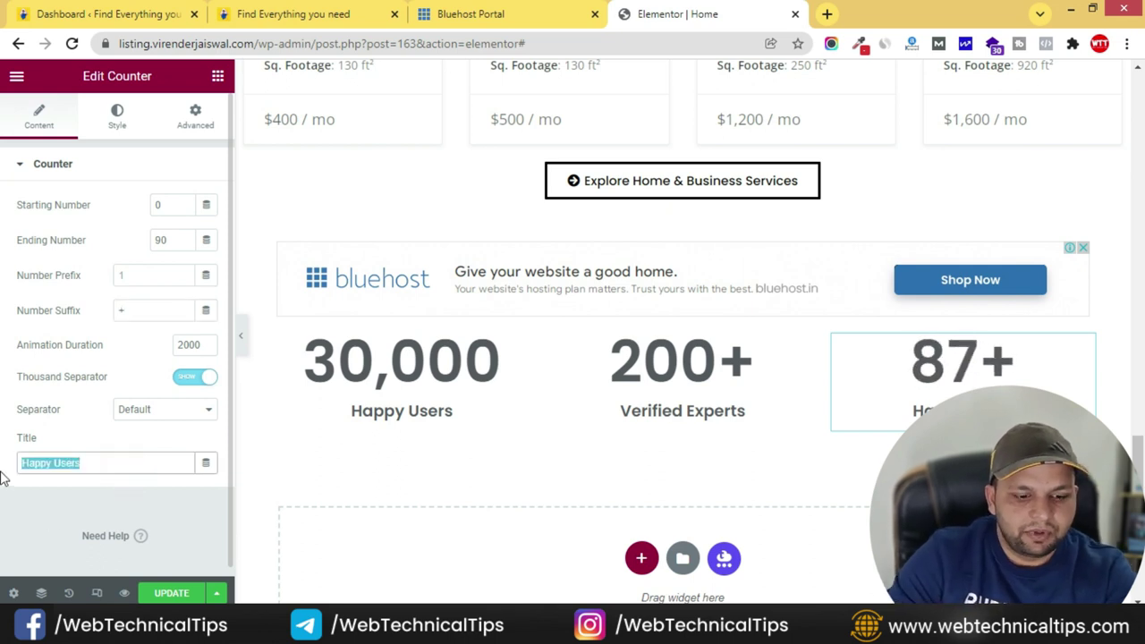
pyautogui.write('Category')
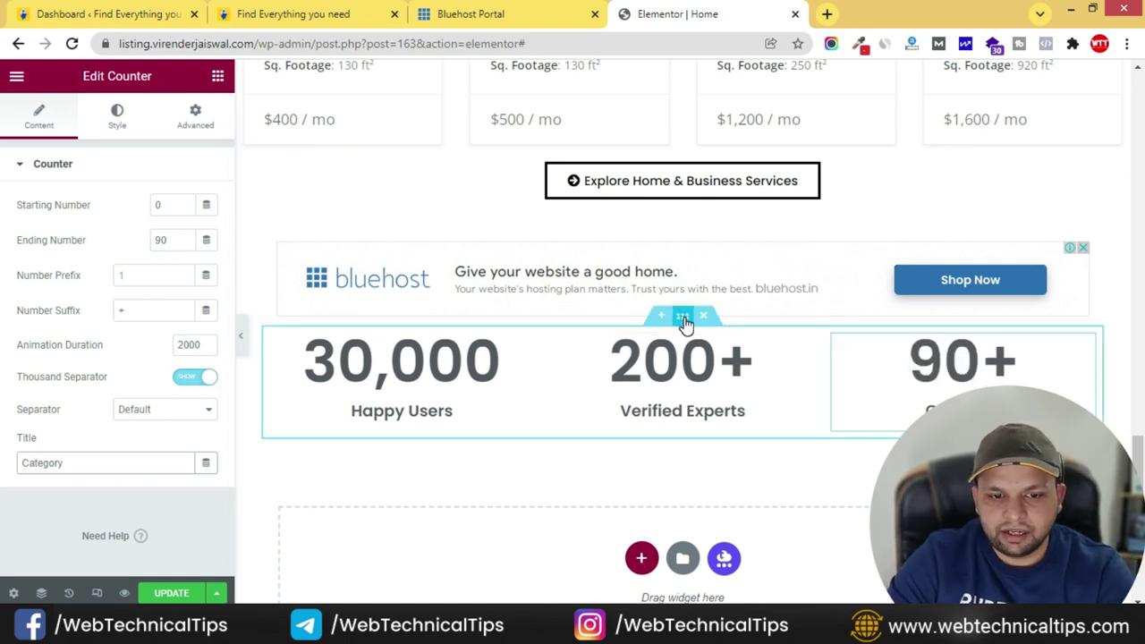
# - Give the counters row section an unlinked top margin of 50
pyautogui.click(684, 316)
pyautogui.click(195, 119)
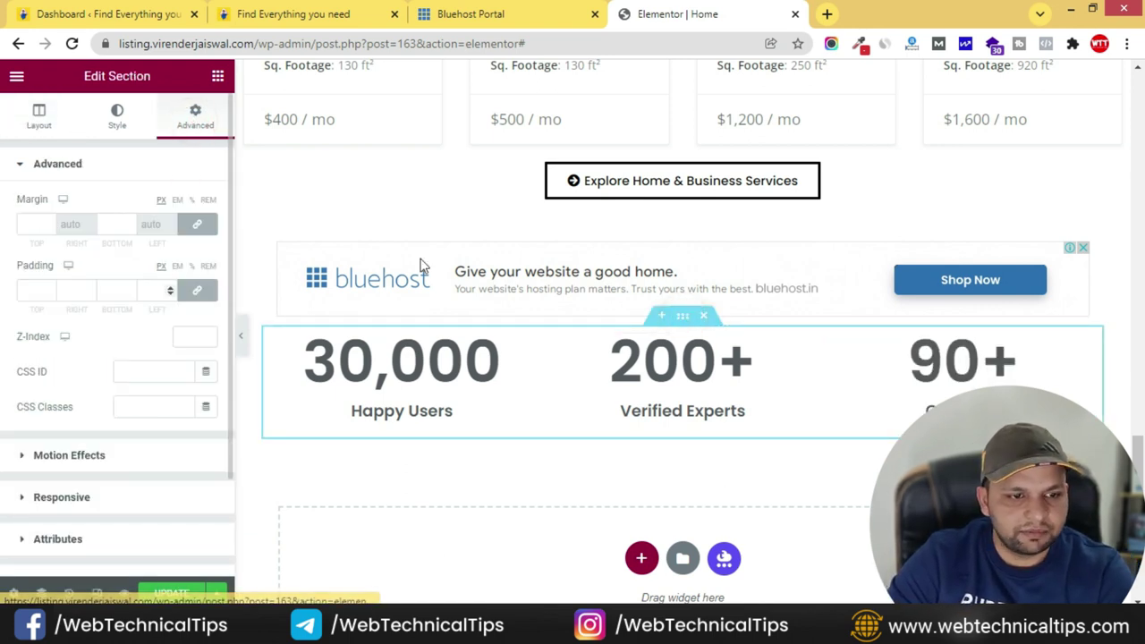
pyautogui.click(206, 226)
pyautogui.click(35, 224)
pyautogui.write('50')
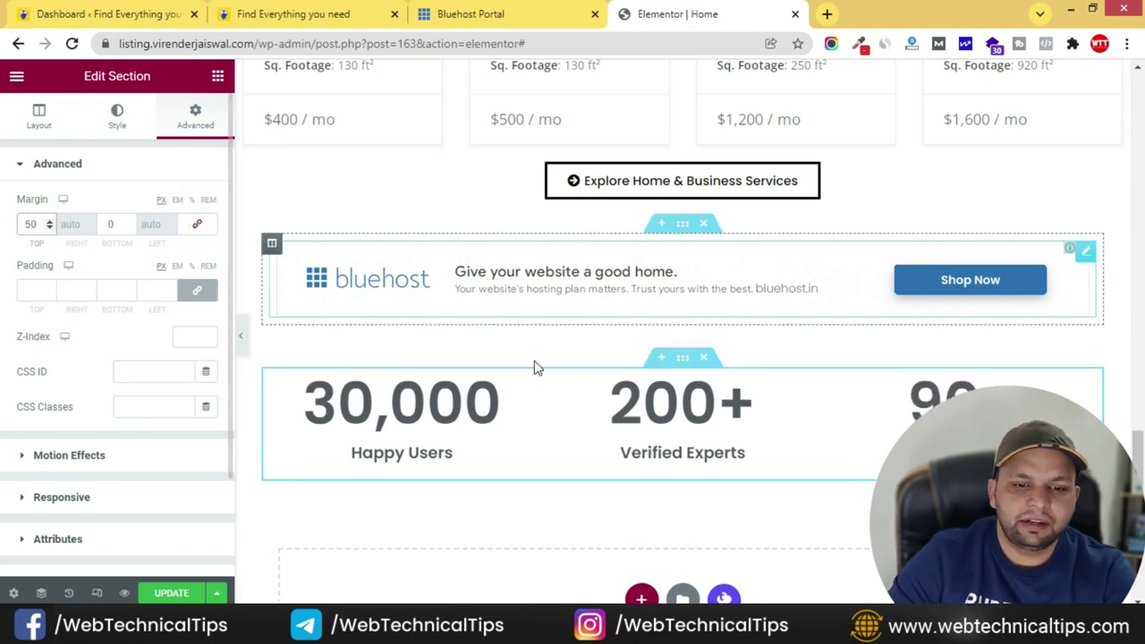
pyautogui.scroll(-2, 815, 402)
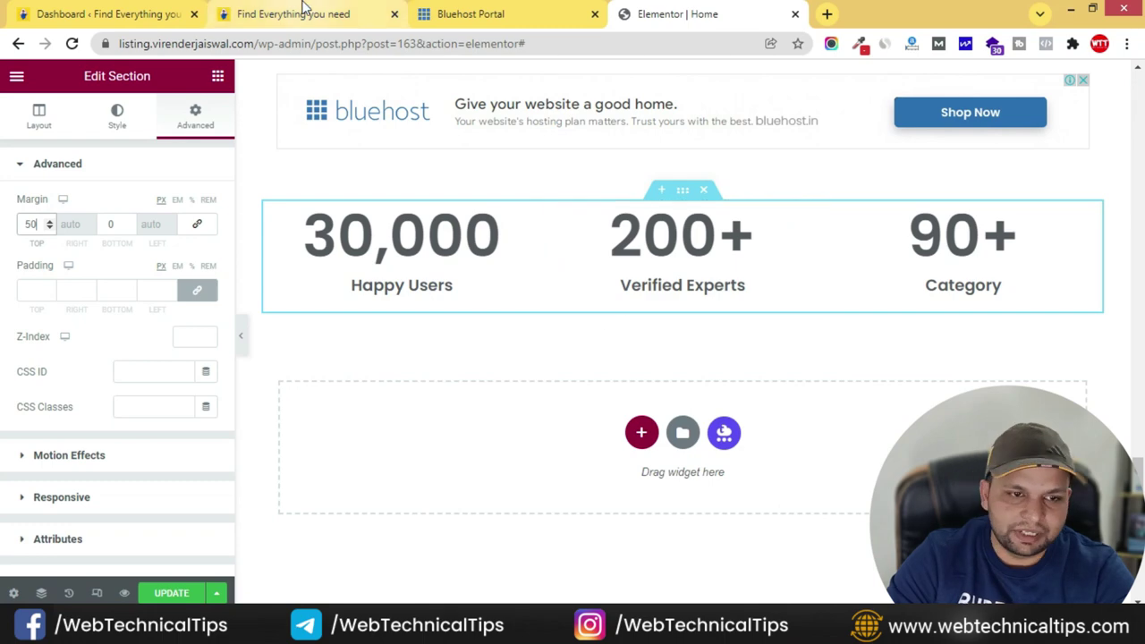
pyautogui.click(304, 11)
pyautogui.scroll(-2, 72, 225)
pyautogui.moveTo(63, 187); pyautogui.dragTo(1066, 204)
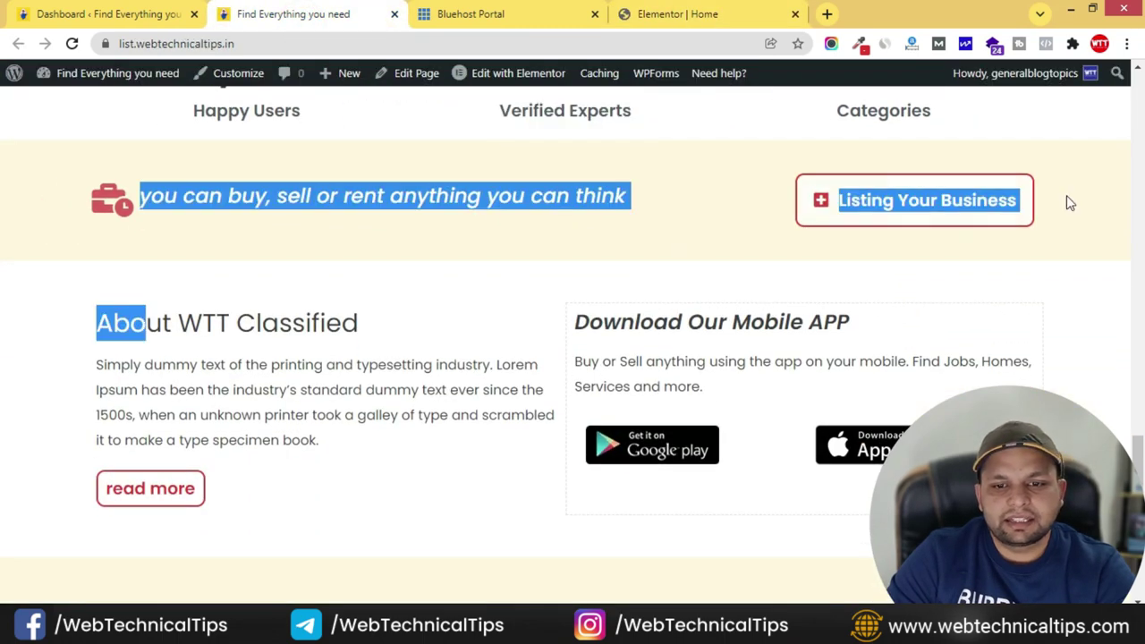
# - Copy the Home & Business Services section and paste it below the counters
pyautogui.click(1069, 204)
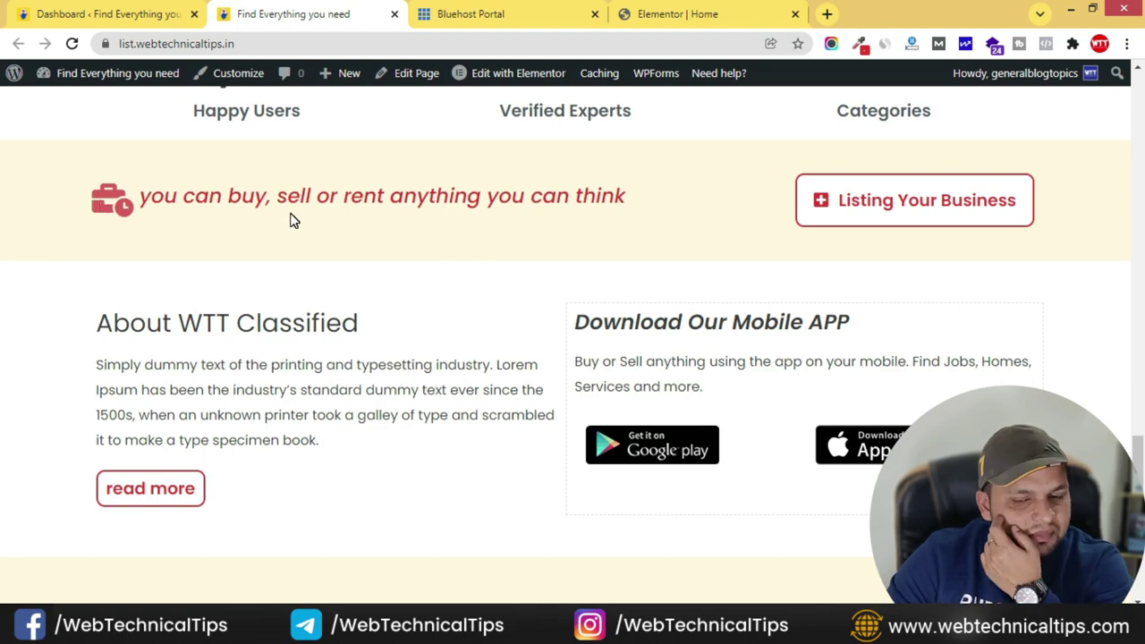
pyautogui.click(698, 11)
pyautogui.scroll(6, 638, 352)
pyautogui.scroll(8, 639, 353)
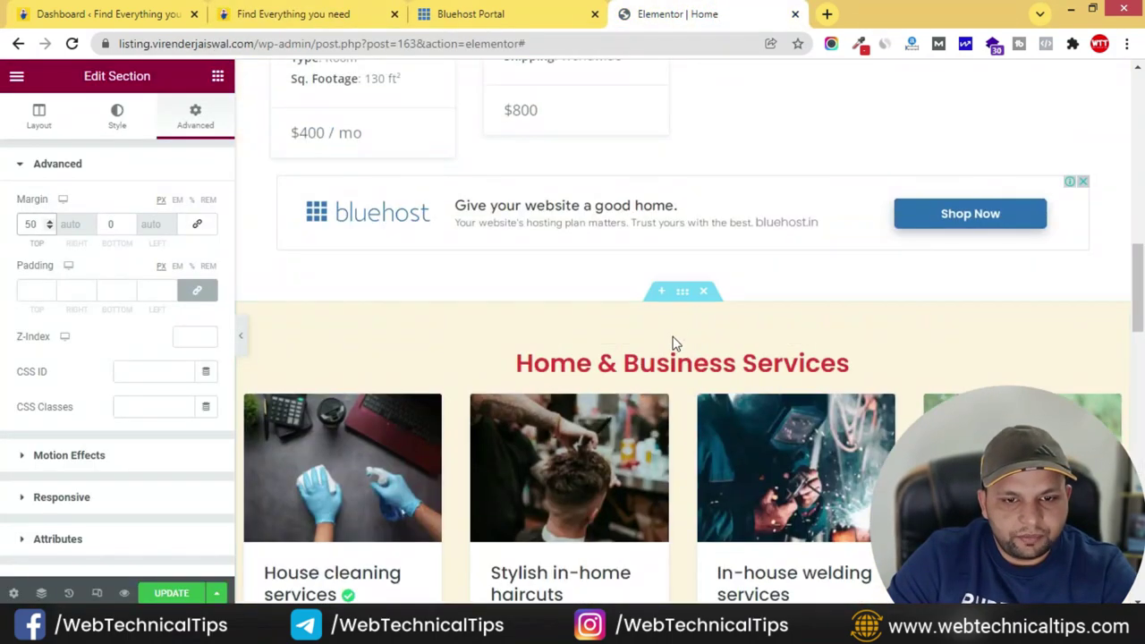
pyautogui.rightClick(680, 301)
pyautogui.click(748, 377)
pyautogui.scroll(-5, 750, 394)
pyautogui.scroll(-6, 698, 393)
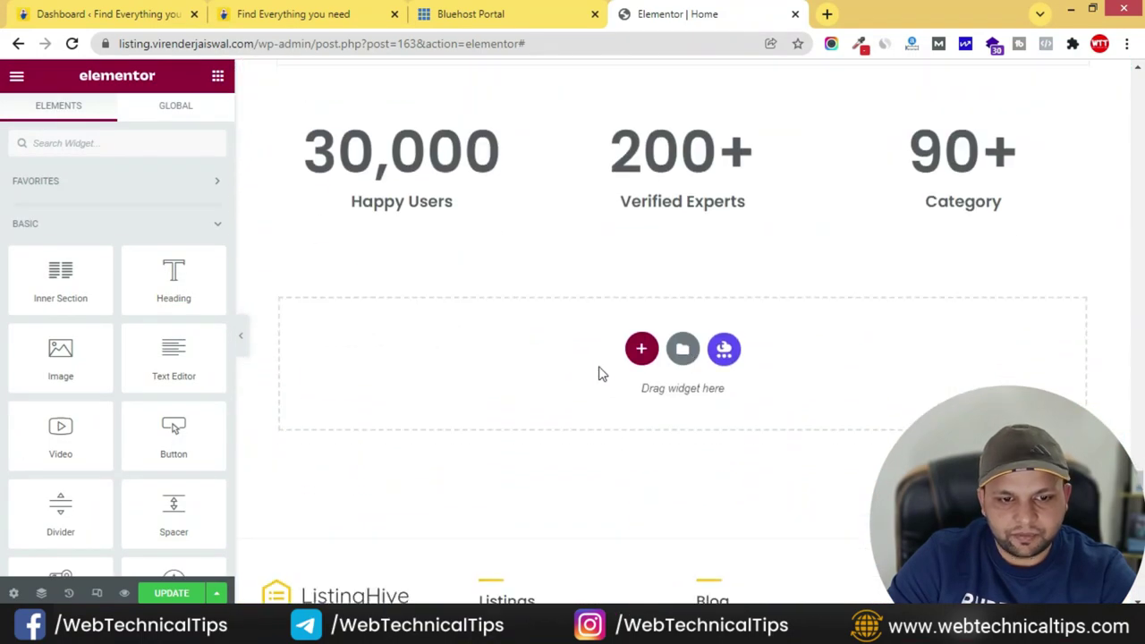
pyautogui.rightClick(526, 362)
pyautogui.click(574, 372)
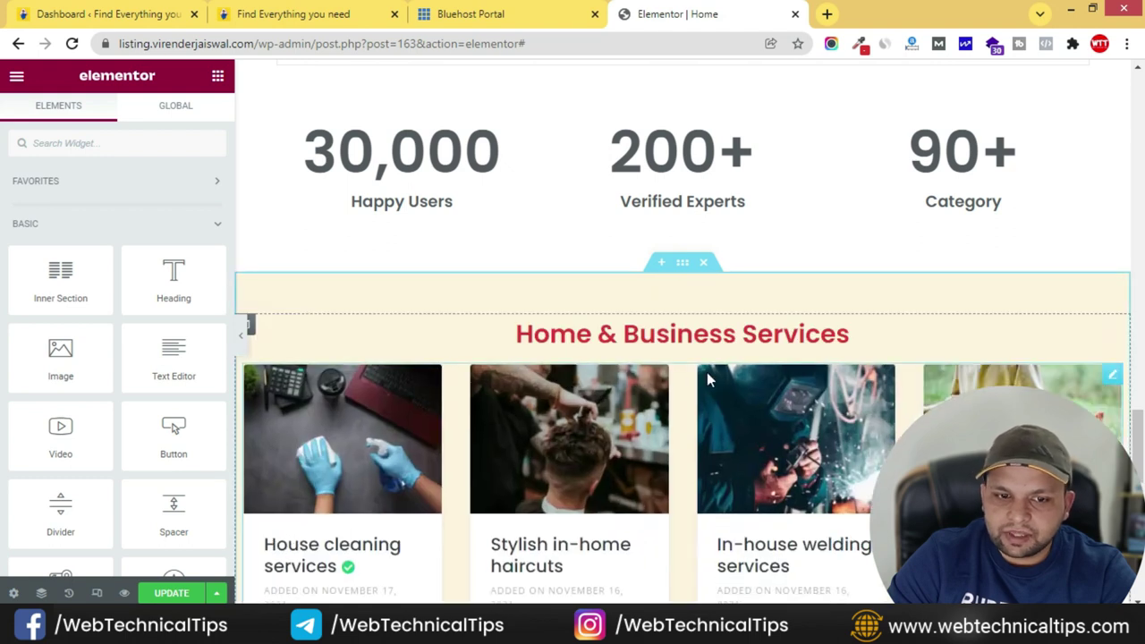
# - Delete the listing cards and the Explore Home & Business Services button from the copy
pyautogui.rightClick(1111, 338)
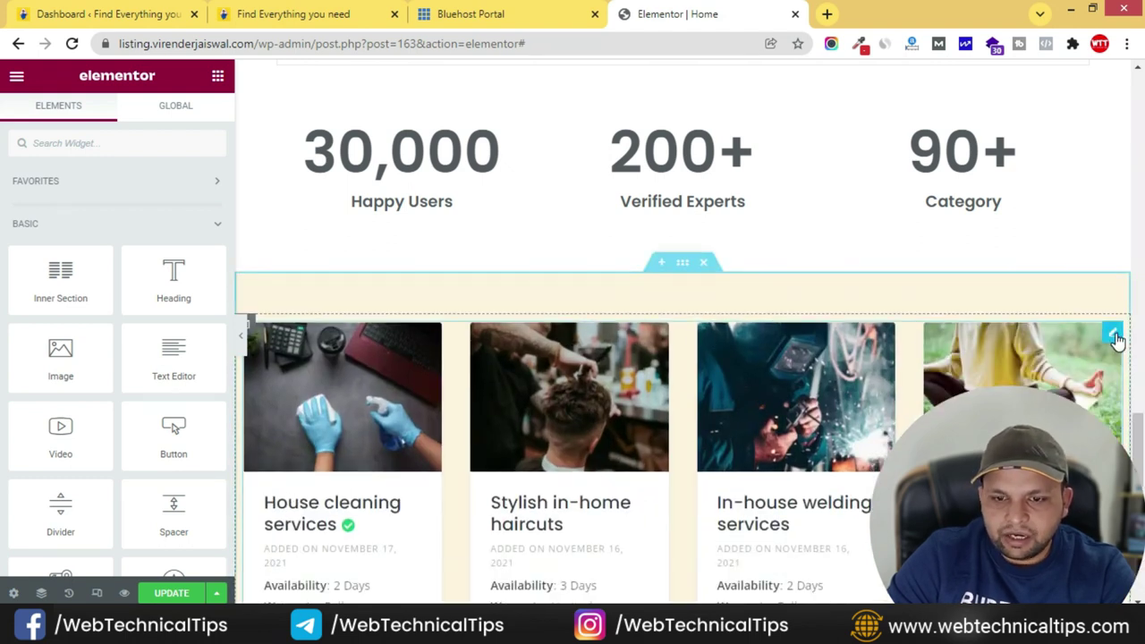
pyautogui.rightClick(1115, 338)
pyautogui.click(1020, 533)
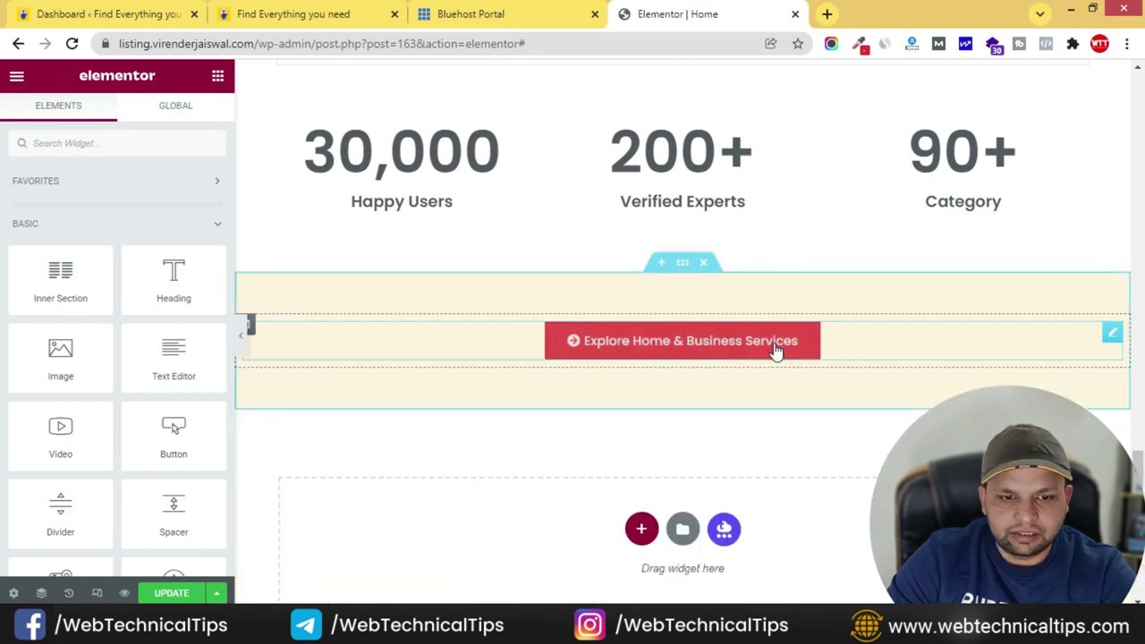
pyautogui.click(404, 11)
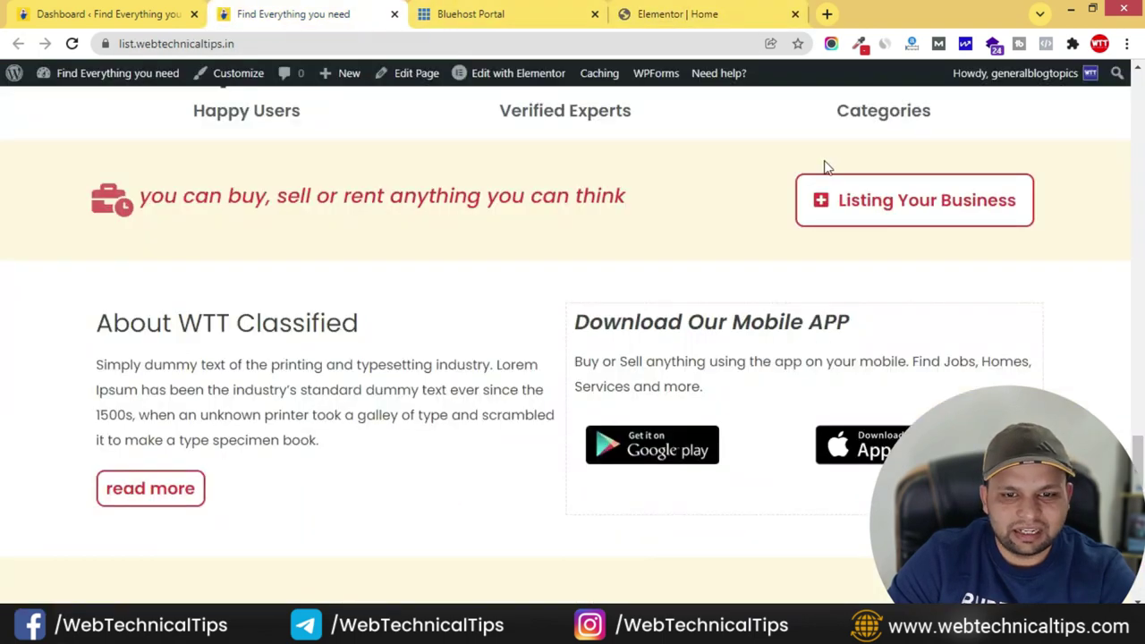
pyautogui.click(662, 14)
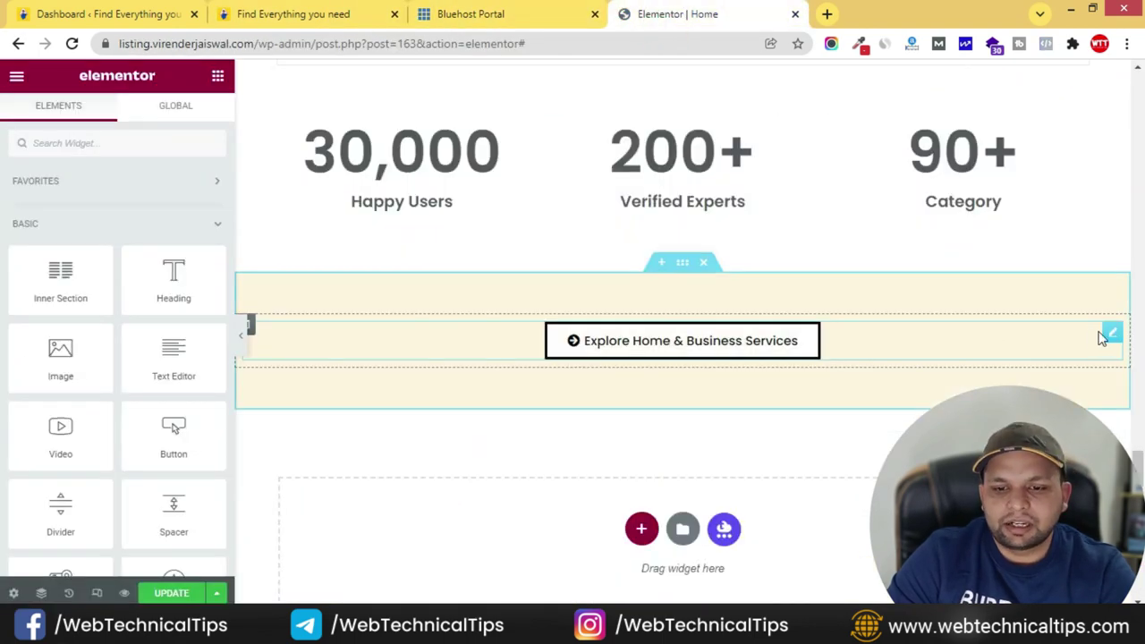
pyautogui.rightClick(1112, 338)
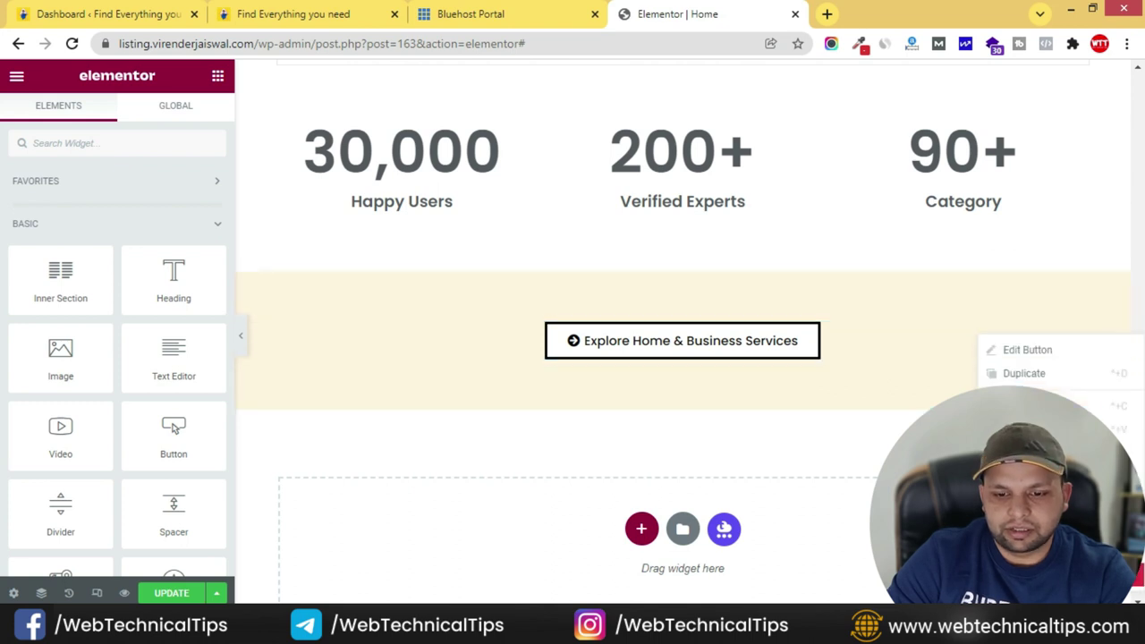
pyautogui.click(1029, 537)
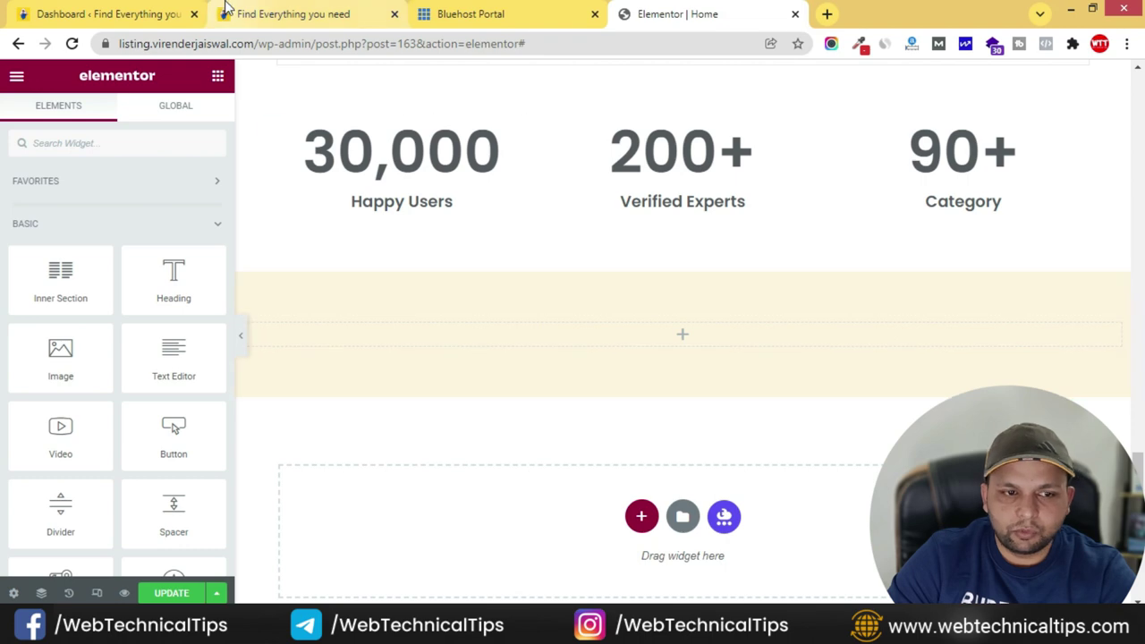
# - Duplicate the cream section's column to make two columns
pyautogui.click(226, 14)
pyautogui.click(677, 14)
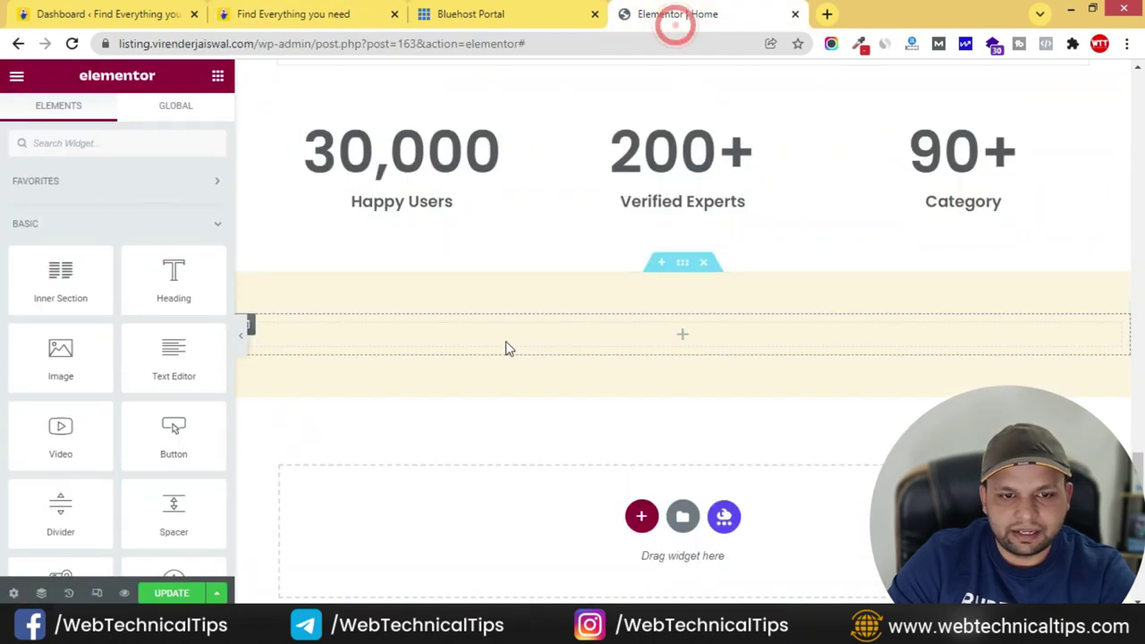
pyautogui.rightClick(251, 331)
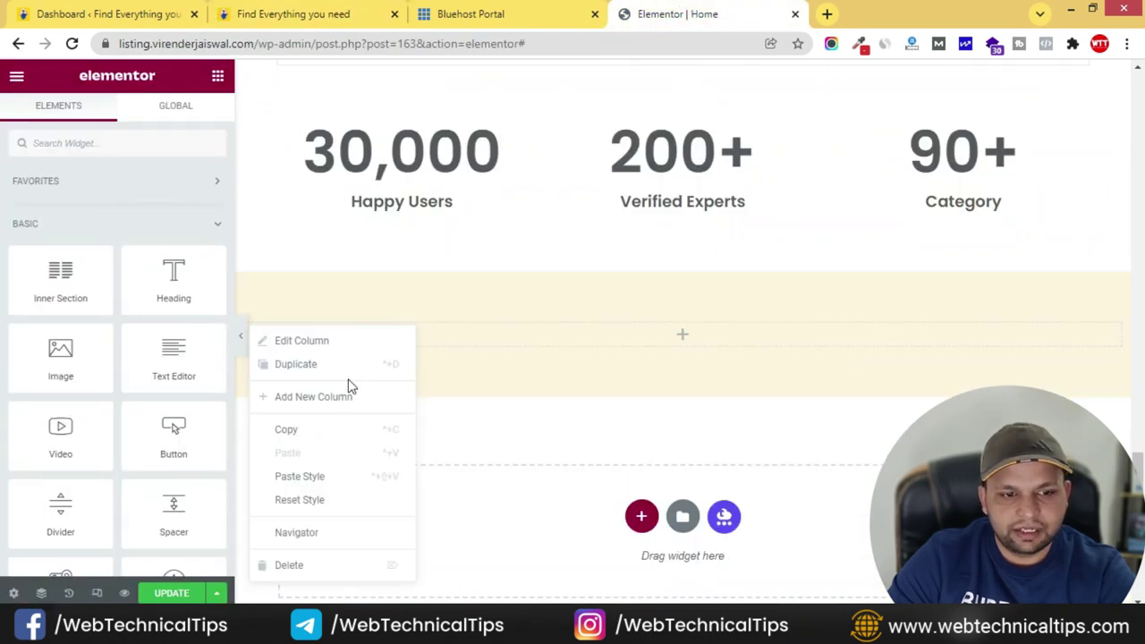
pyautogui.click(331, 370)
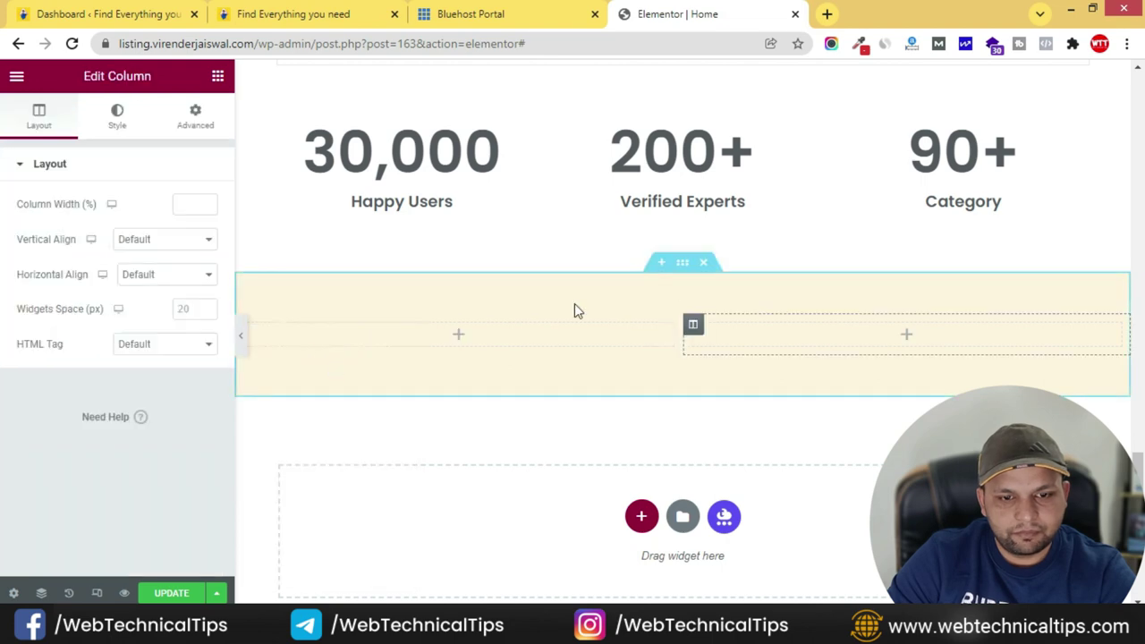
# - Set the cream section's column structure to a 66/33 split
pyautogui.click(682, 263)
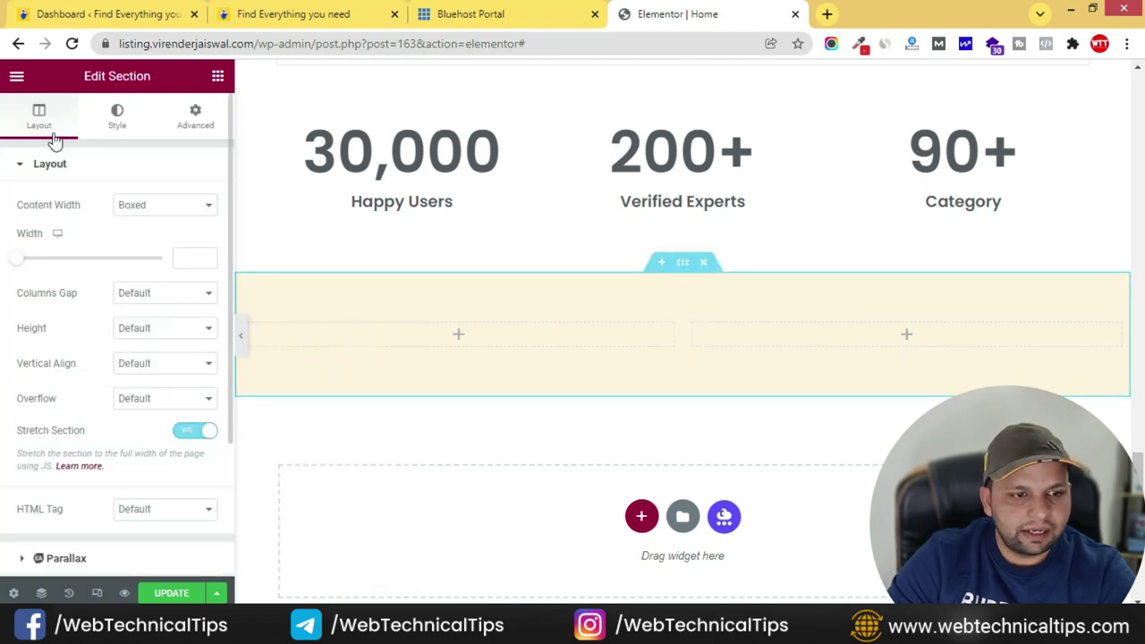
pyautogui.click(122, 115)
pyautogui.click(37, 108)
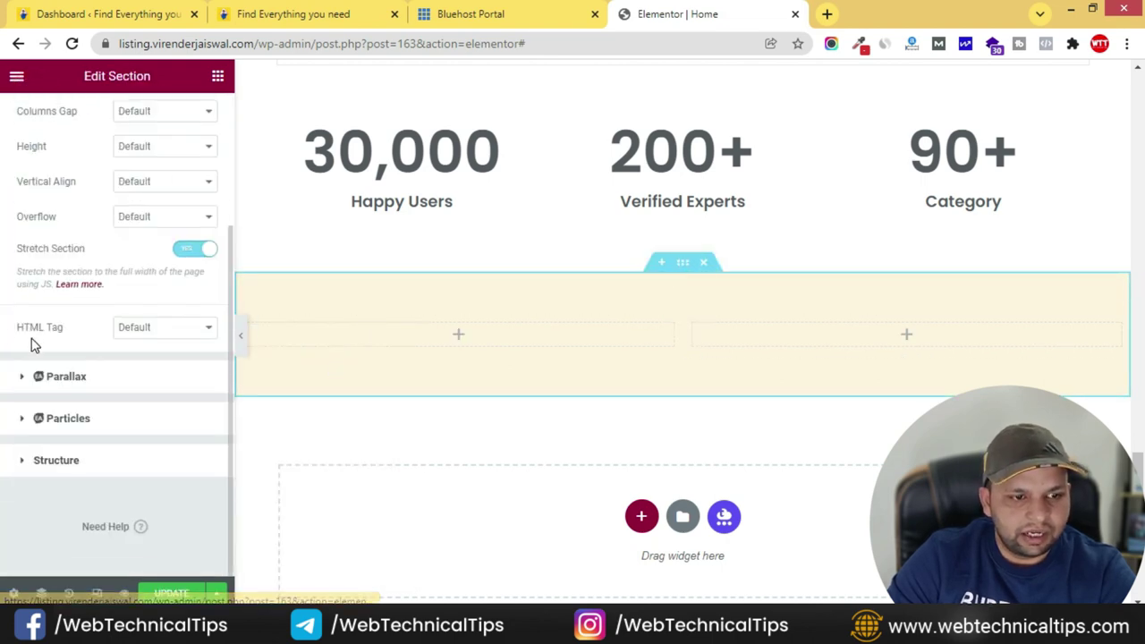
pyautogui.click(64, 463)
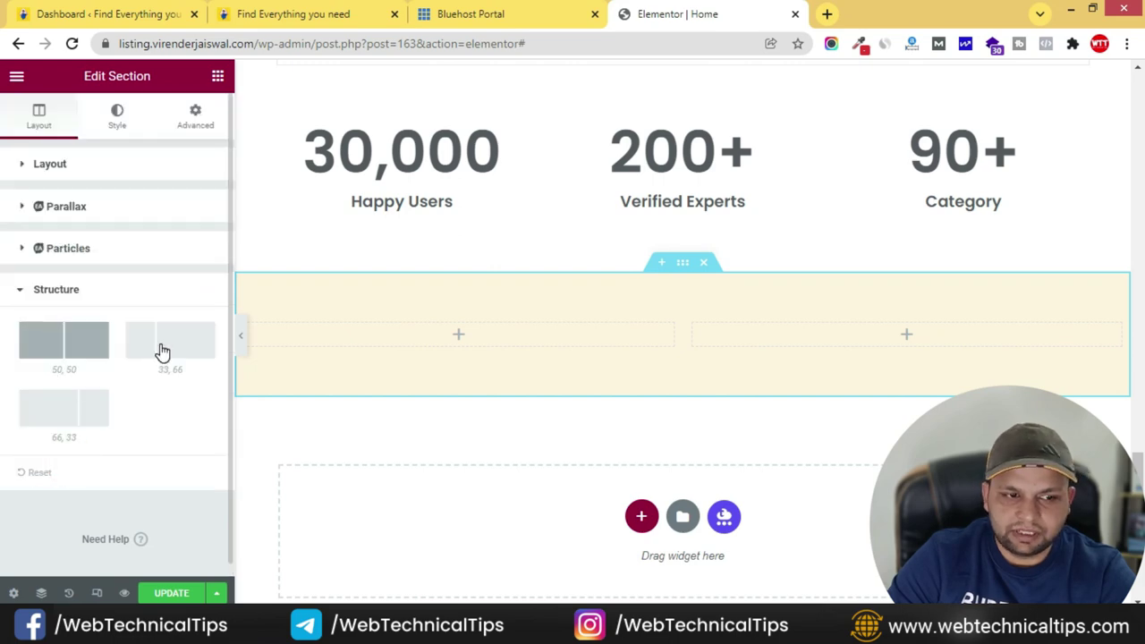
pyautogui.click(66, 418)
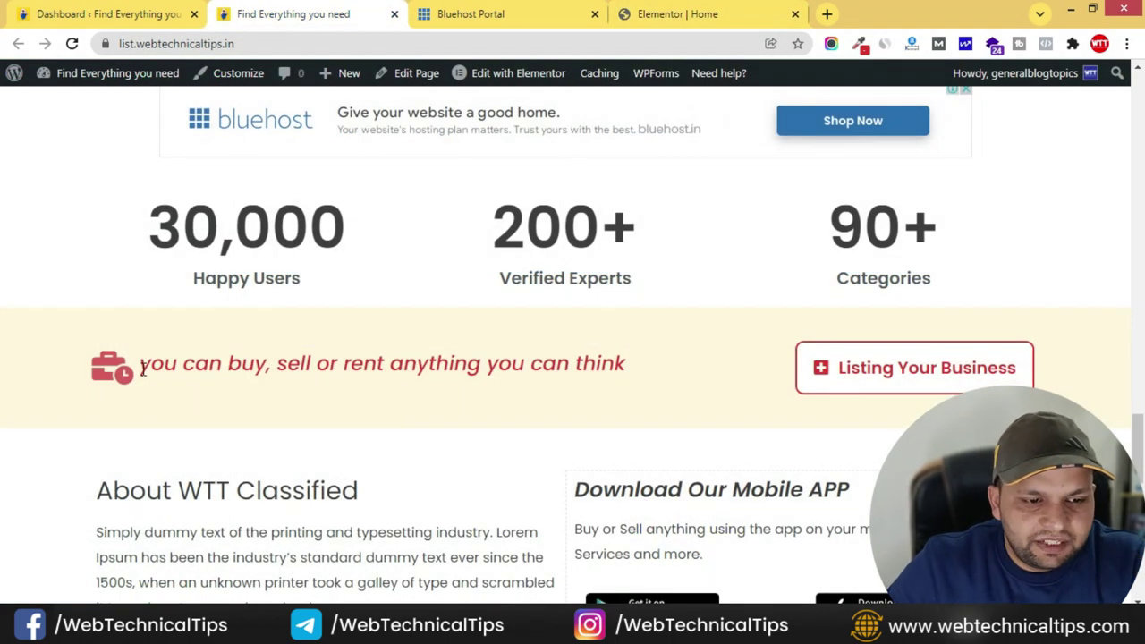
# - Copy the tagline from the live site and search the widgets for 'icon'
pyautogui.moveTo(139, 364); pyautogui.dragTo(467, 364)
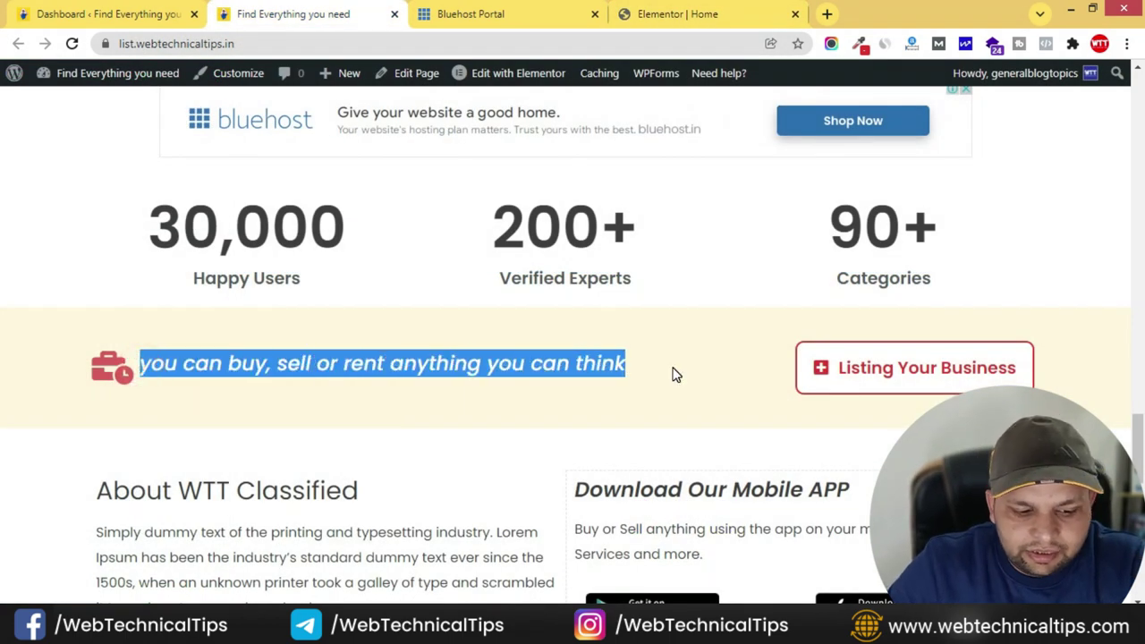
pyautogui.click(729, 16)
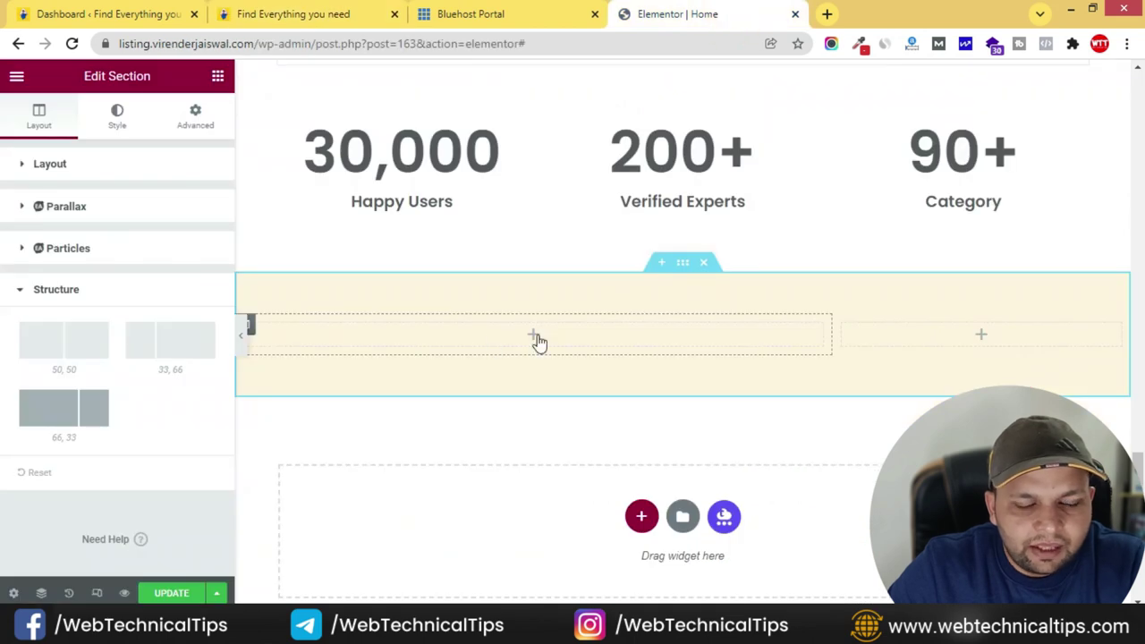
pyautogui.click(218, 76)
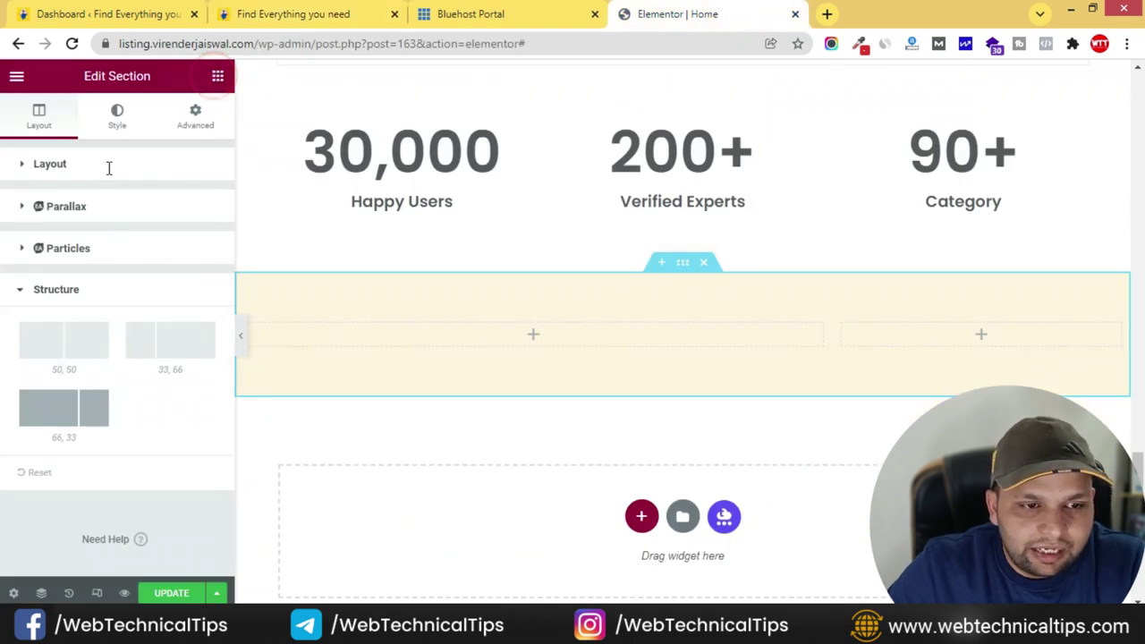
pyautogui.click(105, 148)
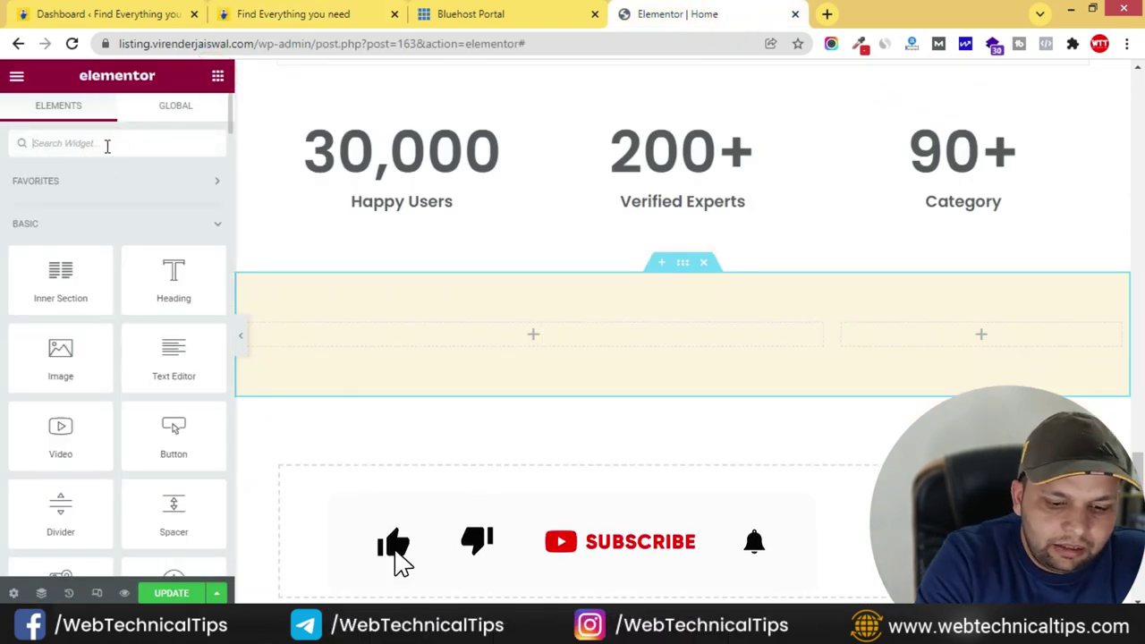
pyautogui.write('icon')
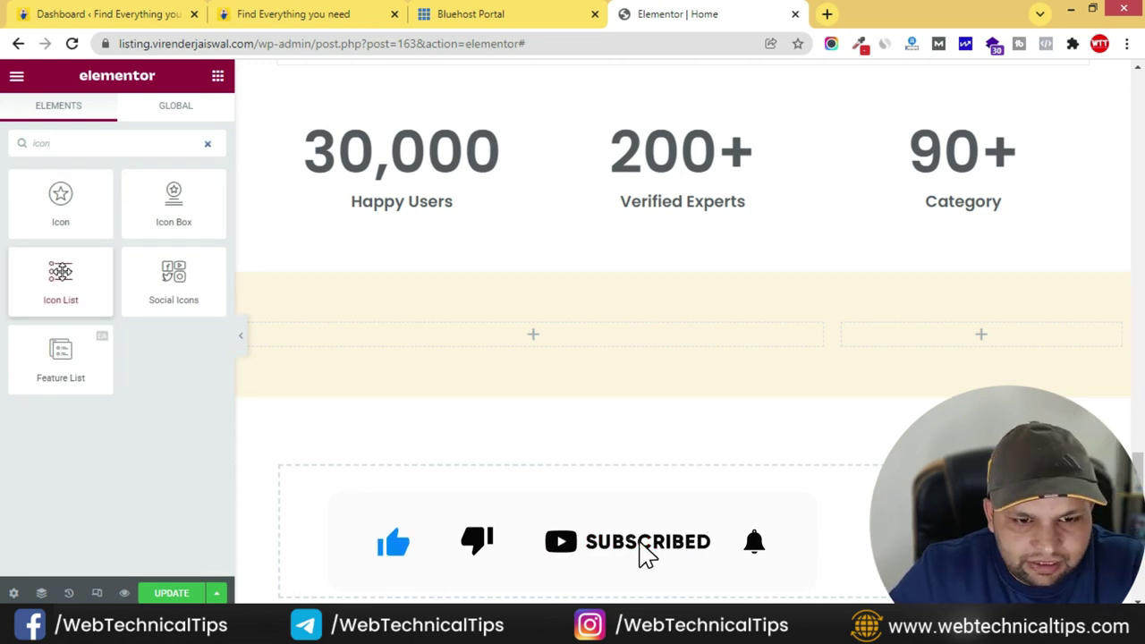
# - Add a one-item Icon List to the left column reading 'you can buy, sell or rent anything you can think'
pyautogui.moveTo(63, 275); pyautogui.dragTo(550, 331)
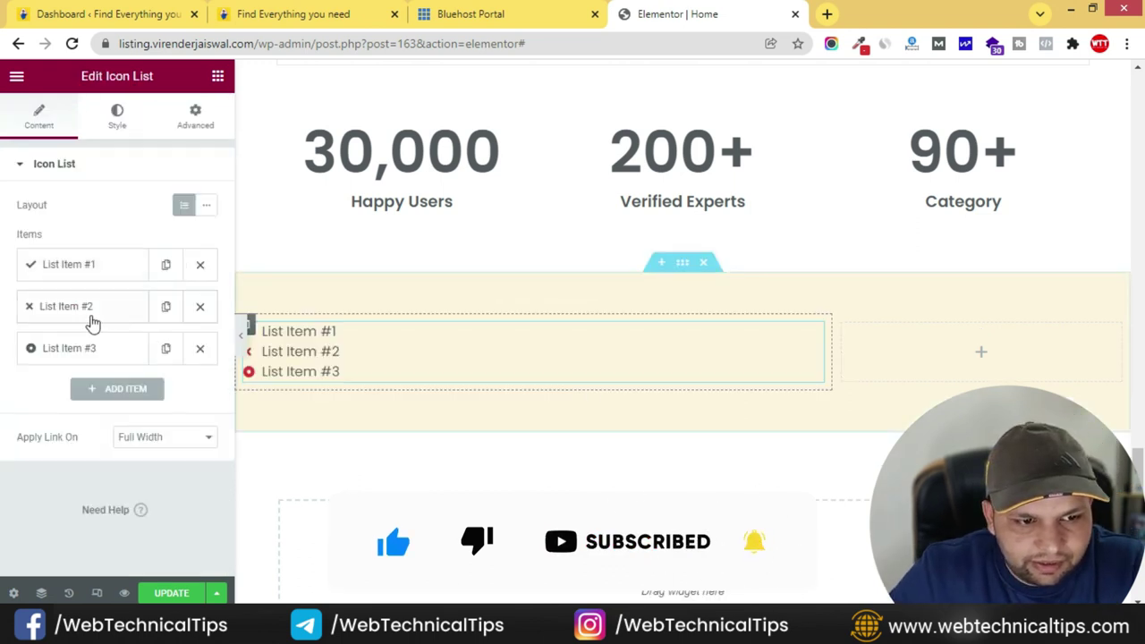
pyautogui.click(201, 348)
pyautogui.click(200, 308)
pyautogui.click(109, 273)
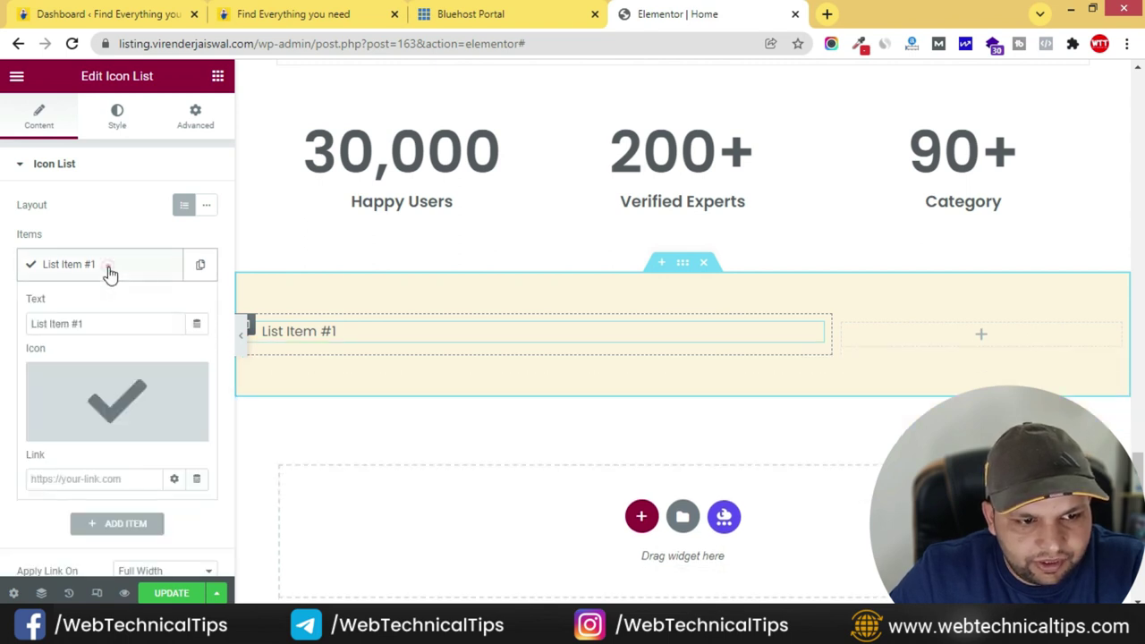
pyautogui.moveTo(110, 325); pyautogui.dragTo(15, 328)
pyautogui.write('you can buy, sell or rent anything you can think')
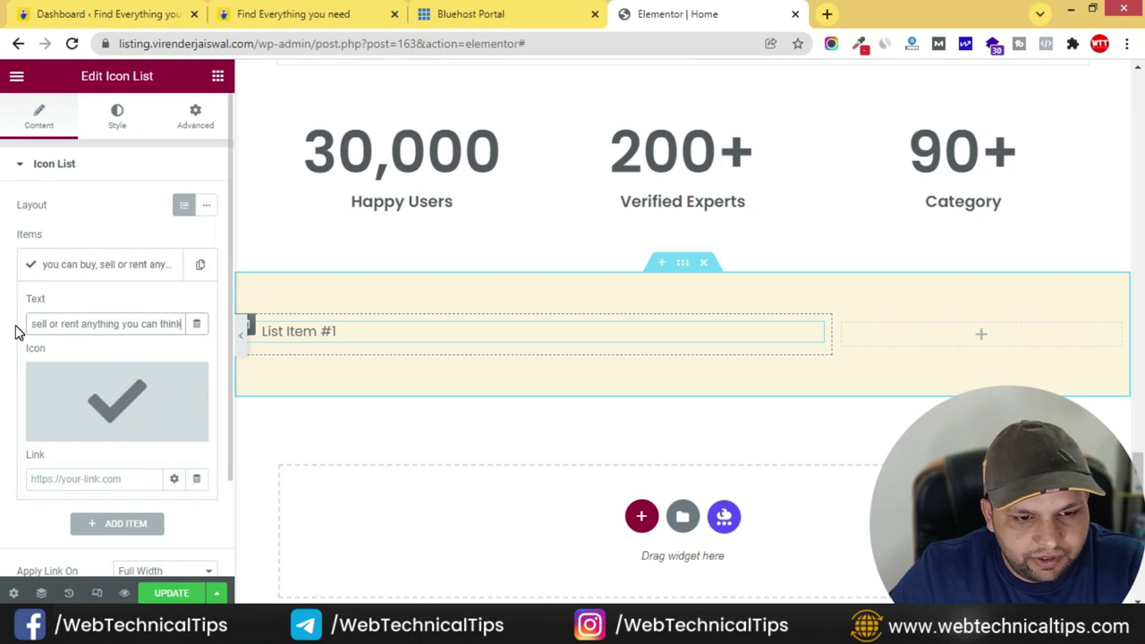
# - Give the list item the Business briefcase icon from the icon library
pyautogui.moveTo(62, 367)
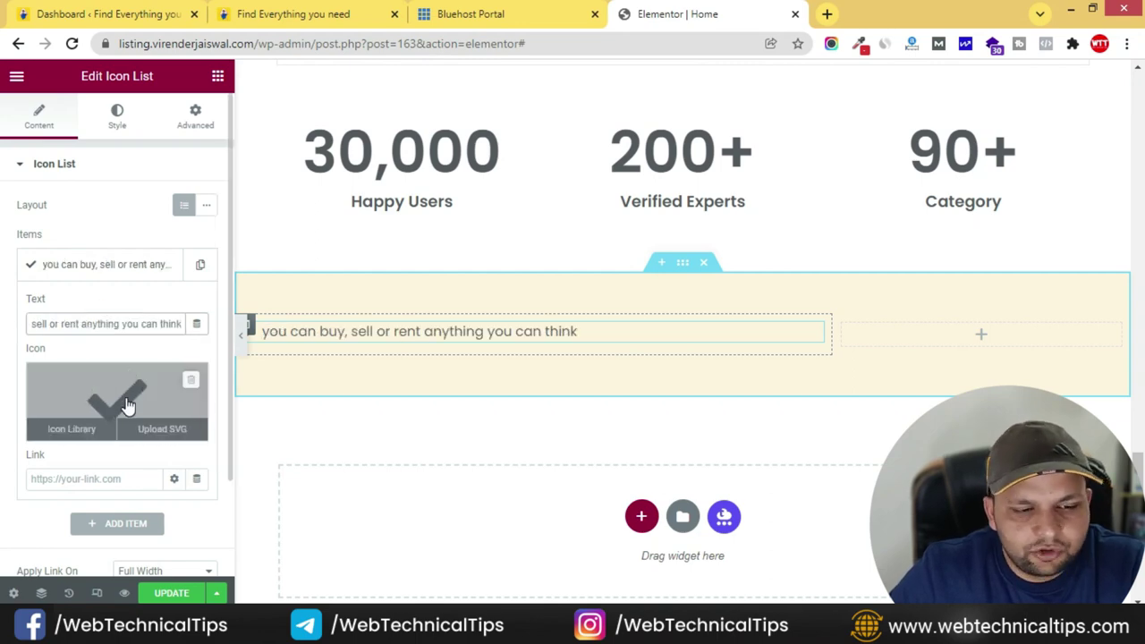
pyautogui.click(261, 20)
pyautogui.click(677, 13)
pyautogui.moveTo(115, 452)
pyautogui.click(76, 405)
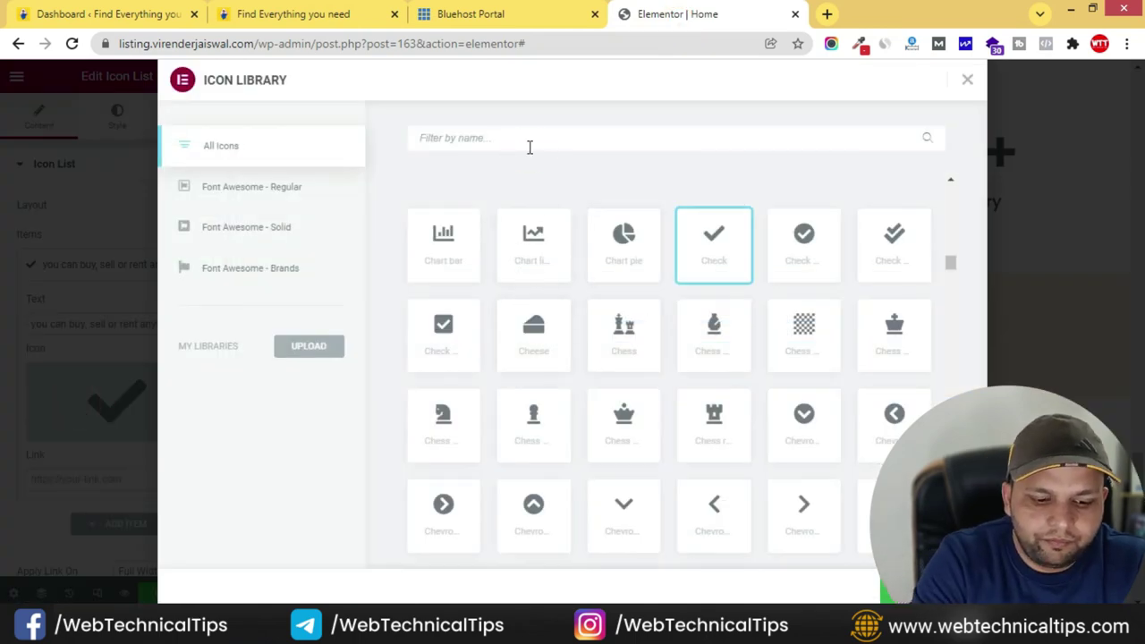
pyautogui.write('bus')
pyautogui.click(629, 257)
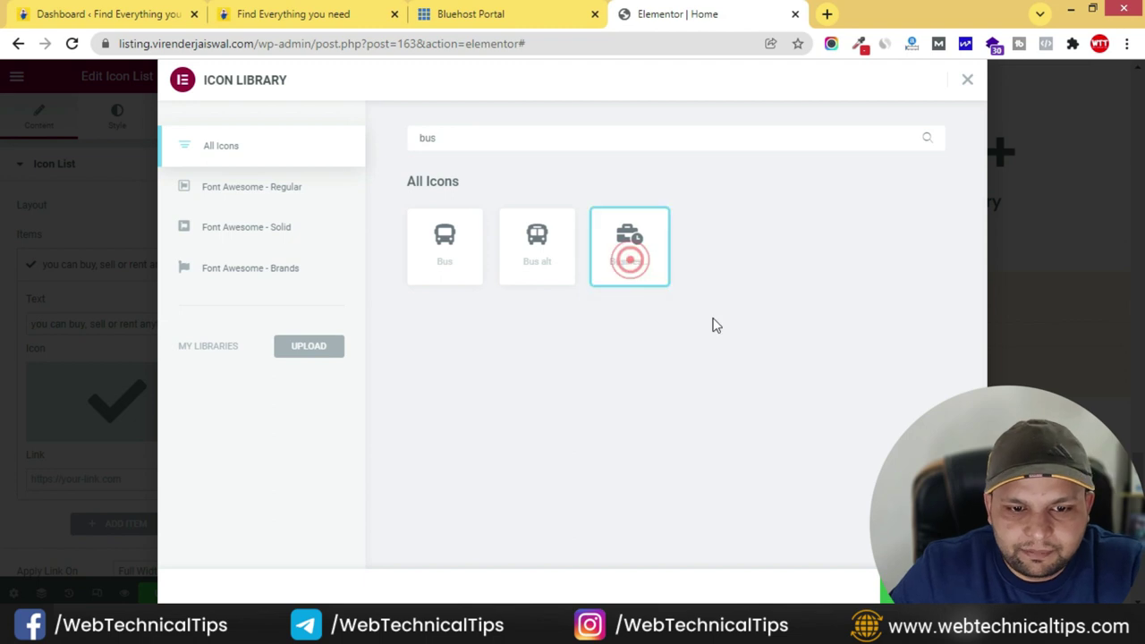
pyautogui.click(930, 587)
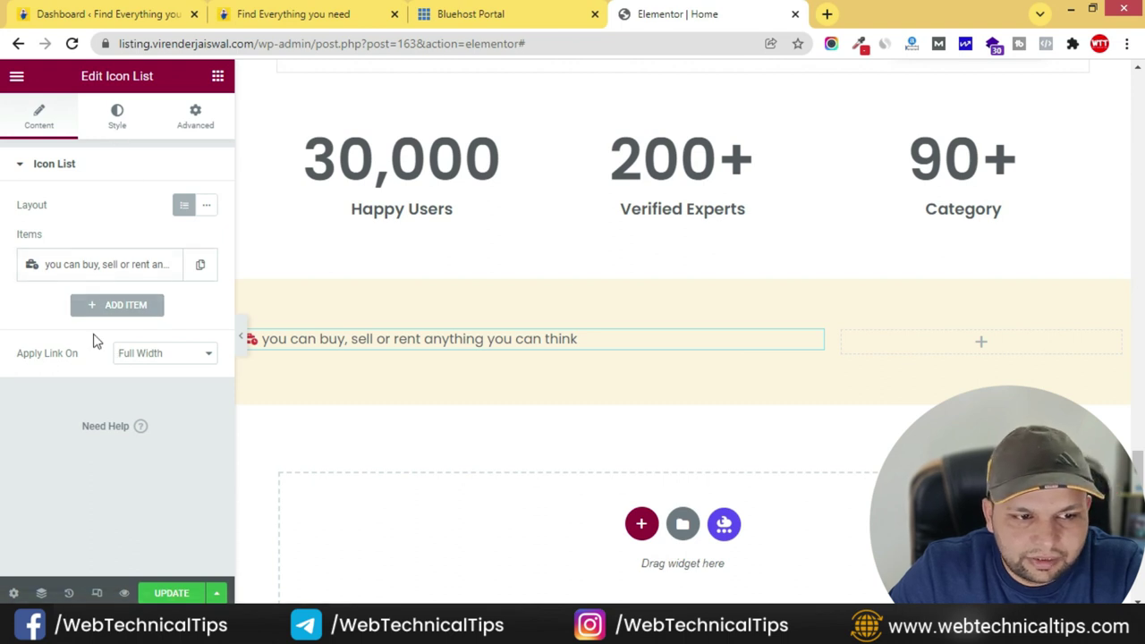
# - Enlarge the icon list's briefcase icon to size 36
pyautogui.click(116, 119)
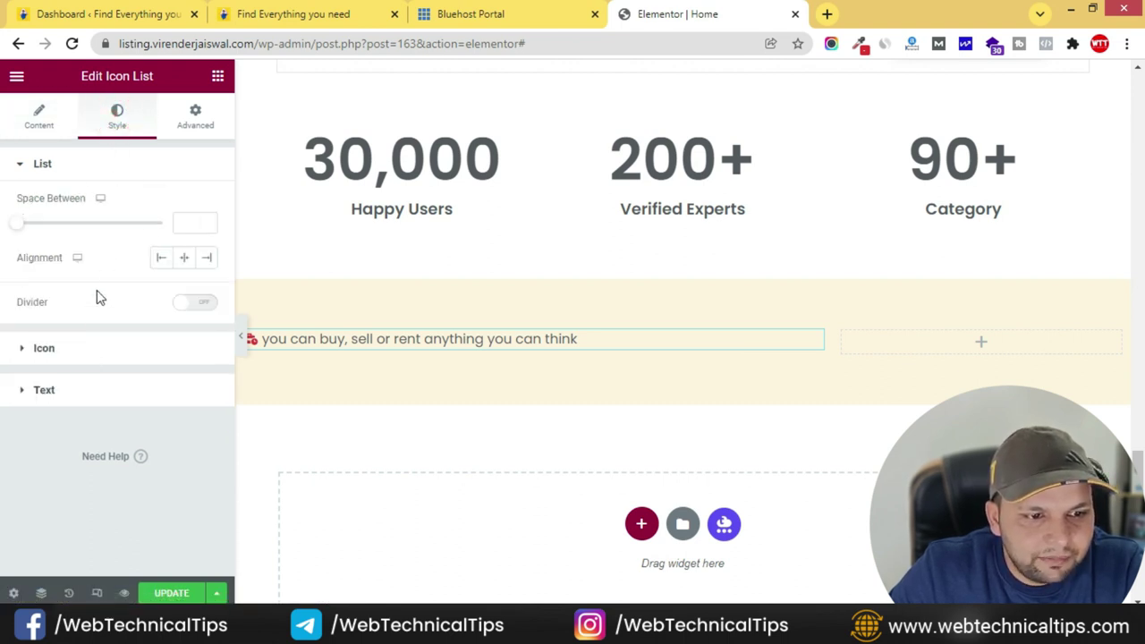
pyautogui.click(63, 358)
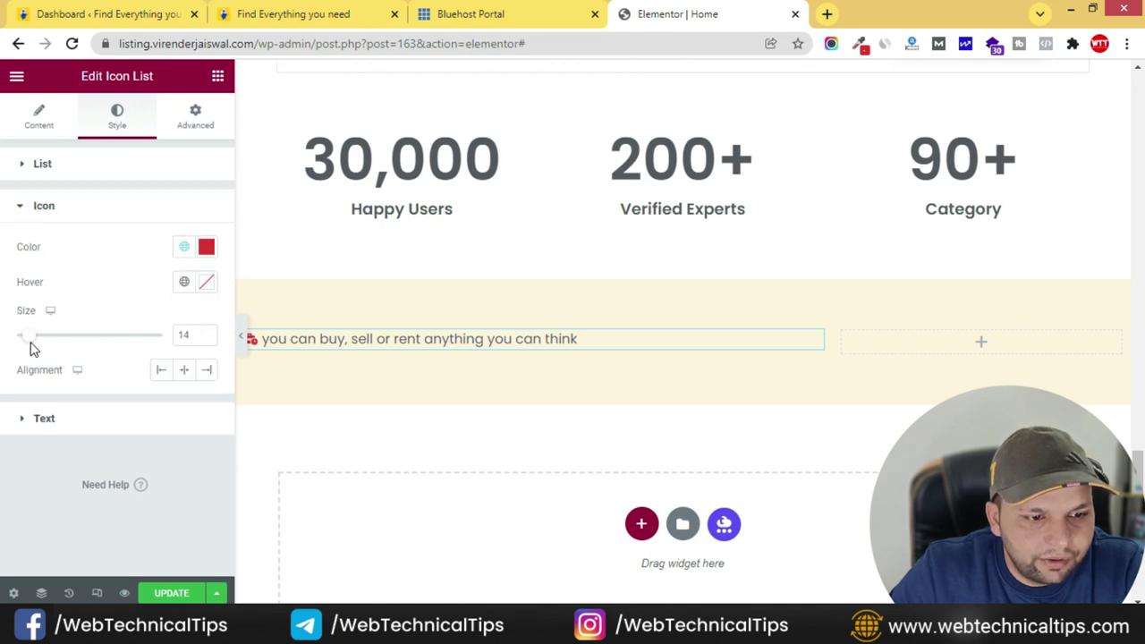
pyautogui.moveTo(36, 344); pyautogui.dragTo(66, 345)
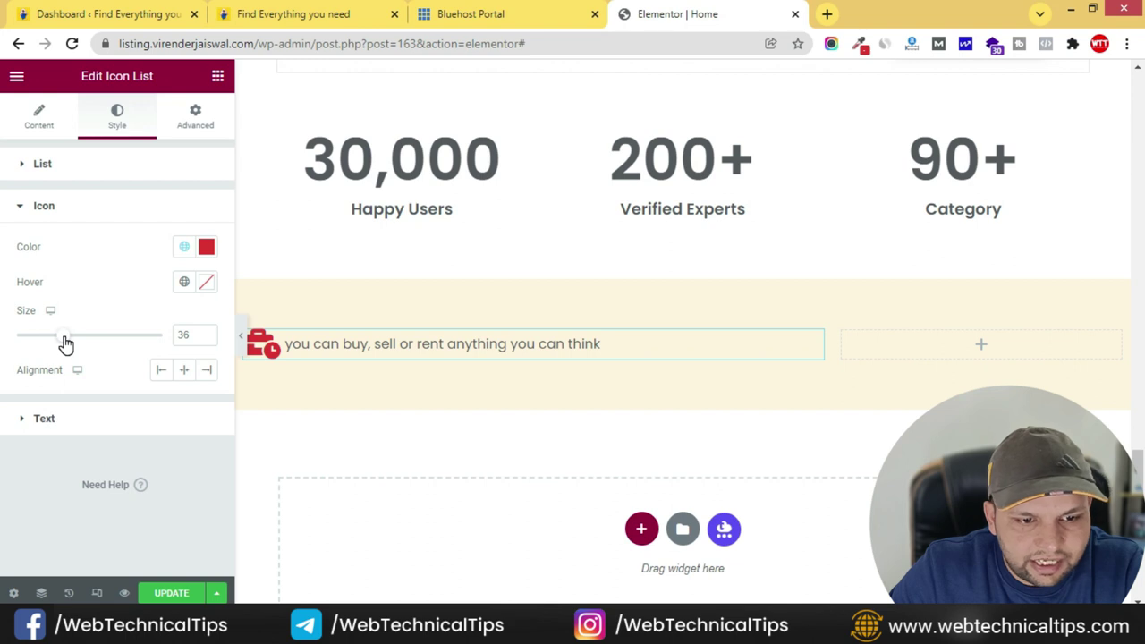
# - Lower the list text's font size in its Typography settings
pyautogui.click(44, 419)
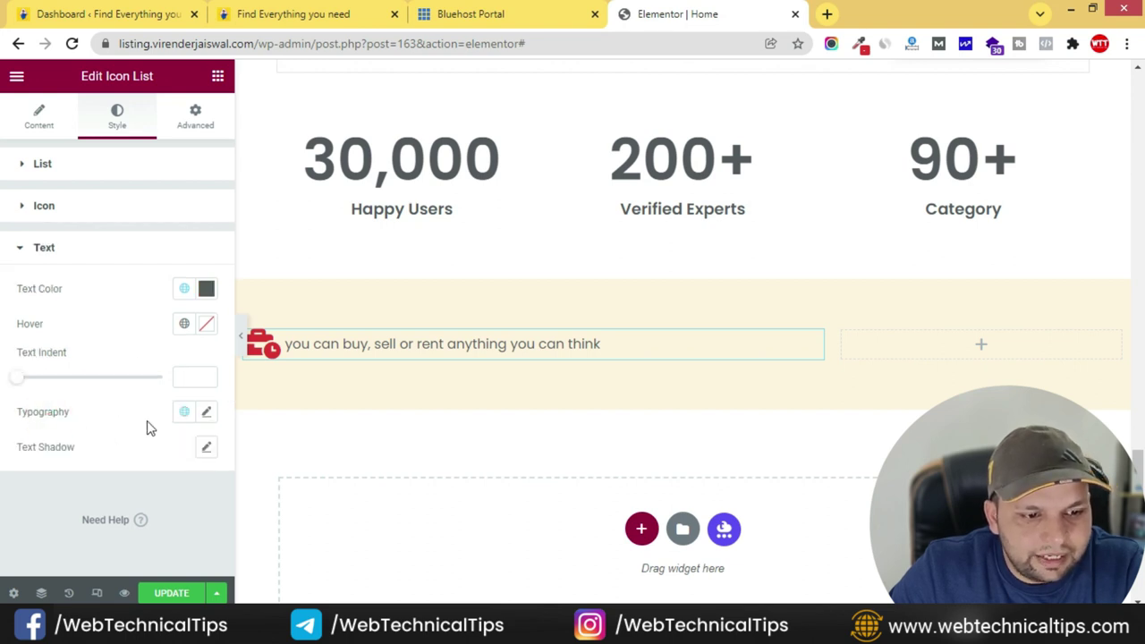
pyautogui.click(207, 413)
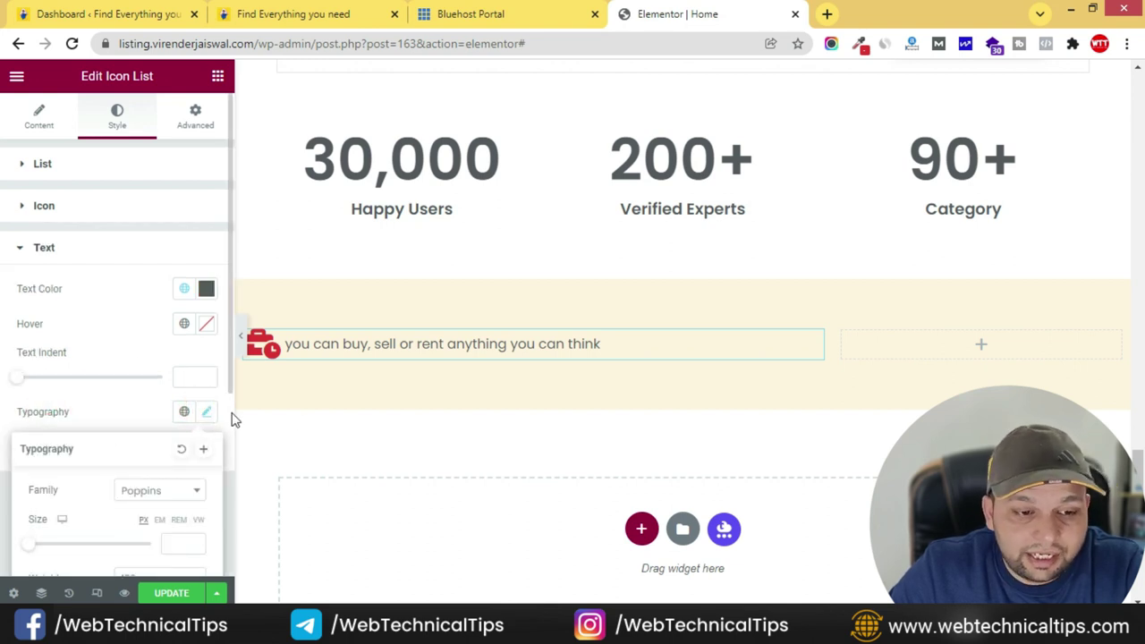
pyautogui.scroll(-2, 120, 474)
pyautogui.click(170, 375)
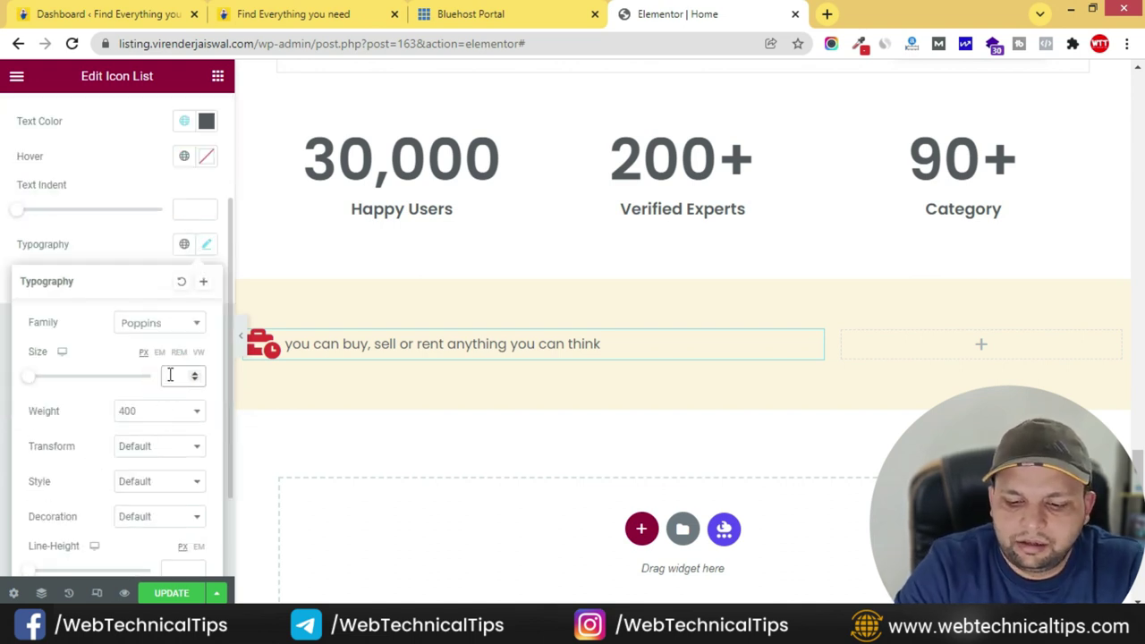
pyautogui.write('25')
pyautogui.press('BackSpace')
pyautogui.write('3')
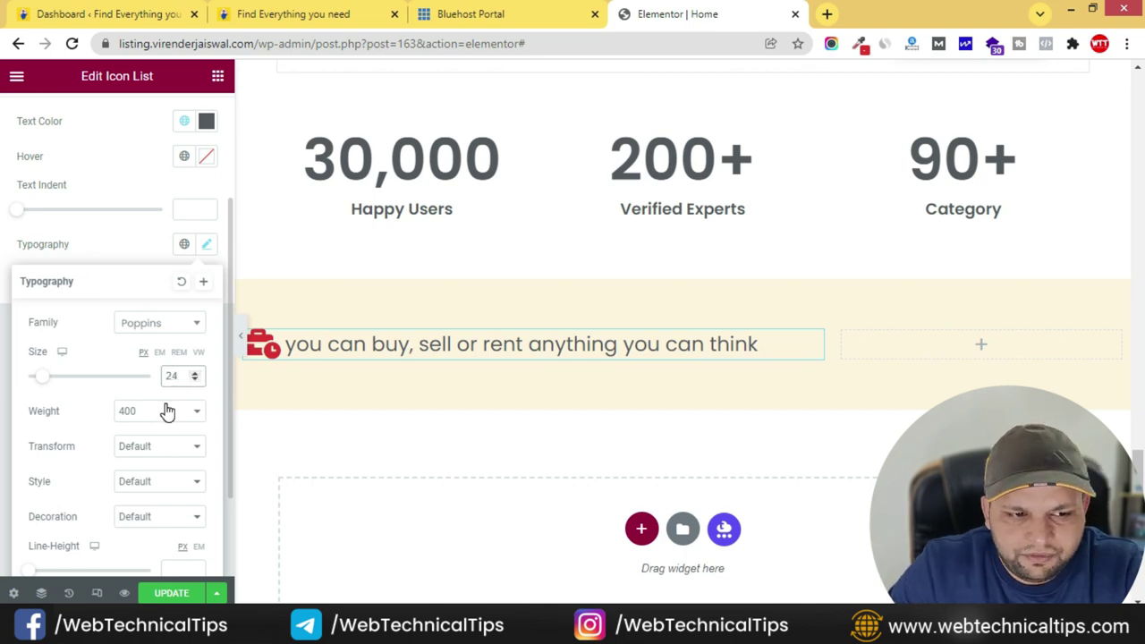
# - Make the list text italic with a 600 font weight
pyautogui.click(329, 14)
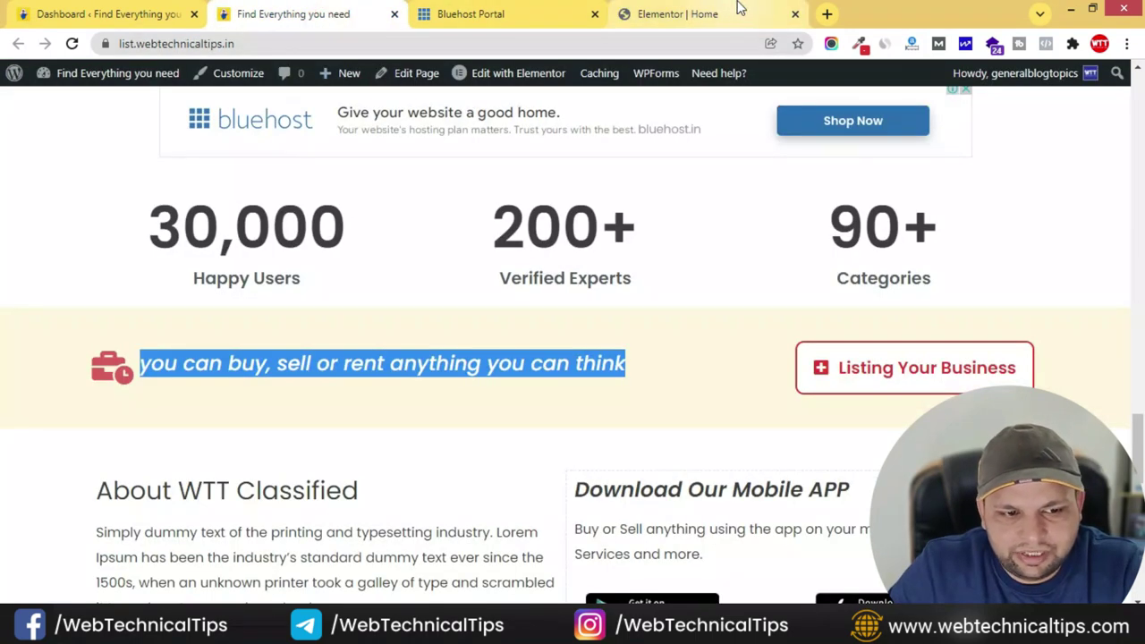
pyautogui.click(737, 19)
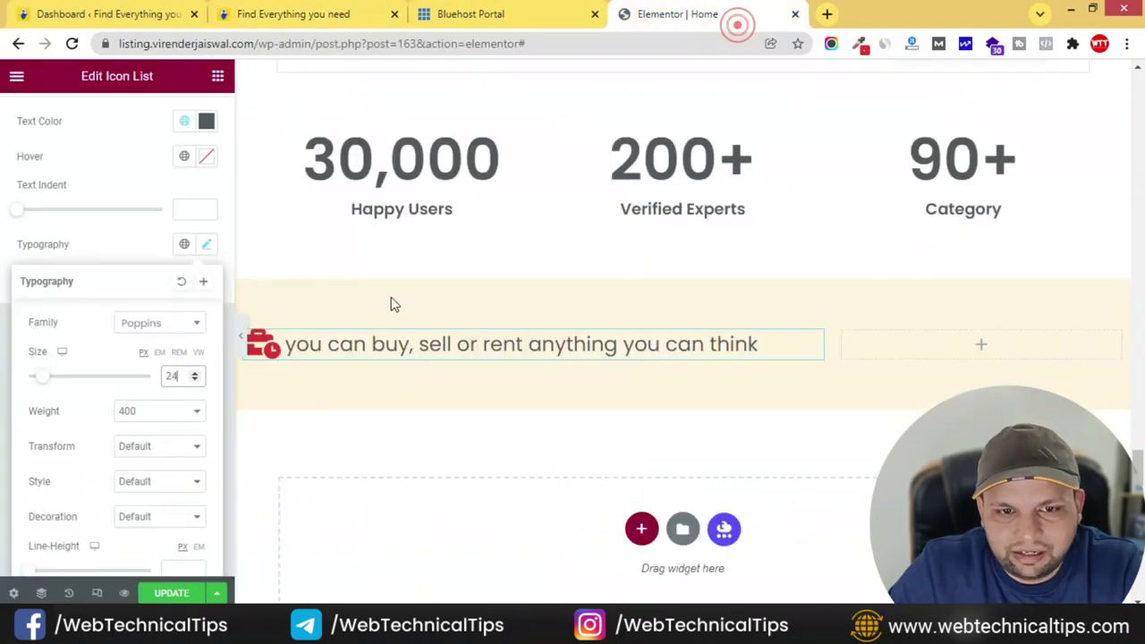
pyautogui.click(149, 519)
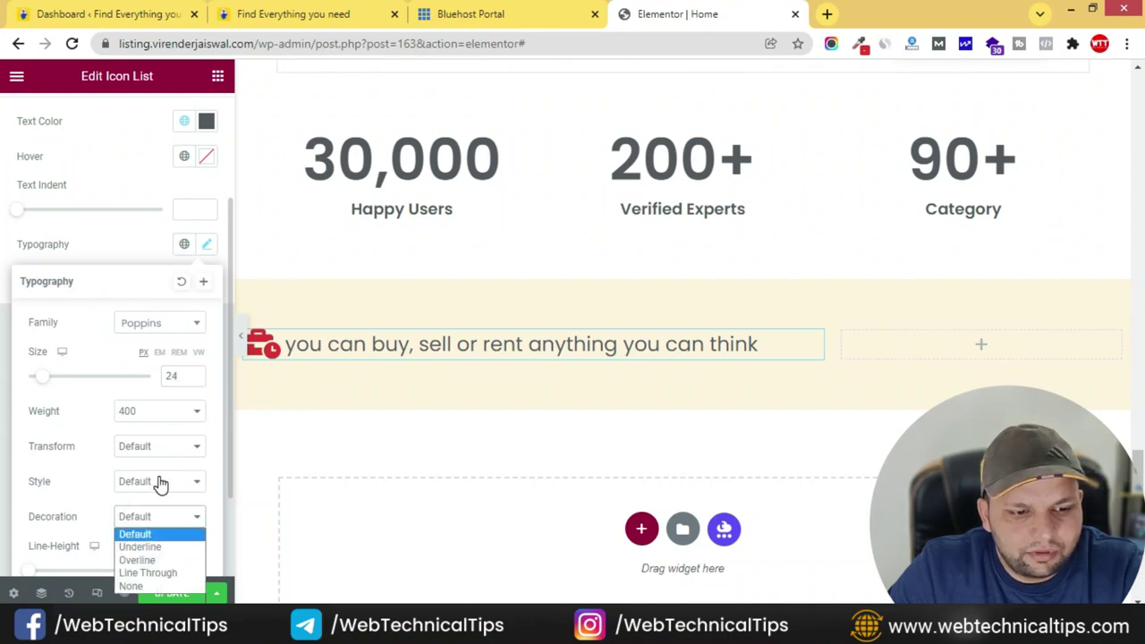
pyautogui.click(160, 484)
pyautogui.click(140, 525)
pyautogui.click(182, 412)
pyautogui.click(132, 493)
# - Compare the tagline with the live site and close the typography settings
pyautogui.click(425, 11)
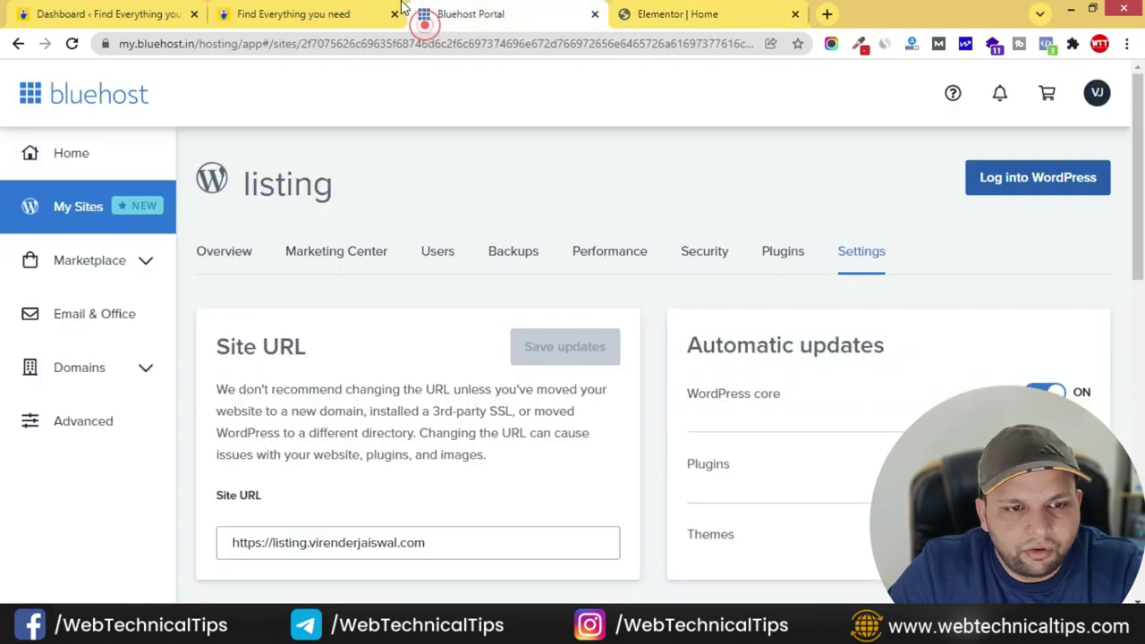
pyautogui.click(288, 14)
pyautogui.click(707, 340)
pyautogui.click(729, 14)
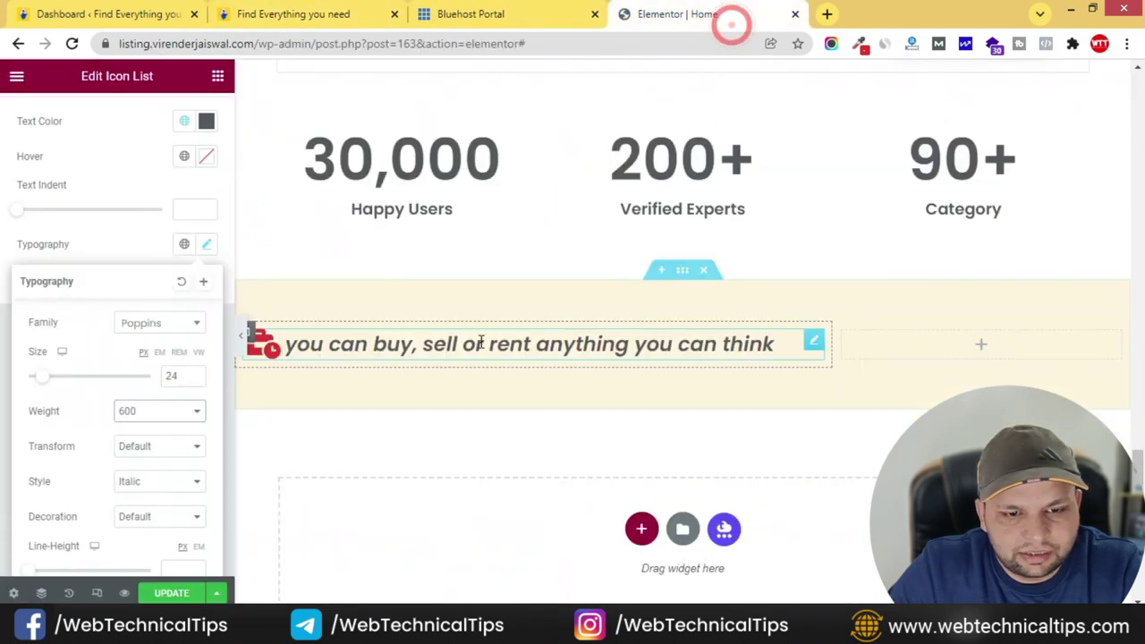
pyautogui.click(814, 340)
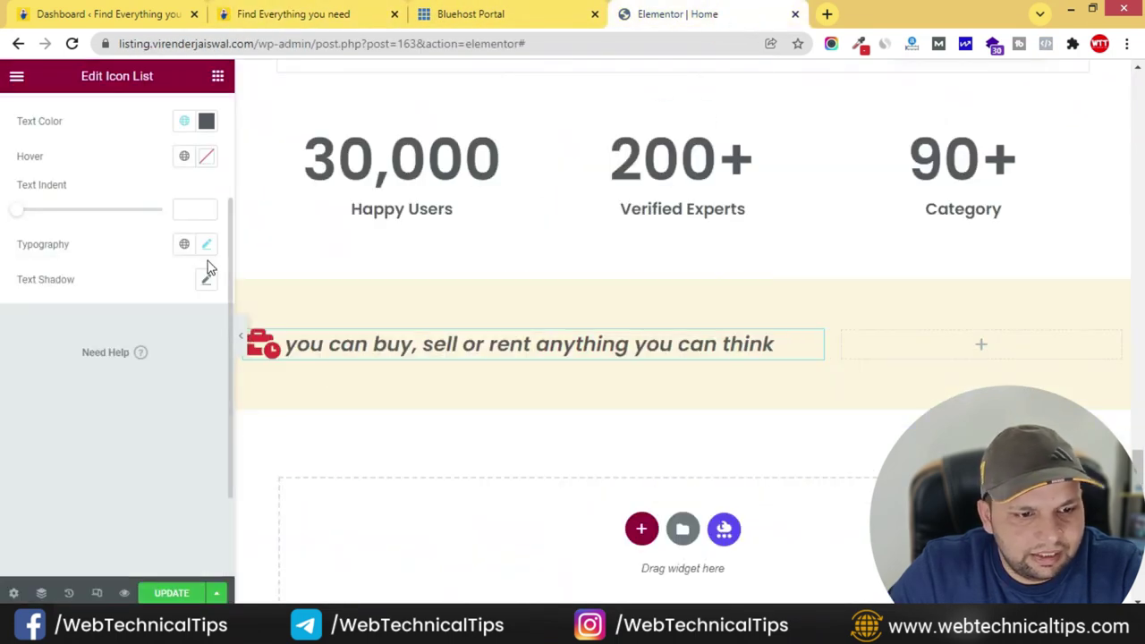
pyautogui.click(183, 292)
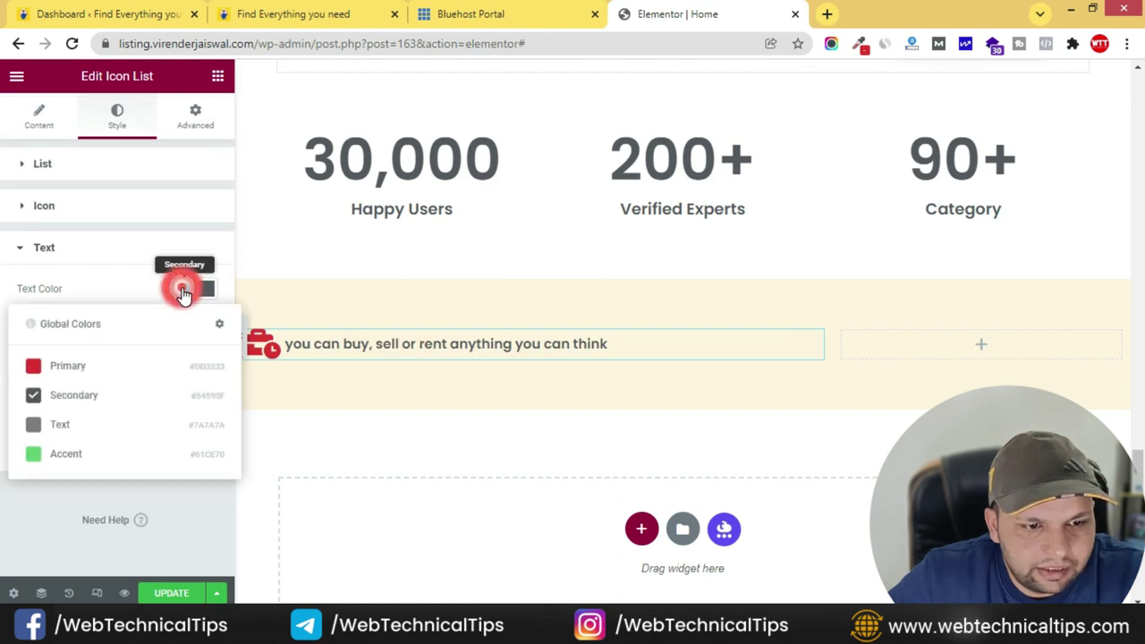
# - Colour the list text Primary red and bring its font size down to 24
pyautogui.click(86, 364)
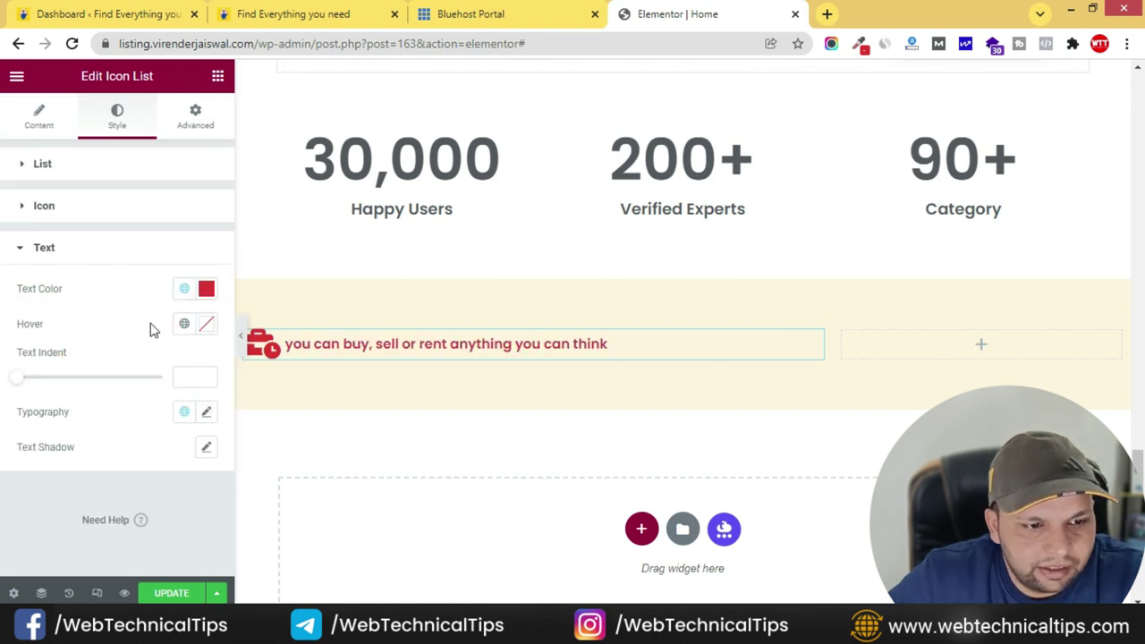
pyautogui.click(205, 413)
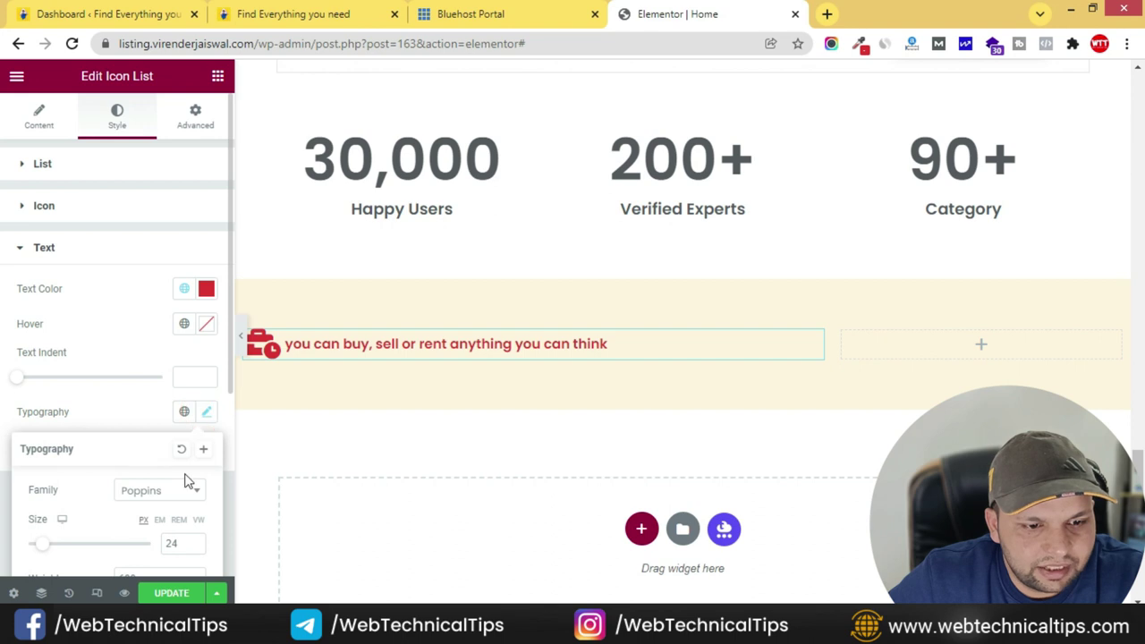
pyautogui.scroll(-1, 100, 464)
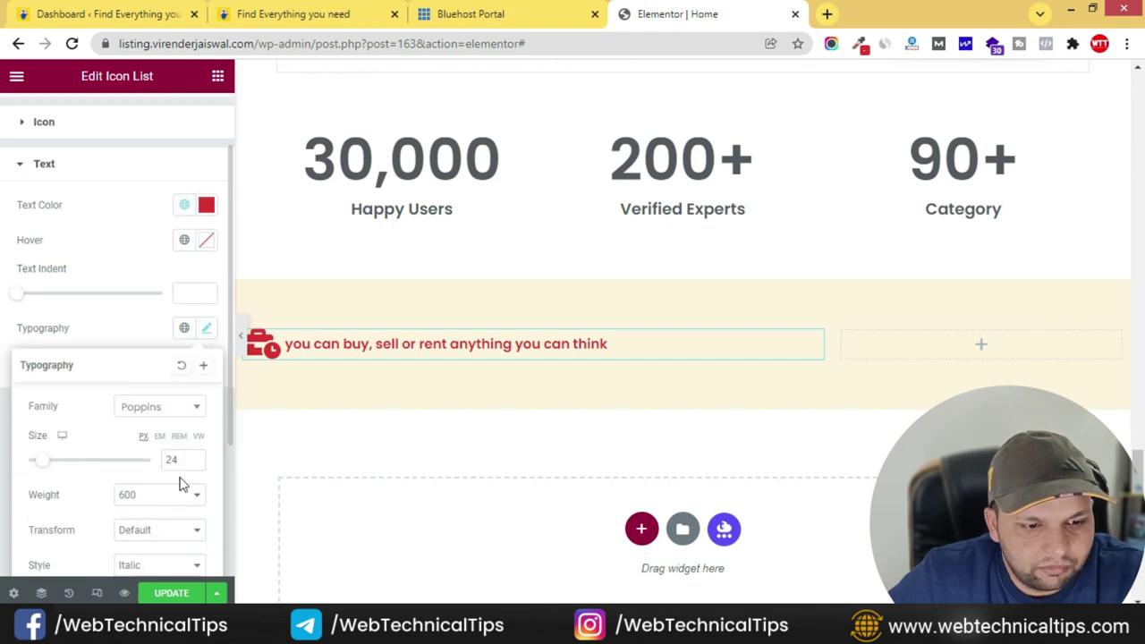
pyautogui.write('30')
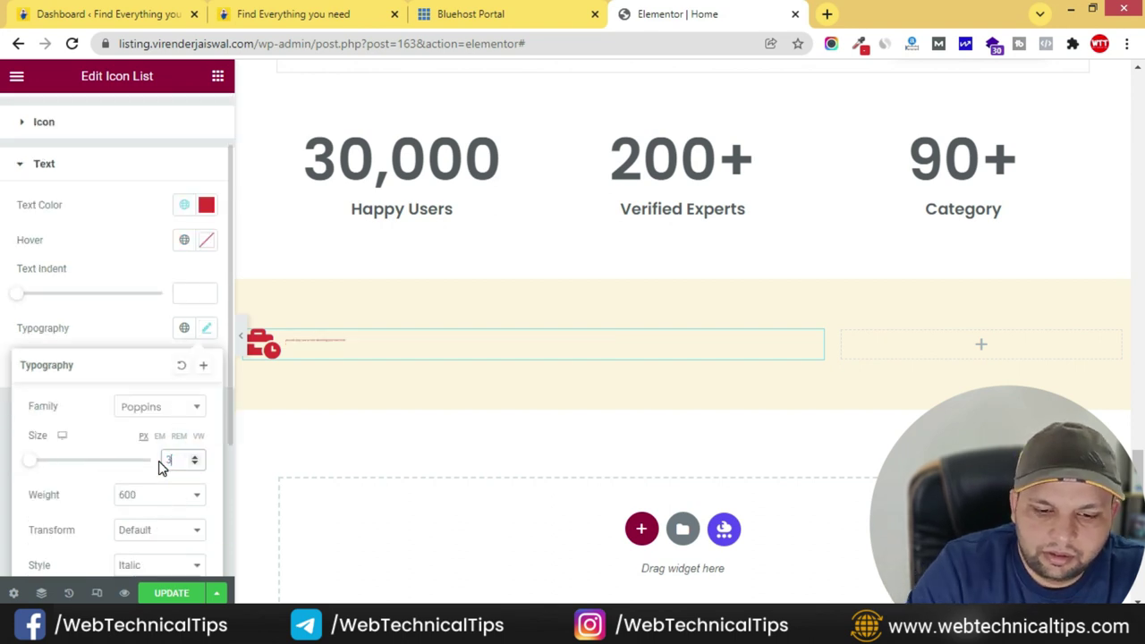
pyautogui.click(193, 465)
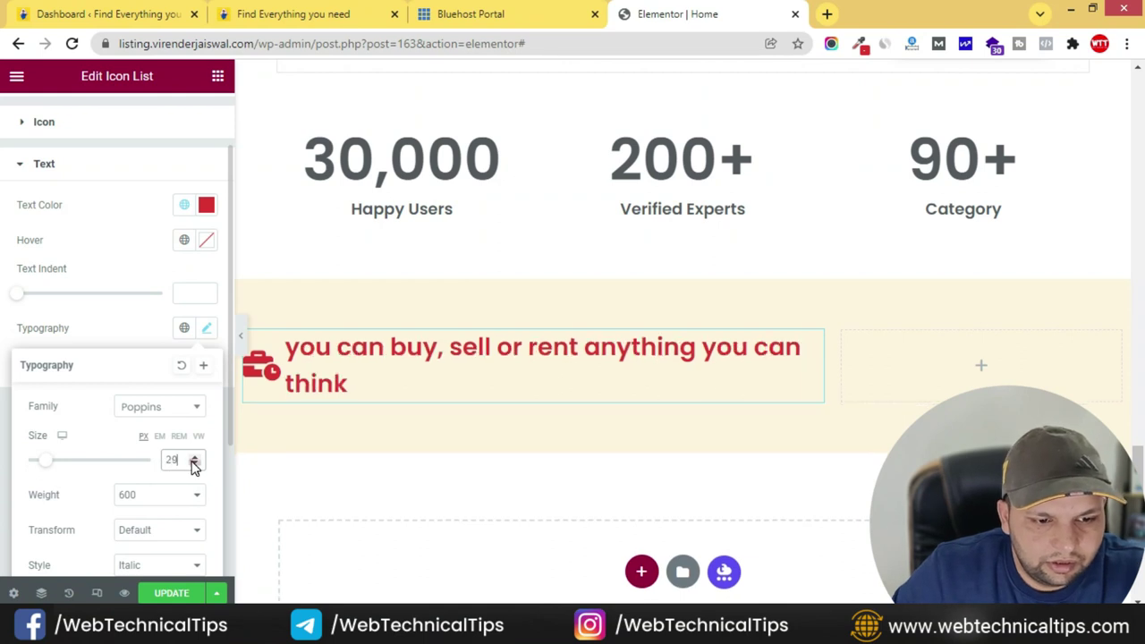
pyautogui.click(194, 465)
pyautogui.click(193, 464)
pyautogui.click(193, 465)
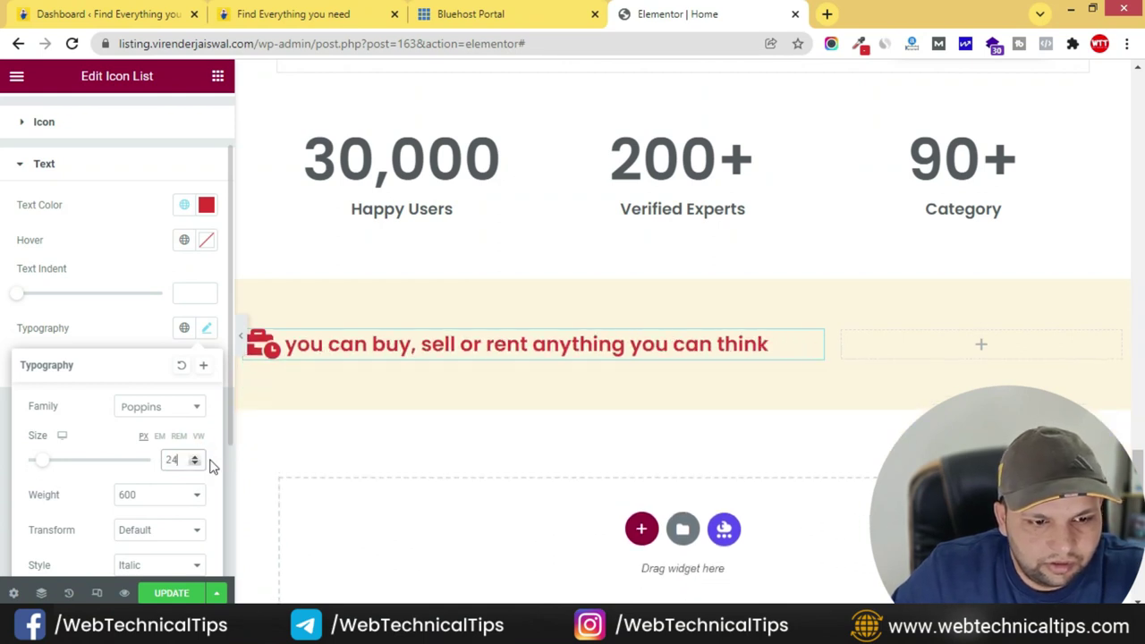
# - Set the list text's font style back to Italic
pyautogui.scroll(-1, 135, 497)
pyautogui.click(161, 484)
pyautogui.click(144, 498)
pyautogui.click(153, 482)
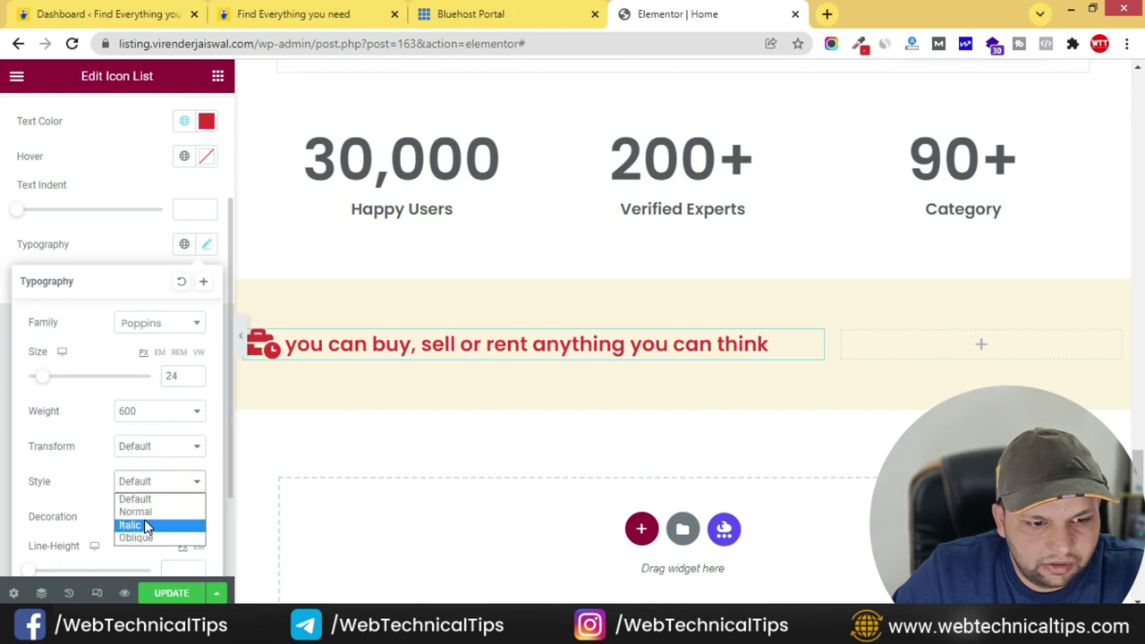
pyautogui.click(145, 525)
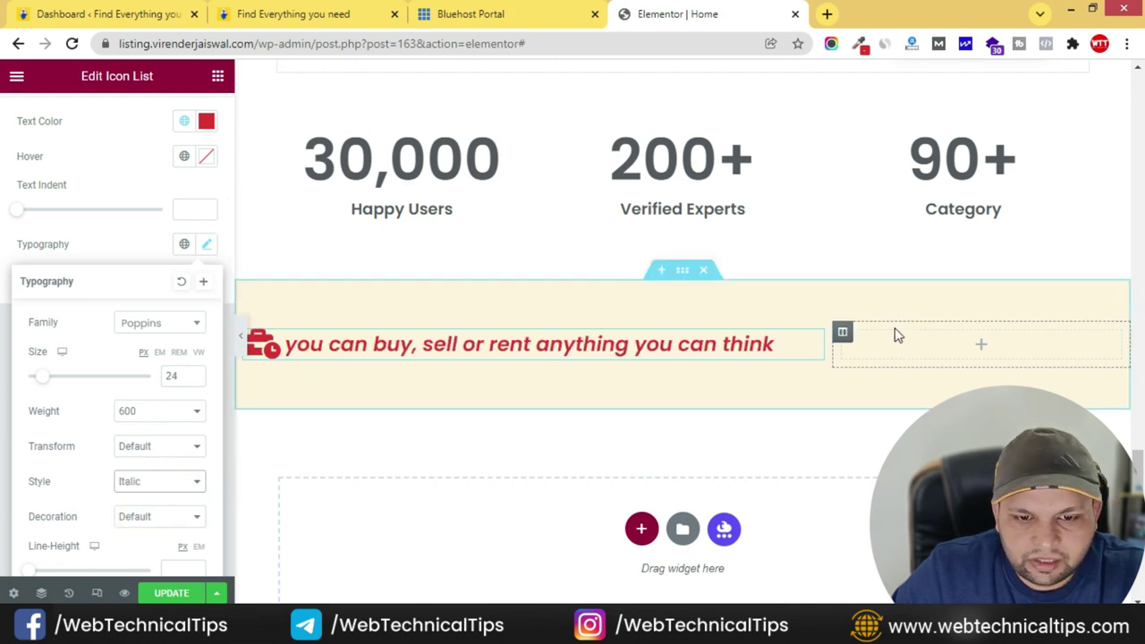
# - Compare the tagline with the matching section on the live site
pyautogui.click(345, 12)
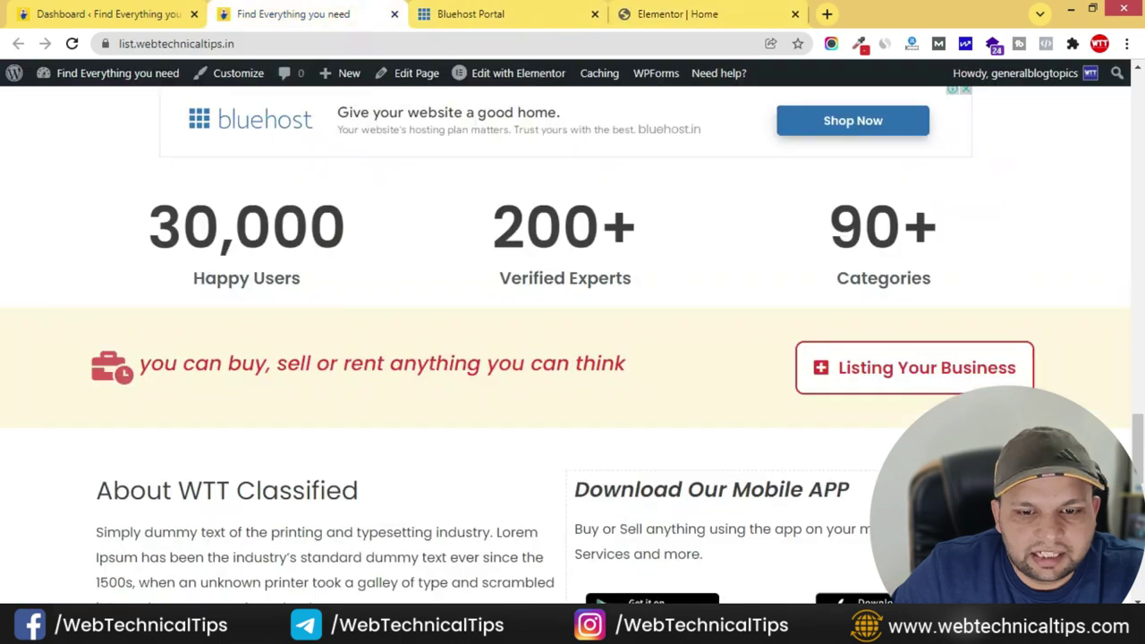
pyautogui.scroll(10, 648, 317)
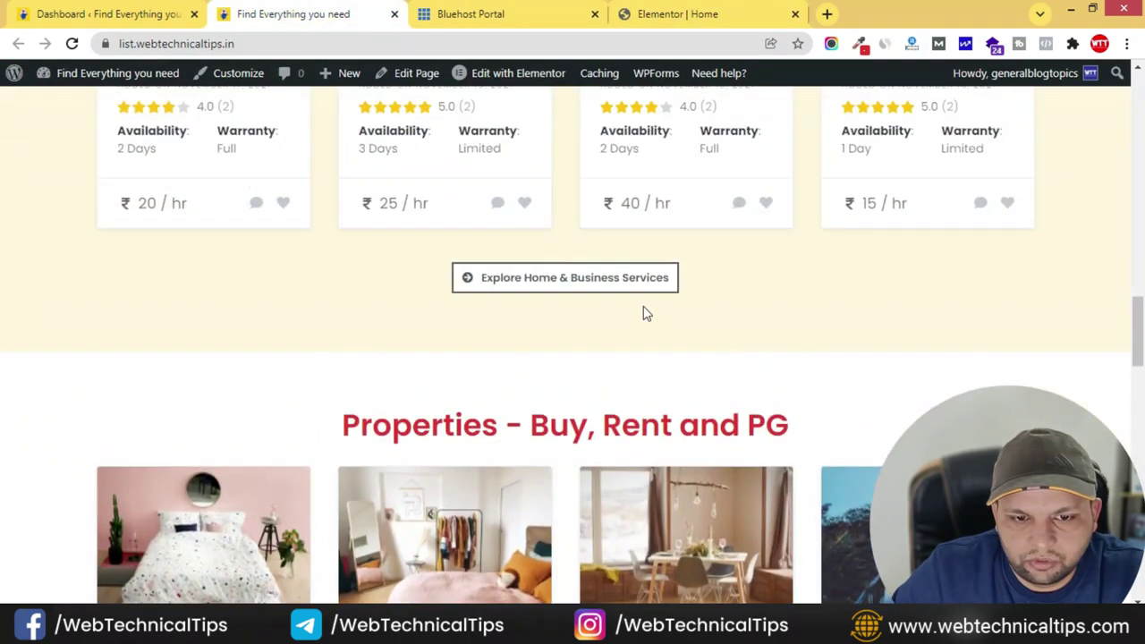
pyautogui.scroll(-10, 662, 362)
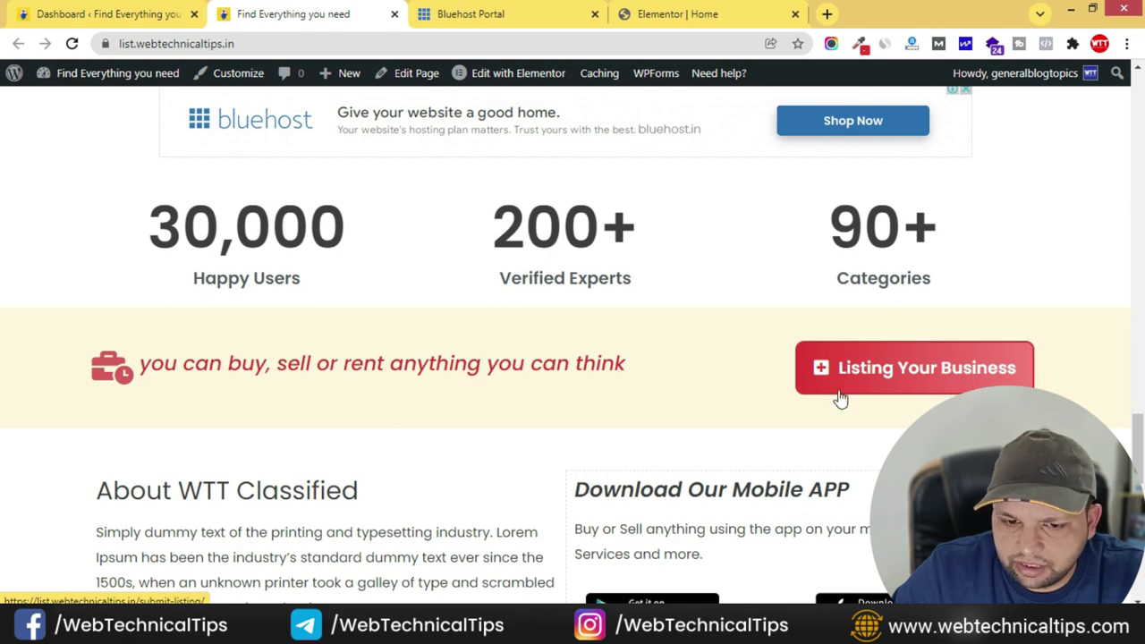
pyautogui.click(648, 9)
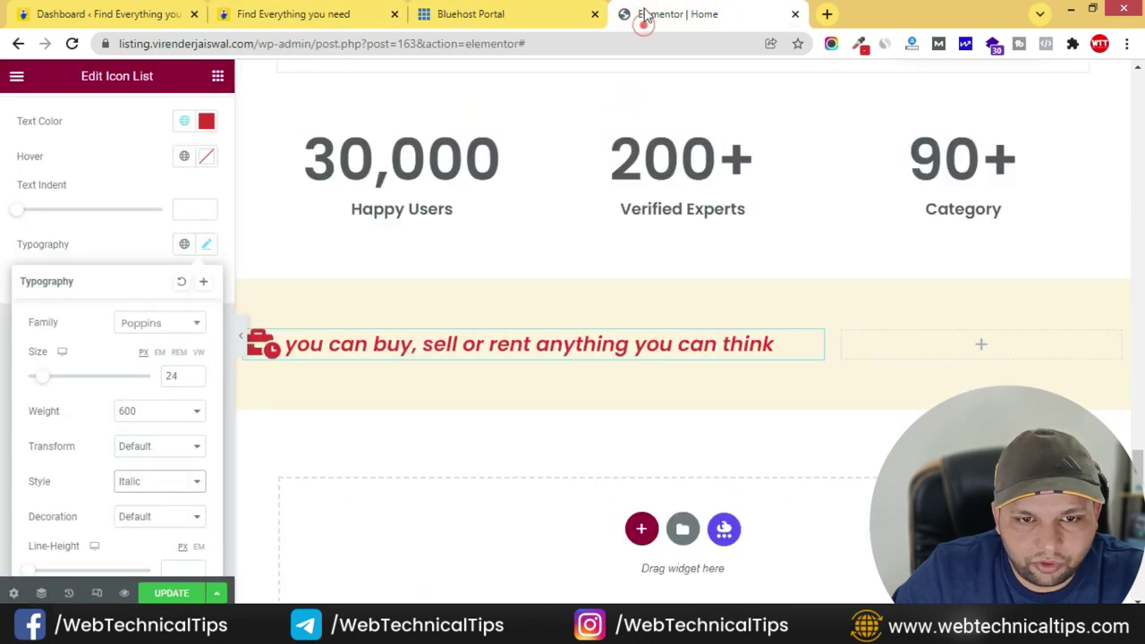
# - Add a right-aligned button to the cream row's right column
pyautogui.click(217, 75)
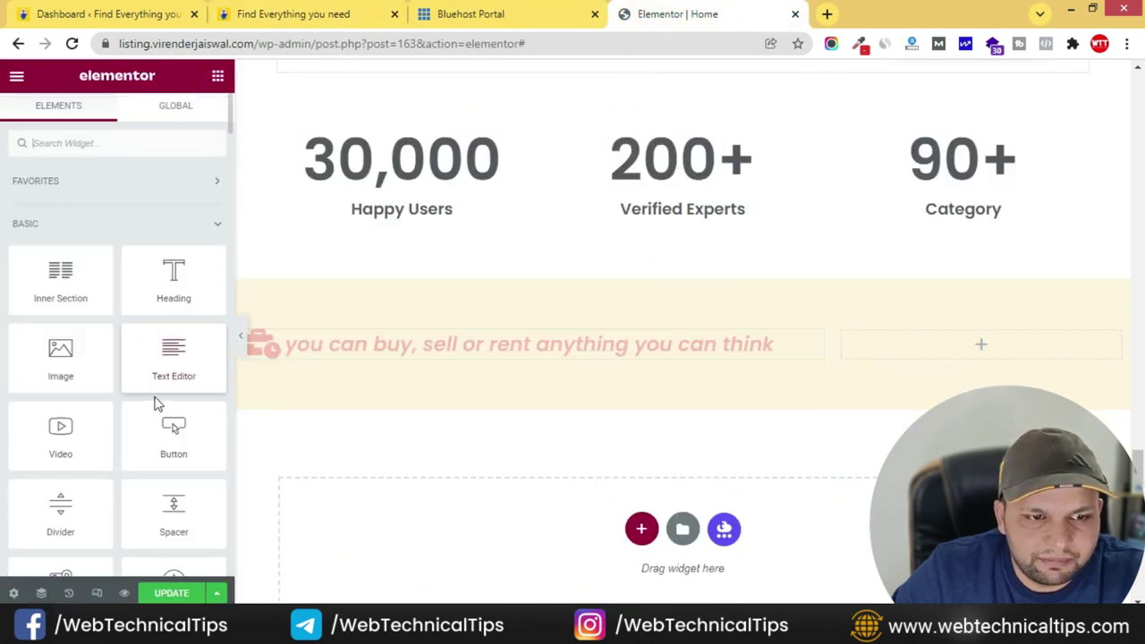
pyautogui.moveTo(174, 428); pyautogui.dragTo(984, 349)
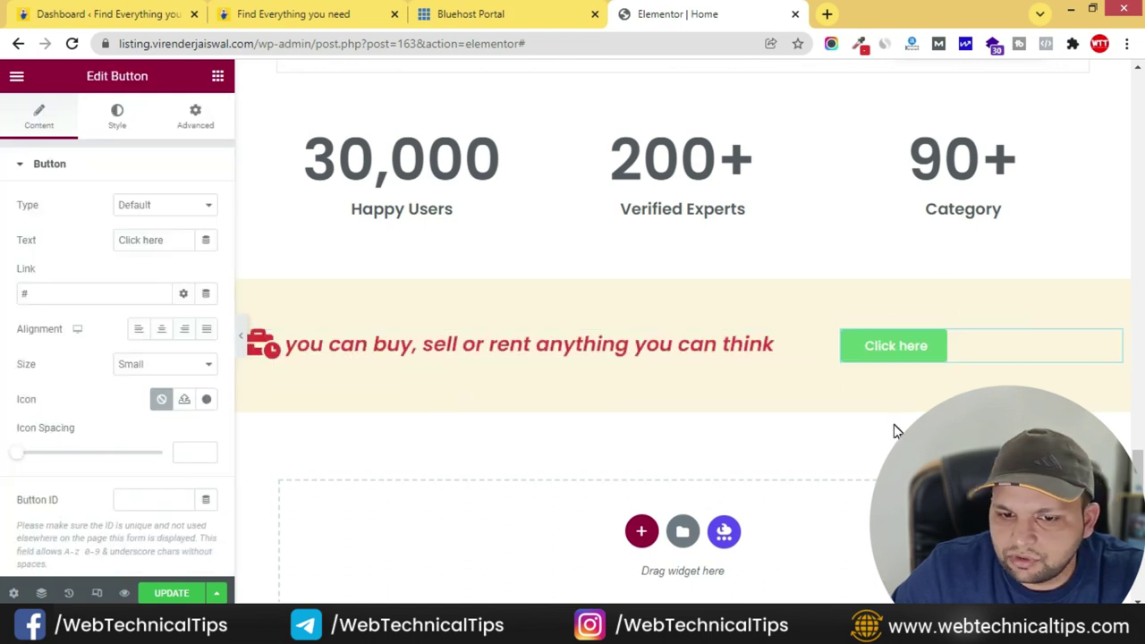
pyautogui.click(184, 331)
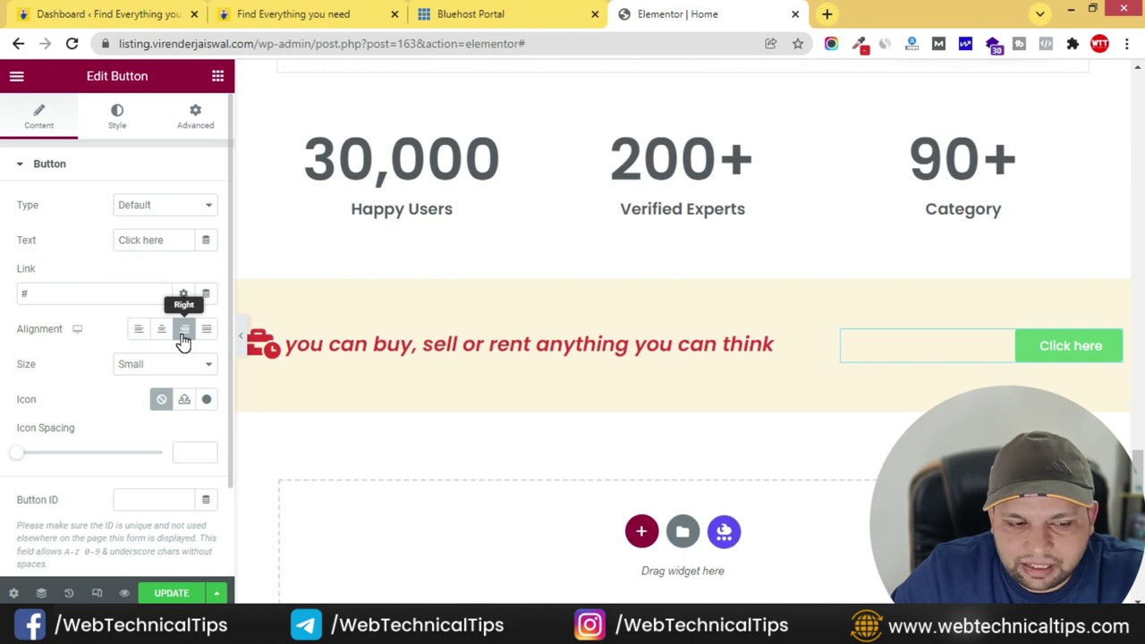
pyautogui.click(304, 11)
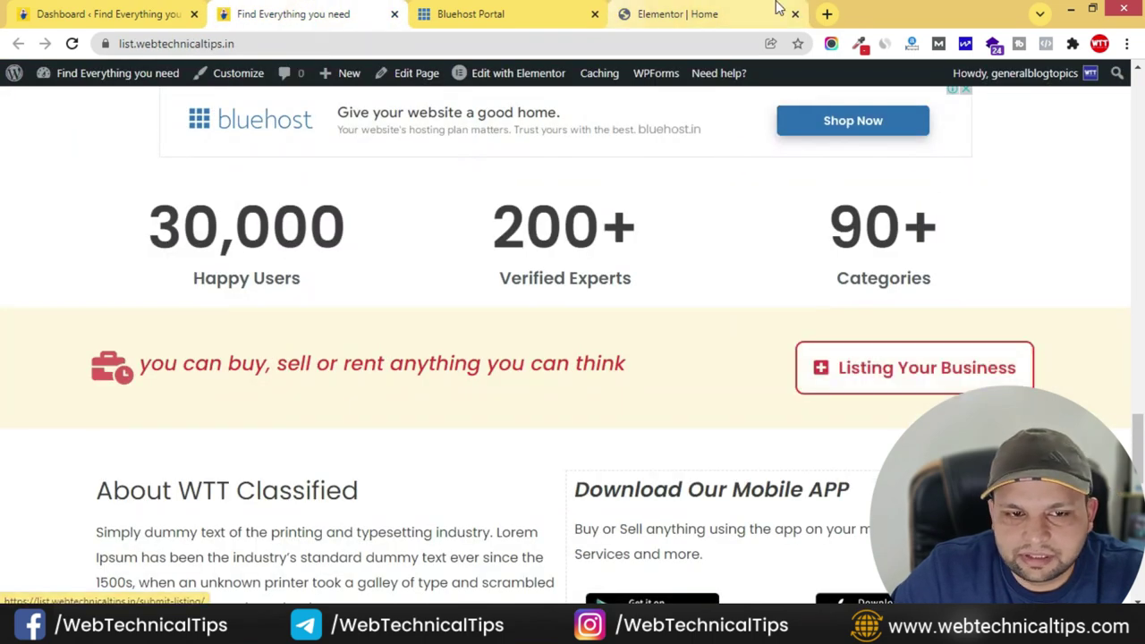
pyautogui.click(827, 13)
pyautogui.click(725, 10)
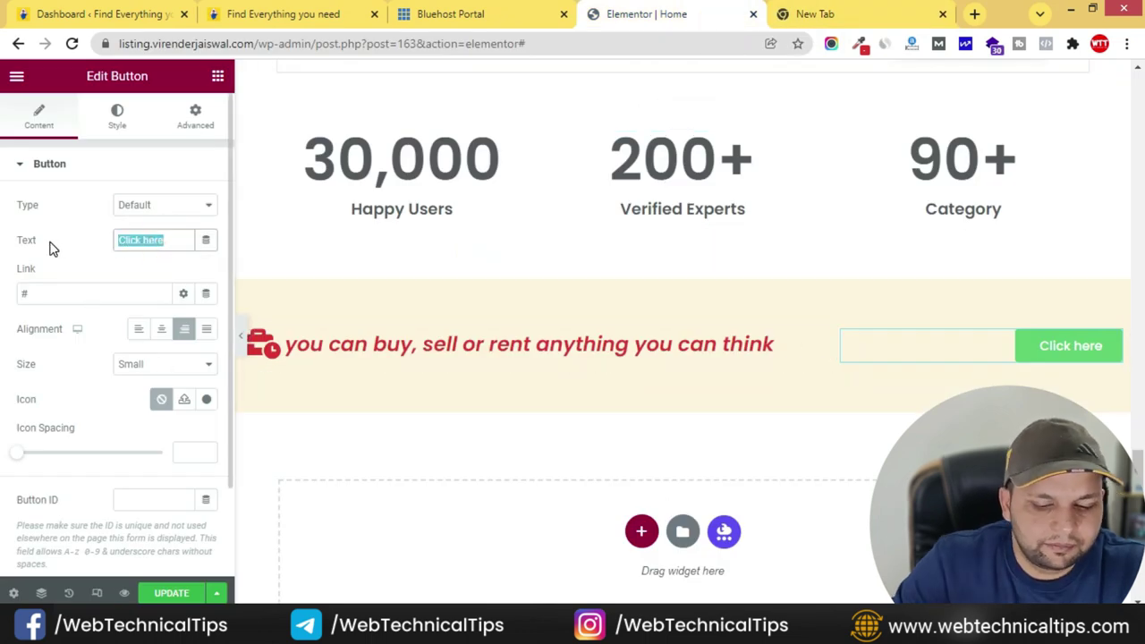
# - Label the button 'List Your Business' and give it the plus icon
pyautogui.write('List Your Business')
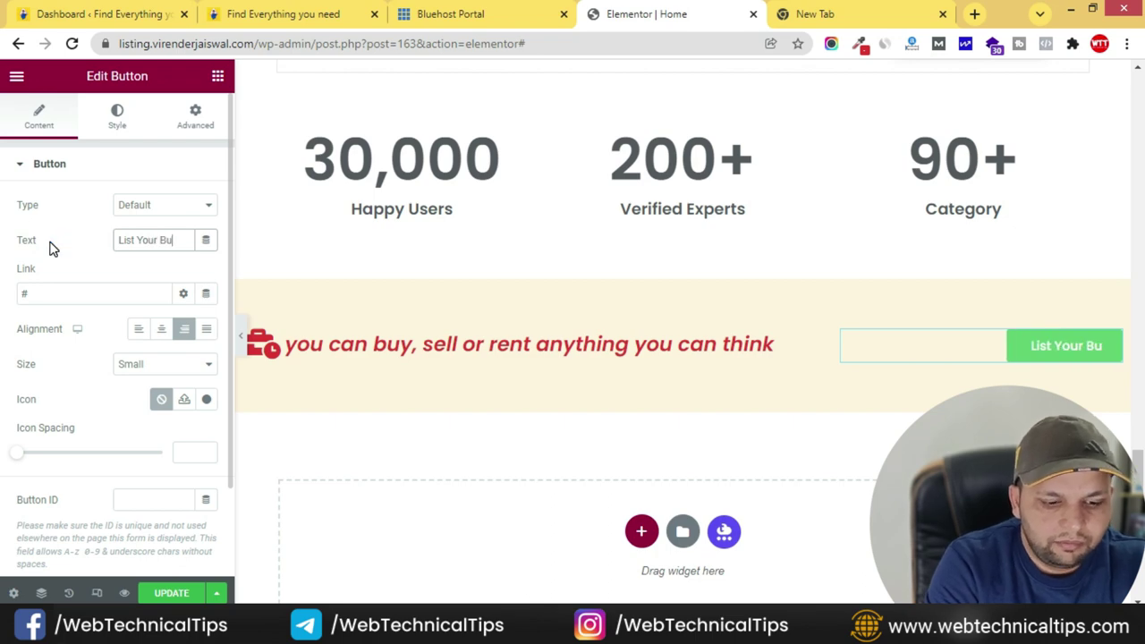
pyautogui.click(207, 400)
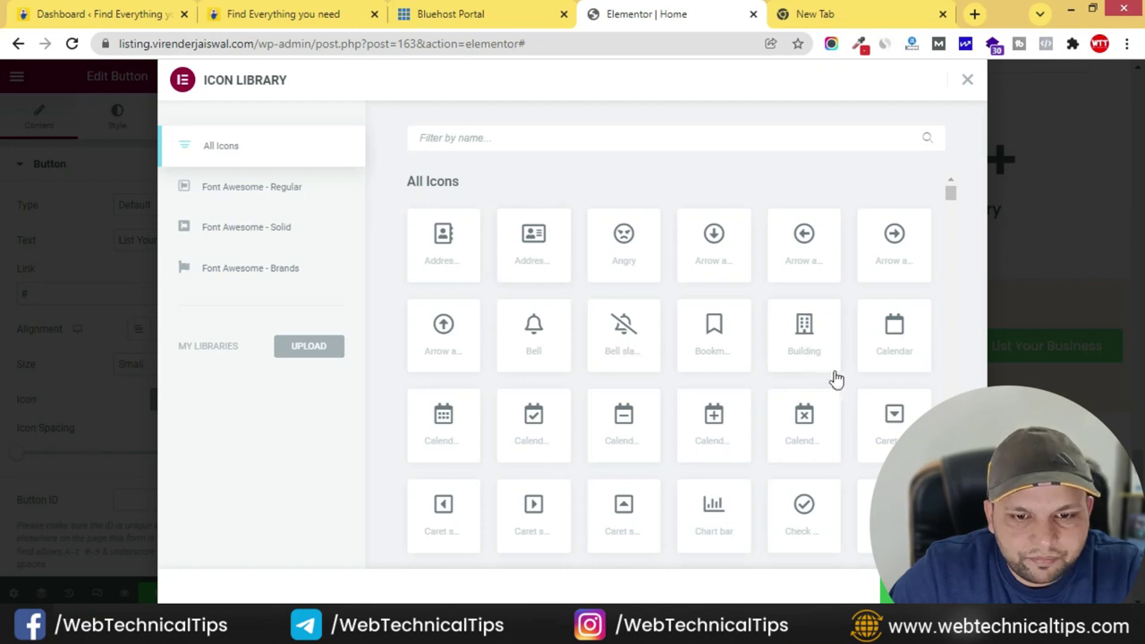
pyautogui.click(530, 138)
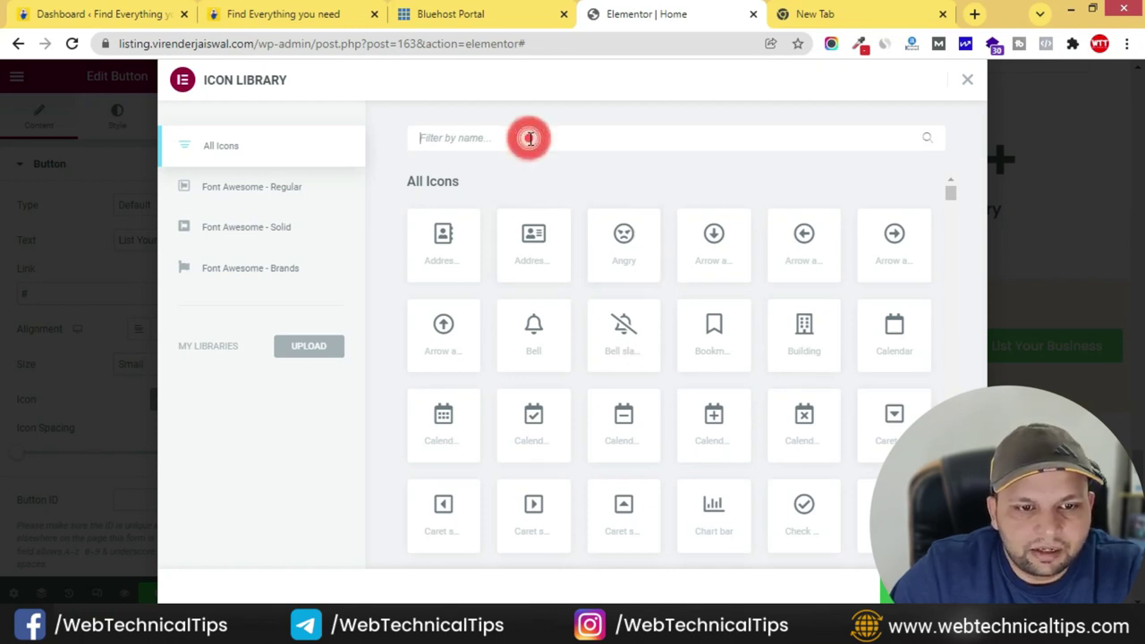
pyautogui.write('plus')
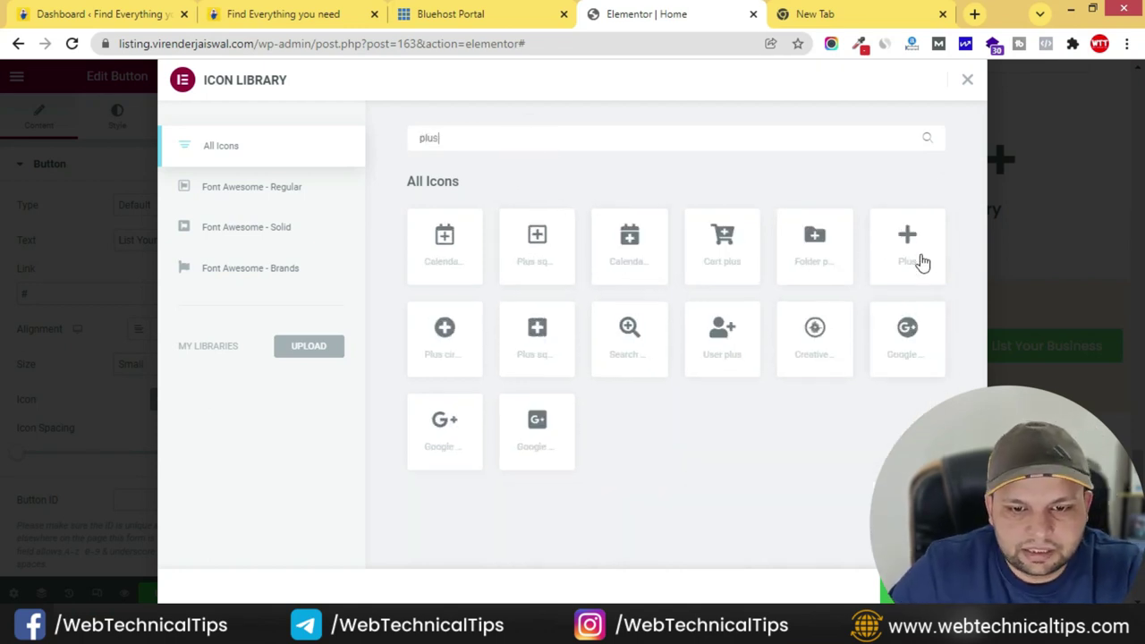
pyautogui.click(935, 589)
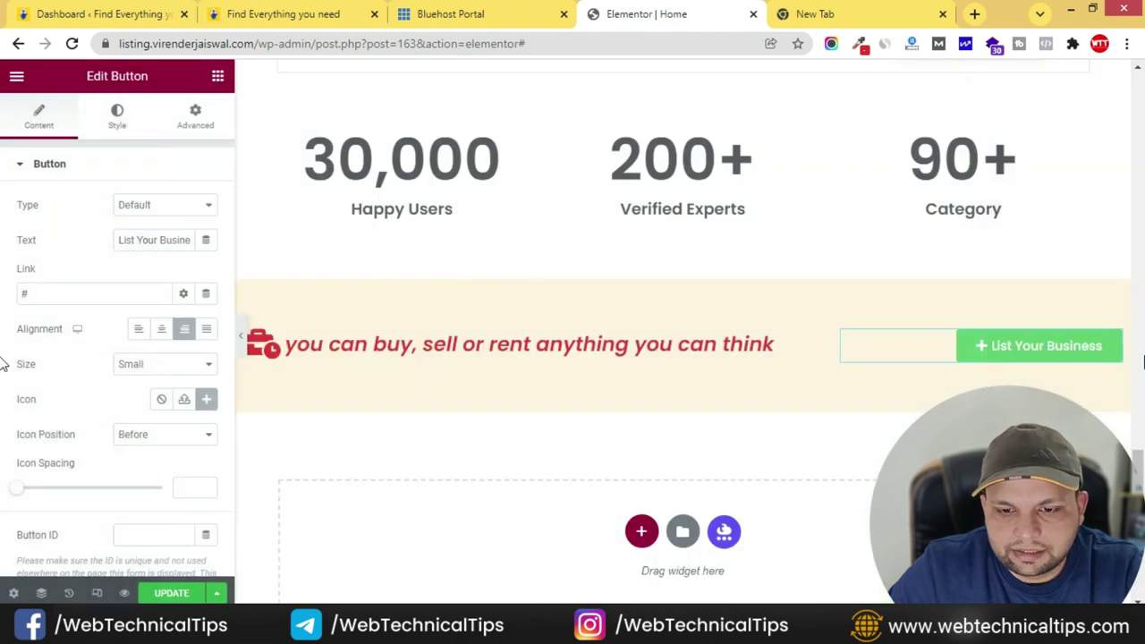
# - Make the button background the global Primary red
pyautogui.scroll(-2, 76, 358)
pyautogui.scroll(2, 81, 200)
pyautogui.click(111, 126)
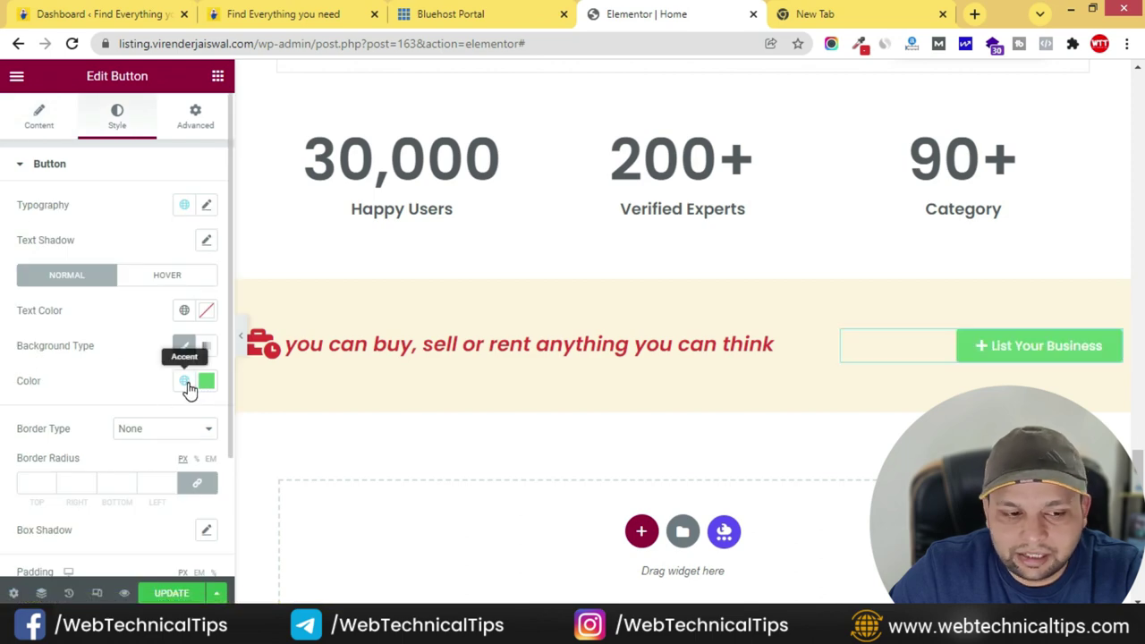
pyautogui.click(185, 382)
pyautogui.click(79, 460)
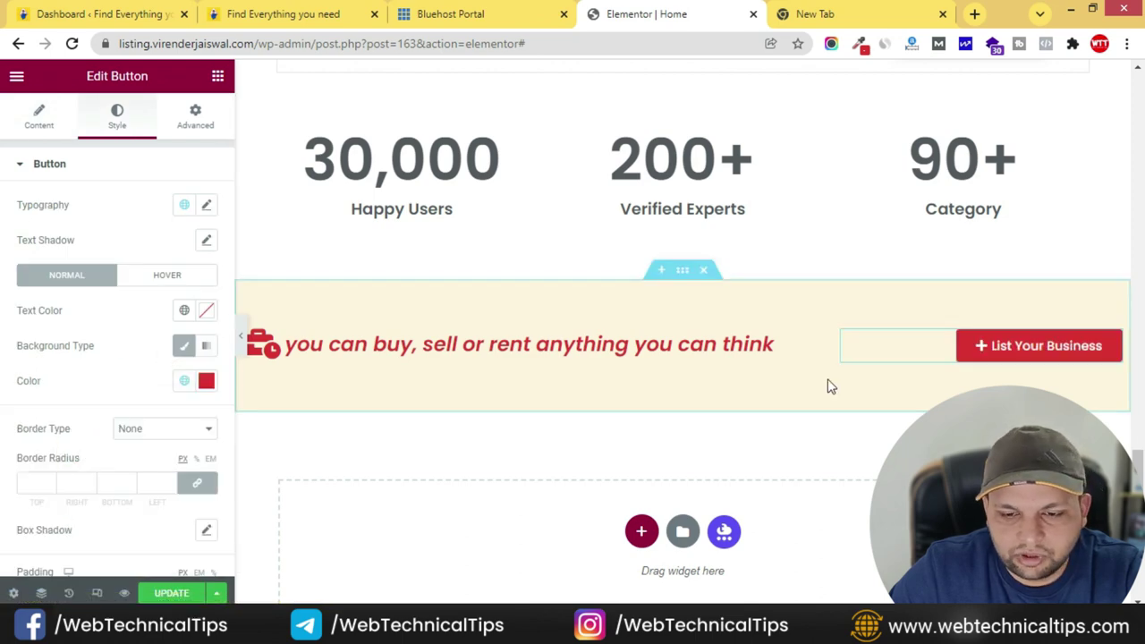
pyautogui.click(338, 15)
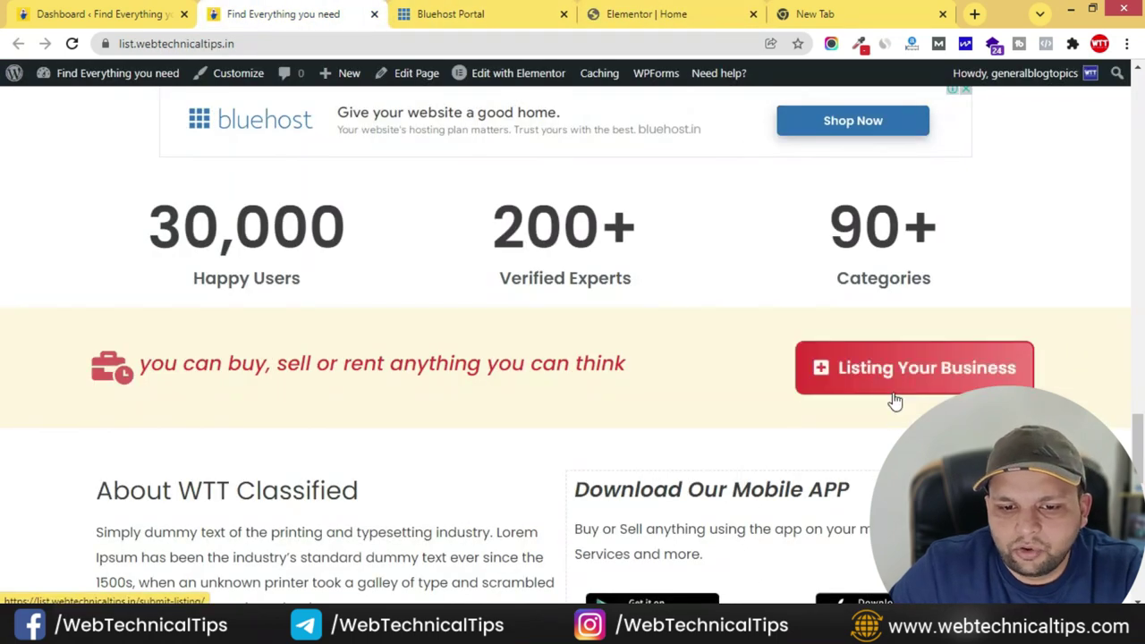
# - Copy the Explore Home & Business Services button and paste its style onto List Your Business
pyautogui.click(844, 13)
pyautogui.click(662, 13)
pyautogui.scroll(4, 672, 337)
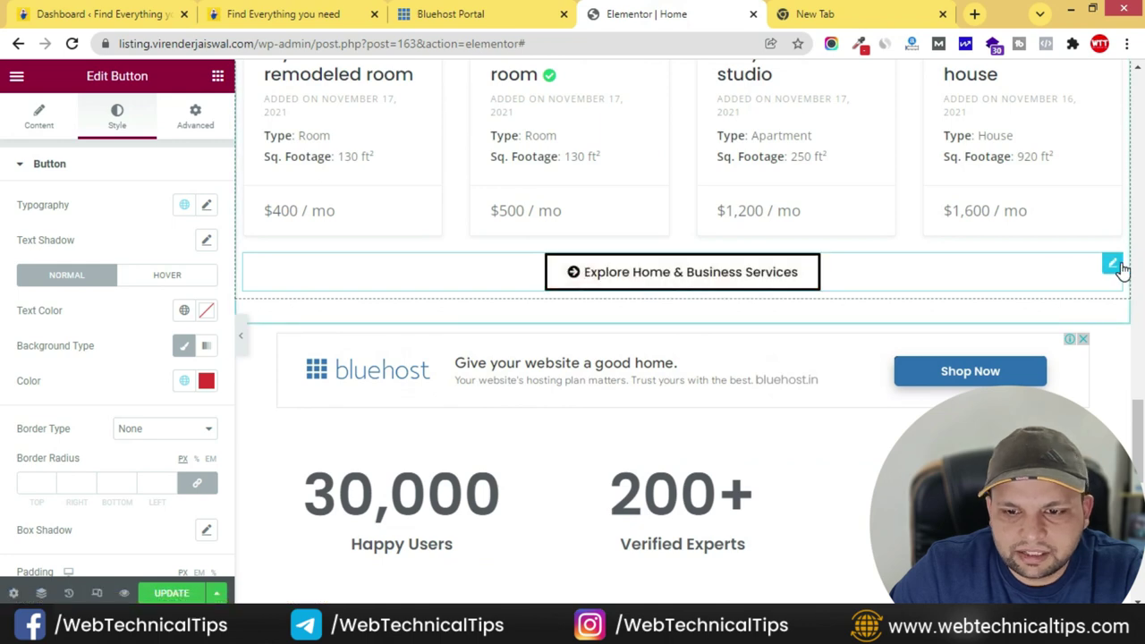
pyautogui.rightClick(1074, 268)
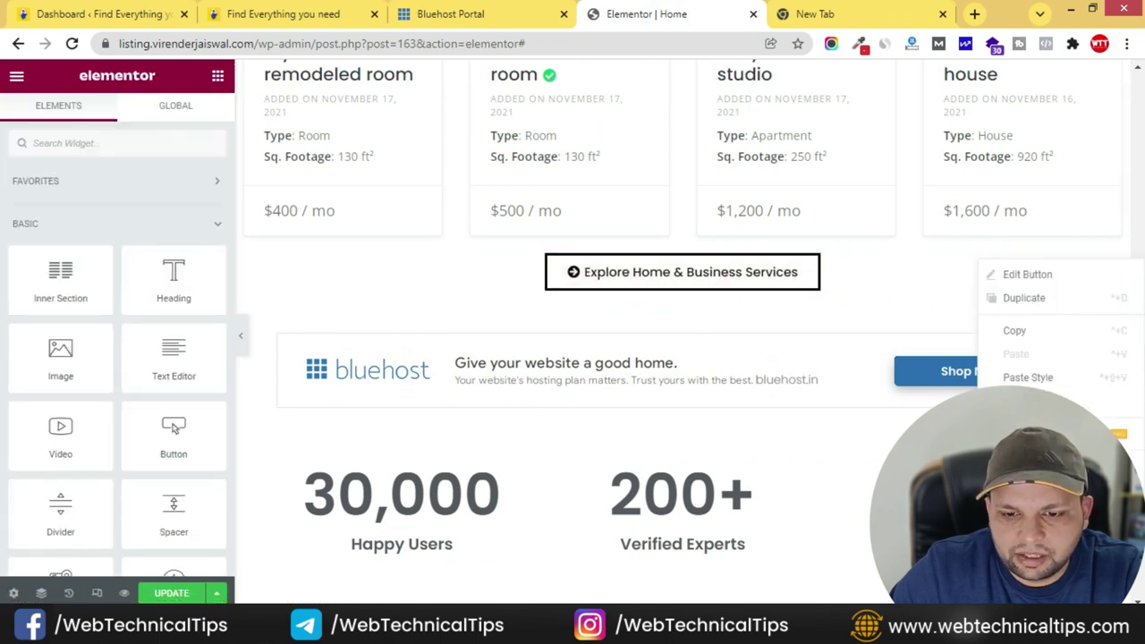
pyautogui.click(1023, 327)
pyautogui.scroll(-3, 1022, 328)
pyautogui.rightClick(1119, 428)
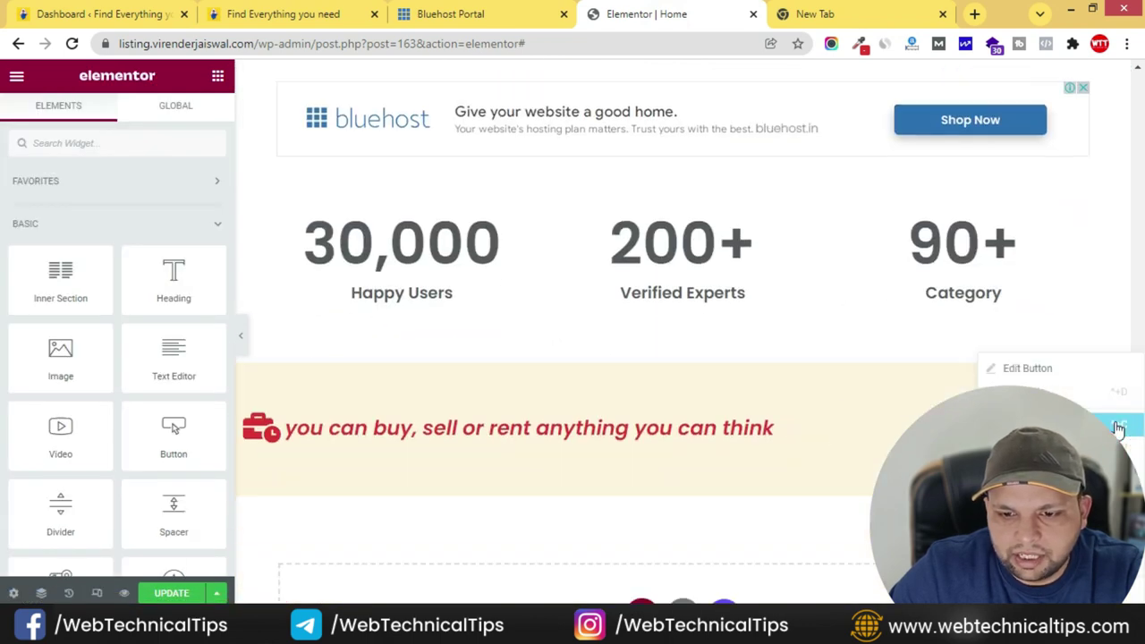
pyautogui.click(1050, 475)
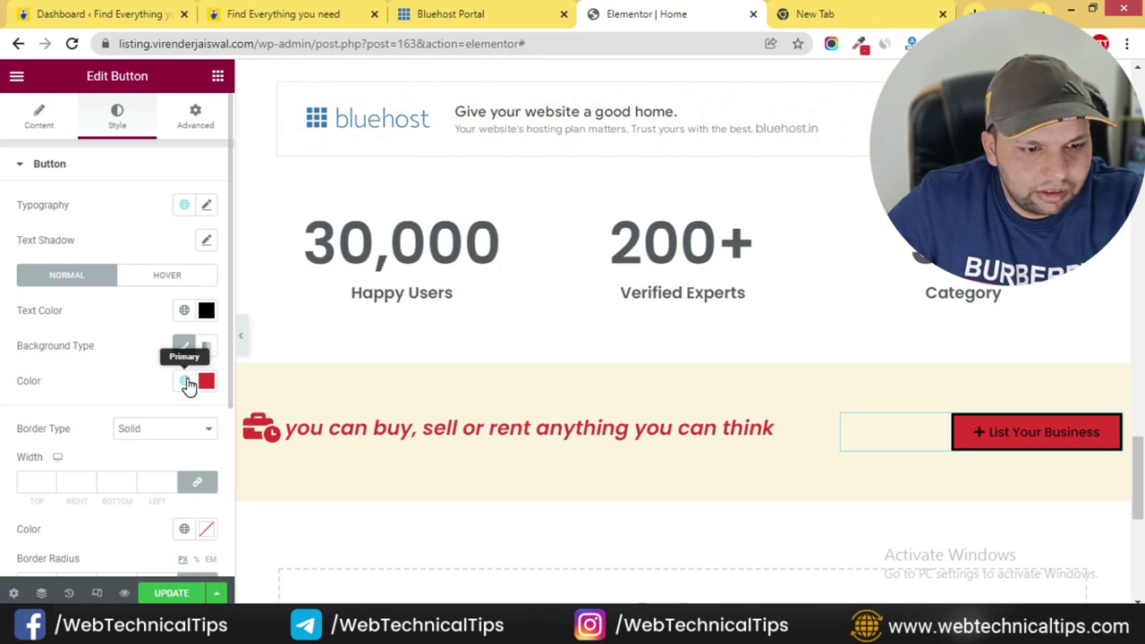
# - Replace the button's red background with white #FFFFFF
pyautogui.click(184, 382)
pyautogui.click(184, 382)
pyautogui.click(204, 382)
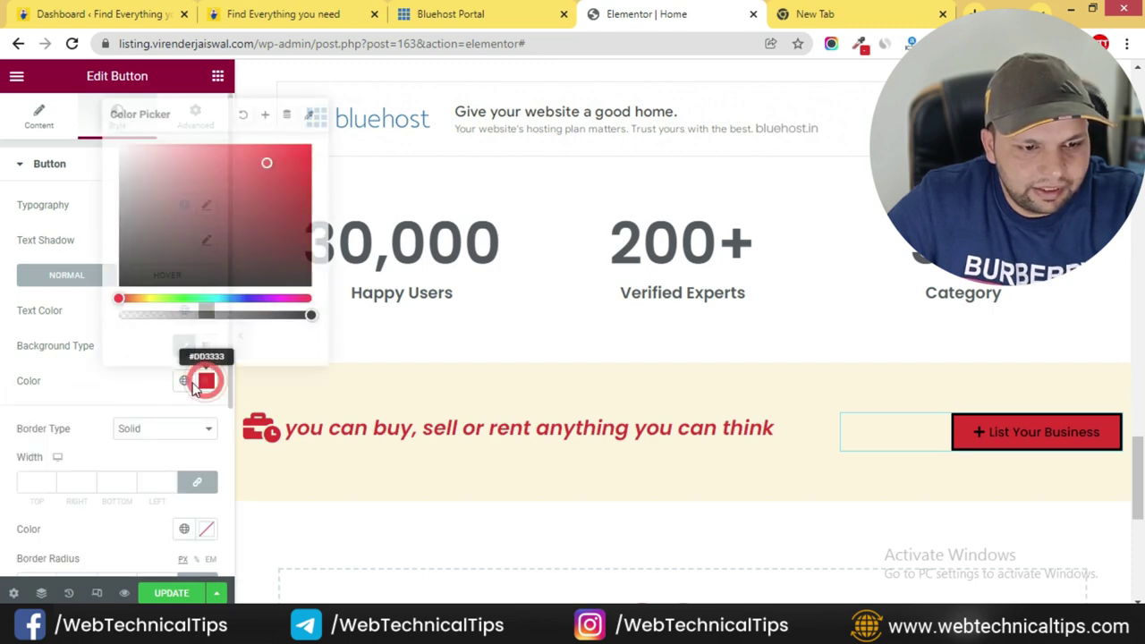
pyautogui.click(246, 116)
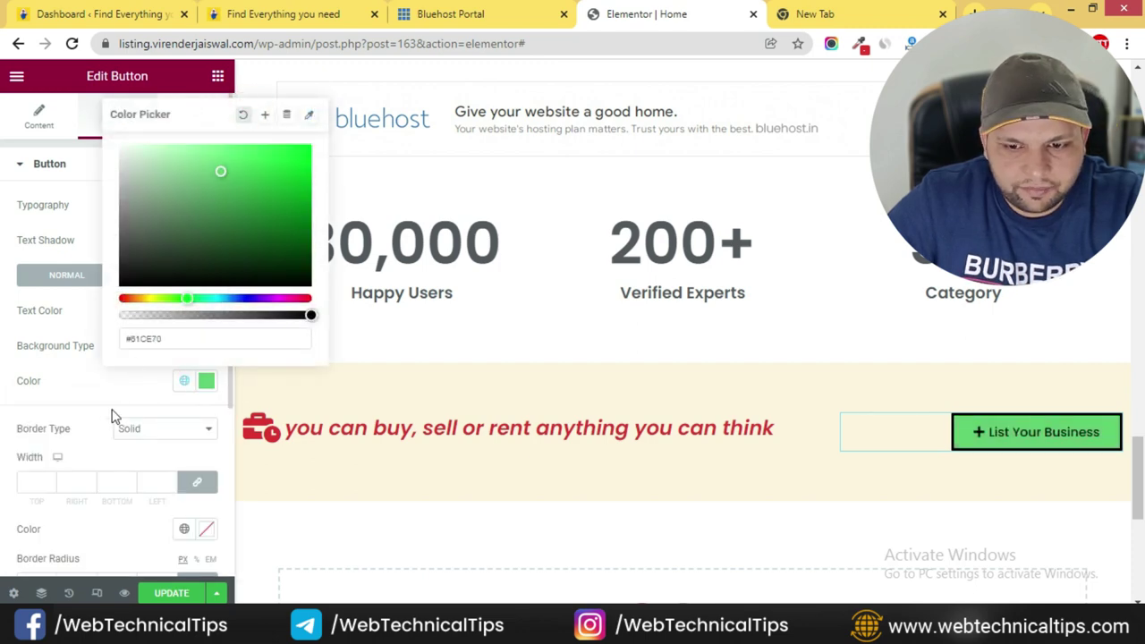
pyautogui.click(207, 383)
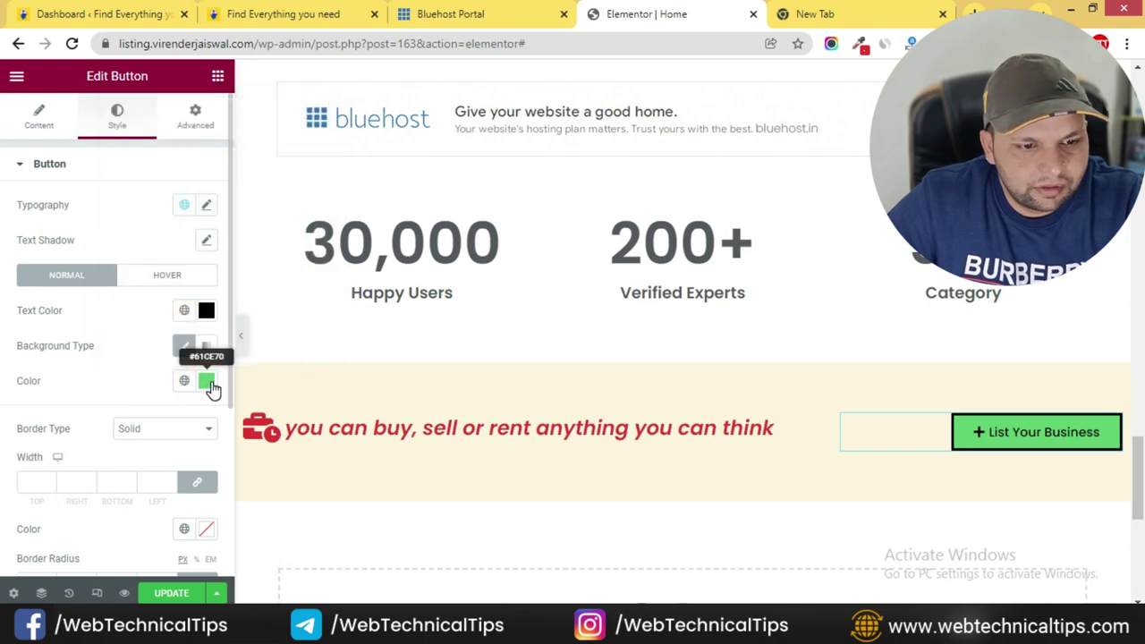
pyautogui.click(206, 383)
pyautogui.write('#FFFFFF')
pyautogui.click(123, 394)
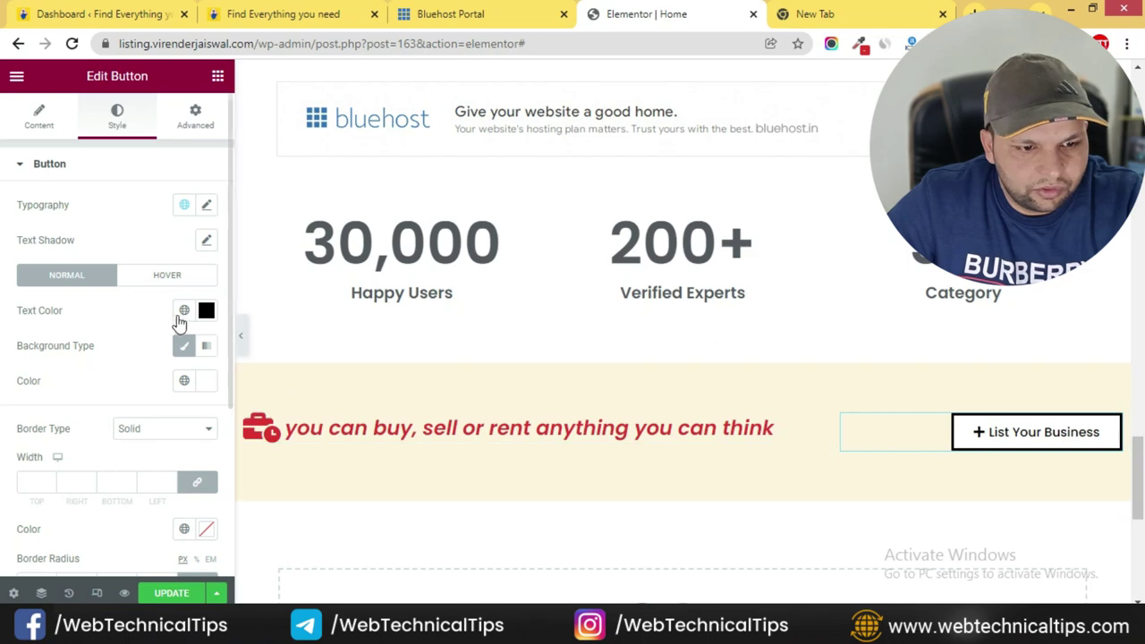
# - Make the button text and border Primary red, with 5 px radius and 3 px border
pyautogui.click(185, 310)
pyautogui.click(96, 388)
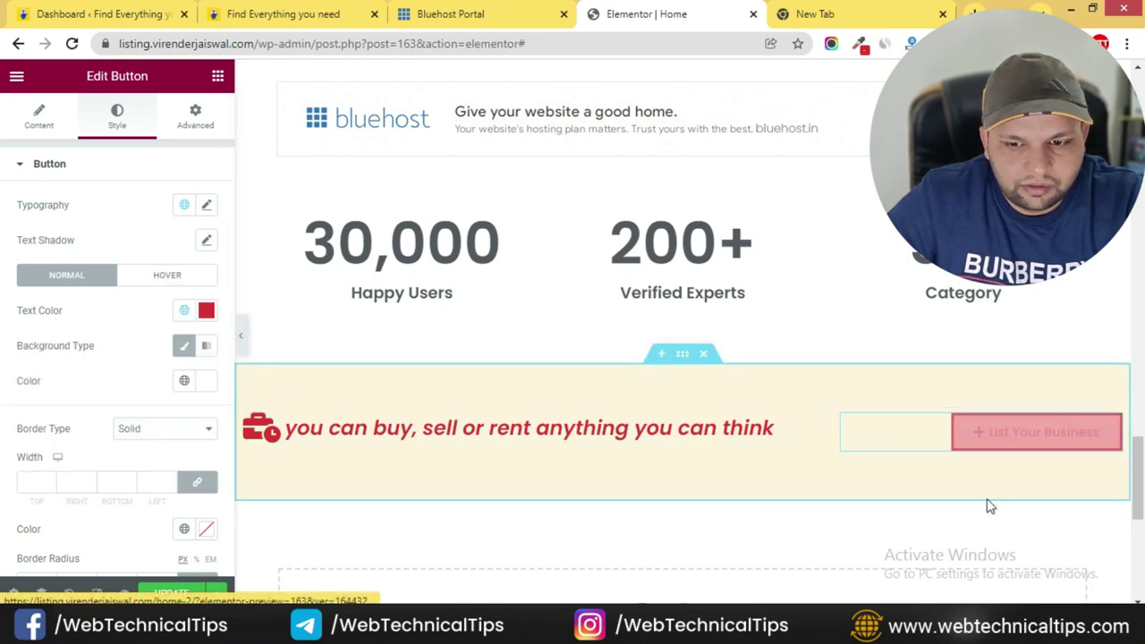
pyautogui.scroll(-3, 102, 396)
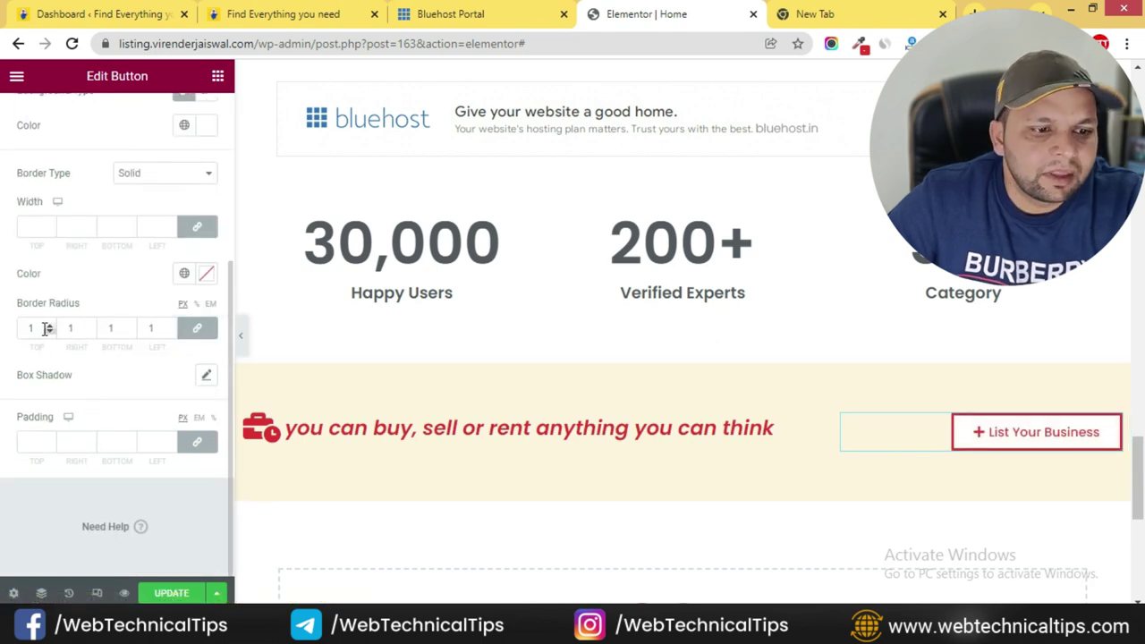
pyautogui.write('5')
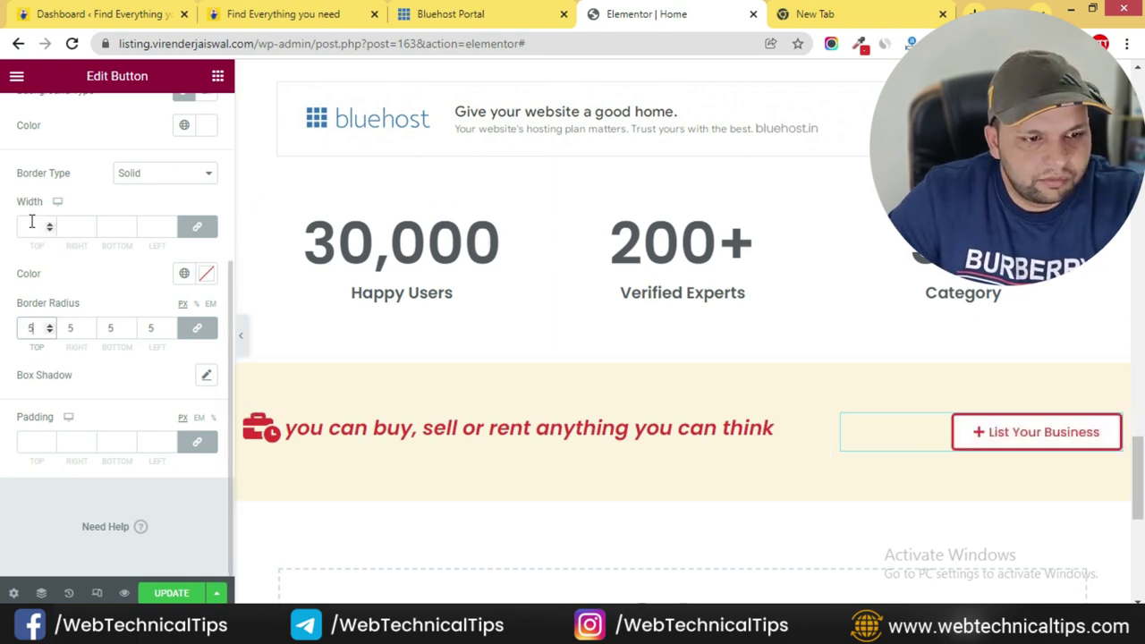
pyautogui.write('1')
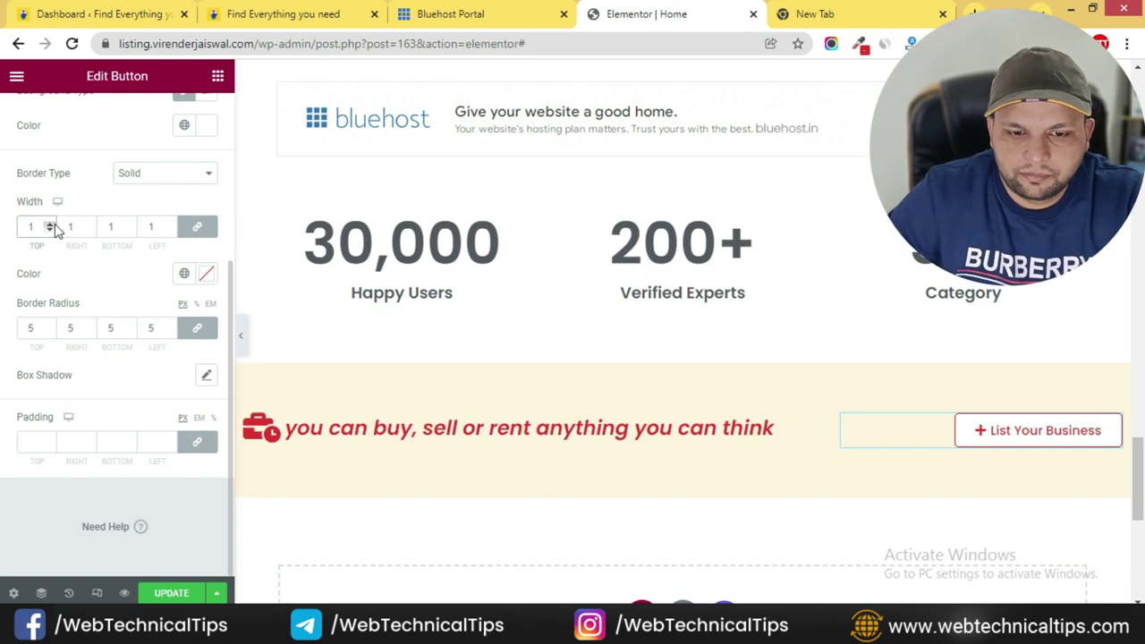
pyautogui.click(49, 228)
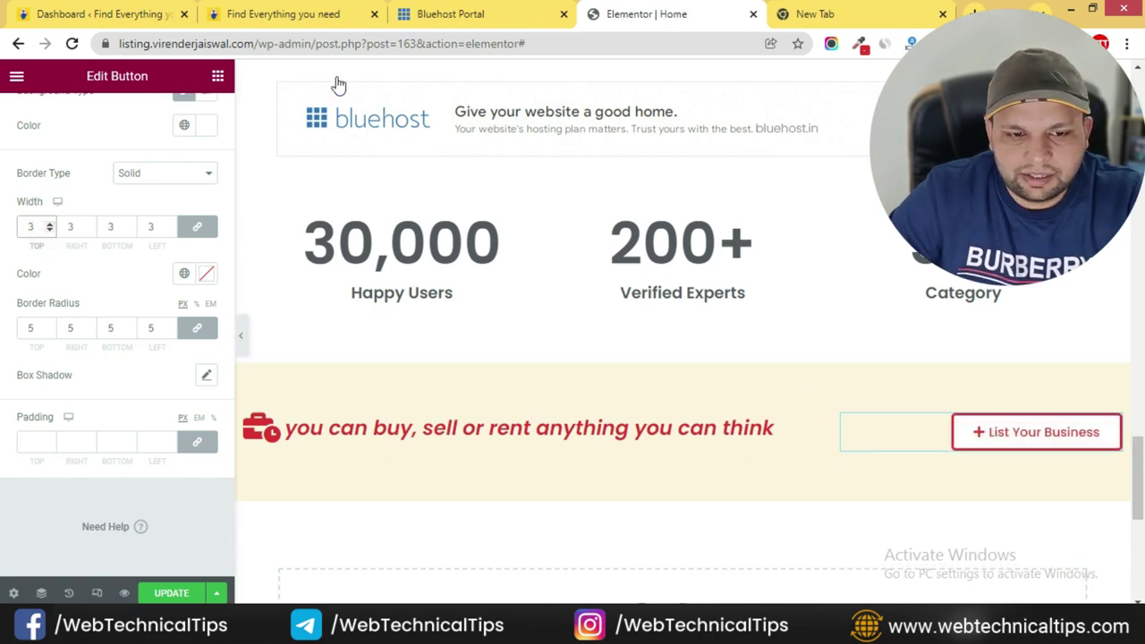
pyautogui.click(331, 7)
pyautogui.click(866, 10)
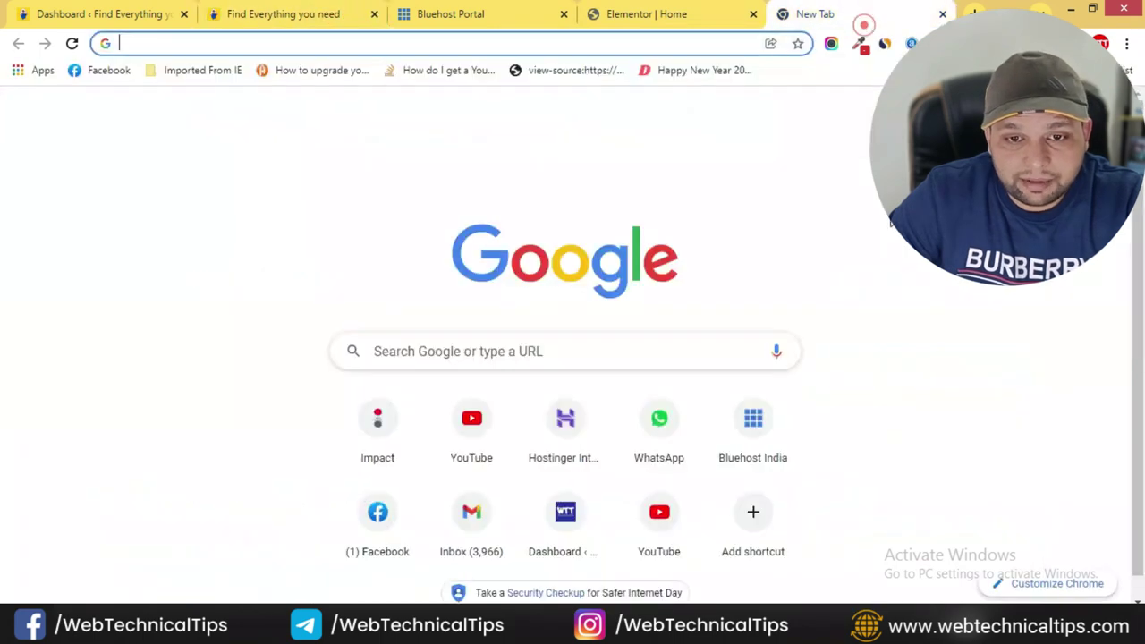
pyautogui.click(591, 7)
# - Set the List Your Business button size to Medium
pyautogui.scroll(3, 112, 309)
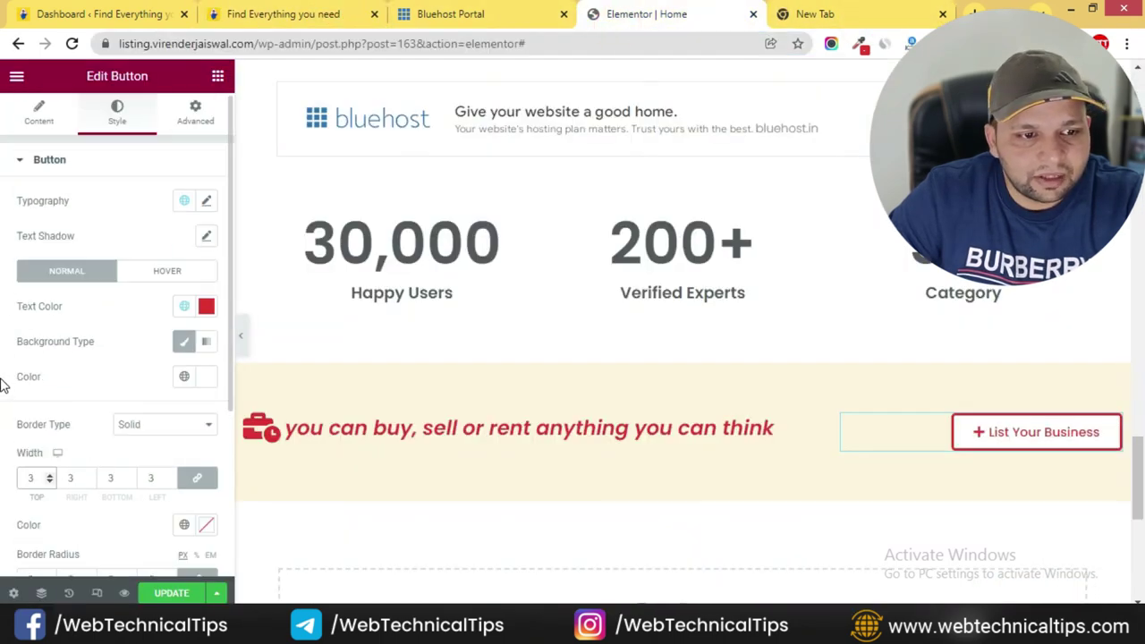
pyautogui.click(45, 130)
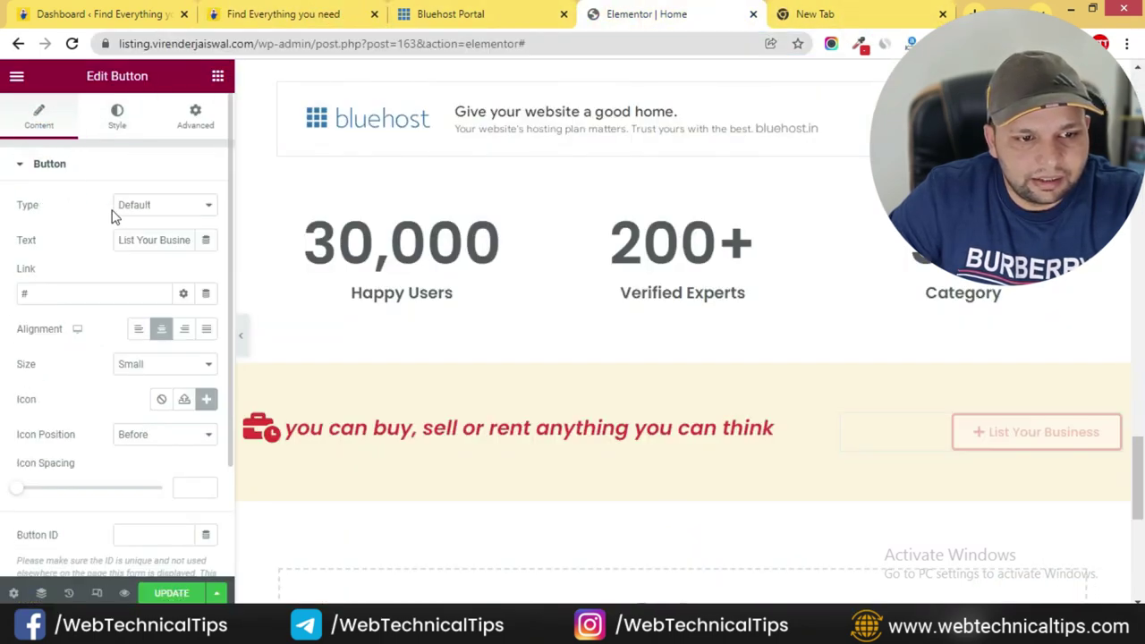
pyautogui.click(201, 365)
pyautogui.click(161, 409)
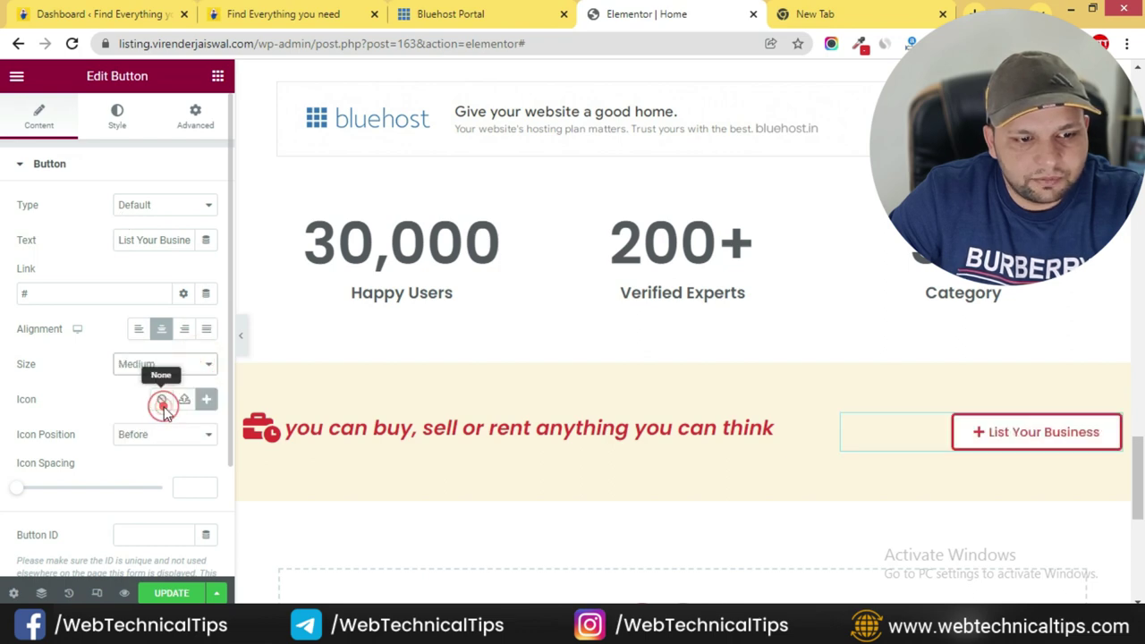
pyautogui.click(177, 367)
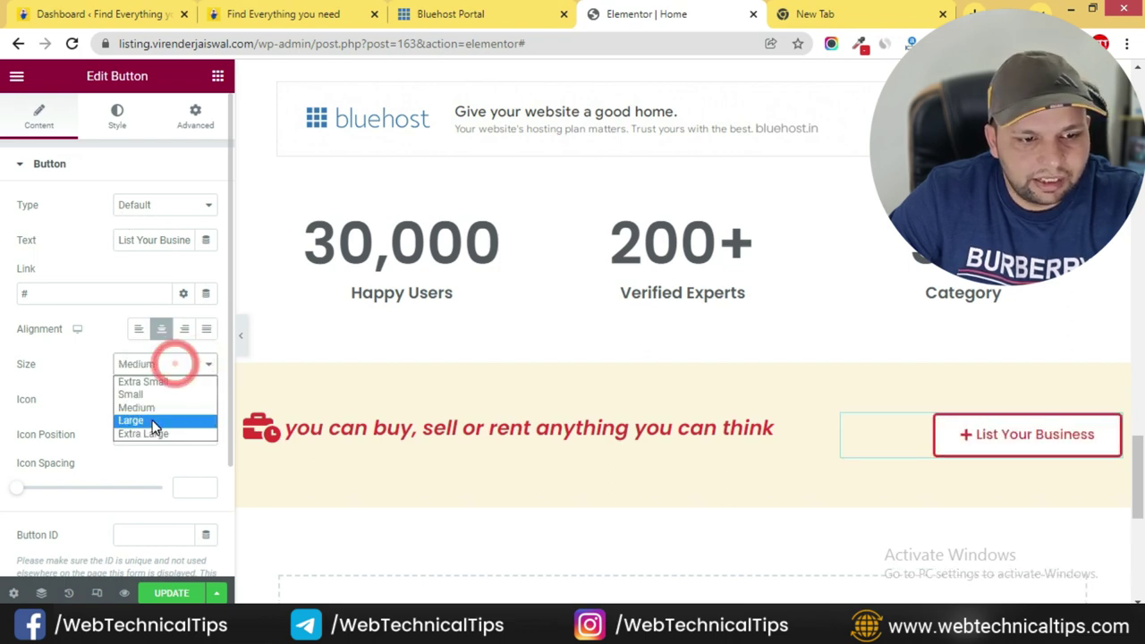
pyautogui.click(152, 418)
pyautogui.click(154, 365)
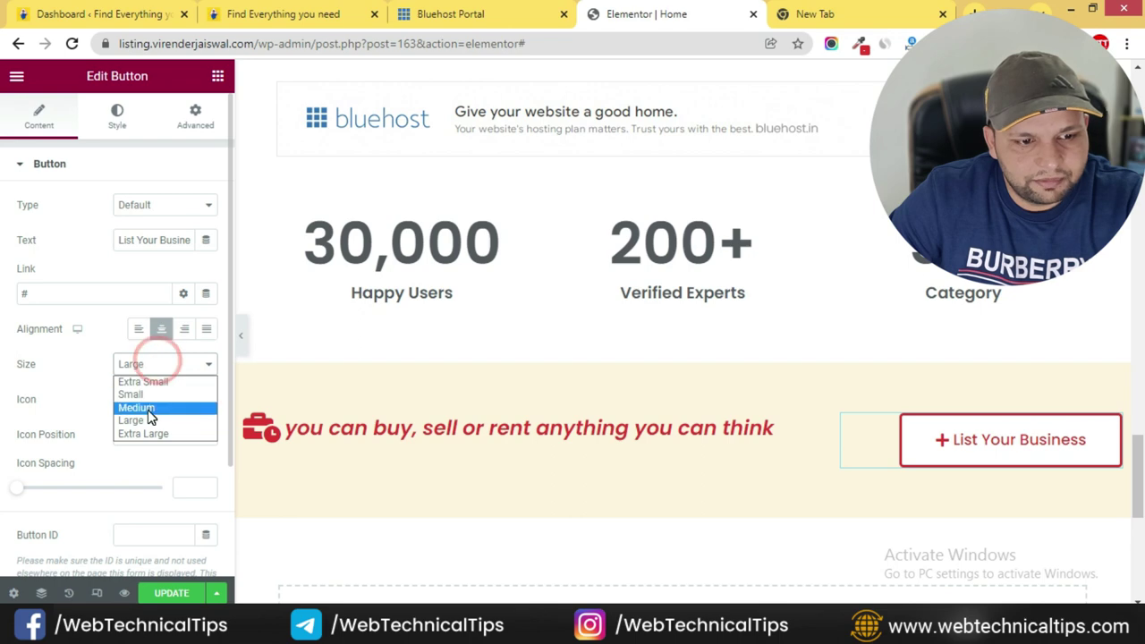
pyautogui.click(146, 404)
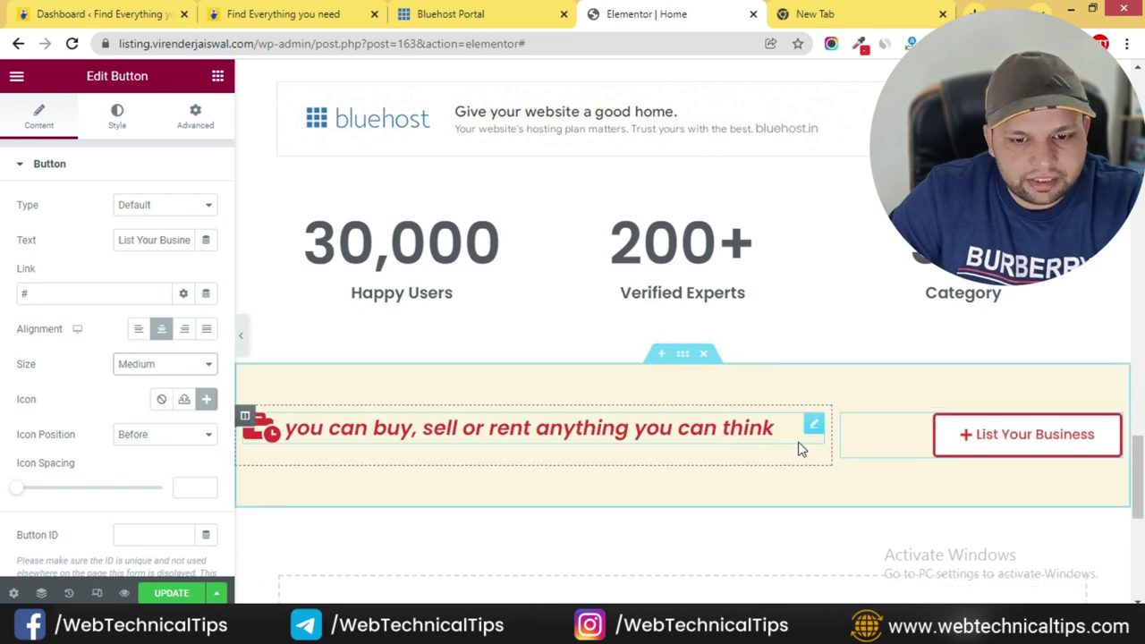
# - Vertically align the banner section's content to Middle
pyautogui.click(681, 357)
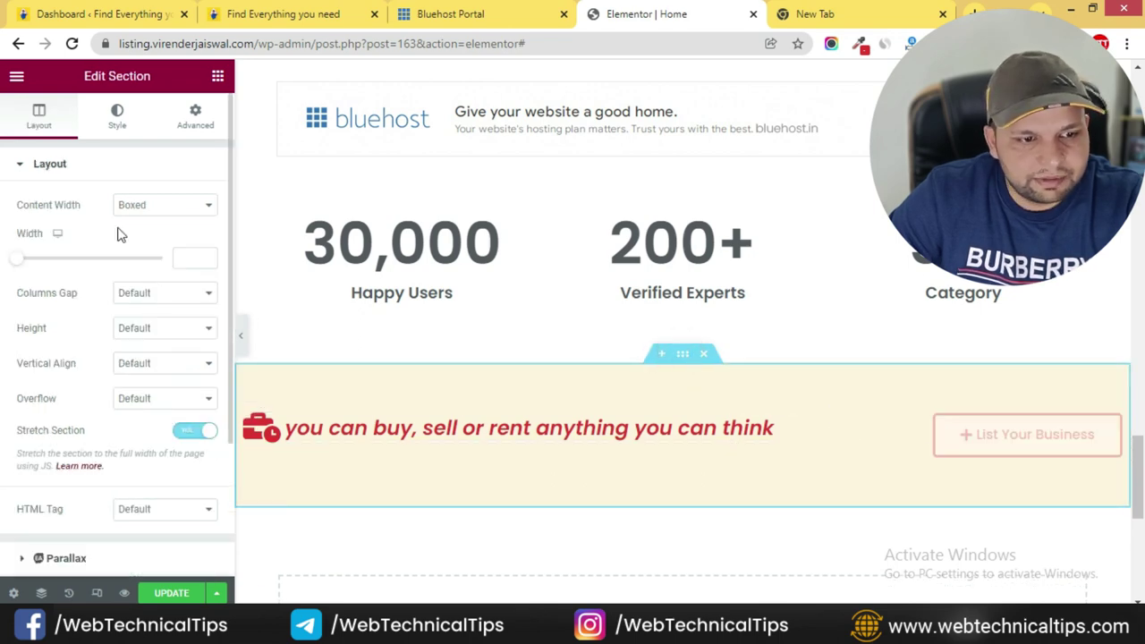
pyautogui.click(166, 364)
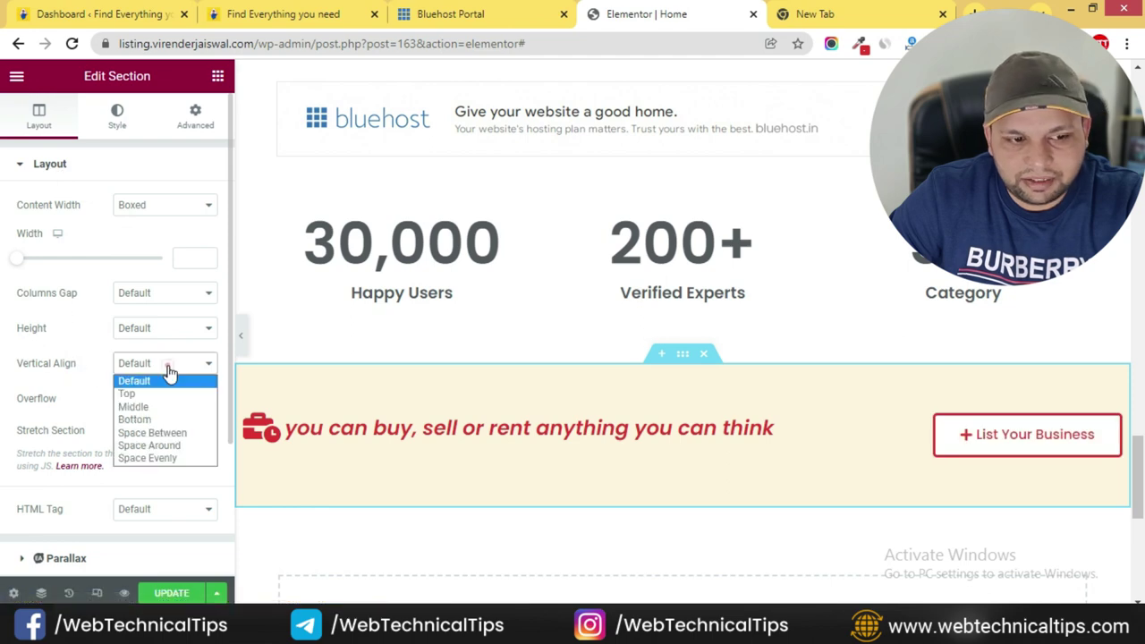
pyautogui.click(149, 402)
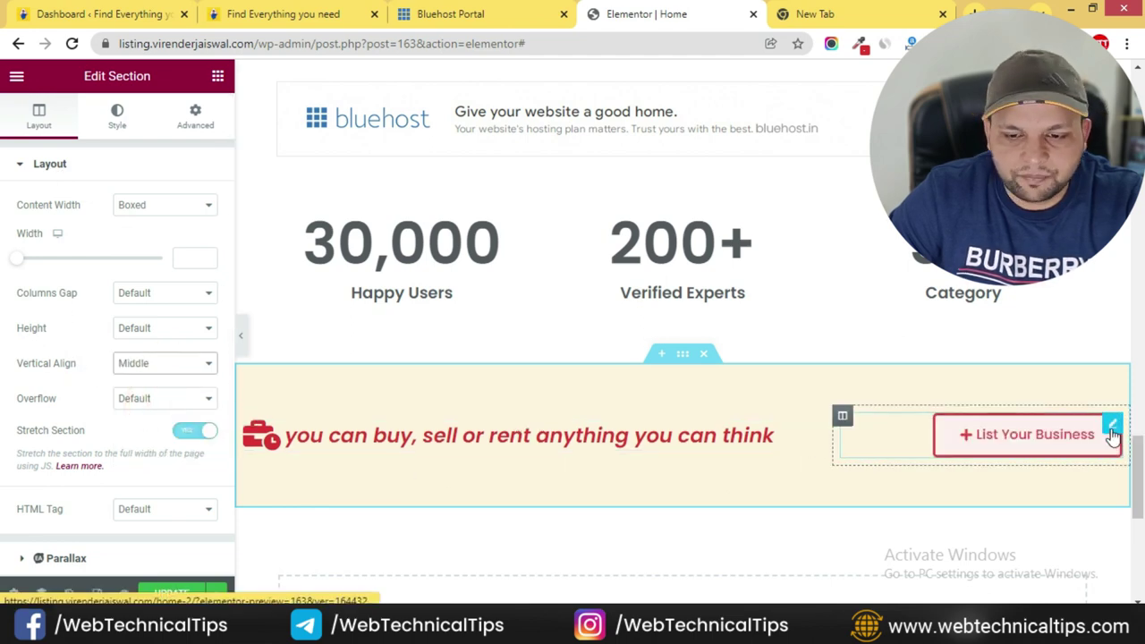
pyautogui.click(361, 19)
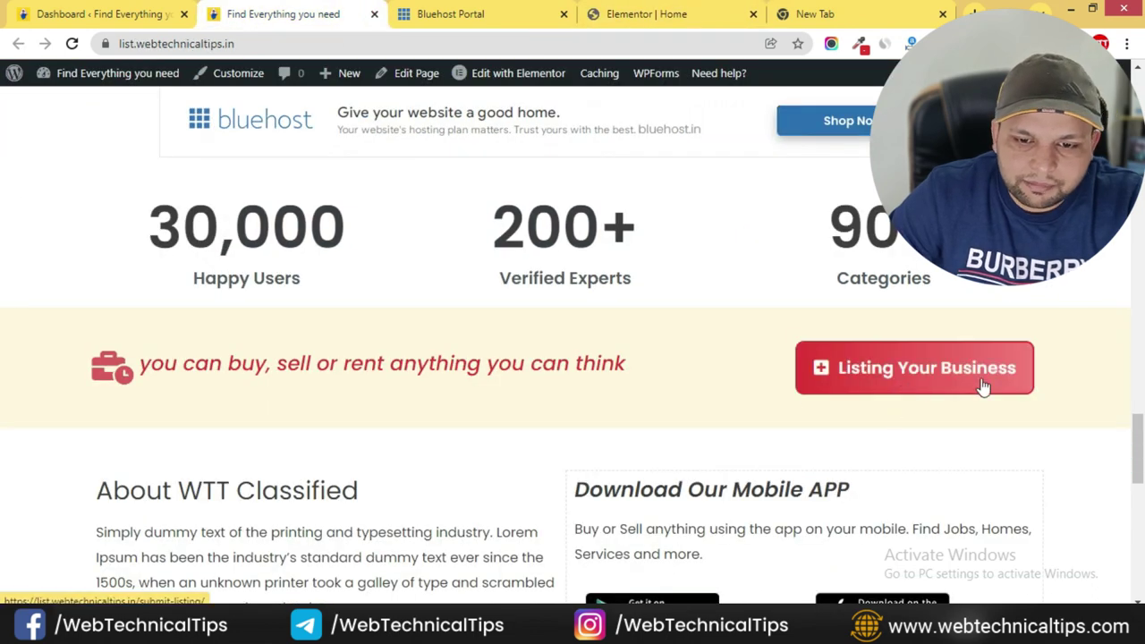
# - Add a two-column section below the cream banner
pyautogui.scroll(-2, 447, 361)
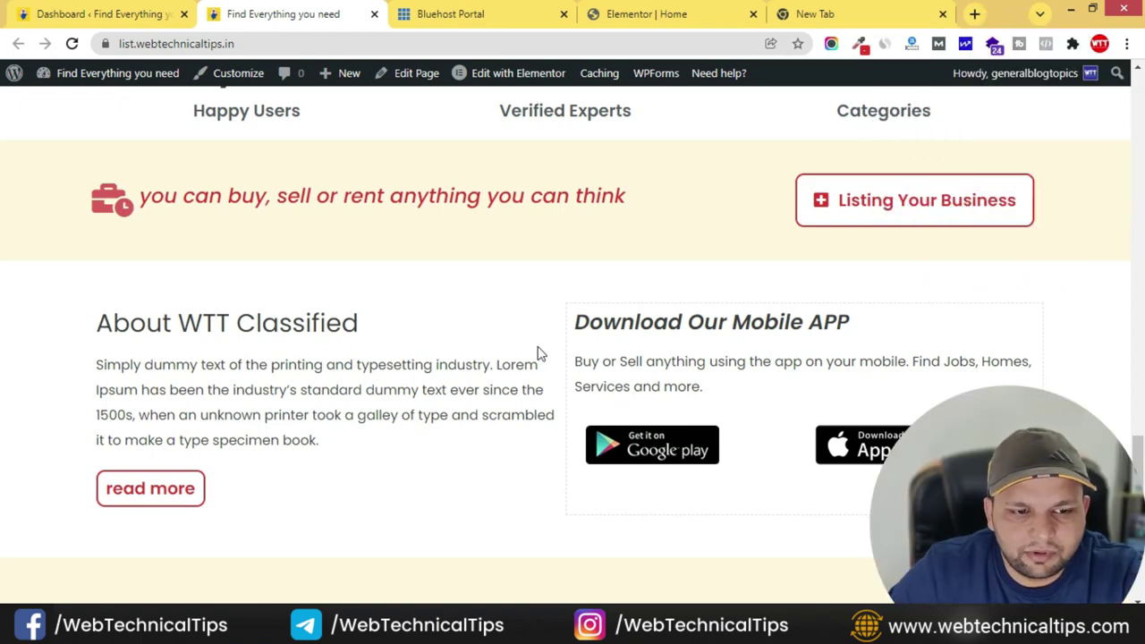
pyautogui.click(660, 13)
pyautogui.scroll(-3, 658, 400)
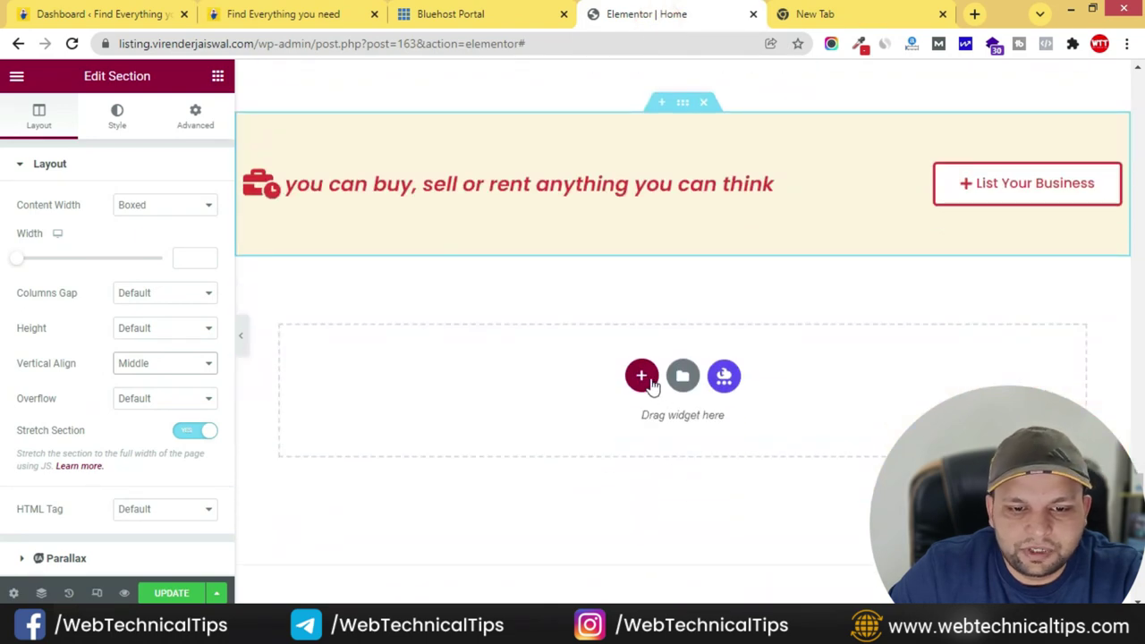
pyautogui.click(642, 376)
pyautogui.click(552, 429)
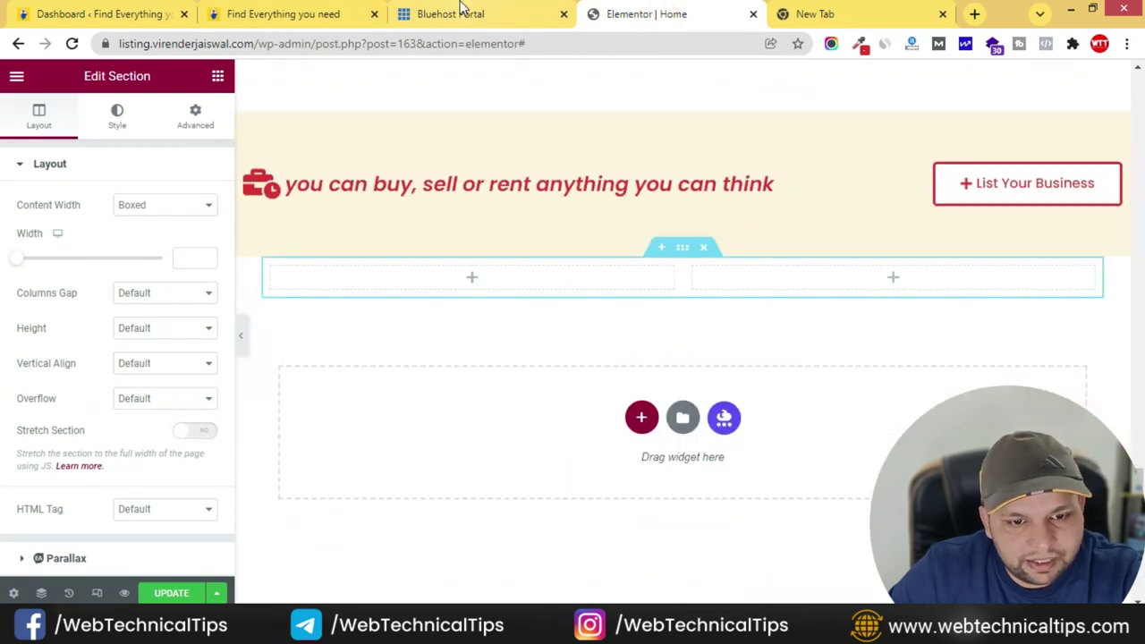
# - Put the 'About WTT Classified' heading, copied from the live site, in the left column
pyautogui.click(349, 12)
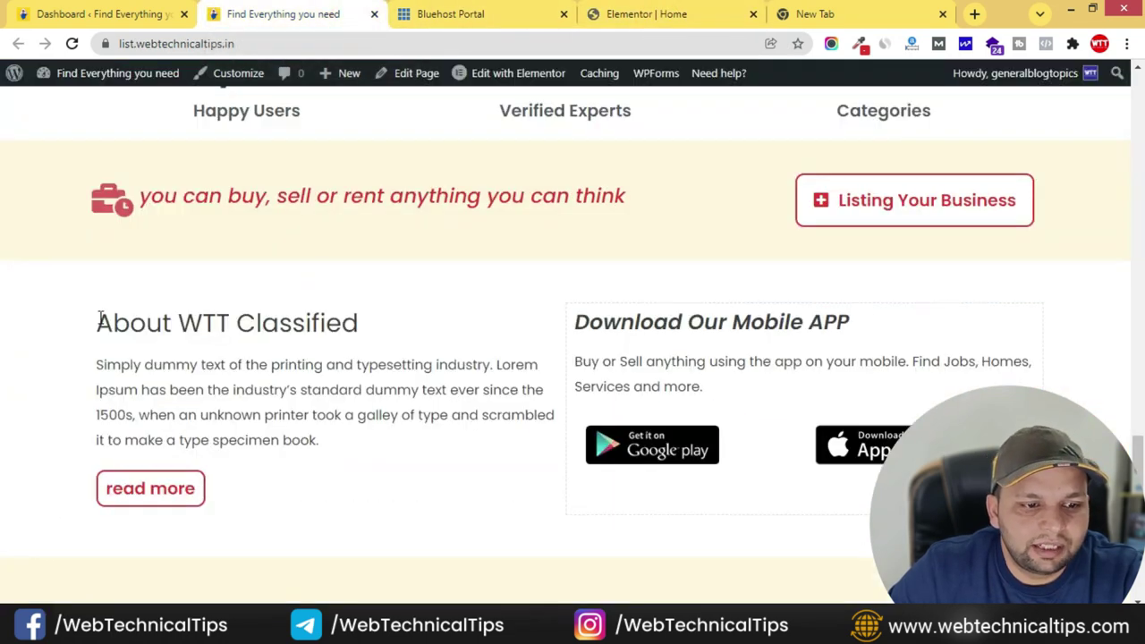
pyautogui.moveTo(98, 322); pyautogui.dragTo(391, 323)
pyautogui.click(727, 11)
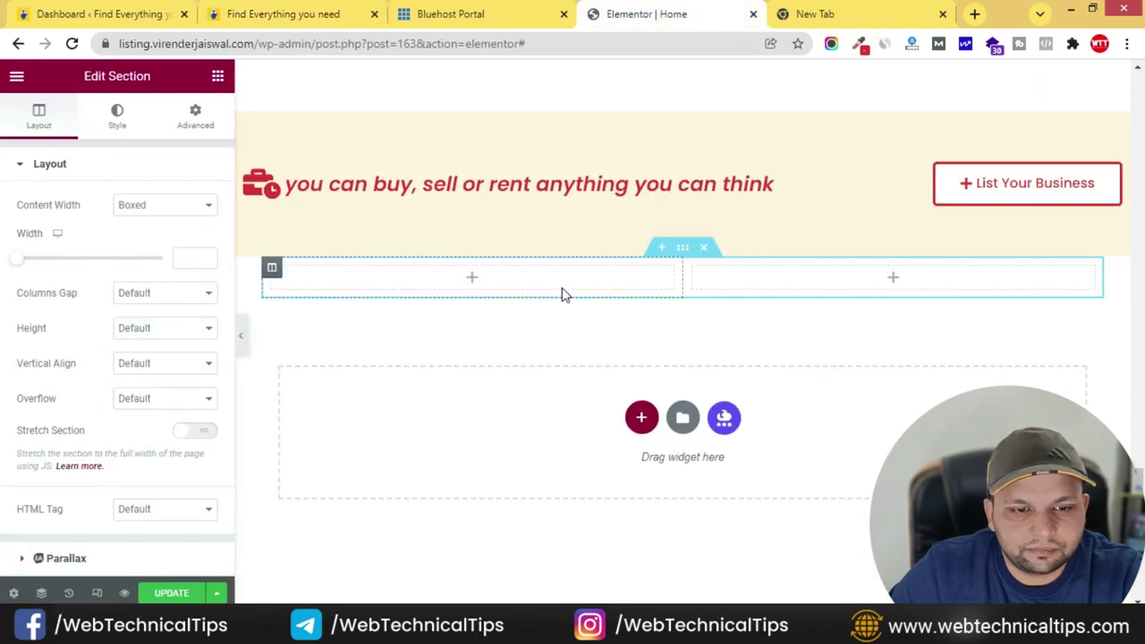
pyautogui.click(219, 77)
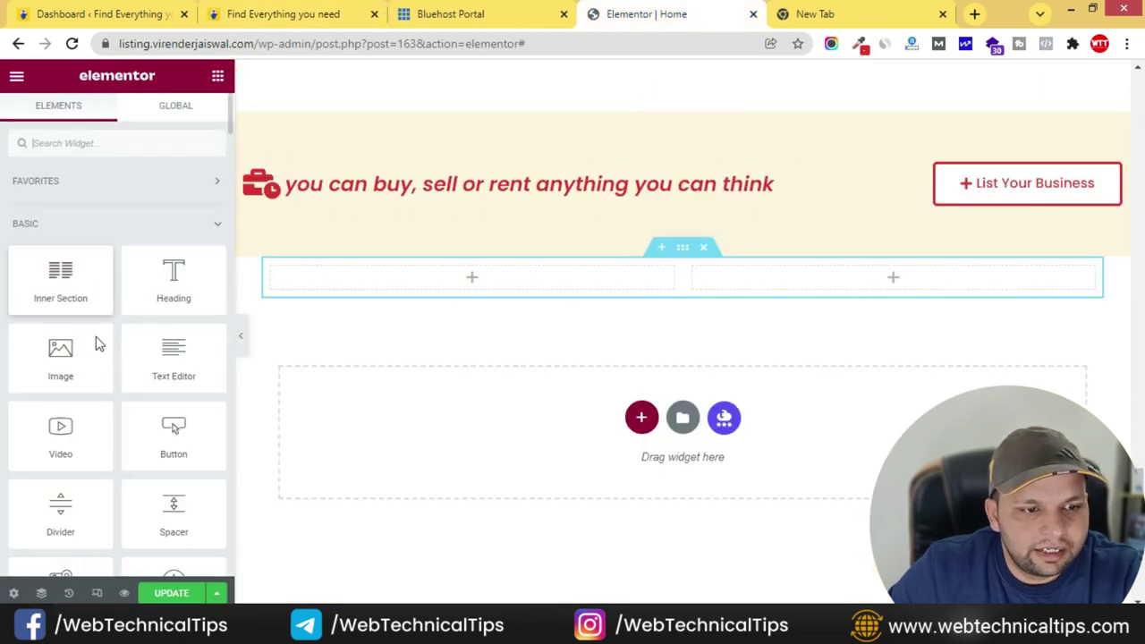
pyautogui.moveTo(143, 290); pyautogui.dragTo(474, 279)
pyautogui.tripleClick(86, 263)
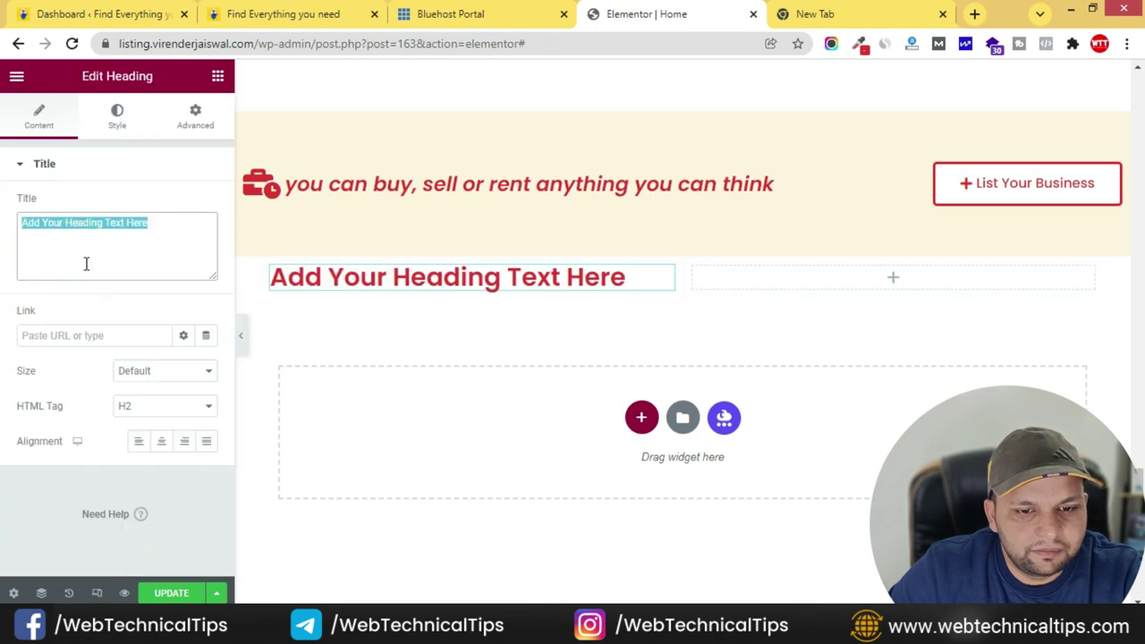
# - Add a text block with the live site's About paragraph, plus a button beneath it
pyautogui.click(320, 15)
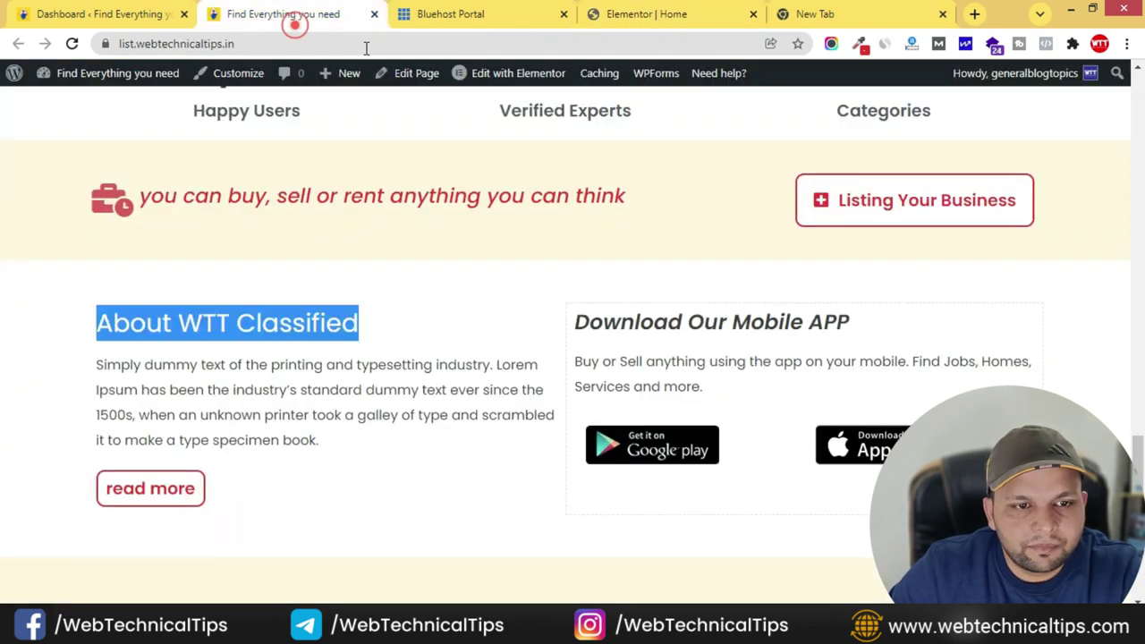
pyautogui.moveTo(100, 361); pyautogui.dragTo(384, 450)
pyautogui.hotkey('ctrl', 'c')
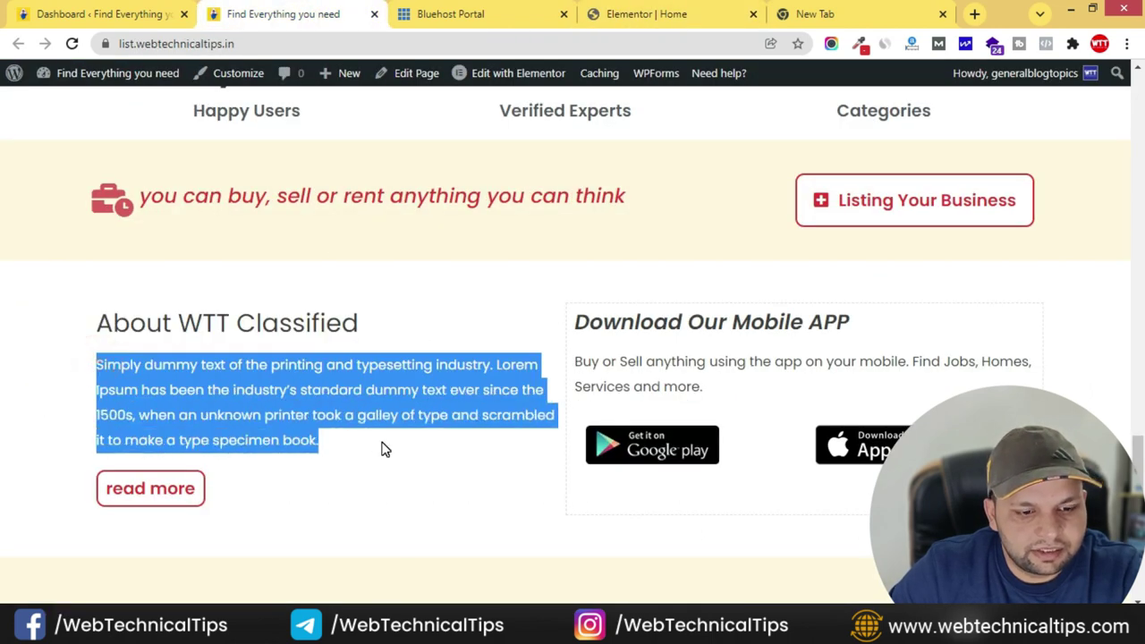
pyautogui.click(650, 15)
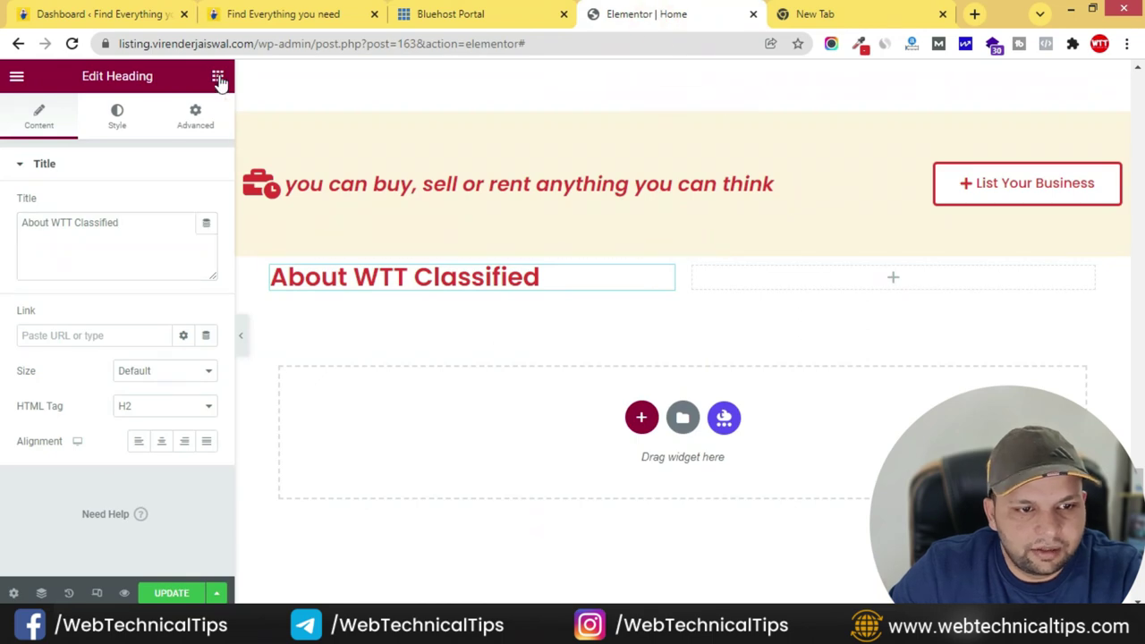
pyautogui.click(218, 77)
pyautogui.moveTo(174, 358); pyautogui.dragTo(524, 284)
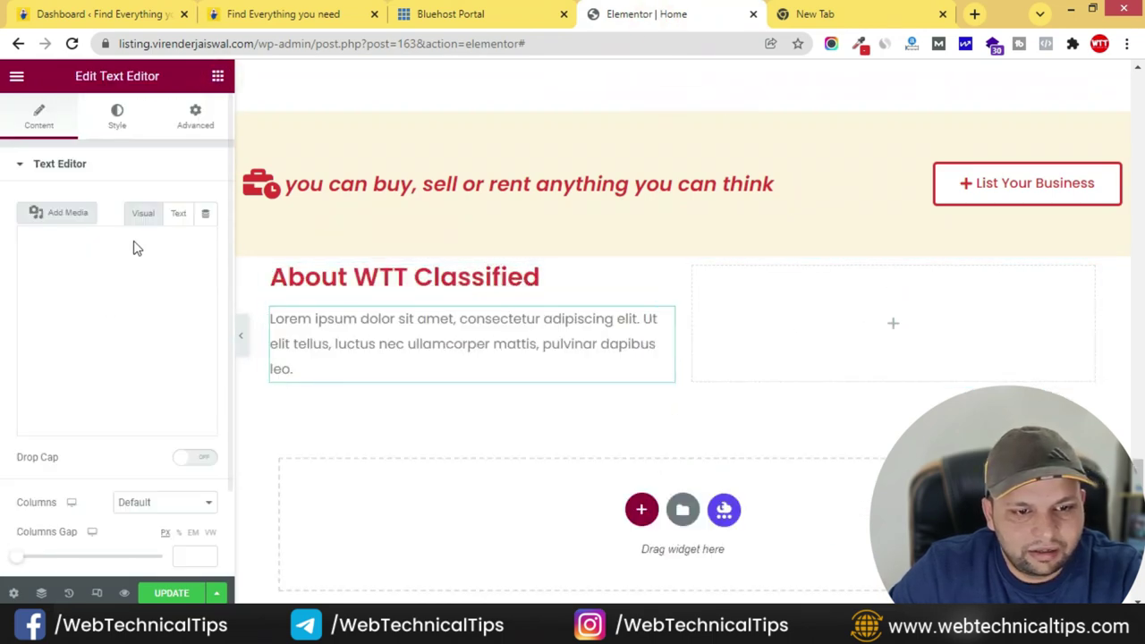
pyautogui.click(97, 349)
pyautogui.hotkey('ctrl', 'a')
pyautogui.hotkey('ctrl', 'v')
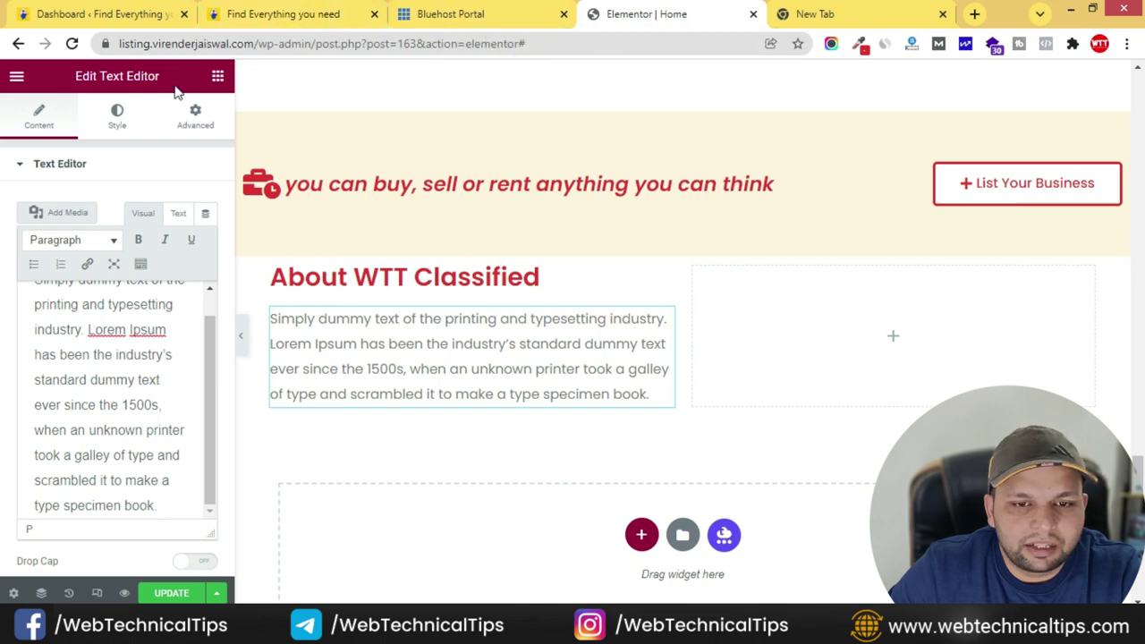
pyautogui.moveTo(174, 429); pyautogui.dragTo(417, 405)
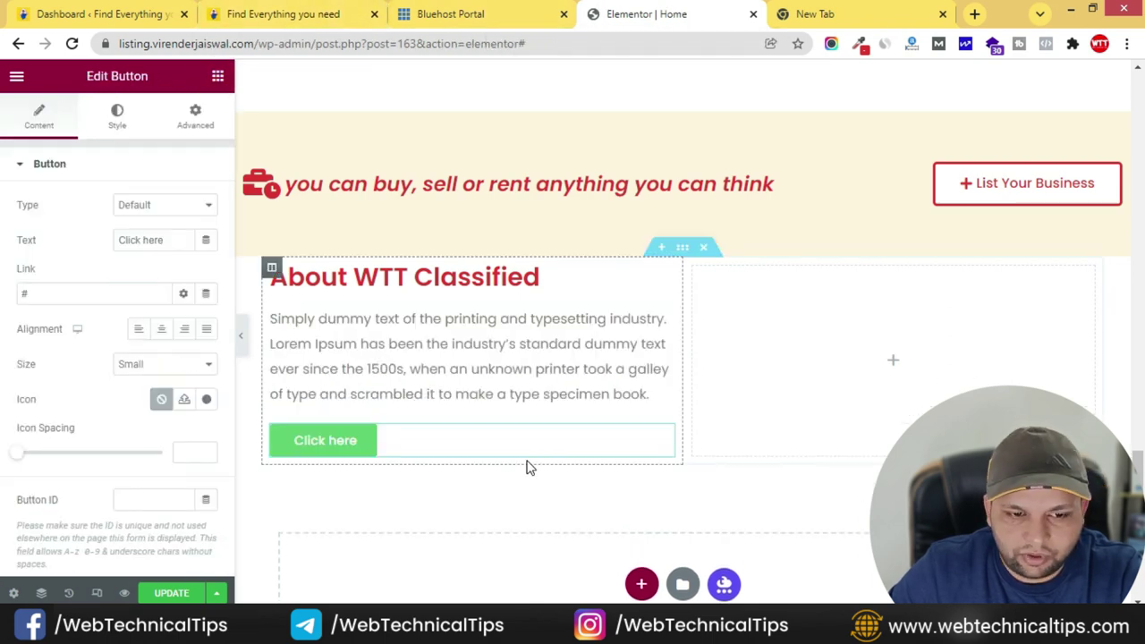
# - Paste the List Your Business button's outlined red style onto the new button
pyautogui.rightClick(1106, 182)
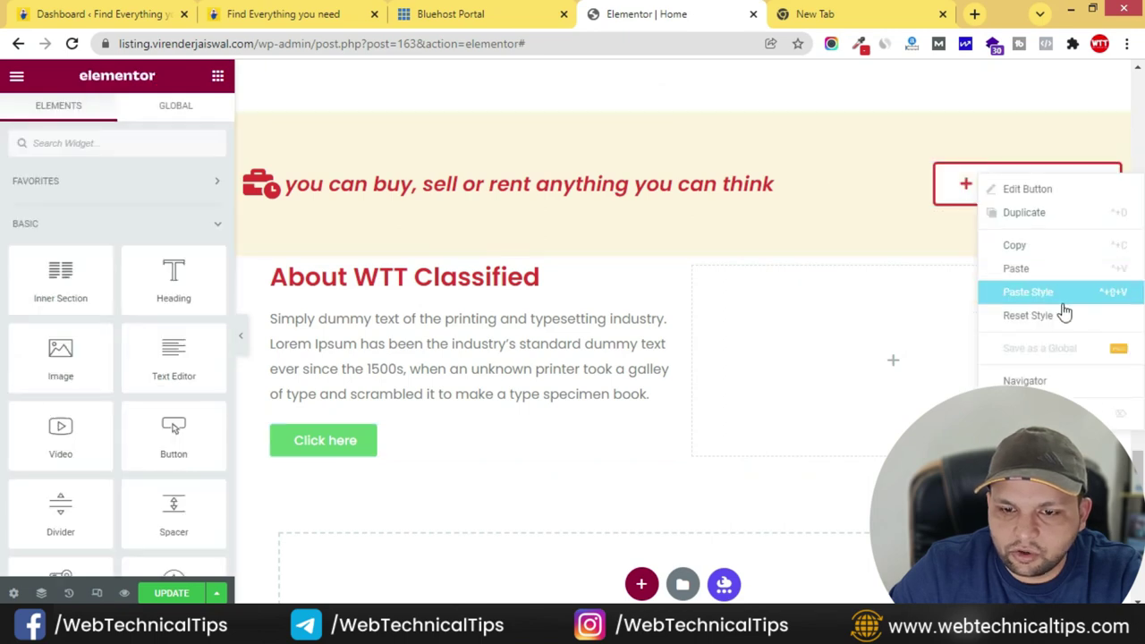
pyautogui.click(1034, 243)
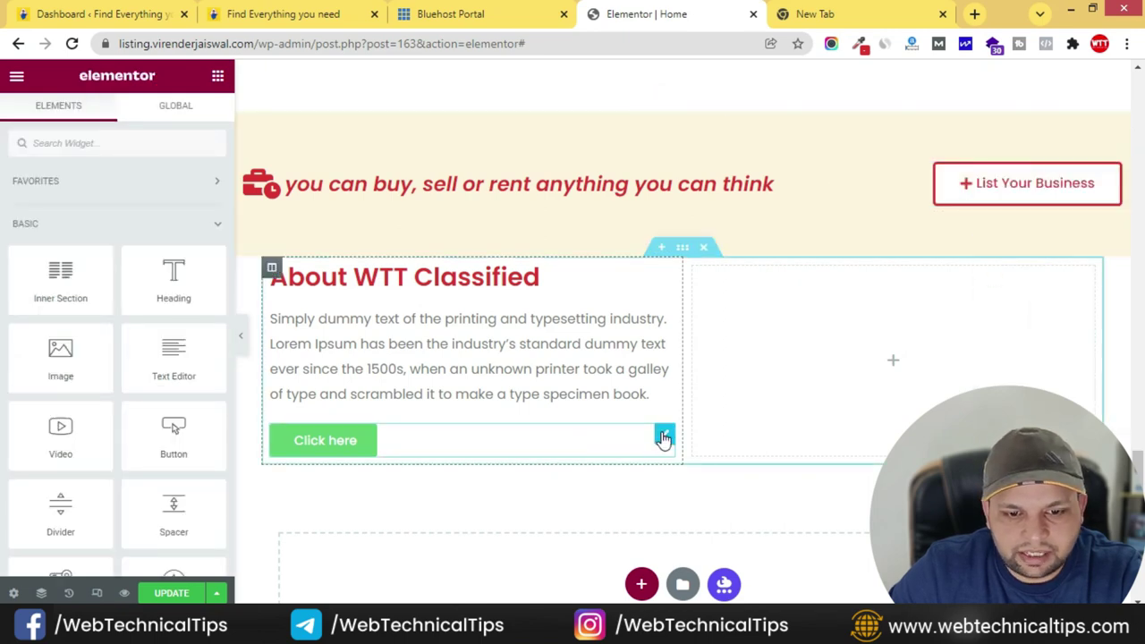
pyautogui.rightClick(663, 438)
pyautogui.click(739, 474)
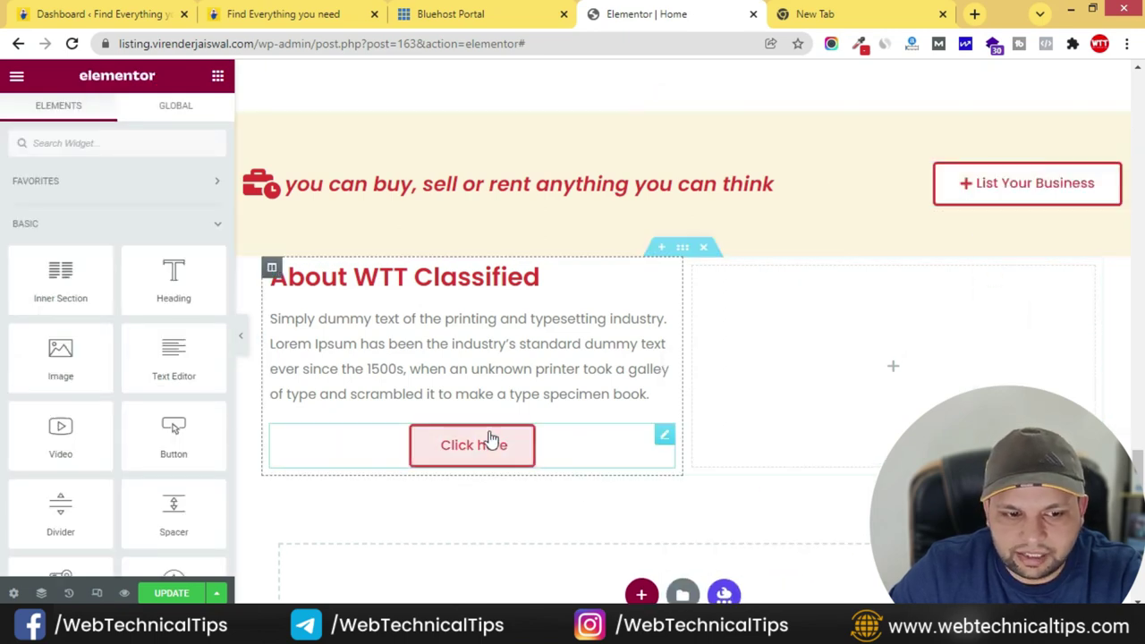
# - Left-align the new button and make it Small
pyautogui.click(662, 439)
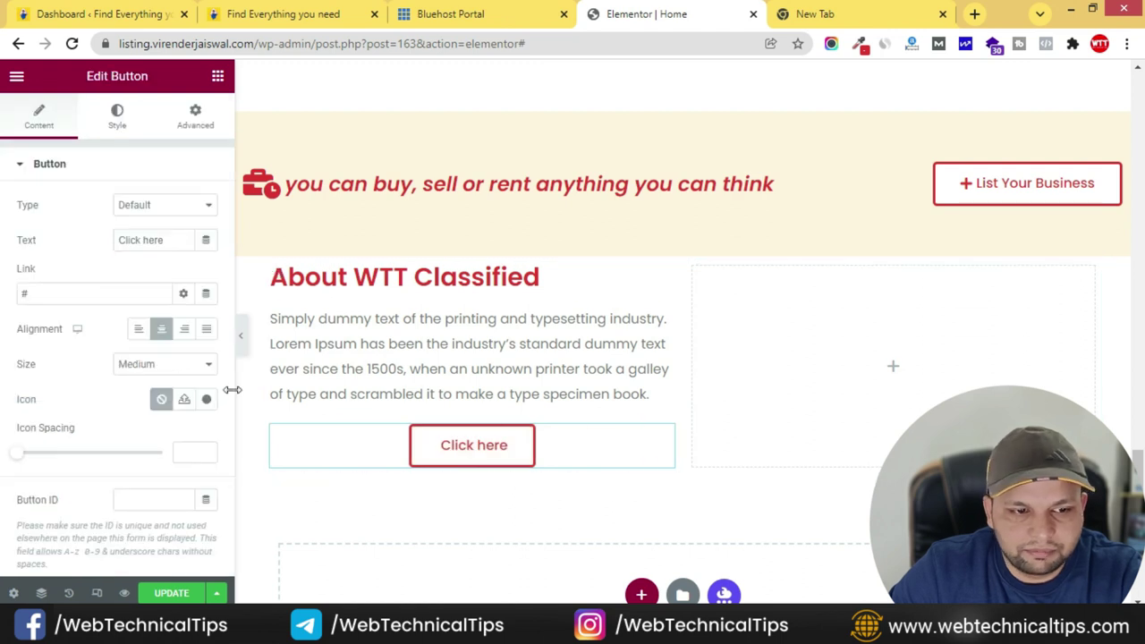
pyautogui.click(137, 329)
pyautogui.click(188, 364)
pyautogui.click(168, 391)
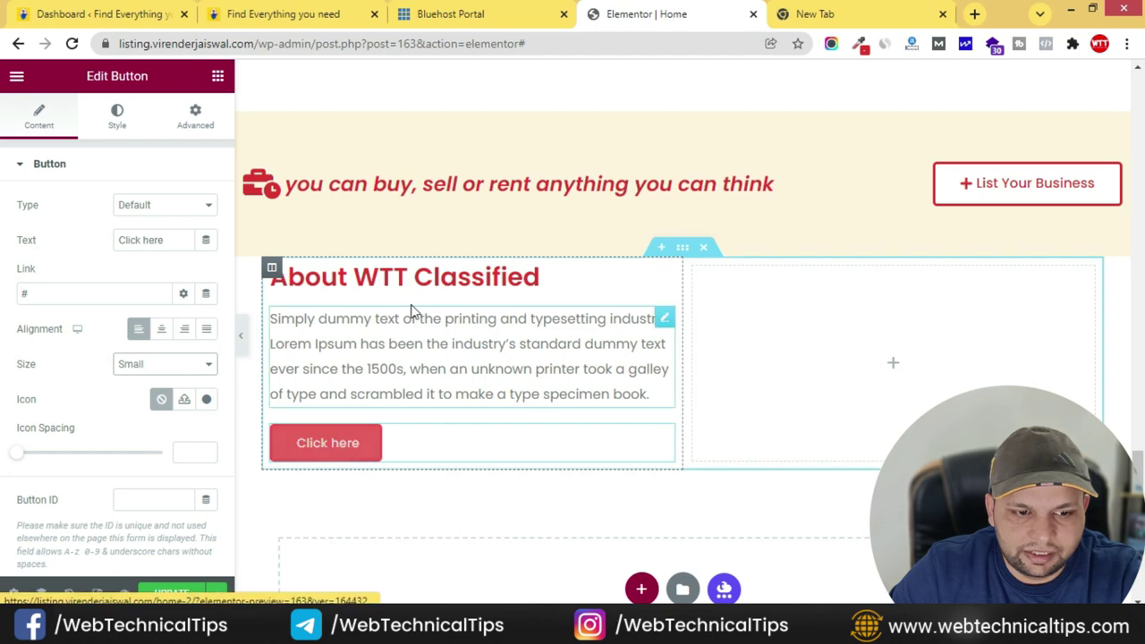
# - Change the button label from 'Click here' to 'read more'
pyautogui.click(344, 16)
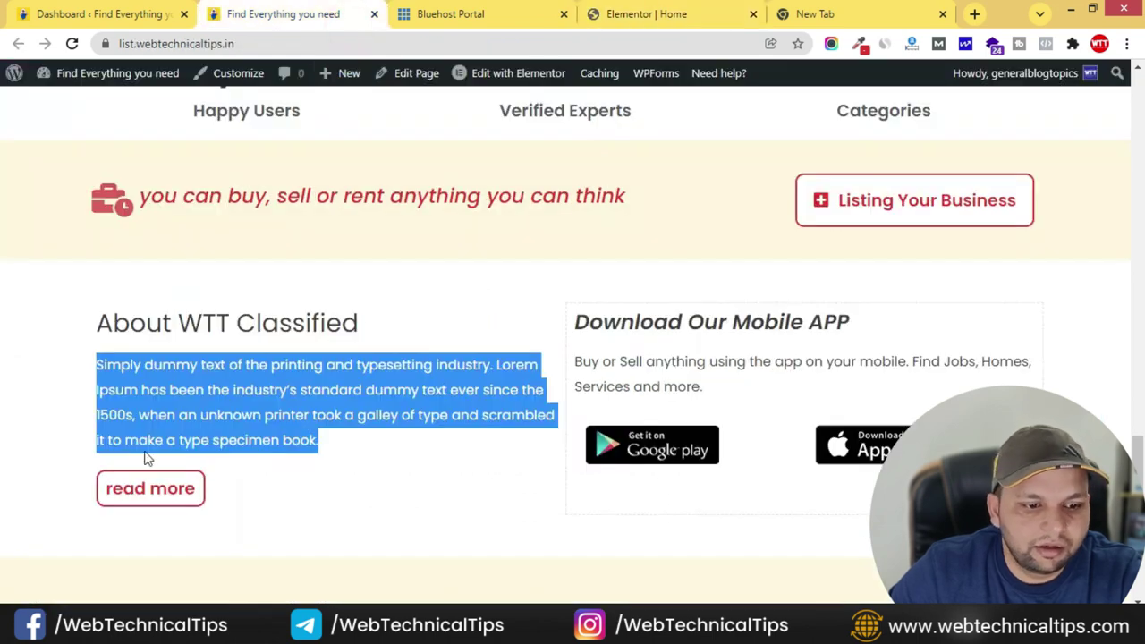
pyautogui.click(816, 9)
pyautogui.click(646, 13)
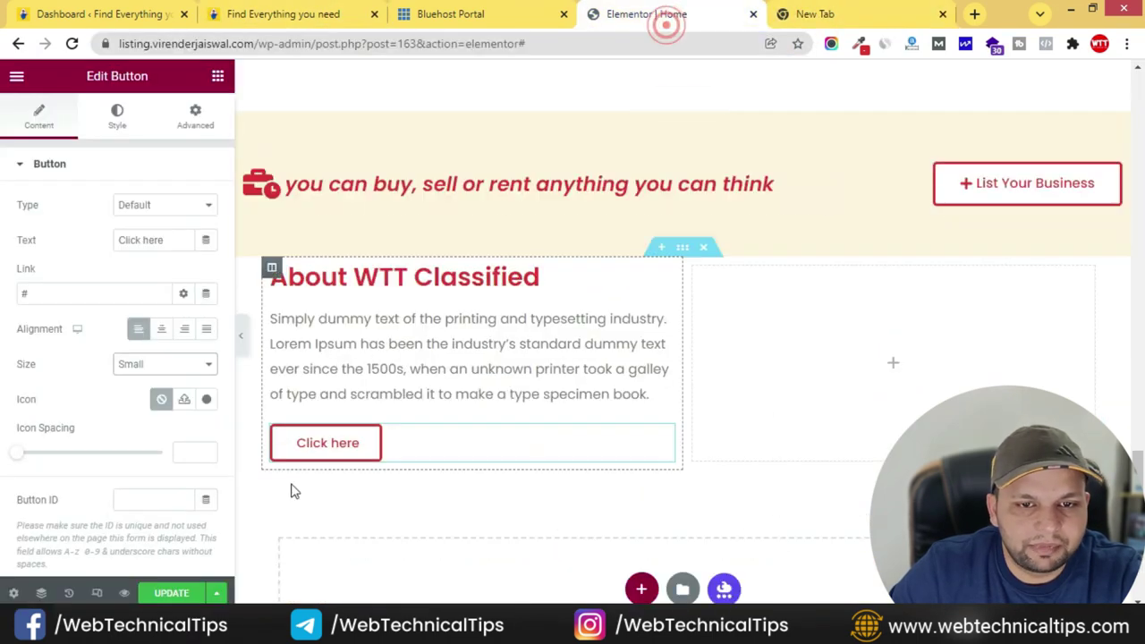
pyautogui.moveTo(169, 240); pyautogui.dragTo(89, 246)
pyautogui.write('read more')
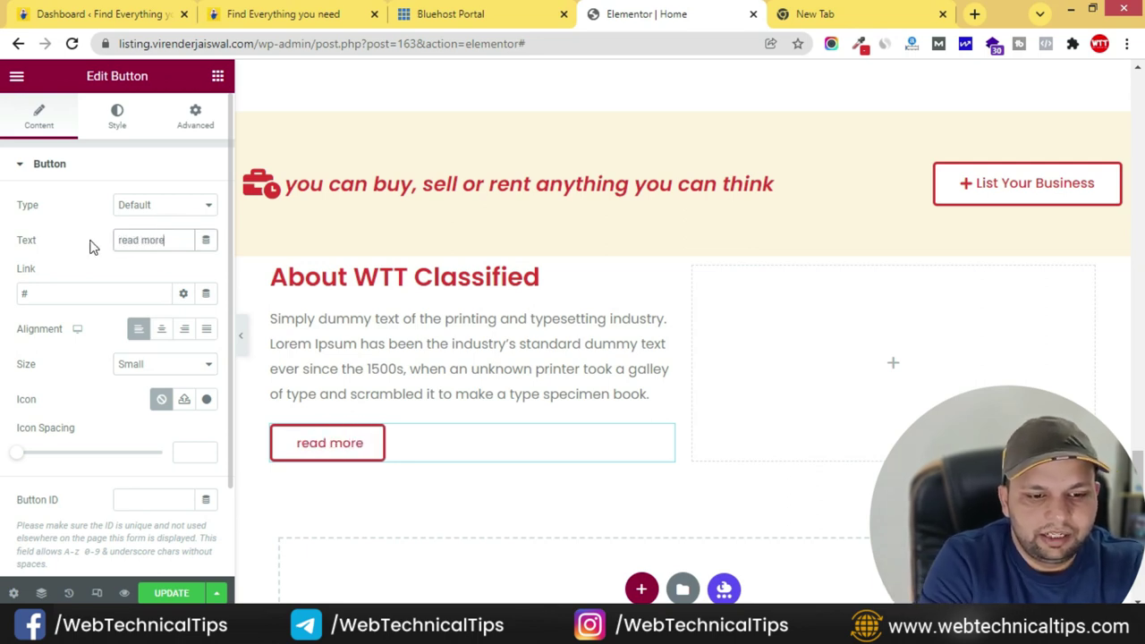
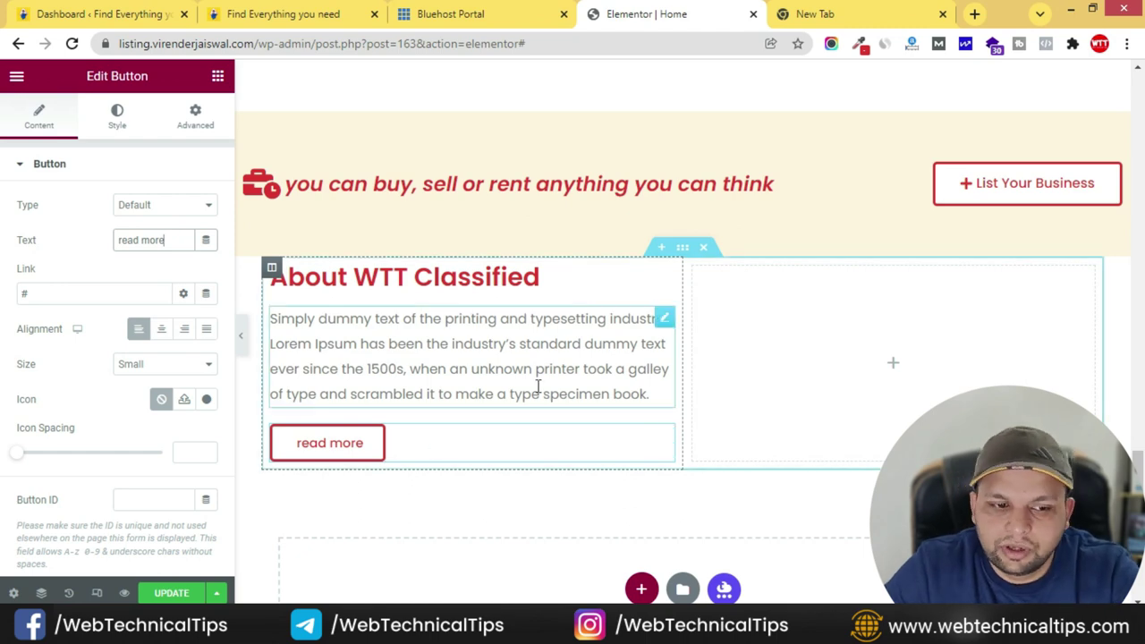
# - Recolour the About WTT Classified heading to the dark grey Secondary global colour
pyautogui.click(660, 275)
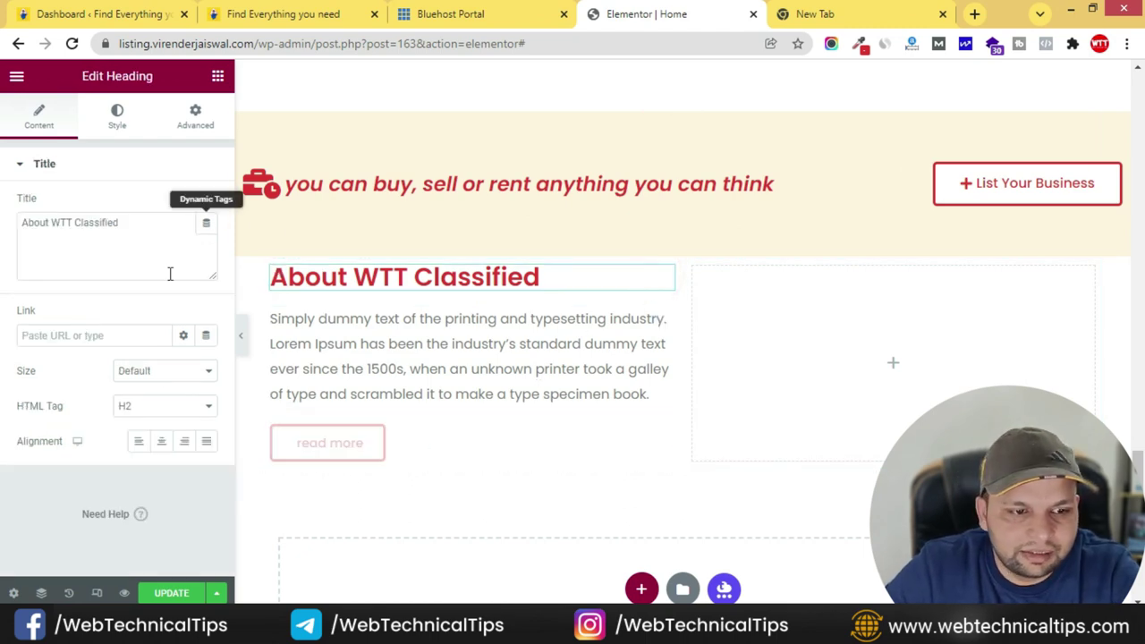
pyautogui.click(121, 123)
pyautogui.click(207, 240)
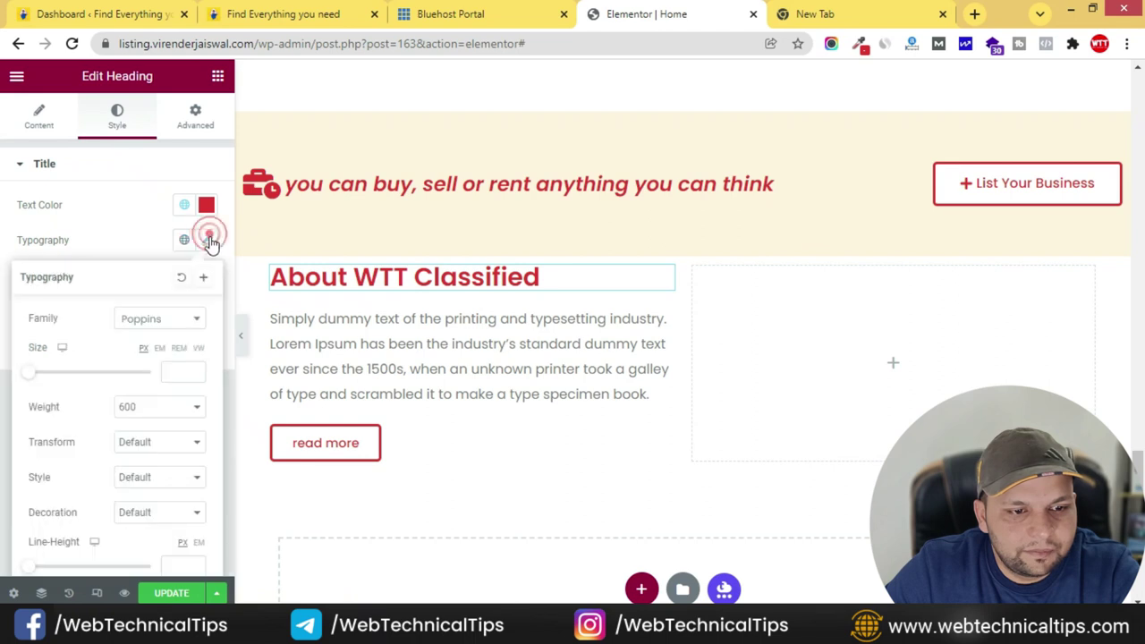
pyautogui.click(110, 210)
pyautogui.click(207, 207)
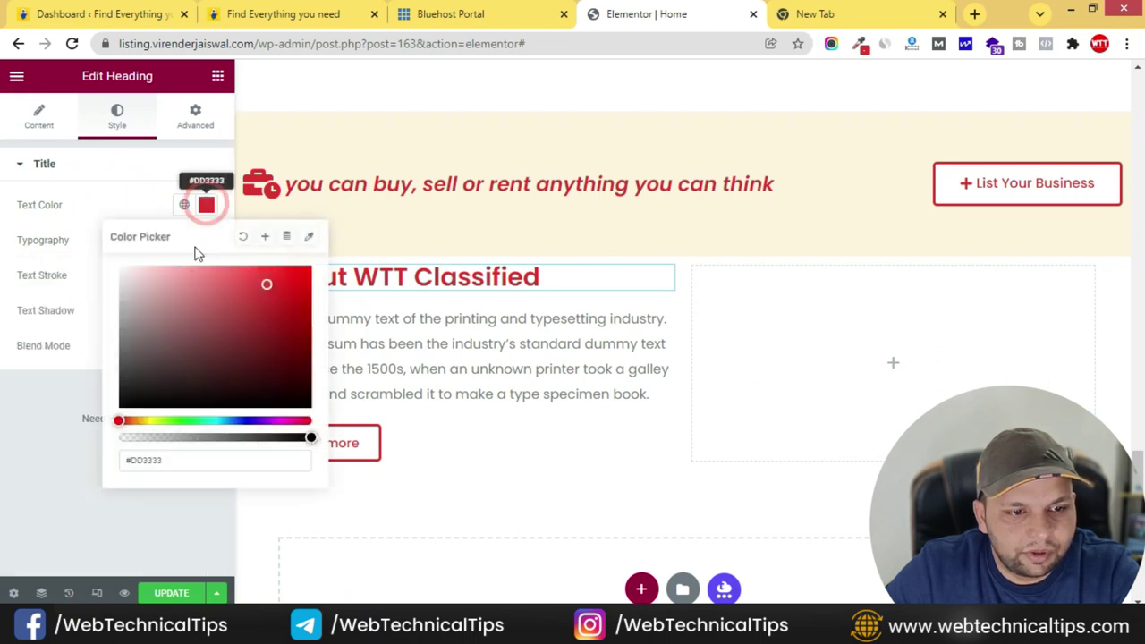
pyautogui.click(184, 206)
pyautogui.click(99, 309)
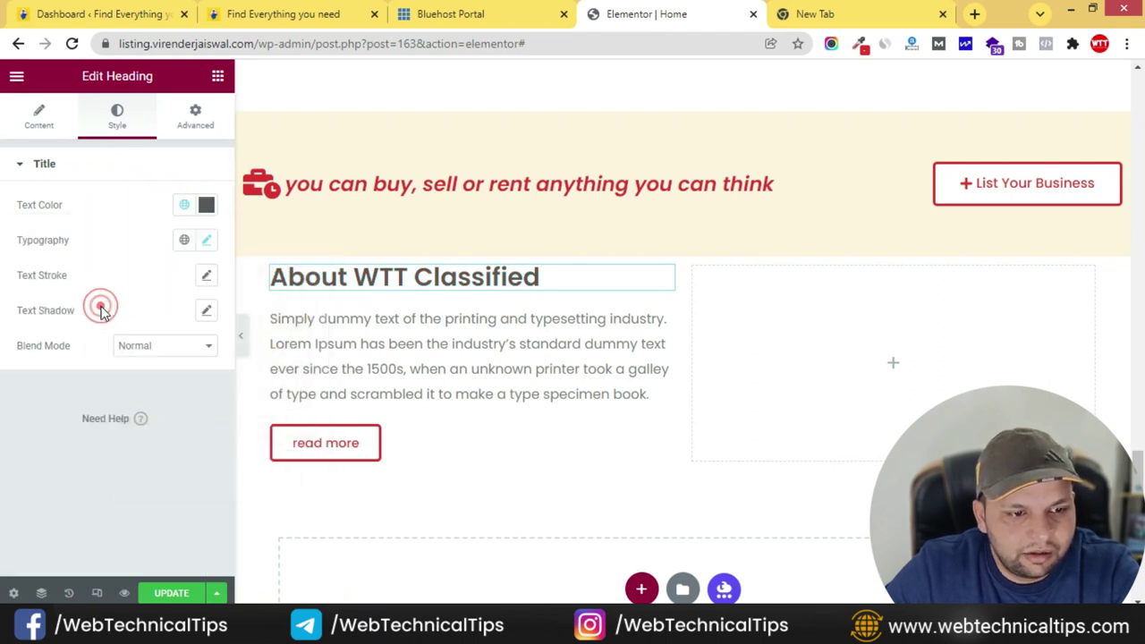
# - Copy the 'Download Our Mobile APP' heading text from the live site
pyautogui.click(279, 18)
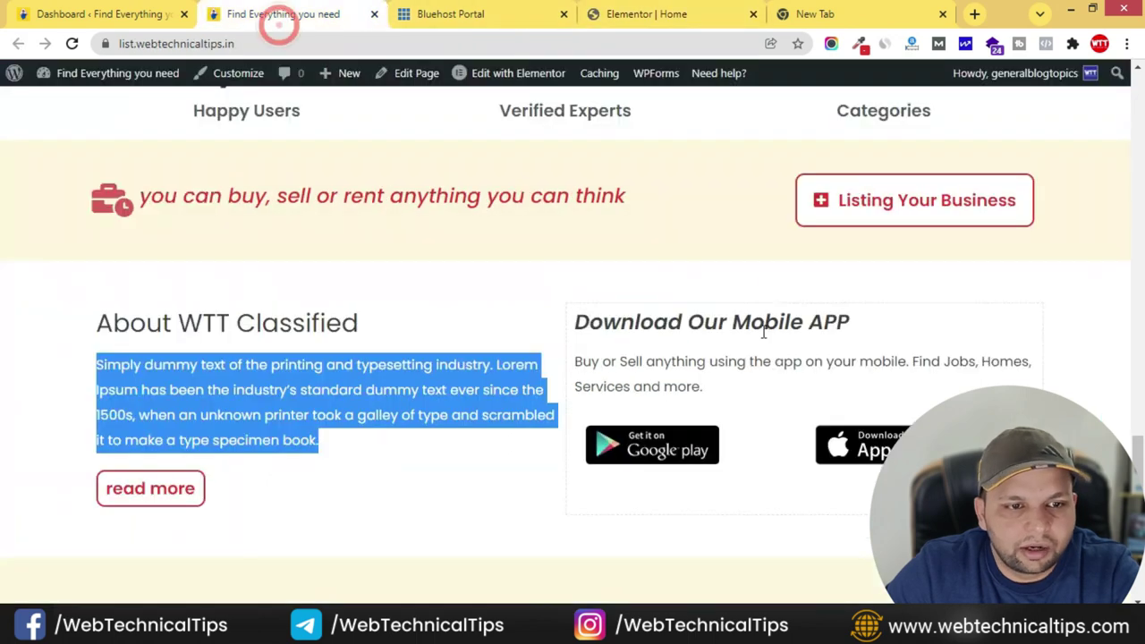
pyautogui.moveTo(577, 322); pyautogui.dragTo(902, 331)
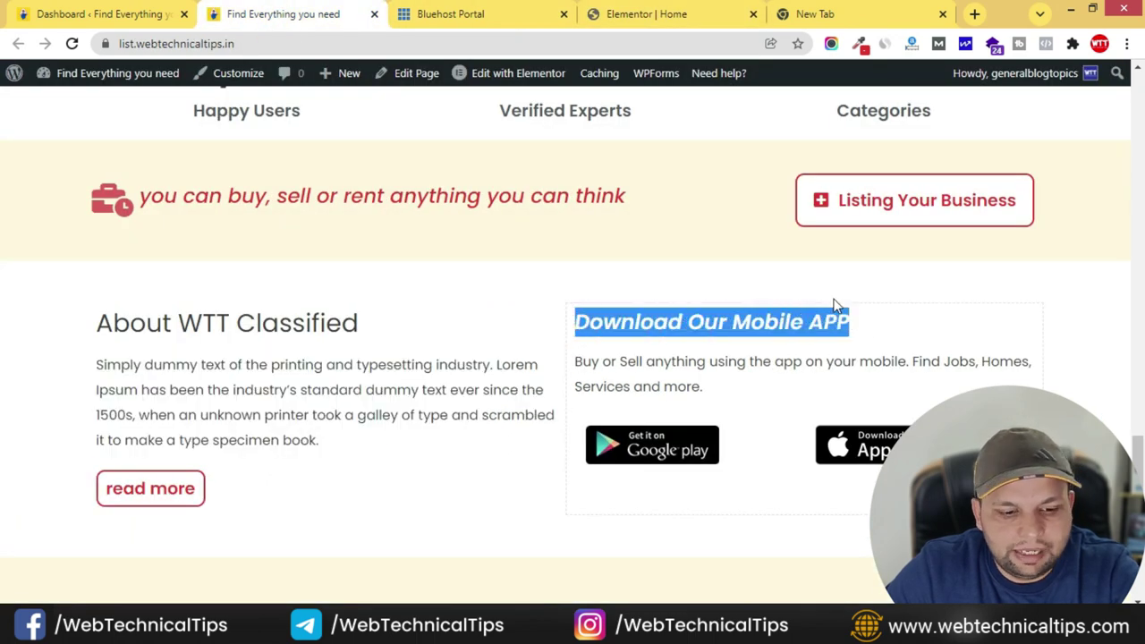
pyautogui.click(907, 8)
pyautogui.click(317, 16)
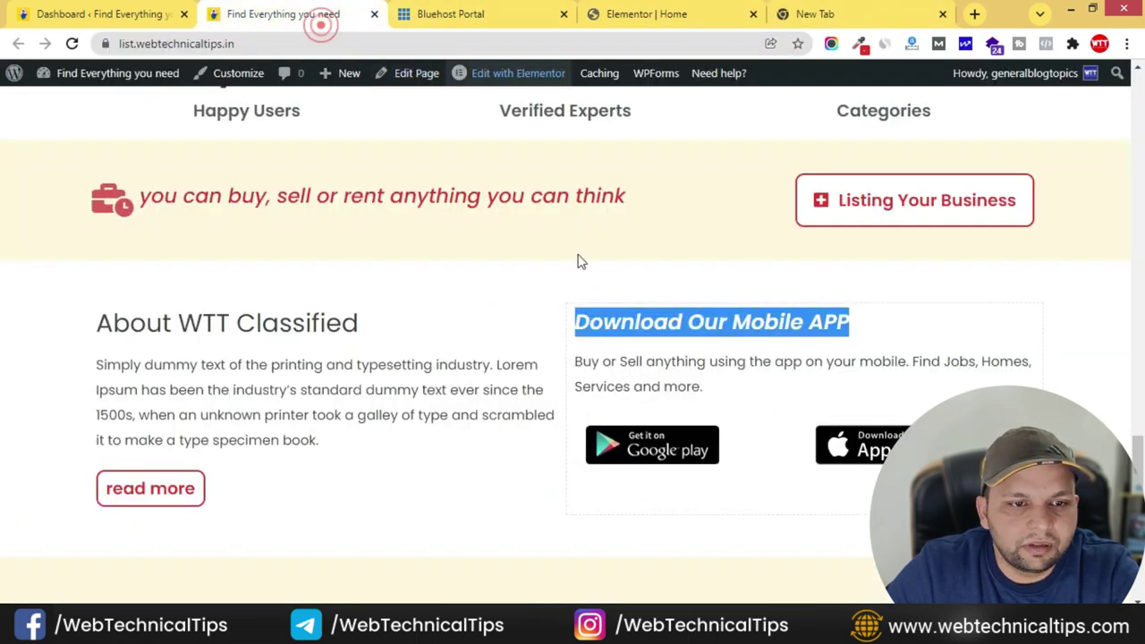
pyautogui.click(594, 15)
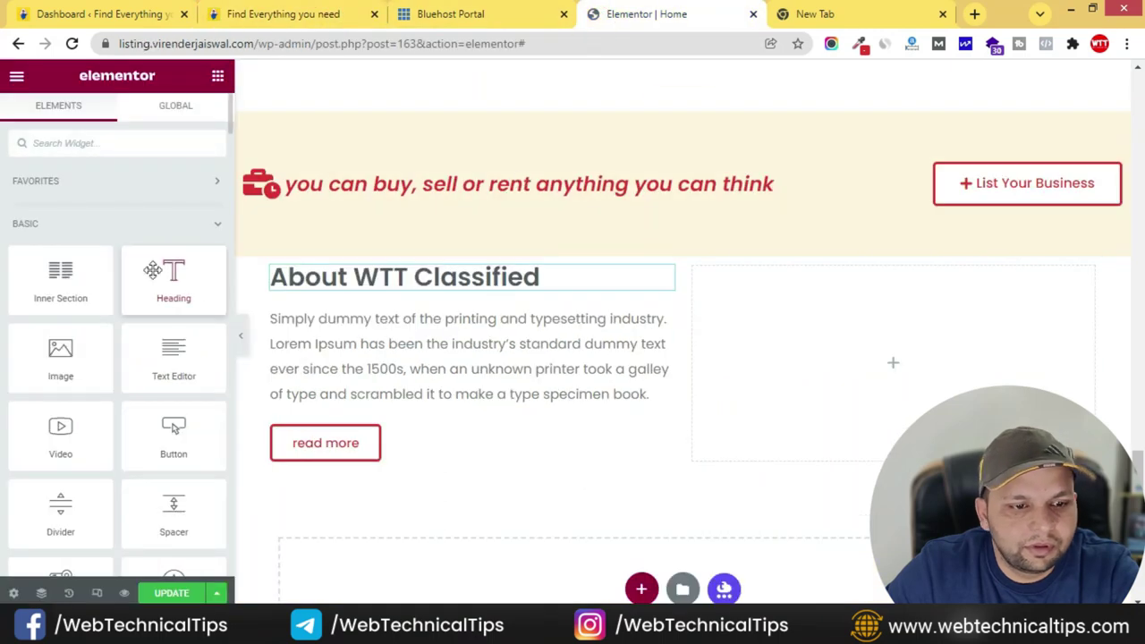
# - Add a 'Download Our Mobile APP' heading to the right column: Secondary colour, italic, size 28
pyautogui.moveTo(843, 323); pyautogui.dragTo(844, 335)
pyautogui.tripleClick(121, 225)
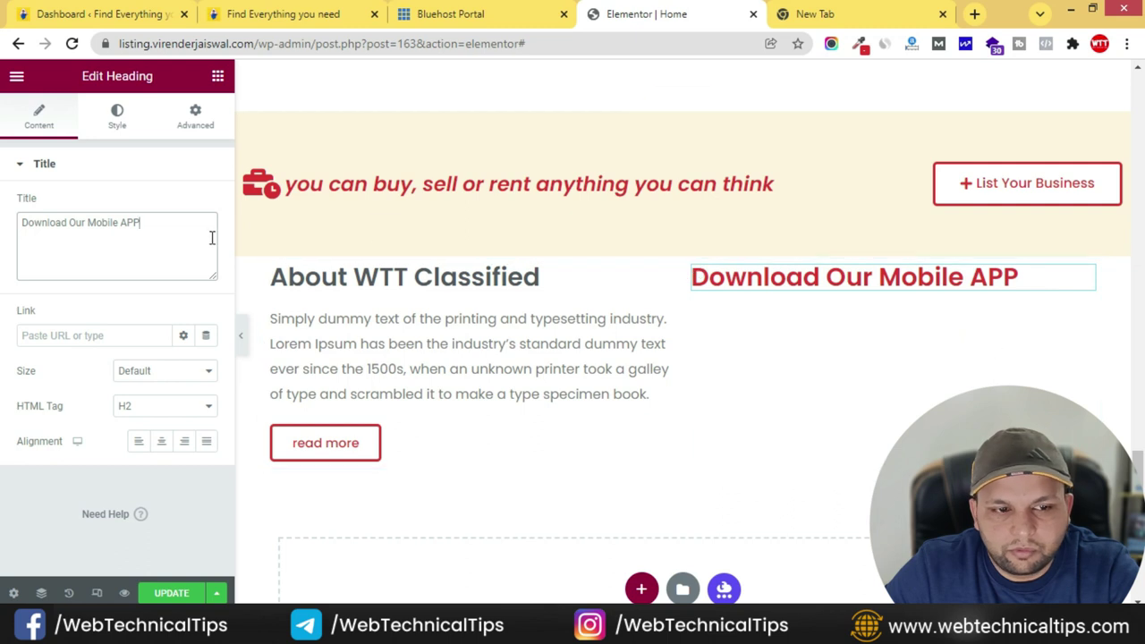
pyautogui.click(128, 118)
pyautogui.click(184, 205)
pyautogui.click(113, 309)
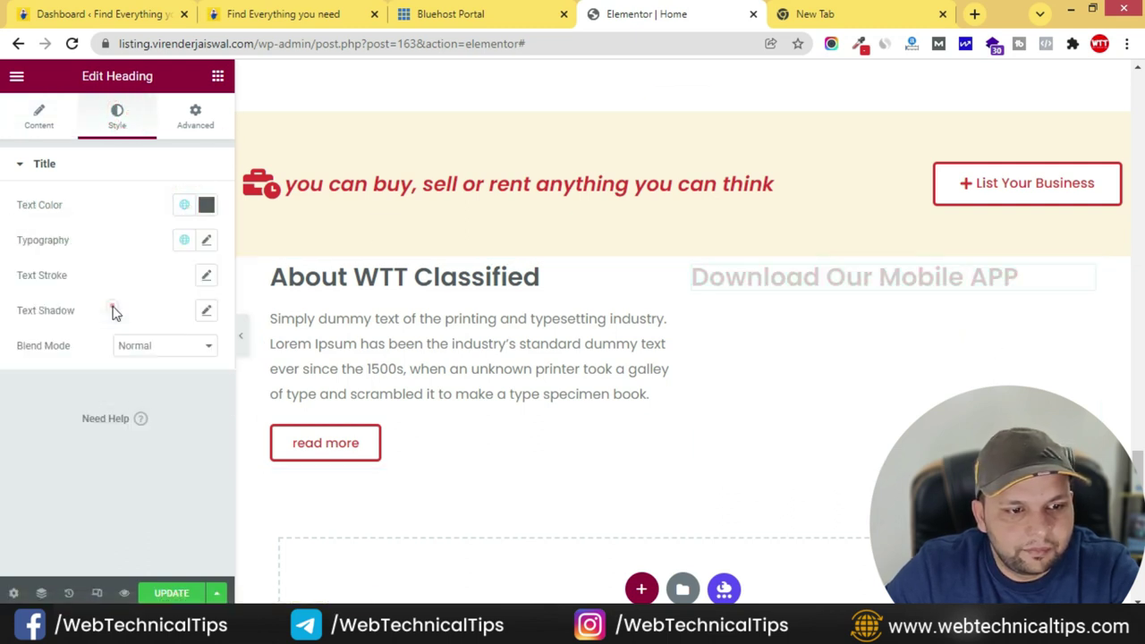
pyautogui.click(207, 242)
pyautogui.click(158, 452)
pyautogui.click(162, 457)
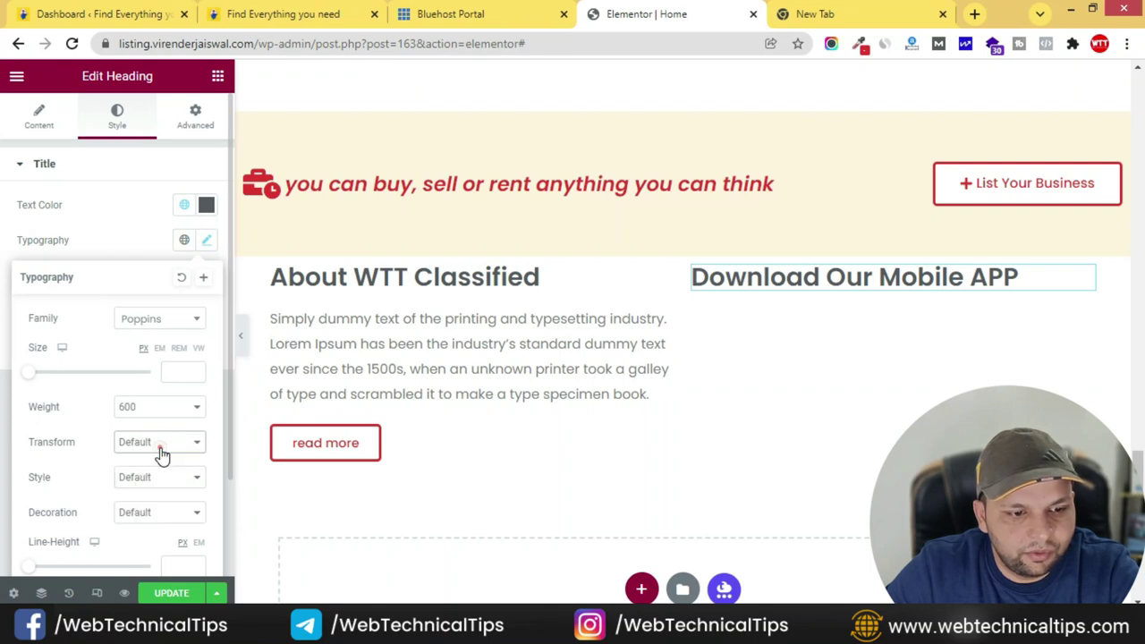
pyautogui.click(156, 484)
pyautogui.click(153, 523)
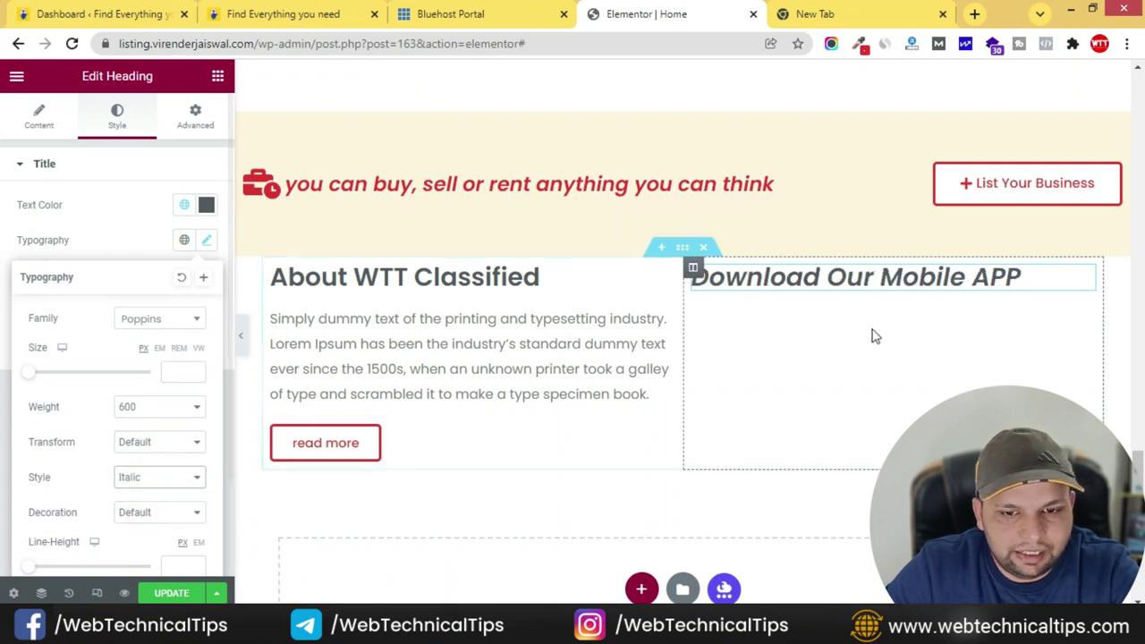
pyautogui.click(182, 362)
pyautogui.write('28')
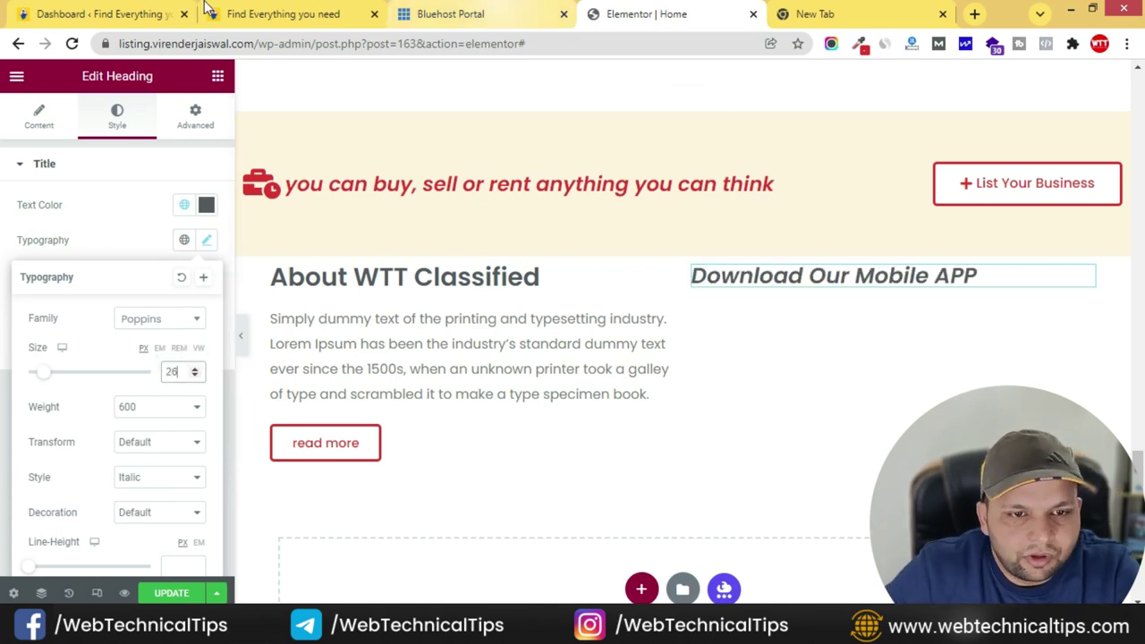
pyautogui.click(159, 17)
# - Copy the 'Buy or Sell' description from the live site into a Text Editor below the heading
pyautogui.click(329, 14)
pyautogui.moveTo(707, 388); pyautogui.dragTo(582, 362)
pyautogui.hotkey('ctrl', 'c')
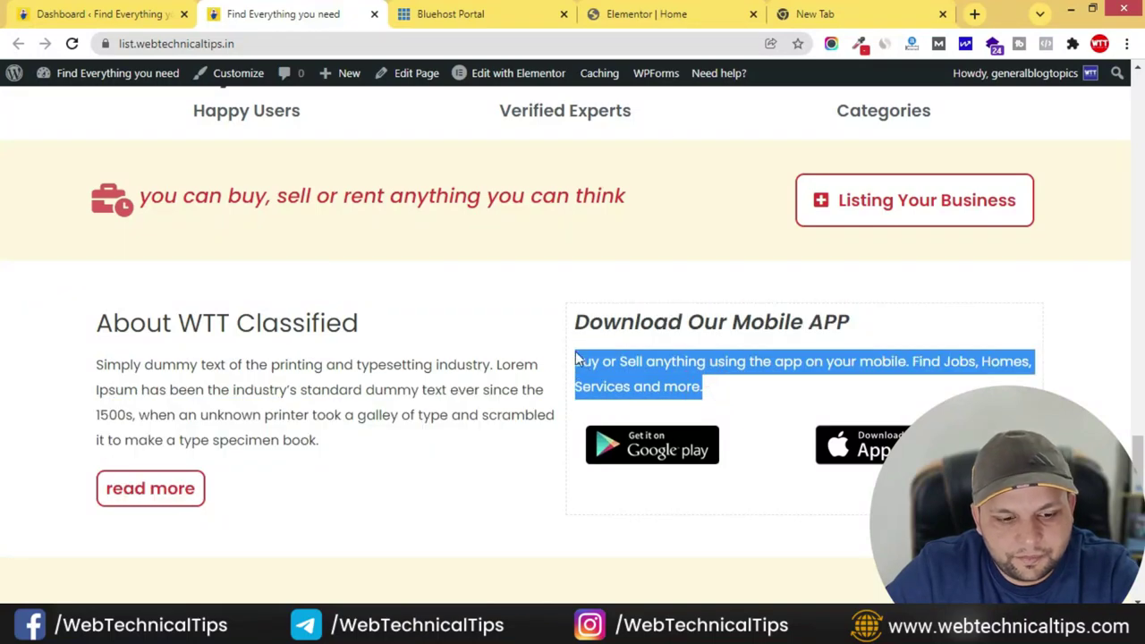
pyautogui.click(687, 14)
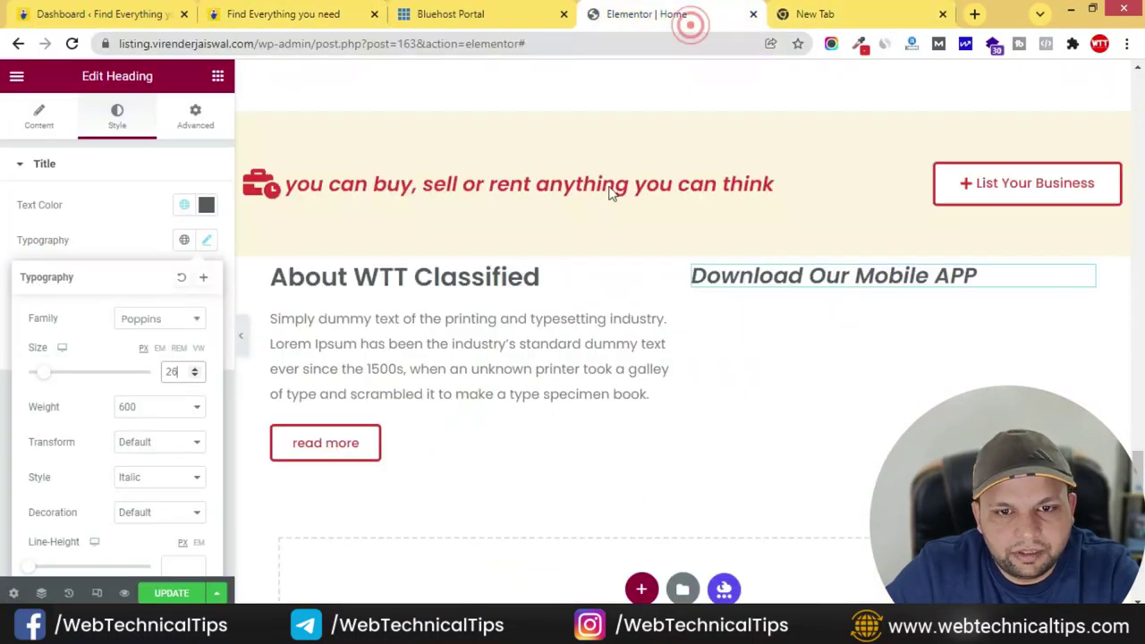
pyautogui.click(218, 77)
pyautogui.moveTo(587, 305); pyautogui.dragTo(797, 284)
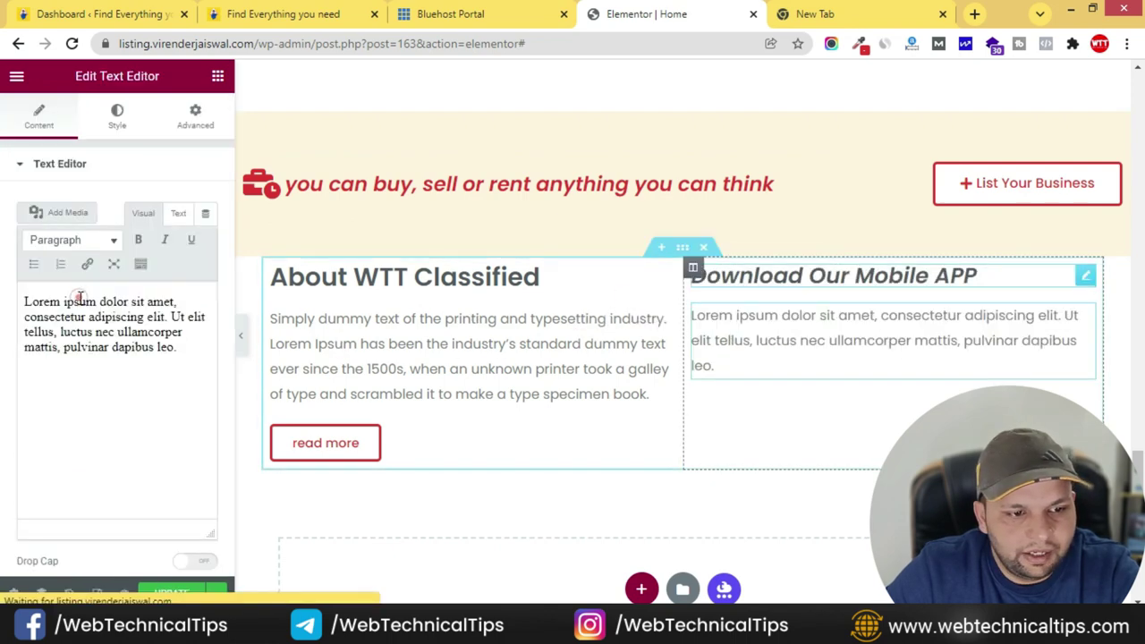
pyautogui.click(137, 331)
pyautogui.hotkey('ctrl', 'a')
pyautogui.hotkey('ctrl', 'v')
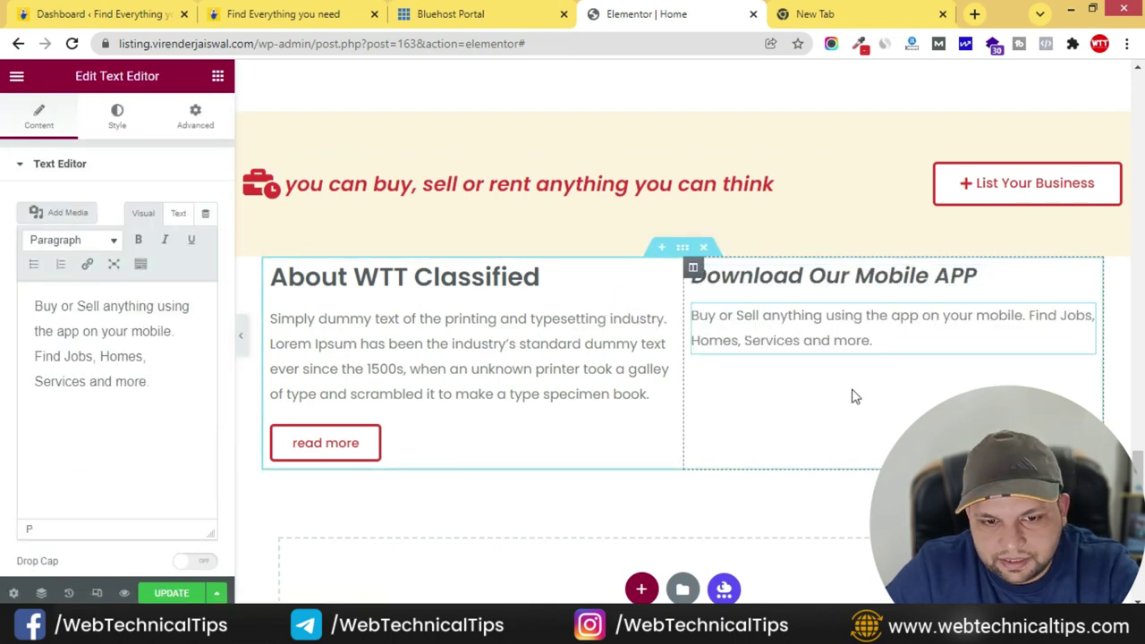
pyautogui.click(328, 11)
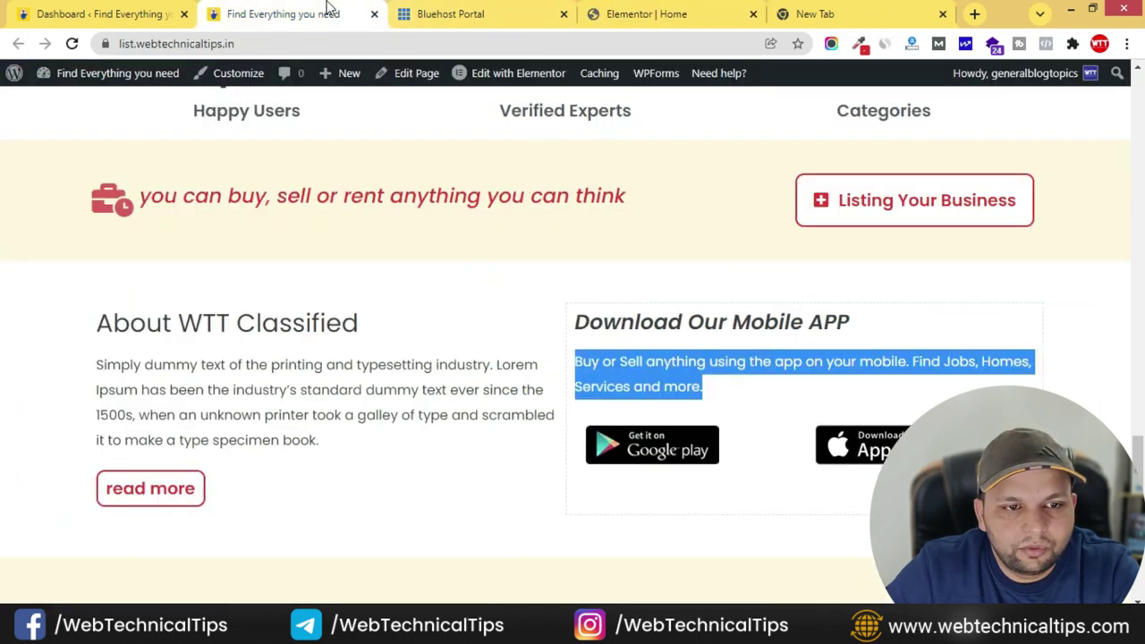
pyautogui.click(721, 14)
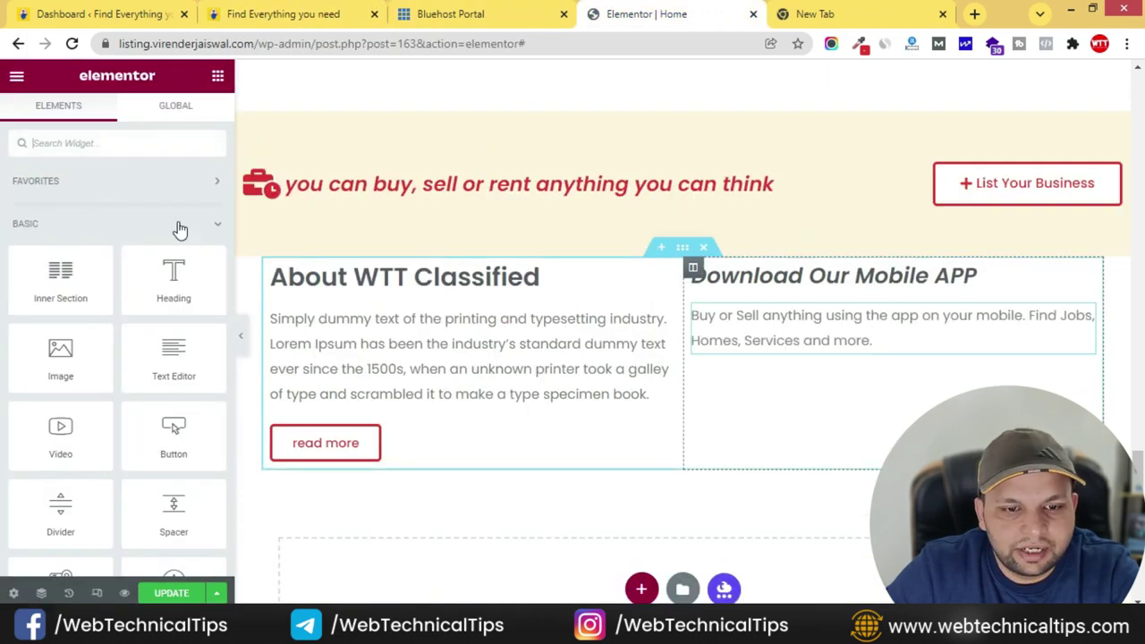
# - Add a two-column inner section with an image and upload android-download.png and ios-download.png
pyautogui.moveTo(60, 274); pyautogui.dragTo(828, 357)
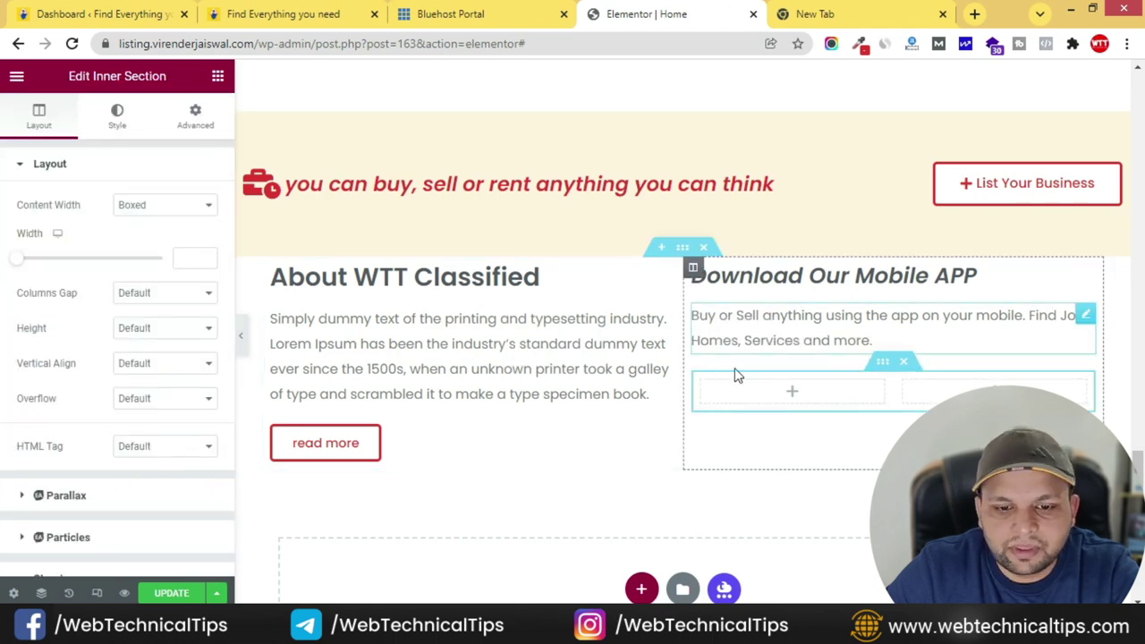
pyautogui.click(218, 78)
pyautogui.moveTo(63, 365); pyautogui.dragTo(818, 403)
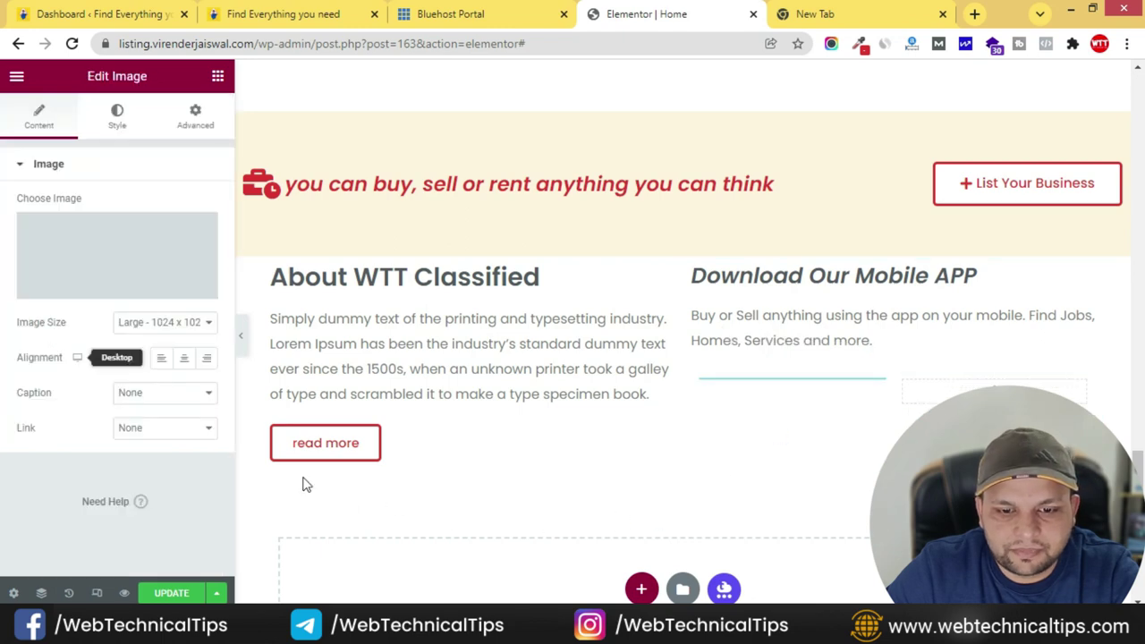
pyautogui.click(139, 226)
pyautogui.click(243, 147)
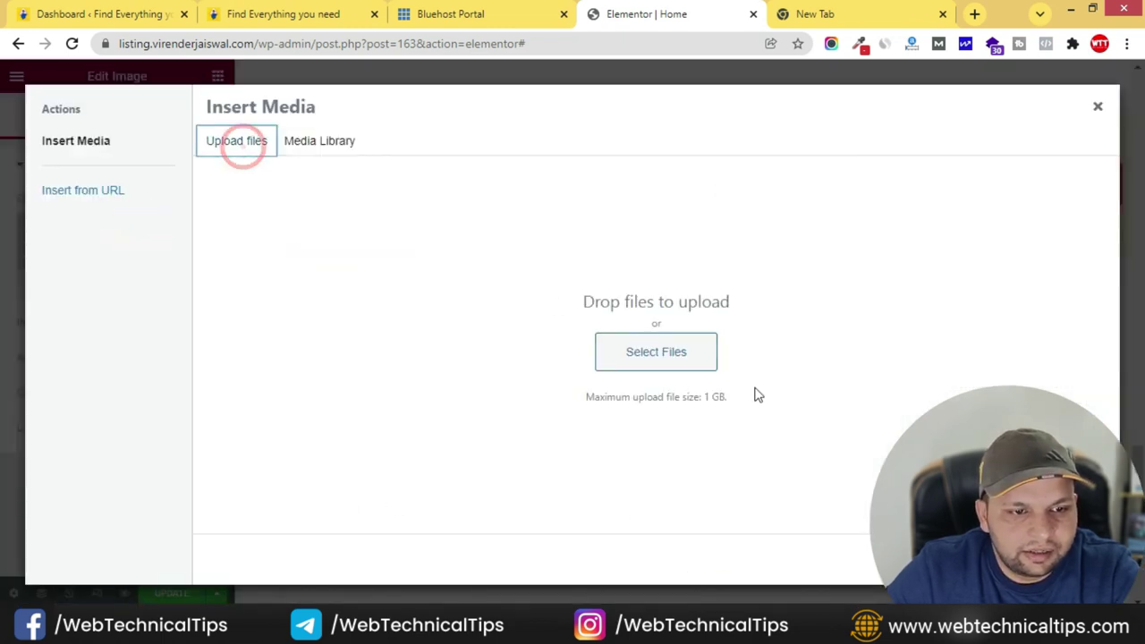
pyautogui.click(657, 354)
pyautogui.click(261, 199)
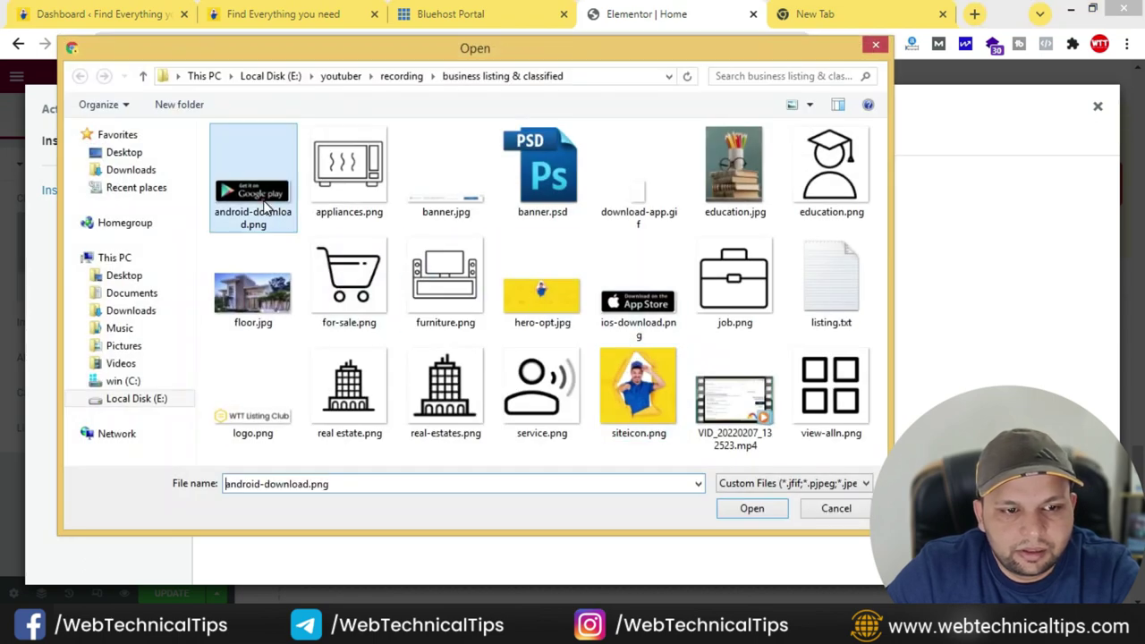
pyautogui.keyDown('ctrl'); pyautogui.click(660, 311); pyautogui.keyUp('ctrl')
pyautogui.click(741, 506)
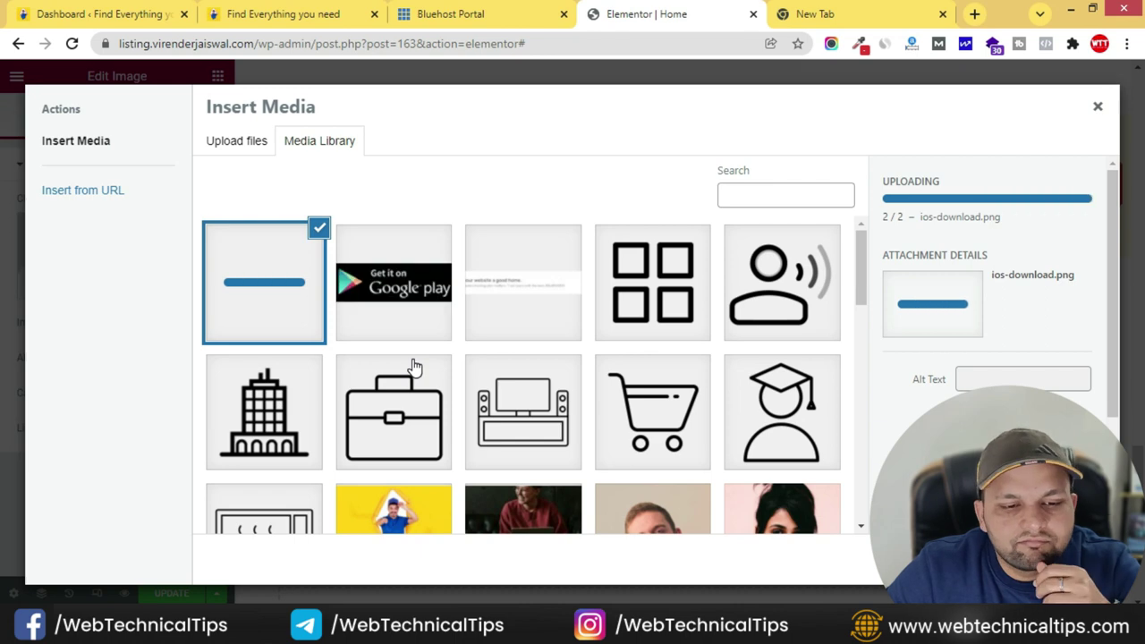
# - Insert the Google Play badge, left-aligned with a custom URL link
pyautogui.click(407, 293)
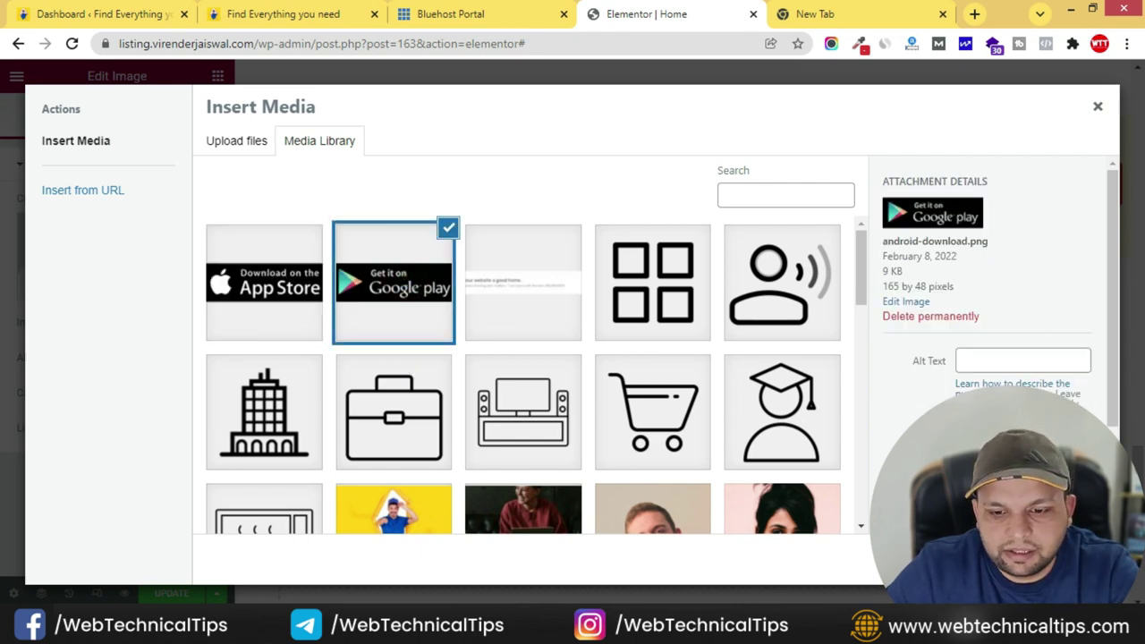
pyautogui.click(1056, 559)
pyautogui.click(161, 358)
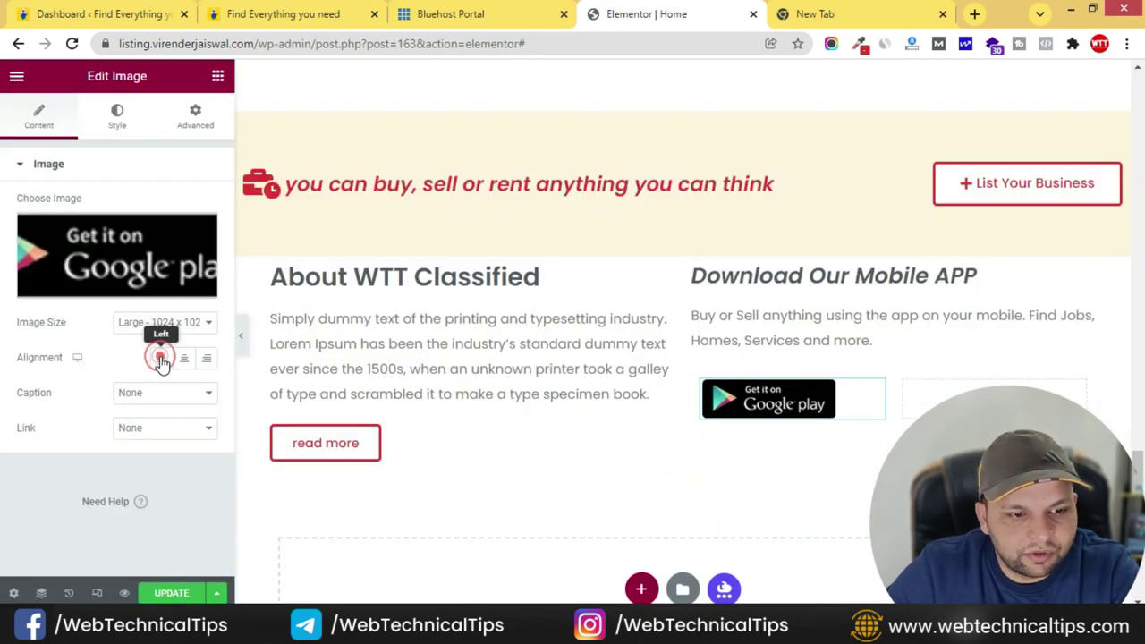
pyautogui.click(115, 427)
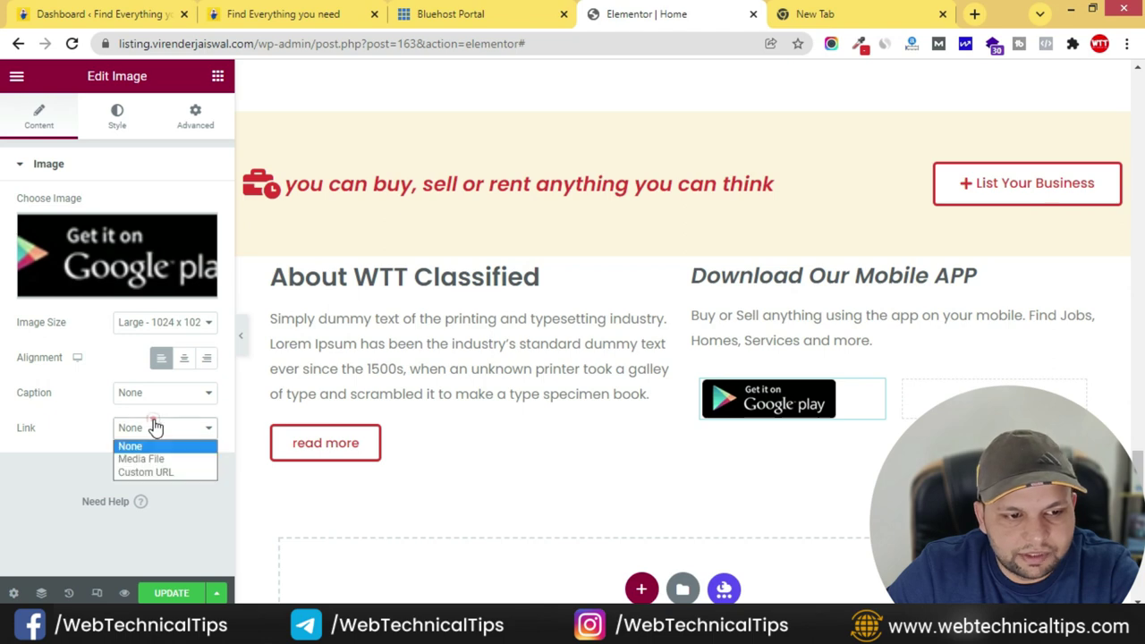
pyautogui.click(143, 472)
pyautogui.click(101, 472)
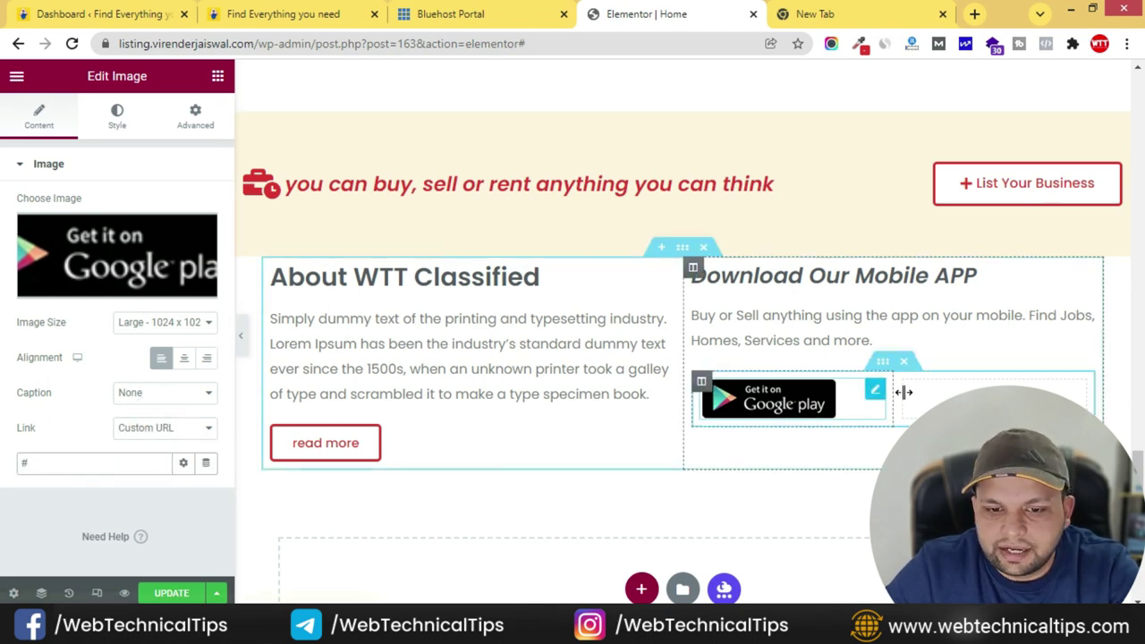
# - Add the App Store badge in the right inner column, left-aligned with a custom URL link
pyautogui.click(217, 76)
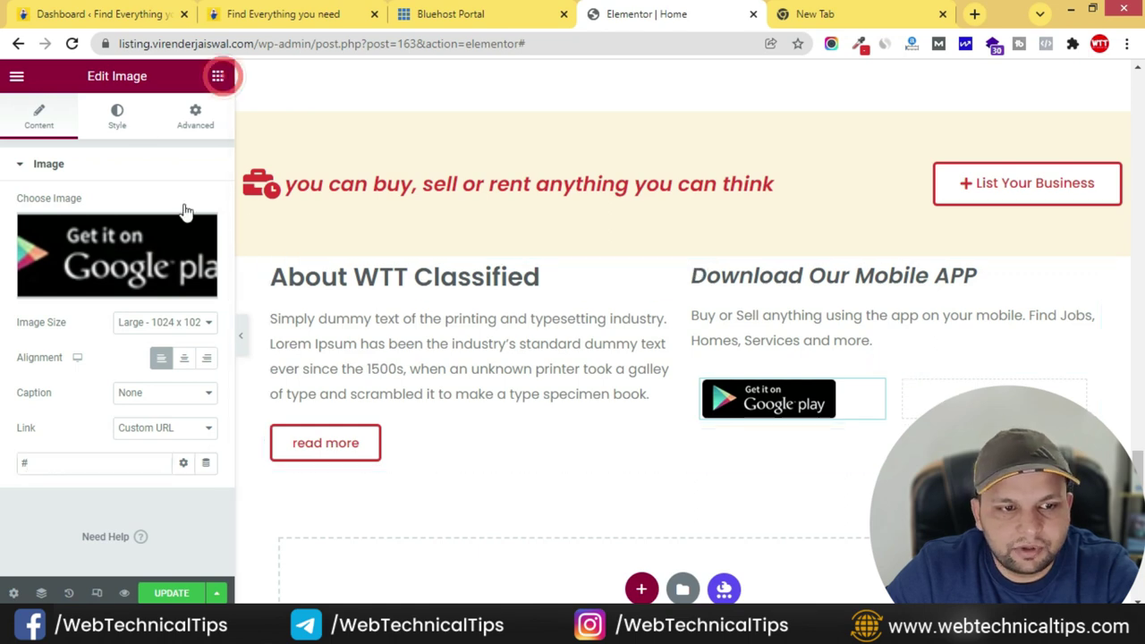
pyautogui.moveTo(80, 361); pyautogui.dragTo(975, 394)
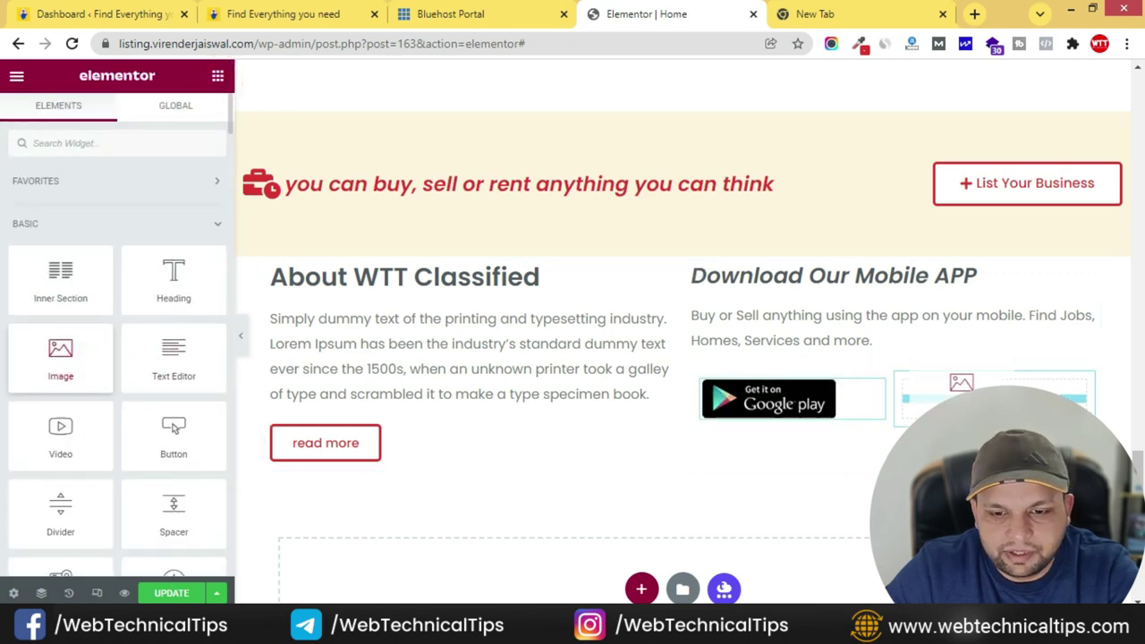
pyautogui.click(192, 237)
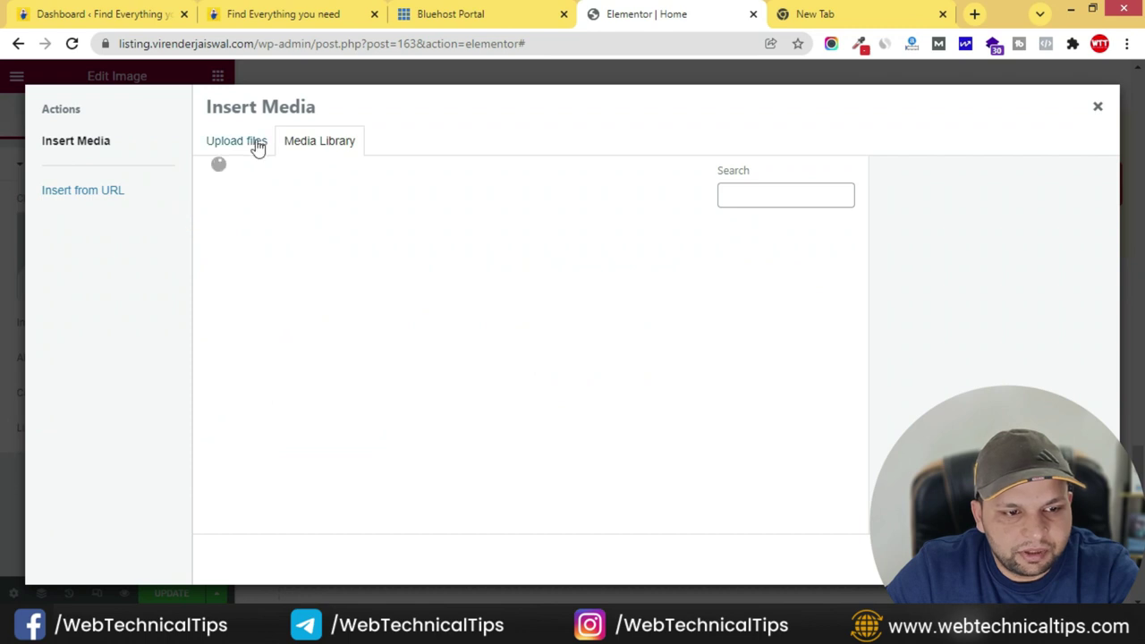
pyautogui.click(298, 308)
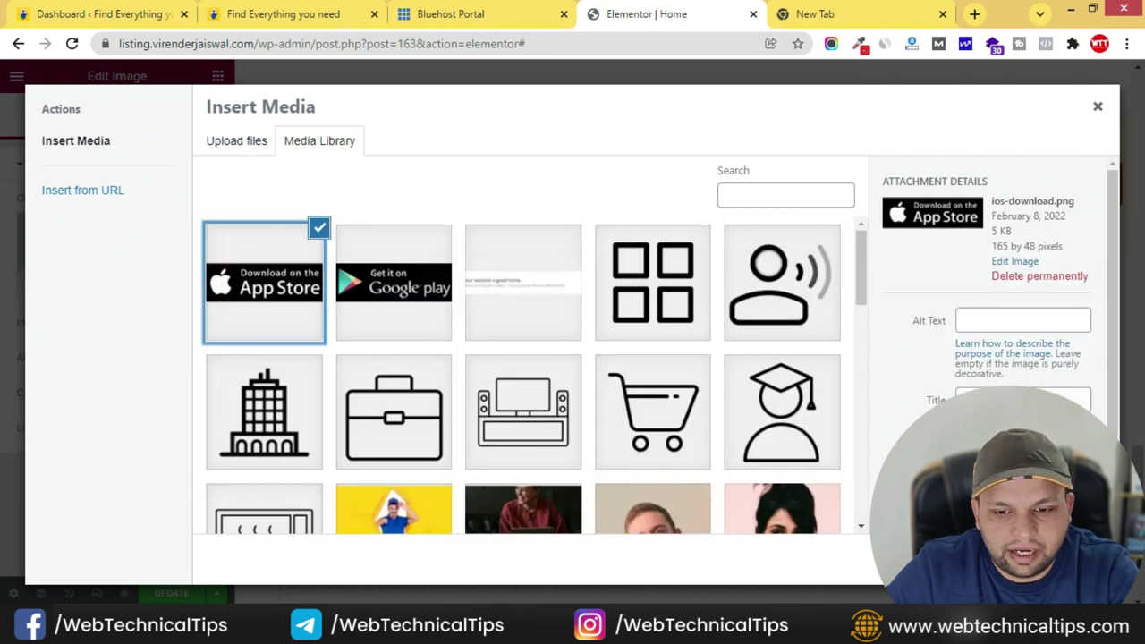
pyautogui.click(1064, 561)
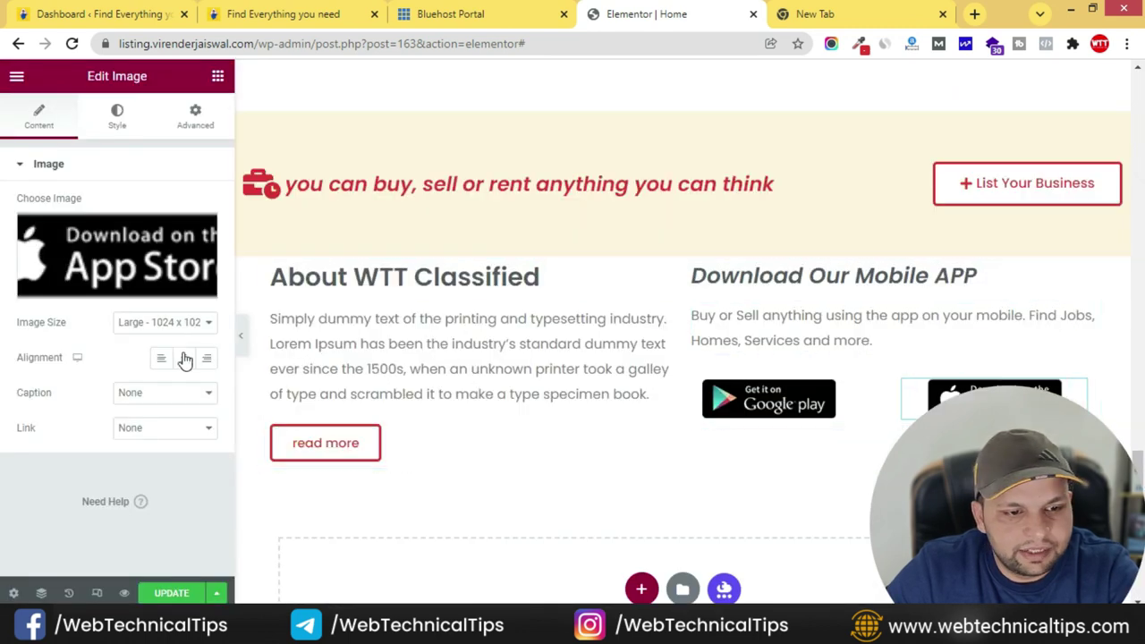
pyautogui.click(162, 359)
pyautogui.click(160, 434)
pyautogui.click(138, 471)
pyautogui.click(66, 458)
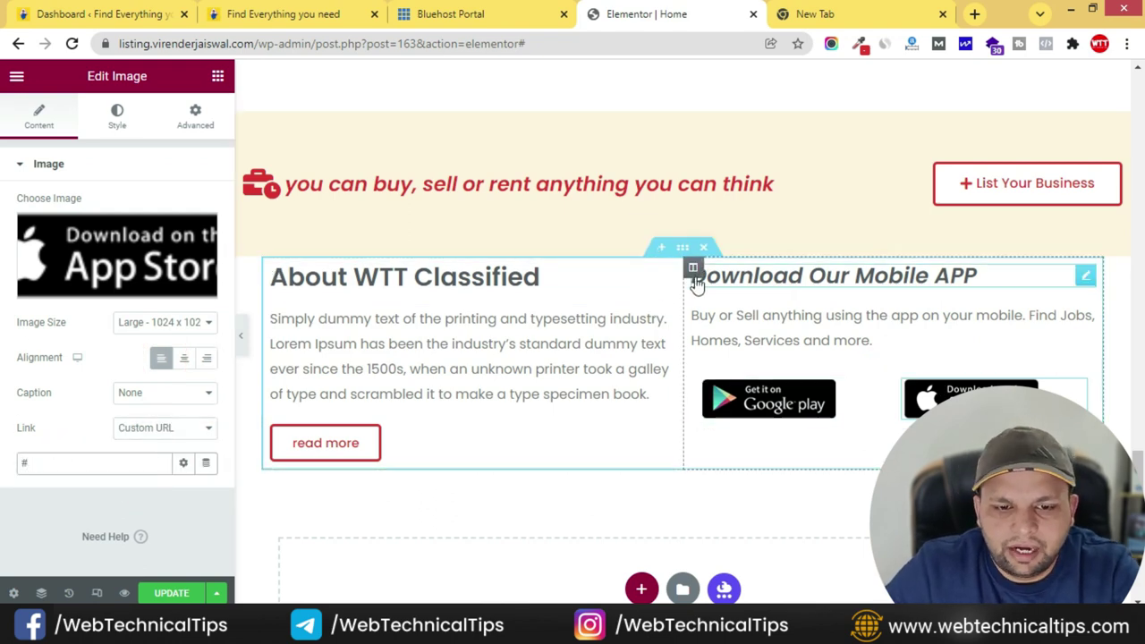
# - Give the mobile app column a 1 px dashed border with the corner radius cleared
pyautogui.click(693, 268)
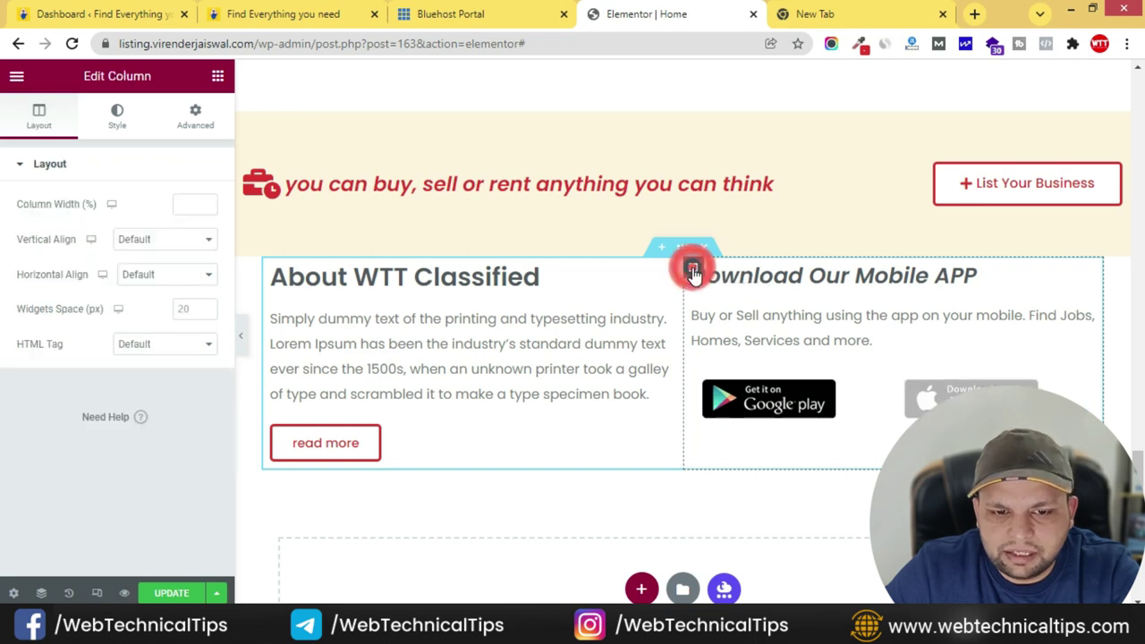
pyautogui.click(115, 121)
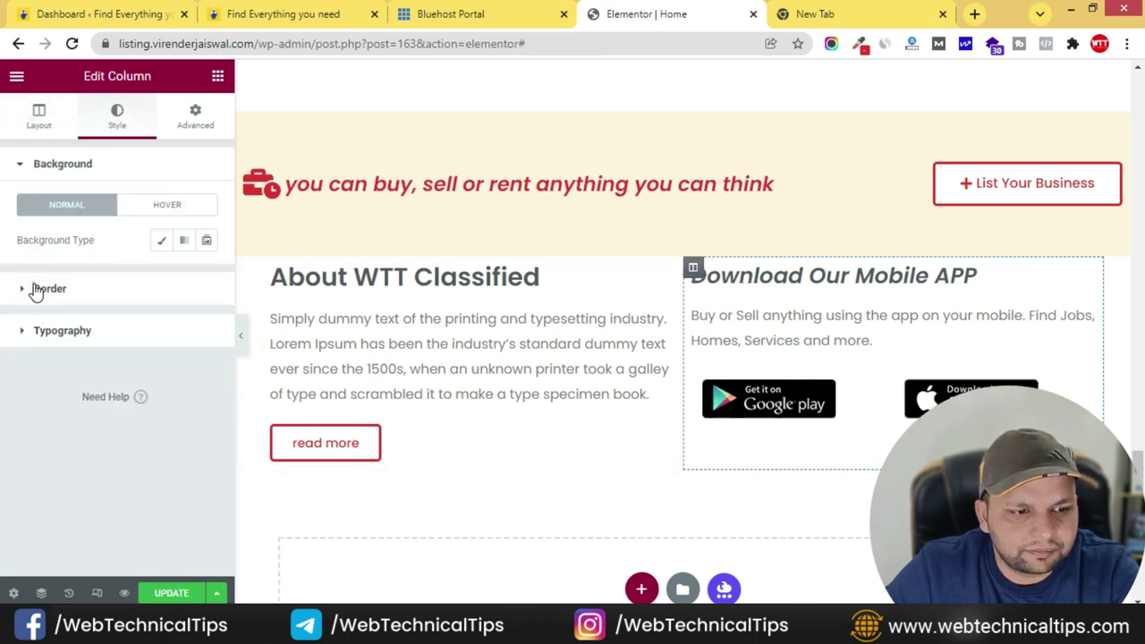
pyautogui.click(34, 289)
pyautogui.click(160, 283)
pyautogui.click(129, 313)
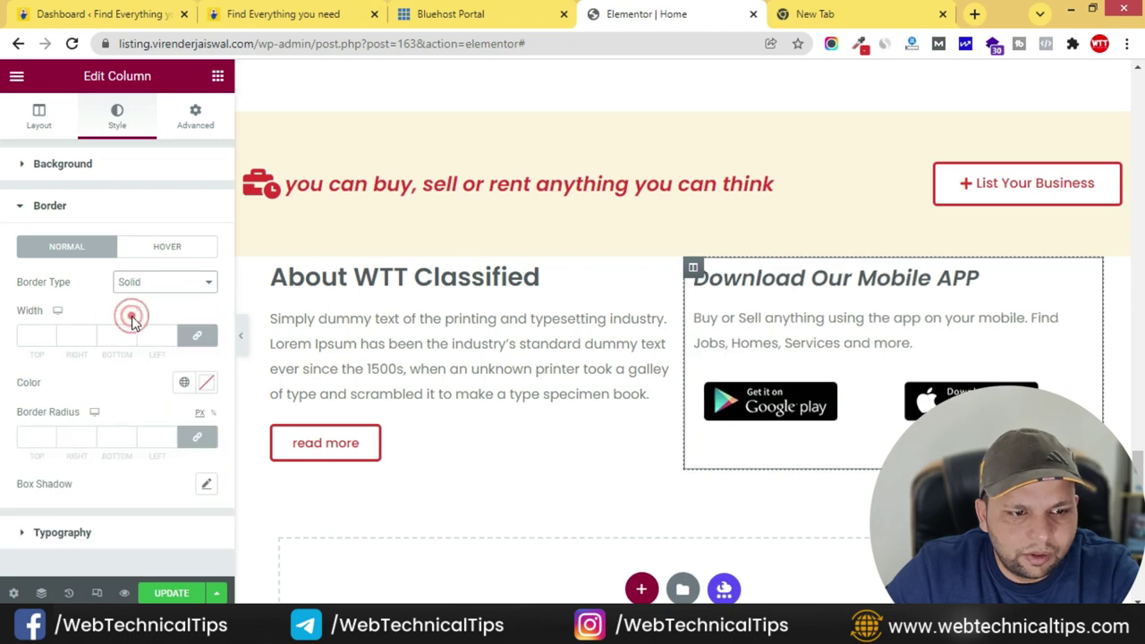
pyautogui.click(153, 285)
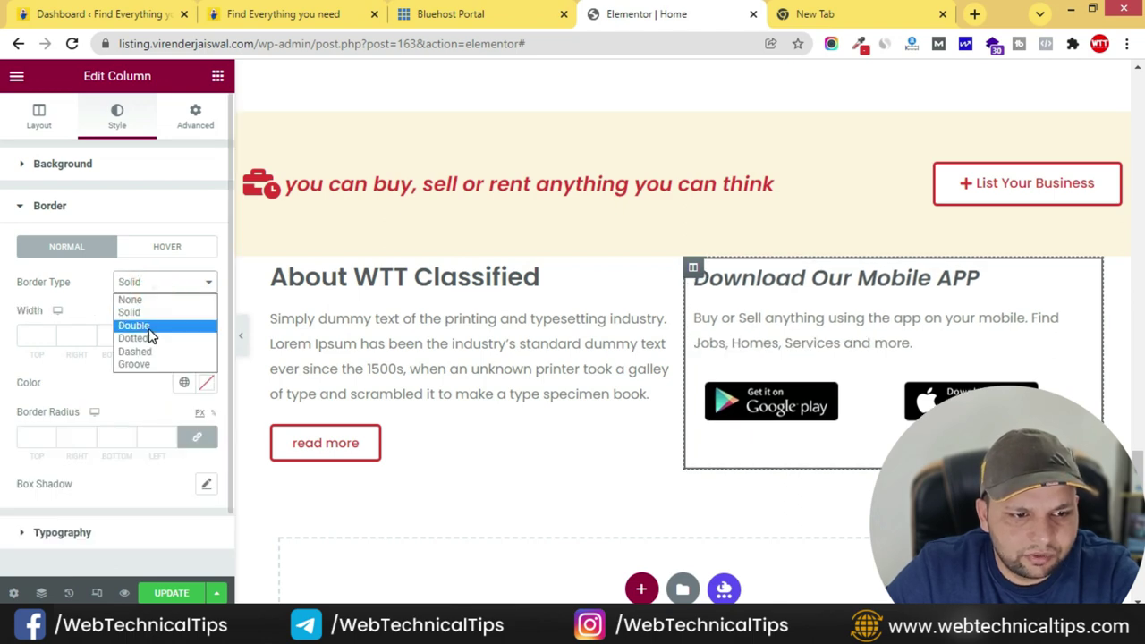
pyautogui.click(163, 326)
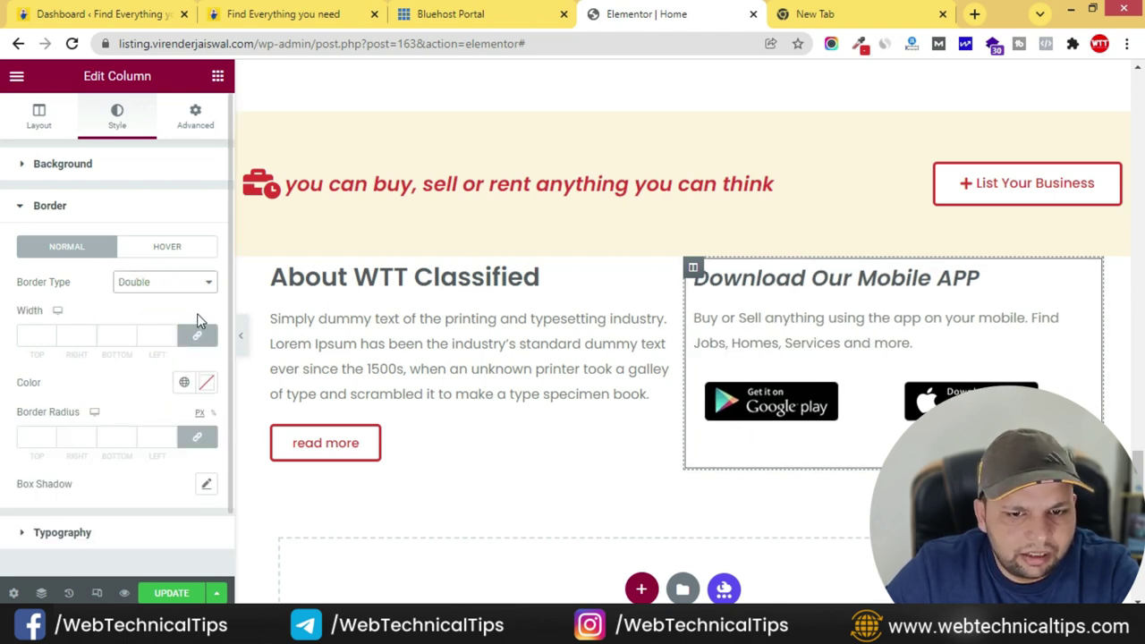
pyautogui.click(175, 283)
pyautogui.click(154, 337)
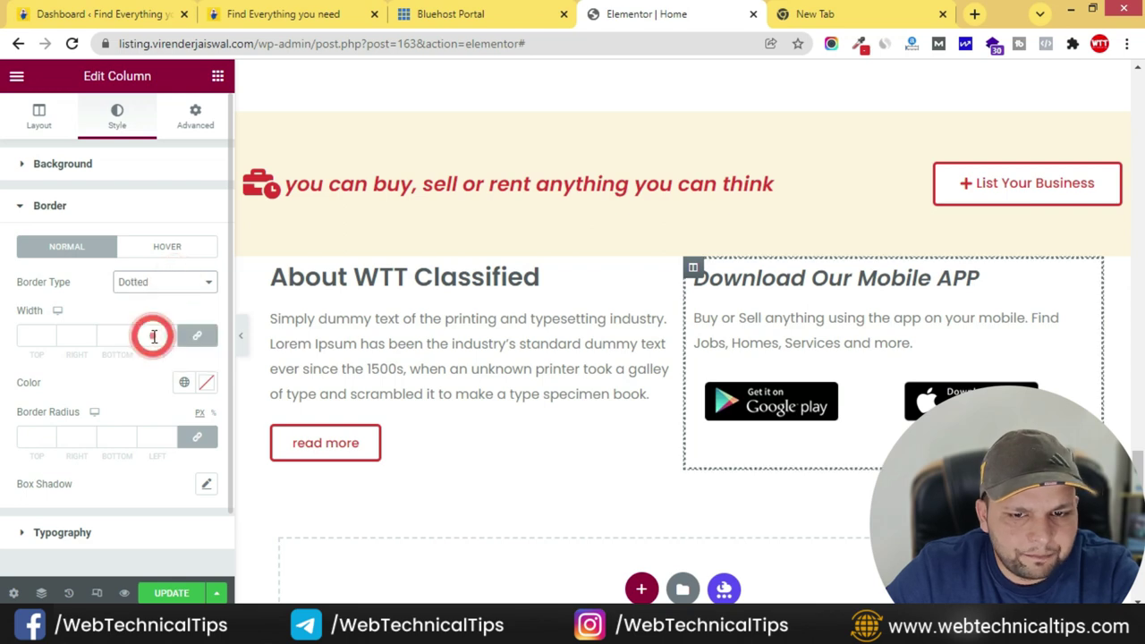
pyautogui.click(165, 283)
pyautogui.click(163, 351)
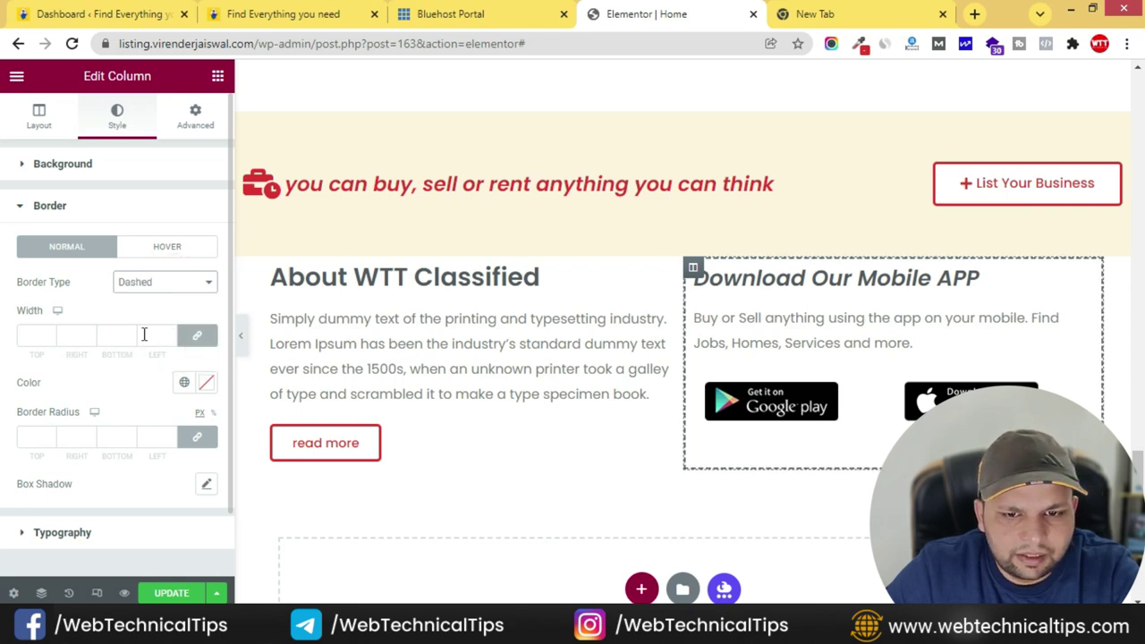
pyautogui.write('1')
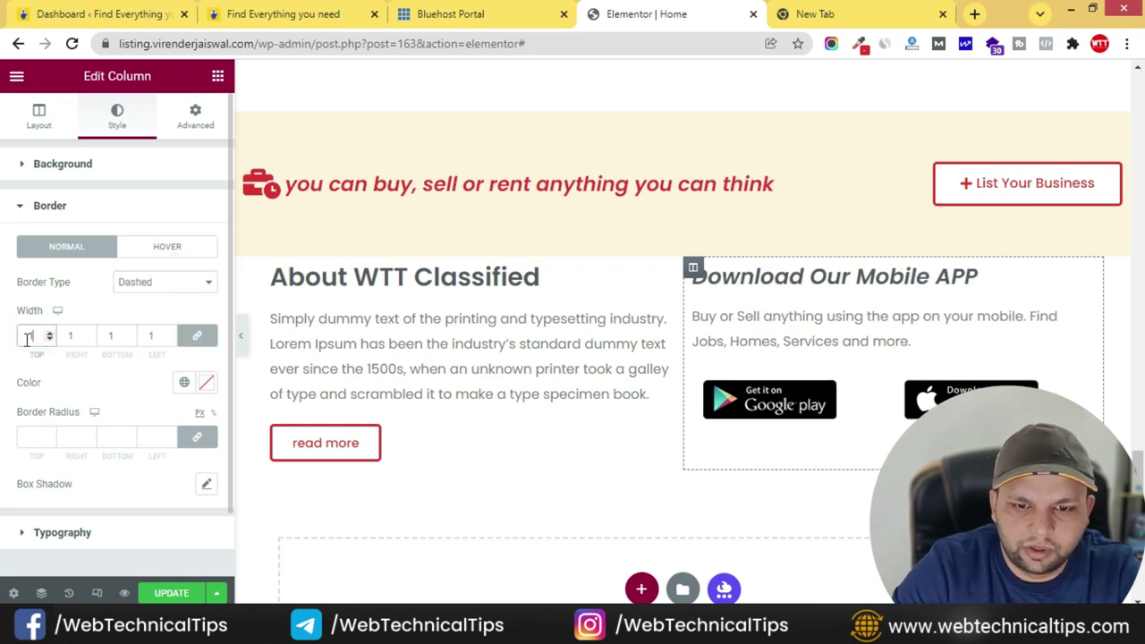
pyautogui.click(33, 433)
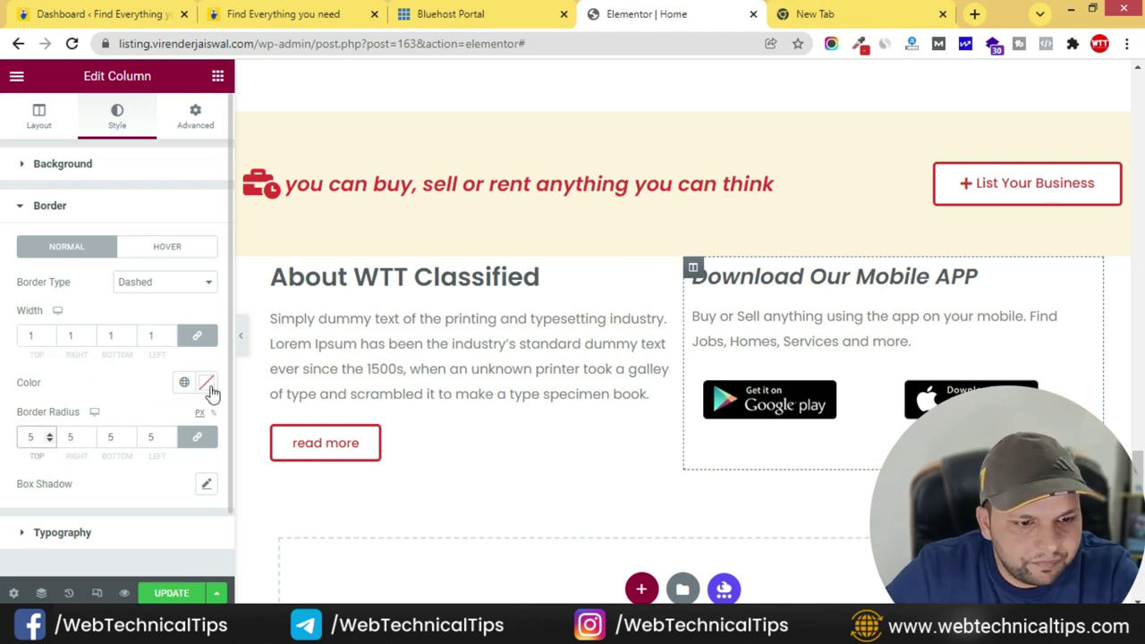
pyautogui.click(363, 22)
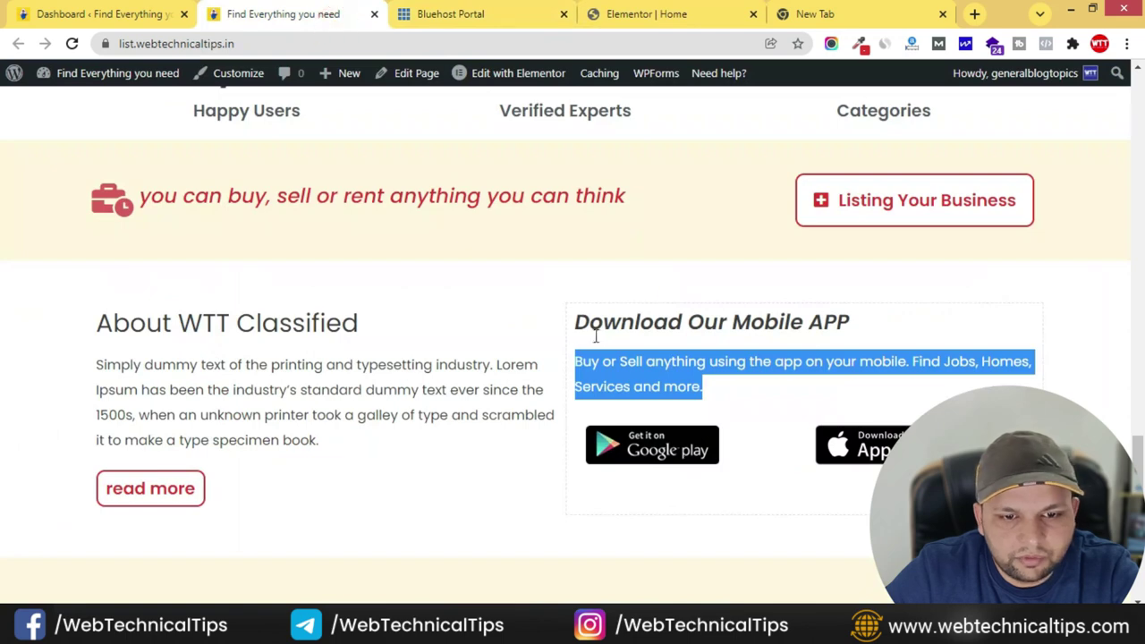
pyautogui.click(686, 18)
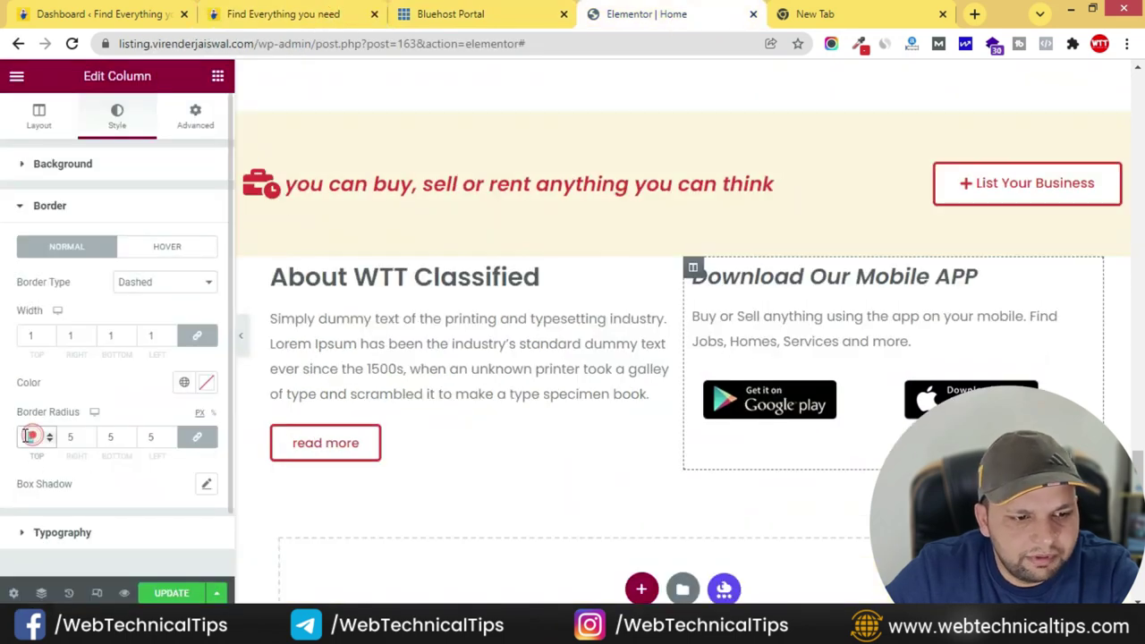
pyautogui.press('BackSpace')
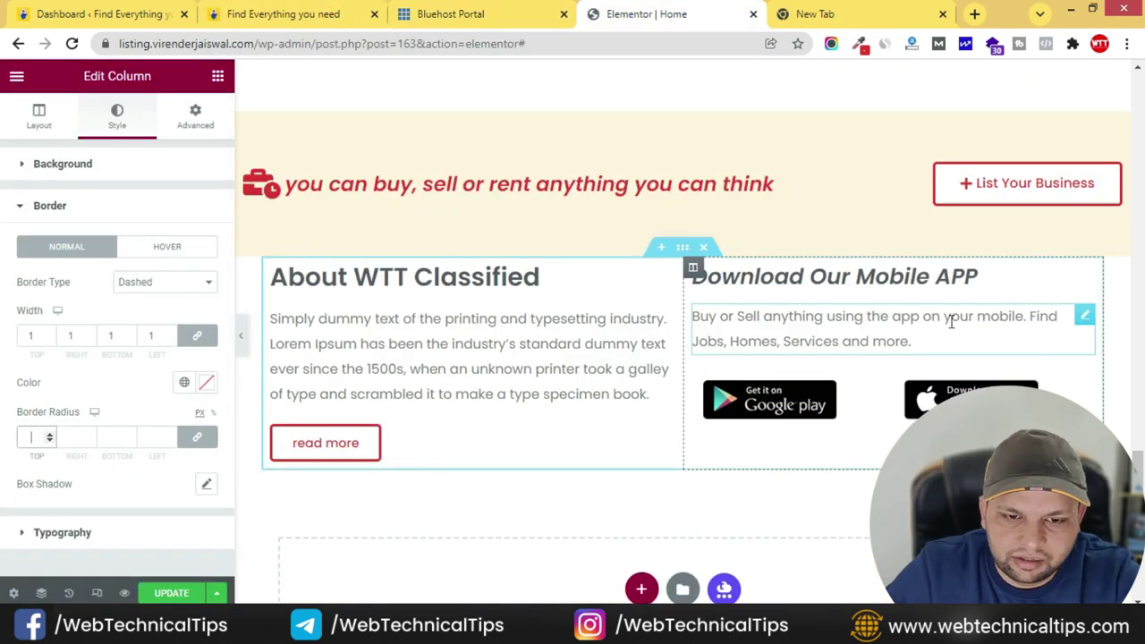
# - Unlink the margin sides in the About and mobile app section's Advanced settings
pyautogui.click(679, 249)
pyautogui.click(196, 112)
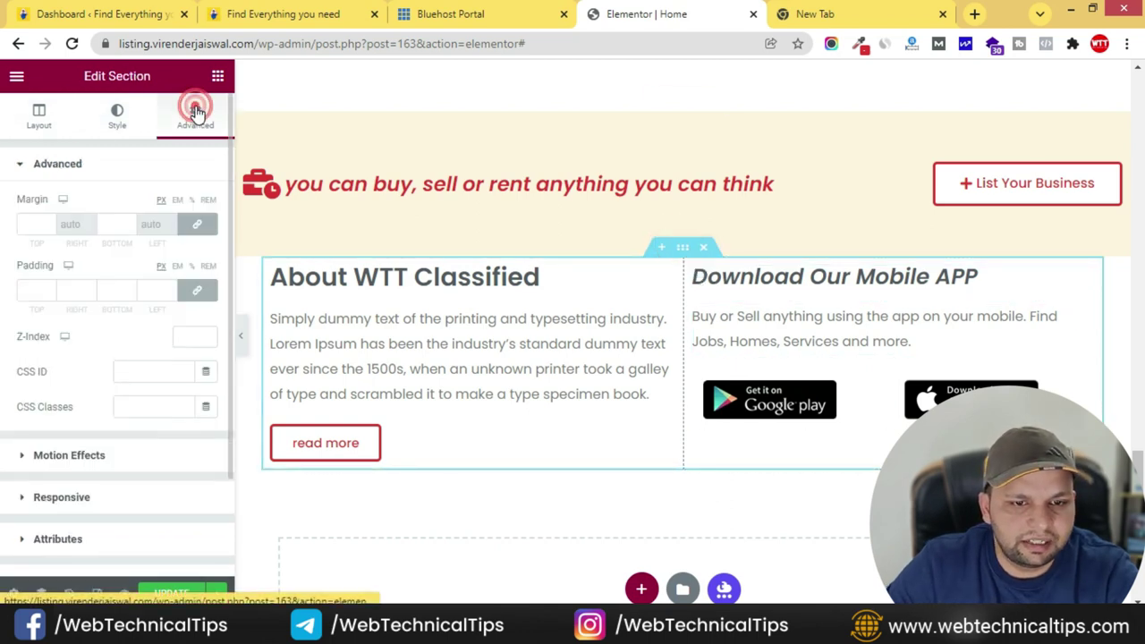
pyautogui.click(197, 224)
# - Set the section's Margin Top to 50 px, checking the spacing against the live site
pyautogui.click(28, 223)
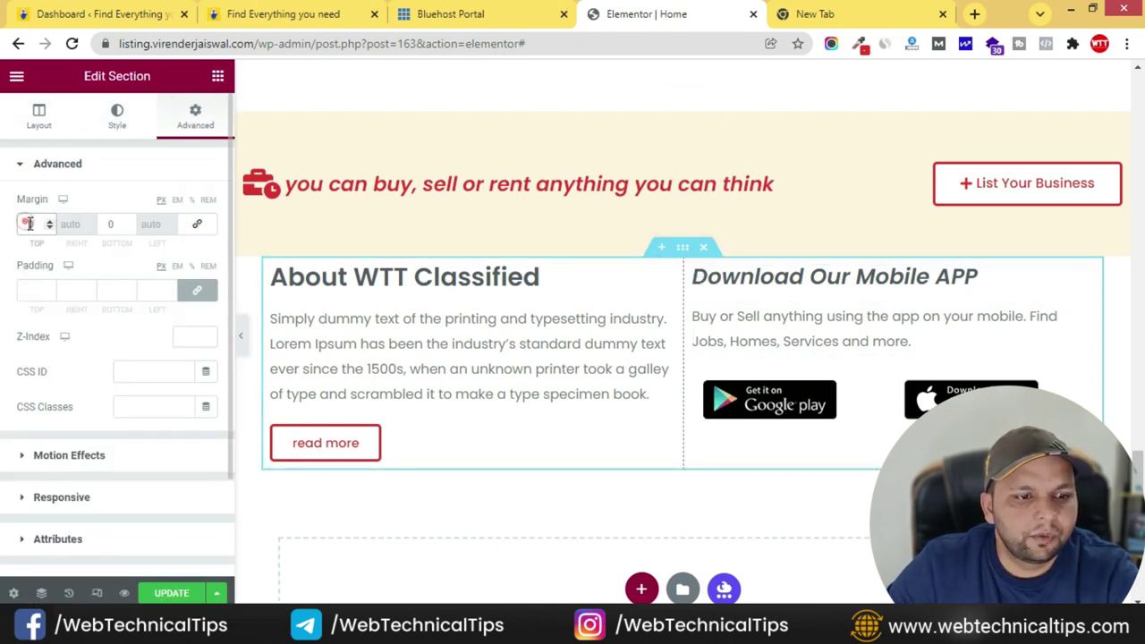
pyautogui.click(31, 224)
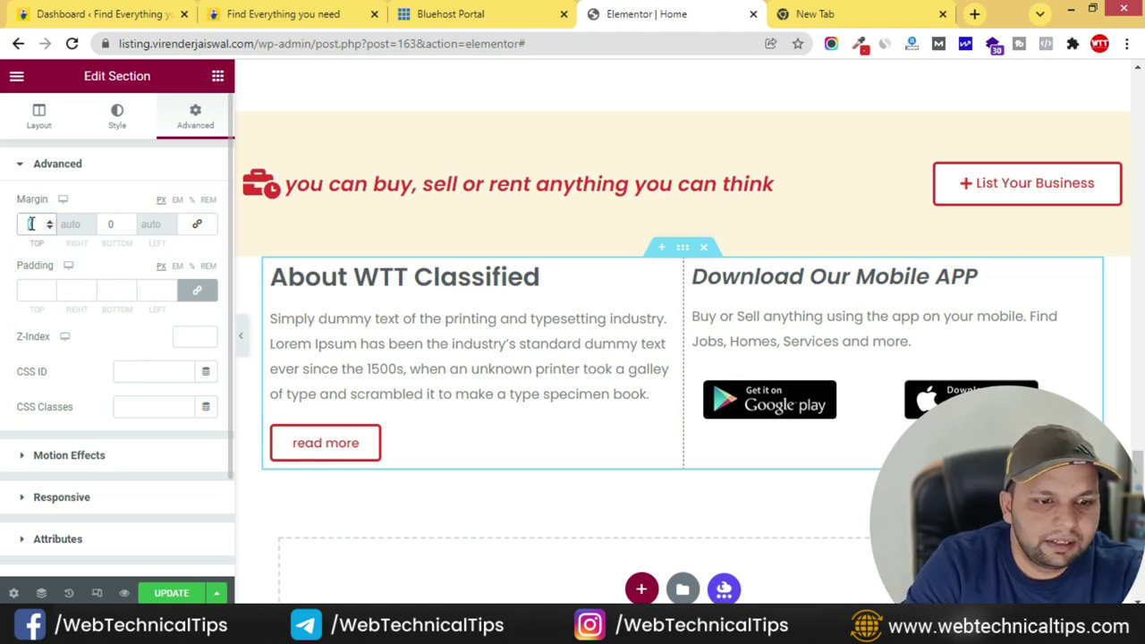
pyautogui.write('50')
pyautogui.scroll(-2, 720, 344)
pyautogui.click(315, 10)
pyautogui.scroll(-8, 509, 265)
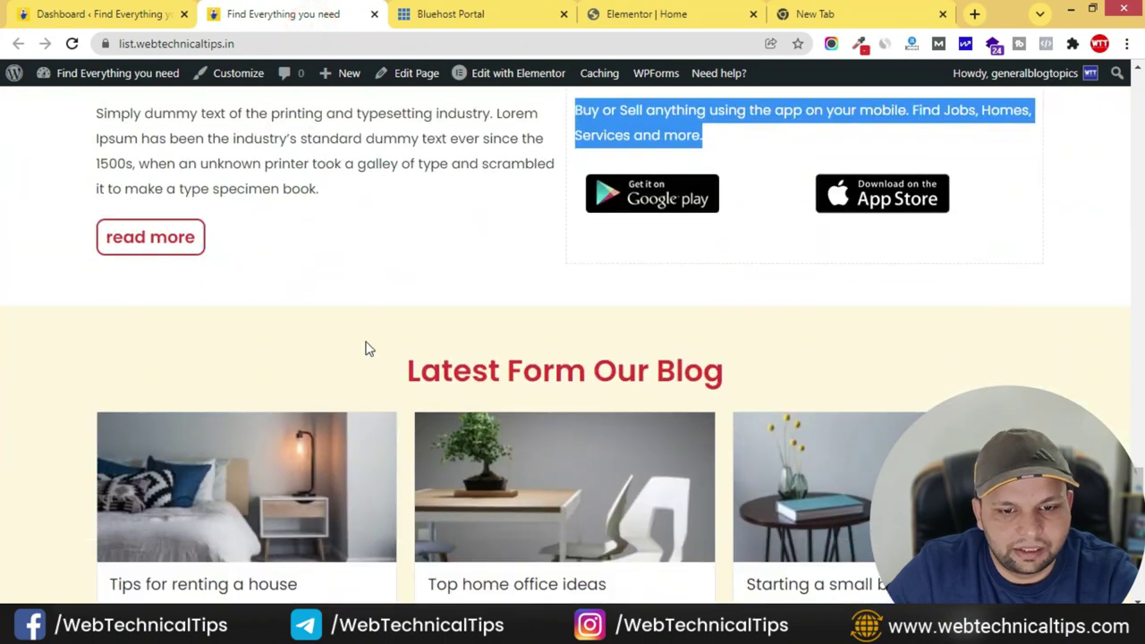
pyautogui.scroll(8, 640, 426)
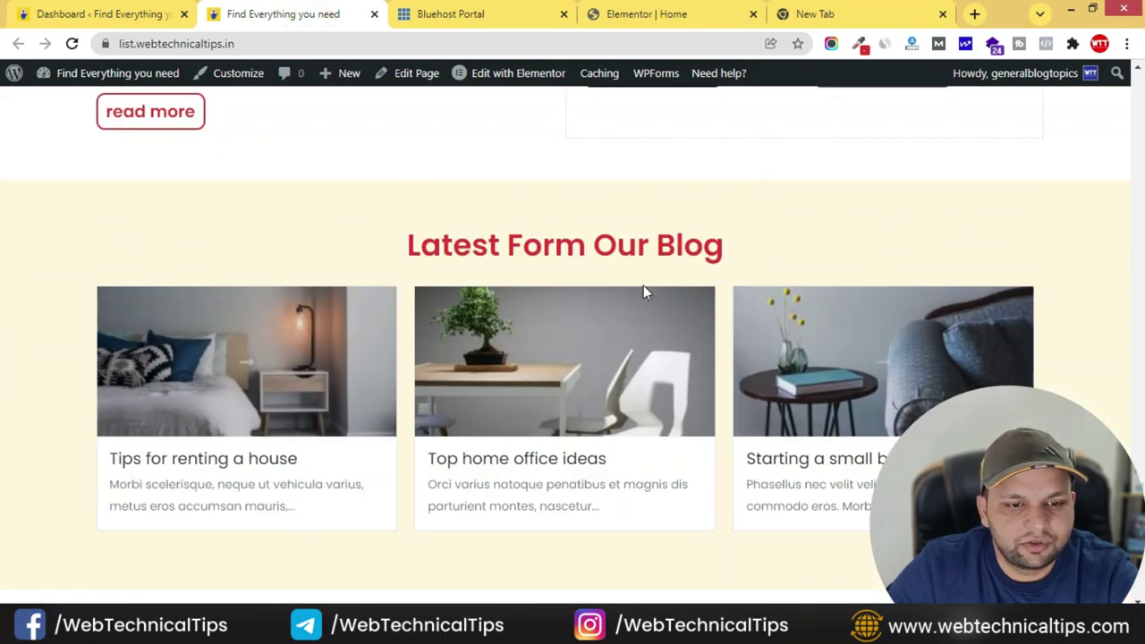
pyautogui.tripleClick(641, 426)
pyautogui.scroll(6, 641, 426)
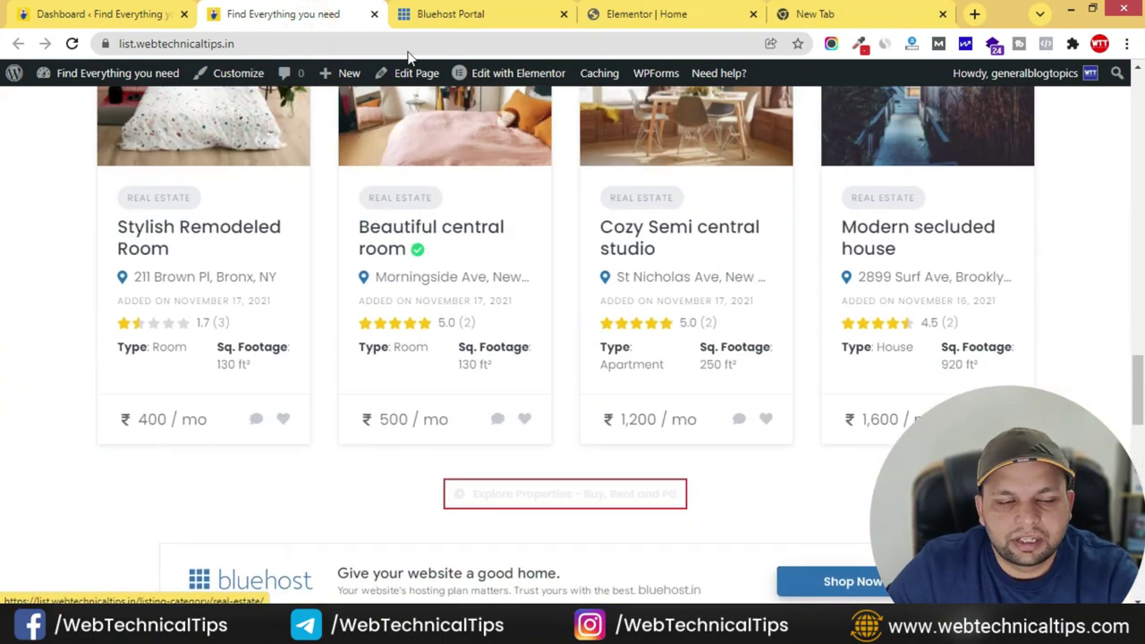
pyautogui.click(658, 16)
pyautogui.scroll(15, 683, 399)
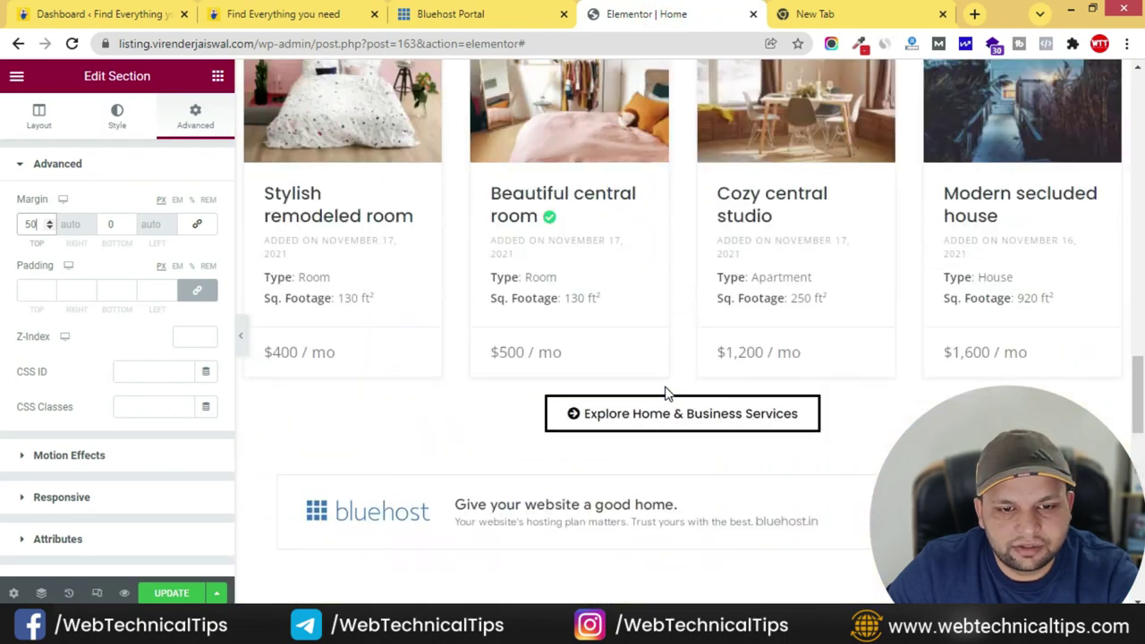
pyautogui.scroll(4, 665, 382)
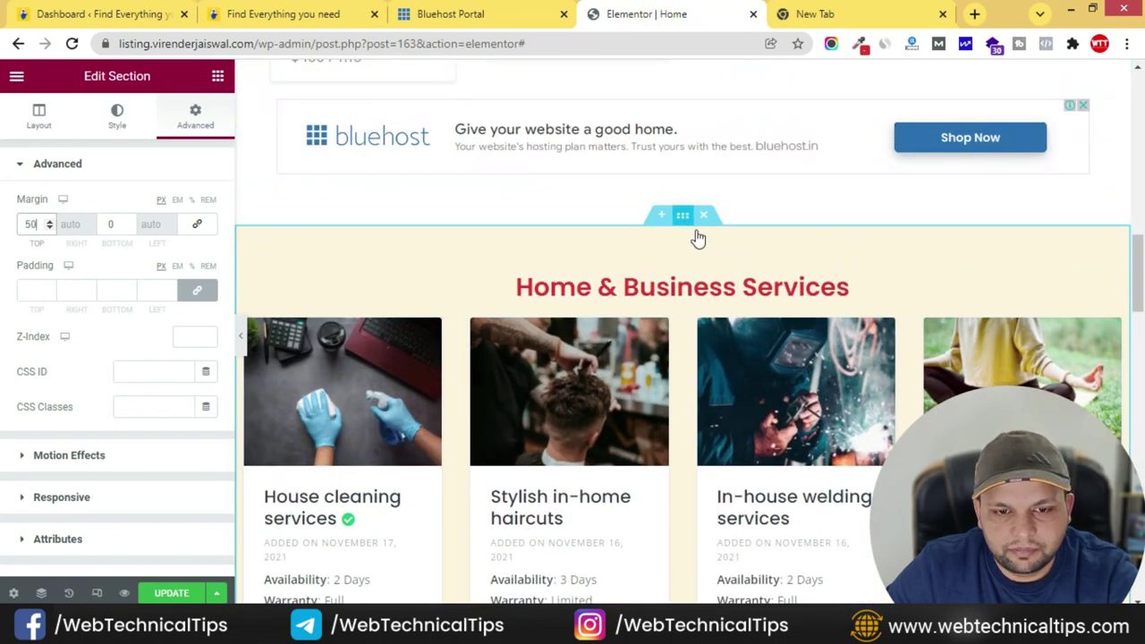
# - Copy the Home & Business Services section and paste it into the empty section below
pyautogui.rightClick(698, 238)
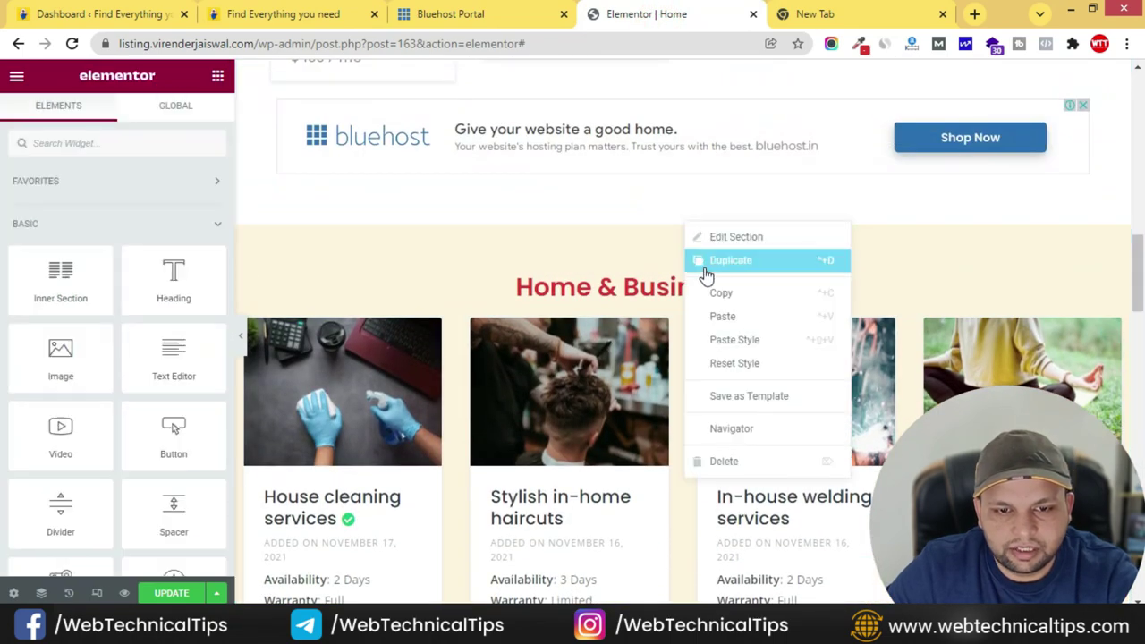
pyautogui.click(742, 291)
pyautogui.scroll(-10, 685, 363)
pyautogui.scroll(-3, 667, 384)
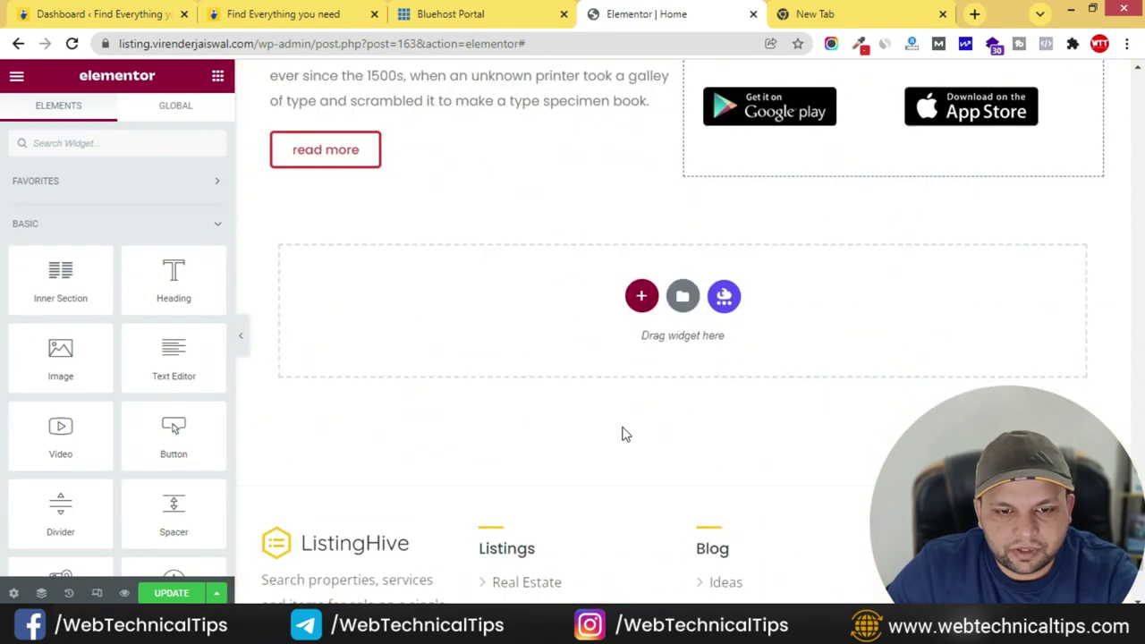
pyautogui.rightClick(538, 341)
pyautogui.click(582, 356)
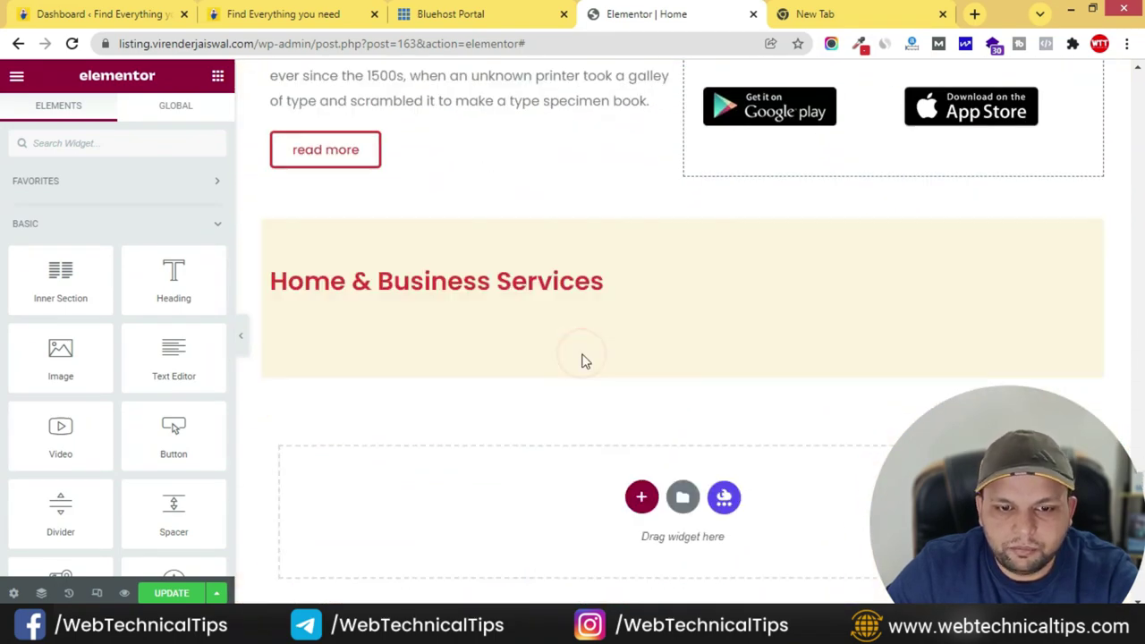
# - Retitle the pasted section's heading to 'Latest Form Our Blog' from the live site
pyautogui.click(322, 14)
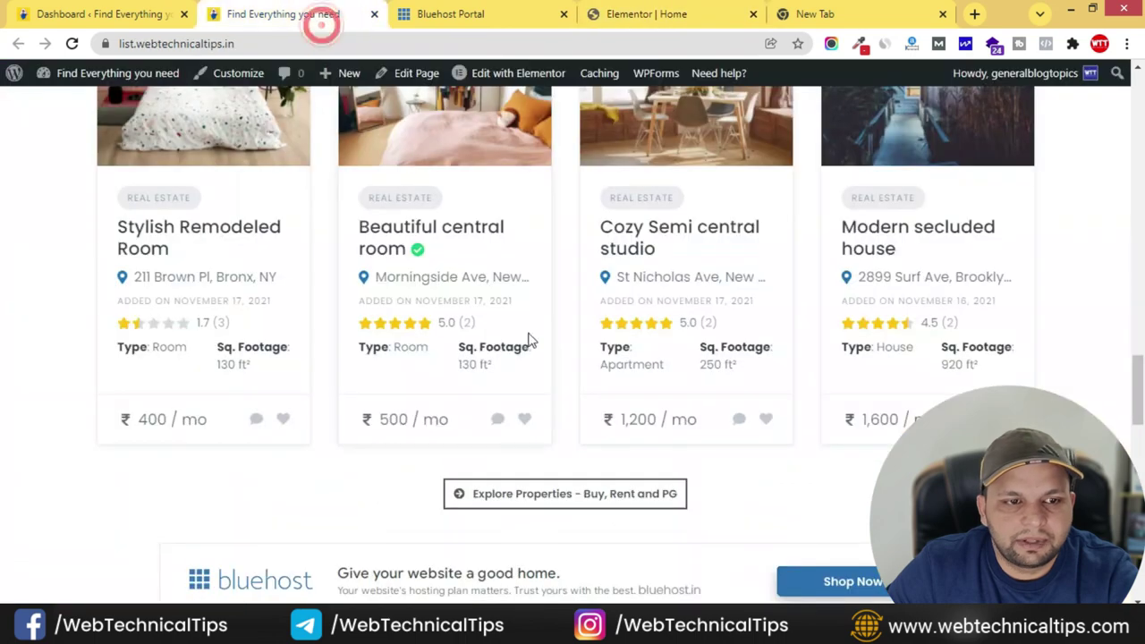
pyautogui.scroll(-3, 506, 376)
pyautogui.scroll(-5, 505, 376)
pyautogui.moveTo(408, 159); pyautogui.dragTo(727, 162)
pyautogui.click(615, 11)
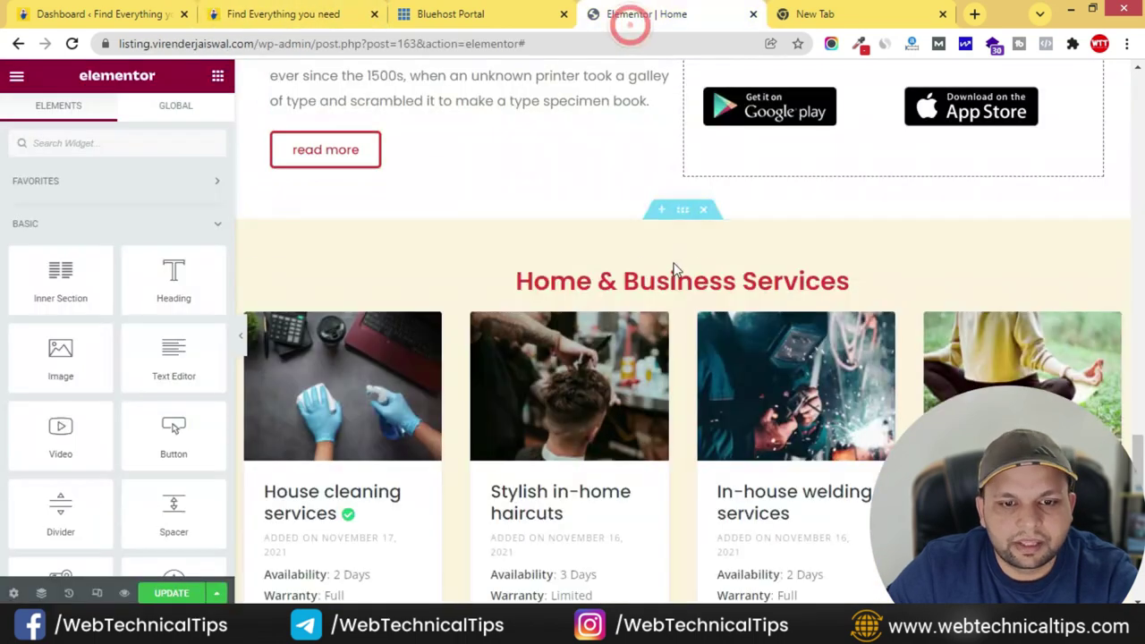
pyautogui.click(672, 279)
pyautogui.hotkey('ctrl', 'a')
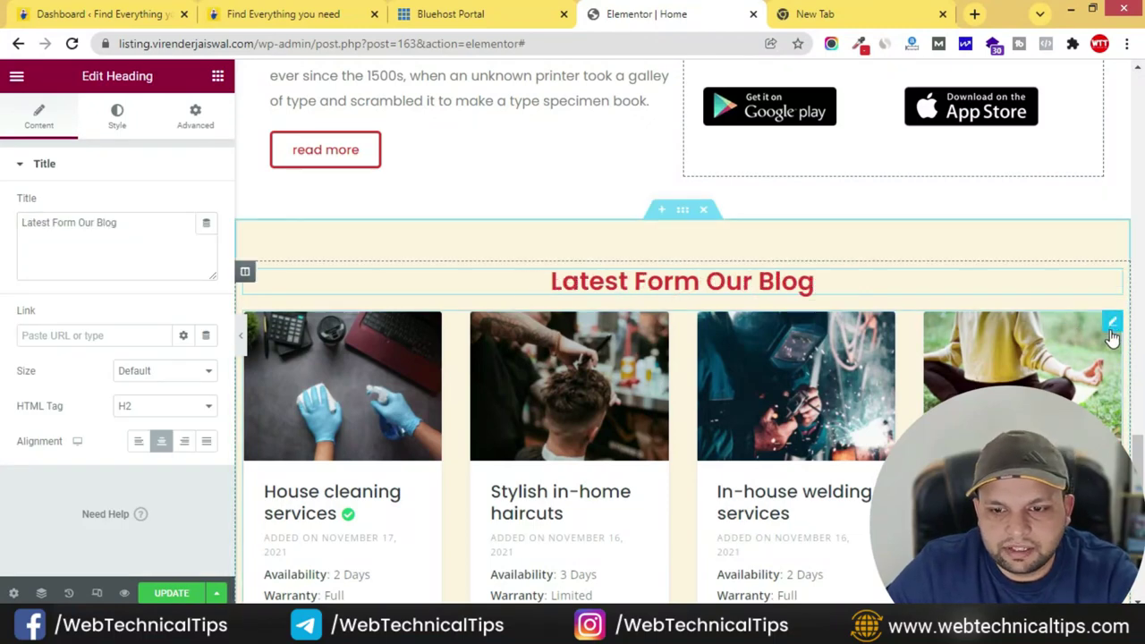
# - Delete the Explore button from the pasted section
pyautogui.rightClick(1112, 333)
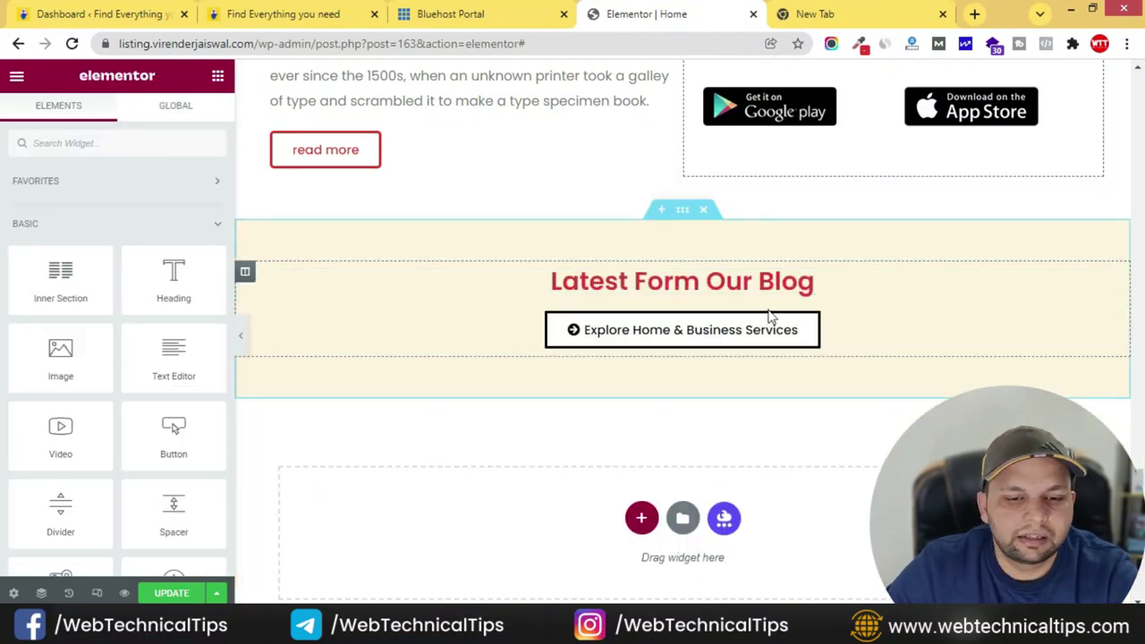
pyautogui.rightClick(1112, 327)
pyautogui.click(1020, 535)
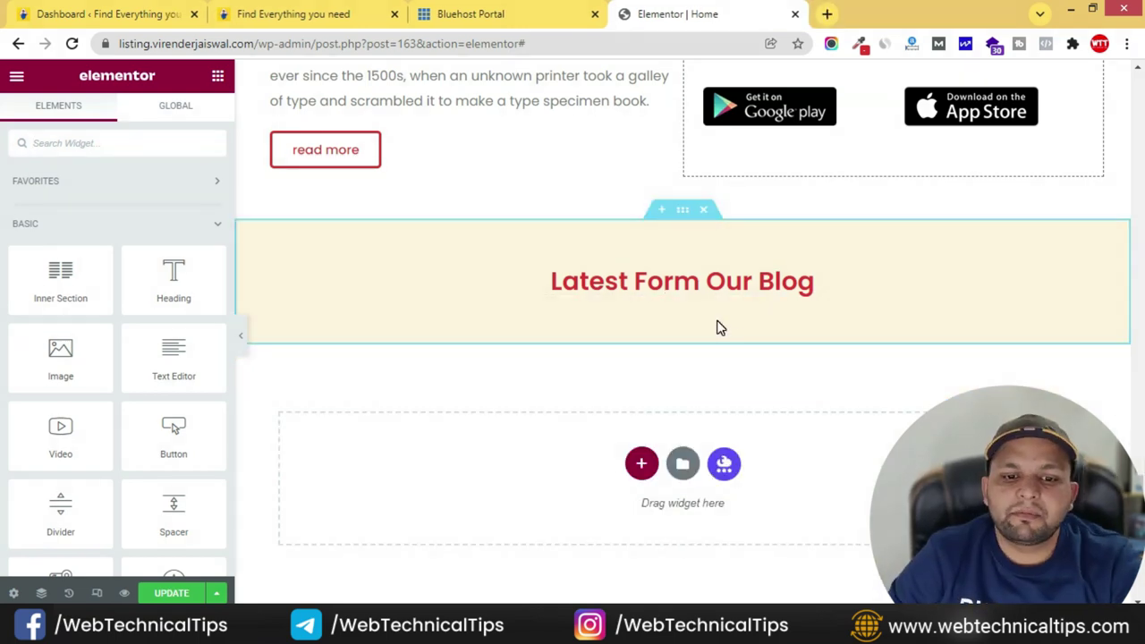
# - Search the widgets for 'post', then copy the site address for a new tab
pyautogui.click(140, 141)
pyautogui.write('post')
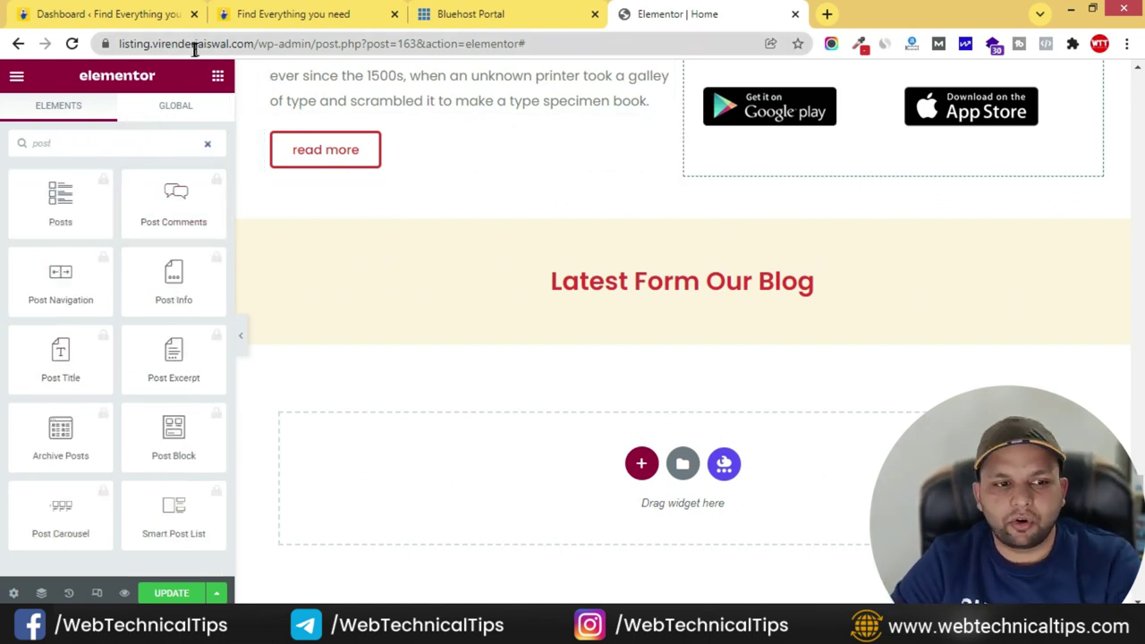
pyautogui.moveTo(244, 43); pyautogui.dragTo(87, 49)
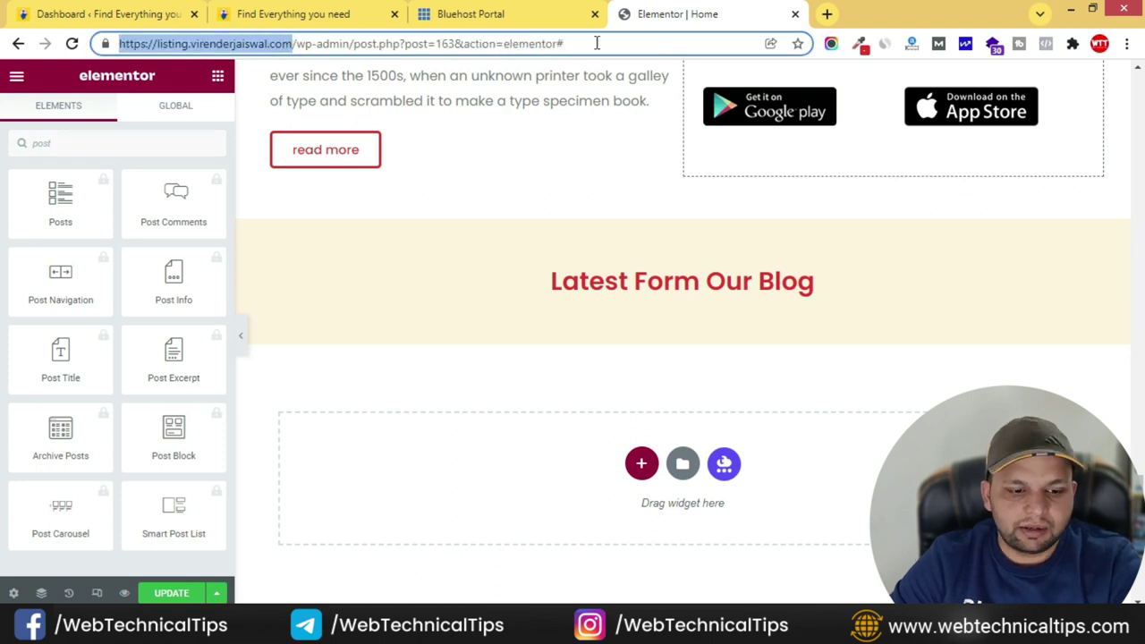
pyautogui.click(825, 15)
# - Load the site's dashboard and go to the Essential Addons settings
pyautogui.hotkey('ctrl', 'v')
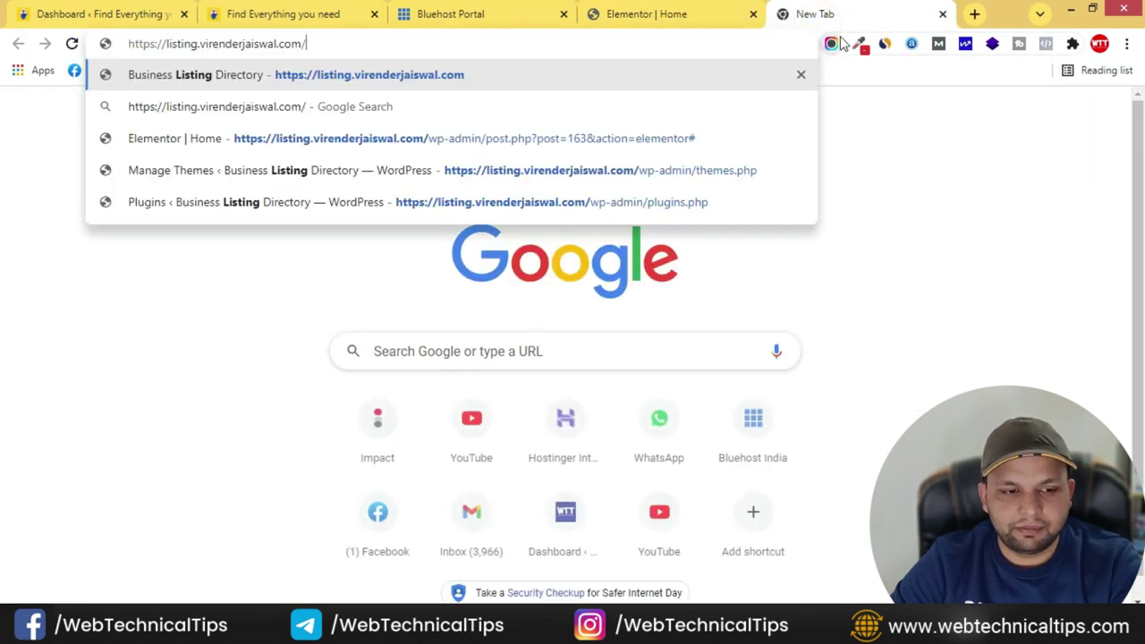
pyautogui.press('Return')
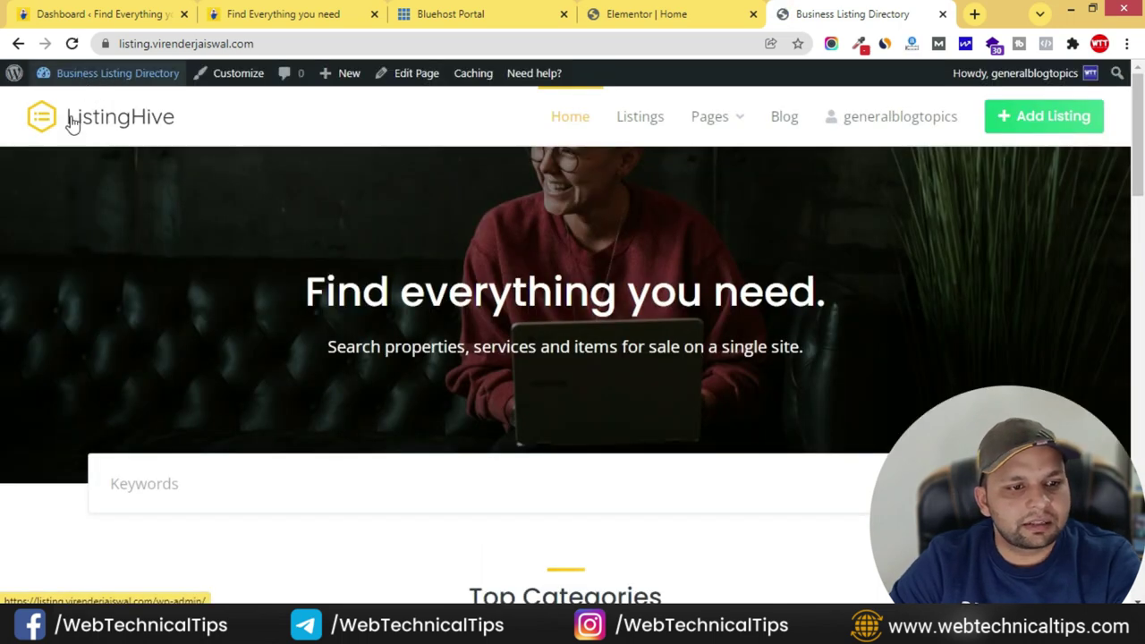
pyautogui.moveTo(79, 78)
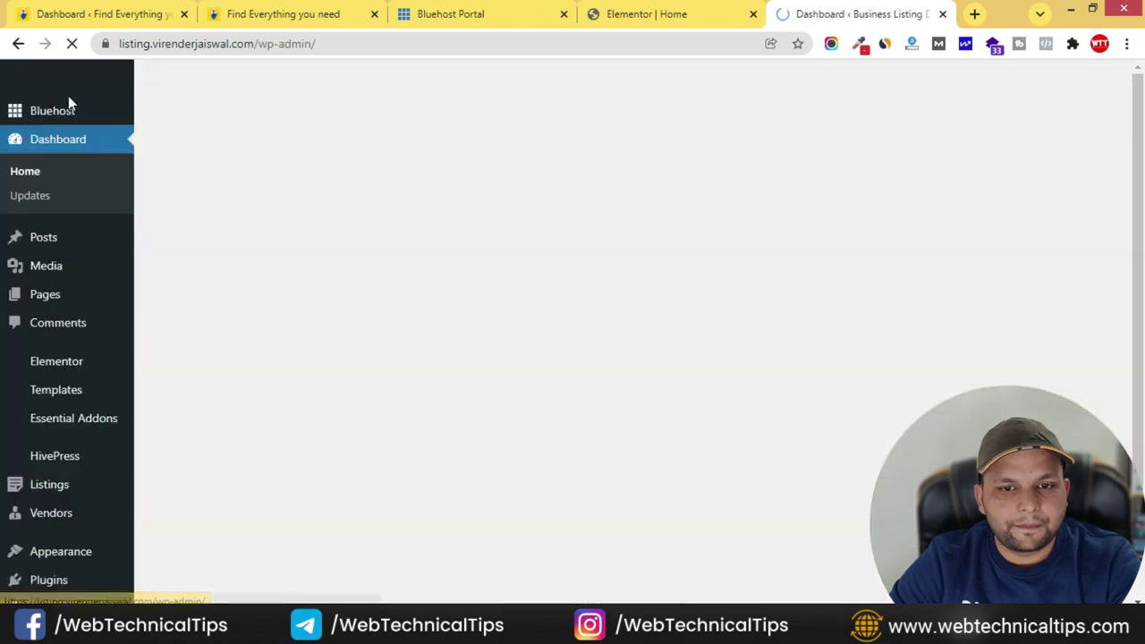
pyautogui.scroll(-1, 90, 315)
pyautogui.scroll(-2, 90, 315)
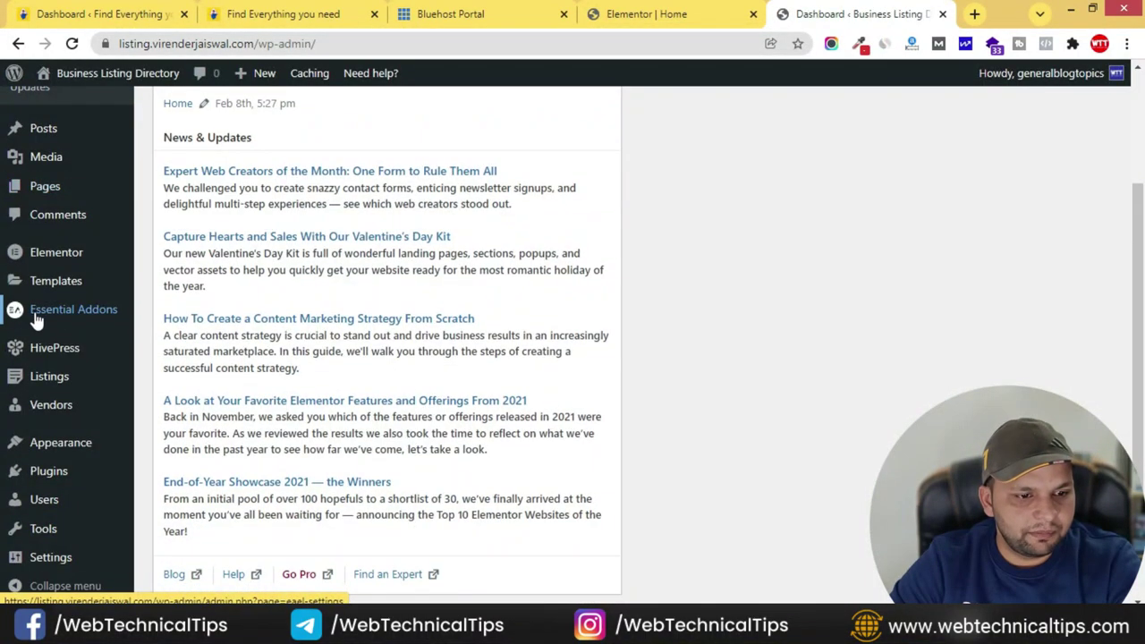
pyautogui.click(16, 311)
pyautogui.scroll(-7, 649, 365)
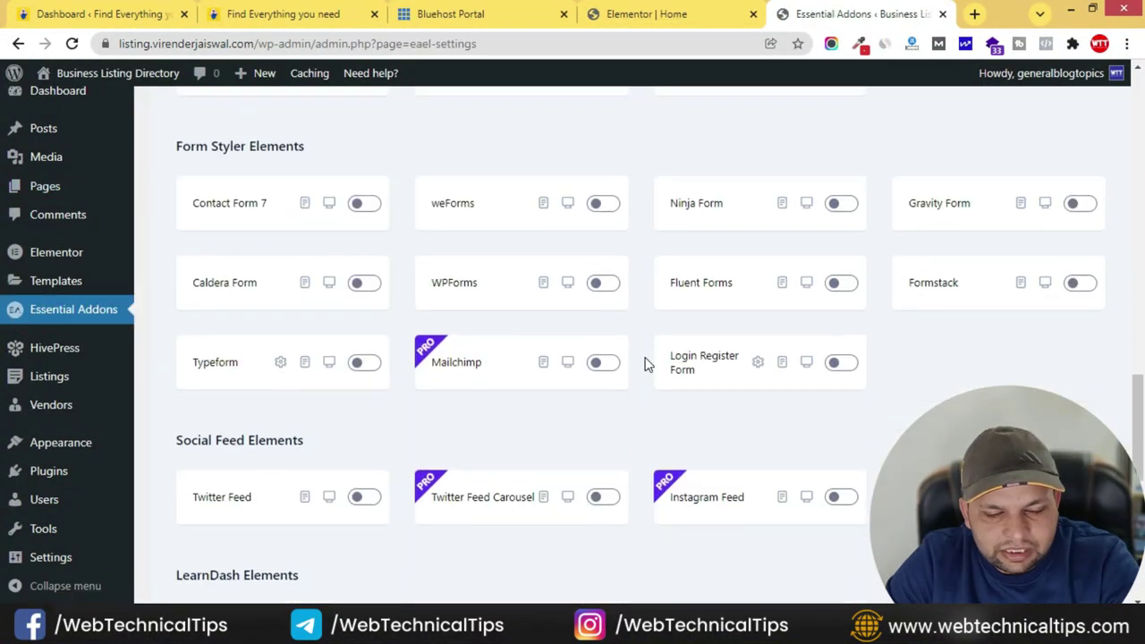
pyautogui.scroll(-5, 639, 410)
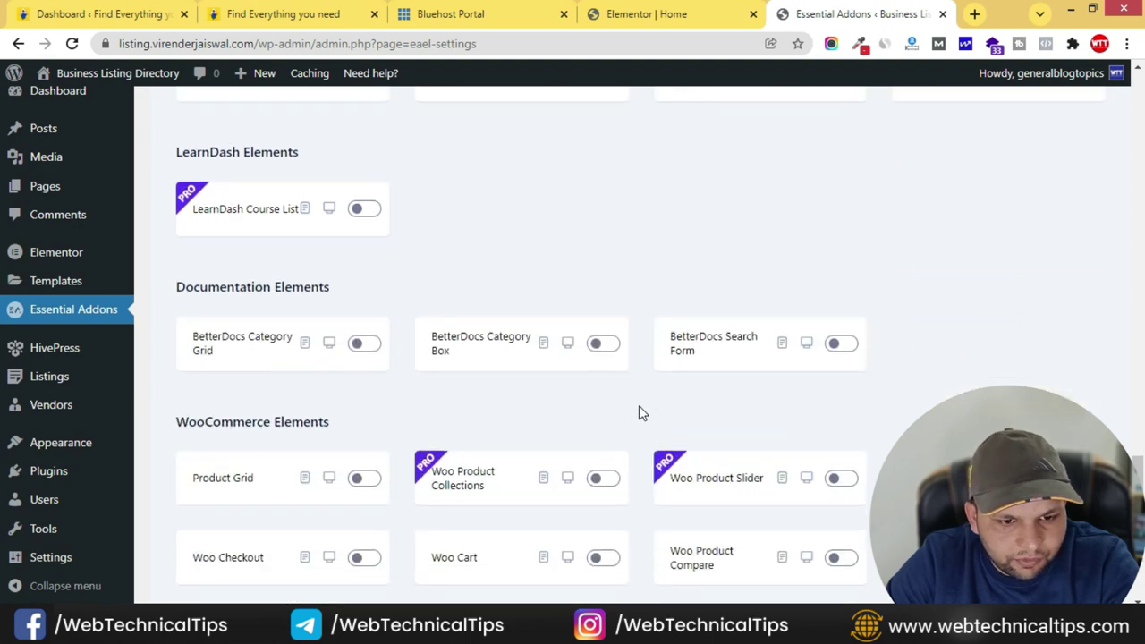
pyautogui.scroll(1, 641, 412)
pyautogui.scroll(15, 638, 411)
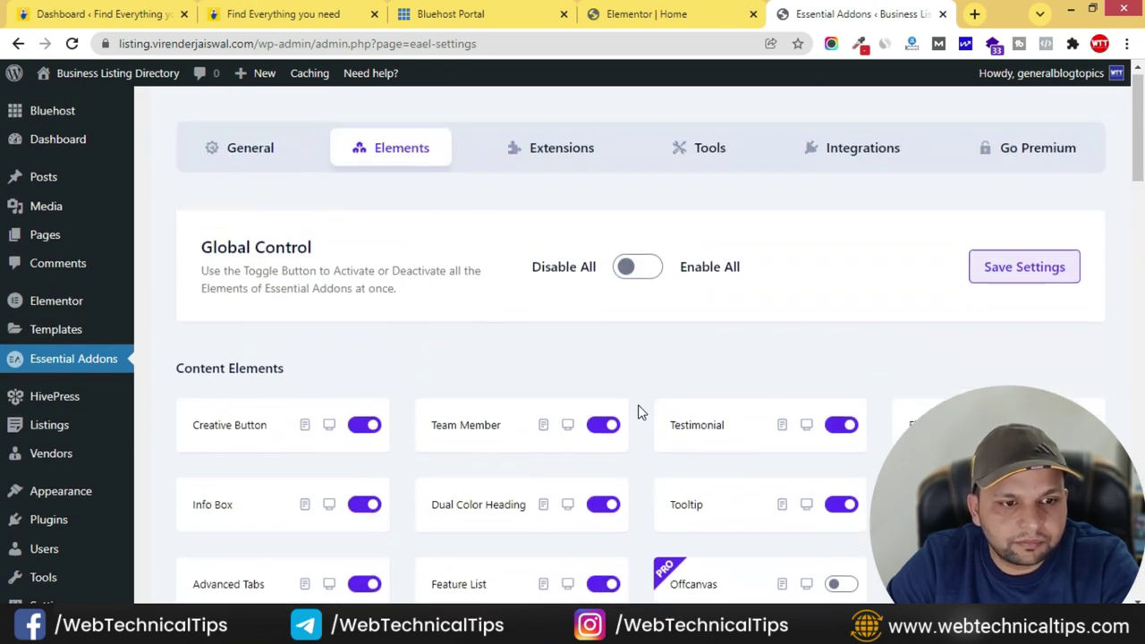
# - Switch on the Post Grid element, save settings, and close the tab
pyautogui.hotkey('ctrl', 'f')
pyautogui.write('post')
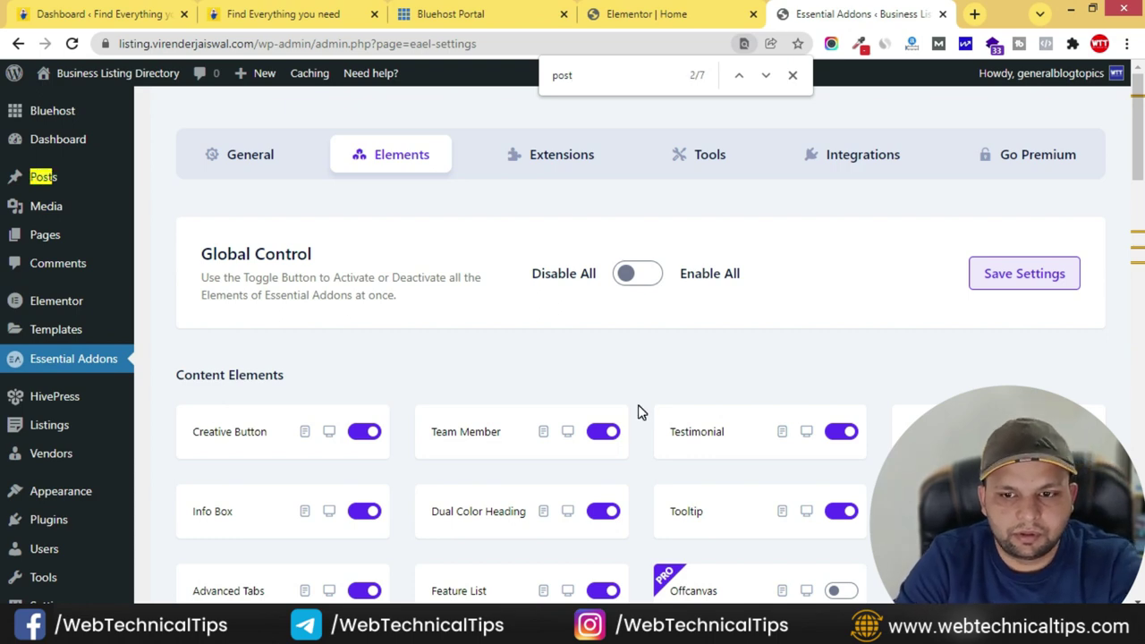
pyautogui.press('Return')
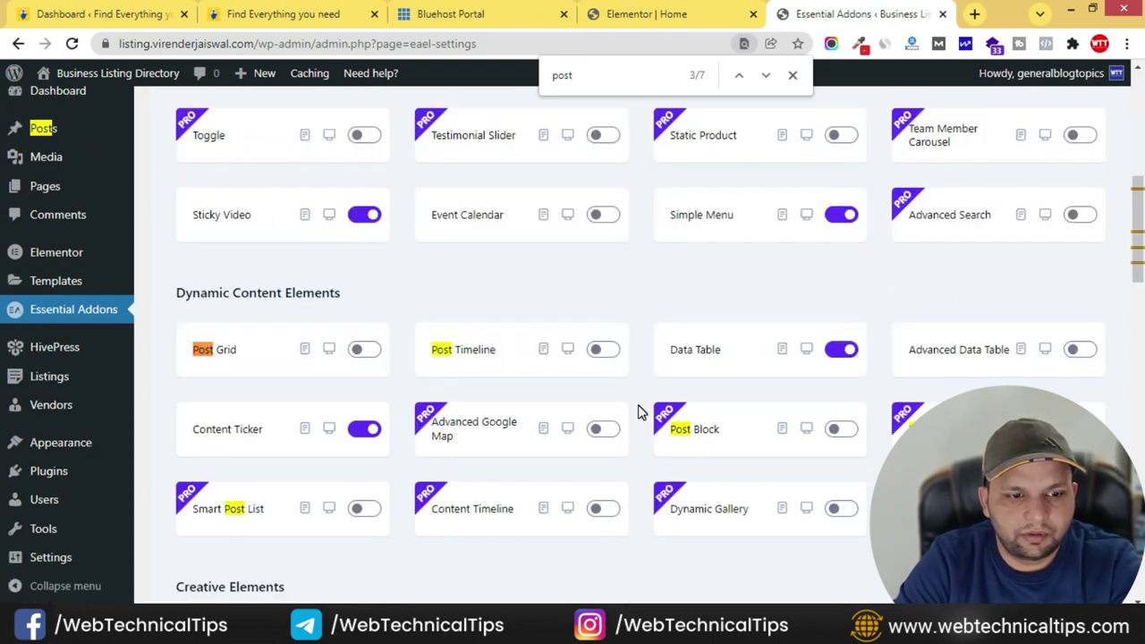
pyautogui.press('Escape')
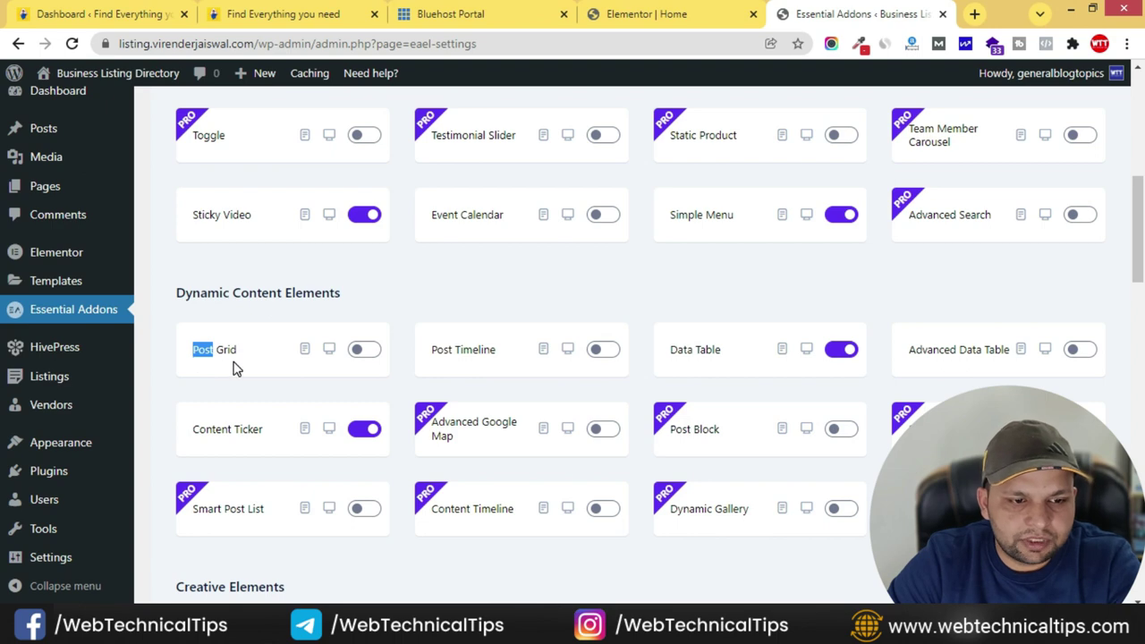
pyautogui.click(387, 307)
pyautogui.click(368, 350)
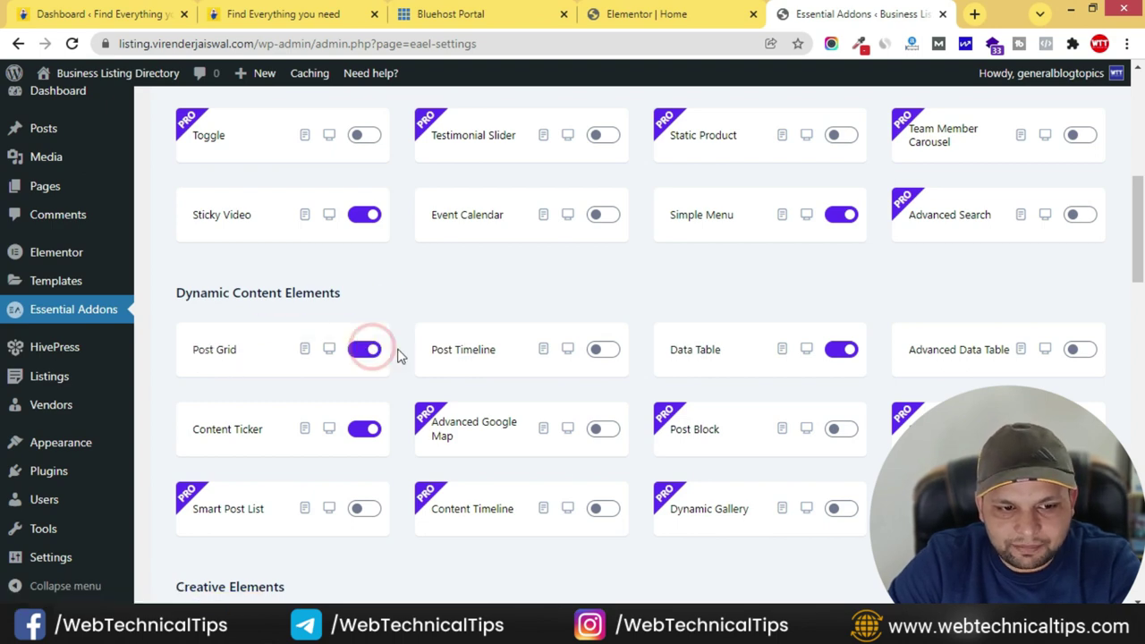
pyautogui.scroll(-20, 730, 439)
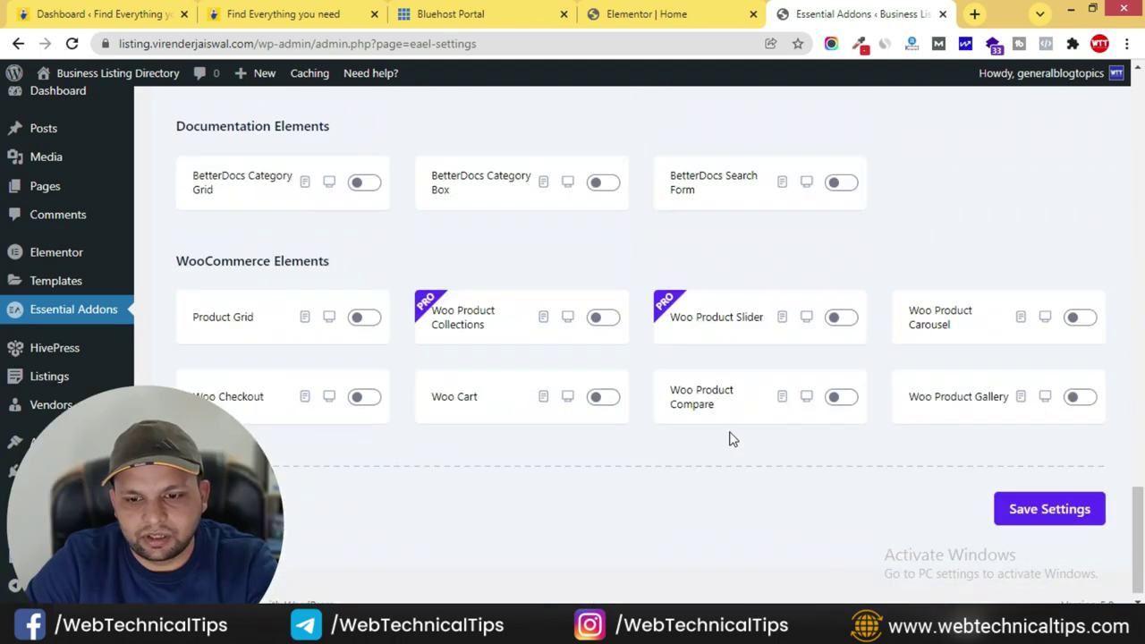
pyautogui.click(1061, 499)
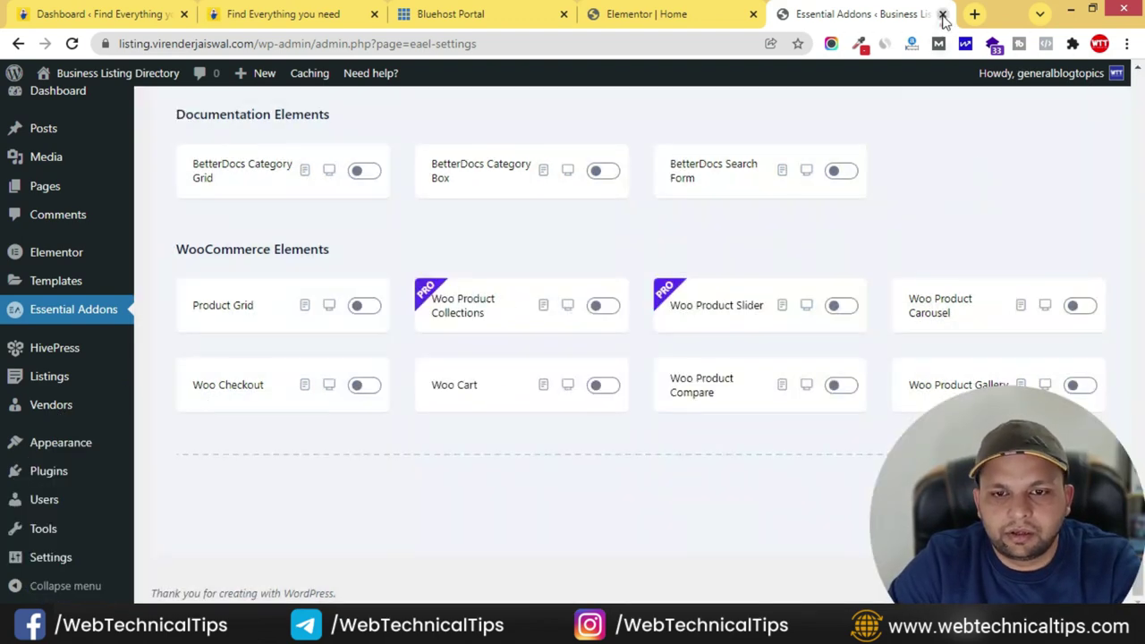
pyautogui.click(942, 13)
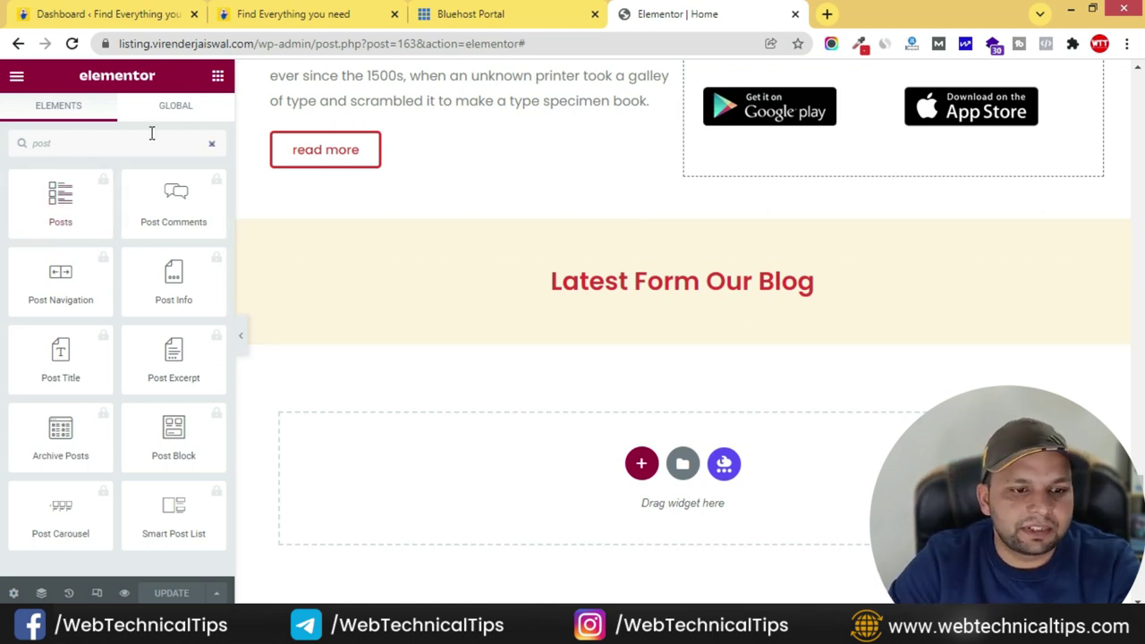
# - Reload the editor and drop a Post Grid widget under the 'Latest Form Our Blog' heading
pyautogui.click(73, 43)
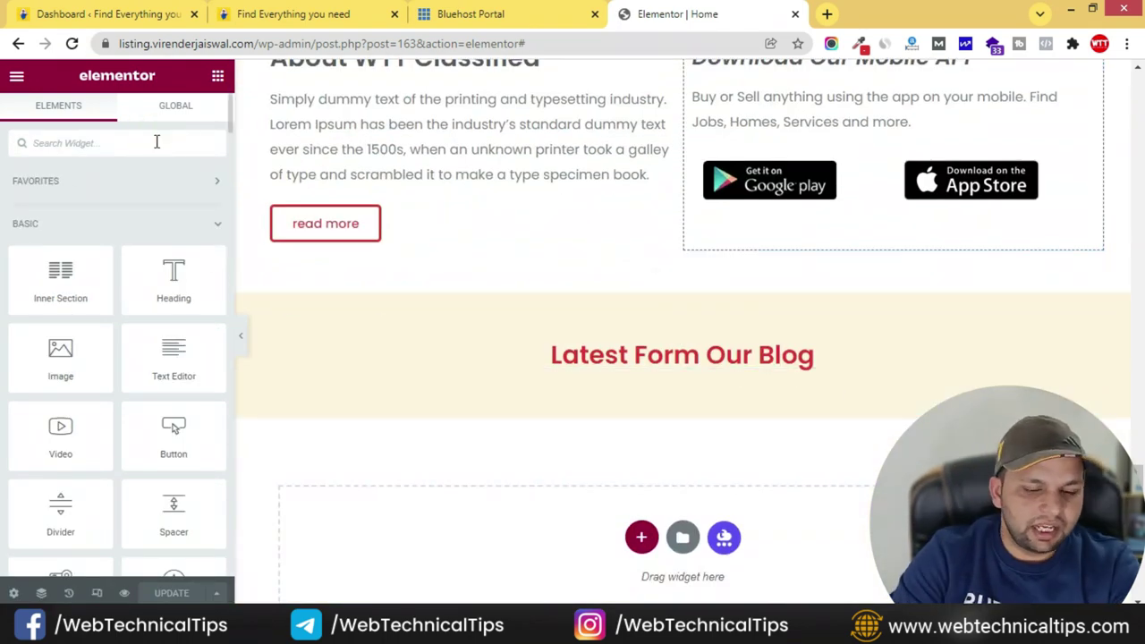
pyautogui.write('post')
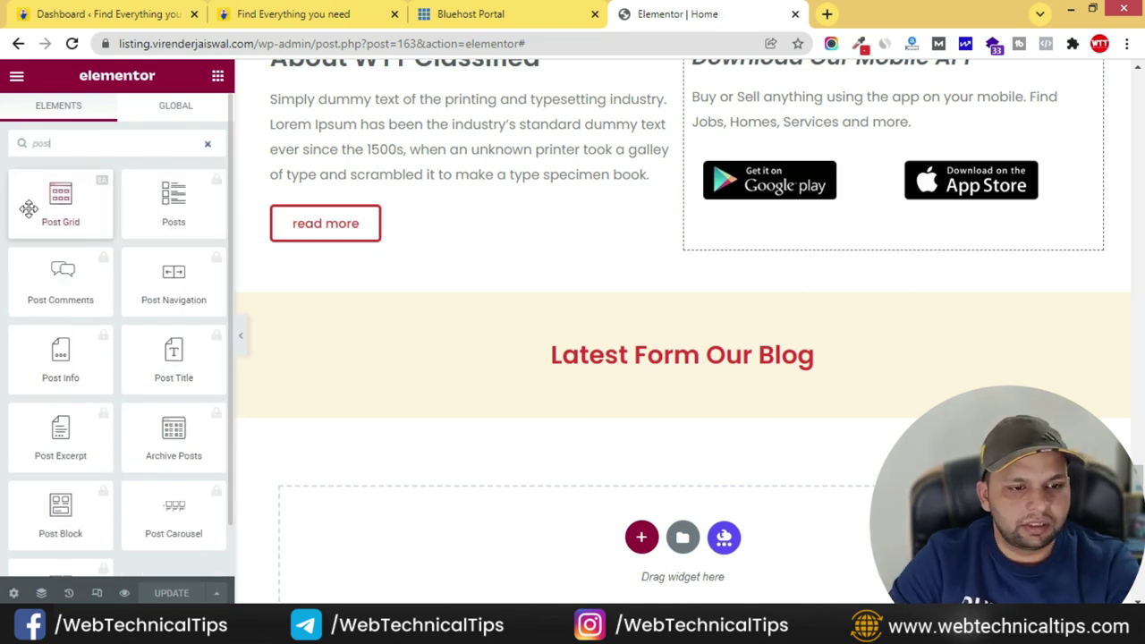
pyautogui.moveTo(60, 199); pyautogui.dragTo(716, 370)
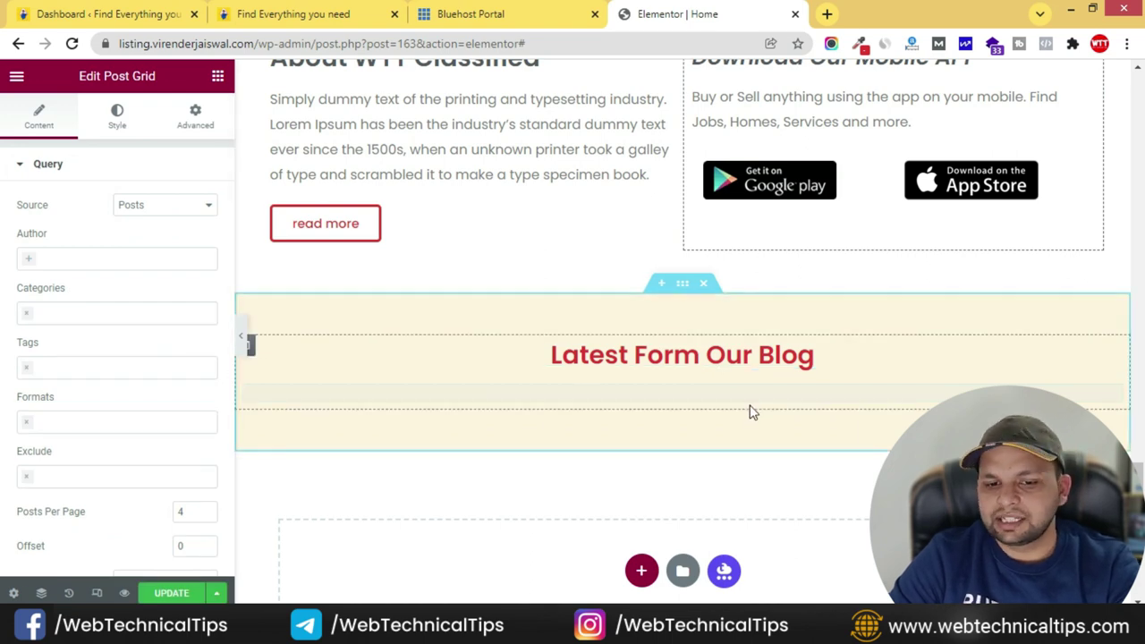
pyautogui.scroll(-3, 421, 371)
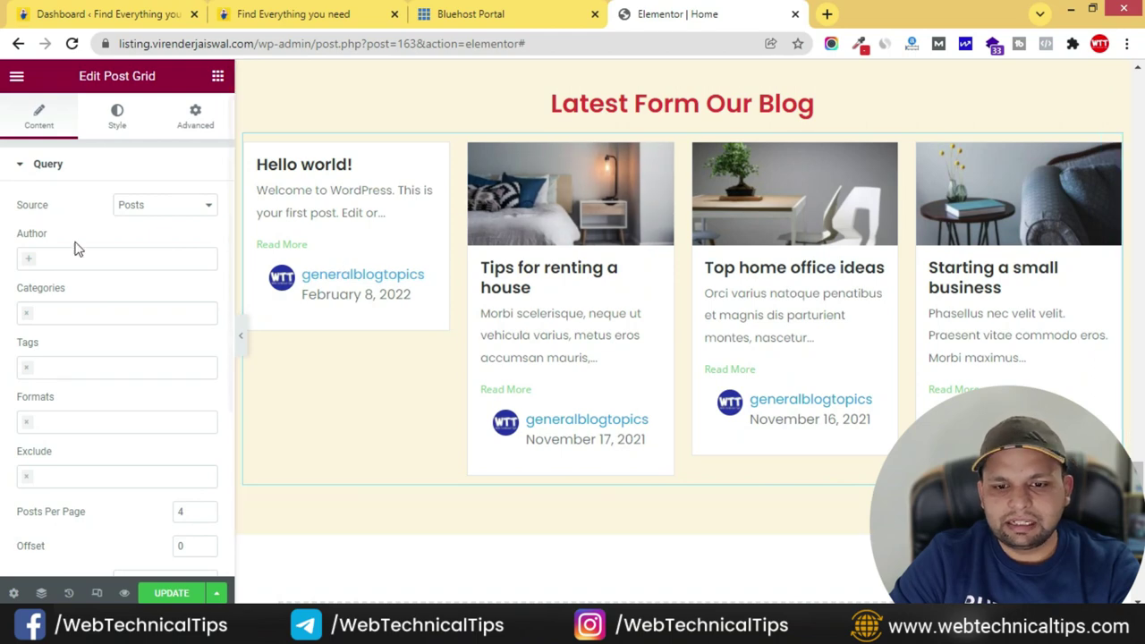
# - Switch the Post Grid query source to Manual Selection and set posts per page to 3
pyautogui.click(159, 205)
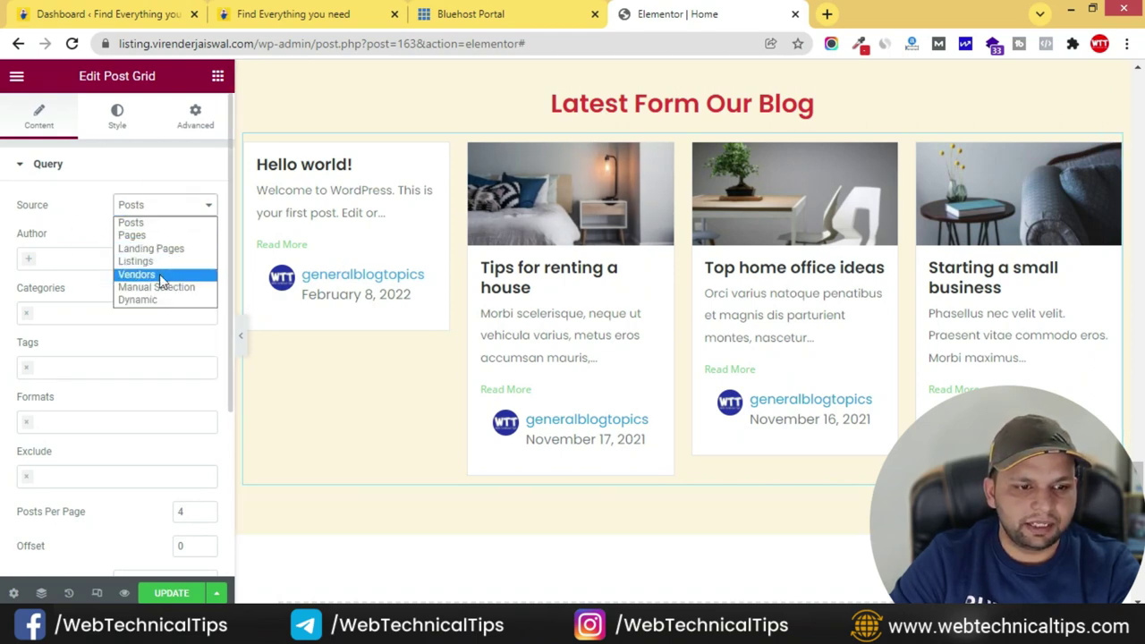
pyautogui.click(160, 288)
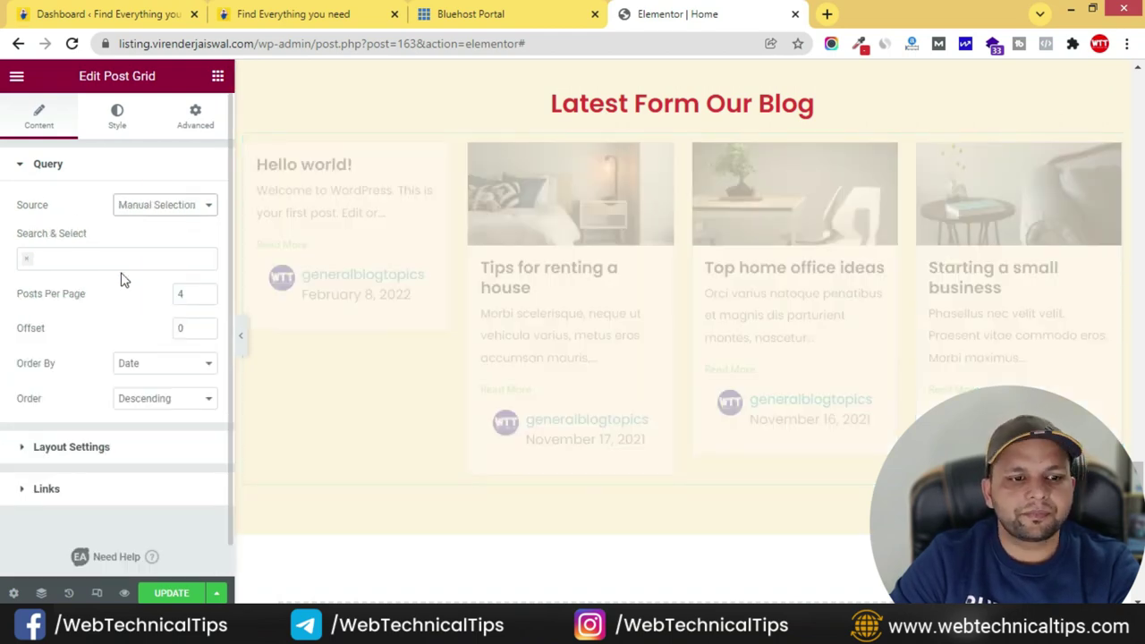
pyautogui.click(98, 260)
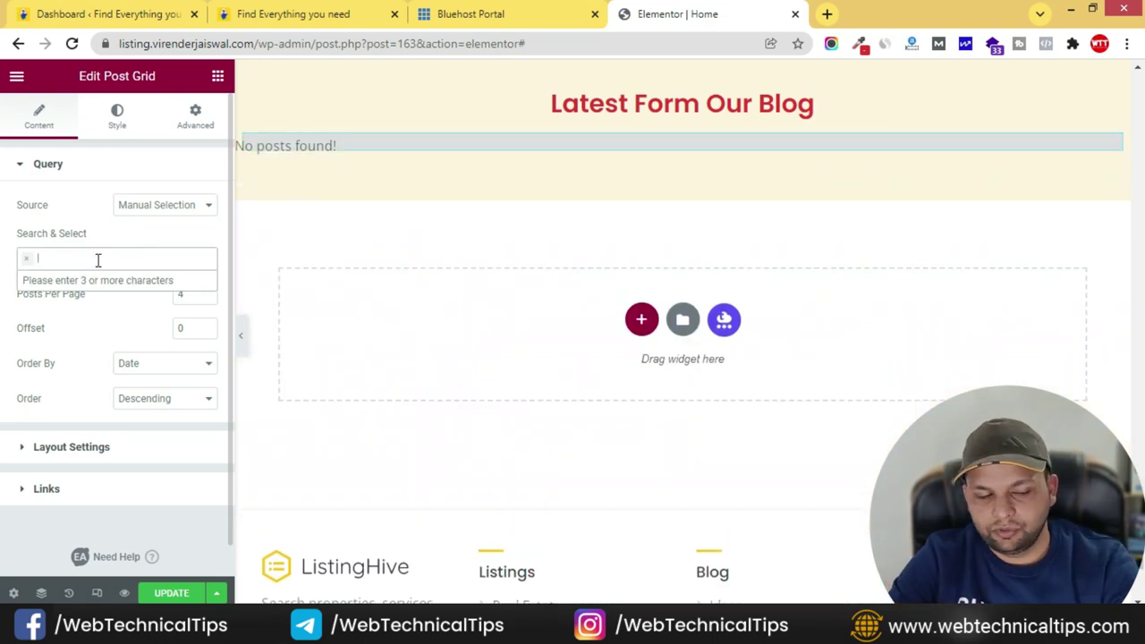
pyautogui.click(115, 267)
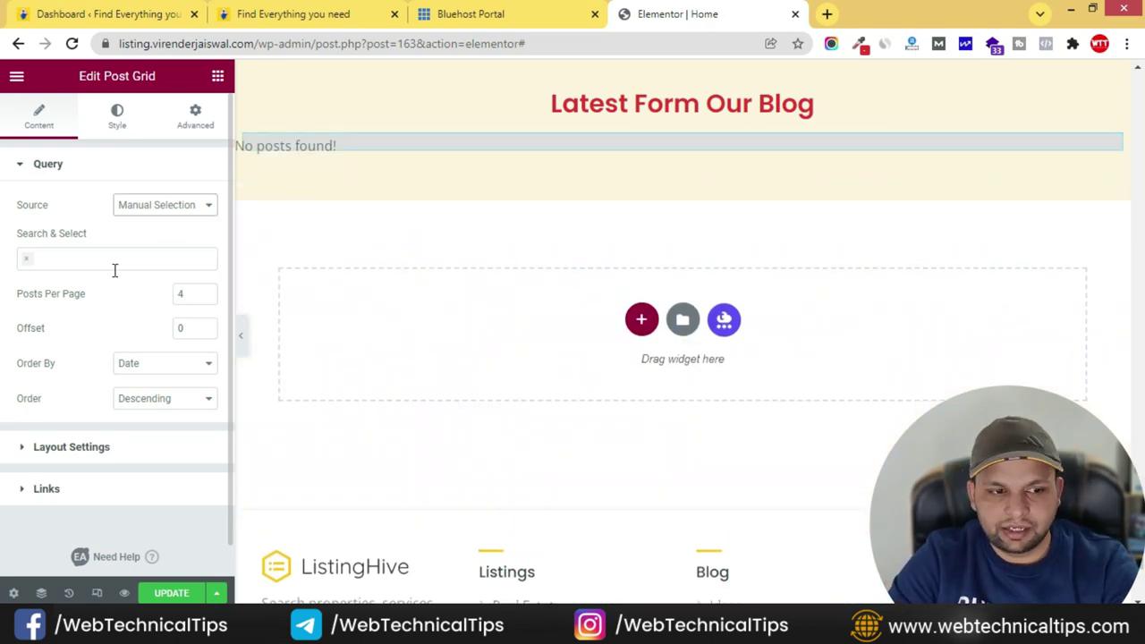
pyautogui.click(205, 293)
pyautogui.click(205, 297)
pyautogui.click(205, 297)
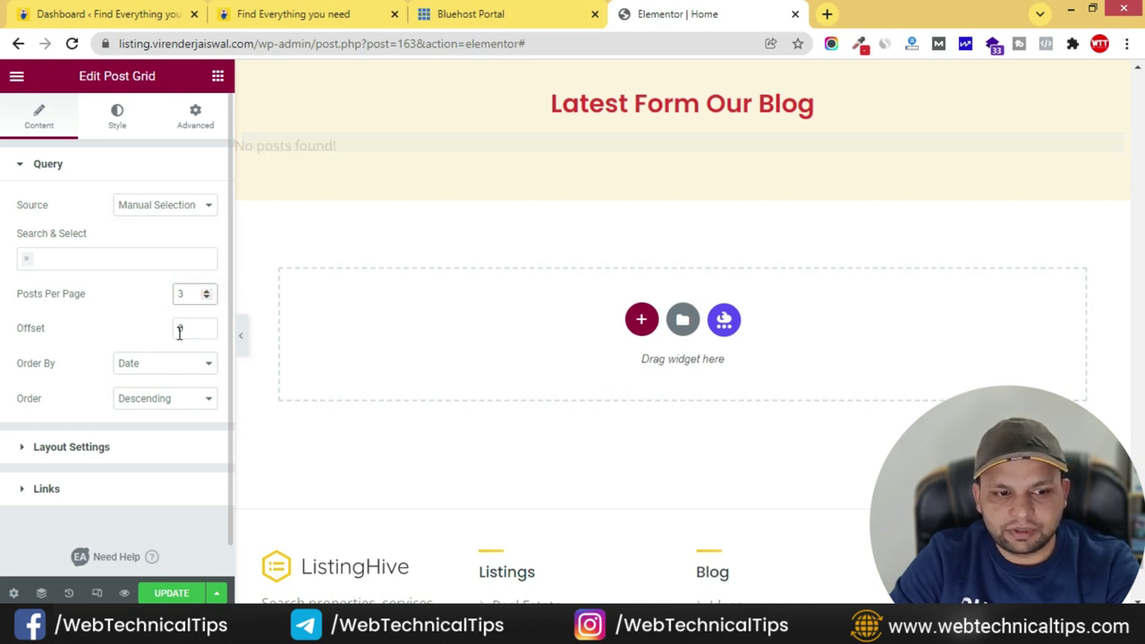
# - Check the live site's posts and add 'Tips for renting a house' via a 'tip' search
pyautogui.click(77, 259)
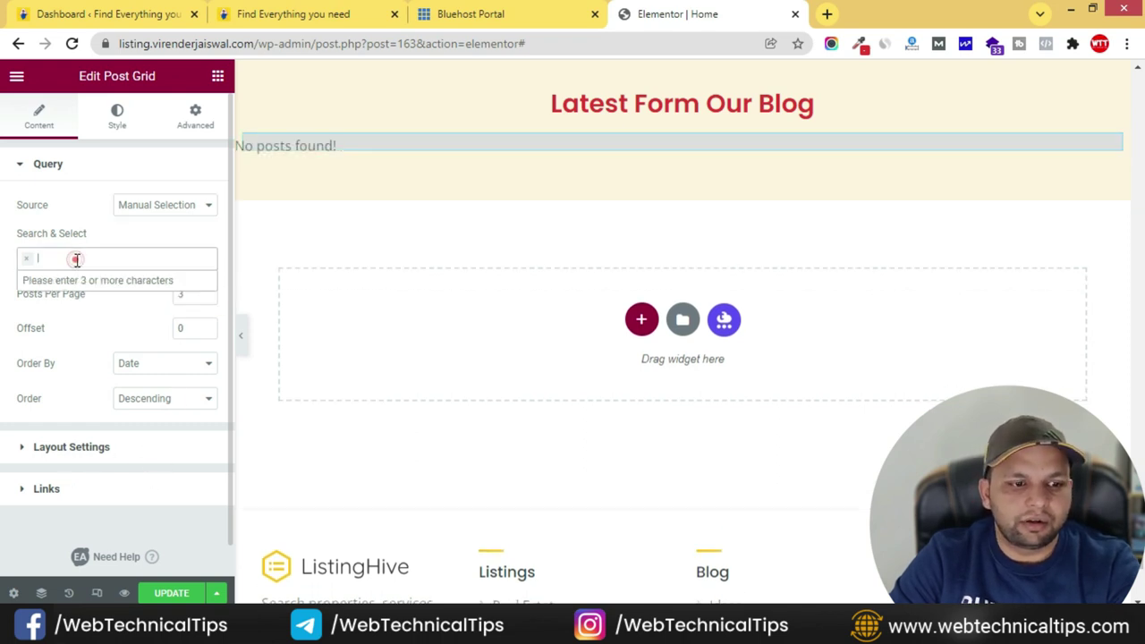
pyautogui.click(269, 12)
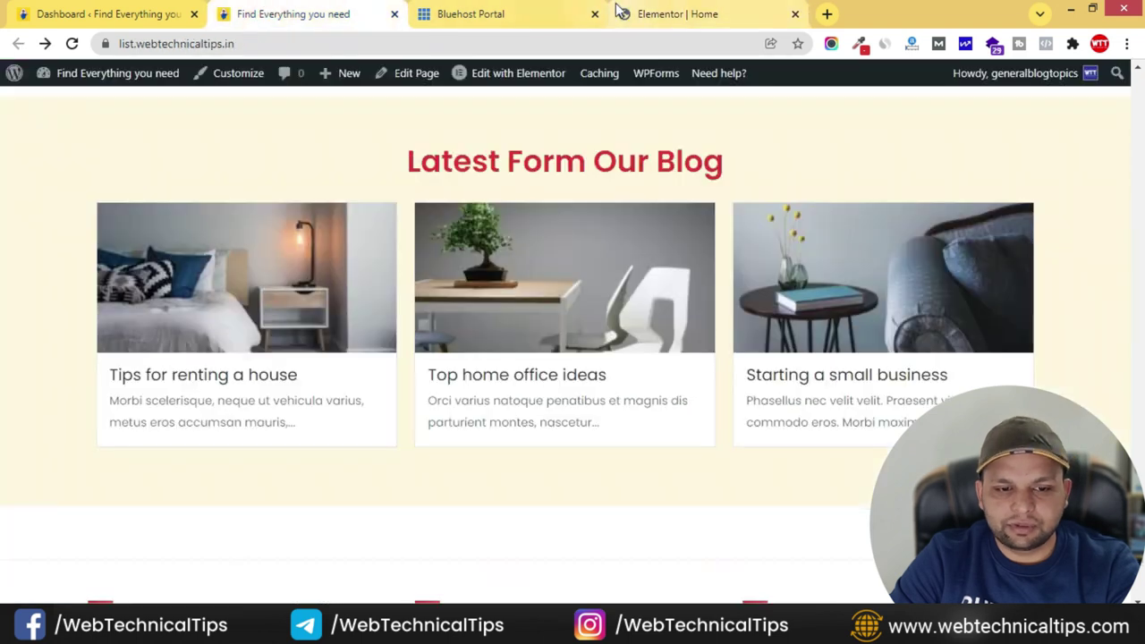
pyautogui.click(730, 11)
pyautogui.click(84, 263)
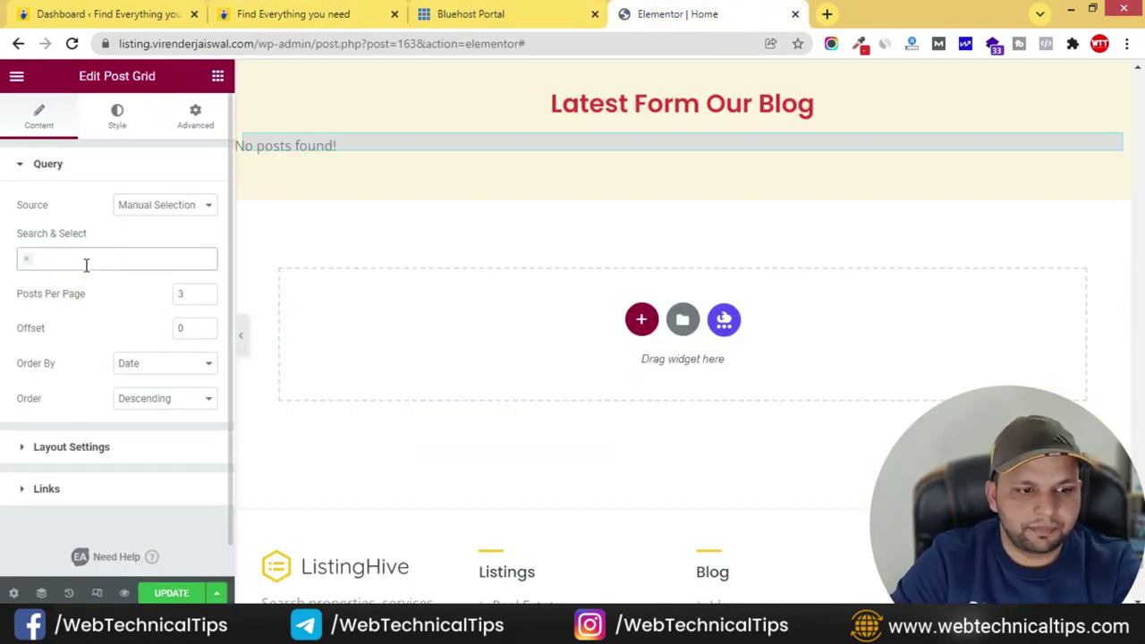
pyautogui.click(84, 261)
pyautogui.write('tip')
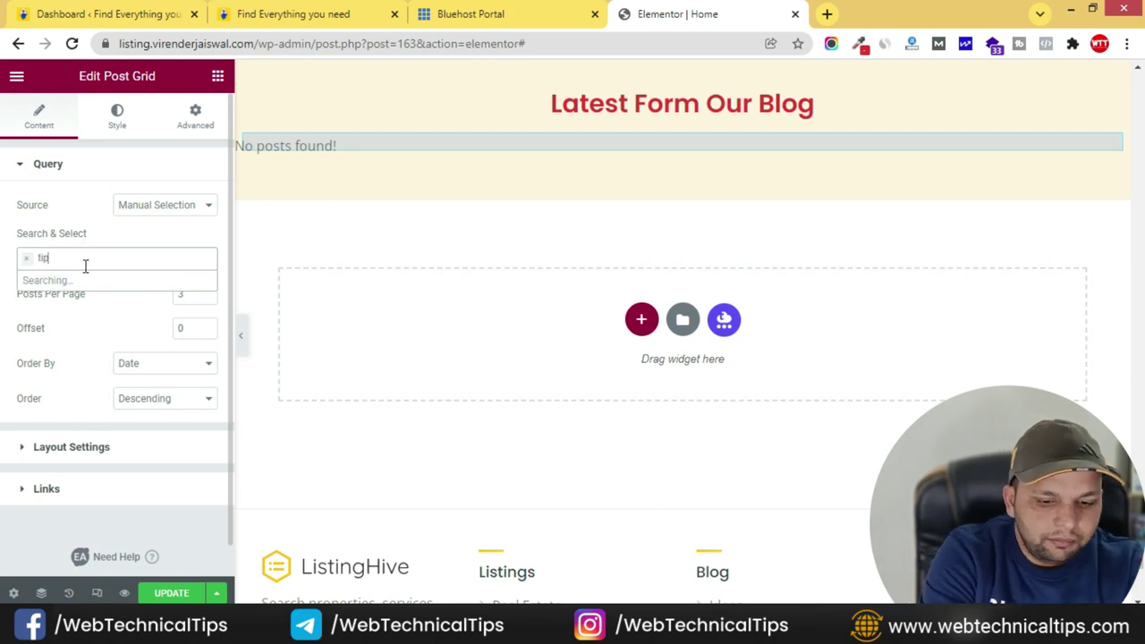
pyautogui.click(73, 278)
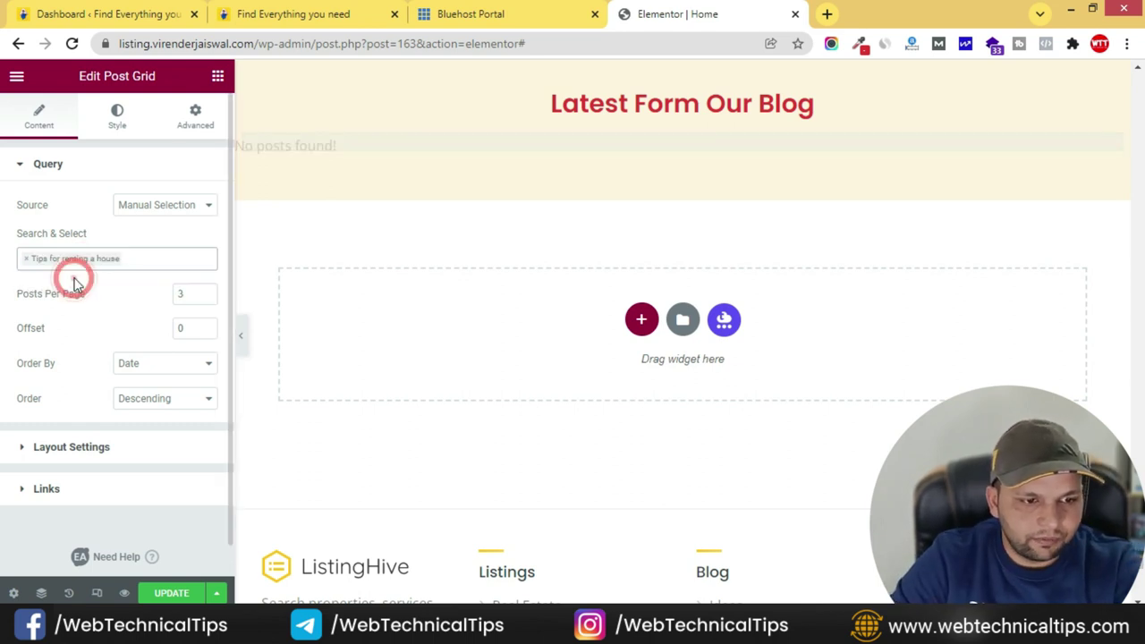
pyautogui.click(285, 12)
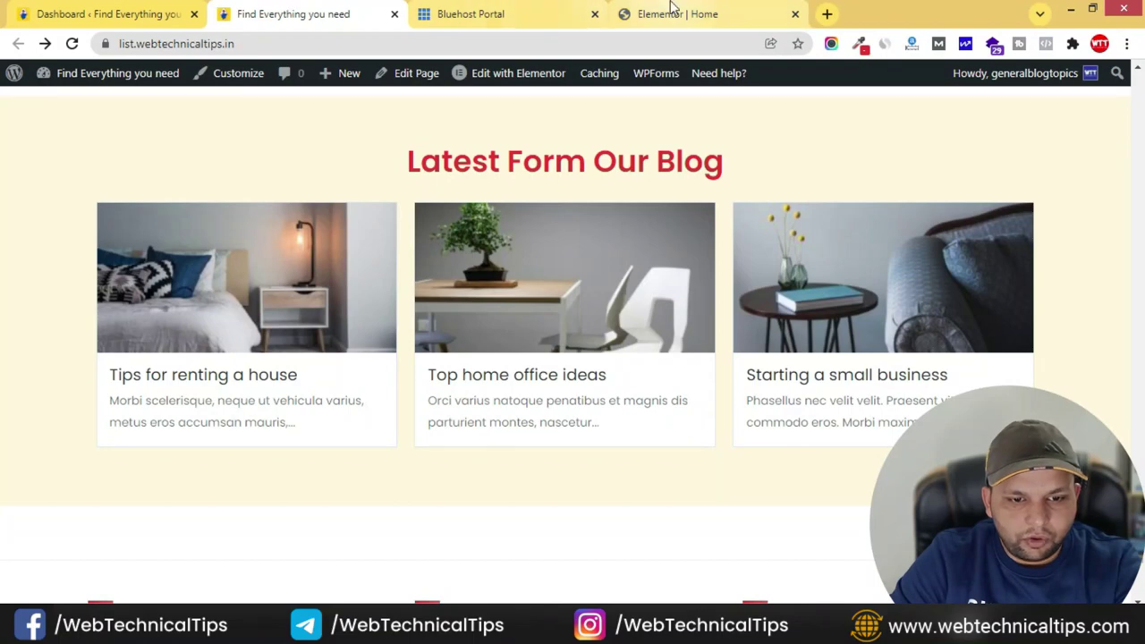
pyautogui.click(673, 13)
# - Add 'Top home office ideas' and 'Starting a small business' as the second and third posts
pyautogui.click(163, 259)
pyautogui.write('t')
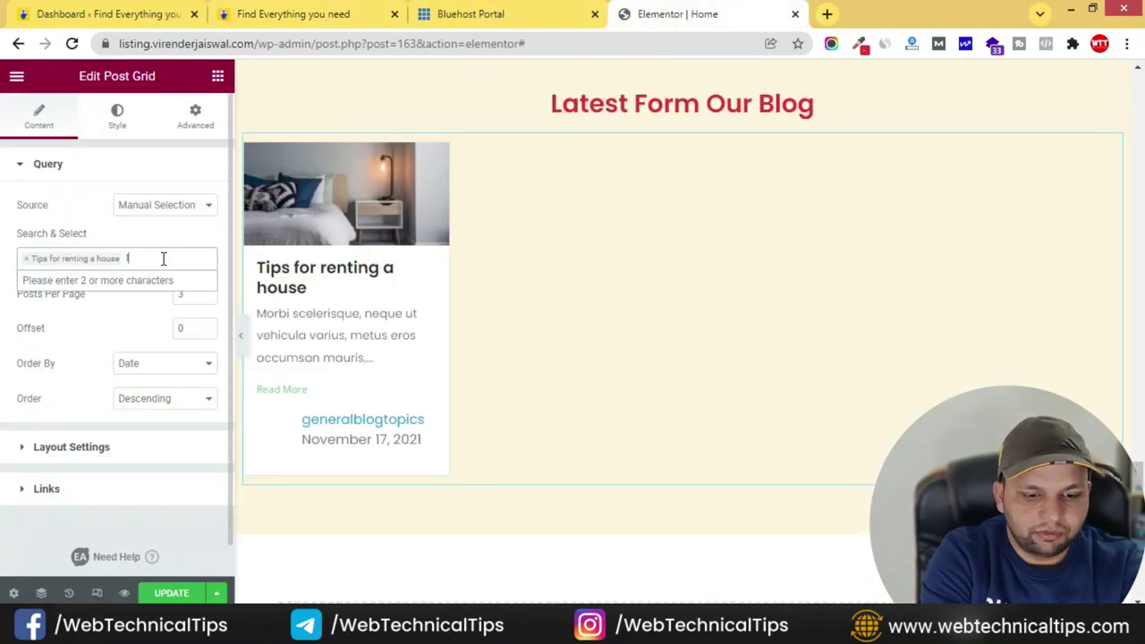
pyautogui.write('op')
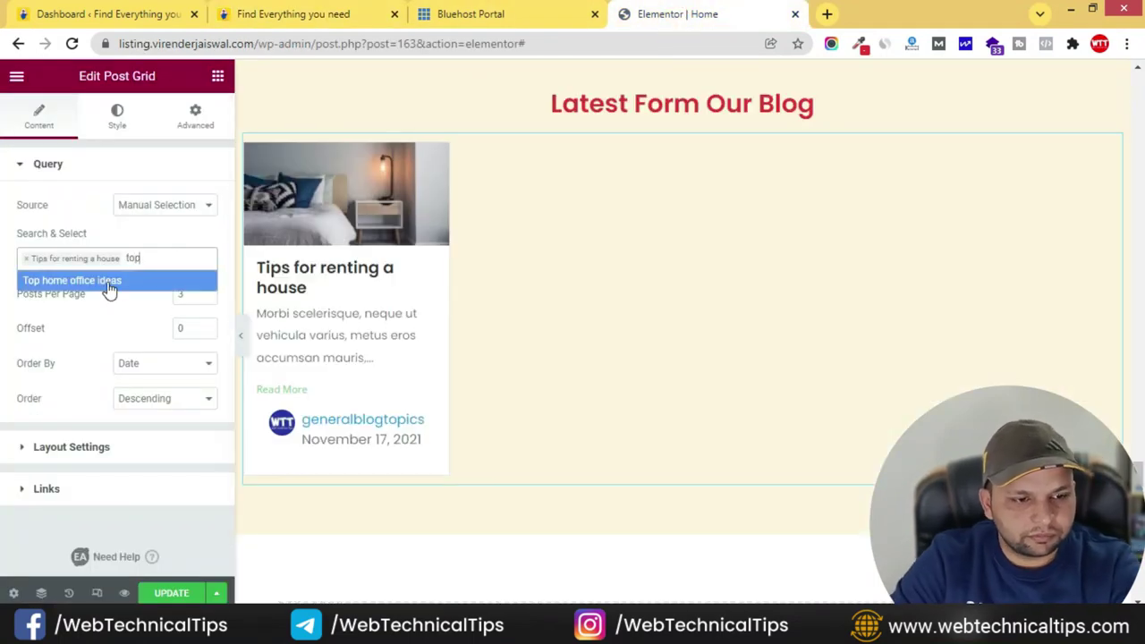
pyautogui.click(107, 286)
pyautogui.click(385, 11)
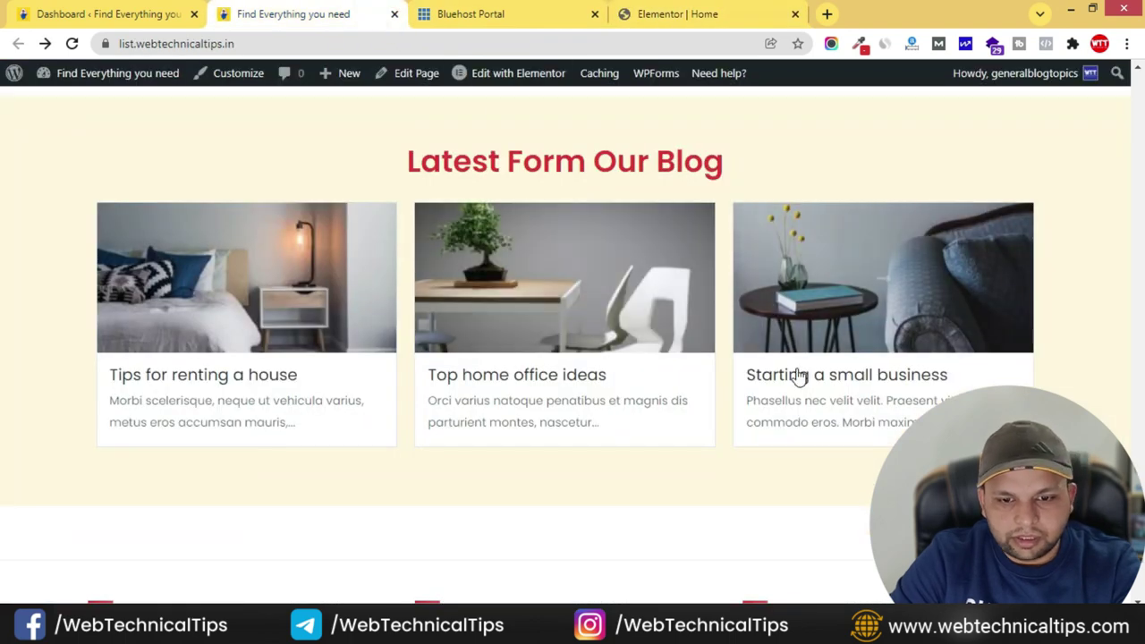
pyautogui.click(714, 18)
pyautogui.click(133, 276)
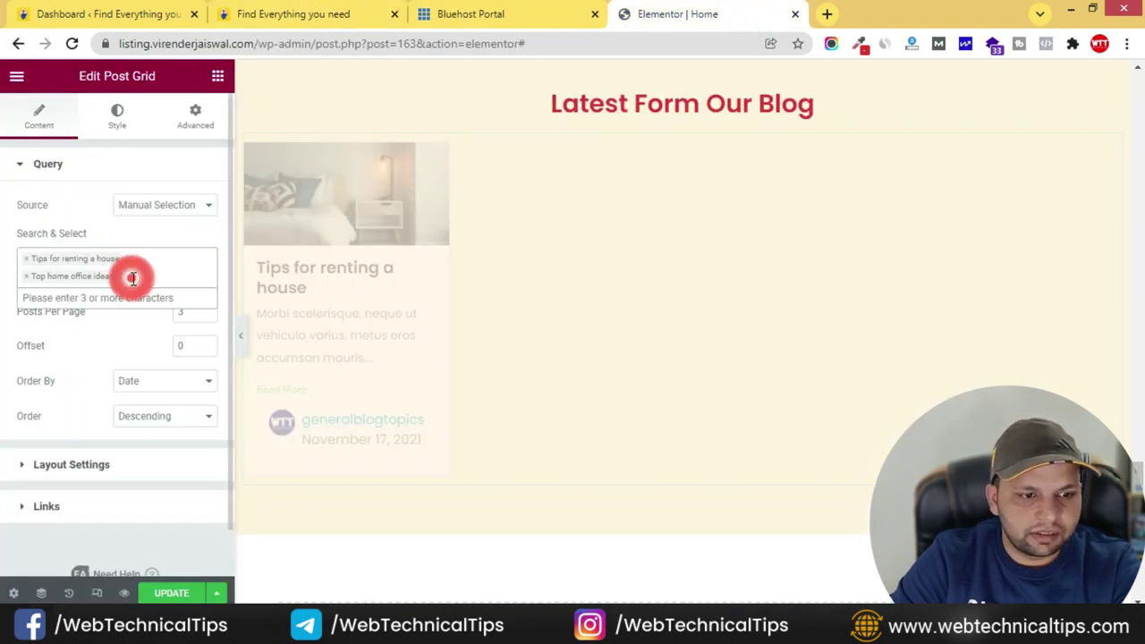
pyautogui.write('star')
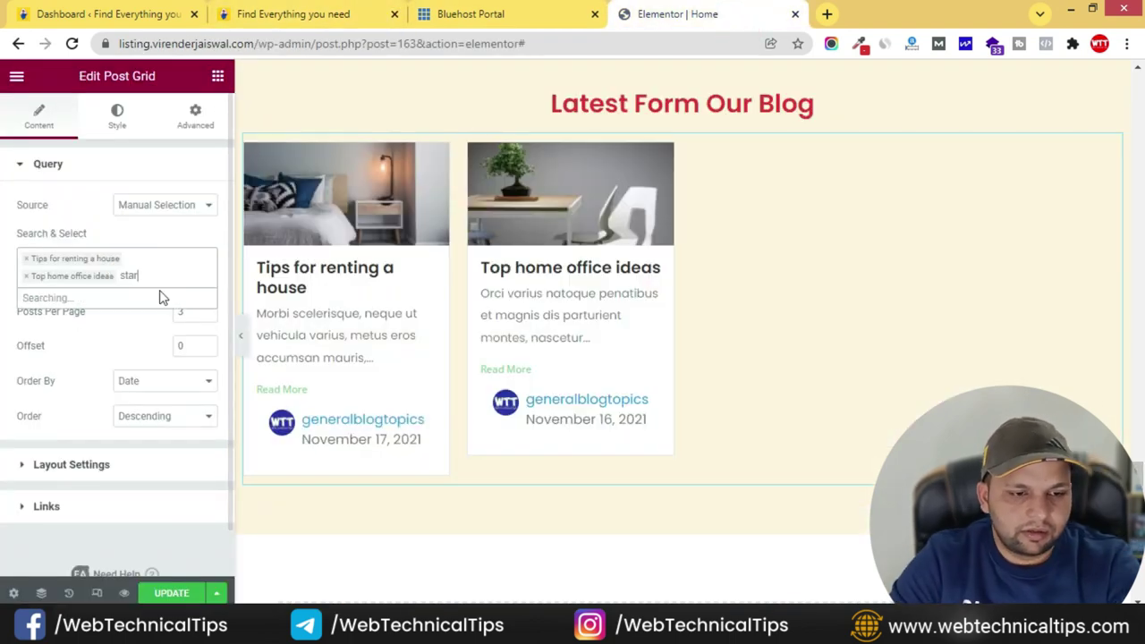
pyautogui.click(119, 304)
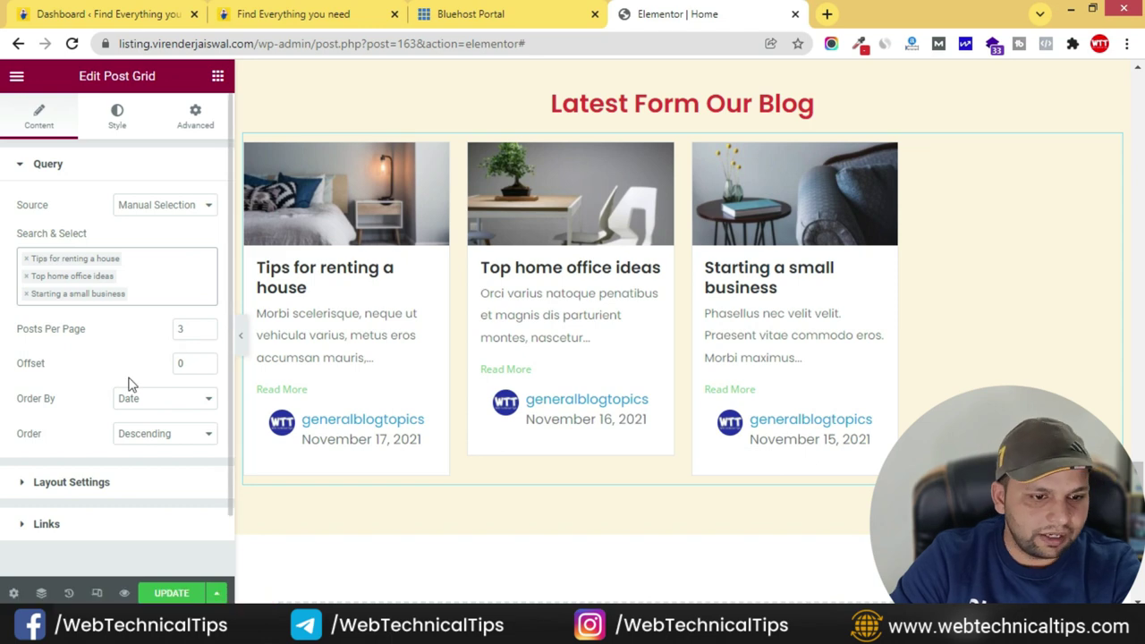
pyautogui.scroll(-1, 114, 296)
# - Set the blog grid layout to 3 columns, keeping the Default (Lite) template
pyautogui.click(27, 414)
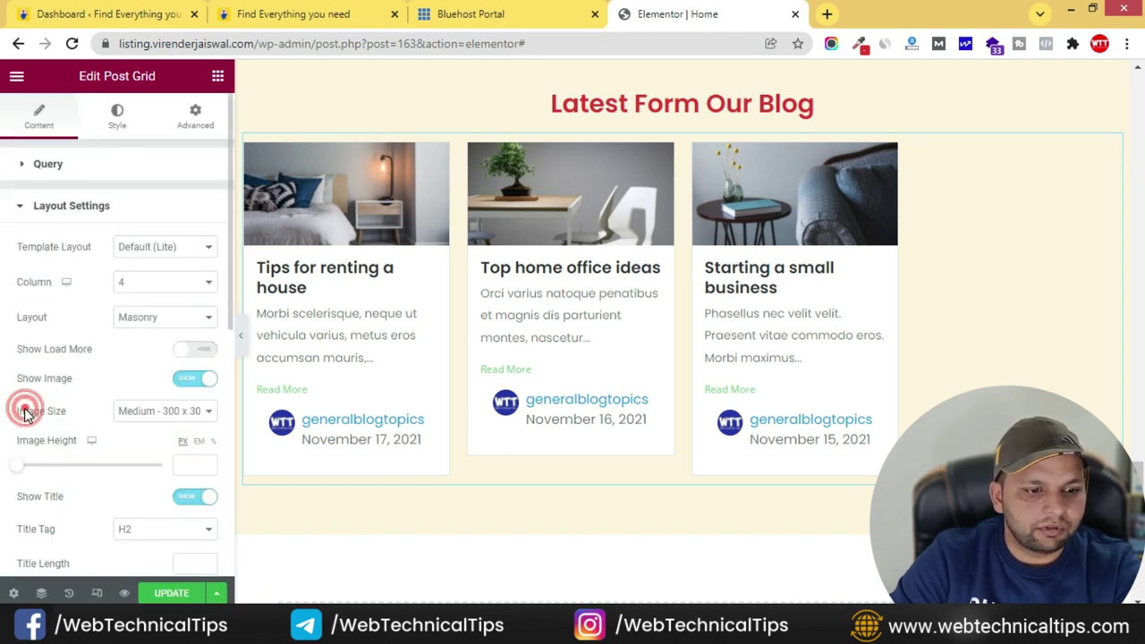
pyautogui.click(204, 283)
pyautogui.click(150, 324)
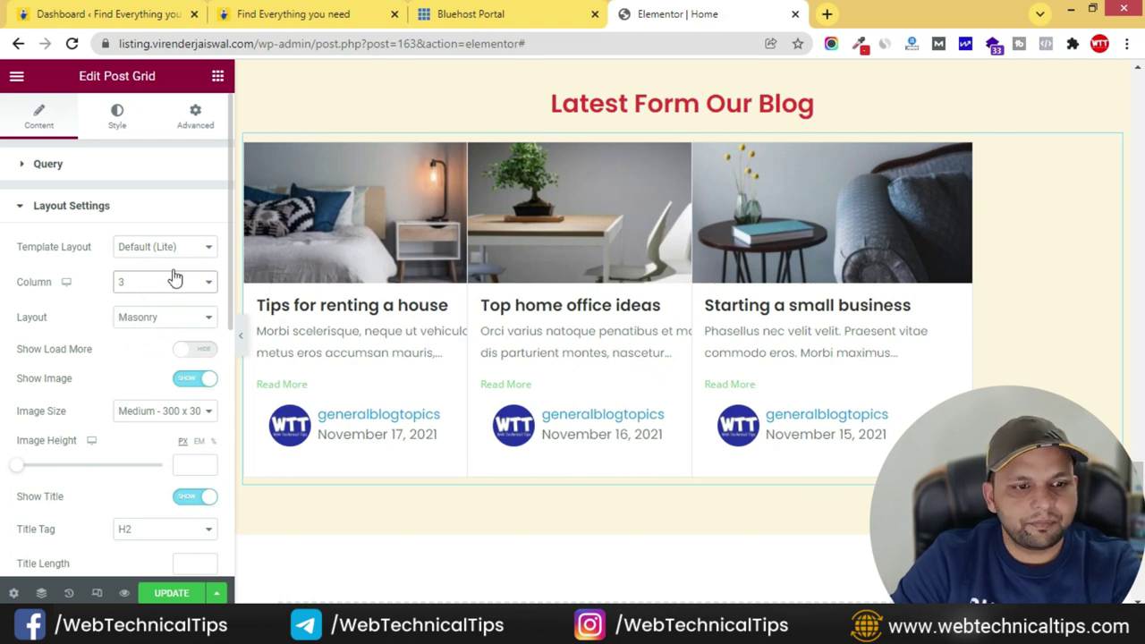
pyautogui.click(184, 247)
pyautogui.click(174, 262)
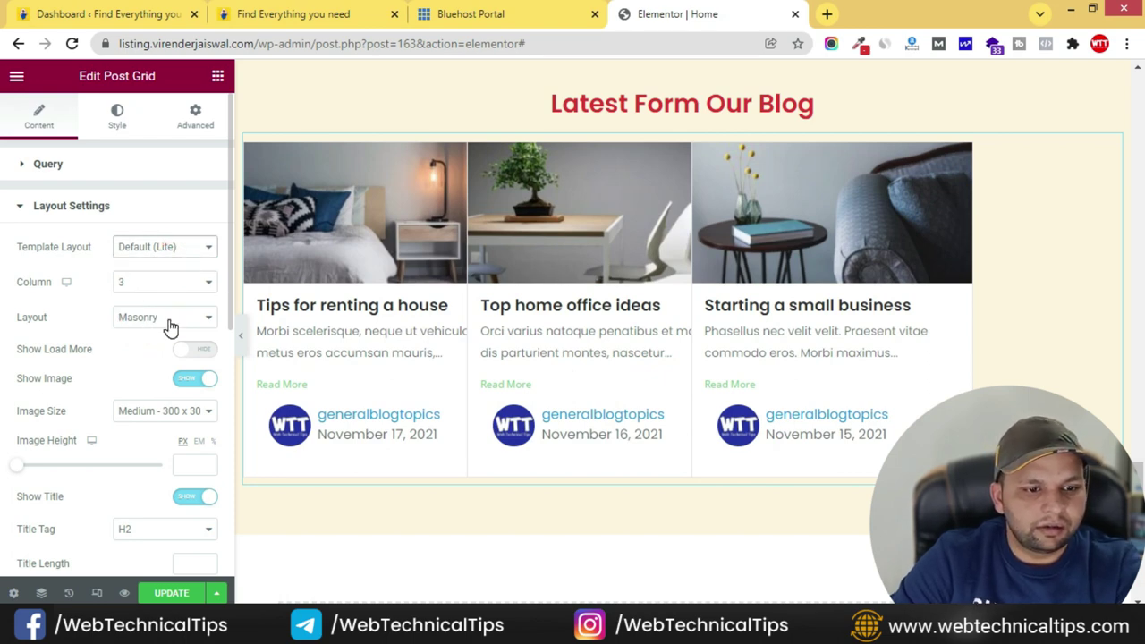
# - Raise the query's posts per page from 3 to 4
pyautogui.click(32, 161)
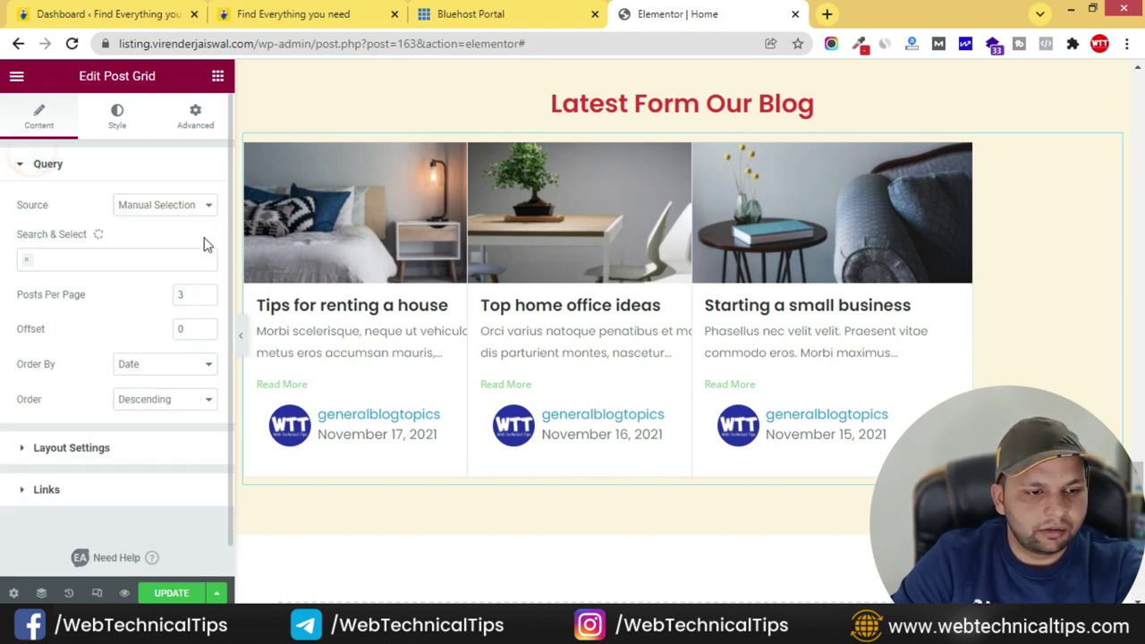
pyautogui.click(206, 292)
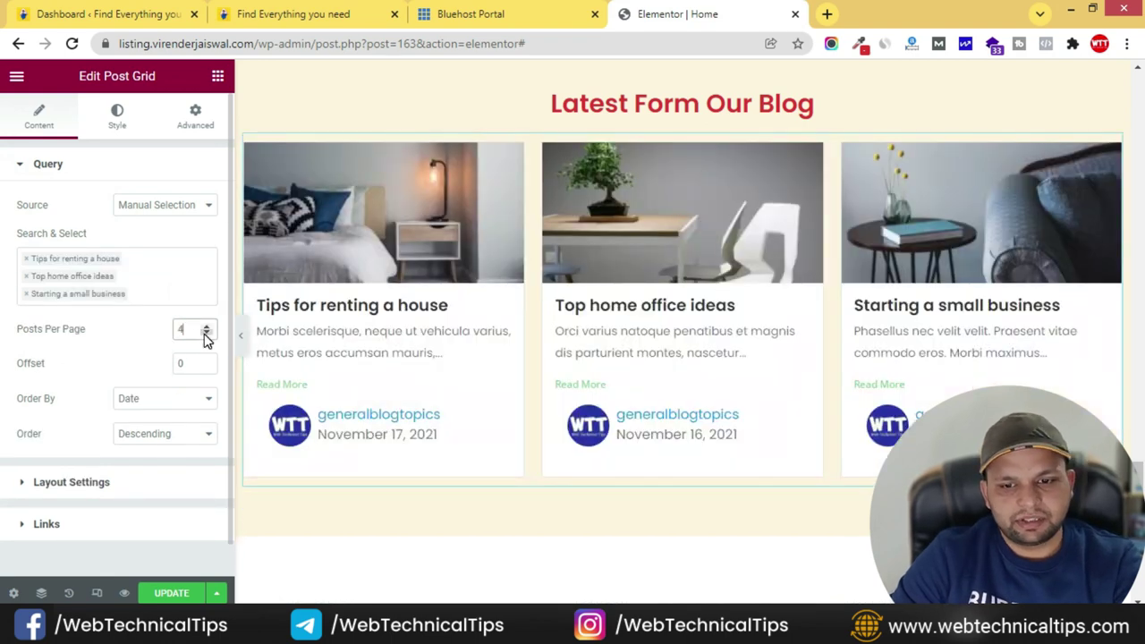
pyautogui.click(79, 324)
pyautogui.scroll(-1, 58, 369)
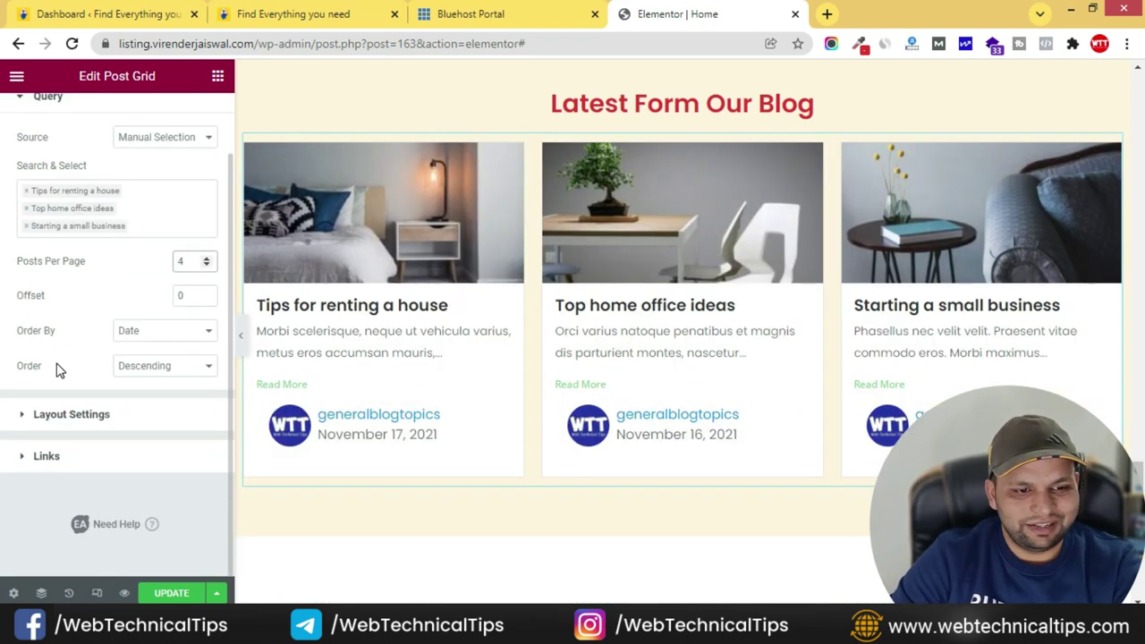
# - Turn off Show Read More Button and Show Meta in the layout settings, then expand Links
pyautogui.click(36, 417)
pyautogui.scroll(-1, 123, 349)
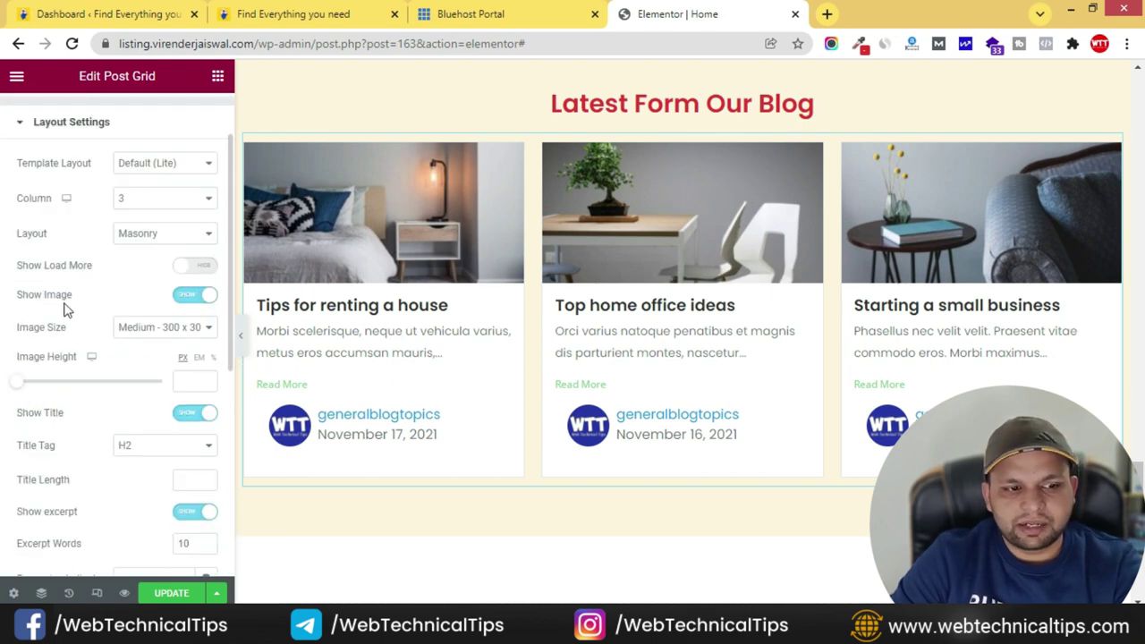
pyautogui.scroll(-2, 124, 322)
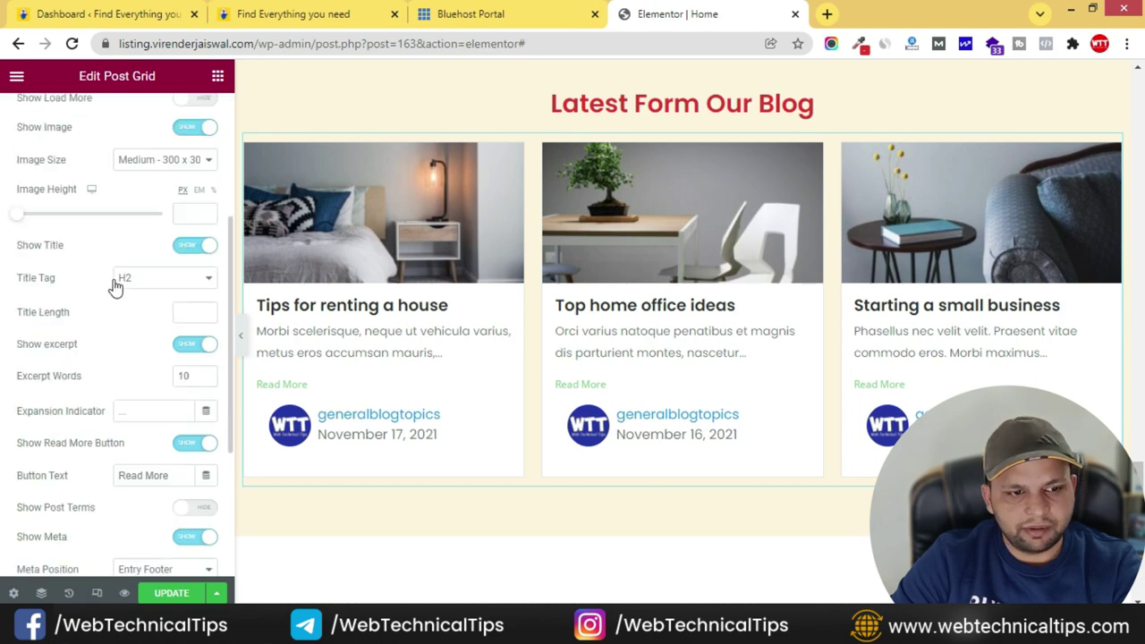
pyautogui.scroll(-1, 146, 297)
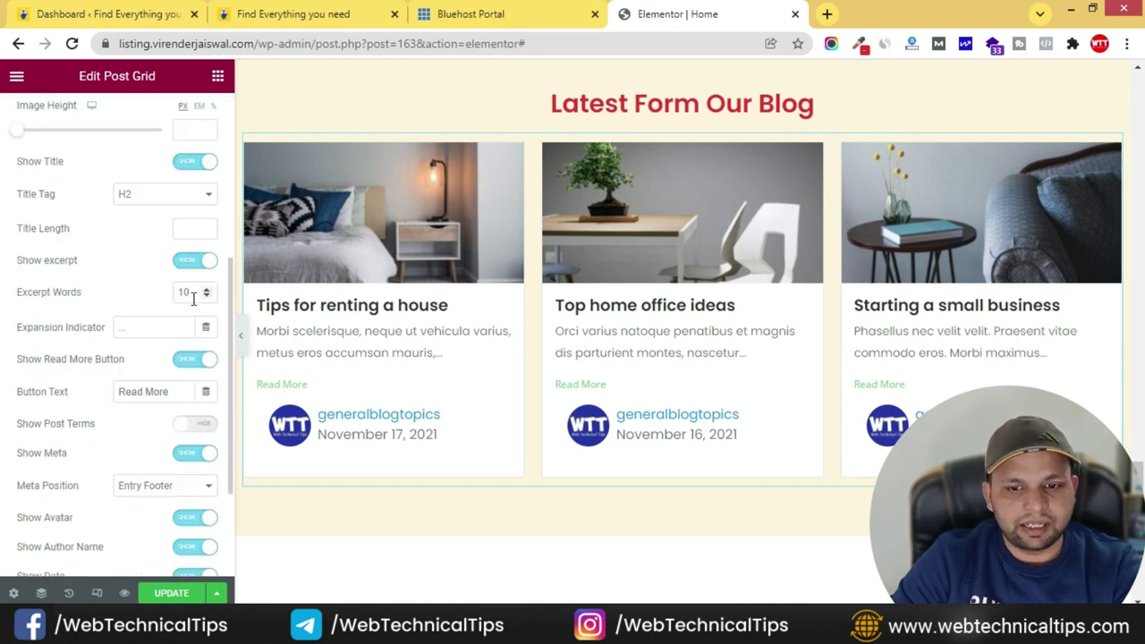
pyautogui.scroll(-1, 141, 311)
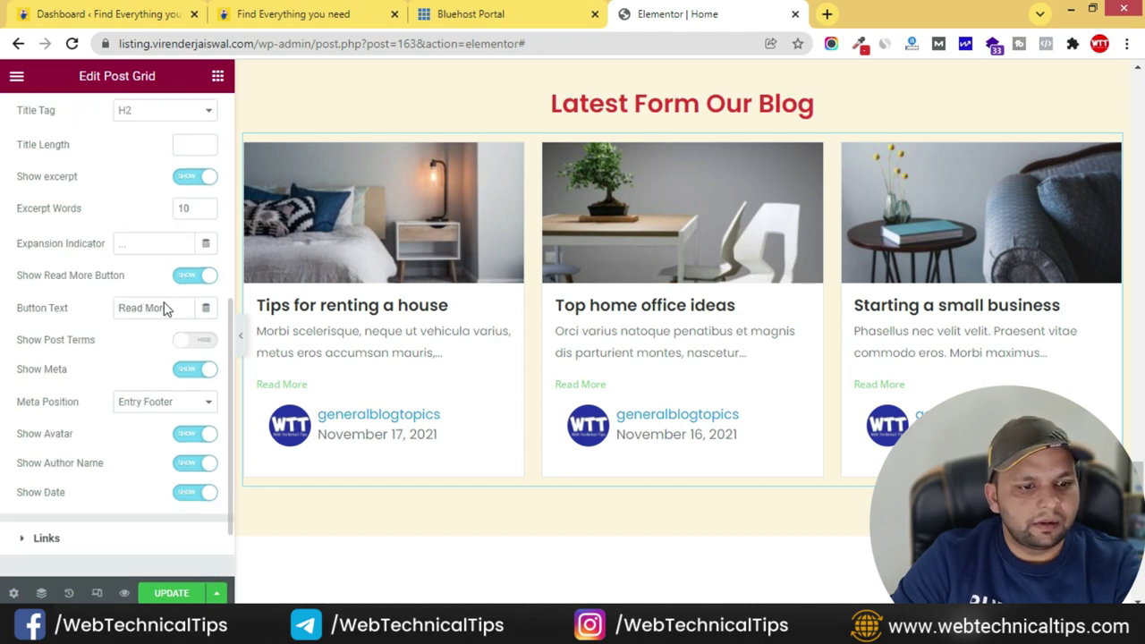
pyautogui.click(197, 277)
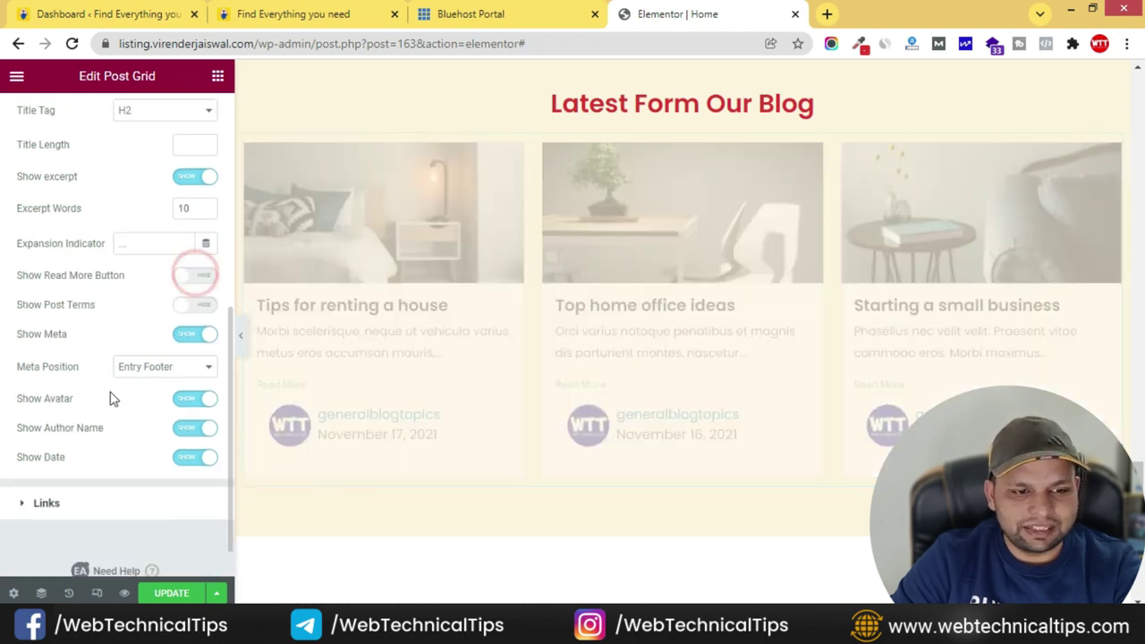
pyautogui.click(190, 337)
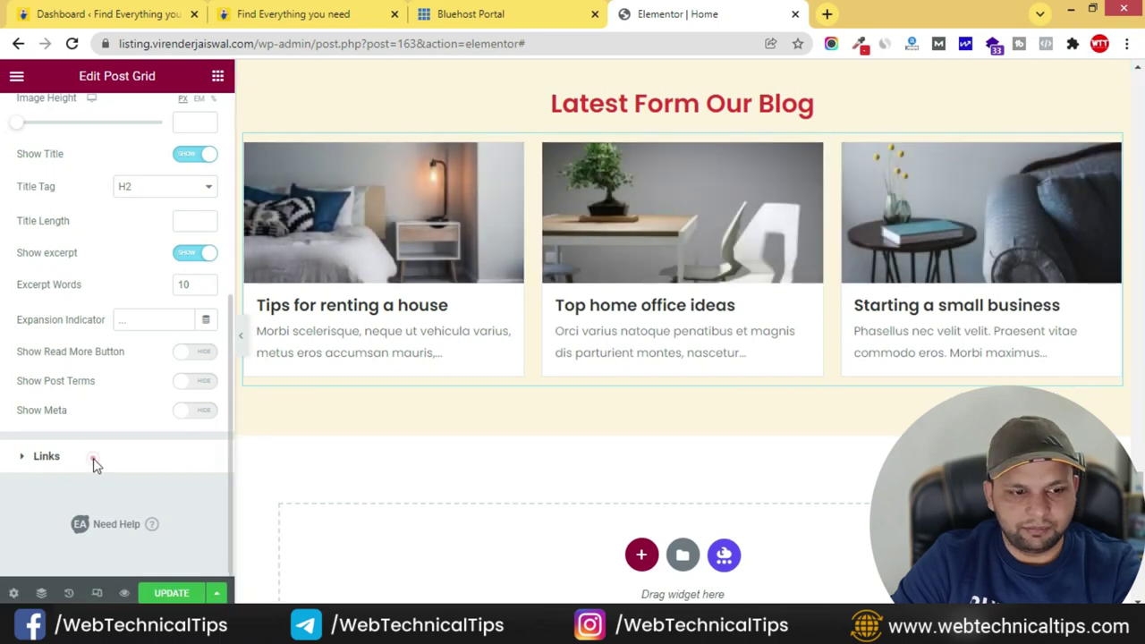
pyautogui.click(96, 467)
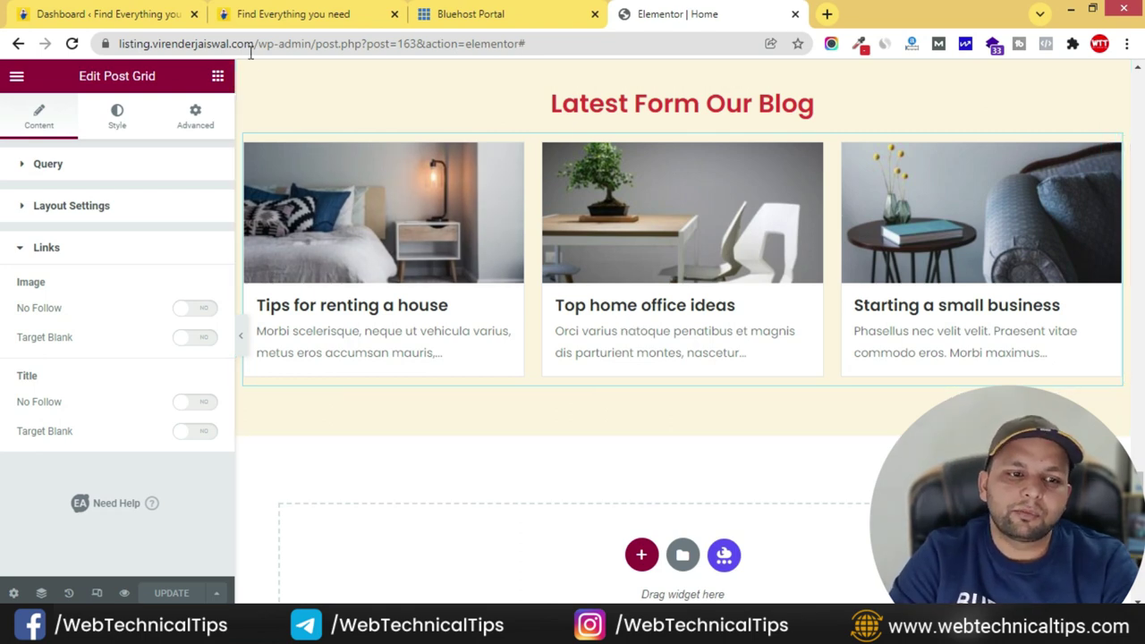
# - Copy the site's base address and load it in a new browser tab
pyautogui.moveTo(254, 43); pyautogui.dragTo(120, 43)
pyautogui.hotkey('ctrl', 'c')
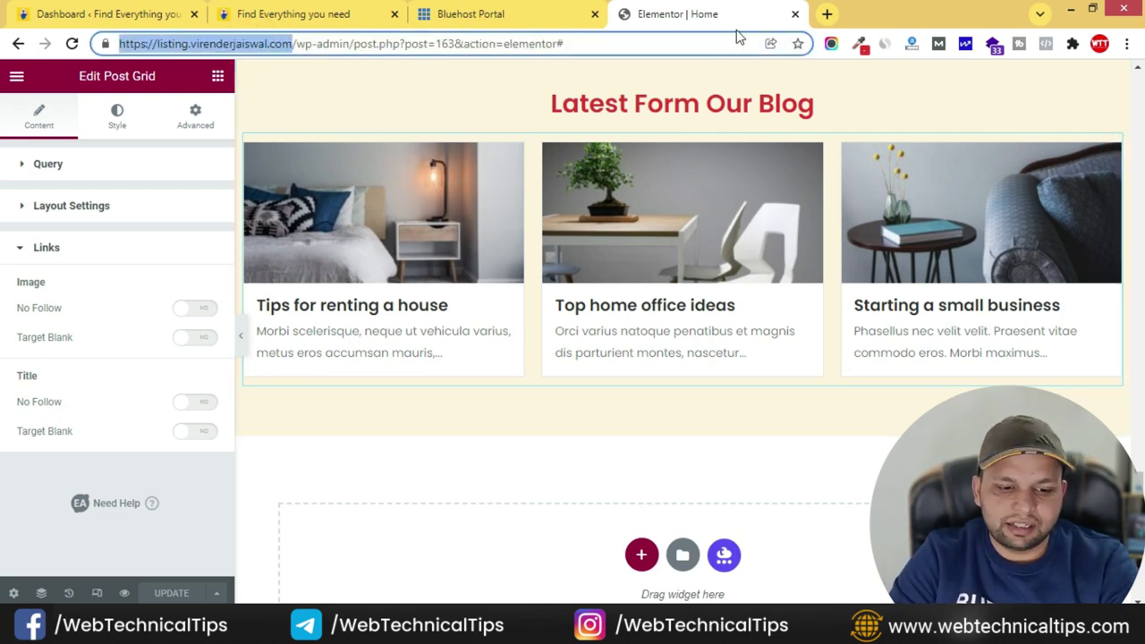
pyautogui.click(827, 15)
pyautogui.hotkey('ctrl', 'v')
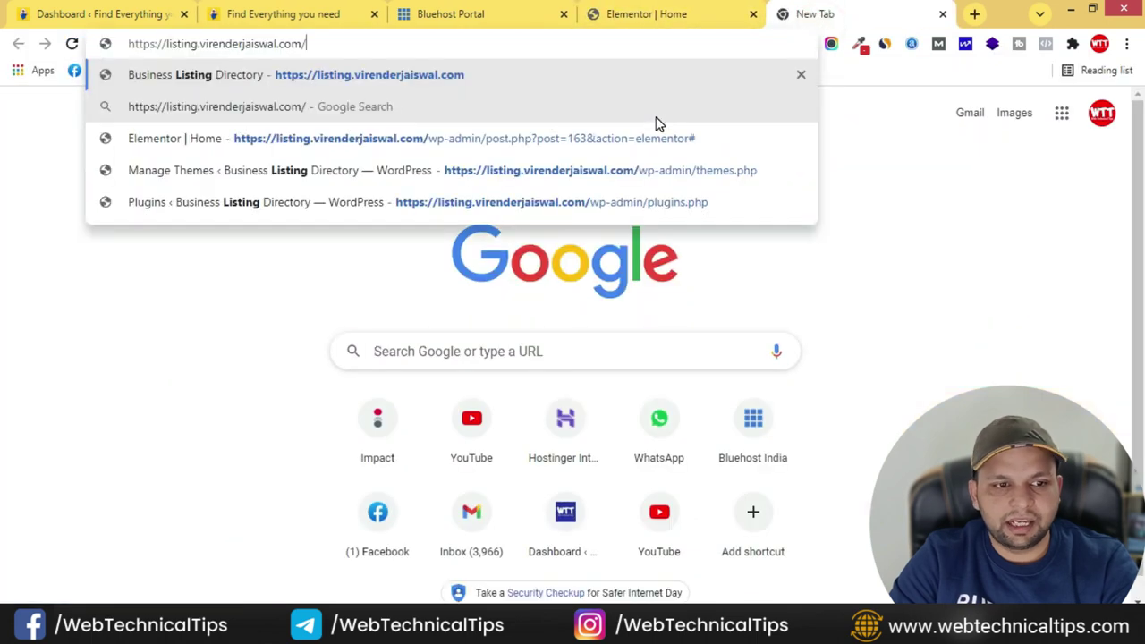
pyautogui.press('Return')
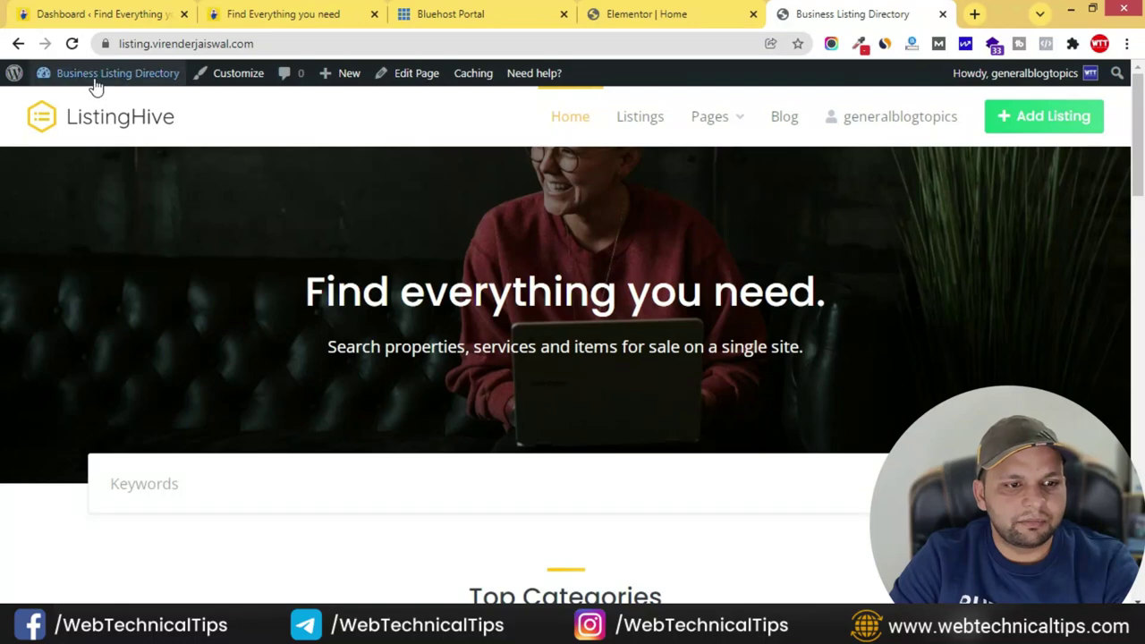
# - Go to Dashboard > Posts > All Posts and compare the list with the reference site
pyautogui.moveTo(89, 75)
pyautogui.click(63, 106)
pyautogui.click(54, 244)
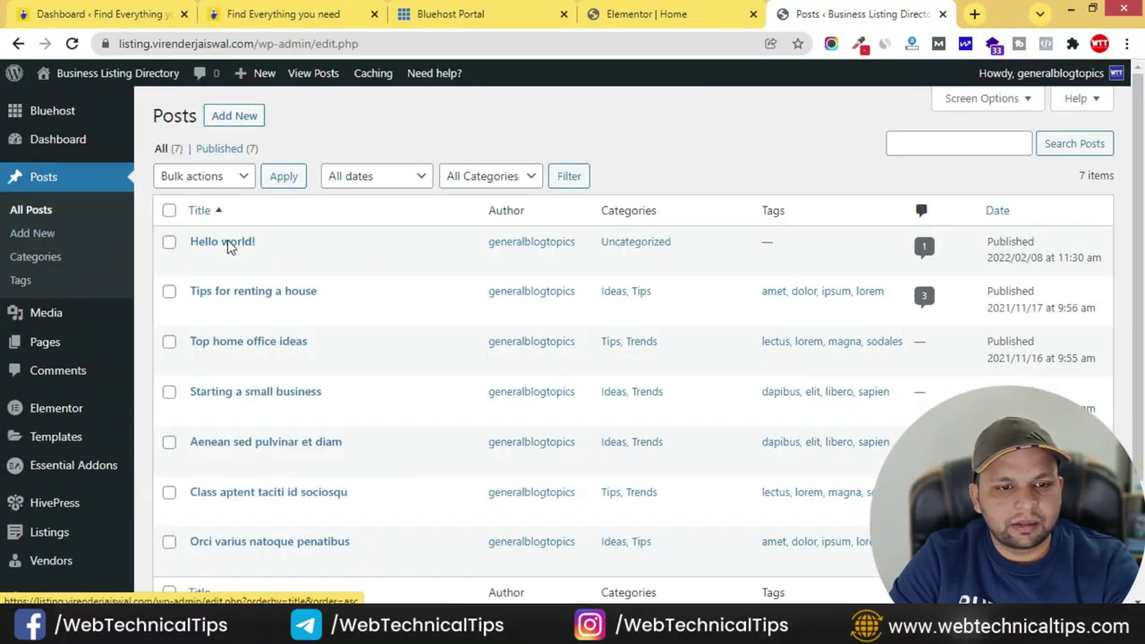
pyautogui.scroll(-2, 332, 385)
pyautogui.scroll(2, 329, 412)
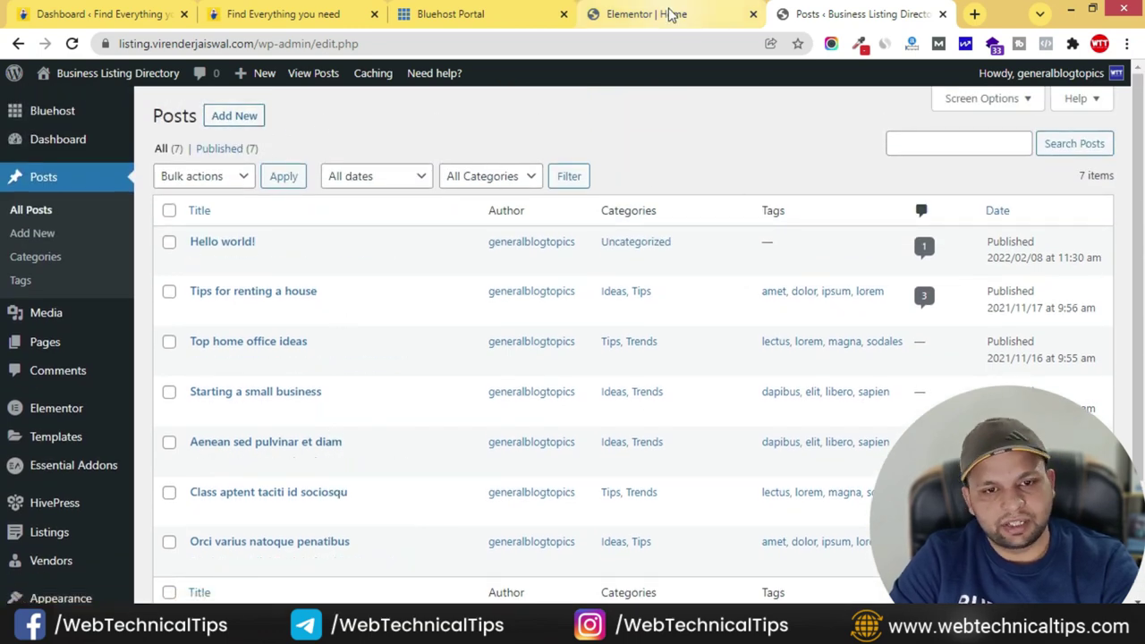
pyautogui.click(283, 13)
pyautogui.scroll(-3, 492, 403)
pyautogui.scroll(20, 567, 402)
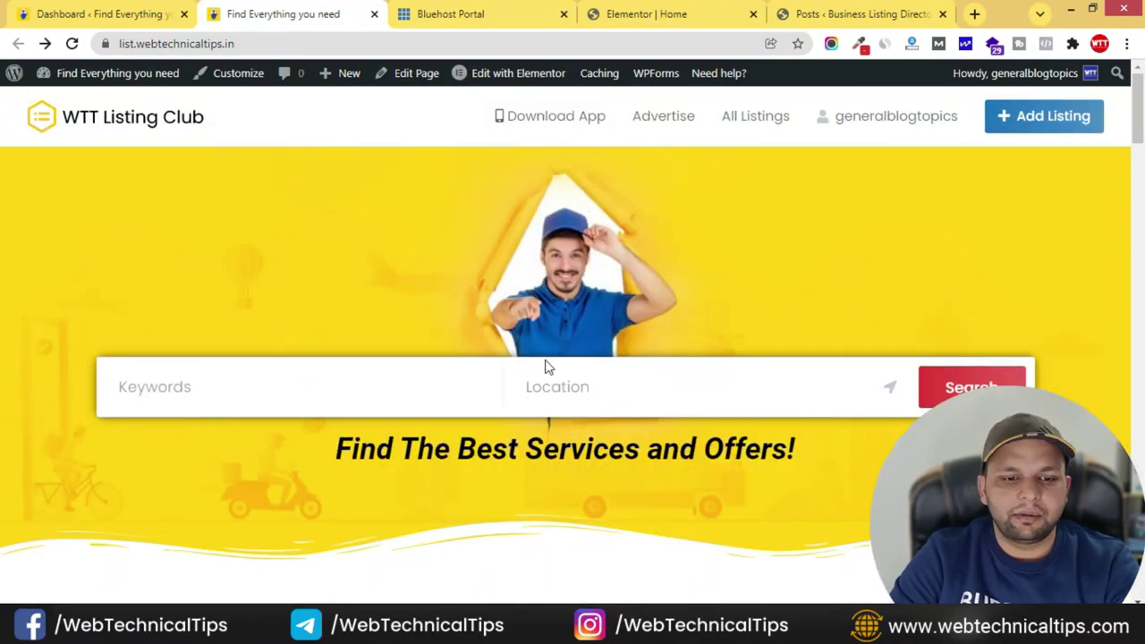
pyautogui.click(863, 13)
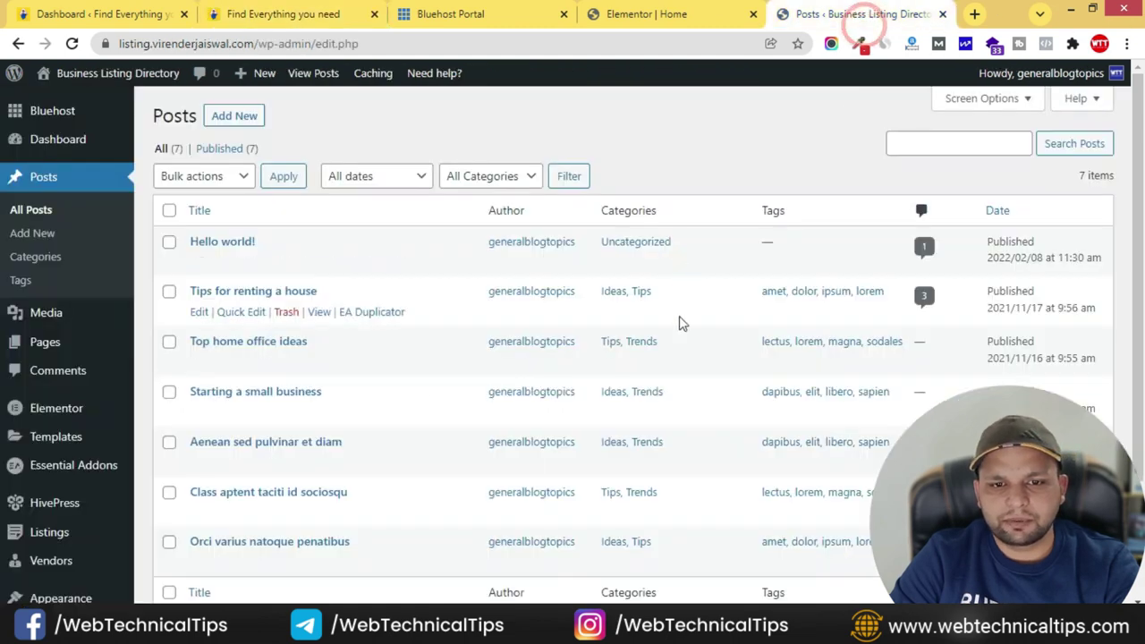
# - Select the search-form column, open Motion Effects, and try Fade In and Zoom In entrance animations
pyautogui.click(658, 13)
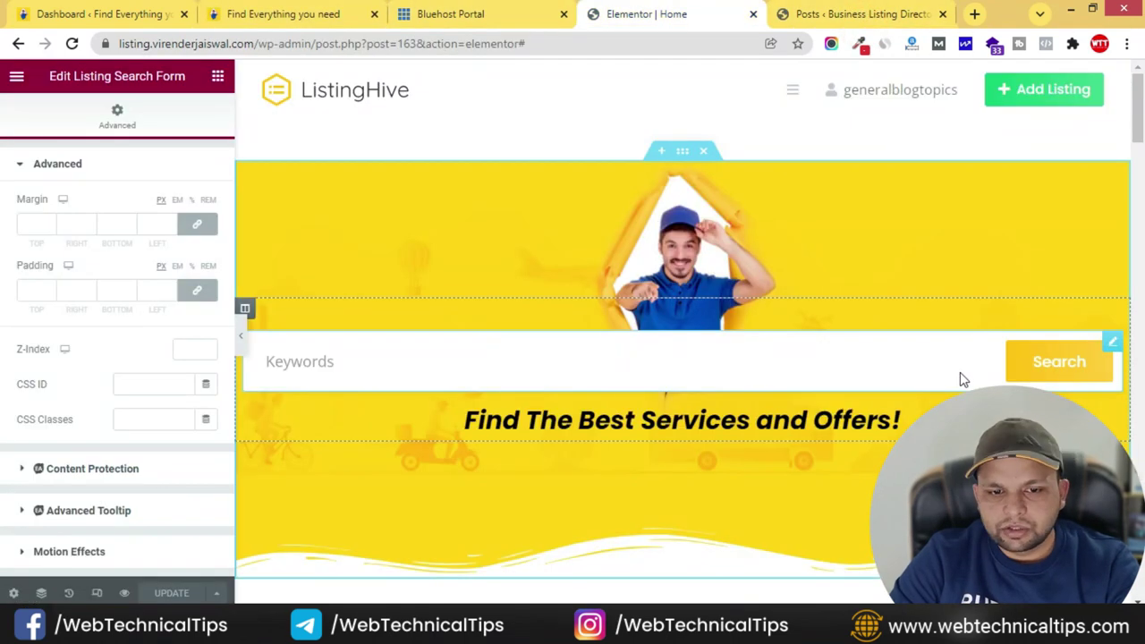
pyautogui.click(246, 311)
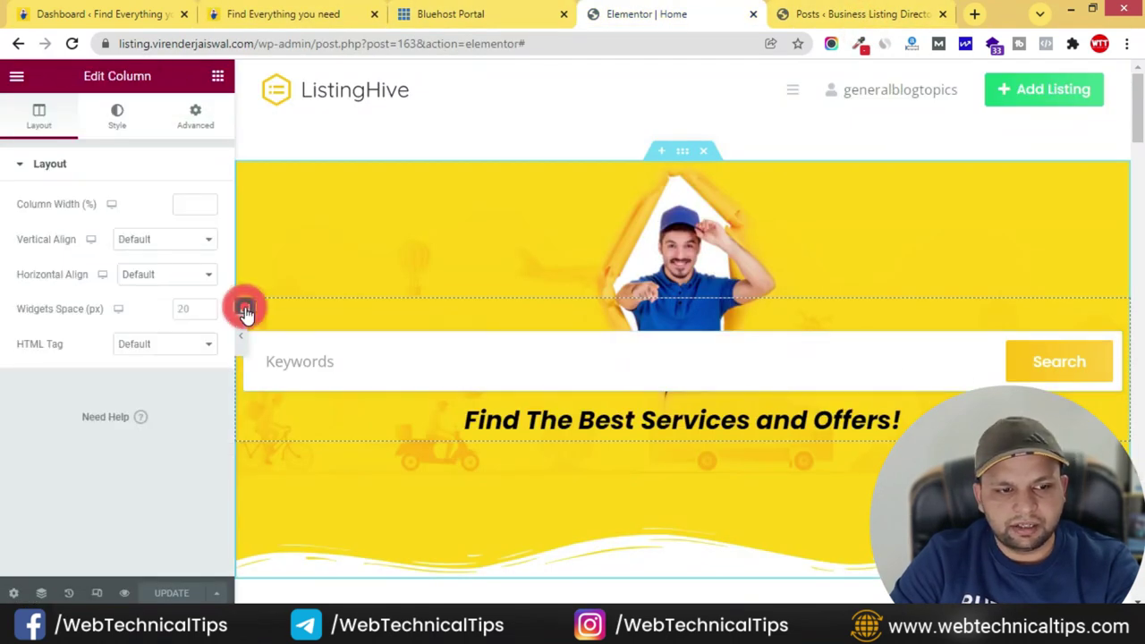
pyautogui.click(194, 113)
pyautogui.scroll(-1, 45, 436)
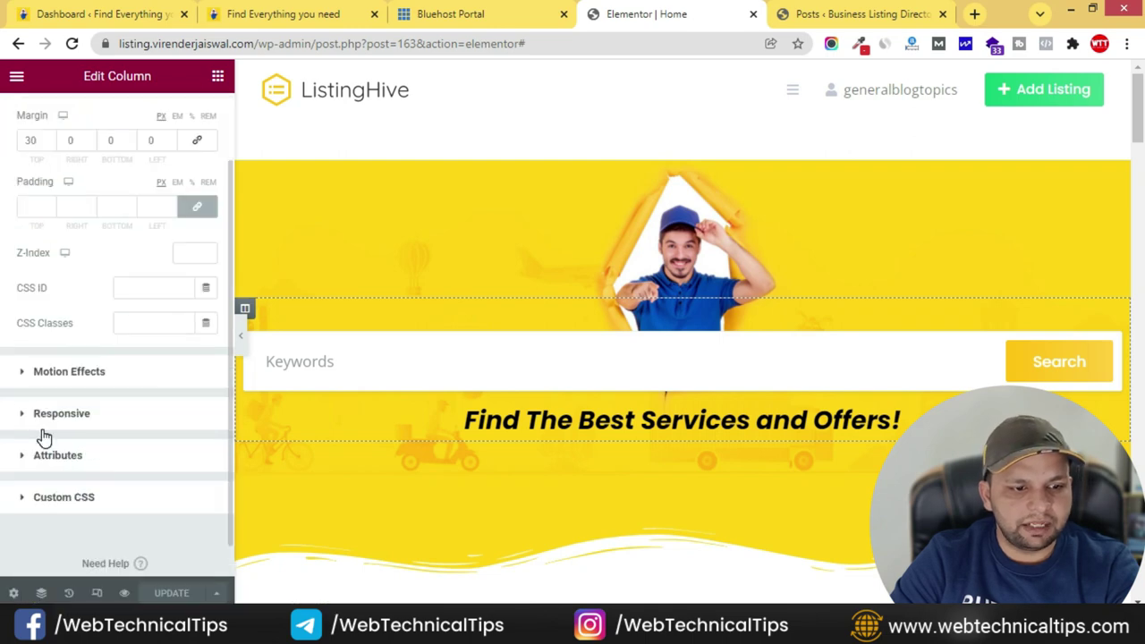
pyautogui.click(30, 374)
pyautogui.click(95, 265)
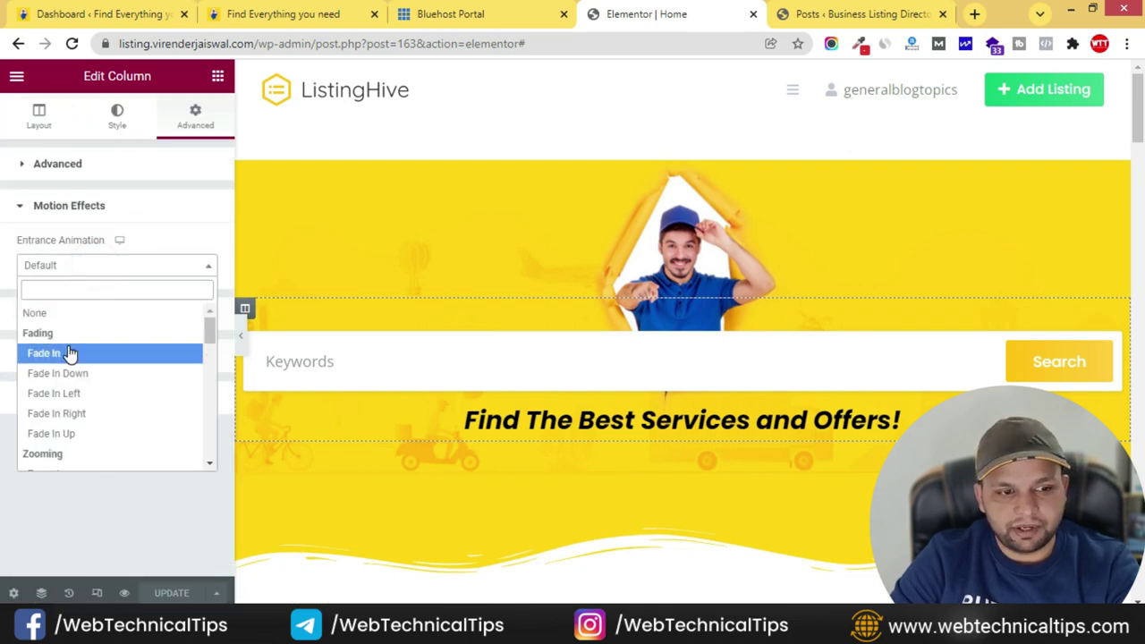
pyautogui.click(69, 353)
pyautogui.click(118, 268)
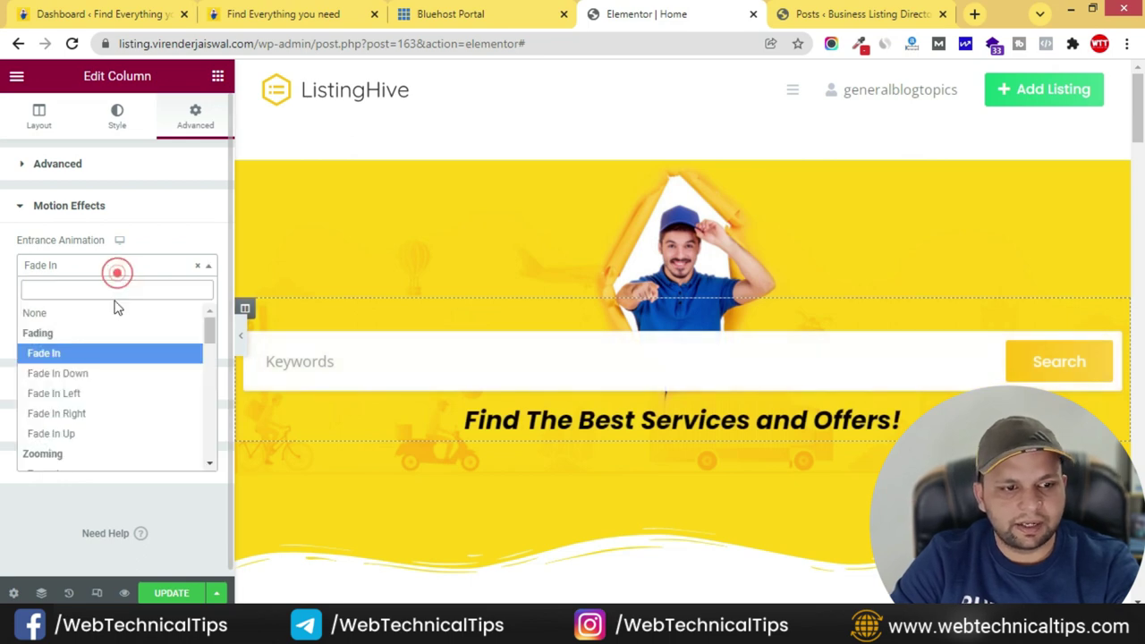
pyautogui.scroll(-1, 81, 439)
pyautogui.click(72, 392)
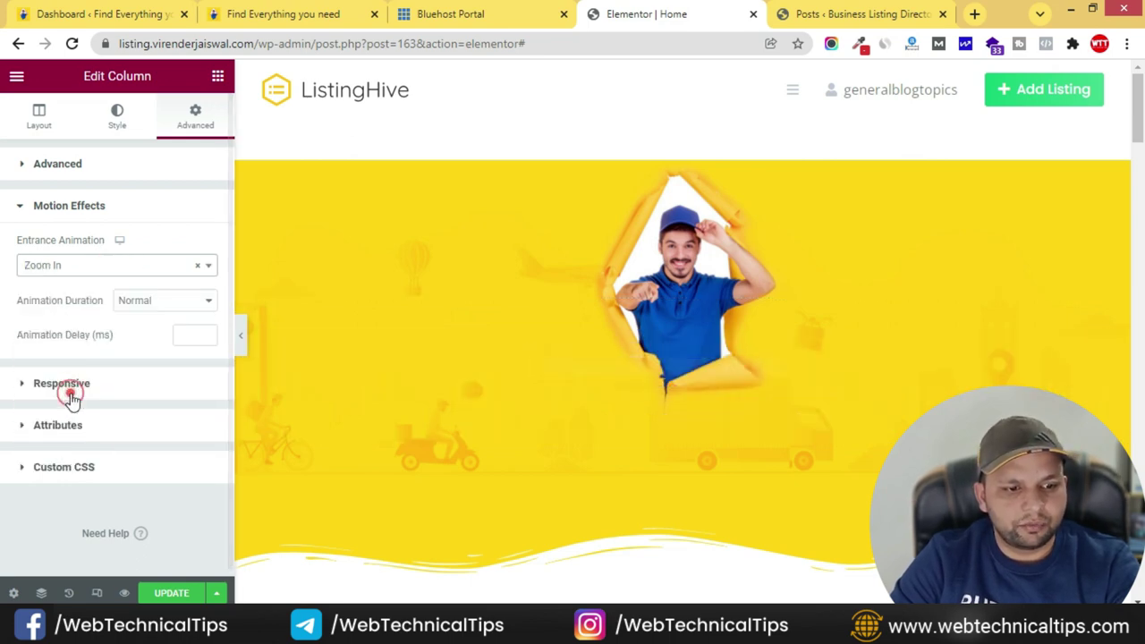
# - Preview Zoom In Up, Bounce In and Rotate In Up Left as entrance animations
pyautogui.click(103, 260)
pyautogui.scroll(-1, 104, 331)
pyautogui.click(101, 331)
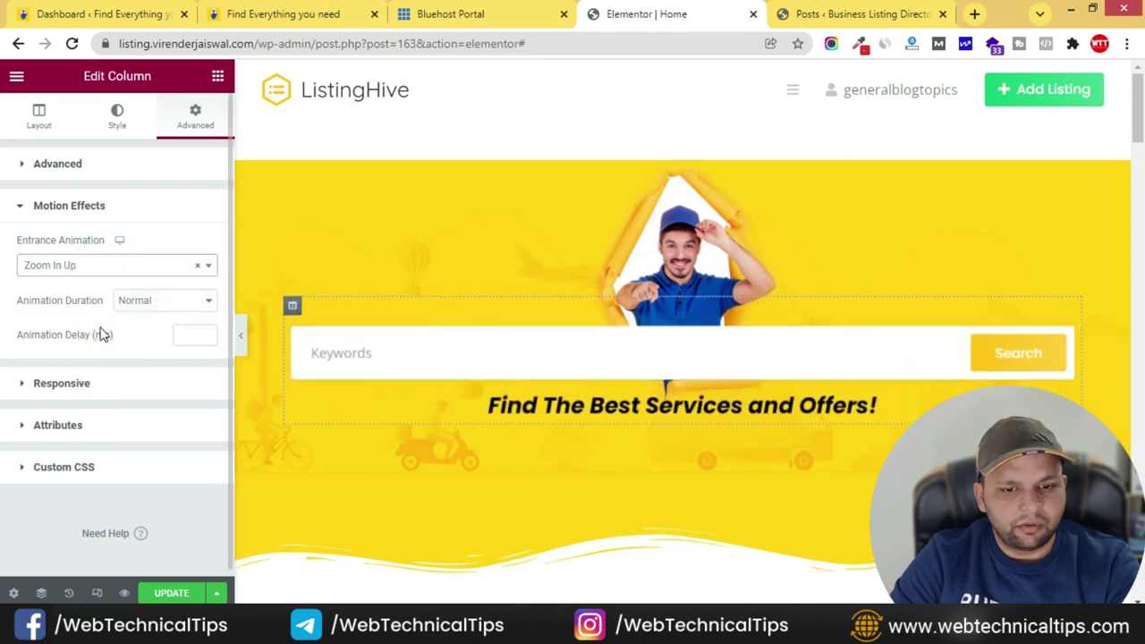
pyautogui.click(107, 266)
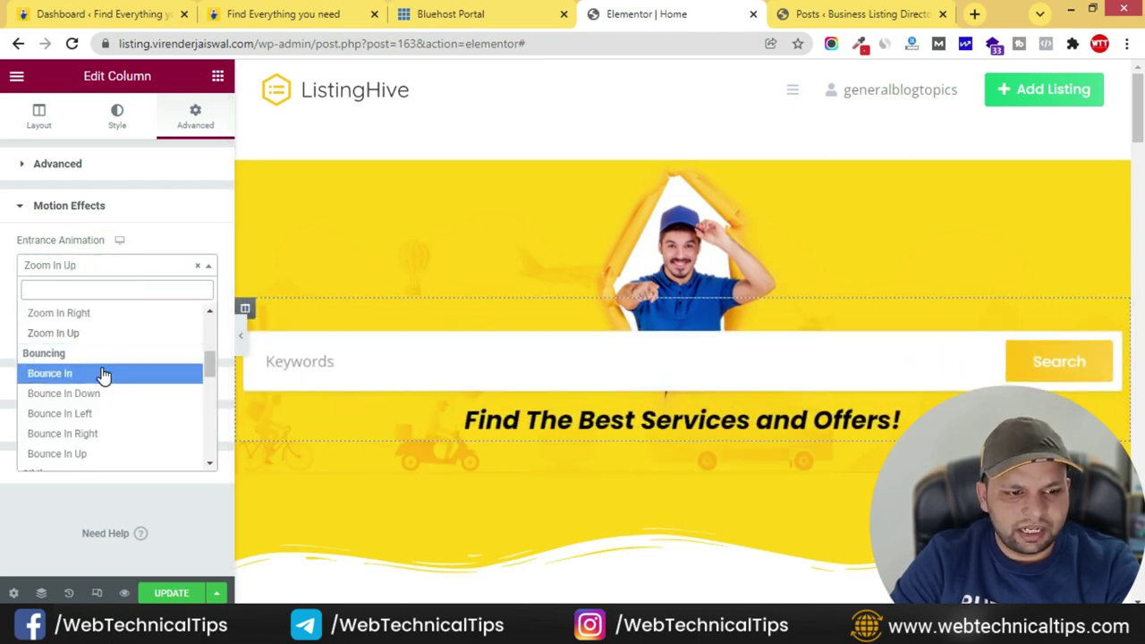
pyautogui.click(102, 373)
pyautogui.click(106, 265)
pyautogui.scroll(-2, 110, 353)
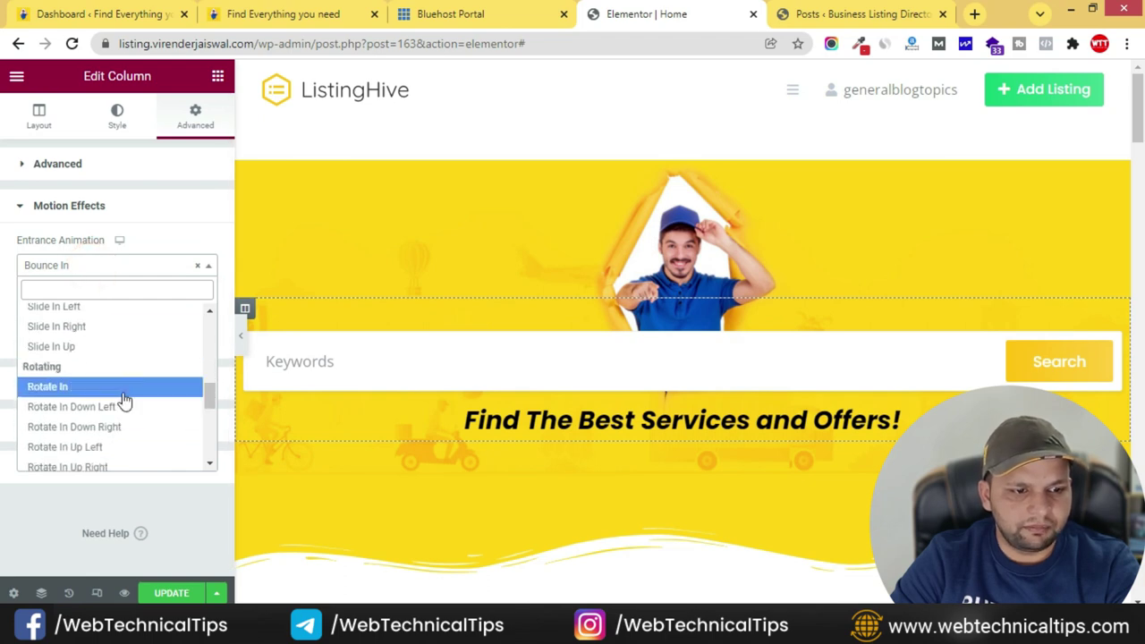
pyautogui.click(116, 452)
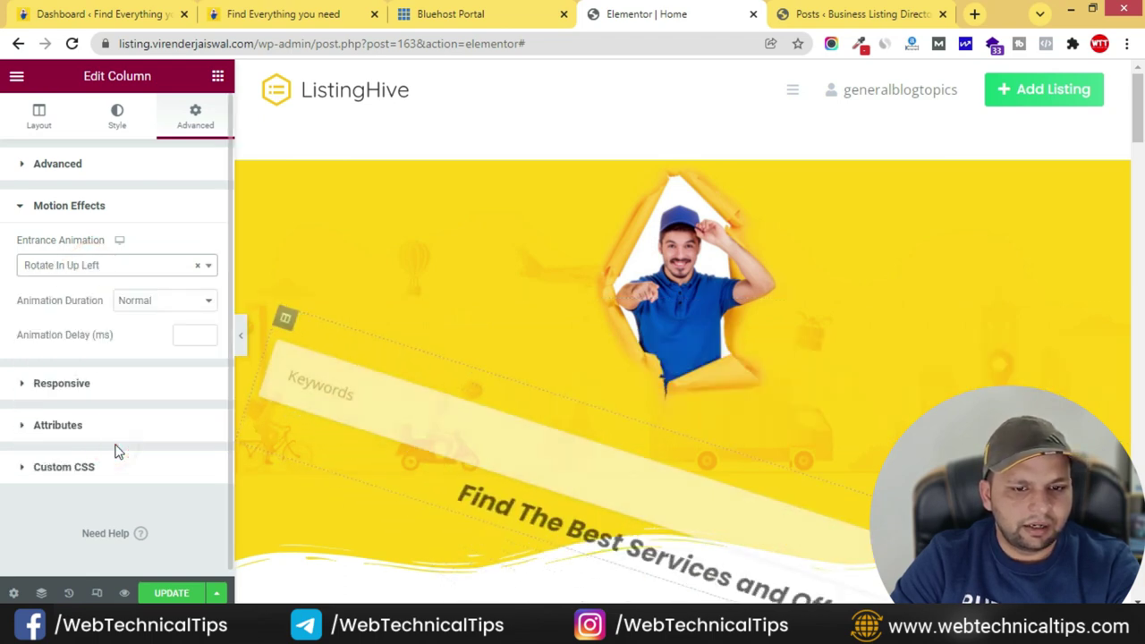
# - Choose Fade In Up with Fast duration, update the page, and switch to Notepad
pyautogui.click(109, 274)
pyautogui.scroll(6, 100, 372)
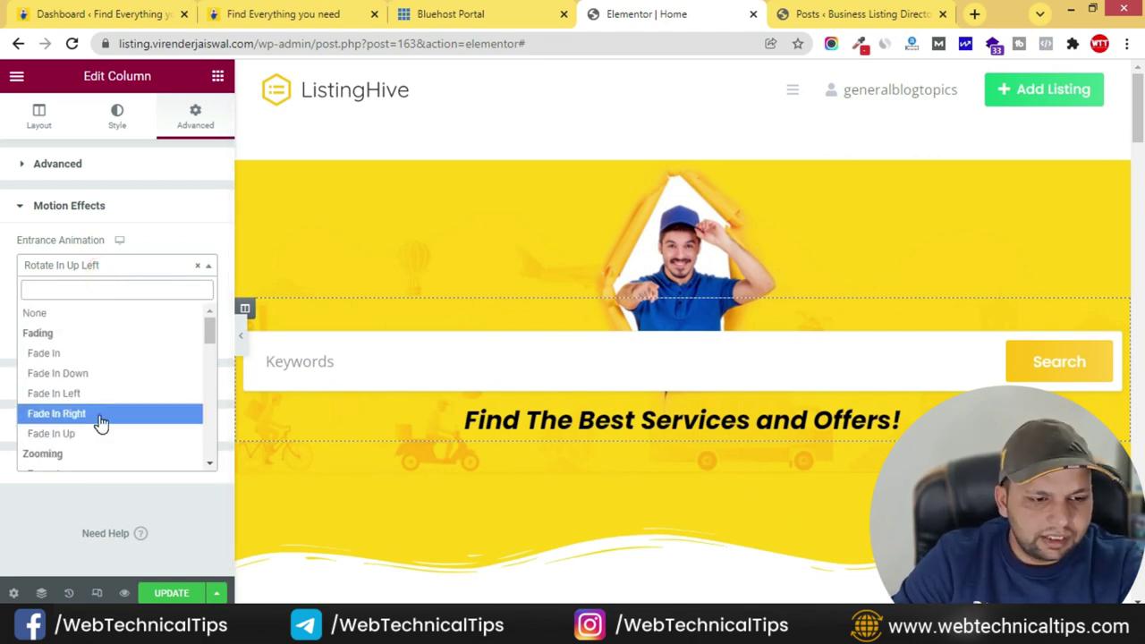
pyautogui.click(98, 433)
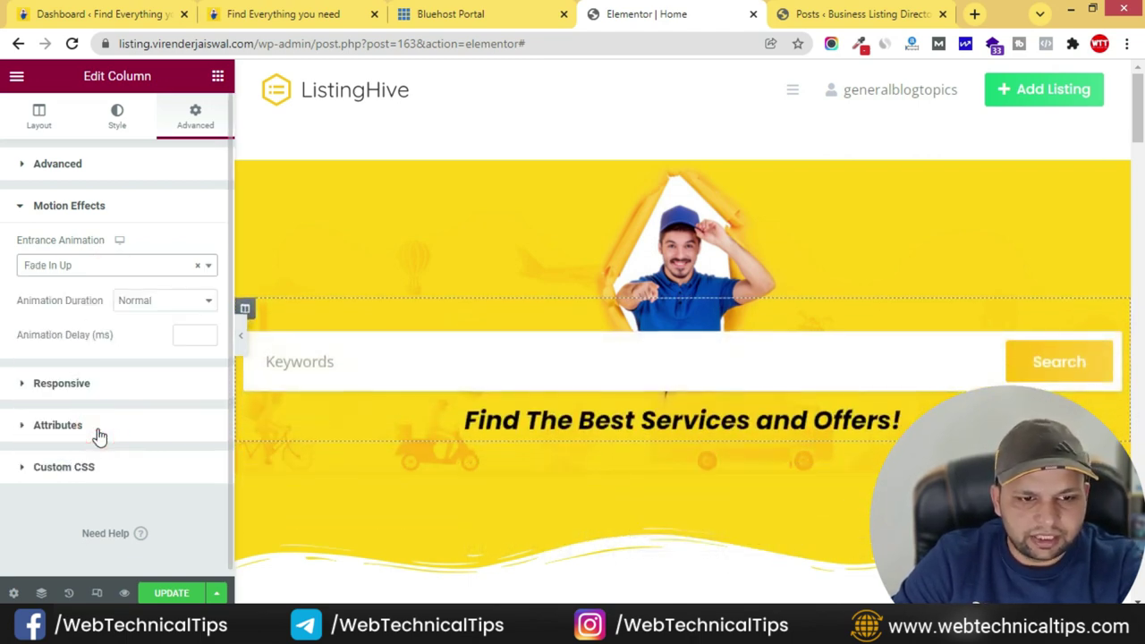
pyautogui.click(175, 302)
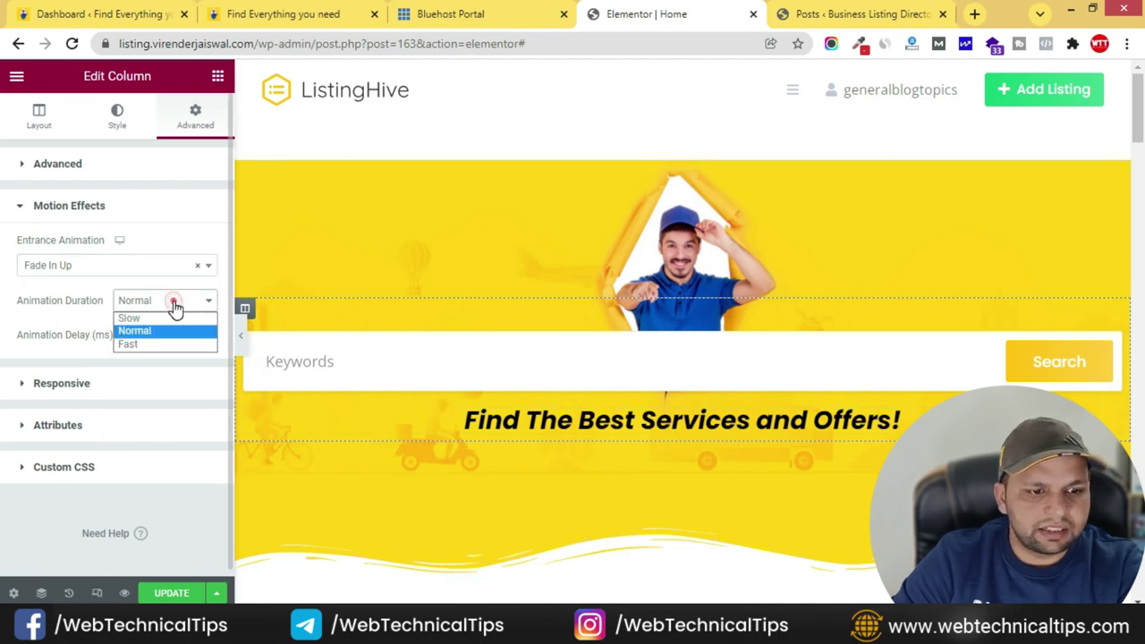
pyautogui.click(153, 340)
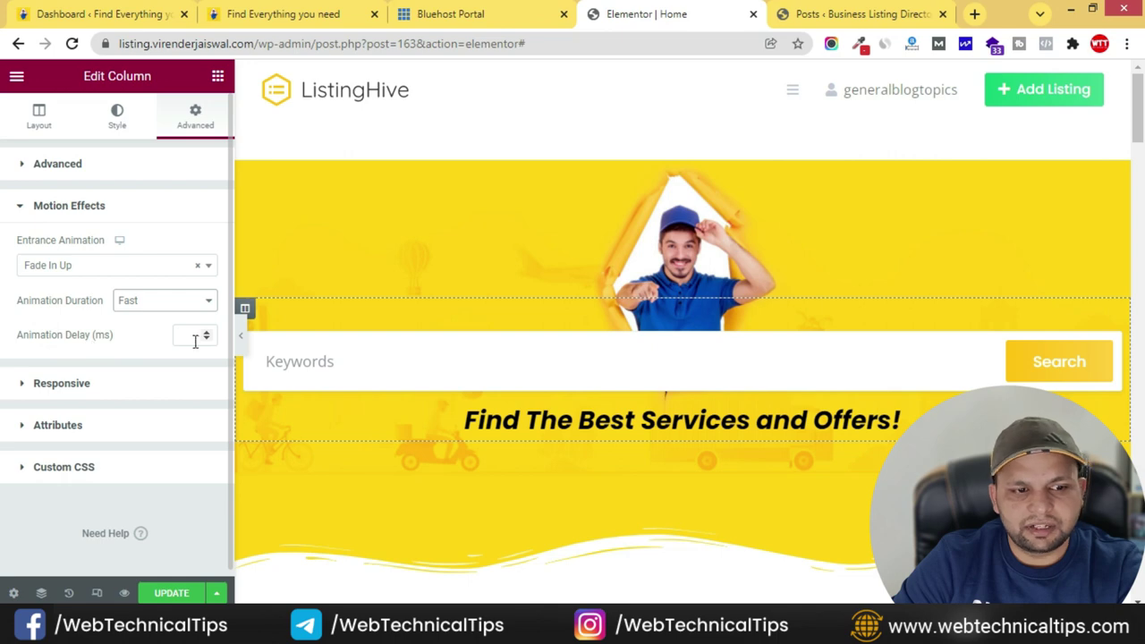
pyautogui.click(165, 592)
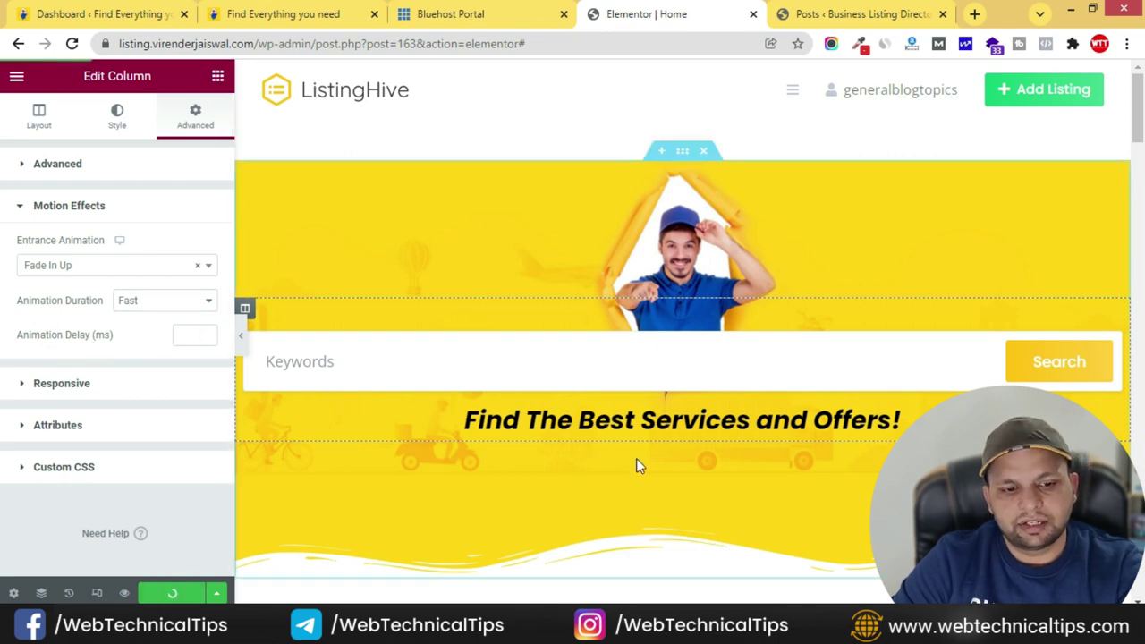
pyautogui.hotkey('alt', 'Tab')
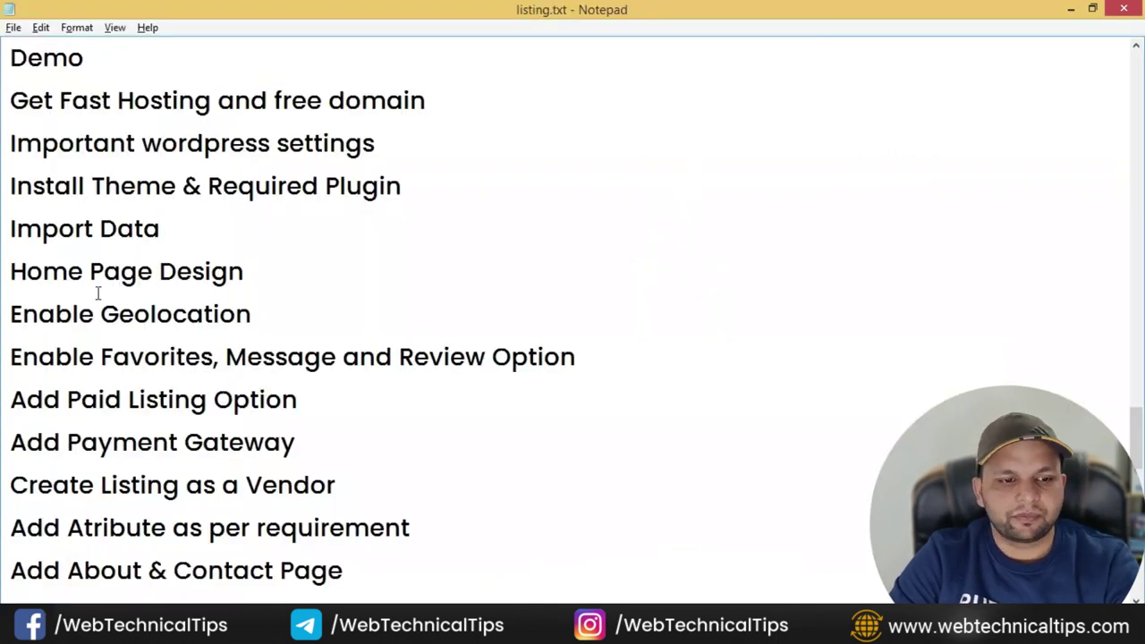
# - Highlight the Home Page Design and Enable Geolocation lines in listing.txt to confirm their order
pyautogui.moveTo(304, 280); pyautogui.dragTo(7, 273)
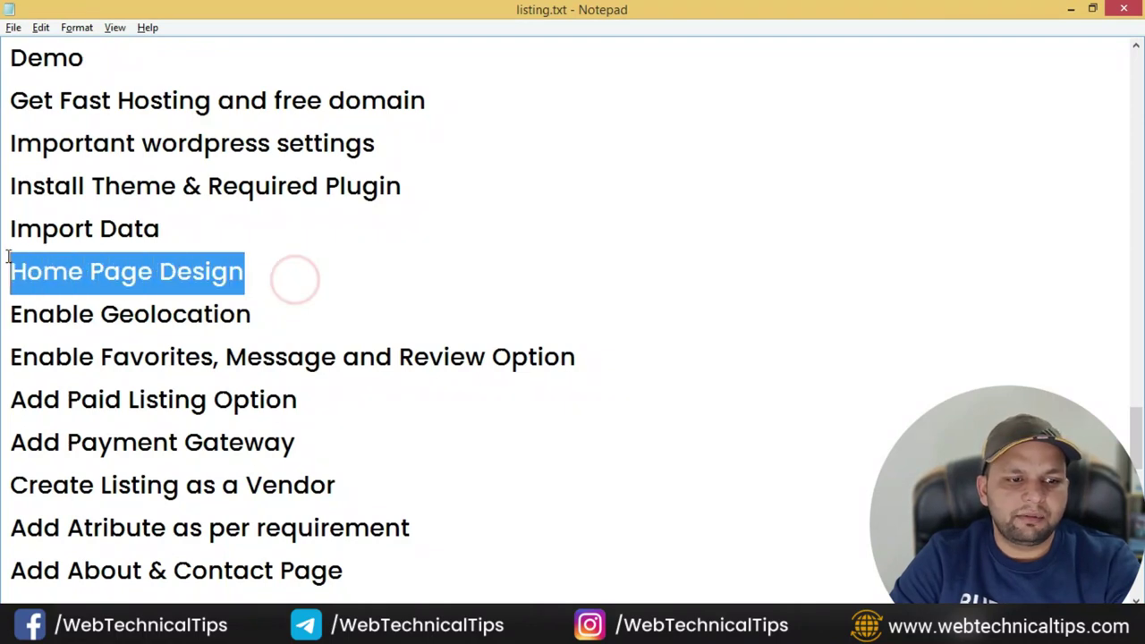
pyautogui.click(194, 273)
pyautogui.moveTo(11, 313)
pyautogui.mouseDown()
pyautogui.moveTo(295, 309)
pyautogui.moveTo(7, 317)
pyautogui.mouseUp()
pyautogui.click(294, 309)
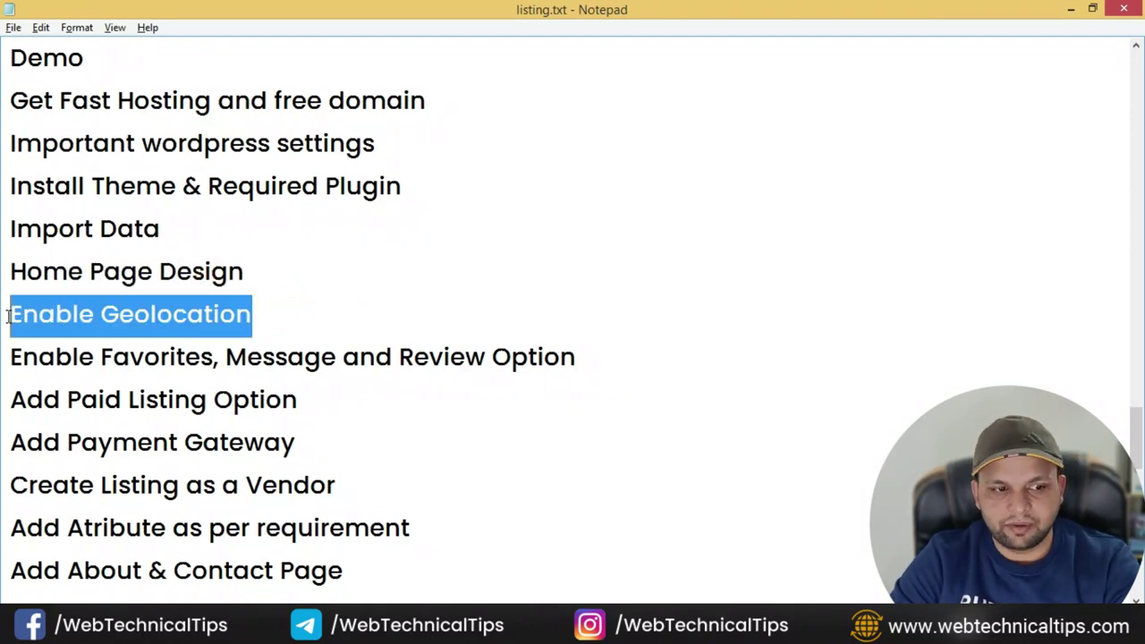
pyautogui.click(283, 313)
pyautogui.moveTo(290, 313); pyautogui.dragTo(8, 315)
pyautogui.click(473, 309)
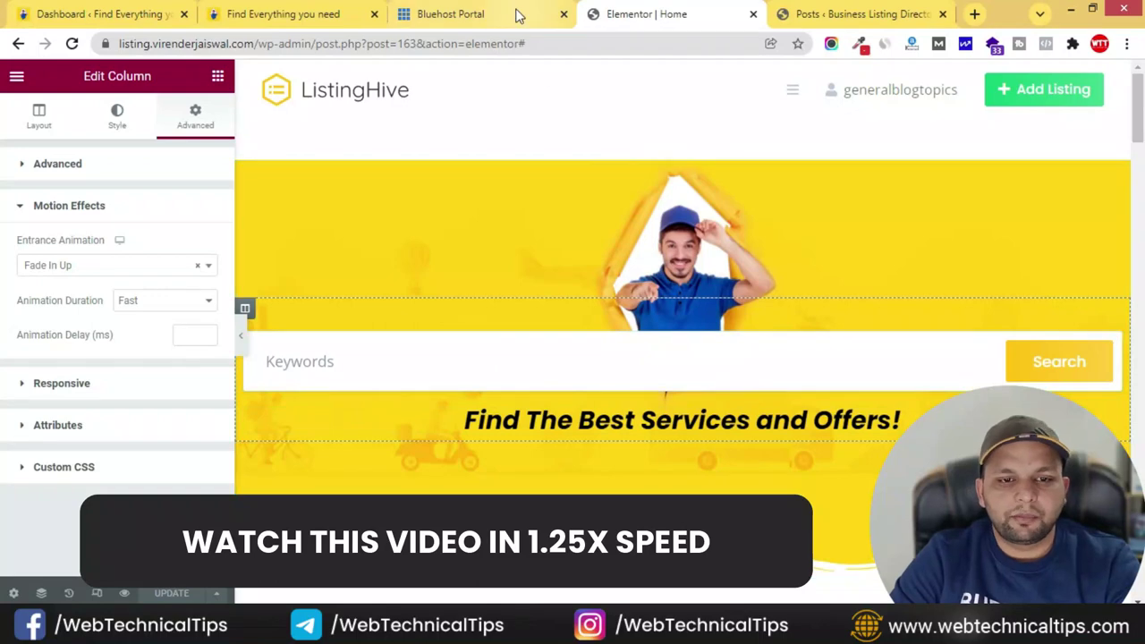
# - Compare the live WTT Listing Club site against the Elementor editor and Posts list, then open a blank tab
pyautogui.click(325, 13)
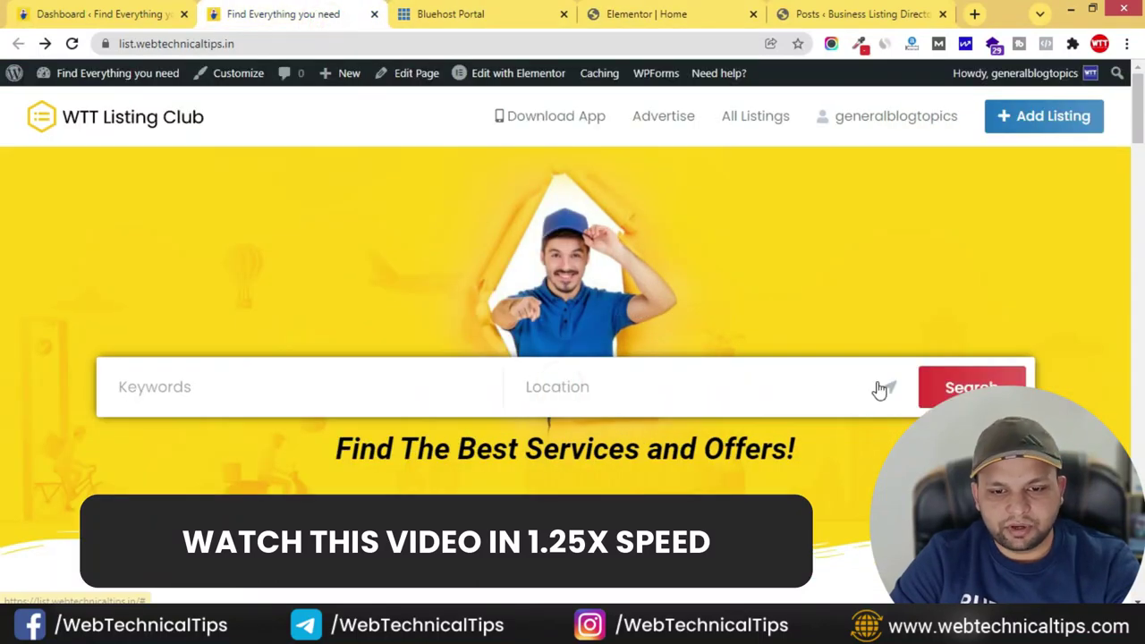
pyautogui.click(729, 15)
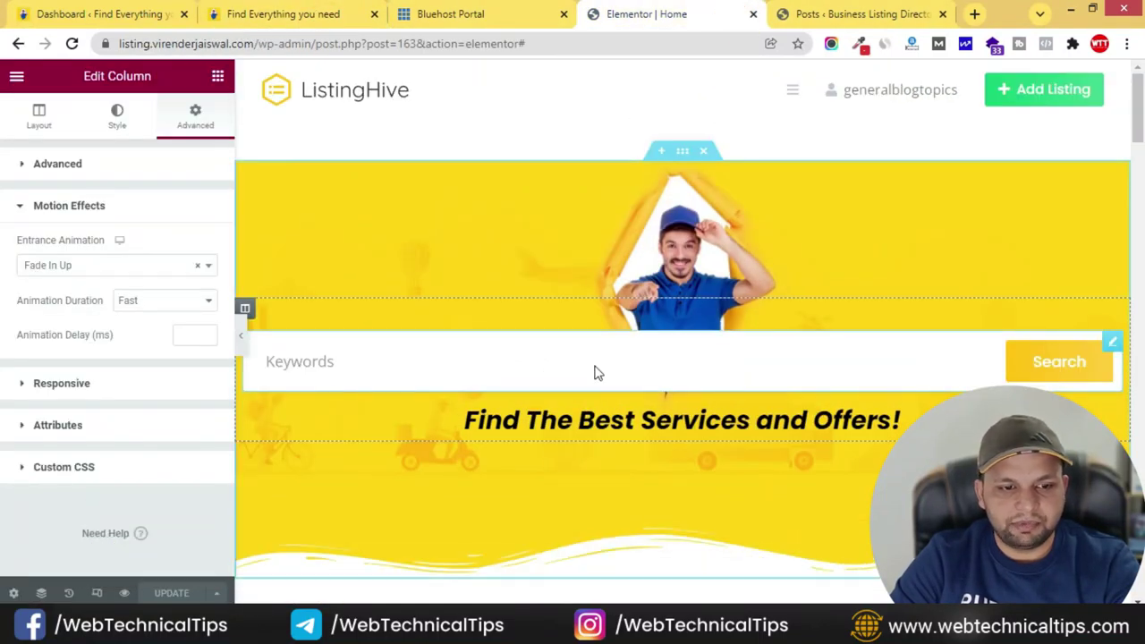
pyautogui.click(338, 12)
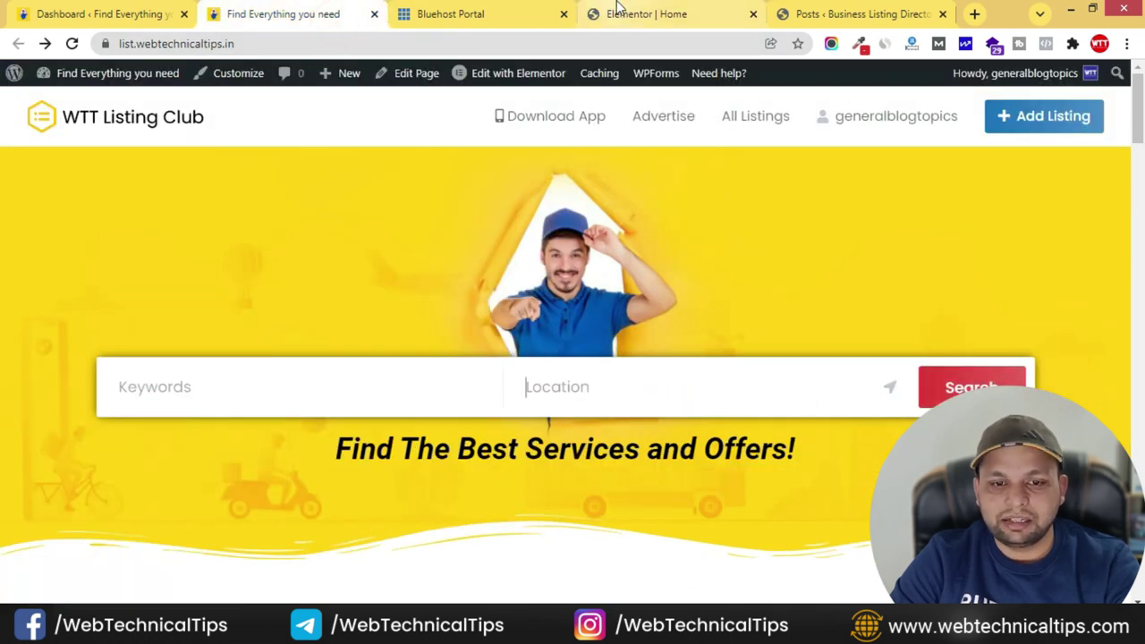
pyautogui.click(665, 16)
pyautogui.click(801, 17)
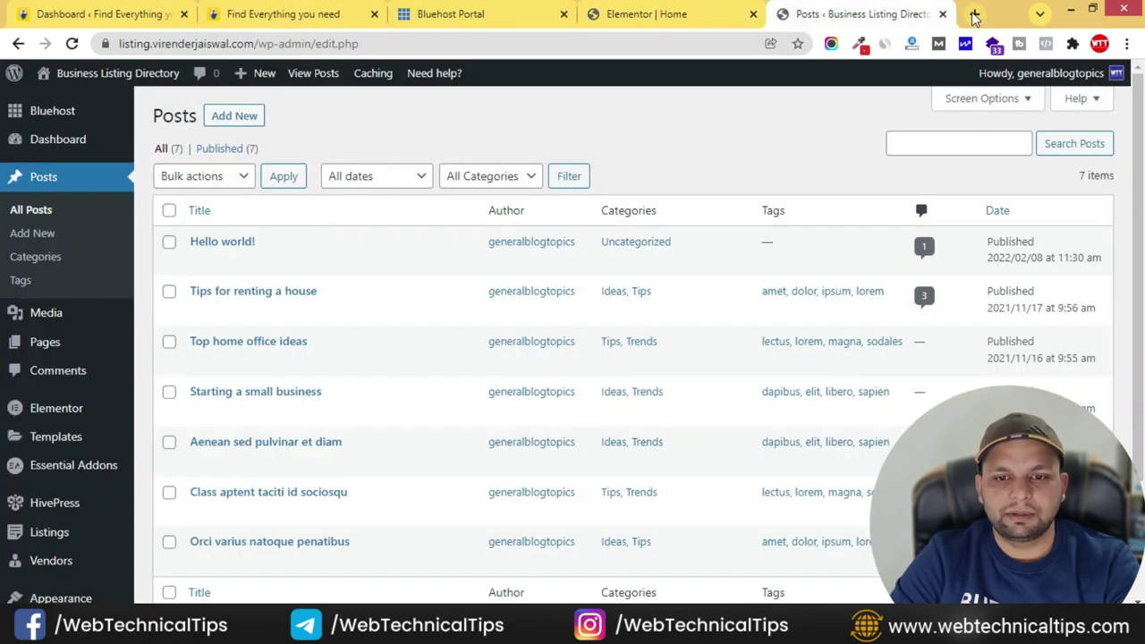
pyautogui.click(975, 18)
pyautogui.click(941, 13)
pyautogui.click(898, 11)
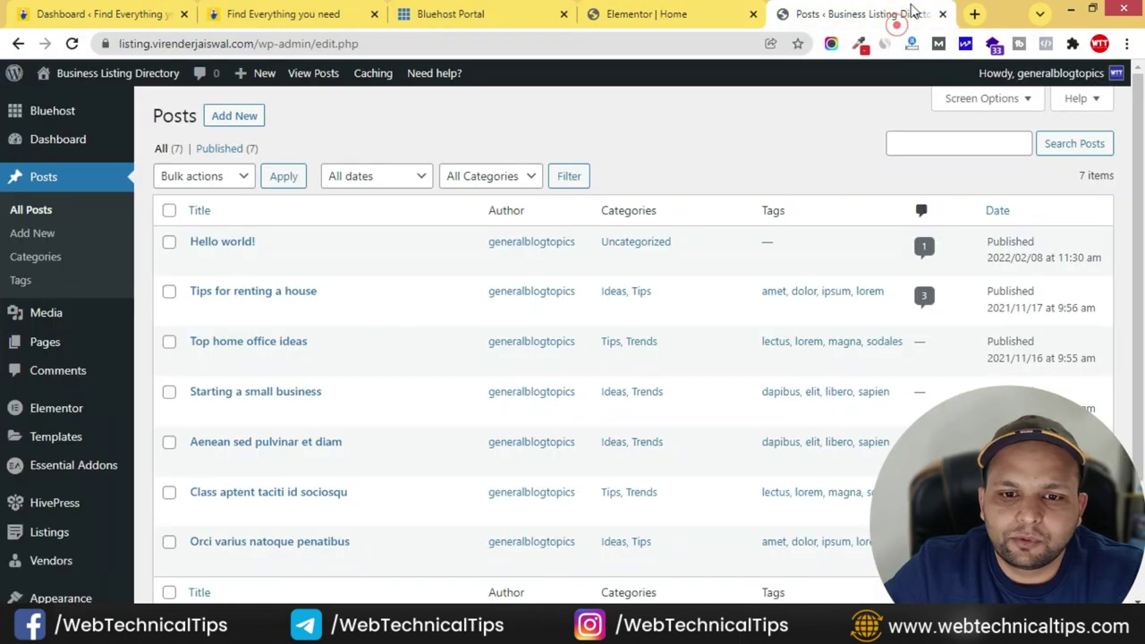
pyautogui.click(973, 13)
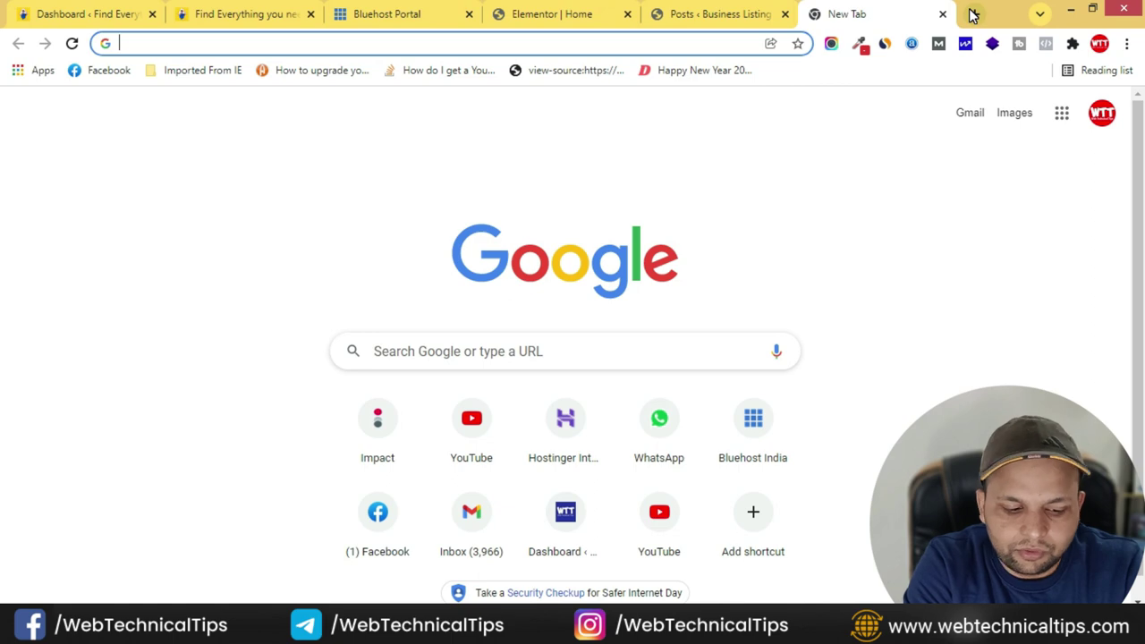
# - Load cloud.google.com, go to the console, and bring up the Select a project list
pyautogui.write('cloud.')
pyautogui.press('Return')
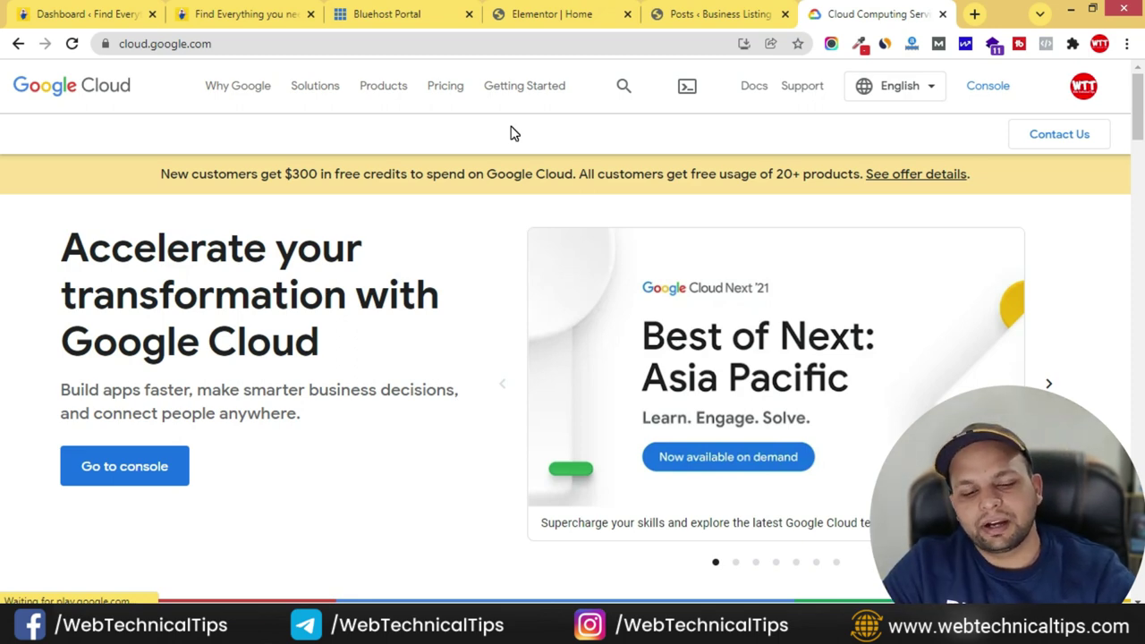
pyautogui.click(134, 470)
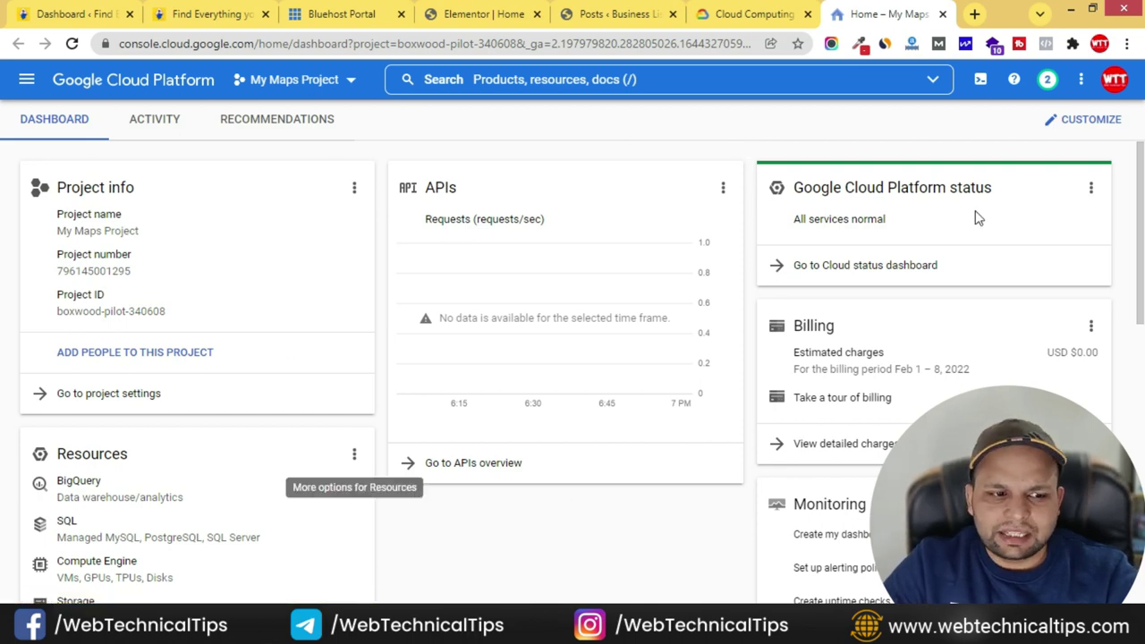
pyautogui.click(351, 83)
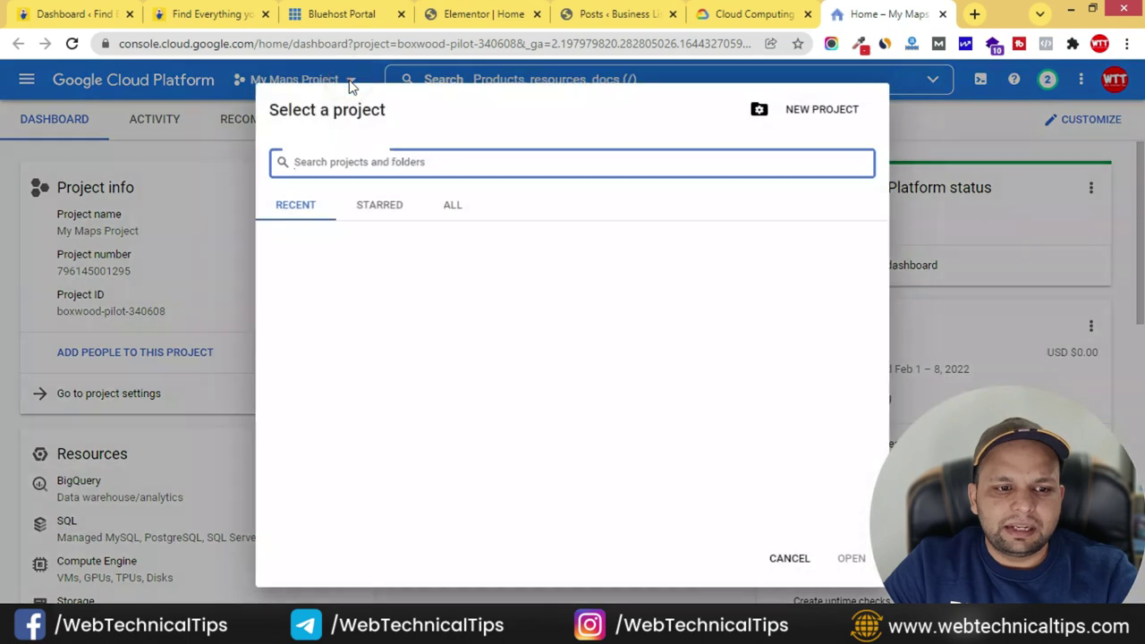
# - Create the project 'listing hive' billed to My Billing Account and switch to it
pyautogui.click(822, 110)
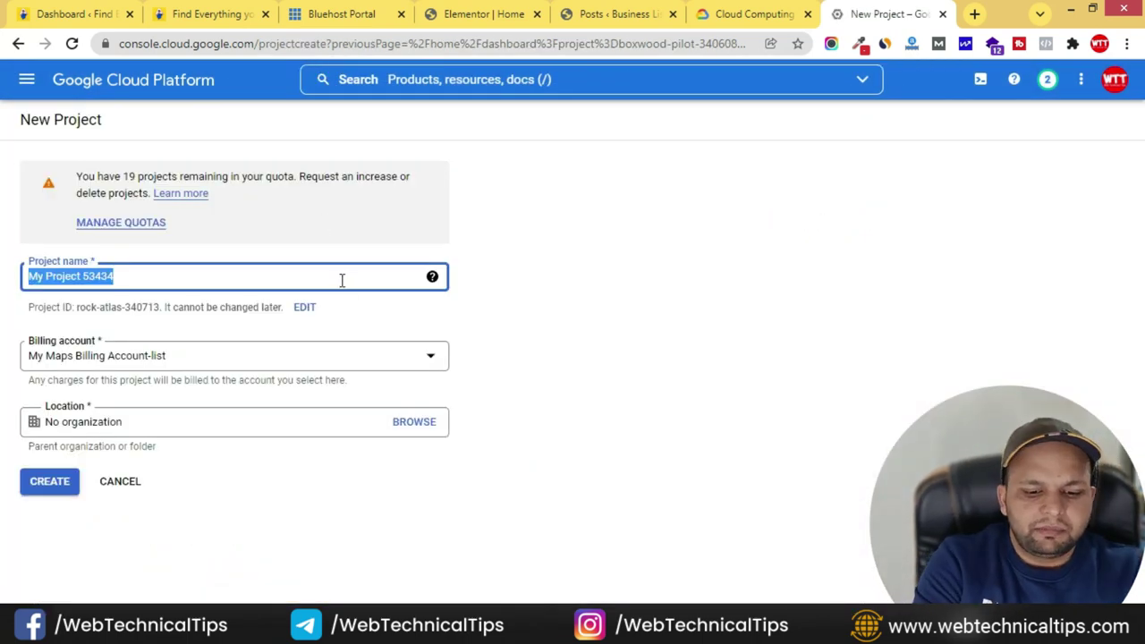
pyautogui.write('listing hive')
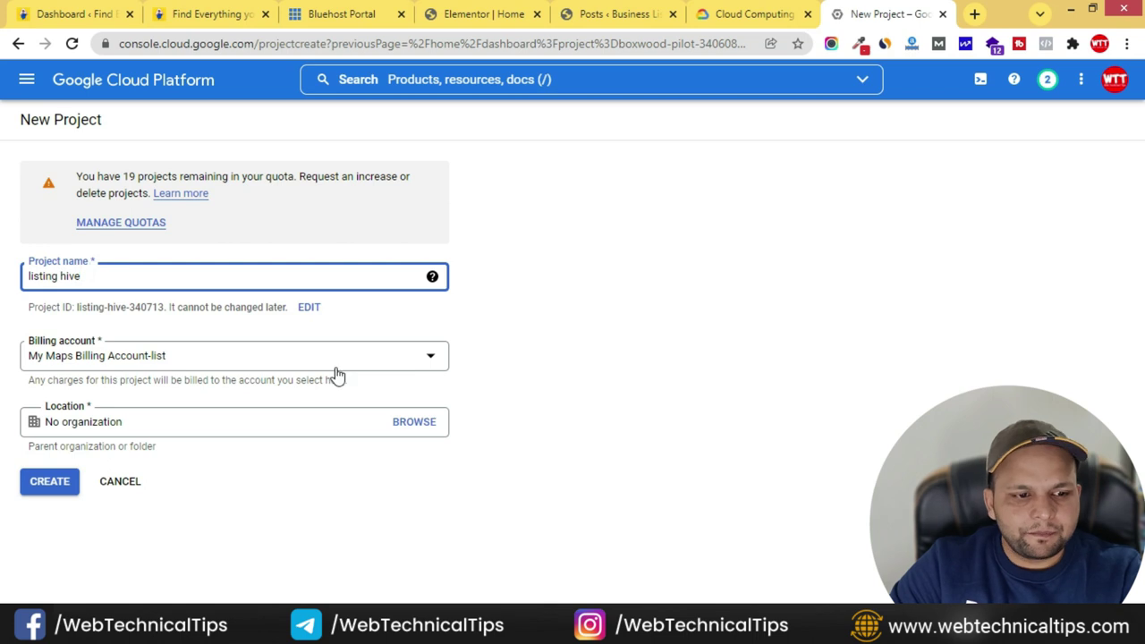
pyautogui.click(367, 357)
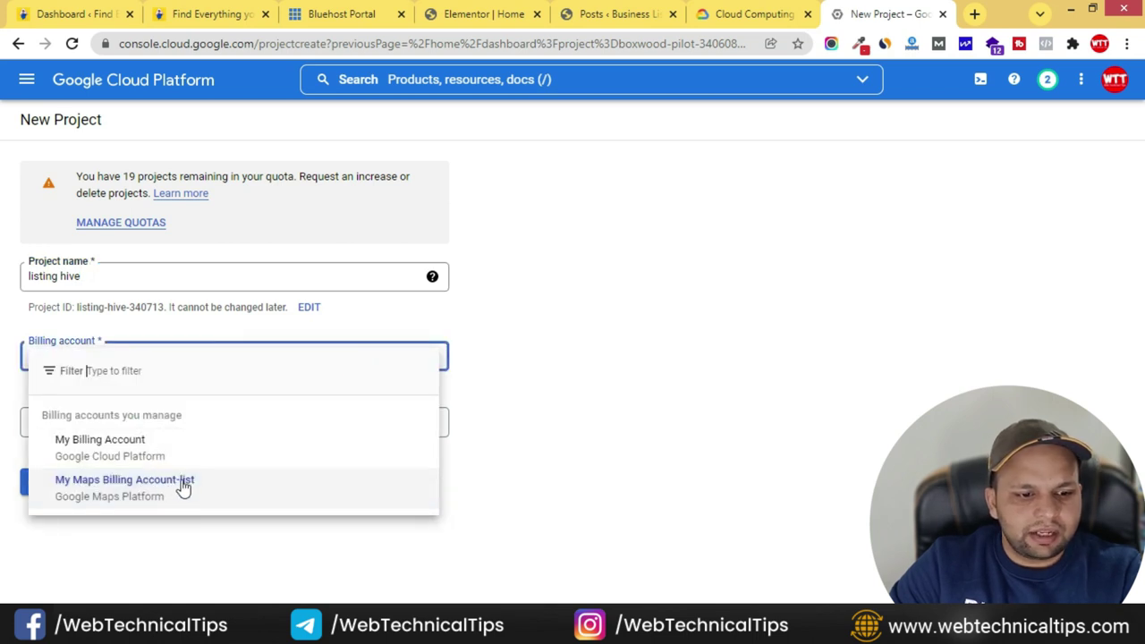
pyautogui.click(156, 450)
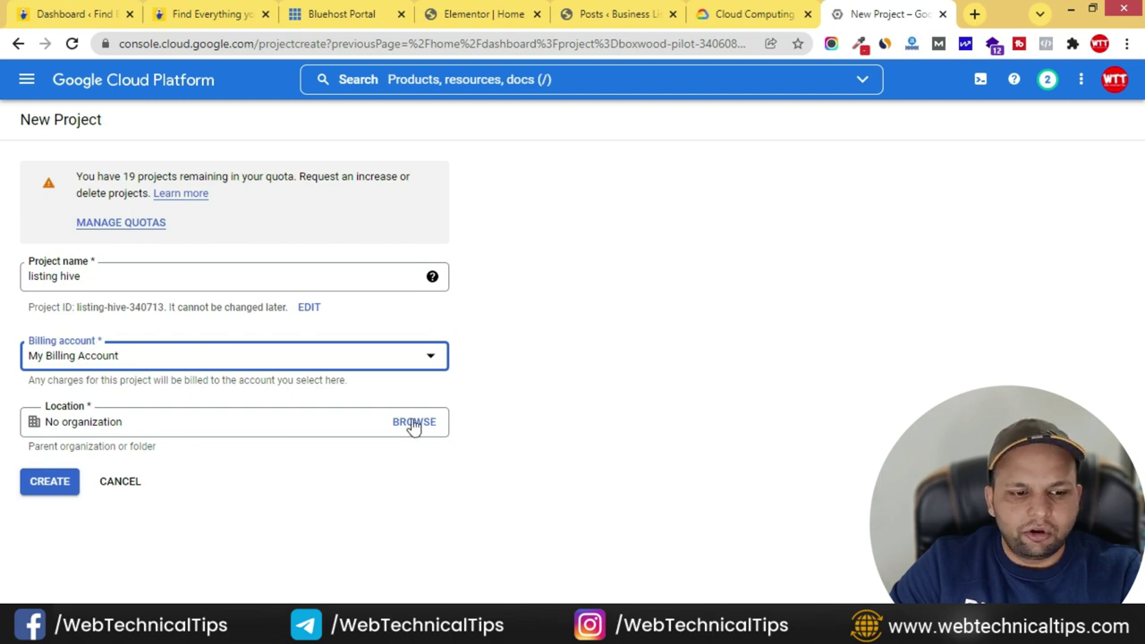
pyautogui.click(51, 485)
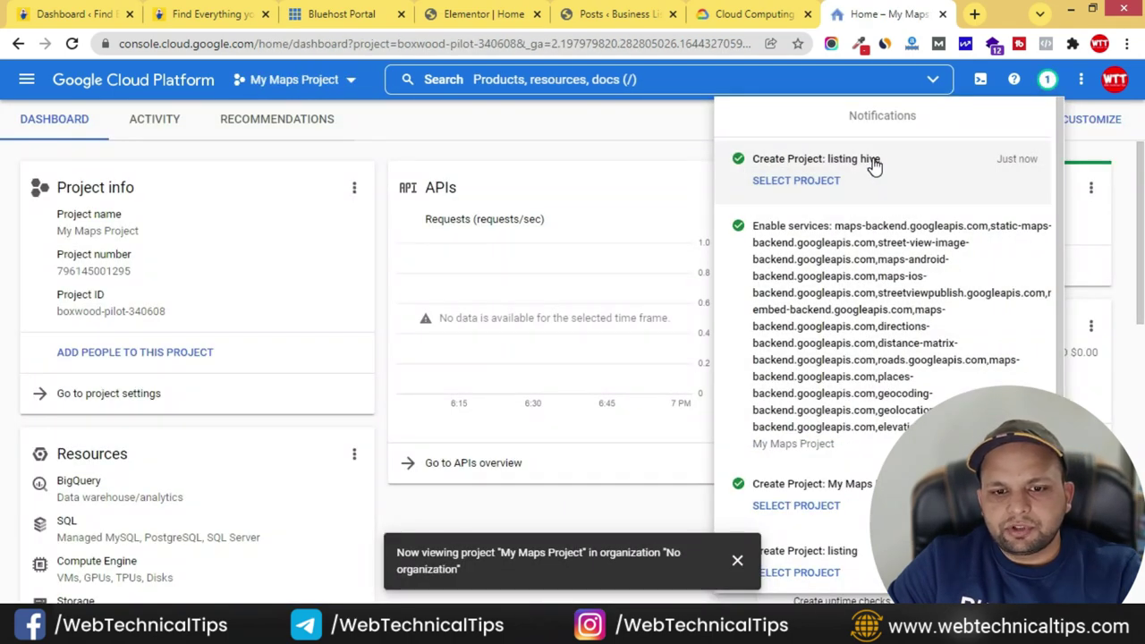
pyautogui.click(805, 183)
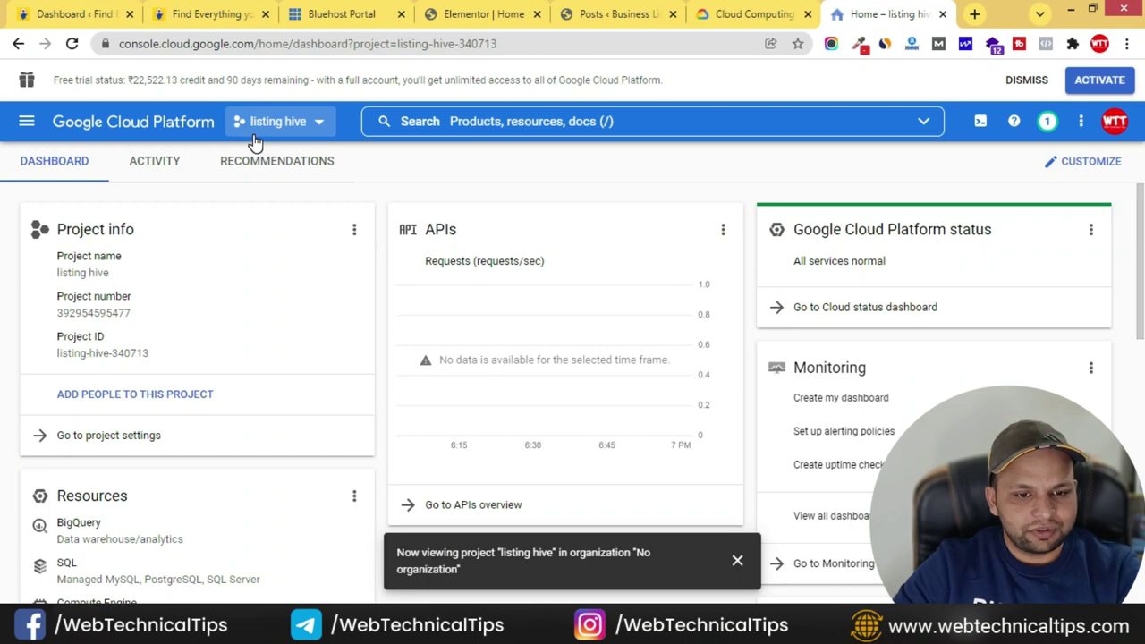
# - From APIs & Services, search the API Library for 'geocoding api' and open the Geocoding API page
pyautogui.scroll(-3, 307, 373)
pyautogui.scroll(-4, 366, 401)
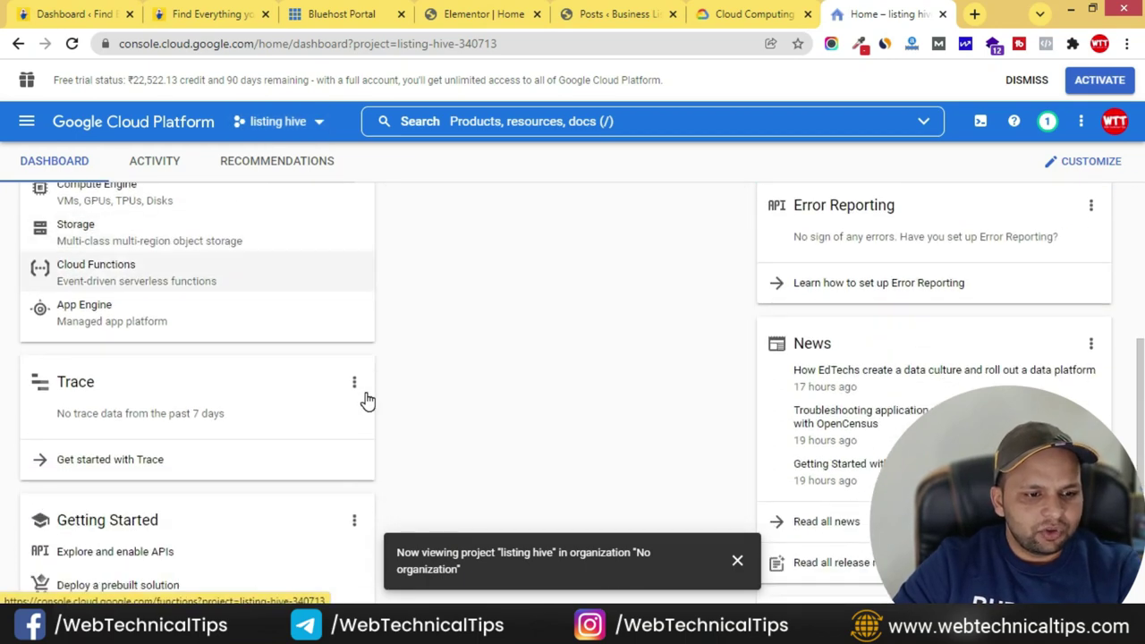
pyautogui.scroll(-1, 381, 420)
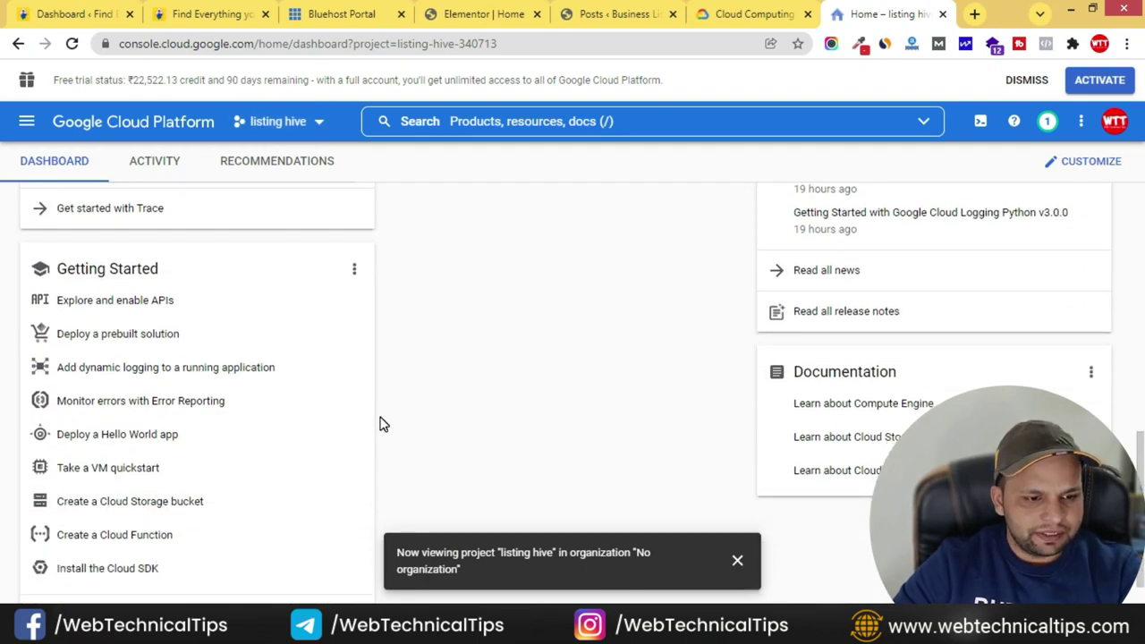
pyautogui.click(153, 307)
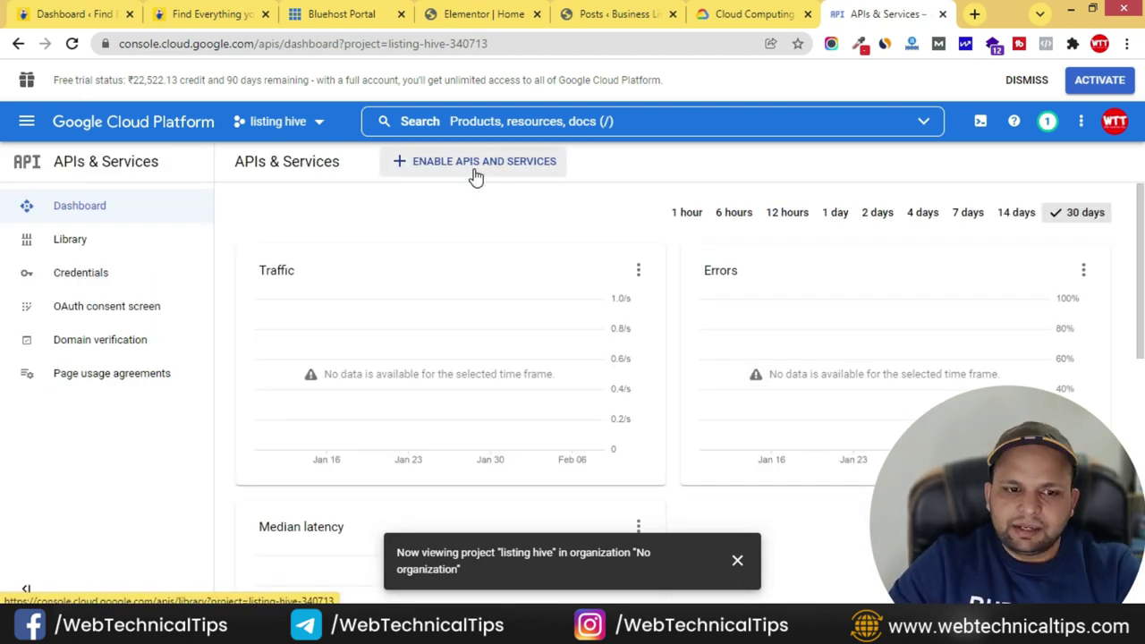
pyautogui.click(490, 170)
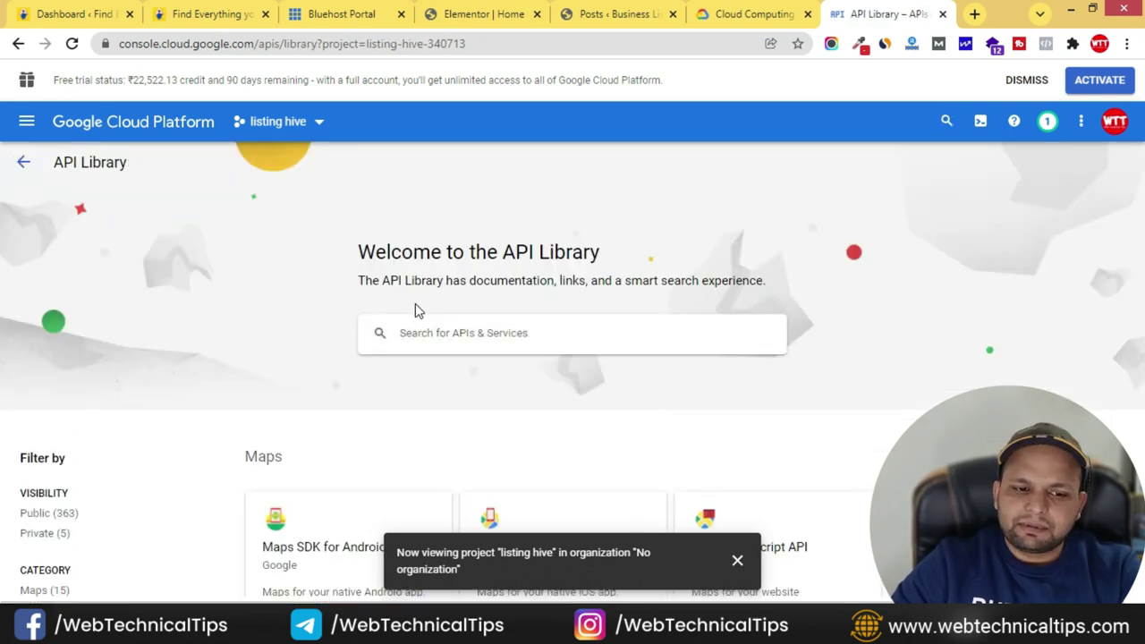
pyautogui.click(509, 347)
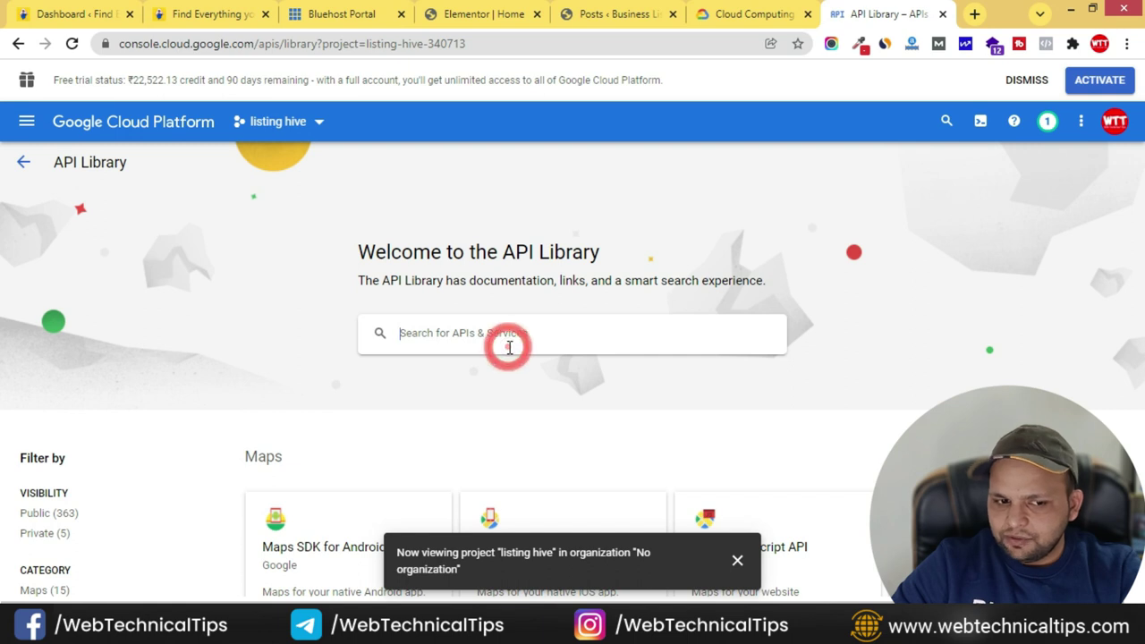
pyautogui.write('geo')
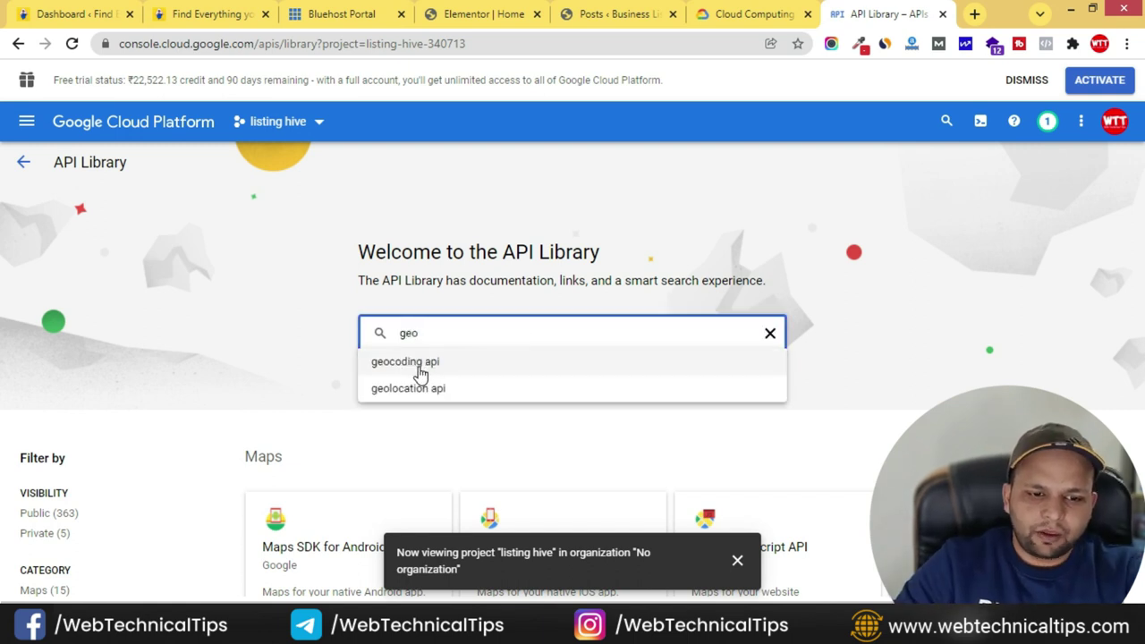
pyautogui.click(420, 369)
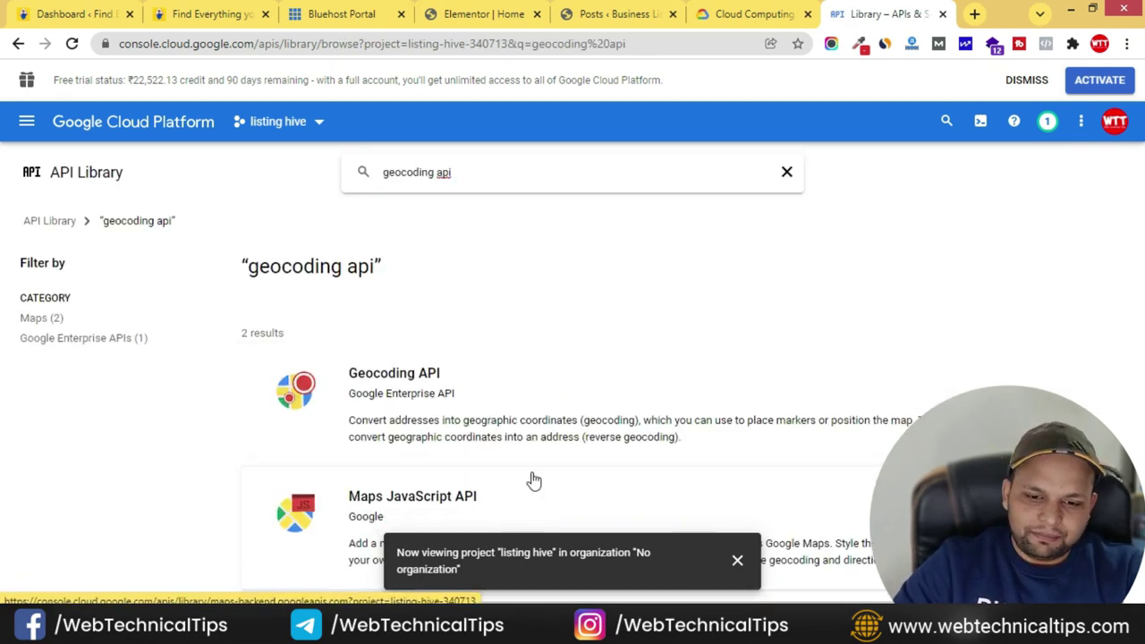
pyautogui.click(528, 420)
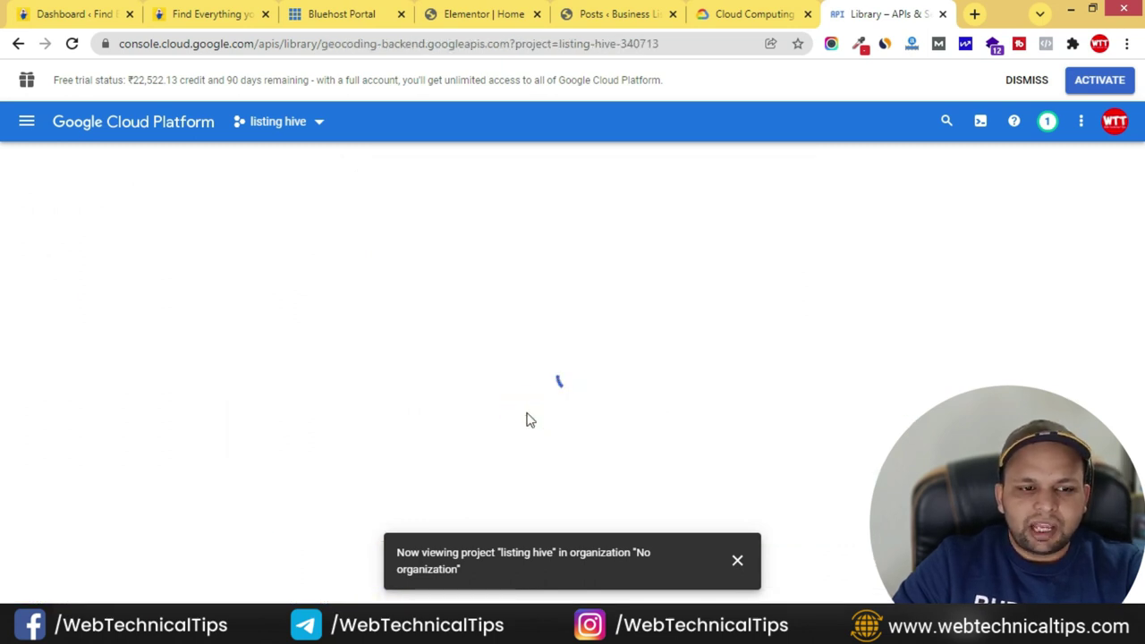
# - Enable the Geocoding API via Create Maps Billing Account & Project and continue past the billing details
pyautogui.click(191, 336)
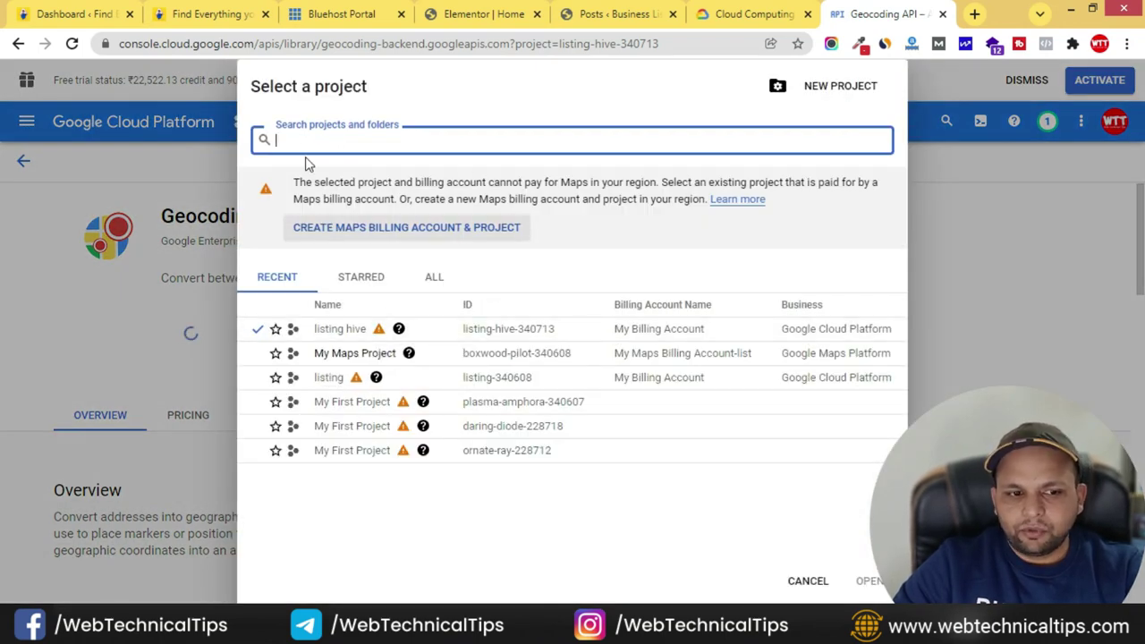
pyautogui.moveTo(380, 336)
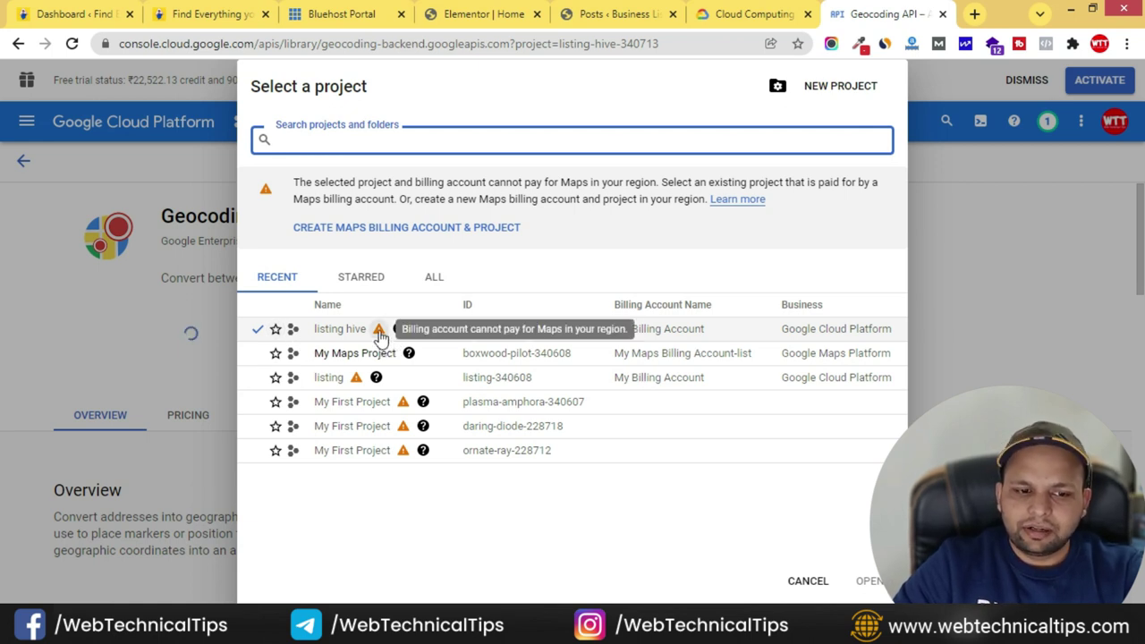
pyautogui.click(429, 228)
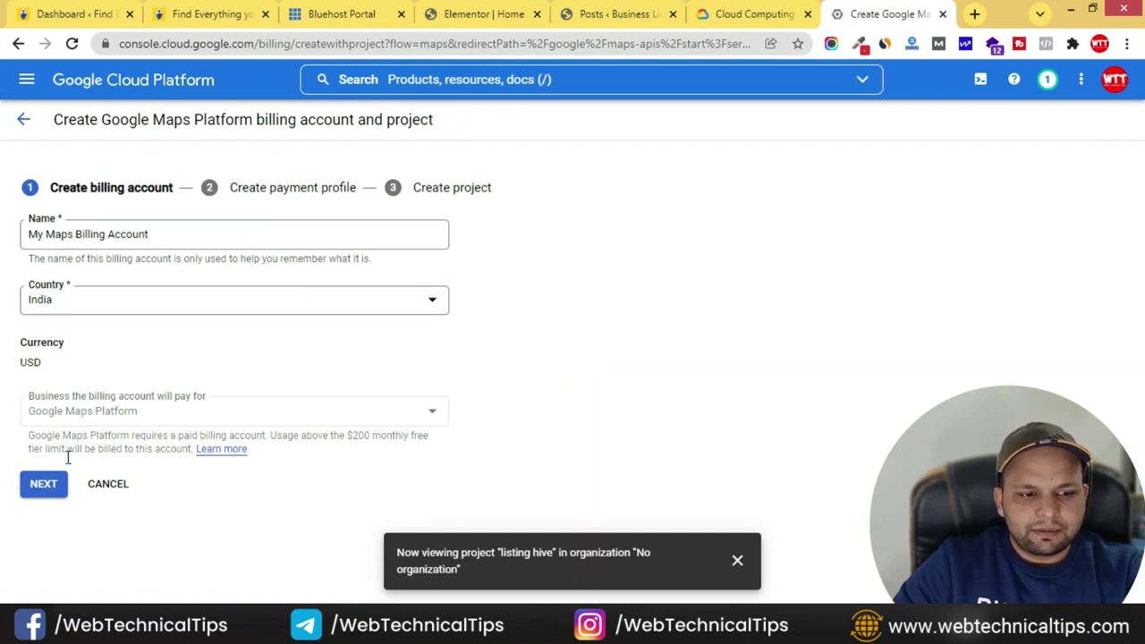
pyautogui.click(43, 490)
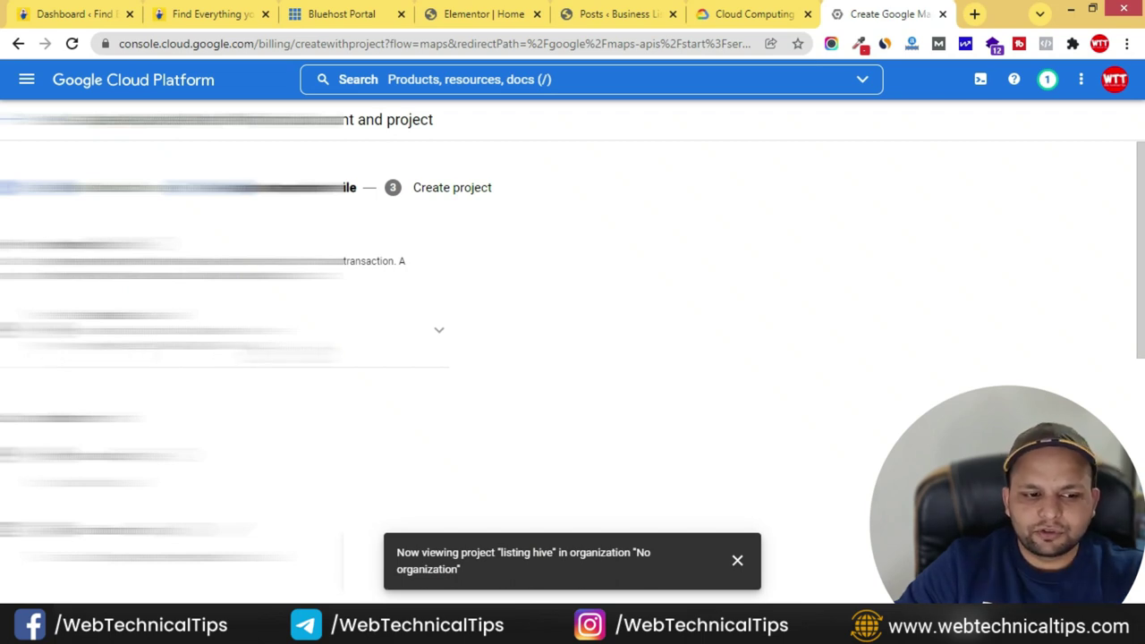
pyautogui.scroll(-5, 572, 373)
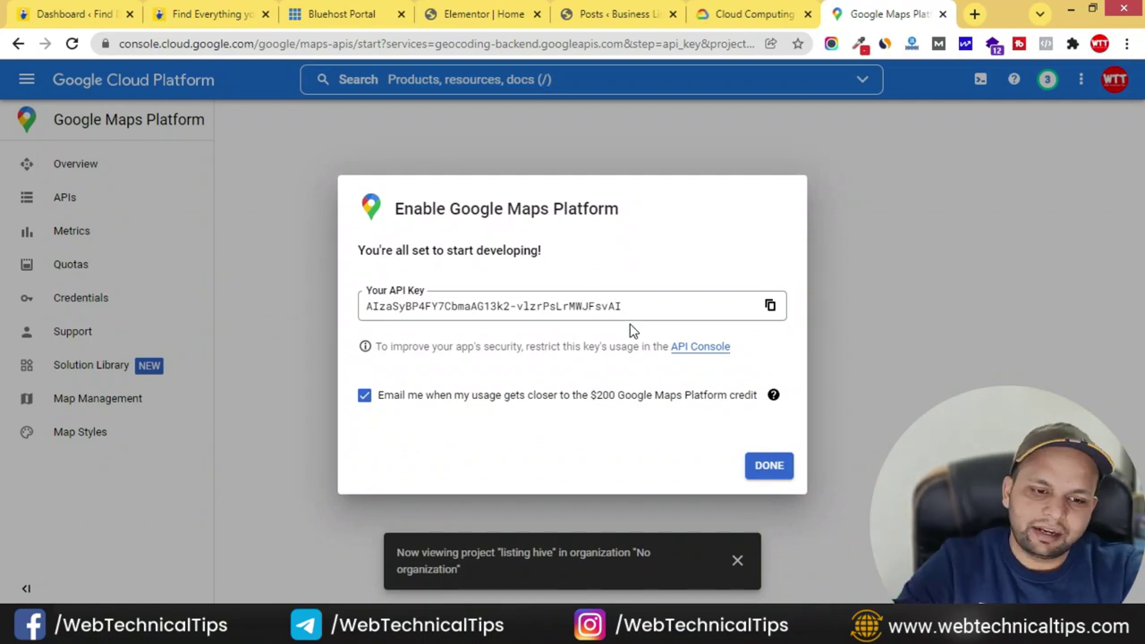
# - Copy the newly issued Maps API key into the Notepad notes file
pyautogui.click(771, 308)
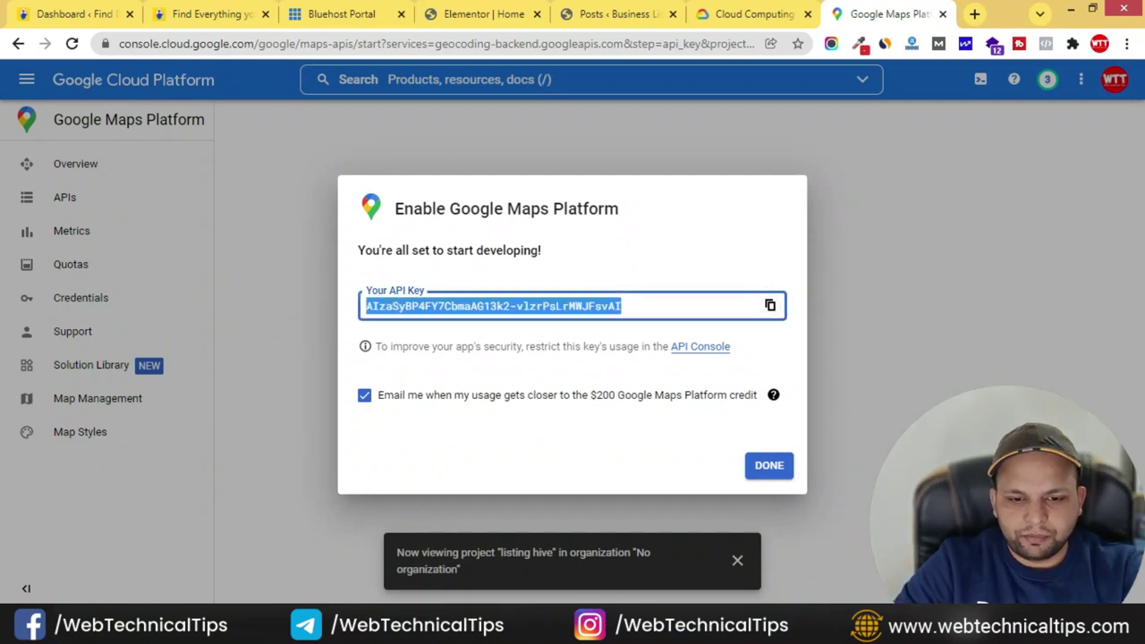
pyautogui.hotkey('alt', 'Tab')
pyautogui.scroll(-3, 540, 388)
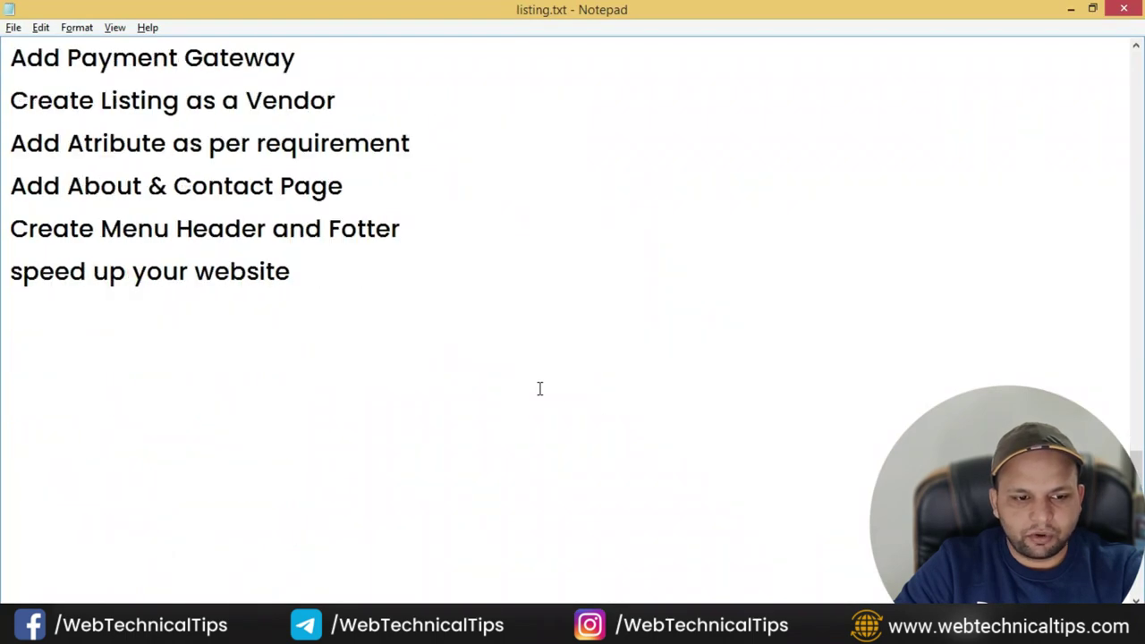
pyautogui.hotkey('ctrl', 'v')
pyautogui.hotkey('alt', 'Tab')
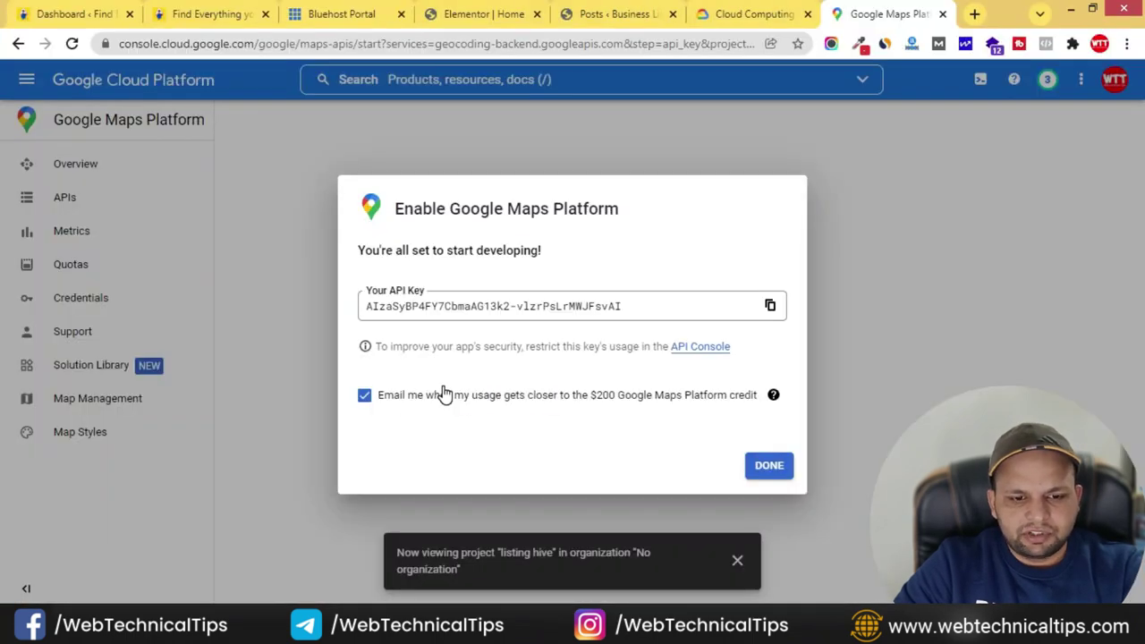
# - Close the API key dialog and review the Maps Platform Overview page
pyautogui.click(775, 469)
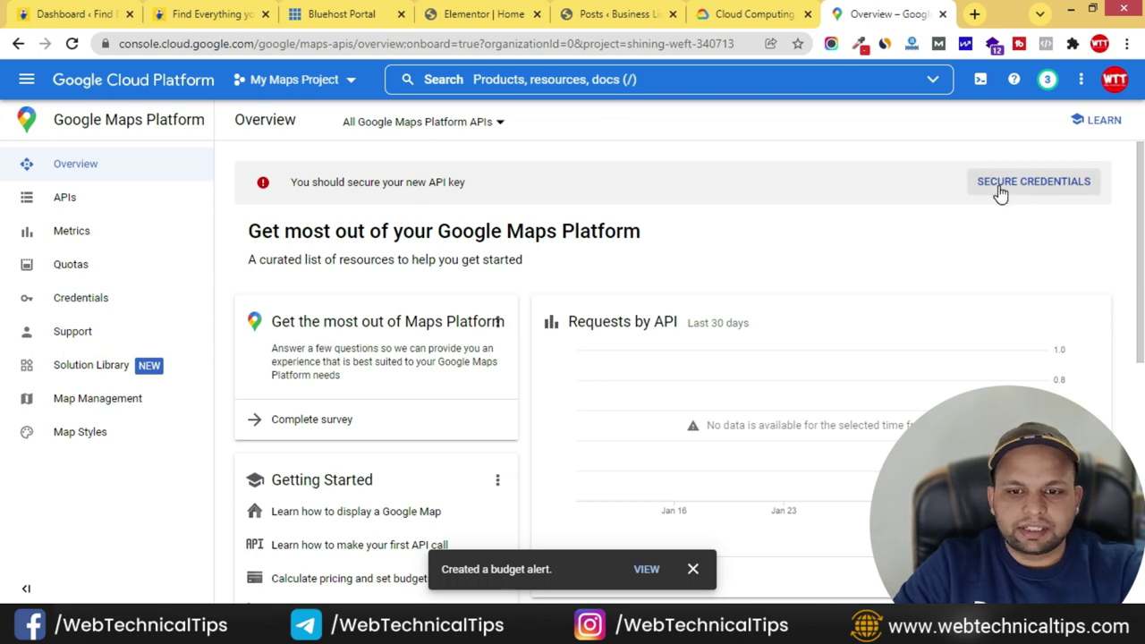
pyautogui.scroll(-4, 760, 277)
pyautogui.scroll(3, 913, 273)
pyautogui.scroll(-5, 757, 280)
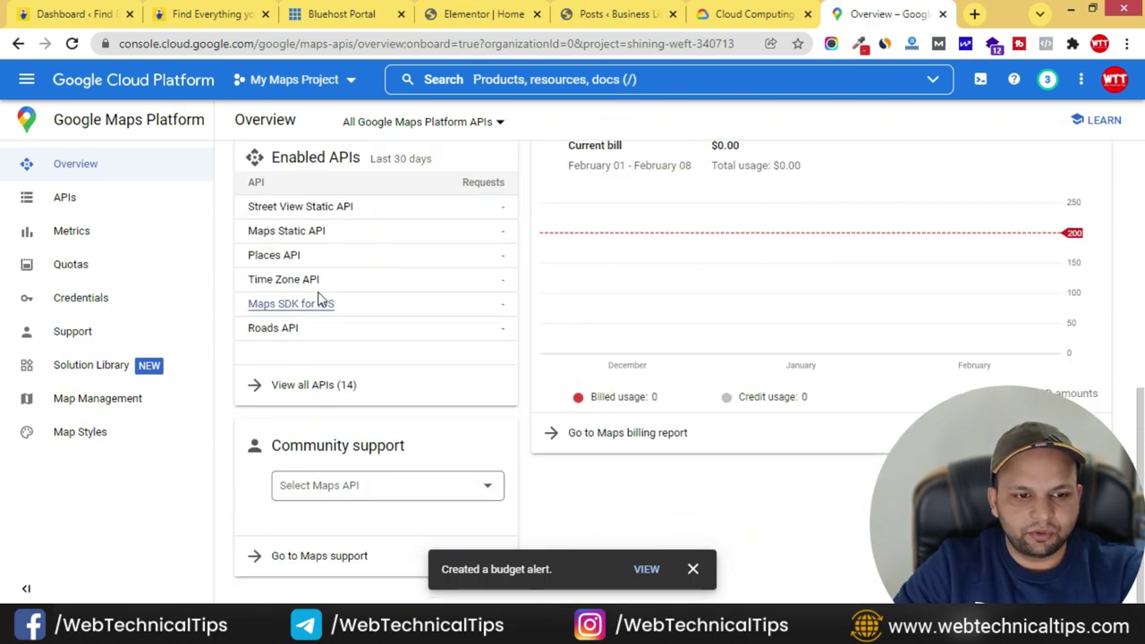
pyautogui.scroll(5, 671, 371)
pyautogui.scroll(-5, 671, 371)
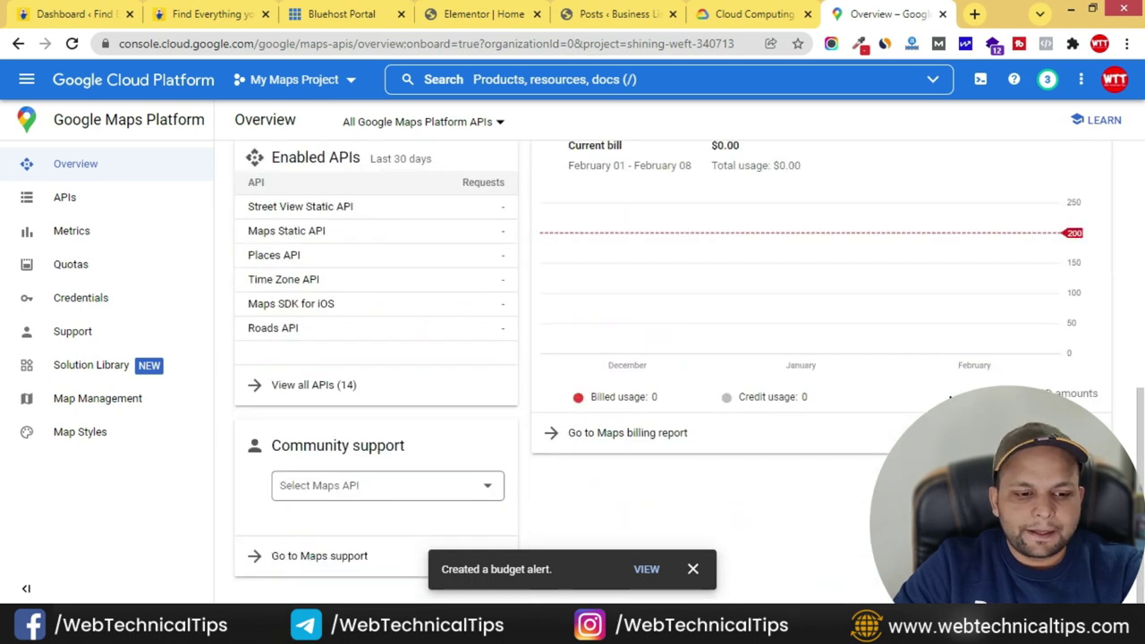
pyautogui.scroll(5, 960, 357)
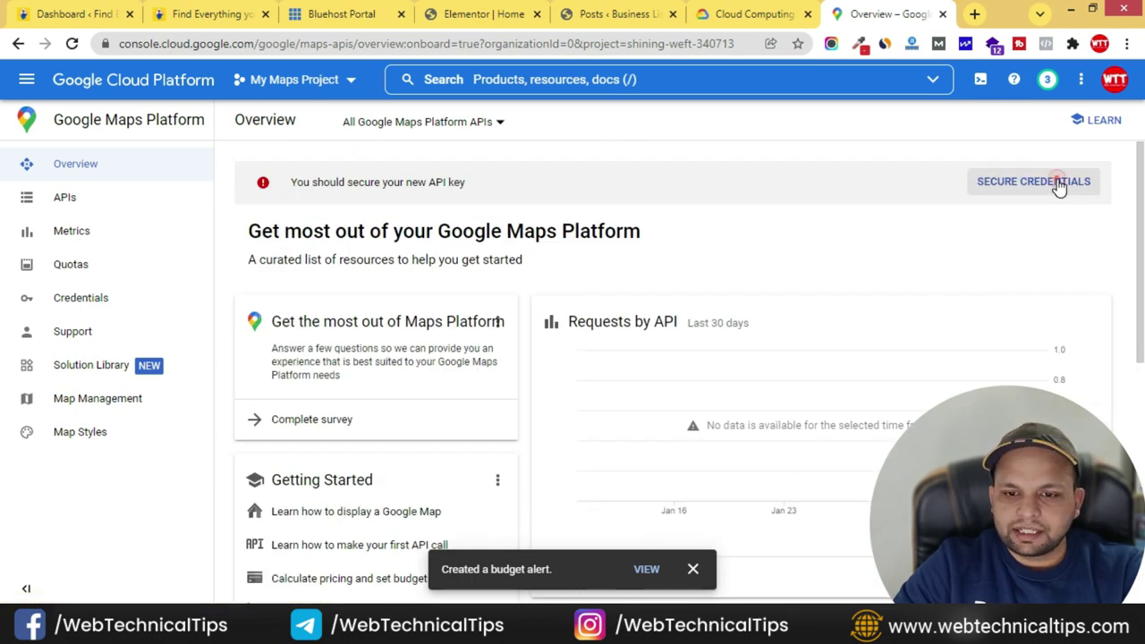
pyautogui.click(1057, 185)
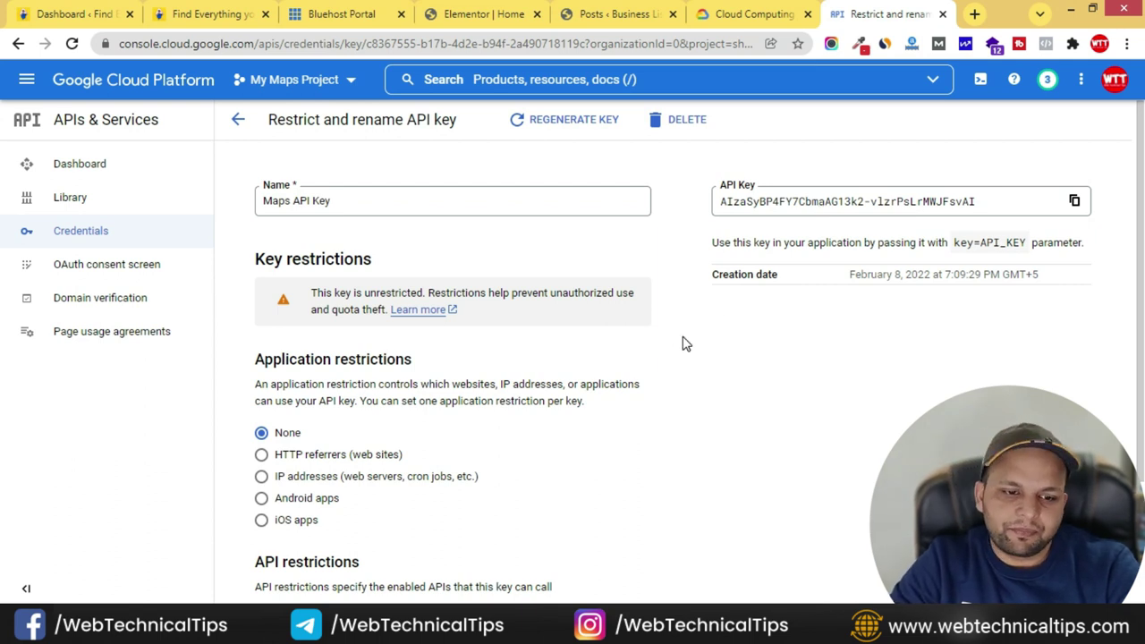
# - Restrict the key to websites and add a new referrer entry
pyautogui.scroll(-1, 685, 344)
pyautogui.scroll(1, 683, 342)
pyautogui.scroll(-2, 537, 358)
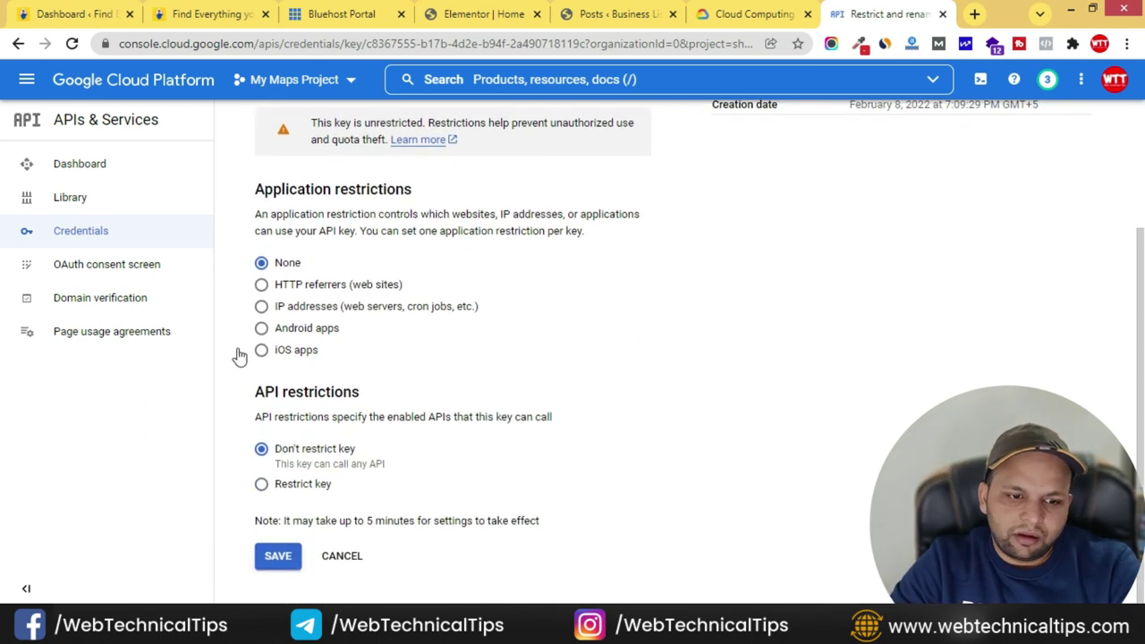
pyautogui.click(261, 287)
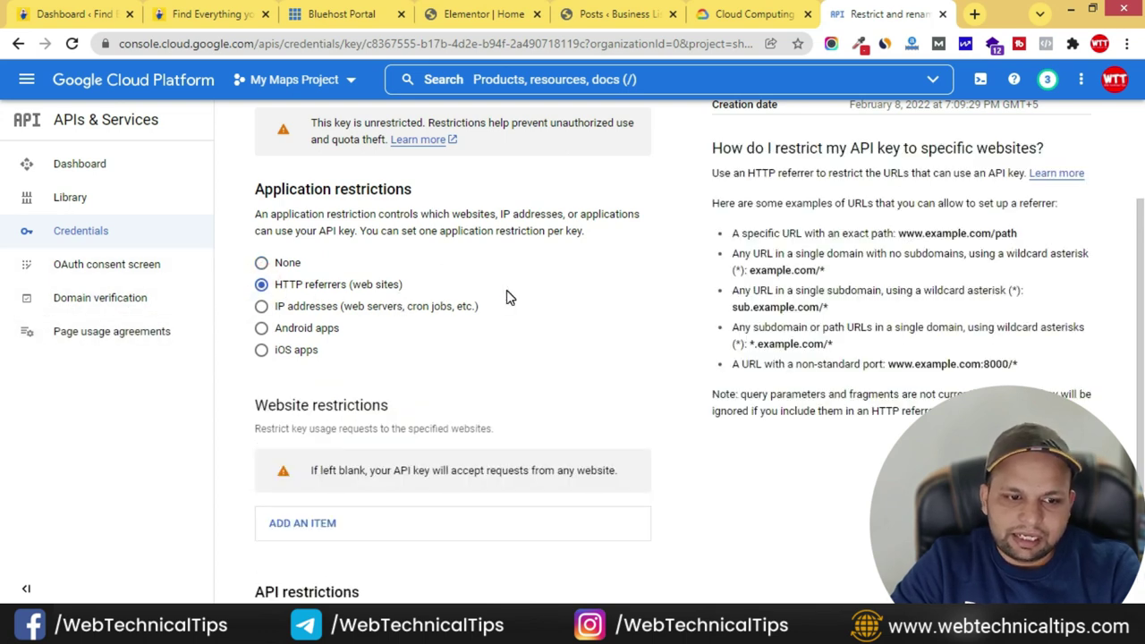
pyautogui.scroll(-2, 411, 315)
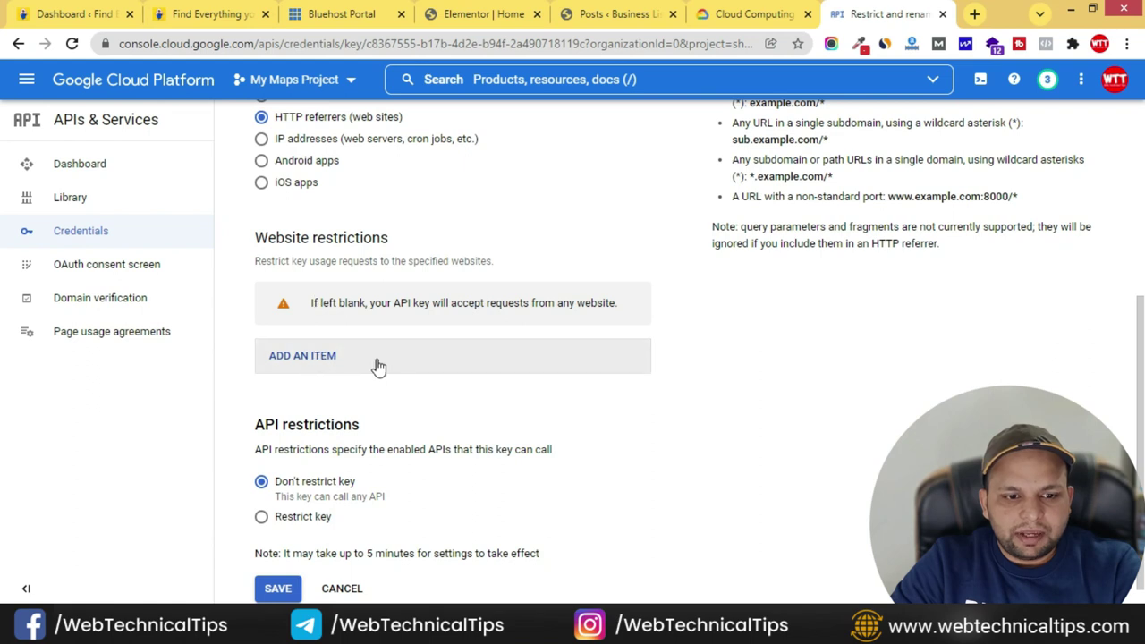
pyautogui.click(319, 357)
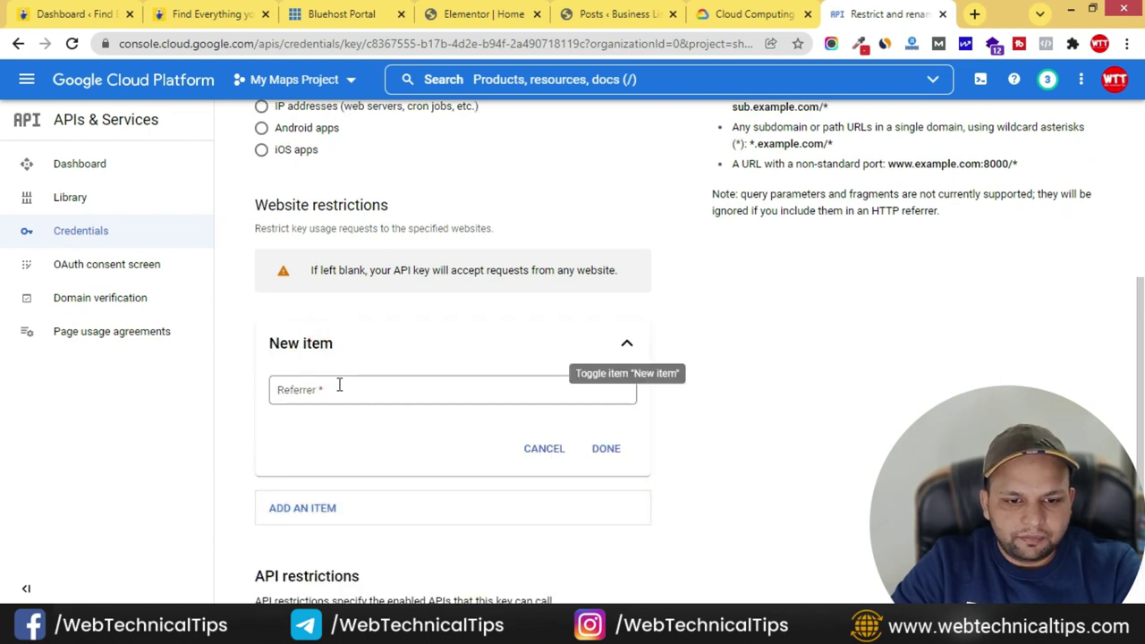
pyautogui.click(387, 397)
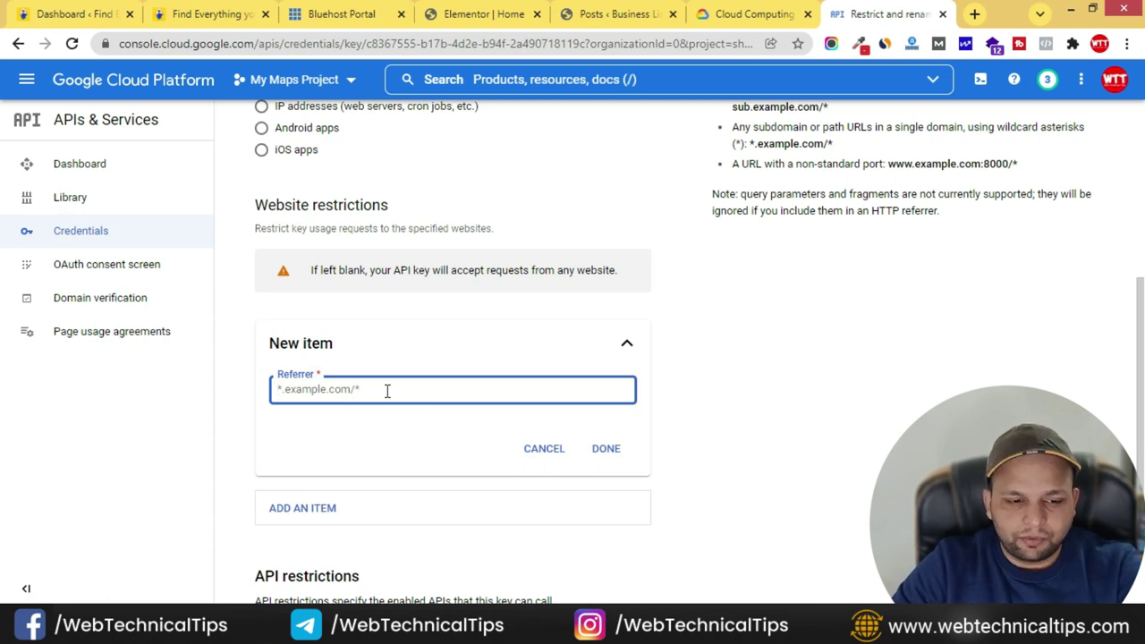
pyautogui.click(626, 15)
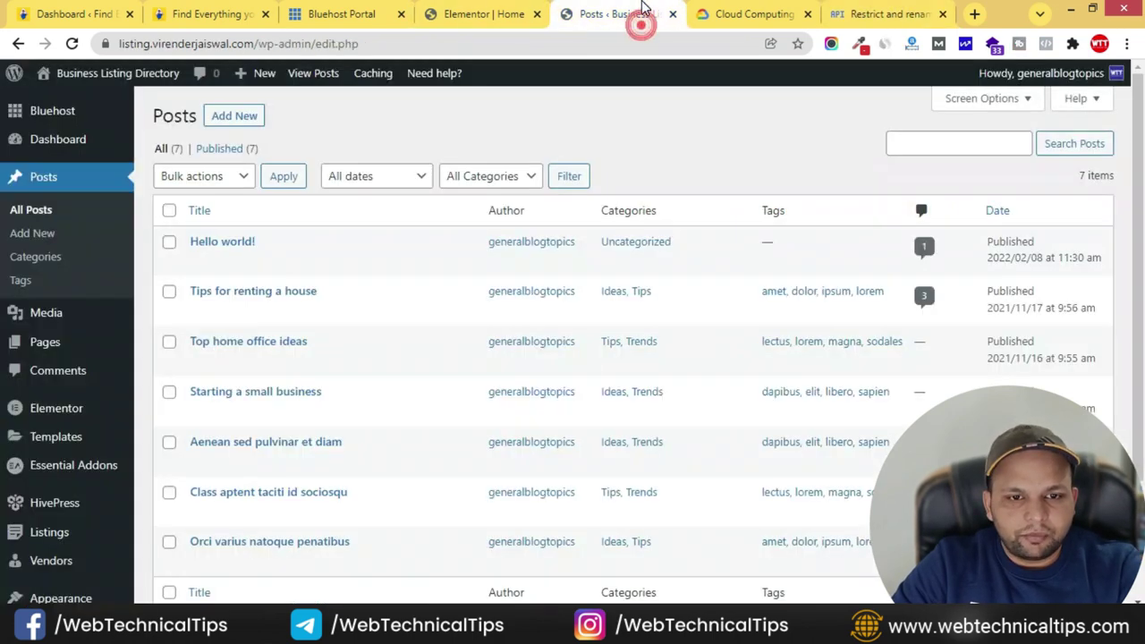
pyautogui.moveTo(255, 43); pyautogui.dragTo(105, 45)
pyautogui.click(885, 15)
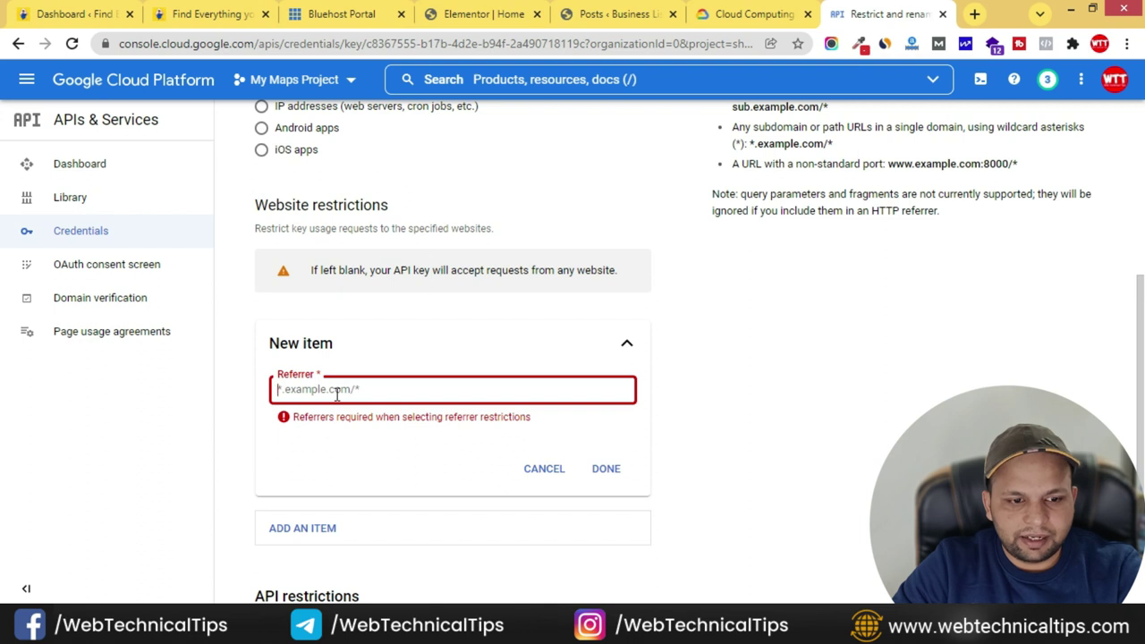
pyautogui.write('*')
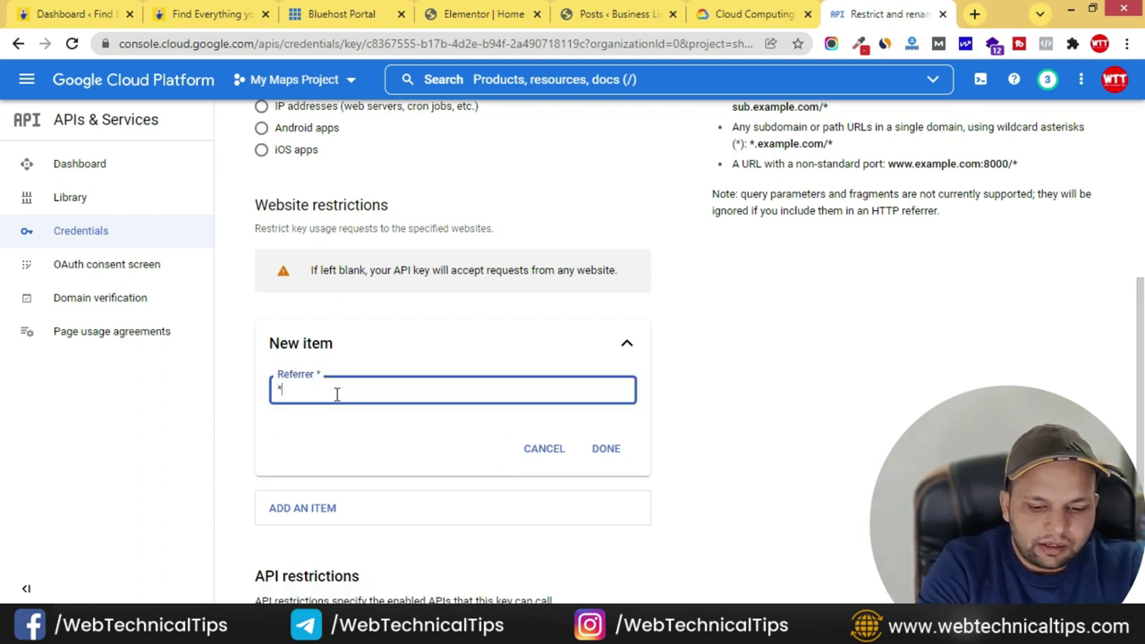
pyautogui.write('.')
pyautogui.hotkey('ctrl', 'v')
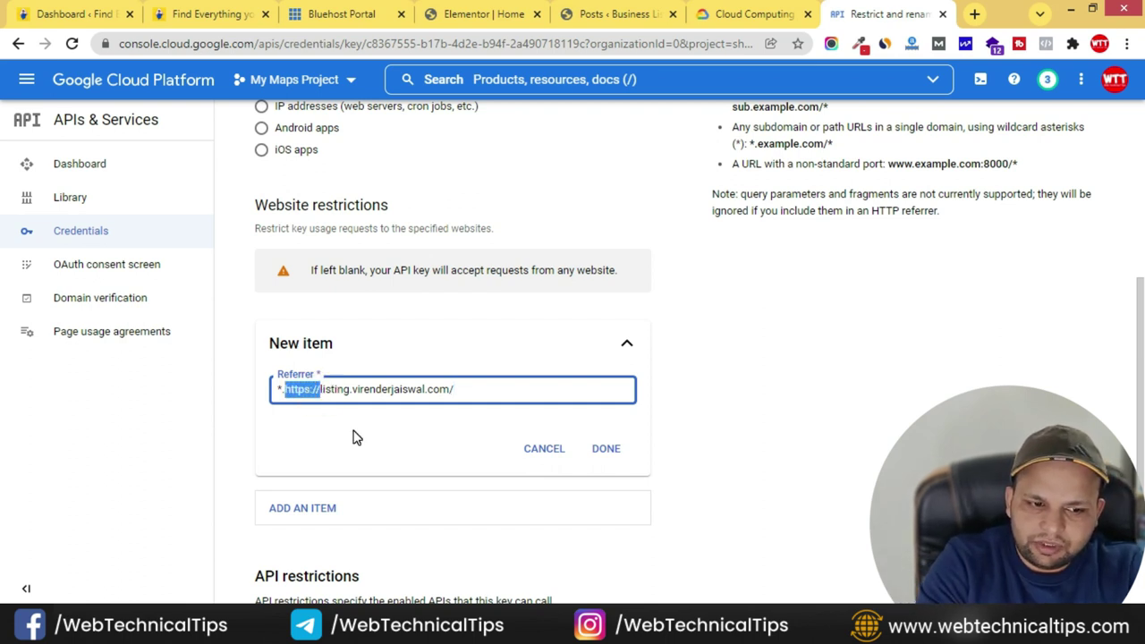
pyautogui.press('BackSpace')
pyautogui.press('End')
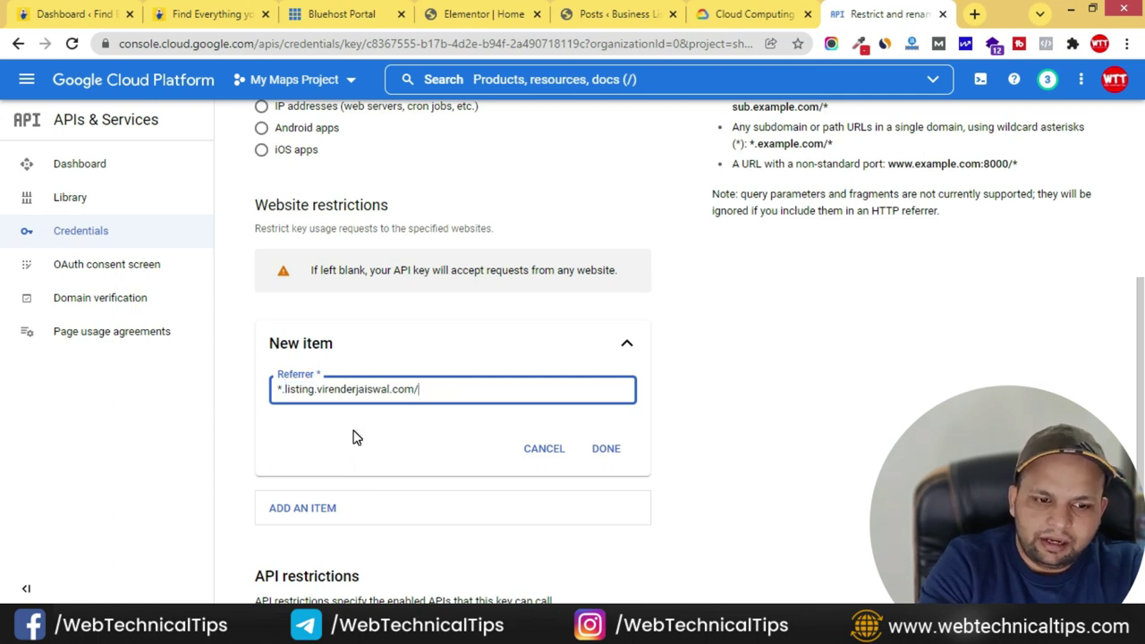
pyautogui.write('*')
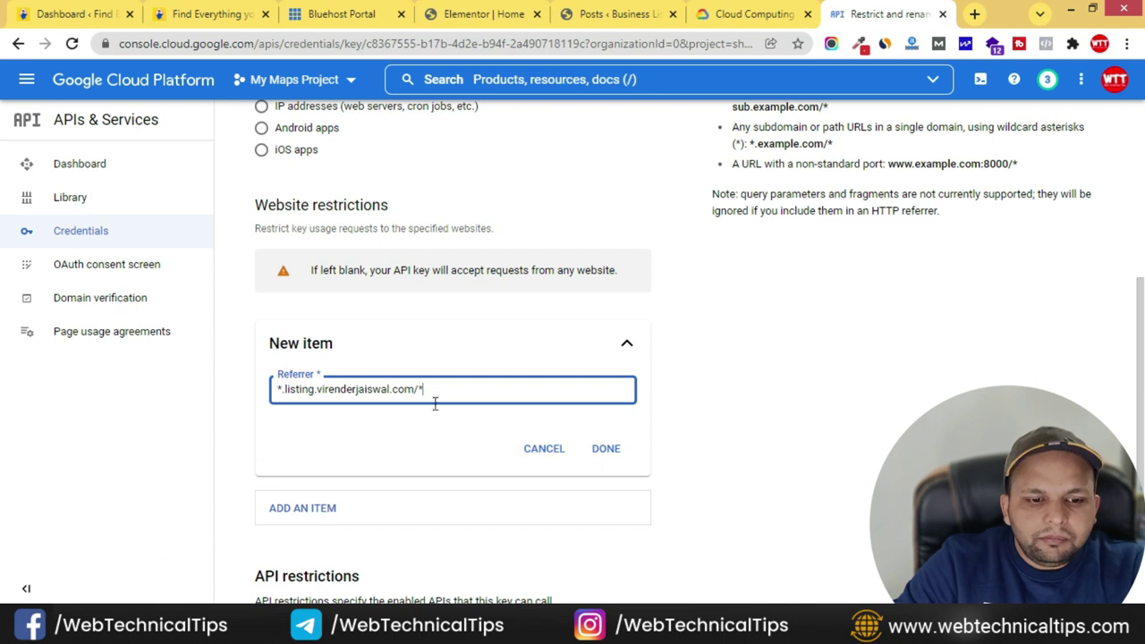
pyautogui.moveTo(440, 389); pyautogui.dragTo(268, 393)
pyautogui.hotkey('ctrl', 'c')
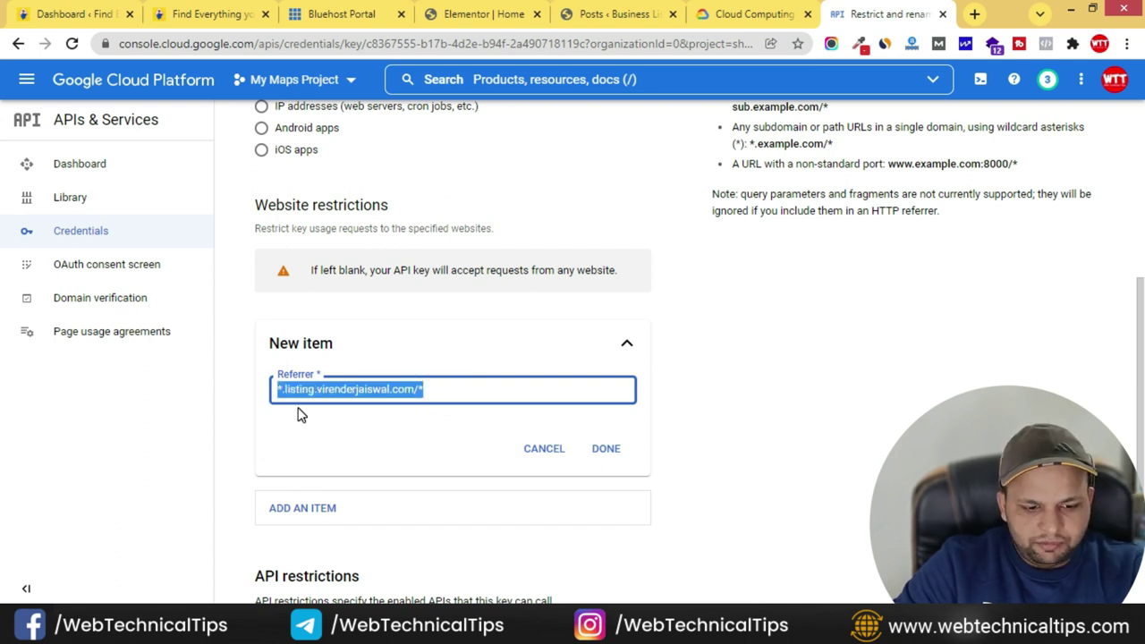
pyautogui.press('BackSpace')
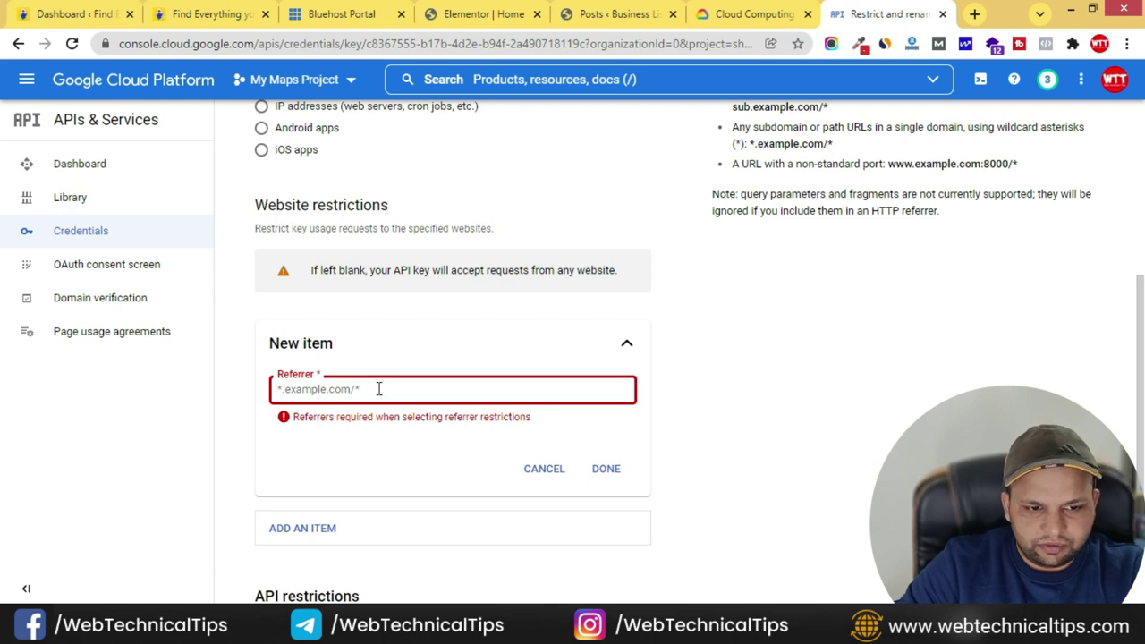
pyautogui.hotkey('ctrl', 'v')
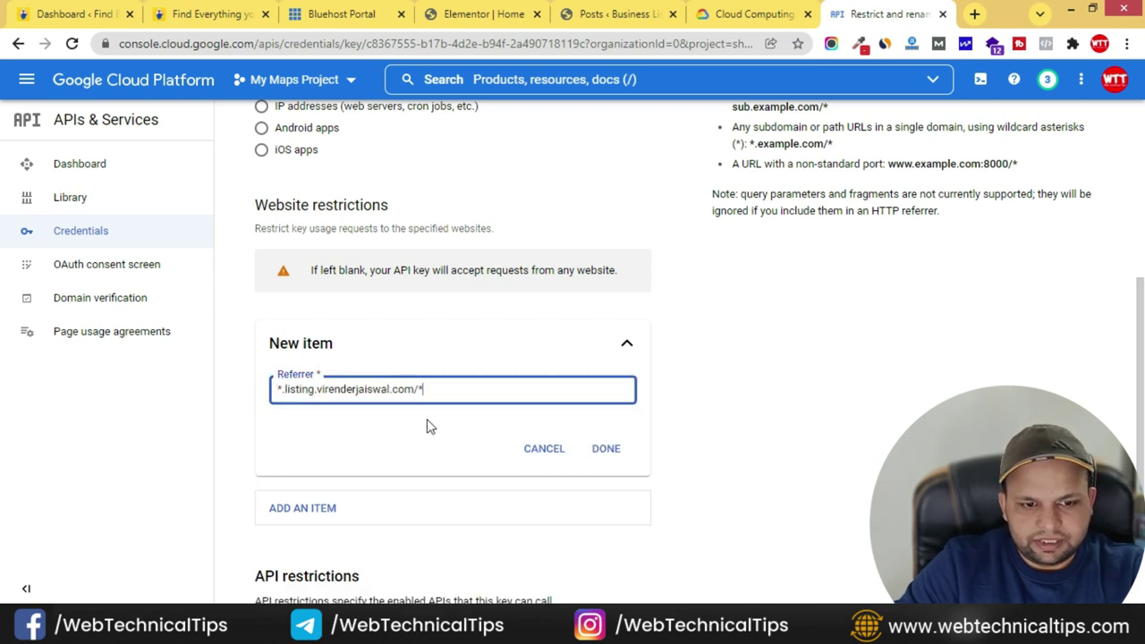
pyautogui.click(604, 452)
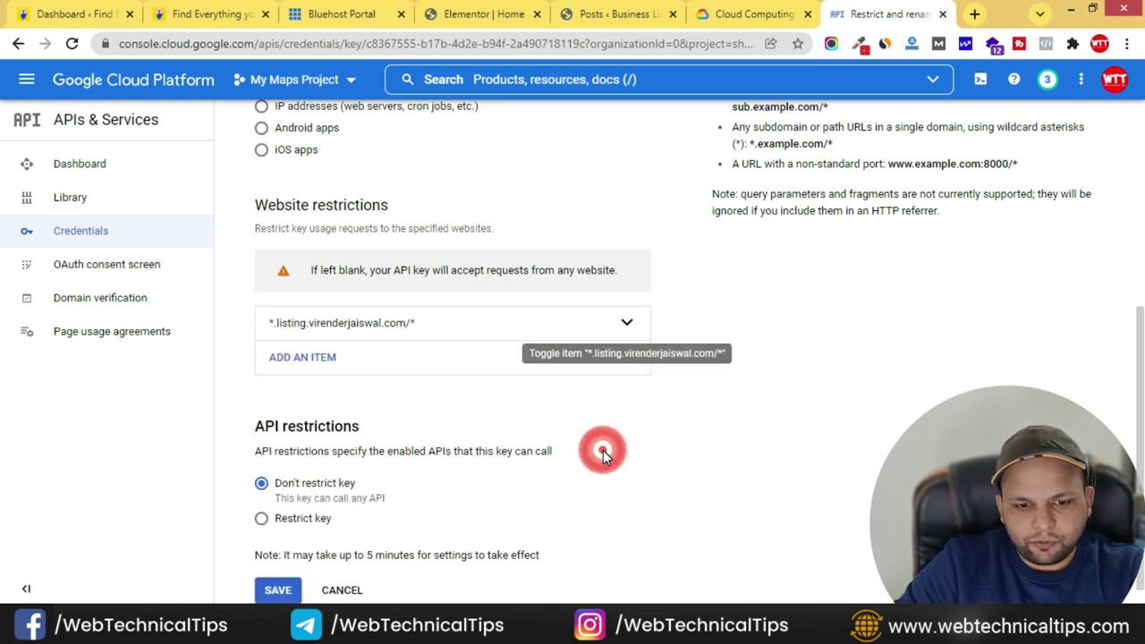
# - Add a second referrer with the same pattern but no dot after the asterisk
pyautogui.click(317, 362)
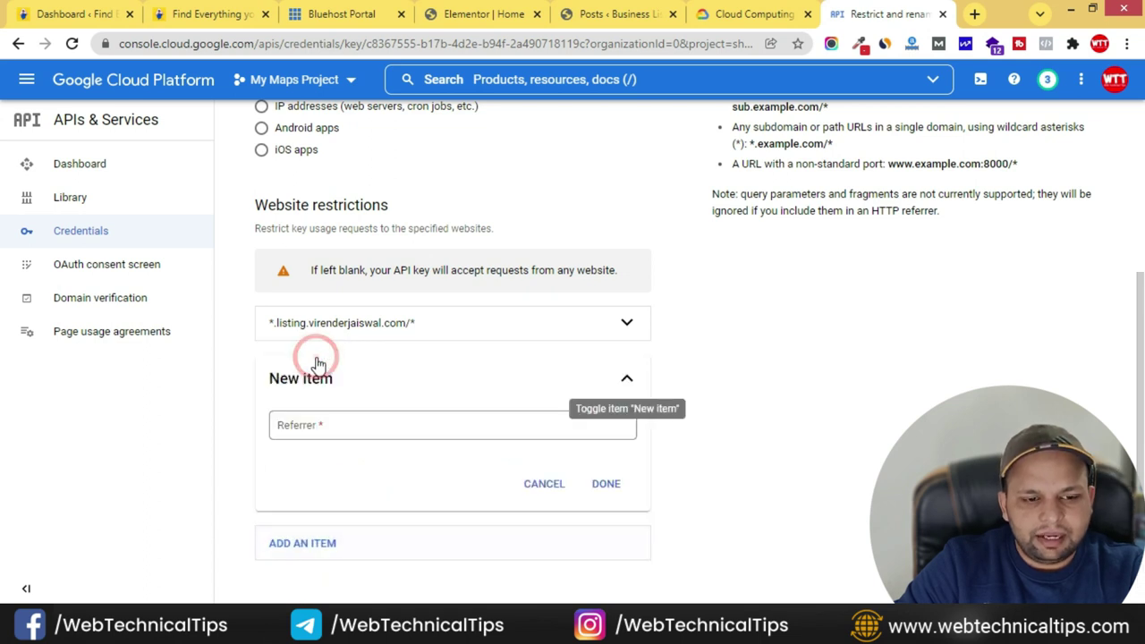
pyautogui.click(336, 426)
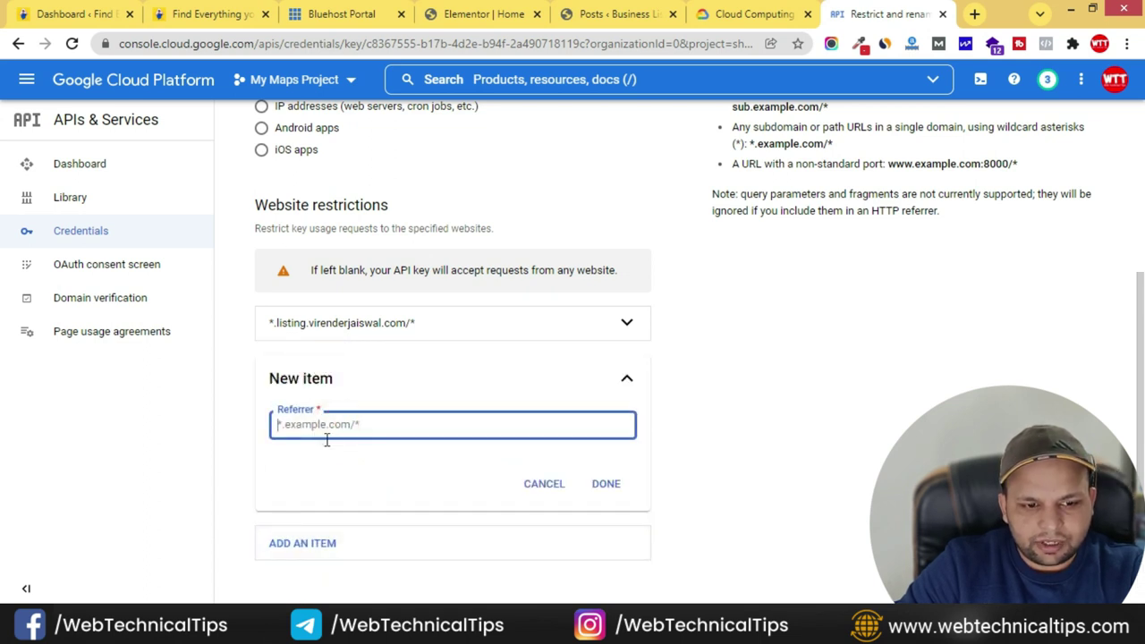
pyautogui.hotkey('ctrl', 'v')
pyautogui.click(282, 450)
pyautogui.press('BackSpace')
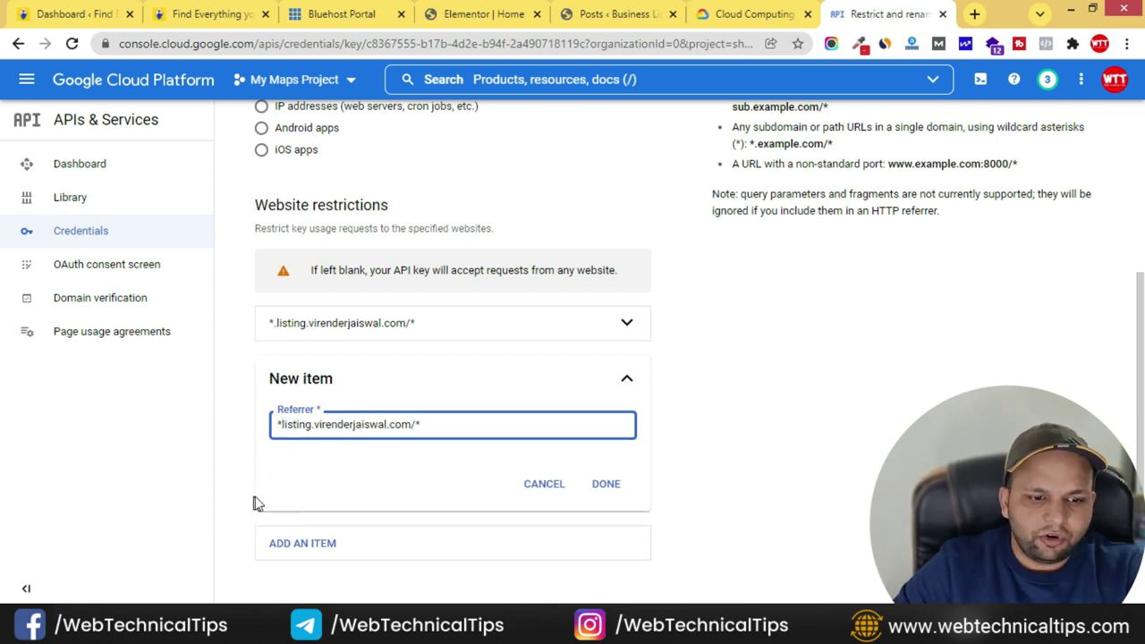
pyautogui.click(481, 426)
pyautogui.click(690, 425)
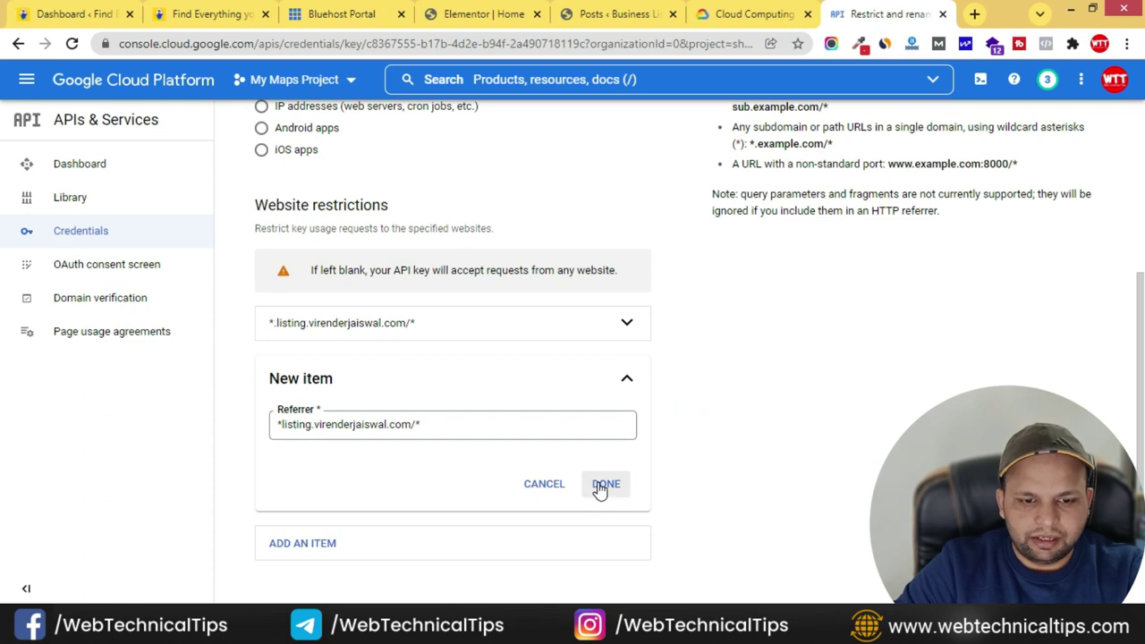
pyautogui.click(605, 484)
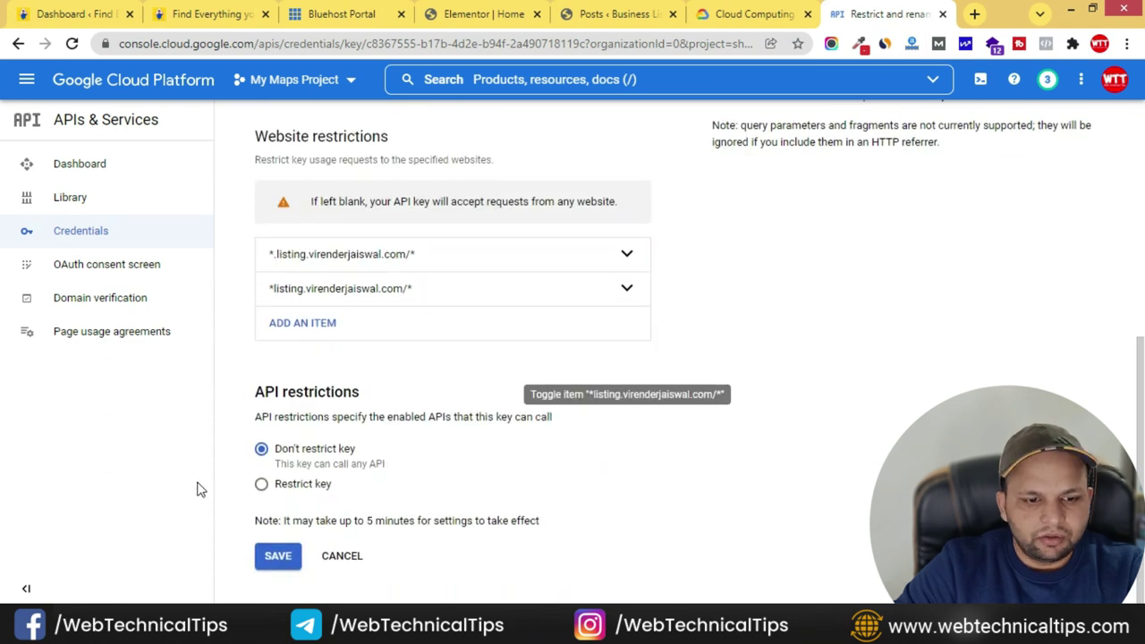
# - Switch to API restrictions and allow the Geocoding API
pyautogui.click(262, 488)
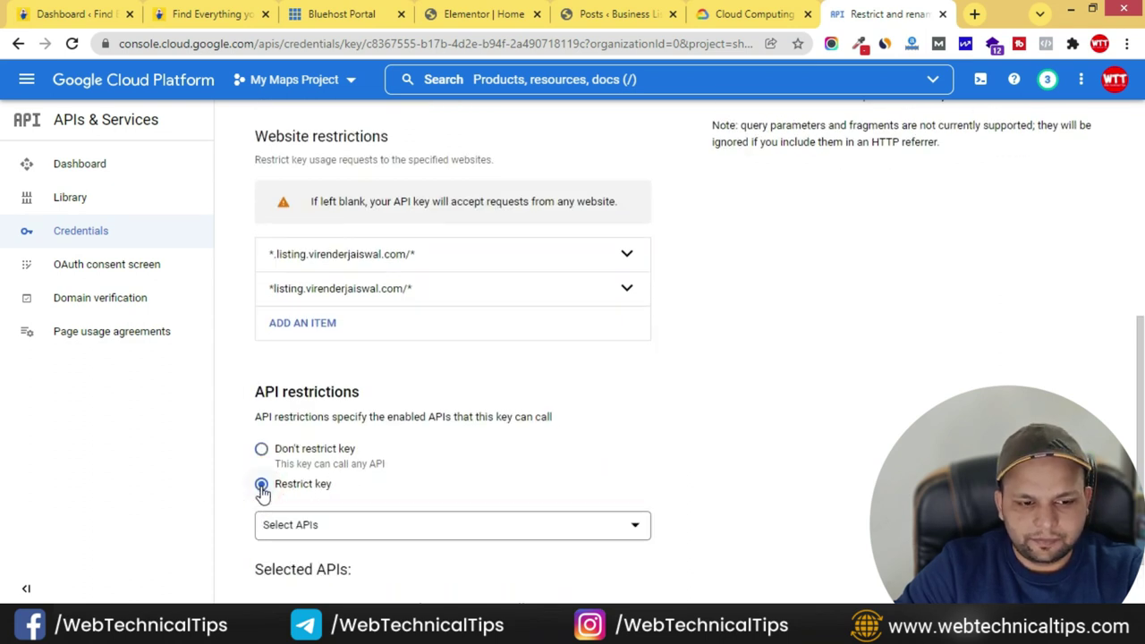
pyautogui.scroll(-1, 652, 477)
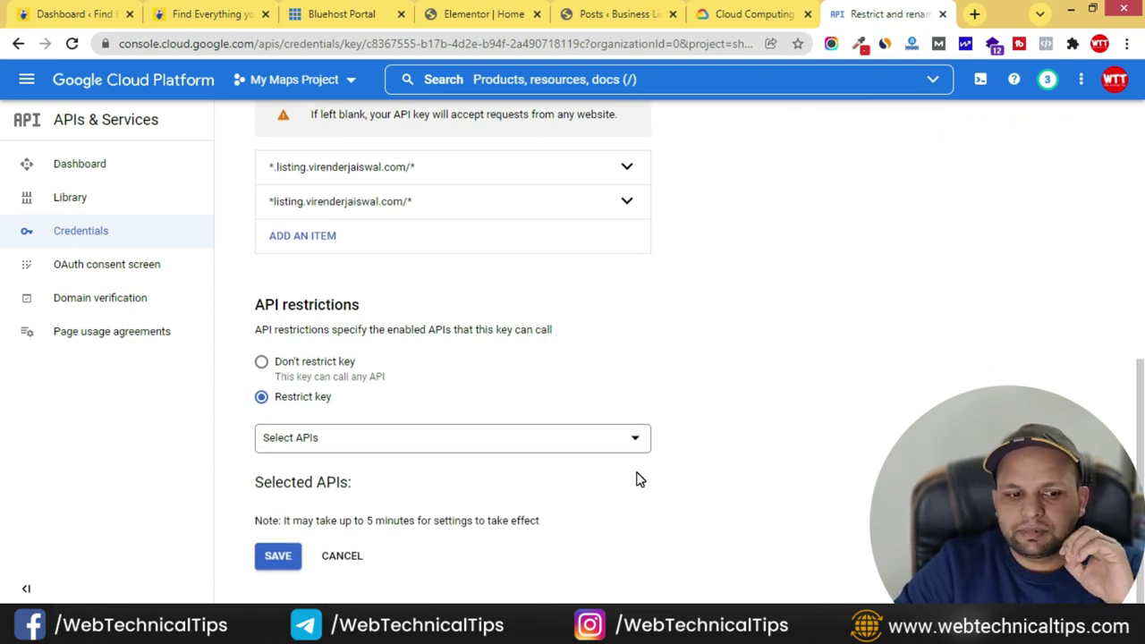
pyautogui.click(614, 439)
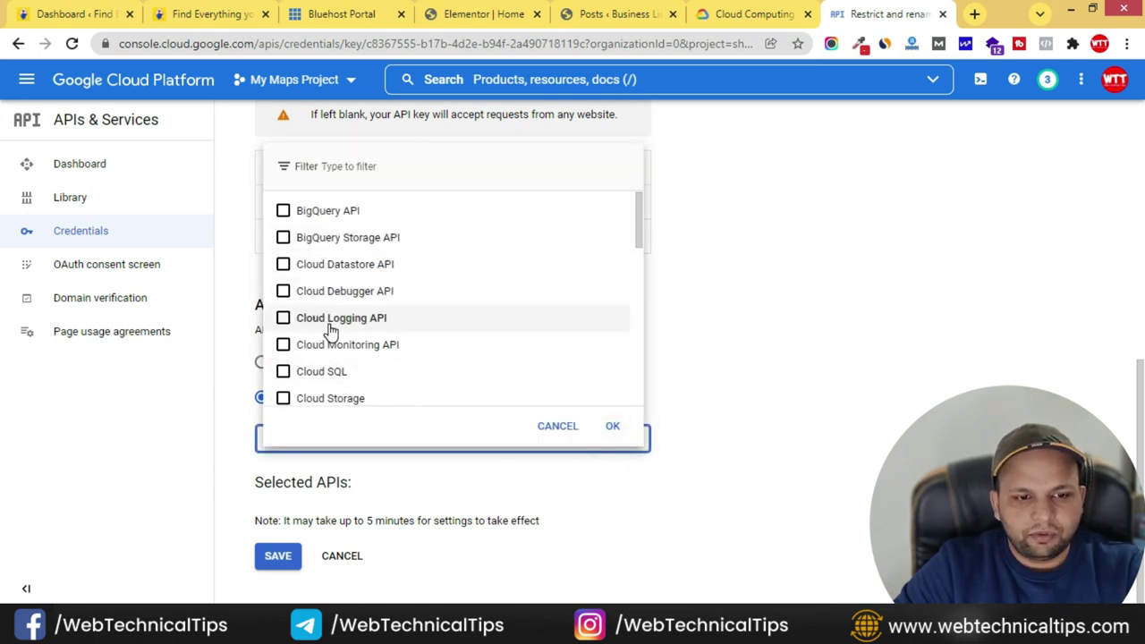
pyautogui.scroll(-3, 329, 331)
pyautogui.scroll(3, 327, 332)
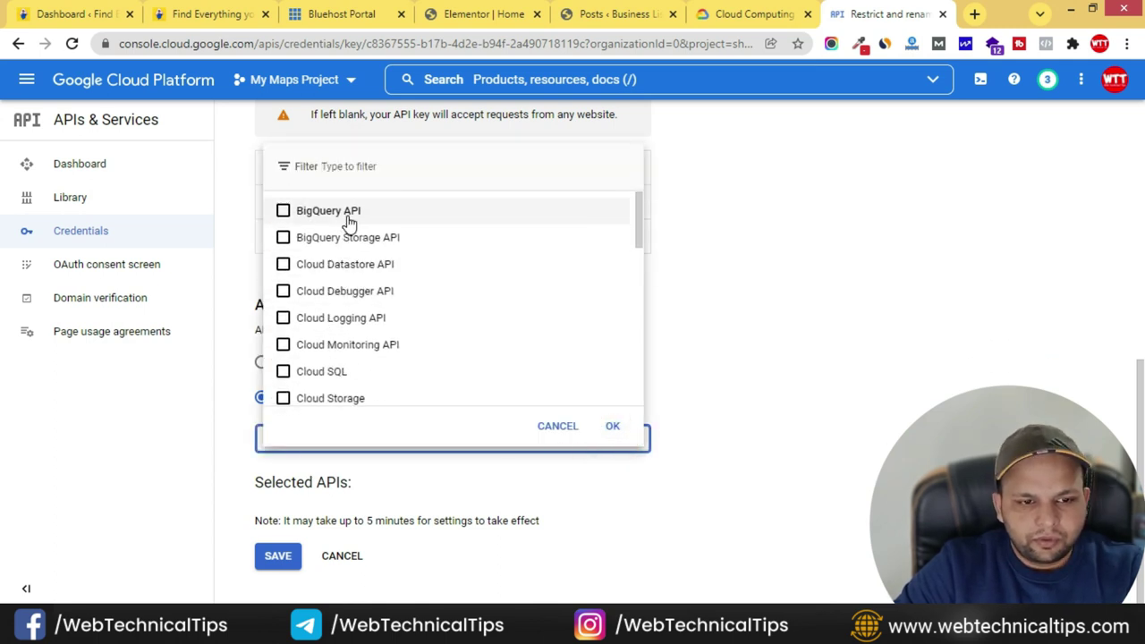
pyautogui.write('geo')
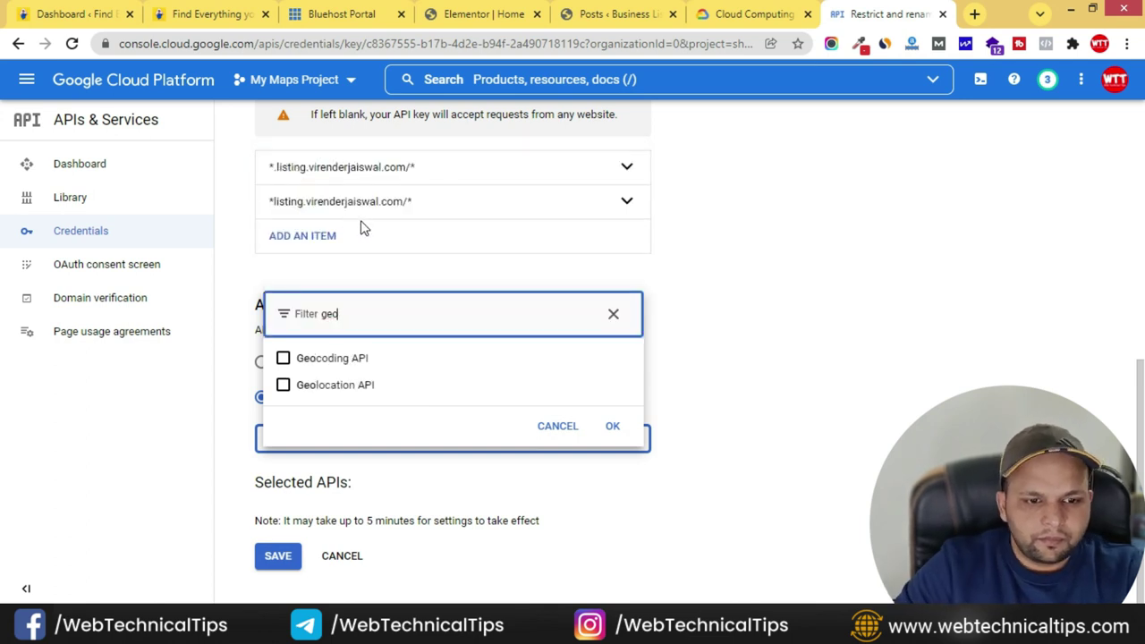
pyautogui.click(285, 360)
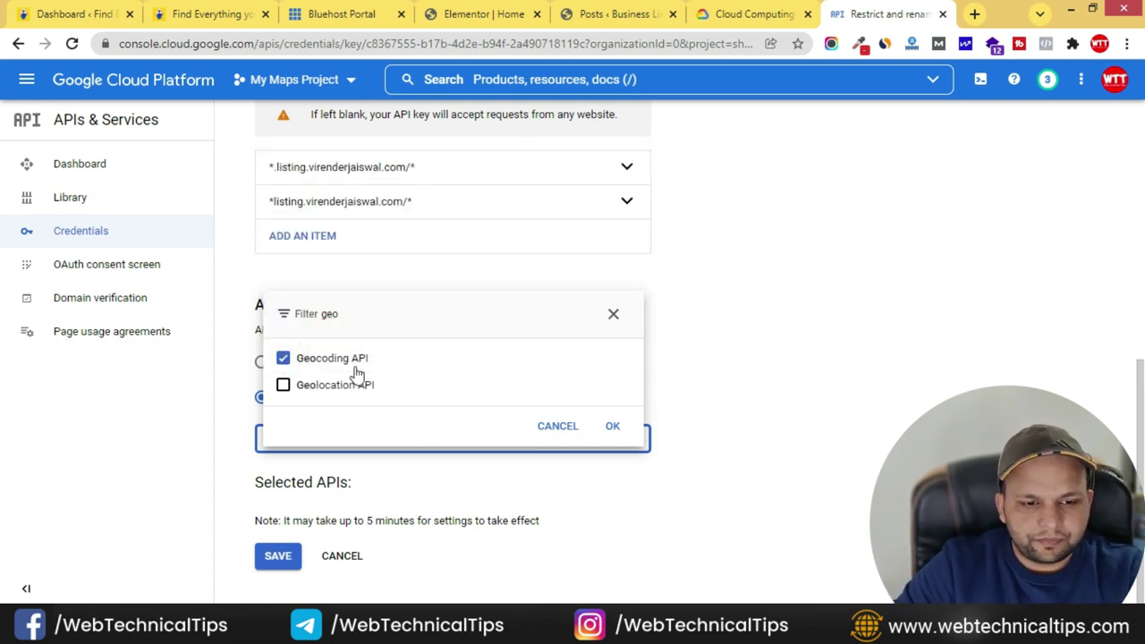
# - Add the Maps JavaScript API and Places API to the allowed APIs
pyautogui.moveTo(385, 313); pyautogui.dragTo(304, 325)
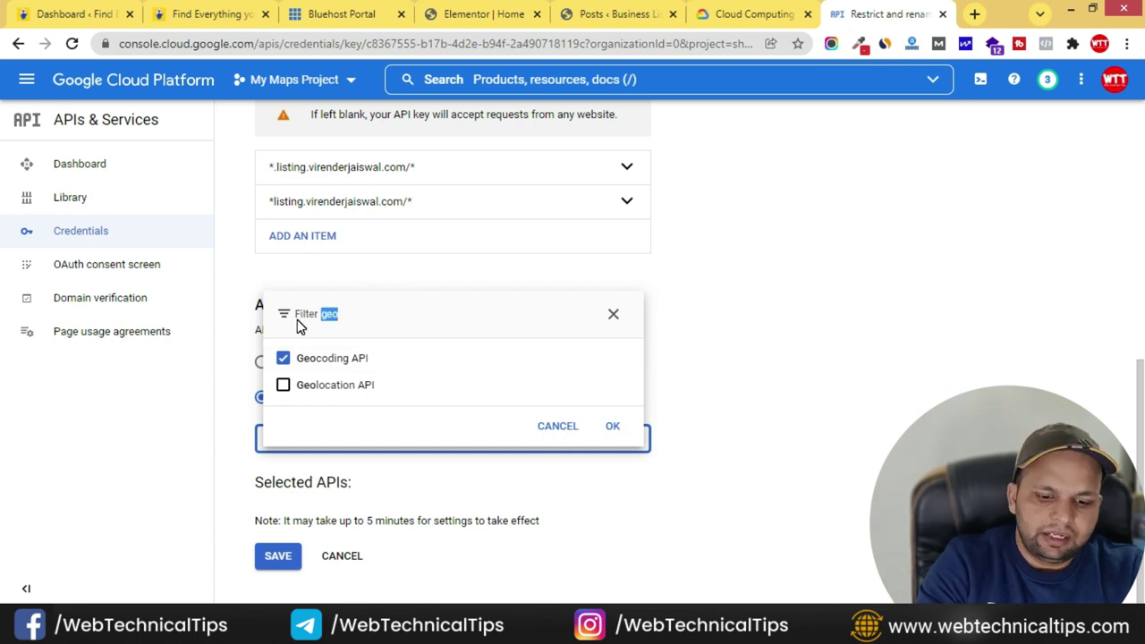
pyautogui.write('maps')
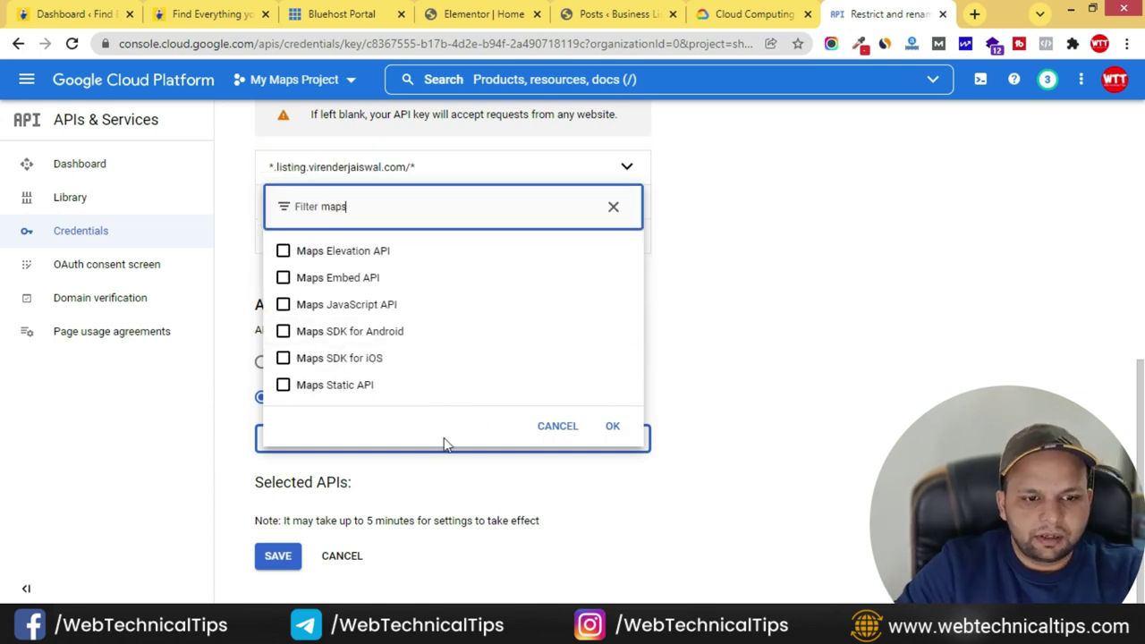
pyautogui.click(283, 306)
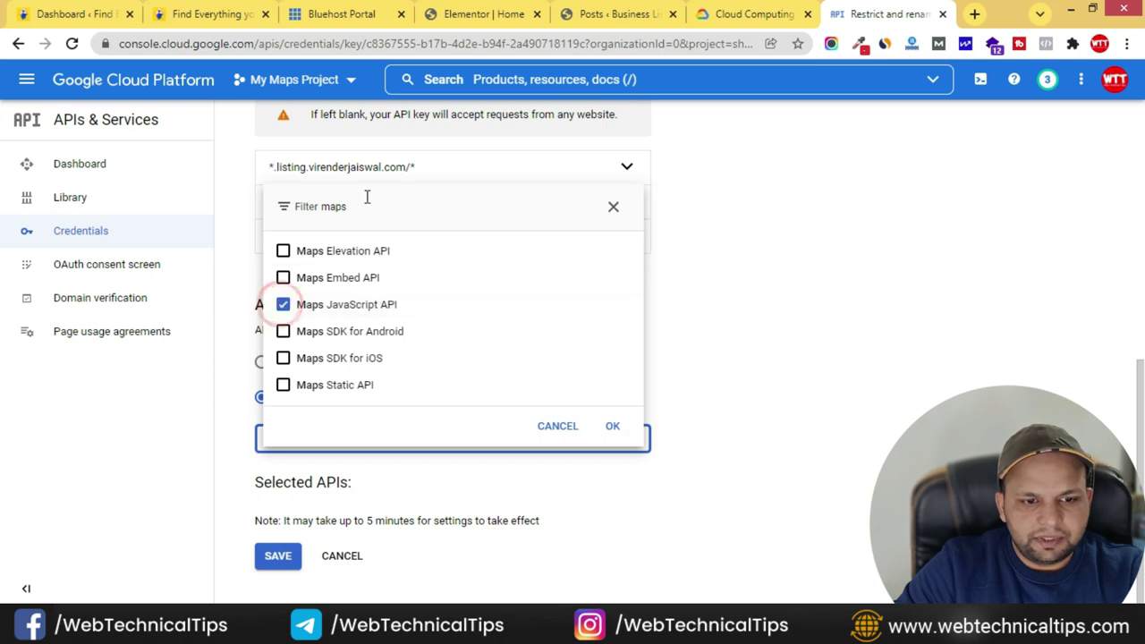
pyautogui.click(363, 208)
pyautogui.doubleClick(396, 204)
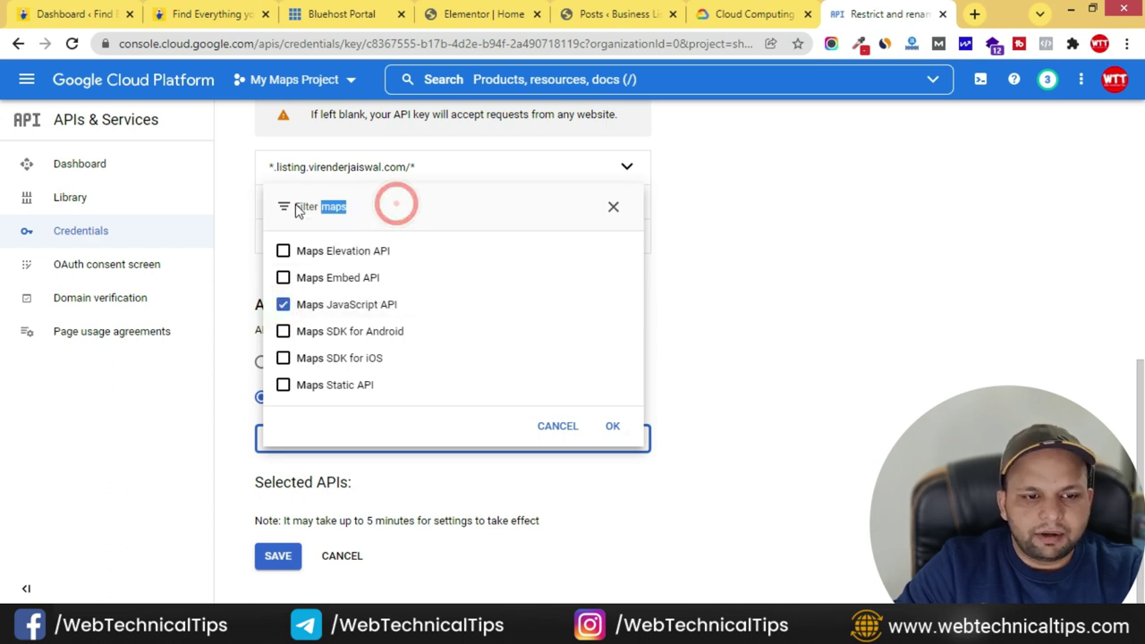
pyautogui.write('pla')
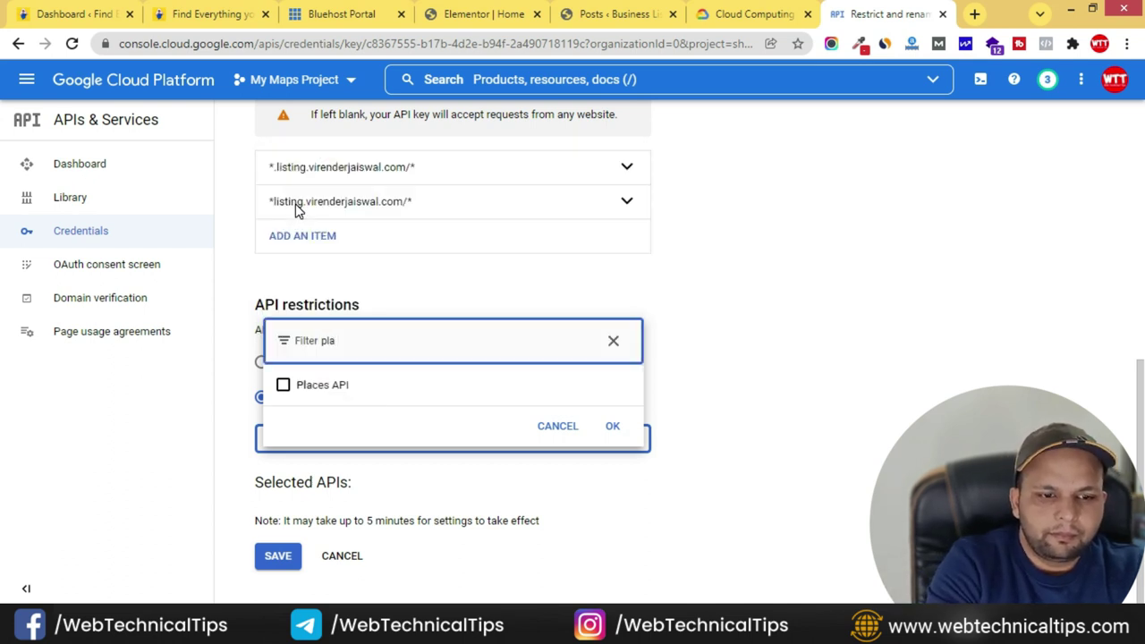
pyautogui.click(282, 385)
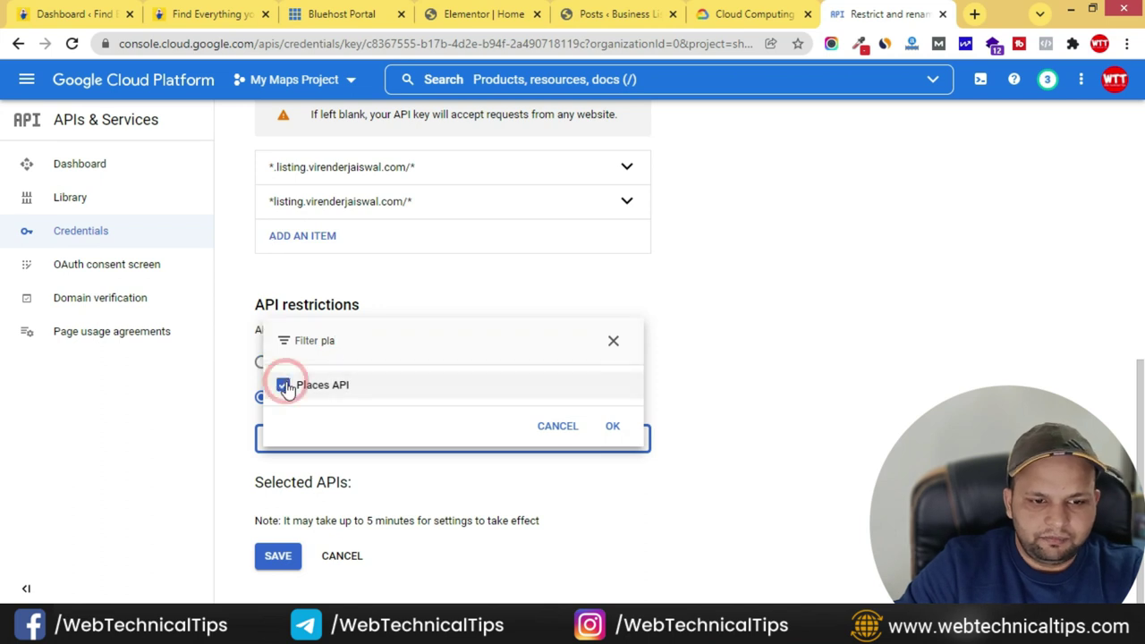
# - Confirm the three selected APIs and save the key's restrictions
pyautogui.click(613, 428)
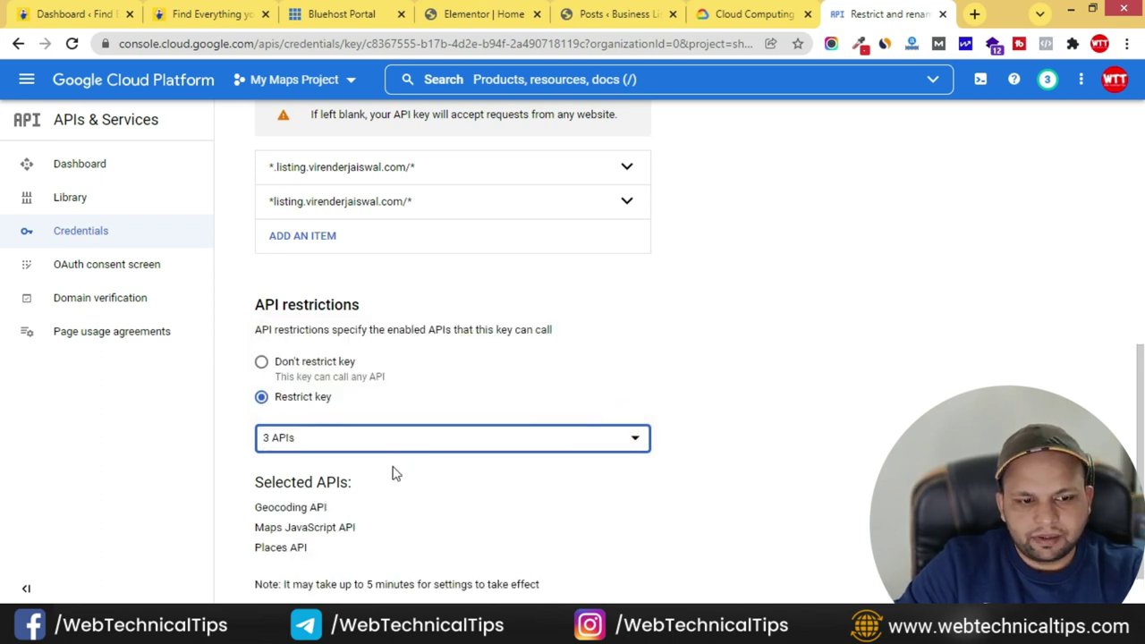
pyautogui.scroll(-1, 277, 447)
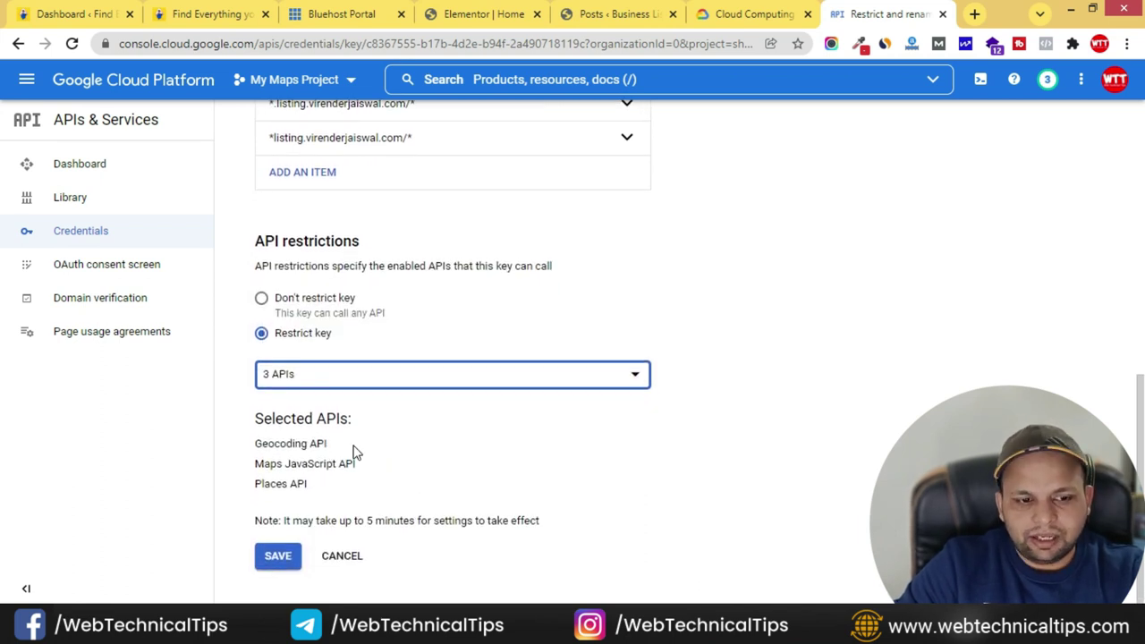
pyautogui.scroll(10, 353, 455)
pyautogui.scroll(-10, 686, 434)
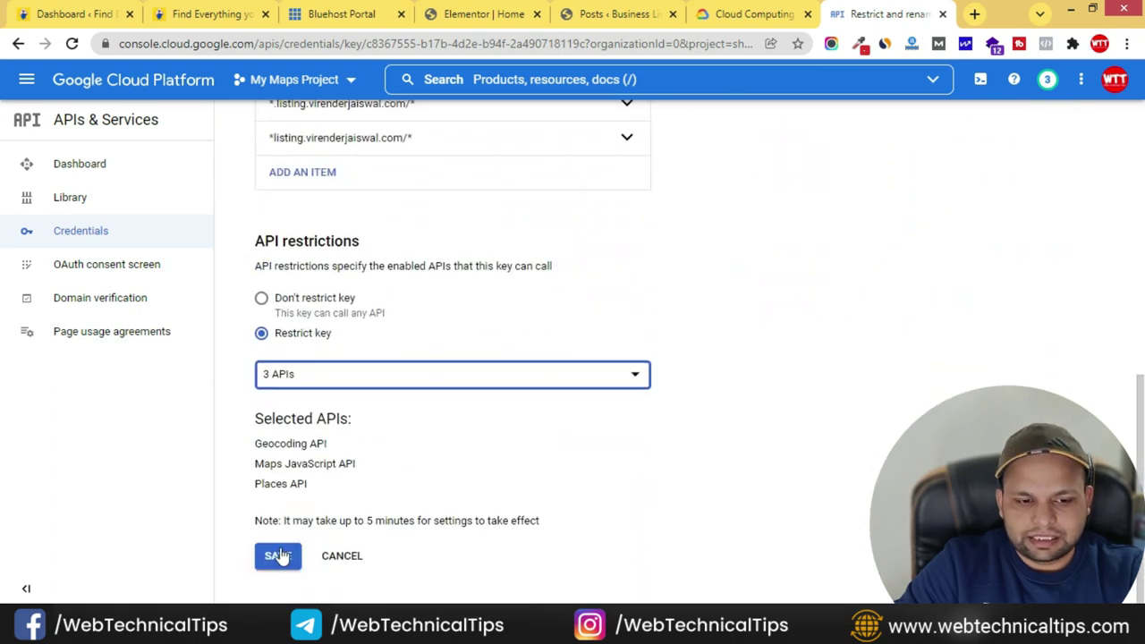
pyautogui.click(279, 556)
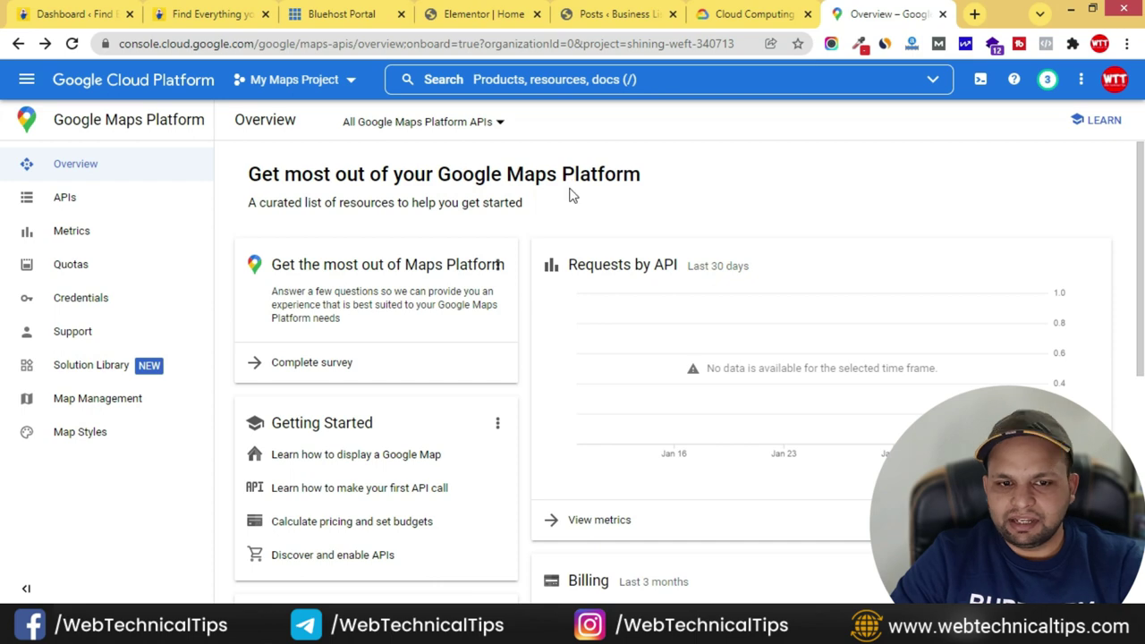
# - Return to the WordPress admin tab and go to HivePress > Extensions
pyautogui.click(609, 13)
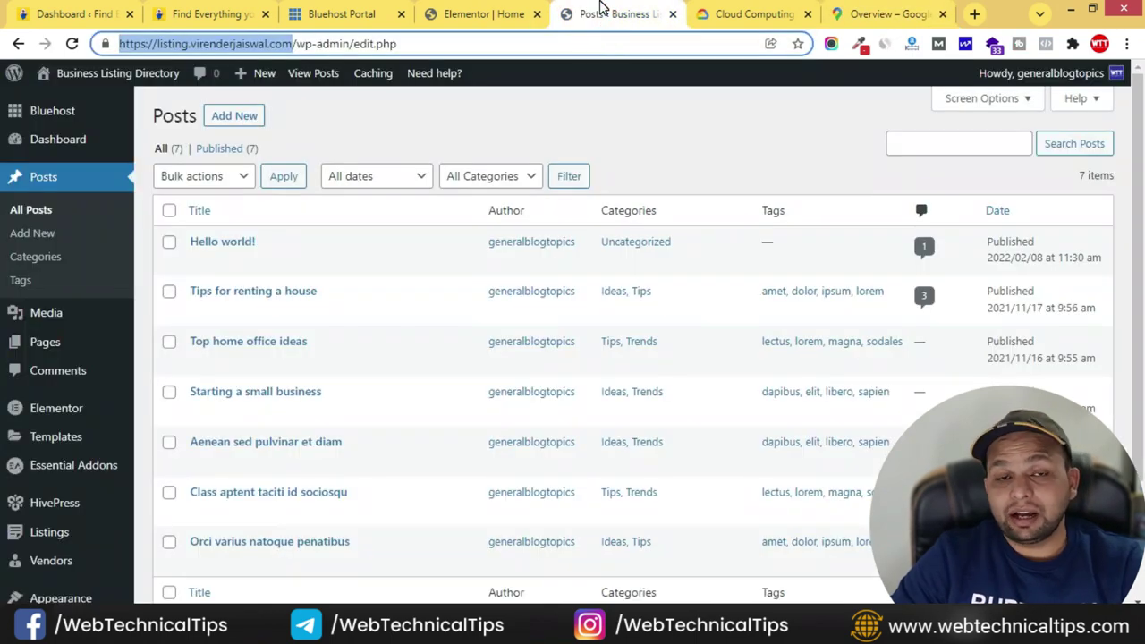
pyautogui.click(490, 18)
pyautogui.click(603, 13)
pyautogui.click(448, 11)
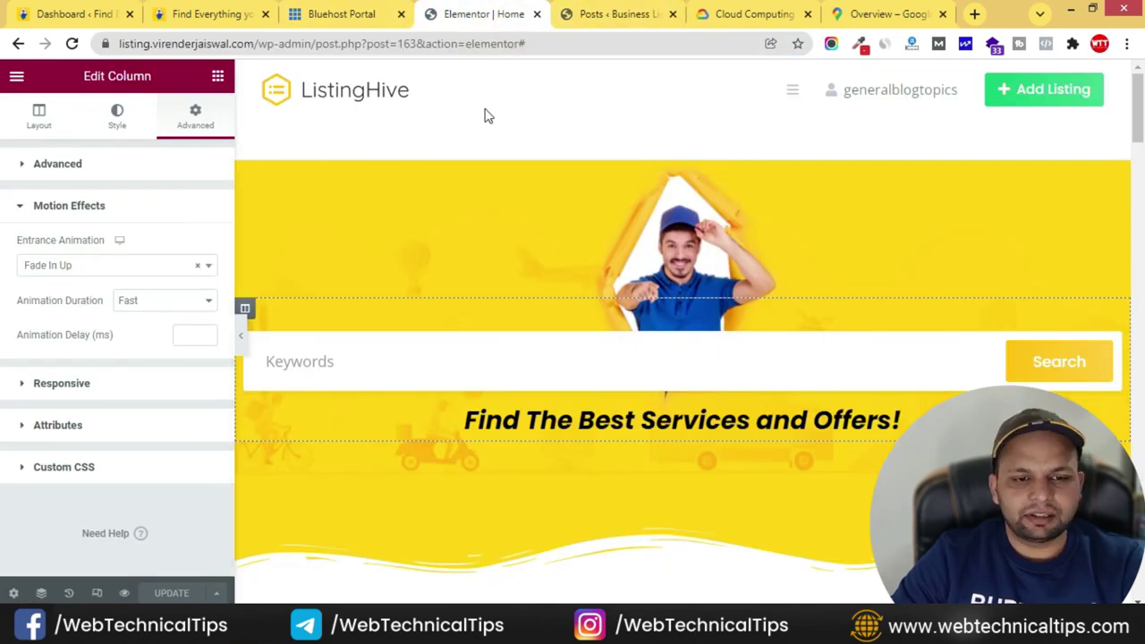
pyautogui.click(613, 13)
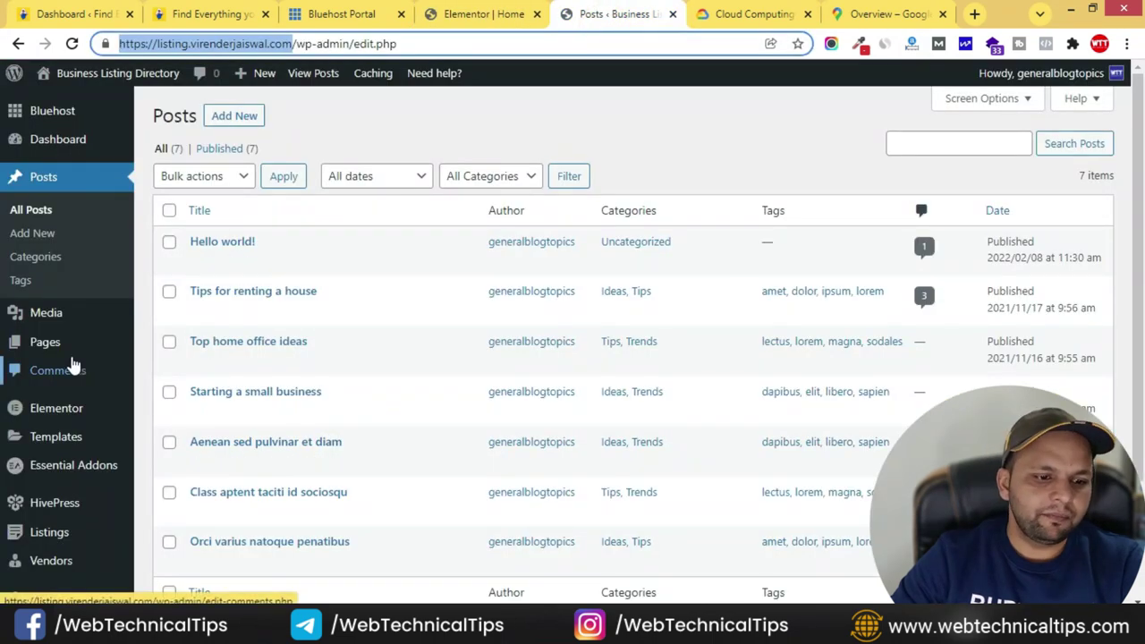
pyautogui.scroll(-2, 66, 381)
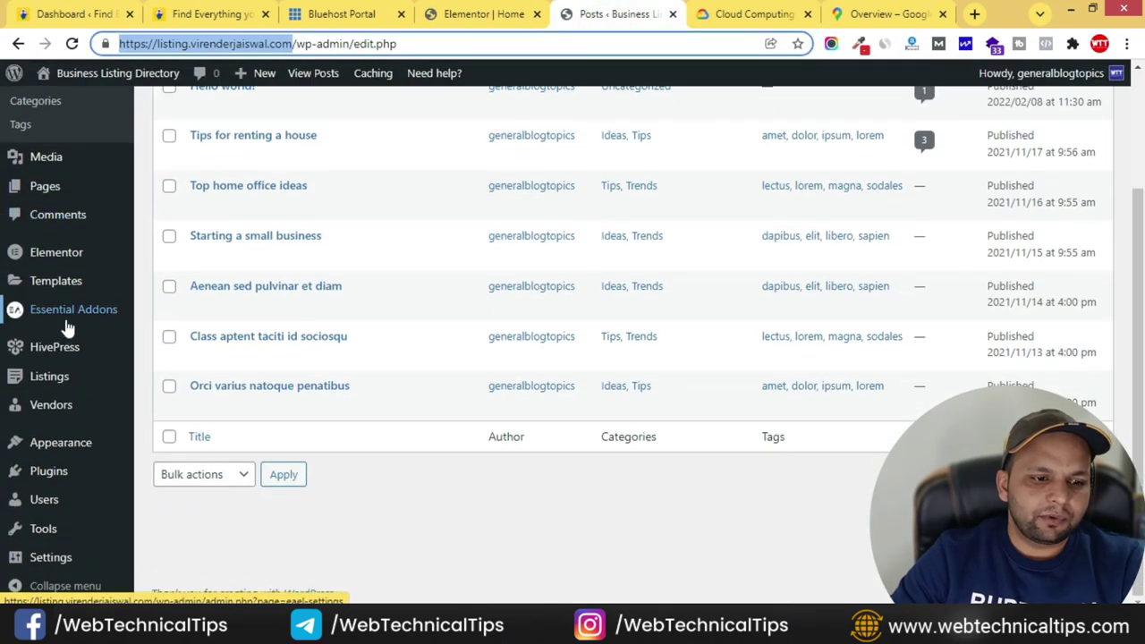
pyautogui.moveTo(56, 361)
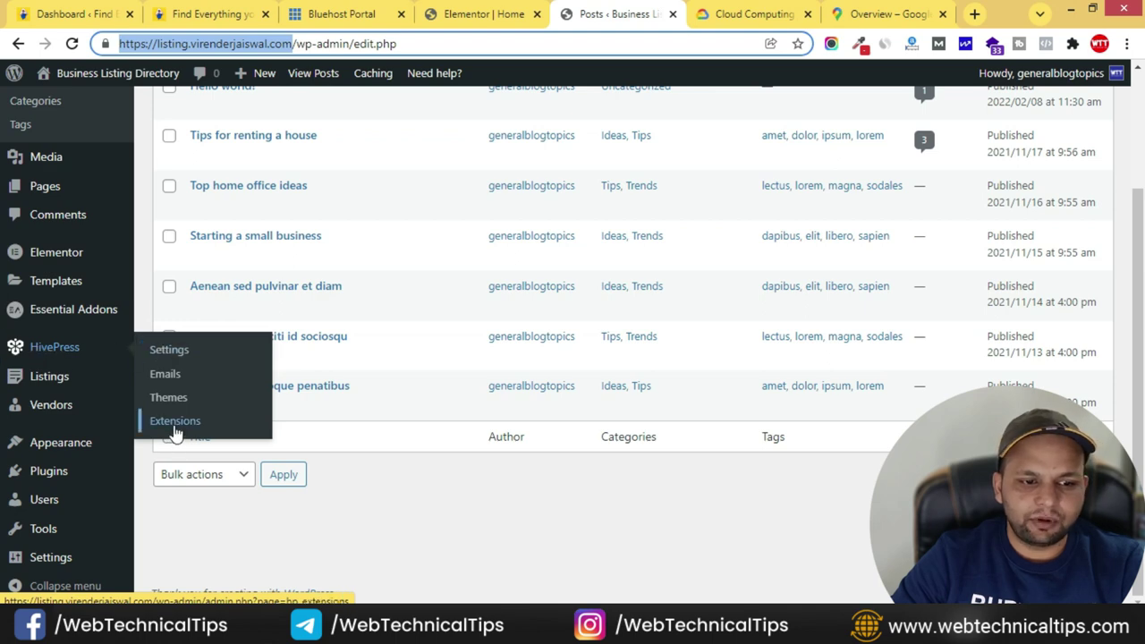
pyautogui.click(182, 429)
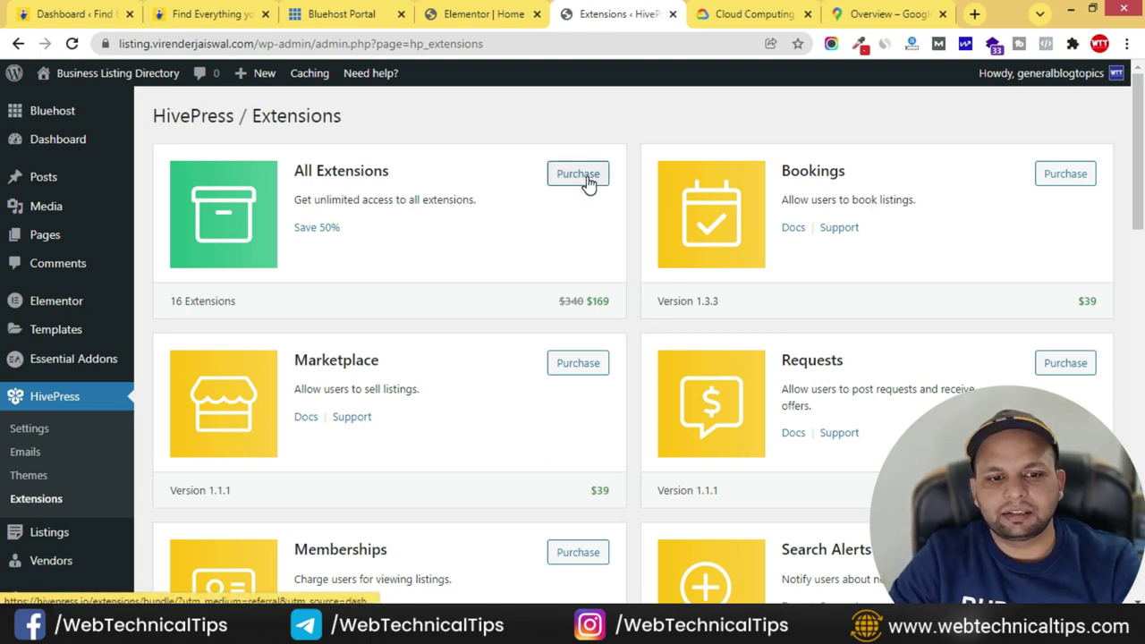
# - Inspect the price and extension count of the All Extensions bundle
pyautogui.tripleClick(612, 310)
pyautogui.click(603, 302)
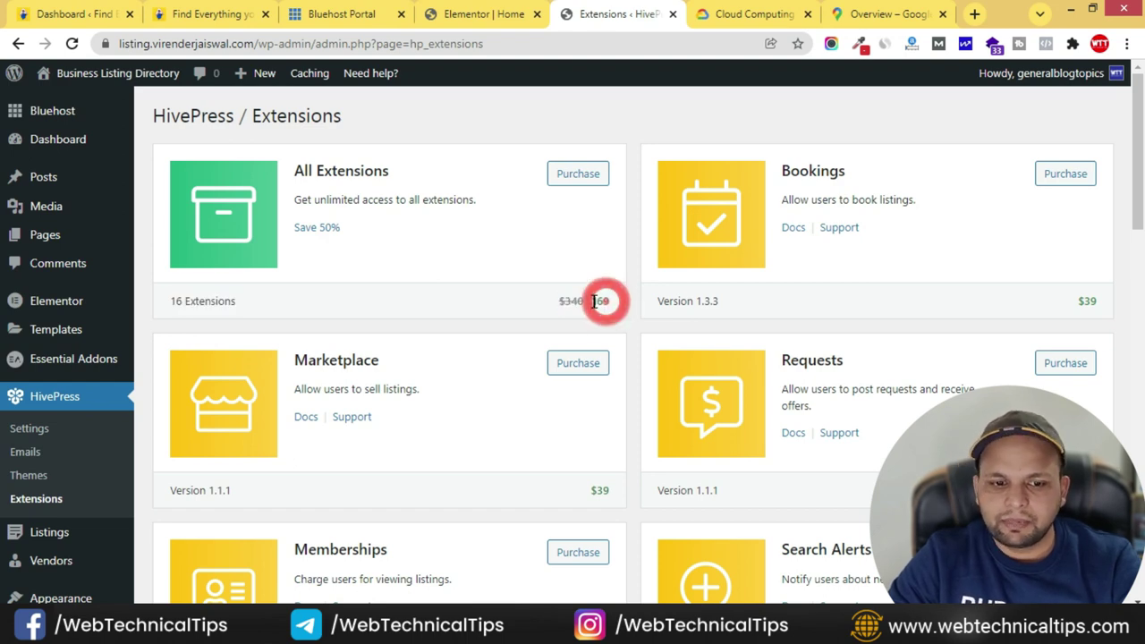
pyautogui.tripleClick(587, 300)
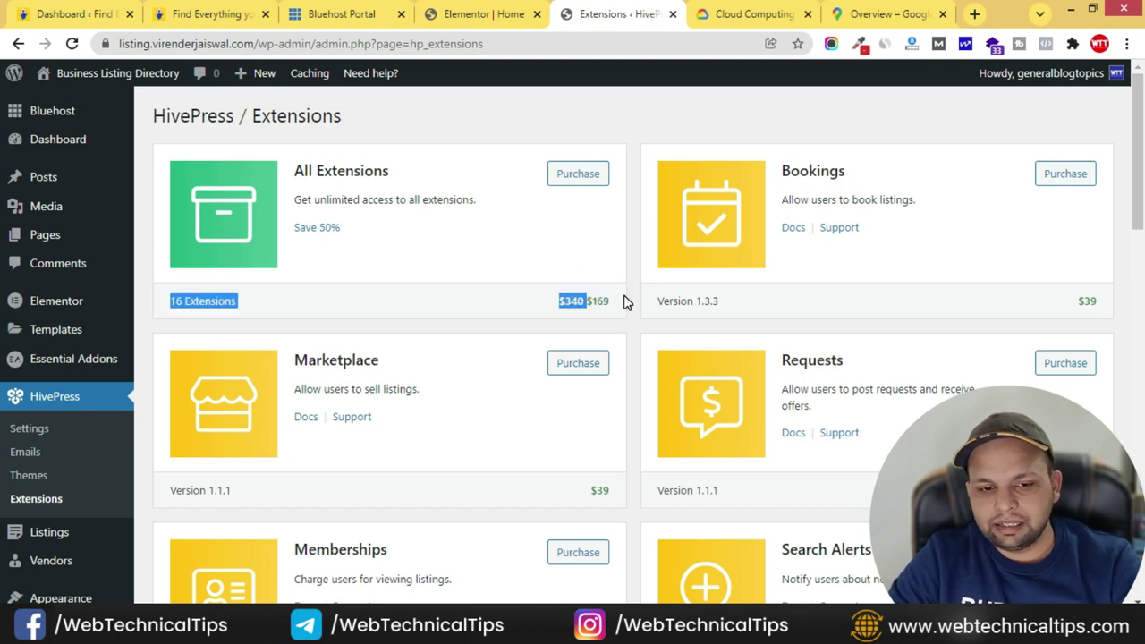
pyautogui.click(622, 300)
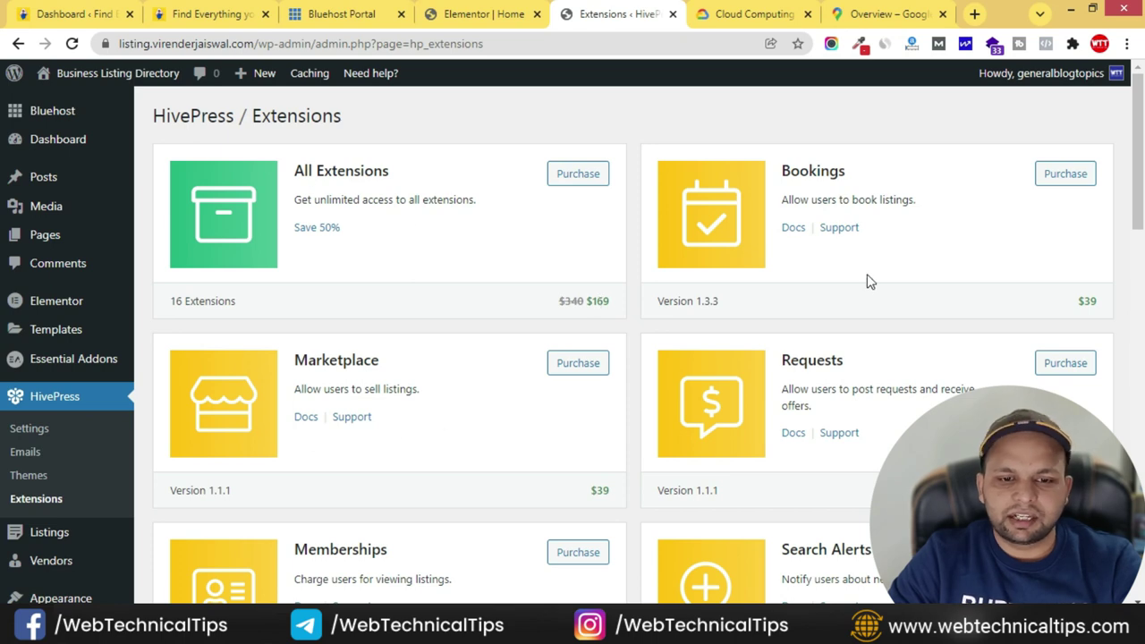
# - Install and activate the free HivePress Geolocation extension (version 1.2.7)
pyautogui.scroll(-2, 329, 274)
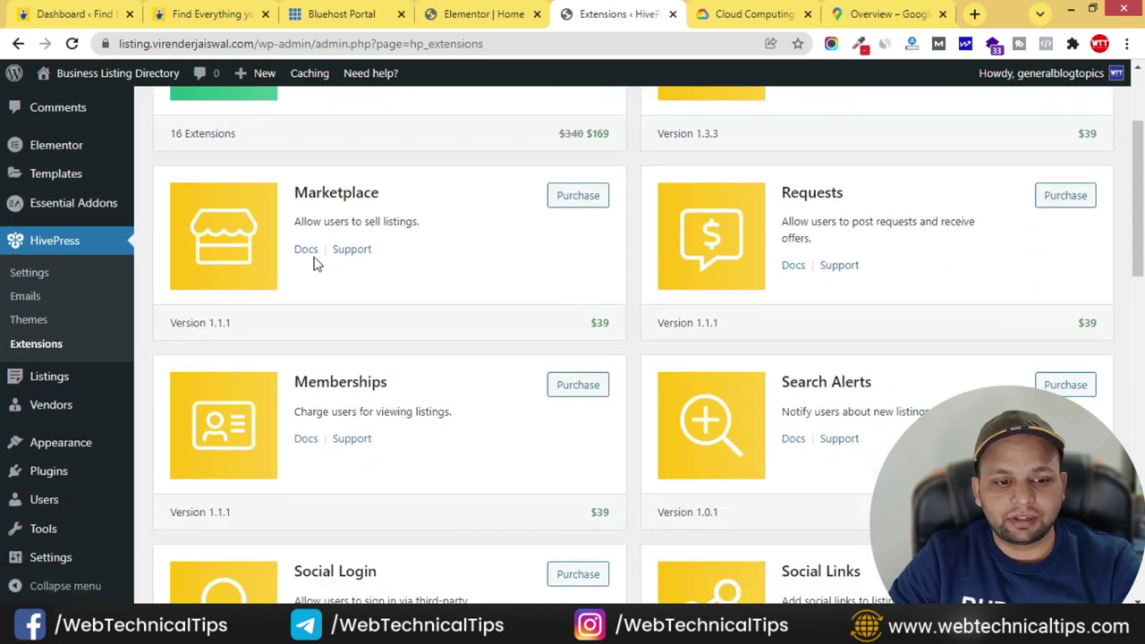
pyautogui.scroll(-2, 452, 334)
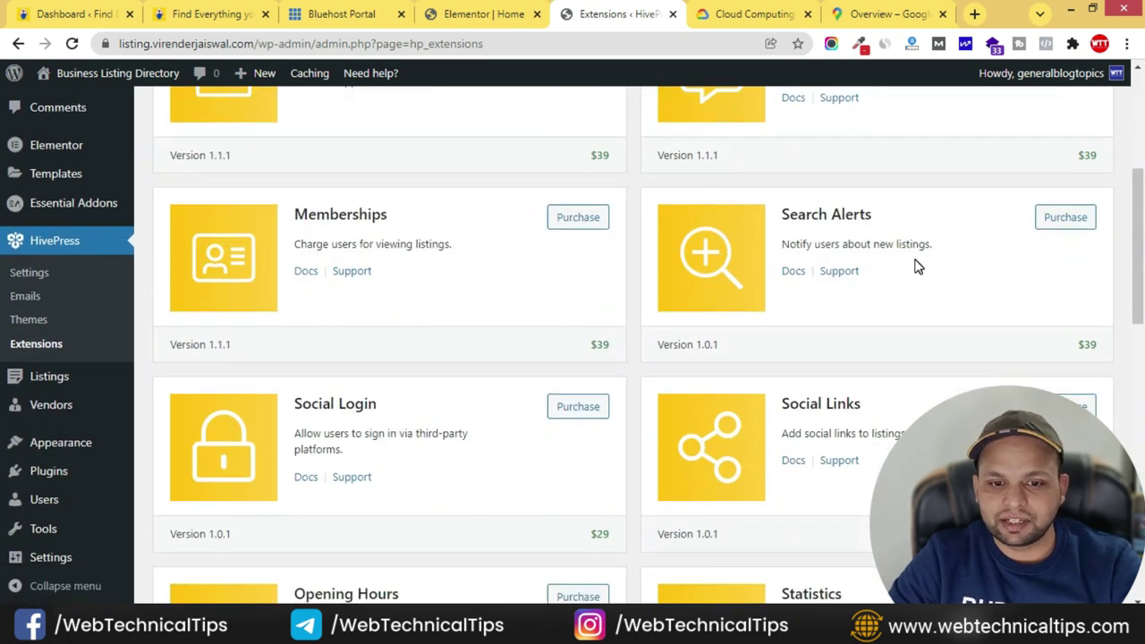
pyautogui.scroll(-1, 744, 274)
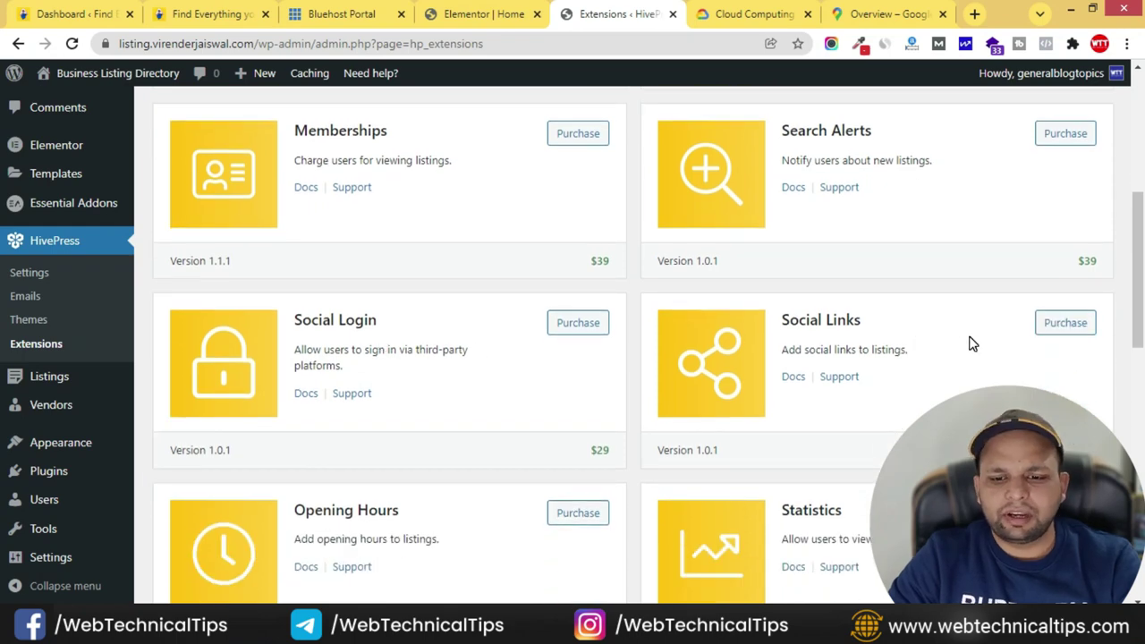
pyautogui.scroll(-1, 972, 344)
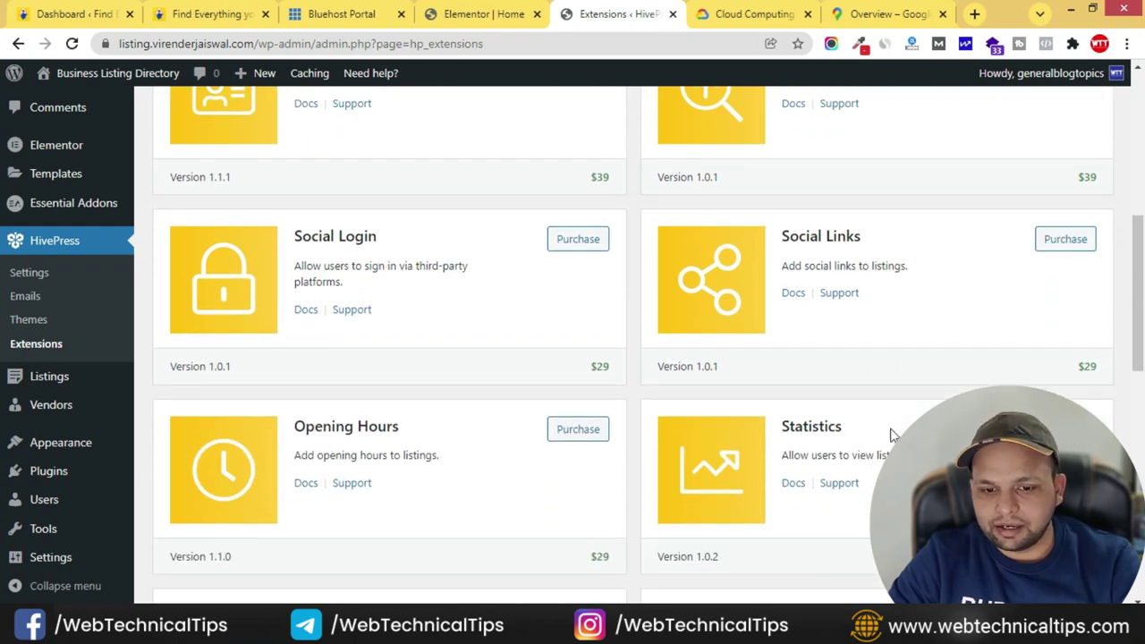
pyautogui.scroll(-2, 886, 436)
pyautogui.scroll(-1, 274, 493)
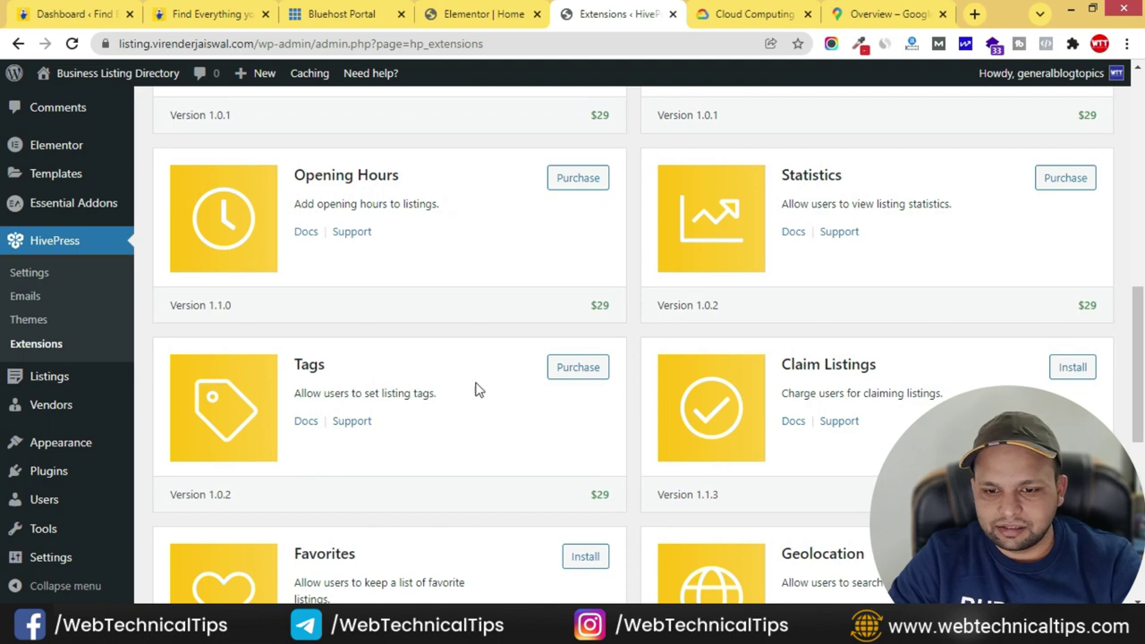
pyautogui.scroll(4, 565, 408)
pyautogui.scroll(-6, 613, 404)
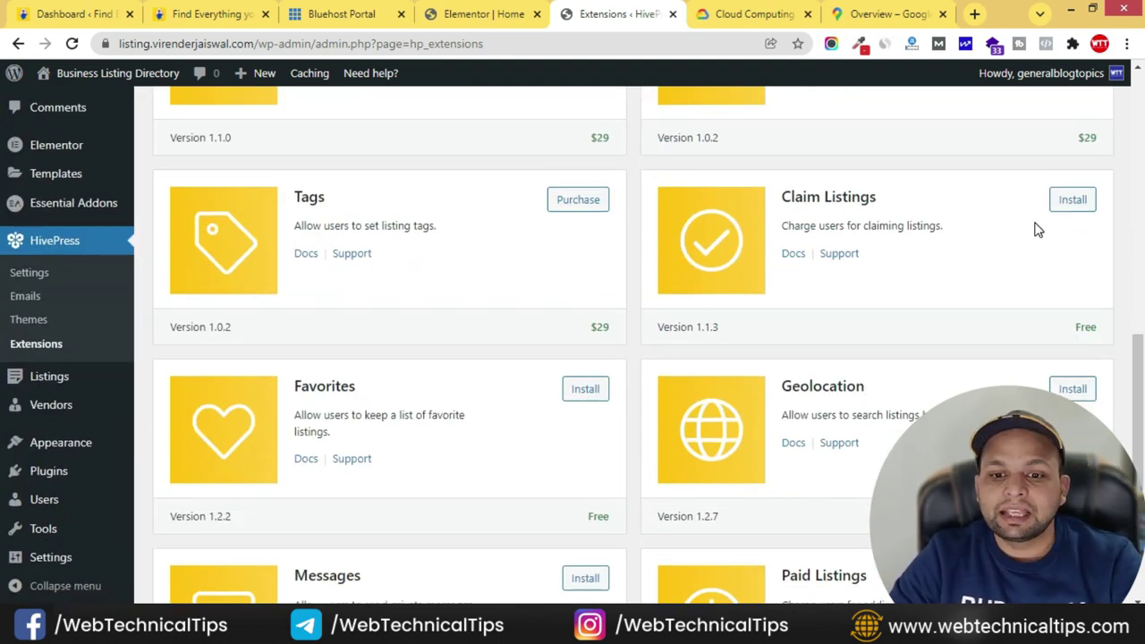
pyautogui.scroll(-2, 824, 403)
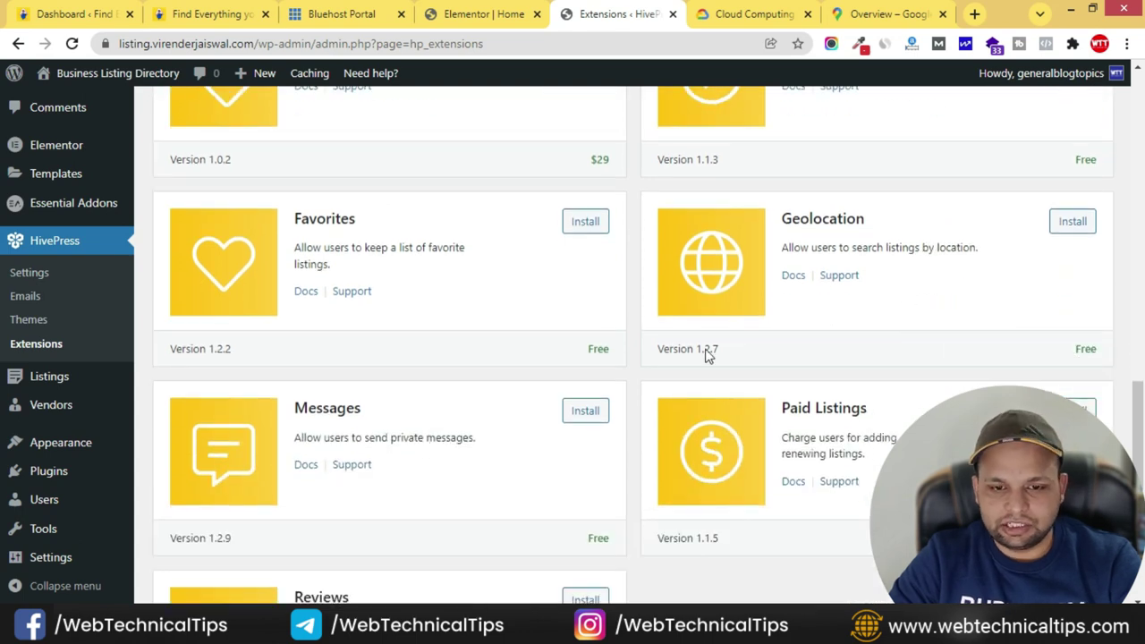
pyautogui.scroll(-2, 838, 437)
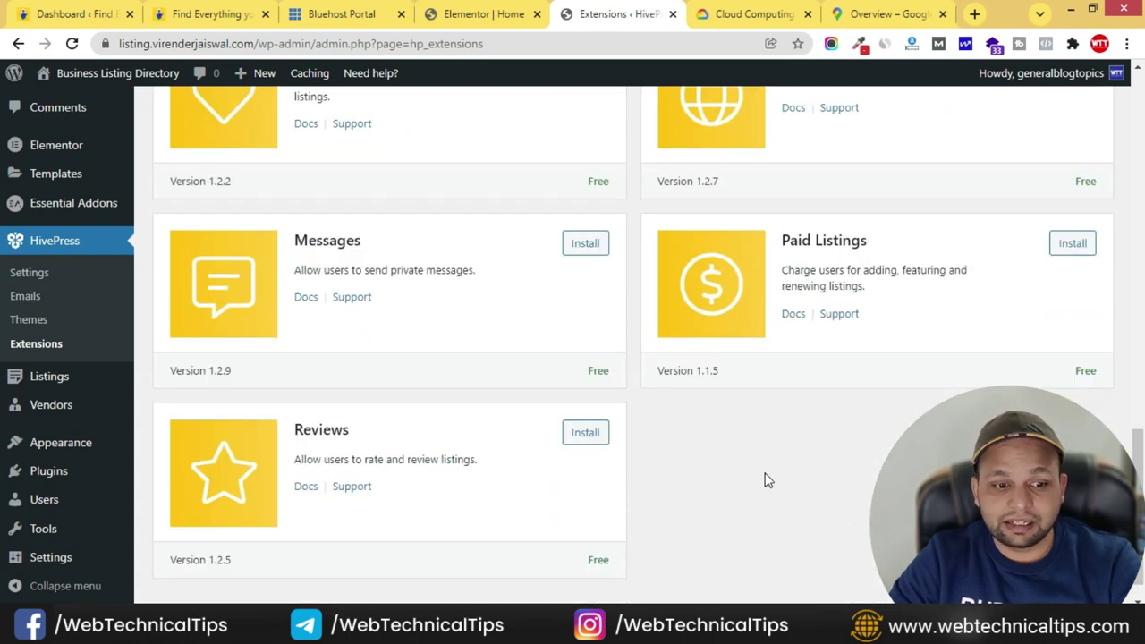
pyautogui.scroll(5, 729, 481)
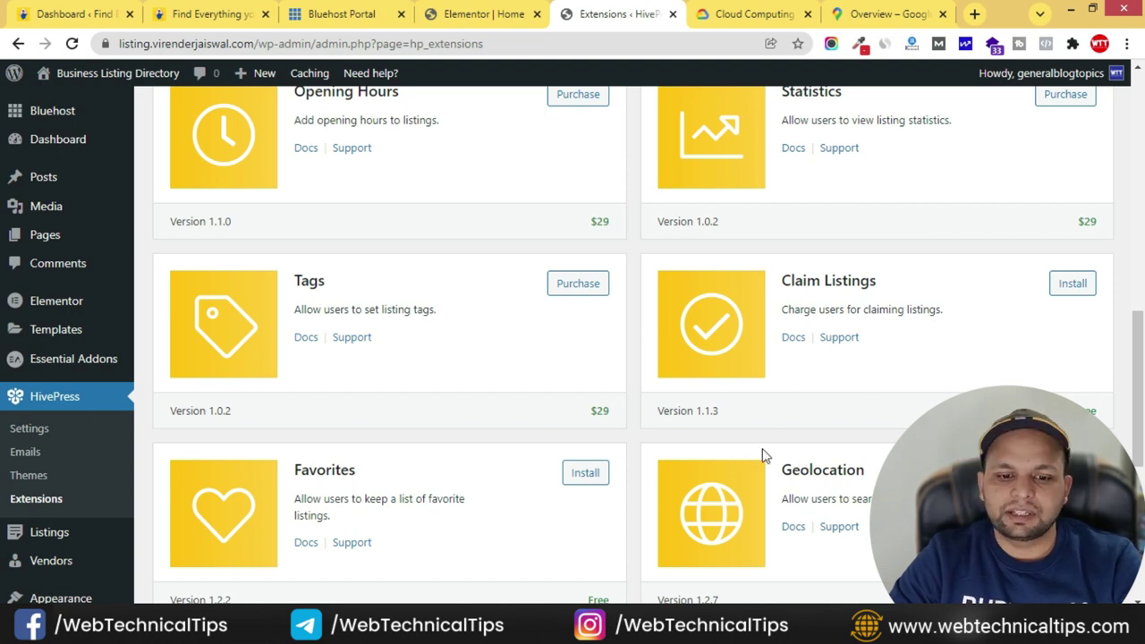
pyautogui.scroll(-1, 761, 456)
pyautogui.click(1072, 390)
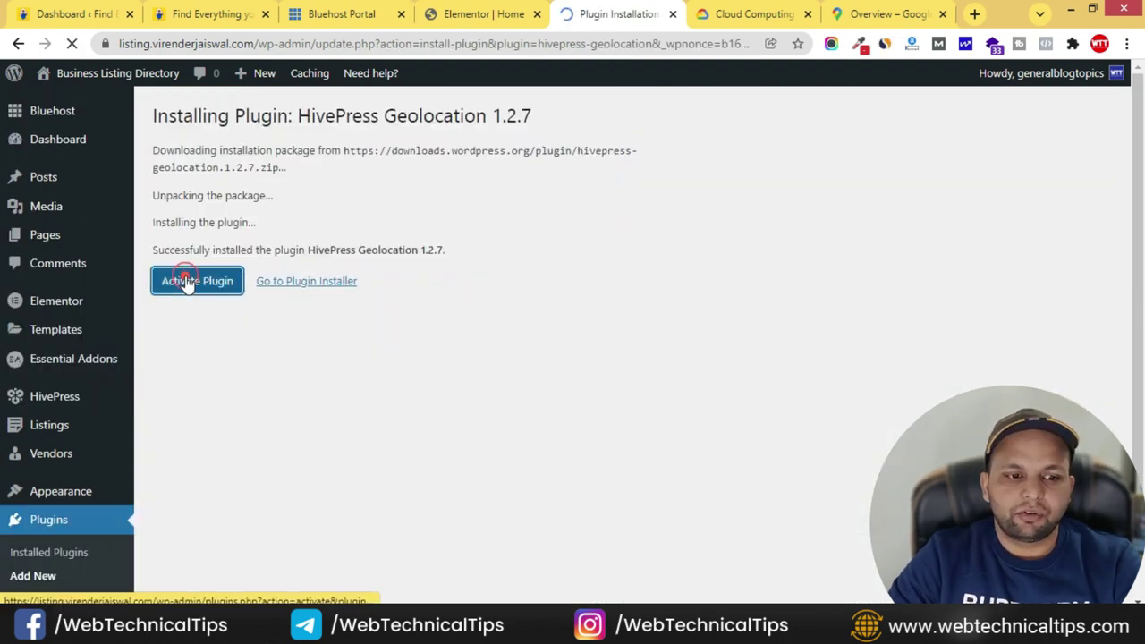
pyautogui.click(188, 283)
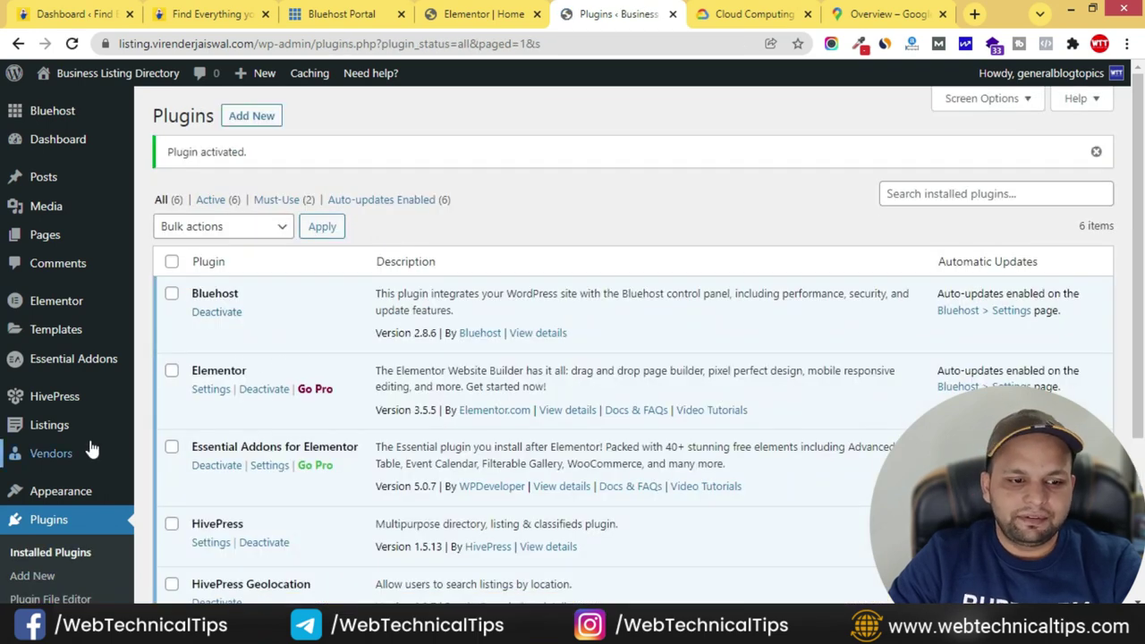
# - Paste the Google Maps API key from Notepad into HivePress Integrations settings and save
pyautogui.moveTo(77, 403)
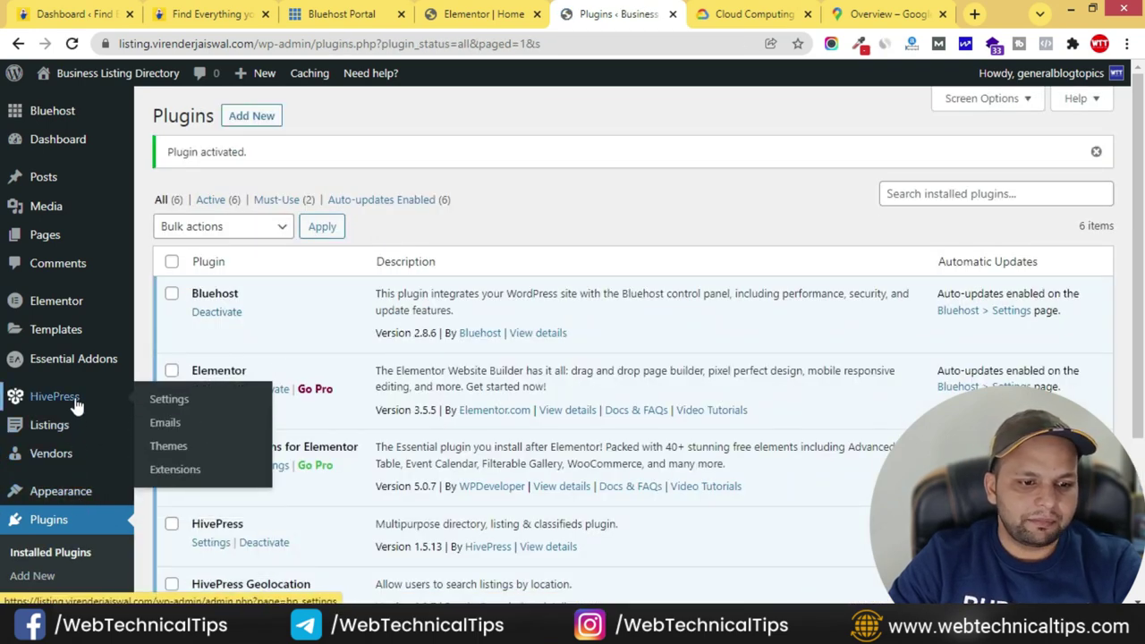
pyautogui.click(170, 399)
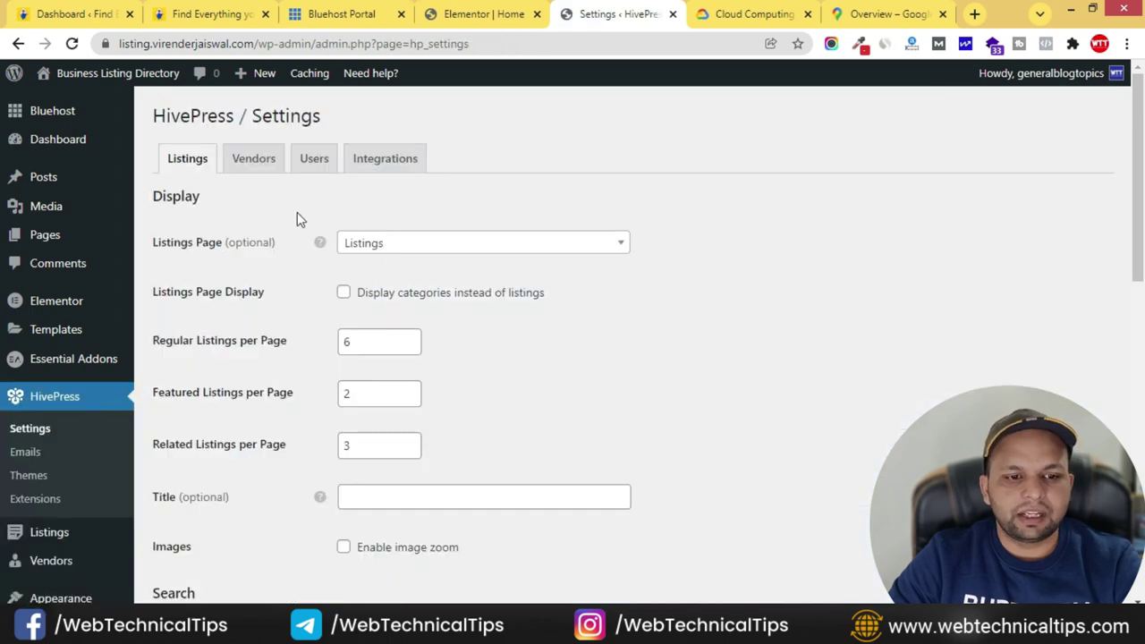
pyautogui.click(383, 161)
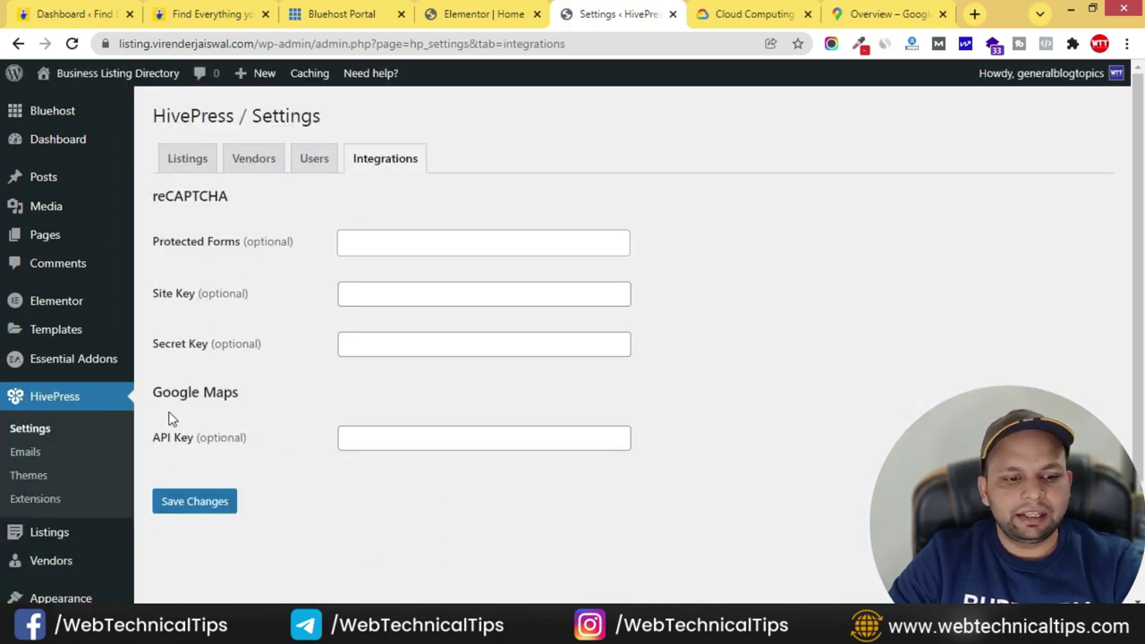
pyautogui.click(412, 437)
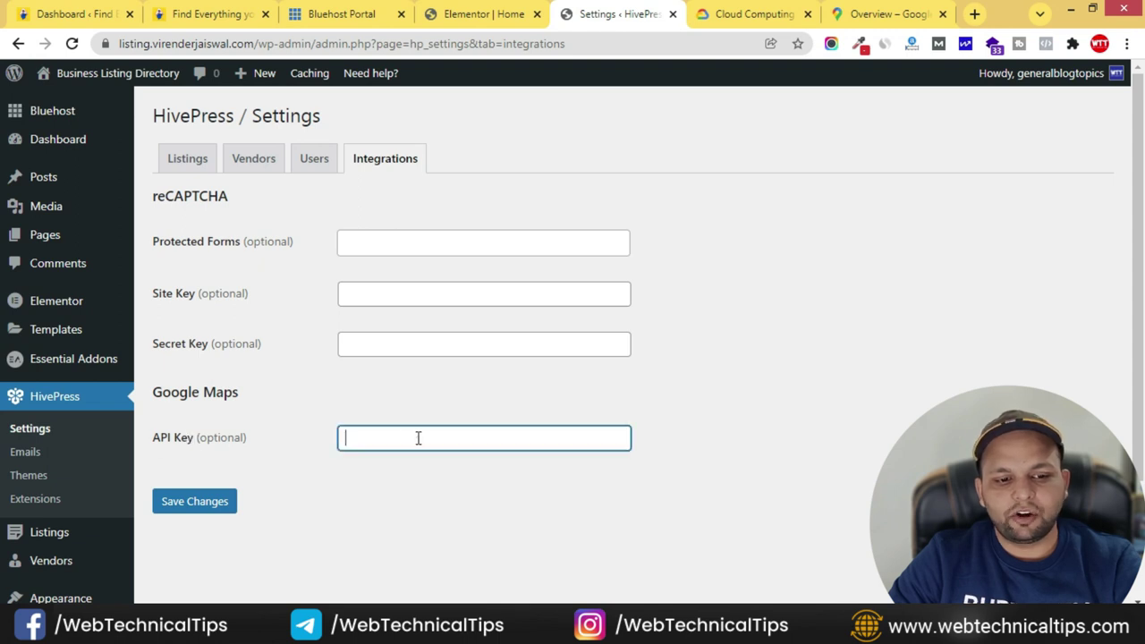
pyautogui.hotkey('alt', 'Tab')
pyautogui.moveTo(577, 407); pyautogui.dragTo(7, 402)
pyautogui.hotkey('alt', 'Tab')
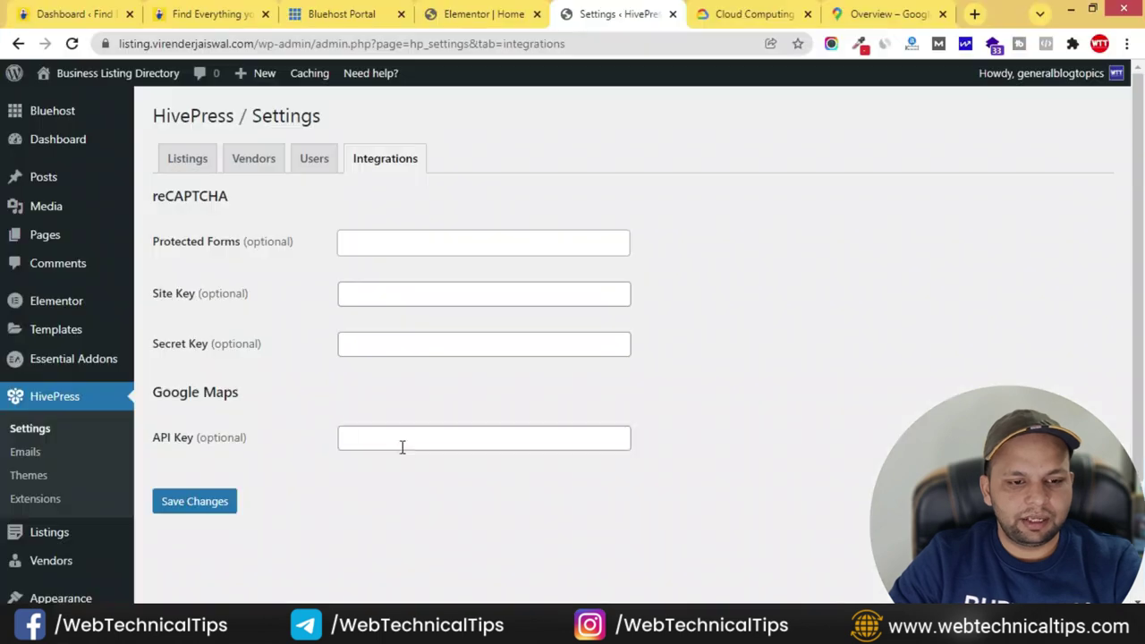
pyautogui.click(455, 448)
pyautogui.hotkey('ctrl', 'v')
pyautogui.click(687, 472)
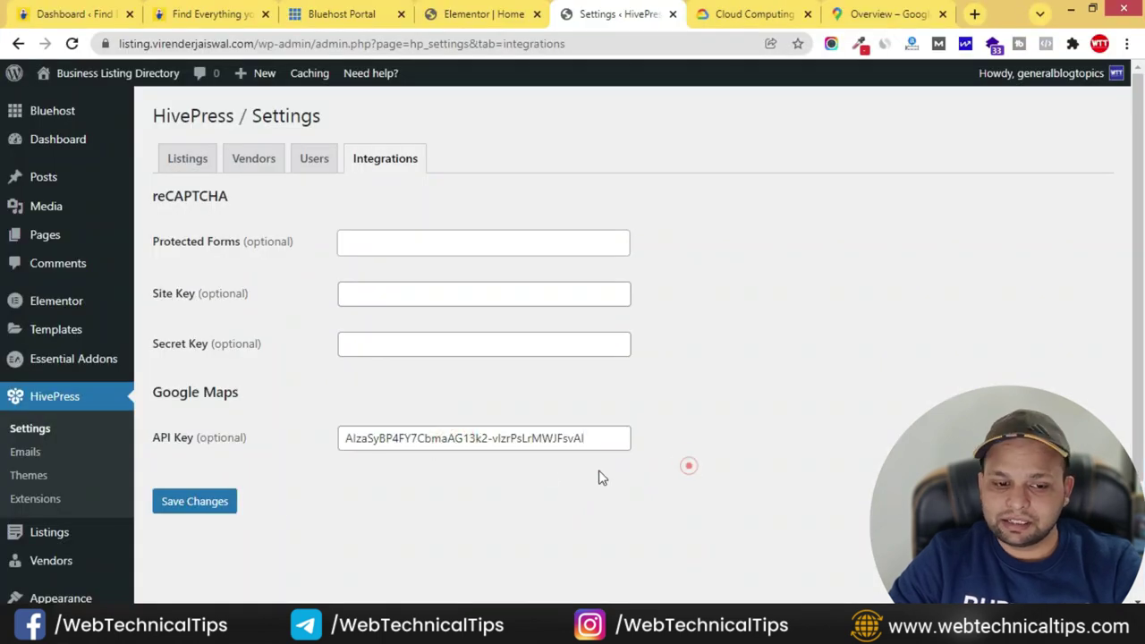
pyautogui.click(193, 503)
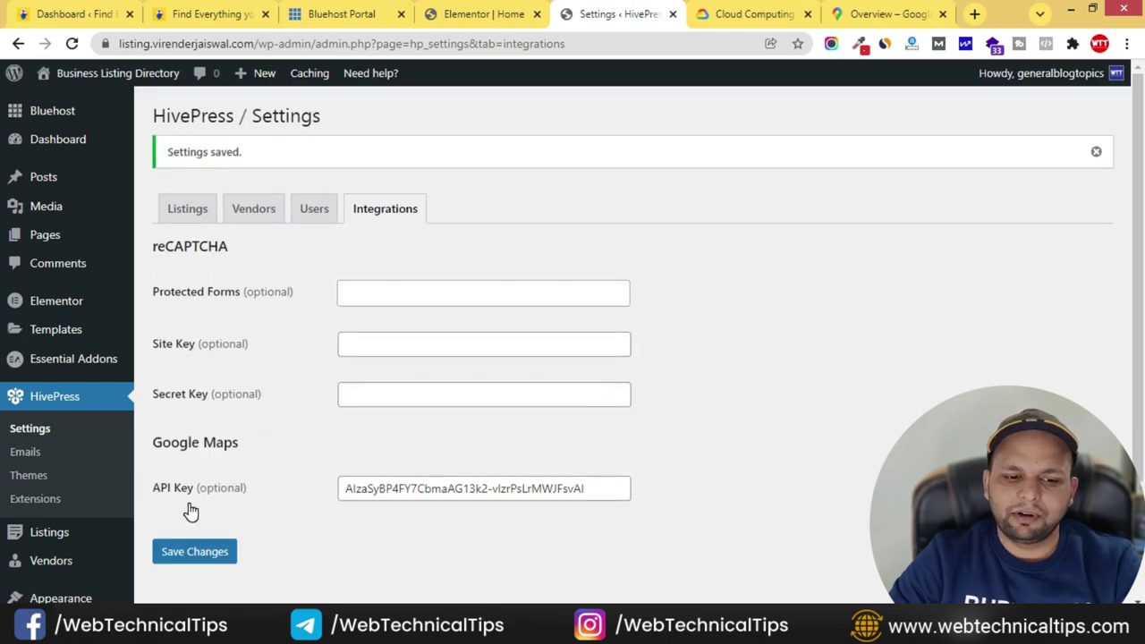
# - Load the site's live homepage in a new tab using its copied domain
pyautogui.click(483, 14)
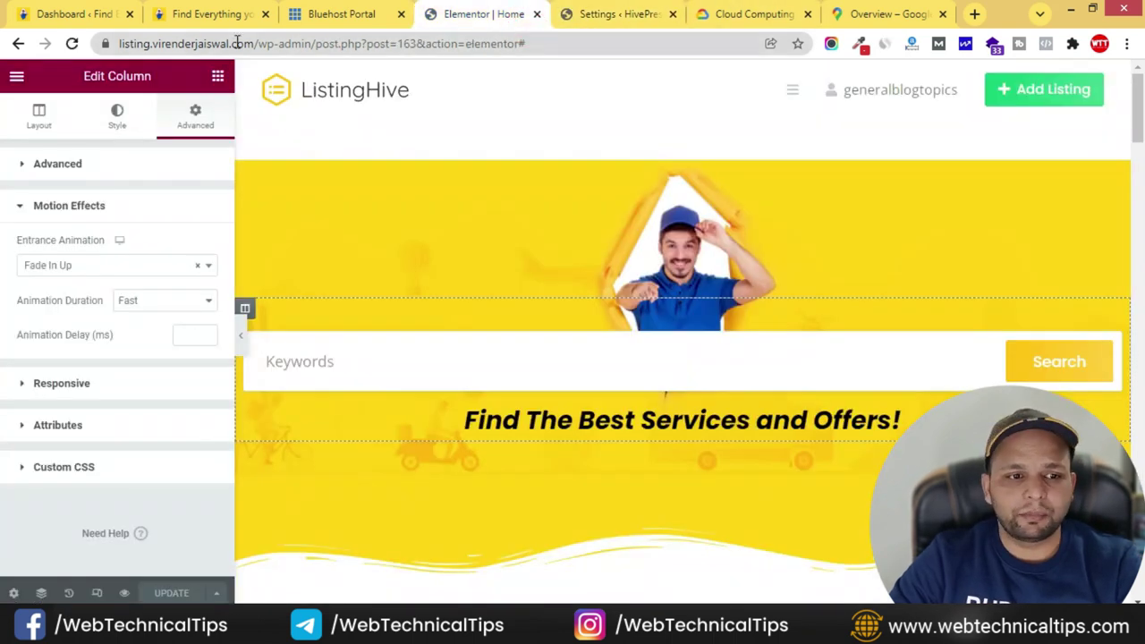
pyautogui.moveTo(257, 42); pyautogui.dragTo(119, 43)
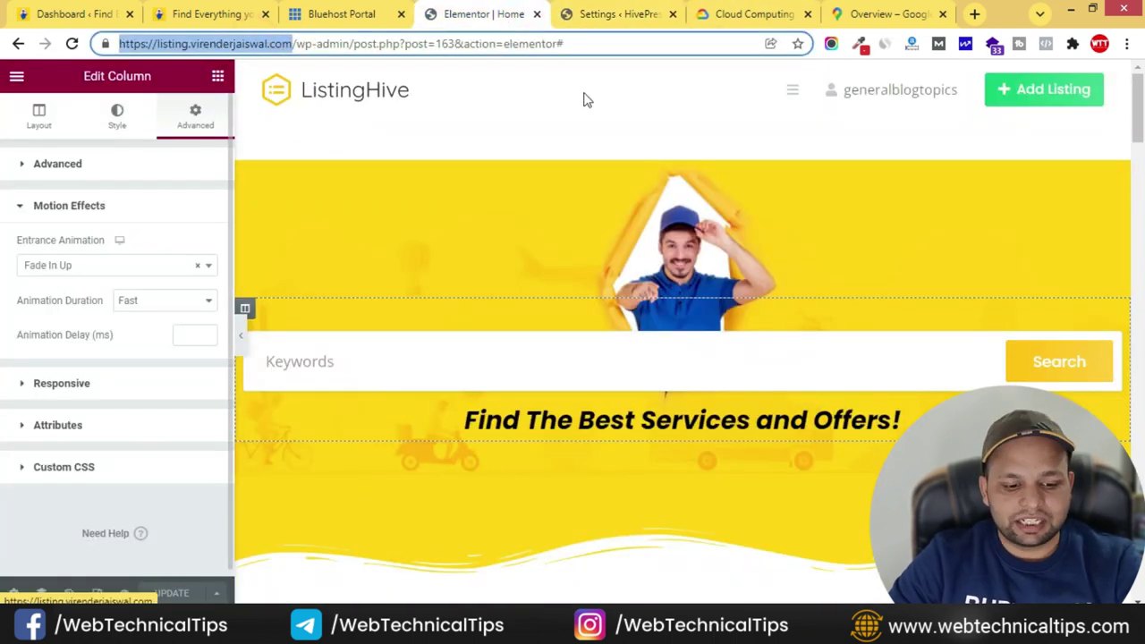
pyautogui.hotkey('ctrl', 'c')
pyautogui.hotkey('ctrl', 't')
pyautogui.hotkey('ctrl', 'v')
pyautogui.press('Return')
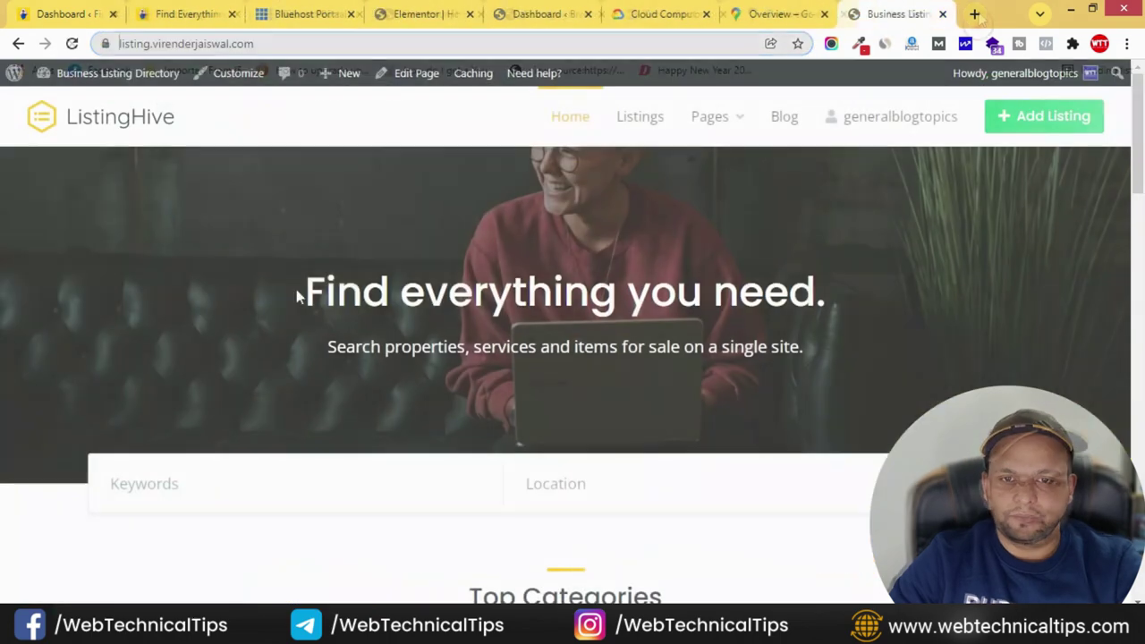
# - Check the homepage search for Keywords and Location fields, then return to the dashboard
pyautogui.scroll(-1, 241, 381)
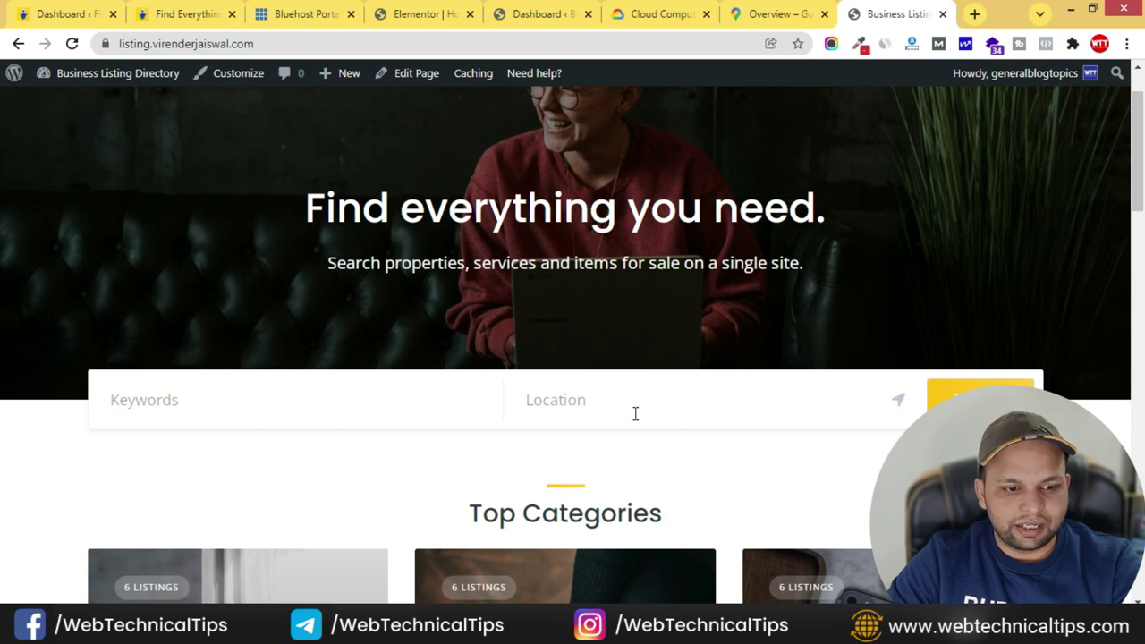
pyautogui.scroll(2, 847, 319)
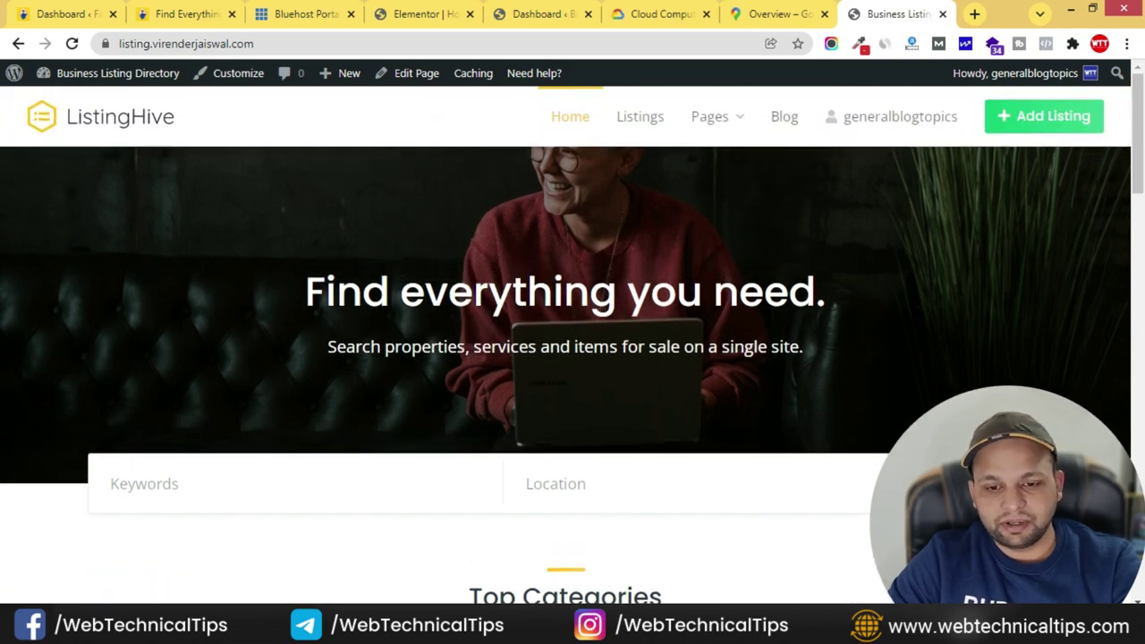
pyautogui.scroll(-8, 671, 511)
pyautogui.scroll(9, 716, 414)
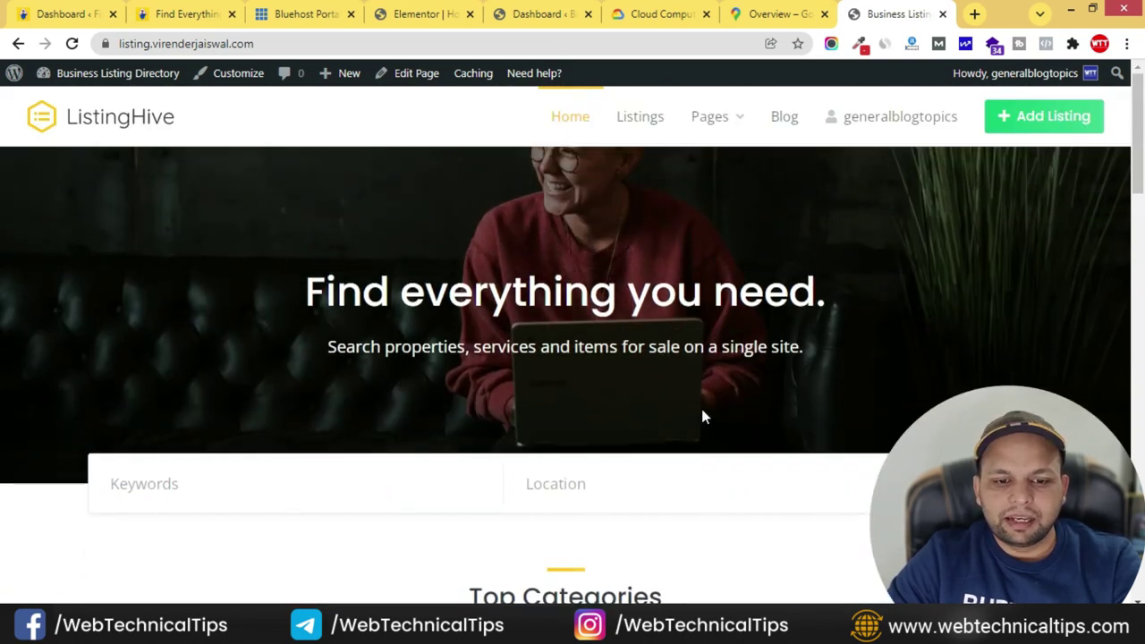
pyautogui.click(539, 14)
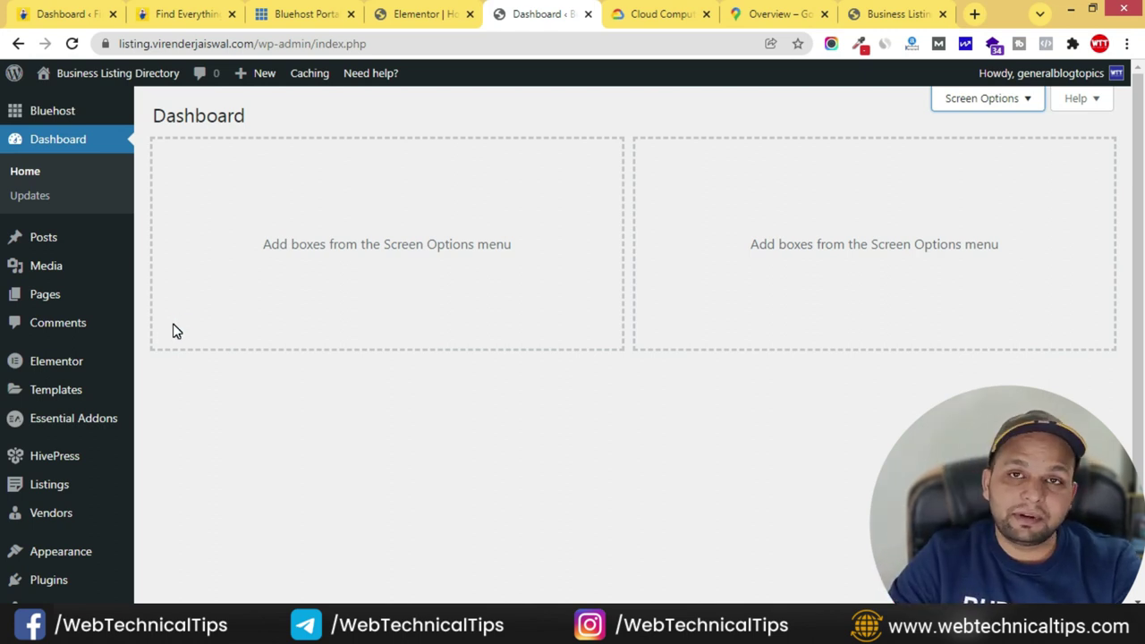
# - In Reading Settings, set Home as the static homepage and Blog as the posts page
pyautogui.scroll(-2, 135, 460)
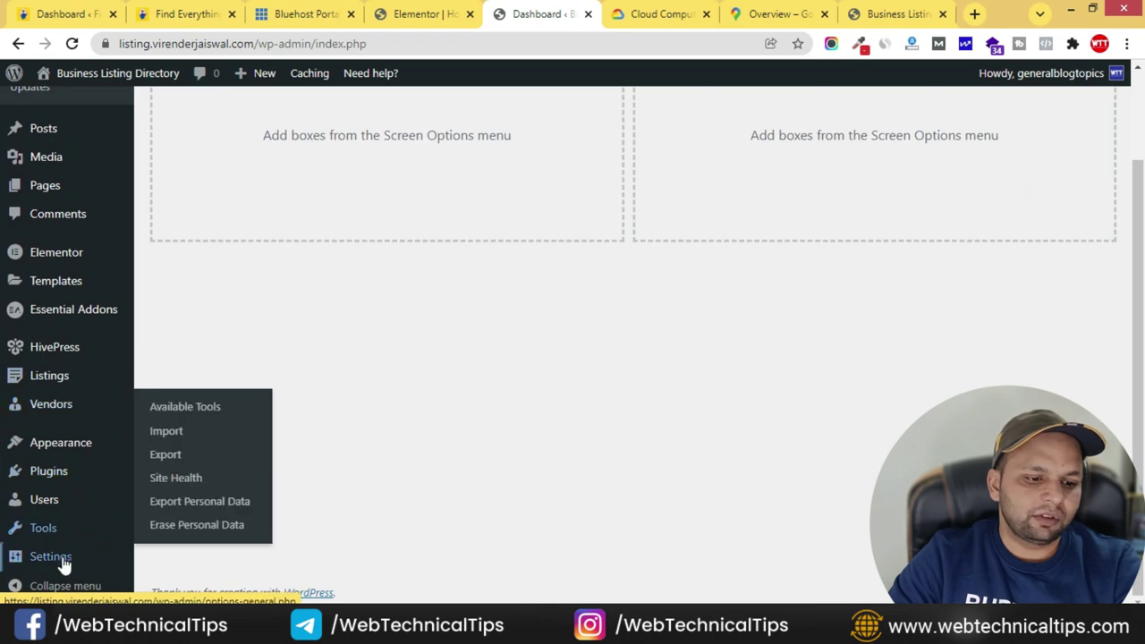
pyautogui.moveTo(46, 563)
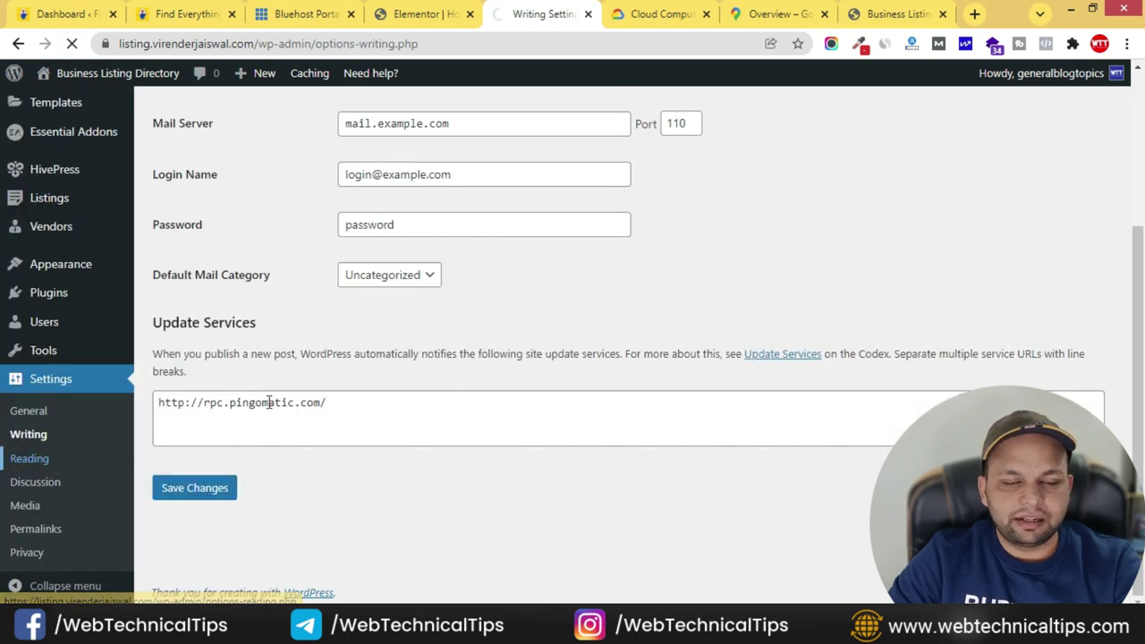
pyautogui.click(198, 439)
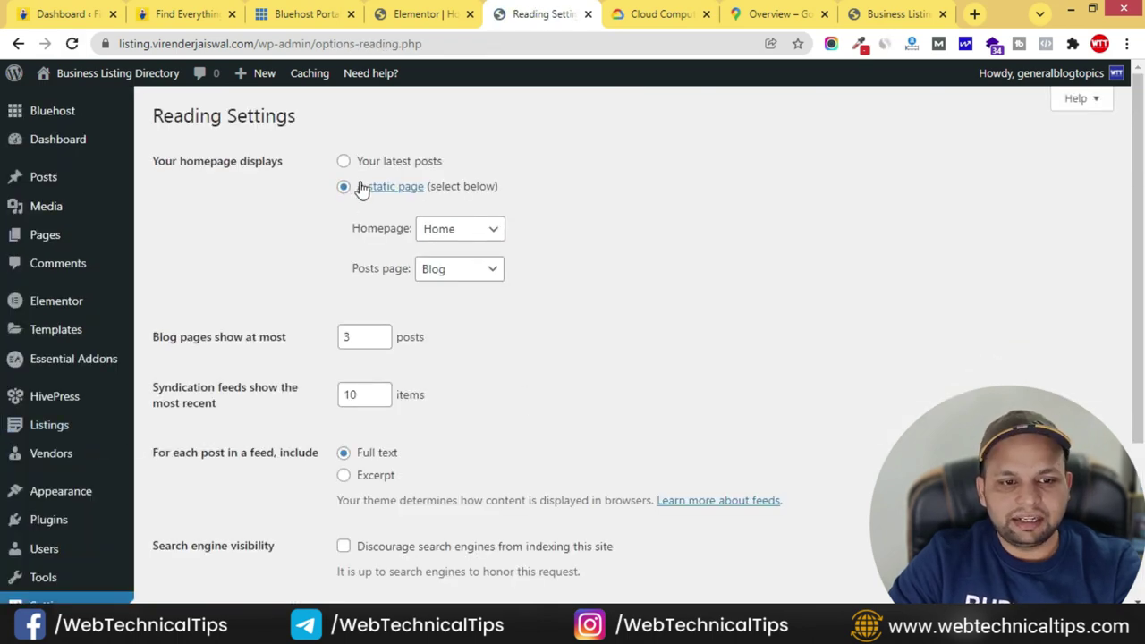
pyautogui.click(462, 230)
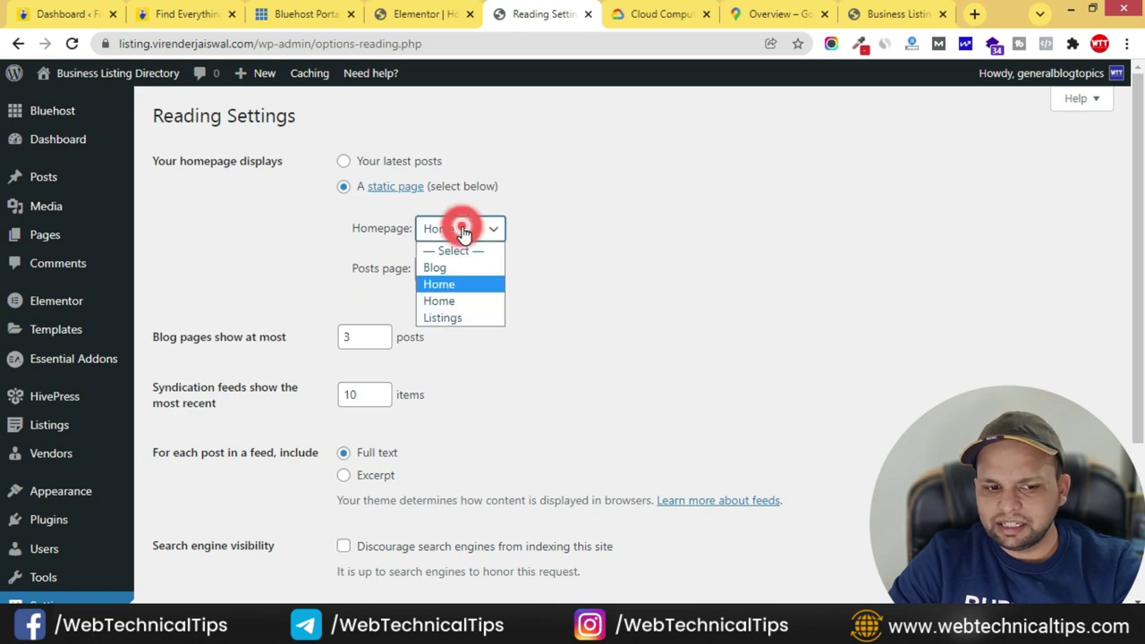
pyautogui.click(457, 300)
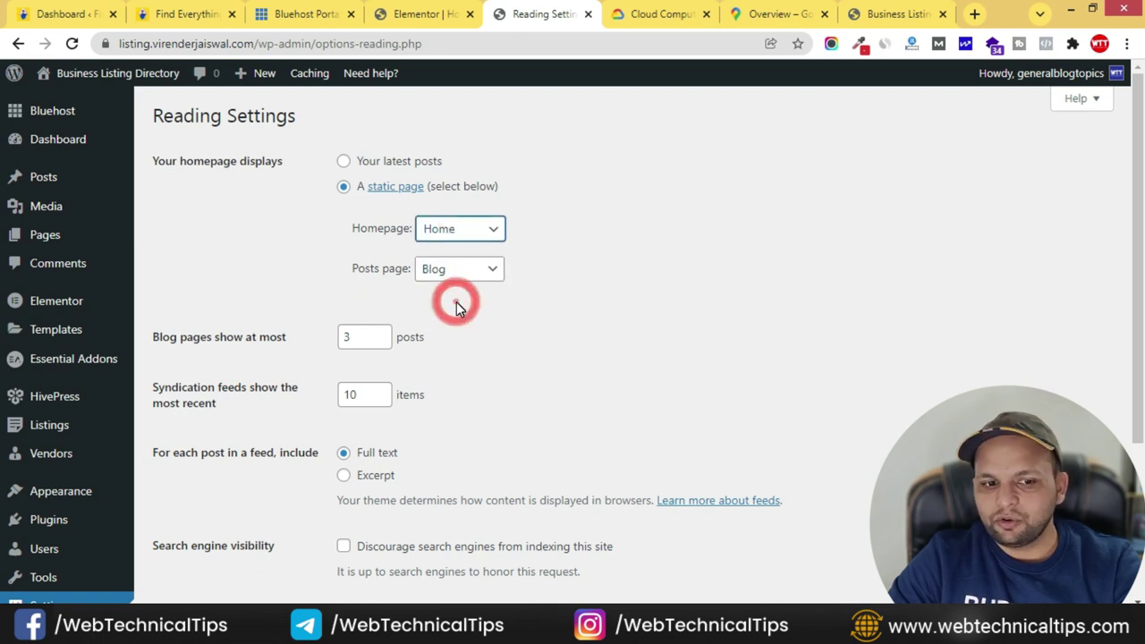
pyautogui.click(461, 268)
pyautogui.click(466, 308)
pyautogui.scroll(-3, 356, 430)
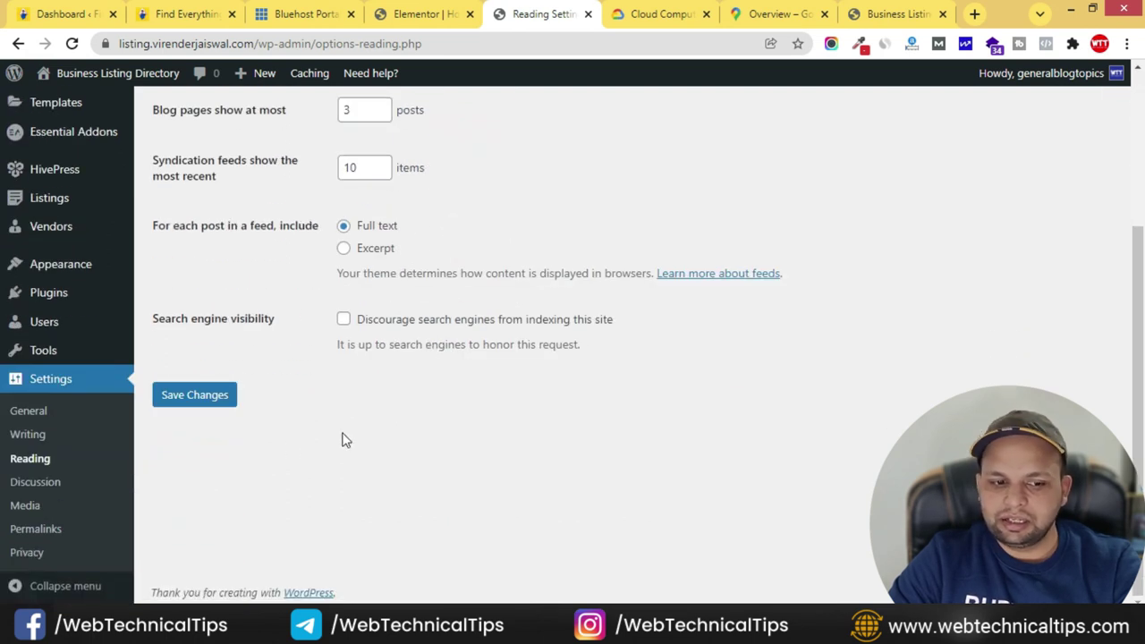
pyautogui.click(197, 406)
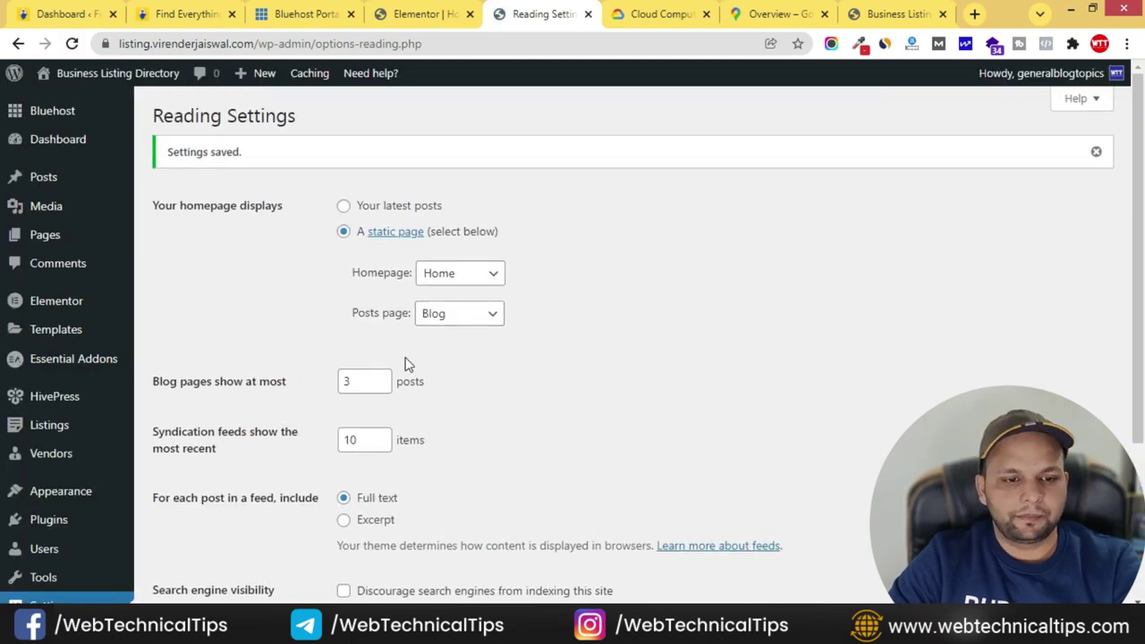
pyautogui.click(886, 14)
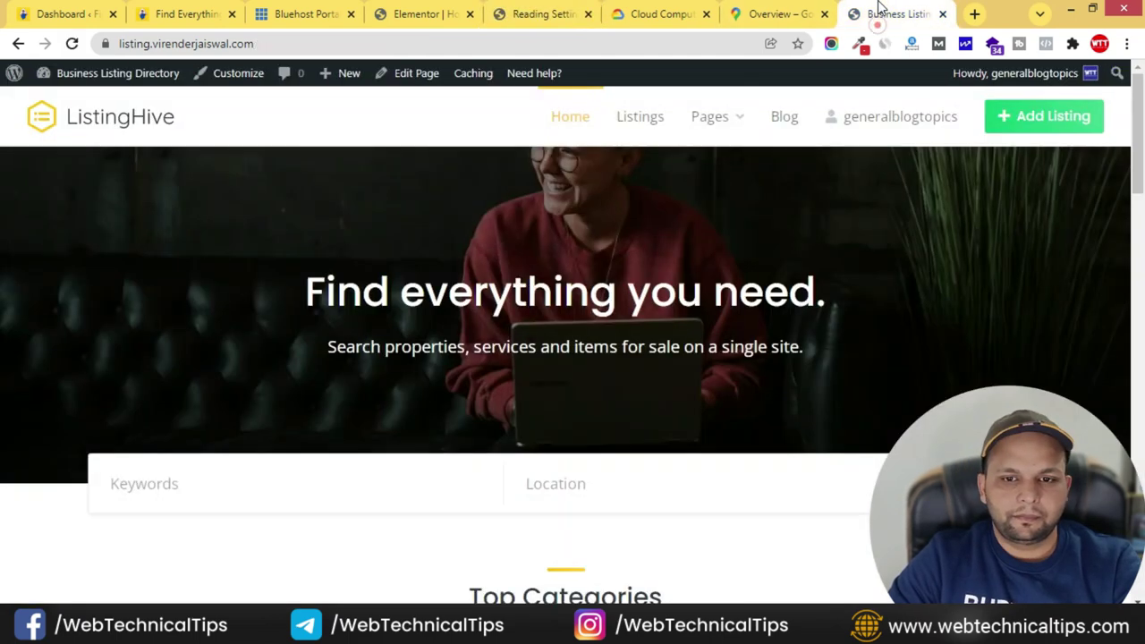
# - Reload the site to see the Home front page and try the Location locate-me option
pyautogui.click(72, 44)
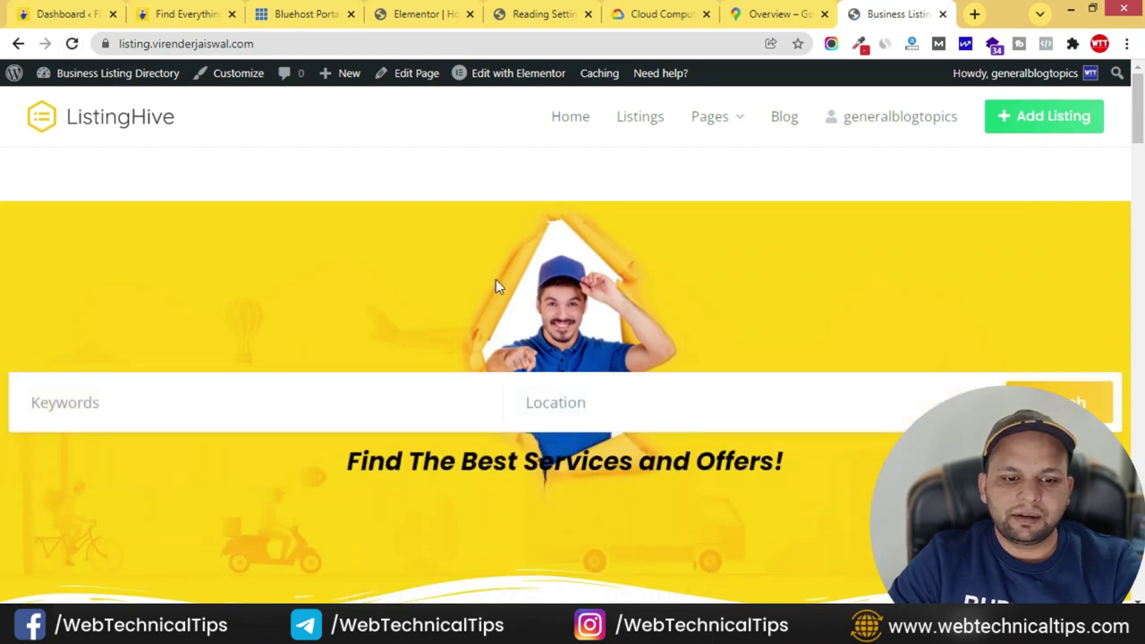
pyautogui.scroll(-3, 549, 312)
pyautogui.scroll(2, 551, 306)
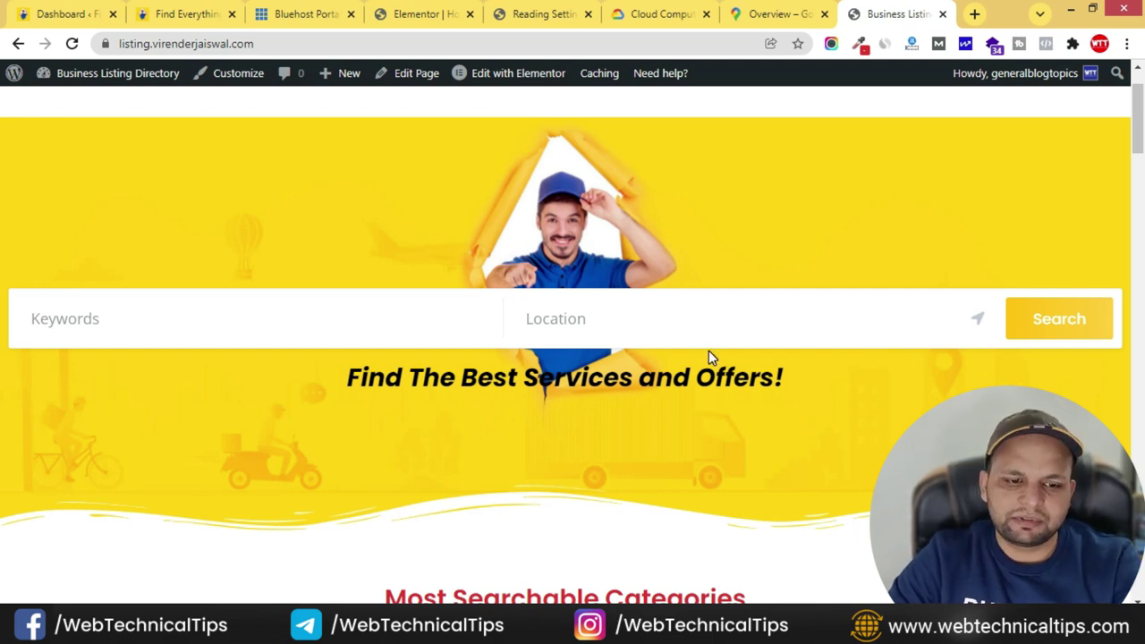
pyautogui.click(698, 311)
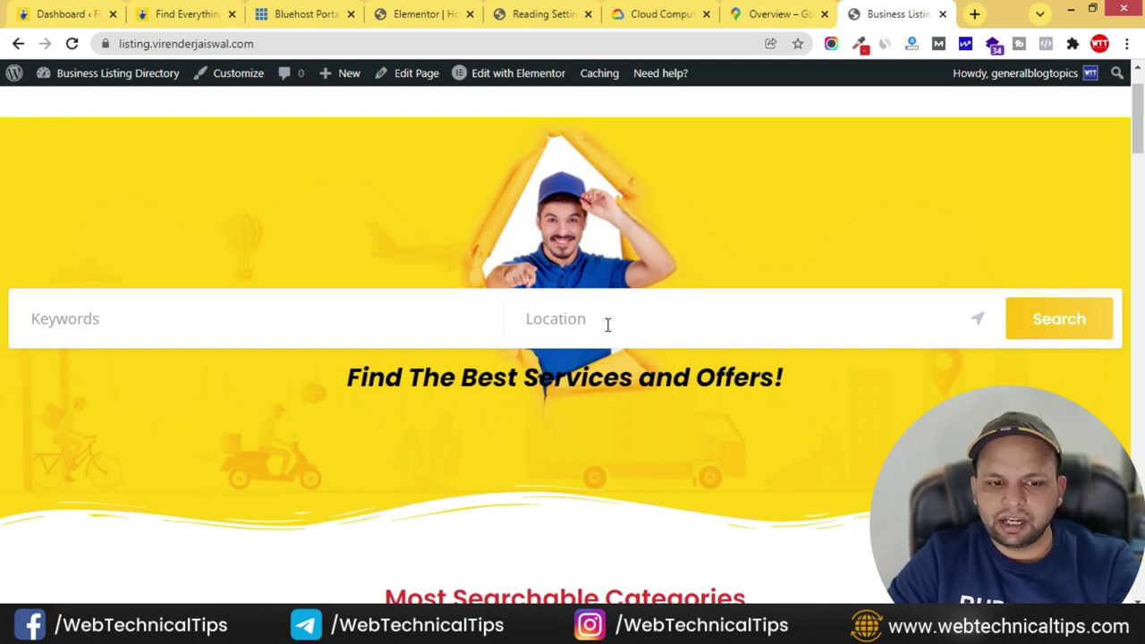
pyautogui.click(980, 322)
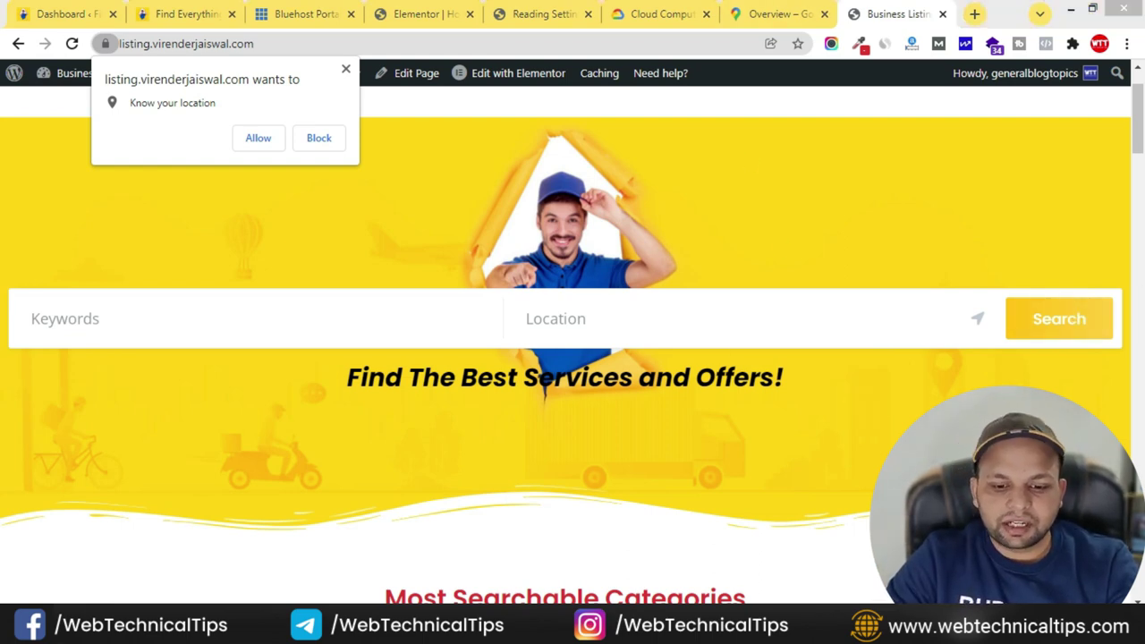
# - Mark the Enable Geolocation item in the Notepad checklist
pyautogui.hotkey('alt', 'Tab')
pyautogui.scroll(4, 95, 230)
pyautogui.scroll(-1, 83, 294)
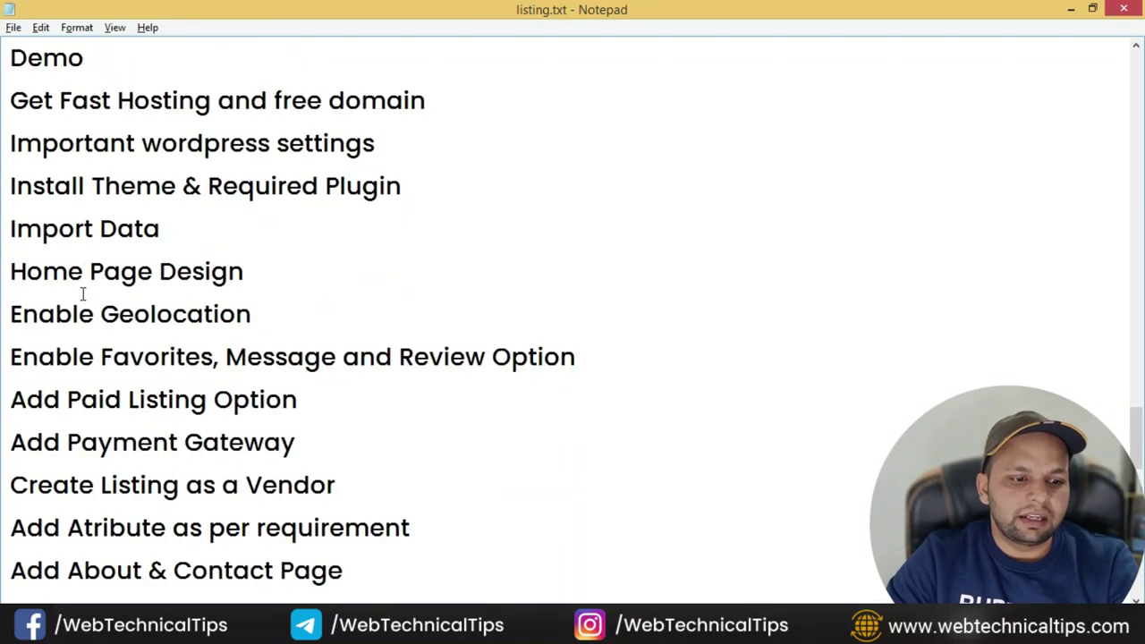
pyautogui.moveTo(14, 315); pyautogui.dragTo(373, 324)
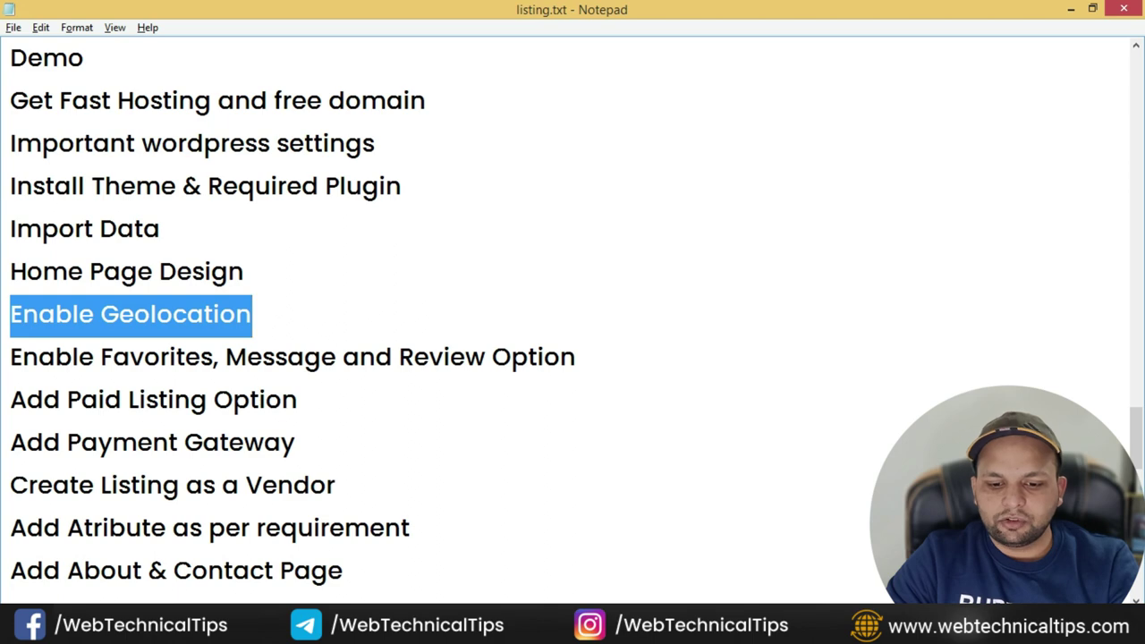
pyautogui.hotkey('alt', 'Tab')
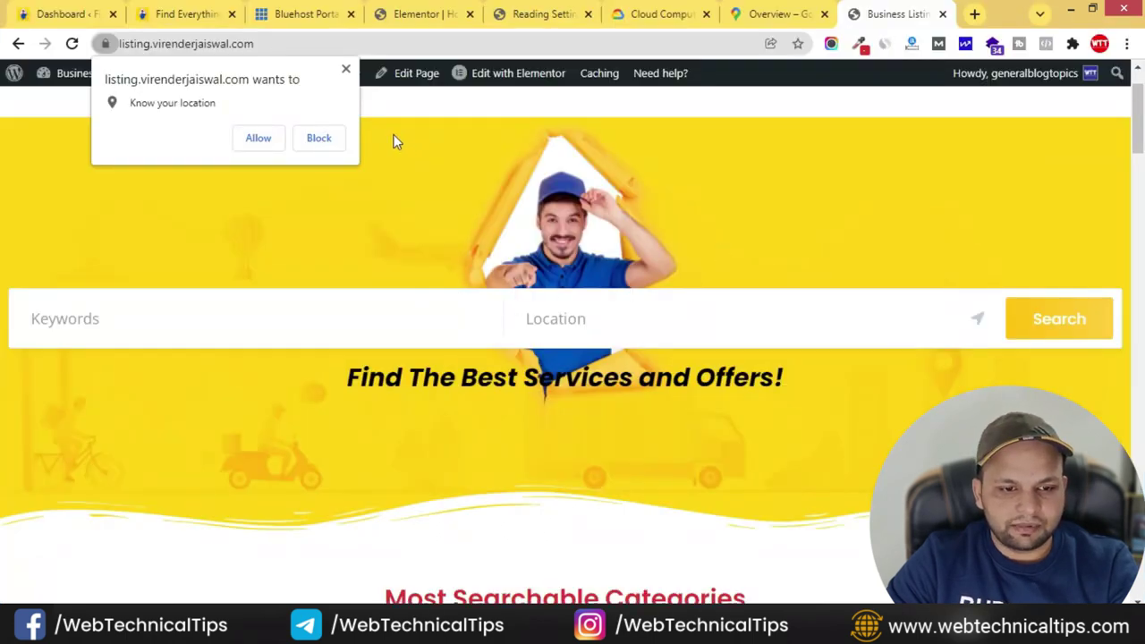
# - Dismiss the location prompt and set the hero section's content width to Boxed
pyautogui.click(347, 72)
pyautogui.click(452, 13)
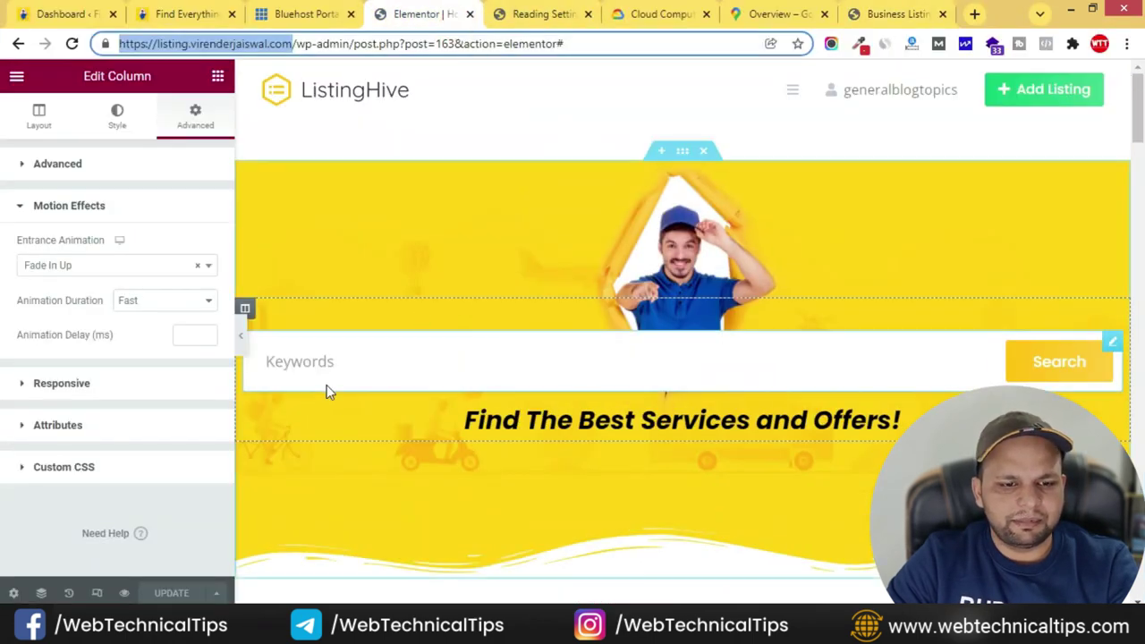
pyautogui.click(241, 333)
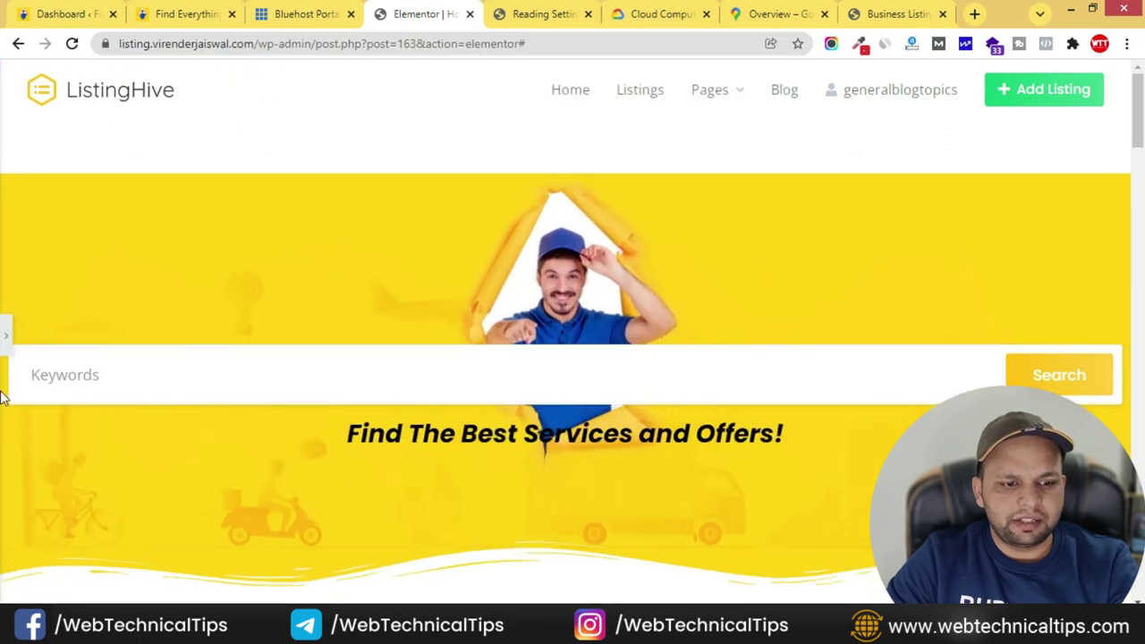
pyautogui.click(6, 339)
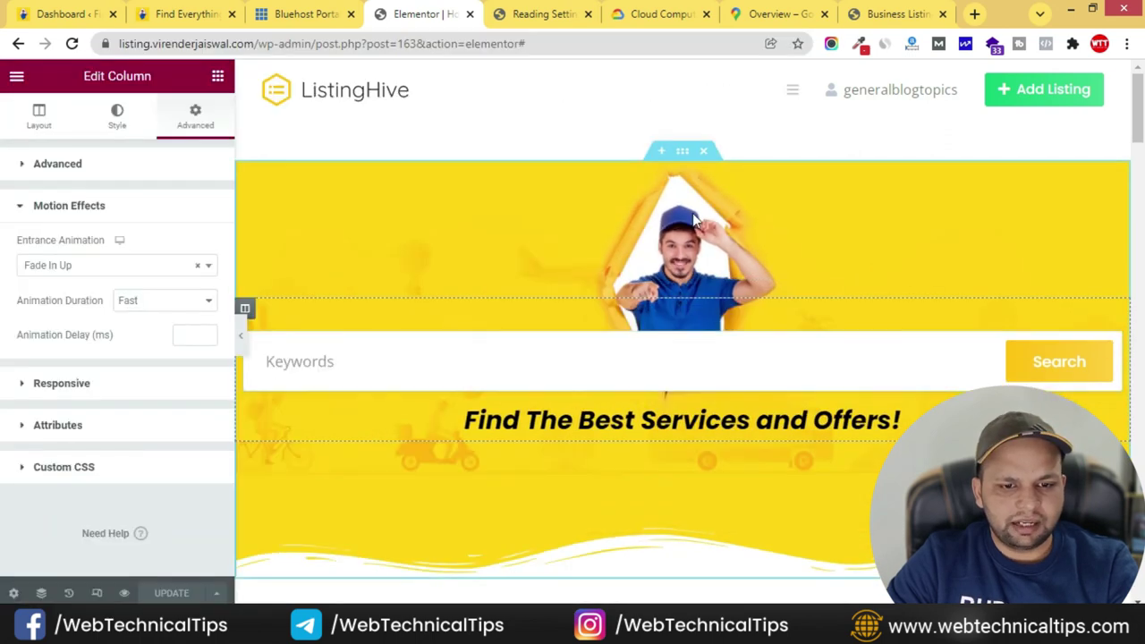
pyautogui.click(683, 152)
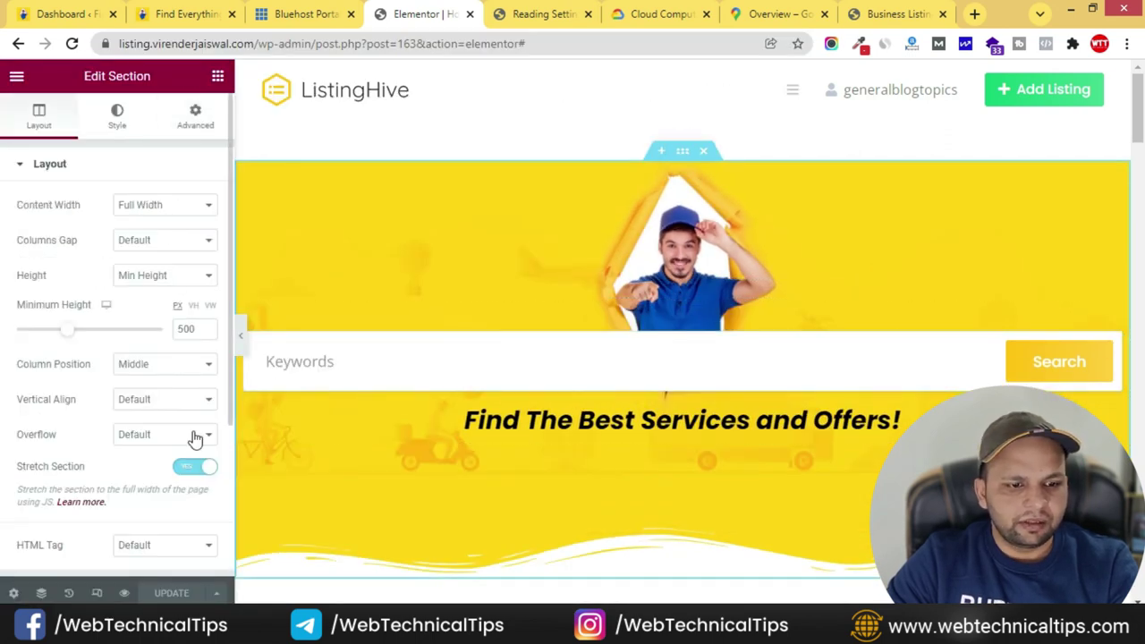
pyautogui.click(184, 213)
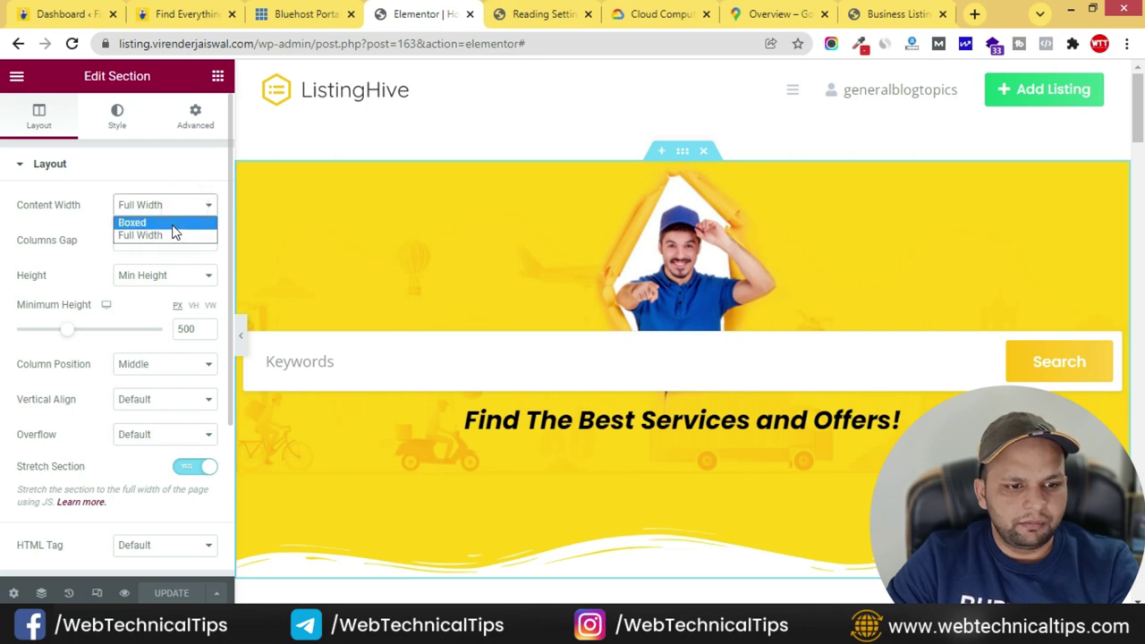
pyautogui.click(173, 222)
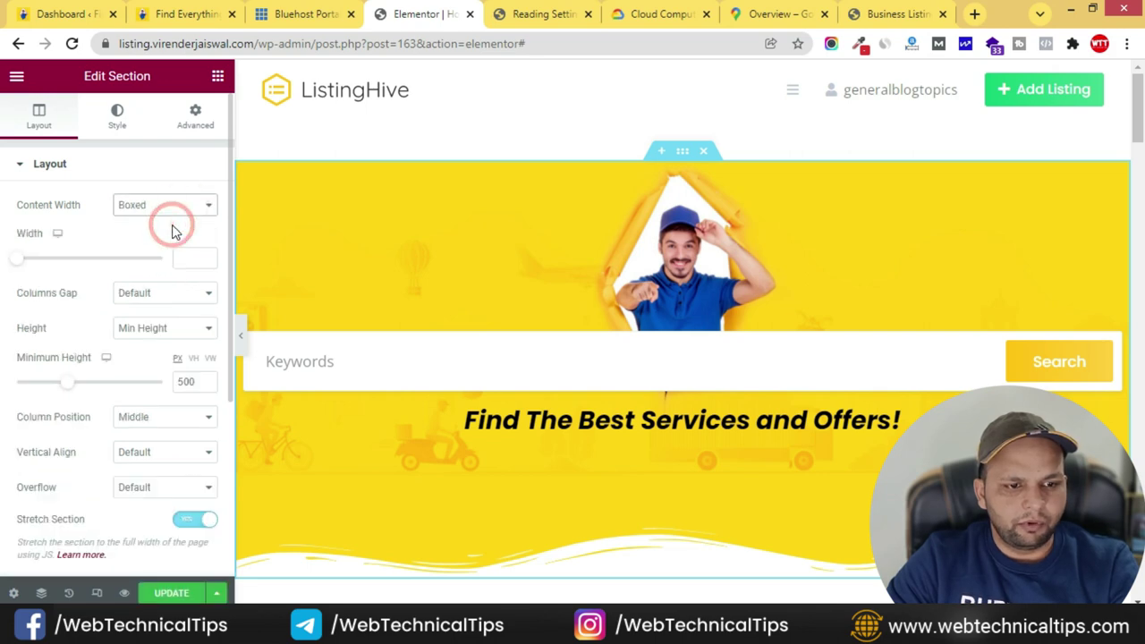
# - Preview the boxed hero layout with the editing panel hidden, then restore the panel
pyautogui.click(240, 335)
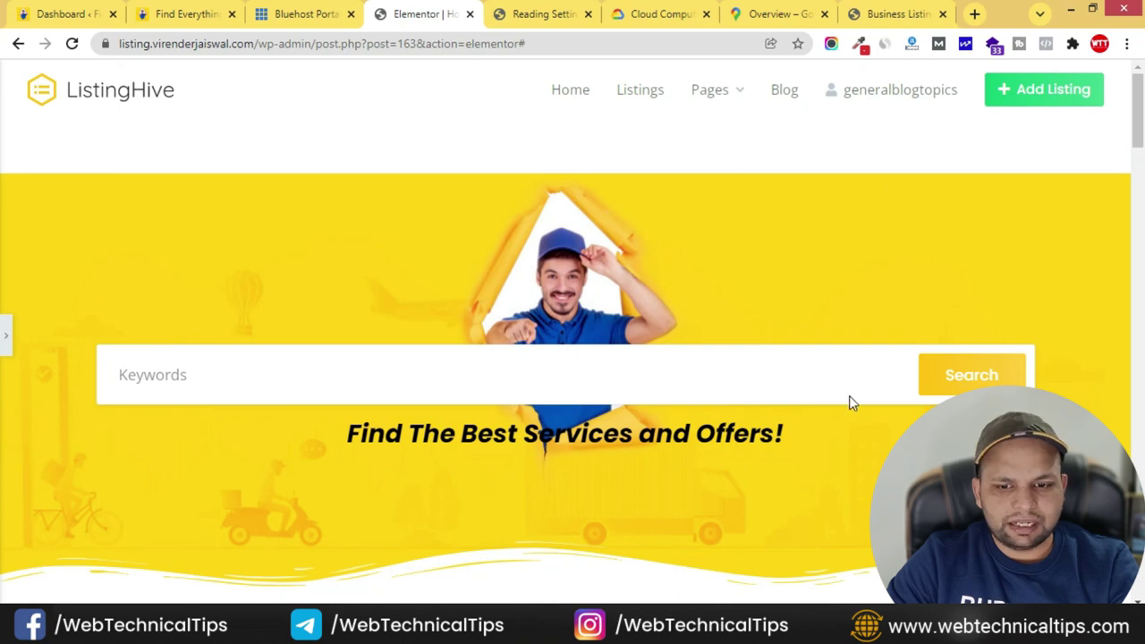
pyautogui.scroll(-2, 308, 374)
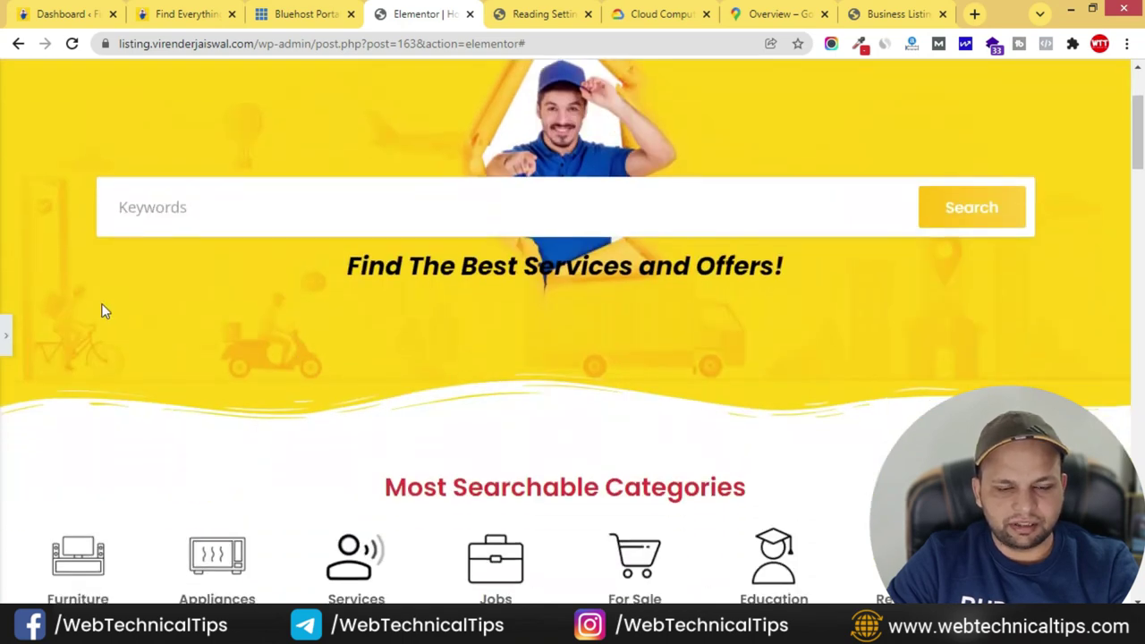
pyautogui.scroll(2, 13, 260)
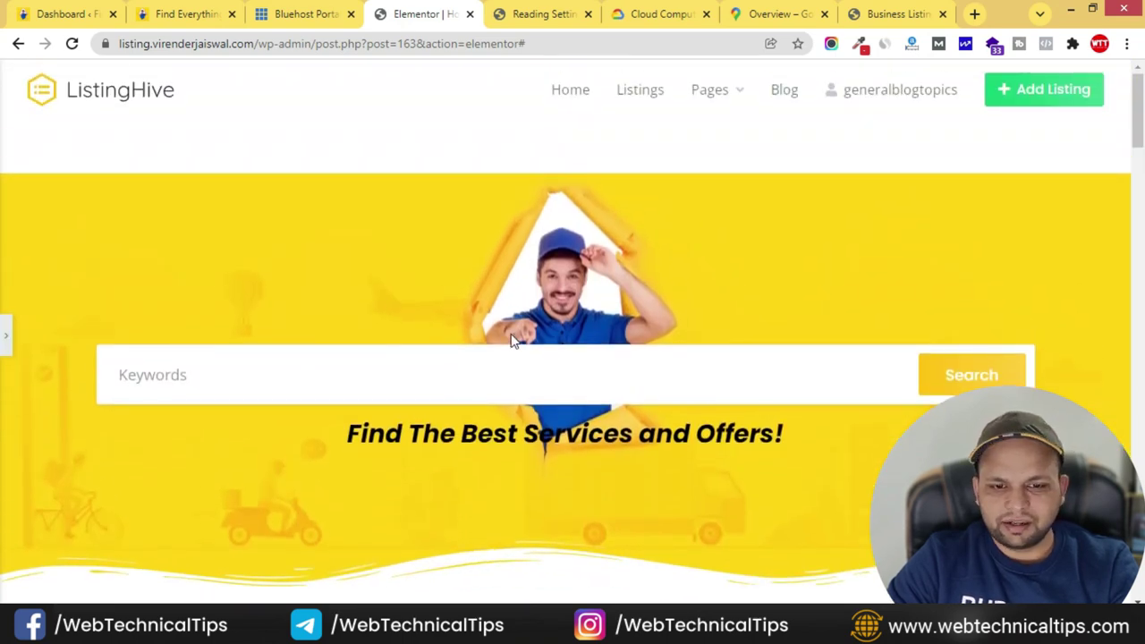
pyautogui.click(7, 338)
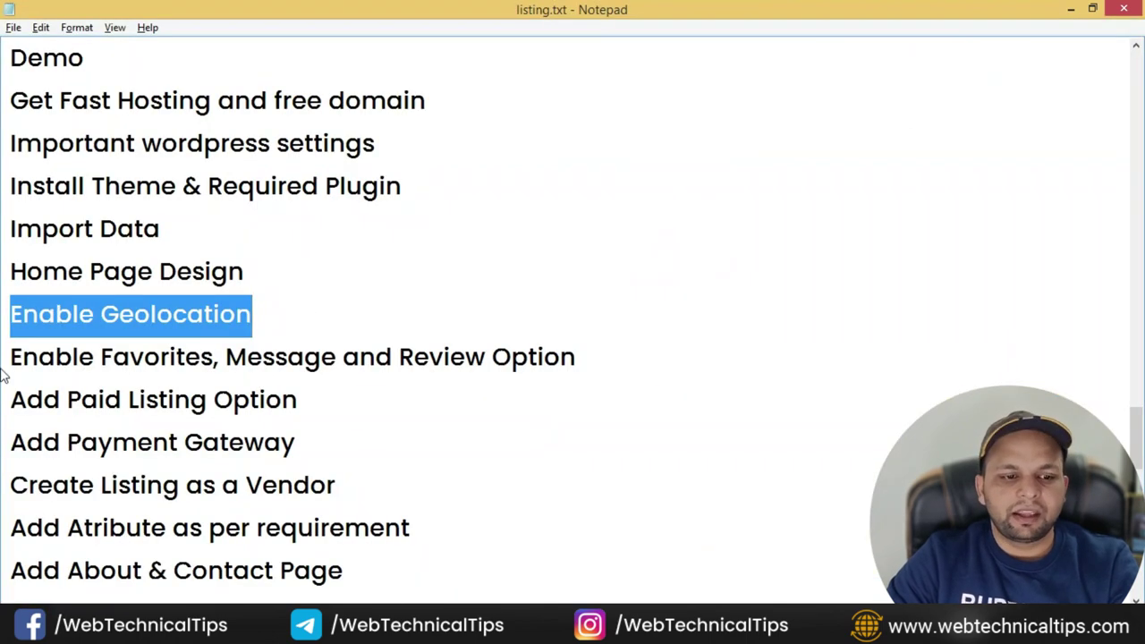
# - Highlight the checklist's next item, Enable Favorites, Message and Review Option
pyautogui.moveTo(10, 358); pyautogui.dragTo(579, 351)
pyautogui.click(527, 355)
pyautogui.click(145, 349)
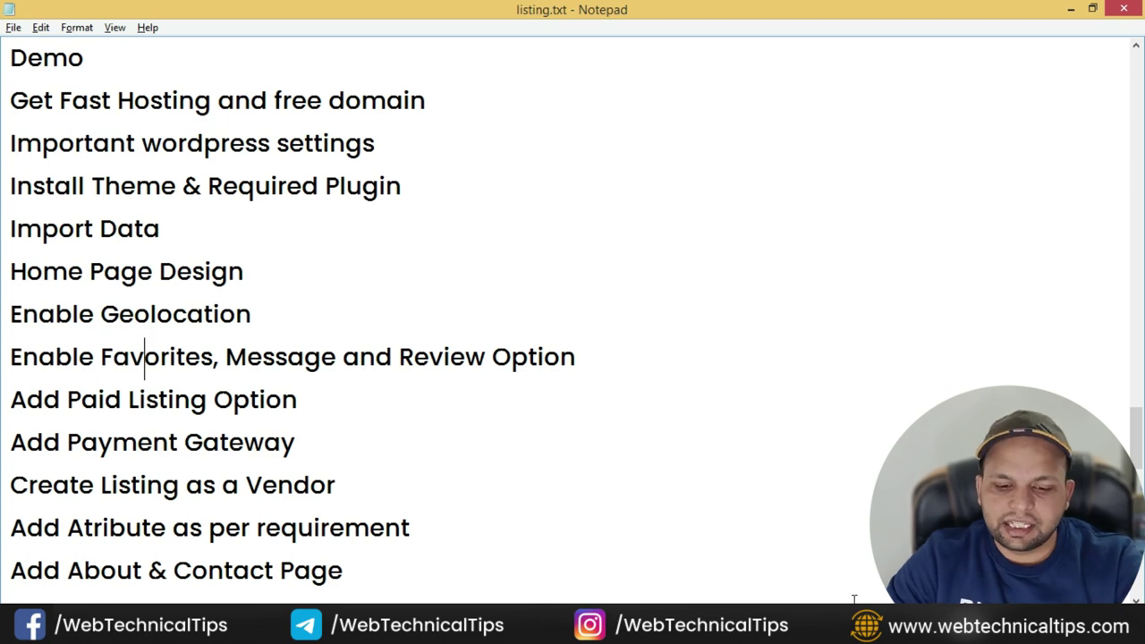
# - Go from the Reading Settings page to the HivePress Extensions page in WordPress admin
pyautogui.hotkey('alt', 'Tab')
pyautogui.click(533, 15)
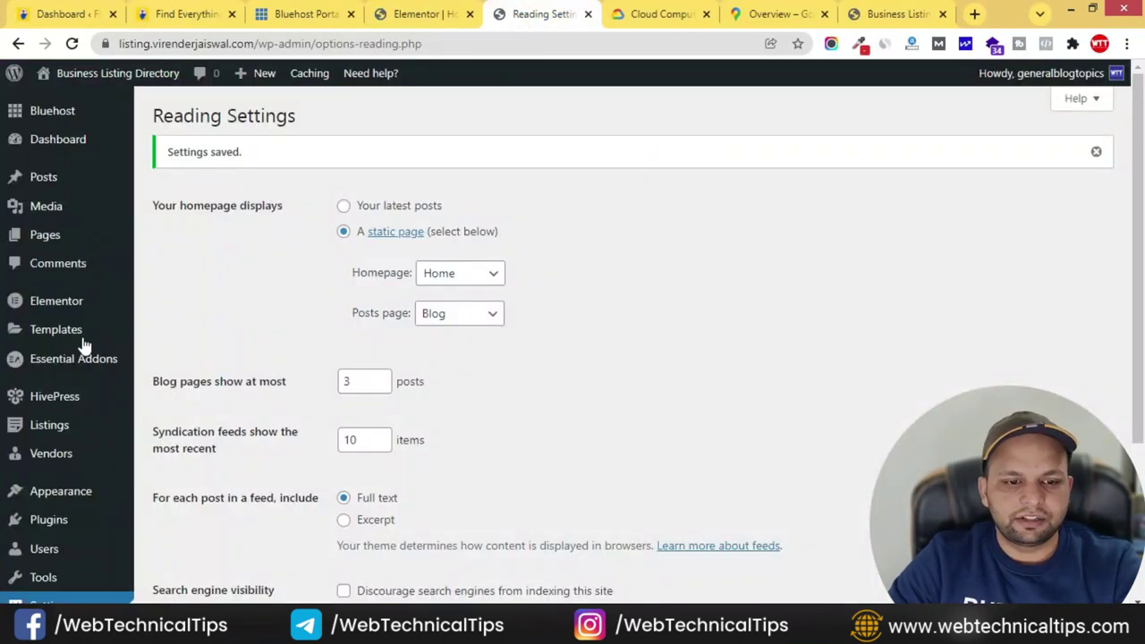
pyautogui.moveTo(63, 403)
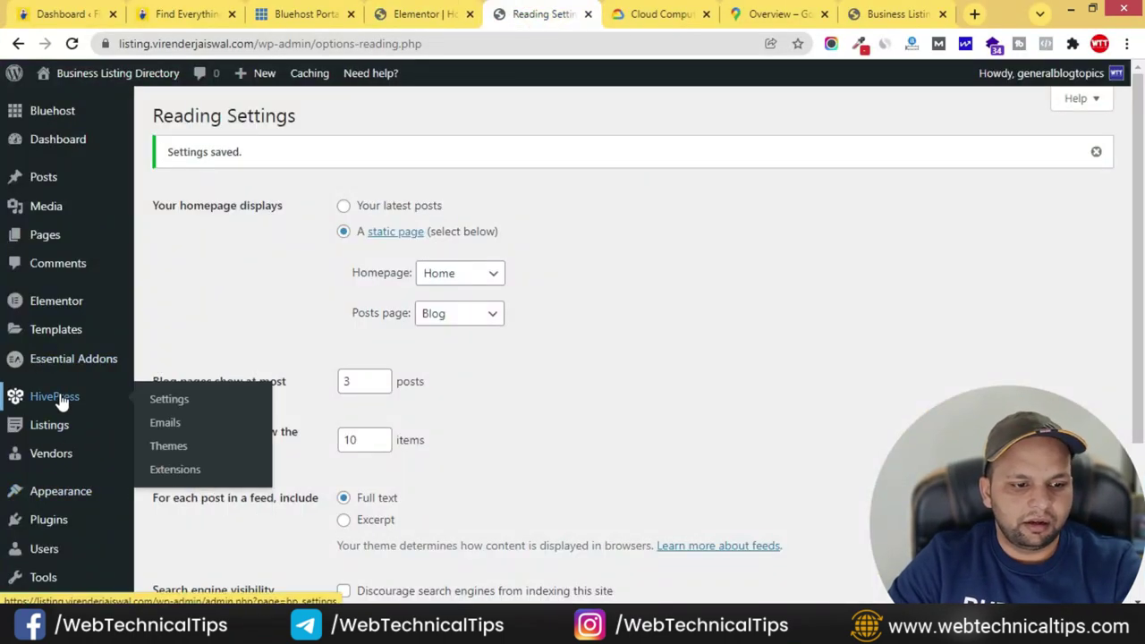
pyautogui.click(188, 469)
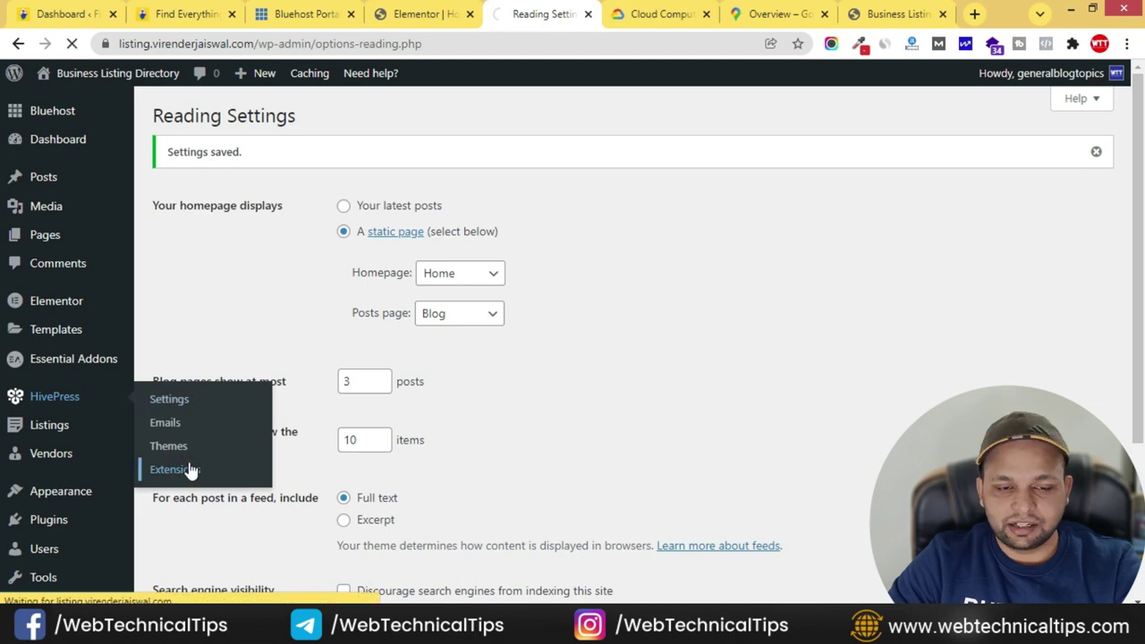
# - Browse the available Favorites, Messages, Reviews and Paid Listings extensions
pyautogui.scroll(-10, 633, 345)
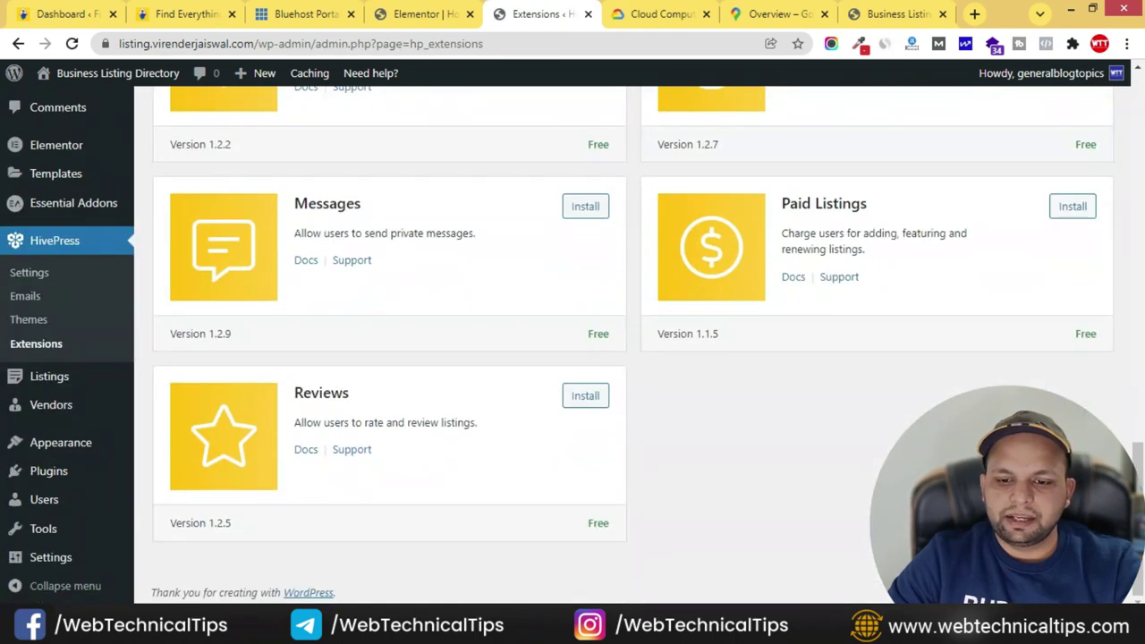
pyautogui.scroll(1, 633, 346)
pyautogui.scroll(1, 547, 367)
pyautogui.scroll(-1, 433, 365)
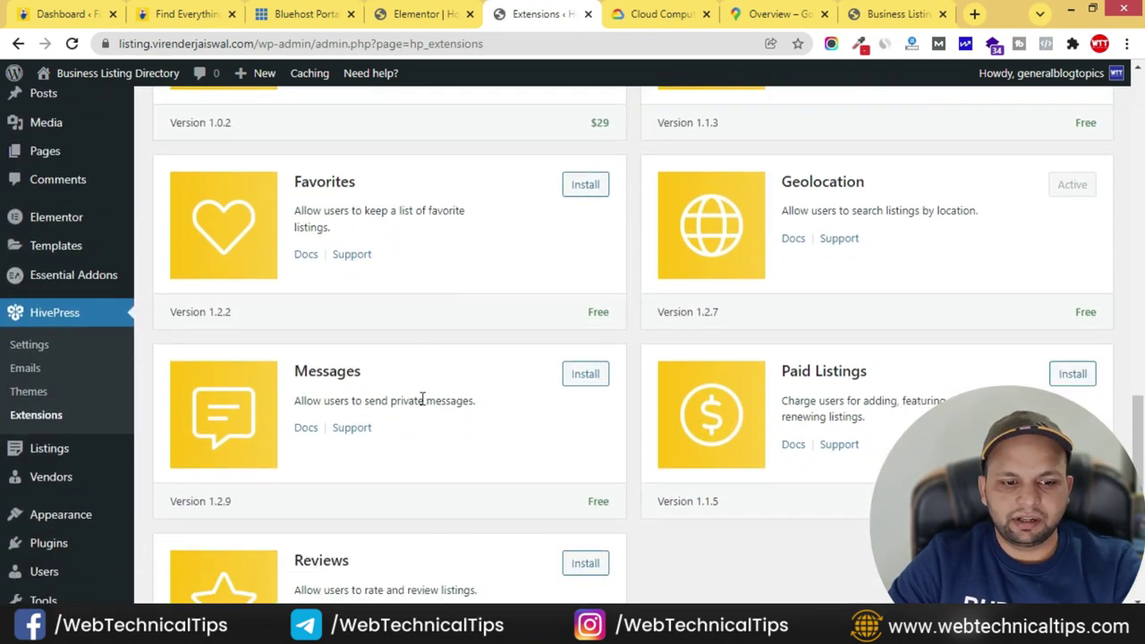
pyautogui.scroll(-2, 646, 448)
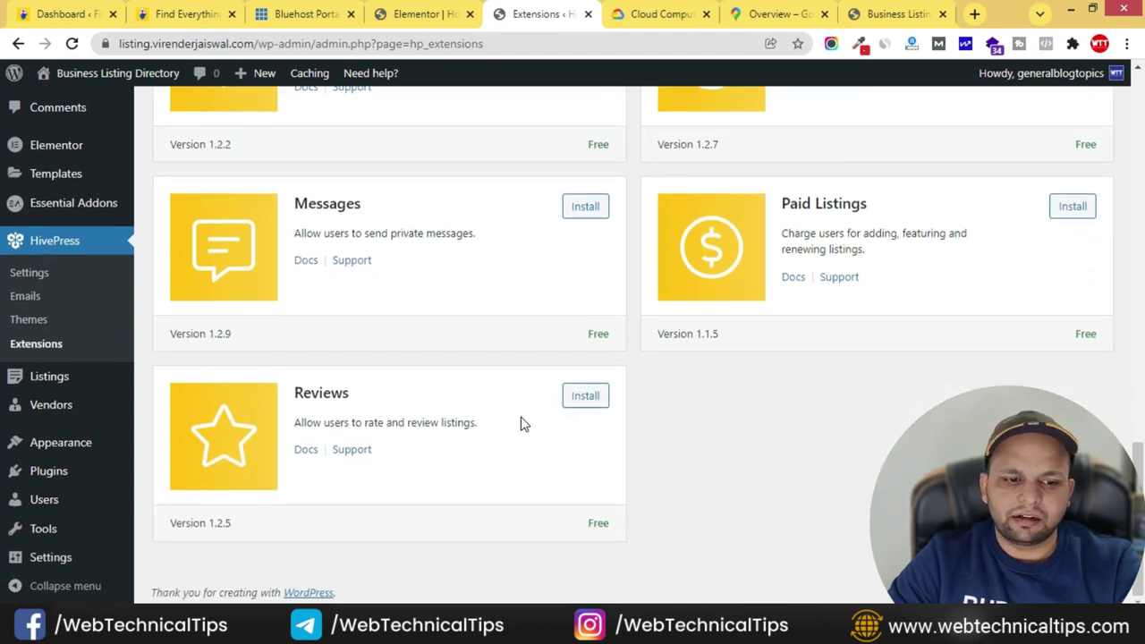
pyautogui.scroll(1, 516, 424)
# - Copy the live site URL and load it in a new incognito window
pyautogui.click(859, 14)
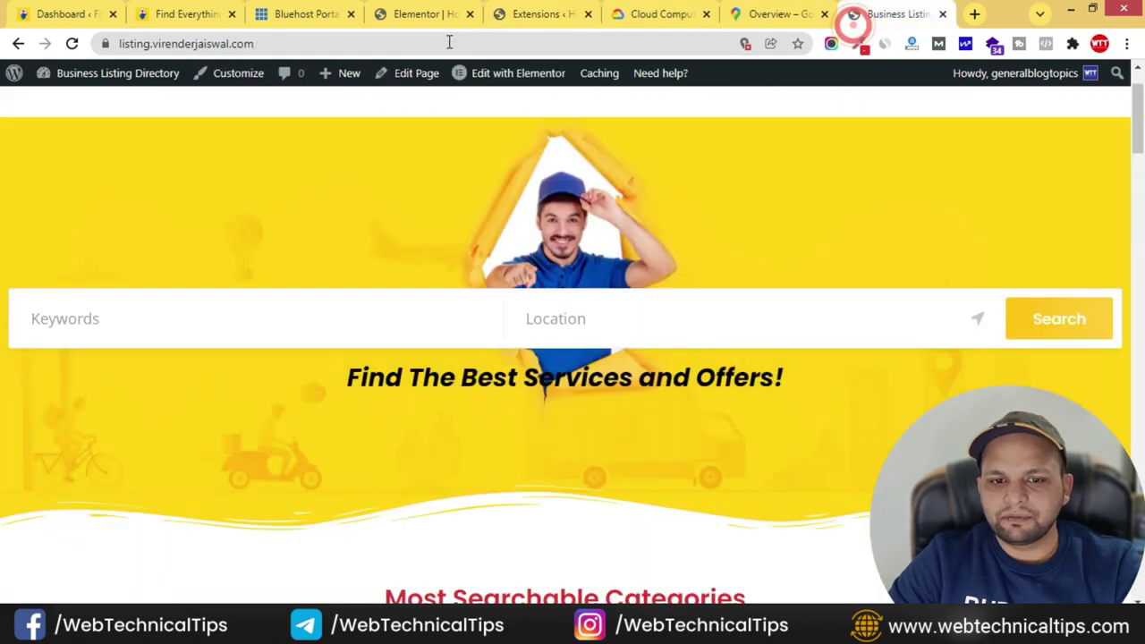
pyautogui.click(370, 43)
pyautogui.hotkey('ctrl', 'c')
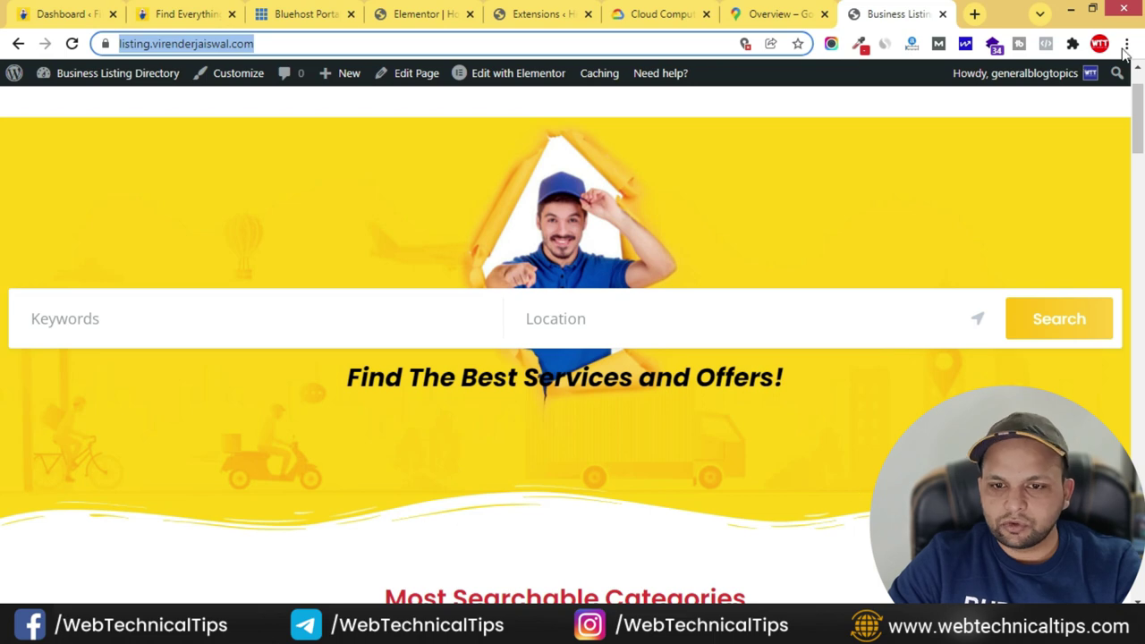
pyautogui.click(1128, 43)
pyautogui.click(984, 110)
pyautogui.hotkey('ctrl', 'v')
pyautogui.press('Return')
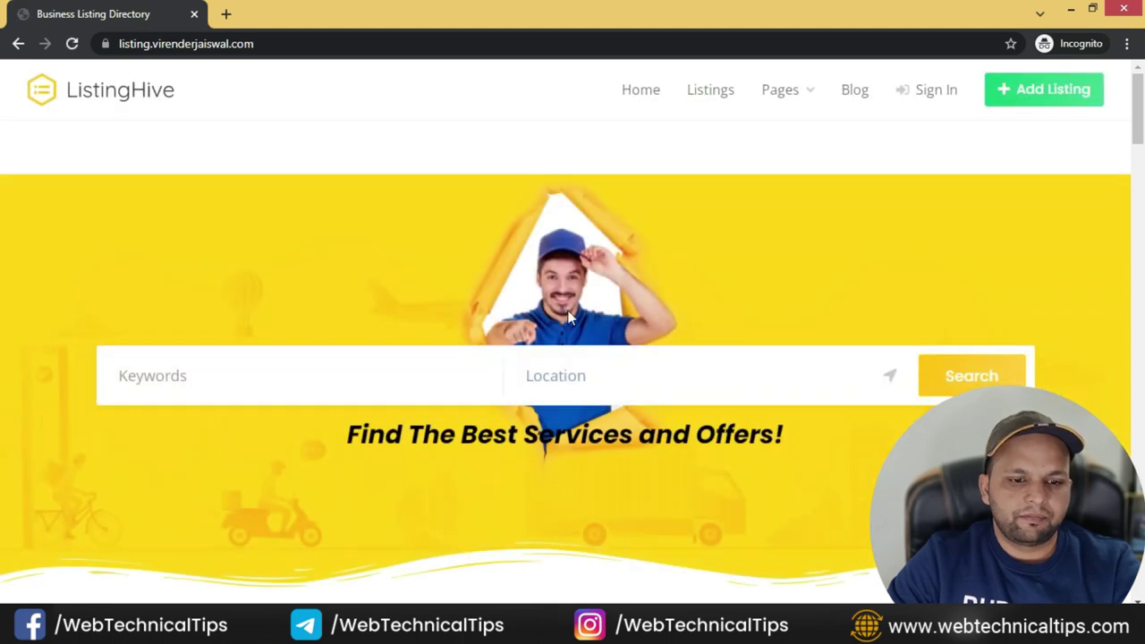
# - Scroll the homepage to check the categories and Verified & Hot Deals listings
pyautogui.scroll(-3, 588, 313)
pyautogui.scroll(-5, 572, 313)
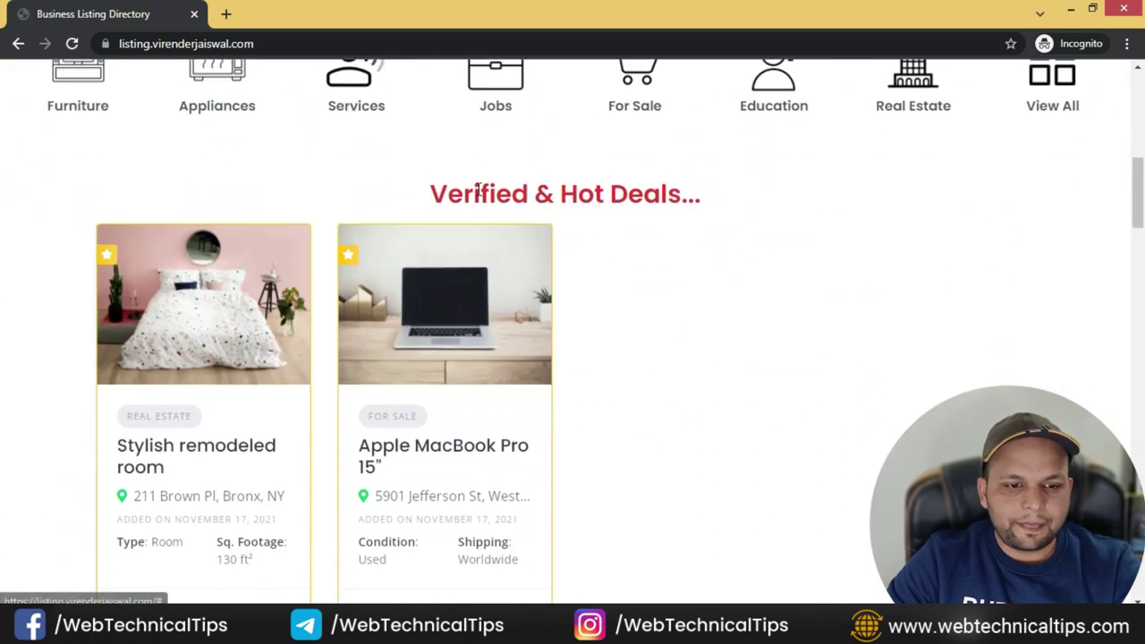
pyautogui.scroll(1, 190, 170)
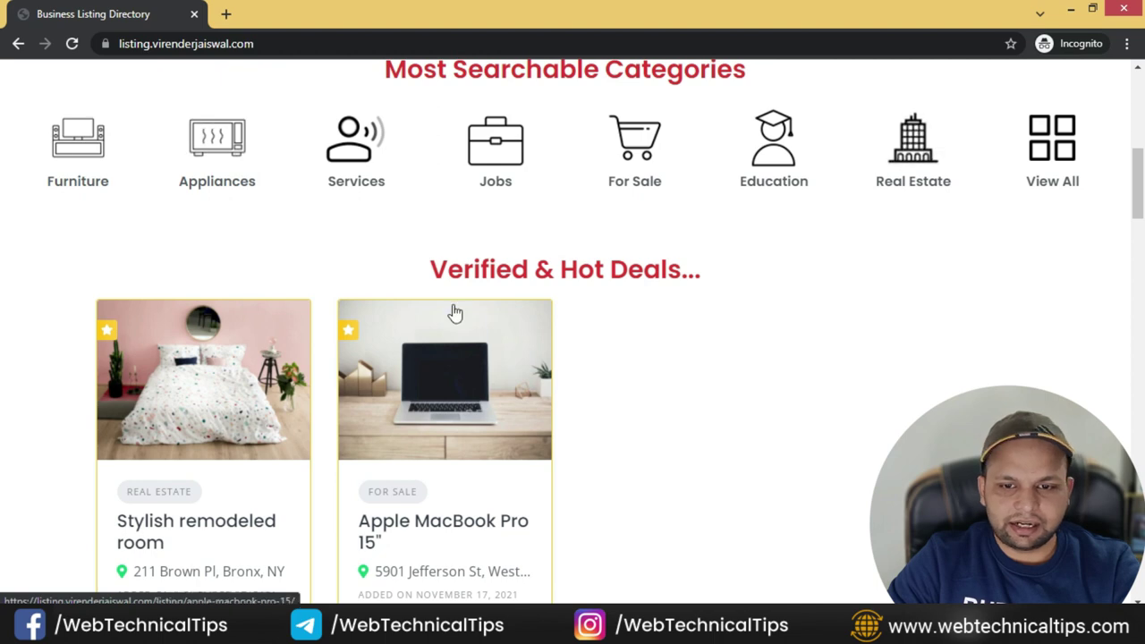
pyautogui.scroll(-8, 404, 340)
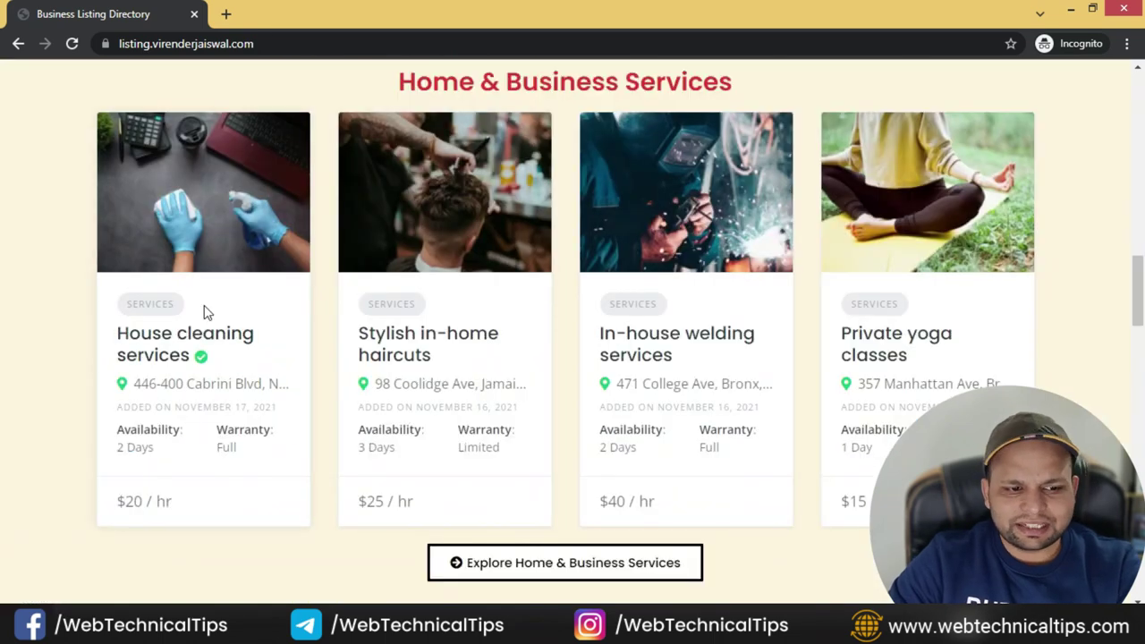
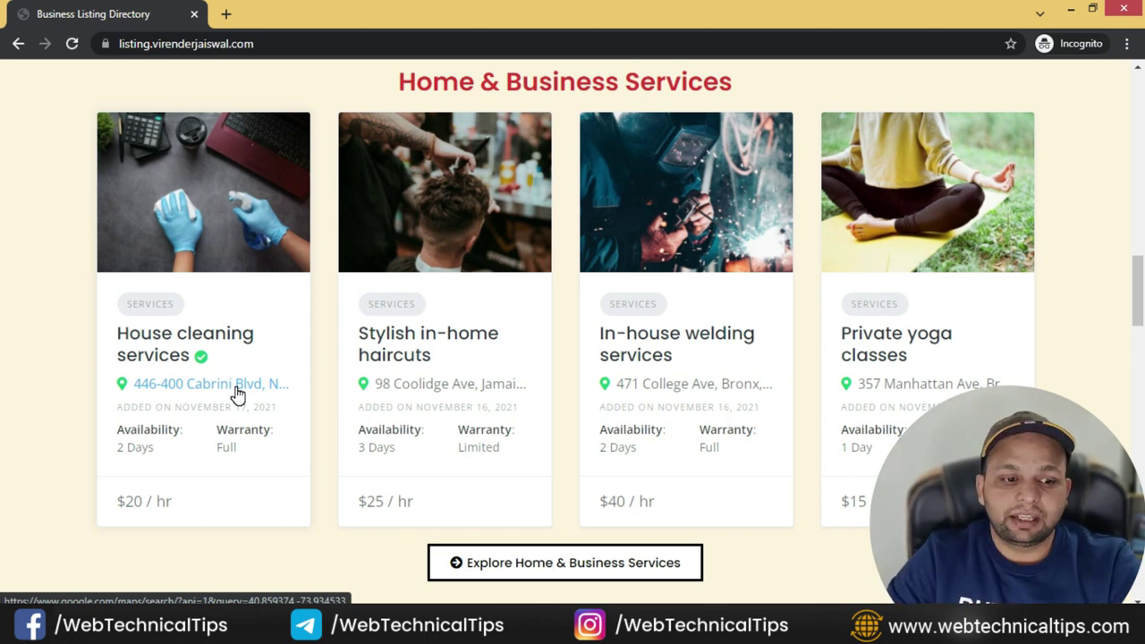
# - Install and activate the HivePress Favorites extension, then reload the front-end listings to see the hearts
pyautogui.hotkey('alt', 'Tab')
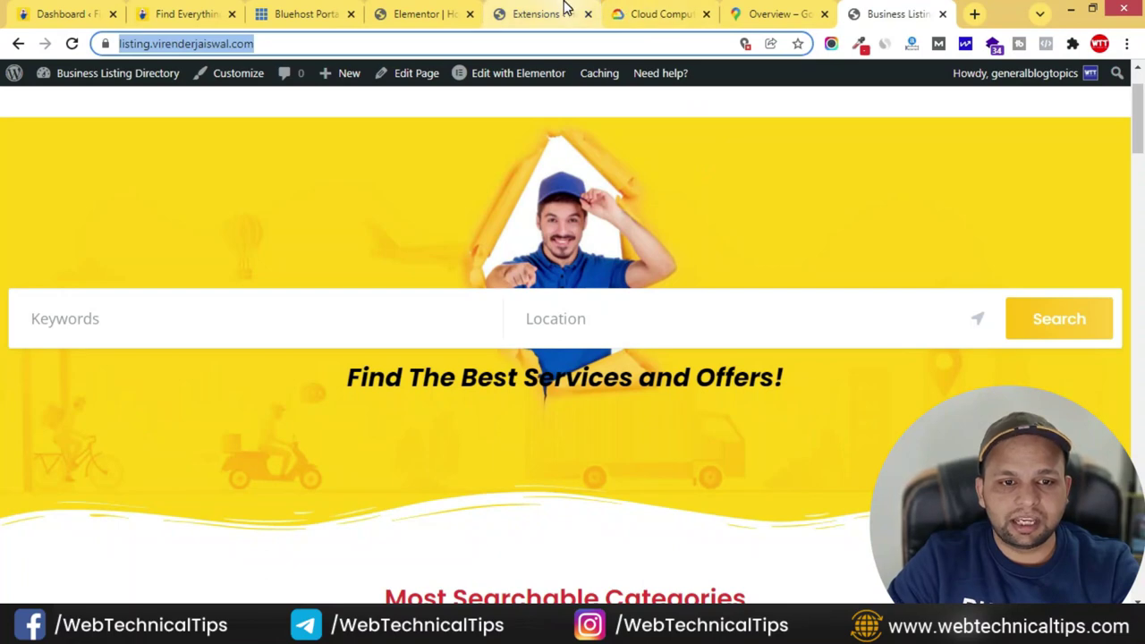
pyautogui.click(557, 15)
pyautogui.scroll(4, 877, 312)
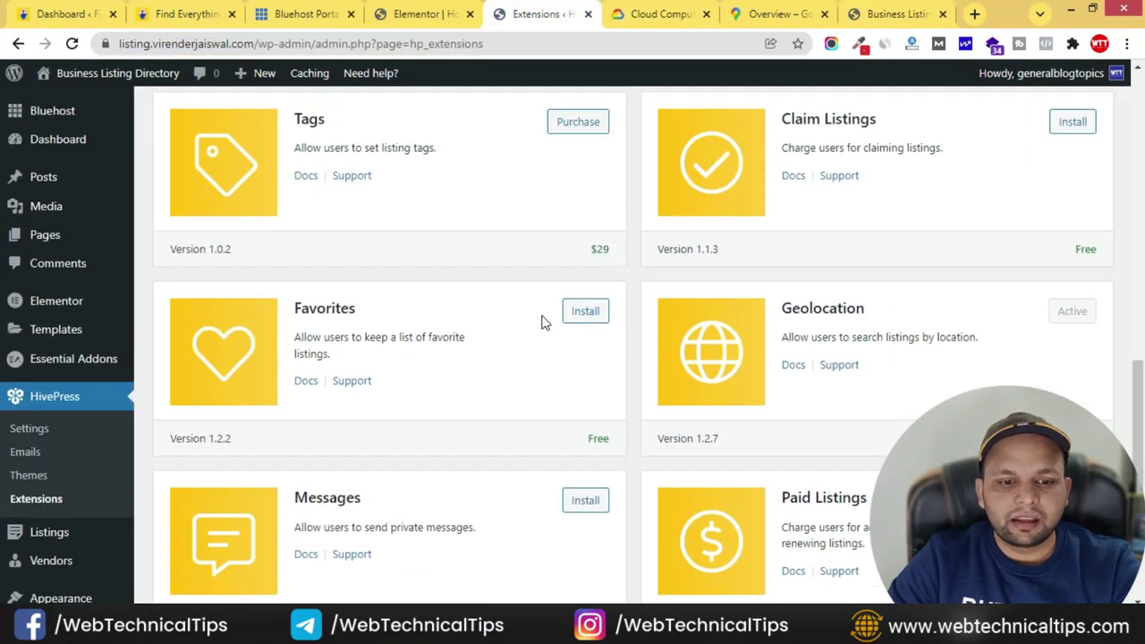
pyautogui.scroll(1, 922, 233)
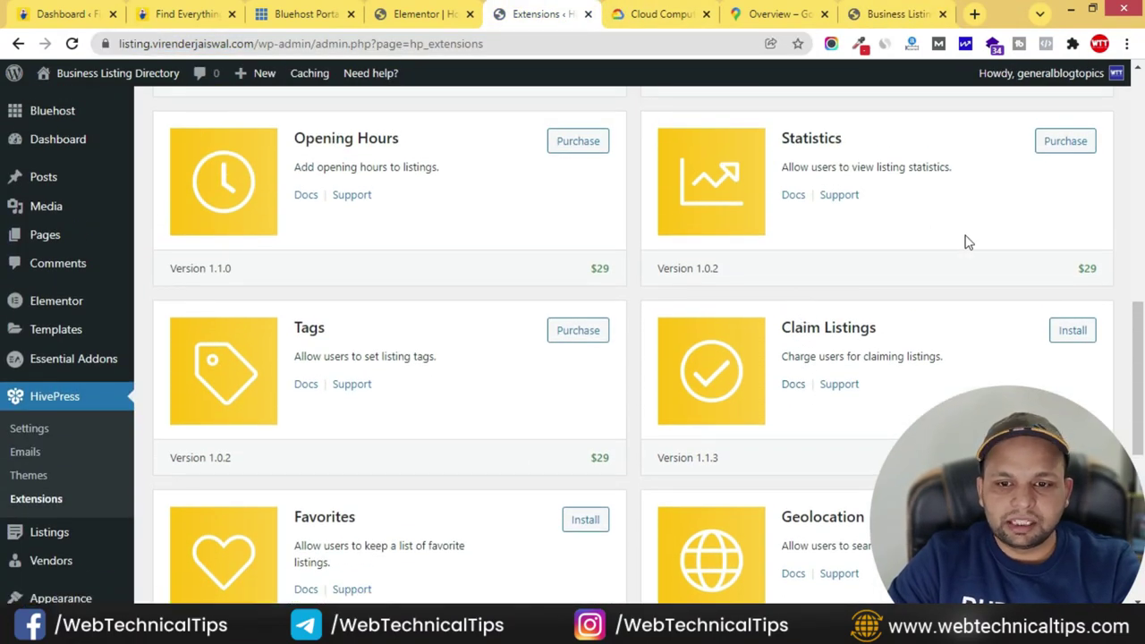
pyautogui.scroll(-2, 522, 376)
pyautogui.click(600, 353)
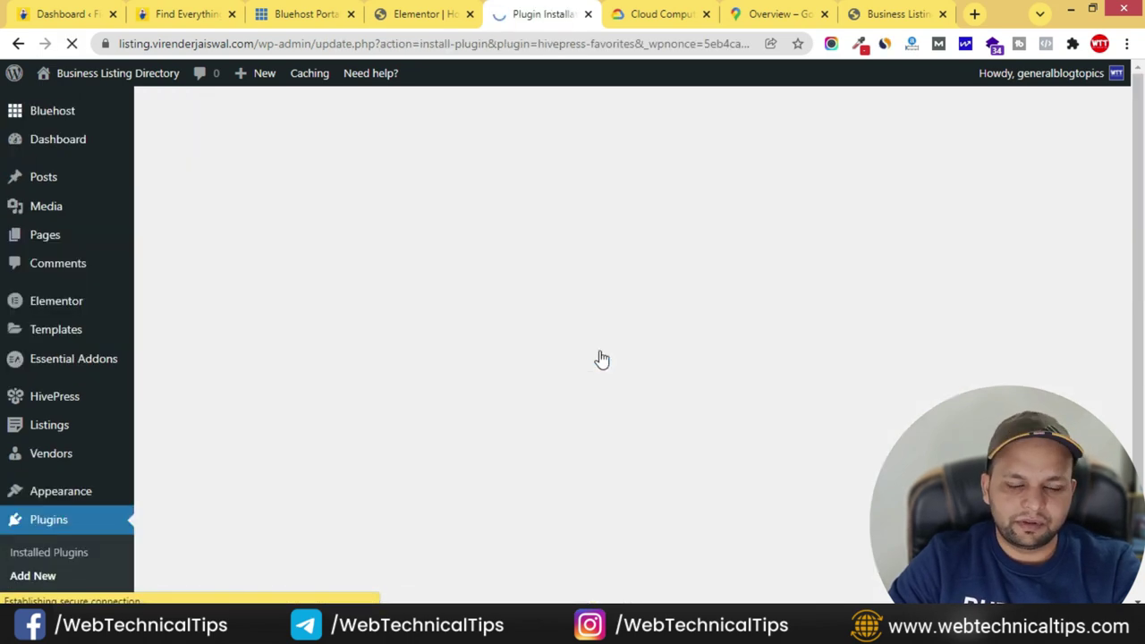
pyautogui.click(202, 283)
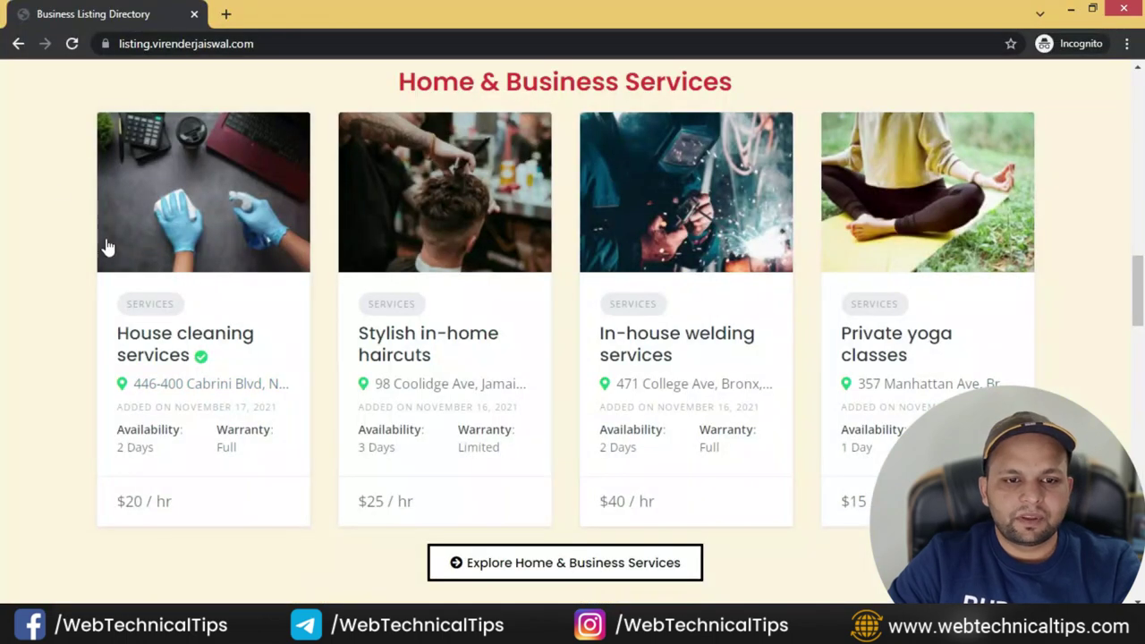
pyautogui.click(73, 48)
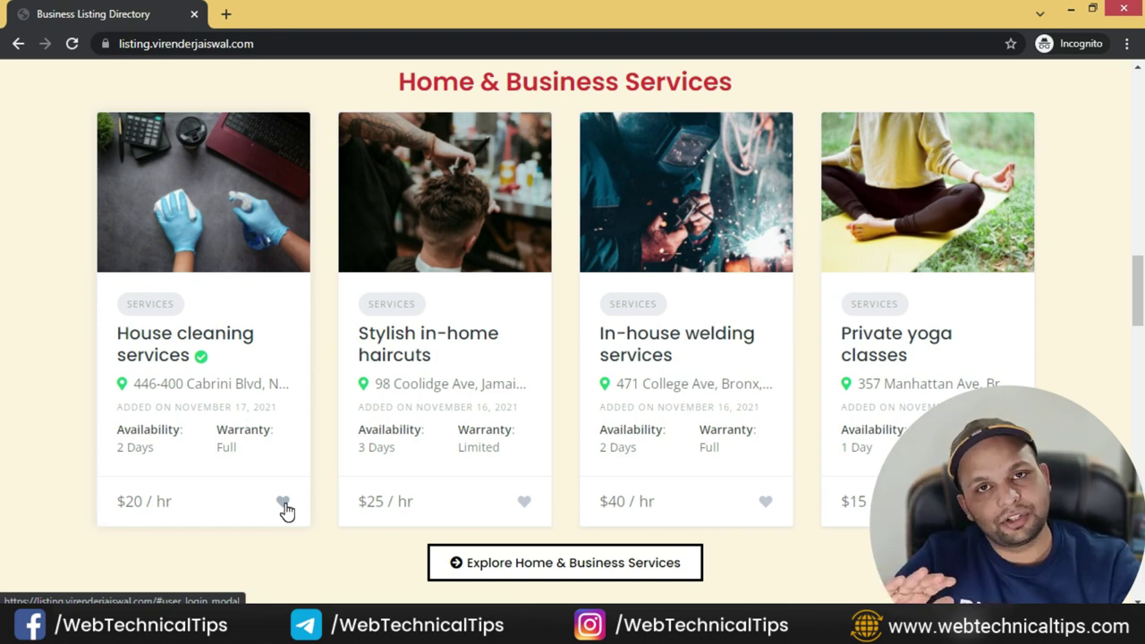
pyautogui.hotkey('alt', 'Tab')
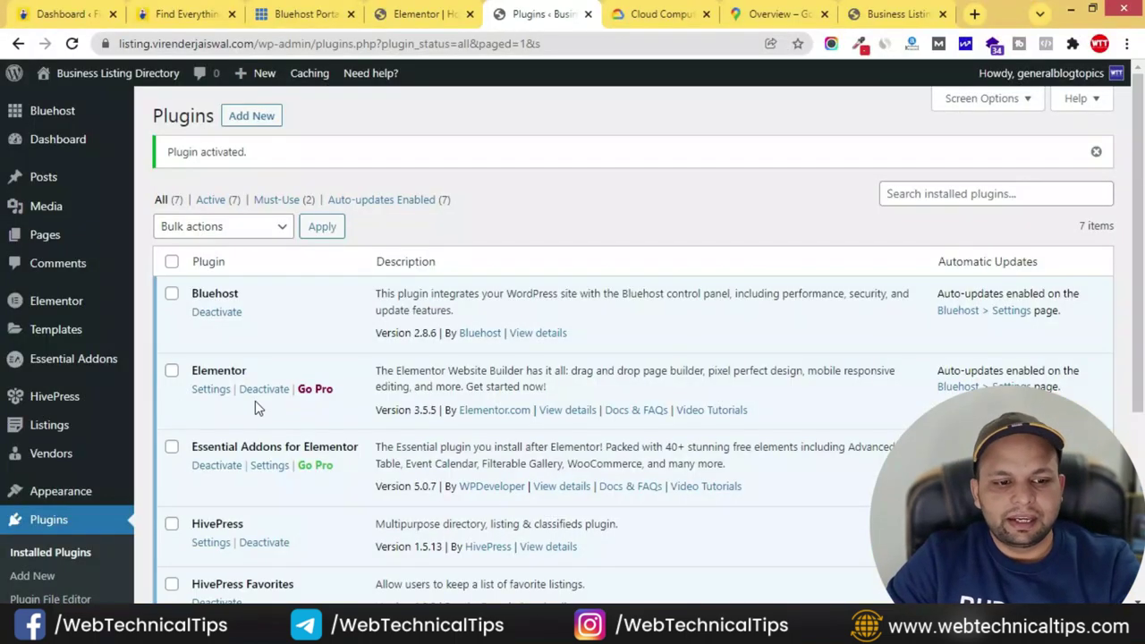
# - Install and activate the HivePress Messages extension, then reload the front-end listings to check the chat icon
pyautogui.moveTo(79, 394)
pyautogui.click(194, 477)
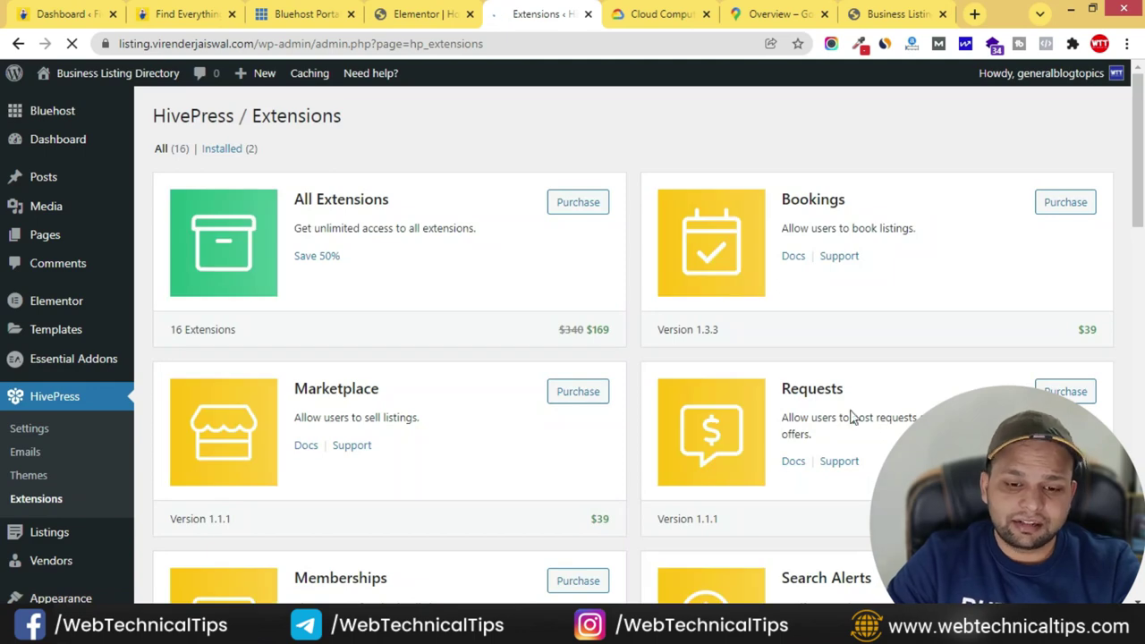
pyautogui.scroll(-2, 863, 416)
pyautogui.scroll(-8, 864, 416)
pyautogui.scroll(2, 455, 485)
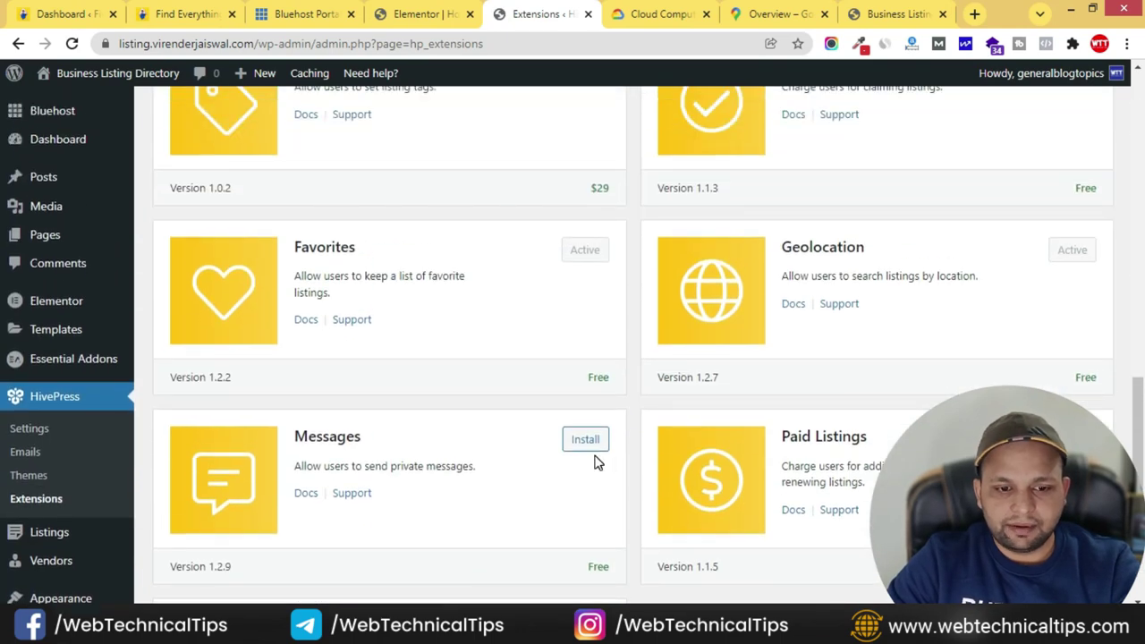
pyautogui.scroll(-1, 597, 469)
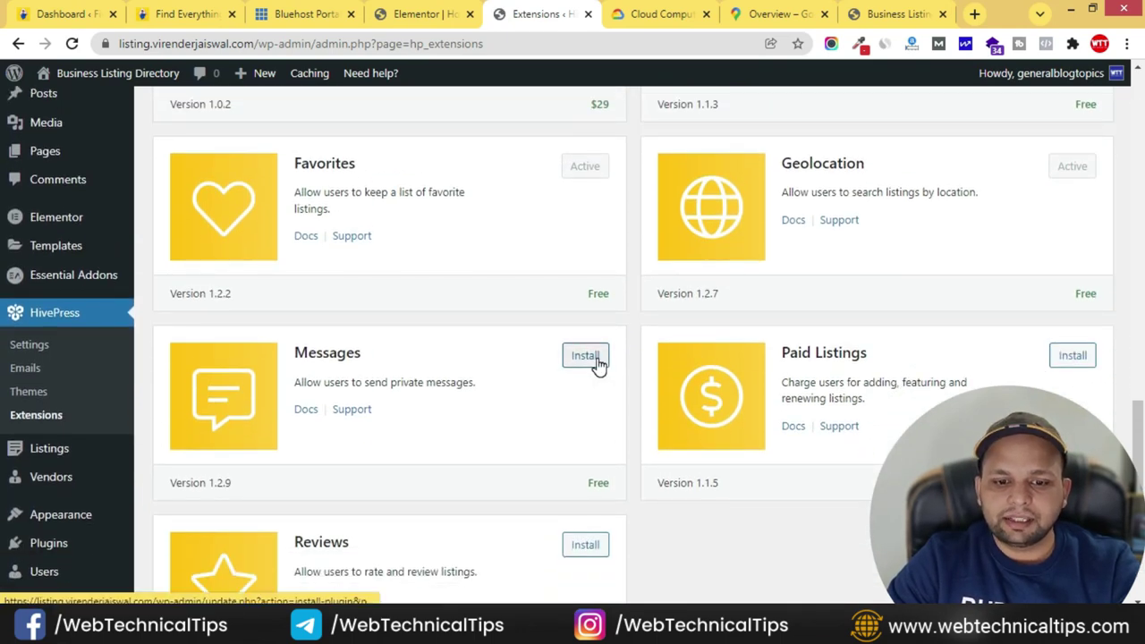
pyautogui.scroll(-1, 598, 362)
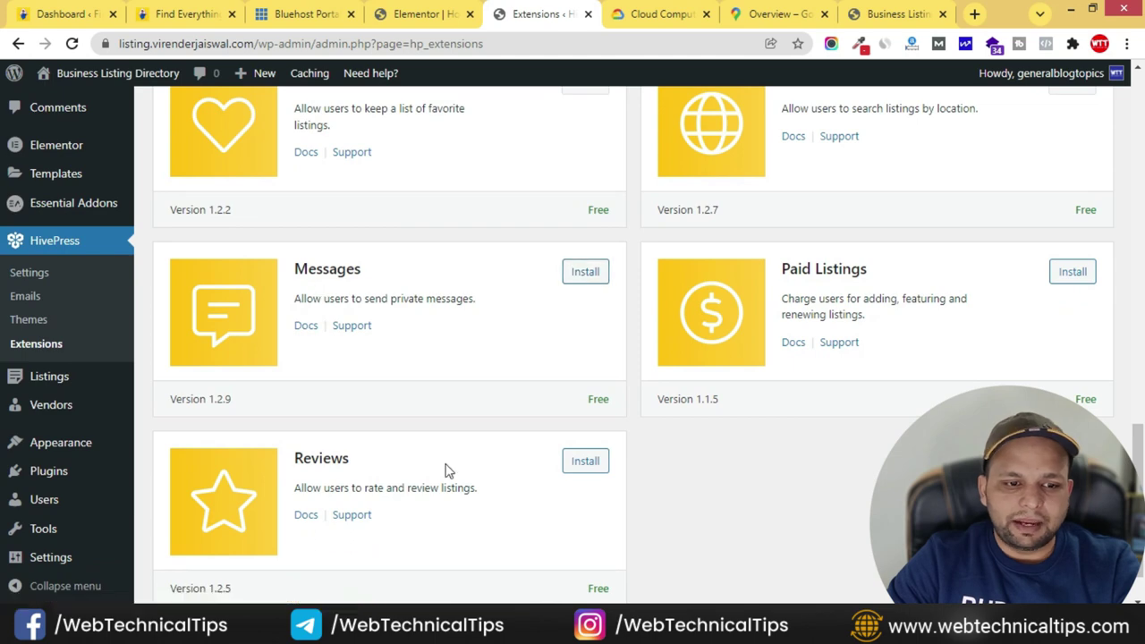
pyautogui.click(586, 273)
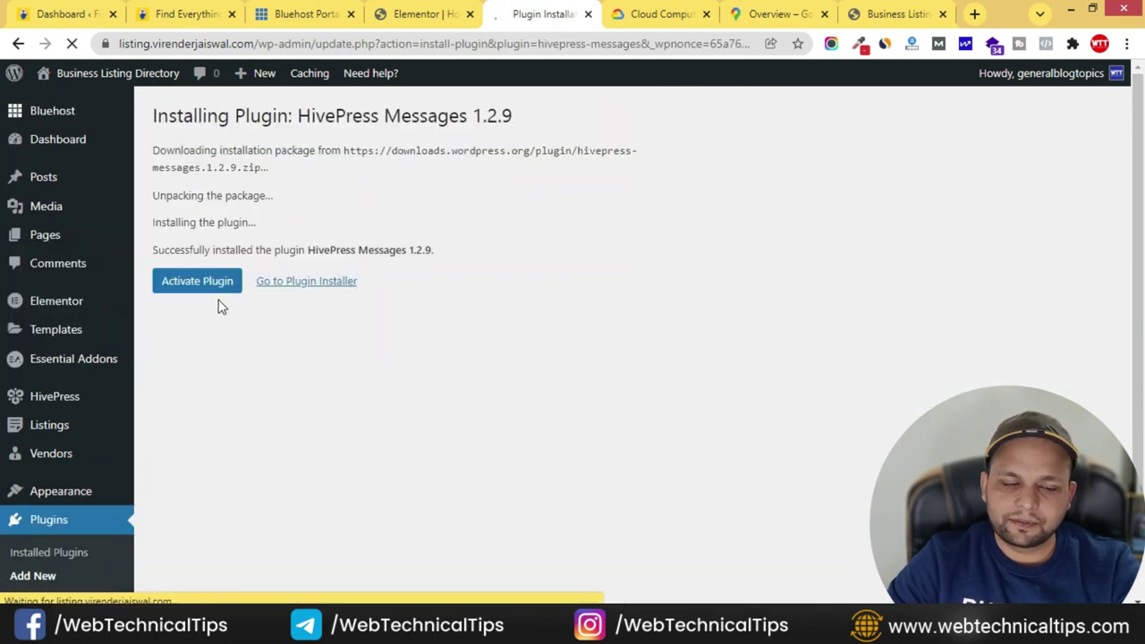
pyautogui.click(209, 285)
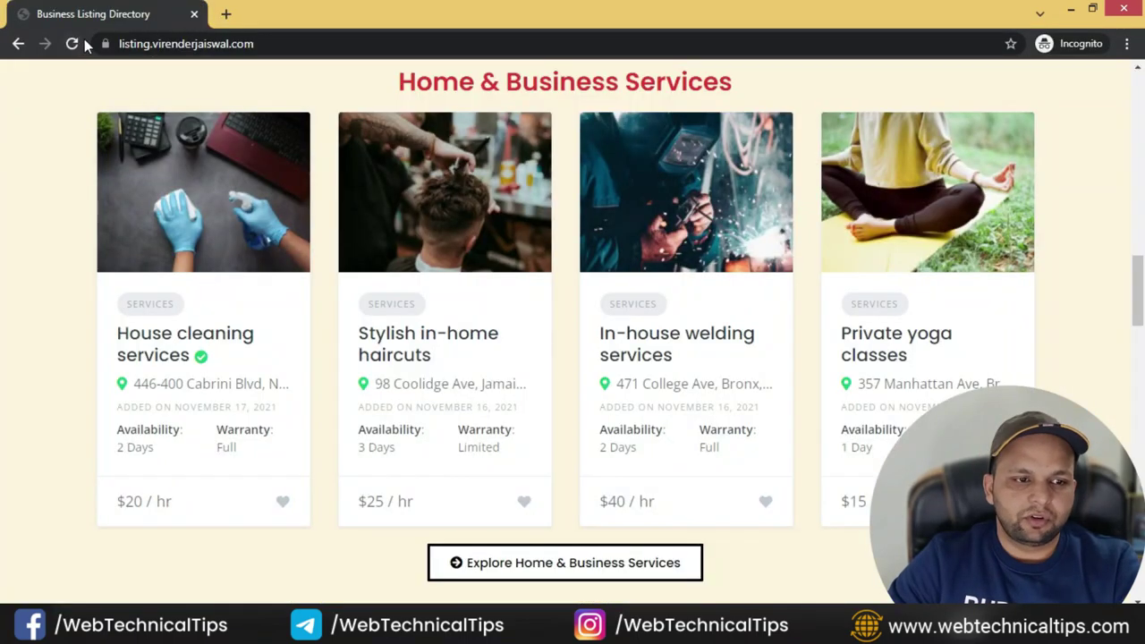
pyautogui.click(71, 43)
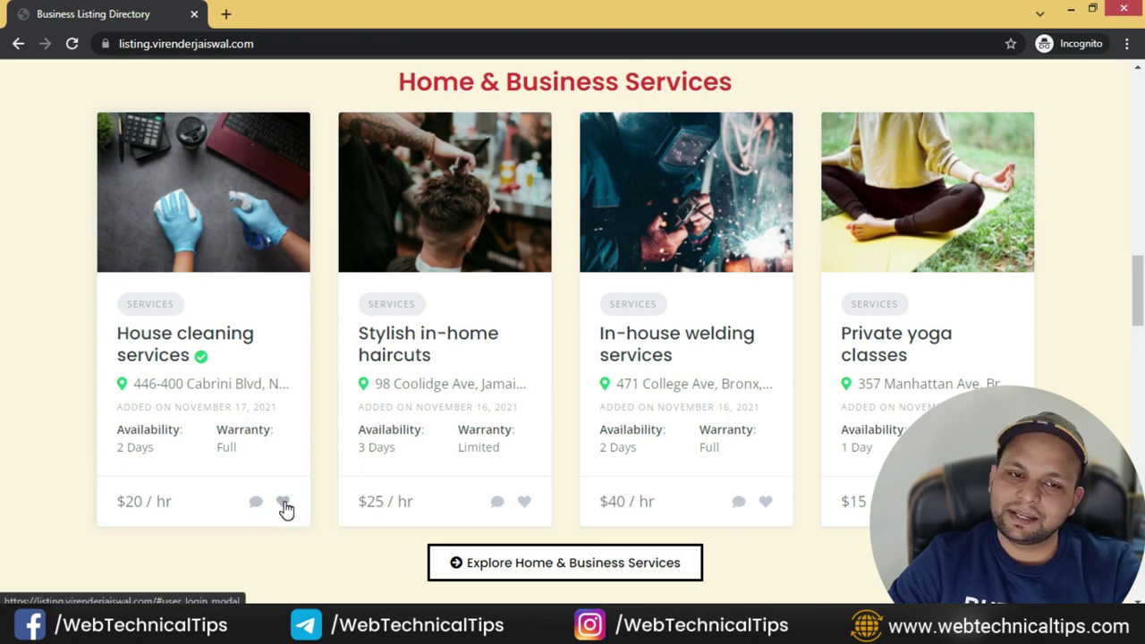
pyautogui.hotkey('alt', 'Tab')
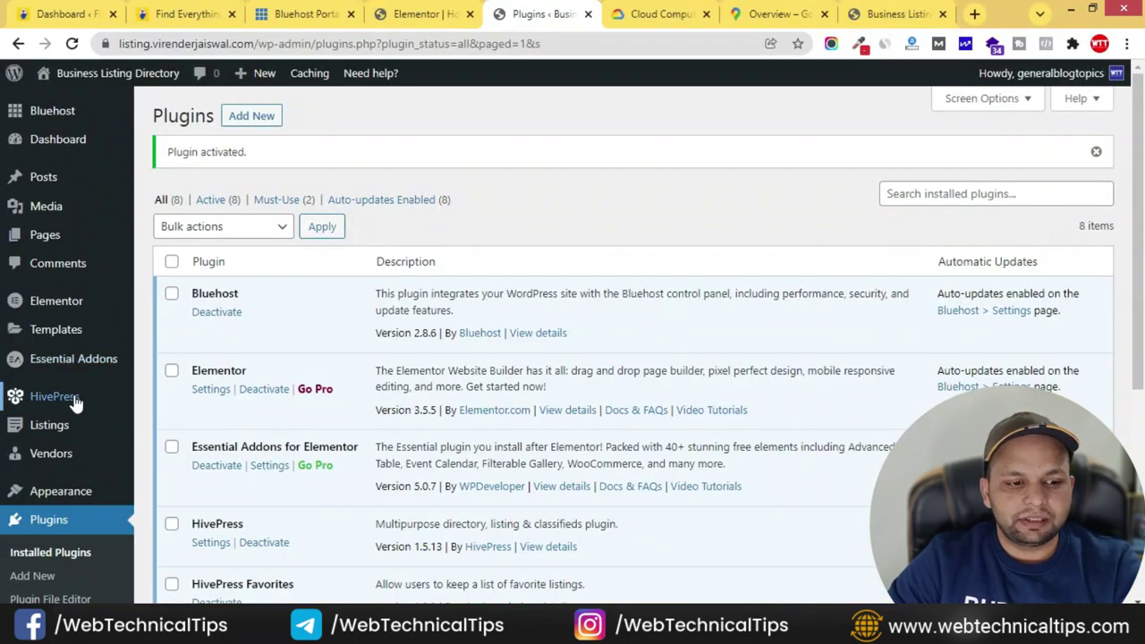
# - Install the Reviews extension from the HivePress Extensions page opened in a new tab
pyautogui.moveTo(77, 402)
pyautogui.rightClick(179, 472)
pyautogui.click(256, 341)
pyautogui.click(614, 9)
pyautogui.scroll(-3, 872, 444)
pyautogui.scroll(-2, 617, 404)
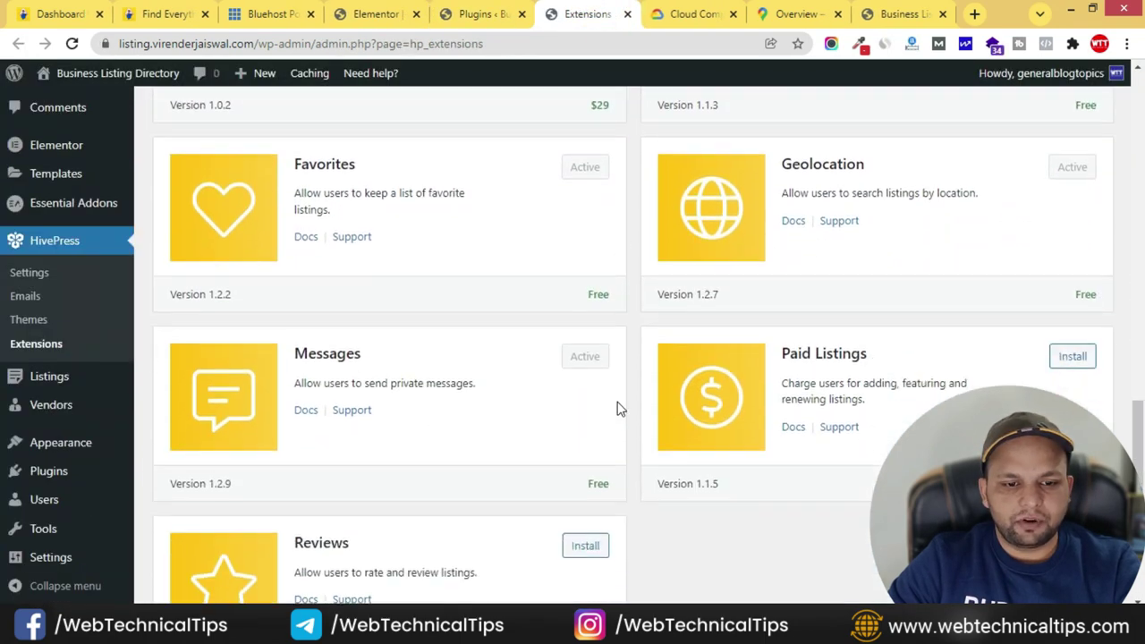
pyautogui.scroll(-2, 631, 422)
pyautogui.click(586, 399)
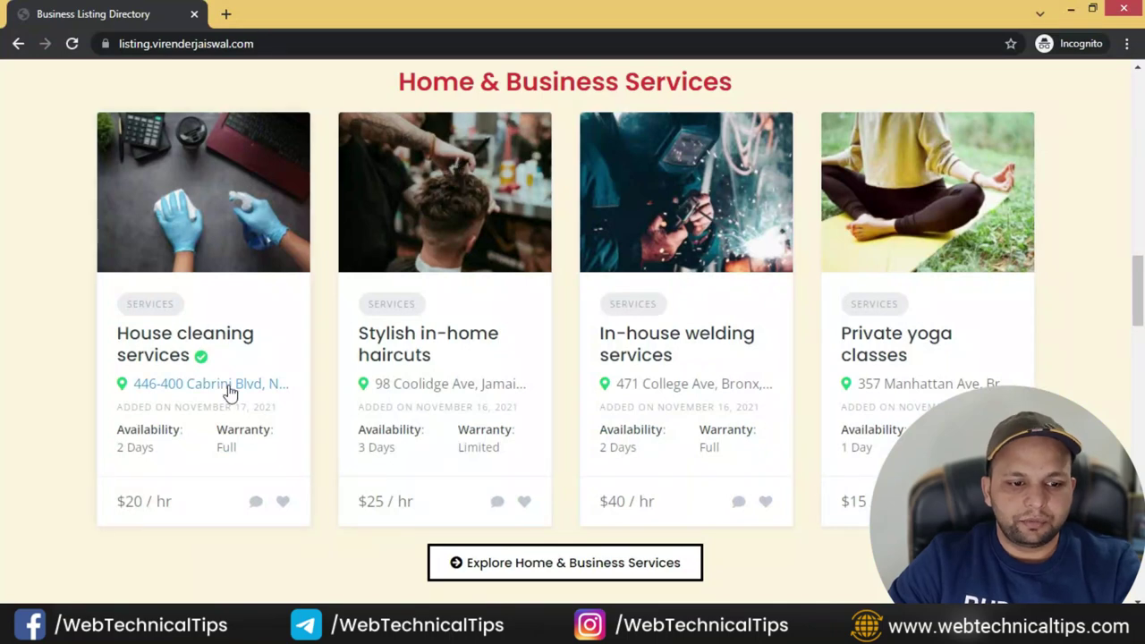
# - Reload the front-end listings and open House cleaning services in its own tab
pyautogui.click(72, 43)
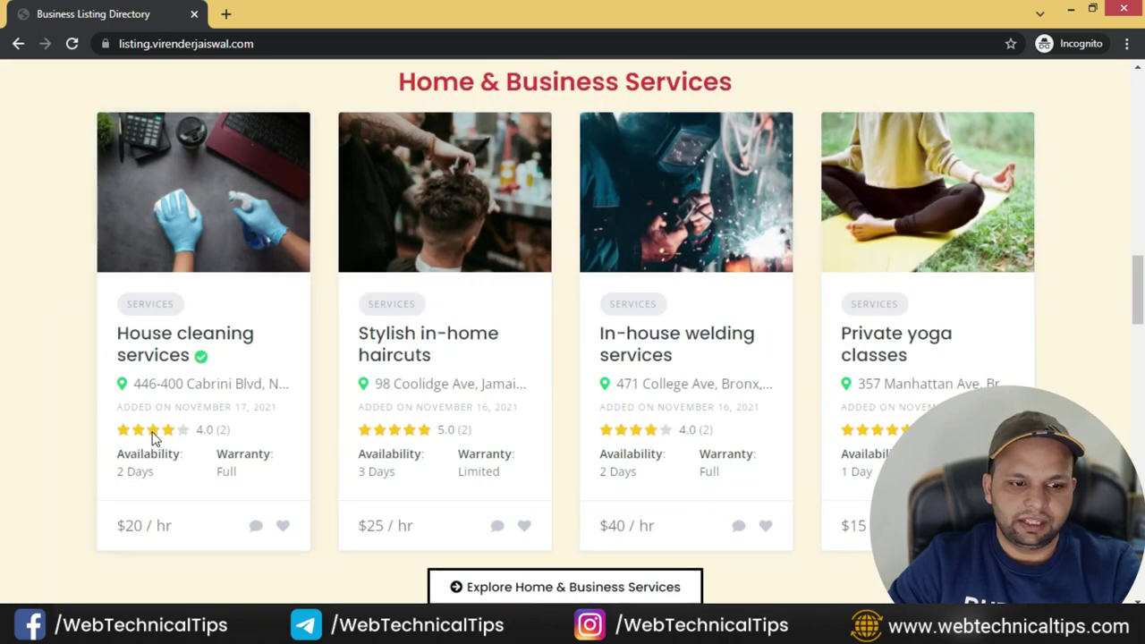
pyautogui.keyDown('ctrl'); pyautogui.click(238, 331); pyautogui.keyUp('ctrl')
pyautogui.click(336, 9)
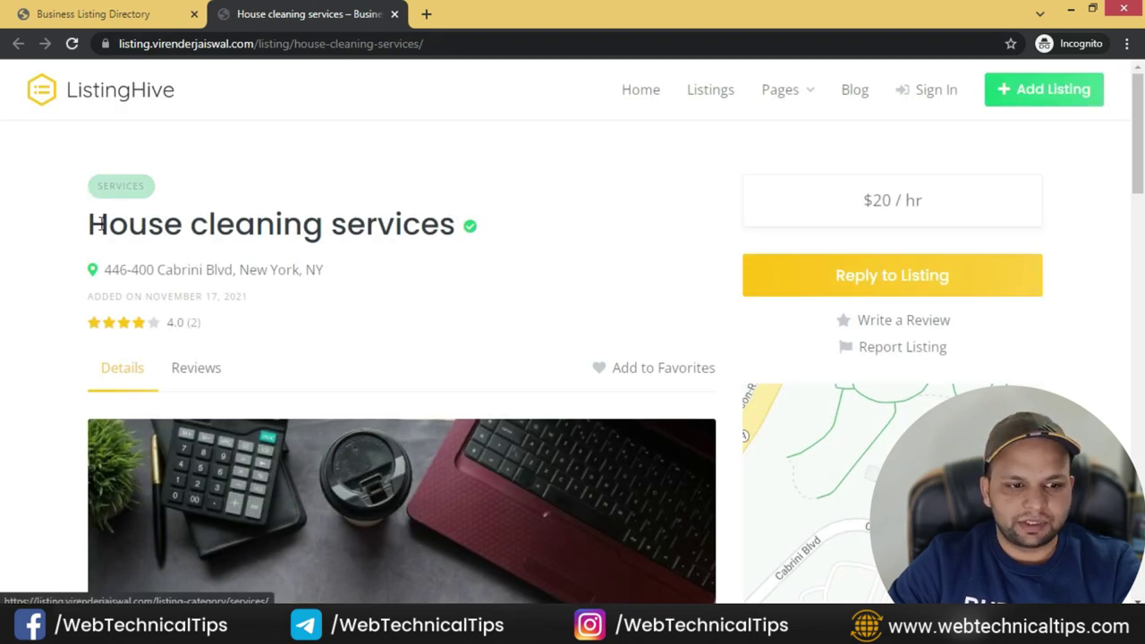
# - Look over the House cleaning services listing's 4.0 rating and review options, then return to the admin window
pyautogui.moveTo(274, 224); pyautogui.dragTo(102, 224)
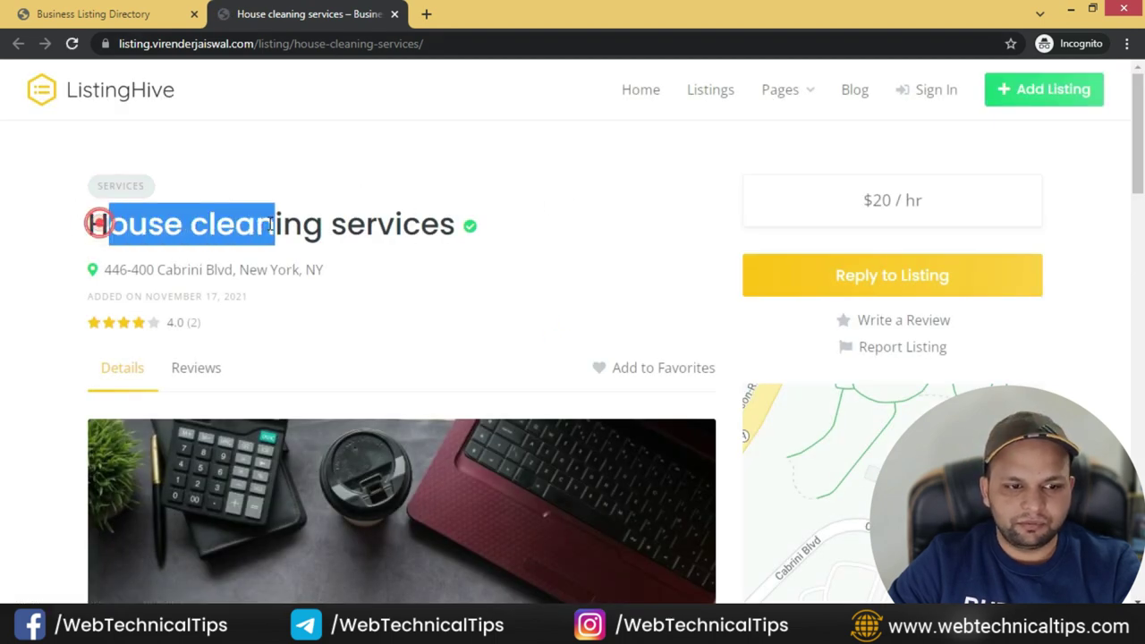
pyautogui.click(338, 230)
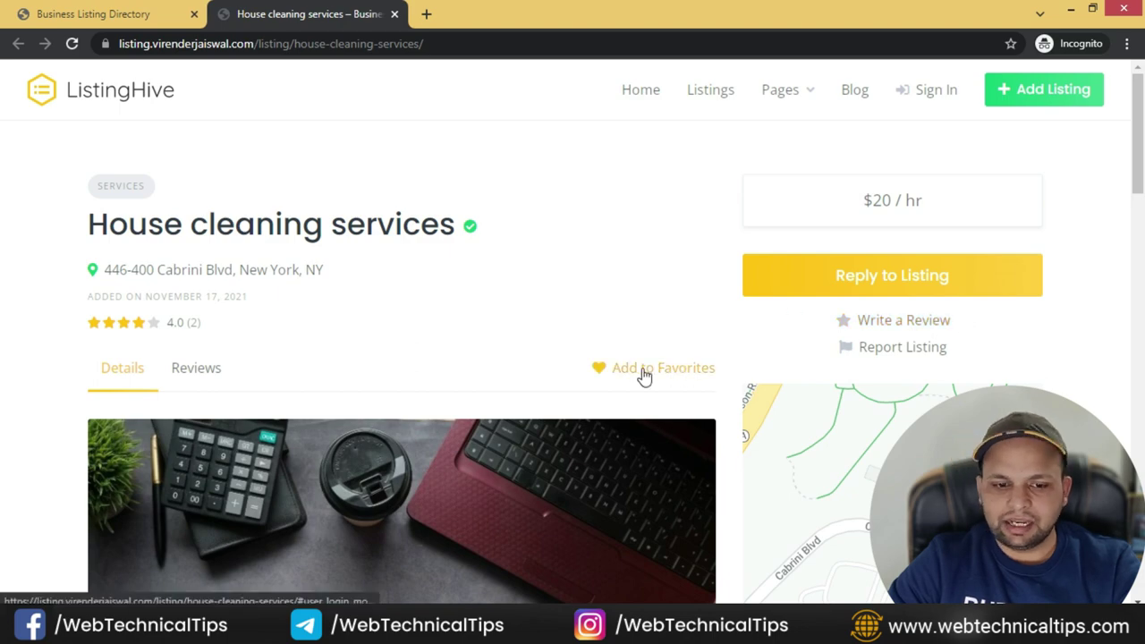
pyautogui.scroll(-4, 727, 356)
pyautogui.scroll(4, 728, 352)
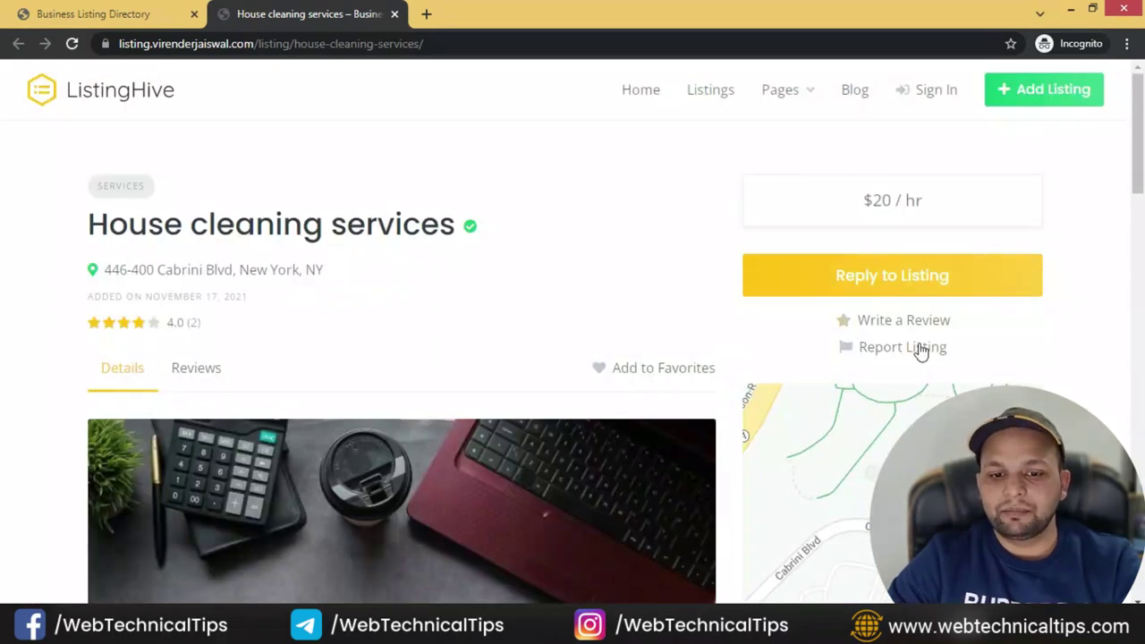
pyautogui.hotkey('alt', 'Tab')
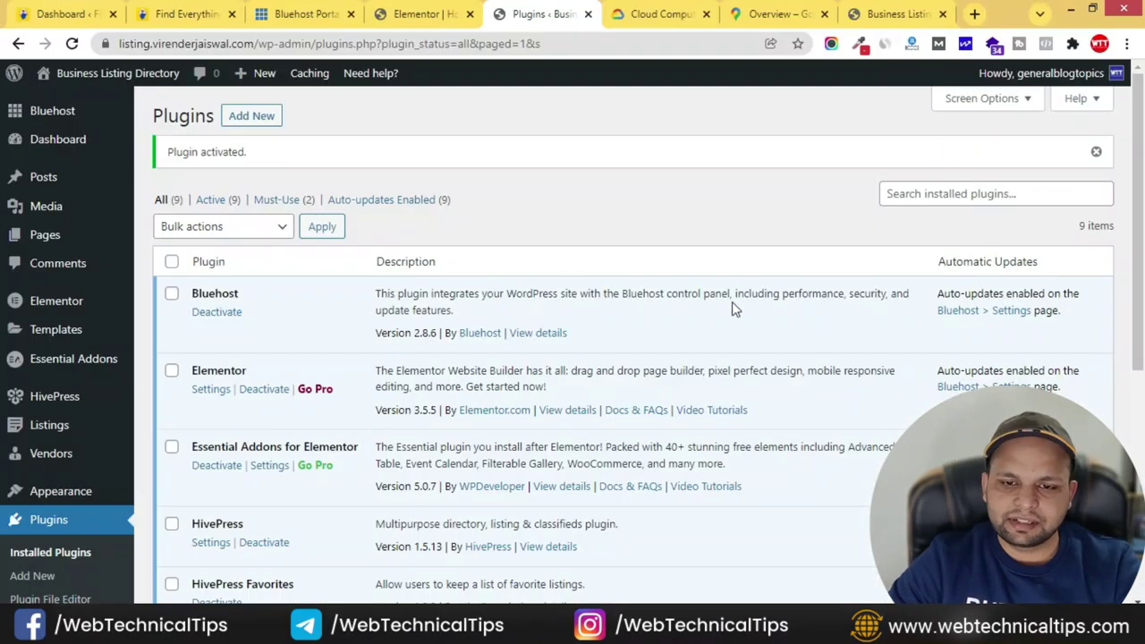
# - Install the Claim Listings extension from HivePress Extensions
pyautogui.moveTo(55, 396)
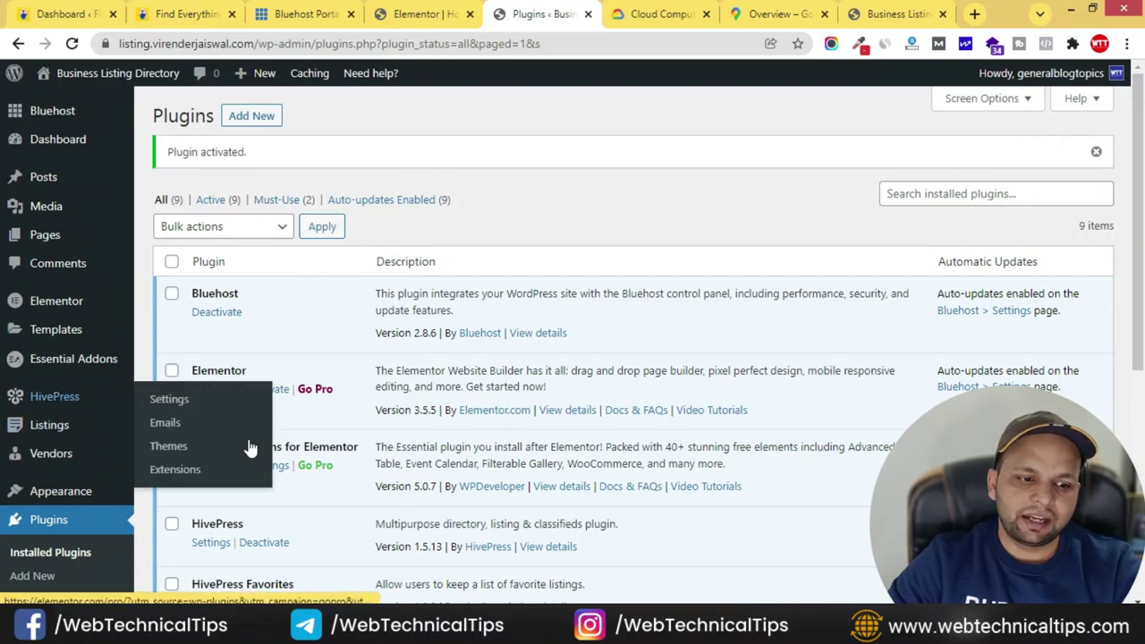
pyautogui.click(190, 472)
pyautogui.scroll(-3, 760, 340)
pyautogui.scroll(3, 893, 332)
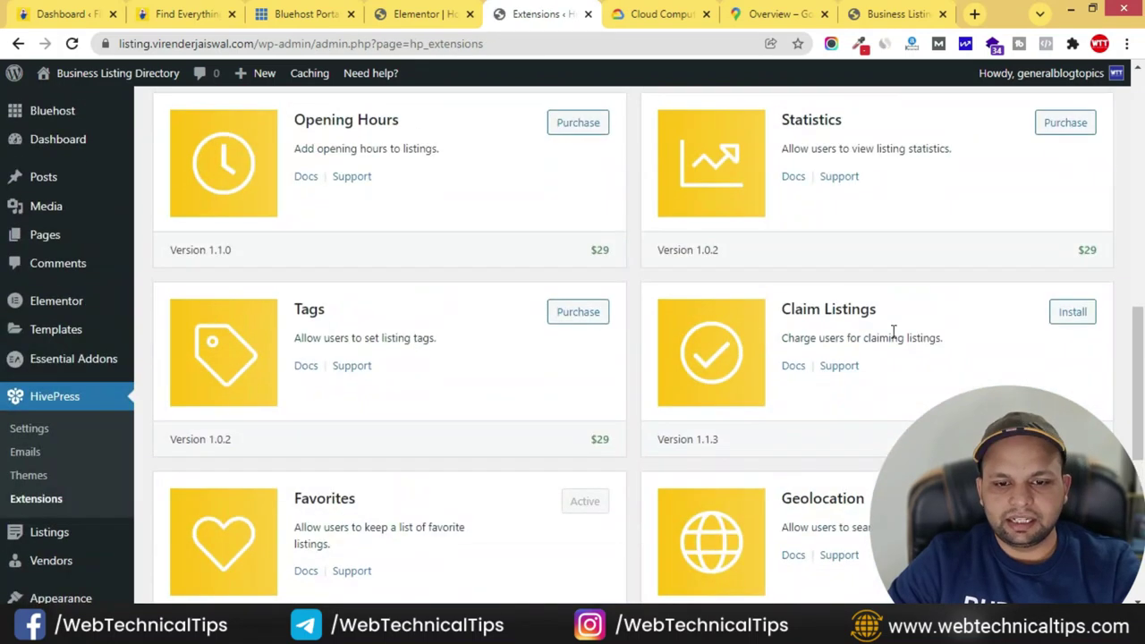
pyautogui.click(1076, 315)
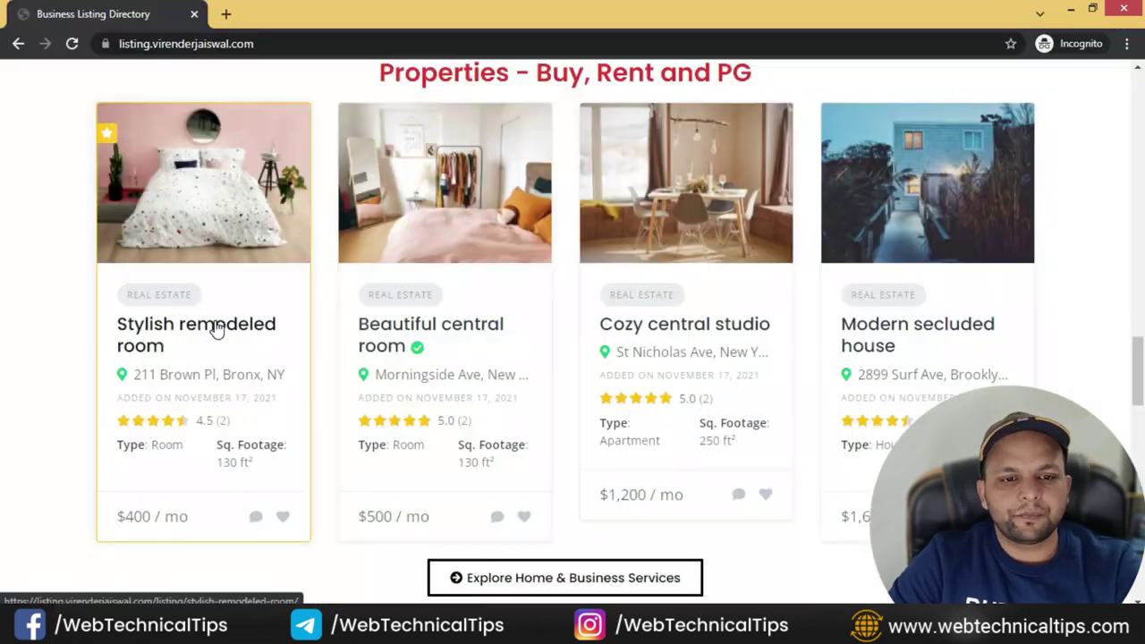
# - Browse the Stylish remodeled room listing's 4.5 rating, reviews and related listings, then return to the admin window
pyautogui.scroll(2, 217, 364)
pyautogui.scroll(-2, 219, 390)
pyautogui.click(243, 333)
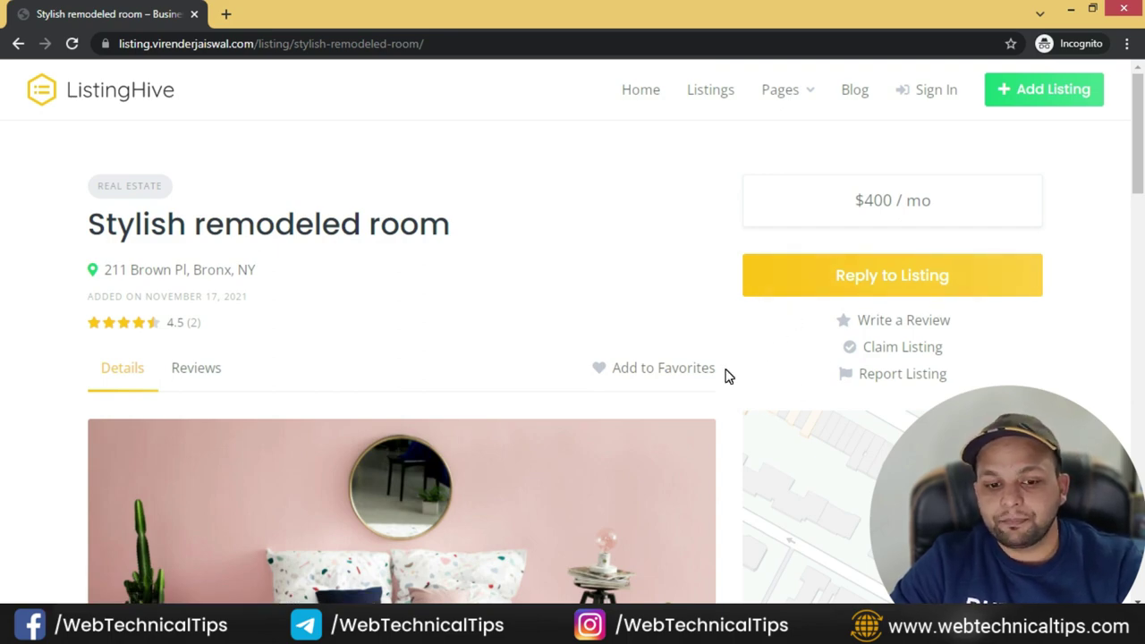
pyautogui.scroll(-10, 733, 375)
pyautogui.scroll(-8, 727, 376)
pyautogui.scroll(20, 727, 376)
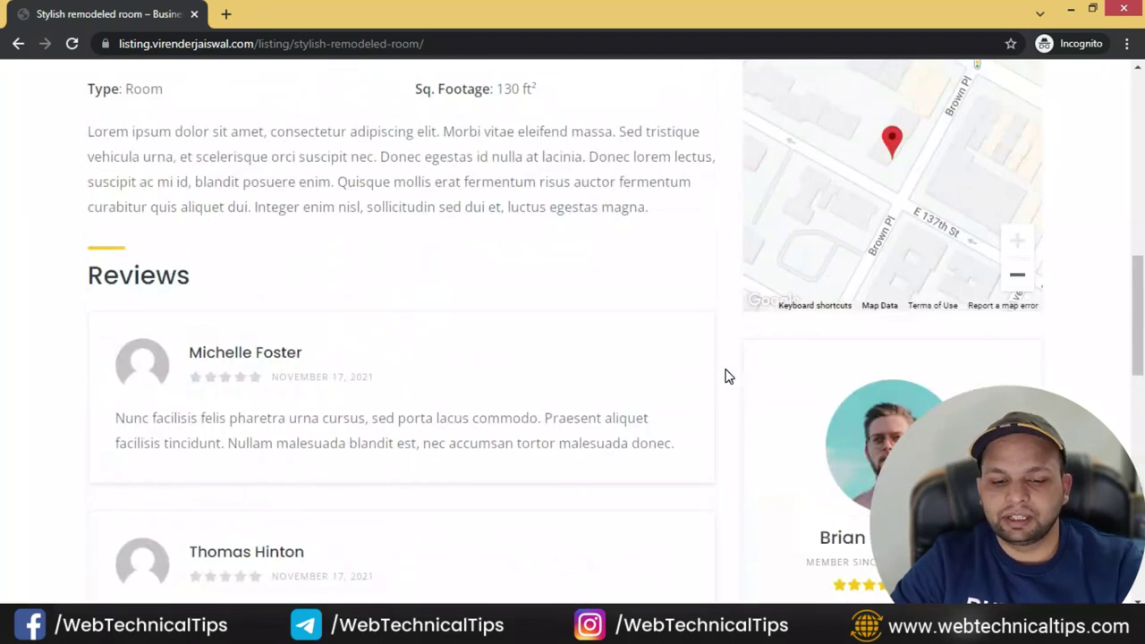
pyautogui.scroll(-7, 726, 375)
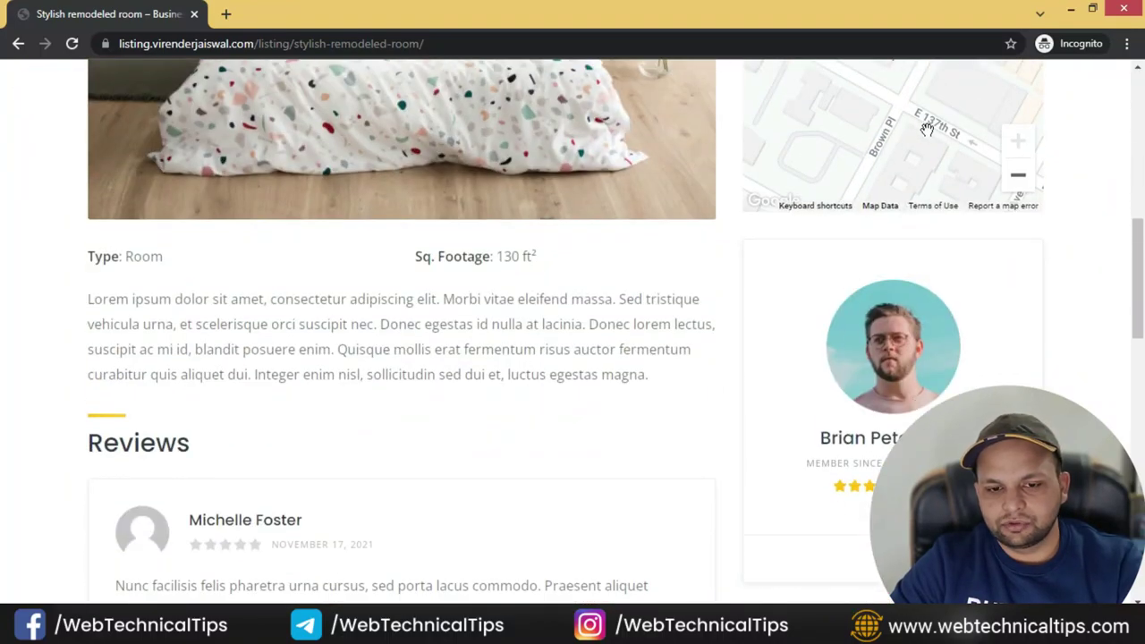
pyautogui.scroll(-3, 805, 340)
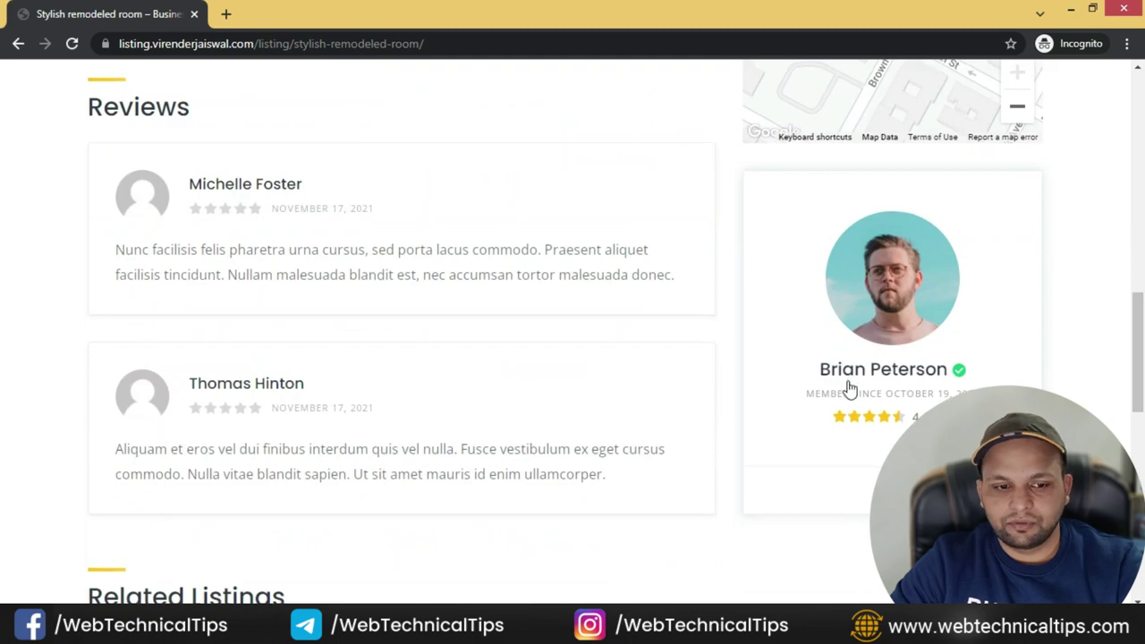
pyautogui.scroll(-5, 850, 389)
pyautogui.scroll(-5, 397, 376)
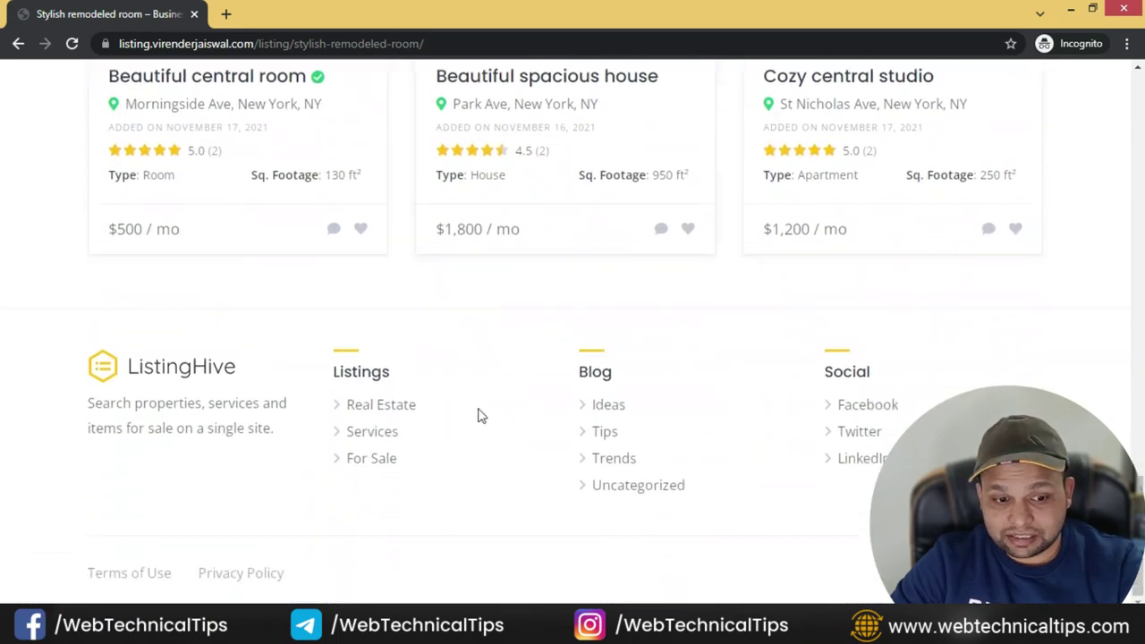
pyautogui.scroll(15, 496, 435)
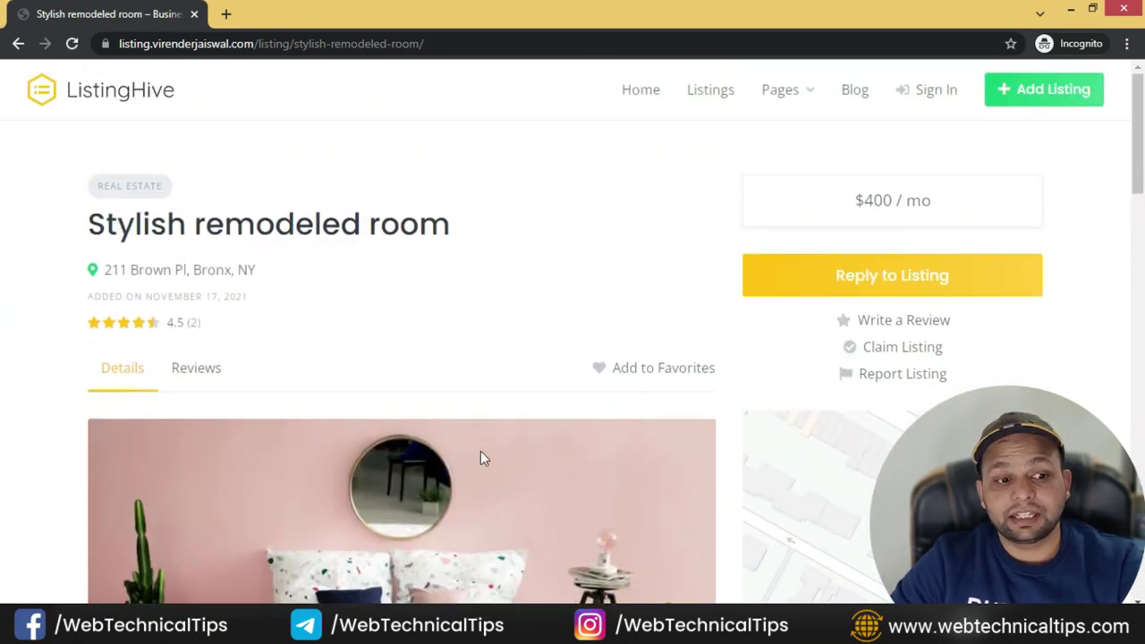
pyautogui.hotkey('alt', 'Tab')
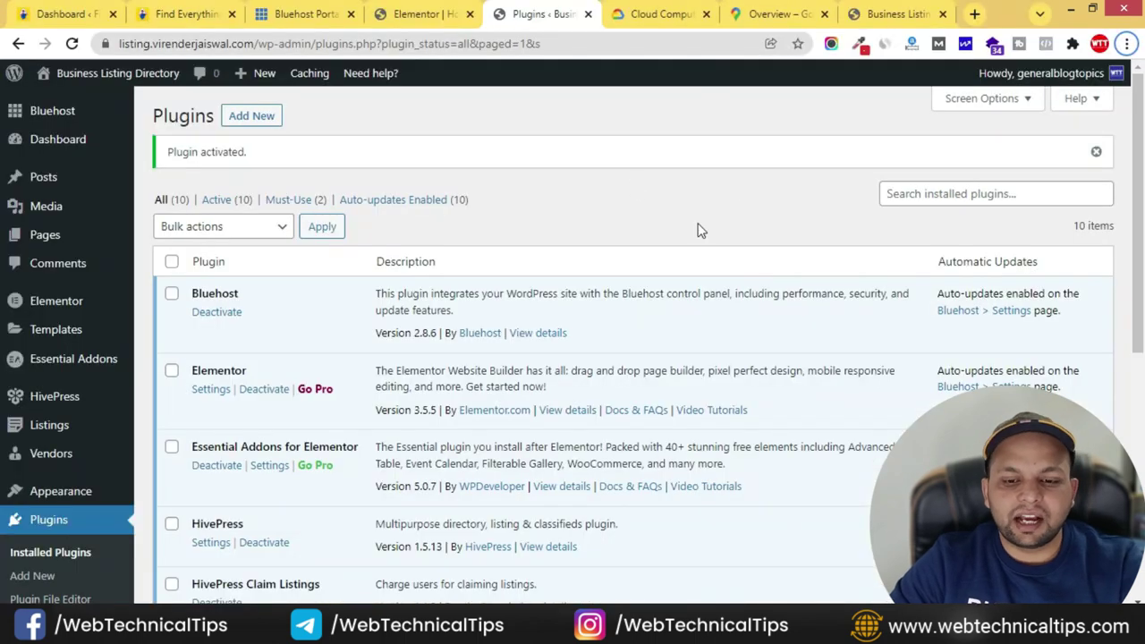
# - Install and activate the Paid Listings extension from HivePress Extensions
pyautogui.moveTo(69, 404)
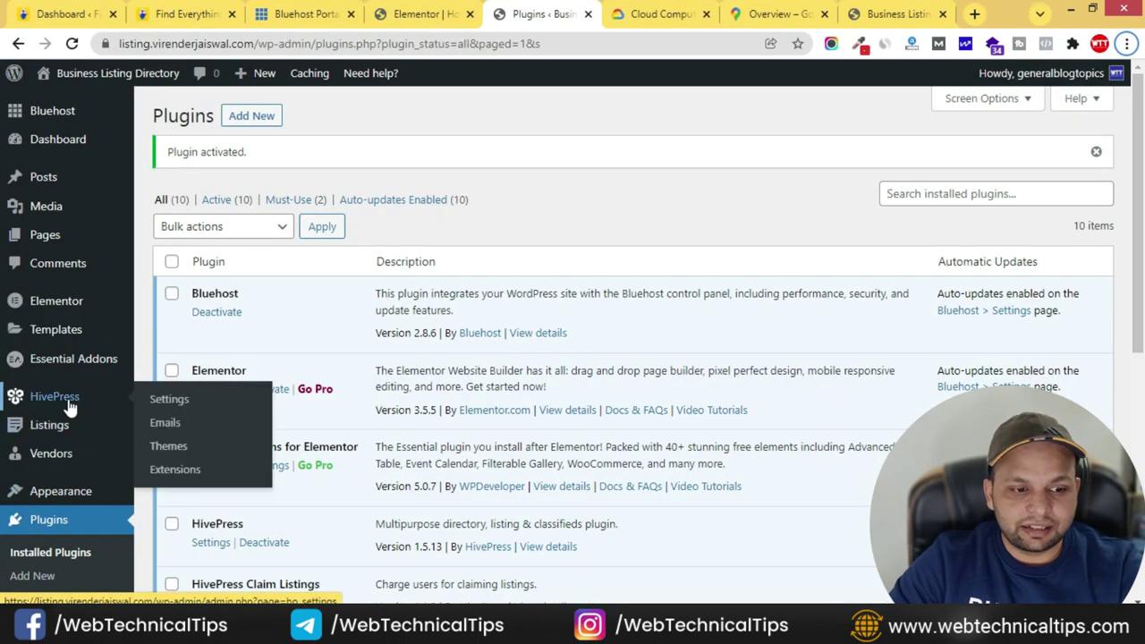
pyautogui.click(170, 471)
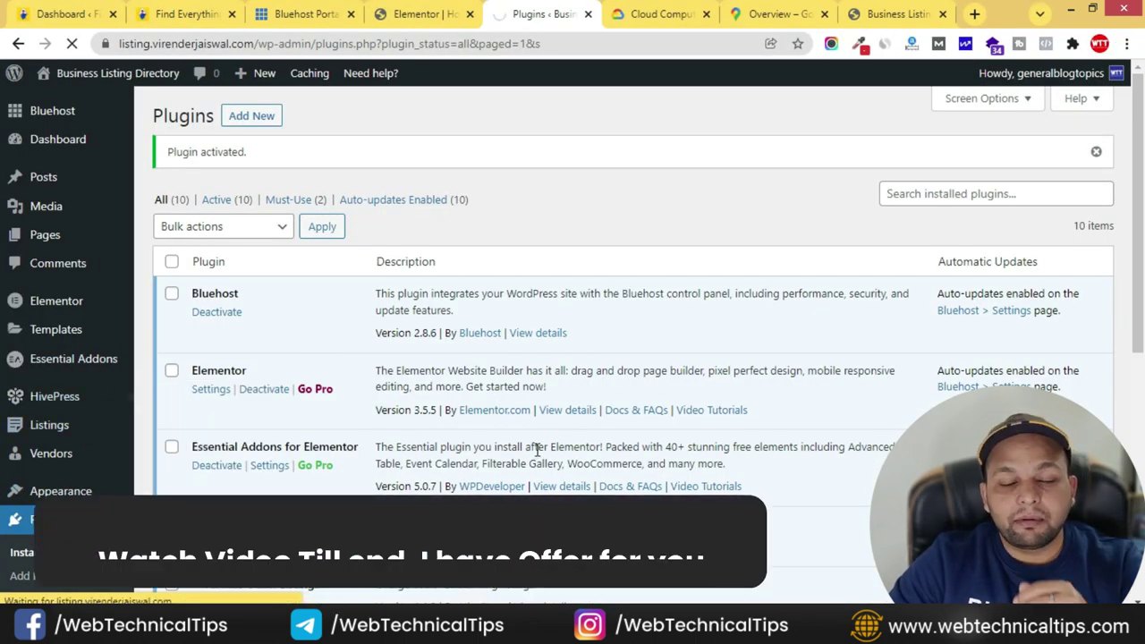
pyautogui.scroll(-10, 659, 366)
pyautogui.scroll(-1, 657, 363)
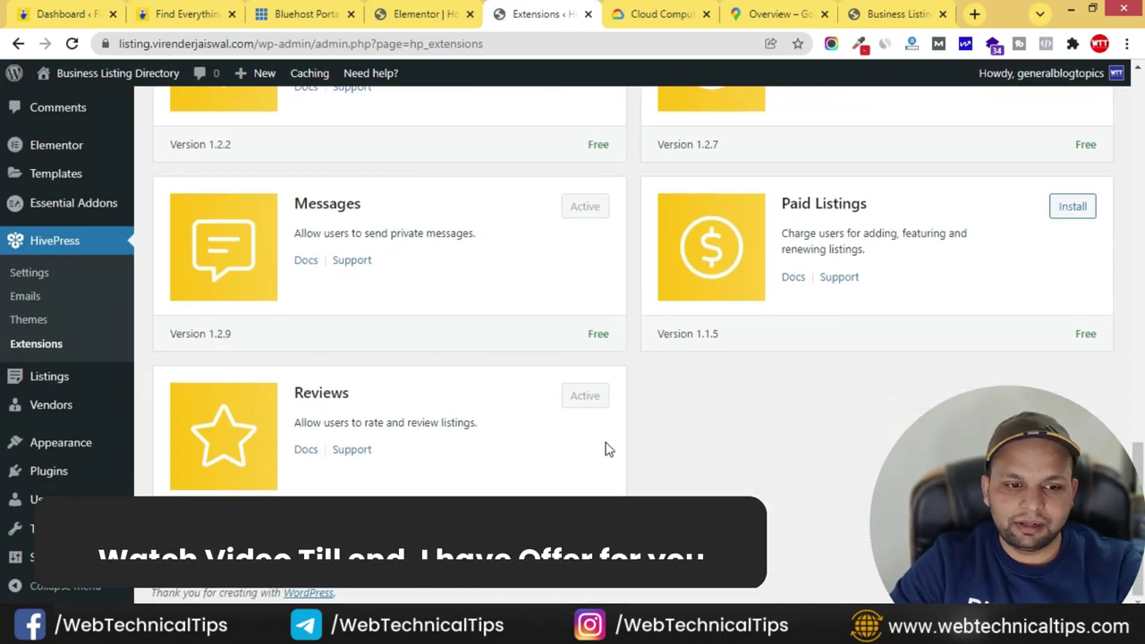
pyautogui.scroll(2, 475, 425)
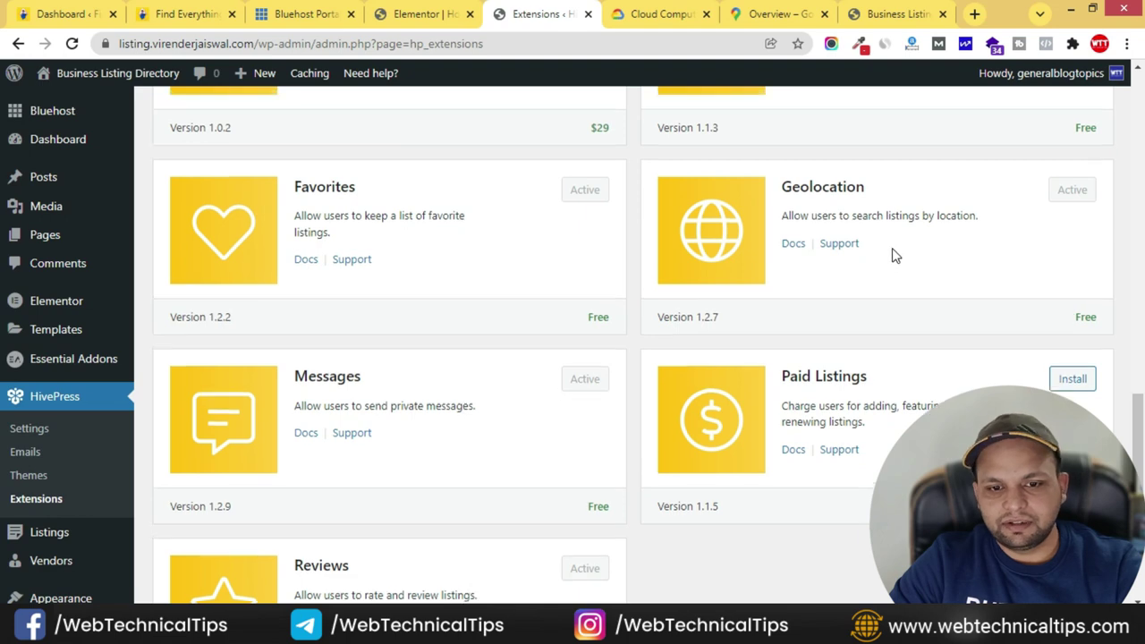
pyautogui.scroll(3, 892, 255)
pyautogui.scroll(-4, 975, 286)
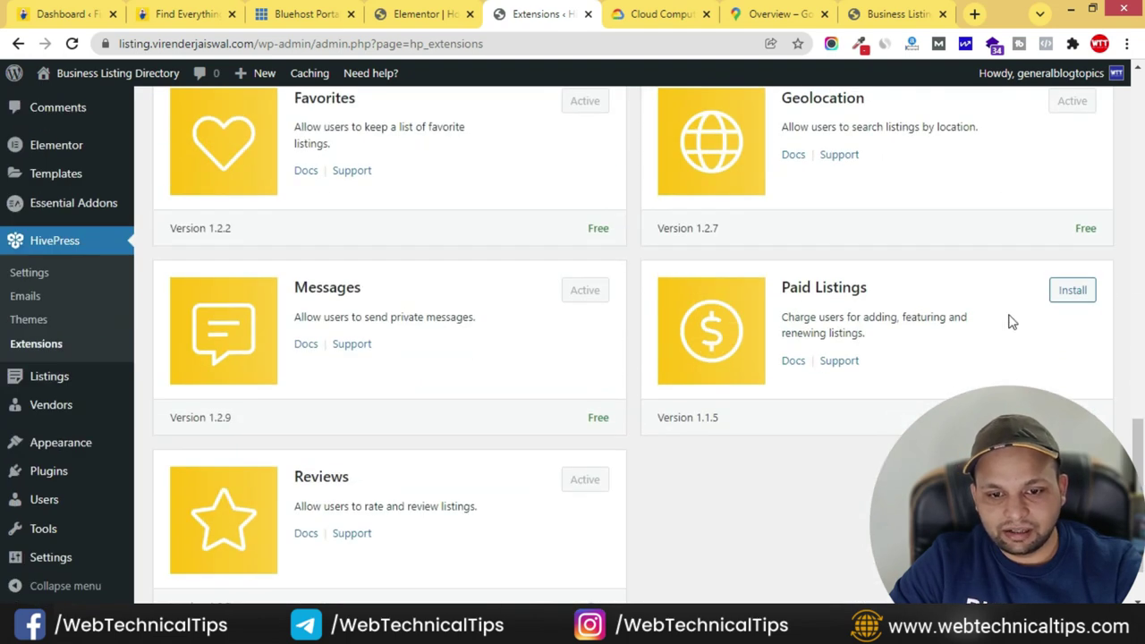
pyautogui.click(1073, 295)
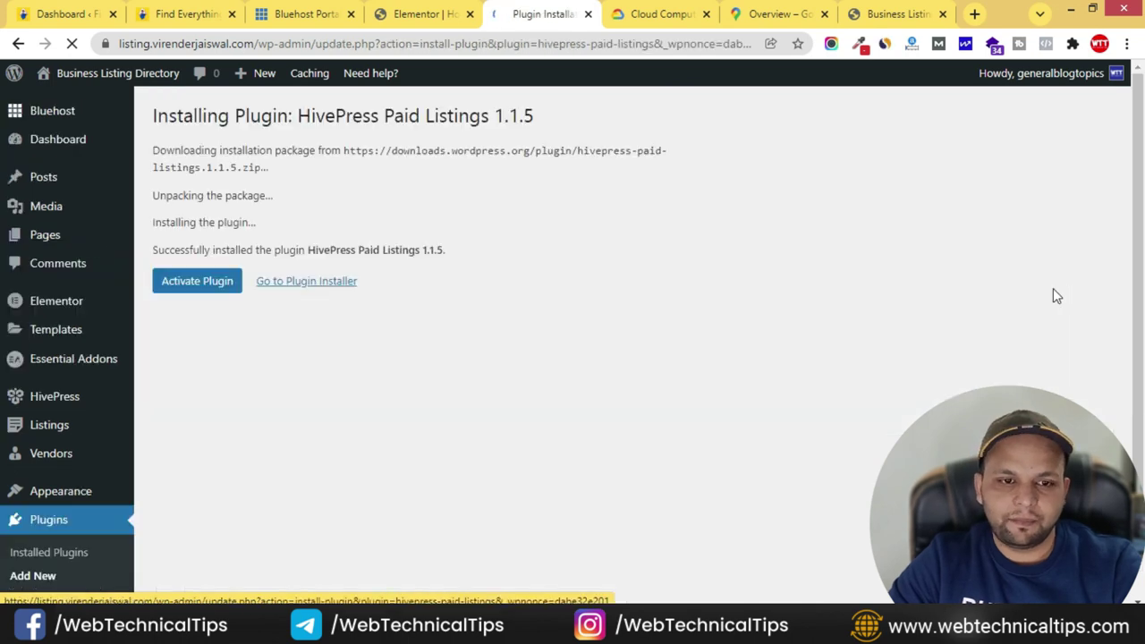
pyautogui.click(211, 282)
# - Bring up the Listings > Packages page, which has no packages yet
pyautogui.scroll(-4, 306, 402)
pyautogui.scroll(-1, 287, 390)
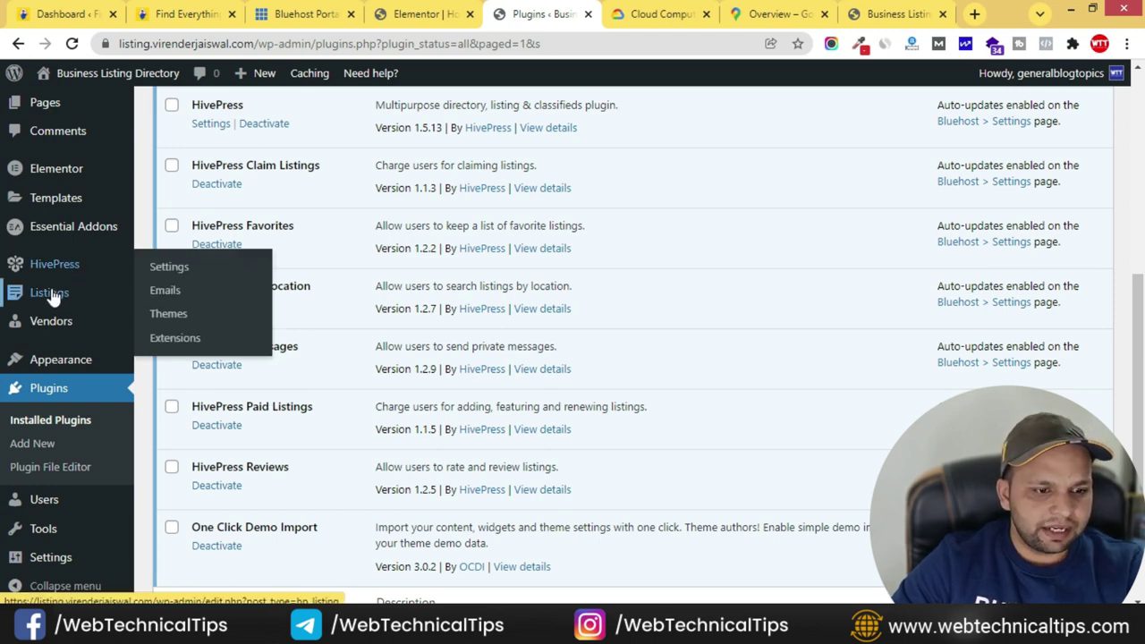
pyautogui.moveTo(64, 301)
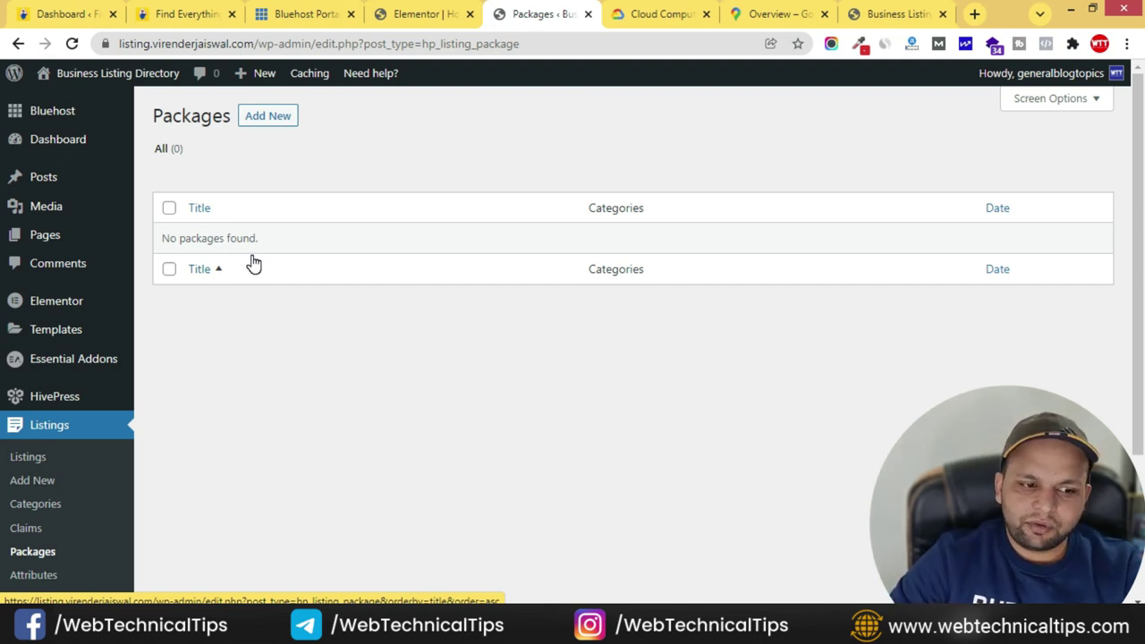
pyautogui.scroll(-3, 138, 448)
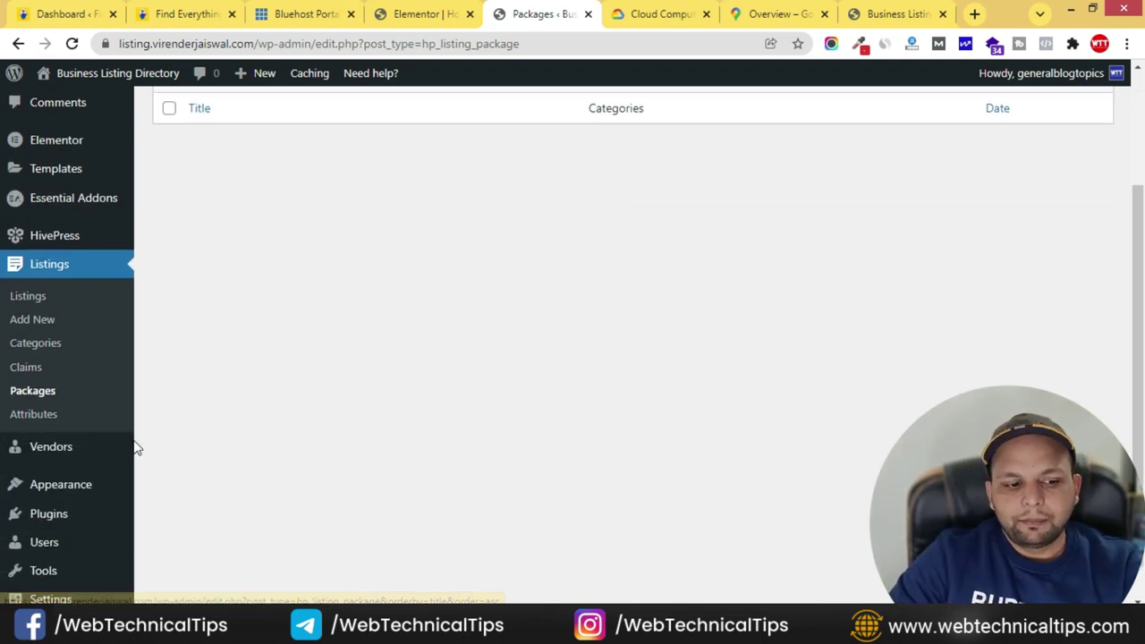
# - Search for 'woocommerce' under Add New plugins, then install and activate it
pyautogui.moveTo(66, 478)
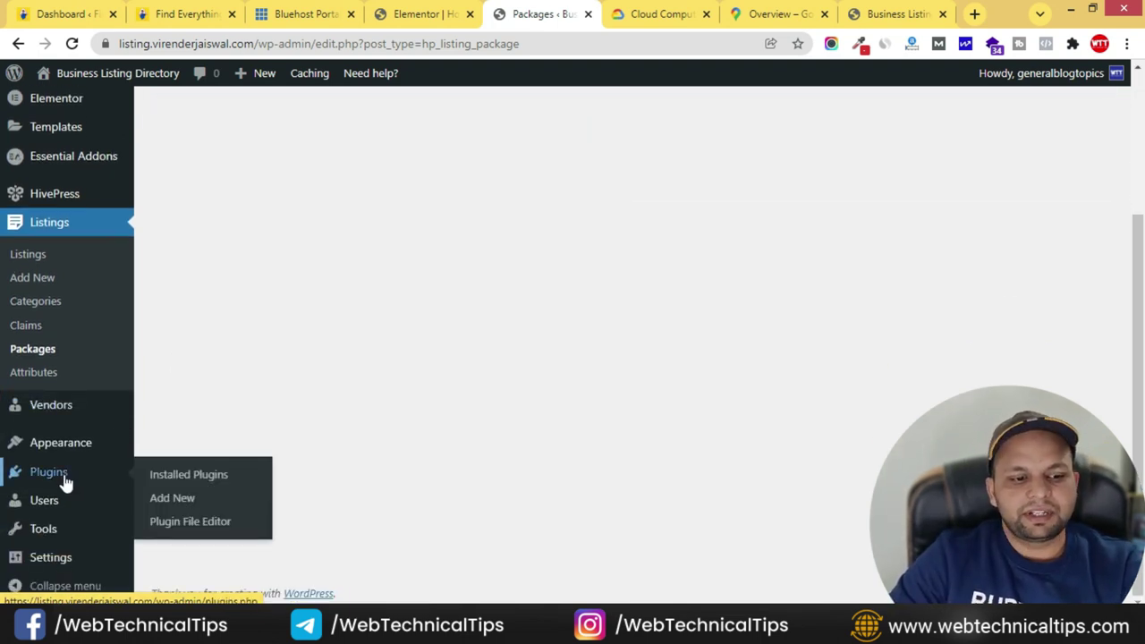
pyautogui.click(175, 501)
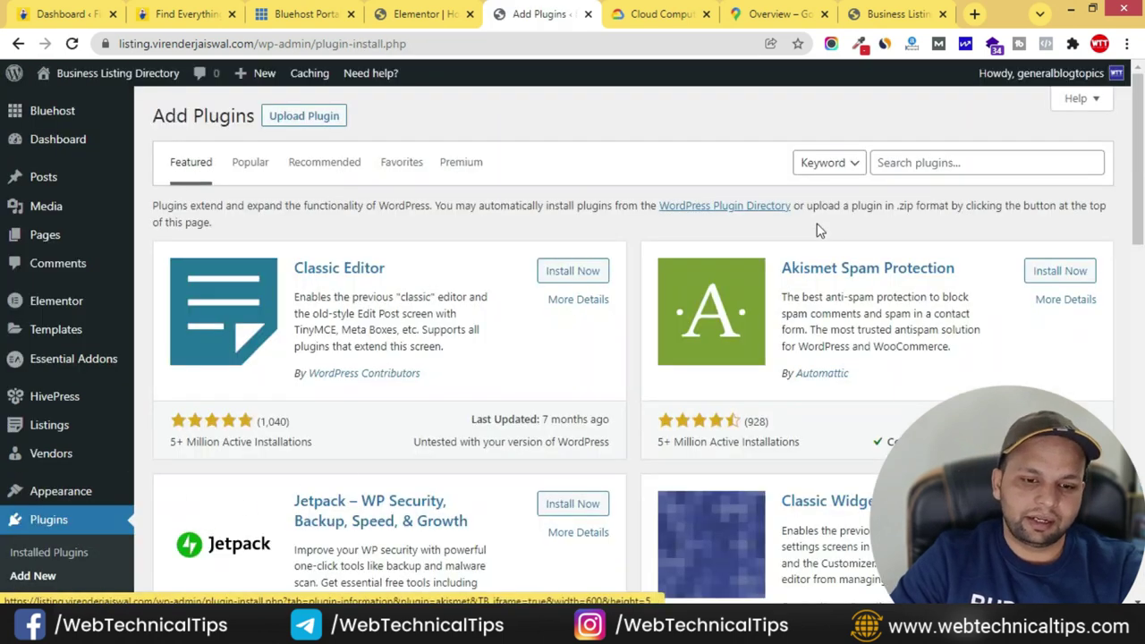
pyautogui.click(914, 159)
pyautogui.write('woocommerc')
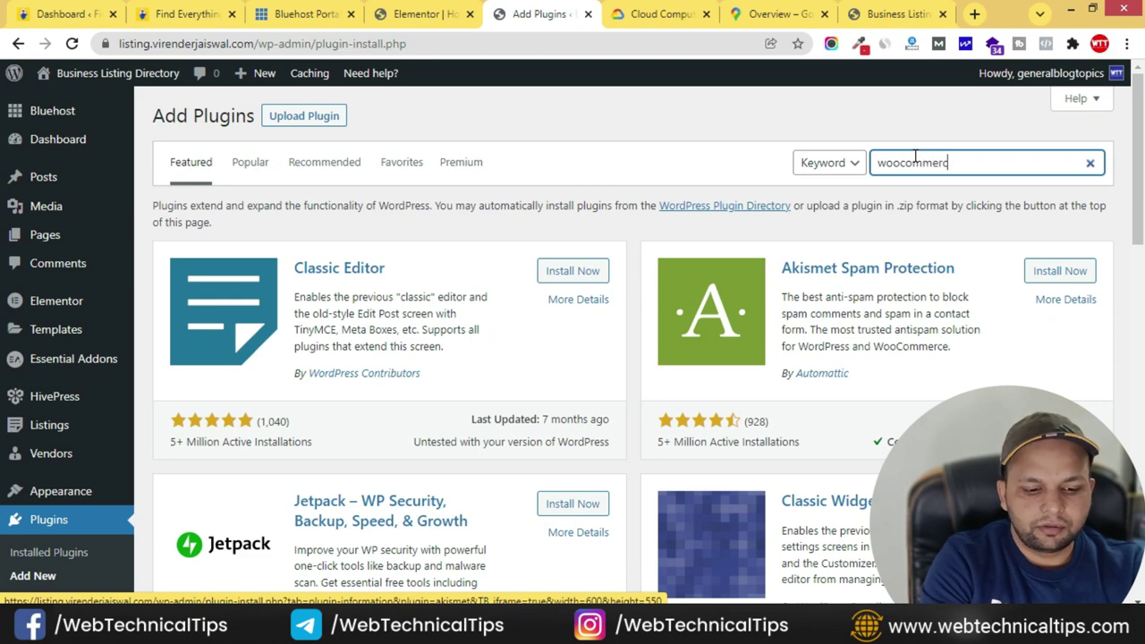
pyautogui.write('e')
pyautogui.click(577, 258)
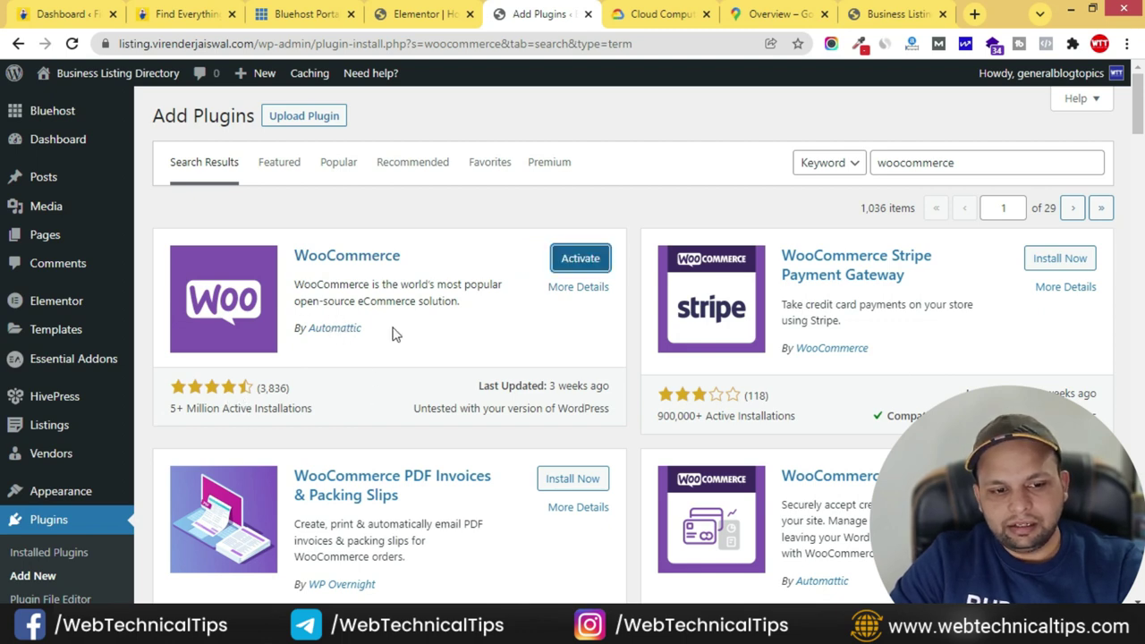
pyautogui.click(587, 259)
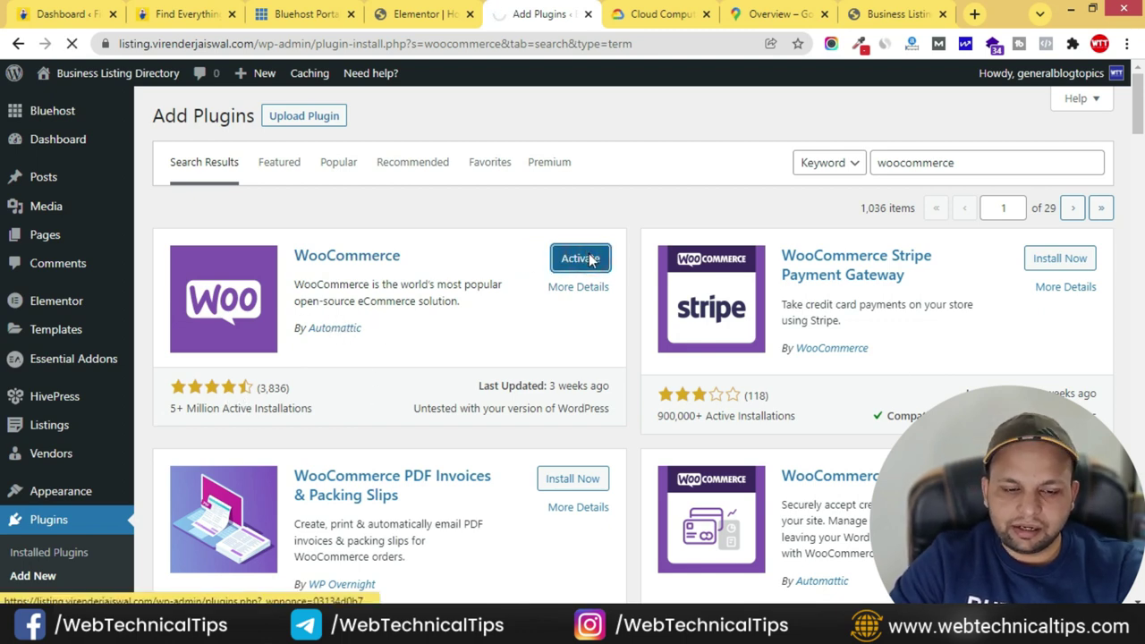
# - Skip the WooCommerce store details, decline usage tracking and dismiss the welcome popup
pyautogui.scroll(-3, 394, 263)
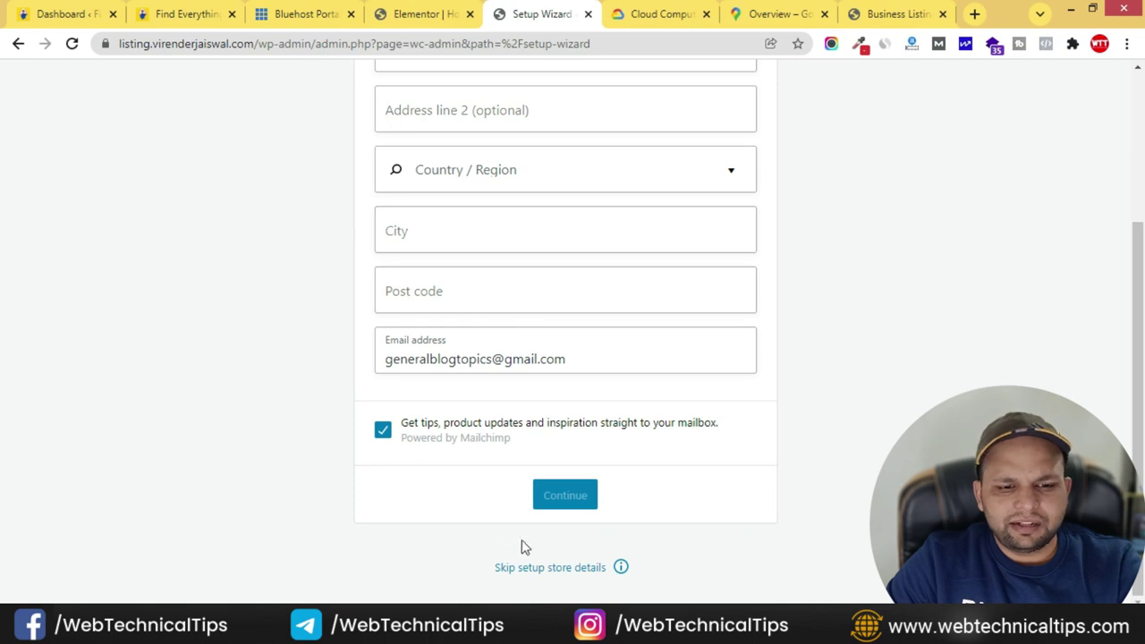
pyautogui.click(564, 569)
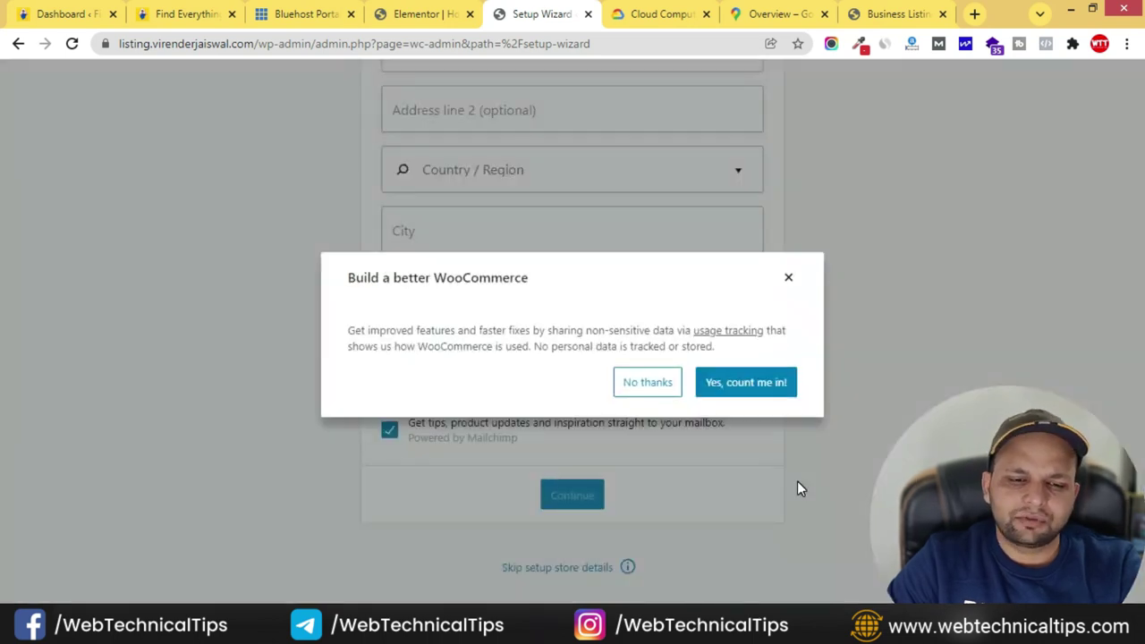
pyautogui.click(660, 394)
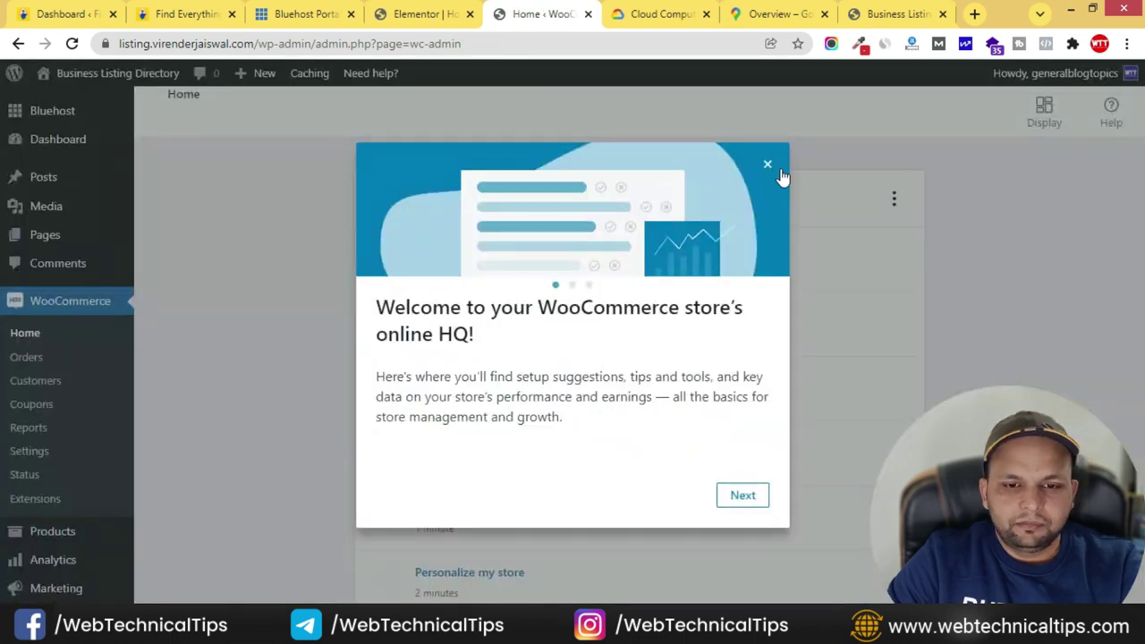
pyautogui.click(767, 164)
pyautogui.click(24, 454)
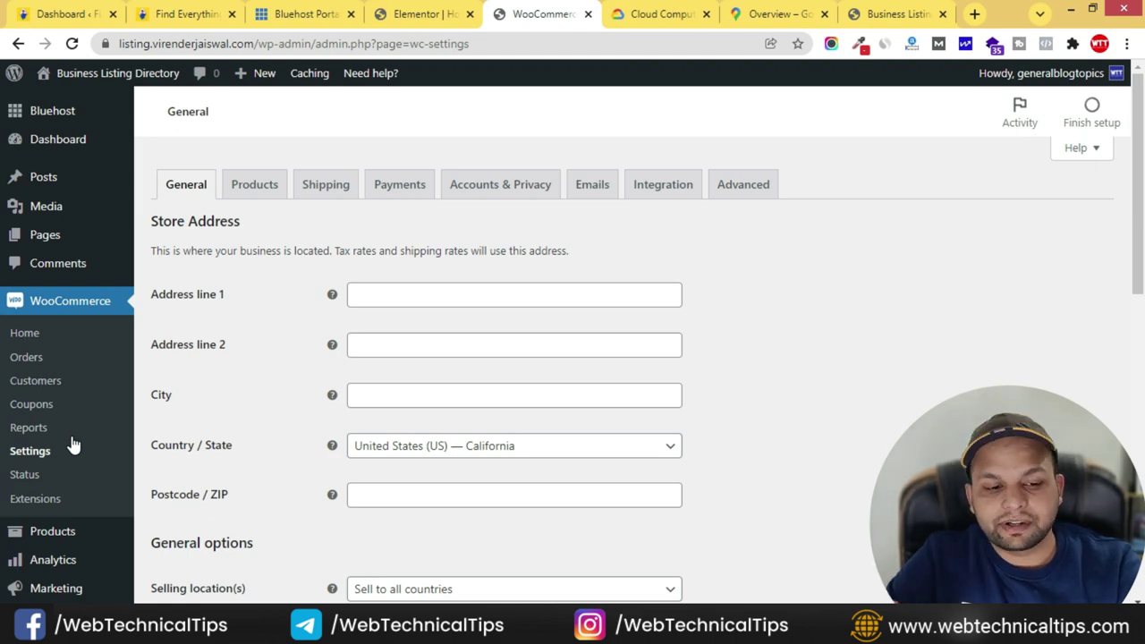
# - Set the store currency to Indian rupee (₹)
pyautogui.scroll(-3, 271, 436)
pyautogui.scroll(-5, 271, 436)
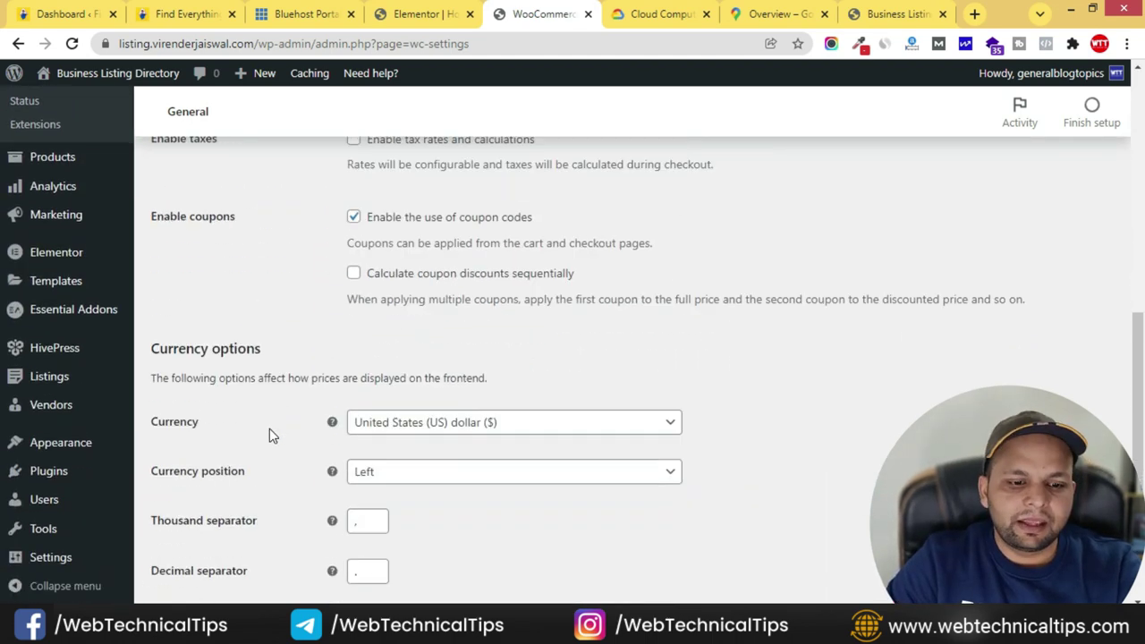
pyautogui.click(556, 265)
pyautogui.click(416, 295)
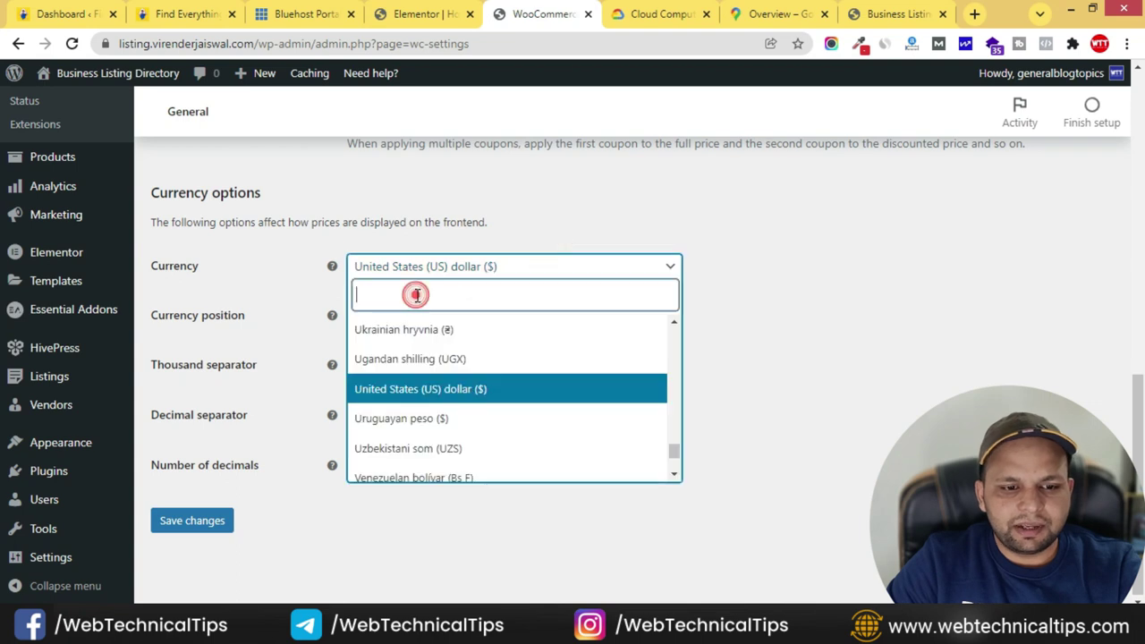
pyautogui.write('p')
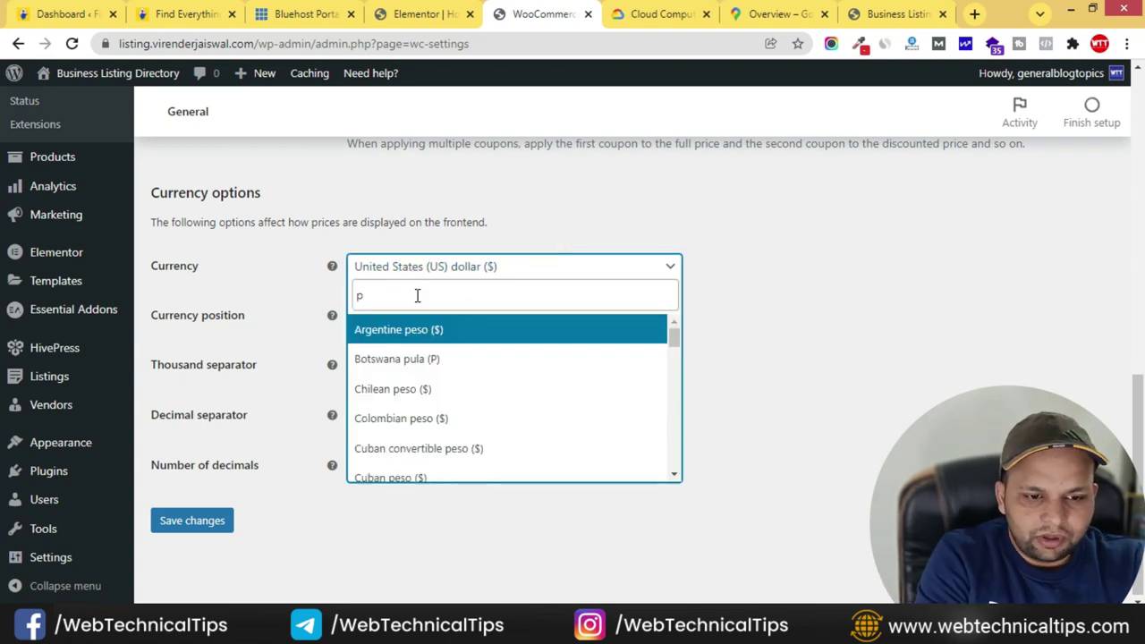
pyautogui.press('BackSpace')
pyautogui.write('ru')
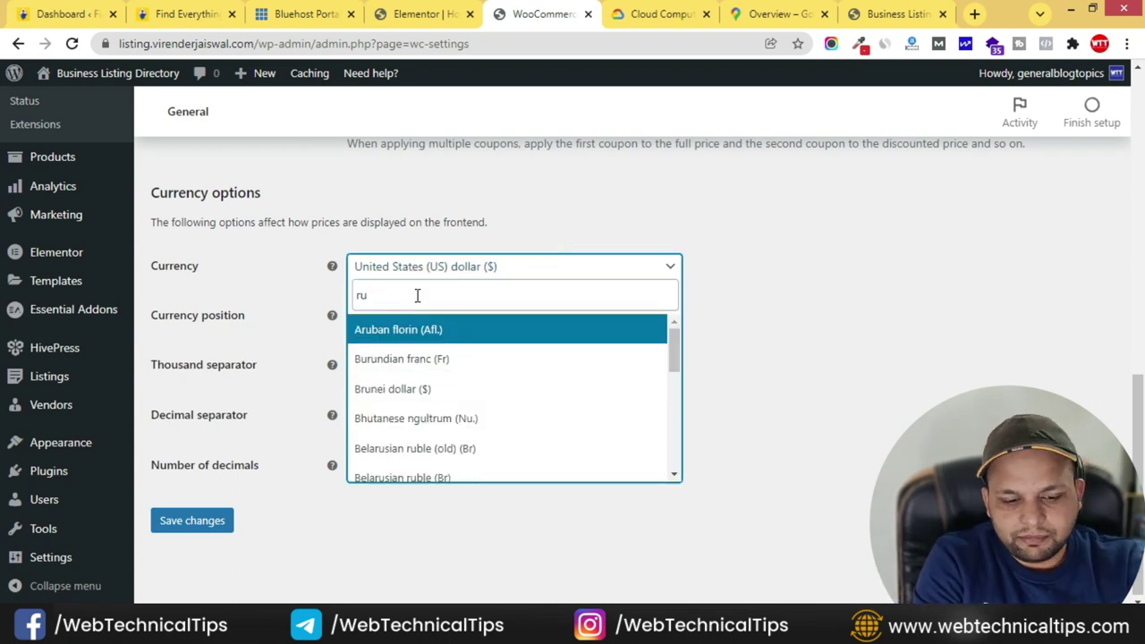
pyautogui.write('p')
pyautogui.click(397, 361)
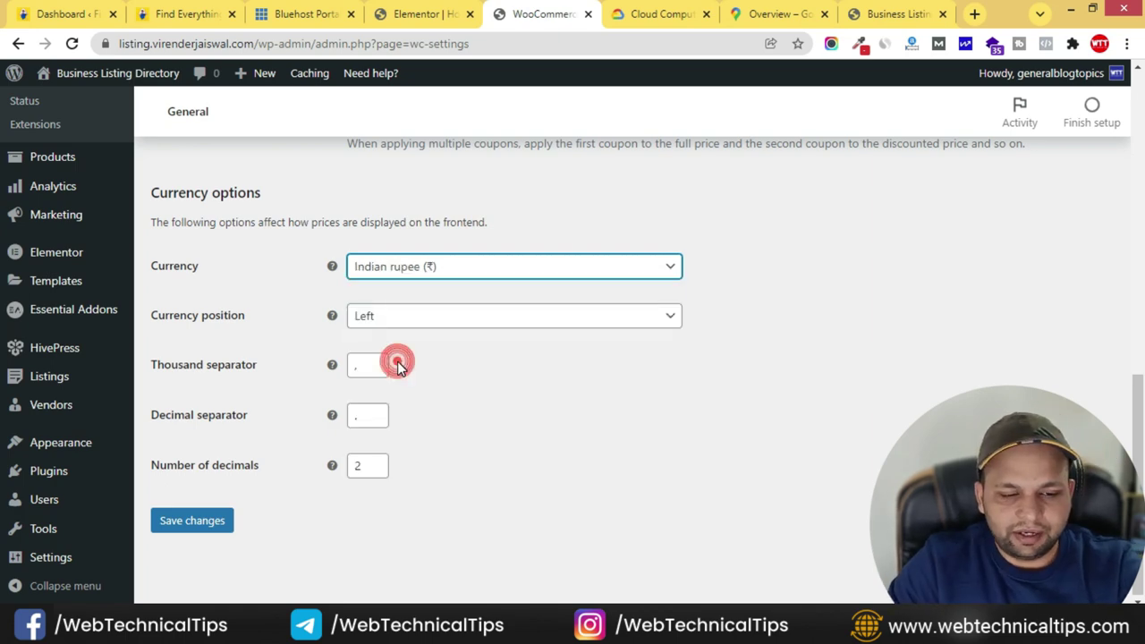
# - Set the store country/state to India — Delhi and save the general settings
pyautogui.scroll(6, 429, 438)
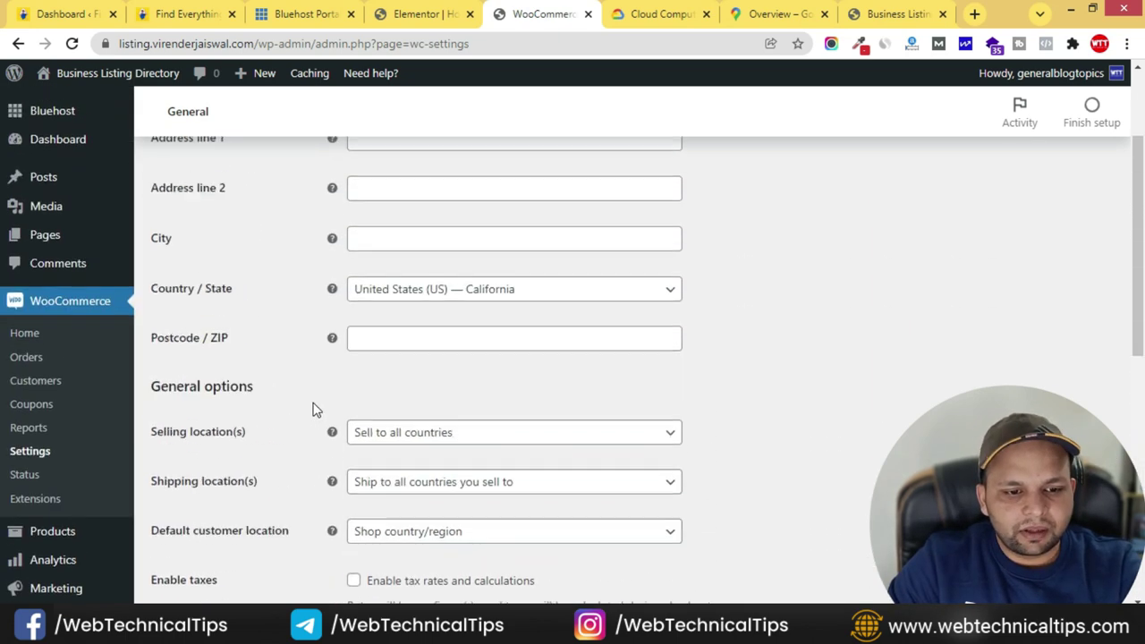
pyautogui.scroll(2, 312, 409)
pyautogui.click(430, 371)
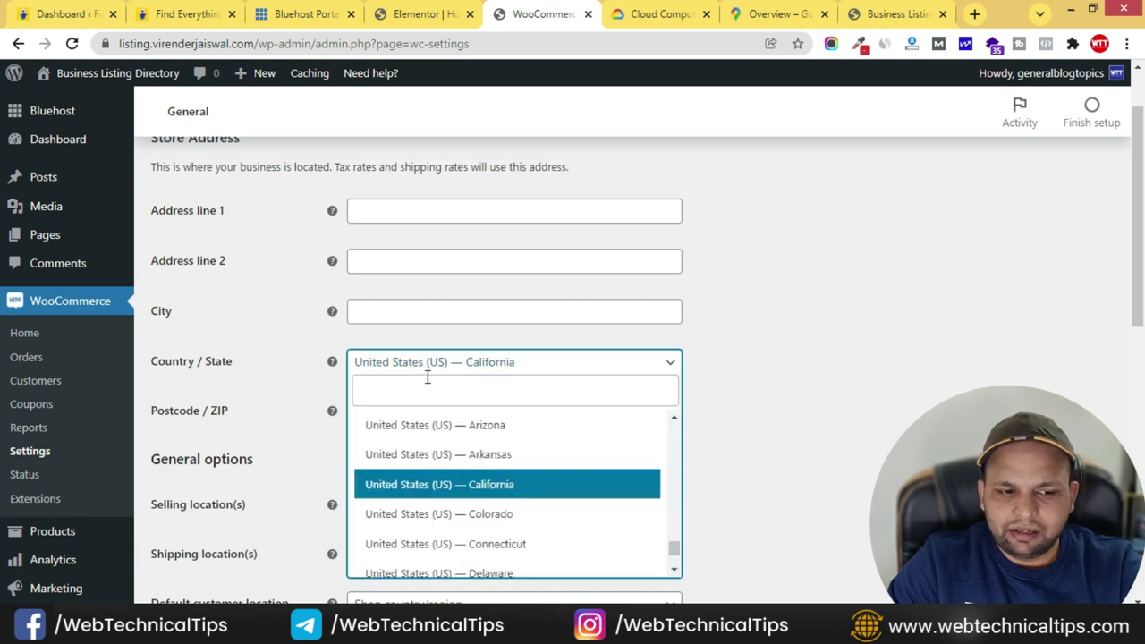
pyautogui.click(426, 380)
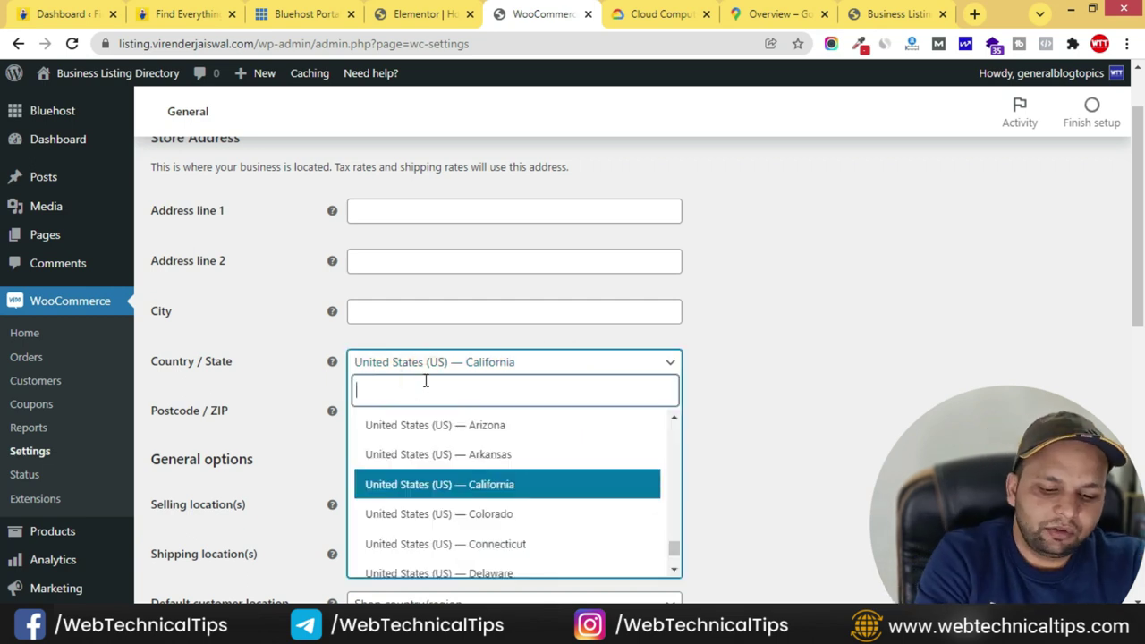
pyautogui.write('in')
pyautogui.press('BackSpace')
pyautogui.press('BackSpace')
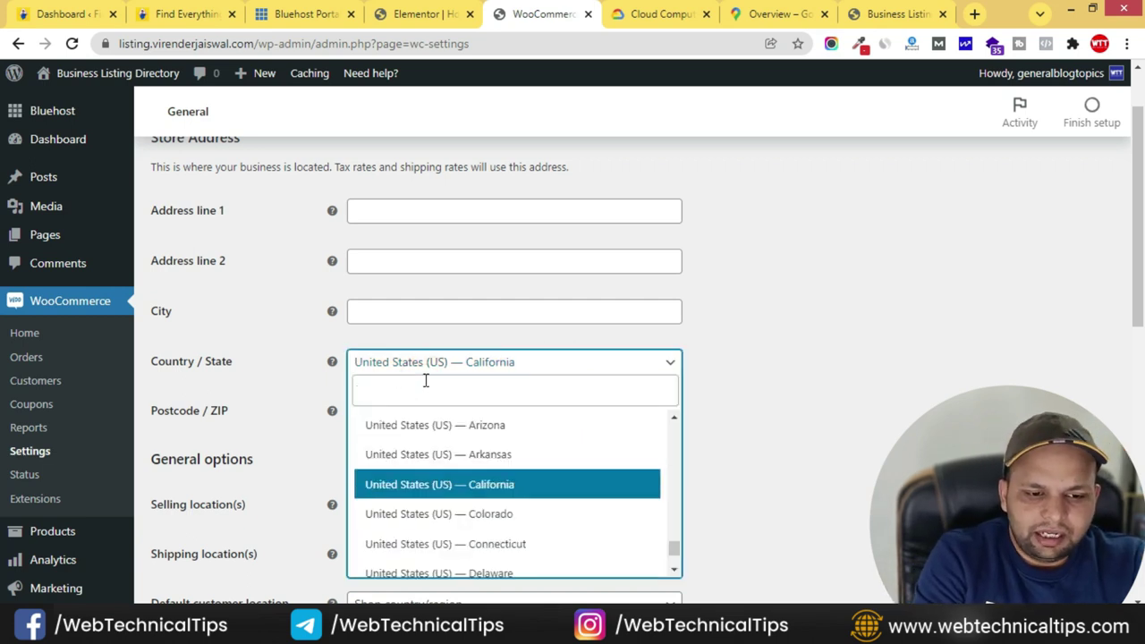
pyautogui.write('delhi')
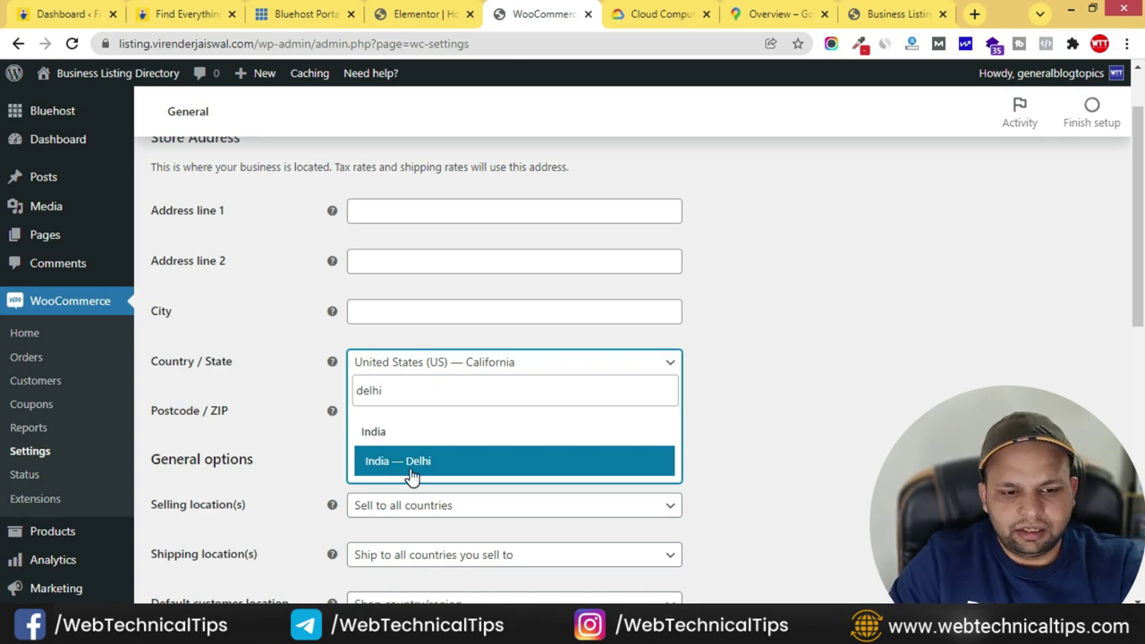
pyautogui.click(409, 467)
pyautogui.scroll(-8, 318, 438)
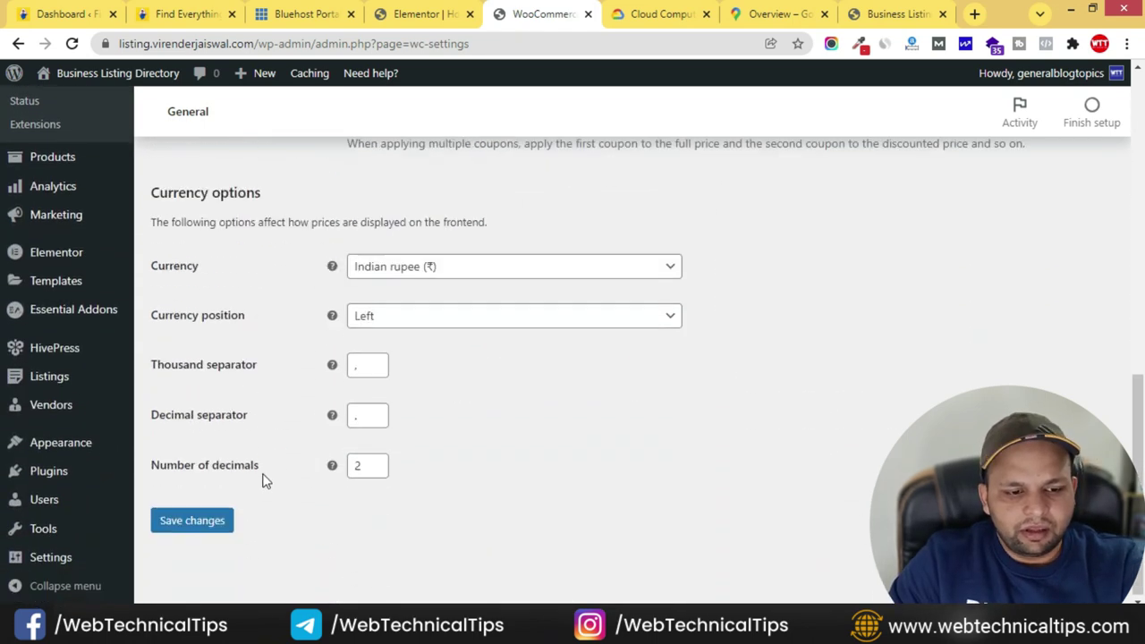
pyautogui.click(193, 519)
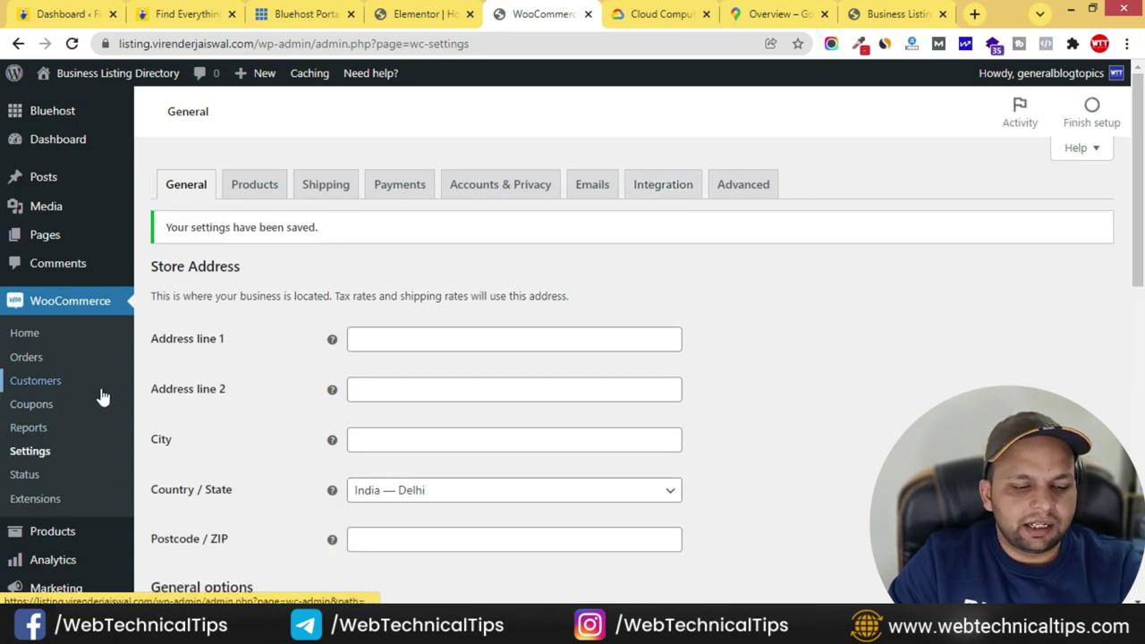
pyautogui.scroll(-2, 98, 386)
pyautogui.moveTo(60, 381)
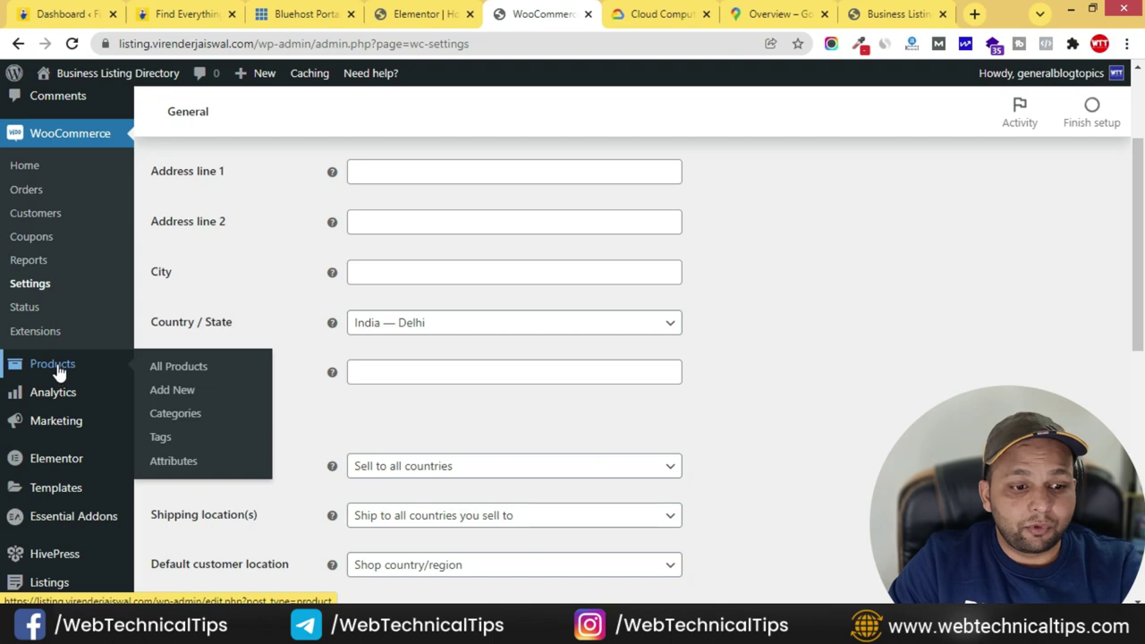
# - Start a new product titled Premium with the description 'This is Premium Section'
pyautogui.click(167, 392)
pyautogui.click(256, 204)
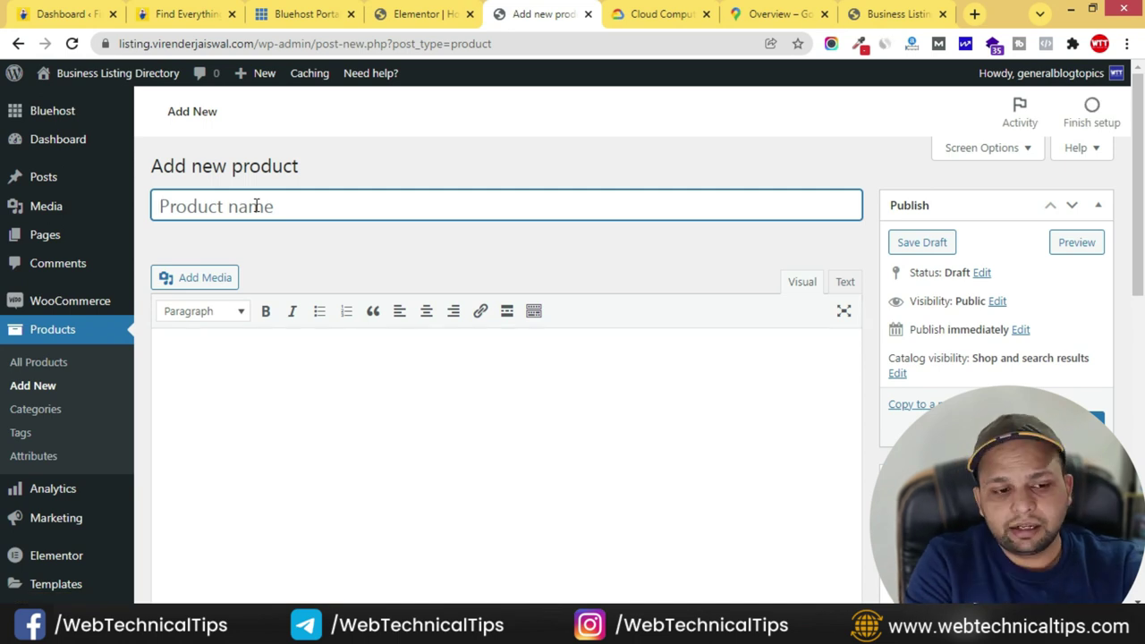
pyautogui.write('Pr')
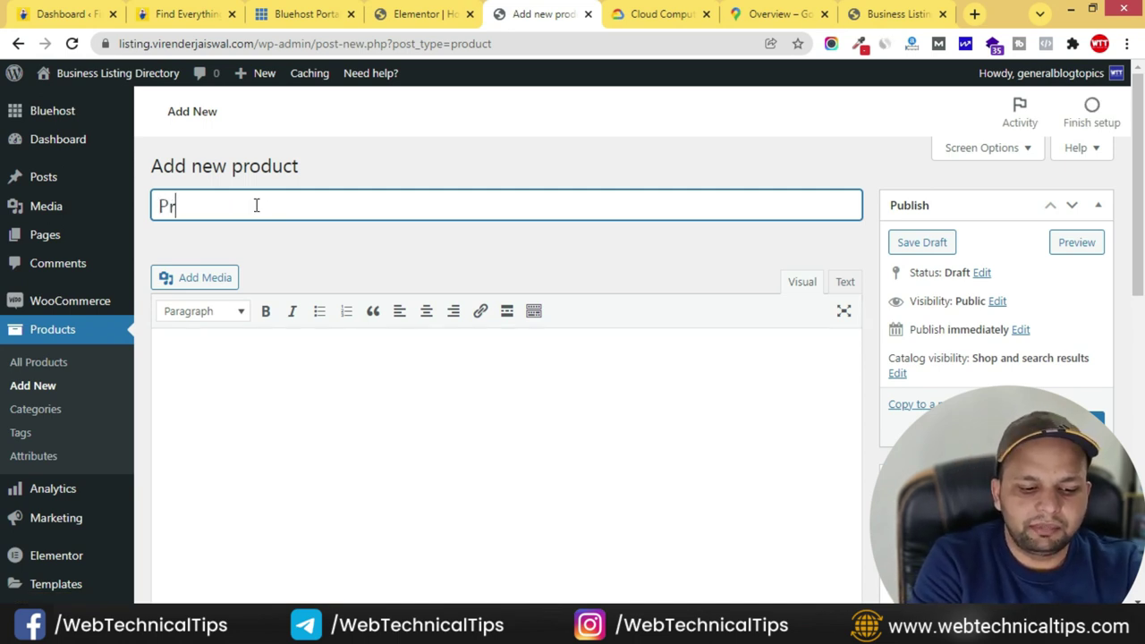
pyautogui.write('emium')
pyautogui.click(501, 371)
pyautogui.write('H')
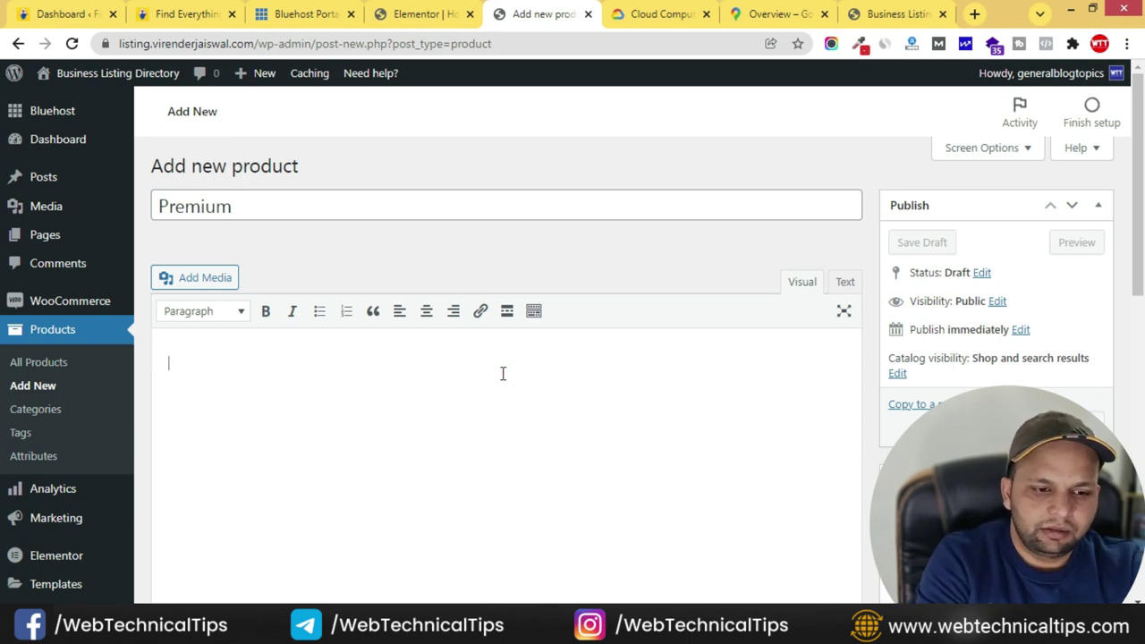
pyautogui.write('his is P')
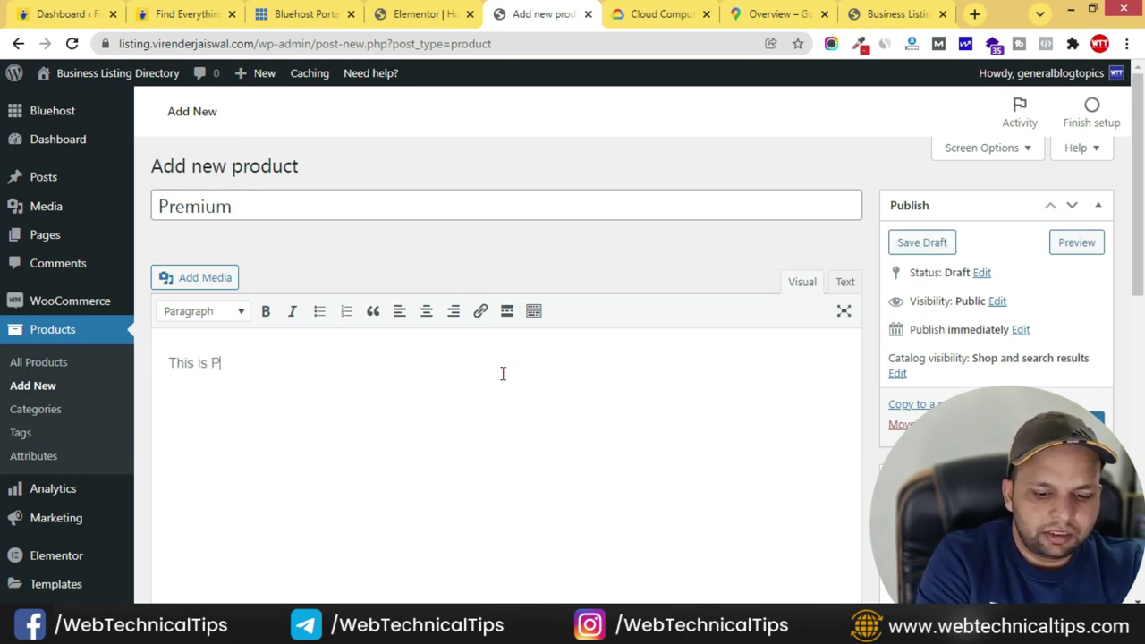
pyautogui.write('remium Section')
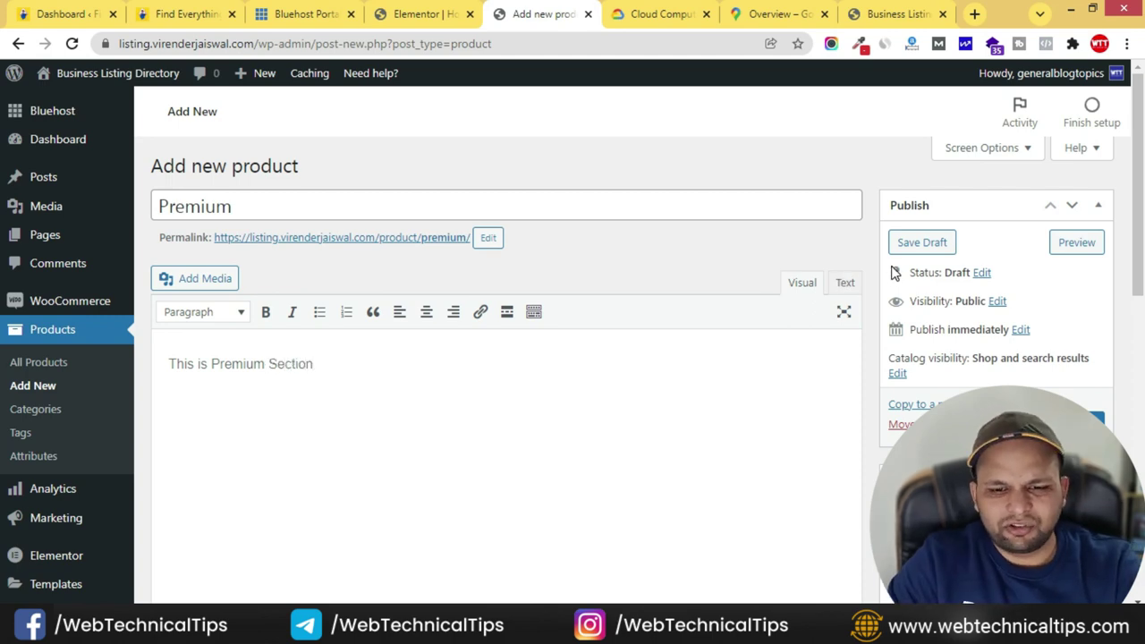
# - Mark Premium as virtual with a regular price of 500, and publish it
pyautogui.scroll(-5, 895, 268)
pyautogui.click(493, 267)
pyautogui.click(467, 314)
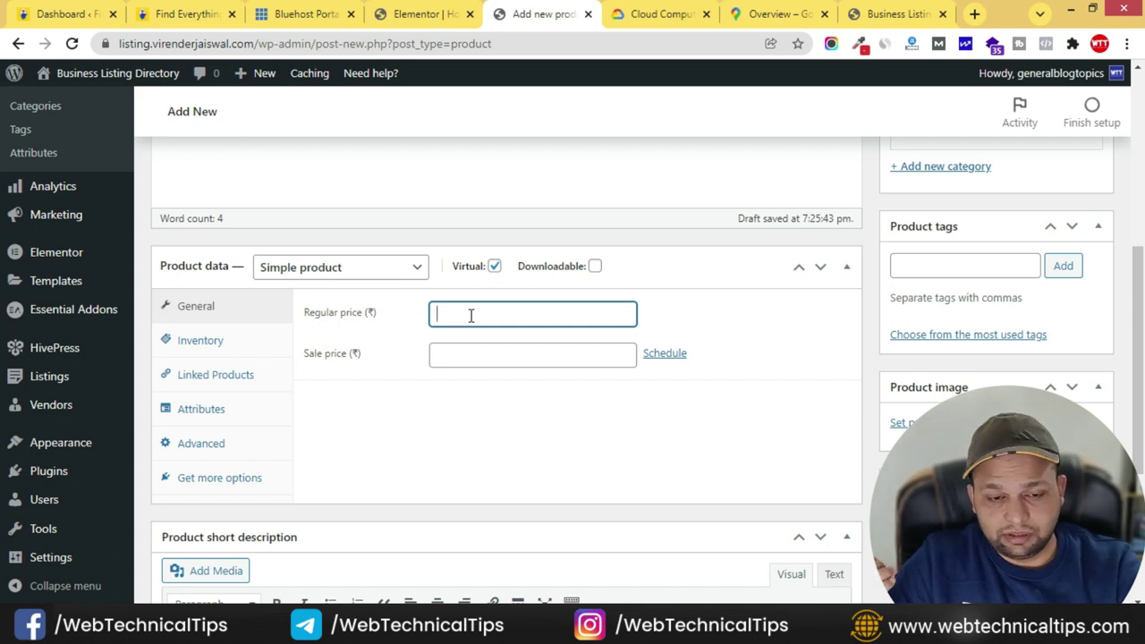
pyautogui.write('500')
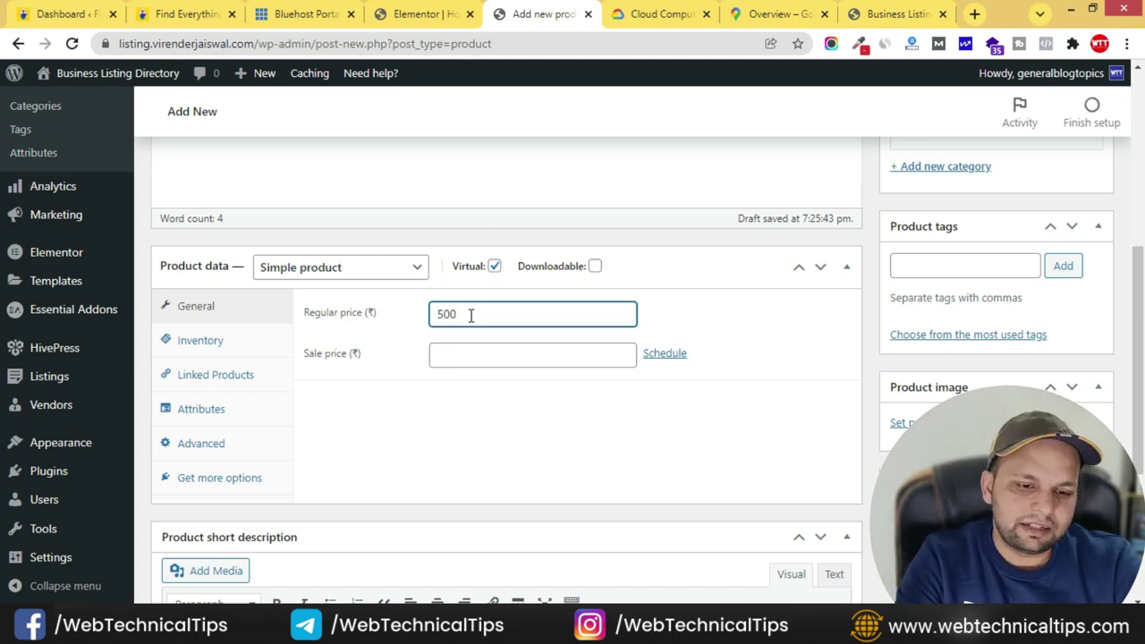
pyautogui.scroll(-3, 859, 384)
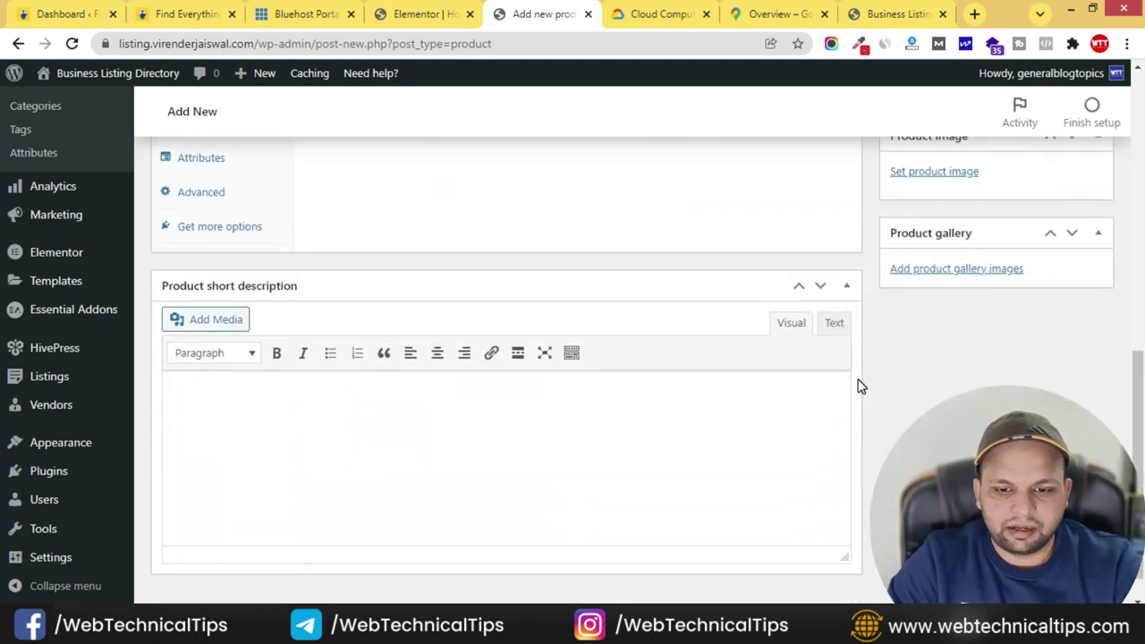
pyautogui.scroll(5, 859, 387)
pyautogui.scroll(5, 859, 385)
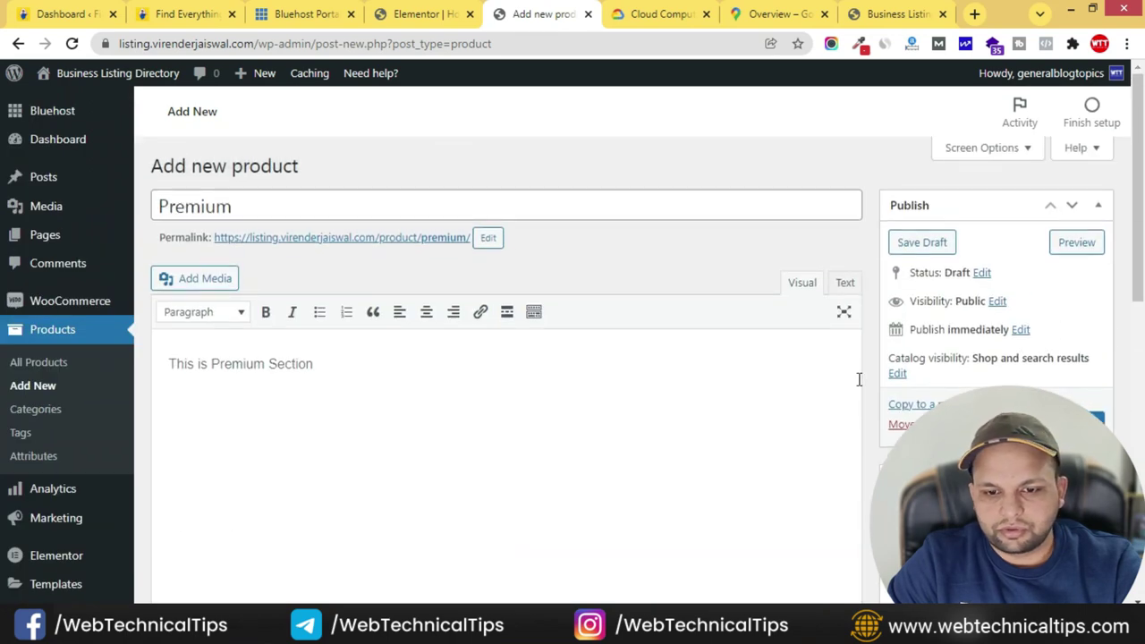
pyautogui.click(1078, 418)
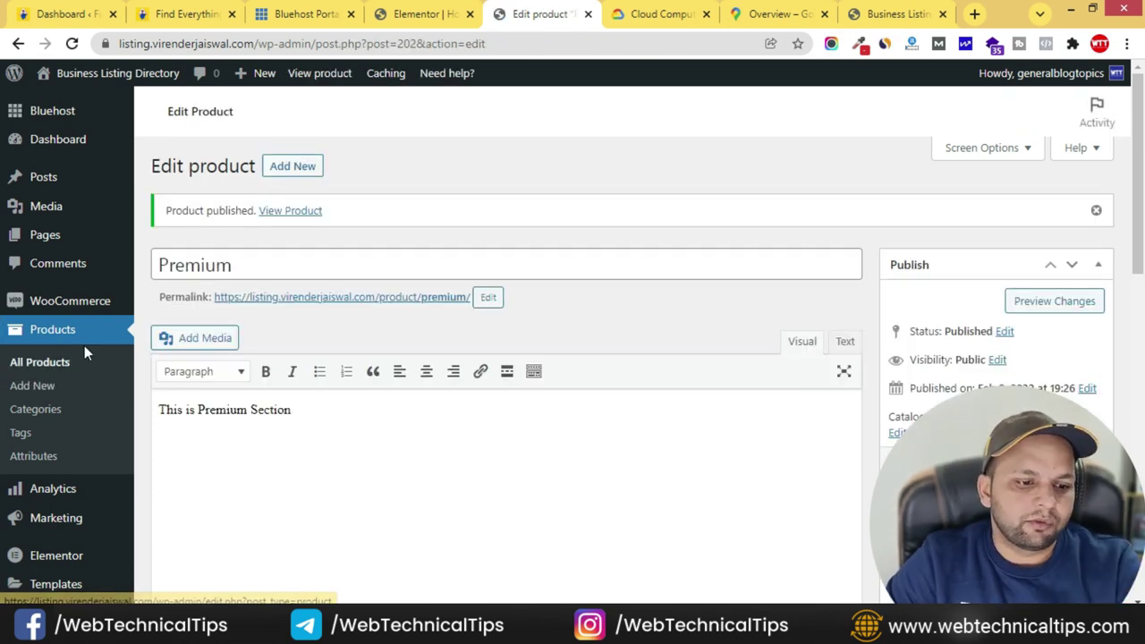
# - Go to the HivePress listing Packages page
pyautogui.scroll(-2, 84, 346)
pyautogui.moveTo(65, 406)
pyautogui.moveTo(61, 494)
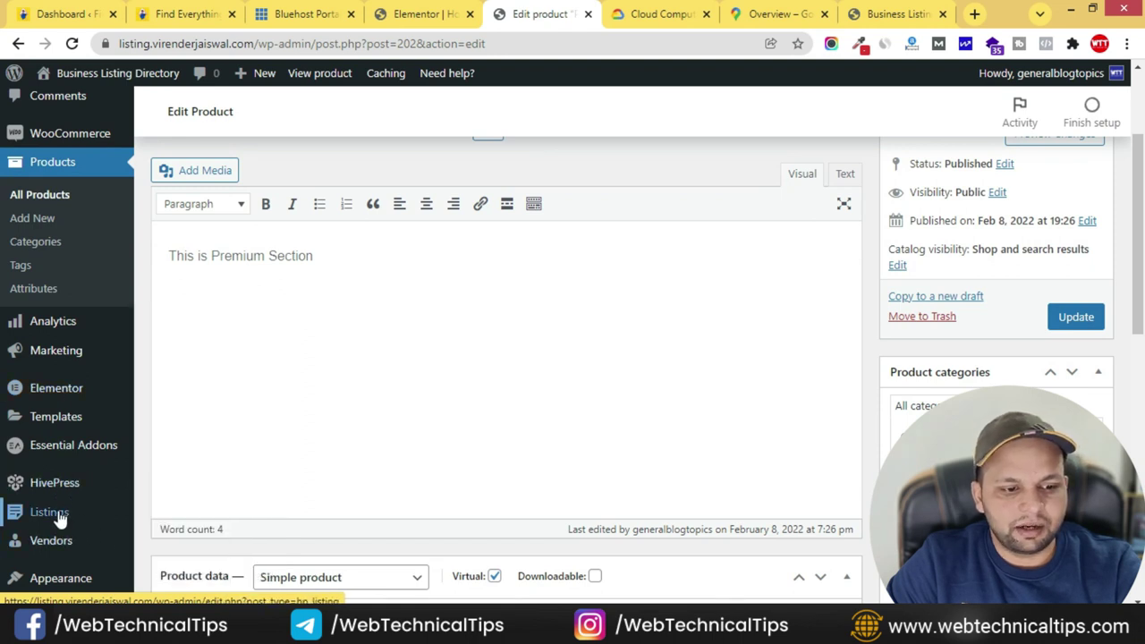
pyautogui.moveTo(57, 519)
pyautogui.click(178, 540)
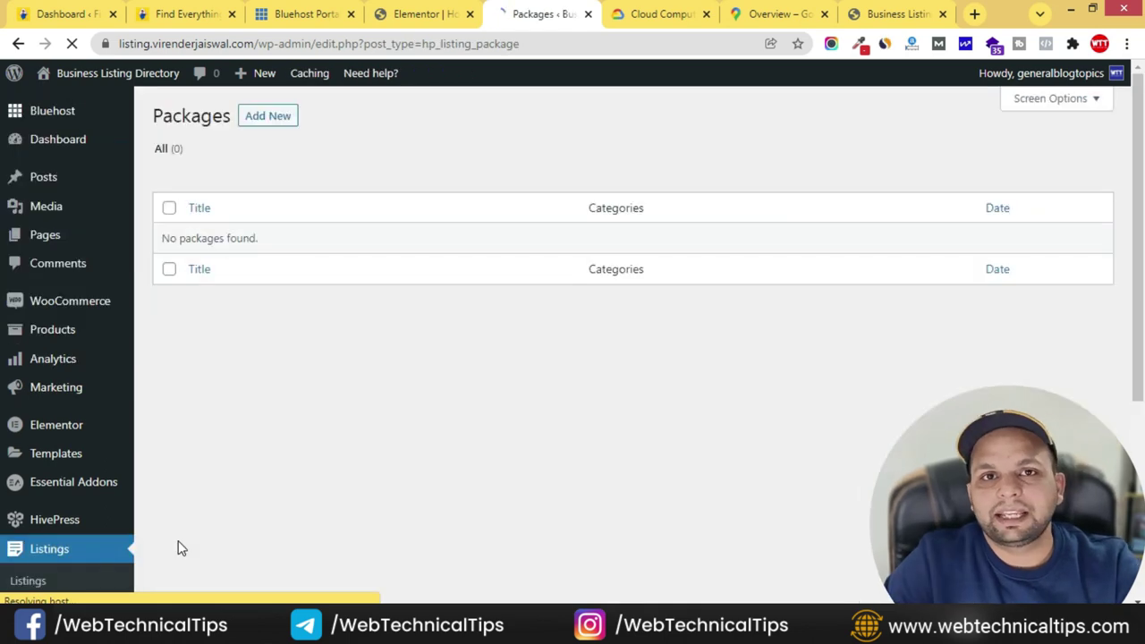
# - Start a new listing package titled Free
pyautogui.click(262, 123)
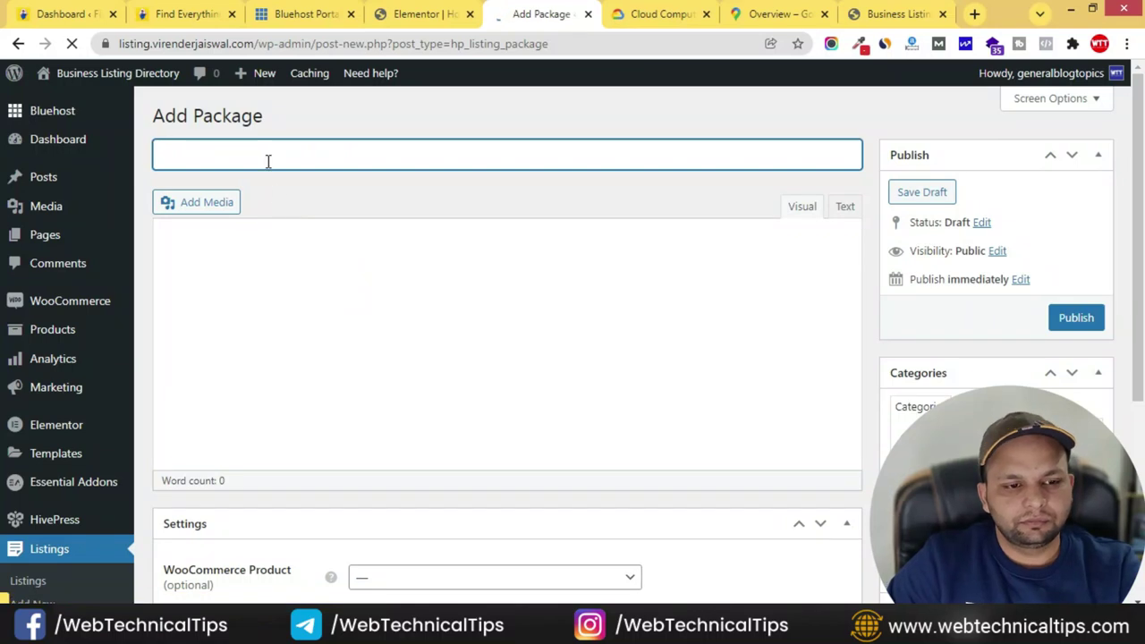
pyautogui.click(266, 161)
pyautogui.write('Free')
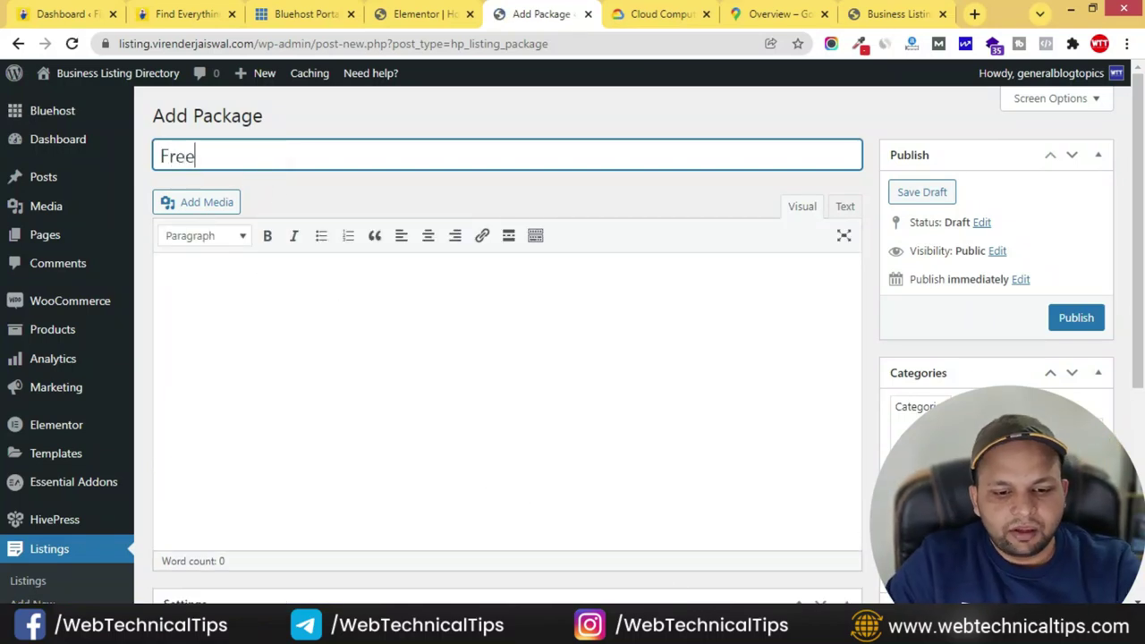
# - Copy the four feature lines from listing.txt and paste them into the package description
pyautogui.moveTo(832, 631)
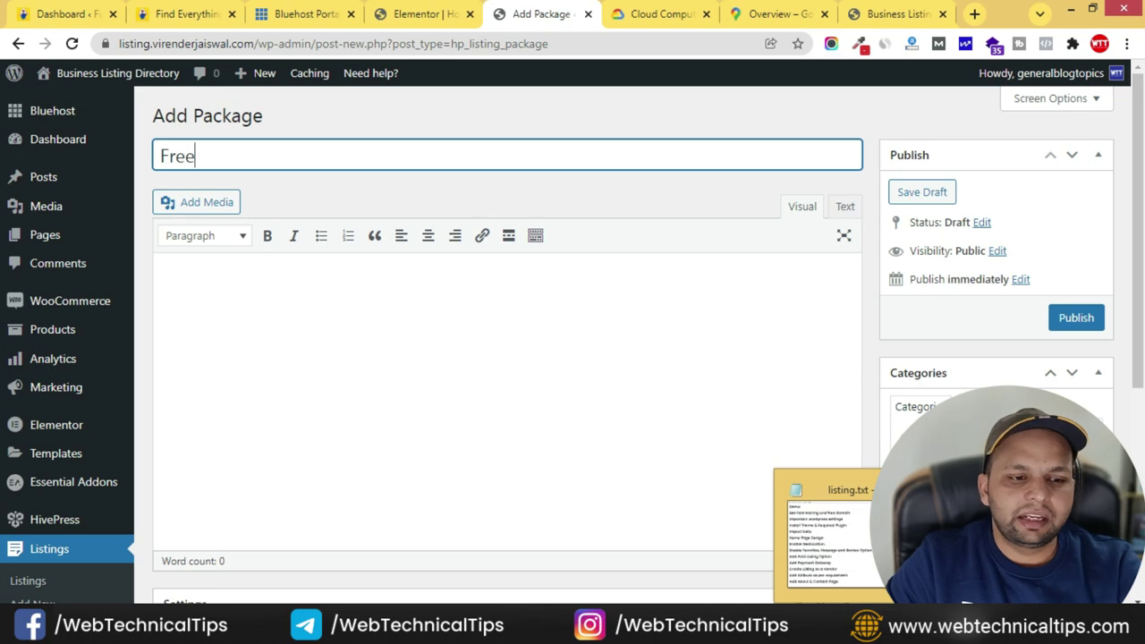
pyautogui.click(827, 532)
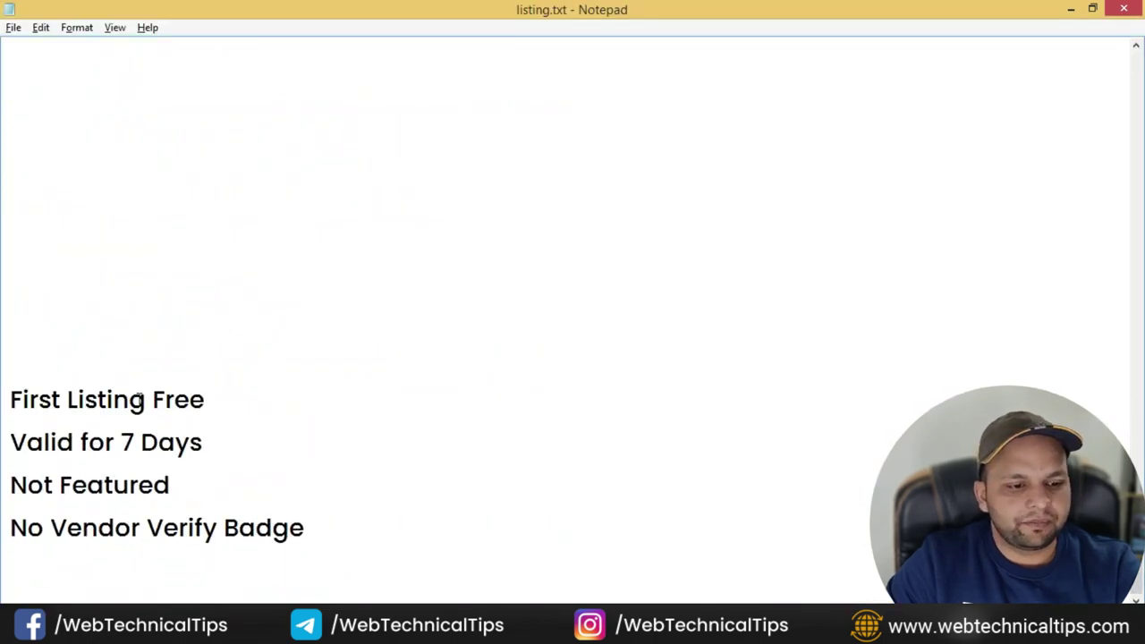
pyautogui.moveTo(33, 405); pyautogui.dragTo(341, 512)
pyautogui.hotkey('ctrl', 'c')
pyautogui.hotkey('alt', 'Tab')
pyautogui.click(296, 350)
pyautogui.hotkey('ctrl', 'v')
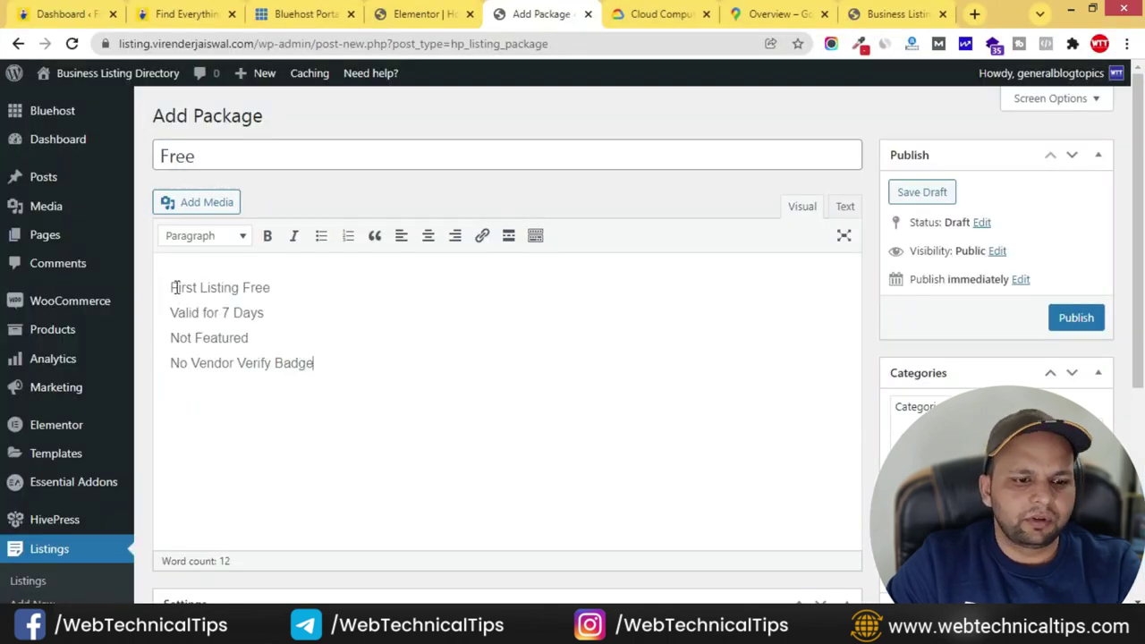
# - Check the pasted lines: First Listing Free, Valid for 7 Days, Not Featured, No Vendor Verify Badge
pyautogui.click(274, 287)
pyautogui.click(287, 317)
pyautogui.click(191, 340)
pyautogui.click(267, 338)
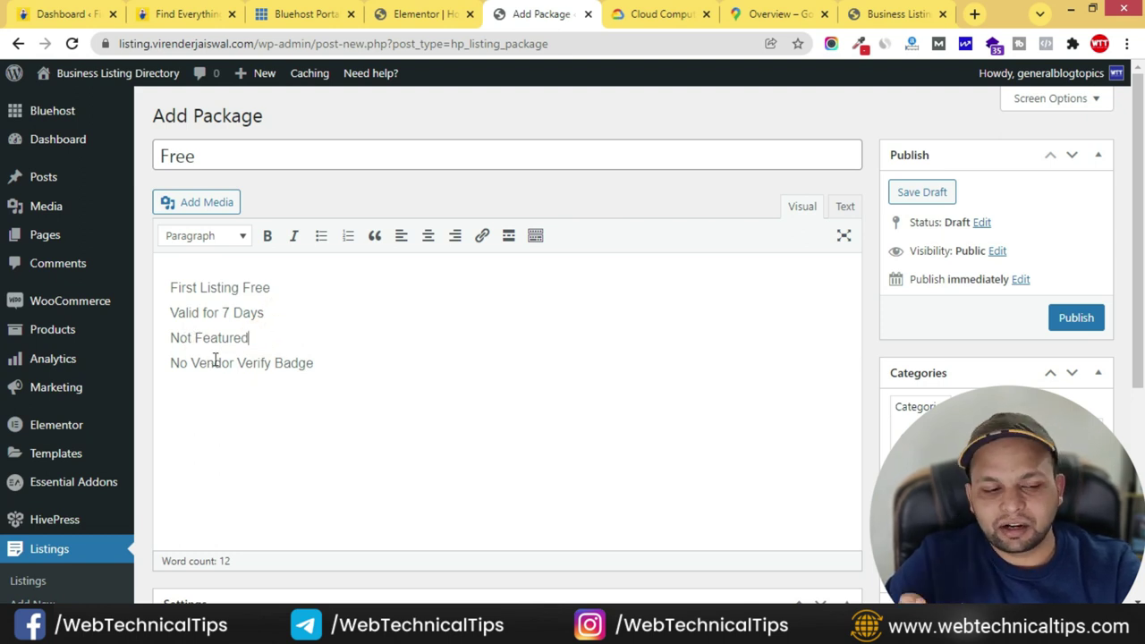
pyautogui.click(342, 358)
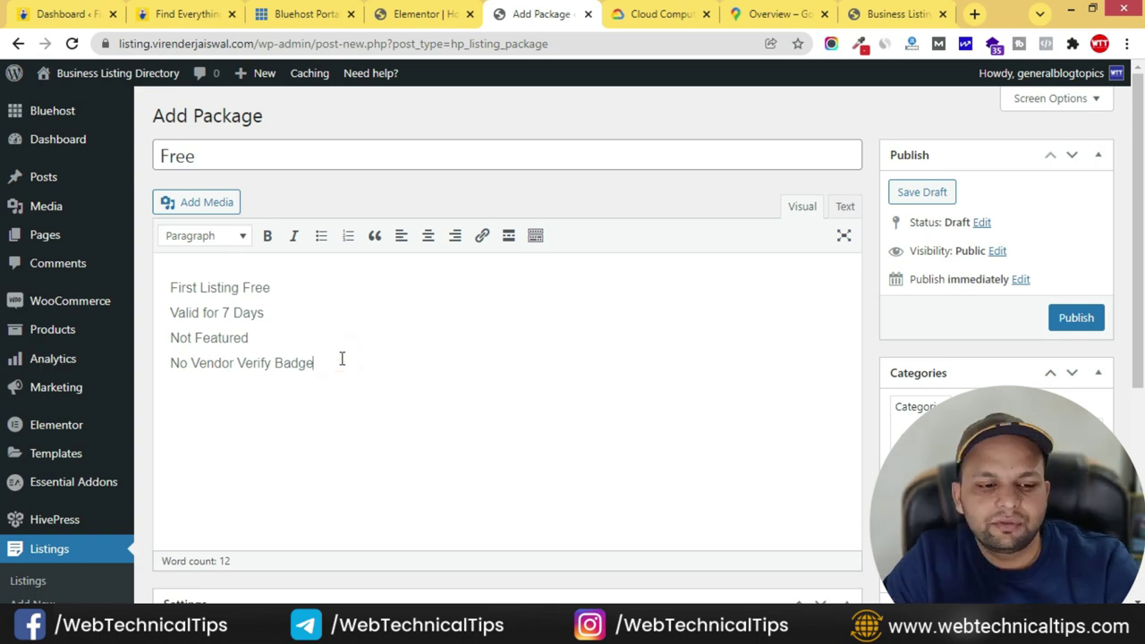
# - Set the Free package's listing limit to 1
pyautogui.scroll(-2, 430, 361)
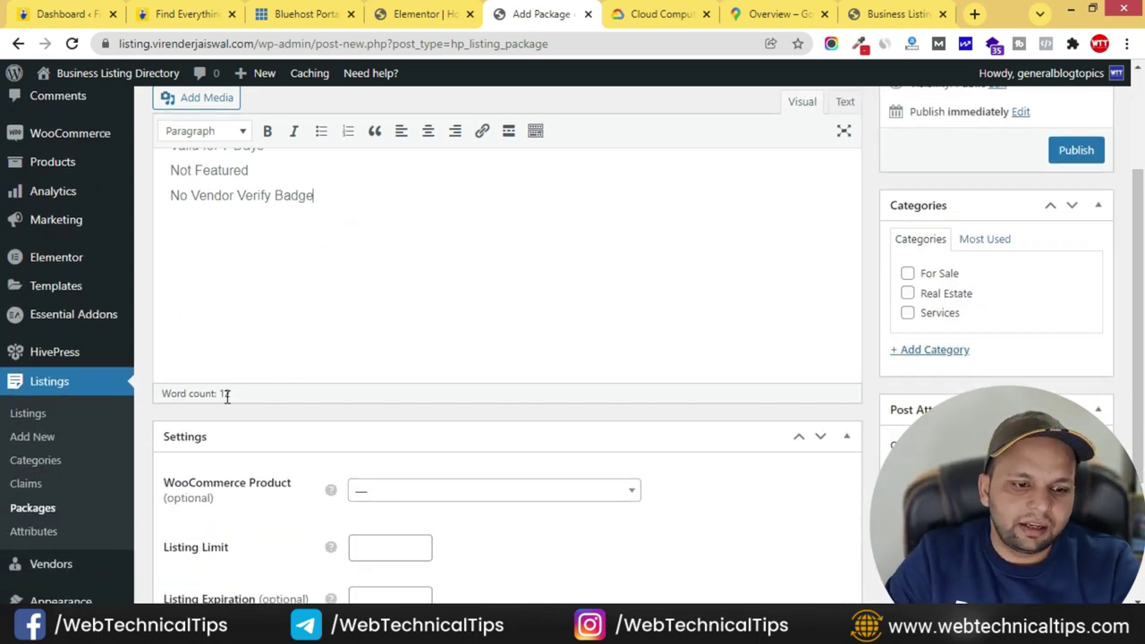
pyautogui.scroll(-1, 219, 407)
pyautogui.scroll(-1, 229, 410)
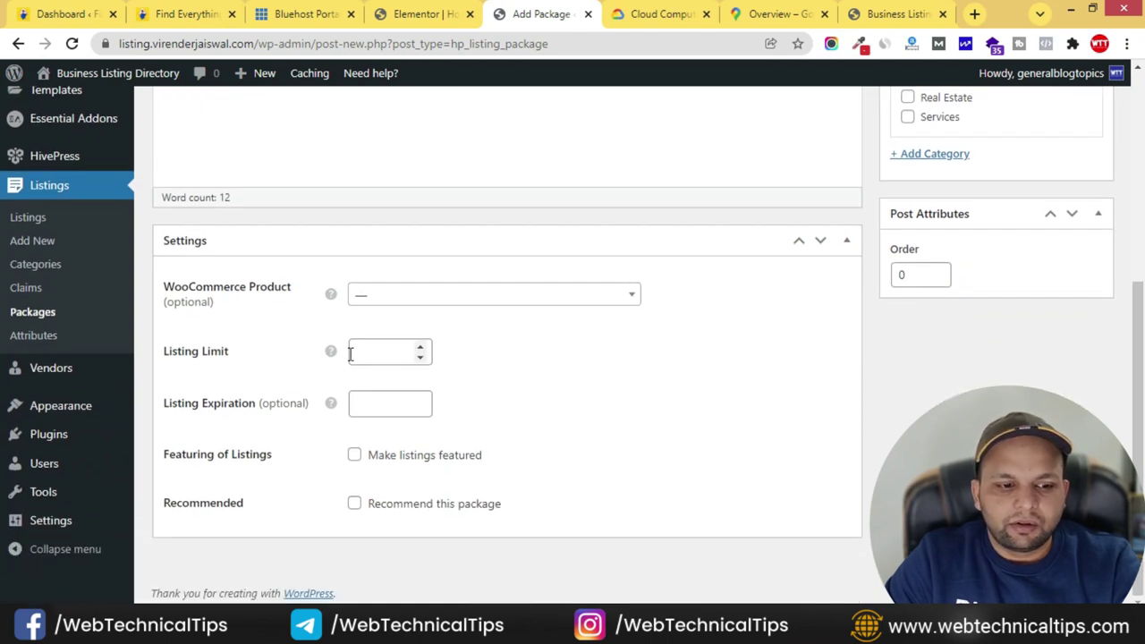
pyautogui.click(421, 348)
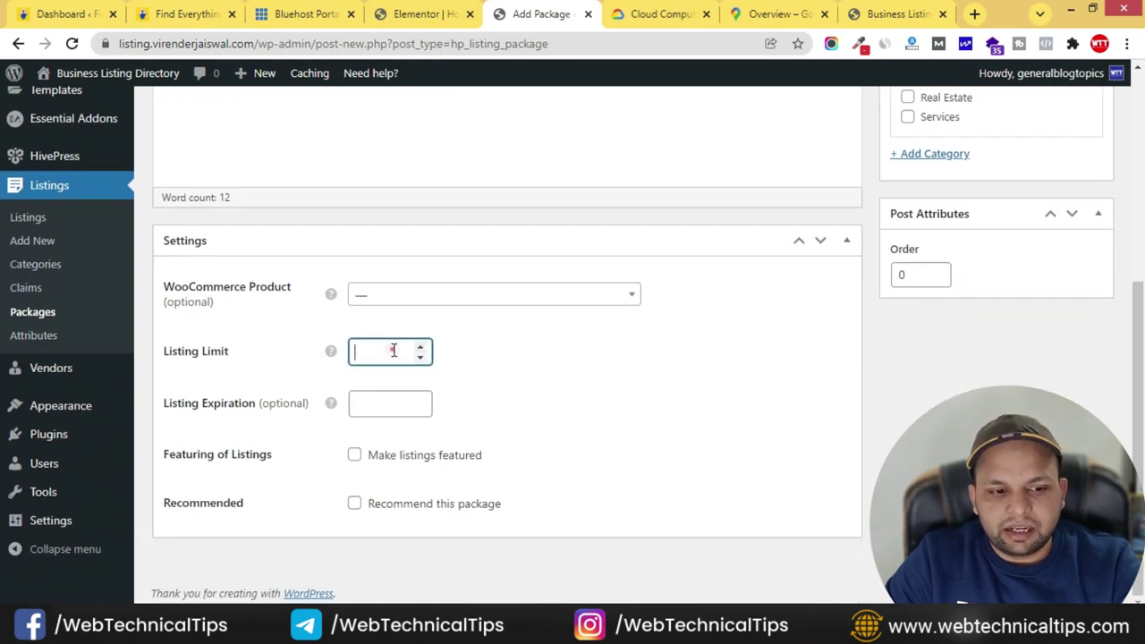
pyautogui.scroll(5, 215, 320)
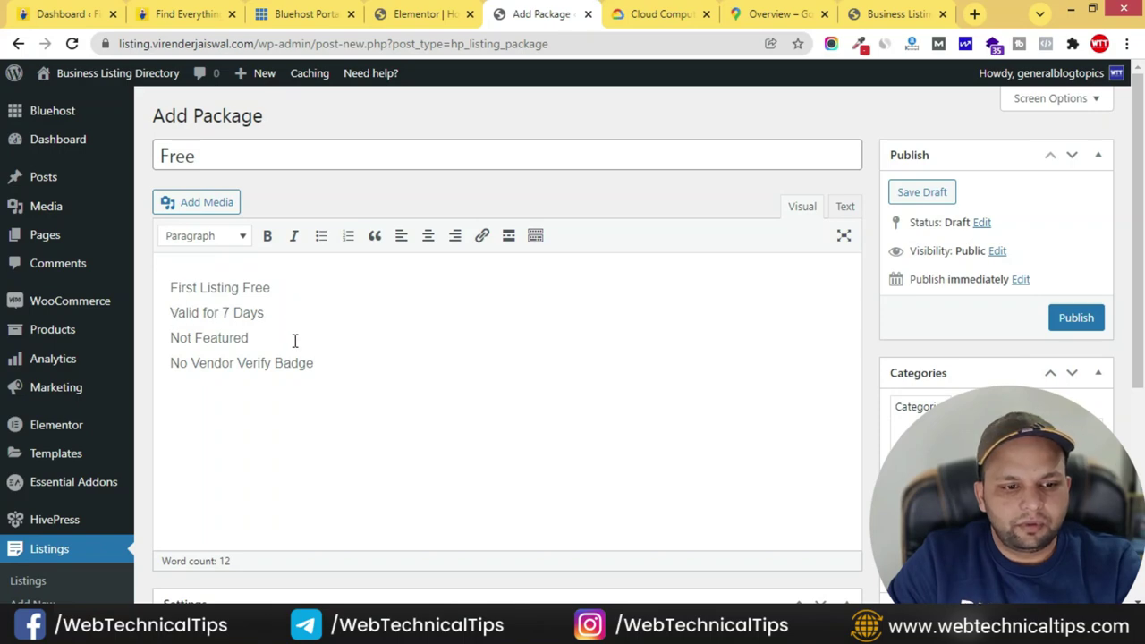
pyautogui.scroll(-3, 294, 346)
pyautogui.scroll(2, 294, 340)
pyautogui.scroll(-2, 295, 328)
pyautogui.click(598, 354)
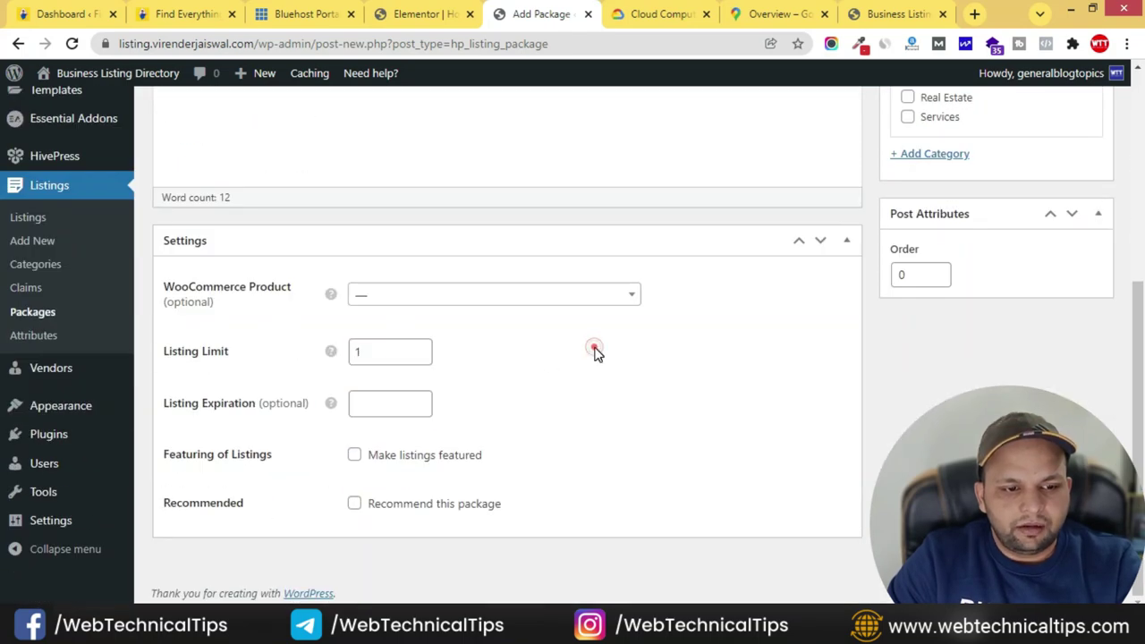
# - Enter a listing expiration of 7 days
pyautogui.click(390, 399)
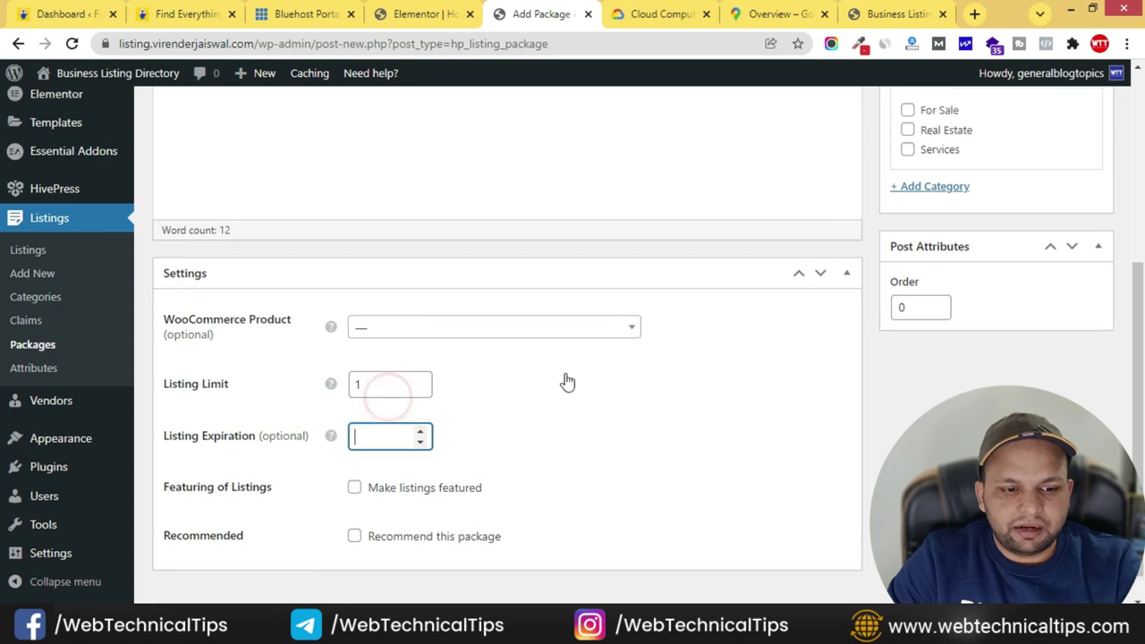
pyautogui.scroll(5, 358, 313)
pyautogui.scroll(-5, 378, 397)
pyautogui.write('7')
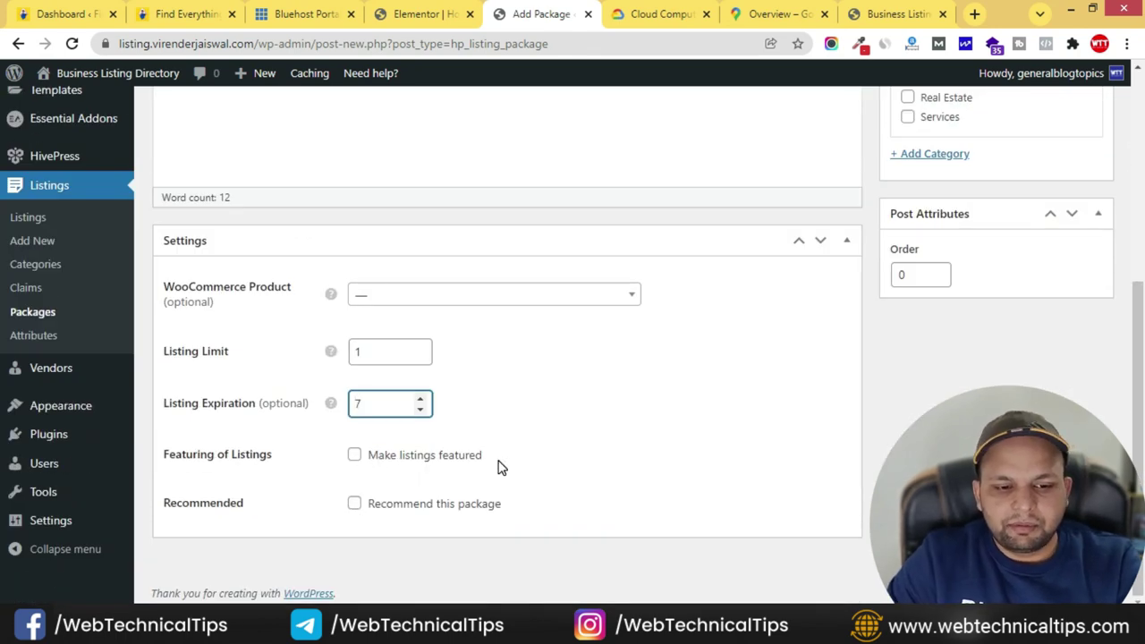
pyautogui.scroll(4, 775, 456)
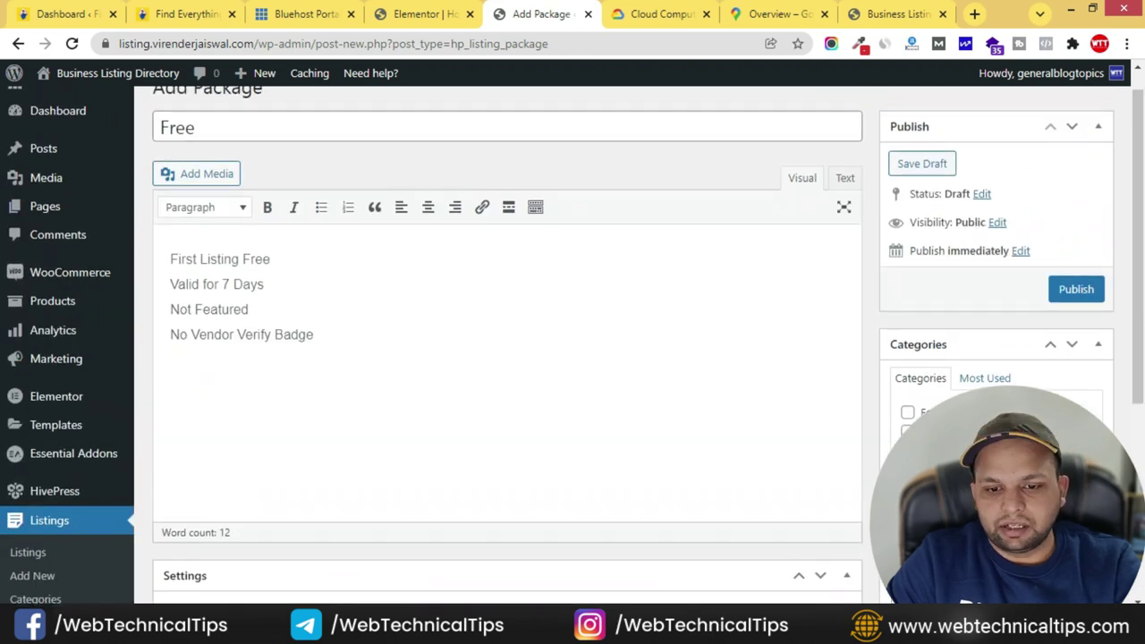
# - Assign the For Sale, Real Estate and Services categories and publish the Free package
pyautogui.click(908, 414)
pyautogui.click(908, 432)
pyautogui.click(908, 451)
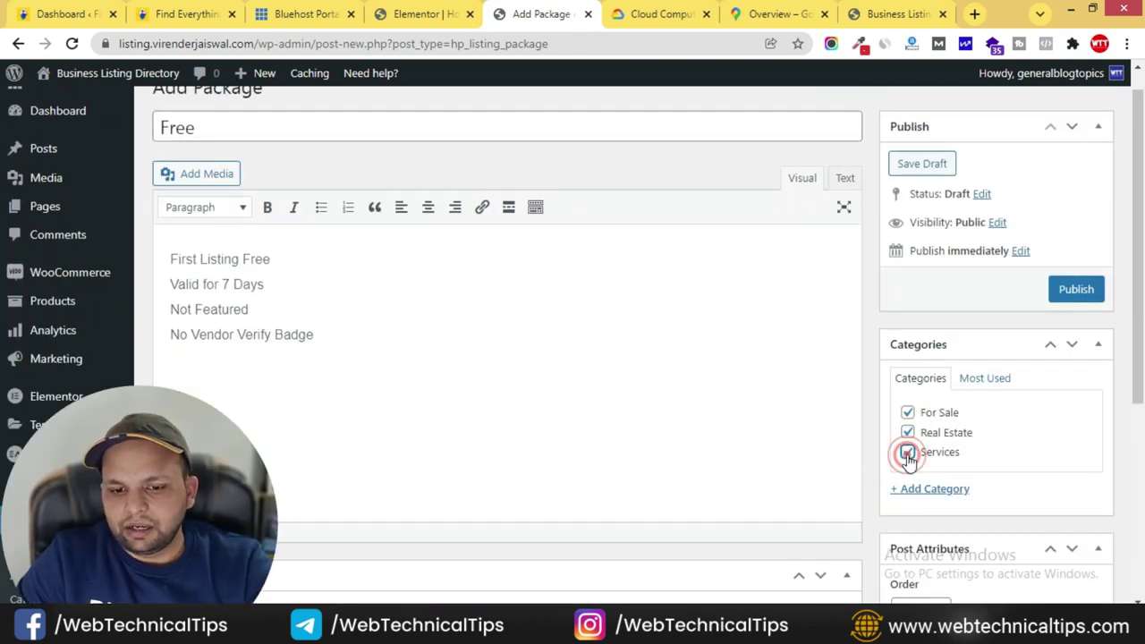
pyautogui.scroll(1, 857, 317)
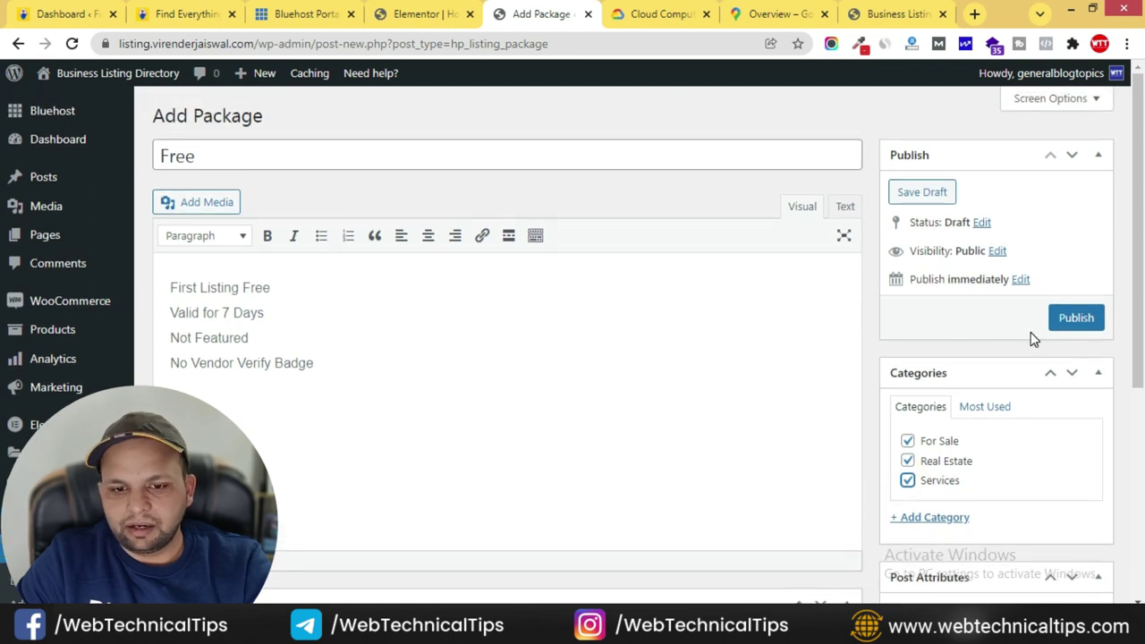
pyautogui.click(1082, 319)
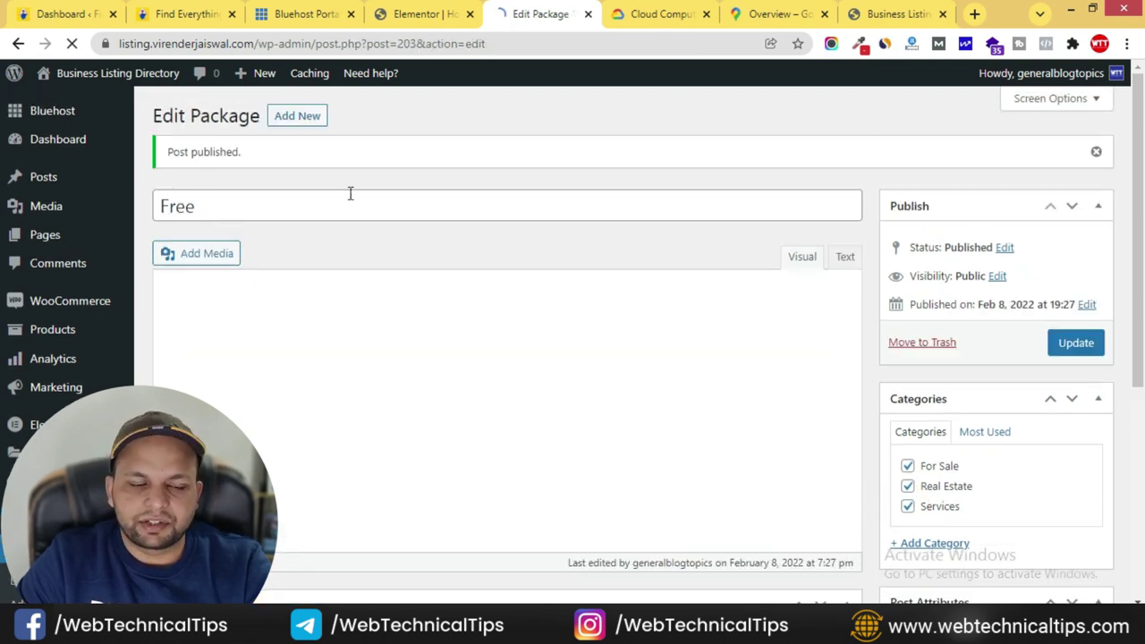
# - Create a new package titled 'Premium Plan' and paste the four feature lines into its description
pyautogui.click(298, 118)
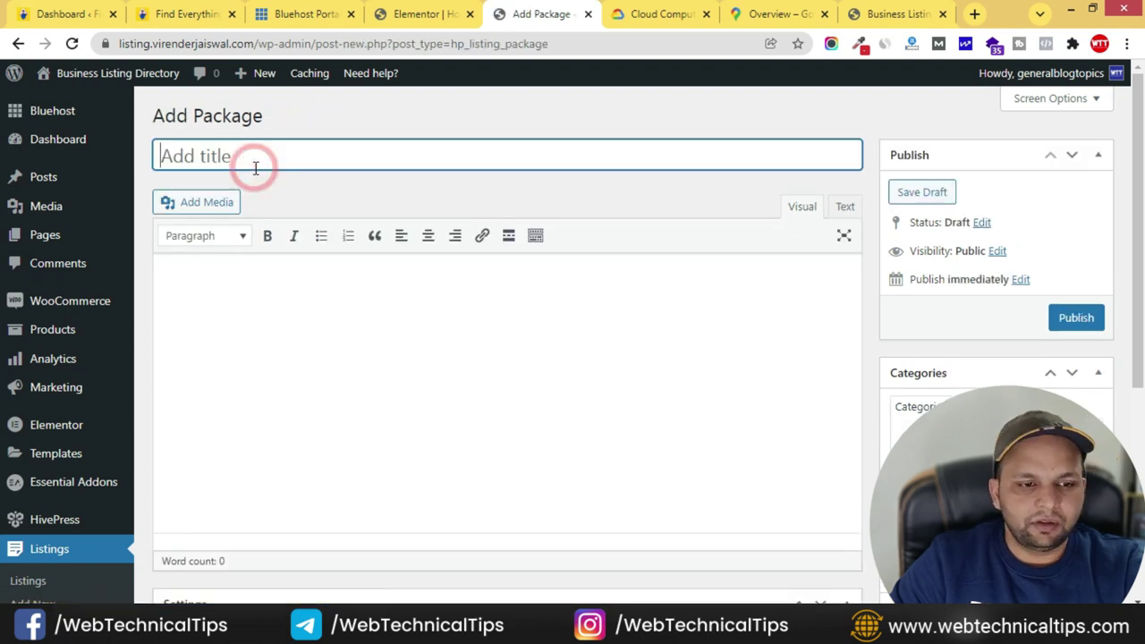
pyautogui.write('Premium Plan')
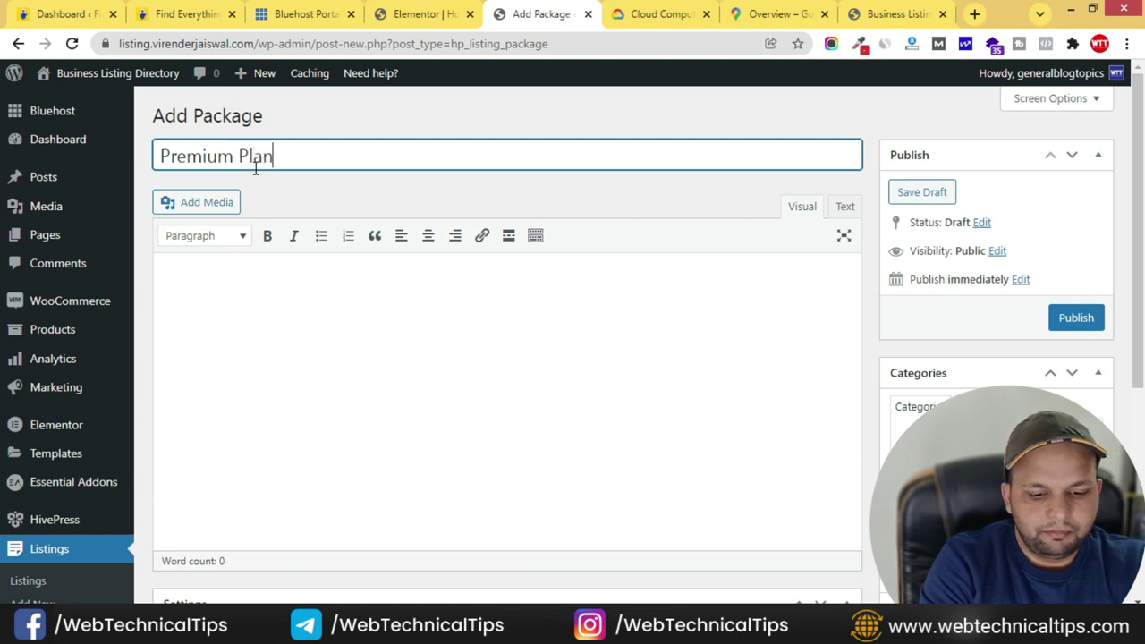
pyautogui.click(224, 289)
pyautogui.hotkey('ctrl', 'v')
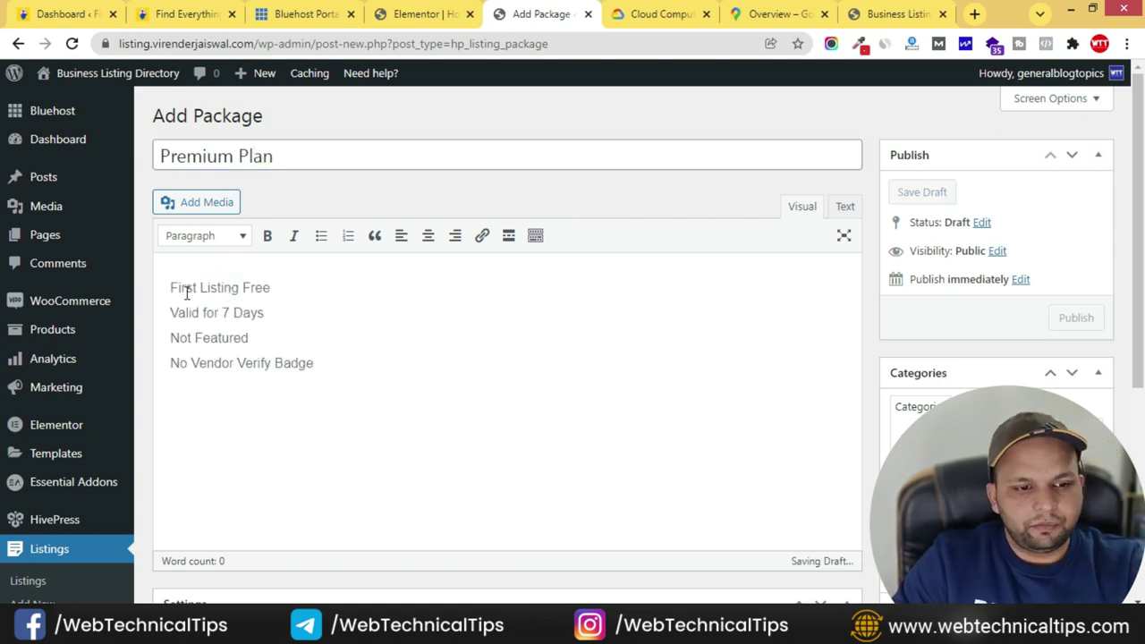
# - Revise the feature lines to 30 listings, 30 days, featured section and Vendor Verify Badge
pyautogui.moveTo(167, 291); pyautogui.dragTo(292, 289)
pyautogui.write('List up to 30 Product or services')
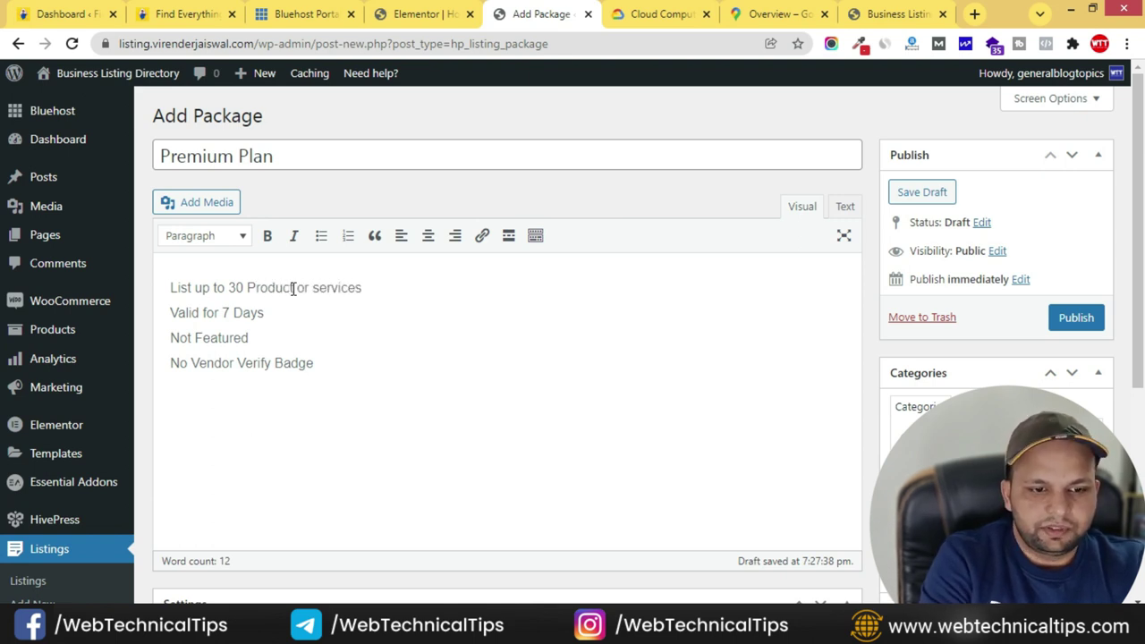
pyautogui.doubleClick(226, 313)
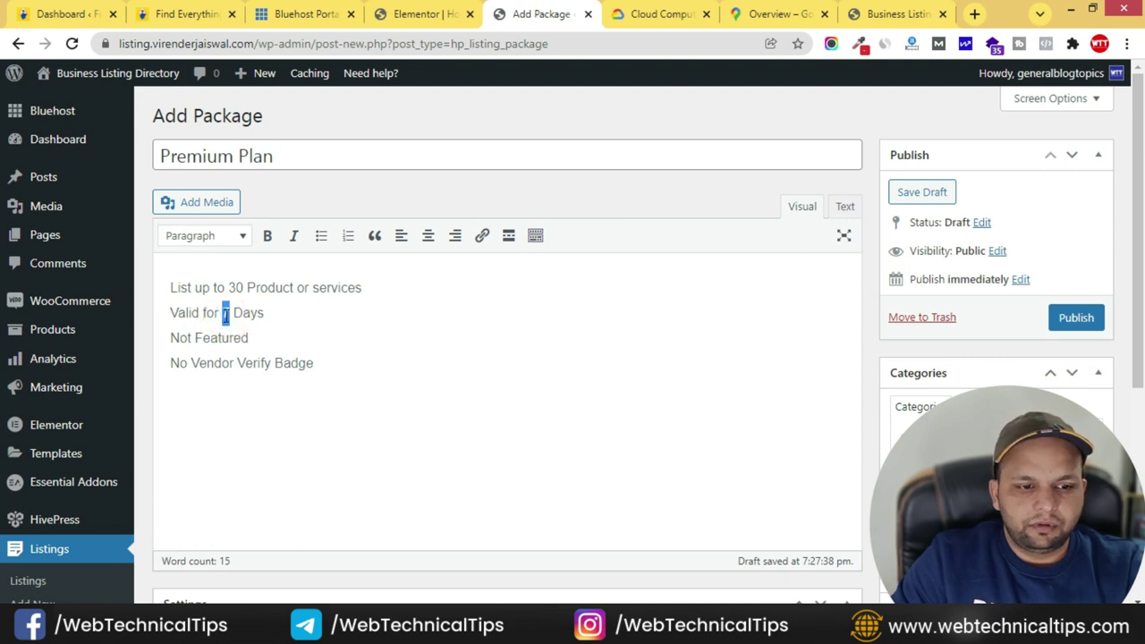
pyautogui.doubleClick(177, 337)
pyautogui.write('All Listing')
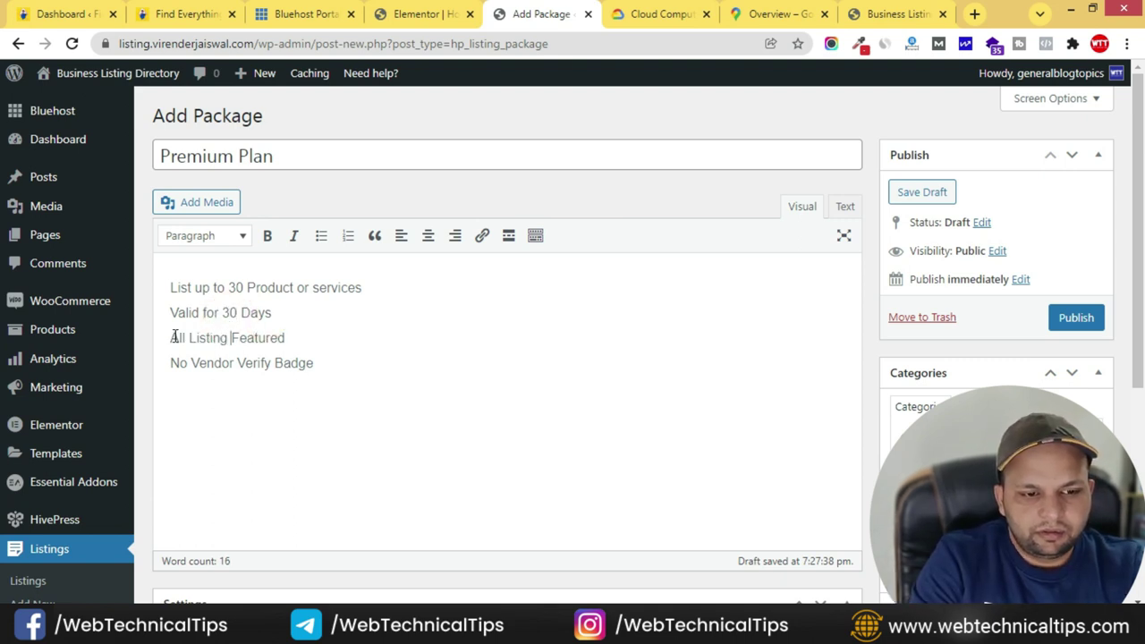
pyautogui.write('ind')
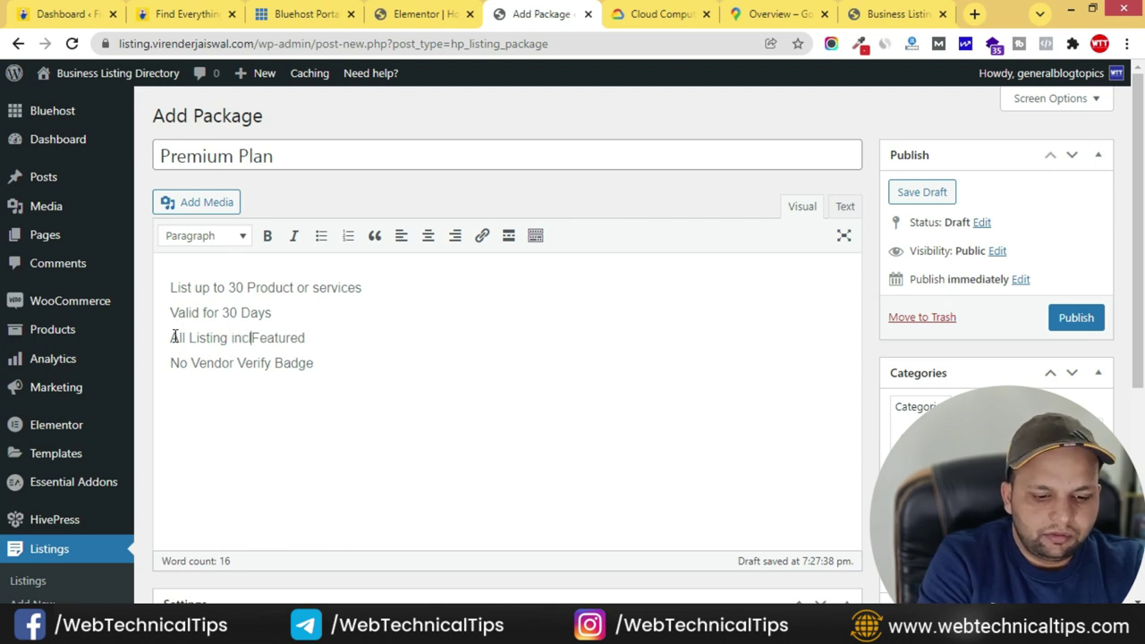
pyautogui.write('lude')
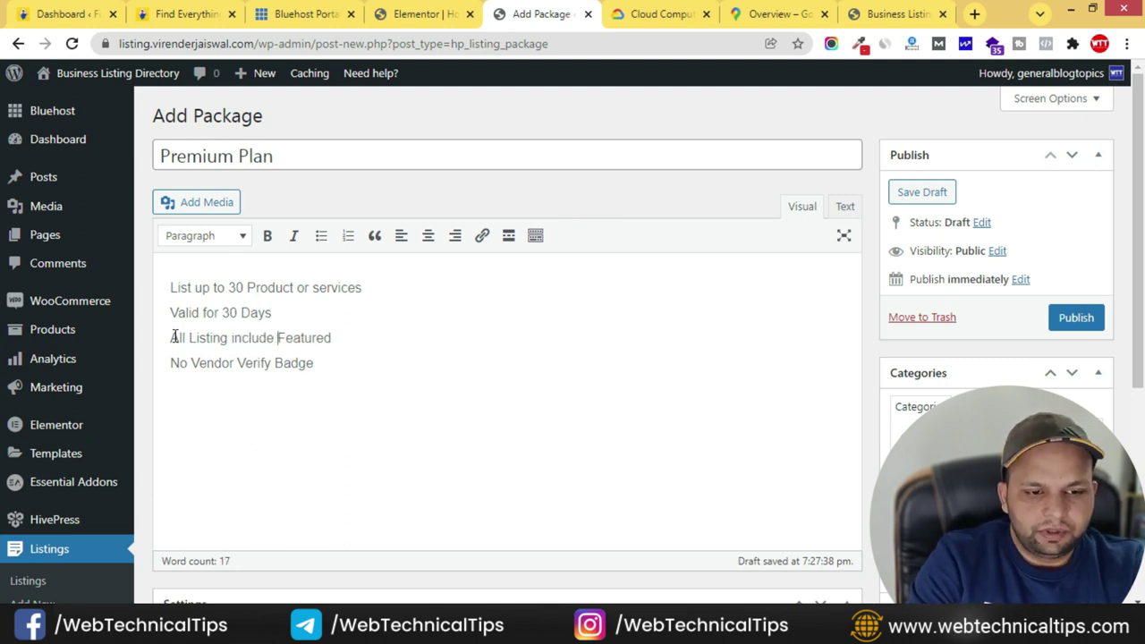
pyautogui.press('End')
pyautogui.write('se')
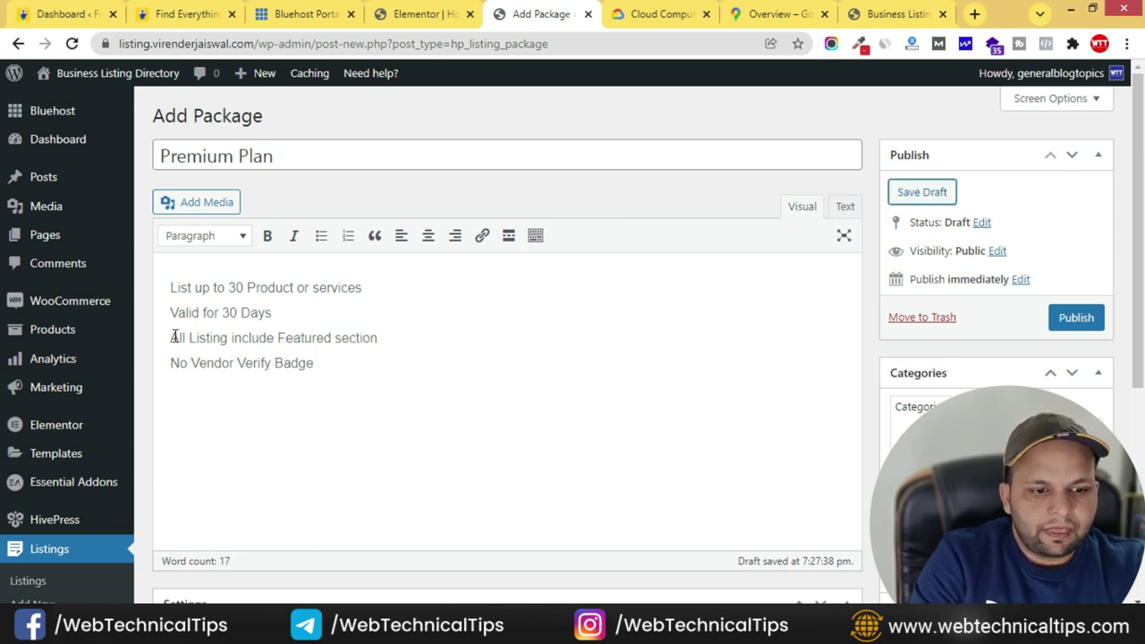
pyautogui.click(221, 362)
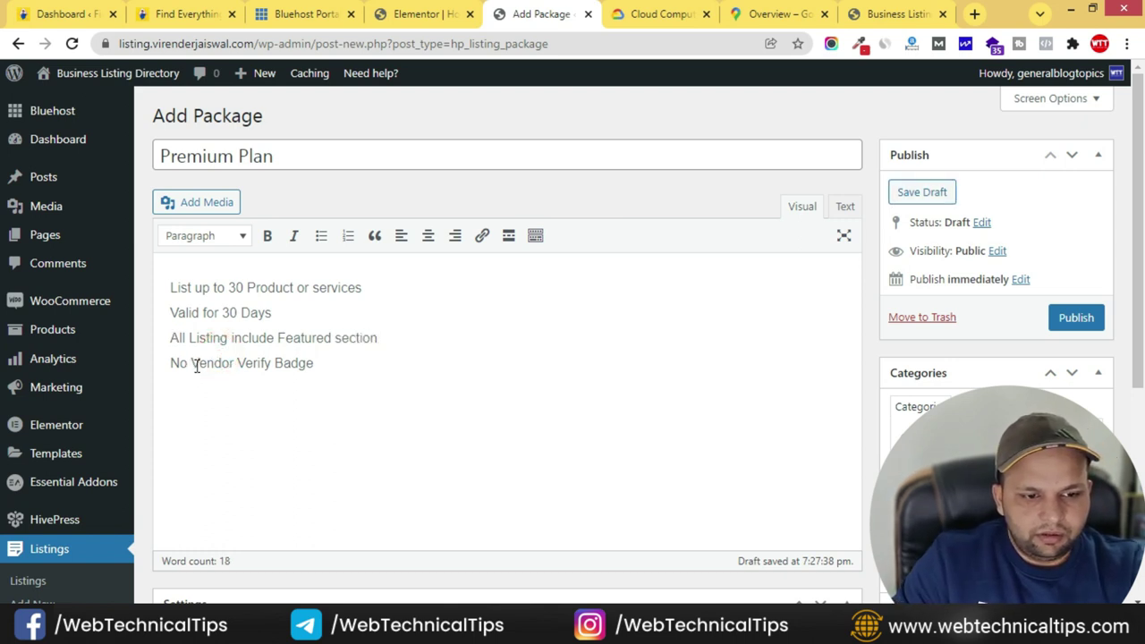
pyautogui.doubleClick(186, 363)
pyautogui.press('BackSpace')
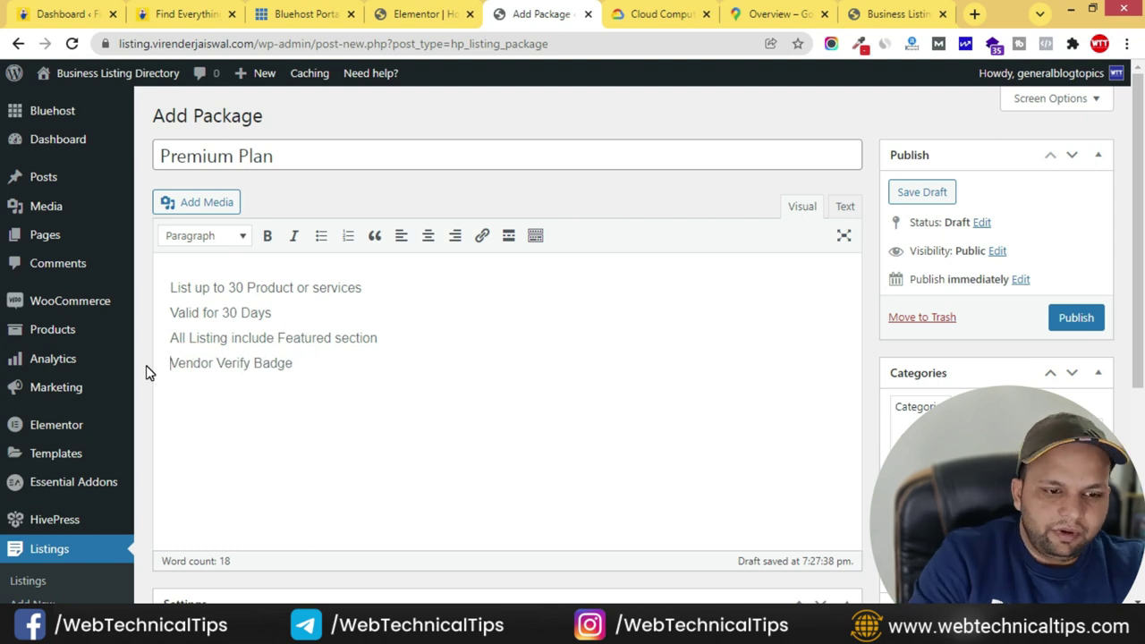
pyautogui.click(351, 359)
# - Link the package to the Premium WooCommerce product
pyautogui.scroll(-4, 269, 358)
pyautogui.click(483, 327)
pyautogui.click(405, 371)
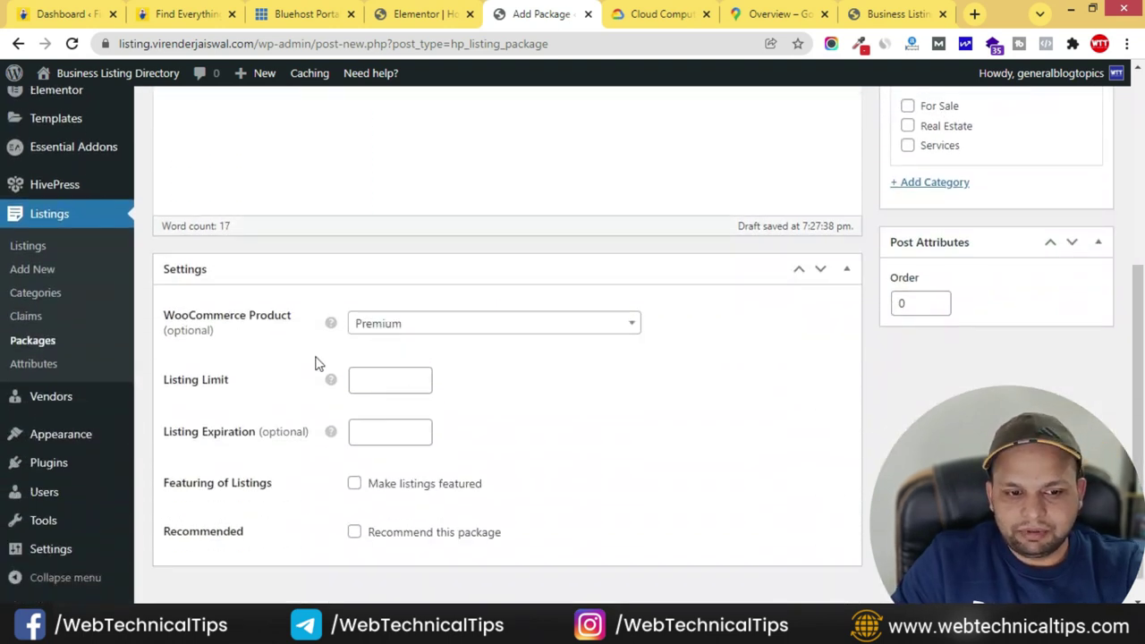
# - Set the Premium Plan's listing limit to 30 and expiration to 30 days
pyautogui.click(385, 384)
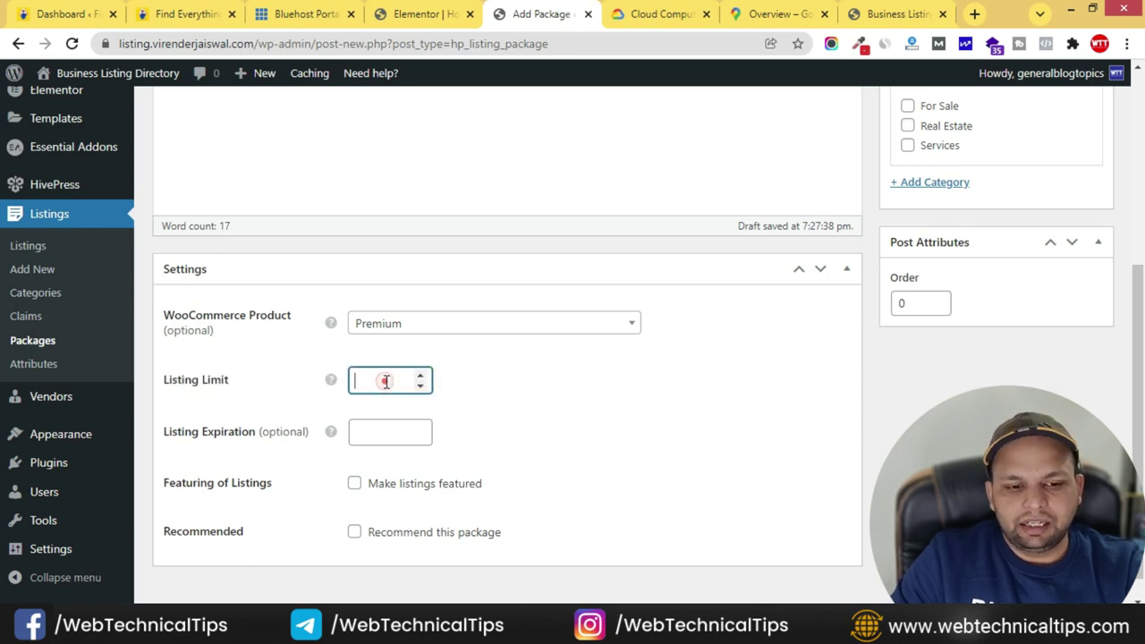
pyautogui.scroll(5, 458, 380)
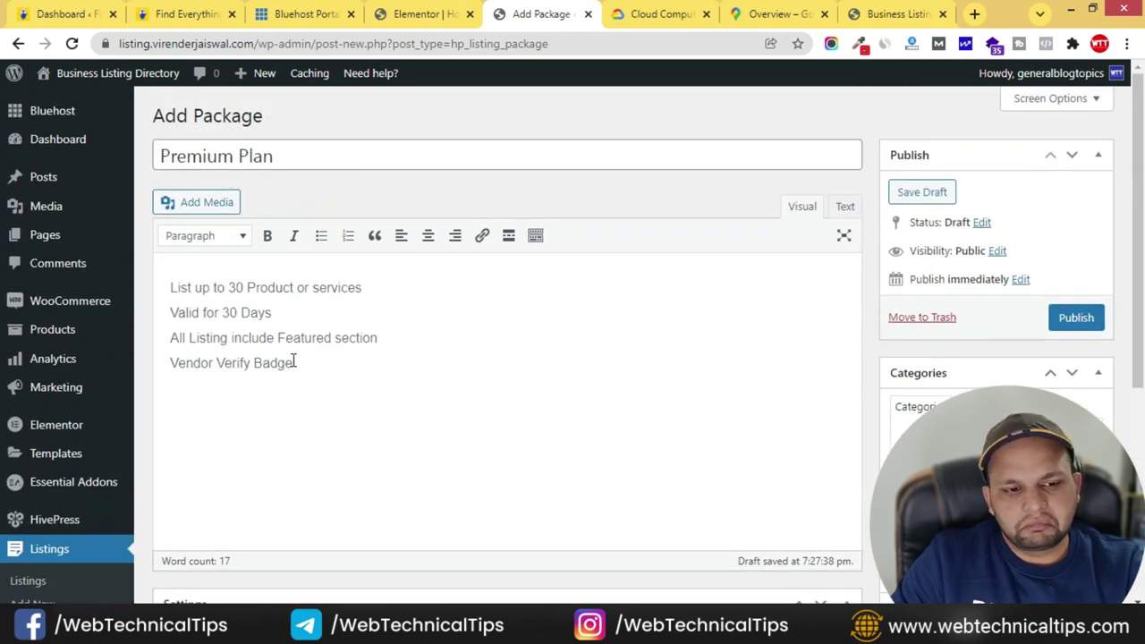
pyautogui.scroll(-3, 312, 335)
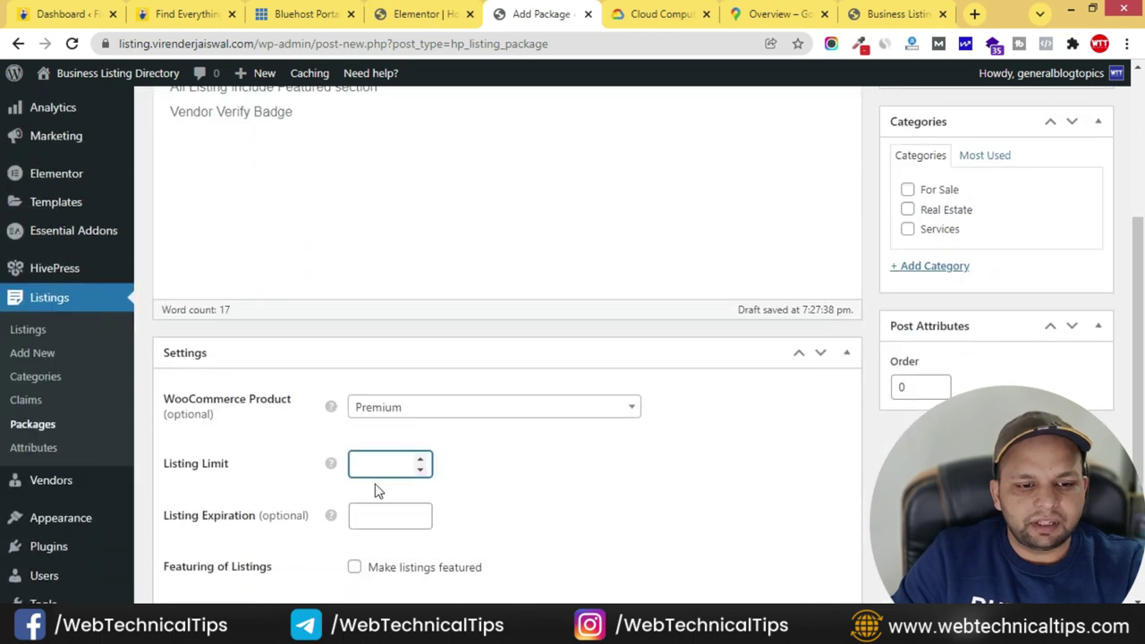
pyautogui.write('30')
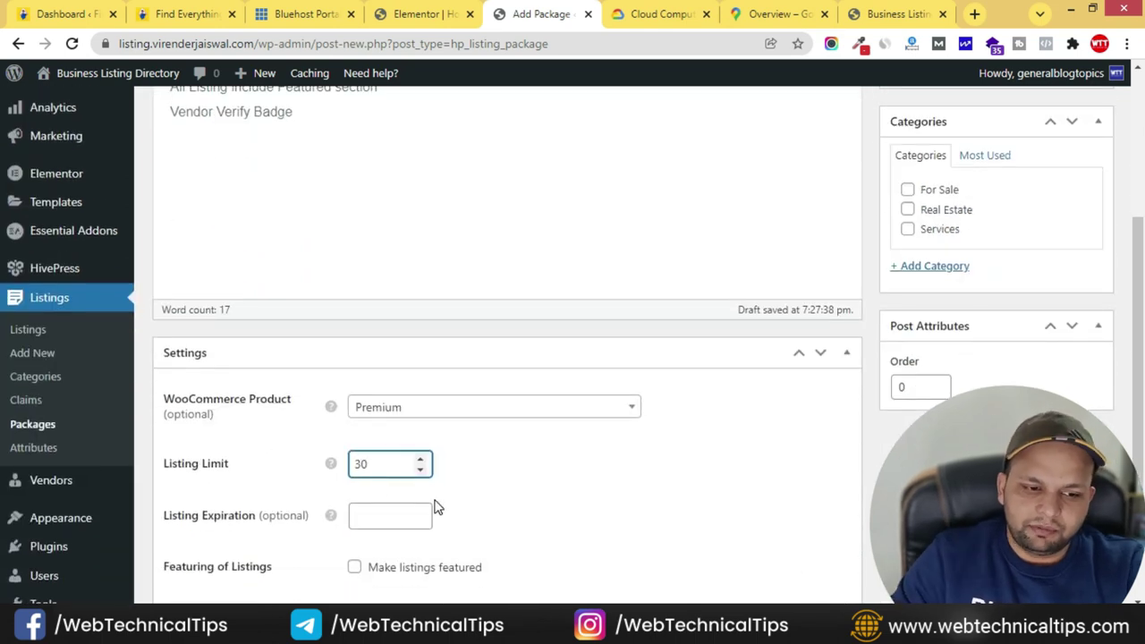
pyautogui.click(411, 515)
pyautogui.write('30')
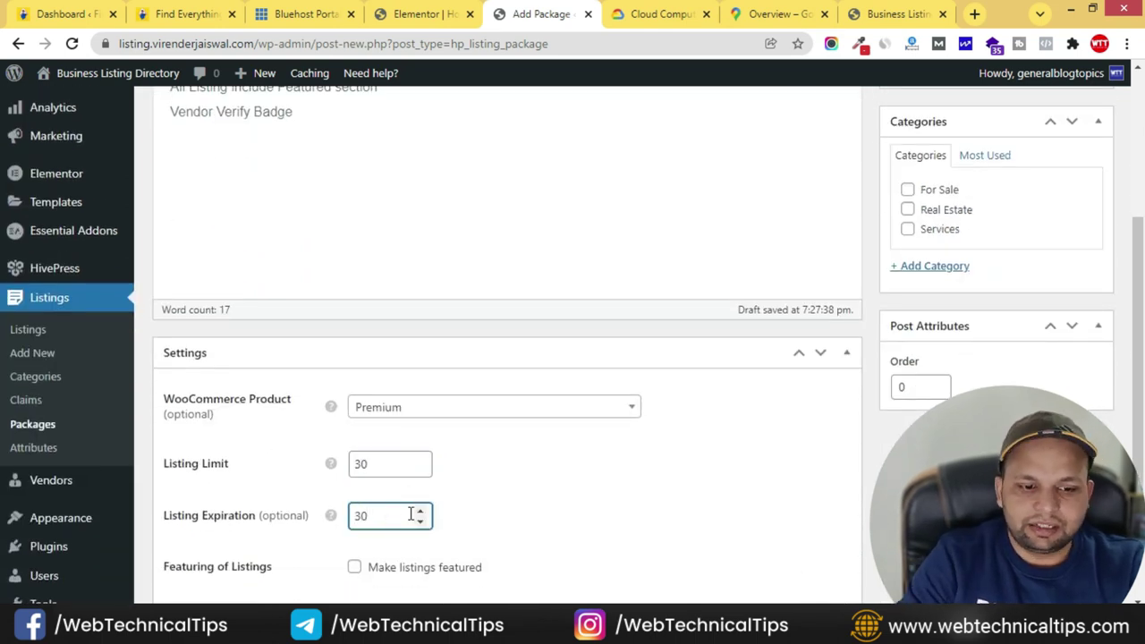
pyautogui.scroll(-1, 517, 461)
# - Make listings featured, recommend the package, tick all three categories and publish it
pyautogui.click(354, 455)
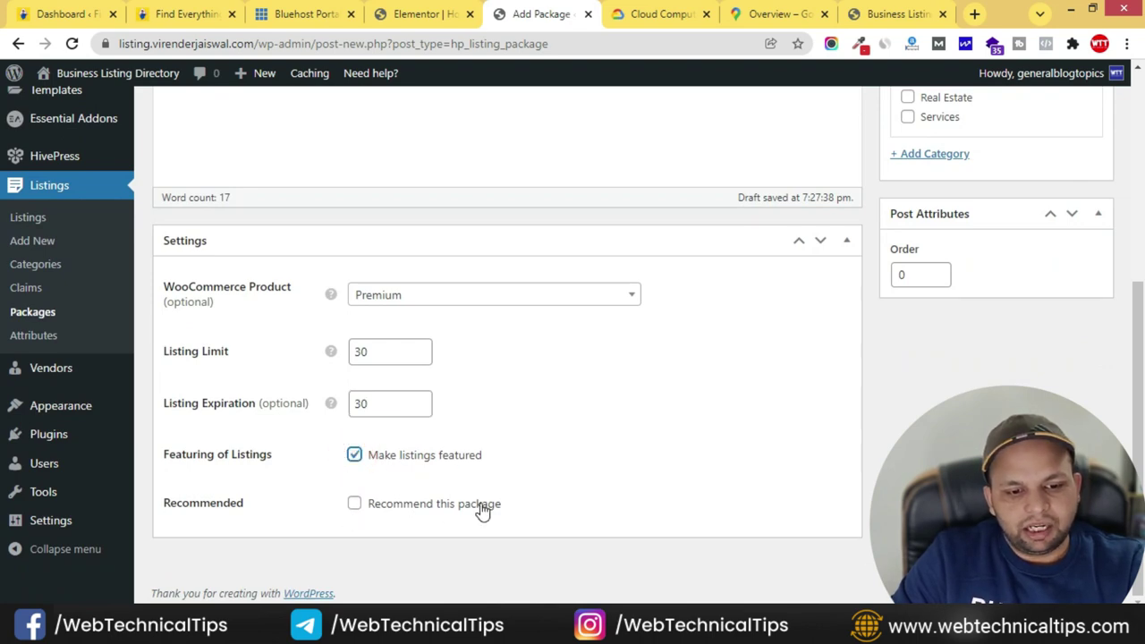
pyautogui.click(355, 505)
pyautogui.scroll(5, 862, 473)
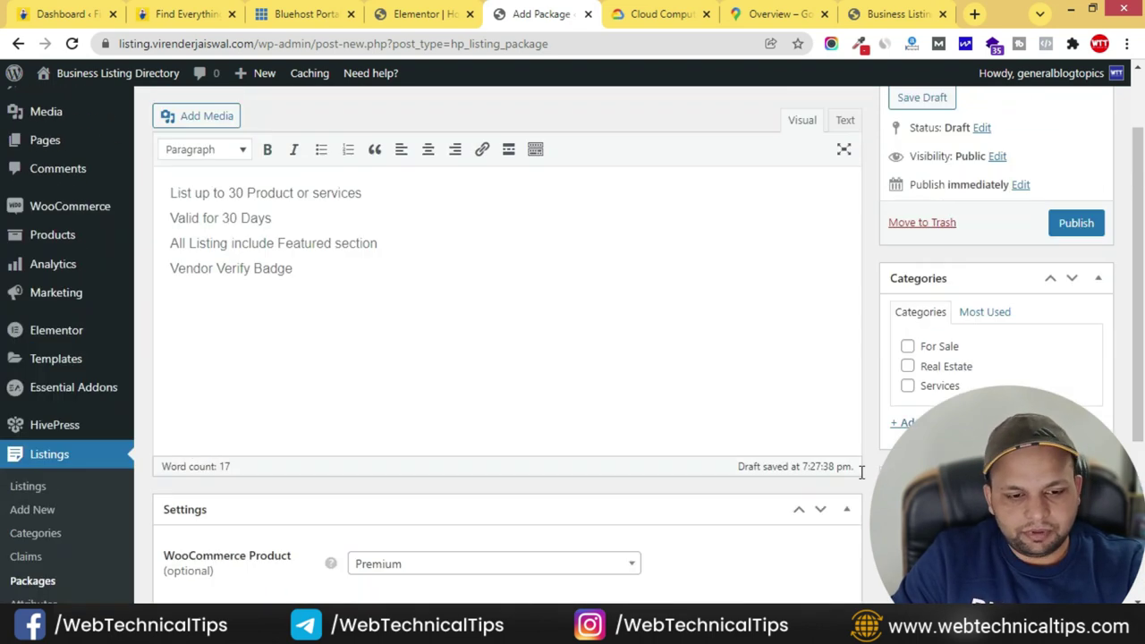
pyautogui.click(908, 441)
pyautogui.click(907, 461)
pyautogui.click(907, 480)
pyautogui.click(1074, 324)
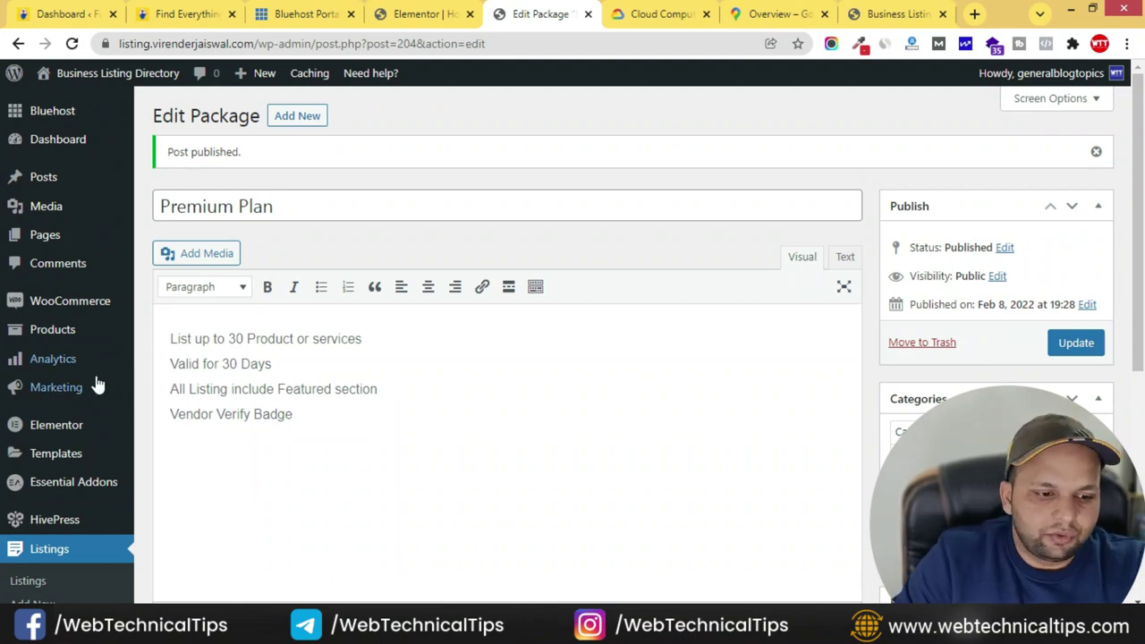
pyautogui.moveTo(85, 300)
pyautogui.moveTo(73, 388)
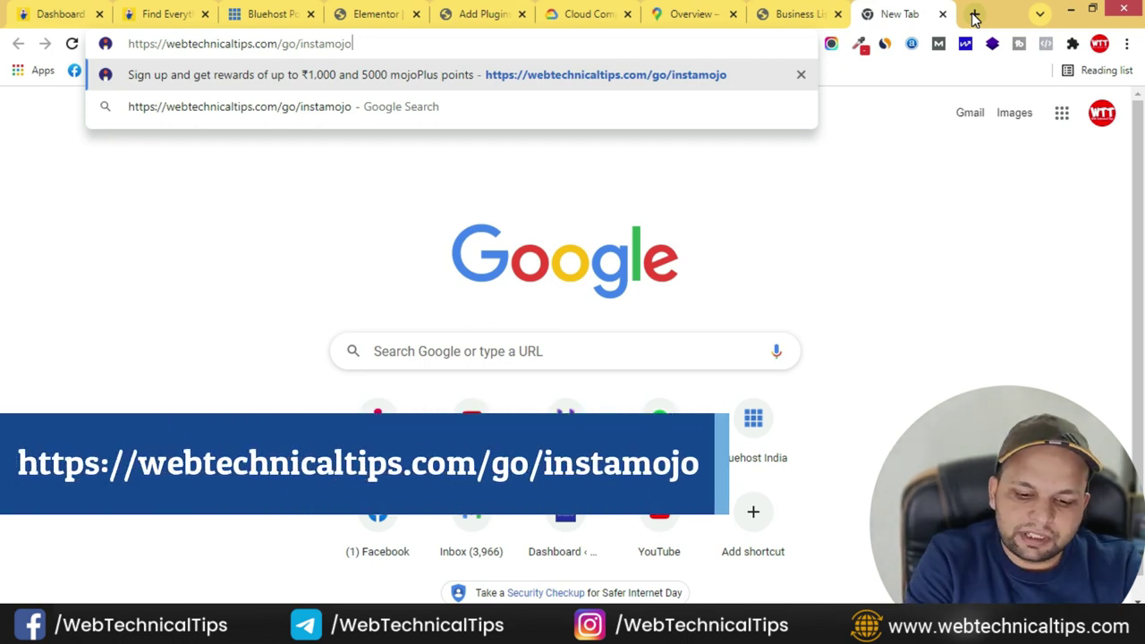
pyautogui.press('Return')
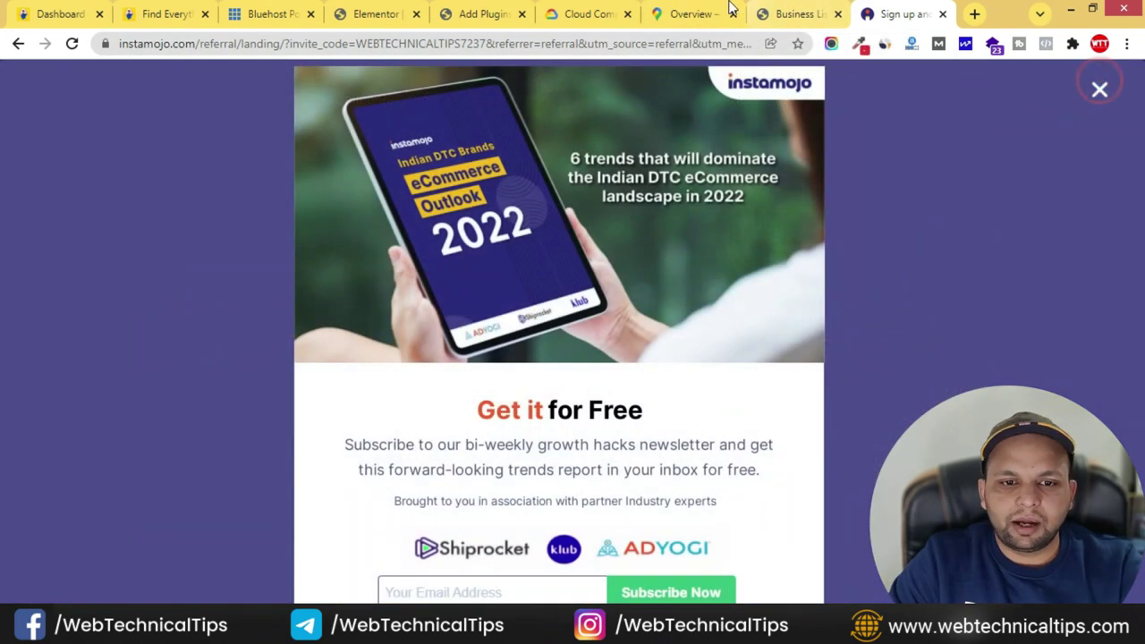
# - Search the plugin directory for 'instamojo', then install and activate Instamojo for WooCommerce
pyautogui.click(483, 13)
pyautogui.click(953, 157)
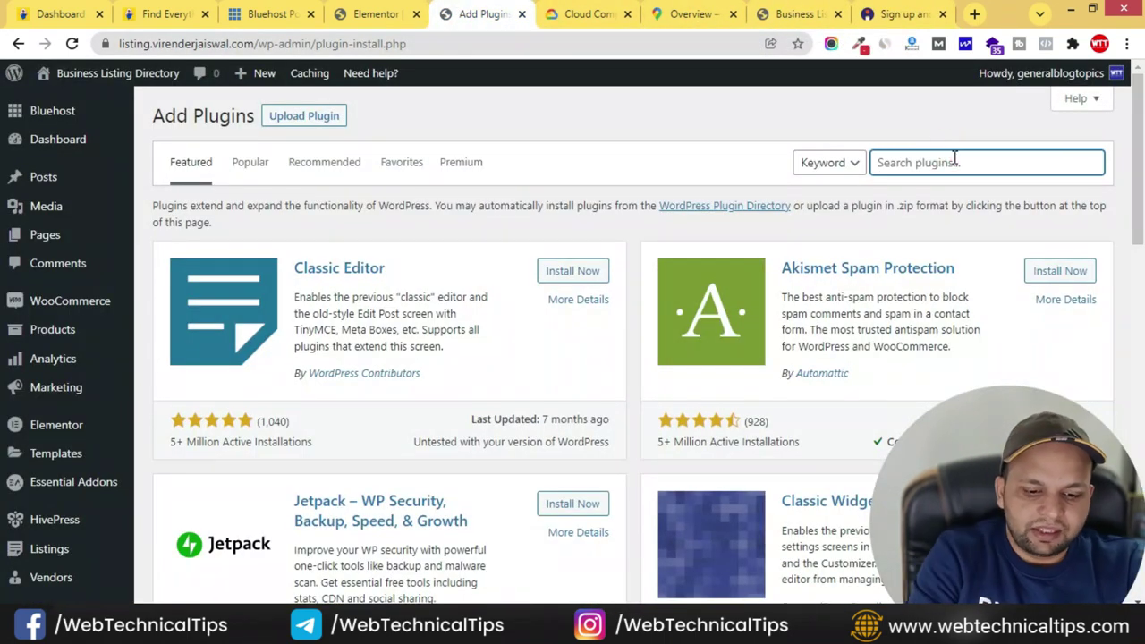
pyautogui.write('instamojo')
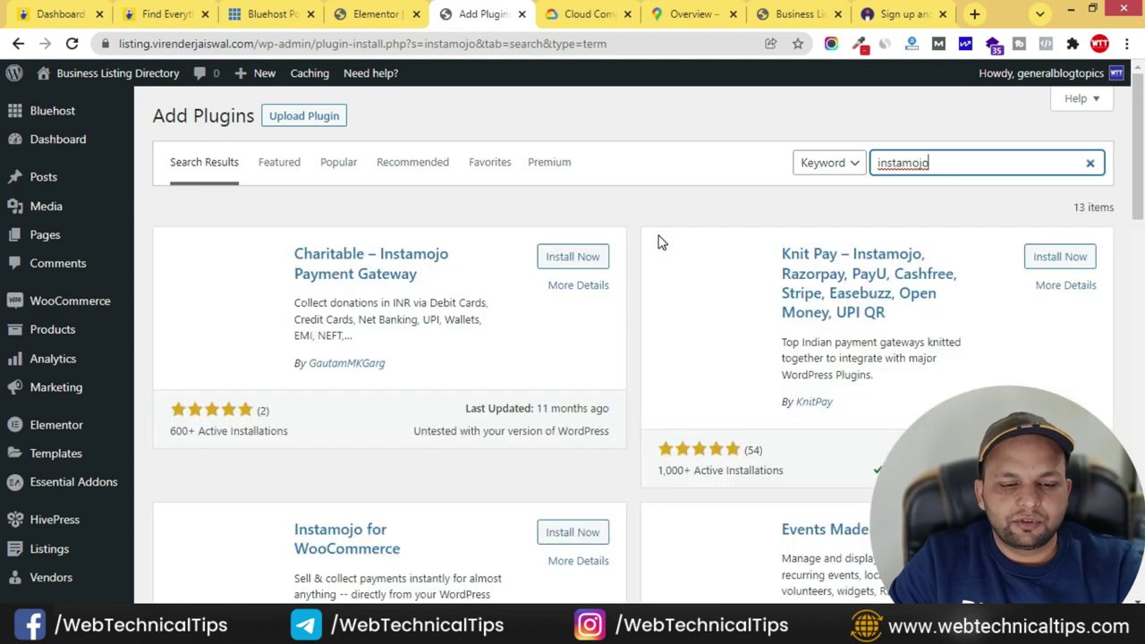
pyautogui.scroll(-2, 387, 304)
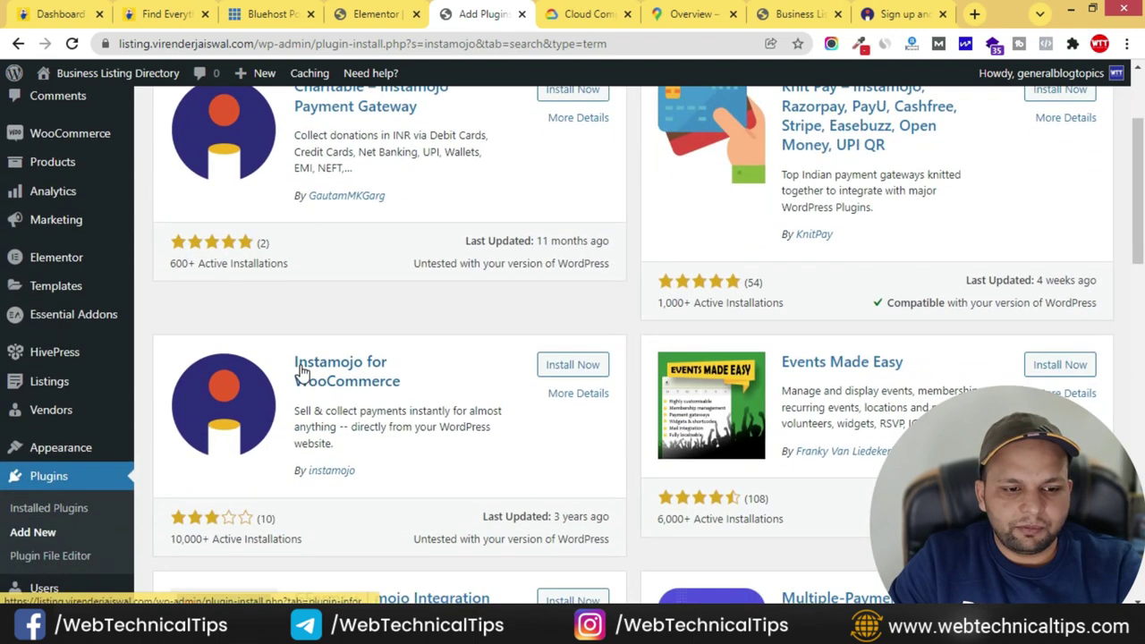
pyautogui.click(566, 367)
pyautogui.click(570, 366)
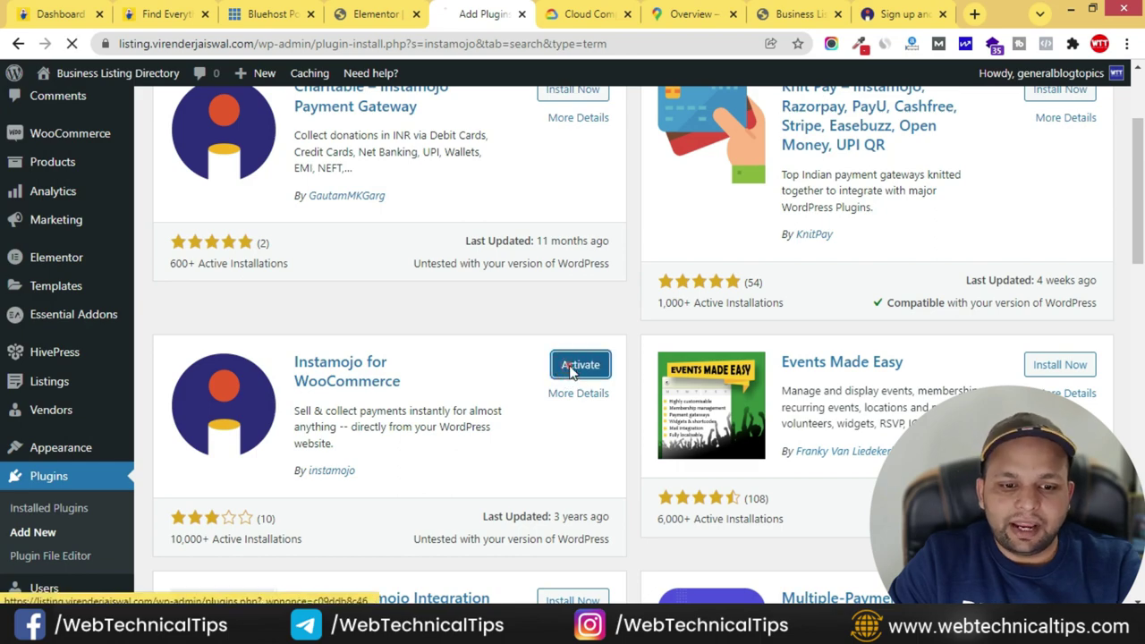
# - Open the Instamojo plugin's payment settings, then return to the Instamojo website
pyautogui.scroll(-8, 325, 389)
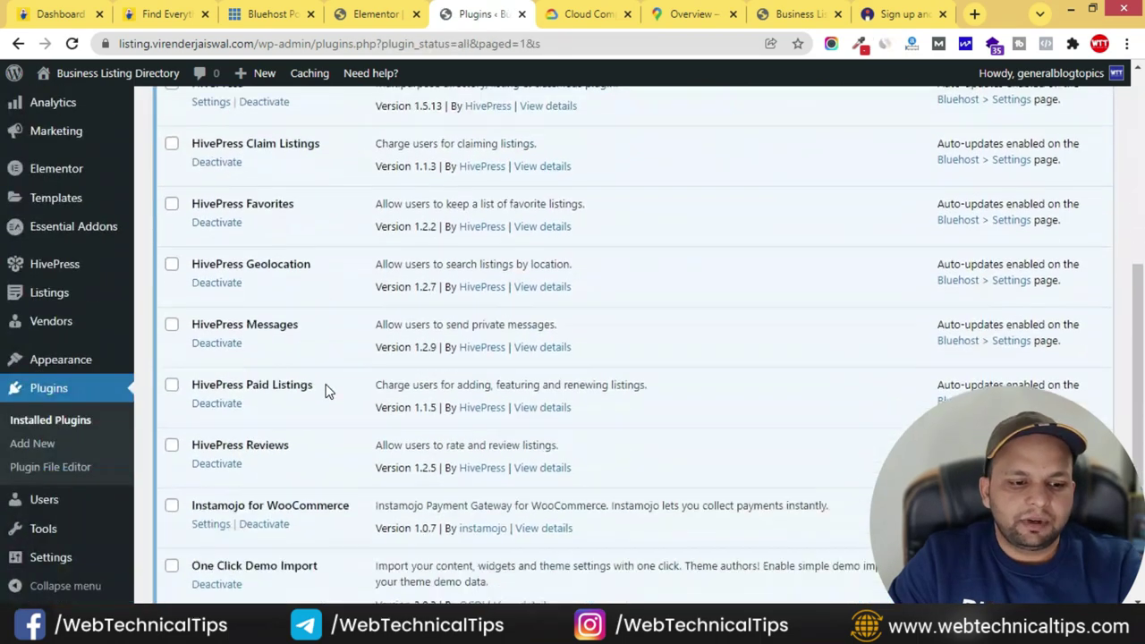
pyautogui.click(210, 305)
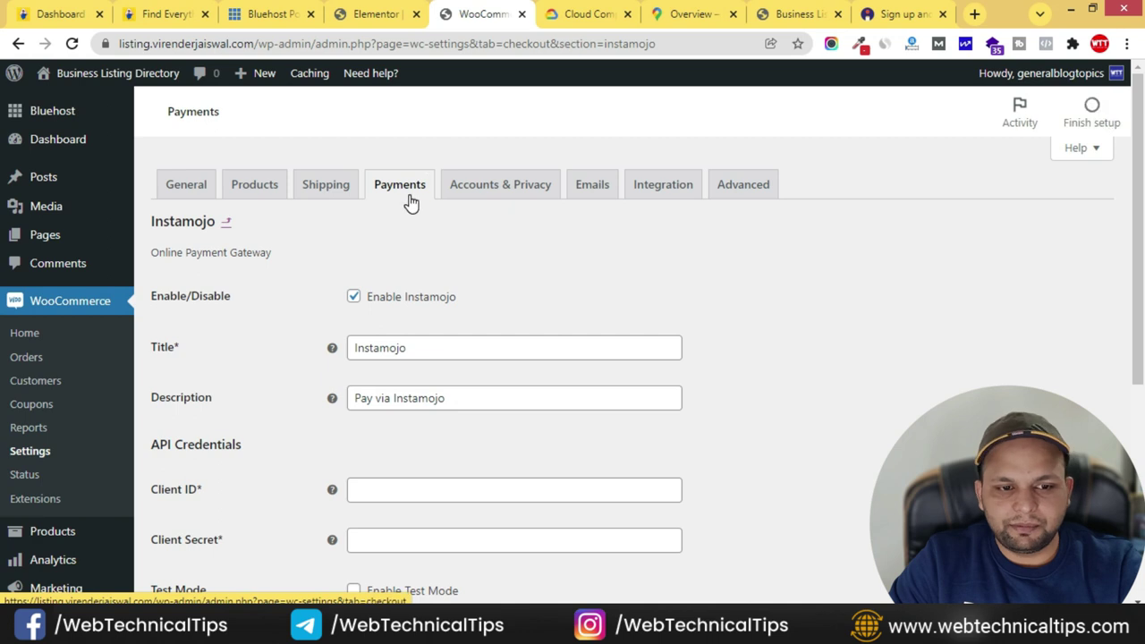
pyautogui.scroll(-3, 429, 274)
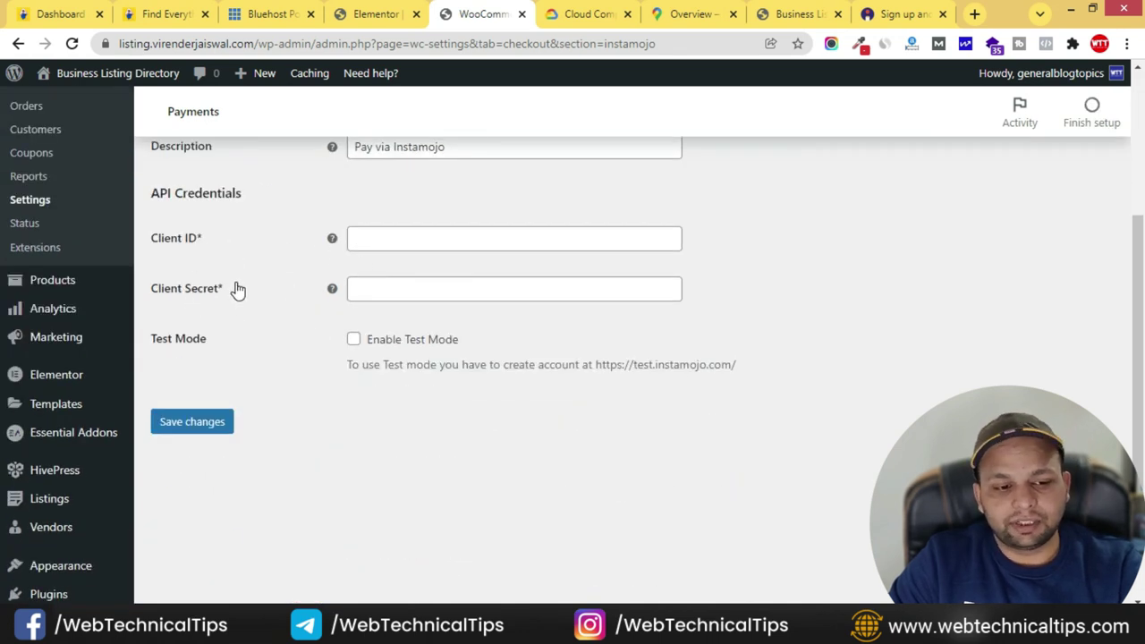
pyautogui.click(881, 14)
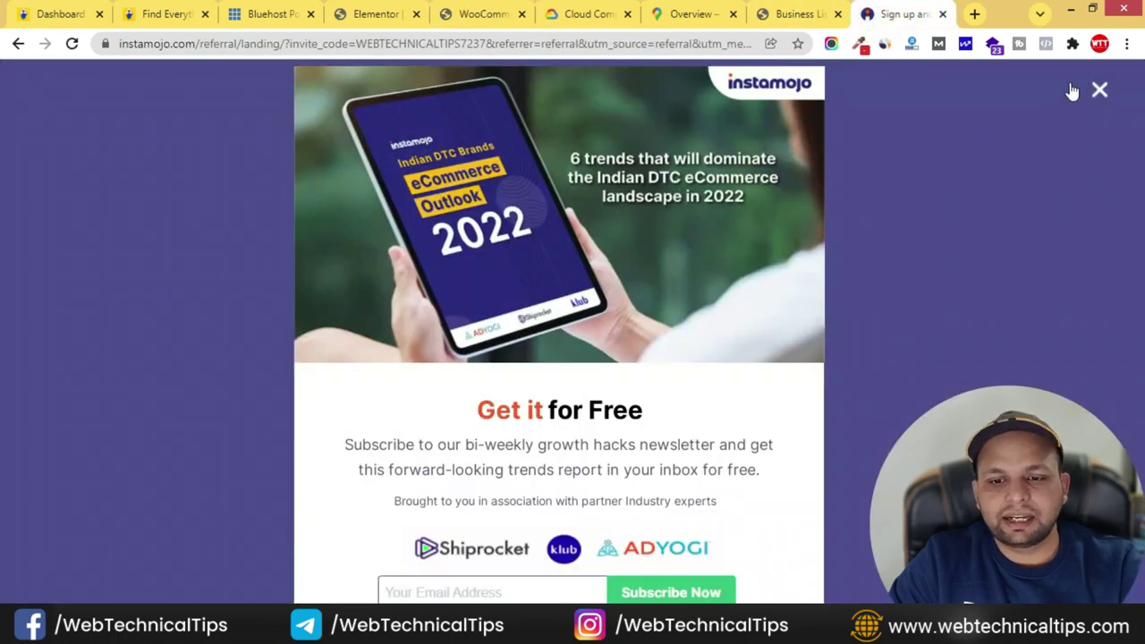
# - Dismiss the promo popup, log in and go to the API & Plugins page
pyautogui.click(864, 130)
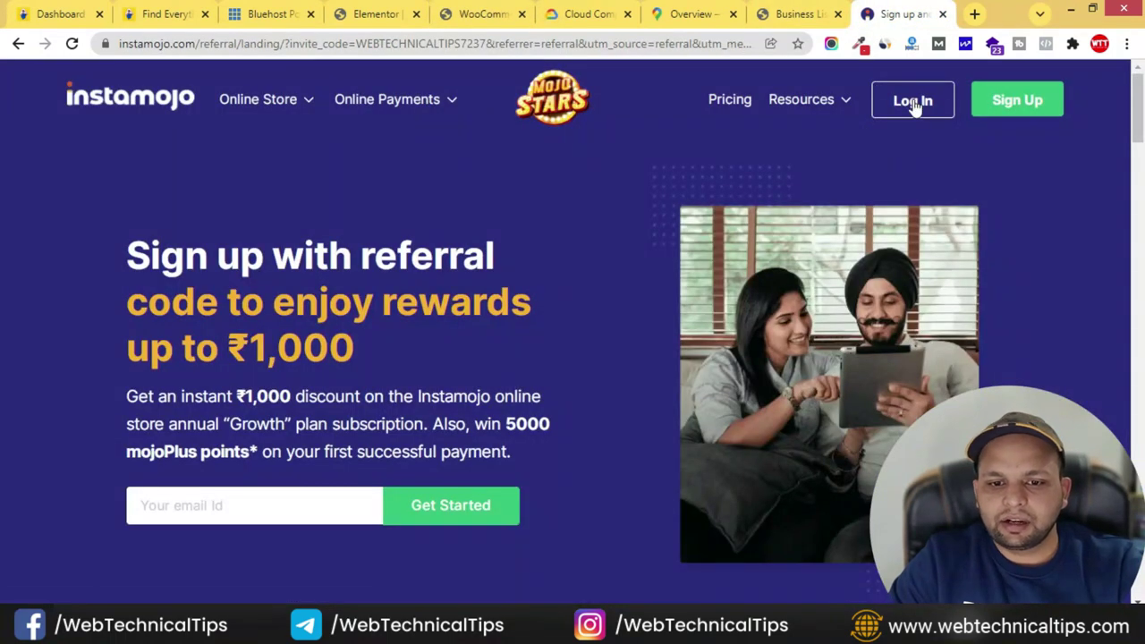
pyautogui.click(913, 102)
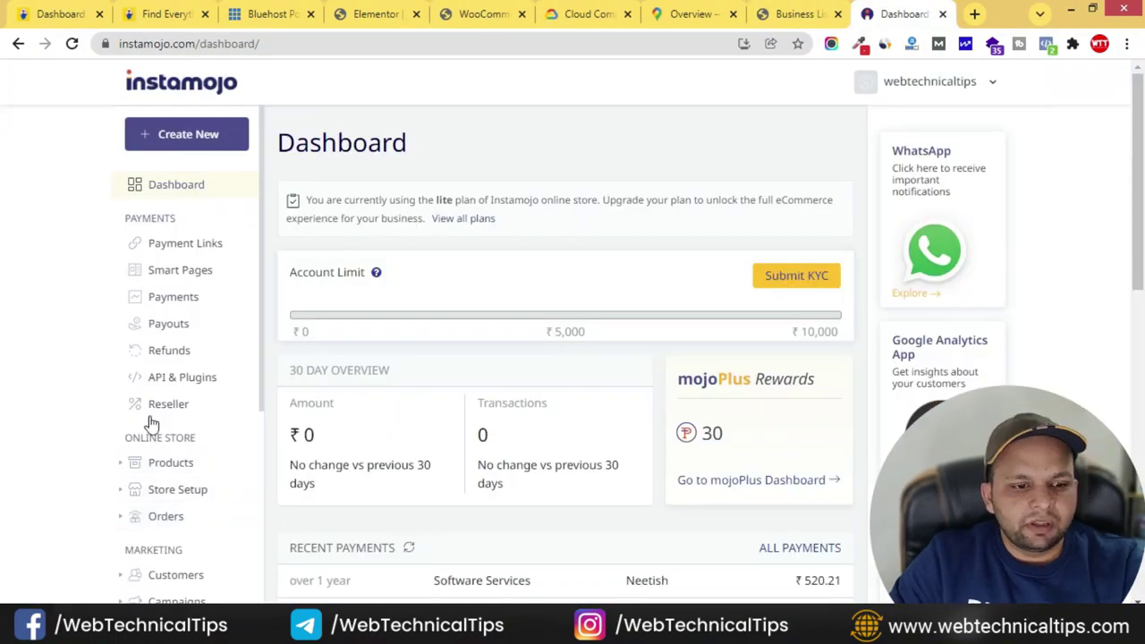
pyautogui.click(183, 383)
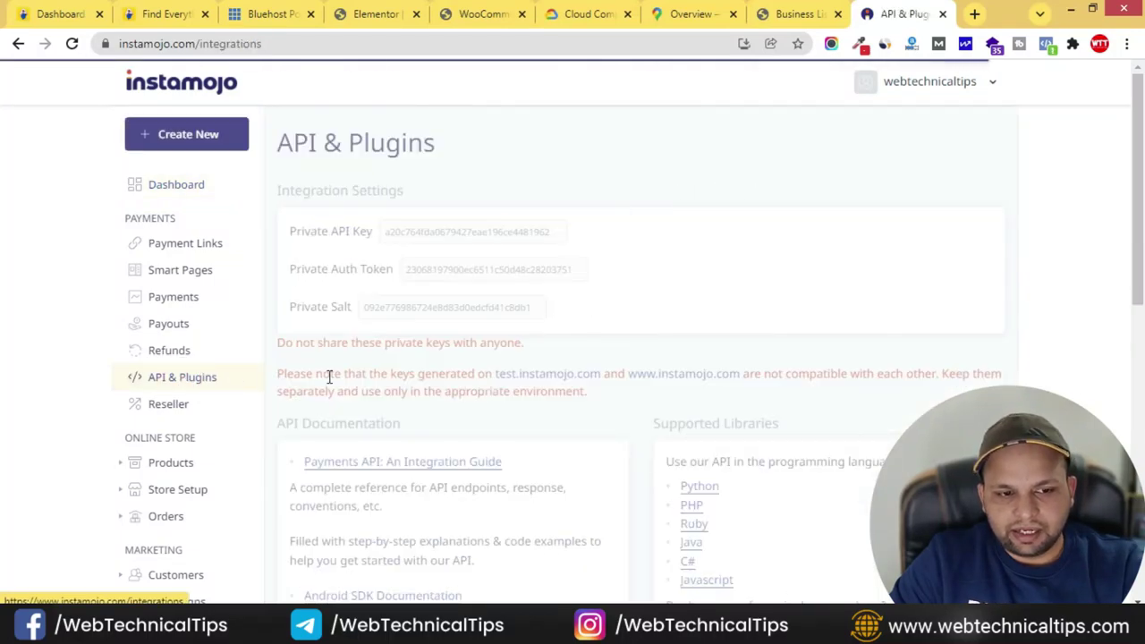
pyautogui.scroll(-10, 862, 192)
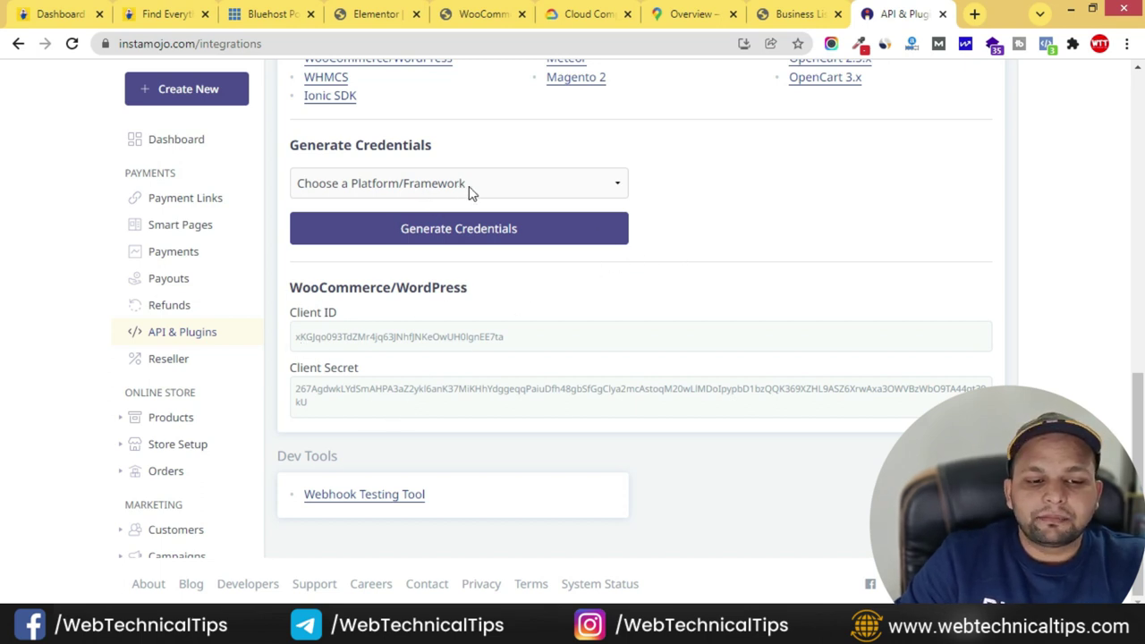
# - Choose PrestaShop under Generate Credentials and select the WooCommerce/WordPress Client ID for copying
pyautogui.click(531, 183)
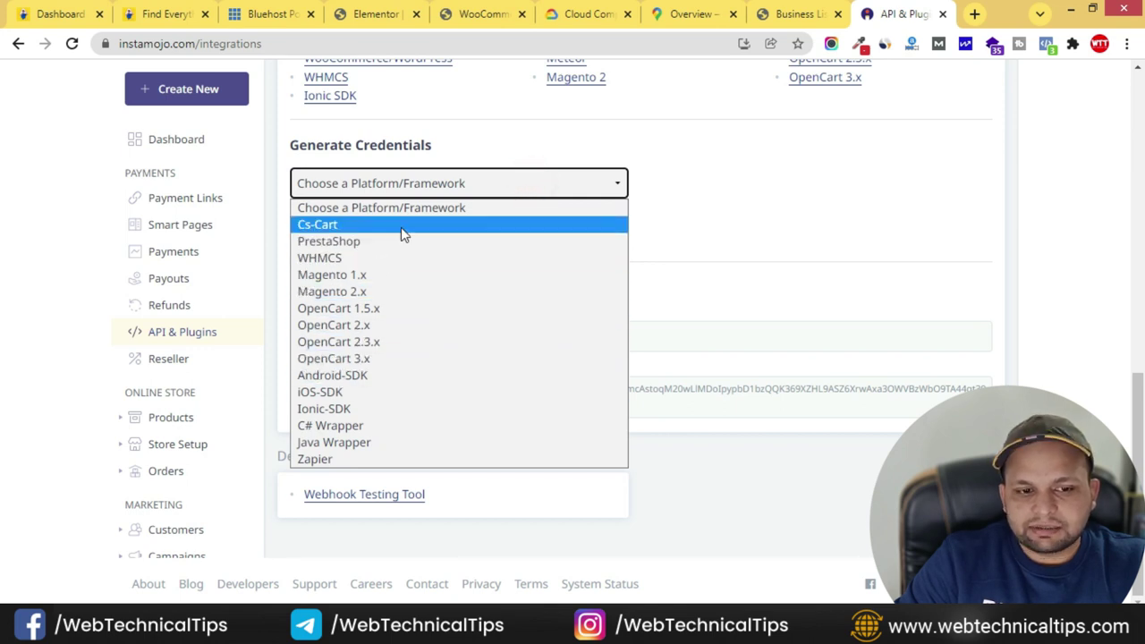
pyautogui.click(788, 147)
pyautogui.moveTo(292, 291); pyautogui.dragTo(497, 298)
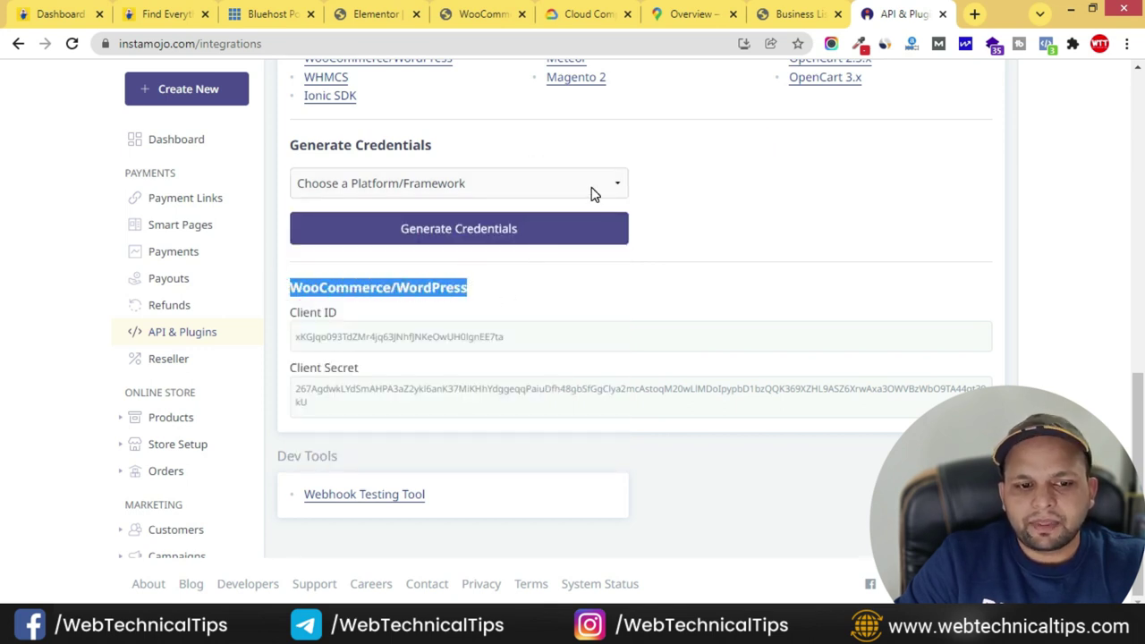
pyautogui.click(590, 185)
pyautogui.click(334, 244)
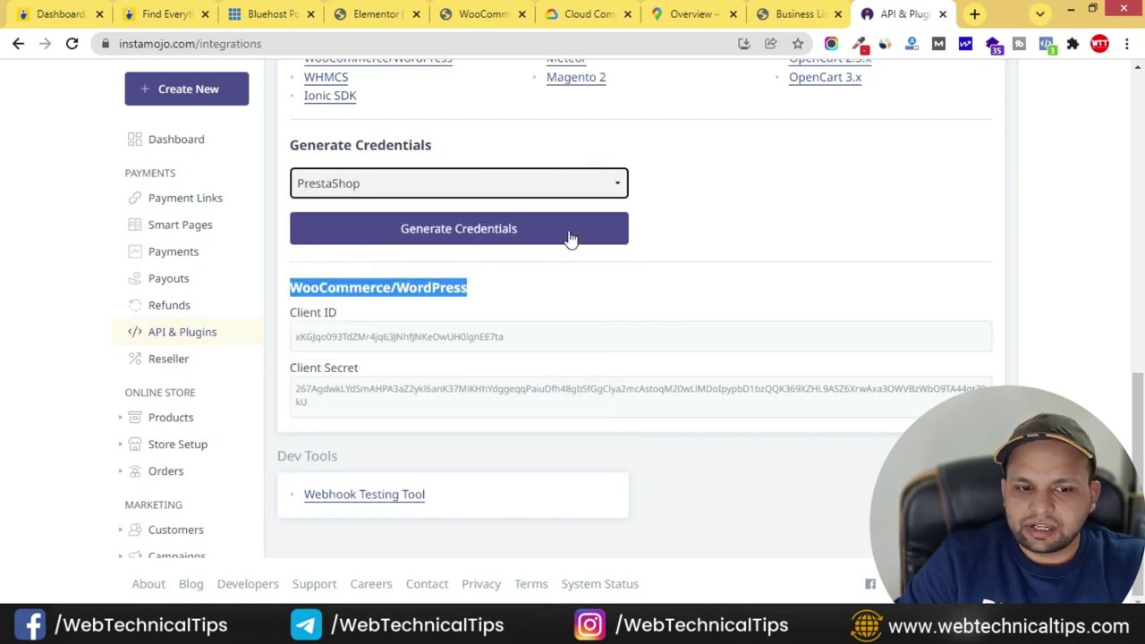
pyautogui.moveTo(299, 338)
pyautogui.mouseDown()
pyautogui.moveTo(473, 339)
pyautogui.moveTo(304, 345)
pyautogui.mouseUp()
pyautogui.doubleClick(298, 394)
pyautogui.click(341, 404)
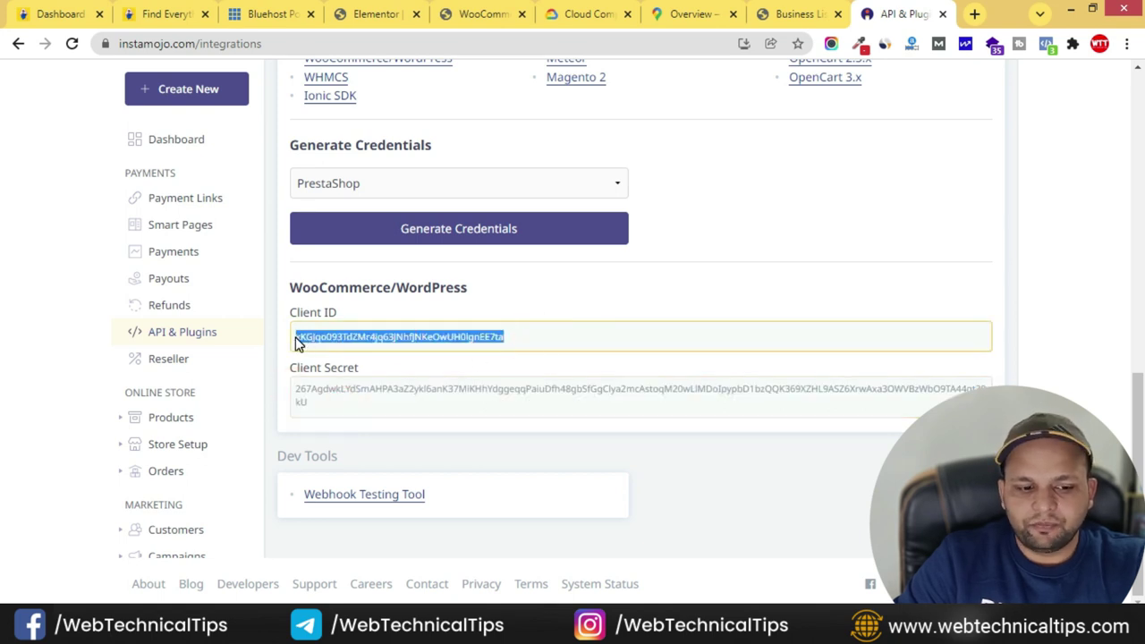
# - Paste the Instamojo Client ID into the WooCommerce Client ID field
pyautogui.click(484, 13)
pyautogui.click(366, 240)
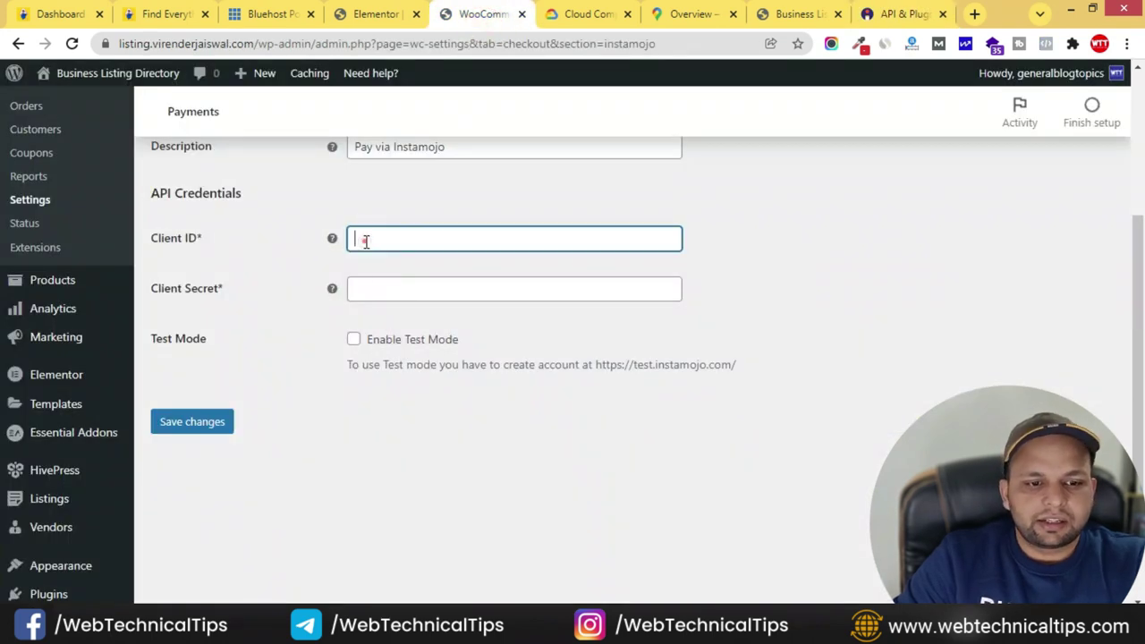
# - Copy the Client Secret into its field and save the Instamojo payment settings
pyautogui.click(899, 13)
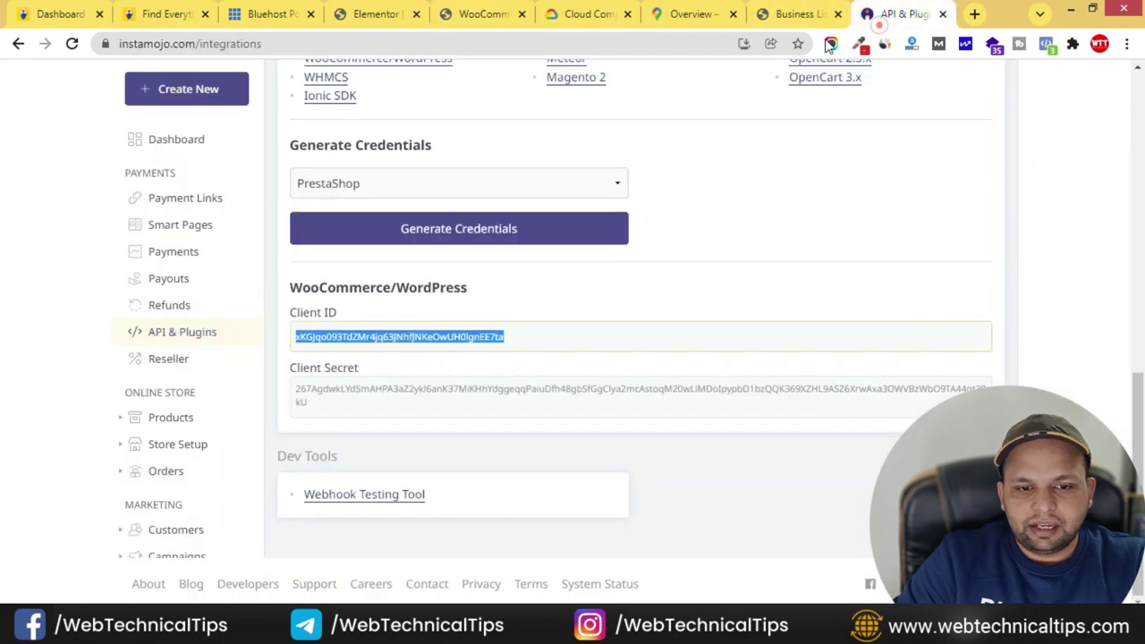
pyautogui.click(312, 403)
pyautogui.doubleClick(298, 403)
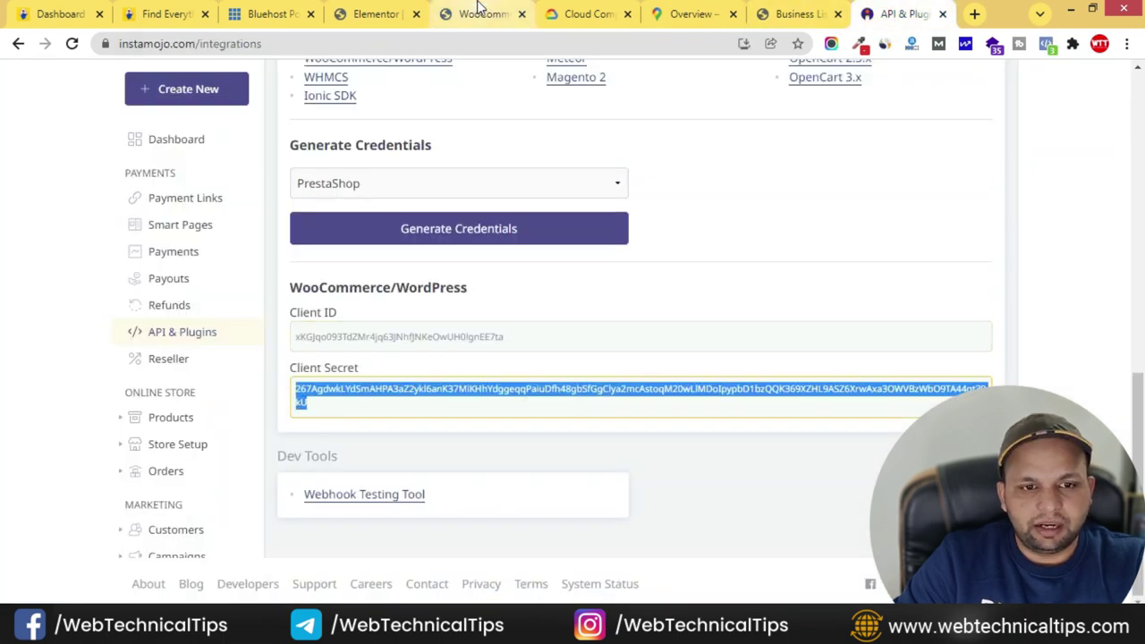
pyautogui.click(483, 13)
pyautogui.click(384, 287)
pyautogui.hotkey('ctrl', 'v')
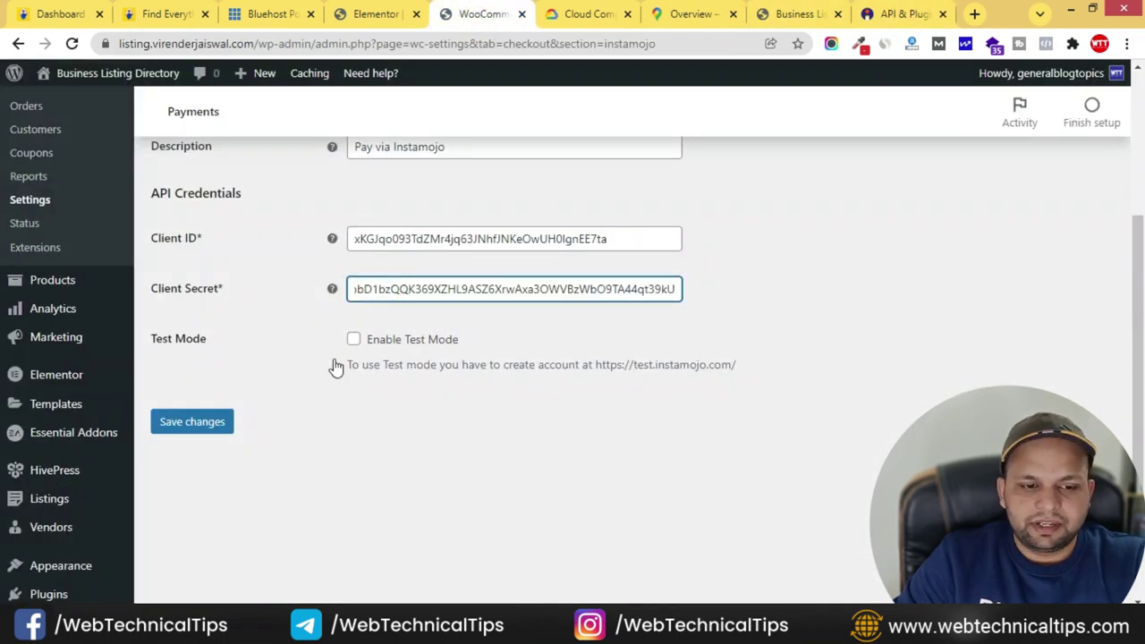
pyautogui.click(177, 433)
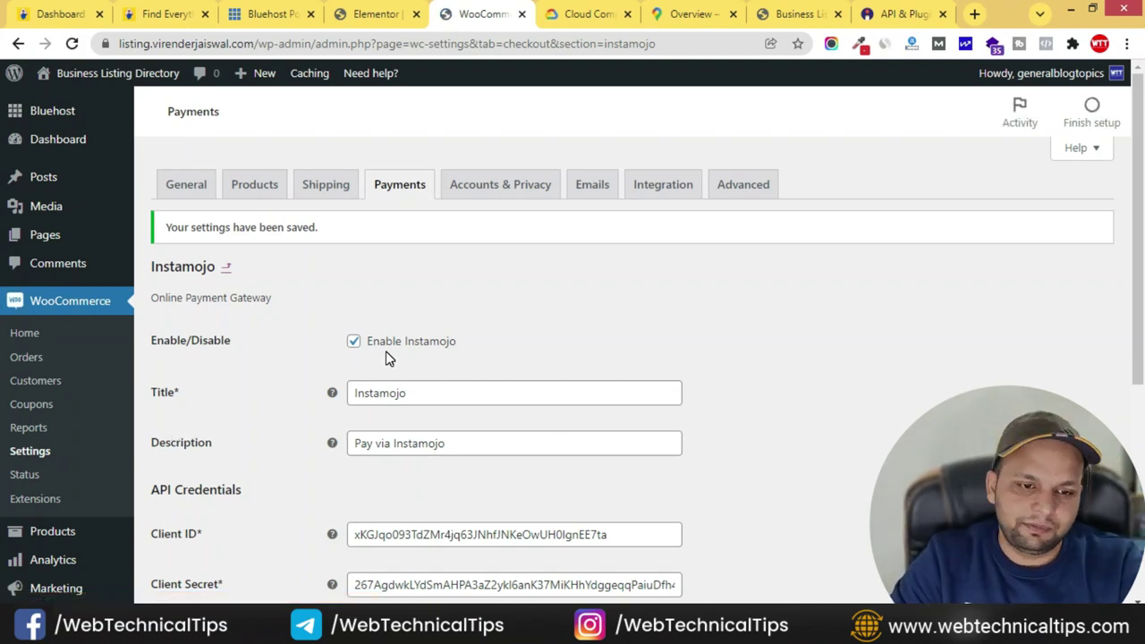
pyautogui.click(767, 342)
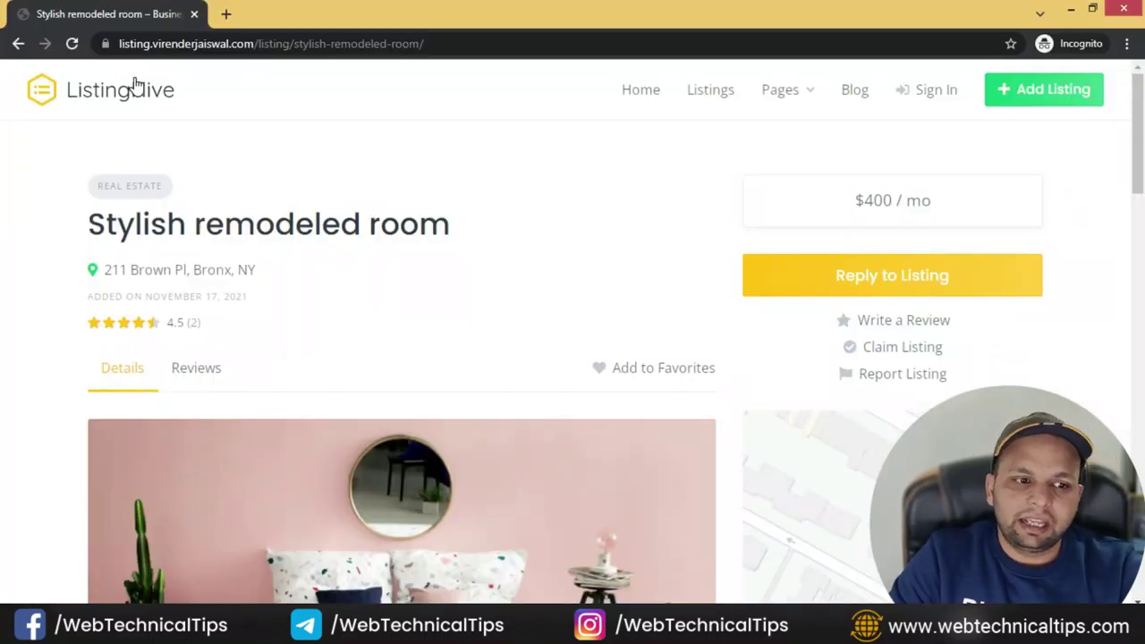
# - Go from the listing to the ListingHive home page, then Add Listing, landing on Sign In
pyautogui.click(135, 85)
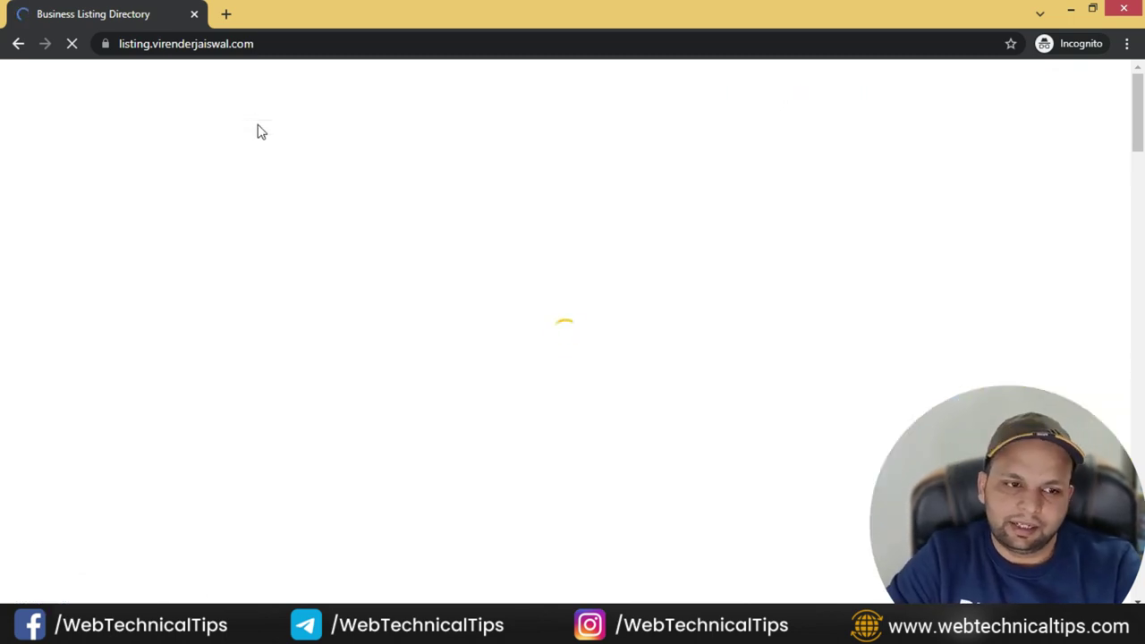
pyautogui.click(1061, 90)
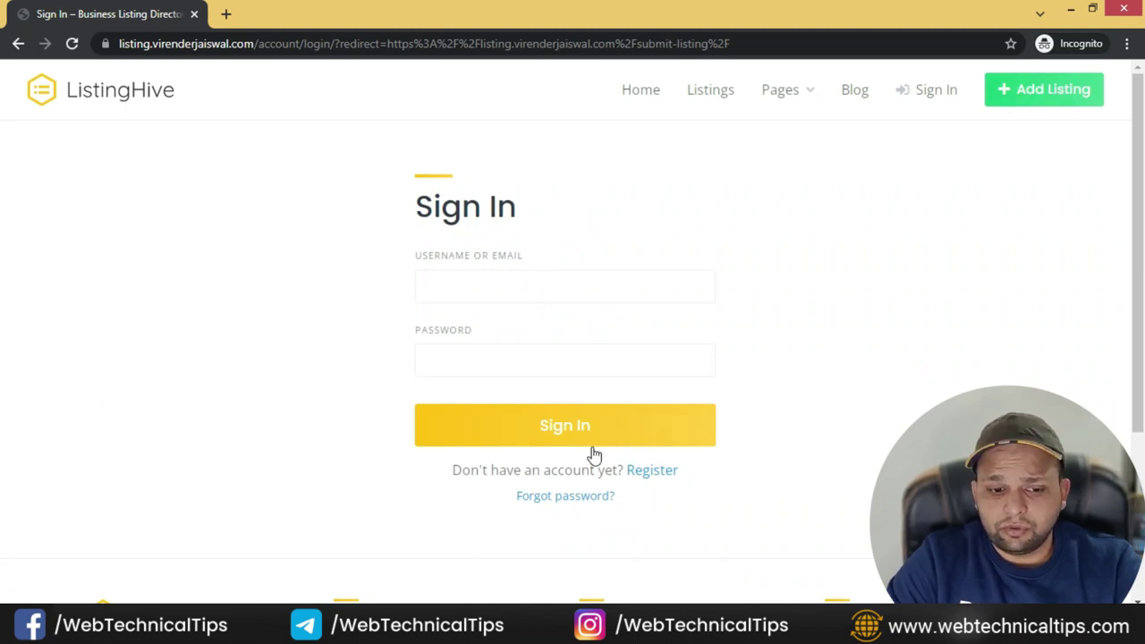
# - Register a new front-end account with the user's e-mail address and a password
pyautogui.click(653, 471)
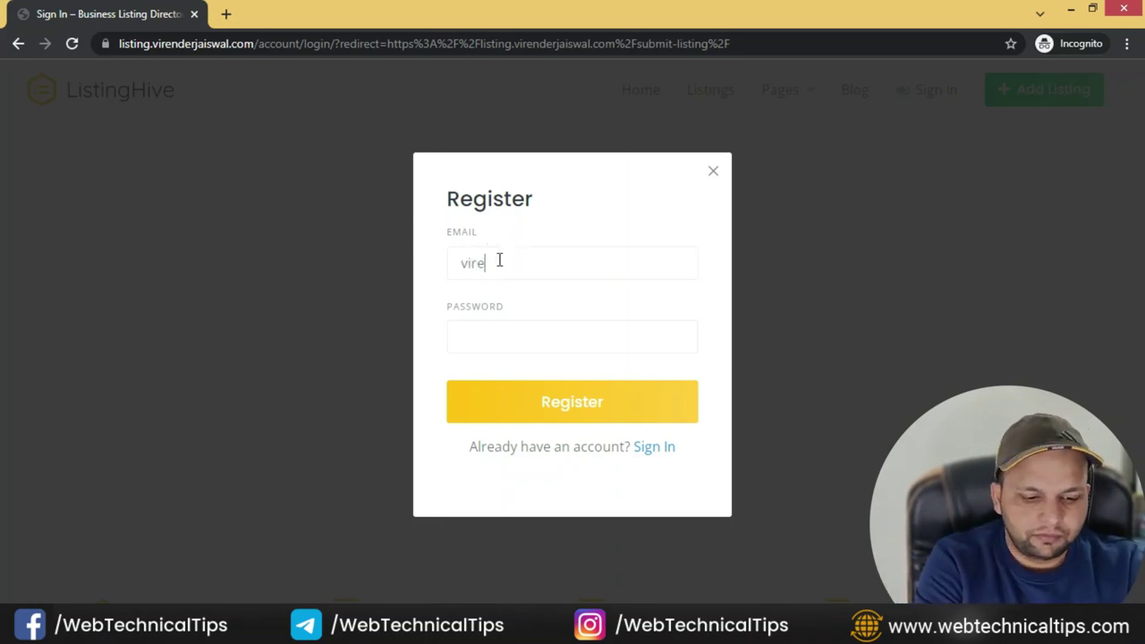
pyautogui.press('Tab')
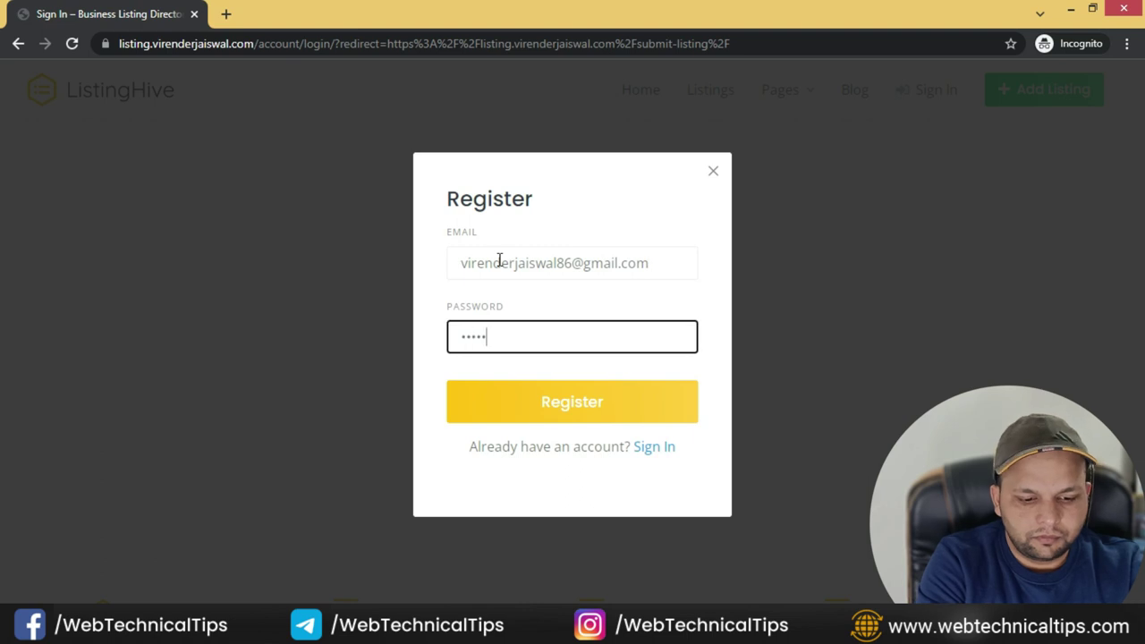
pyautogui.click(560, 399)
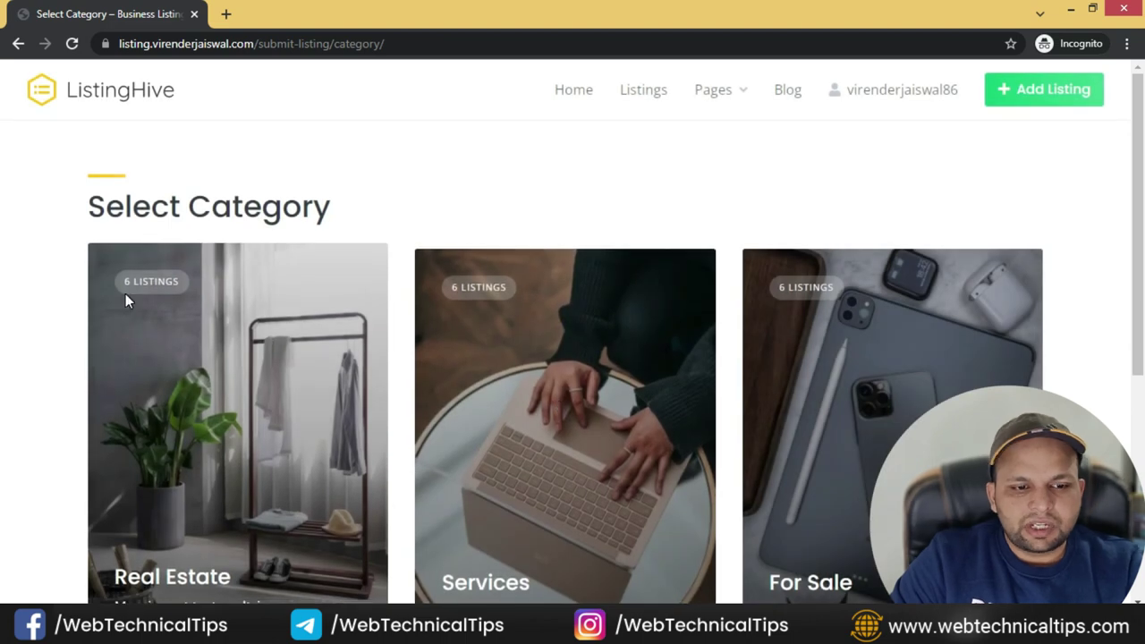
# - Return to the WordPress admin window showing the Instamojo payment settings
pyautogui.scroll(-4, 107, 358)
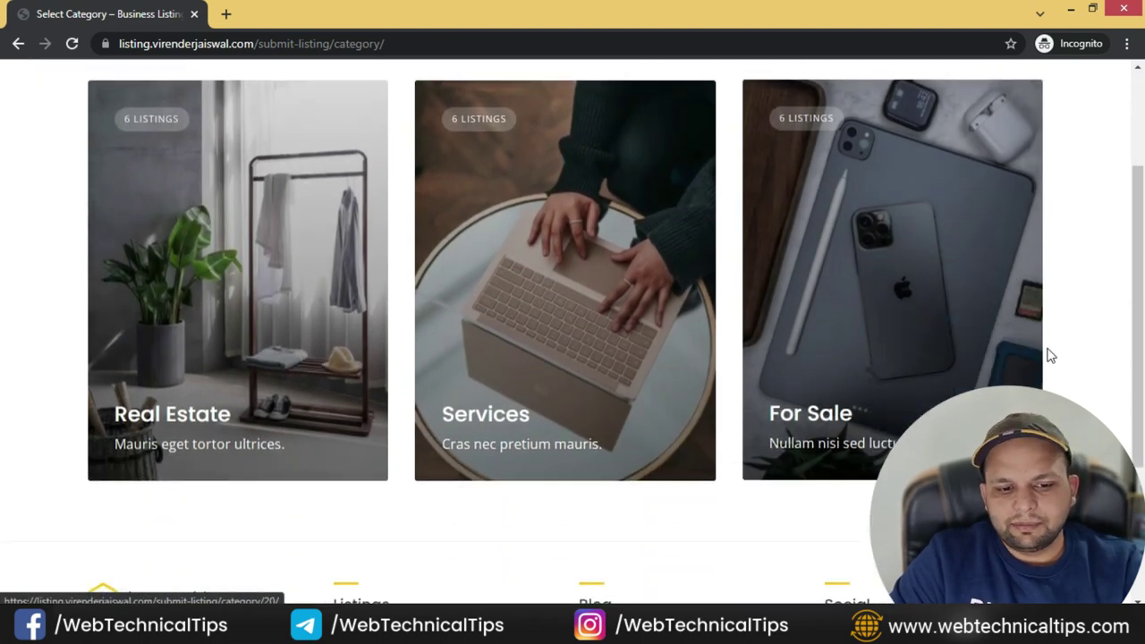
pyautogui.scroll(3, 271, 377)
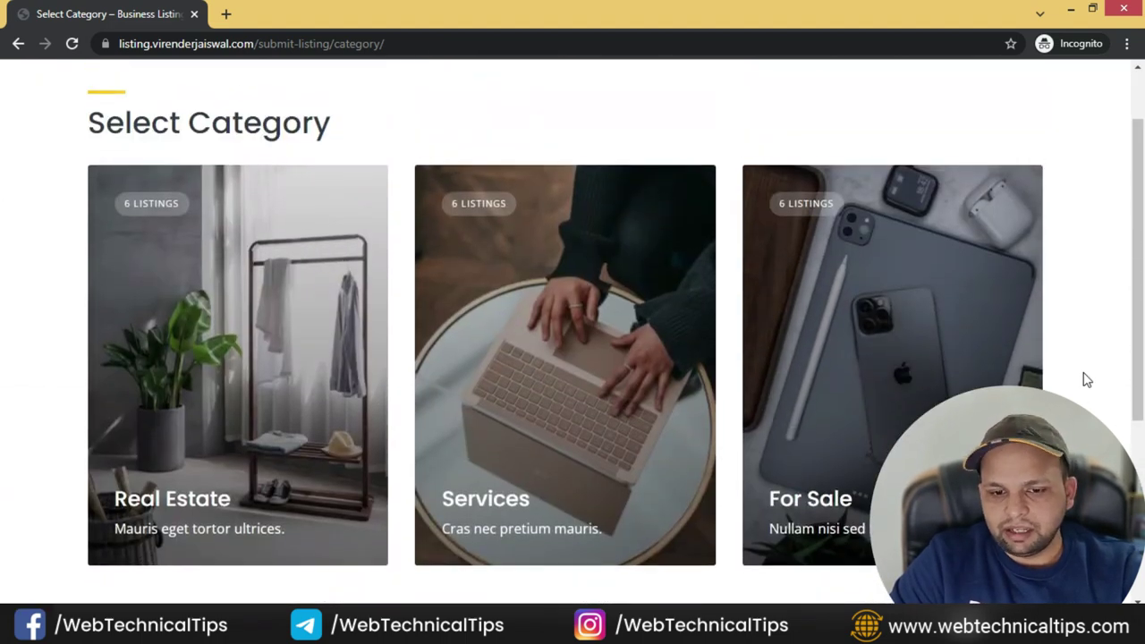
pyautogui.scroll(1, 1080, 378)
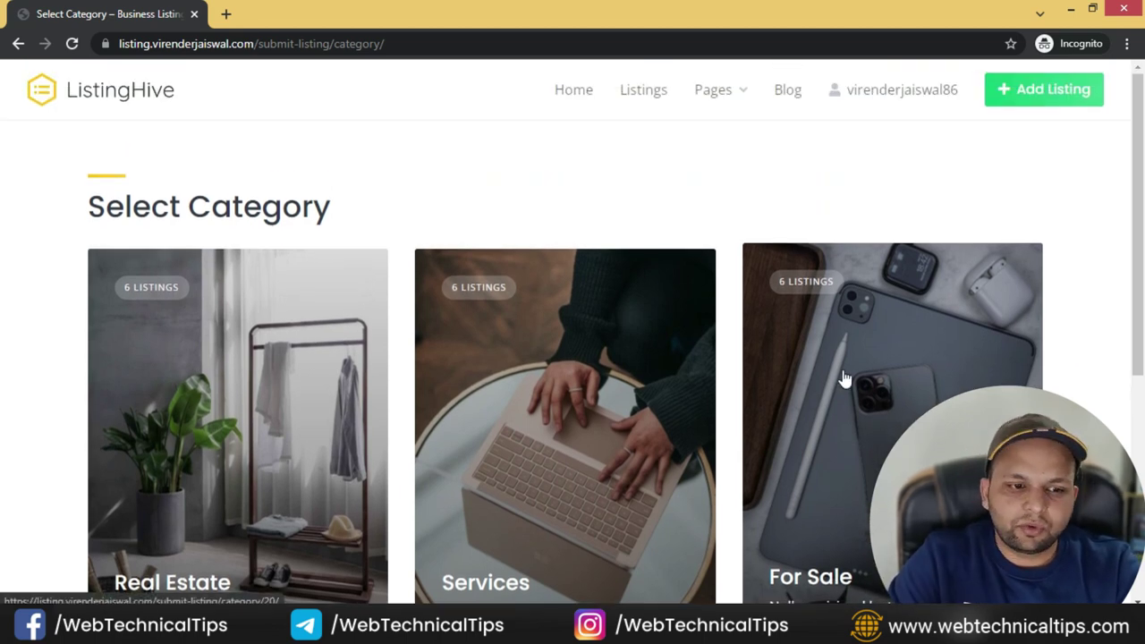
pyautogui.hotkey('alt', 'Tab')
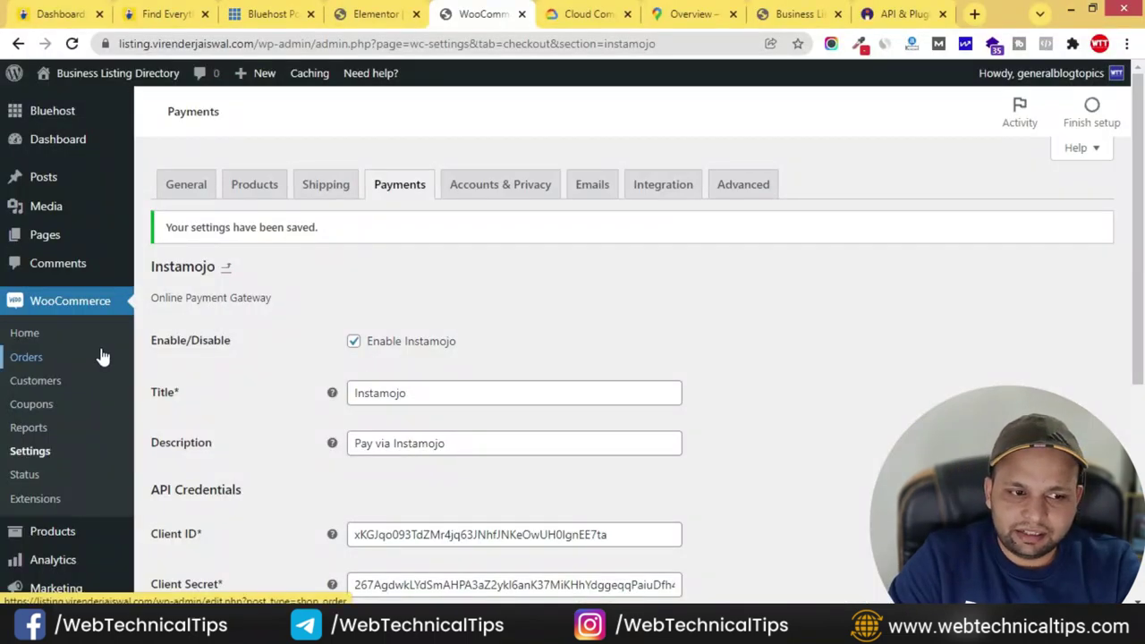
# - Go to Listings > Categories and name a new category 'Education'
pyautogui.scroll(-4, 102, 358)
pyautogui.moveTo(70, 403)
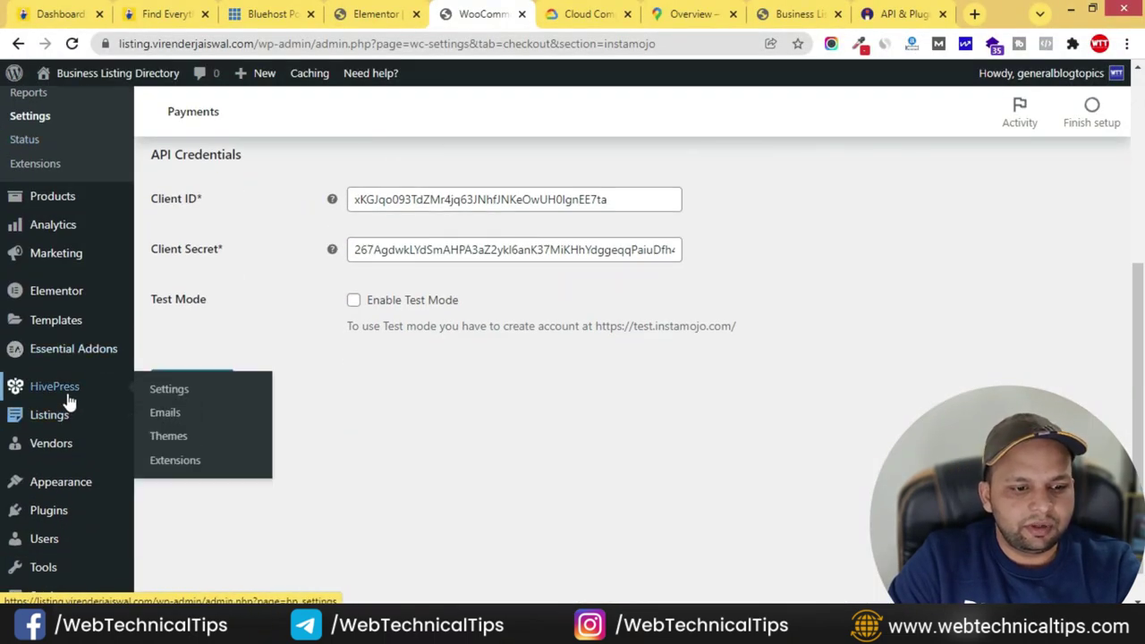
pyautogui.moveTo(58, 422)
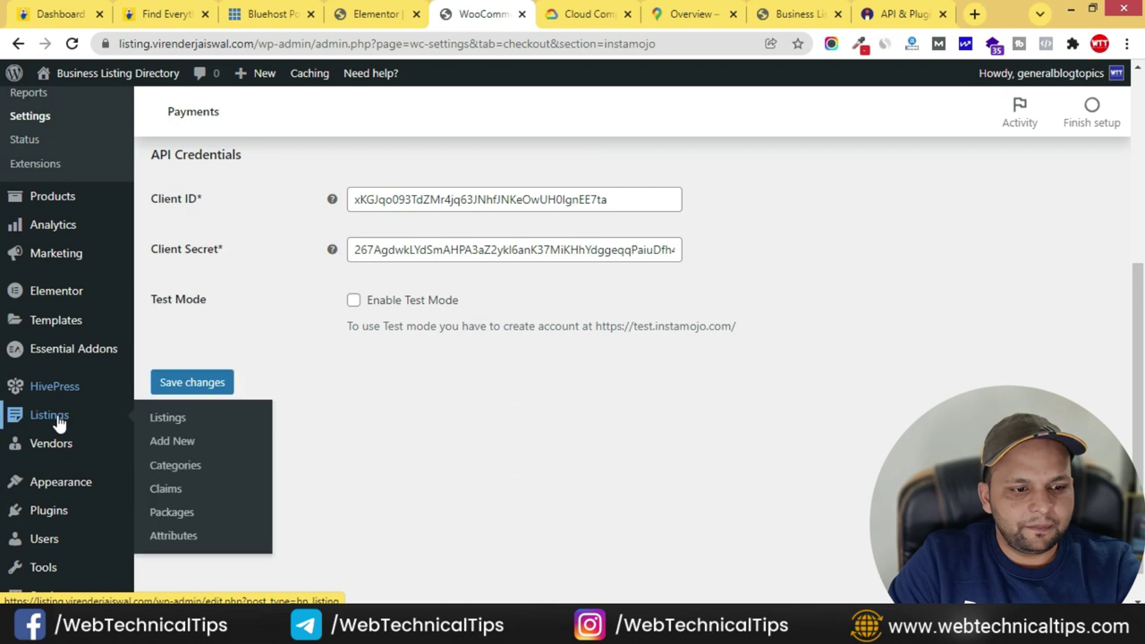
pyautogui.click(173, 466)
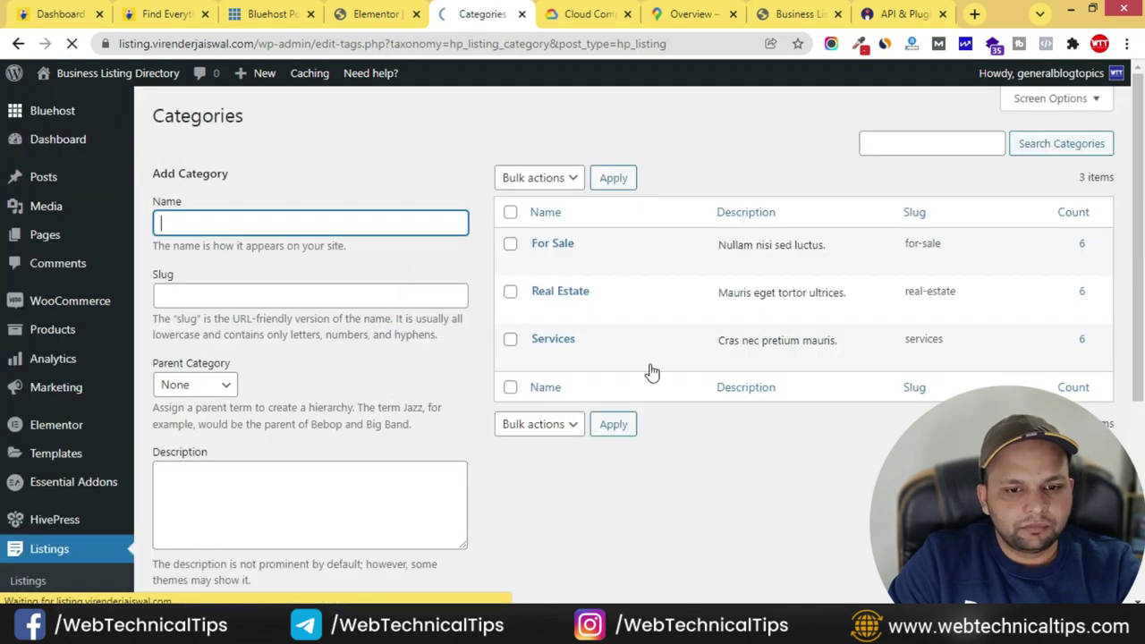
pyautogui.click(193, 225)
pyautogui.write('Education')
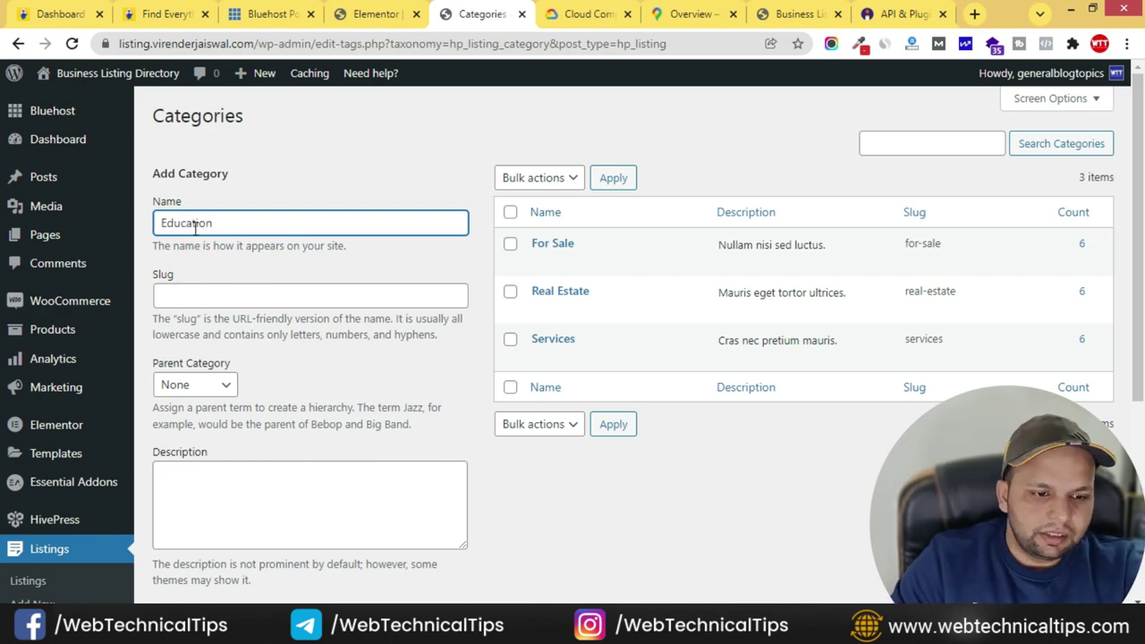
# - Upload education.jpg as the category image with alt text 'education'
pyautogui.scroll(-3, 197, 269)
pyautogui.click(205, 383)
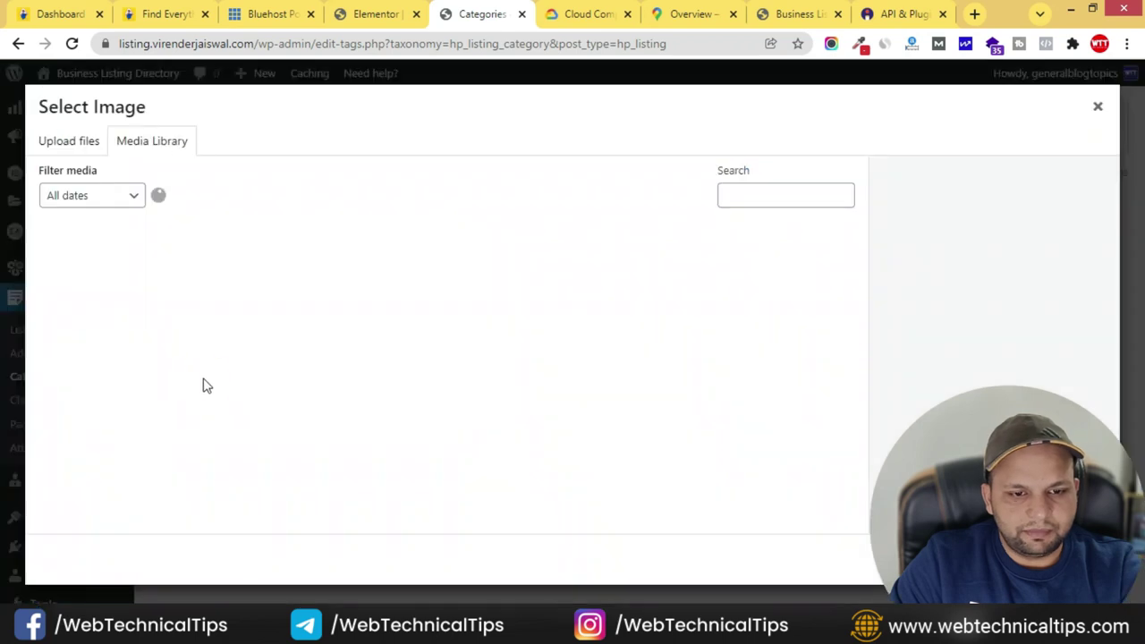
pyautogui.click(79, 140)
pyautogui.click(535, 357)
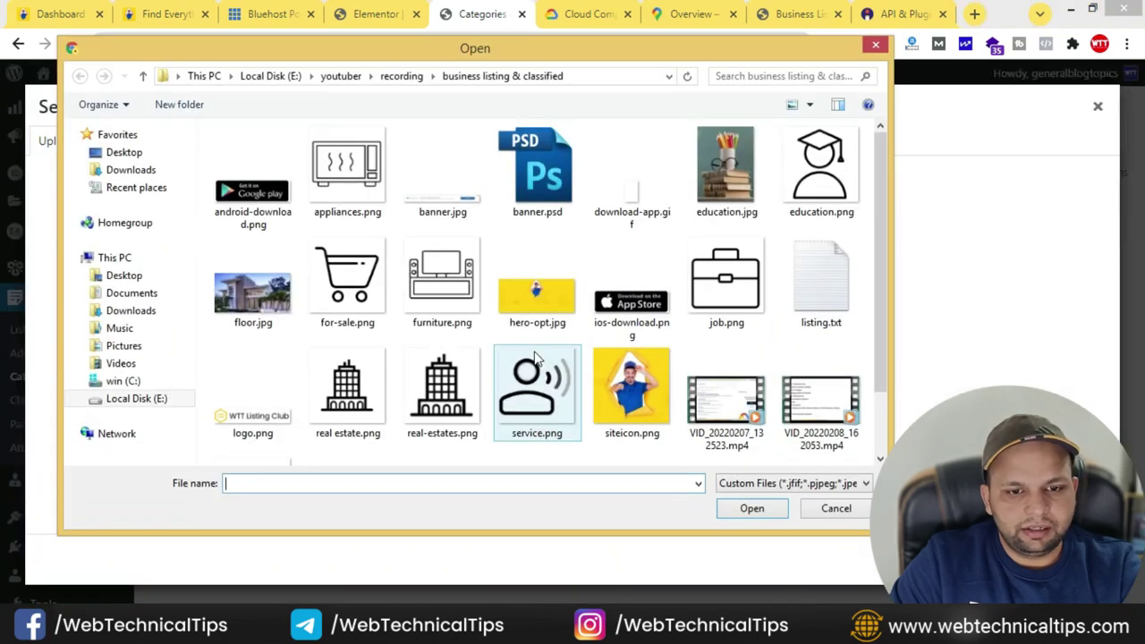
pyautogui.click(702, 192)
pyautogui.click(751, 509)
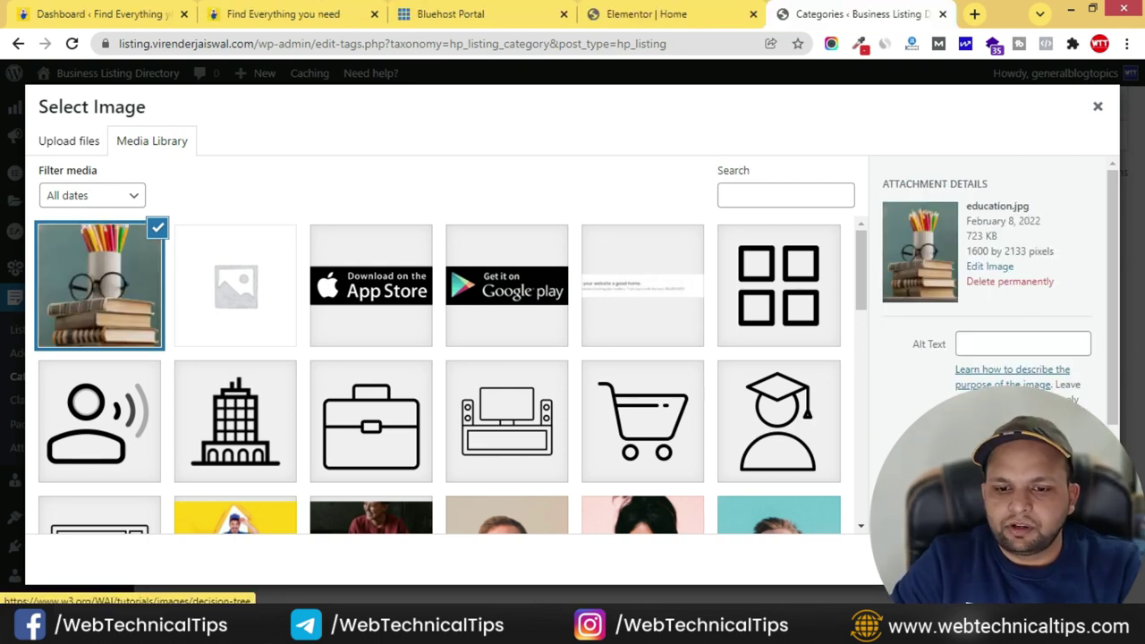
pyautogui.click(963, 343)
pyautogui.write('education')
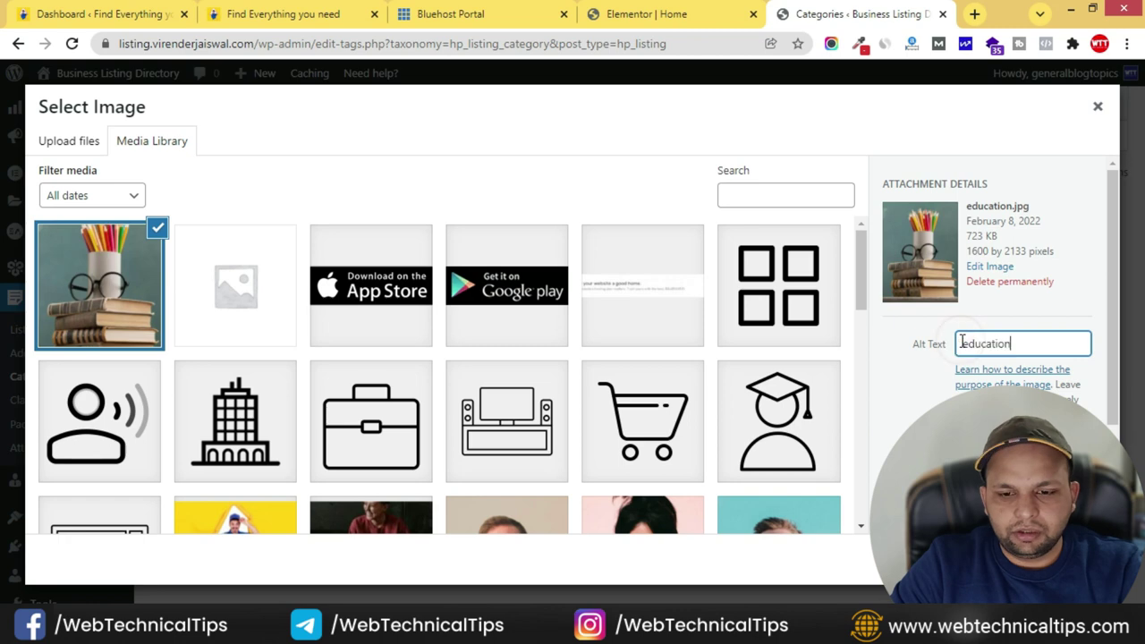
pyautogui.press('Escape')
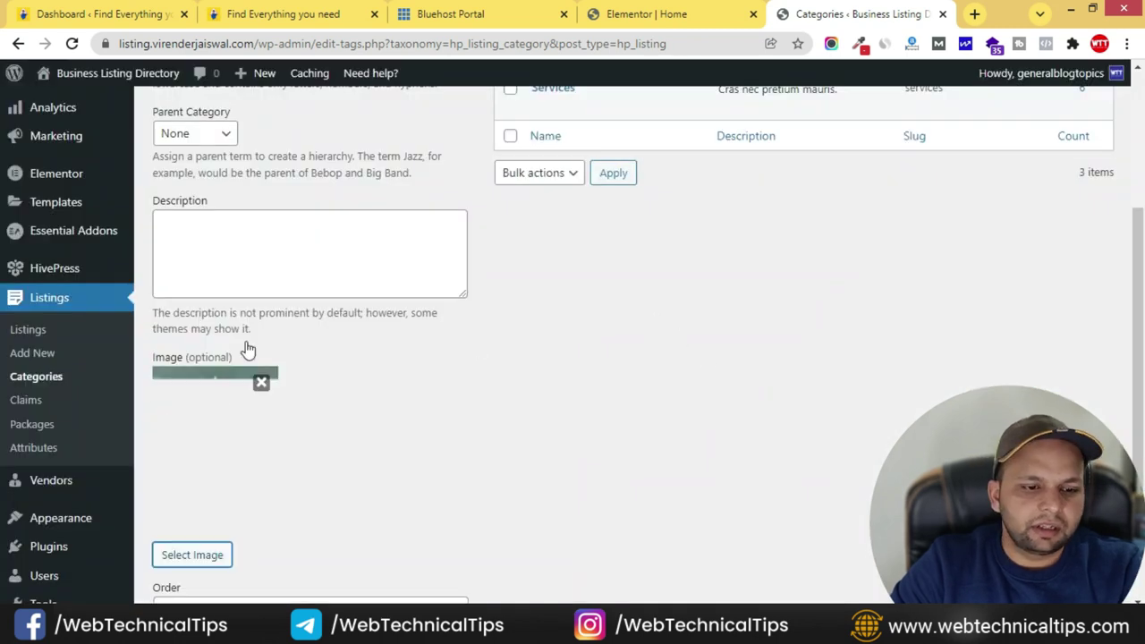
# - Save the new Education category
pyautogui.scroll(-2, 281, 394)
pyautogui.click(199, 528)
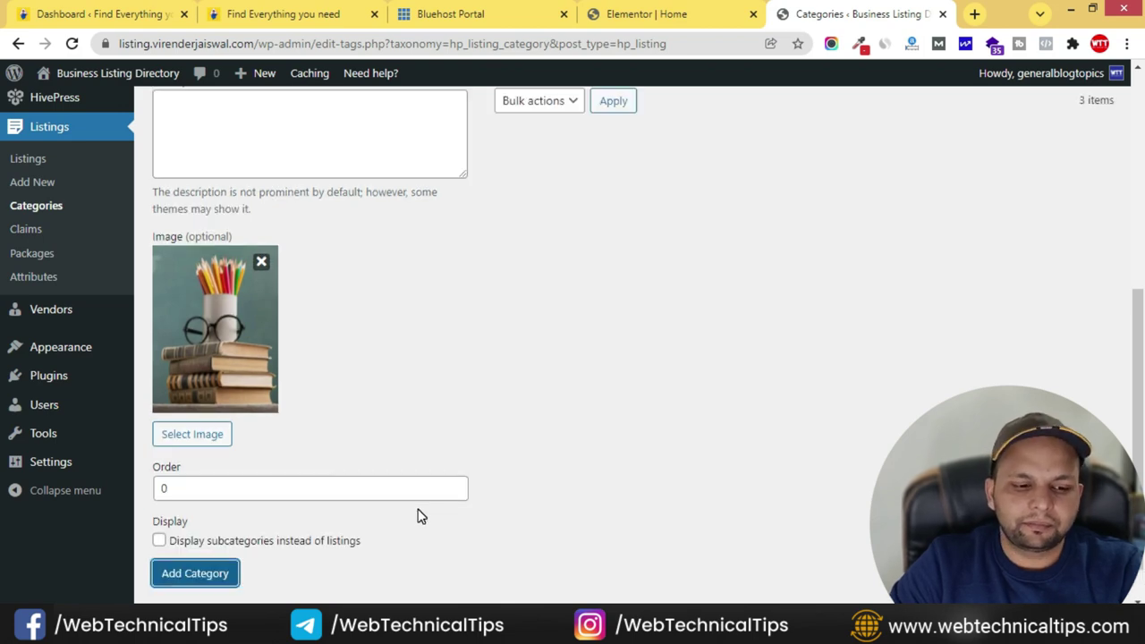
pyautogui.scroll(5, 546, 460)
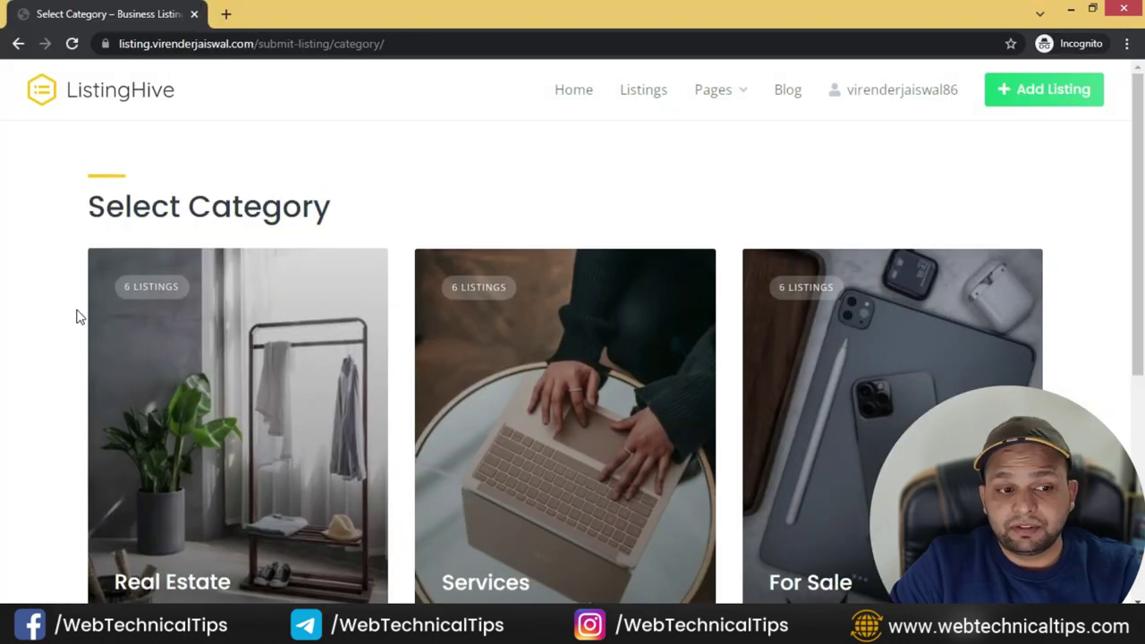
# - Reload the Select Category page, pick the new Education category, and begin adding listing images
pyautogui.scroll(-4, 77, 314)
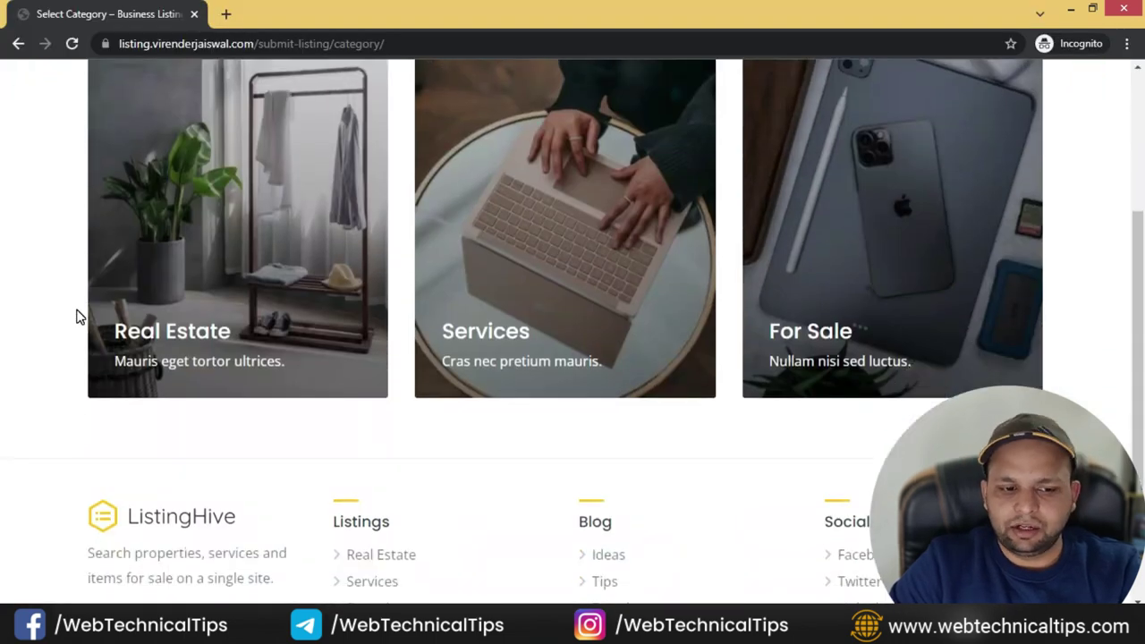
pyautogui.scroll(4, 77, 314)
pyautogui.click(71, 43)
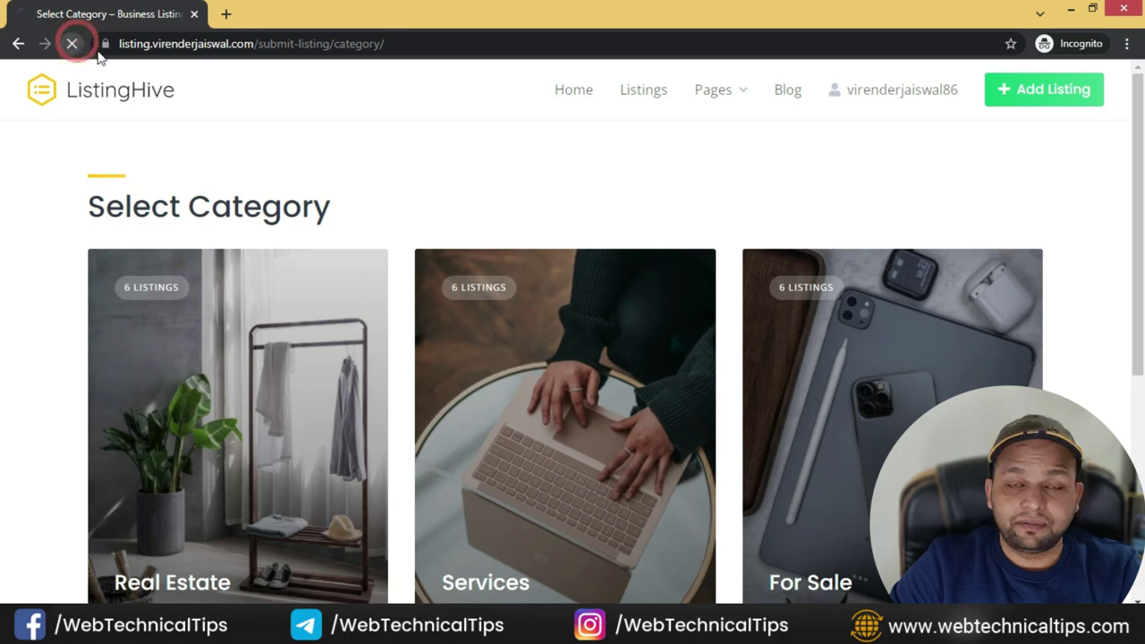
pyautogui.scroll(-5, 263, 281)
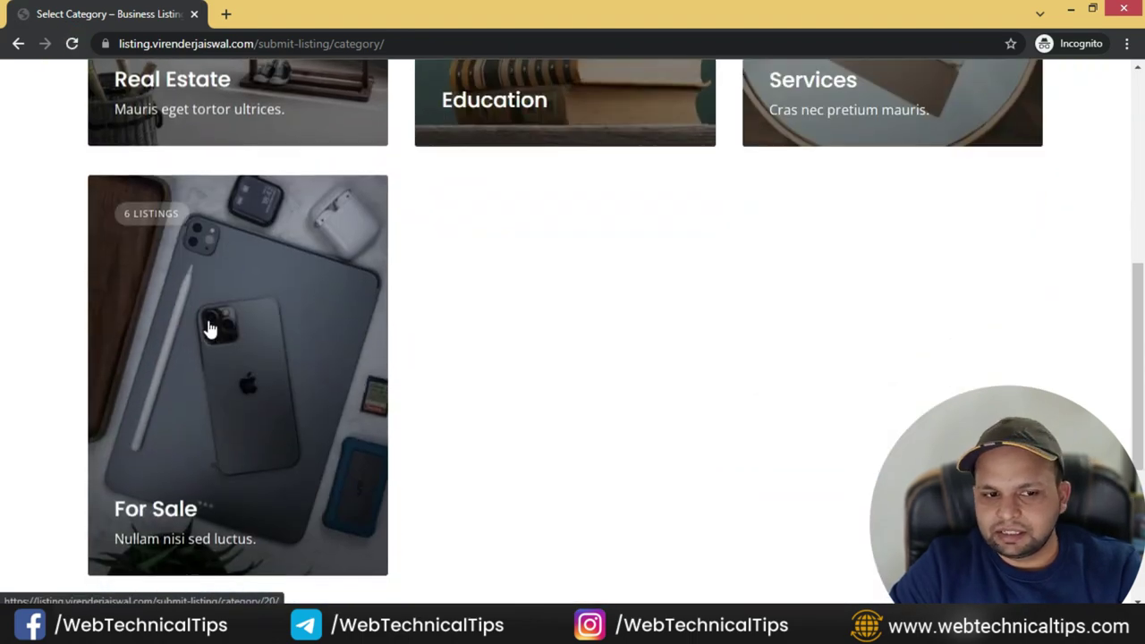
pyautogui.scroll(3, 217, 350)
pyautogui.scroll(2, 859, 316)
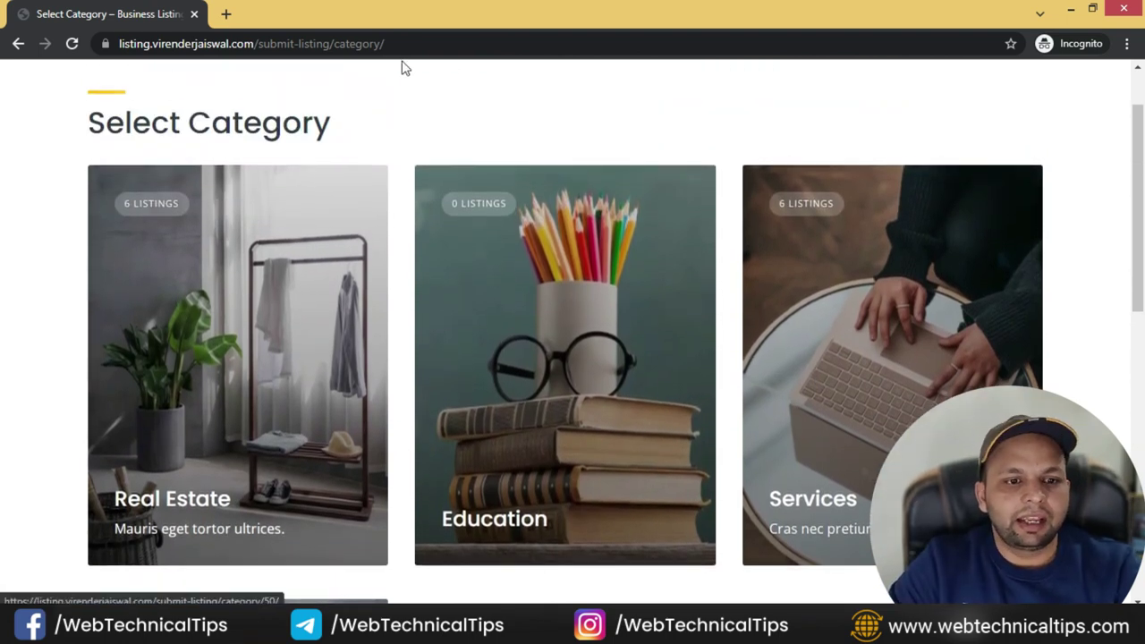
pyautogui.click(609, 365)
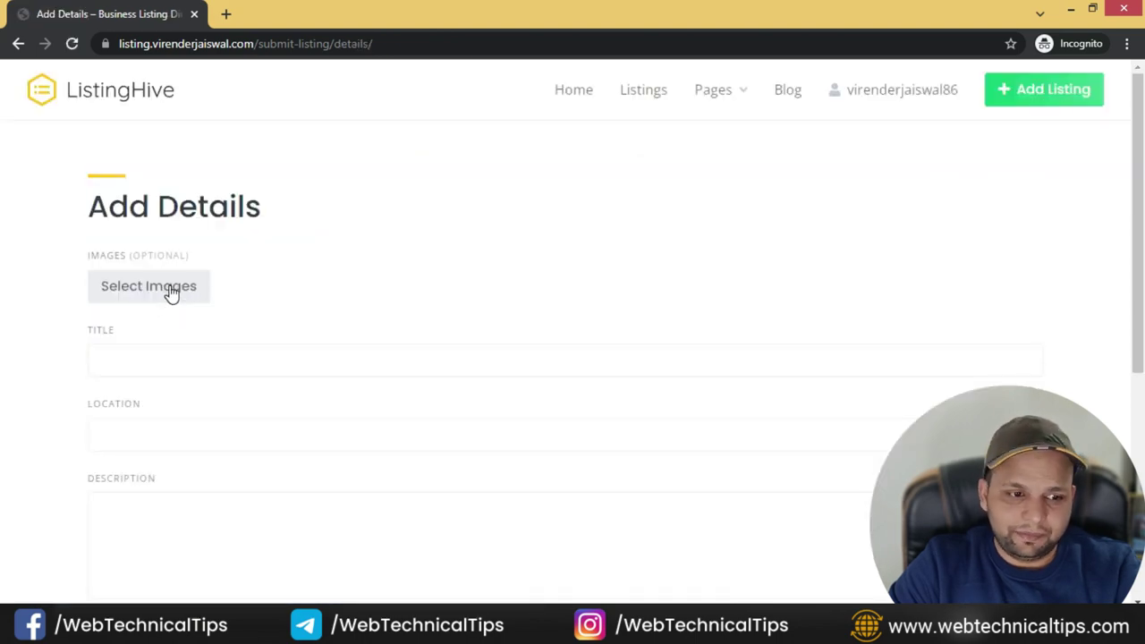
pyautogui.click(170, 291)
# - Upload fbadfinal1.jpg as the listing image and title the listing 'Playschool for kids'
pyautogui.click(720, 183)
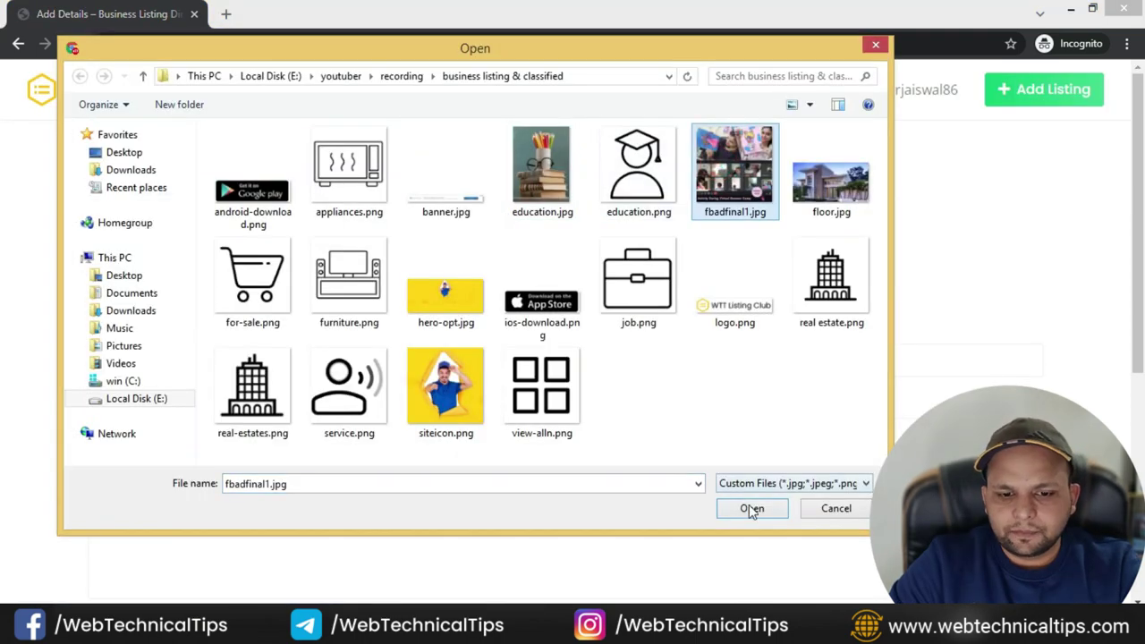
pyautogui.click(745, 502)
pyautogui.scroll(-1, 116, 273)
pyautogui.click(171, 258)
pyautogui.write('Playschool ')
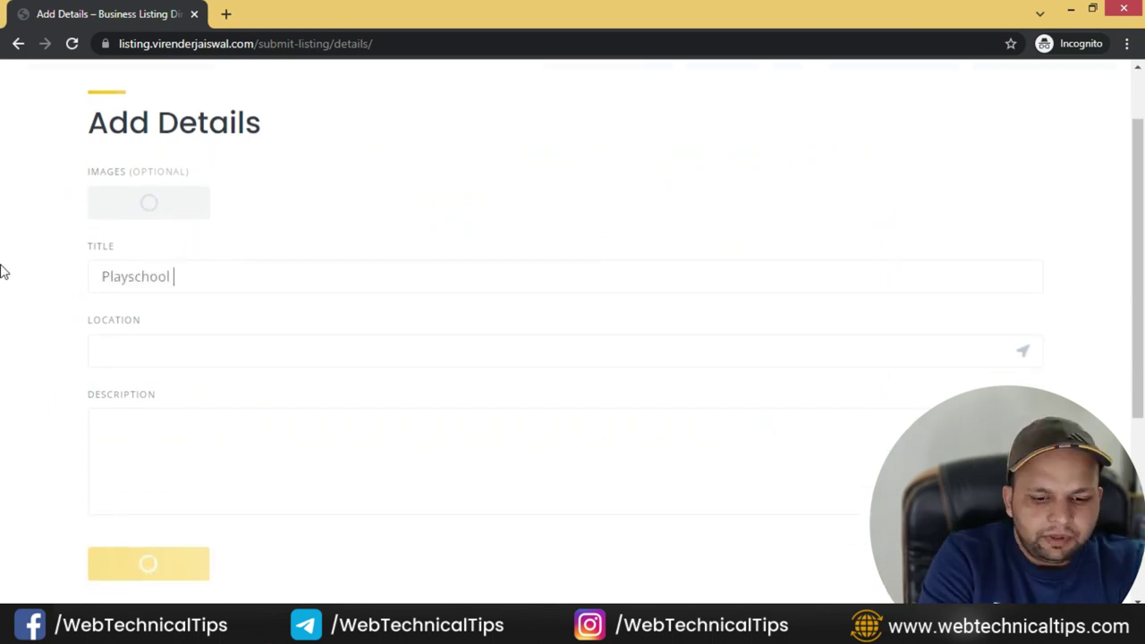
pyautogui.write('for kids')
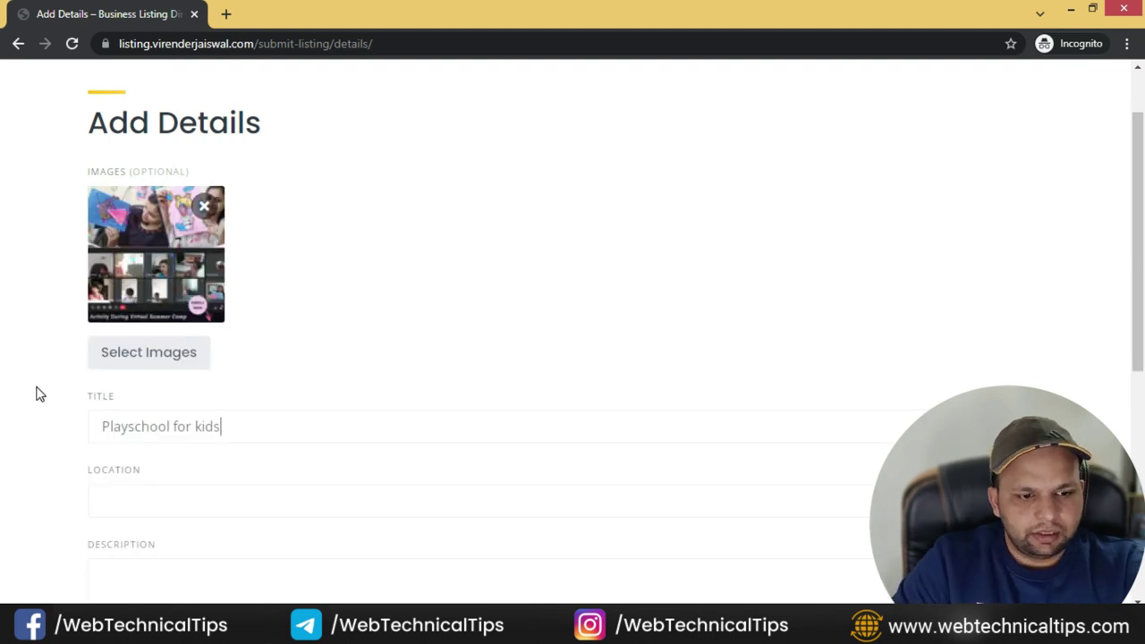
# - Set the listing location to Delhi, India
pyautogui.scroll(-2, 45, 384)
pyautogui.click(160, 337)
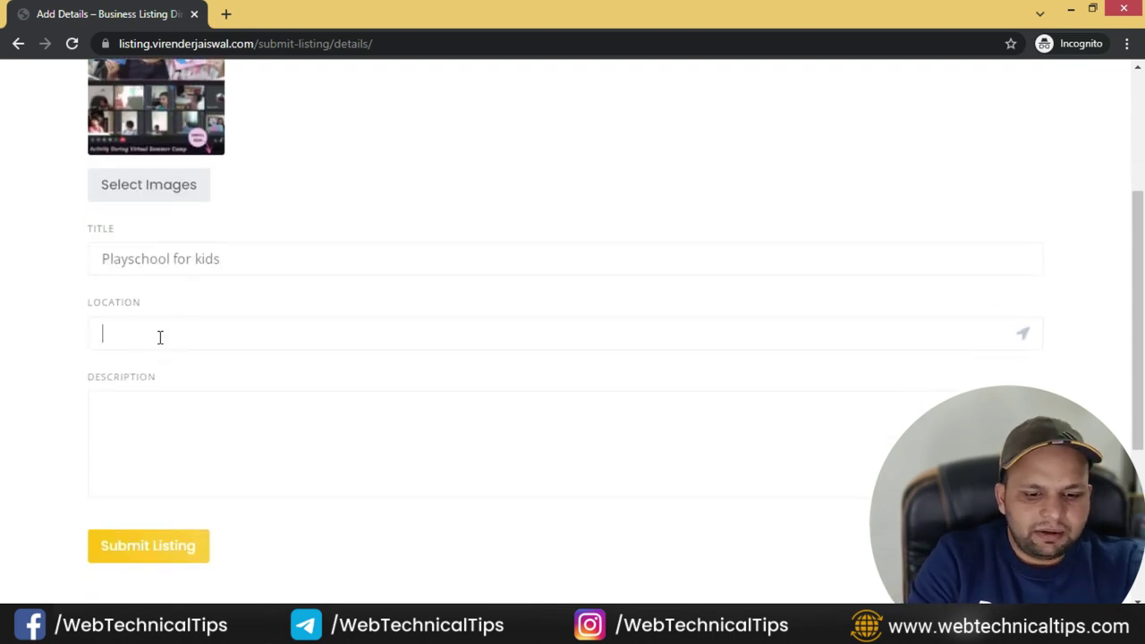
pyautogui.write('delhi')
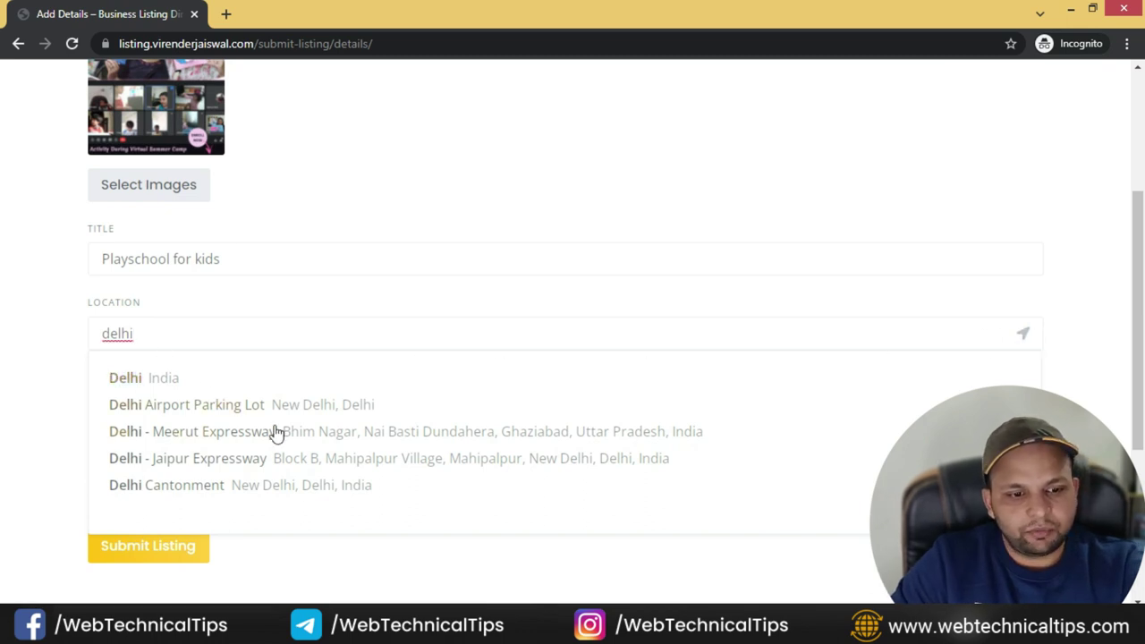
pyautogui.click(156, 377)
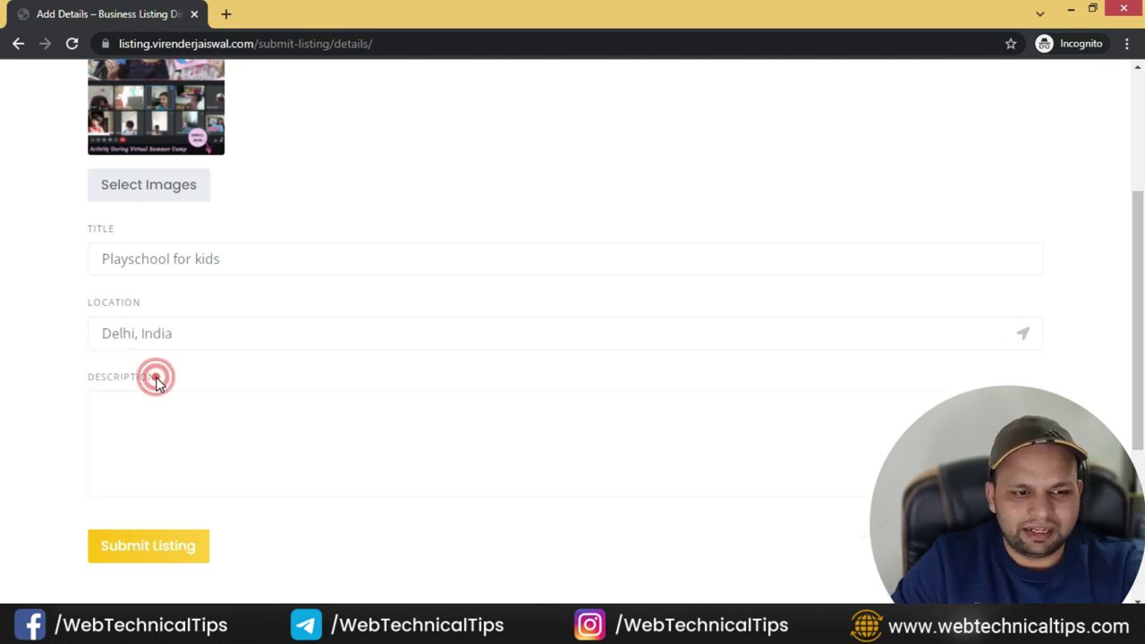
pyautogui.scroll(-1, 137, 355)
# - Fill the description with the paragraph copied from the reference playschool listing
pyautogui.click(137, 355)
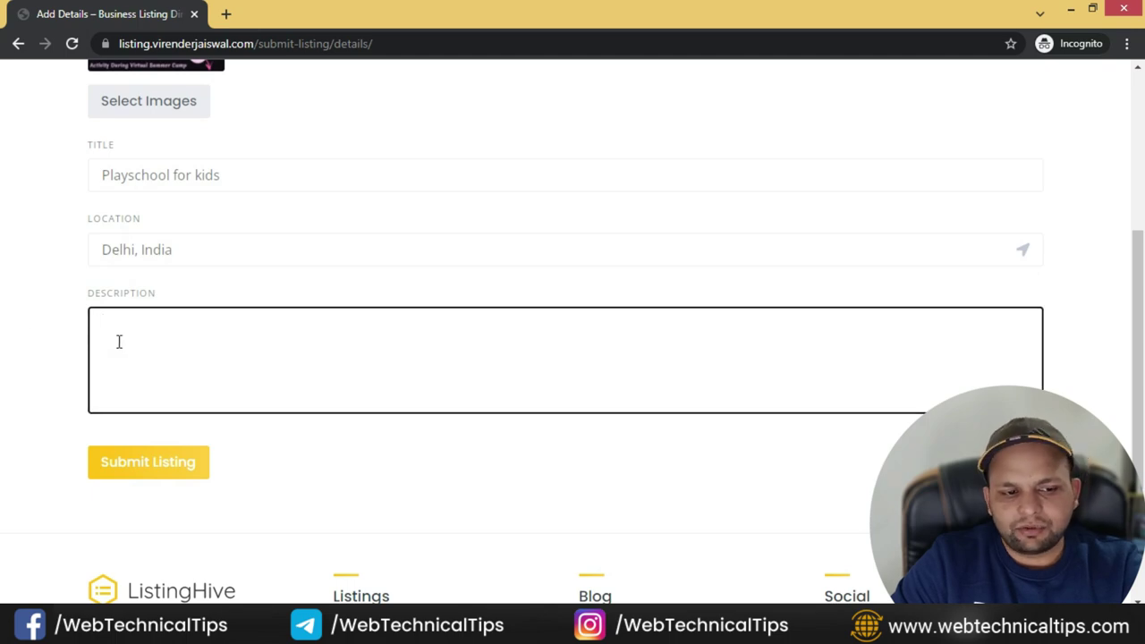
pyautogui.hotkey('alt', 'Tab')
pyautogui.scroll(-10, 164, 435)
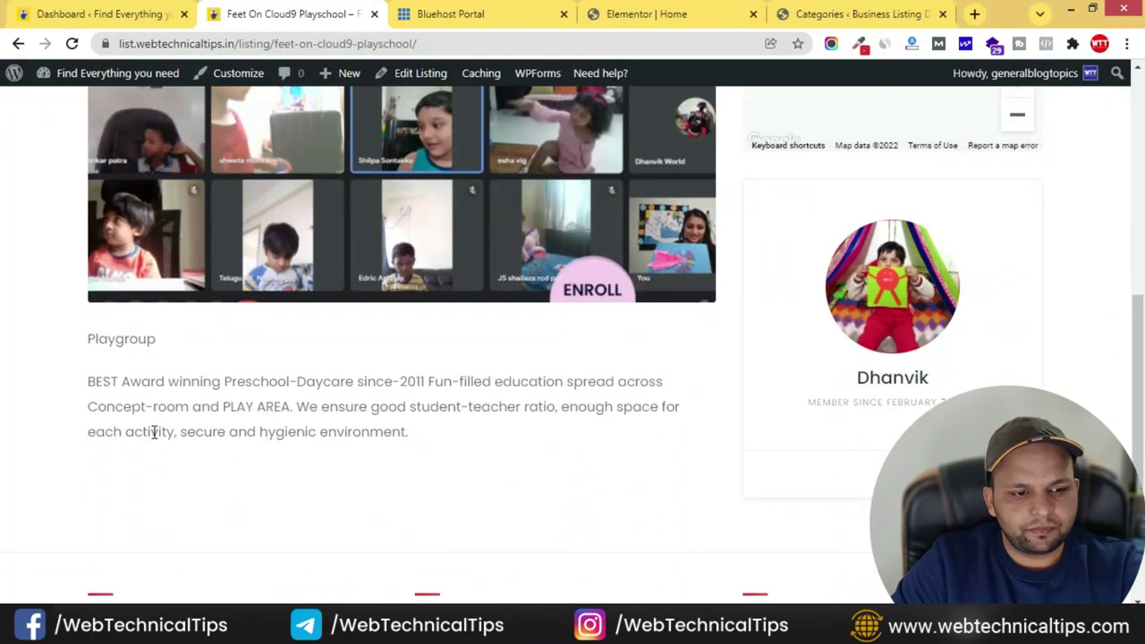
pyautogui.moveTo(89, 382); pyautogui.dragTo(418, 444)
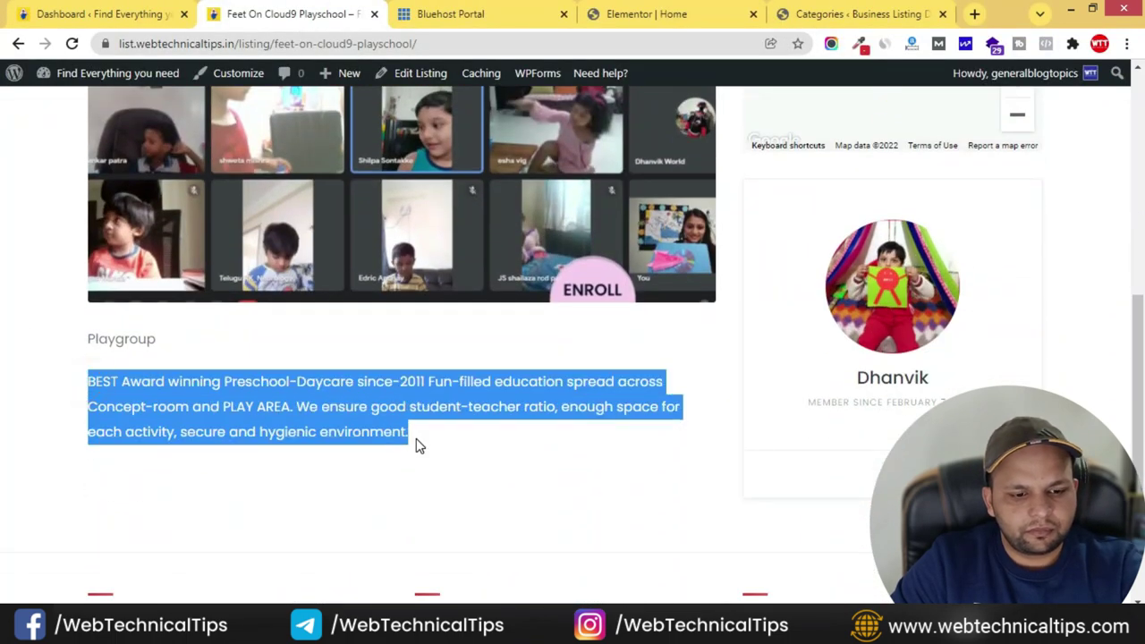
pyautogui.hotkey('ctrl', 'c')
pyautogui.hotkey('alt', 'Tab')
pyautogui.hotkey('ctrl', 'v')
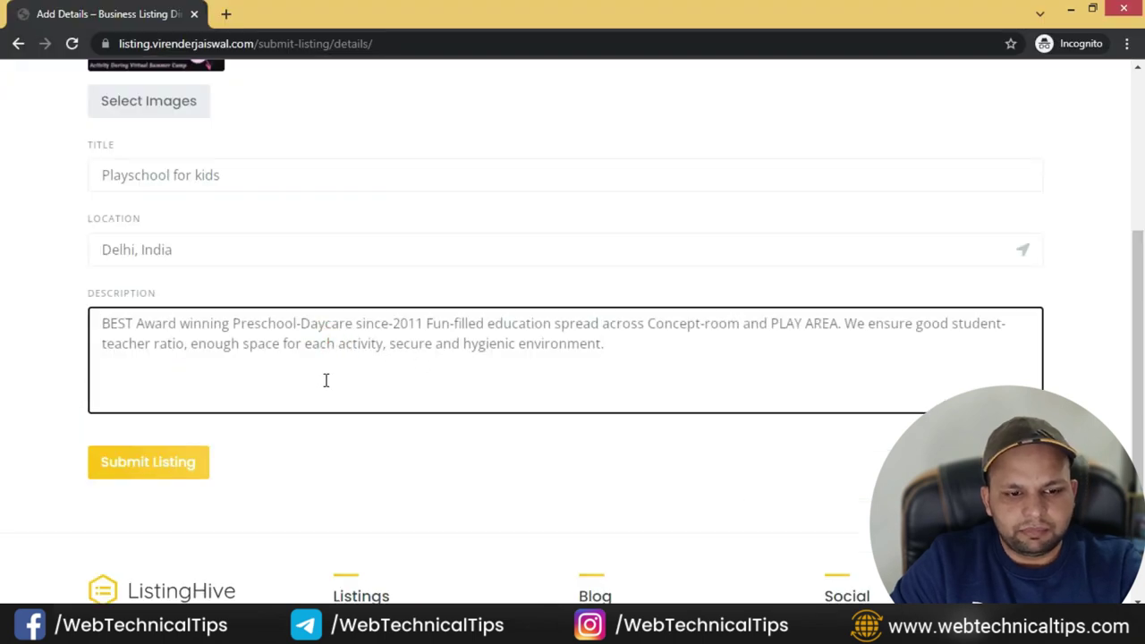
pyautogui.click(41, 403)
# - Submit the listing for review
pyautogui.scroll(4, 126, 437)
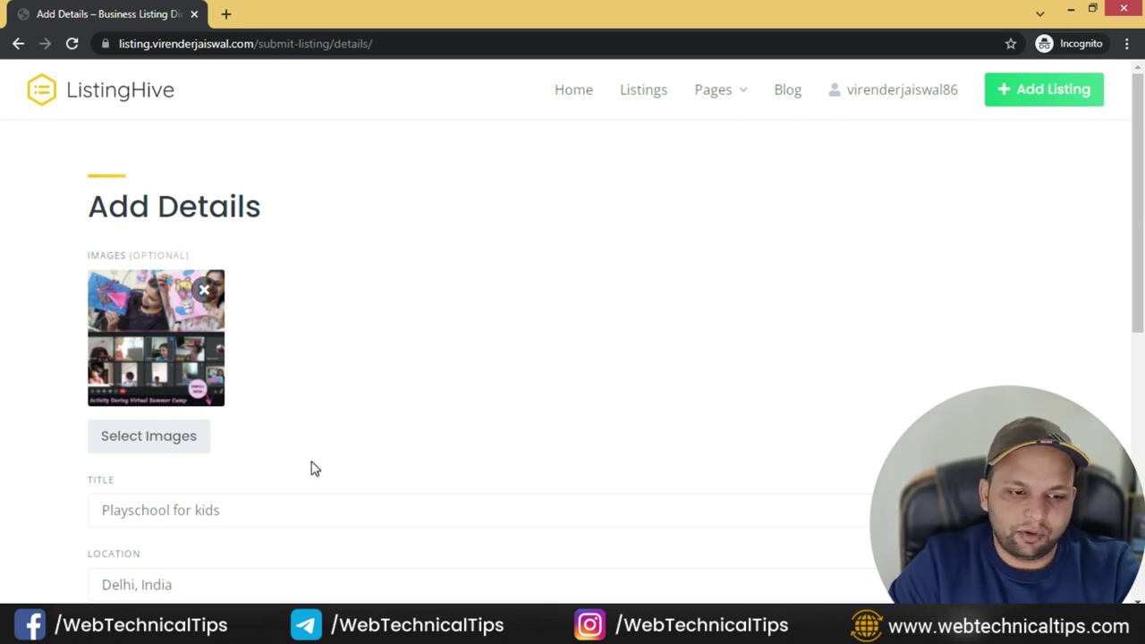
pyautogui.scroll(-4, 312, 469)
pyautogui.click(154, 464)
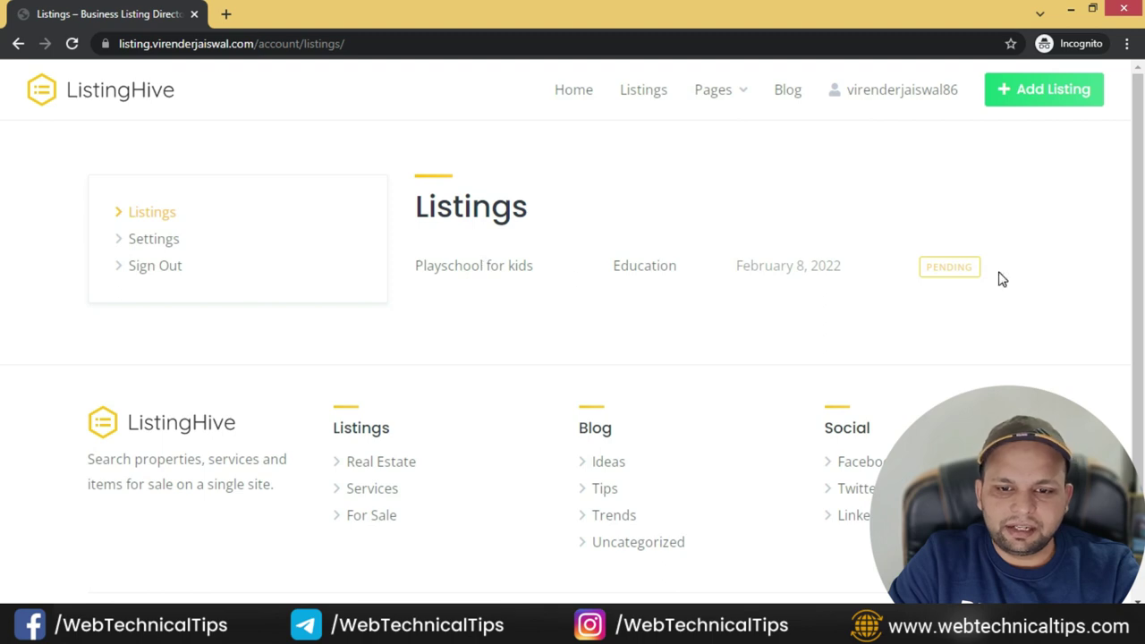
# - In the admin Listings list, open the pending Playschool for kids listing and look through its settings
pyautogui.hotkey('alt', 'Tab')
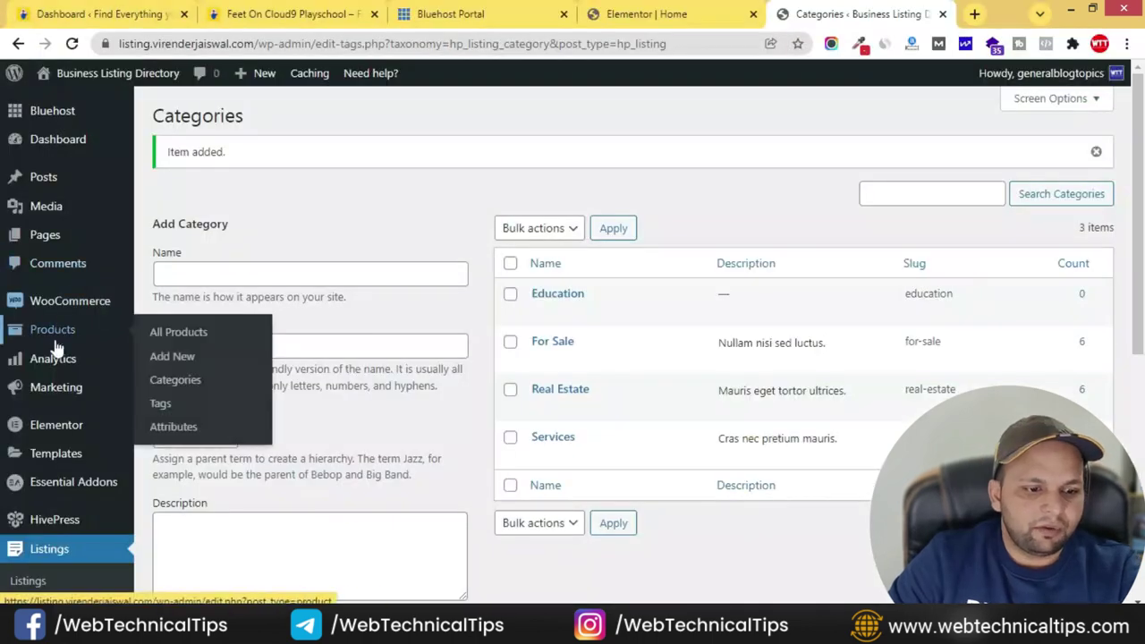
pyautogui.scroll(-1, 52, 460)
pyautogui.scroll(-2, 52, 448)
pyautogui.click(51, 383)
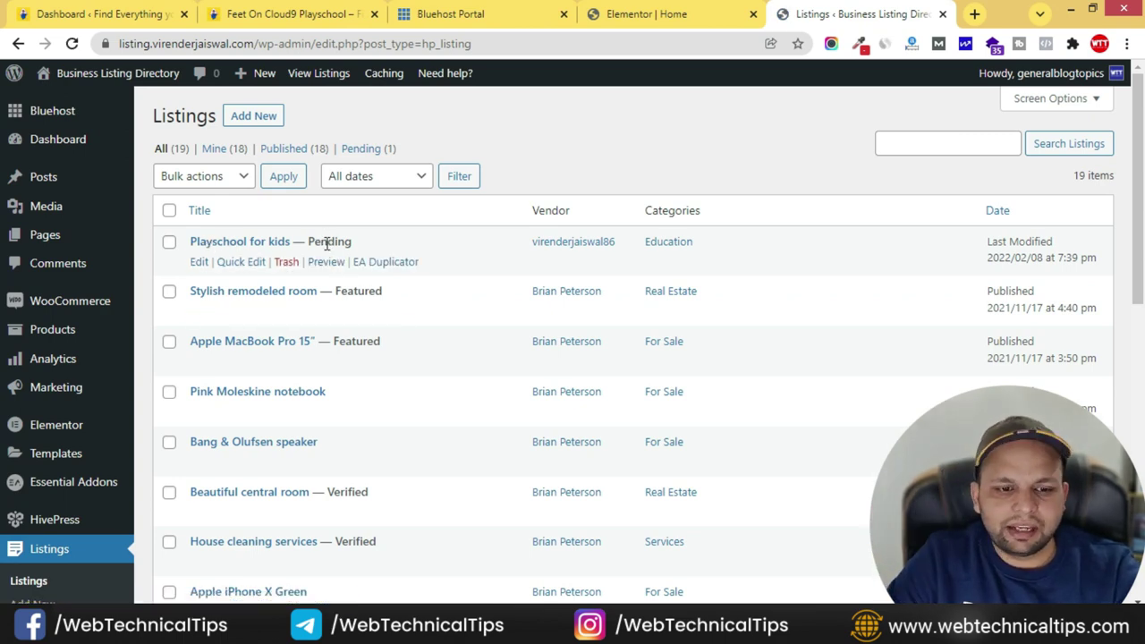
pyautogui.click(198, 262)
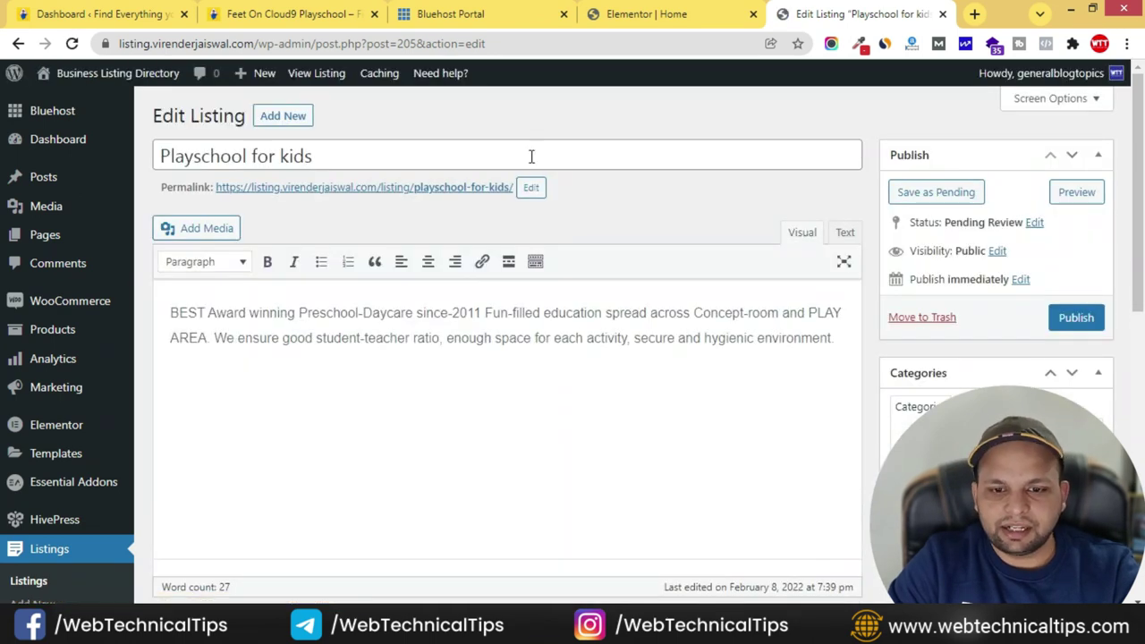
pyautogui.scroll(-3, 806, 313)
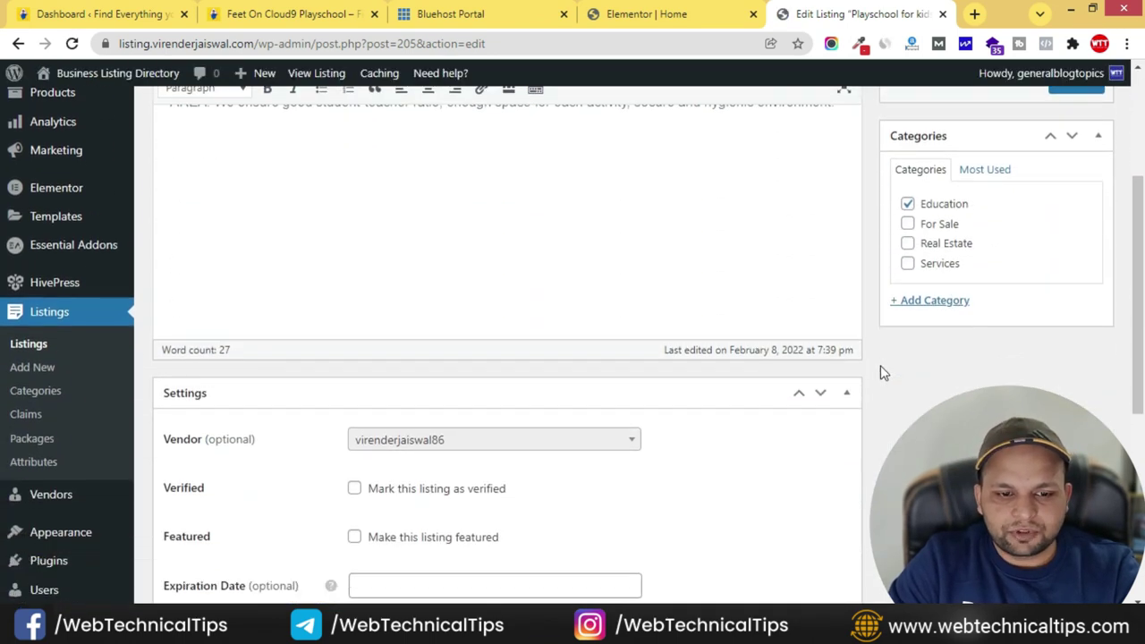
pyautogui.scroll(-5, 880, 365)
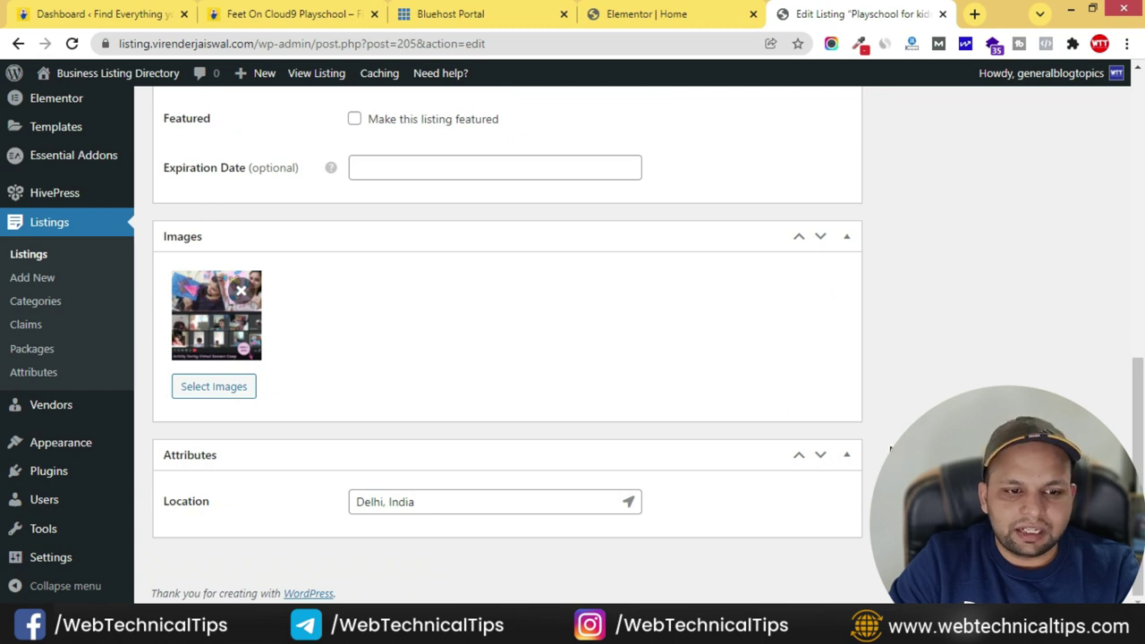
pyautogui.scroll(3, 891, 450)
pyautogui.scroll(1, 890, 450)
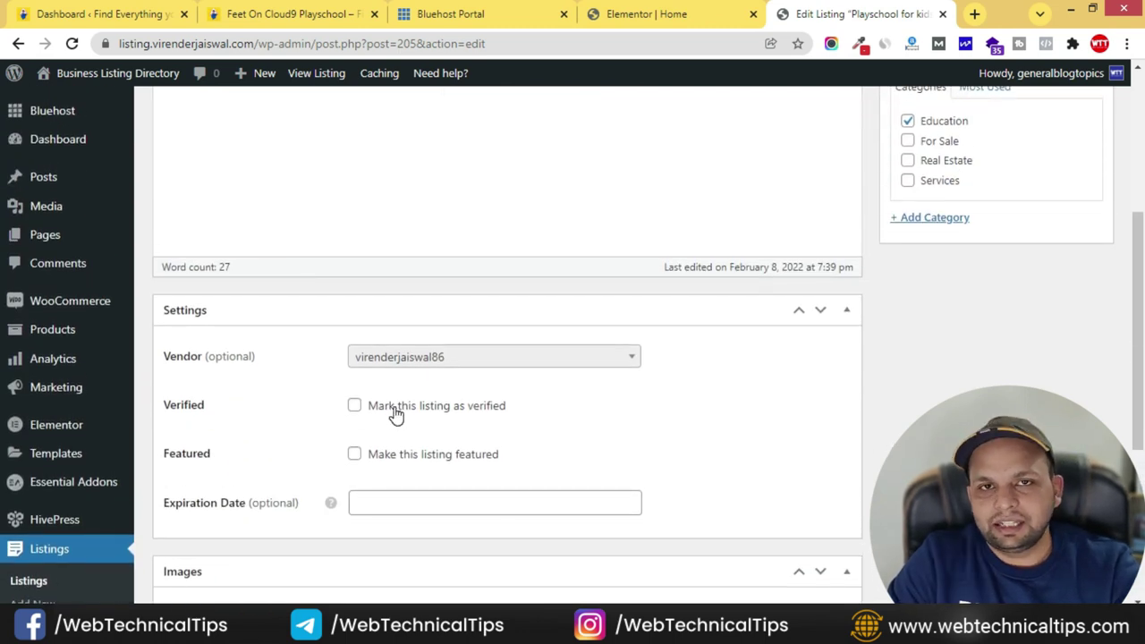
pyautogui.scroll(4, 513, 452)
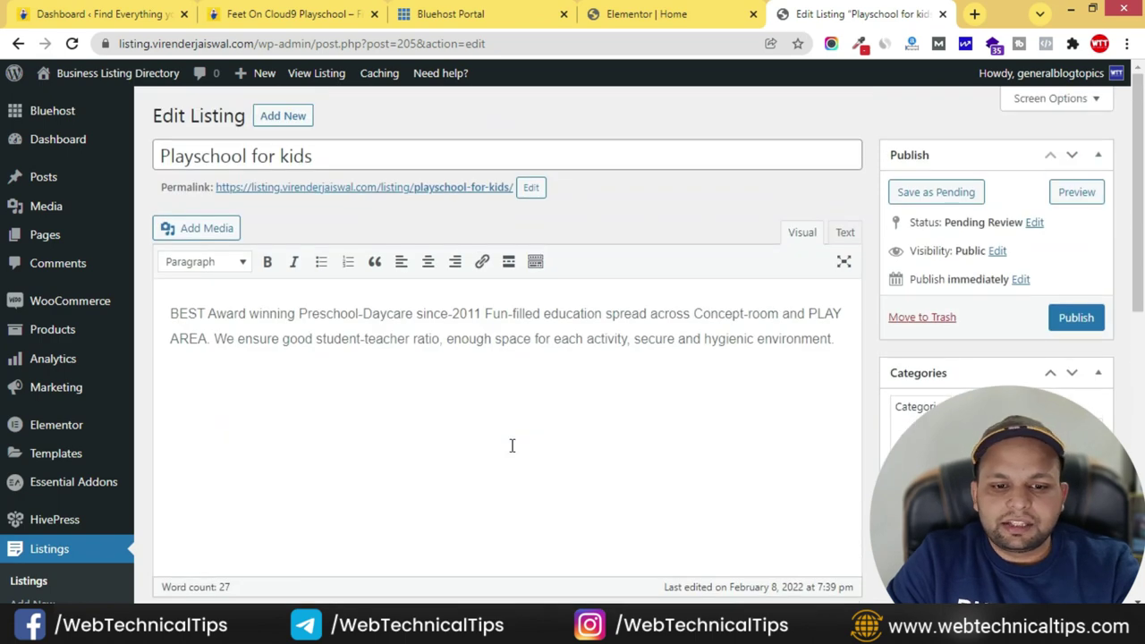
pyautogui.scroll(-5, 514, 447)
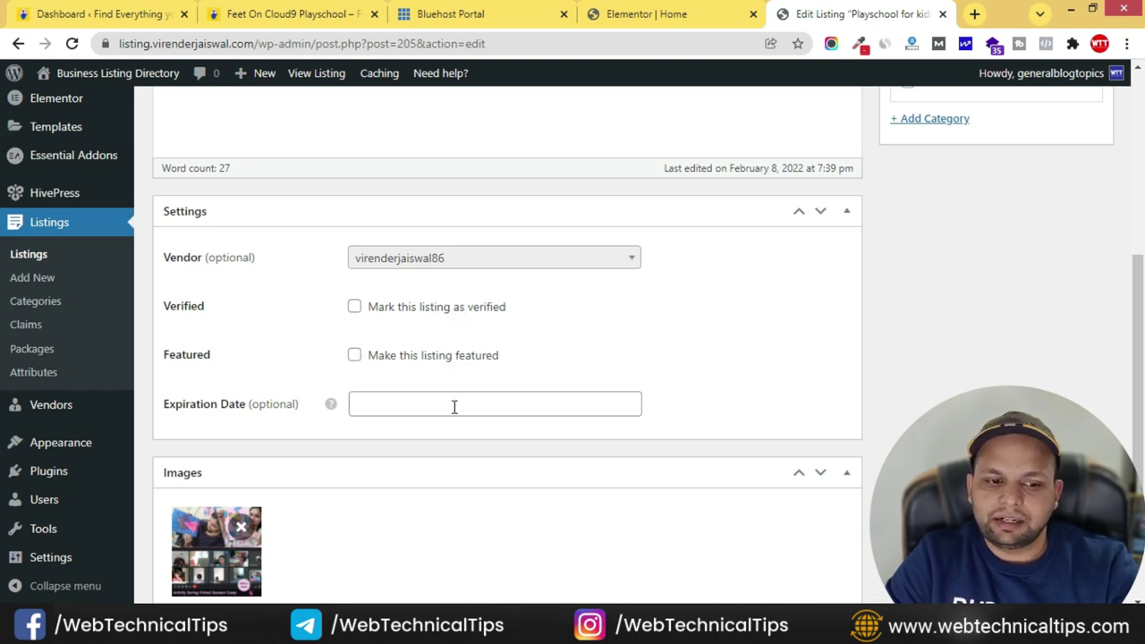
pyautogui.scroll(5, 874, 427)
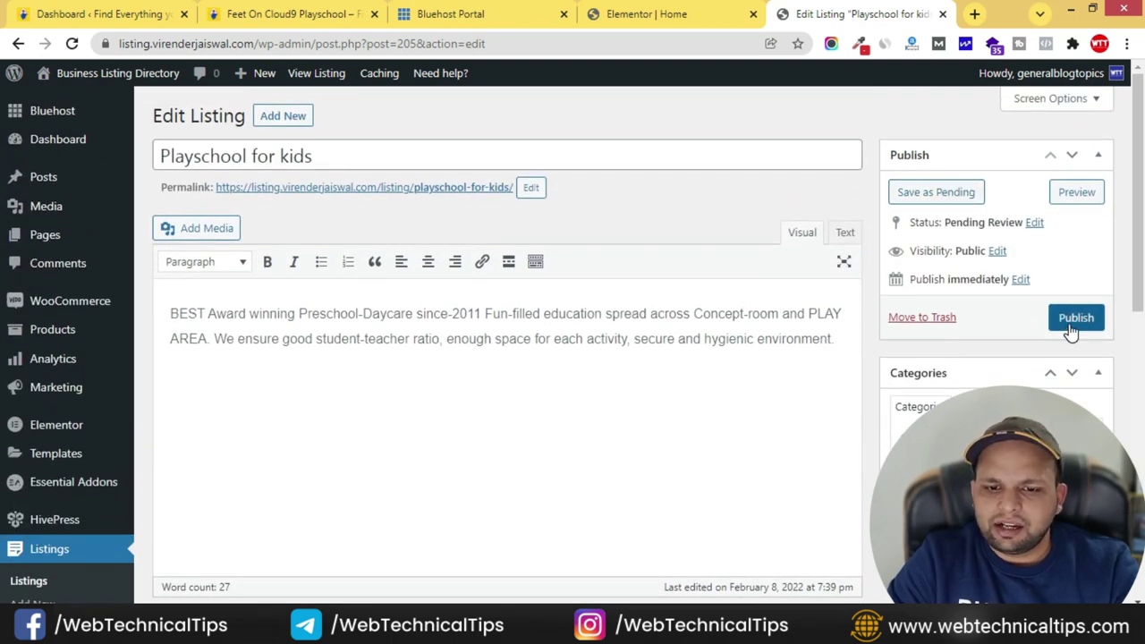
# - Publish Playschool for kids and reload the front-end account listings to see its new status
pyautogui.click(1077, 320)
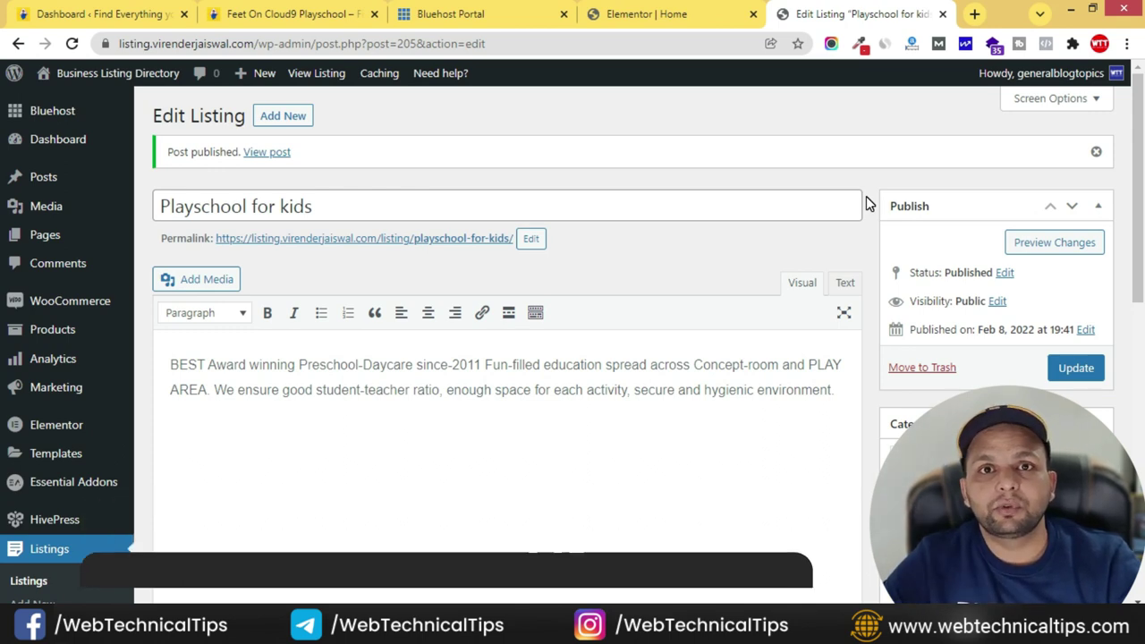
pyautogui.hotkey('alt', 'Tab')
pyautogui.click(70, 45)
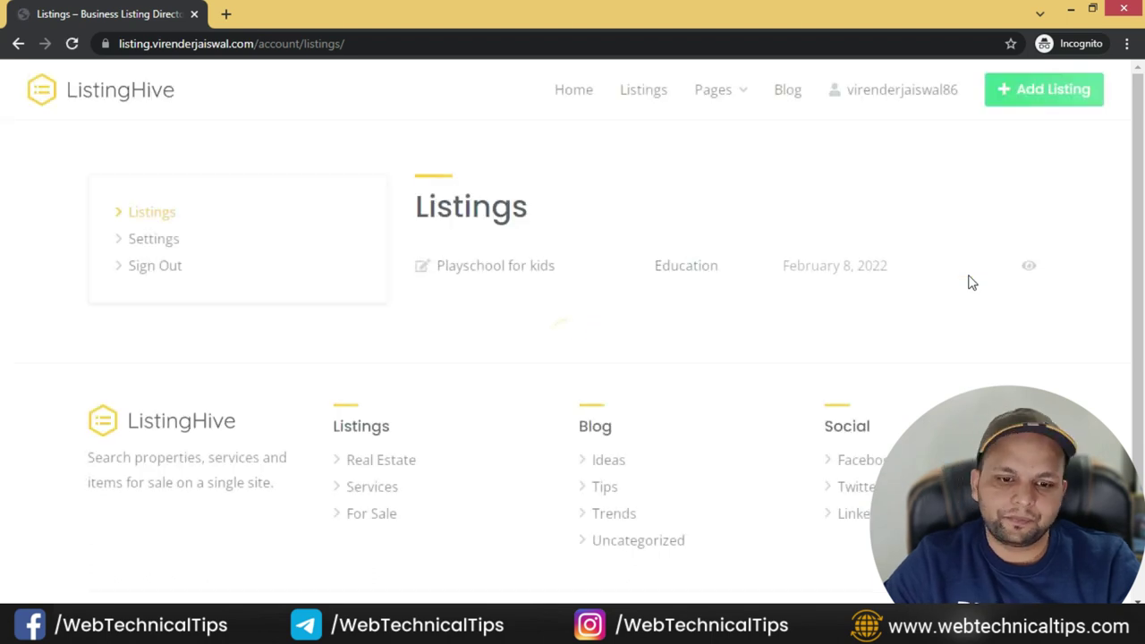
# - View the live Playschool for kids page in its own tab, then return to the account area
pyautogui.click(1029, 270)
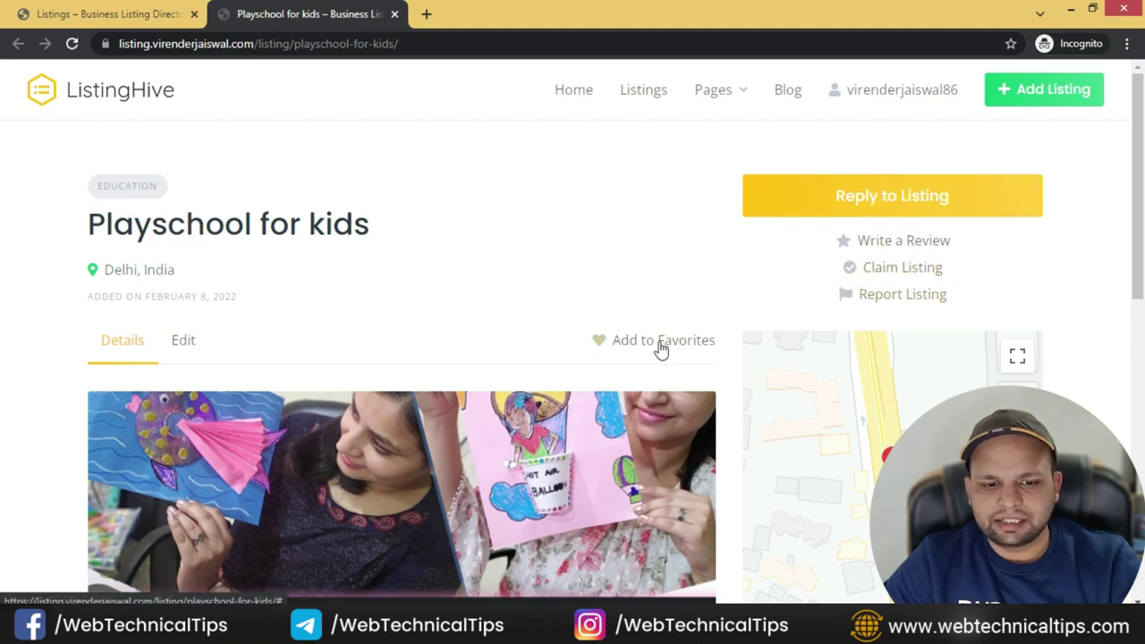
pyautogui.scroll(-10, 810, 313)
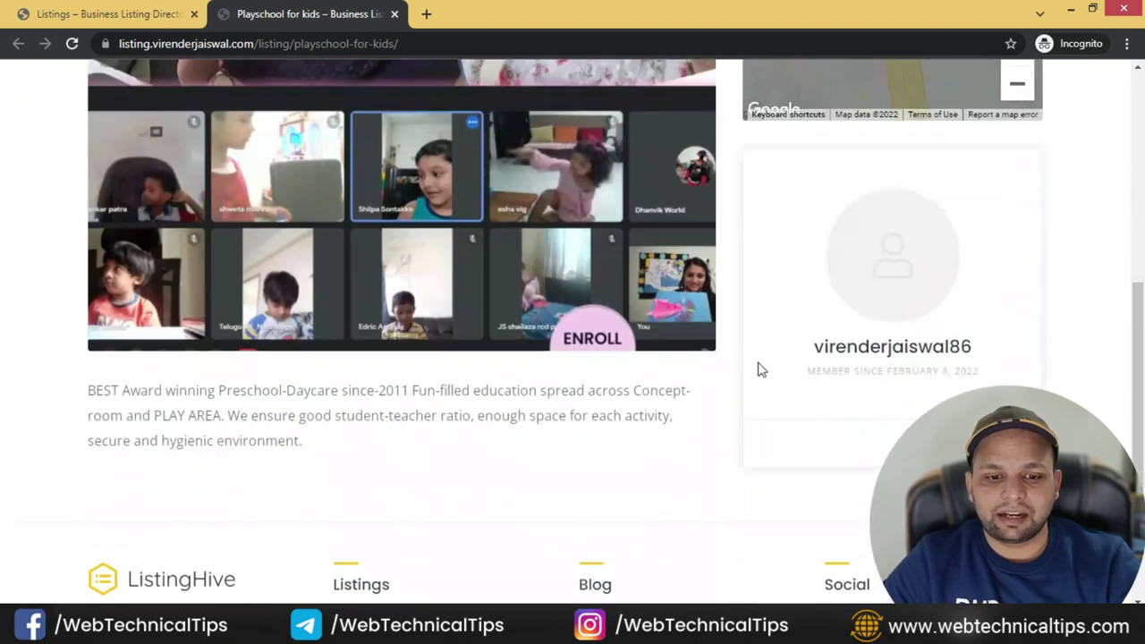
pyautogui.scroll(2, 748, 383)
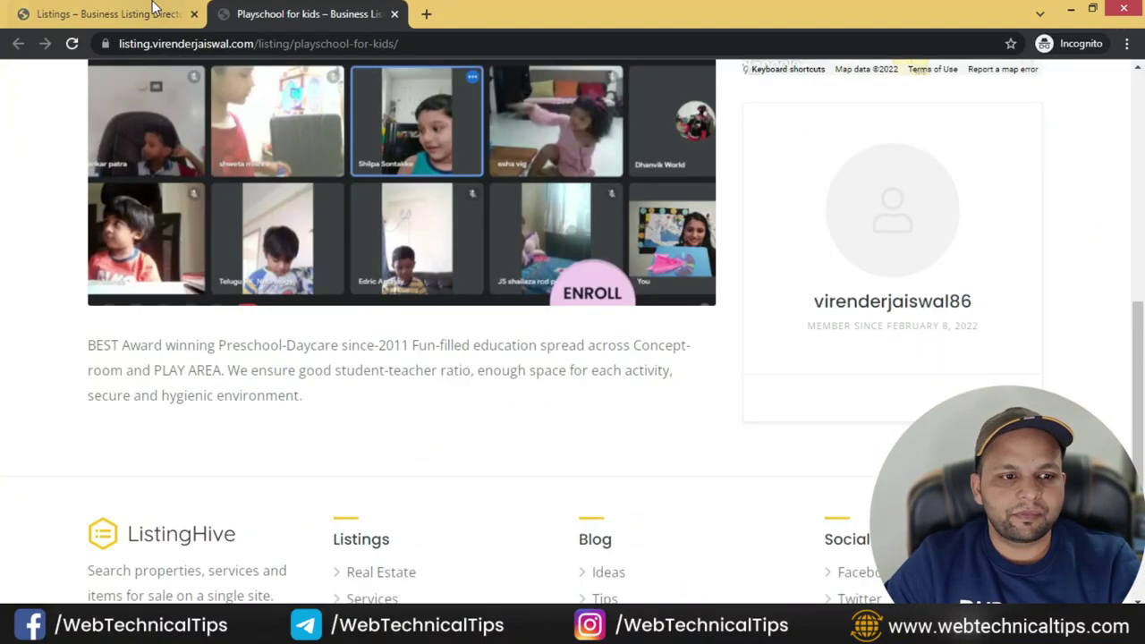
pyautogui.click(153, 13)
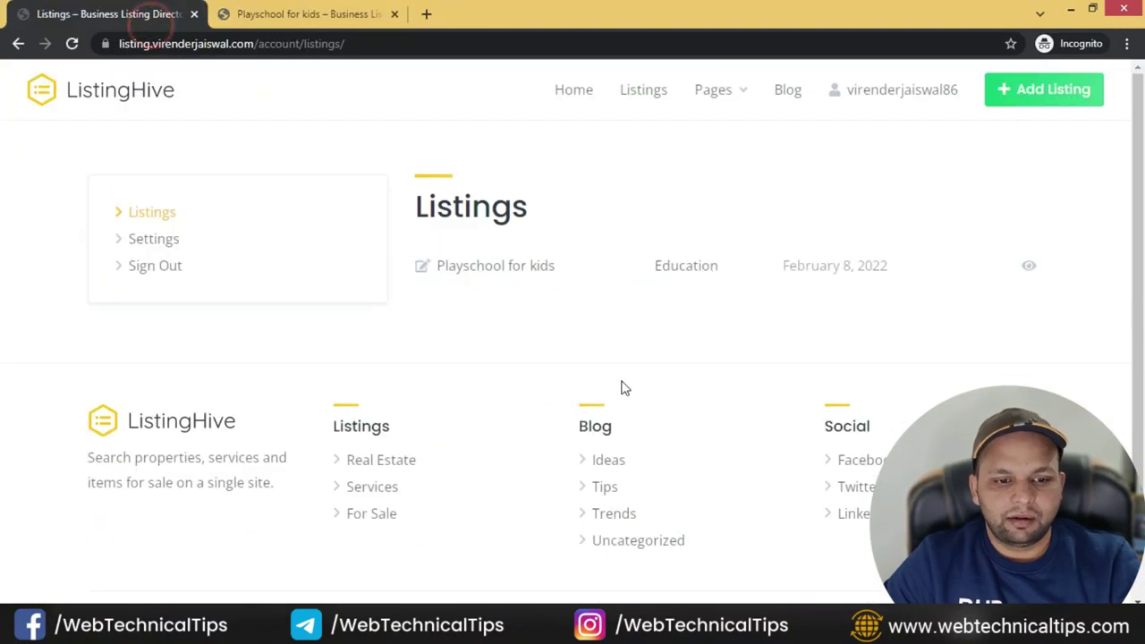
pyautogui.click(134, 240)
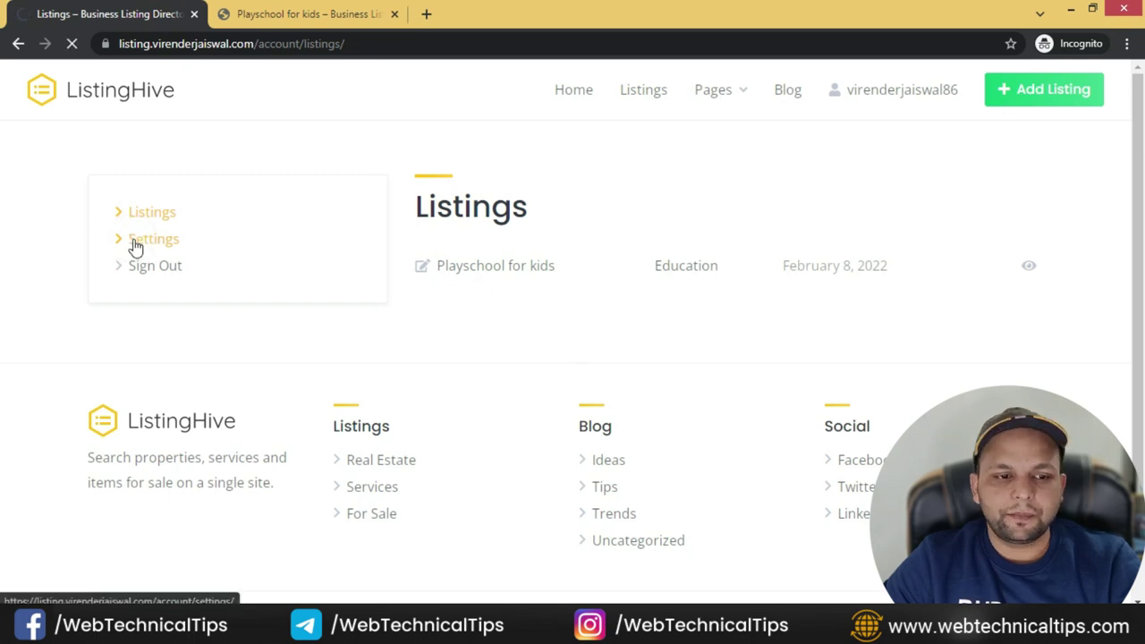
# - Set 03.jpg as the vendor profile image
pyautogui.click(477, 284)
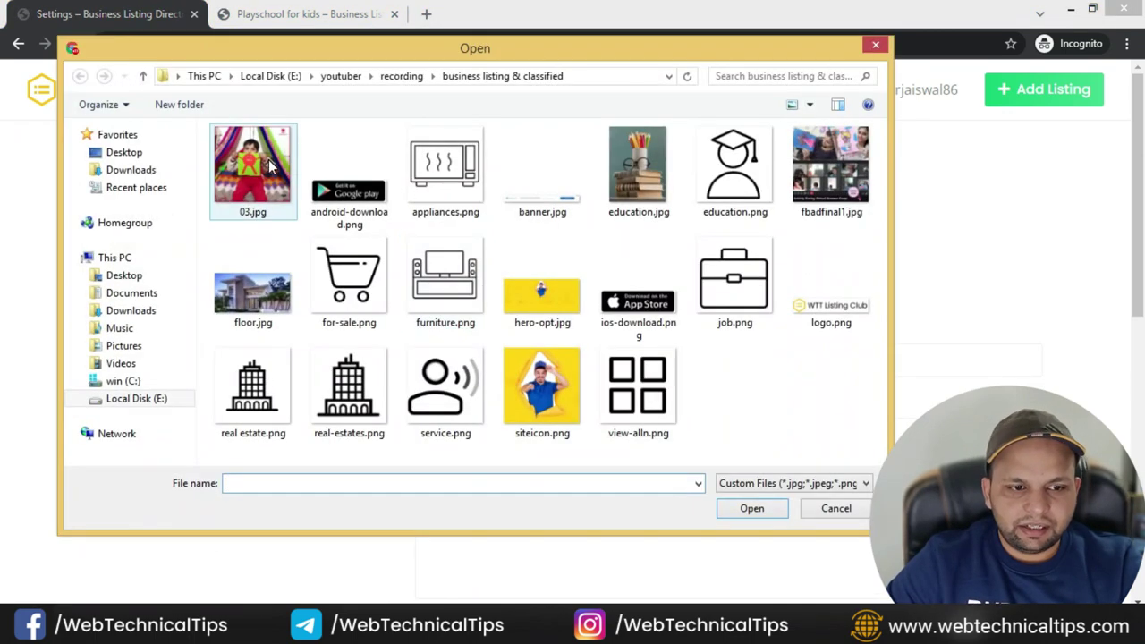
pyautogui.click(269, 166)
pyautogui.click(746, 508)
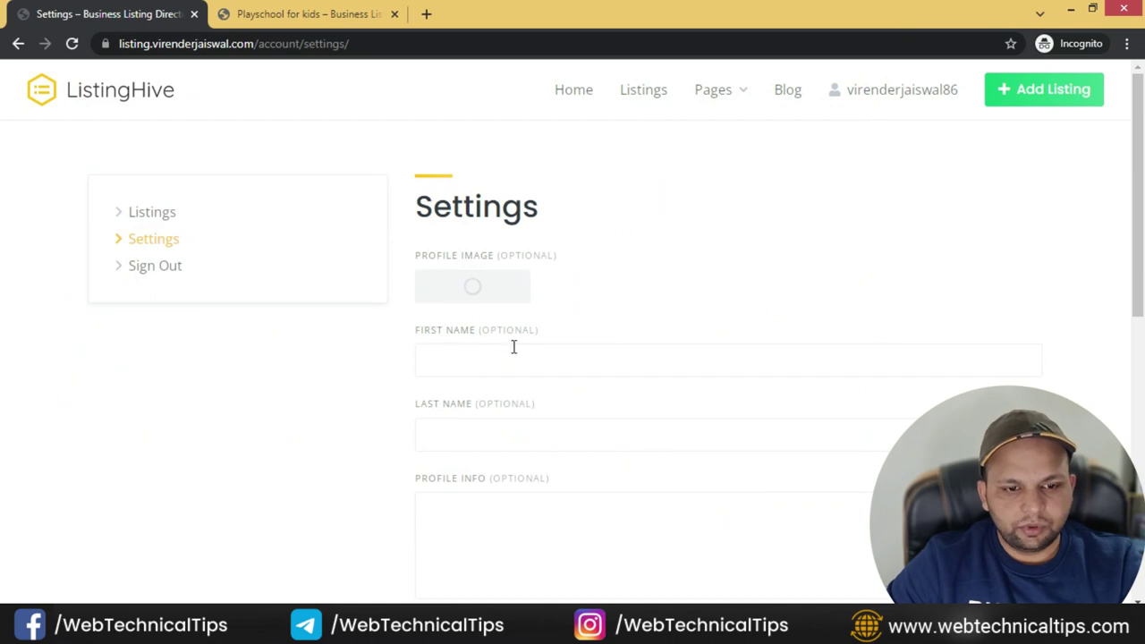
# - Enter the owner's first and last name and save the profile settings
pyautogui.click(513, 347)
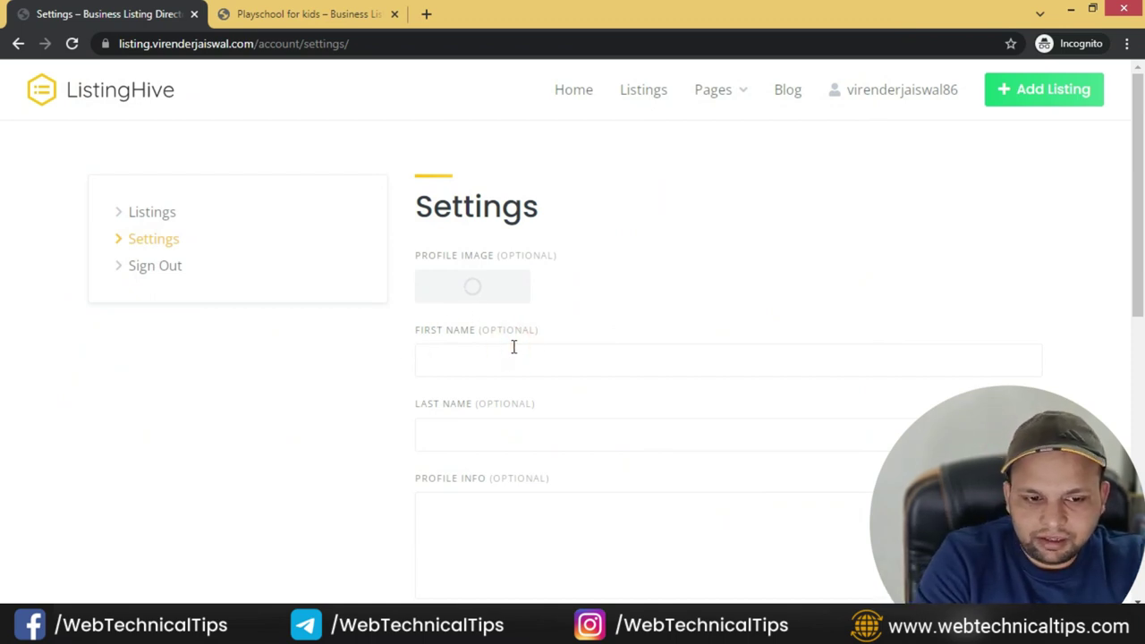
pyautogui.write('V')
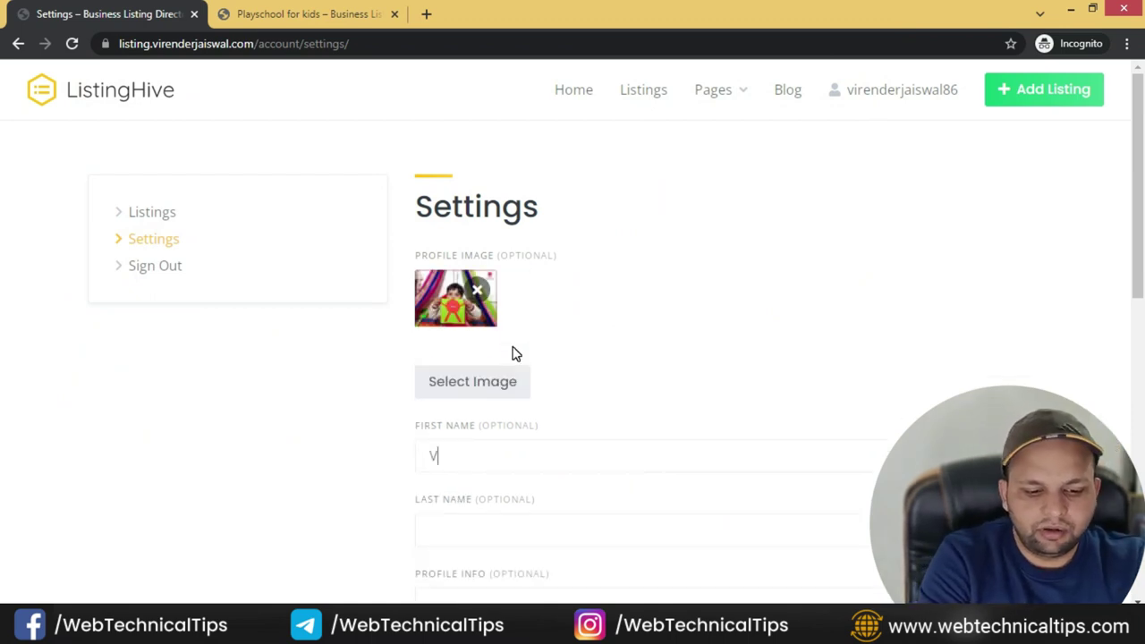
pyautogui.write('irender')
pyautogui.press('Tab')
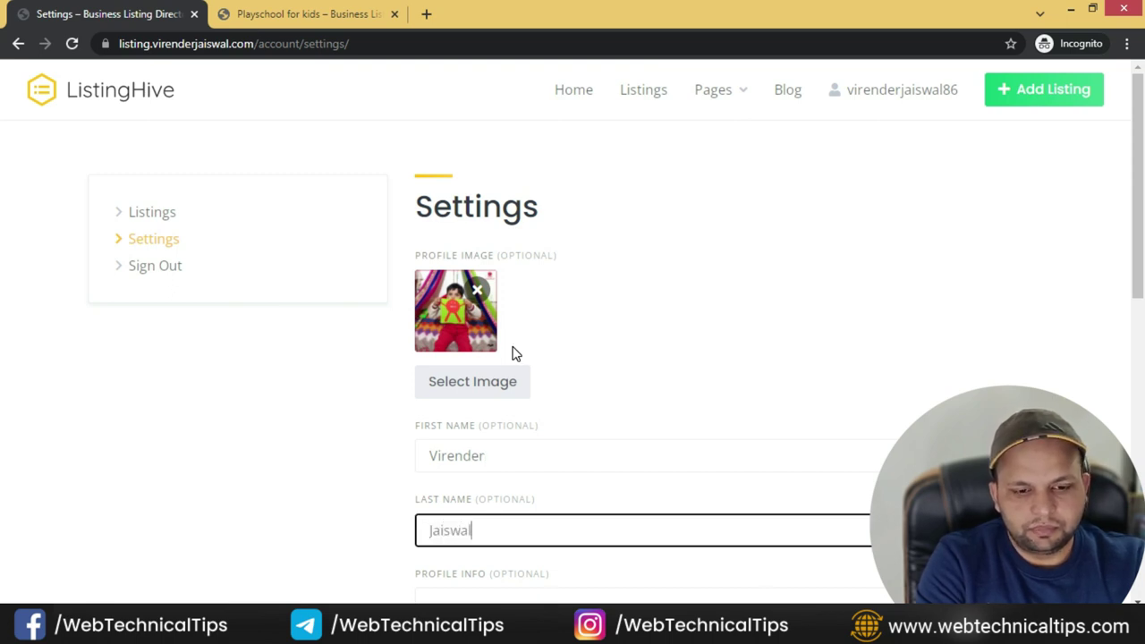
pyautogui.scroll(-4, 760, 378)
pyautogui.click(484, 290)
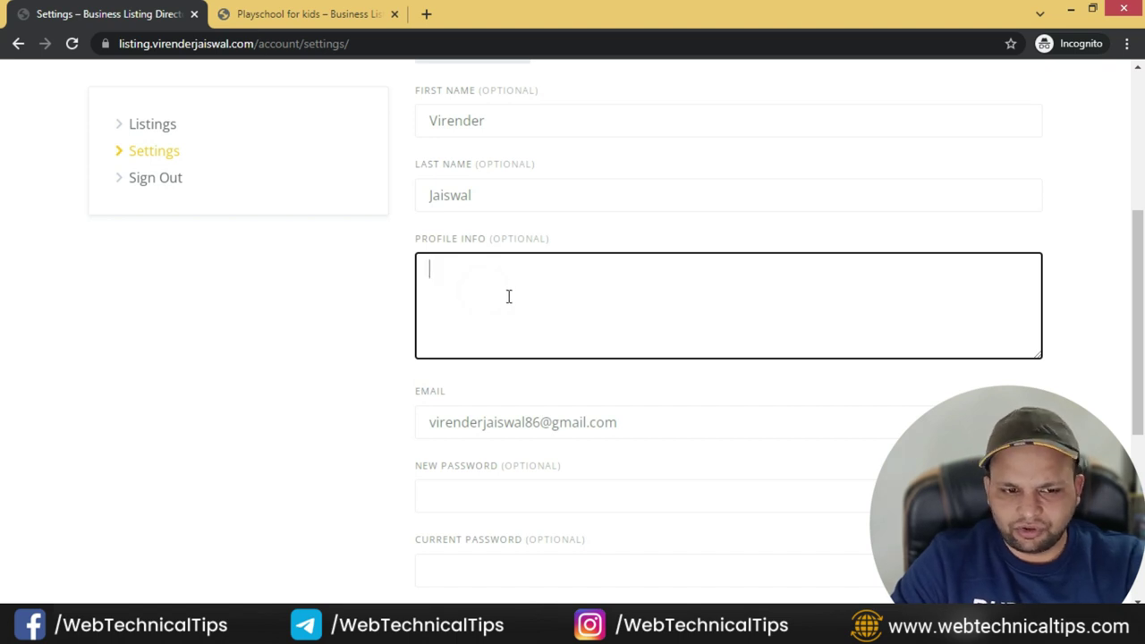
pyautogui.scroll(-2, 481, 450)
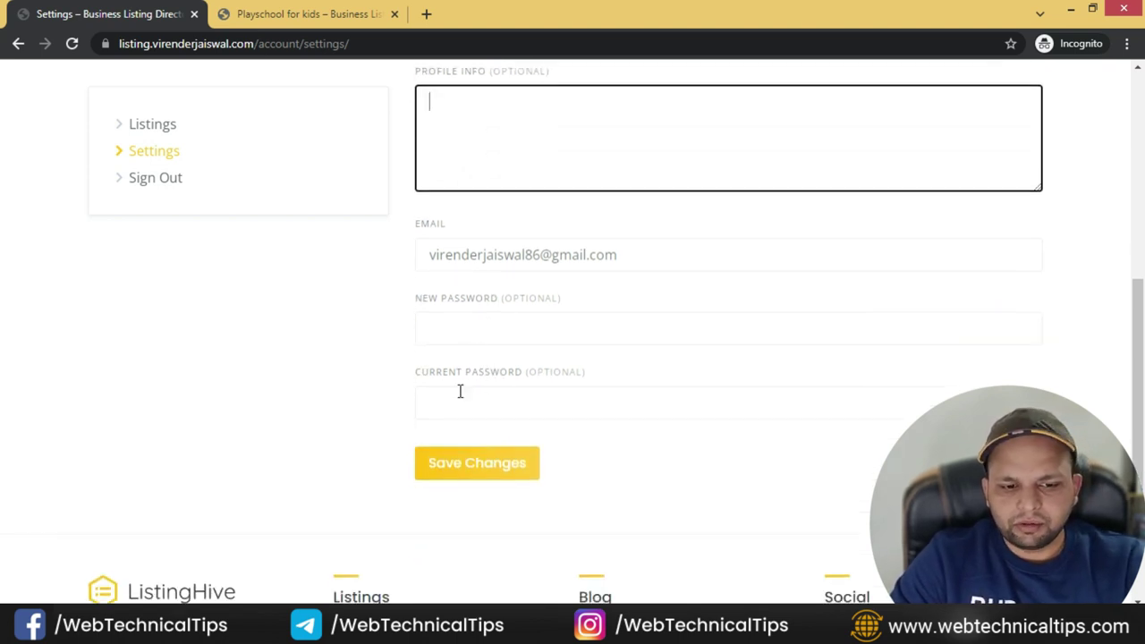
pyautogui.click(481, 475)
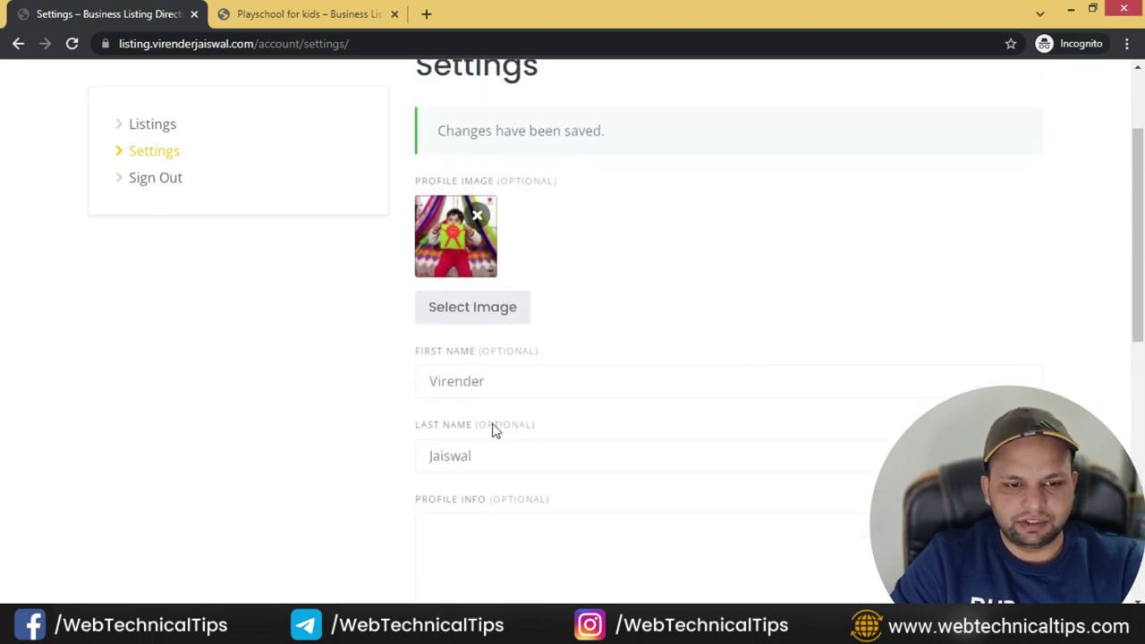
# - Reload the Playschool for kids page to check the updated vendor and member-since date, then return to the WordPress editor
pyautogui.click(286, 13)
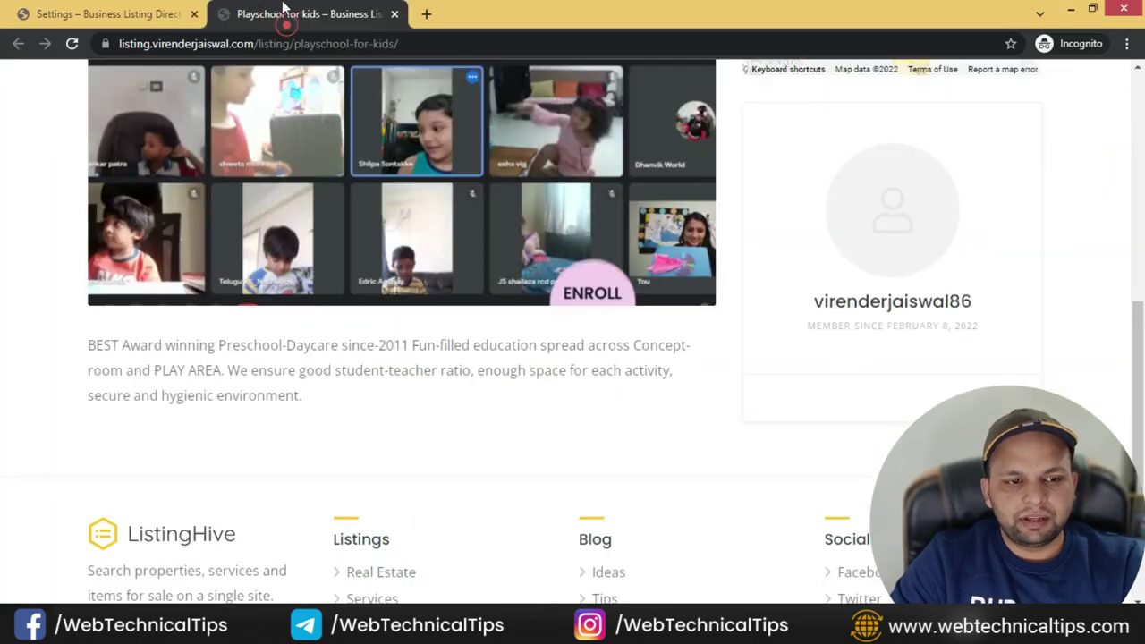
pyautogui.click(71, 43)
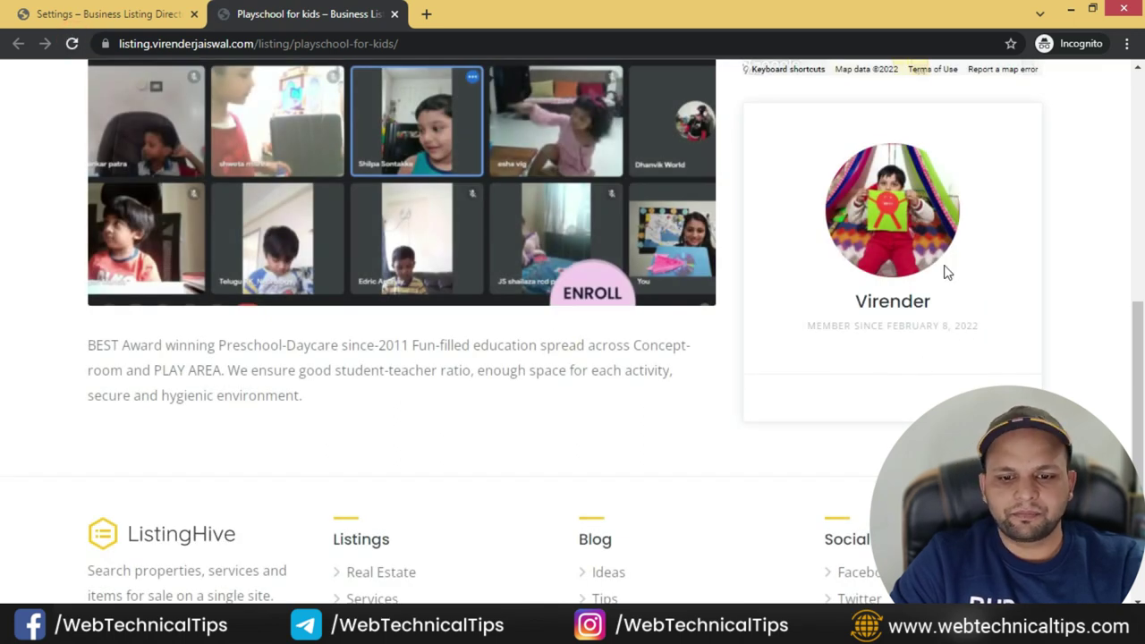
pyautogui.moveTo(832, 326); pyautogui.dragTo(974, 329)
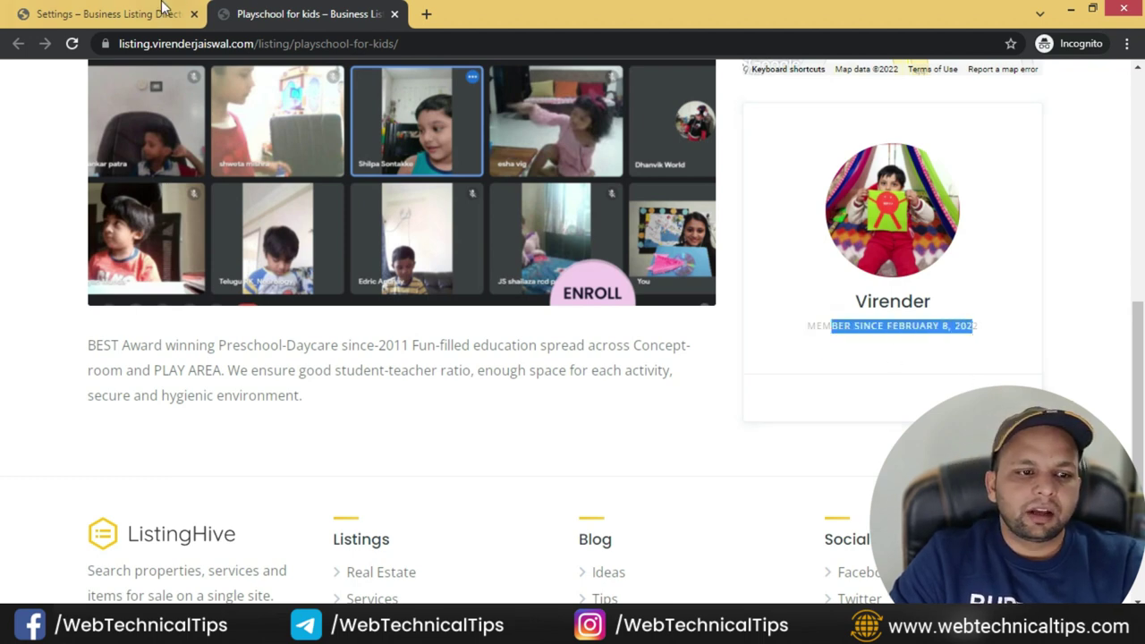
pyautogui.click(107, 13)
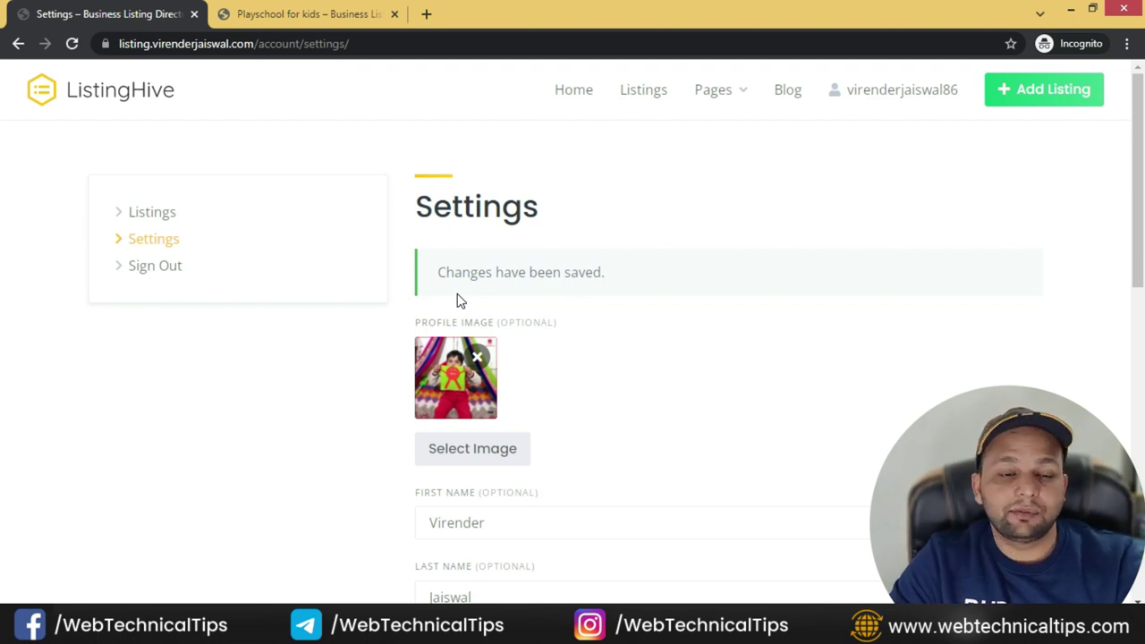
pyautogui.hotkey('alt', 'Tab')
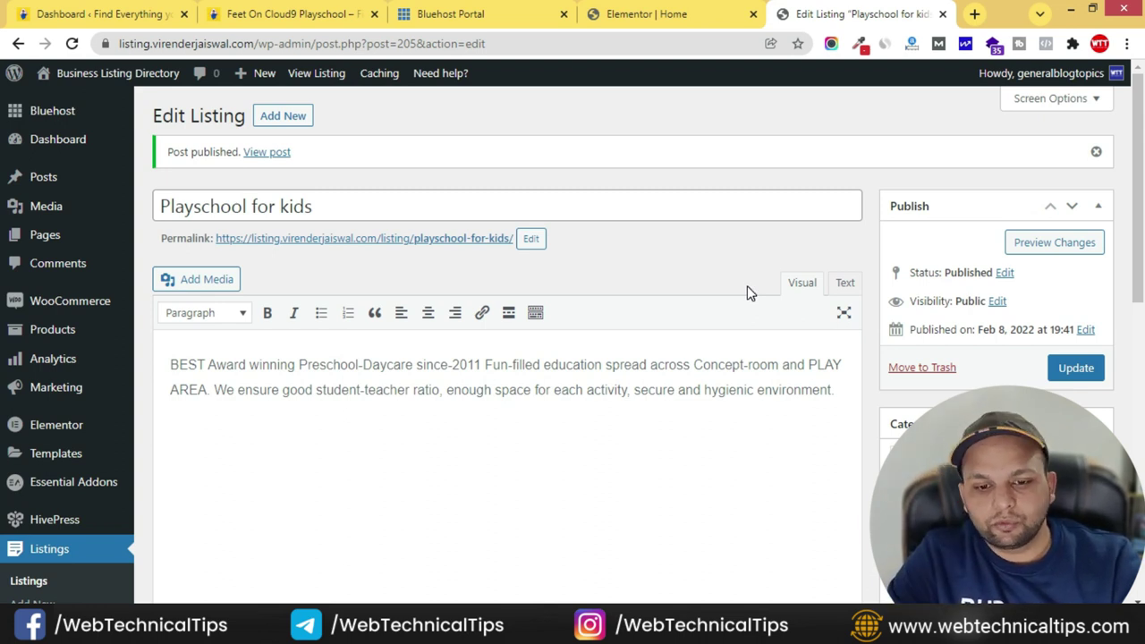
# - Review the listing's Education category and Settings panel in the editor, then return to the front-end window
pyautogui.scroll(-2, 899, 413)
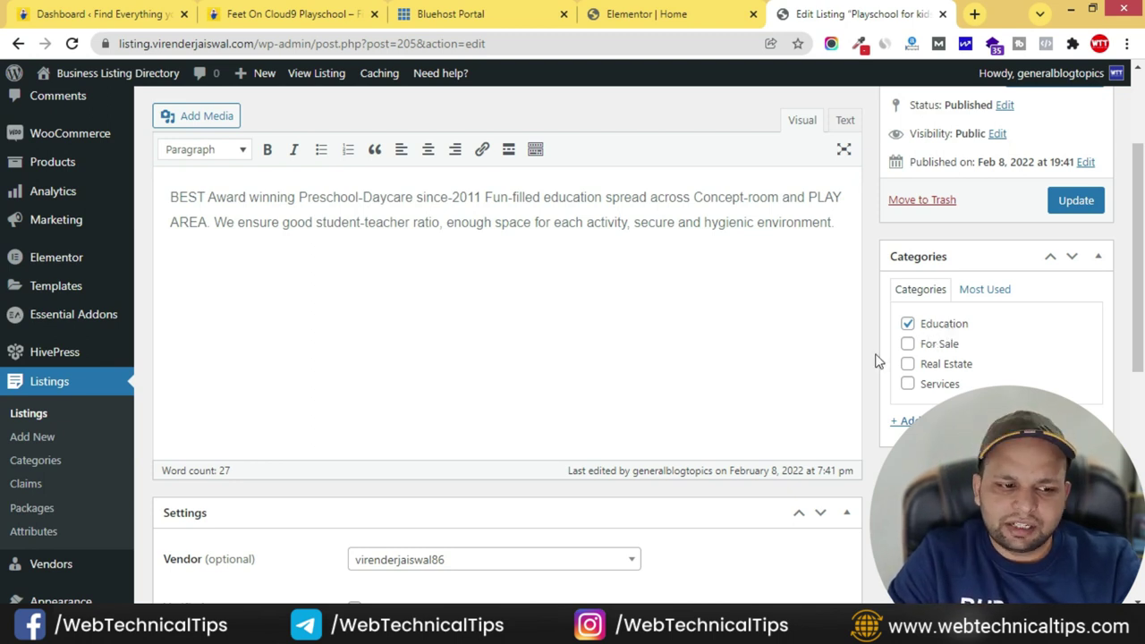
pyautogui.scroll(-2, 85, 407)
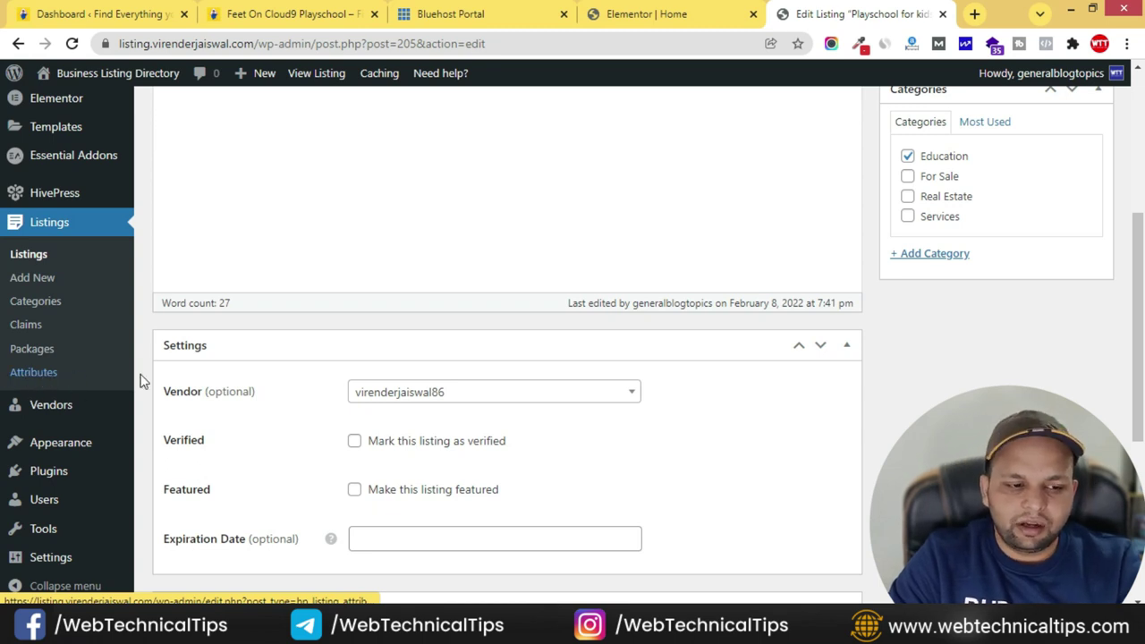
pyautogui.hotkey('alt', 'Tab')
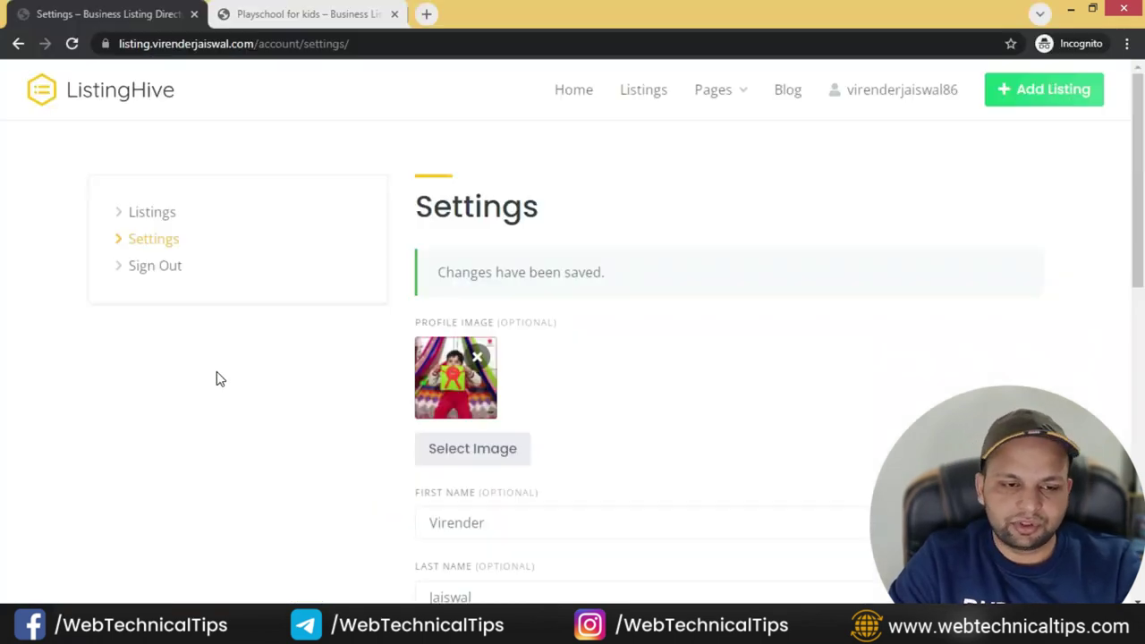
pyautogui.hotkey('alt', 'Tab')
# - Look over the reference Feet On Cloud9 Playschool listing page
pyautogui.click(296, 13)
pyautogui.scroll(5, 469, 445)
pyautogui.scroll(2, 469, 446)
pyautogui.moveTo(925, 217); pyautogui.dragTo(859, 225)
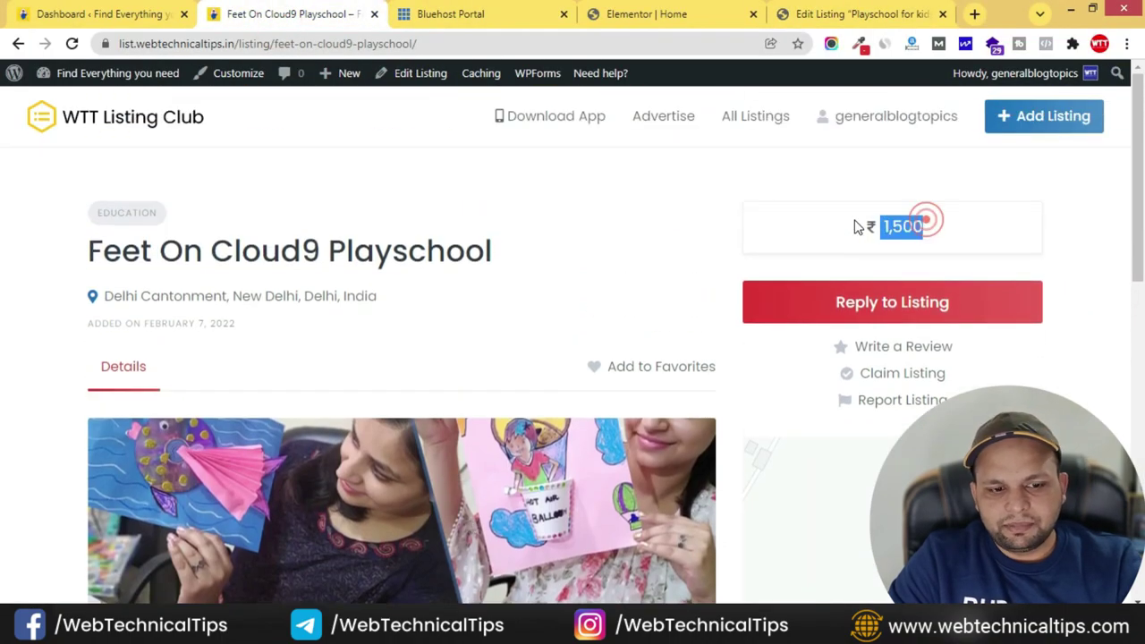
pyautogui.scroll(-3, 626, 273)
pyautogui.scroll(2, 657, 322)
pyautogui.scroll(-8, 671, 385)
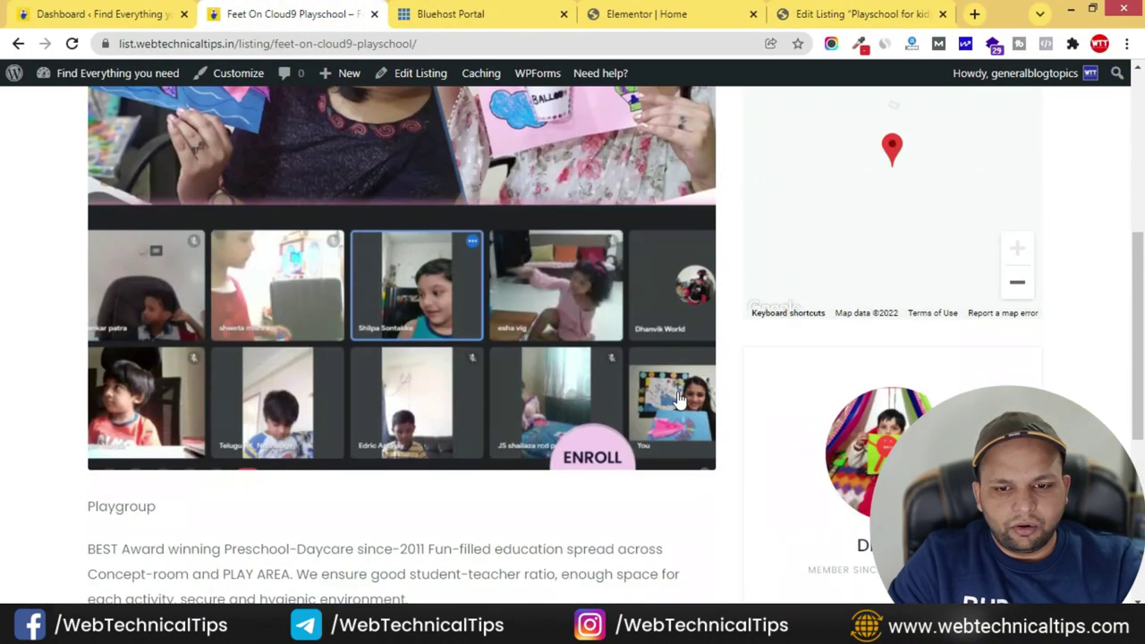
pyautogui.scroll(8, 699, 404)
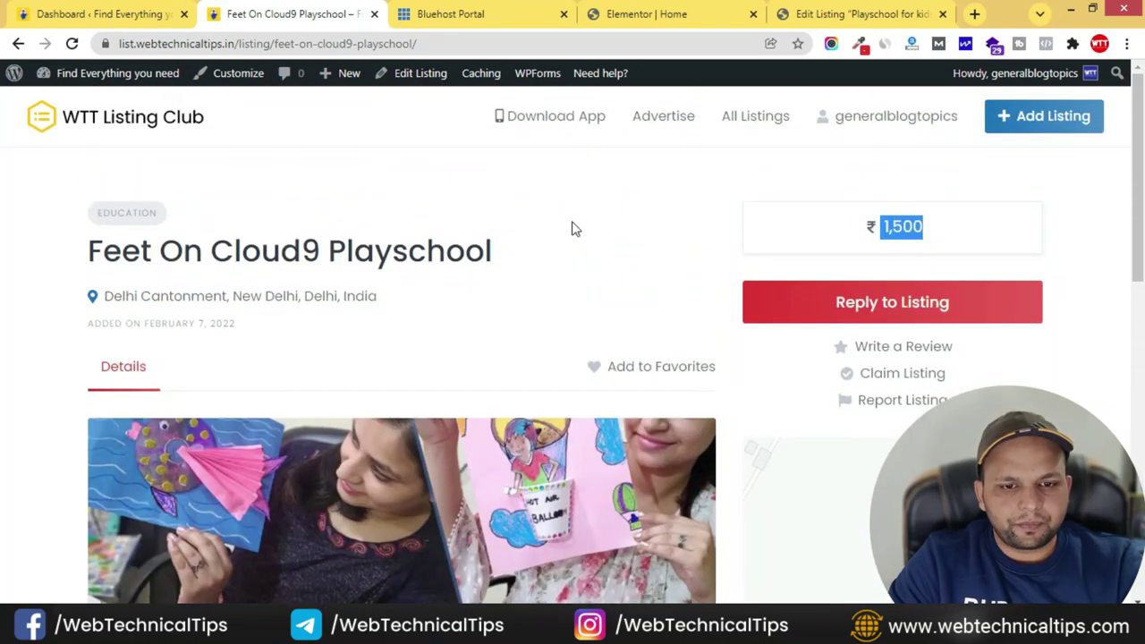
# - Filter All Listings to the Education category
pyautogui.click(777, 125)
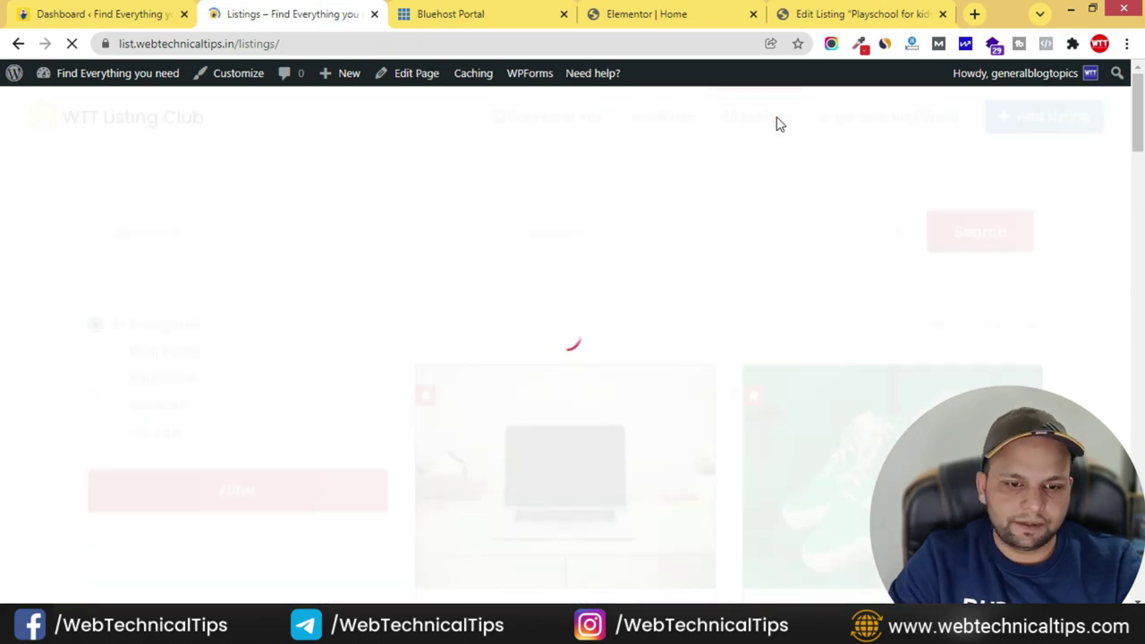
pyautogui.scroll(-3, 212, 271)
pyautogui.scroll(1, 212, 266)
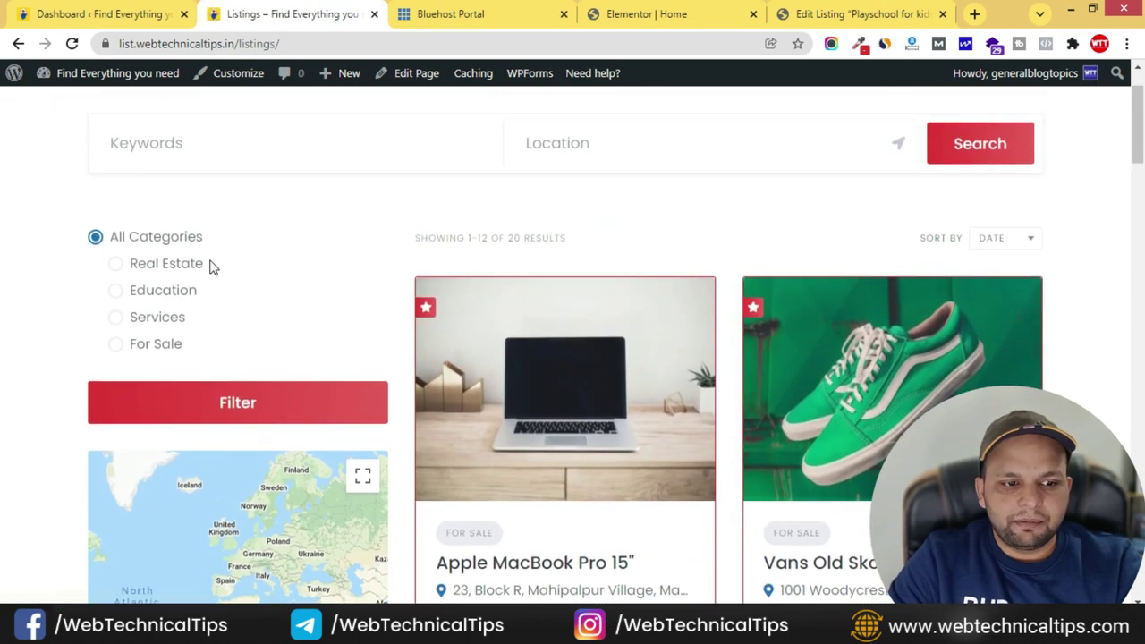
pyautogui.scroll(-2, 187, 396)
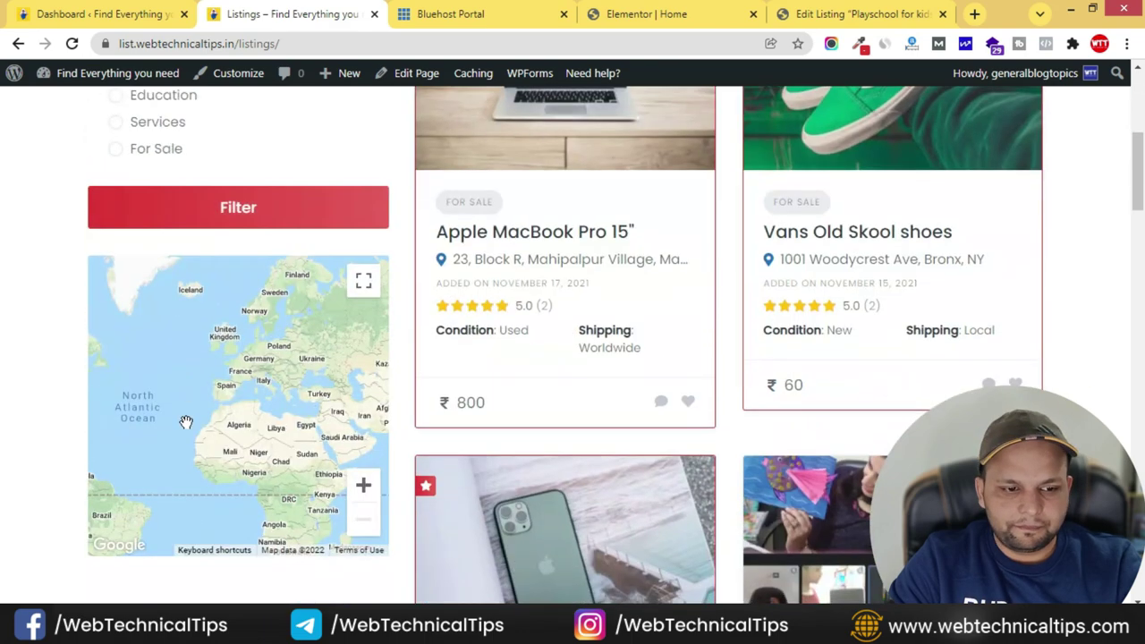
pyautogui.scroll(2, 184, 421)
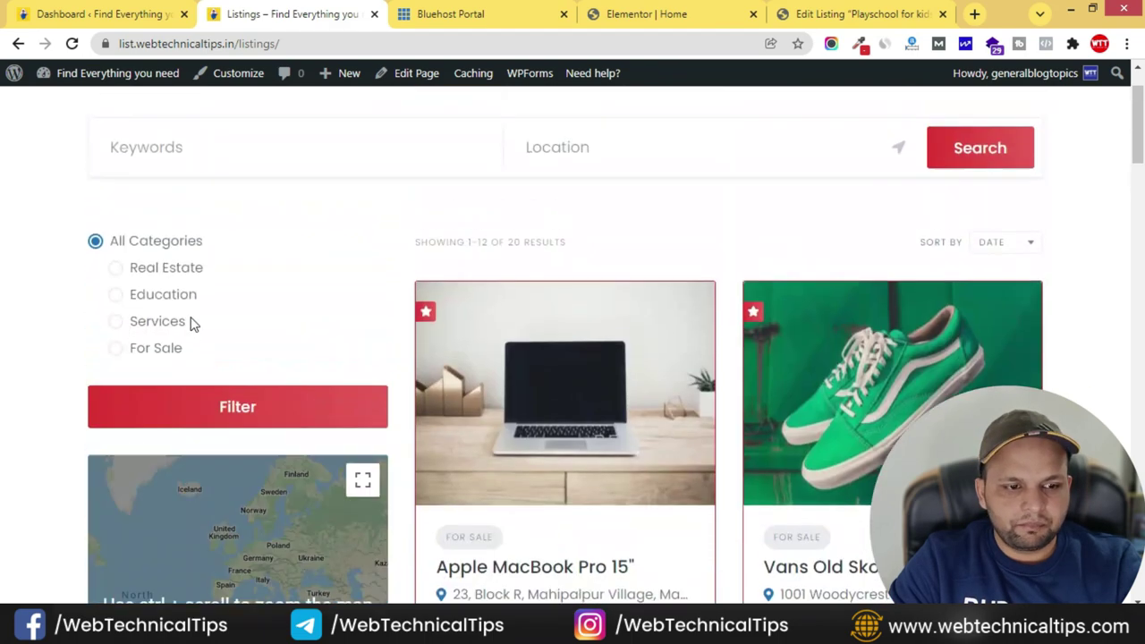
pyautogui.click(116, 297)
pyautogui.click(280, 407)
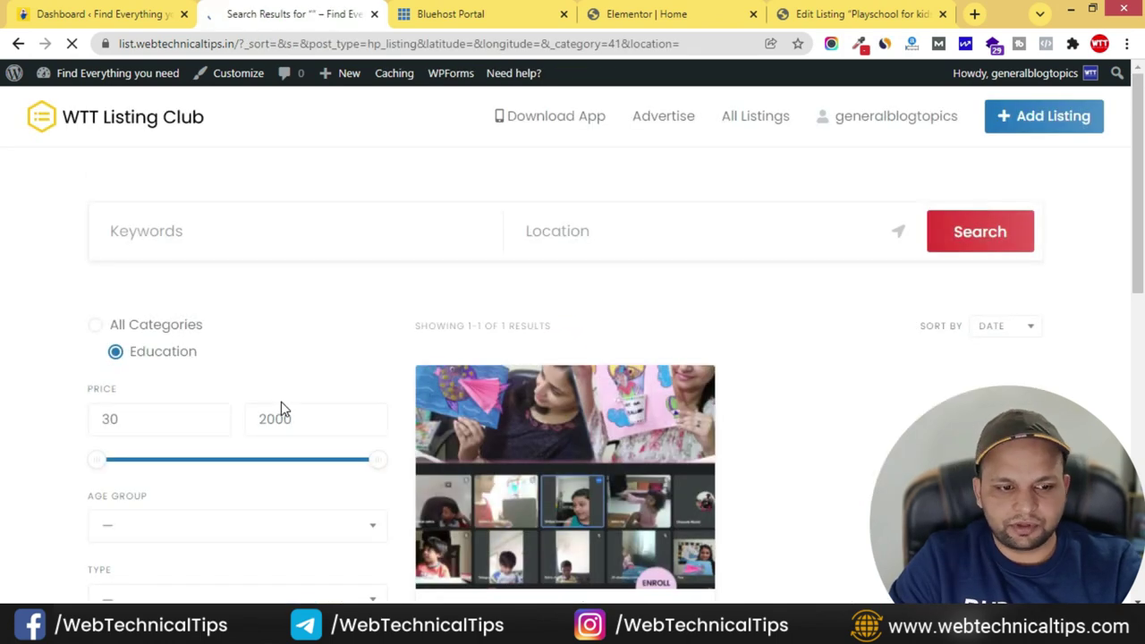
# - Inspect the Age Group and Type filter choices without changing them, then return to WordPress
pyautogui.scroll(-2, 103, 356)
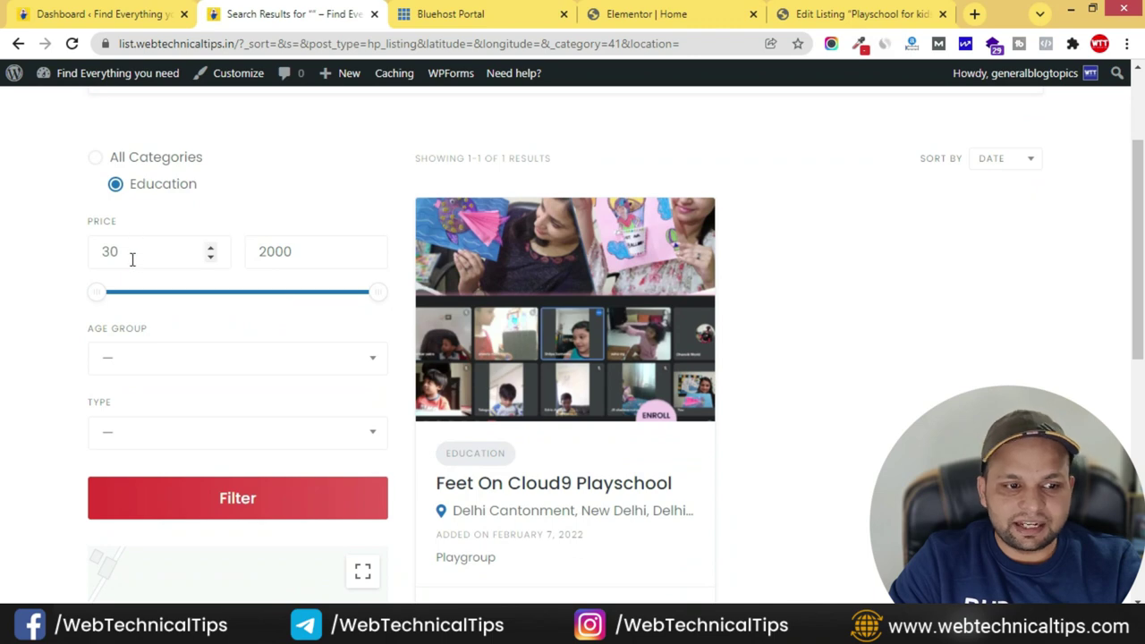
pyautogui.scroll(-2, 716, 407)
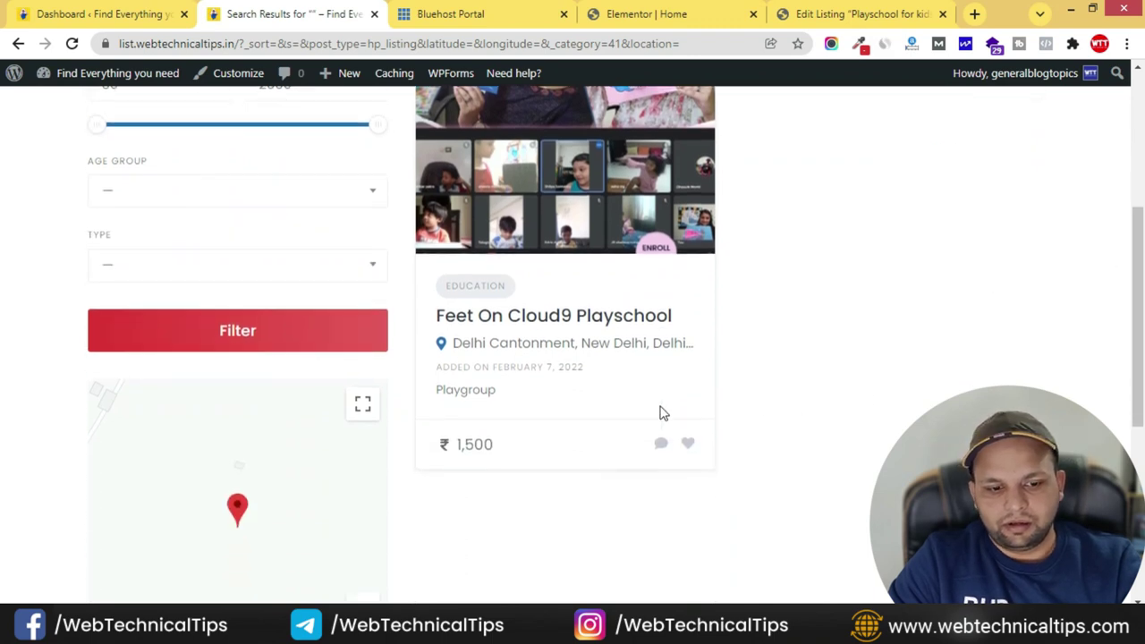
pyautogui.scroll(2, 531, 460)
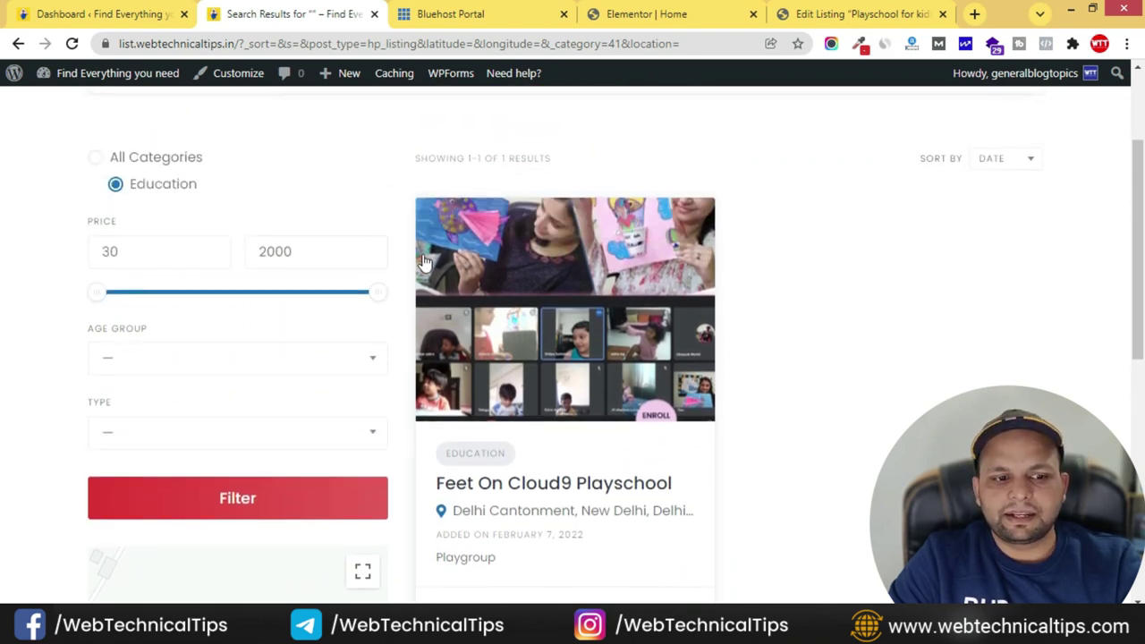
pyautogui.scroll(-2, 46, 350)
pyautogui.click(197, 188)
pyautogui.click(77, 256)
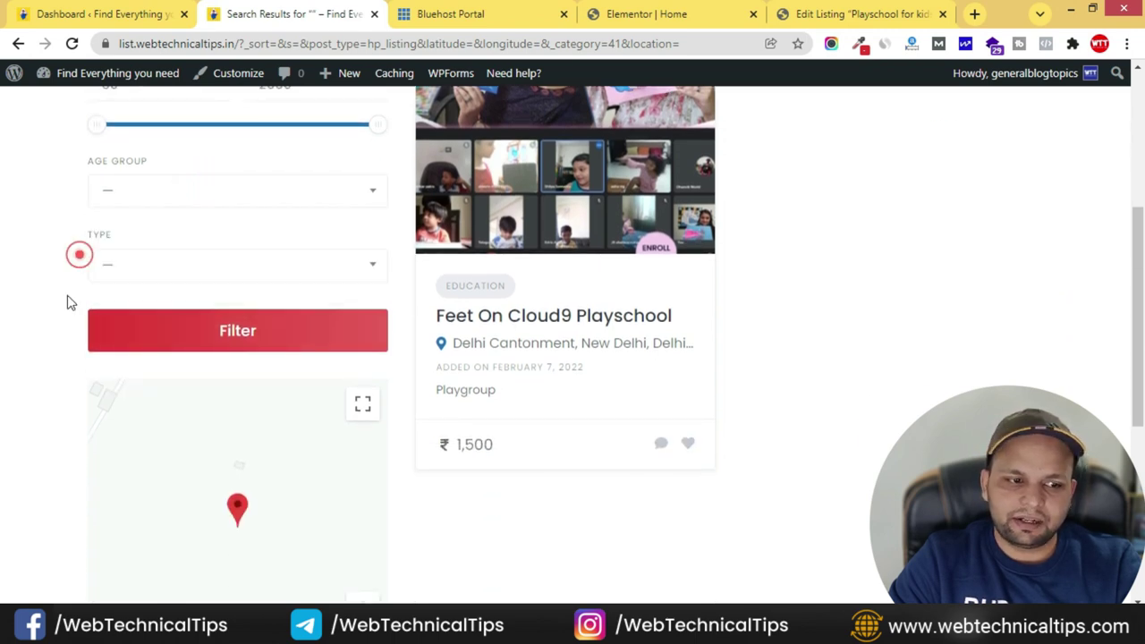
pyautogui.click(225, 263)
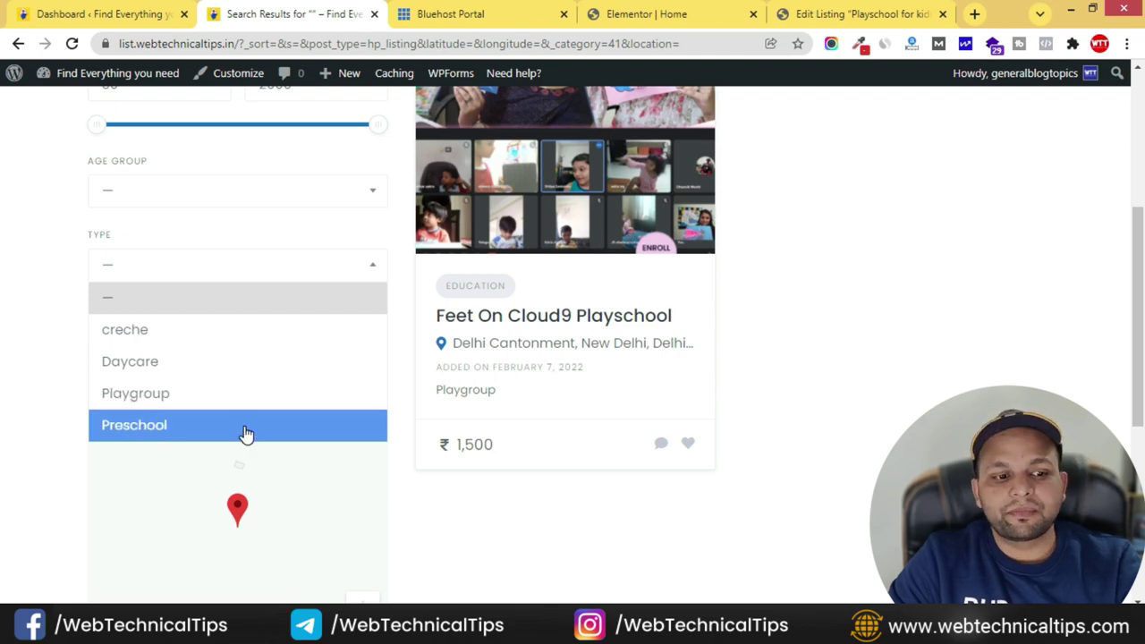
pyautogui.click(11, 351)
pyautogui.scroll(3, 11, 353)
pyautogui.scroll(-4, 12, 355)
pyautogui.scroll(-3, 12, 355)
pyautogui.scroll(6, 11, 355)
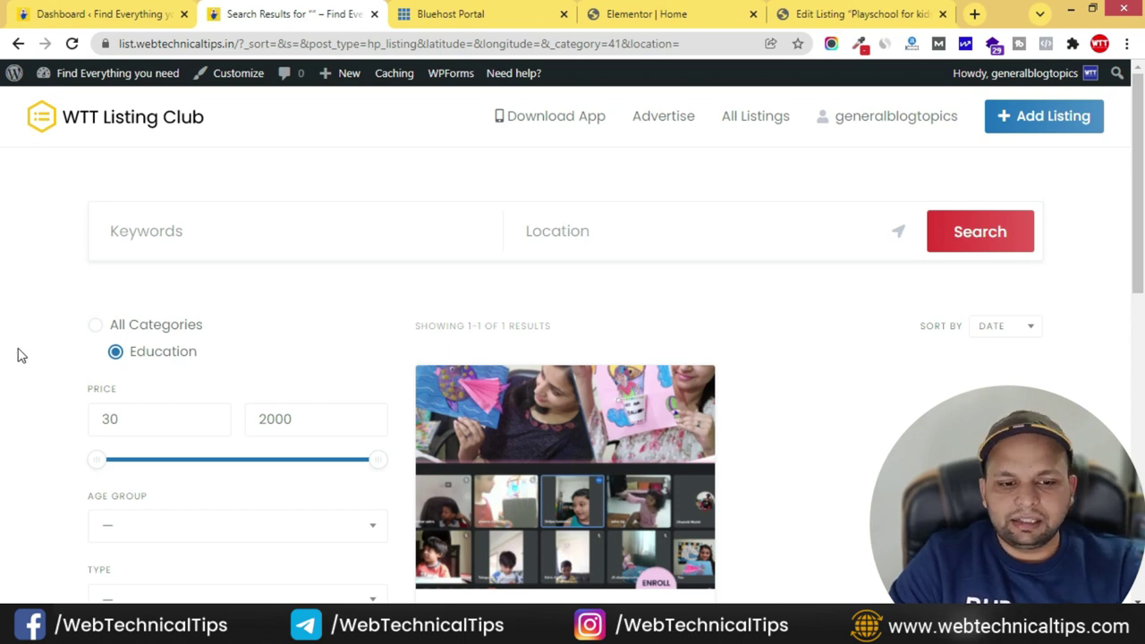
pyautogui.hotkey('alt', 'Tab')
pyautogui.hotkey('alt', 'Tab')
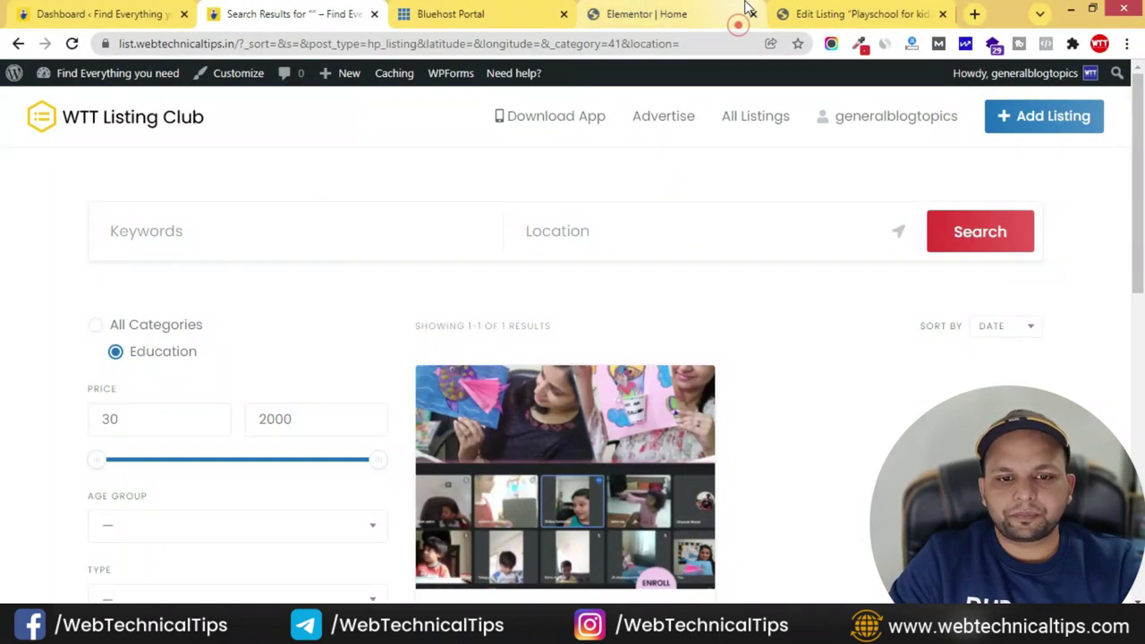
pyautogui.click(832, 15)
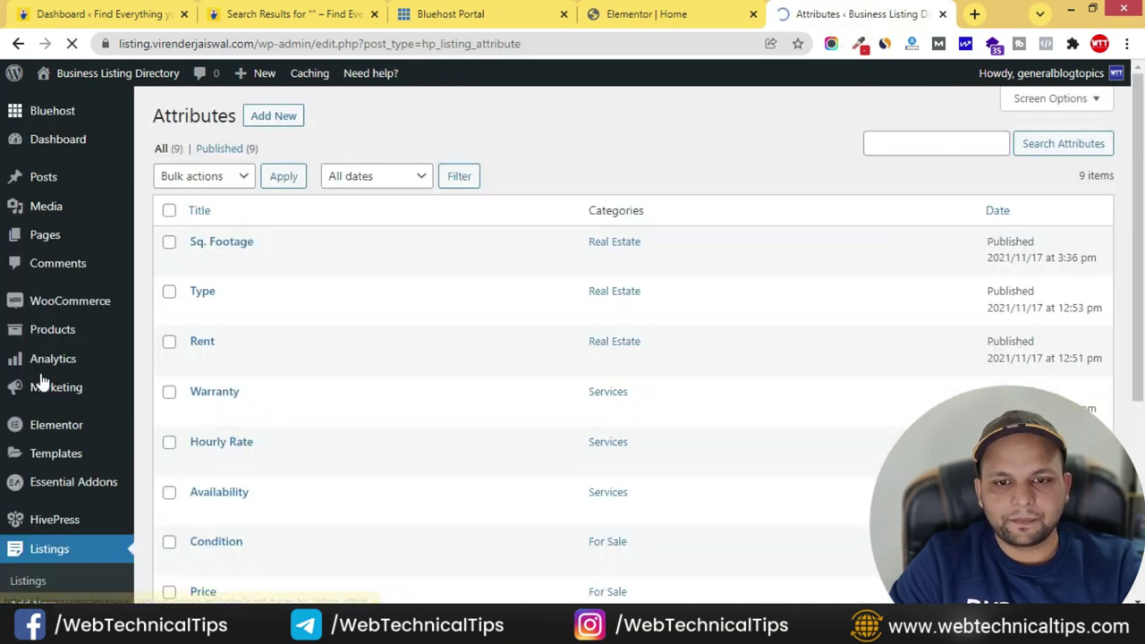
# - Add a new listing attribute and begin entering its title, Age
pyautogui.scroll(-4, 309, 358)
pyautogui.scroll(4, 289, 331)
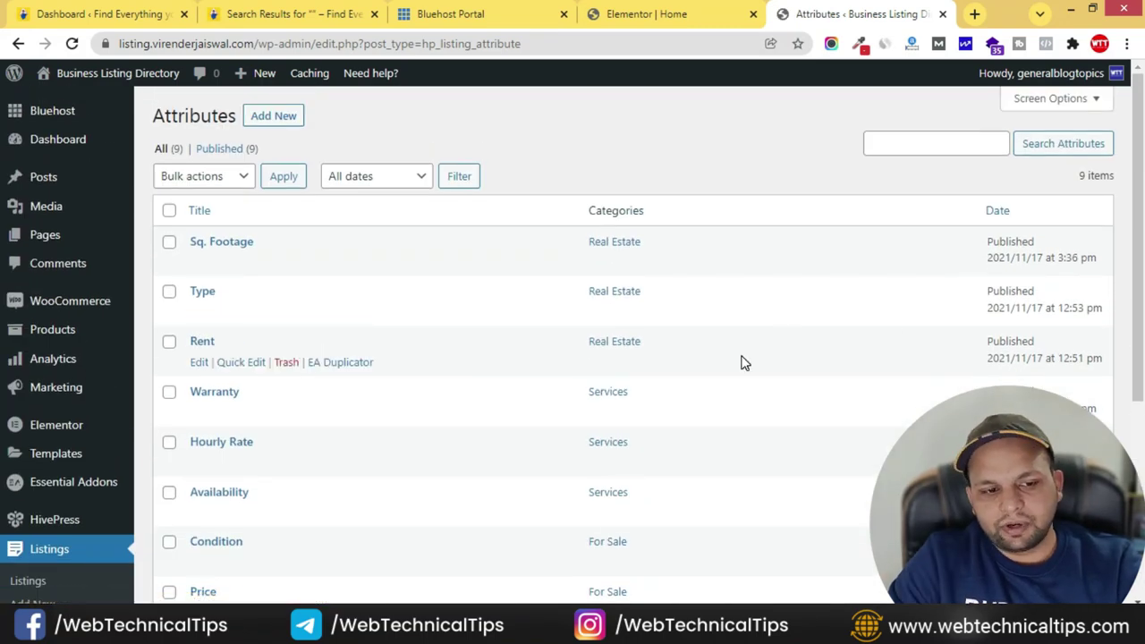
pyautogui.click(279, 117)
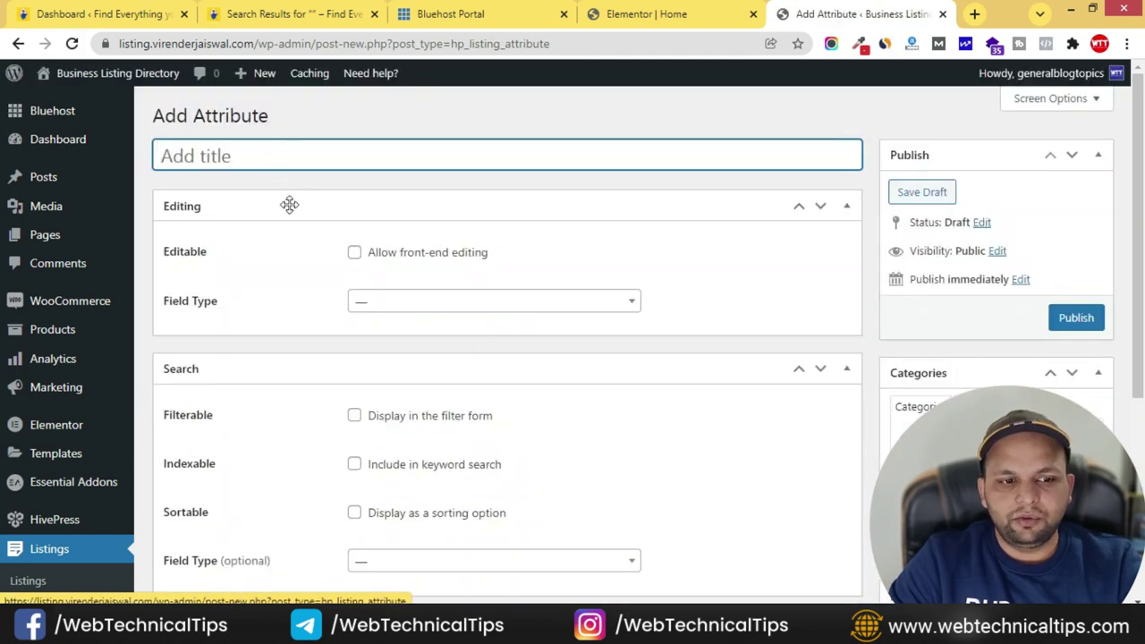
pyautogui.click(283, 156)
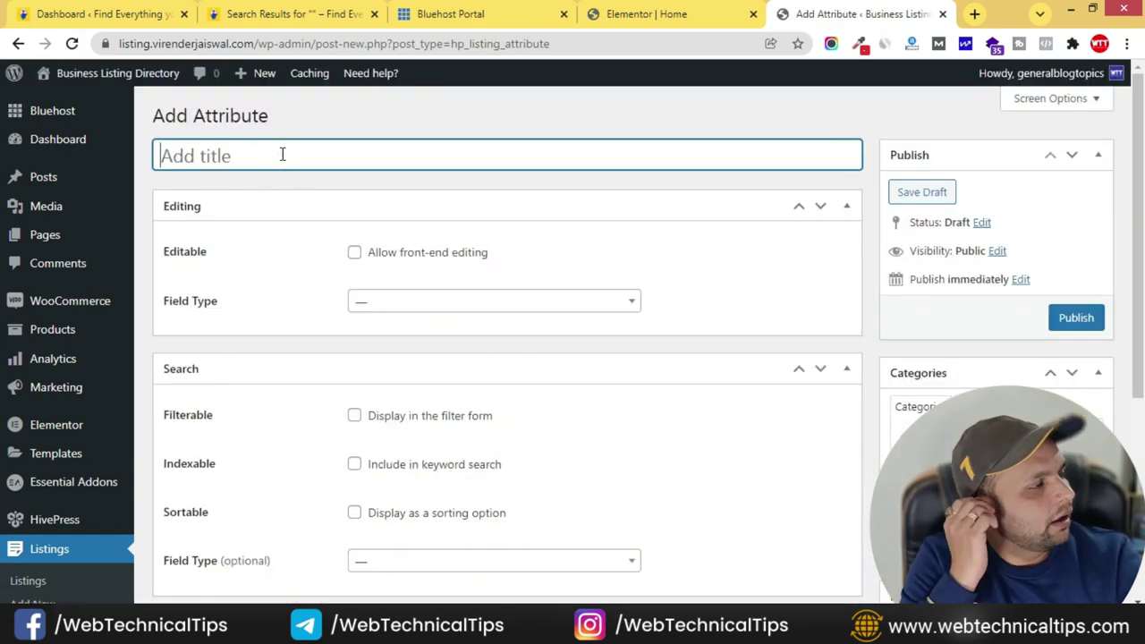
pyautogui.write('Age Group')
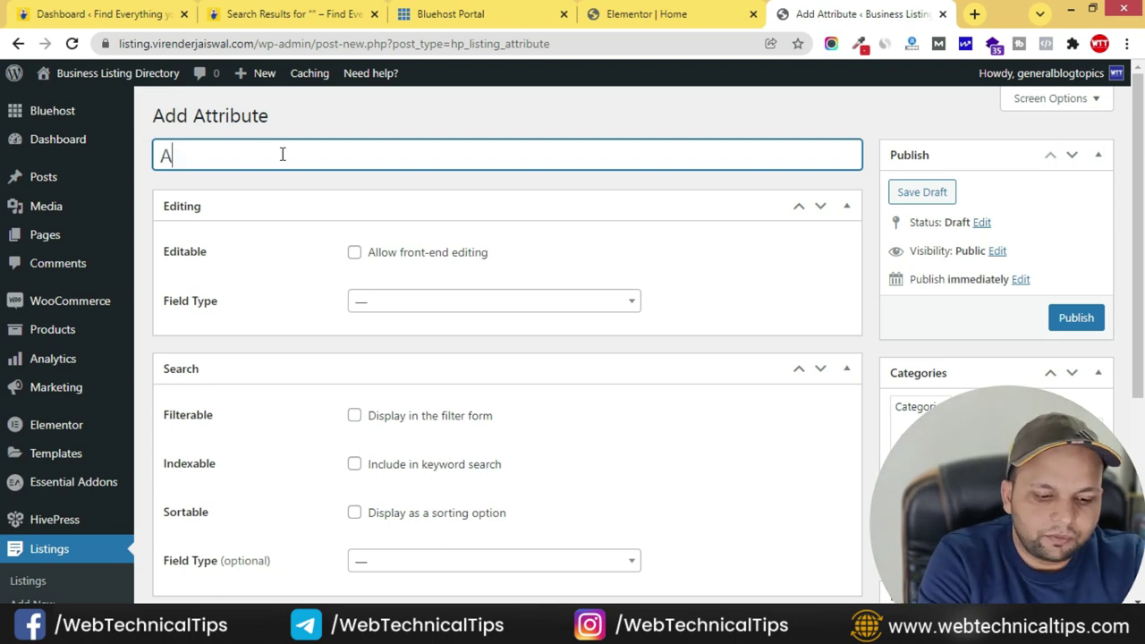
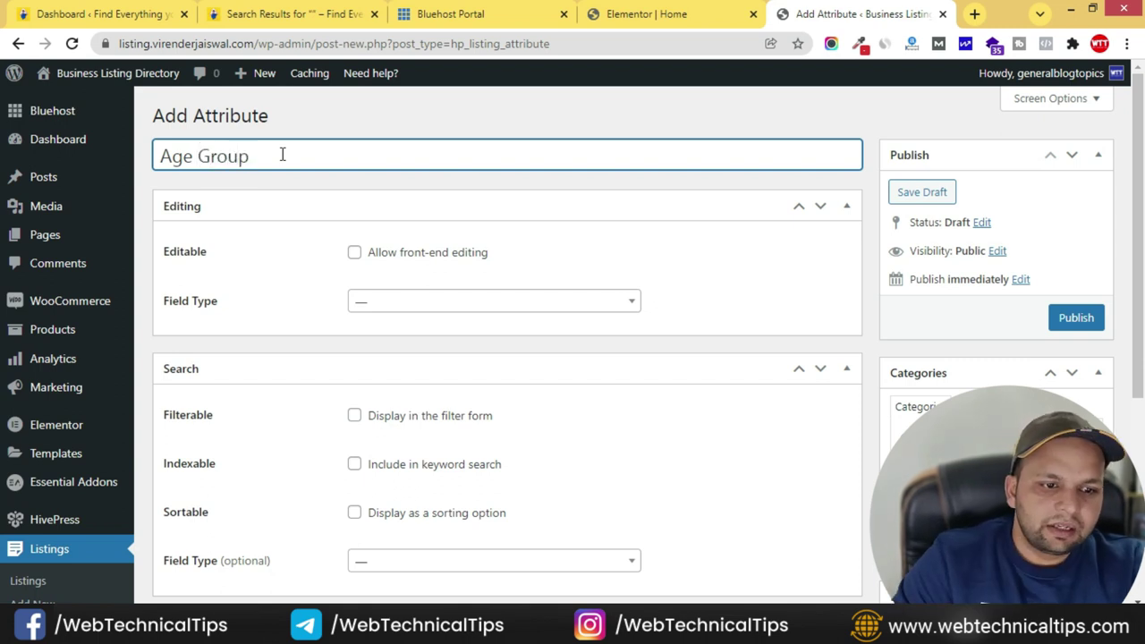
# - Make Age Group a front-end editable Select field that is filterable and sortable
pyautogui.click(356, 255)
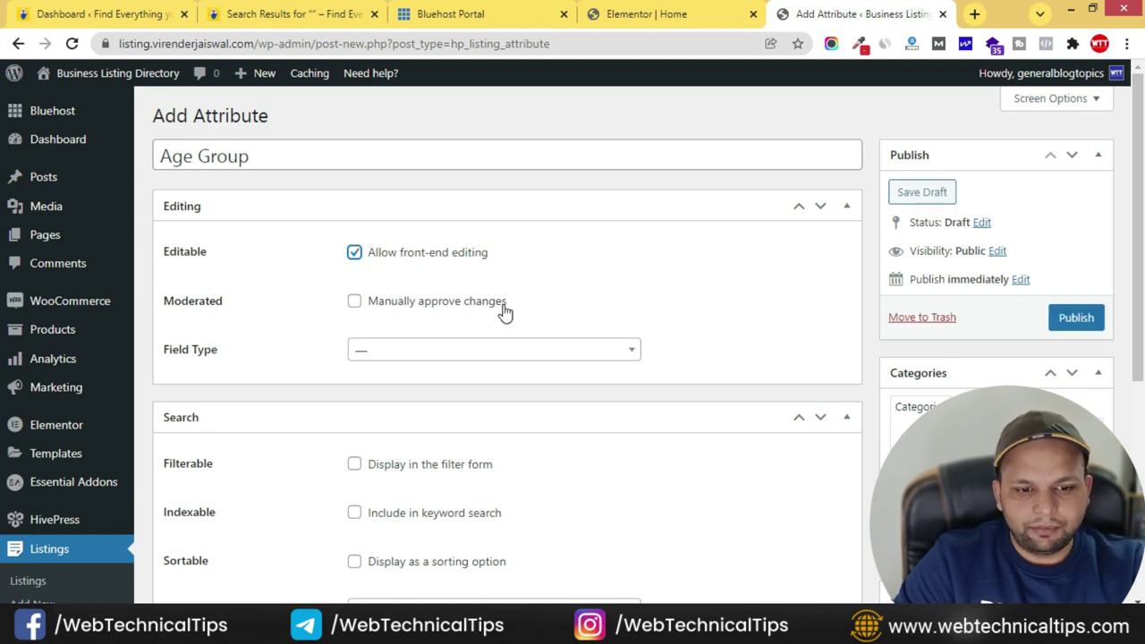
pyautogui.click(460, 356)
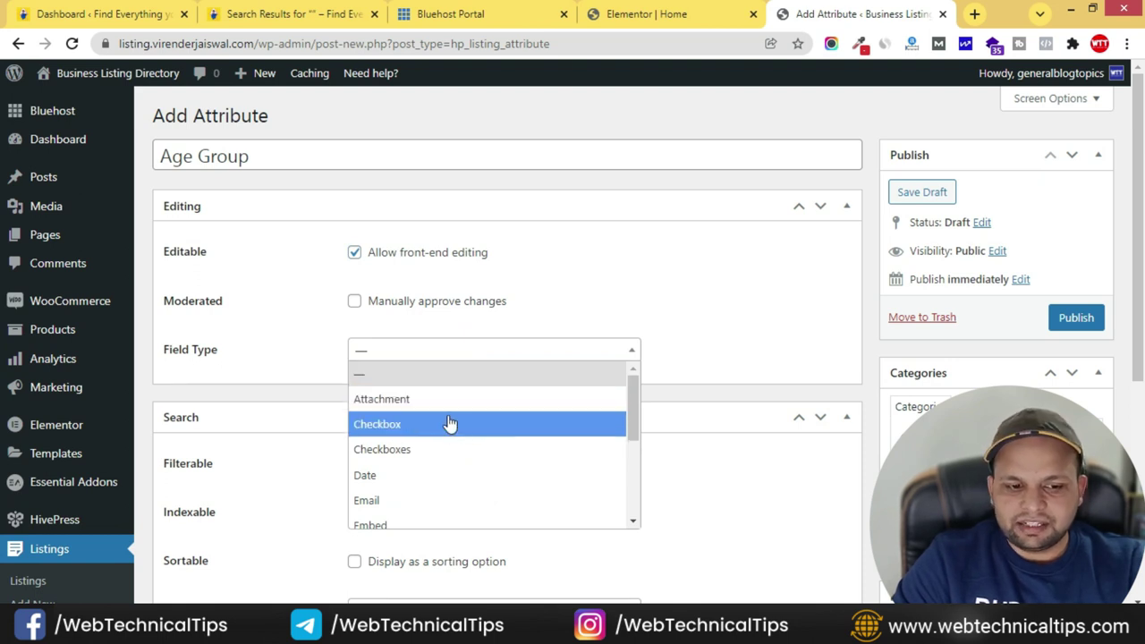
pyautogui.scroll(-3, 451, 422)
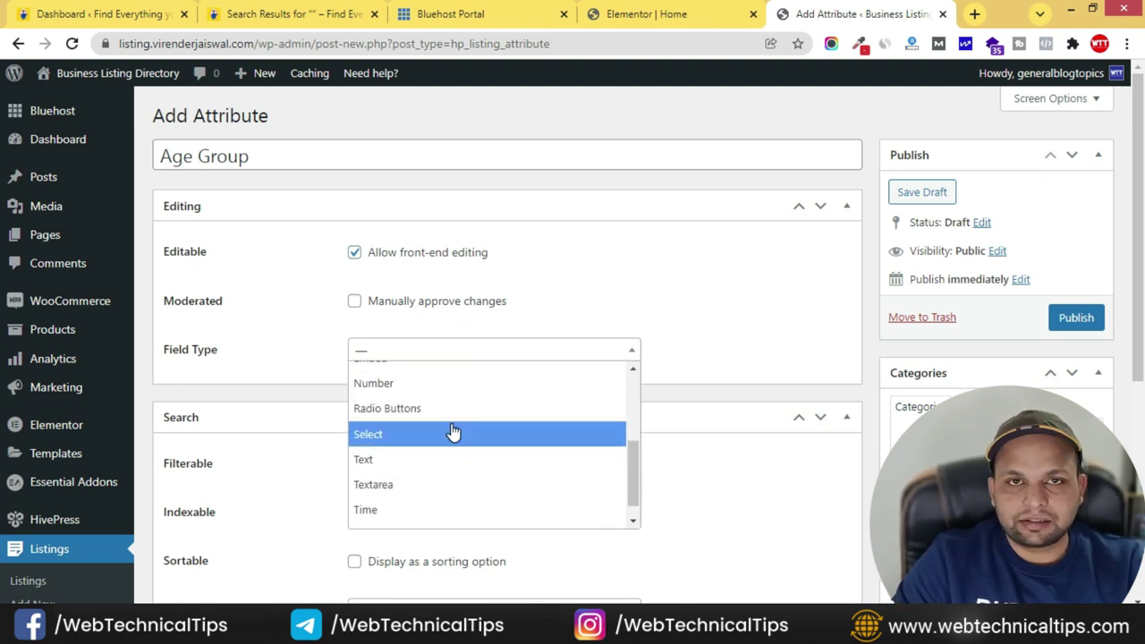
pyautogui.click(421, 436)
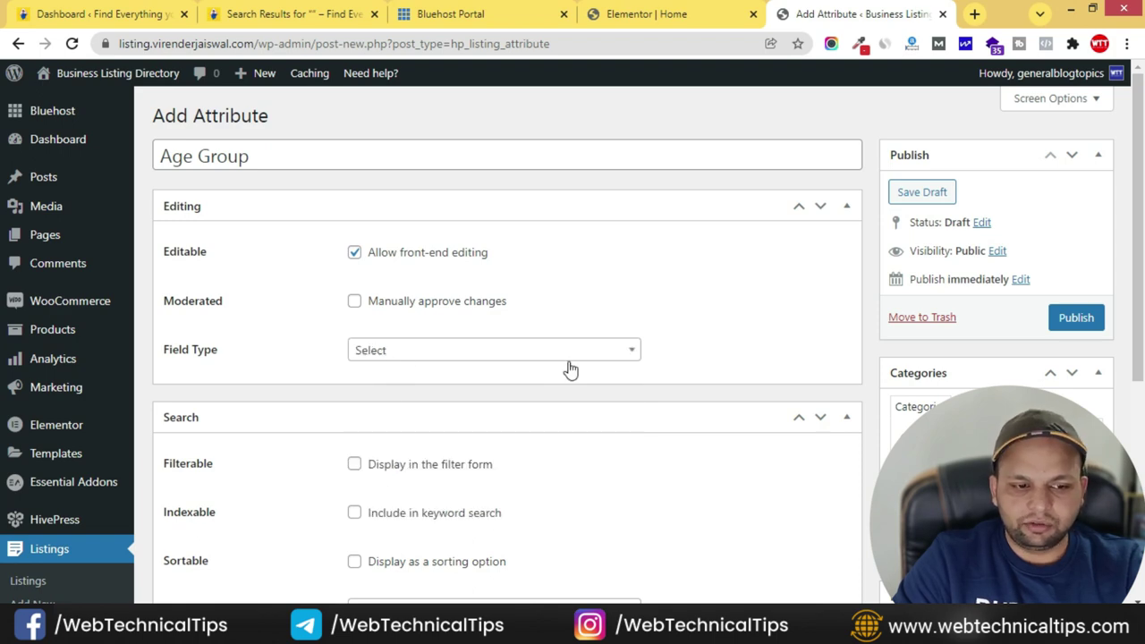
pyautogui.scroll(-2, 345, 376)
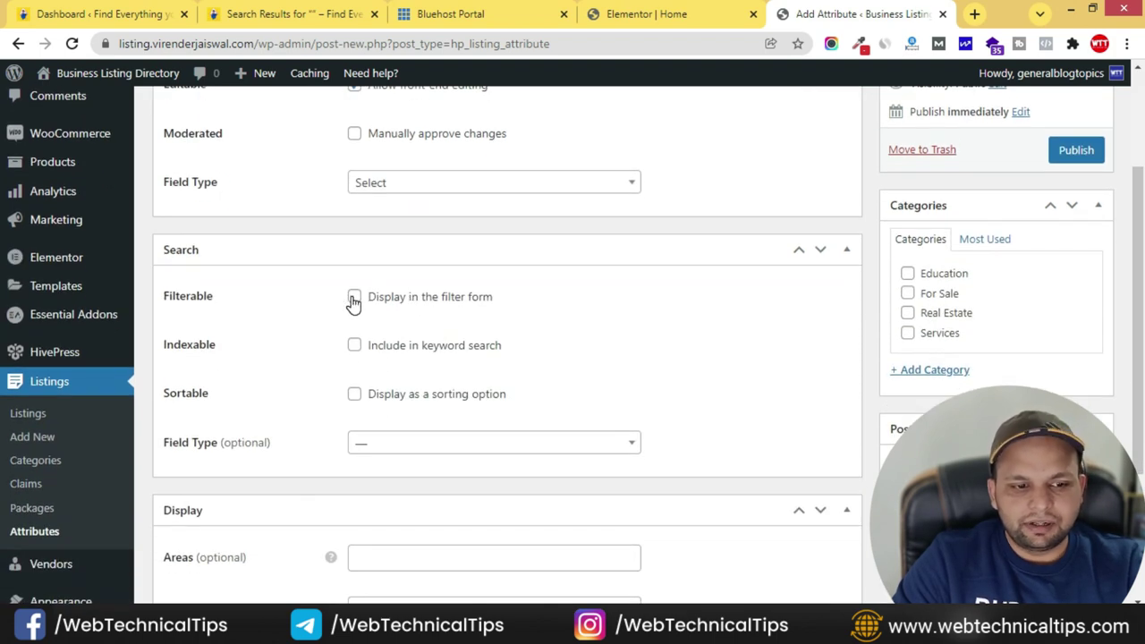
pyautogui.click(354, 299)
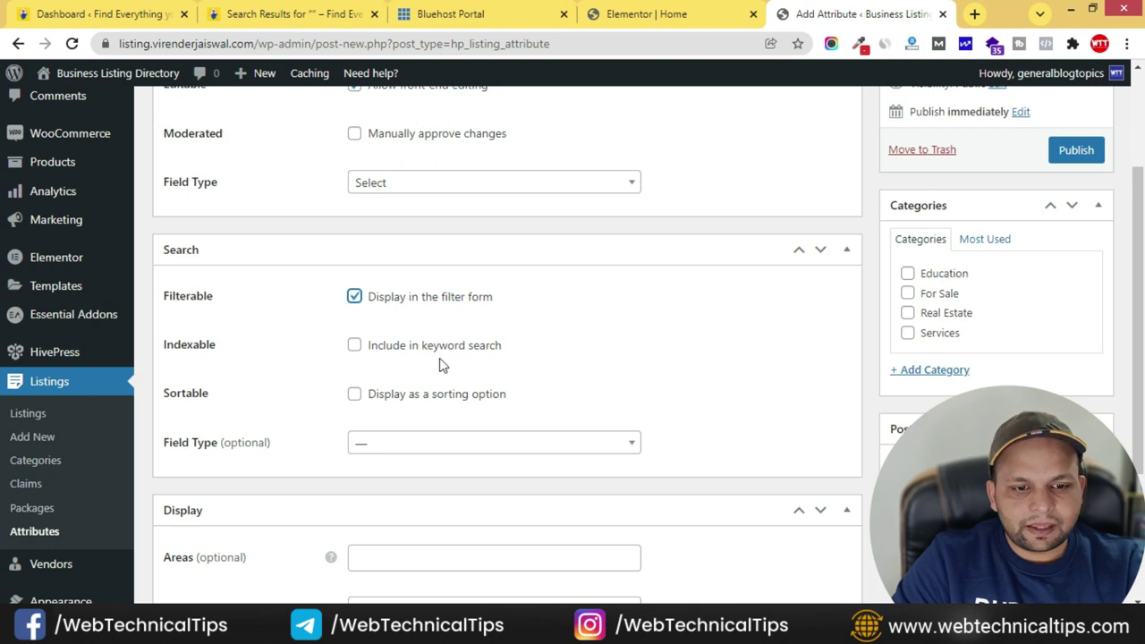
pyautogui.click(355, 395)
# - Set the Age Group search field type to Select, assign it to Education, and publish
pyautogui.scroll(-1, 295, 416)
pyautogui.click(466, 359)
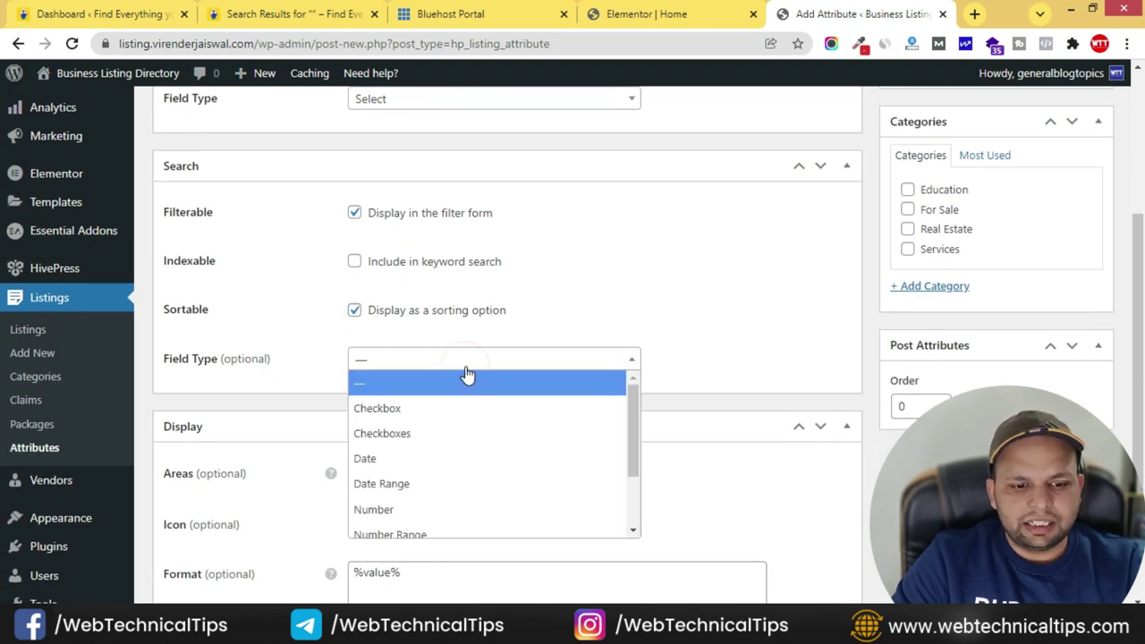
pyautogui.scroll(-2, 438, 460)
pyautogui.click(384, 499)
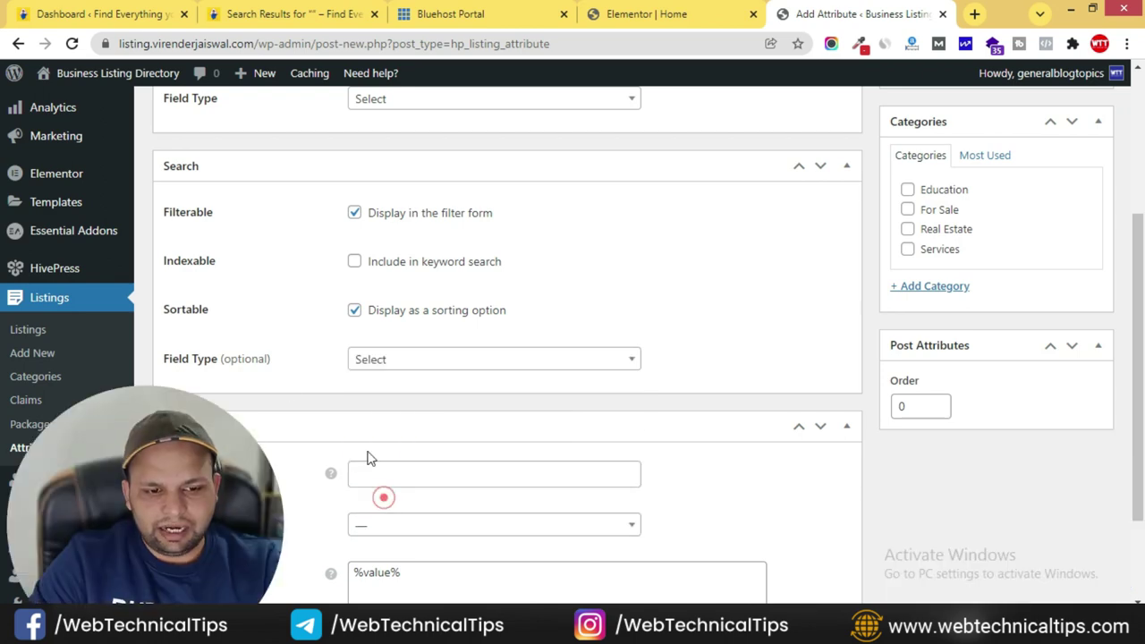
pyautogui.click(281, 396)
pyautogui.scroll(-2, 358, 394)
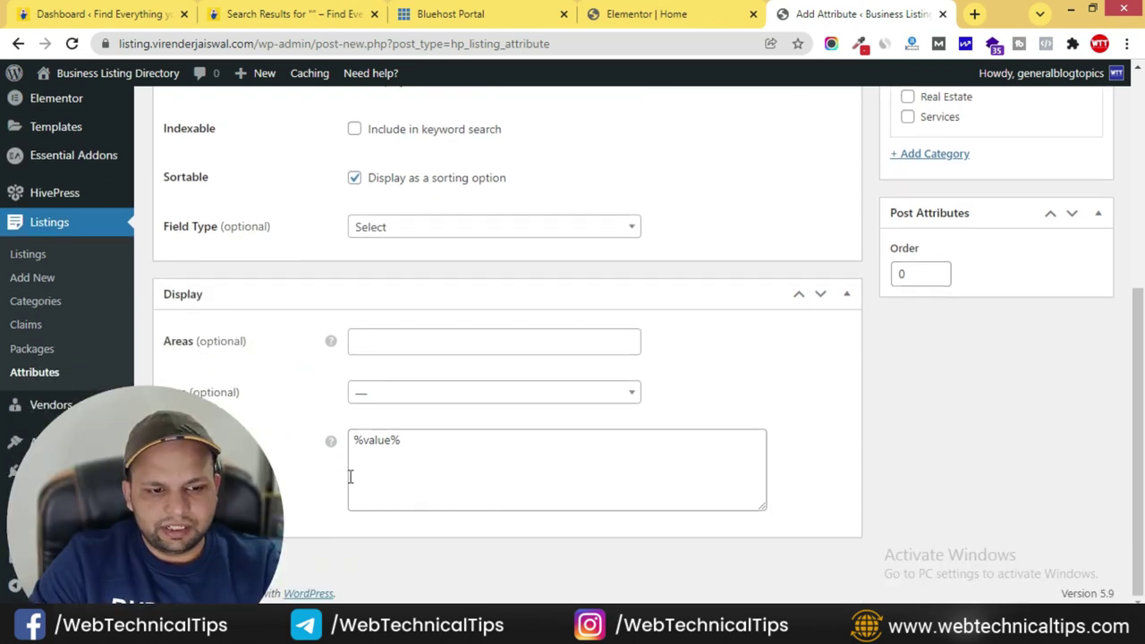
pyautogui.scroll(5, 872, 396)
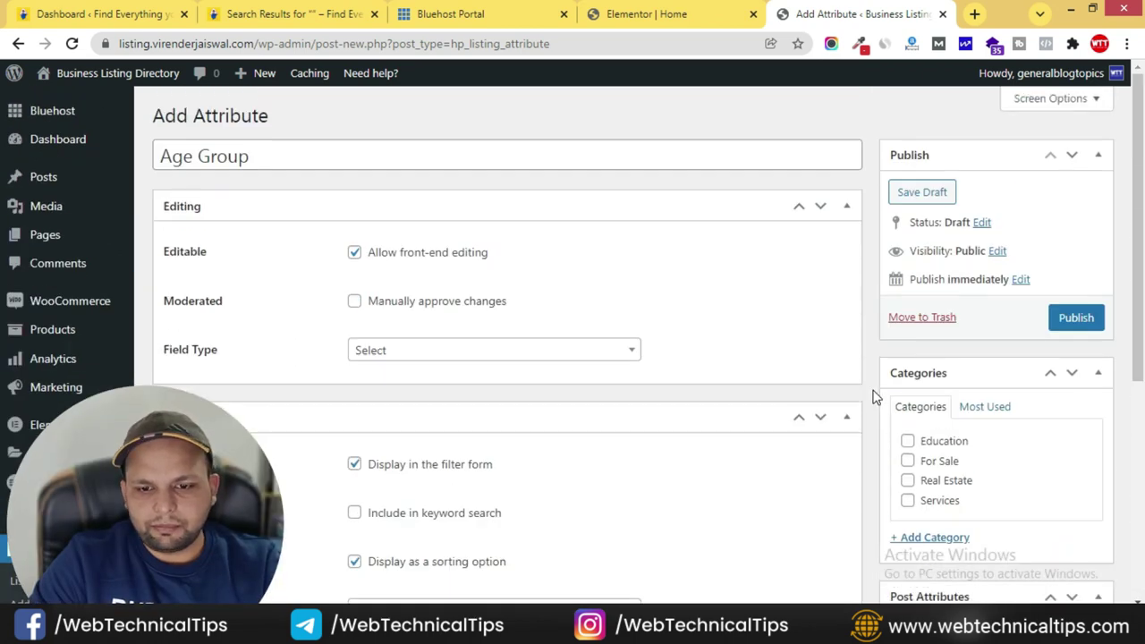
pyautogui.click(908, 441)
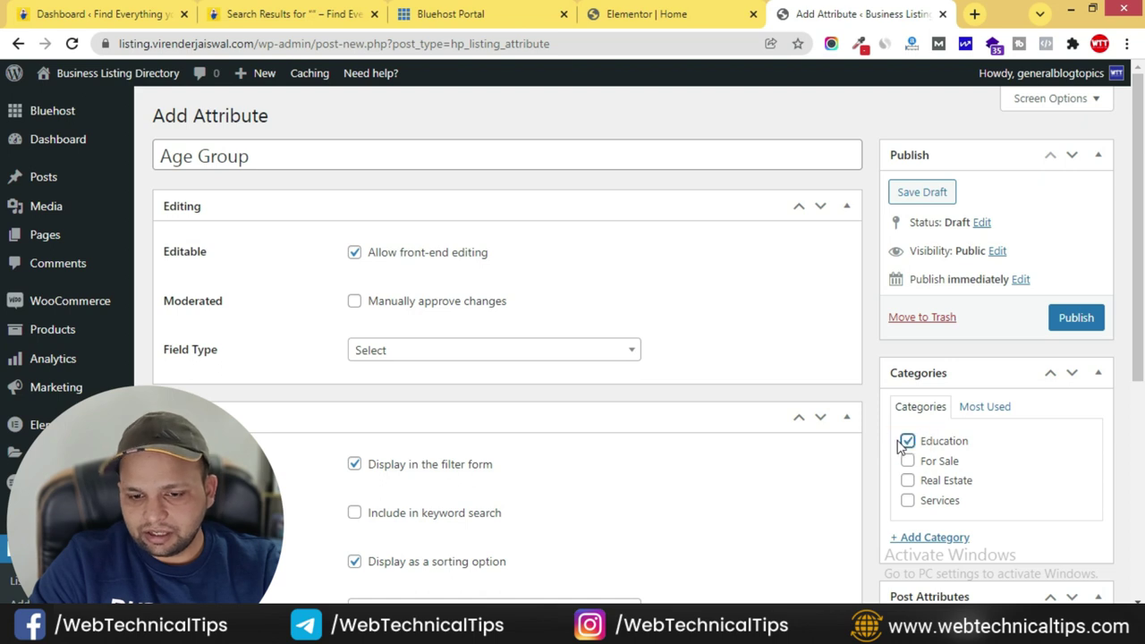
pyautogui.click(1077, 320)
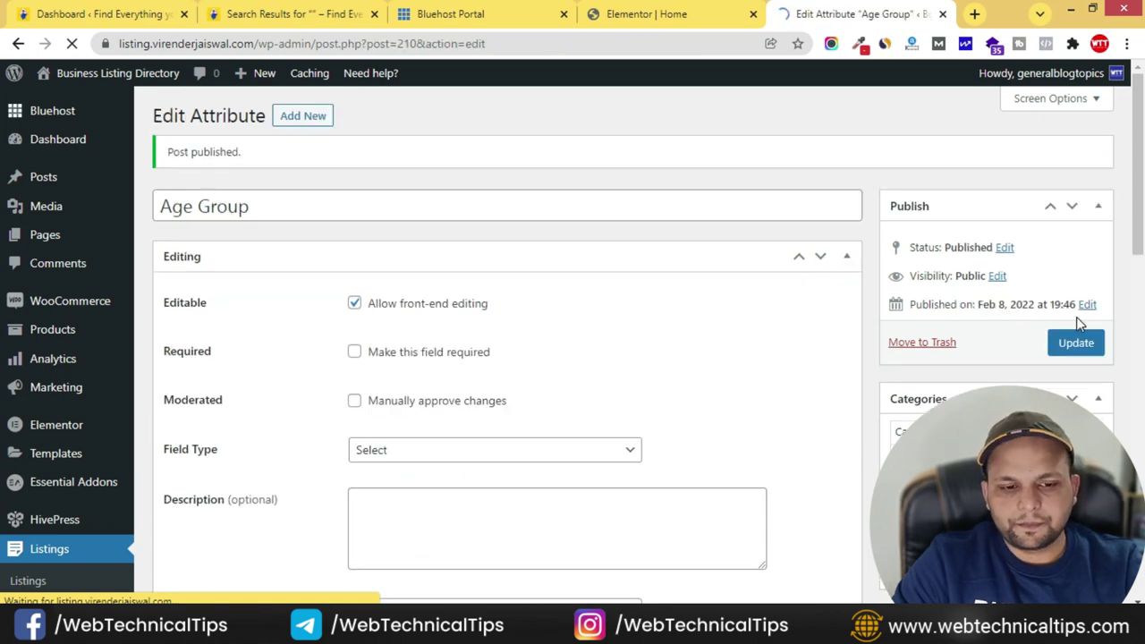
# - Open Edit Options for the published Age Group attribute, which lists no options yet
pyautogui.scroll(-3, 225, 343)
pyautogui.scroll(-2, 313, 335)
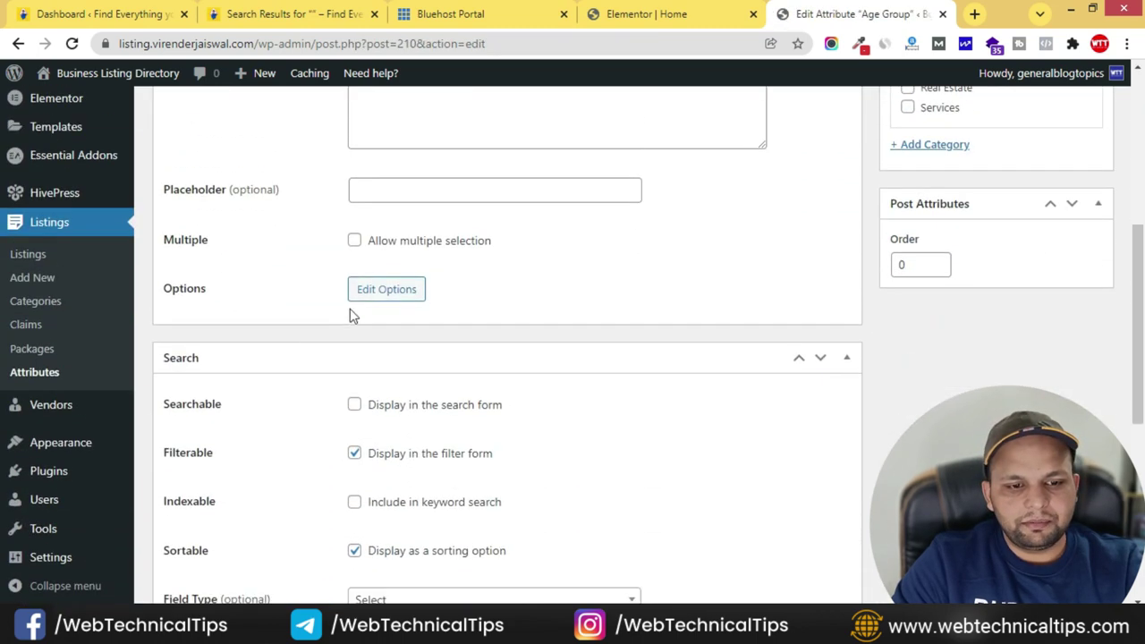
pyautogui.scroll(-3, 357, 315)
pyautogui.scroll(4, 274, 301)
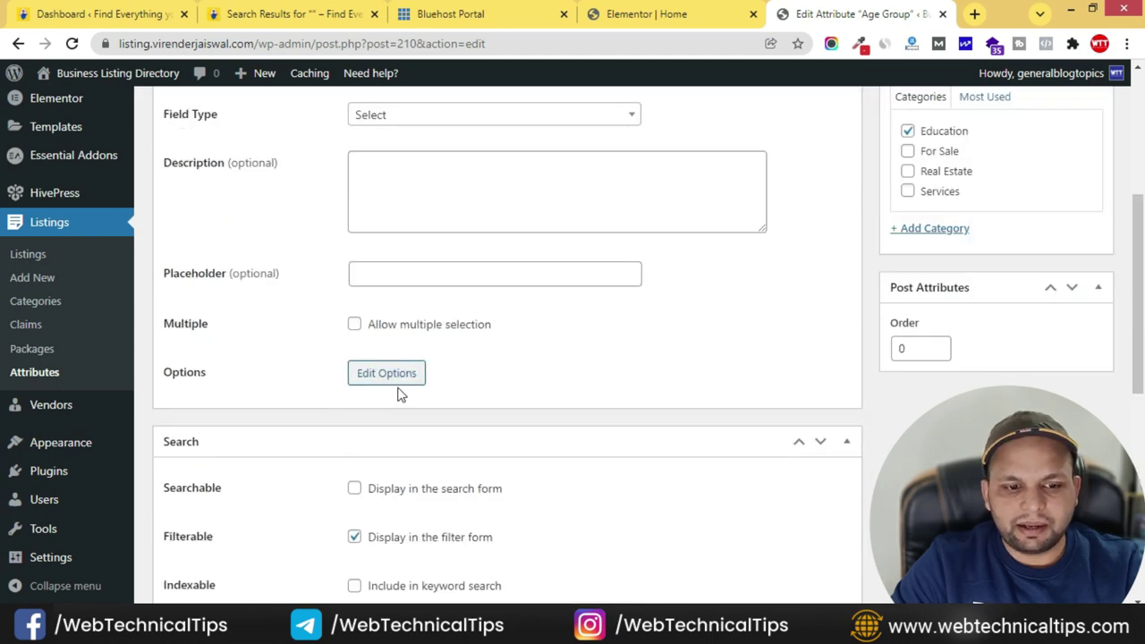
pyautogui.click(386, 375)
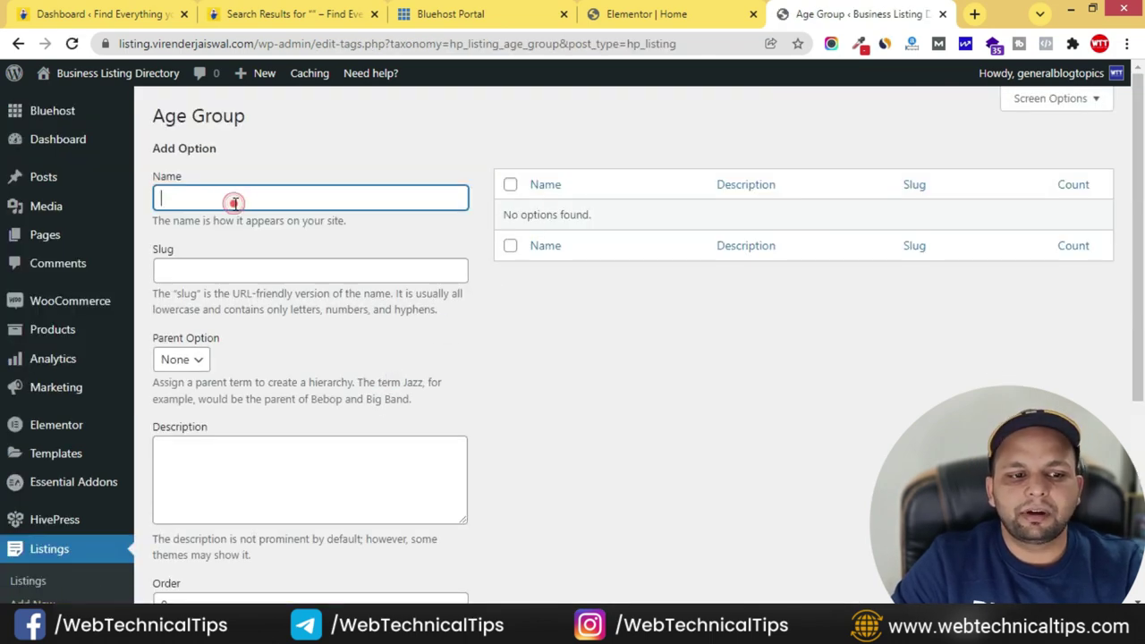
# - Add 2-3 Years and 4-5 Years as Age Group options
pyautogui.click(235, 200)
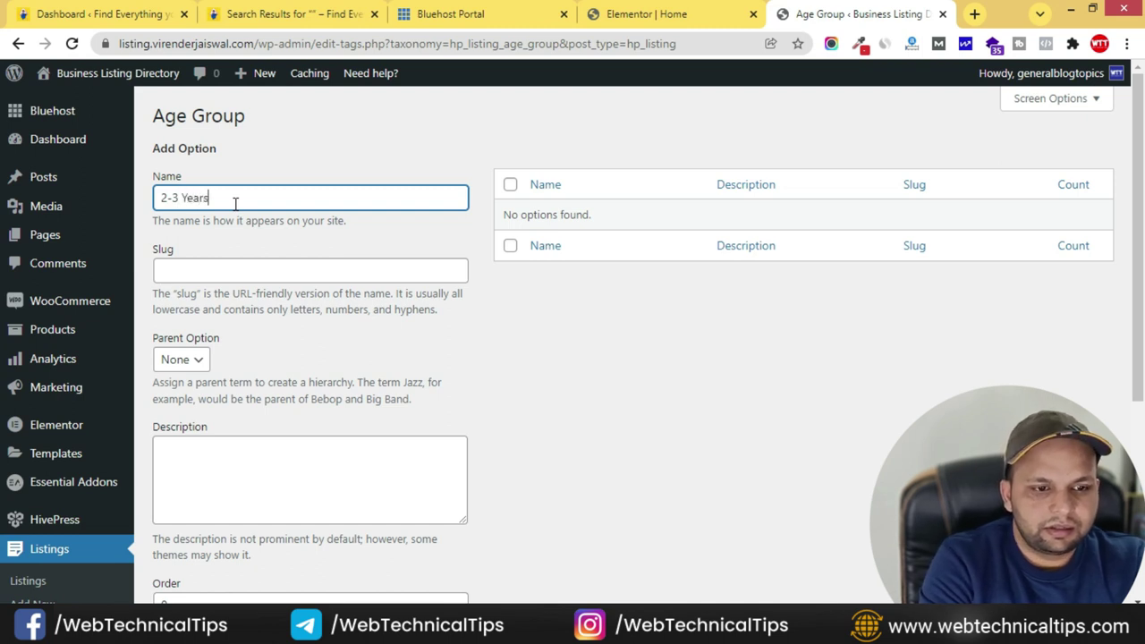
pyautogui.scroll(-2, 289, 302)
pyautogui.click(196, 478)
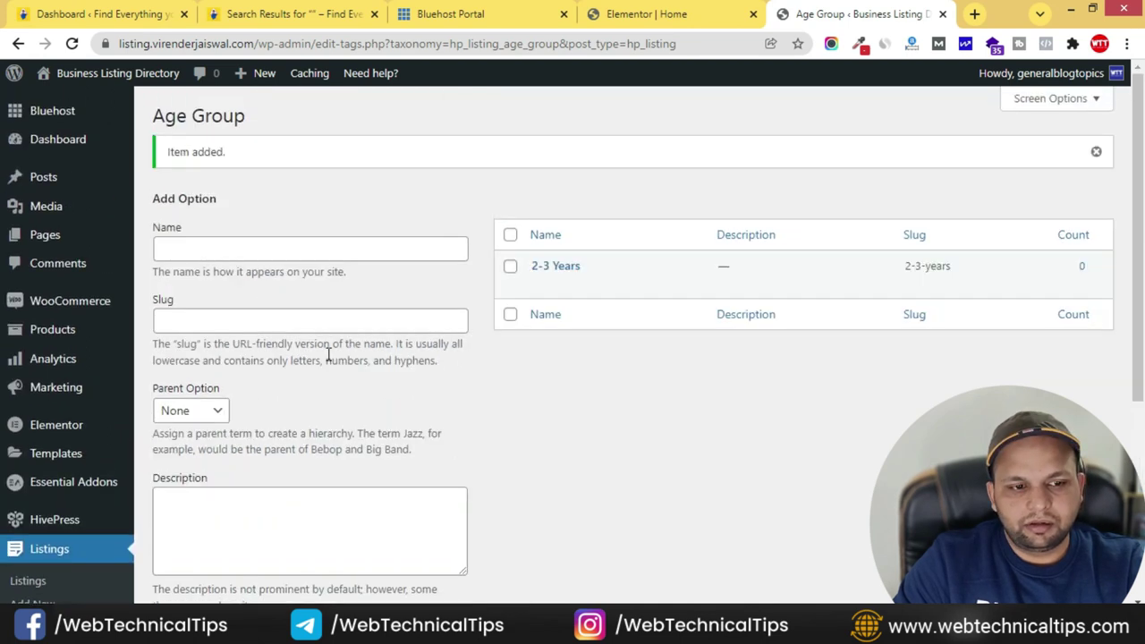
pyautogui.click(182, 250)
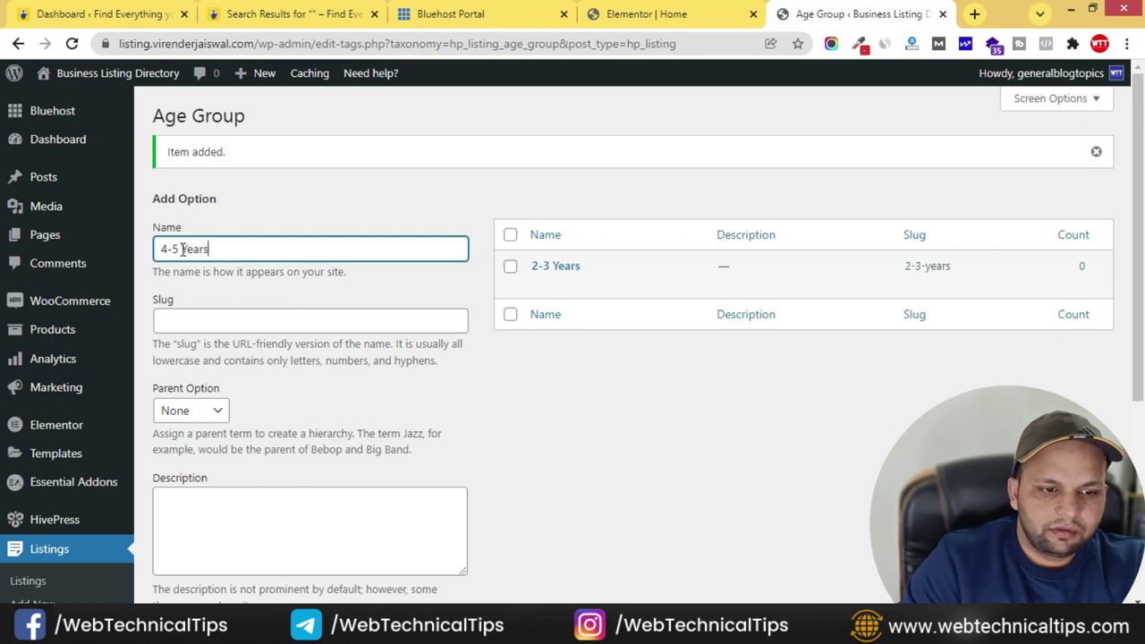
pyautogui.scroll(-4, 232, 434)
pyautogui.click(200, 370)
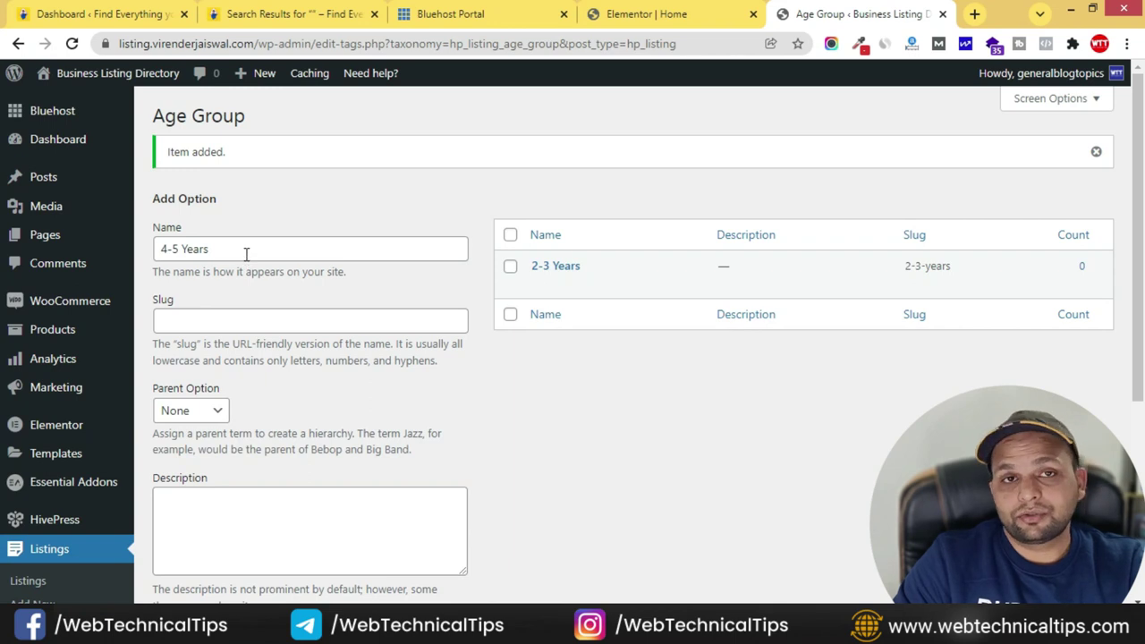
# - Add 6-7 Years as the third option and return to Listings > Attributes
pyautogui.click(231, 251)
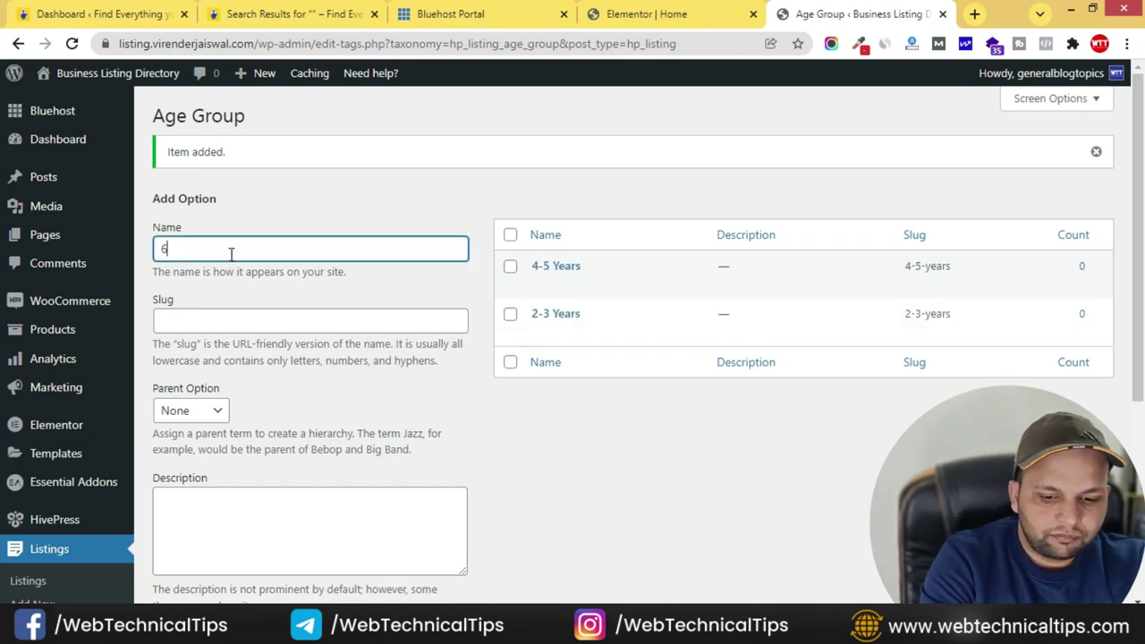
pyautogui.write('6-7 Years')
pyautogui.scroll(-4, 215, 393)
pyautogui.click(190, 365)
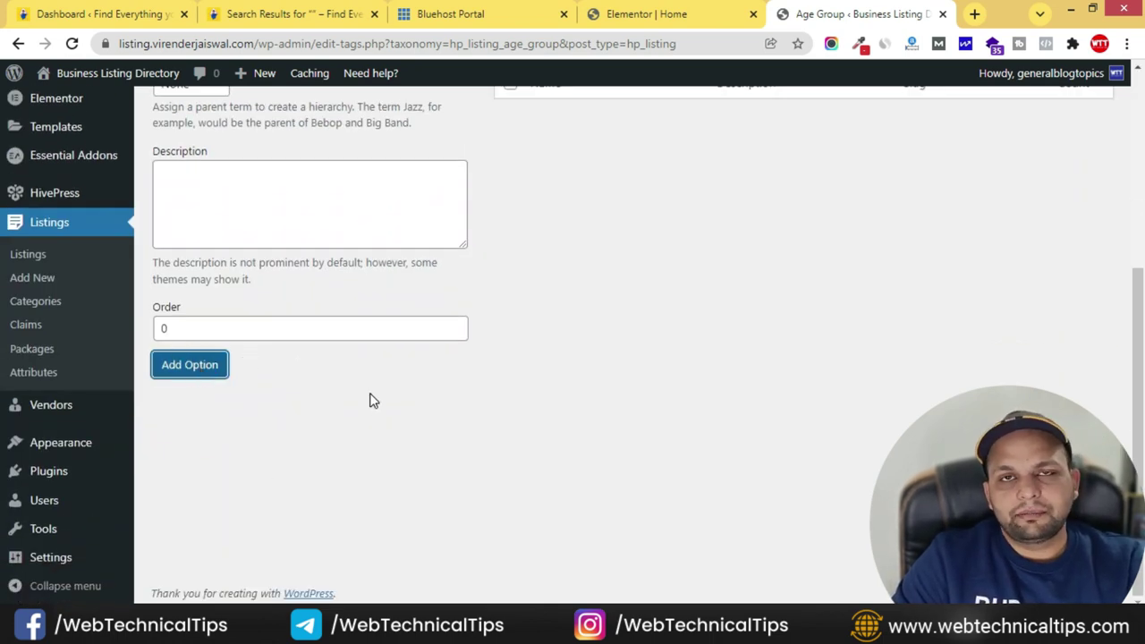
pyautogui.scroll(2, 102, 422)
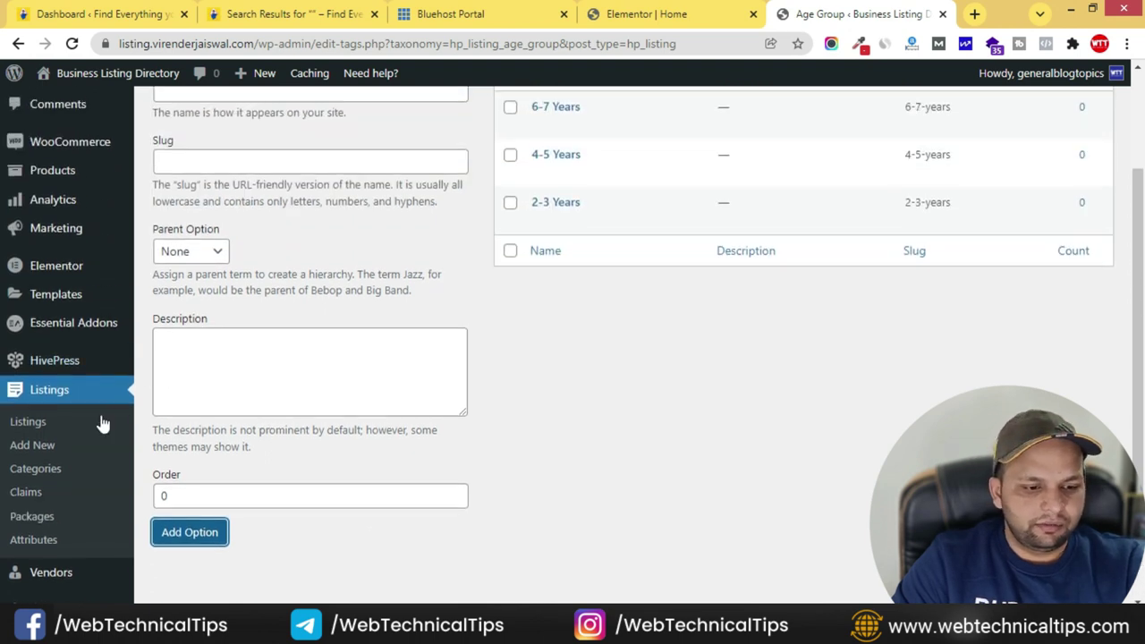
pyautogui.scroll(-2, 26, 403)
pyautogui.click(28, 375)
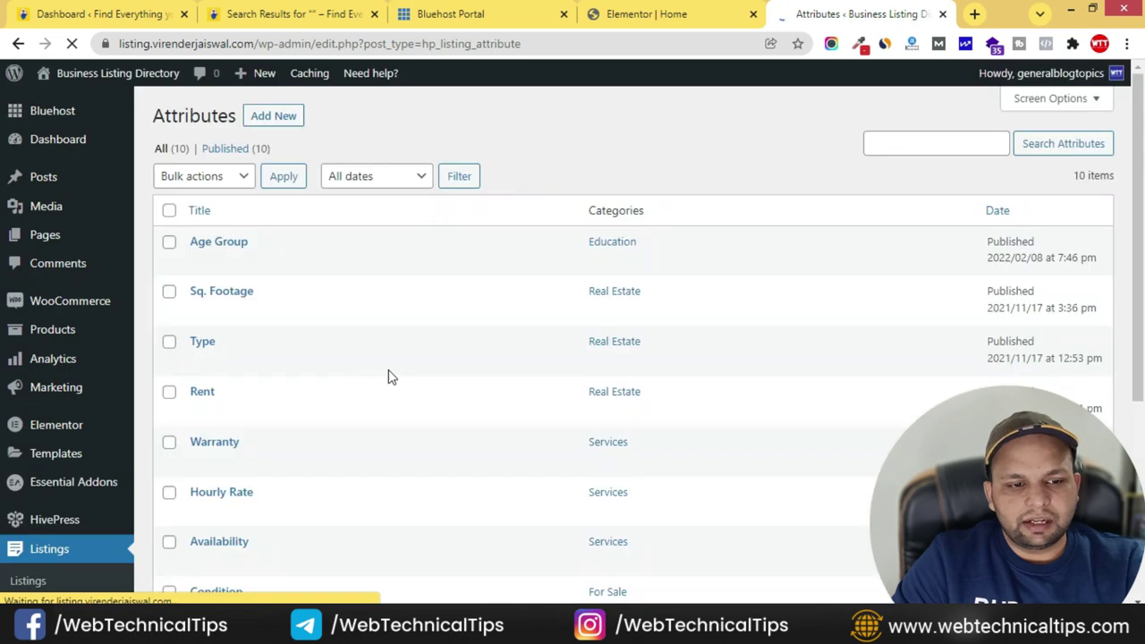
# - Create a new attribute titled Types, front-end editable, with a Select field type
pyautogui.click(273, 117)
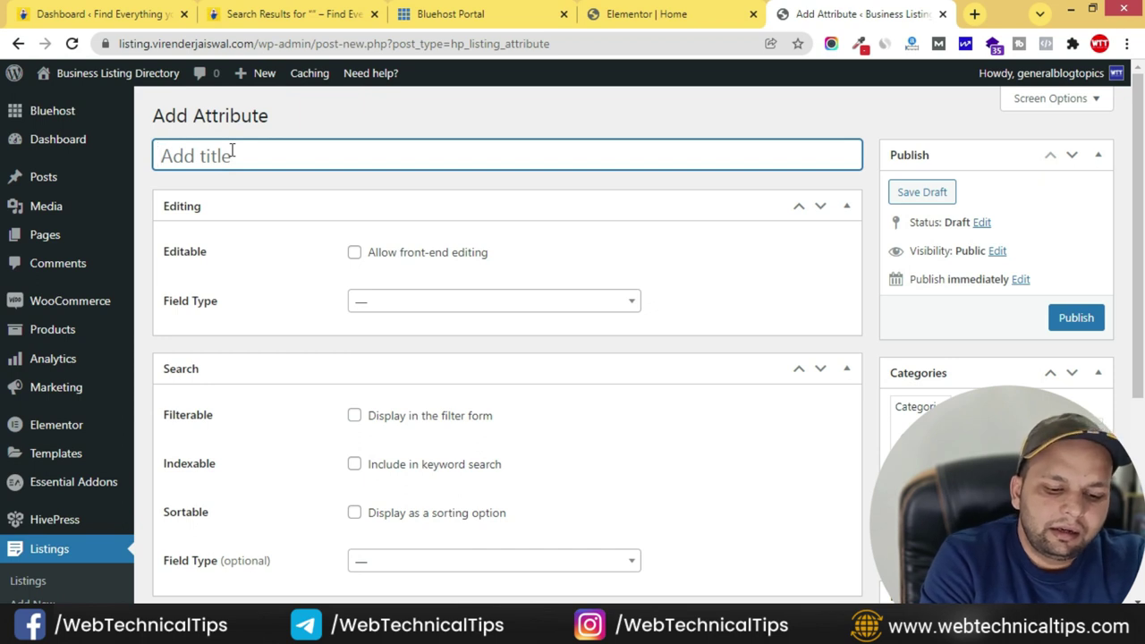
pyautogui.write('Types')
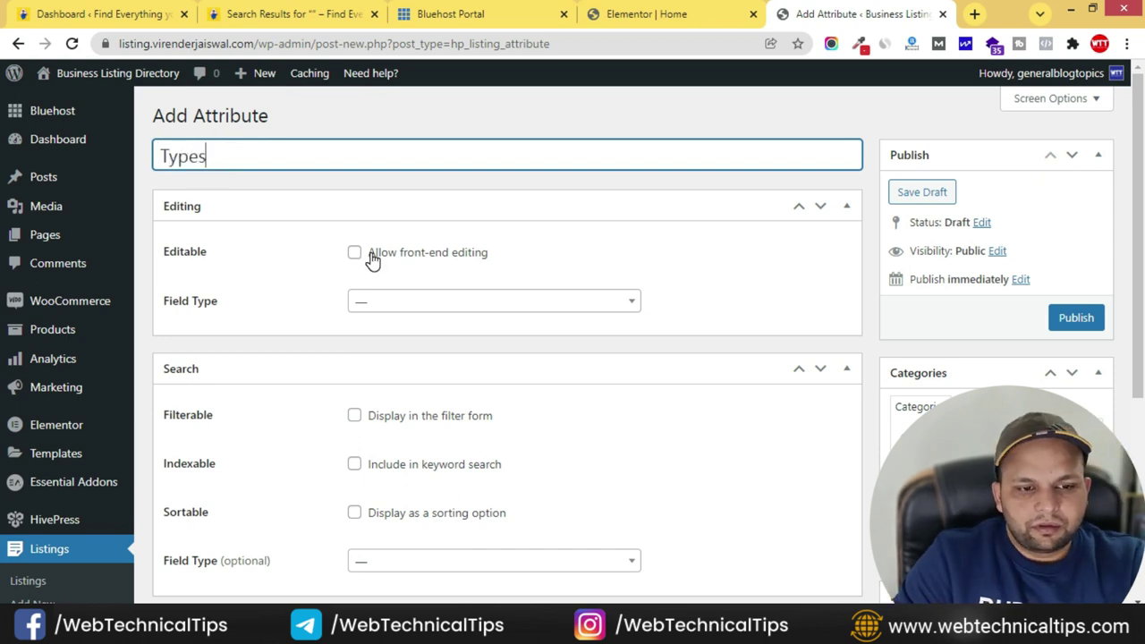
pyautogui.click(355, 254)
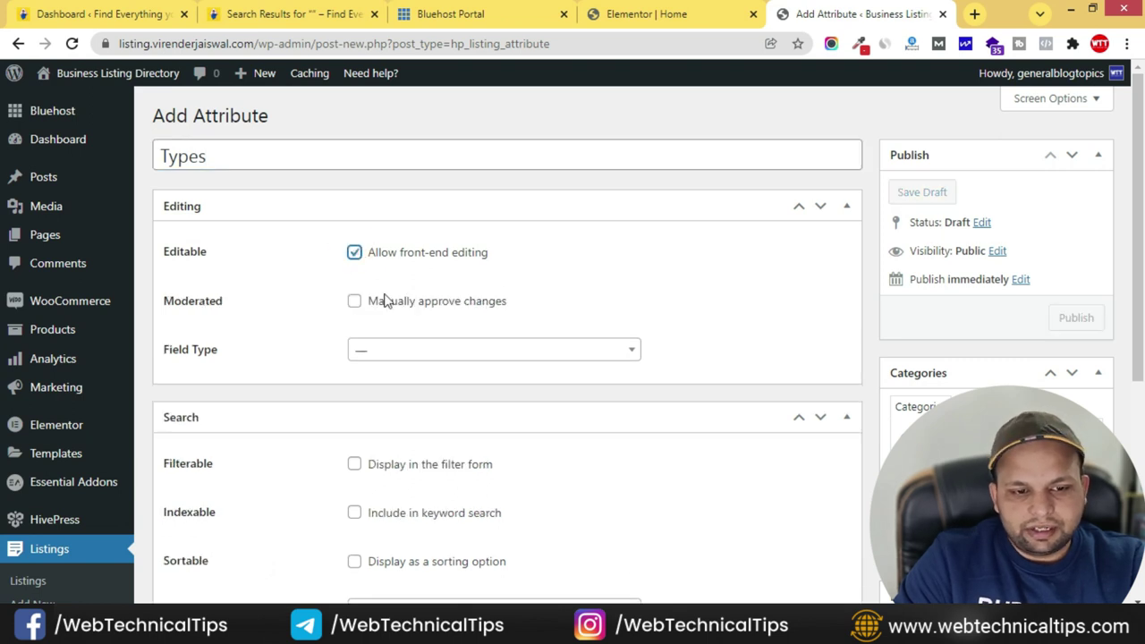
pyautogui.scroll(-2, 280, 331)
pyautogui.click(475, 185)
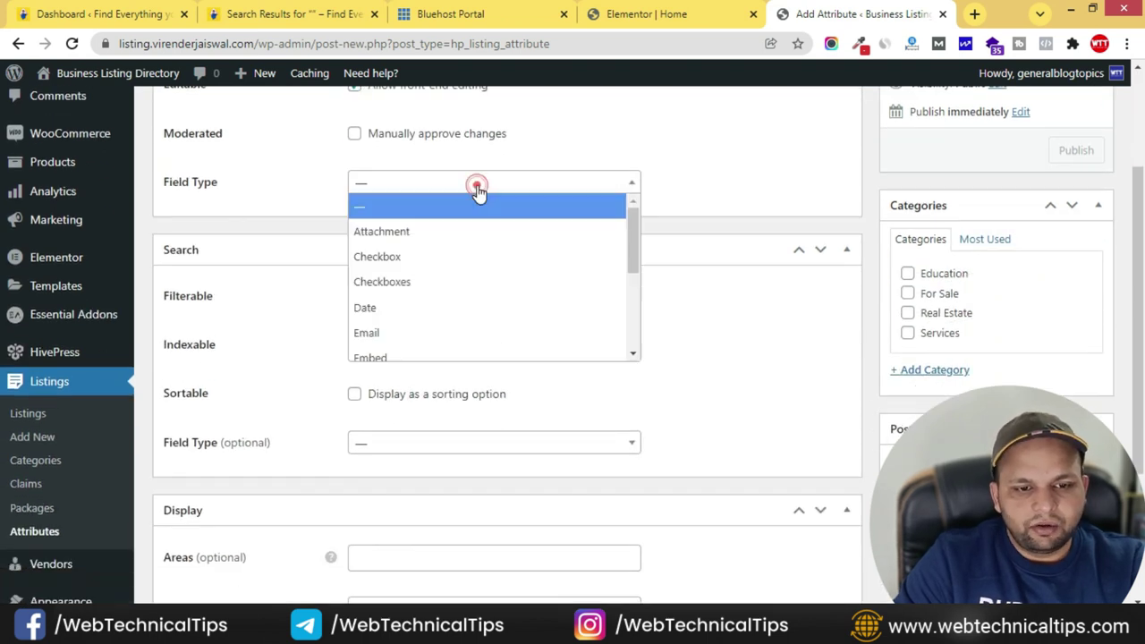
pyautogui.scroll(-1, 430, 279)
pyautogui.scroll(-1, 394, 277)
pyautogui.click(383, 269)
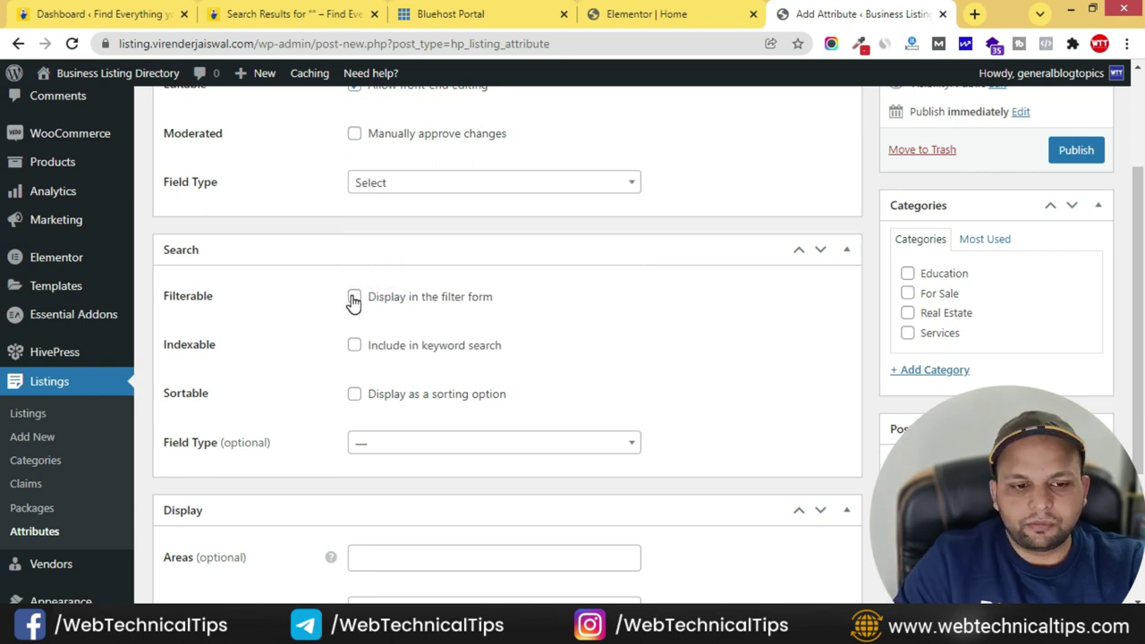
# - Make Types filterable with a Select search field type and publish it
pyautogui.click(354, 298)
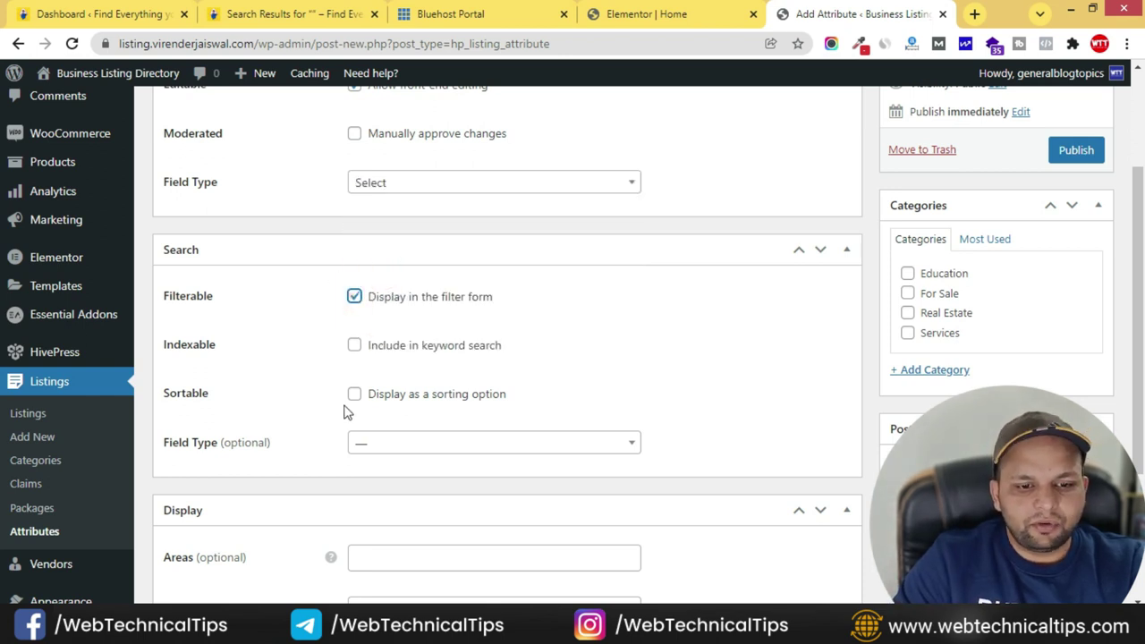
pyautogui.scroll(-2, 321, 403)
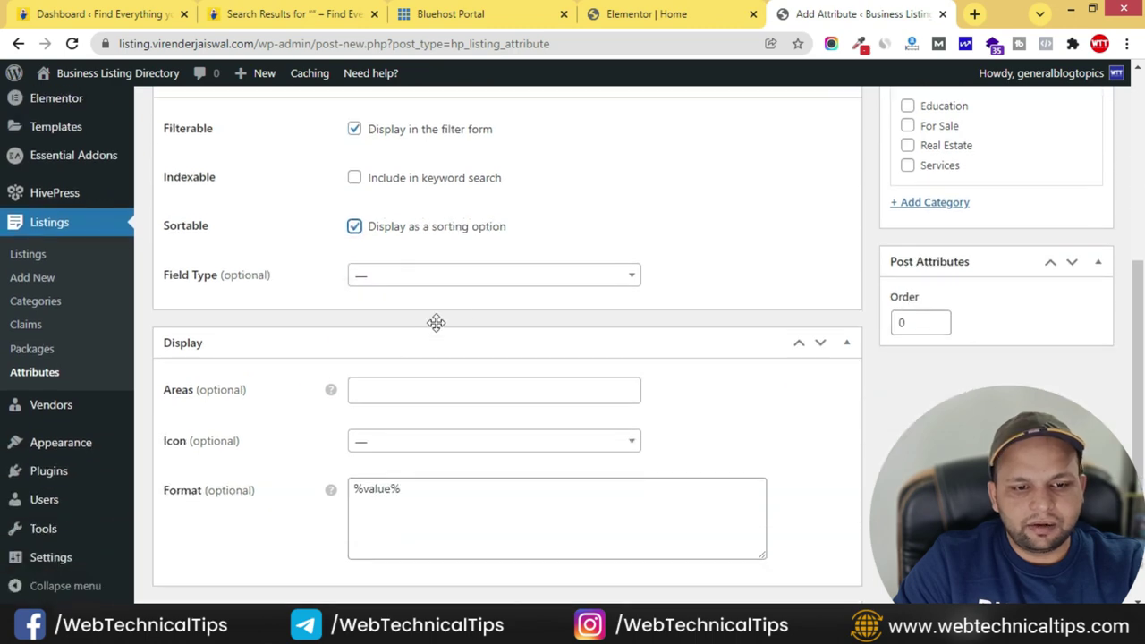
pyautogui.click(490, 277)
pyautogui.scroll(-1, 438, 388)
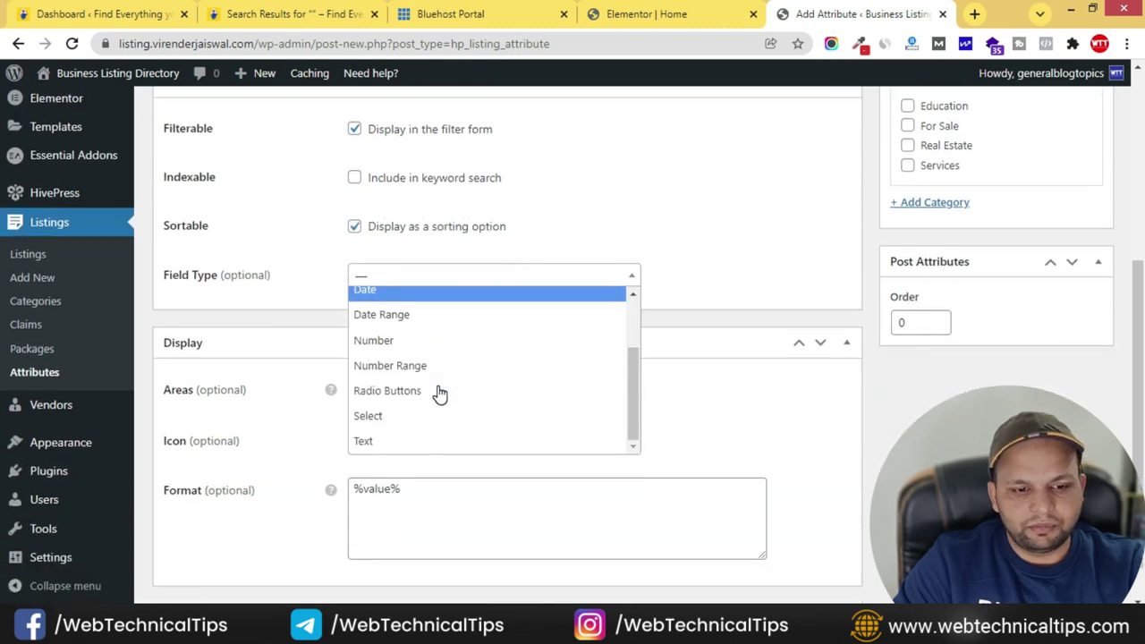
pyautogui.click(379, 415)
pyautogui.scroll(5, 825, 472)
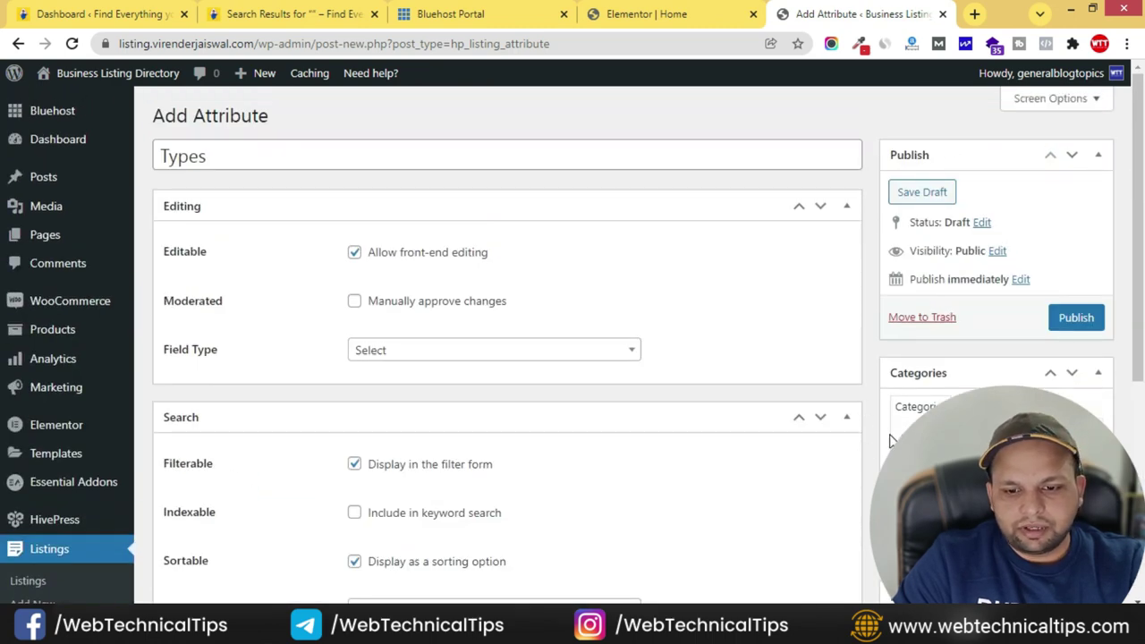
pyautogui.click(1076, 318)
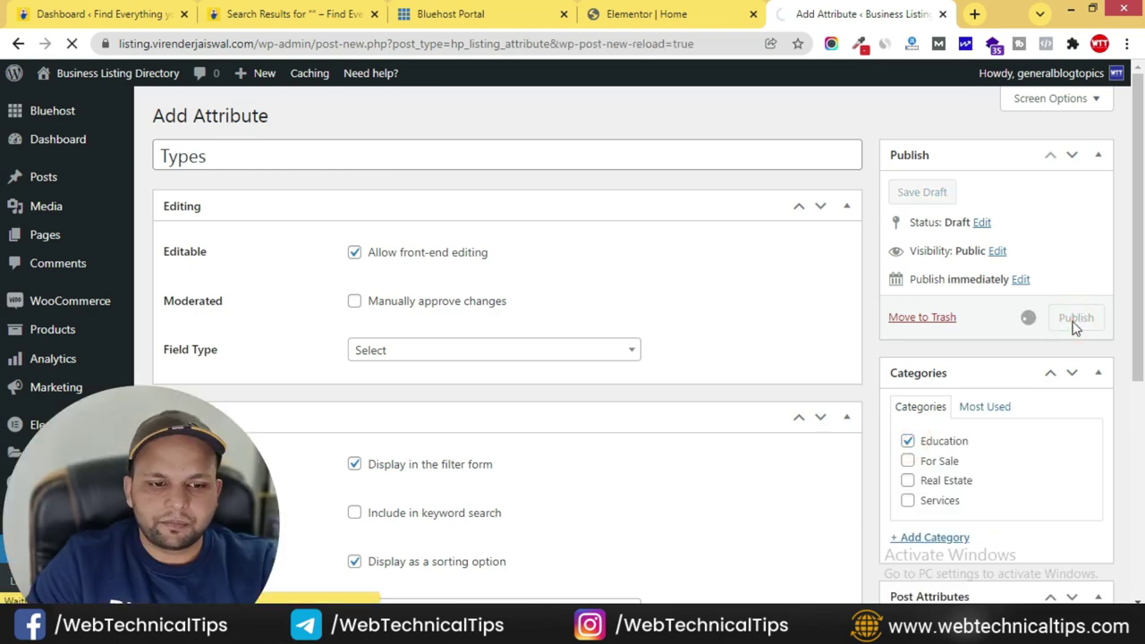
# - Open the empty options list of the Types attribute via Edit Options
pyautogui.scroll(-3, 872, 385)
pyautogui.scroll(3, 365, 332)
pyautogui.scroll(-3, 430, 335)
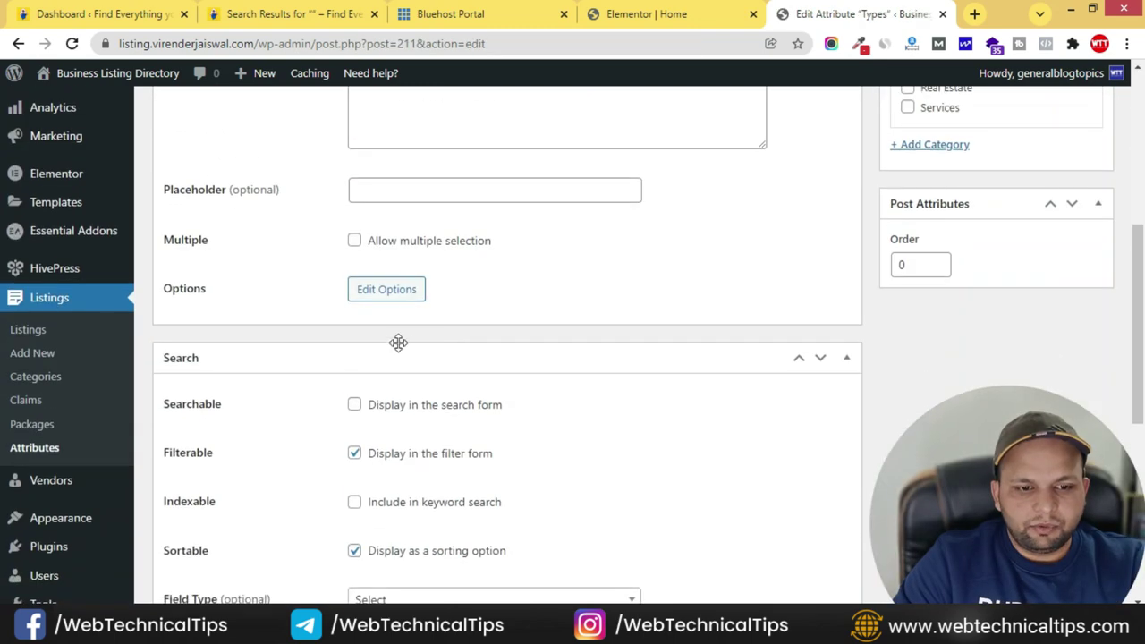
pyautogui.click(388, 293)
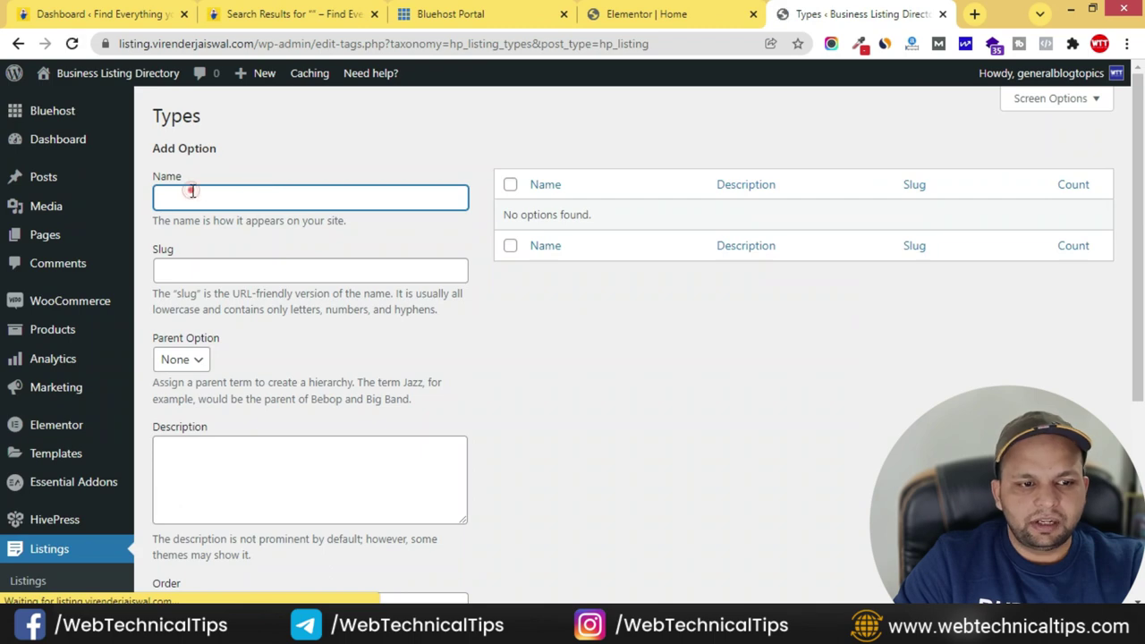
pyautogui.click(305, 14)
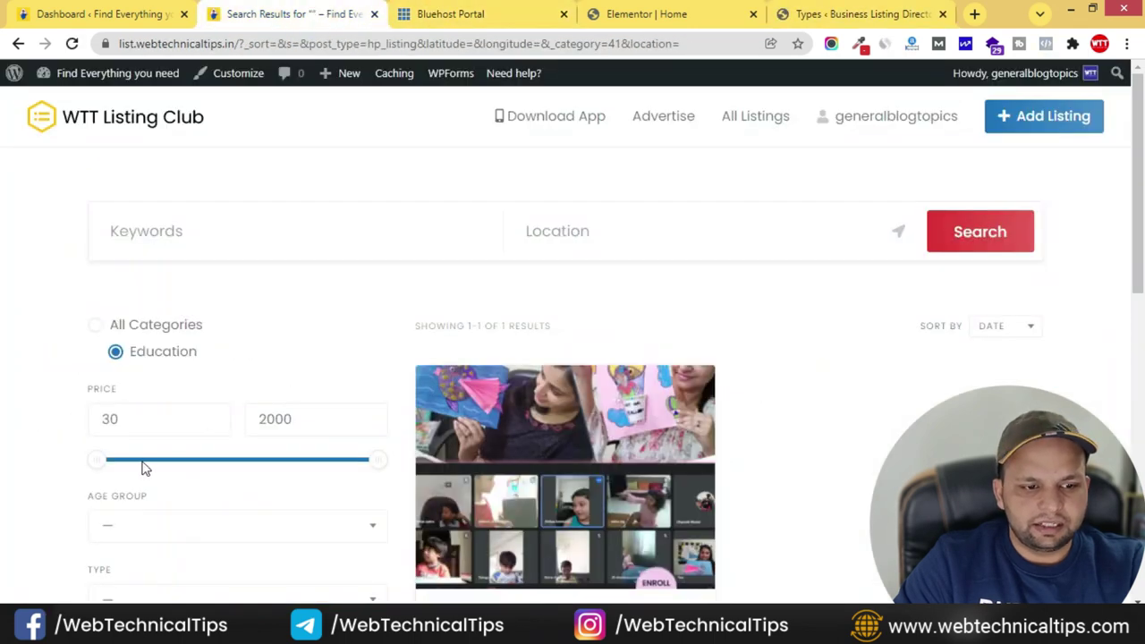
pyautogui.scroll(-3, 109, 501)
pyautogui.click(161, 350)
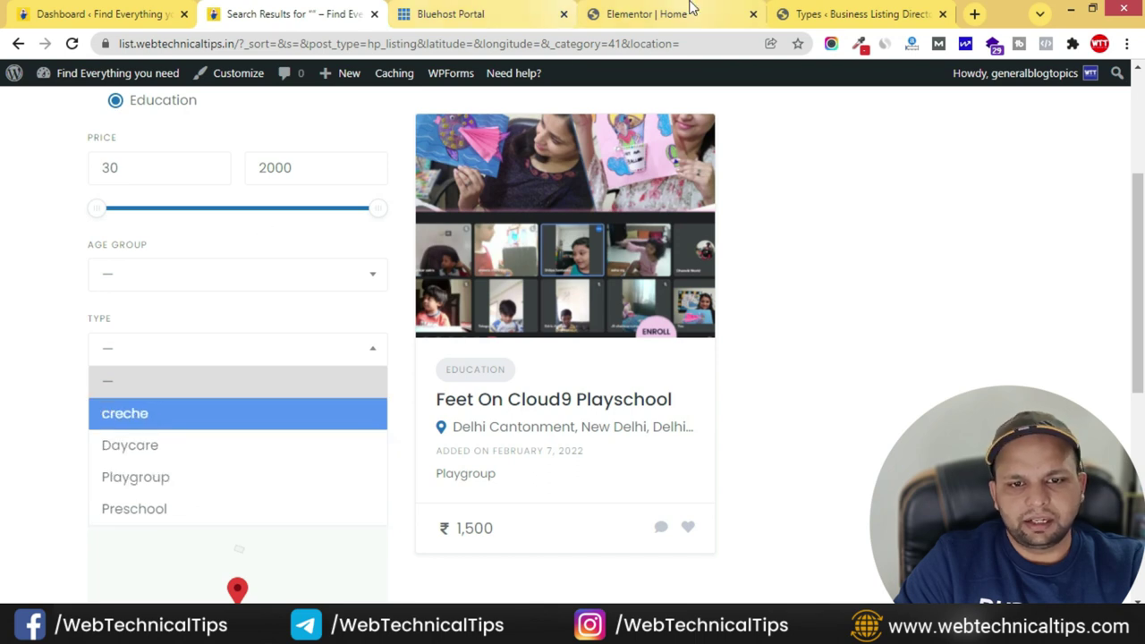
pyautogui.click(716, 9)
pyautogui.click(843, 11)
# - Add Preschool and playgroup as Types options
pyautogui.click(161, 197)
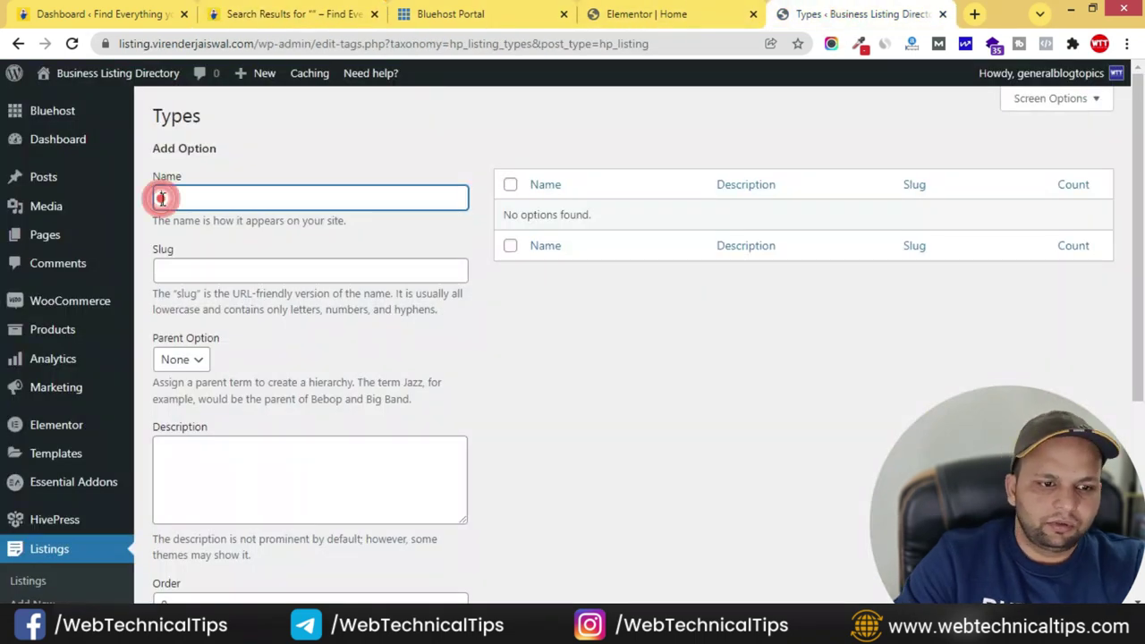
pyautogui.write('Preschool')
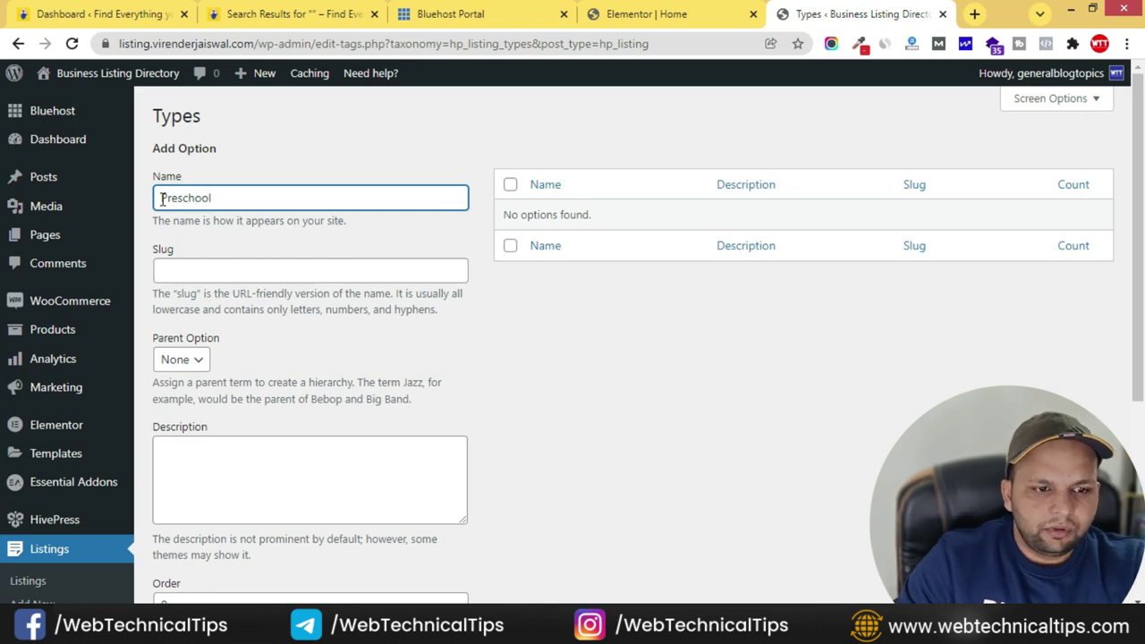
pyautogui.scroll(-3, 192, 425)
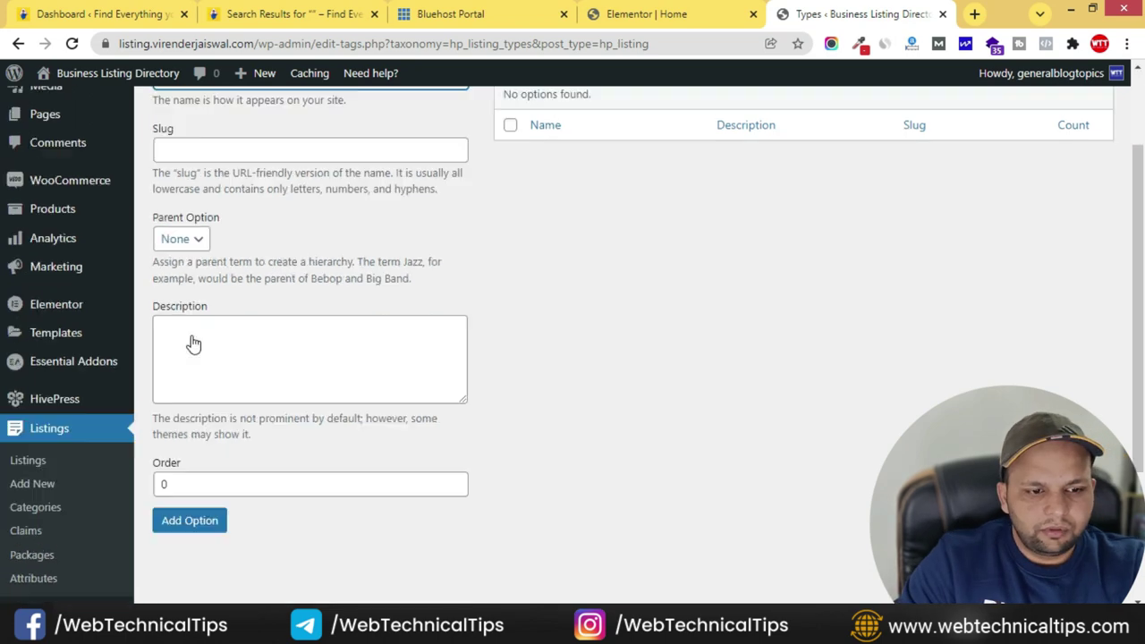
pyautogui.click(196, 394)
pyautogui.scroll(3, 210, 413)
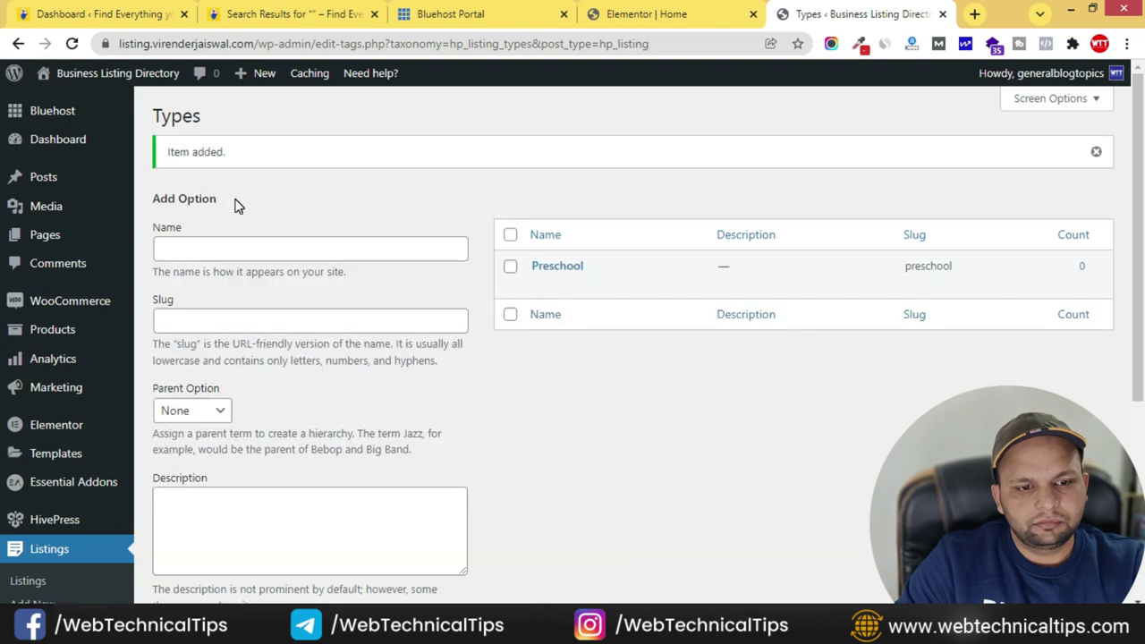
pyautogui.click(202, 252)
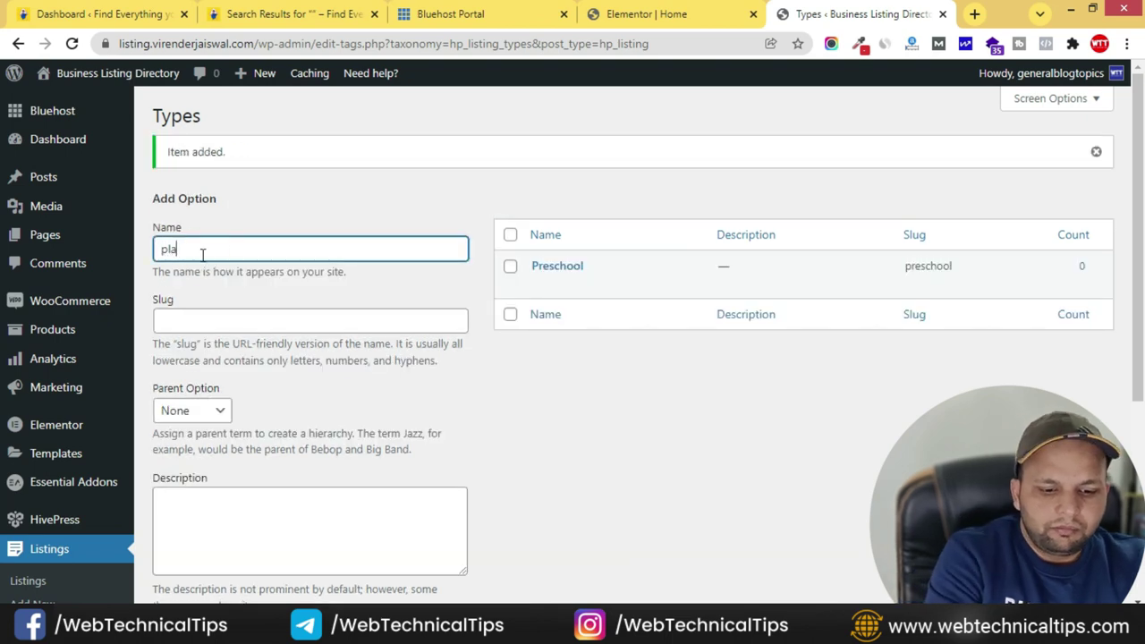
pyautogui.write('playgroup')
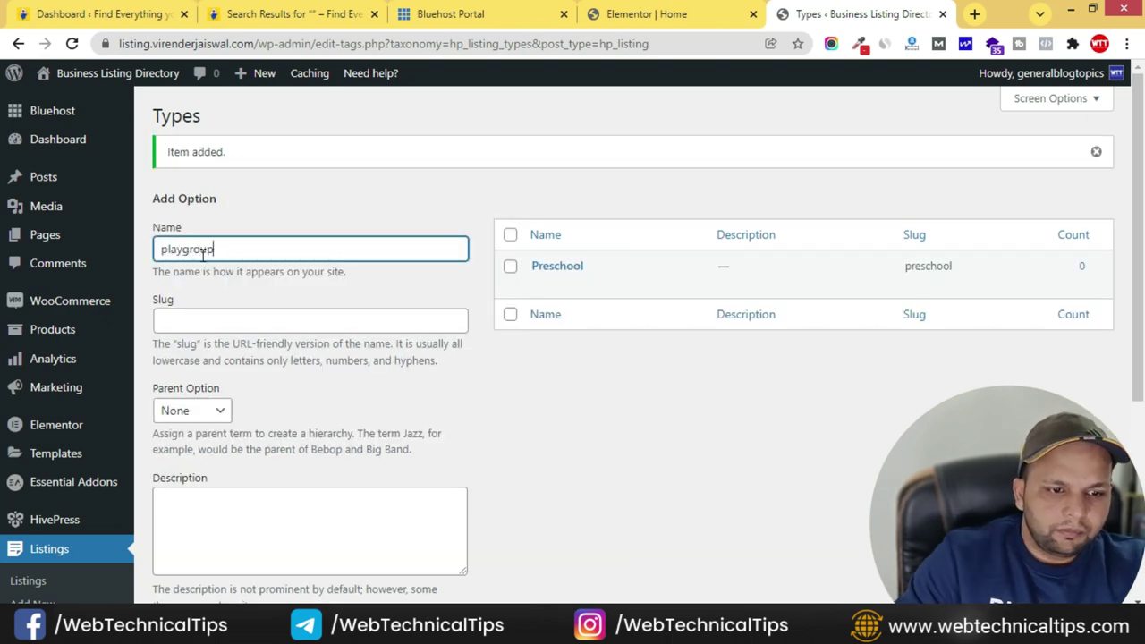
pyautogui.scroll(-4, 179, 358)
pyautogui.click(203, 366)
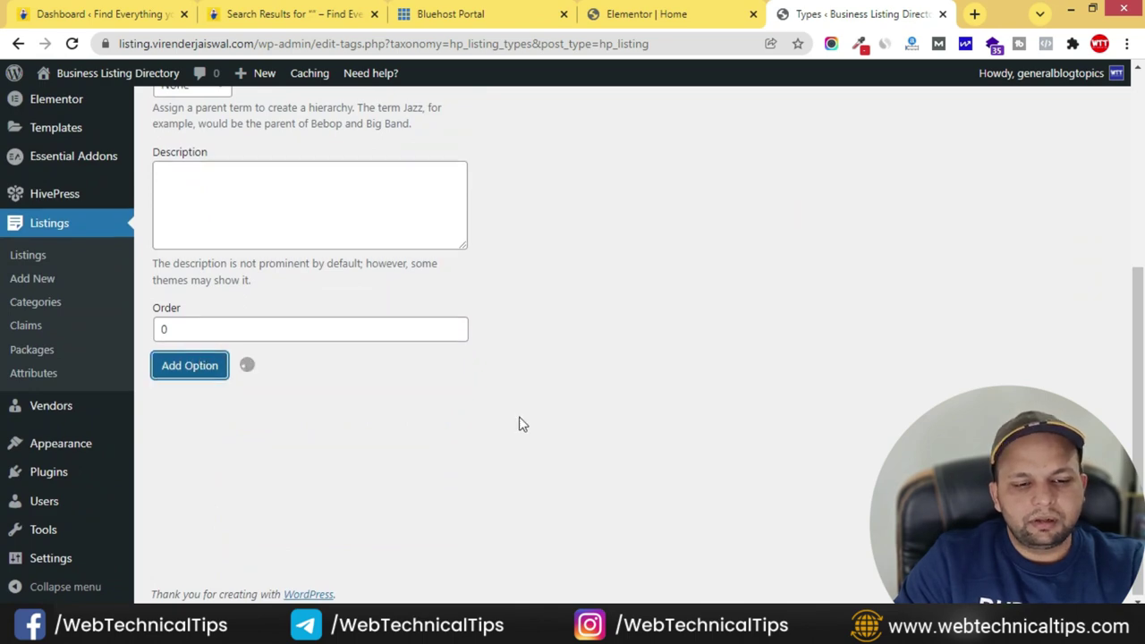
# - Add day care as the third Types option and return to the attributes list
pyautogui.click(207, 247)
pyautogui.write('day care')
pyautogui.scroll(-4, 333, 464)
pyautogui.click(189, 364)
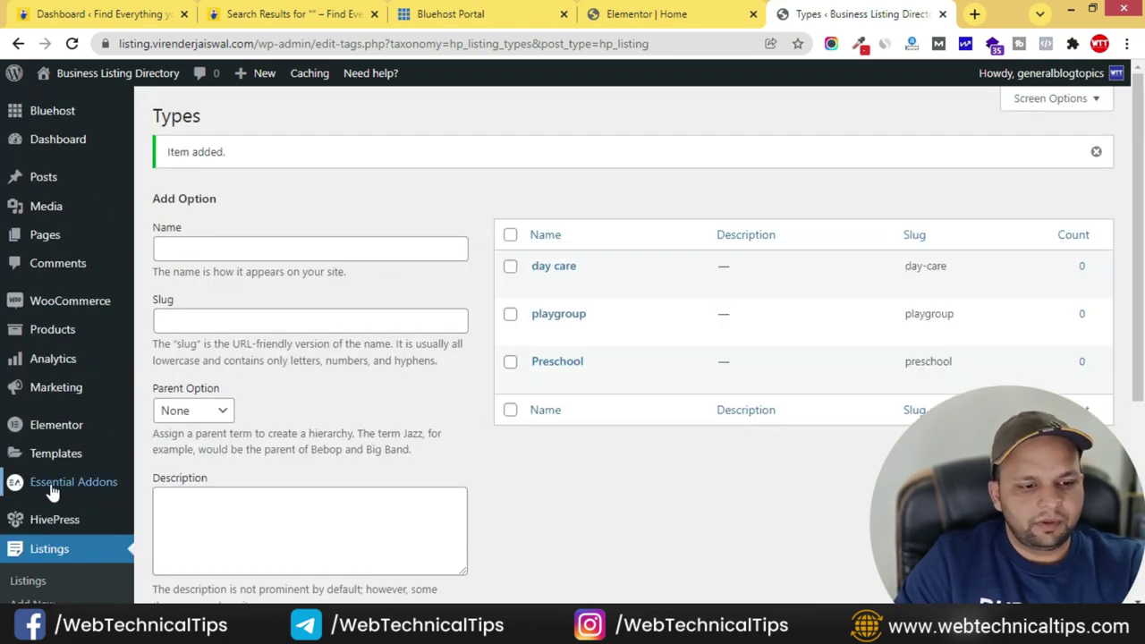
pyautogui.scroll(-3, 51, 504)
pyautogui.click(44, 456)
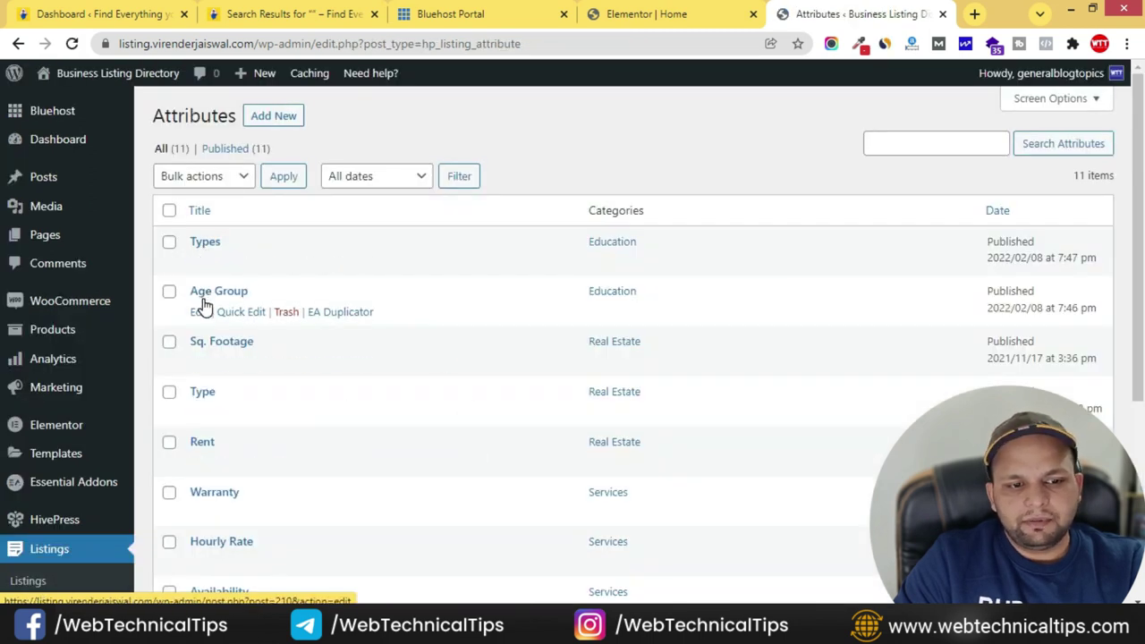
# - Add Block (secondary) and Page (secondary) to the Age Group display areas
pyautogui.click(199, 311)
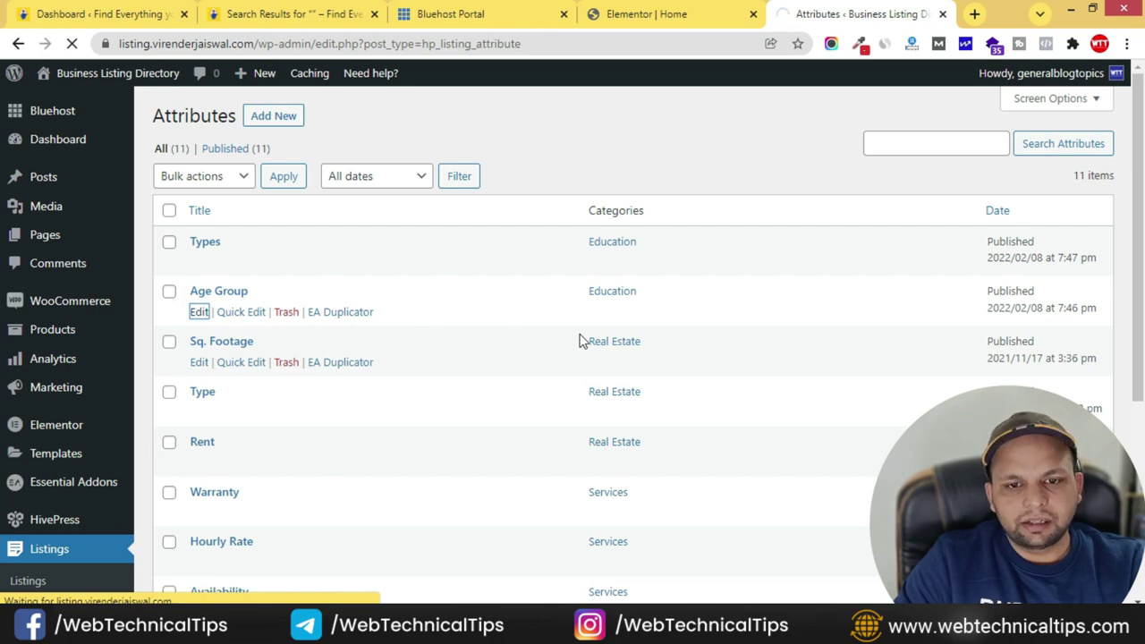
pyautogui.scroll(-9, 465, 435)
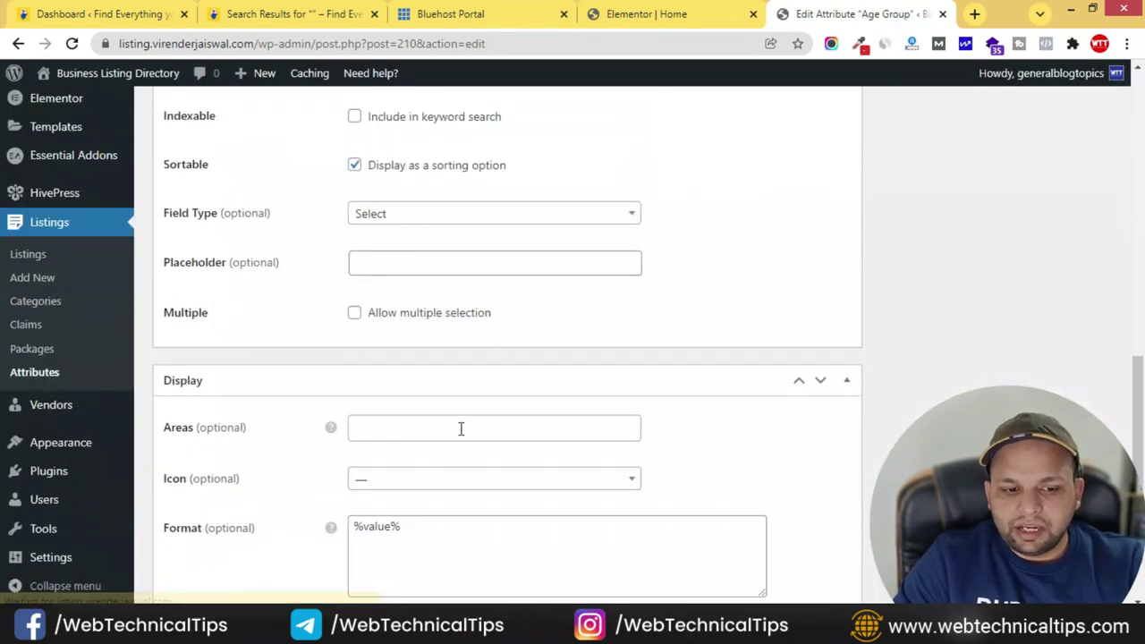
pyautogui.scroll(-1, 461, 428)
pyautogui.click(416, 347)
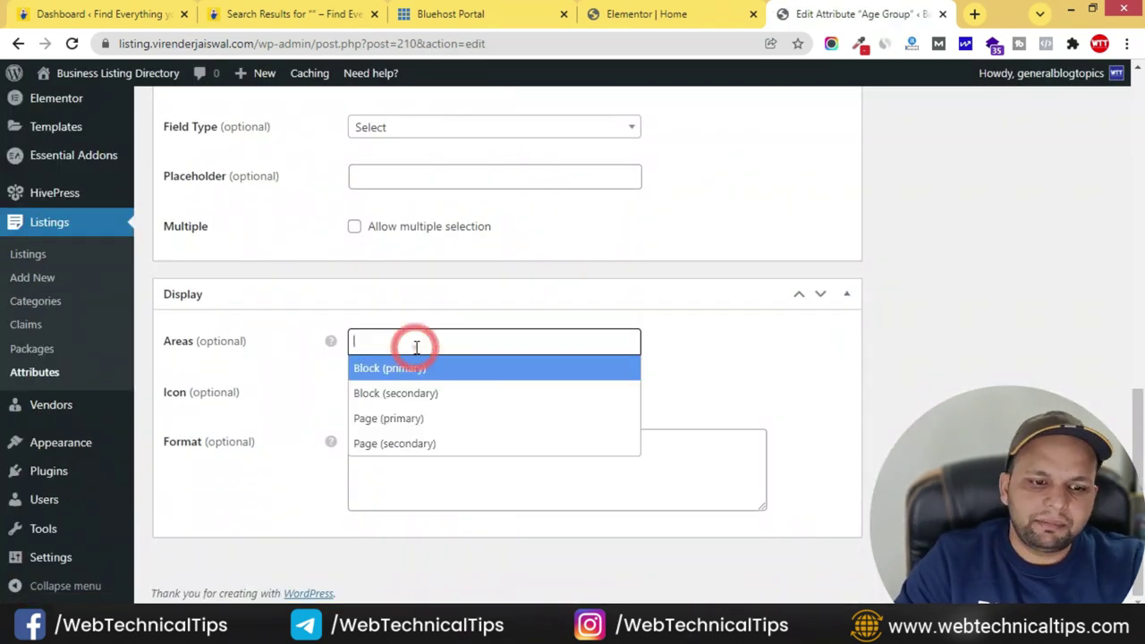
pyautogui.click(457, 395)
pyautogui.click(511, 341)
pyautogui.click(464, 442)
# - Update the Age Group attribute and go back to the Attributes list
pyautogui.scroll(15, 826, 434)
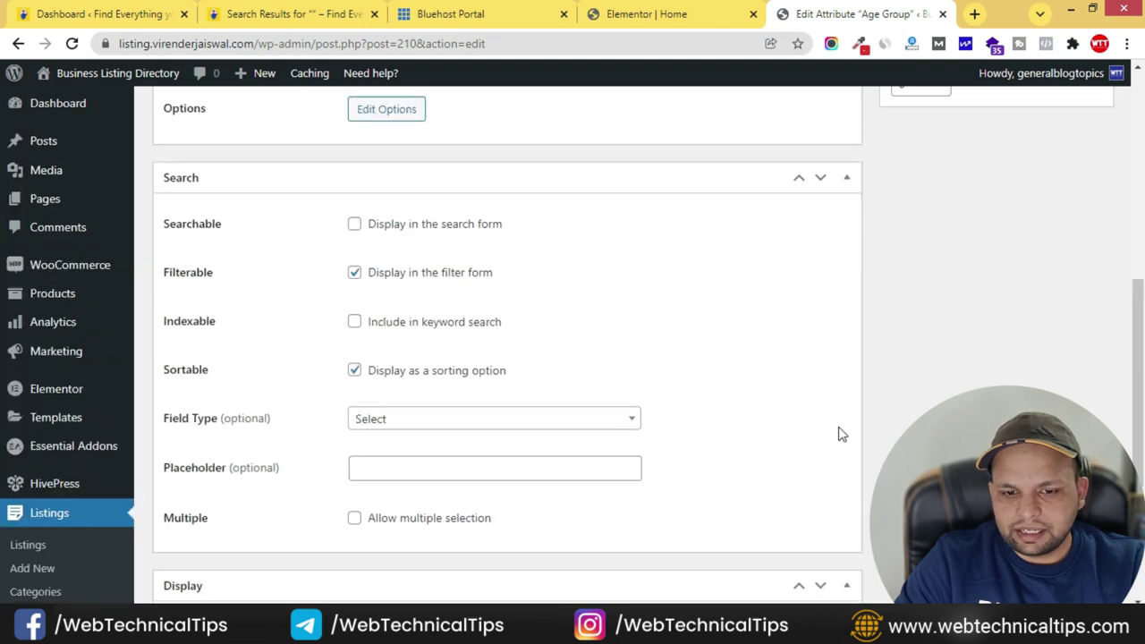
pyautogui.scroll(1, 870, 413)
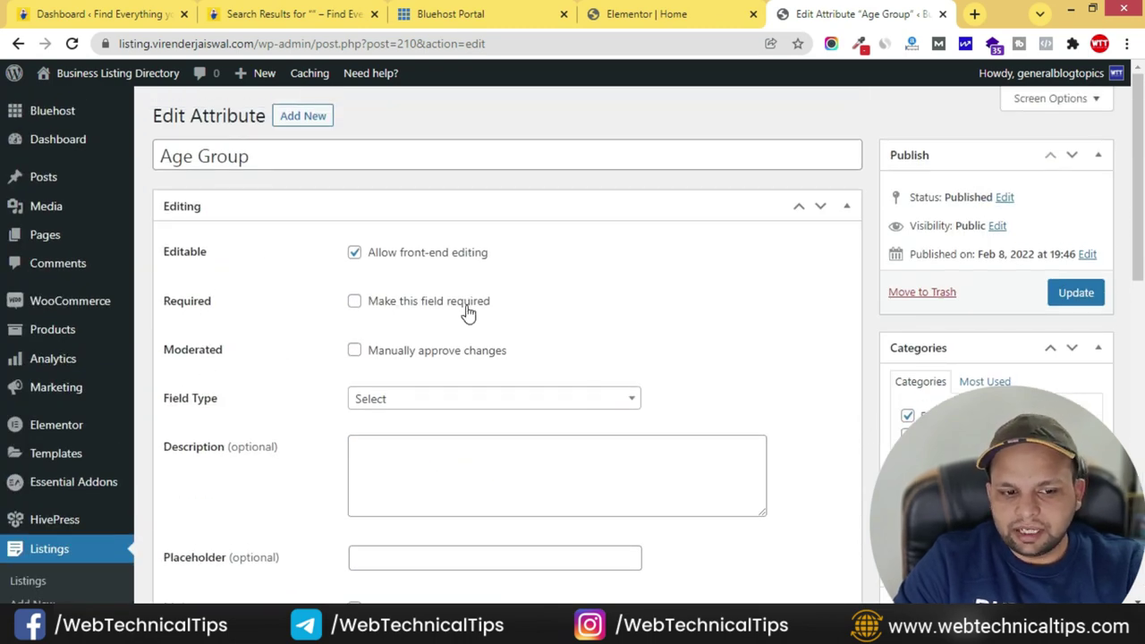
pyautogui.click(1100, 293)
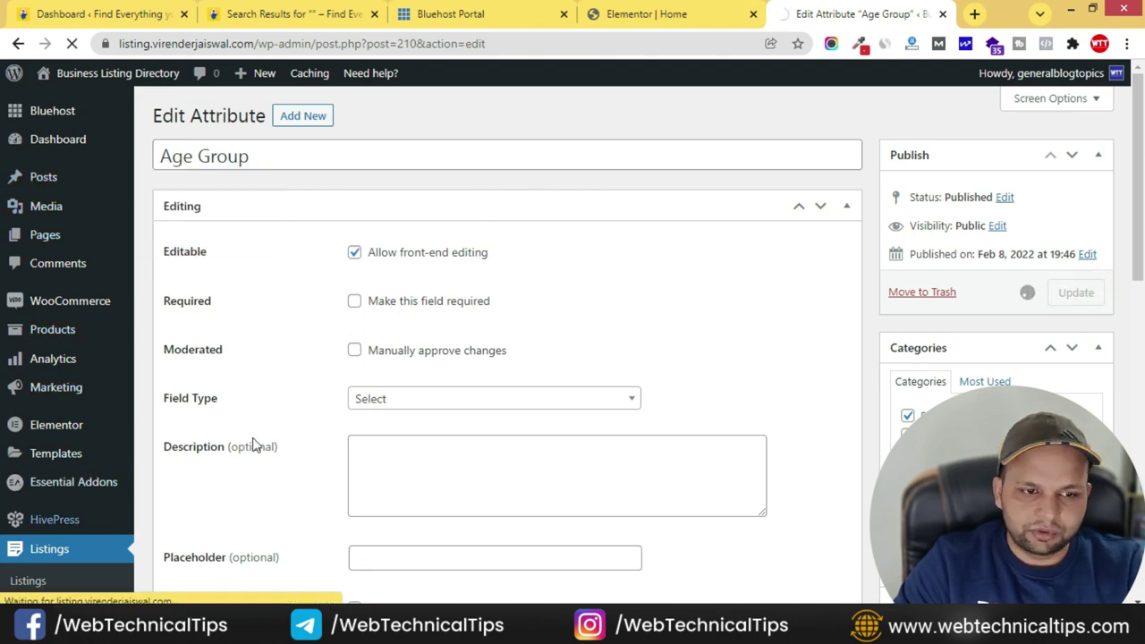
pyautogui.scroll(-2, 257, 416)
pyautogui.click(27, 532)
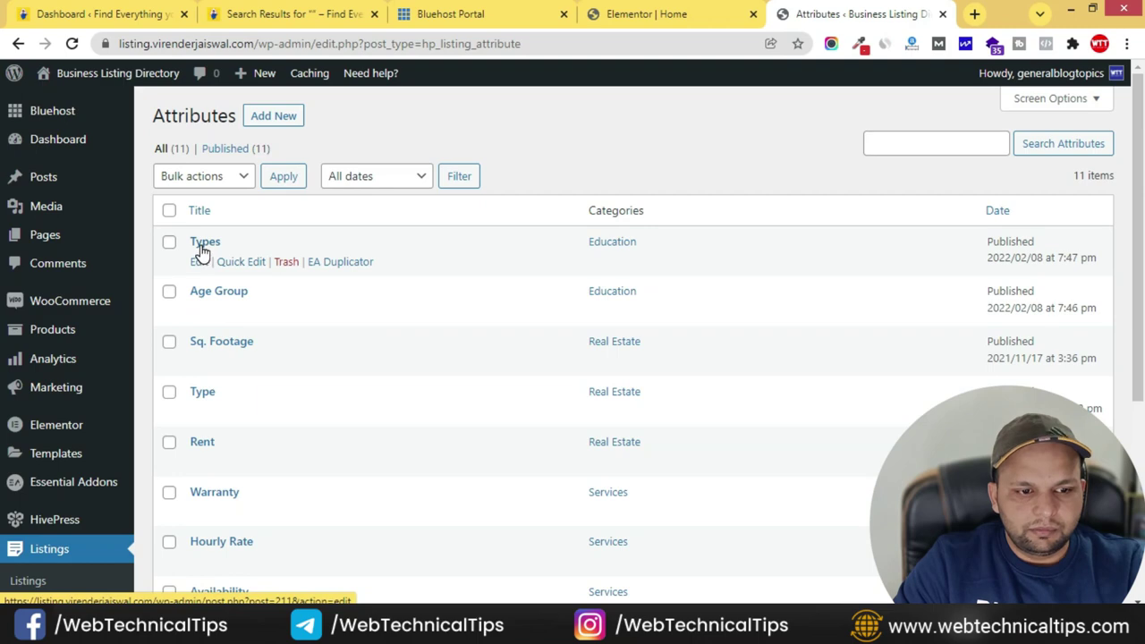
# - Give Types the Block (secondary) and Page (secondary) areas, update it, then return to Elementor Home
pyautogui.click(198, 263)
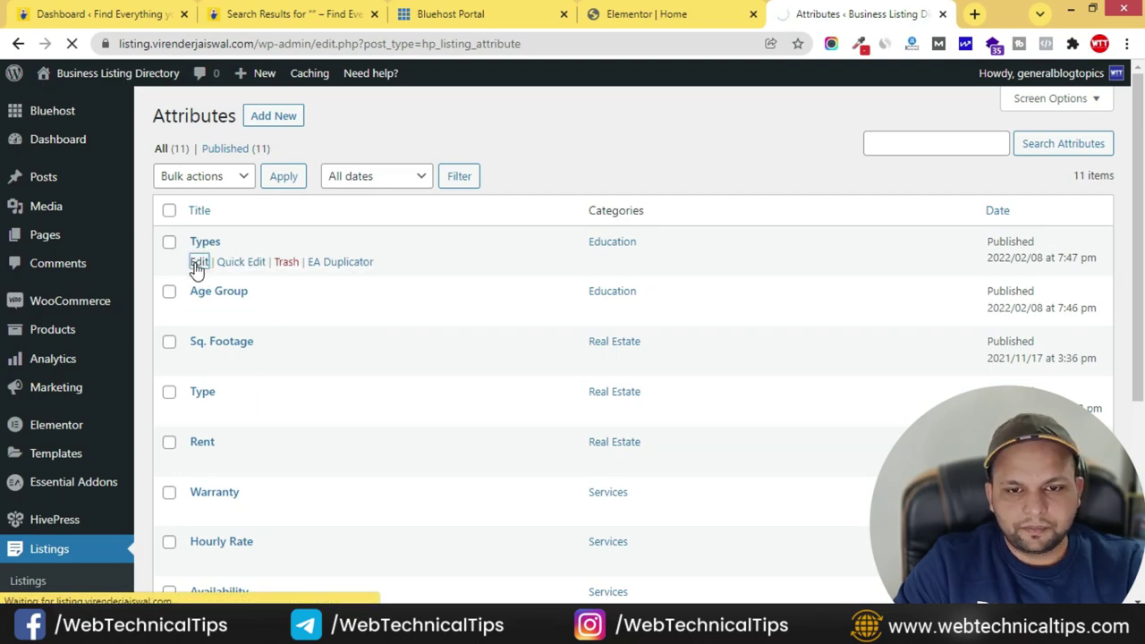
pyautogui.scroll(-3, 419, 437)
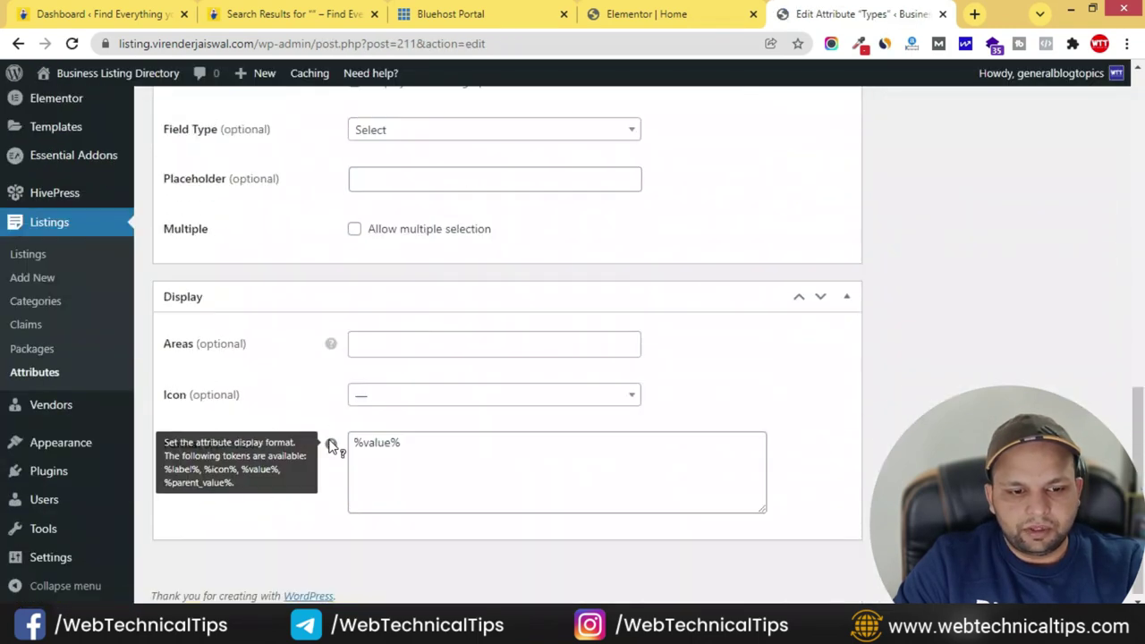
pyautogui.click(437, 341)
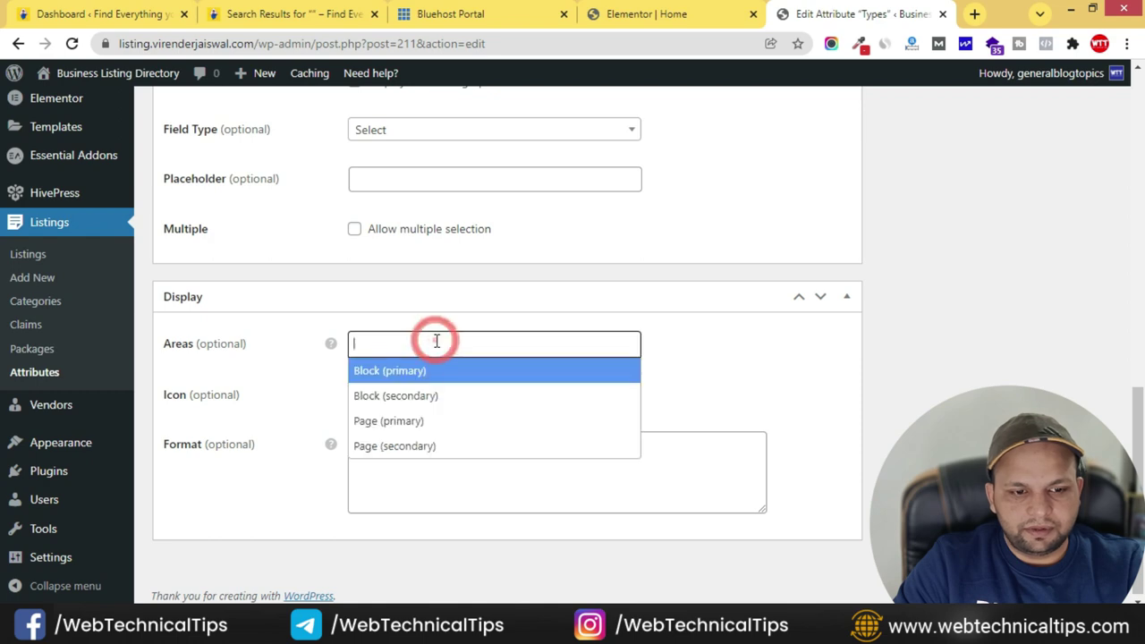
pyautogui.click(435, 396)
pyautogui.click(513, 351)
pyautogui.click(475, 444)
pyautogui.scroll(10, 881, 450)
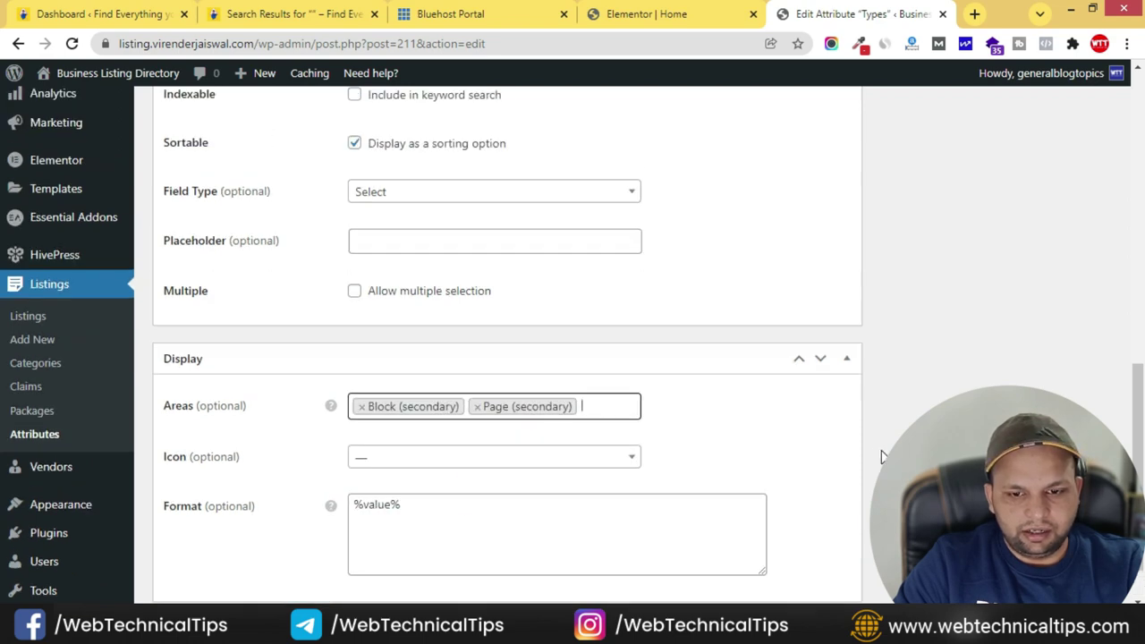
pyautogui.click(1084, 293)
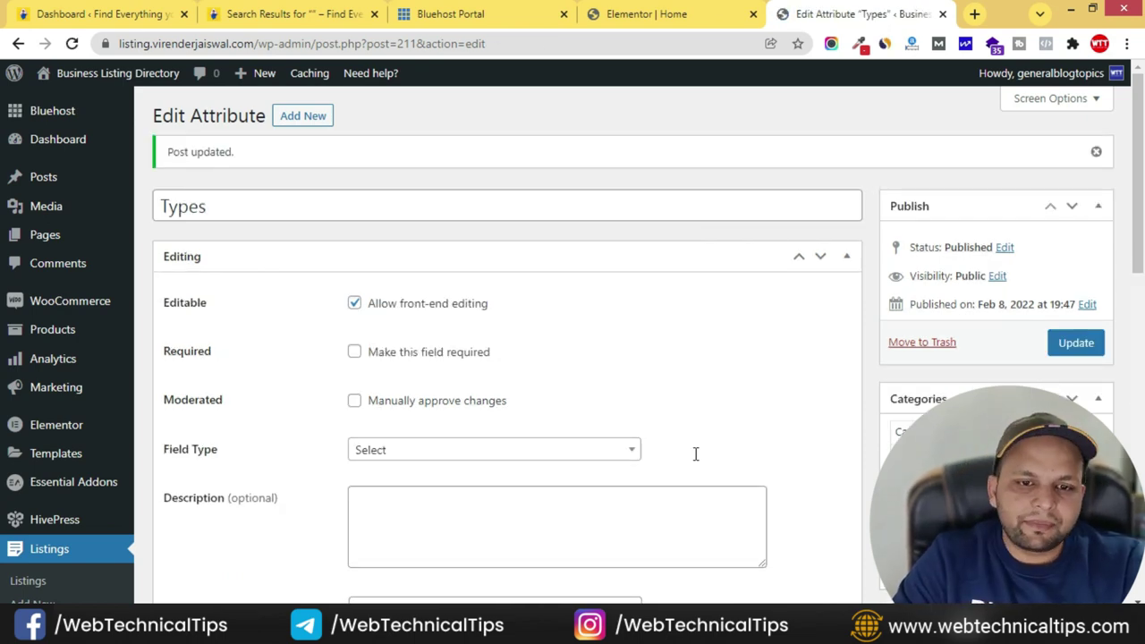
pyautogui.click(689, 13)
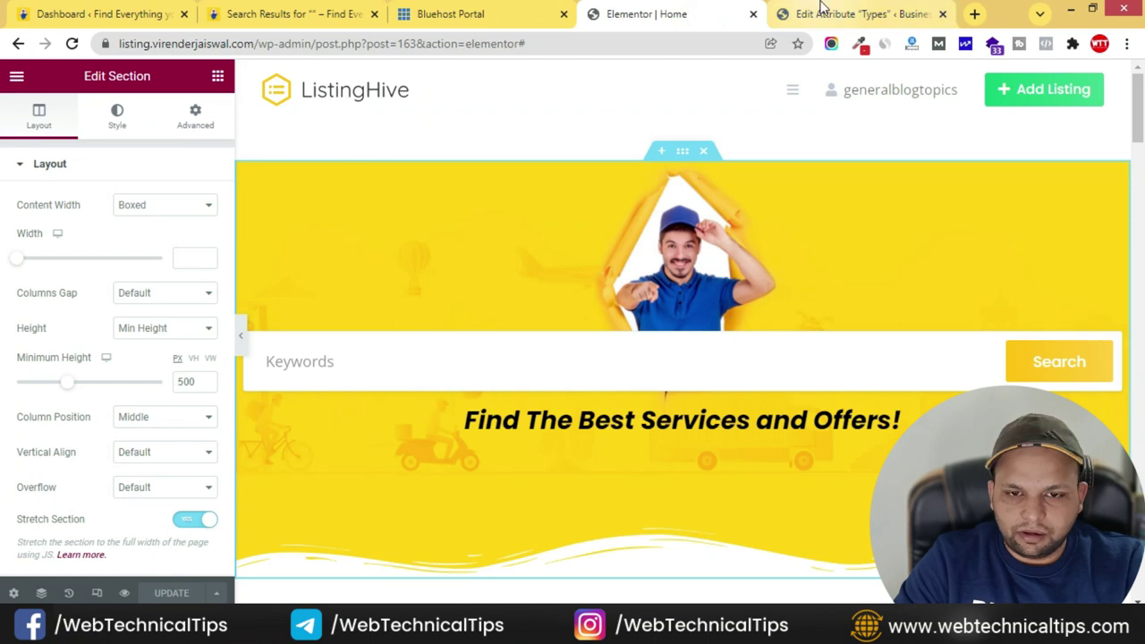
# - Open the account's own listings in the ListingHive front end to edit Playschool for kids
pyautogui.click(819, 13)
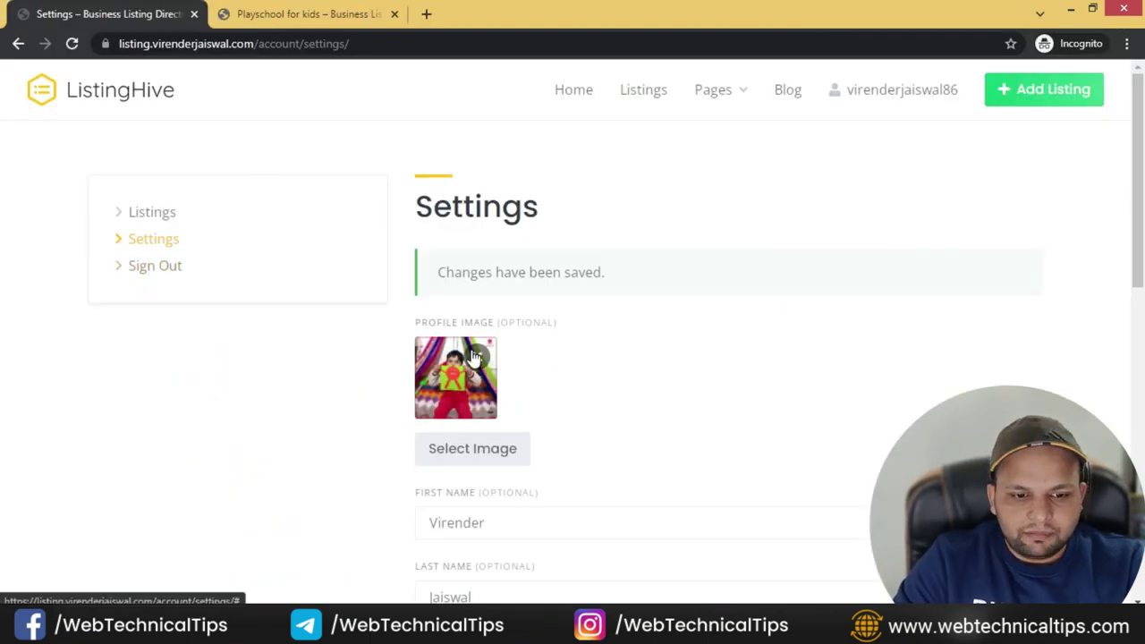
pyautogui.scroll(-6, 474, 350)
pyautogui.scroll(6, 473, 350)
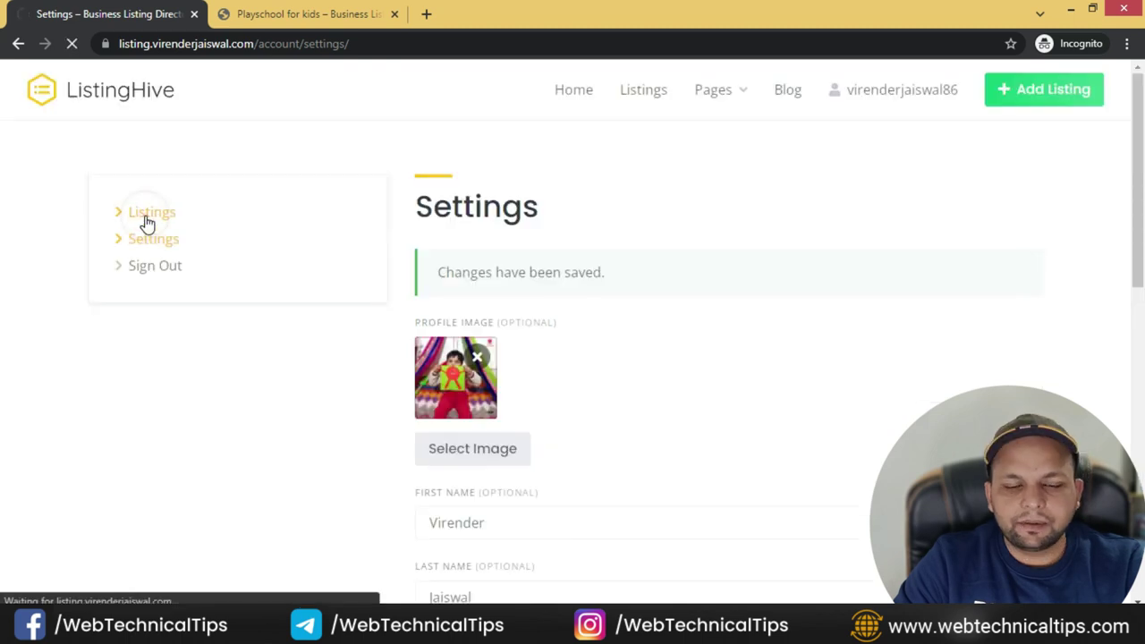
pyautogui.click(148, 222)
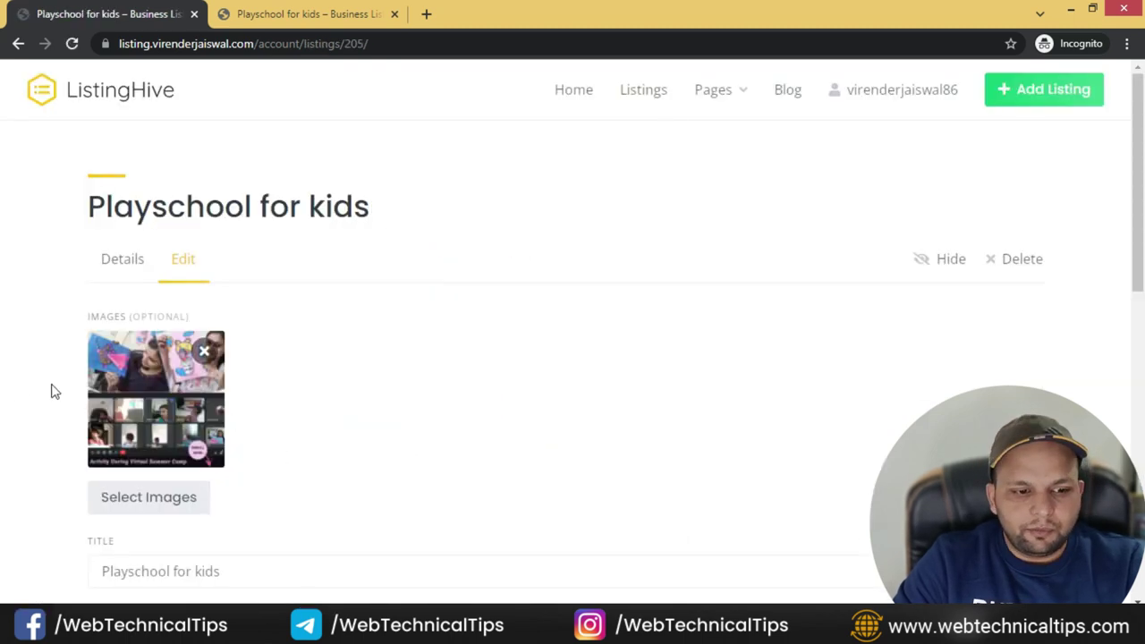
pyautogui.scroll(-3, 77, 388)
pyautogui.scroll(-3, 127, 380)
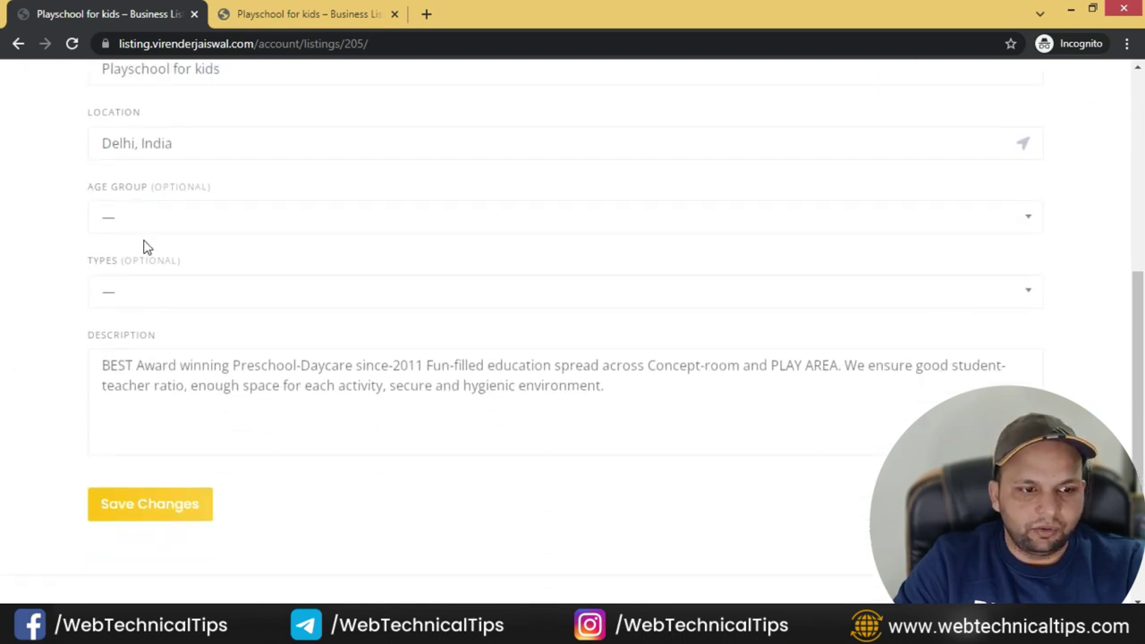
# - Set the listing's Age Group to 2-3 Years and Types to playgroup
pyautogui.click(149, 227)
pyautogui.click(150, 282)
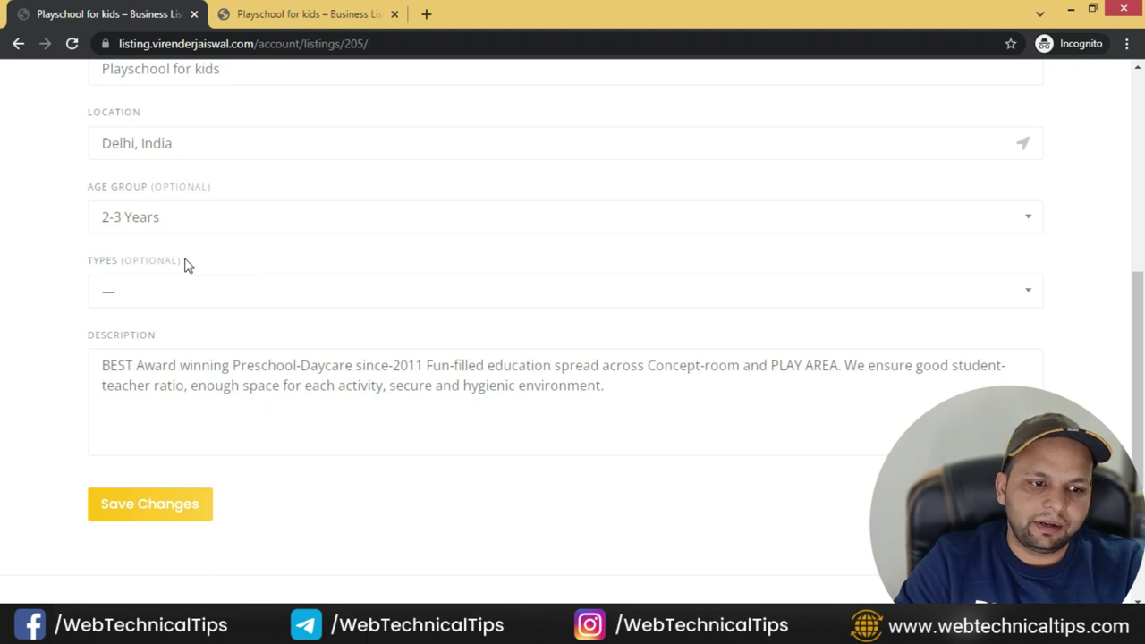
pyautogui.click(174, 302)
pyautogui.click(186, 388)
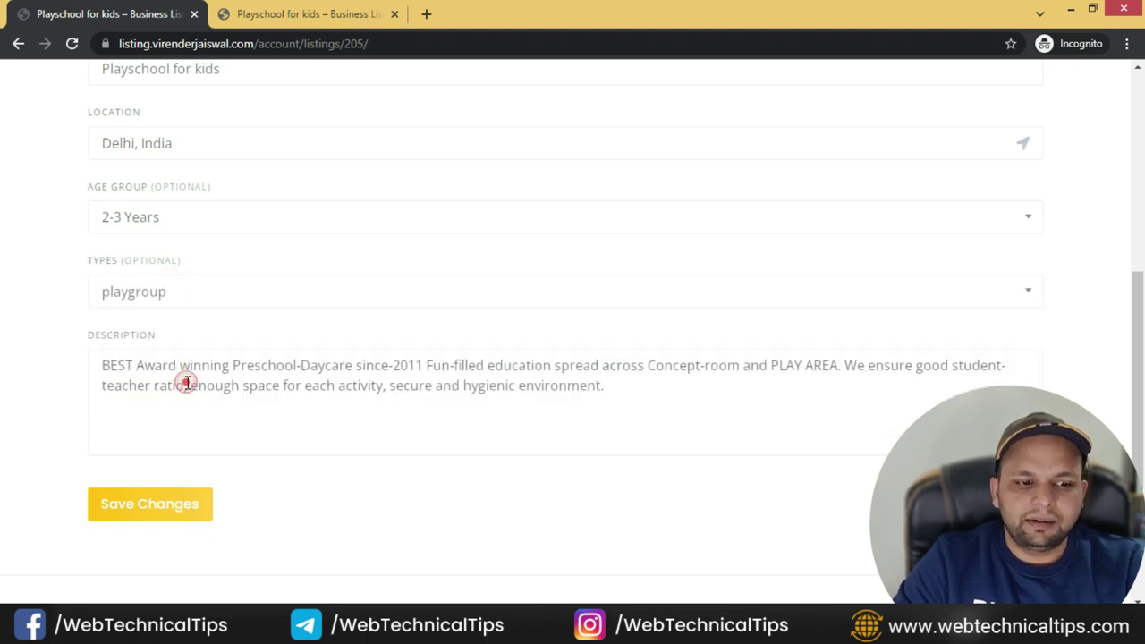
pyautogui.scroll(-2, 110, 379)
pyautogui.scroll(6, 313, 381)
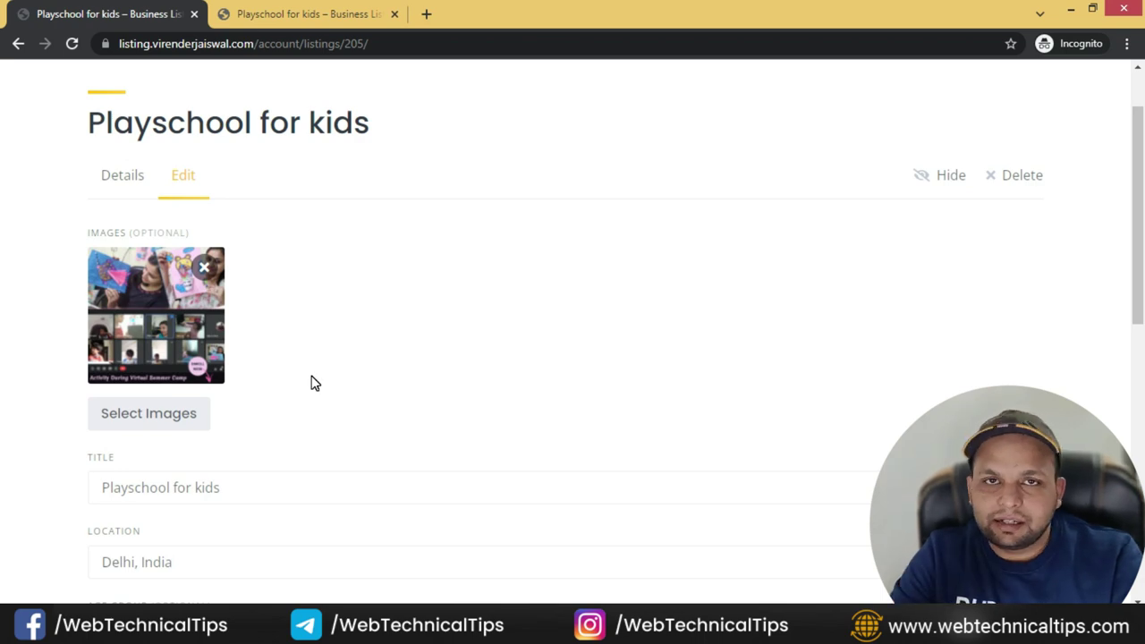
pyautogui.hotkey('alt', 'Tab')
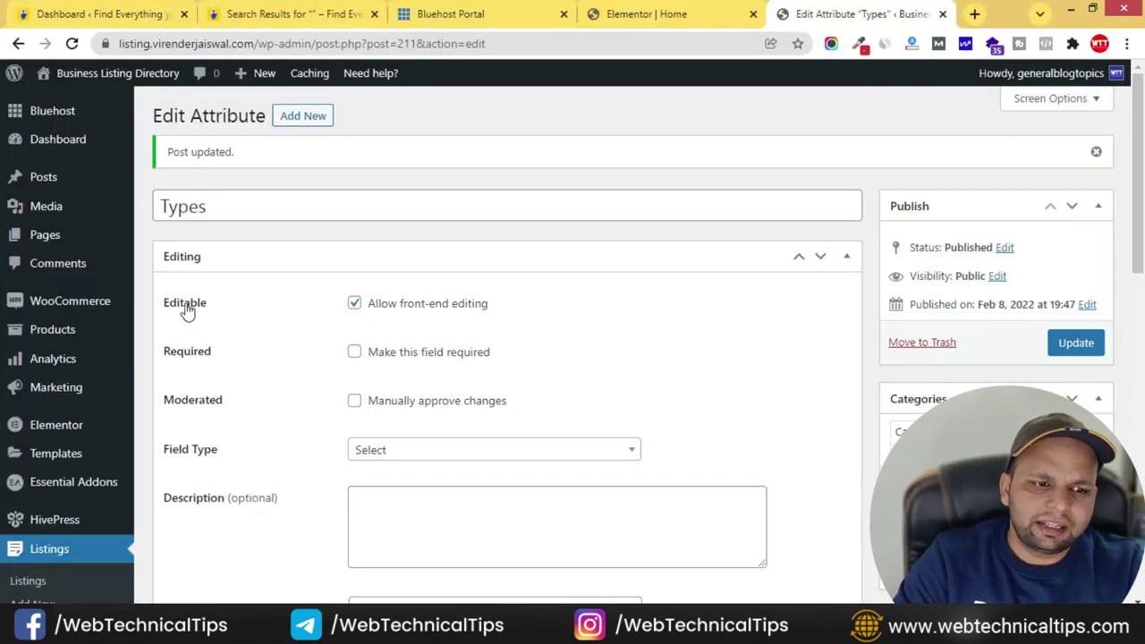
# - Start a new listing attribute titled Price with front-end editing allowed
pyautogui.scroll(-4, 98, 472)
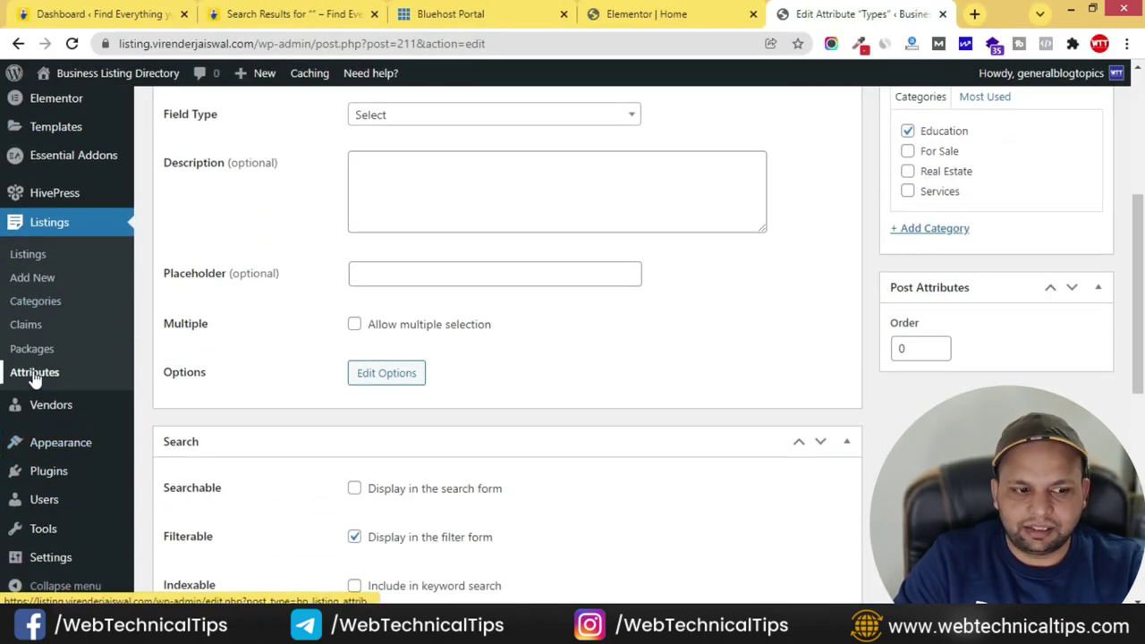
pyautogui.click(34, 374)
pyautogui.click(268, 115)
pyautogui.write('Price')
pyautogui.click(357, 254)
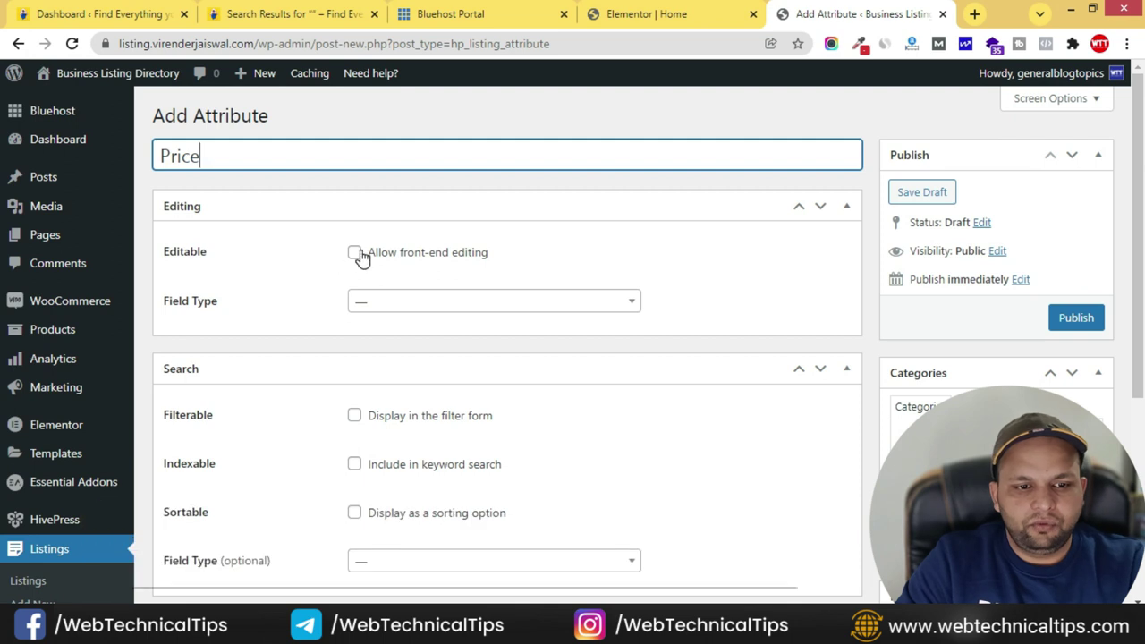
# - Make Price a filterable Number field with a Number search field type
pyautogui.click(459, 349)
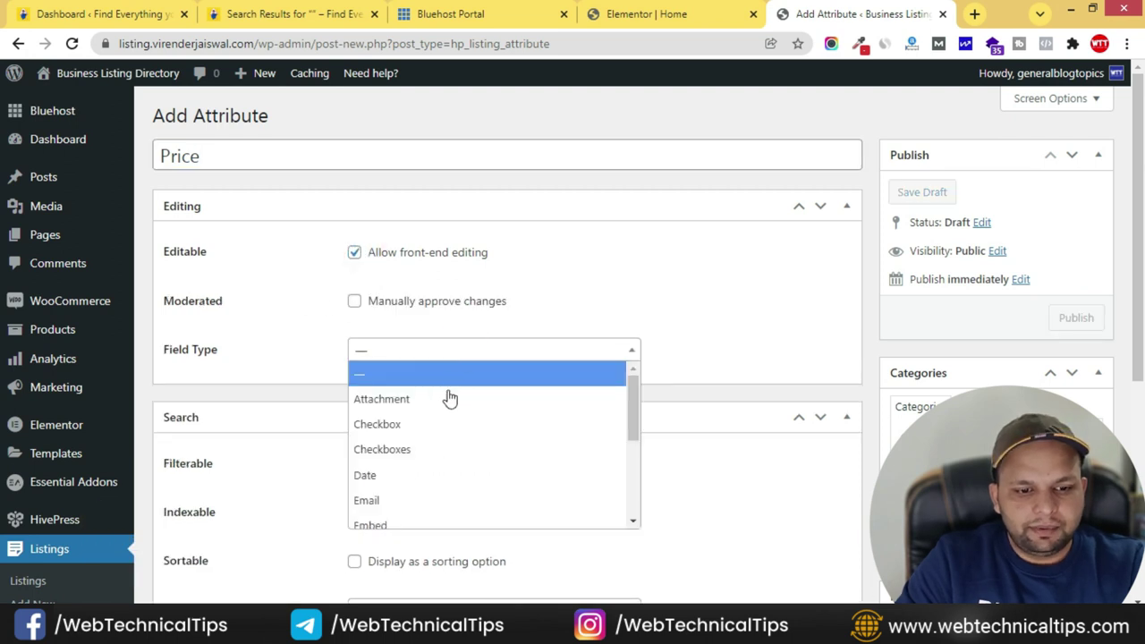
pyautogui.scroll(-2, 453, 427)
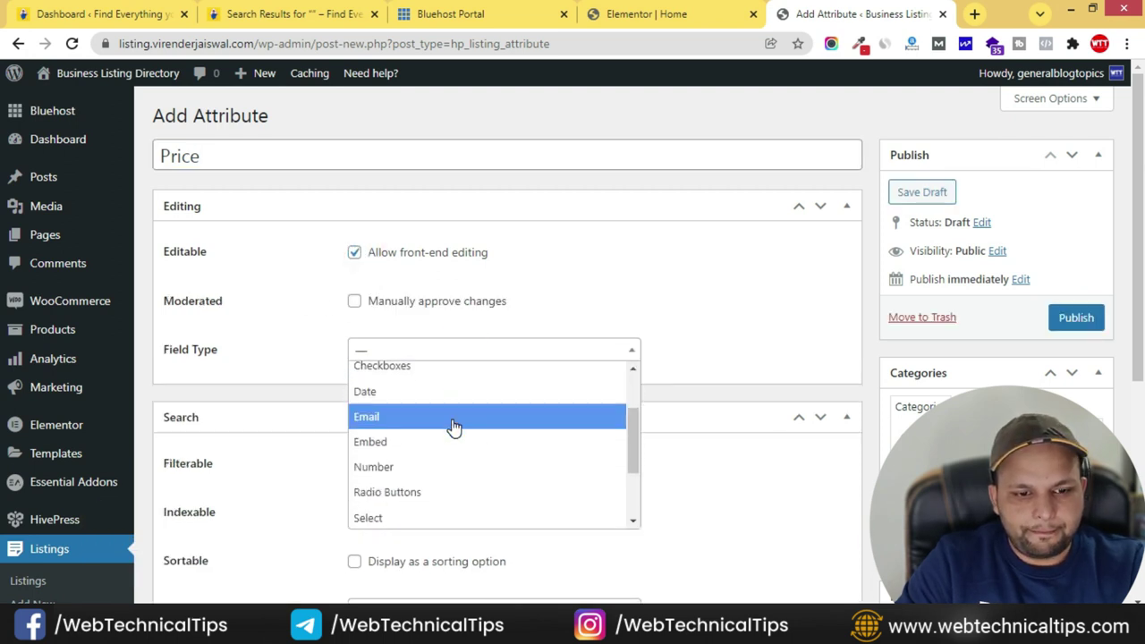
pyautogui.click(426, 471)
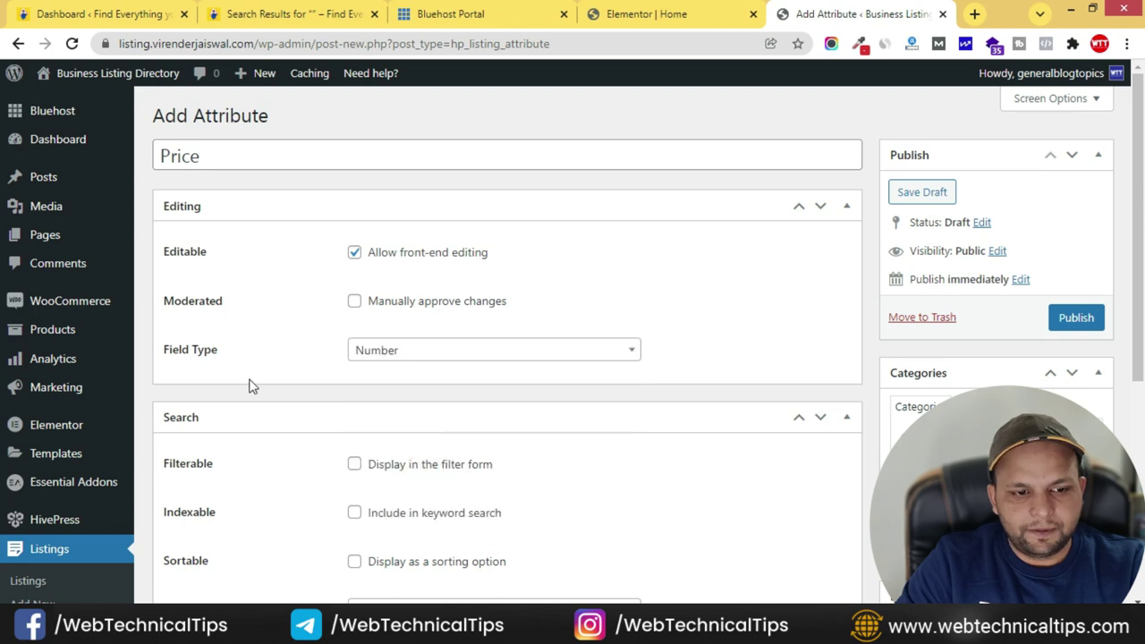
pyautogui.scroll(-3, 341, 337)
pyautogui.click(355, 213)
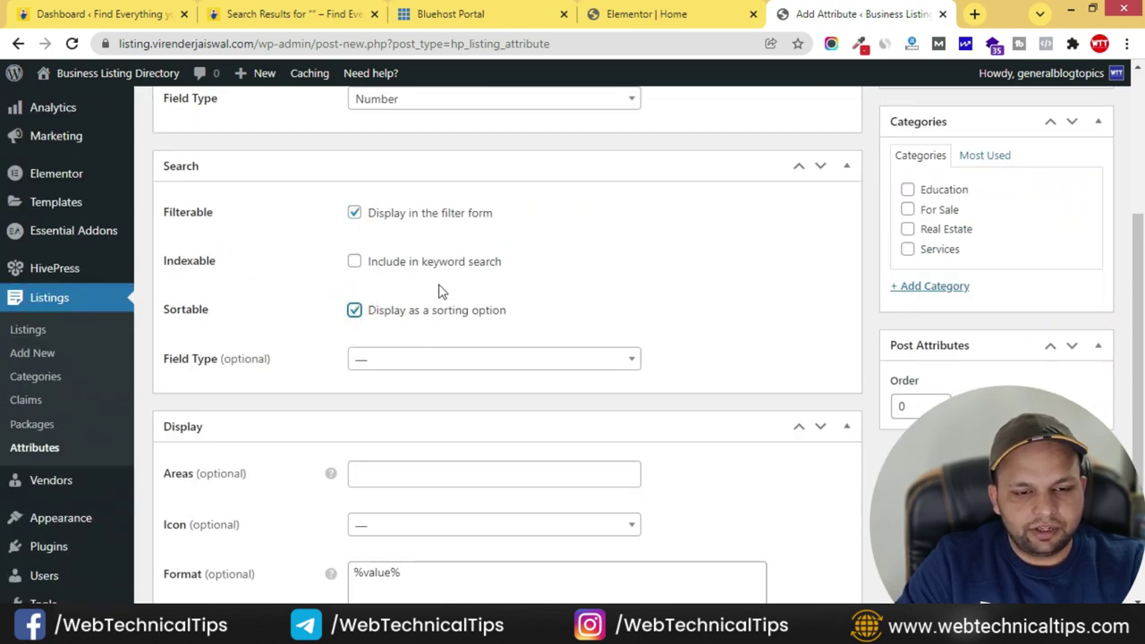
pyautogui.scroll(-2, 258, 298)
pyautogui.click(498, 227)
pyautogui.scroll(-2, 422, 356)
pyautogui.click(407, 291)
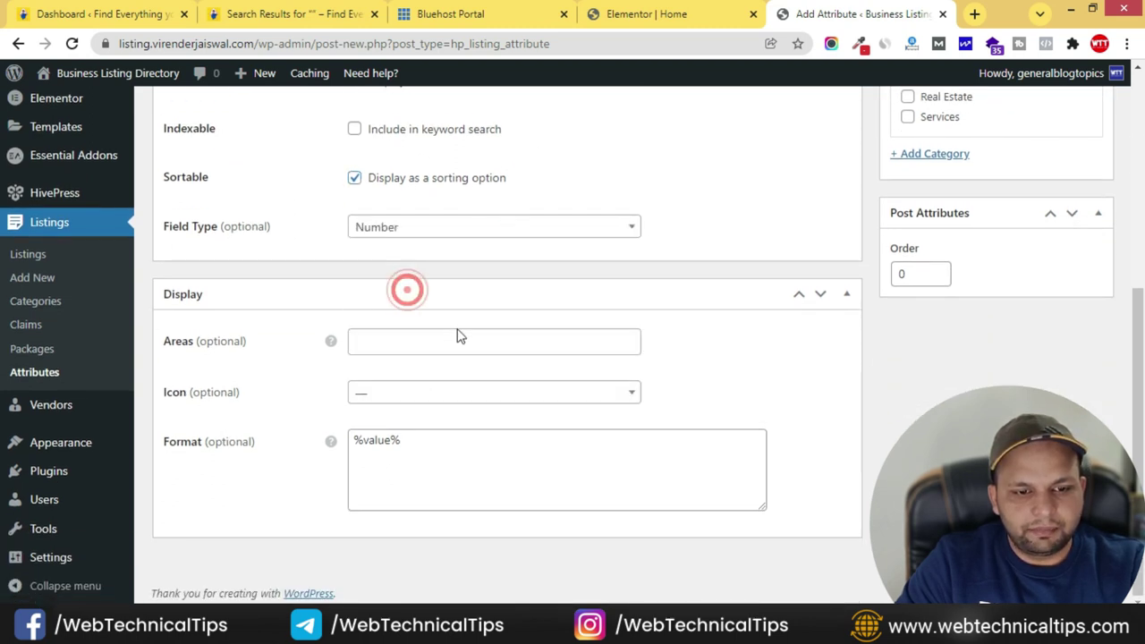
# - Show Price in the Block (secondary) and Page (secondary) display areas
pyautogui.click(443, 337)
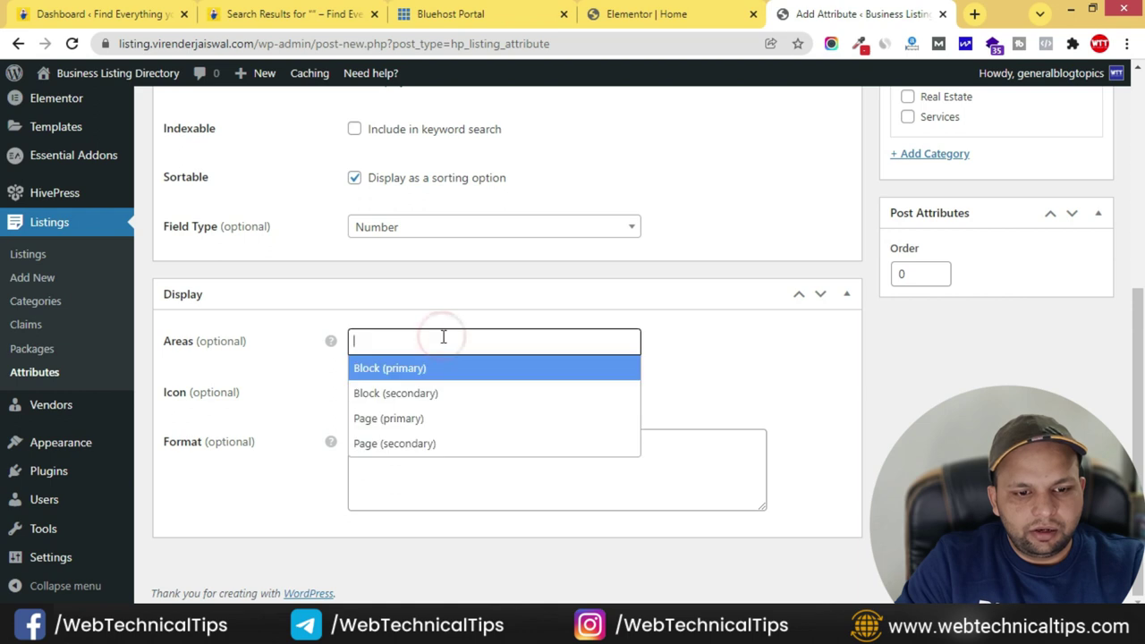
pyautogui.click(464, 393)
pyautogui.click(539, 342)
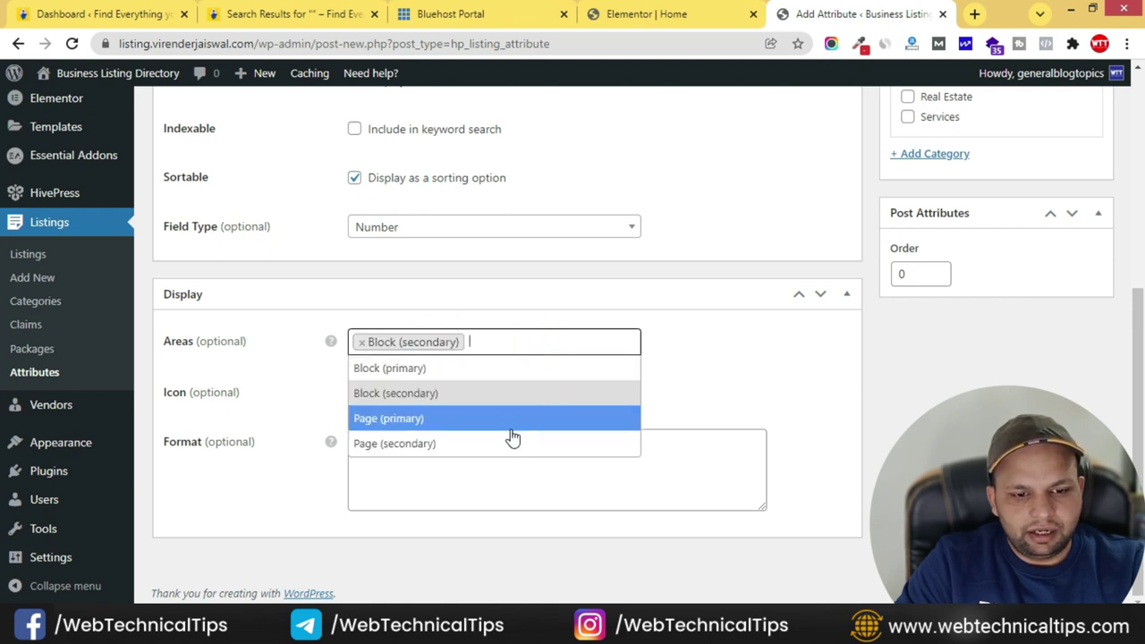
pyautogui.click(513, 448)
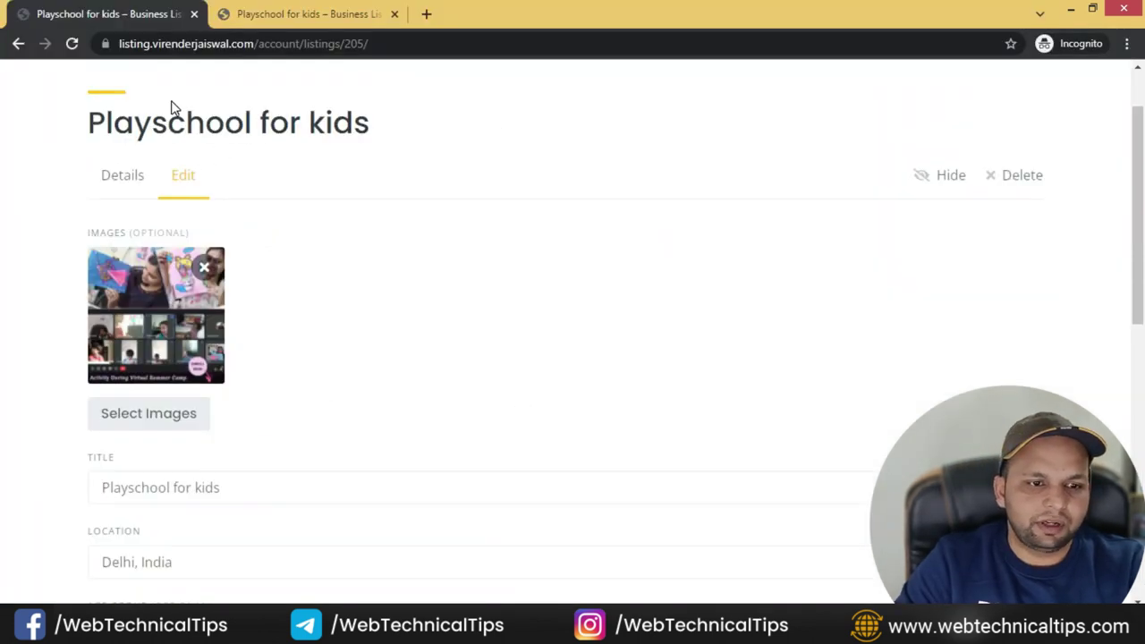
pyautogui.scroll(2, 175, 108)
# - Open the ListingHive home page in a new tab and browse its listings and About section
pyautogui.keyDown('ctrl'); pyautogui.click(115, 82); pyautogui.keyUp('ctrl')
pyautogui.click(523, 16)
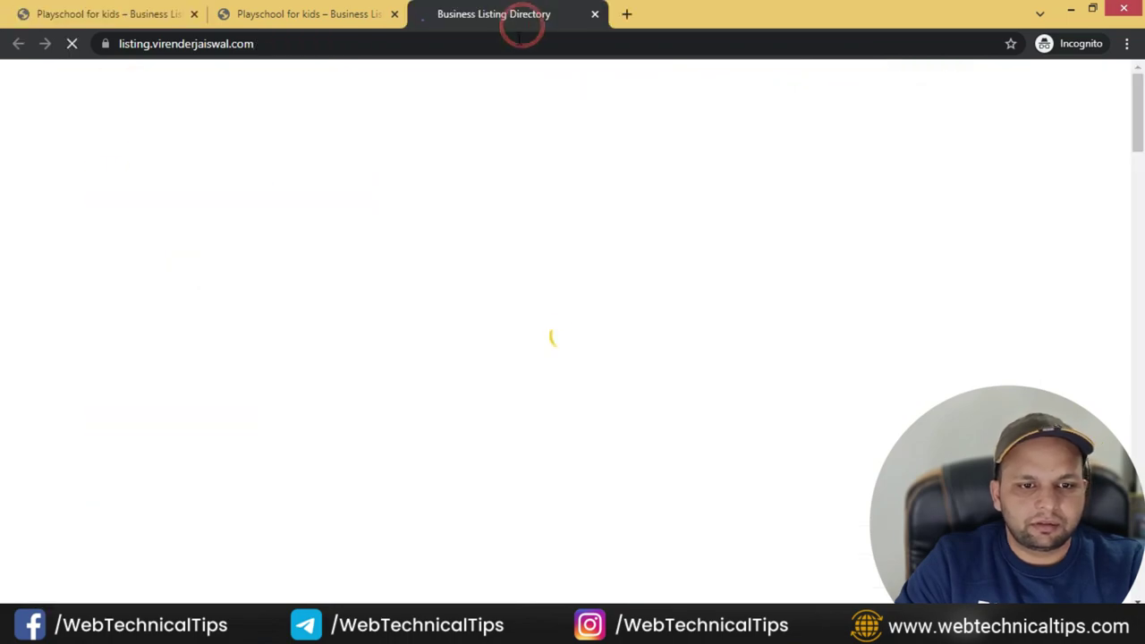
pyautogui.scroll(-10, 317, 307)
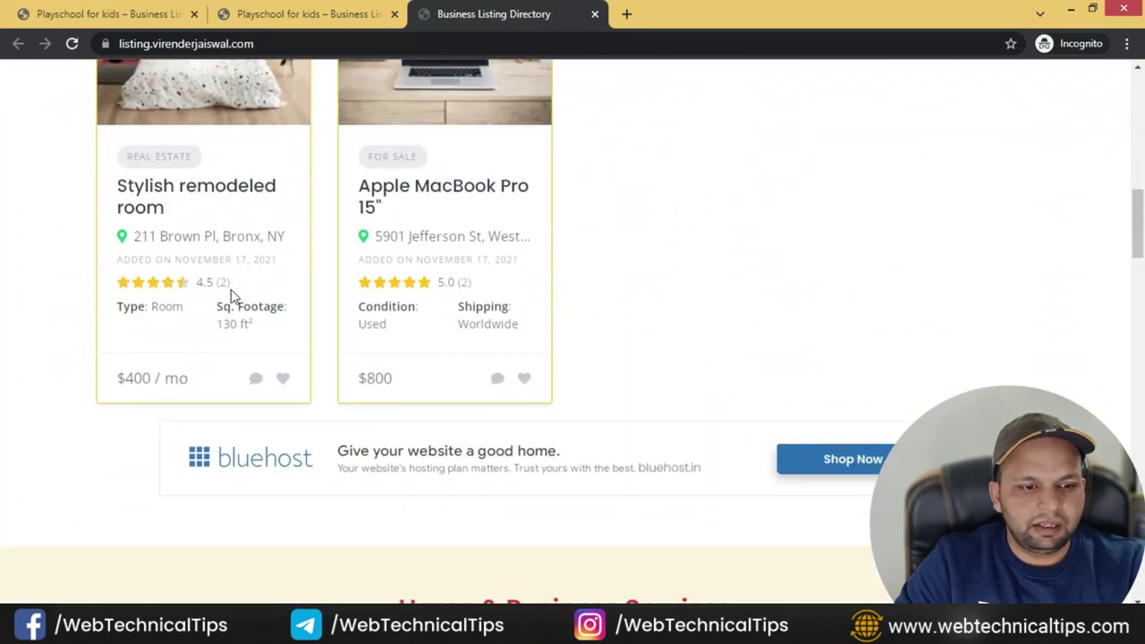
pyautogui.scroll(-14, 161, 376)
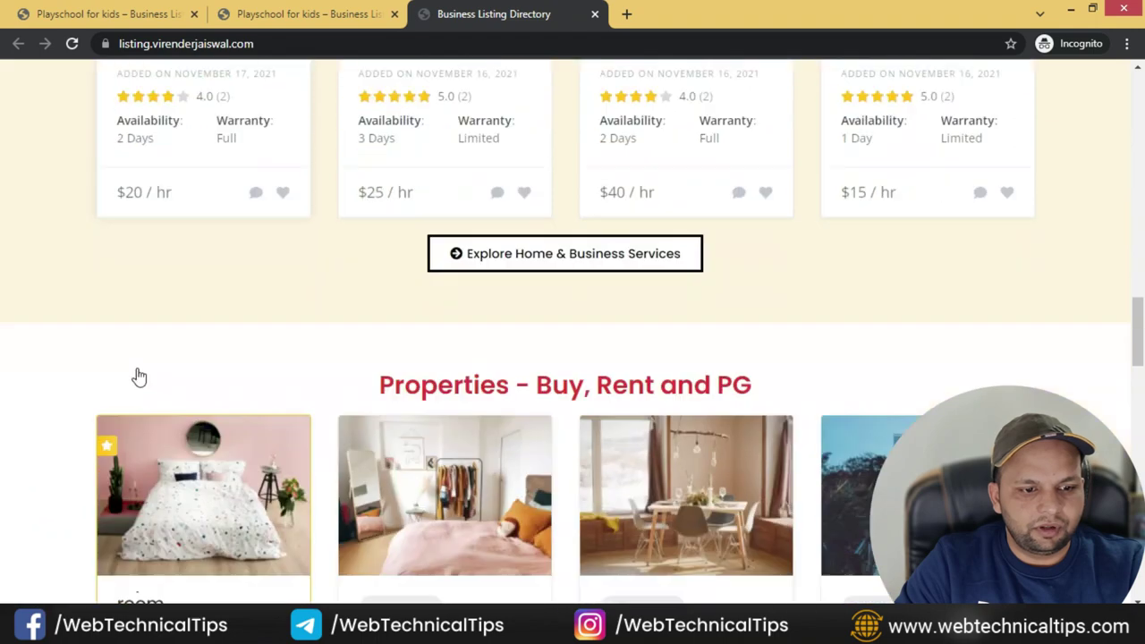
pyautogui.scroll(-9, 161, 348)
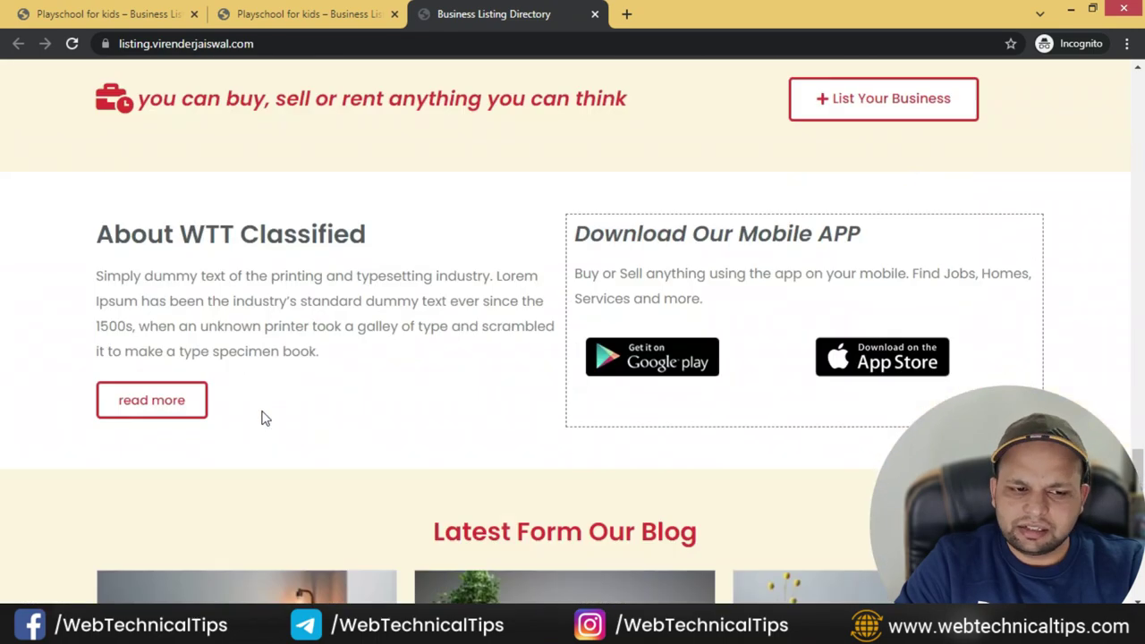
pyautogui.hotkey('alt', 'Tab')
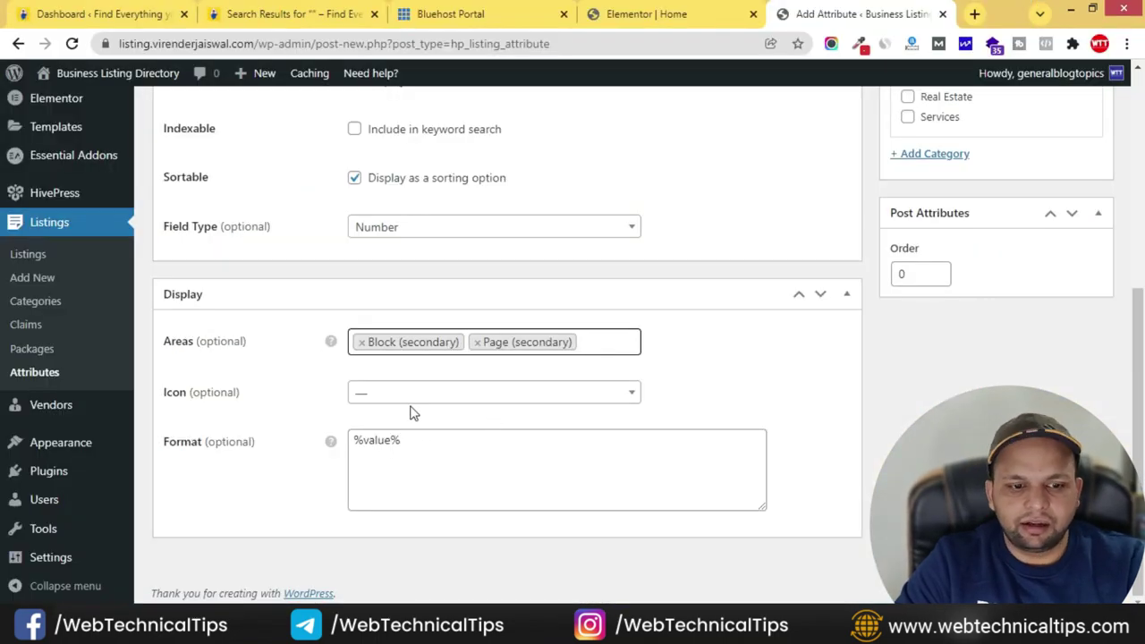
# - Give the Price attribute the rupee-sign icon, found by searching the icon list
pyautogui.click(413, 395)
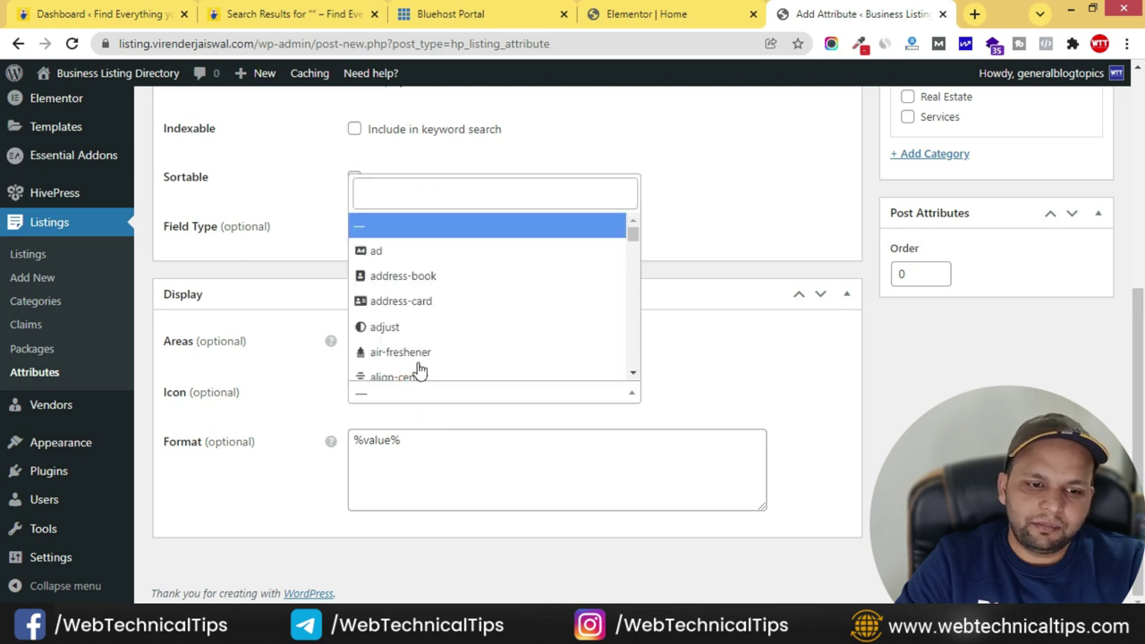
pyautogui.click(449, 186)
pyautogui.write('u')
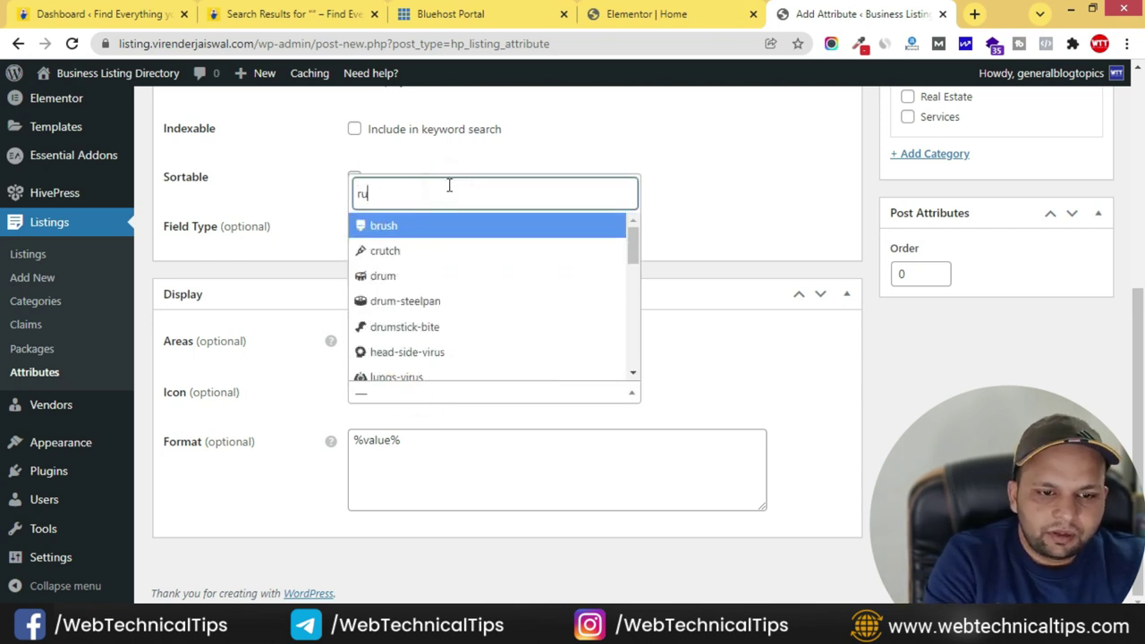
pyautogui.write('p')
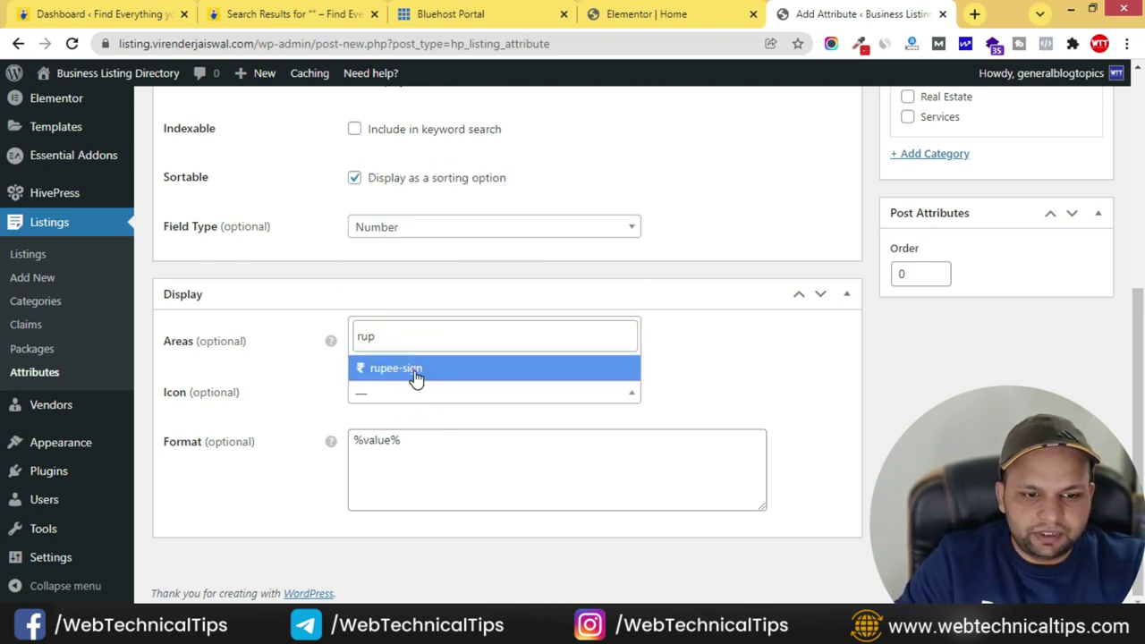
pyautogui.click(405, 366)
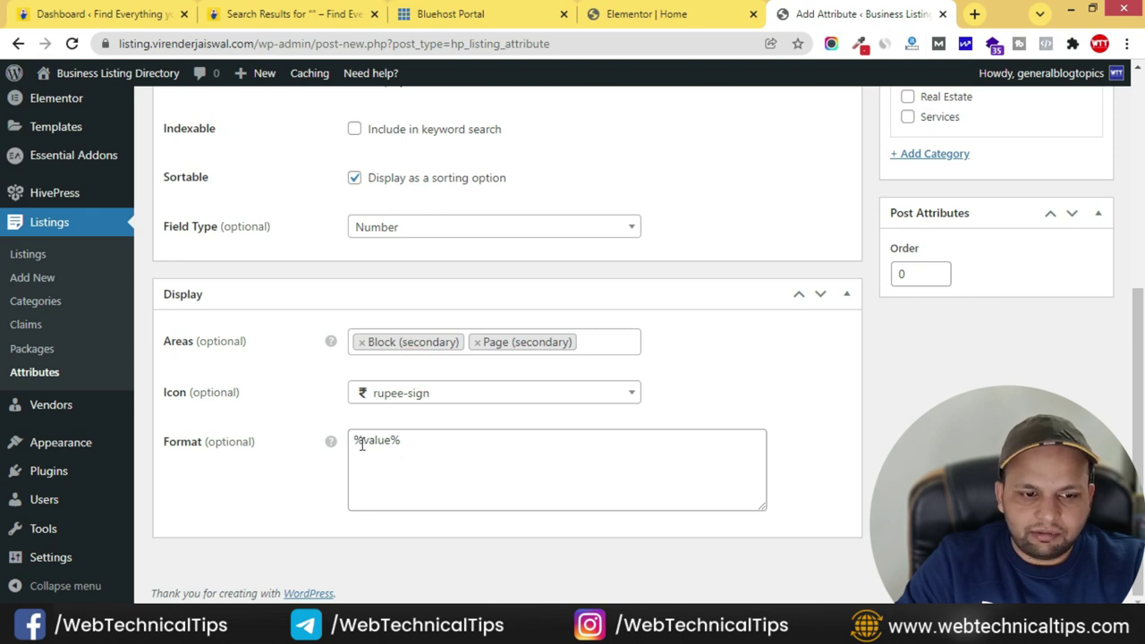
# - Set the Price format to %icon% %value%, assign it to Education, and publish
pyautogui.moveTo(334, 443)
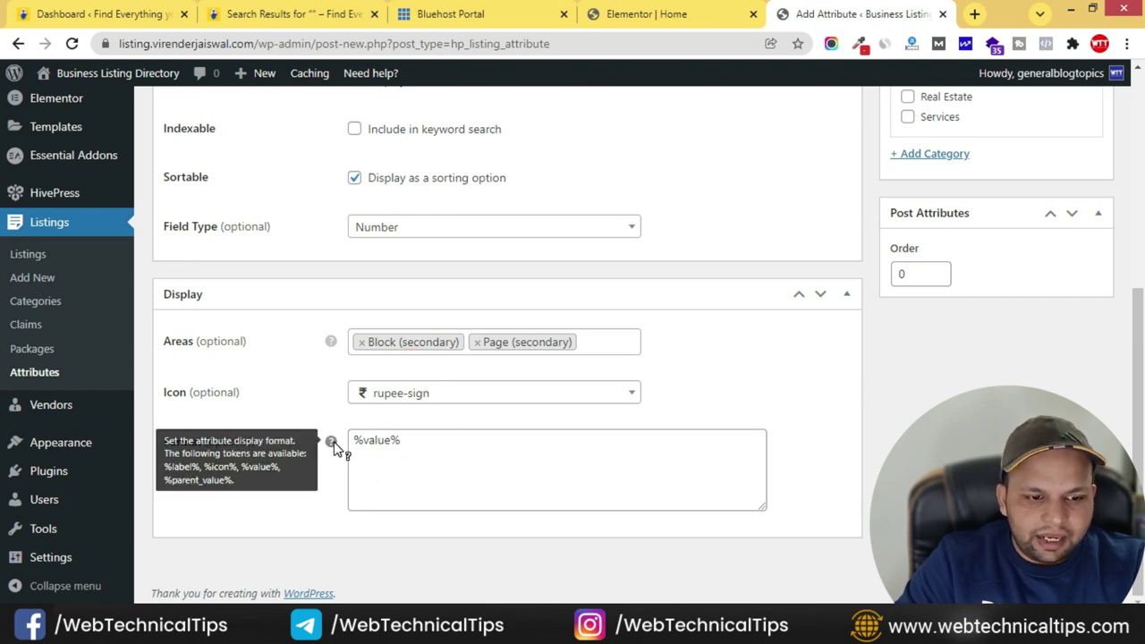
pyautogui.click(354, 440)
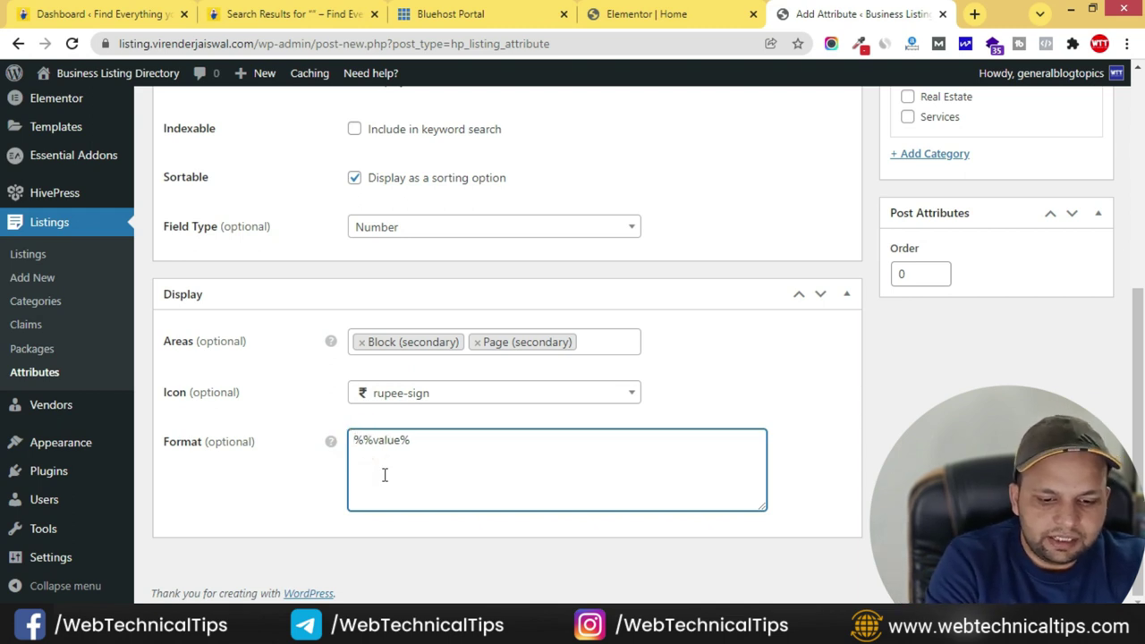
pyautogui.write('%icon%')
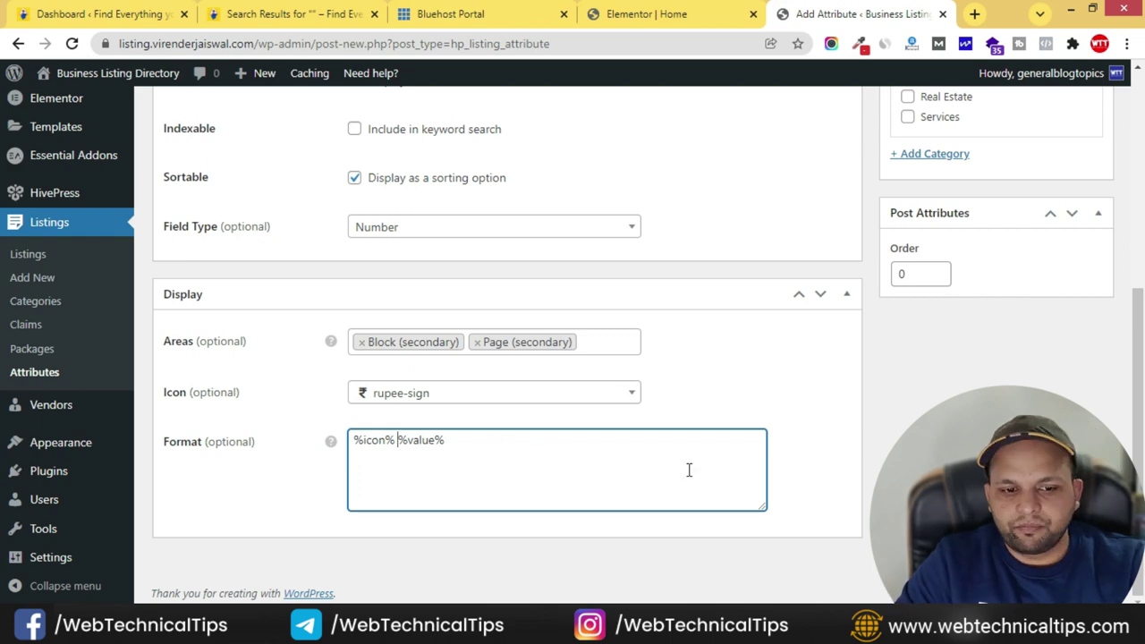
pyautogui.scroll(3, 903, 403)
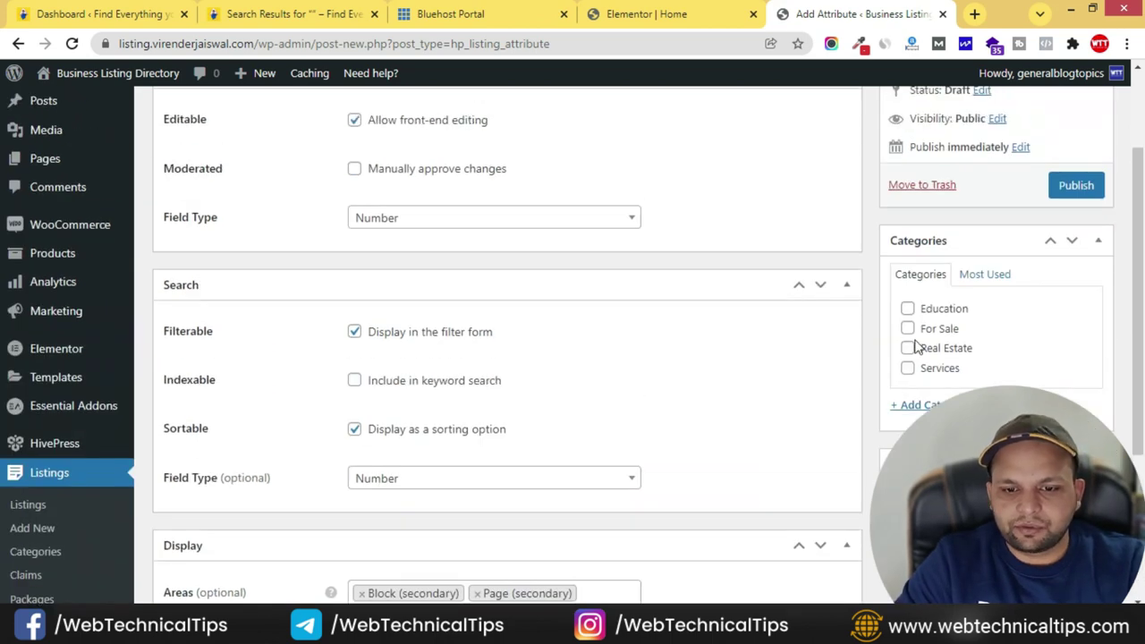
pyautogui.click(907, 310)
pyautogui.scroll(1, 984, 314)
pyautogui.click(1077, 271)
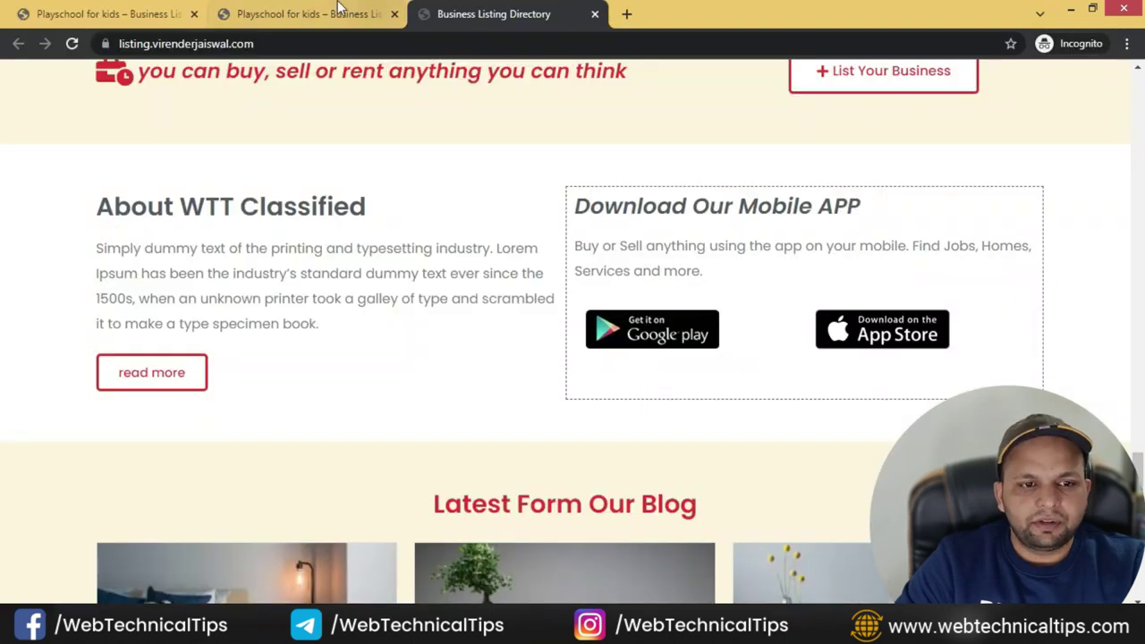
# - Go back to the Playschool for kids edit tab and reload the form
pyautogui.click(309, 14)
pyautogui.scroll(3, 117, 130)
pyautogui.click(135, 15)
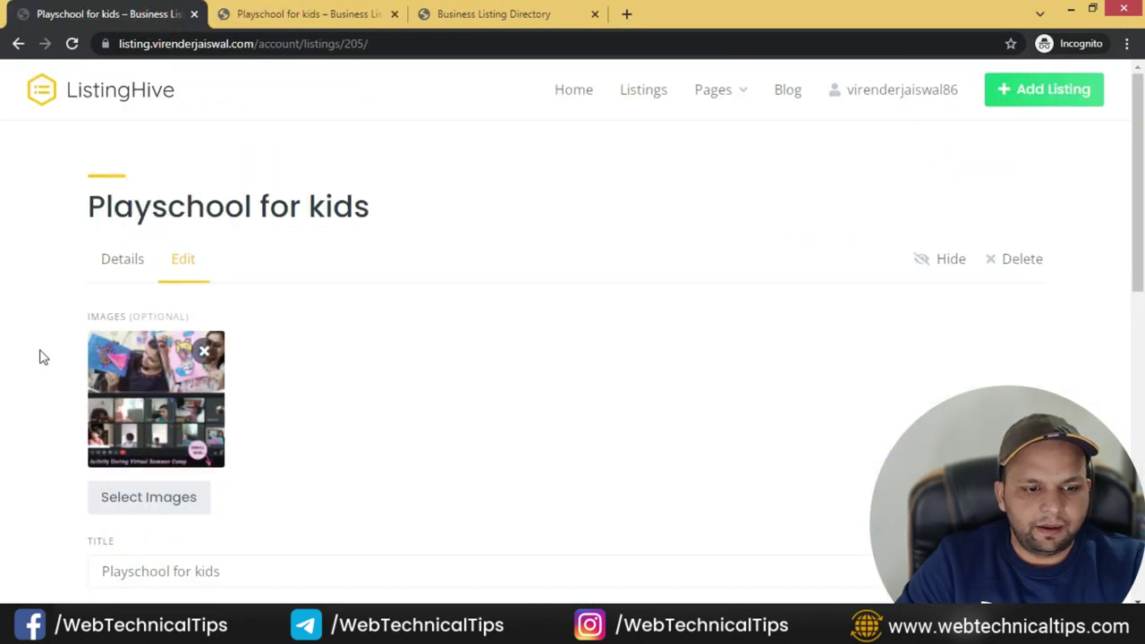
pyautogui.scroll(-3, 48, 370)
pyautogui.scroll(1, 50, 268)
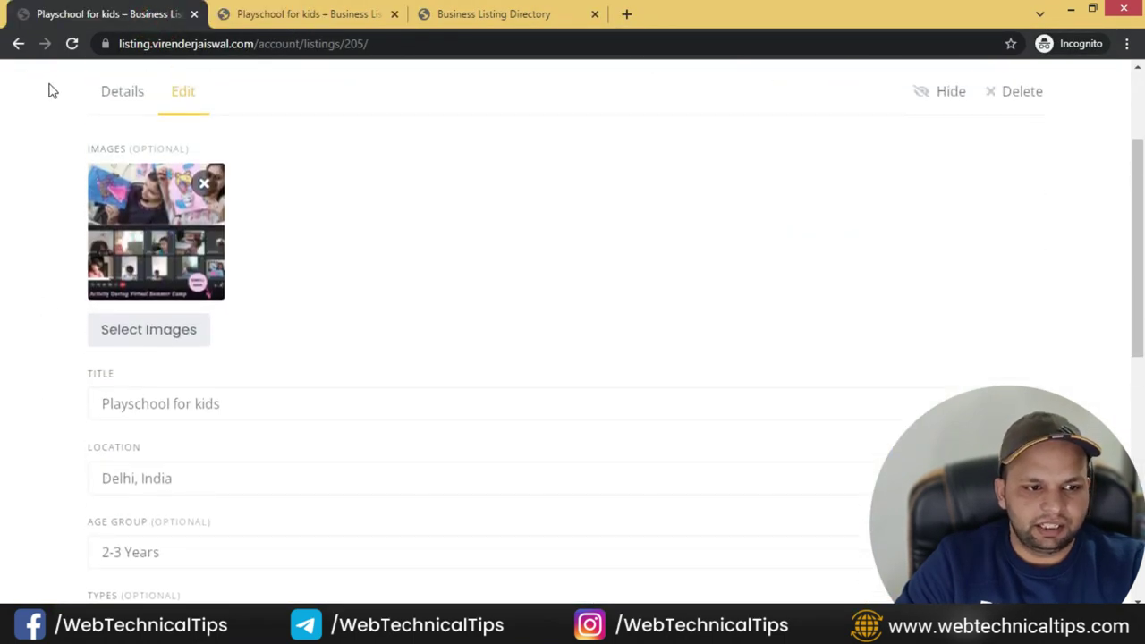
pyautogui.click(71, 44)
pyautogui.scroll(-3, 126, 325)
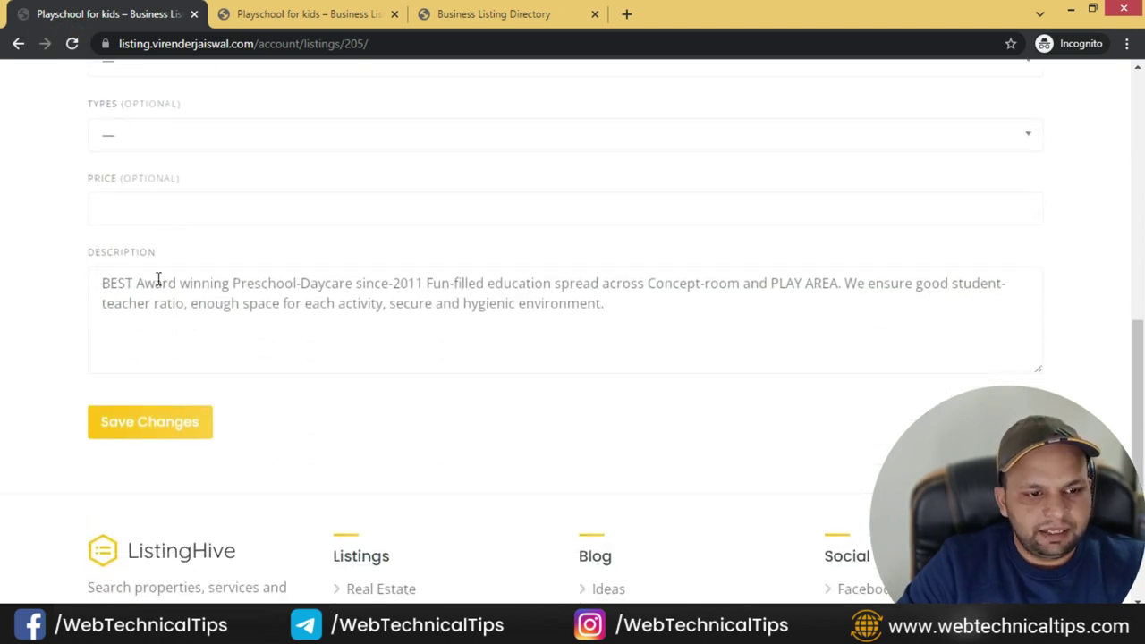
pyautogui.scroll(2, 27, 268)
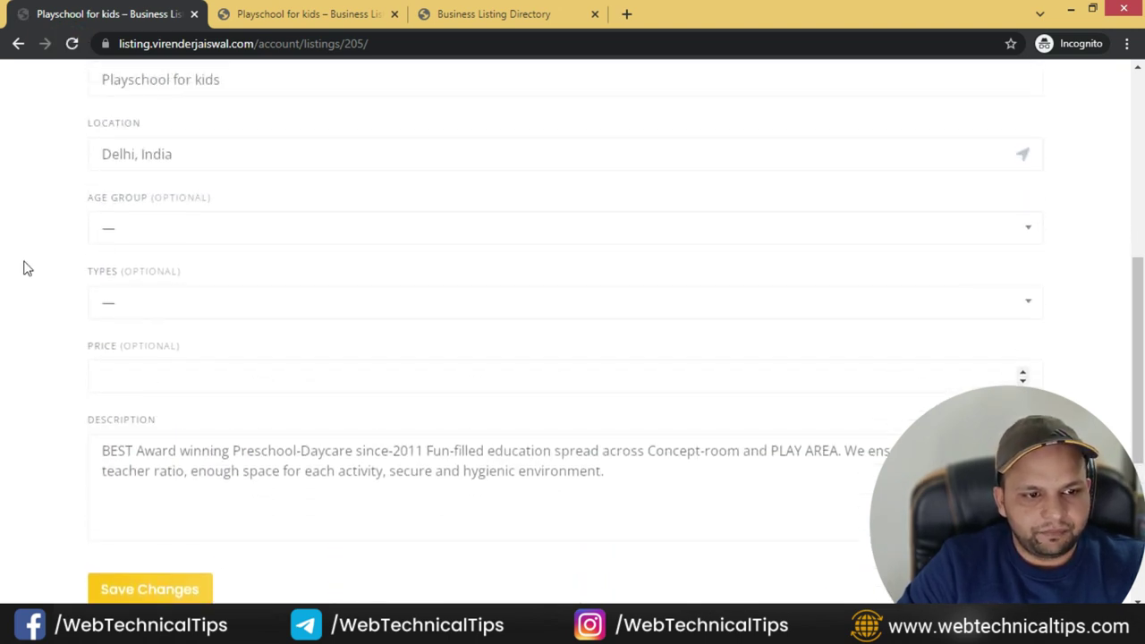
# - Set age group 2-3 Years, type playgroup and price 1200, then save the listing
pyautogui.click(160, 229)
pyautogui.click(135, 291)
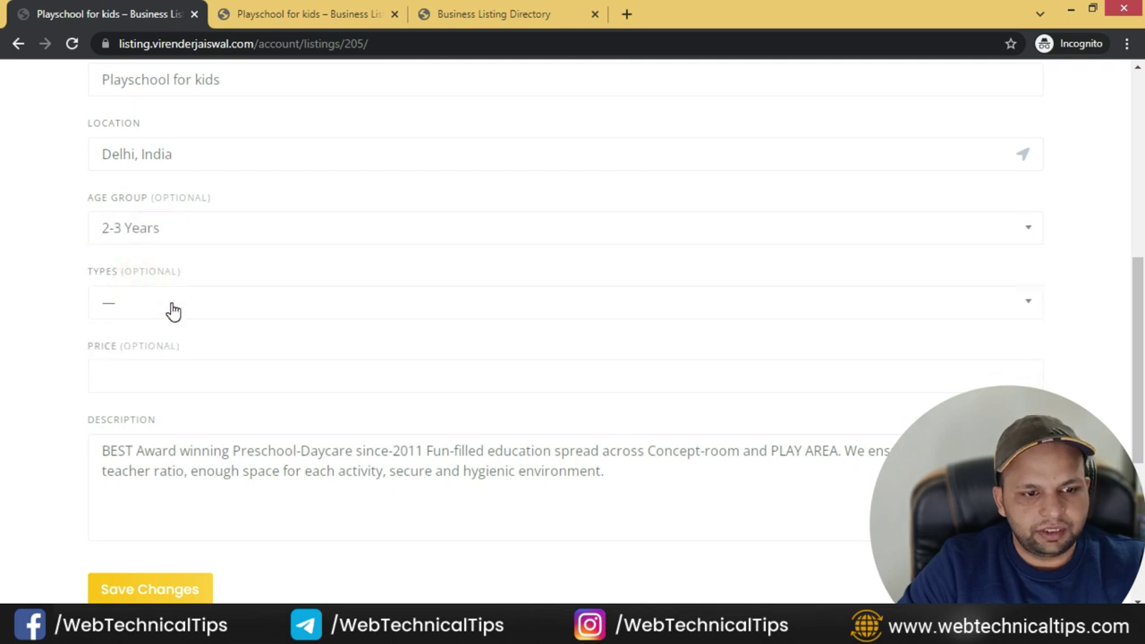
pyautogui.click(170, 303)
pyautogui.click(153, 399)
pyautogui.click(129, 371)
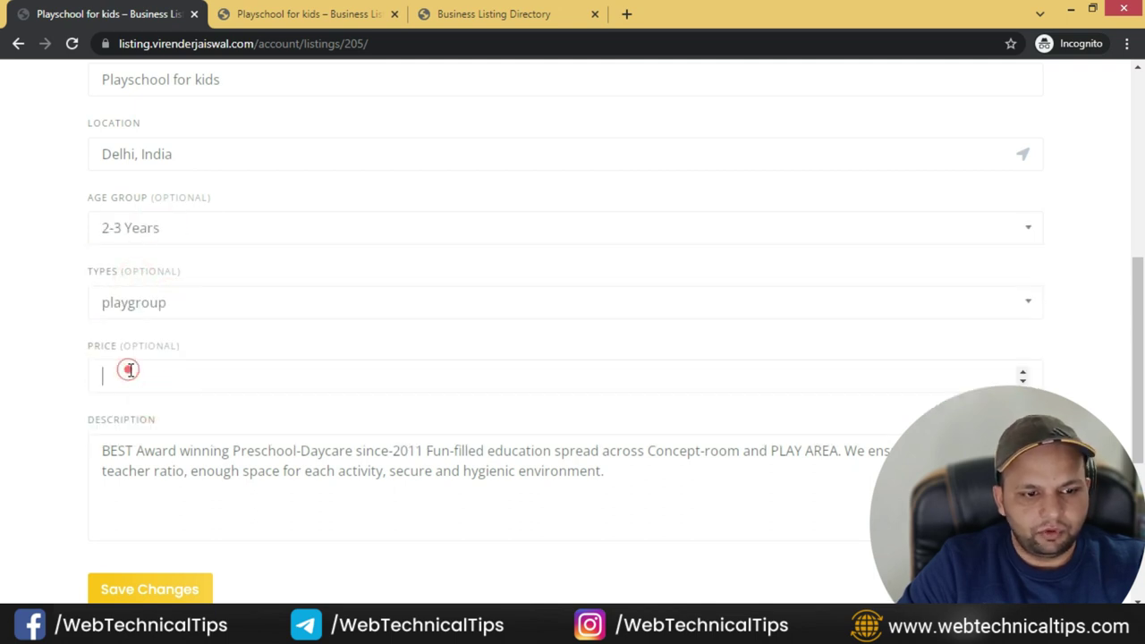
pyautogui.write('1200')
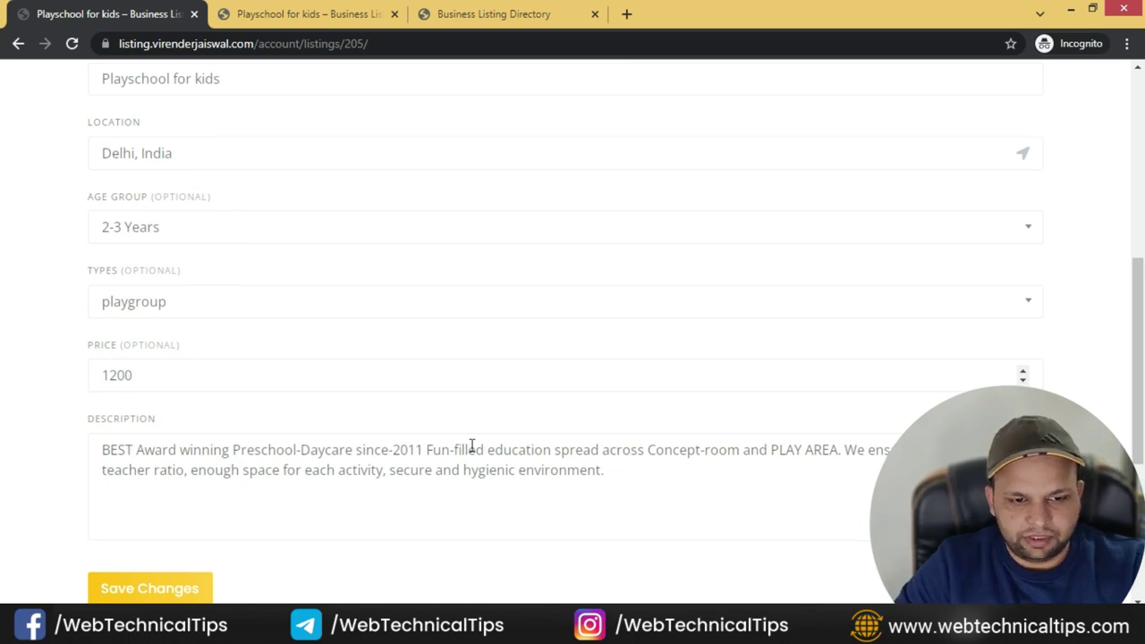
pyautogui.scroll(-3, 507, 454)
pyautogui.click(162, 356)
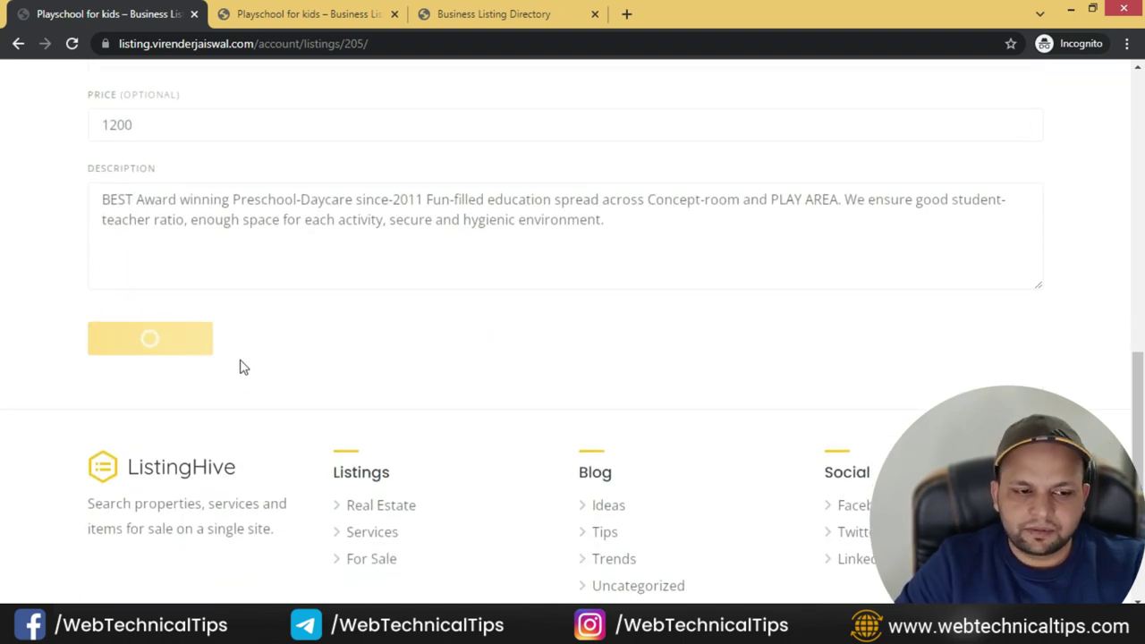
# - Reload the public listing page and confirm it shows playgroup and ₹ 1,200
pyautogui.hotkey('ctrl', 'Tab')
pyautogui.scroll(1, 161, 227)
pyautogui.scroll(1, 155, 224)
pyautogui.click(73, 44)
pyautogui.scroll(-10, 57, 350)
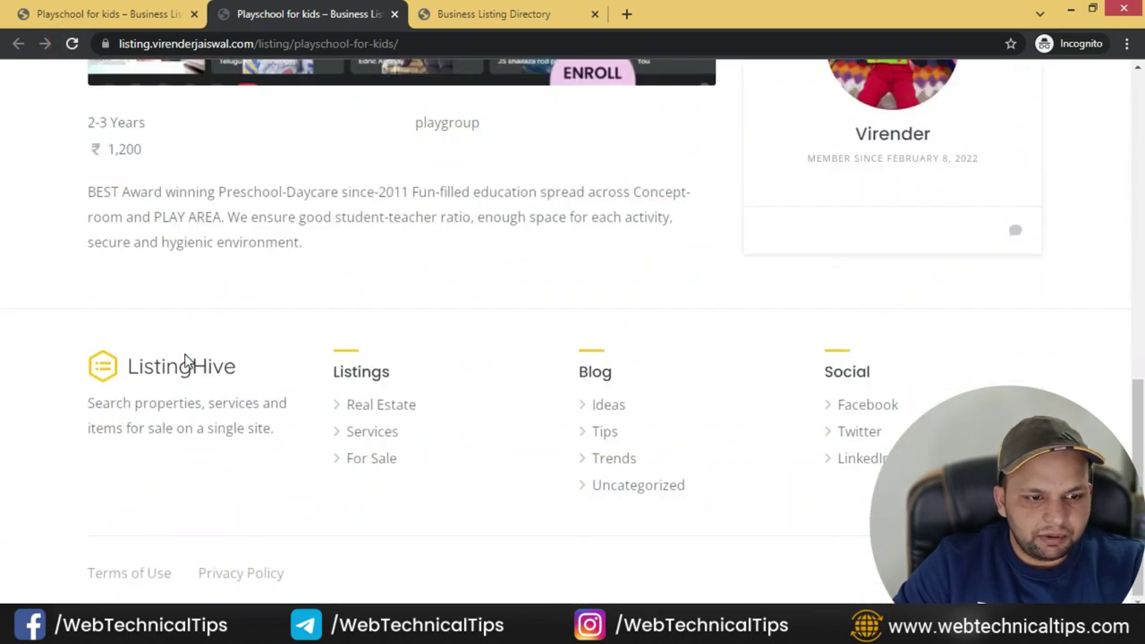
pyautogui.doubleClick(448, 123)
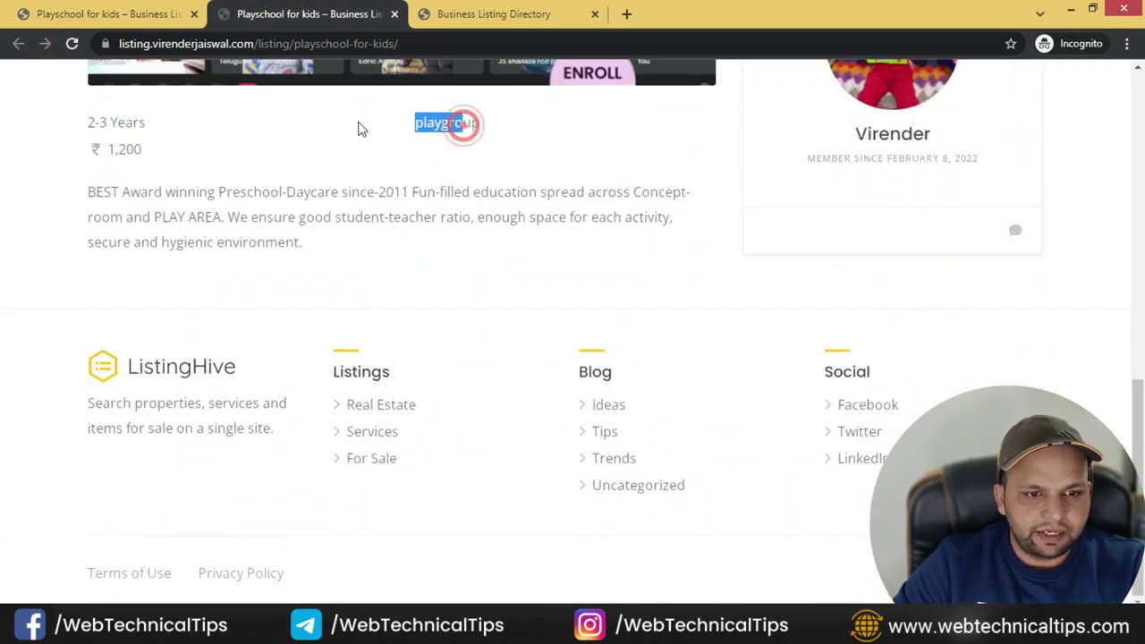
pyautogui.doubleClick(125, 149)
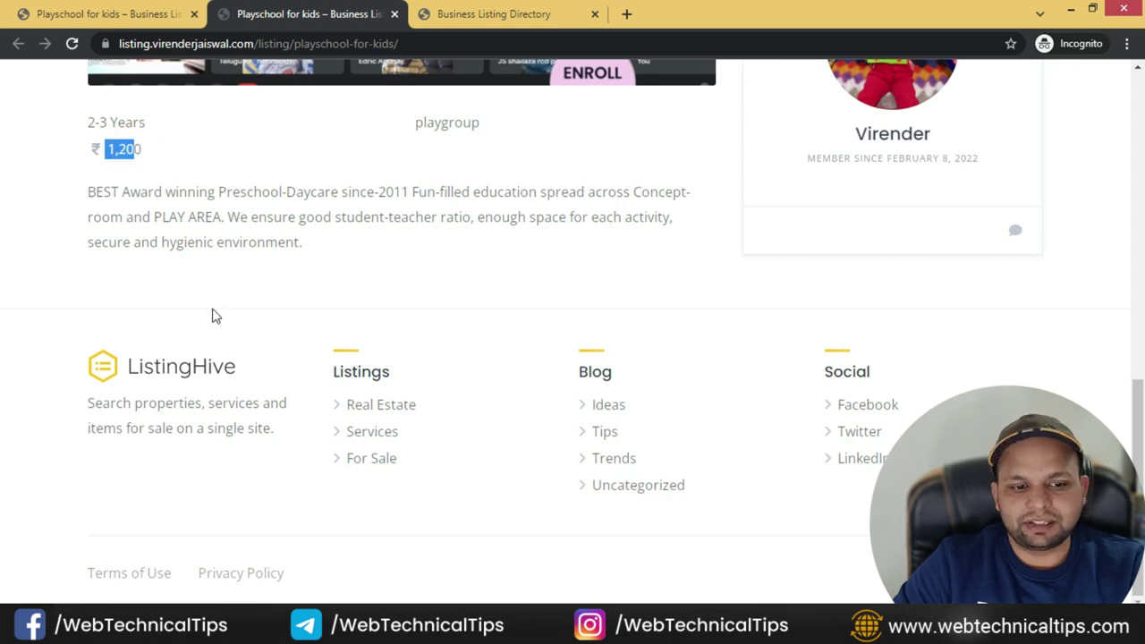
pyautogui.scroll(10, 562, 360)
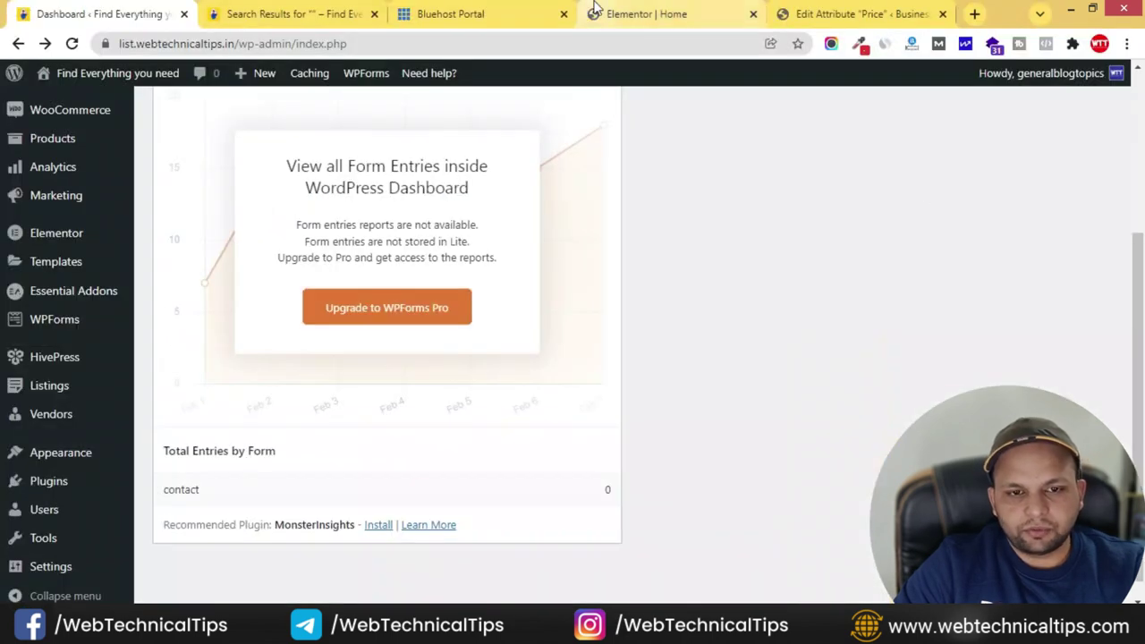
# - On the Price attribute page, remove the Page (secondary) and Block (secondary) display areas
pyautogui.click(642, 16)
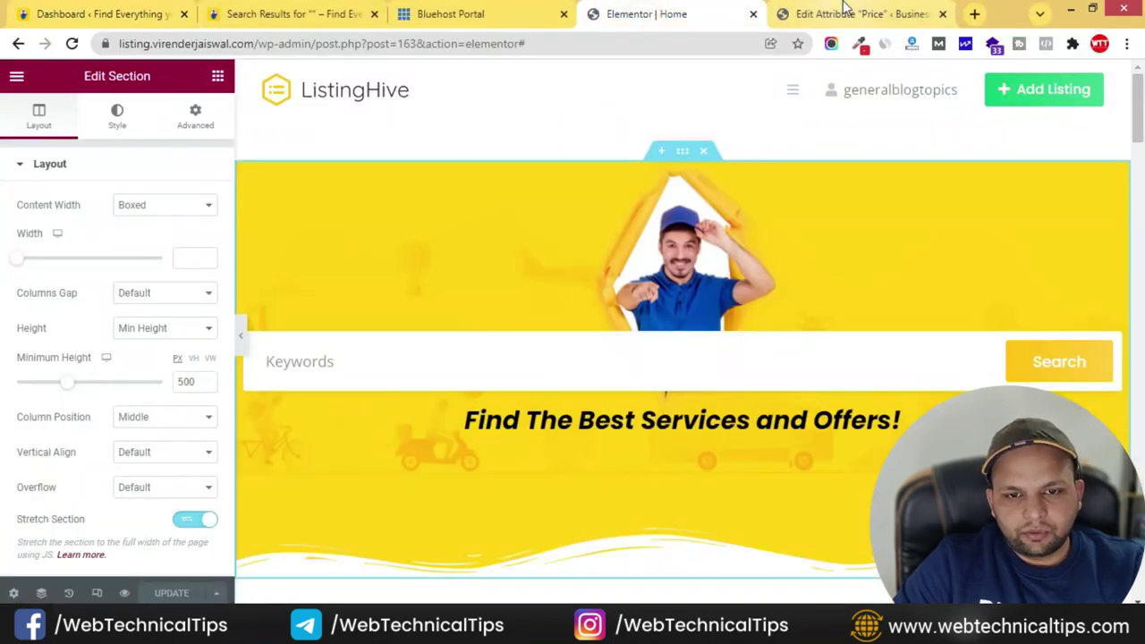
pyautogui.click(846, 13)
pyautogui.scroll(-2, 377, 383)
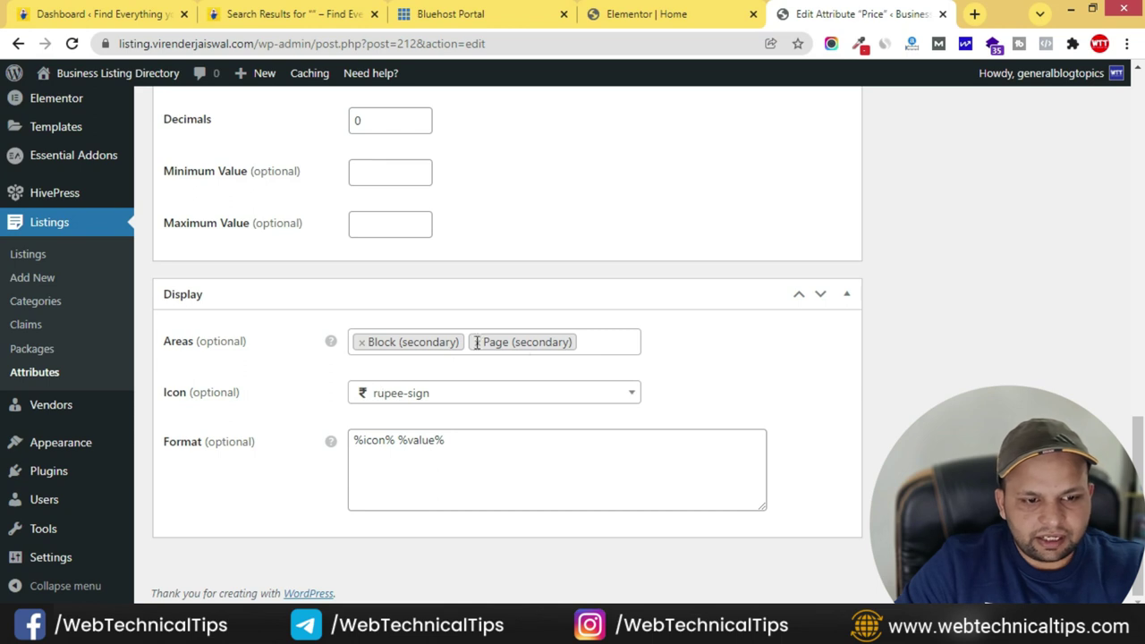
pyautogui.click(626, 340)
pyautogui.press('BackSpace')
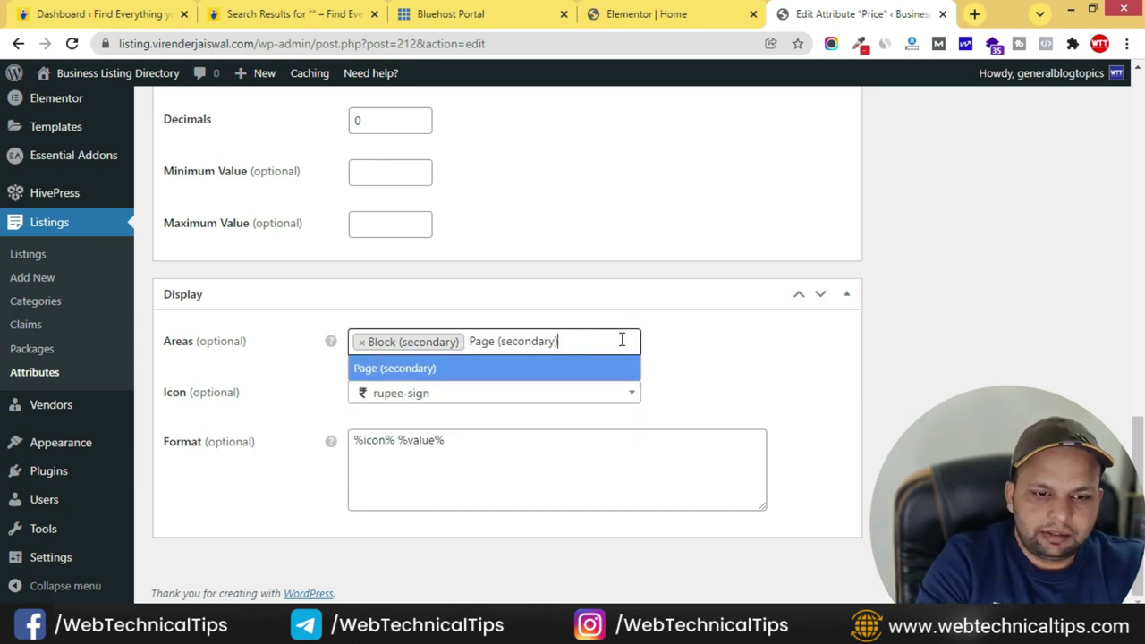
pyautogui.press('BackSpace')
pyautogui.press('BackSpace')
pyautogui.press('BackSpace')
pyautogui.press('BackSpace')
pyautogui.press('BackSpace')
pyautogui.press('BackSpace')
pyautogui.press('BackSpace')
pyautogui.press('BackSpace')
pyautogui.press('BackSpace')
pyautogui.press('BackSpace')
pyautogui.press('BackSpace')
pyautogui.press('BackSpace')
pyautogui.press('BackSpace')
pyautogui.press('BackSpace')
pyautogui.press('BackSpace')
pyautogui.press('BackSpace')
pyautogui.press('BackSpace')
pyautogui.press('BackSpace')
pyautogui.press('BackSpace')
pyautogui.press('BackSpace')
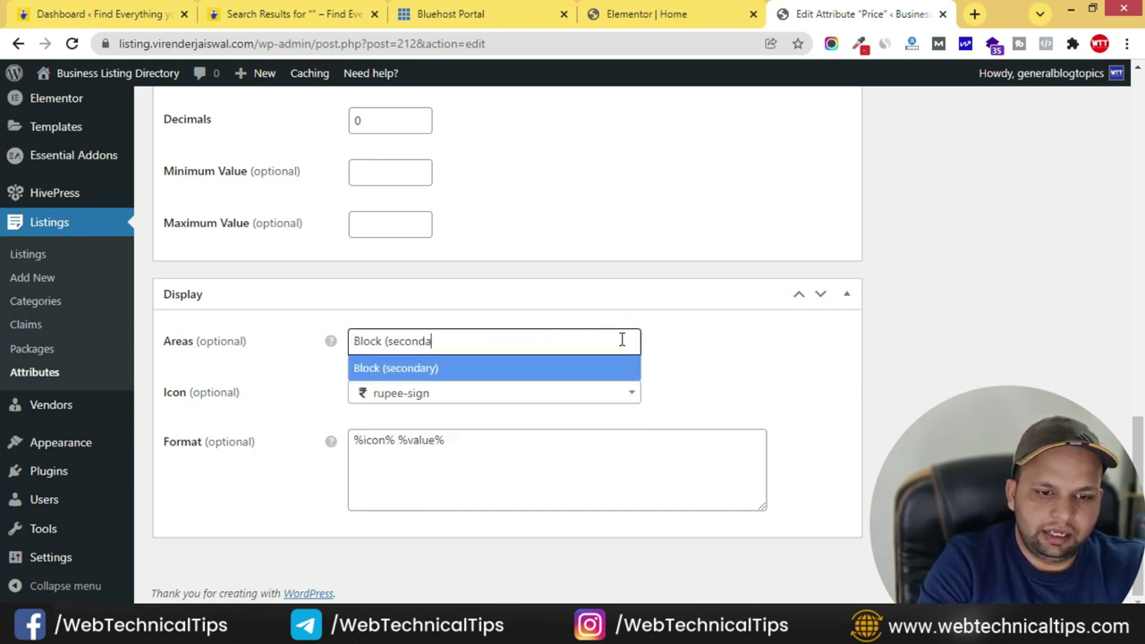
# - Add Block (primary) and Page (primary) areas to Price and update the attribute
pyautogui.click(440, 377)
pyautogui.click(489, 330)
pyautogui.click(423, 419)
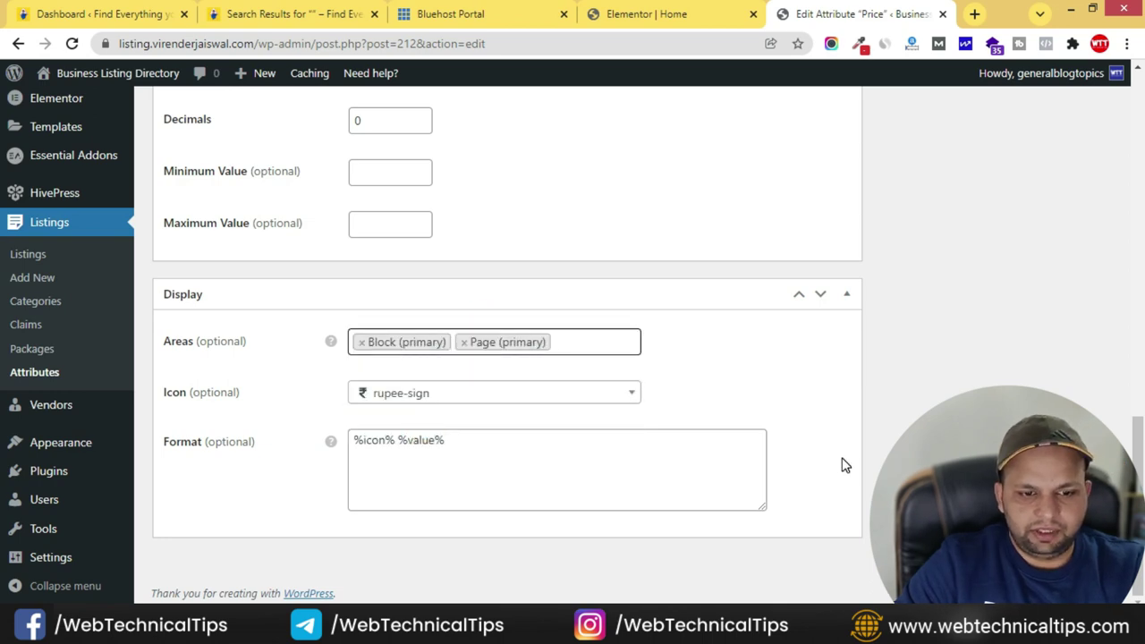
pyautogui.scroll(15, 845, 466)
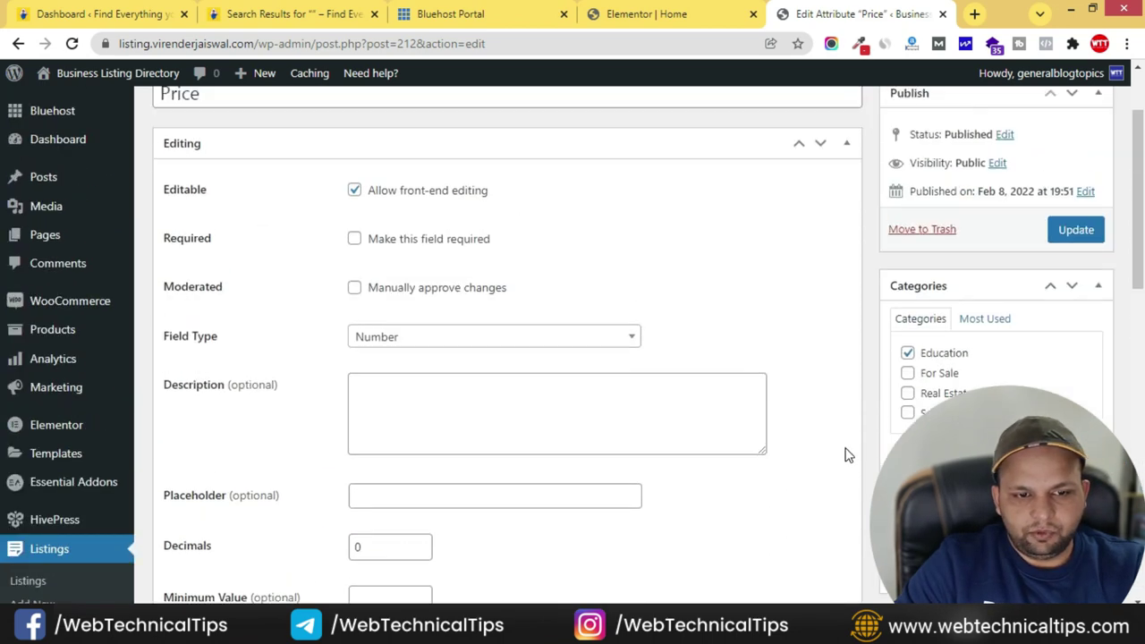
pyautogui.scroll(2, 849, 456)
pyautogui.click(1077, 344)
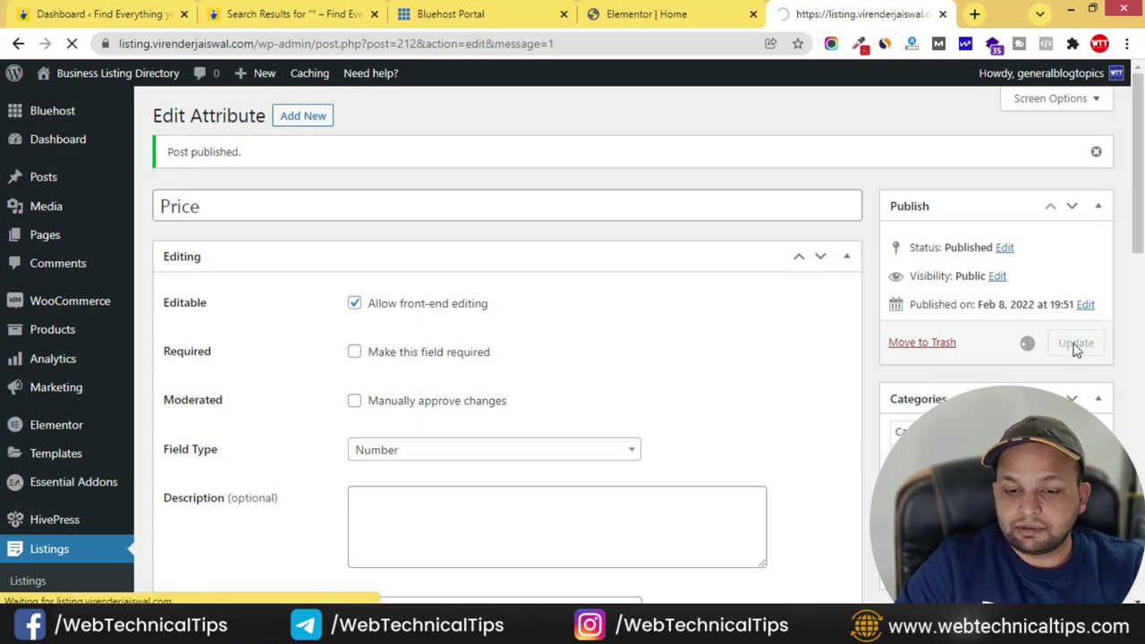
pyautogui.hotkey('alt', 'Tab')
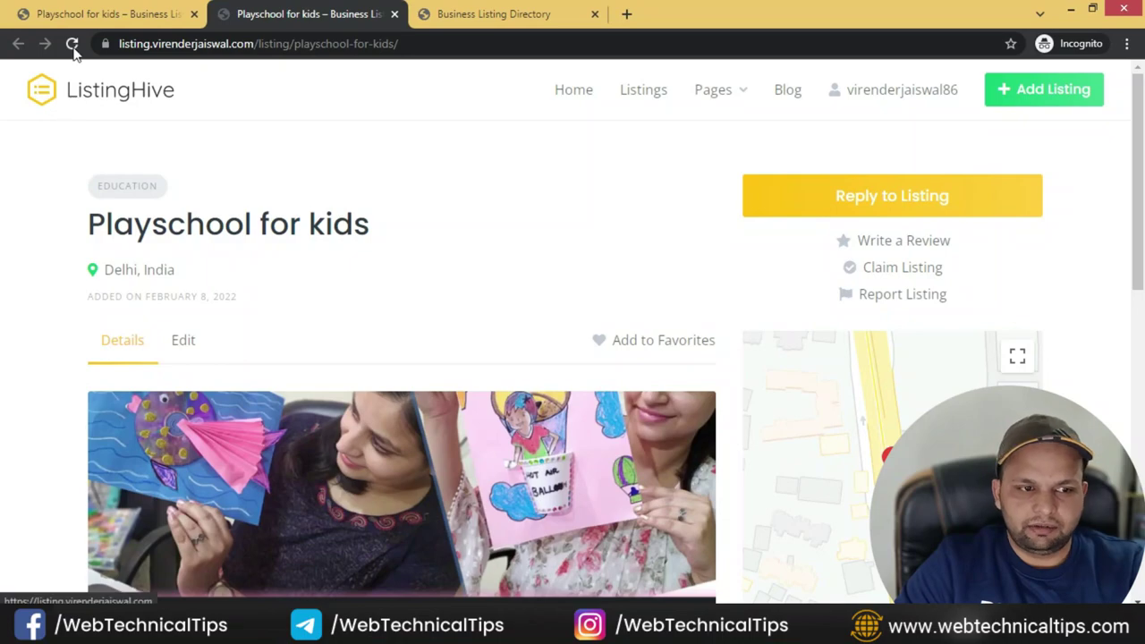
# - Reload the Playschool for kids listing and confirm the ₹ 1,200 price box at the top
pyautogui.click(71, 42)
pyautogui.doubleClick(870, 204)
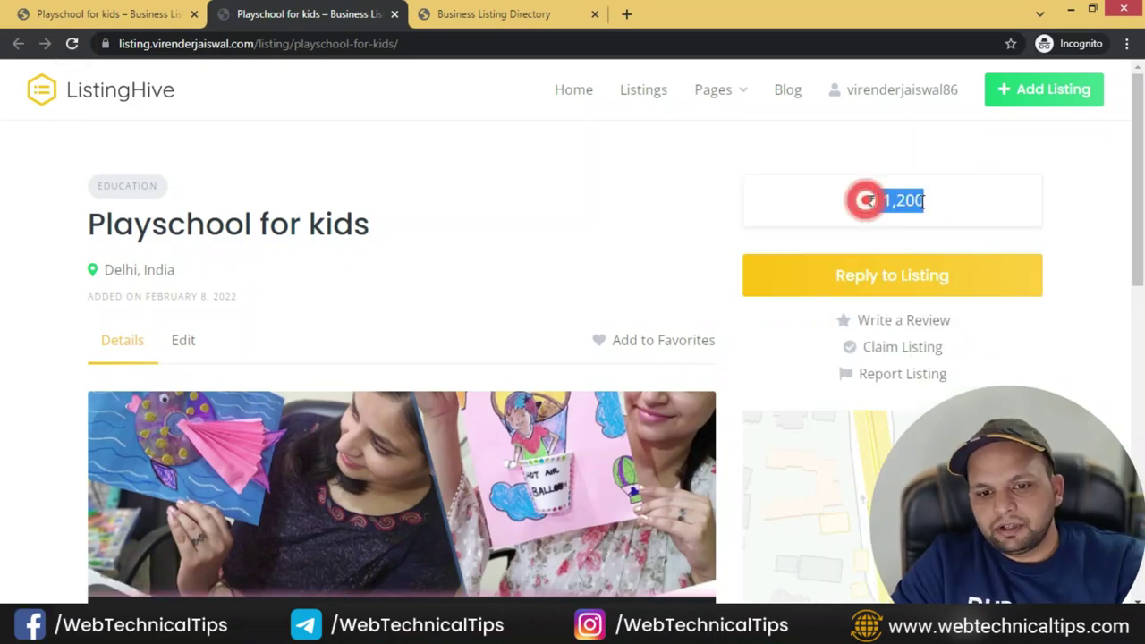
pyautogui.click(866, 196)
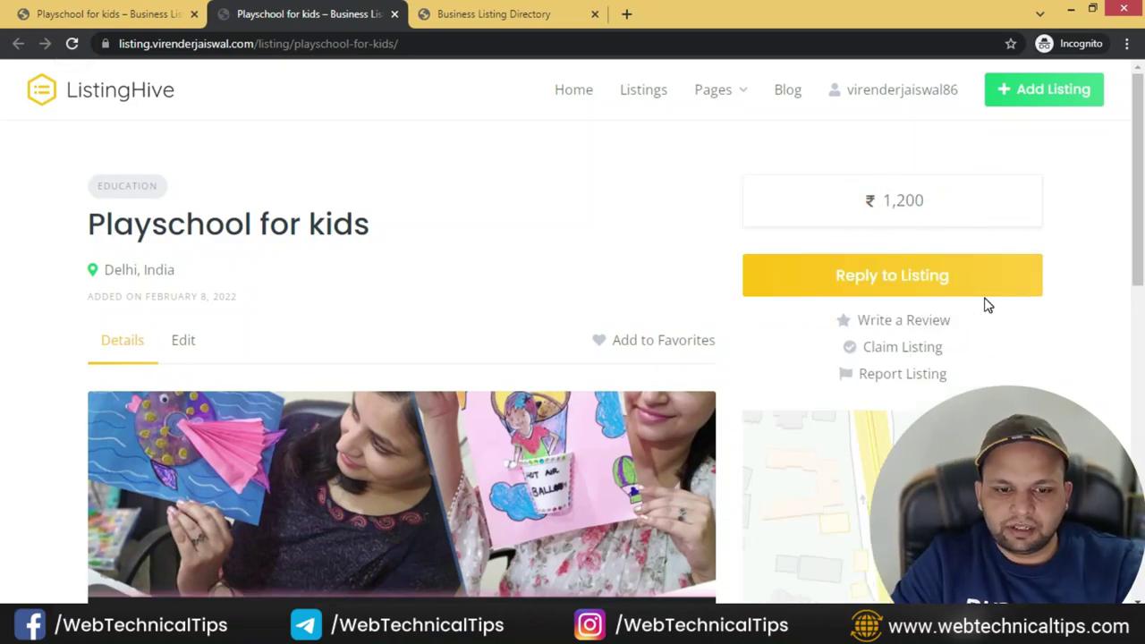
pyautogui.scroll(-8, 795, 310)
pyautogui.hotkey('alt', 'Tab')
pyautogui.hotkey('alt', 'Tab')
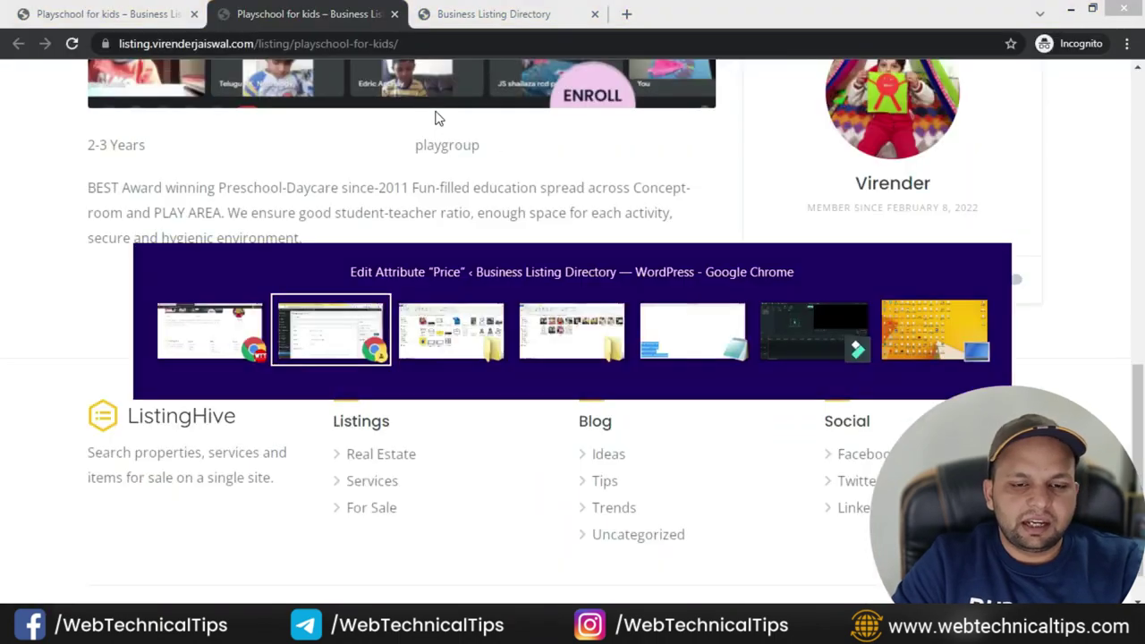
# - Go to the ListingHive home page and scroll through its listings
pyautogui.scroll(3, 341, 289)
pyautogui.scroll(5, 342, 293)
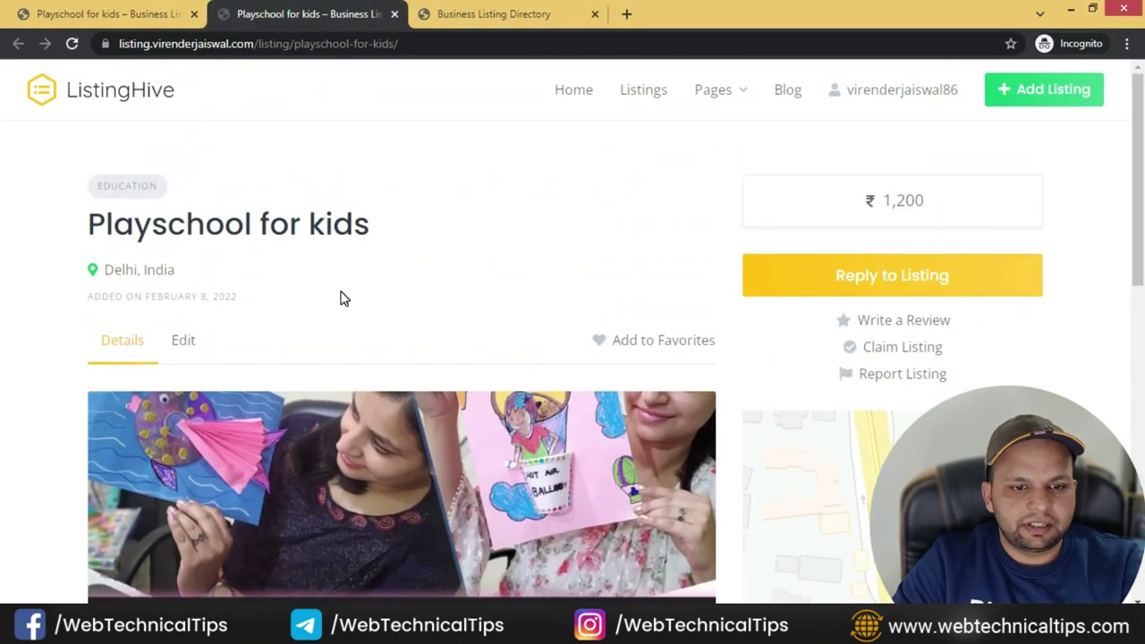
pyautogui.click(140, 95)
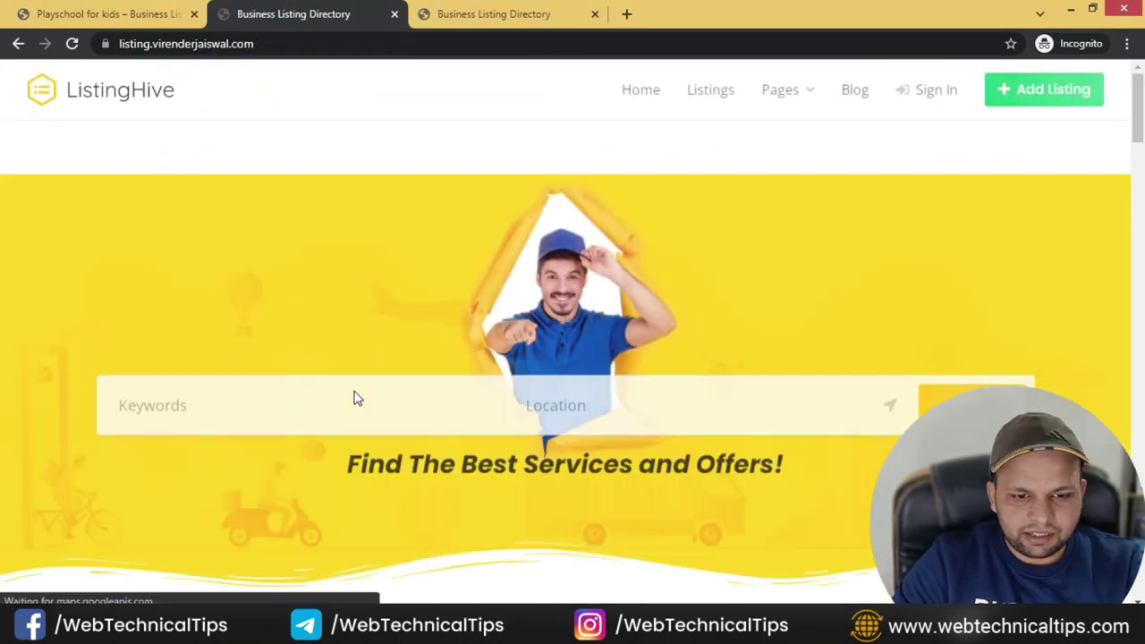
pyautogui.scroll(-4, 352, 401)
pyautogui.scroll(-6, 356, 399)
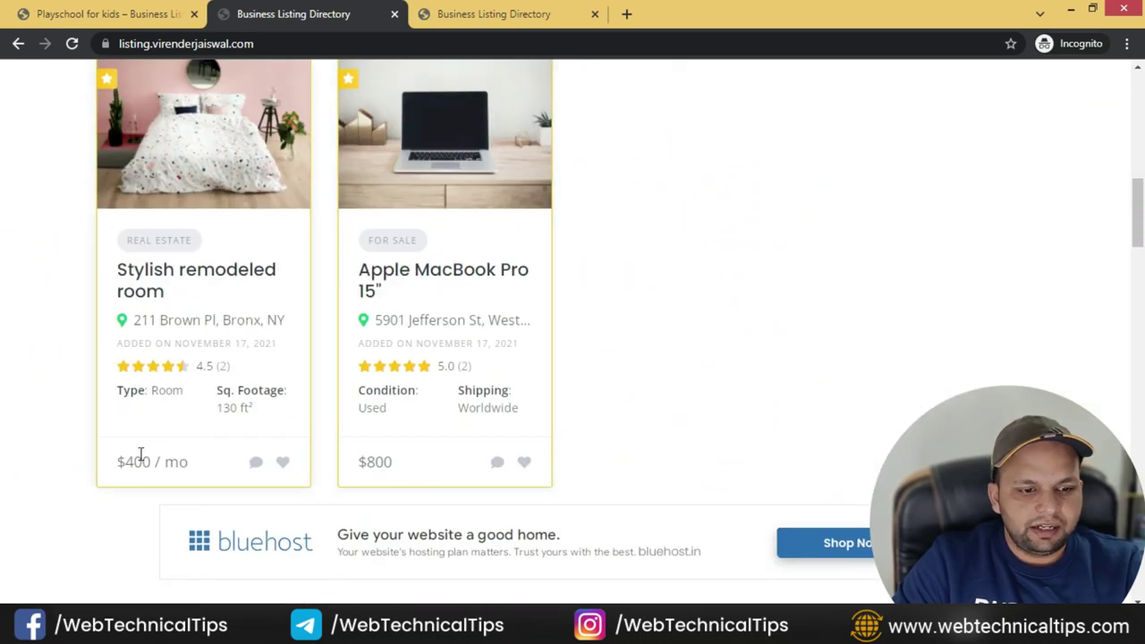
pyautogui.scroll(-5, 179, 466)
pyautogui.scroll(-3, 194, 433)
pyautogui.scroll(-5, 185, 468)
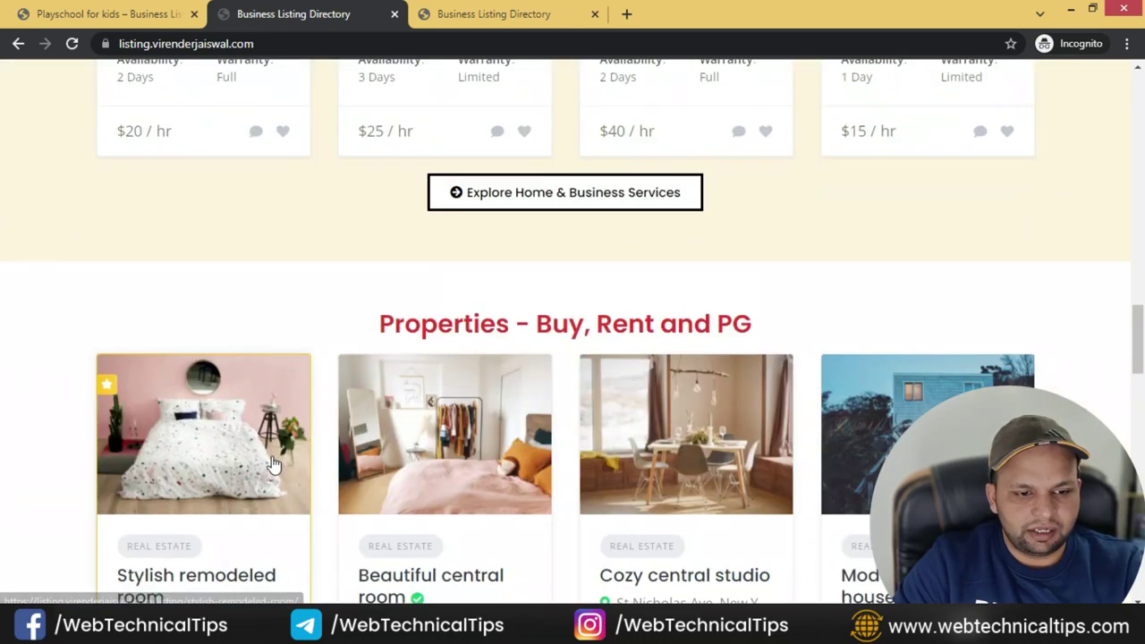
pyautogui.scroll(2, 470, 384)
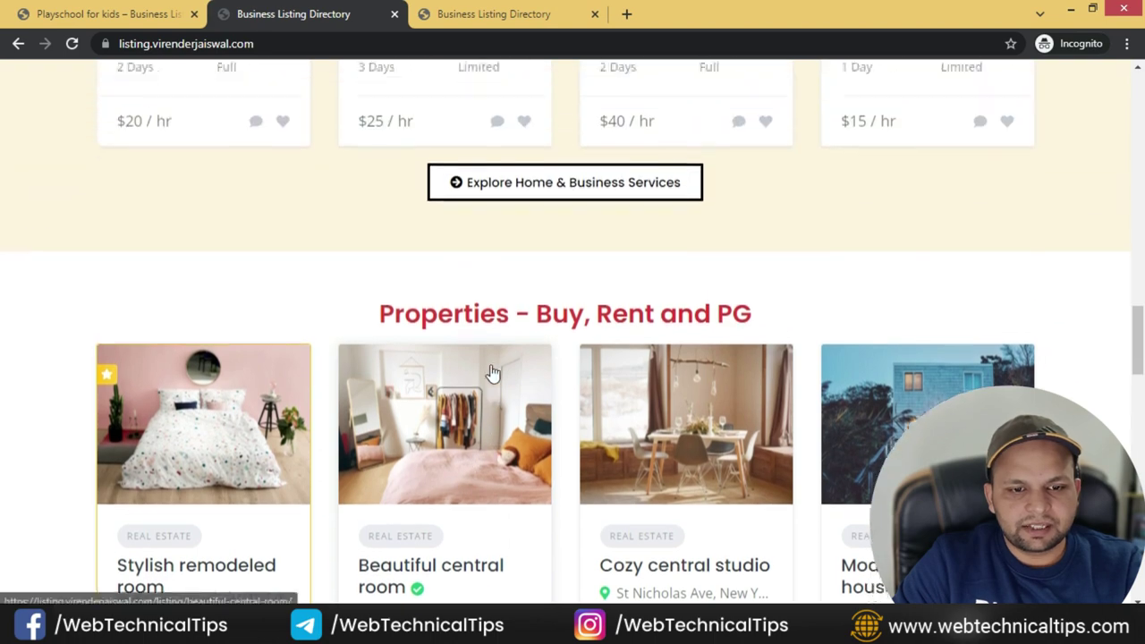
pyautogui.scroll(5, 532, 383)
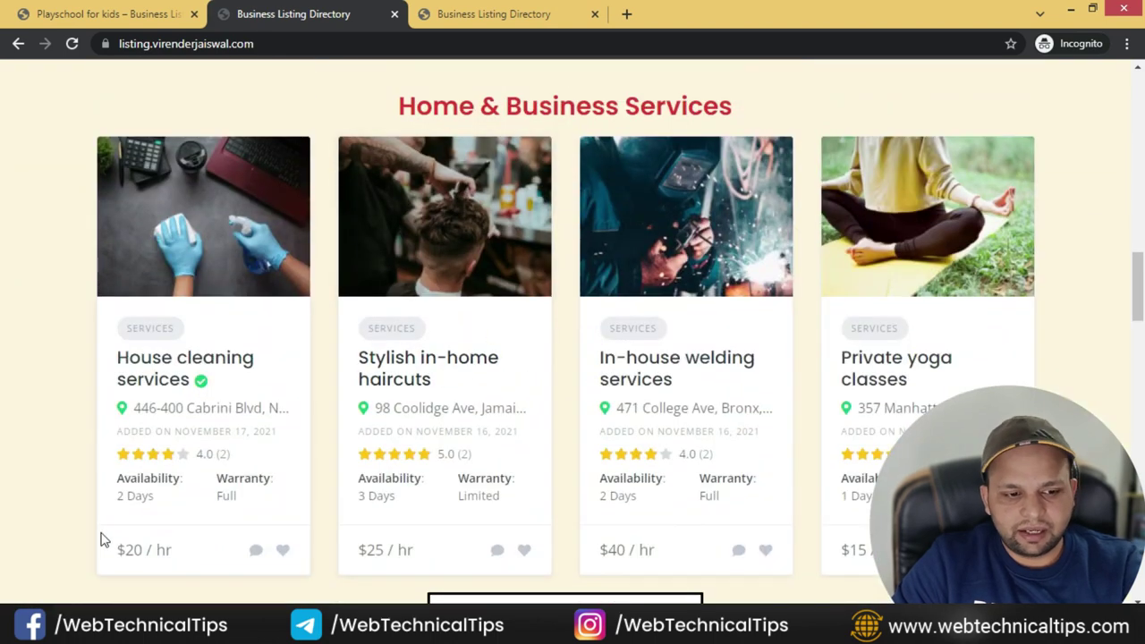
pyautogui.scroll(-7, 451, 478)
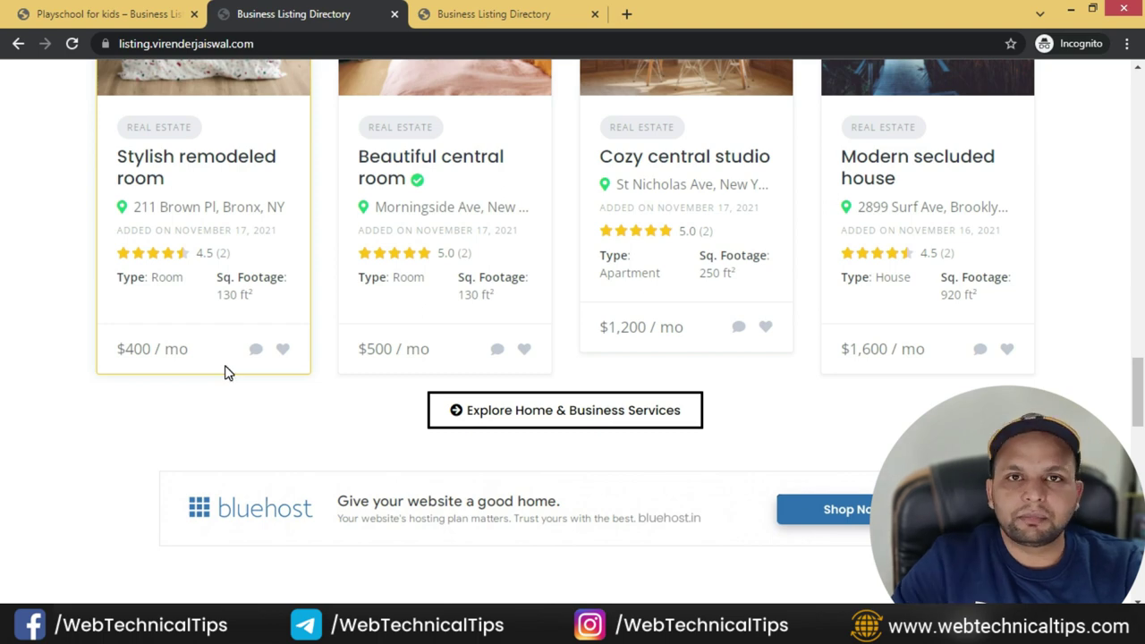
pyautogui.hotkey('alt', 'Tab')
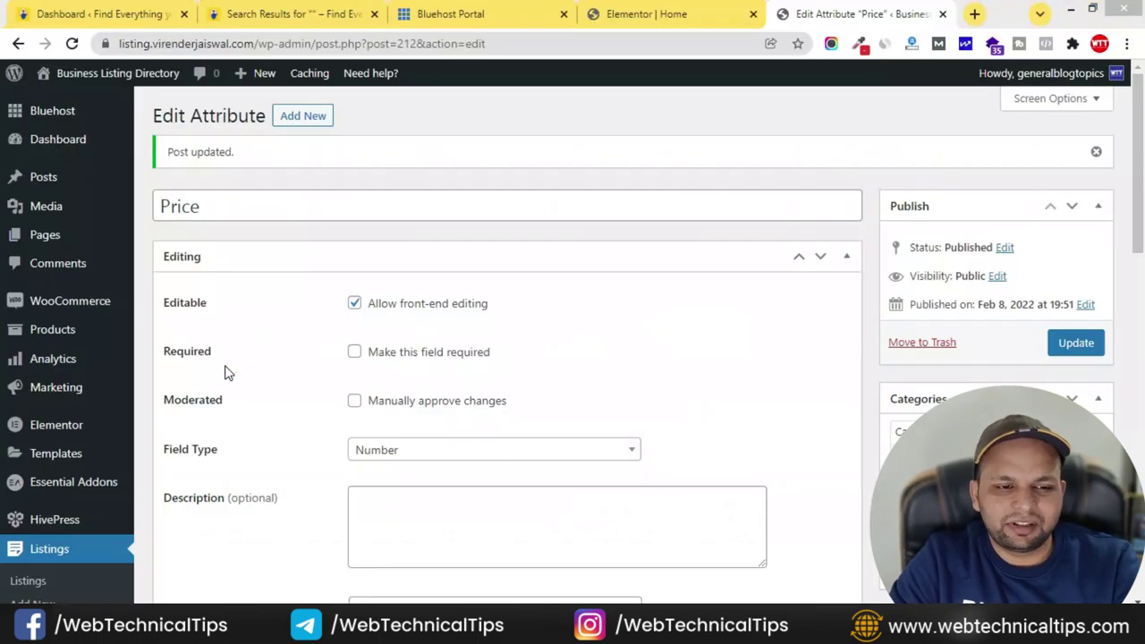
# - Open Listings > Attributes in the admin and scroll down to the Rent attribute
pyautogui.hotkey('alt', 'Tab')
pyautogui.hotkey('alt', 'Tab')
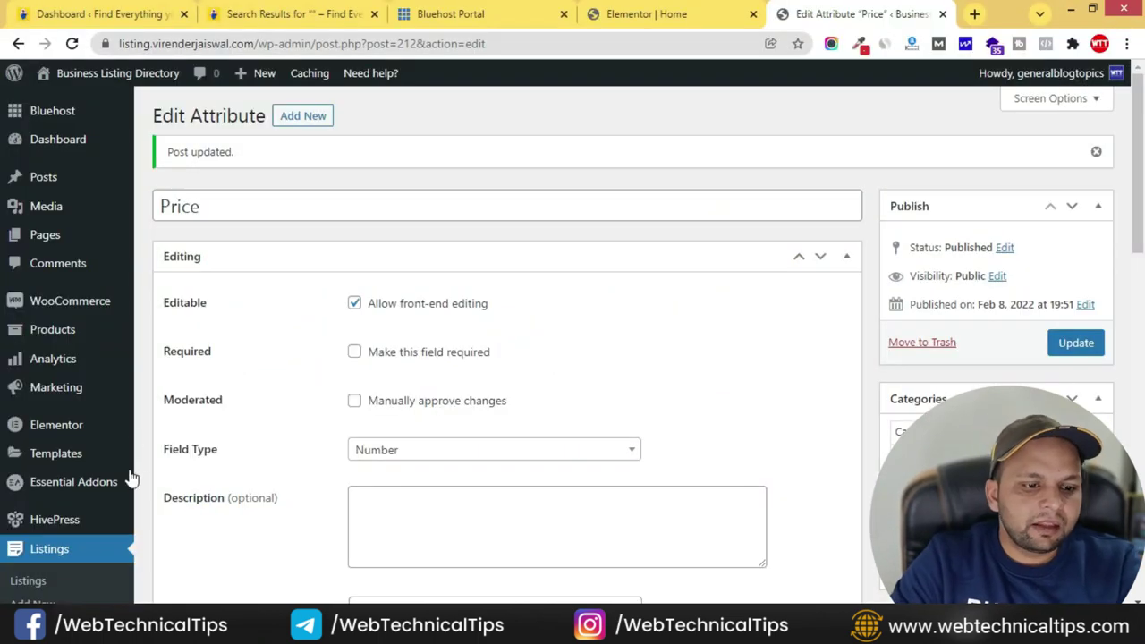
pyautogui.scroll(-4, 92, 406)
pyautogui.click(35, 374)
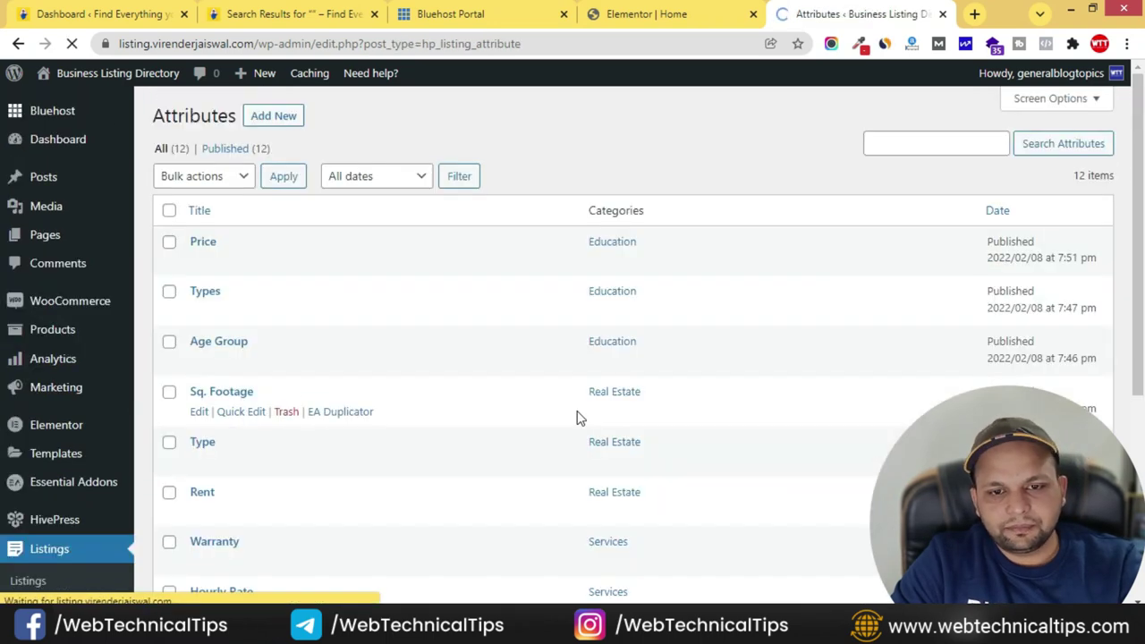
pyautogui.scroll(-1, 358, 413)
pyautogui.scroll(1, 310, 414)
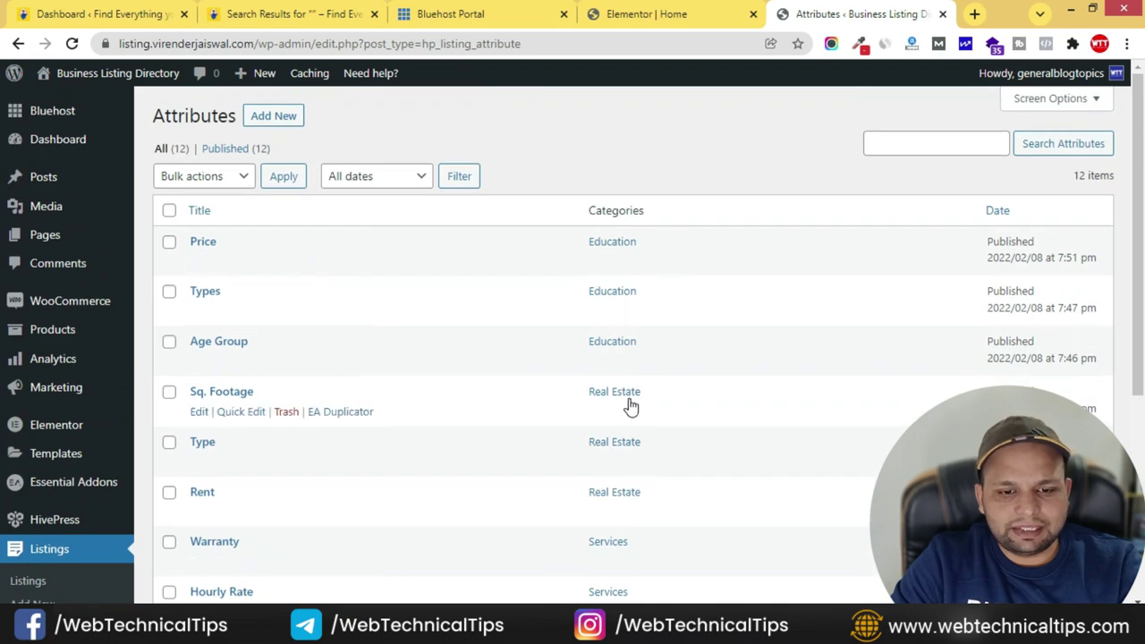
pyautogui.scroll(-2, 629, 404)
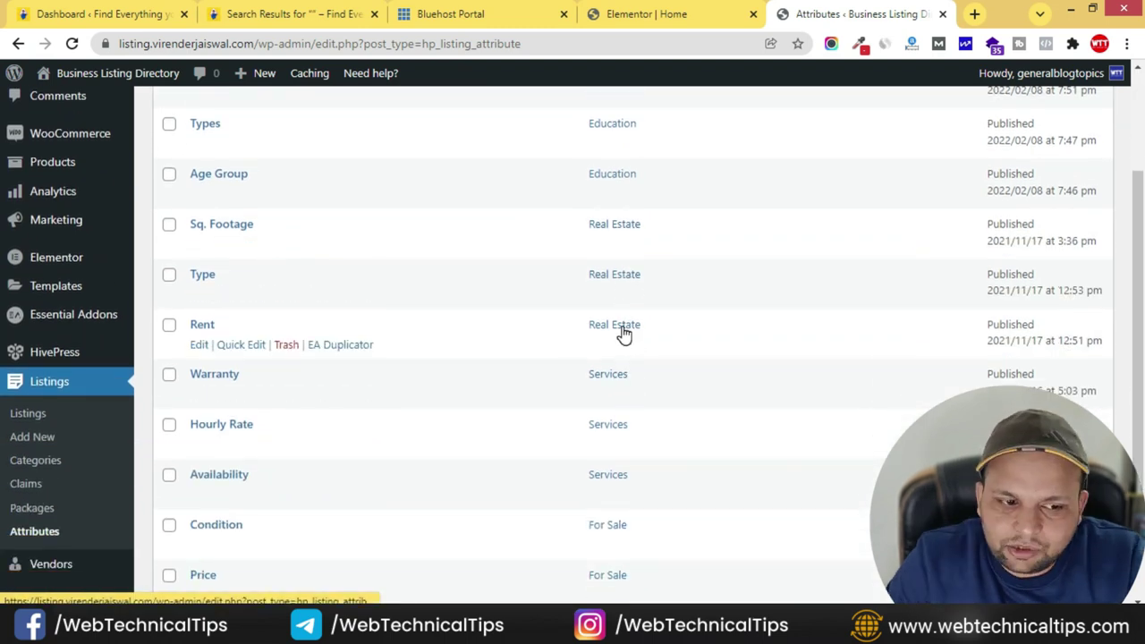
# - Edit the Rent attribute and choose the rupee-sign icon in its Display settings
pyautogui.click(197, 345)
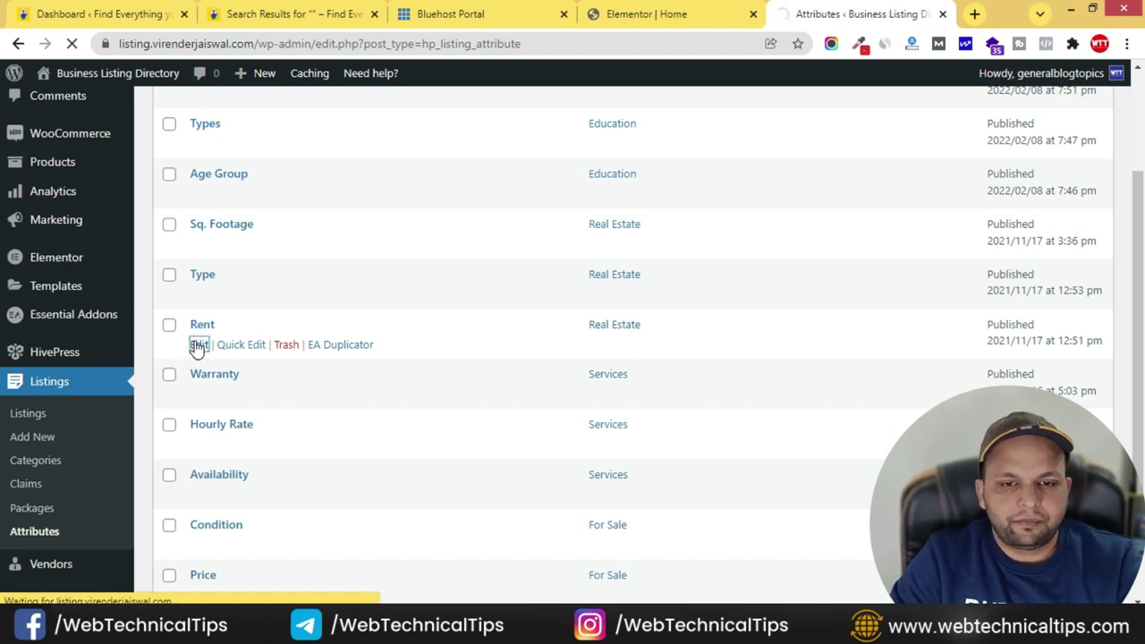
pyautogui.scroll(-5, 322, 404)
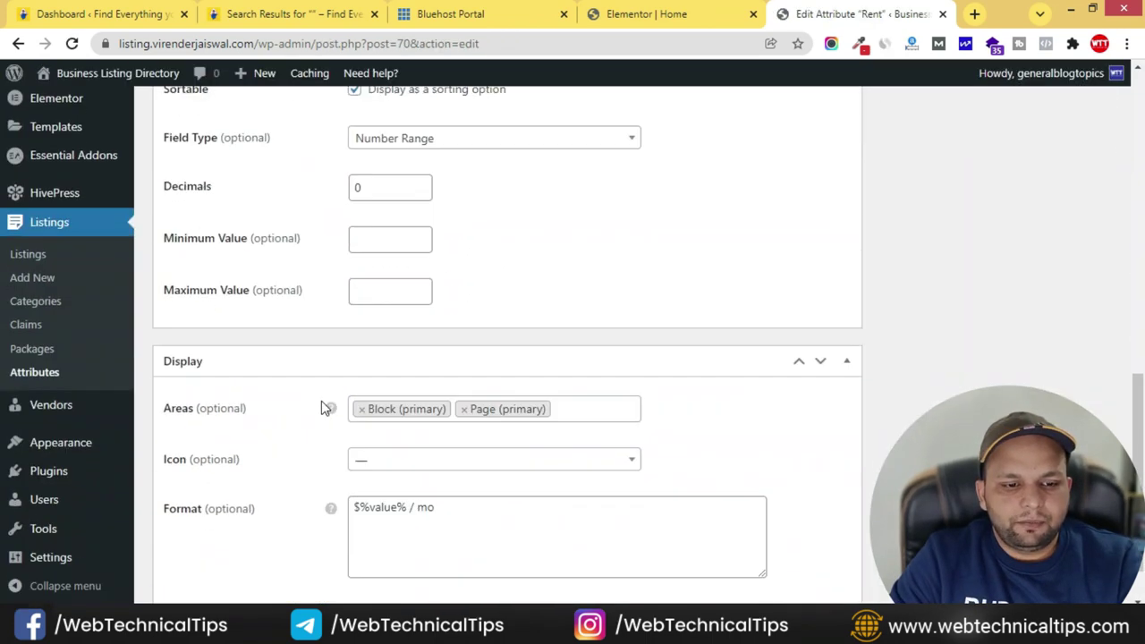
pyautogui.scroll(-1, 323, 408)
pyautogui.click(359, 439)
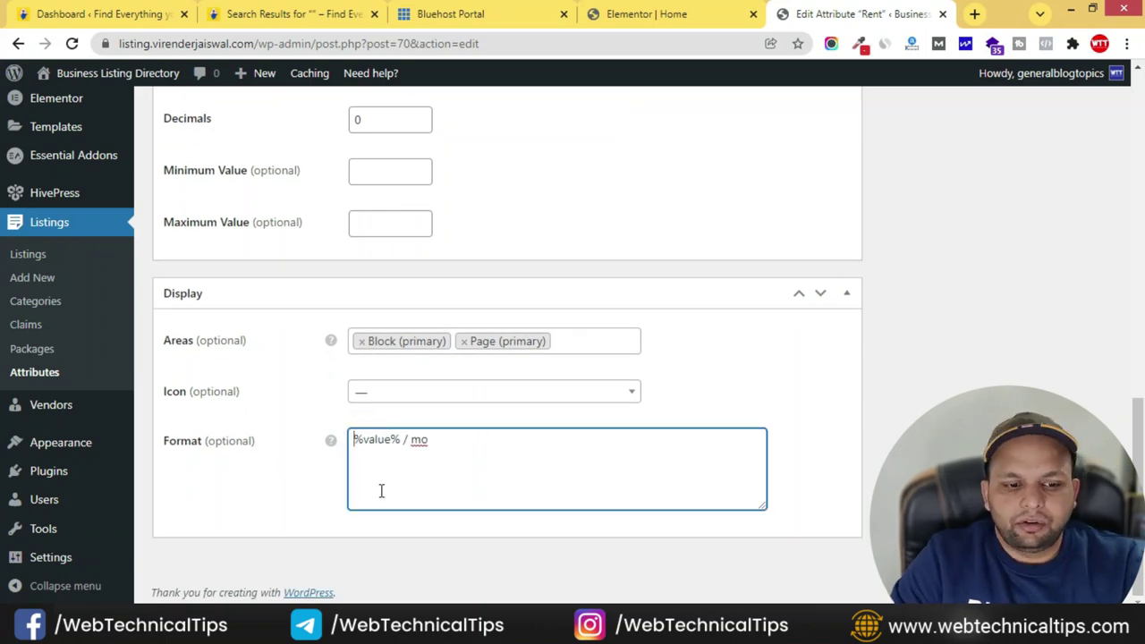
pyautogui.click(413, 405)
pyautogui.click(403, 194)
pyautogui.write('rupe')
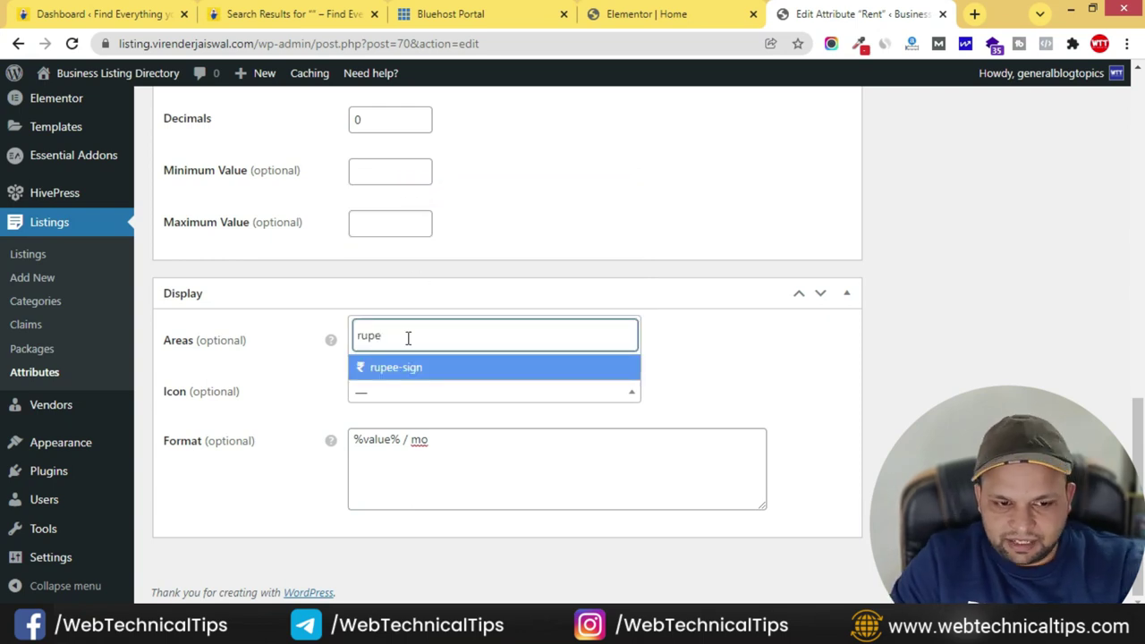
pyautogui.click(404, 366)
# - Change Rent's format to %icon% %value% / mo and update it
pyautogui.click(354, 436)
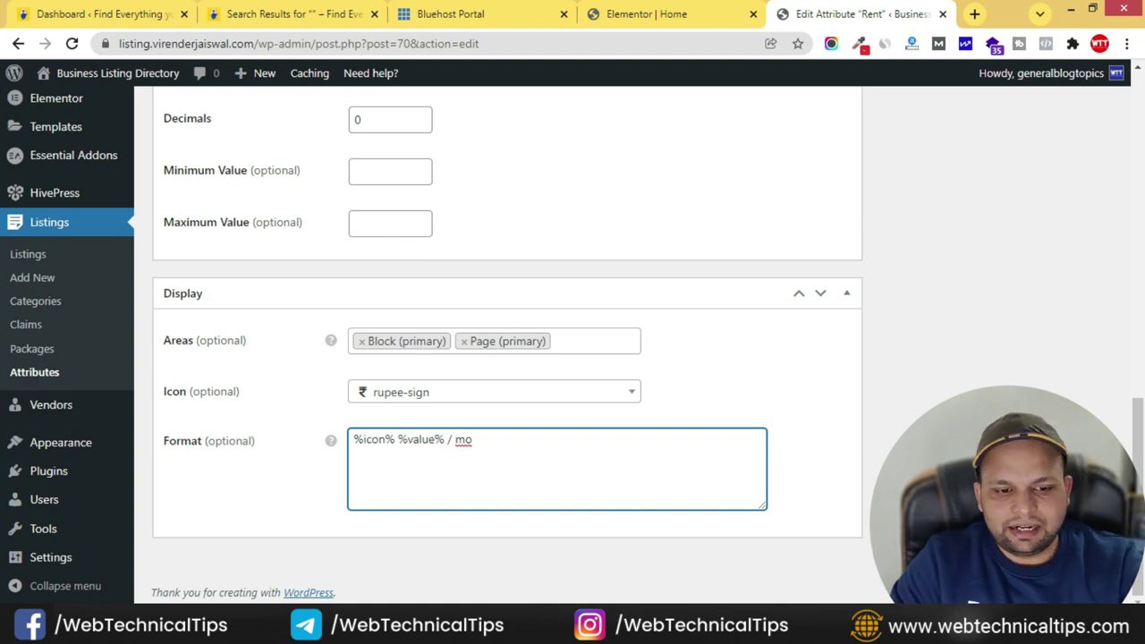
pyautogui.scroll(5, 831, 418)
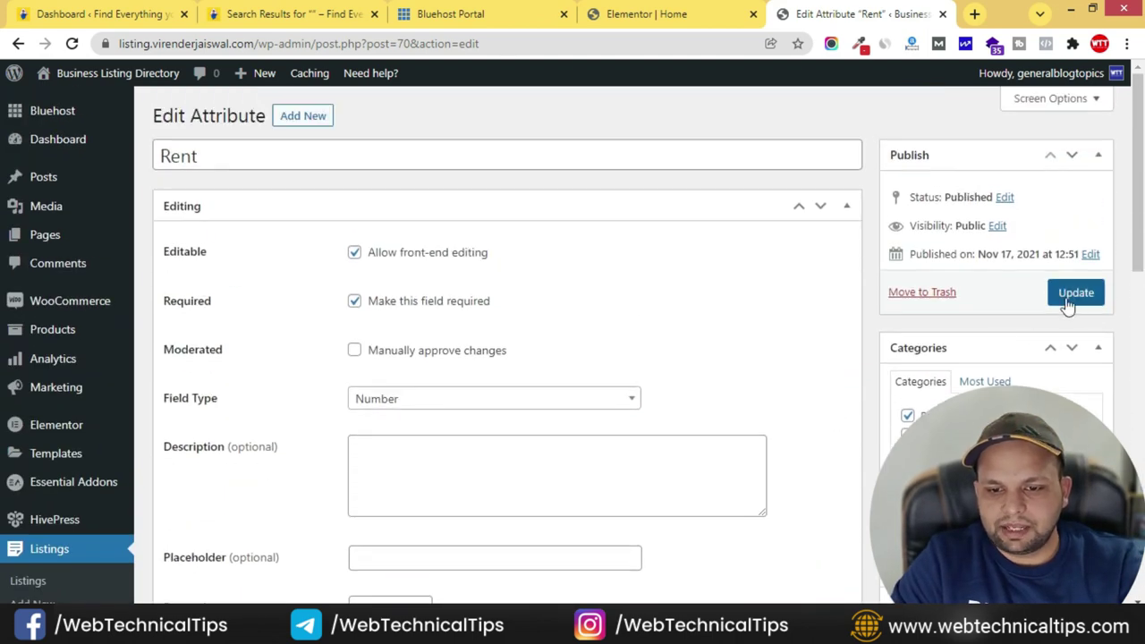
pyautogui.click(1070, 295)
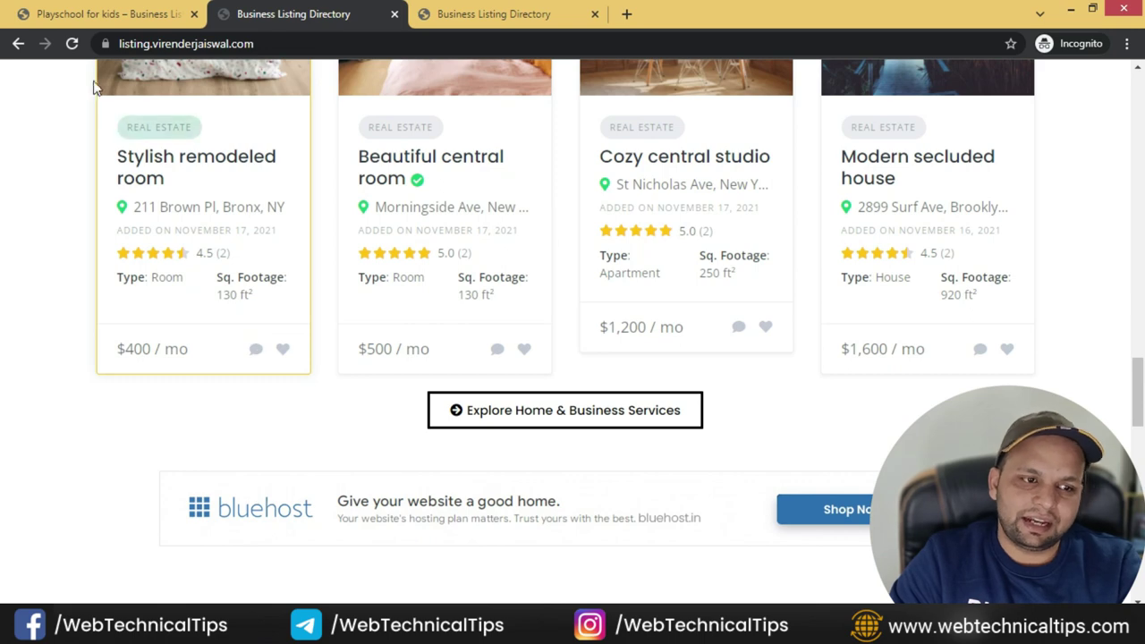
# - Reload the live homepage and check that rentals show ₹ prices like ₹ 400 / mo
pyautogui.click(72, 43)
pyautogui.moveTo(116, 351)
pyautogui.mouseDown()
pyautogui.moveTo(176, 349)
pyautogui.moveTo(139, 350)
pyautogui.mouseUp()
pyautogui.click(187, 348)
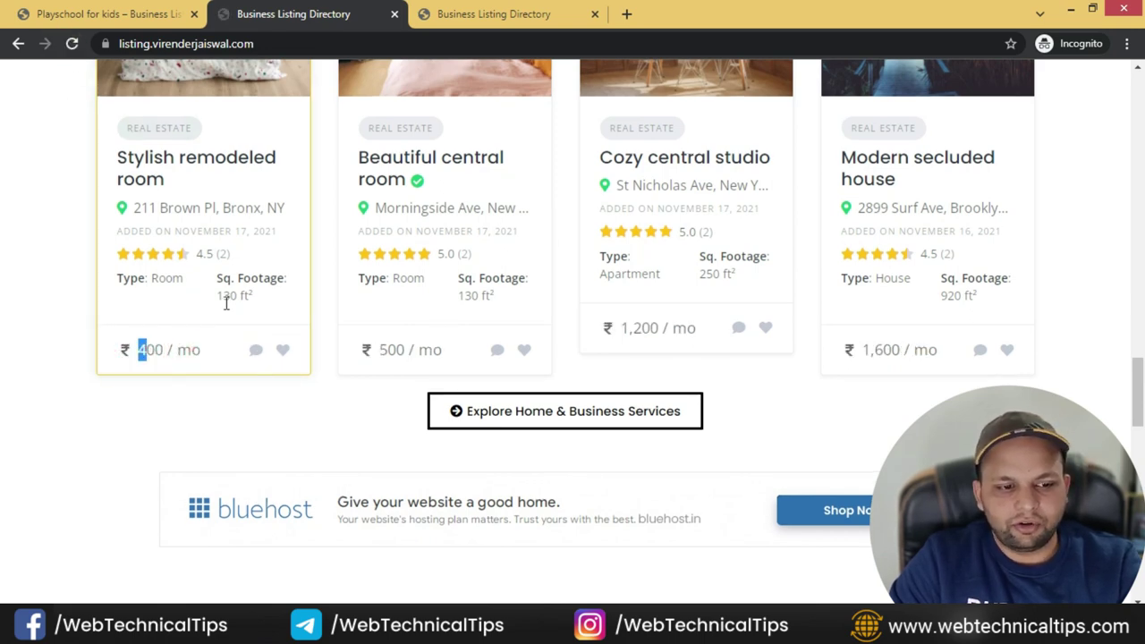
pyautogui.scroll(5, 205, 402)
pyautogui.scroll(-6, 478, 301)
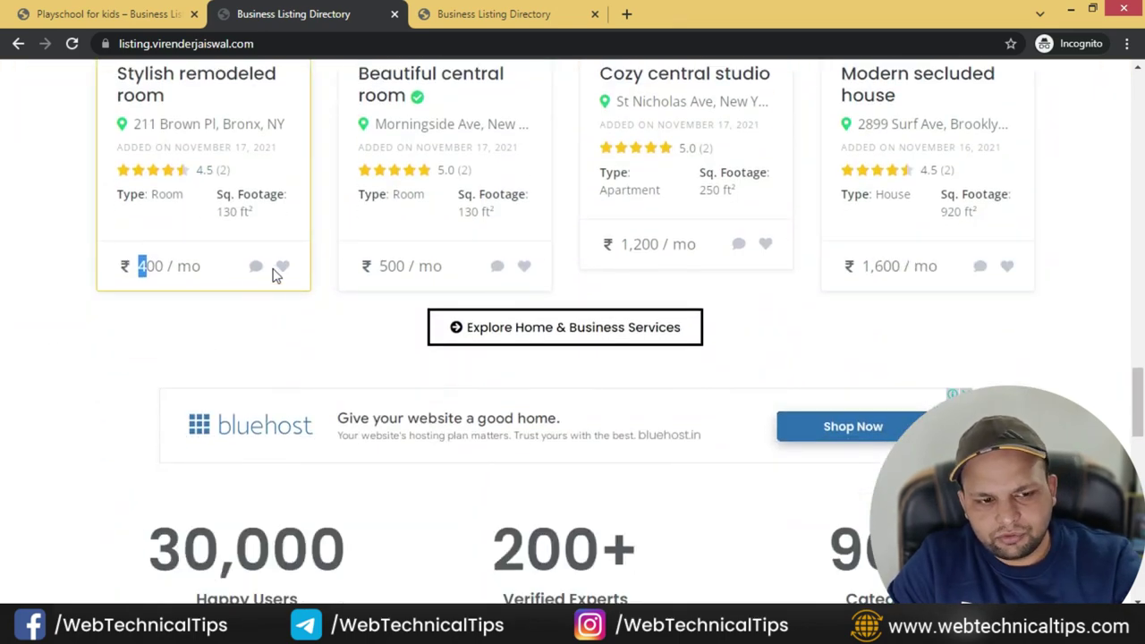
pyautogui.scroll(-5, 7, 333)
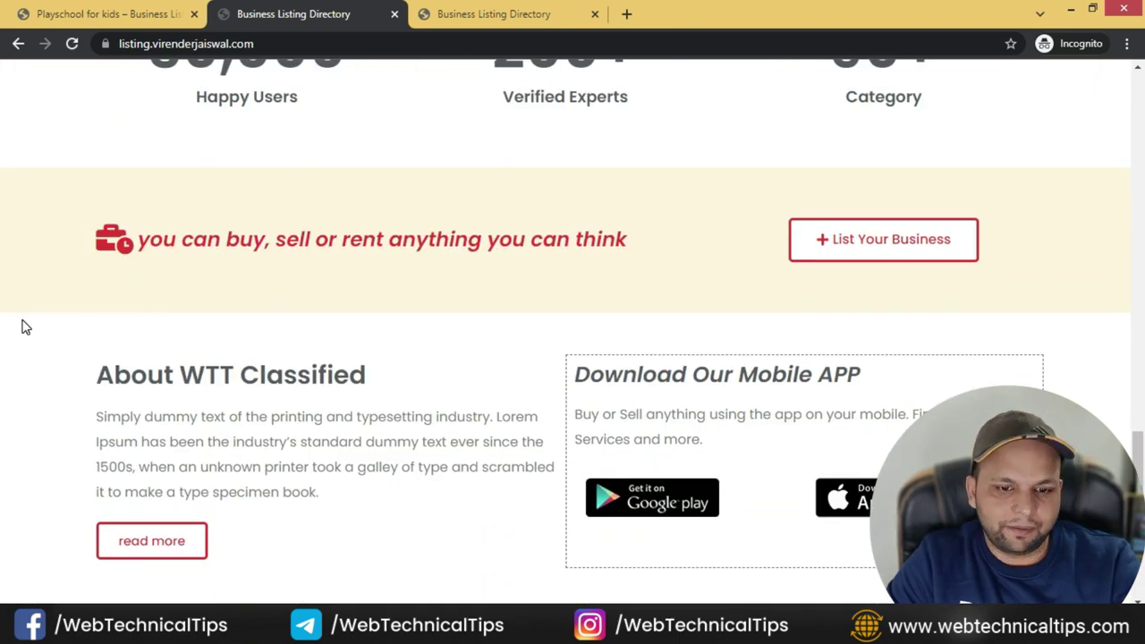
pyautogui.scroll(15, 693, 399)
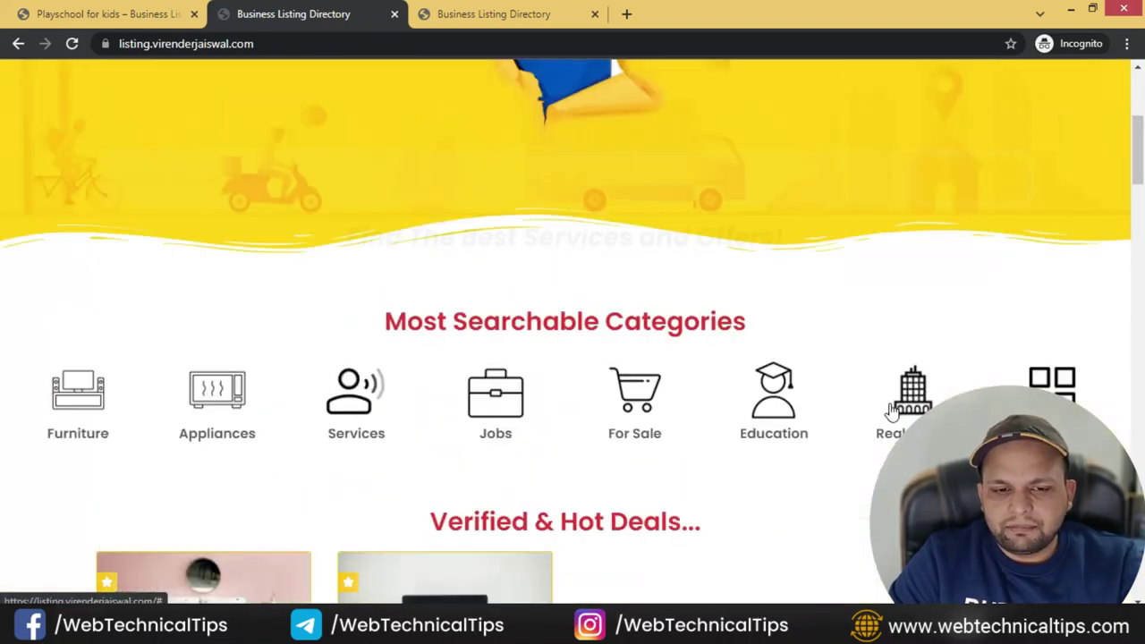
pyautogui.scroll(4, 892, 410)
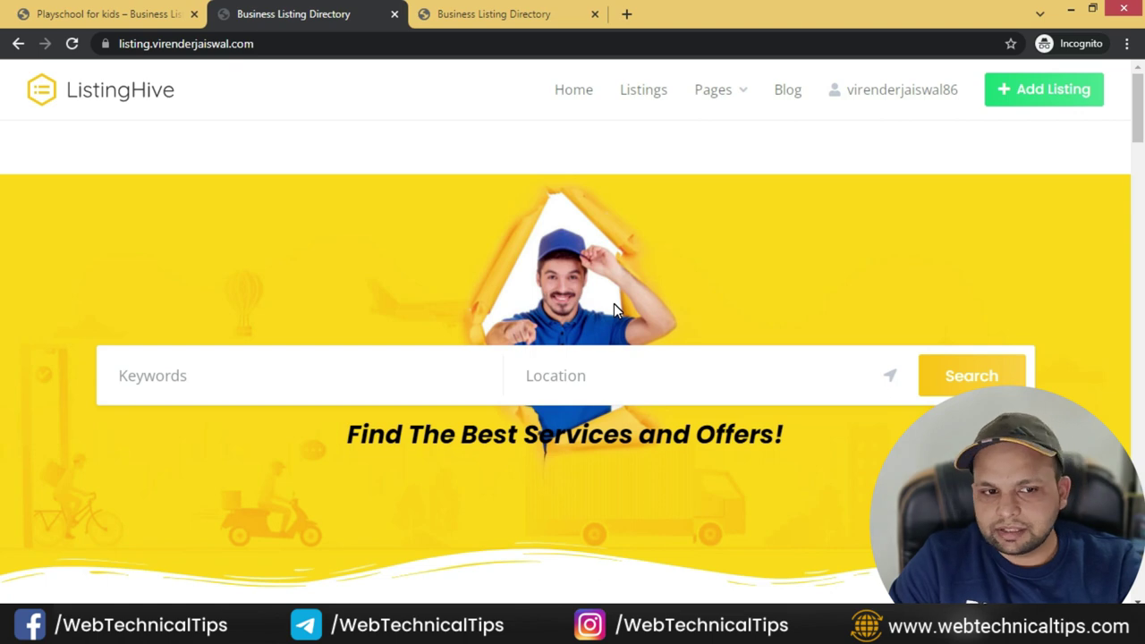
# - Switch back to the Edit Attribute Rent tab in the admin
pyautogui.hotkey('alt', 'Tab')
pyautogui.hotkey('alt', 'Tab')
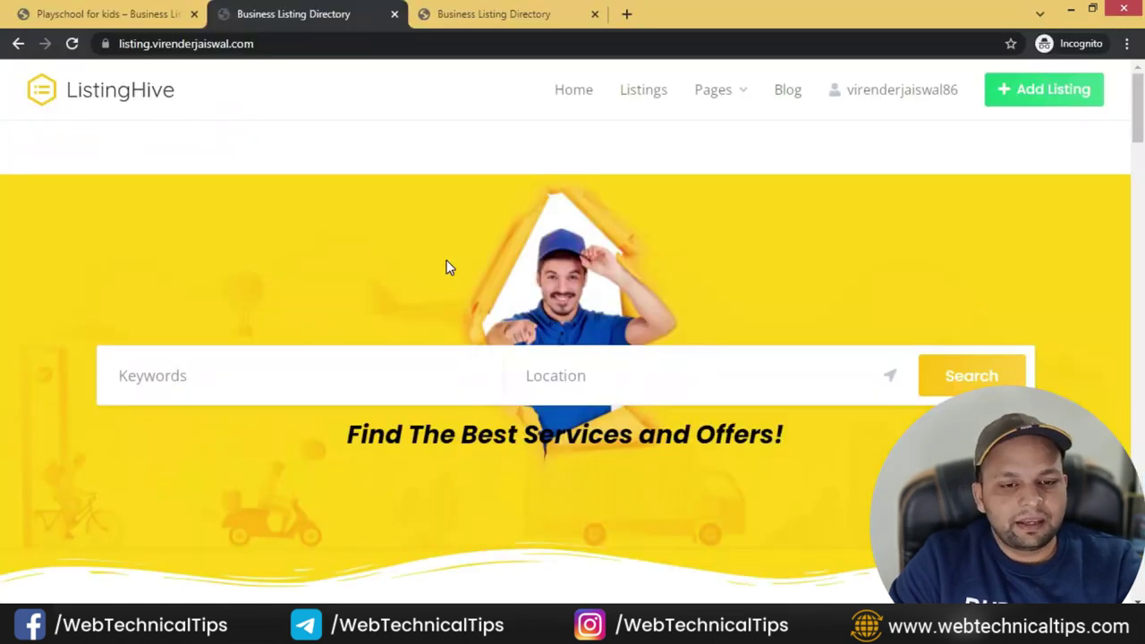
pyautogui.hotkey('alt', 'Tab')
pyautogui.press('Tab')
pyautogui.click(627, 13)
pyautogui.click(926, 14)
# - Open Listings > Packages and review the Premium Plan package settings
pyautogui.scroll(-2, 26, 421)
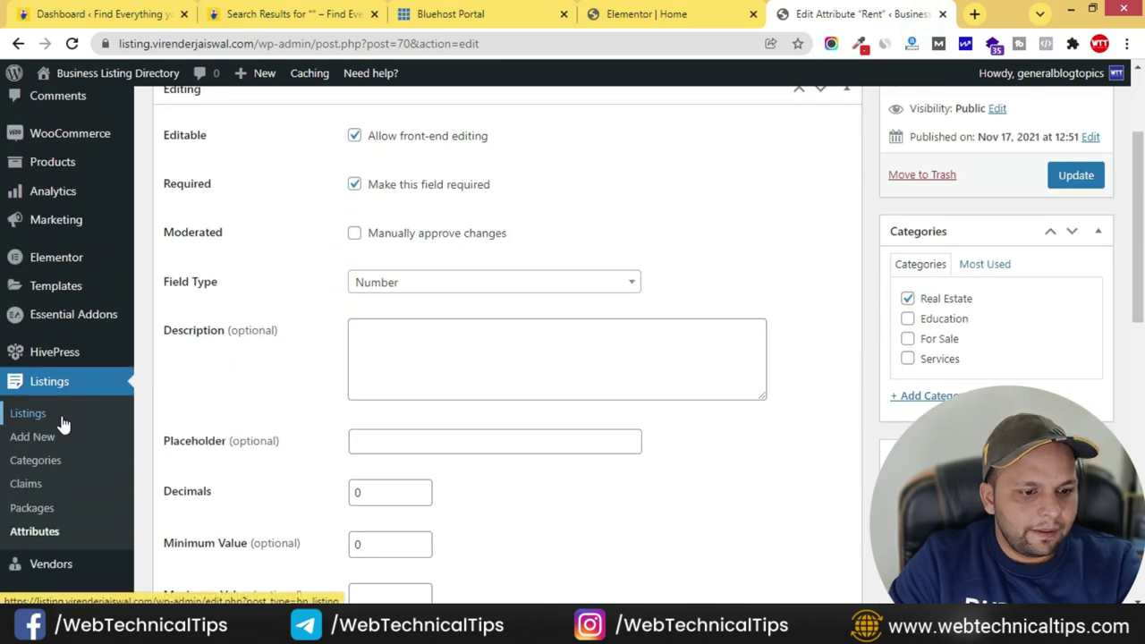
pyautogui.scroll(-2, 26, 379)
pyautogui.click(35, 349)
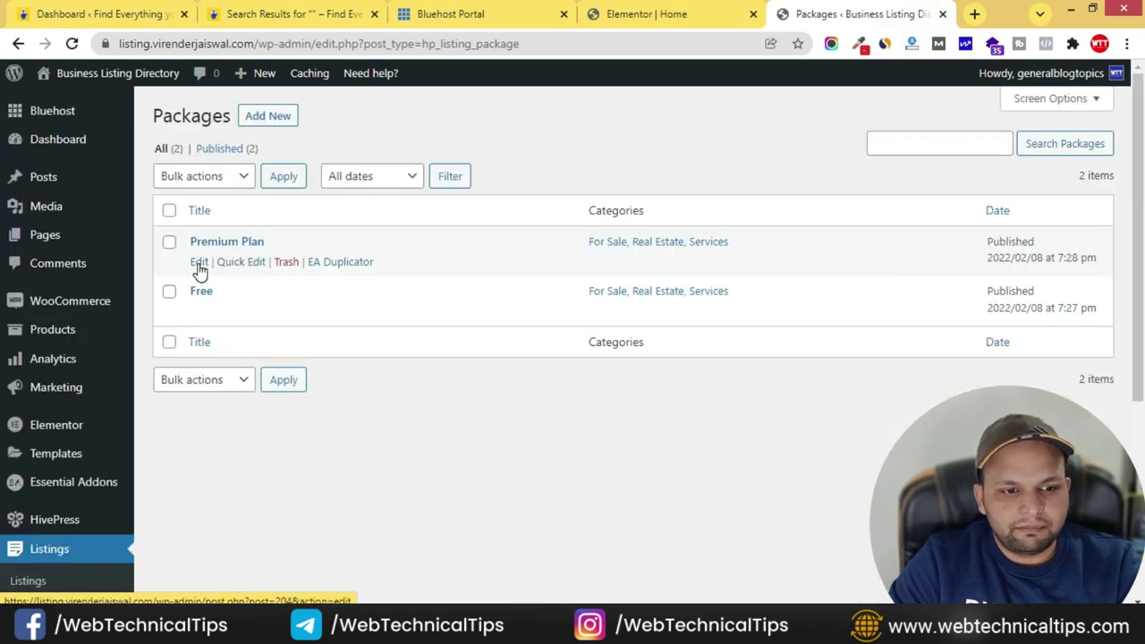
pyautogui.click(199, 265)
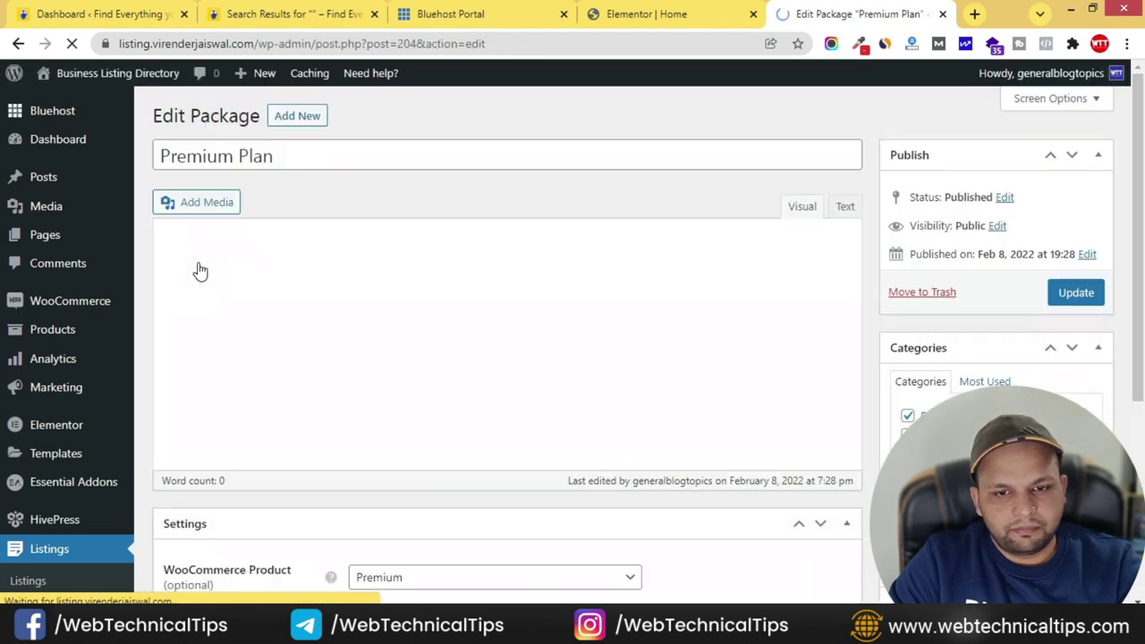
pyautogui.scroll(-4, 259, 379)
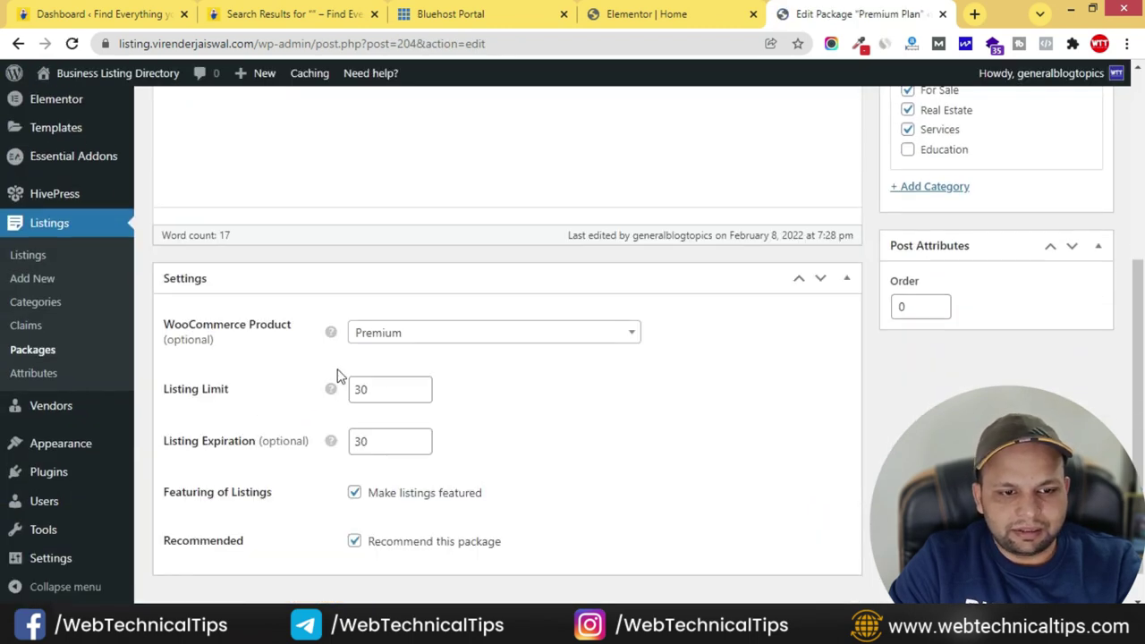
pyautogui.scroll(-5, 159, 445)
pyautogui.click(35, 313)
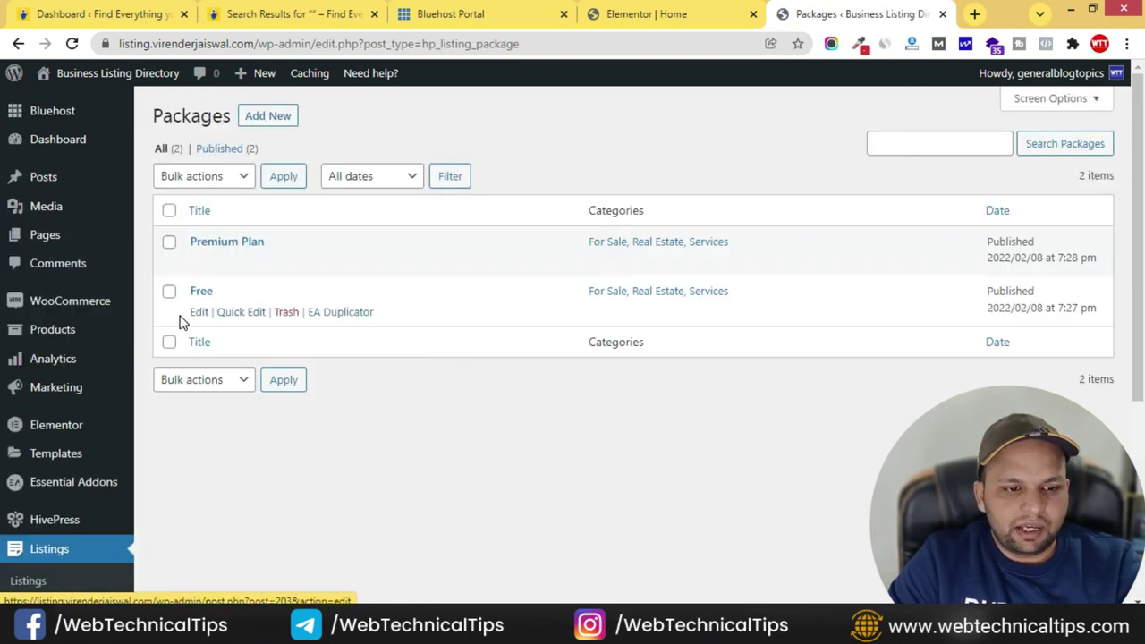
# - Review the Free package settings, then return to the live homepage window
pyautogui.click(197, 314)
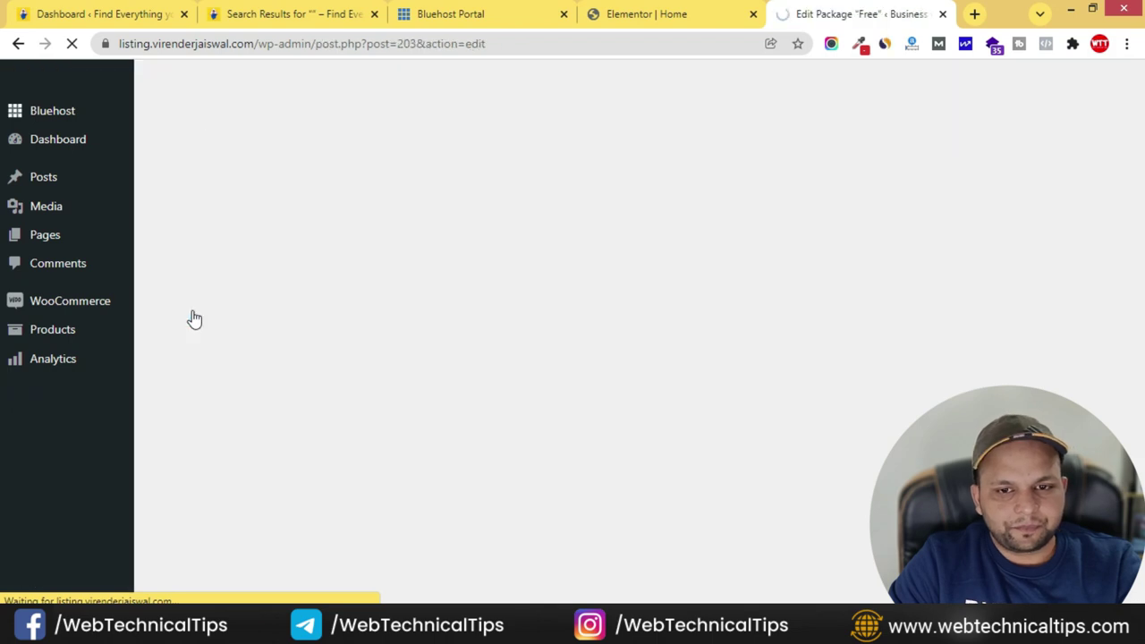
pyautogui.scroll(-4, 331, 385)
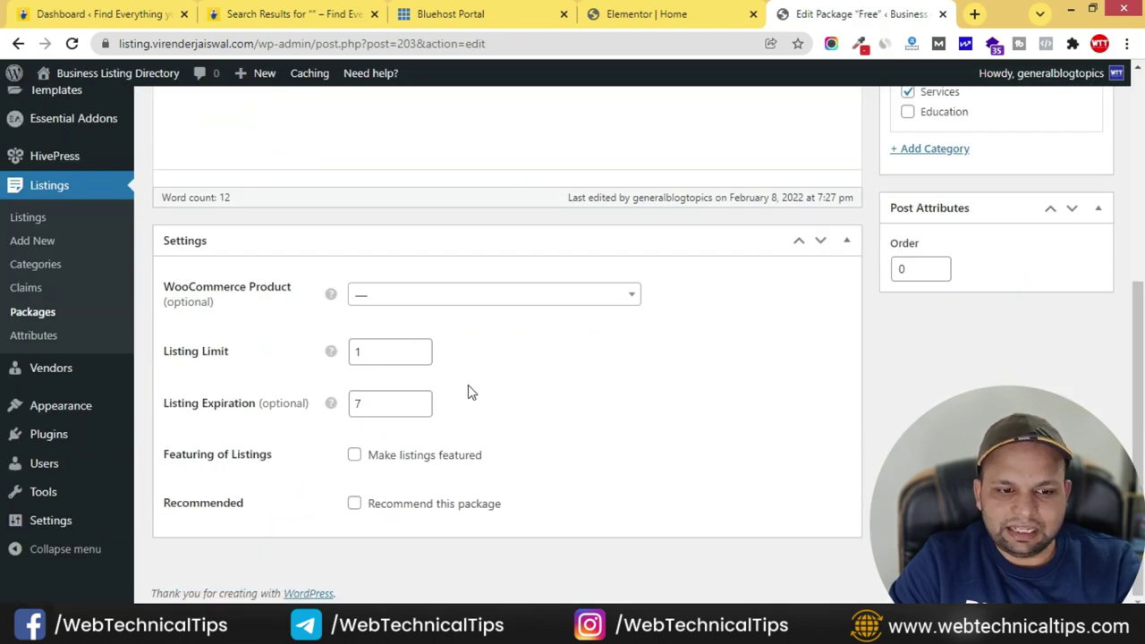
pyautogui.scroll(5, 844, 498)
pyautogui.hotkey('alt', 'Tab')
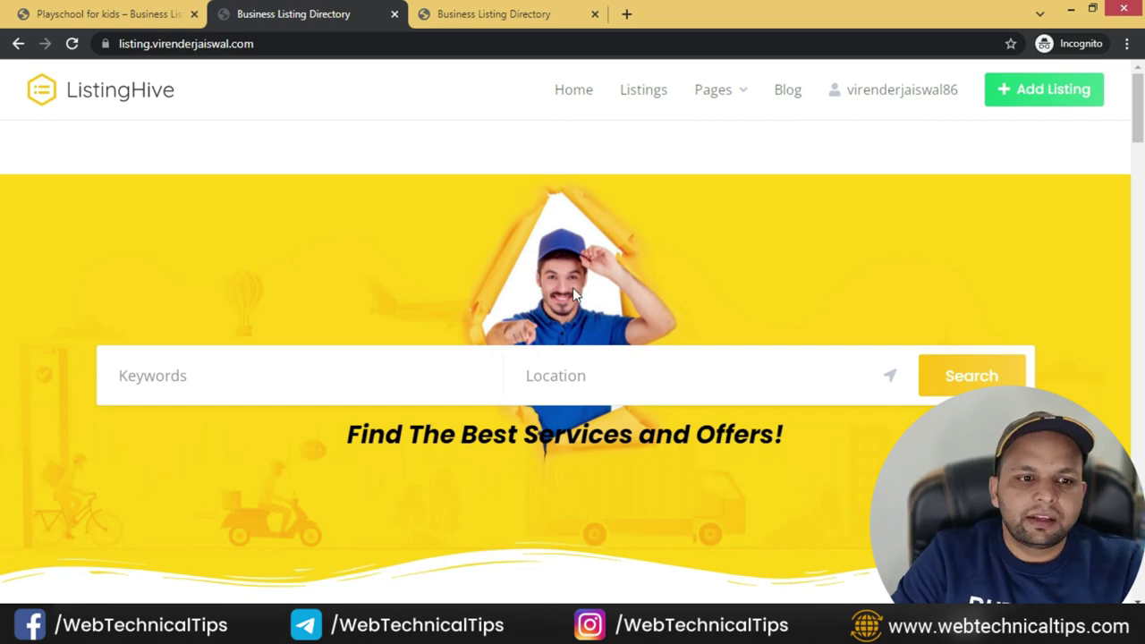
# - Start a new Real Estate listing, enter its title, and set the location to Delhi, India
pyautogui.click(1050, 95)
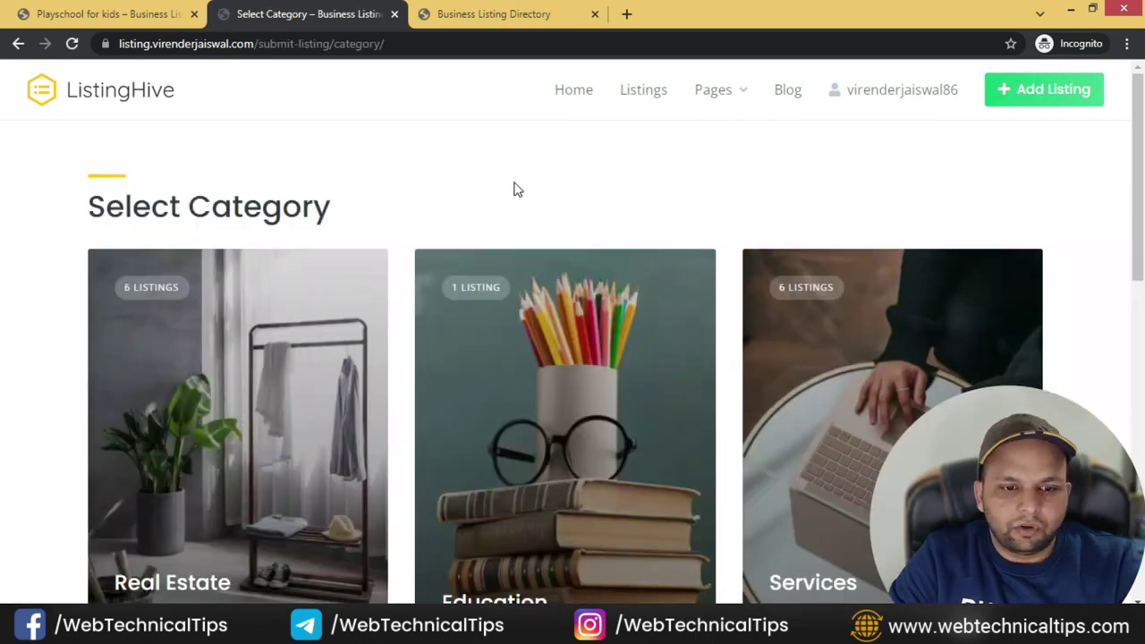
pyautogui.scroll(-1, 540, 281)
pyautogui.scroll(-3, 230, 312)
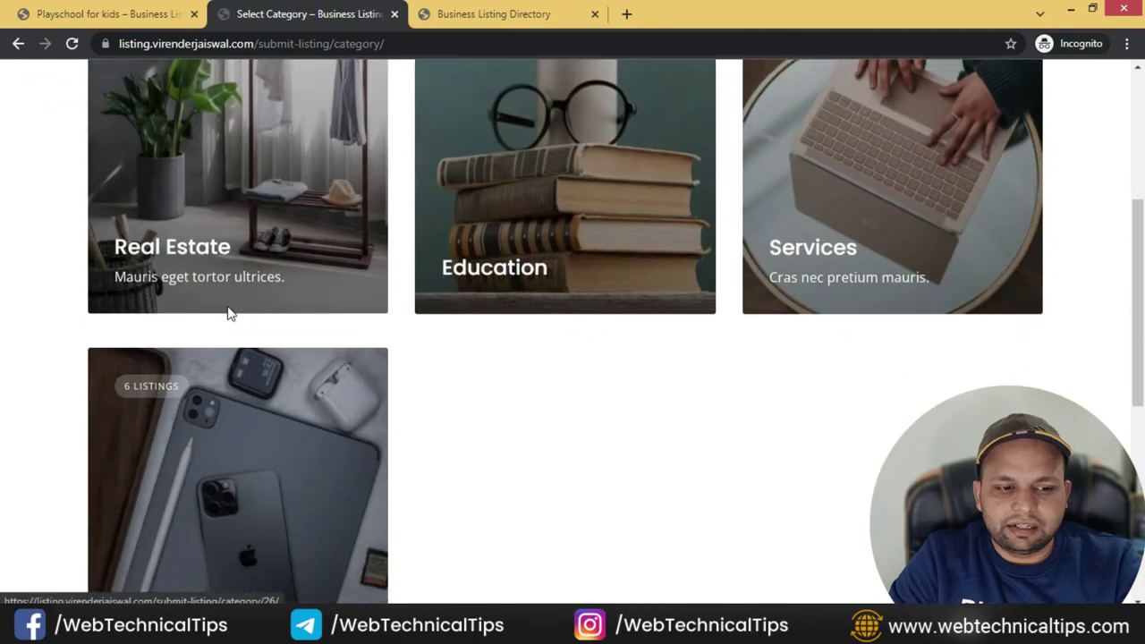
pyautogui.click(331, 163)
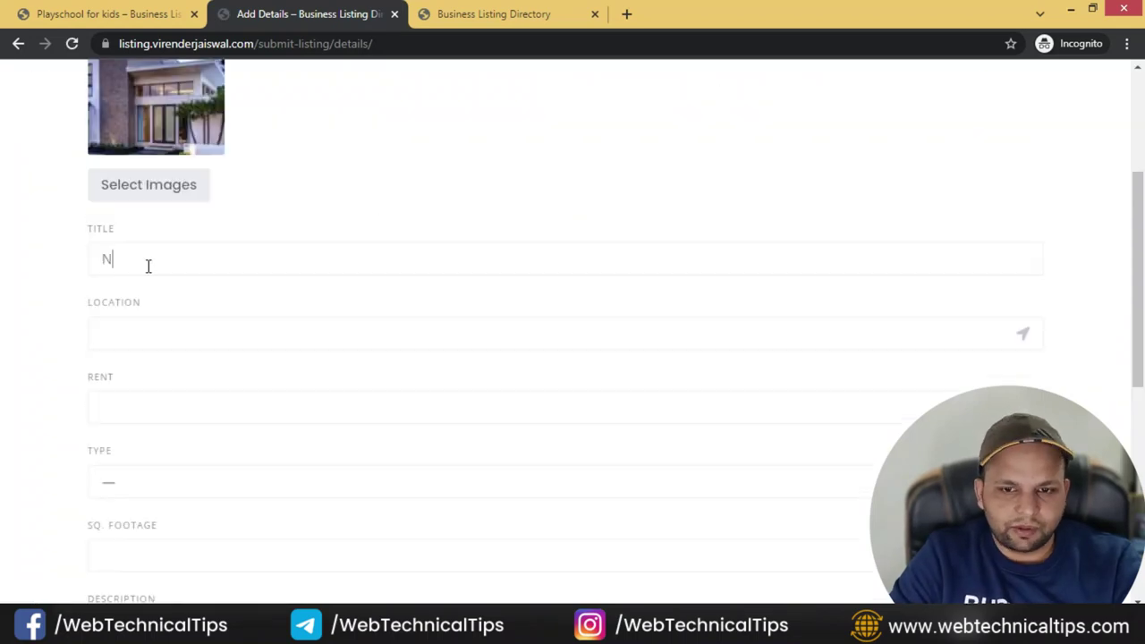
pyautogui.write('ew Renovated Hous')
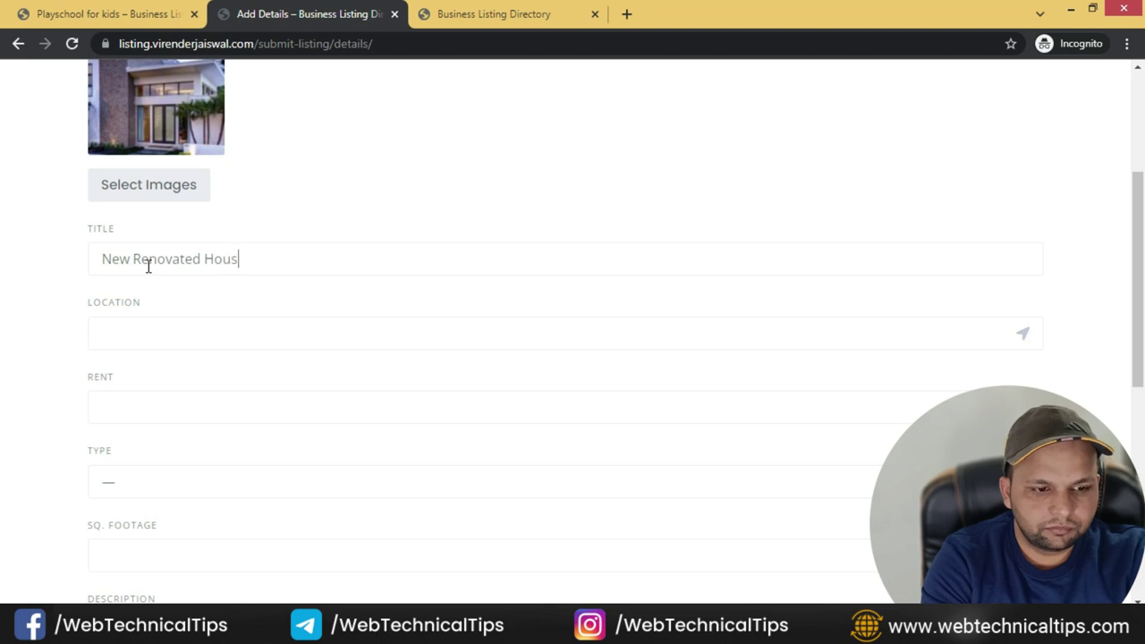
pyautogui.write('e')
pyautogui.click(204, 347)
pyautogui.write('delhi')
pyautogui.click(185, 391)
# - Fill the Rent field, set the property type to Room, and reach Sq. Footage
pyautogui.scroll(-2, 30, 368)
pyautogui.click(156, 234)
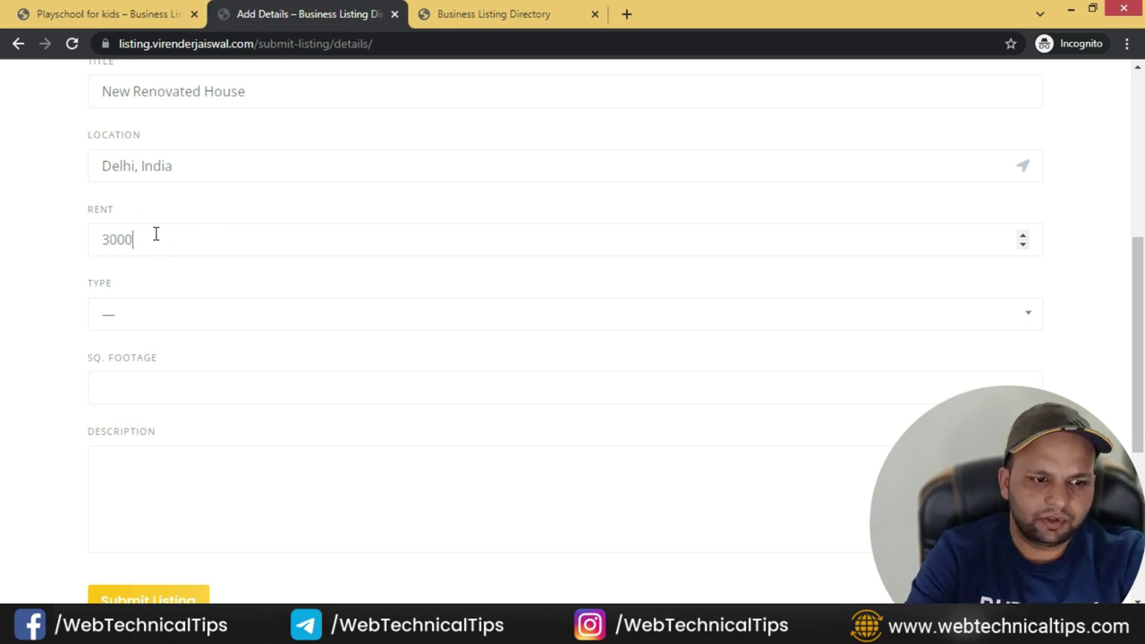
pyautogui.click(248, 310)
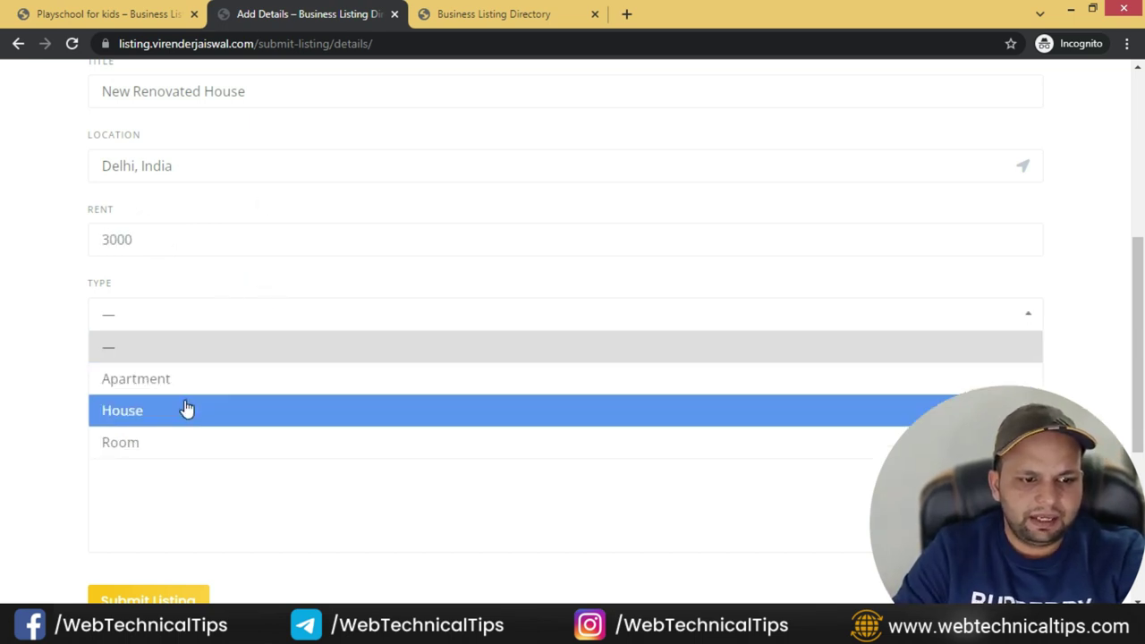
pyautogui.click(161, 442)
pyautogui.scroll(-3, 5, 299)
pyautogui.click(134, 221)
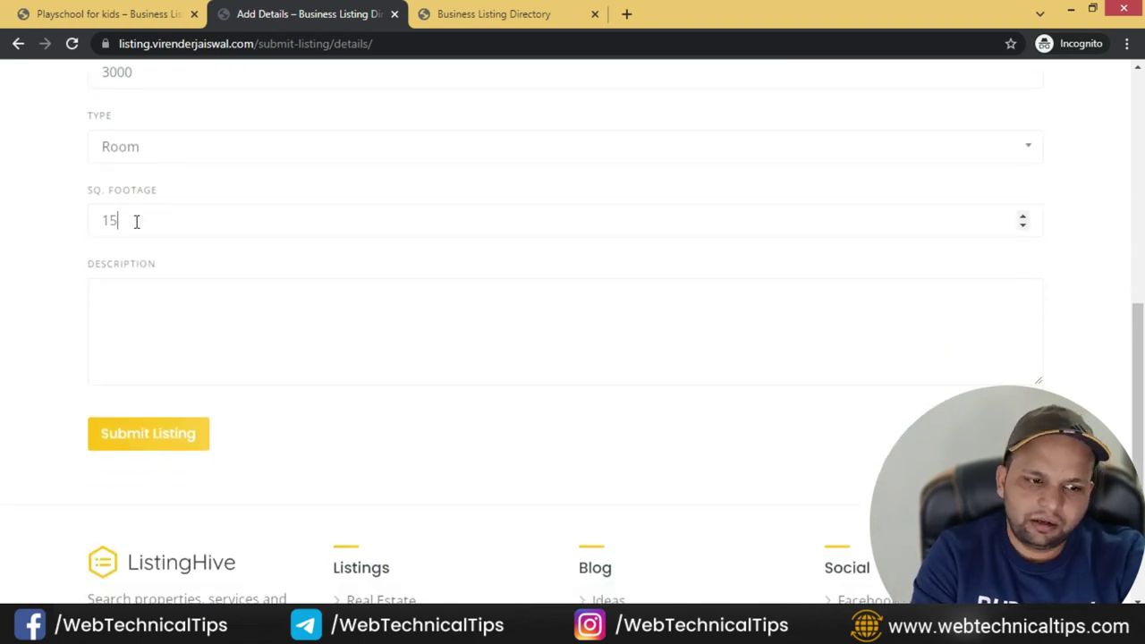
# - Pad the description with repeated 'sfsdfs' filler text and submit the listing details
pyautogui.click(140, 327)
pyautogui.write('sfsdfs')
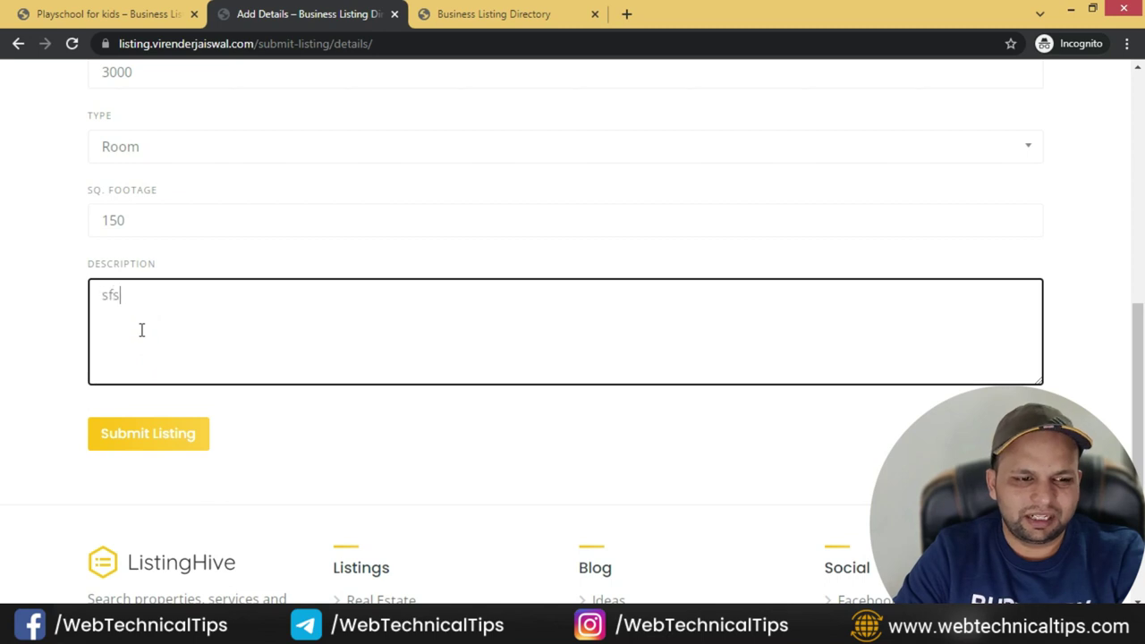
pyautogui.hotkey('ctrl', 'a')
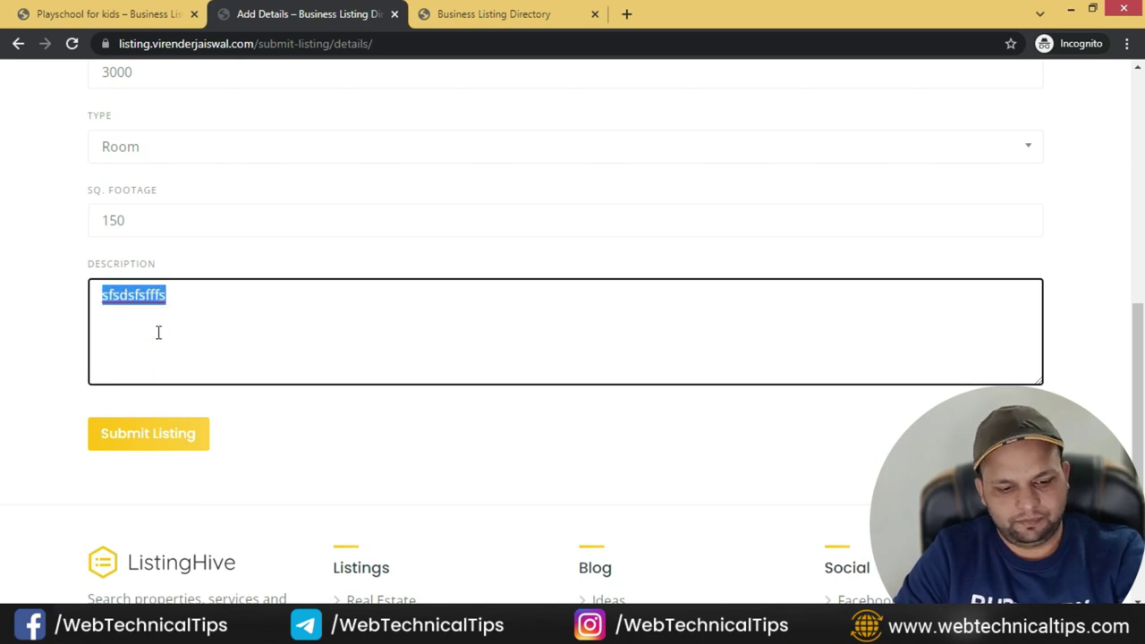
pyautogui.hotkey('ctrl', 'c')
pyautogui.hotkey('ctrl', 'v')
pyautogui.hotkey('ctrl', 'v')
pyautogui.hotkey('ctrl', 'v')
pyautogui.hotkey('ctrl', 'v')
pyautogui.hotkey('ctrl', 'v')
pyautogui.write('.')
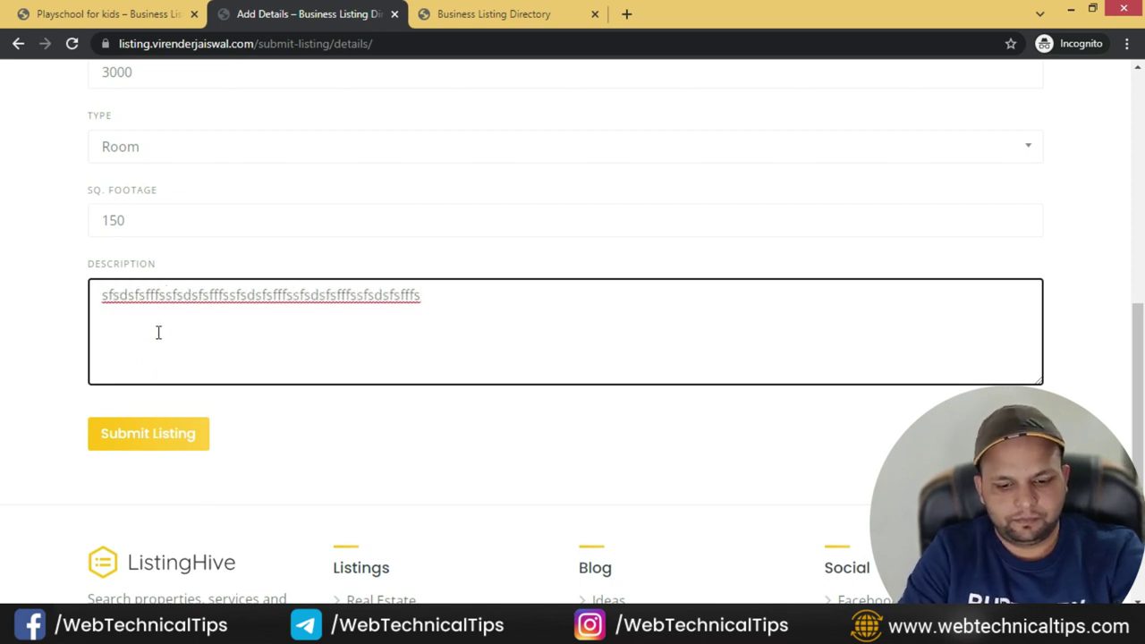
pyautogui.hotkey('ctrl', 'a')
pyautogui.hotkey('ctrl', 'c')
pyautogui.hotkey('ctrl', 'v')
pyautogui.hotkey('ctrl', 'v')
pyautogui.hotkey('ctrl', 'v')
pyautogui.hotkey('ctrl', 'v')
pyautogui.hotkey('ctrl', 'v')
pyautogui.hotkey('ctrl', 'v')
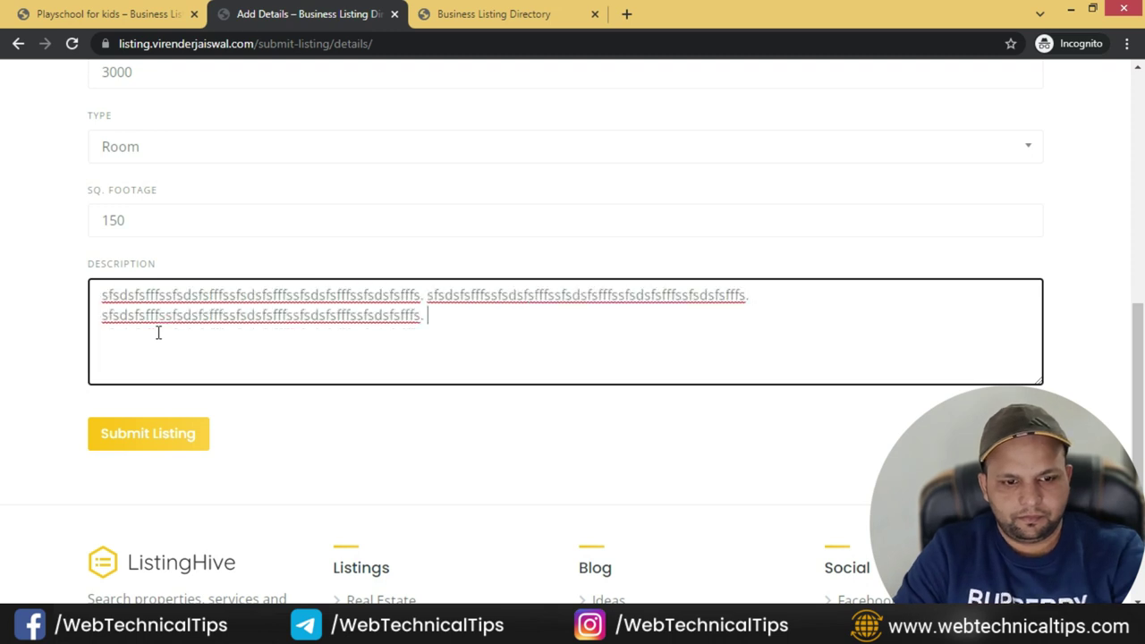
pyautogui.click(136, 434)
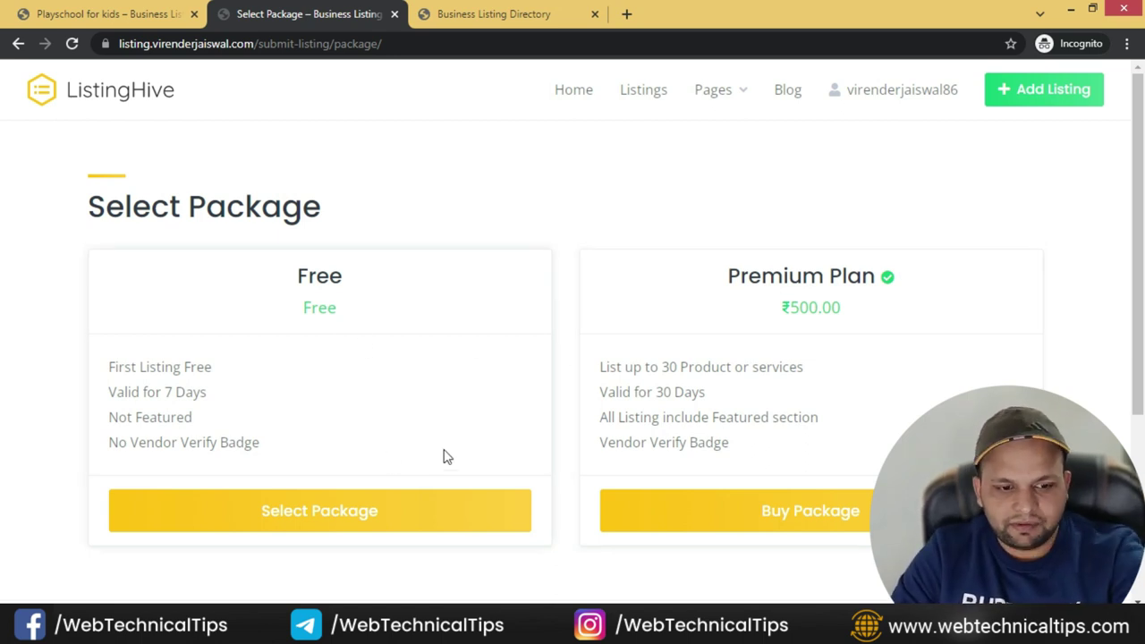
# - Choose the Free plan for New Renovated House, then bring up WordPress's Free package editor
pyautogui.scroll(-2, 617, 425)
pyautogui.scroll(1, 636, 406)
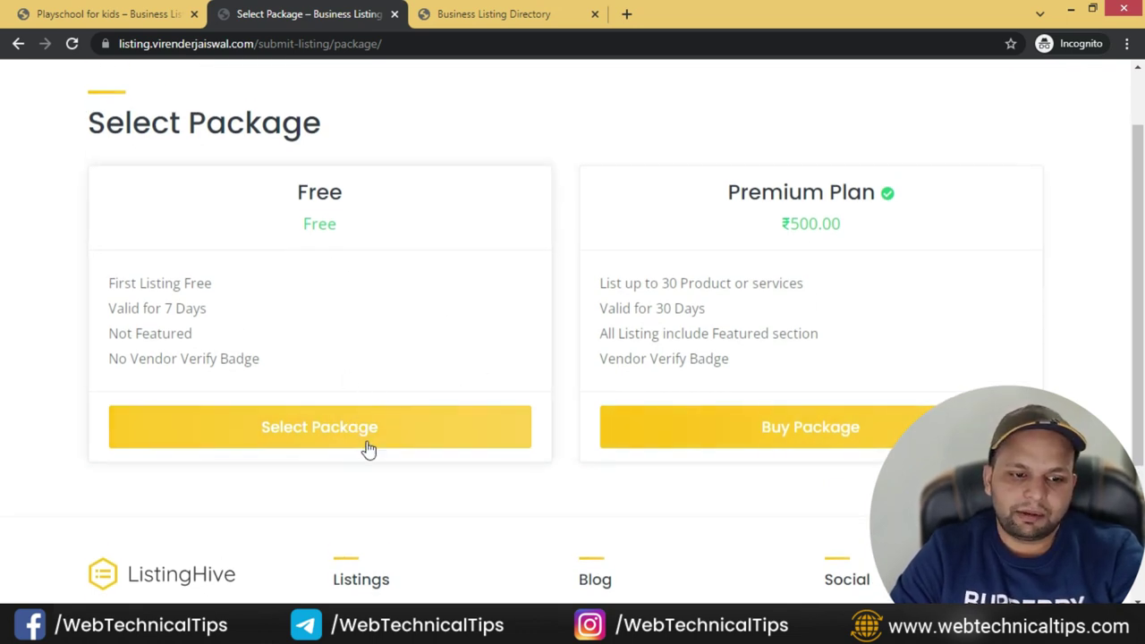
pyautogui.click(407, 432)
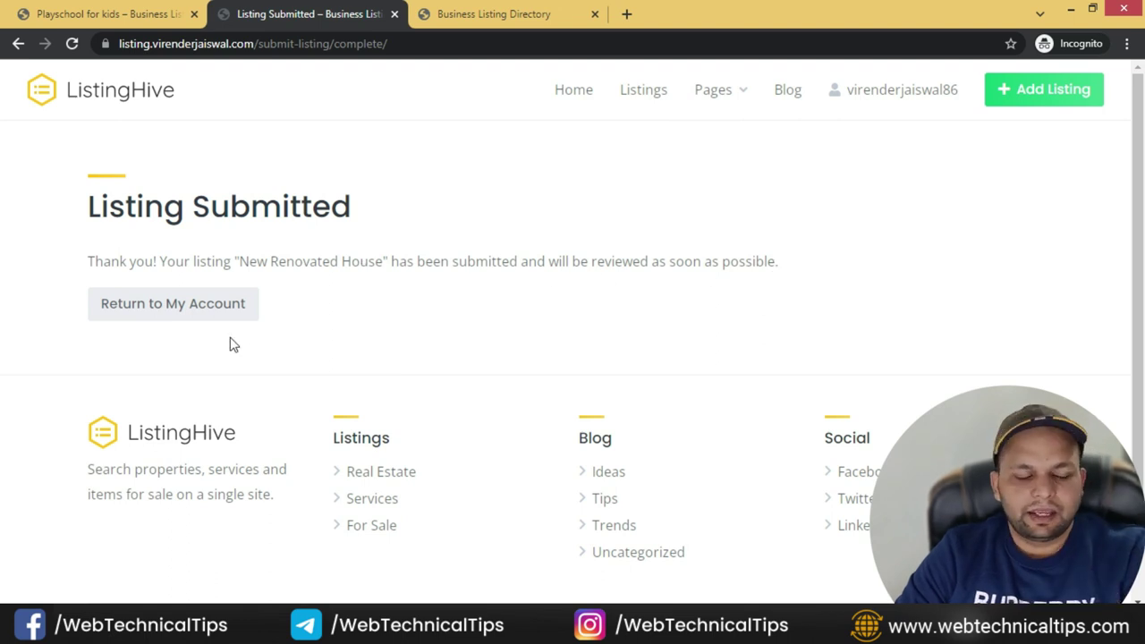
pyautogui.hotkey('alt', 'Tab')
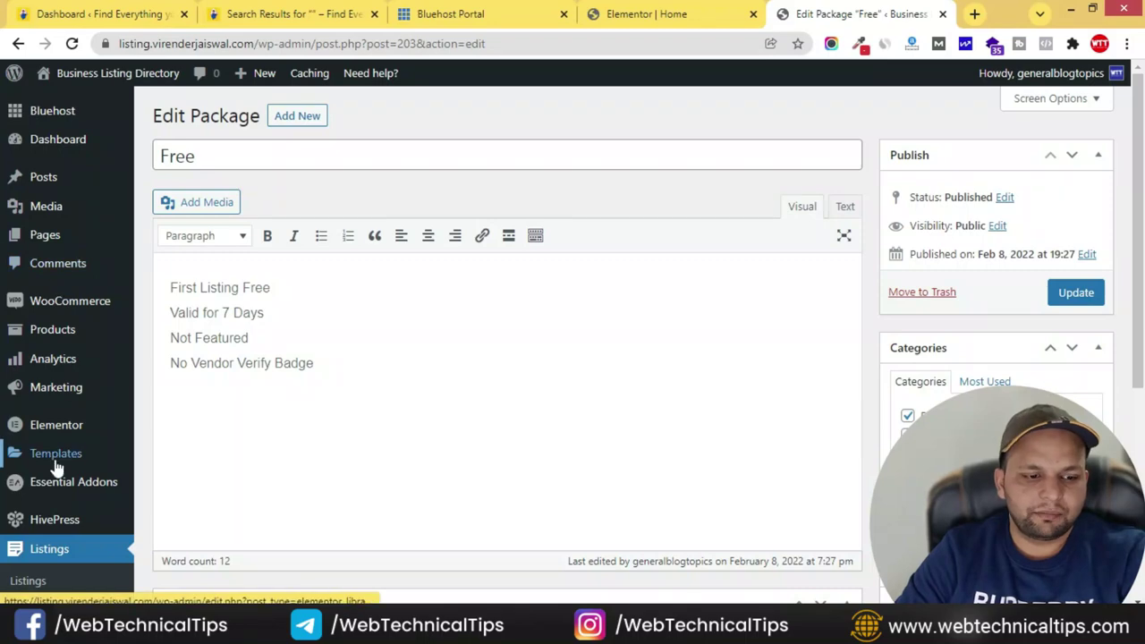
# - Publish the pending New Renovated House listing via Quick Edit, then switch back to the site window
pyautogui.scroll(-2, 54, 465)
pyautogui.click(31, 412)
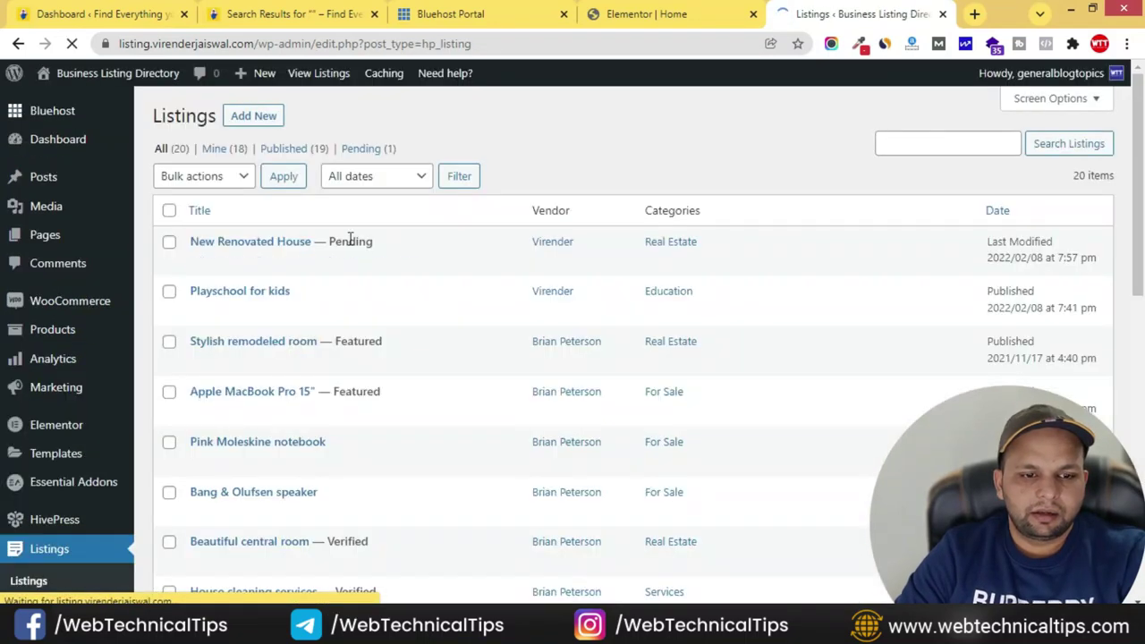
pyautogui.moveTo(344, 264)
pyautogui.click(243, 263)
pyautogui.click(814, 242)
pyautogui.click(810, 264)
pyautogui.click(1102, 407)
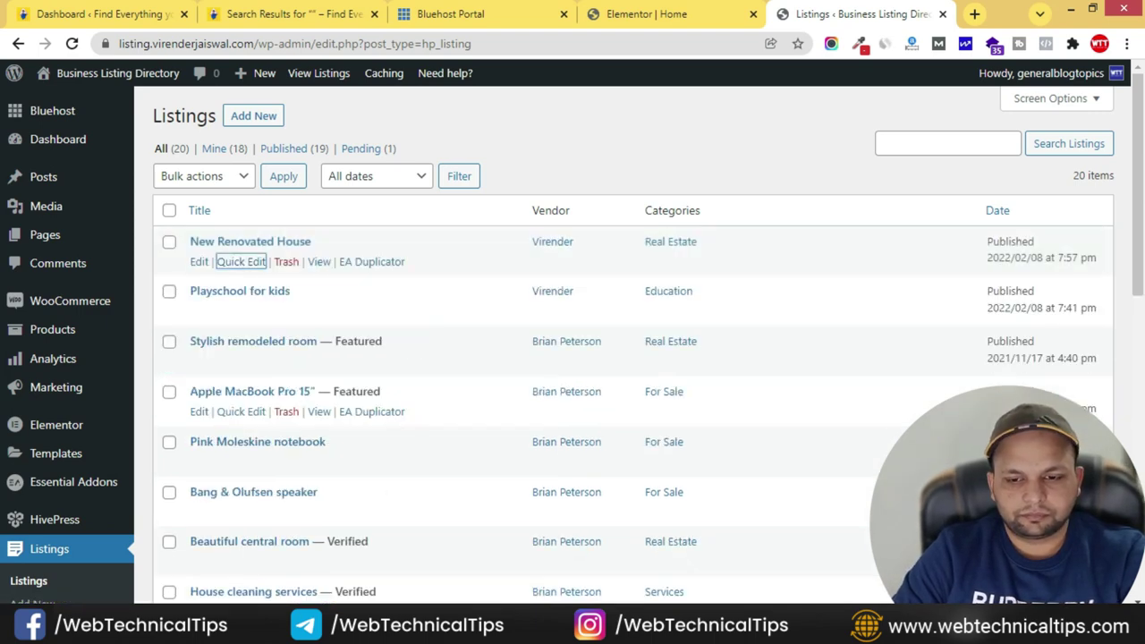
pyautogui.hotkey('alt', 'Tab')
# - Start a new Real Estate listing and upload the real-estates.png building image
pyautogui.click(74, 44)
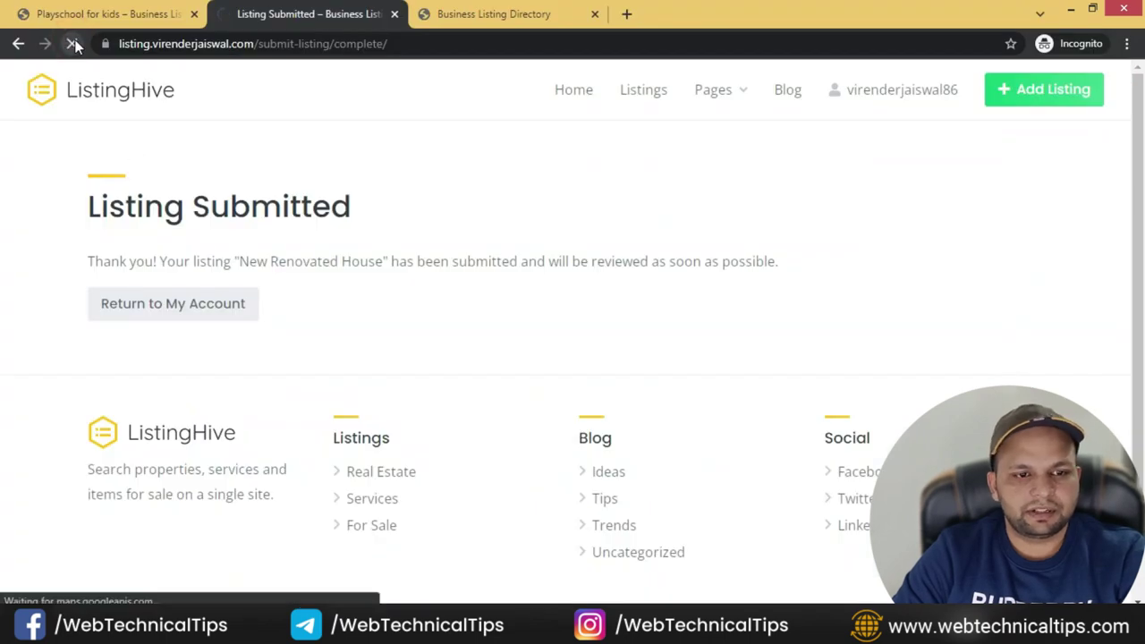
pyautogui.scroll(5, 544, 434)
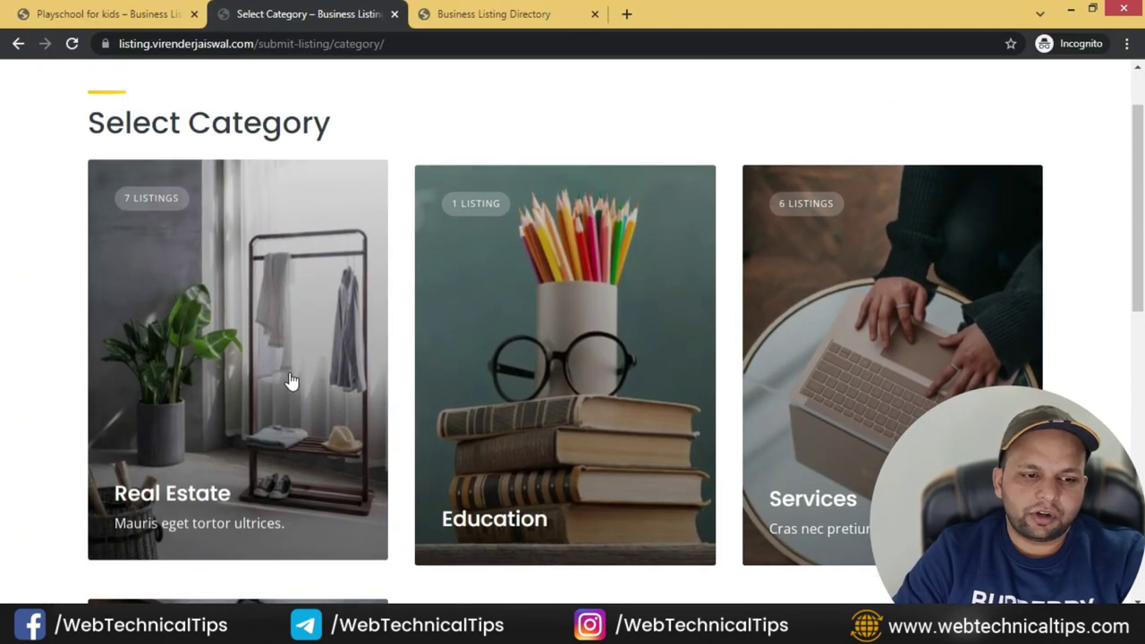
pyautogui.scroll(2, 291, 382)
pyautogui.click(1040, 93)
pyautogui.scroll(-3, 306, 269)
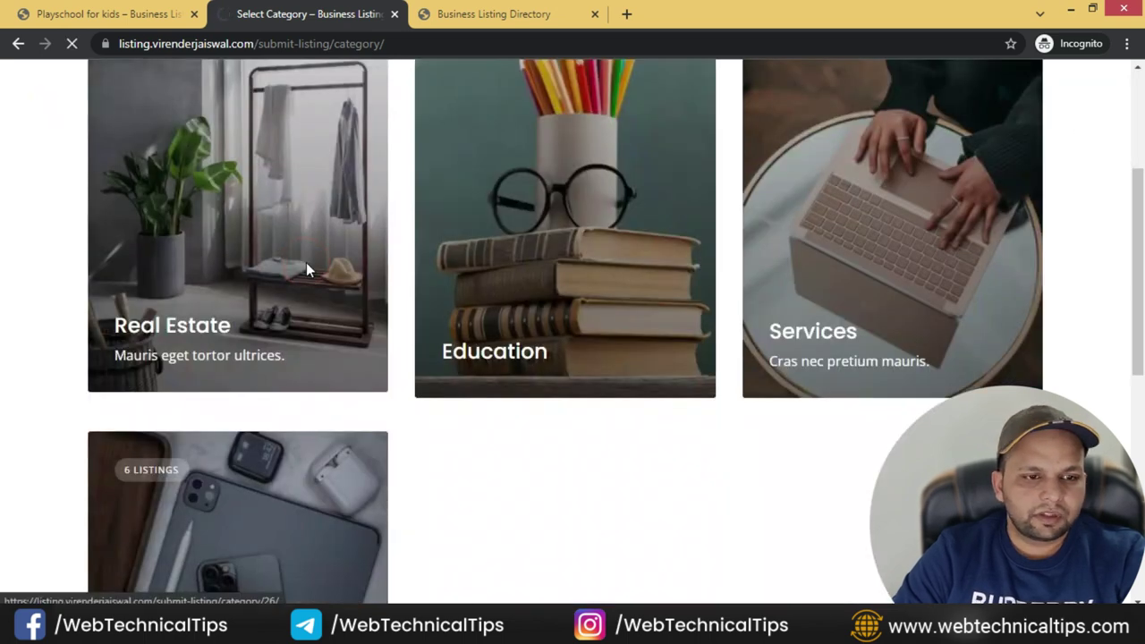
pyautogui.click(306, 268)
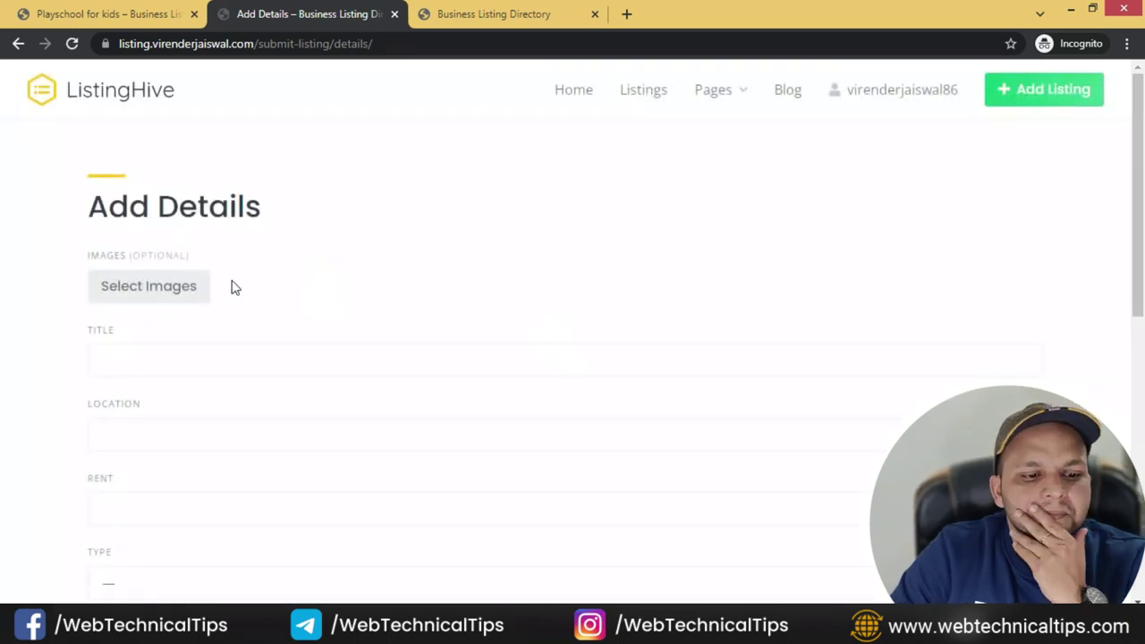
pyautogui.click(190, 284)
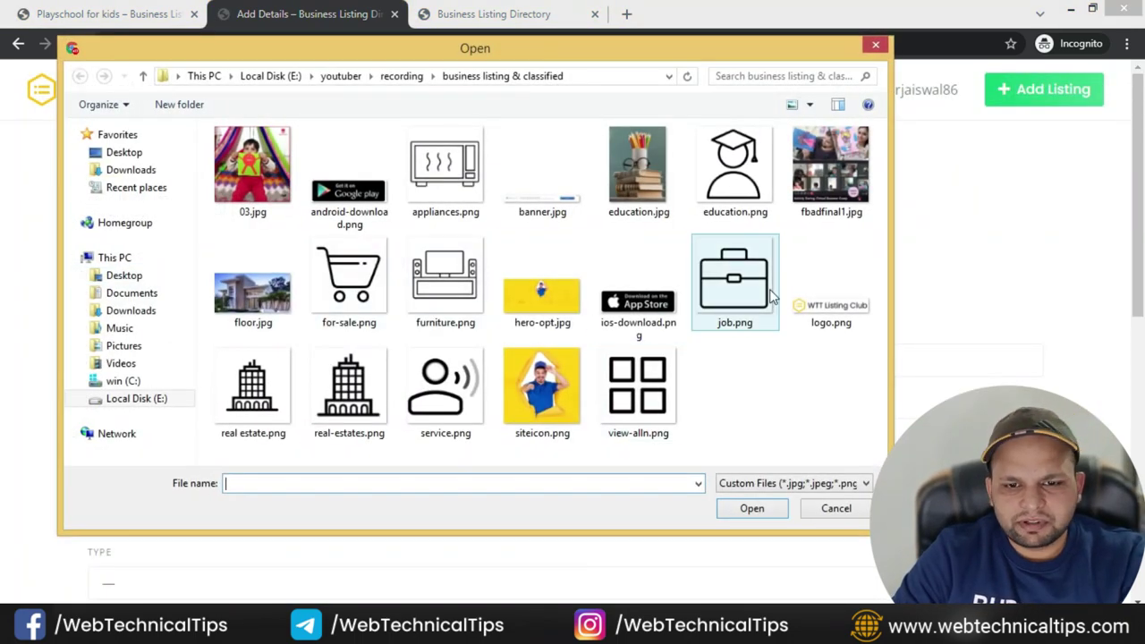
pyautogui.click(347, 386)
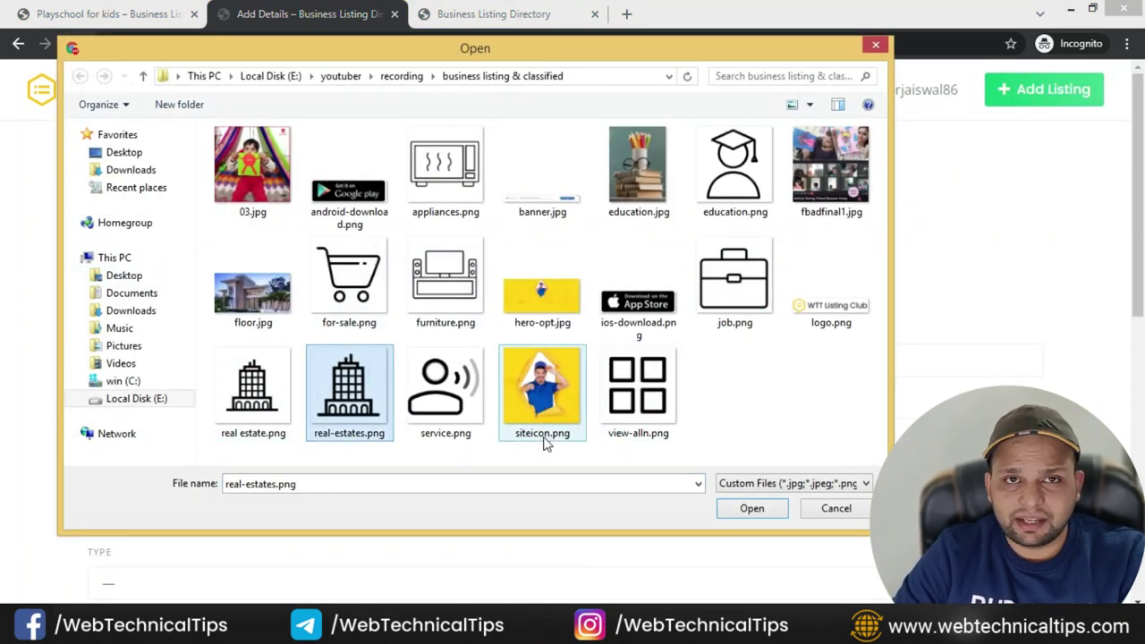
pyautogui.click(747, 509)
# - Enter the title, set location to Delhi Airport Parking Lot, and rent to 5000
pyautogui.click(123, 365)
pyautogui.write('New House in')
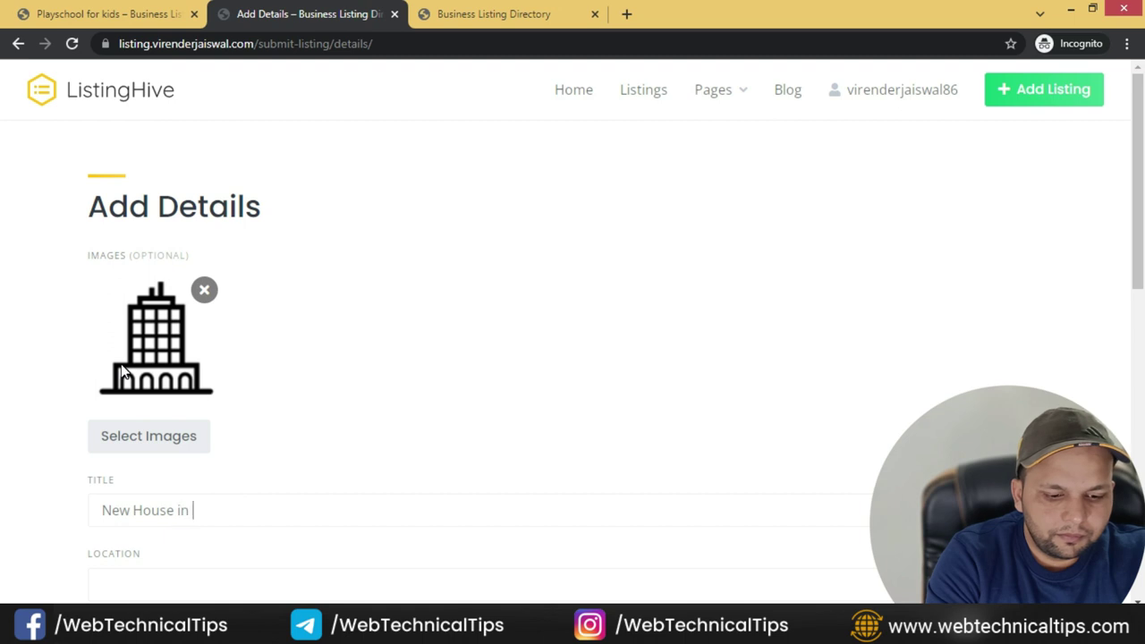
pyautogui.press('Tab')
pyautogui.scroll(-3, 148, 349)
pyautogui.write('delhi')
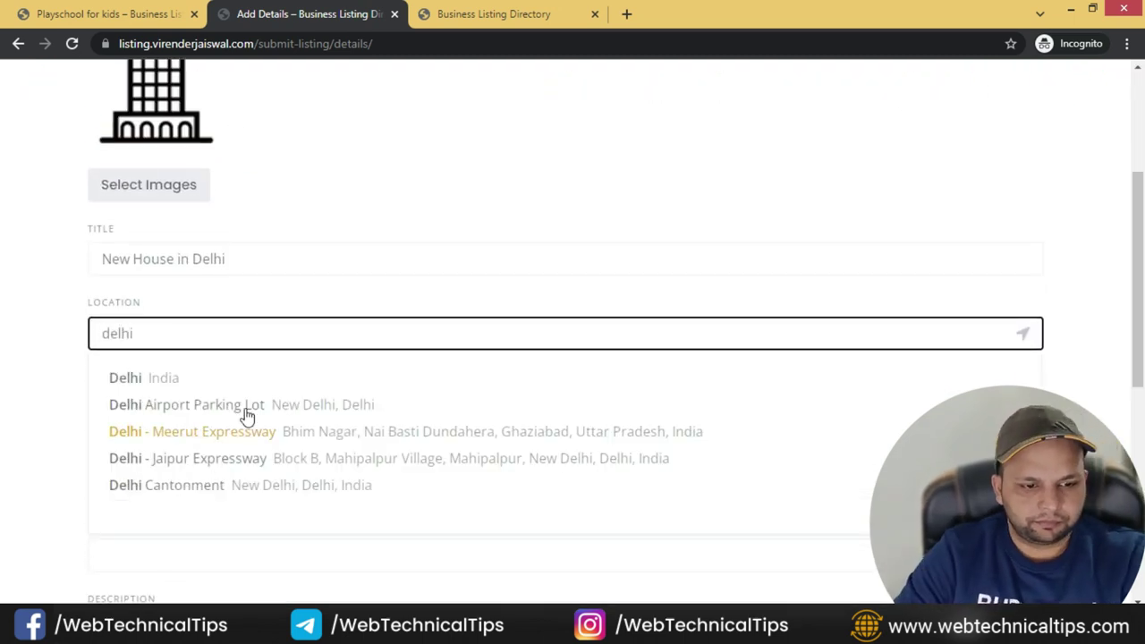
pyautogui.click(243, 406)
pyautogui.click(156, 414)
pyautogui.write('5000')
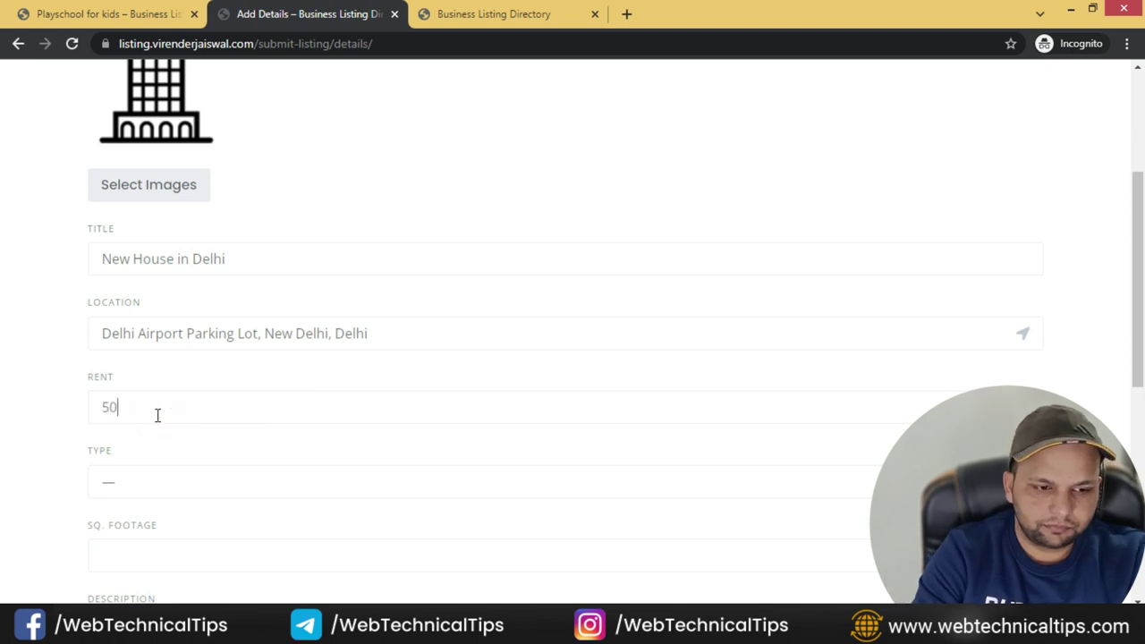
# - Set type Apartment, 250 sq ft, add a placeholder description, and submit the listing
pyautogui.click(140, 473)
pyautogui.click(128, 383)
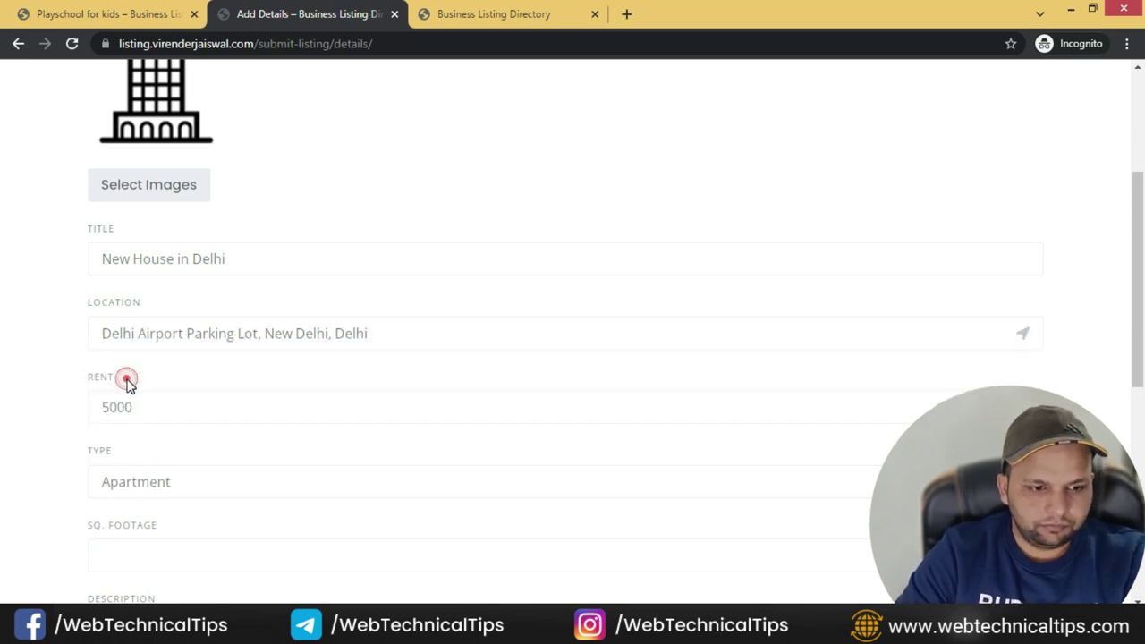
pyautogui.scroll(-2, 57, 417)
pyautogui.click(151, 382)
pyautogui.write('250')
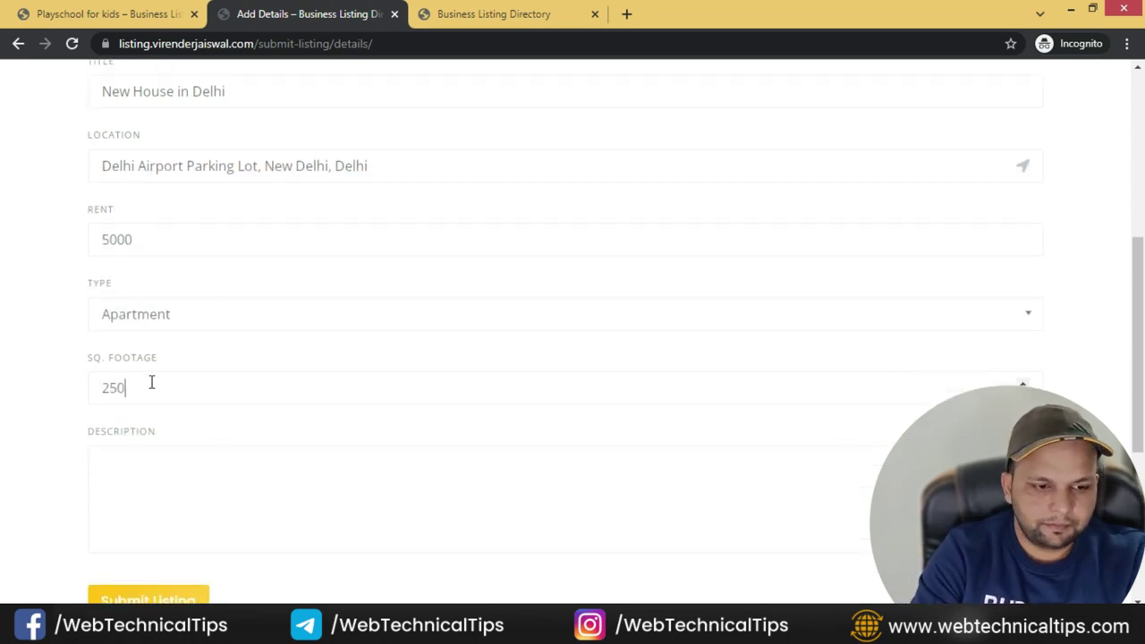
pyautogui.click(189, 467)
pyautogui.write('sdasdsdadsda')
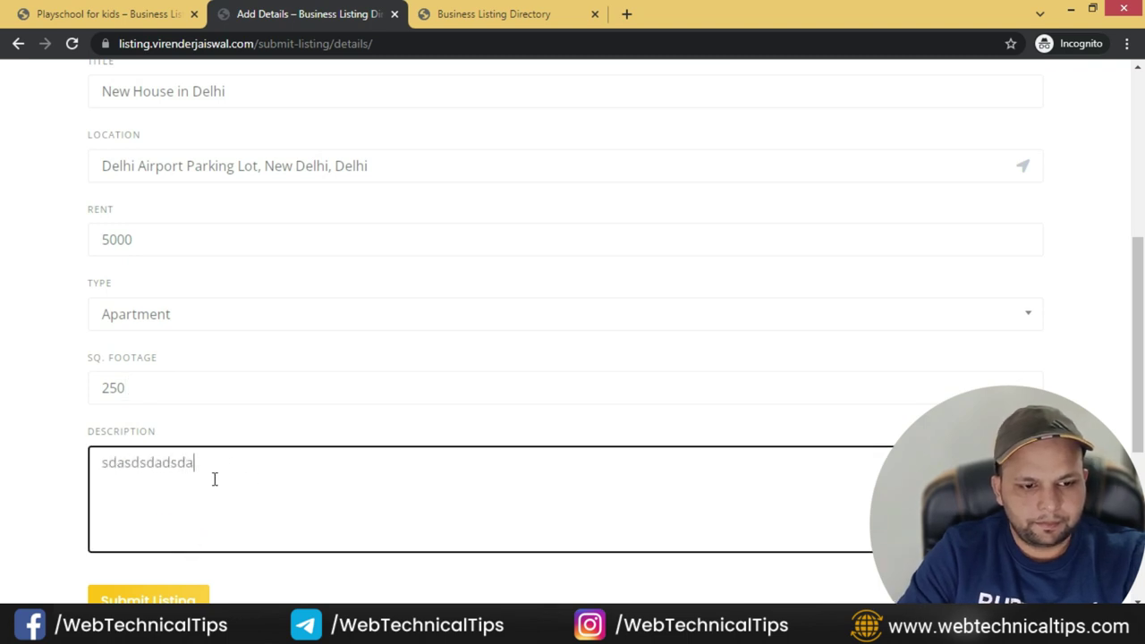
pyautogui.doubleClick(209, 466)
pyautogui.hotkey('ctrl', 'c')
pyautogui.hotkey('ctrl', 'v')
pyautogui.hotkey('ctrl', 'v')
pyautogui.hotkey('ctrl', 'v')
pyautogui.hotkey('ctrl', 'v')
pyautogui.hotkey('ctrl', 'v')
pyautogui.hotkey('ctrl', 'v')
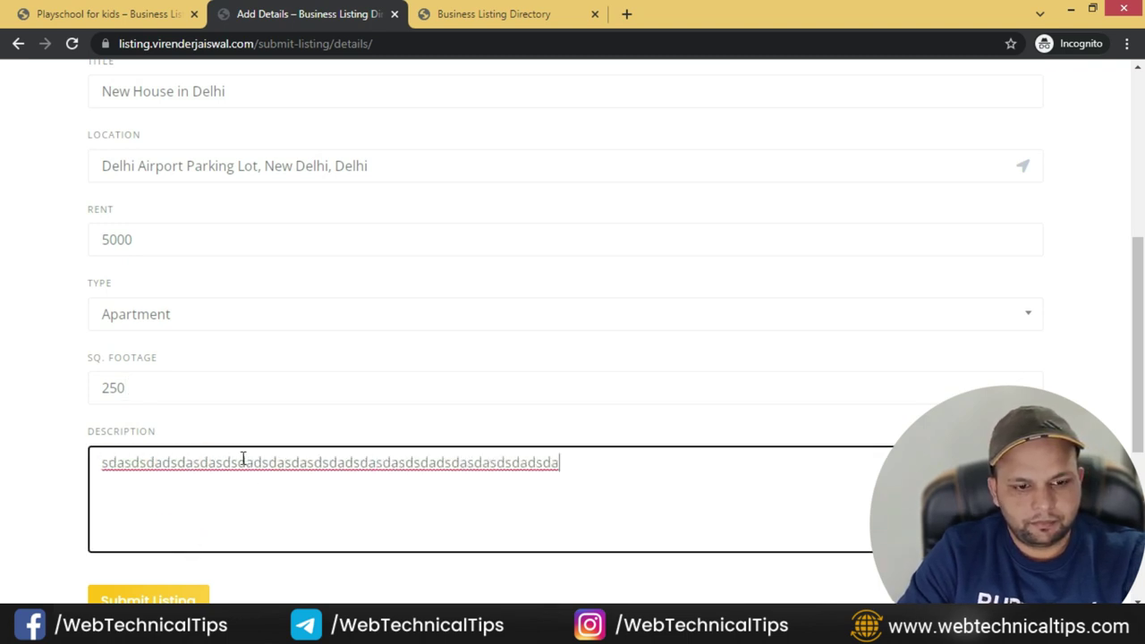
pyautogui.click(126, 595)
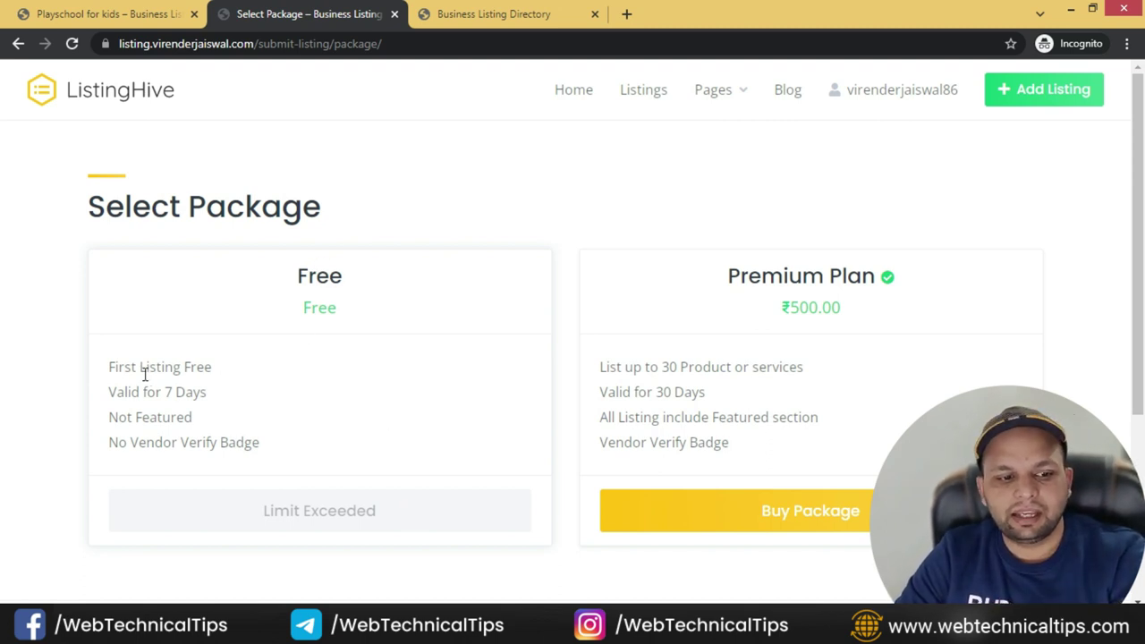
# - Compare the Free and Premium plan features, then buy the ₹500.00 Premium Plan
pyautogui.moveTo(131, 372); pyautogui.dragTo(233, 376)
pyautogui.moveTo(125, 393); pyautogui.dragTo(220, 402)
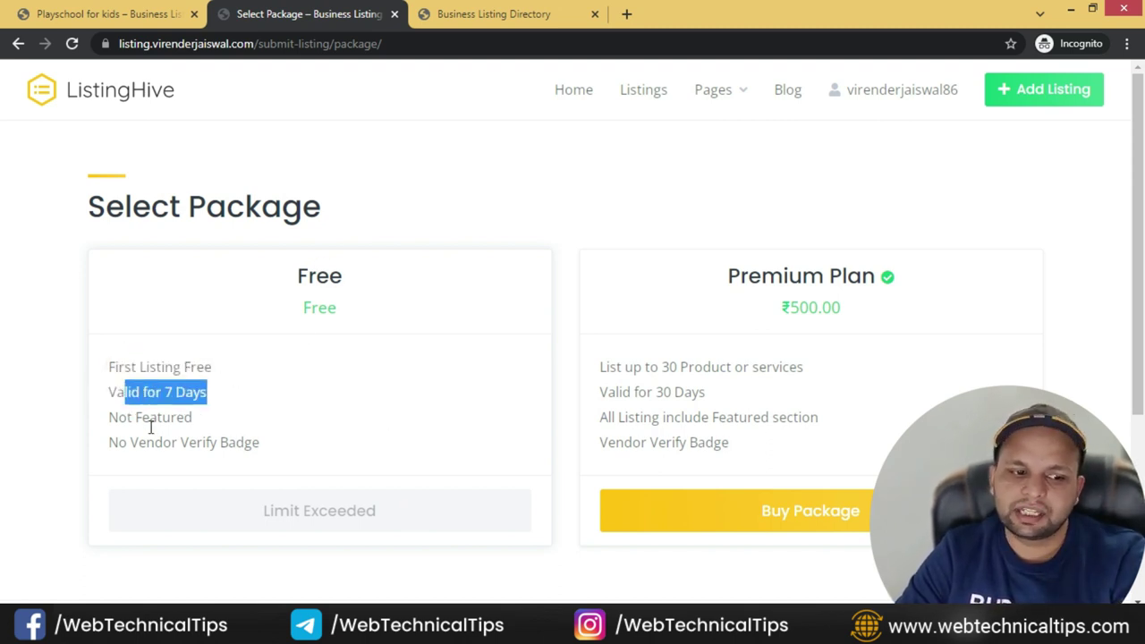
pyautogui.moveTo(129, 418); pyautogui.dragTo(193, 420)
pyautogui.moveTo(130, 444); pyautogui.dragTo(286, 450)
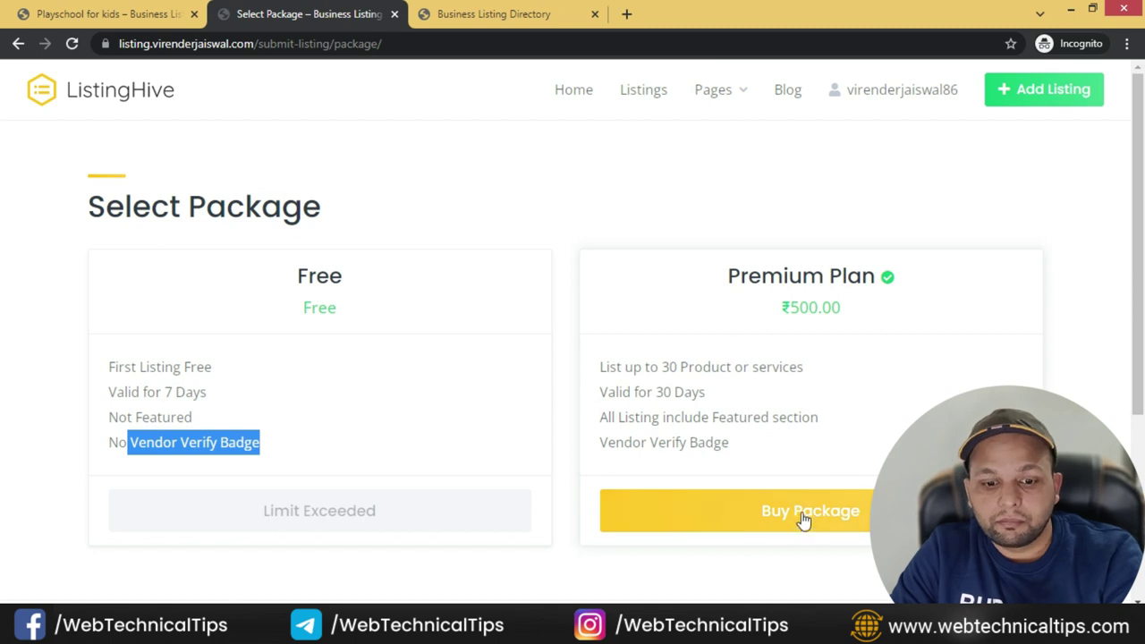
pyautogui.tripleClick(608, 367)
pyautogui.moveTo(616, 391); pyautogui.dragTo(819, 419)
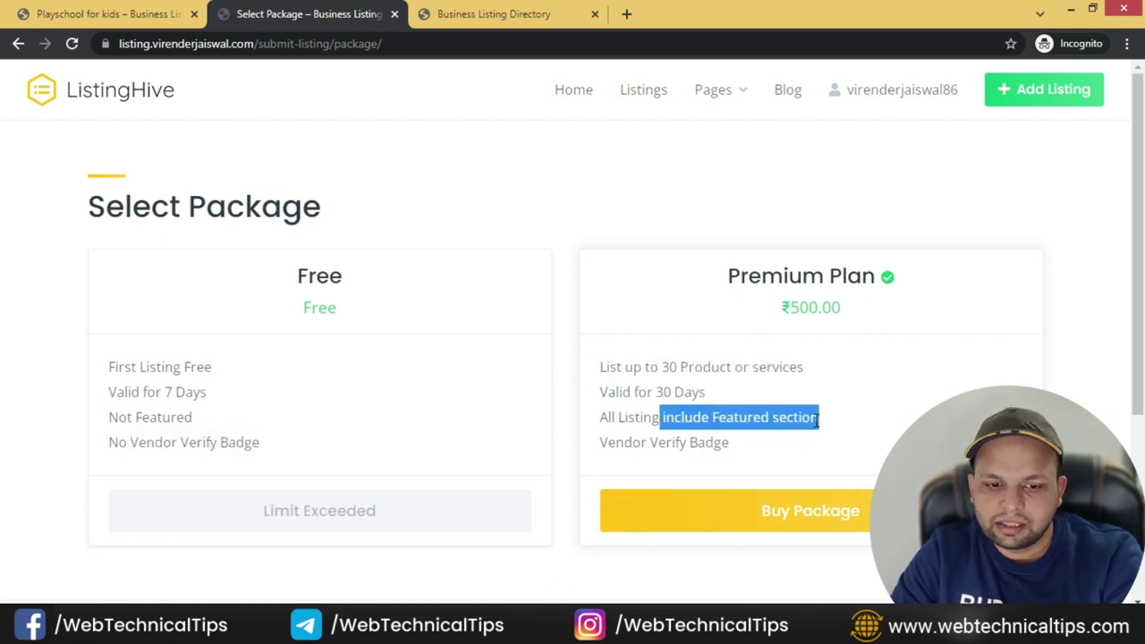
pyautogui.click(847, 519)
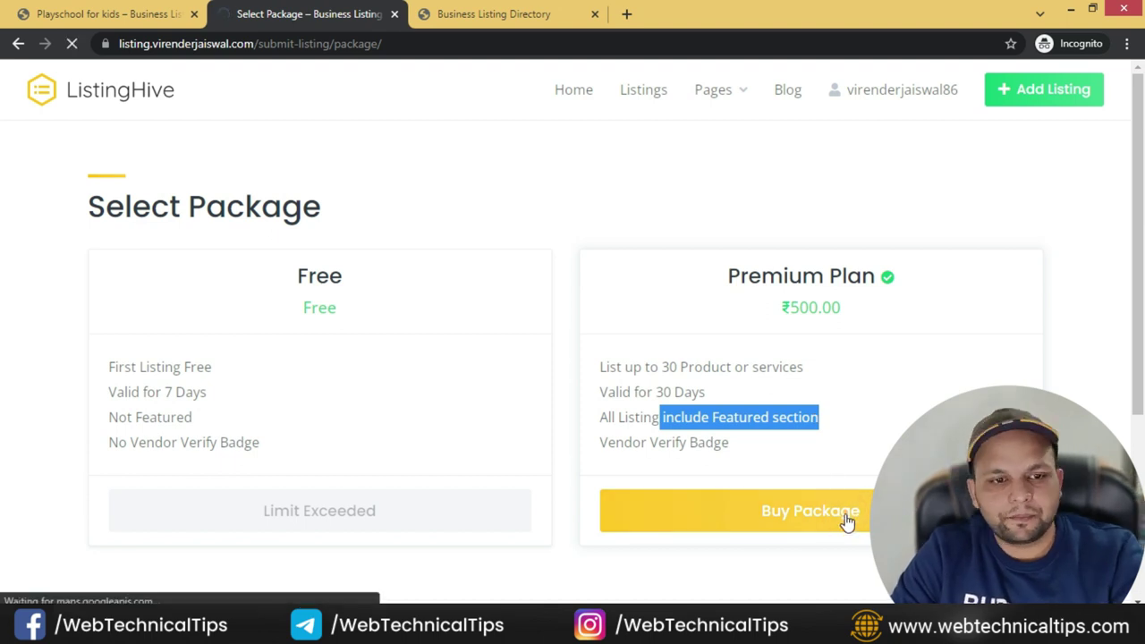
# - Fill in the billing first name, last name and street address fields
pyautogui.scroll(-1, 323, 325)
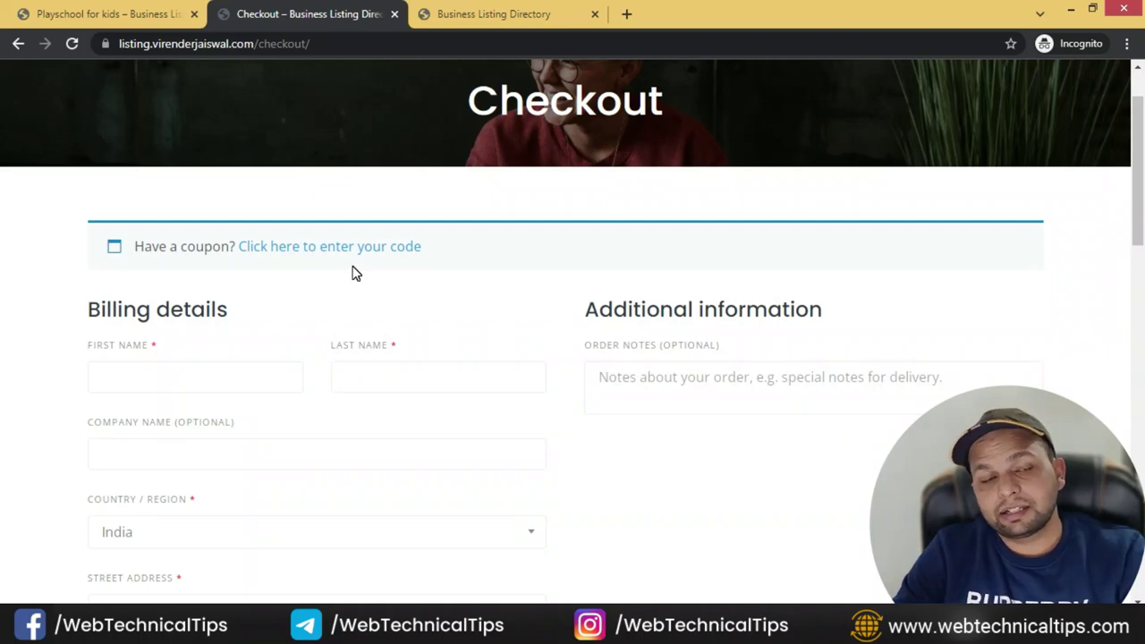
pyautogui.click(204, 366)
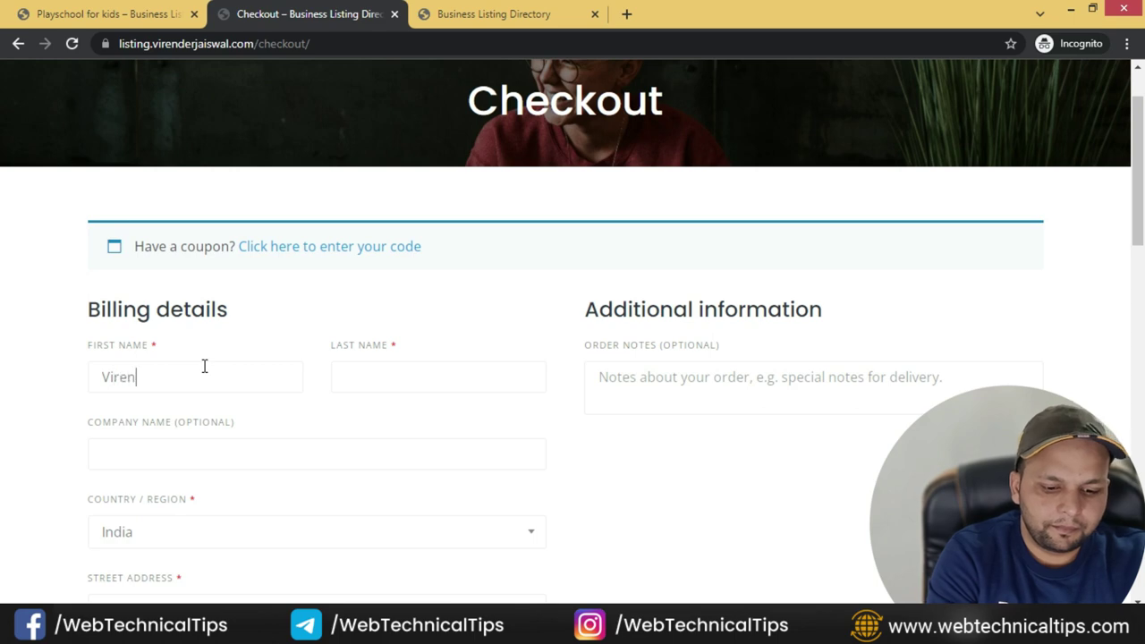
pyautogui.press('Tab')
pyautogui.write('jaiswal')
pyautogui.scroll(-2, 210, 374)
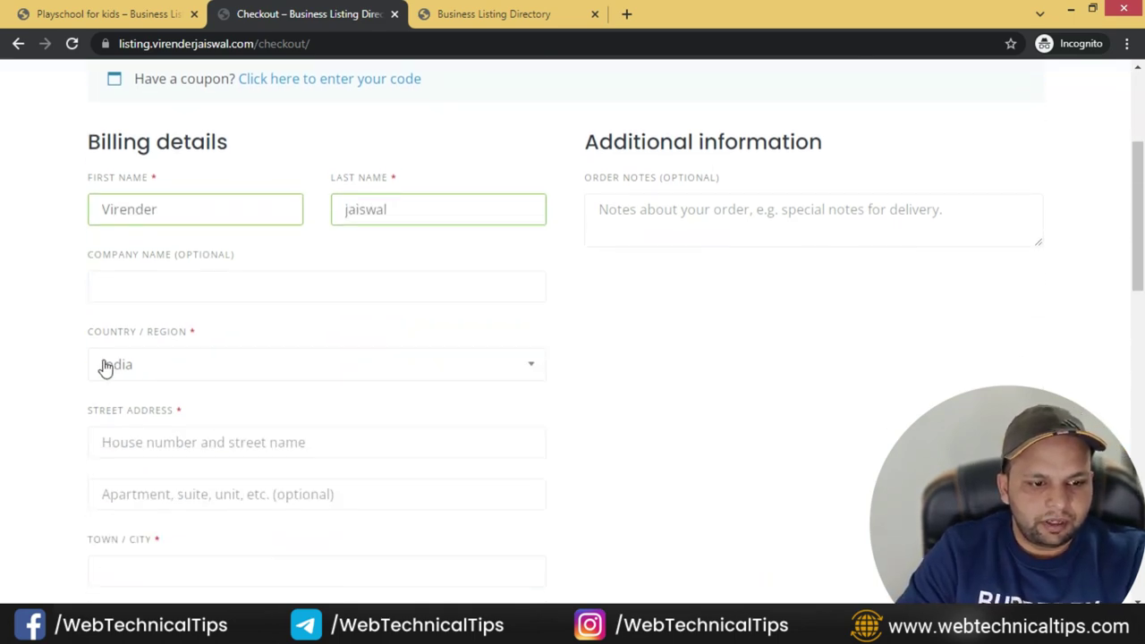
pyautogui.click(223, 273)
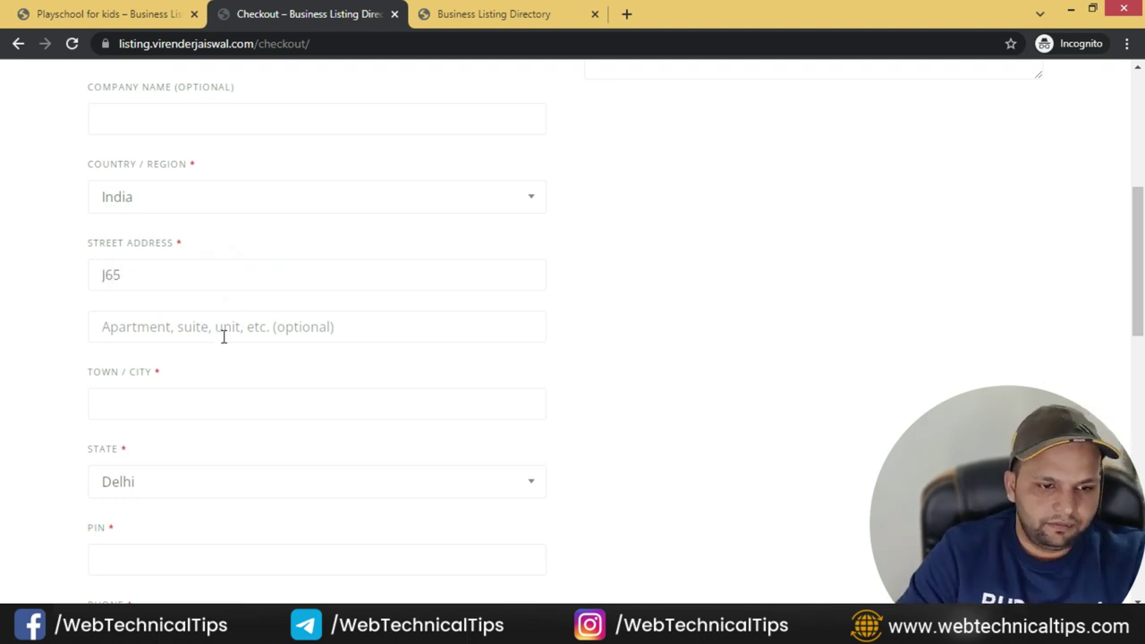
# - Enter the billing town/city, PIN code and phone, then place the ₹500 order via Instamojo
pyautogui.click(179, 395)
pyautogui.write('delhi')
pyautogui.press('Tab')
pyautogui.scroll(-2, 120, 396)
pyautogui.click(125, 389)
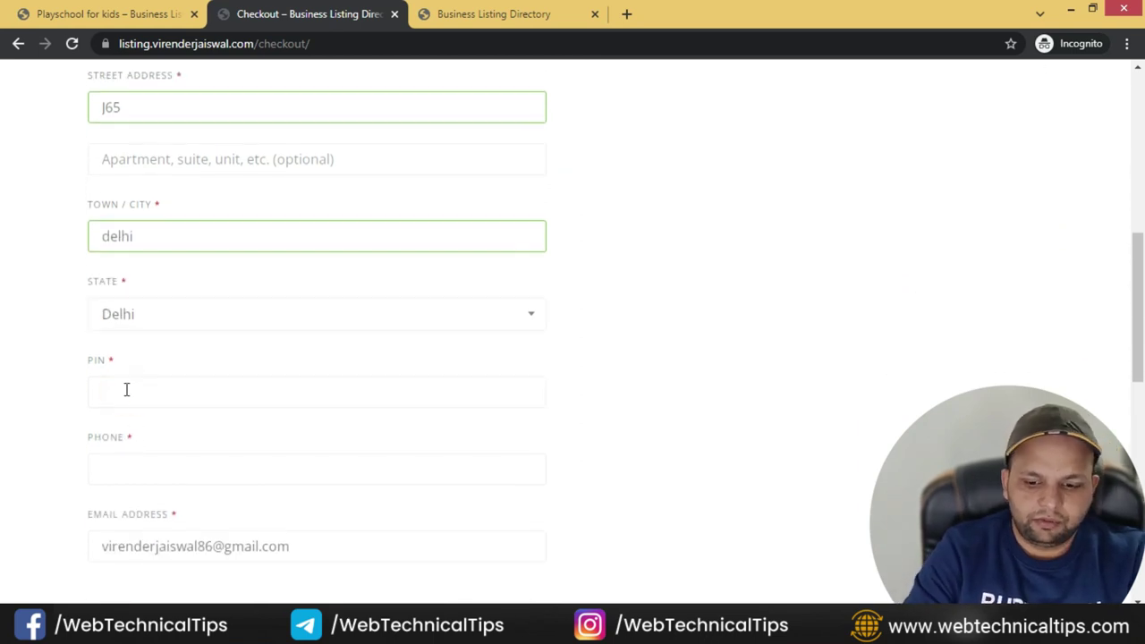
pyautogui.write('110015')
pyautogui.click(93, 468)
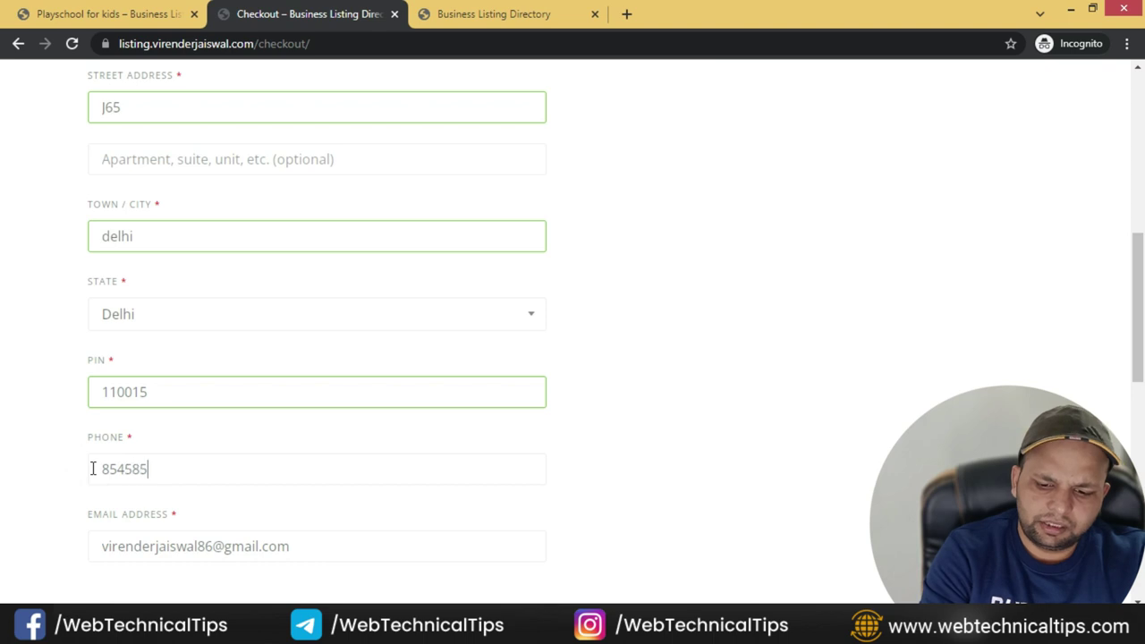
pyautogui.scroll(-3, 93, 468)
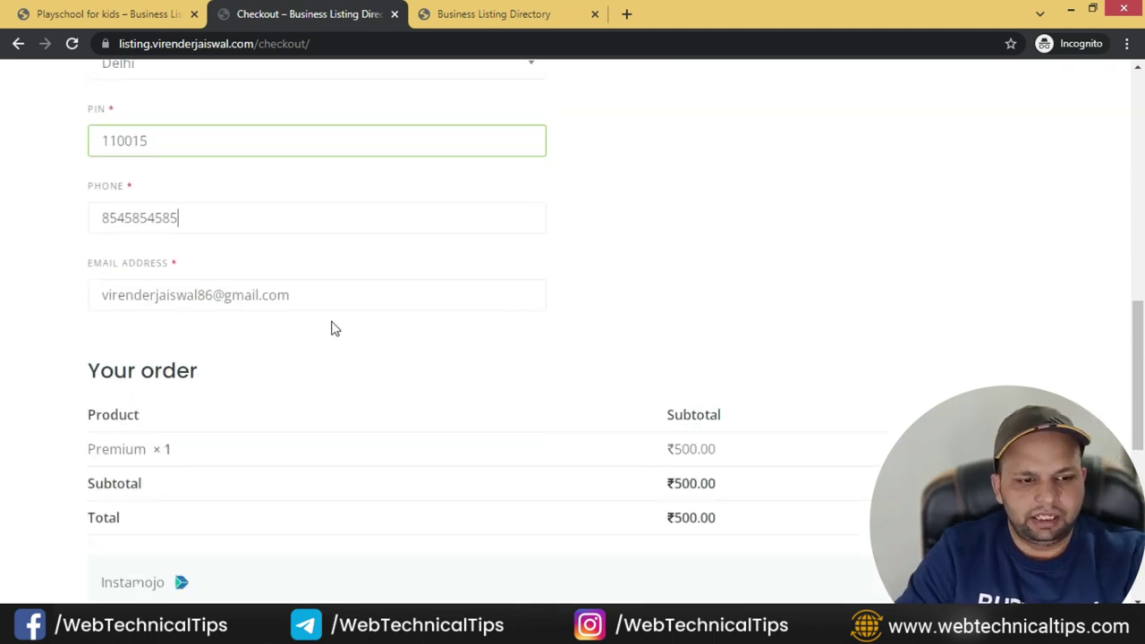
pyautogui.scroll(-2, 98, 358)
pyautogui.scroll(-2, 97, 414)
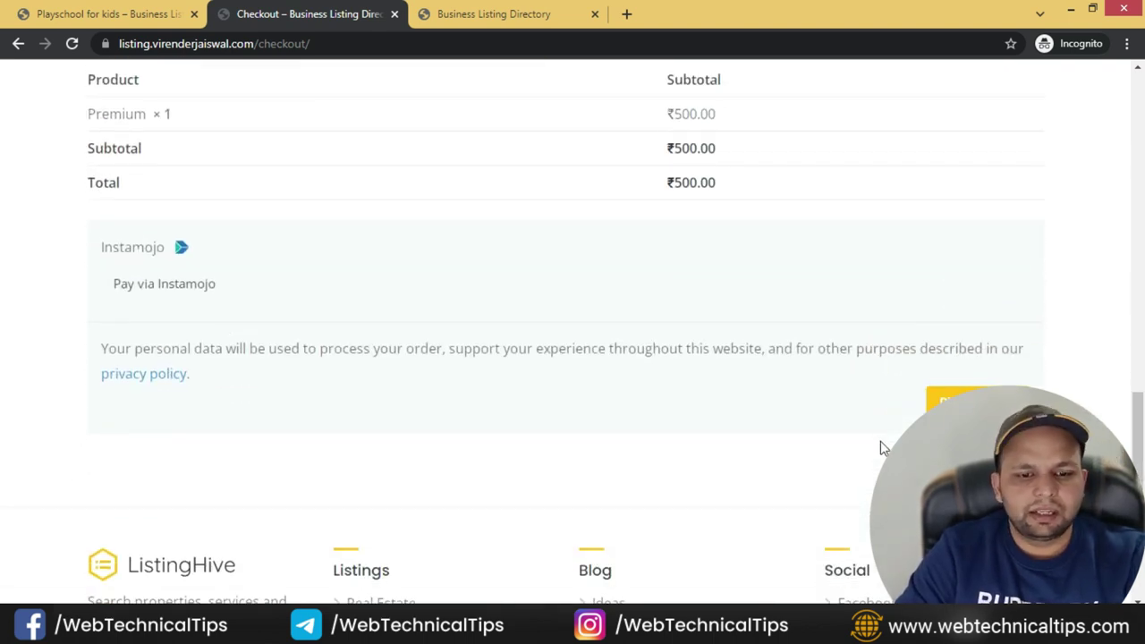
pyautogui.click(976, 397)
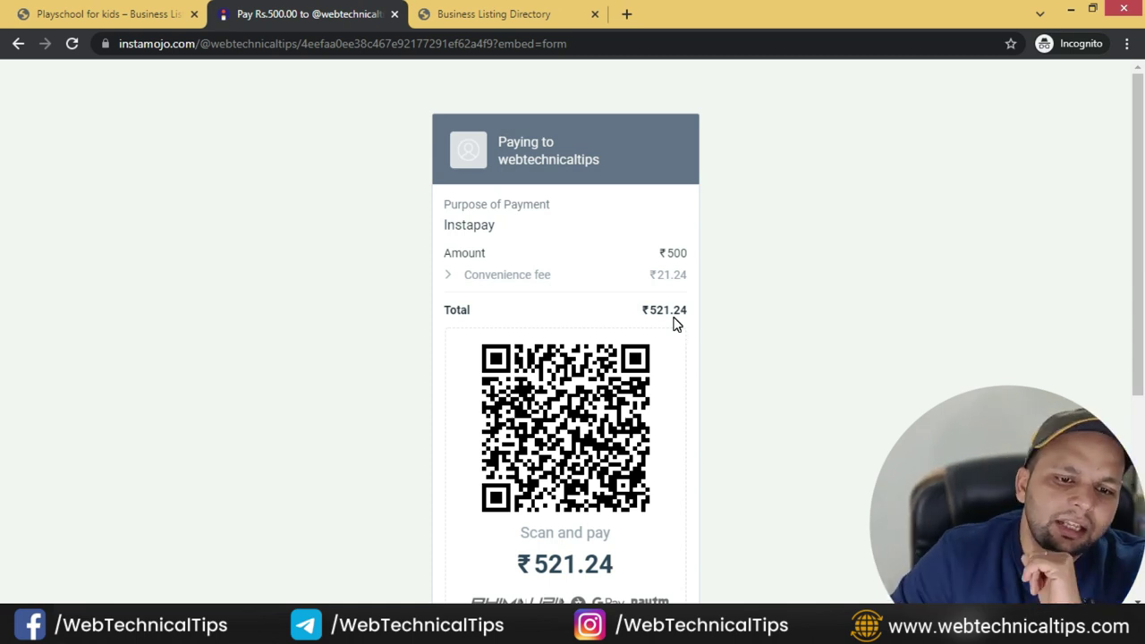
# - Expand More payment options on the ₹521.24 Instamojo page to reveal cards, net banking and wallets
pyautogui.scroll(-1, 659, 305)
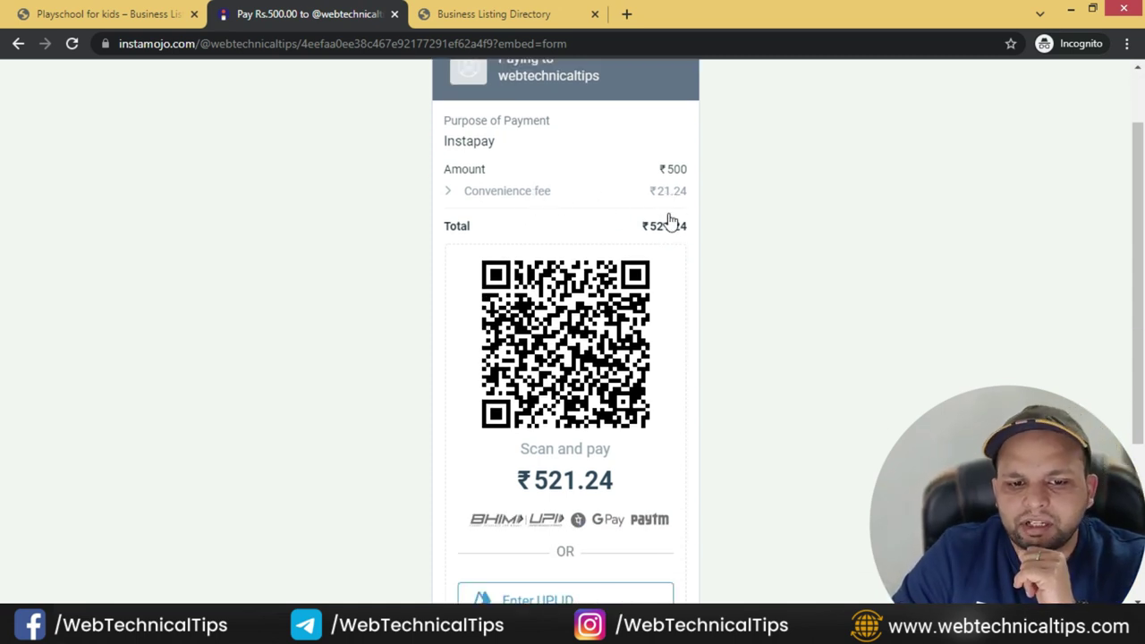
pyautogui.scroll(-2, 599, 371)
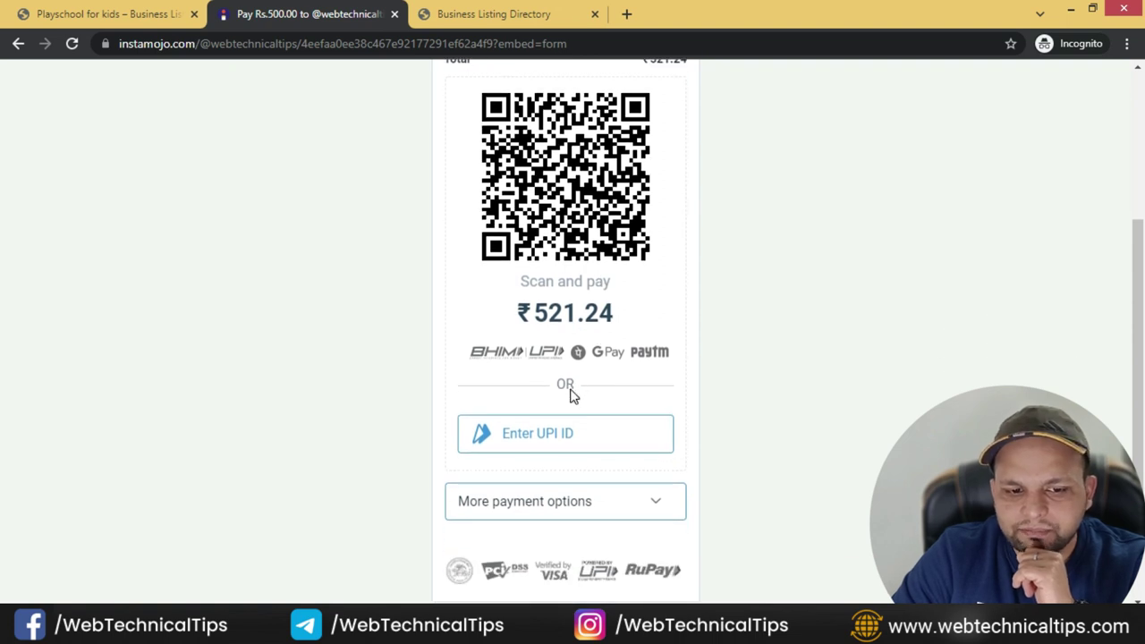
pyautogui.scroll(-1, 580, 413)
pyautogui.click(587, 431)
pyautogui.scroll(1, 568, 202)
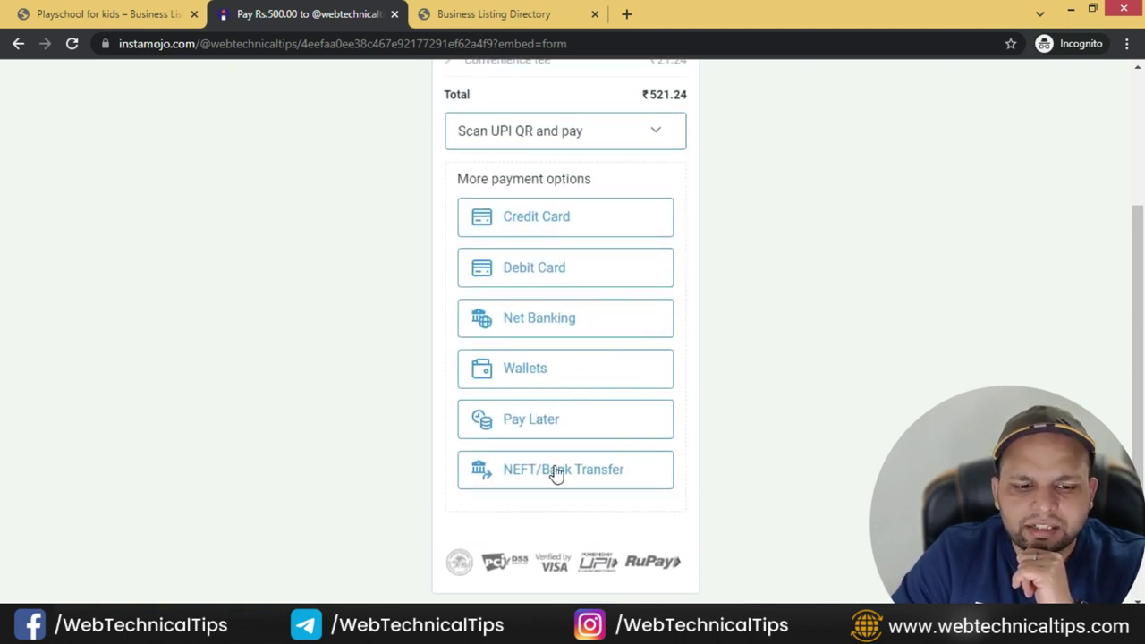
pyautogui.scroll(2, 660, 208)
pyautogui.scroll(-3, 661, 203)
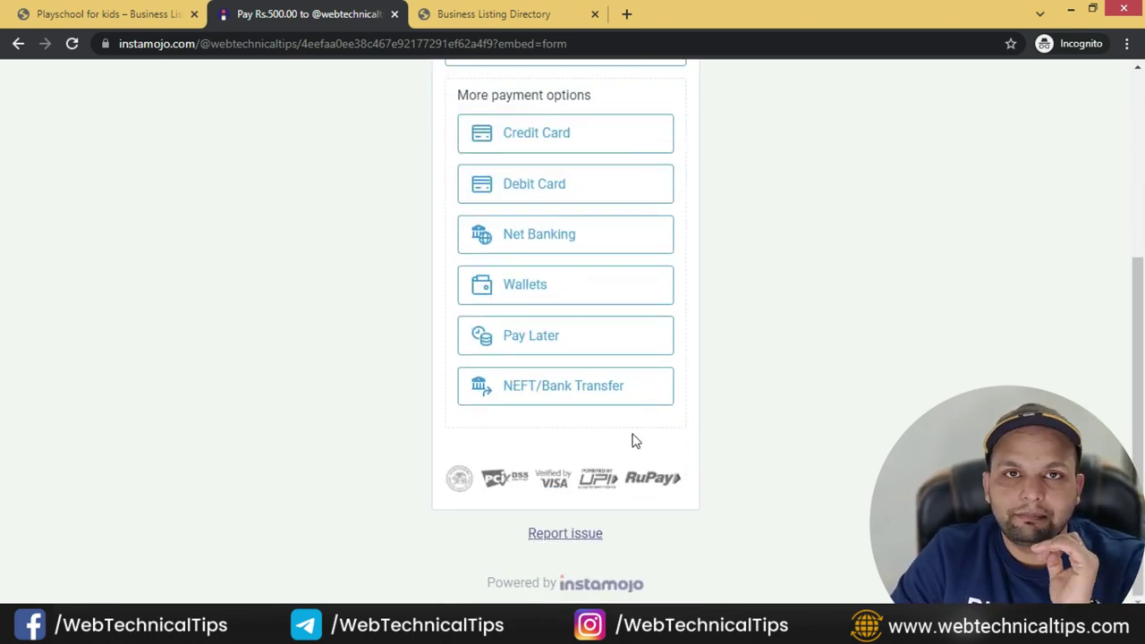
pyautogui.scroll(3, 662, 313)
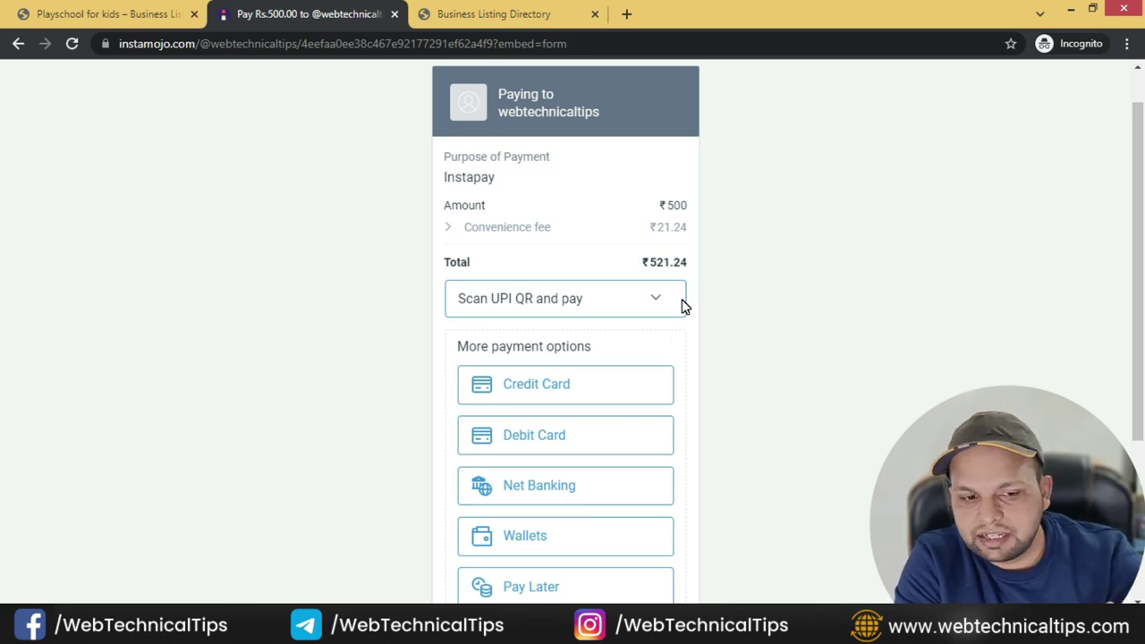
# - Mark the finished listing.txt tasks up to Add About & Contact Page, then return to WordPress
pyautogui.click(141, 13)
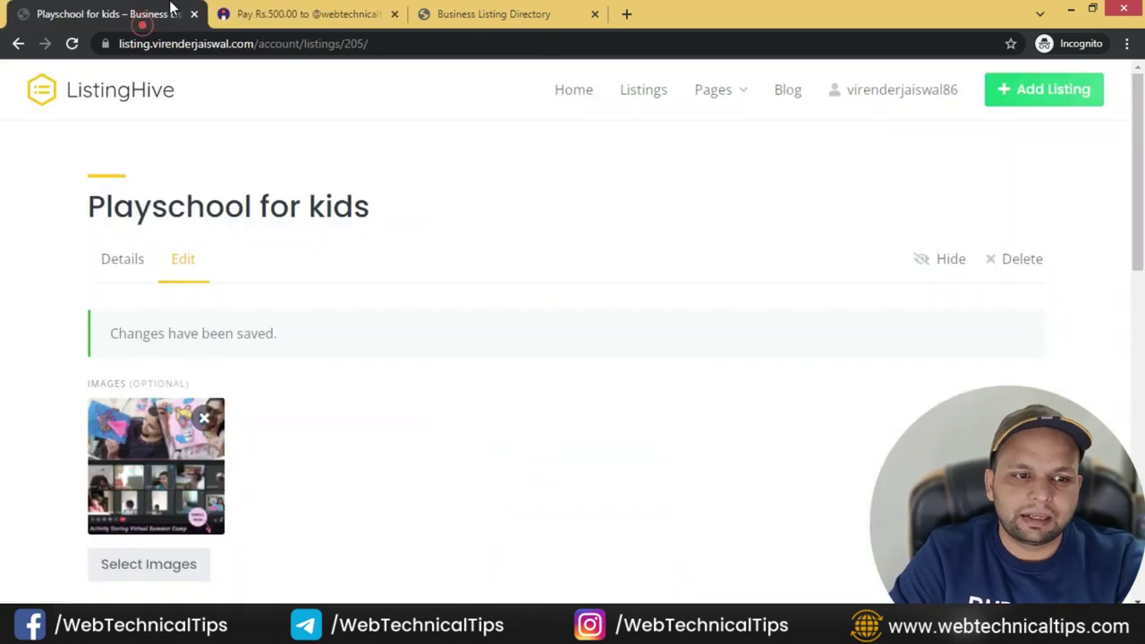
pyautogui.hotkey('alt', 'Tab')
pyautogui.scroll(1, 242, 291)
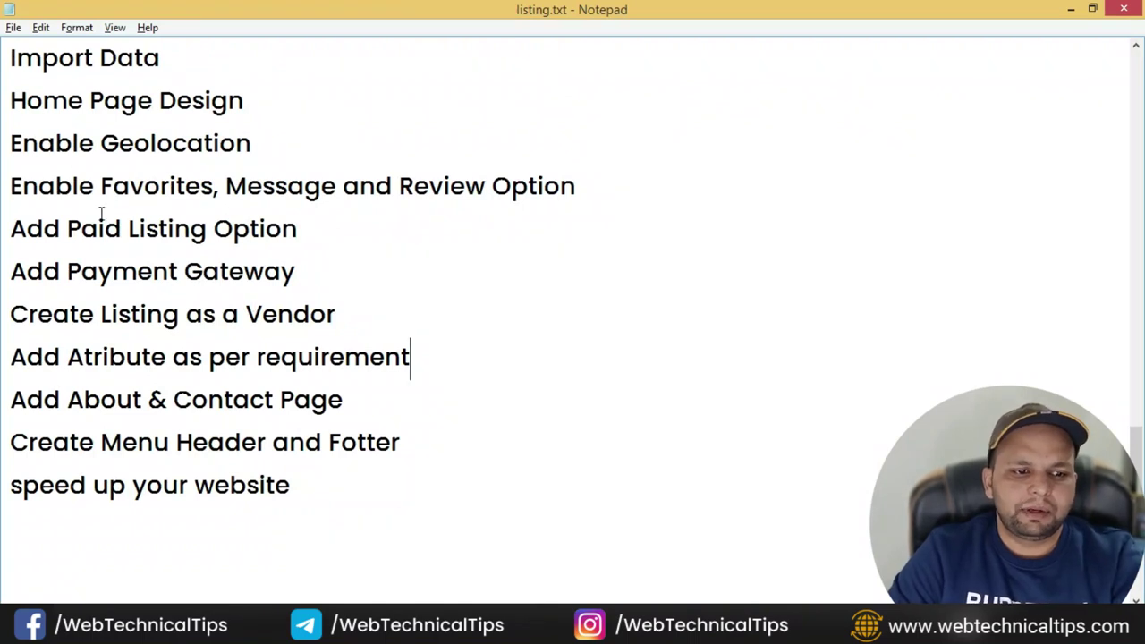
pyautogui.moveTo(147, 268); pyautogui.dragTo(43, 271)
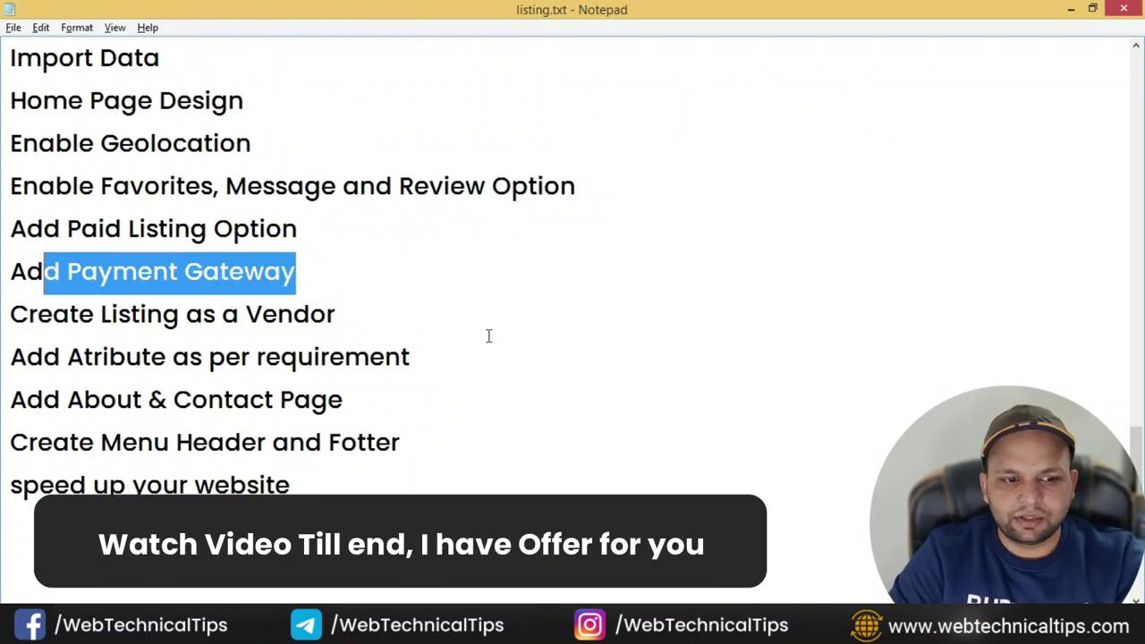
pyautogui.moveTo(379, 312); pyautogui.dragTo(8, 307)
pyautogui.moveTo(457, 355); pyautogui.dragTo(24, 356)
pyautogui.click(425, 394)
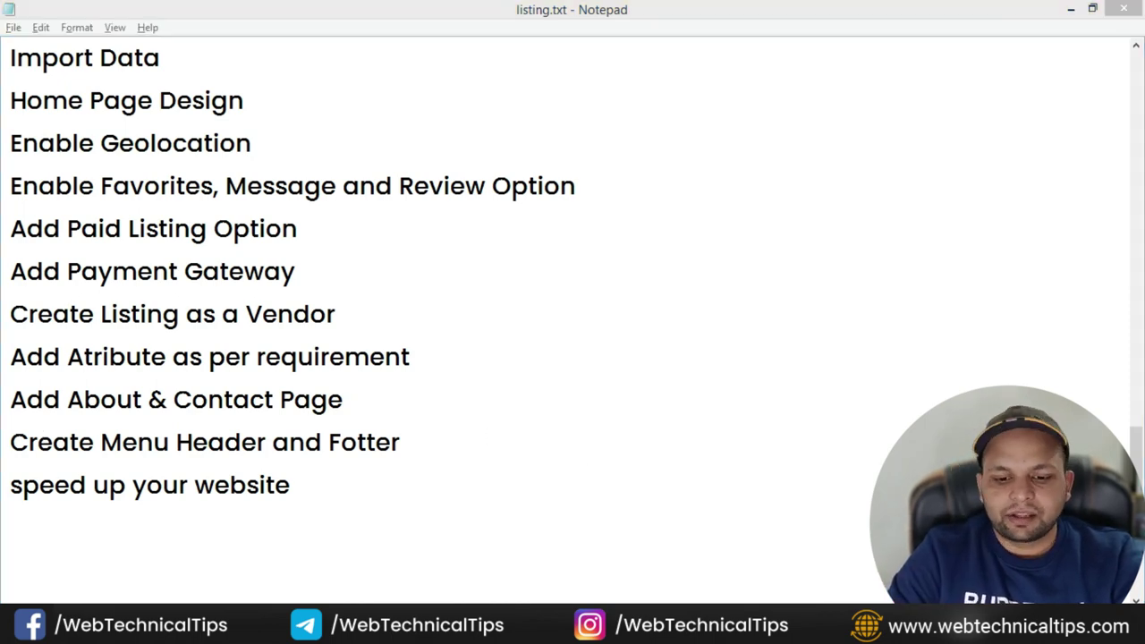
pyautogui.hotkey('alt', 'Tab')
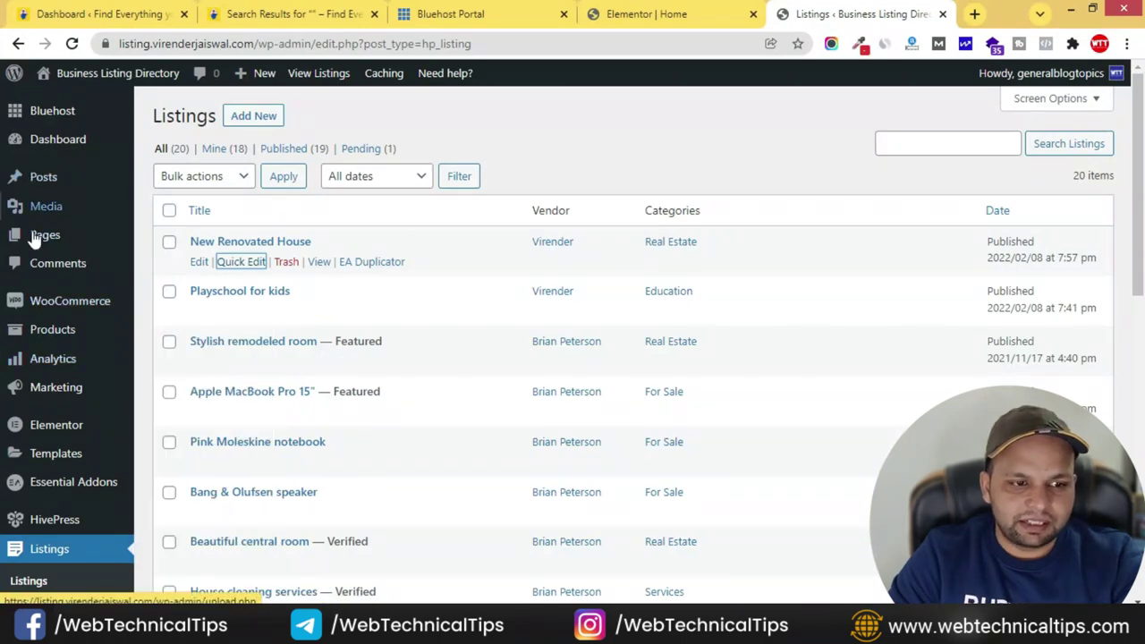
# - Add a new page titled 'About Us', publish it, and launch Elementor on it
pyautogui.click(47, 238)
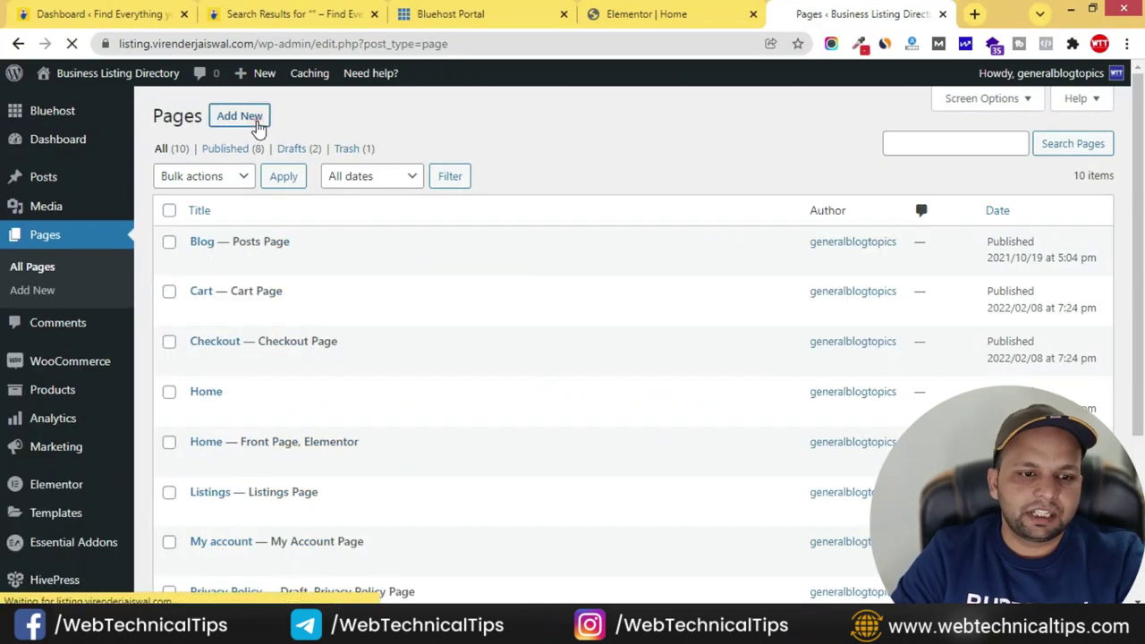
pyautogui.write('About')
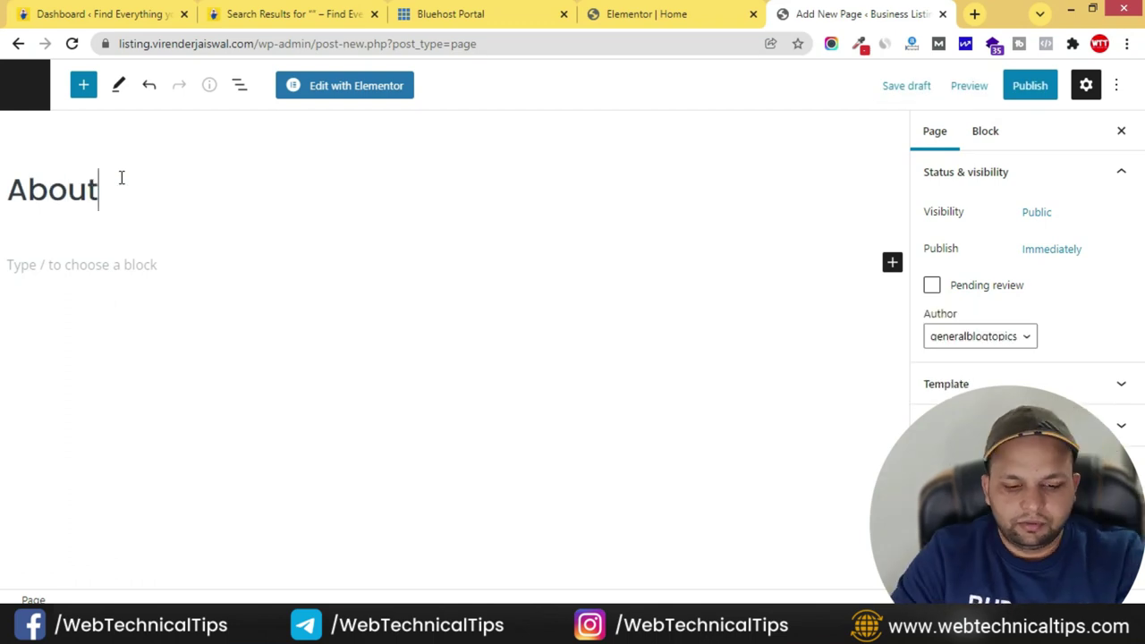
pyautogui.write(' Us')
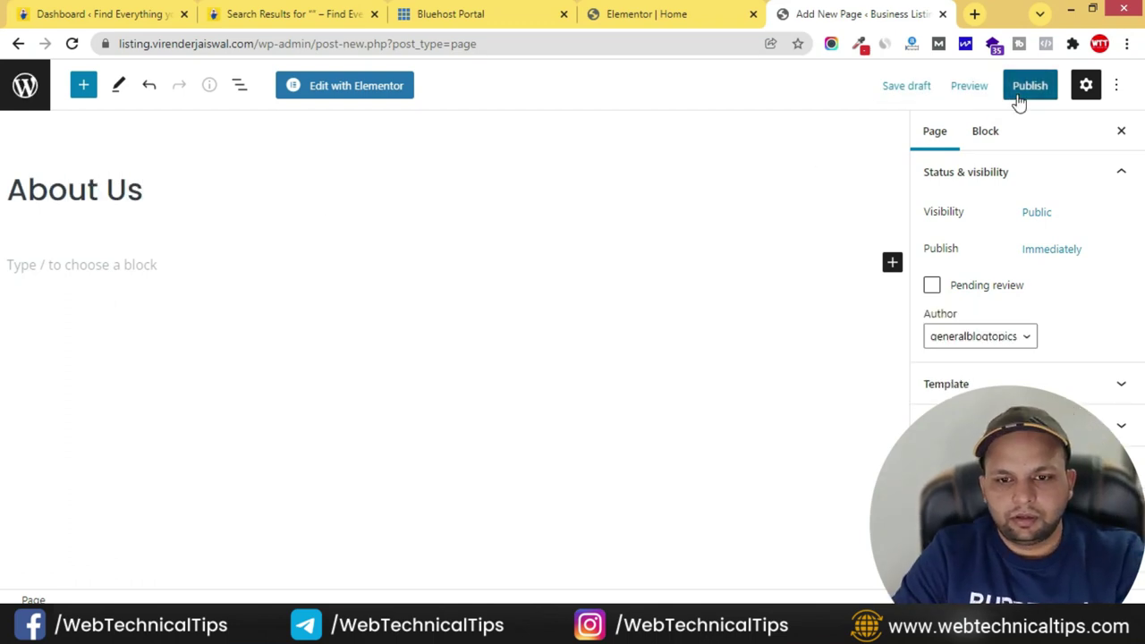
pyautogui.click(1024, 90)
pyautogui.click(980, 90)
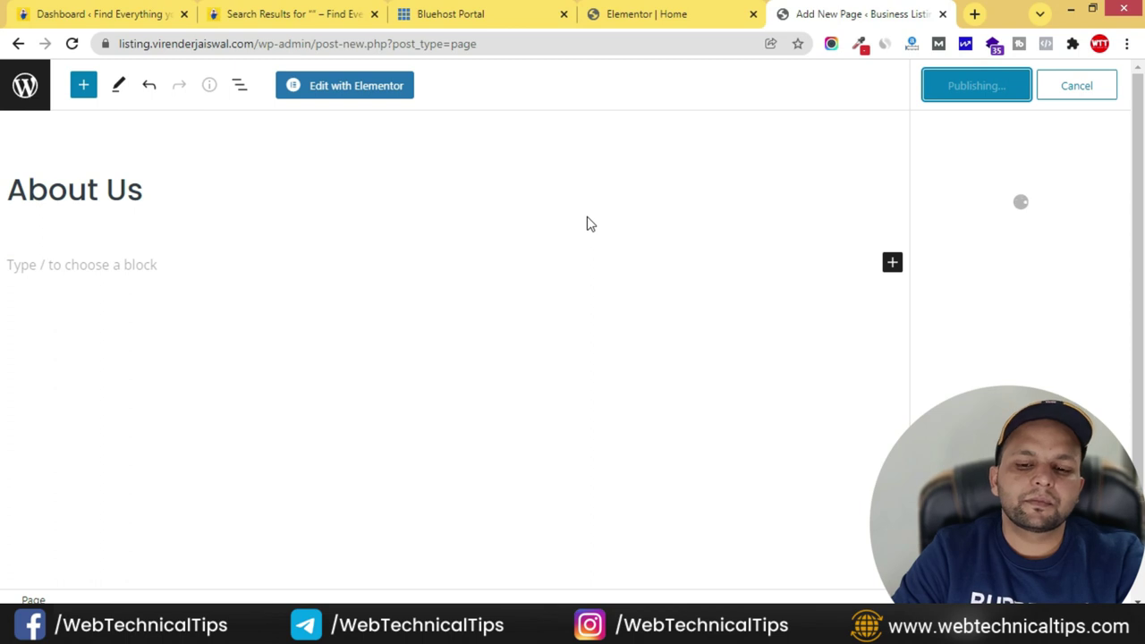
pyautogui.click(358, 85)
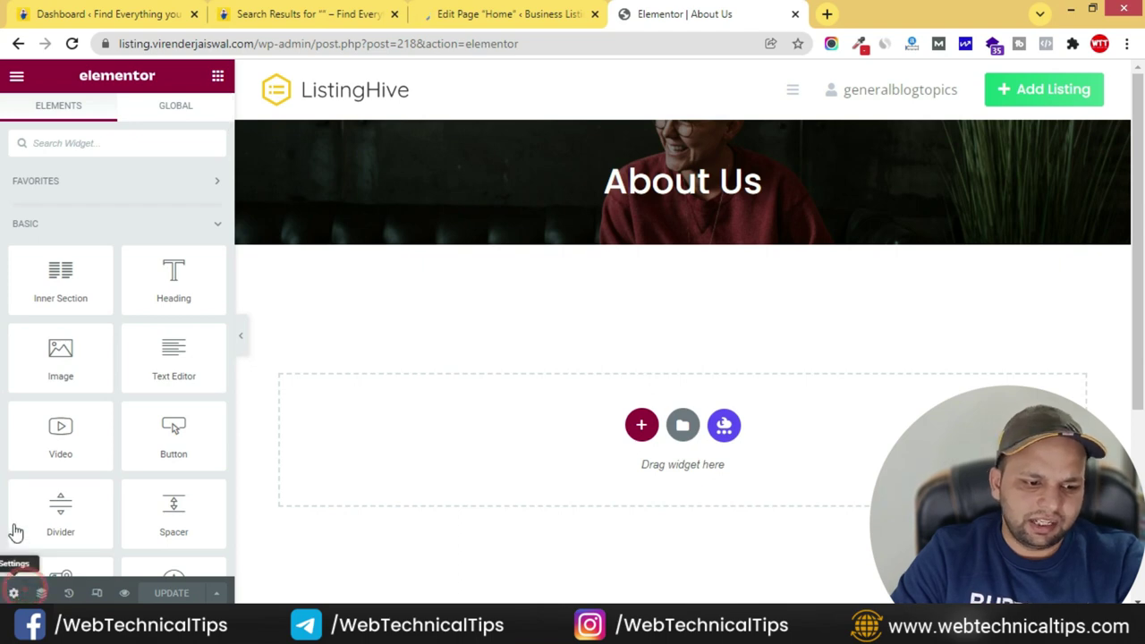
# - Hide the page title and insert the Restaurant – About library template, importing its page settings
pyautogui.click(195, 412)
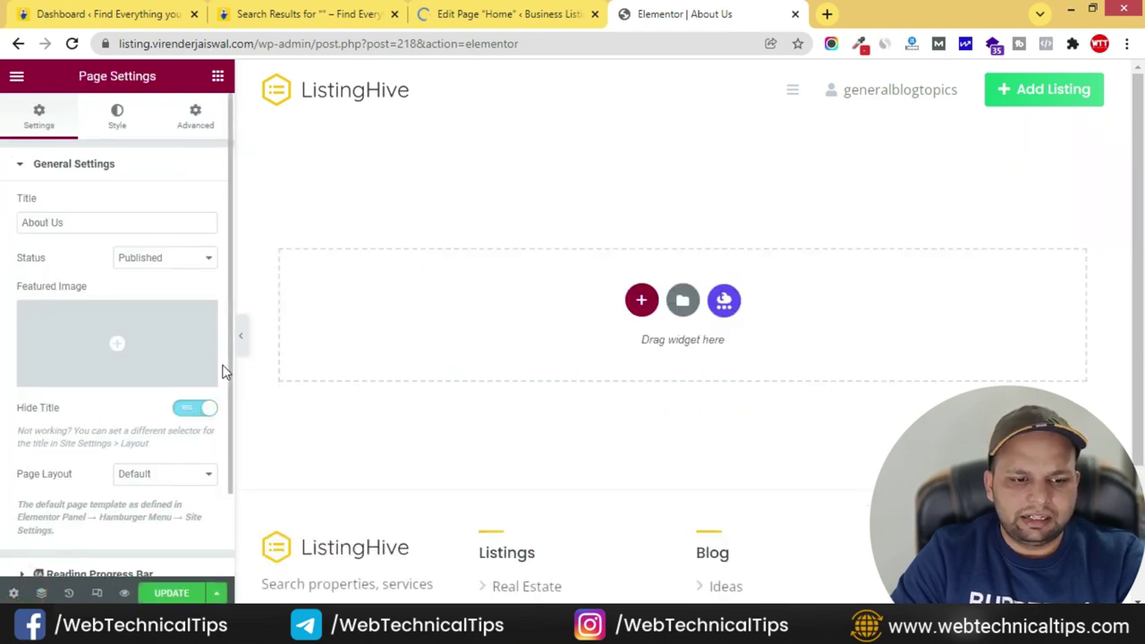
pyautogui.click(218, 78)
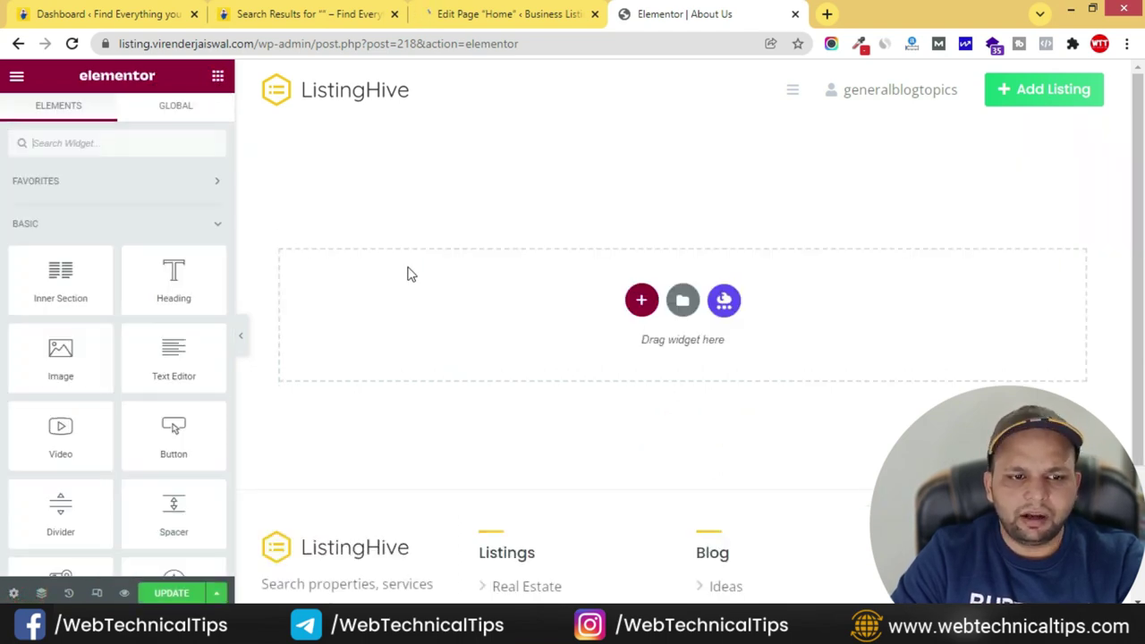
pyautogui.click(691, 306)
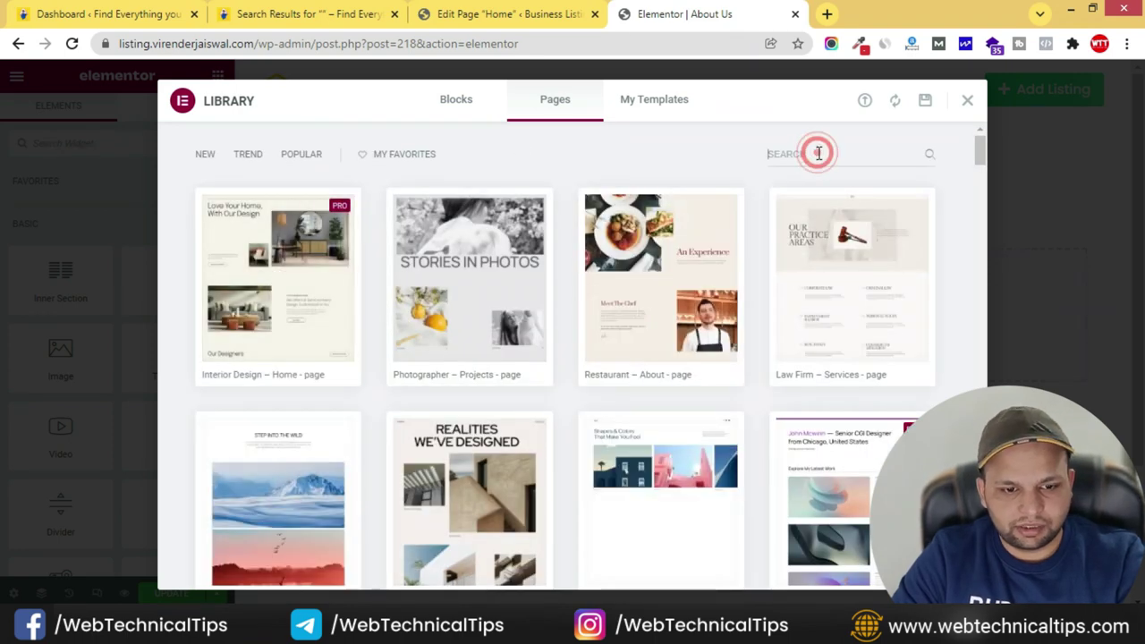
pyautogui.write('about')
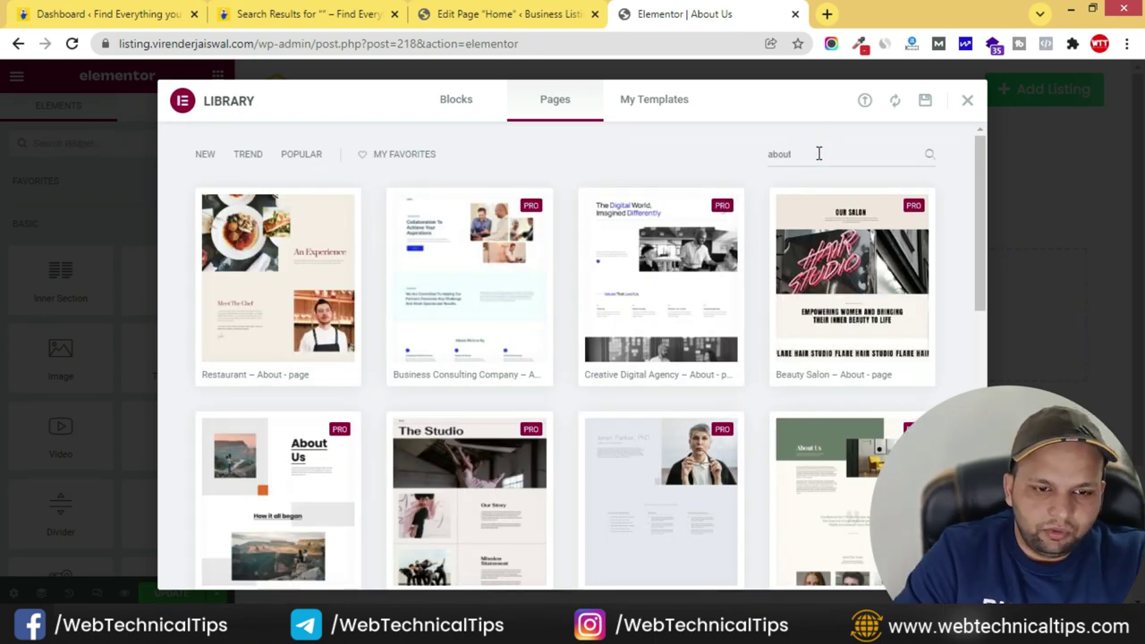
pyautogui.click(272, 274)
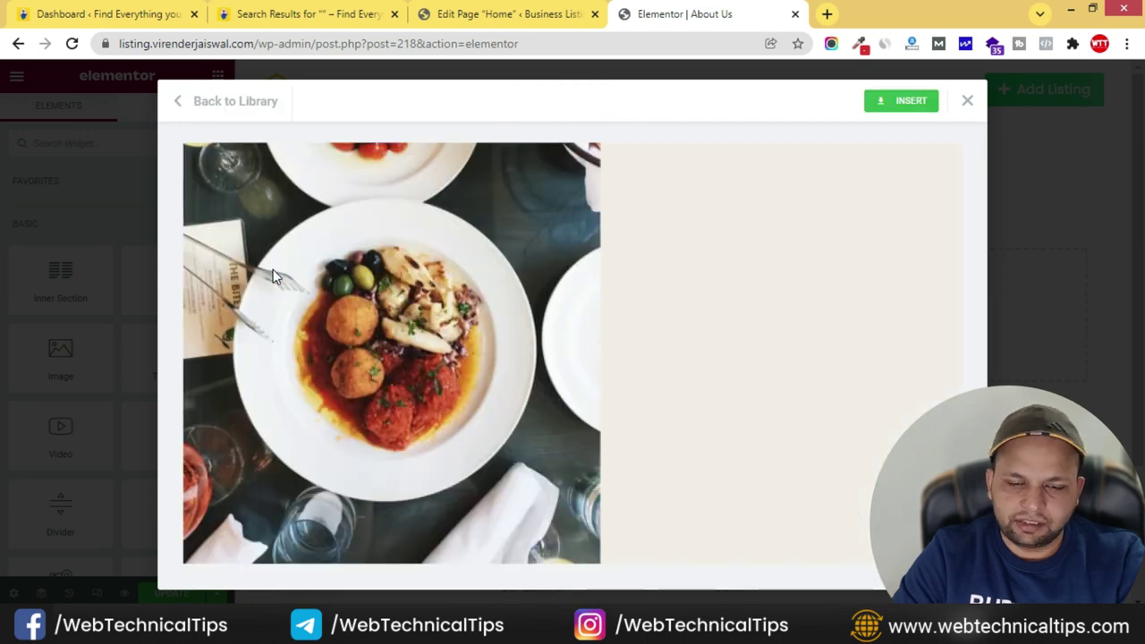
pyautogui.click(901, 104)
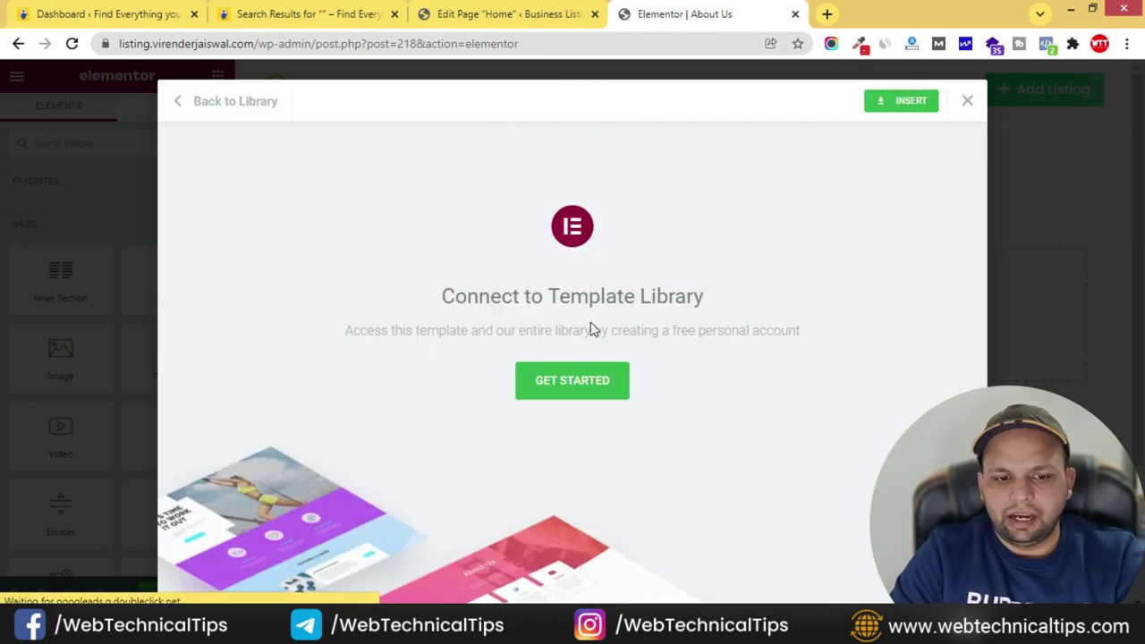
pyautogui.click(578, 391)
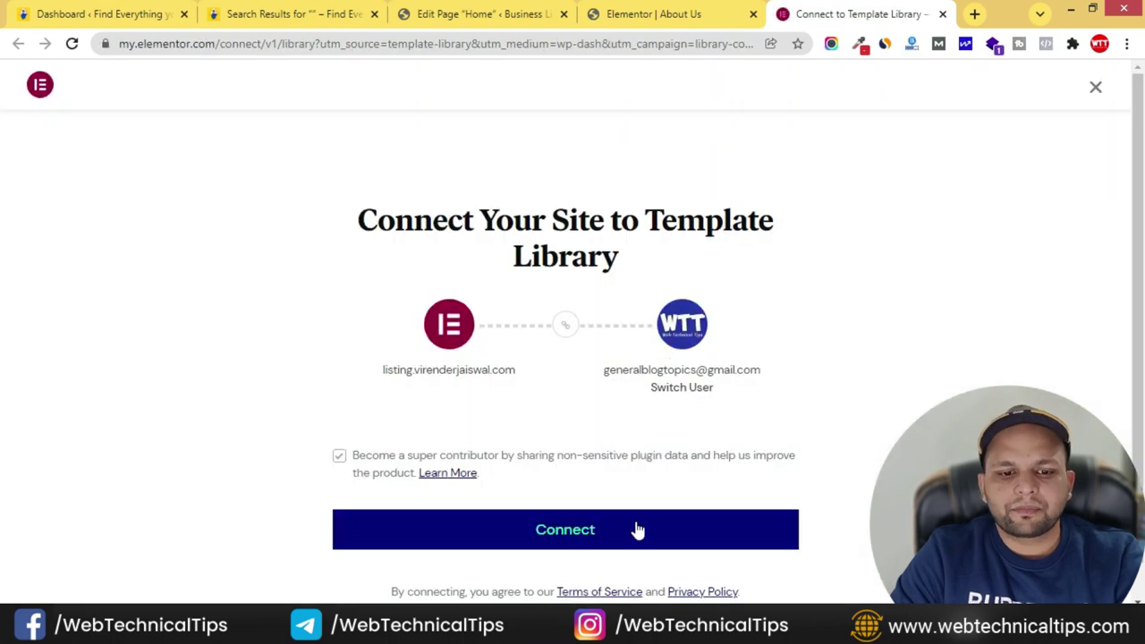
pyautogui.click(619, 532)
pyautogui.click(655, 398)
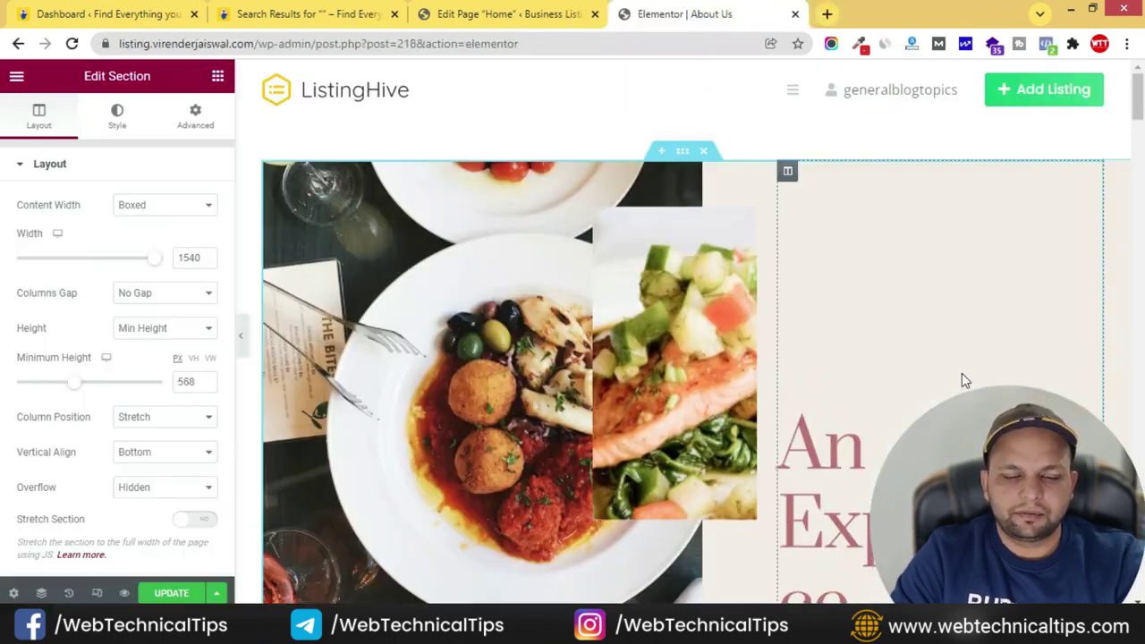
# - Replace the first section's background image with the photo of the person in red
pyautogui.scroll(-10, 680, 289)
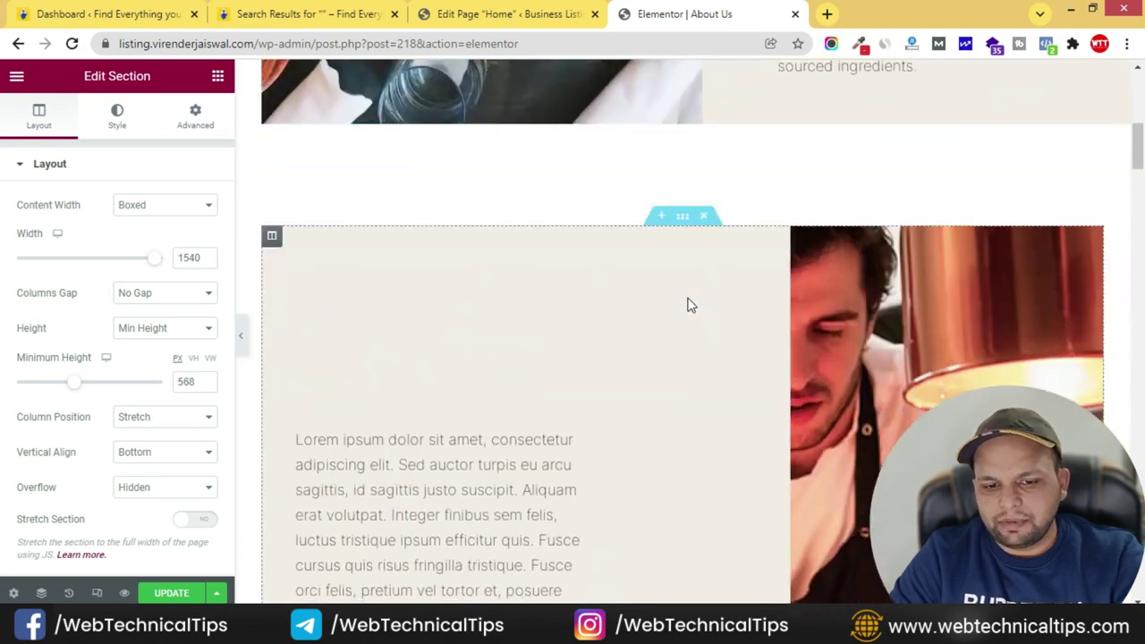
pyautogui.scroll(10, 689, 308)
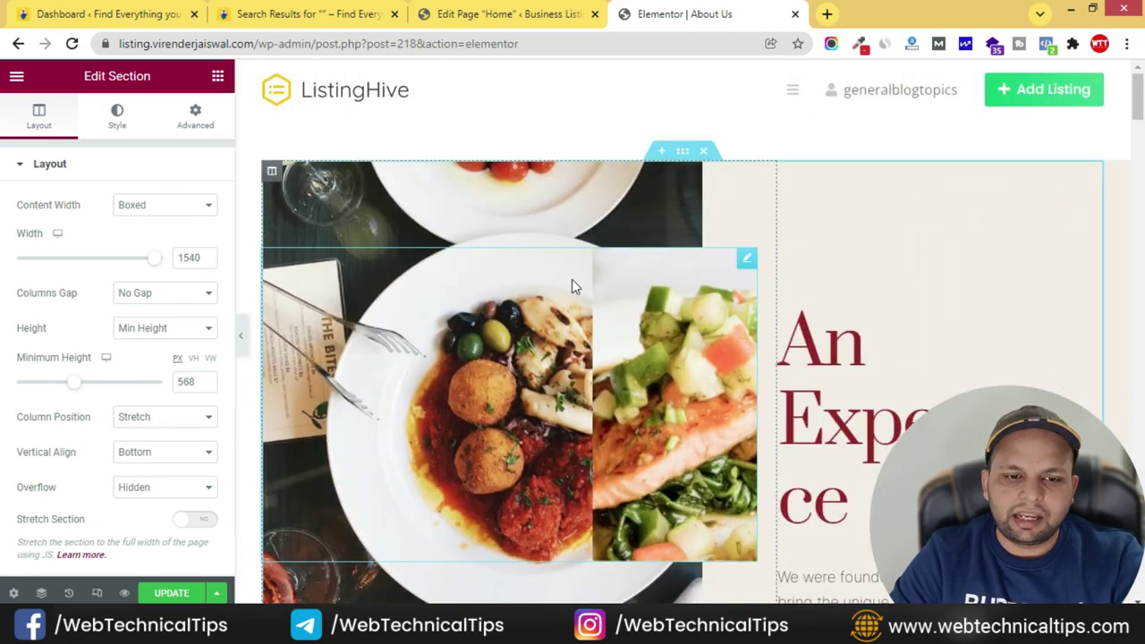
pyautogui.click(643, 195)
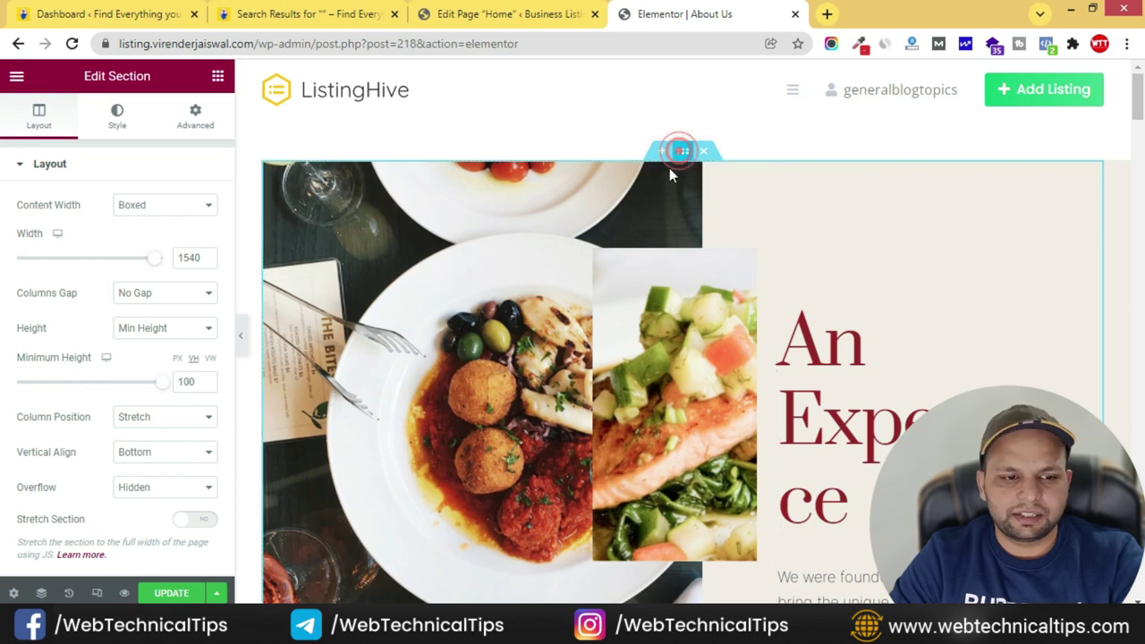
pyautogui.click(118, 115)
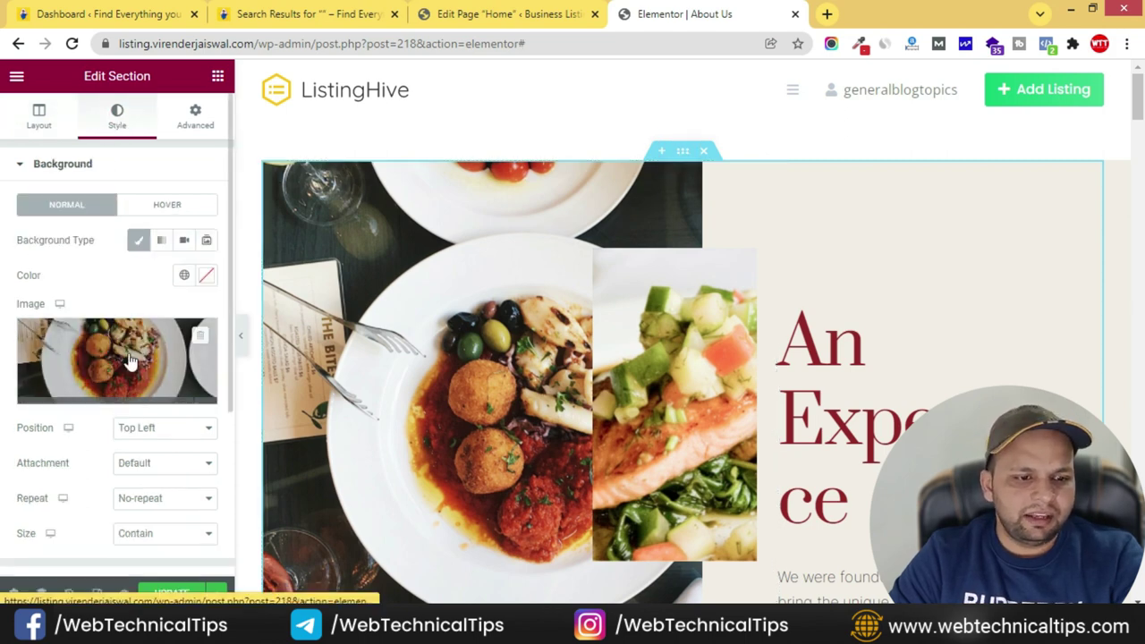
pyautogui.click(141, 335)
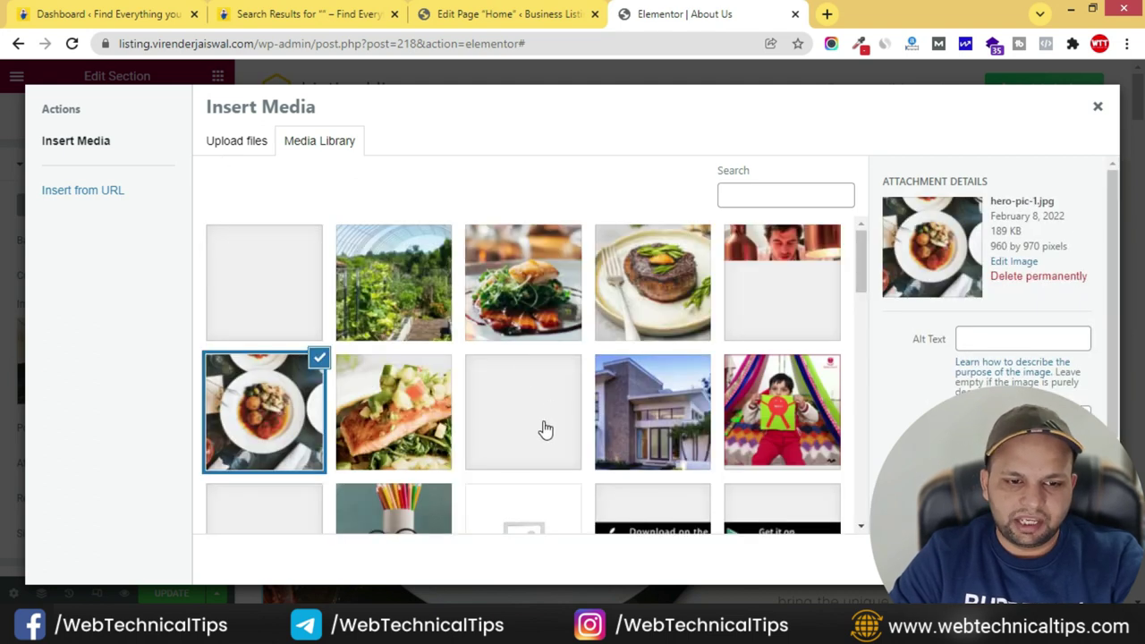
pyautogui.scroll(-2, 542, 421)
pyautogui.scroll(-8, 546, 430)
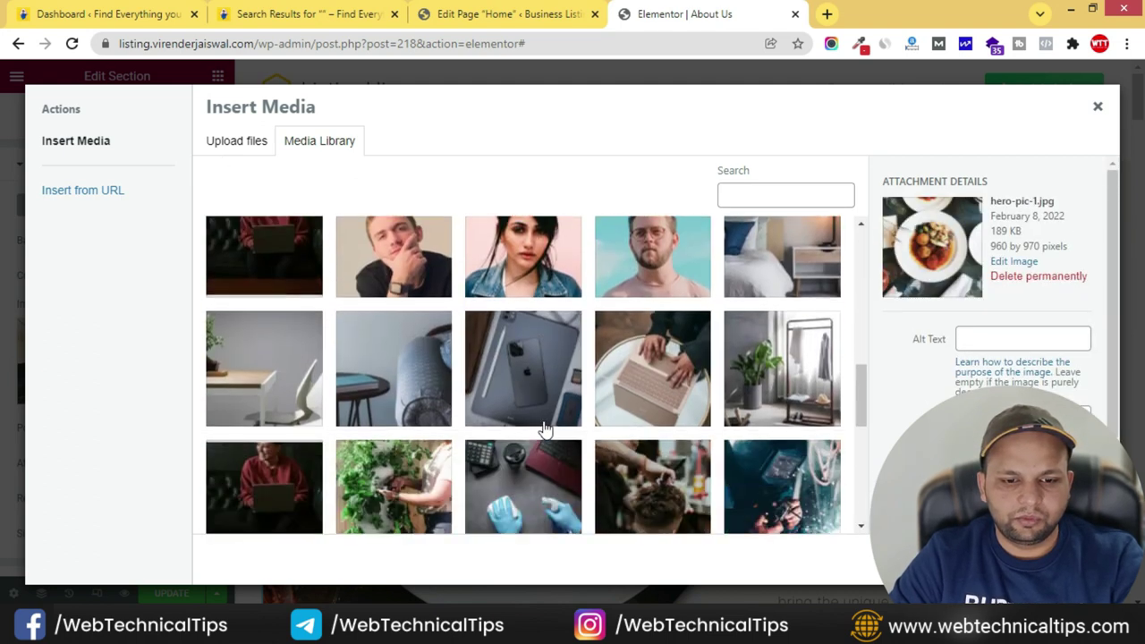
pyautogui.click(303, 442)
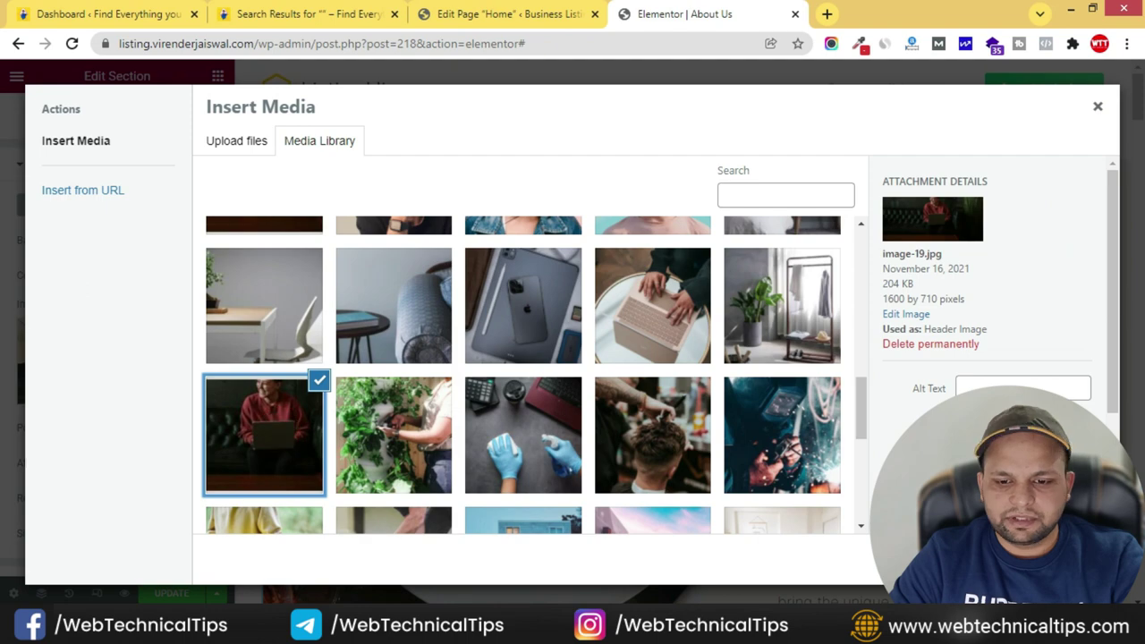
pyautogui.click(1055, 559)
# - Swap the salmon food image for the books-and-glasses education image
pyautogui.click(566, 469)
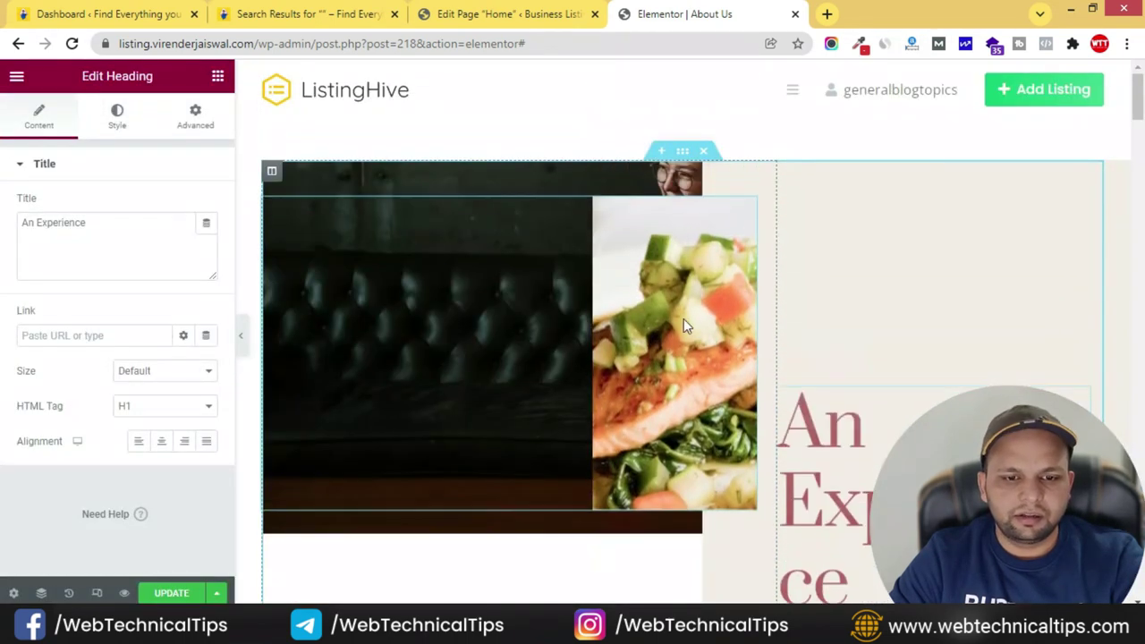
pyautogui.click(709, 288)
pyautogui.click(102, 238)
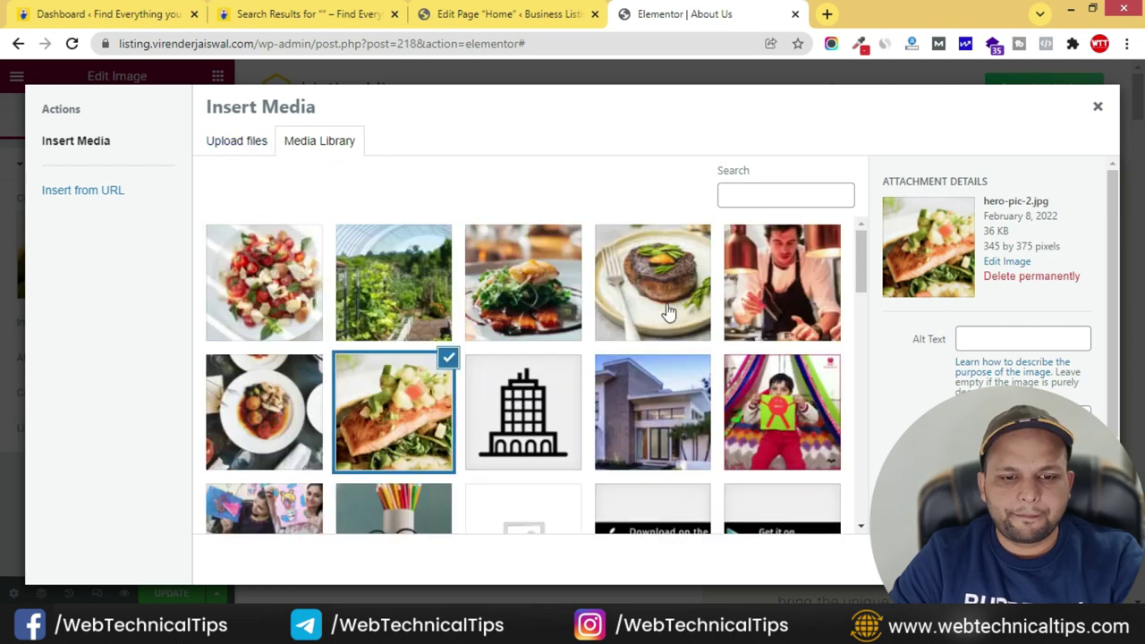
pyautogui.scroll(-2, 667, 358)
pyautogui.click(373, 383)
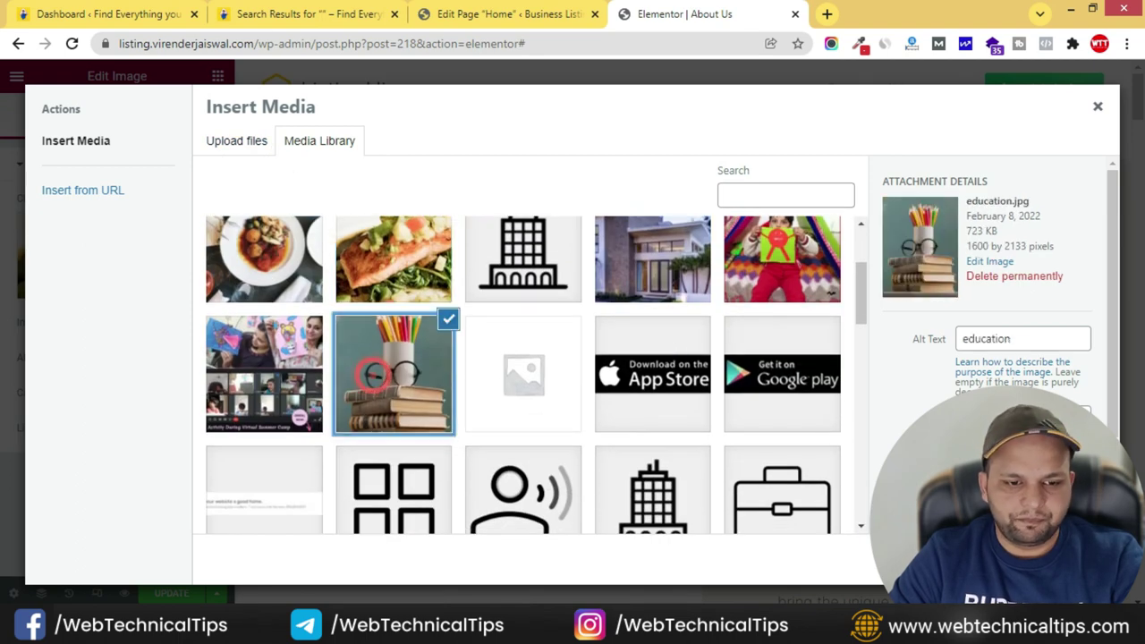
pyautogui.click(1055, 559)
pyautogui.click(844, 346)
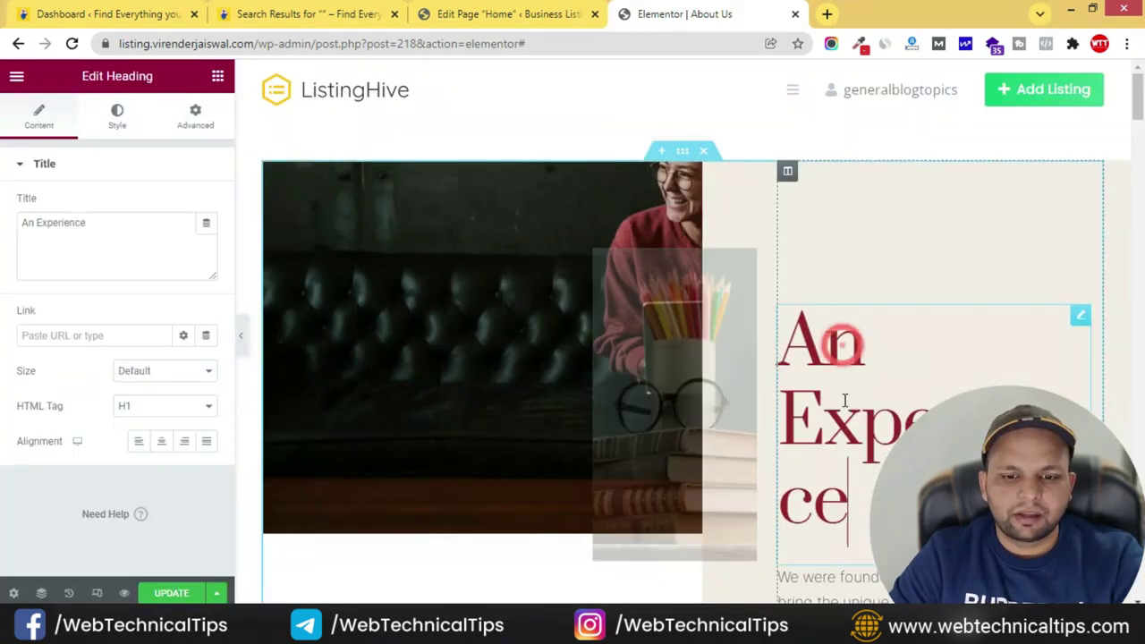
pyautogui.scroll(-2, 842, 358)
# - Set the An Experience heading's typography font family to Default
pyautogui.click(1079, 152)
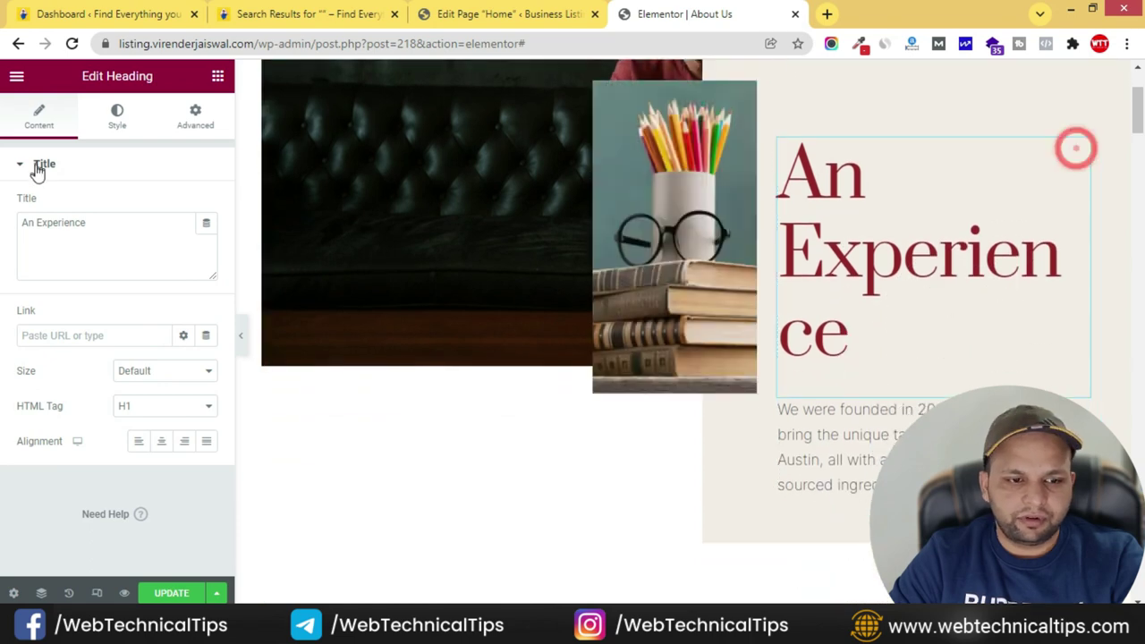
pyautogui.click(113, 116)
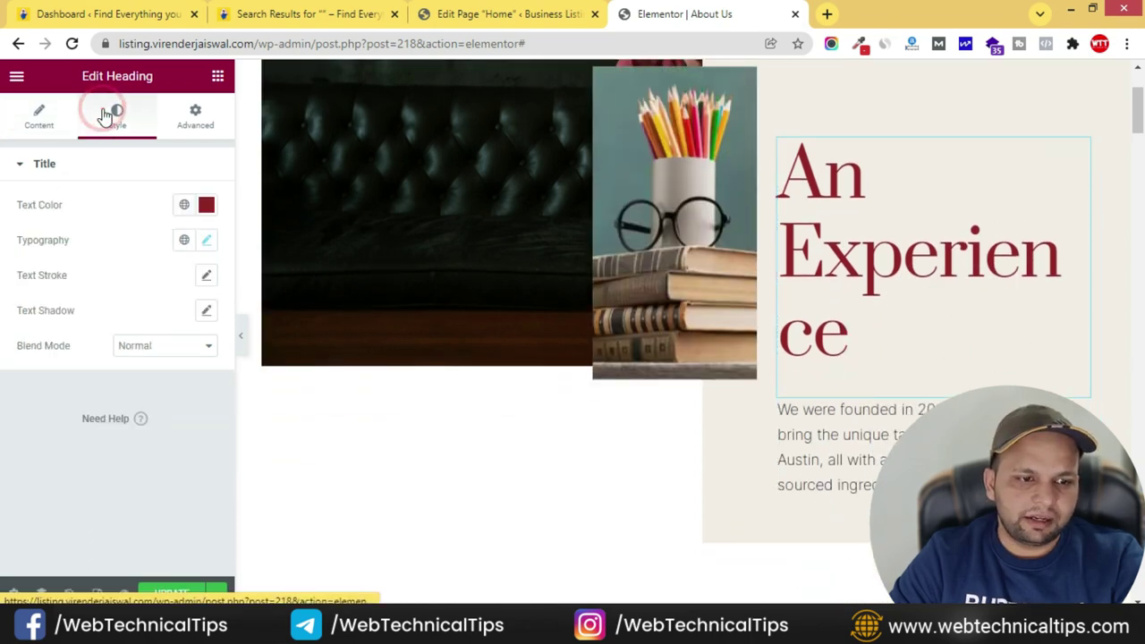
pyautogui.click(207, 241)
pyautogui.click(162, 319)
pyautogui.click(135, 332)
pyautogui.write('def')
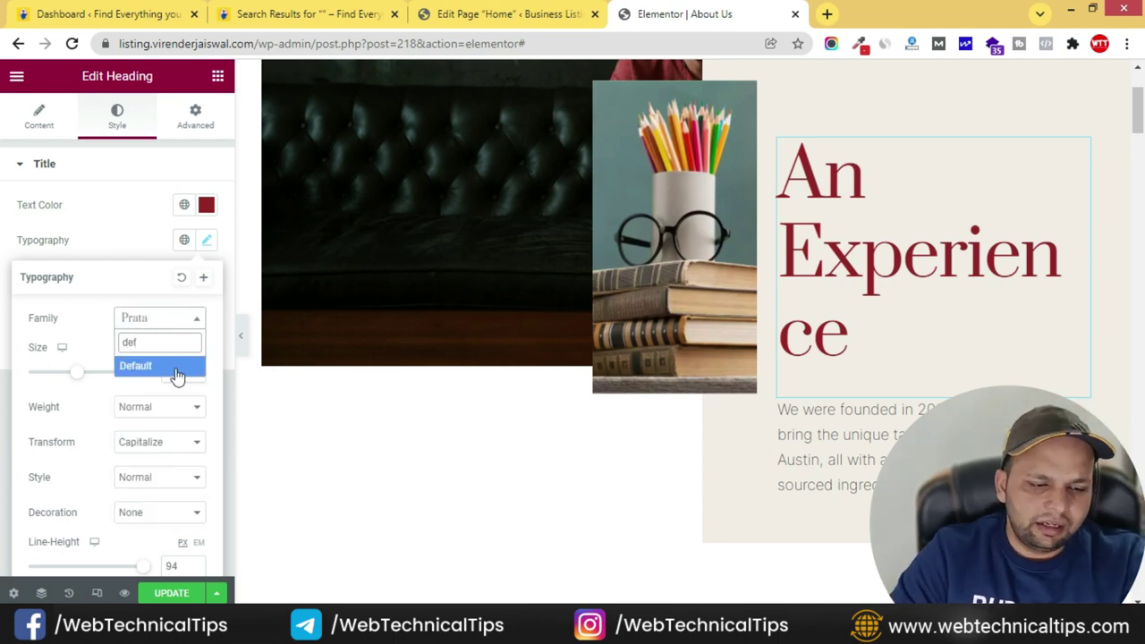
pyautogui.click(161, 366)
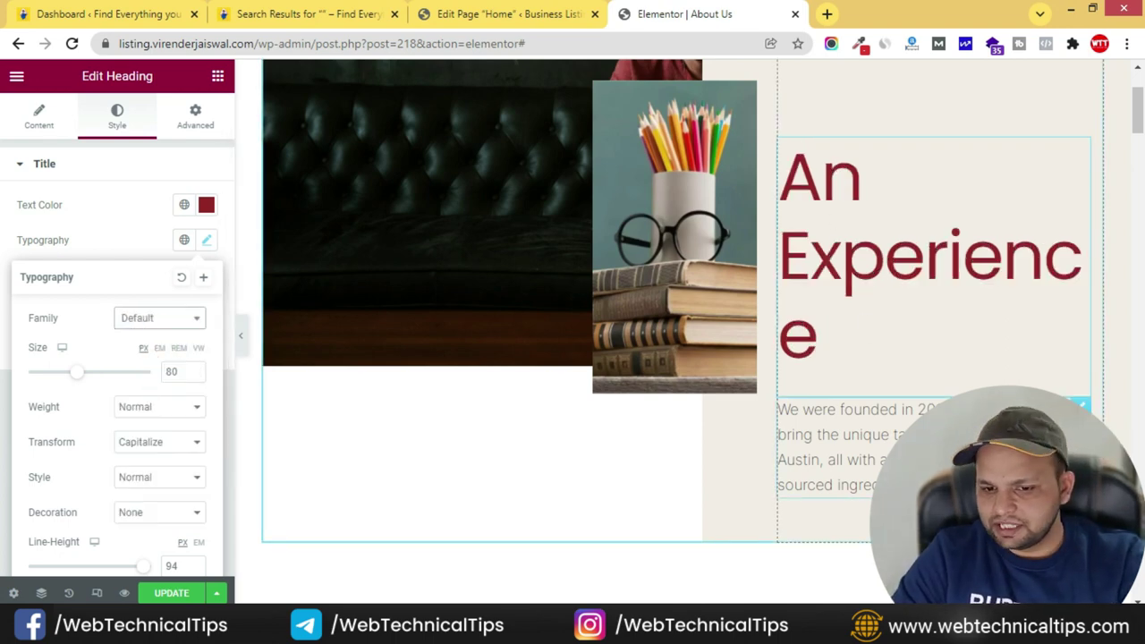
# - Copy the An Experience heading and paste its style onto Meet Our Chef and Local Farm-To-Table
pyautogui.click(1081, 405)
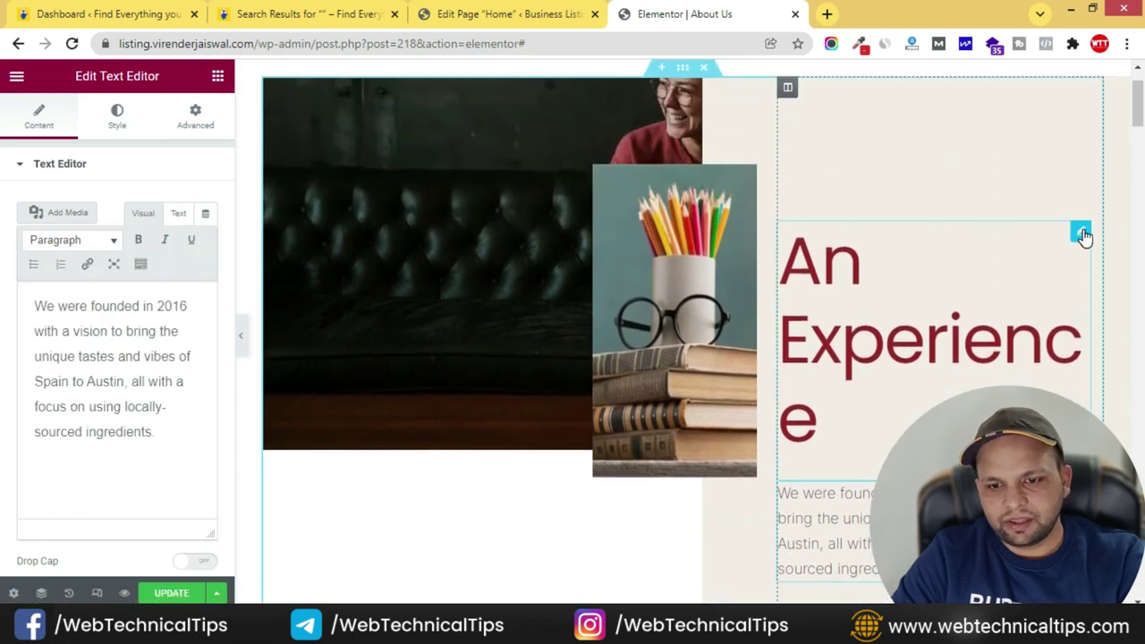
pyautogui.rightClick(1082, 235)
pyautogui.click(1040, 302)
pyautogui.scroll(-5, 846, 400)
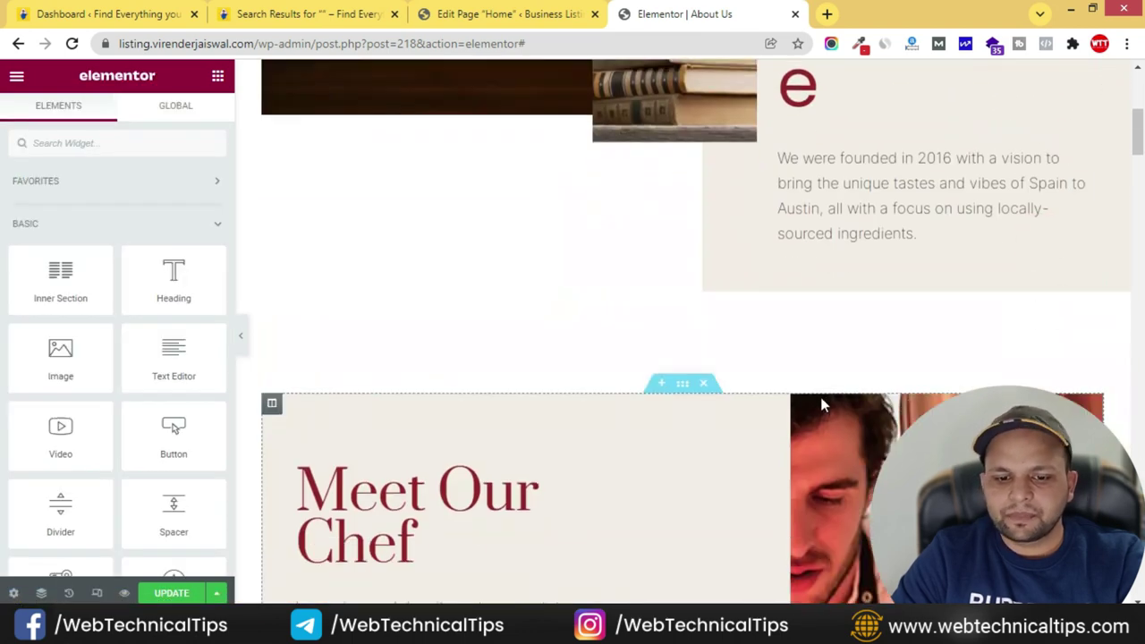
pyautogui.rightClick(564, 404)
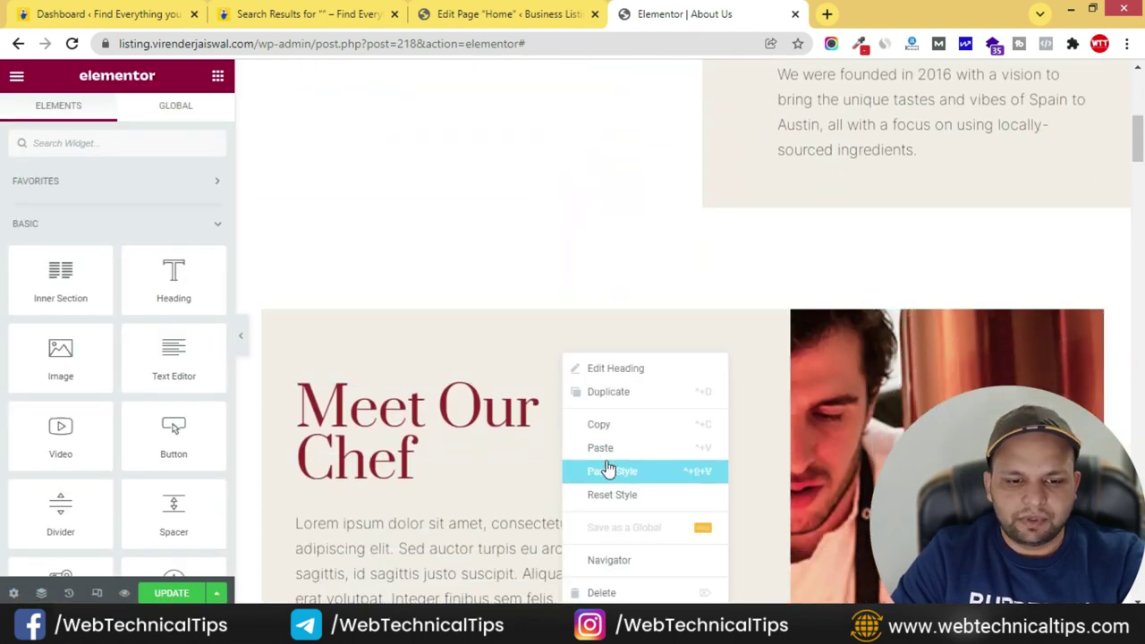
pyautogui.click(601, 471)
pyautogui.scroll(-8, 612, 453)
pyautogui.scroll(-8, 612, 453)
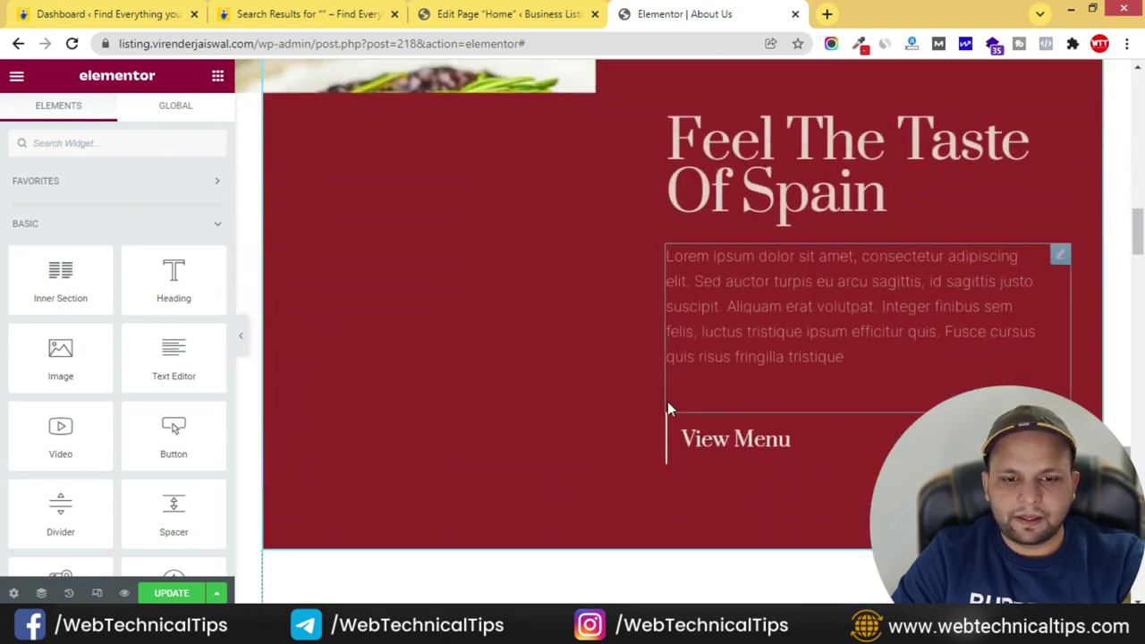
pyautogui.rightClick(606, 262)
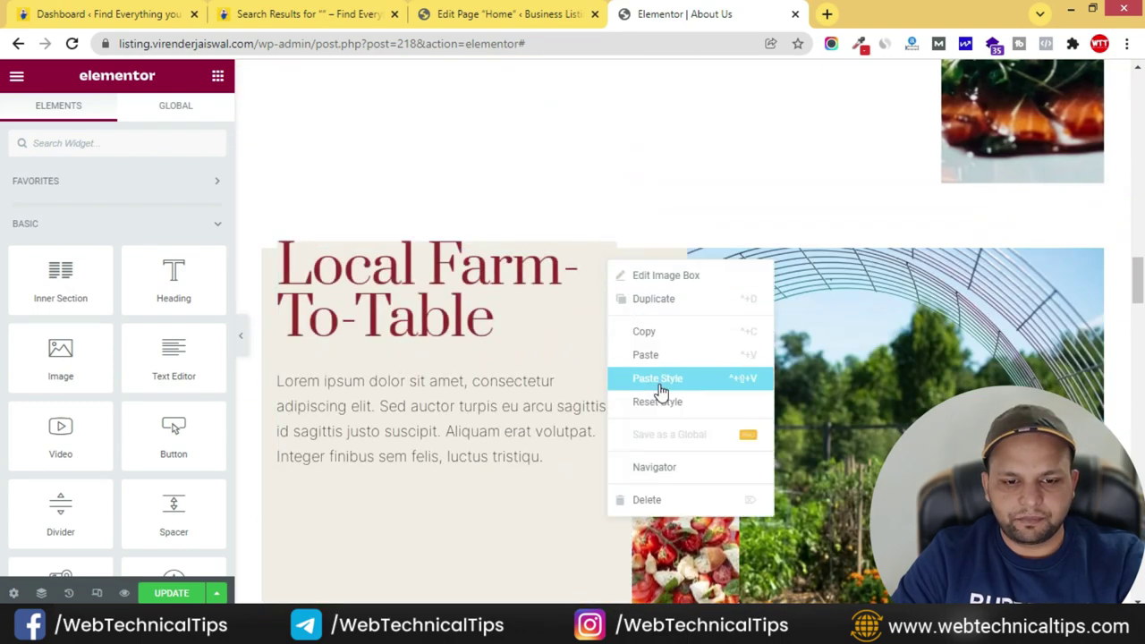
pyautogui.click(681, 382)
# - Open the element options for the View Menu button and the copyright line
pyautogui.scroll(8, 675, 376)
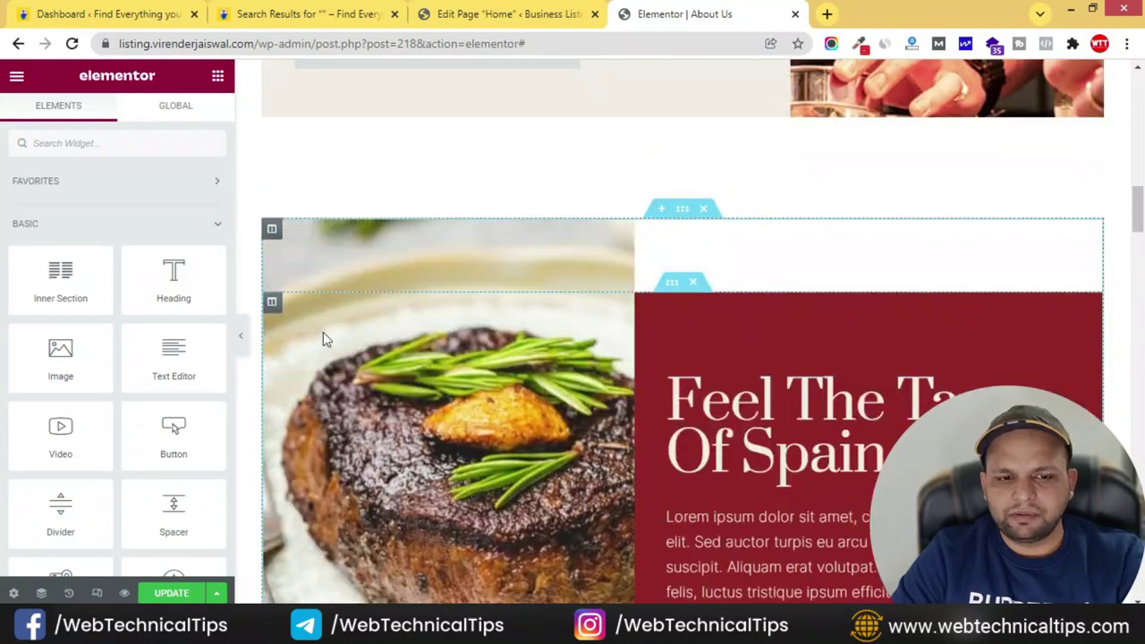
pyautogui.scroll(5, 985, 330)
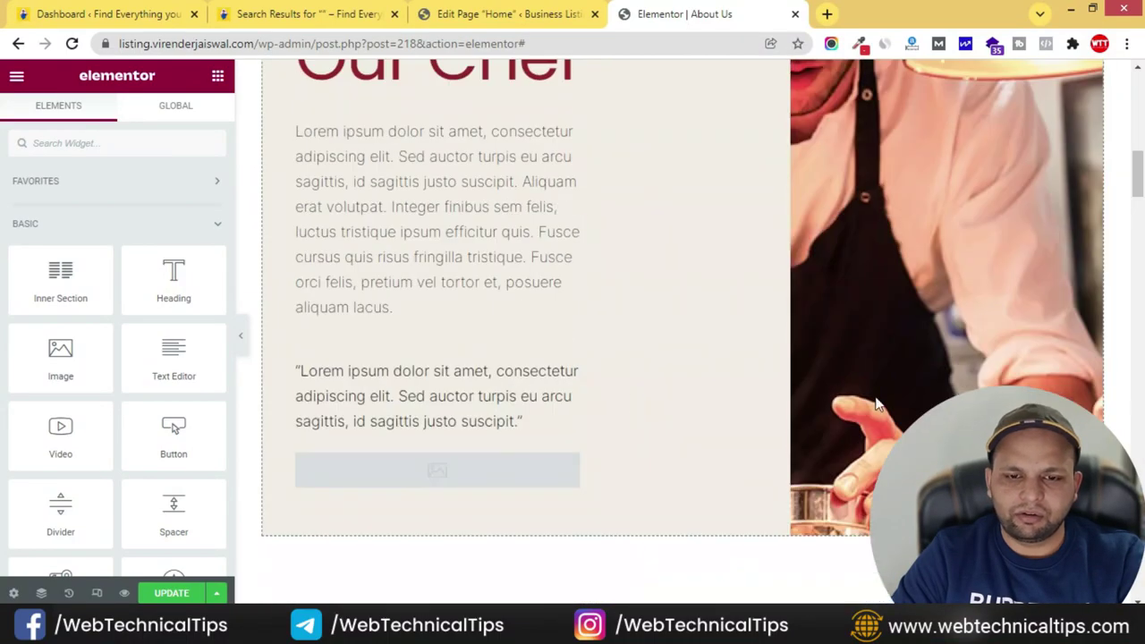
pyautogui.scroll(2, 988, 335)
pyautogui.scroll(-10, 928, 388)
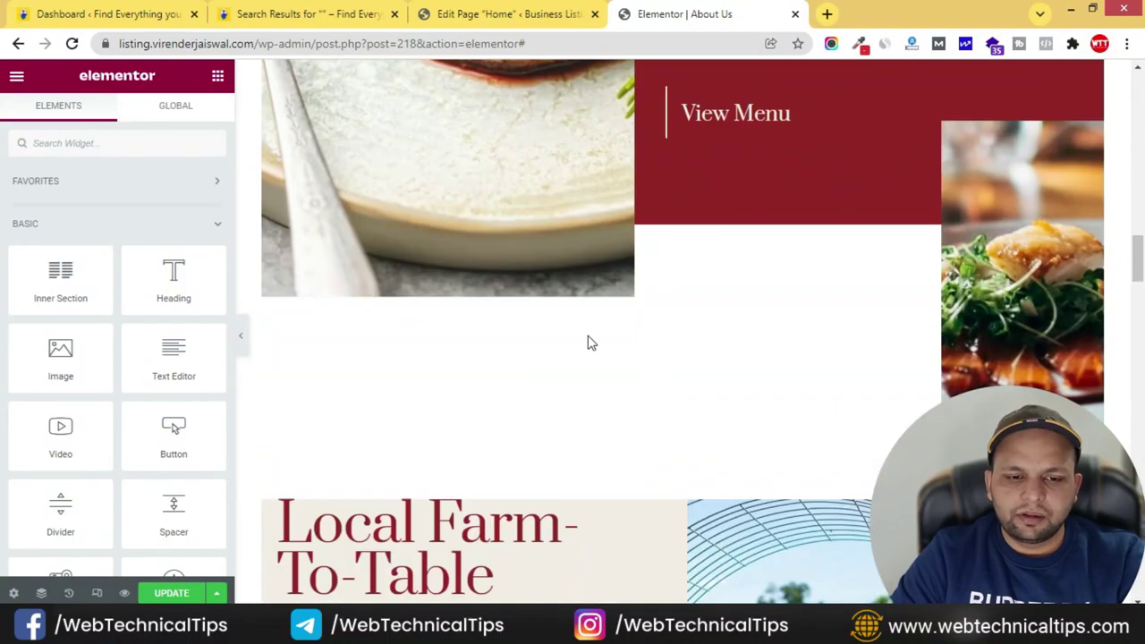
pyautogui.scroll(2, 725, 205)
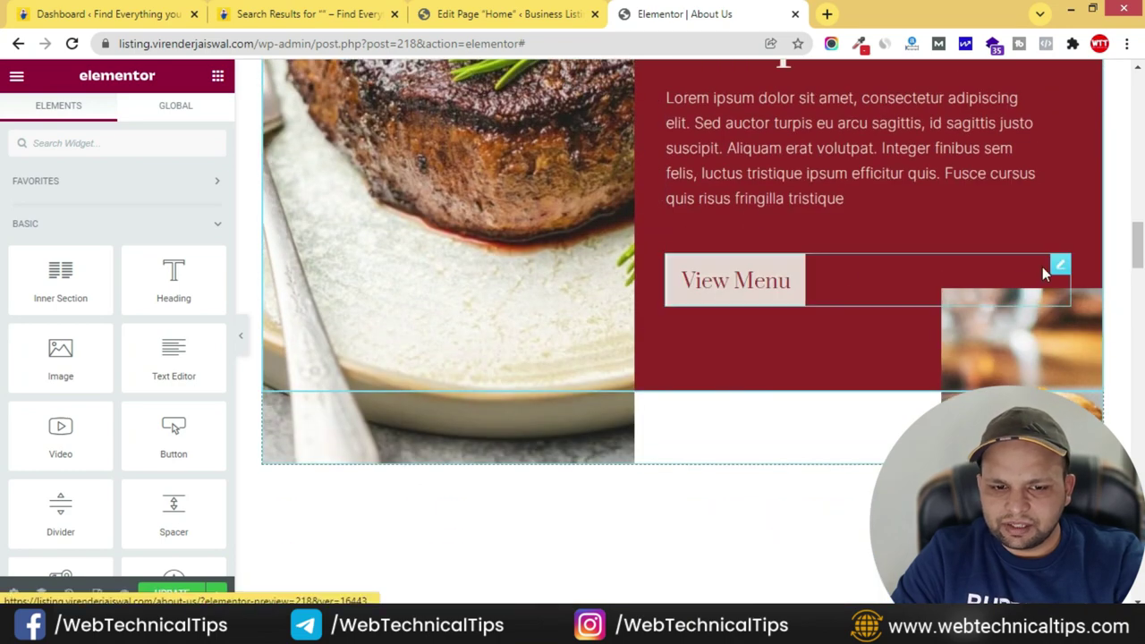
pyautogui.rightClick(1061, 271)
pyautogui.scroll(-10, 494, 379)
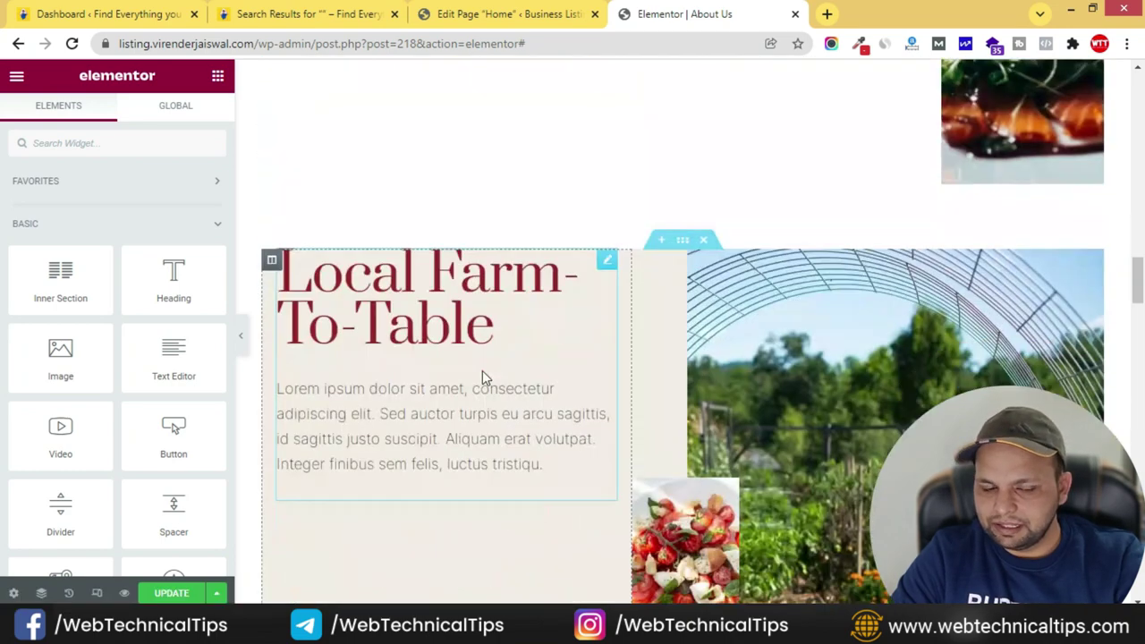
pyautogui.scroll(3, 457, 344)
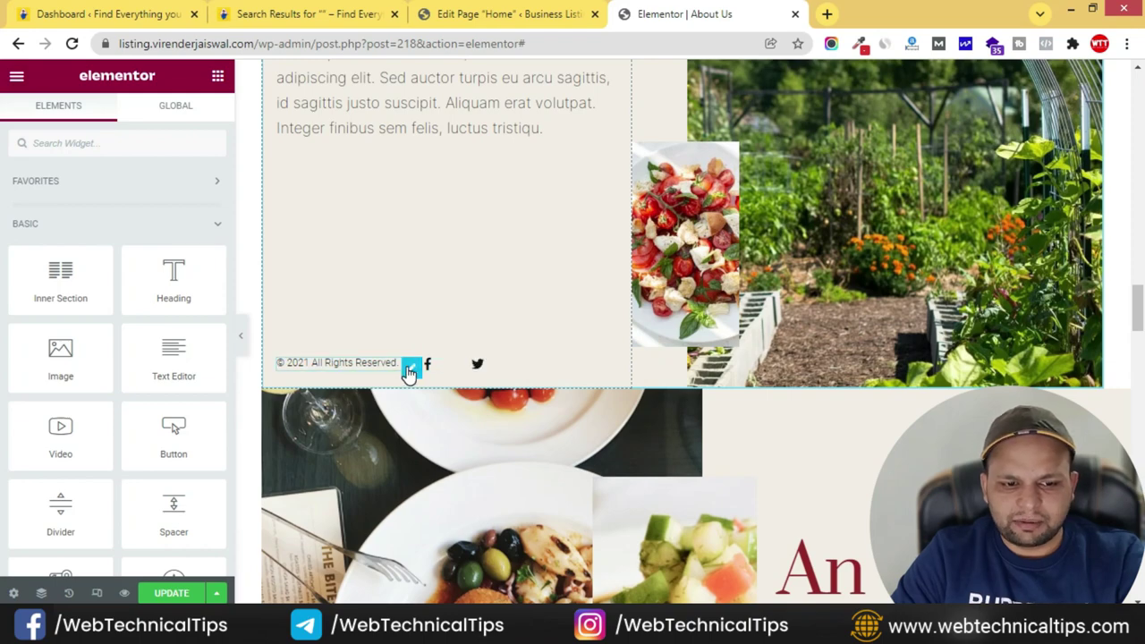
pyautogui.rightClick(409, 372)
pyautogui.scroll(-5, 715, 367)
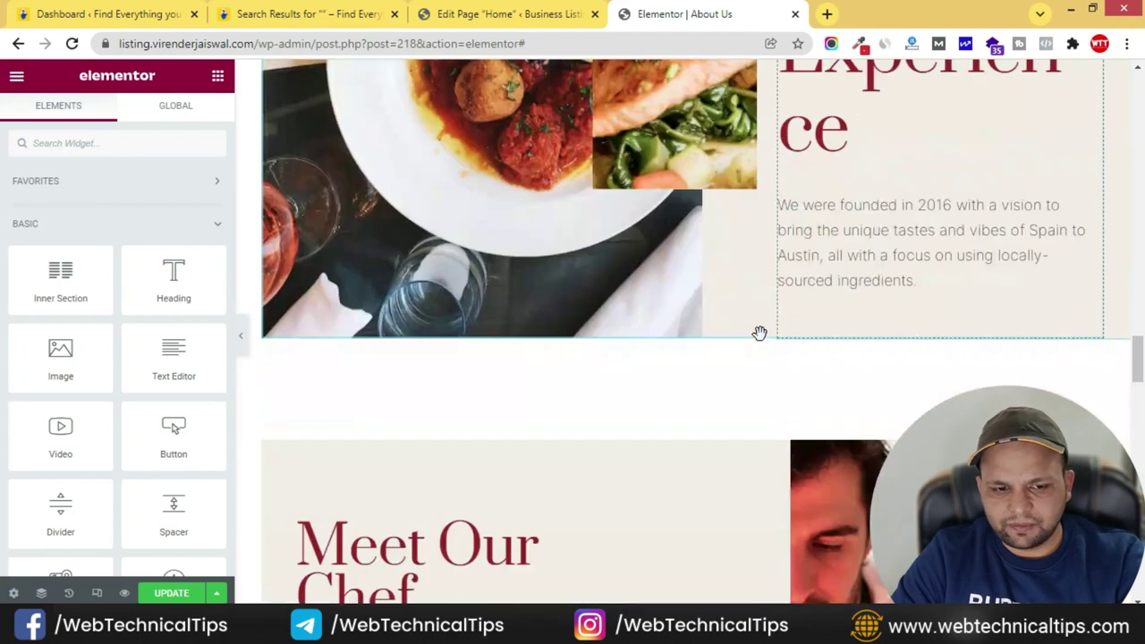
pyautogui.scroll(10, 639, 305)
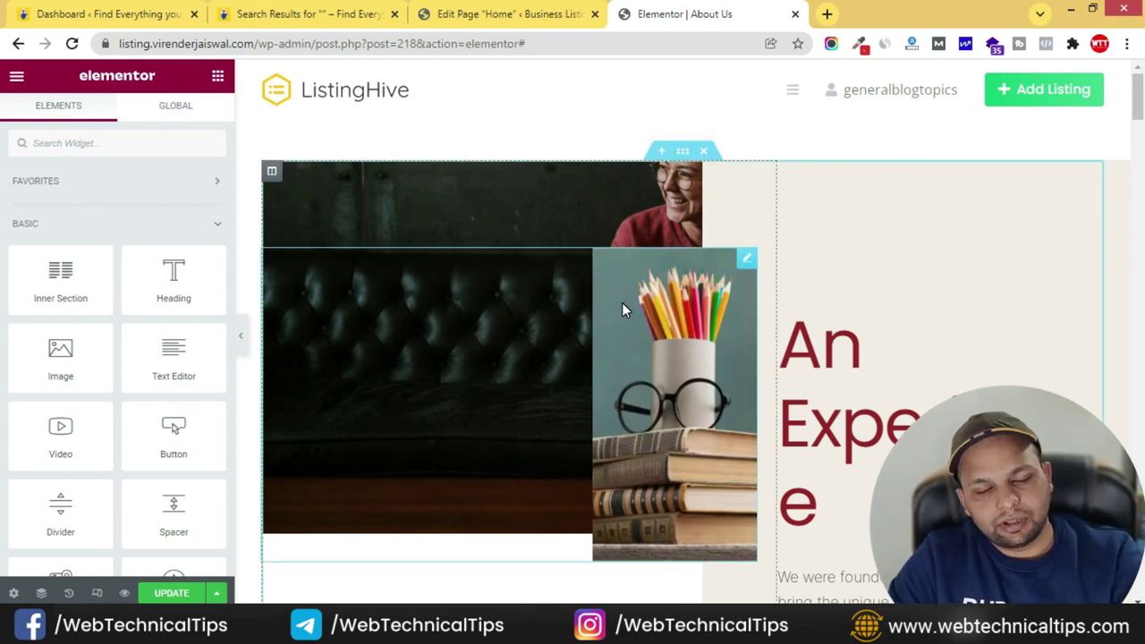
# - Review the About Us page down to the Feel The Taste Of Spain section with its steak photo
pyautogui.scroll(-2, 849, 347)
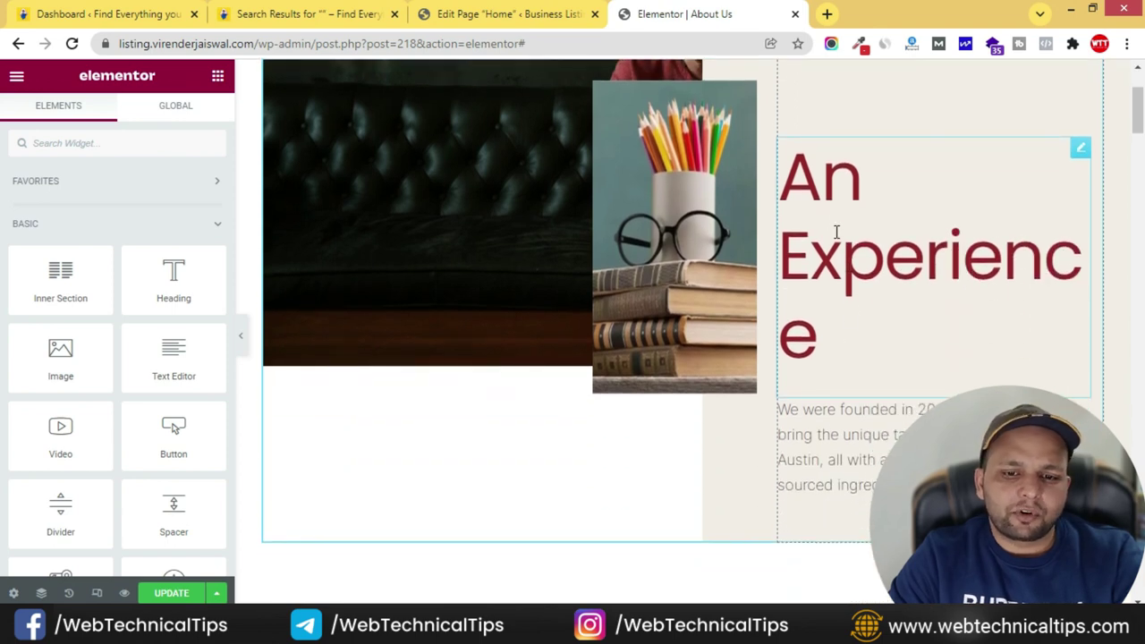
pyautogui.scroll(2, 851, 319)
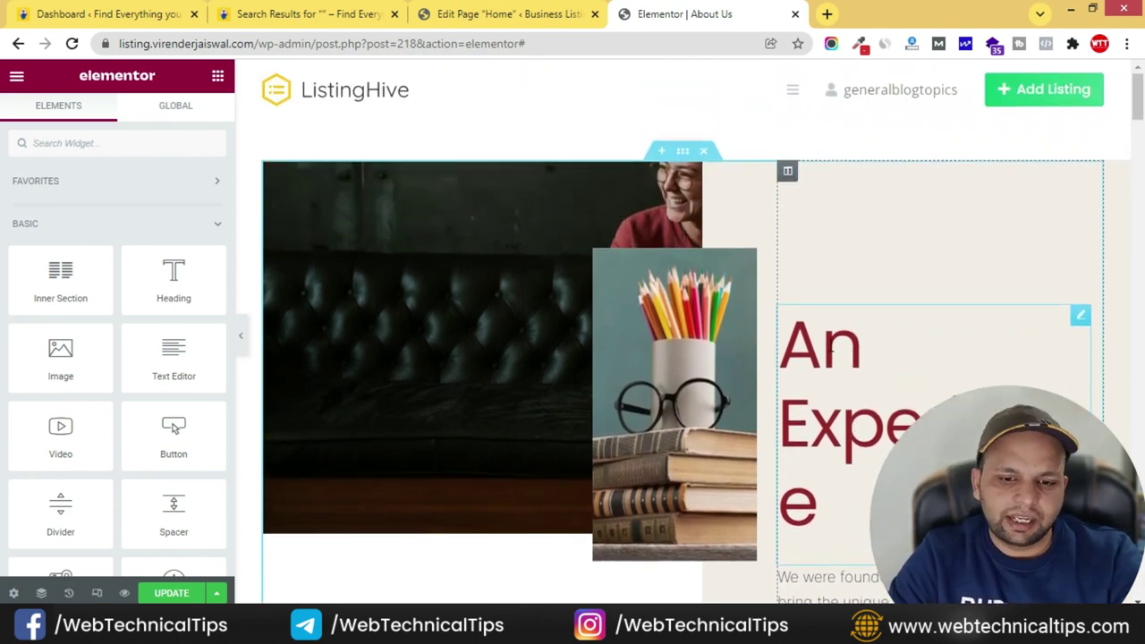
pyautogui.scroll(-10, 851, 358)
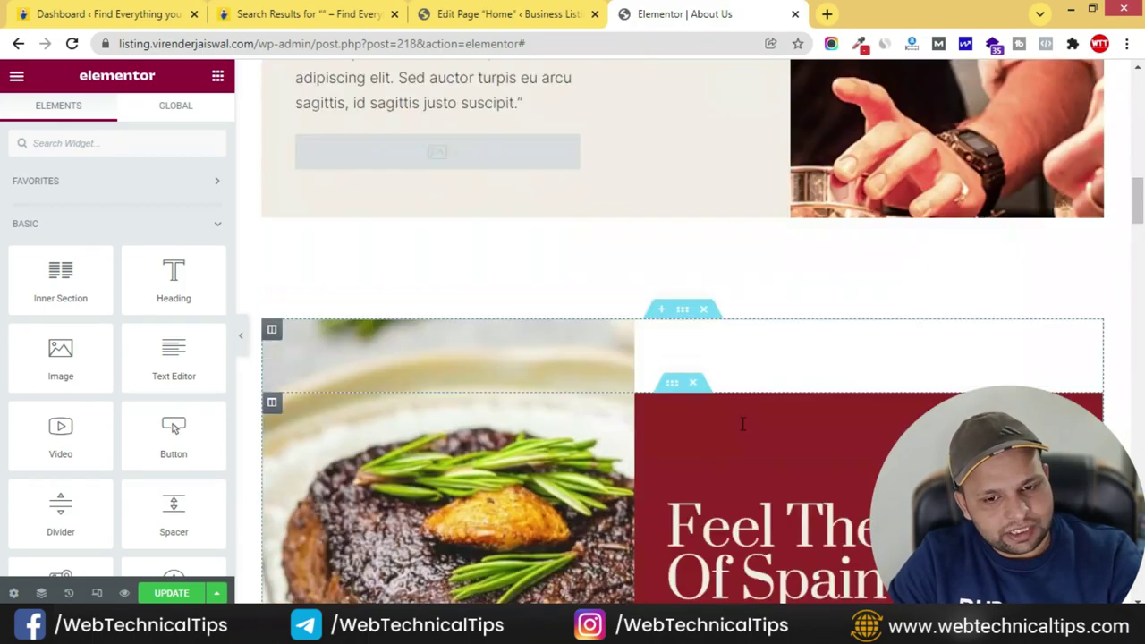
pyautogui.scroll(-10, 637, 402)
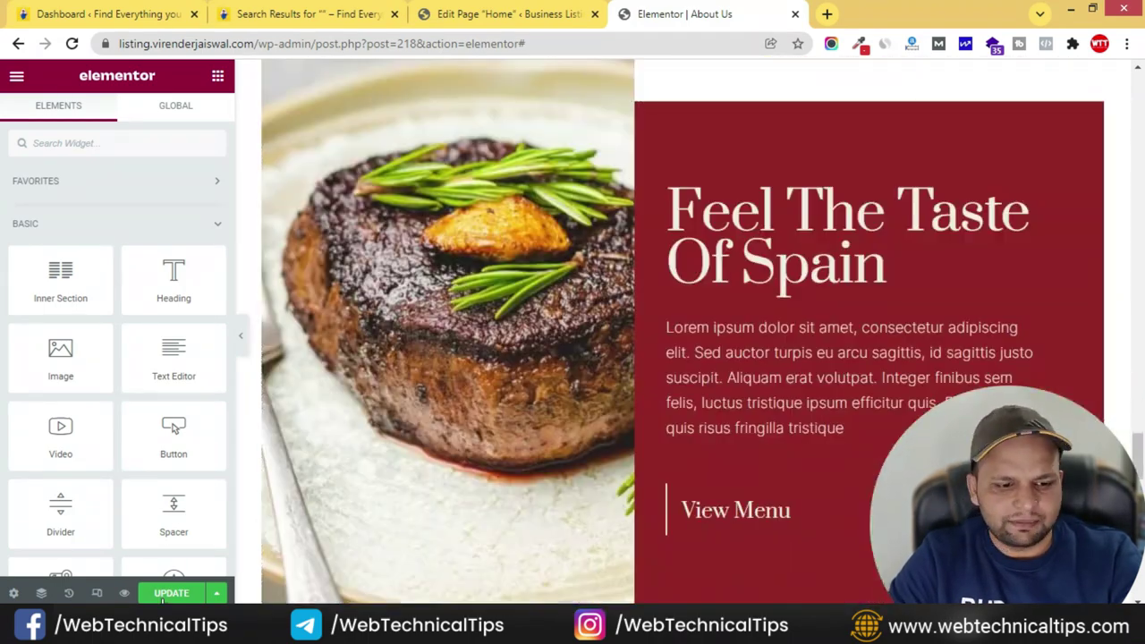
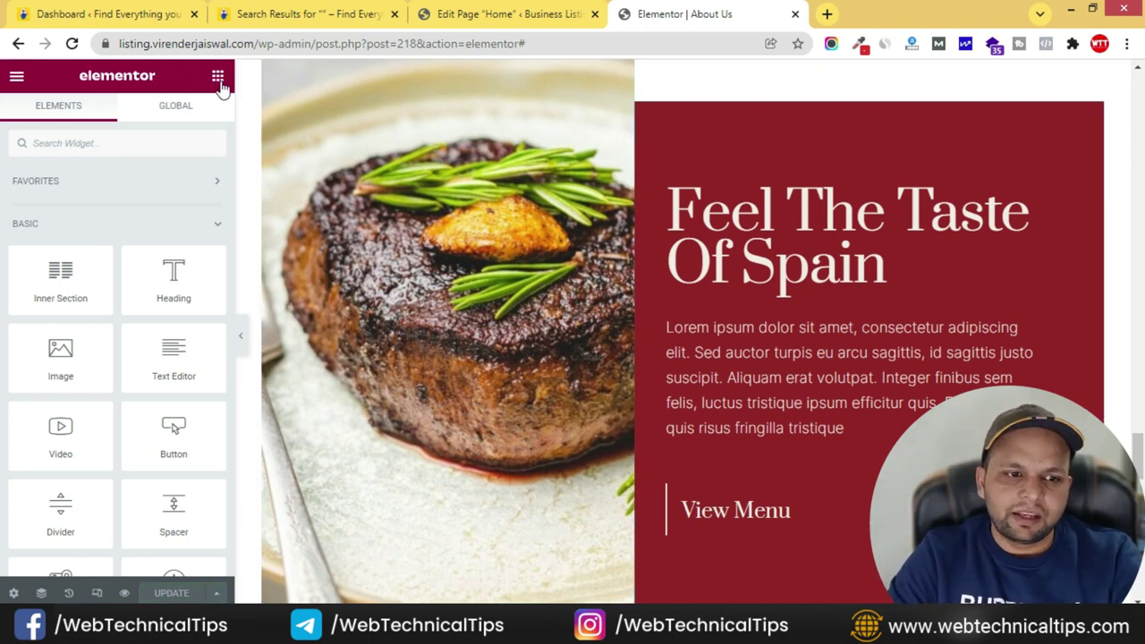
# - Exit Elementor and leave the About Us page editor for the dashboard
pyautogui.click(15, 78)
pyautogui.click(148, 367)
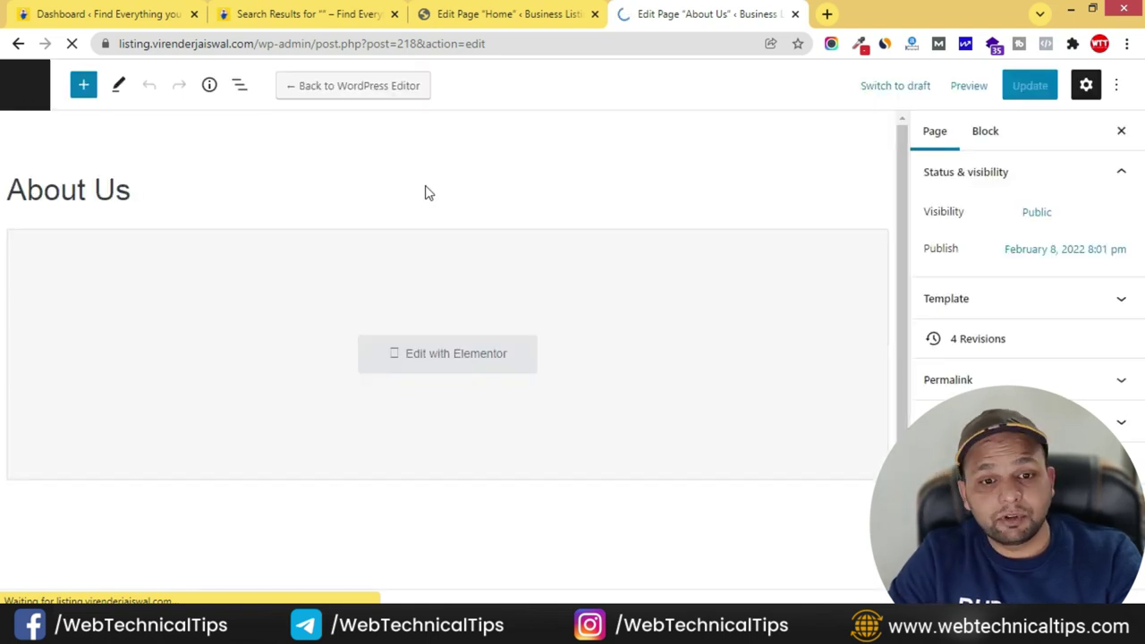
pyautogui.click(23, 88)
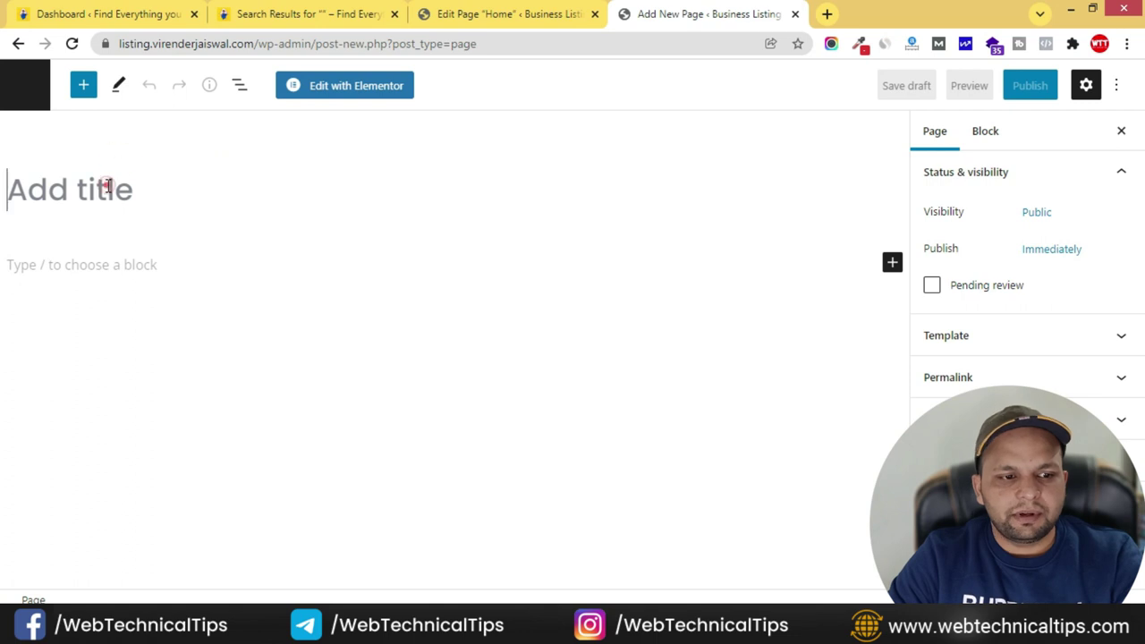
# - Title a new page 'Contact us' and publish it, then return to the Home page tab
pyautogui.write('Contact us')
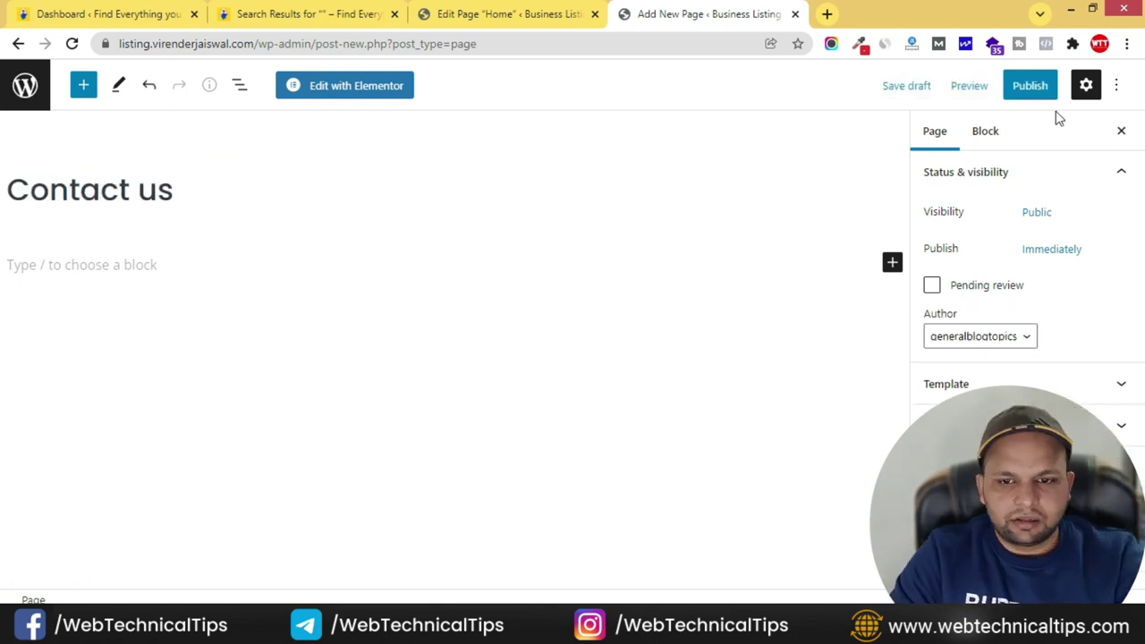
pyautogui.click(1030, 85)
pyautogui.click(940, 84)
pyautogui.click(580, 7)
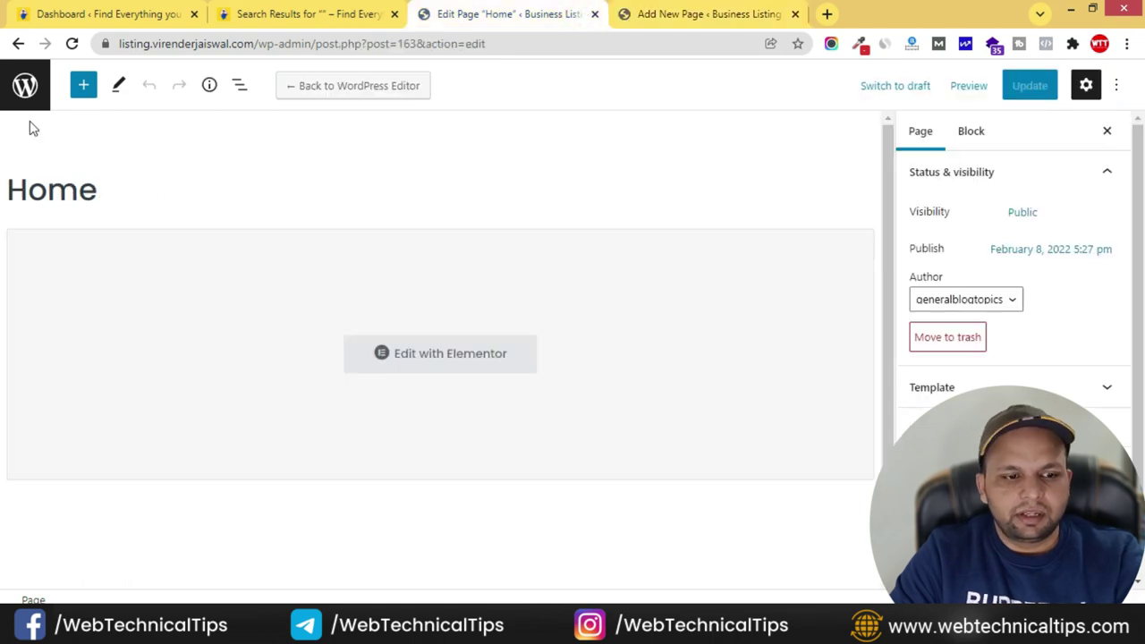
# - Search Plugins > Add New for 'wpform', then install and activate Contact Form by WPForms
pyautogui.click(26, 86)
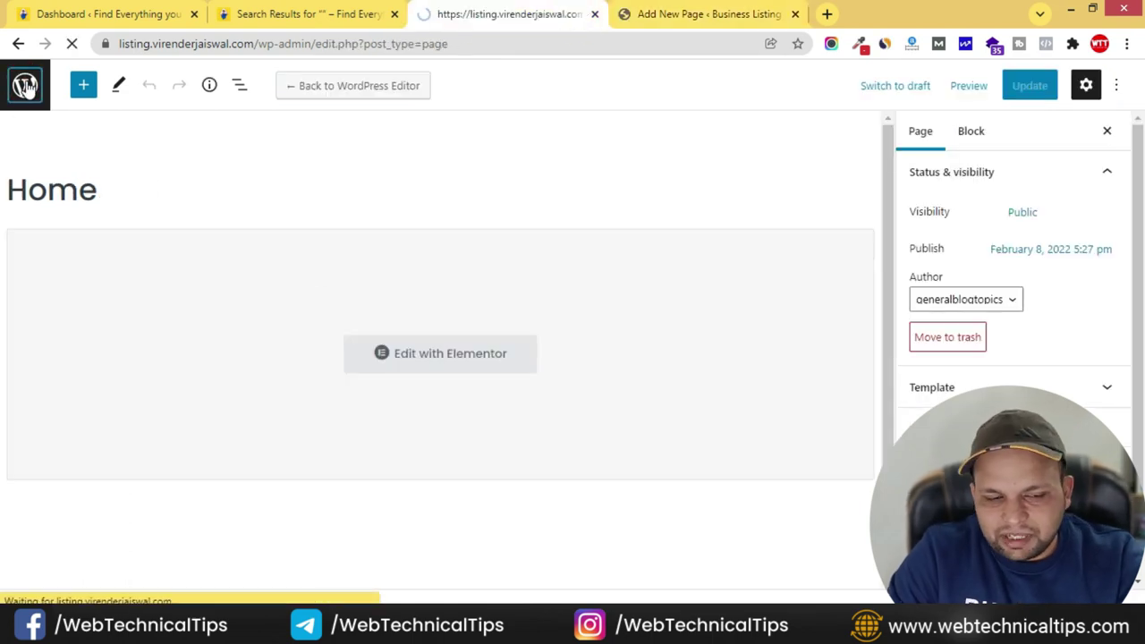
pyautogui.scroll(-2, 44, 479)
pyautogui.scroll(-2, 51, 483)
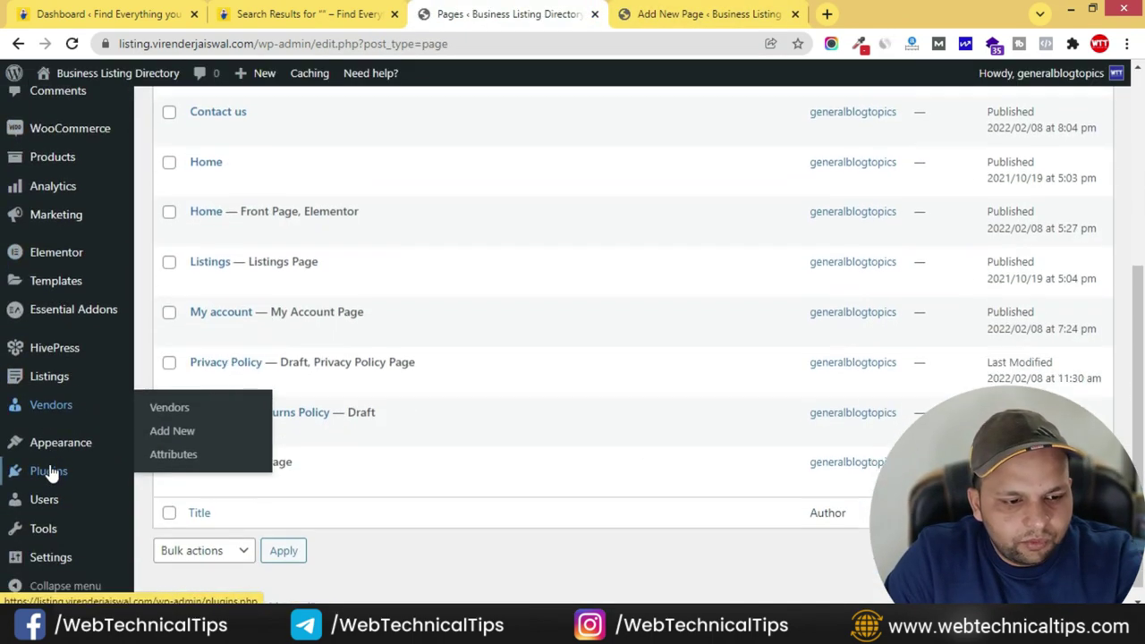
pyautogui.click(188, 504)
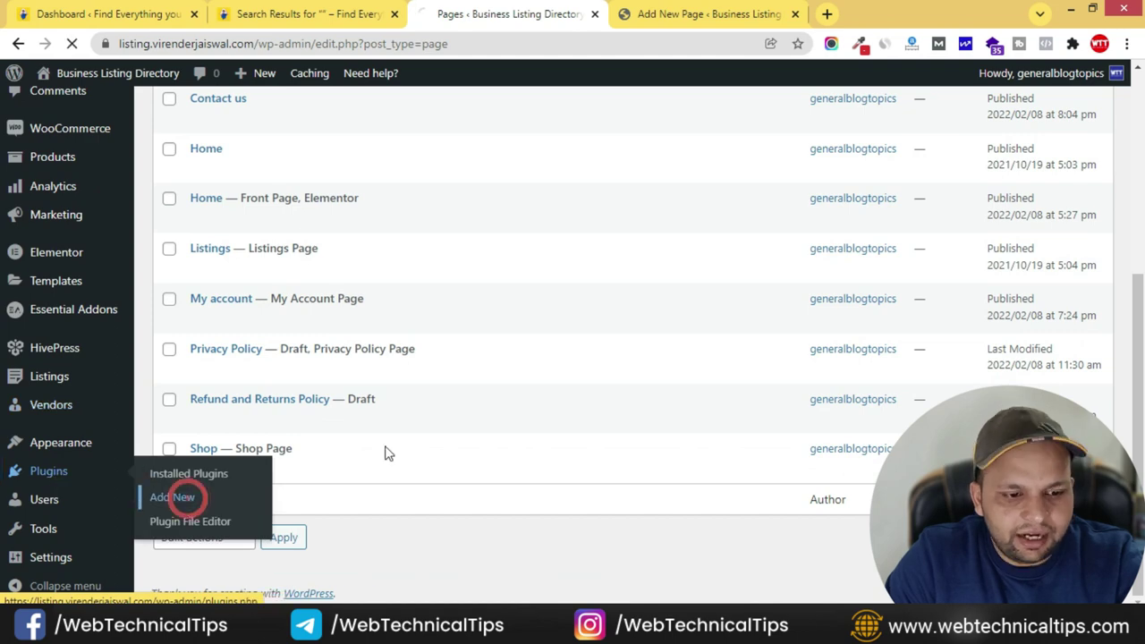
pyautogui.click(959, 162)
pyautogui.write('wpform')
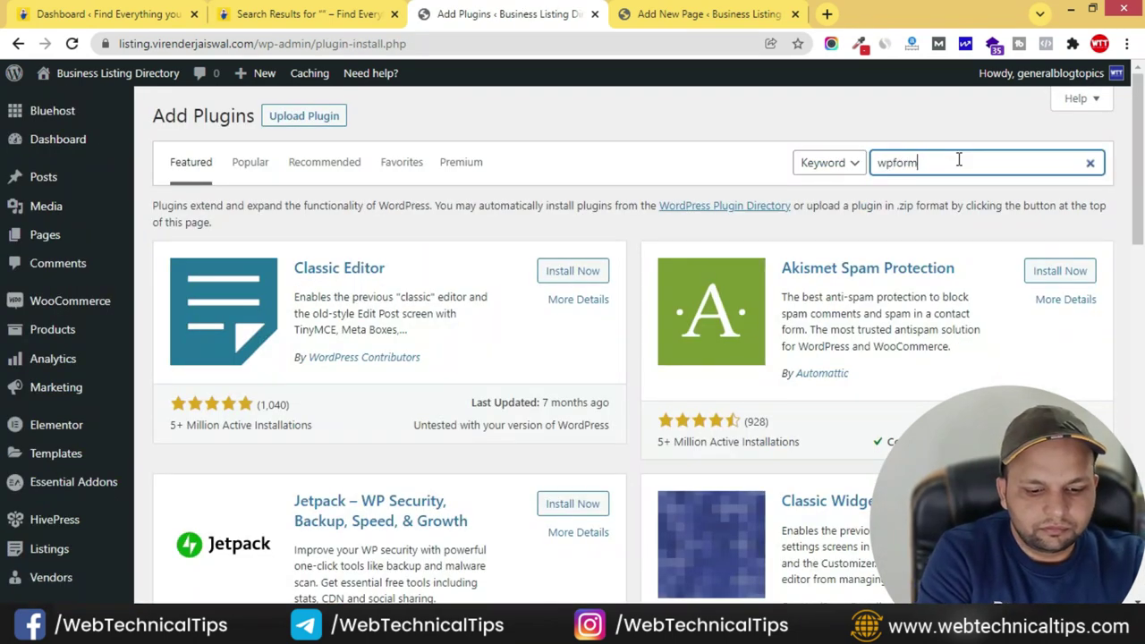
pyautogui.click(586, 258)
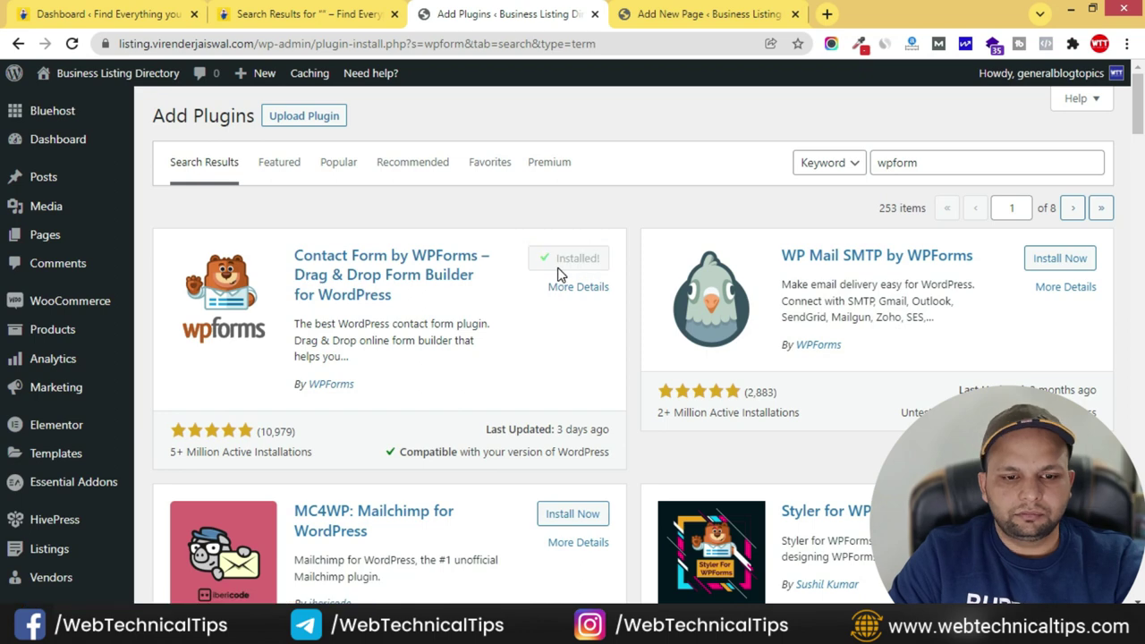
pyautogui.click(565, 260)
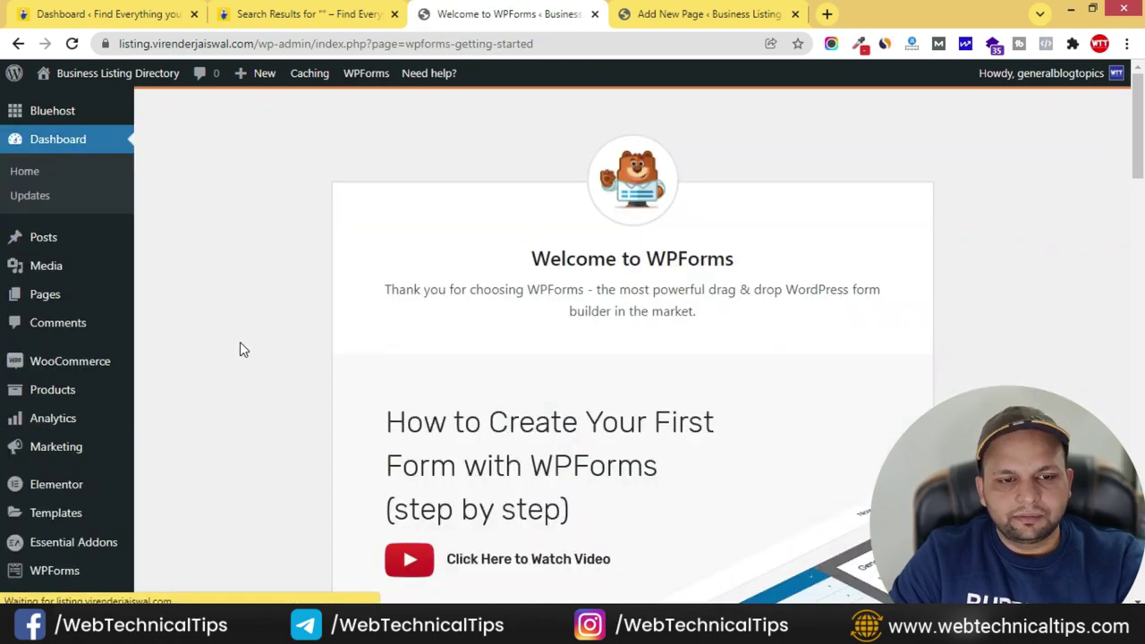
# - Create the first WPForms form from the Simple Contact Form template
pyautogui.scroll(-5, 682, 299)
pyautogui.scroll(-2, 690, 307)
pyautogui.scroll(1, 649, 259)
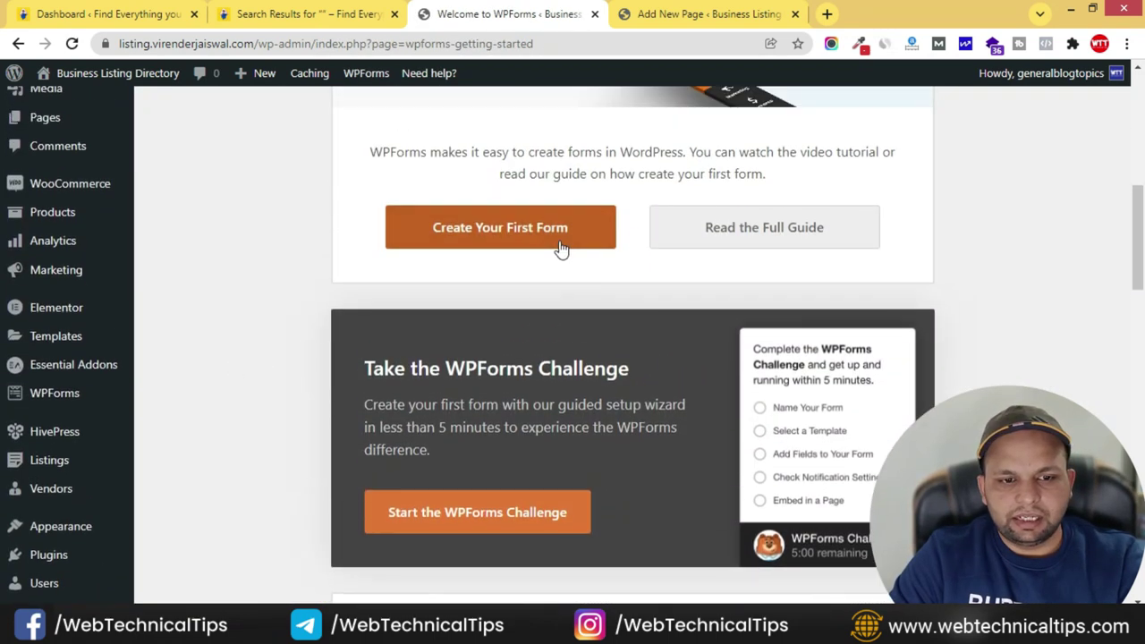
pyautogui.click(537, 234)
pyautogui.scroll(-2, 647, 319)
pyautogui.scroll(1, 788, 242)
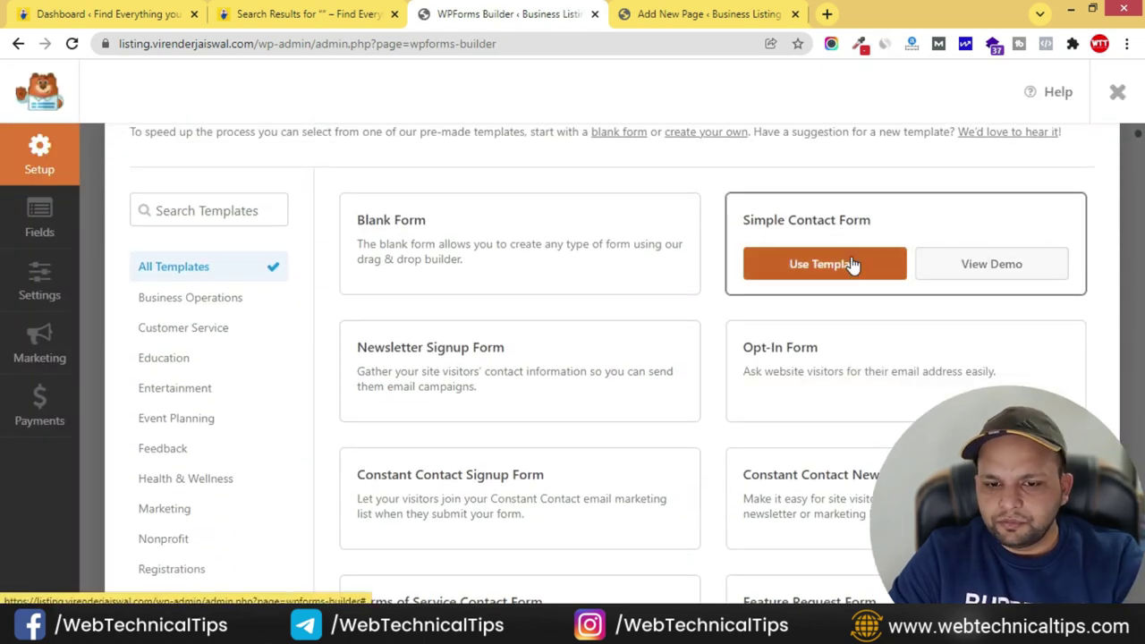
pyautogui.click(837, 261)
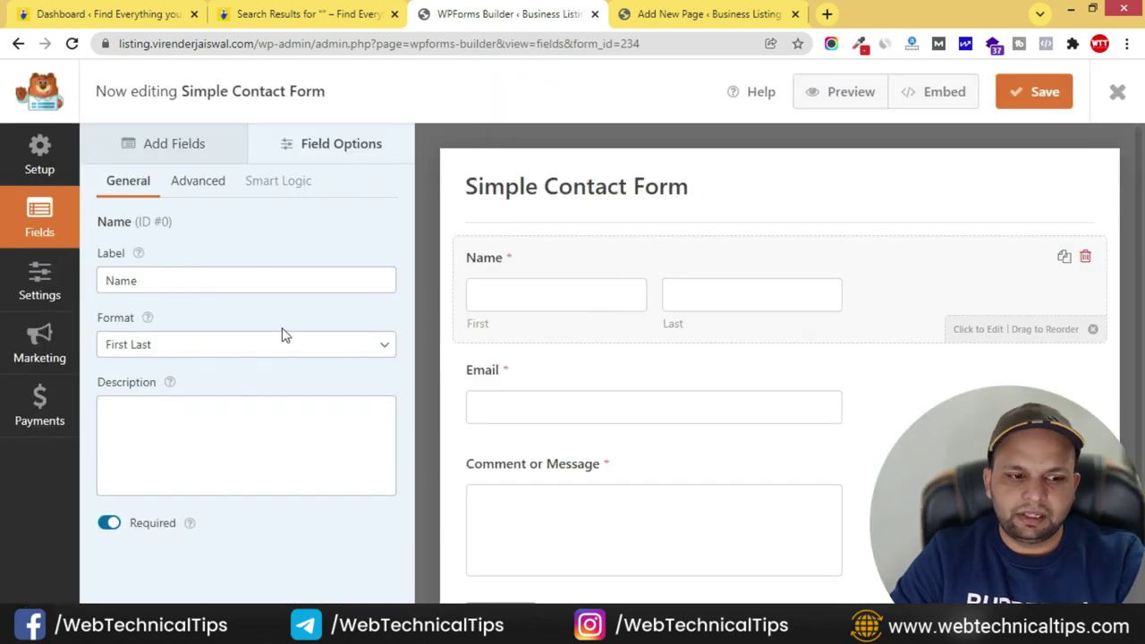
# - Set the Name field format to Simple, save the form, and go to the Contact us tab
pyautogui.click(214, 343)
pyautogui.click(163, 366)
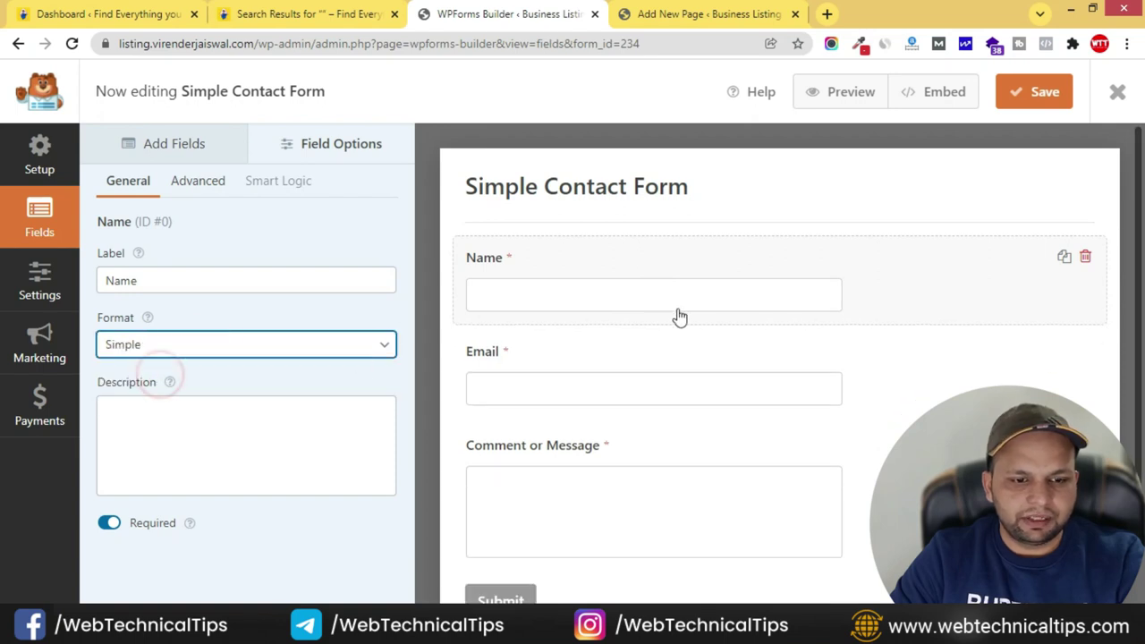
pyautogui.scroll(-1, 551, 376)
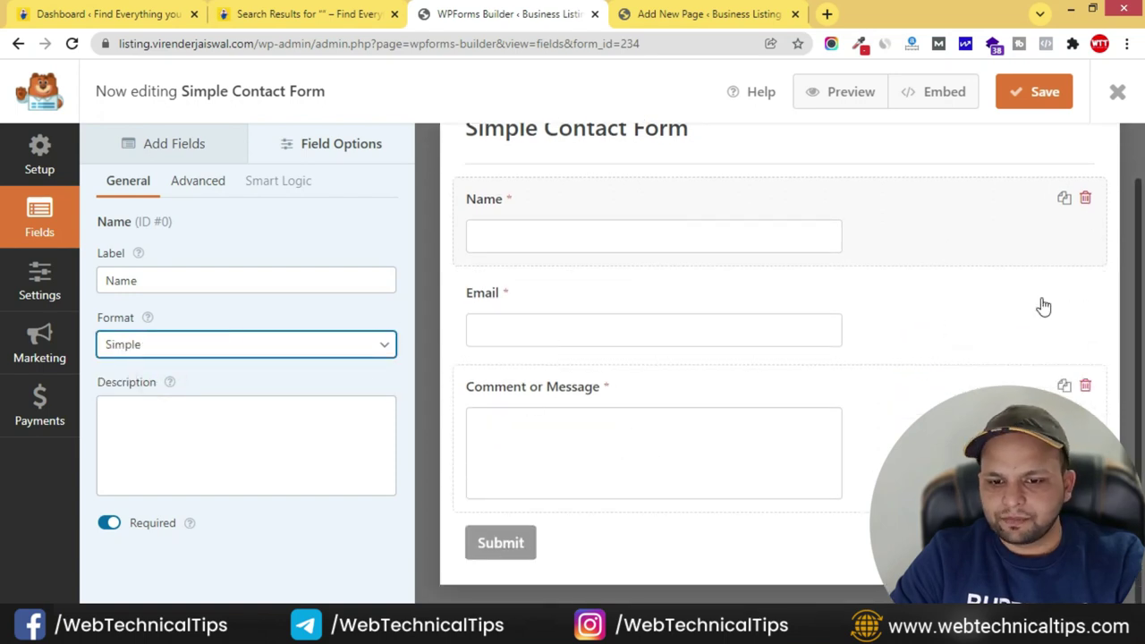
pyautogui.click(1037, 95)
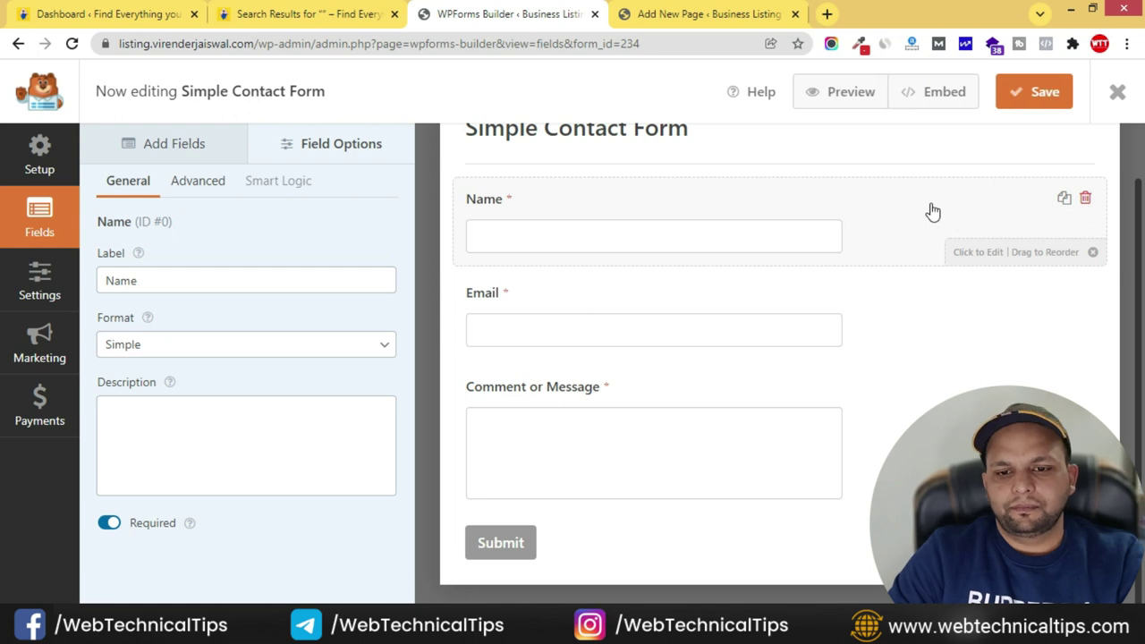
pyautogui.click(715, 16)
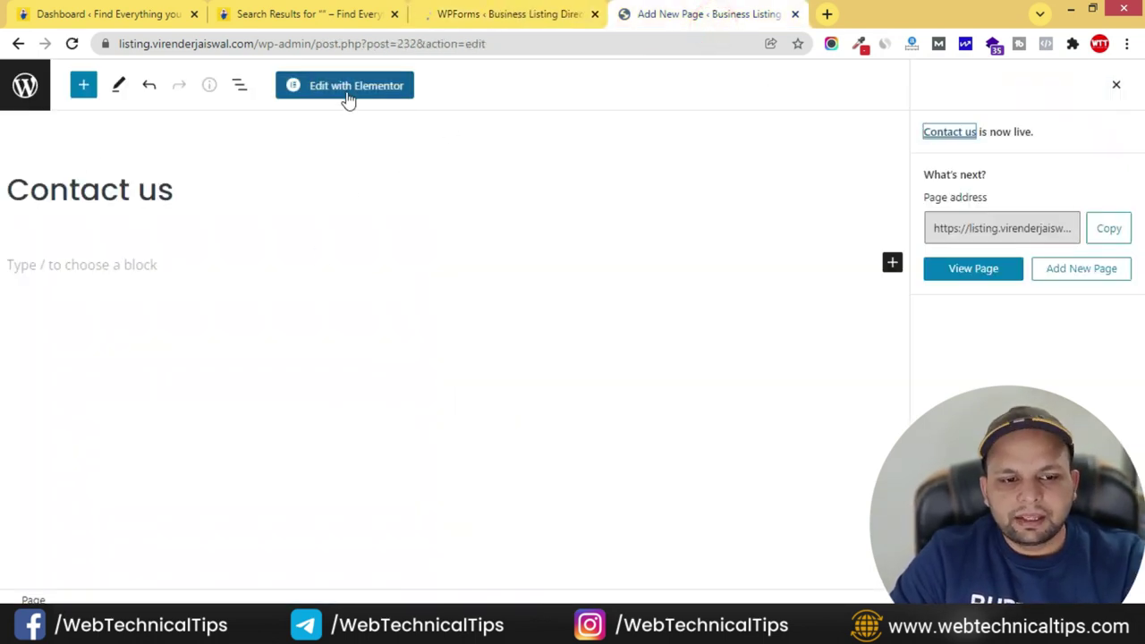
# - Open the Contact us page in Elementor and turn on Hide Title in Page Settings
pyautogui.click(380, 89)
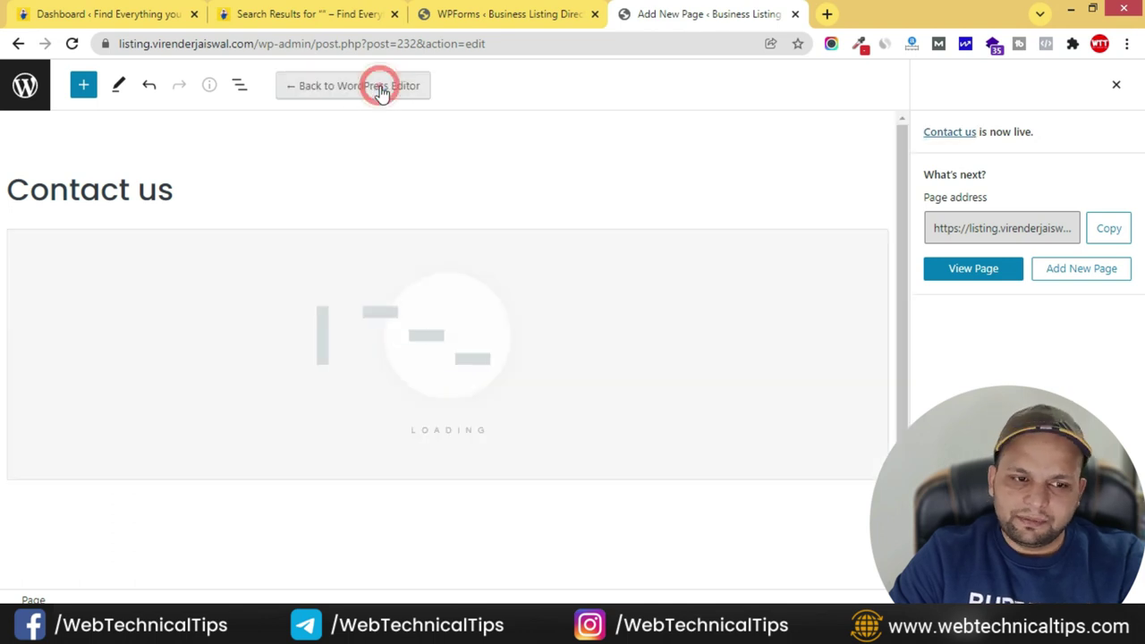
pyautogui.click(16, 595)
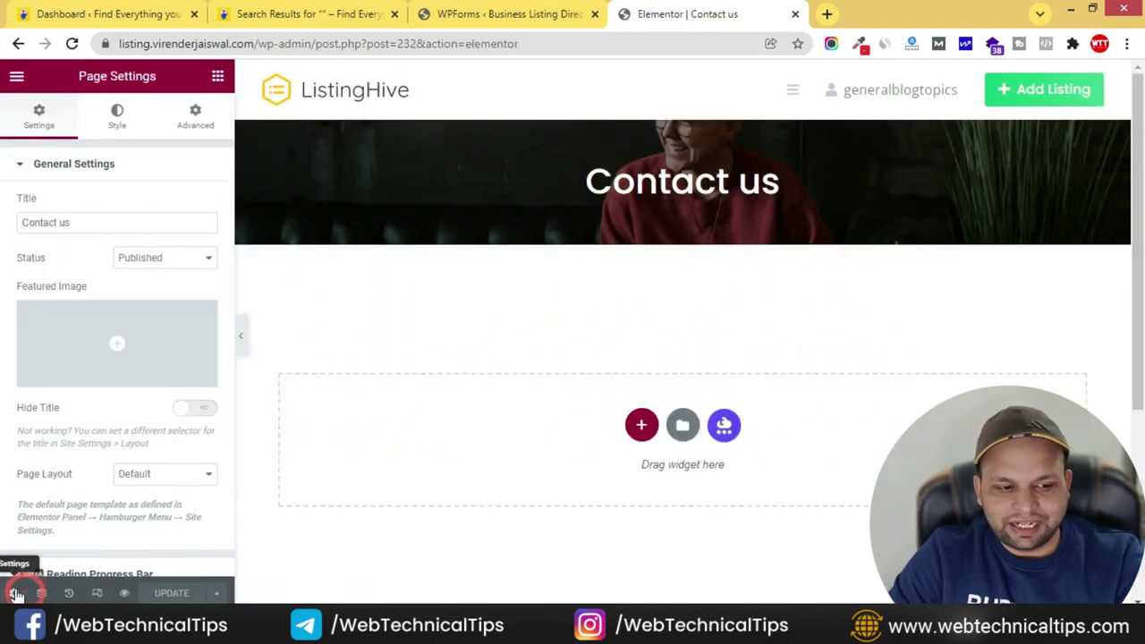
pyautogui.click(206, 410)
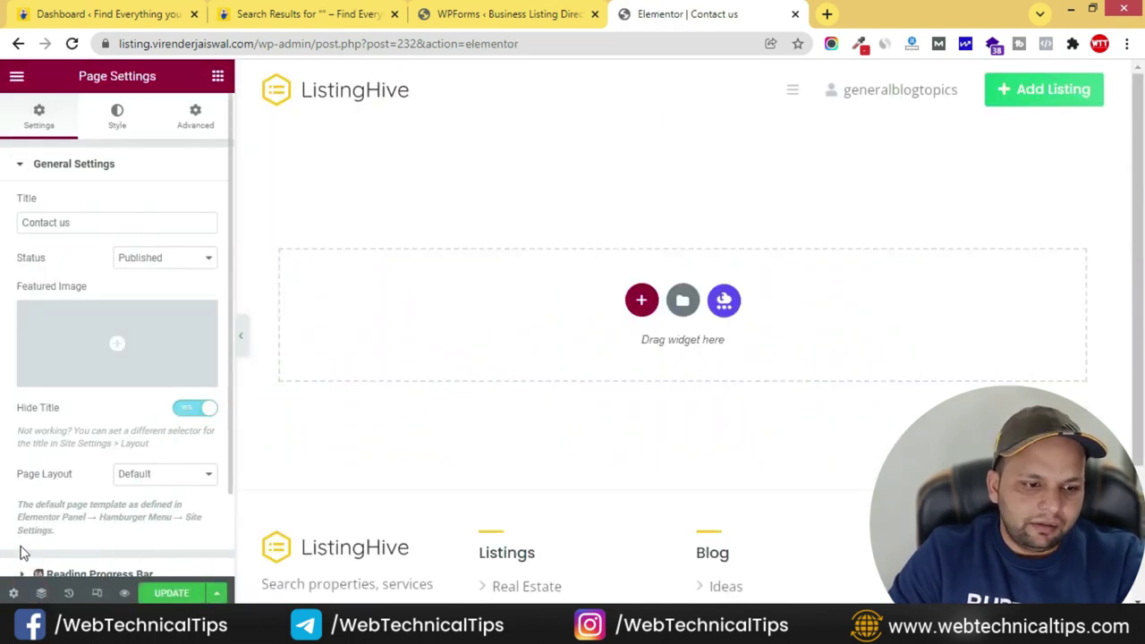
# - Filter the template library's Blocks by Contact and insert the email-and-map contact block
pyautogui.click(683, 302)
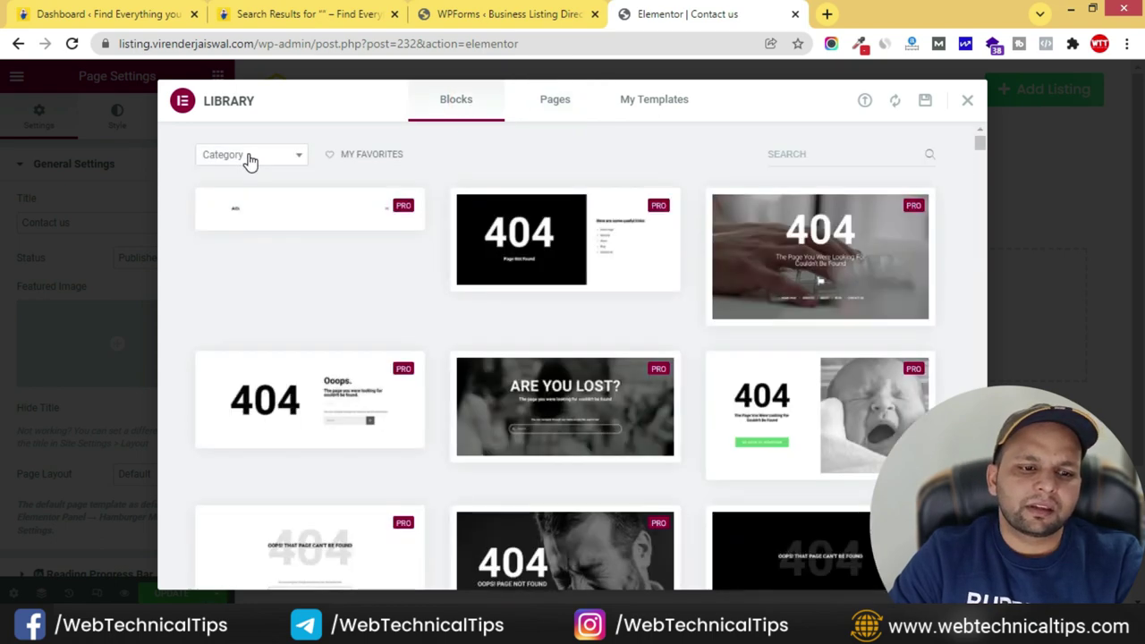
pyautogui.click(251, 157)
pyautogui.click(224, 305)
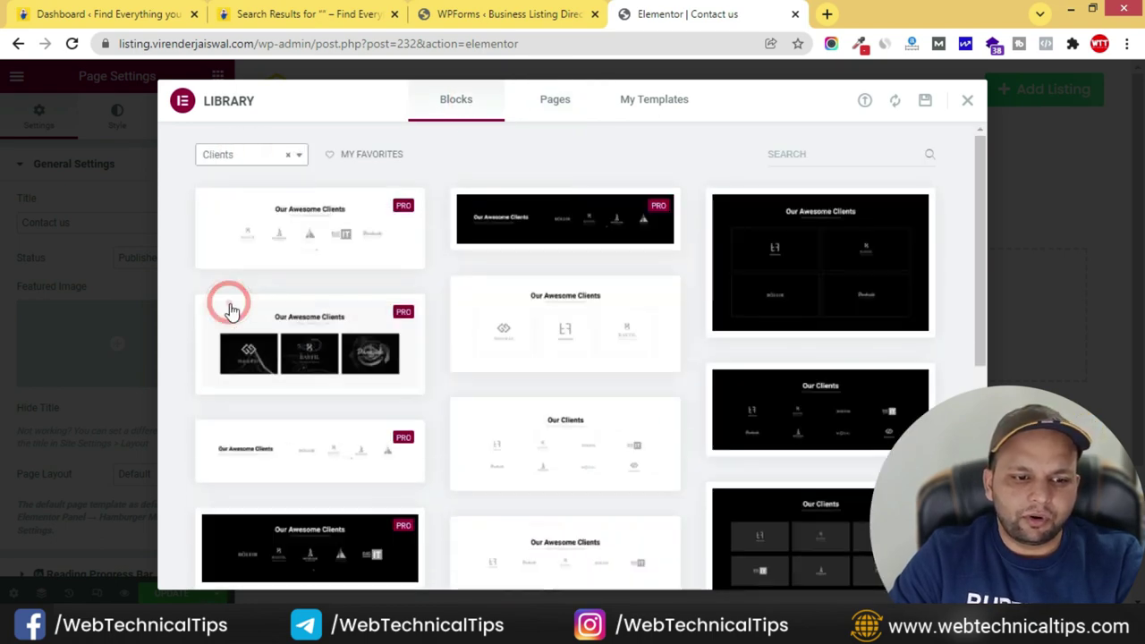
pyautogui.click(253, 157)
pyautogui.click(223, 331)
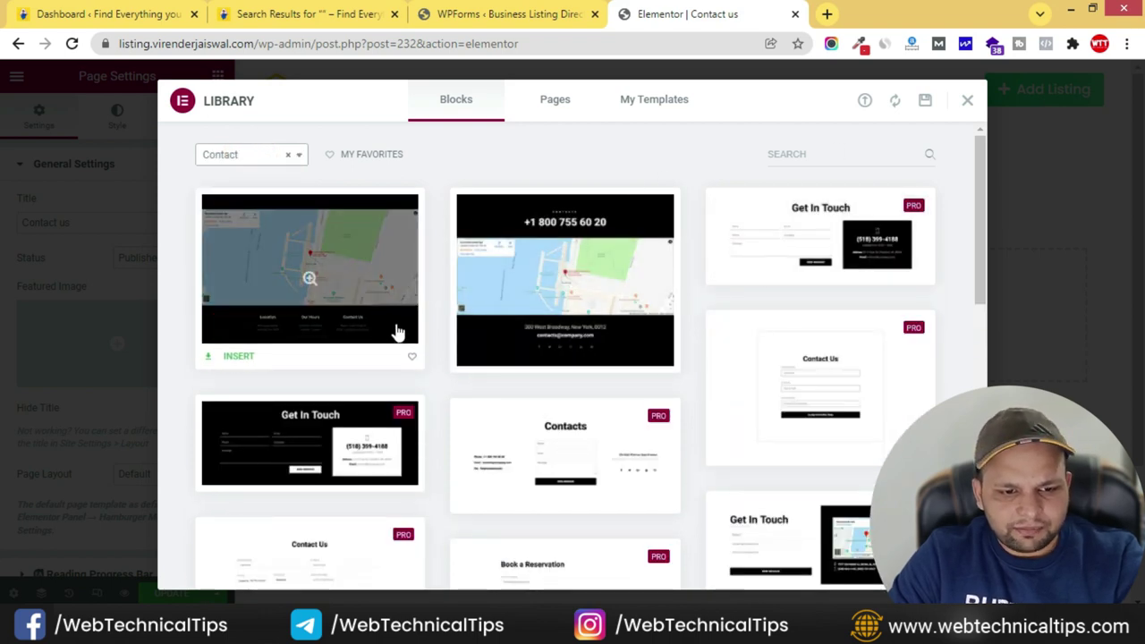
pyautogui.scroll(-1, 391, 332)
pyautogui.scroll(-2, 806, 349)
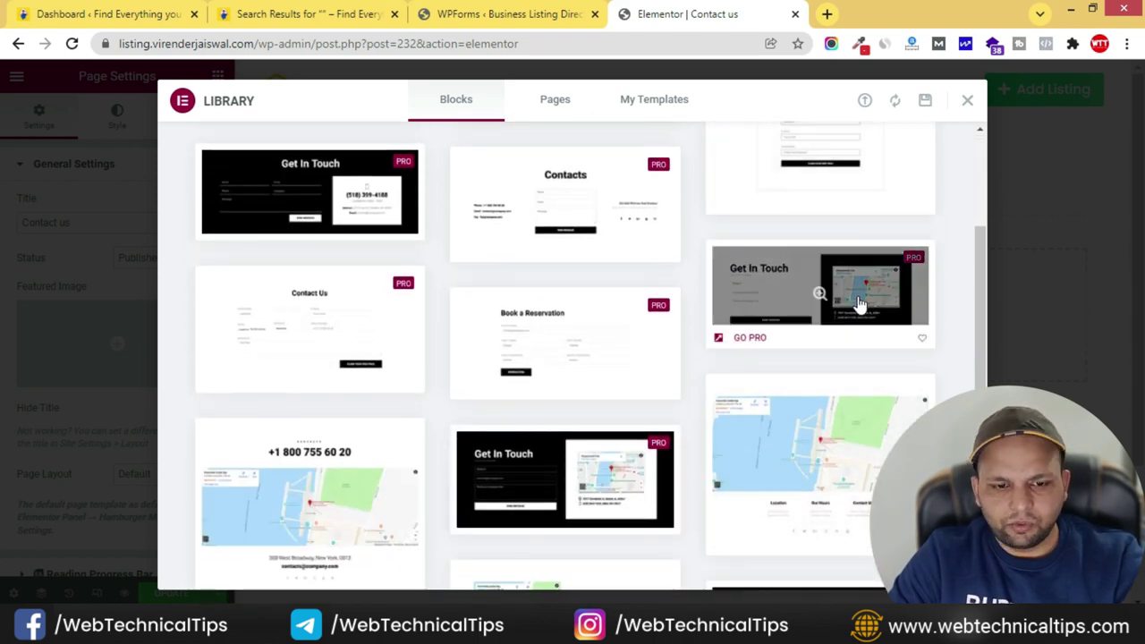
pyautogui.scroll(-2, 805, 299)
pyautogui.scroll(-1, 277, 322)
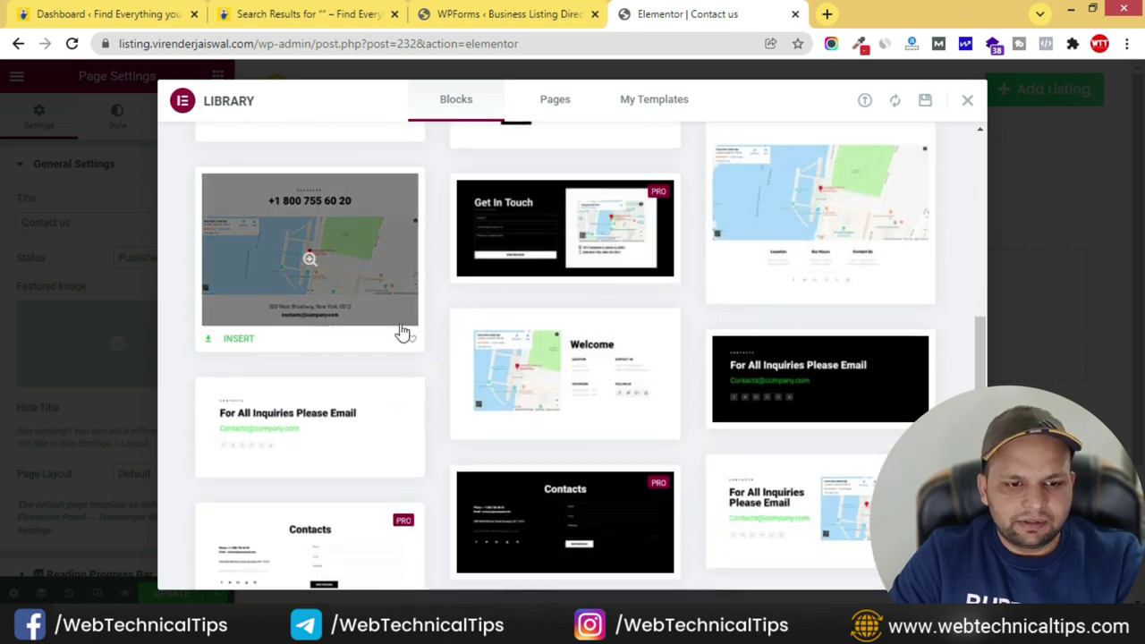
pyautogui.scroll(-2, 768, 335)
pyautogui.moveTo(812, 369)
pyautogui.click(795, 351)
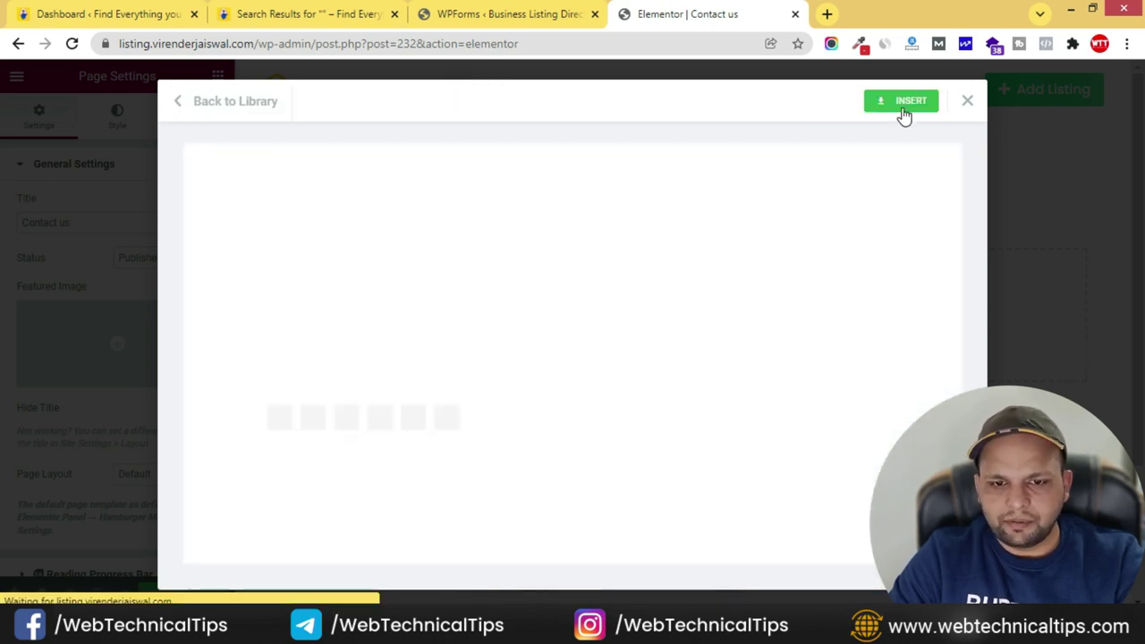
pyautogui.click(902, 113)
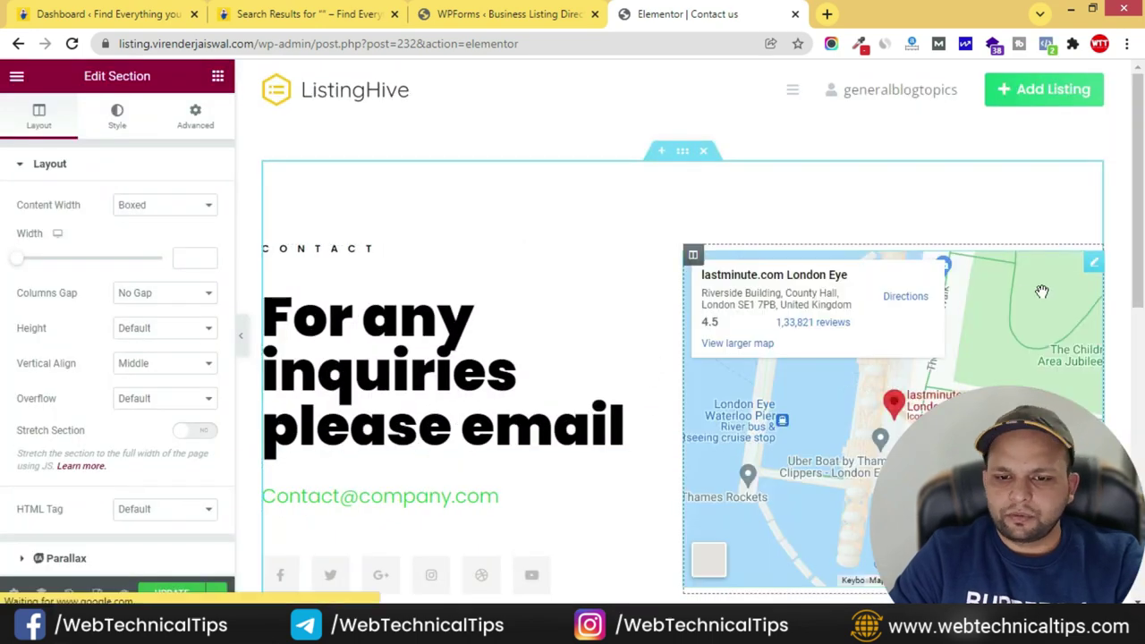
pyautogui.rightClick(1098, 271)
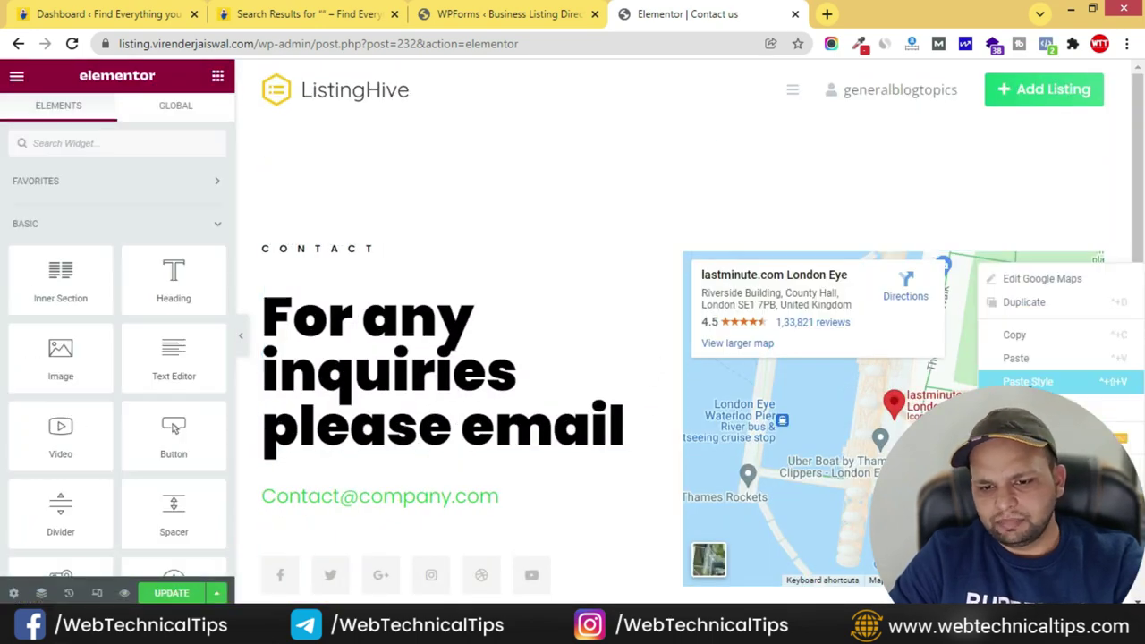
pyautogui.click(1020, 438)
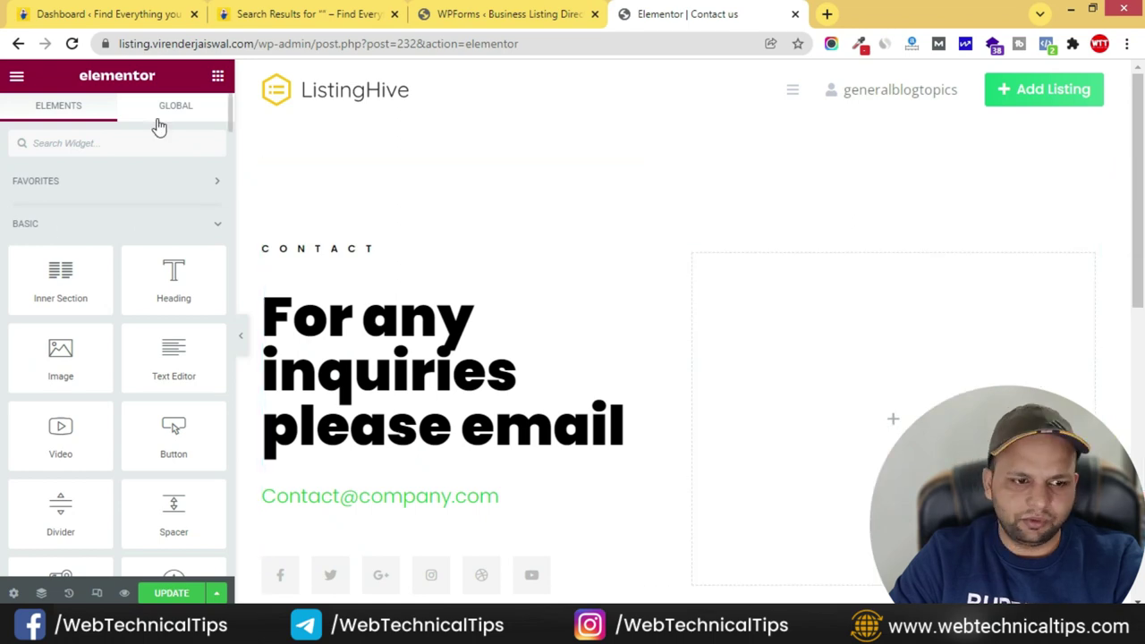
pyautogui.write('form')
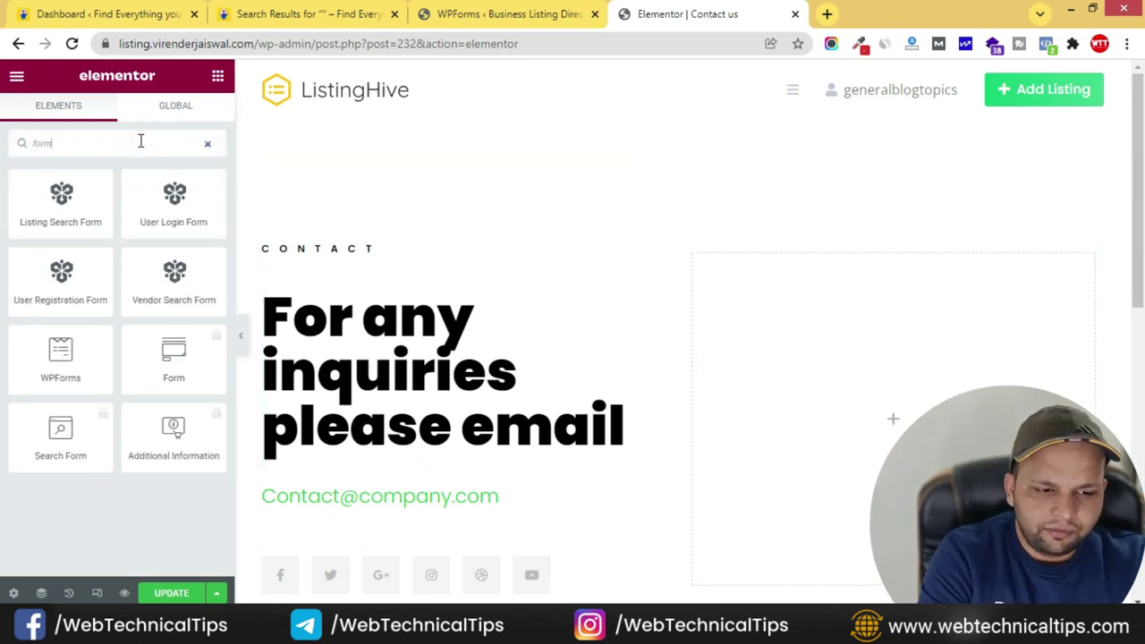
pyautogui.moveTo(73, 350); pyautogui.dragTo(832, 397)
pyautogui.click(120, 223)
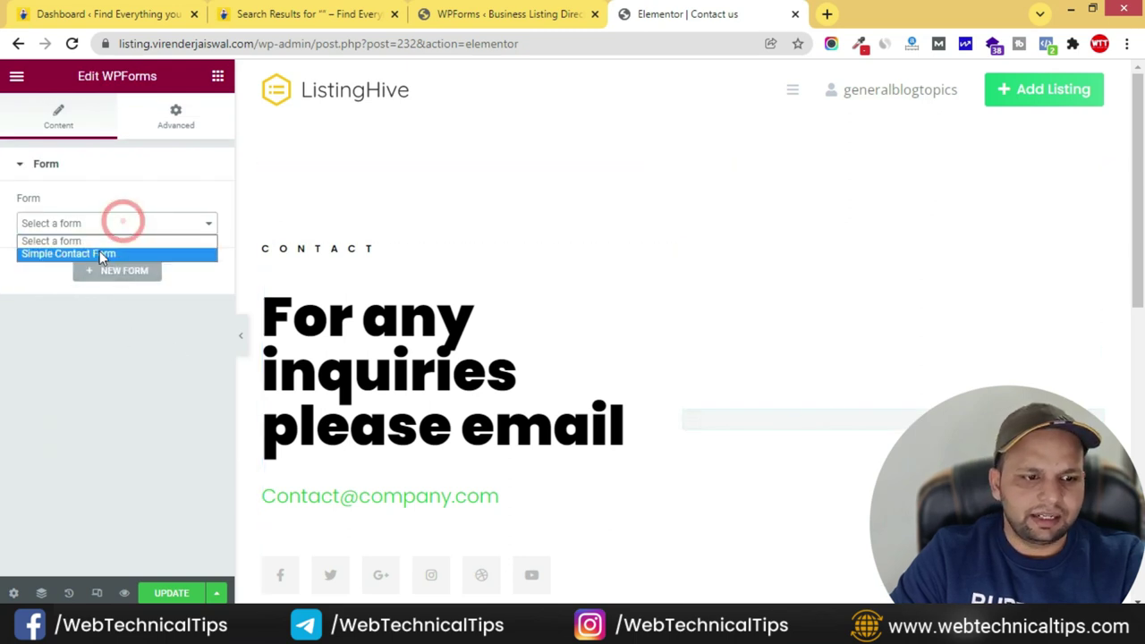
pyautogui.click(94, 253)
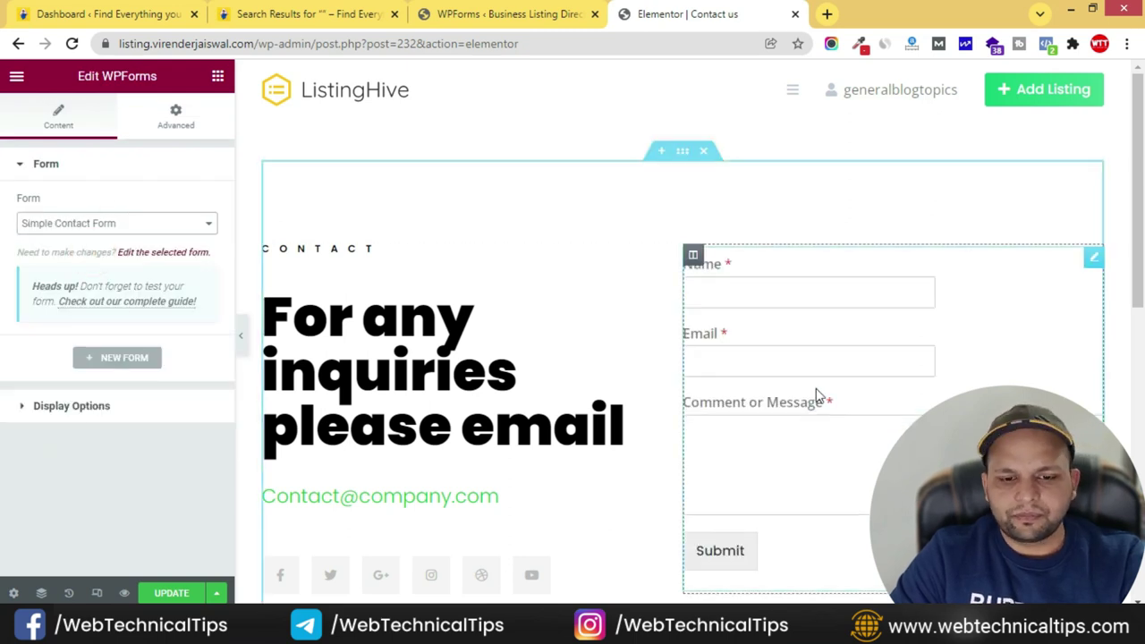
pyautogui.scroll(-2, 832, 397)
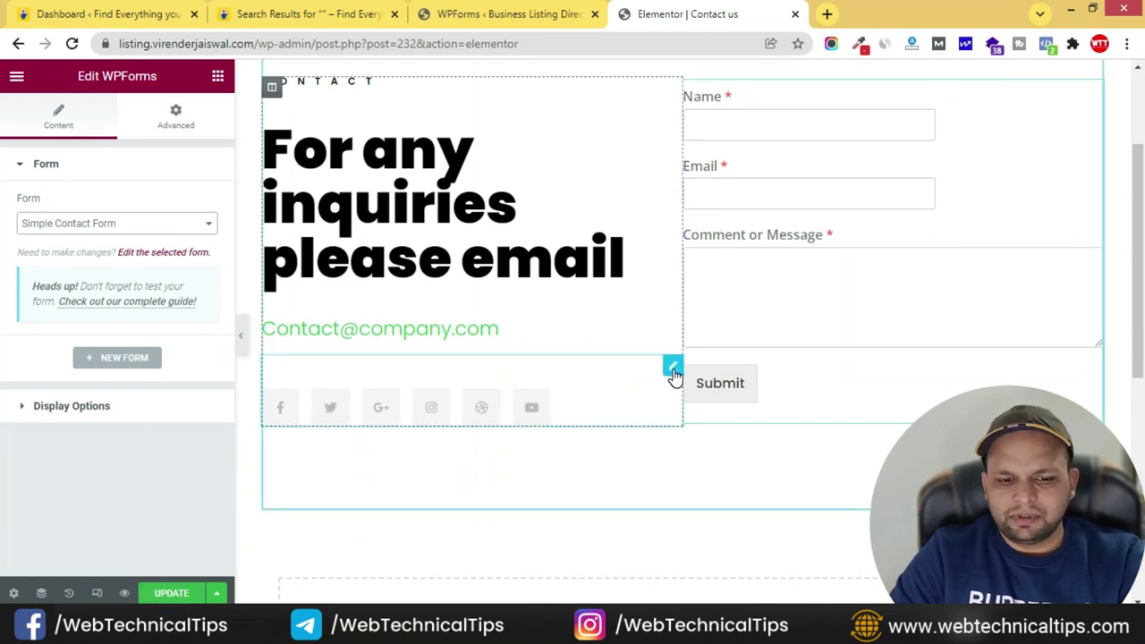
# - Delete the Dribbble and Google Plus items from the Social Icons widget
pyautogui.click(673, 365)
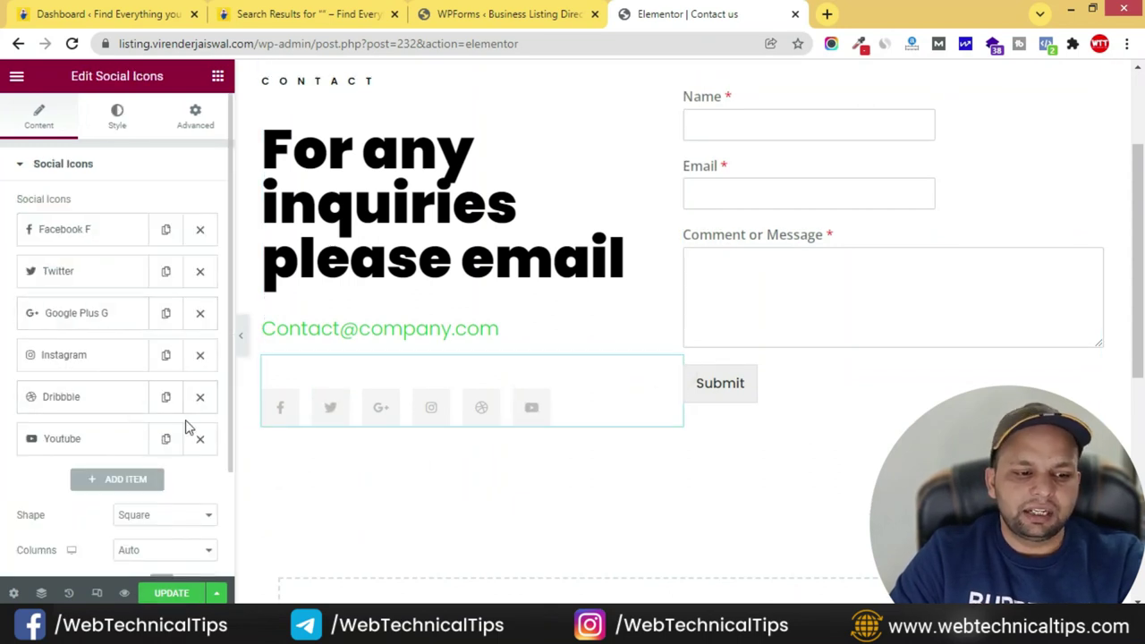
pyautogui.click(199, 400)
pyautogui.click(201, 315)
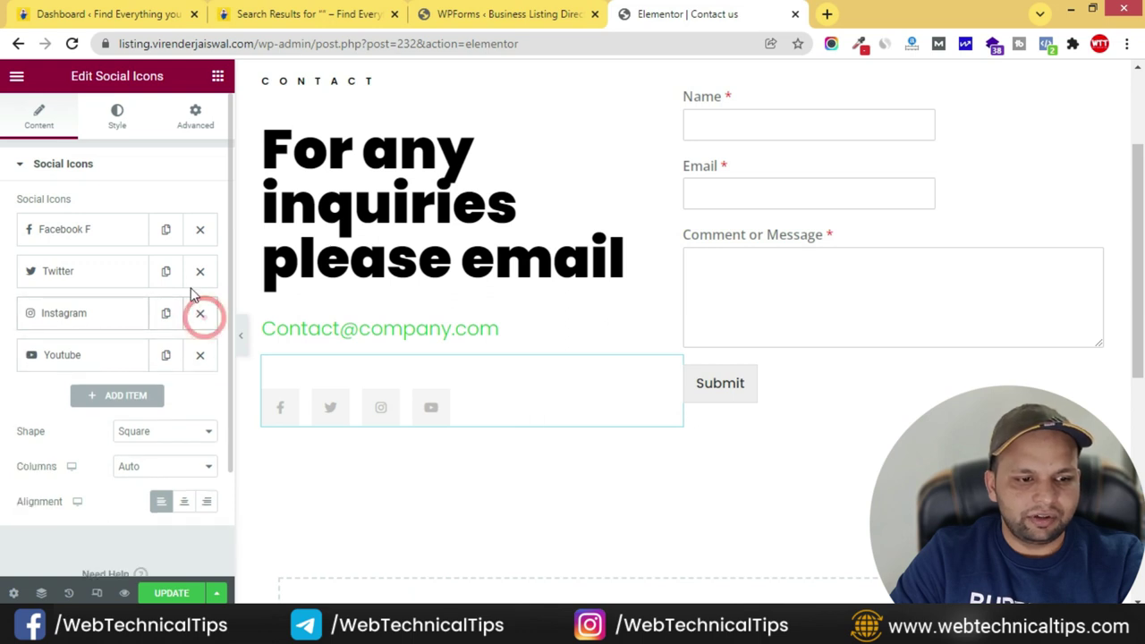
pyautogui.scroll(-2, 459, 380)
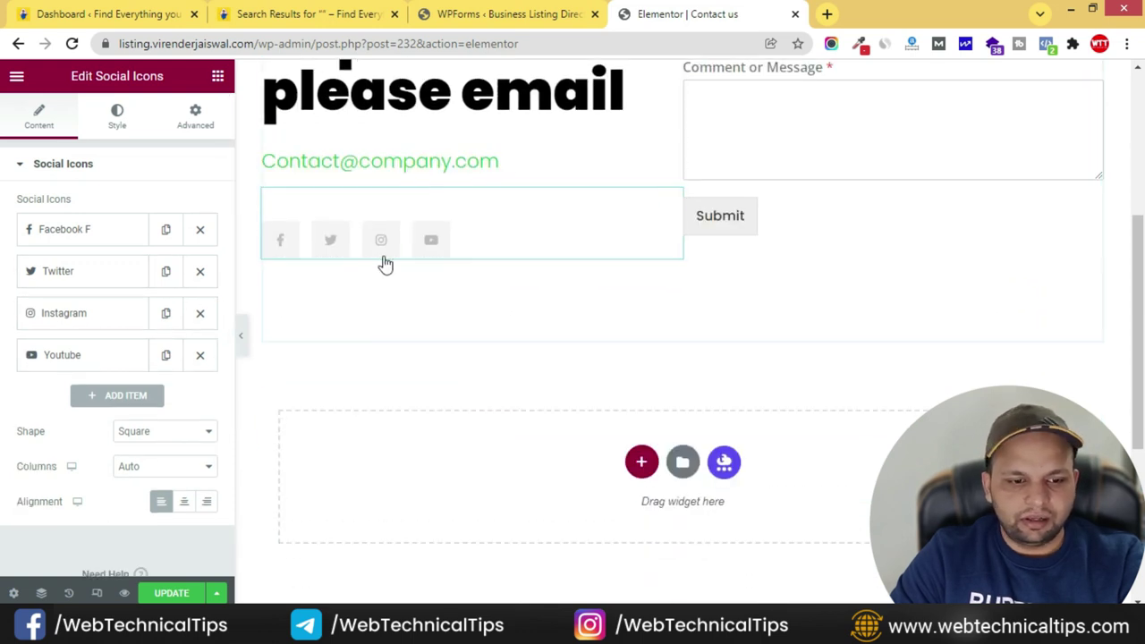
# - Style the icons with the global Accent green as primary and #FFFFFF as secondary colour
pyautogui.click(116, 119)
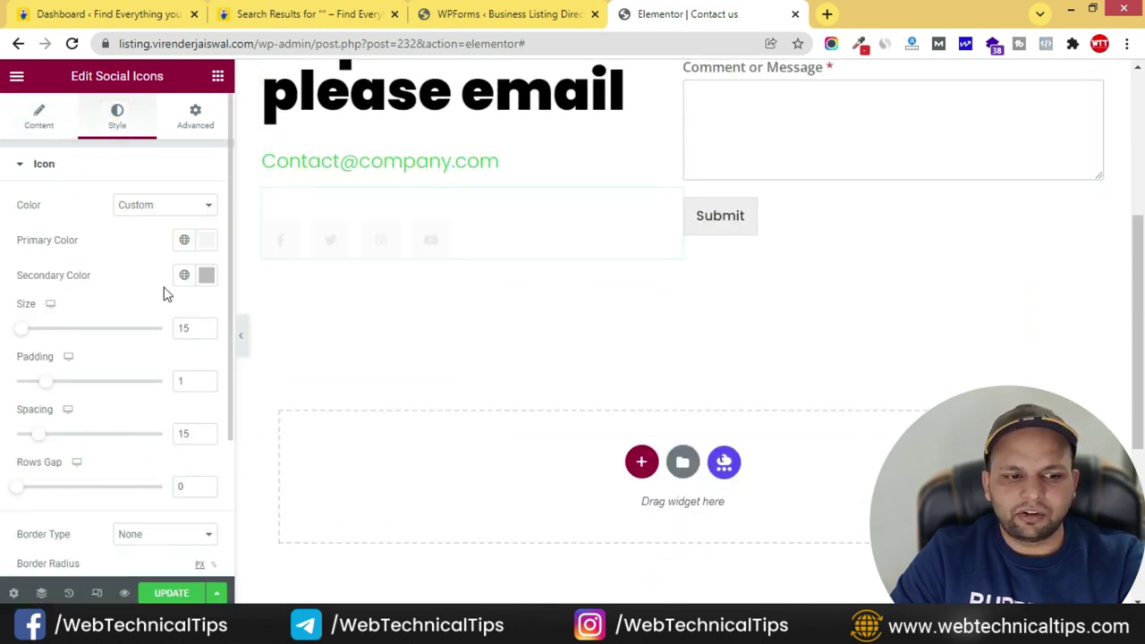
pyautogui.click(188, 244)
pyautogui.click(109, 310)
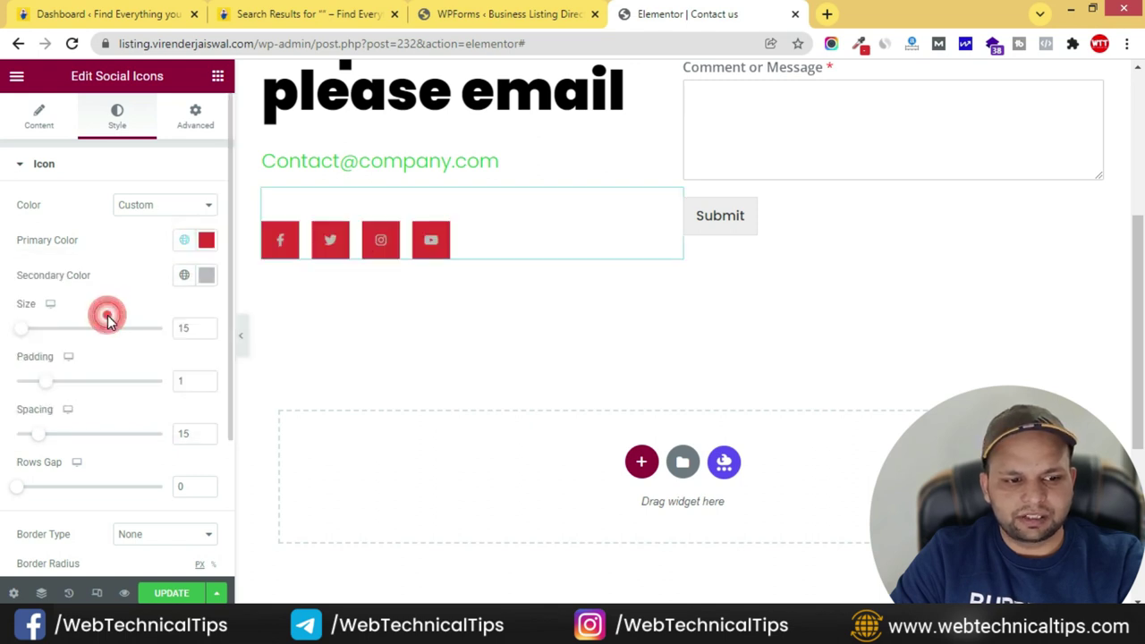
pyautogui.click(184, 242)
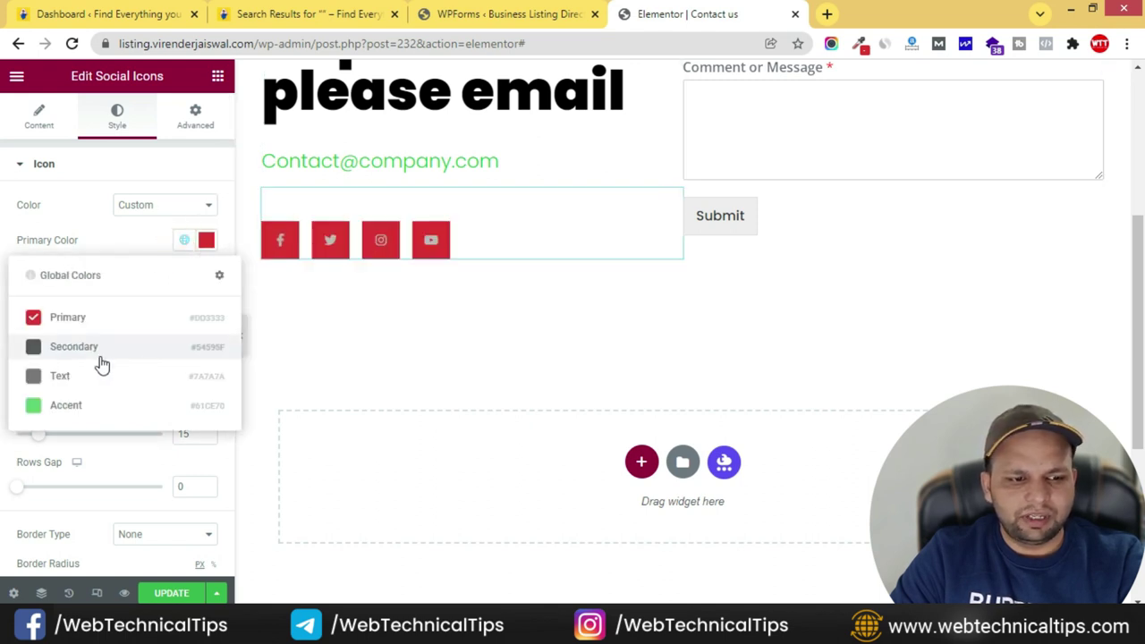
pyautogui.click(99, 346)
pyautogui.click(185, 242)
pyautogui.click(72, 405)
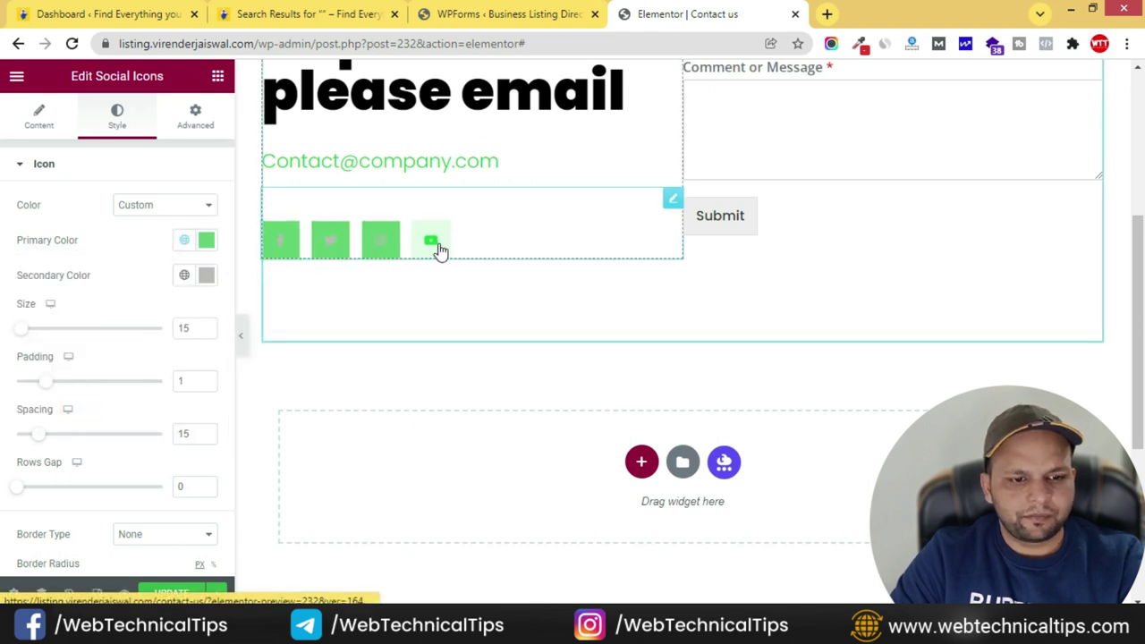
pyautogui.click(185, 273)
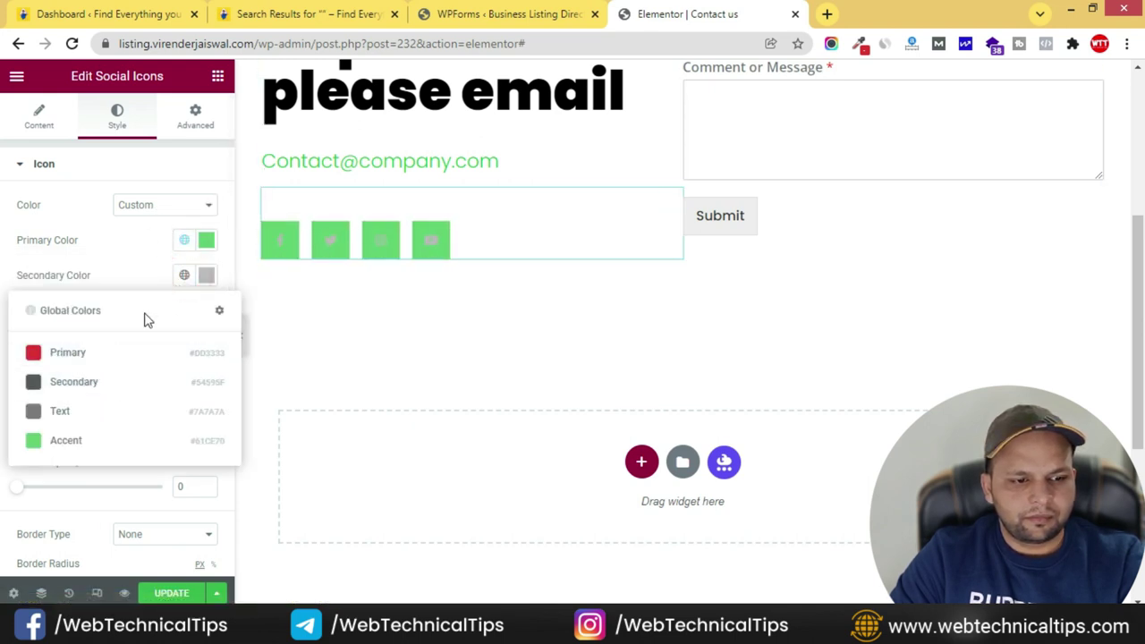
pyautogui.click(207, 278)
pyautogui.write('#FFFFFF')
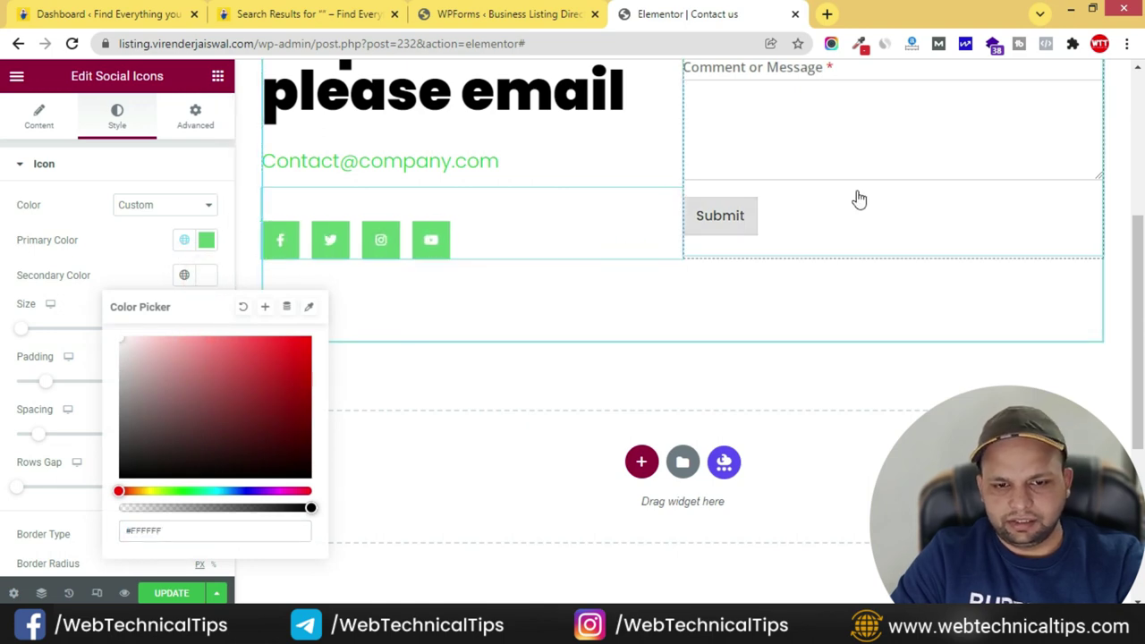
pyautogui.scroll(4, 716, 197)
pyautogui.scroll(-1, 468, 230)
pyautogui.scroll(1, 537, 247)
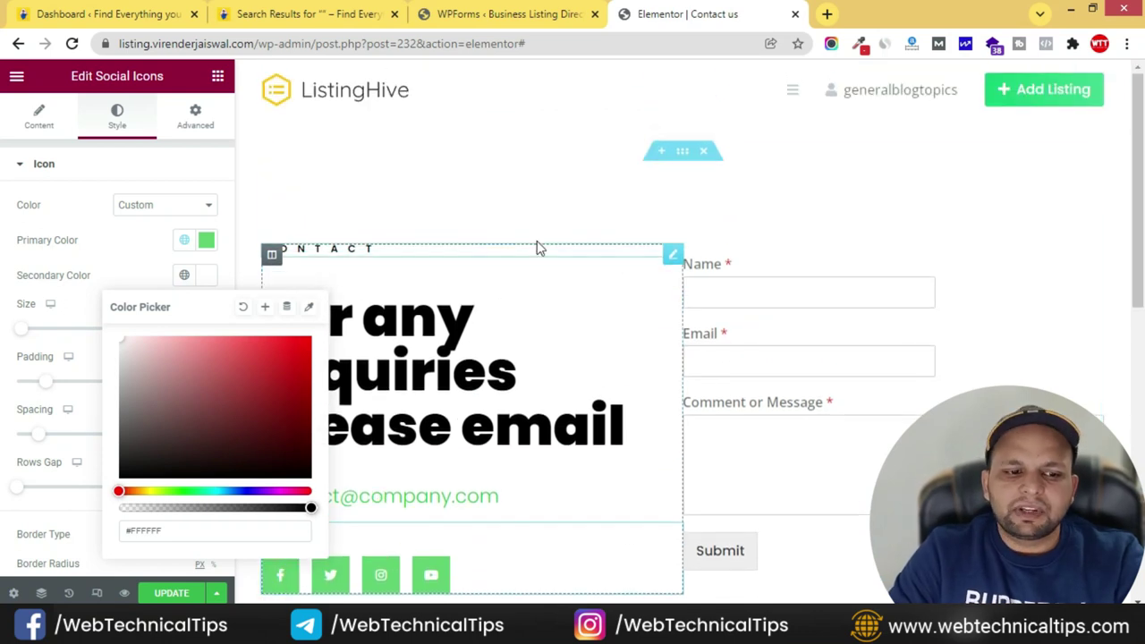
# - Add a one-column section above the contact area and drop an Image widget into it
pyautogui.click(662, 153)
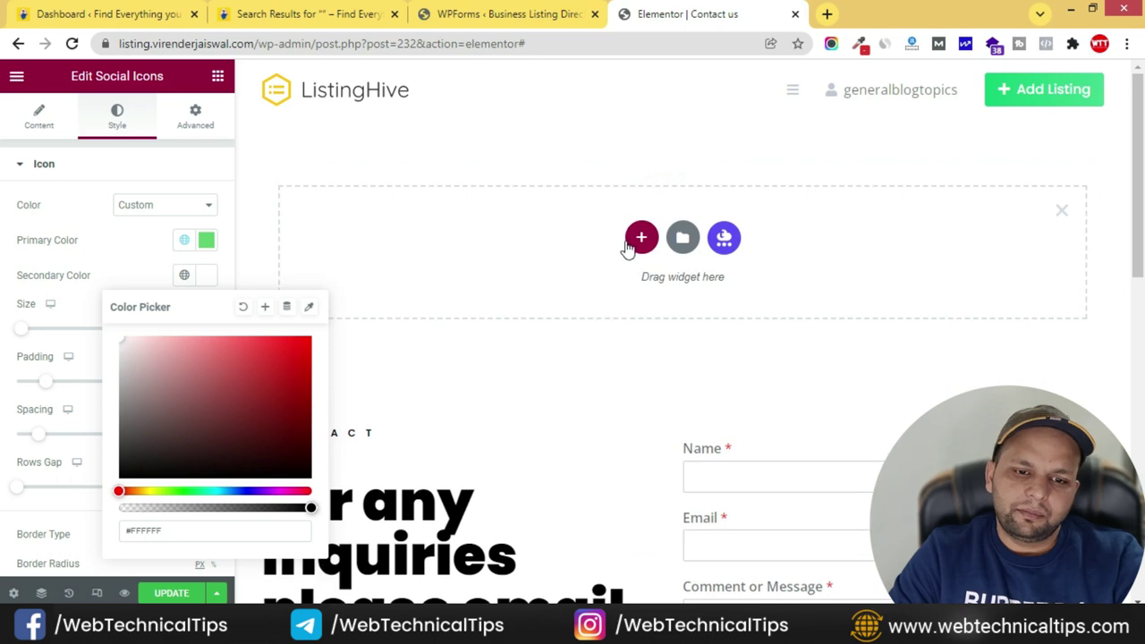
pyautogui.click(629, 238)
pyautogui.click(456, 279)
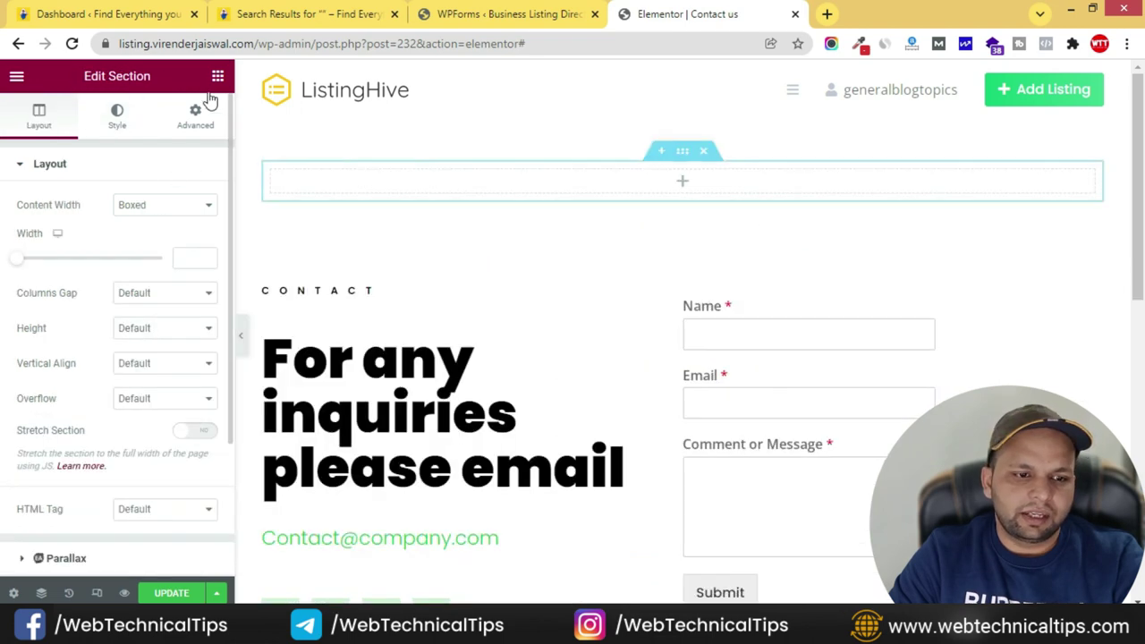
pyautogui.click(217, 76)
pyautogui.moveTo(82, 358); pyautogui.dragTo(744, 189)
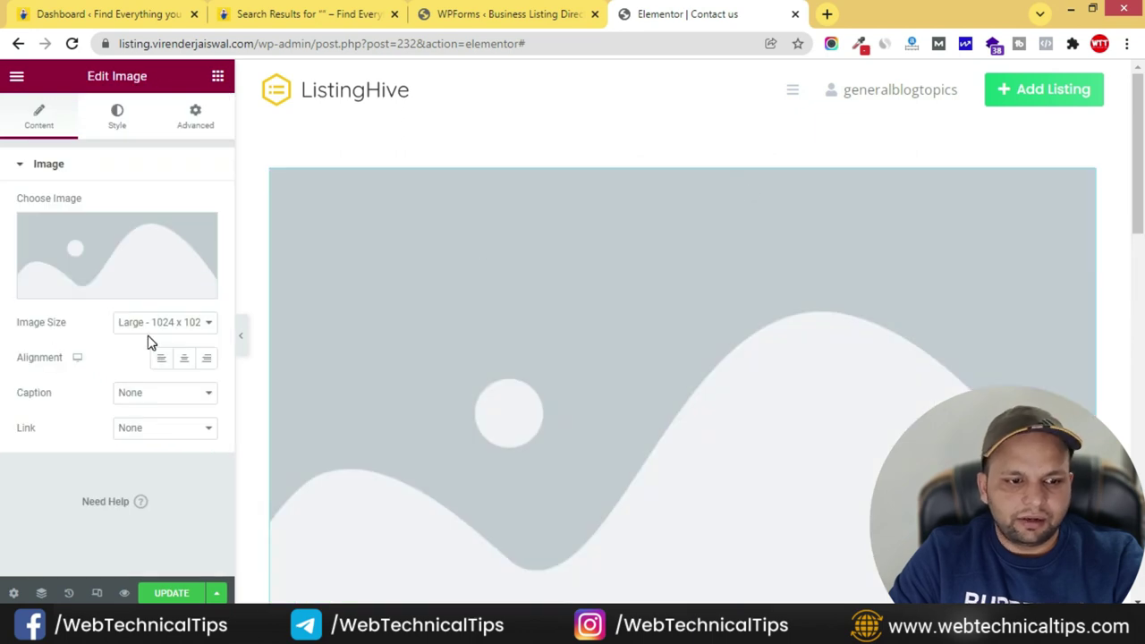
# - Set the image size to Full and insert the red-sweater laptop photo
pyautogui.click(152, 324)
pyautogui.click(128, 573)
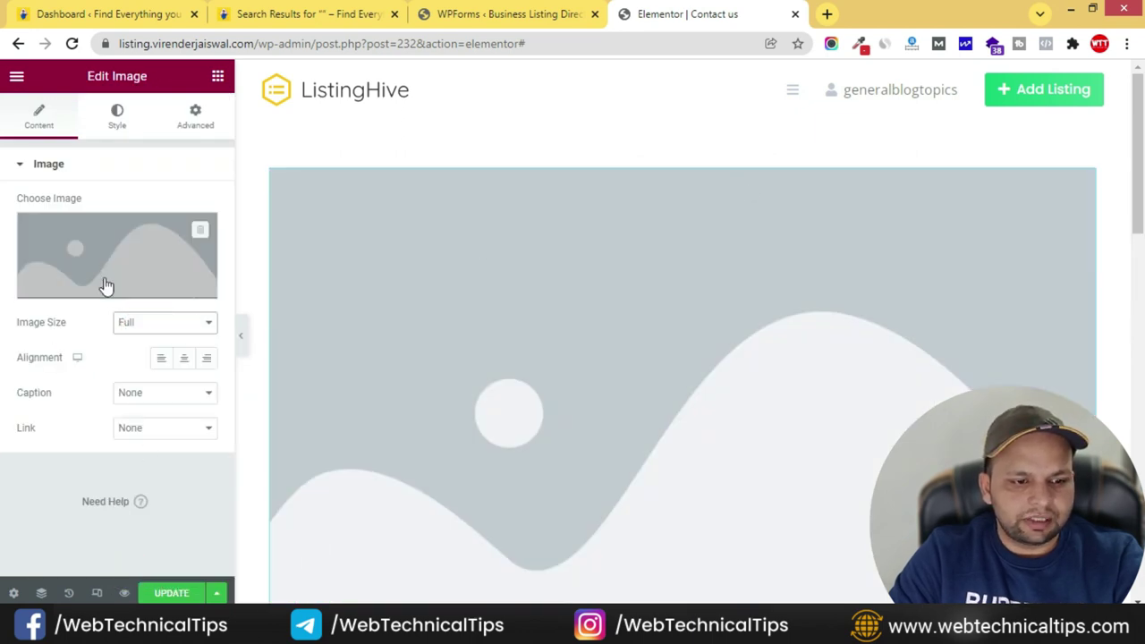
pyautogui.click(98, 248)
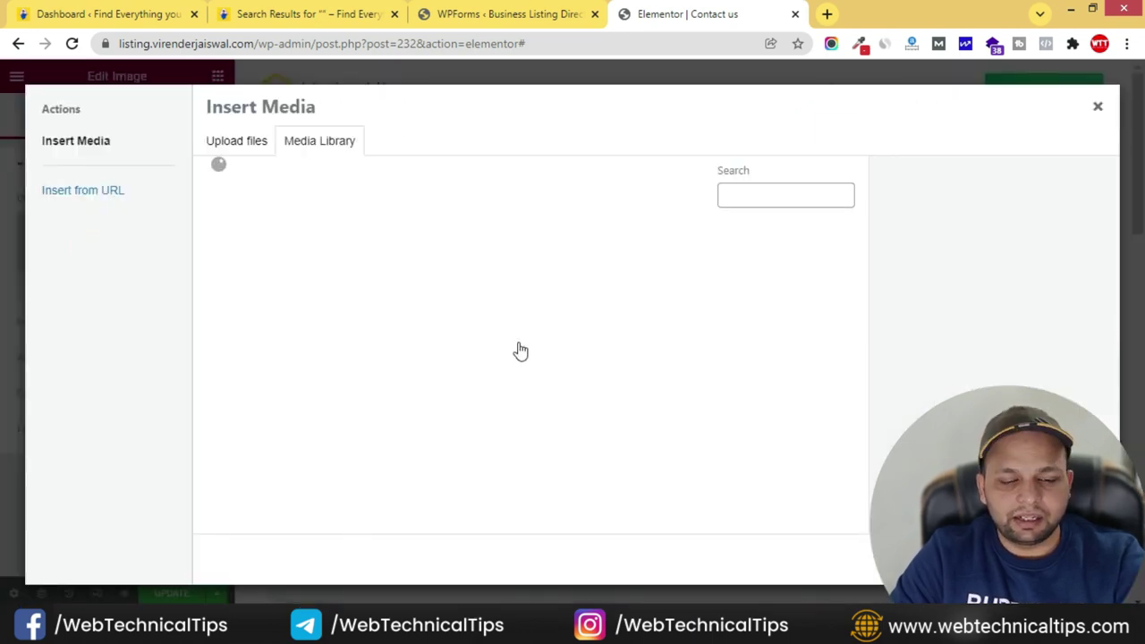
pyautogui.scroll(-10, 519, 352)
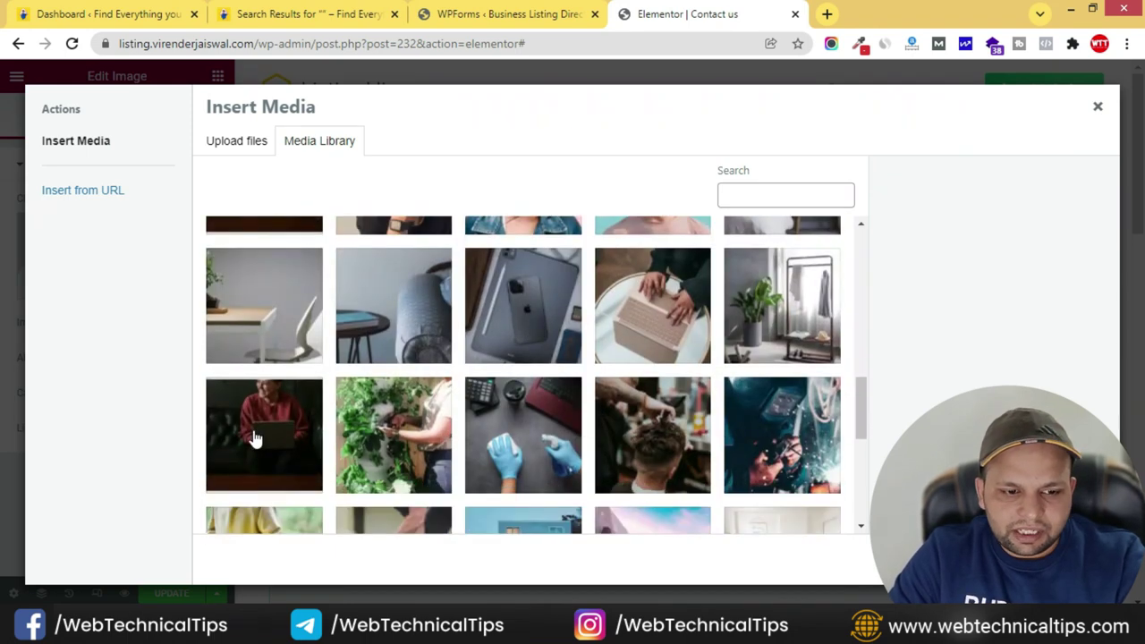
pyautogui.click(257, 438)
pyautogui.click(1065, 561)
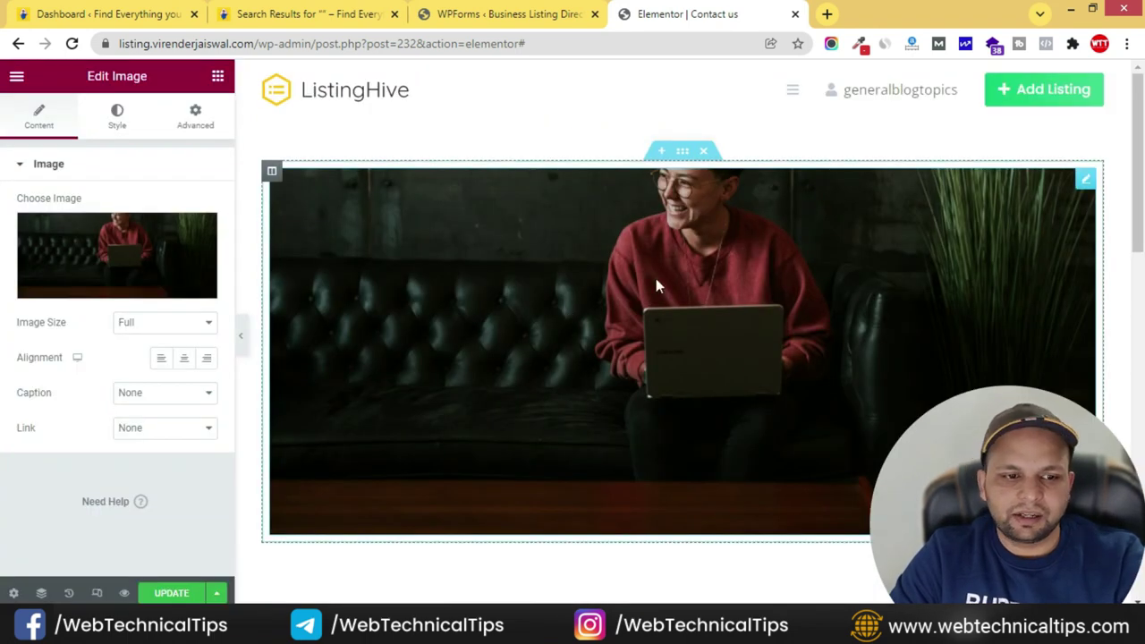
# - Make the image section's content Full Width and enable Stretch Section
pyautogui.click(682, 151)
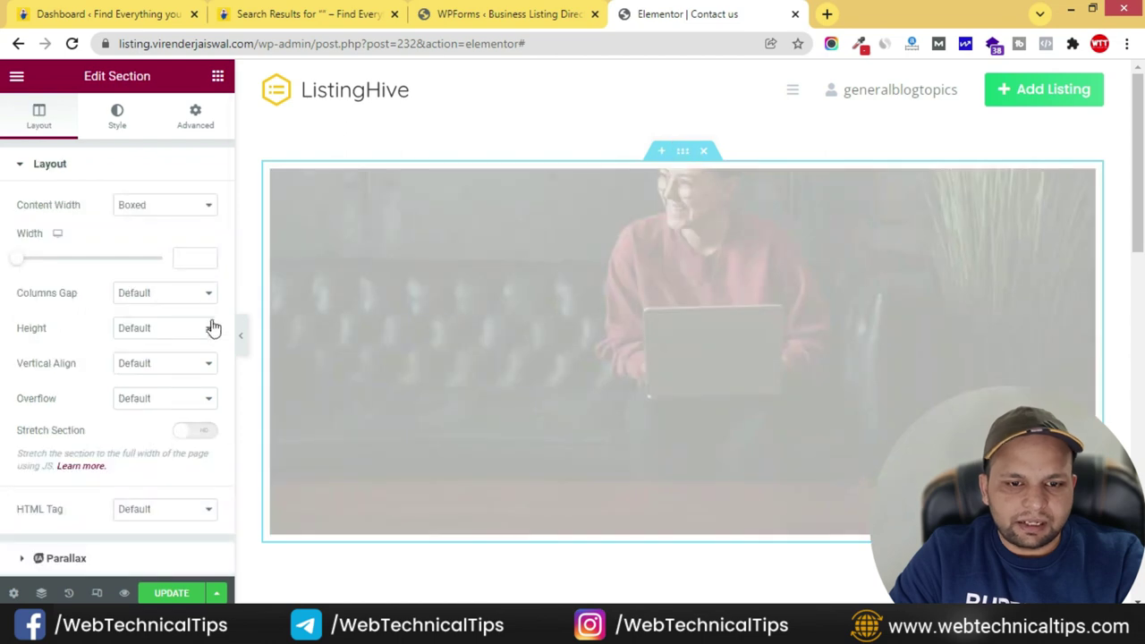
pyautogui.click(159, 209)
pyautogui.click(156, 234)
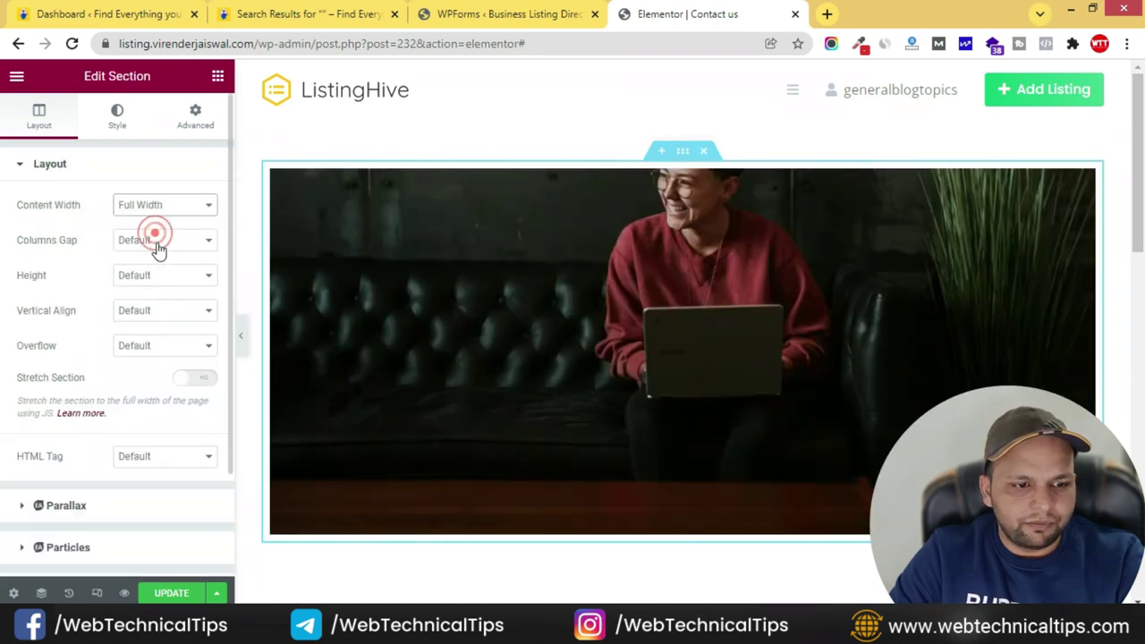
pyautogui.click(196, 381)
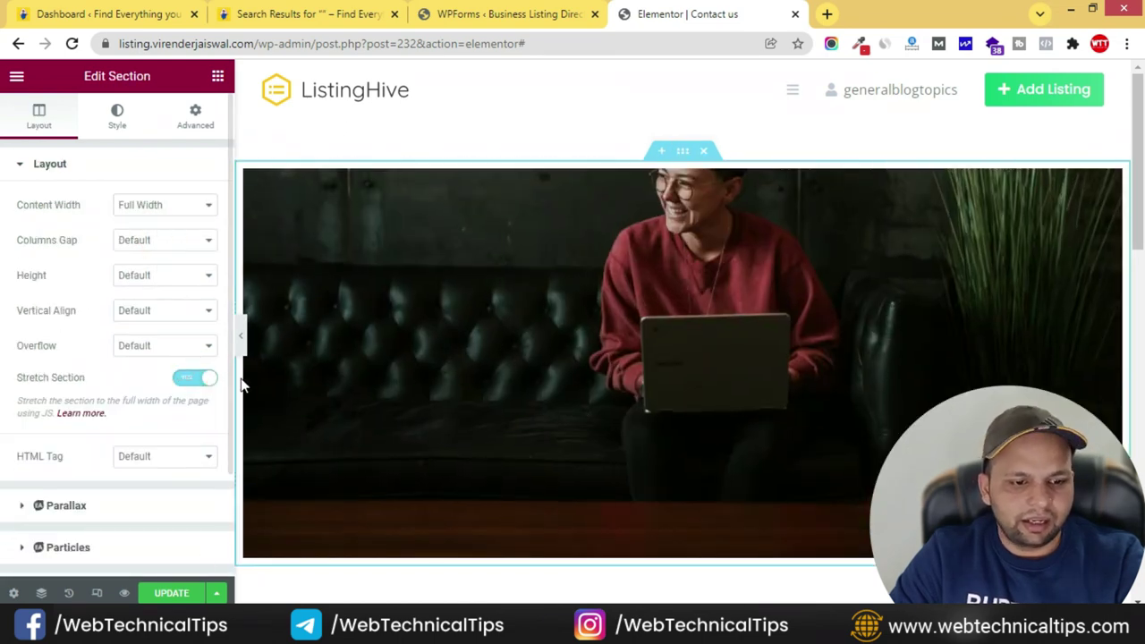
pyautogui.click(166, 276)
pyautogui.click(166, 280)
# - Save the page with UPDATE and exit Elementor to the dashboard
pyautogui.click(184, 595)
pyautogui.scroll(-4, 771, 388)
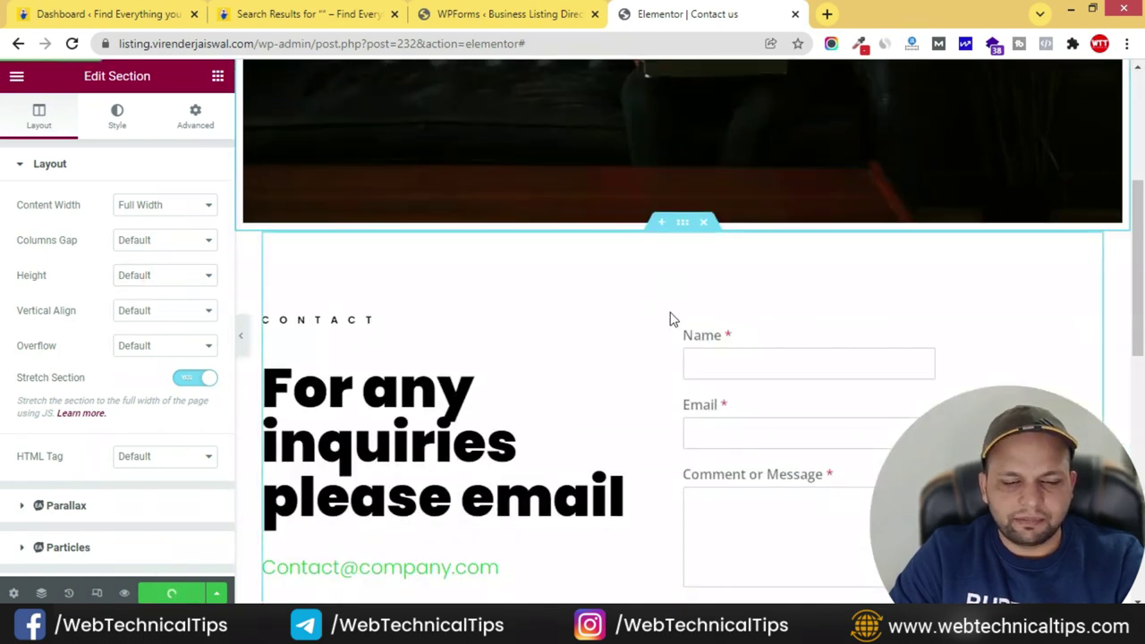
pyautogui.scroll(5, 653, 269)
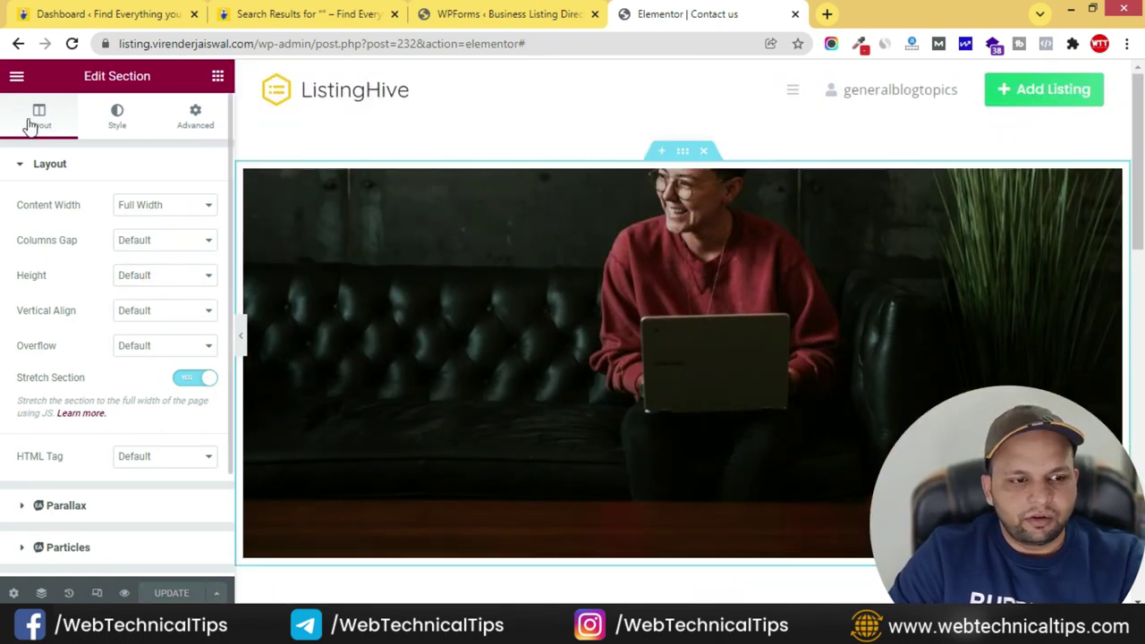
pyautogui.click(16, 77)
pyautogui.click(159, 367)
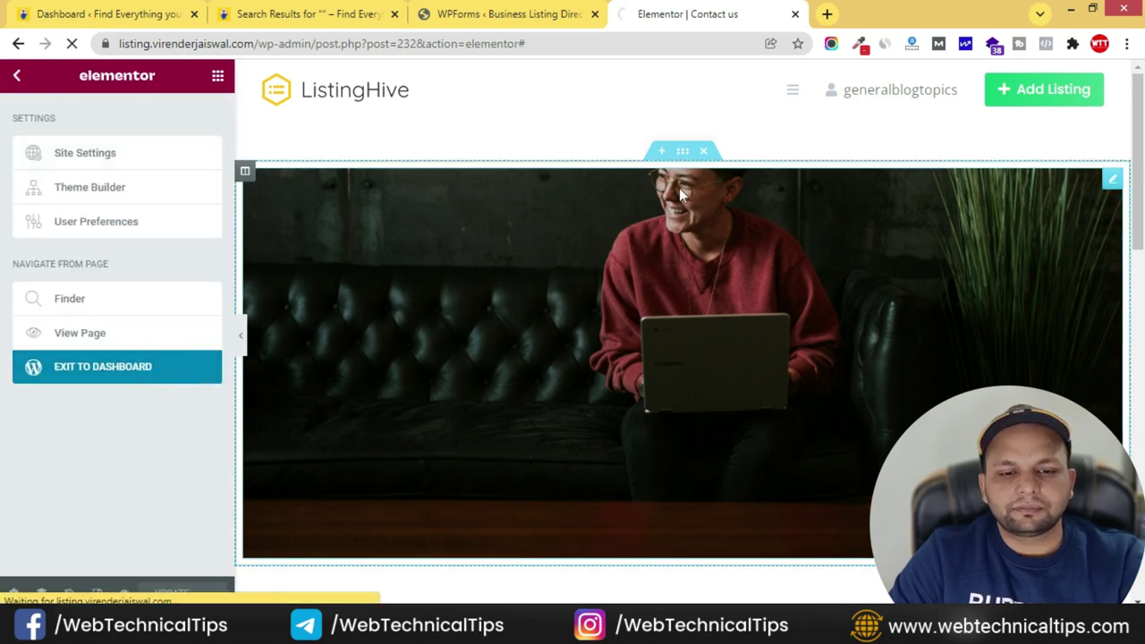
# - Check the listing.txt checklist in Notepad, then minimise Notepad
pyautogui.hotkey('alt', 'Tab')
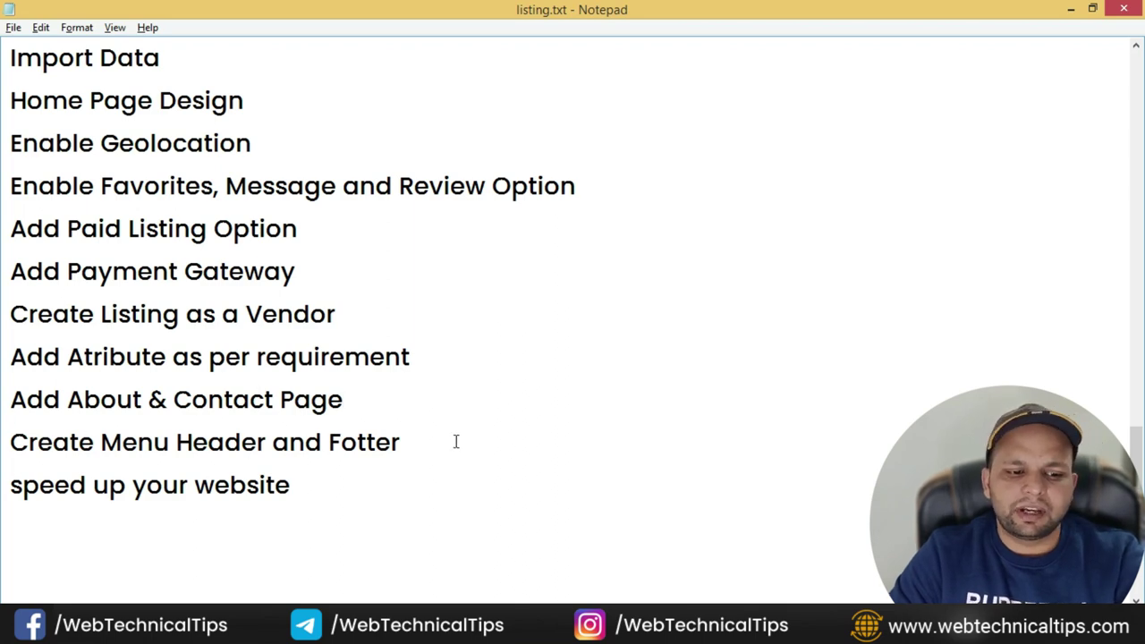
pyautogui.click(1078, 9)
# - Look through the open browser tabs and open Appearance > Menus
pyautogui.click(197, 21)
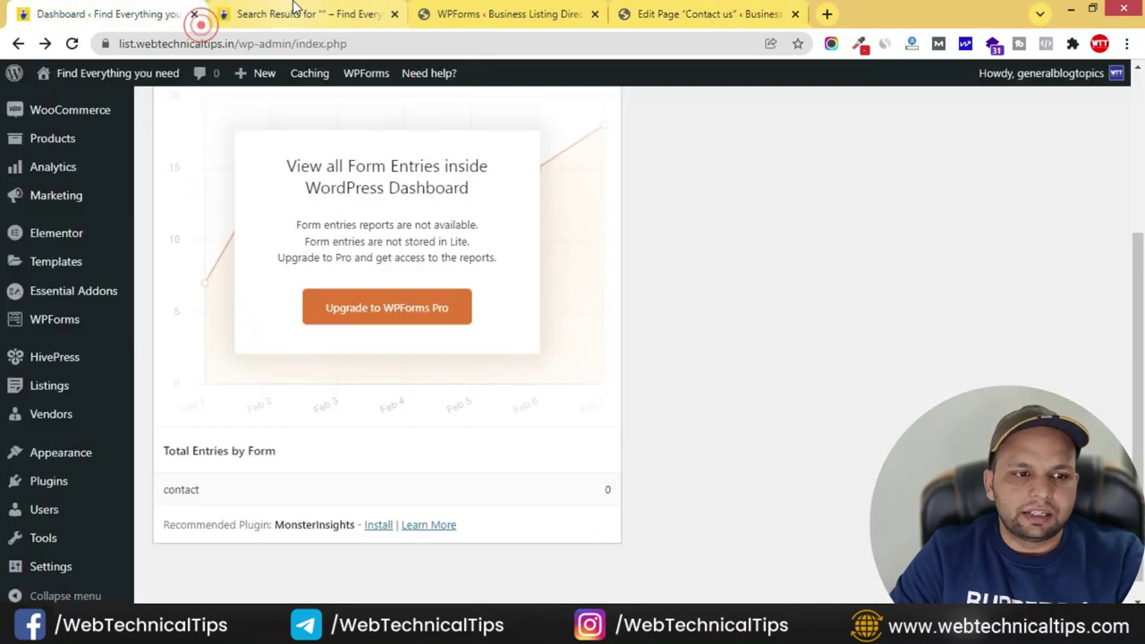
pyautogui.click(288, 10)
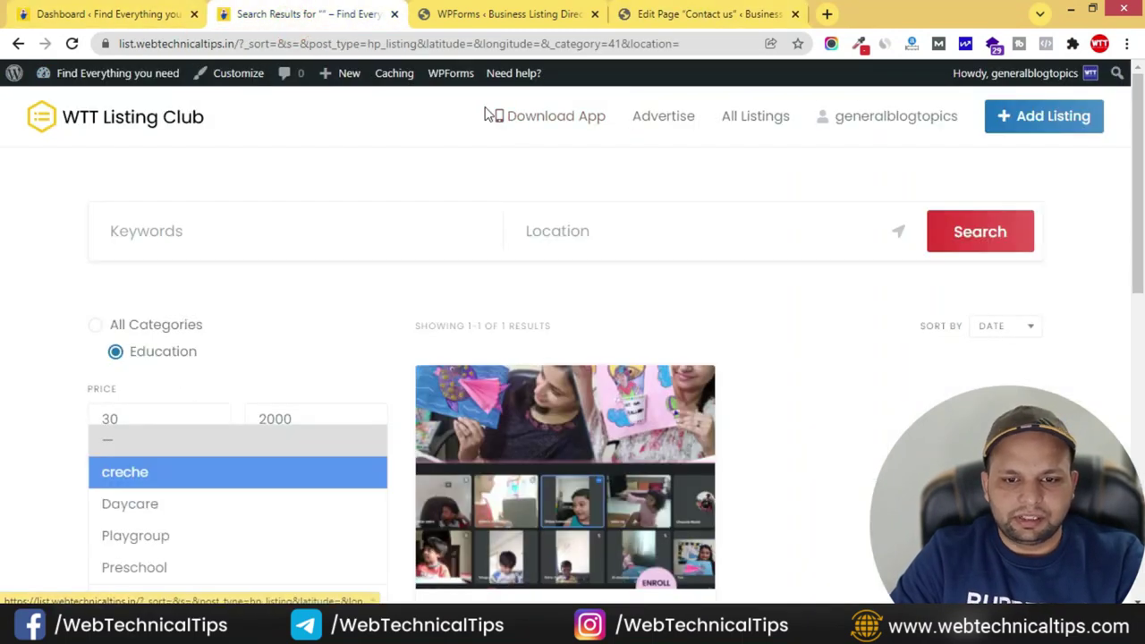
pyautogui.click(687, 17)
pyautogui.click(578, 15)
pyautogui.scroll(-2, 67, 322)
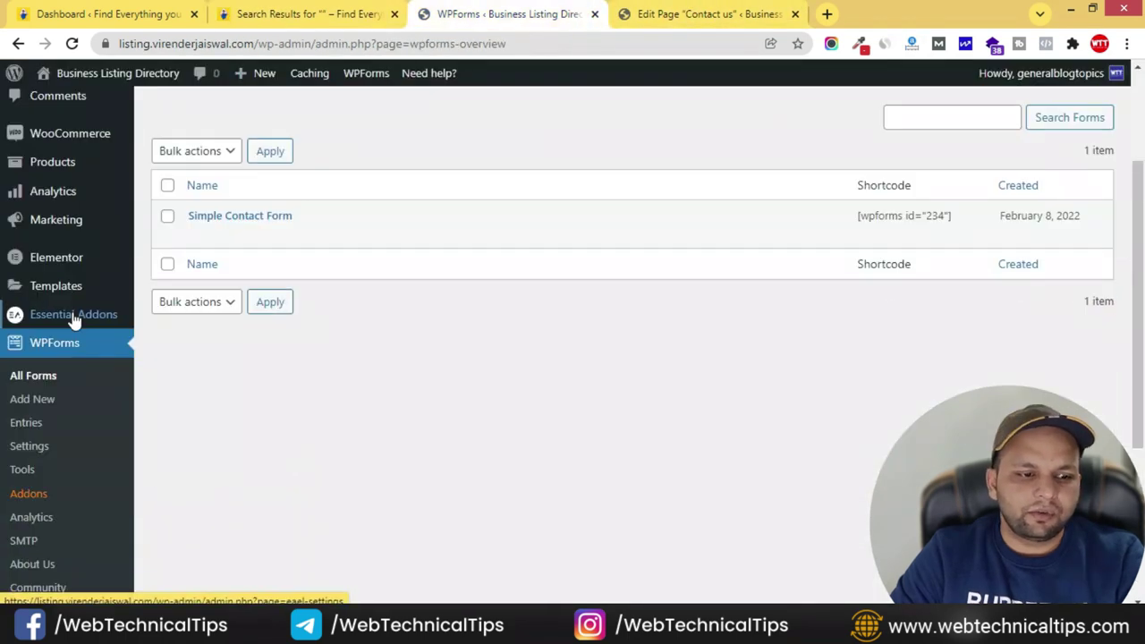
pyautogui.scroll(-2, 73, 383)
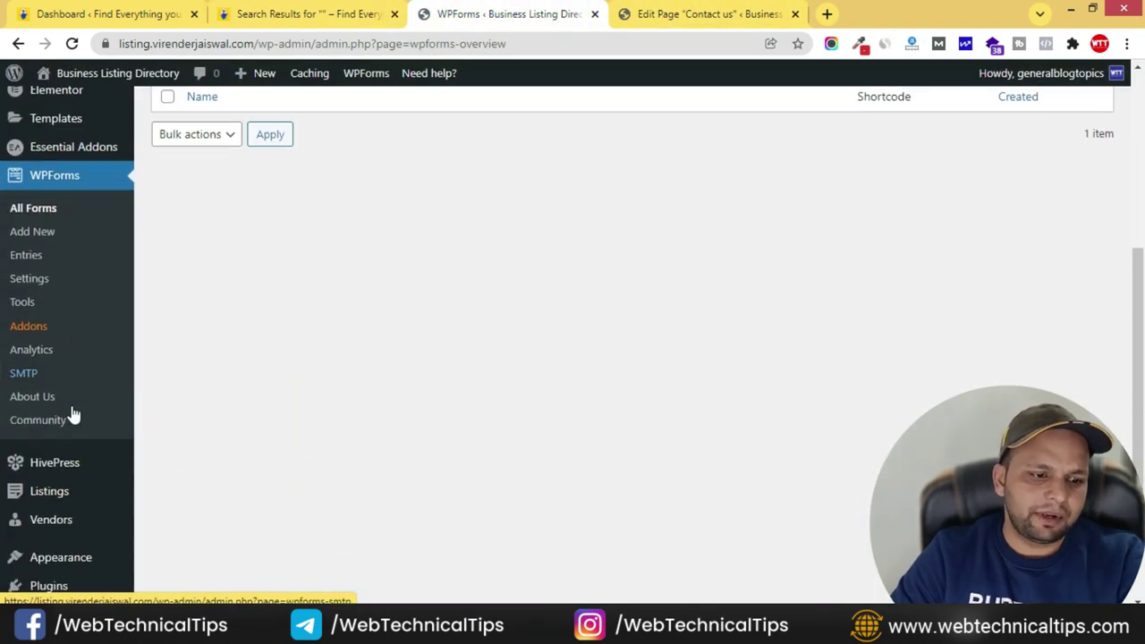
pyautogui.scroll(-2, 63, 438)
pyautogui.moveTo(96, 452)
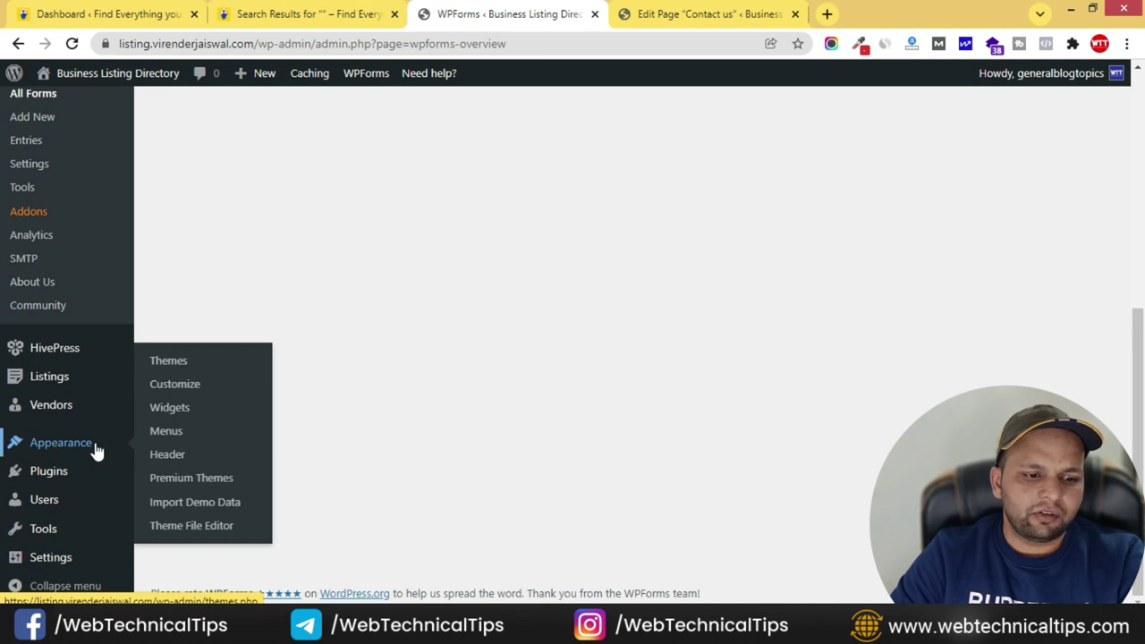
pyautogui.click(168, 435)
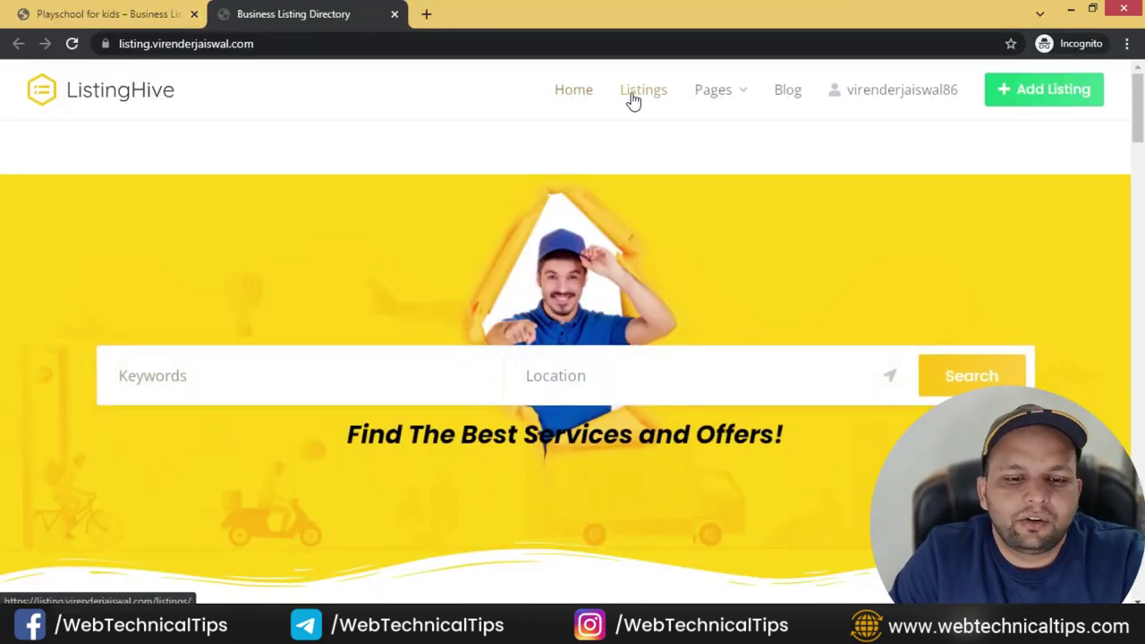
# - Scroll down to the footer links, then switch back to the menu editor window
pyautogui.moveTo(733, 100)
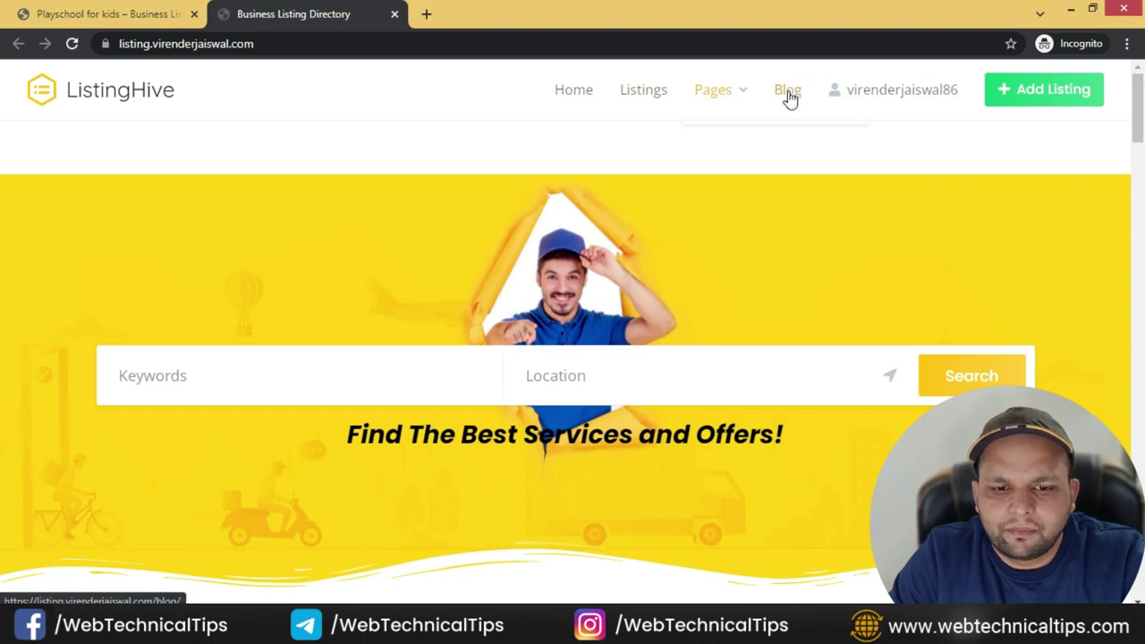
pyautogui.scroll(-5, 823, 358)
pyautogui.scroll(-20, 832, 383)
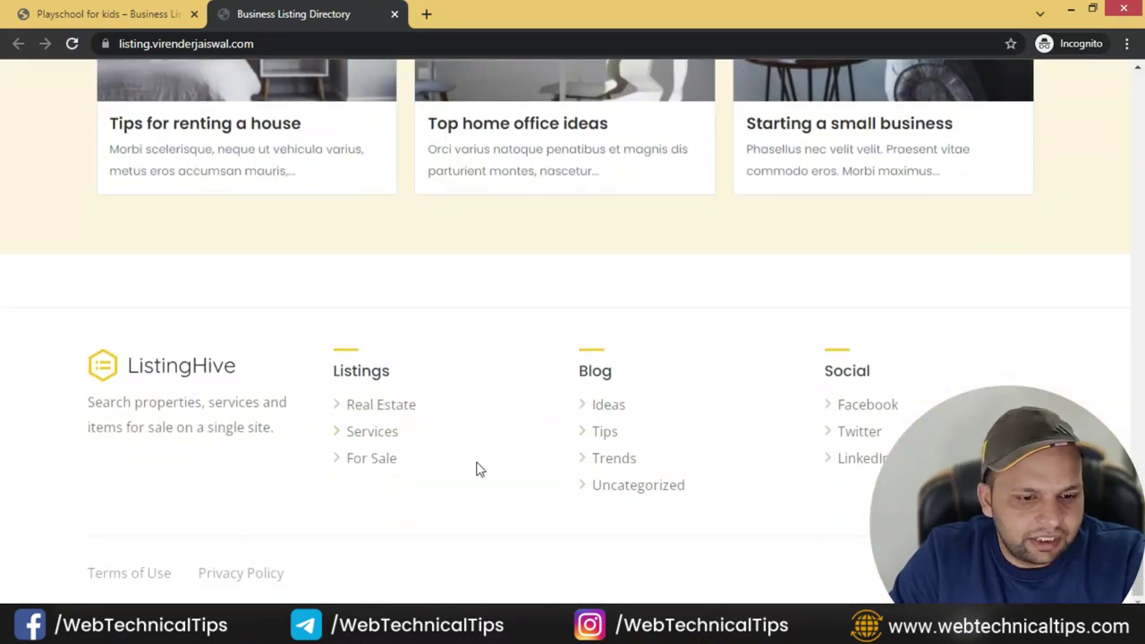
pyautogui.hotkey('alt', 'Tab')
pyautogui.hotkey('alt', 'Tab')
pyautogui.hotkey('alt', 'Tab')
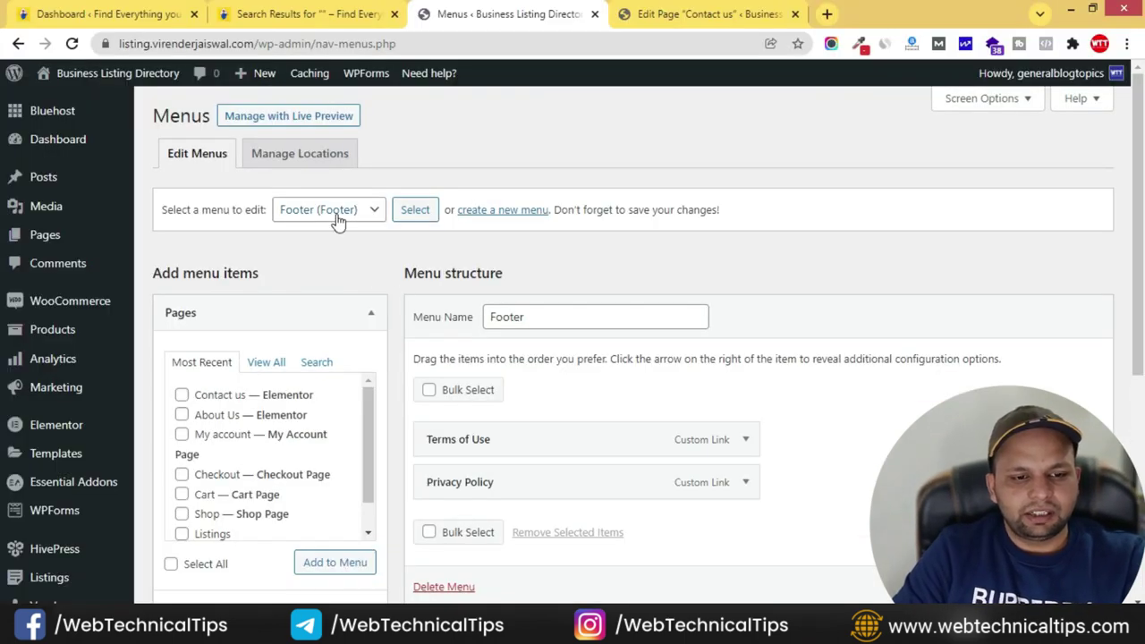
# - Load the Header menu for editing and compare it with the reference site's header
pyautogui.click(340, 209)
pyautogui.click(318, 246)
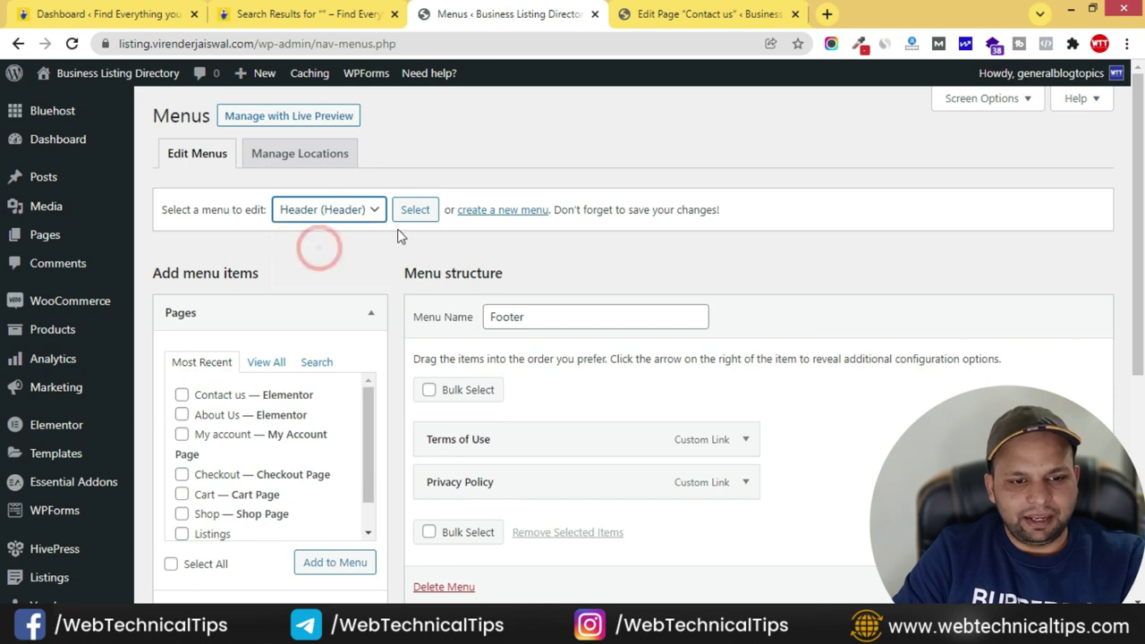
pyautogui.click(412, 211)
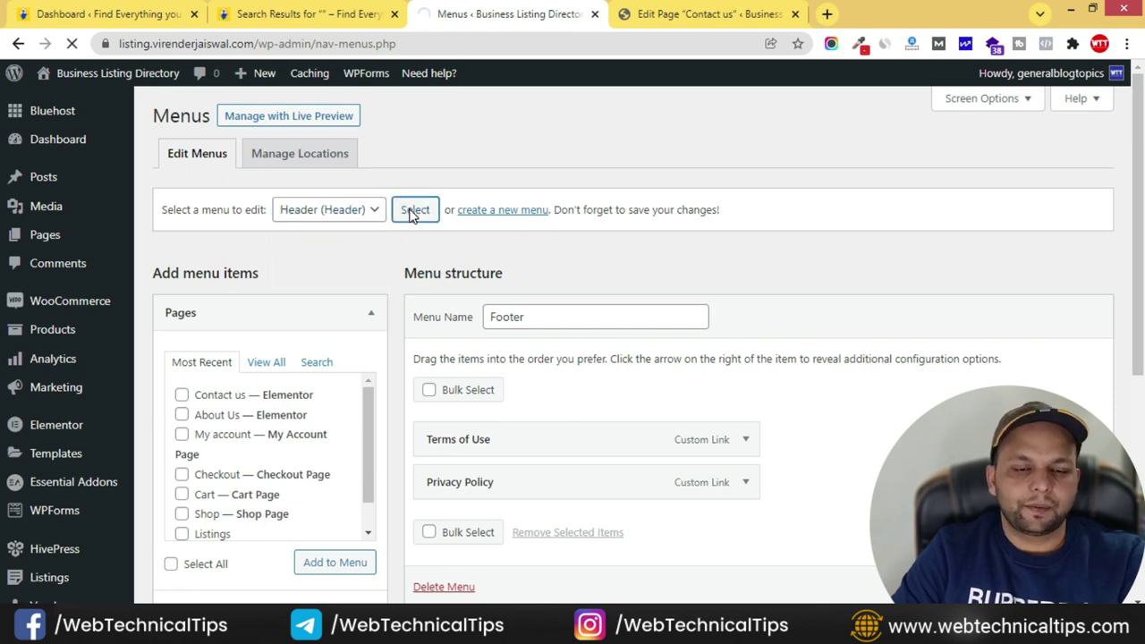
pyautogui.click(304, 14)
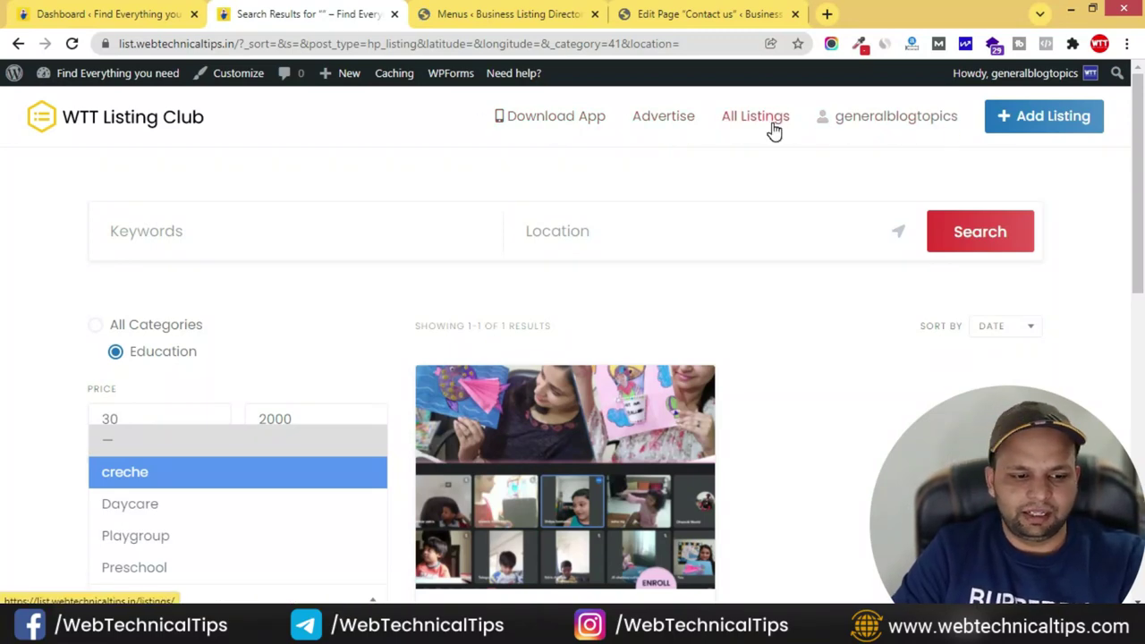
pyautogui.hotkey('ctrl', 'Tab')
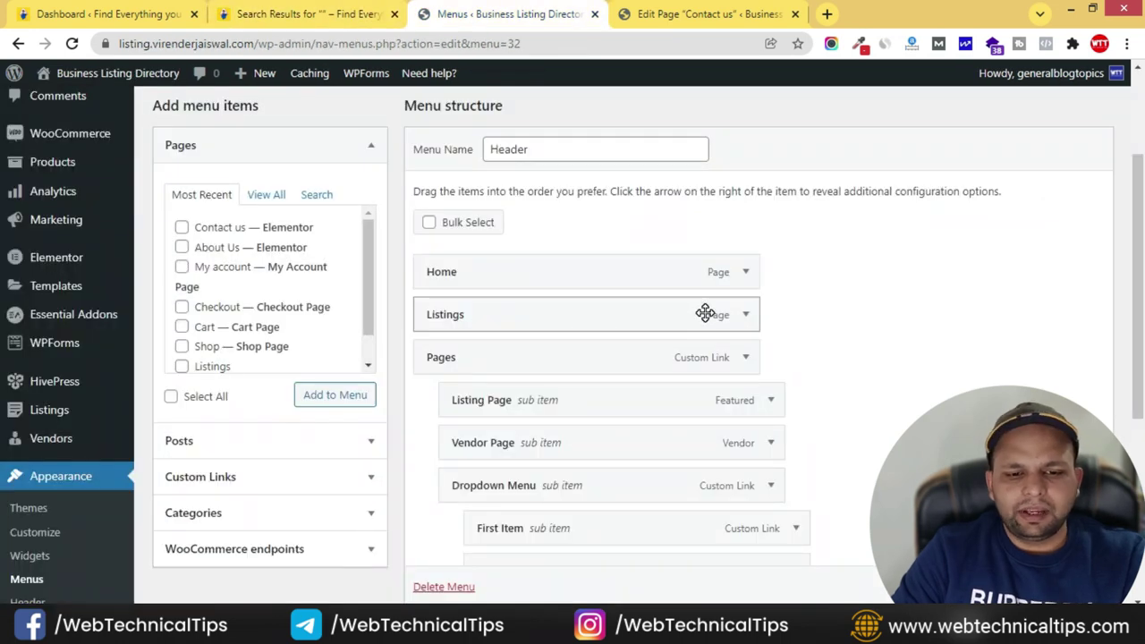
# - Remove the Blog, Third Item, Second Item and First Item entries from the Header menu
pyautogui.scroll(-1, 503, 370)
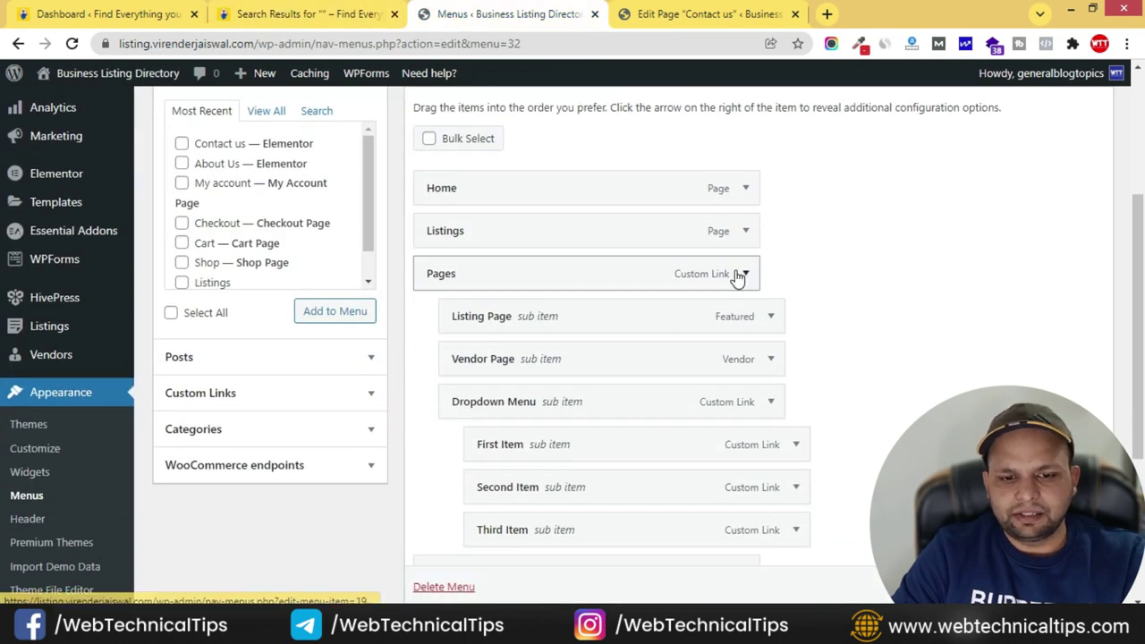
pyautogui.scroll(-1, 743, 296)
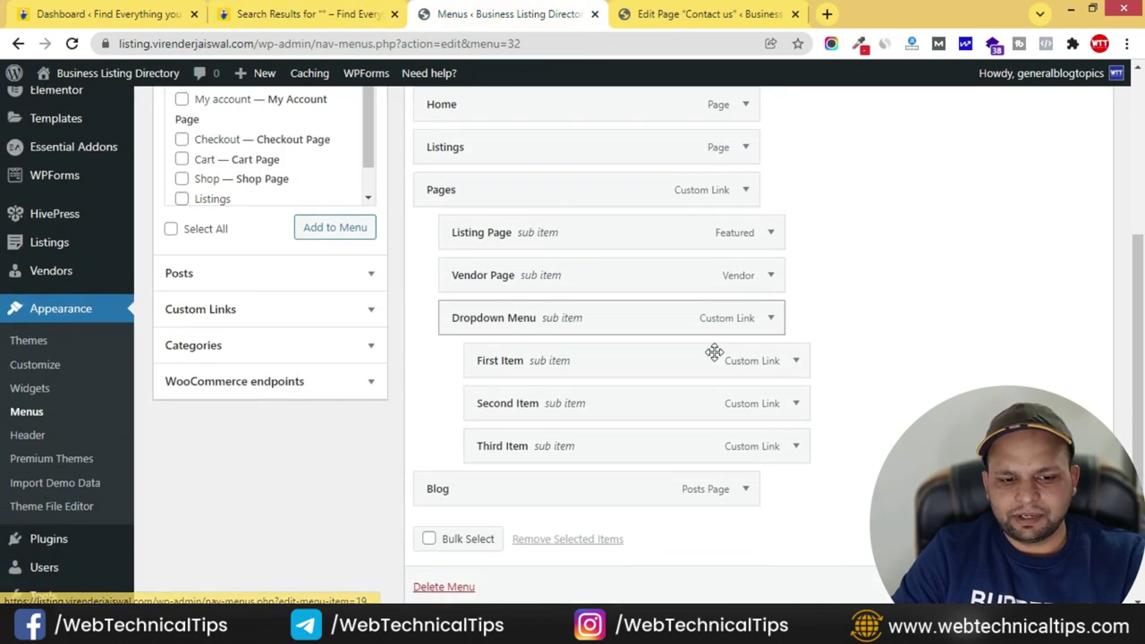
pyautogui.click(744, 491)
pyautogui.scroll(-2, 739, 495)
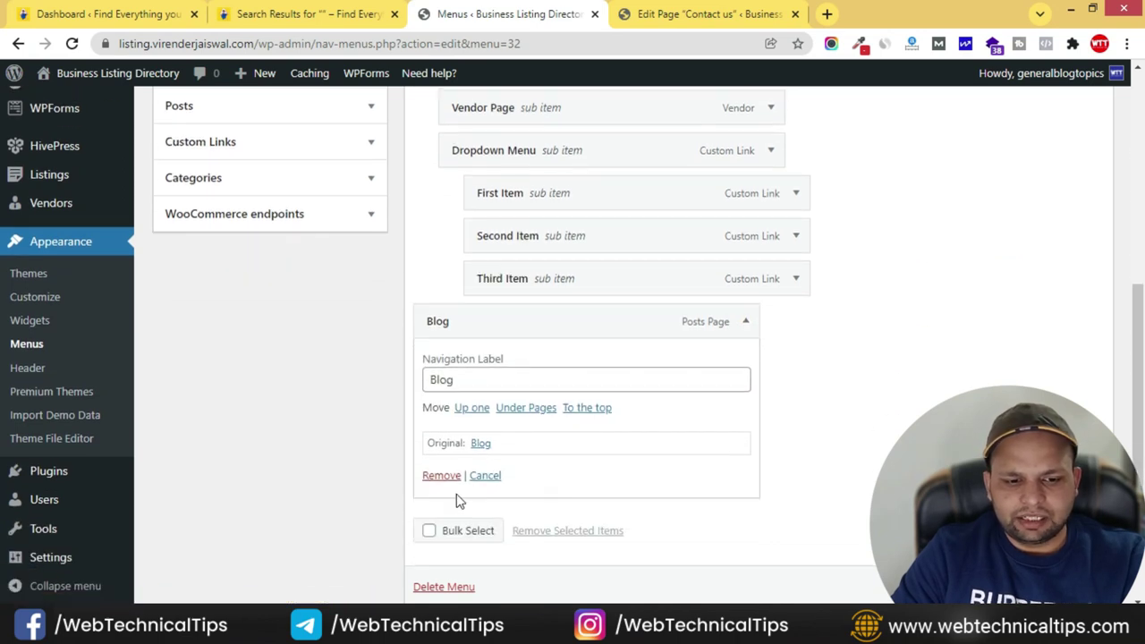
pyautogui.click(440, 476)
pyautogui.click(796, 287)
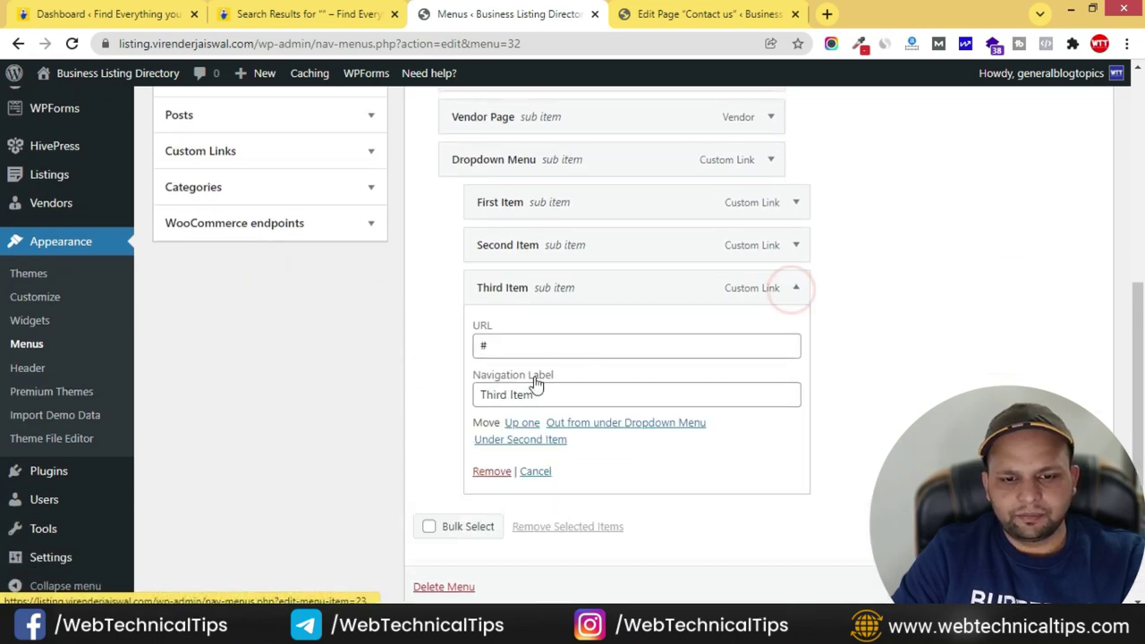
pyautogui.click(492, 470)
pyautogui.click(796, 293)
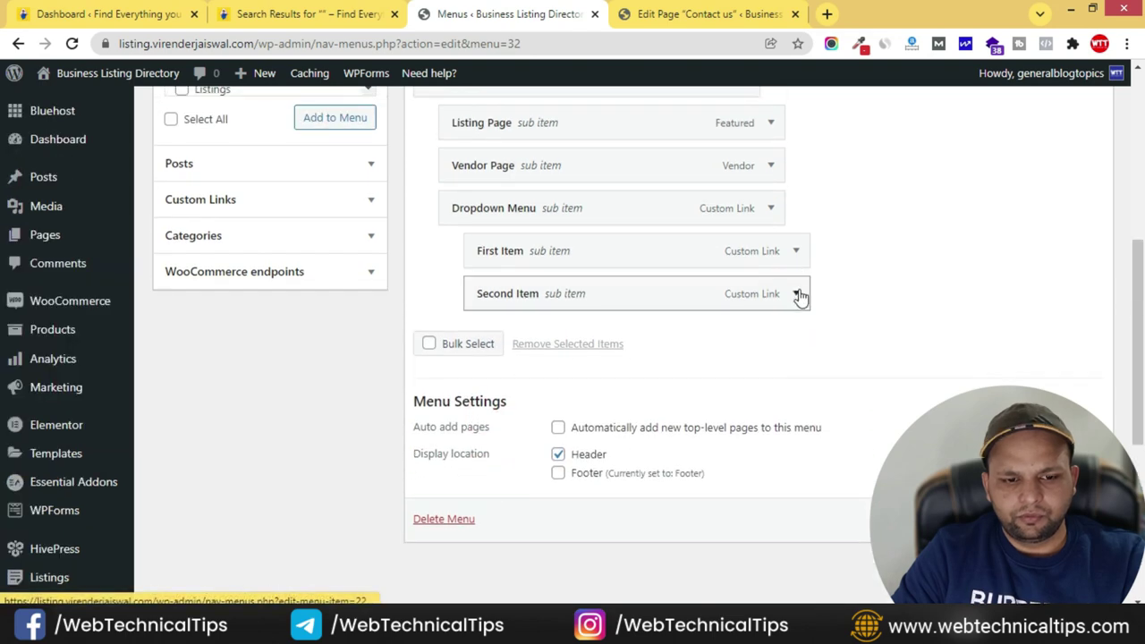
pyautogui.click(479, 461)
pyautogui.click(795, 251)
pyautogui.click(490, 417)
# - Remove the Dropdown Menu, Vendor Page, Listing Page and Pages entries
pyautogui.click(770, 213)
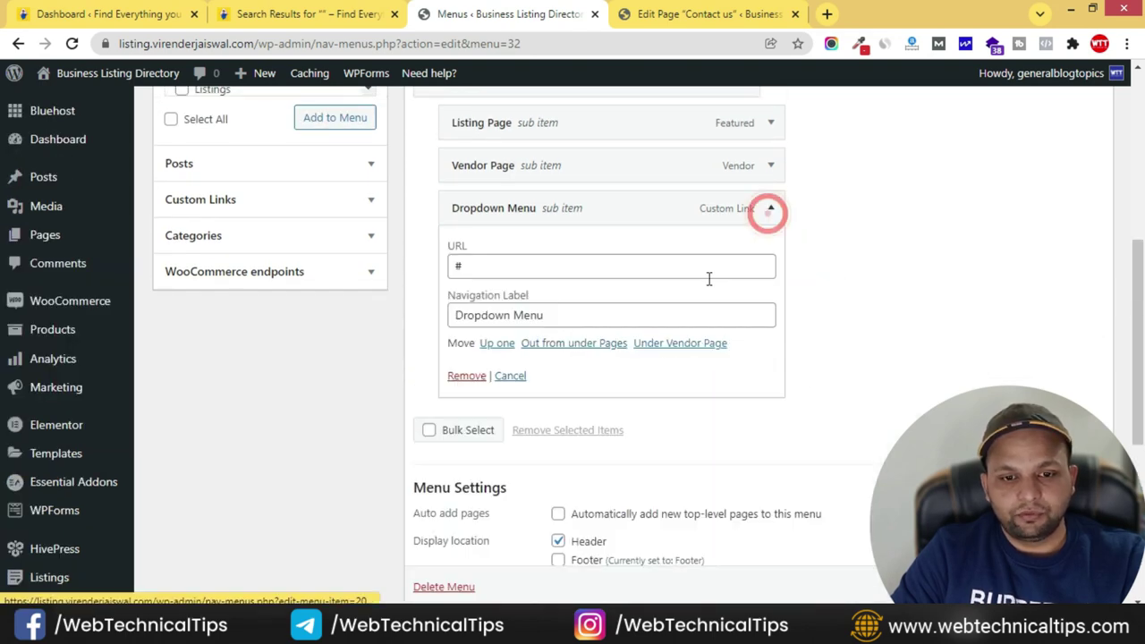
pyautogui.click(466, 375)
pyautogui.click(770, 166)
pyautogui.click(463, 324)
pyautogui.click(742, 287)
pyautogui.click(465, 439)
pyautogui.click(745, 244)
pyautogui.click(450, 413)
# - Relabel the Listings item 'All Listings' and remove the Home item
pyautogui.click(745, 201)
pyautogui.click(430, 259)
pyautogui.write('All')
pyautogui.click(745, 203)
pyautogui.click(743, 159)
pyautogui.click(452, 324)
# - Add a 'Download App' custom link with URL # after All Listings, then check the reference header
pyautogui.click(269, 365)
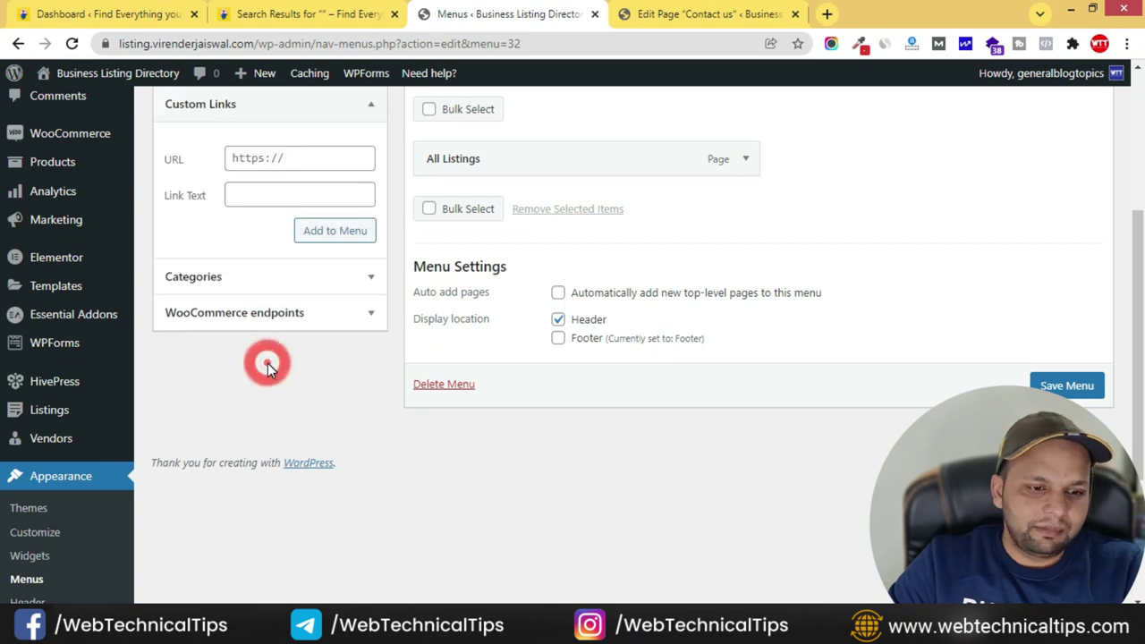
pyautogui.scroll(1, 269, 274)
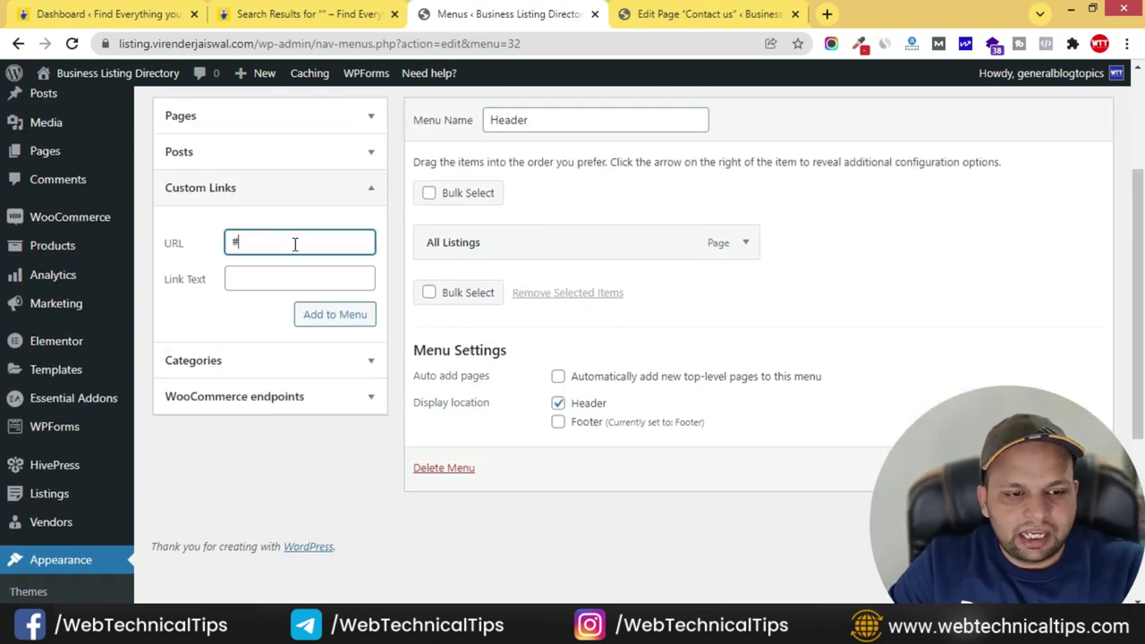
pyautogui.click(270, 281)
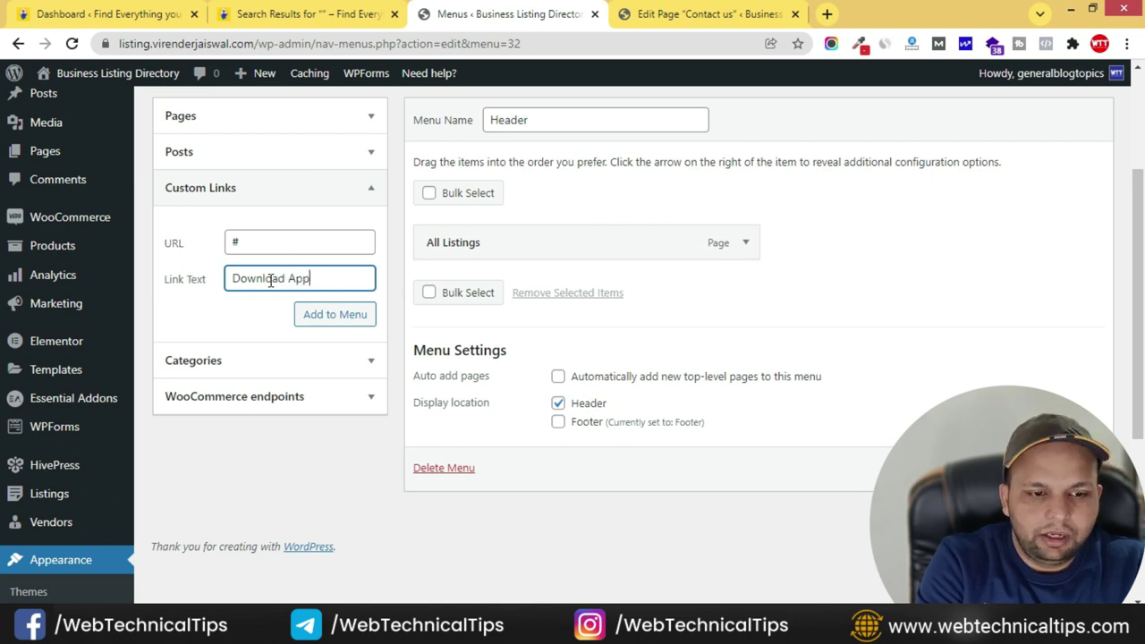
pyautogui.click(328, 322)
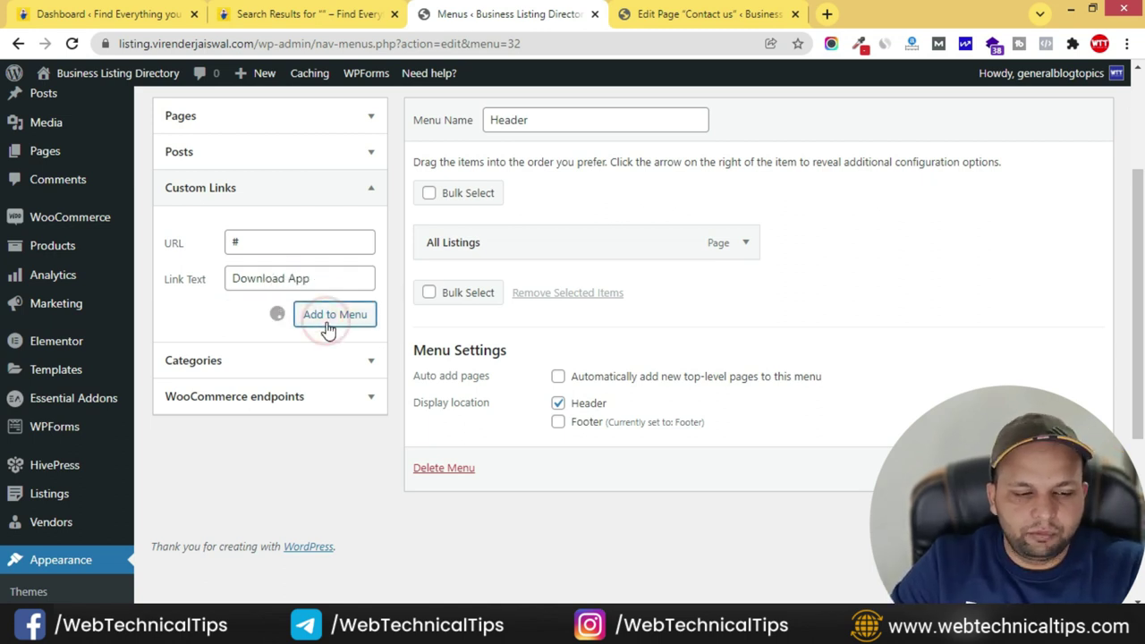
pyautogui.scroll(1, 677, 326)
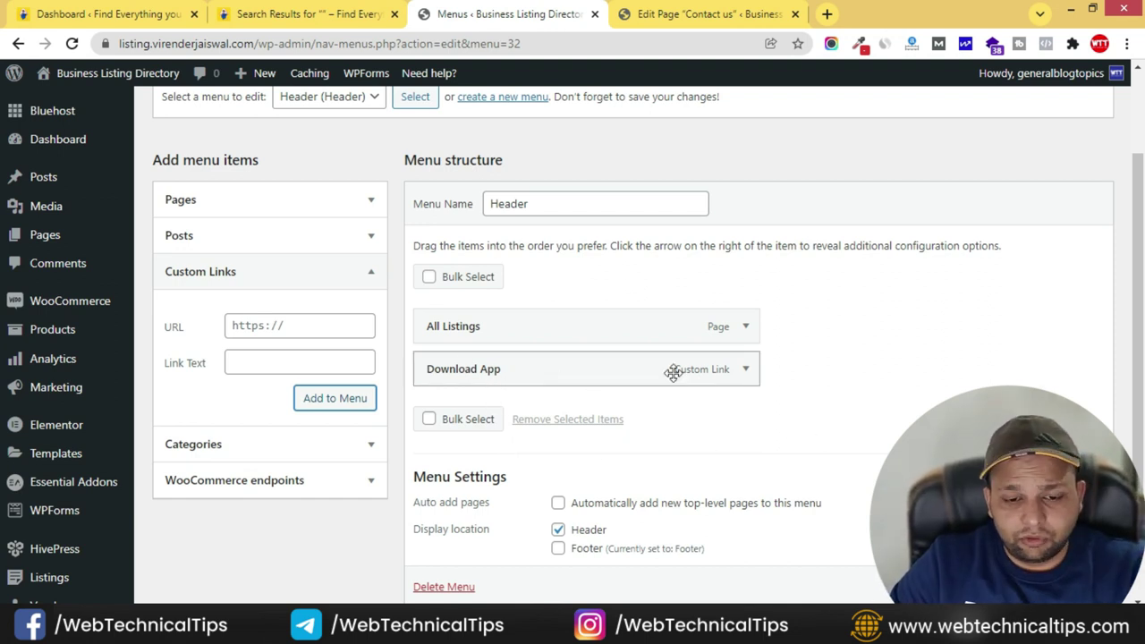
pyautogui.click(744, 369)
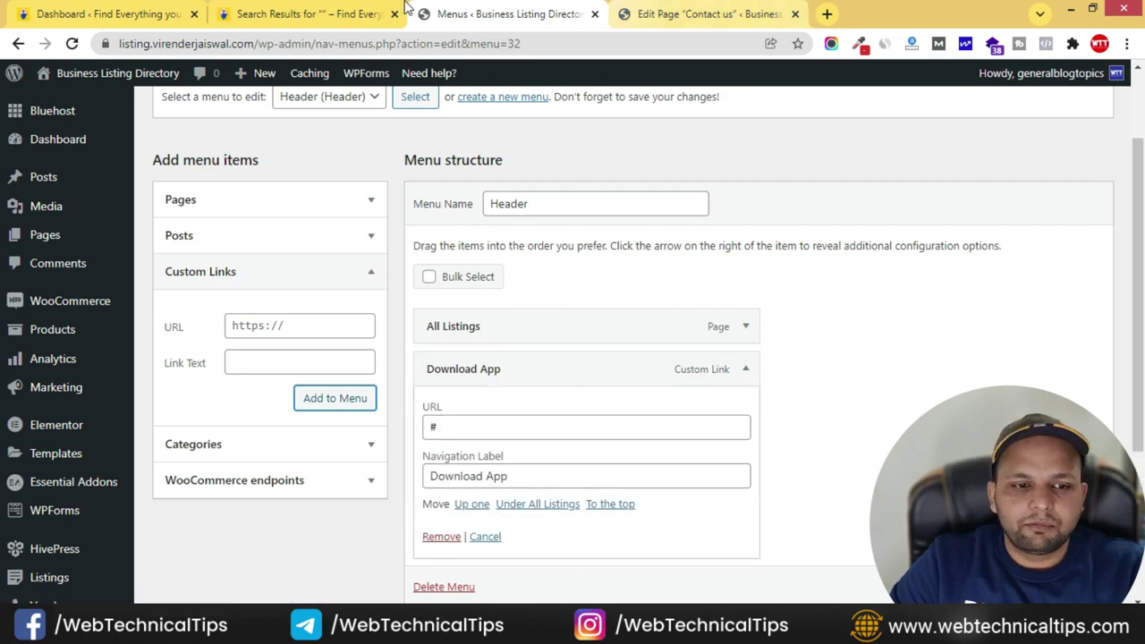
pyautogui.click(360, 16)
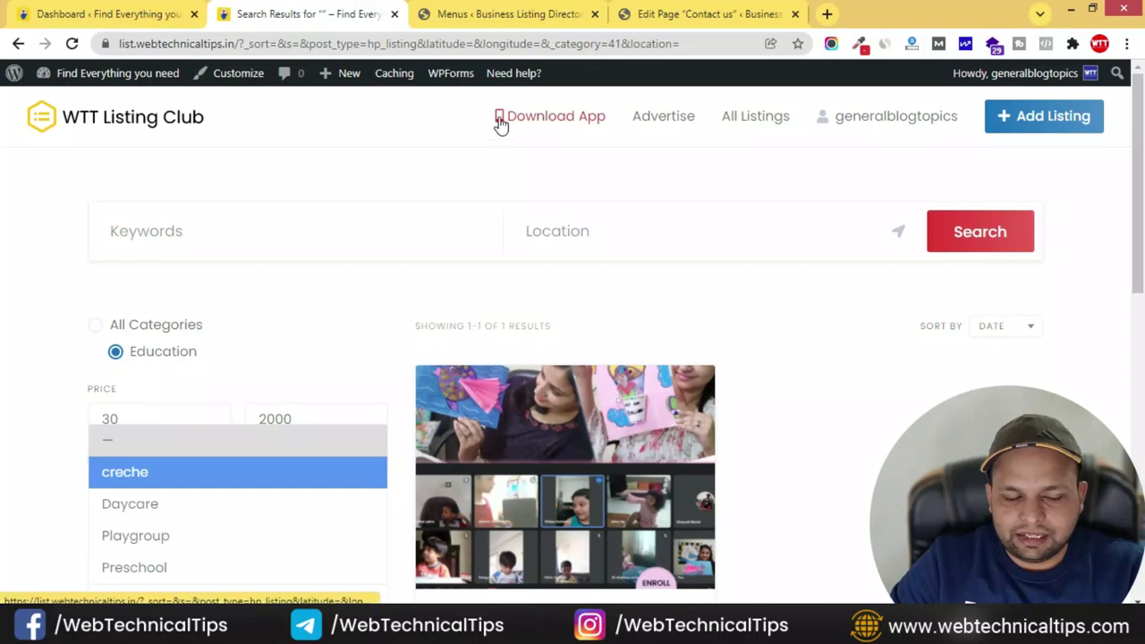
# - Search Google for 'fontawsom mobile' in a new browser tab
pyautogui.click(698, 14)
pyautogui.click(829, 15)
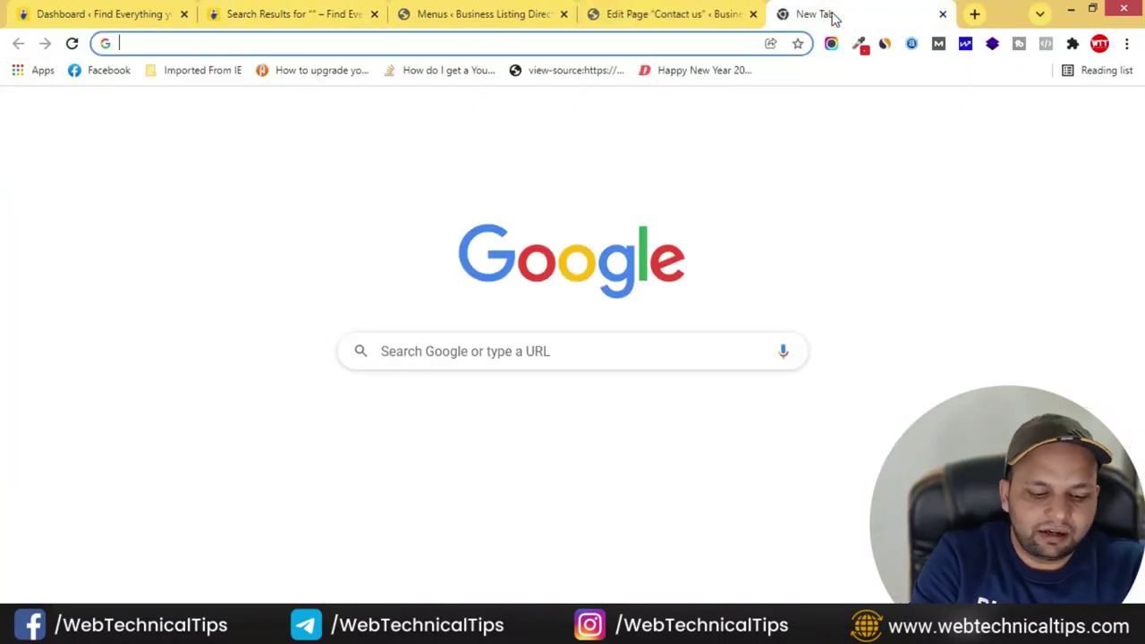
pyautogui.write('fo')
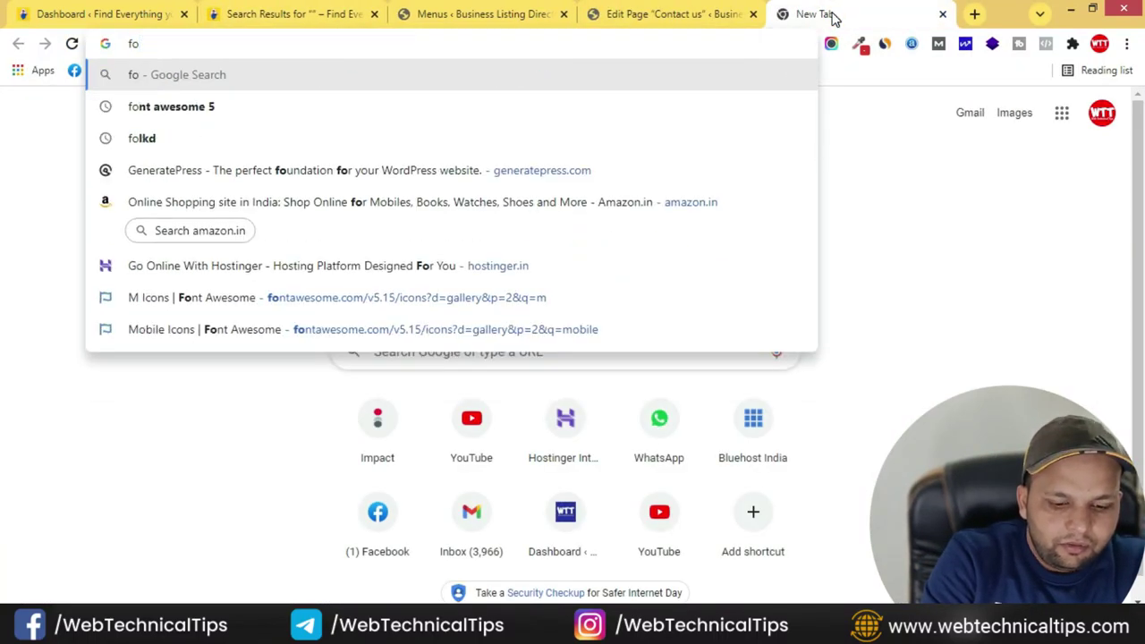
pyautogui.write('ntawso')
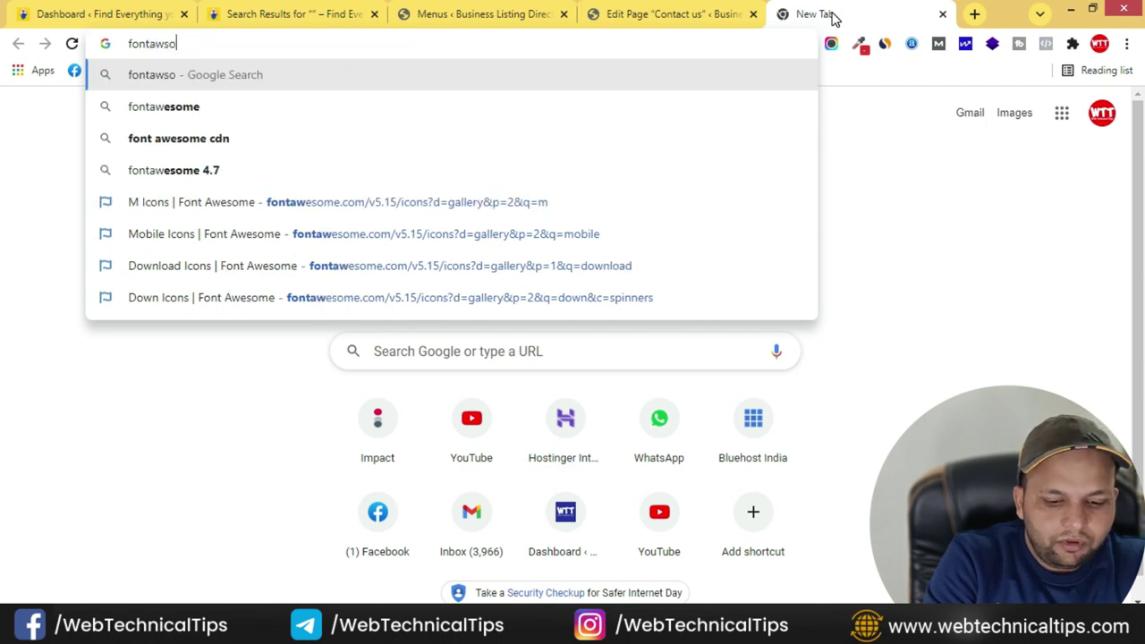
pyautogui.write('m')
pyautogui.write('mobile')
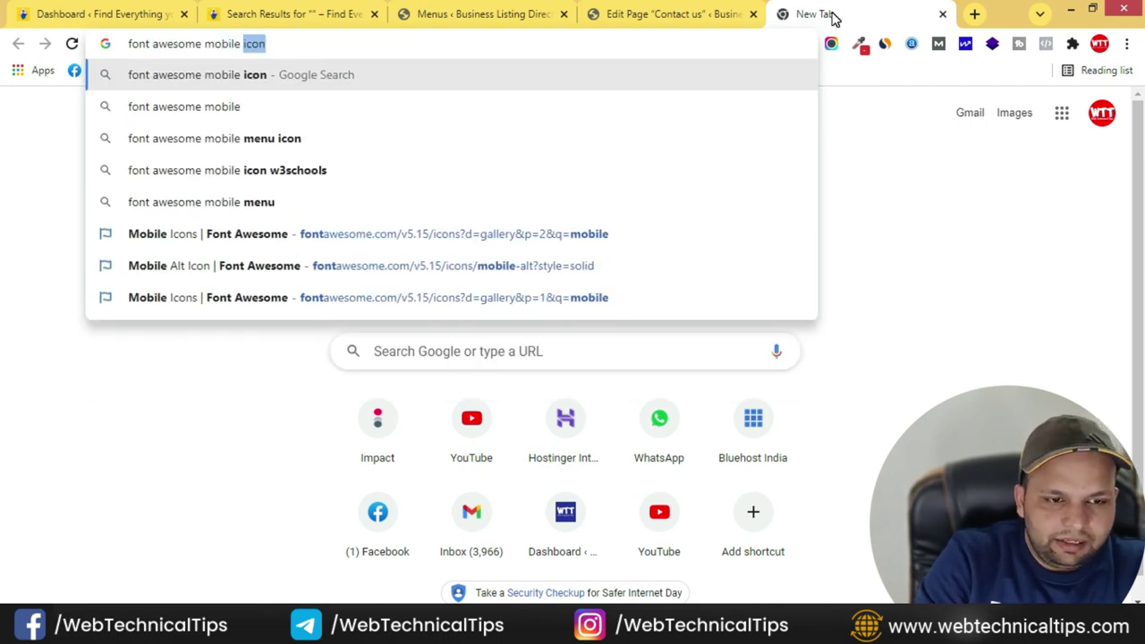
pyautogui.press('Return')
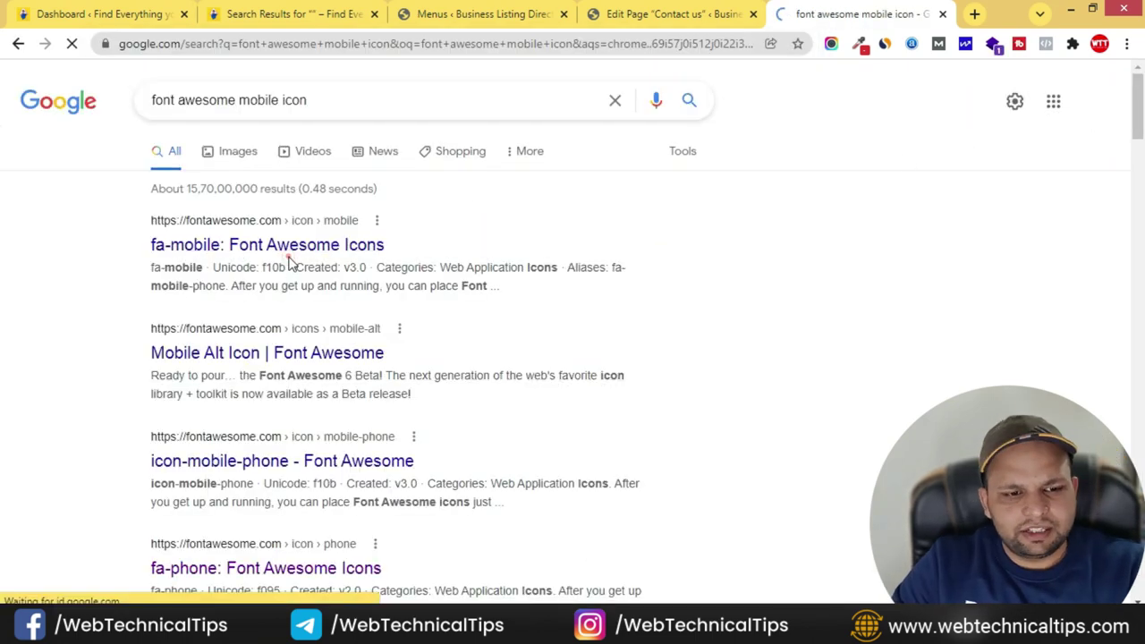
# - On Font Awesome, filter to free icons and copy the mobile-alt icon's HTML snippet
pyautogui.click(295, 252)
pyautogui.scroll(-2, 660, 276)
pyautogui.scroll(4, 736, 455)
pyautogui.scroll(-1, 47, 333)
pyautogui.click(47, 330)
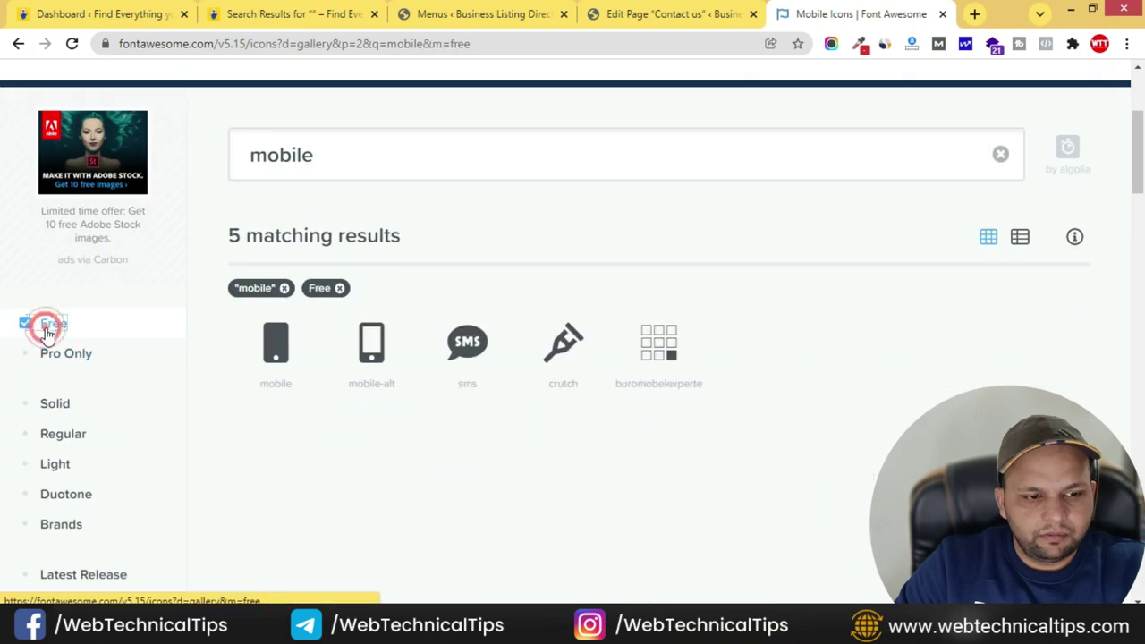
pyautogui.click(382, 346)
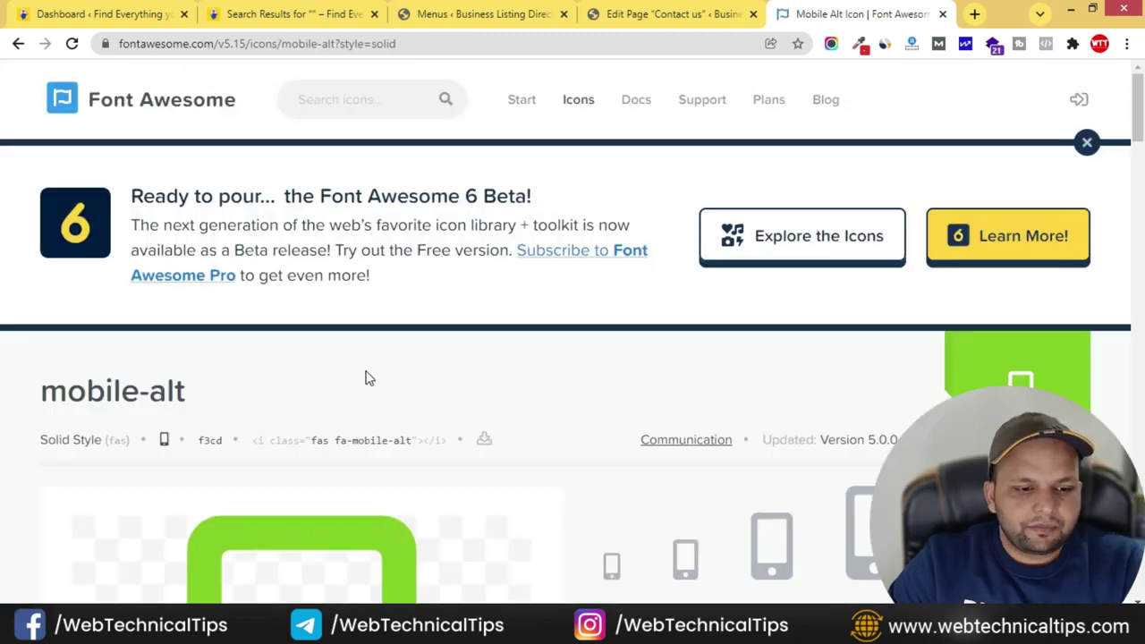
pyautogui.click(381, 440)
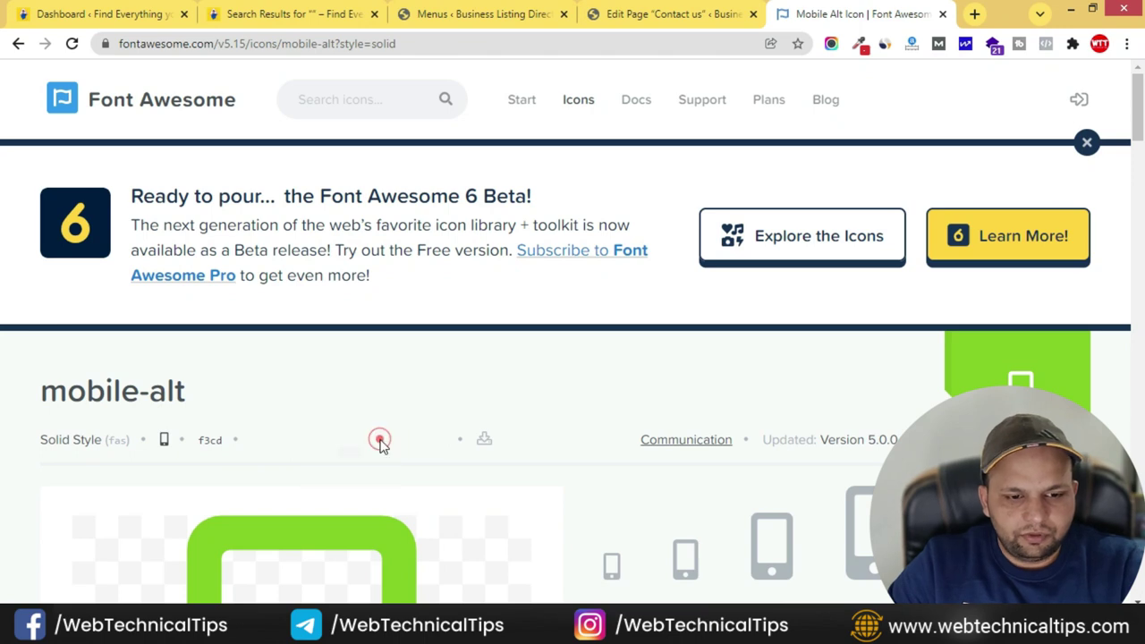
# - Paste the mobile-alt icon code at the start of the Download App label and save the Header menu
pyautogui.click(329, 13)
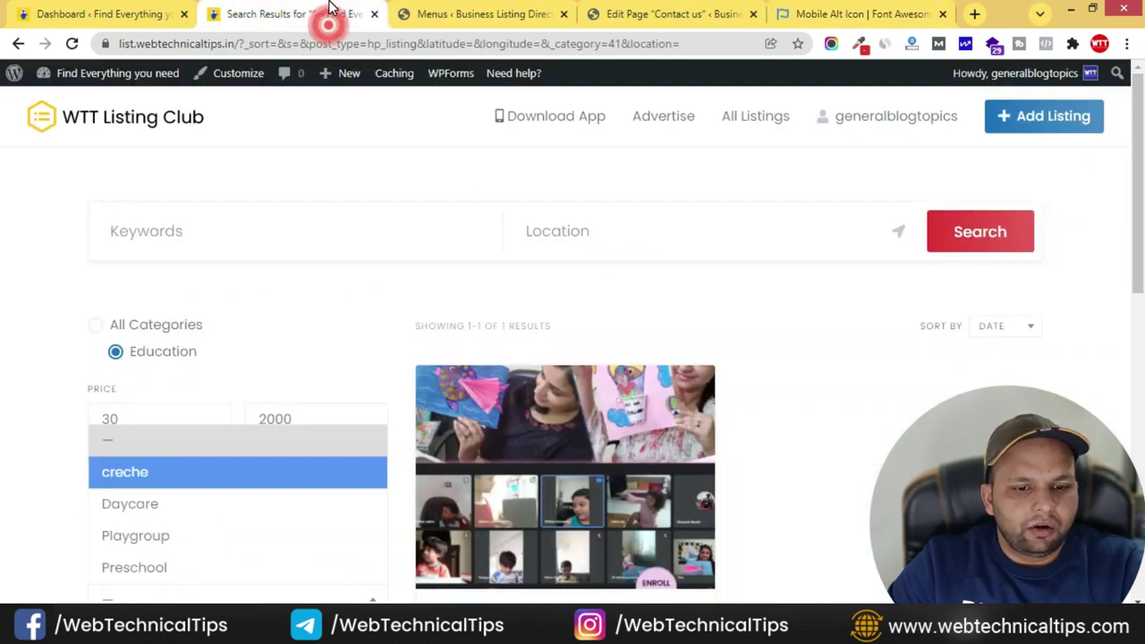
pyautogui.hotkey('alt', 'Tab')
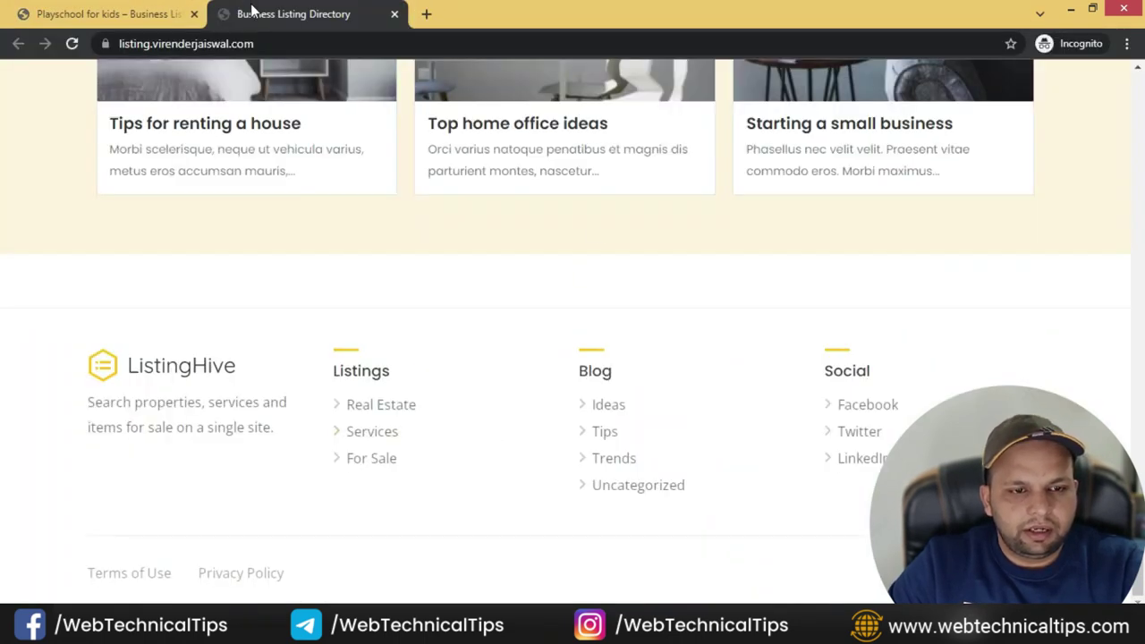
pyautogui.hotkey('alt', 'Tab')
pyautogui.click(439, 14)
pyautogui.click(433, 484)
pyautogui.write('<i class="fas fa-mobile-alt"></i>')
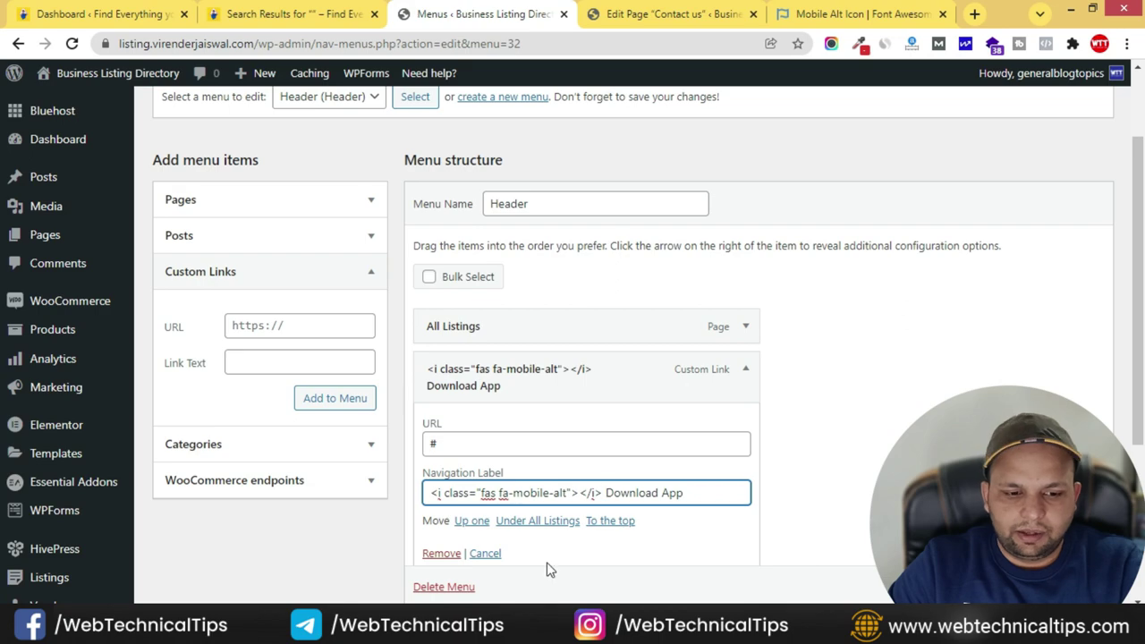
pyautogui.press('Return')
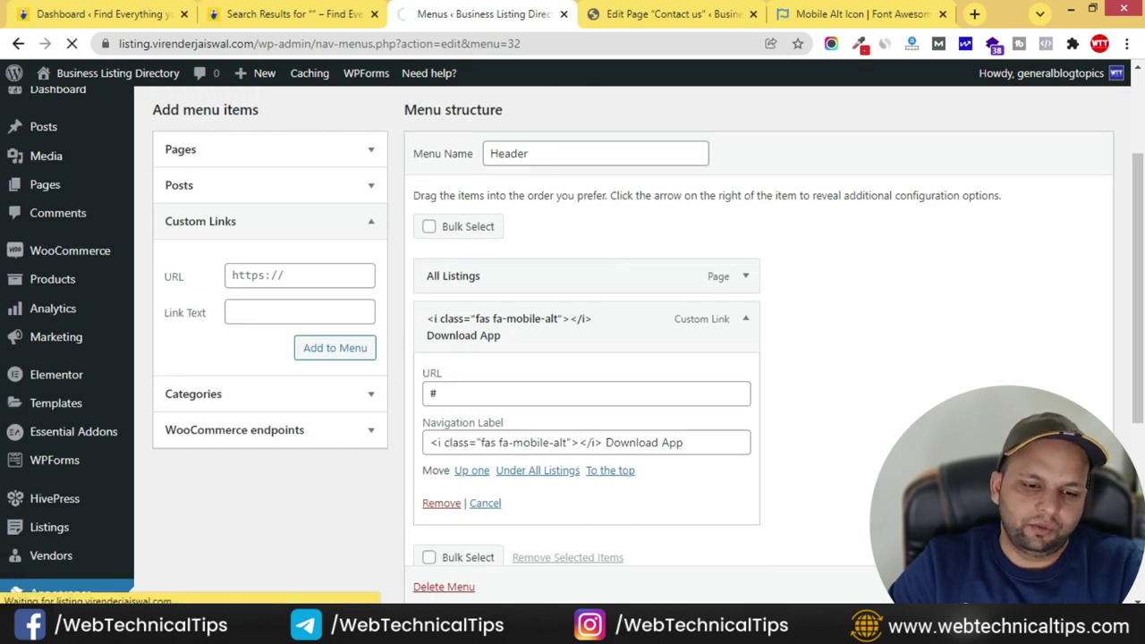
pyautogui.hotkey('alt', 'Tab')
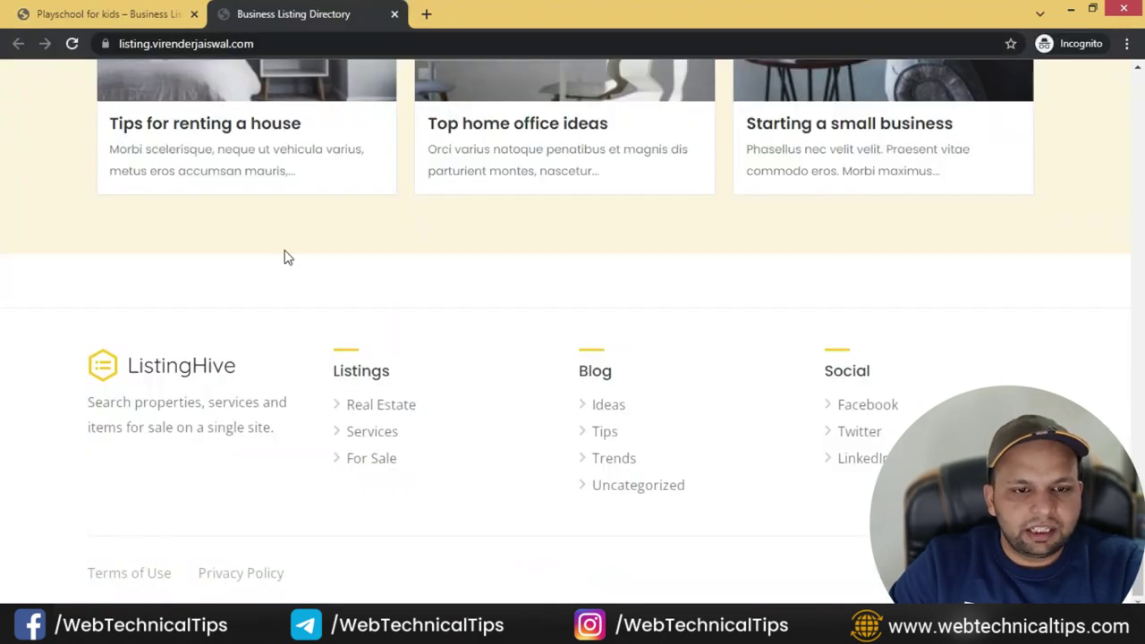
# - After reloading the live site, drag Download App above All Listings in the Header menu structure
pyautogui.scroll(20, 331, 320)
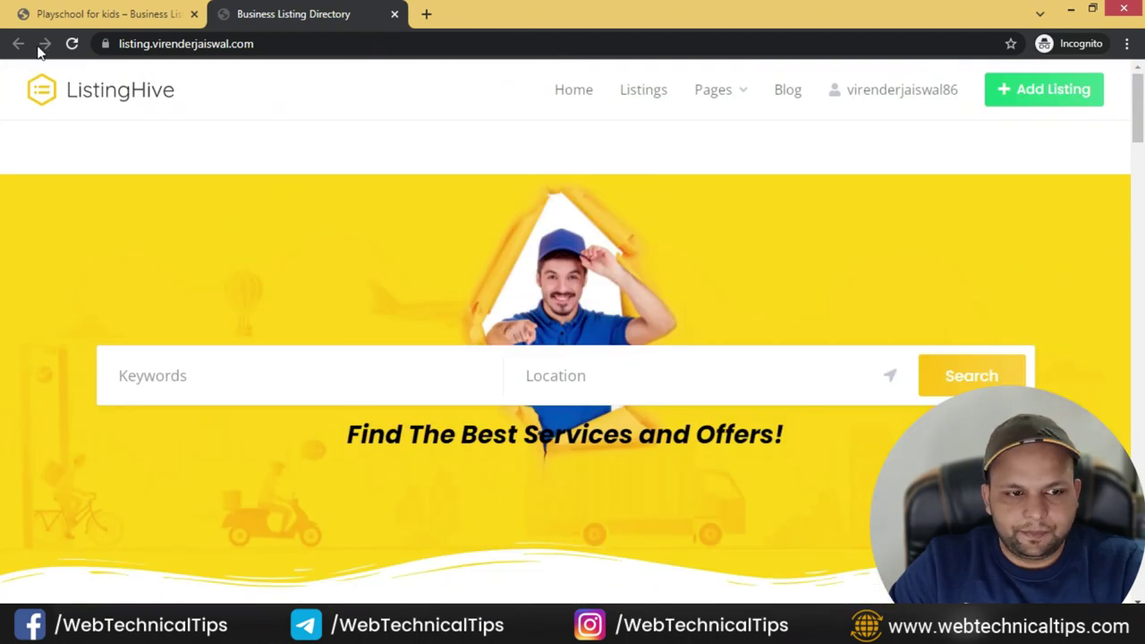
pyautogui.click(73, 45)
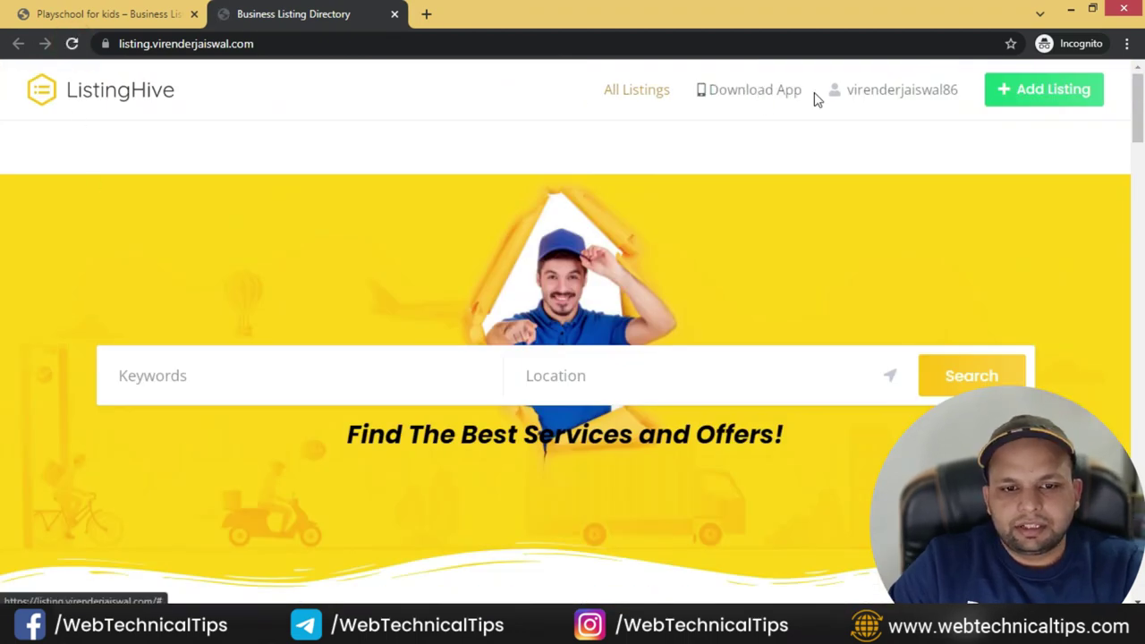
pyautogui.hotkey('alt', 'Tab')
pyautogui.scroll(-3, 578, 456)
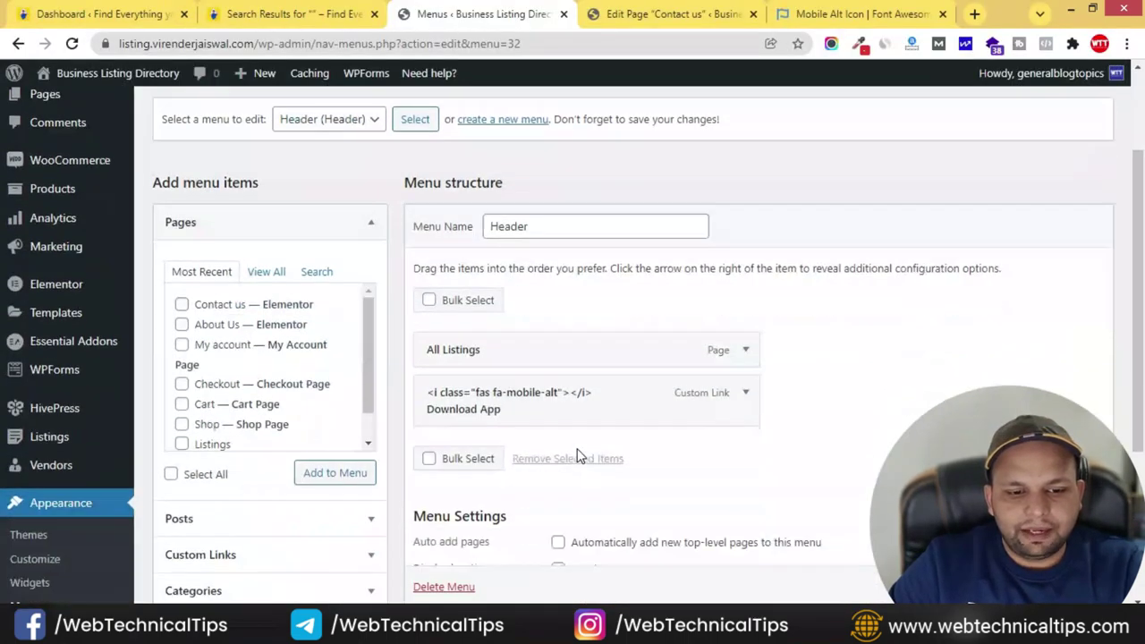
pyautogui.moveTo(606, 382); pyautogui.dragTo(608, 322)
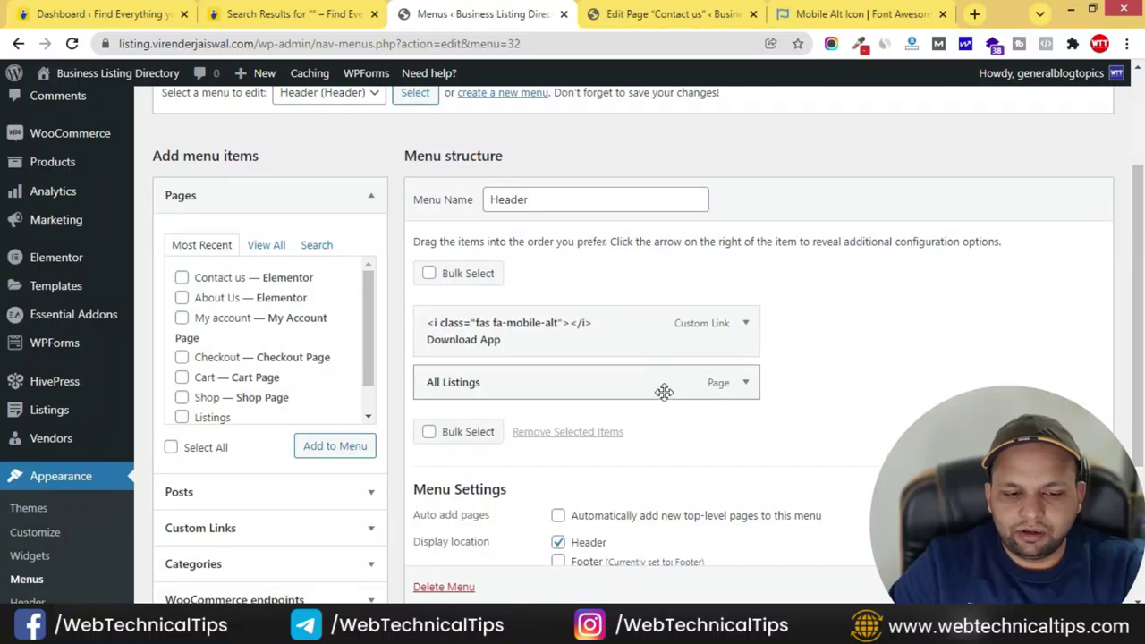
pyautogui.click(319, 16)
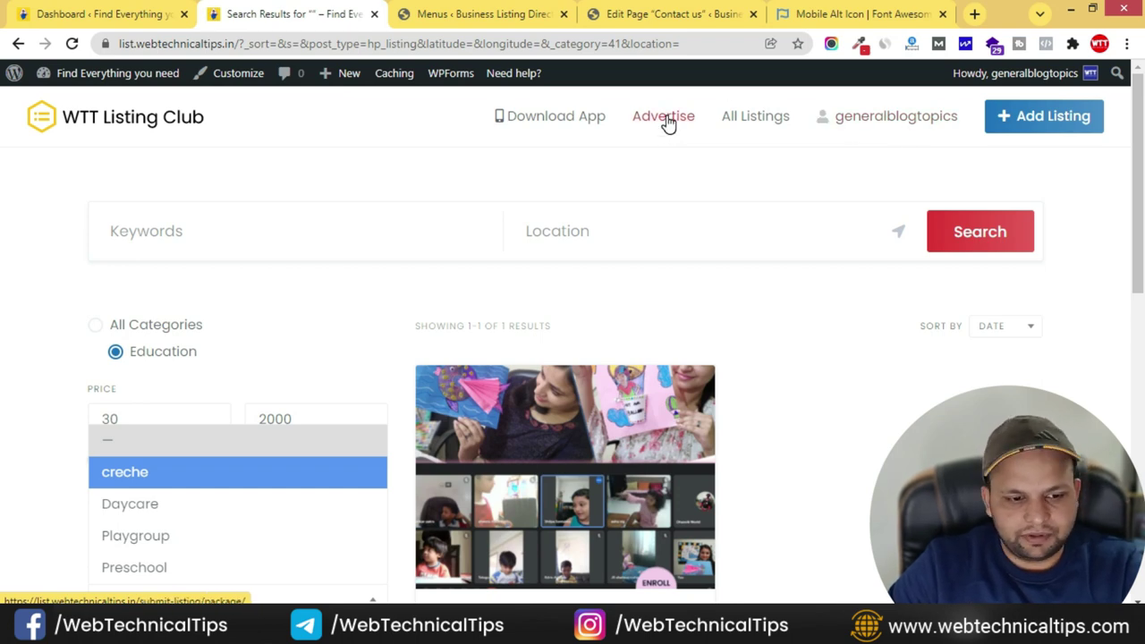
pyautogui.hotkey('ctrl', 'Tab')
pyautogui.scroll(-1, 345, 413)
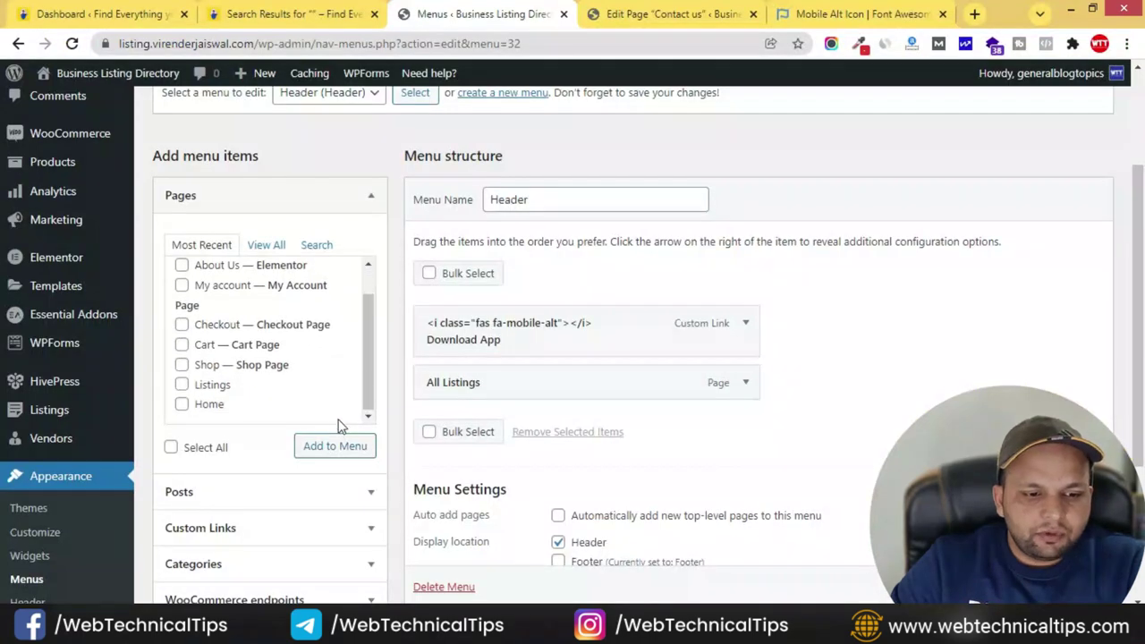
# - Fill in a custom link to the submit-listing/package page with link text 'Advertise'
pyautogui.click(280, 528)
pyautogui.click(307, 322)
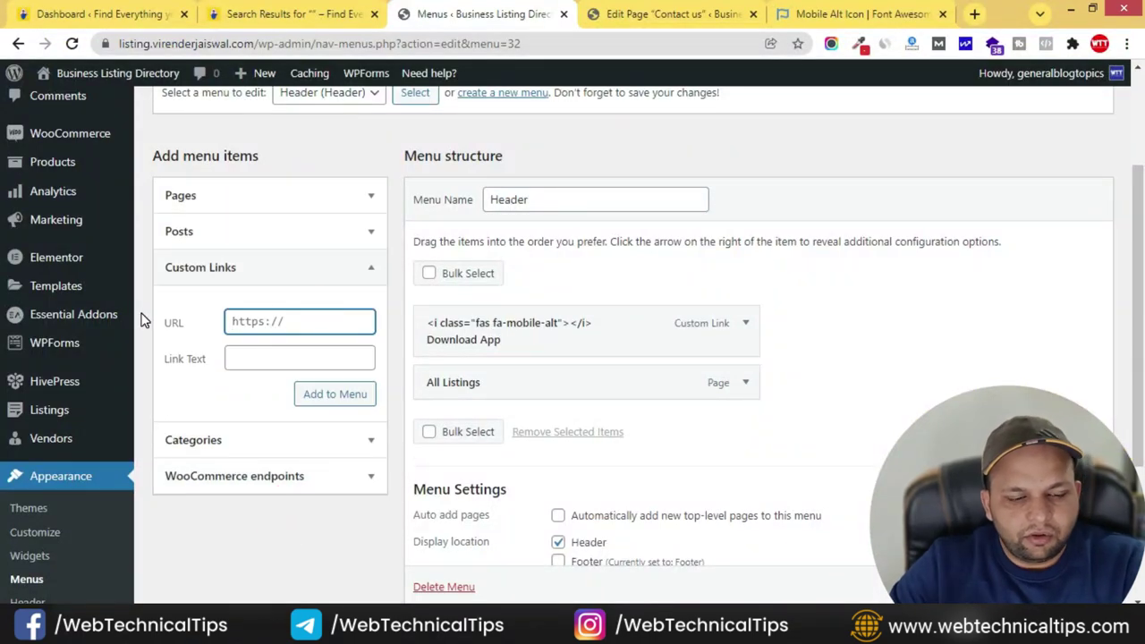
pyautogui.press('Tab')
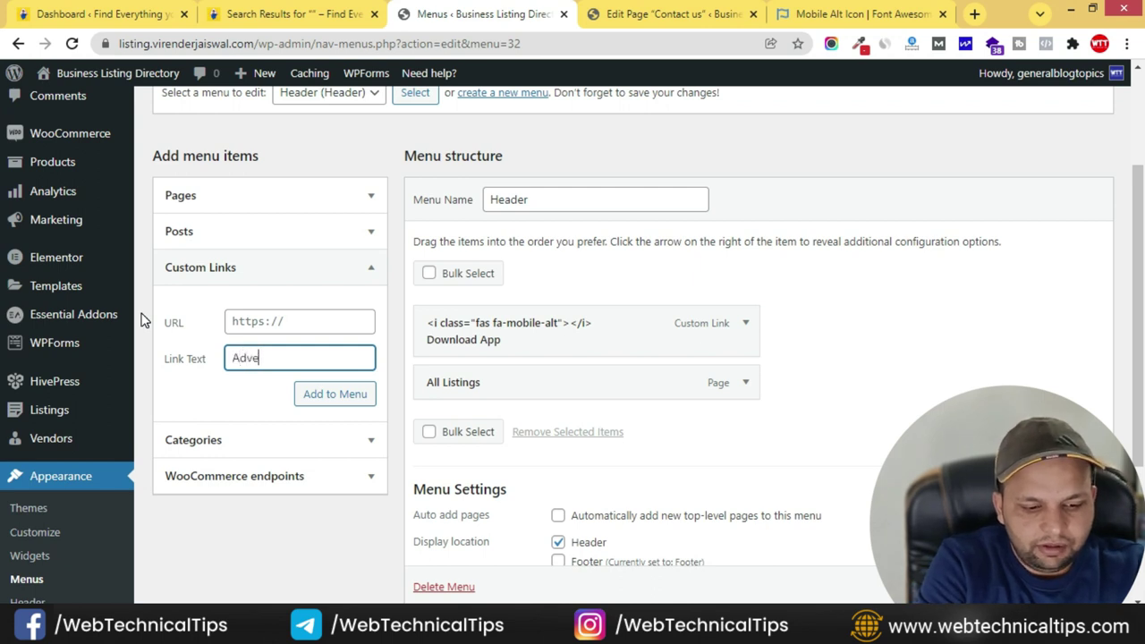
pyautogui.write('Advertise')
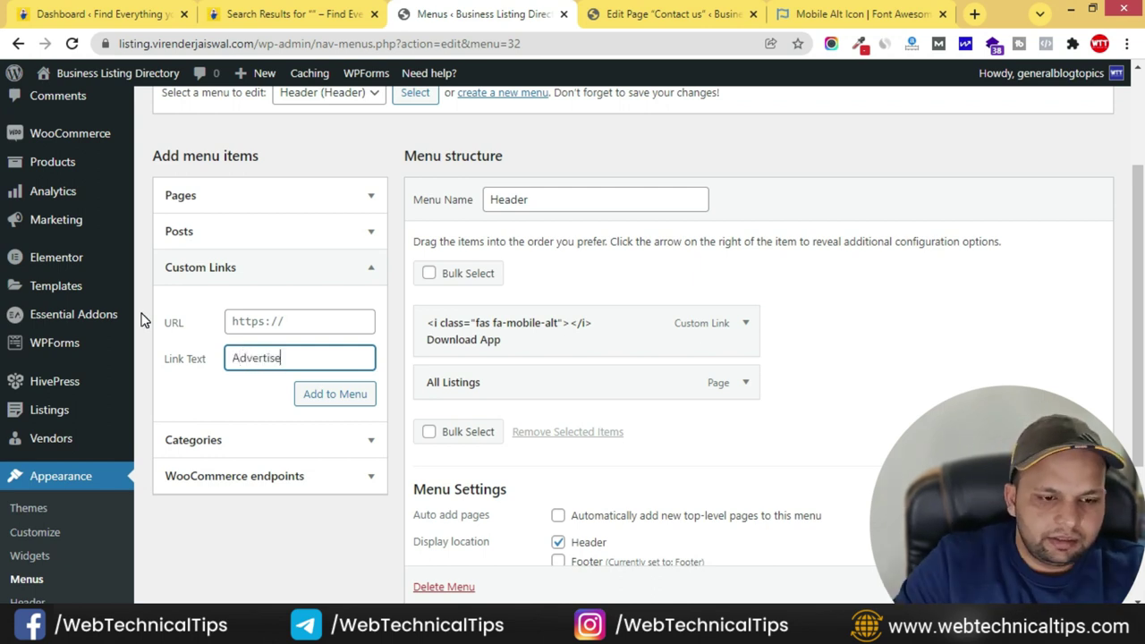
pyautogui.click(302, 319)
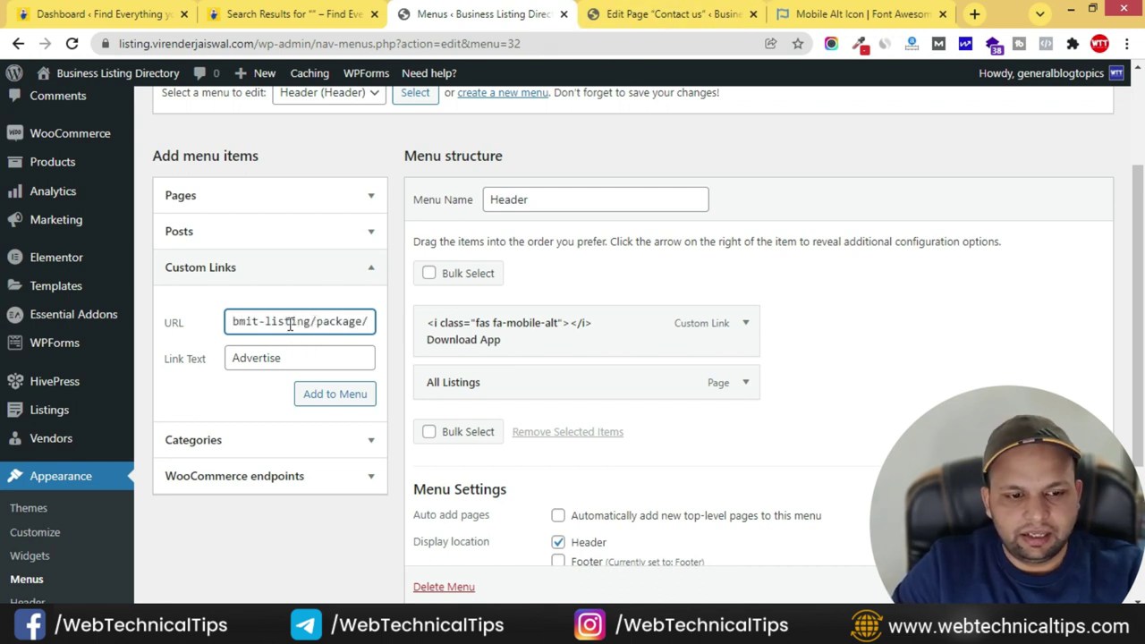
pyautogui.moveTo(293, 43); pyautogui.dragTo(49, 44)
pyautogui.click(232, 322)
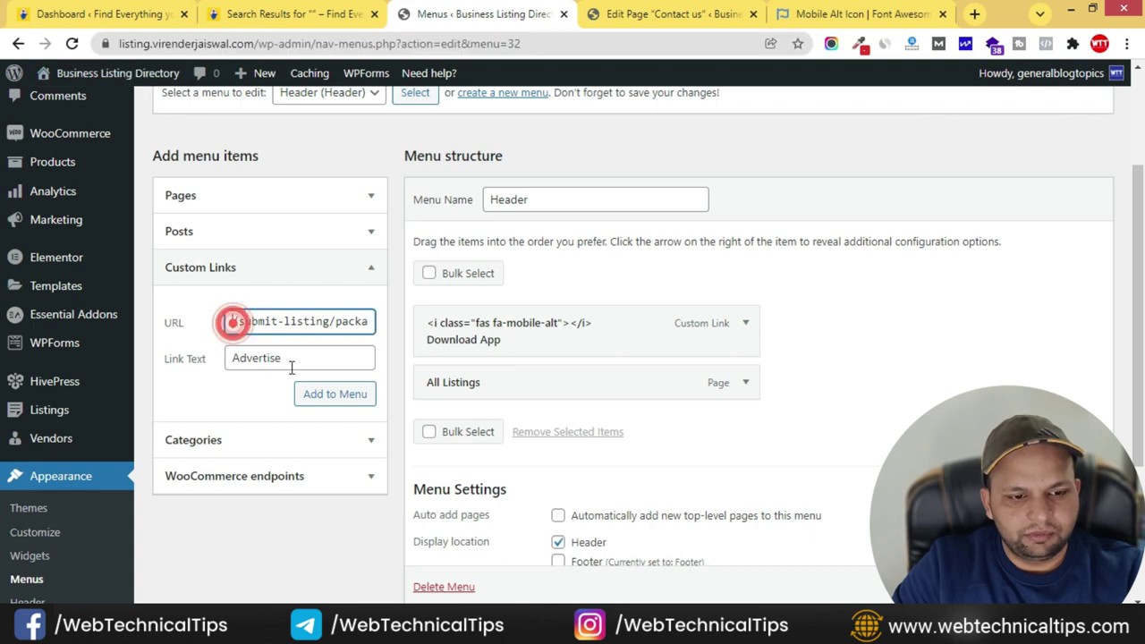
pyautogui.moveTo(259, 322); pyautogui.dragTo(177, 327)
pyautogui.moveTo(328, 322); pyautogui.dragTo(410, 322)
pyautogui.click(263, 322)
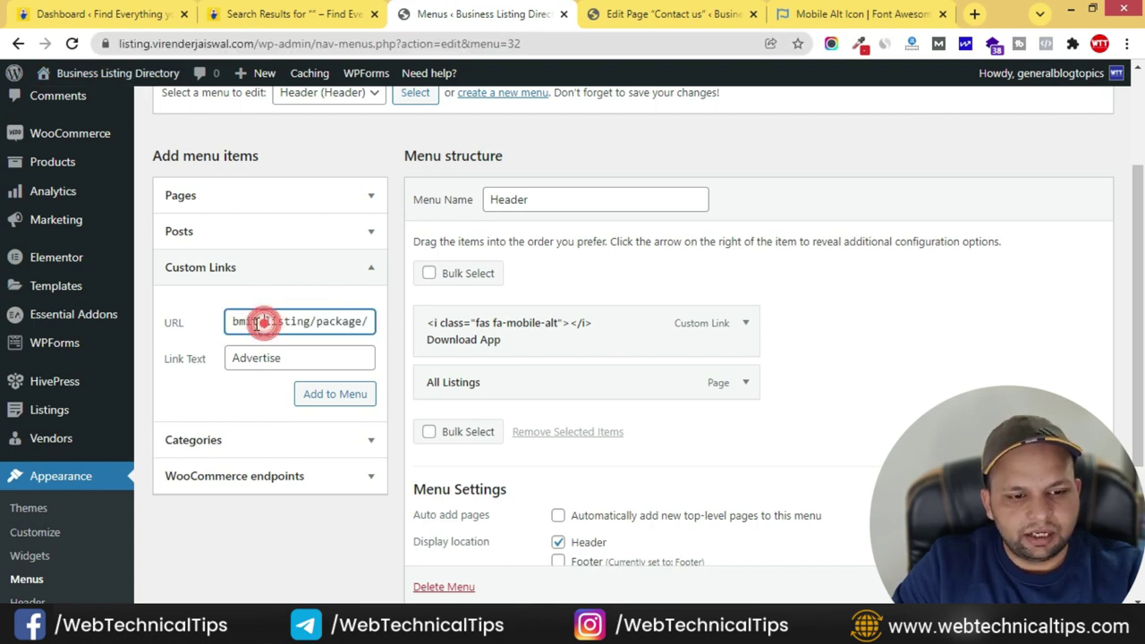
pyautogui.click(256, 322)
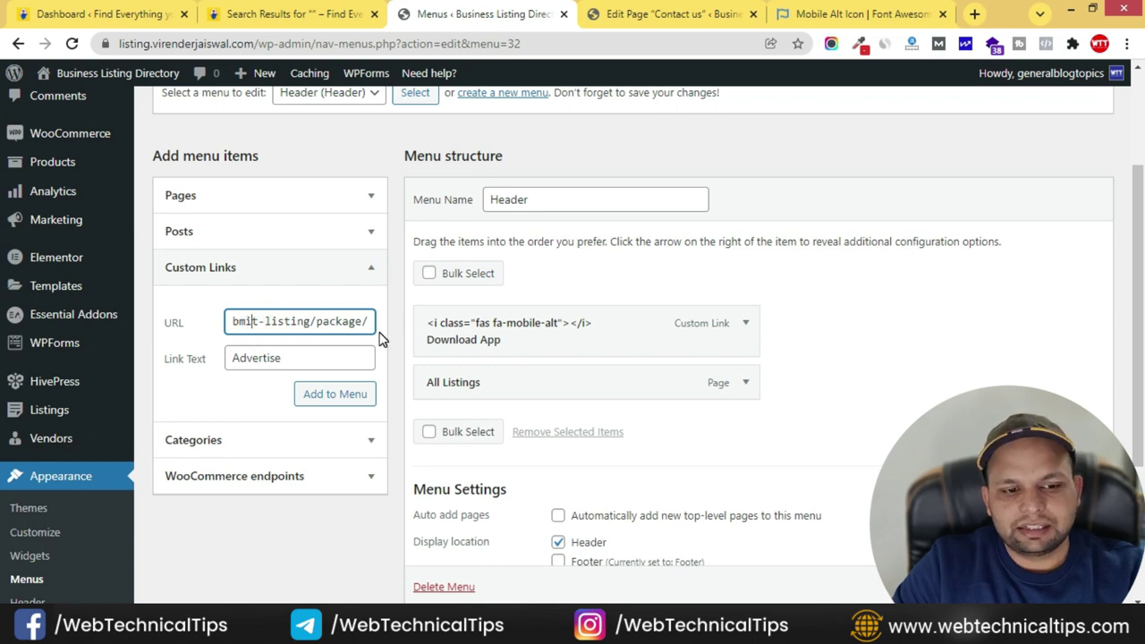
# - Add the Advertise link to the Header menu and drag it above All Listings
pyautogui.click(337, 399)
pyautogui.moveTo(486, 414); pyautogui.dragTo(530, 397)
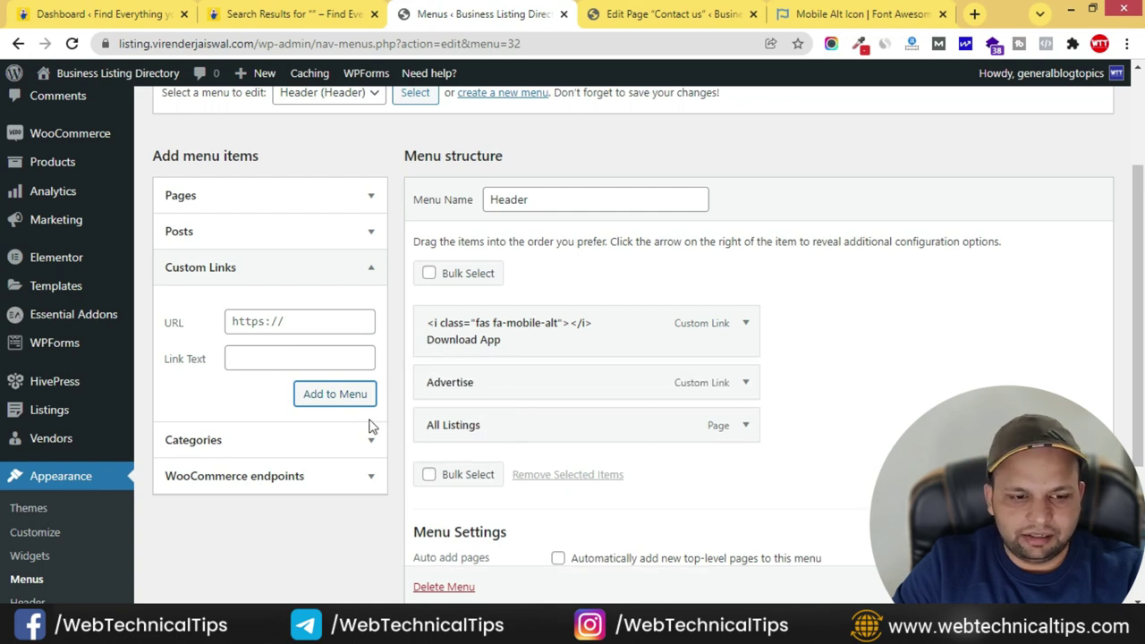
pyautogui.scroll(-1, 370, 435)
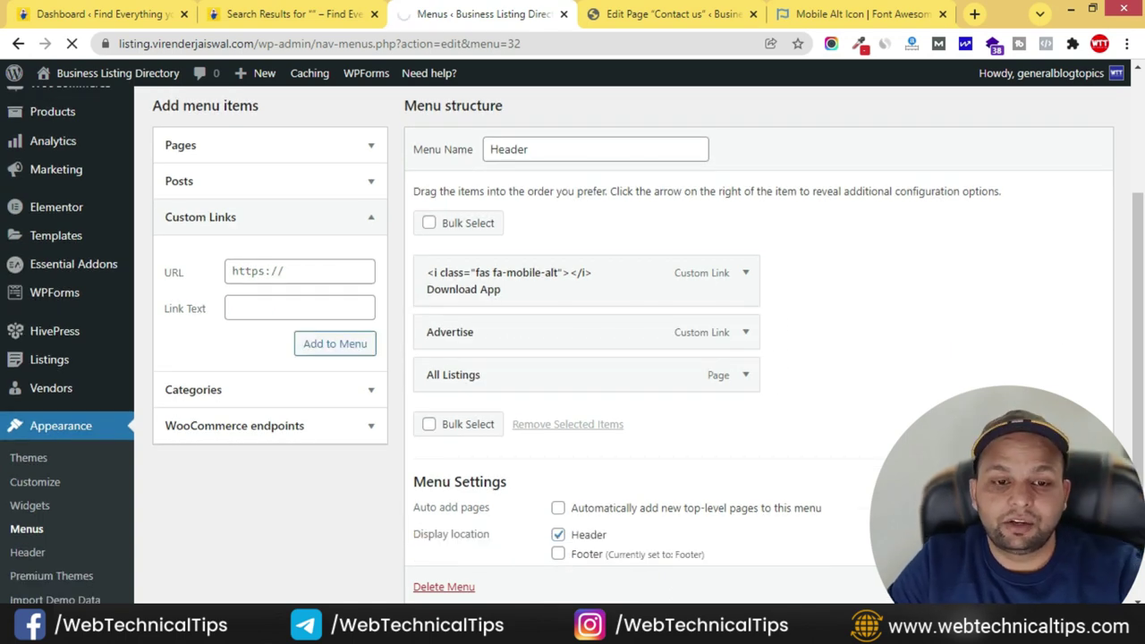
pyautogui.hotkey('alt', 'Tab')
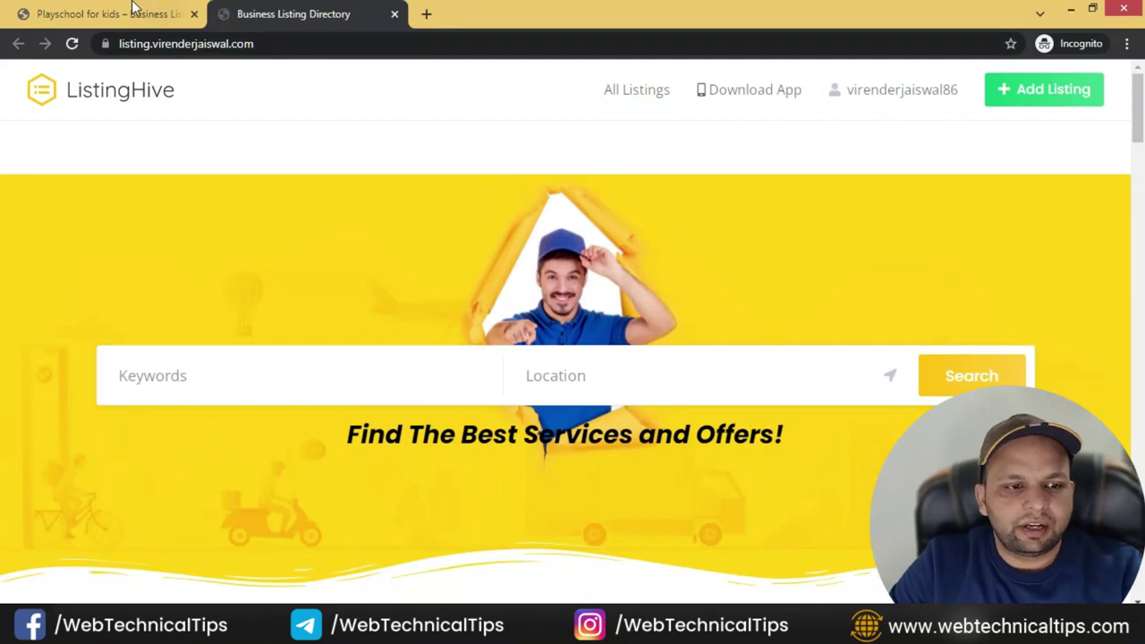
# - Check the reference site's footer, then load the Footer menu for editing
pyautogui.hotkey('alt', 'Tab')
pyautogui.click(295, 13)
pyautogui.scroll(-15, 618, 377)
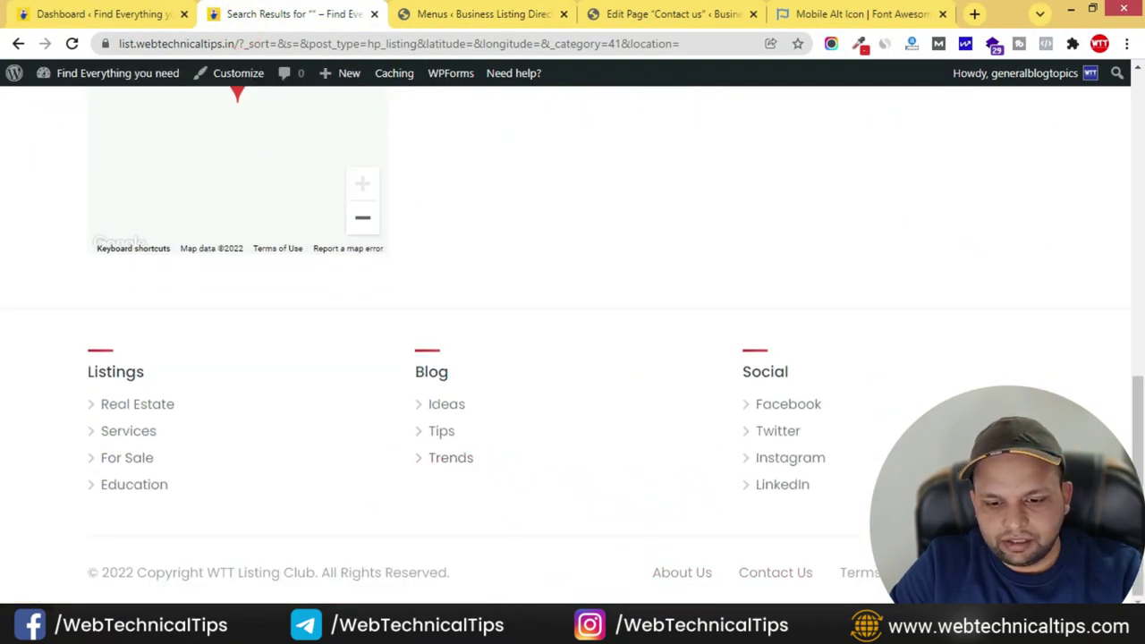
pyautogui.hotkey('alt', 'Tab')
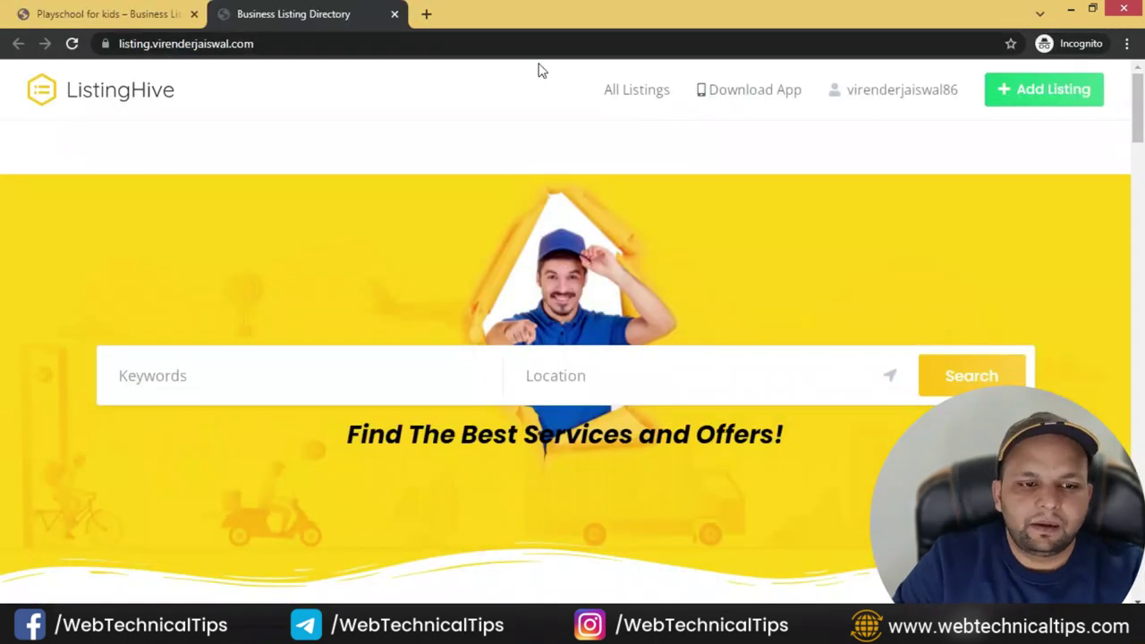
pyautogui.hotkey('alt', 'Tab')
pyautogui.click(686, 20)
pyautogui.click(496, 14)
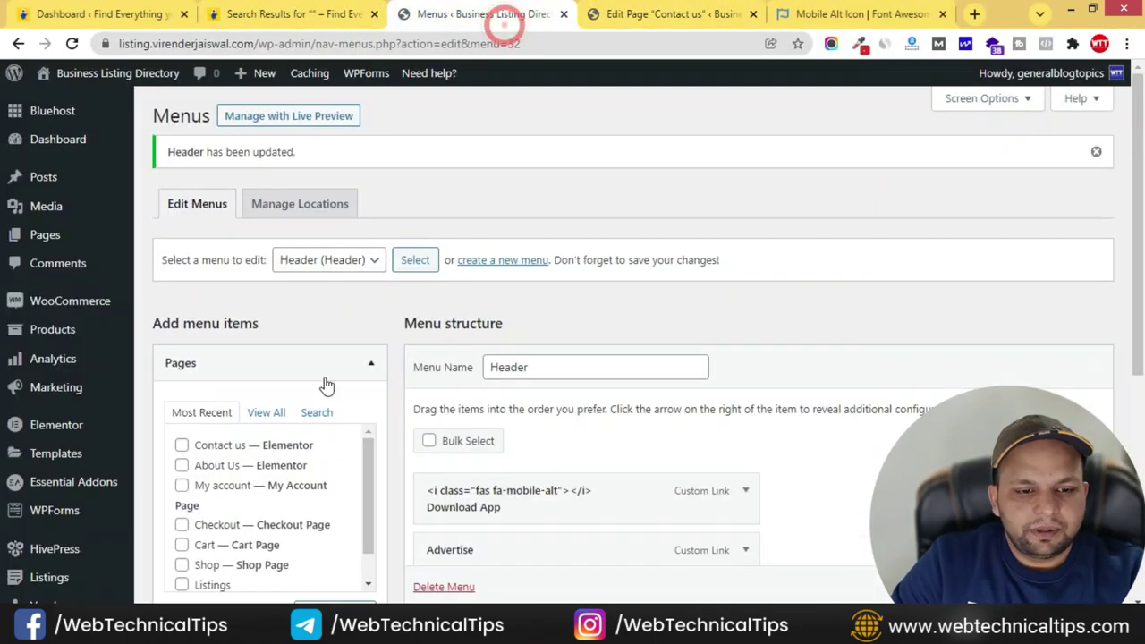
pyautogui.click(354, 258)
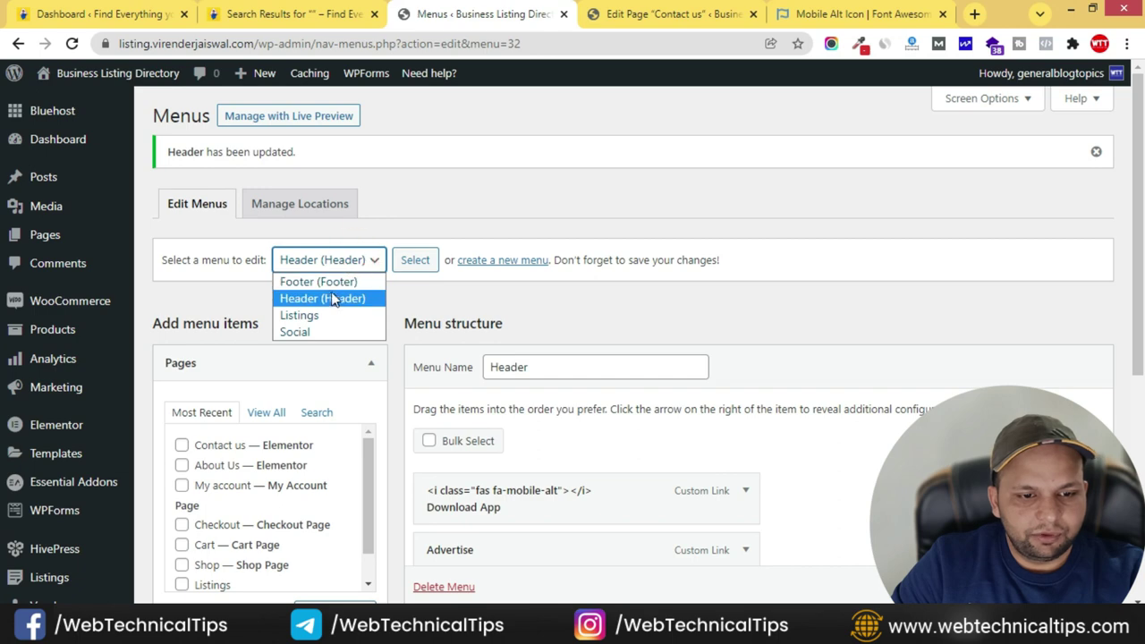
pyautogui.click(327, 281)
pyautogui.click(407, 260)
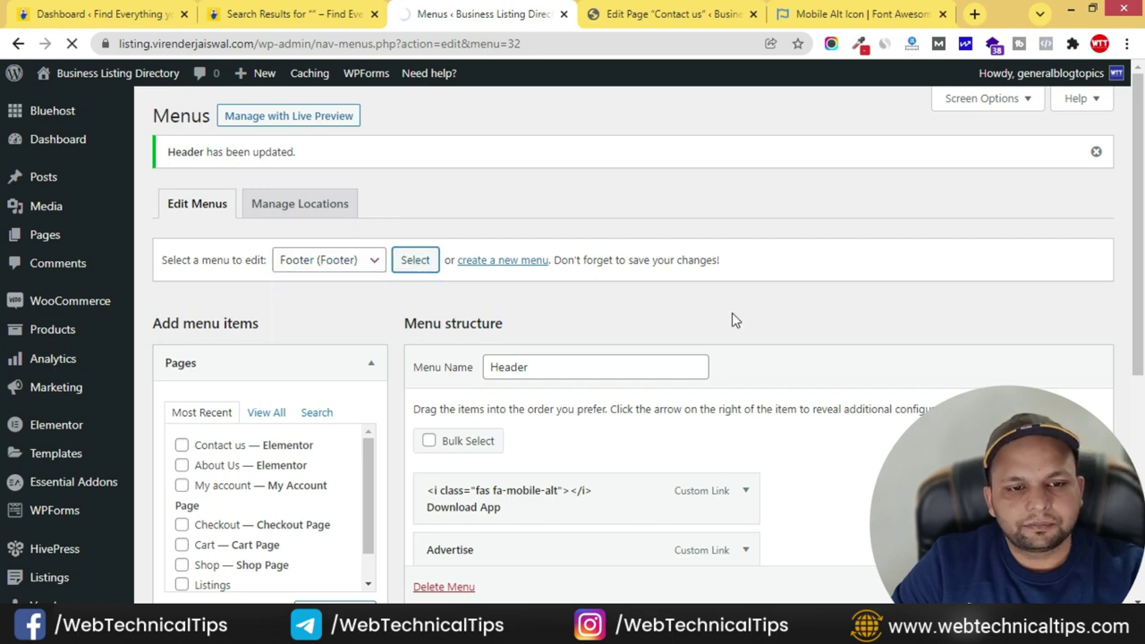
# - Add the About Us and Contact us pages to the Footer menu, with About Us on top
pyautogui.scroll(-3, 567, 383)
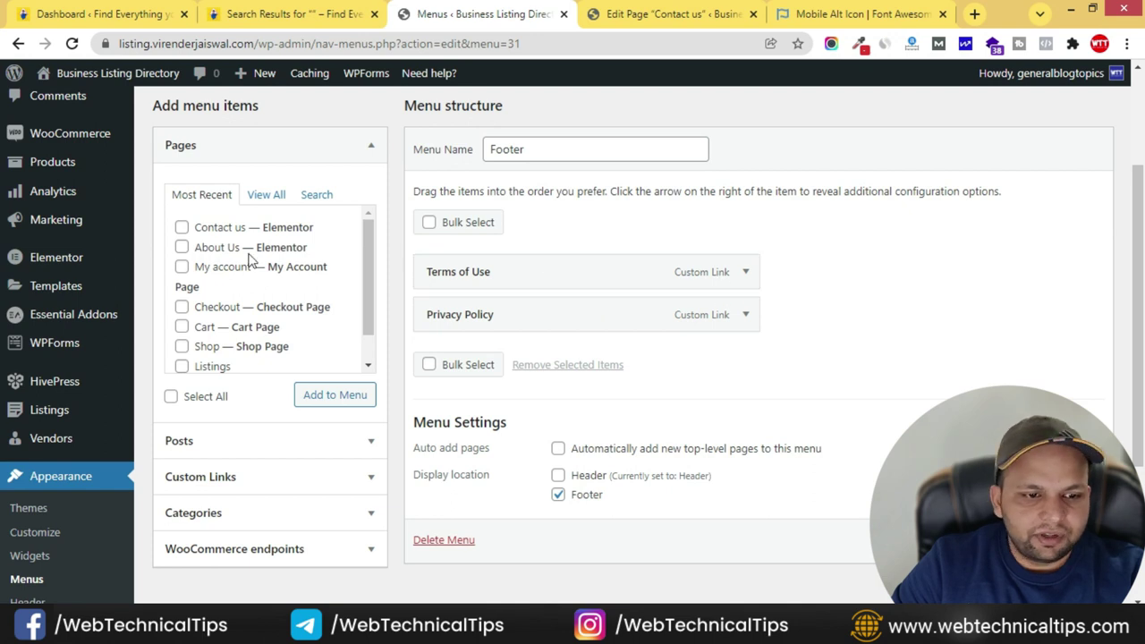
pyautogui.click(181, 247)
pyautogui.click(181, 227)
pyautogui.click(330, 396)
pyautogui.moveTo(470, 399); pyautogui.dragTo(501, 404)
# - Reload the live site to verify the footer, then load the Listings menu for editing
pyautogui.scroll(-1, 626, 358)
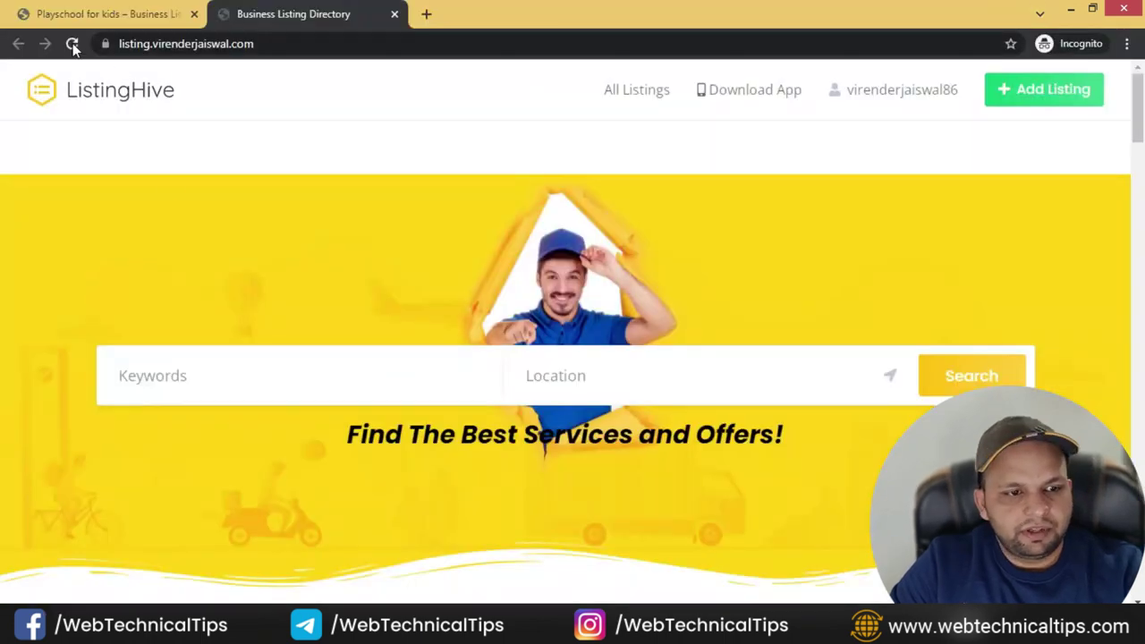
pyautogui.click(72, 43)
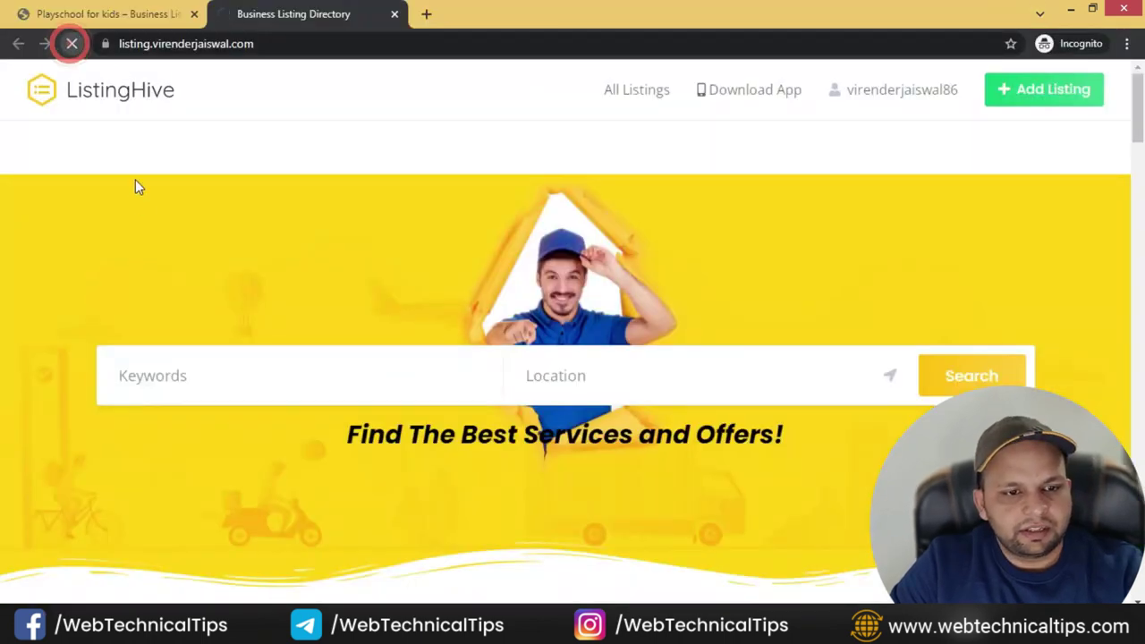
pyautogui.scroll(-15, 157, 208)
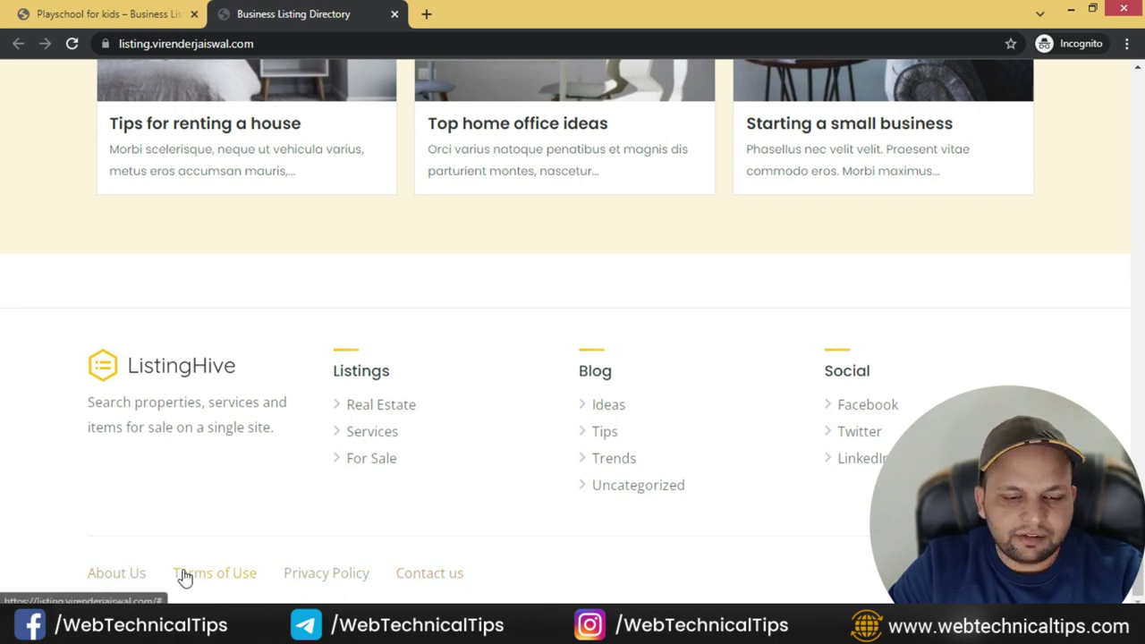
pyautogui.hotkey('alt', 'Tab')
pyautogui.hotkey('alt', 'Tab')
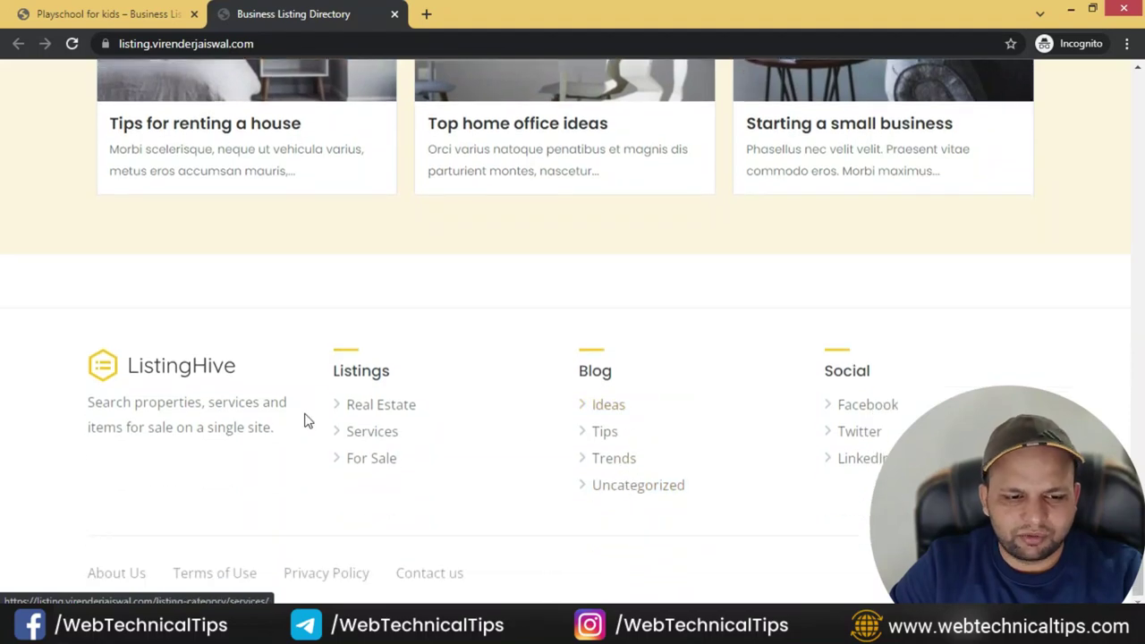
pyautogui.hotkey('alt', 'Tab')
pyautogui.click(348, 260)
pyautogui.click(310, 317)
pyautogui.click(417, 261)
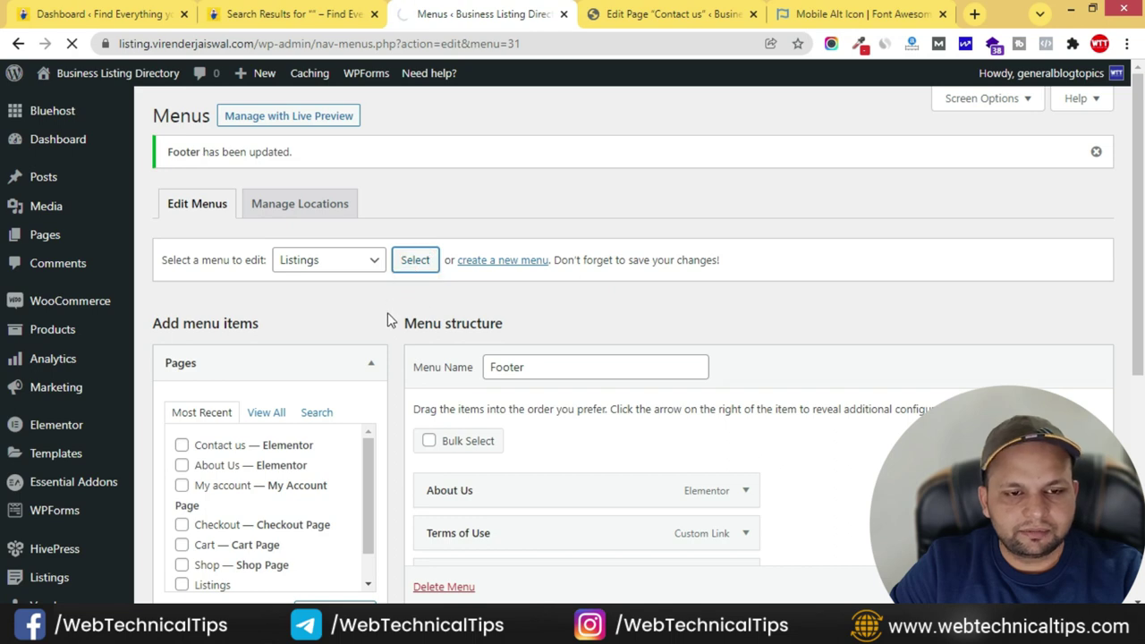
# - Enable the Categories item source in the menu editor's Screen Options
pyautogui.scroll(-3, 800, 417)
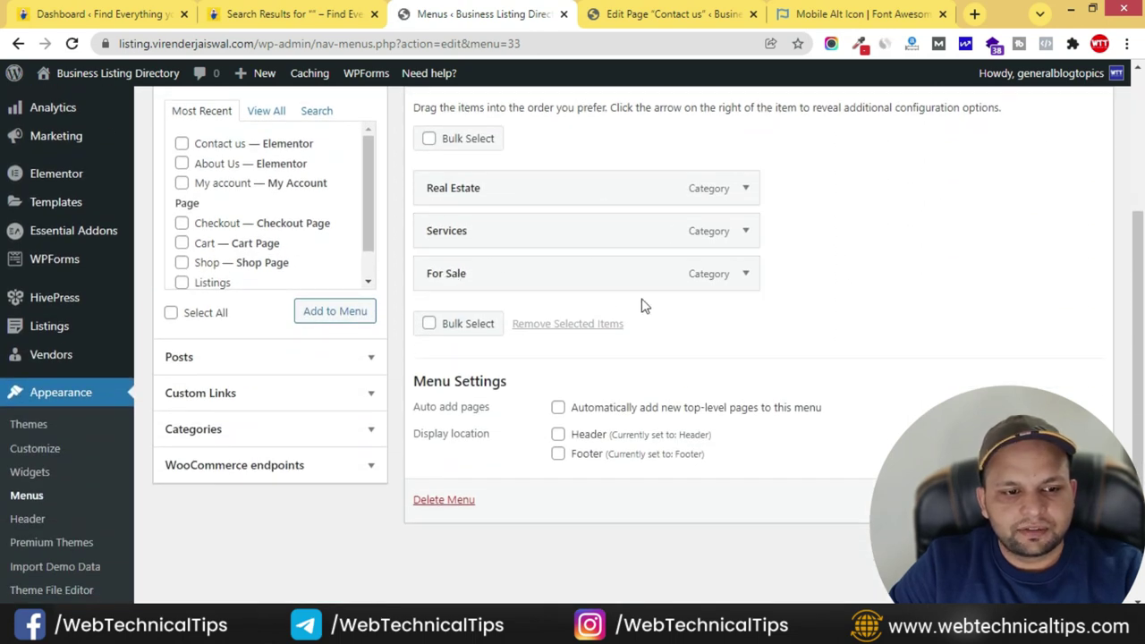
pyautogui.scroll(3, 841, 324)
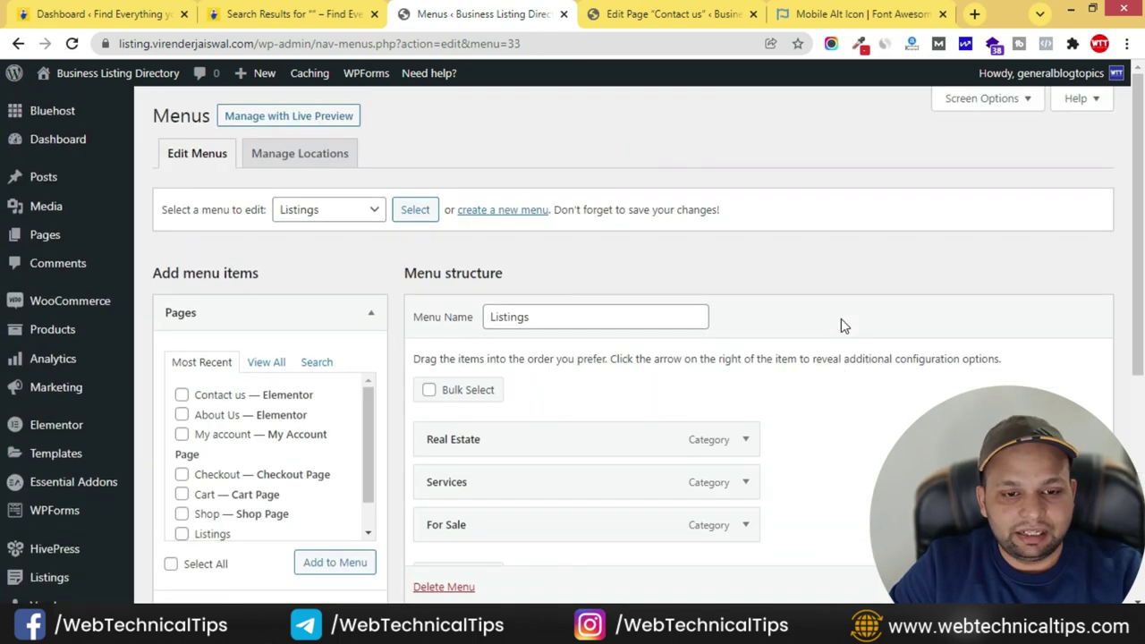
pyautogui.click(984, 99)
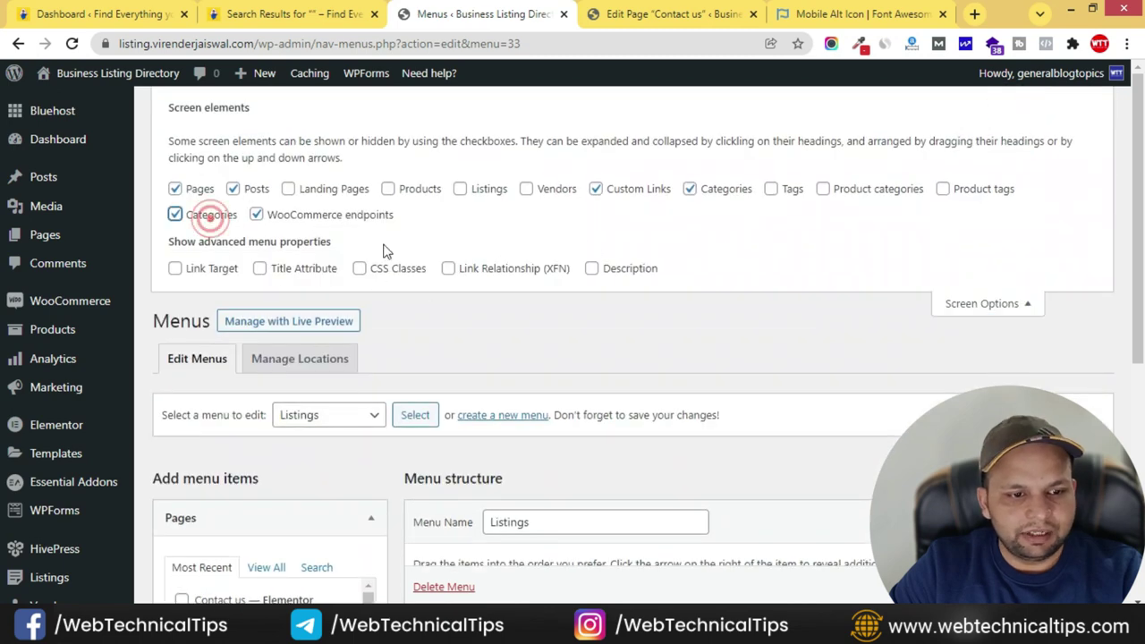
pyautogui.click(1015, 304)
pyautogui.scroll(-10, 529, 386)
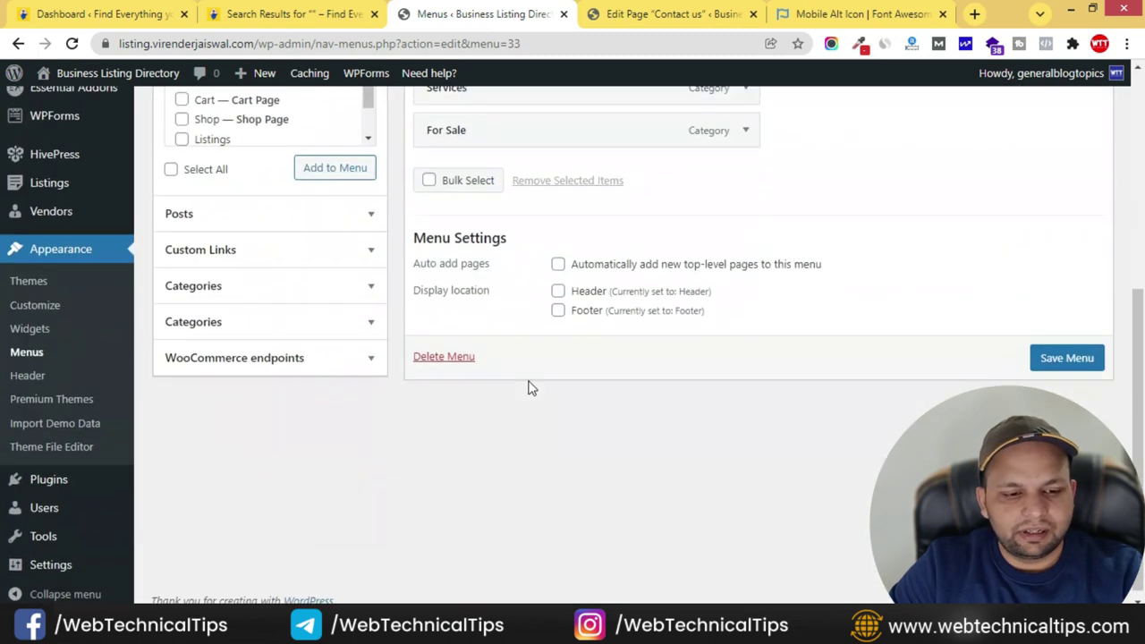
pyautogui.click(315, 324)
pyautogui.scroll(1, 268, 322)
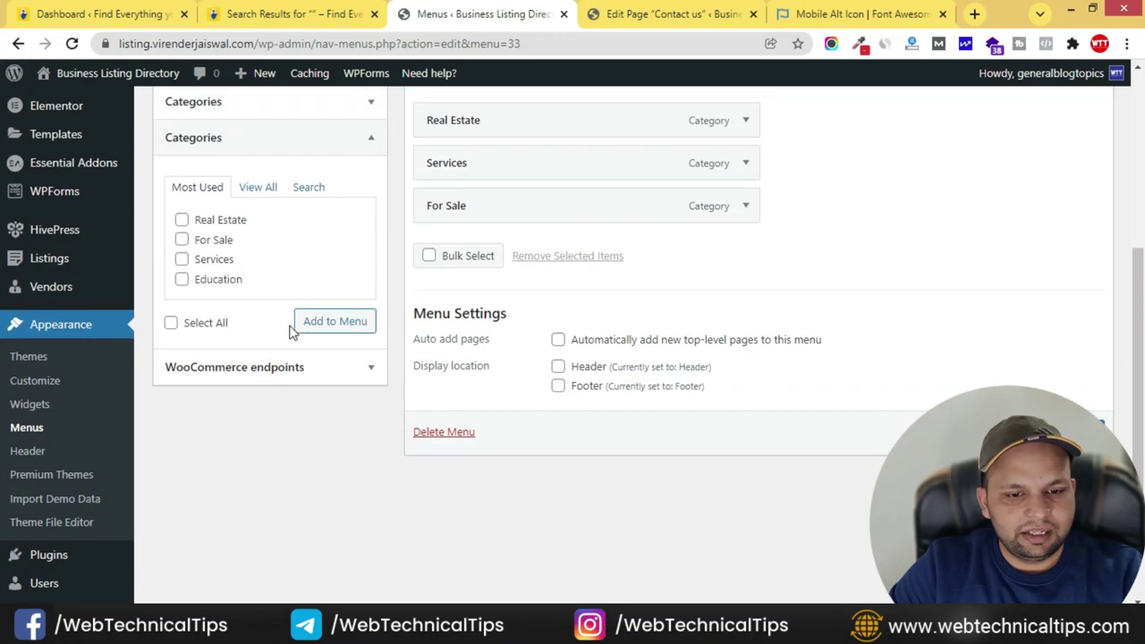
# - Add the Education category to the Listings menu and save it
pyautogui.click(181, 280)
pyautogui.click(329, 322)
pyautogui.scroll(1, 698, 303)
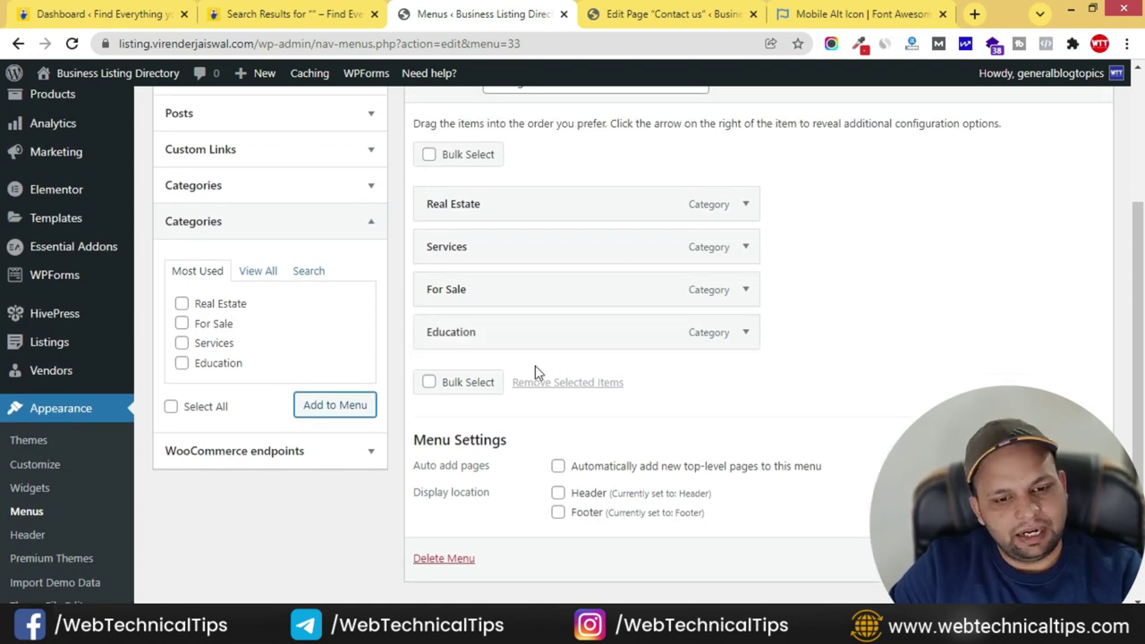
pyautogui.scroll(-1, 829, 392)
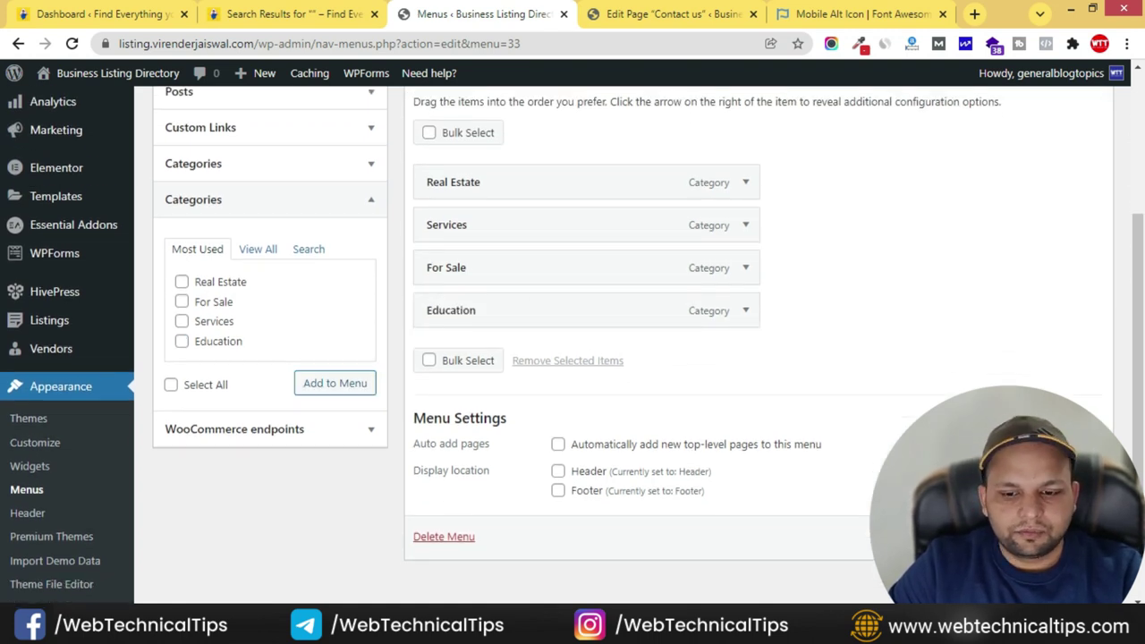
pyautogui.click(1055, 537)
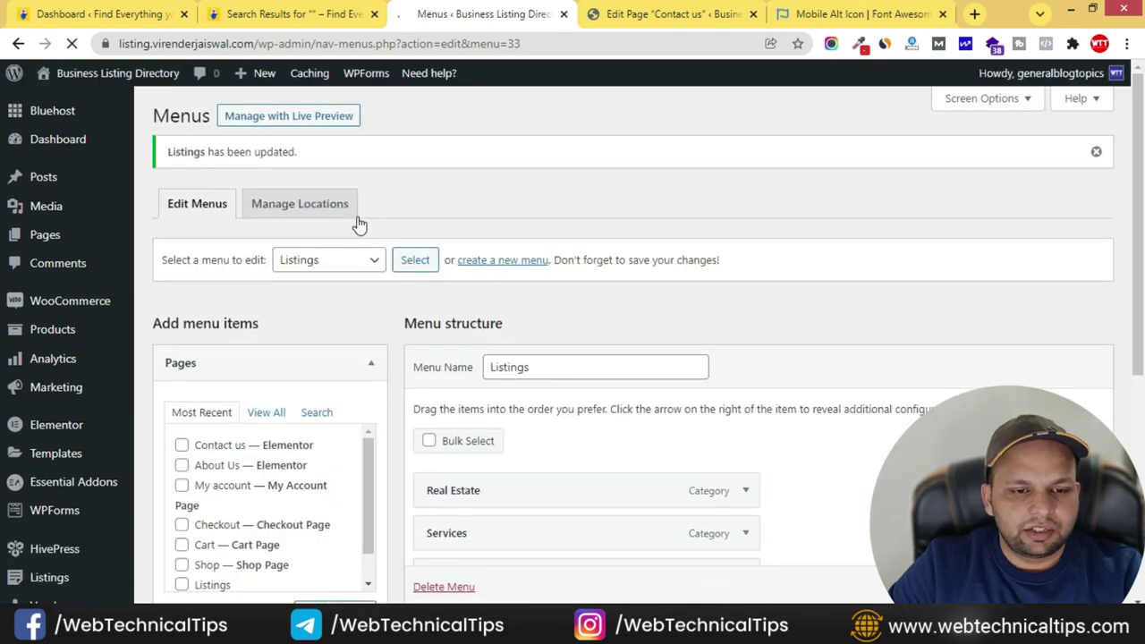
pyautogui.click(324, 260)
pyautogui.click(325, 330)
# - Load the Social menu and add a custom link labelled 'Instagram' to it
pyautogui.click(412, 261)
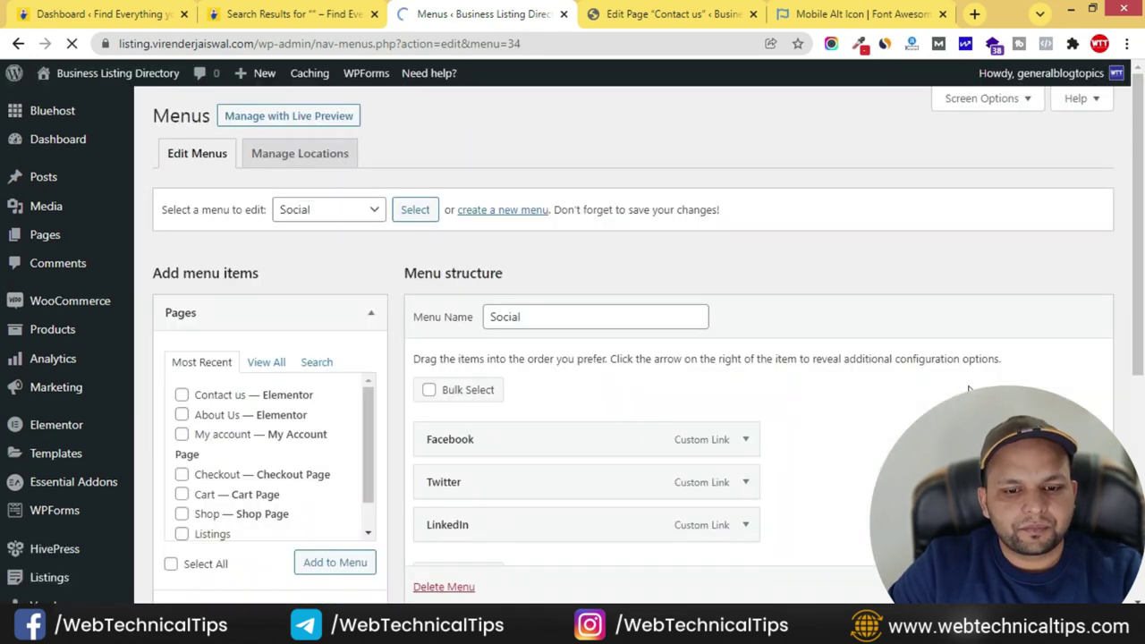
pyautogui.scroll(-2, 857, 403)
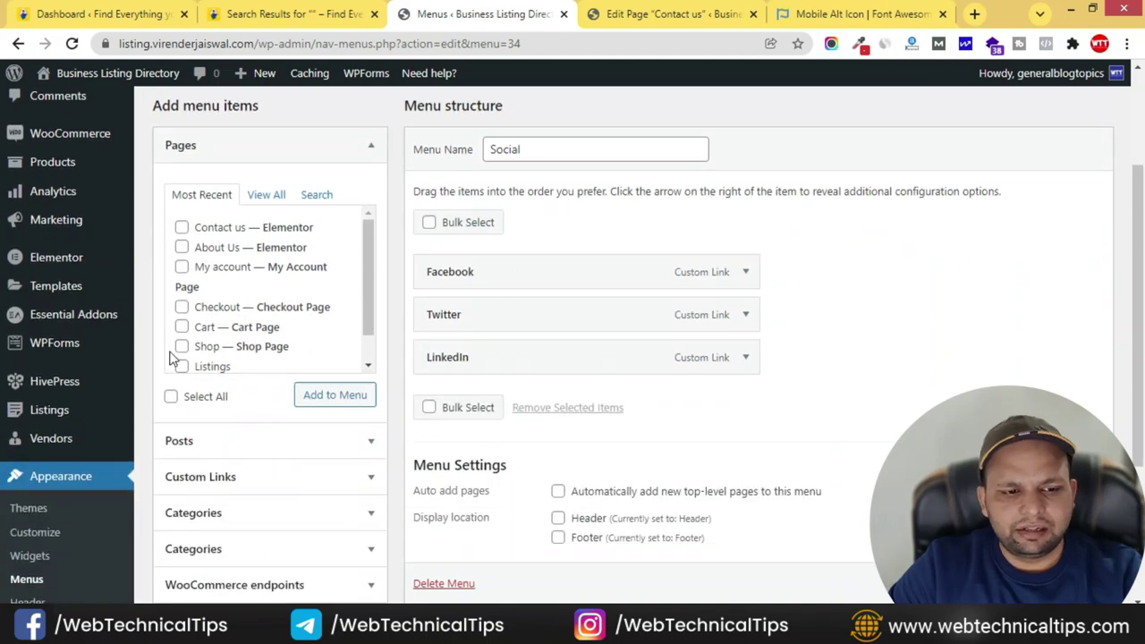
pyautogui.scroll(-1, 333, 411)
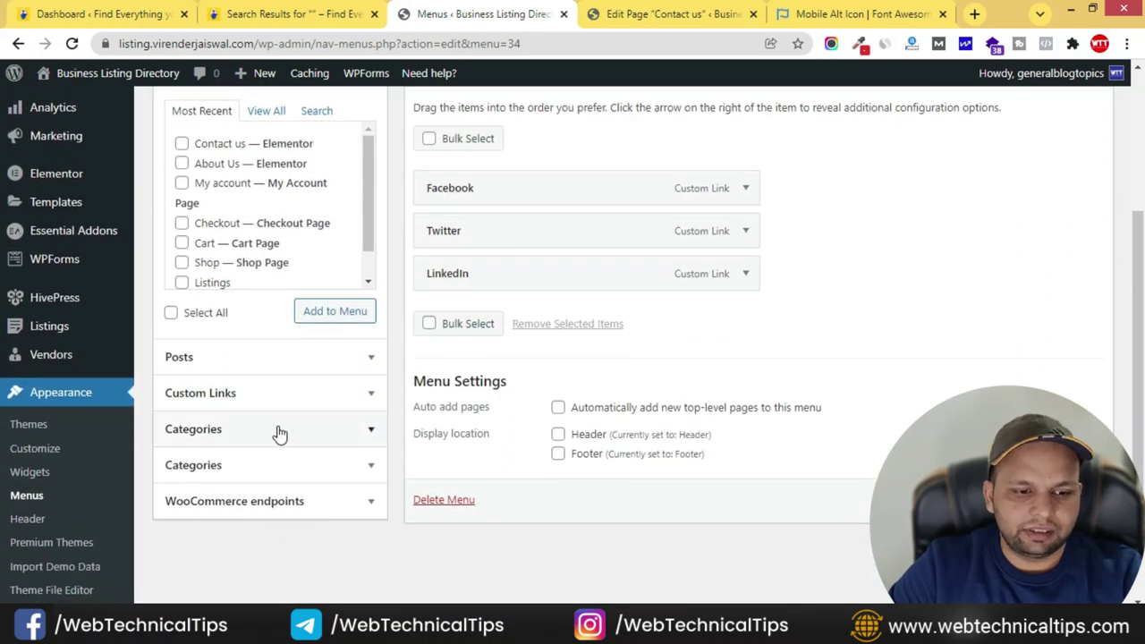
pyautogui.click(281, 398)
pyautogui.click(294, 187)
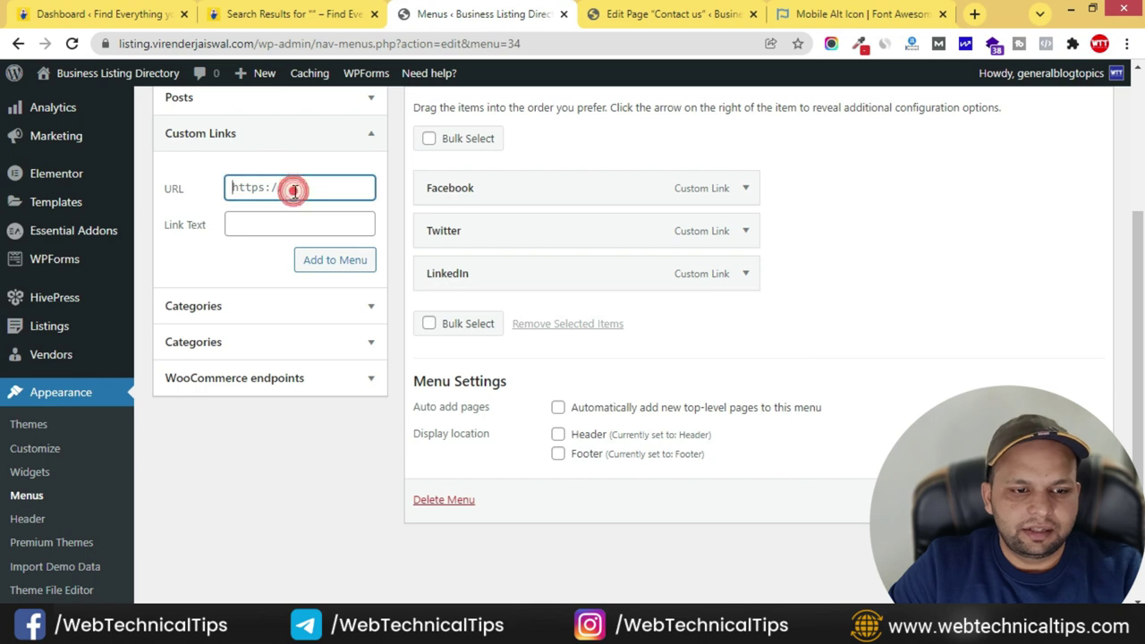
pyautogui.click(282, 227)
pyautogui.write('Instagram')
pyautogui.click(320, 264)
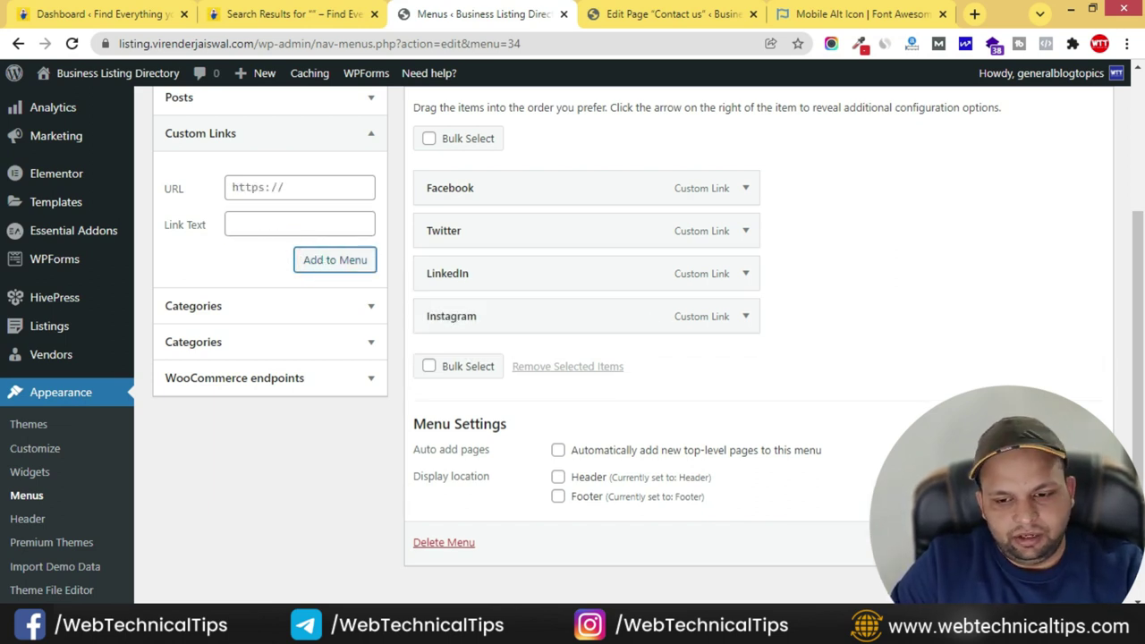
# - Reload the live site to confirm Instagram appears in the footer's social links
pyautogui.hotkey('alt', 'Tab')
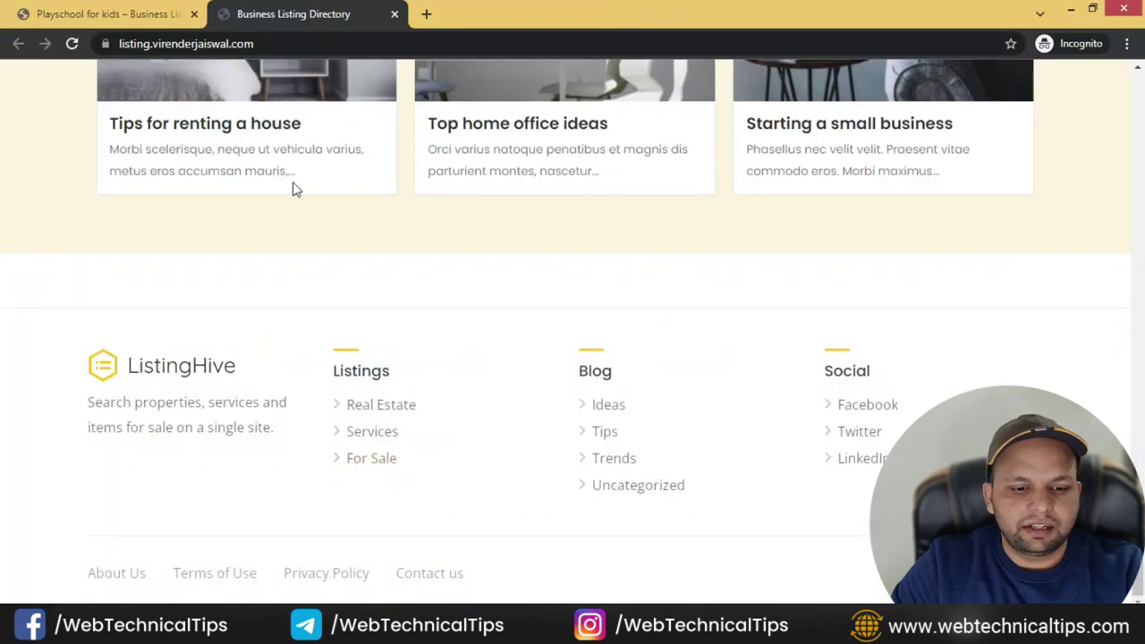
pyautogui.click(71, 44)
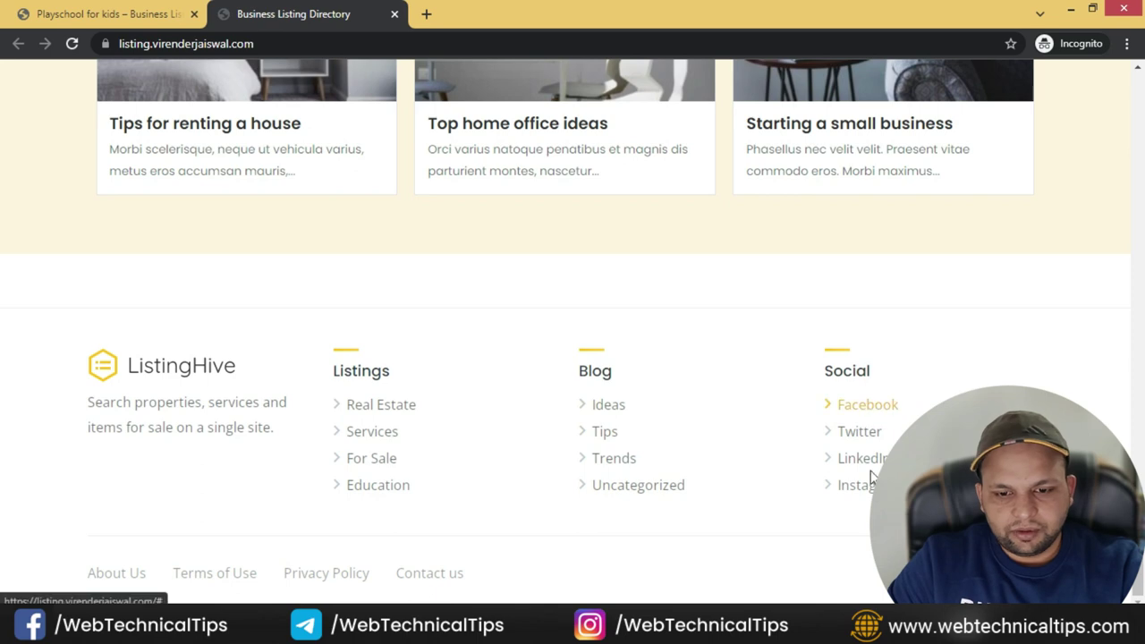
pyautogui.hotkey('alt', 'Tab')
pyautogui.scroll(-3, 243, 366)
pyautogui.scroll(3, 818, 345)
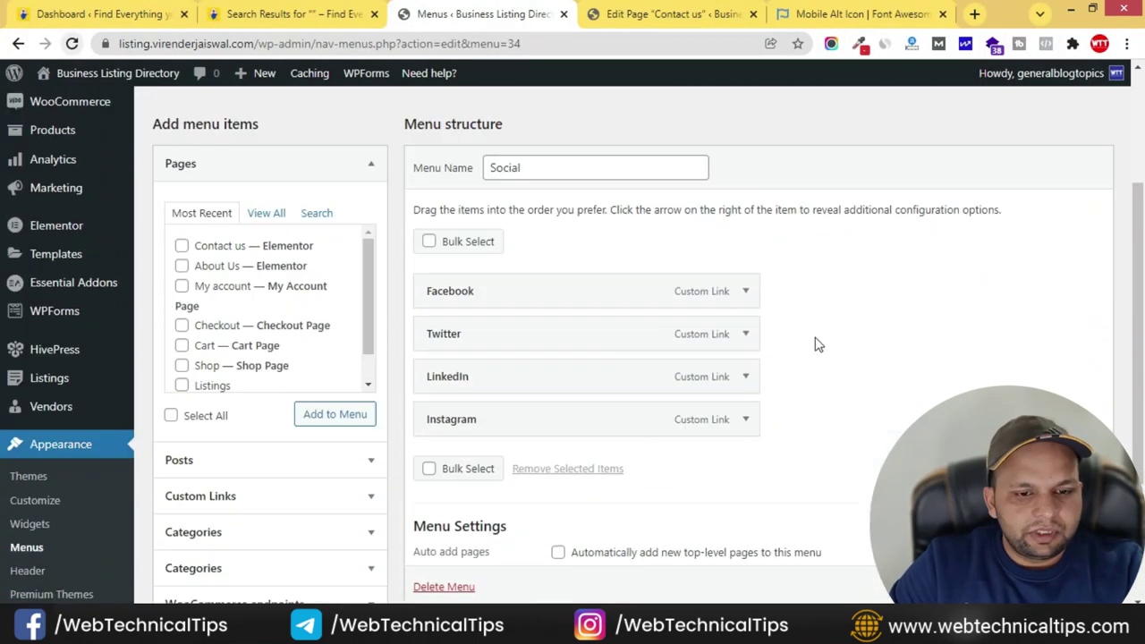
pyautogui.scroll(-3, 565, 456)
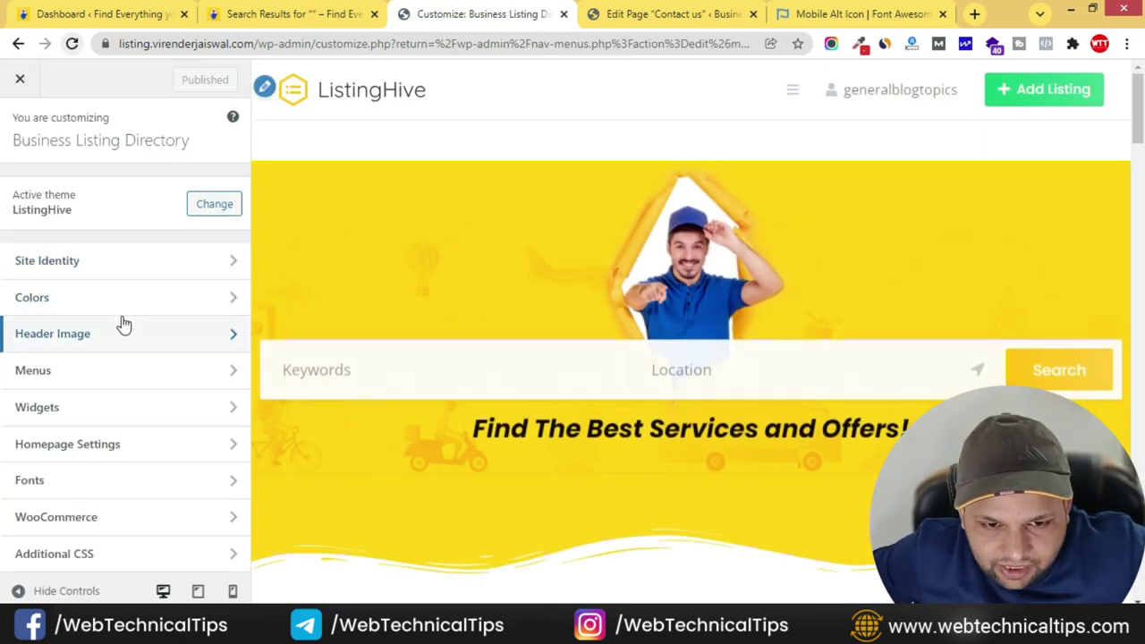
# - In Site Identity, upload logo.png and set it as the site logo
pyautogui.click(145, 265)
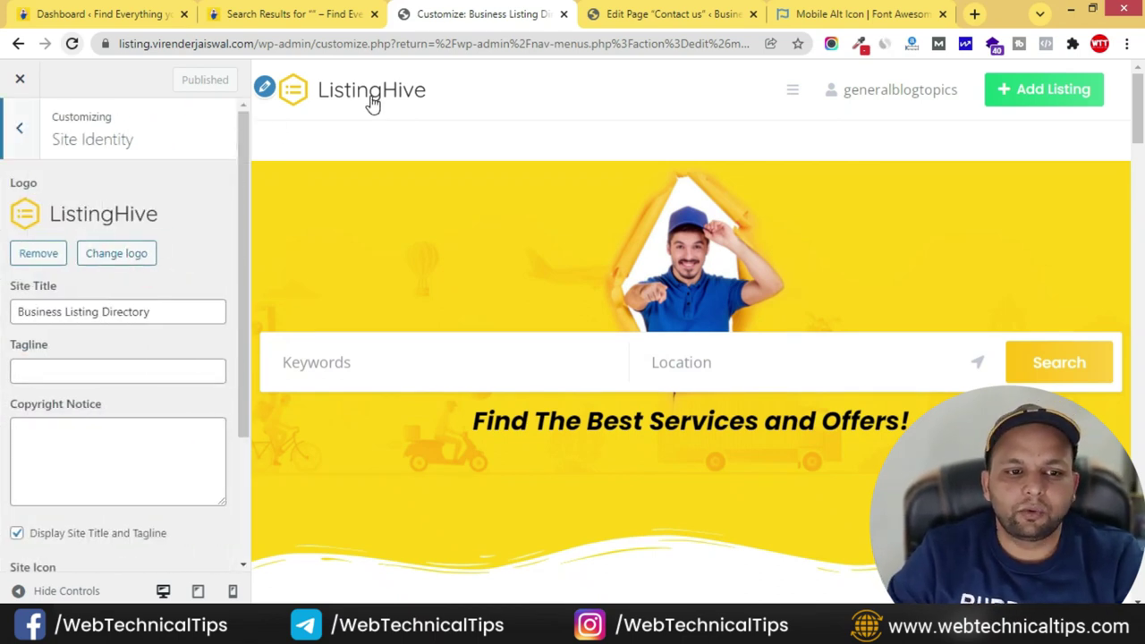
pyautogui.click(119, 256)
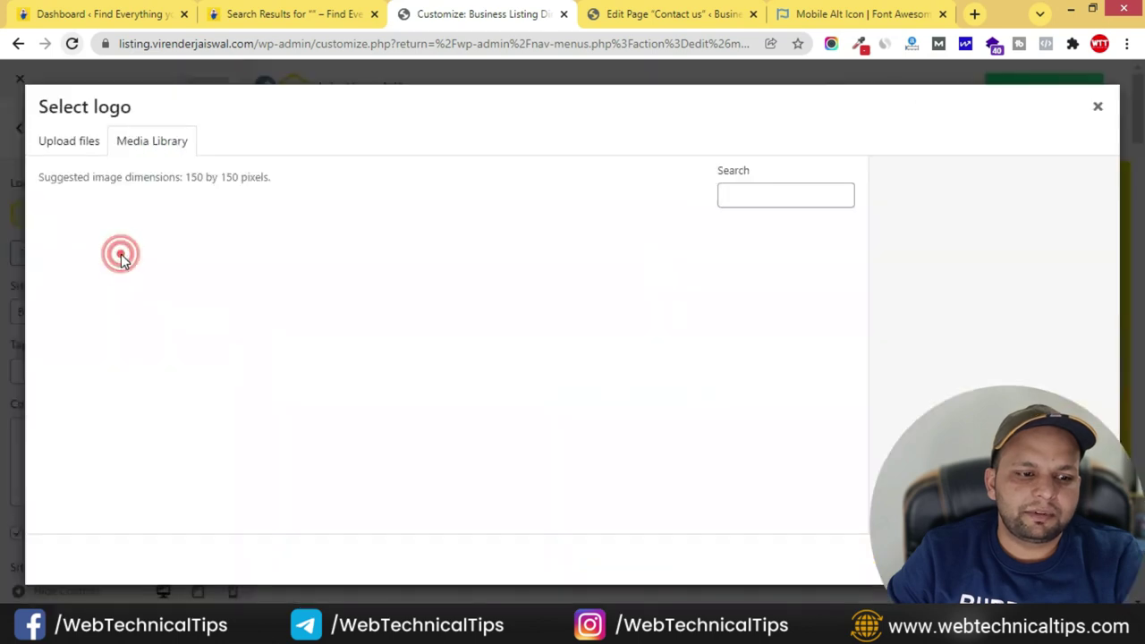
pyautogui.click(82, 143)
pyautogui.click(563, 357)
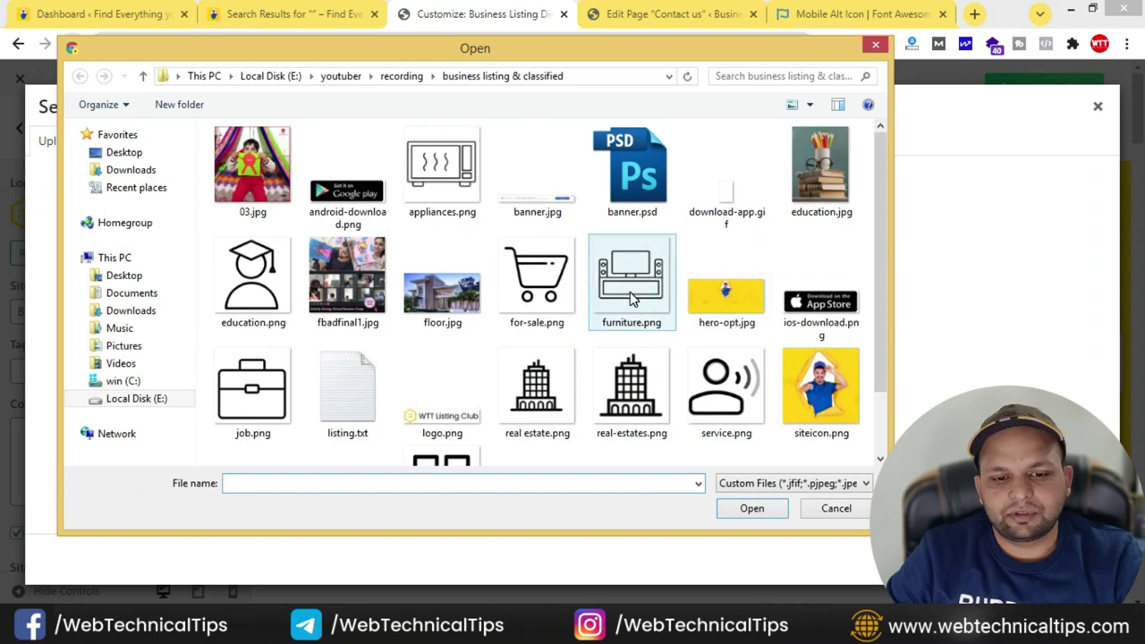
pyautogui.click(734, 333)
pyautogui.scroll(-1, 761, 322)
pyautogui.click(409, 351)
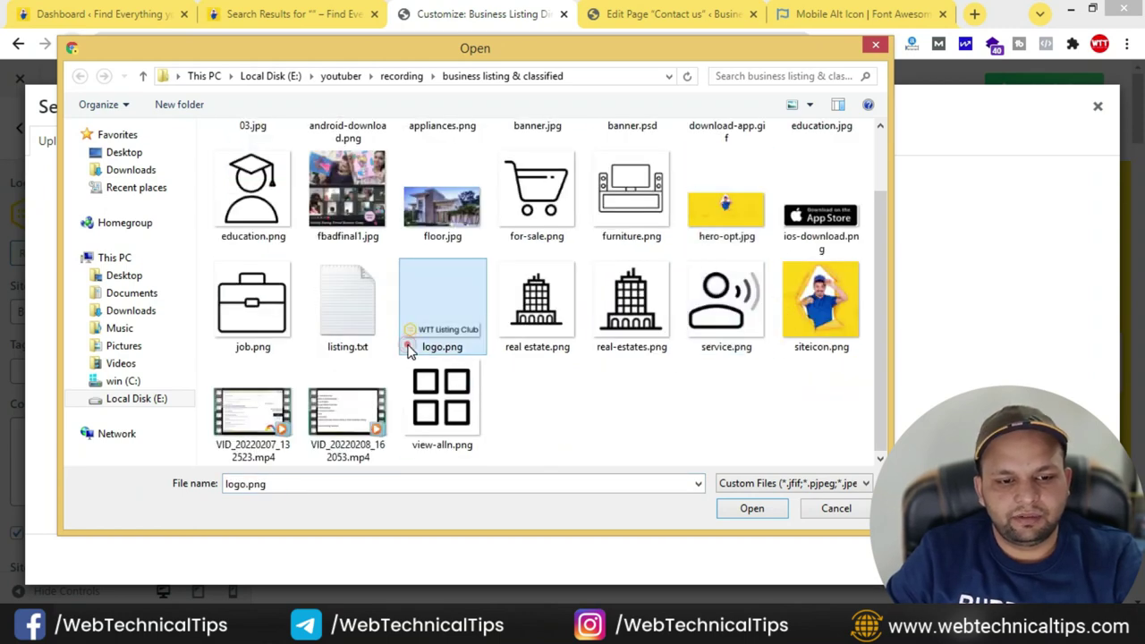
pyautogui.click(767, 510)
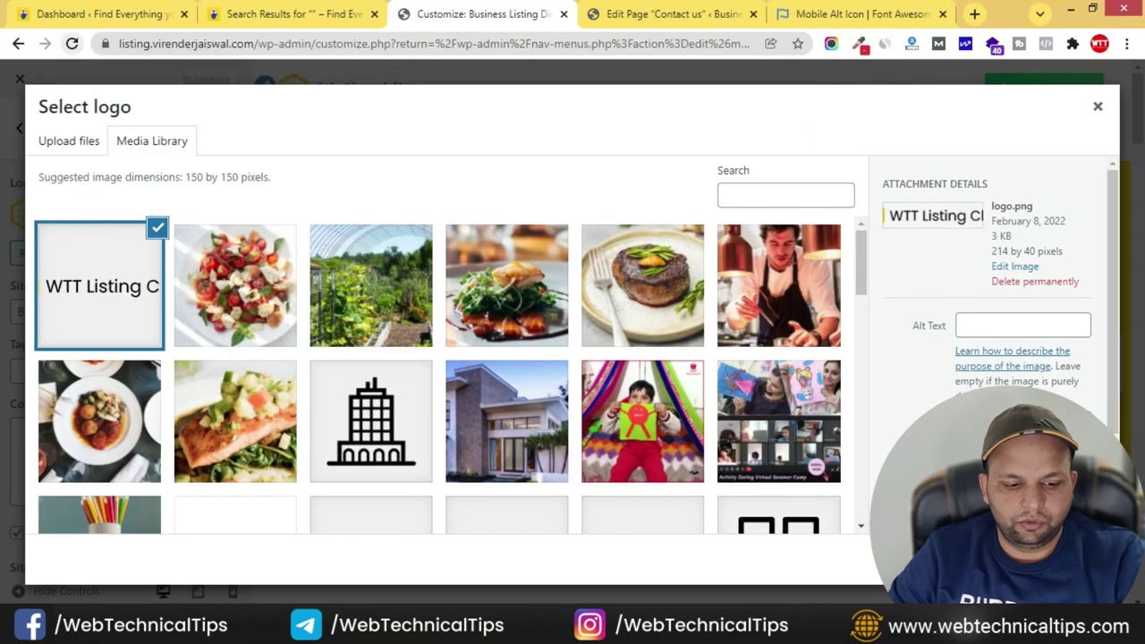
pyautogui.write('logo')
pyautogui.scroll(-2, 1046, 333)
pyautogui.click(1070, 559)
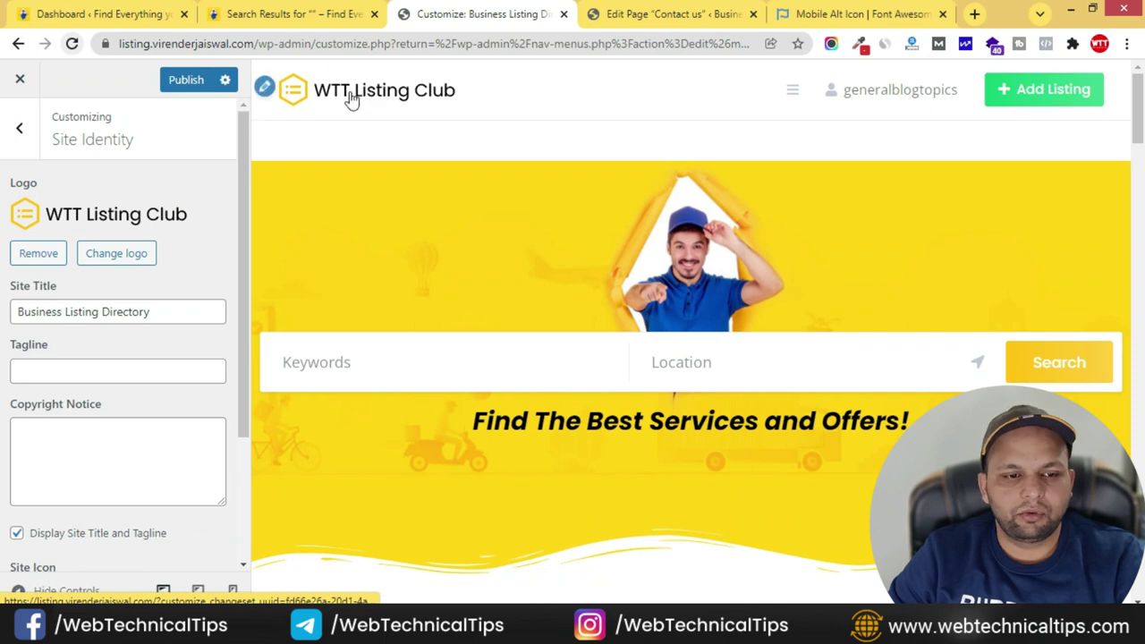
# - Copy the '© 2022 Copyright WTT Listing Club. All Rights Reserved.' line from the site footer
pyautogui.scroll(-1, 62, 304)
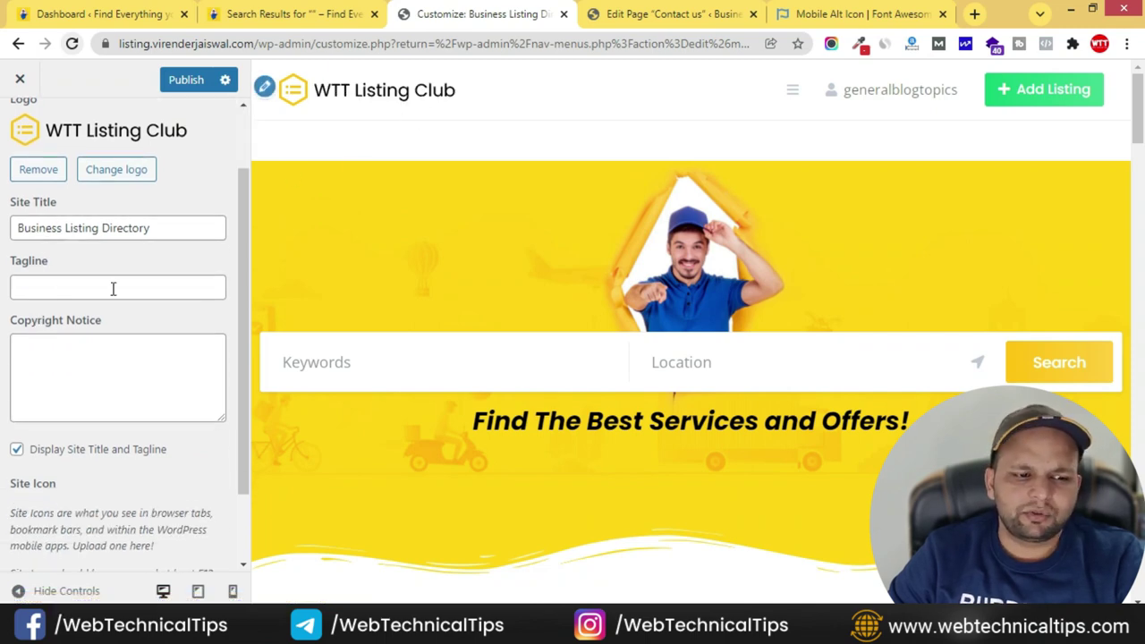
pyautogui.scroll(-1, 113, 289)
pyautogui.click(40, 283)
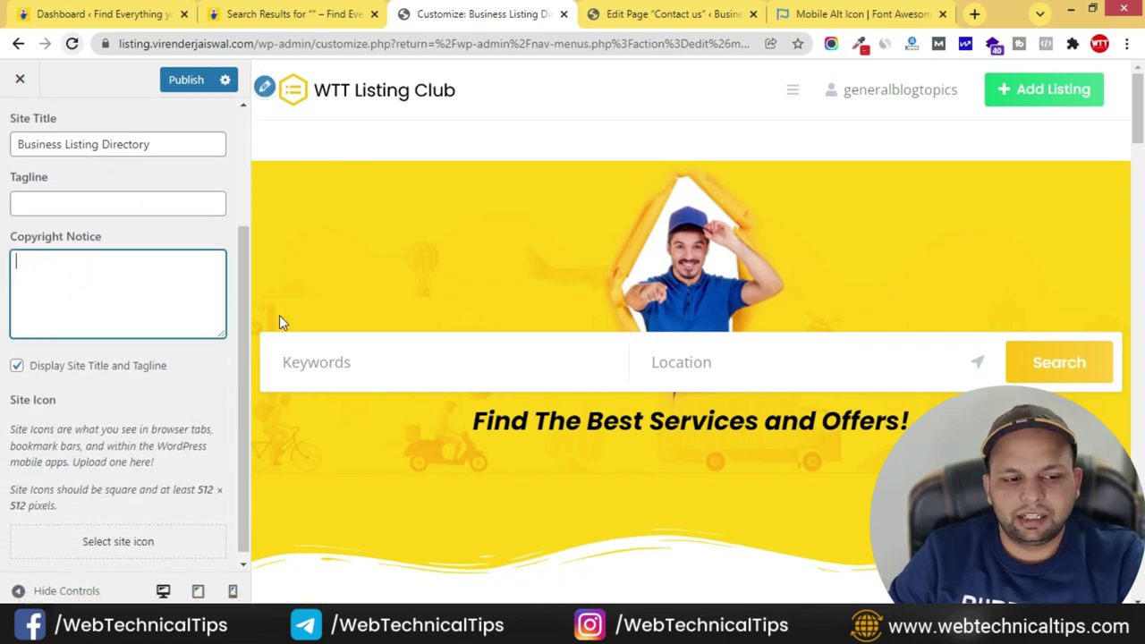
pyautogui.hotkey('alt', 'Tab')
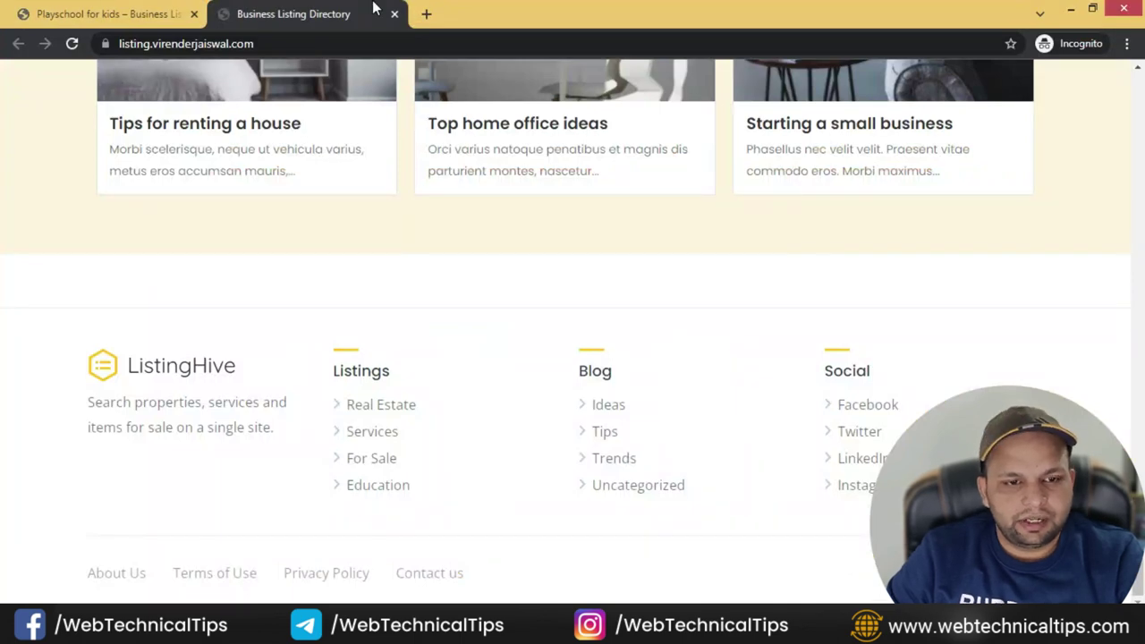
pyautogui.click(184, 15)
pyautogui.click(385, 13)
pyautogui.hotkey('alt', 'Tab')
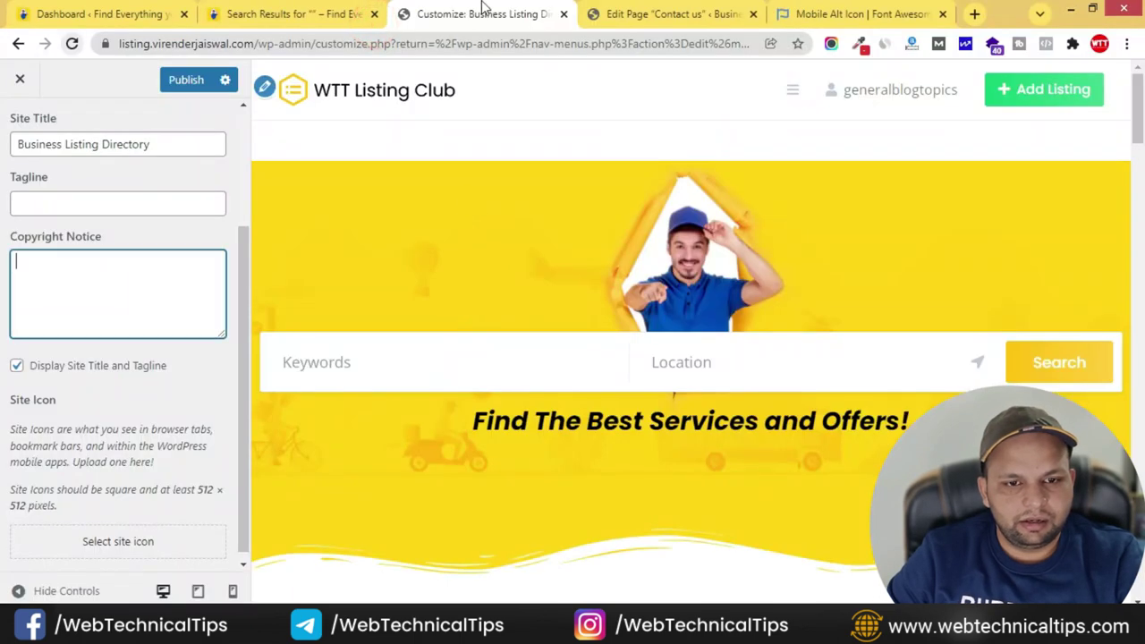
pyautogui.click(358, 15)
pyautogui.moveTo(90, 571); pyautogui.dragTo(453, 580)
# - Paste the copyright line into Copyright Notice and open the site icon chooser
pyautogui.click(471, 25)
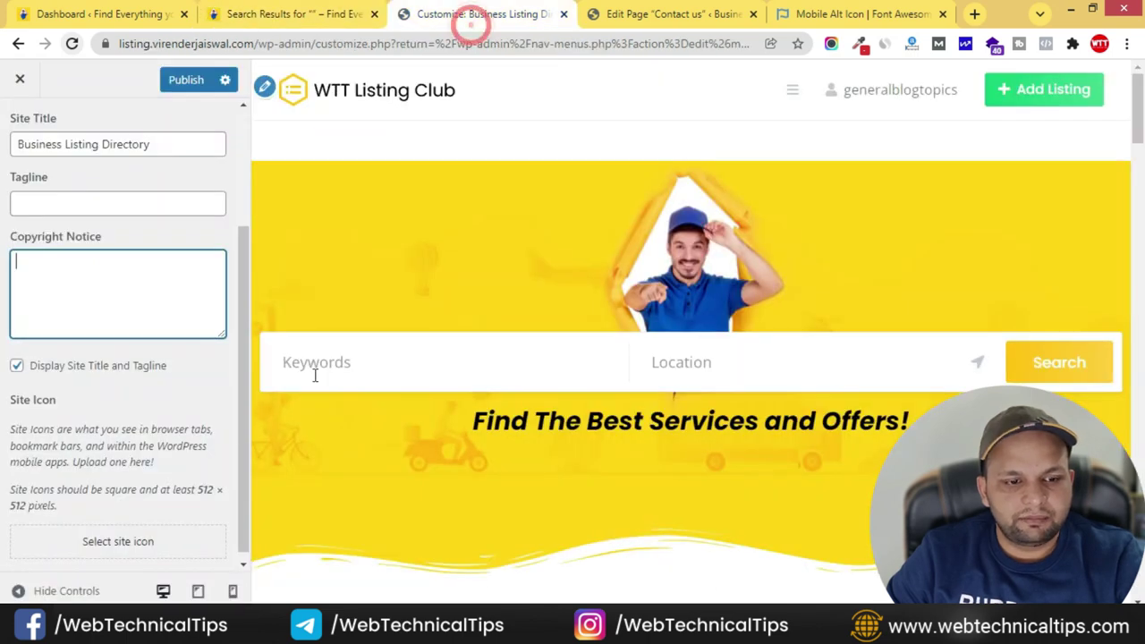
pyautogui.click(55, 303)
pyautogui.write('© 2022 Copyright WTT Listing Club. All Rights Reserved.')
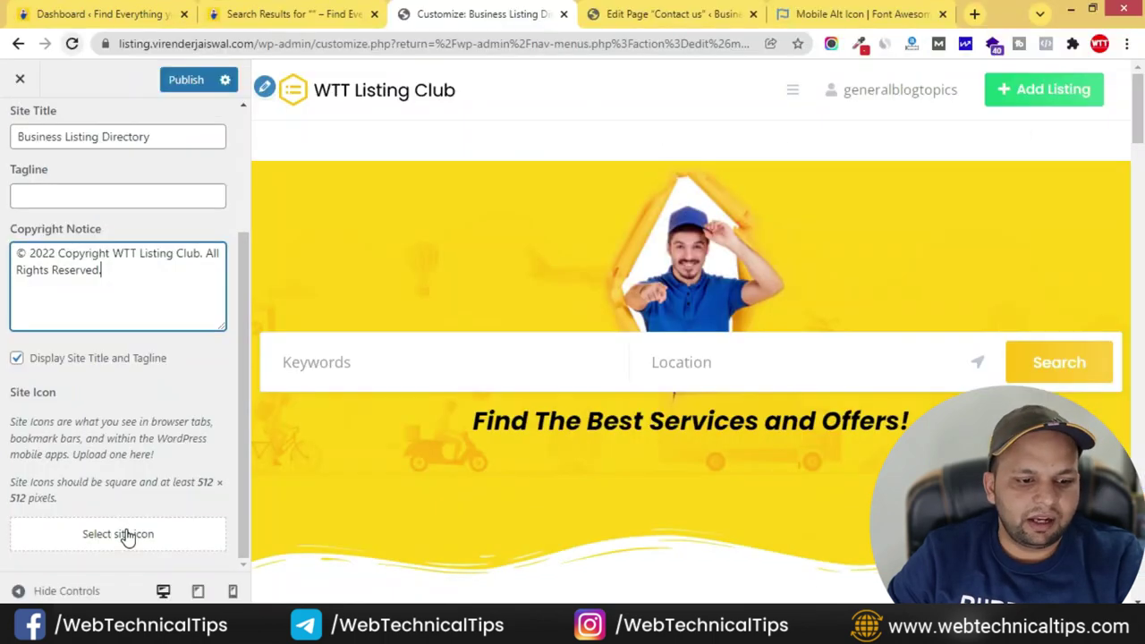
pyautogui.click(126, 532)
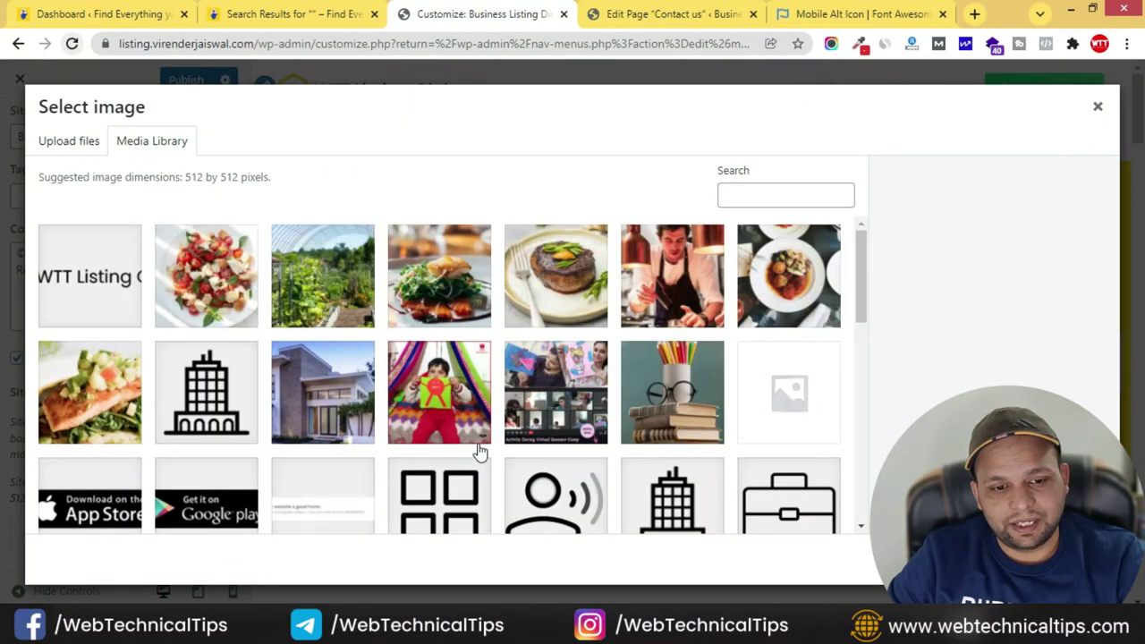
# - Upload siteicon.png and set it as the site icon
pyautogui.click(69, 139)
pyautogui.click(581, 361)
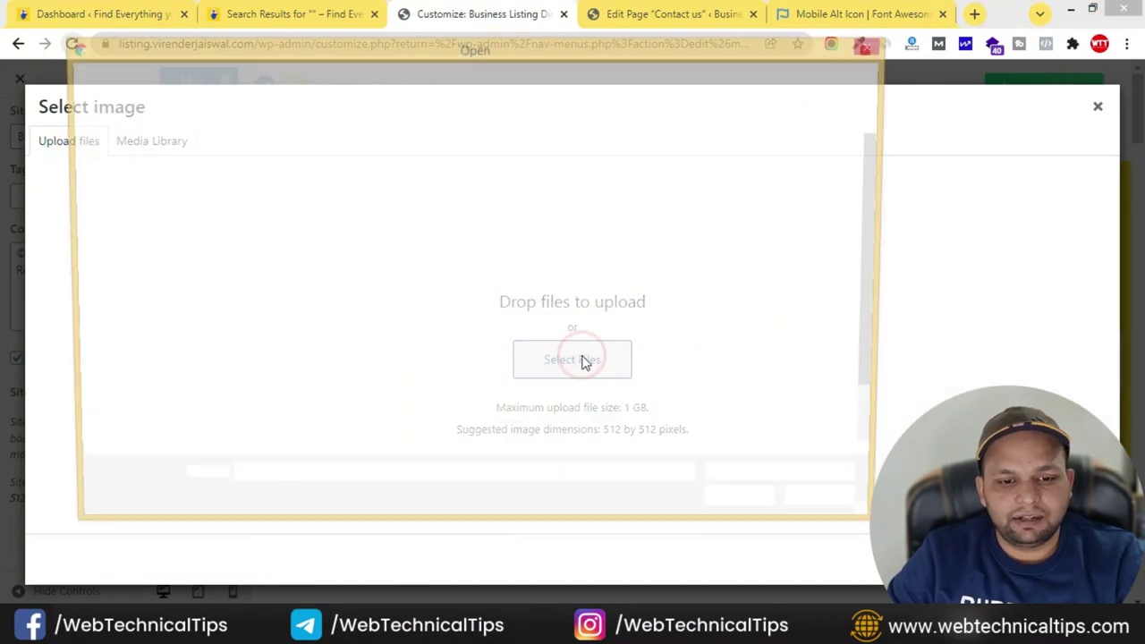
pyautogui.click(821, 386)
pyautogui.click(752, 508)
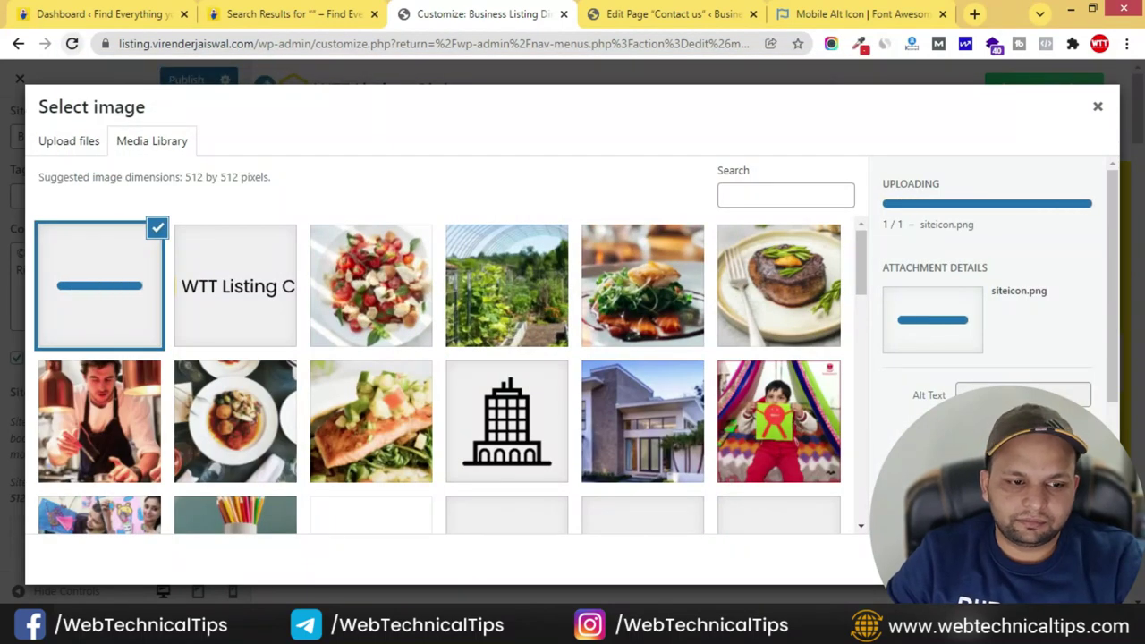
pyautogui.write('siteicon')
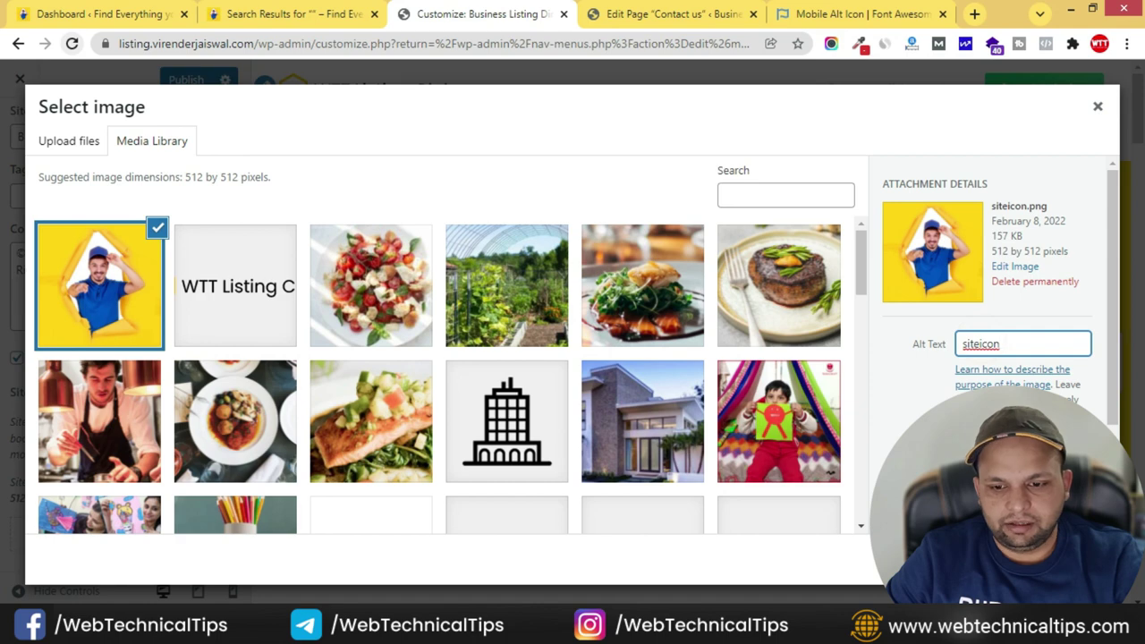
pyautogui.click(1065, 559)
# - Publish the Customizer changes and go to the Colors section
pyautogui.click(183, 82)
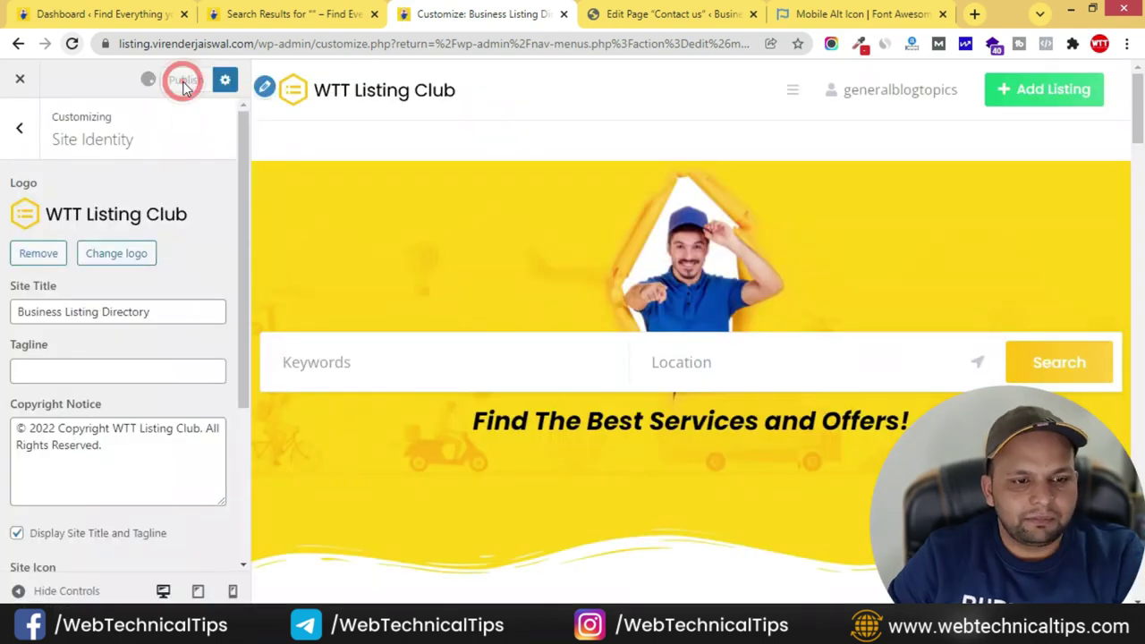
pyautogui.click(20, 128)
pyautogui.click(100, 297)
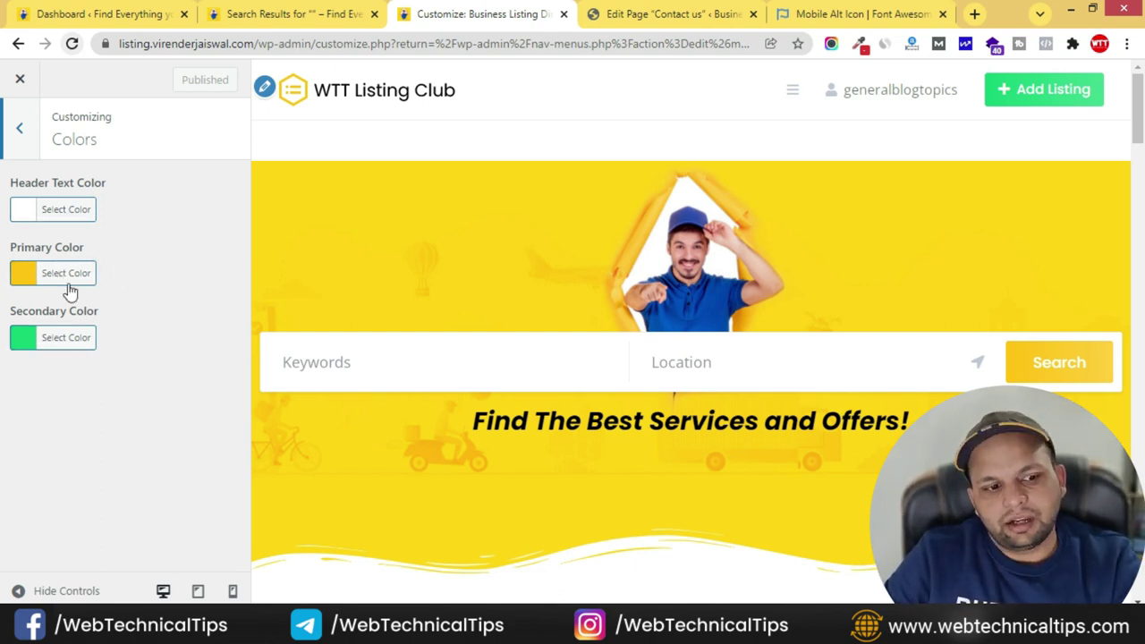
# - Keep the primary colour red and close the Primary Color picker
pyautogui.click(63, 272)
pyautogui.click(66, 469)
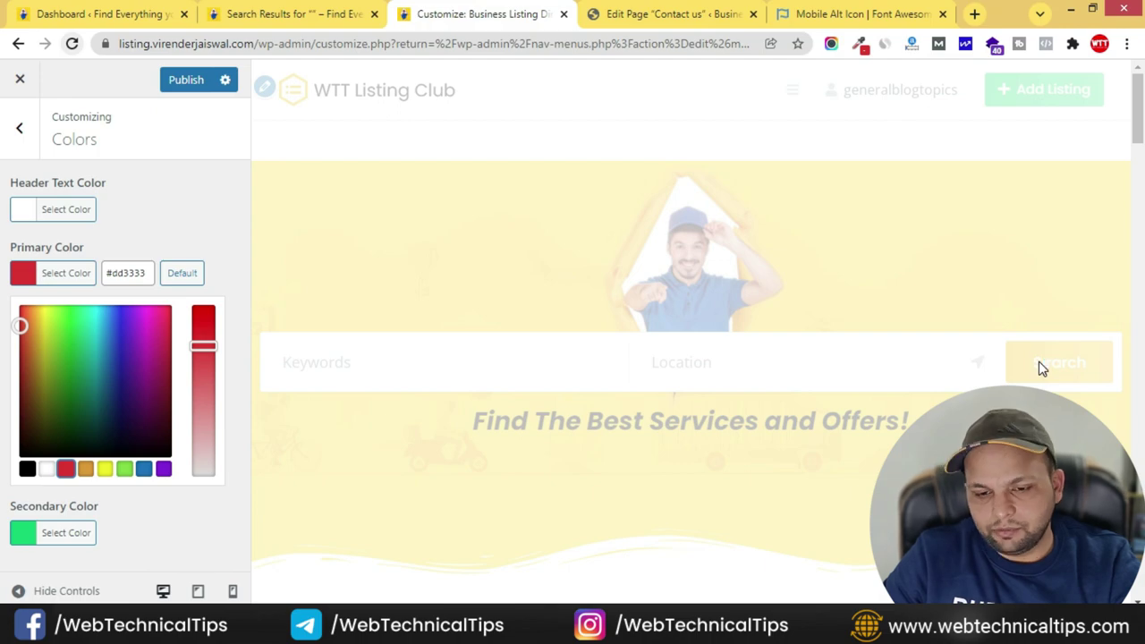
pyautogui.scroll(-10, 1029, 371)
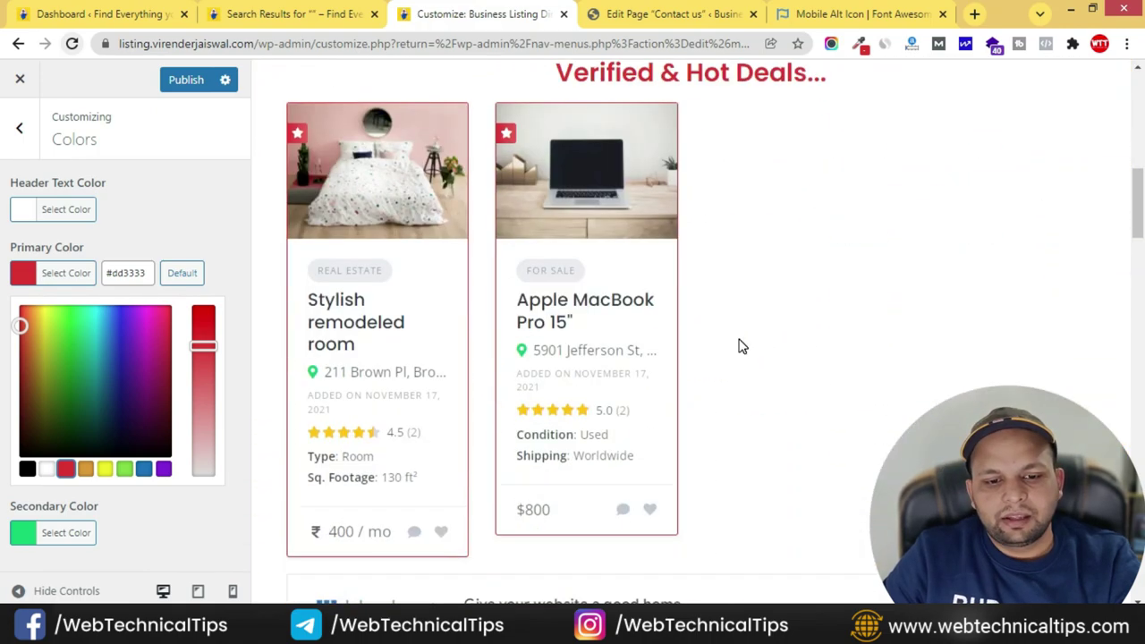
pyautogui.scroll(-8, 739, 346)
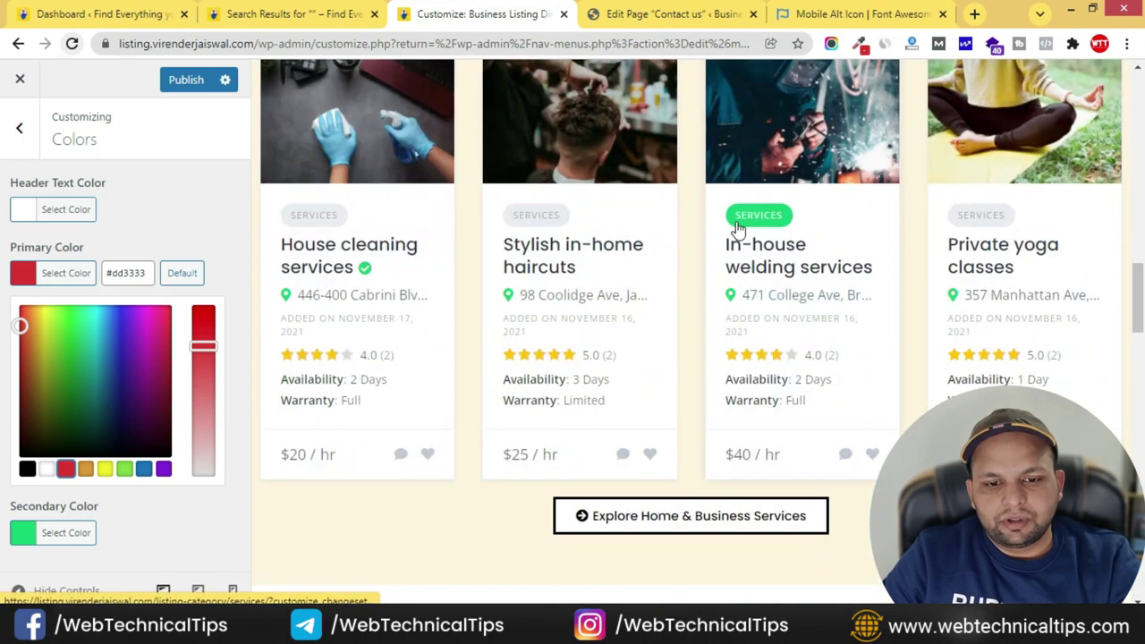
pyautogui.scroll(-10, 652, 345)
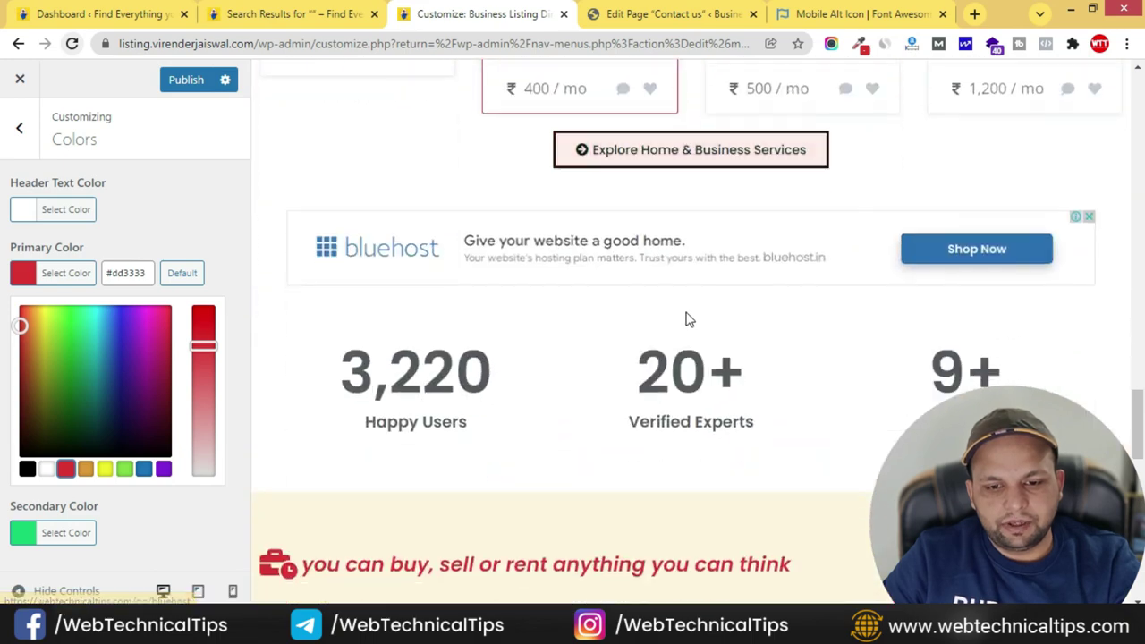
pyautogui.scroll(-5, 1002, 259)
pyautogui.scroll(-6, 743, 349)
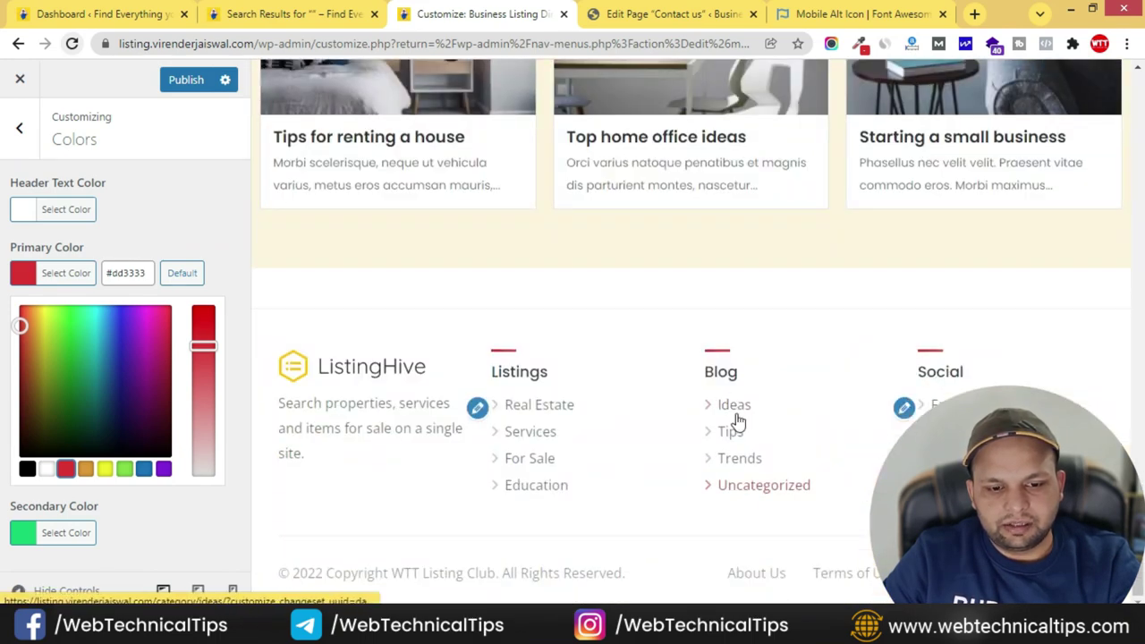
pyautogui.click(23, 271)
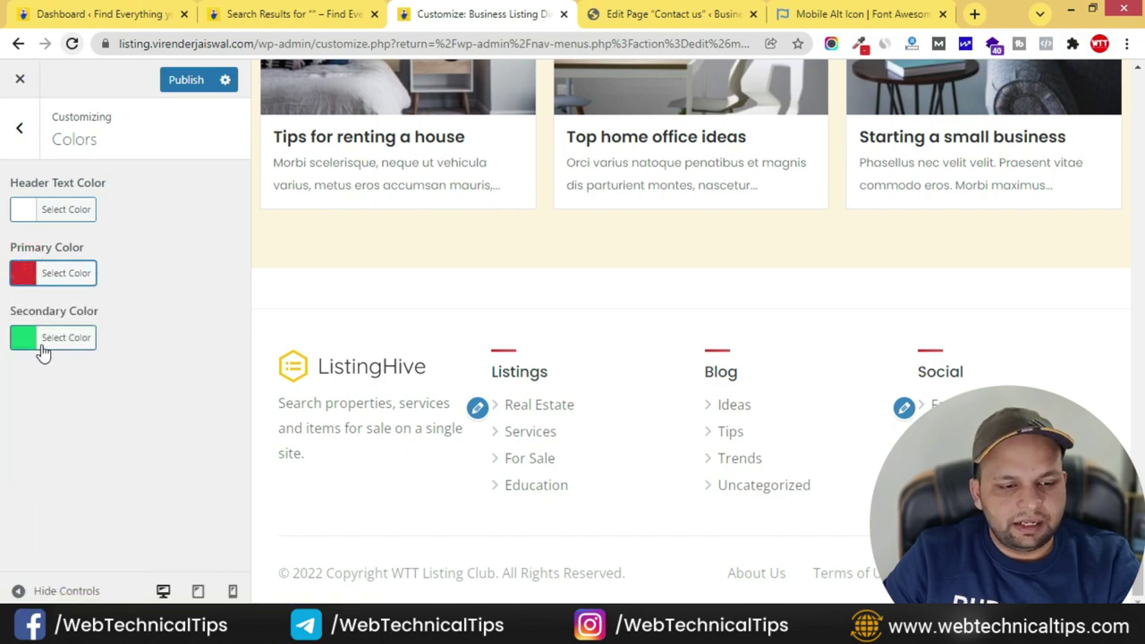
# - Set the Secondary Color to the blue swatch #1e73be, then return to the main Customizer list
pyautogui.scroll(3, 402, 402)
pyautogui.scroll(10, 353, 367)
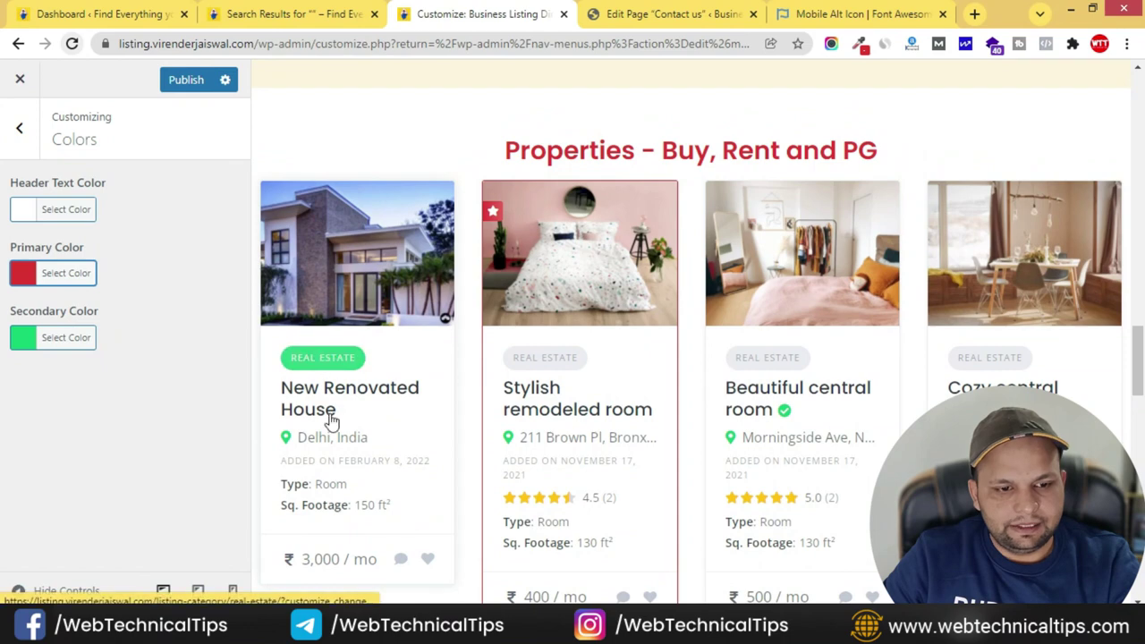
pyautogui.click(27, 339)
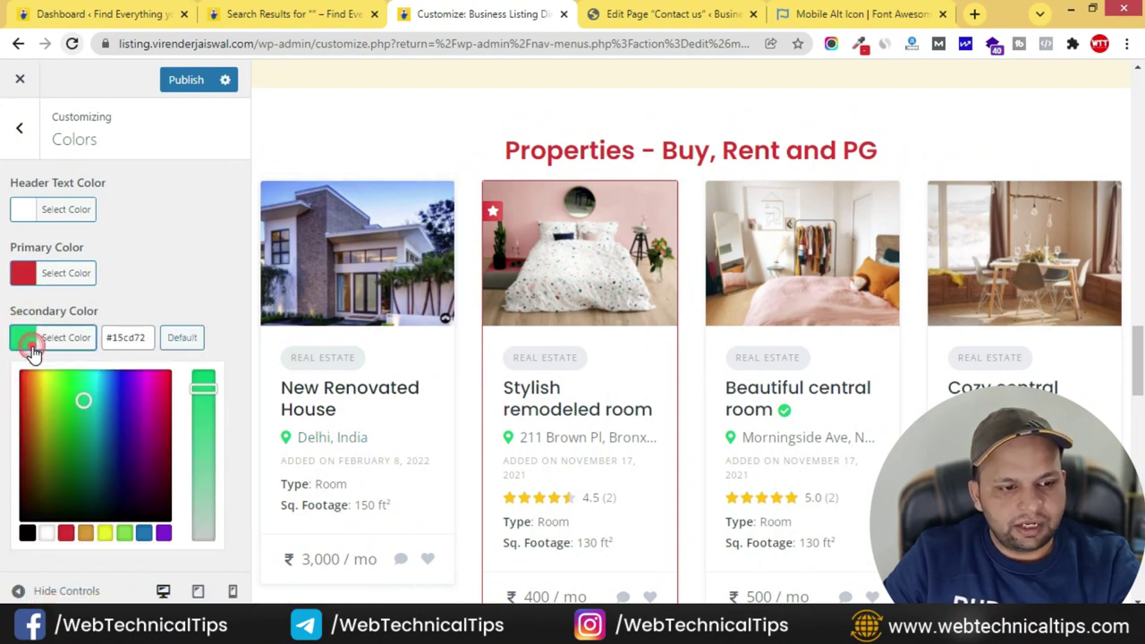
pyautogui.click(144, 533)
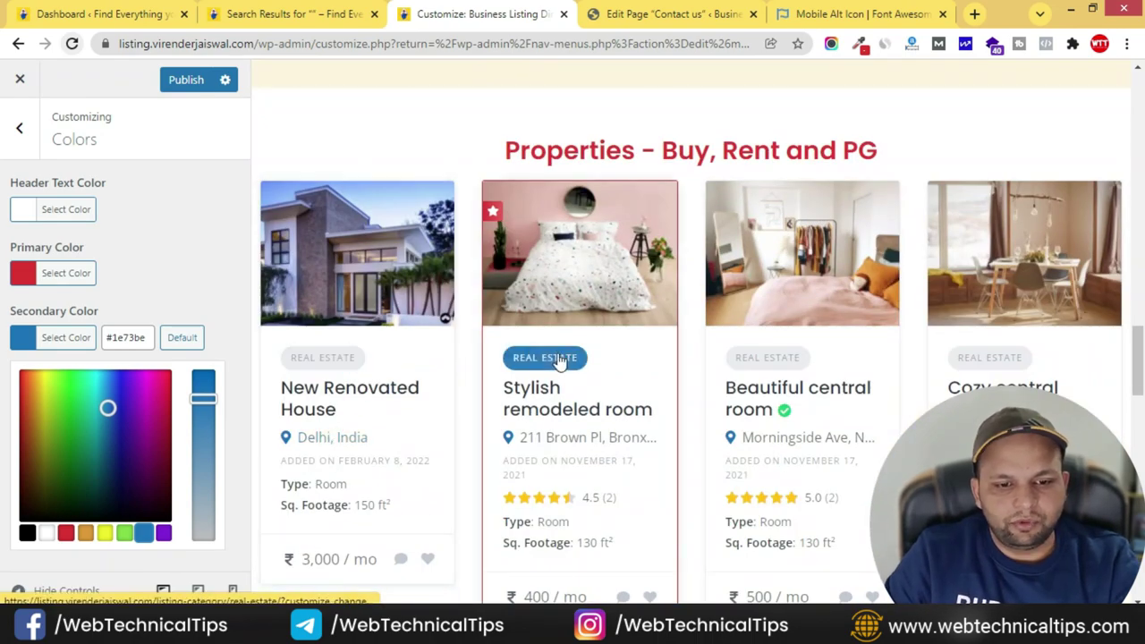
pyautogui.scroll(-10, 868, 398)
pyautogui.scroll(-8, 852, 422)
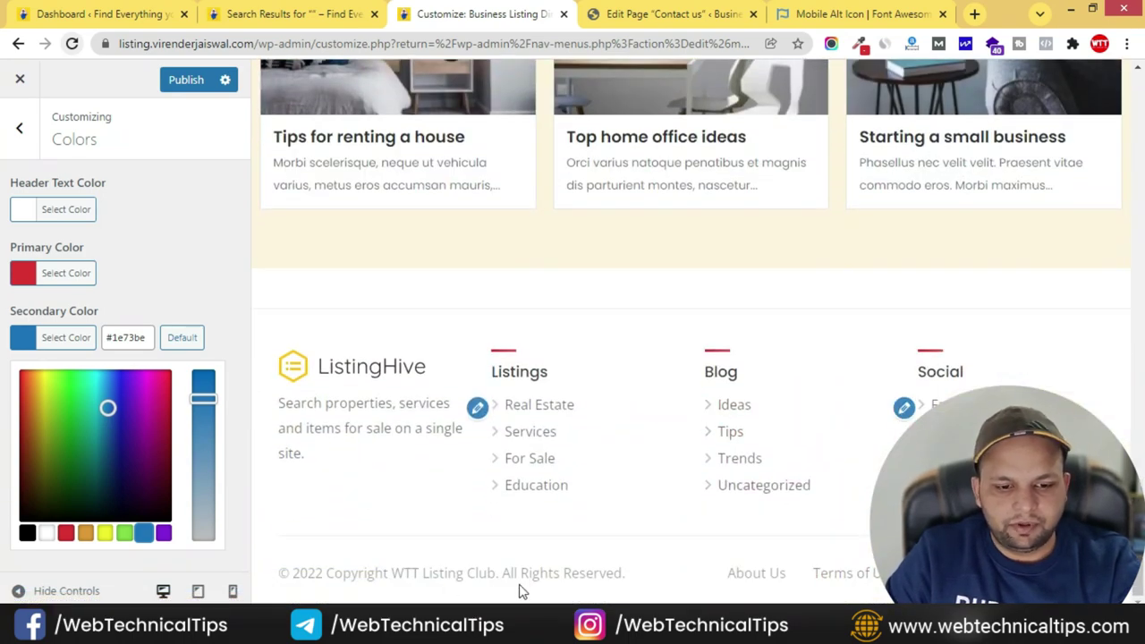
pyautogui.click(19, 128)
# - Look through the Header Image and Menus settings in the Customizer
pyautogui.click(139, 339)
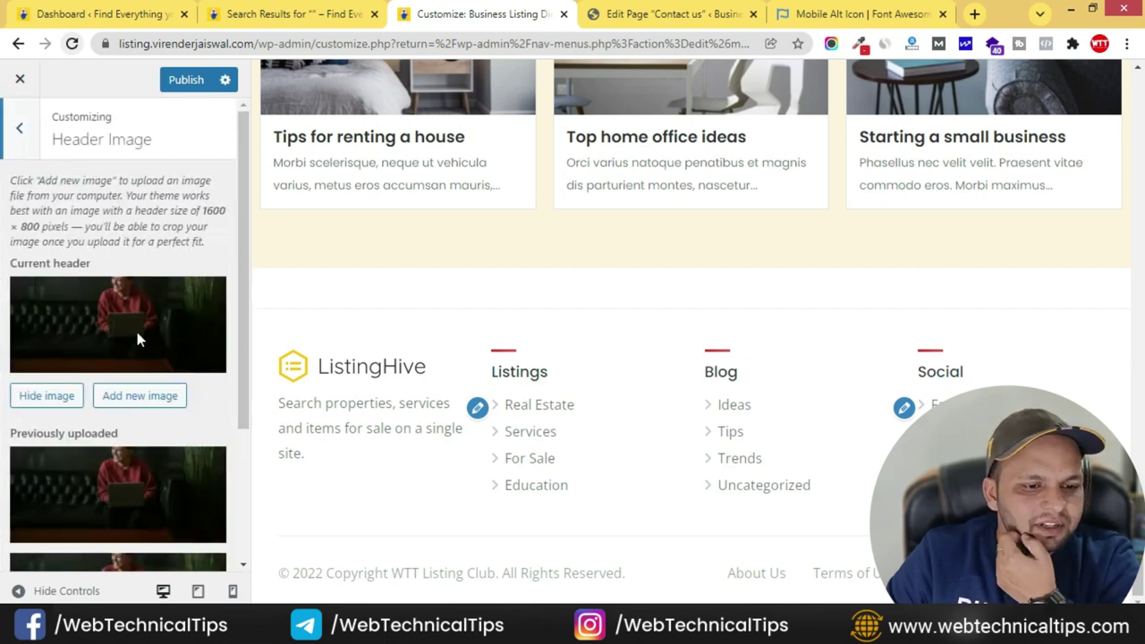
pyautogui.click(19, 128)
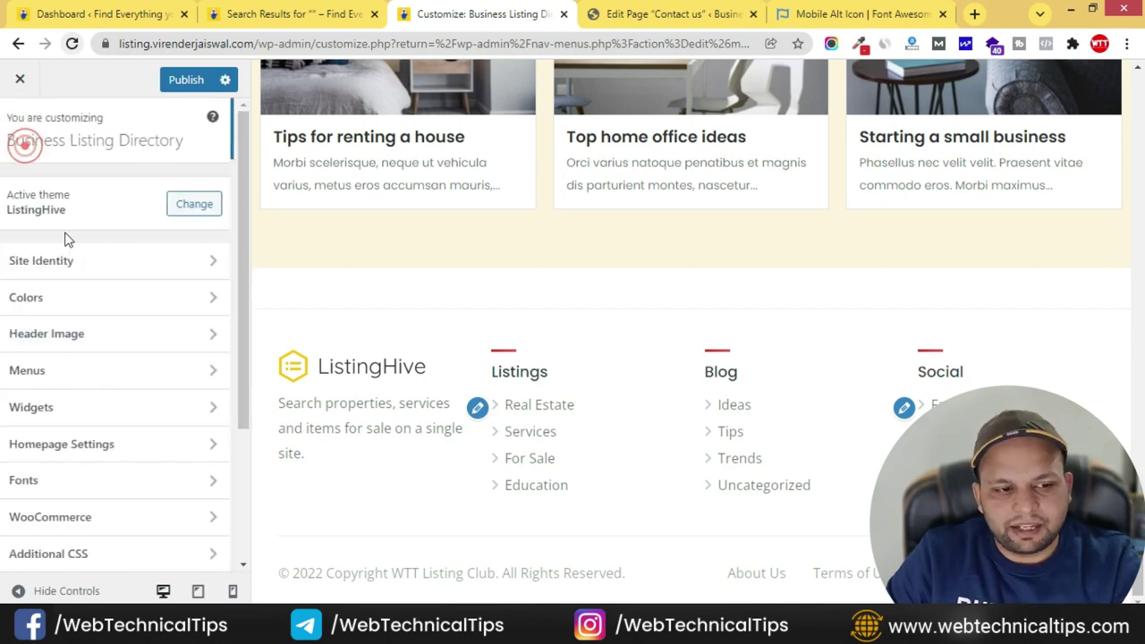
pyautogui.click(141, 374)
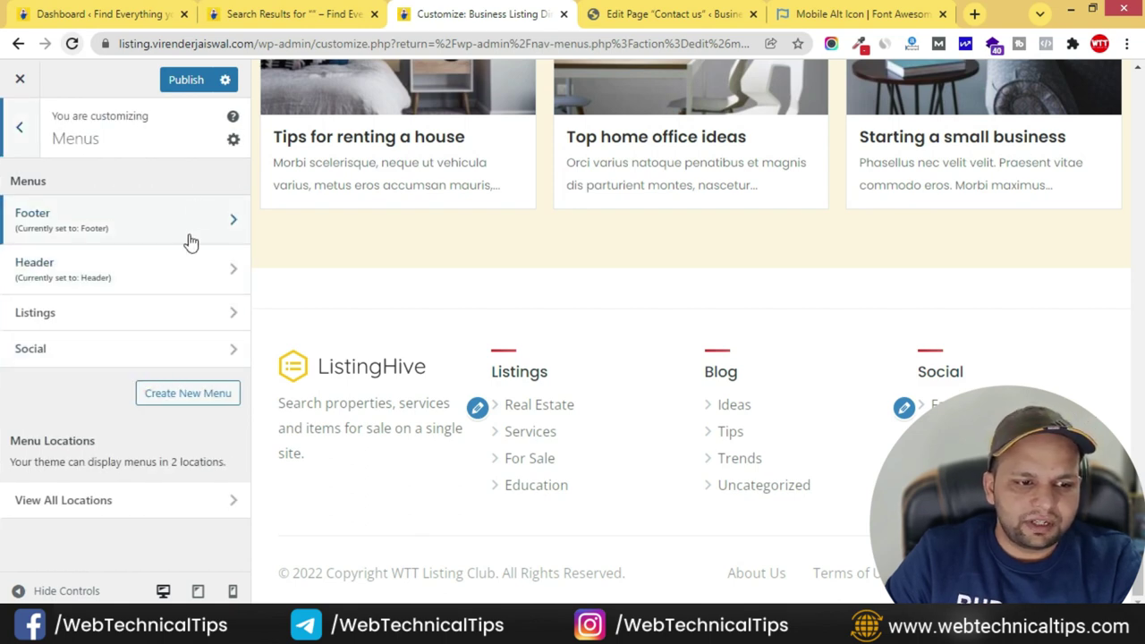
pyautogui.click(31, 130)
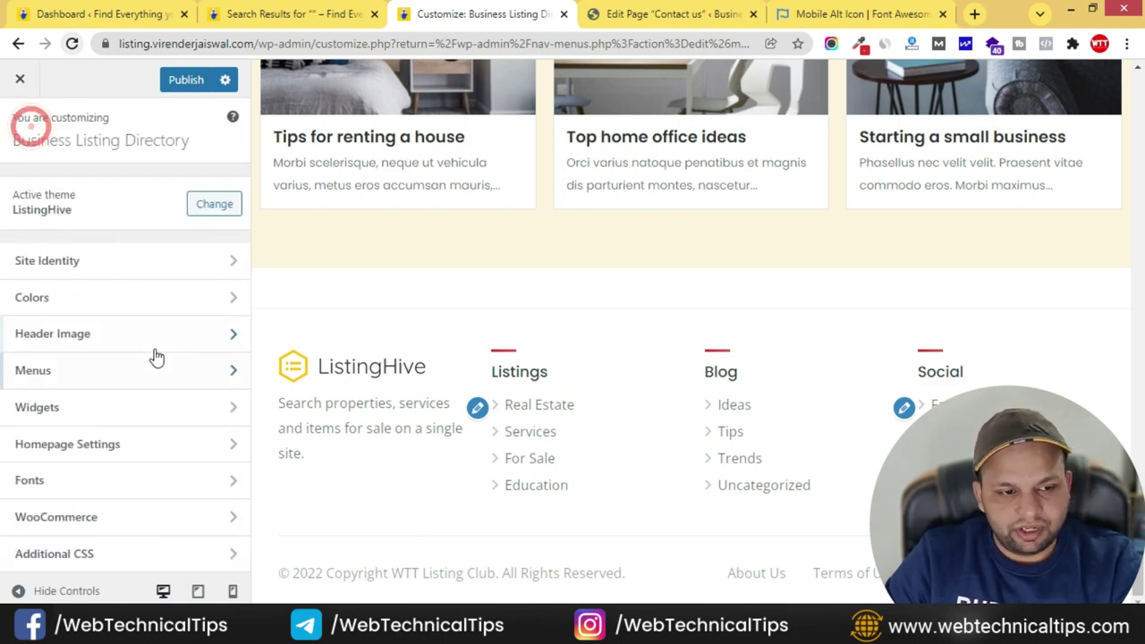
# - Change the Body Font from Open Sans to Poppins
pyautogui.click(158, 479)
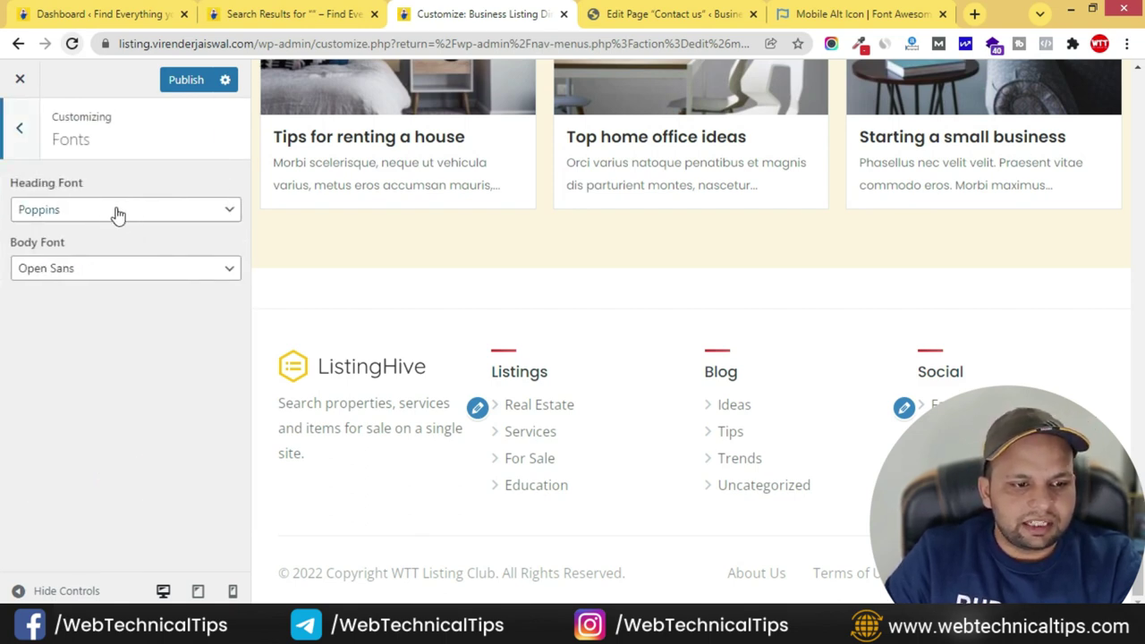
pyautogui.click(124, 273)
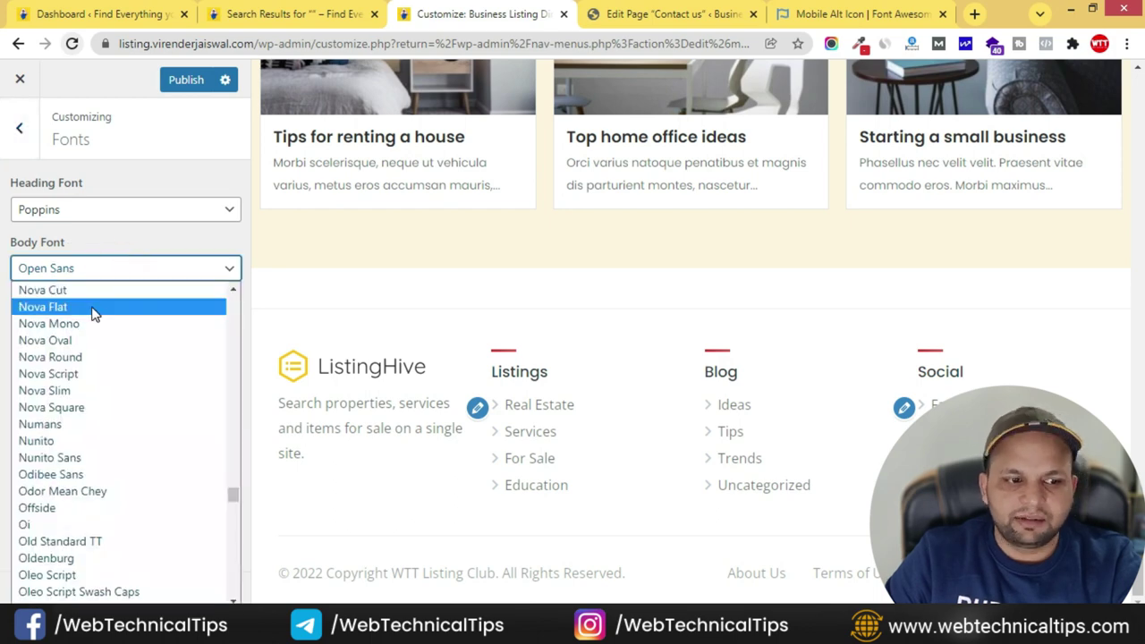
pyautogui.write('po')
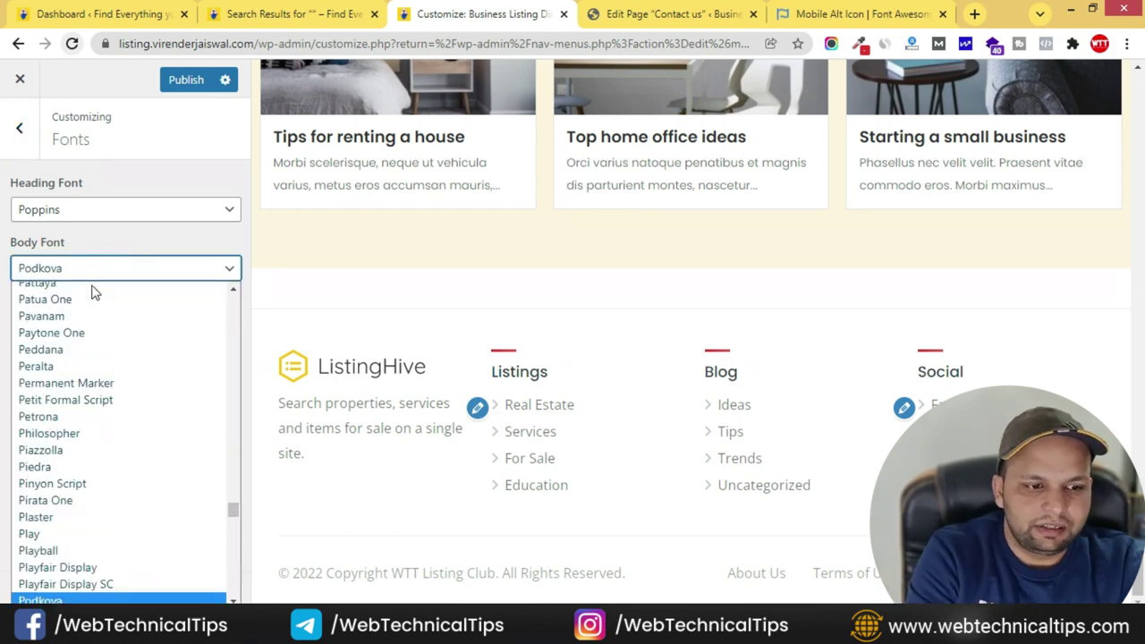
pyautogui.scroll(-4, 92, 396)
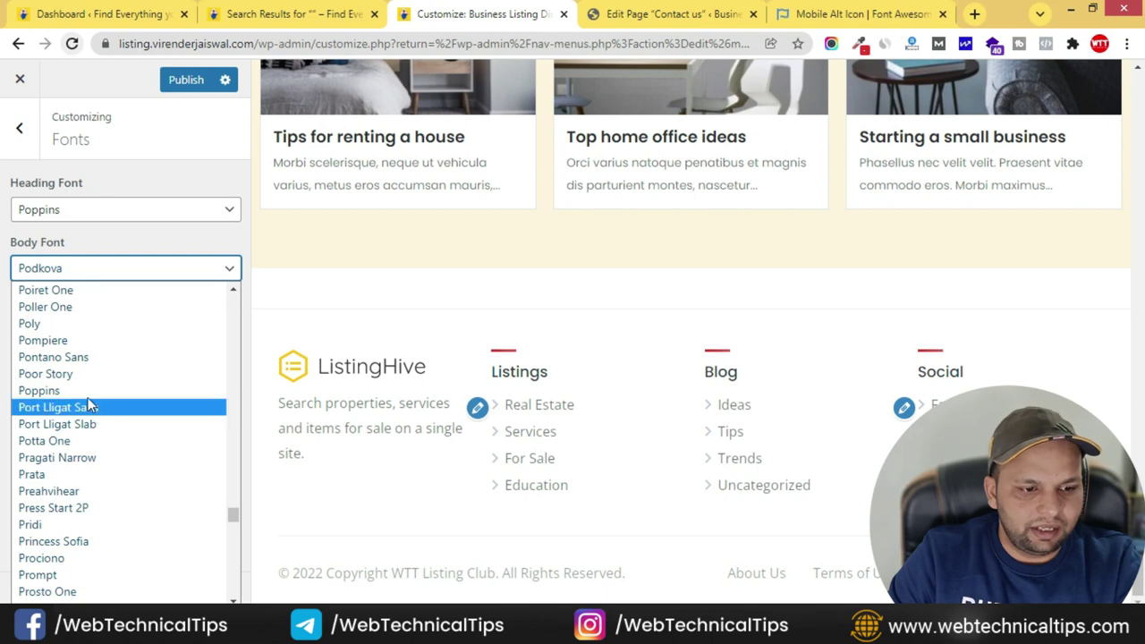
pyautogui.click(45, 390)
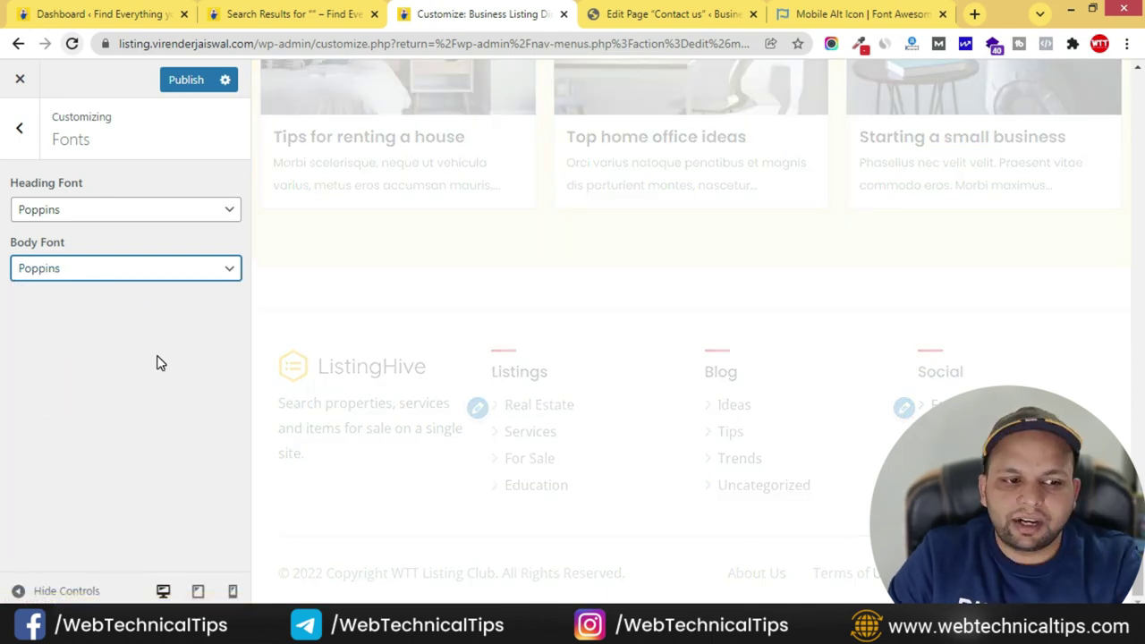
# - Look through the WooCommerce and Additional CSS sections of the Customizer
pyautogui.click(27, 136)
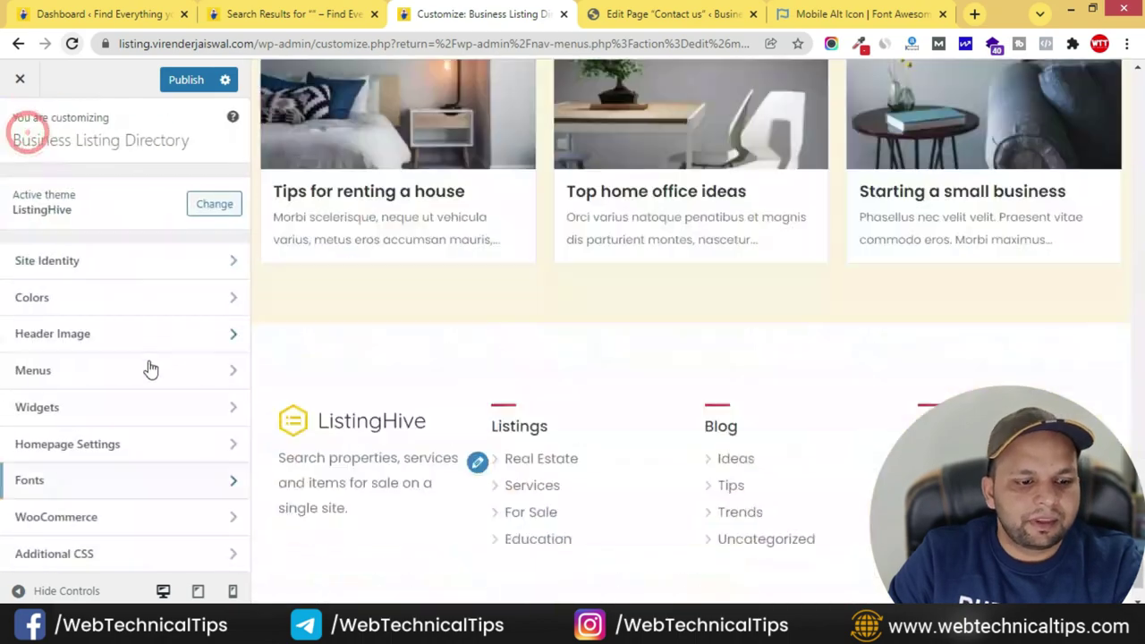
pyautogui.click(150, 519)
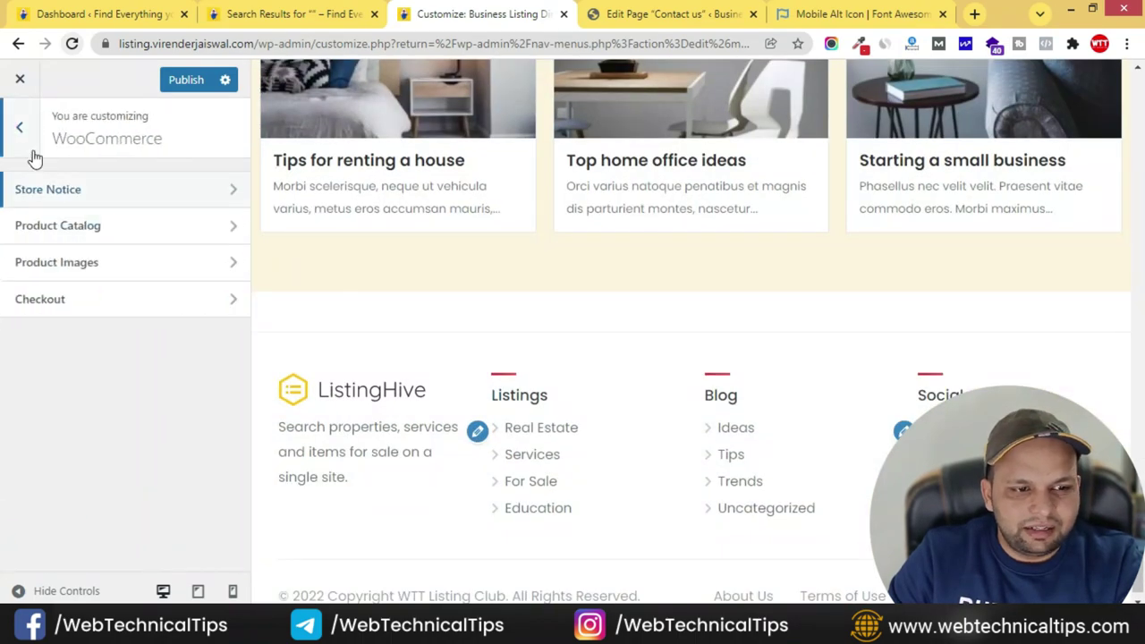
pyautogui.click(21, 127)
pyautogui.click(125, 555)
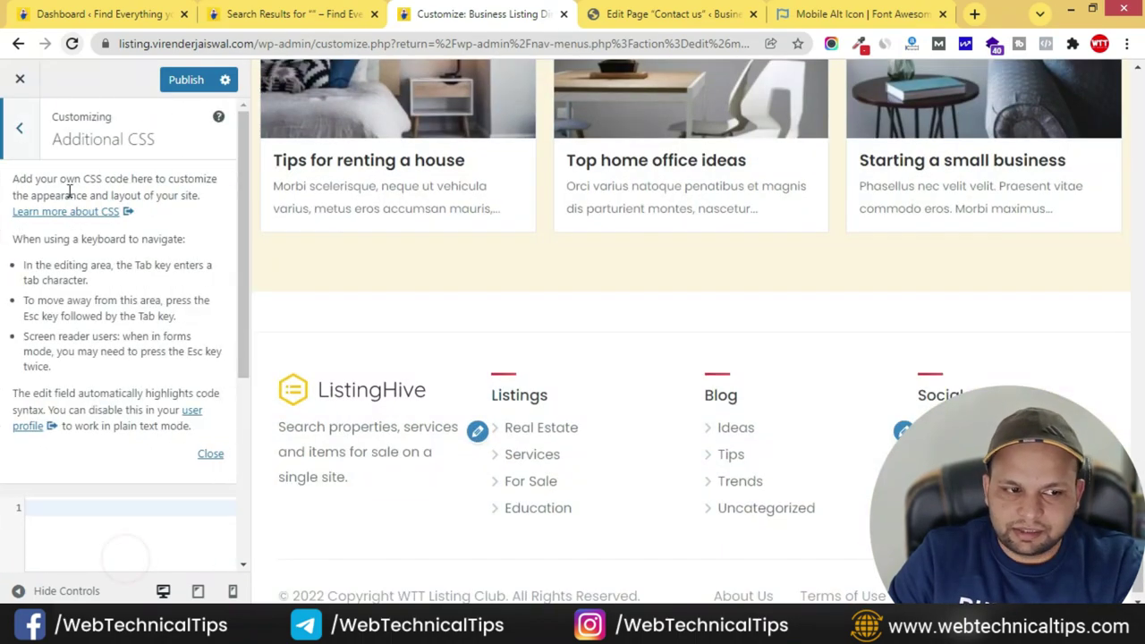
pyautogui.click(23, 121)
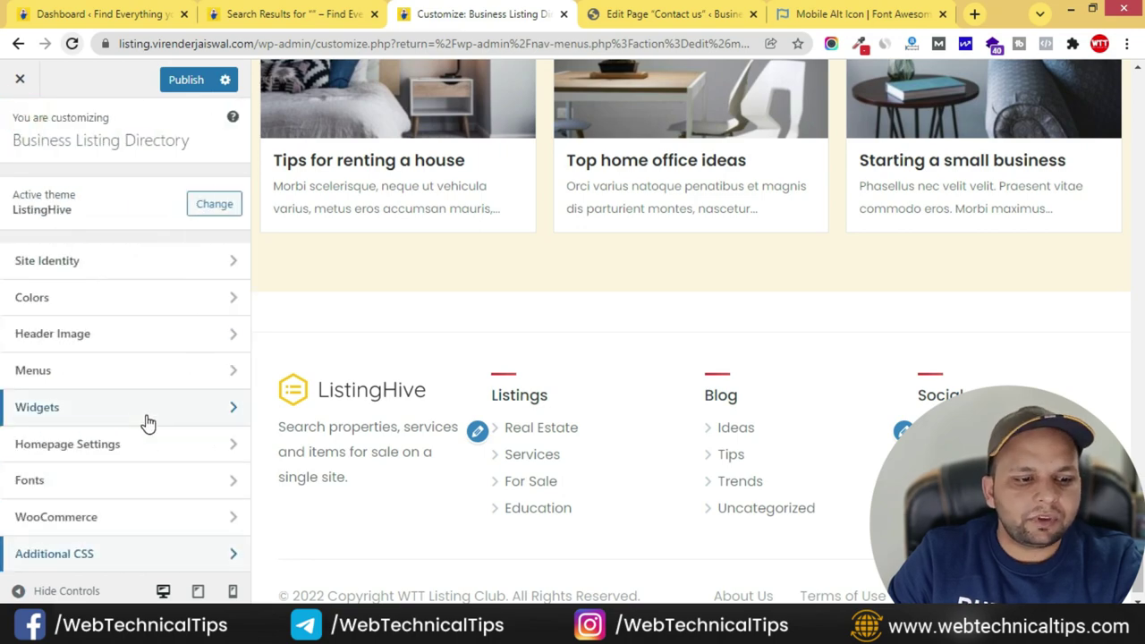
pyautogui.scroll(15, 544, 511)
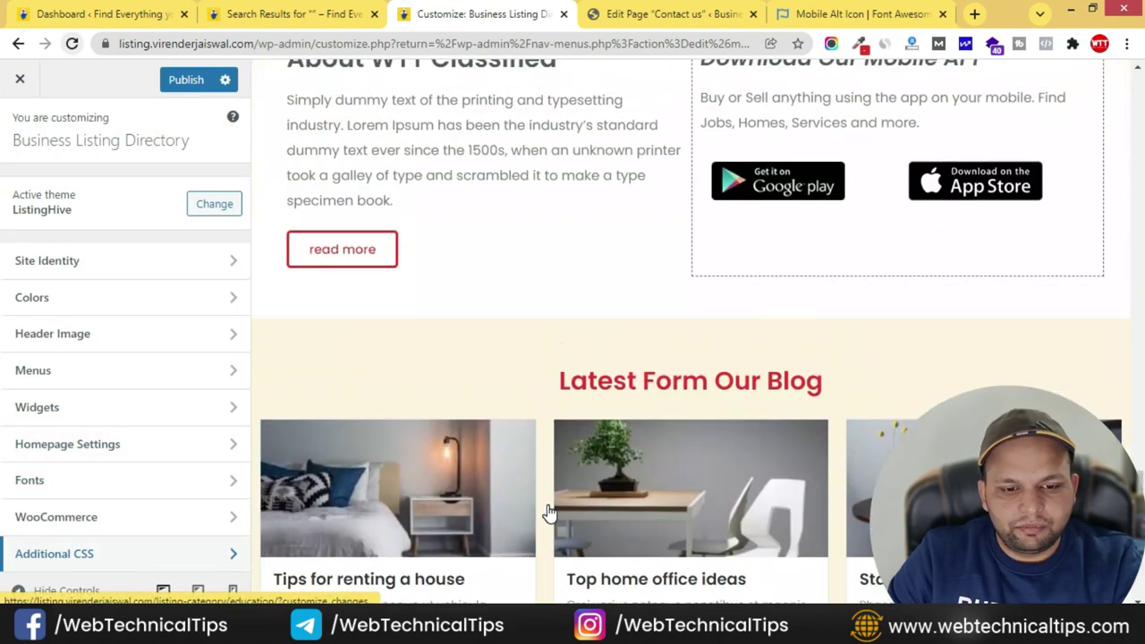
pyautogui.scroll(-10, 547, 512)
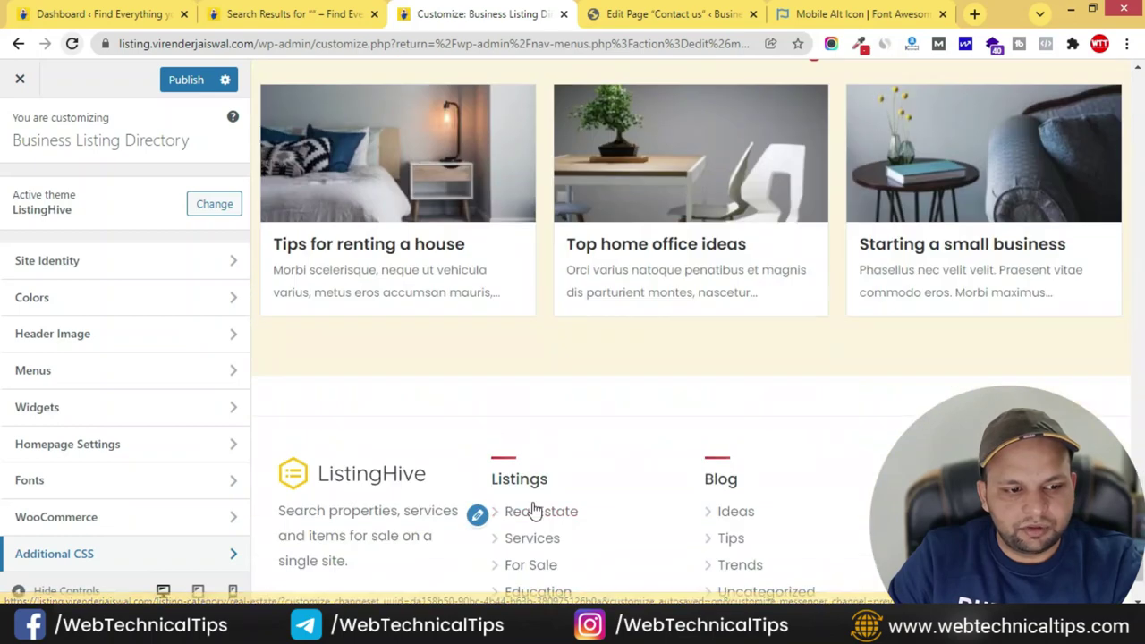
# - Expand the footer widget area's Text widget and inspect its logo image details
pyautogui.click(198, 411)
pyautogui.click(103, 302)
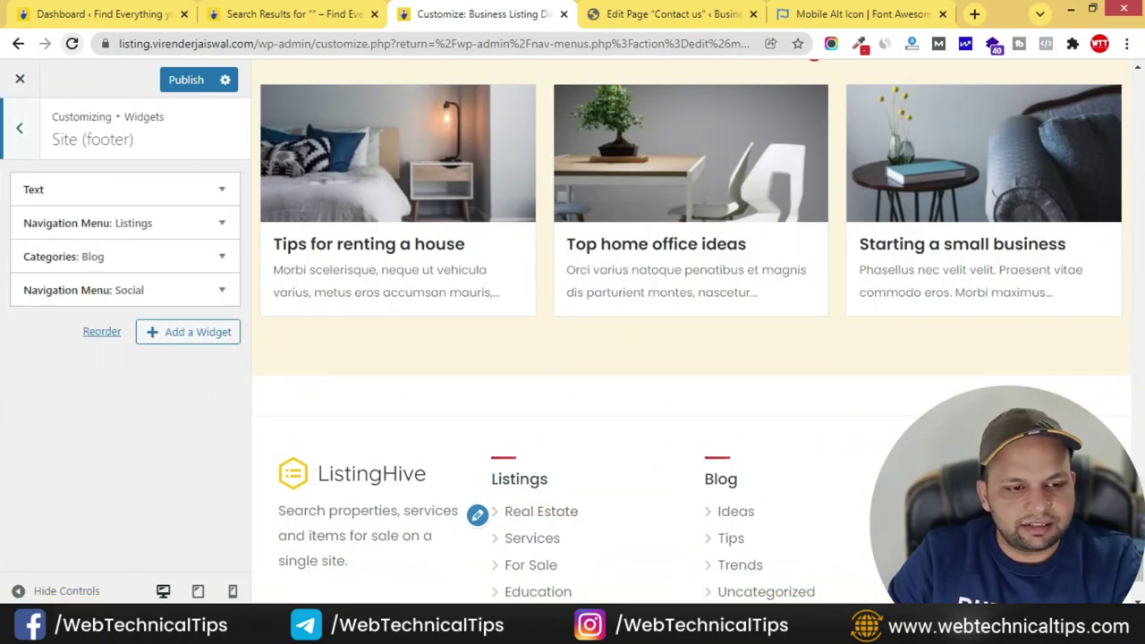
pyautogui.click(168, 189)
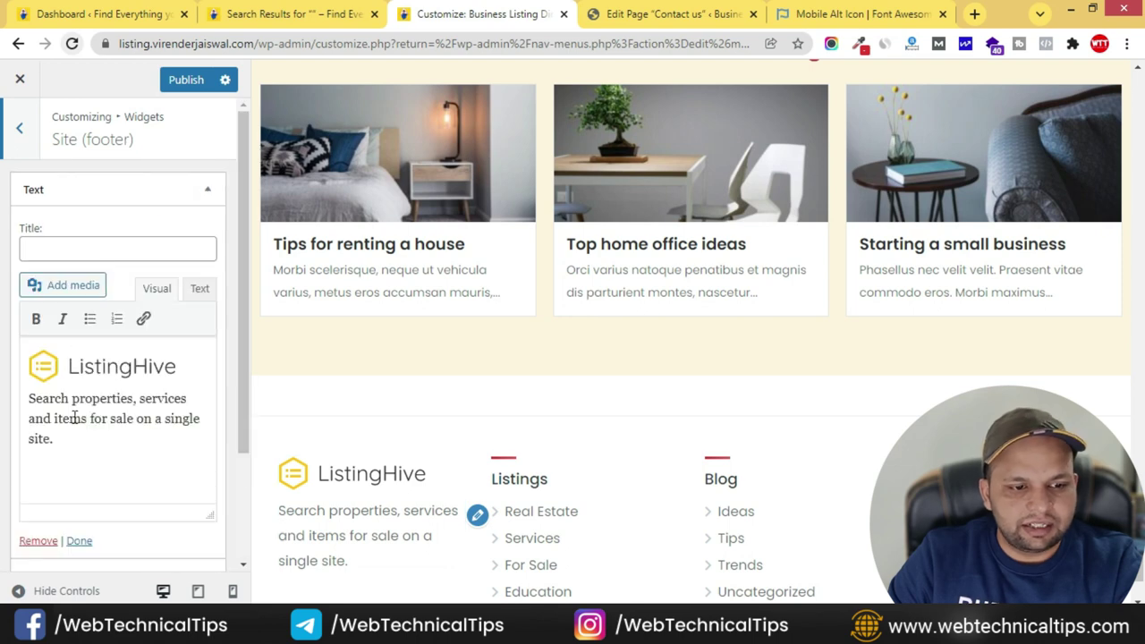
pyautogui.click(110, 372)
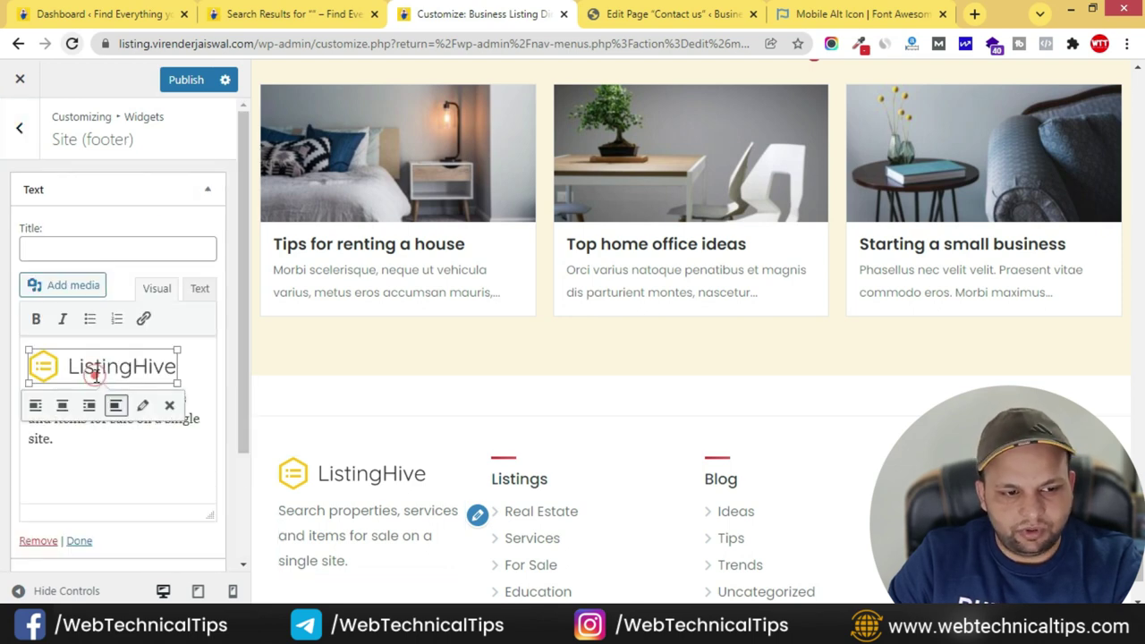
pyautogui.click(143, 408)
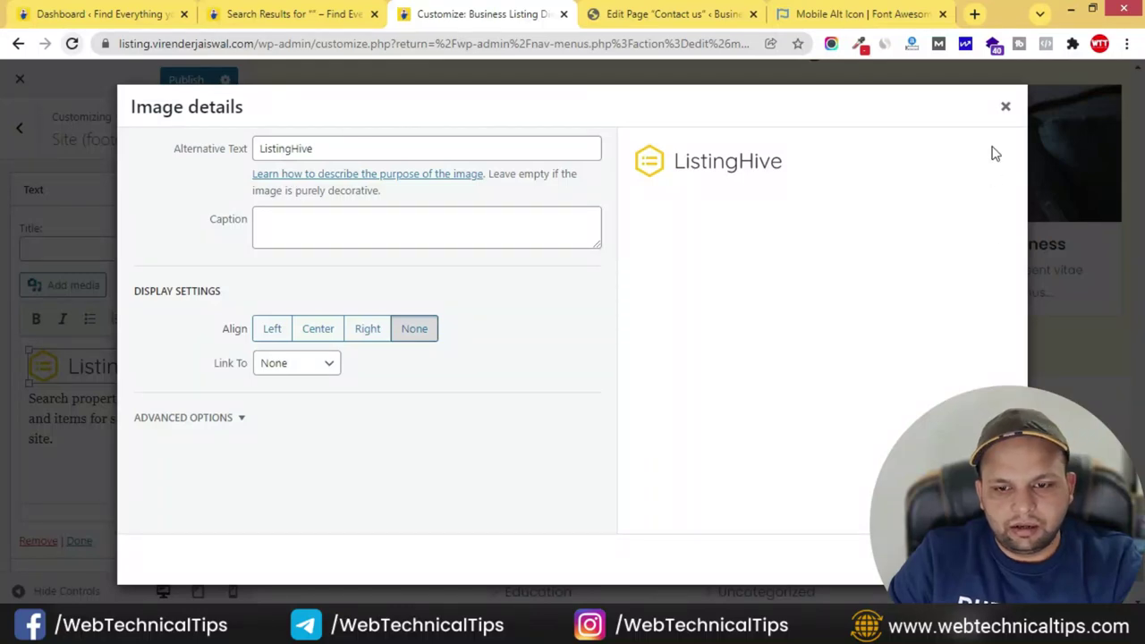
pyautogui.click(1005, 107)
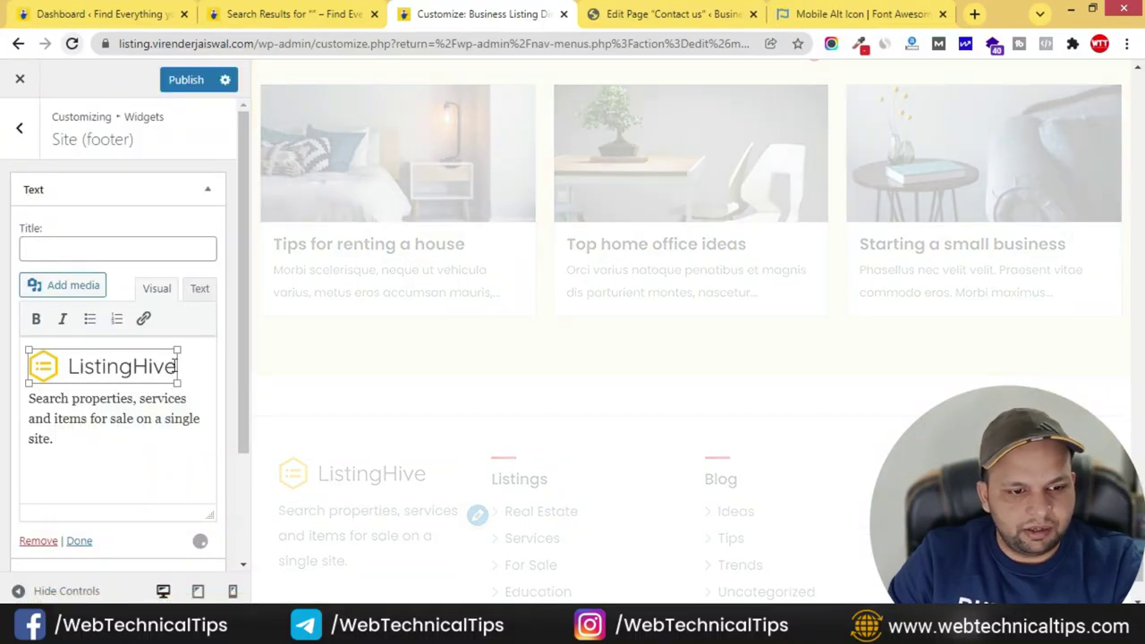
# - Replace the footer Text widget's logo with an image from the media library and publish
pyautogui.press('Delete')
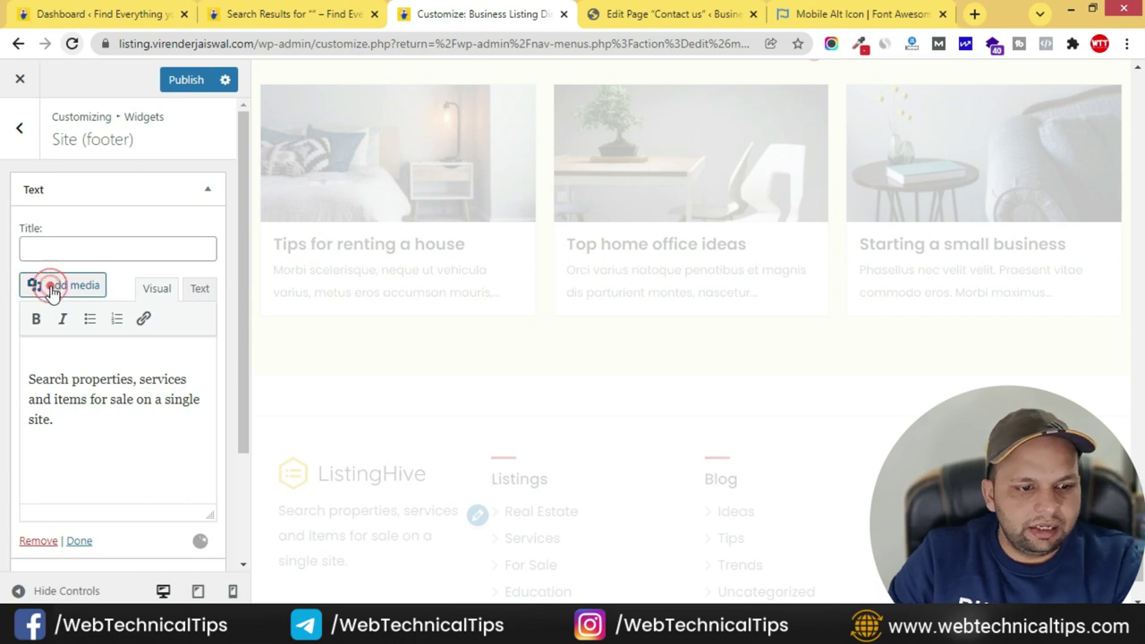
pyautogui.click(51, 286)
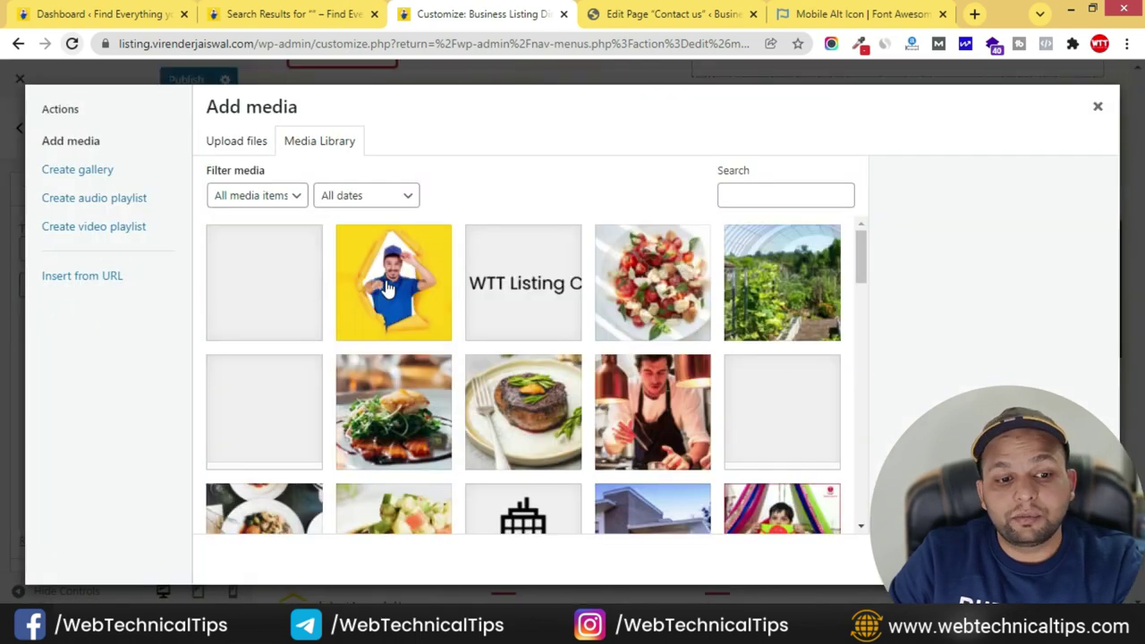
pyautogui.click(552, 295)
pyautogui.press('Escape')
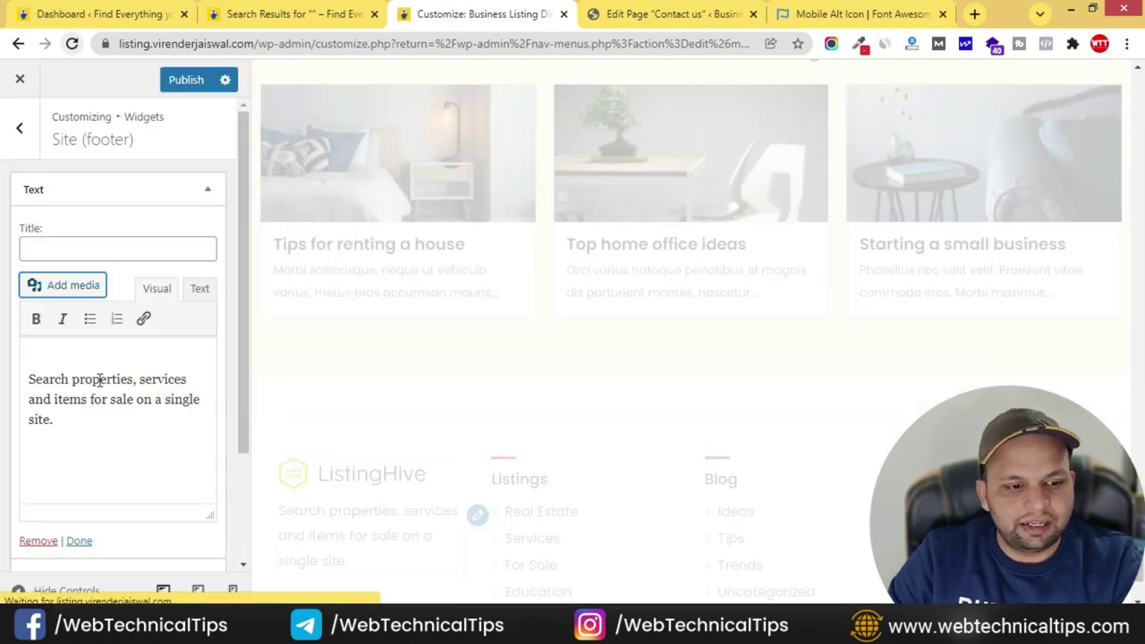
pyautogui.click(86, 366)
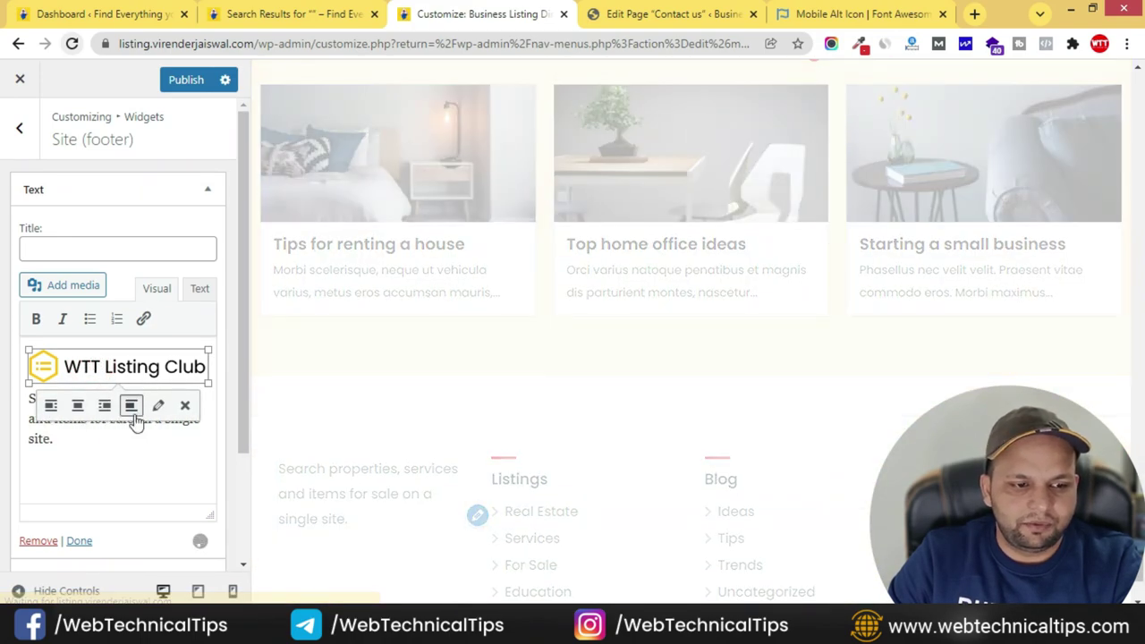
pyautogui.click(131, 437)
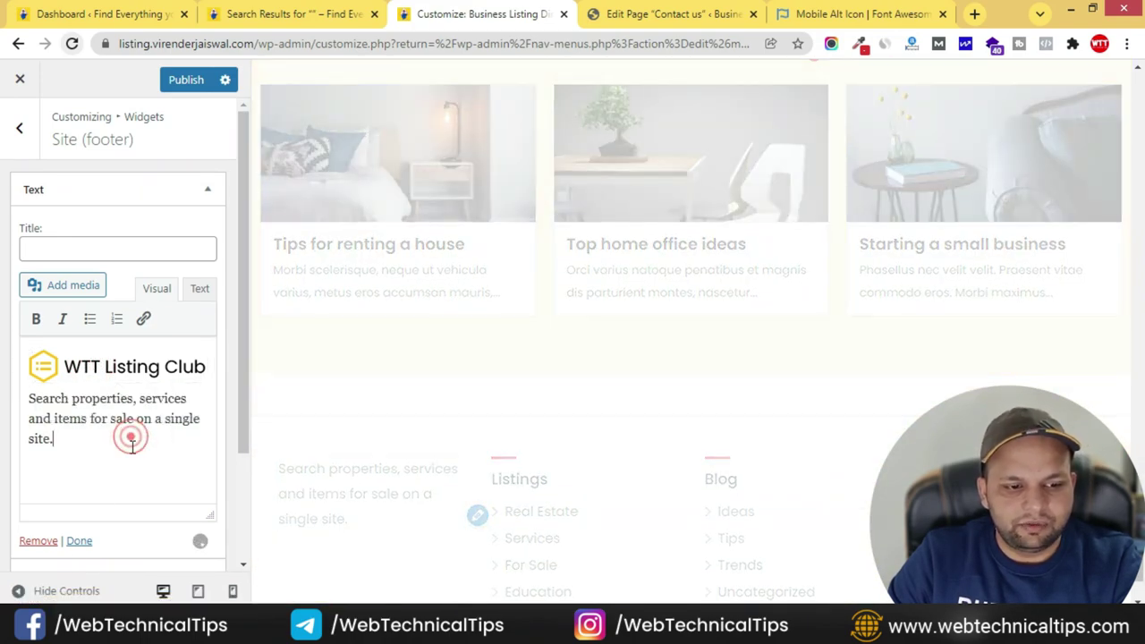
pyautogui.click(79, 541)
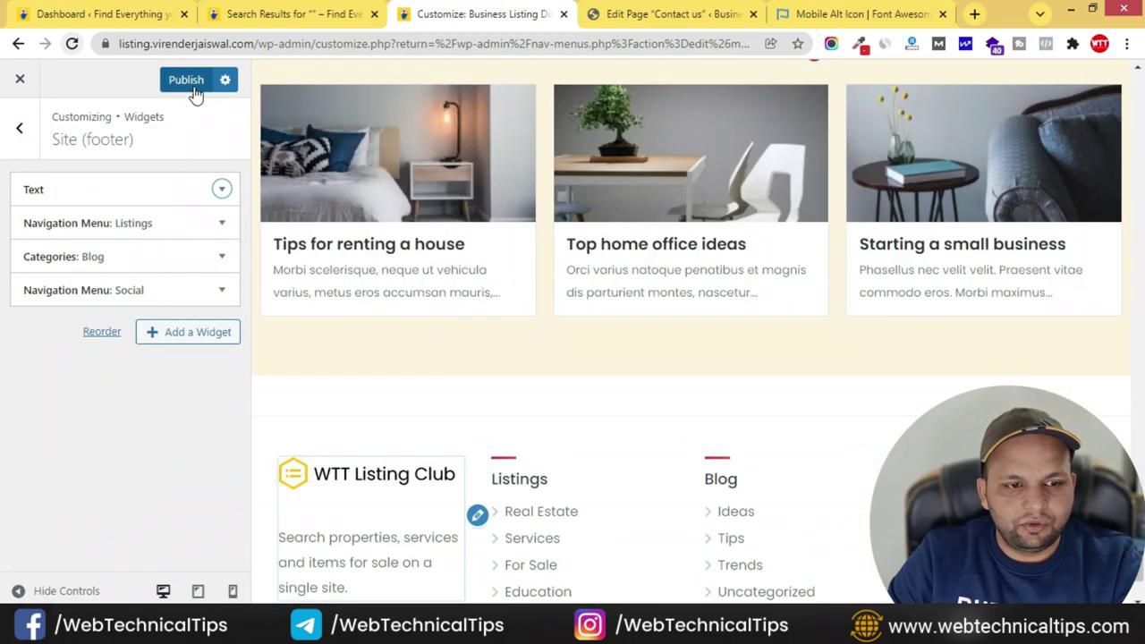
pyautogui.click(193, 85)
# - Title the footer Text widget 'About Us' and publish it
pyautogui.click(53, 188)
pyautogui.click(56, 248)
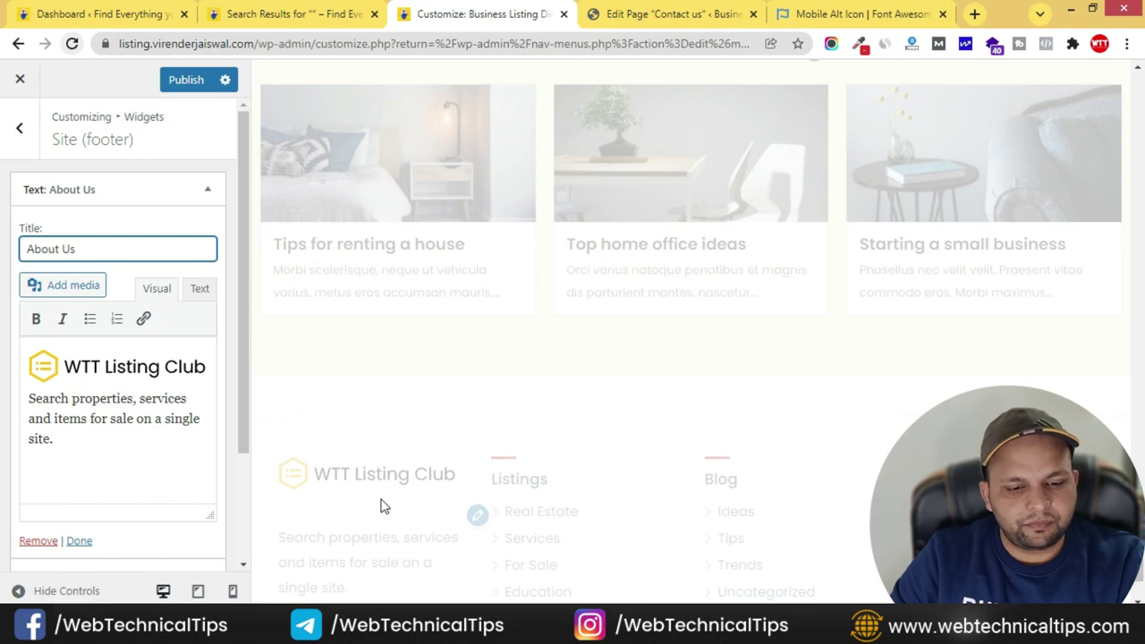
pyautogui.scroll(-1, 471, 528)
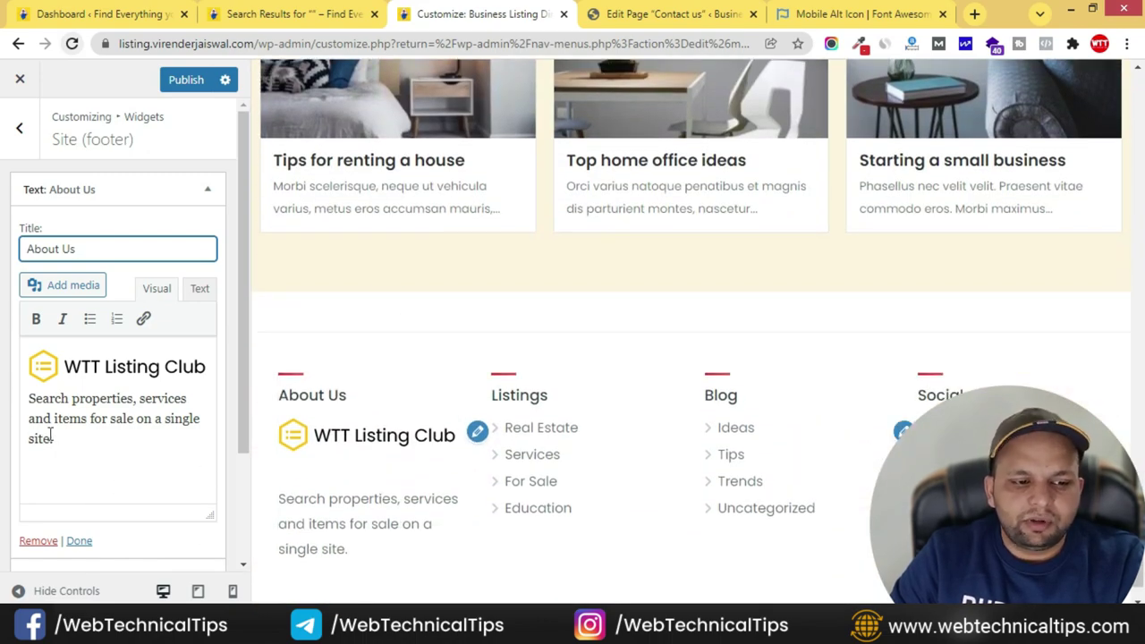
pyautogui.scroll(9, 568, 447)
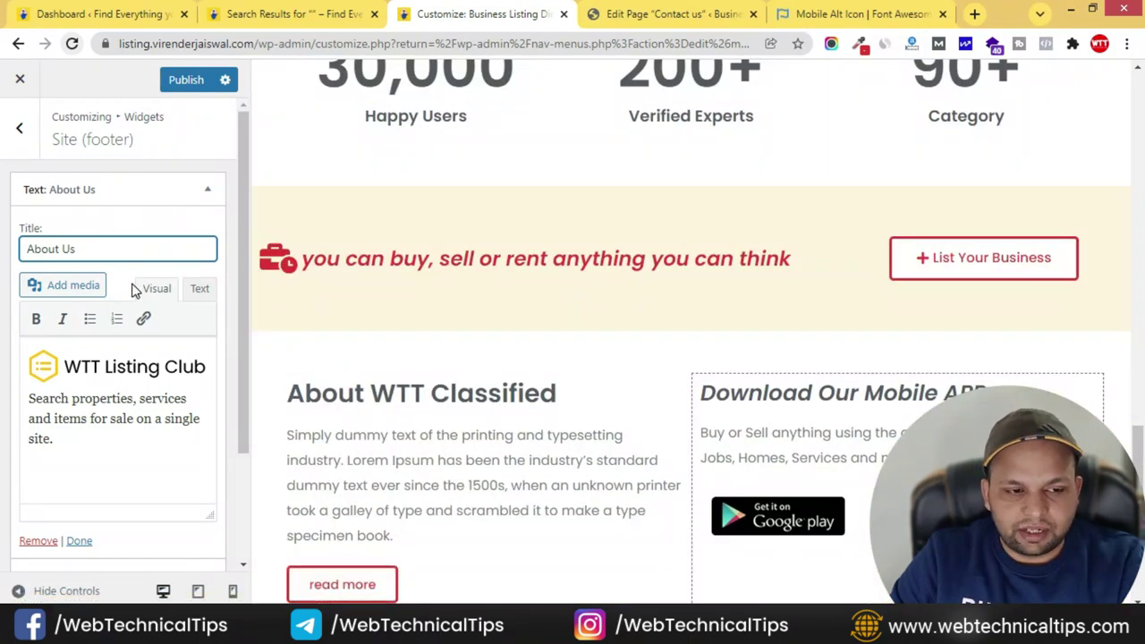
pyautogui.click(187, 80)
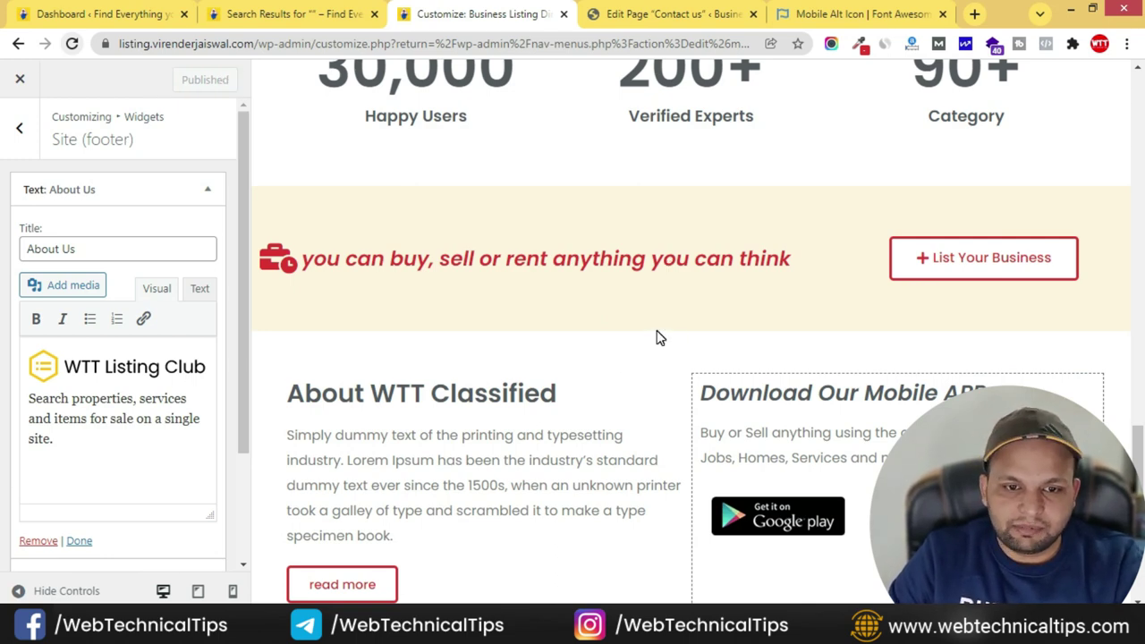
# - Exit the Customizer and open Pages > All Pages, scrolling down to Home
pyautogui.click(20, 132)
pyautogui.click(22, 132)
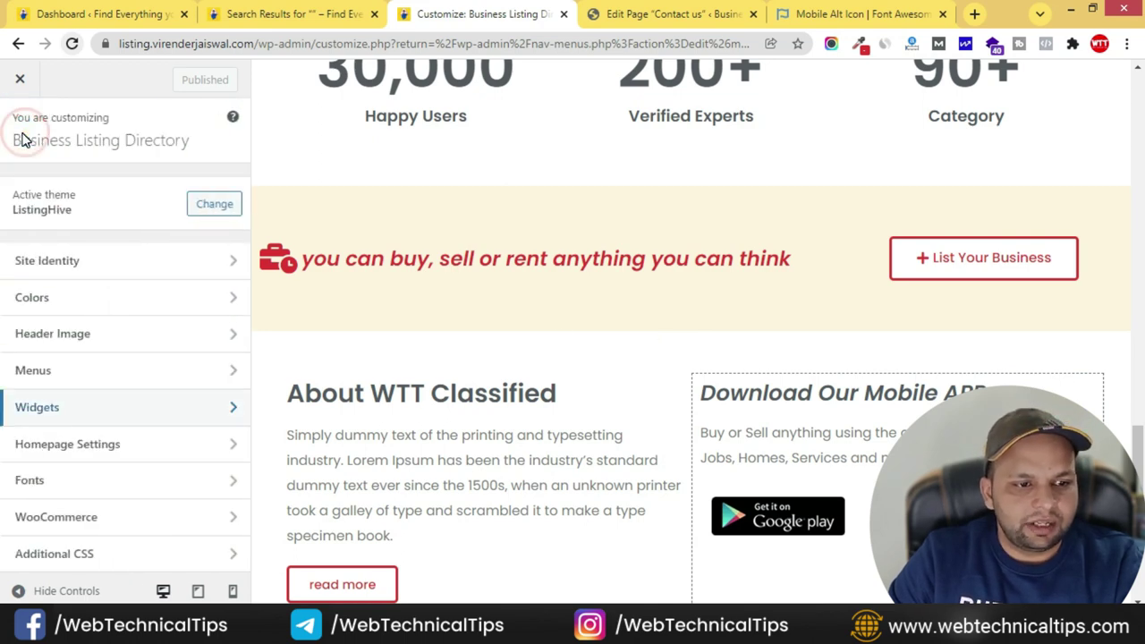
pyautogui.click(632, 9)
pyautogui.click(458, 11)
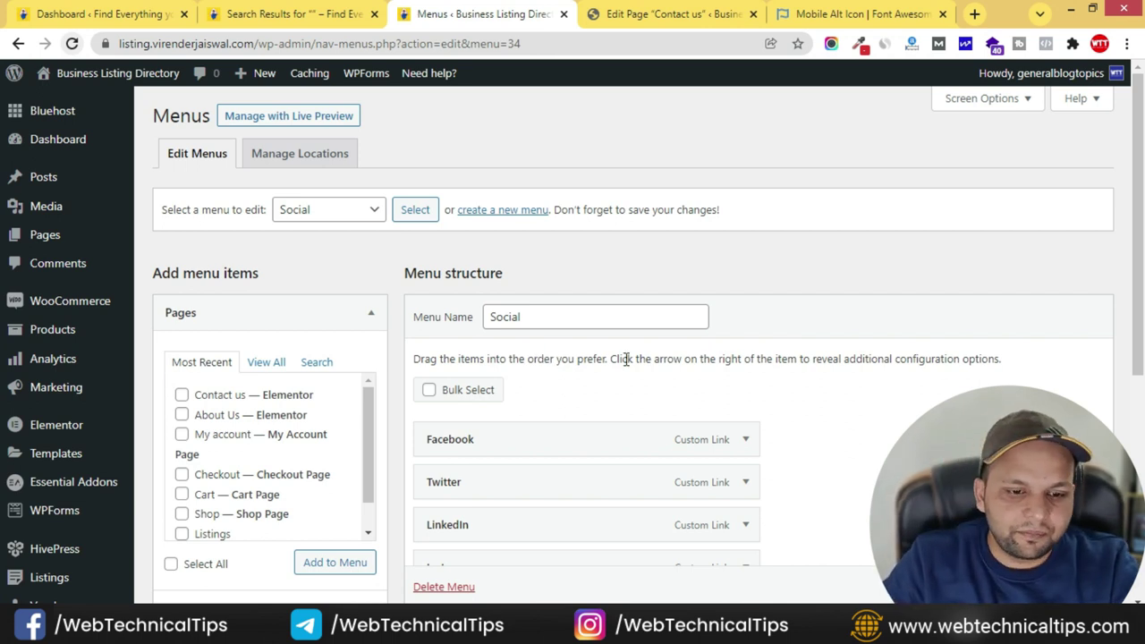
pyautogui.click(43, 236)
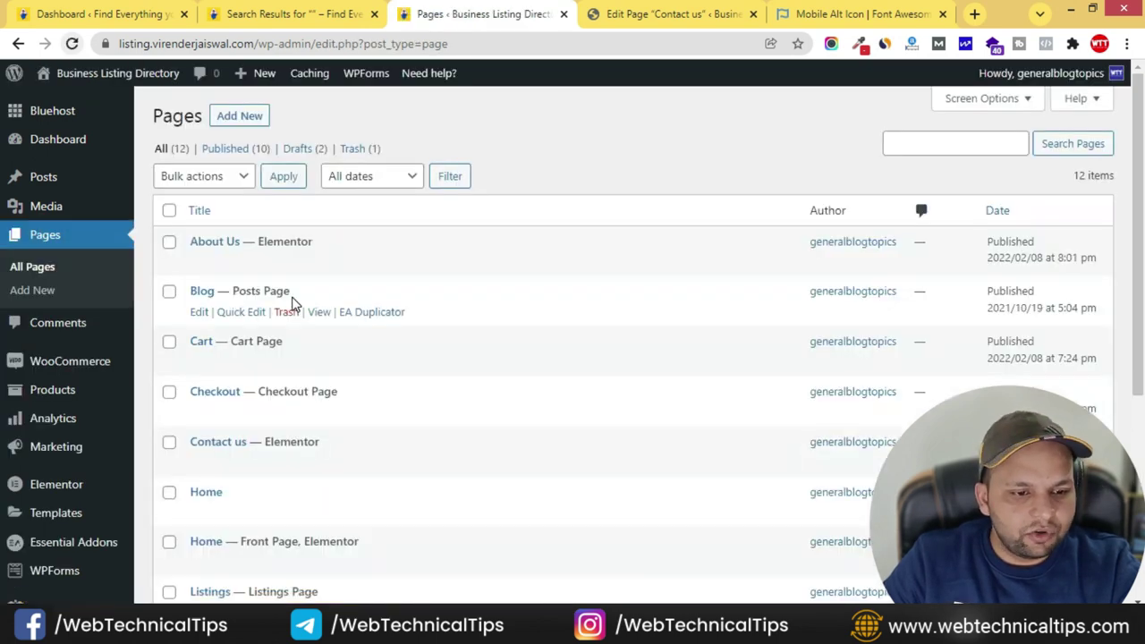
pyautogui.scroll(-3, 294, 303)
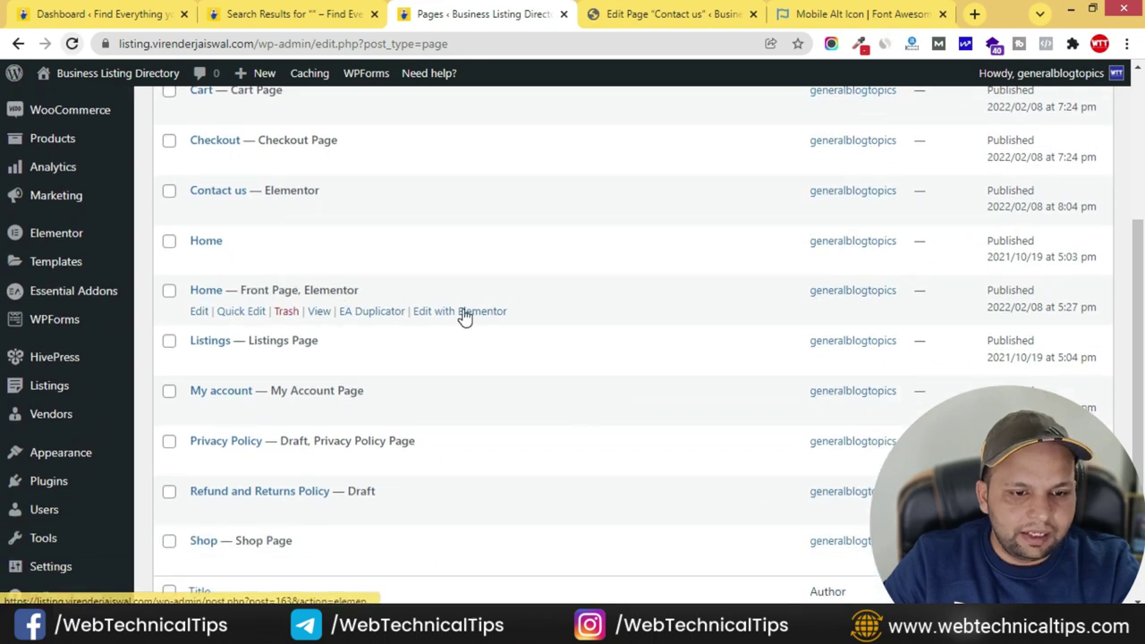
# - Open Home in Elementor and select the View All box under Most Searchable Categories
pyautogui.click(489, 313)
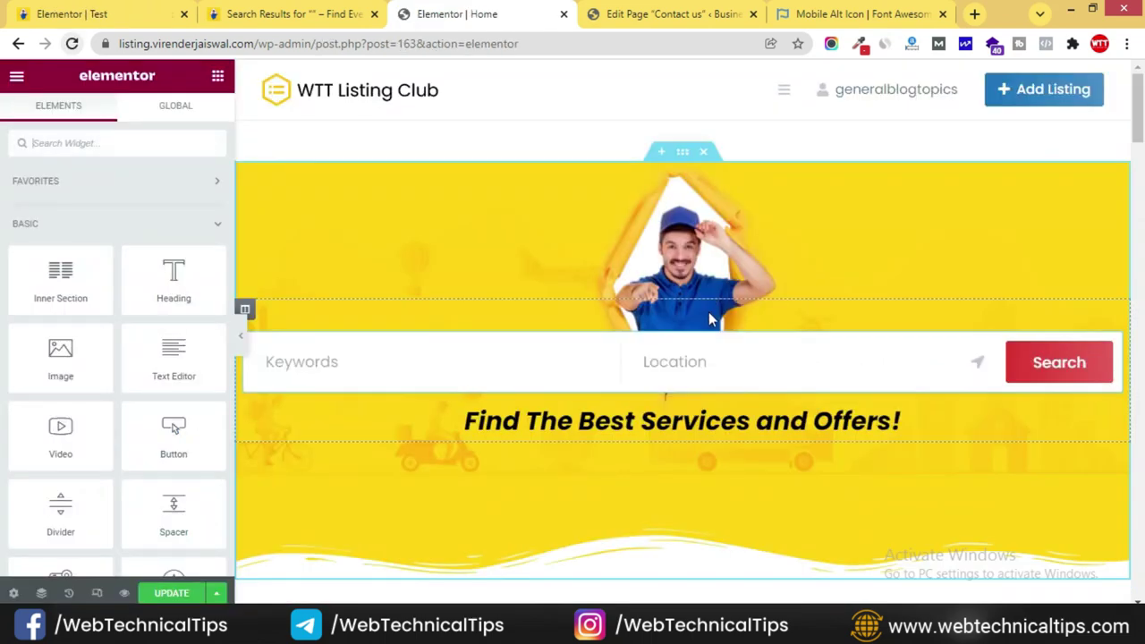
pyautogui.scroll(-3, 775, 312)
pyautogui.scroll(-2, 680, 335)
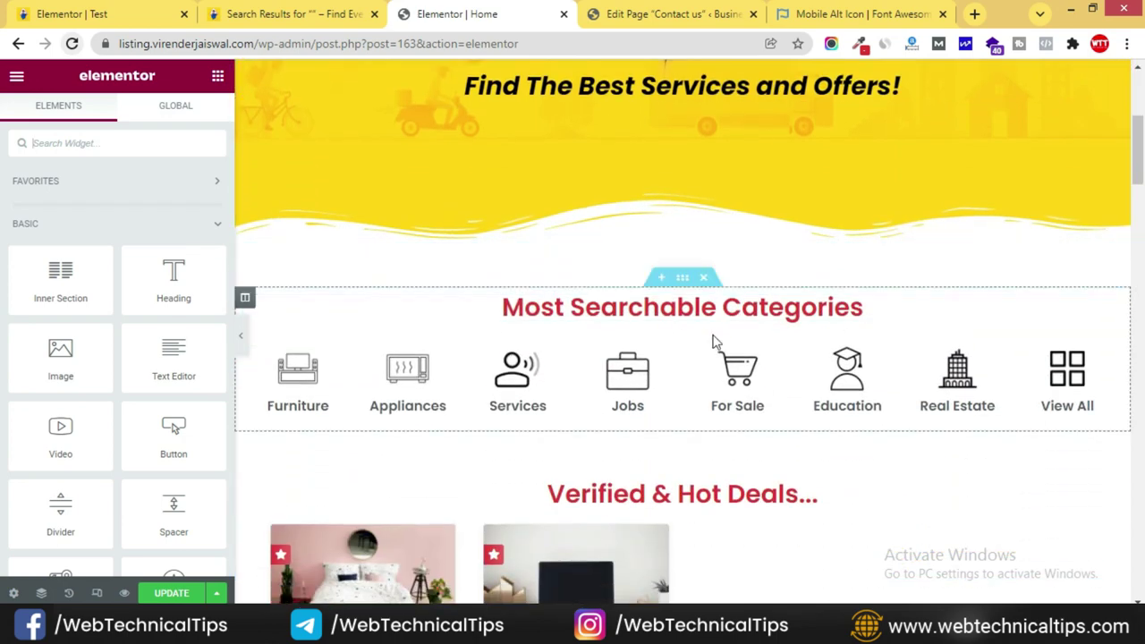
pyautogui.scroll(-1, 541, 344)
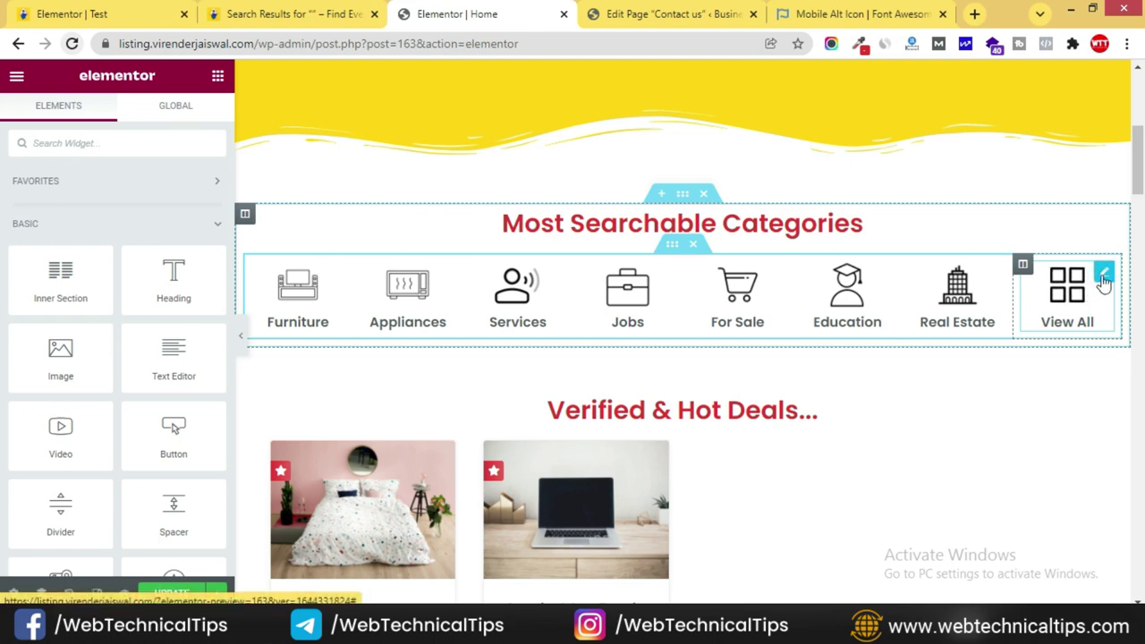
pyautogui.click(1104, 282)
pyautogui.scroll(-3, 3, 394)
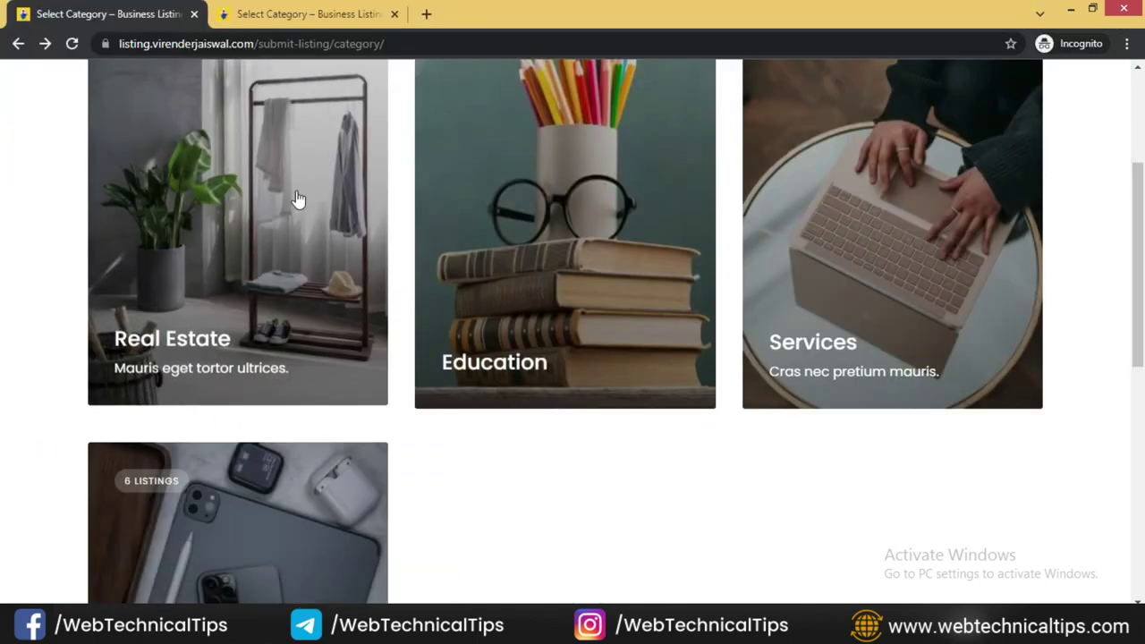
# - Copy the live submit-listing category page URL and paste it as View All's link
pyautogui.scroll(2, 295, 217)
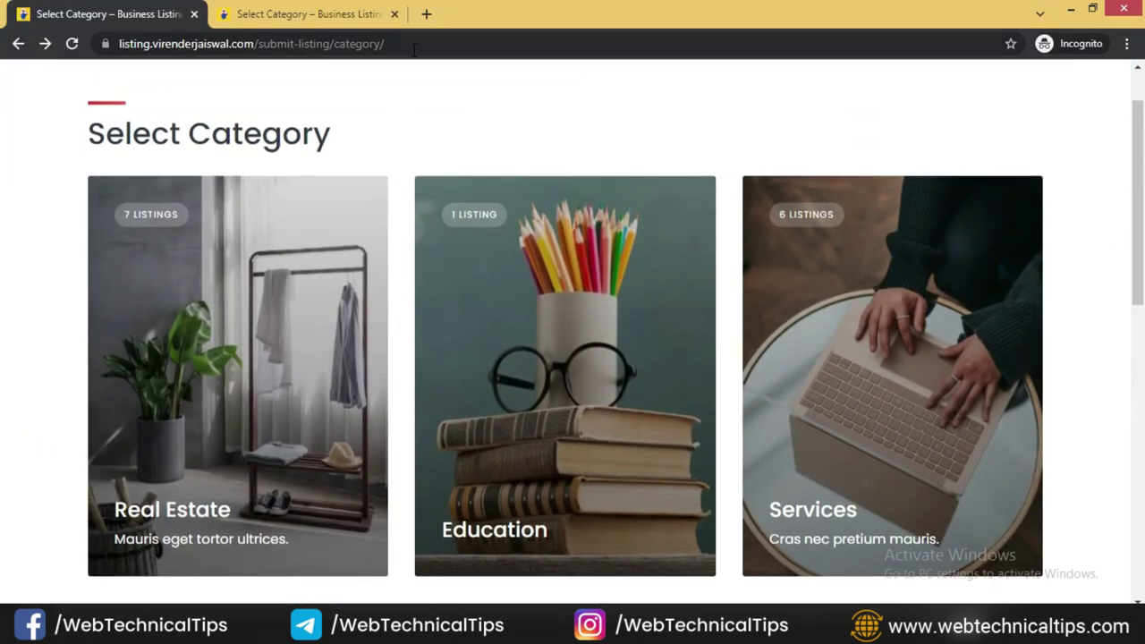
pyautogui.click(411, 43)
pyautogui.scroll(1, 414, 148)
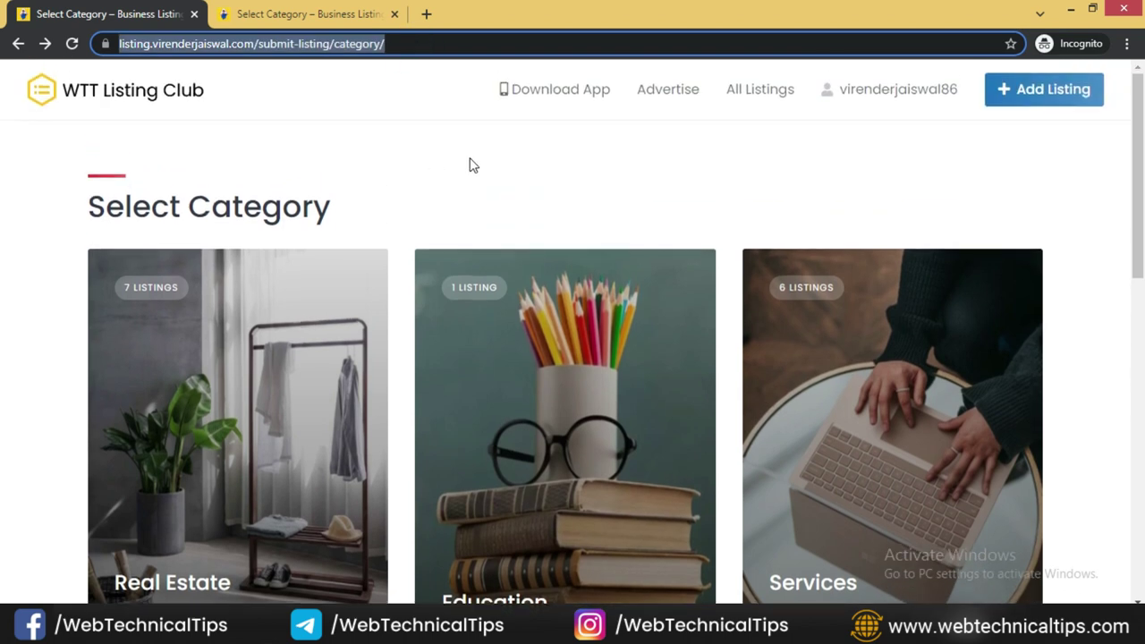
pyautogui.click(1053, 93)
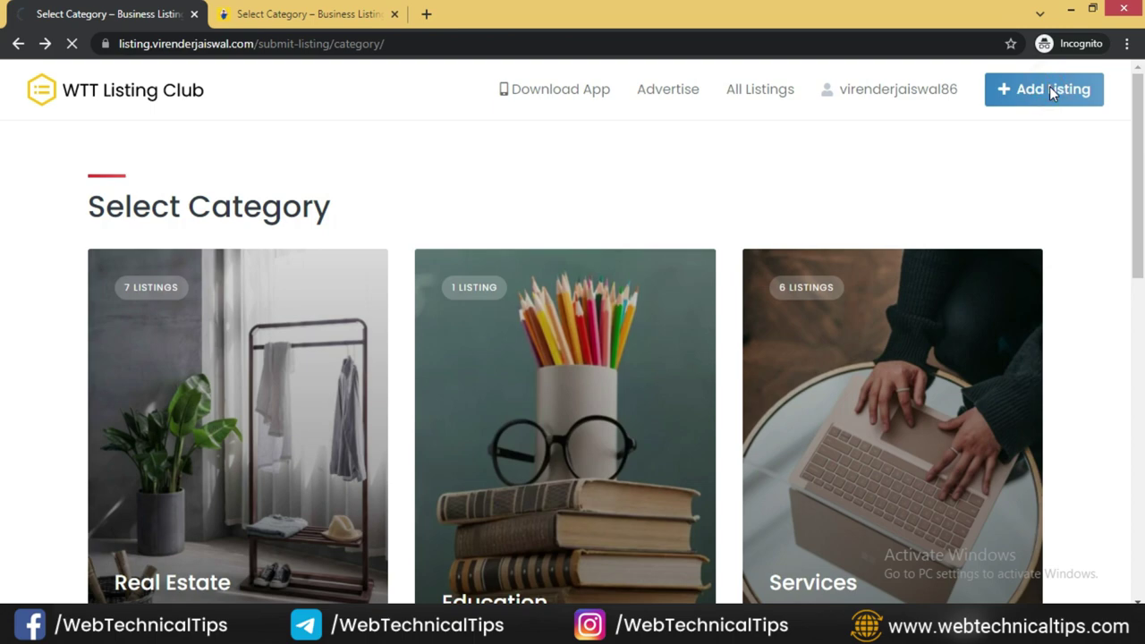
pyautogui.scroll(-7, 660, 335)
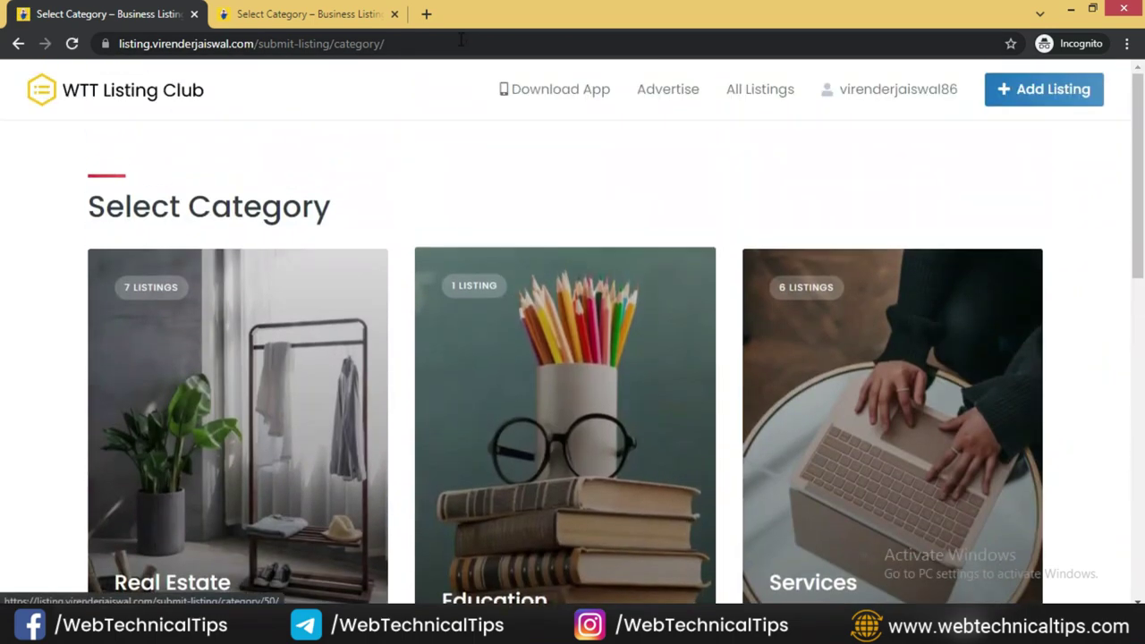
pyautogui.click(461, 39)
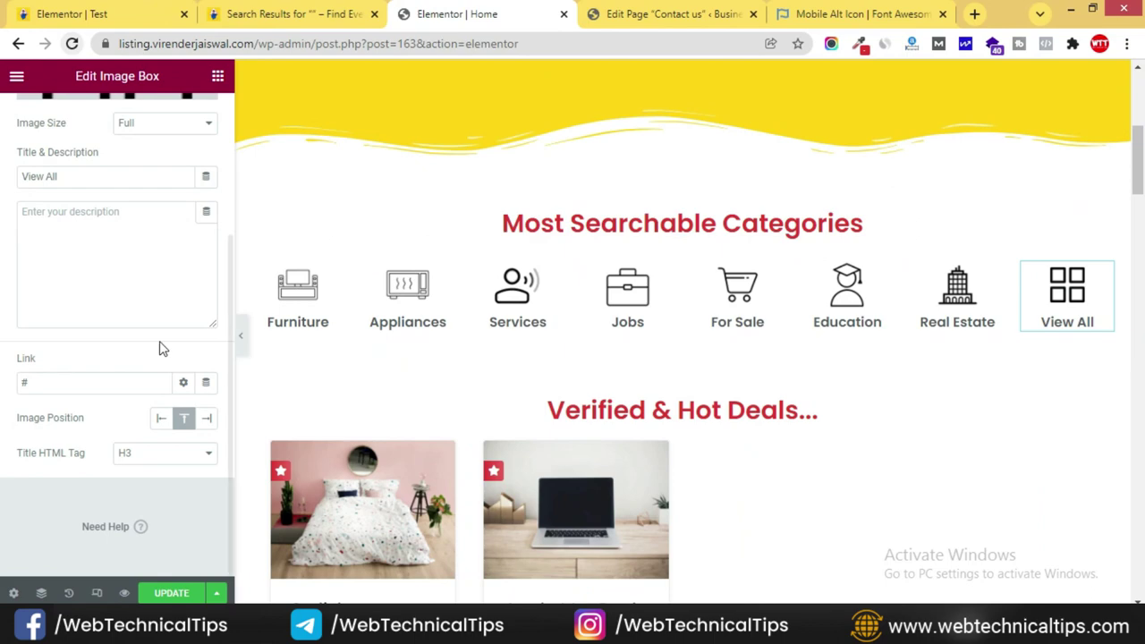
pyautogui.click(77, 383)
pyautogui.press('BackSpace')
pyautogui.hotkey('ctrl', 'v')
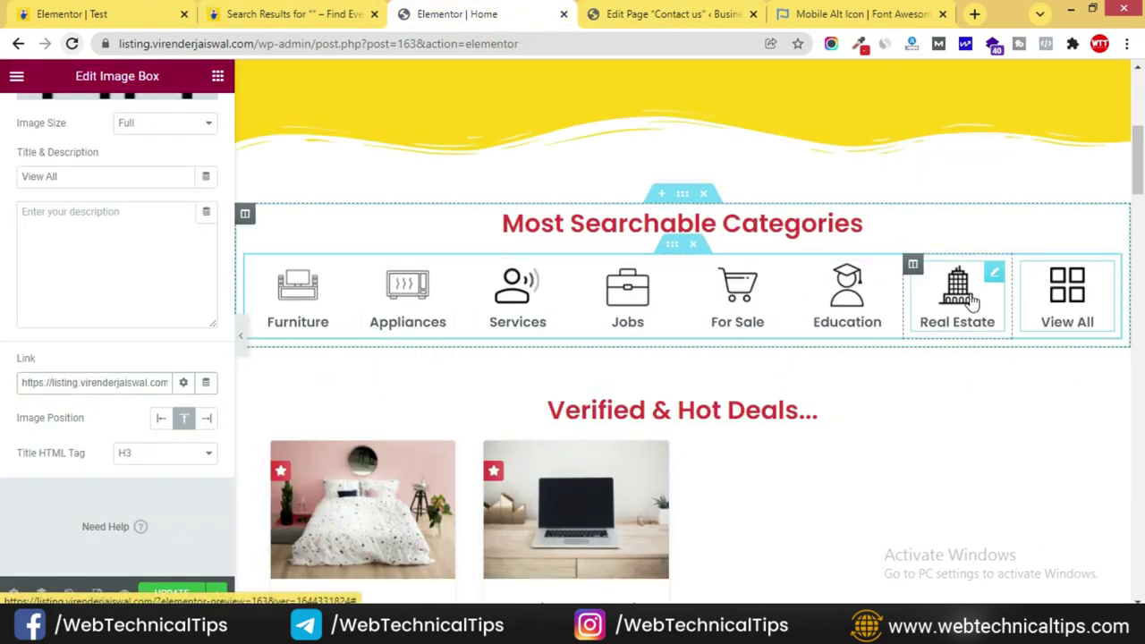
# - Go from the editor to the admin's Listing Categories list
pyautogui.click(989, 279)
pyautogui.scroll(-1, 1, 410)
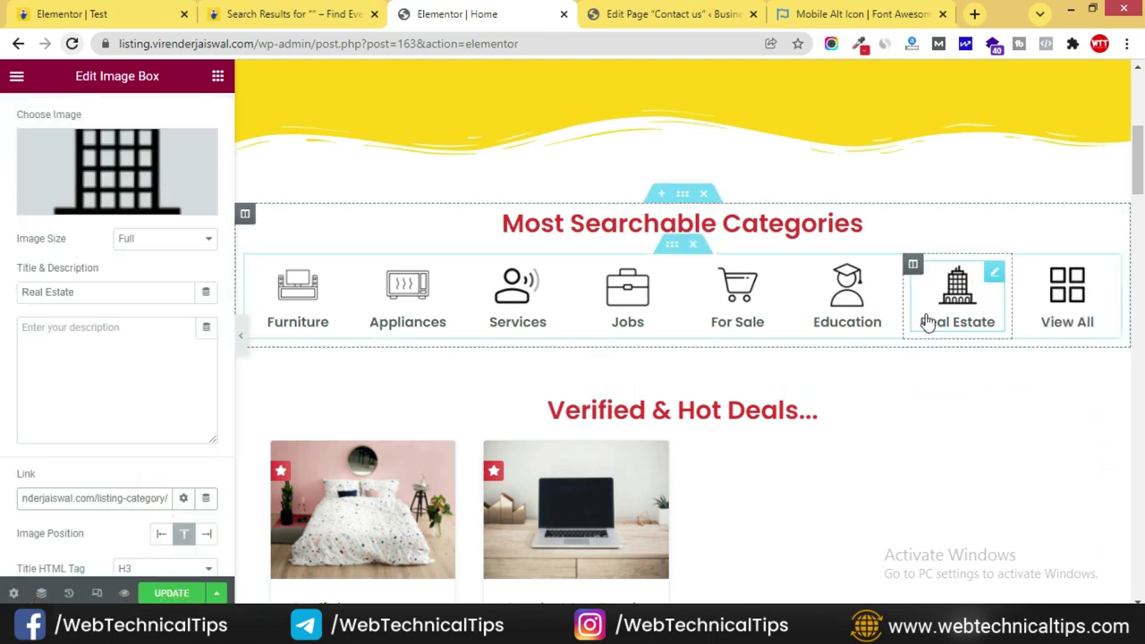
pyautogui.click(636, 13)
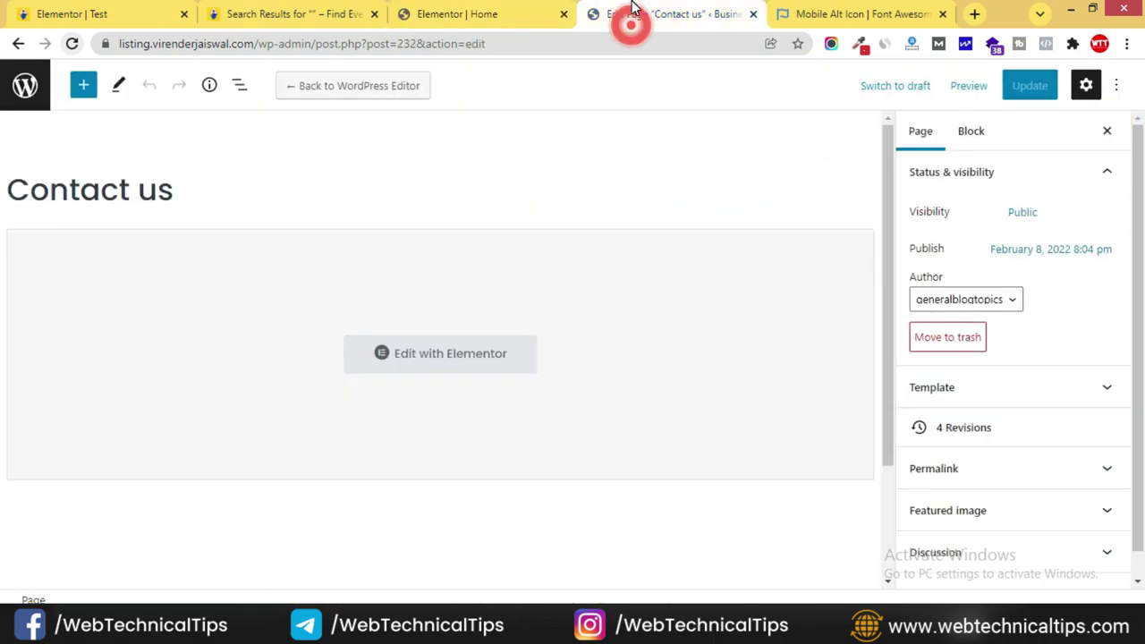
pyautogui.click(27, 89)
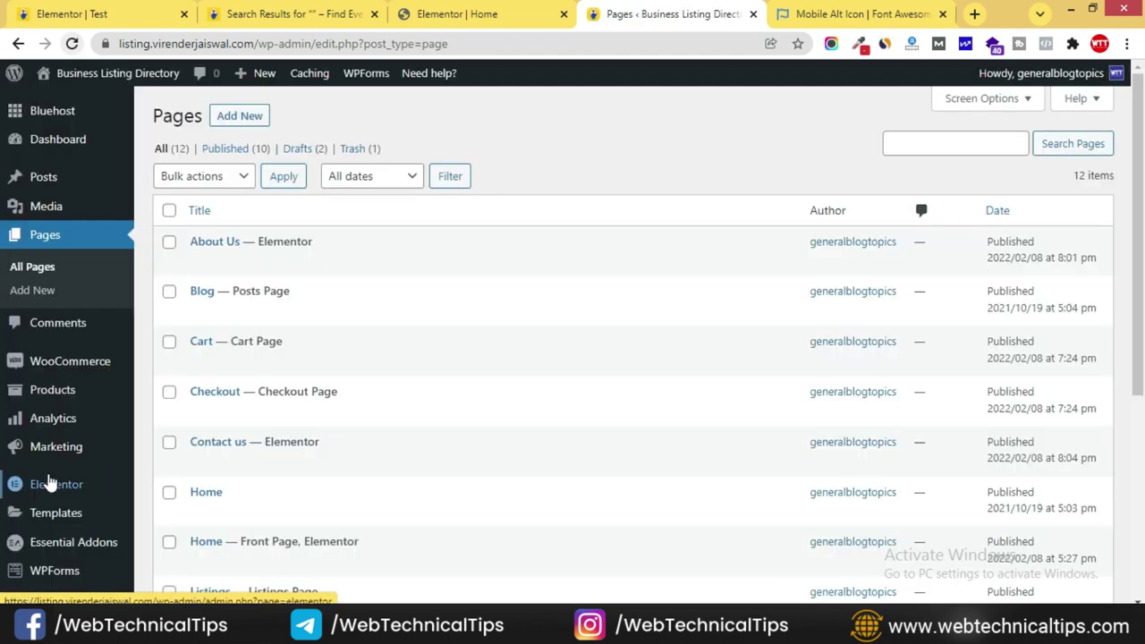
pyautogui.scroll(-2, 71, 456)
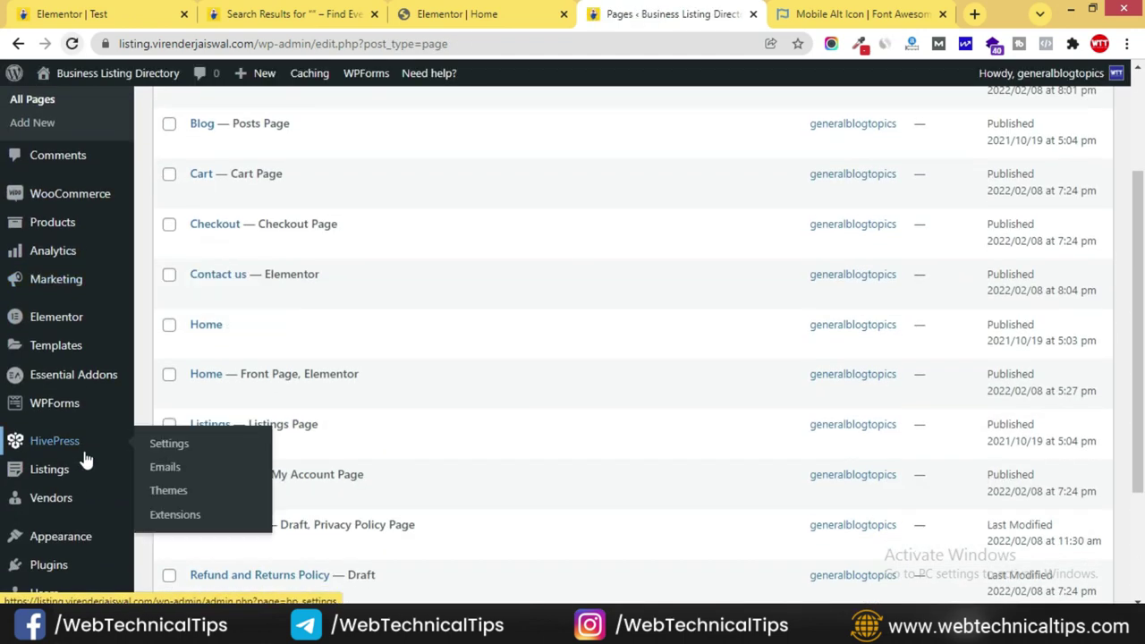
pyautogui.scroll(-1, 74, 450)
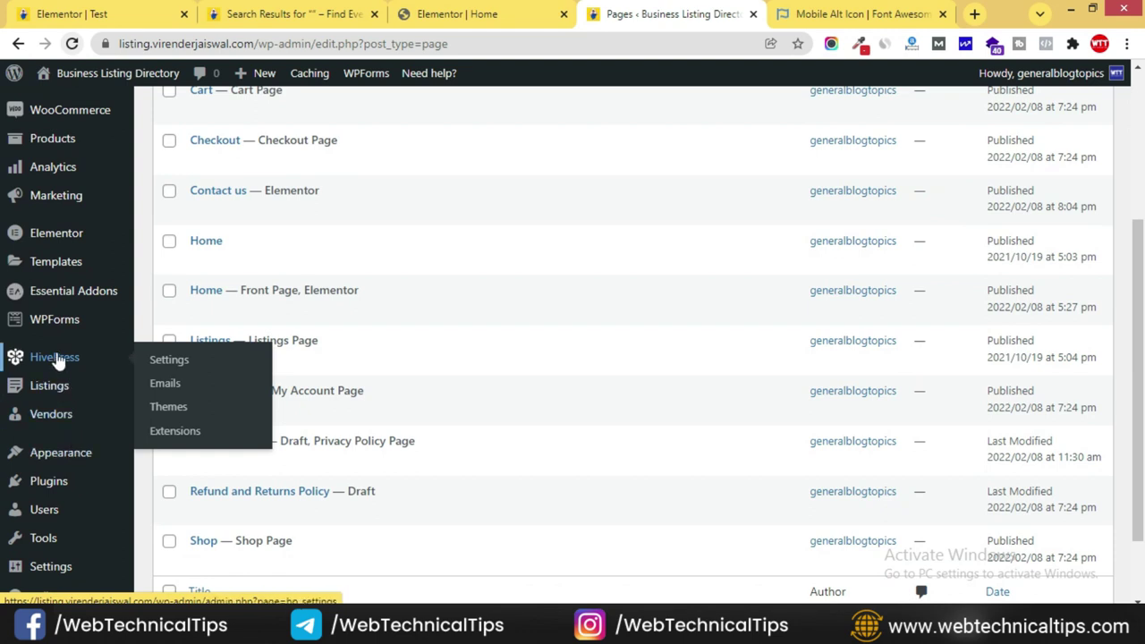
pyautogui.moveTo(51, 391)
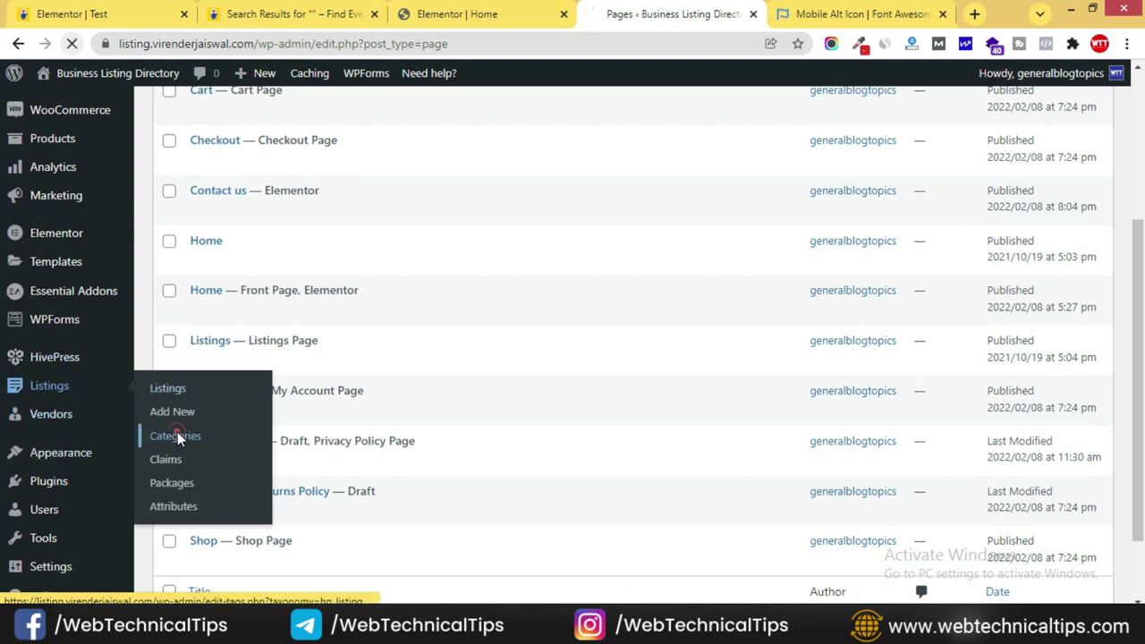
pyautogui.click(176, 437)
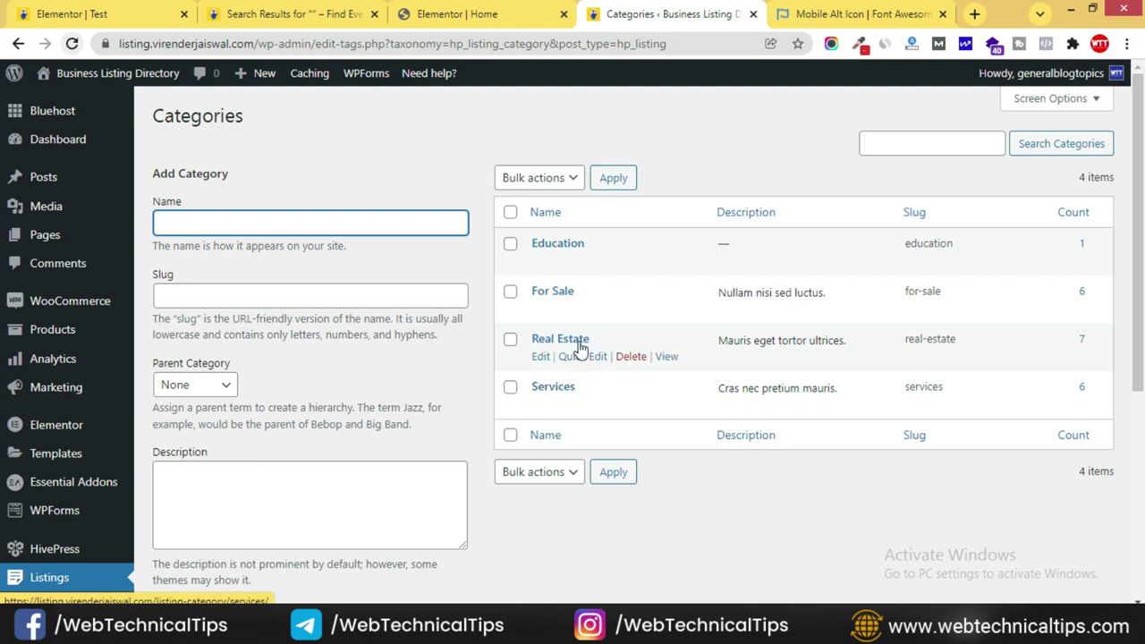
# - Link the Real Estate category box to the Real Estate category page address
pyautogui.rightClick(671, 358)
pyautogui.click(725, 456)
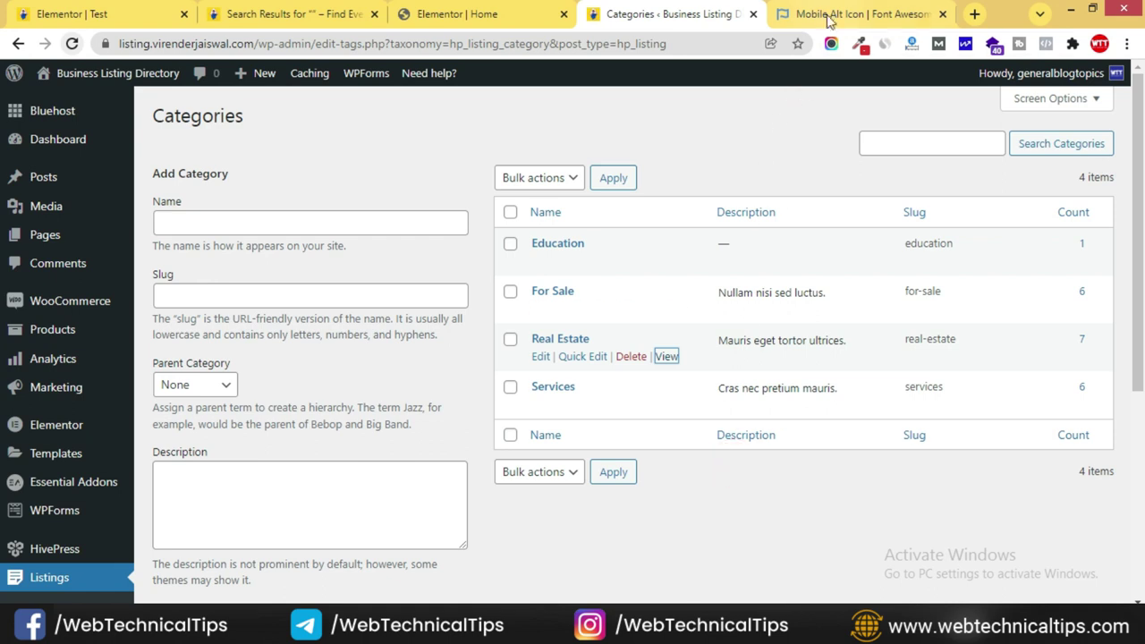
pyautogui.click(470, 13)
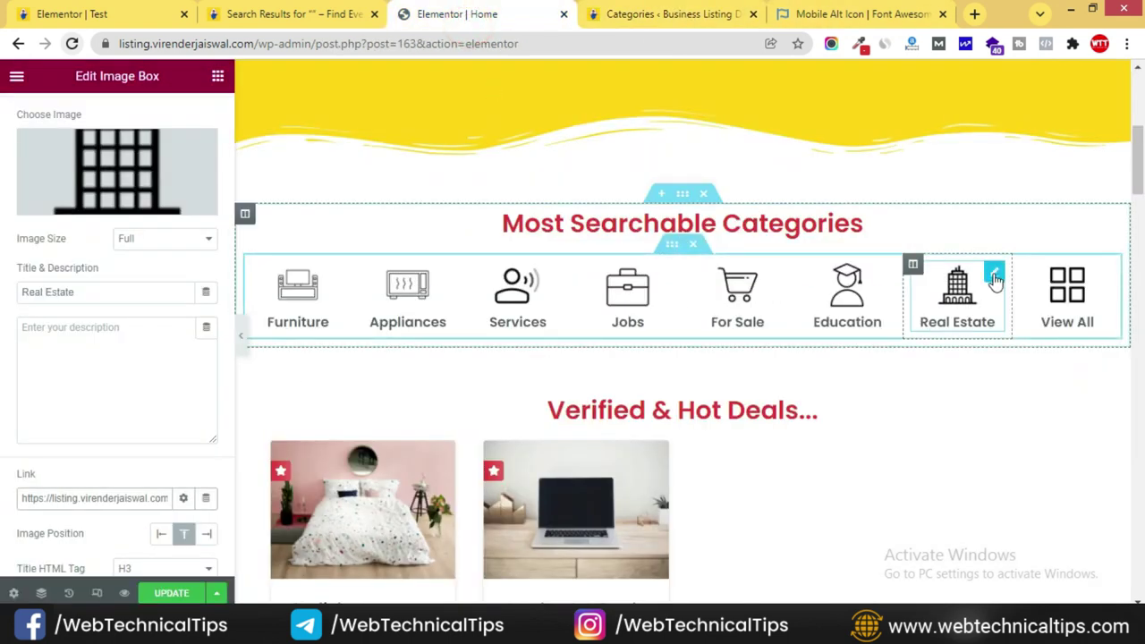
pyautogui.click(995, 280)
pyautogui.tripleClick(66, 497)
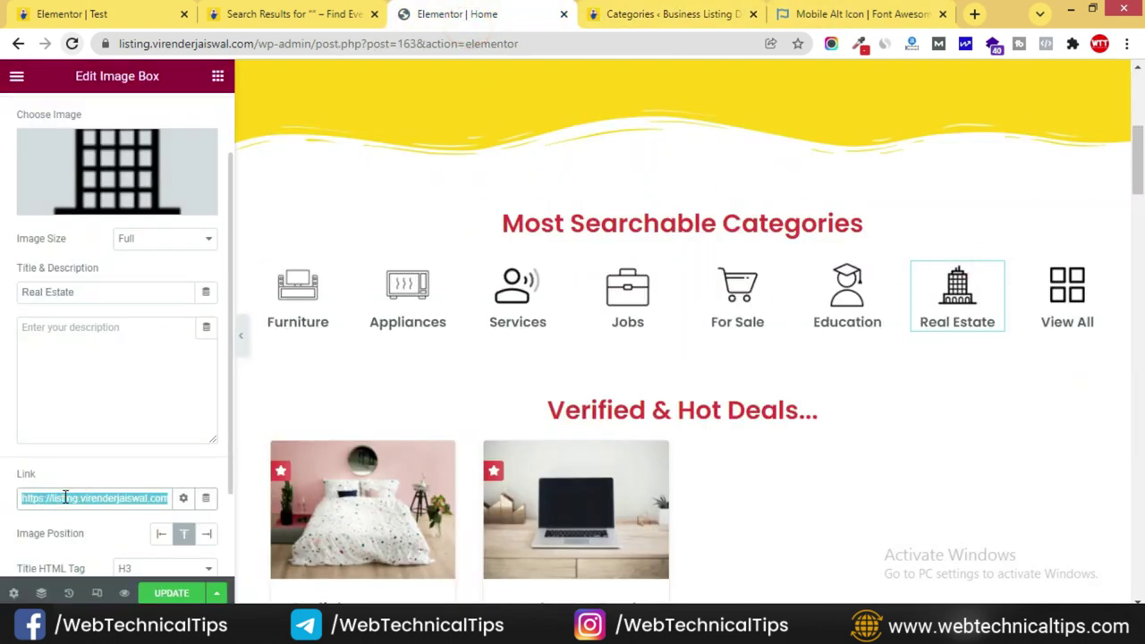
pyautogui.hotkey('ctrl', 'v')
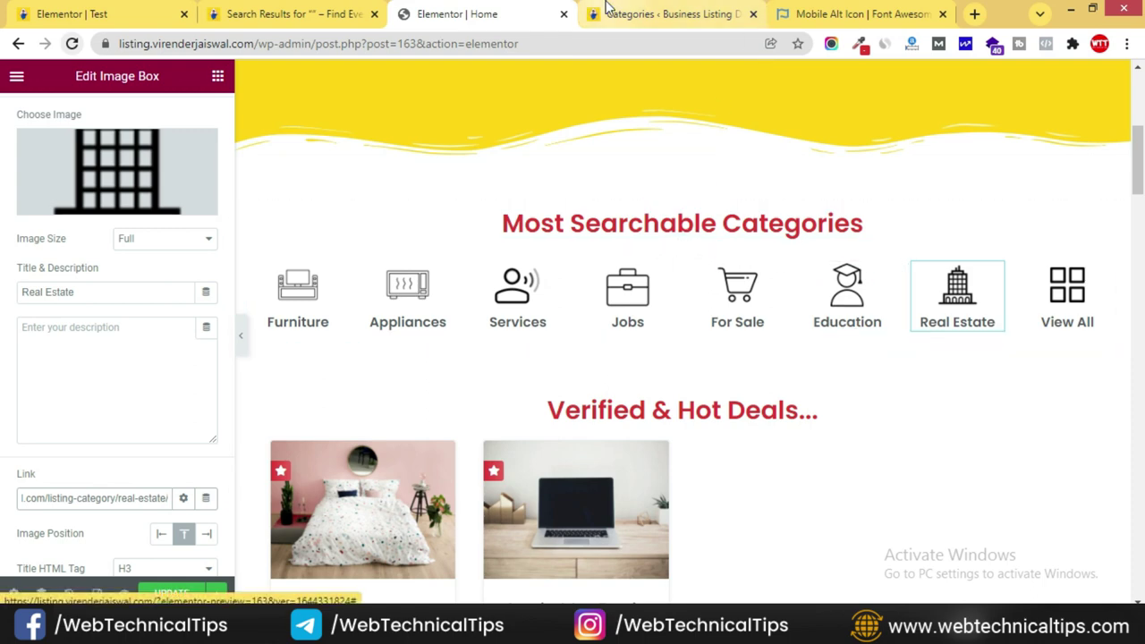
# - Link the Education category box to the Education category page address
pyautogui.click(631, 12)
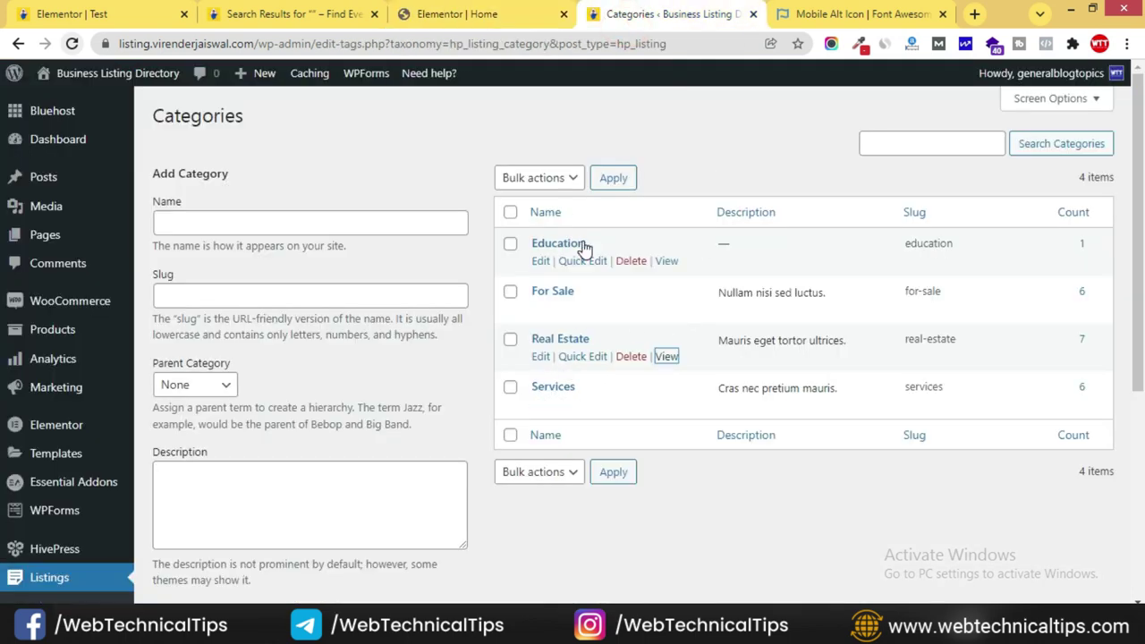
pyautogui.rightClick(672, 264)
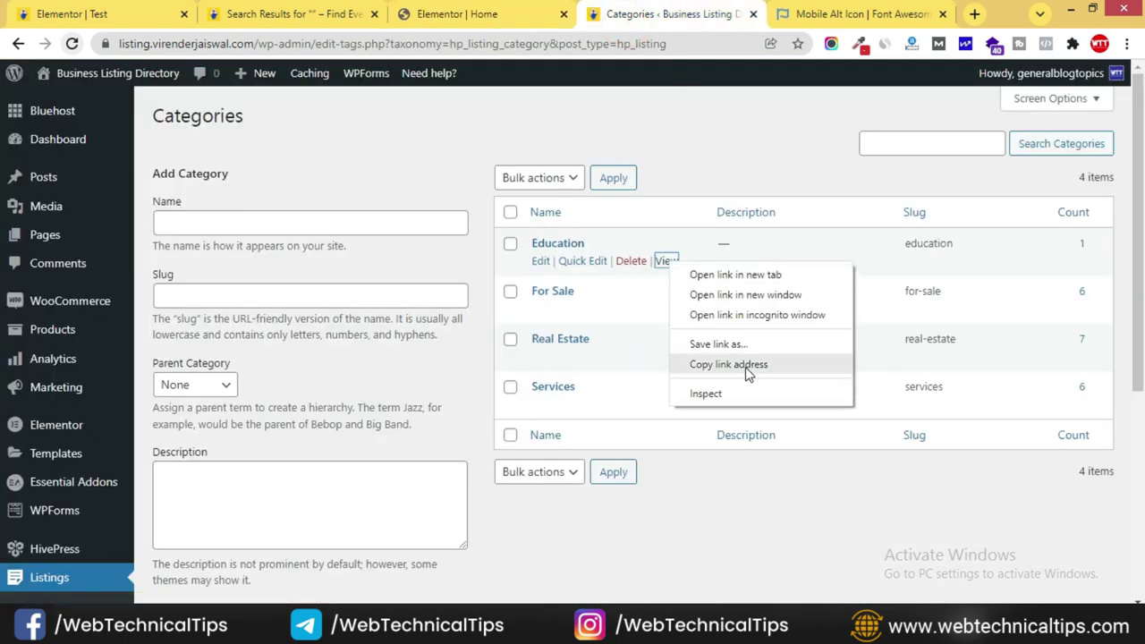
pyautogui.click(729, 363)
pyautogui.click(550, 16)
pyautogui.click(861, 299)
pyautogui.scroll(-2, 54, 448)
pyautogui.click(56, 414)
pyautogui.hotkey('ctrl', 'v')
pyautogui.scroll(-8, 824, 409)
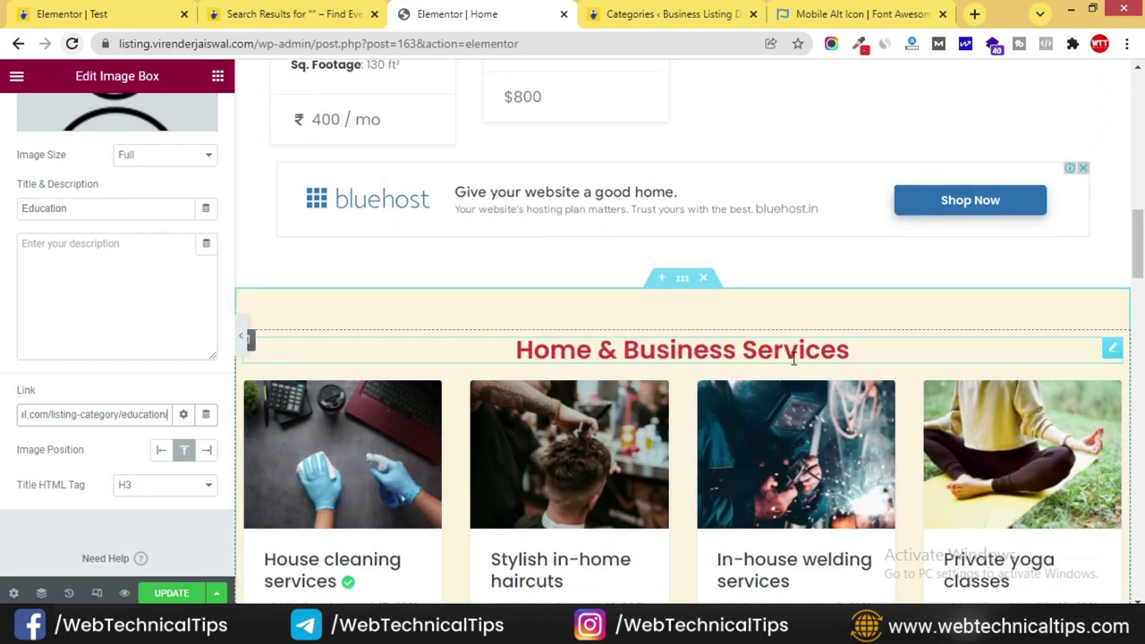
pyautogui.scroll(-4, 793, 358)
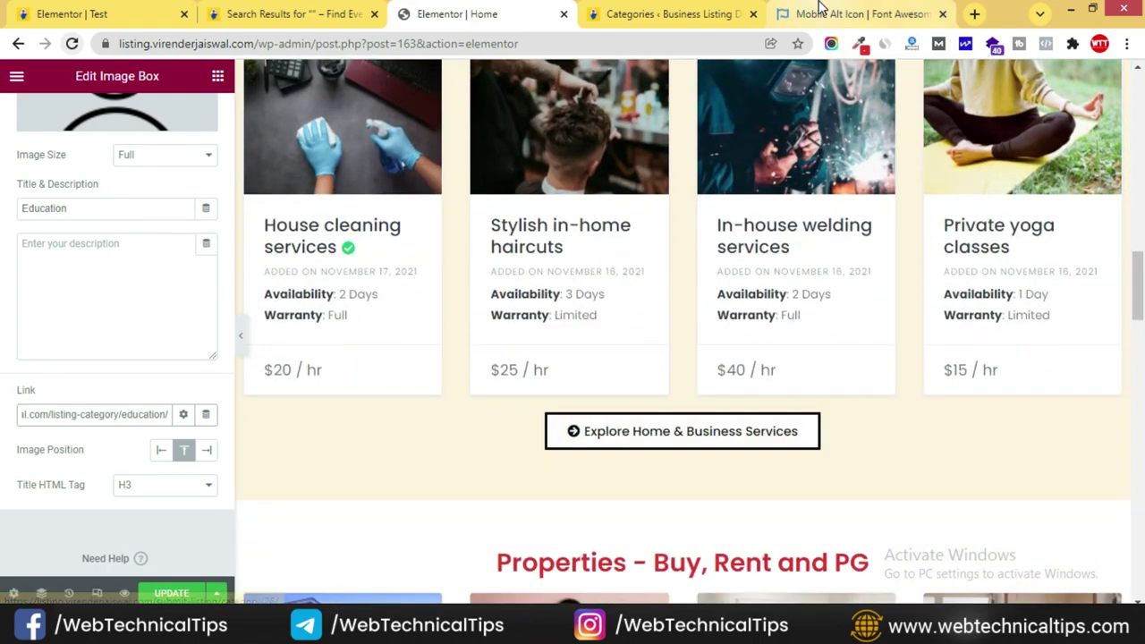
# - Copy the Services category page's link address from the categories list
pyautogui.click(663, 14)
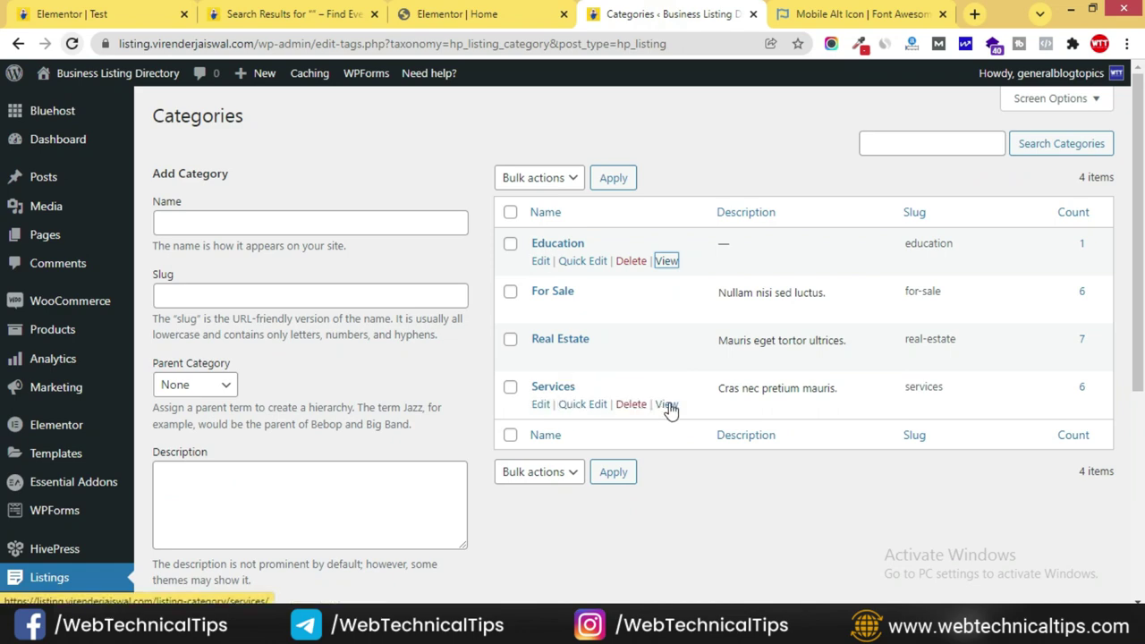
pyautogui.rightClick(662, 405)
pyautogui.click(723, 504)
pyautogui.click(453, 18)
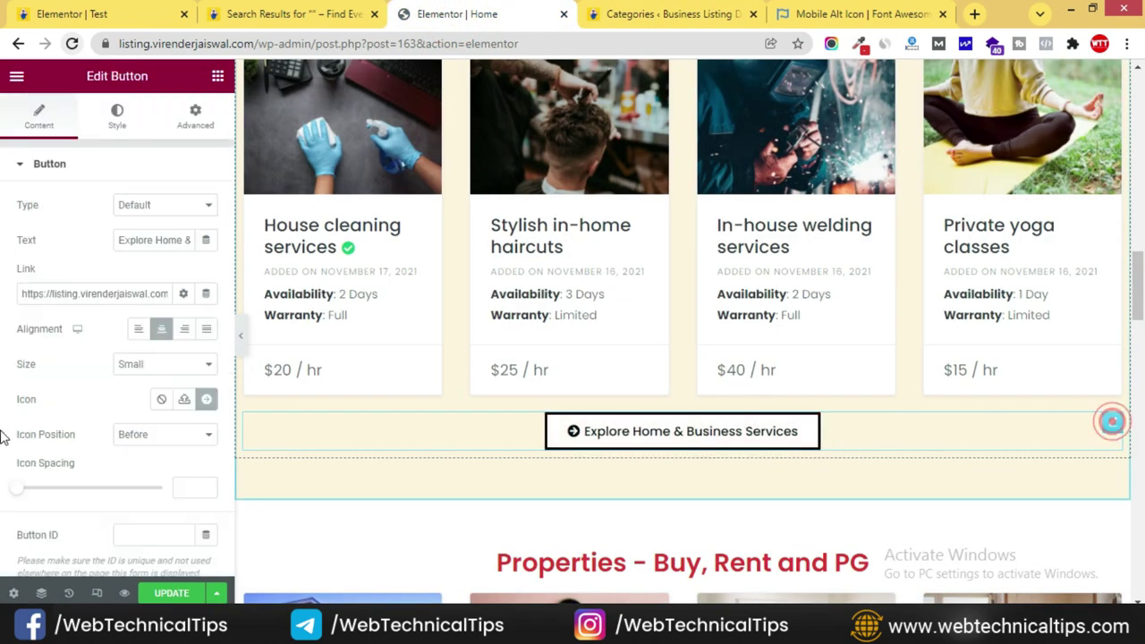
# - Link the Explore Home & Business Services button to the Services category address
pyautogui.tripleClick(109, 211)
pyautogui.hotkey('ctrl', 'v')
pyautogui.click(870, 468)
pyautogui.scroll(-5, 750, 466)
# - Link the Properties section's Explore button to the Real Estate category page
pyautogui.click(803, 16)
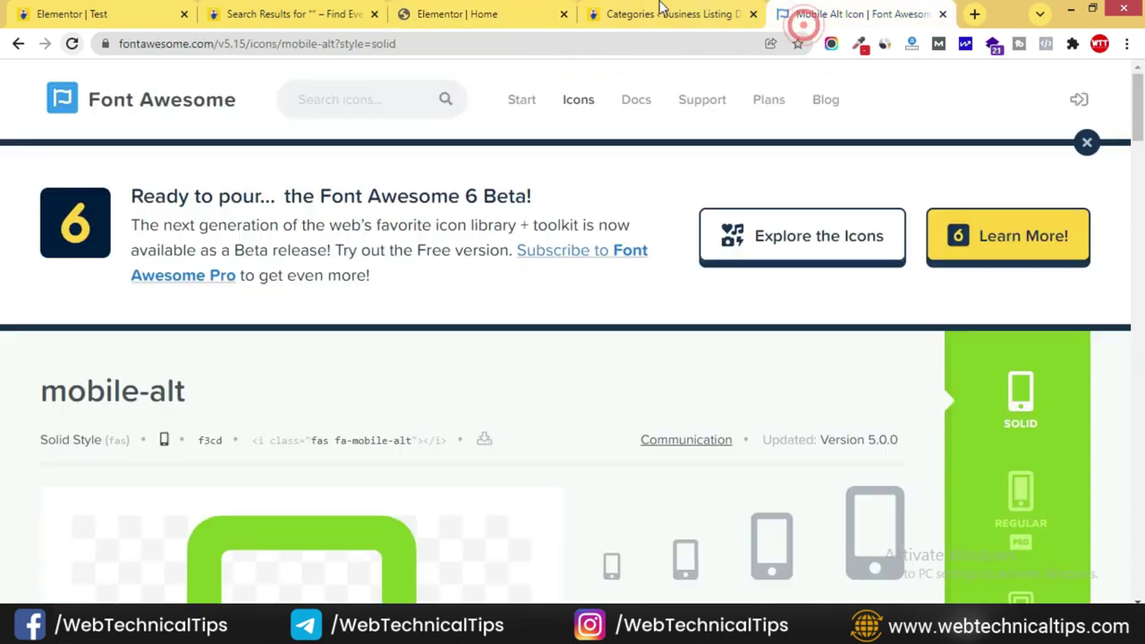
pyautogui.click(709, 7)
pyautogui.rightClick(661, 356)
pyautogui.click(720, 455)
pyautogui.click(457, 13)
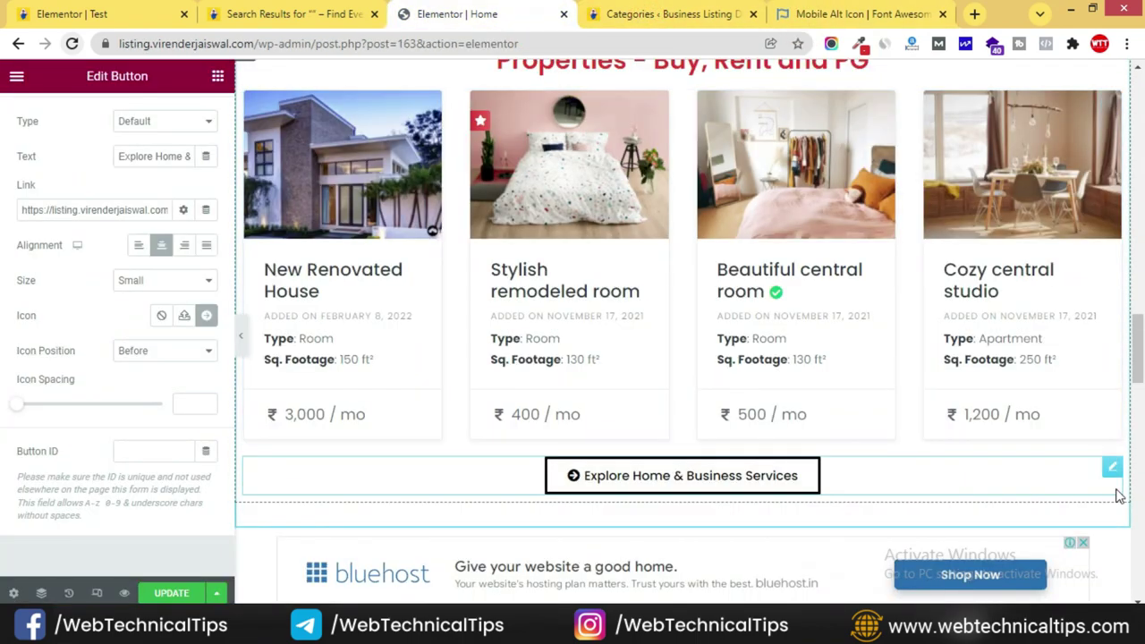
pyautogui.click(1113, 474)
pyautogui.click(86, 288)
pyautogui.hotkey('ctrl', 'v')
pyautogui.scroll(-6, 607, 407)
pyautogui.scroll(-3, 607, 401)
pyautogui.scroll(3, 818, 414)
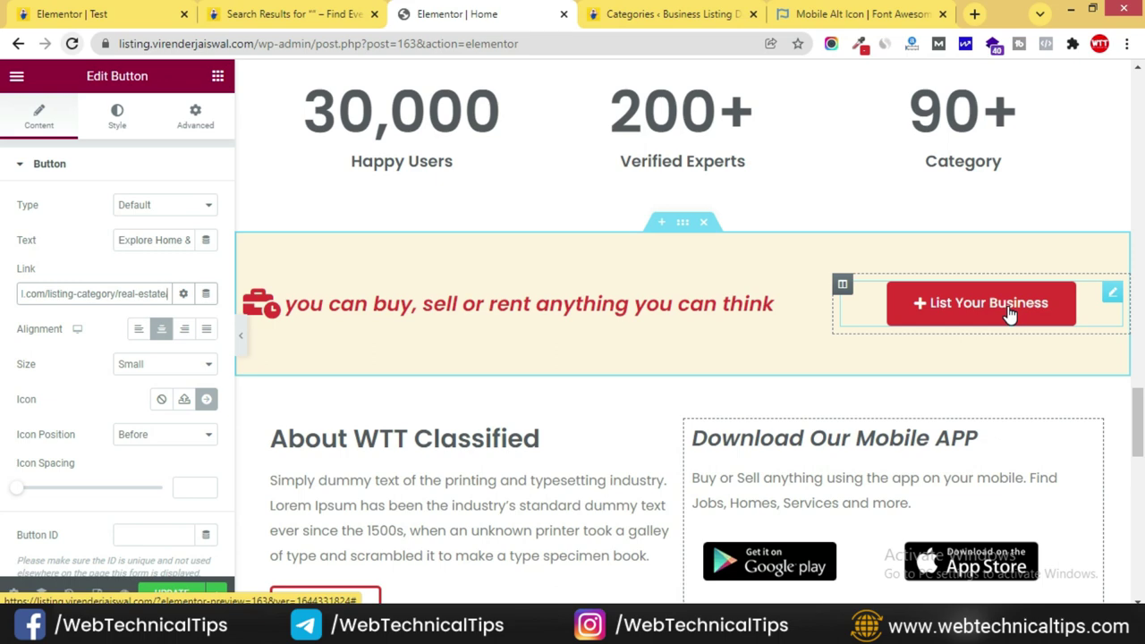
# - Set the List Your Business button's link to /submit-listing/
pyautogui.click(1112, 295)
pyautogui.click(39, 292)
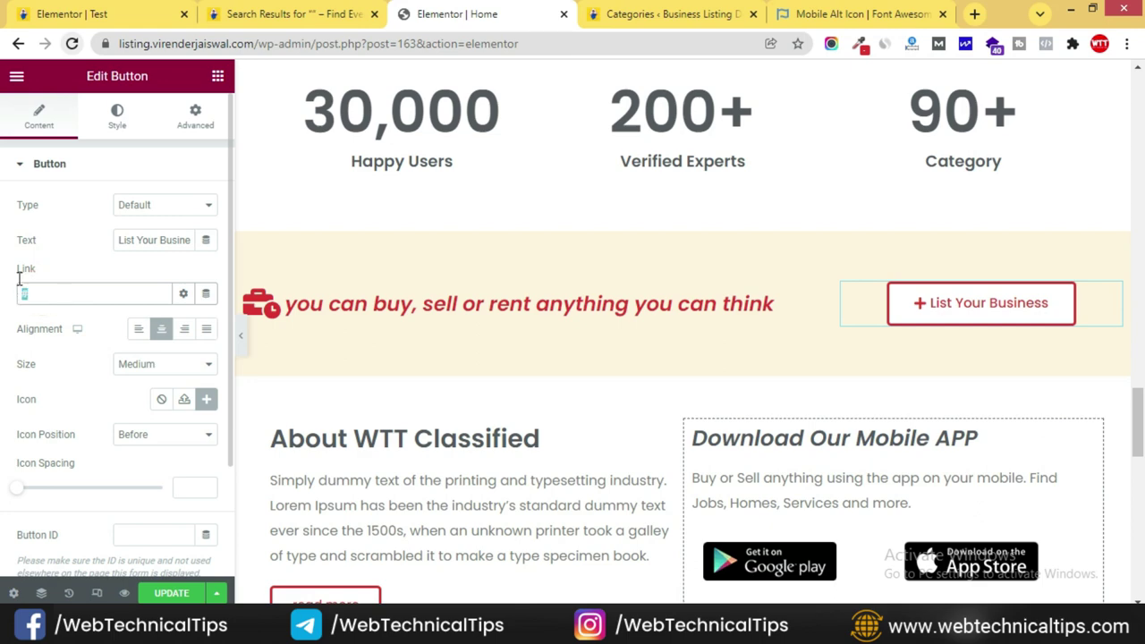
pyautogui.hotkey('ctrl', '1')
pyautogui.click(511, 16)
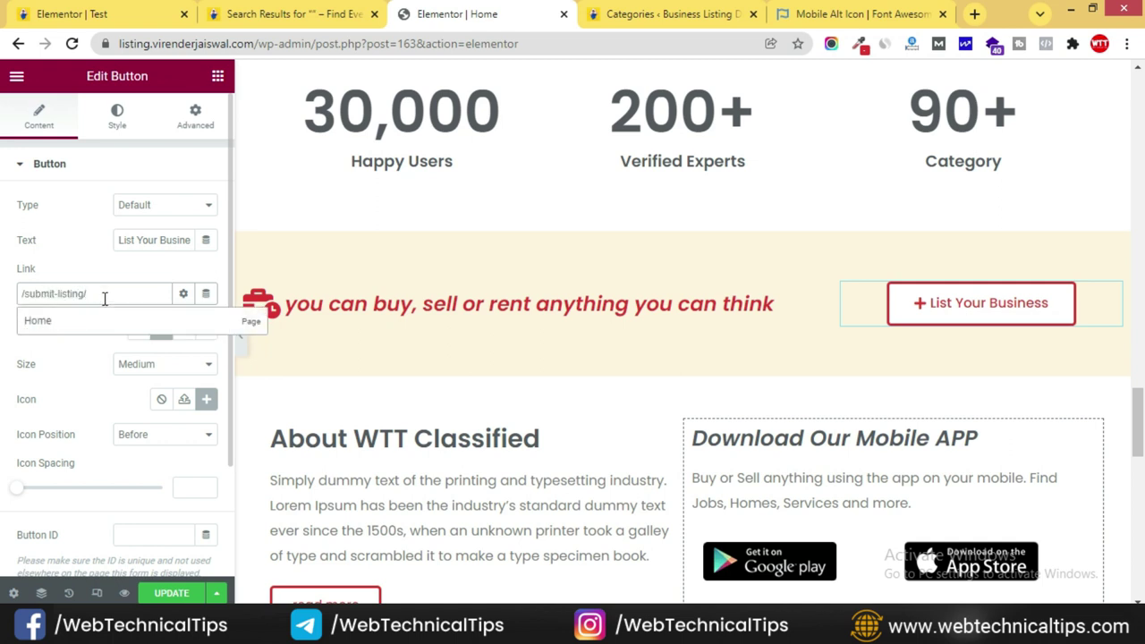
pyautogui.click(18, 320)
pyautogui.scroll(-3, 483, 390)
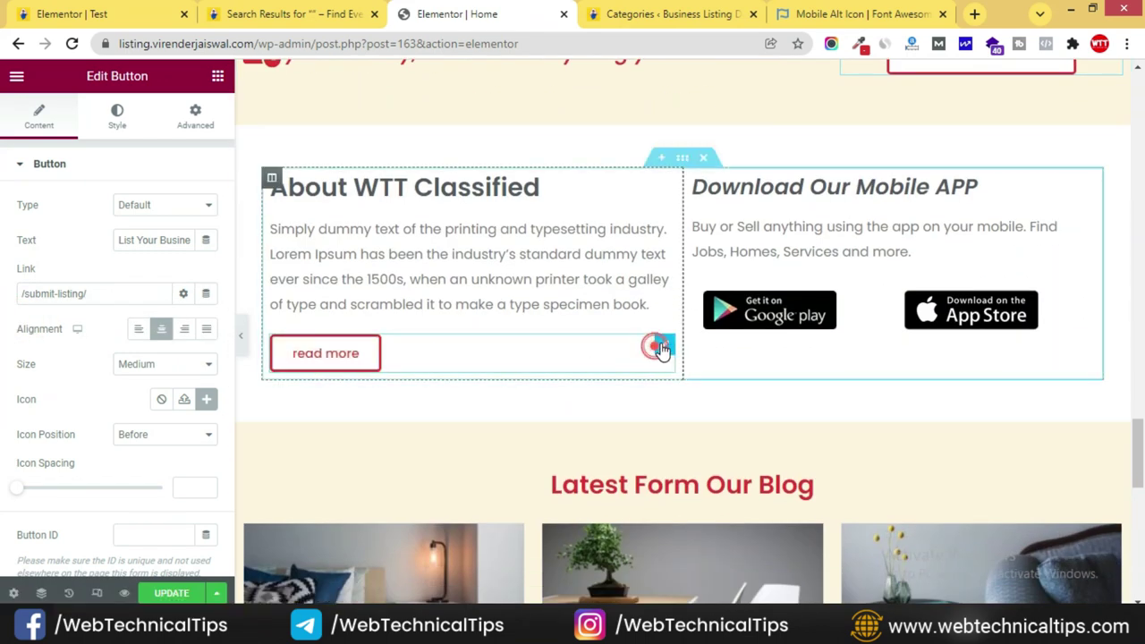
# - Link the About section's read more button to the About Us page
pyautogui.click(662, 346)
pyautogui.moveTo(29, 294); pyautogui.dragTo(7, 292)
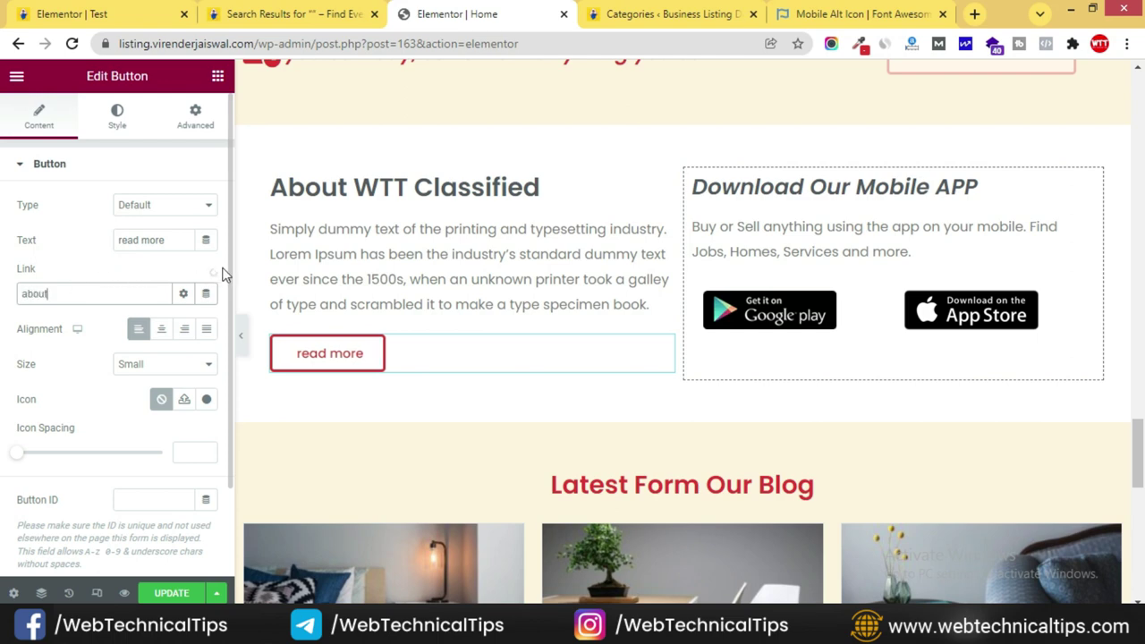
pyautogui.write('about')
pyautogui.click(46, 320)
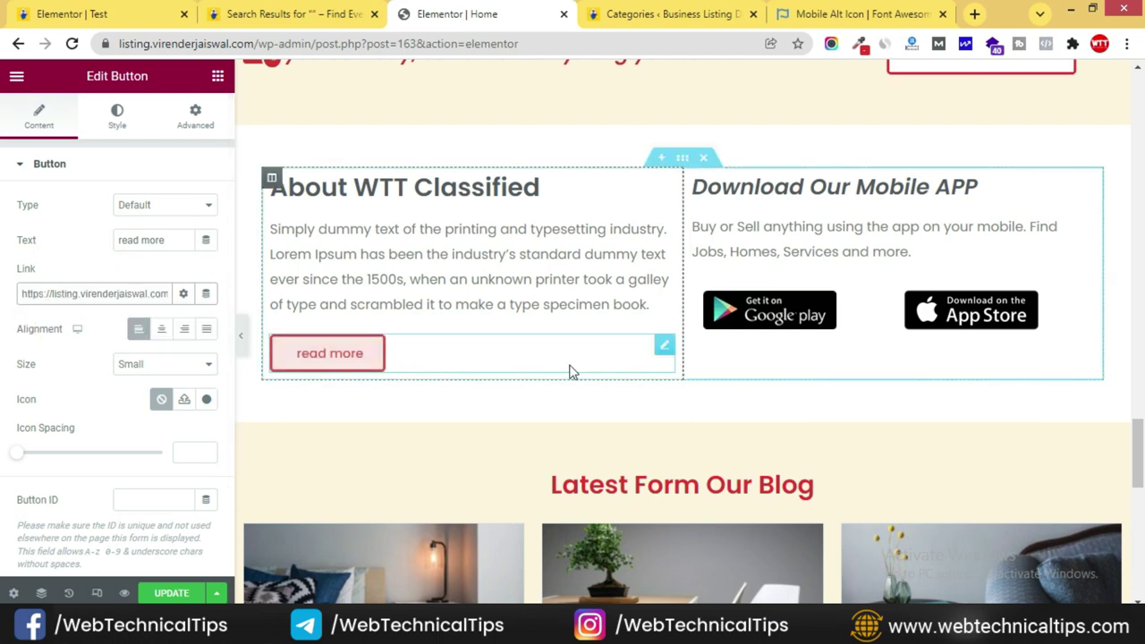
pyautogui.scroll(-8, 530, 372)
pyautogui.scroll(20, 690, 355)
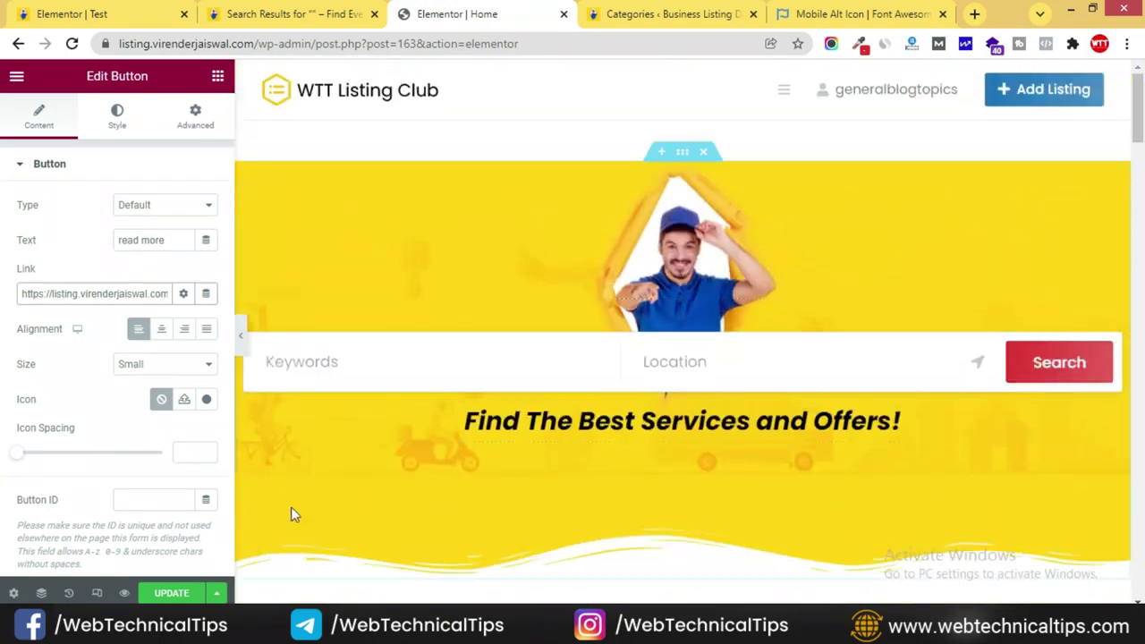
# - Update the Home page in Elementor, reload the live site, and run a GTmetrix test
pyautogui.click(178, 594)
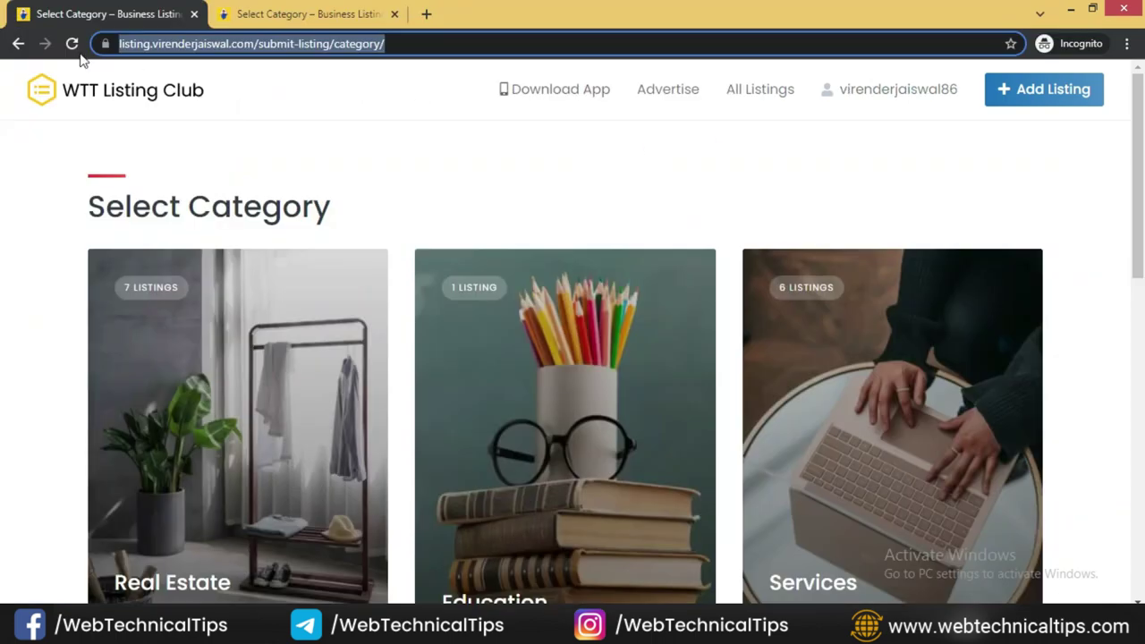
pyautogui.click(104, 94)
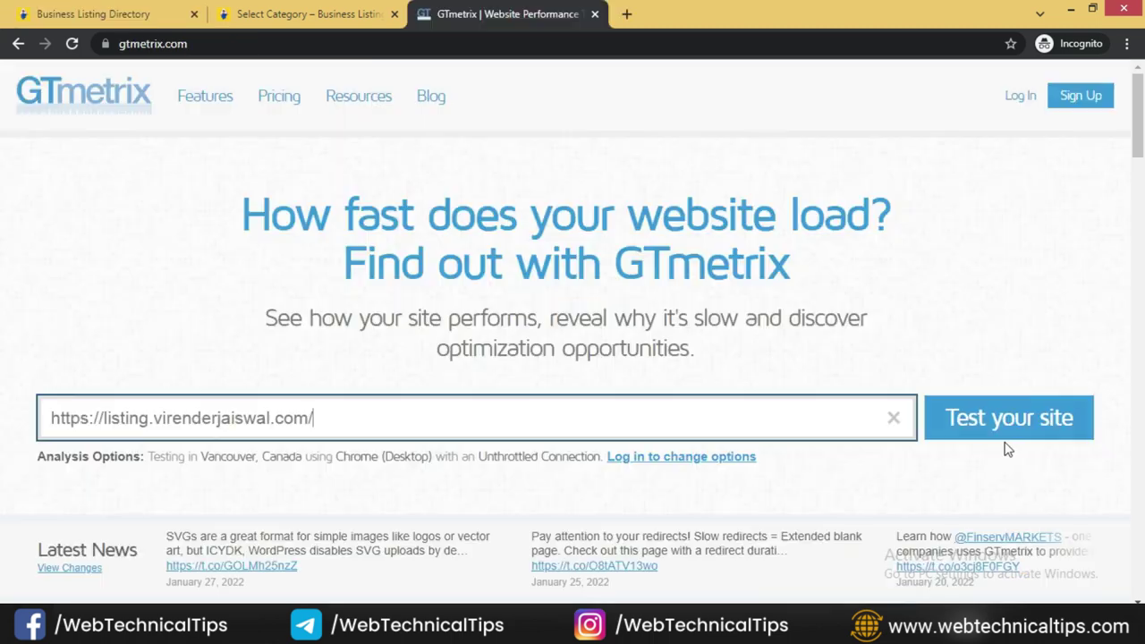
pyautogui.click(1010, 422)
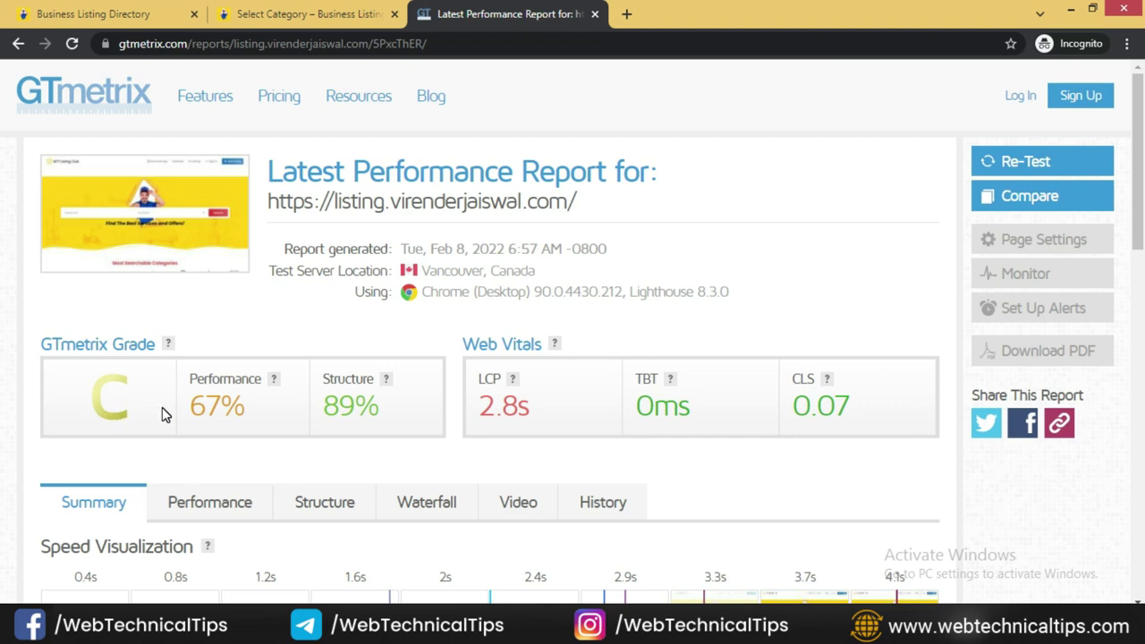
# - Review the GTmetrix report: grade C, 67% performance, 2.2s First Contentful Paint, 4.1s fully loaded
pyautogui.moveTo(97, 385); pyautogui.dragTo(220, 413)
pyautogui.click(940, 463)
pyautogui.scroll(-3, 939, 460)
pyautogui.scroll(2, 864, 460)
pyautogui.scroll(-2, 864, 460)
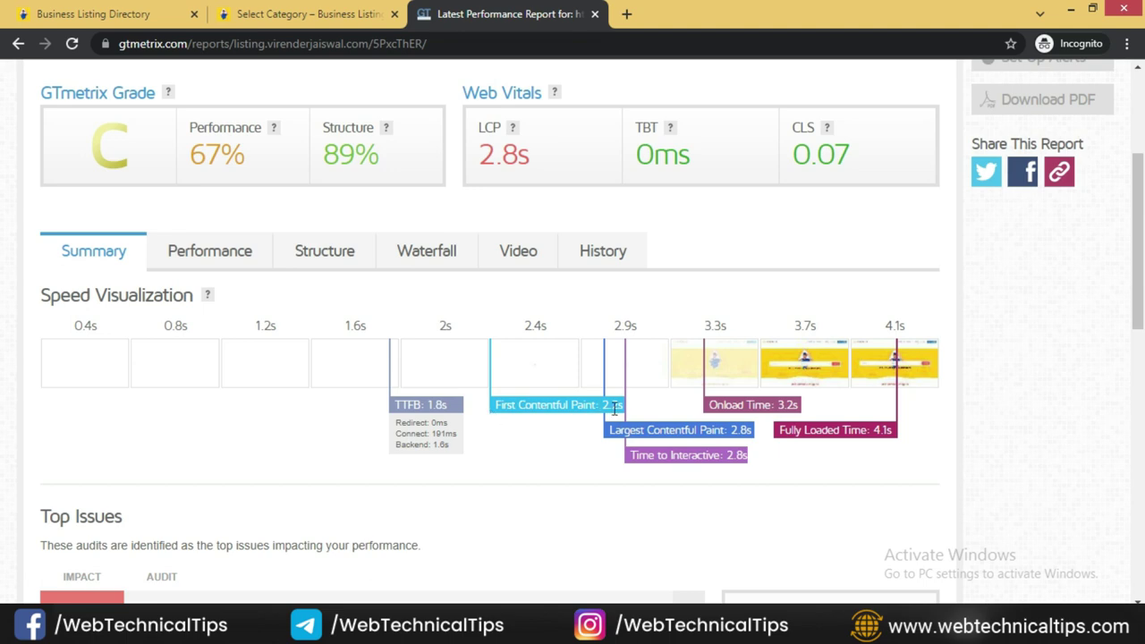
pyautogui.scroll(3, 647, 485)
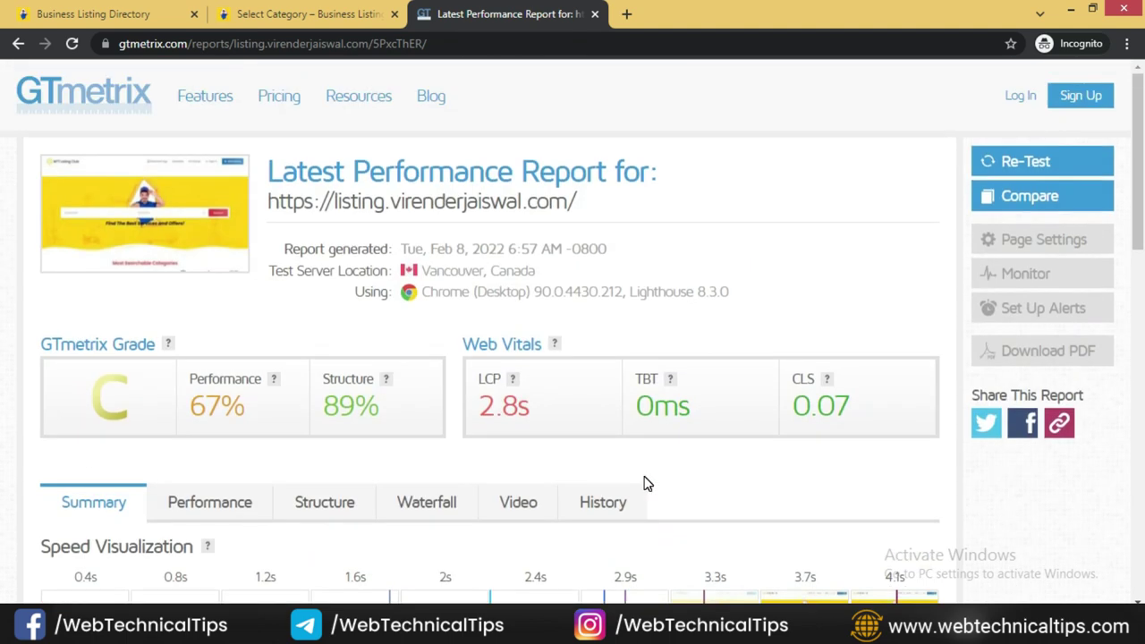
# - Back in the regular browser window, close the listing Categories tab and return to the home page editor
pyautogui.hotkey('alt', 'Tab')
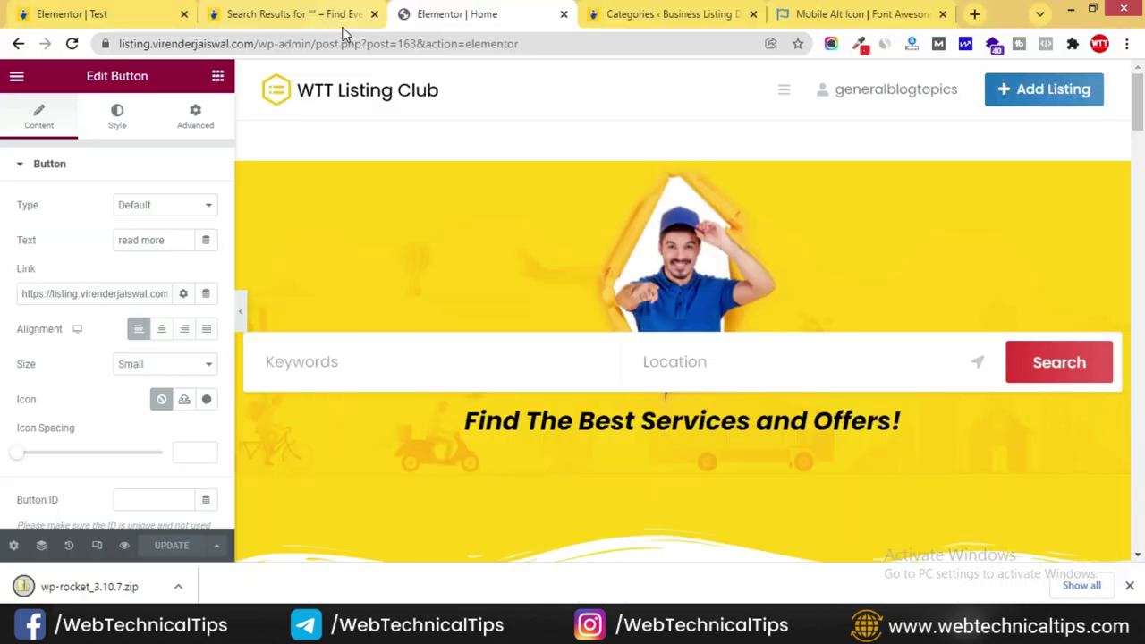
pyautogui.click(632, 14)
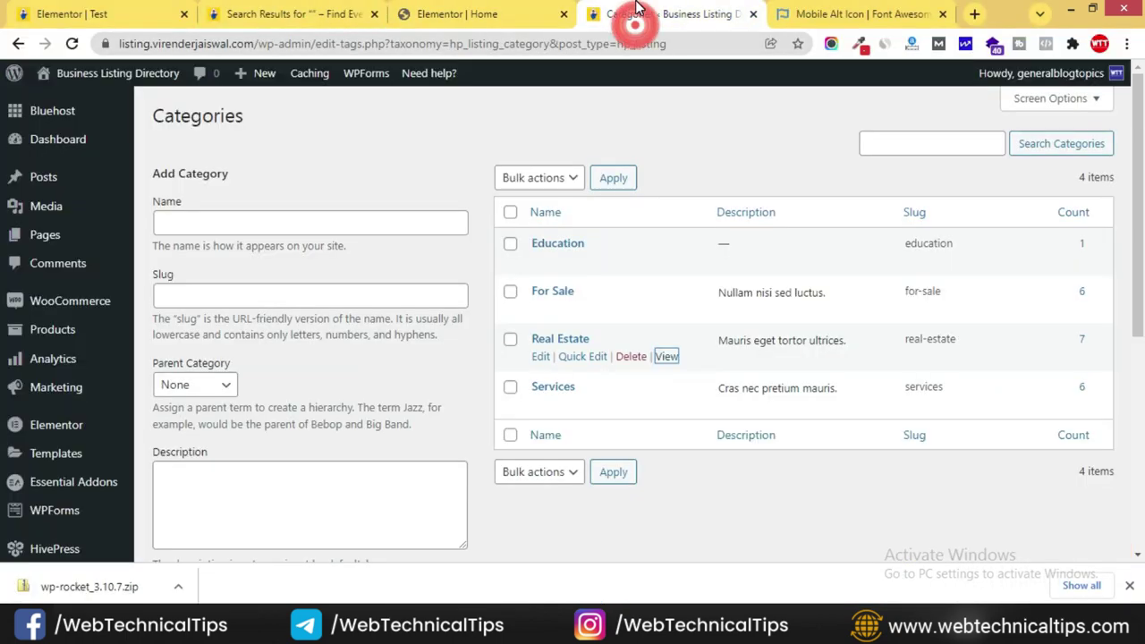
pyautogui.click(754, 14)
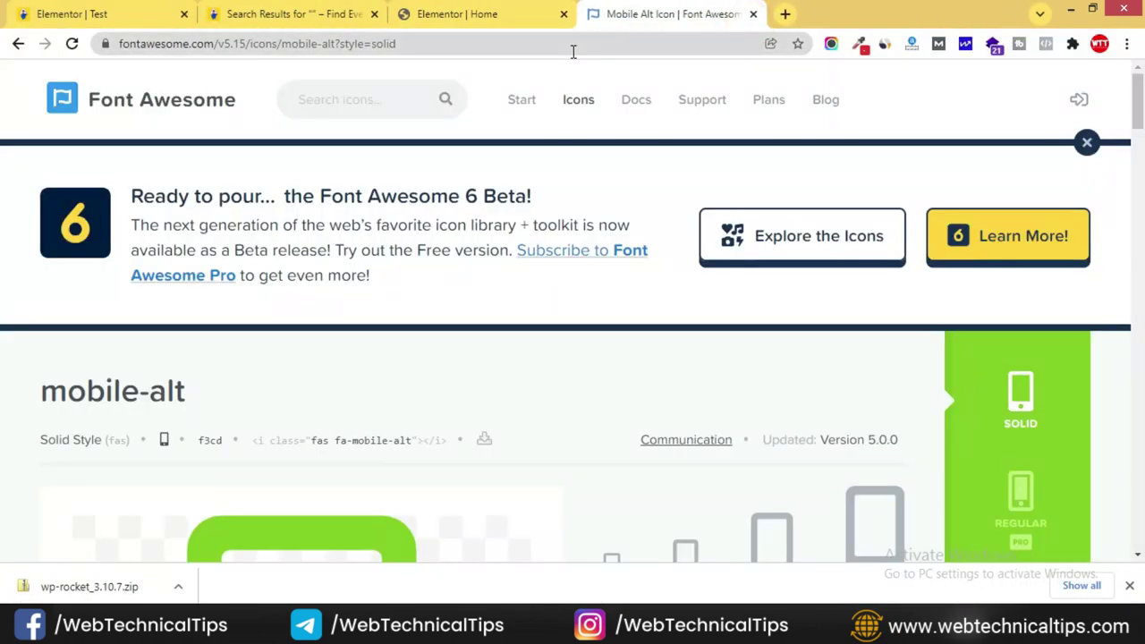
pyautogui.click(517, 15)
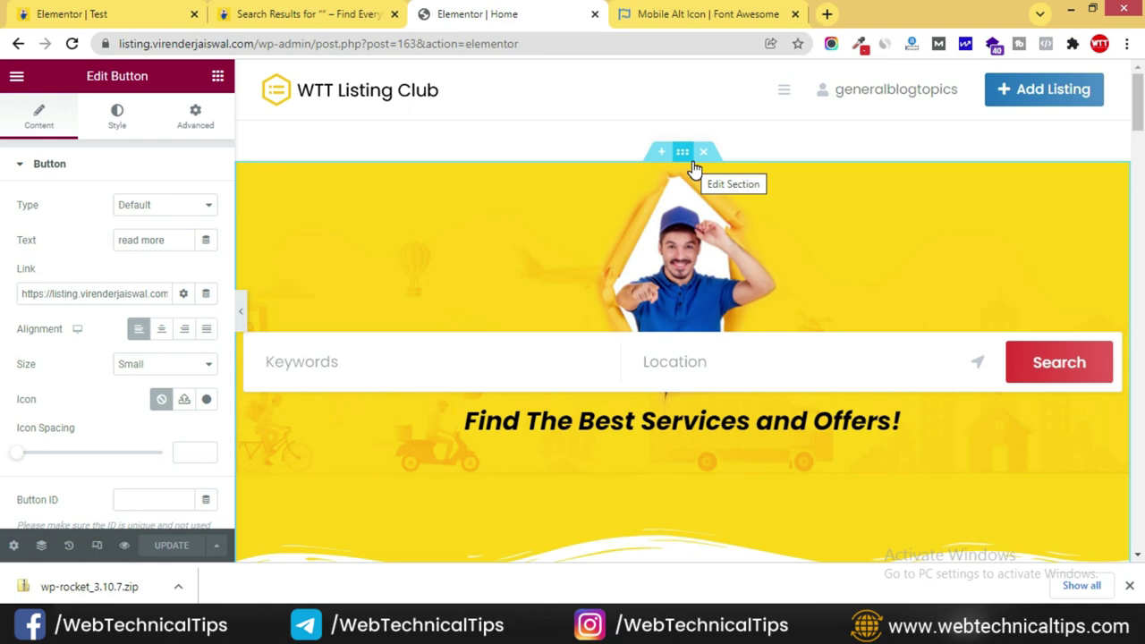
# - Go to Plugins > Add New in WordPress admin
pyautogui.click(255, 13)
pyautogui.click(501, 20)
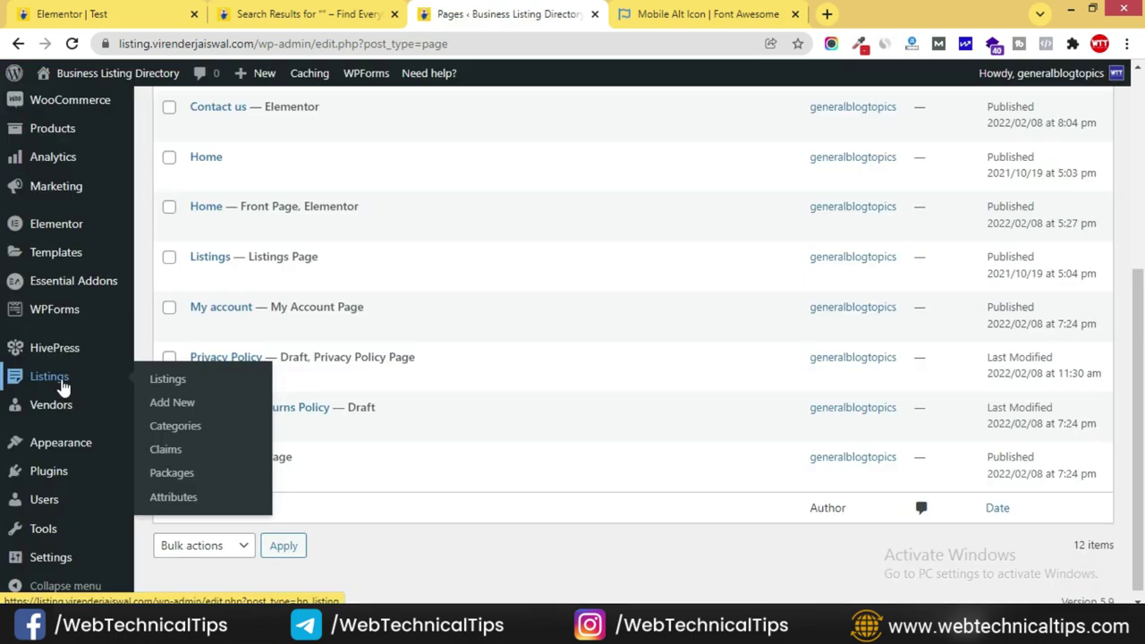
pyautogui.moveTo(26, 472)
pyautogui.click(178, 497)
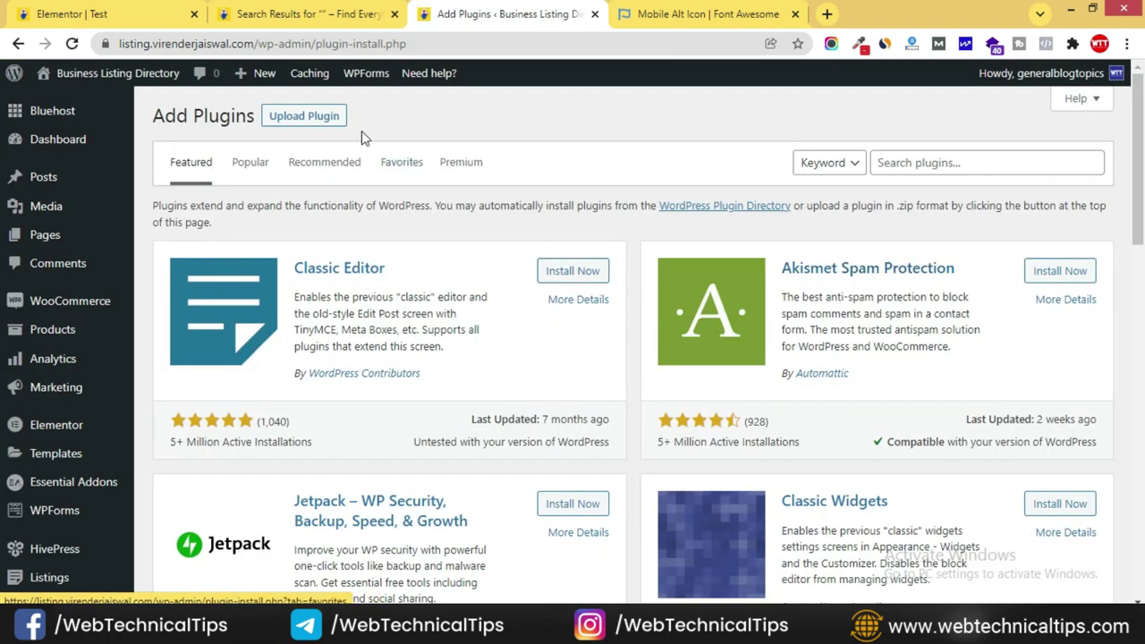
# - Upload wp-rocket_3.10.7.zip as a new plugin, install it and activate WP Rocket
pyautogui.click(310, 115)
pyautogui.click(527, 269)
pyautogui.click(345, 304)
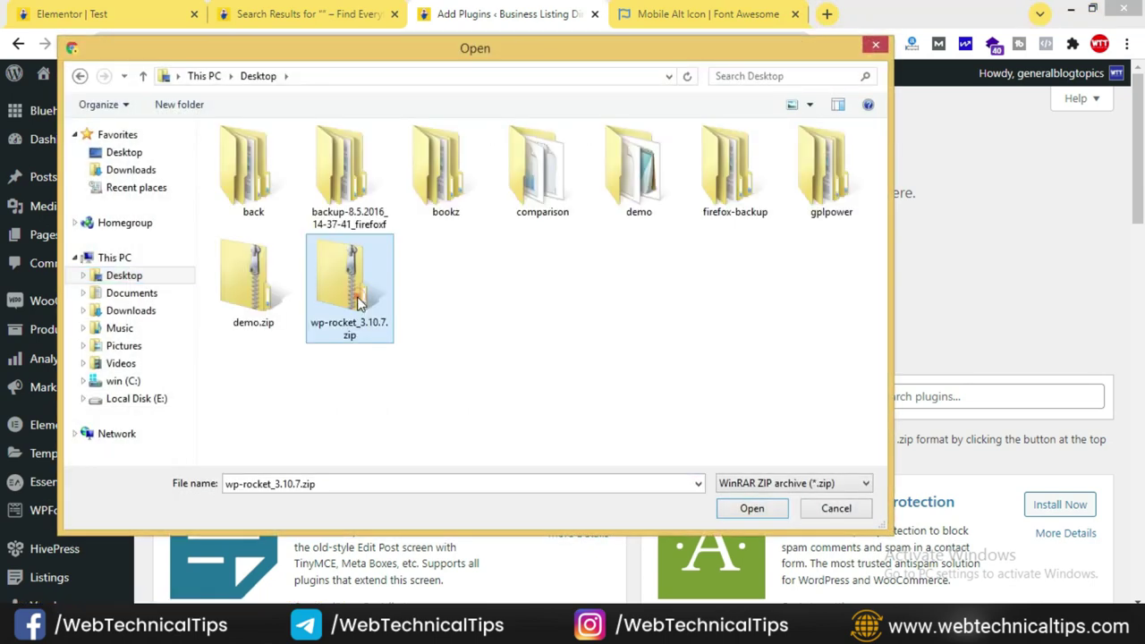
pyautogui.click(758, 507)
pyautogui.click(745, 277)
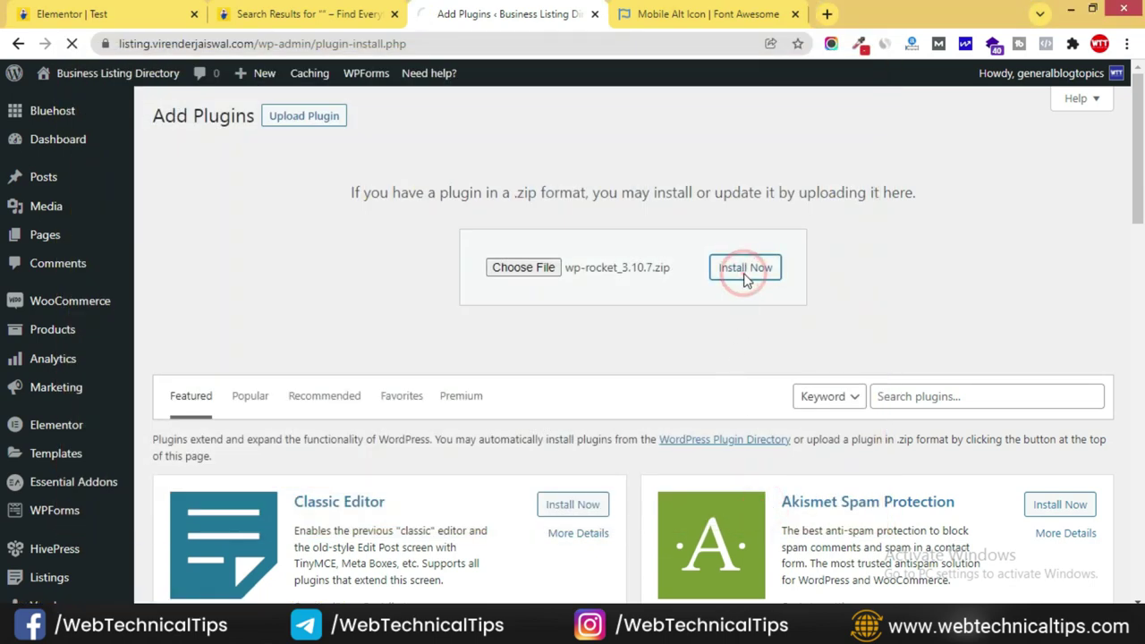
pyautogui.click(195, 240)
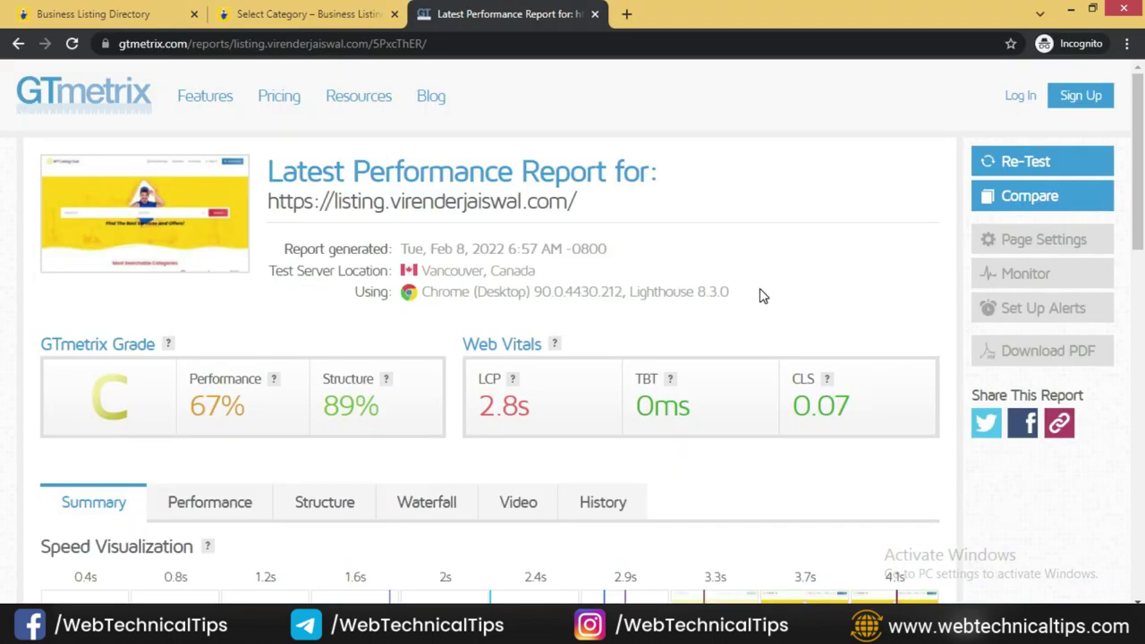
# - Run a new GTmetrix test of the site's address, now scoring grade B with 85% performance and 1.9s LCP
pyautogui.middleClick(105, 106)
pyautogui.moveTo(587, 208); pyautogui.dragTo(266, 204)
pyautogui.hotkey('ctrl', 'c')
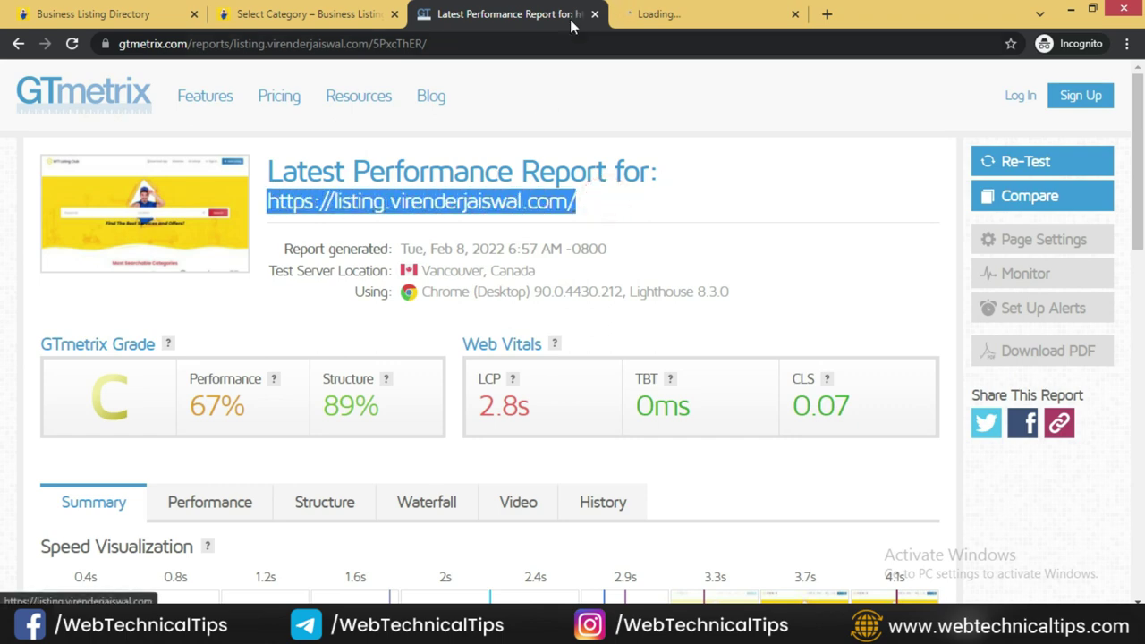
pyautogui.click(694, 24)
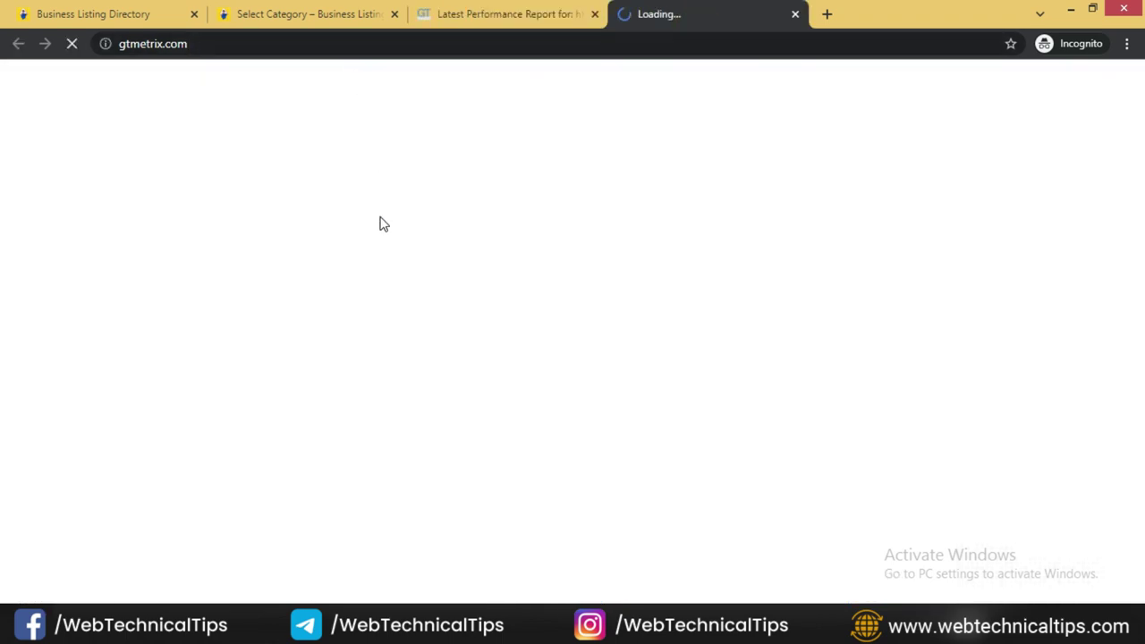
pyautogui.click(373, 428)
pyautogui.hotkey('ctrl', 'v')
pyautogui.click(1001, 419)
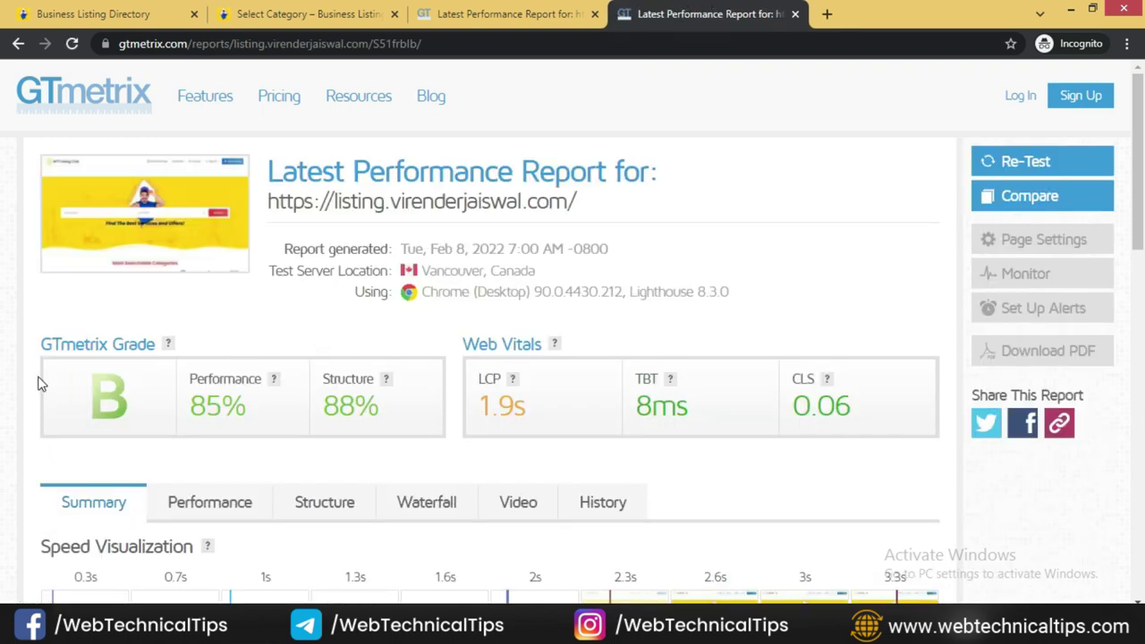
pyautogui.scroll(-3, 133, 298)
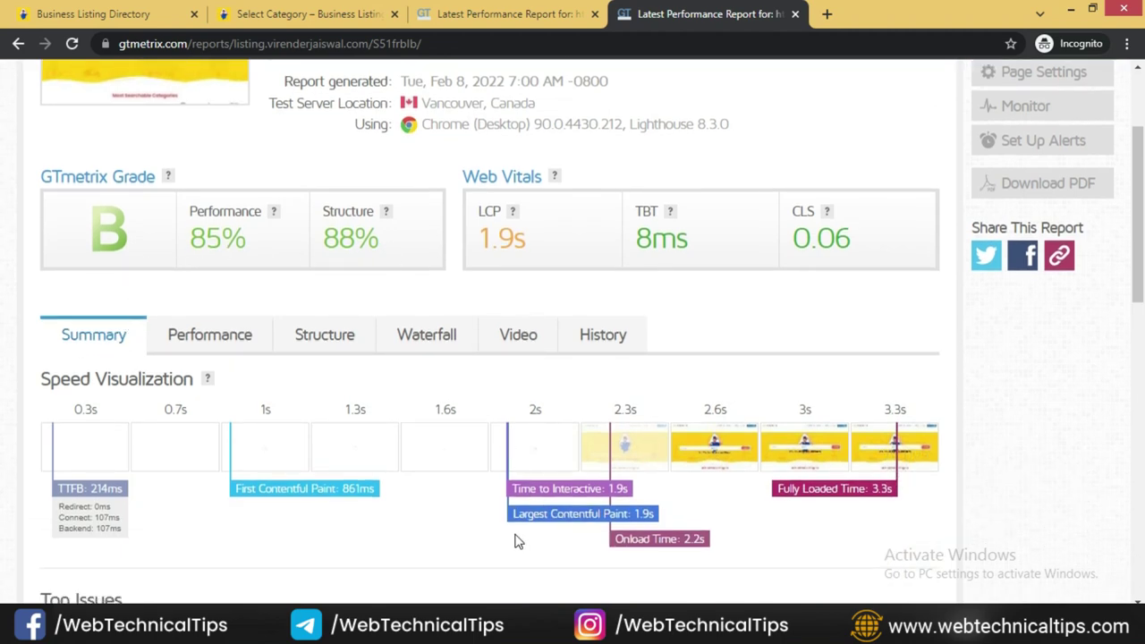
pyautogui.scroll(3, 895, 466)
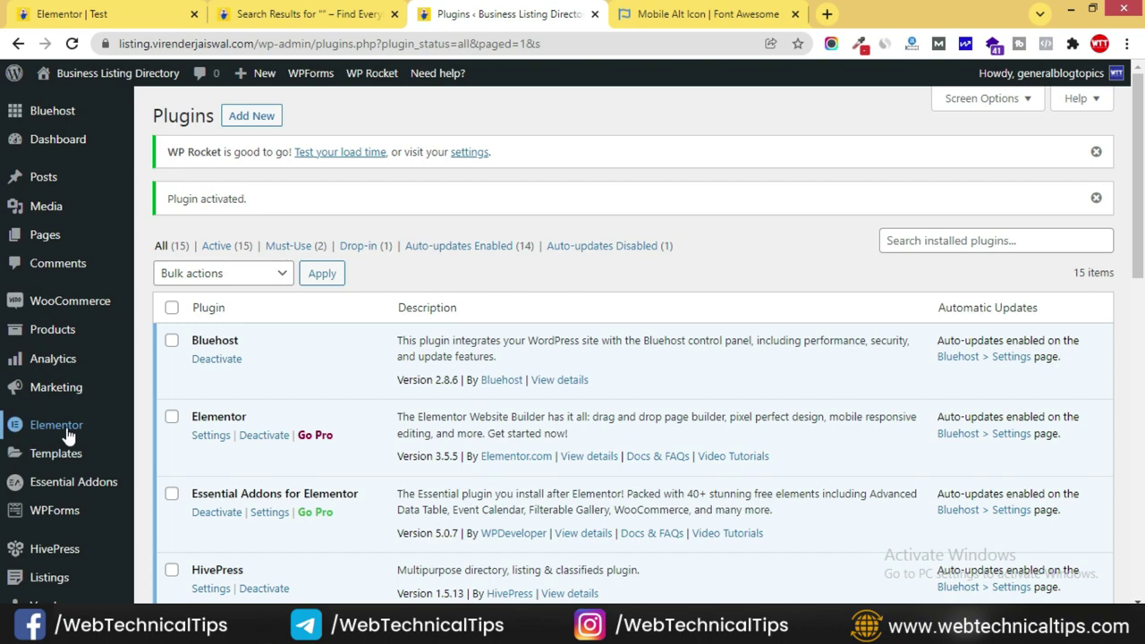
pyautogui.scroll(-8, 72, 448)
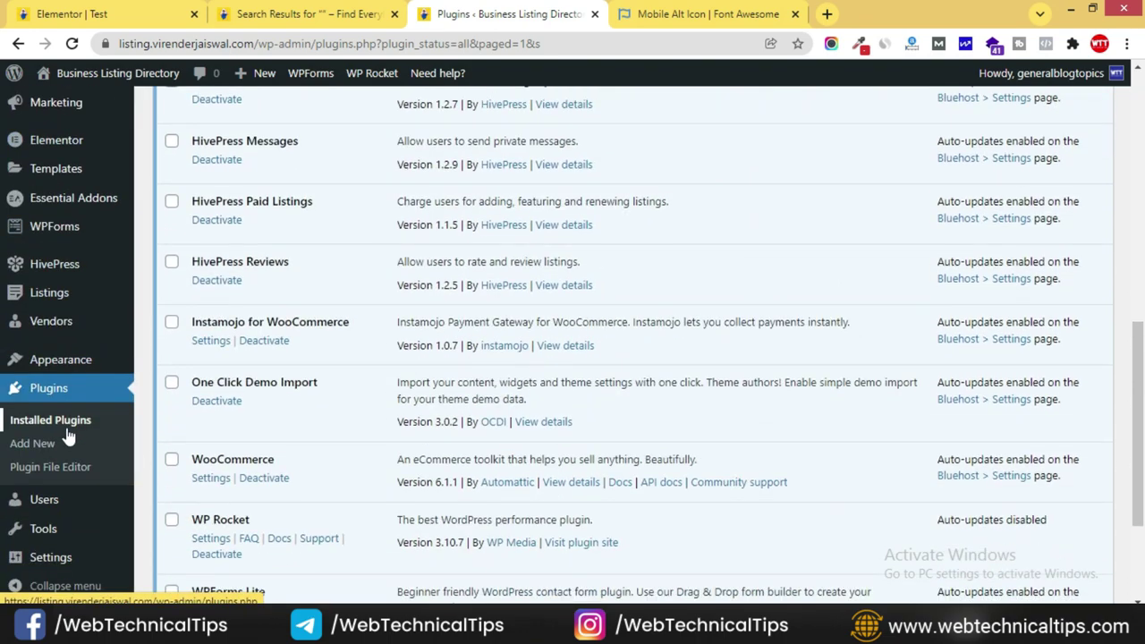
# - Under Settings > General, set Endurance Cache Level to Off (Level 0) and save
pyautogui.scroll(-2, 237, 369)
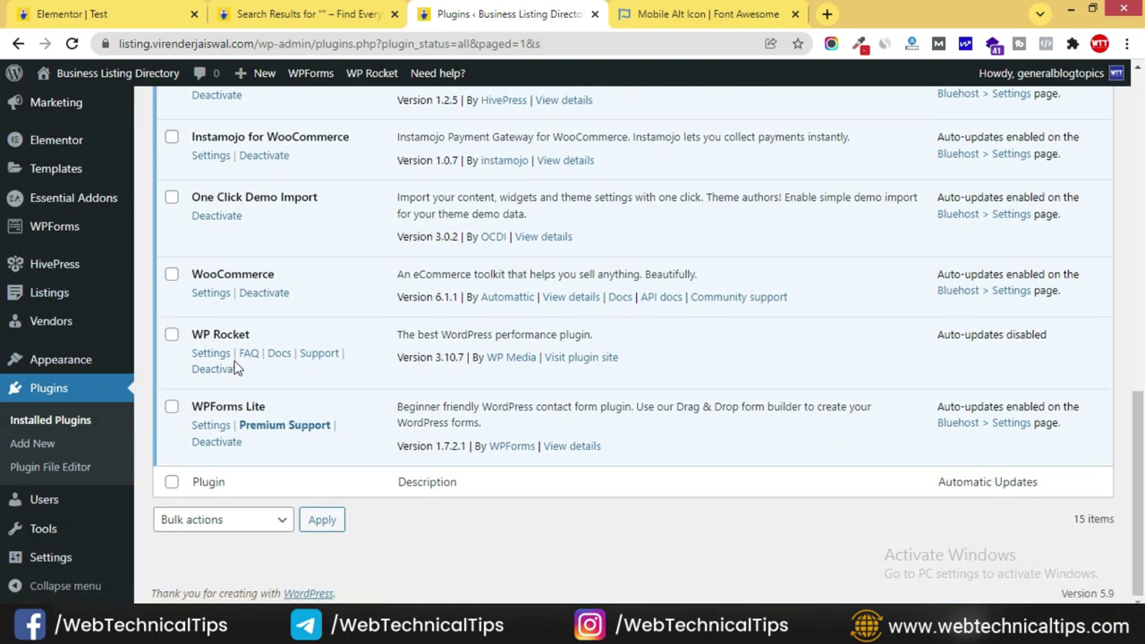
pyautogui.click(211, 354)
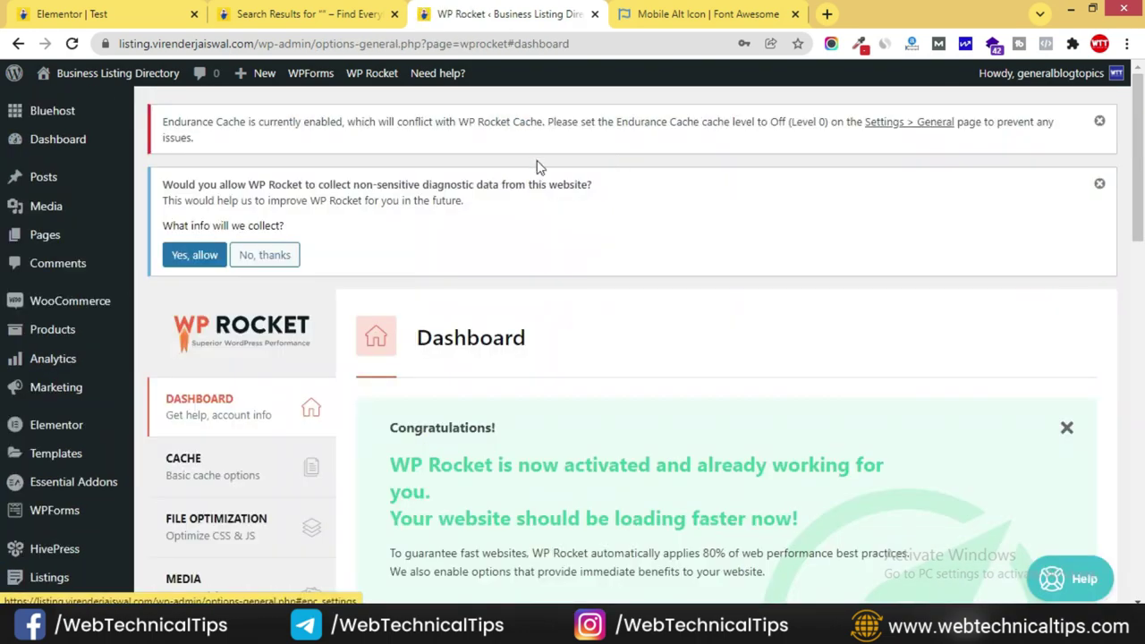
pyautogui.scroll(-5, 356, 140)
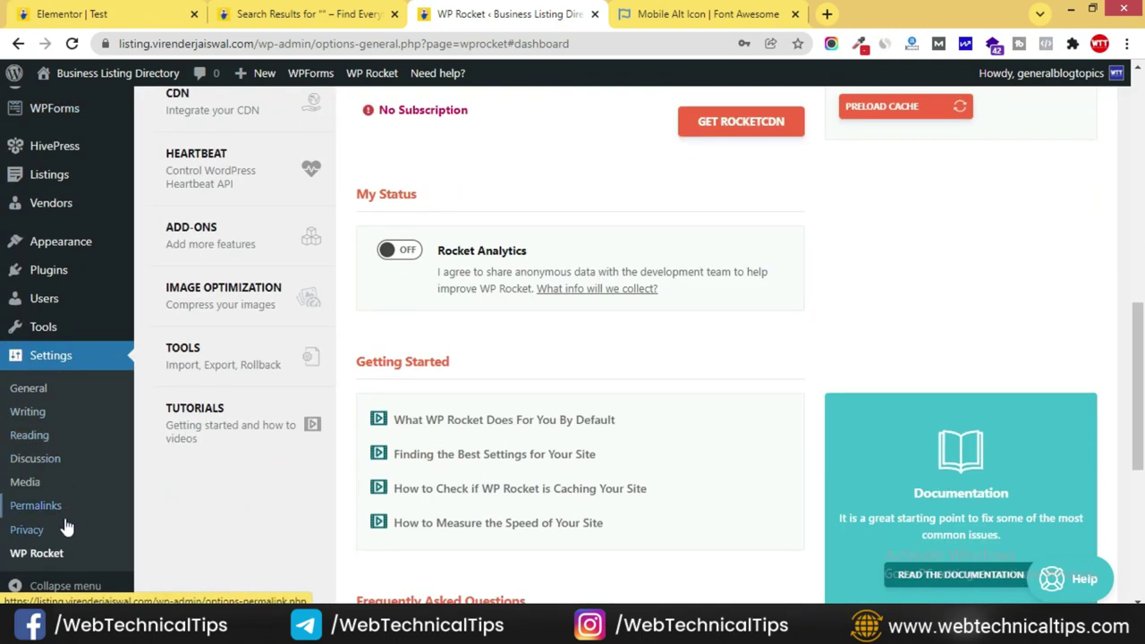
pyautogui.scroll(-1, 72, 532)
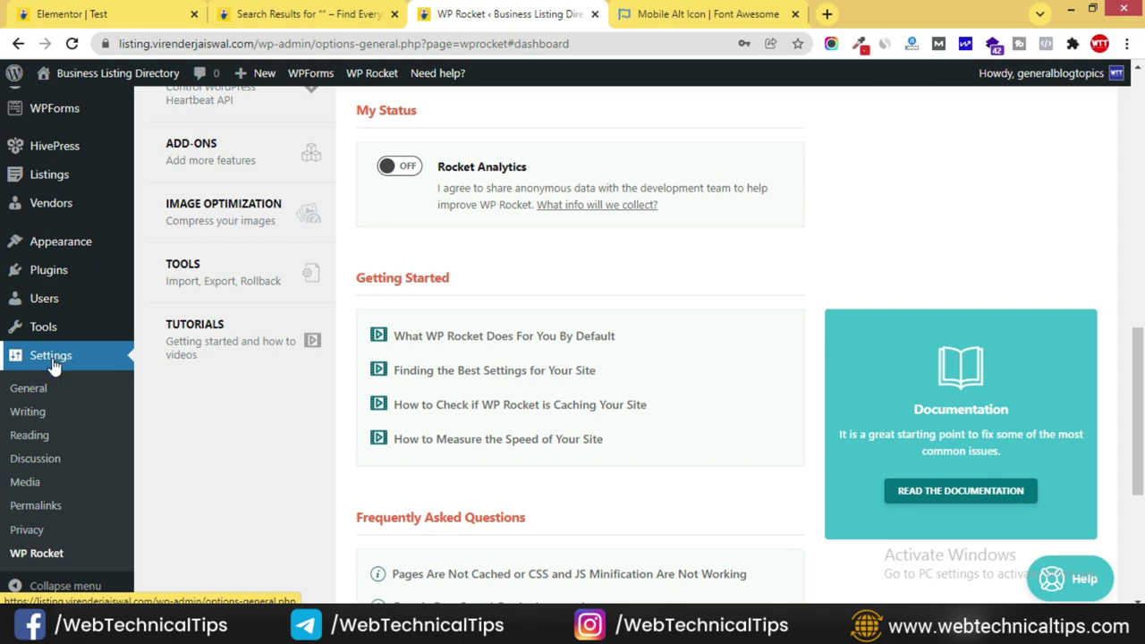
pyautogui.click(33, 391)
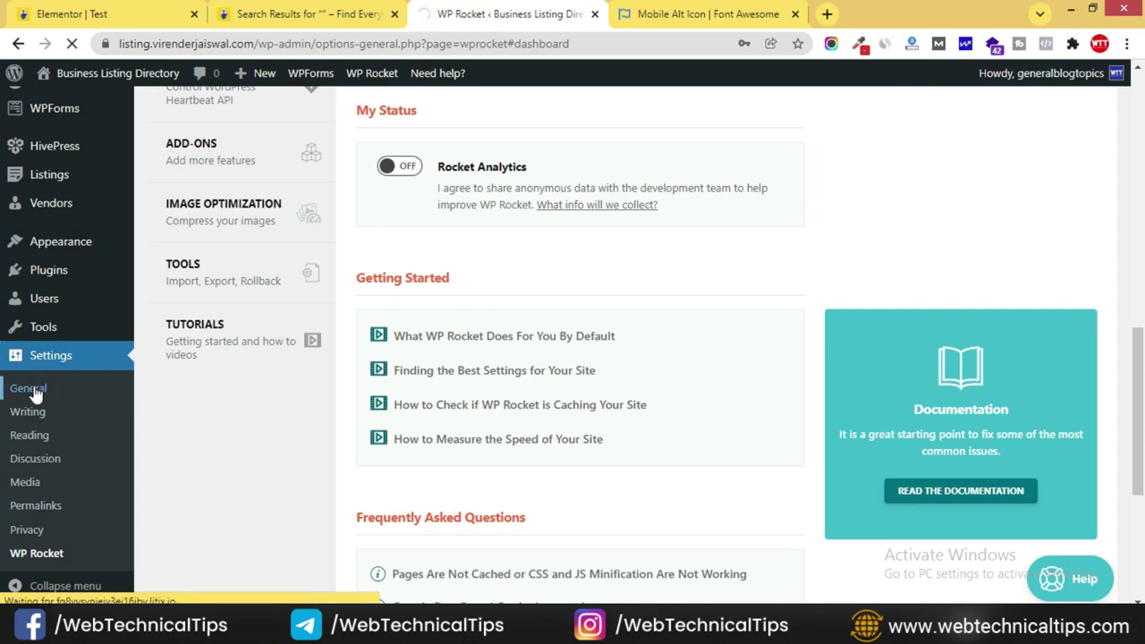
pyautogui.scroll(-10, 627, 498)
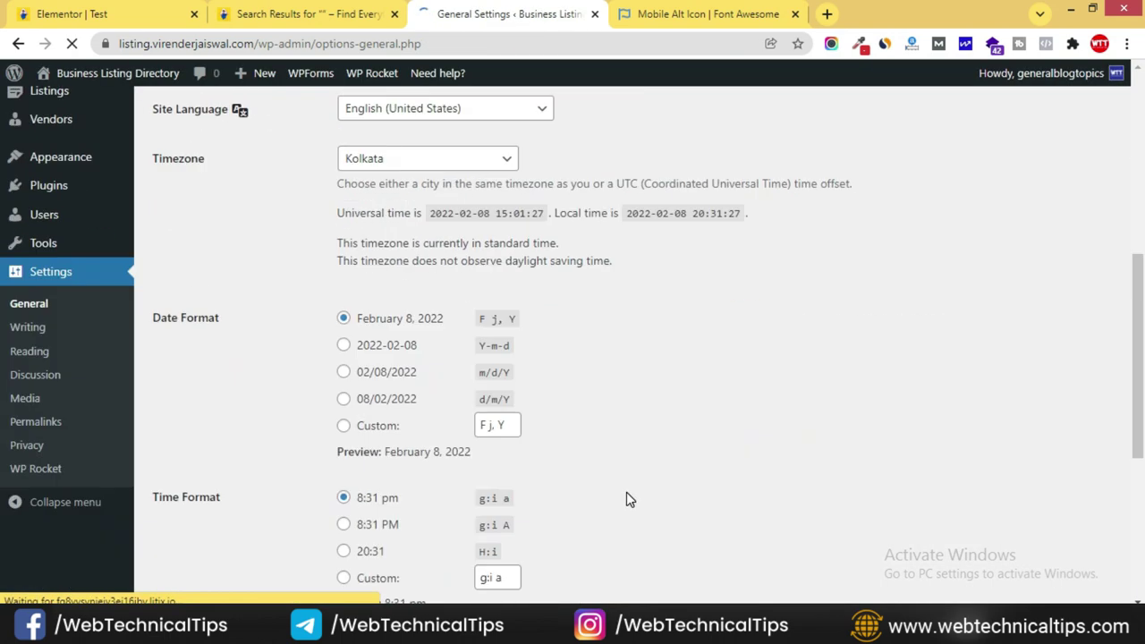
pyautogui.click(442, 404)
pyautogui.click(376, 426)
pyautogui.click(195, 528)
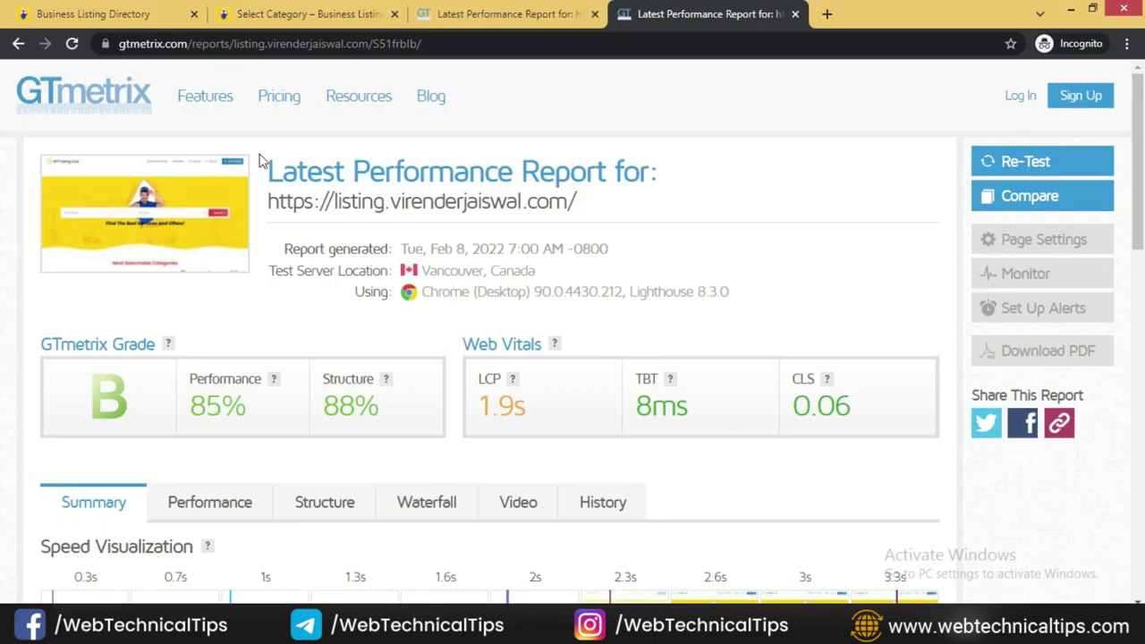
# - Re-test the site in GTmetrix: grade A, 91% performance, 89% structure, 1.4s LCP, 2.8s fully loaded
pyautogui.click(73, 45)
pyautogui.click(1053, 161)
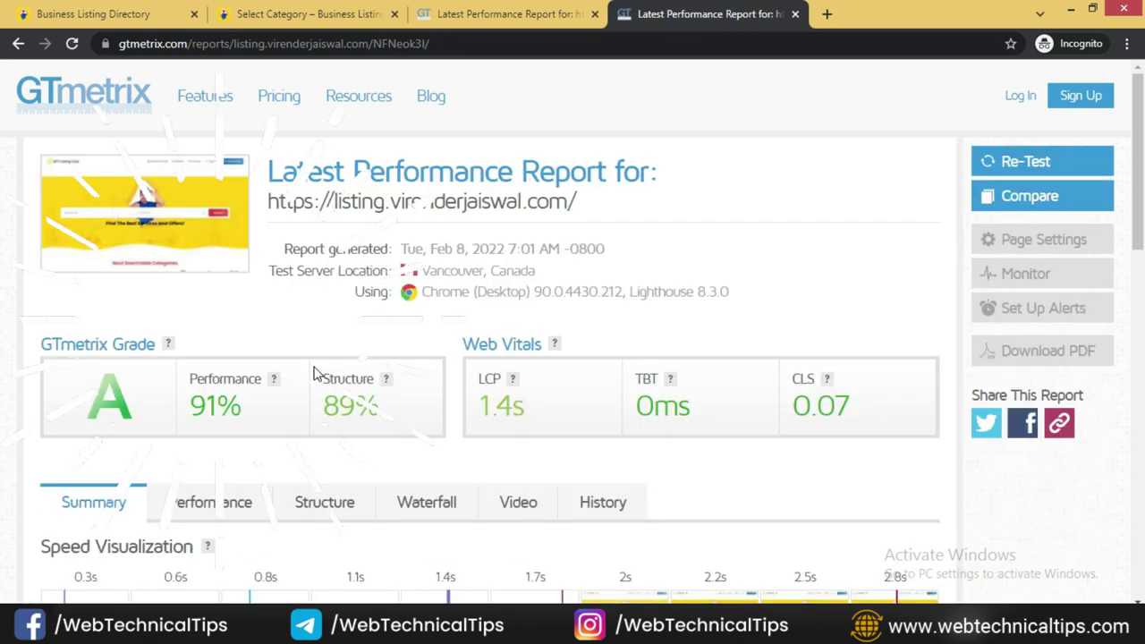
pyautogui.scroll(-1, 128, 460)
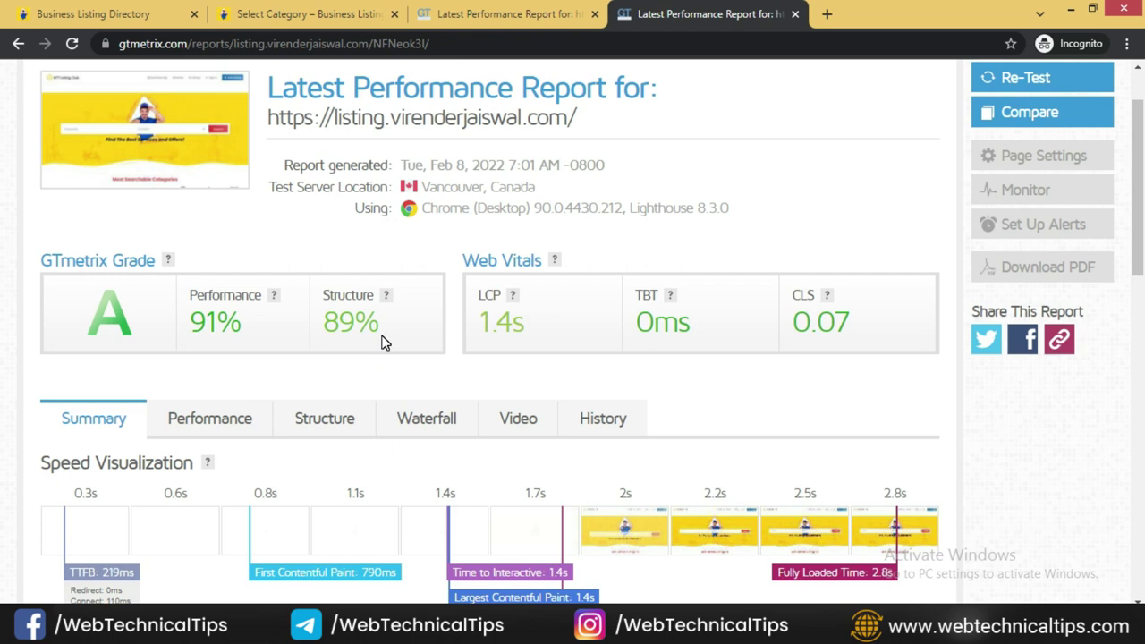
pyautogui.scroll(-1, 832, 548)
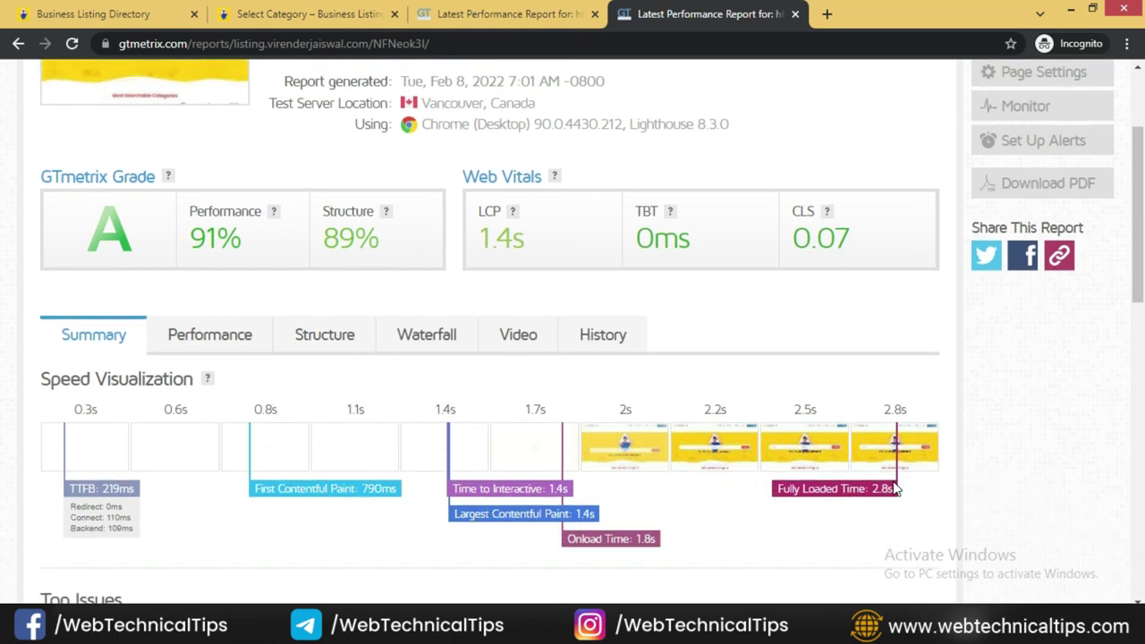
pyautogui.scroll(2, 575, 464)
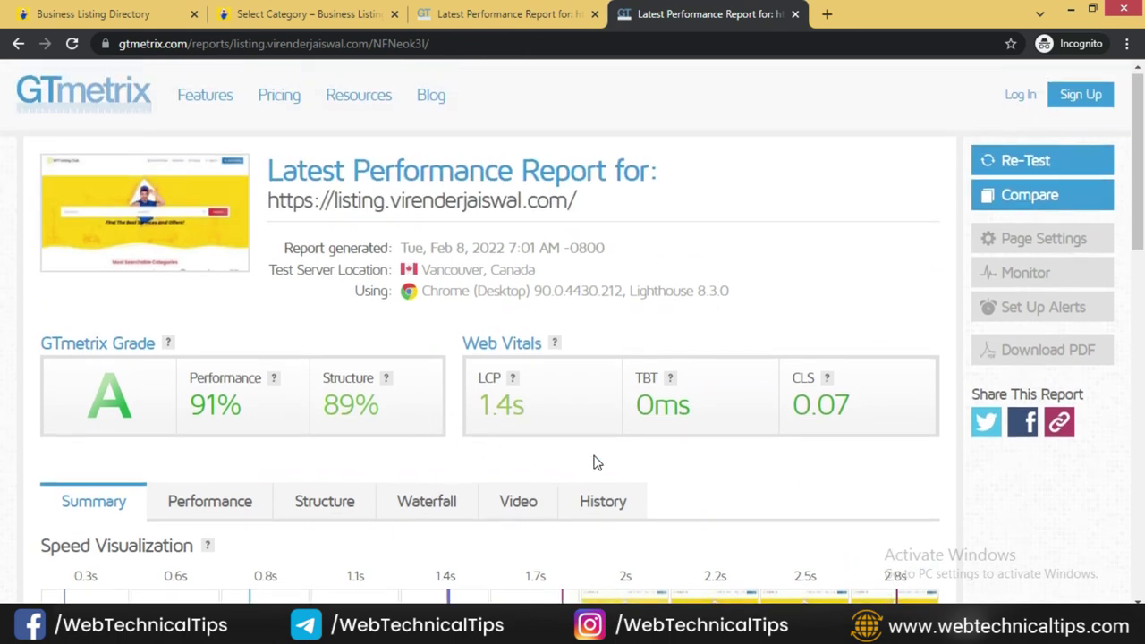
pyautogui.scroll(-2, 594, 460)
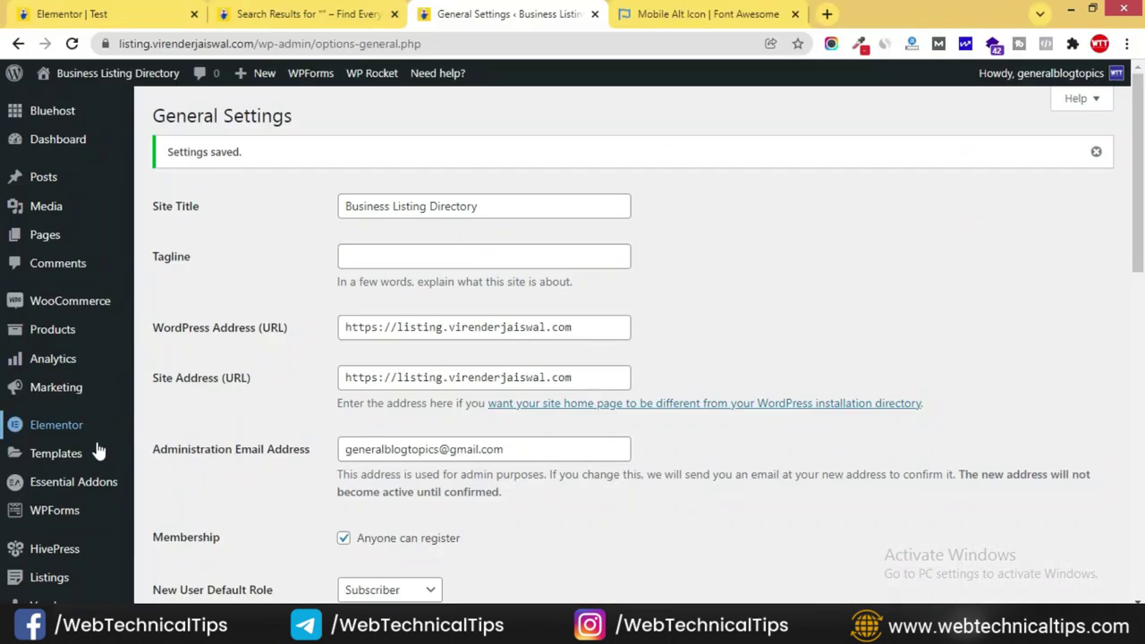
# - Open the WP Rocket settings and look through the File Optimization options
pyautogui.scroll(-8, 105, 439)
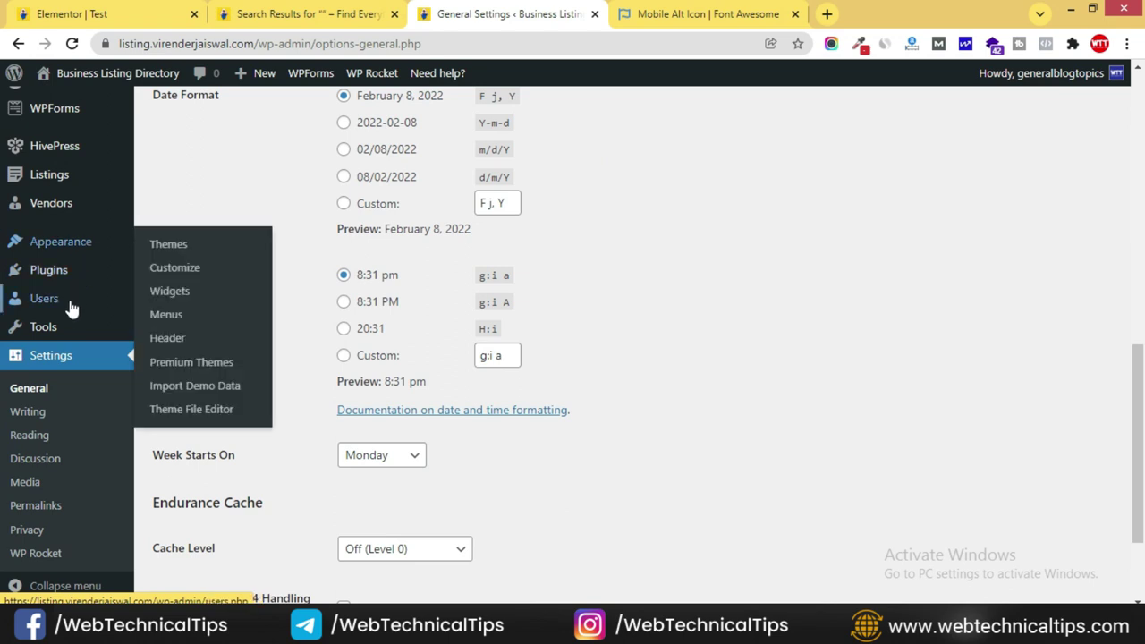
pyautogui.click(34, 553)
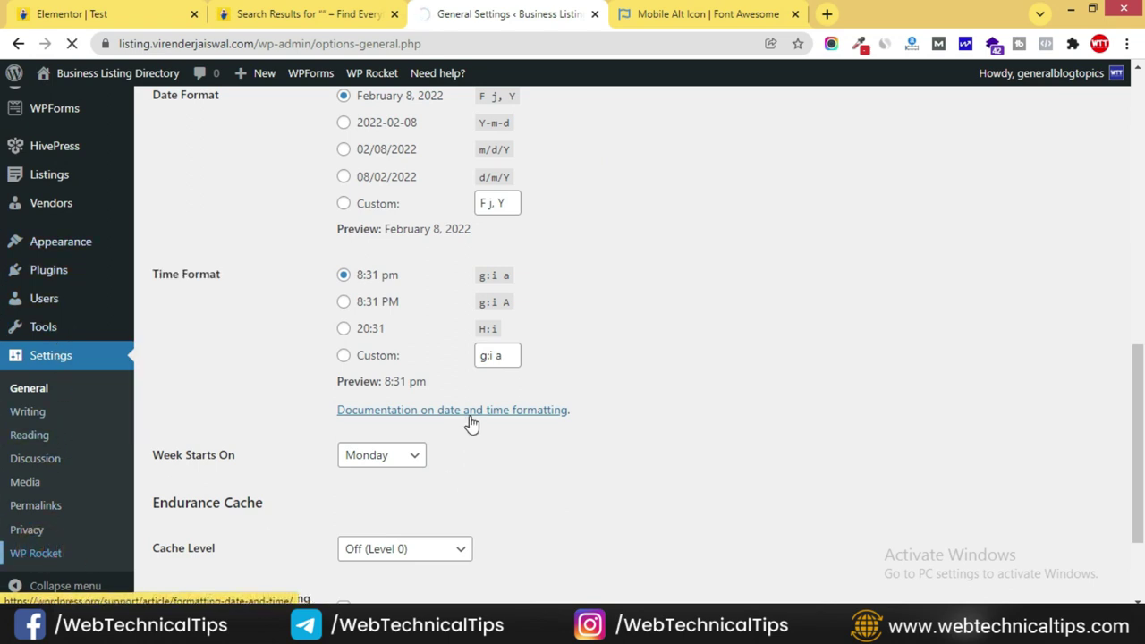
pyautogui.scroll(-6, 585, 411)
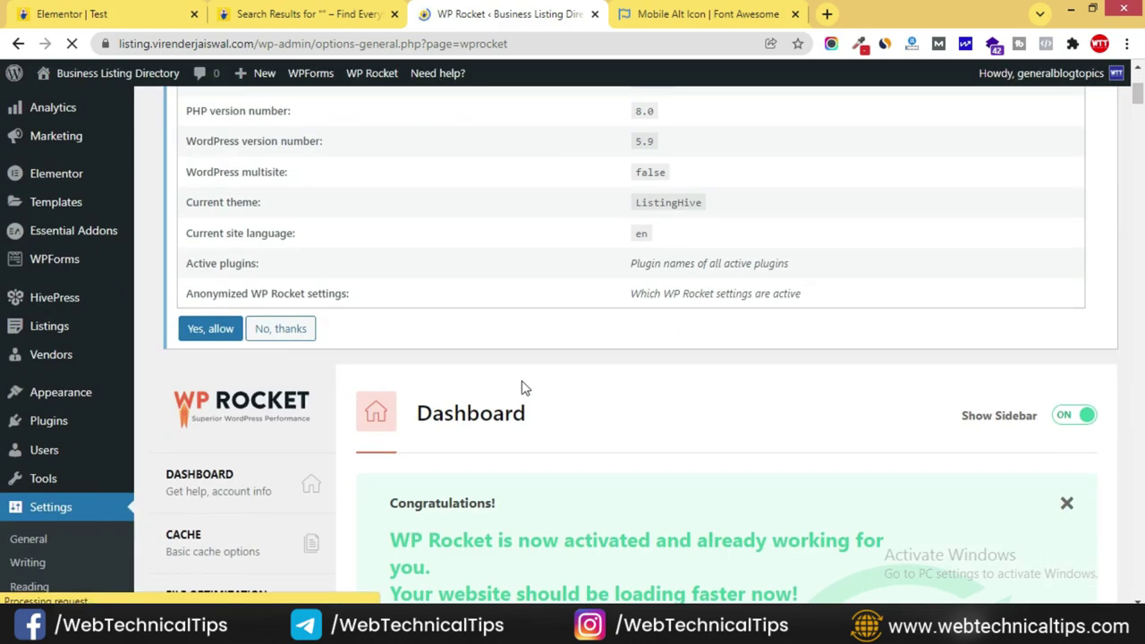
pyautogui.scroll(-4, 251, 373)
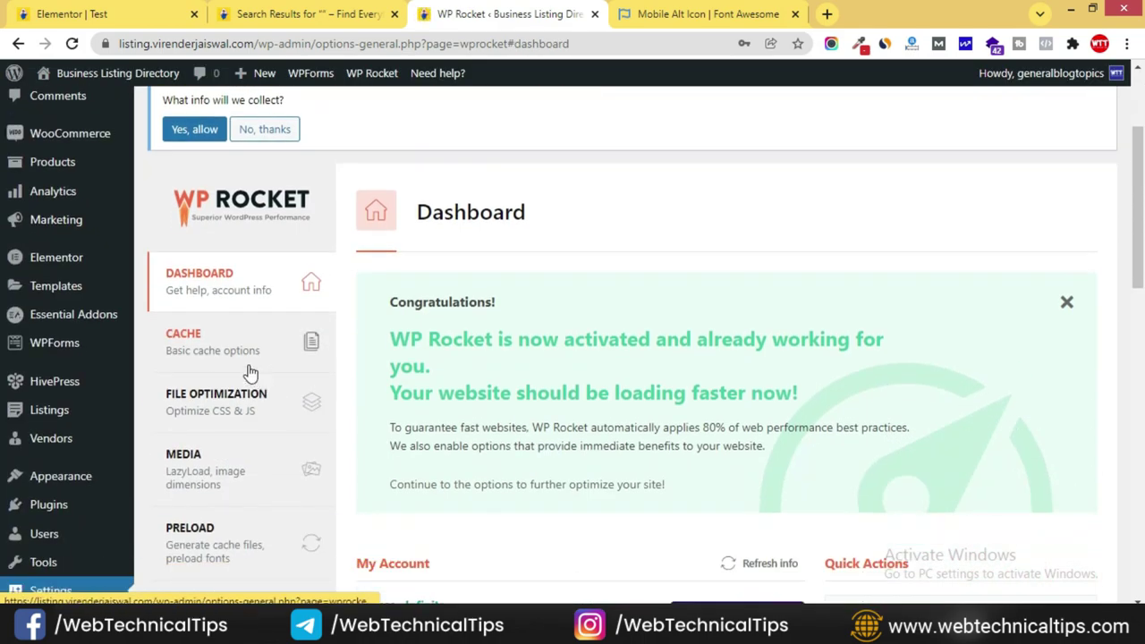
pyautogui.click(230, 226)
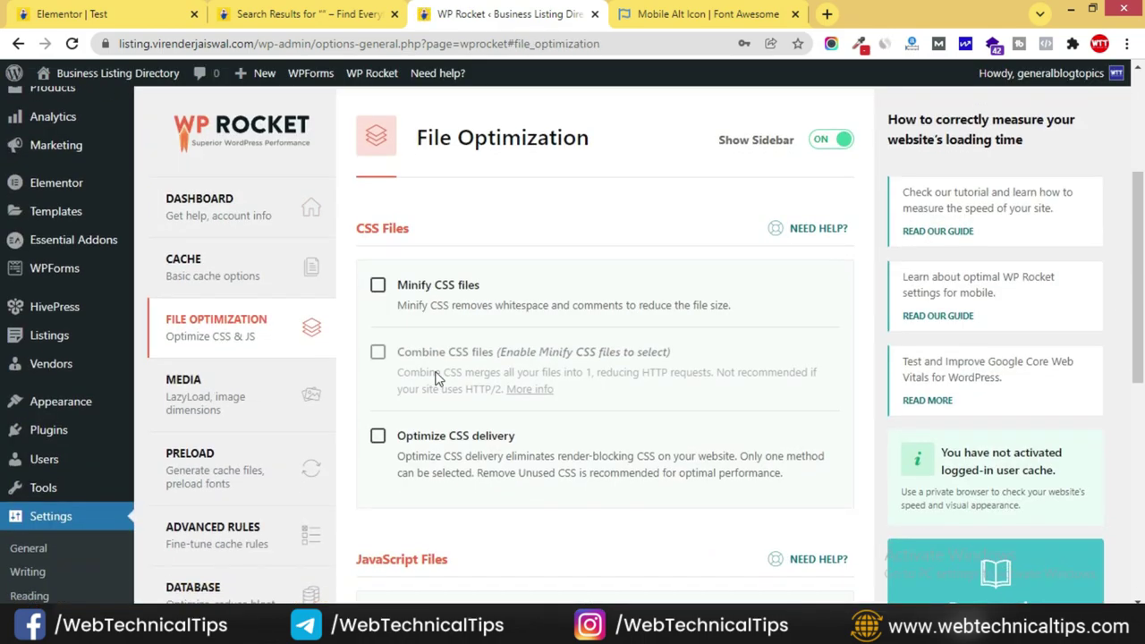
pyautogui.scroll(-1, 466, 222)
pyautogui.scroll(-3, 466, 222)
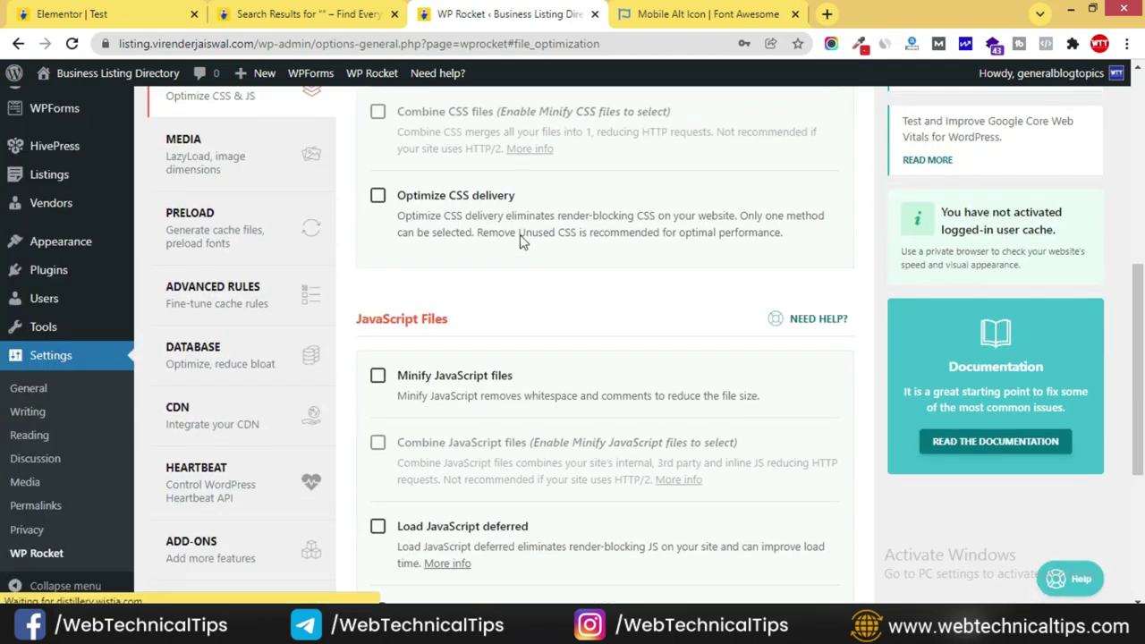
pyautogui.scroll(-3, 424, 315)
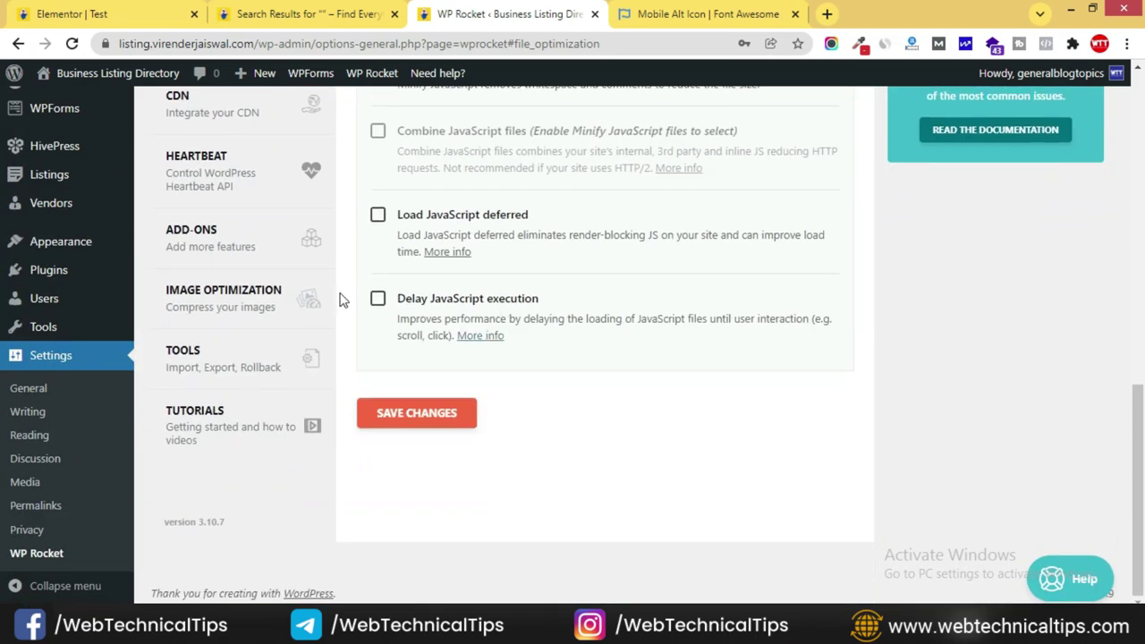
pyautogui.scroll(4, 335, 300)
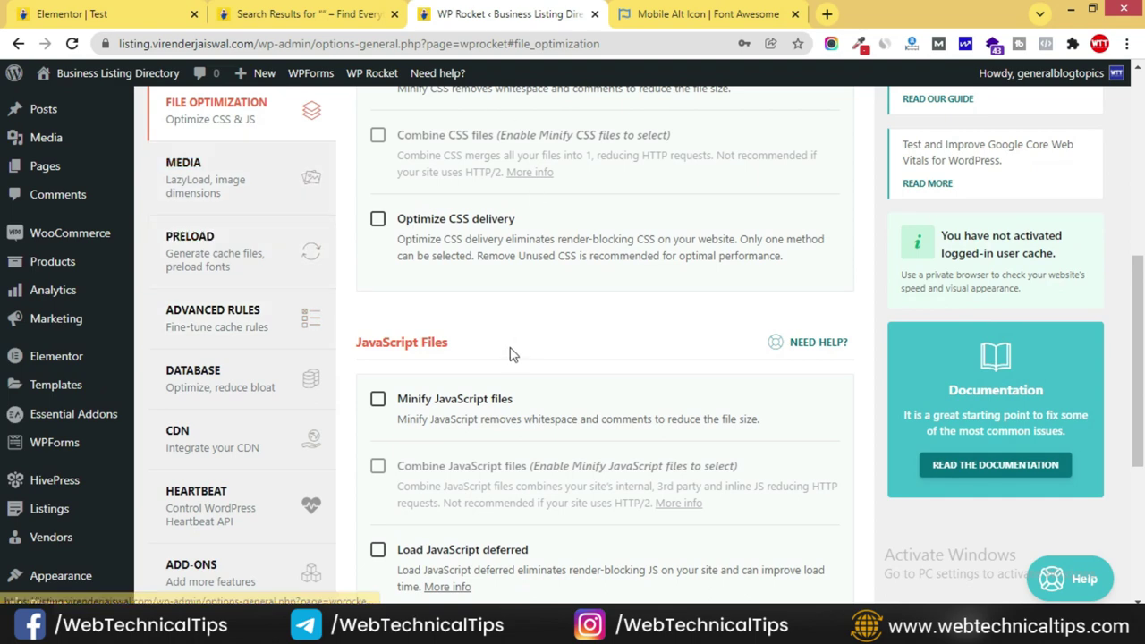
pyautogui.scroll(5, 523, 343)
# - Review WP Rocket's Media tab, where LazyLoad for images and for iframes and videos is unticked
pyautogui.click(304, 331)
pyautogui.scroll(-1, 495, 356)
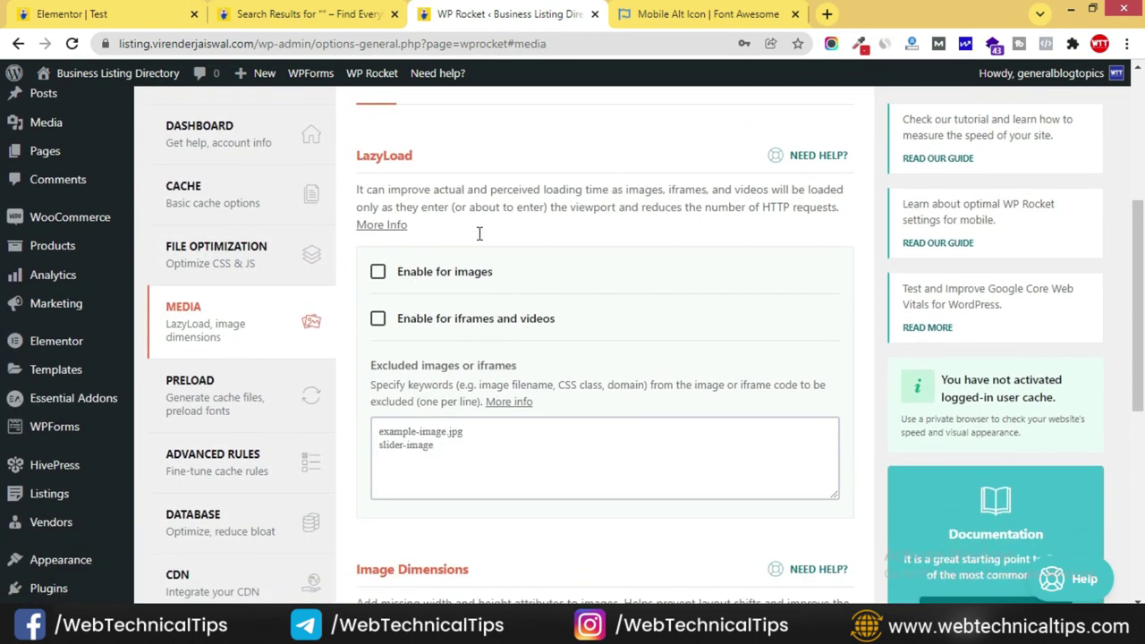
pyautogui.scroll(-4, 427, 355)
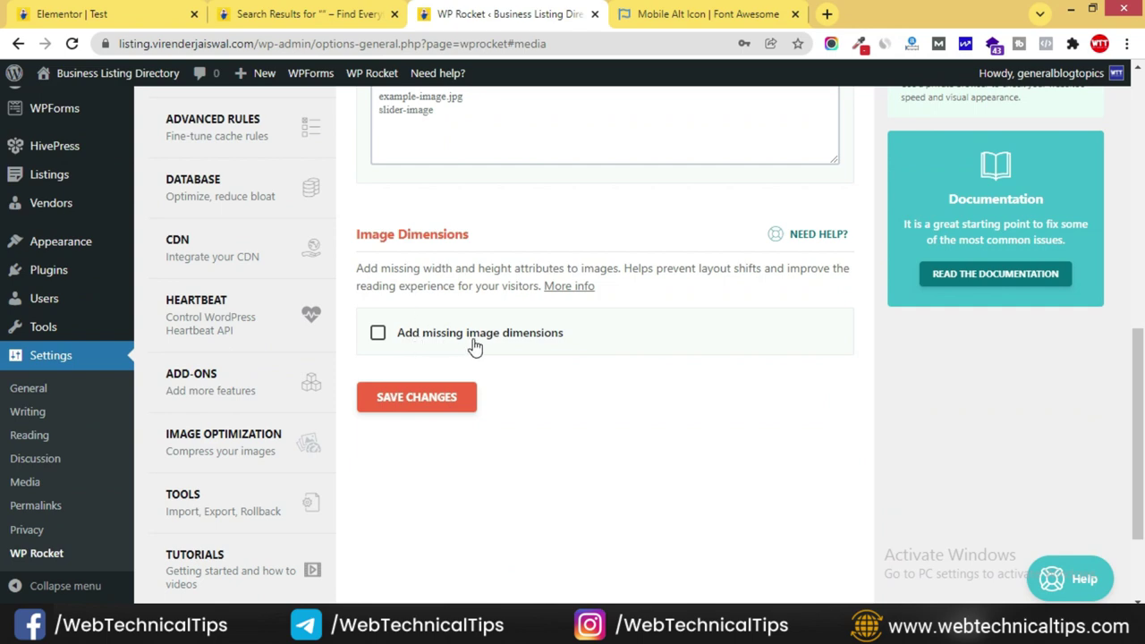
pyautogui.scroll(8, 401, 350)
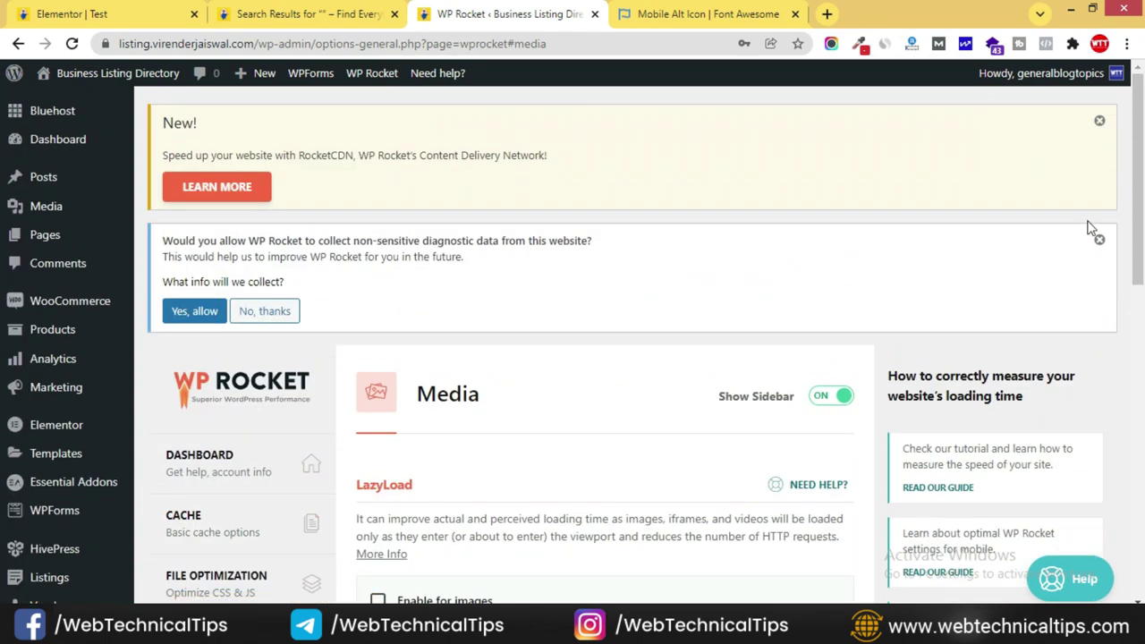
# - Dismiss the diagnostic-data and RocketCDN notices and go to the Dashboard
pyautogui.click(1100, 239)
pyautogui.click(1100, 121)
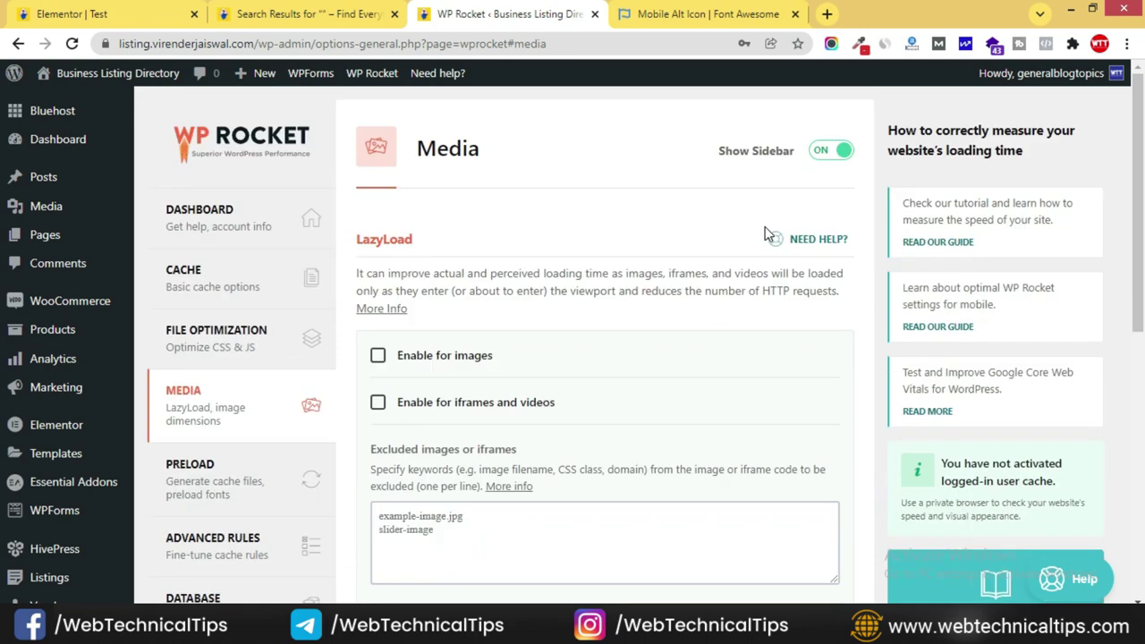
pyautogui.click(56, 142)
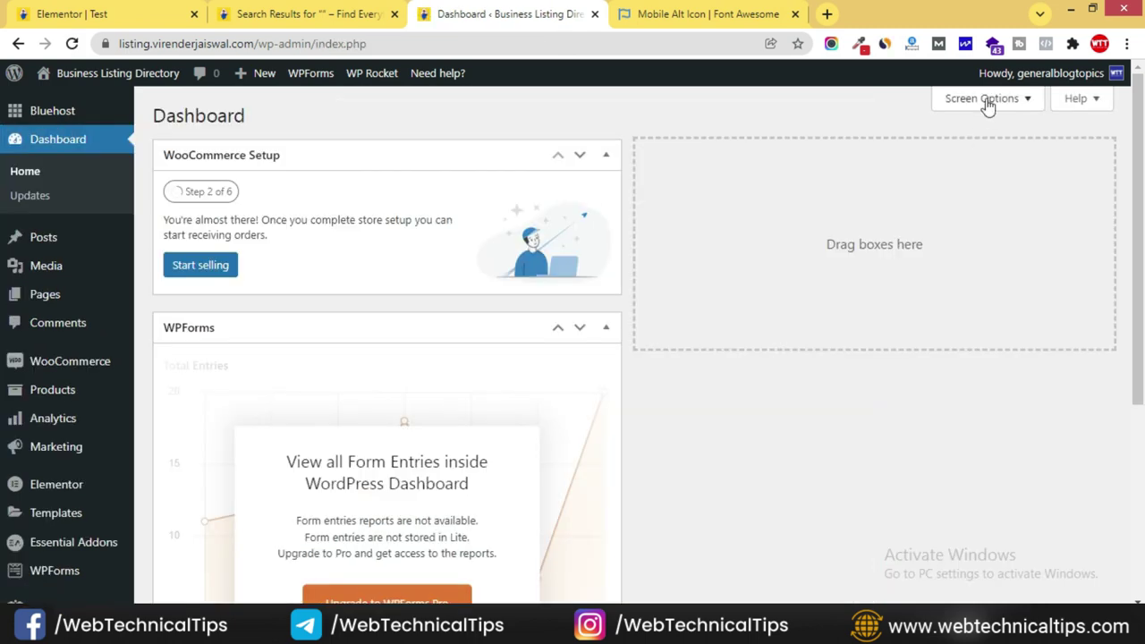
# - Hide the WPForms and WooCommerce Setup boxes via the Dashboard's Screen Options
pyautogui.click(986, 103)
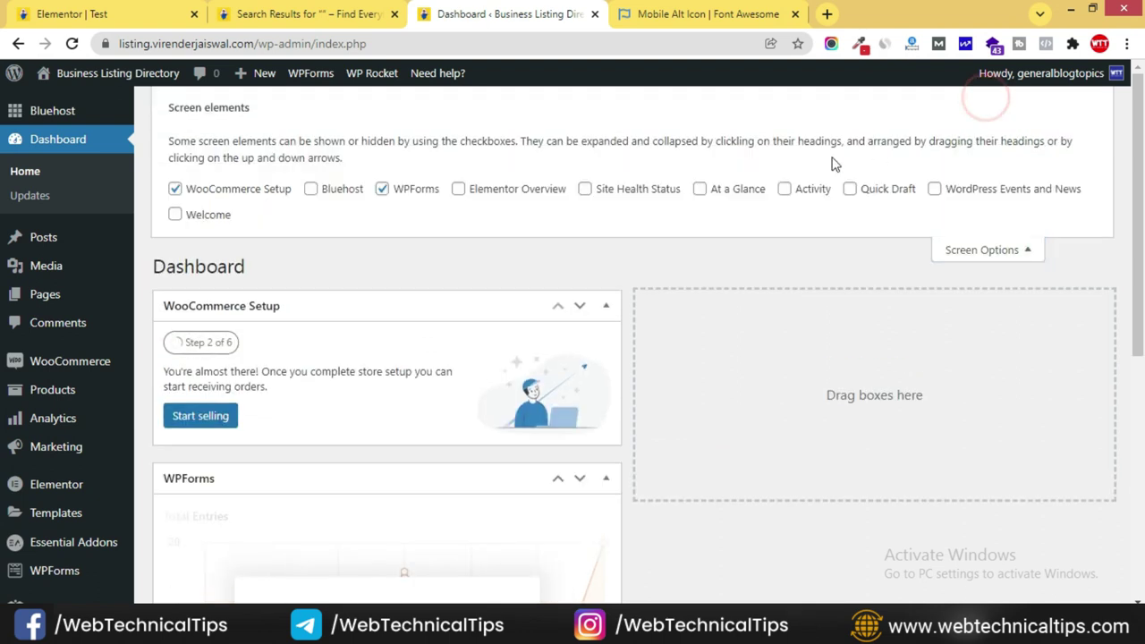
pyautogui.click(398, 189)
pyautogui.click(228, 186)
pyautogui.click(951, 254)
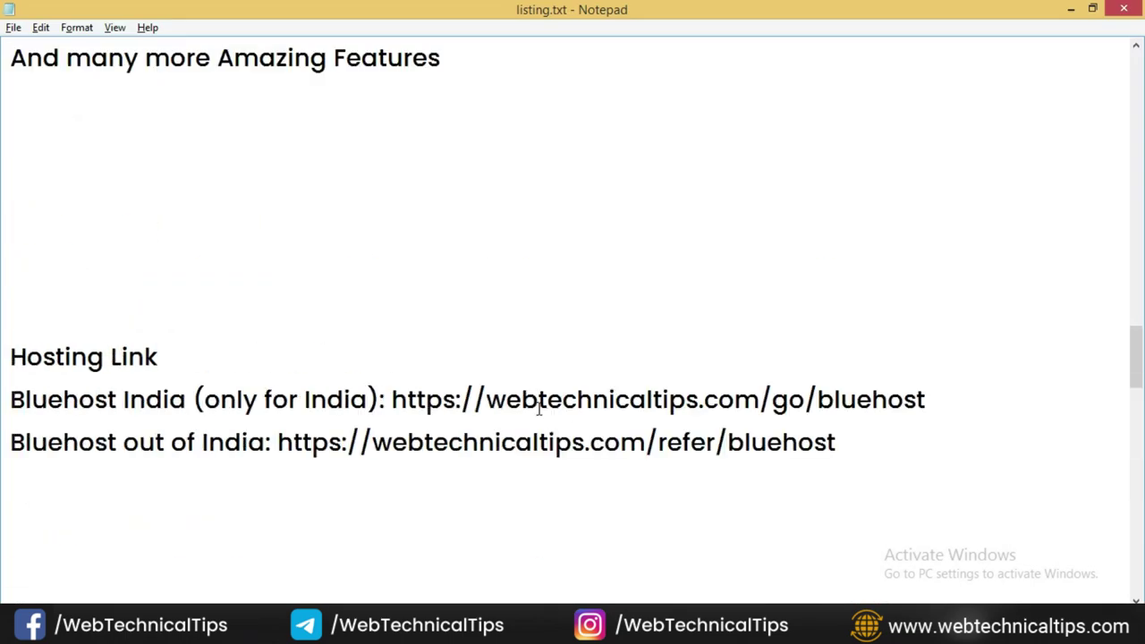
# - Scroll the listing.txt notes in Notepad to the Hosting Link section with the Bluehost links
pyautogui.scroll(5, 537, 403)
pyautogui.scroll(-5, 538, 409)
pyautogui.scroll(-1, 539, 408)
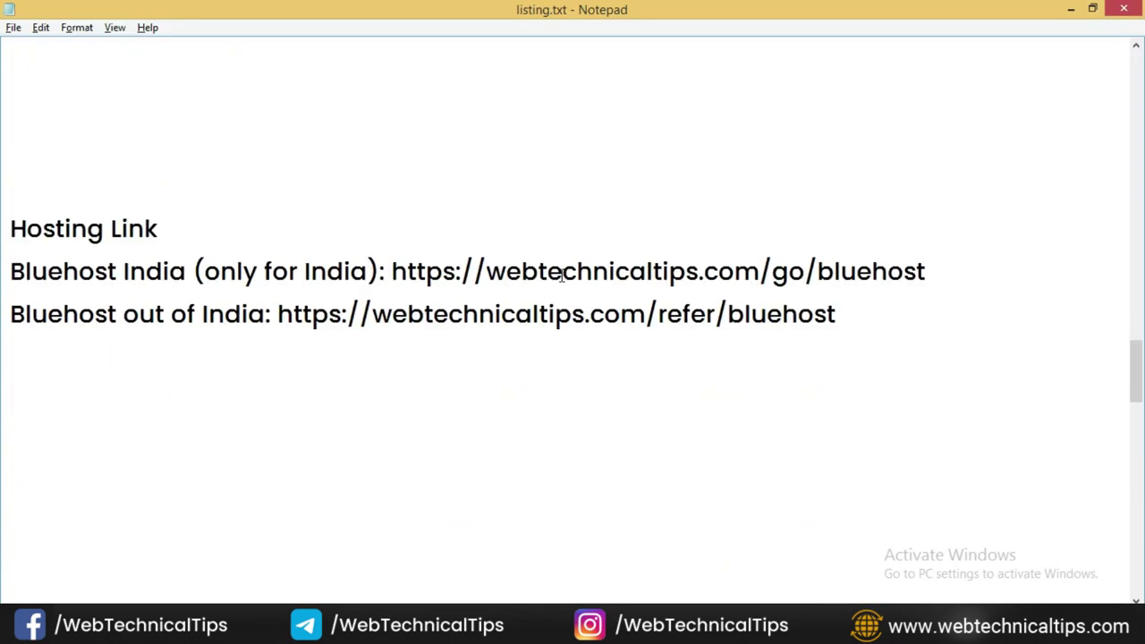